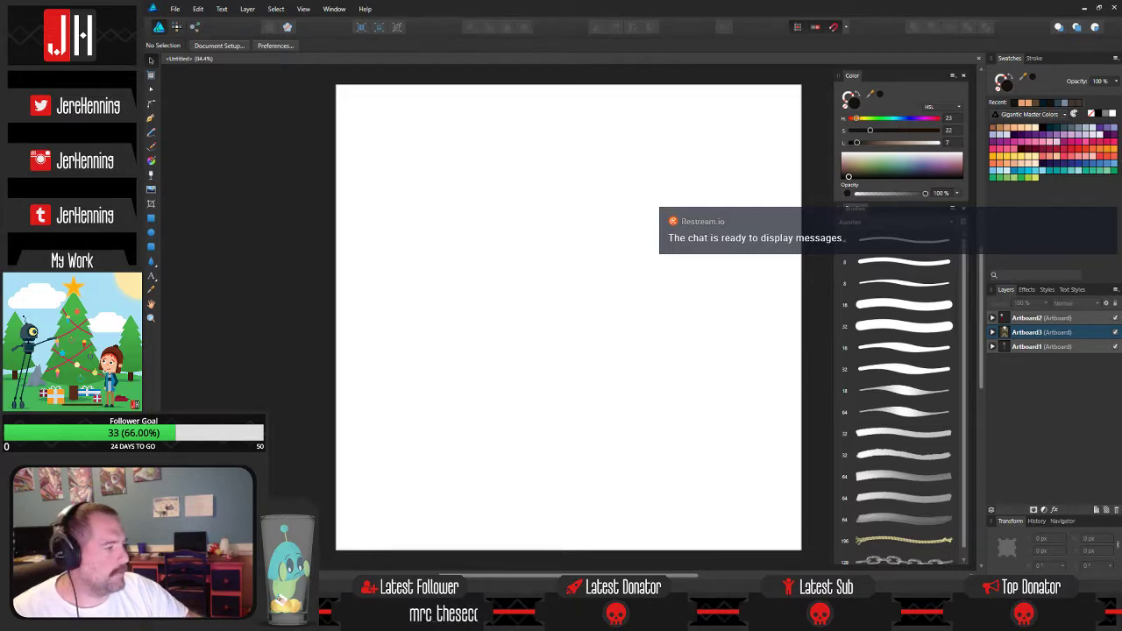
# Switch to Discord and open the your-stream channel of The Secret Flummeez Club server.
pyautogui.hotkey('alt', 'Tab')
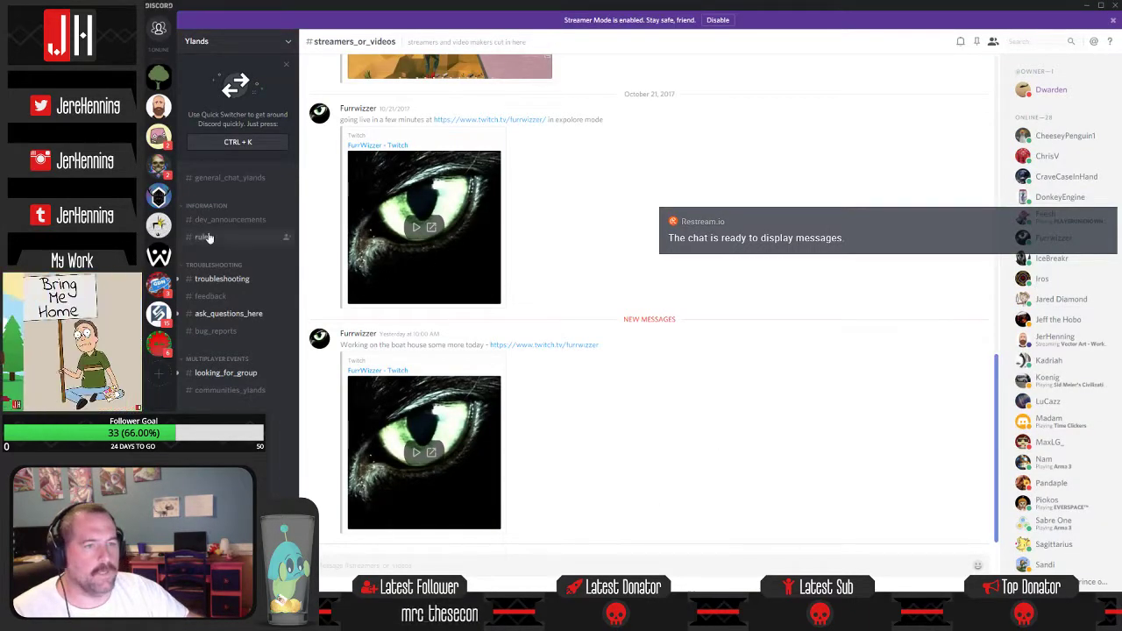
pyautogui.click(157, 136)
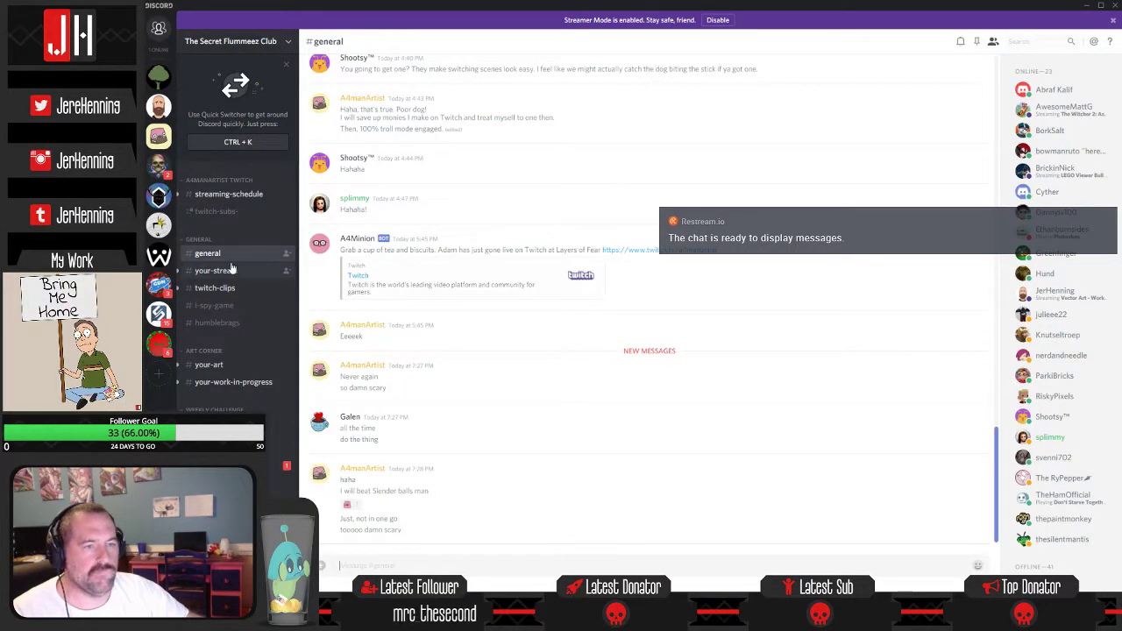
pyautogui.click(233, 273)
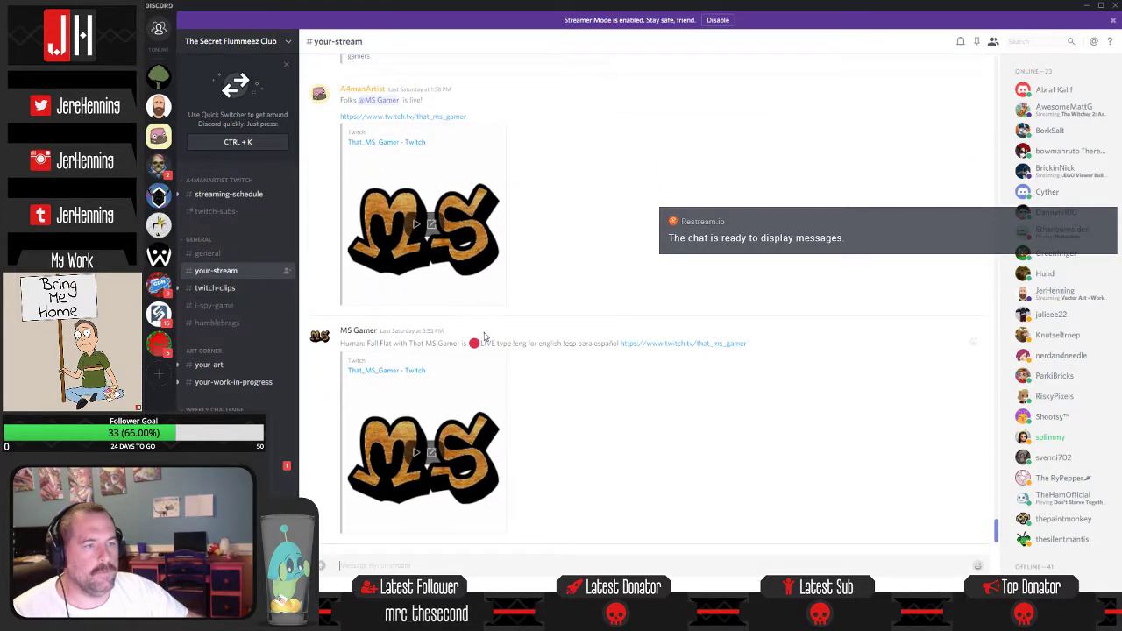
# Copy the "Going Live" text with the Twitch link and post it in the your-stream channel, then return to Affinity Designer.
pyautogui.scroll(2, 490, 336)
pyautogui.moveTo(475, 250); pyautogui.dragTo(337, 240)
pyautogui.hotkey('ctrl', 'c')
pyautogui.scroll(-5, 551, 418)
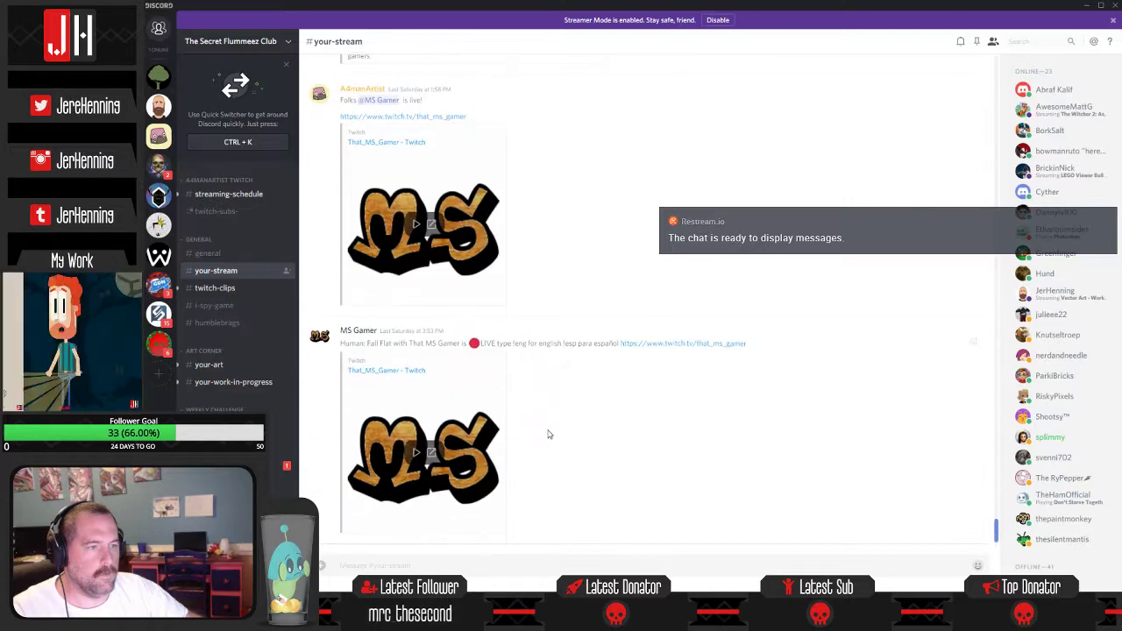
pyautogui.click(497, 560)
pyautogui.hotkey('ctrl', 'v')
pyautogui.press('Return')
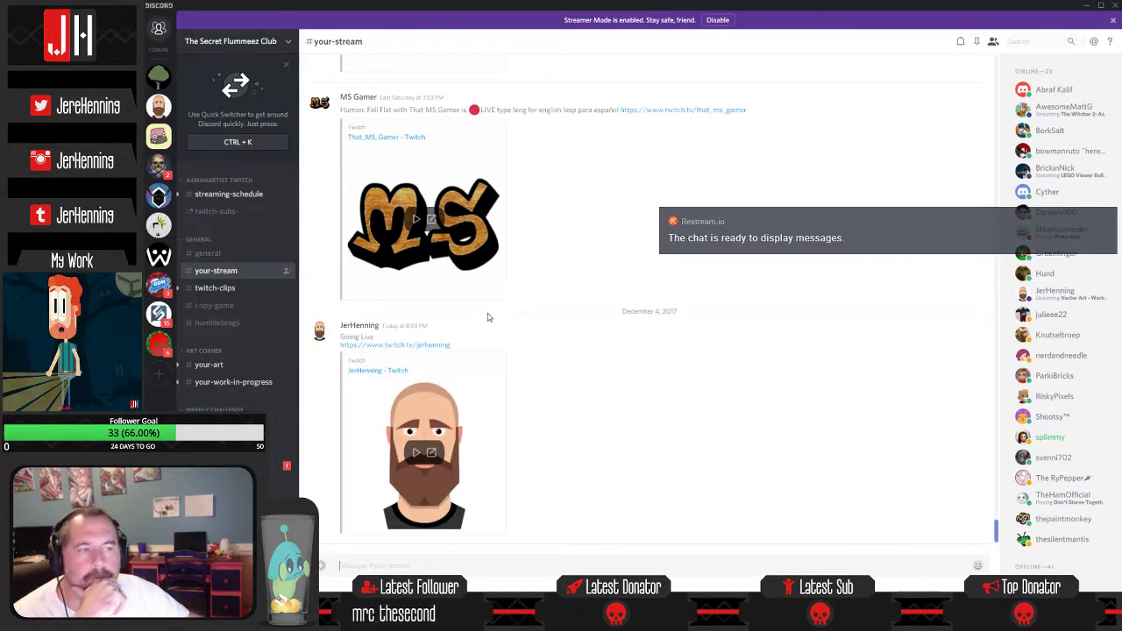
pyautogui.click(1095, 5)
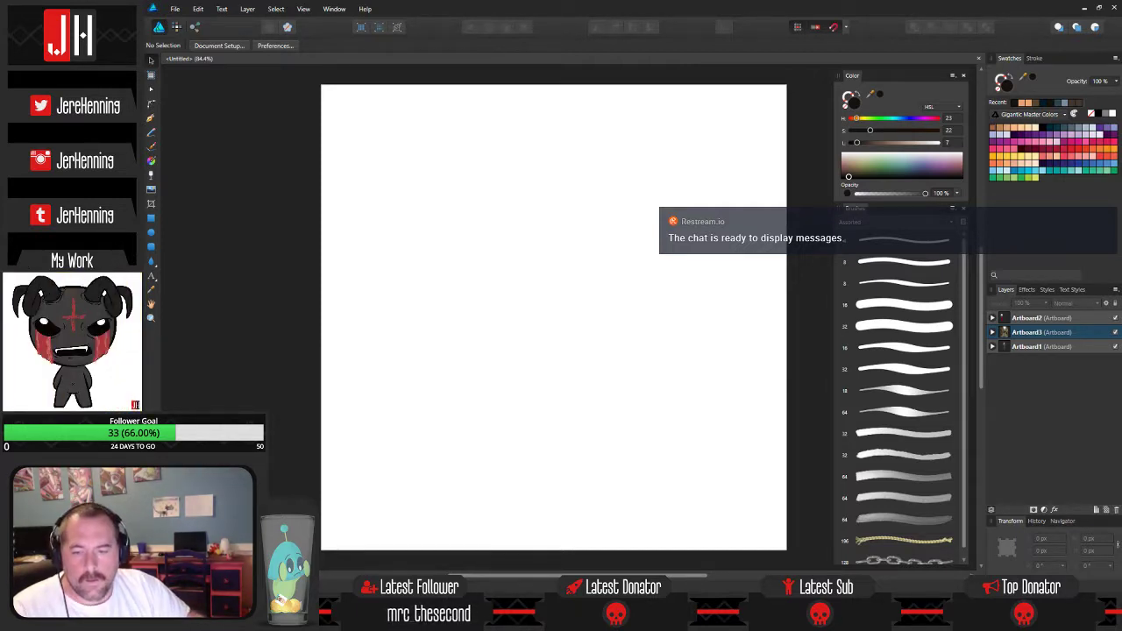
# Select and copy the reference photo on Artboard3 of the existing artwork document.
pyautogui.press('super+d')
pyautogui.press('super+d')
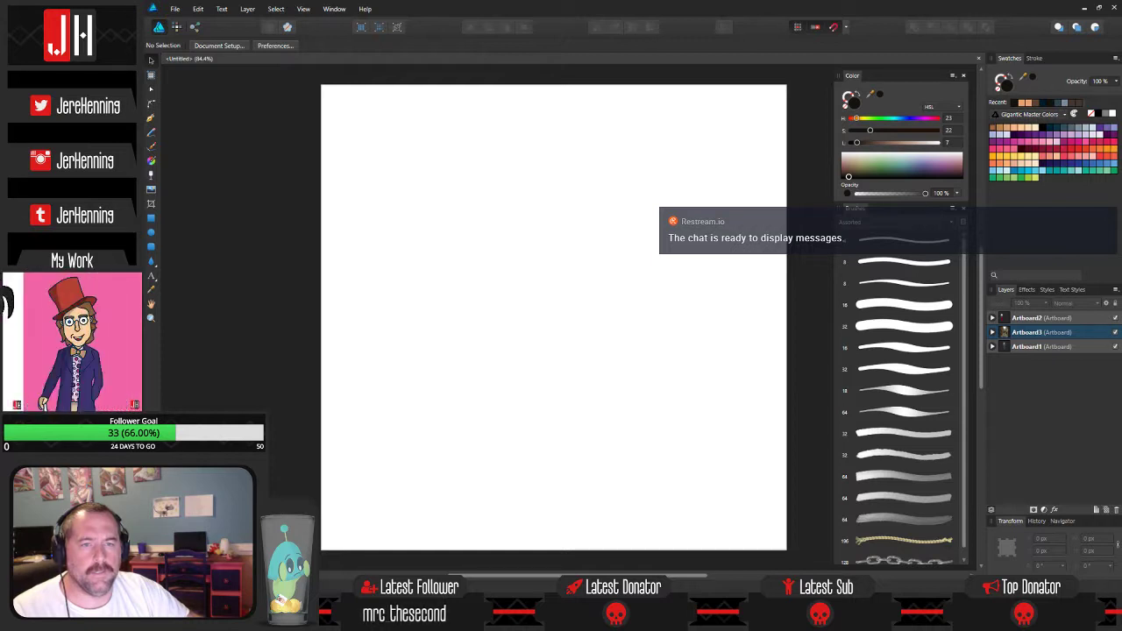
pyautogui.click(553, 318)
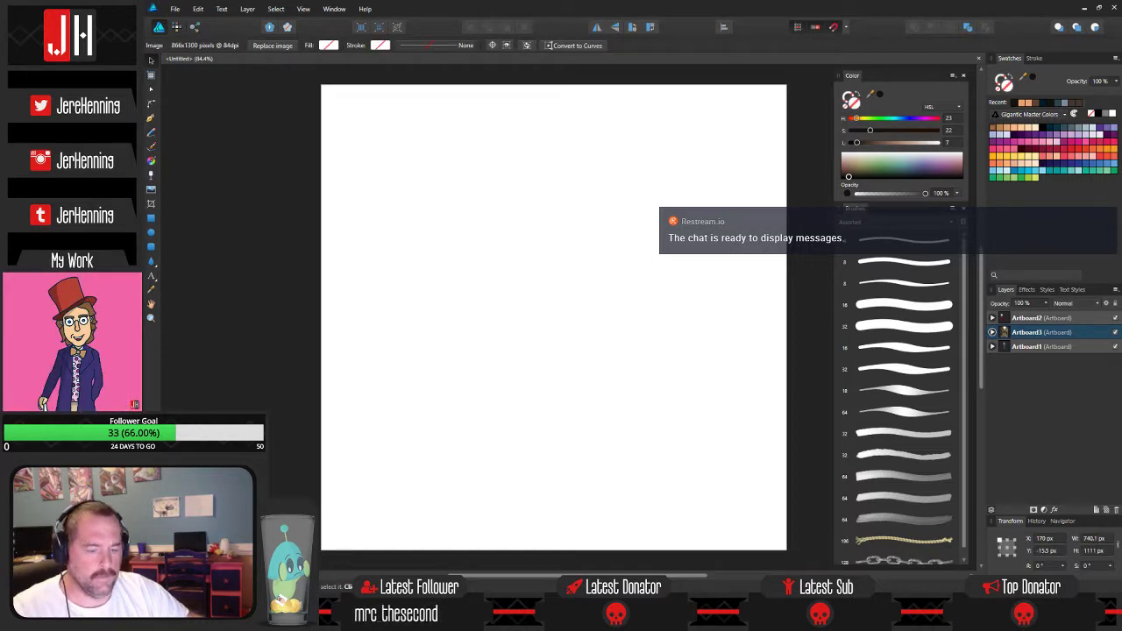
pyautogui.click(174, 10)
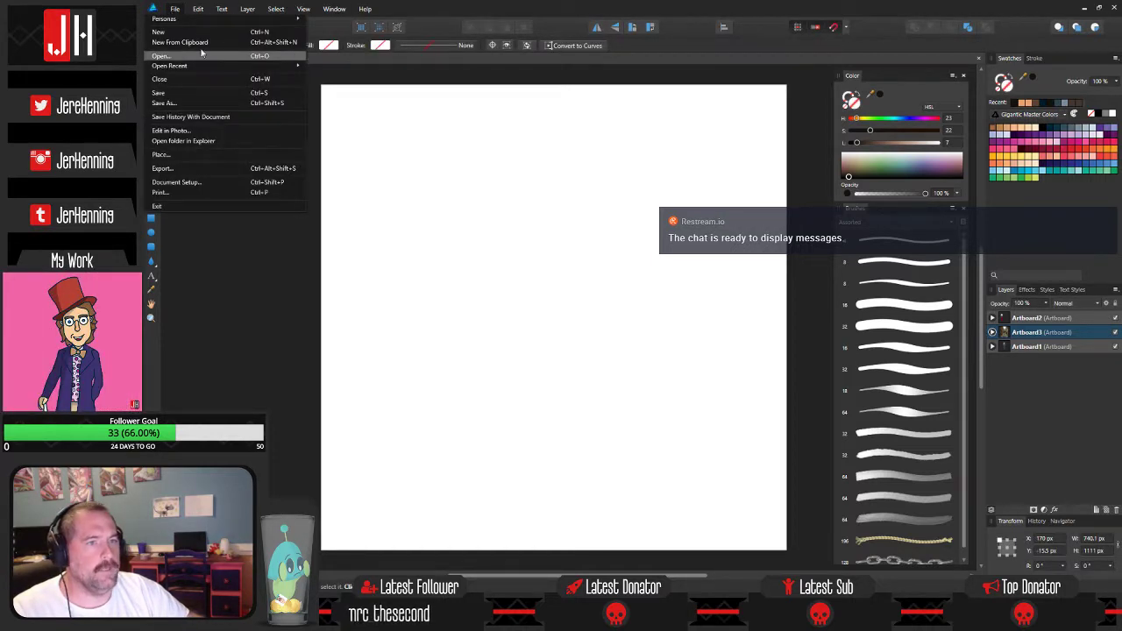
pyautogui.click(283, 125)
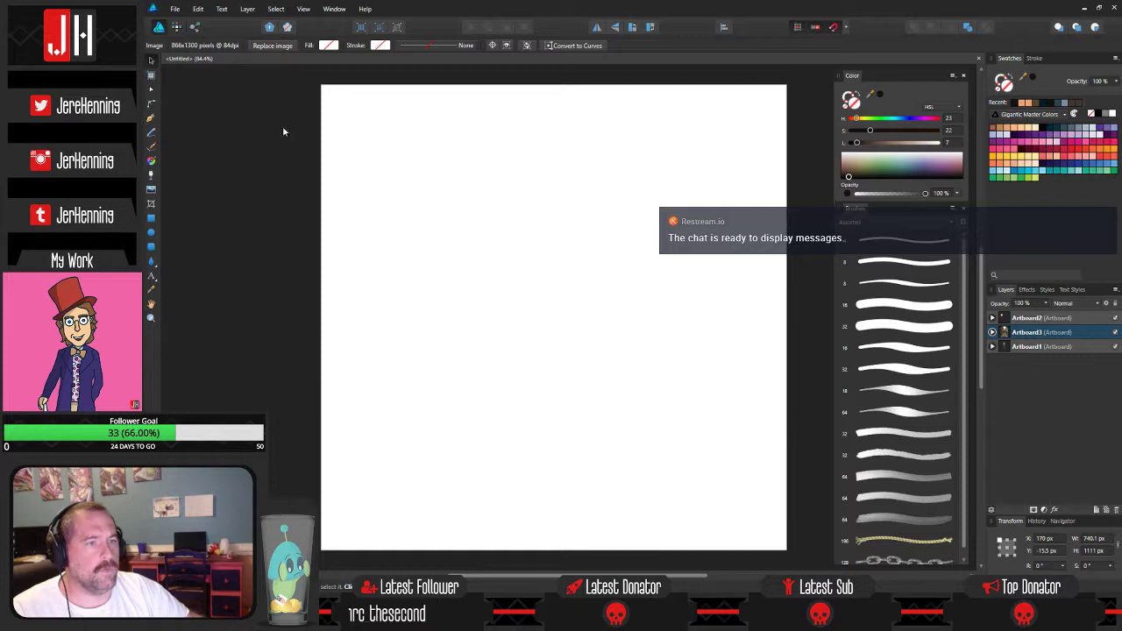
# Try to insert two document-sized artboards while the artwork document with the reference photo is still active.
pyautogui.click(155, 77)
pyautogui.click(279, 47)
pyautogui.click(279, 47)
pyautogui.scroll(-3, 619, 159)
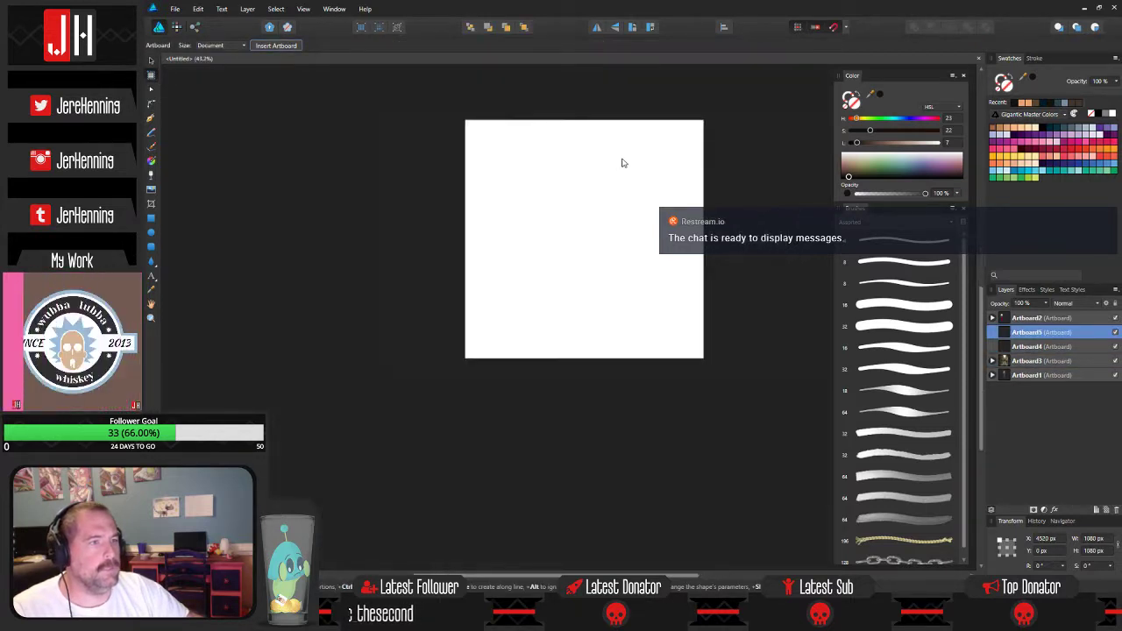
pyautogui.moveTo(629, 156); pyautogui.dragTo(560, 188)
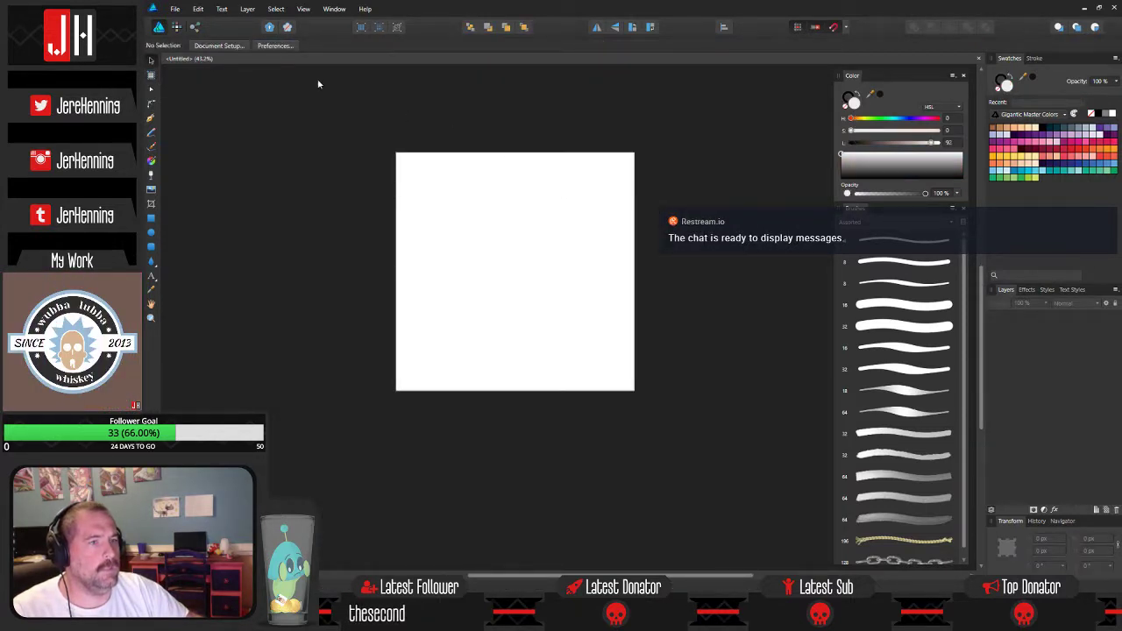
# Insert two document-sized artboards side by side in the blank untitled document.
pyautogui.click(151, 76)
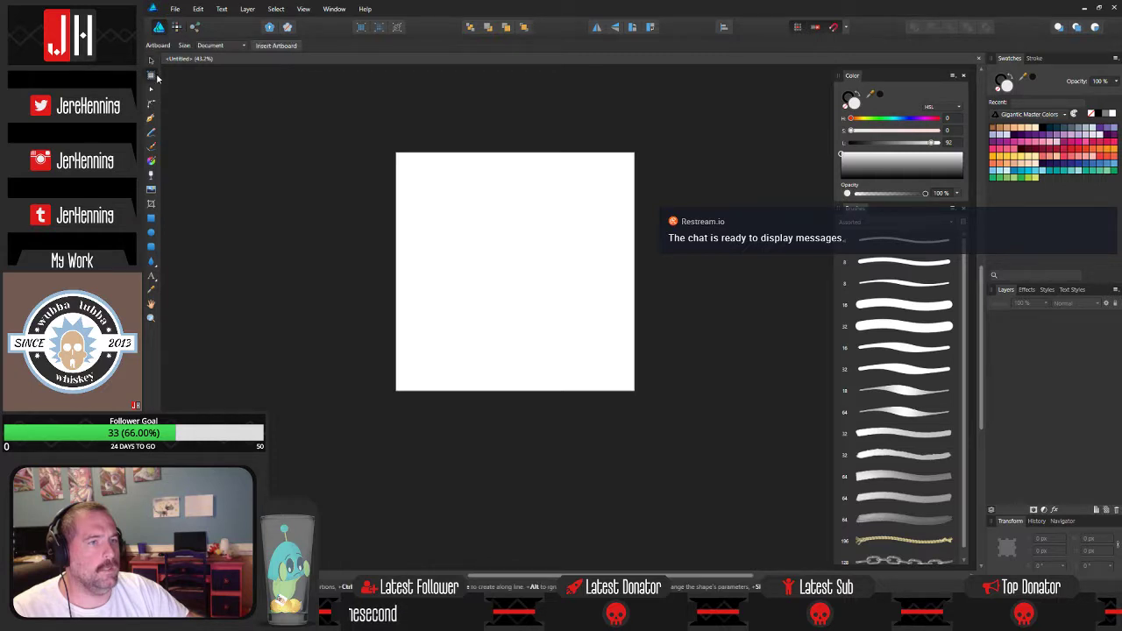
pyautogui.click(269, 47)
pyautogui.click(269, 47)
pyautogui.scroll(-3, 506, 111)
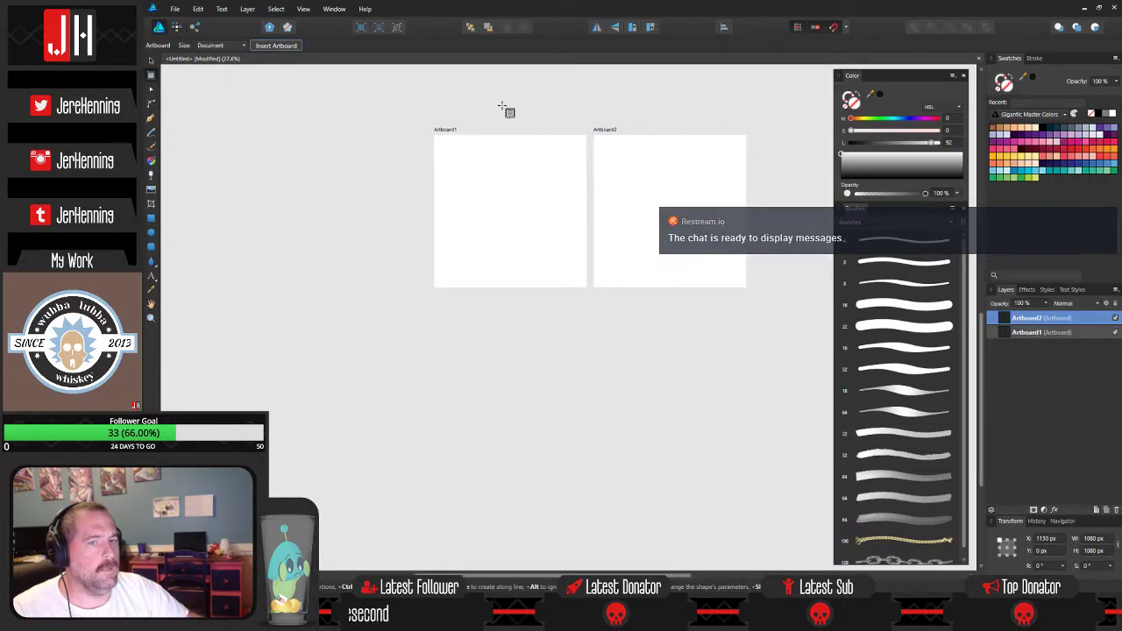
pyautogui.moveTo(506, 111); pyautogui.dragTo(371, 158)
pyautogui.scroll(2, 370, 158)
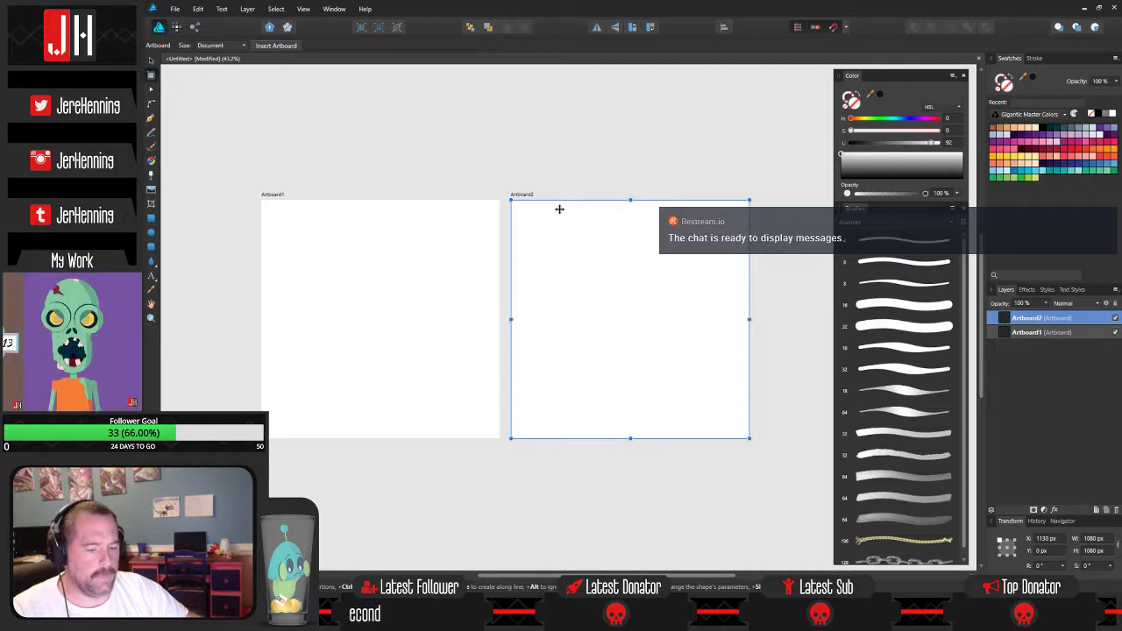
# Paste the copied reference photo of the three masked soldiers onto Artboard2.
pyautogui.hotkey('ctrl', 'v')
pyautogui.press('v')
pyautogui.click(579, 184)
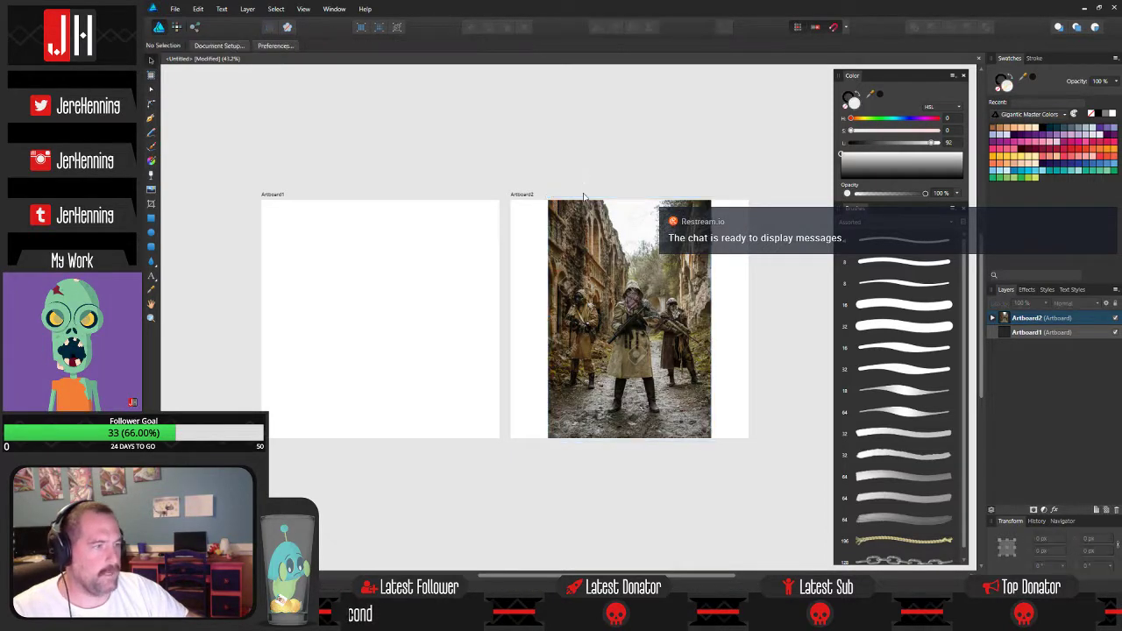
pyautogui.scroll(6, 616, 254)
pyautogui.moveTo(669, 313); pyautogui.dragTo(521, 219)
pyautogui.scroll(-2, 522, 220)
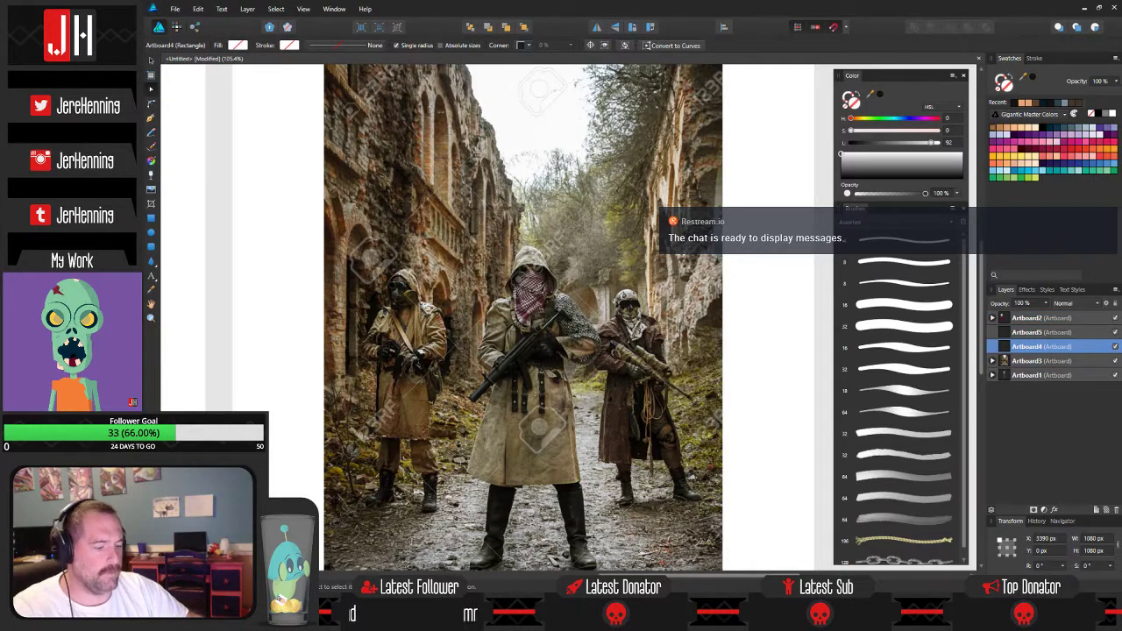
# Delete Artboard4, Artboard5 and Artboard3 from the other open document and save it.
pyautogui.press('Delete')
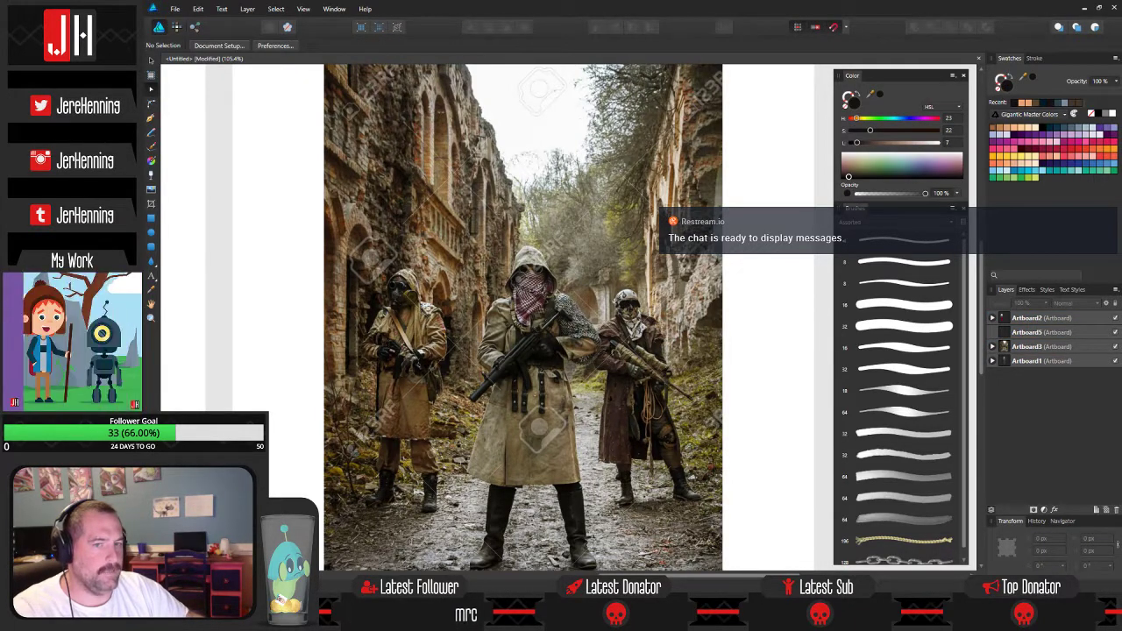
pyautogui.click(1040, 332)
pyautogui.press('Delete')
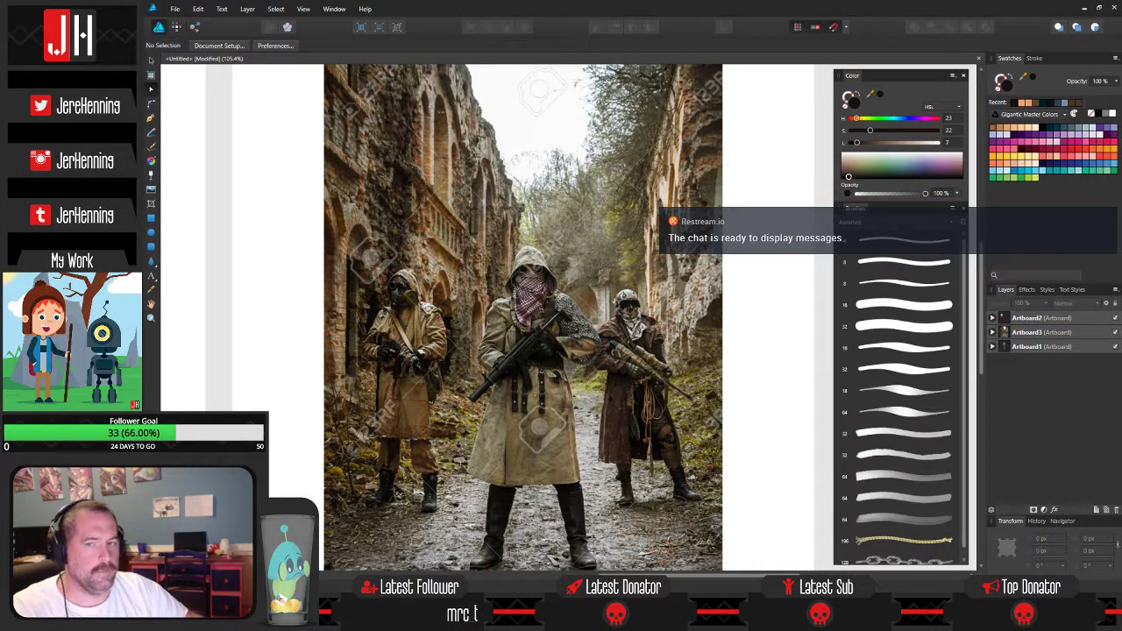
pyautogui.click(1040, 332)
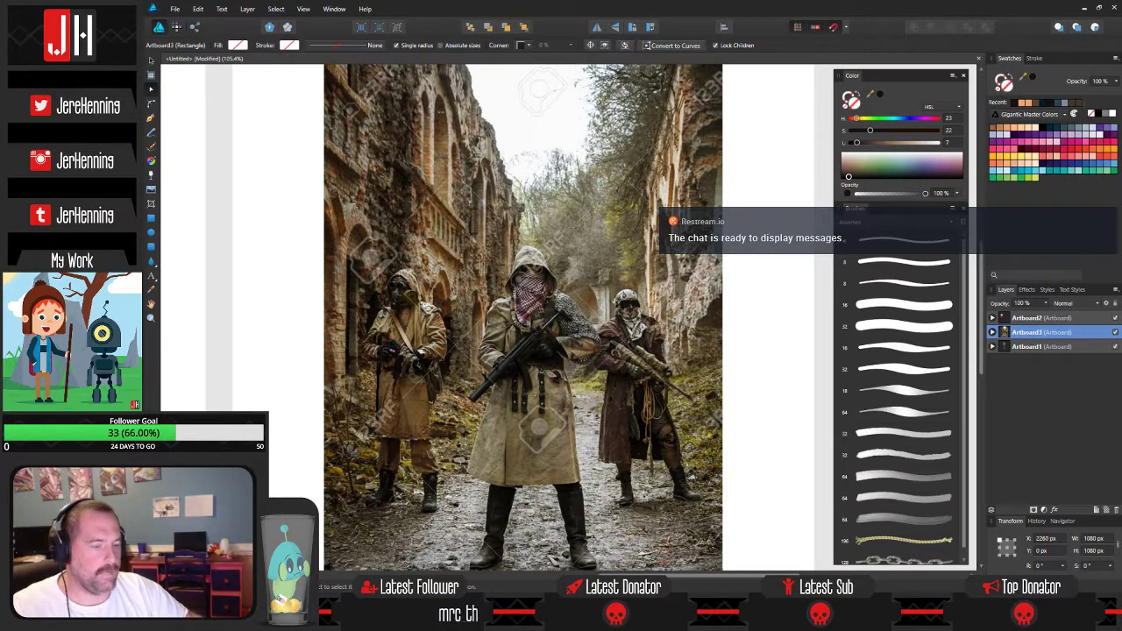
pyautogui.press('Delete')
pyautogui.click(626, 309)
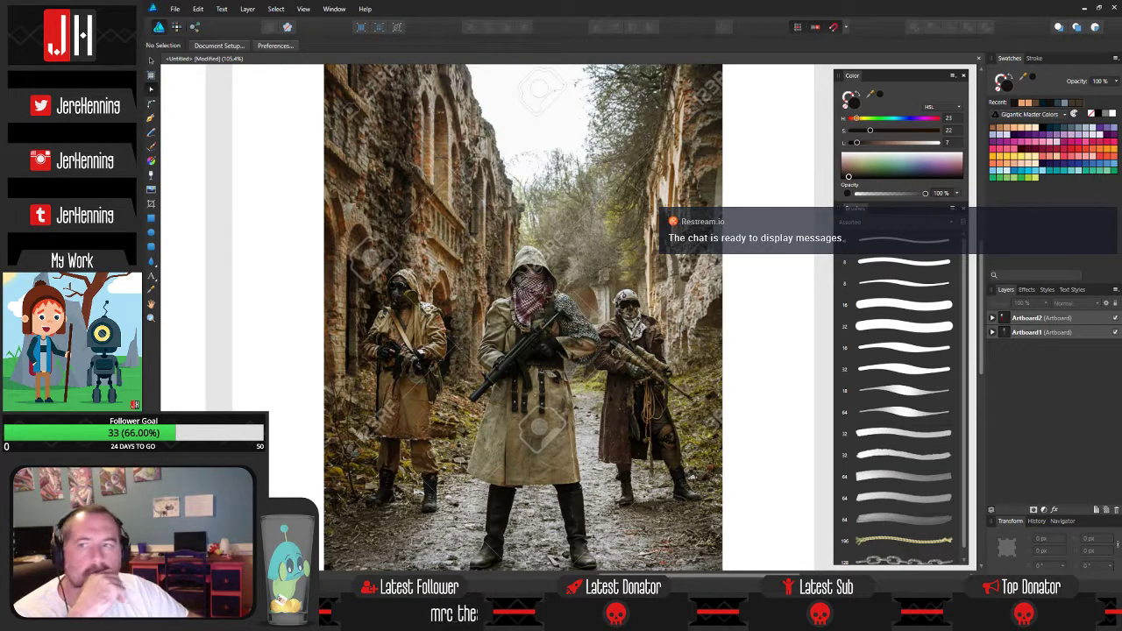
pyautogui.click(176, 10)
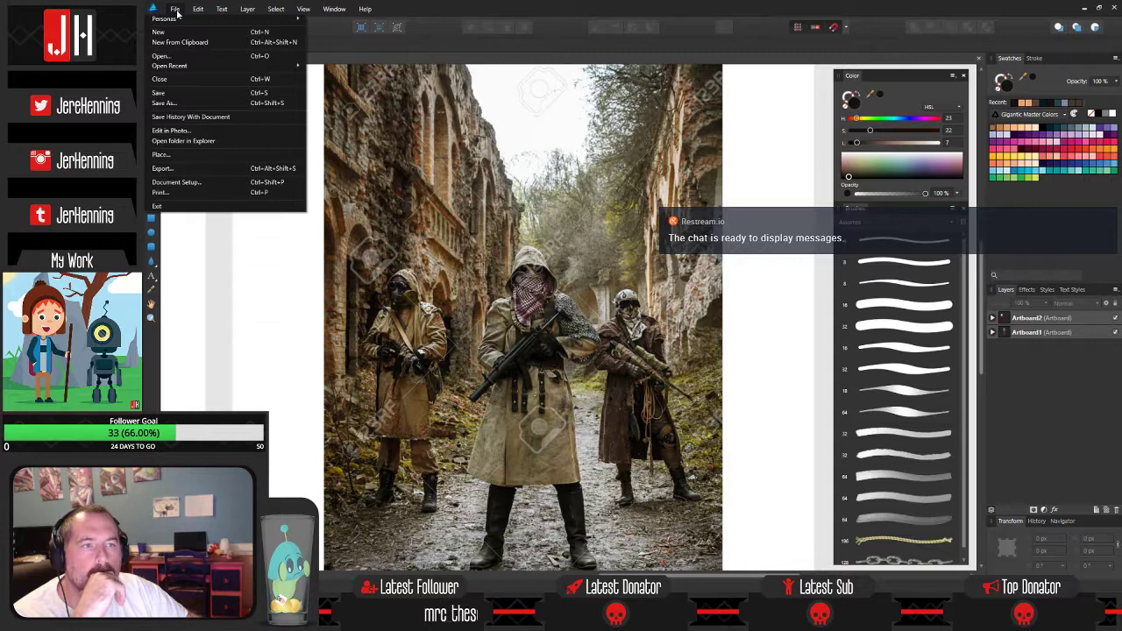
pyautogui.click(185, 95)
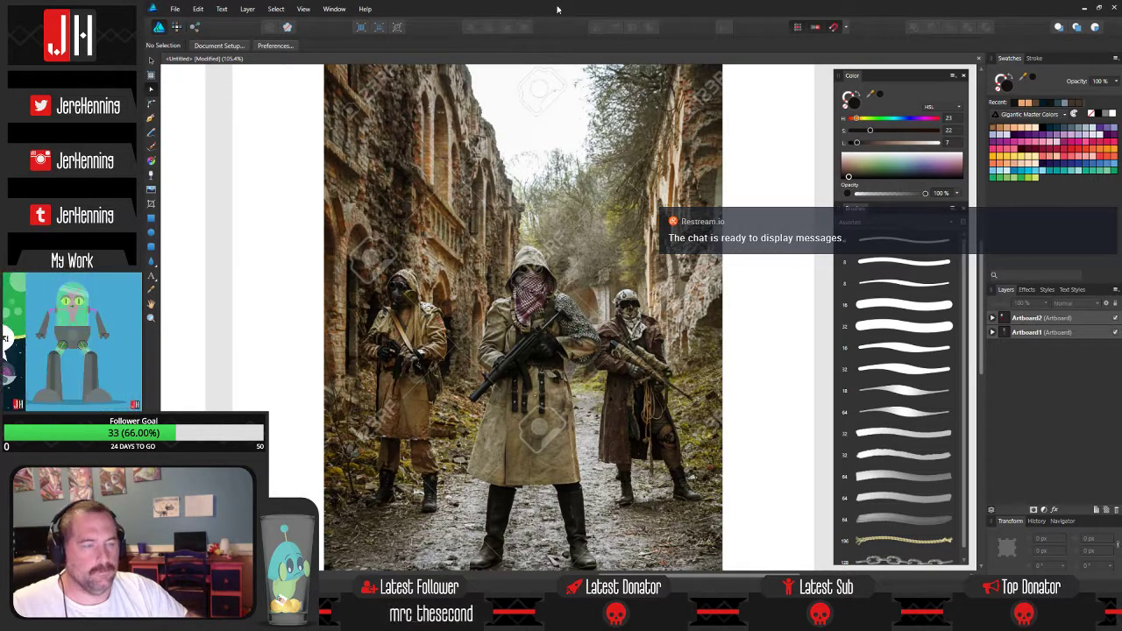
# Start saving the untitled document under a new name and browse to the In Progress folder inside Vector.
pyautogui.click(299, 119)
pyautogui.scroll(-3, 499, 192)
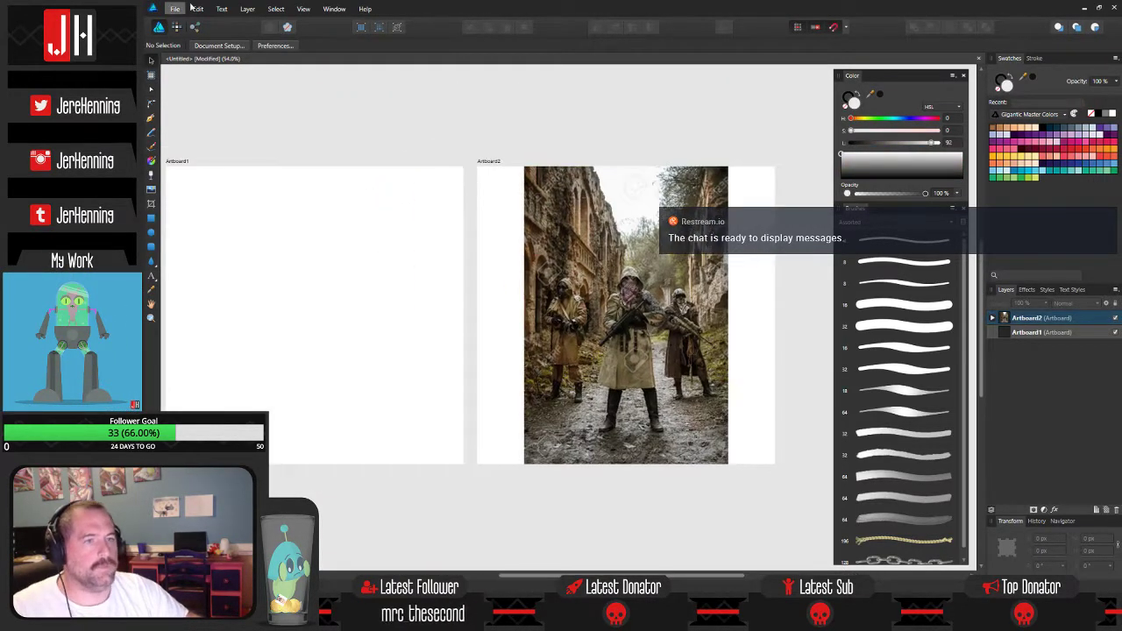
pyautogui.click(174, 9)
pyautogui.click(193, 103)
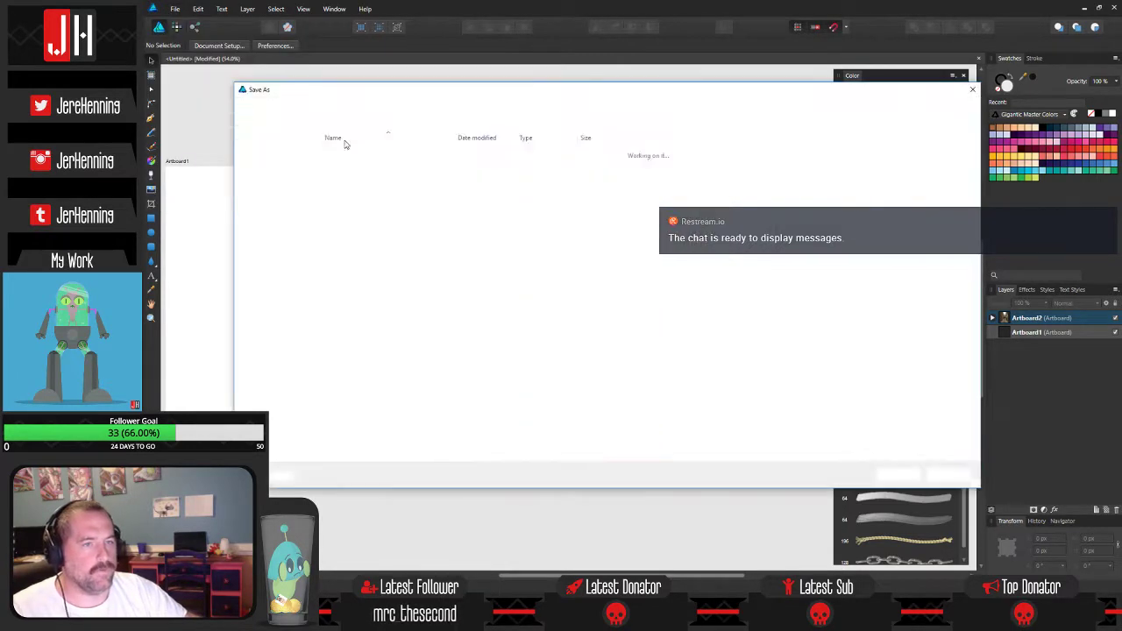
pyautogui.doubleClick(352, 164)
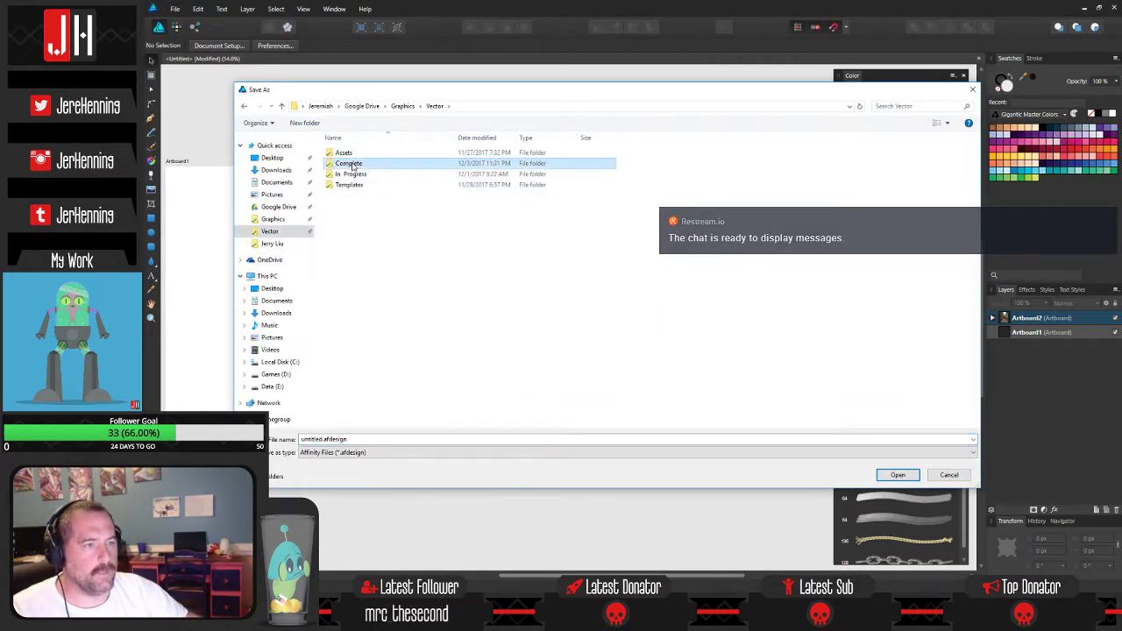
pyautogui.click(439, 107)
pyautogui.doubleClick(351, 174)
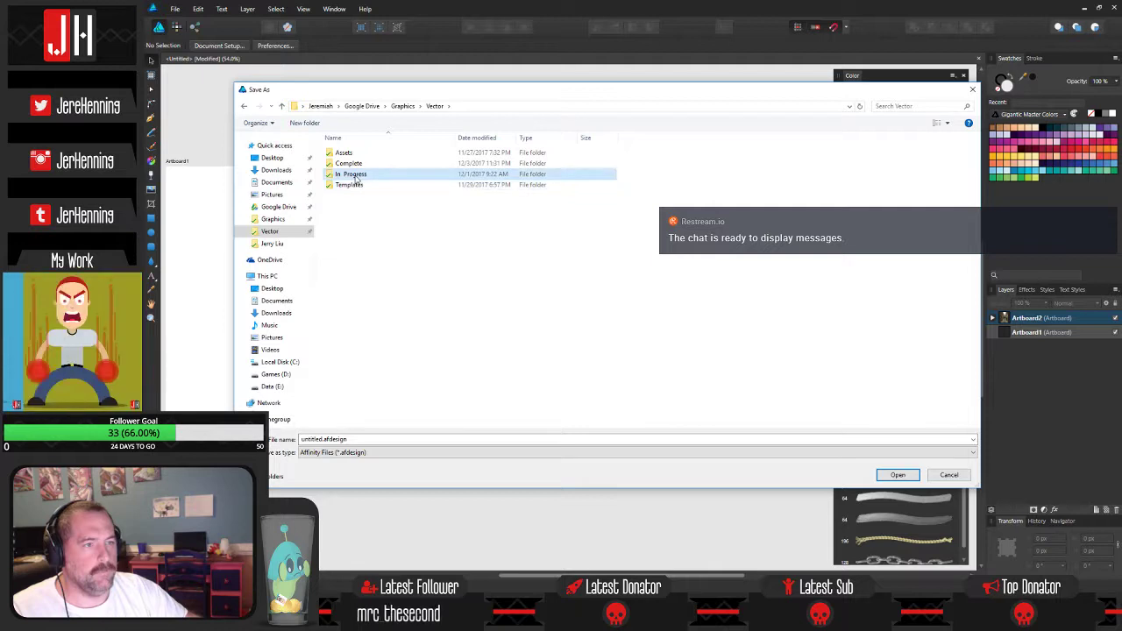
# Name the file "Post Apoc Guy" and save it as an Affinity file.
pyautogui.click(395, 441)
pyautogui.write('Pos')
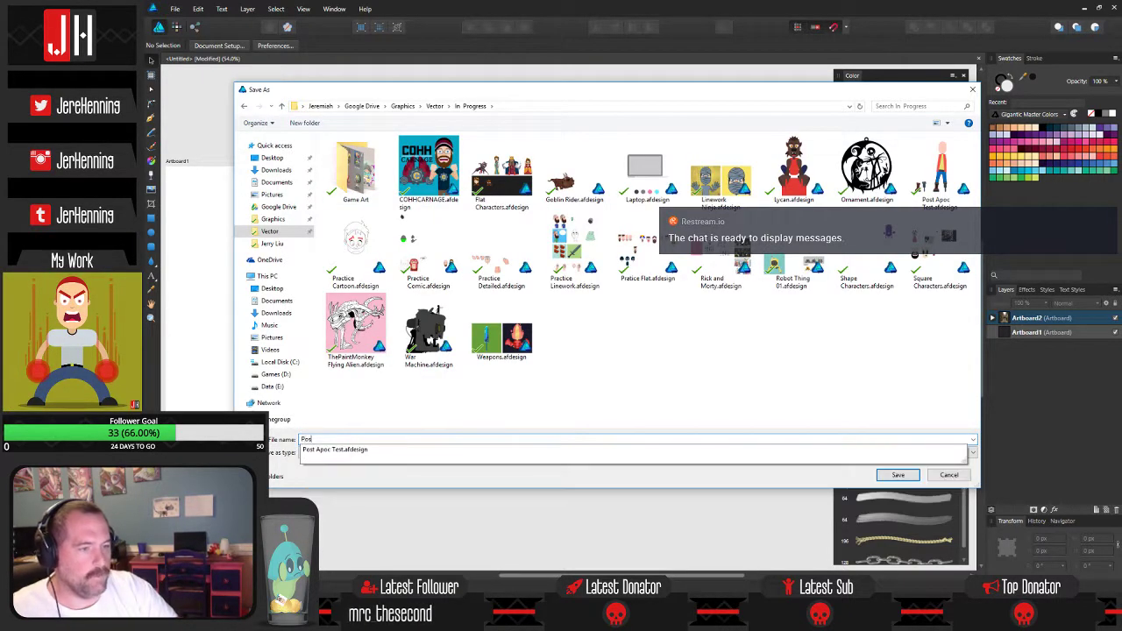
pyautogui.write('t Apoc')
pyautogui.press('BackSpace')
pyautogui.press('BackSpace')
pyautogui.write('oc 01')
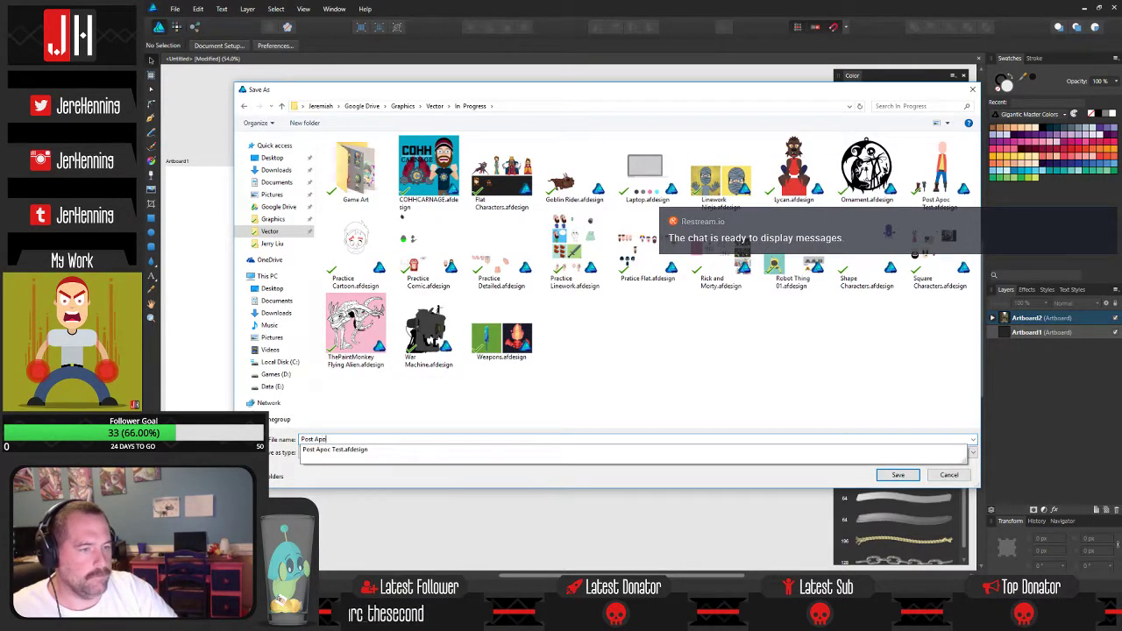
pyautogui.press('Return')
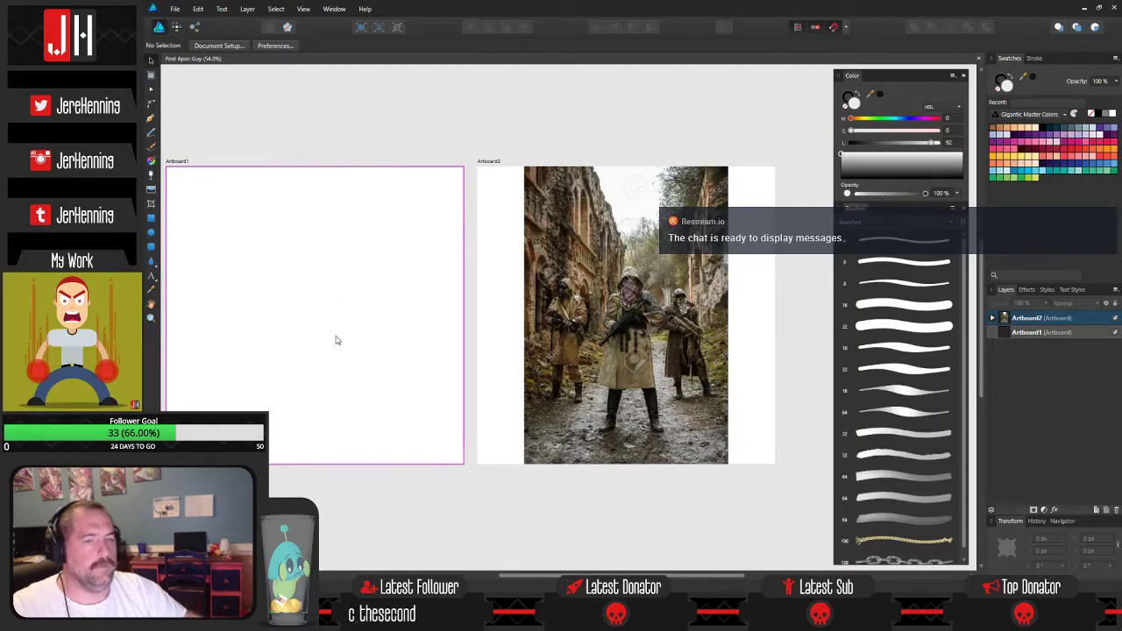
# Examine the reference photo of the three masked soldiers on Artboard2 beside the empty artboard.
pyautogui.moveTo(366, 207); pyautogui.dragTo(465, 201)
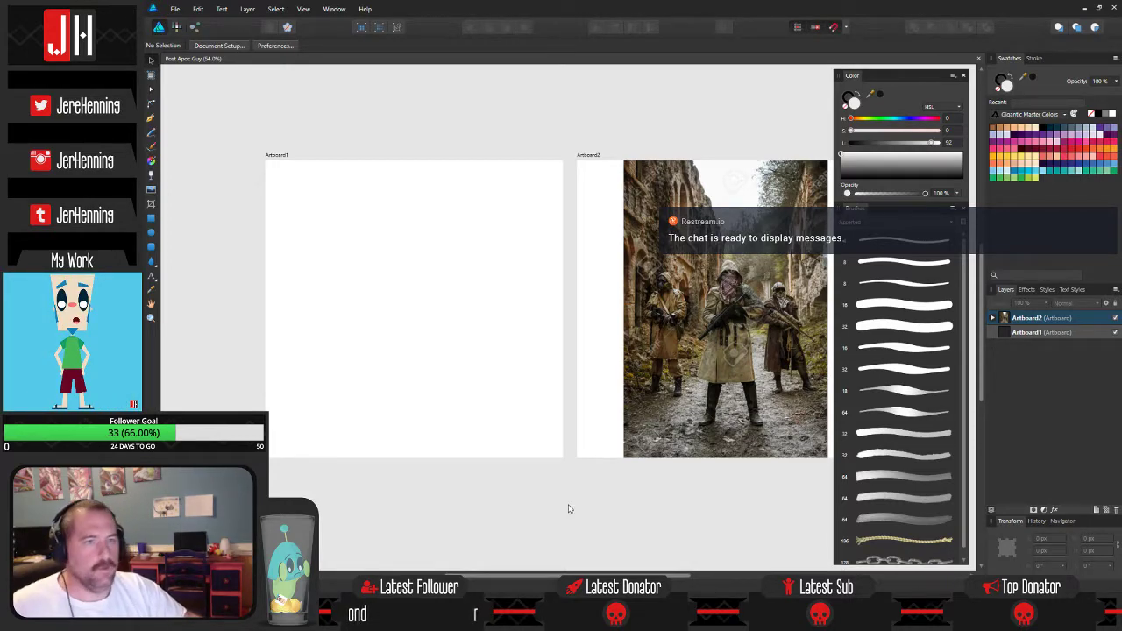
pyautogui.scroll(2, 721, 267)
pyautogui.scroll(-3, 724, 266)
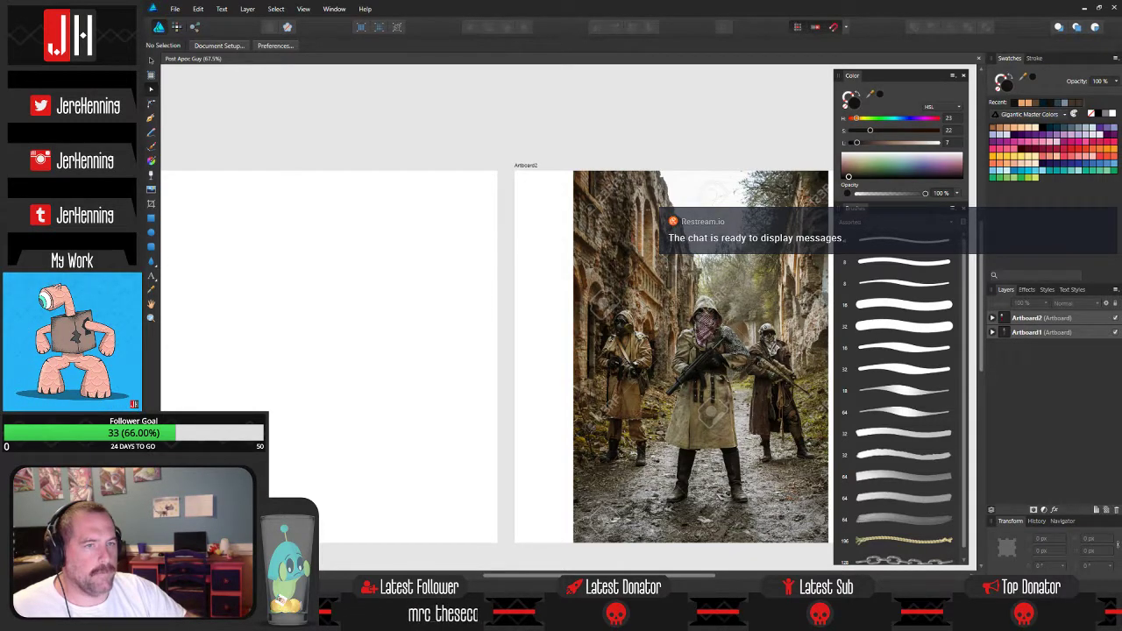
pyautogui.scroll(1, 508, 385)
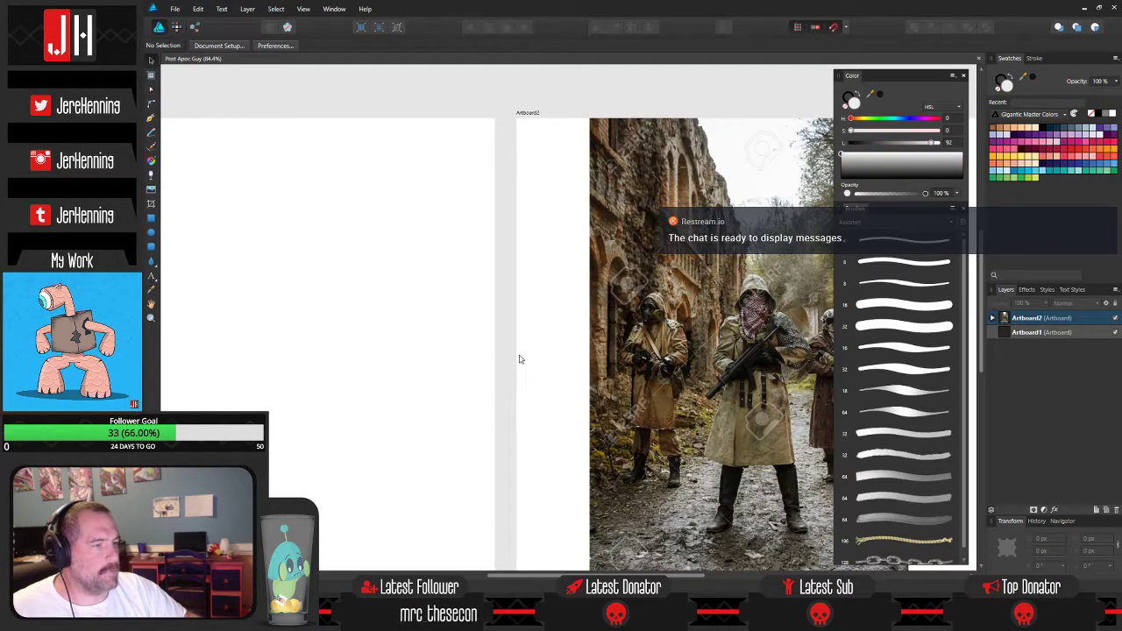
pyautogui.scroll(-1, 521, 358)
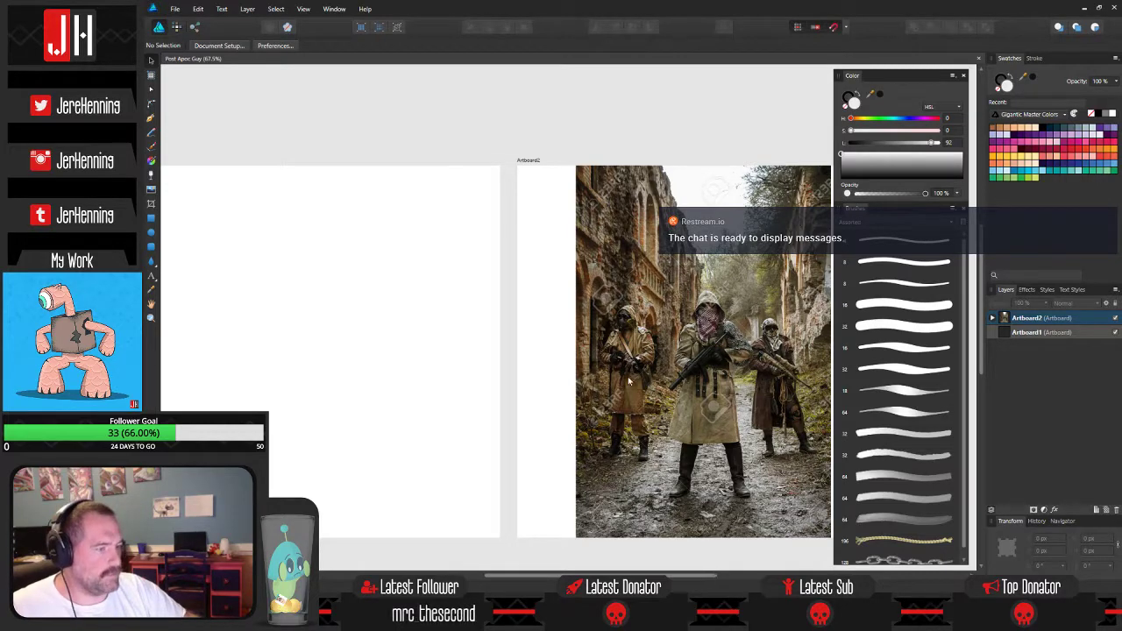
pyautogui.scroll(1, 537, 356)
pyautogui.scroll(1, 572, 342)
pyautogui.moveTo(553, 300); pyautogui.dragTo(577, 340)
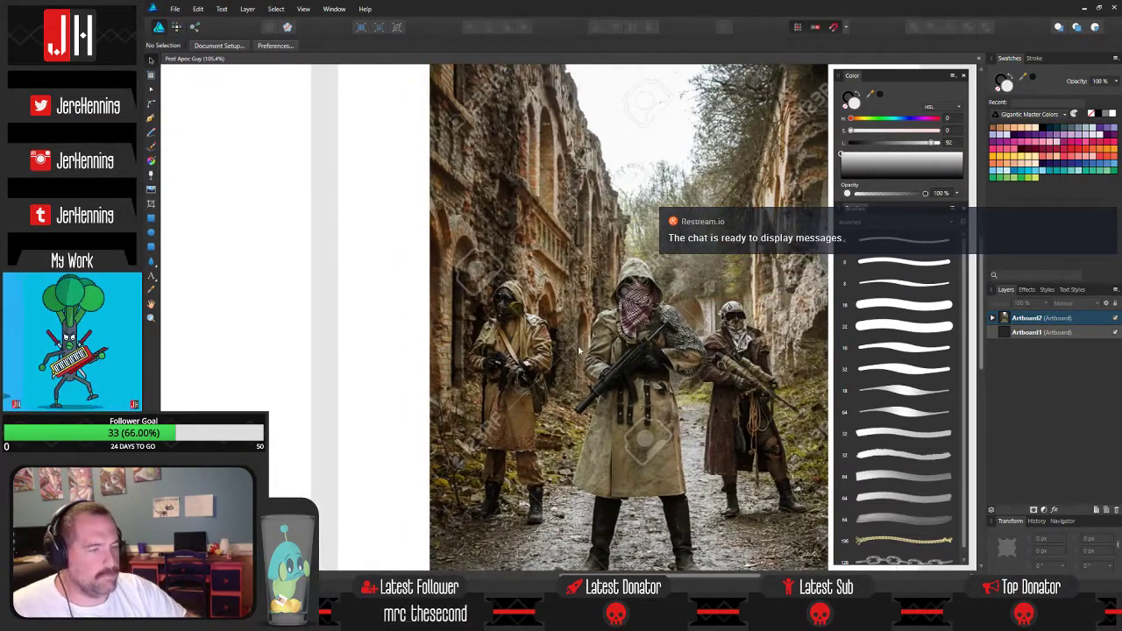
# Draw a light grey rounded rectangle about 315 by 466 px near the middle of Artboard1.
pyautogui.scroll(-2, 528, 323)
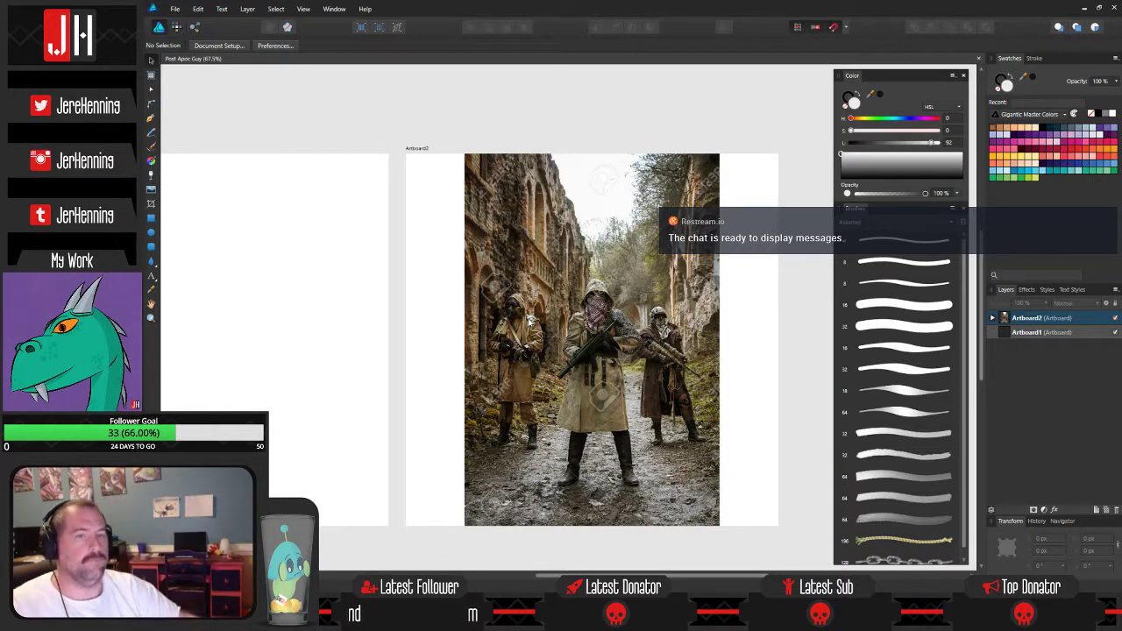
pyautogui.moveTo(306, 245); pyautogui.dragTo(467, 233)
pyautogui.scroll(2, 490, 255)
pyautogui.scroll(-2, 493, 253)
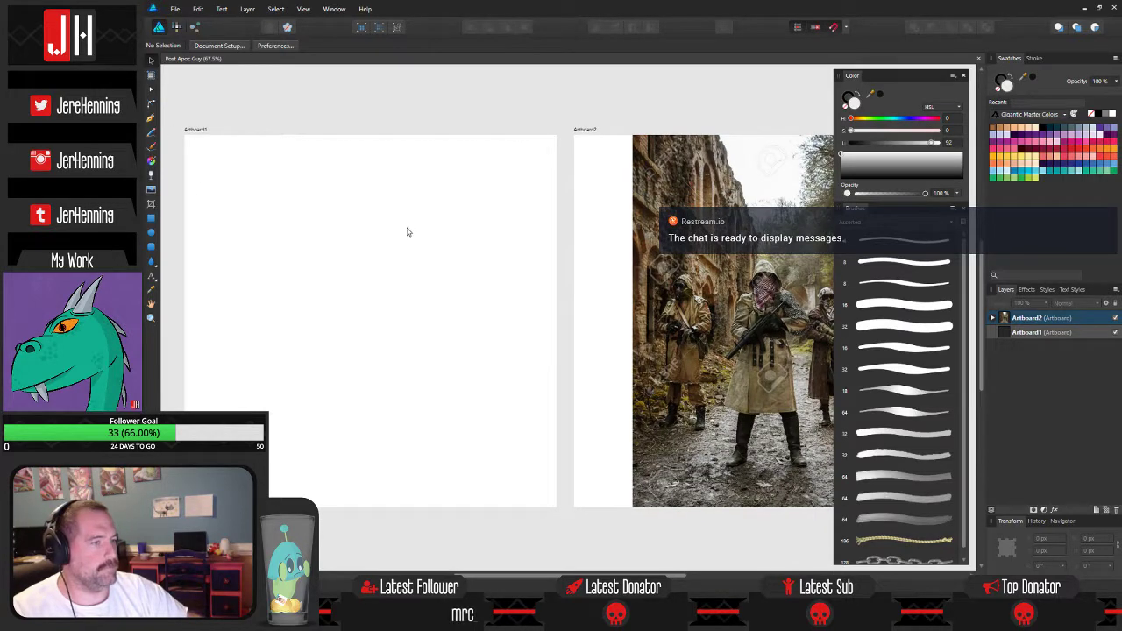
pyautogui.click(151, 247)
pyautogui.moveTo(336, 218); pyautogui.dragTo(443, 382)
pyautogui.moveTo(345, 226); pyautogui.dragTo(381, 277)
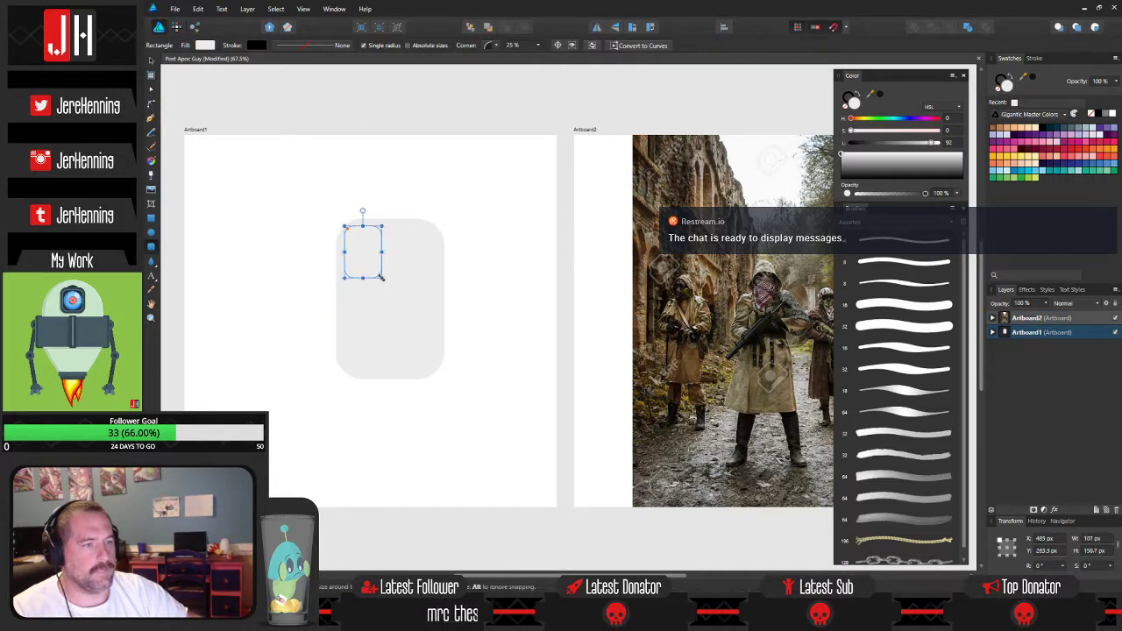
pyautogui.press('Delete')
# Round the rectangle's corners to 50% and shrink it to about 268 by 395 px.
pyautogui.click(354, 238)
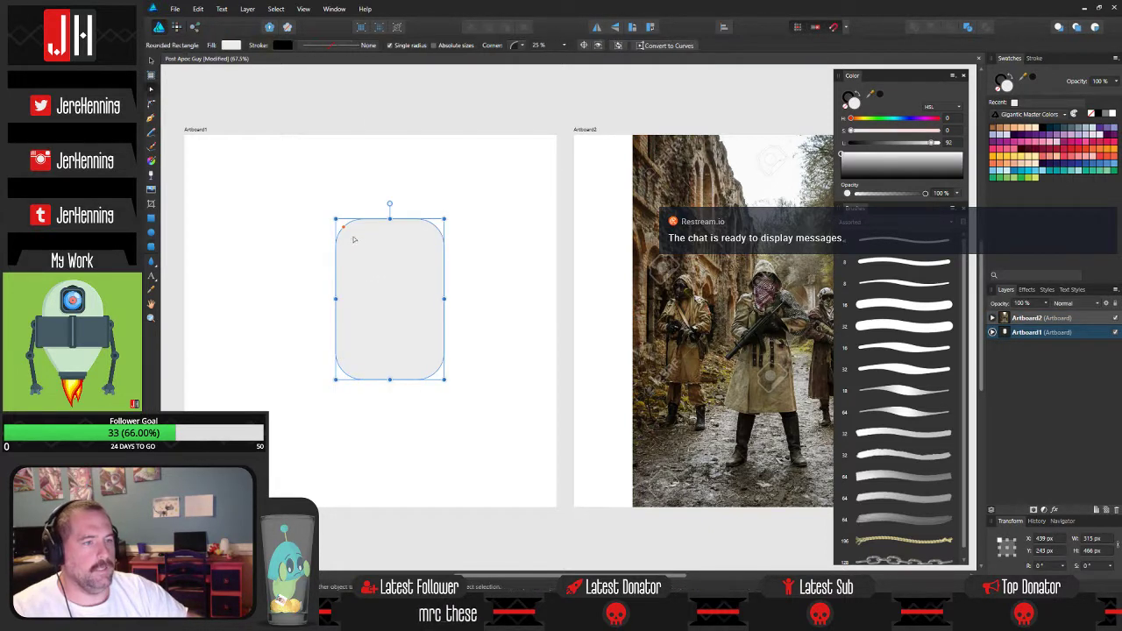
pyautogui.moveTo(343, 227); pyautogui.dragTo(457, 276)
pyautogui.moveTo(446, 217); pyautogui.dragTo(428, 244)
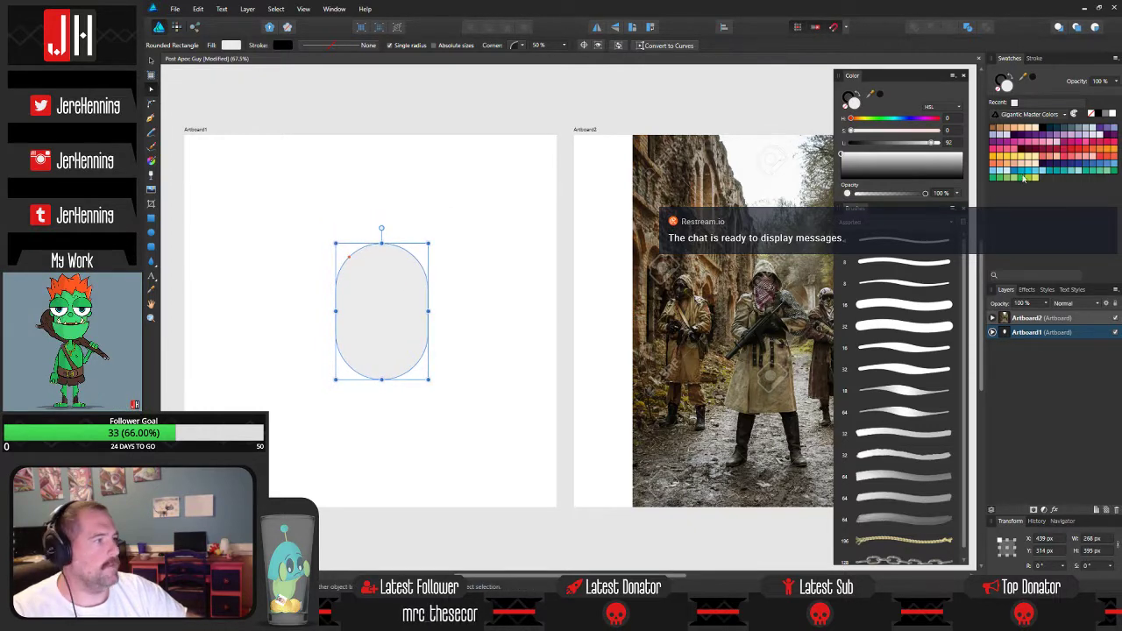
# Fill the head shape with a peach skin tone and place a dark brown copy (H 26, S 25, L 28) slightly lower behind it.
pyautogui.click(1022, 177)
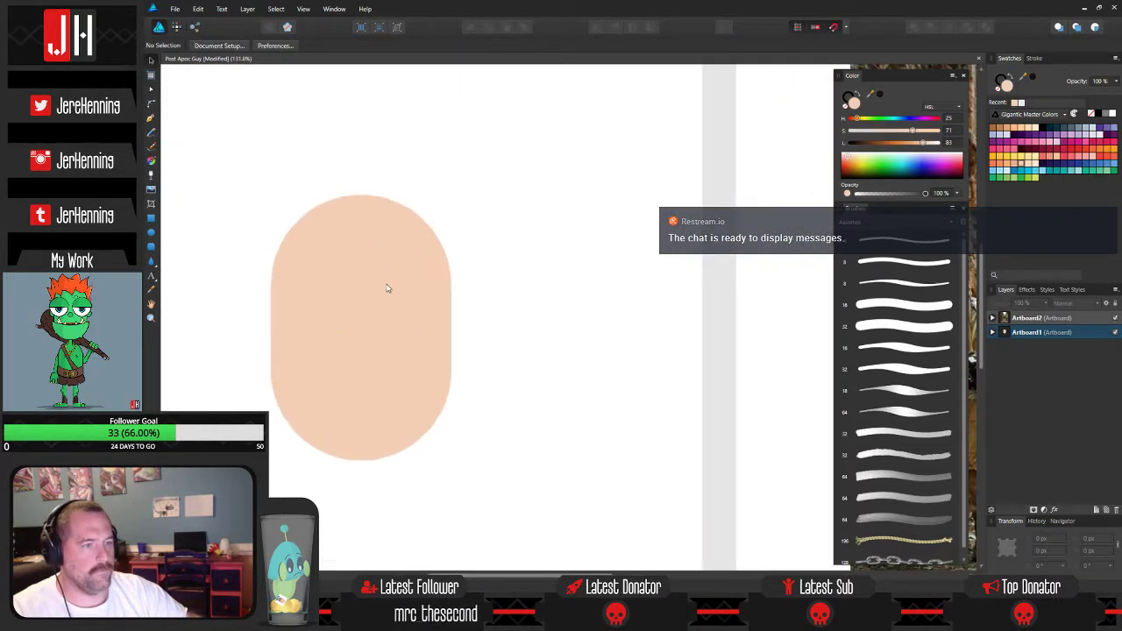
pyautogui.scroll(3, 395, 292)
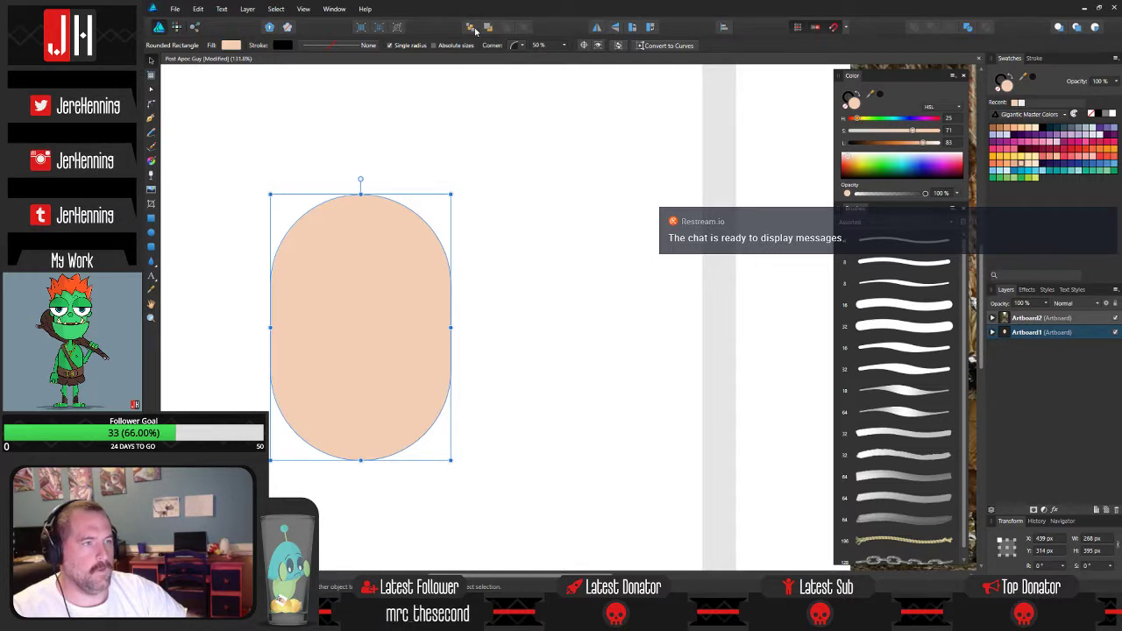
pyautogui.moveTo(382, 300); pyautogui.dragTo(390, 326)
pyautogui.press('i')
pyautogui.moveTo(579, 307); pyautogui.dragTo(131, 333)
pyautogui.press('v')
pyautogui.click(553, 294)
pyautogui.scroll(-4, 408, 303)
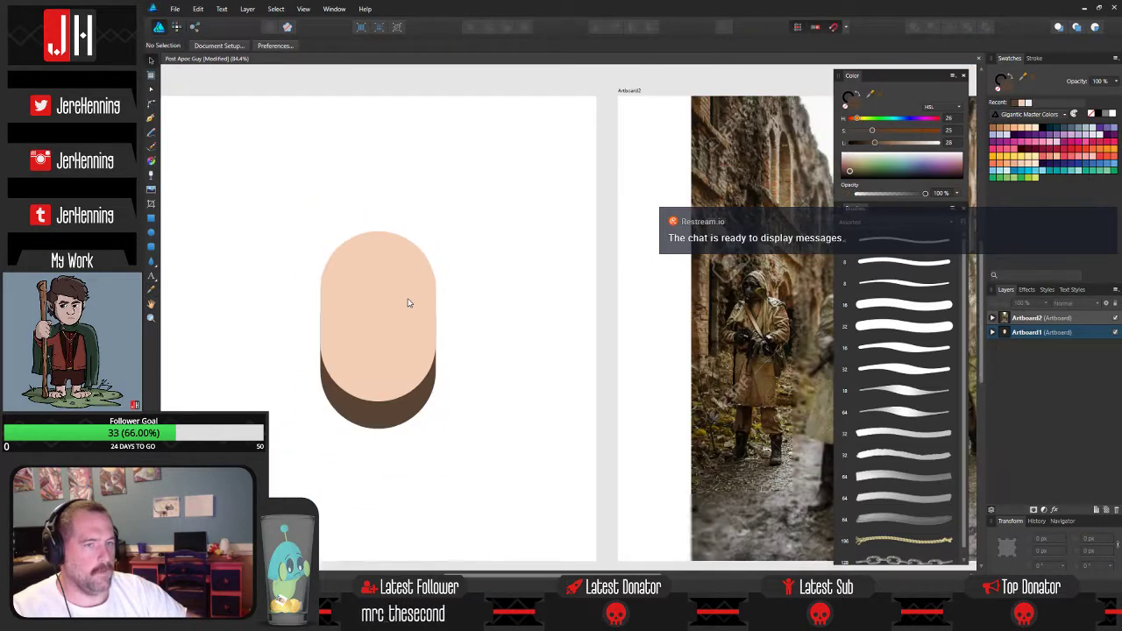
# Enlarge the brown shape about its centre to about 298 by 415 px so it extends past the head's sides.
pyautogui.scroll(1, 399, 323)
pyautogui.scroll(2, 403, 375)
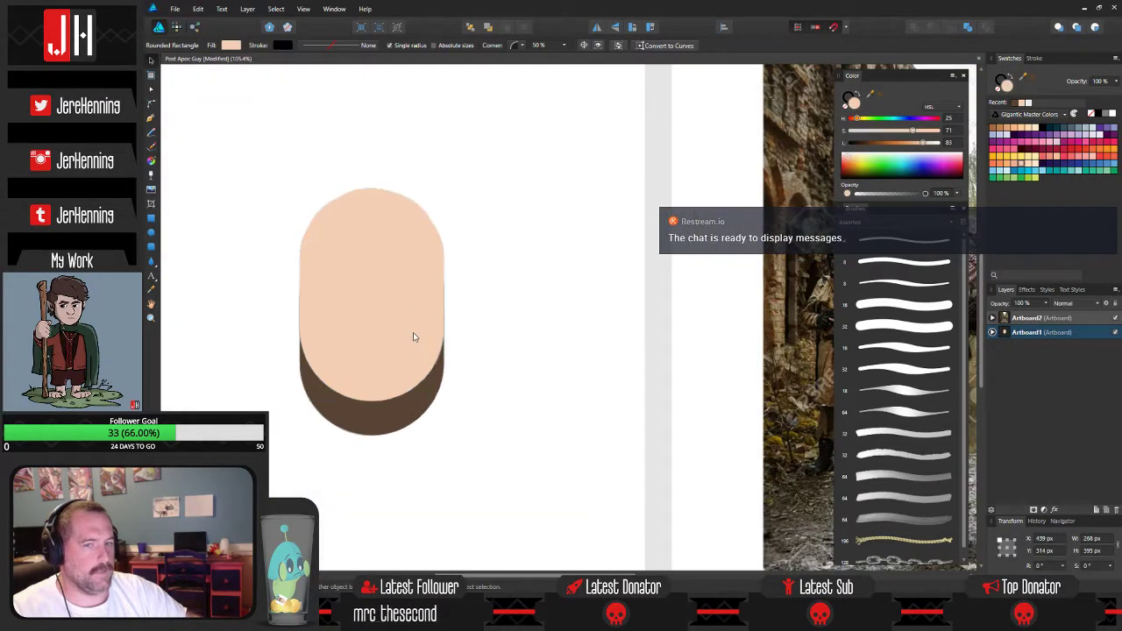
pyautogui.click(413, 332)
pyautogui.moveTo(445, 223); pyautogui.dragTo(453, 211)
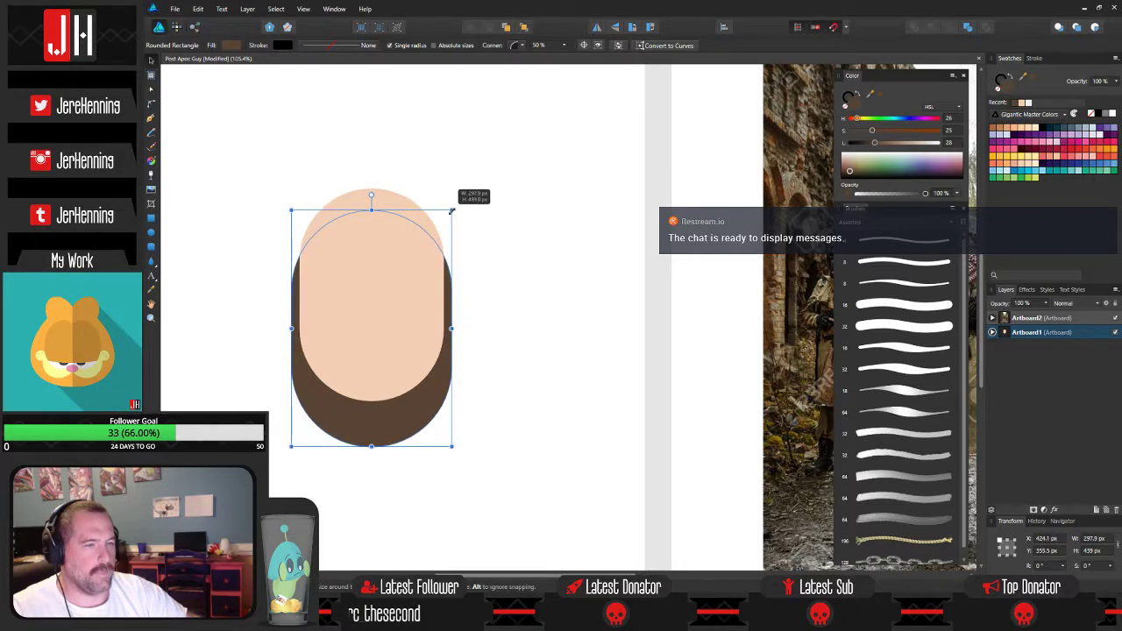
pyautogui.moveTo(372, 445); pyautogui.dragTo(414, 414)
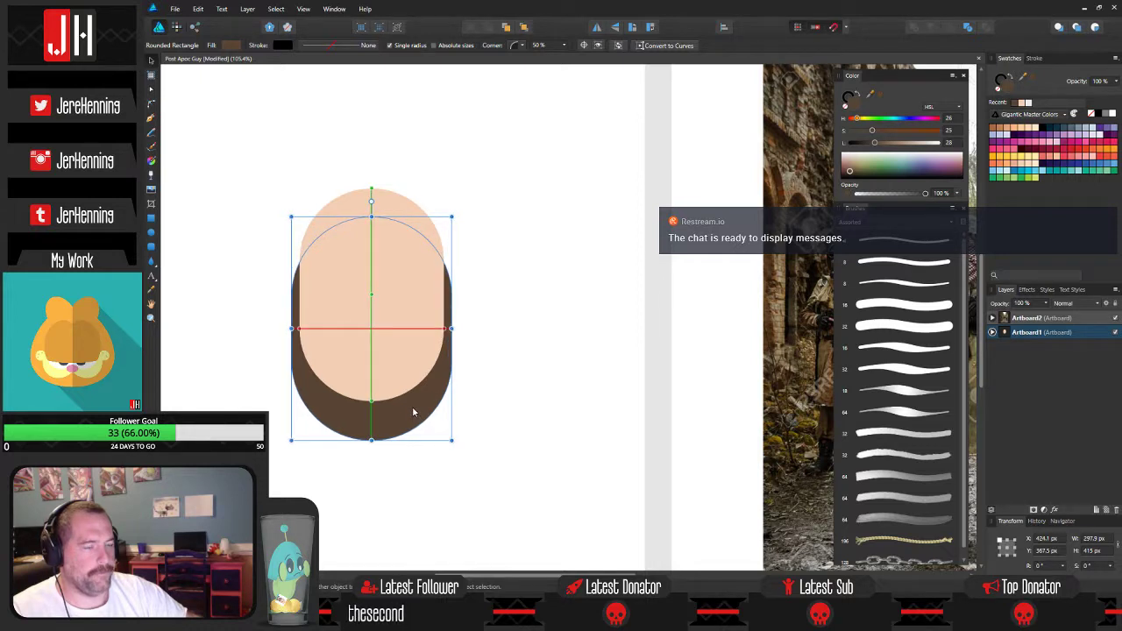
pyautogui.click(568, 298)
# Shift the brown shape further down behind the head and shorten it to about 403 px in height.
pyautogui.moveTo(513, 275); pyautogui.dragTo(584, 326)
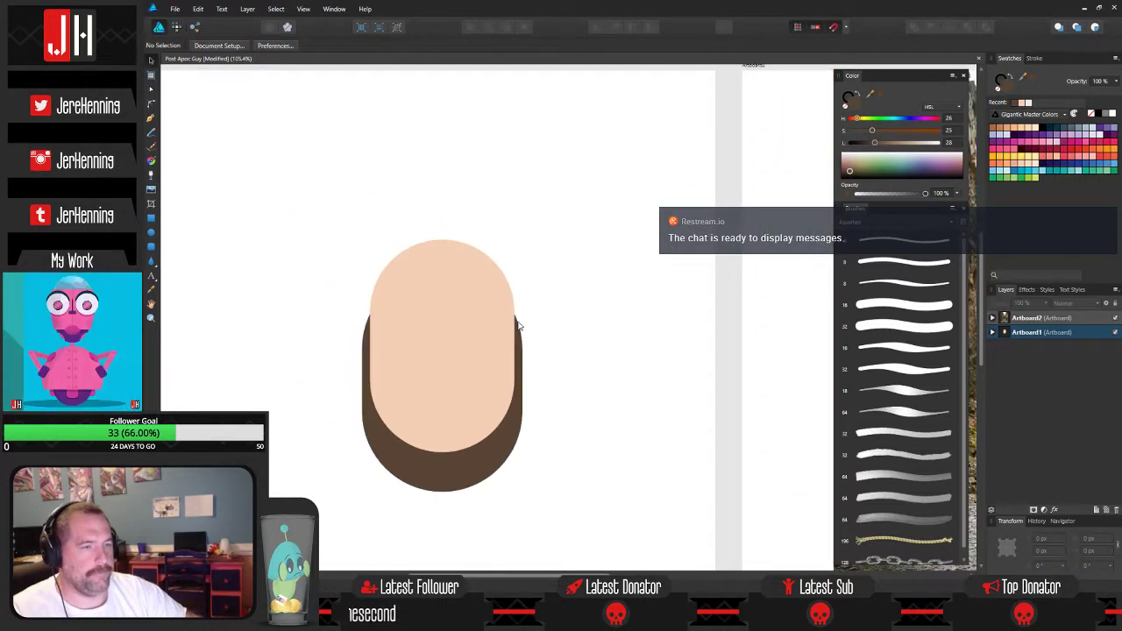
pyautogui.click(517, 354)
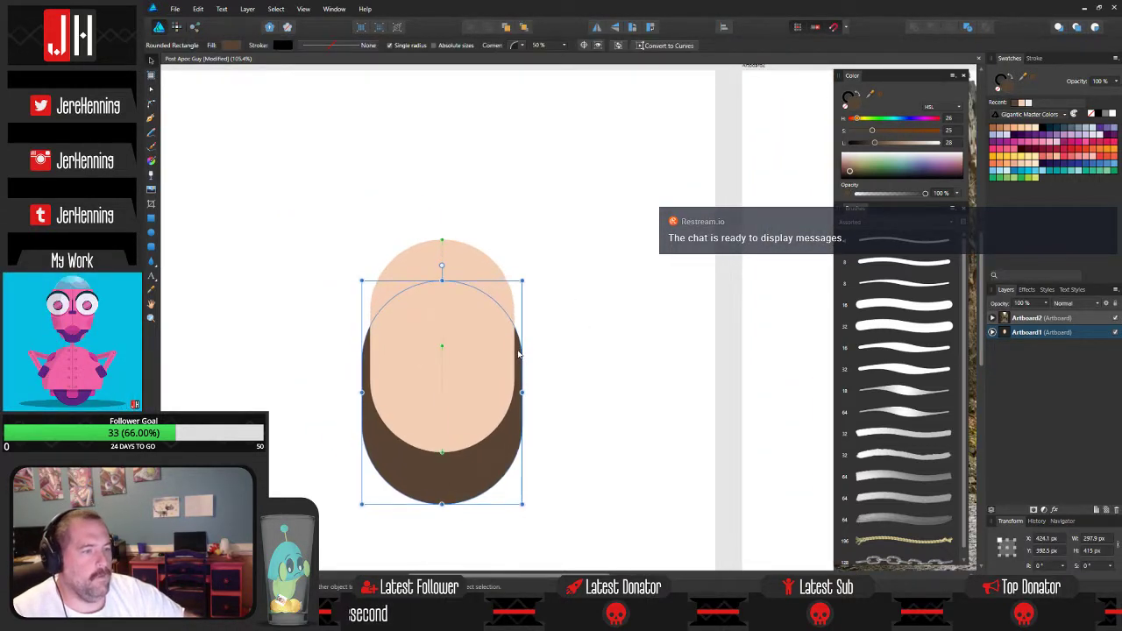
pyautogui.click(581, 348)
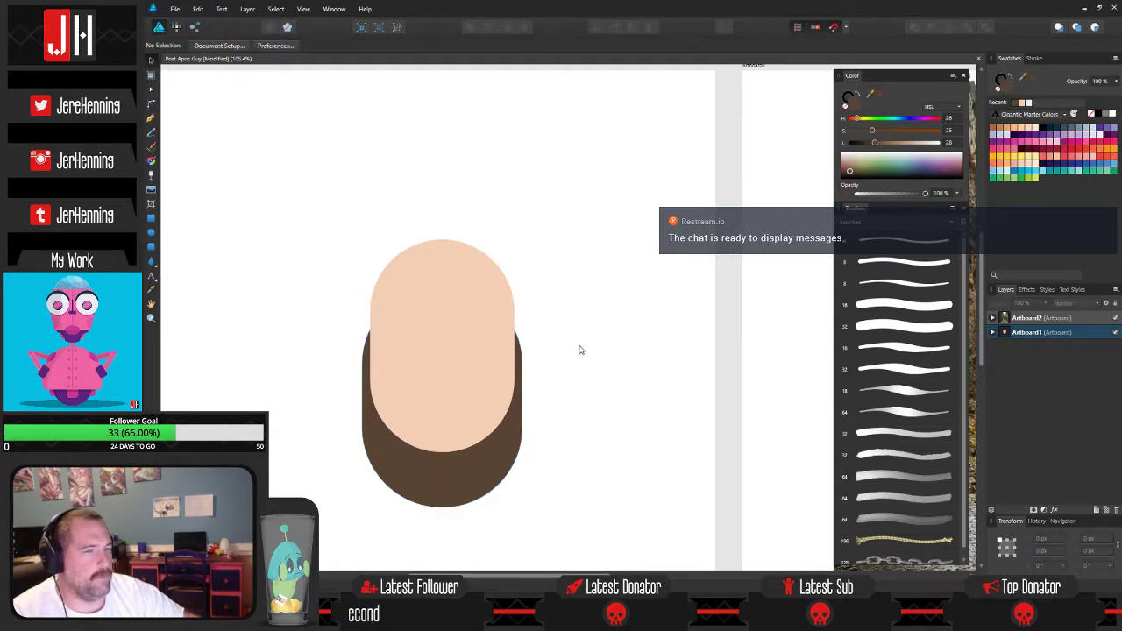
pyautogui.scroll(3, 470, 350)
pyautogui.click(448, 523)
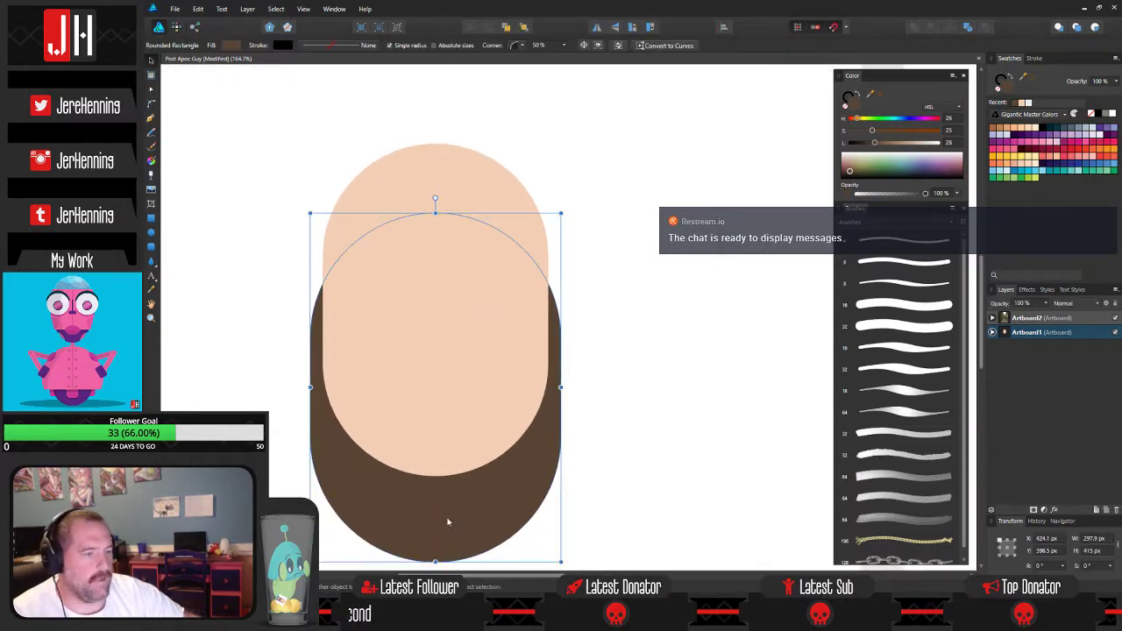
pyautogui.moveTo(435, 561)
pyautogui.mouseDown()
pyautogui.moveTo(435, 527)
pyautogui.moveTo(435, 551)
pyautogui.mouseUp()
pyautogui.click(620, 450)
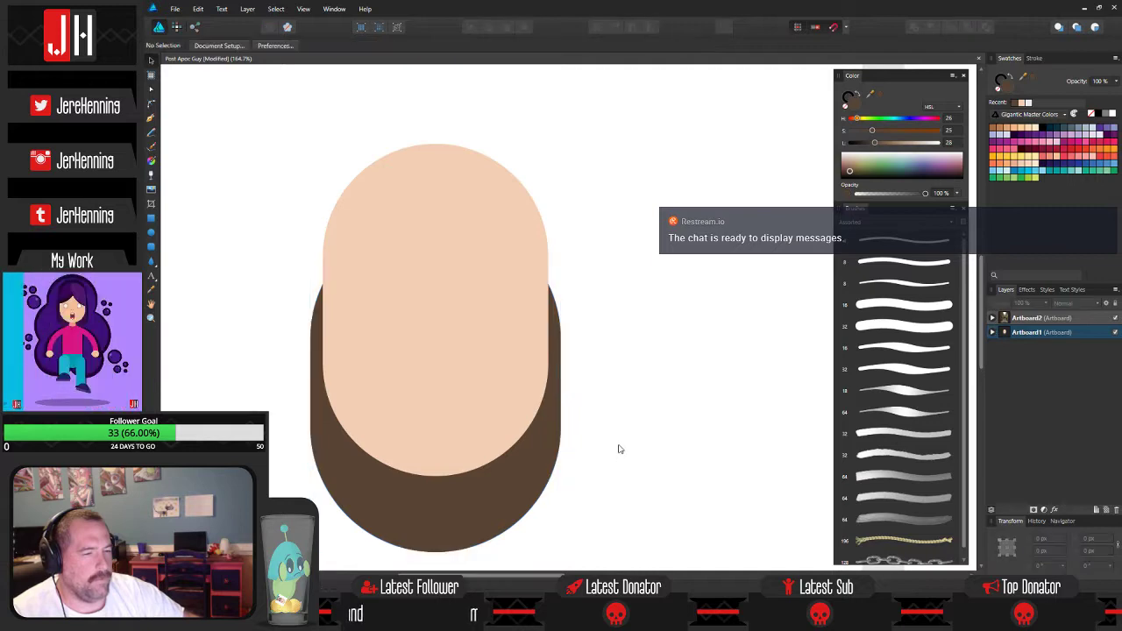
pyautogui.scroll(-3, 627, 417)
pyautogui.moveTo(710, 364); pyautogui.dragTo(602, 318)
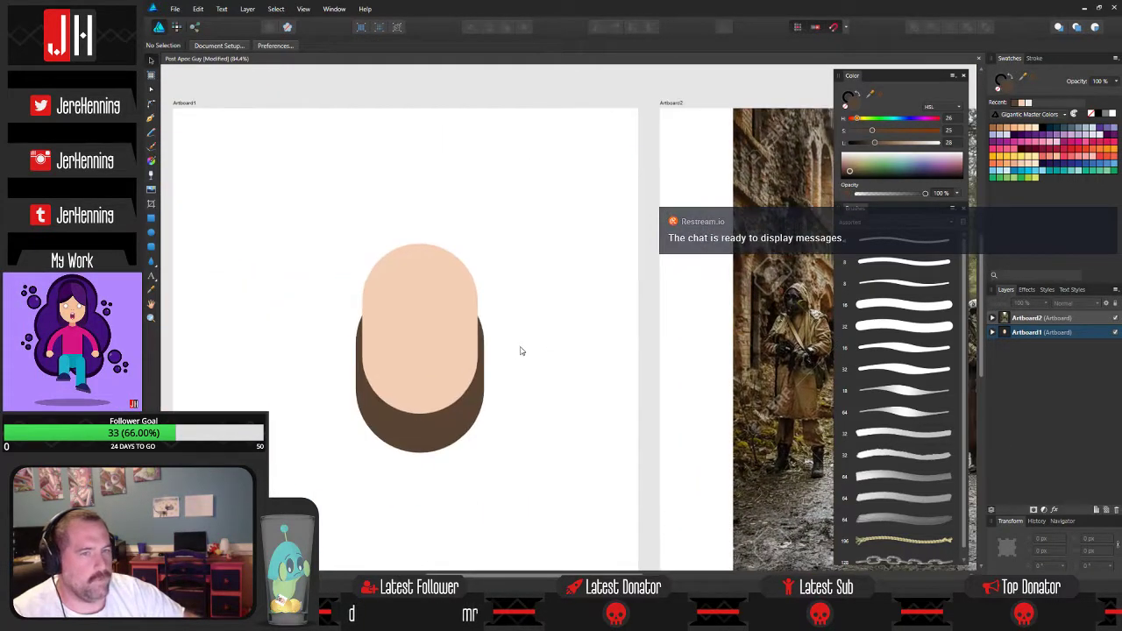
pyautogui.scroll(1, 520, 347)
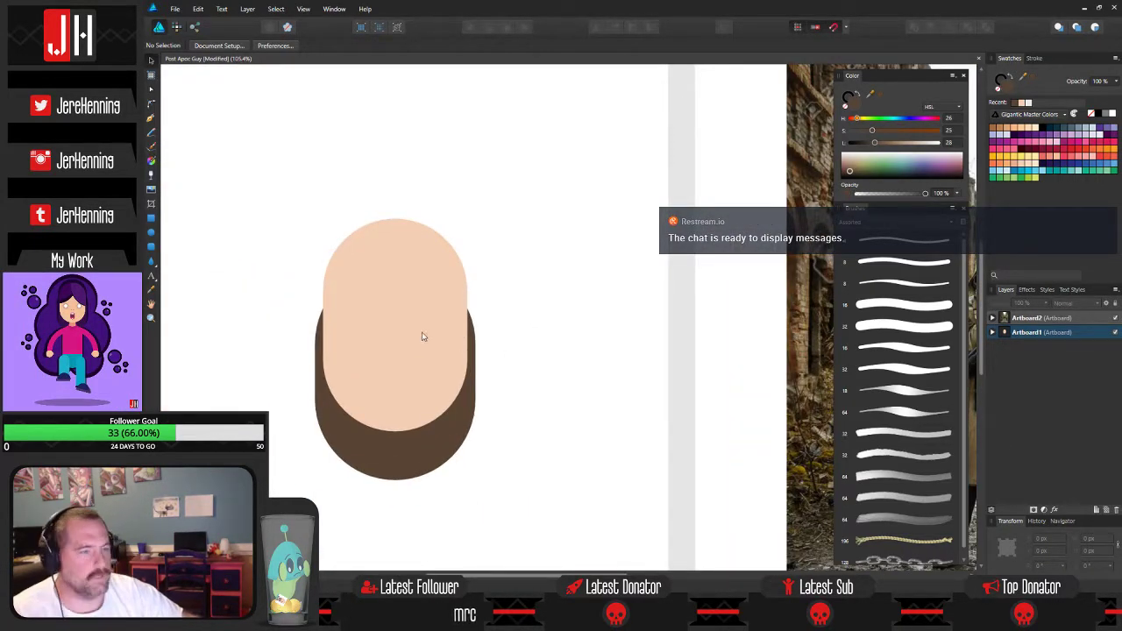
pyautogui.scroll(1, 400, 319)
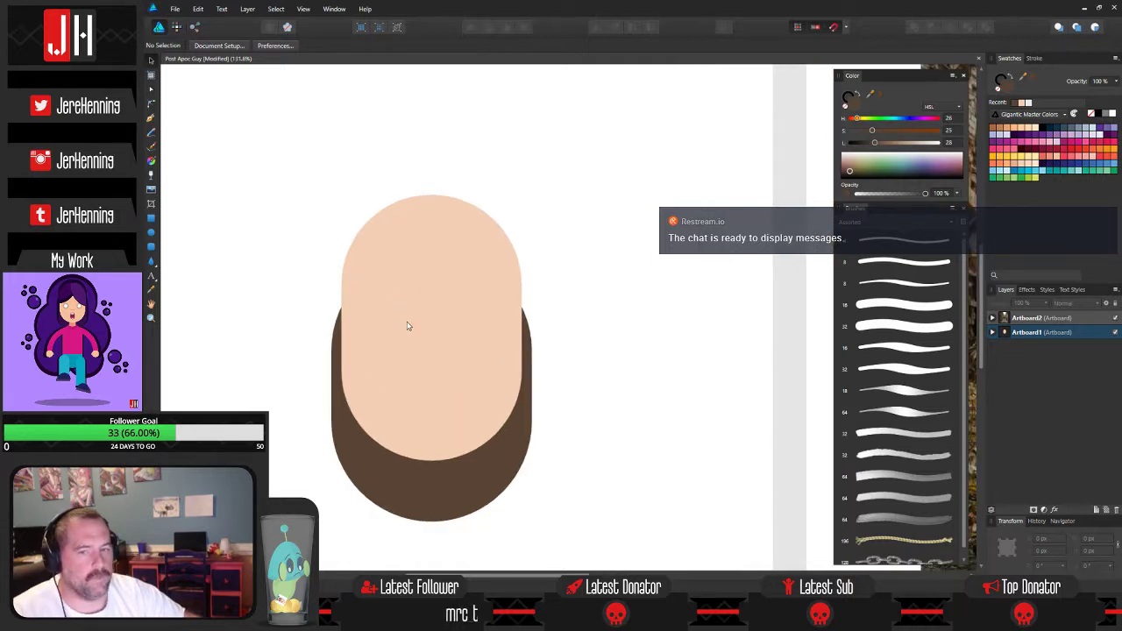
pyautogui.moveTo(421, 308); pyautogui.dragTo(448, 269)
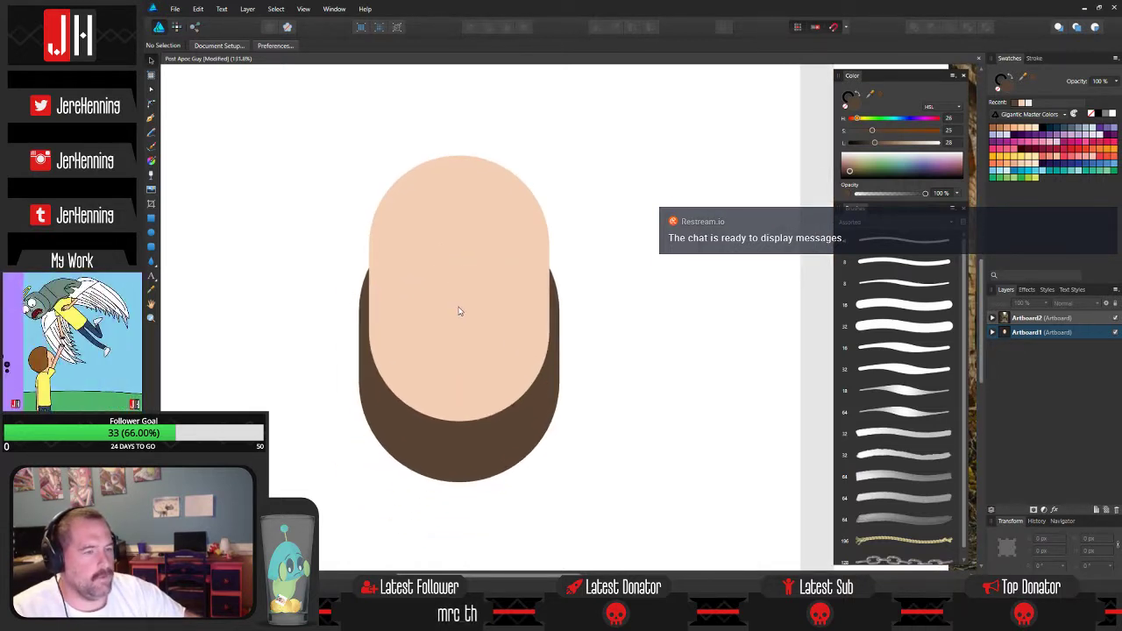
pyautogui.click(457, 296)
pyautogui.click(668, 283)
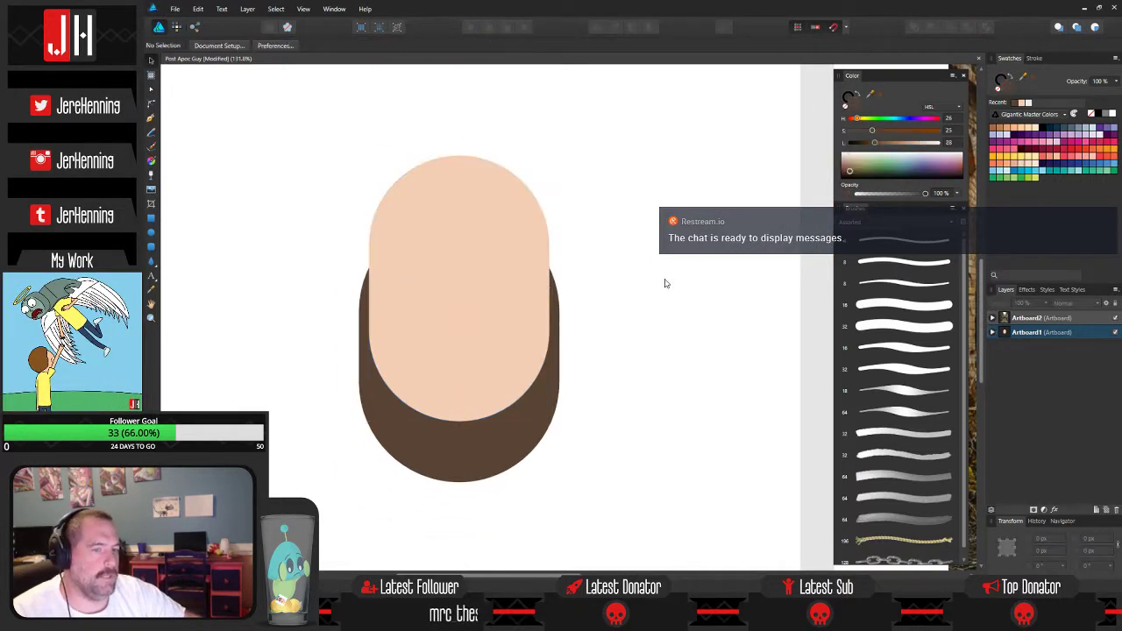
pyautogui.click(444, 258)
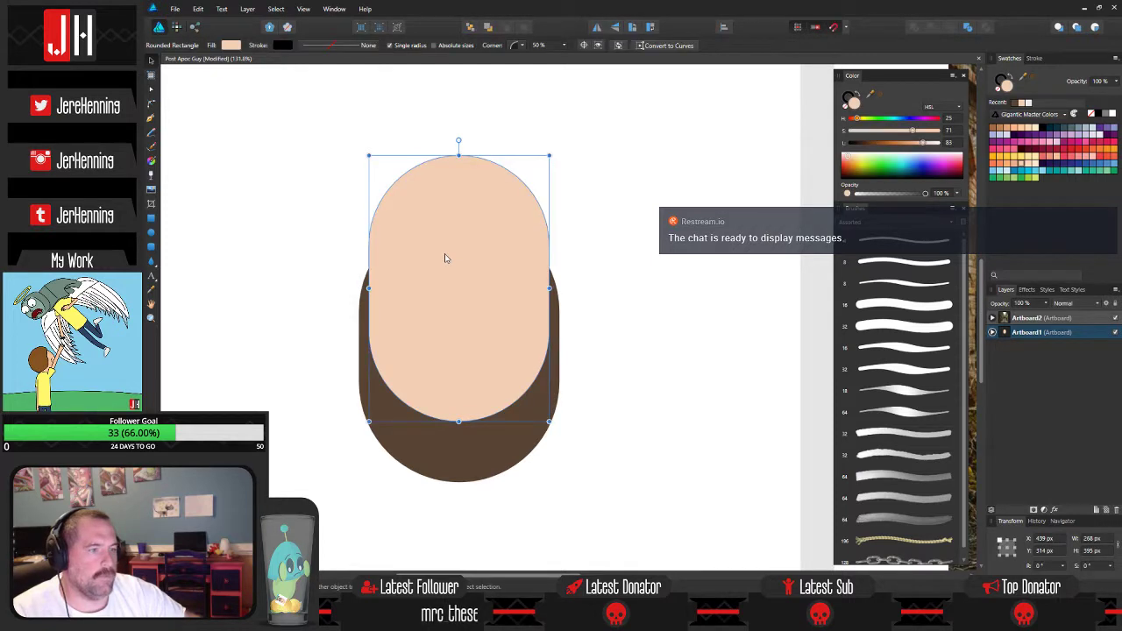
# Place a copy of the brown shape in front of the head and subtract a rectangle about 494 by 247 px from its upper half.
pyautogui.click(494, 459)
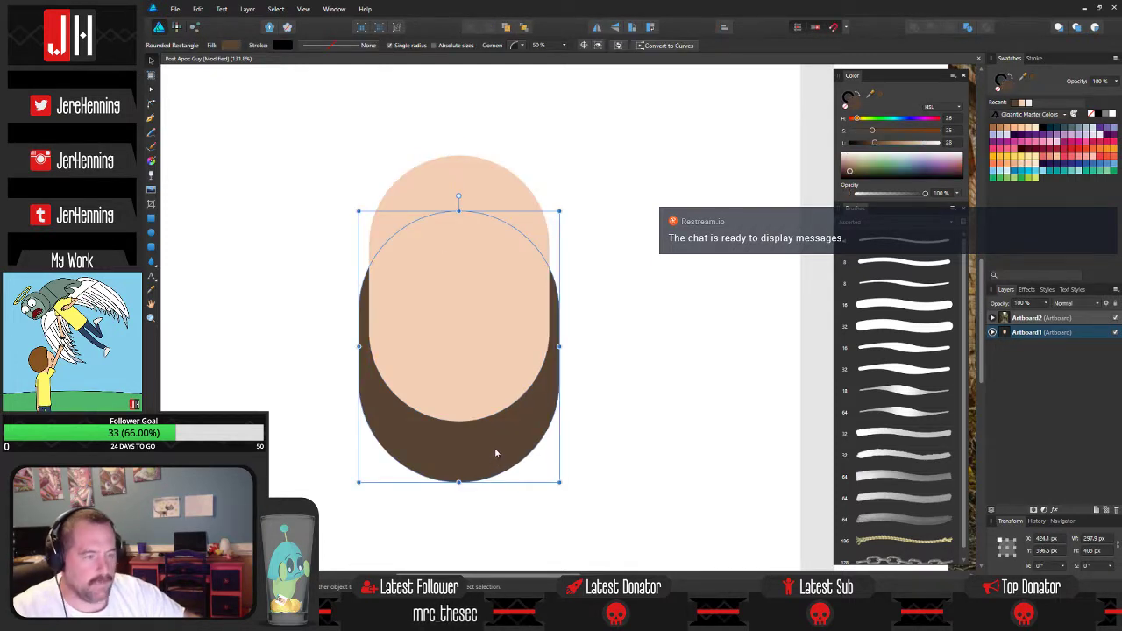
pyautogui.click(528, 28)
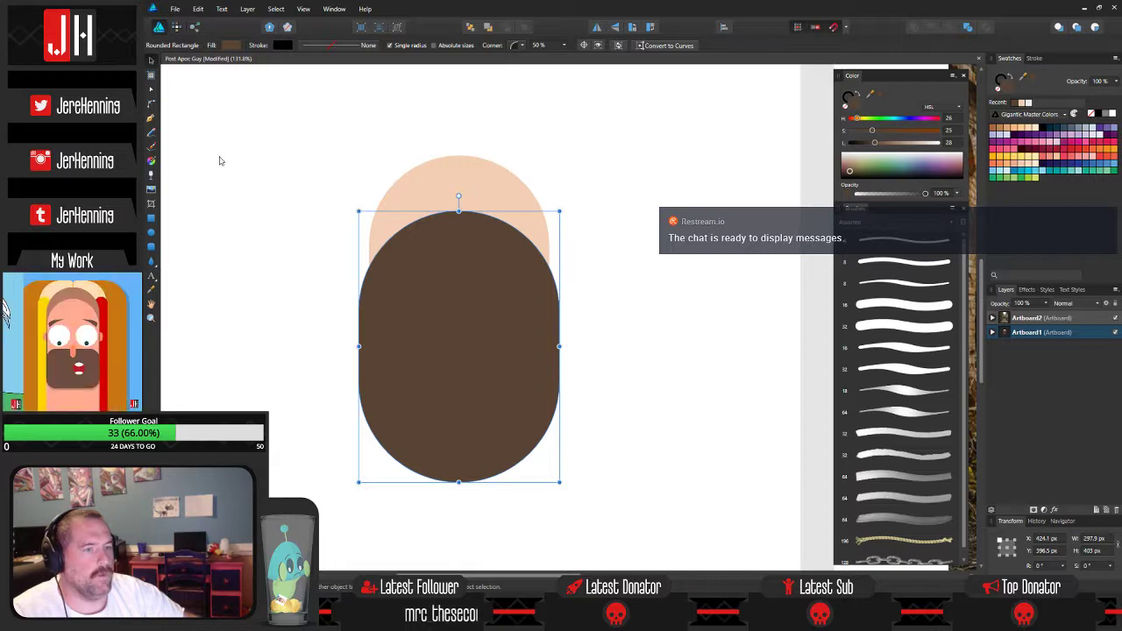
pyautogui.click(152, 219)
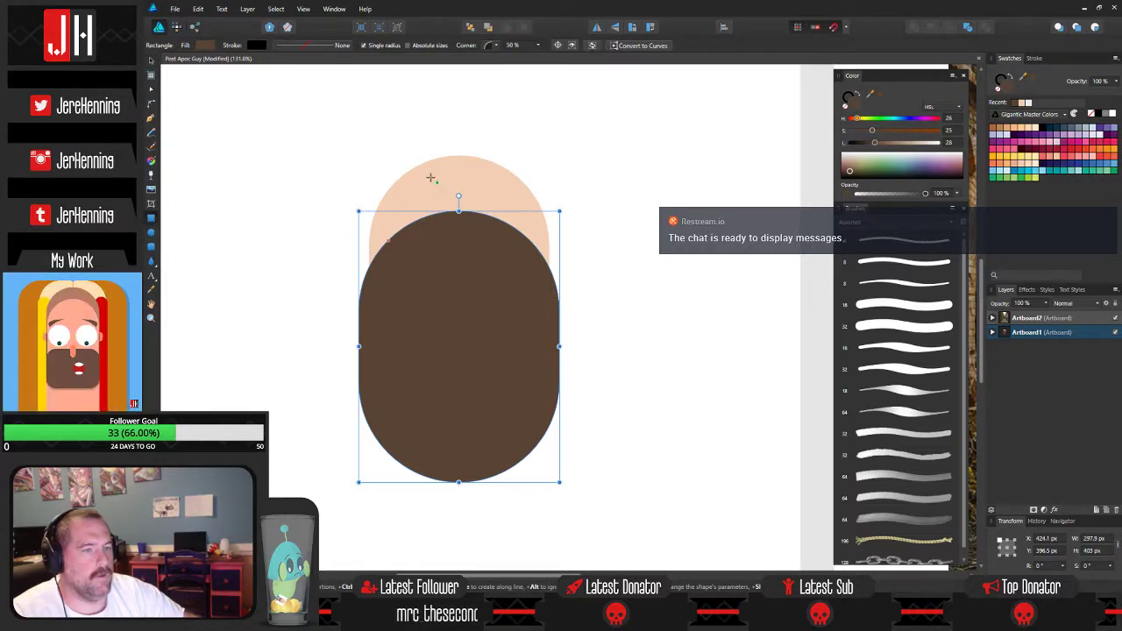
pyautogui.moveTo(324, 181); pyautogui.dragTo(656, 346)
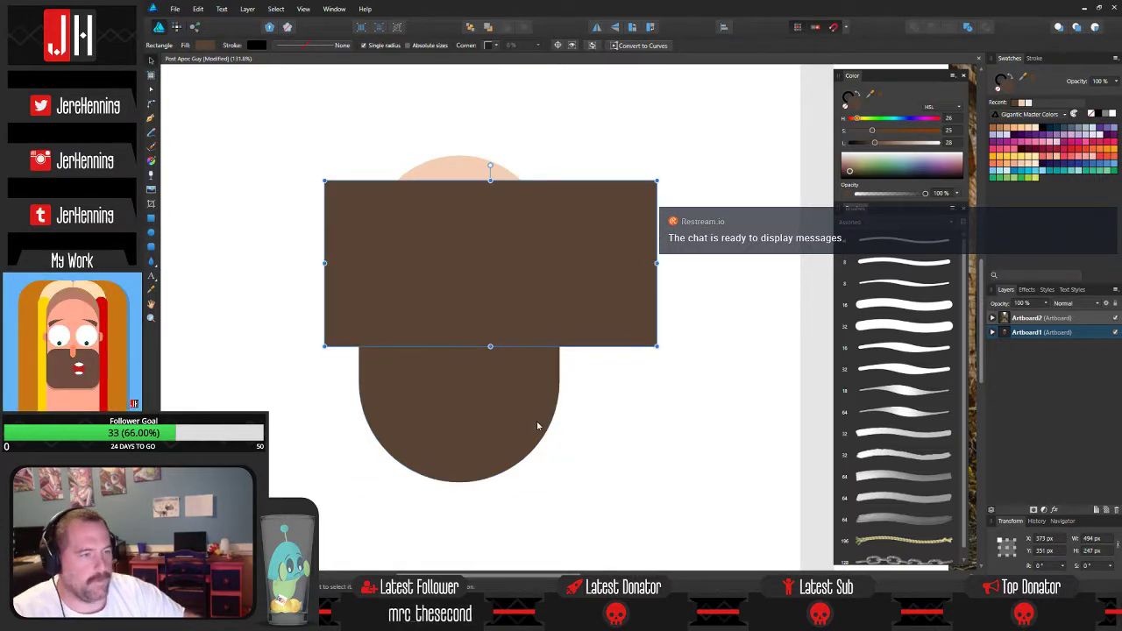
pyautogui.keyDown('shift'); pyautogui.click(539, 426); pyautogui.keyUp('shift')
pyautogui.click(934, 32)
pyautogui.click(676, 380)
pyautogui.click(456, 374)
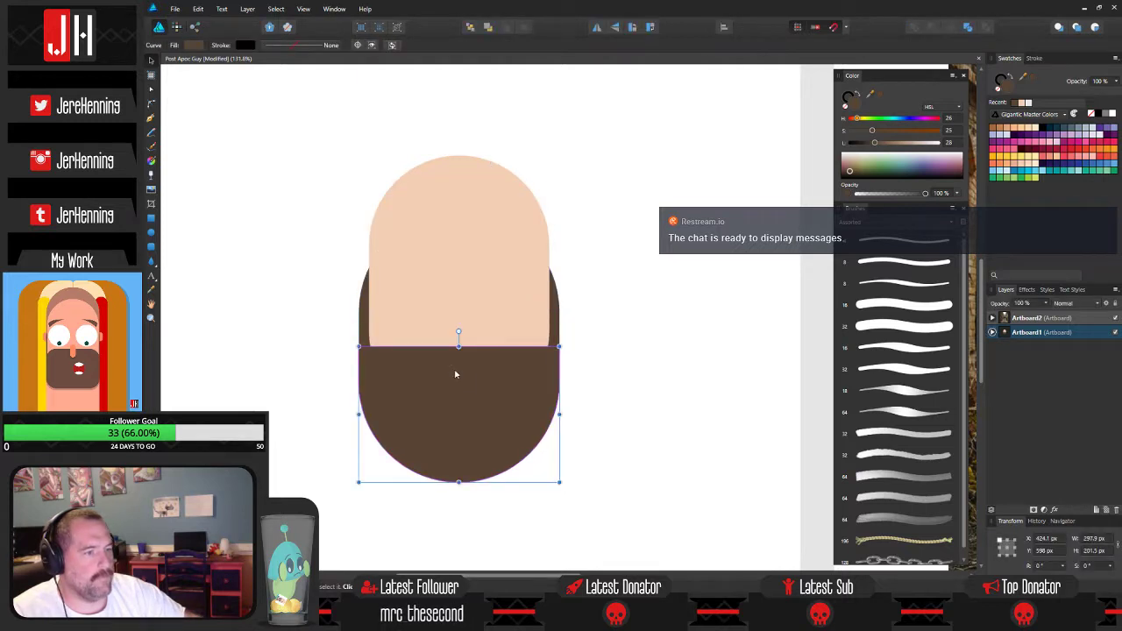
pyautogui.moveTo(494, 380); pyautogui.dragTo(680, 346)
pyautogui.press('a')
pyautogui.moveTo(557, 326); pyautogui.dragTo(781, 347)
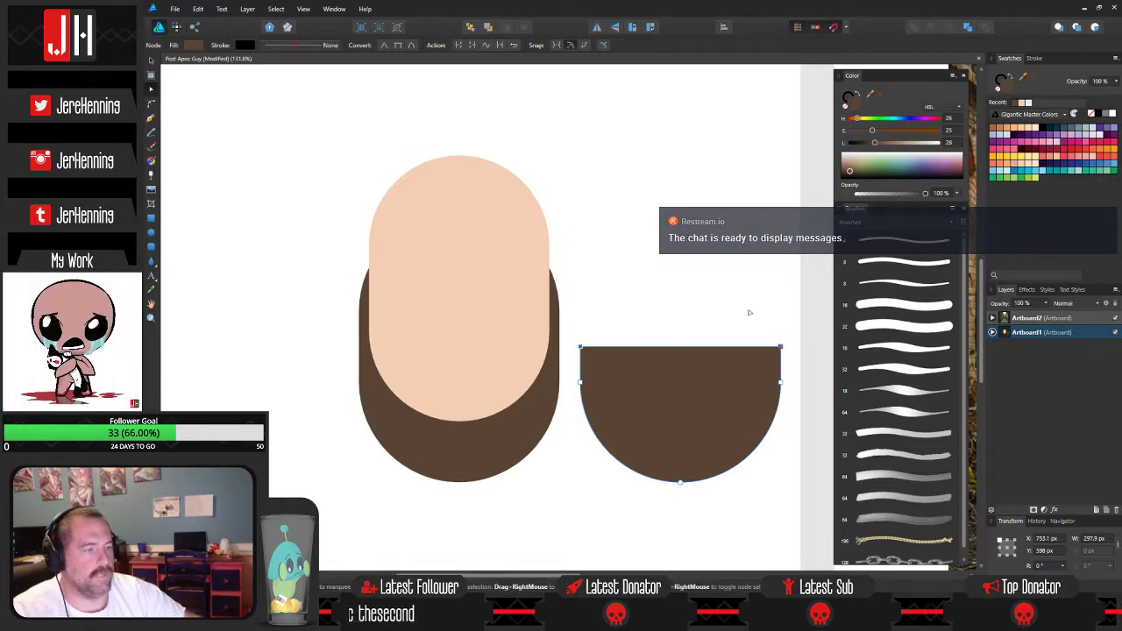
pyautogui.press('v')
pyautogui.moveTo(739, 378); pyautogui.dragTo(513, 393)
pyautogui.press('space')
pyautogui.moveTo(501, 333); pyautogui.dragTo(545, 327)
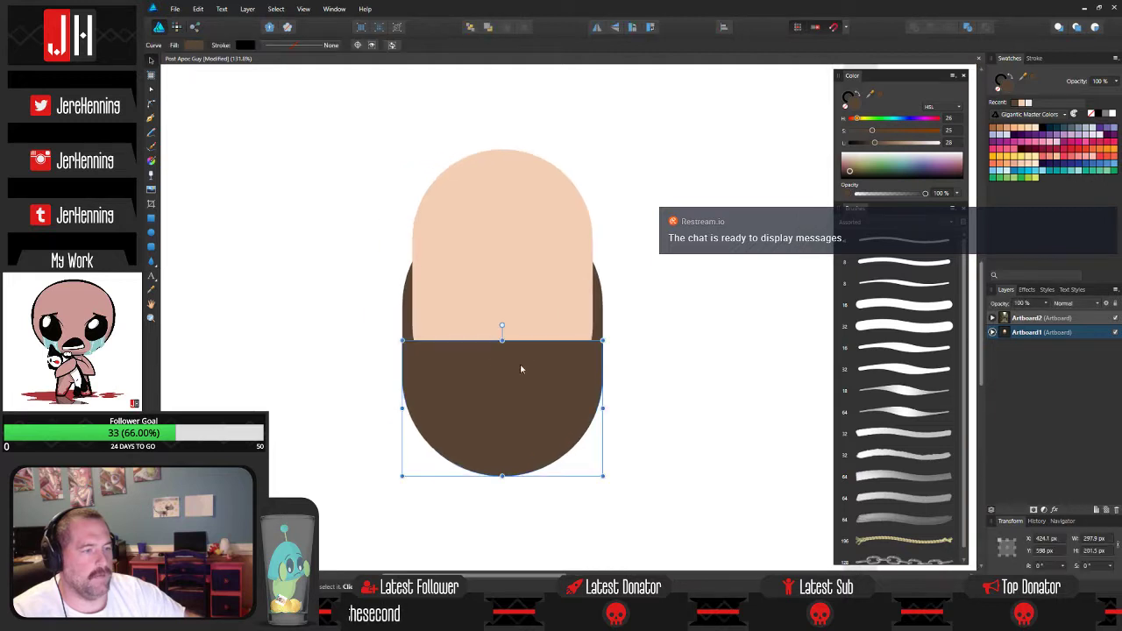
# Raise the straight top edge of the front brown half-shape slightly by moving its two upper nodes.
pyautogui.click(363, 328)
pyautogui.click(438, 370)
pyautogui.press('a')
pyautogui.moveTo(337, 311); pyautogui.dragTo(680, 354)
pyautogui.scroll(3, 593, 340)
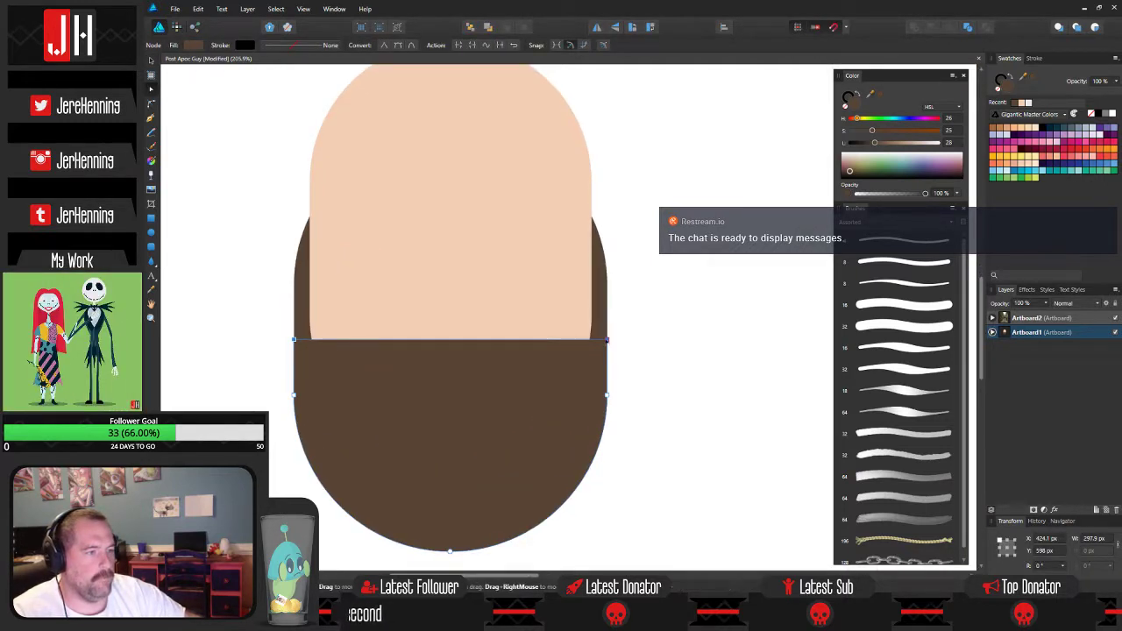
pyautogui.moveTo(607, 340)
pyautogui.mouseDown()
pyautogui.moveTo(606, 313)
pyautogui.moveTo(711, 348)
pyautogui.moveTo(596, 333)
pyautogui.mouseUp()
pyautogui.click(679, 317)
pyautogui.press('space')
pyautogui.scroll(-3, 711, 348)
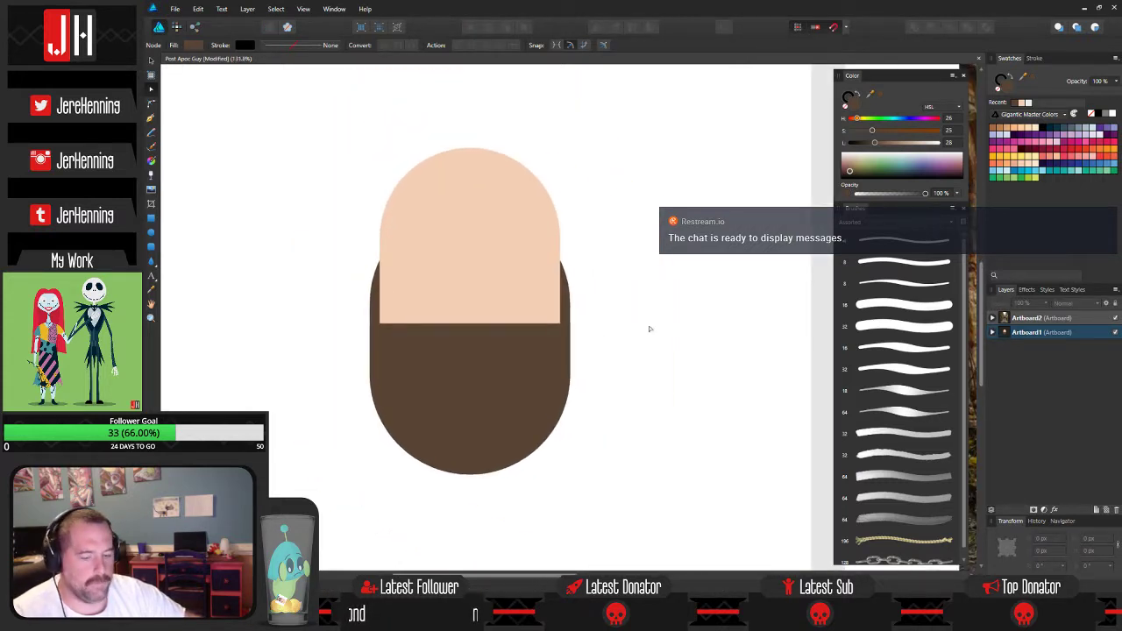
# Draw a rounded-rectangle ear about 45 by 59 px at the head's left edge, filled with the head's peach at lightness 78.
pyautogui.press('v')
pyautogui.moveTo(651, 320); pyautogui.dragTo(676, 333)
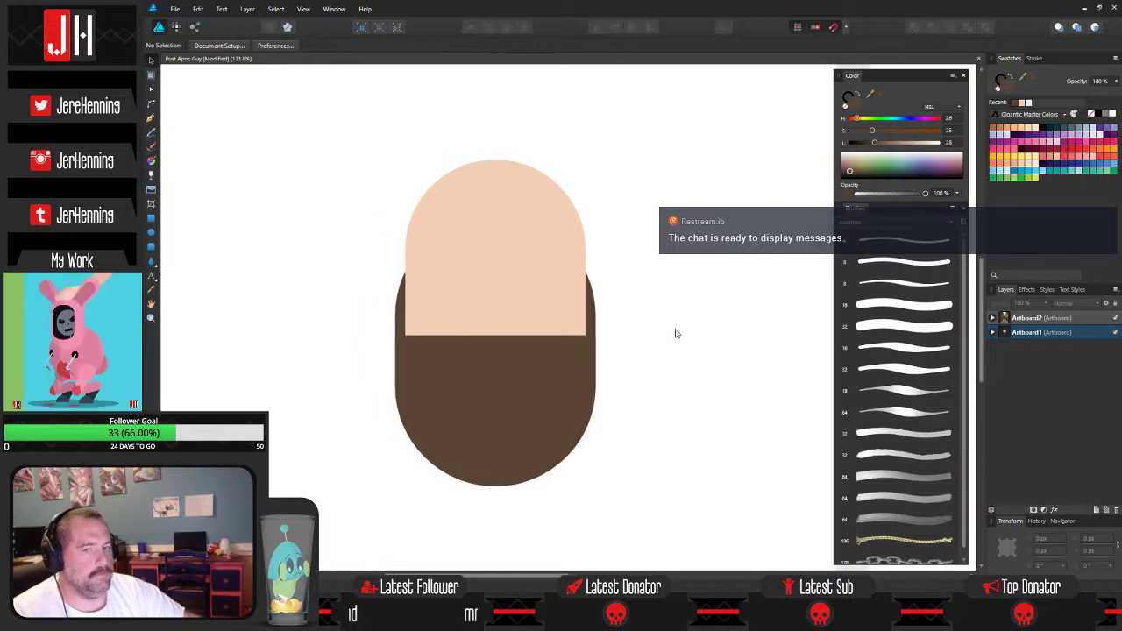
pyautogui.click(151, 248)
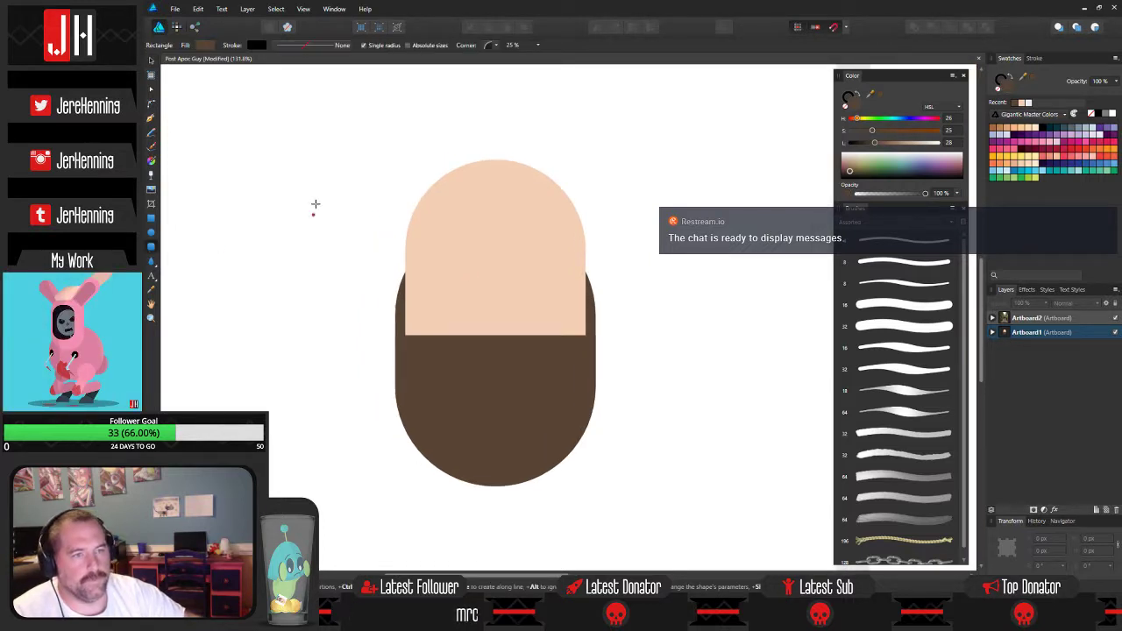
pyautogui.moveTo(316, 204); pyautogui.dragTo(437, 299)
pyautogui.scroll(2, 335, 222)
pyautogui.press('i')
pyautogui.click(648, 246)
pyautogui.press('v')
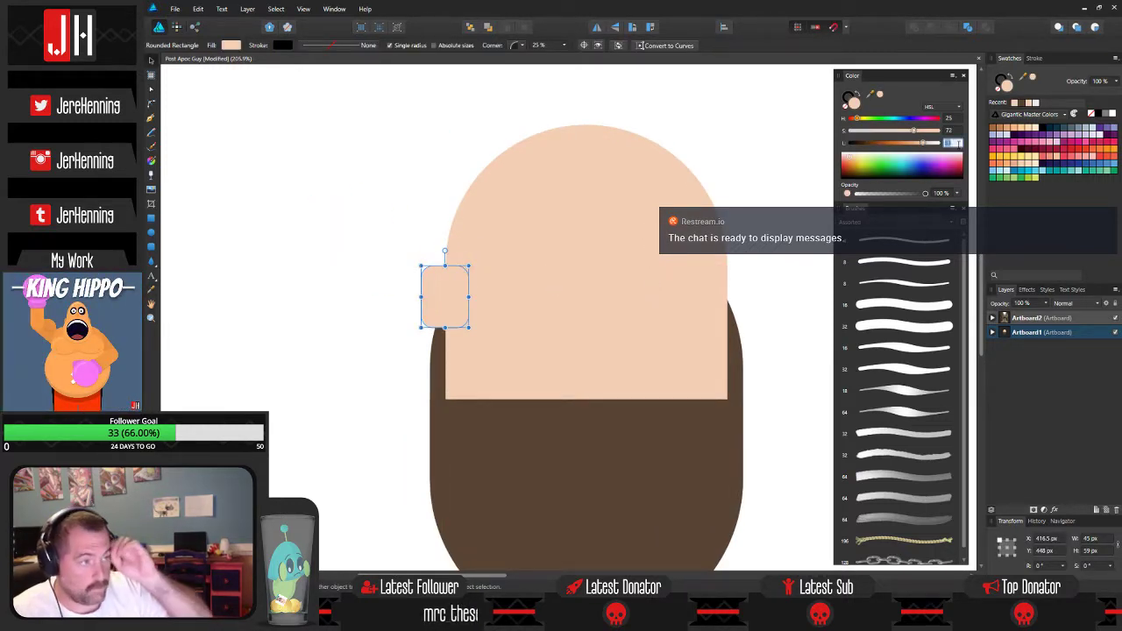
pyautogui.write('78')
pyautogui.press('Return')
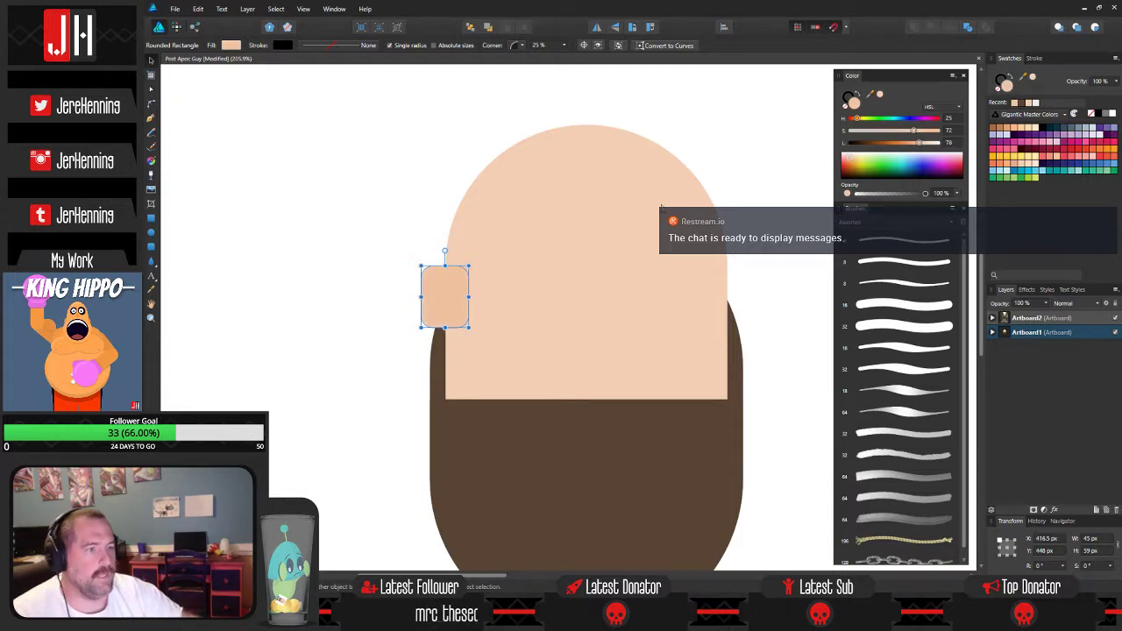
# Move the rounded-rectangle ear about 10 px down along the head's edge.
pyautogui.click(394, 138)
pyautogui.scroll(1, 455, 317)
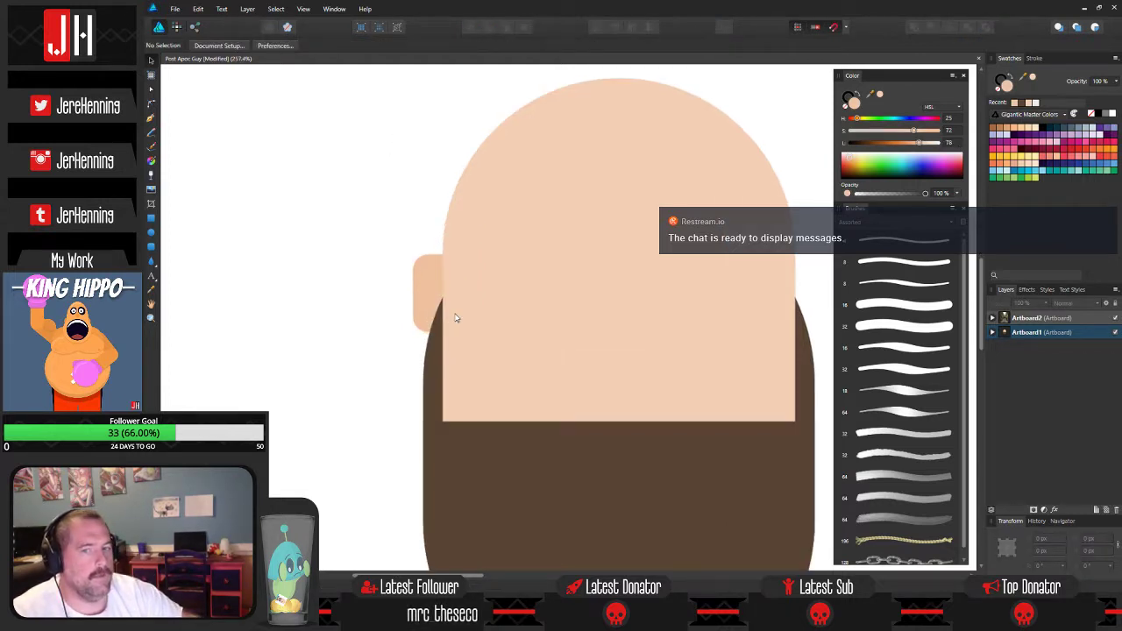
pyautogui.moveTo(428, 325); pyautogui.dragTo(427, 340)
pyautogui.click(401, 234)
# Add a smaller centred copy of the ear, about 28 by 36.5 px, as the inner ear and set its lightness to 70.
pyautogui.click(423, 278)
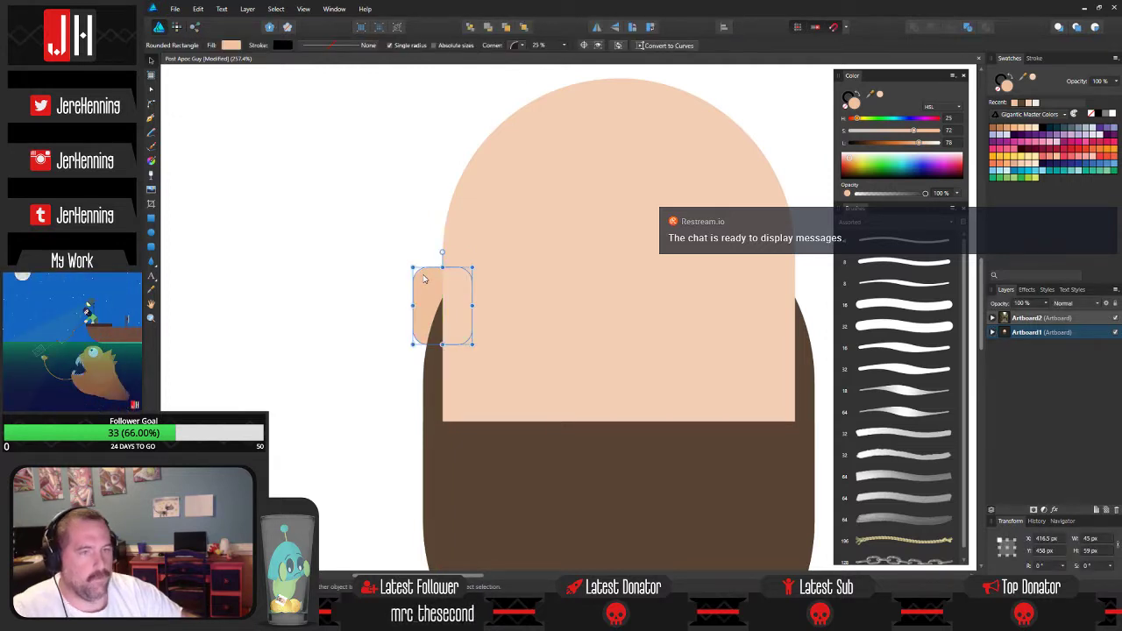
pyautogui.moveTo(414, 268); pyautogui.dragTo(426, 283)
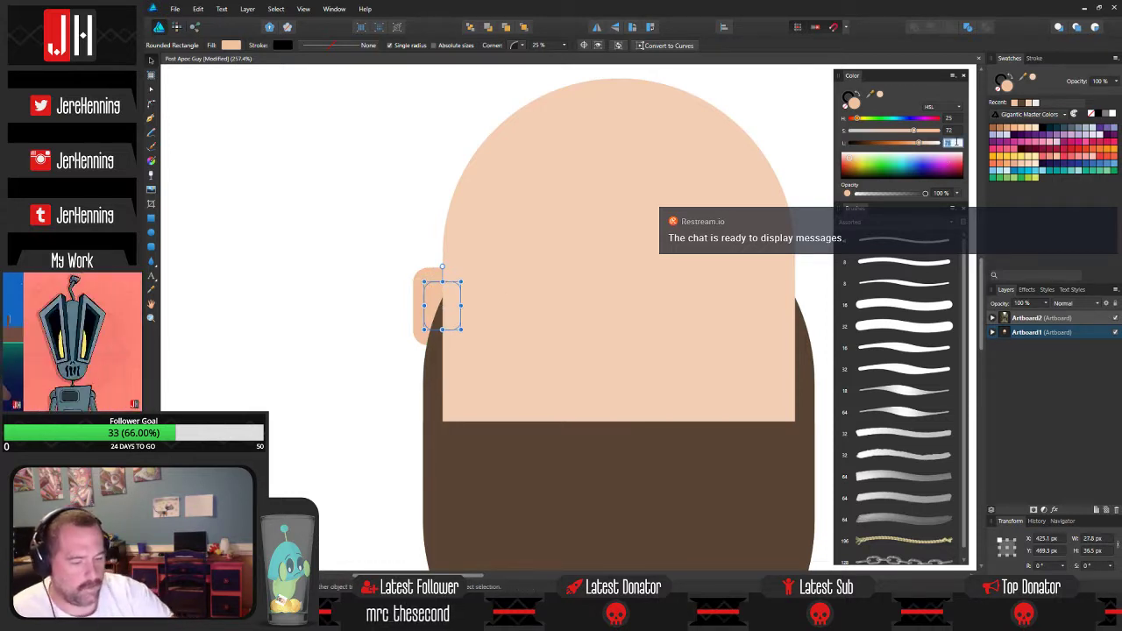
pyautogui.write('70')
pyautogui.press('Return')
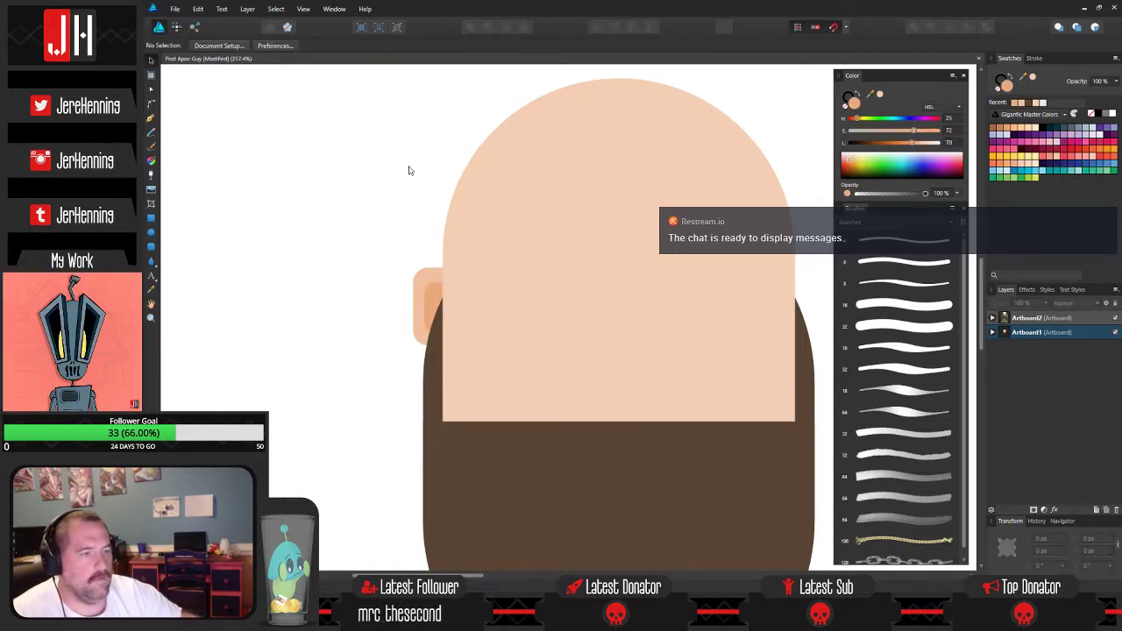
# Copy the outer and inner ear shapes to the opposite edge of the head at the same height.
pyautogui.moveTo(362, 245); pyautogui.dragTo(582, 405)
pyautogui.moveTo(437, 304); pyautogui.dragTo(788, 305)
pyautogui.hotkey('ctrl', 'd')
pyautogui.scroll(-3, 541, 278)
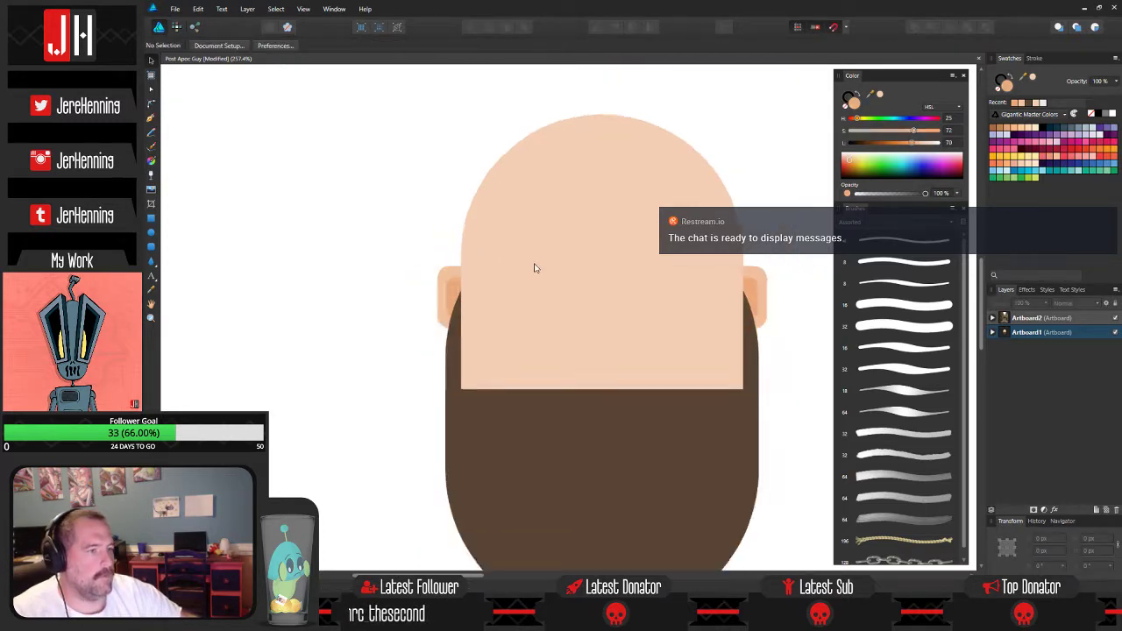
pyautogui.scroll(-4, 528, 284)
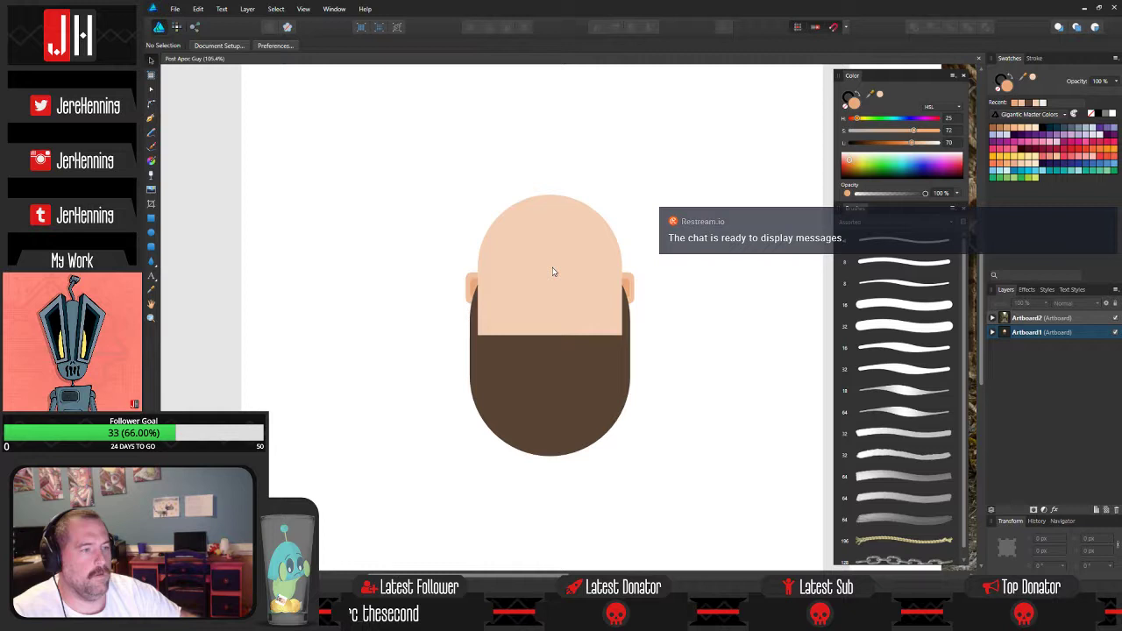
# Narrow the head symmetrically to about 245.5 px, and slim both brown beard shapes slightly about their centre.
pyautogui.click(534, 314)
pyautogui.scroll(4, 536, 315)
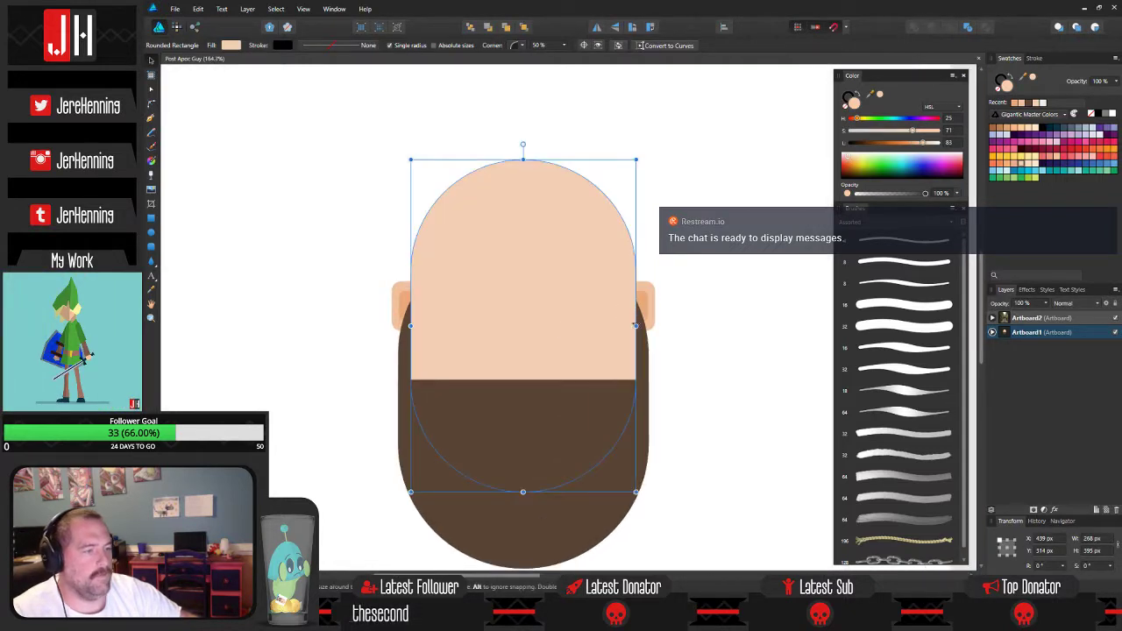
pyautogui.moveTo(633, 326); pyautogui.dragTo(627, 327)
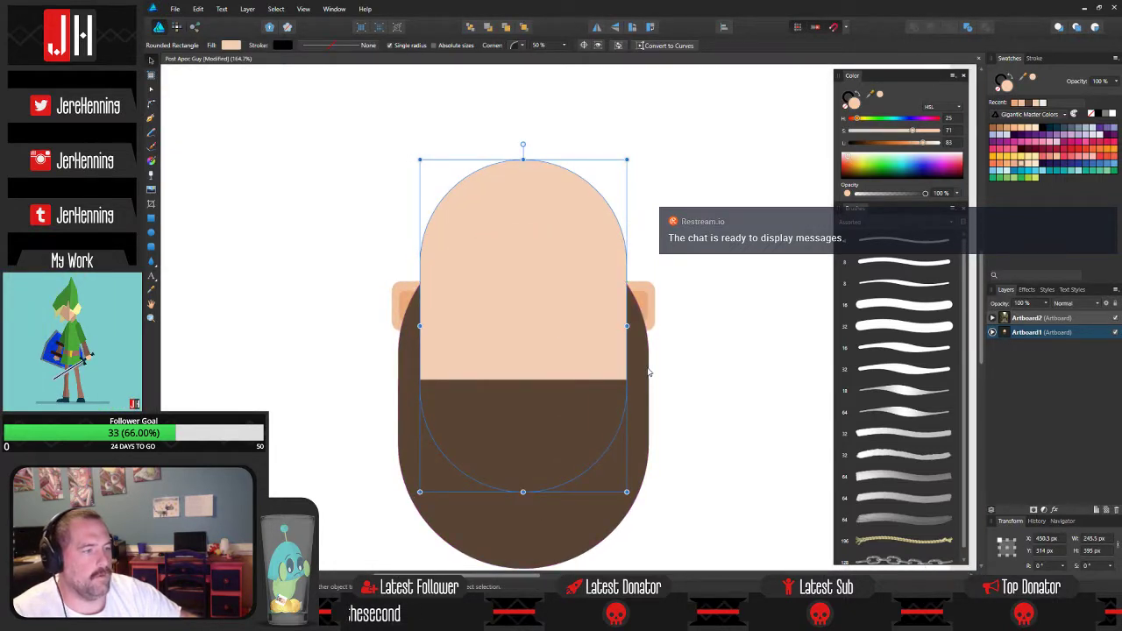
pyautogui.click(647, 373)
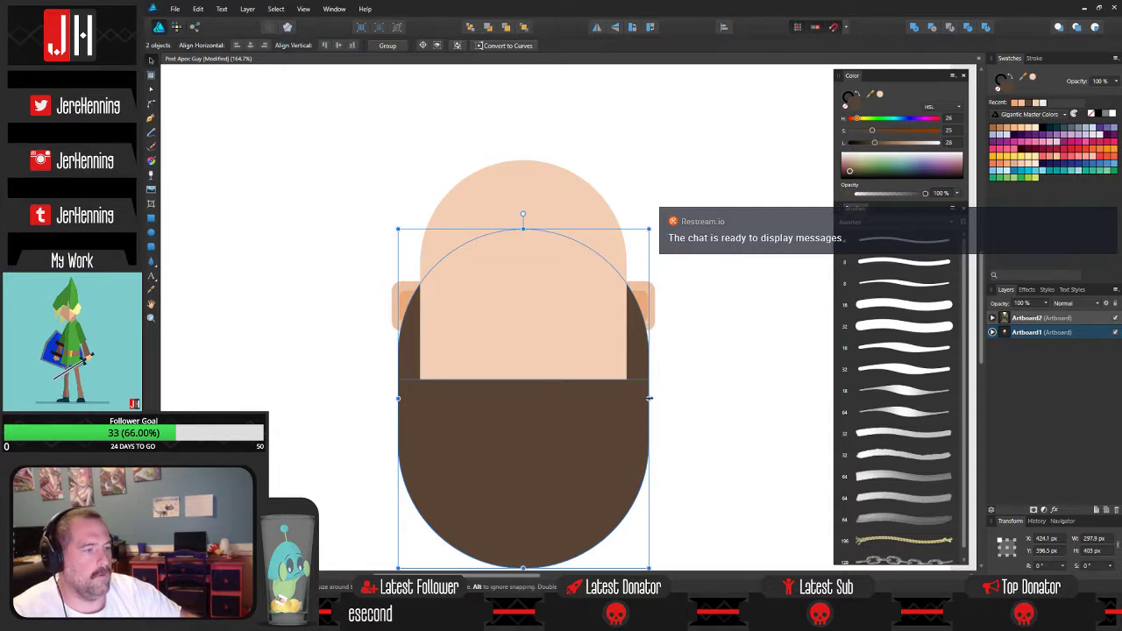
pyautogui.moveTo(649, 398); pyautogui.dragTo(642, 398)
pyautogui.click(373, 293)
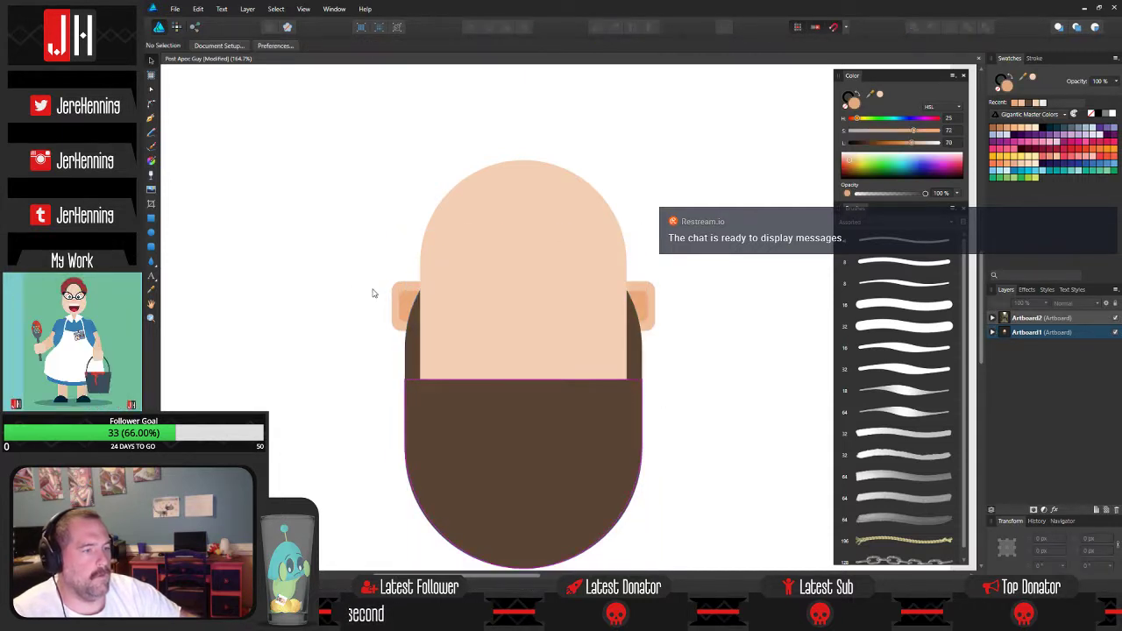
# Shift both pairs of ear shapes inward against the narrowed head and save the document.
pyautogui.moveTo(329, 258); pyautogui.dragTo(521, 351)
pyautogui.moveTo(404, 304); pyautogui.dragTo(414, 304)
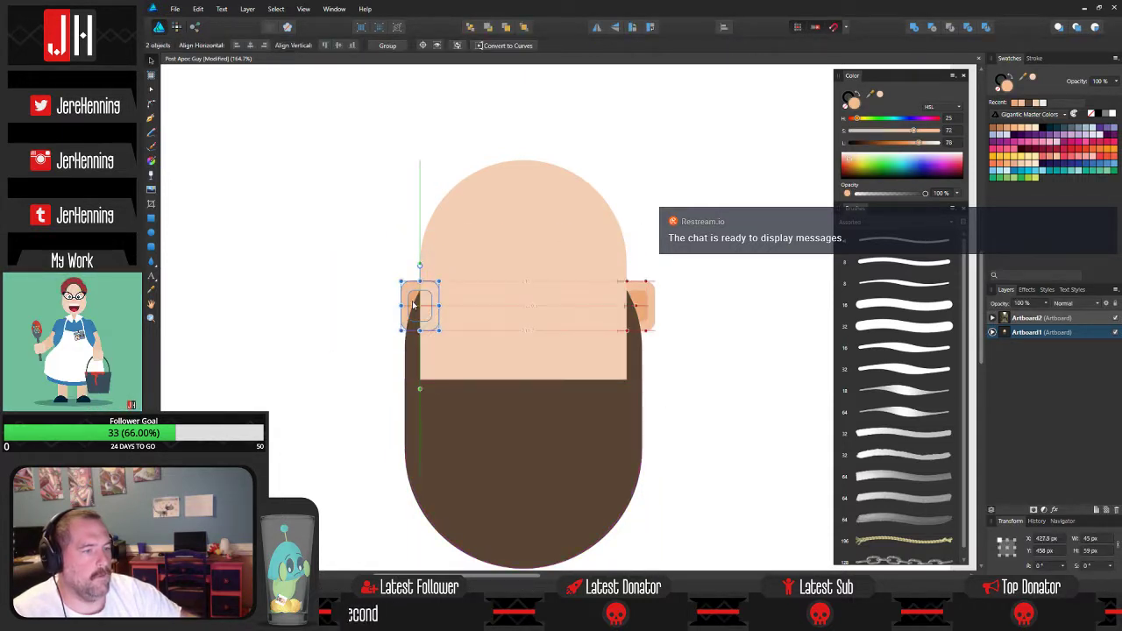
pyautogui.moveTo(707, 270); pyautogui.dragTo(601, 328)
pyautogui.click(690, 282)
pyautogui.moveTo(685, 276); pyautogui.dragTo(587, 354)
pyautogui.moveTo(641, 305)
pyautogui.mouseDown()
pyautogui.moveTo(631, 306)
pyautogui.moveTo(661, 357)
pyautogui.moveTo(623, 297)
pyautogui.moveTo(632, 316)
pyautogui.mouseUp()
pyautogui.hotkey('ctrl', 'd')
pyautogui.hotkey('ctrl', 's')
# Draw a rounded rectangle about 115 by 73 px centred in the upper beard, filled with the head's peach.
pyautogui.scroll(-2, 593, 321)
pyautogui.scroll(2, 603, 358)
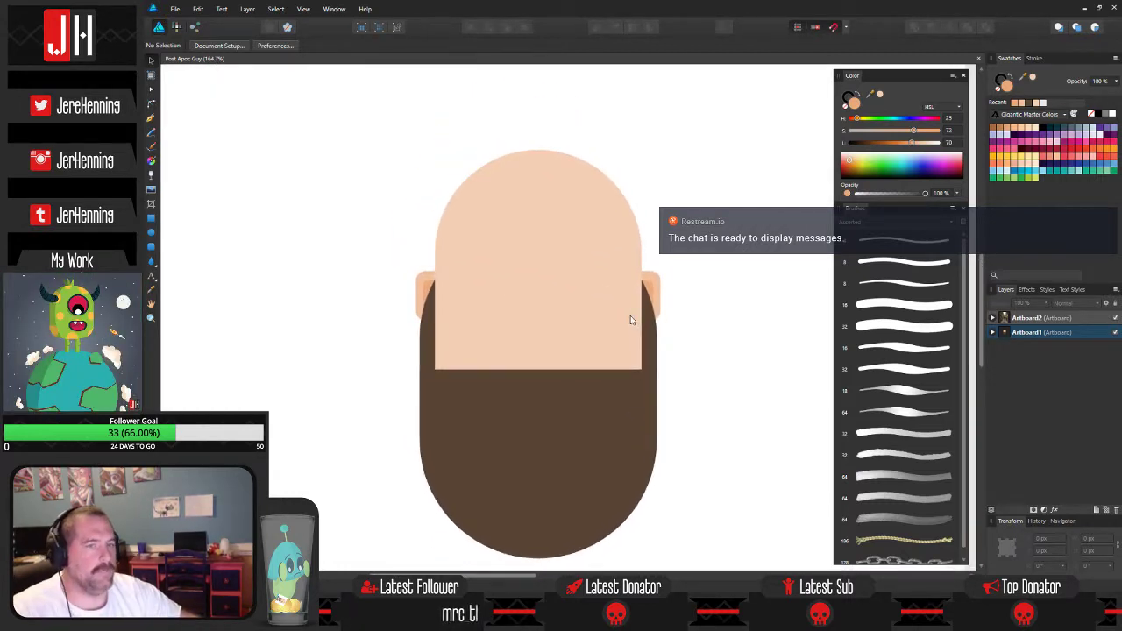
pyautogui.click(154, 248)
pyautogui.moveTo(323, 219); pyautogui.dragTo(544, 418)
pyautogui.press('i')
pyautogui.click(551, 271)
pyautogui.press('v')
pyautogui.hotkey('ctrl', 'd')
pyautogui.scroll(1, 513, 439)
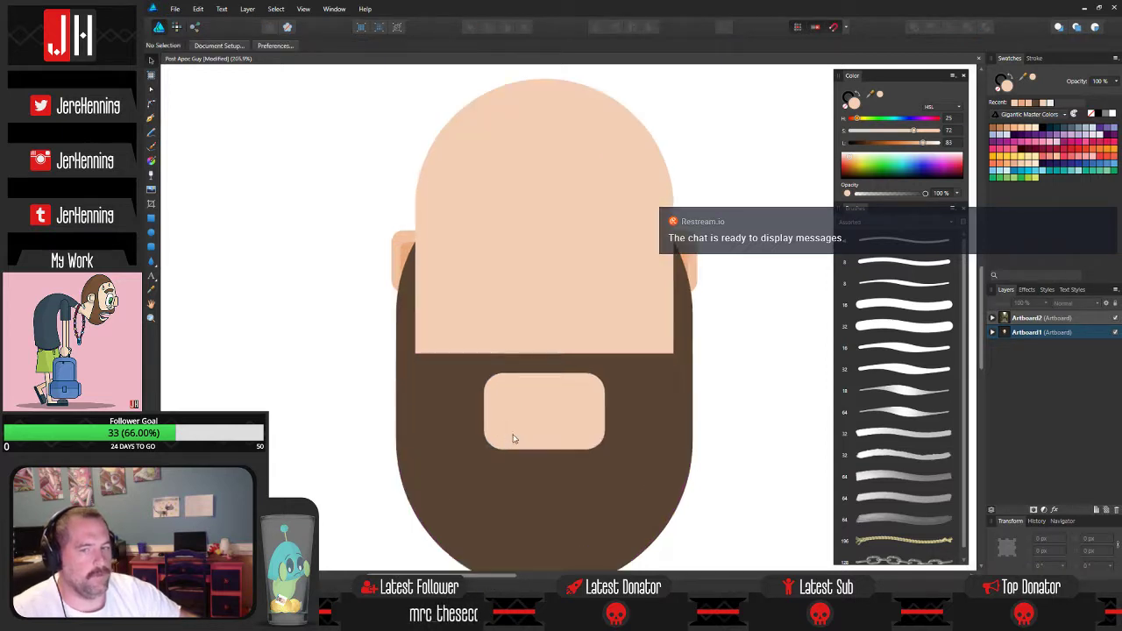
pyautogui.click(506, 410)
pyautogui.moveTo(533, 410); pyautogui.dragTo(543, 383)
pyautogui.click(240, 349)
pyautogui.scroll(-3, 541, 409)
pyautogui.scroll(1, 543, 382)
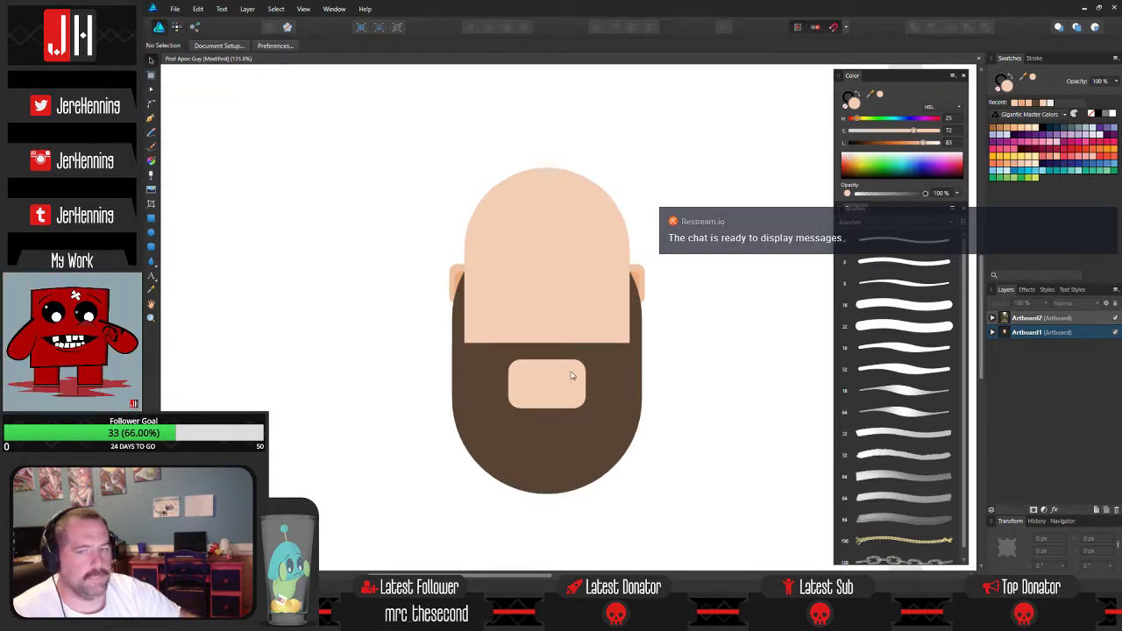
# Add a small rounded rectangle about 35 by 55 px in the beard's brown, overlapping the peach patch's bottom centre as a notch.
pyautogui.click(534, 387)
pyautogui.moveTo(533, 387)
pyautogui.mouseDown()
pyautogui.moveTo(554, 393)
pyautogui.moveTo(540, 400)
pyautogui.moveTo(536, 383)
pyautogui.moveTo(556, 377)
pyautogui.moveTo(533, 371)
pyautogui.mouseUp()
pyautogui.moveTo(523, 387); pyautogui.dragTo(550, 398)
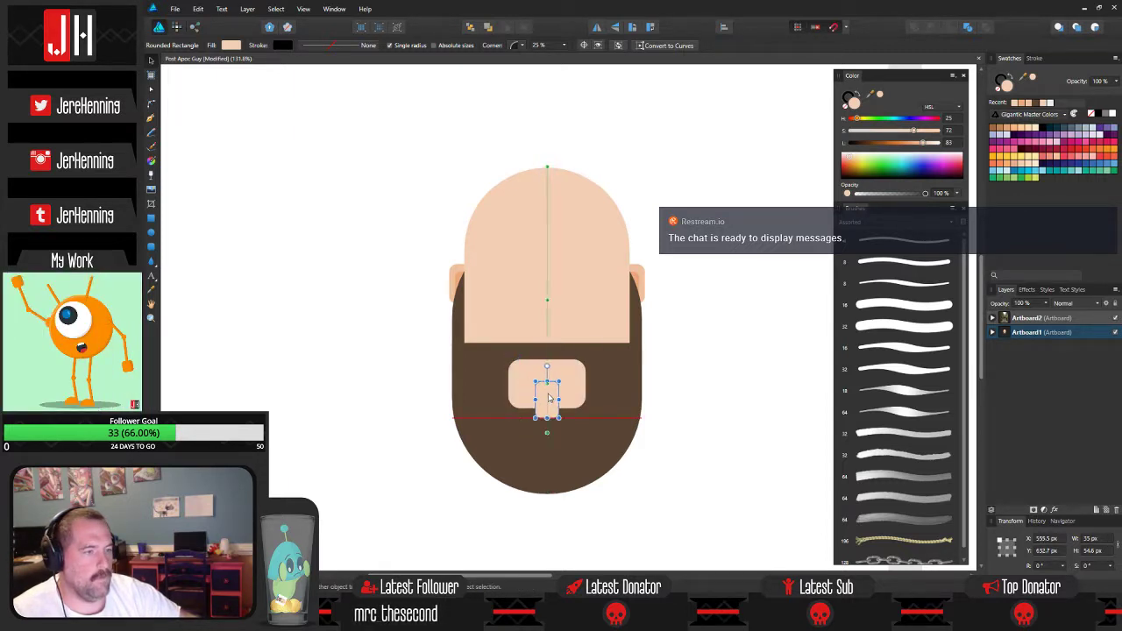
pyautogui.press('i')
pyautogui.click(506, 442)
pyautogui.press('v')
pyautogui.click(686, 470)
pyautogui.scroll(3, 558, 396)
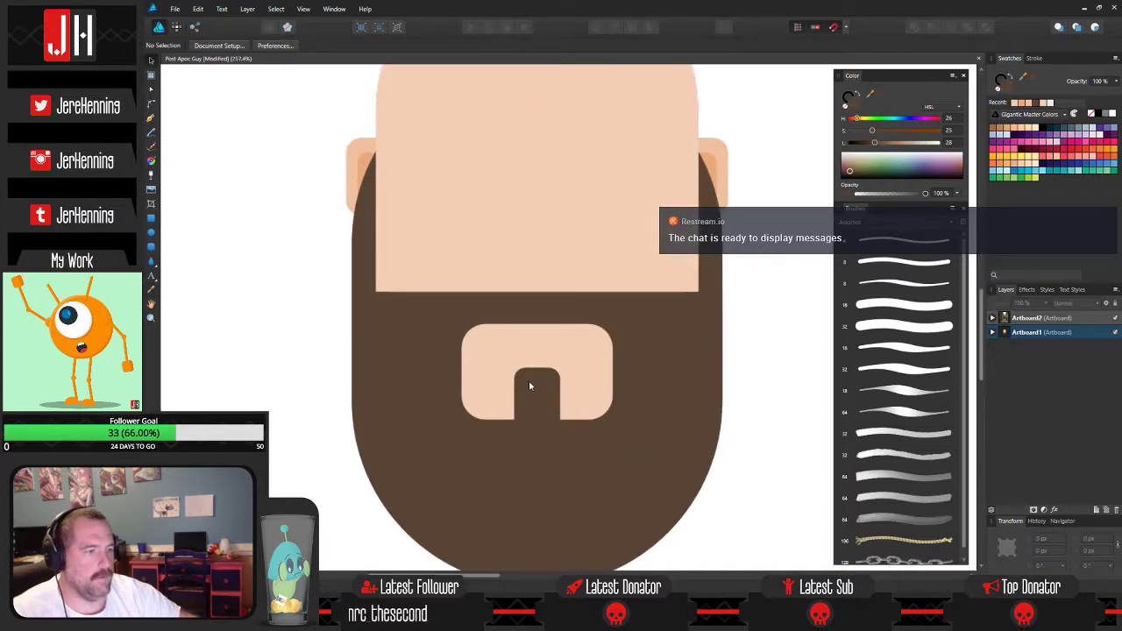
pyautogui.moveTo(529, 386); pyautogui.dragTo(529, 401)
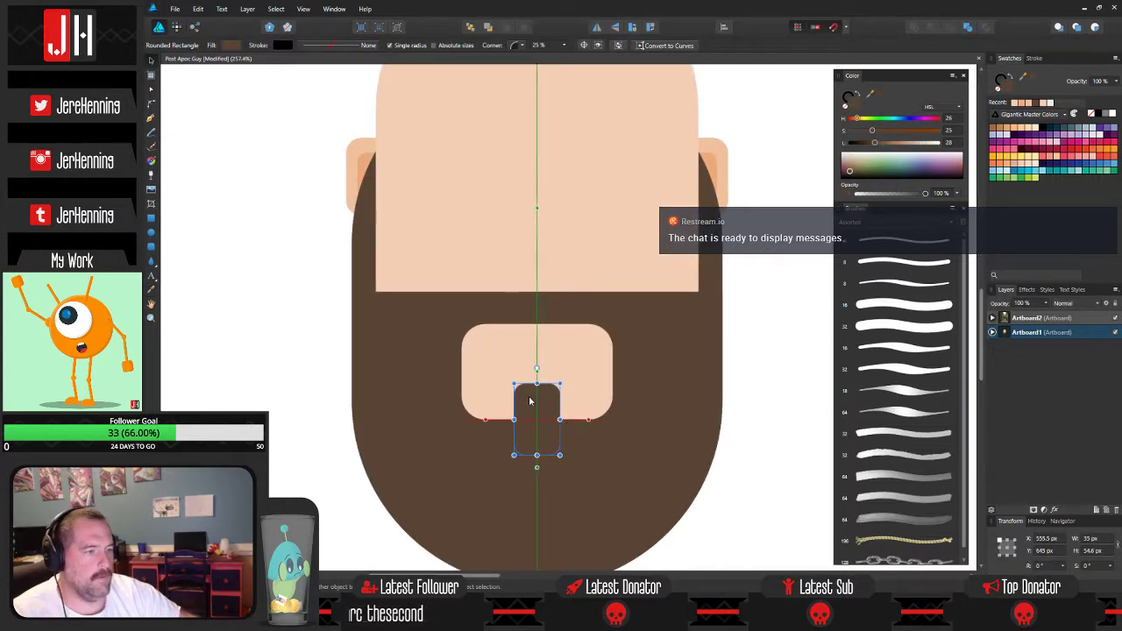
pyautogui.click(750, 410)
# Draw a rounded-rectangle mouth about 94 by 18 px across the peach patch above the notch, filled with dark navy.
pyautogui.moveTo(724, 359); pyautogui.dragTo(684, 381)
pyautogui.click(150, 248)
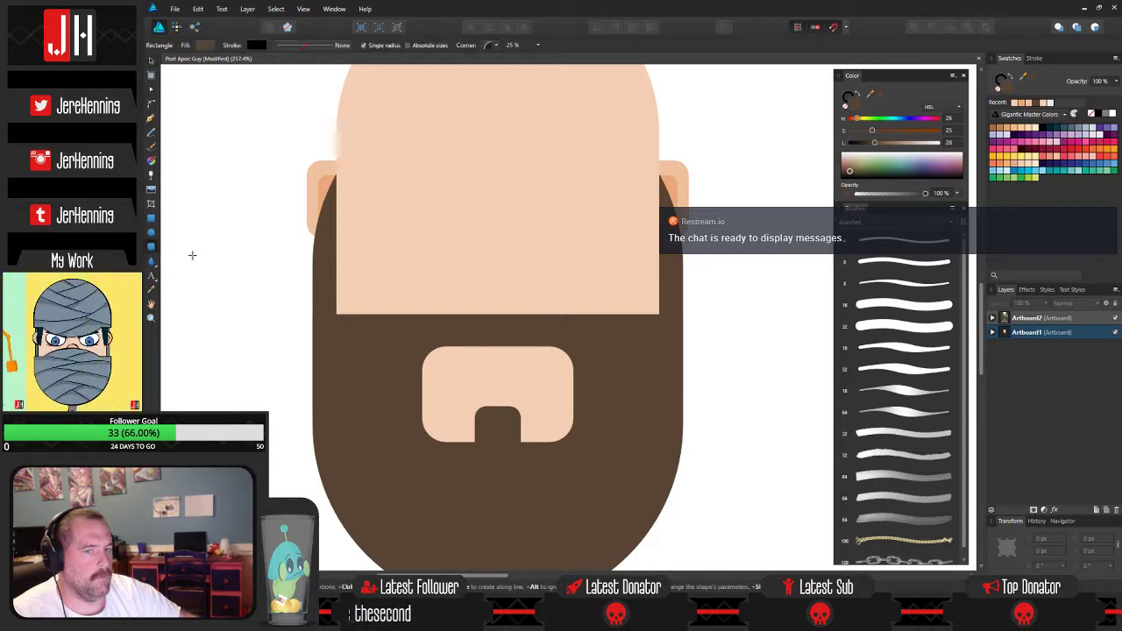
pyautogui.moveTo(436, 370)
pyautogui.mouseDown()
pyautogui.moveTo(582, 396)
pyautogui.moveTo(562, 394)
pyautogui.mouseUp()
pyautogui.click(1051, 130)
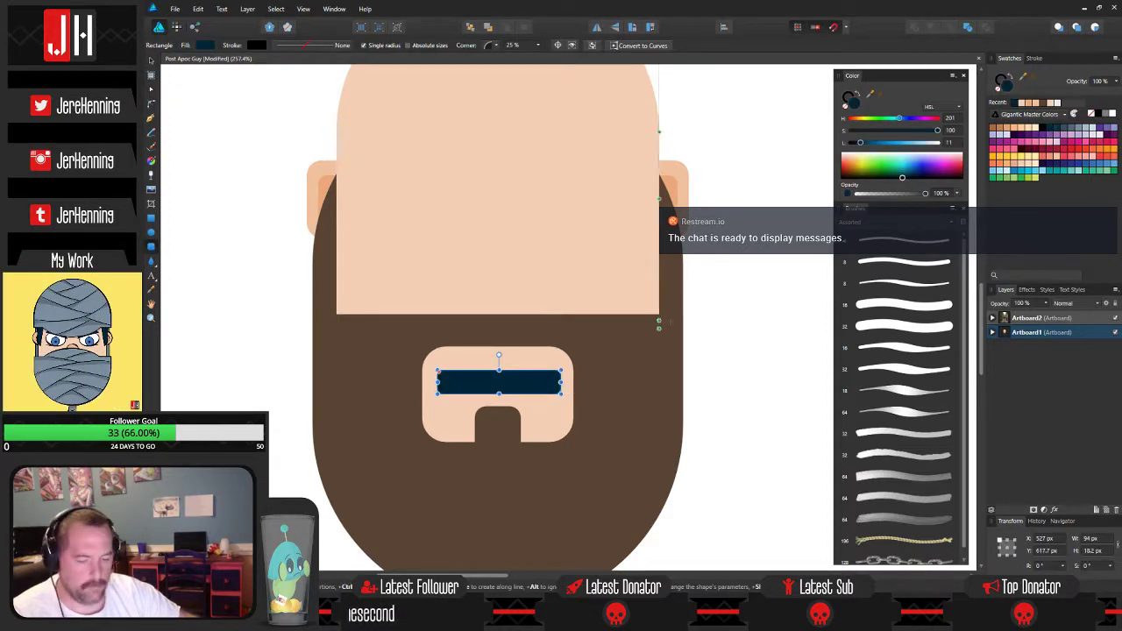
pyautogui.press('m')
pyautogui.moveTo(528, 380); pyautogui.dragTo(532, 383)
pyautogui.click(748, 392)
pyautogui.scroll(-1, 468, 332)
pyautogui.scroll(-2, 468, 336)
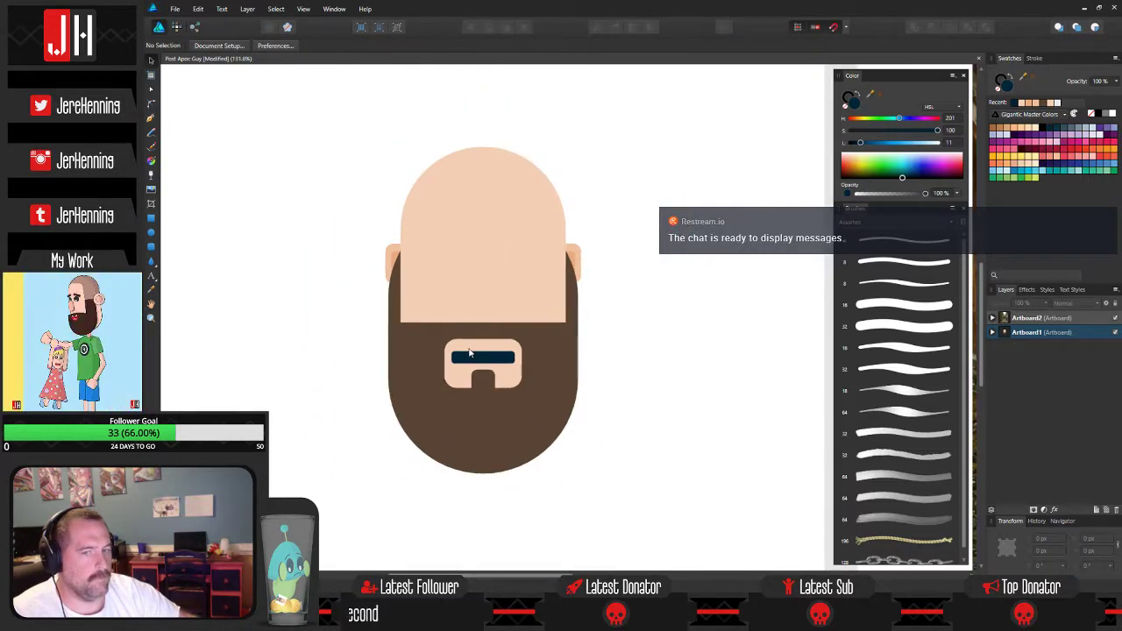
# Shorten the peach mouth patch by raising its bottom edge slightly.
pyautogui.scroll(2, 471, 351)
pyautogui.click(524, 395)
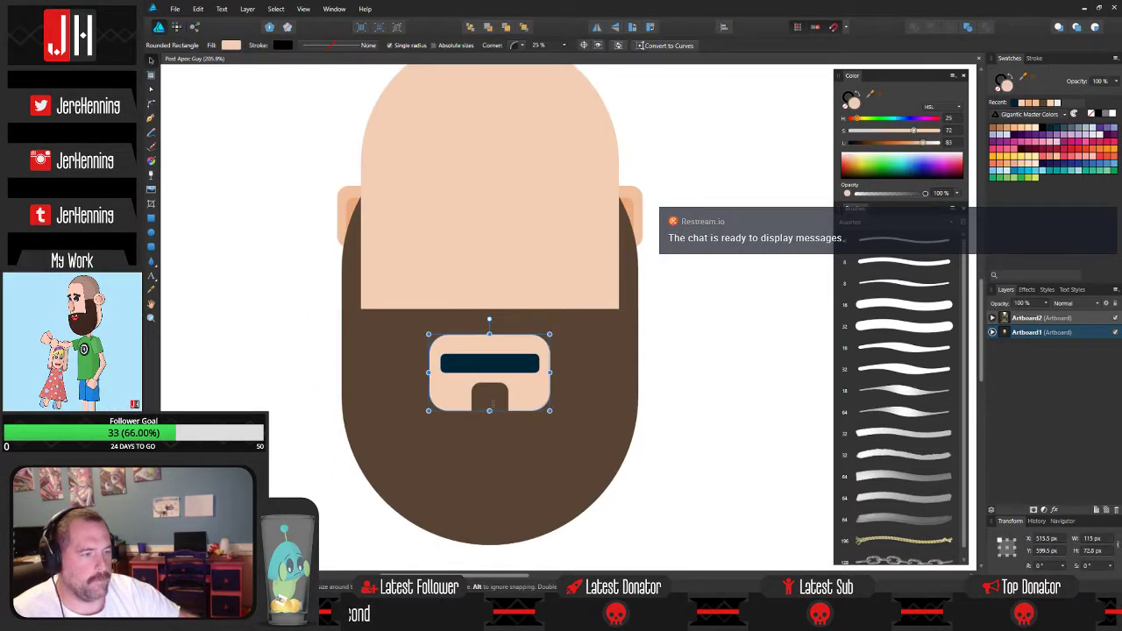
pyautogui.moveTo(490, 409); pyautogui.dragTo(490, 399)
pyautogui.click(500, 394)
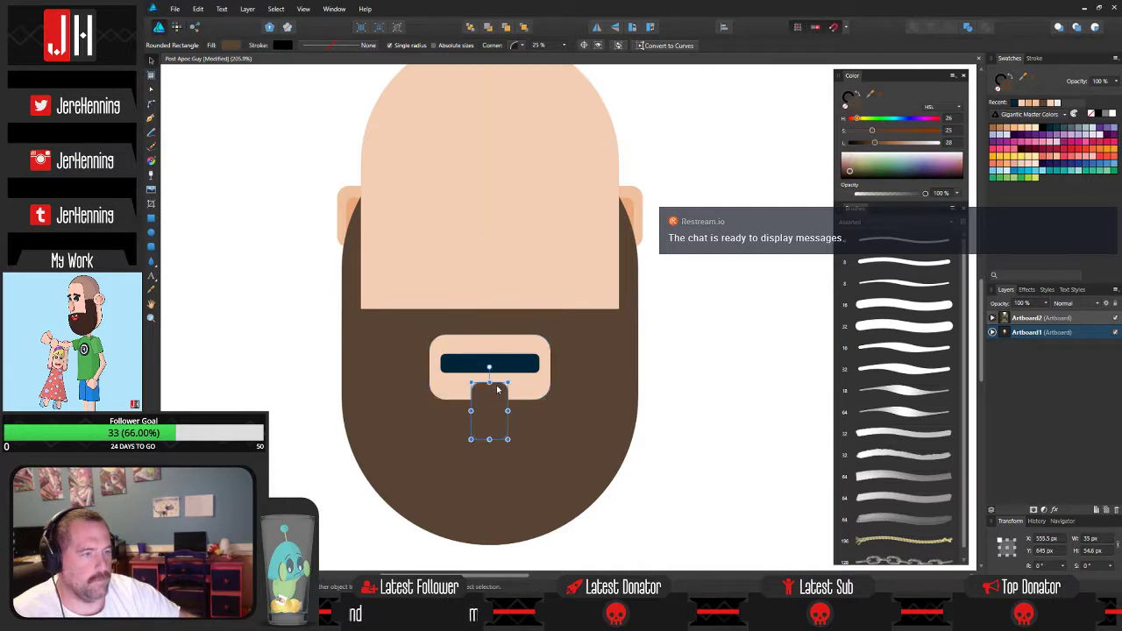
pyautogui.hotkey('ctrl', 'd')
pyautogui.scroll(-2, 617, 373)
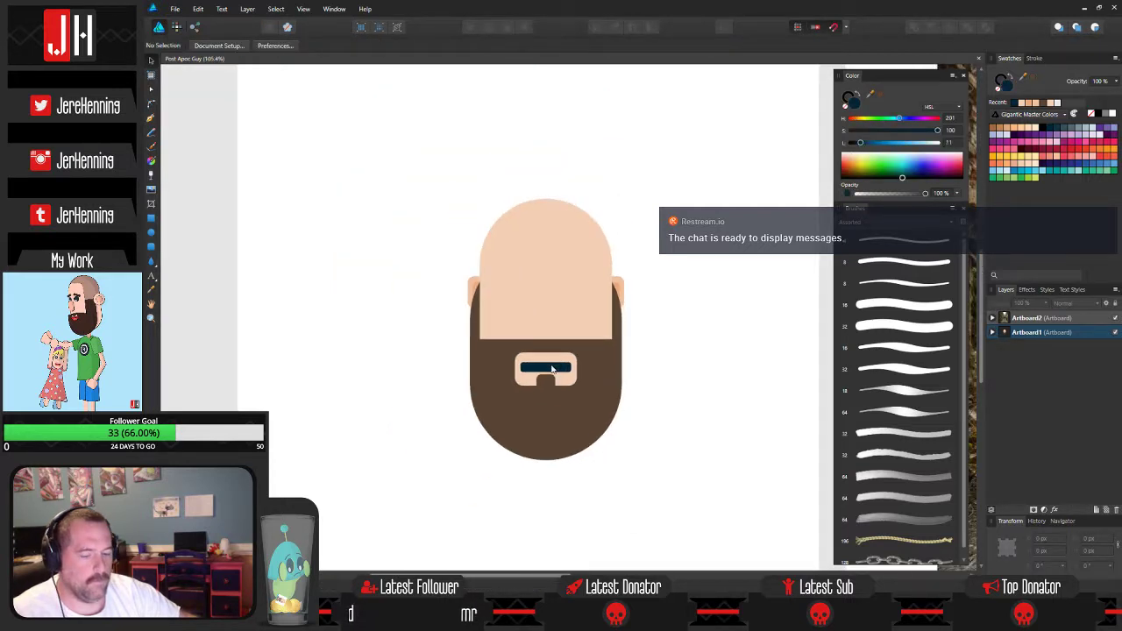
# Shift the mouth bar slightly upward and fill it with the dark maroon swatch (H 346, S 66, L 18).
pyautogui.scroll(3, 551, 369)
pyautogui.moveTo(558, 384); pyautogui.dragTo(558, 375)
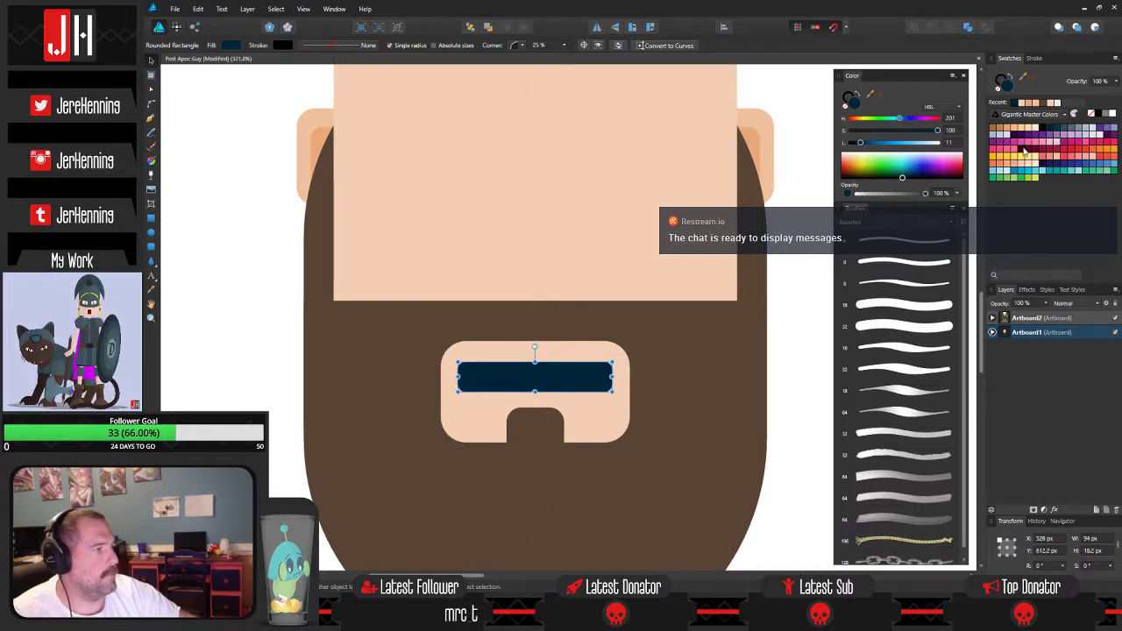
pyautogui.click(1025, 151)
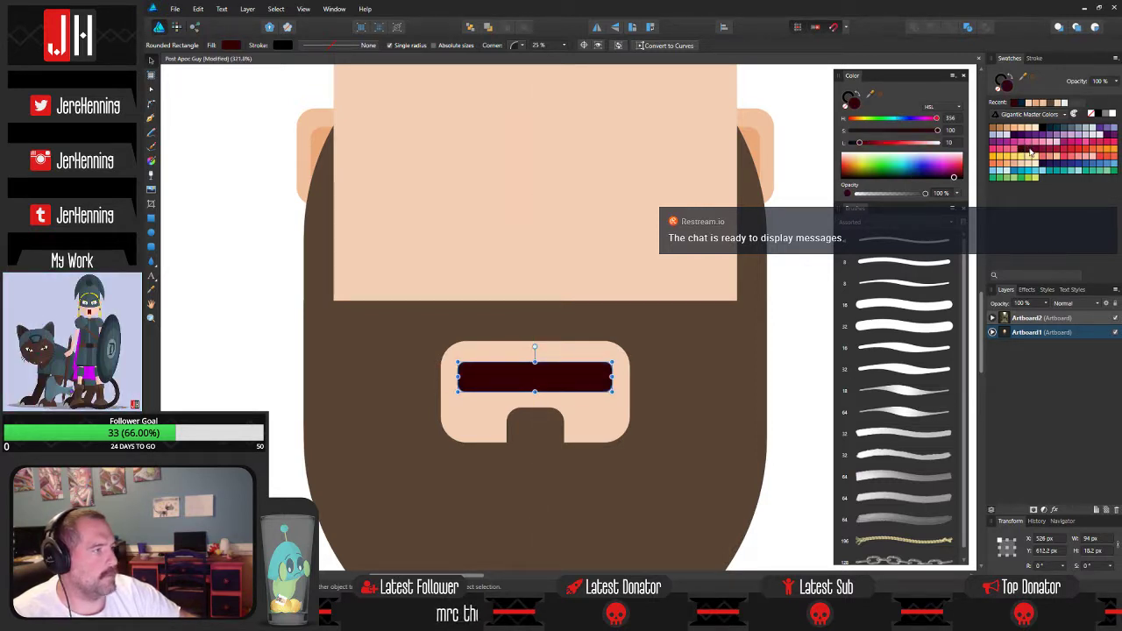
pyautogui.click(1031, 151)
pyautogui.click(792, 388)
pyautogui.scroll(-2, 753, 355)
pyautogui.moveTo(696, 336); pyautogui.dragTo(677, 343)
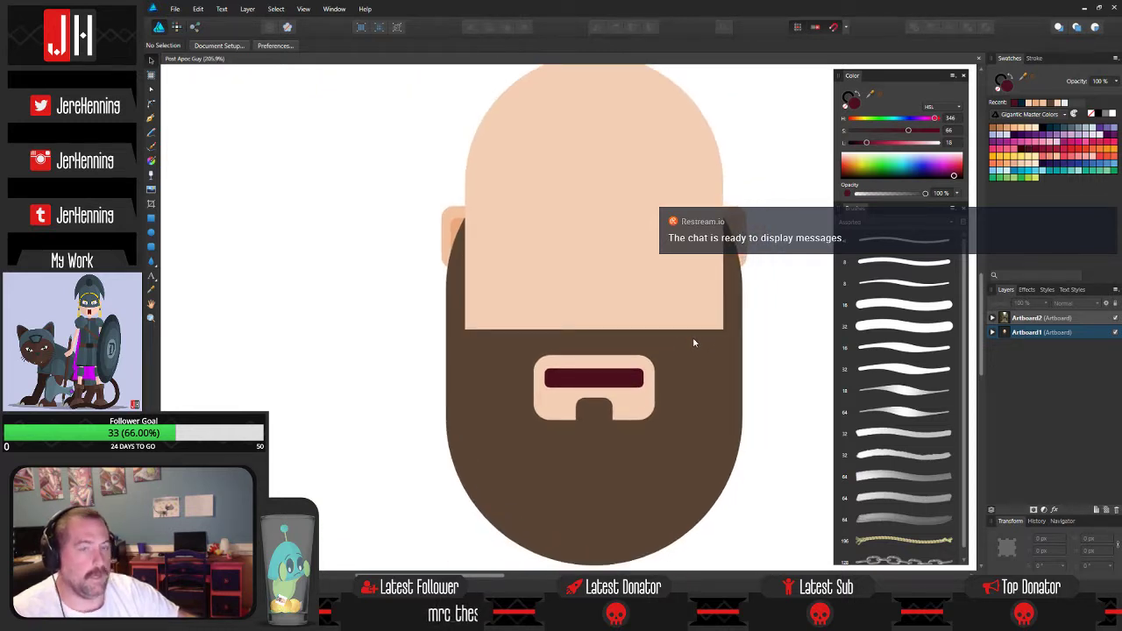
# Draw a dark navy circular eye about 42 px in diameter on the face and place a matching copy on the other side.
pyautogui.scroll(-1, 684, 351)
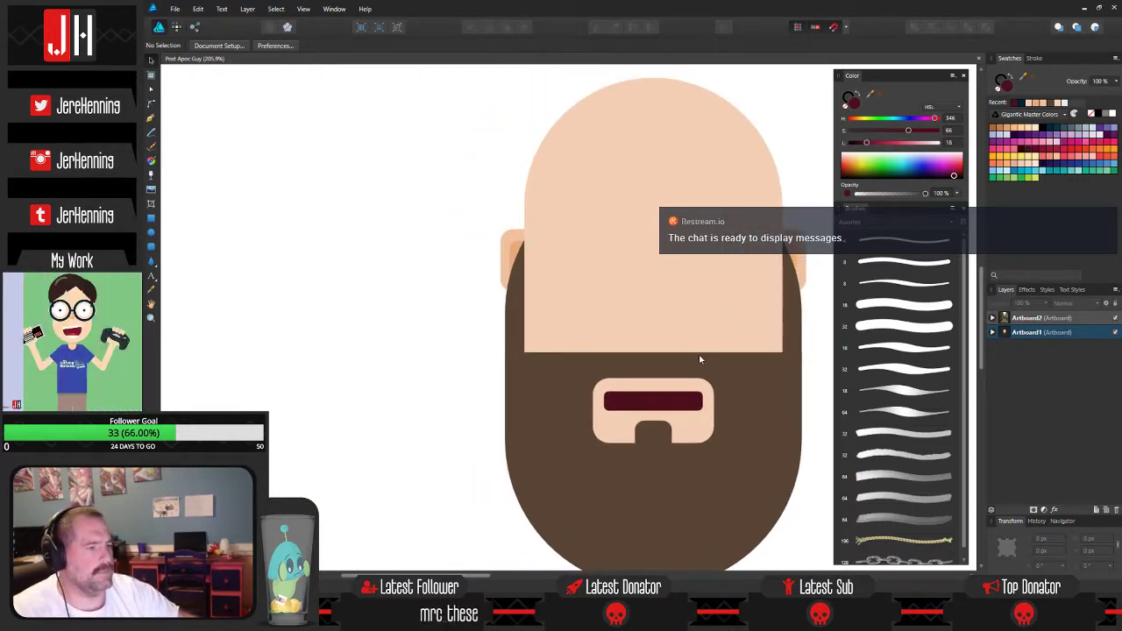
pyautogui.scroll(-1, 701, 355)
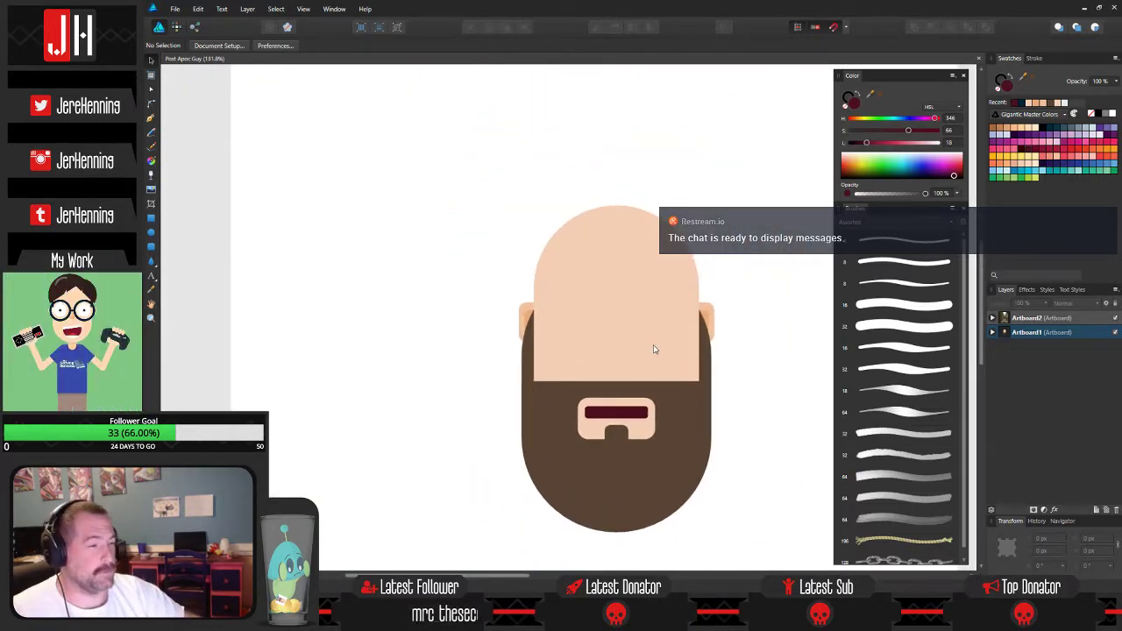
pyautogui.moveTo(653, 349); pyautogui.dragTo(586, 340)
pyautogui.scroll(1, 552, 326)
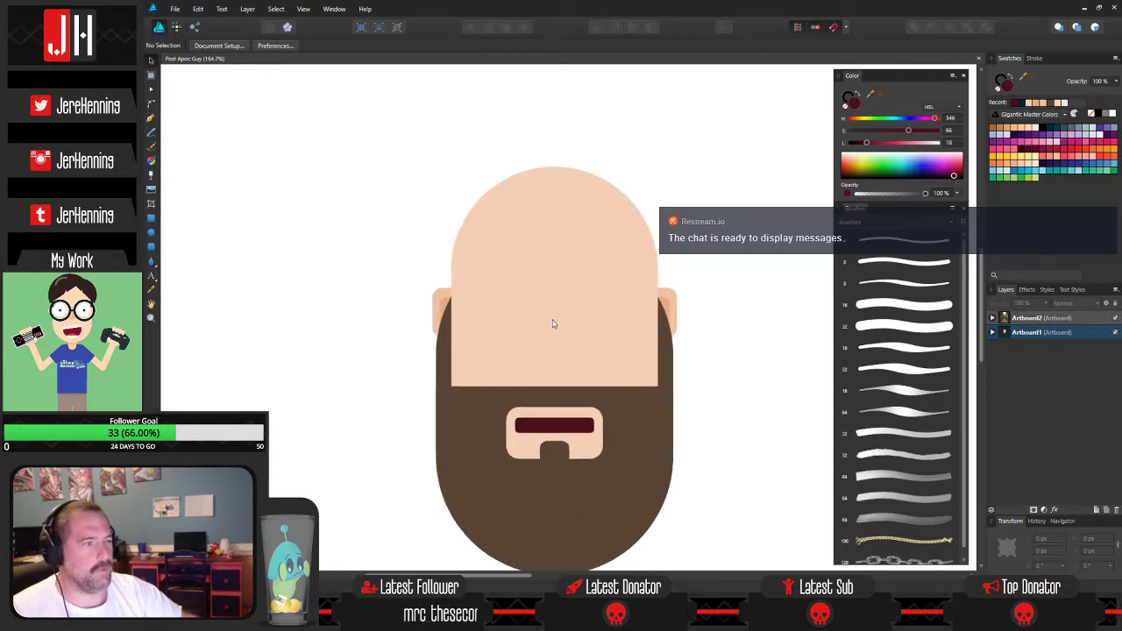
pyautogui.click(152, 233)
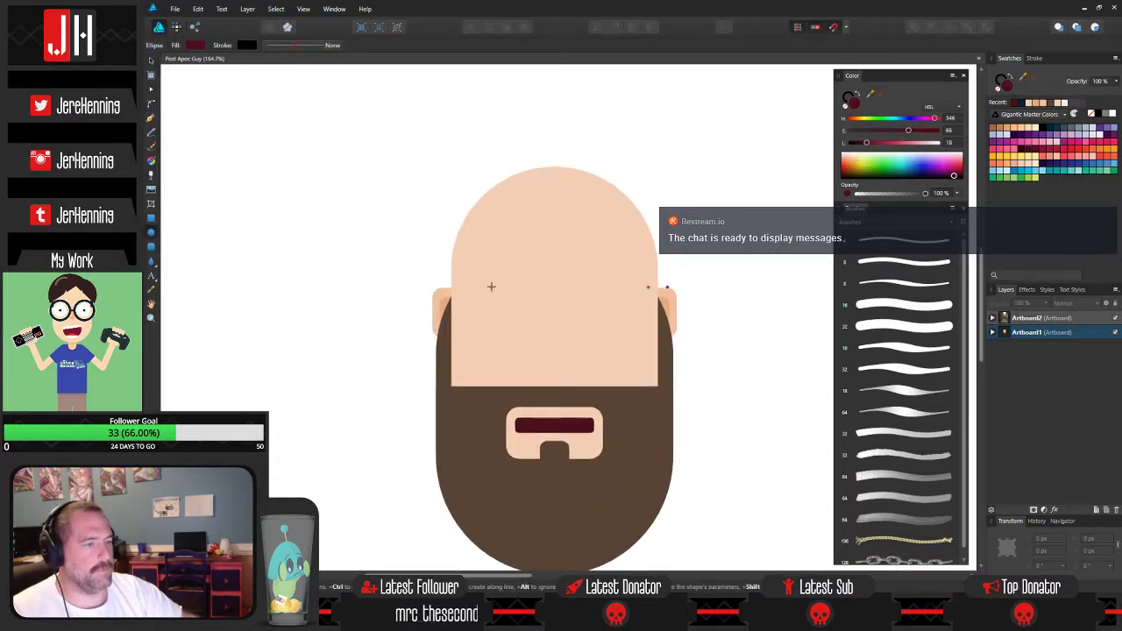
pyautogui.moveTo(491, 285); pyautogui.dragTo(533, 321)
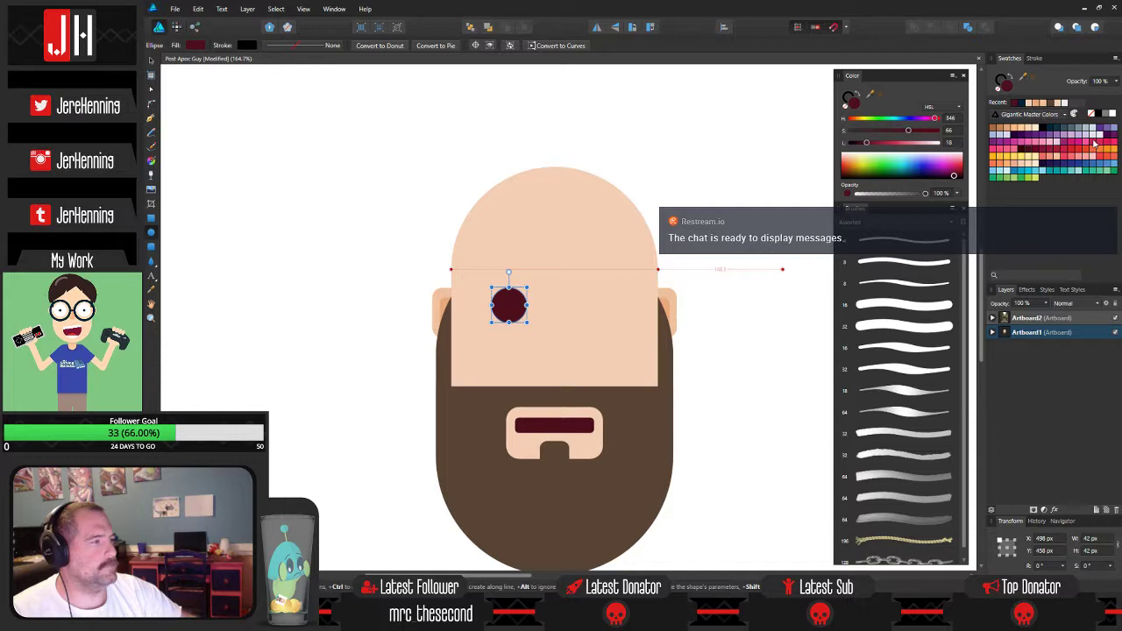
pyautogui.click(1050, 129)
pyautogui.scroll(2, 627, 343)
pyautogui.press('v')
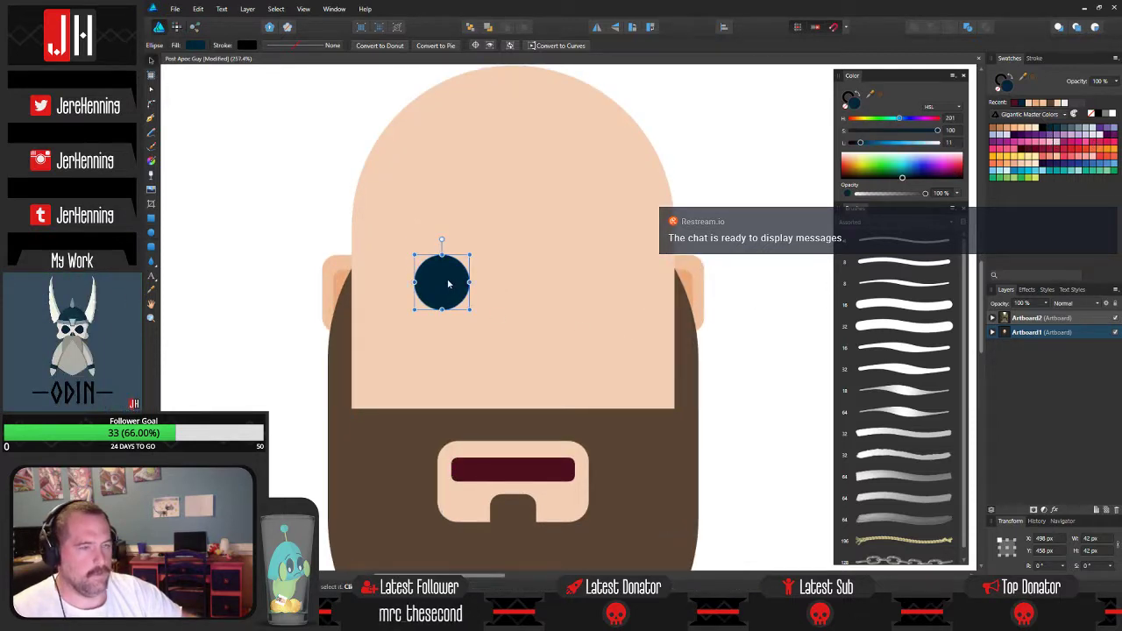
pyautogui.moveTo(448, 283); pyautogui.dragTo(614, 286)
pyautogui.click(745, 311)
pyautogui.scroll(-3, 713, 327)
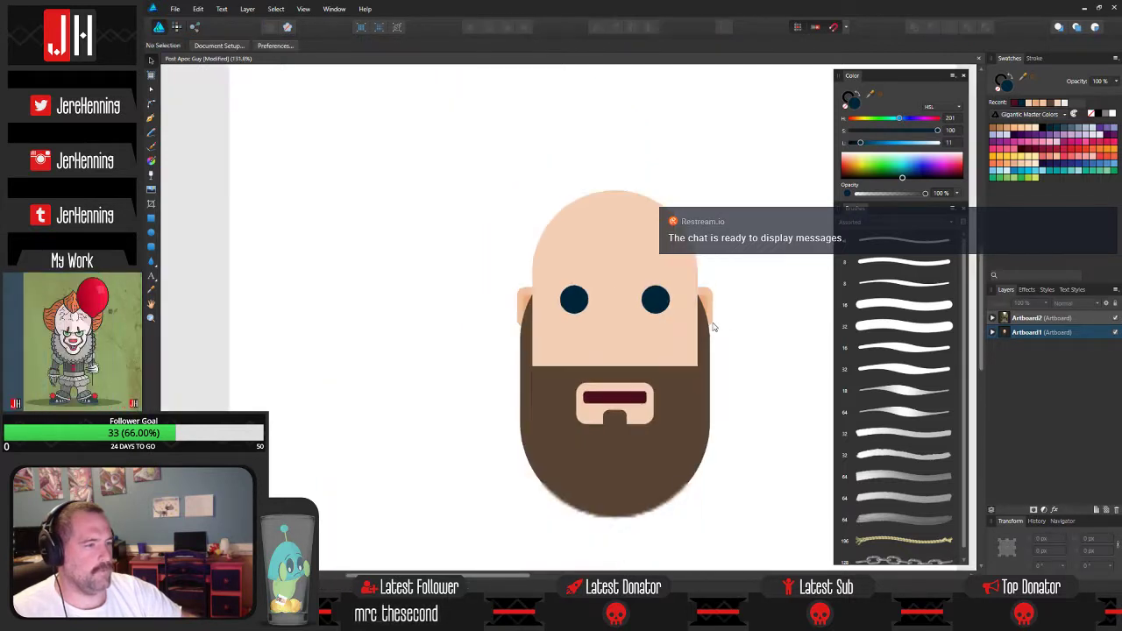
# Scale both navy eyes down slightly together.
pyautogui.scroll(3, 611, 318)
pyautogui.click(572, 292)
pyautogui.scroll(2, 698, 302)
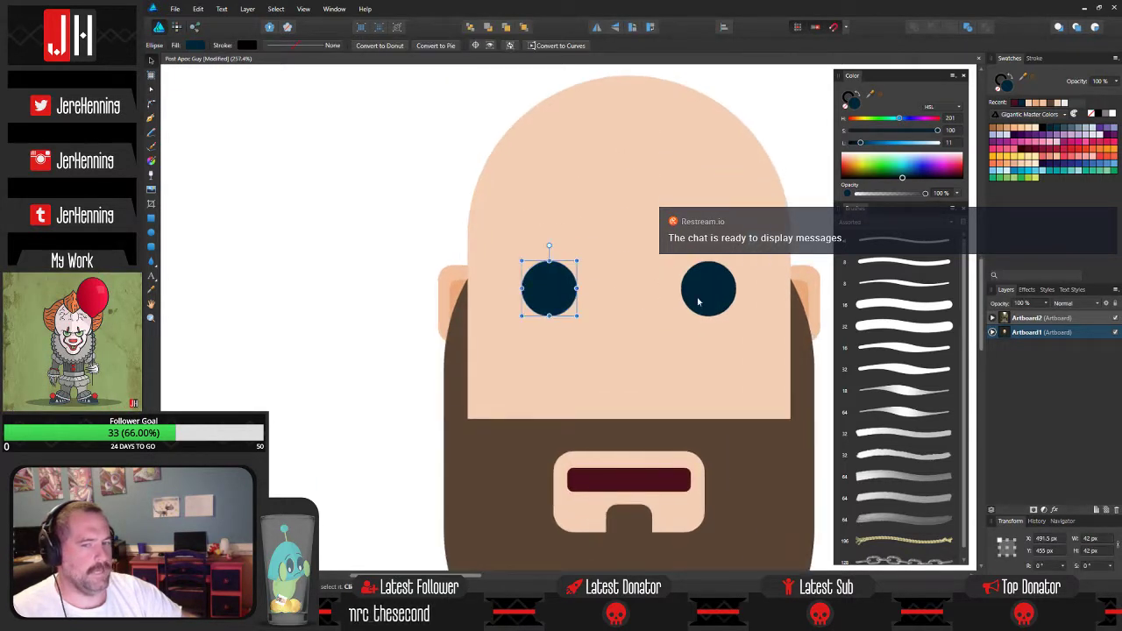
pyautogui.keyDown('shift'); pyautogui.click(719, 289); pyautogui.keyUp('shift')
pyautogui.moveTo(737, 260)
pyautogui.mouseDown()
pyautogui.moveTo(708, 290)
pyautogui.moveTo(600, 293)
pyautogui.moveTo(483, 411)
pyautogui.moveTo(538, 401)
pyautogui.moveTo(594, 448)
pyautogui.mouseUp()
# Cut the lower half off a circle copy between the eyes and beard with a rectangle to form a half-circle nose.
pyautogui.click(763, 328)
pyautogui.click(150, 218)
pyautogui.keyDown('shift'); pyautogui.click(517, 372); pyautogui.keyUp('shift')
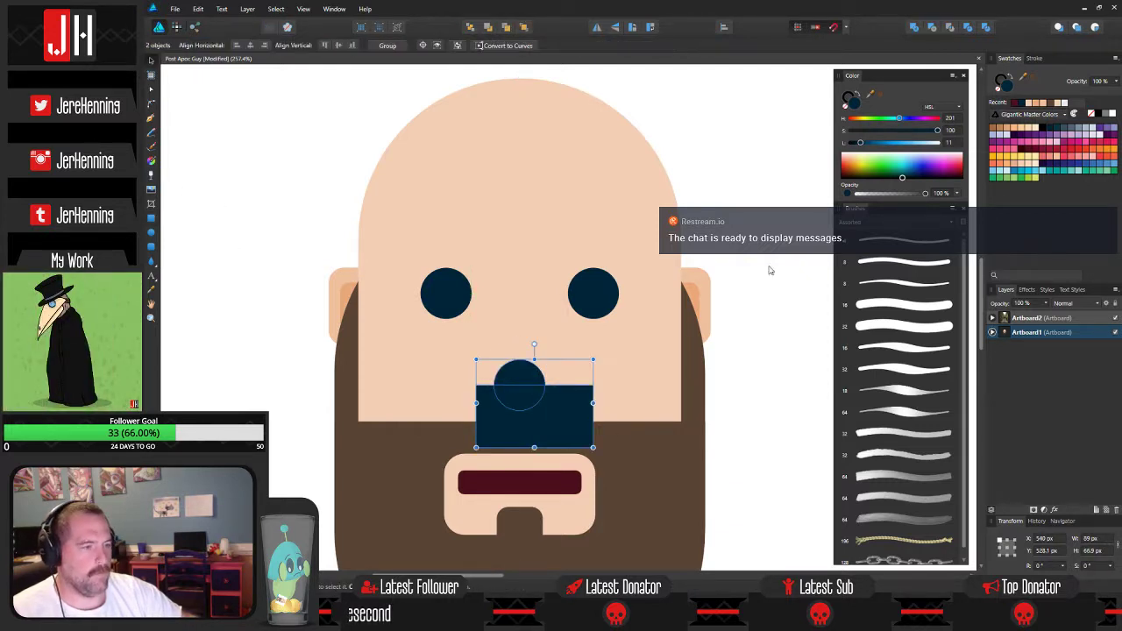
pyautogui.click(952, 27)
# Fill the half-circle nose with the darker peach colour sampled from the inner ear.
pyautogui.press('i')
pyautogui.click(351, 288)
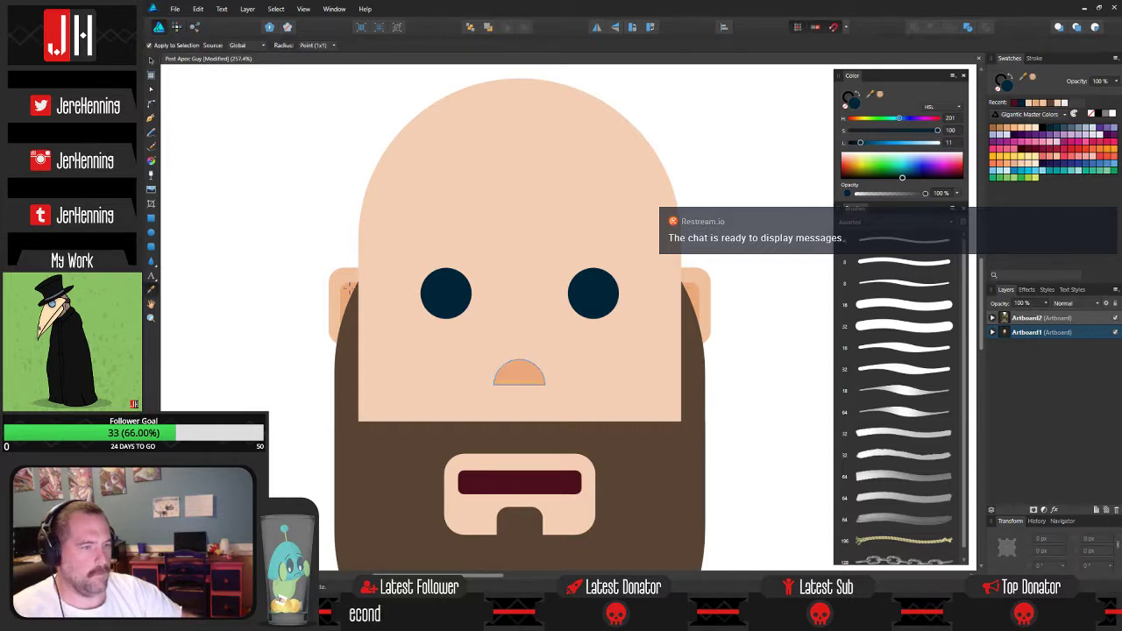
pyautogui.press('v')
# Enlarge the nose slightly and move it down to sit just above the beard's top edge.
pyautogui.scroll(1, 520, 386)
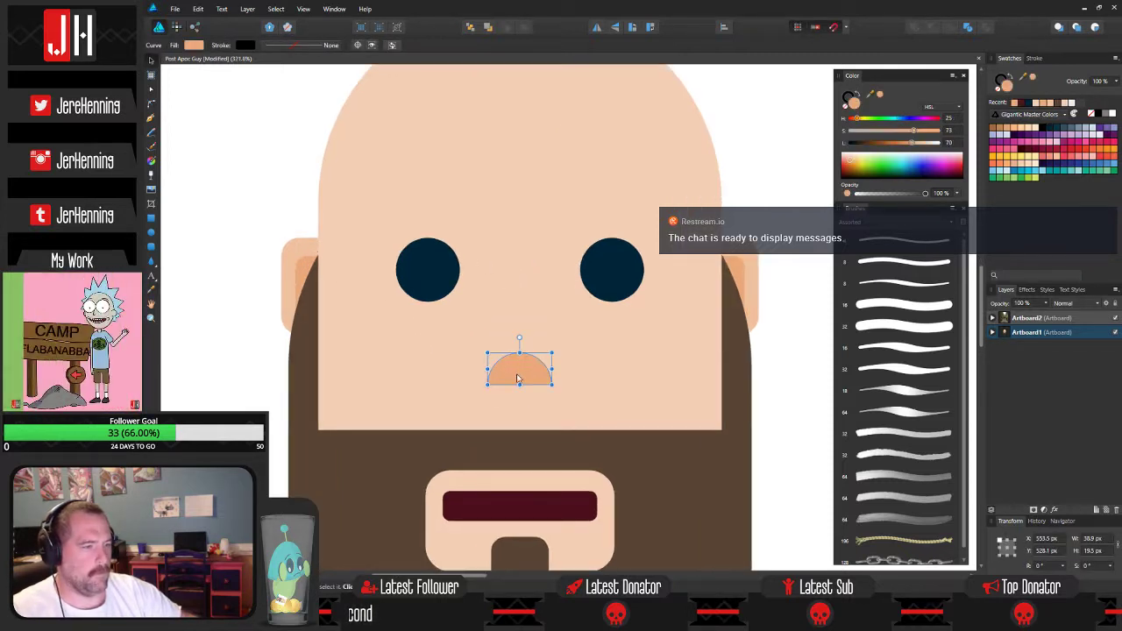
pyautogui.moveTo(521, 372); pyautogui.dragTo(525, 409)
pyautogui.click(761, 383)
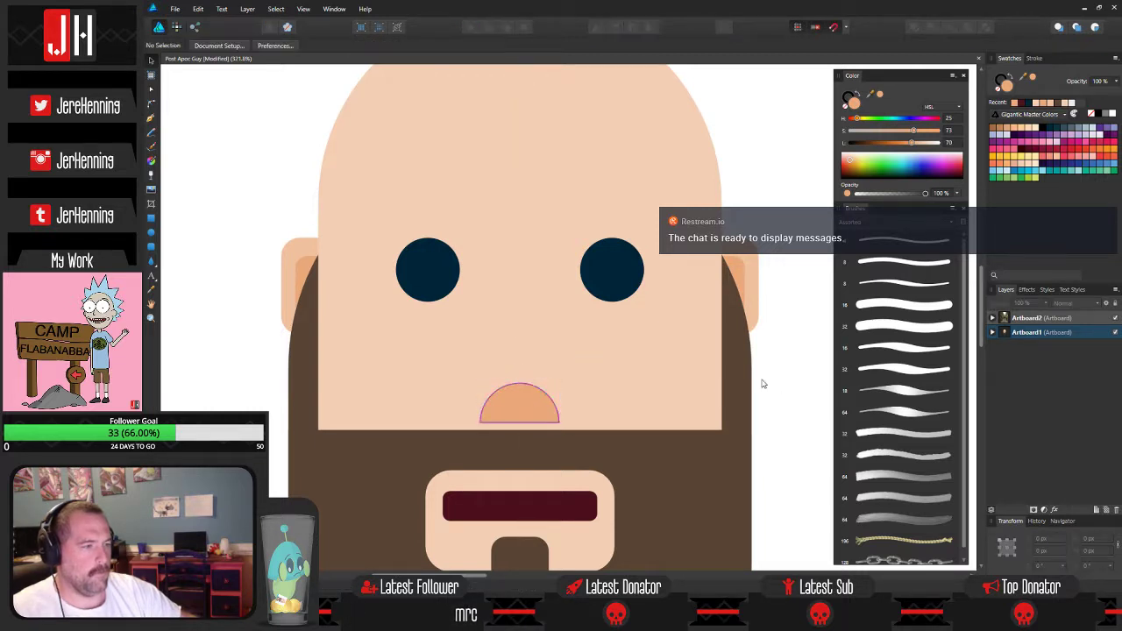
pyautogui.scroll(-3, 644, 381)
pyautogui.scroll(1, 569, 368)
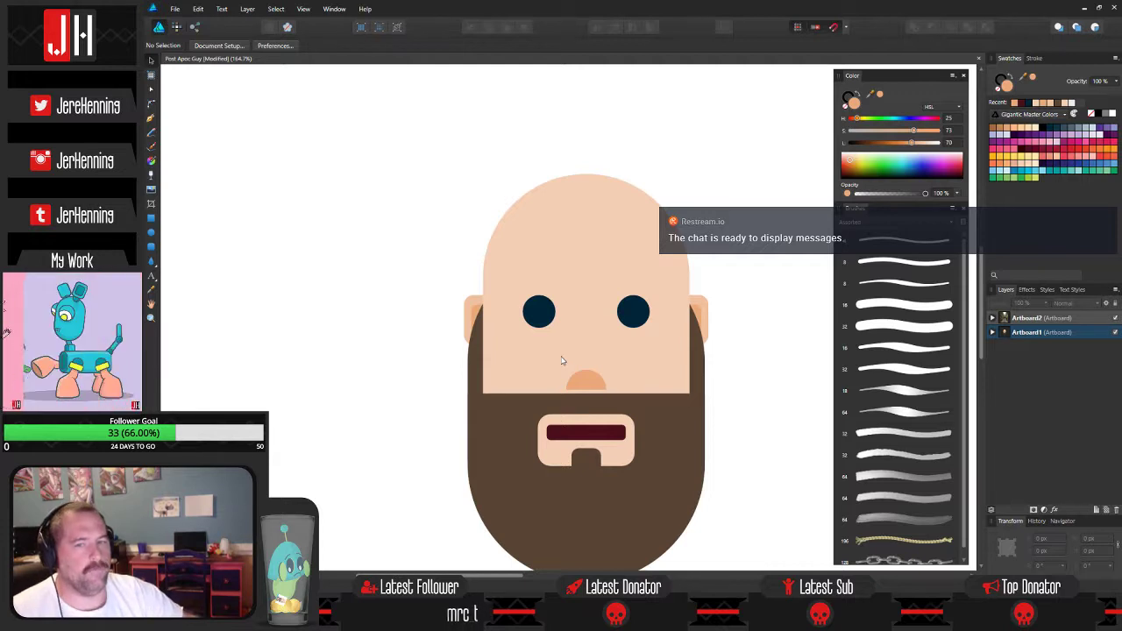
# Move the nose, front beard, mouth patch, mouth bar and chin patch slightly upward together.
pyautogui.click(659, 407)
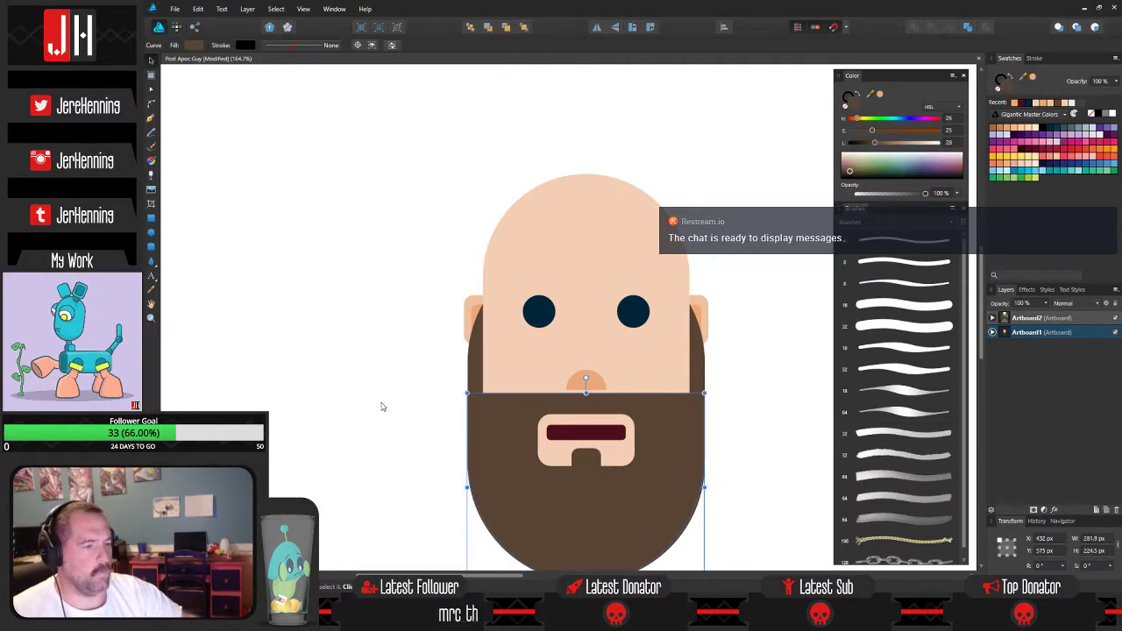
pyautogui.moveTo(389, 383); pyautogui.dragTo(764, 577)
pyautogui.click(336, 410)
pyautogui.moveTo(316, 362); pyautogui.dragTo(253, 307)
pyautogui.moveTo(311, 305); pyautogui.dragTo(733, 540)
pyautogui.moveTo(603, 405); pyautogui.dragTo(603, 385)
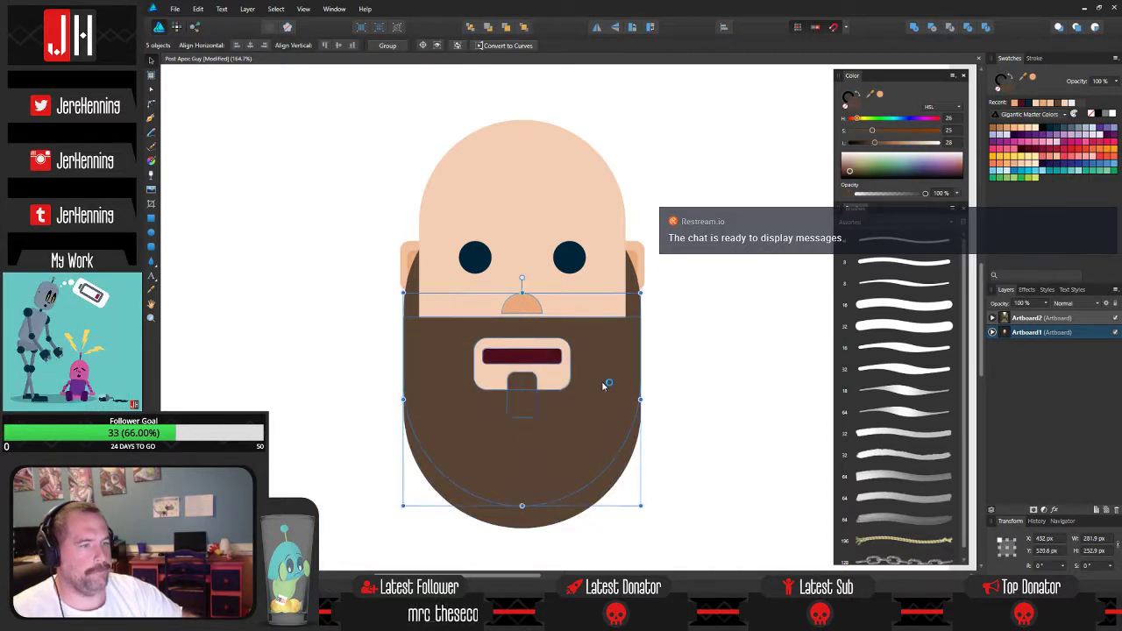
# Shorten the rear beard shape from below so its rounded bottom lines up with the front beard.
pyautogui.click(555, 531)
pyautogui.click(532, 527)
pyautogui.moveTo(523, 531); pyautogui.dragTo(524, 502)
pyautogui.click(707, 445)
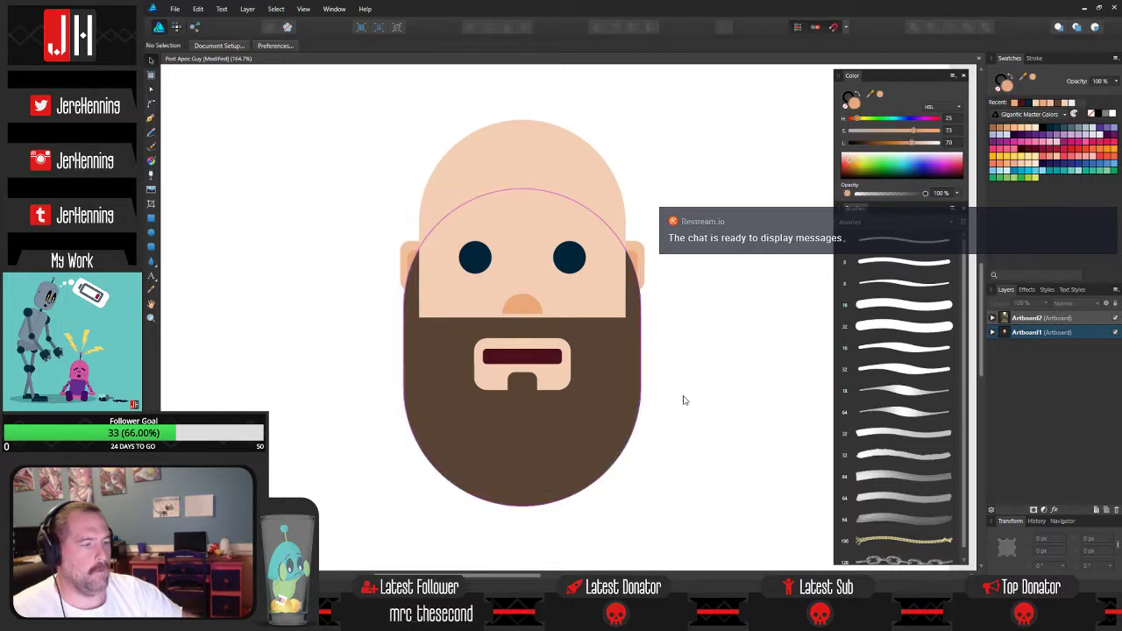
# Narrow the rear and front beard shapes slightly and equally on both sides.
pyautogui.moveTo(647, 325); pyautogui.dragTo(638, 353)
pyautogui.scroll(-1, 624, 372)
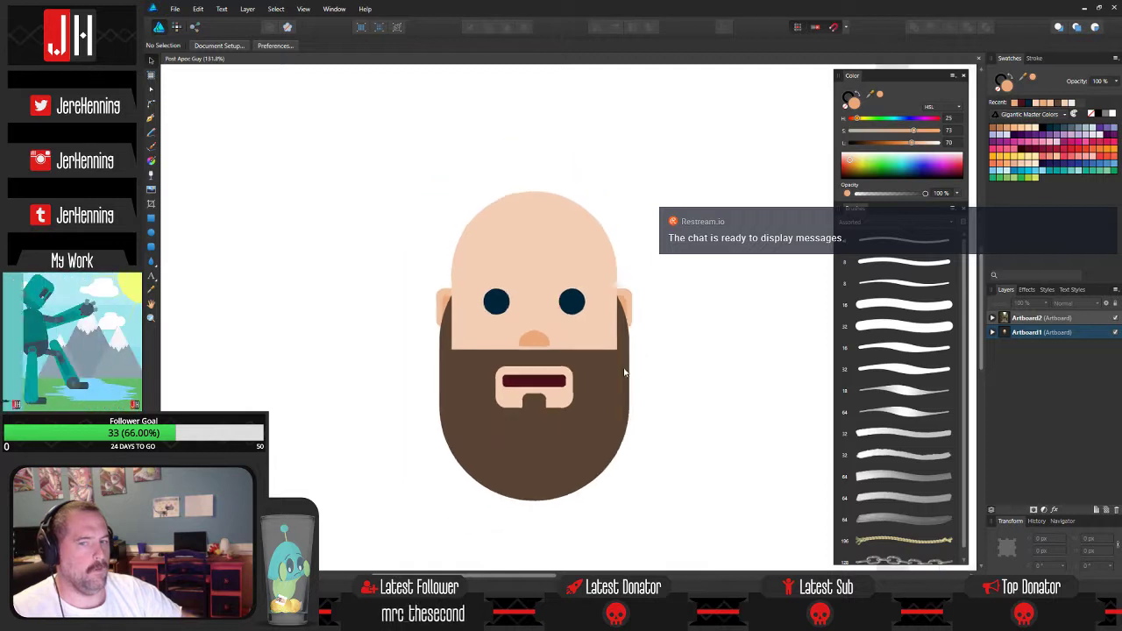
pyautogui.scroll(1, 604, 375)
pyautogui.click(638, 355)
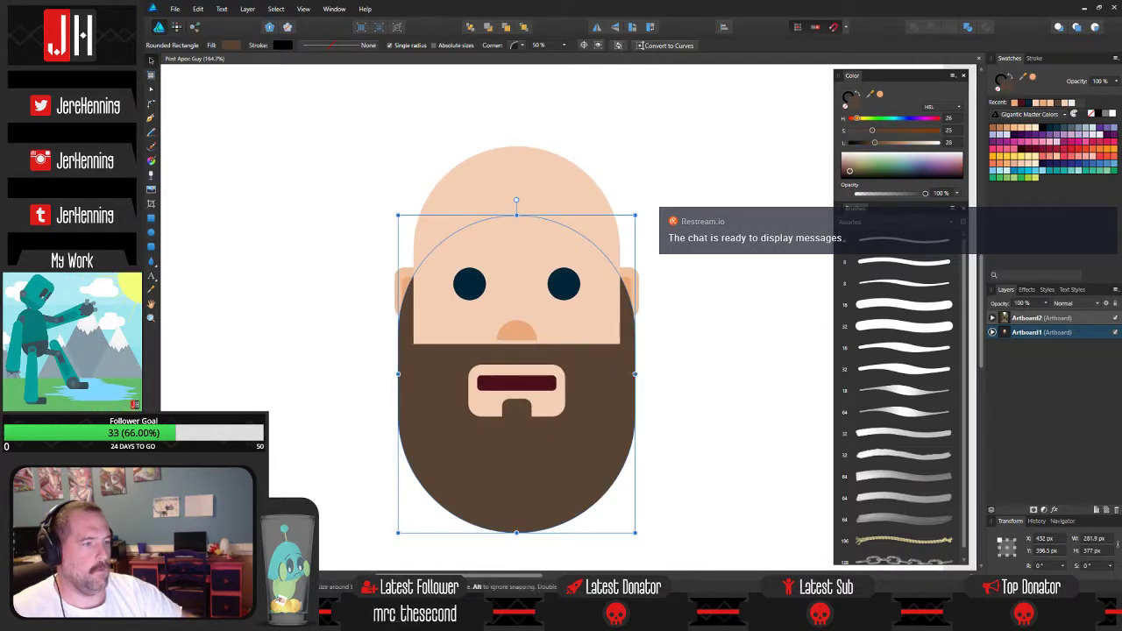
pyautogui.moveTo(635, 375); pyautogui.dragTo(631, 374)
pyautogui.click(634, 368)
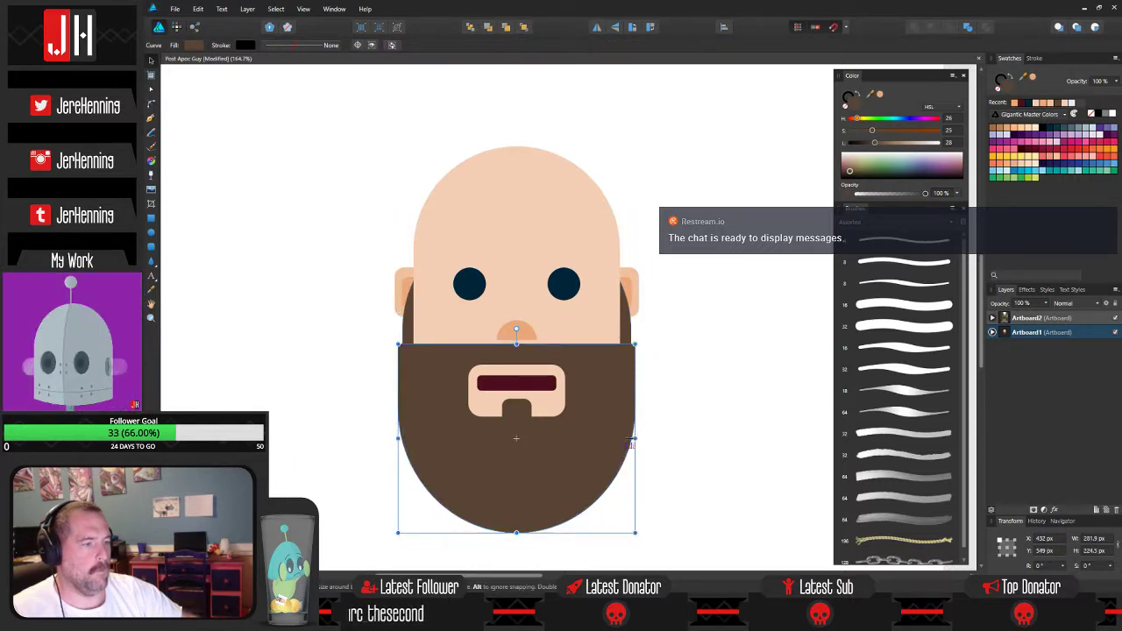
pyautogui.moveTo(635, 438); pyautogui.dragTo(631, 439)
pyautogui.click(671, 419)
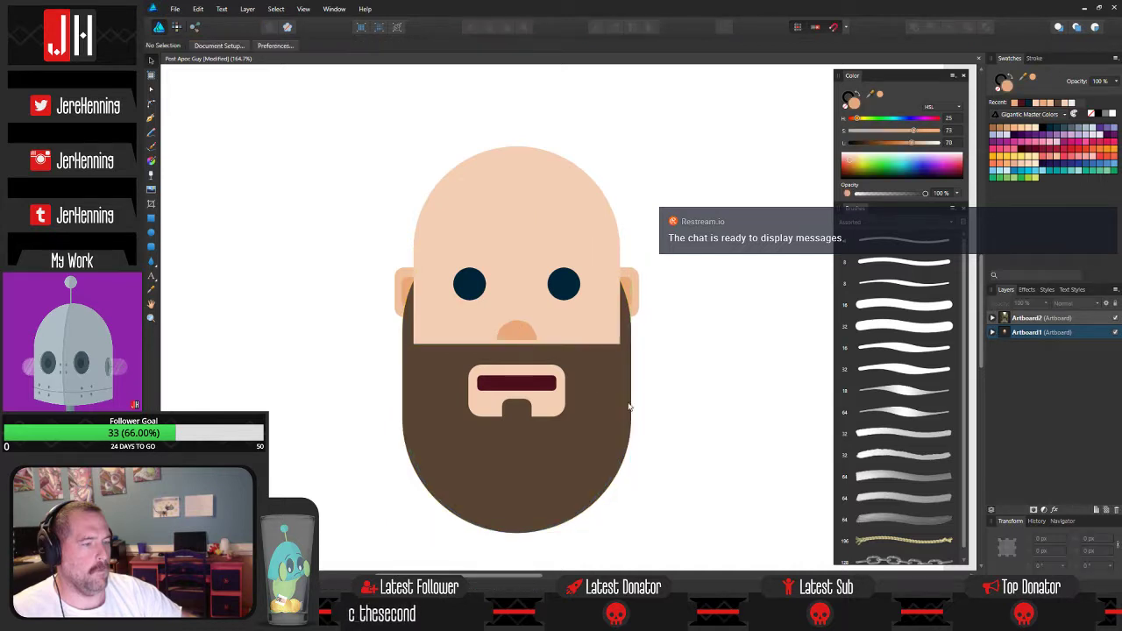
# Spread the two navy eyes slightly farther apart and recentre the pair horizontally on the face.
pyautogui.scroll(-2, 628, 406)
pyautogui.scroll(-1, 580, 395)
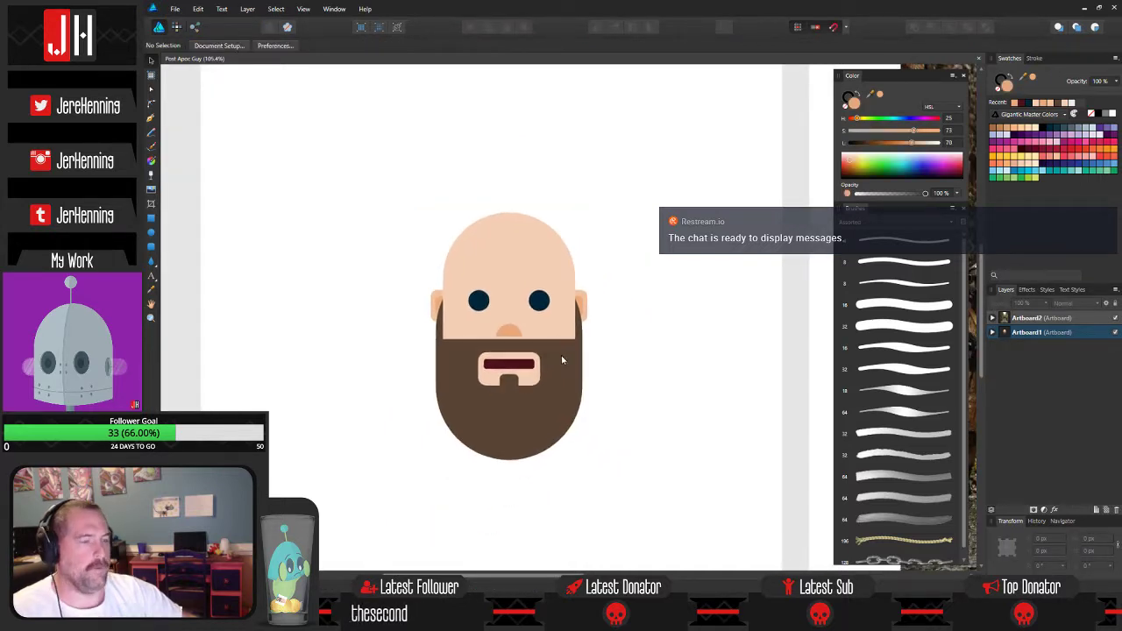
pyautogui.scroll(3, 544, 326)
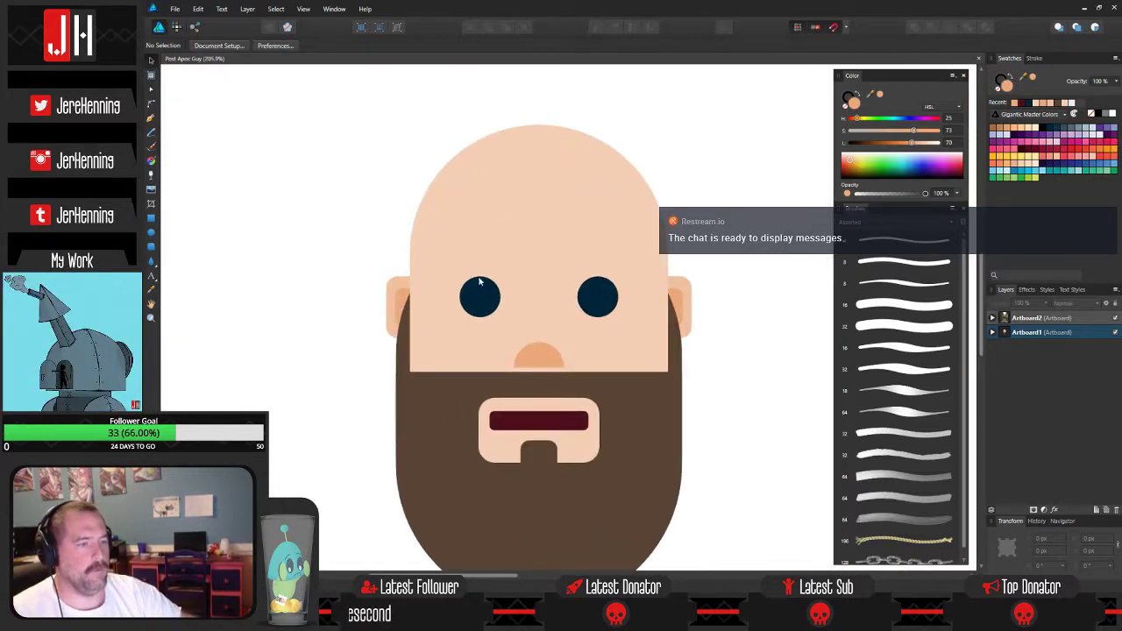
pyautogui.moveTo(417, 136); pyautogui.dragTo(525, 336)
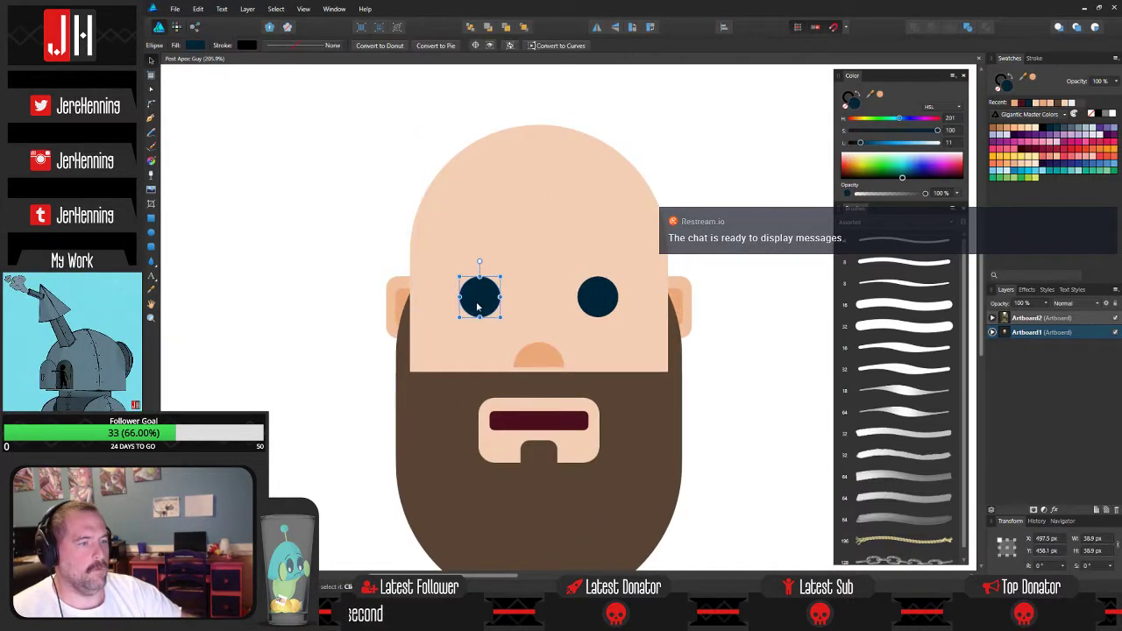
pyautogui.moveTo(480, 302); pyautogui.dragTo(470, 301)
pyautogui.keyDown('shift'); pyautogui.click(600, 296); pyautogui.keyUp('shift')
pyautogui.moveTo(601, 295); pyautogui.dragTo(607, 295)
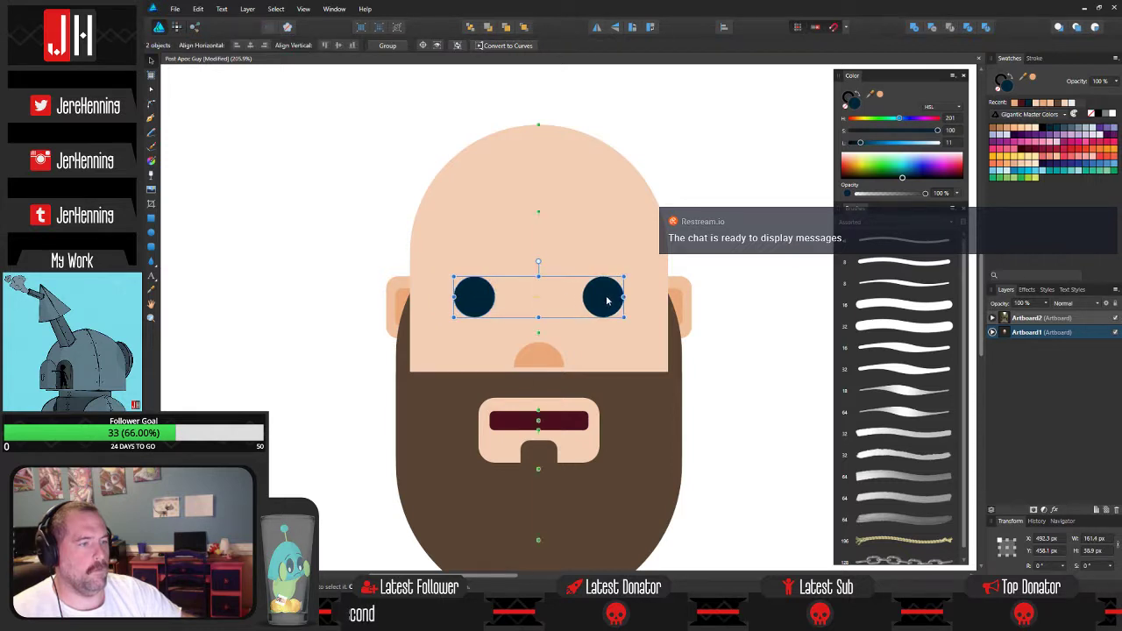
pyautogui.click(719, 355)
pyautogui.scroll(-3, 692, 375)
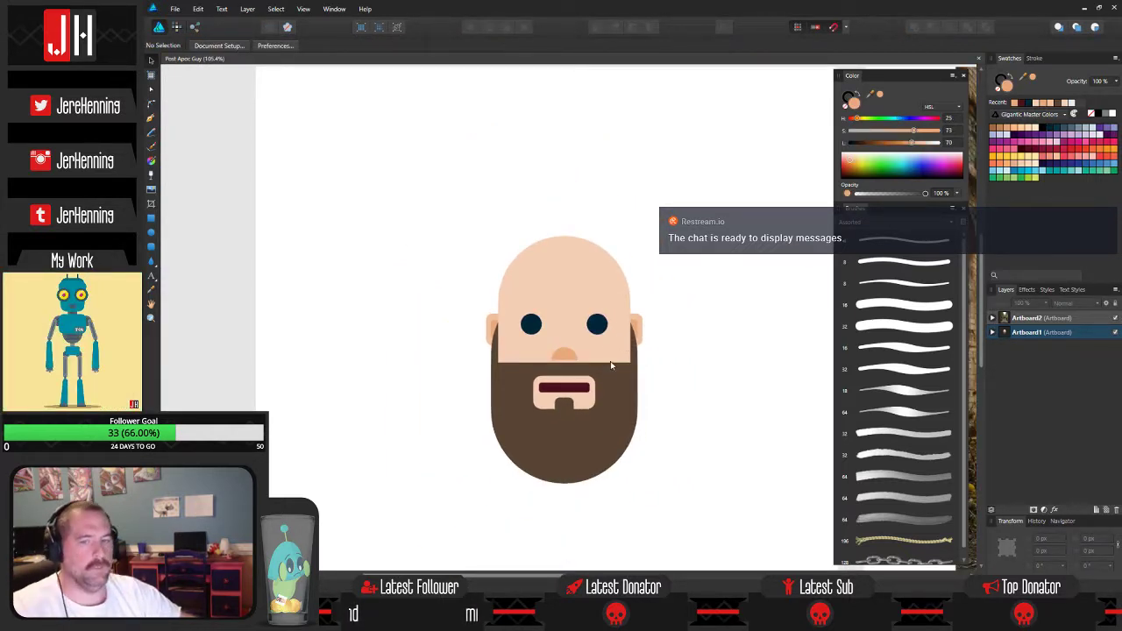
# Raise the bottom edge of the peach mouth patch slightly to make it shorter.
pyautogui.scroll(3, 577, 405)
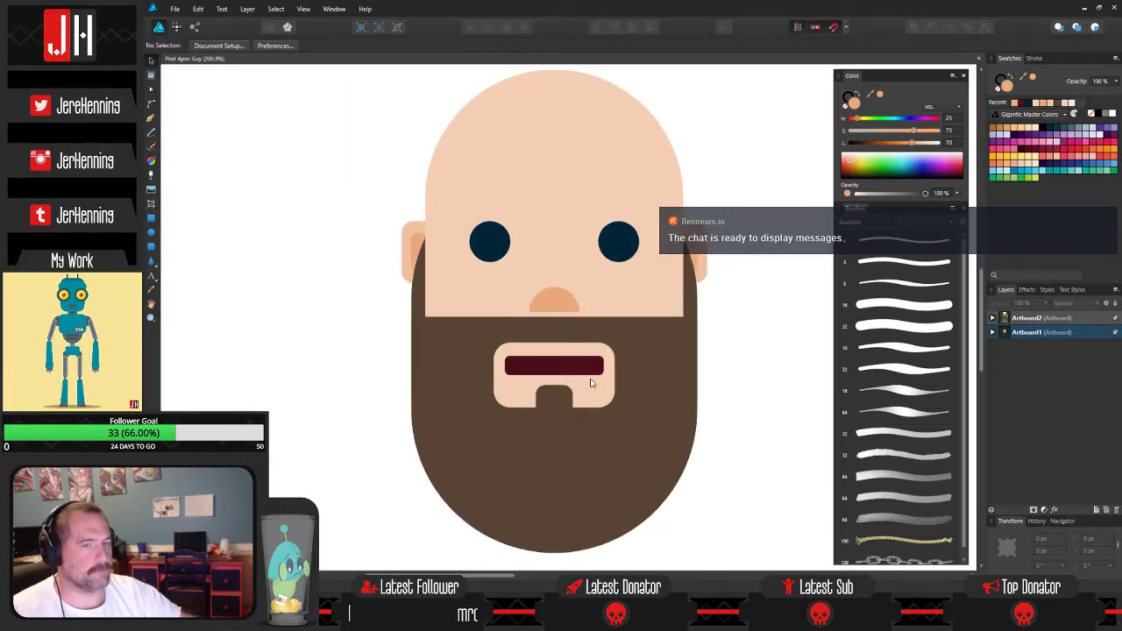
pyautogui.click(593, 397)
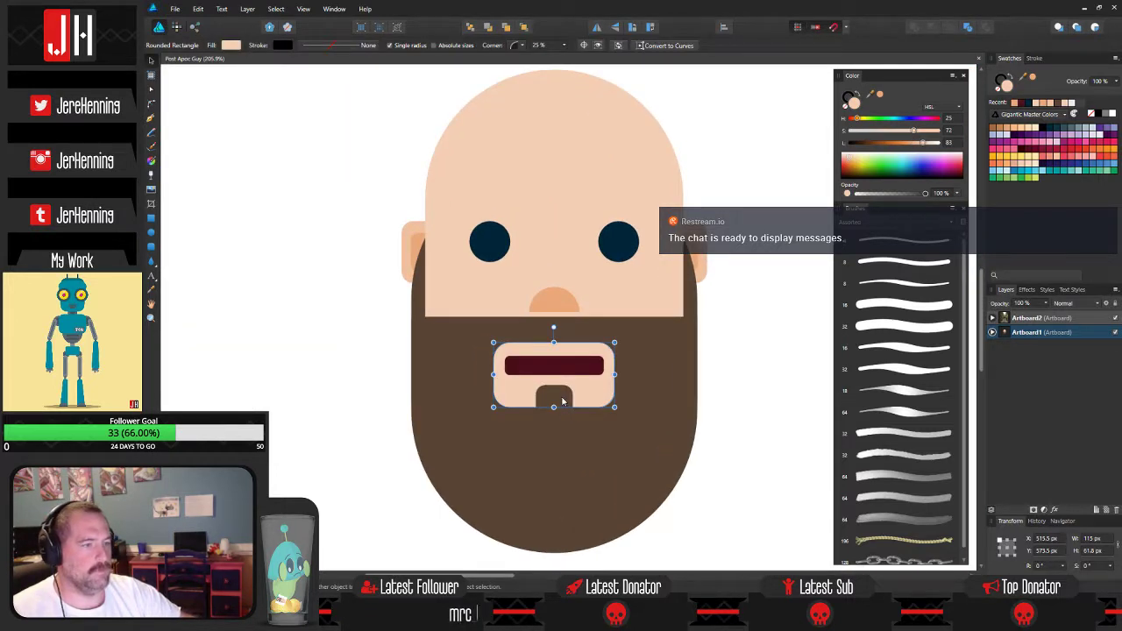
pyautogui.moveTo(553, 408); pyautogui.dragTo(554, 403)
pyautogui.click(711, 415)
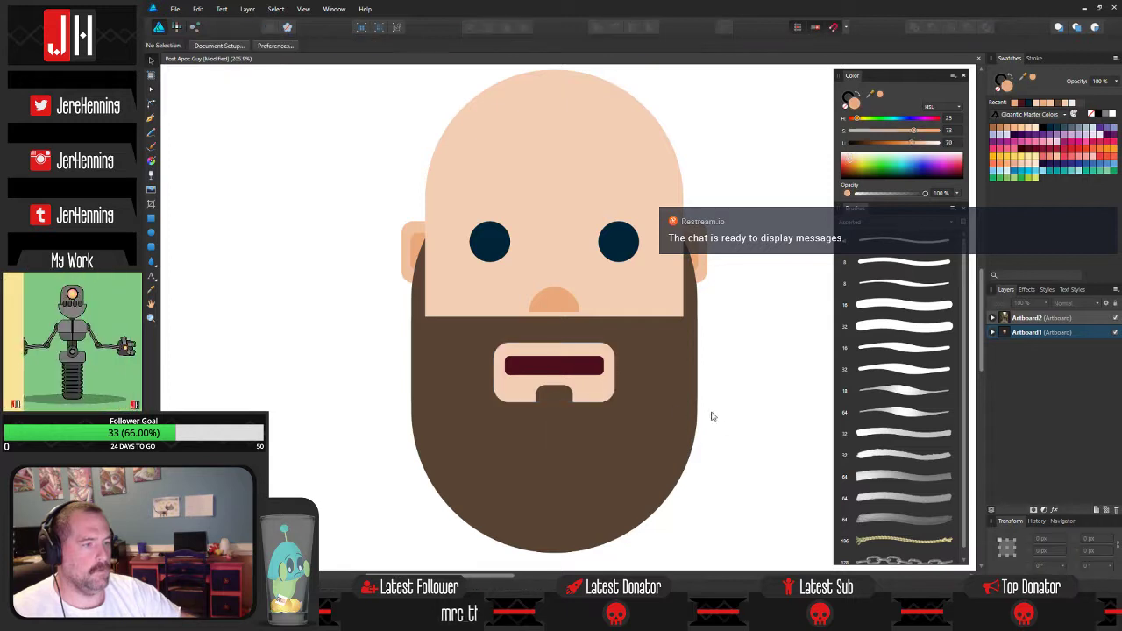
# Save the document.
pyautogui.scroll(-2, 668, 409)
pyautogui.scroll(4, 657, 401)
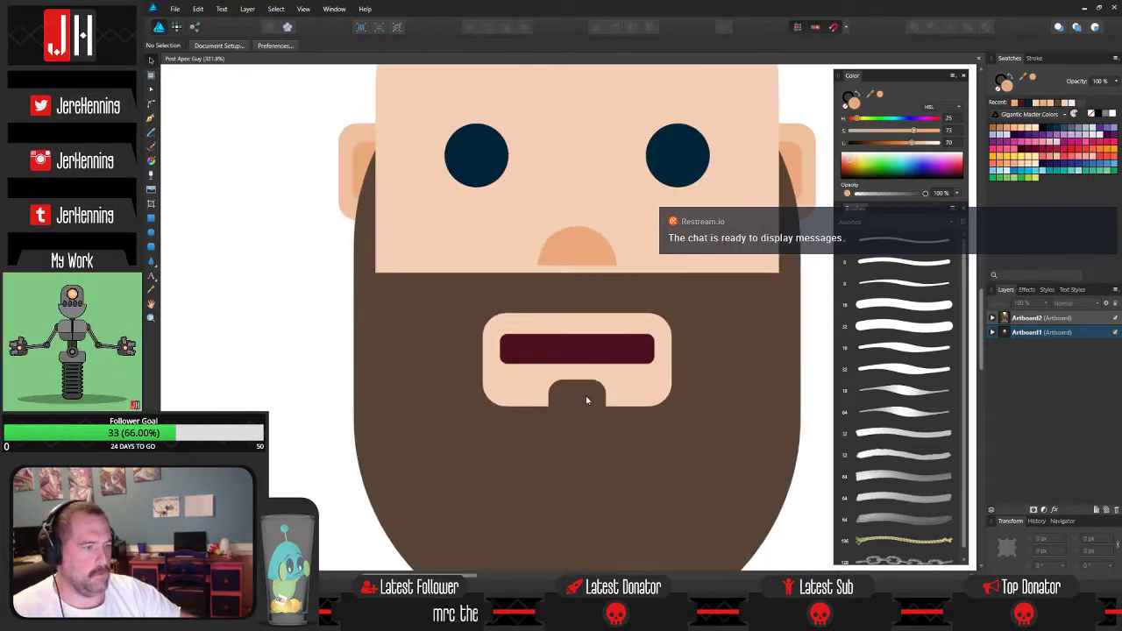
pyautogui.click(584, 395)
pyautogui.scroll(-4, 635, 399)
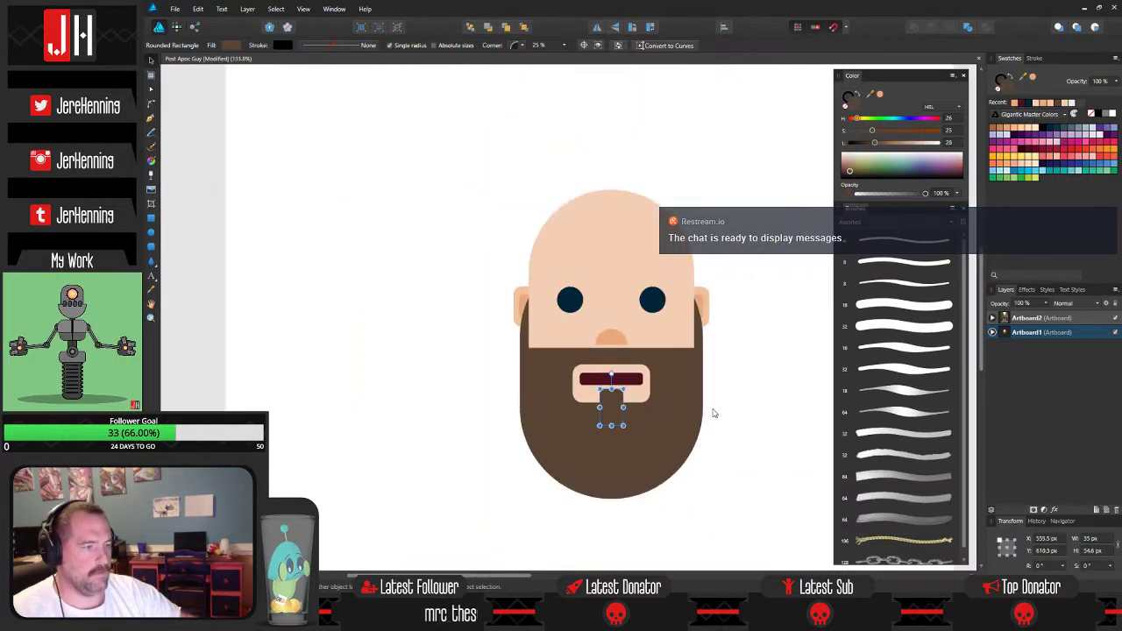
pyautogui.click(713, 413)
pyautogui.hotkey('ctrl', 's')
# Create a copy of the head shape directly behind the head, filled with brown sampled from the beard.
pyautogui.moveTo(644, 405); pyautogui.dragTo(577, 405)
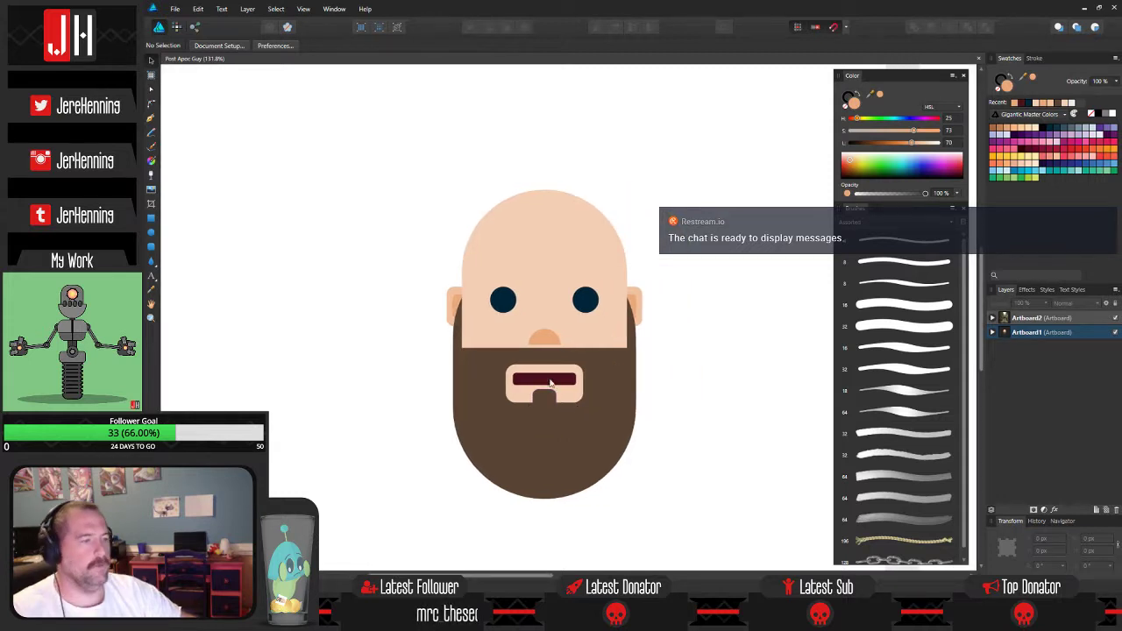
pyautogui.moveTo(520, 275); pyautogui.dragTo(520, 342)
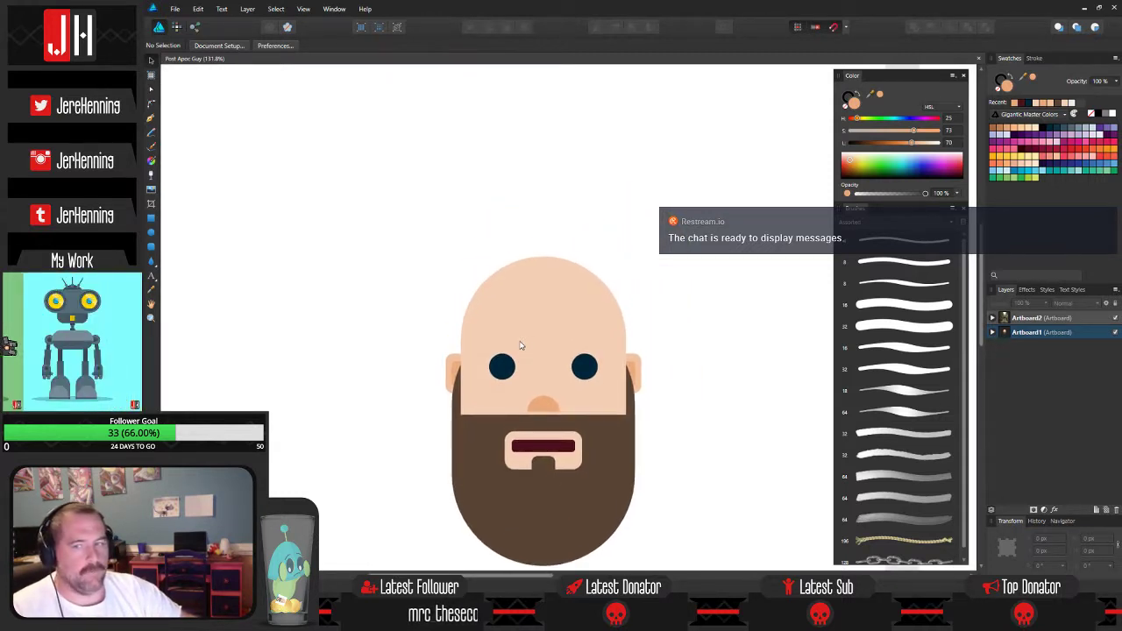
pyautogui.click(563, 309)
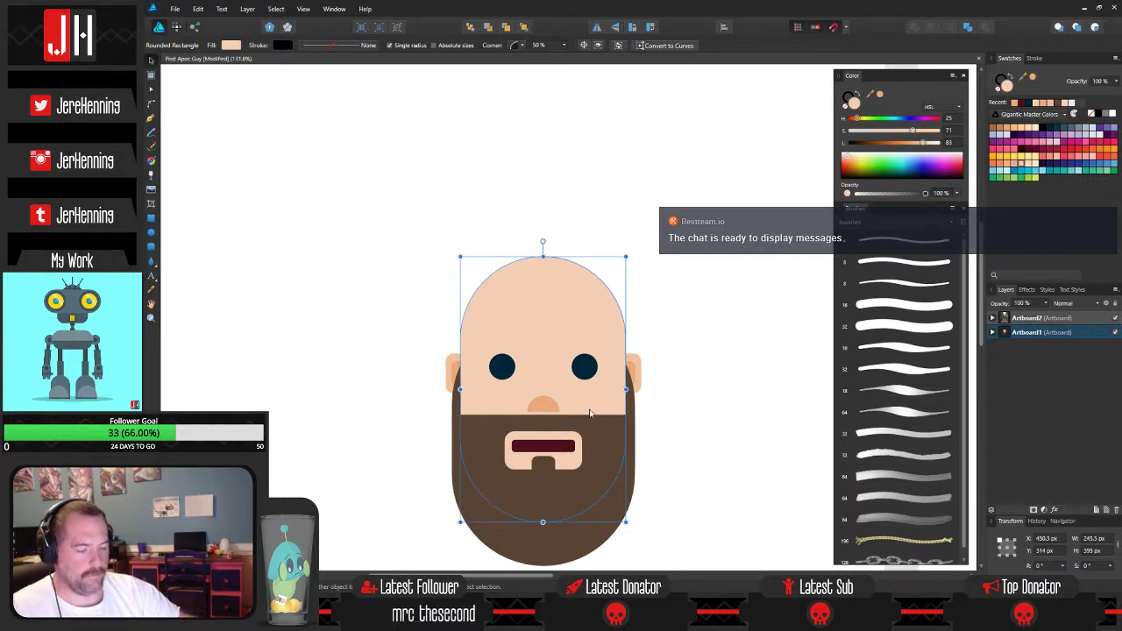
pyautogui.press('i')
pyautogui.click(459, 483)
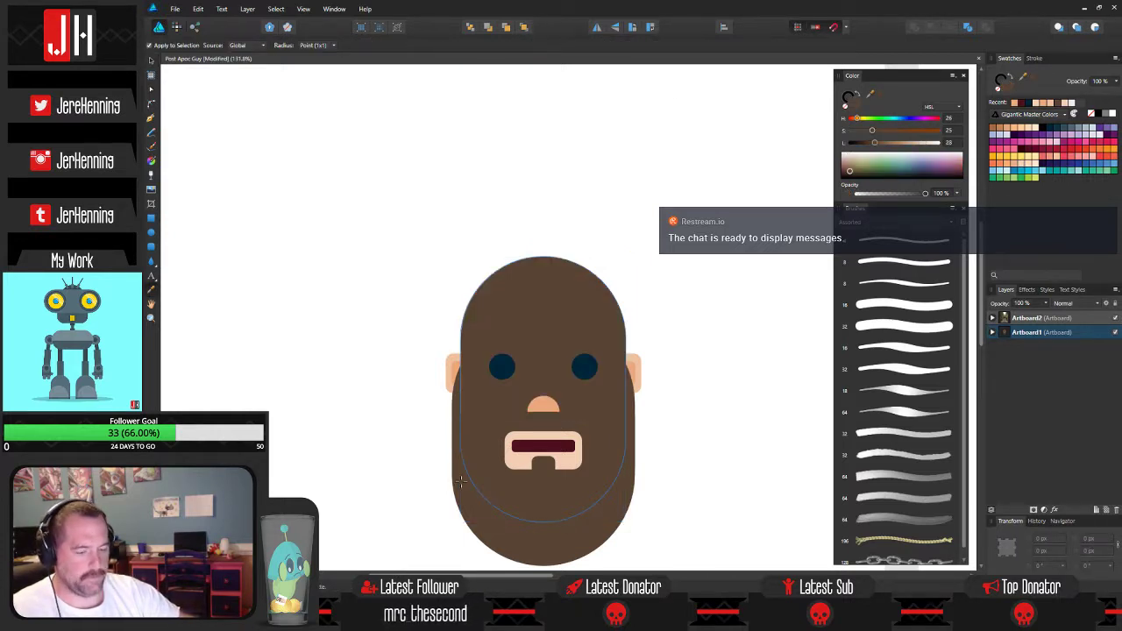
pyautogui.press('v')
pyautogui.click(488, 28)
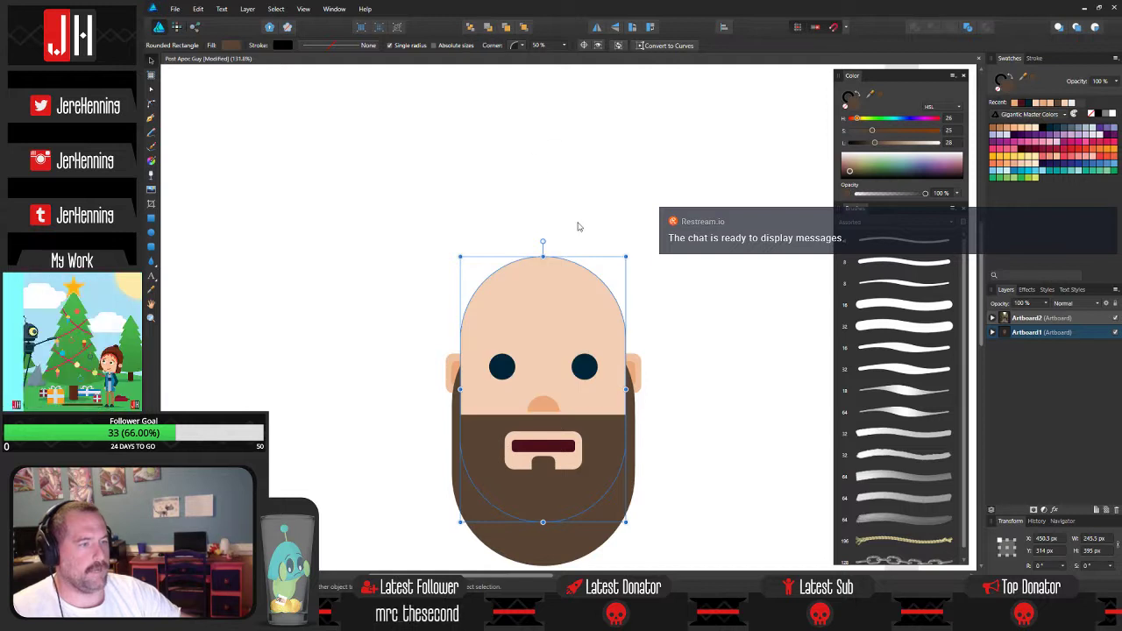
# Enlarge the brown head copy about its centre to about 263 × 423 px, forming a thin hair rim around the head.
pyautogui.moveTo(624, 256); pyautogui.dragTo(629, 246)
pyautogui.click(679, 292)
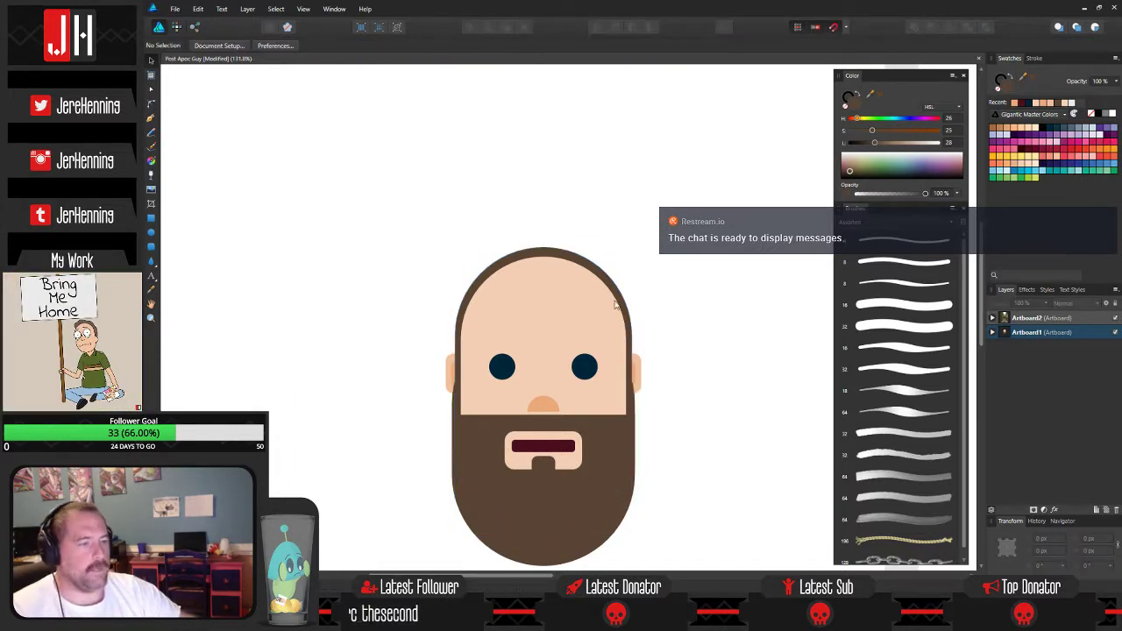
pyautogui.scroll(3, 640, 429)
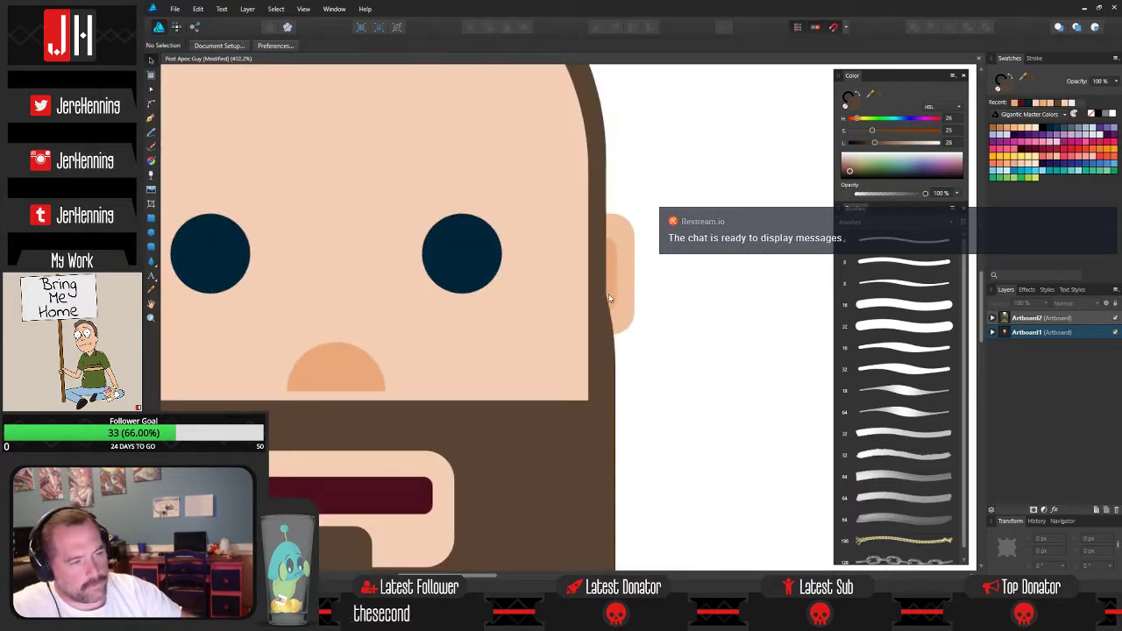
pyautogui.scroll(-3, 613, 326)
pyautogui.scroll(2, 628, 298)
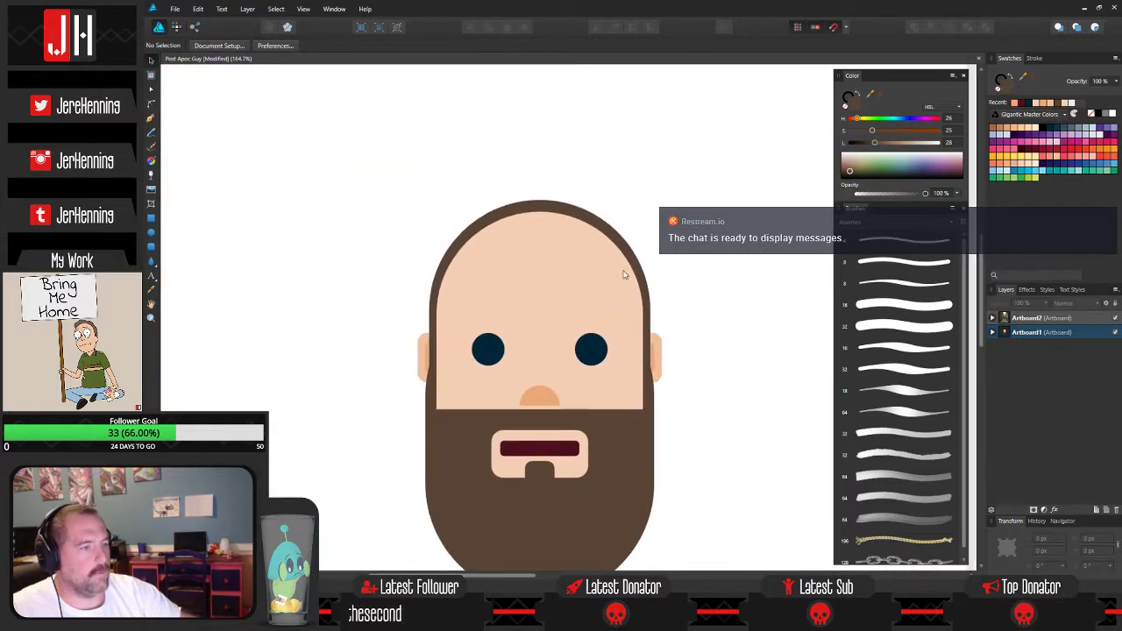
# Darken the hair rim by setting its fill lightness to 20.
pyautogui.click(611, 215)
pyautogui.click(732, 276)
pyautogui.scroll(-2, 719, 273)
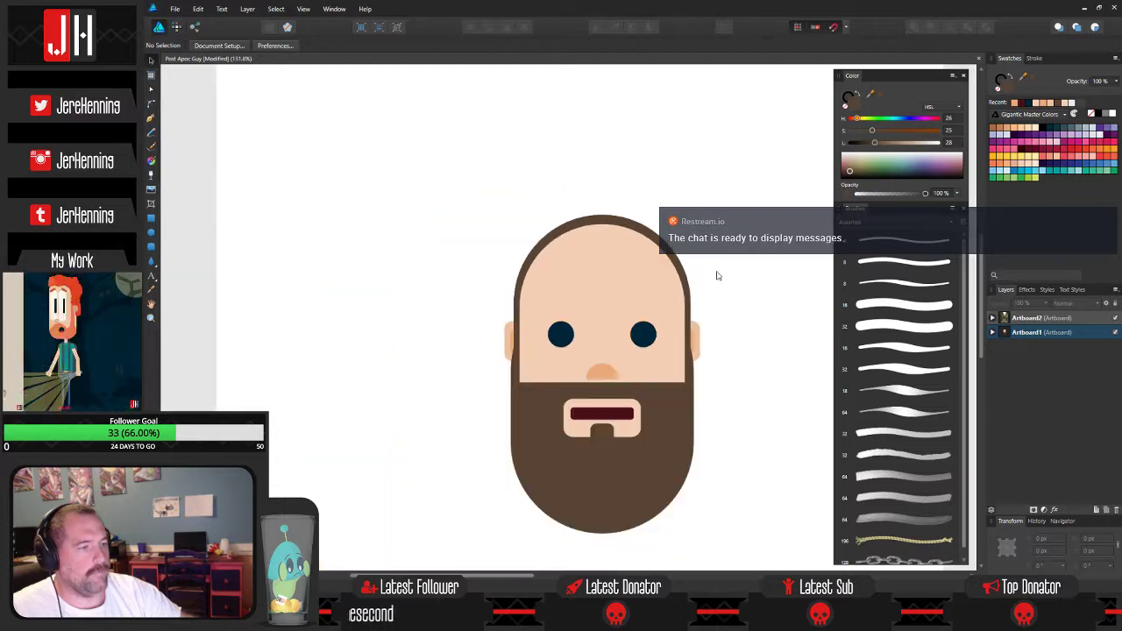
pyautogui.click(611, 223)
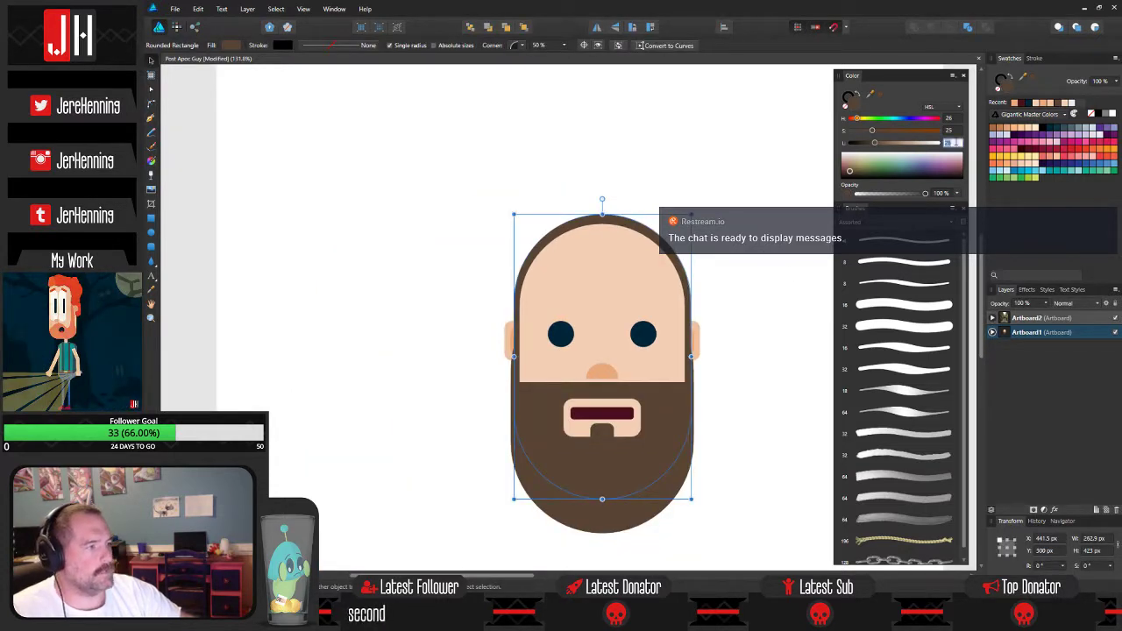
pyautogui.write('20')
pyautogui.press('Return')
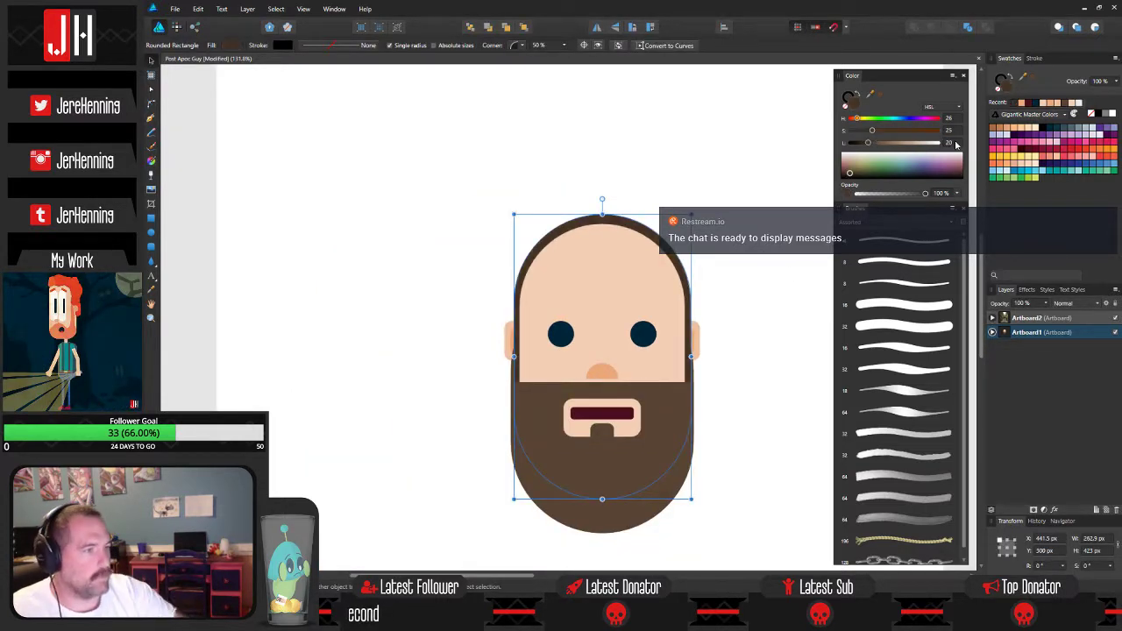
pyautogui.click(761, 294)
pyautogui.scroll(3, 588, 302)
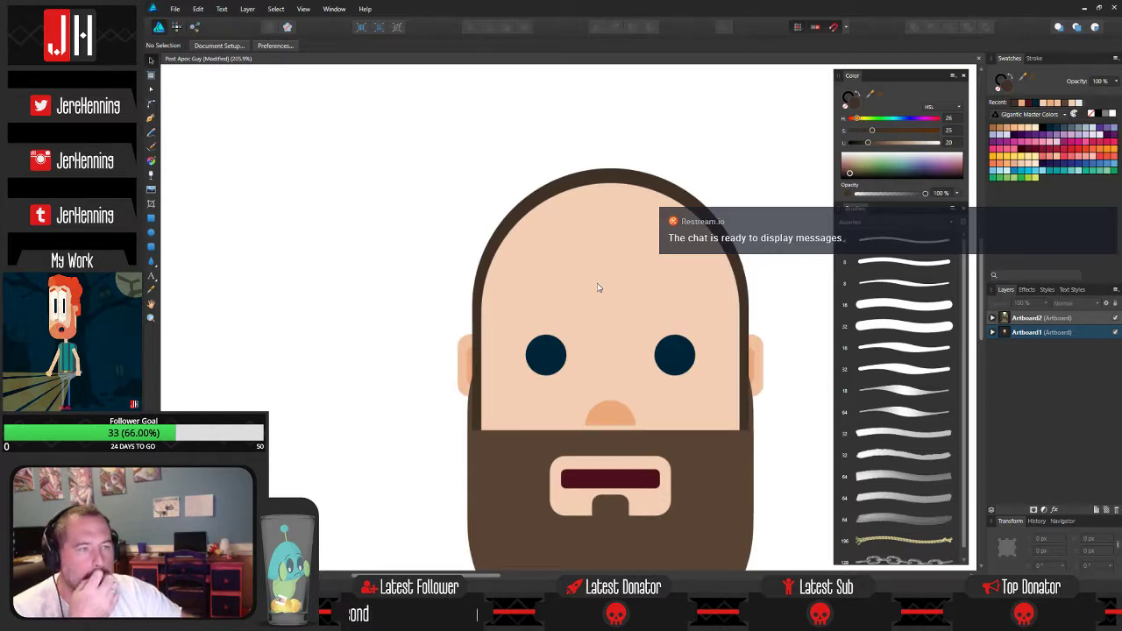
pyautogui.moveTo(611, 287); pyautogui.dragTo(568, 267)
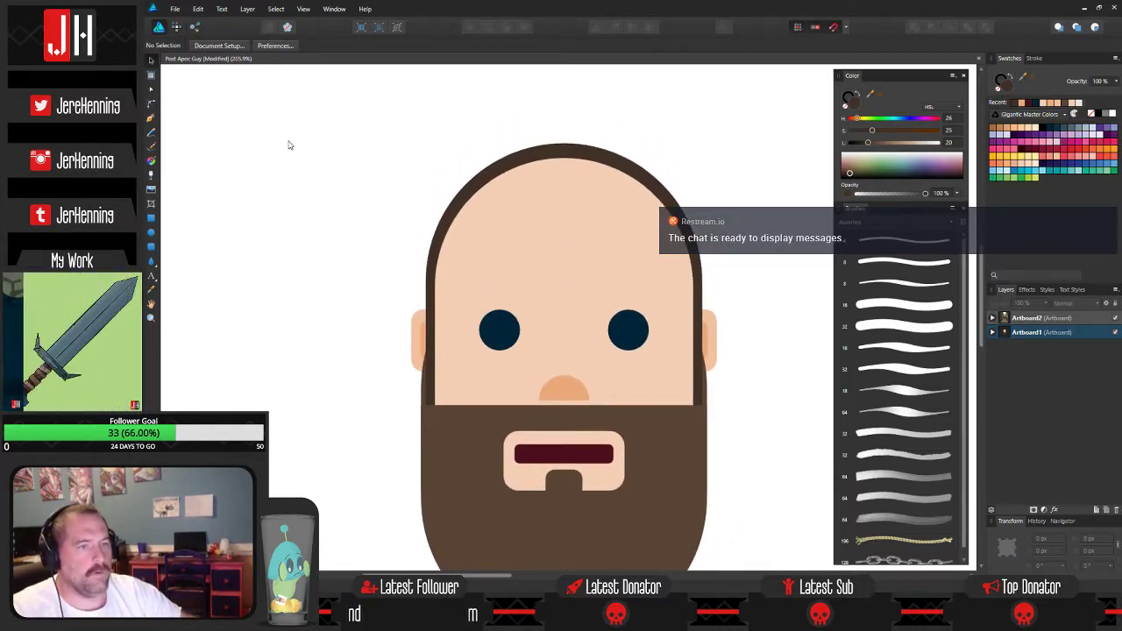
# Create a copy of the skin-coloured head shape and enlarge it about its centre to about 339 × 545 px.
pyautogui.scroll(-4, 570, 215)
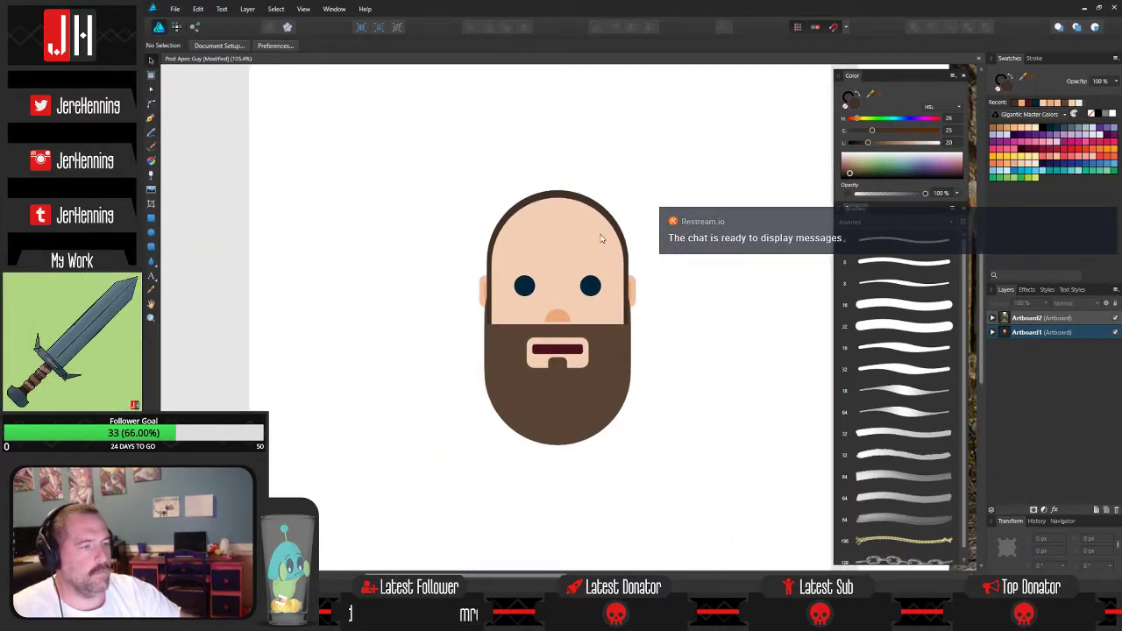
pyautogui.click(577, 225)
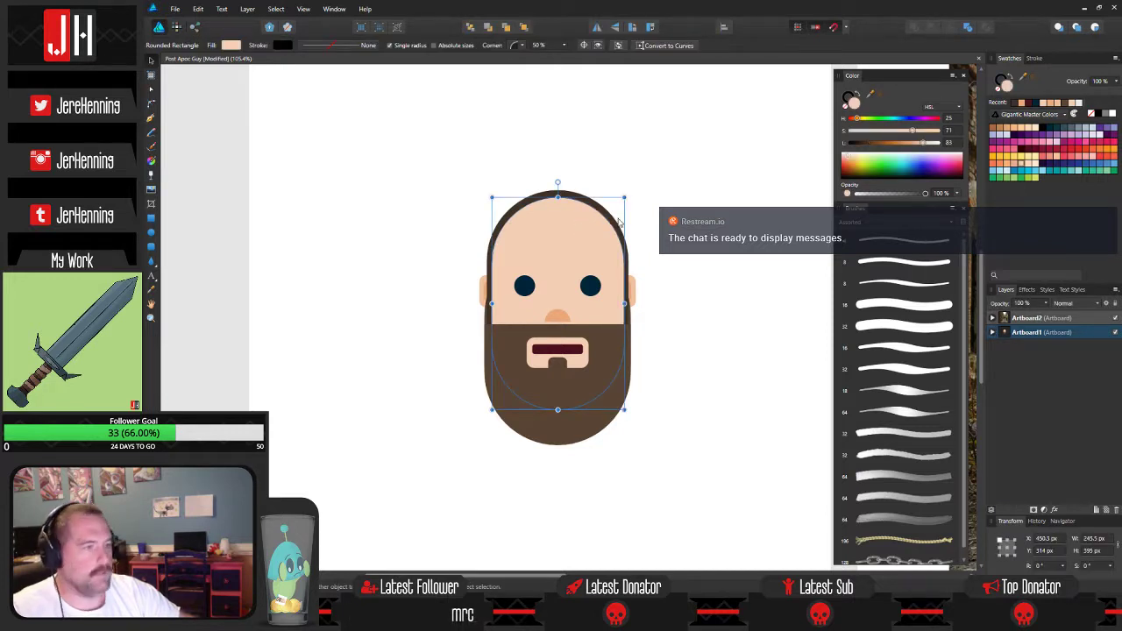
pyautogui.moveTo(624, 198); pyautogui.dragTo(646, 156)
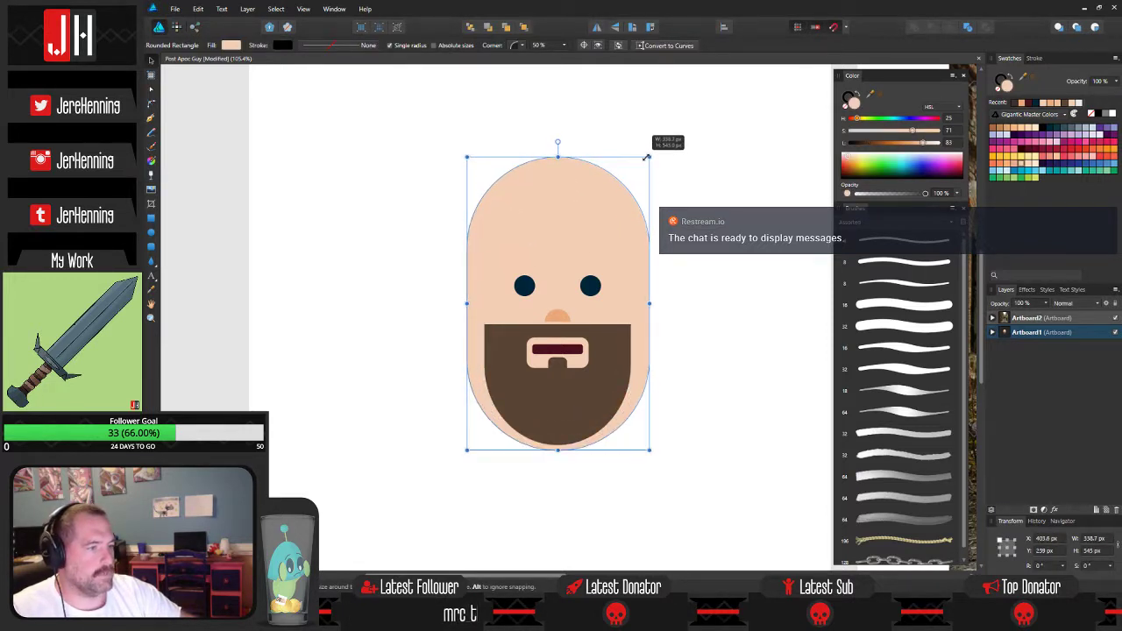
# Fill the enlarged head copy with dark navy, set its lightness to 8, and send it behind all face parts.
pyautogui.click(1058, 132)
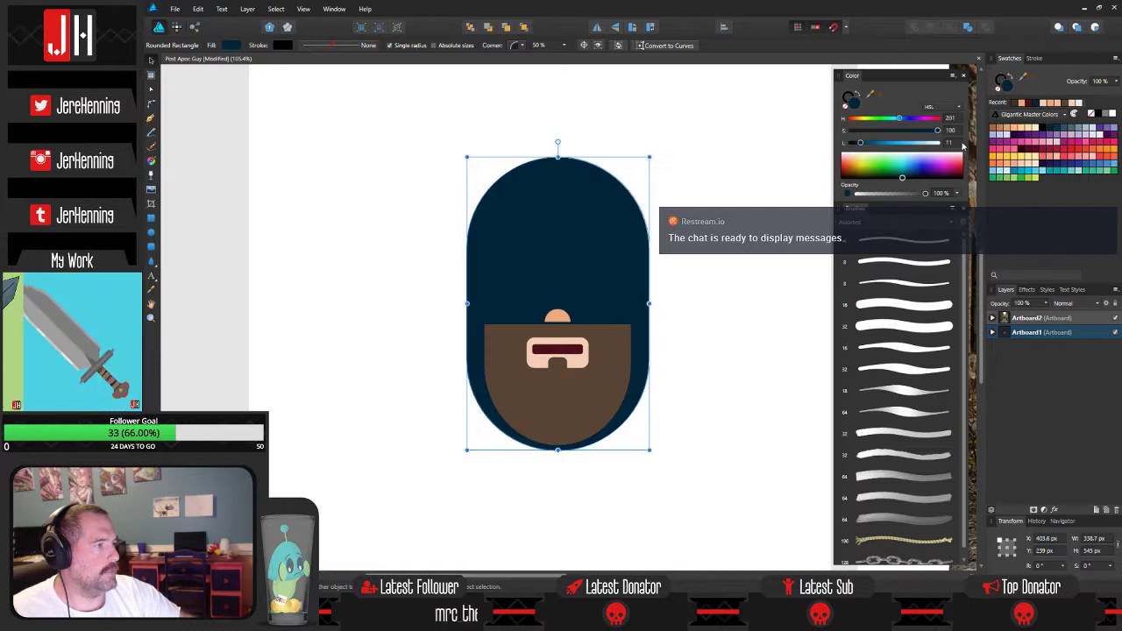
pyautogui.write('8')
pyautogui.press('Return')
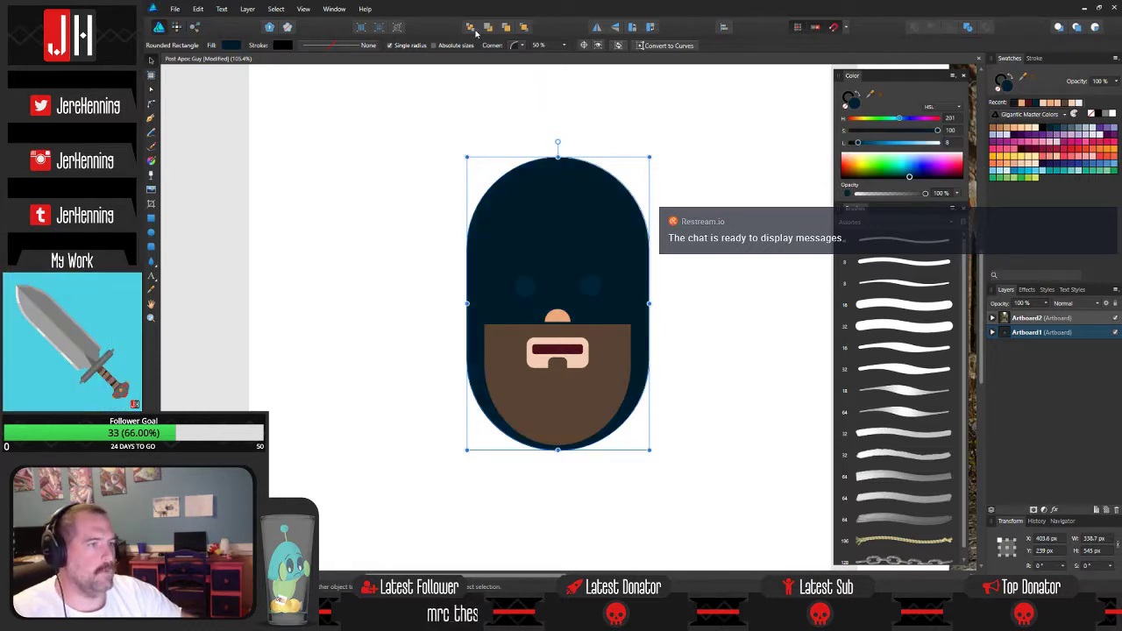
pyautogui.click(475, 30)
pyautogui.click(735, 200)
pyautogui.scroll(1, 639, 256)
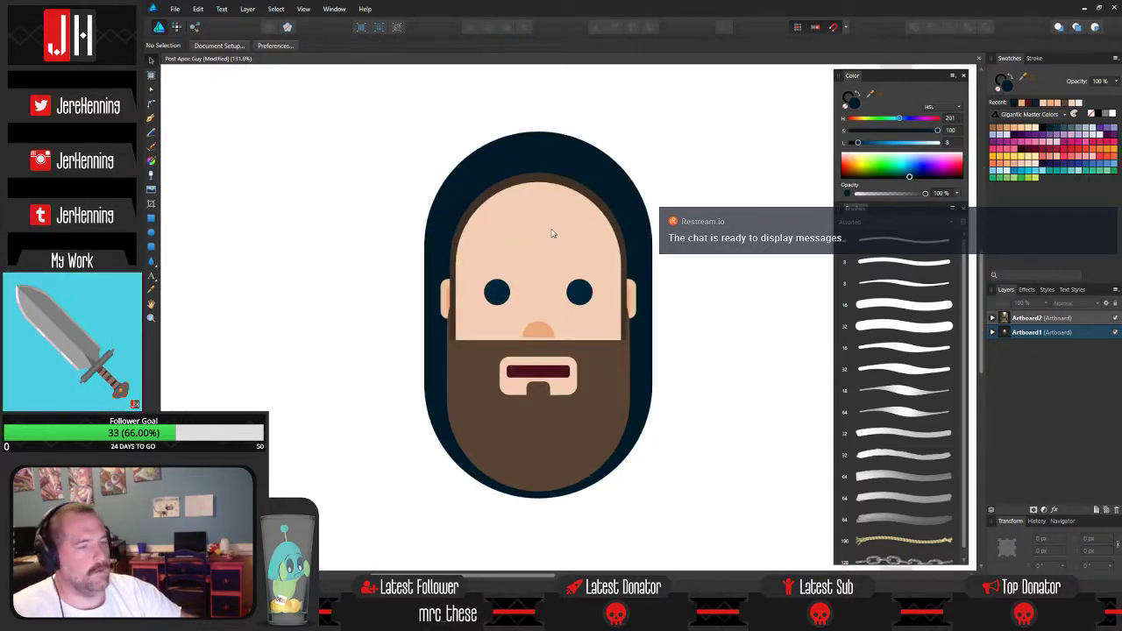
# Nest all the head, hair, ear, beard and face parts inside the large navy shape so it clips them.
pyautogui.moveTo(330, 144); pyautogui.dragTo(728, 535)
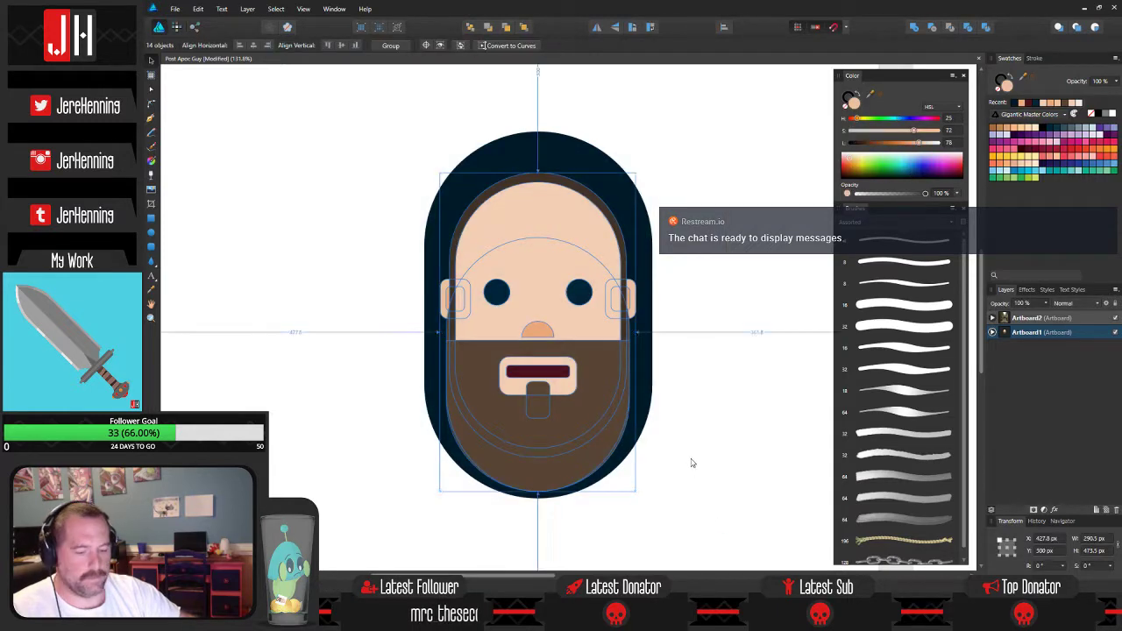
pyautogui.hotkey('ctrl', 'x')
pyautogui.click(545, 291)
pyautogui.hotkey('ctrl', 'alt', 'v')
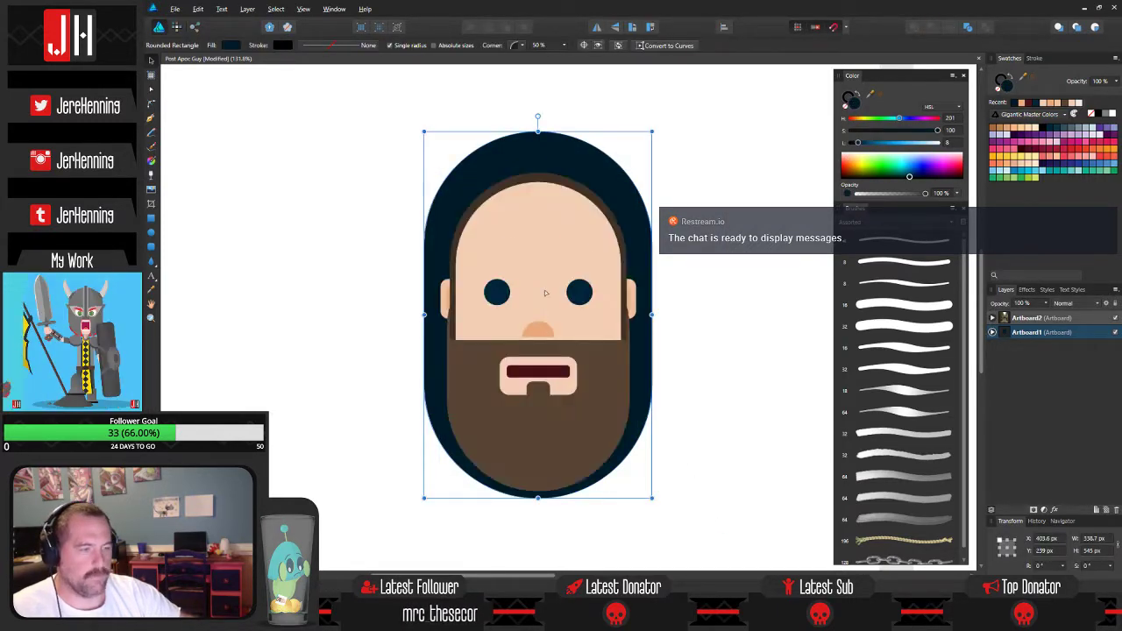
pyautogui.click(704, 292)
# Lock the navy shape's children, then shrink it to about 284 px wide and lower it to clip the top of the head.
pyautogui.click(539, 145)
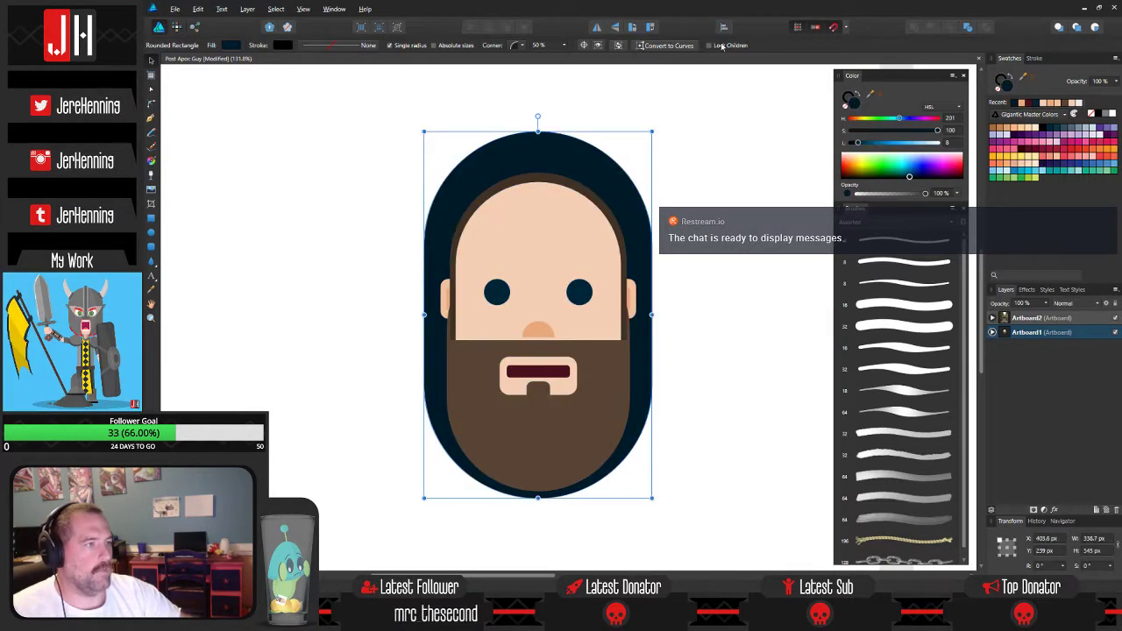
pyautogui.moveTo(649, 132); pyautogui.dragTo(629, 164)
pyautogui.moveTo(538, 165); pyautogui.dragTo(542, 204)
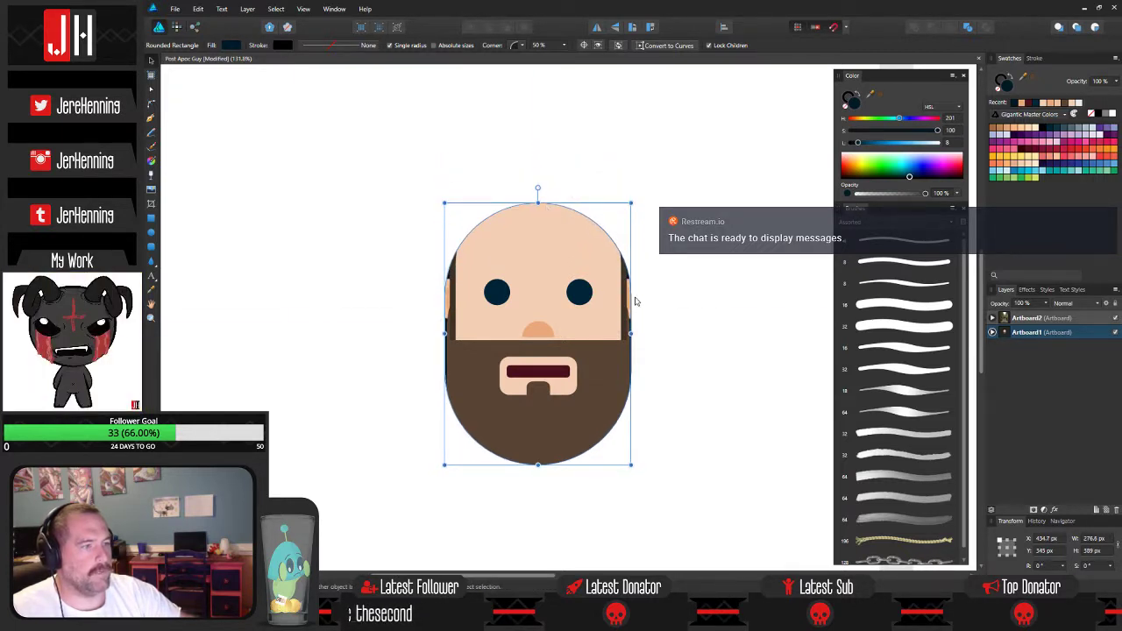
pyautogui.moveTo(631, 206); pyautogui.dragTo(631, 201)
pyautogui.click(700, 322)
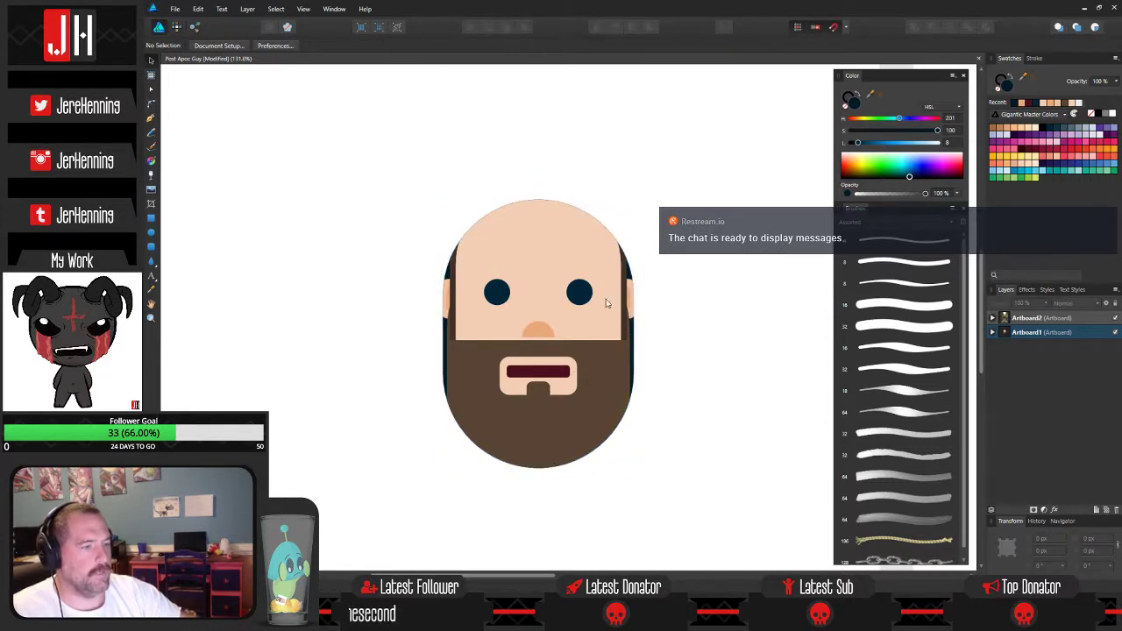
# Extend the navy shape below the beard to about 430 px high and widen it about its centre to about 290 px.
pyautogui.click(626, 333)
pyautogui.moveTo(537, 467)
pyautogui.mouseDown()
pyautogui.moveTo(539, 514)
pyautogui.moveTo(538, 474)
pyautogui.moveTo(537, 489)
pyautogui.mouseUp()
pyautogui.click(543, 466)
pyautogui.click(553, 489)
pyautogui.click(651, 484)
pyautogui.click(567, 489)
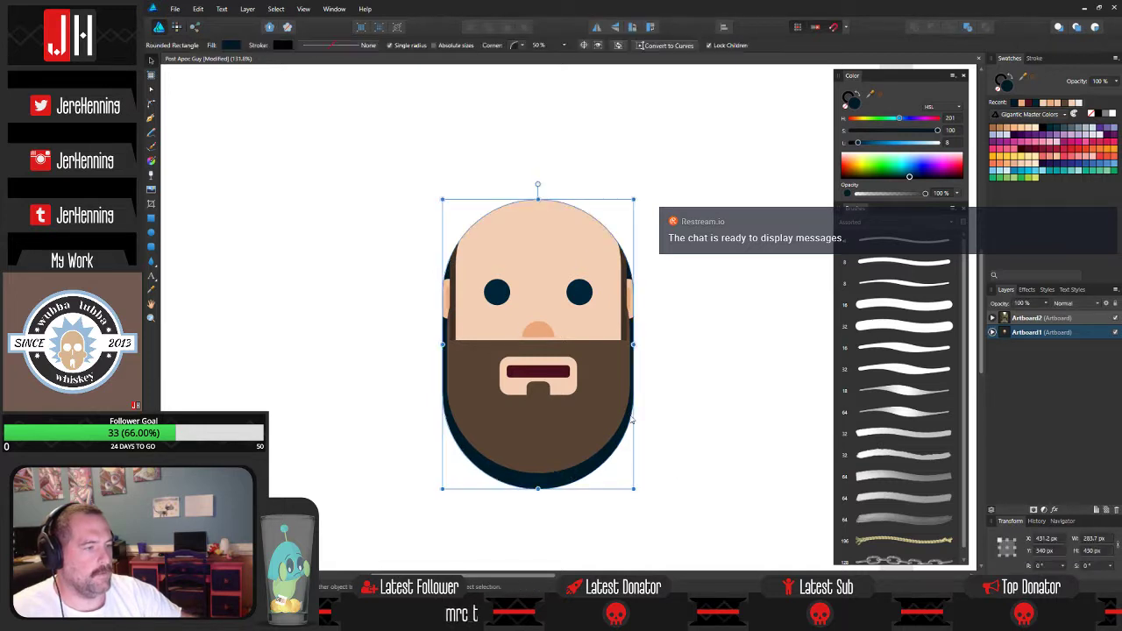
pyautogui.moveTo(633, 344); pyautogui.dragTo(635, 344)
pyautogui.hotkey('ctrl', 'd')
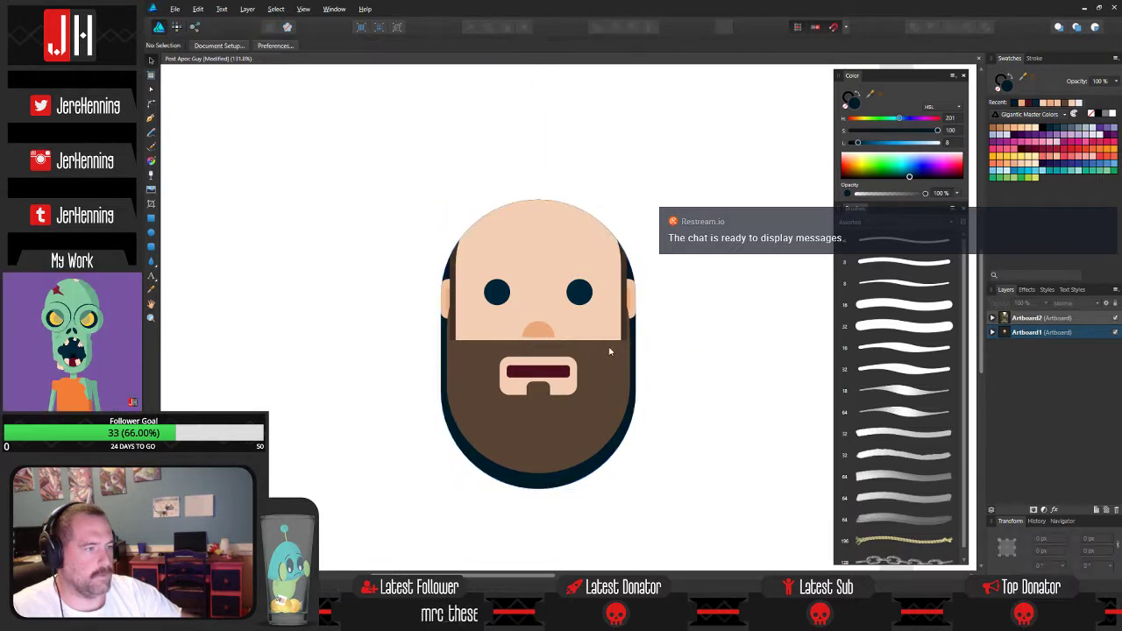
# Duplicate the navy clipping shape in place and enlarge the copy around the head to about 349 × 518 px.
pyautogui.scroll(1, 573, 319)
pyautogui.moveTo(562, 301); pyautogui.dragTo(594, 287)
pyautogui.scroll(2, 587, 286)
pyautogui.scroll(-2, 592, 288)
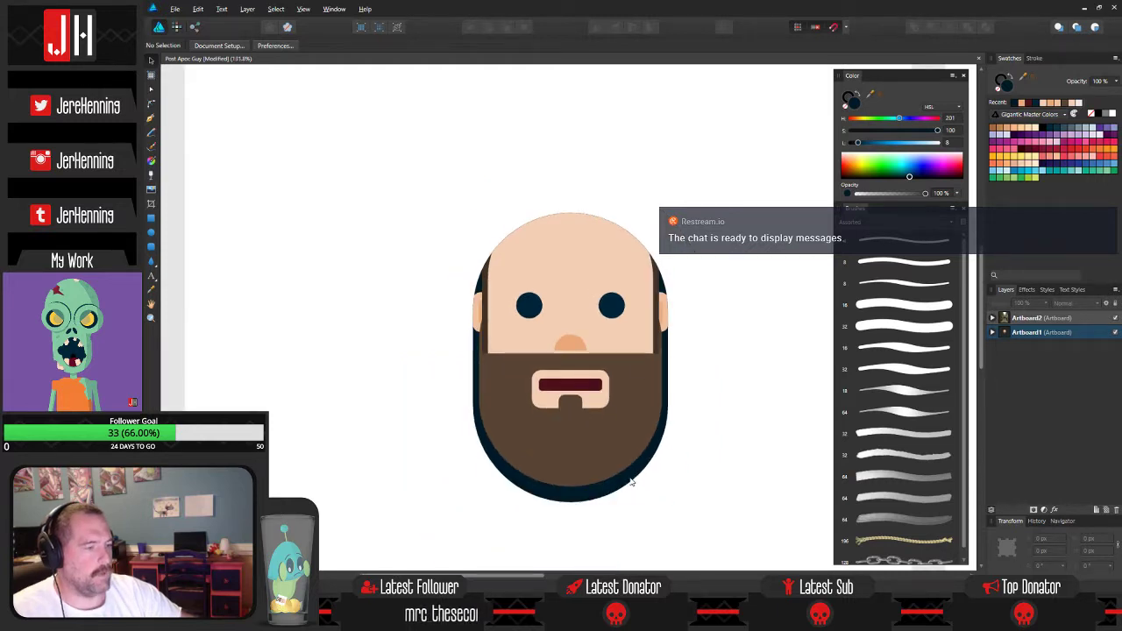
pyautogui.click(631, 481)
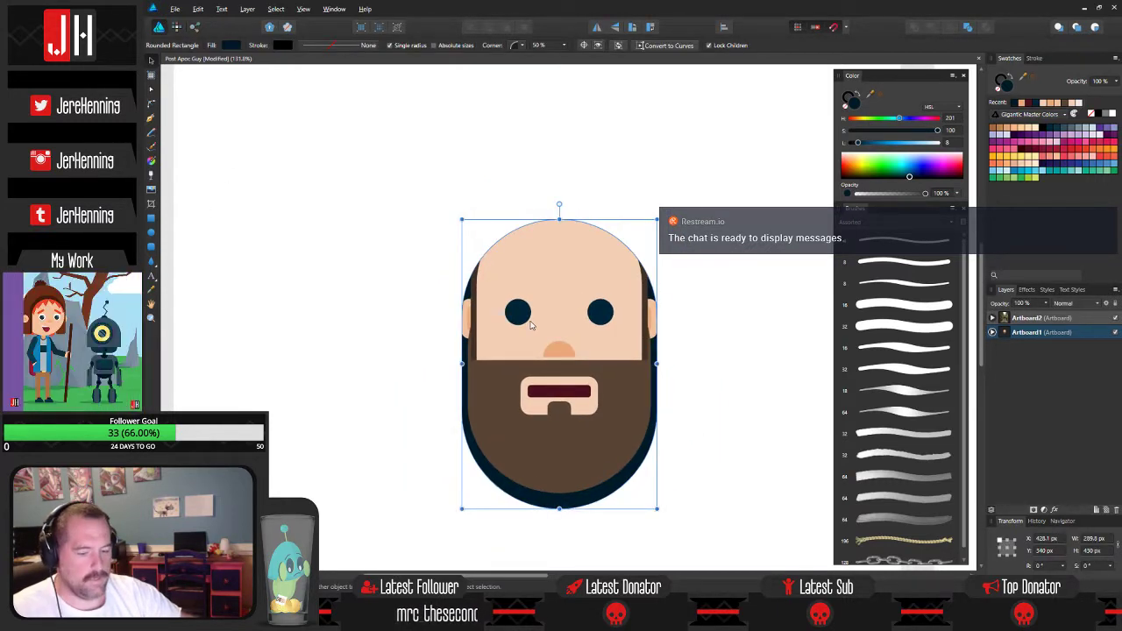
pyautogui.moveTo(585, 307); pyautogui.dragTo(296, 308)
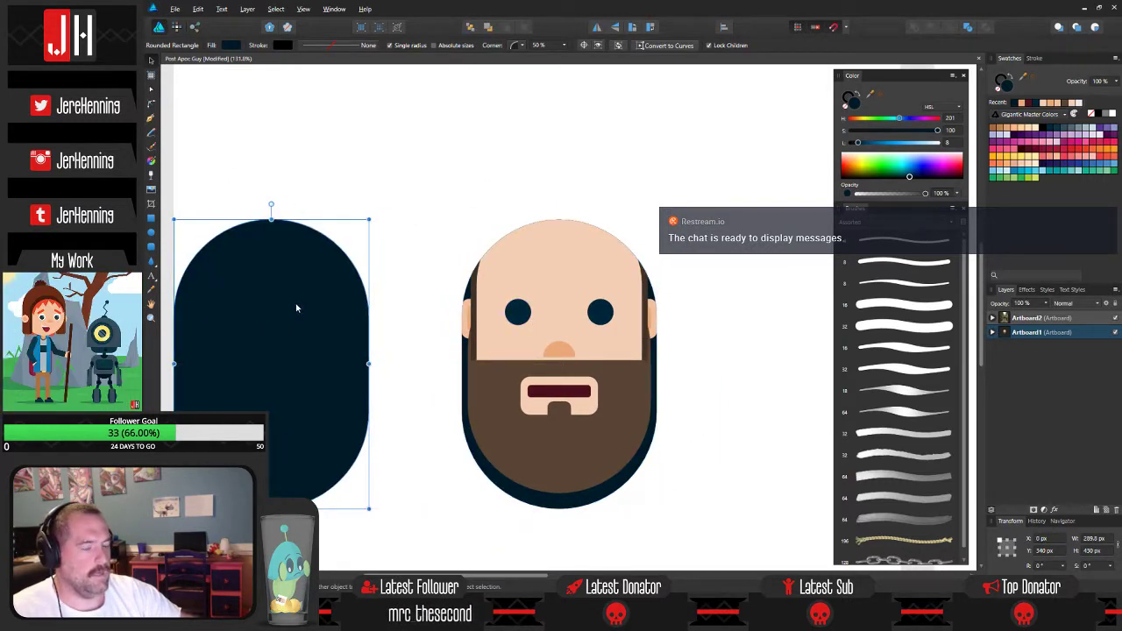
pyautogui.hotkey('ctrl', 'z')
pyautogui.moveTo(657, 221); pyautogui.dragTo(677, 188)
pyautogui.moveTo(659, 435); pyautogui.dragTo(669, 401)
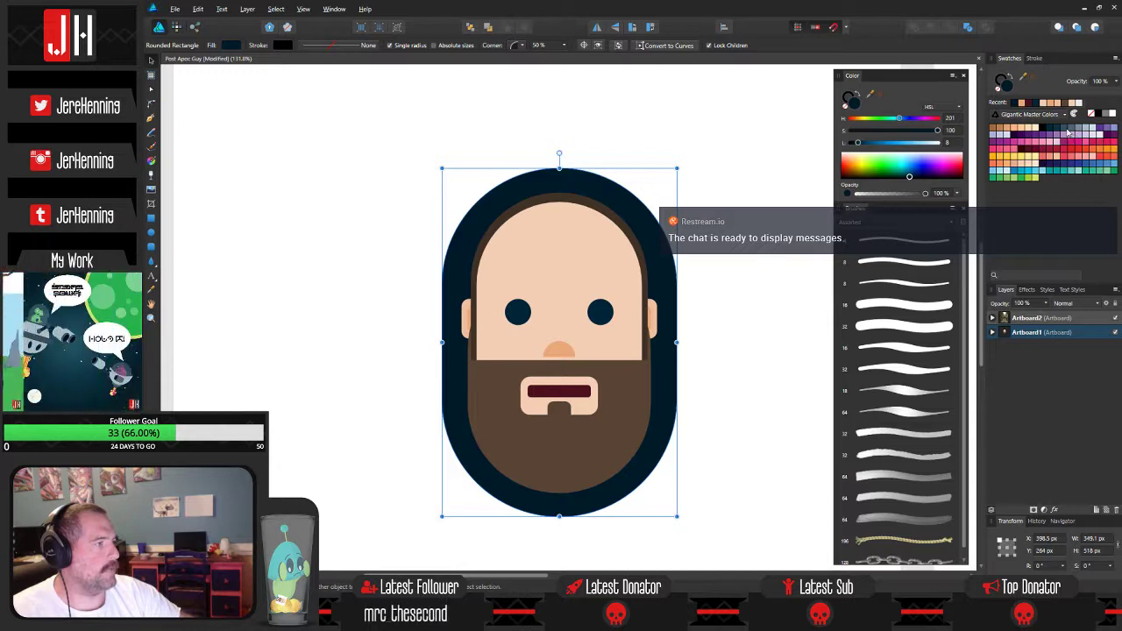
# Fill the enlarged navy copy with slate blue from the swatches and send it to the back.
pyautogui.click(1071, 133)
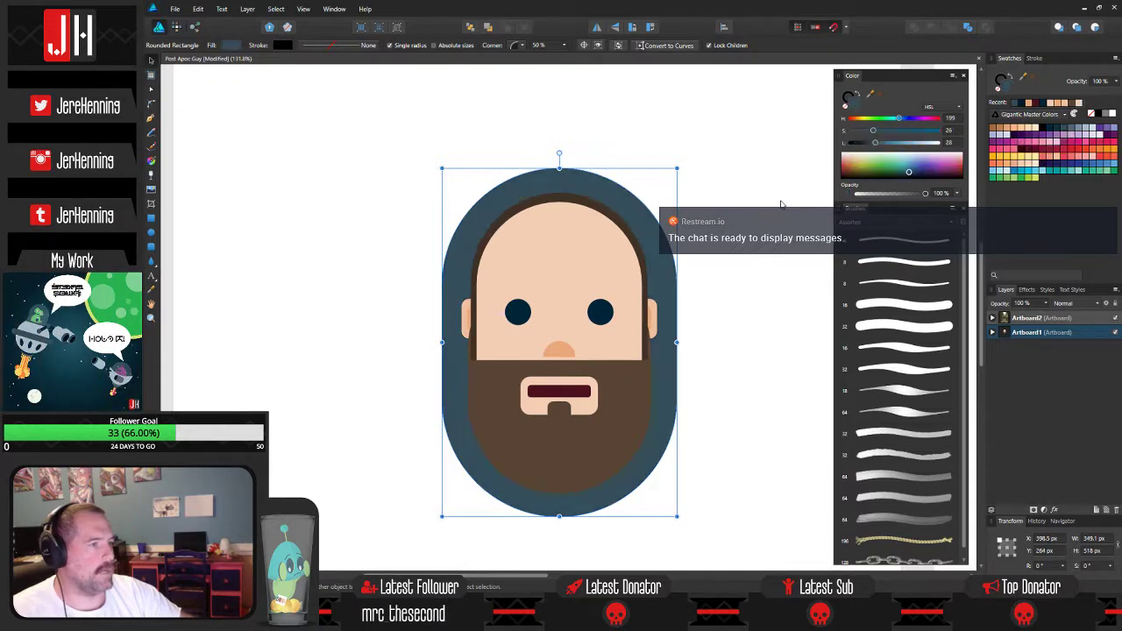
pyautogui.click(472, 28)
pyautogui.click(729, 139)
pyautogui.scroll(2, 652, 251)
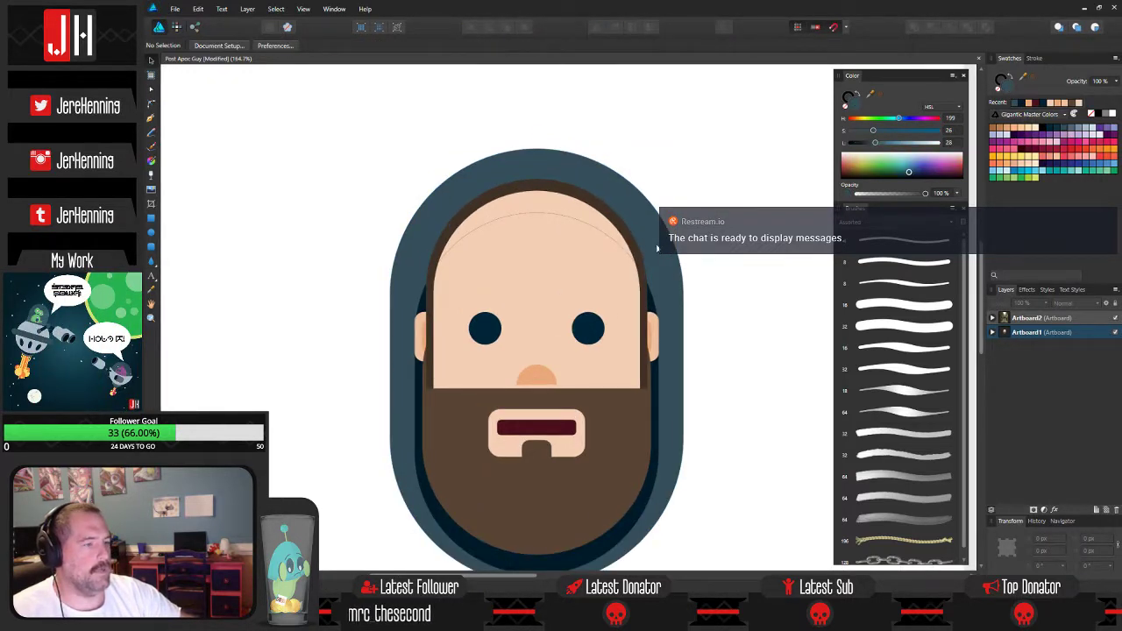
# Delete the enlarged slate-blue copy behind the head.
pyautogui.click(657, 248)
pyautogui.scroll(-4, 657, 248)
pyautogui.scroll(5, 705, 245)
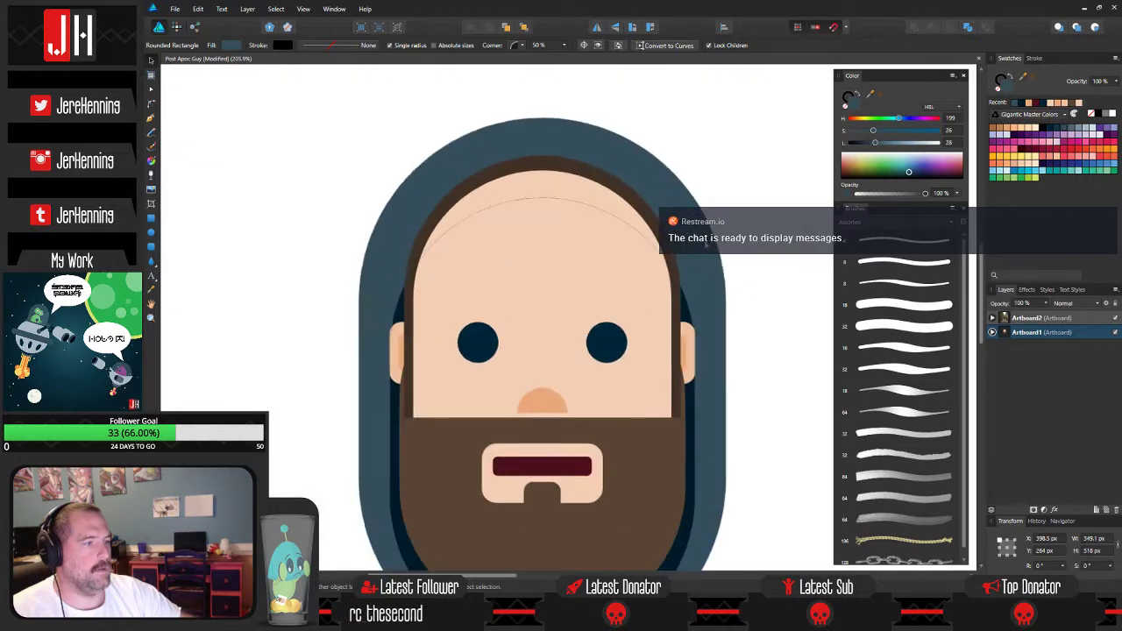
pyautogui.press('Delete')
pyautogui.scroll(-3, 660, 233)
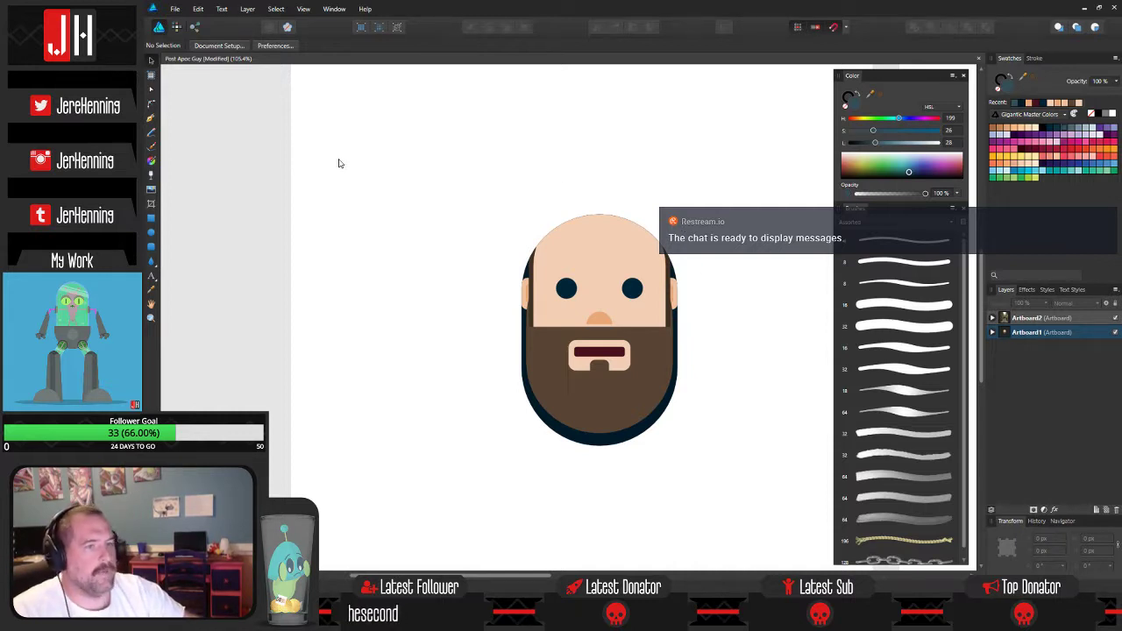
# Draw a slate-blue rounded rectangle about 313 × 608 px over the head, round its corners to 50%, and send it to the back.
pyautogui.click(151, 247)
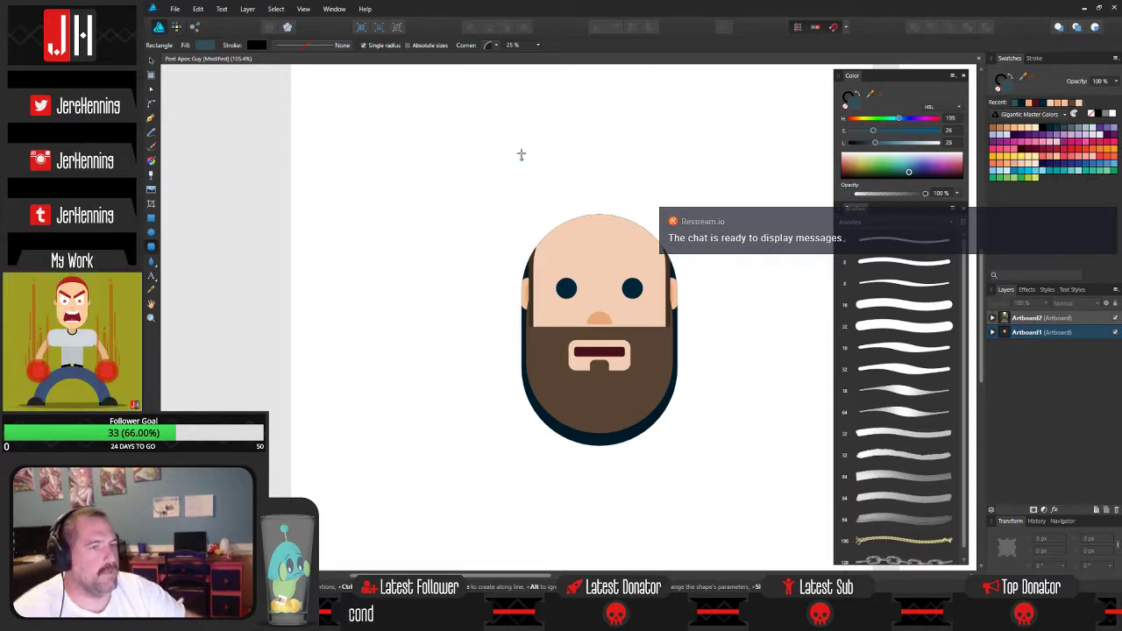
pyautogui.moveTo(526, 152); pyautogui.dragTo(694, 481)
pyautogui.moveTo(541, 165); pyautogui.dragTo(550, 178)
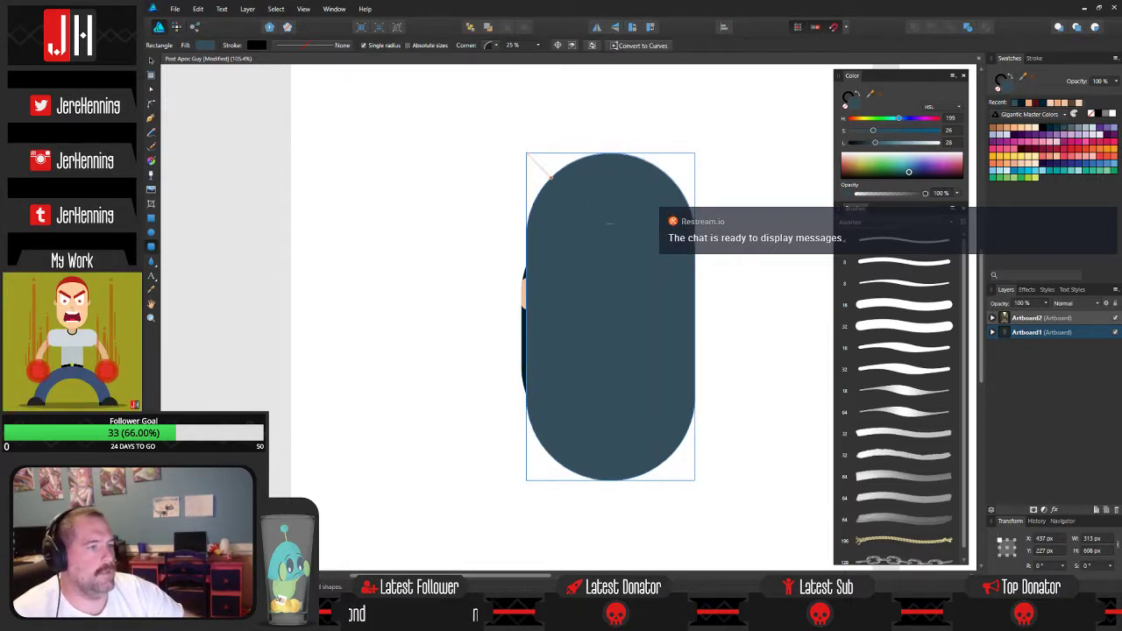
pyautogui.hotkey('ctrl', 'shift', '[')
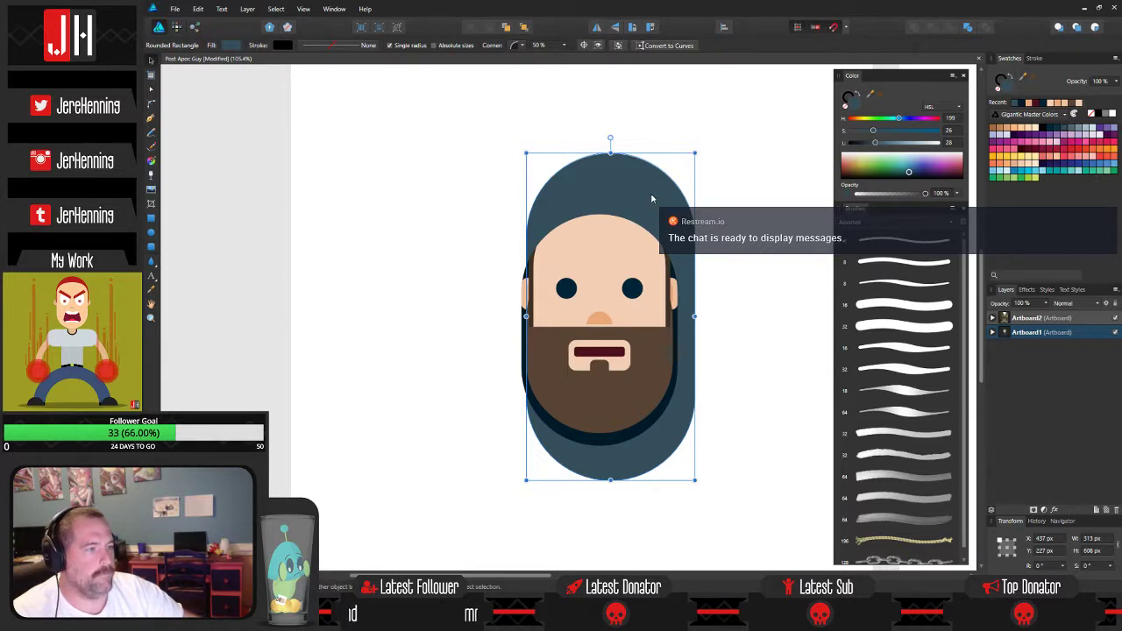
# Centre the slate-blue shape behind the head and shorten it from below to end just beneath the navy shape.
pyautogui.moveTo(651, 193)
pyautogui.mouseDown()
pyautogui.moveTo(643, 221)
pyautogui.moveTo(643, 200)
pyautogui.mouseUp()
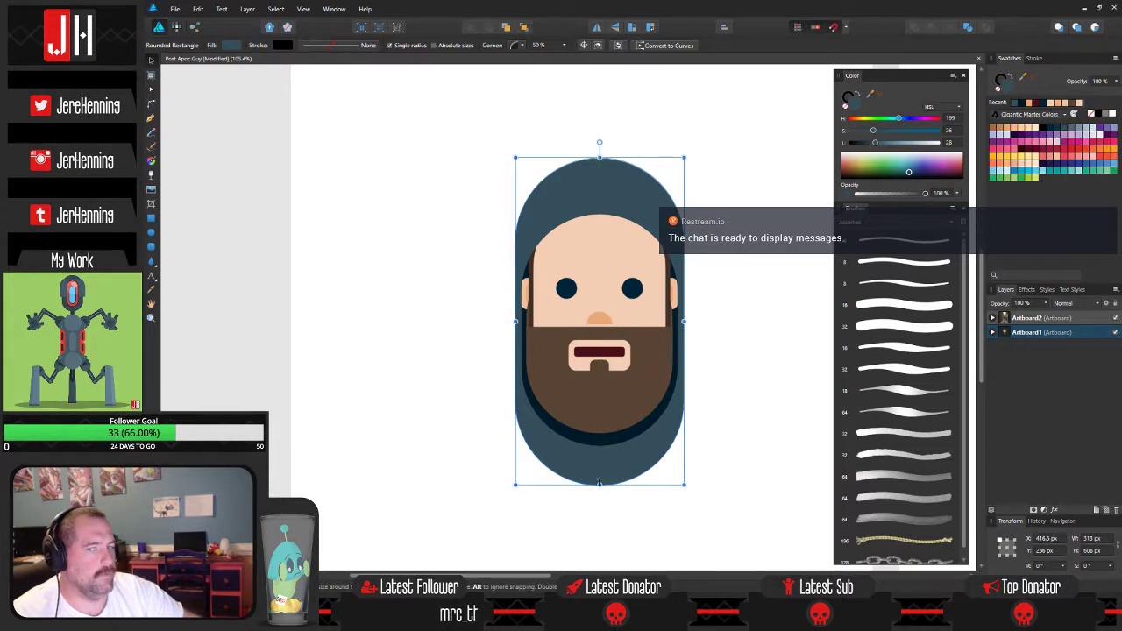
pyautogui.moveTo(600, 483); pyautogui.dragTo(600, 452)
pyautogui.click(729, 443)
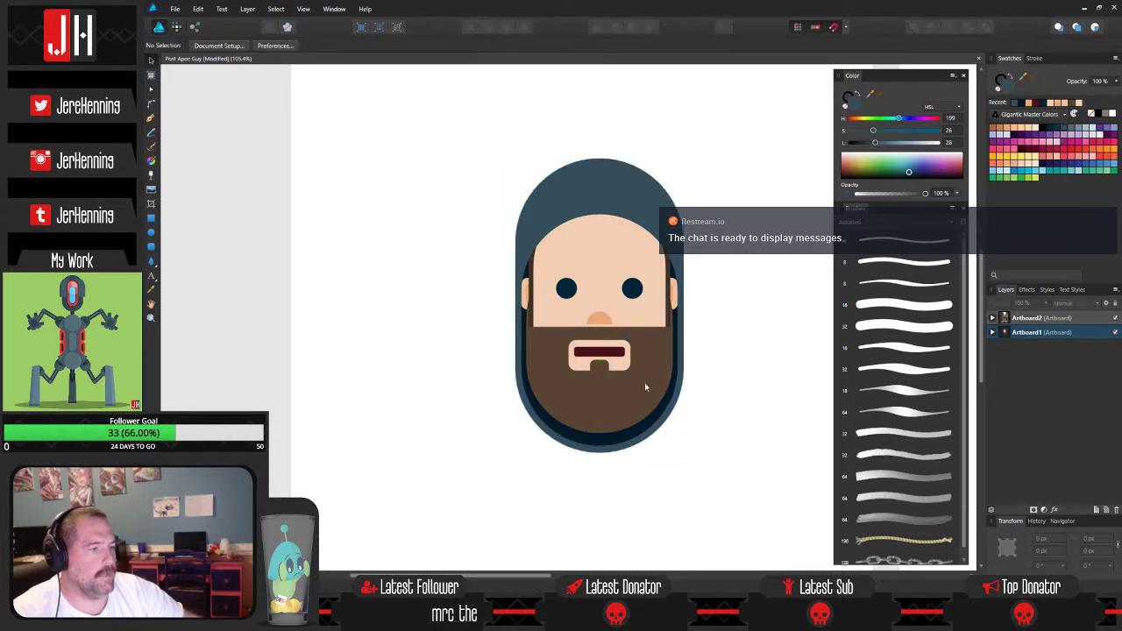
# Send the dark brown hair rim to the back of the clipped face parts, behind the ears.
pyautogui.scroll(3, 633, 326)
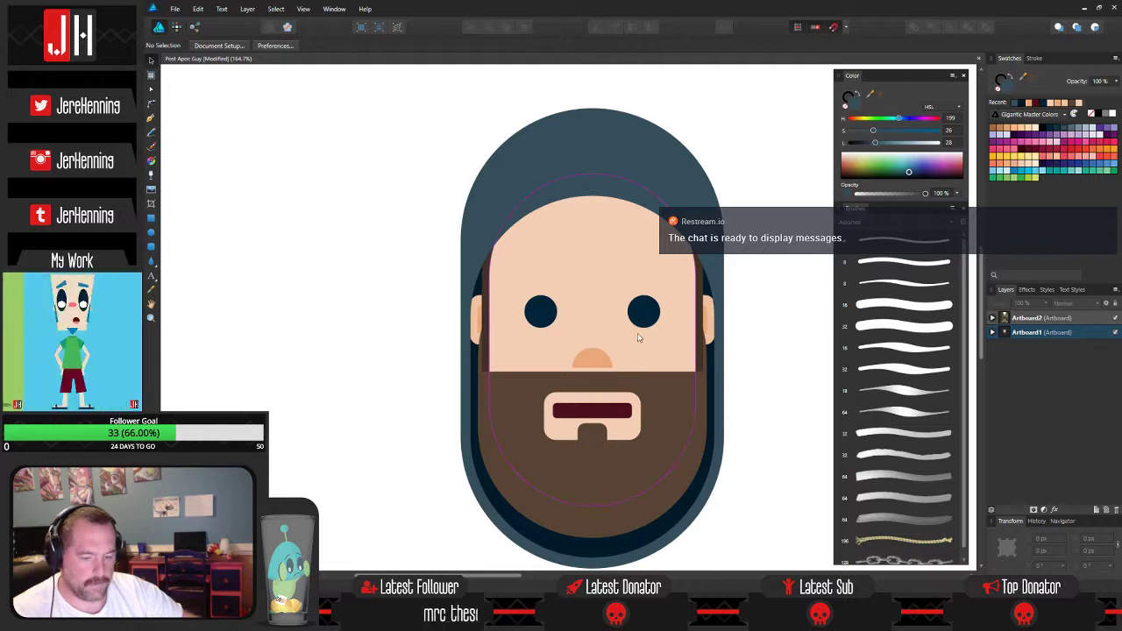
pyautogui.moveTo(639, 317); pyautogui.dragTo(631, 283)
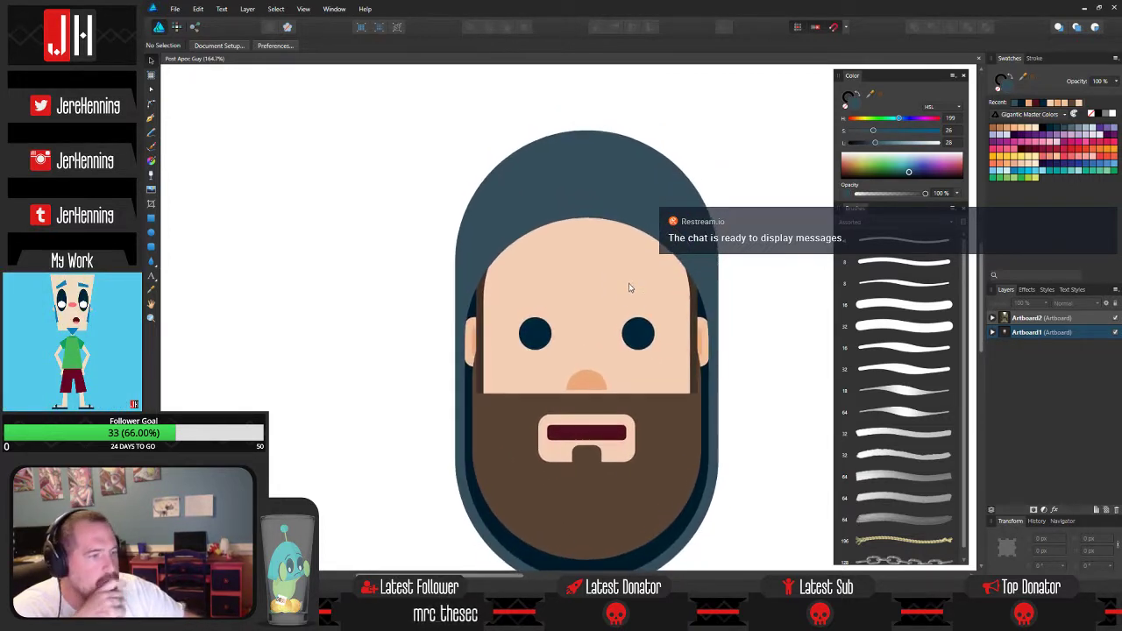
pyautogui.click(484, 293)
pyautogui.click(484, 293)
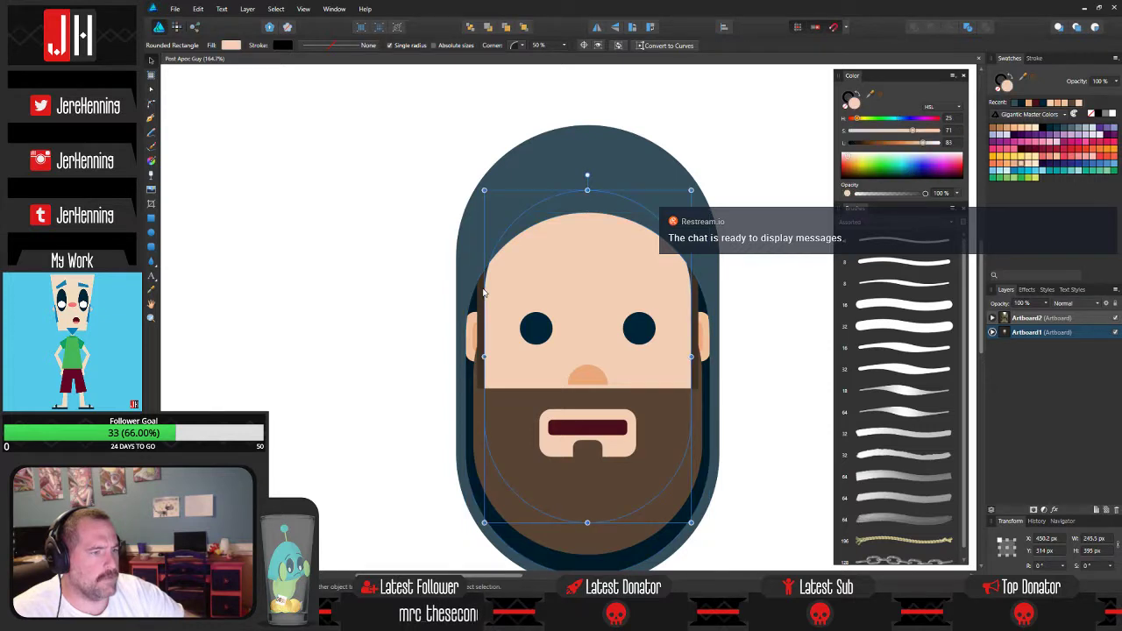
pyautogui.click(480, 292)
pyautogui.click(470, 27)
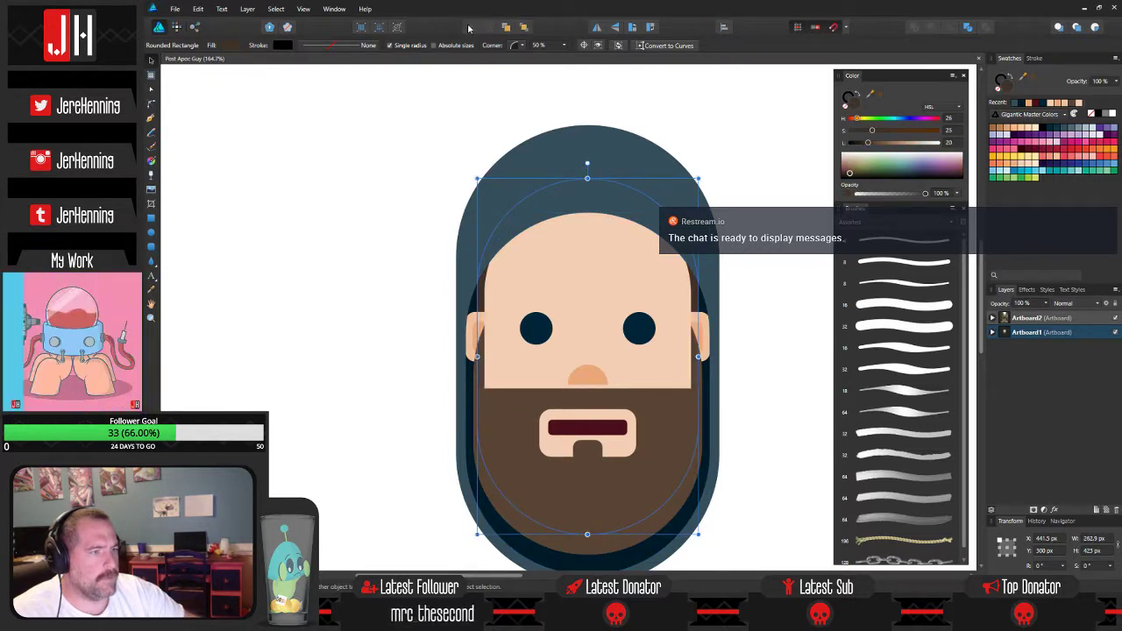
pyautogui.click(383, 189)
pyautogui.scroll(4, 474, 236)
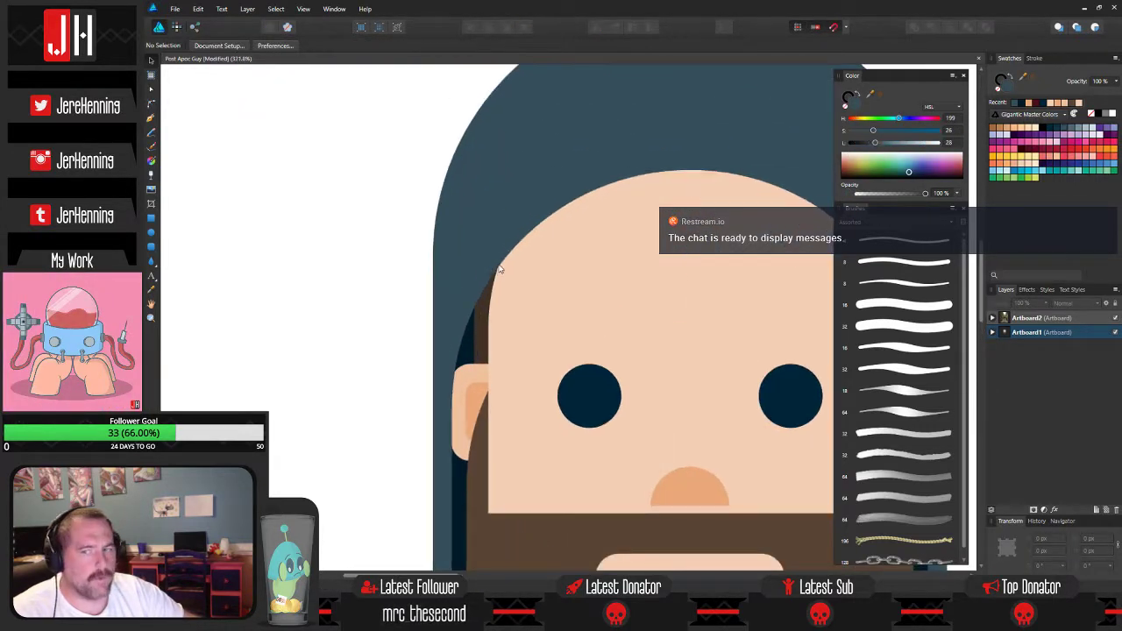
pyautogui.moveTo(501, 263); pyautogui.dragTo(467, 247)
pyautogui.scroll(3, 462, 342)
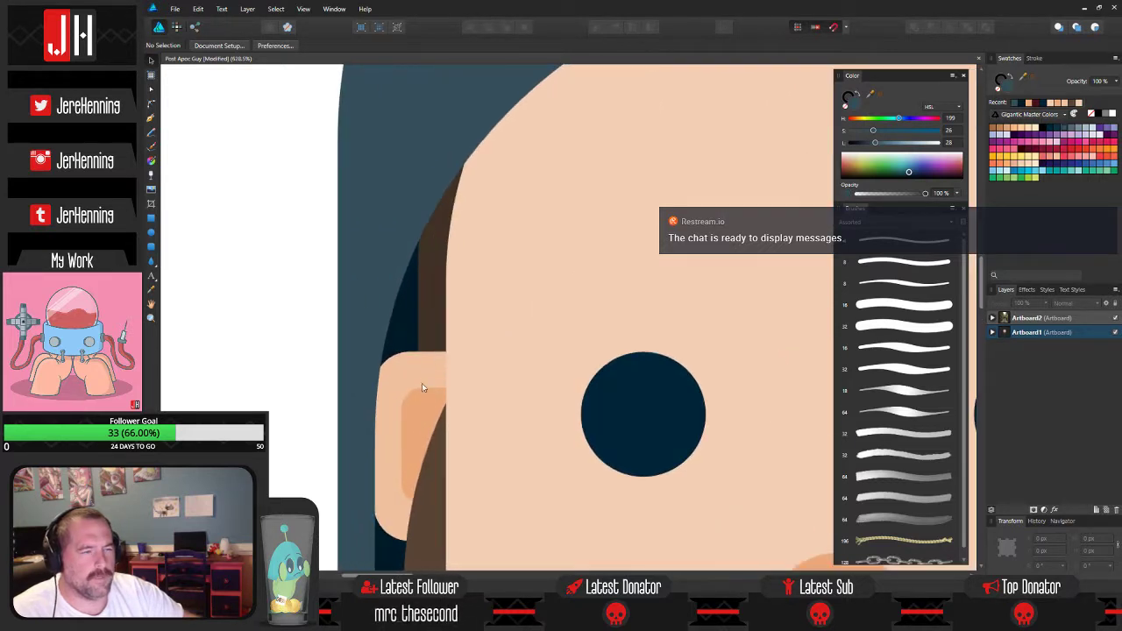
pyautogui.moveTo(445, 343); pyautogui.dragTo(436, 316)
pyautogui.click(152, 120)
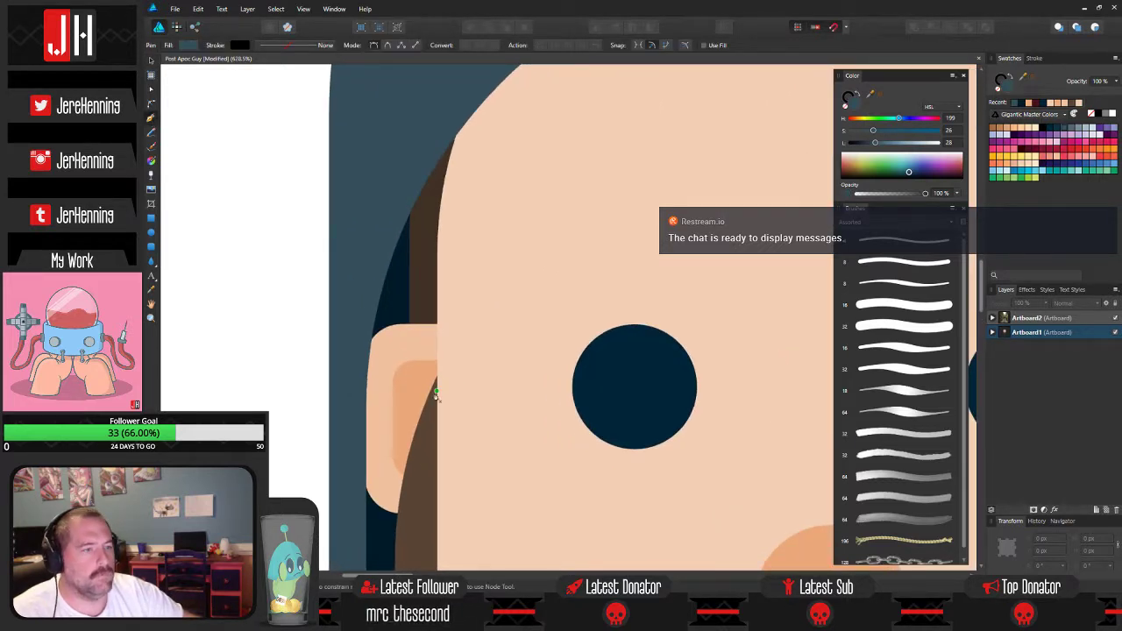
pyautogui.scroll(-5, 438, 336)
pyautogui.press('v')
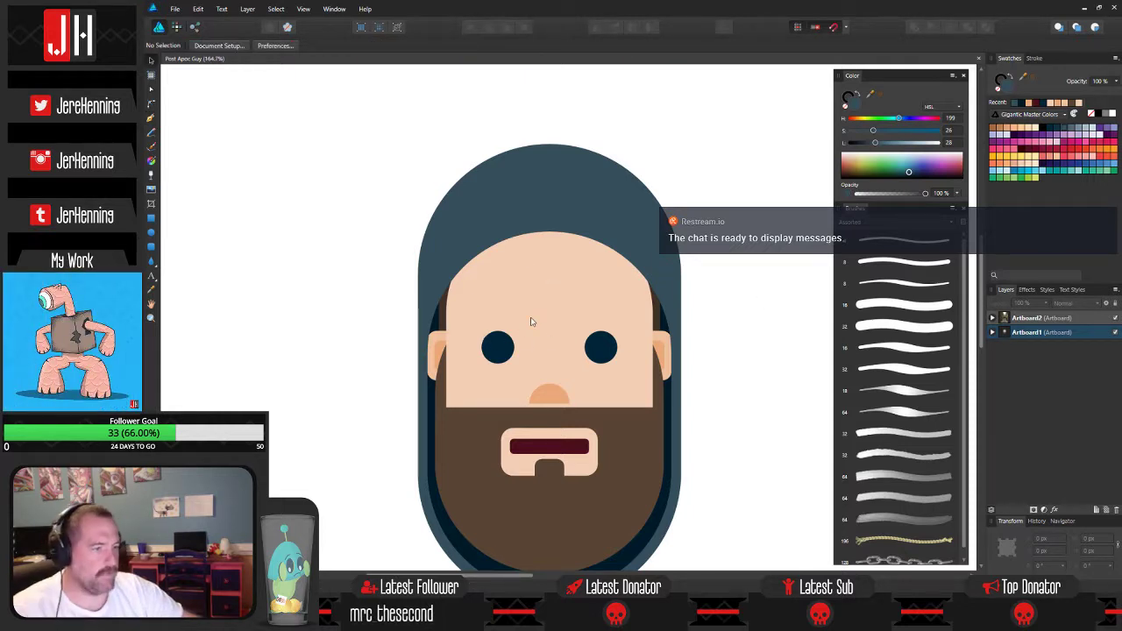
# Lower the top edge of the navy rounded shape that clips the face so it is about 415 px tall.
pyautogui.scroll(2, 530, 322)
pyautogui.click(567, 180)
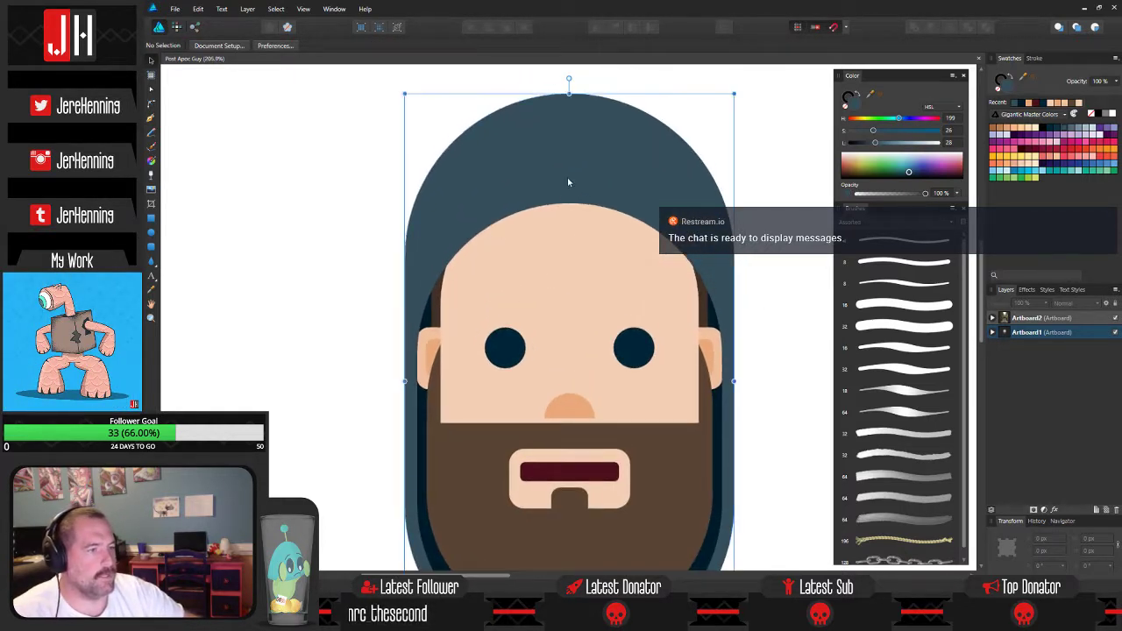
pyautogui.click(567, 235)
pyautogui.moveTo(570, 205); pyautogui.dragTo(569, 218)
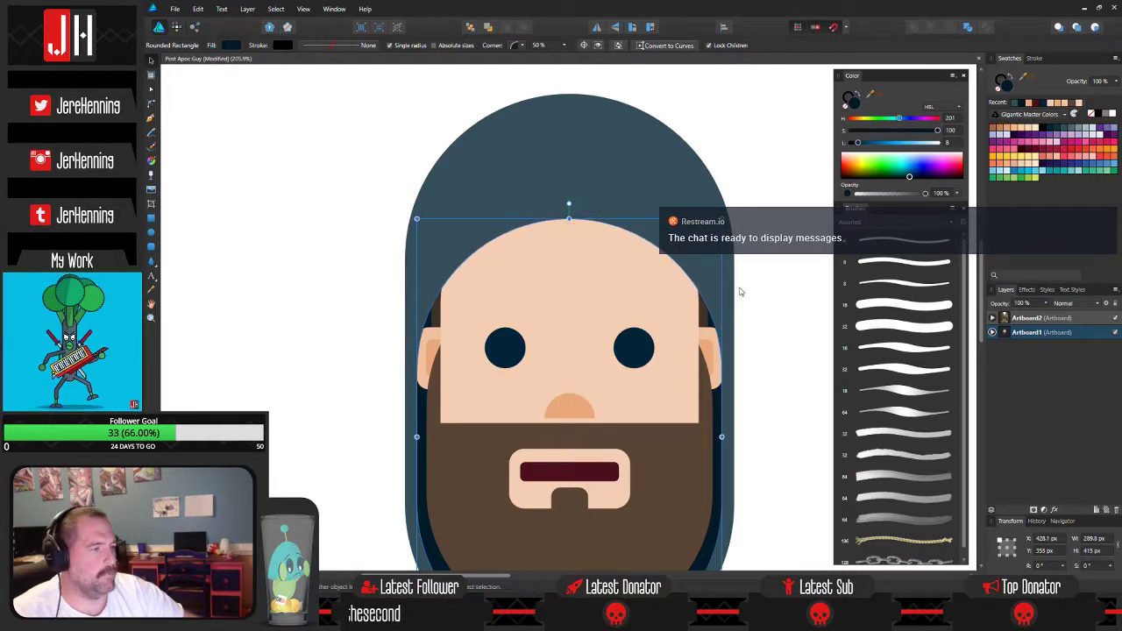
pyautogui.click(740, 291)
pyautogui.scroll(-2, 727, 276)
pyautogui.scroll(4, 609, 258)
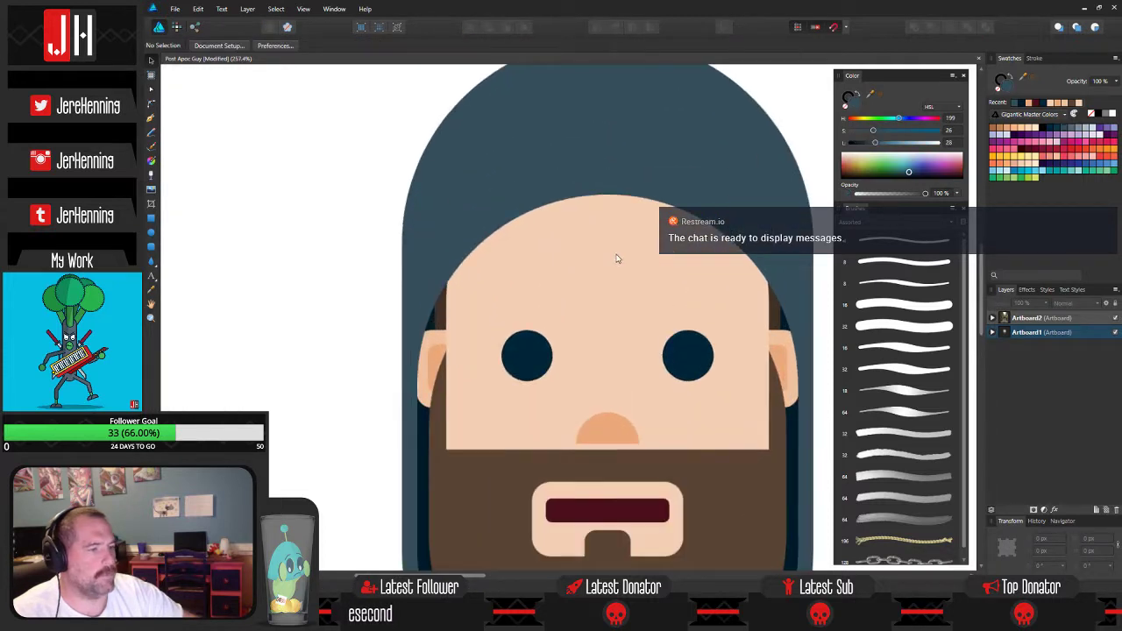
# Start a Pen outline at the left ear, curve it up the temple and zigzag it to the top of the forehead.
pyautogui.moveTo(617, 258); pyautogui.dragTo(571, 267)
pyautogui.click(151, 117)
pyautogui.click(585, 252)
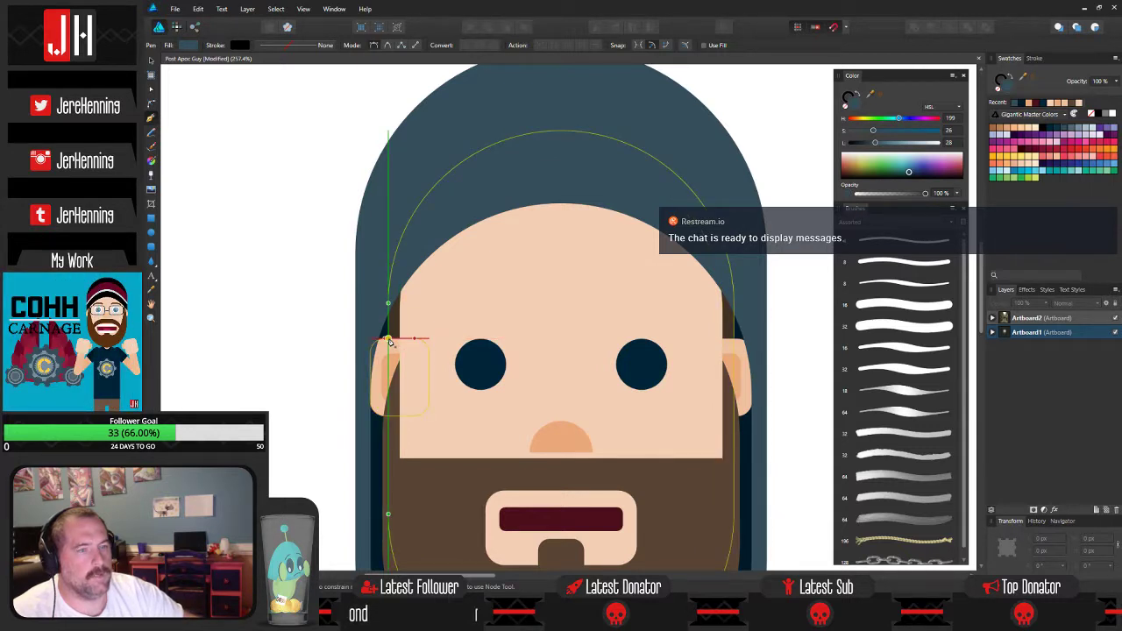
pyautogui.click(388, 339)
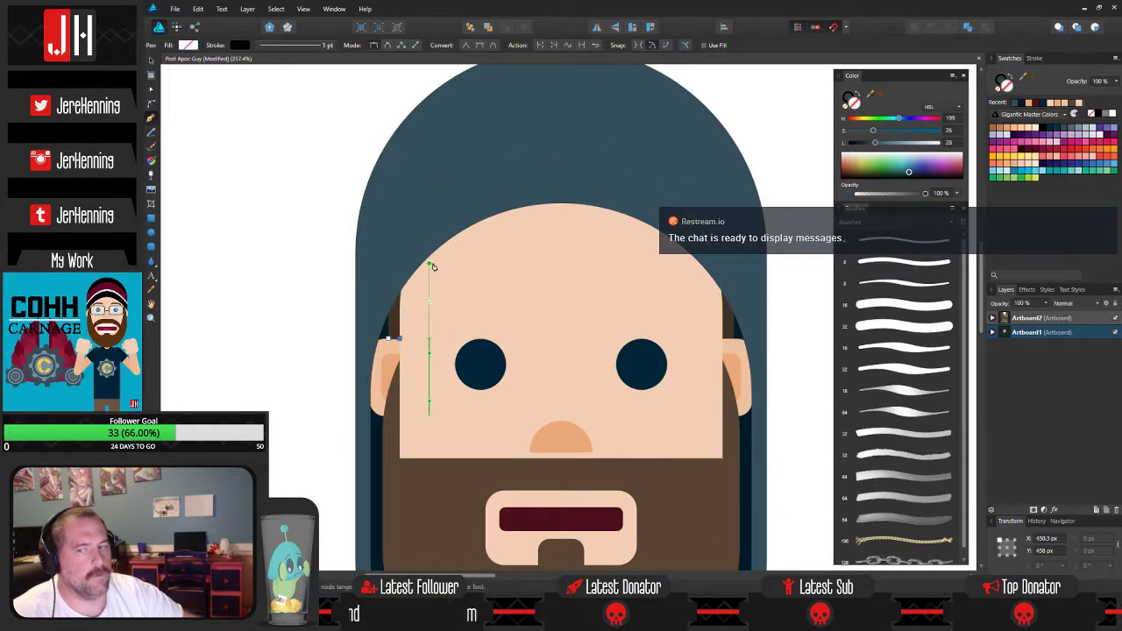
pyautogui.moveTo(459, 232); pyautogui.dragTo(513, 190)
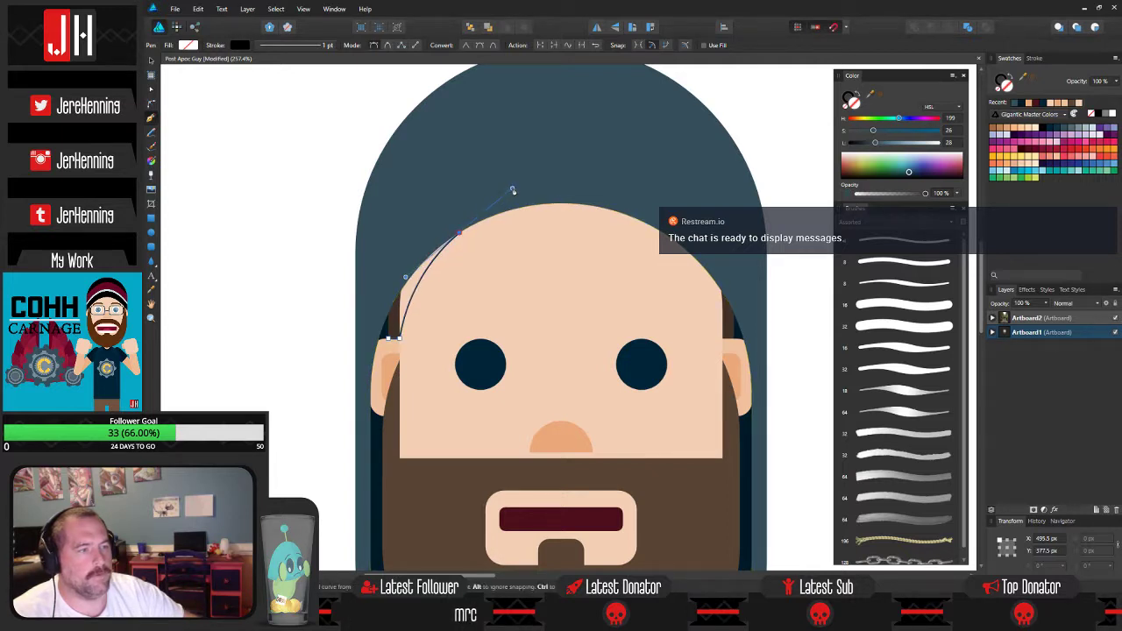
pyautogui.click(459, 234)
pyautogui.click(473, 269)
pyautogui.click(496, 224)
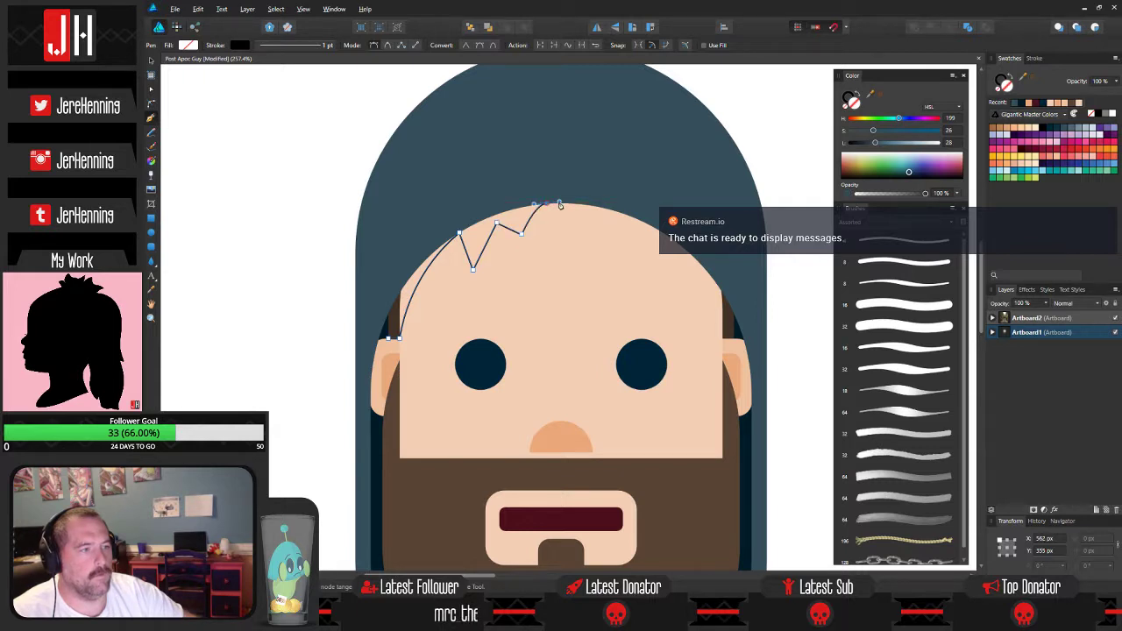
pyautogui.click(547, 204)
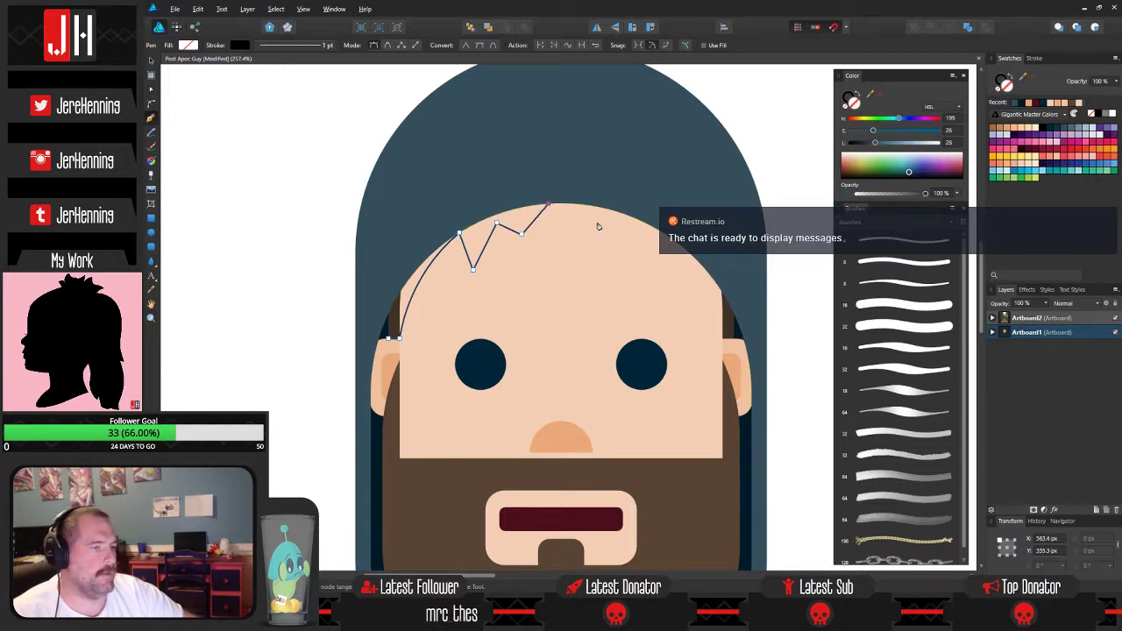
# Continue the jagged hairline from the top of the forehead down to the right ear.
pyautogui.click(609, 252)
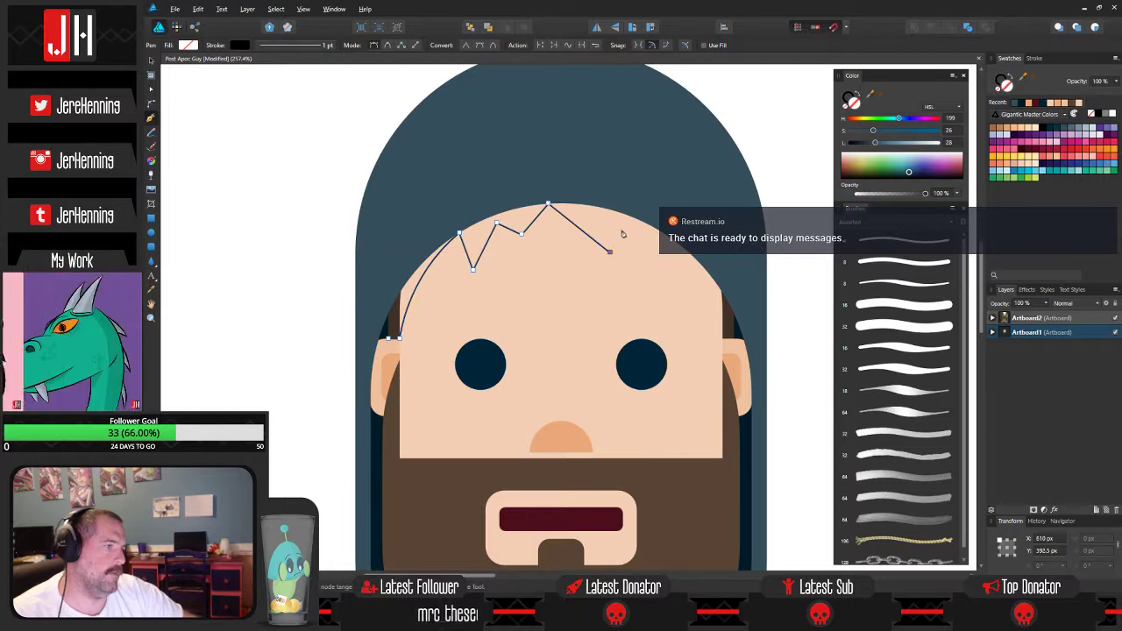
pyautogui.click(622, 229)
pyautogui.click(668, 267)
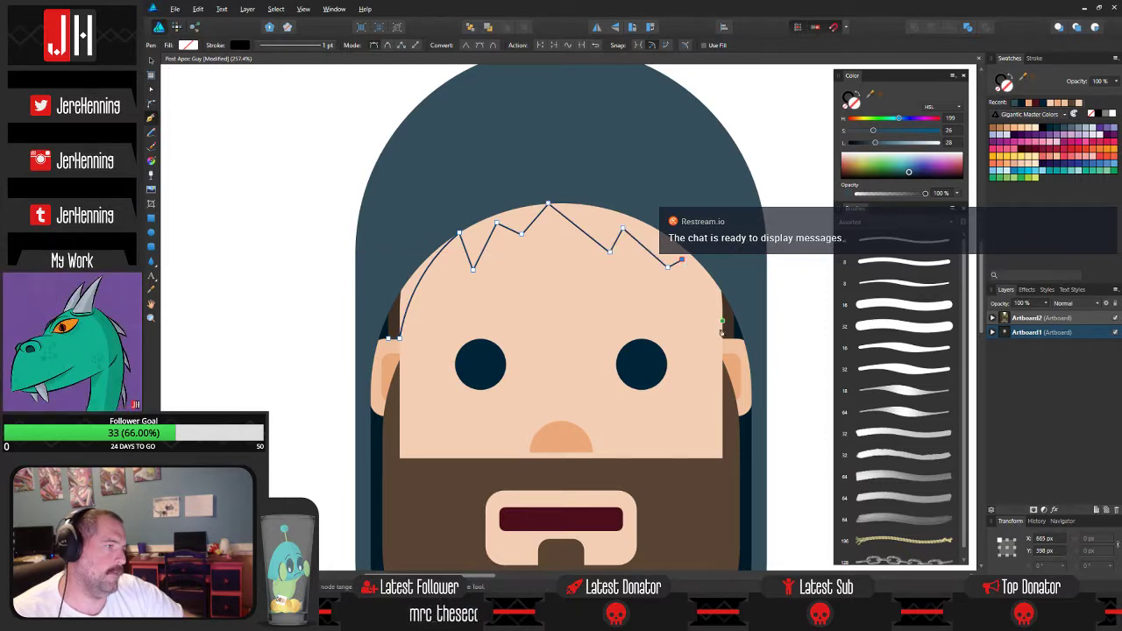
pyautogui.moveTo(722, 337); pyautogui.dragTo(724, 358)
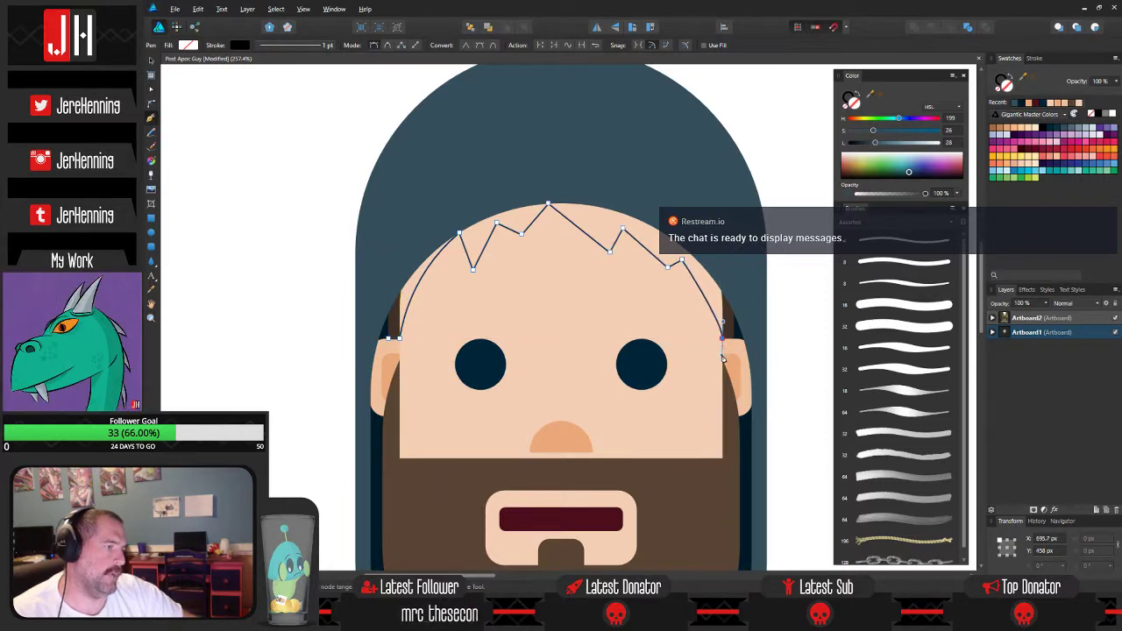
pyautogui.click(723, 339)
pyautogui.click(733, 338)
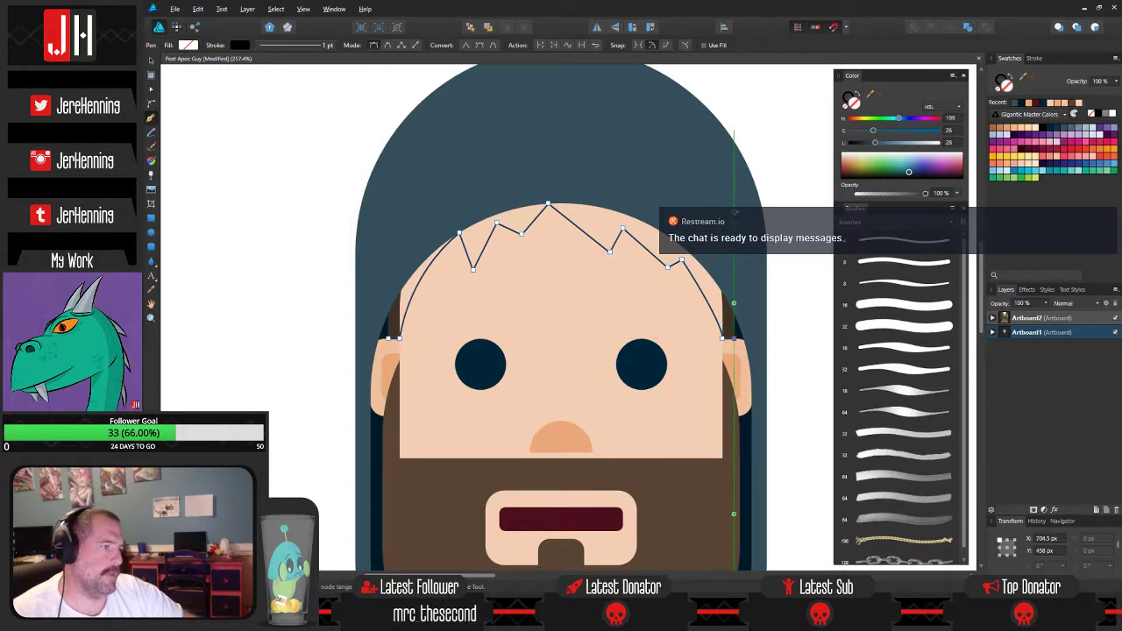
# Close the hair outline with a loose arc above the head and fill it with the dark brown sampled from the hair rim.
pyautogui.click(741, 203)
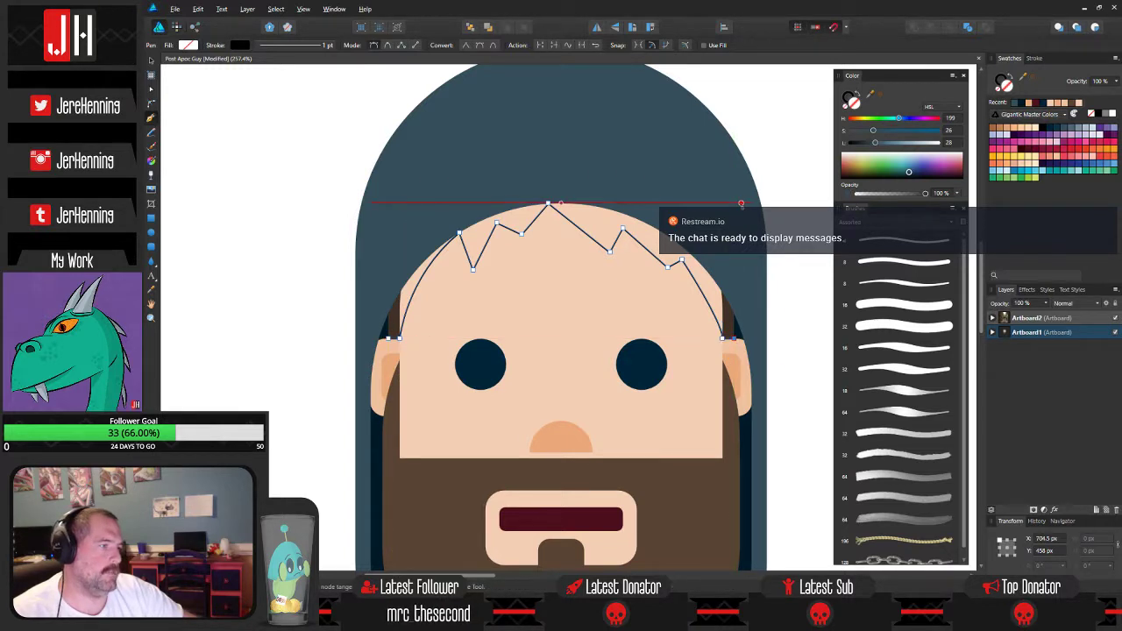
pyautogui.click(632, 158)
pyautogui.click(389, 258)
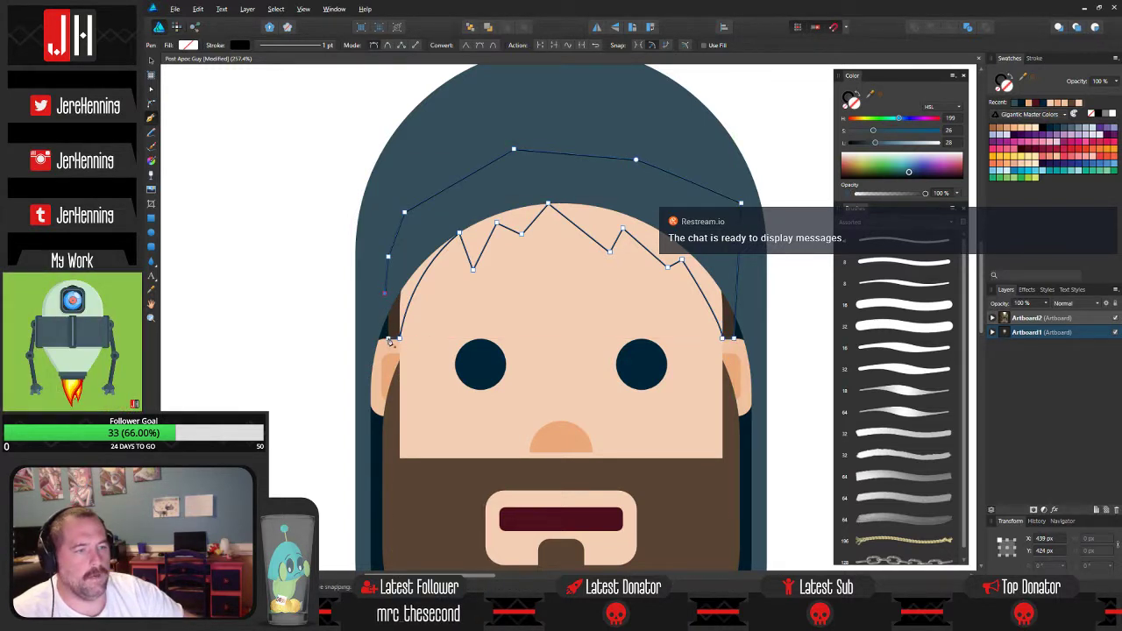
pyautogui.click(391, 339)
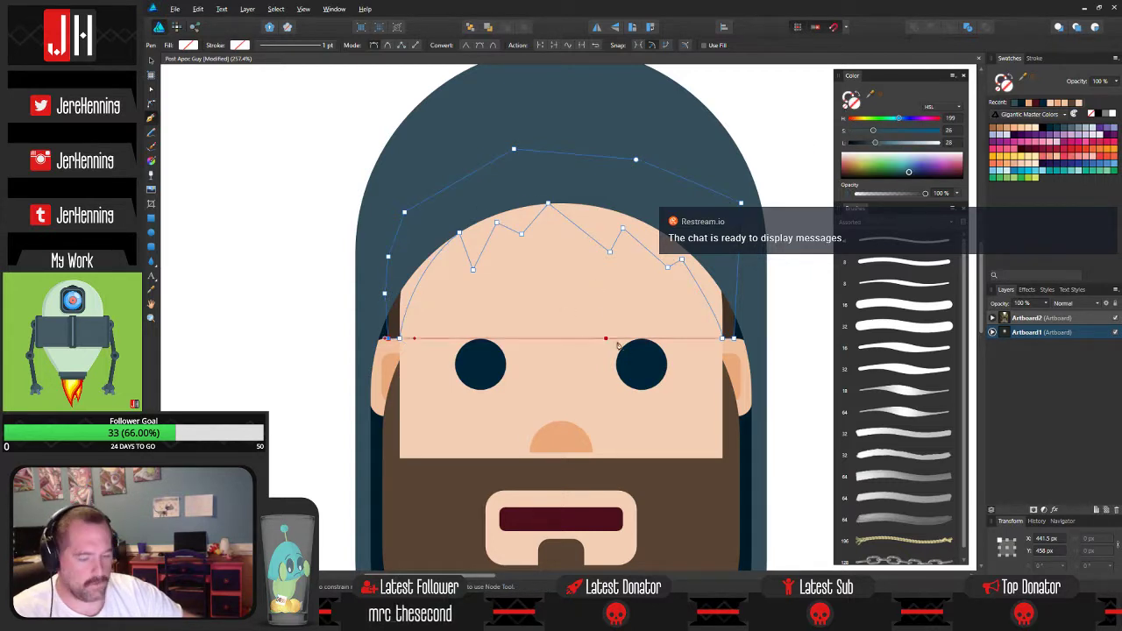
pyautogui.press('i')
pyautogui.click(735, 332)
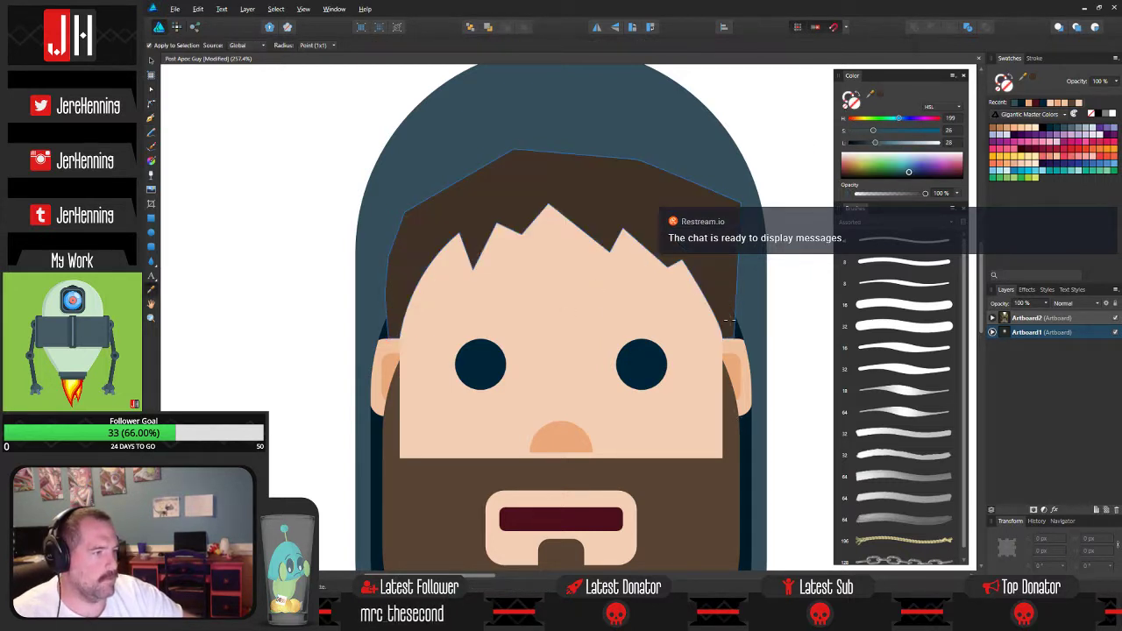
# Cut the jagged hair shape and paste it inside the face shape so the head's outline clips it.
pyautogui.press('v')
pyautogui.hotkey('ctrl', 'x')
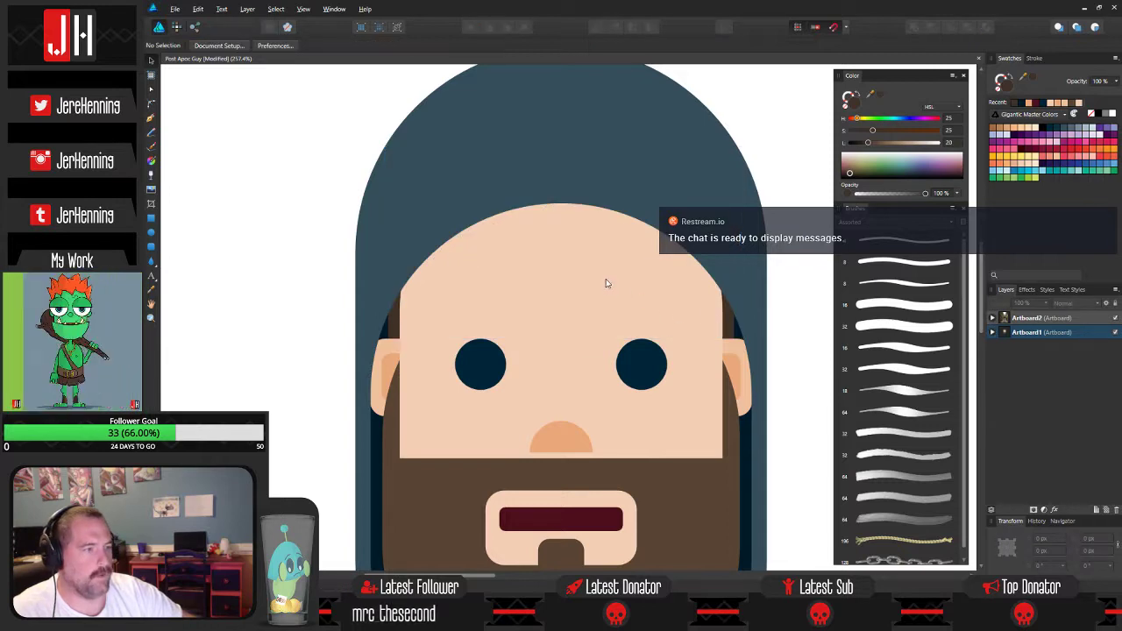
pyautogui.click(606, 279)
pyautogui.hotkey('ctrl', 'alt', 'v')
pyautogui.click(298, 209)
pyautogui.scroll(-4, 315, 231)
pyautogui.scroll(4, 317, 235)
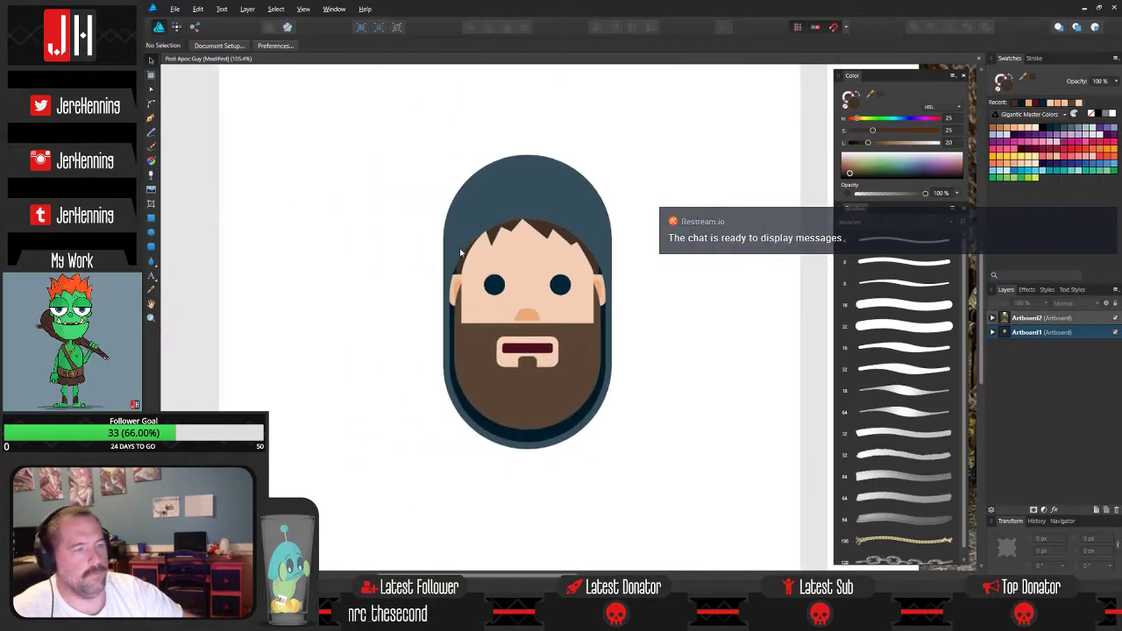
pyautogui.scroll(1, 552, 289)
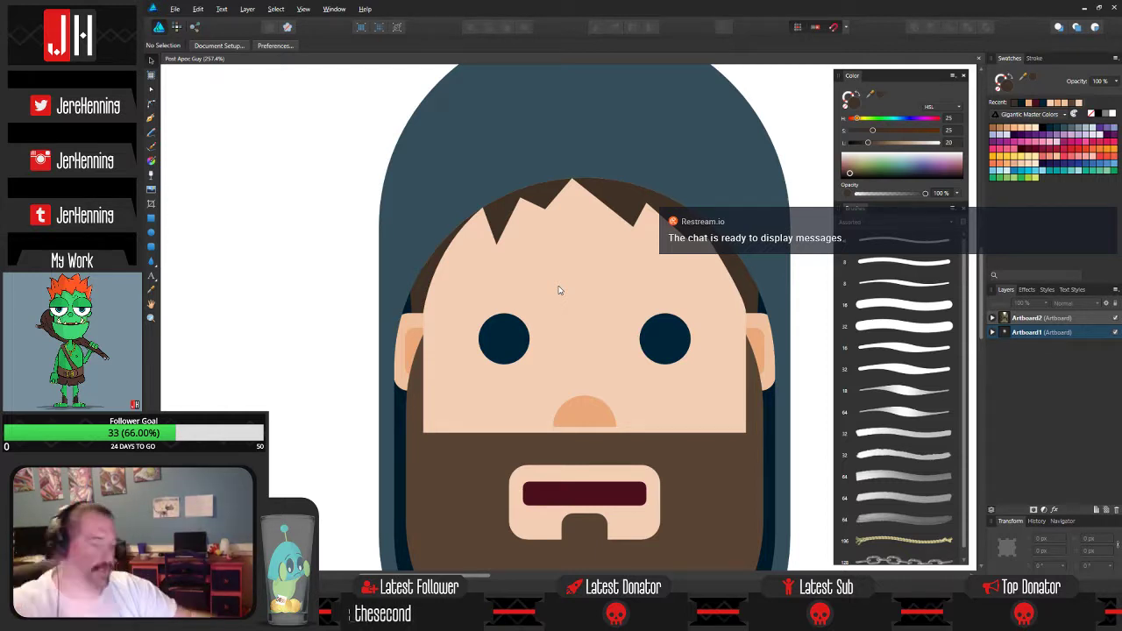
pyautogui.scroll(-2, 554, 302)
pyautogui.scroll(2, 556, 318)
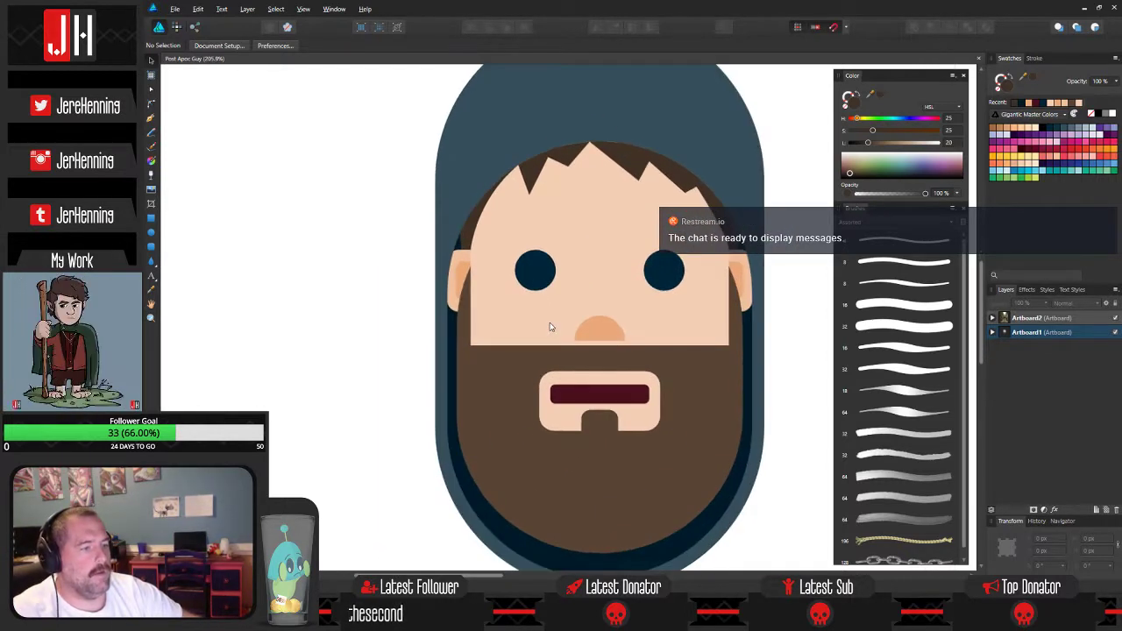
# Draw a small closed Pen shape with a jagged inner edge over the face's lower left corner, overlapping the beard.
pyautogui.moveTo(553, 329); pyautogui.dragTo(534, 303)
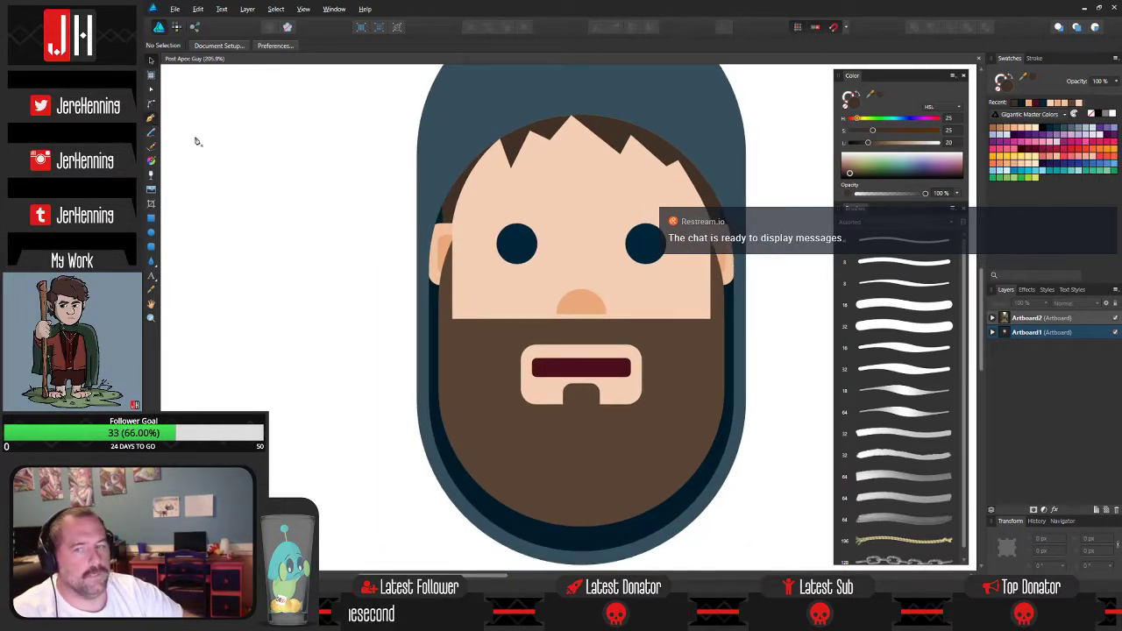
pyautogui.press('p')
pyautogui.scroll(6, 474, 320)
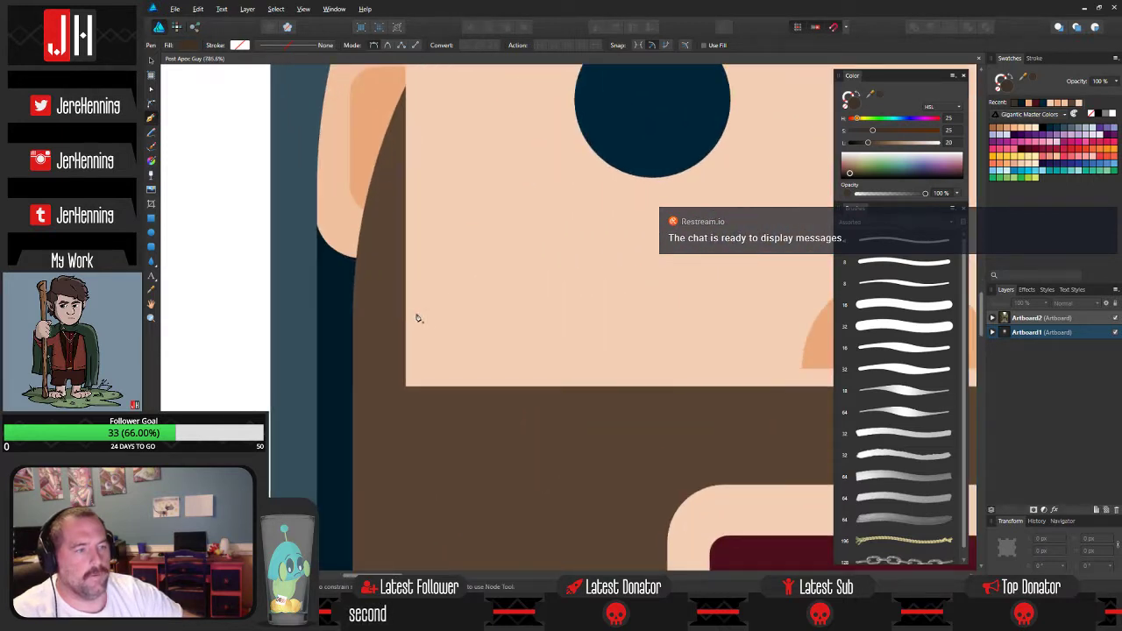
pyautogui.click(405, 300)
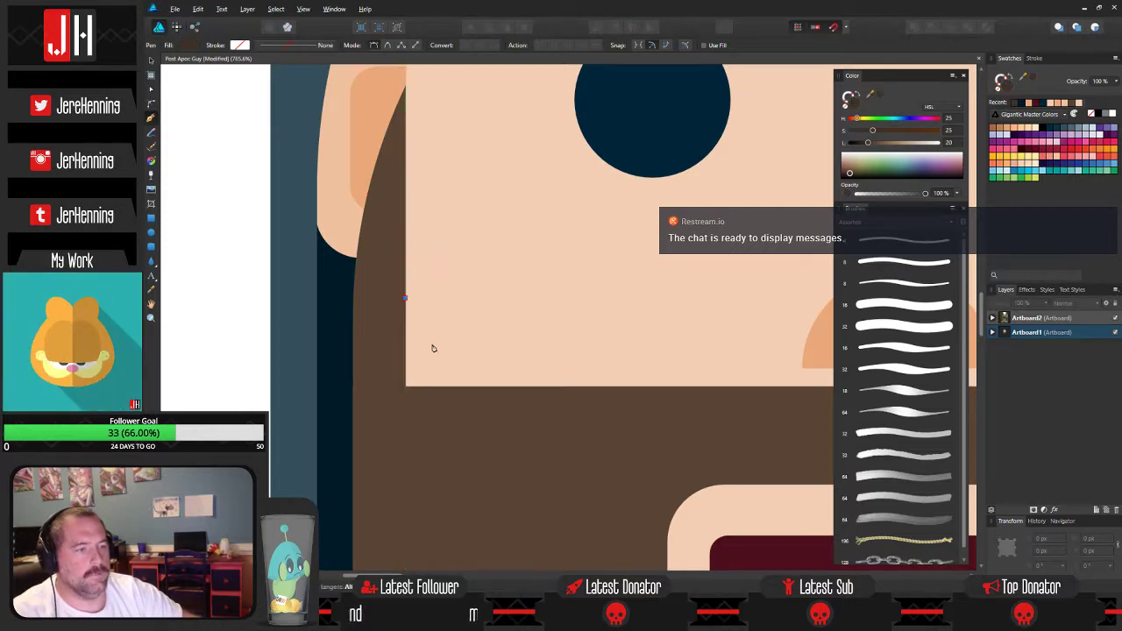
pyautogui.moveTo(447, 354); pyautogui.dragTo(425, 349)
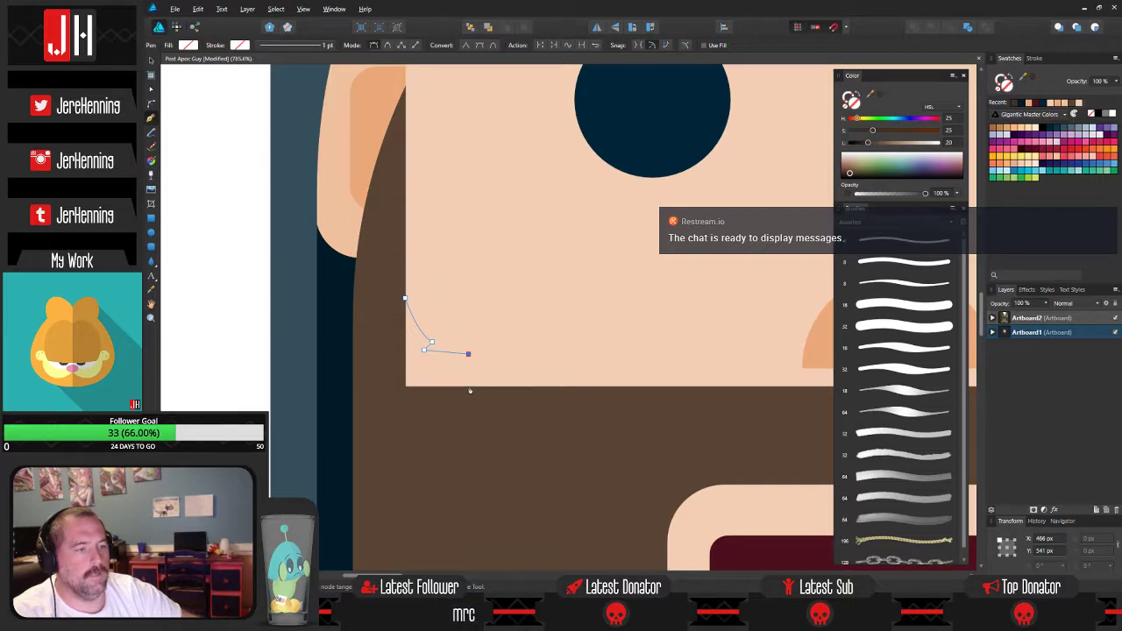
pyautogui.click(371, 377)
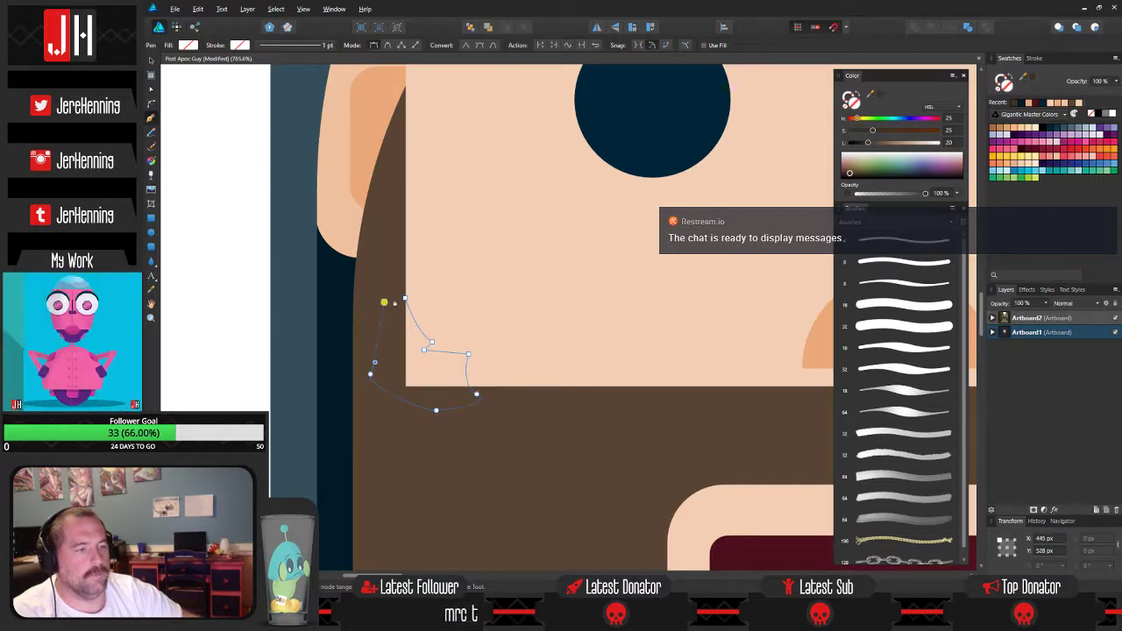
pyautogui.click(385, 303)
pyautogui.click(405, 299)
# Fill the left corner patch with the brown sampled from the beard and deselect it.
pyautogui.press('i')
pyautogui.click(383, 254)
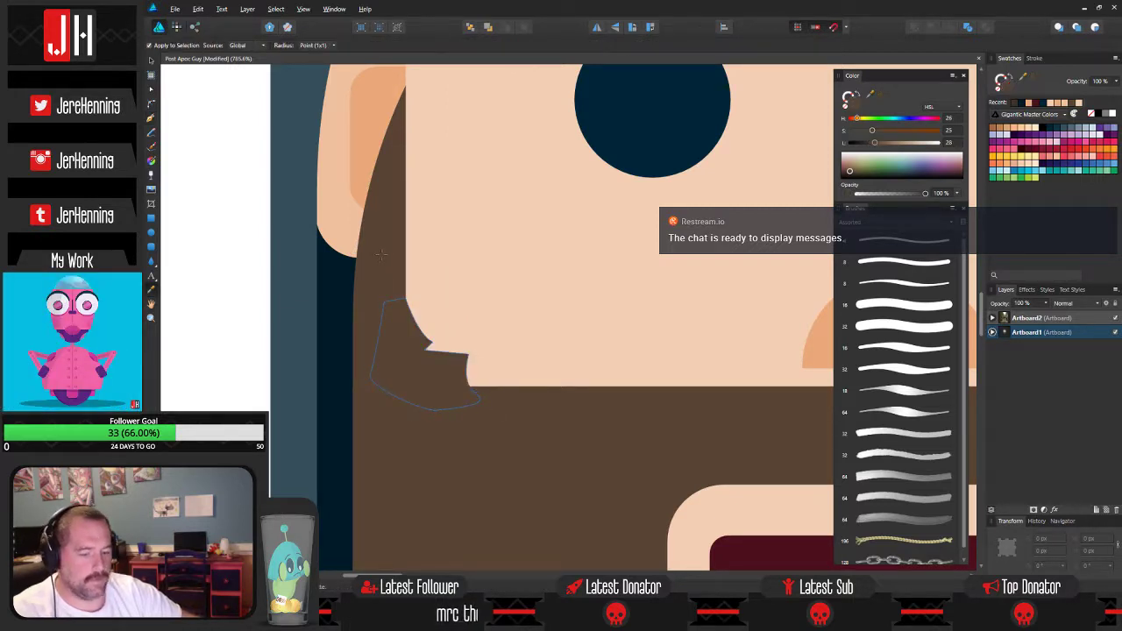
pyautogui.press('v')
pyautogui.scroll(-6, 498, 270)
pyautogui.click(405, 304)
# Draw a matching jagged closed Pen shape over the face's lower right corner, overlapping the beard.
pyautogui.scroll(2, 583, 277)
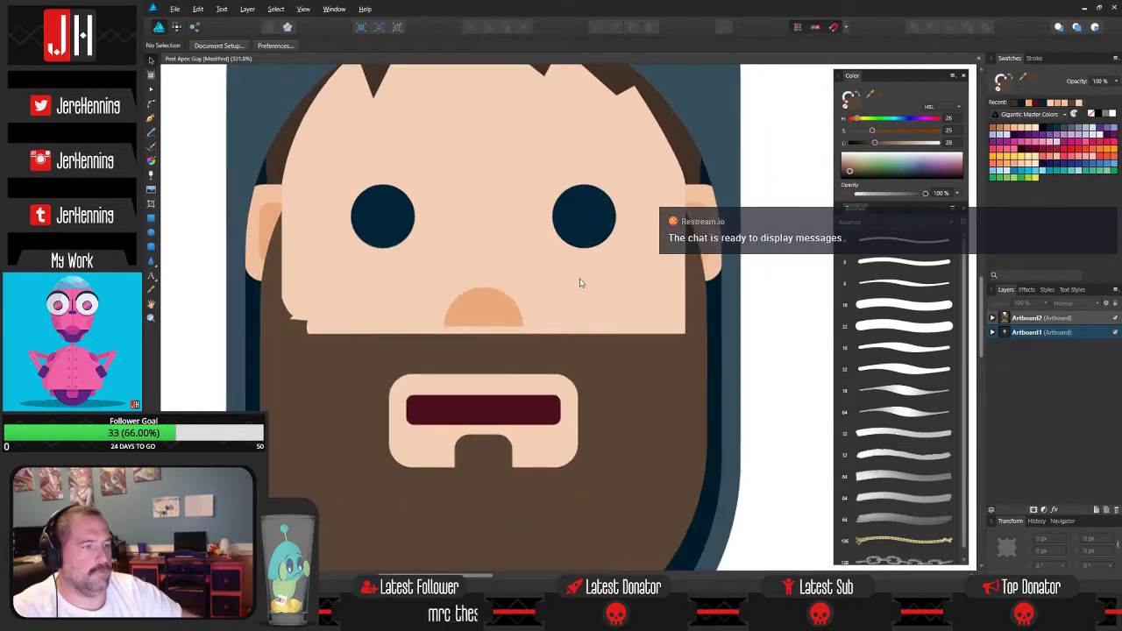
pyautogui.press('p')
pyautogui.scroll(1, 653, 289)
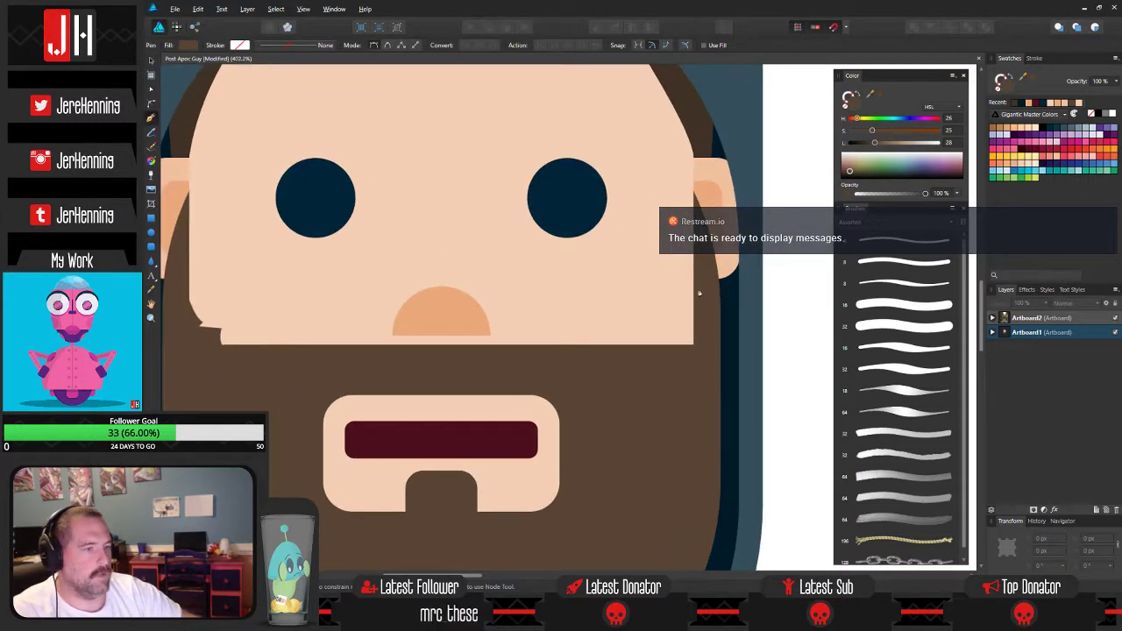
pyautogui.click(693, 278)
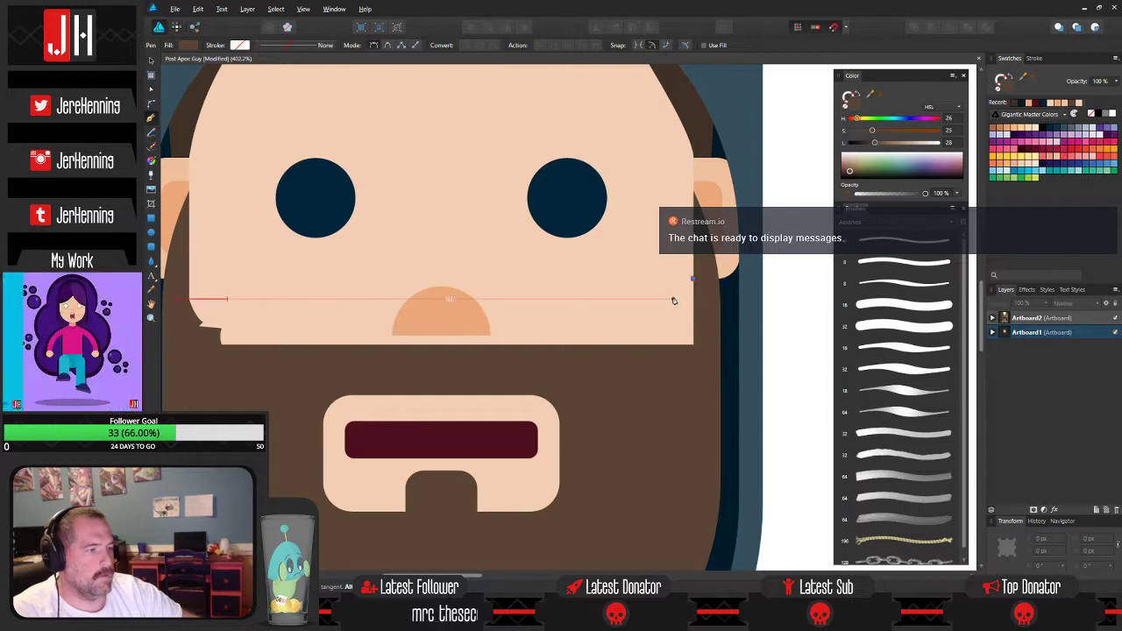
pyautogui.moveTo(671, 299); pyautogui.dragTo(660, 306)
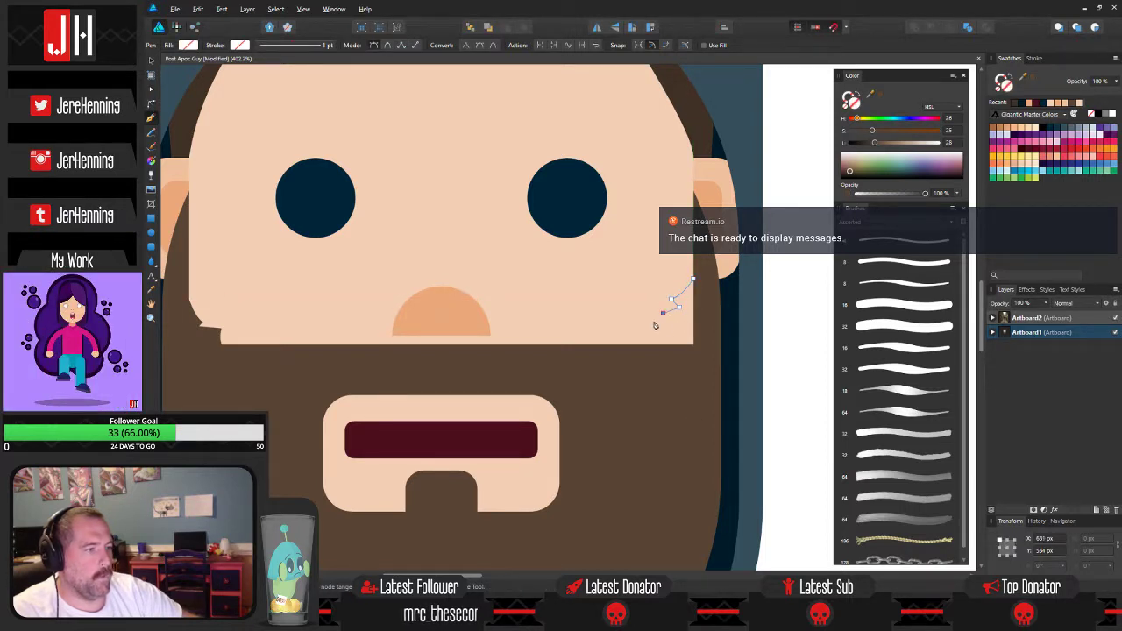
pyautogui.click(661, 331)
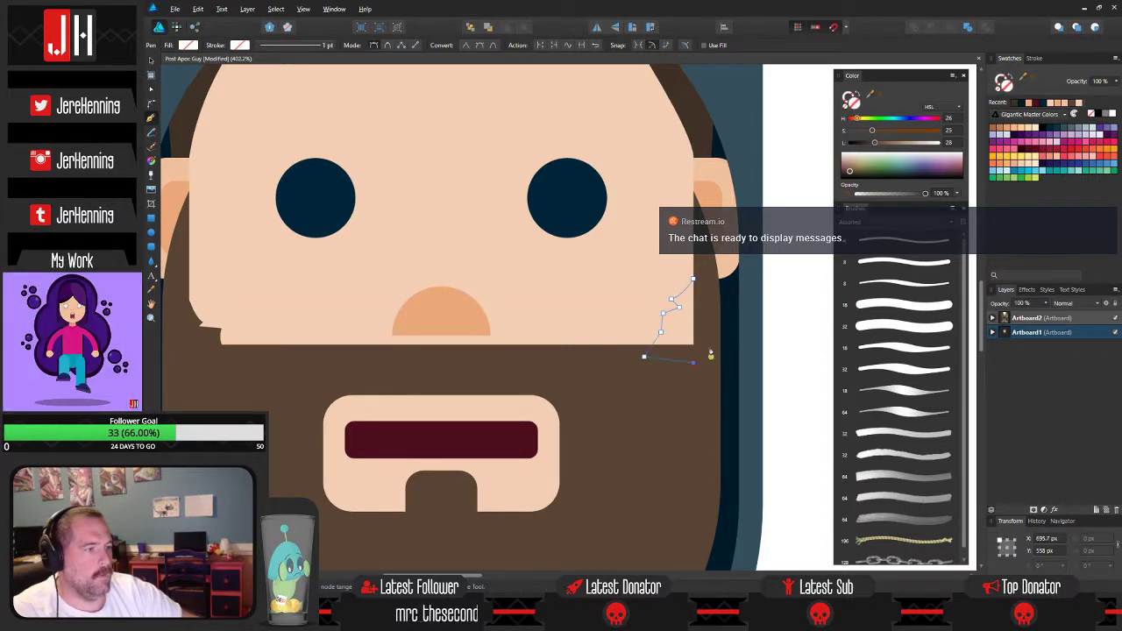
pyautogui.click(711, 333)
pyautogui.click(694, 279)
# Fill the right corner patch with the beard's brown, deselect it and check the whole head.
pyautogui.press('i')
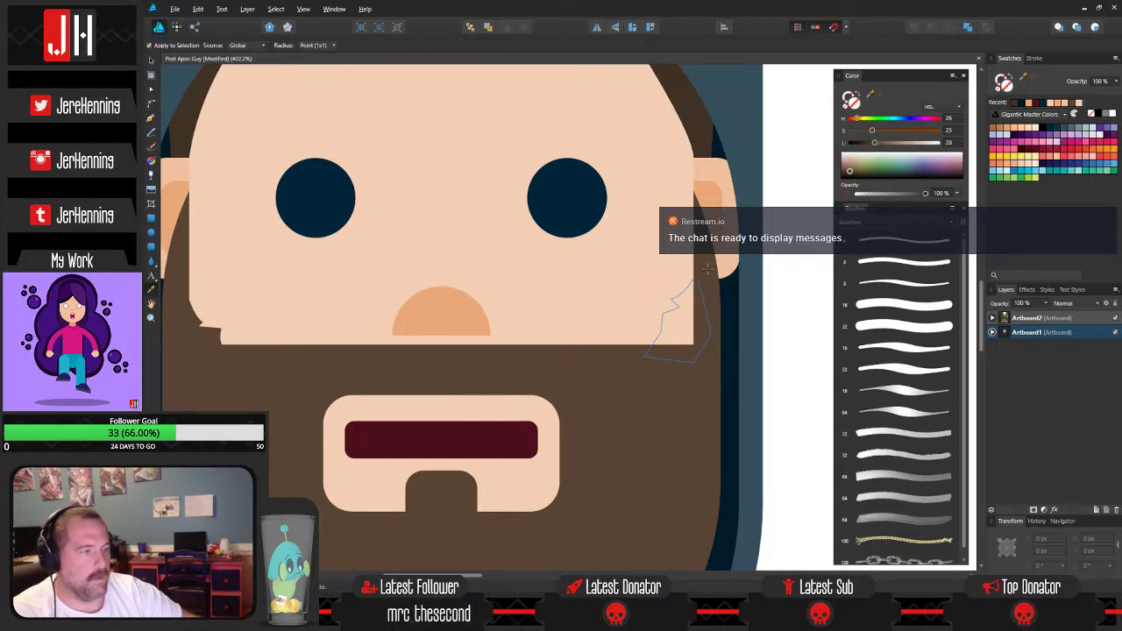
pyautogui.click(707, 270)
pyautogui.press('v')
pyautogui.click(784, 318)
pyautogui.scroll(-3, 698, 314)
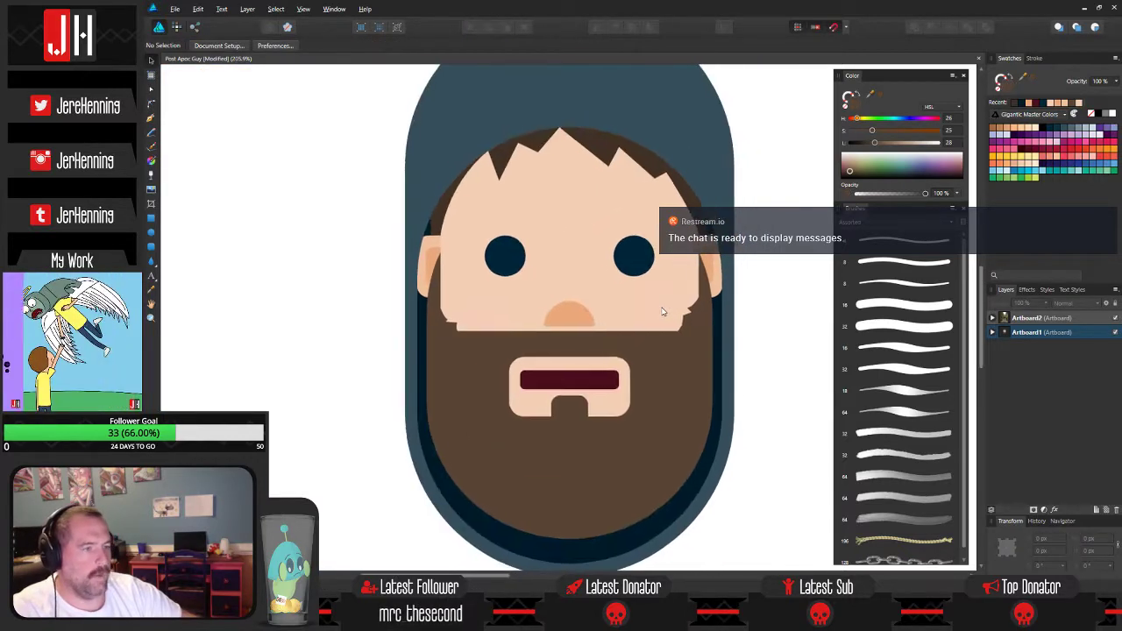
pyautogui.scroll(-2, 632, 296)
pyautogui.scroll(4, 620, 300)
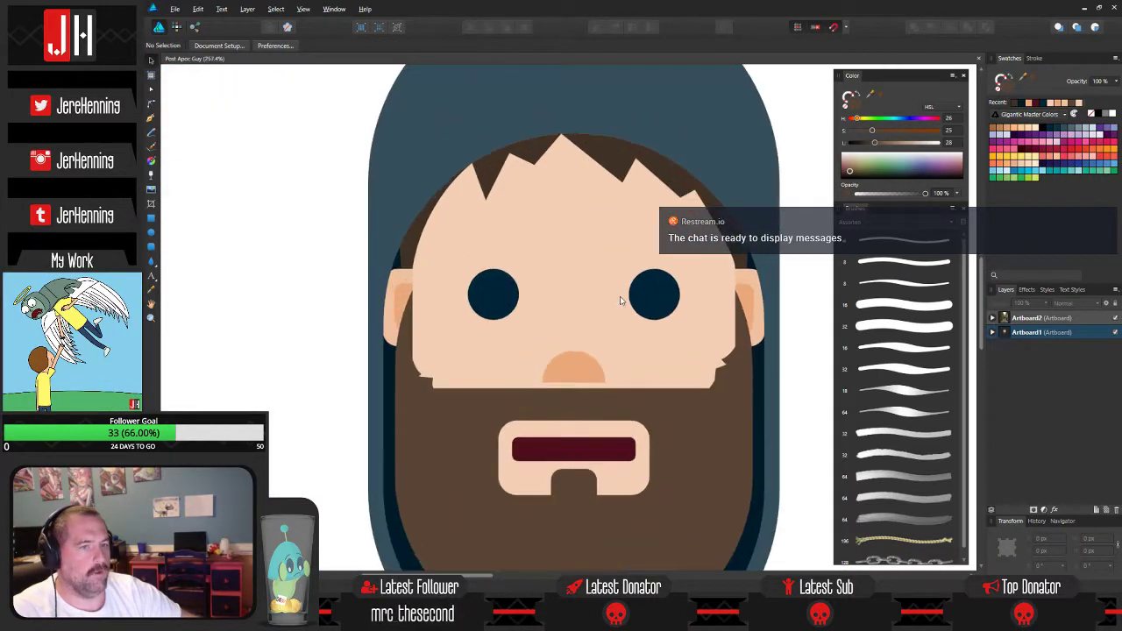
pyautogui.scroll(-2, 620, 300)
pyautogui.scroll(2, 644, 265)
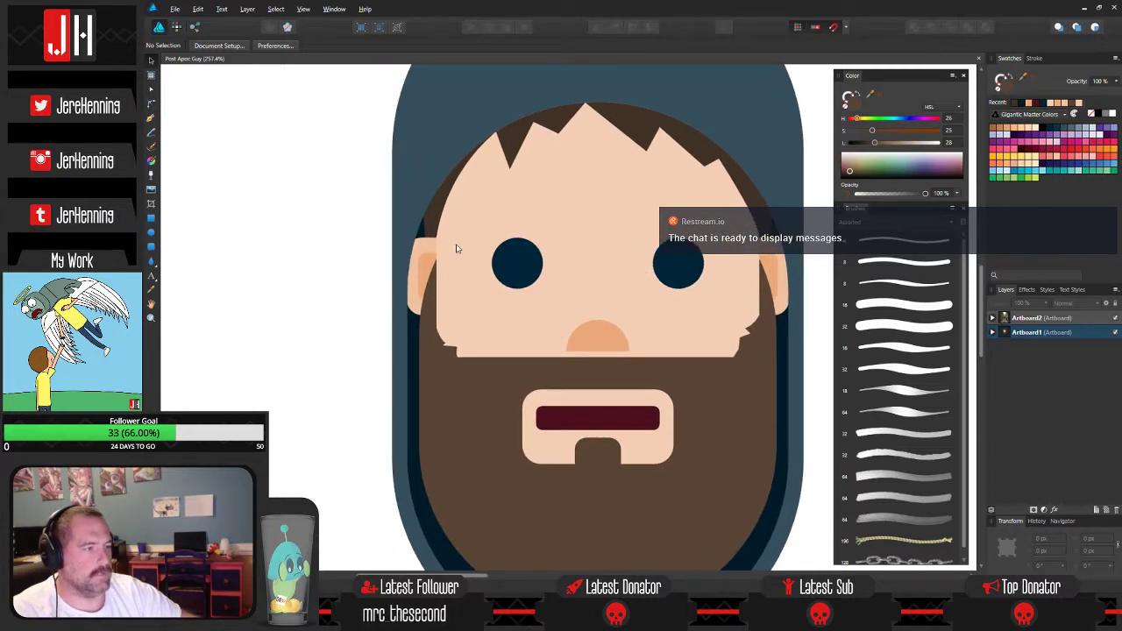
# Check the dark hood opening and the beard shape against the face, leaving nothing selected.
pyautogui.click(429, 288)
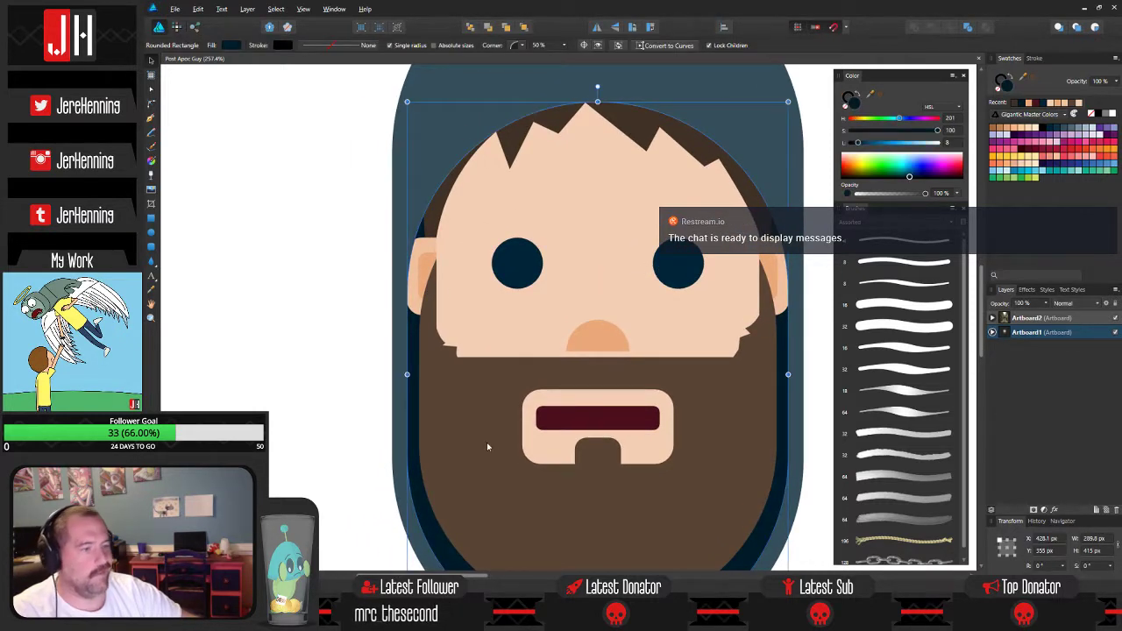
pyautogui.click(441, 368)
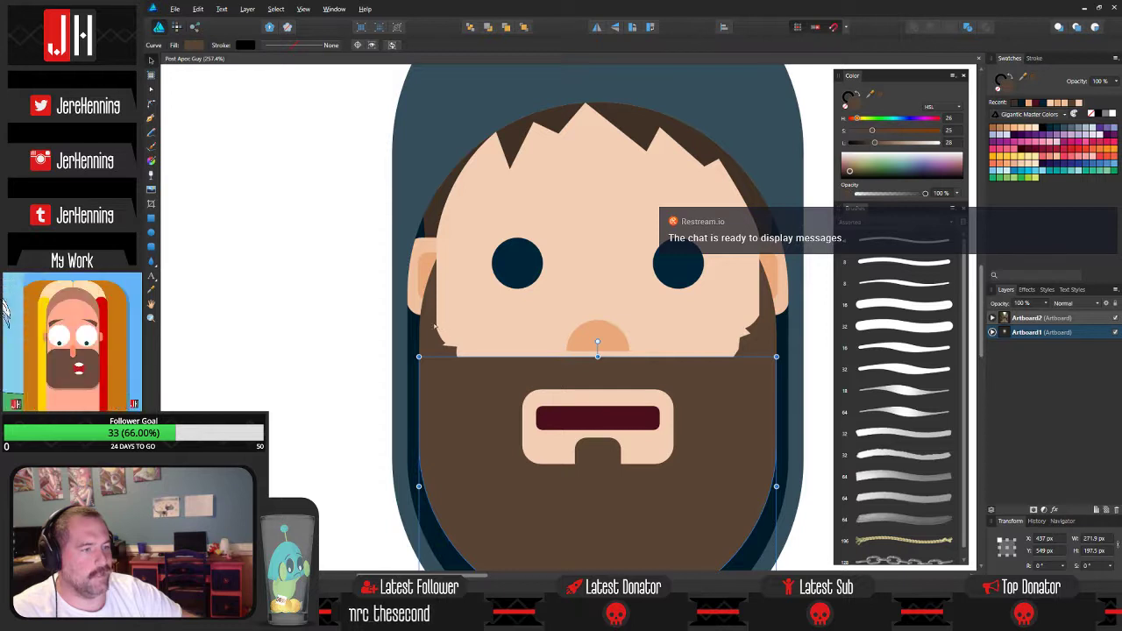
pyautogui.moveTo(597, 156); pyautogui.dragTo(600, 125)
pyautogui.click(296, 150)
pyautogui.scroll(-2, 326, 158)
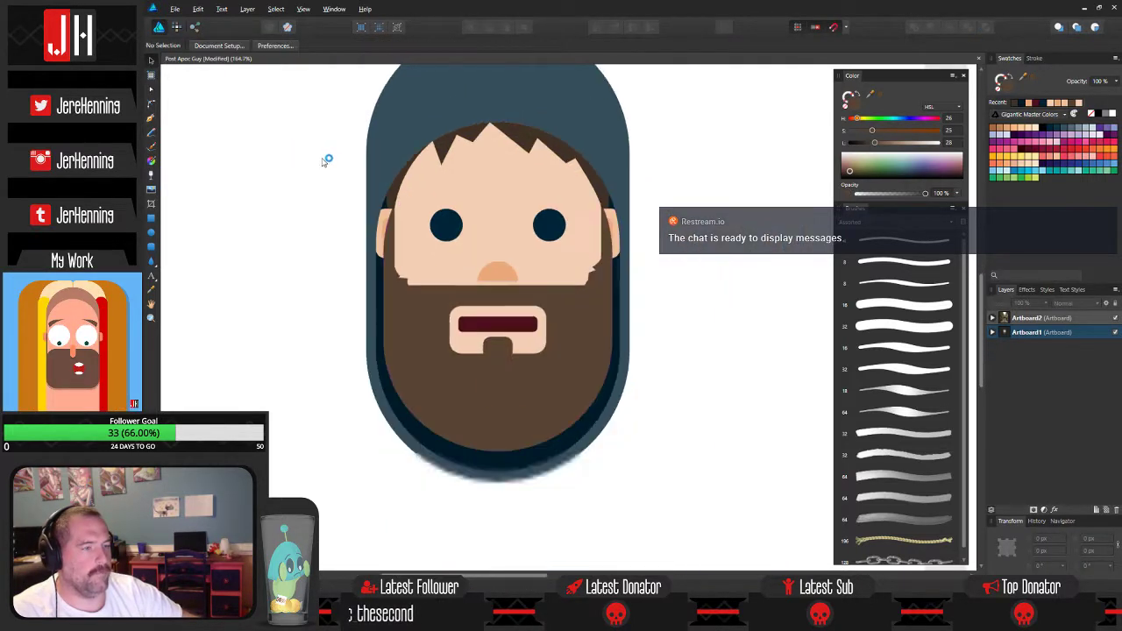
pyautogui.scroll(2, 327, 160)
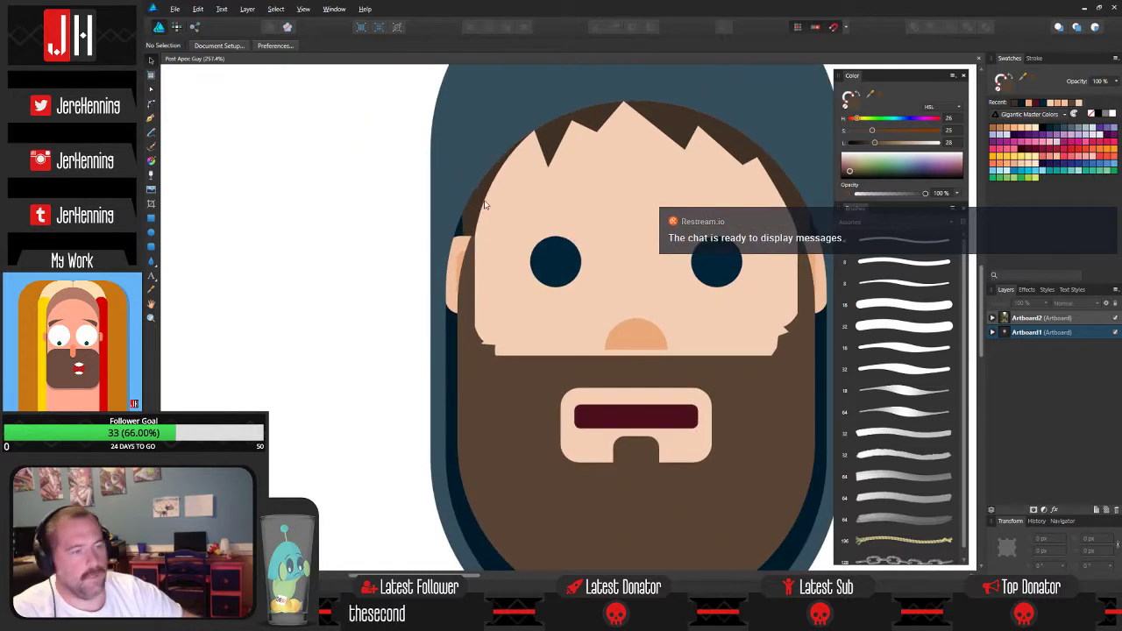
# Draw a closed Pen shape with a jagged outer edge over the beard's lower left curve, reaching into the dark hood opening.
pyautogui.moveTo(630, 292); pyautogui.dragTo(559, 295)
pyautogui.click(151, 119)
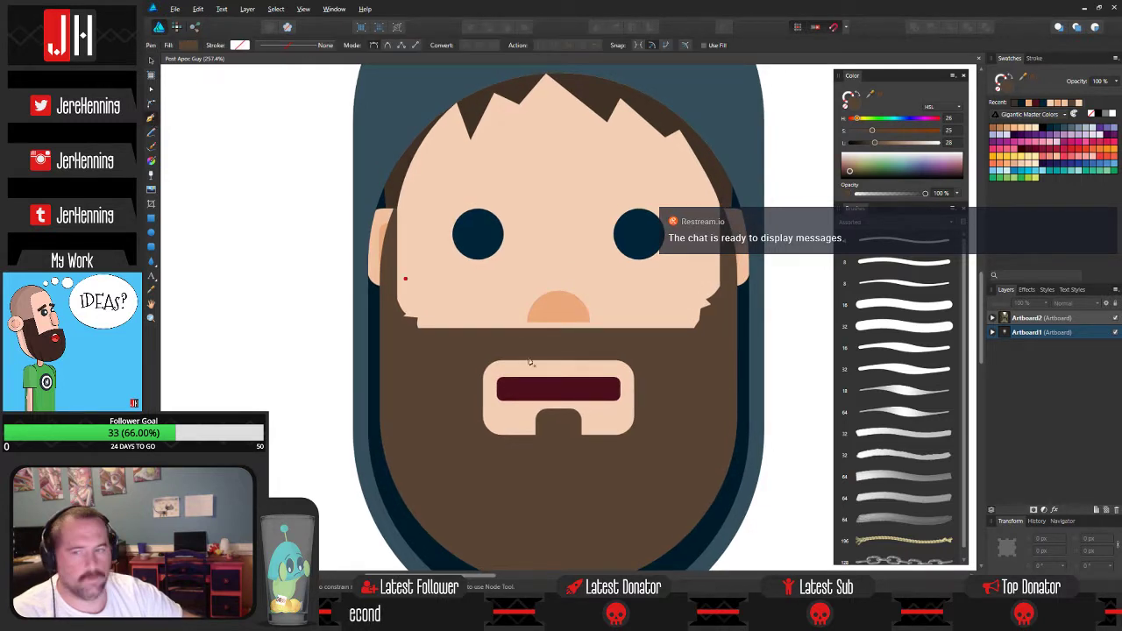
pyautogui.moveTo(571, 404); pyautogui.dragTo(629, 255)
pyautogui.click(445, 314)
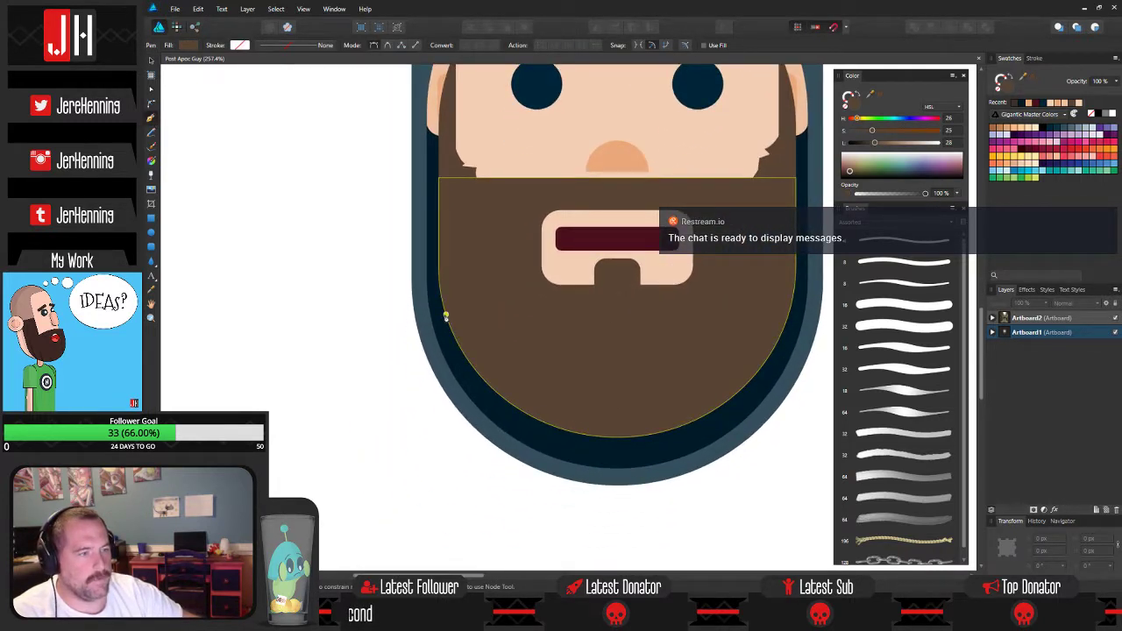
pyautogui.moveTo(471, 389); pyautogui.dragTo(544, 435)
pyautogui.keyDown('alt'); pyautogui.click(470, 388); pyautogui.keyUp('alt')
pyautogui.click(473, 380)
pyautogui.keyDown('alt'); pyautogui.click(507, 421); pyautogui.keyUp('alt')
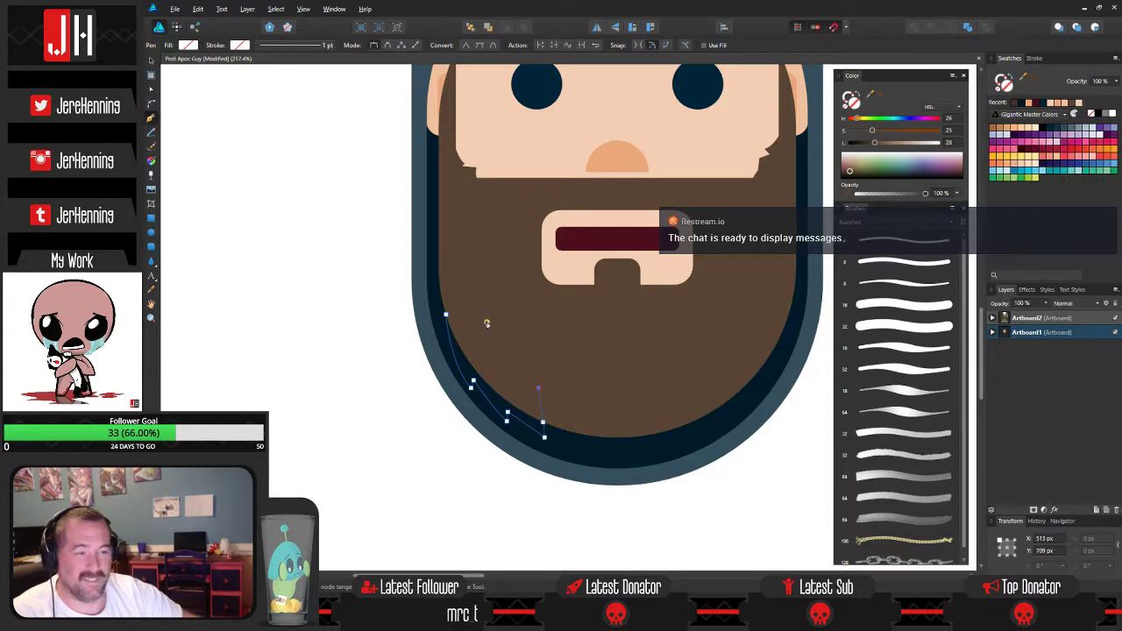
pyautogui.click(447, 315)
# Fill the lower left beard patch with the brown sampled from the beard, deselect it and check the edge.
pyautogui.press('i')
pyautogui.click(480, 297)
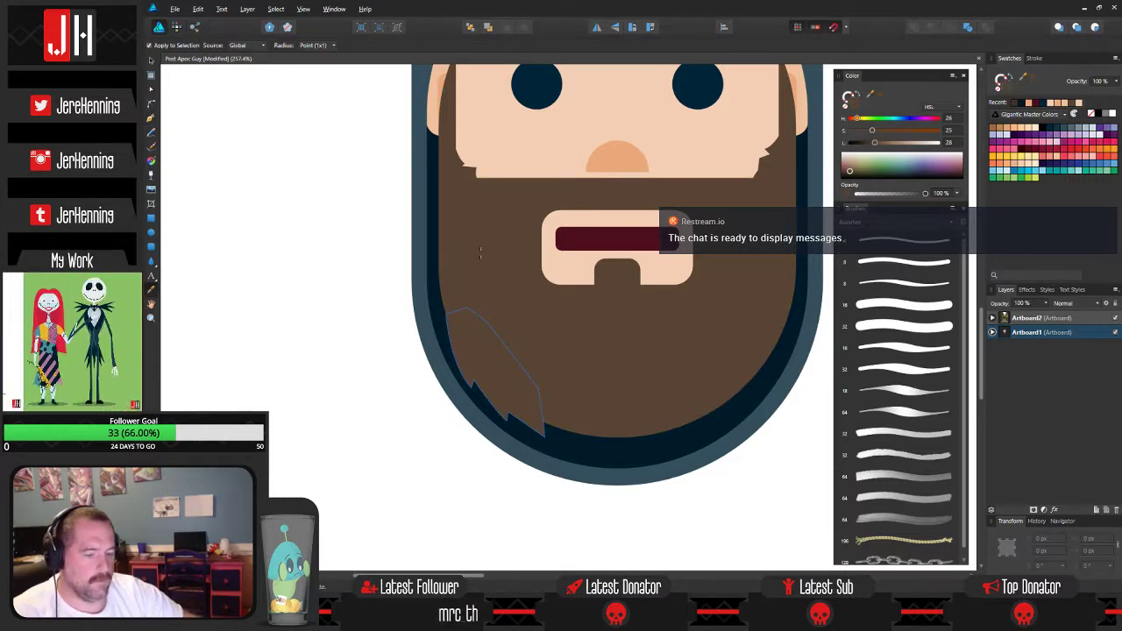
pyautogui.press('v')
pyautogui.click(316, 233)
pyautogui.scroll(-3, 418, 271)
pyautogui.scroll(3, 464, 299)
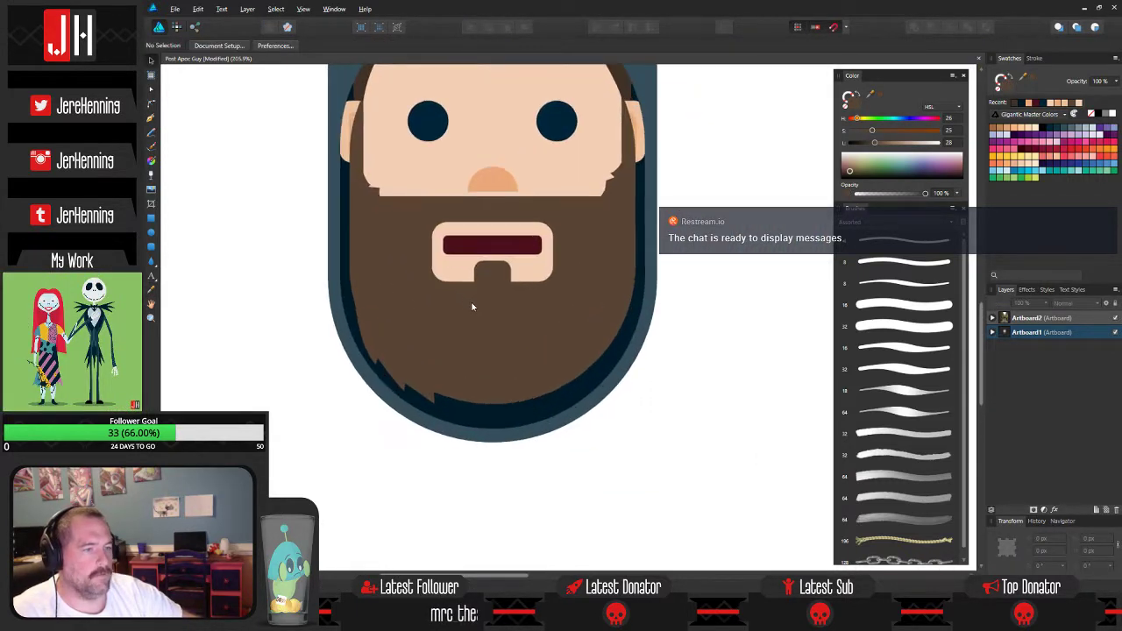
# Draw a small closed Pen shape with two uneven points hanging below the middle of the beard's lower edge.
pyautogui.press('p')
pyautogui.scroll(2, 441, 341)
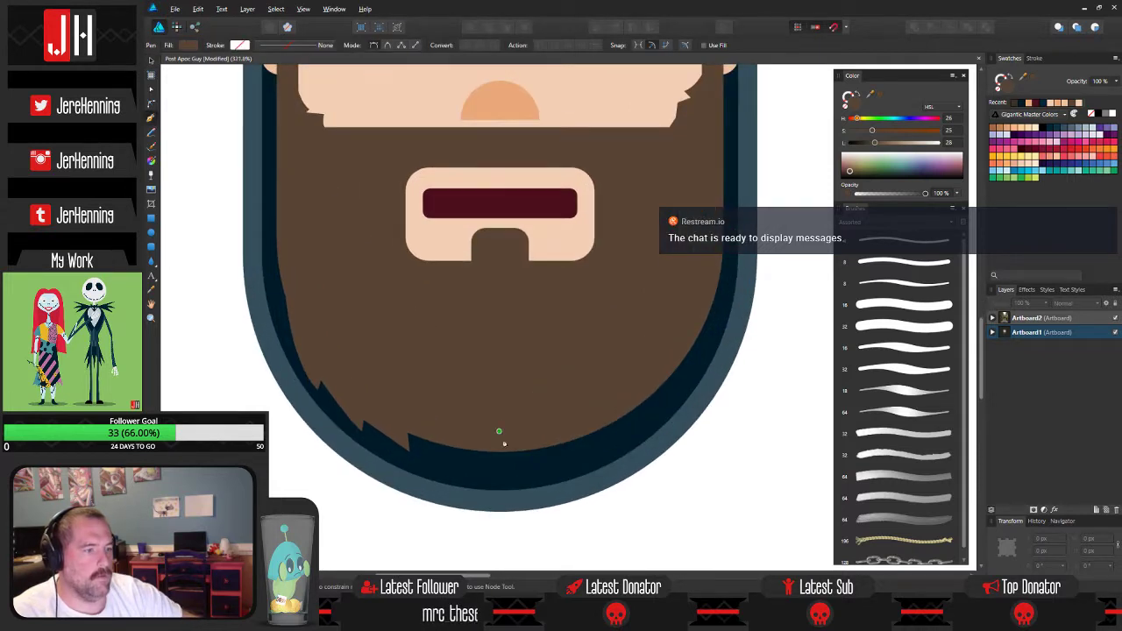
pyautogui.click(459, 449)
pyautogui.moveTo(500, 471)
pyautogui.mouseDown()
pyautogui.moveTo(511, 474)
pyautogui.moveTo(493, 465)
pyautogui.mouseUp()
pyautogui.scroll(3, 507, 479)
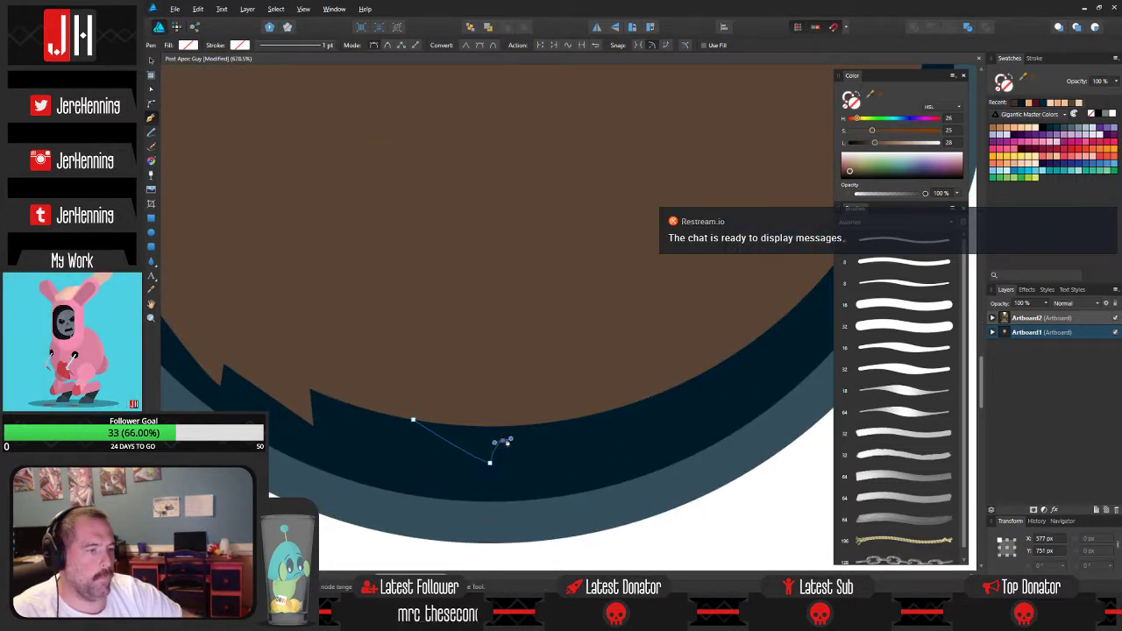
pyautogui.click(504, 441)
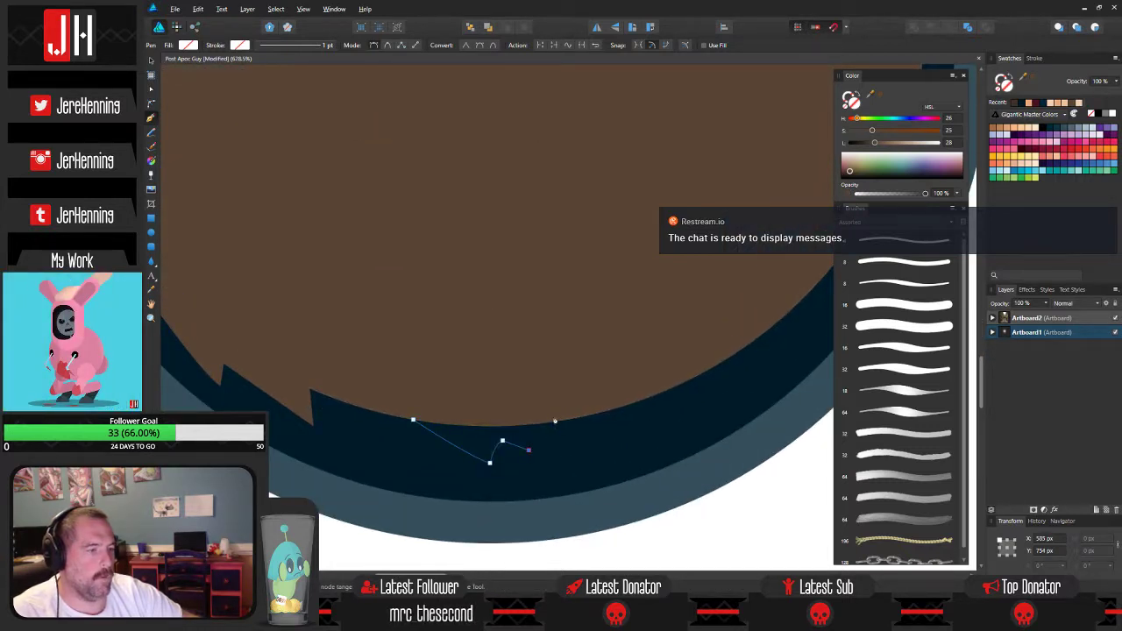
pyautogui.moveTo(555, 420); pyautogui.dragTo(556, 396)
pyautogui.click(413, 421)
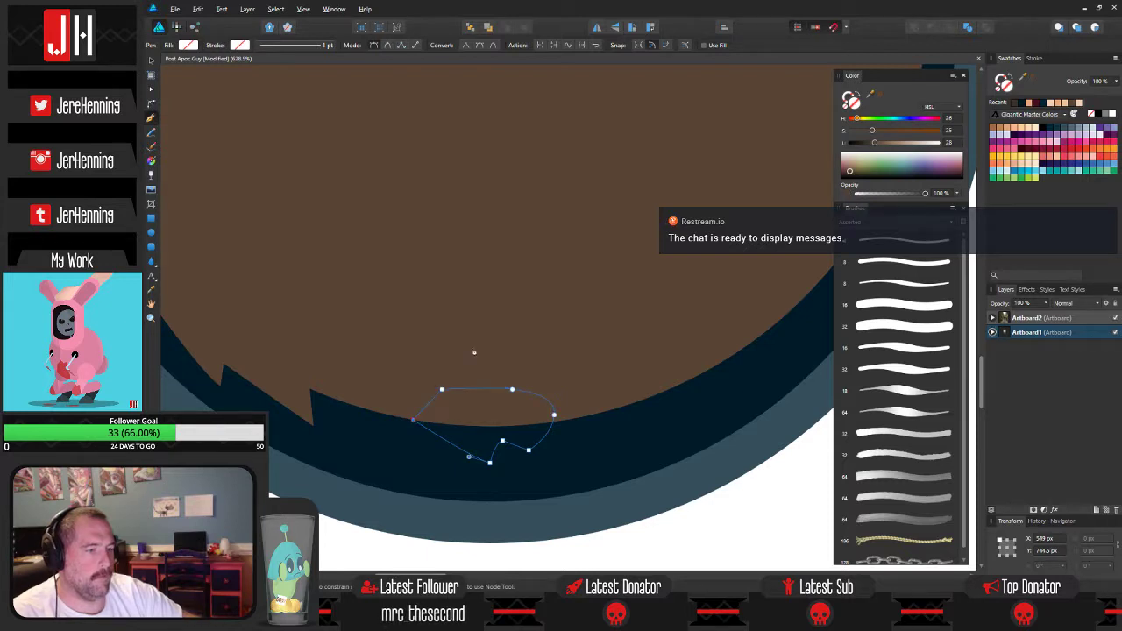
# Fill the small patch at the beard's tip with the beard's brown and deselect it.
pyautogui.press('i')
pyautogui.click(504, 306)
pyautogui.scroll(-4, 515, 299)
pyautogui.press('v')
pyautogui.click(671, 444)
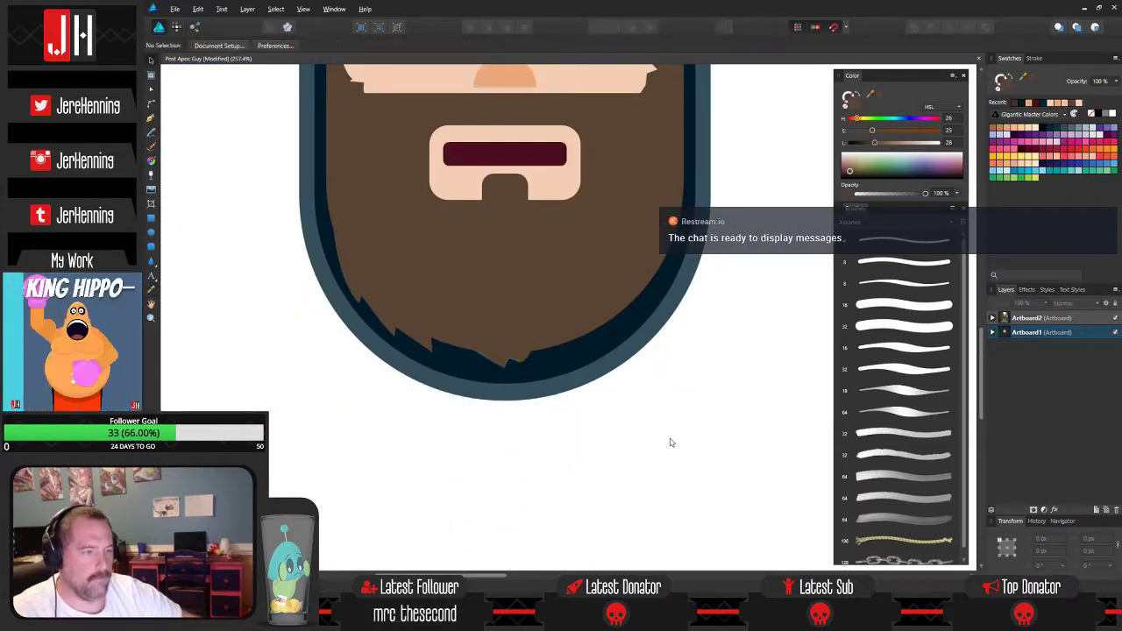
# Draw a closed Pen shape with a jagged outer edge over the beard's lower right curve, extending into the dark hood opening.
pyautogui.moveTo(553, 293); pyautogui.dragTo(509, 342)
pyautogui.click(152, 120)
pyautogui.scroll(2, 651, 295)
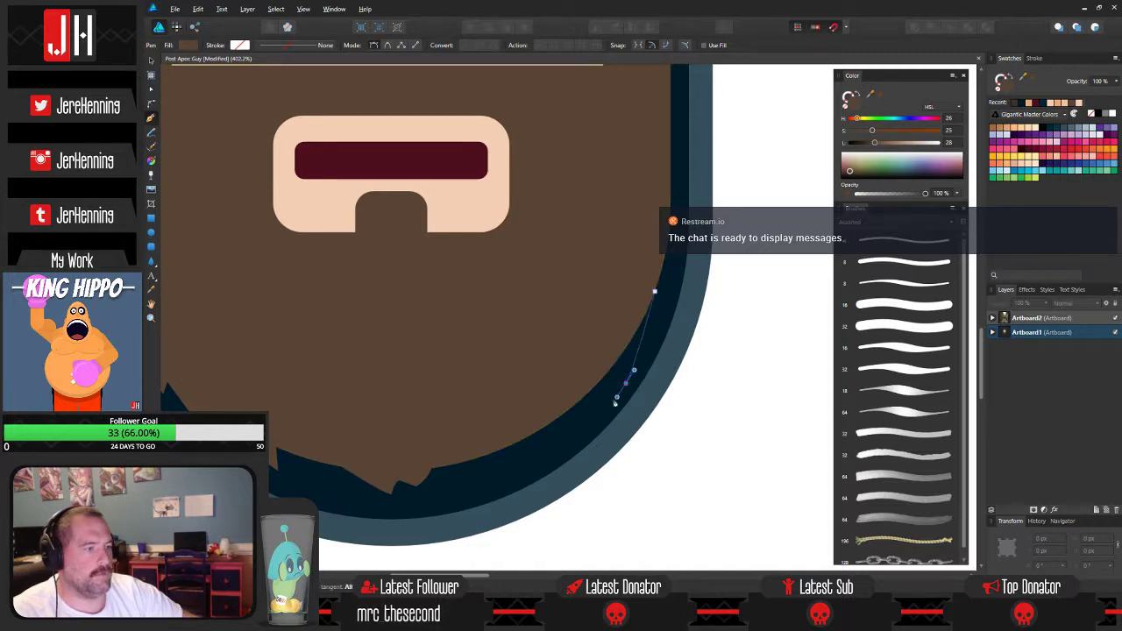
pyautogui.moveTo(630, 374); pyautogui.dragTo(623, 381)
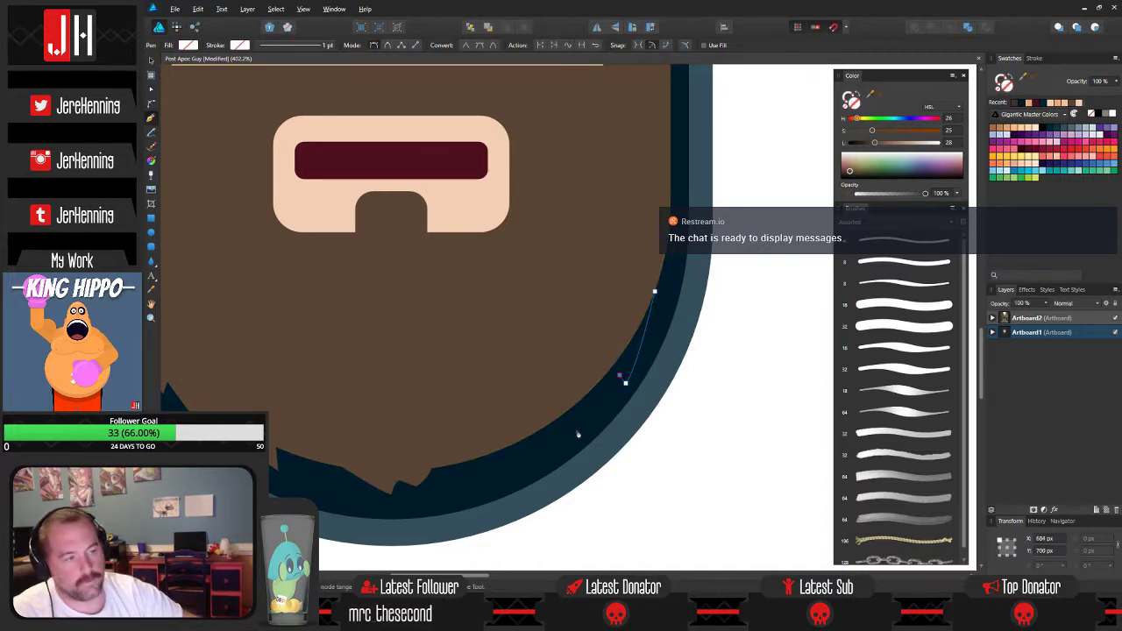
pyautogui.moveTo(576, 430); pyautogui.dragTo(536, 447)
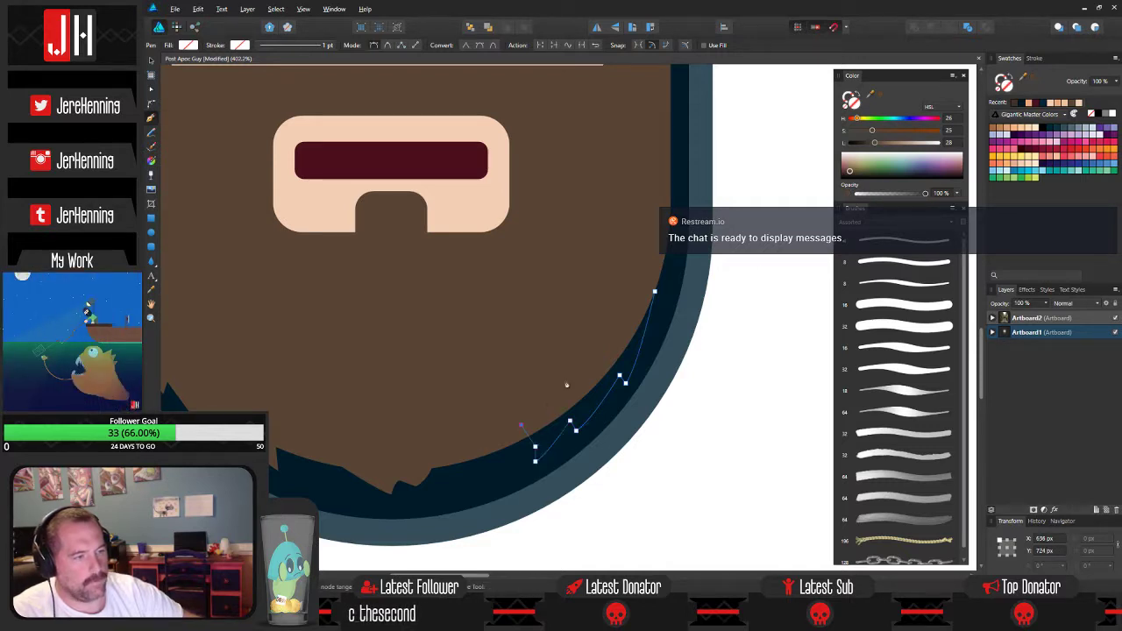
pyautogui.click(655, 293)
# Fill the lower right beard patch with the sampled beard brown, deselect it and save the drawing.
pyautogui.press('i')
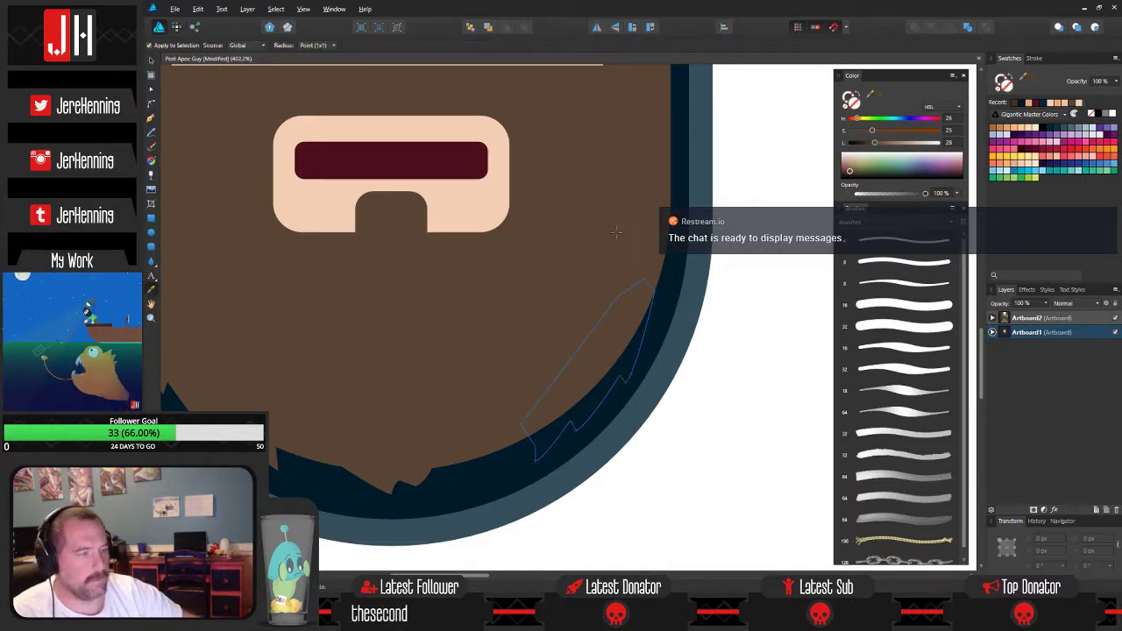
pyautogui.click(621, 231)
pyautogui.press('v')
pyautogui.hotkey('ctrl', 'd')
pyautogui.scroll(-5, 679, 368)
pyautogui.moveTo(652, 367); pyautogui.dragTo(631, 390)
pyautogui.hotkey('ctrl', 's')
pyautogui.scroll(1, 626, 344)
pyautogui.scroll(2, 626, 344)
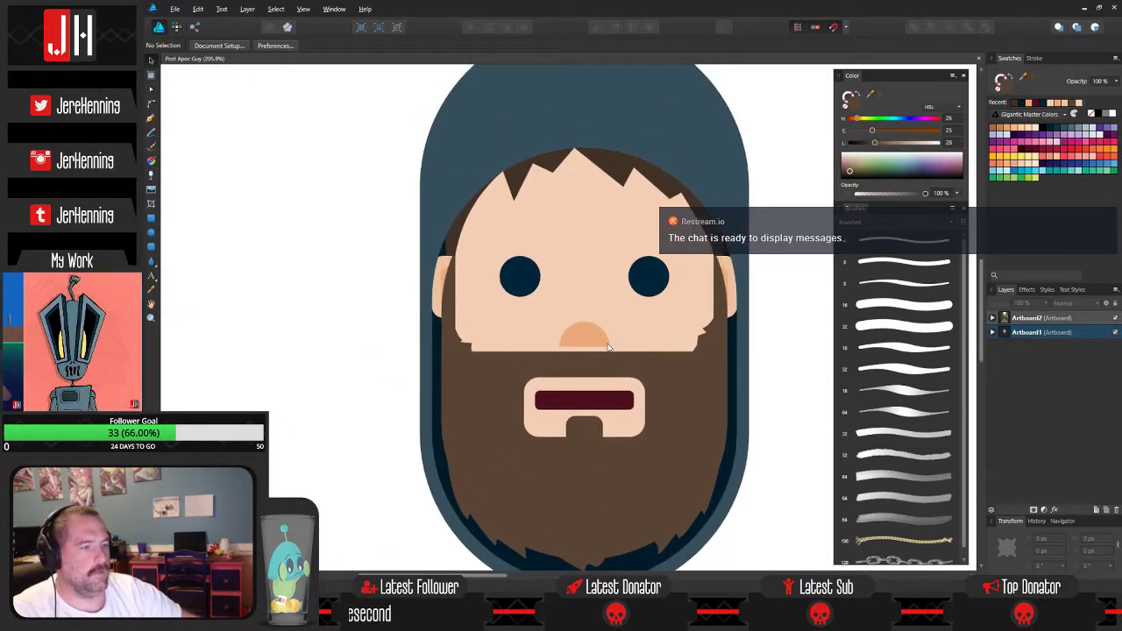
# Shorten the dark hood opening to about 410 px tall by raising its lower edge, and save the drawing.
pyautogui.scroll(-2, 611, 289)
pyautogui.click(619, 486)
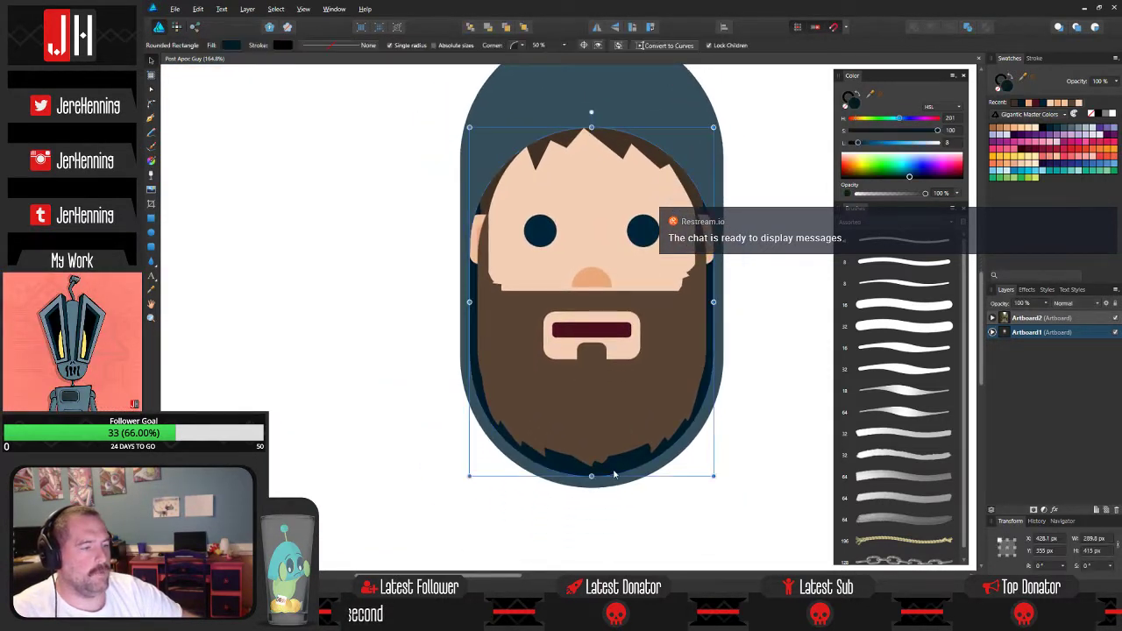
pyautogui.scroll(2, 615, 466)
pyautogui.moveTo(582, 476)
pyautogui.mouseDown()
pyautogui.moveTo(578, 464)
pyautogui.moveTo(578, 488)
pyautogui.mouseUp()
pyautogui.click(629, 503)
pyautogui.click(603, 488)
pyautogui.scroll(-5, 627, 522)
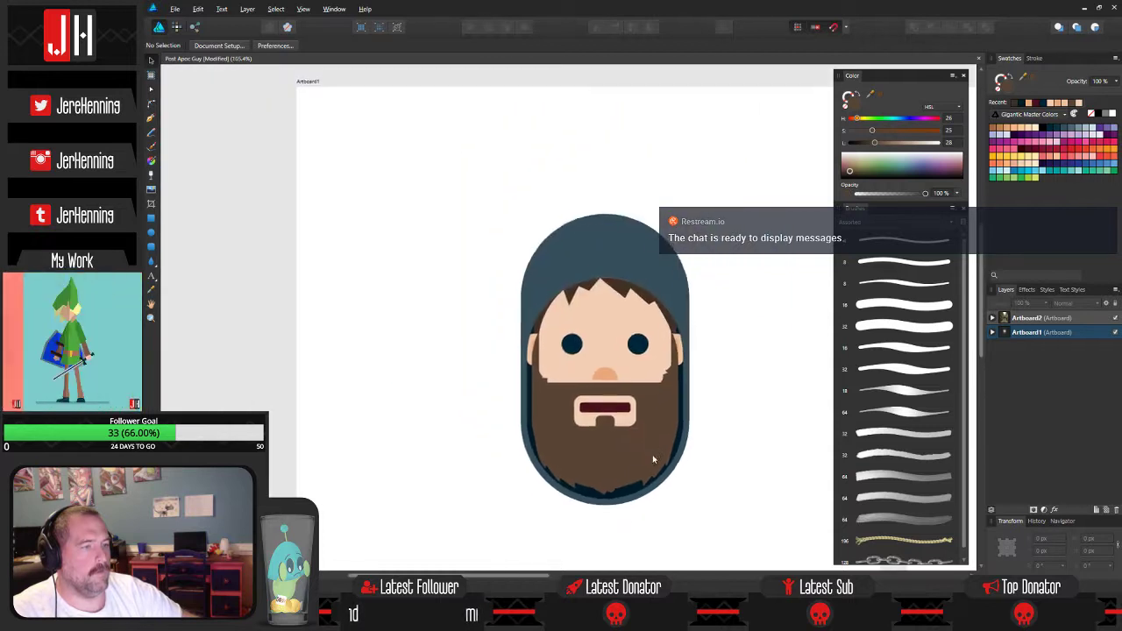
pyautogui.scroll(2, 656, 370)
pyautogui.scroll(2, 666, 405)
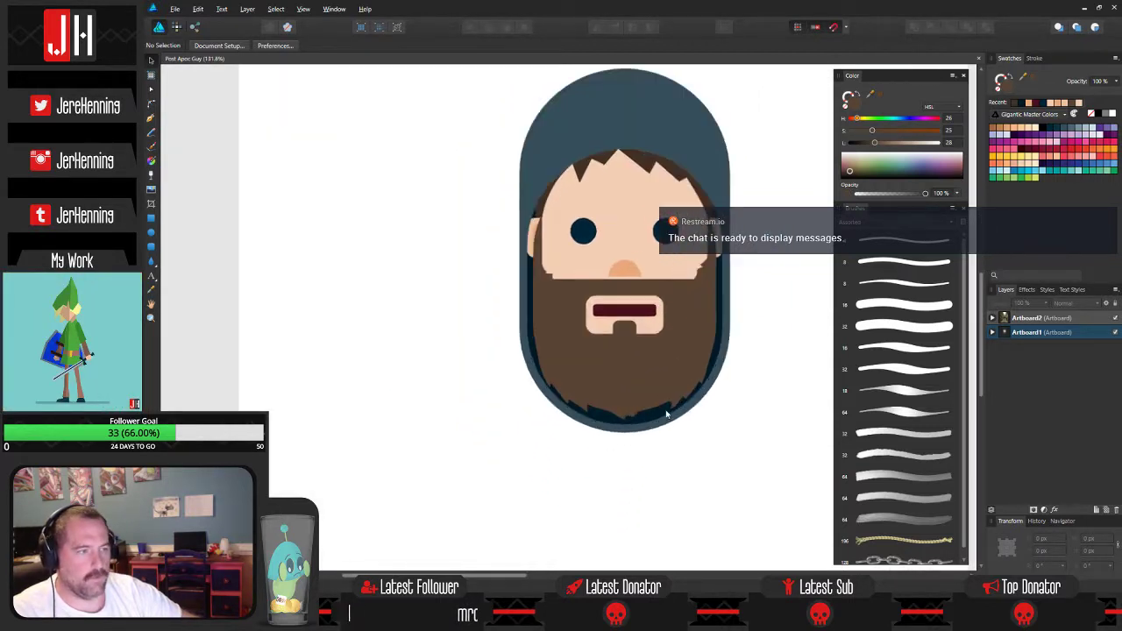
# Draw a rounded bar about 31 by 108 px with 50% corners, fill it with the nose's orange and centre it over the beard's tip.
pyautogui.click(151, 247)
pyautogui.moveTo(343, 238); pyautogui.dragTo(372, 330)
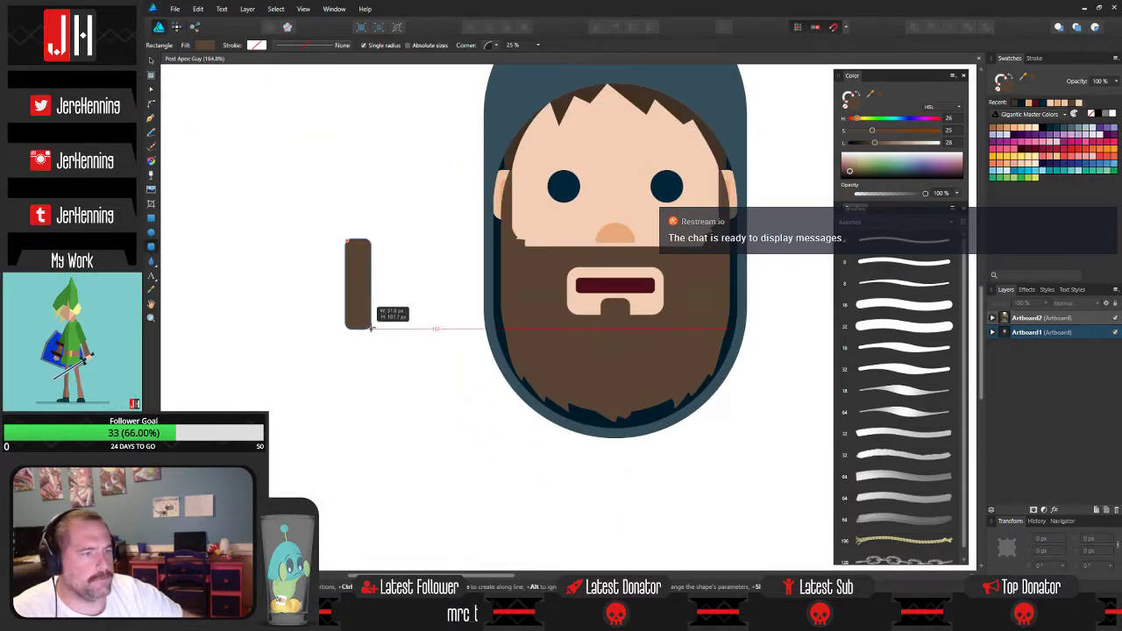
pyautogui.press('i')
pyautogui.click(609, 233)
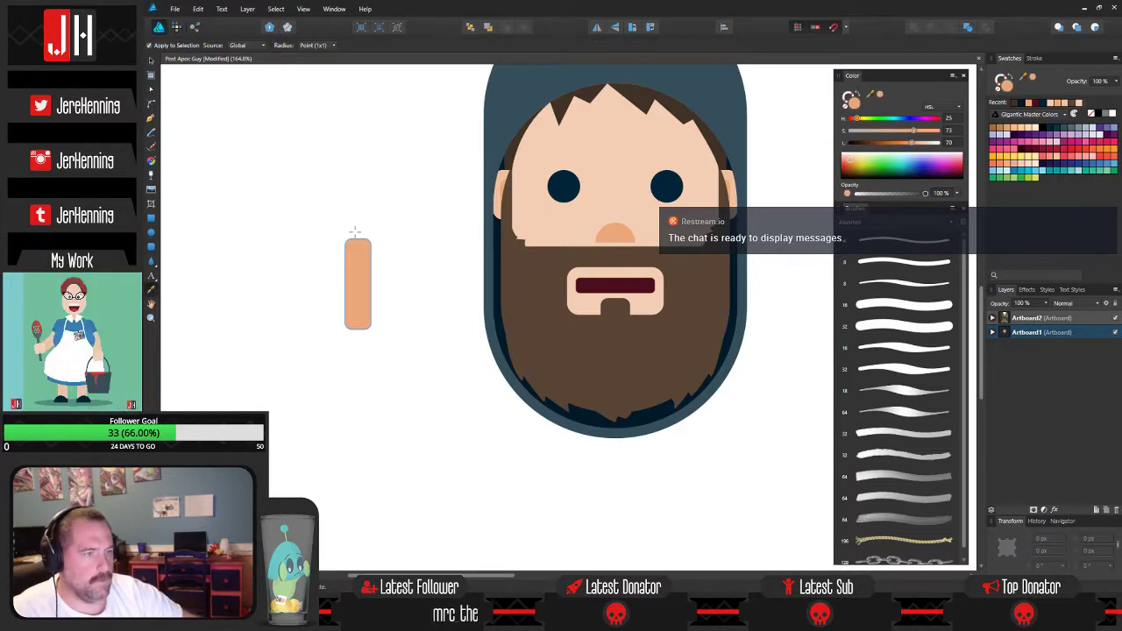
pyautogui.press('m')
pyautogui.moveTo(358, 276); pyautogui.dragTo(618, 395)
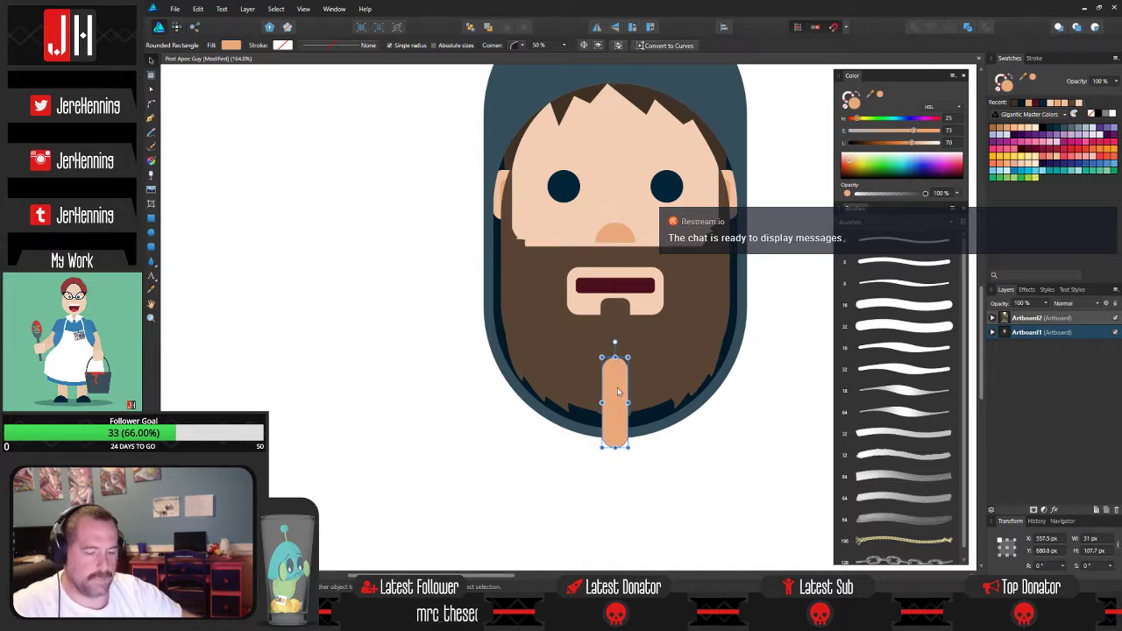
# Nest the orange bar inside the dark hood opening, behind the beard, as the neck.
pyautogui.press('Delete')
pyautogui.click(661, 417)
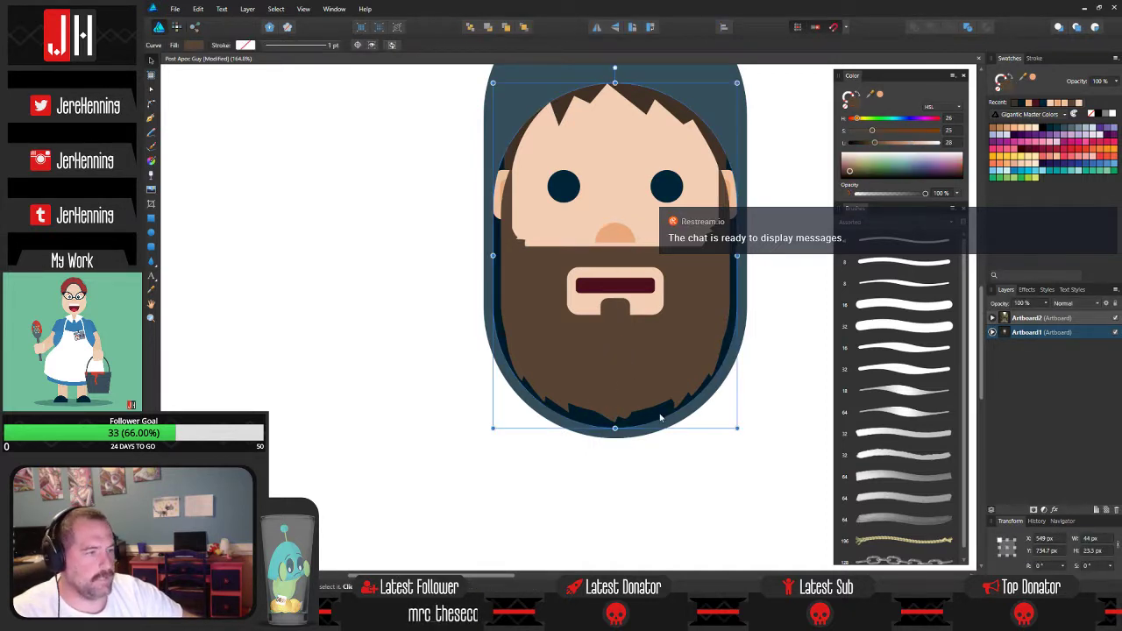
pyautogui.hotkey('ctrl', 'z')
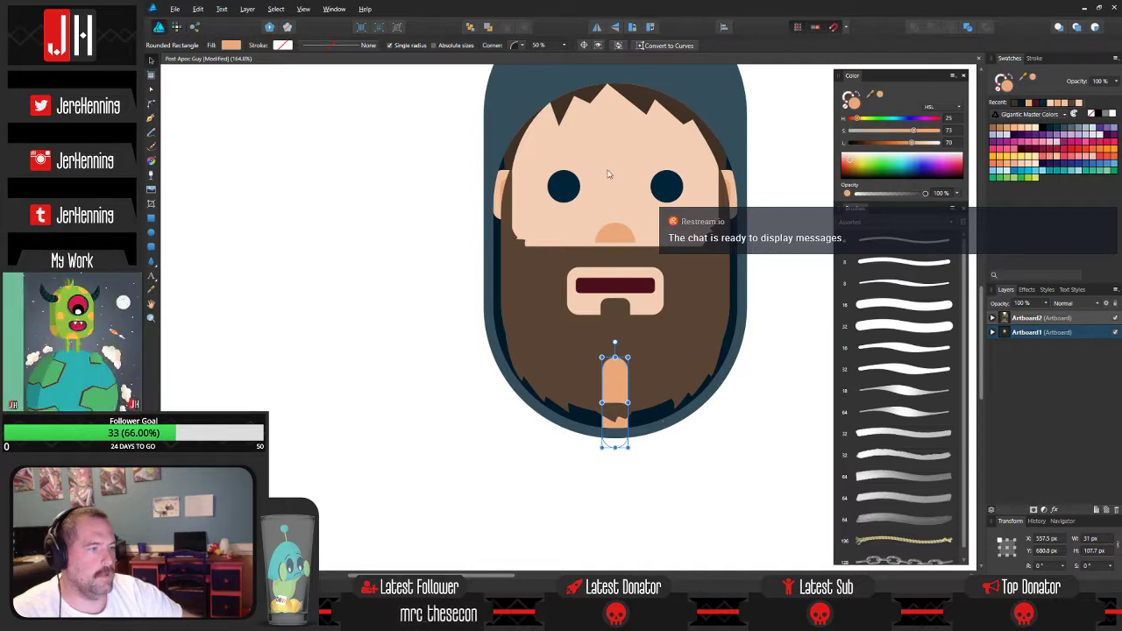
pyautogui.click(407, 284)
pyautogui.moveTo(596, 313); pyautogui.dragTo(585, 319)
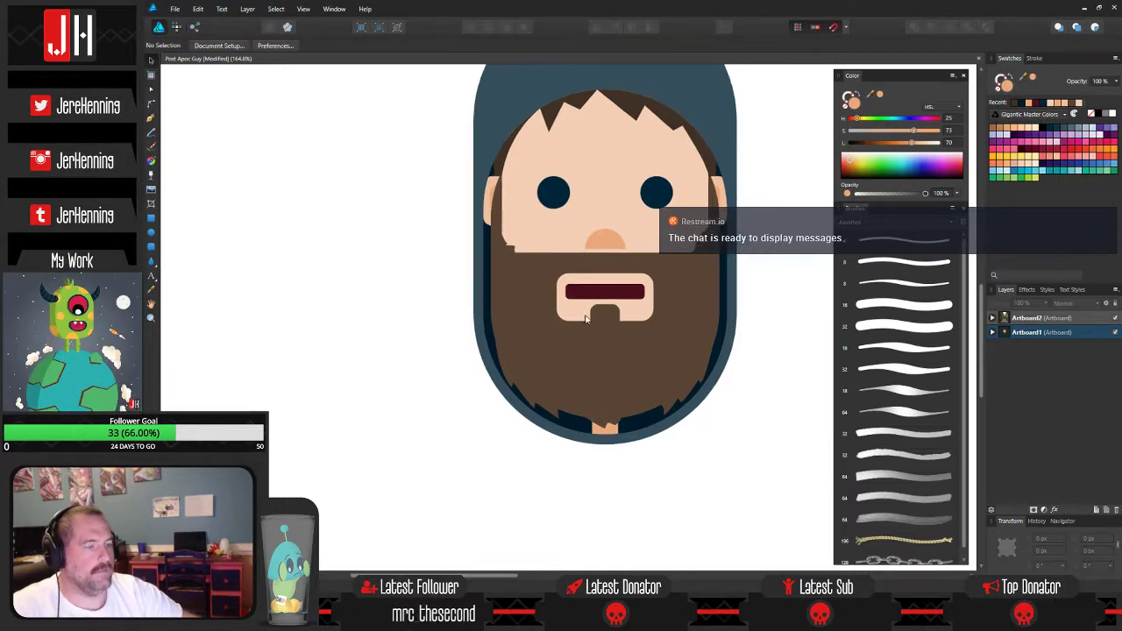
# Move the three jagged patches along the beard's lower edge inside the dark hood opening shape.
pyautogui.moveTo(418, 334); pyautogui.dragTo(812, 471)
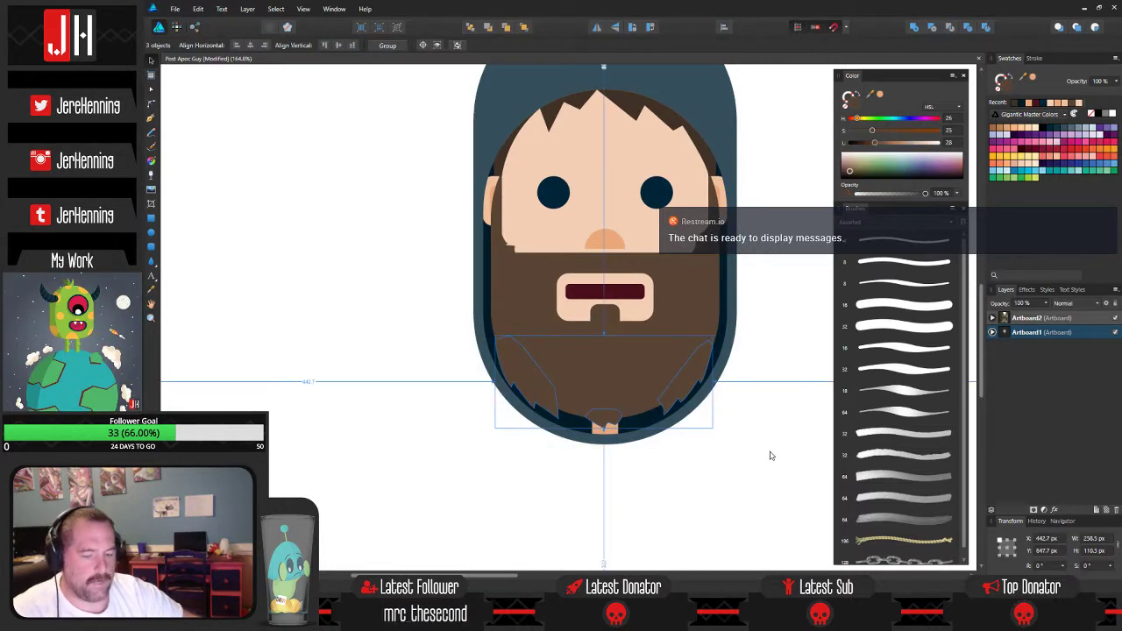
pyautogui.press('Delete')
pyautogui.hotkey('ctrl', 'z')
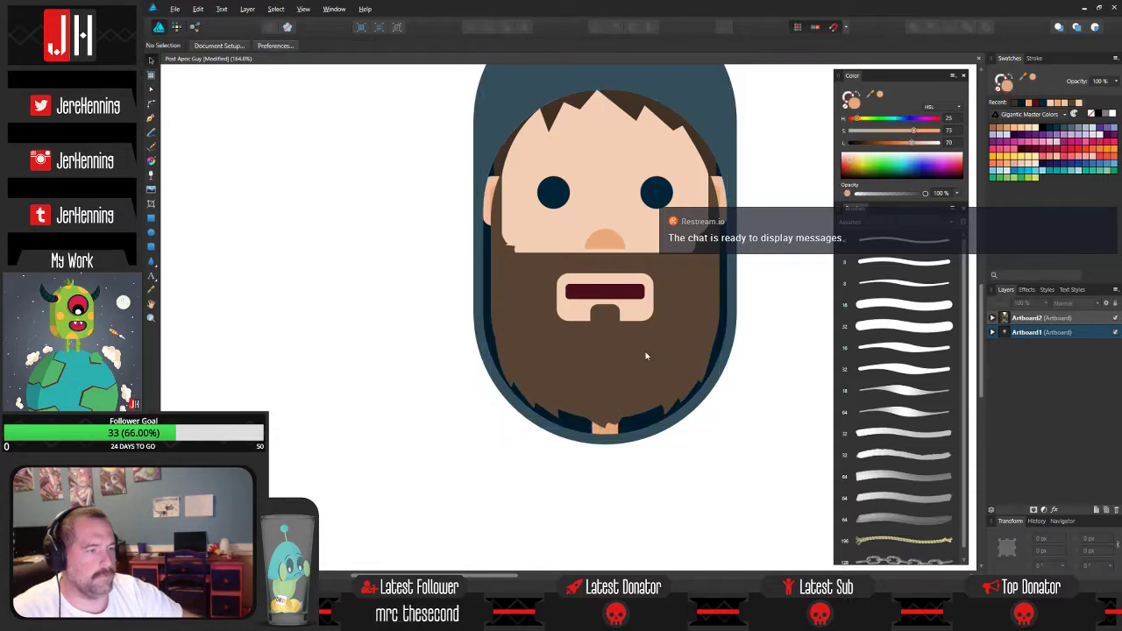
pyautogui.moveTo(671, 279); pyautogui.dragTo(648, 338)
pyautogui.hotkey('ctrl', 'z')
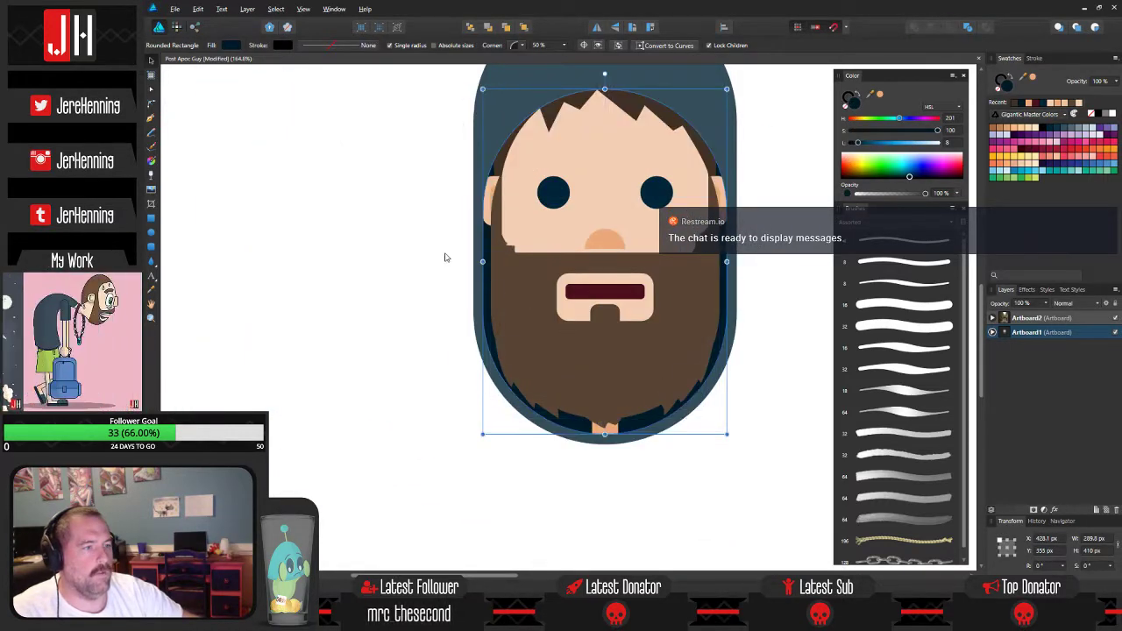
# Move the two jagged corner patches at the beard's upper edge inside the dark hood opening shape.
pyautogui.moveTo(422, 194); pyautogui.dragTo(814, 326)
pyautogui.hotkey('ctrl', 'x')
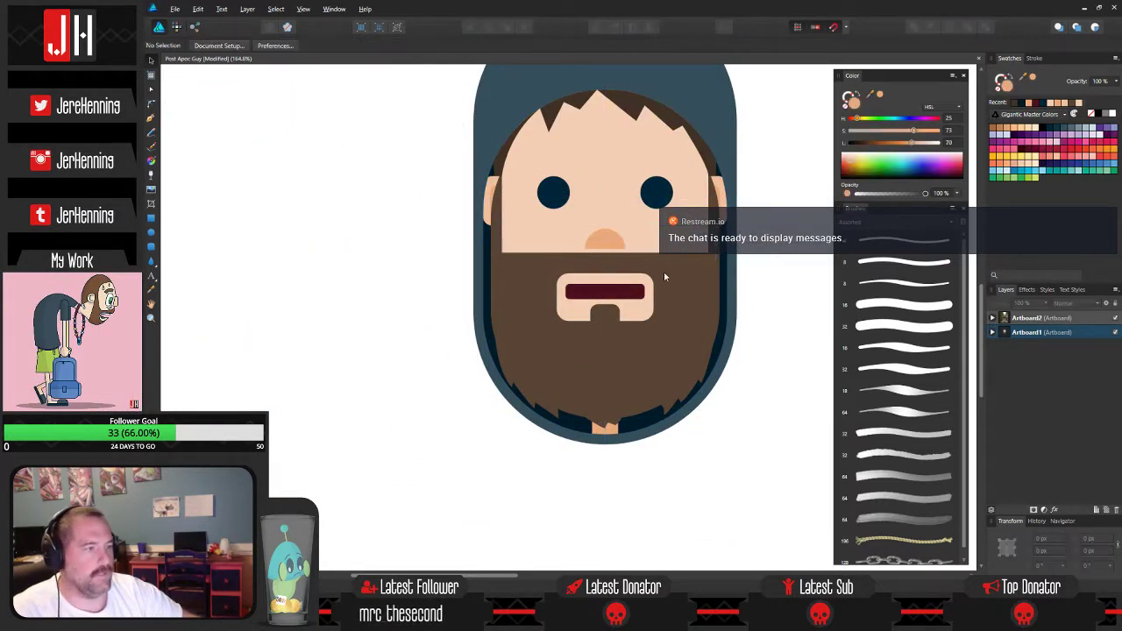
pyautogui.click(674, 276)
pyautogui.click(391, 240)
pyautogui.moveTo(666, 216); pyautogui.dragTo(652, 238)
pyautogui.hotkey('ctrl', 'z')
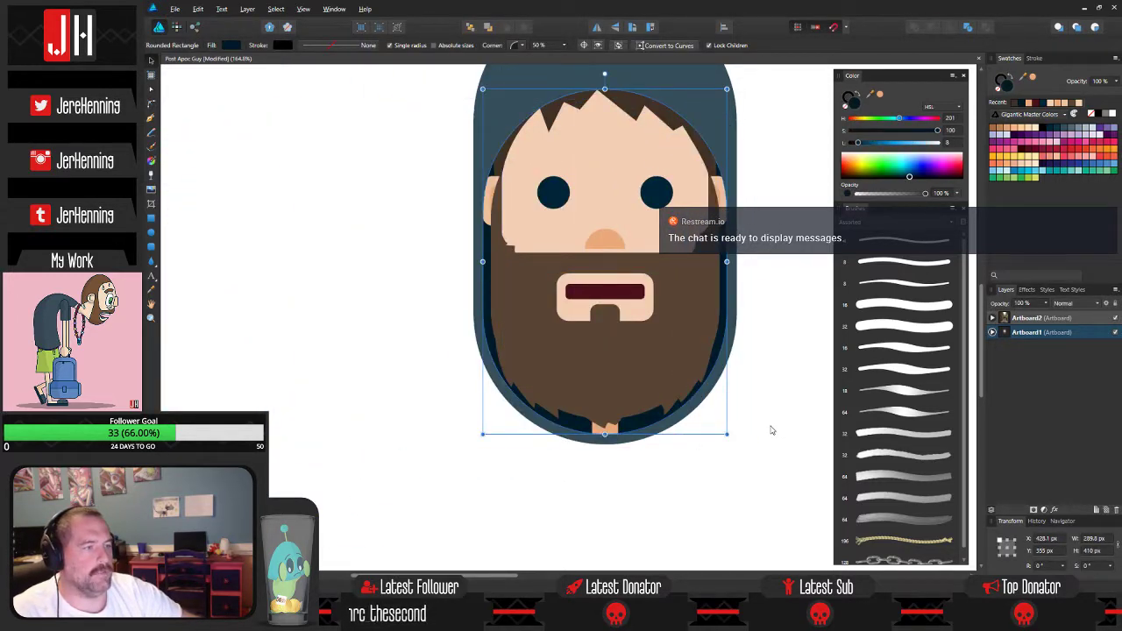
# Deselect everything, save the drawing and check the whole head.
pyautogui.click(771, 429)
pyautogui.scroll(-1, 718, 372)
pyautogui.moveTo(717, 354); pyautogui.dragTo(690, 384)
pyautogui.hotkey('ctrl', 's')
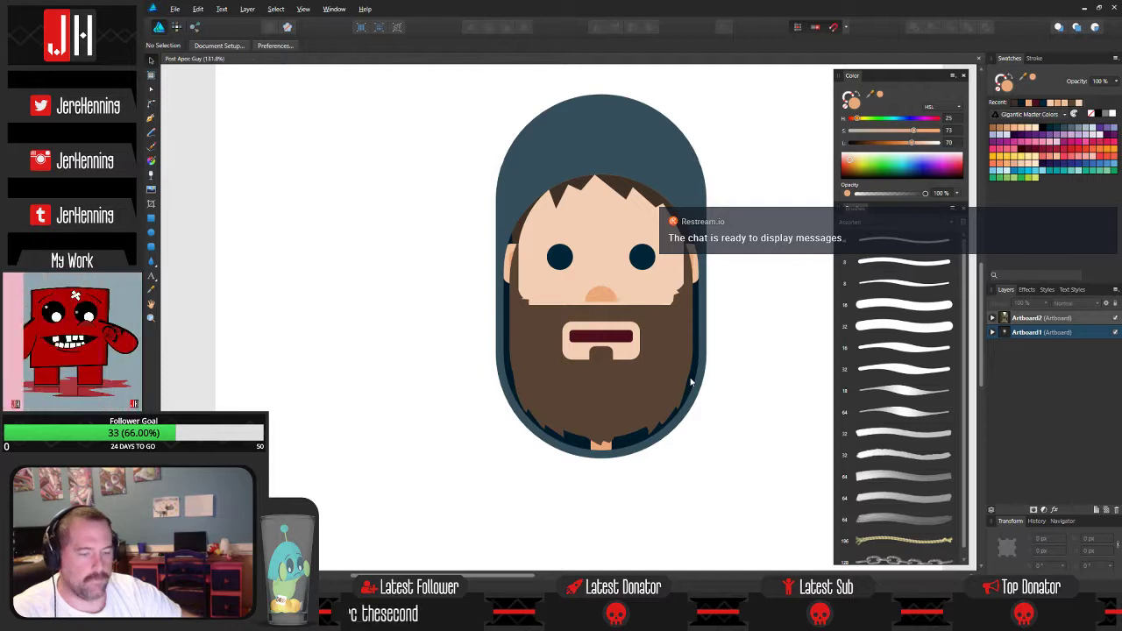
pyautogui.moveTo(700, 332); pyautogui.dragTo(704, 325)
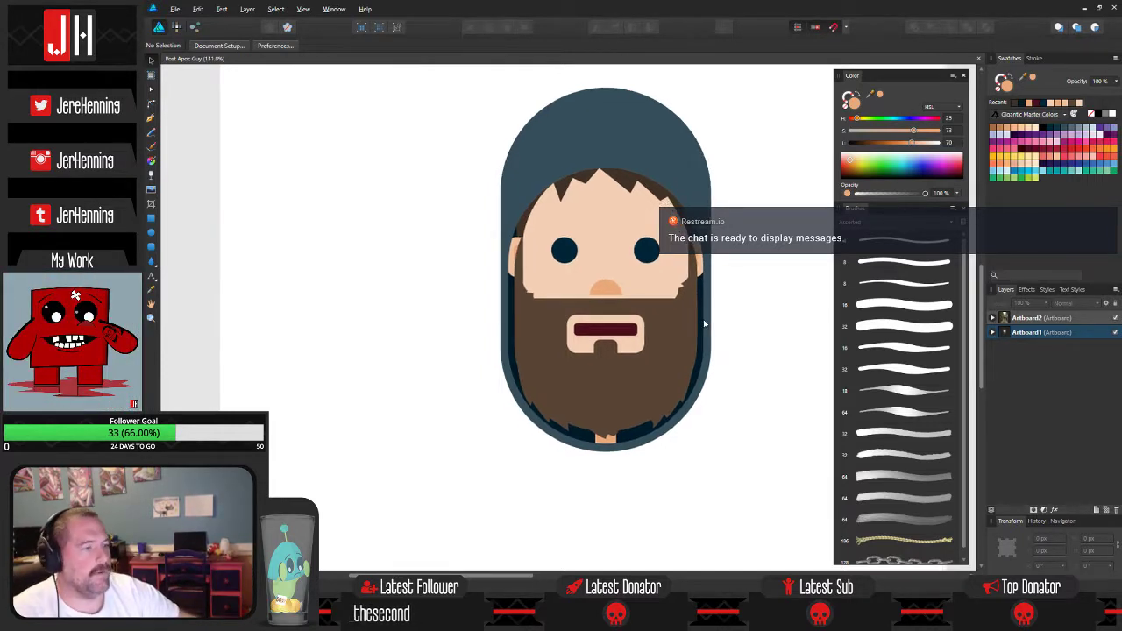
pyautogui.click(637, 134)
pyautogui.moveTo(606, 88); pyautogui.dragTo(606, 95)
pyautogui.click(752, 222)
pyautogui.scroll(-2, 710, 300)
pyautogui.moveTo(674, 326); pyautogui.dragTo(622, 268)
pyautogui.scroll(1, 597, 320)
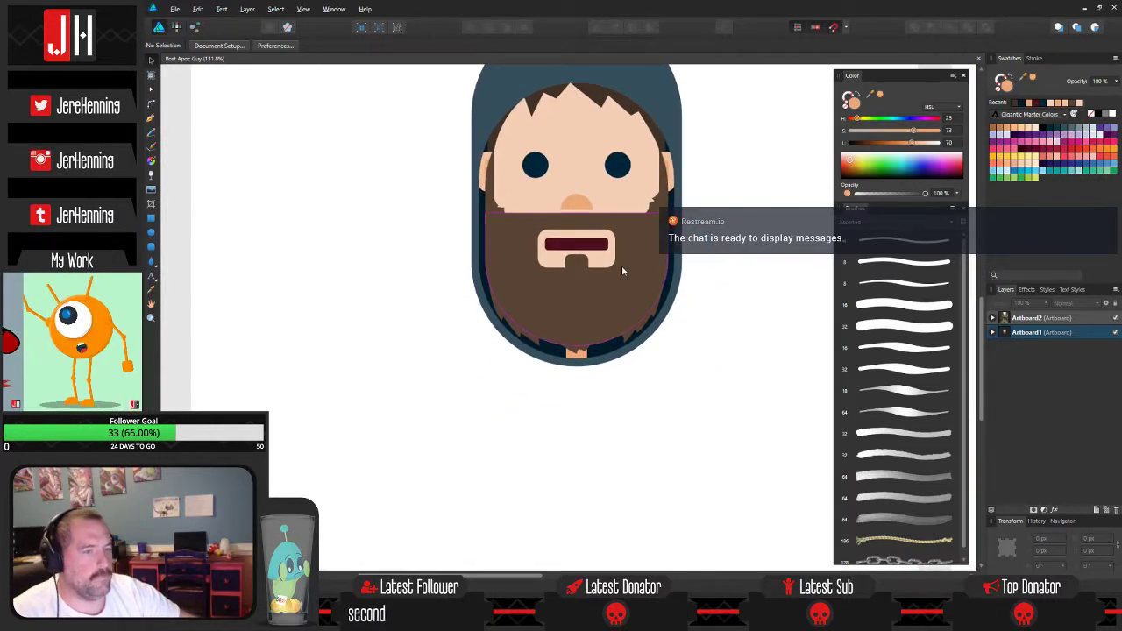
pyautogui.scroll(-2, 624, 262)
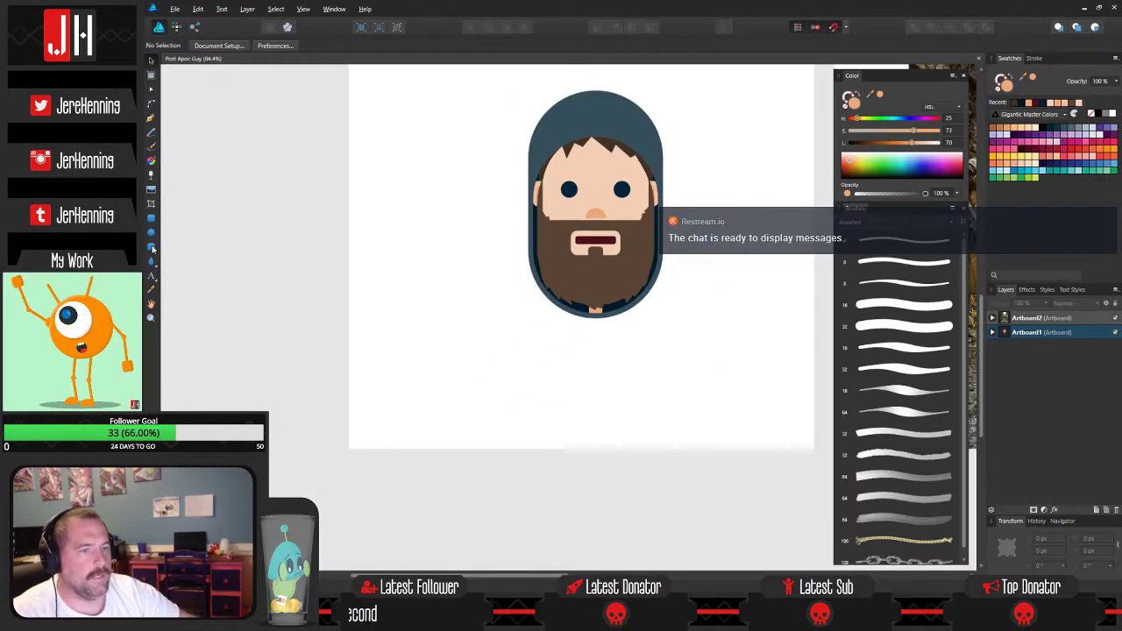
# Turn off Lock Children, scale the whole head down to about 218 × 369 px and place it in the artboard's upper middle.
pyautogui.moveTo(441, 120); pyautogui.dragTo(775, 517)
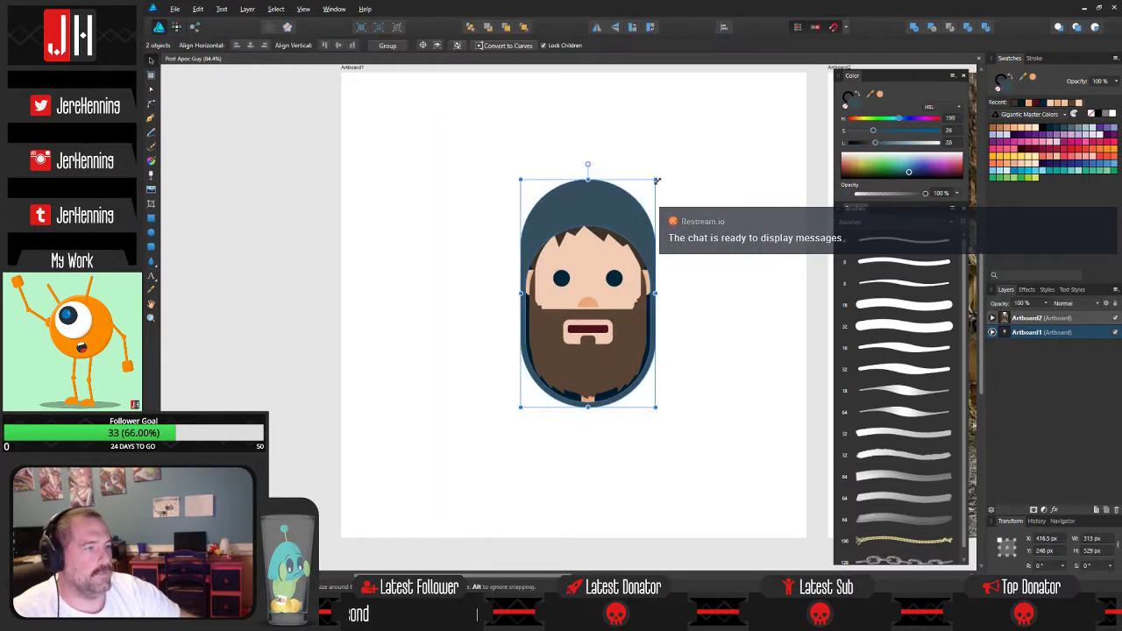
pyautogui.moveTo(657, 181); pyautogui.dragTo(623, 241)
pyautogui.hotkey('ctrl', 'z')
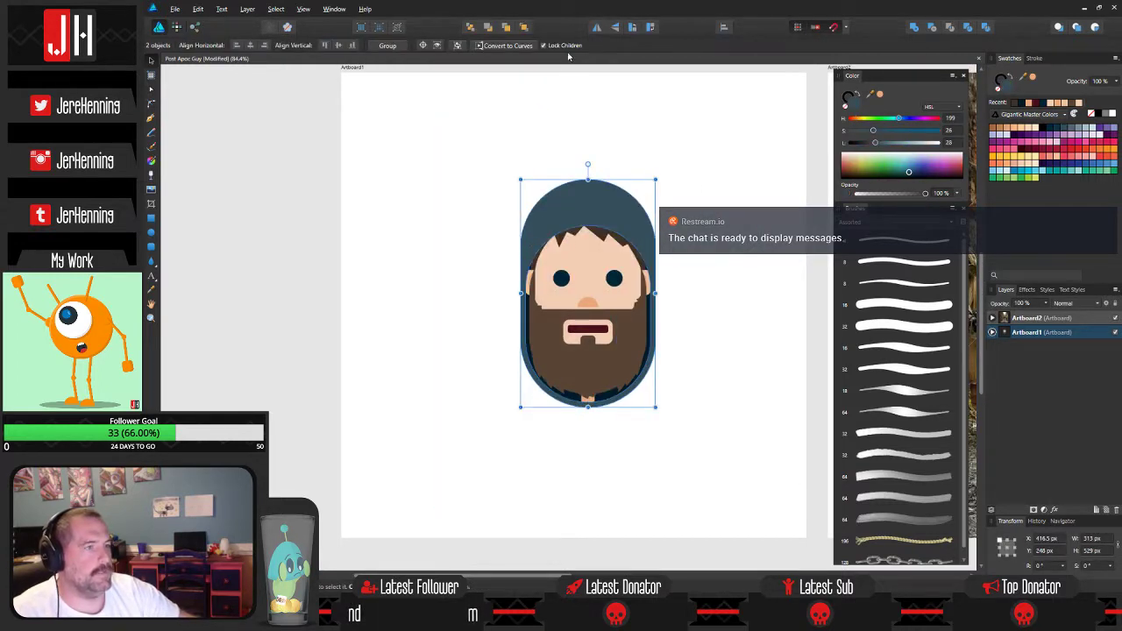
pyautogui.moveTo(656, 181); pyautogui.dragTo(615, 249)
pyautogui.moveTo(585, 289); pyautogui.dragTo(599, 172)
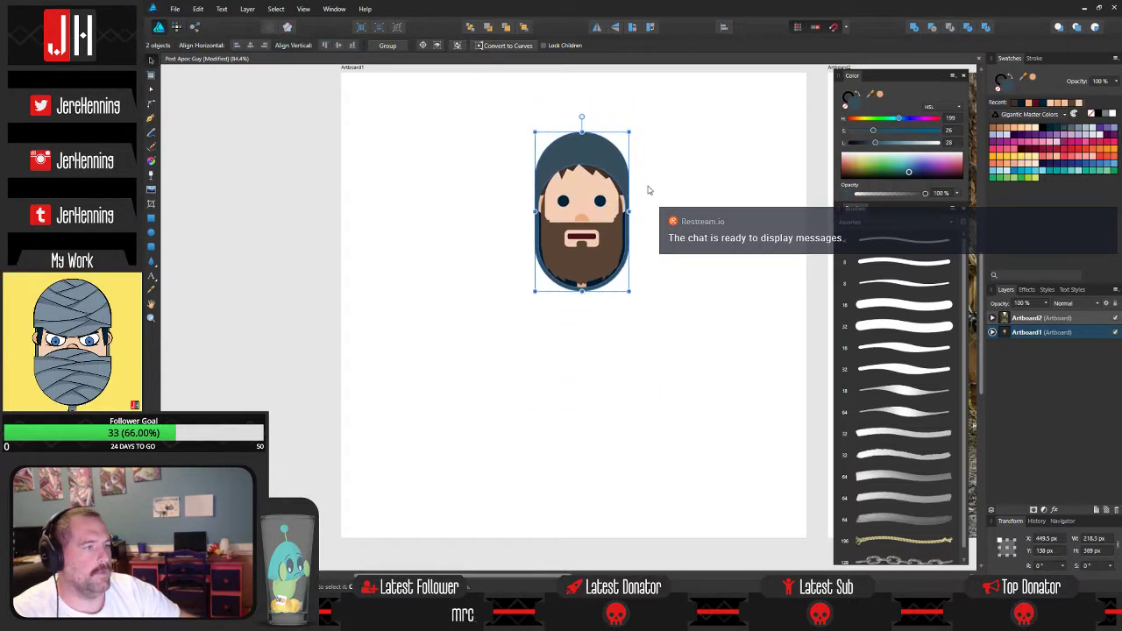
# Duplicate the outer hood shape directly below the head as the body and set its fill lightness to 24.
pyautogui.click(647, 188)
pyautogui.scroll(2, 593, 209)
pyautogui.moveTo(572, 111); pyautogui.dragTo(582, 348)
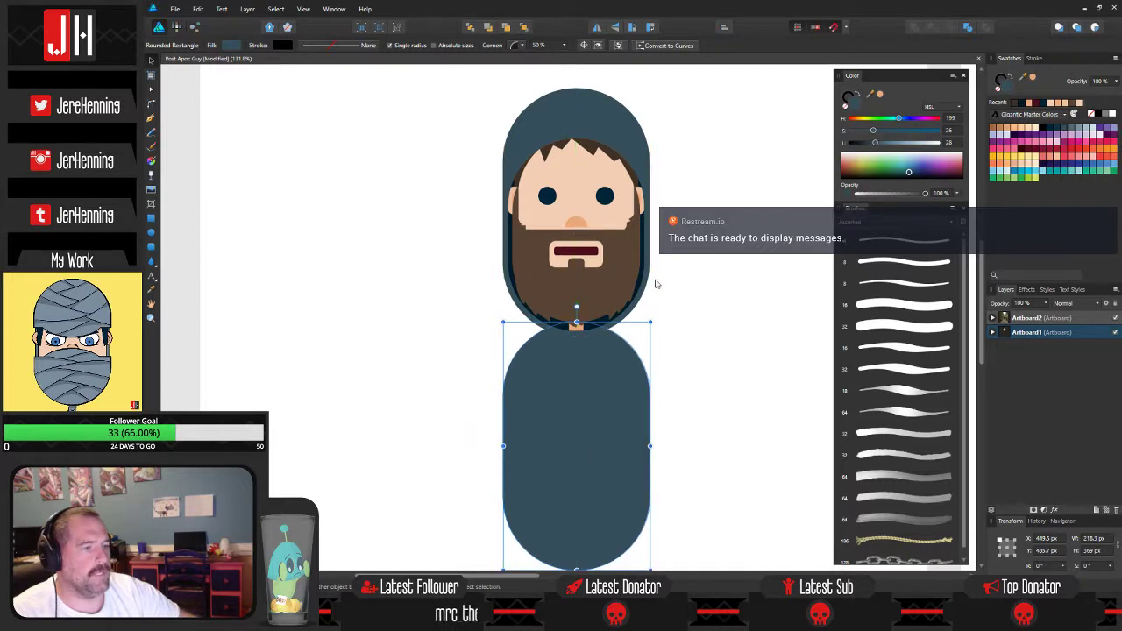
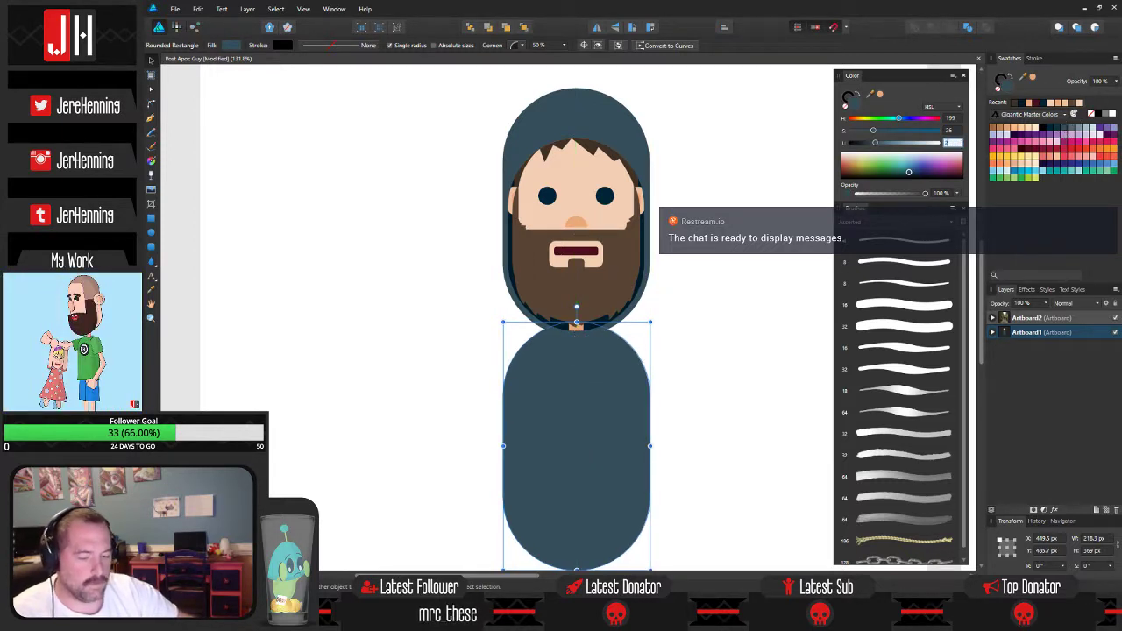
pyautogui.write('24')
pyautogui.press('Return')
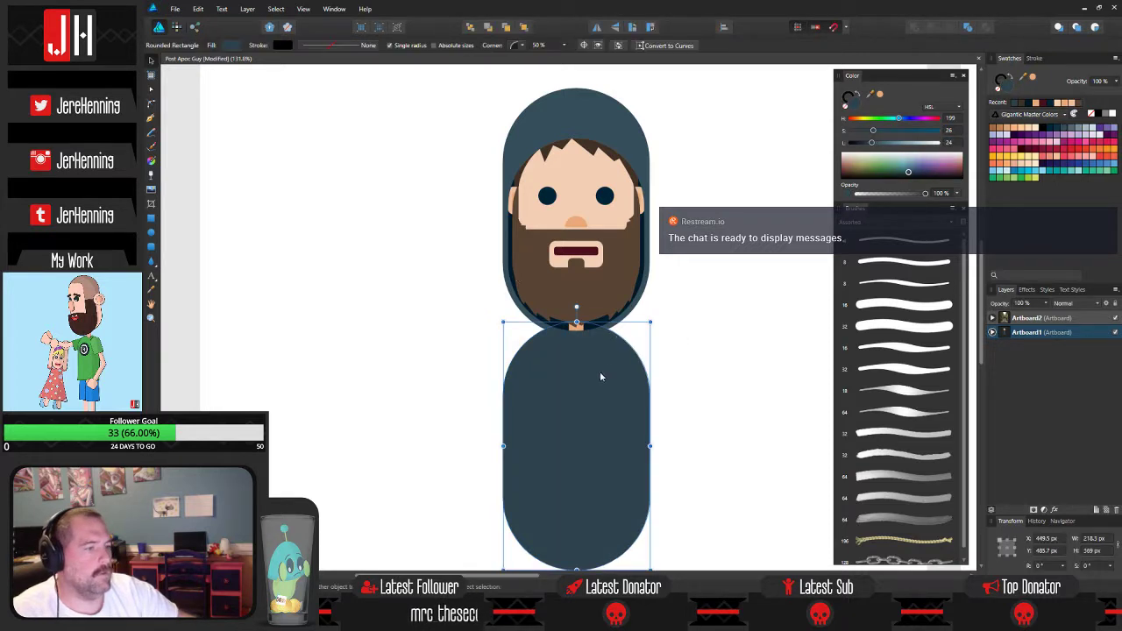
# Put the body shape behind the head and shrink it to about 135 × 324 px, centred beneath the hood.
pyautogui.scroll(-1, 621, 311)
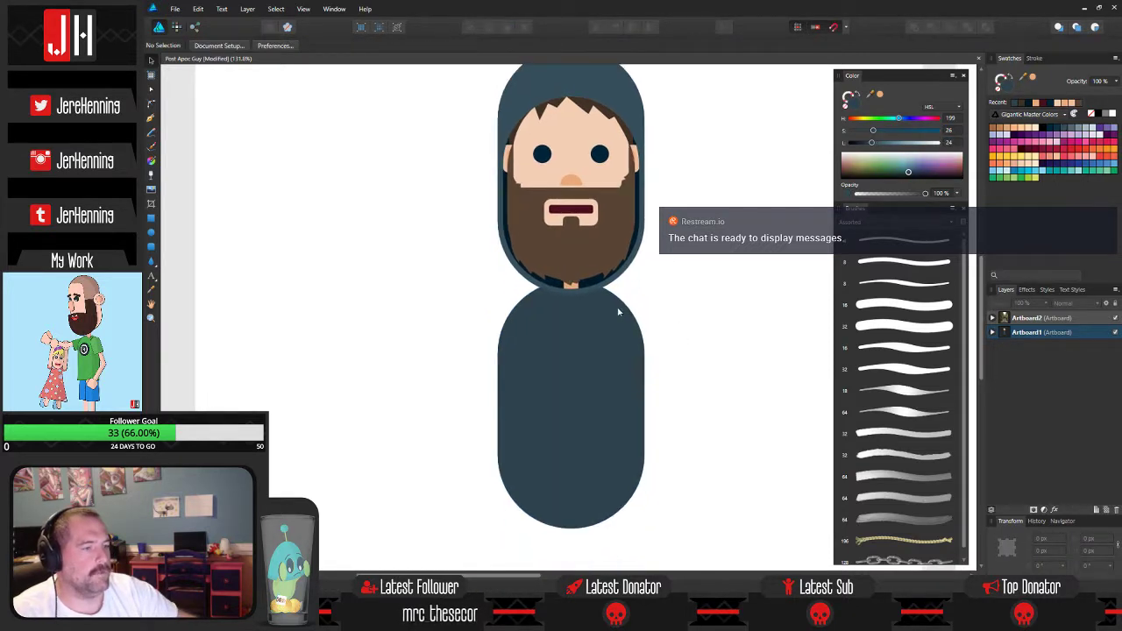
pyautogui.moveTo(645, 281); pyautogui.dragTo(579, 310)
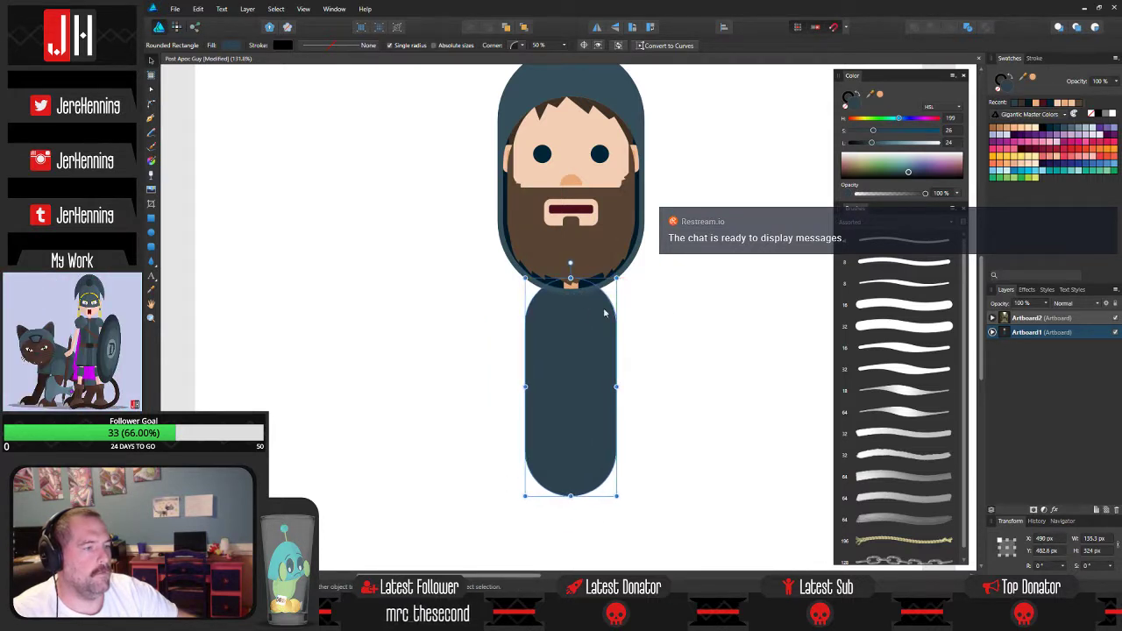
pyautogui.scroll(1, 589, 336)
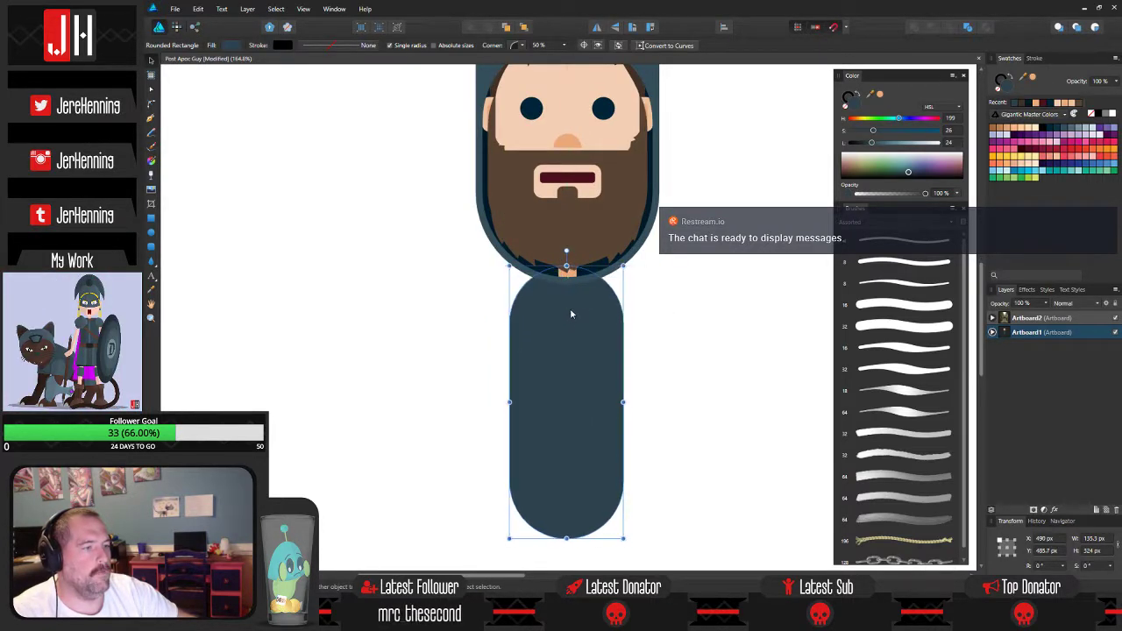
pyautogui.click(667, 315)
pyautogui.hotkey('ctrl', '0')
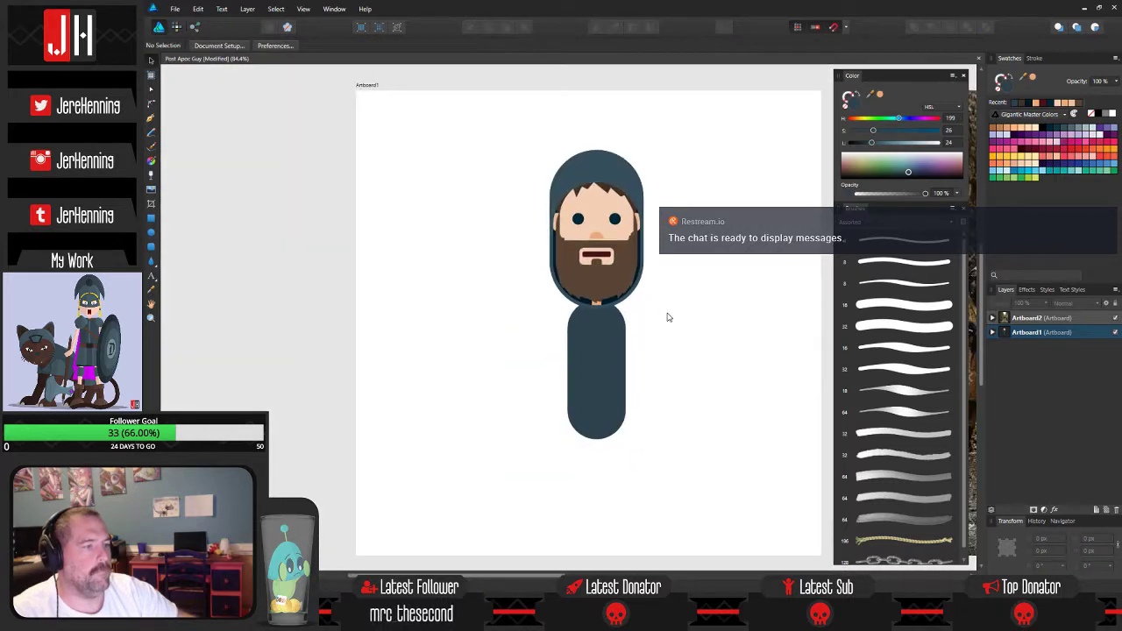
# Draw a dark slate goggle lens circle about 52 px across, centred over the eye on the left.
pyautogui.scroll(2, 664, 317)
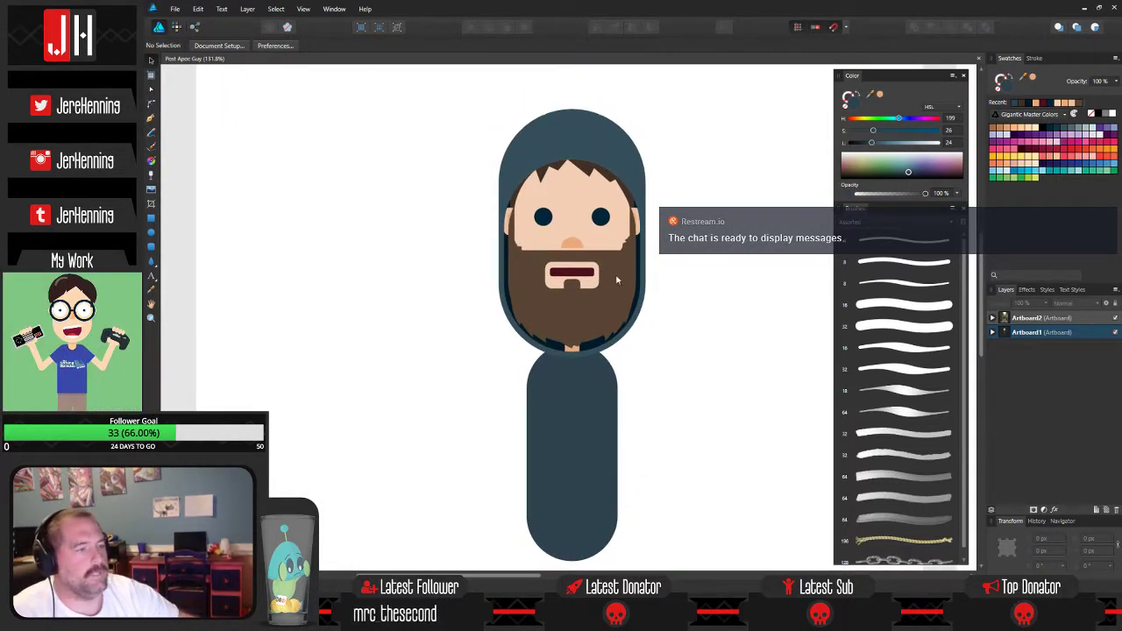
pyautogui.scroll(2, 577, 267)
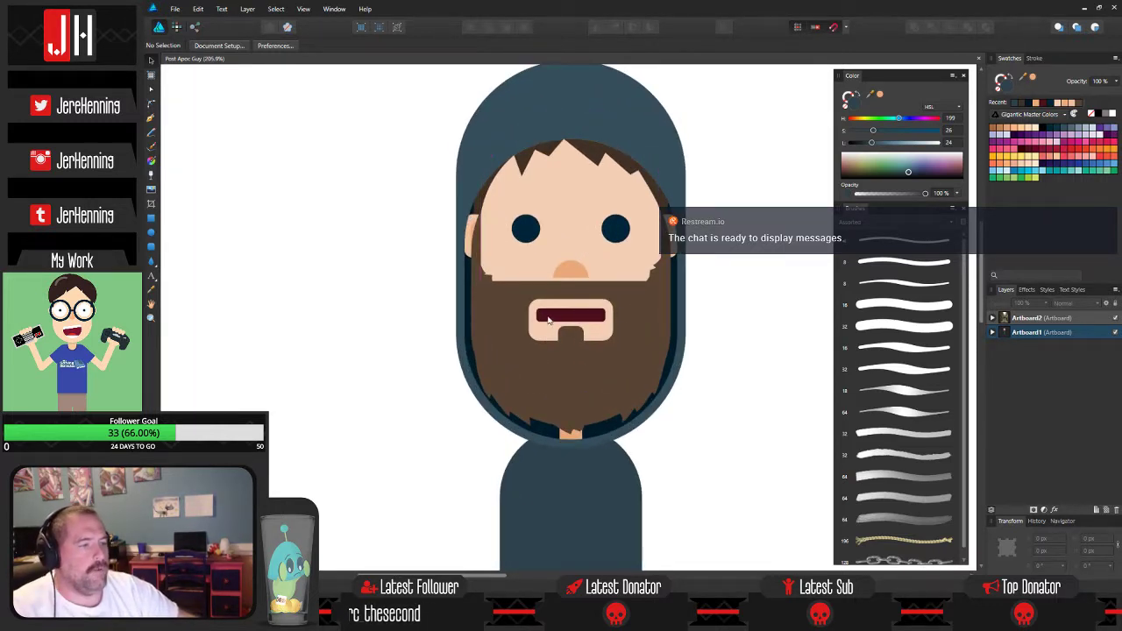
pyautogui.scroll(3, 552, 317)
pyautogui.scroll(-2, 562, 306)
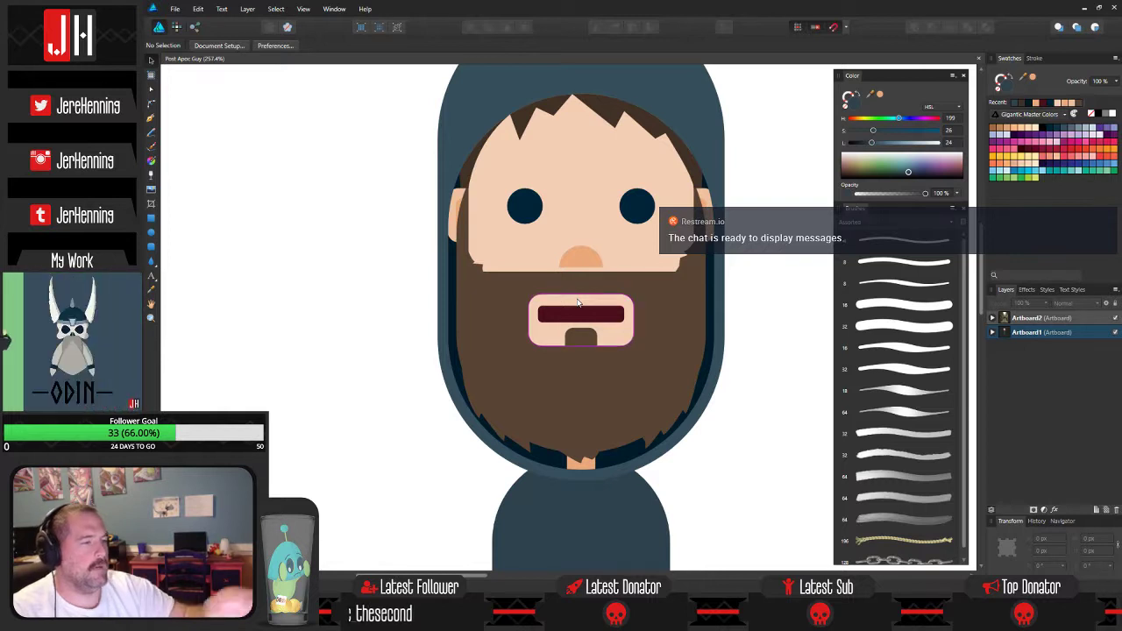
pyautogui.scroll(1, 575, 209)
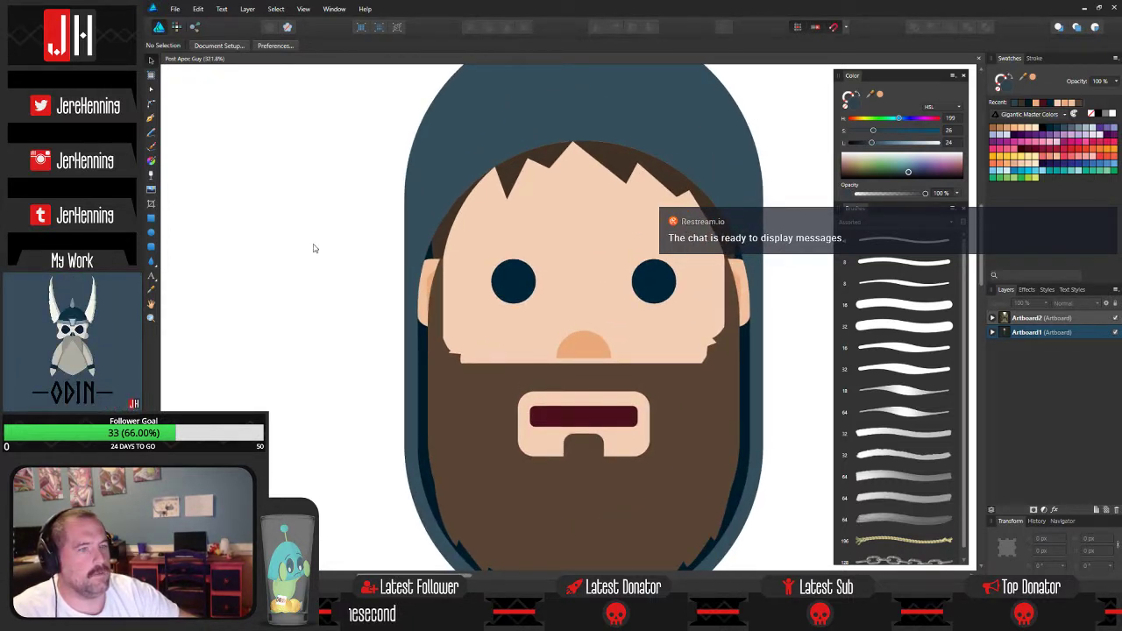
pyautogui.click(151, 233)
pyautogui.moveTo(470, 238); pyautogui.dragTo(589, 331)
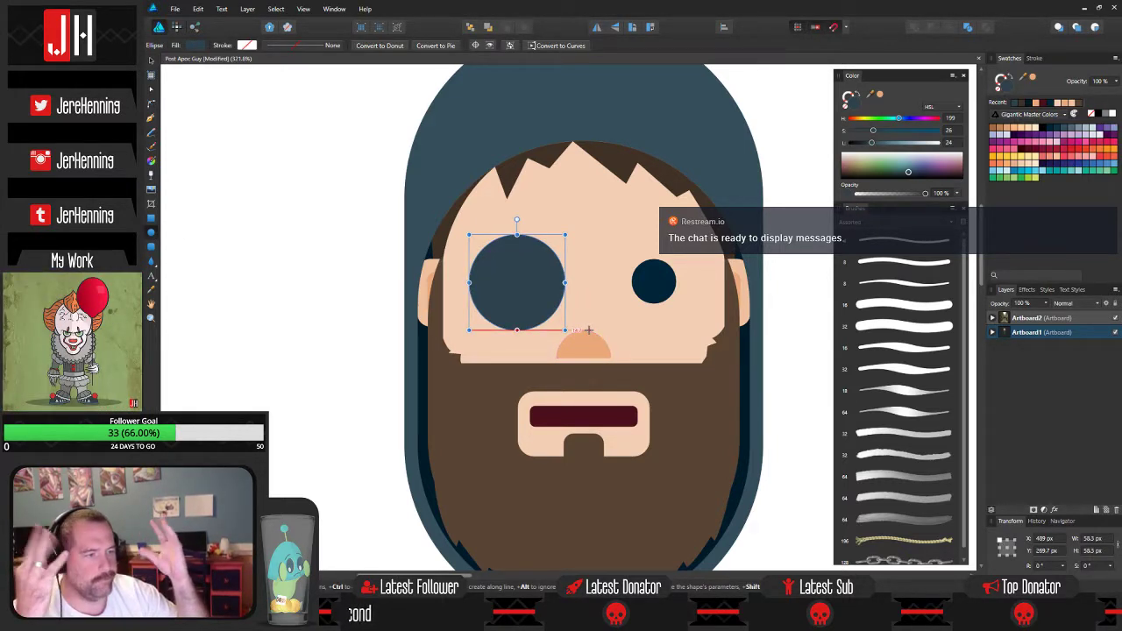
pyautogui.press('v')
pyautogui.moveTo(542, 285)
pyautogui.mouseDown()
pyautogui.moveTo(519, 277)
pyautogui.moveTo(527, 282)
pyautogui.mouseUp()
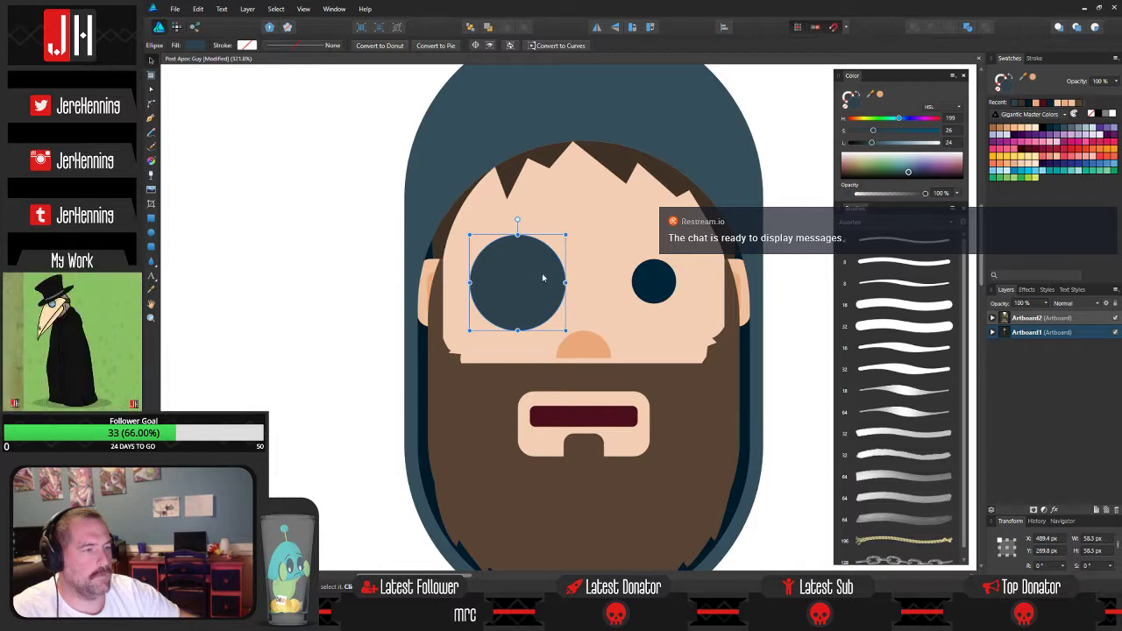
pyautogui.moveTo(563, 236); pyautogui.dragTo(559, 242)
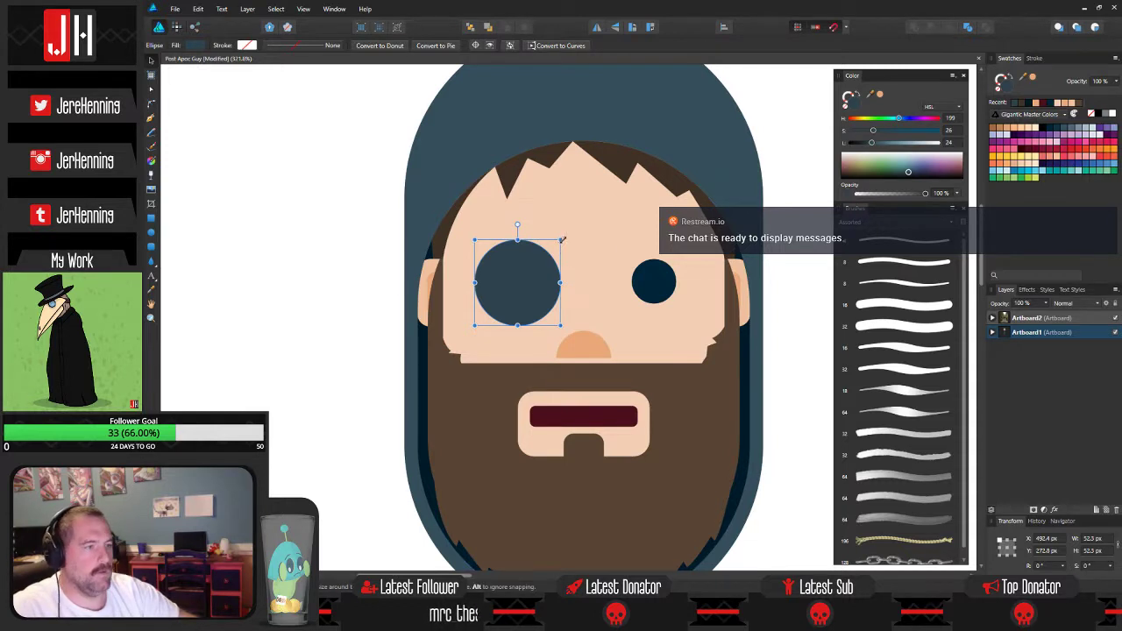
# Add a purple copy of the lens circle behind it, enlarged from the centre to about 62 px.
pyautogui.moveTo(561, 237); pyautogui.dragTo(570, 229)
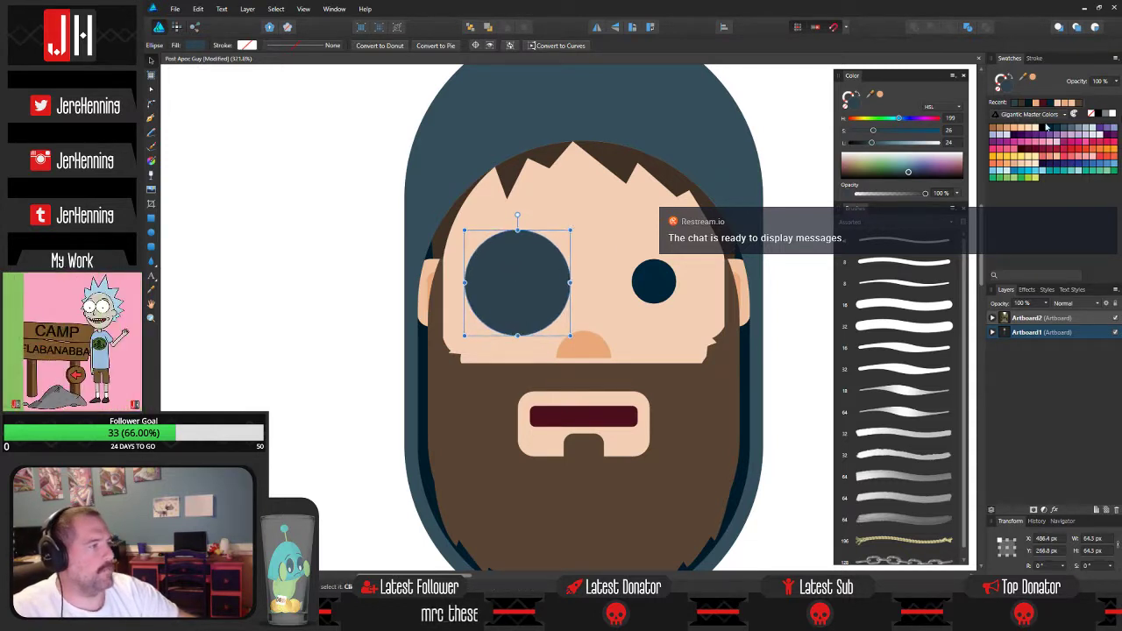
pyautogui.click(1042, 136)
pyautogui.click(484, 28)
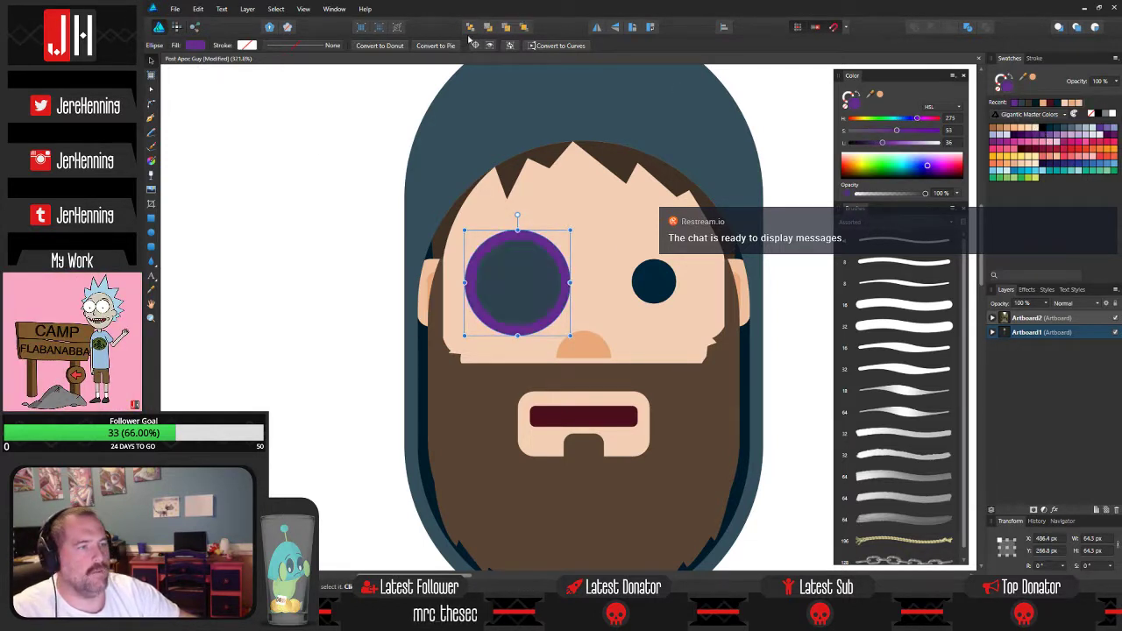
pyautogui.click(291, 157)
pyautogui.scroll(2, 522, 292)
pyautogui.click(585, 249)
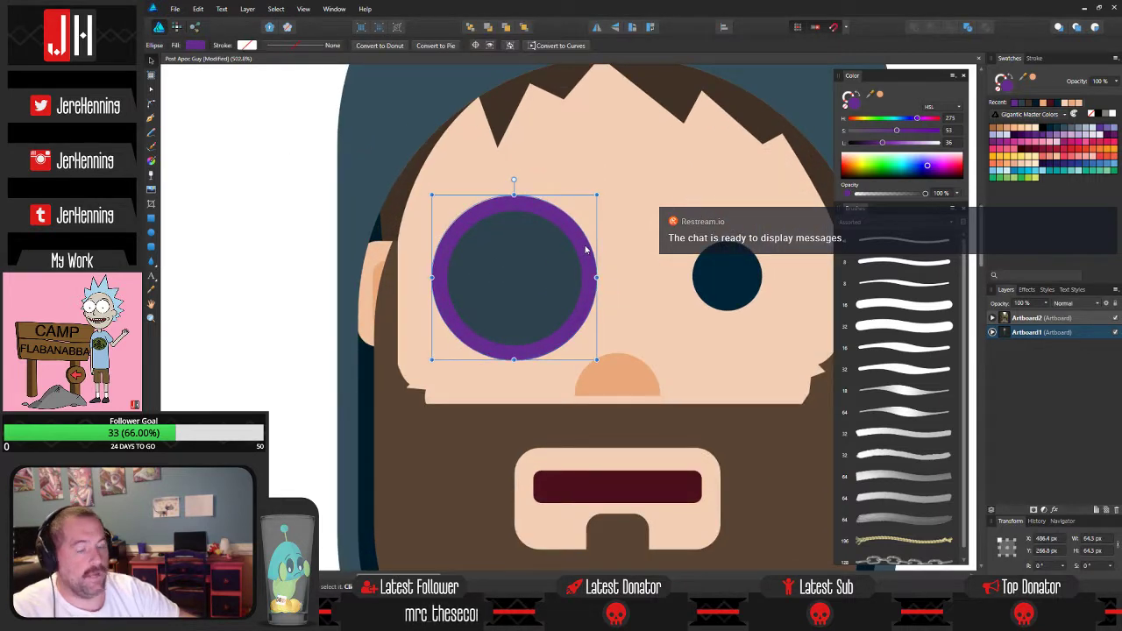
pyautogui.moveTo(597, 191); pyautogui.dragTo(594, 196)
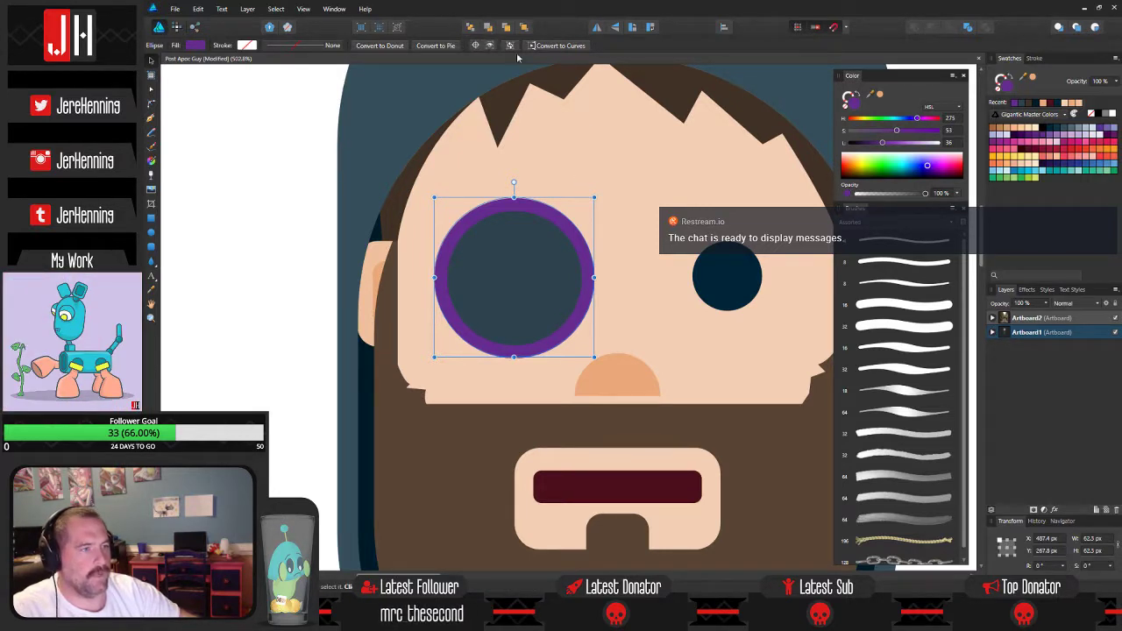
# Add a dark red copy of the purple circle behind it, enlarged from the centre to about 72 px.
pyautogui.moveTo(594, 198); pyautogui.dragTo(607, 185)
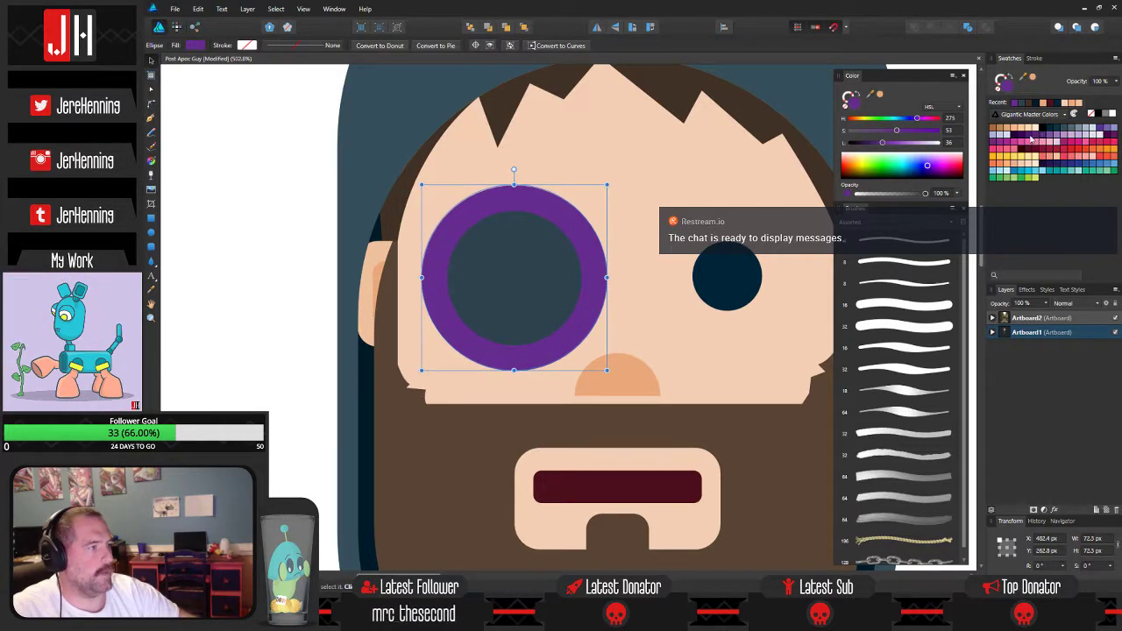
pyautogui.click(1036, 151)
pyautogui.click(324, 172)
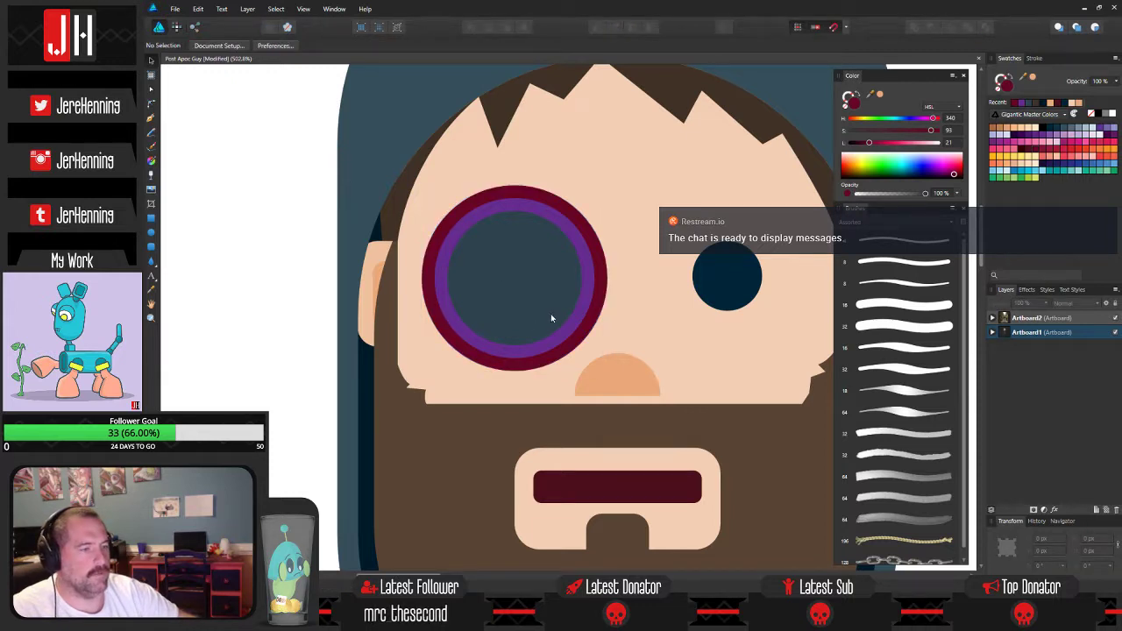
# Recolour the purple middle circle with a sampled dark brown, HSL 26, 24, 13.
pyautogui.click(593, 289)
pyautogui.press('i')
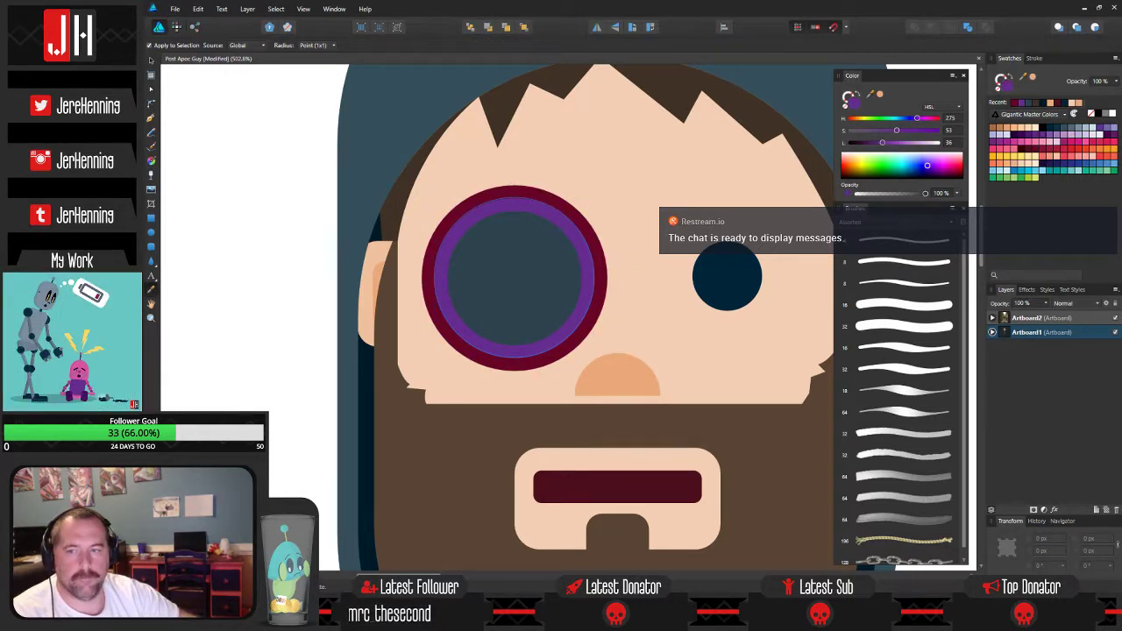
pyautogui.click(501, 114)
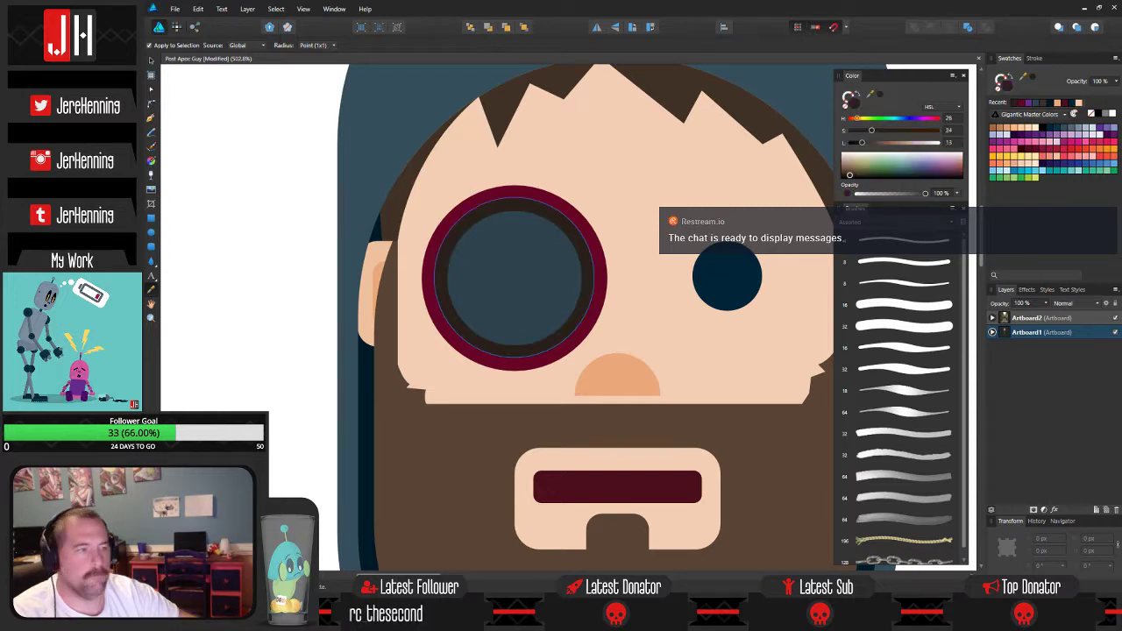
# Recolour the dark red outer circle with a sampled near-black brown, HSL 23, 22, 7.
pyautogui.press('m')
pyautogui.click(605, 284)
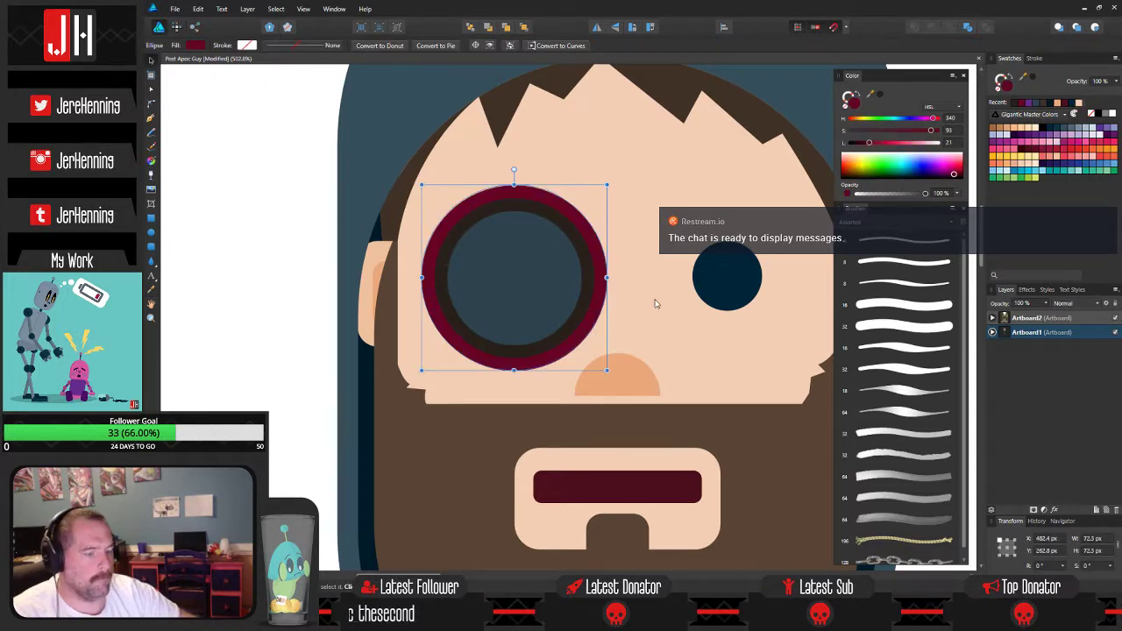
pyautogui.press('i')
pyautogui.moveTo(661, 295); pyautogui.dragTo(88, 303)
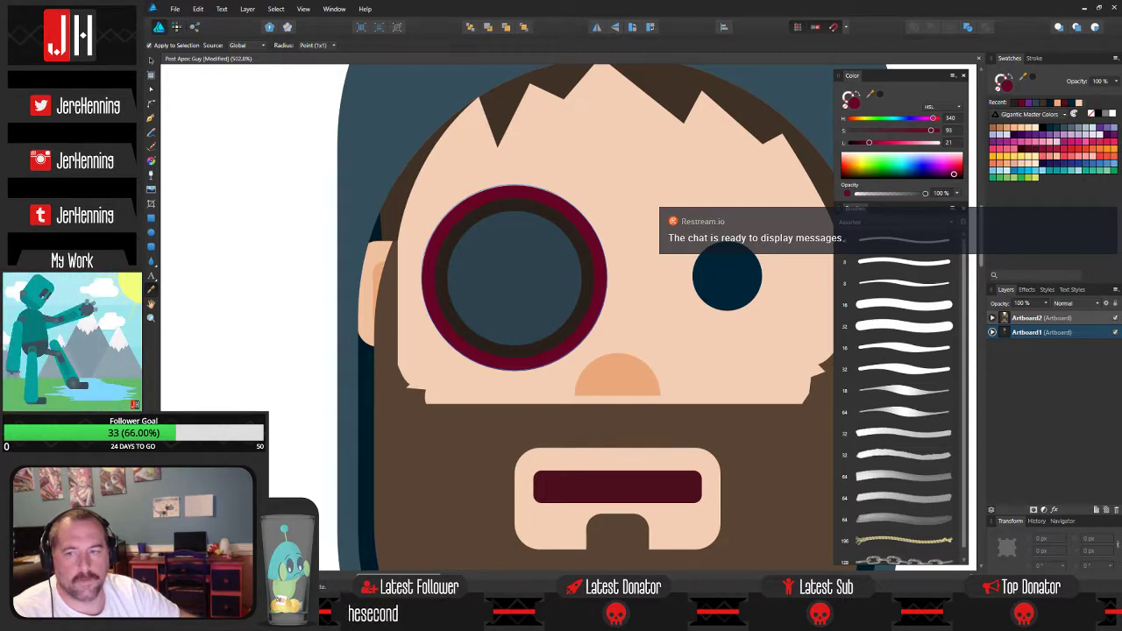
pyautogui.moveTo(87, 303); pyautogui.dragTo(79, 302)
pyautogui.press('v')
pyautogui.click(646, 261)
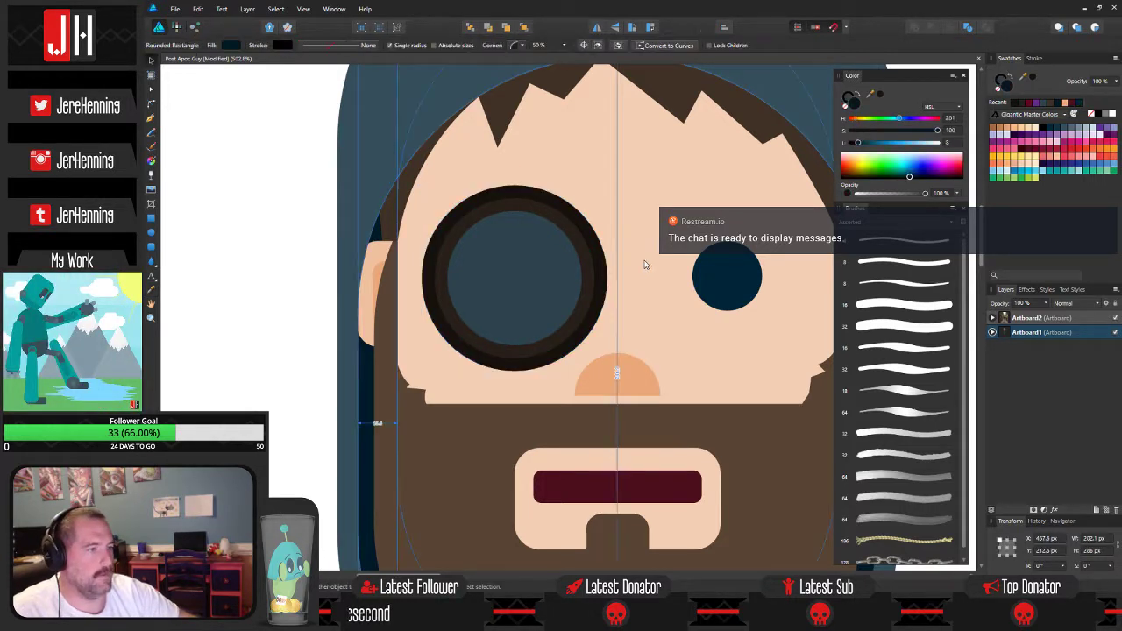
pyautogui.scroll(-3, 646, 262)
pyautogui.moveTo(611, 344); pyautogui.dragTo(595, 338)
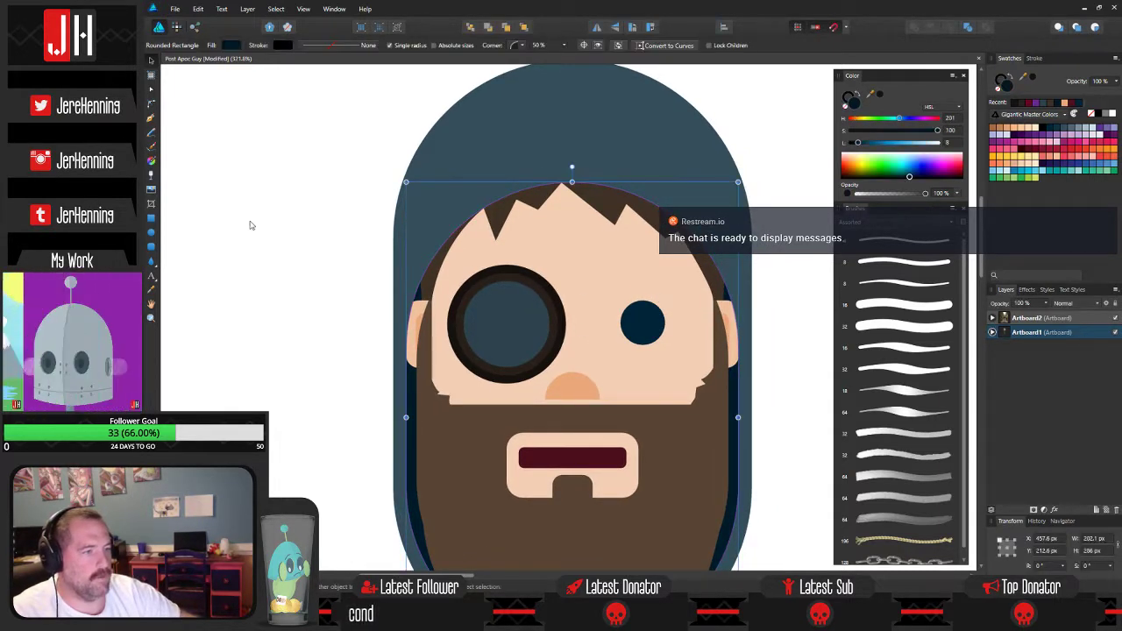
pyautogui.moveTo(273, 221); pyautogui.dragTo(615, 390)
pyautogui.moveTo(444, 330); pyautogui.dragTo(257, 322)
pyautogui.hotkey('ctrl', 'z')
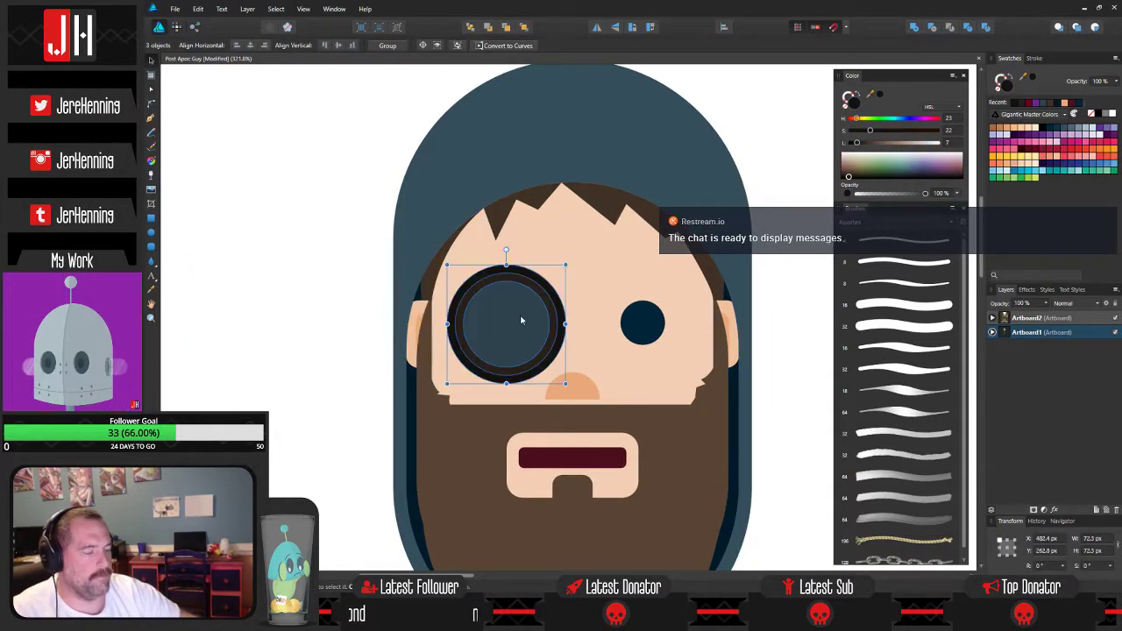
pyautogui.click(600, 307)
# Subtract a copy of the lens circle from the dark brown middle circle to turn it into a ring.
pyautogui.scroll(2, 535, 323)
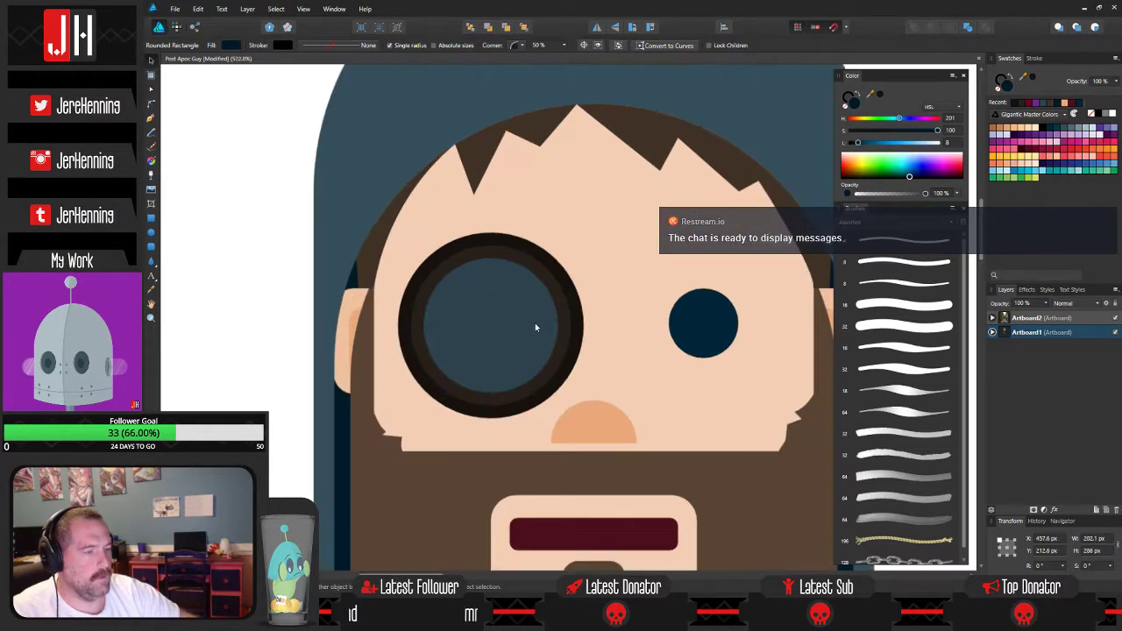
pyautogui.click(516, 326)
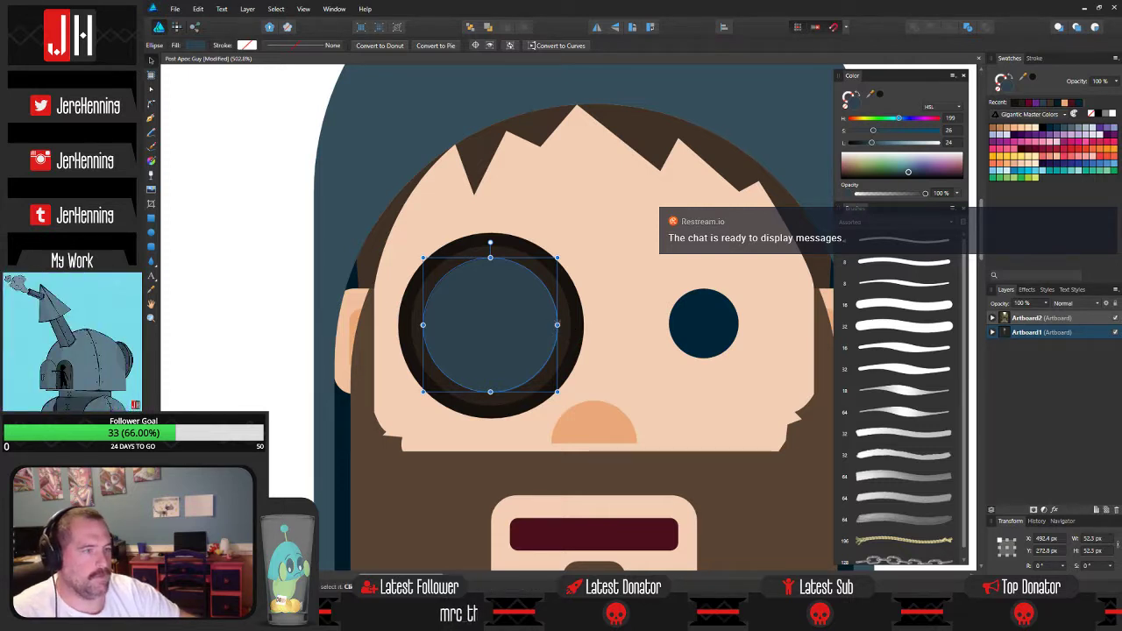
pyautogui.keyDown('shift'); pyautogui.click(568, 325); pyautogui.keyUp('shift')
pyautogui.click(932, 32)
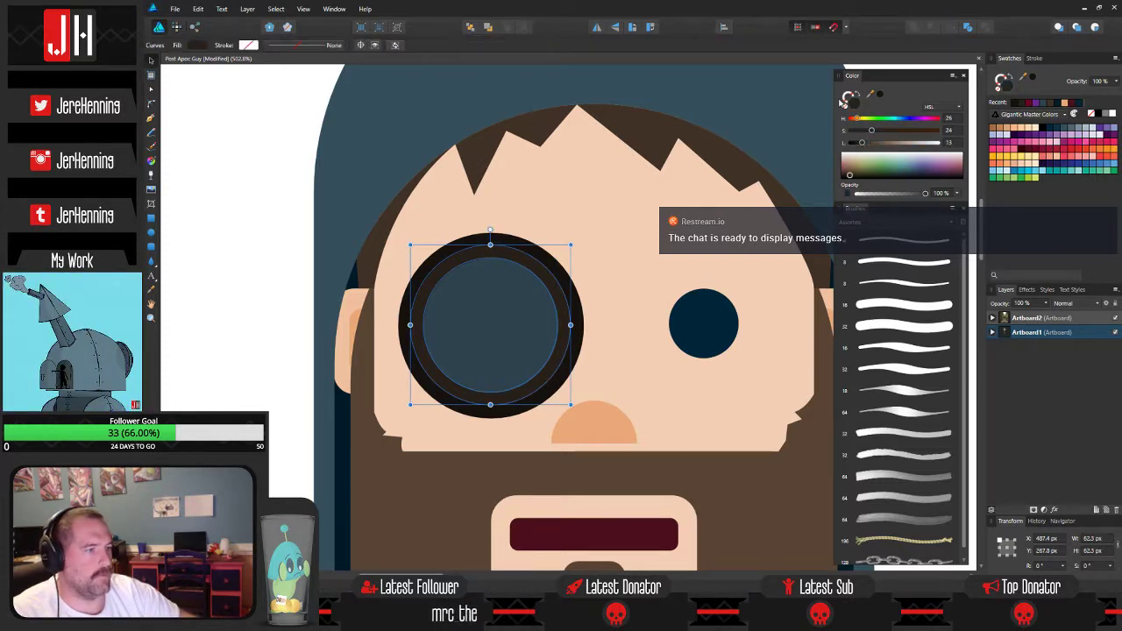
# Try a subtraction between the dark brown ring and the near-black outer circle, and test-move the ring towards the other eye.
pyautogui.hotkey('ctrl', 'z')
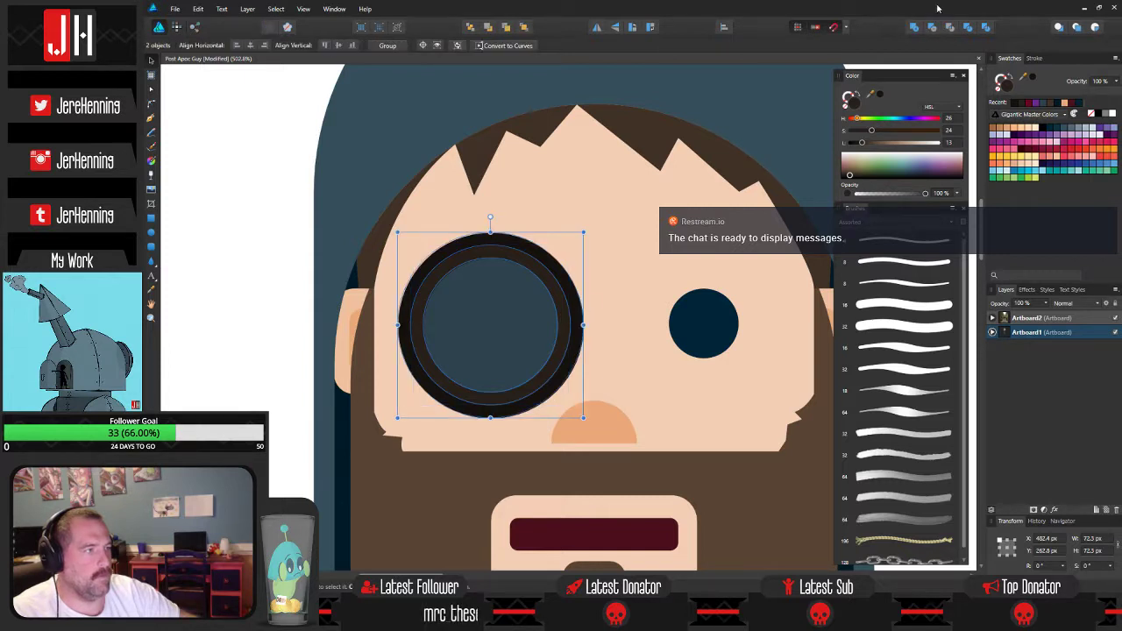
pyautogui.click(933, 29)
pyautogui.hotkey('ctrl', 'z')
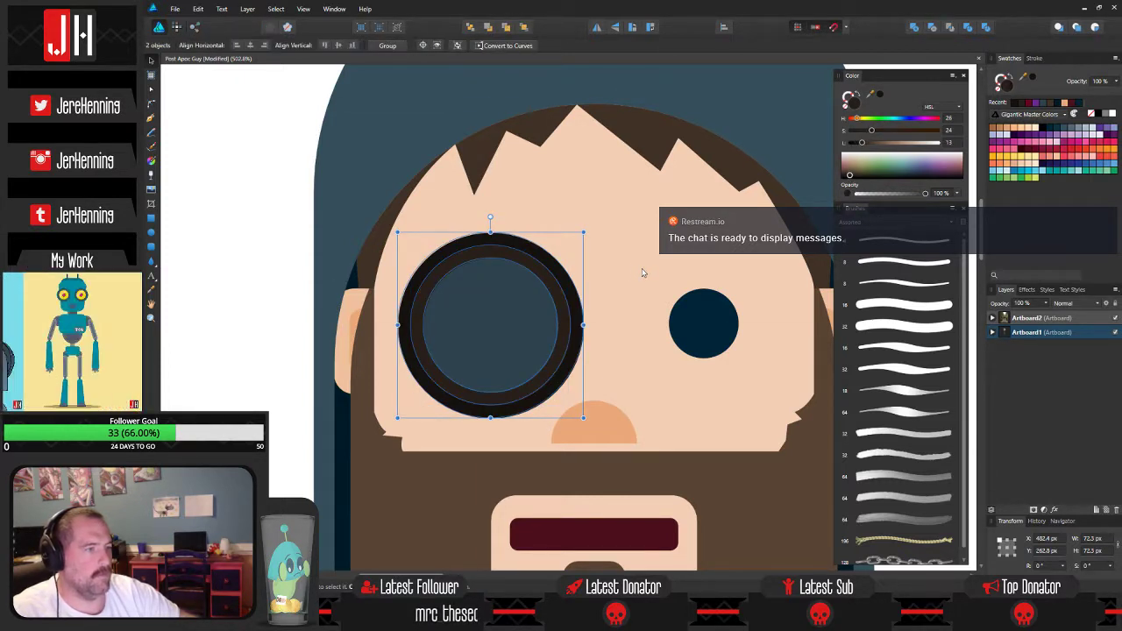
pyautogui.click(643, 273)
pyautogui.moveTo(478, 313); pyautogui.dragTo(606, 312)
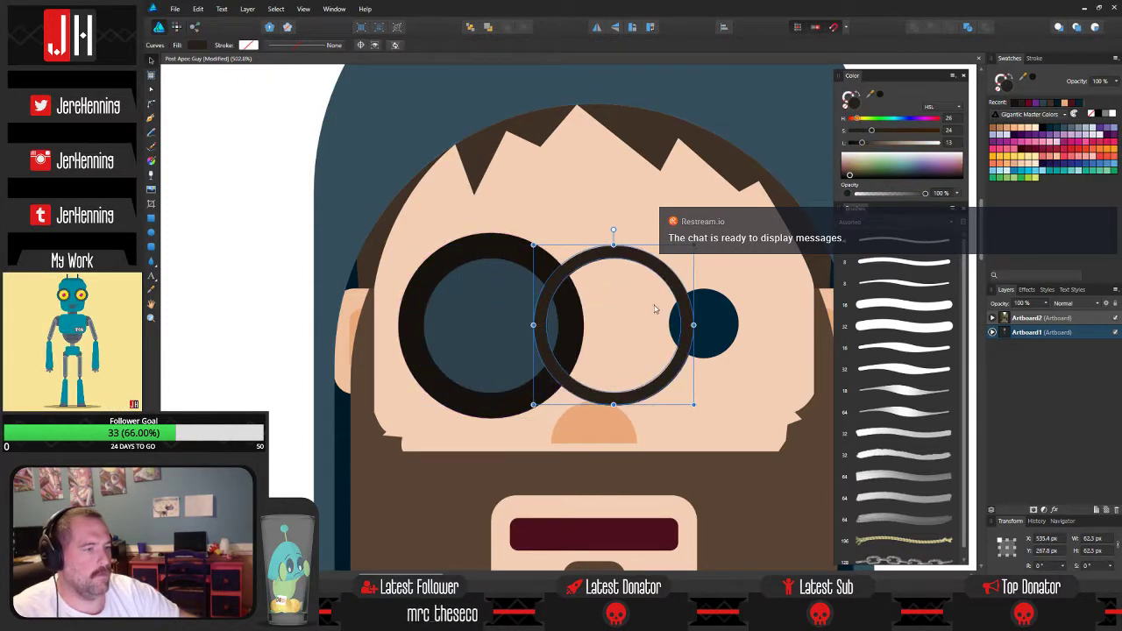
pyautogui.hotkey('ctrl', 'z')
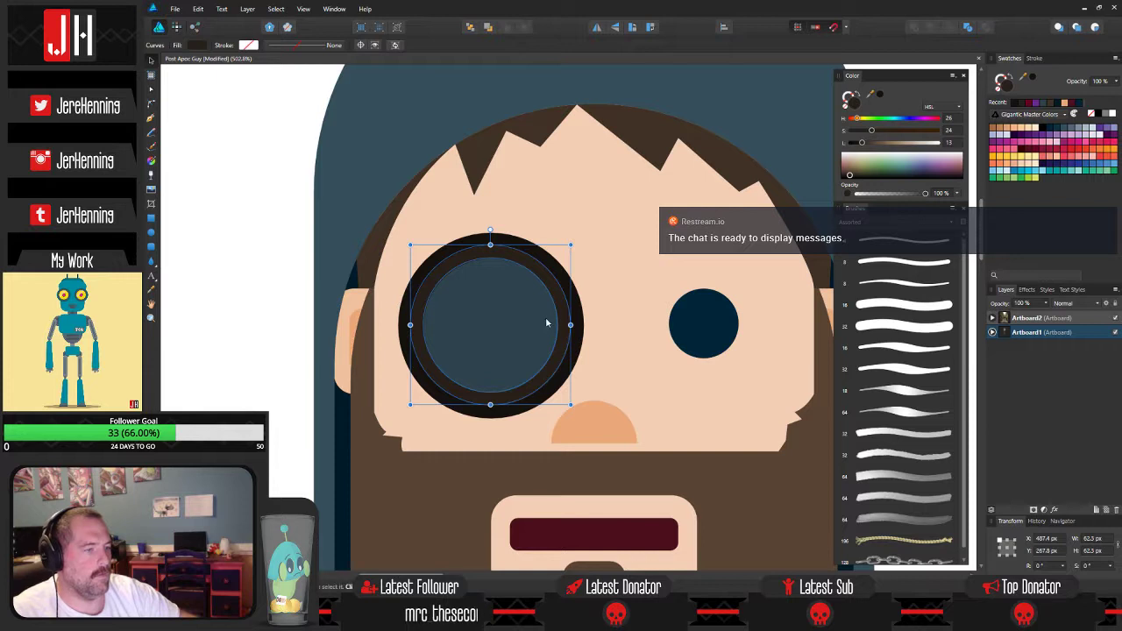
# Subtract one of the two stacked lens circles from the near-black outer circle.
pyautogui.click(993, 332)
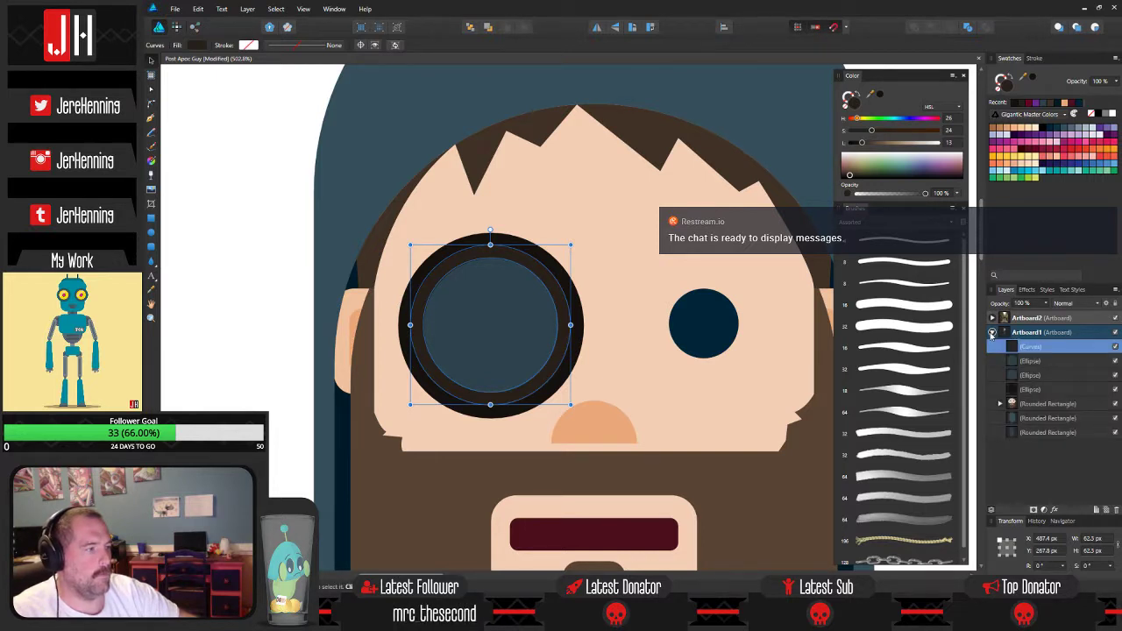
pyautogui.click(1041, 362)
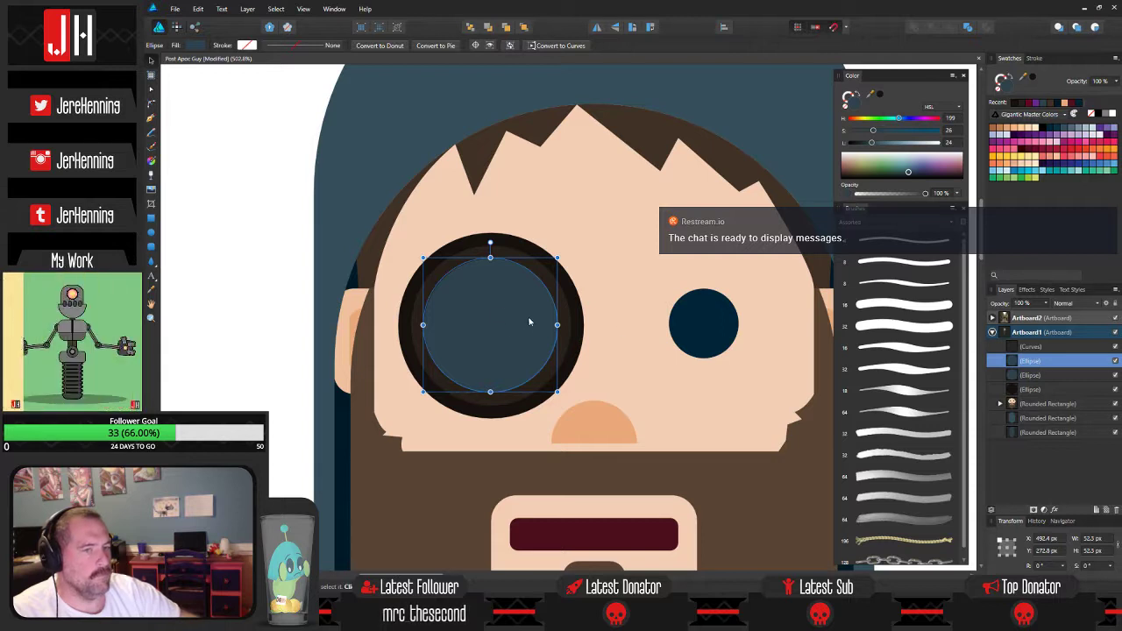
pyautogui.keyDown('ctrl'); pyautogui.click(1038, 389); pyautogui.keyUp('ctrl')
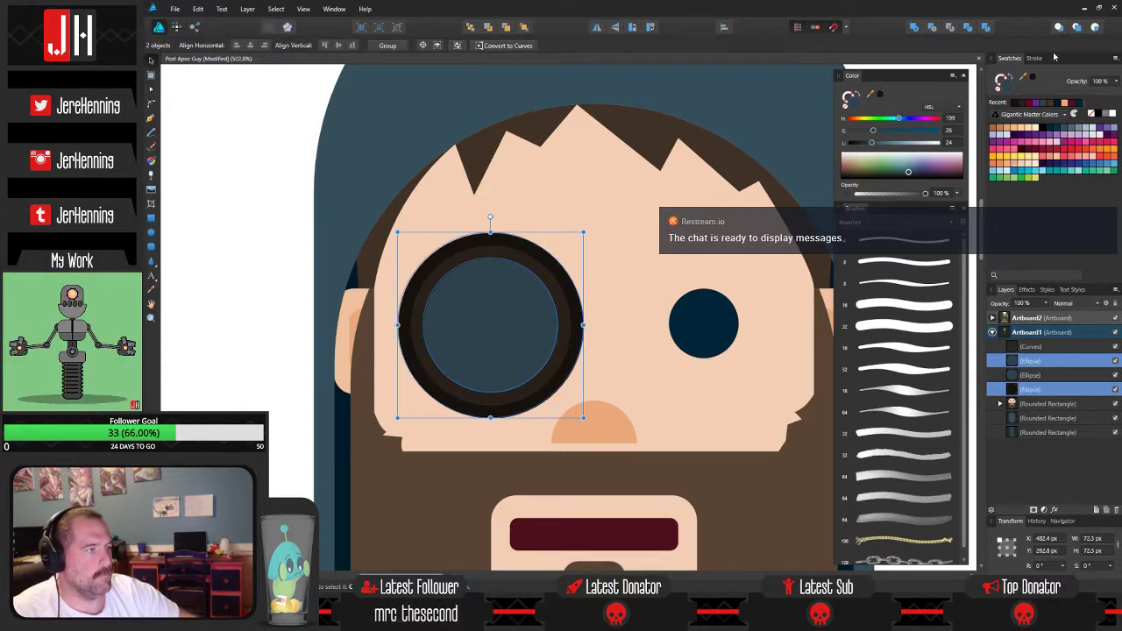
pyautogui.click(932, 28)
pyautogui.click(649, 294)
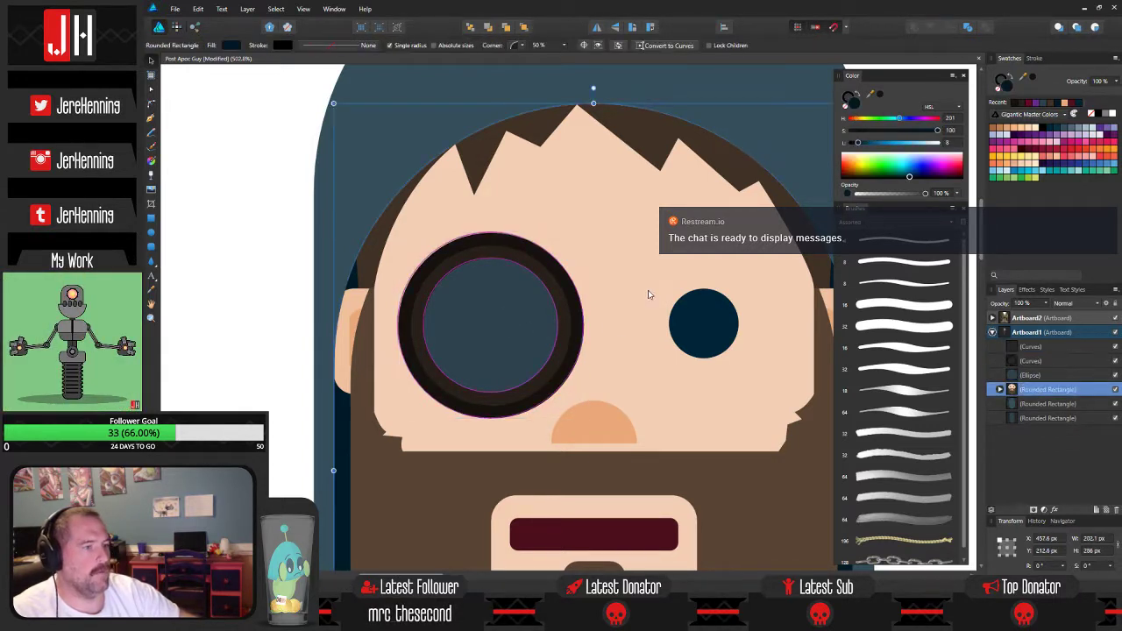
# Set the remaining lens circle's opacity to 30%.
pyautogui.click(1043, 375)
pyautogui.press('3')
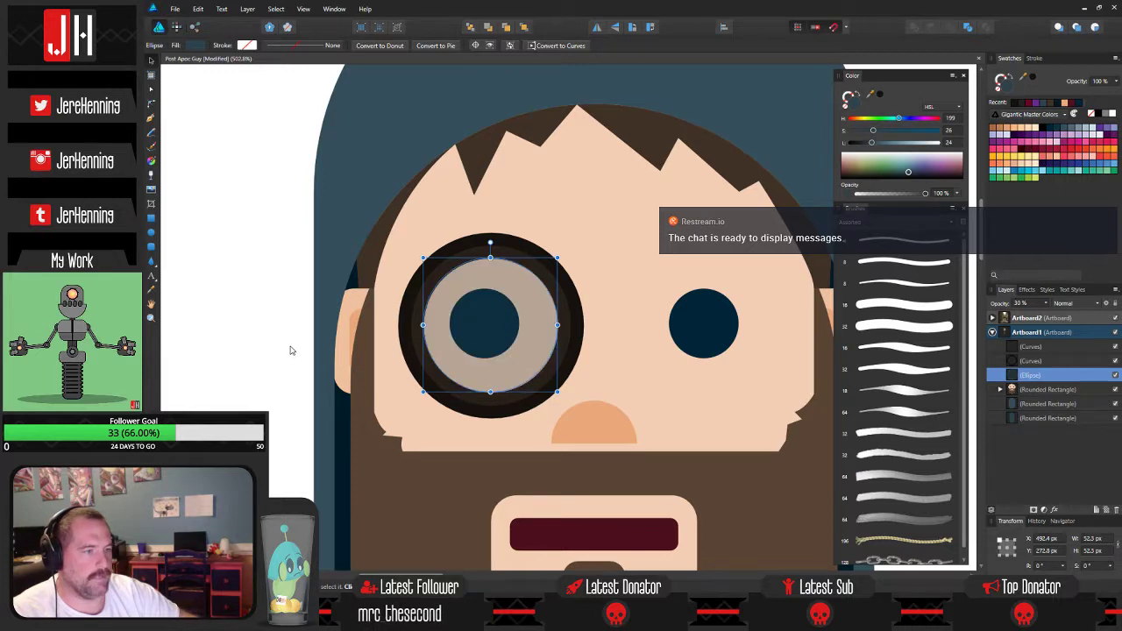
pyautogui.scroll(-3, 475, 290)
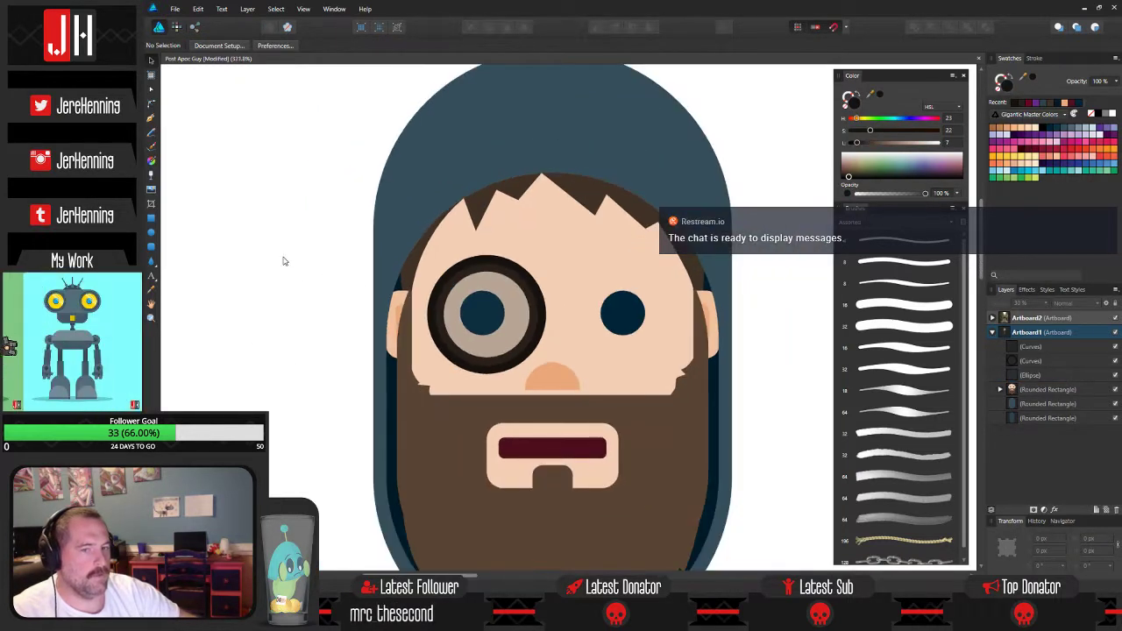
# Shift the lens and both rings together slightly so the goggle is centred on the eye, and inspect its alignment.
pyautogui.moveTo(242, 239); pyautogui.dragTo(588, 394)
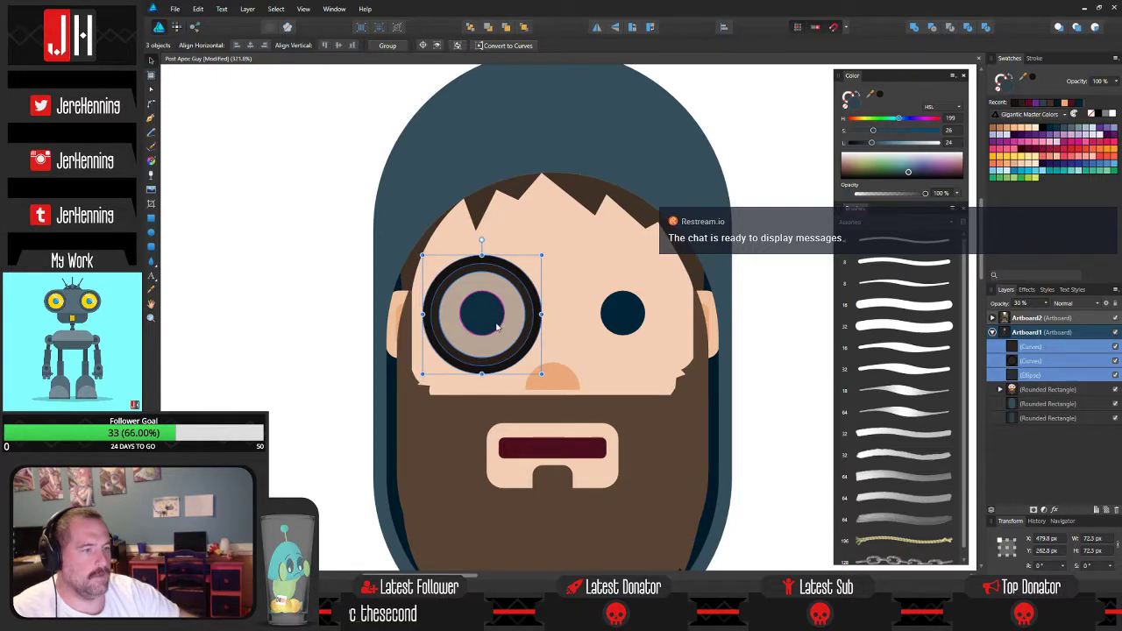
pyautogui.scroll(3, 498, 322)
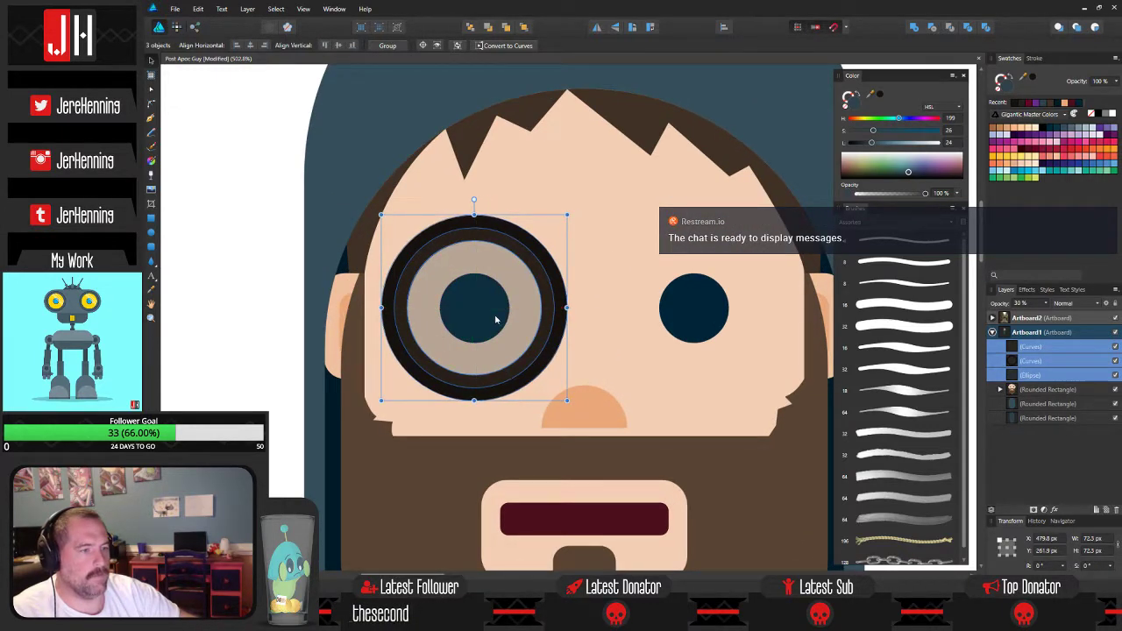
pyautogui.scroll(-4, 496, 319)
pyautogui.click(363, 276)
pyautogui.scroll(4, 420, 293)
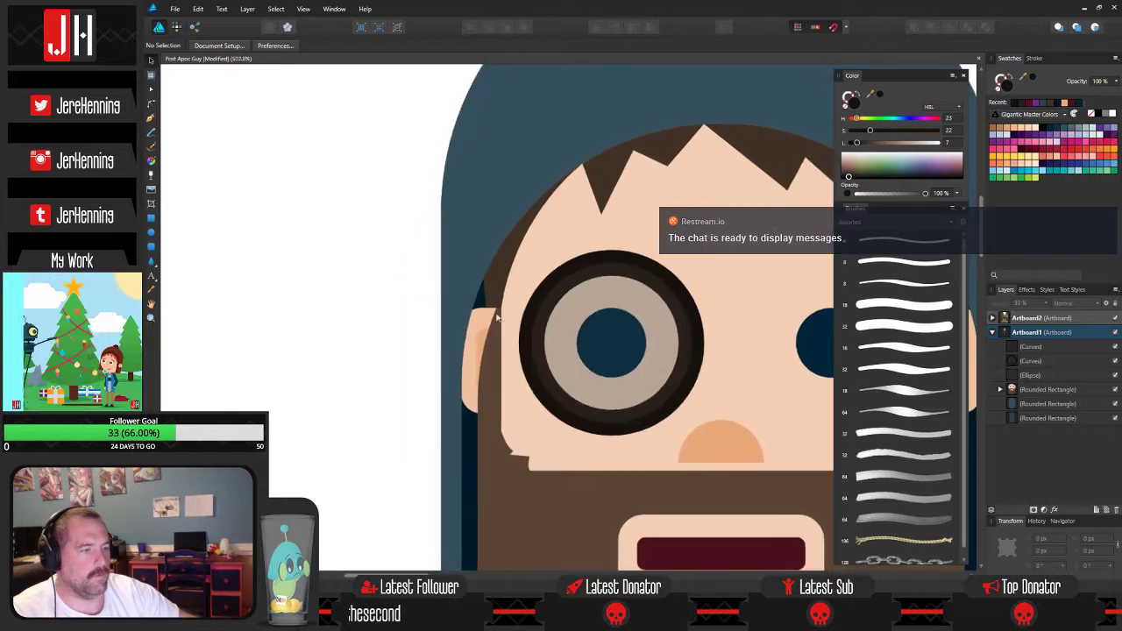
pyautogui.click(567, 329)
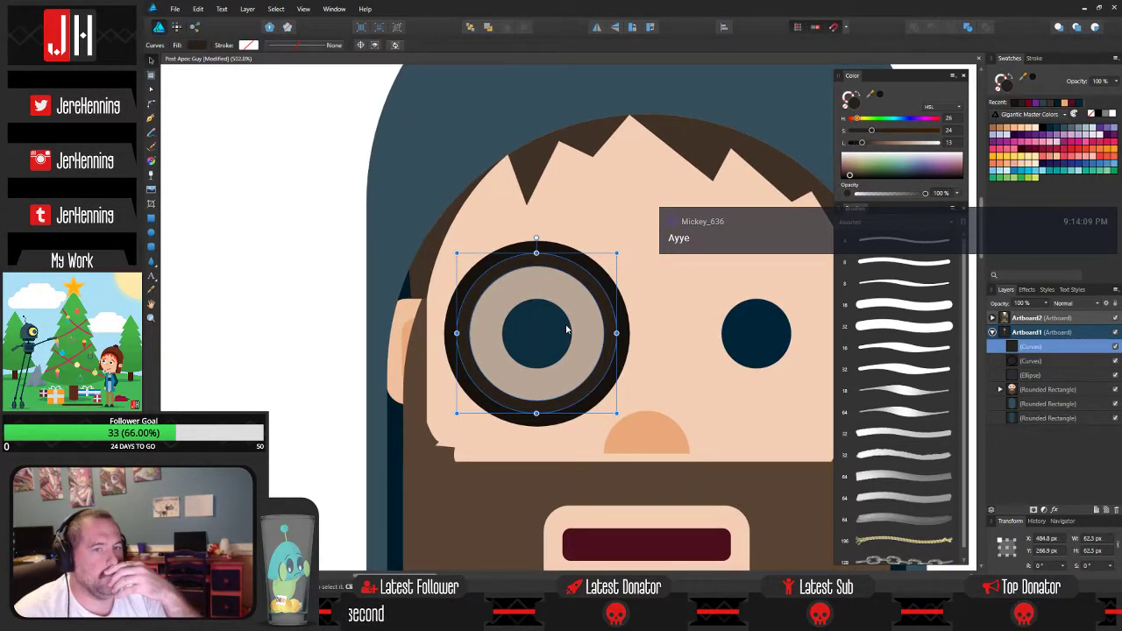
pyautogui.scroll(4, 566, 329)
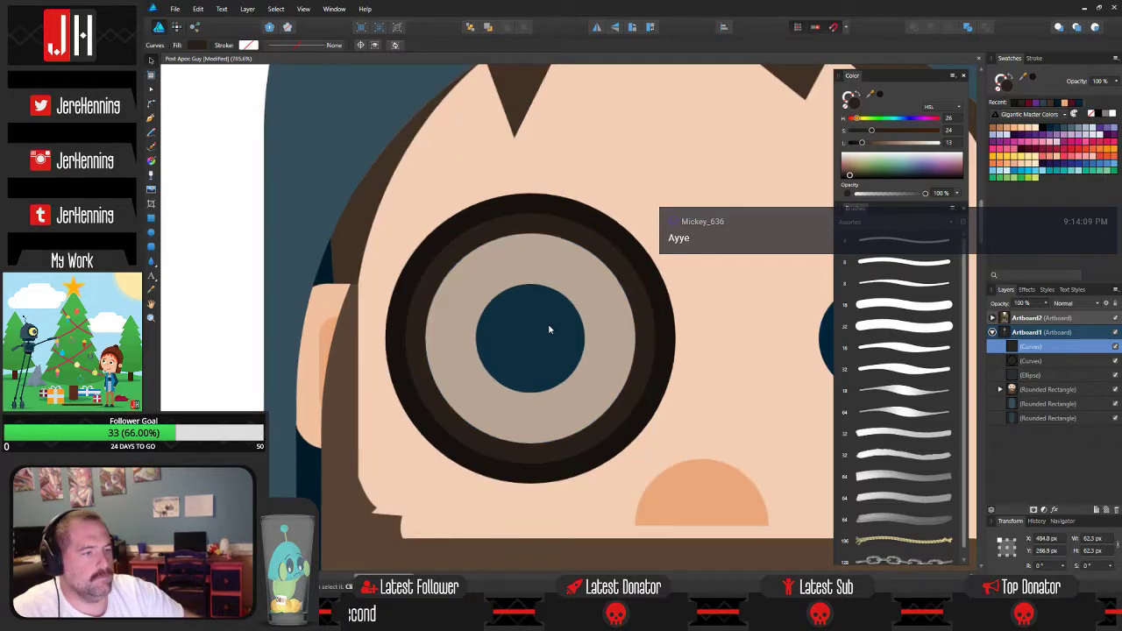
pyautogui.scroll(-4, 445, 299)
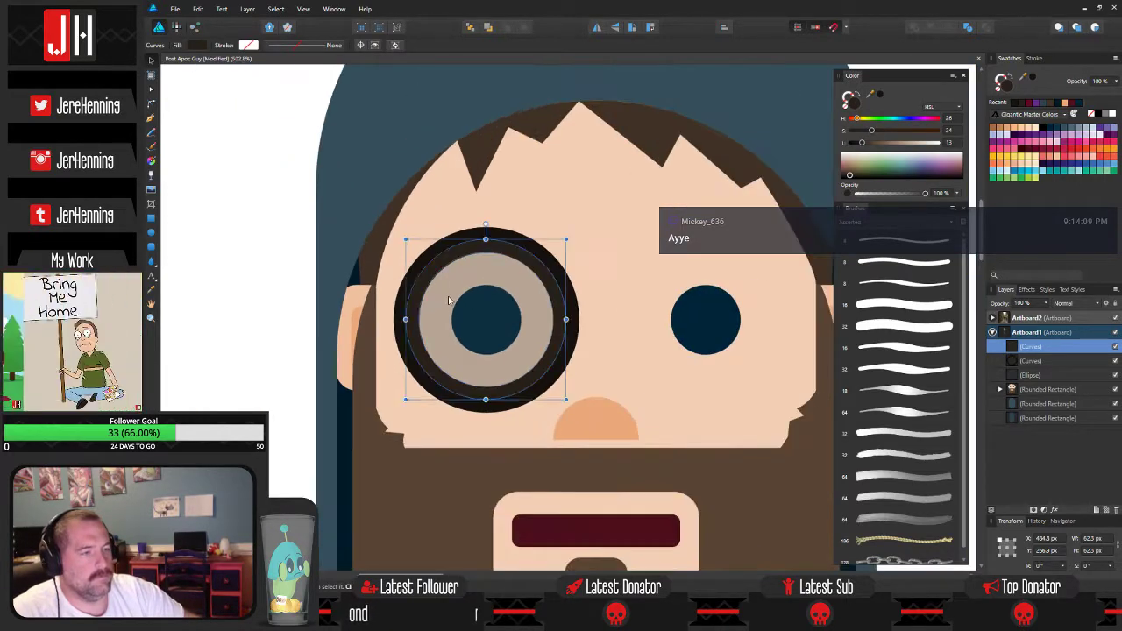
# Undo the goggle move, the lens opacity change and both ring subtractions.
pyautogui.keyDown('shift'); pyautogui.click(448, 299); pyautogui.keyUp('shift')
pyautogui.hotkey('ctrl', 'z')
pyautogui.hotkey('ctrl', 'z')
pyautogui.hotkey('ctrl', 'z')
pyautogui.hotkey('ctrl', 'z')
pyautogui.hotkey('ctrl', 'z')
pyautogui.hotkey('ctrl', 'z')
pyautogui.hotkey('ctrl', 'z')
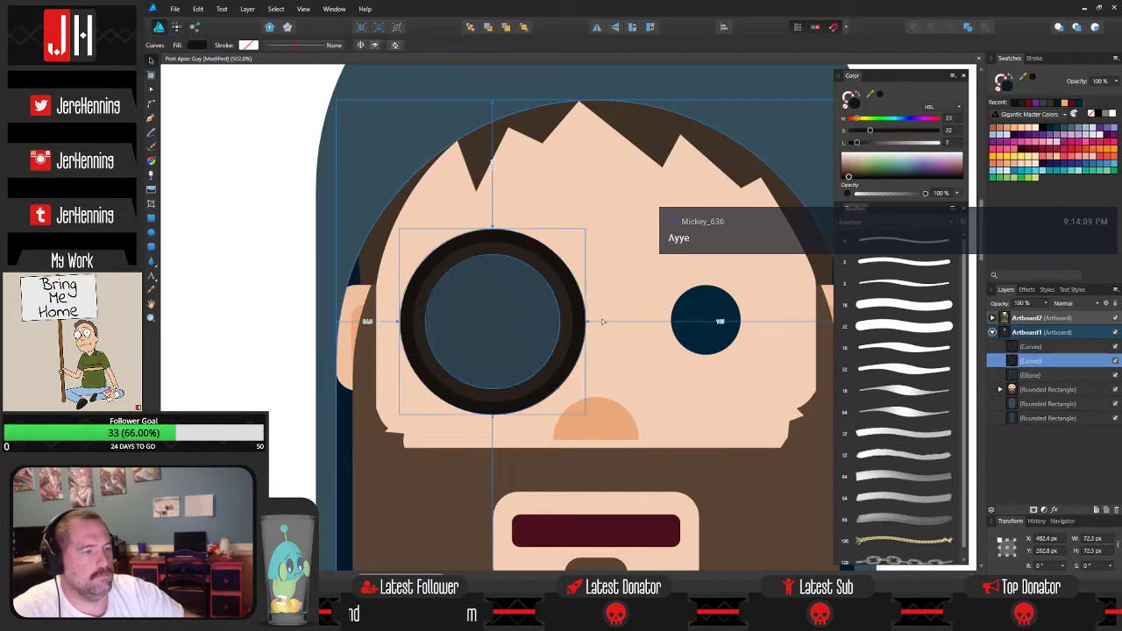
pyautogui.click(283, 245)
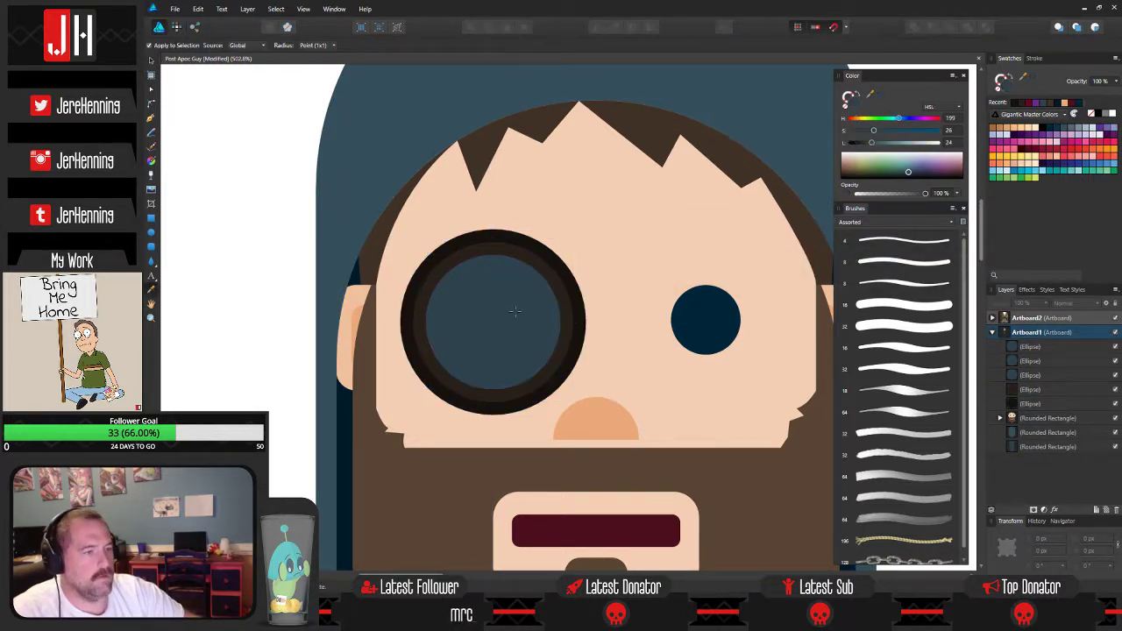
# Remove the two extra lens circle copies, keeping a single lens above the two dark circles.
pyautogui.click(518, 311)
pyautogui.hotkey('ctrl', '0')
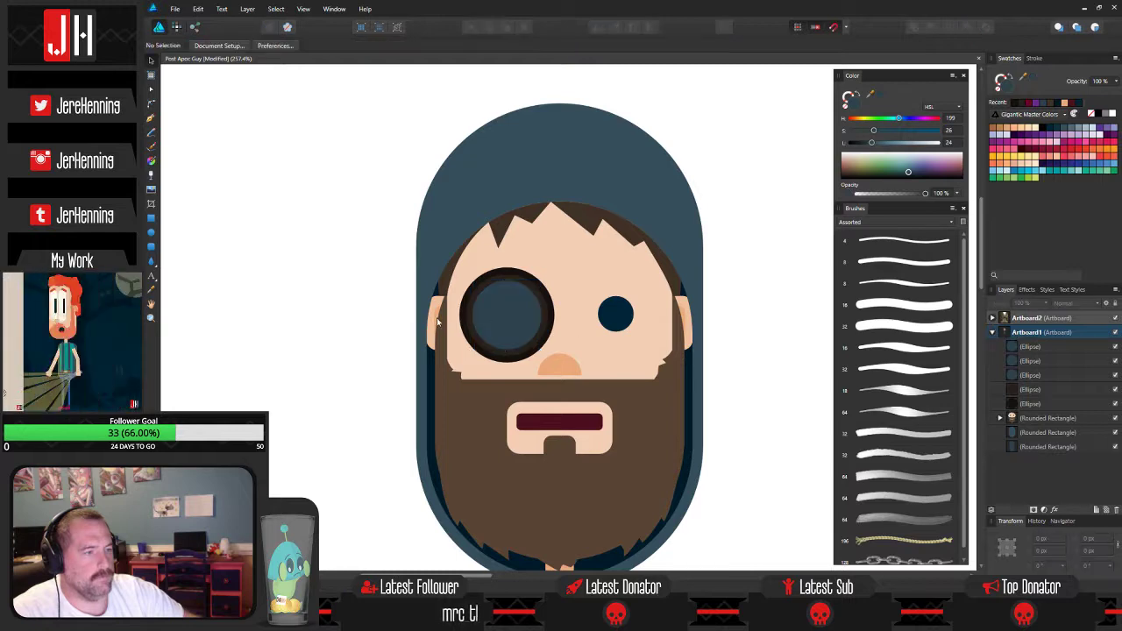
pyautogui.scroll(5, 443, 320)
pyautogui.scroll(3, 542, 312)
pyautogui.moveTo(542, 304); pyautogui.dragTo(773, 309)
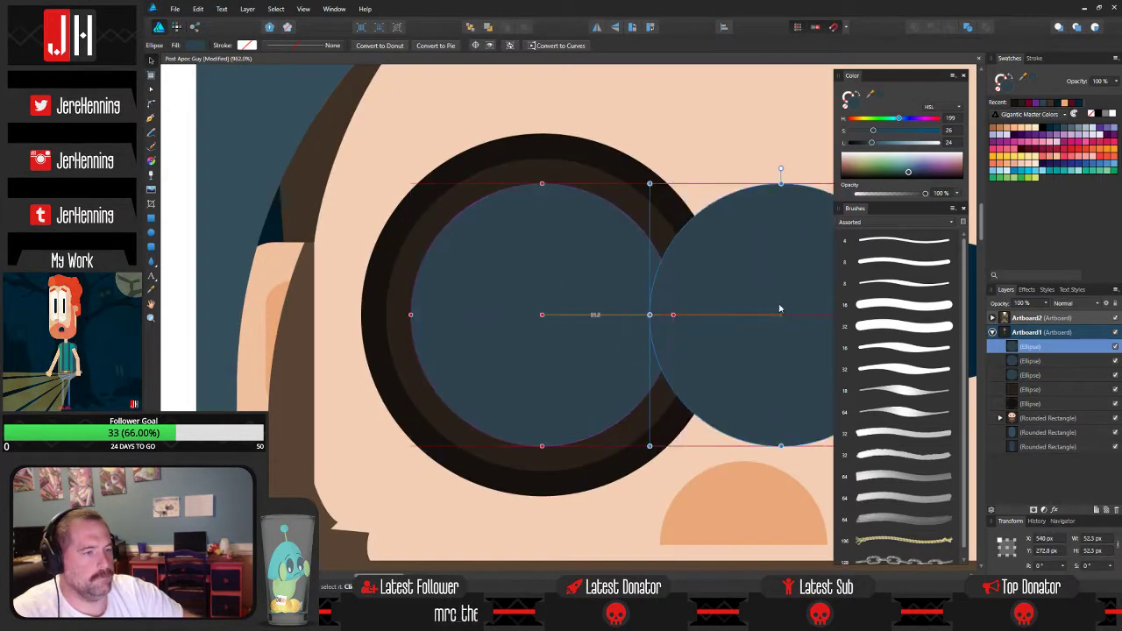
pyautogui.hotkey('ctrl', 'z')
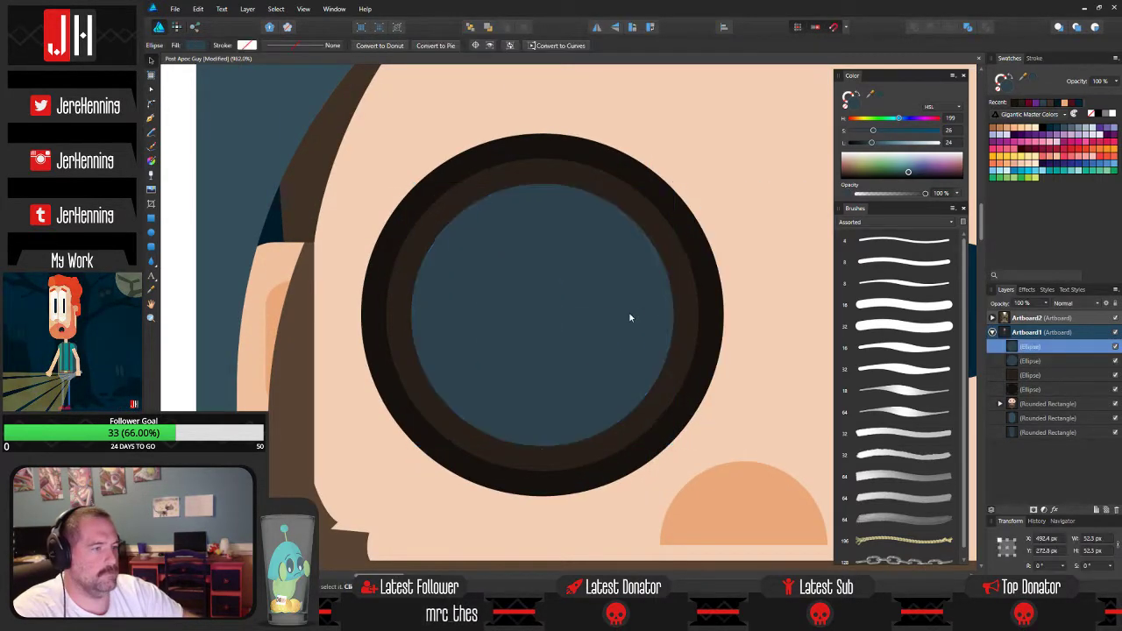
pyautogui.hotkey('ctrl', 'd')
pyautogui.scroll(-4, 629, 317)
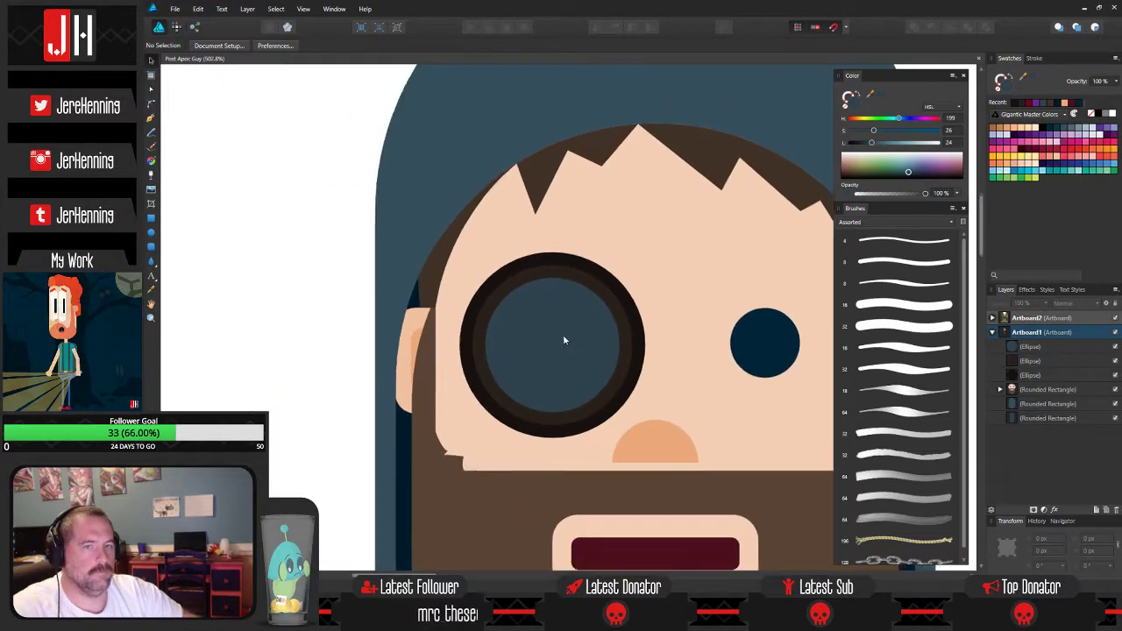
pyautogui.scroll(-5, 558, 317)
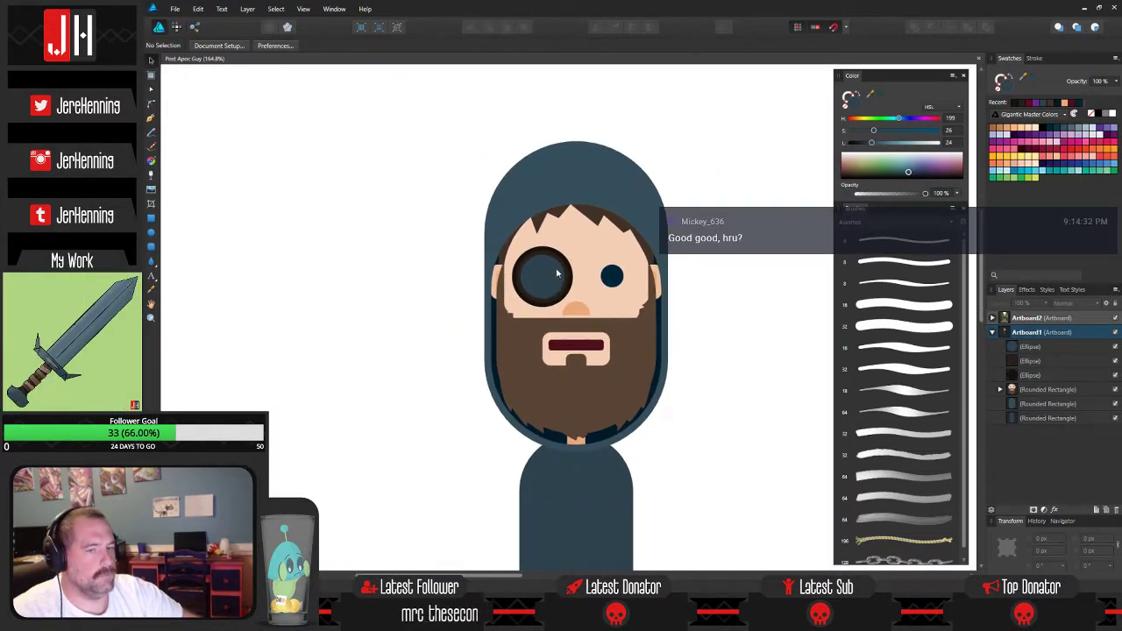
pyautogui.scroll(5, 562, 311)
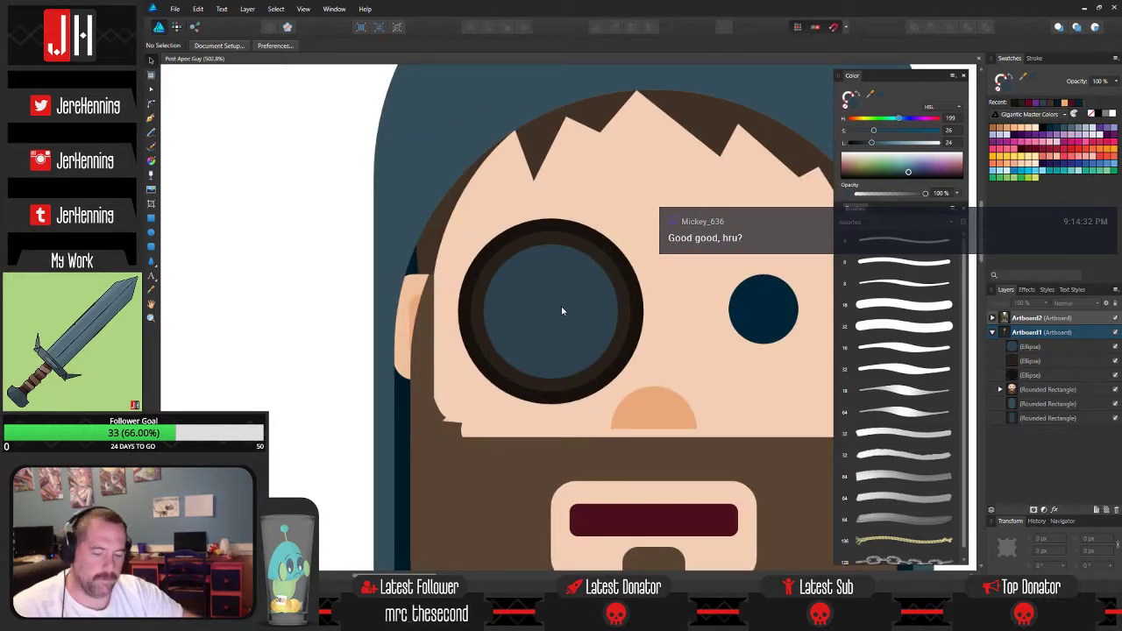
pyautogui.scroll(-5, 562, 311)
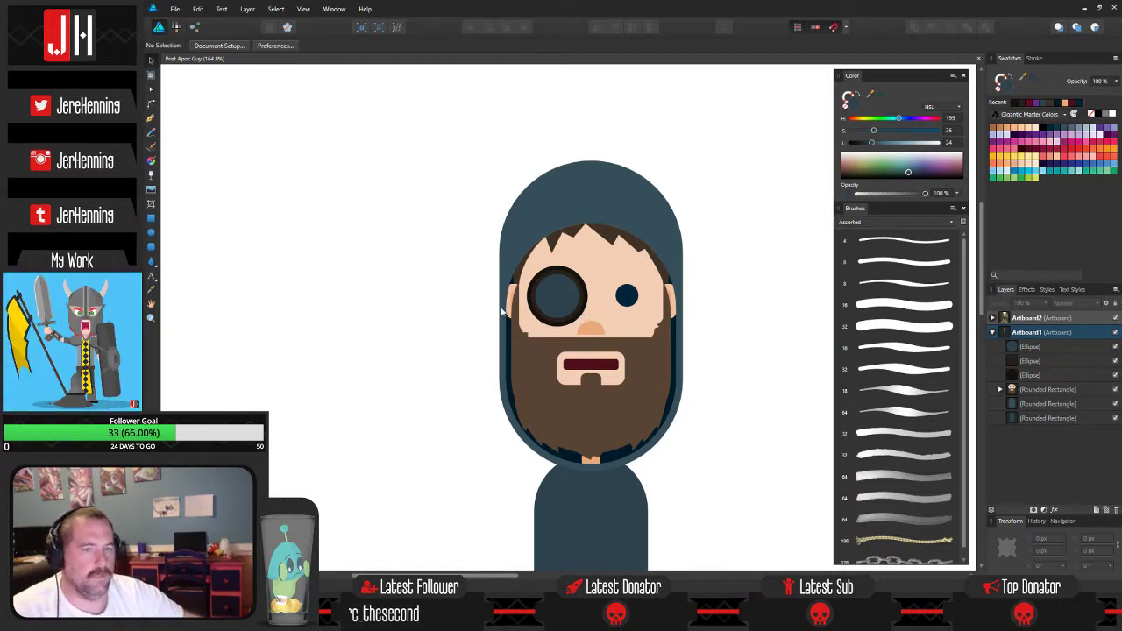
pyautogui.scroll(-3, 503, 312)
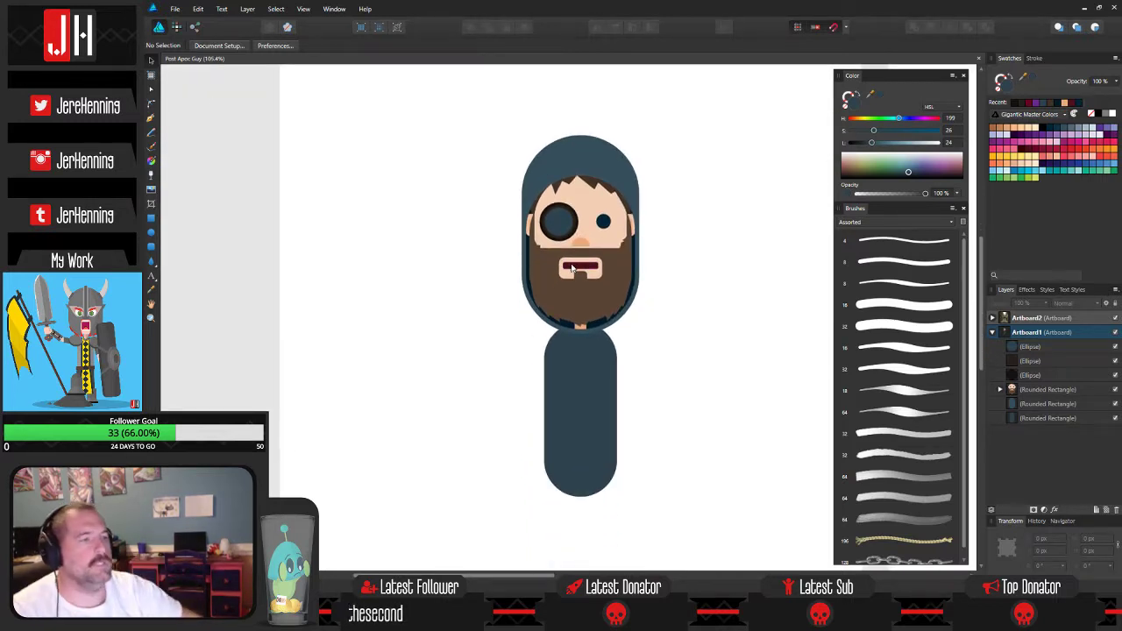
pyautogui.scroll(6, 569, 260)
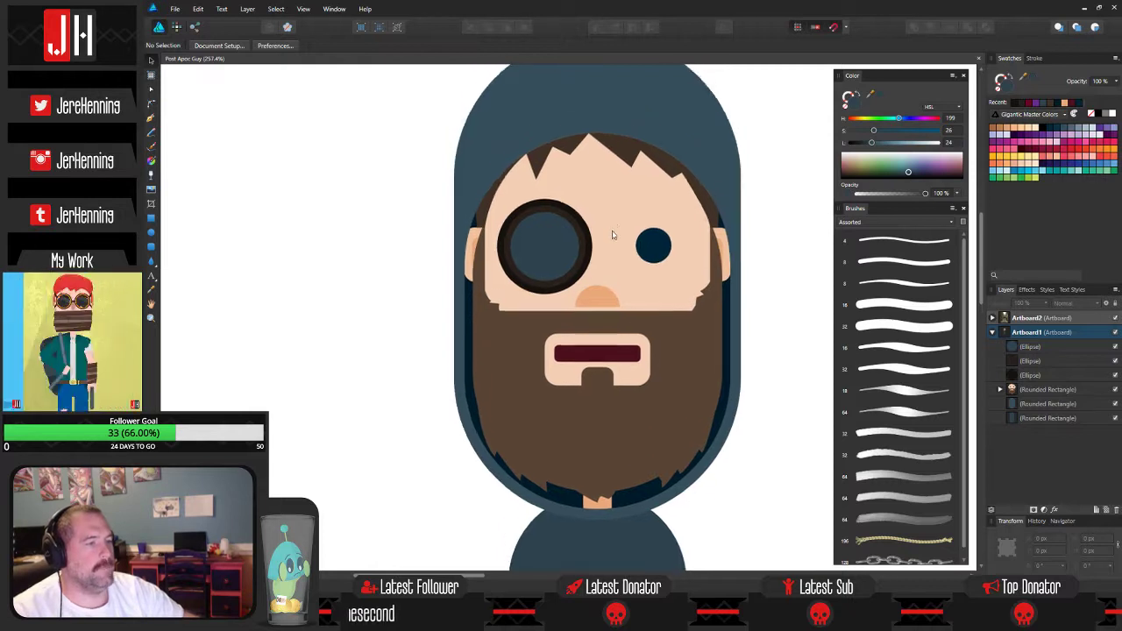
# Duplicate the lens circle in place twice and subtract one copy from the dark brown middle circle to make a ring.
pyautogui.scroll(2, 574, 263)
pyautogui.click(579, 263)
pyautogui.hscroll(1, 632, 275)
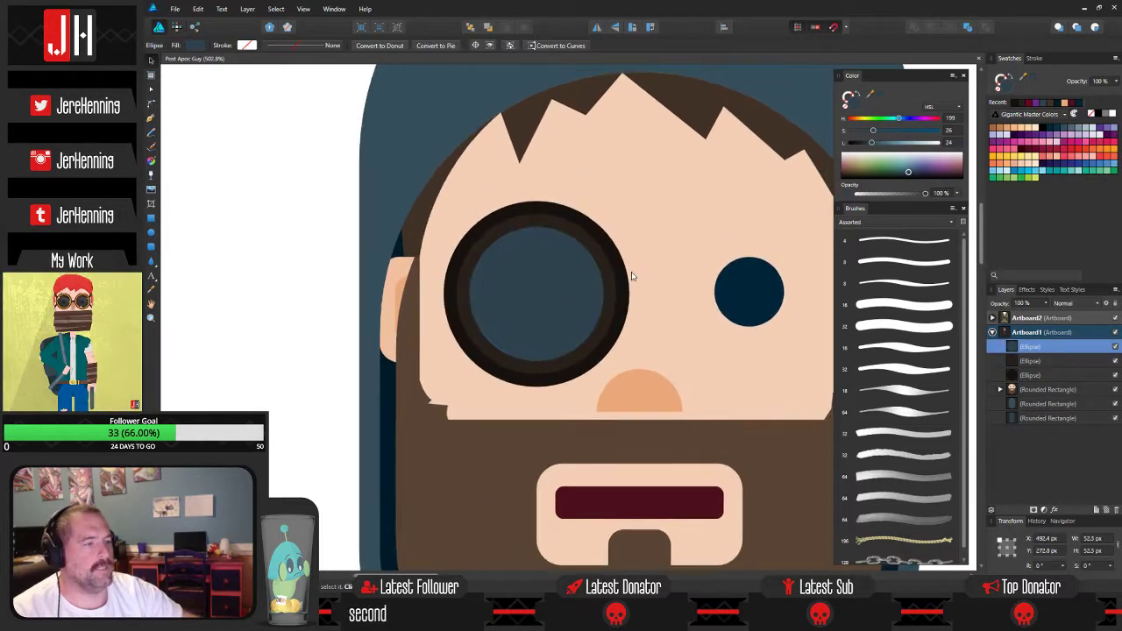
pyautogui.moveTo(546, 279); pyautogui.dragTo(731, 274)
pyautogui.hotkey('ctrl', 'z')
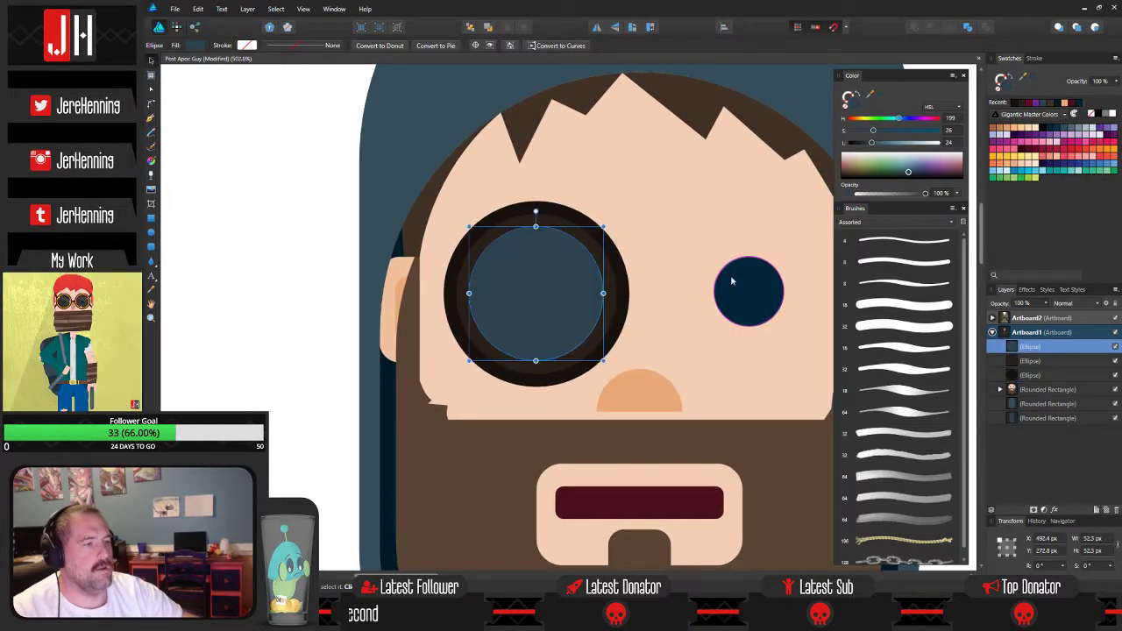
pyautogui.hotkey('ctrl', 'j')
pyautogui.hotkey('ctrl', 'j')
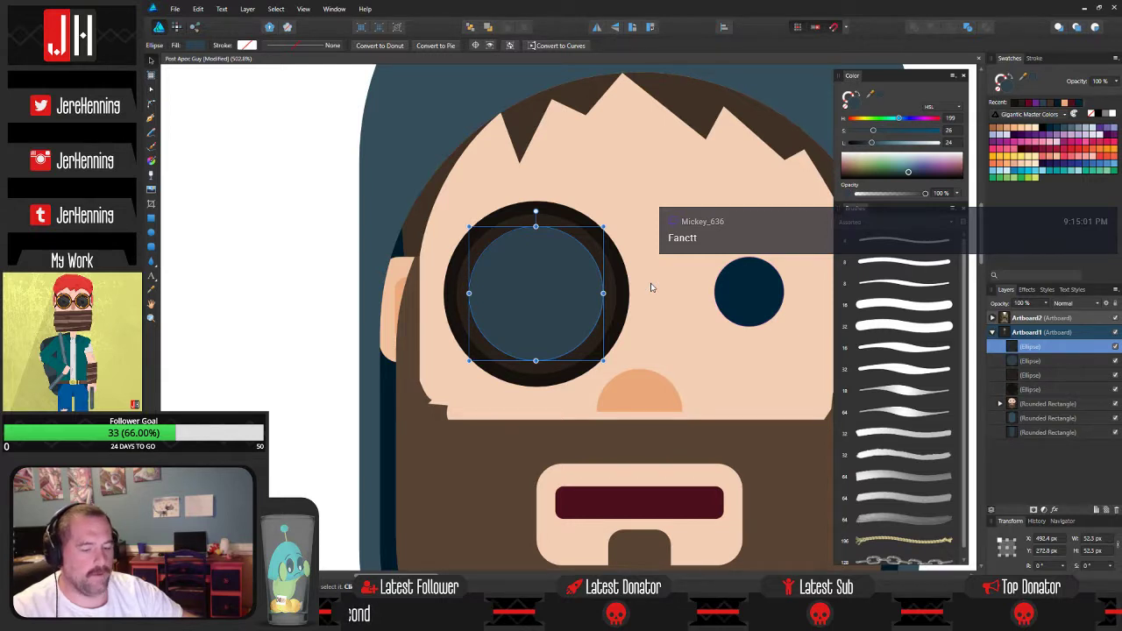
pyautogui.keyDown('shift'); pyautogui.click(613, 281); pyautogui.keyUp('shift')
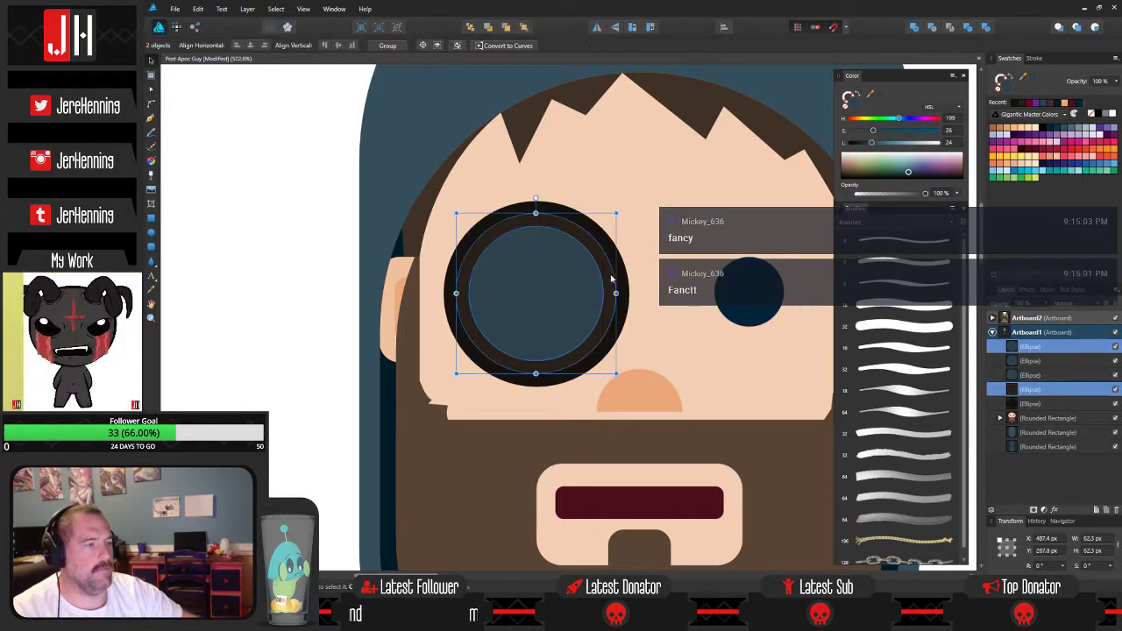
pyautogui.click(932, 28)
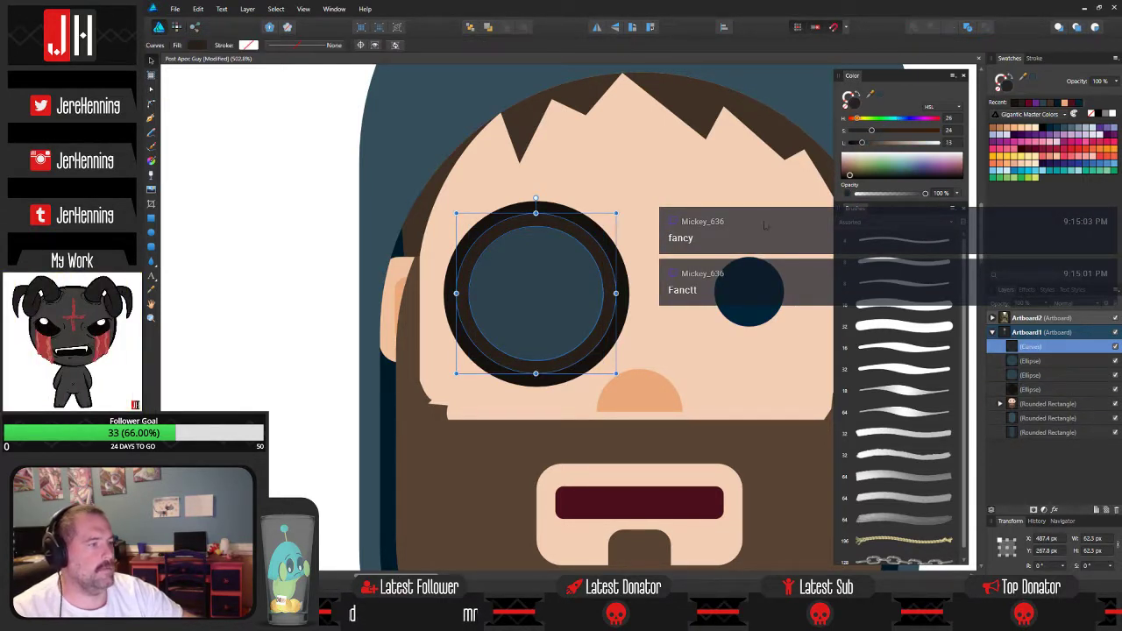
# Subtract the other lens copy from the near-black outer circle to turn it into a ring, keeping the original lens.
pyautogui.click(1034, 361)
pyautogui.keyDown('ctrl'); pyautogui.click(1034, 390); pyautogui.keyUp('ctrl')
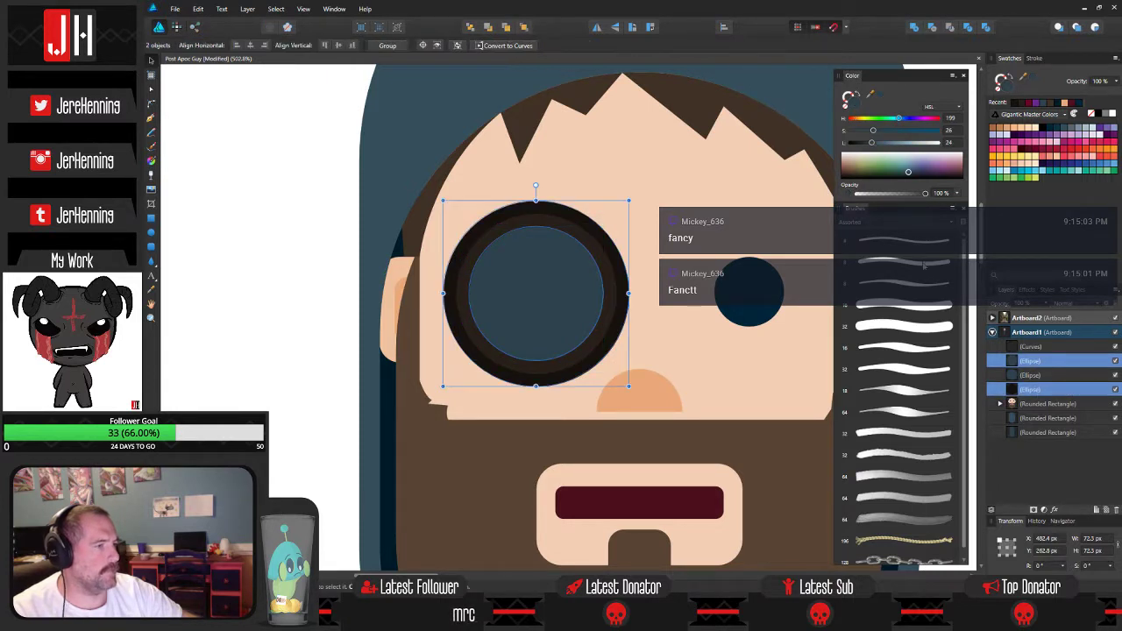
pyautogui.click(931, 28)
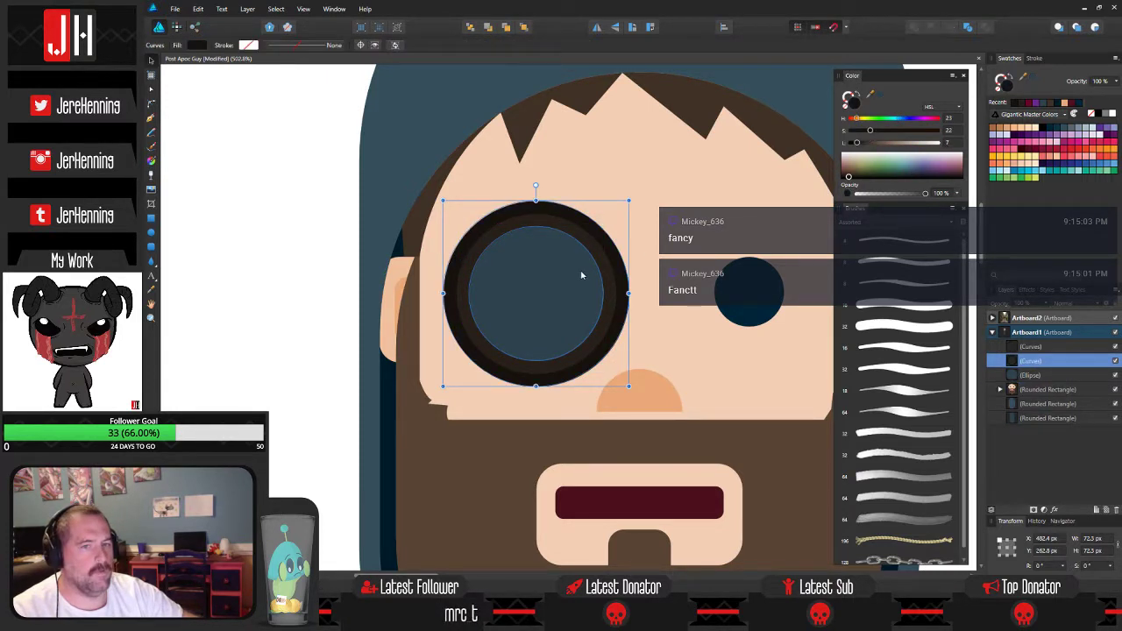
pyautogui.click(321, 201)
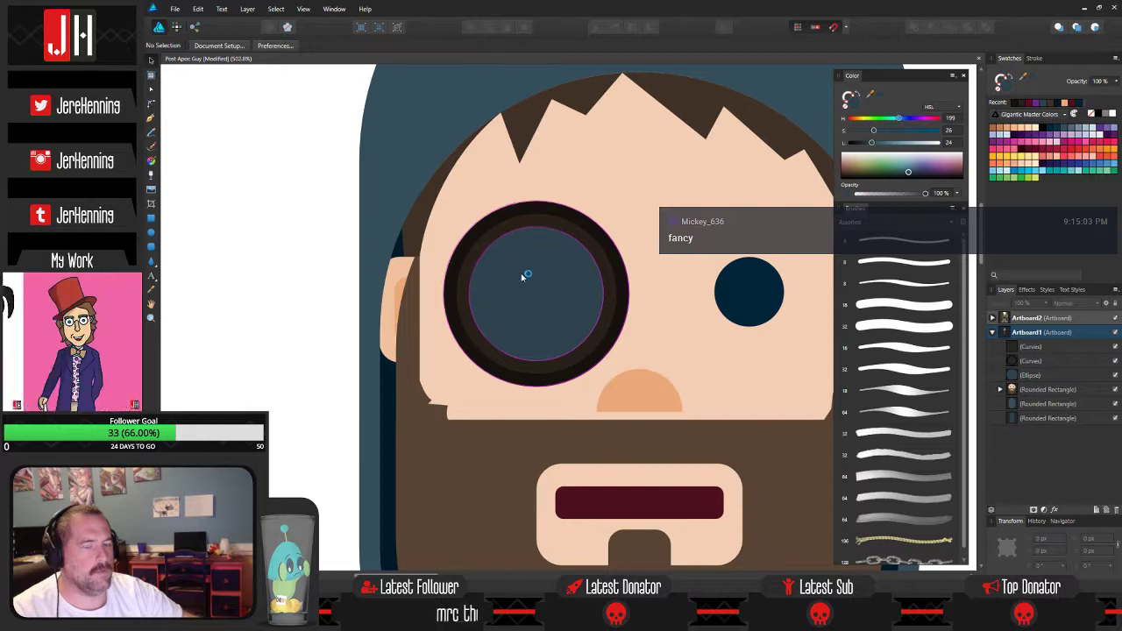
# Move the lens circle above both goggle rings in the layer order and set its opacity to 40%.
pyautogui.click(579, 296)
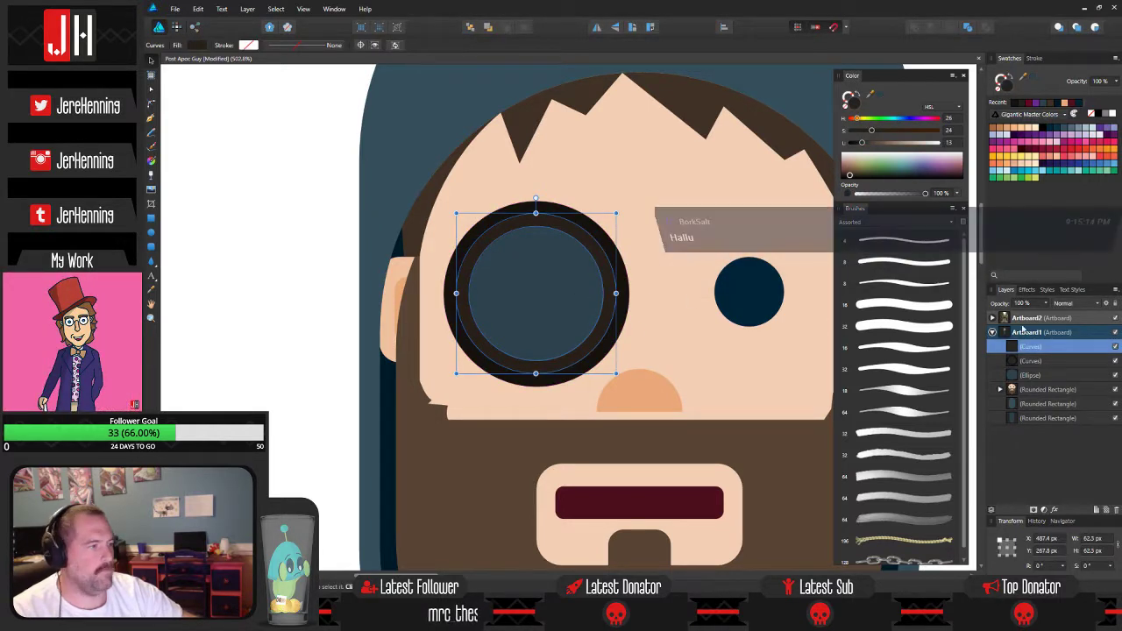
pyautogui.moveTo(1031, 376); pyautogui.dragTo(1017, 343)
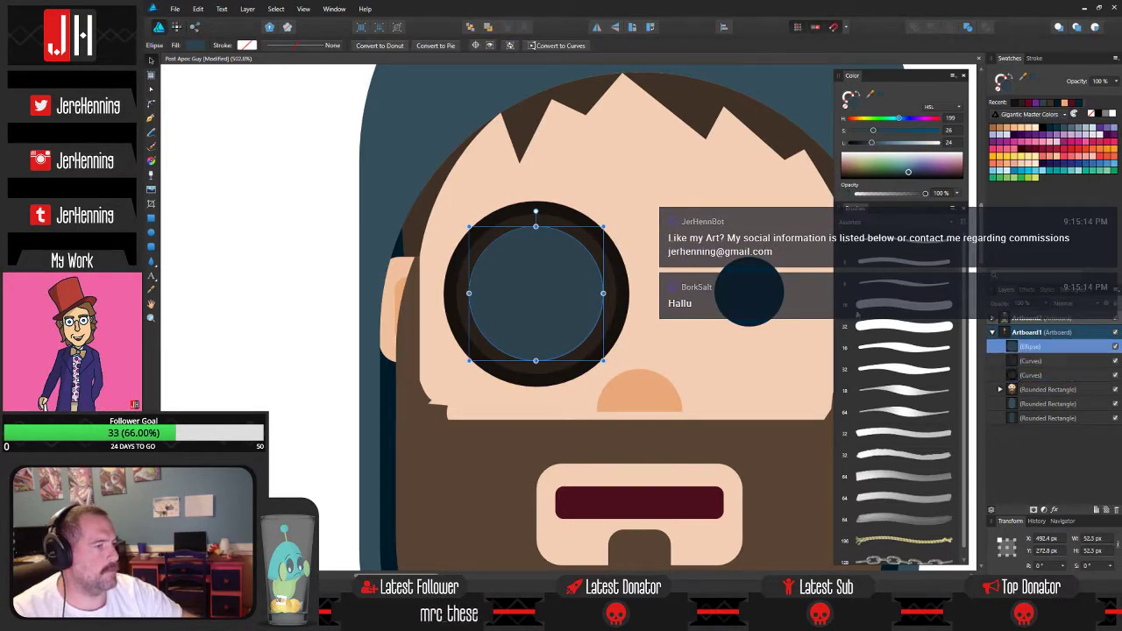
pyautogui.click(656, 231)
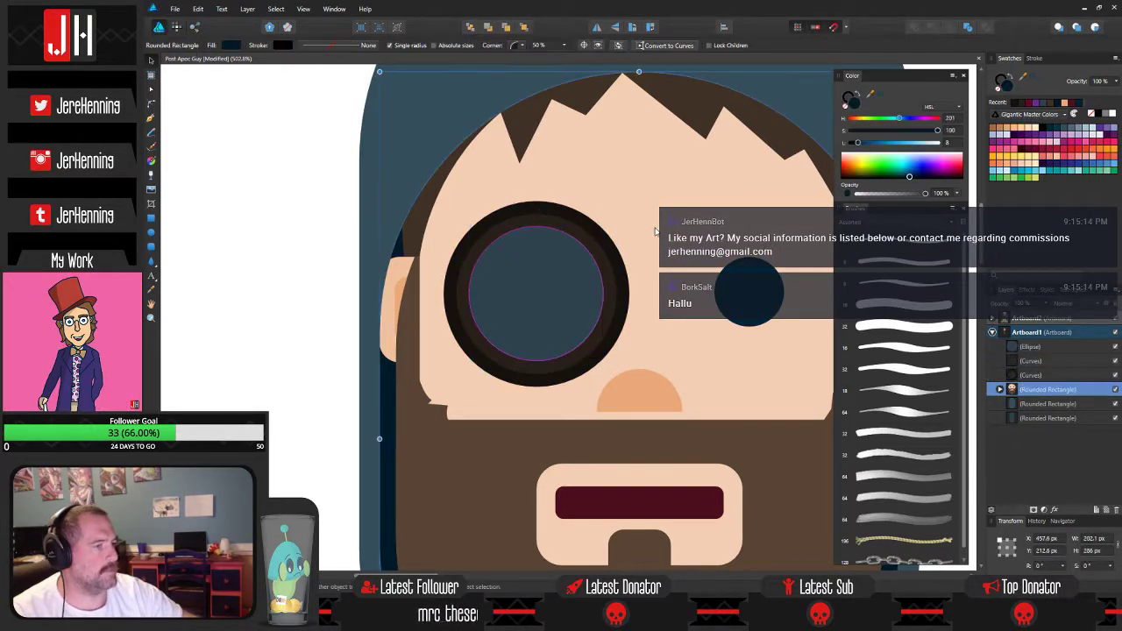
pyautogui.click(1021, 351)
pyautogui.press('4')
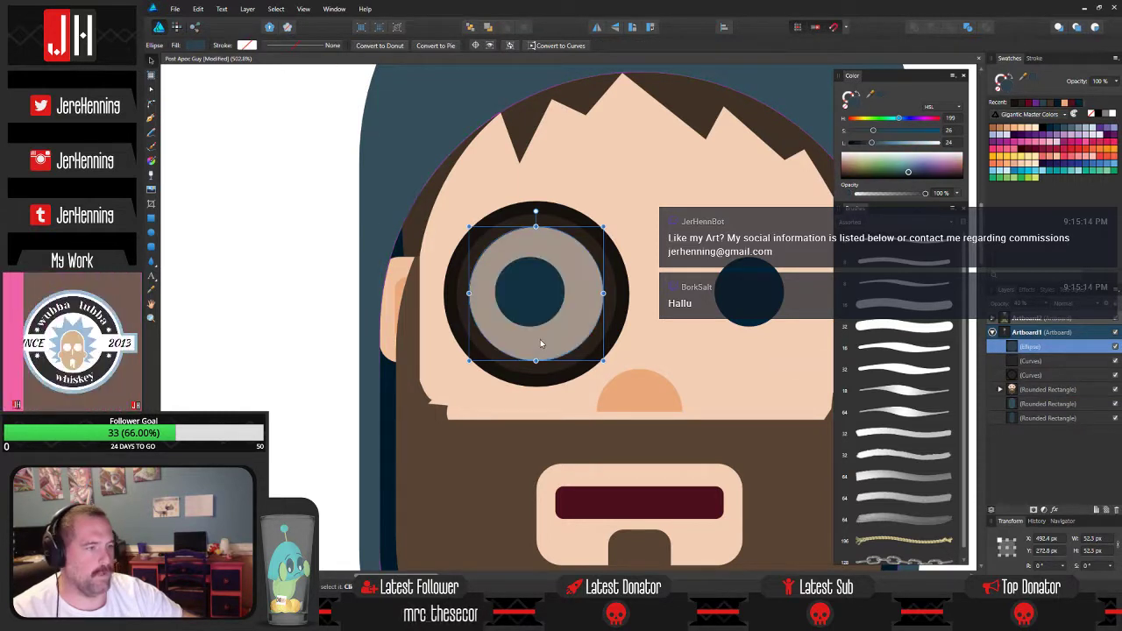
# Select the lens and both rings together and reposition the goggle so it is centred over the character's eye.
pyautogui.click(267, 237)
pyautogui.moveTo(249, 156); pyautogui.dragTo(722, 421)
pyautogui.moveTo(571, 310); pyautogui.dragTo(561, 298)
pyautogui.click(662, 300)
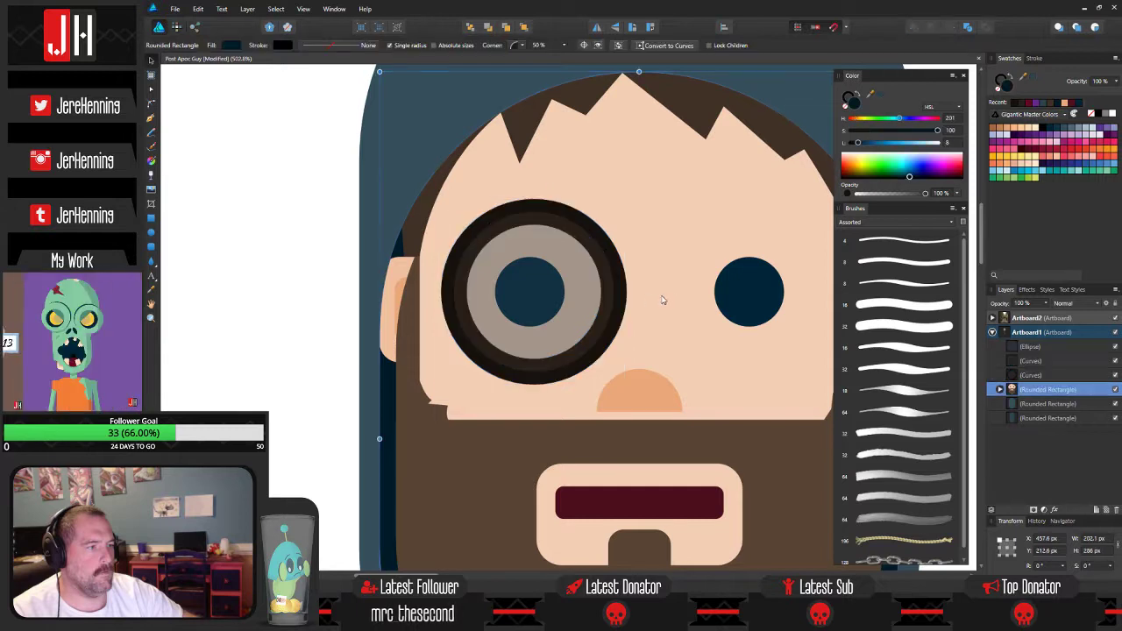
pyautogui.click(591, 300)
pyautogui.moveTo(249, 158); pyautogui.dragTo(732, 401)
pyautogui.moveTo(534, 283)
pyautogui.mouseDown()
pyautogui.moveTo(516, 289)
pyautogui.moveTo(530, 286)
pyautogui.mouseUp()
pyautogui.click(329, 247)
pyautogui.scroll(-2, 329, 246)
pyautogui.scroll(2, 338, 254)
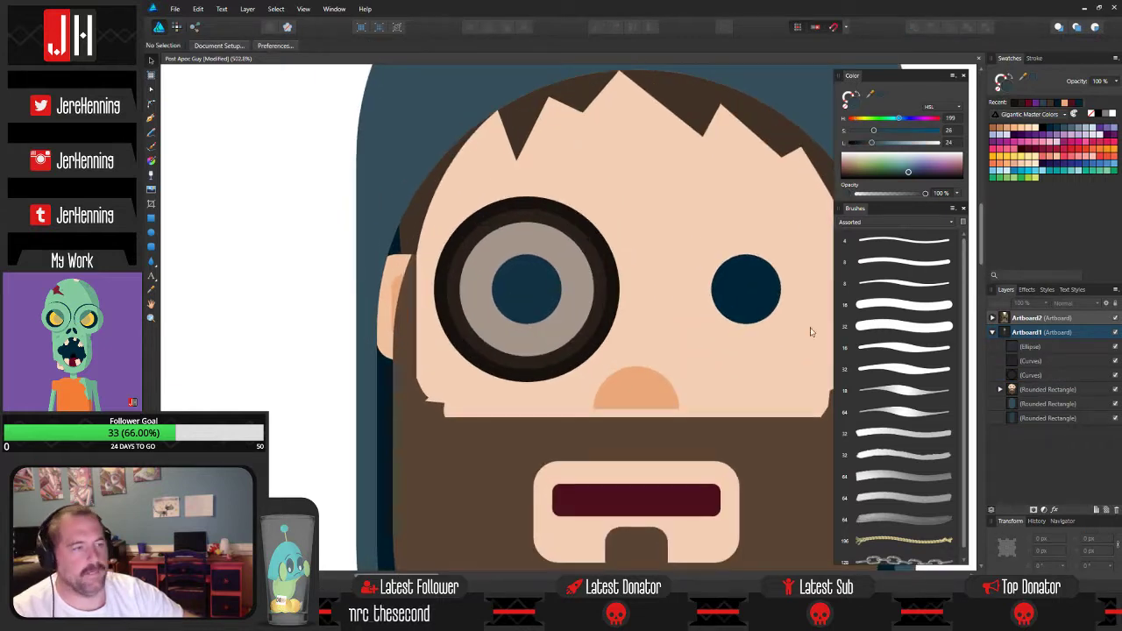
# Try a pale blue-grey swatch as the lens circle's fill.
pyautogui.click(1034, 348)
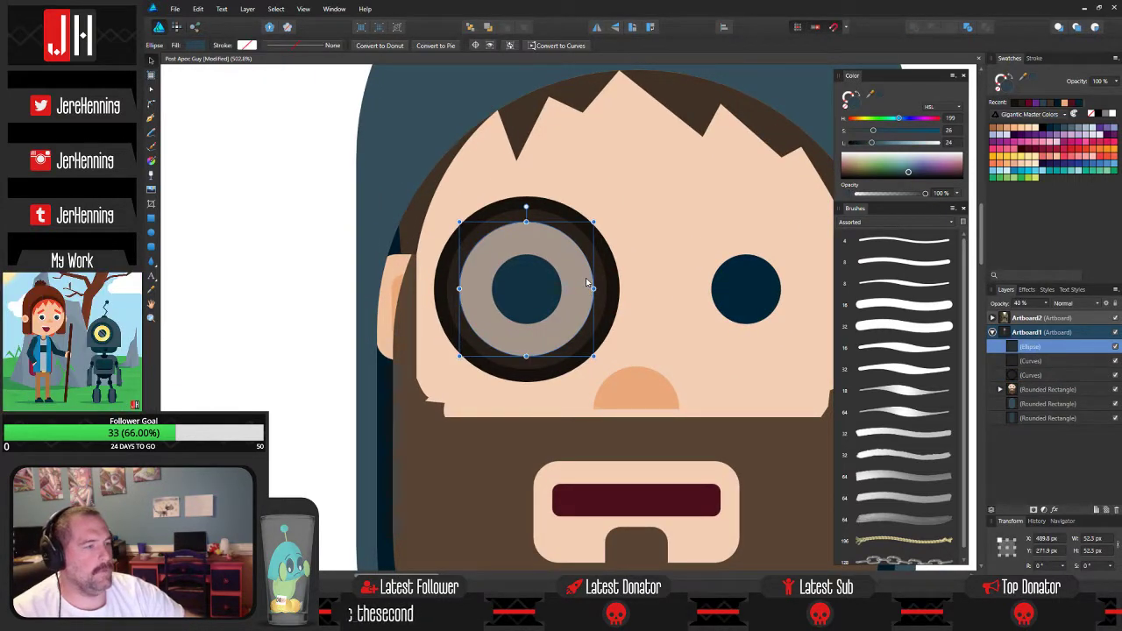
pyautogui.click(1094, 129)
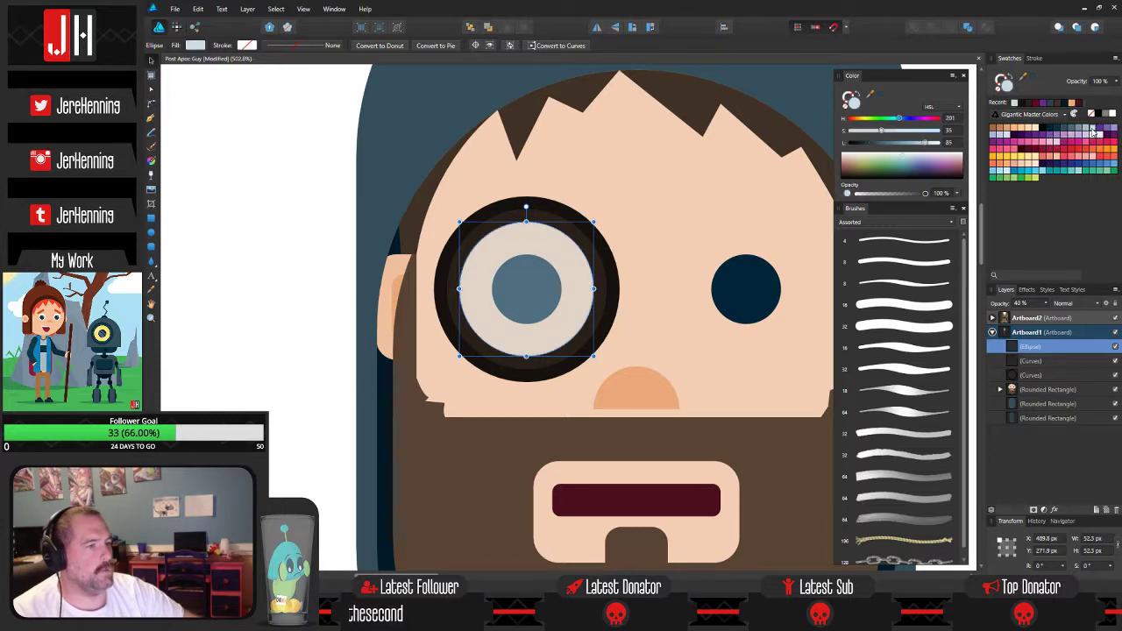
pyautogui.click(1006, 156)
# Set the lens circle's opacity to 30%.
pyautogui.scroll(2, 581, 326)
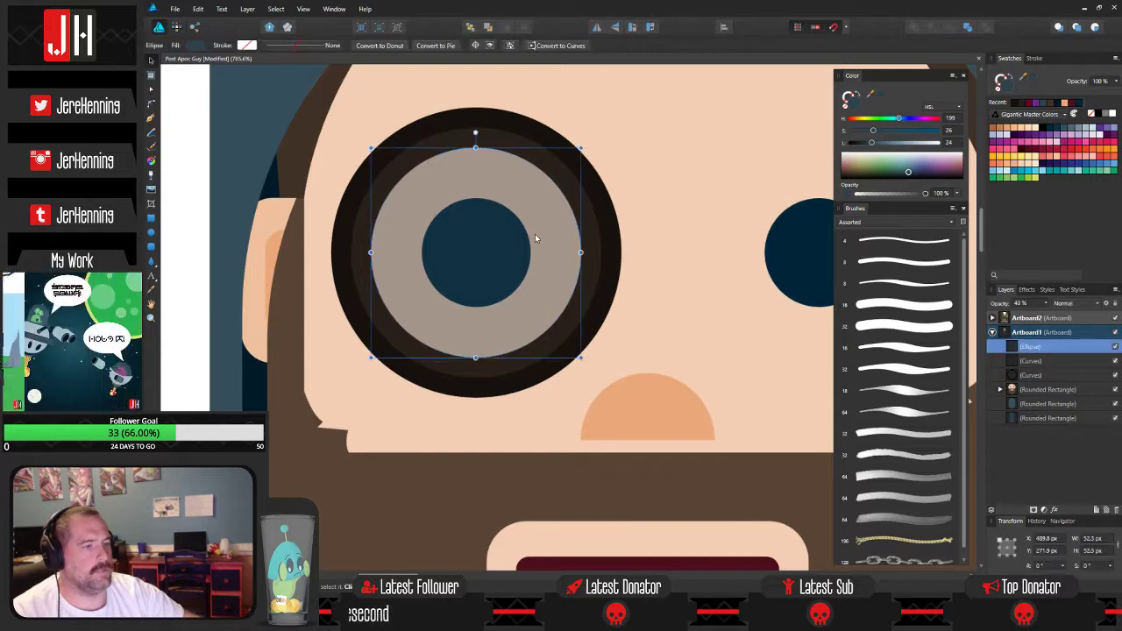
pyautogui.press('3')
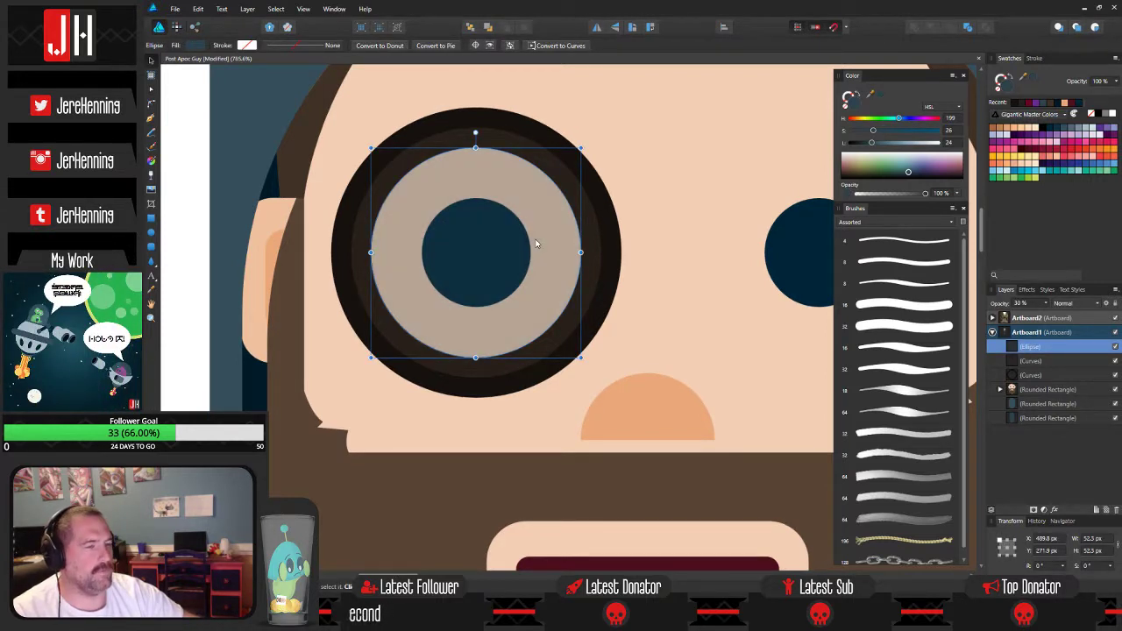
pyautogui.press('2')
pyautogui.press('0')
pyautogui.press('3')
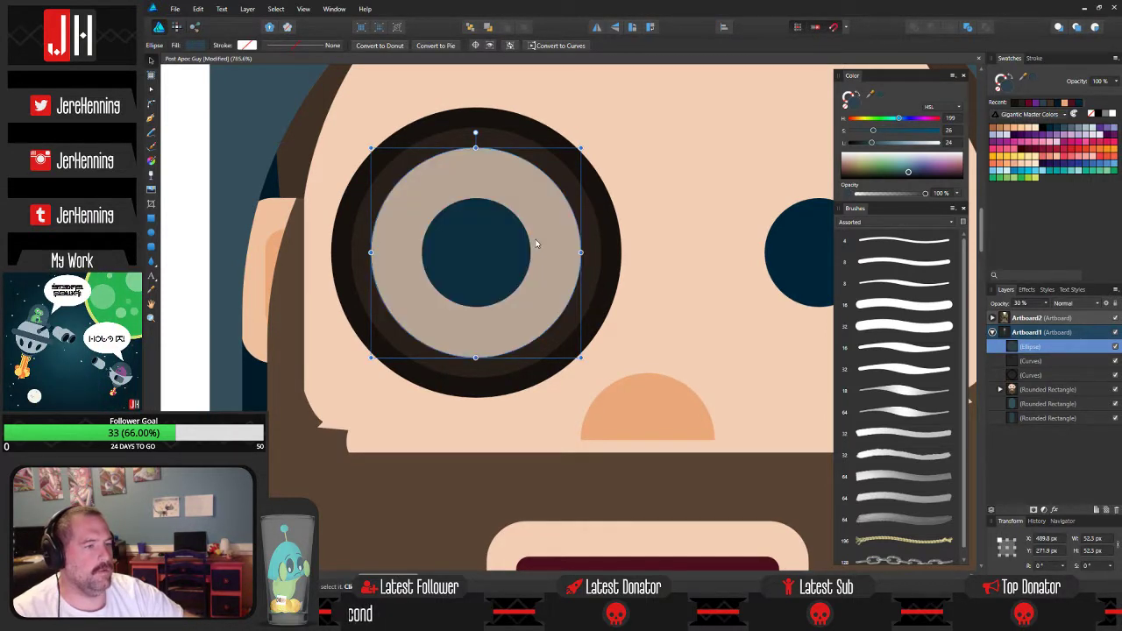
pyautogui.scroll(-2, 537, 244)
pyautogui.click(272, 181)
pyautogui.moveTo(500, 196); pyautogui.dragTo(519, 232)
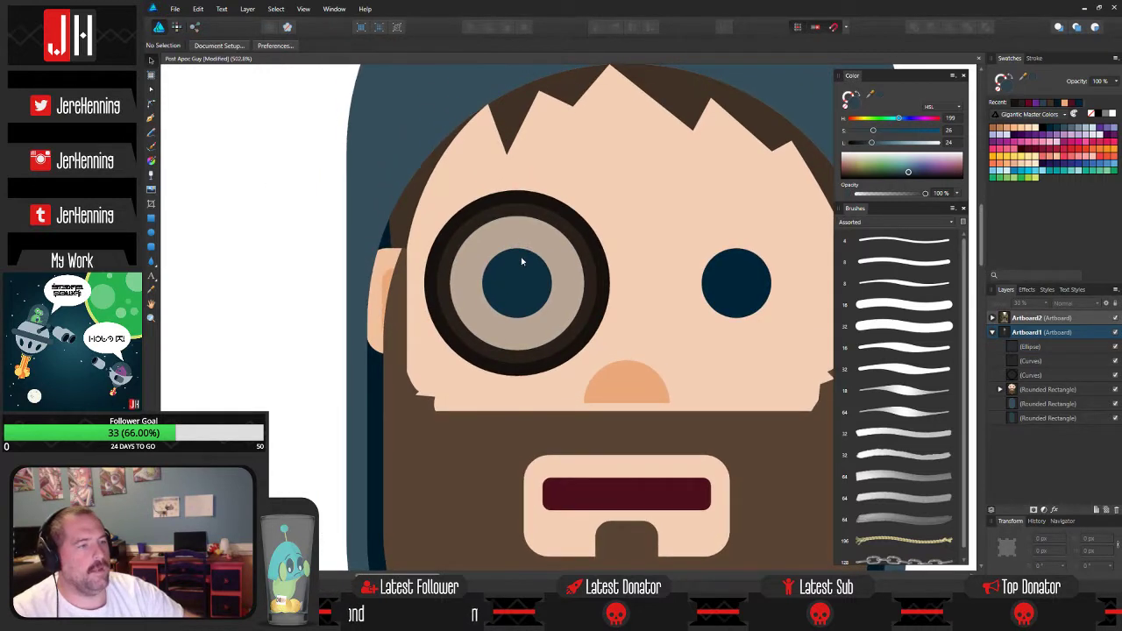
pyautogui.click(527, 259)
pyautogui.click(296, 193)
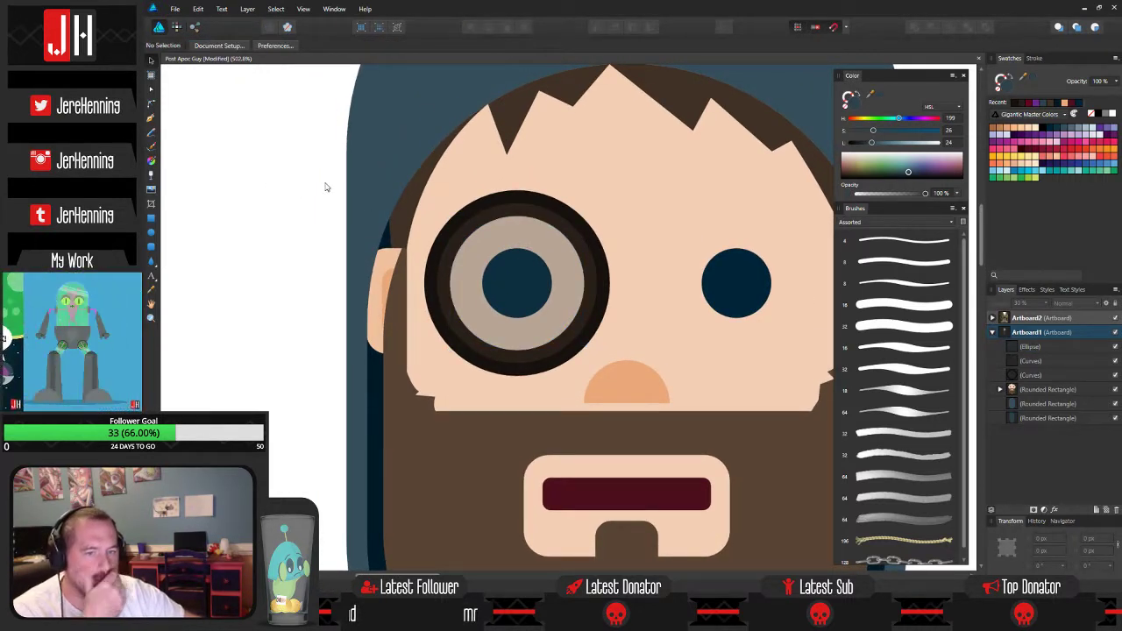
# Duplicate the lens circle in place, set the copy's opacity to 100% and remove its fill.
pyautogui.click(542, 255)
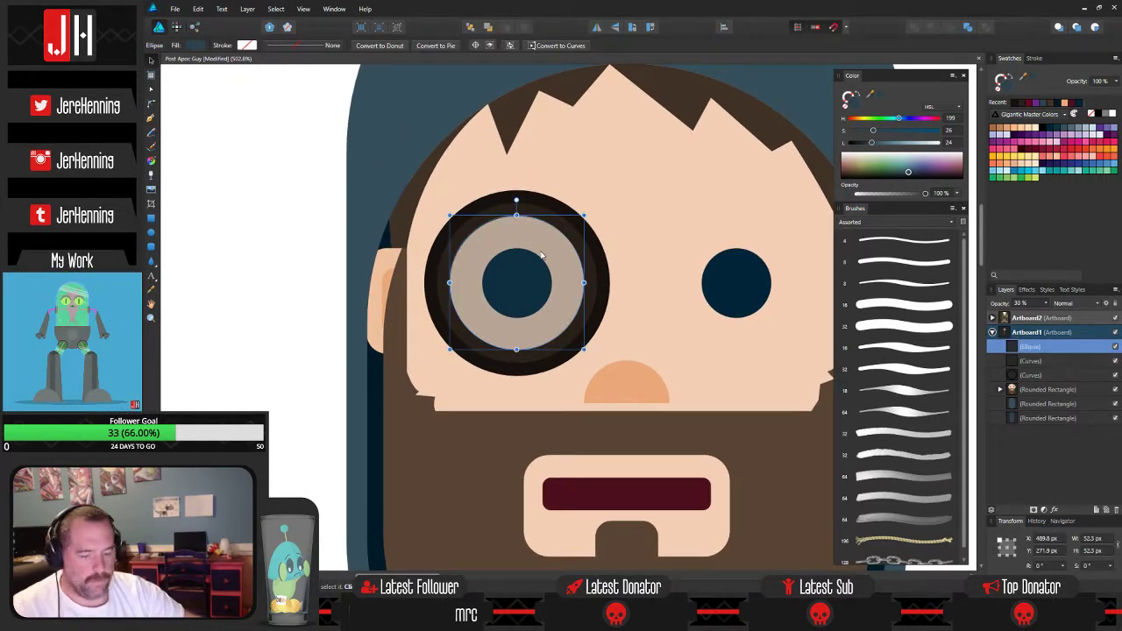
pyautogui.hotkey('ctrl', 'j')
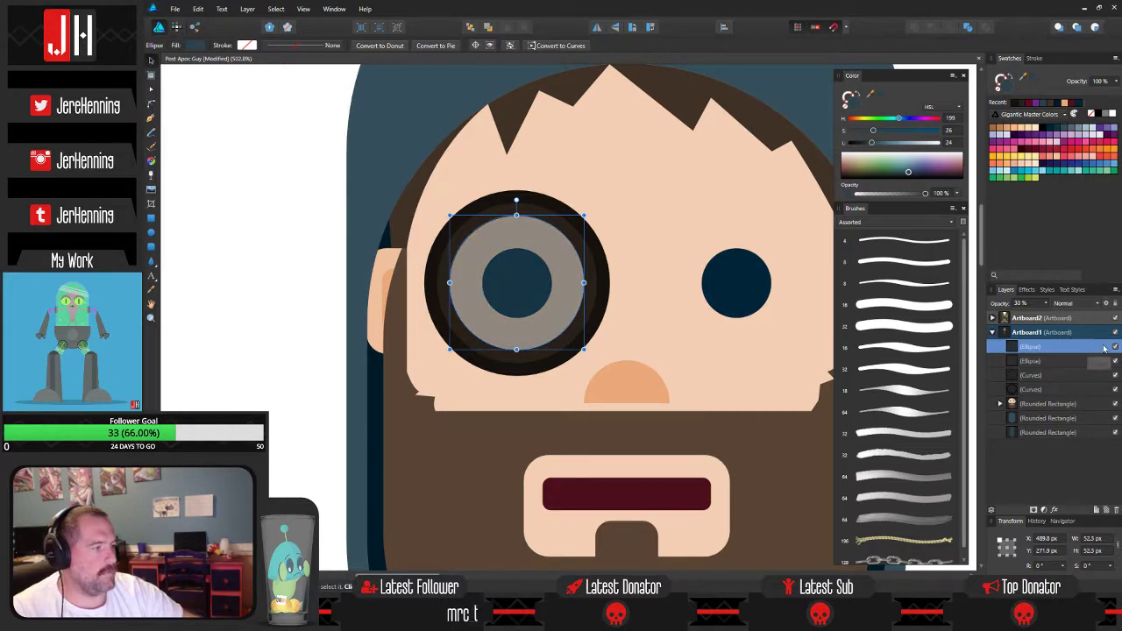
pyautogui.press('0')
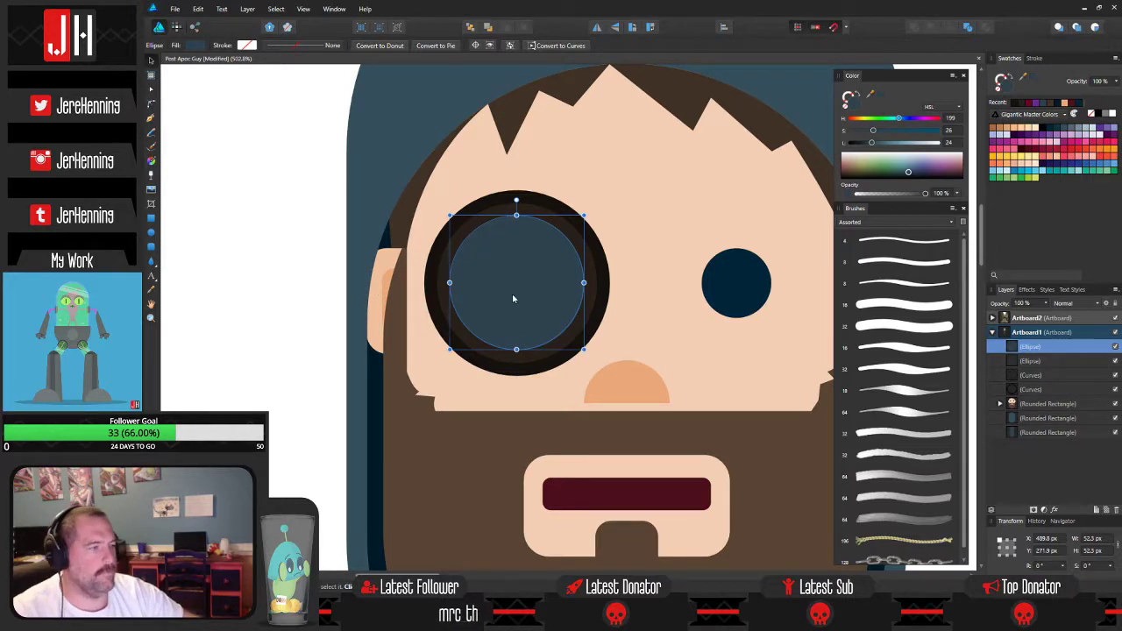
pyautogui.click(846, 106)
pyautogui.click(240, 215)
# Draw a narrow vertical rectangle of about 6 by 92 px, fill it white and place it across the goggle.
pyautogui.click(150, 220)
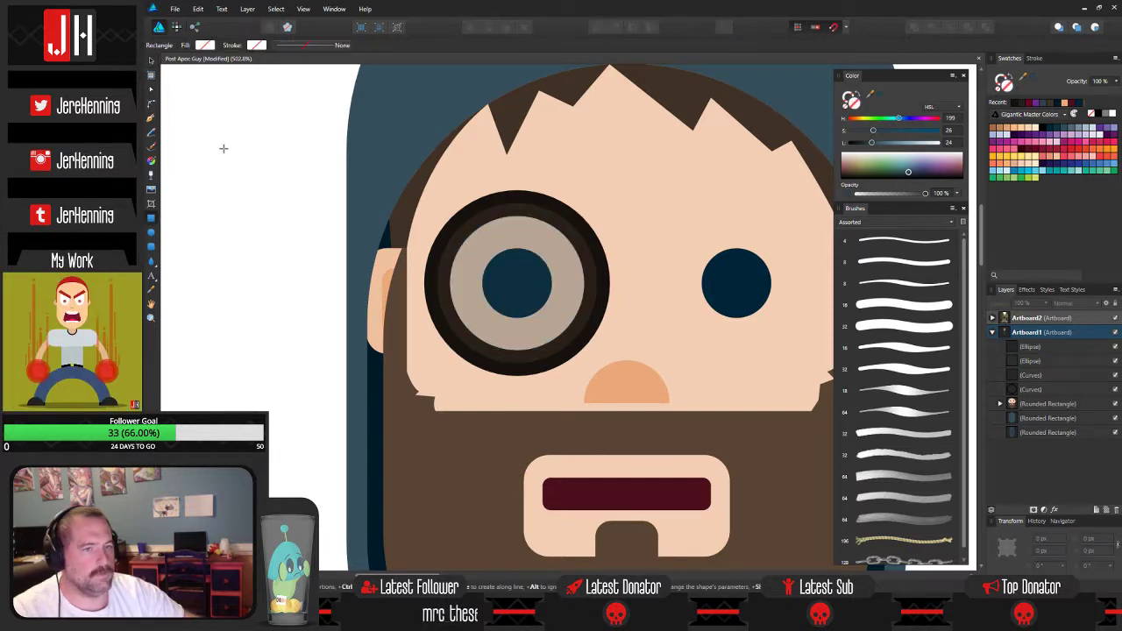
pyautogui.moveTo(227, 150)
pyautogui.mouseDown()
pyautogui.moveTo(253, 389)
pyautogui.moveTo(242, 387)
pyautogui.mouseUp()
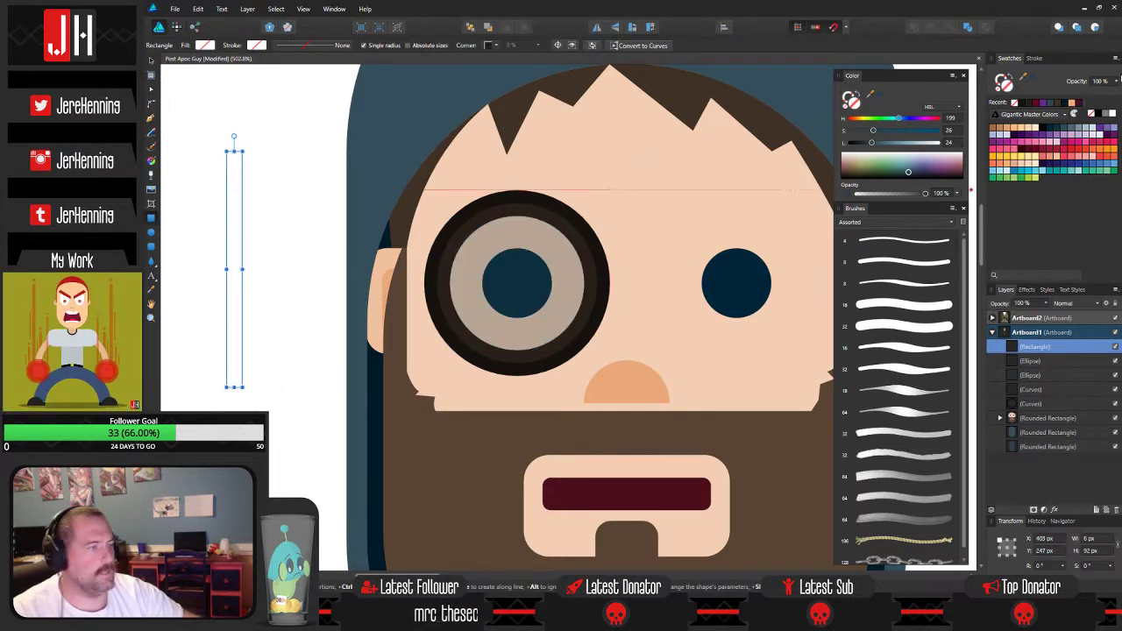
pyautogui.moveTo(233, 246); pyautogui.dragTo(504, 202)
# Duplicate the white bar just beside the original and narrow the copy to 4 px.
pyautogui.moveTo(488, 242); pyautogui.dragTo(508, 242)
pyautogui.scroll(3, 504, 247)
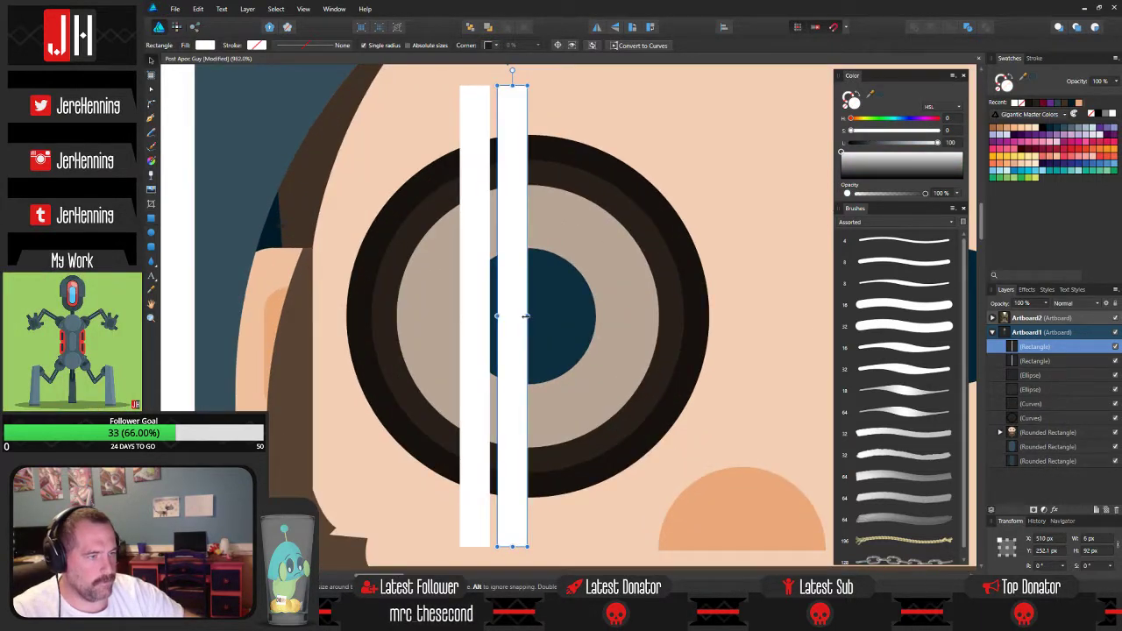
pyautogui.moveTo(525, 317); pyautogui.dragTo(514, 319)
pyautogui.scroll(2, 518, 316)
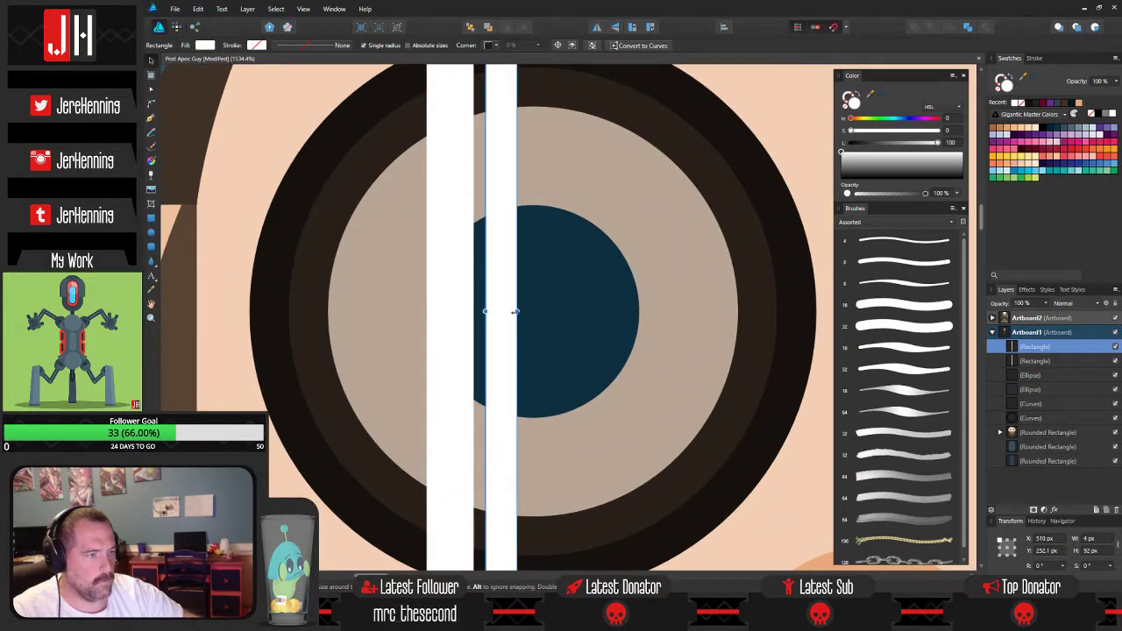
# Rotate both white bars together by 30°, centre them across the lens and set their opacity to 30%.
pyautogui.click(426, 308)
pyautogui.moveTo(426, 307)
pyautogui.mouseDown()
pyautogui.moveTo(433, 314)
pyautogui.moveTo(422, 313)
pyautogui.mouseUp()
pyautogui.scroll(-3, 443, 298)
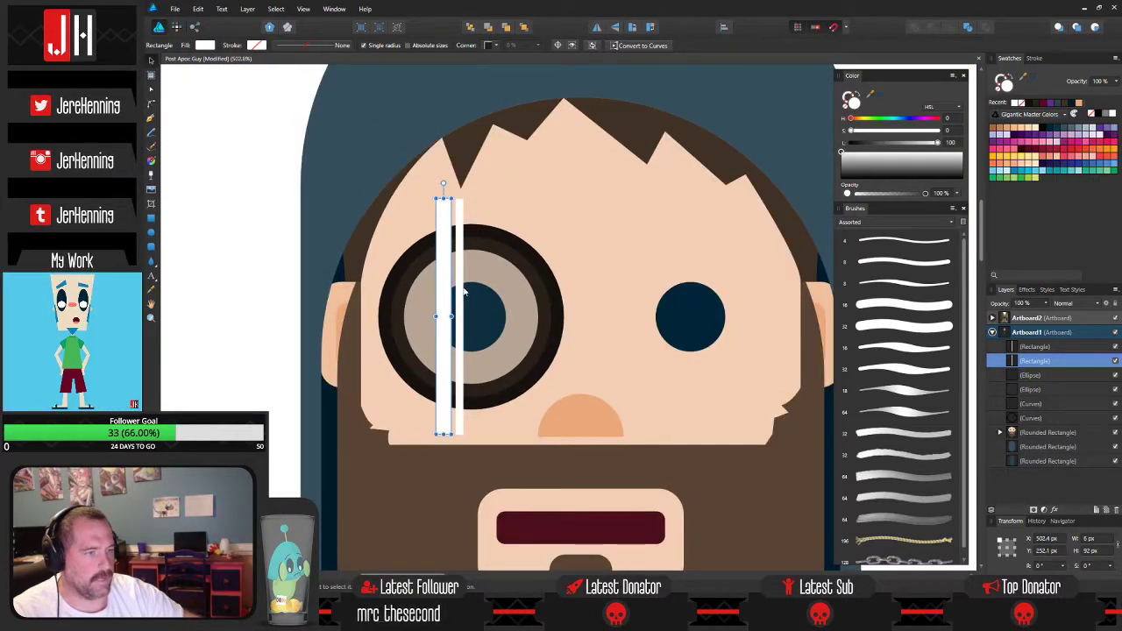
pyautogui.keyDown('shift'); pyautogui.click(463, 292); pyautogui.keyUp('shift')
pyautogui.moveTo(449, 185); pyautogui.dragTo(363, 182)
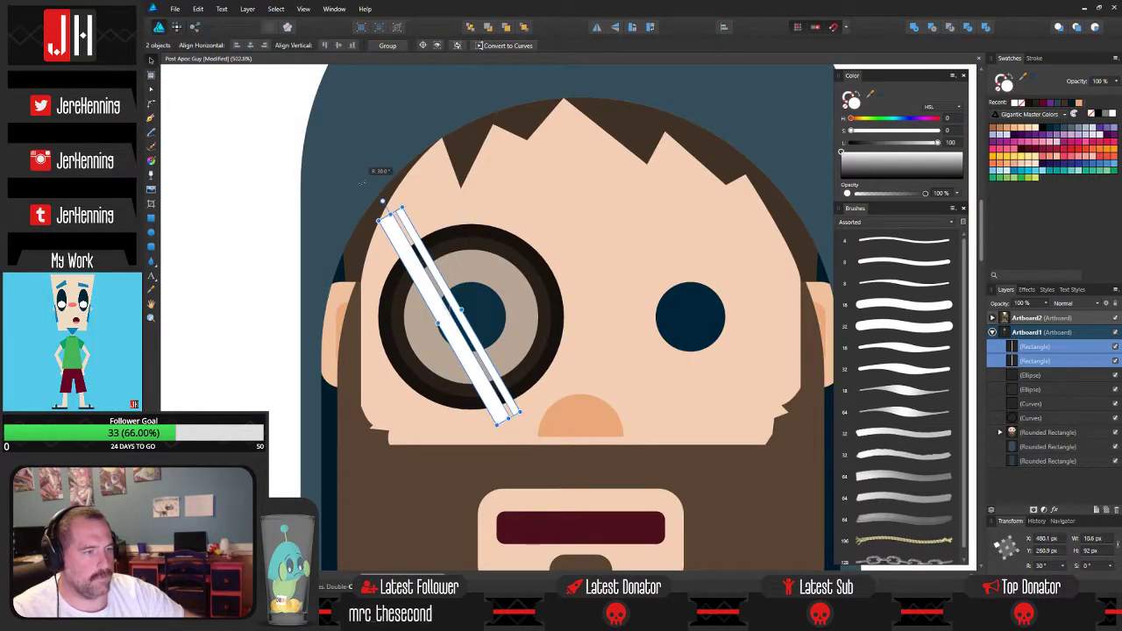
pyautogui.moveTo(408, 263); pyautogui.dragTo(420, 291)
pyautogui.press('3')
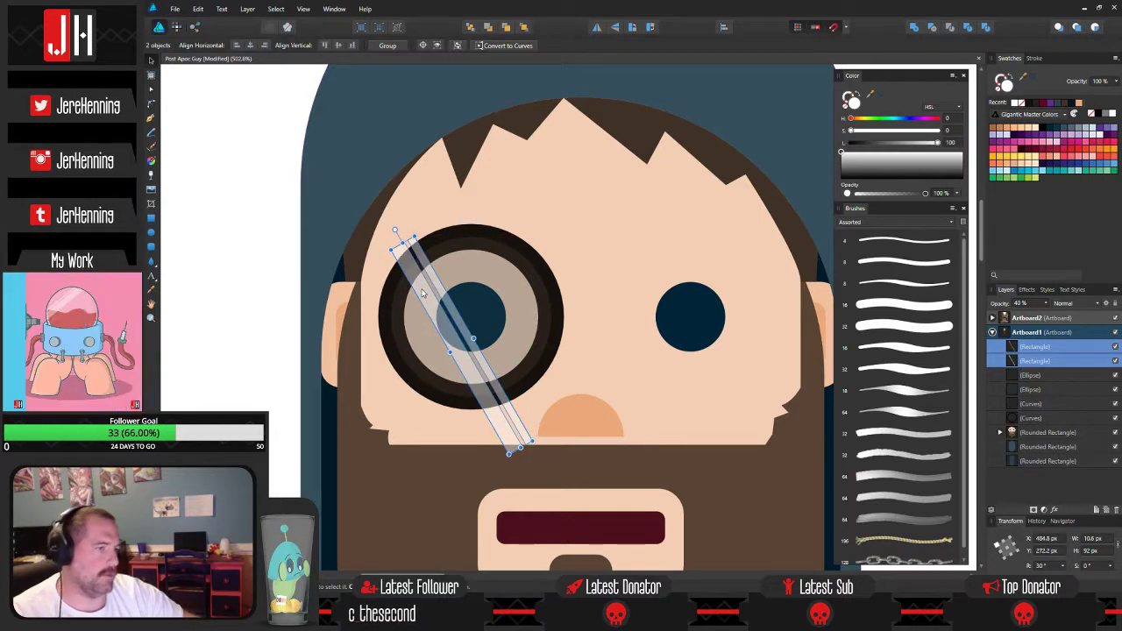
# Cut both bars and paste them inside the unfilled lens circle copy so they are clipped to the lens.
pyautogui.hotkey('ctrl', 'x')
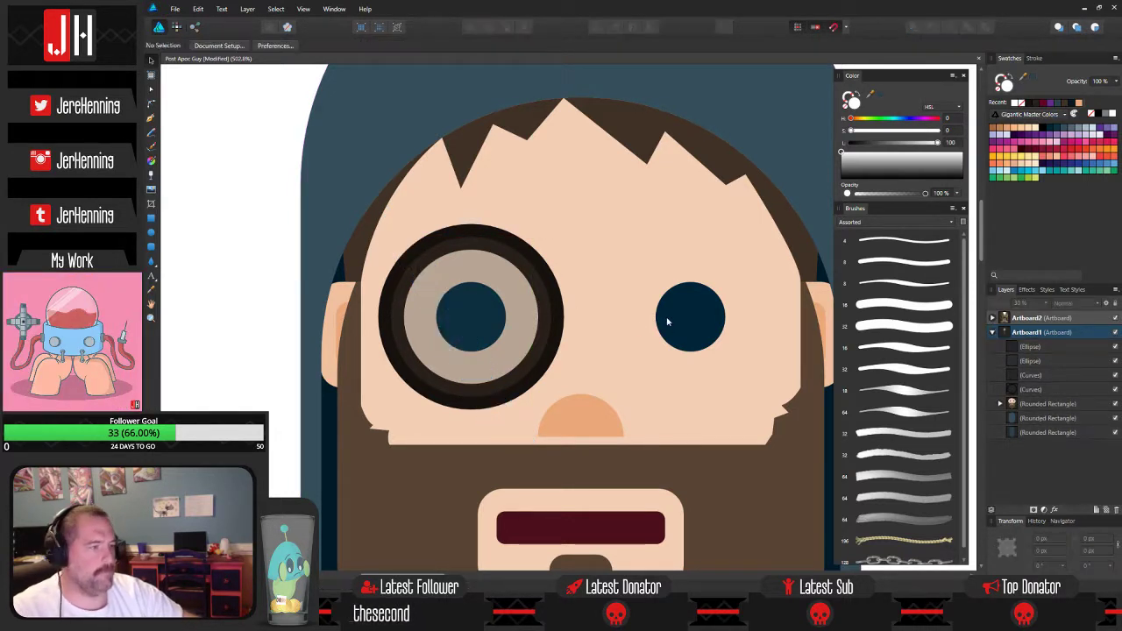
pyautogui.click(1033, 348)
pyautogui.hotkey('ctrl', 'alt', 'v')
pyautogui.click(246, 198)
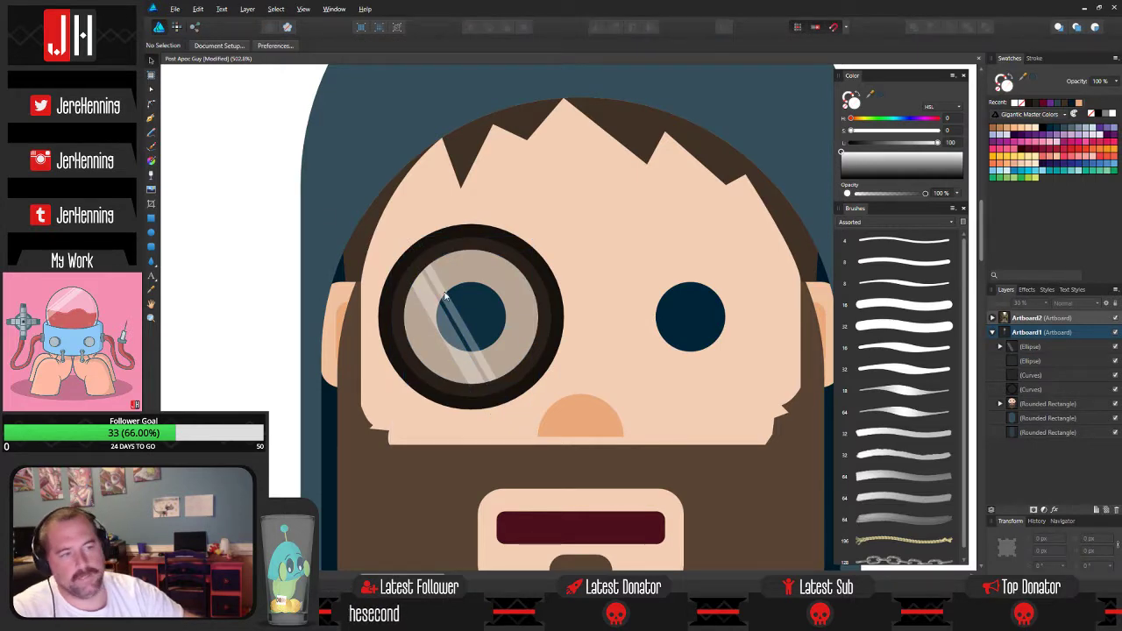
pyautogui.scroll(2, 445, 296)
pyautogui.scroll(-3, 451, 300)
# Tilt the two reflection bars further to a steeper diagonal and shift them toward the lens's lower-left edge.
pyautogui.click(447, 316)
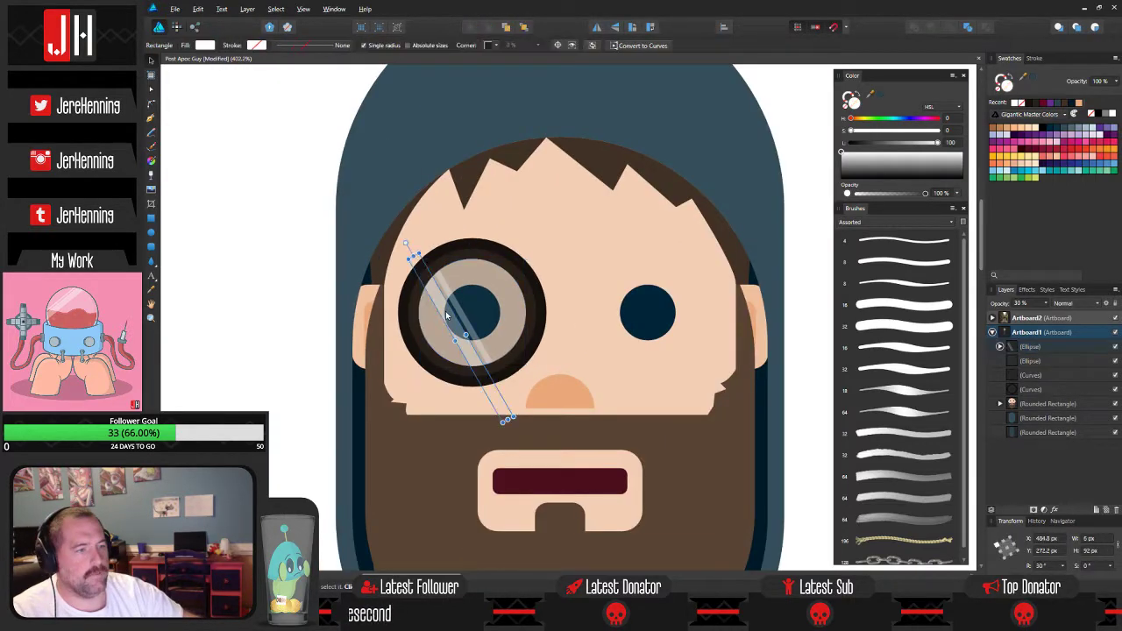
pyautogui.scroll(3, 446, 313)
pyautogui.keyDown('shift'); pyautogui.click(465, 304); pyautogui.keyUp('shift')
pyautogui.moveTo(487, 186); pyautogui.dragTo(437, 179)
pyautogui.moveTo(440, 331); pyautogui.dragTo(424, 323)
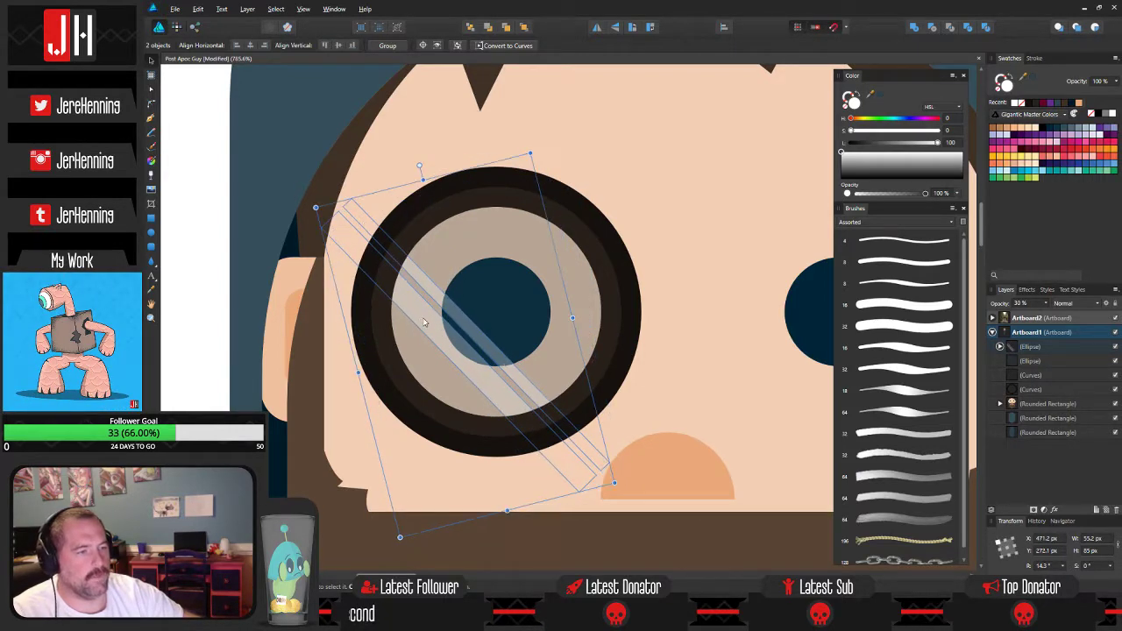
pyautogui.click(176, 205)
pyautogui.scroll(-4, 491, 250)
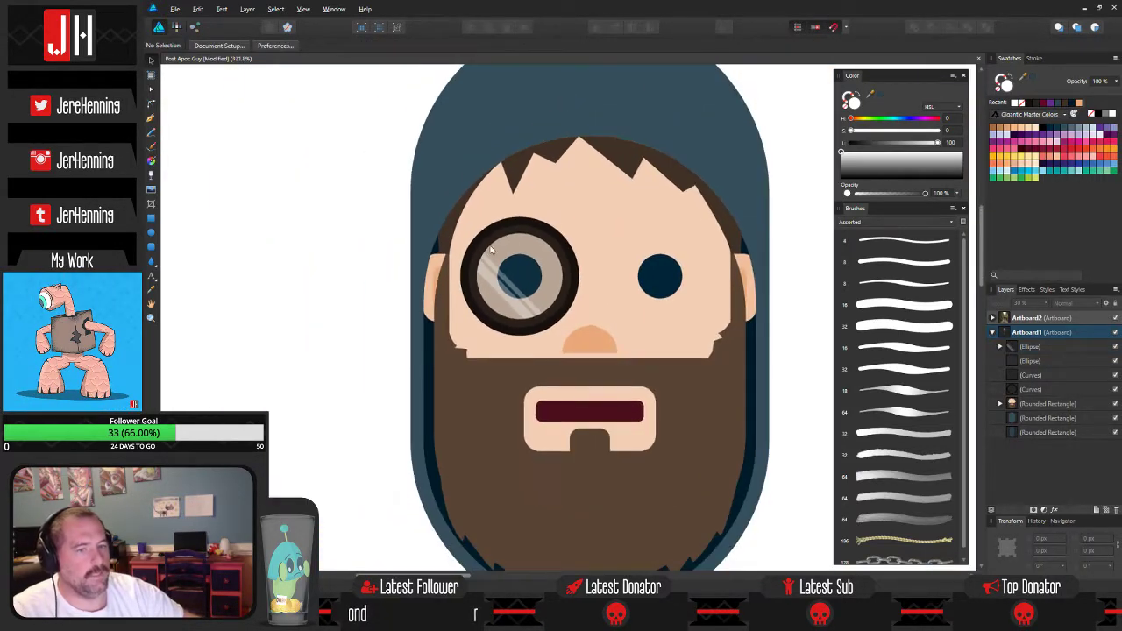
pyautogui.scroll(2, 531, 265)
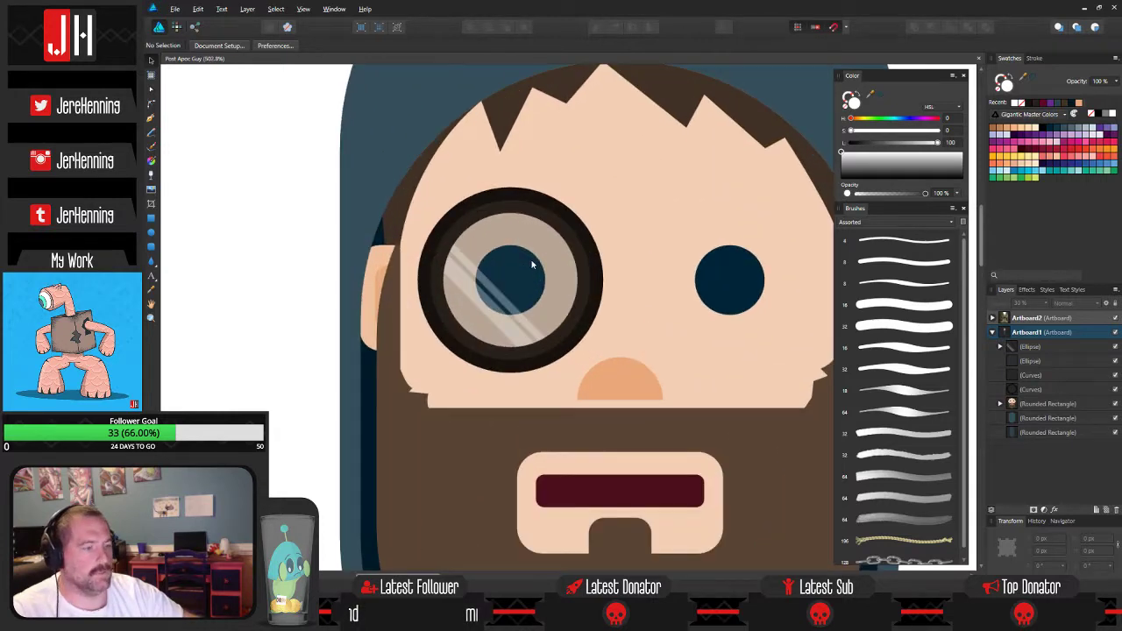
pyautogui.scroll(-2, 573, 274)
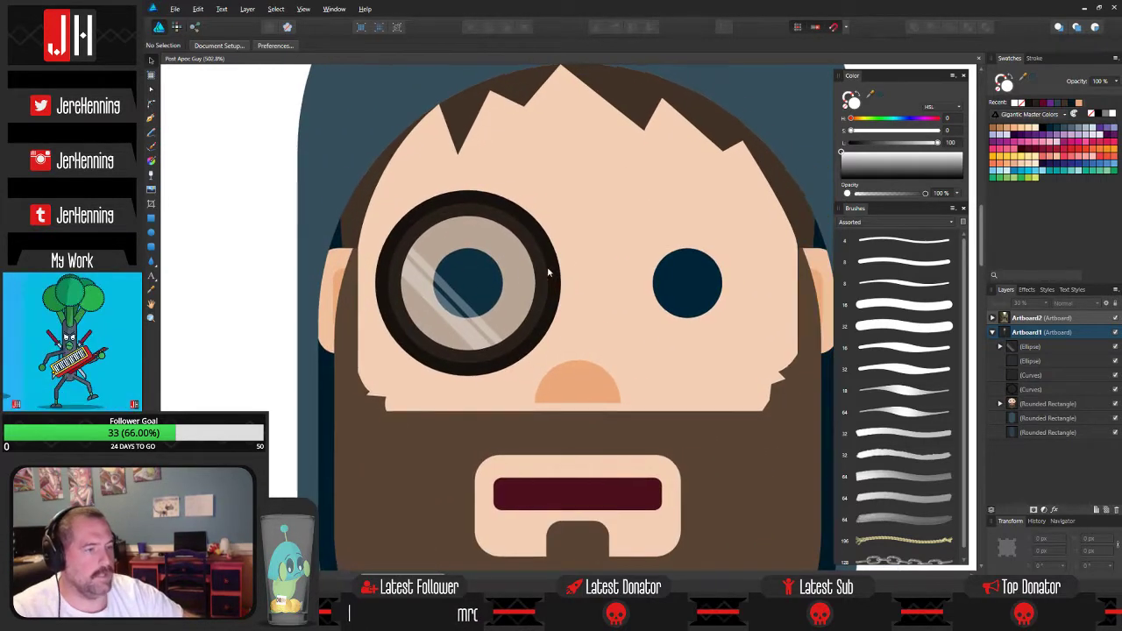
# Duplicate the complete goggle with its lens and reflections and place the copy over the other eye.
pyautogui.scroll(2, 438, 233)
pyautogui.moveTo(231, 154); pyautogui.dragTo(679, 416)
pyautogui.moveTo(535, 307); pyautogui.dragTo(673, 296)
pyautogui.scroll(-3, 672, 297)
pyautogui.click(359, 278)
pyautogui.scroll(2, 615, 313)
pyautogui.scroll(1, 617, 316)
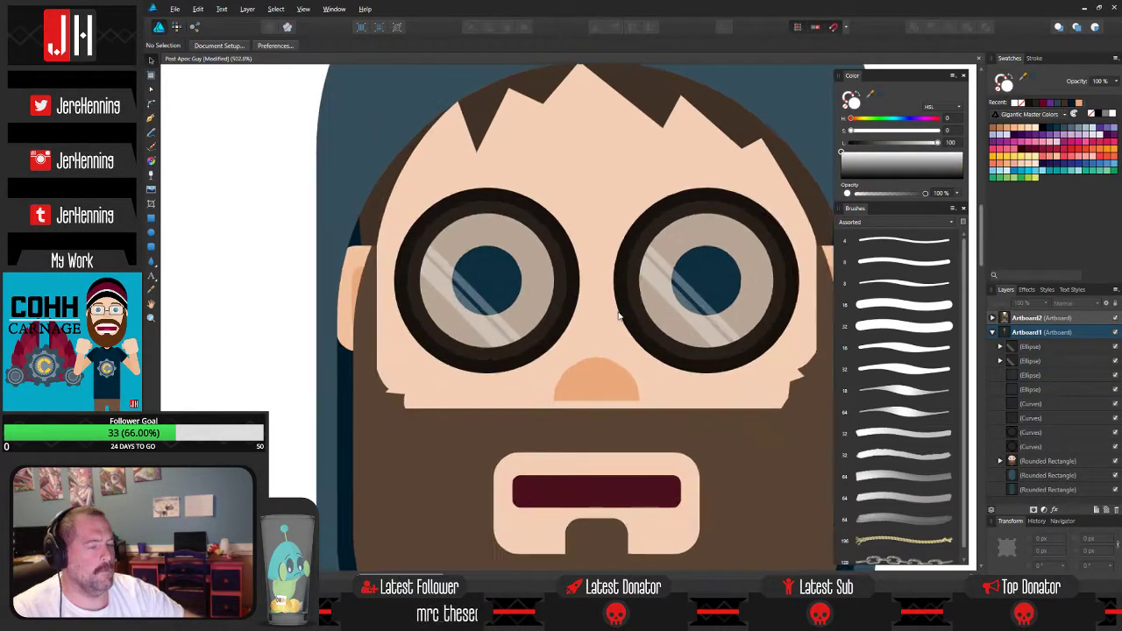
pyautogui.moveTo(602, 314); pyautogui.dragTo(569, 317)
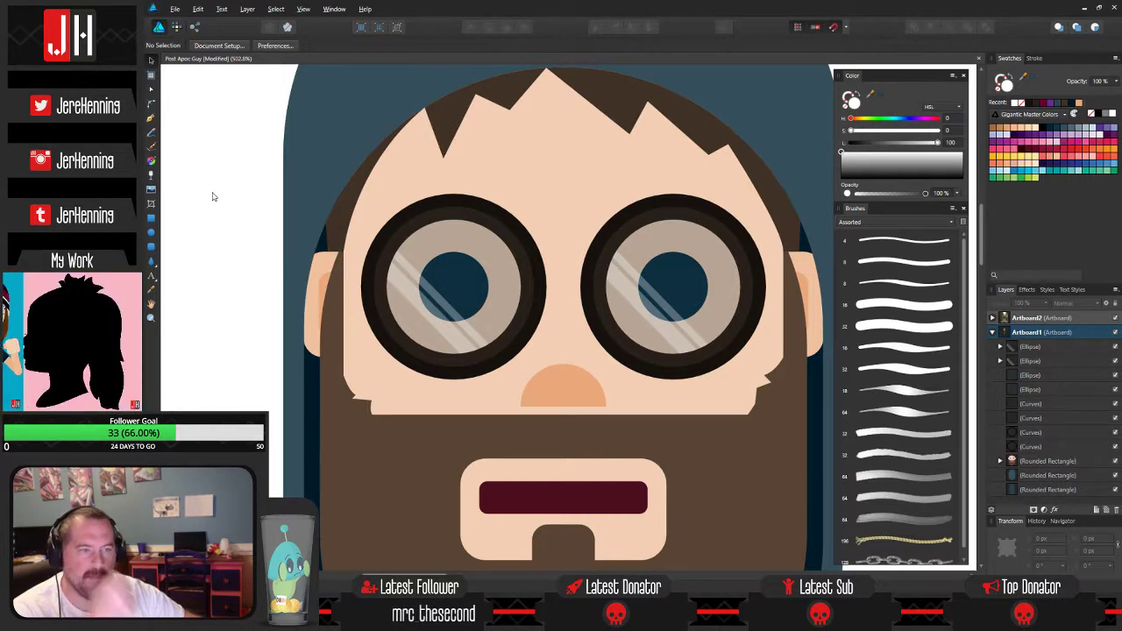
# Draw a 20 by 14 px rounded rectangle as a bridge between the goggles, filled with the dark brown sampled from the inner ring.
pyautogui.click(151, 247)
pyautogui.scroll(2, 534, 298)
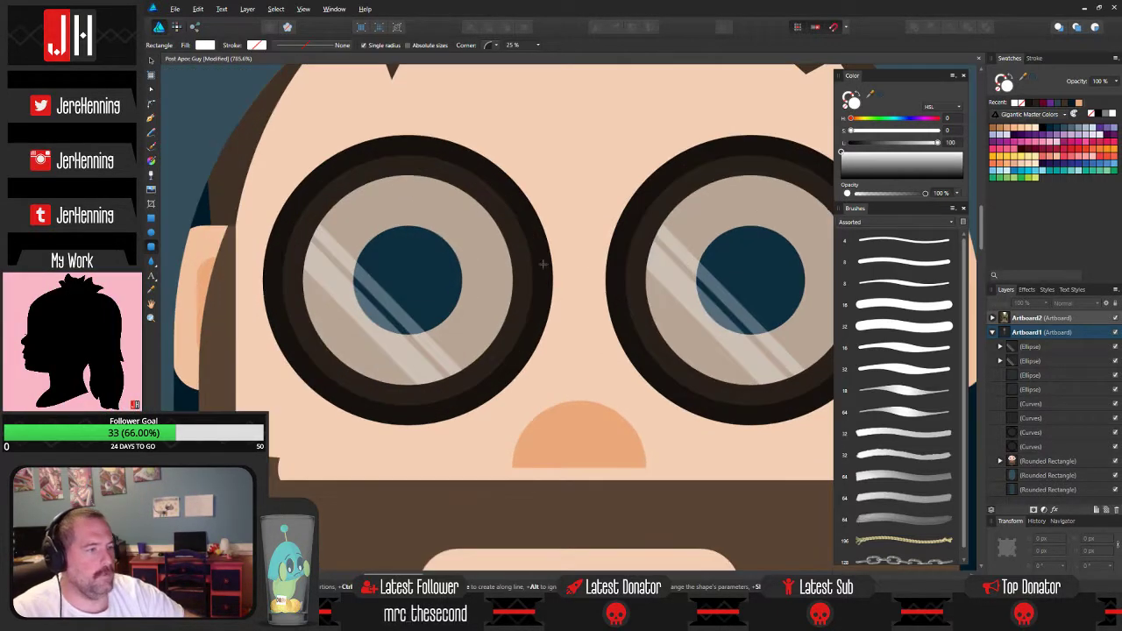
pyautogui.moveTo(541, 260); pyautogui.dragTo(619, 317)
pyautogui.press('i')
pyautogui.click(524, 261)
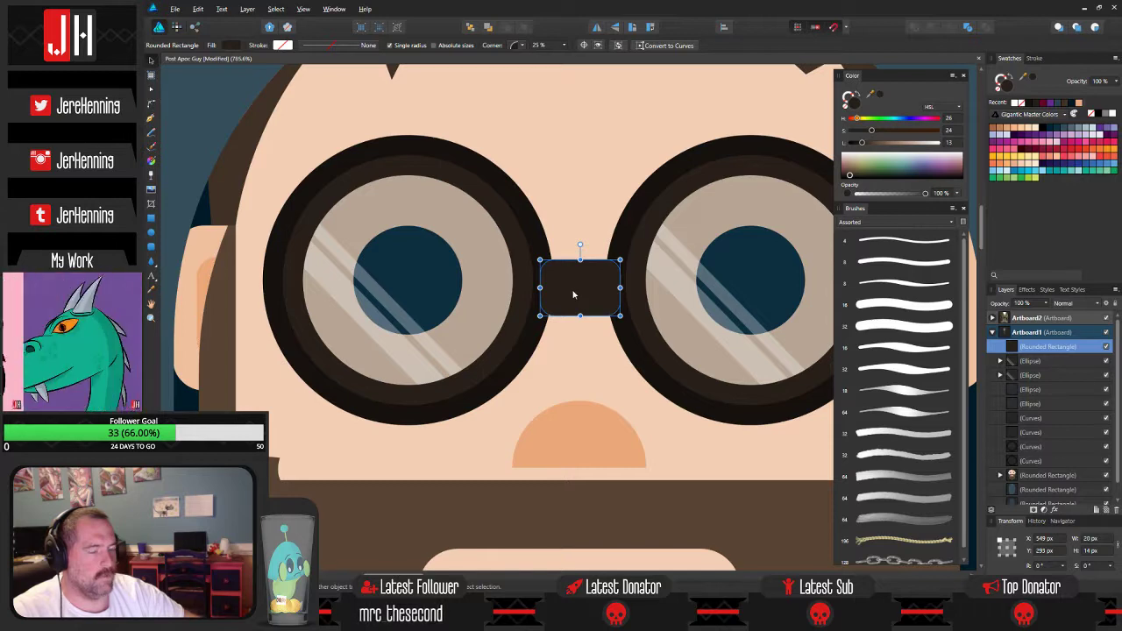
pyautogui.scroll(3, 574, 295)
pyautogui.scroll(-4, 587, 284)
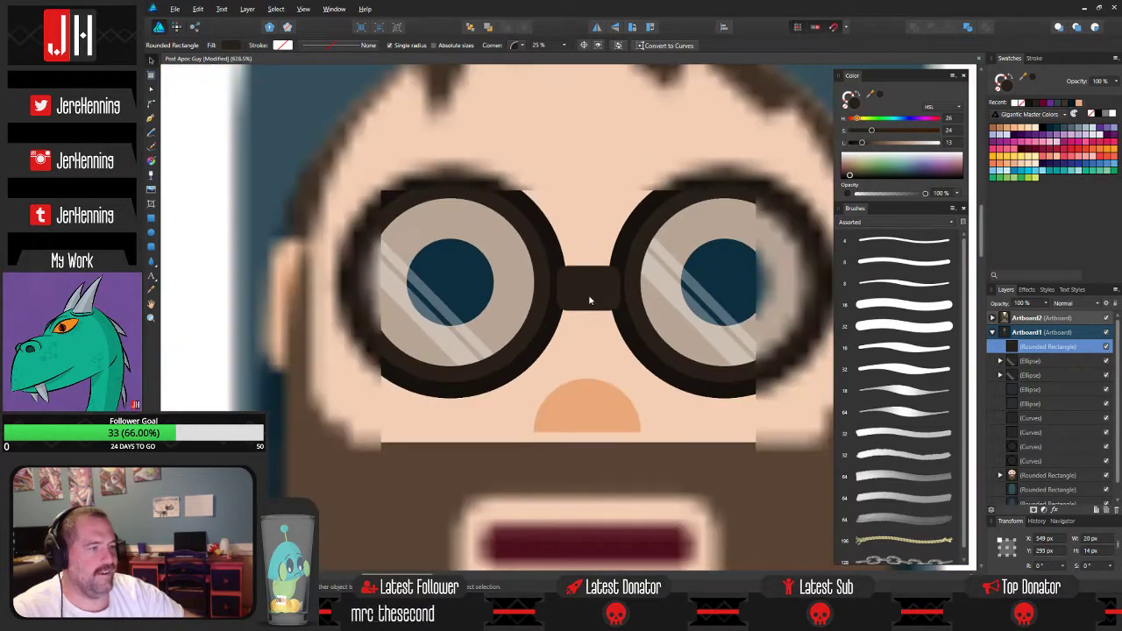
# Select all the goggle parts together and nudge them into alignment with the eyes.
pyautogui.click(210, 268)
pyautogui.scroll(-3, 540, 278)
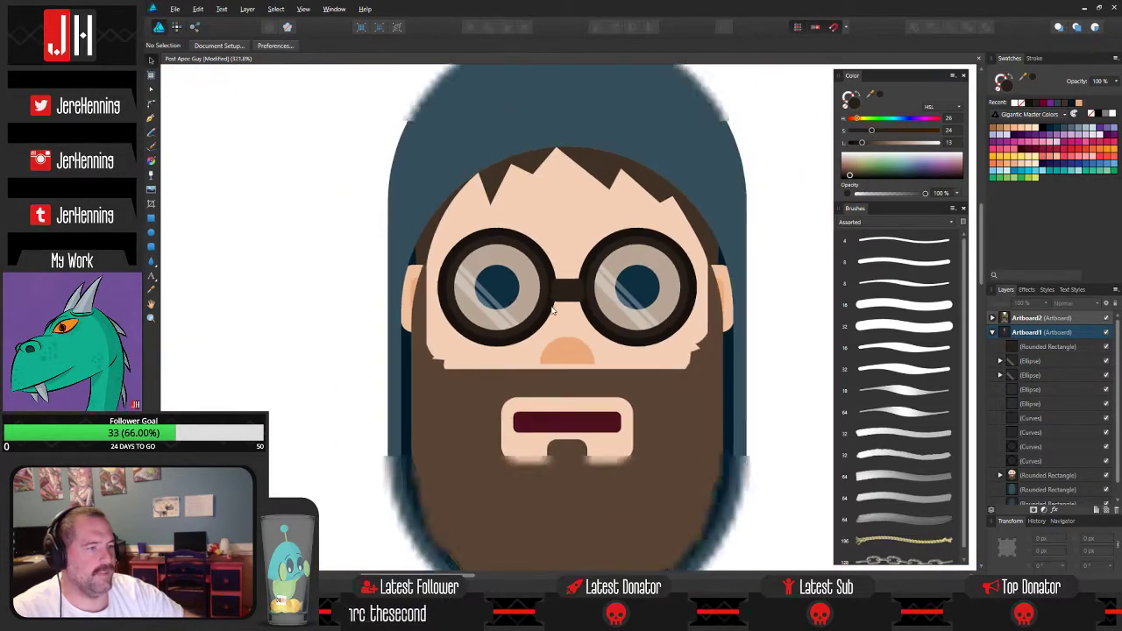
pyautogui.scroll(-2, 568, 333)
pyautogui.scroll(4, 568, 333)
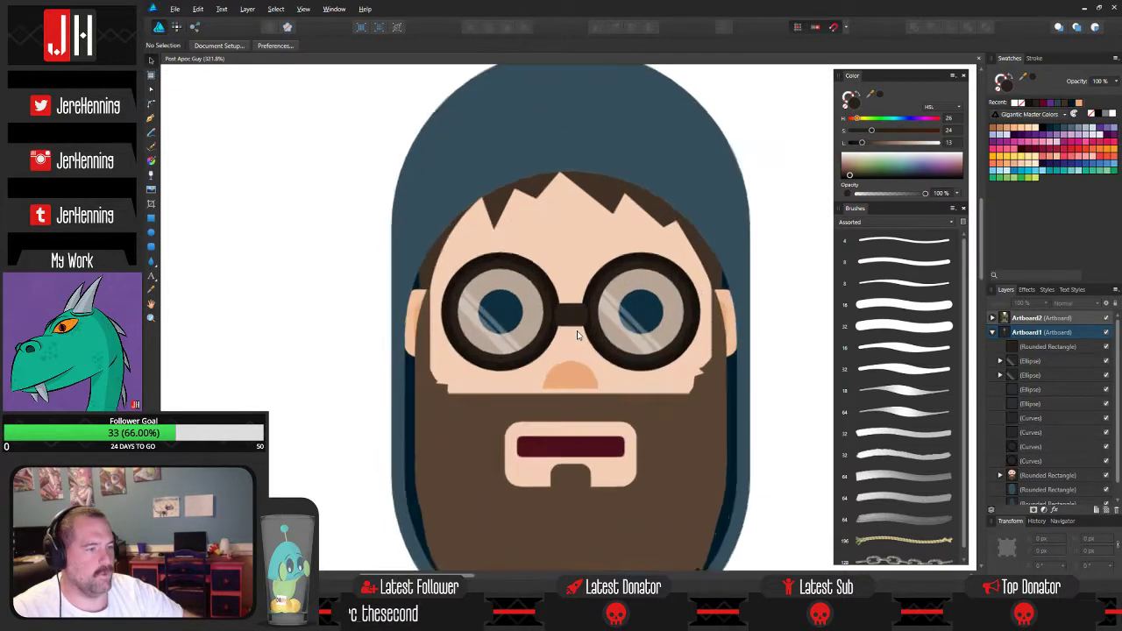
pyautogui.moveTo(209, 163); pyautogui.dragTo(785, 420)
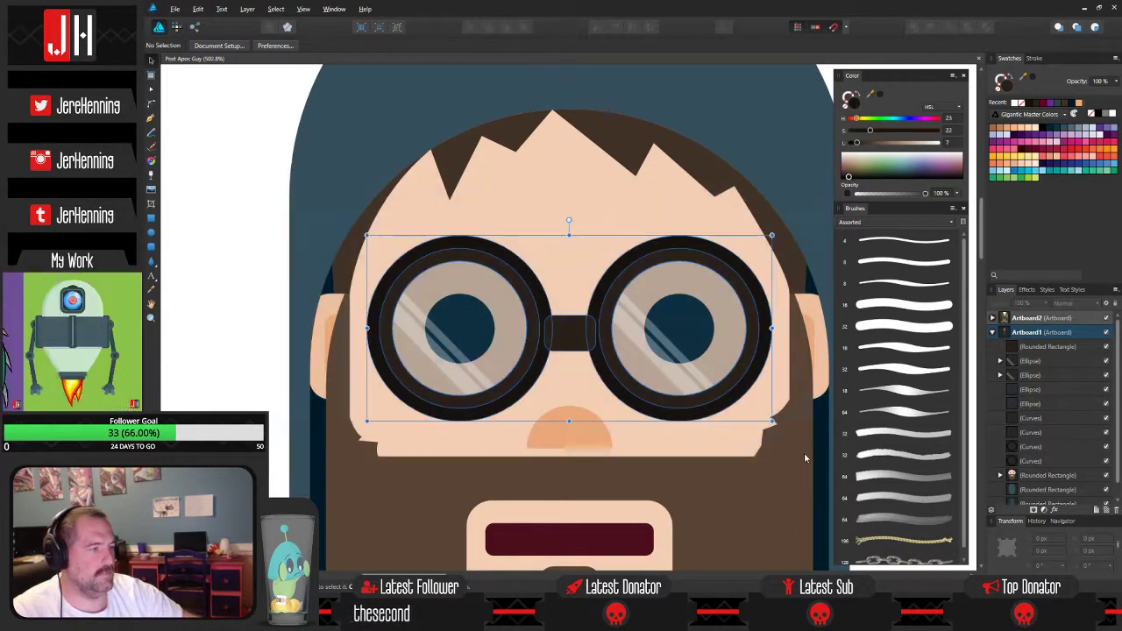
pyautogui.moveTo(687, 337); pyautogui.dragTo(677, 335)
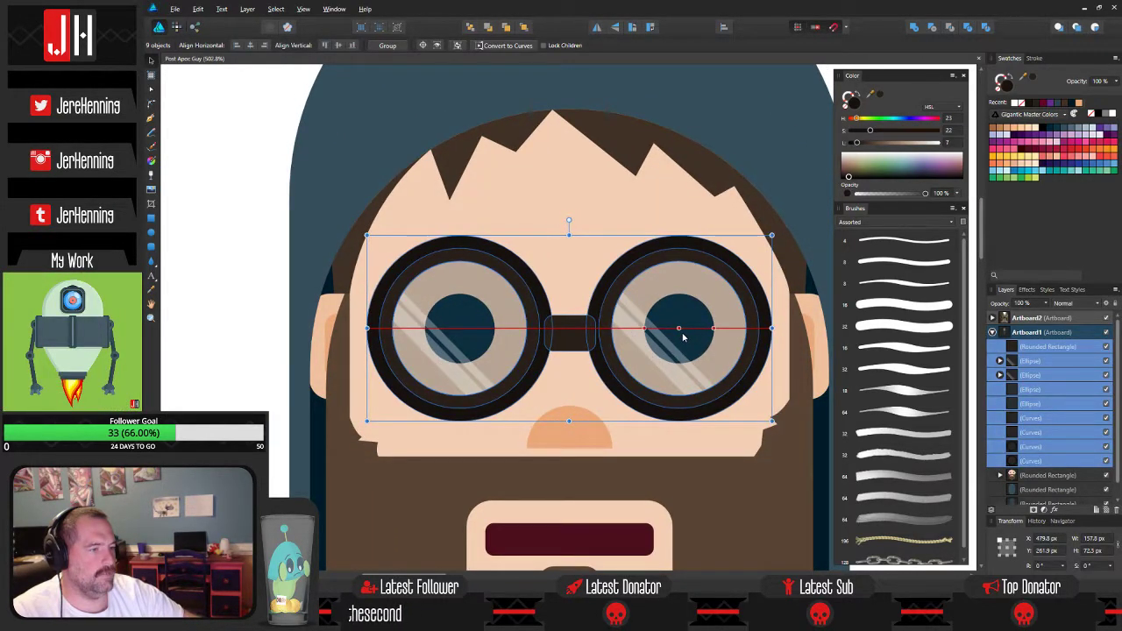
pyautogui.scroll(-3, 684, 342)
pyautogui.click(419, 316)
# Move the orange half-circle nose slightly up, away from the top edge of the beard.
pyautogui.scroll(5, 639, 399)
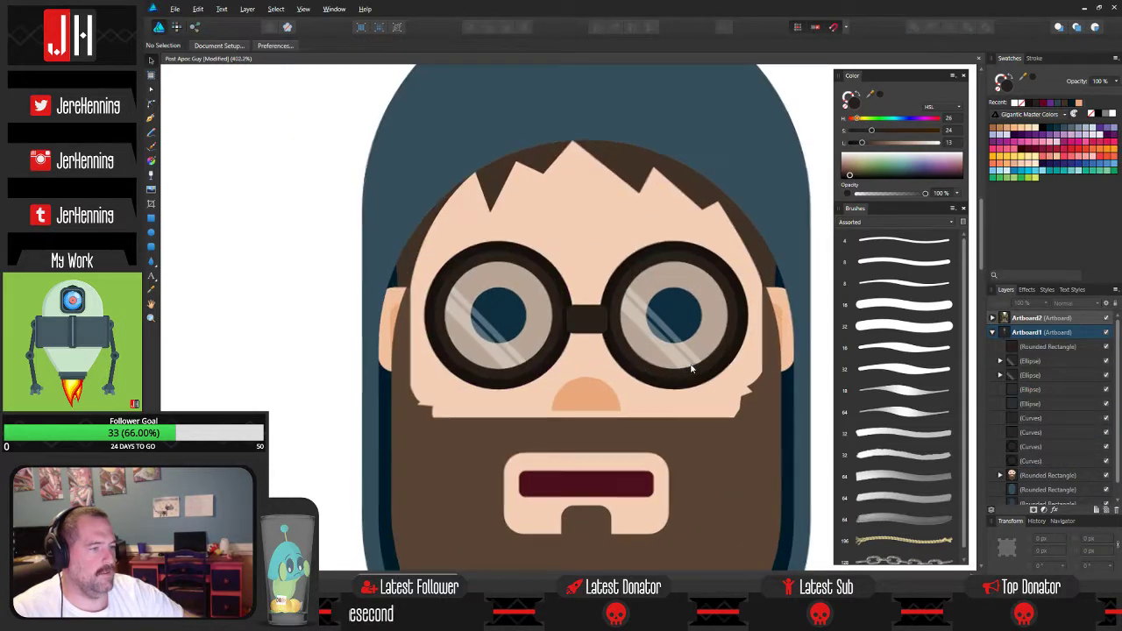
pyautogui.scroll(-1, 605, 385)
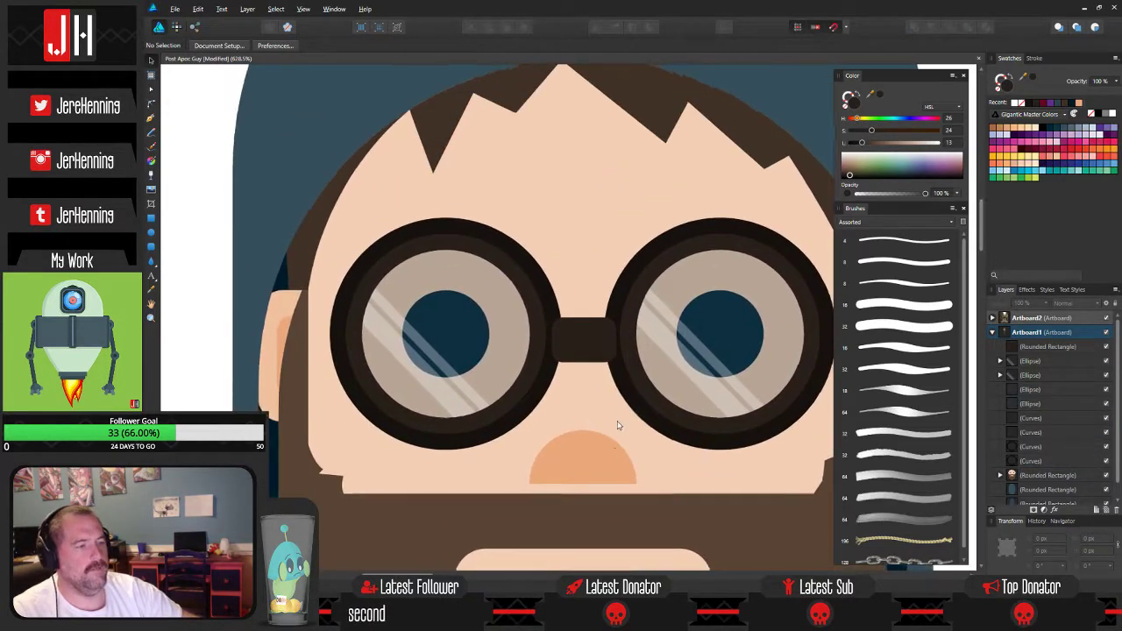
pyautogui.scroll(2, 589, 453)
pyautogui.click(579, 454)
pyautogui.doubleClick(579, 457)
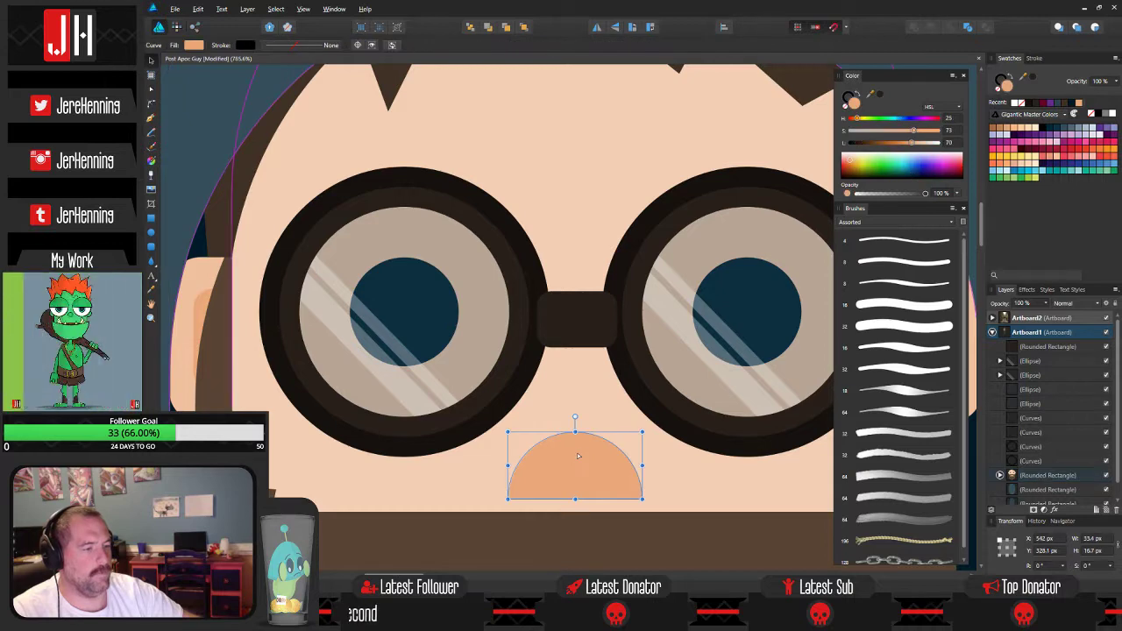
pyautogui.press('space')
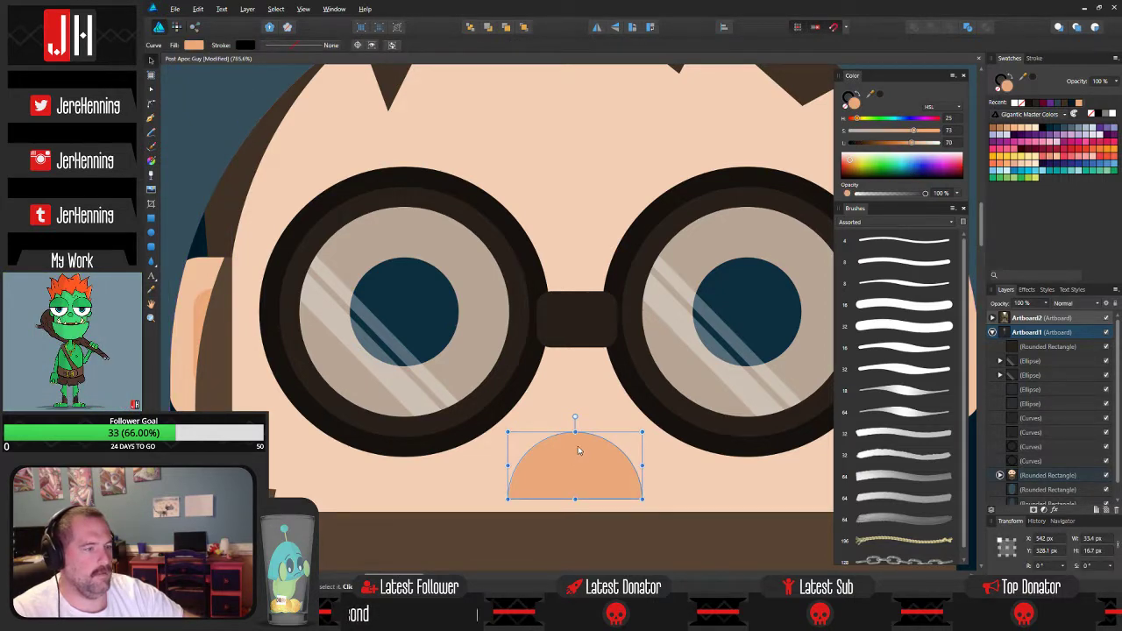
pyautogui.moveTo(578, 450); pyautogui.dragTo(579, 433)
pyautogui.scroll(-4, 585, 433)
pyautogui.click(303, 394)
# Save the document with the current state of the character's face.
pyautogui.scroll(-1, 500, 440)
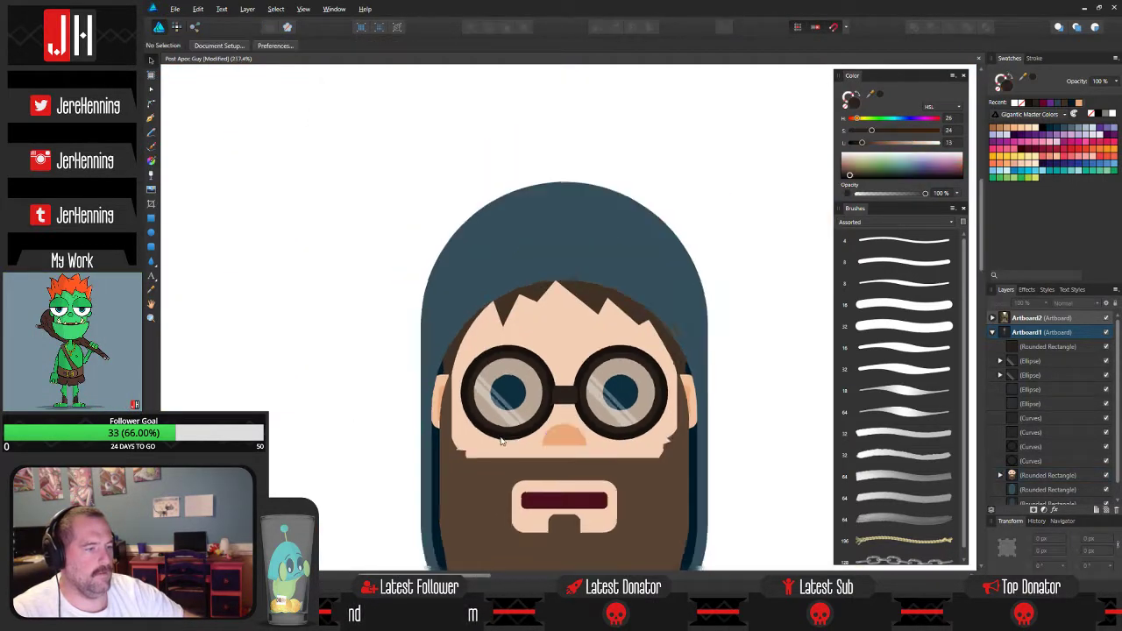
pyautogui.scroll(-1, 500, 440)
pyautogui.moveTo(509, 437); pyautogui.dragTo(529, 384)
pyautogui.hotkey('ctrl', 's')
pyautogui.scroll(2, 576, 433)
pyautogui.moveTo(591, 402); pyautogui.dragTo(602, 373)
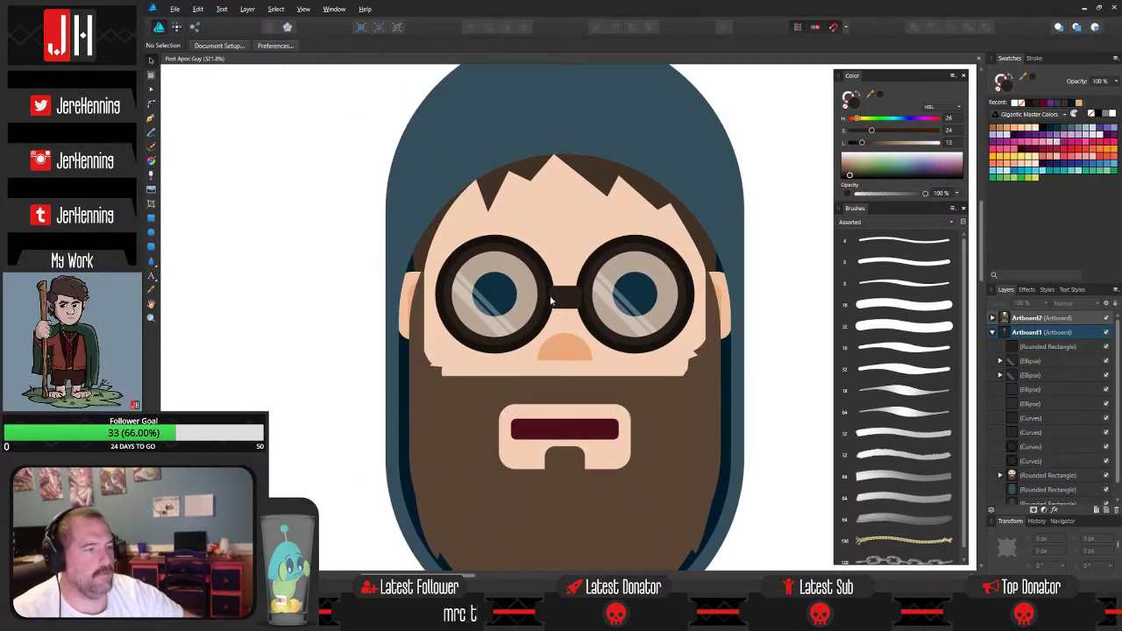
pyautogui.moveTo(552, 287); pyautogui.dragTo(572, 334)
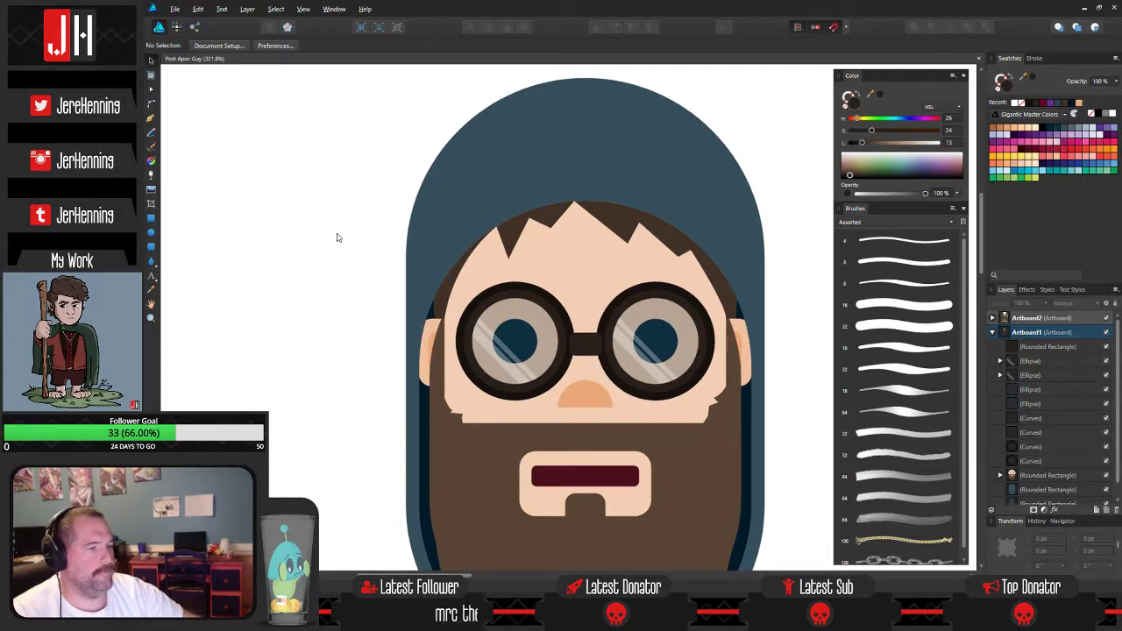
# Group all the goggle parts, and hide and show the group again to compare the face with and without goggles.
pyautogui.moveTo(337, 237); pyautogui.dragTo(784, 447)
pyautogui.hotkey('ctrl', 'g')
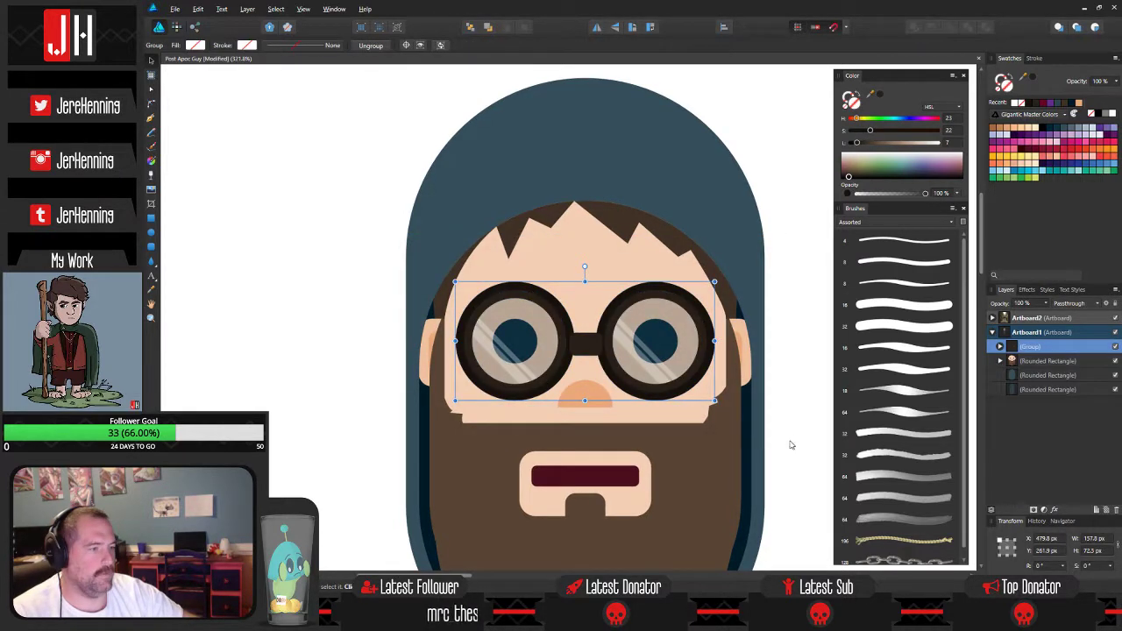
pyautogui.click(1115, 347)
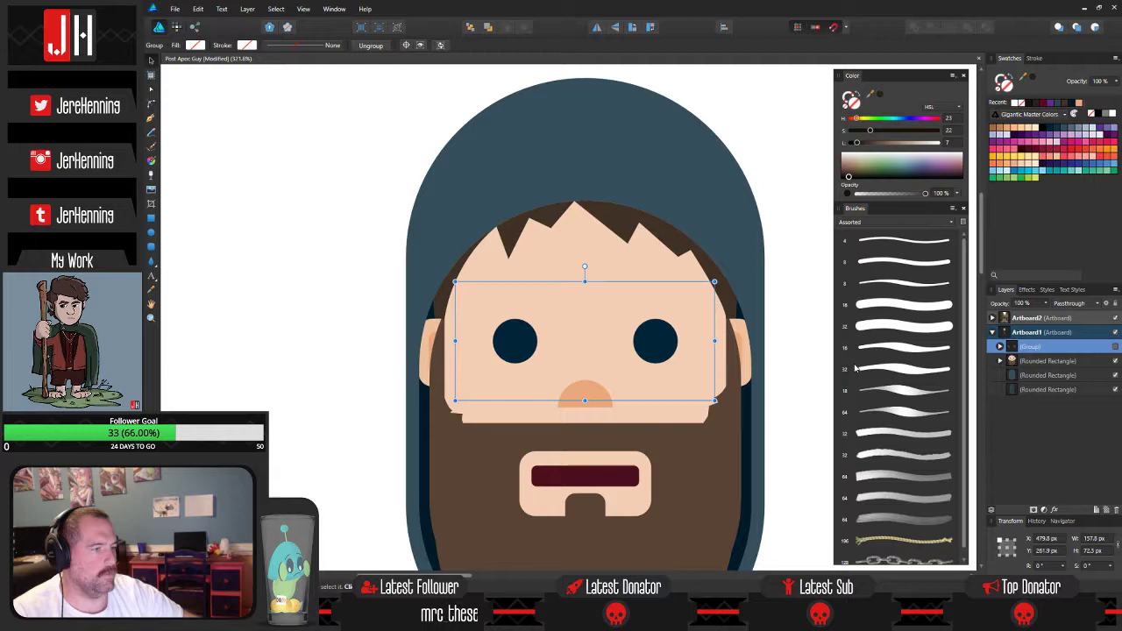
pyautogui.click(793, 377)
pyautogui.click(1092, 352)
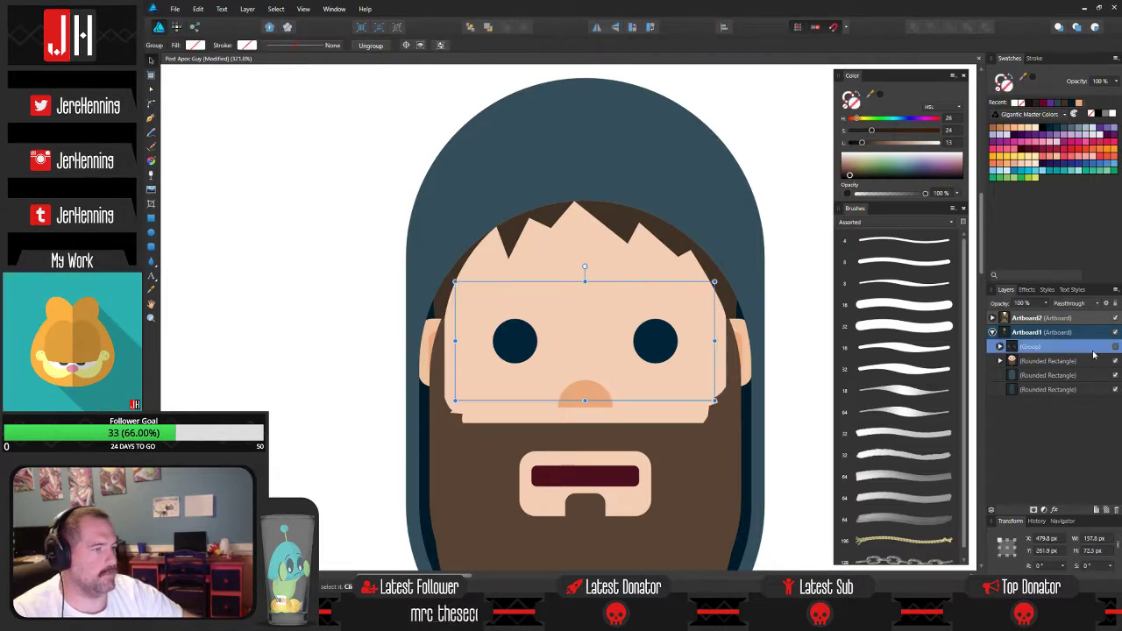
pyautogui.click(1113, 348)
pyautogui.click(303, 264)
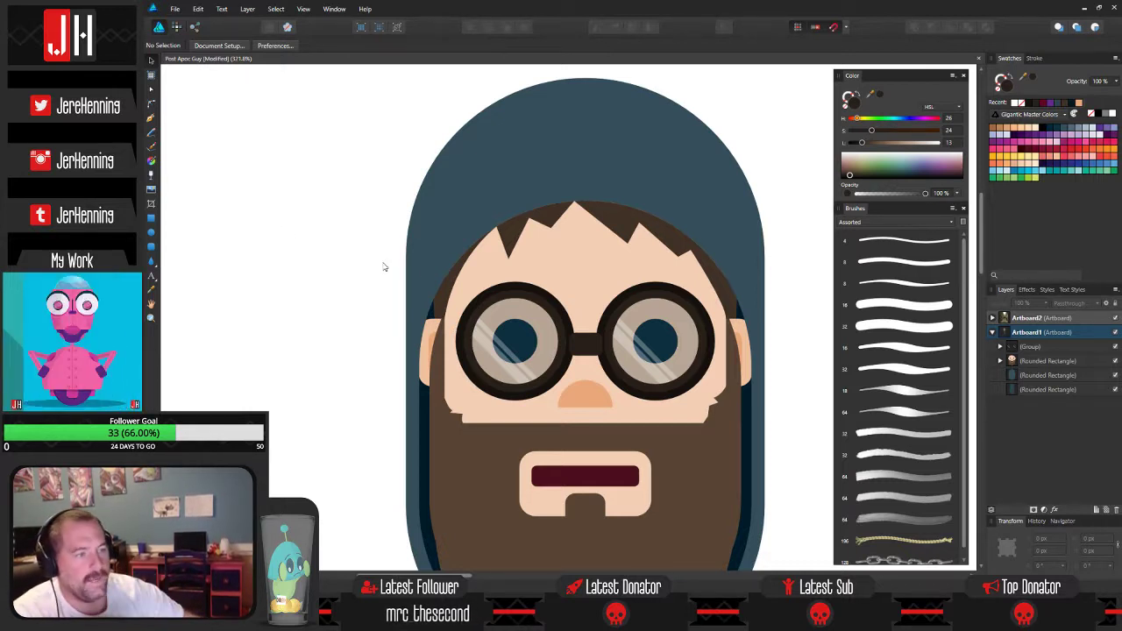
pyautogui.click(507, 237)
pyautogui.press('a')
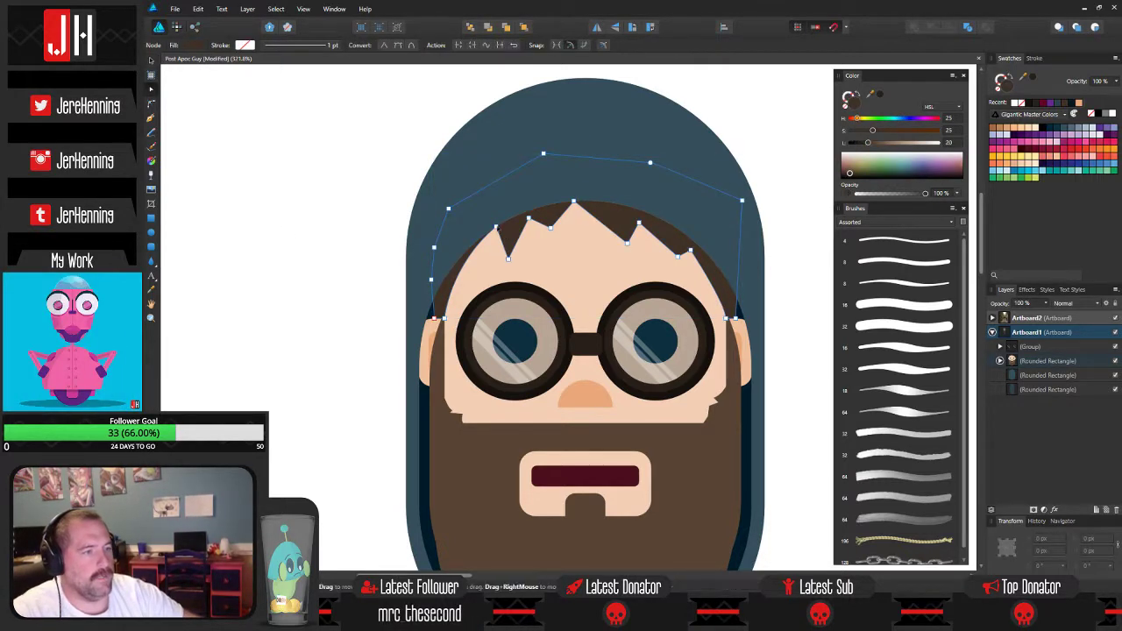
pyautogui.click(373, 205)
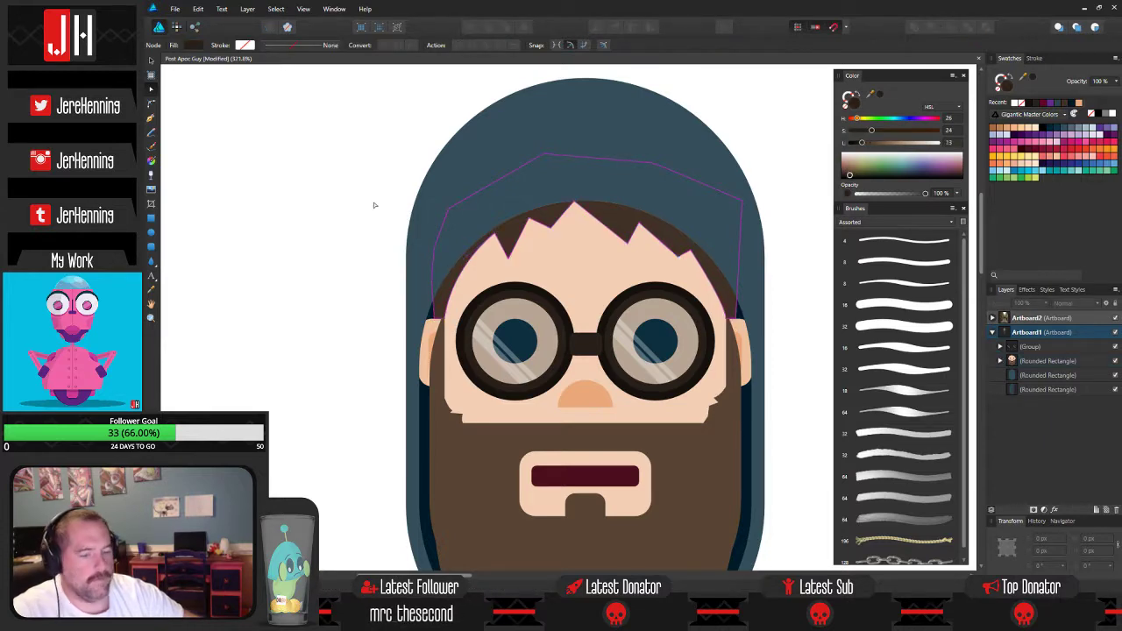
pyautogui.press('v')
pyautogui.scroll(-2, 376, 208)
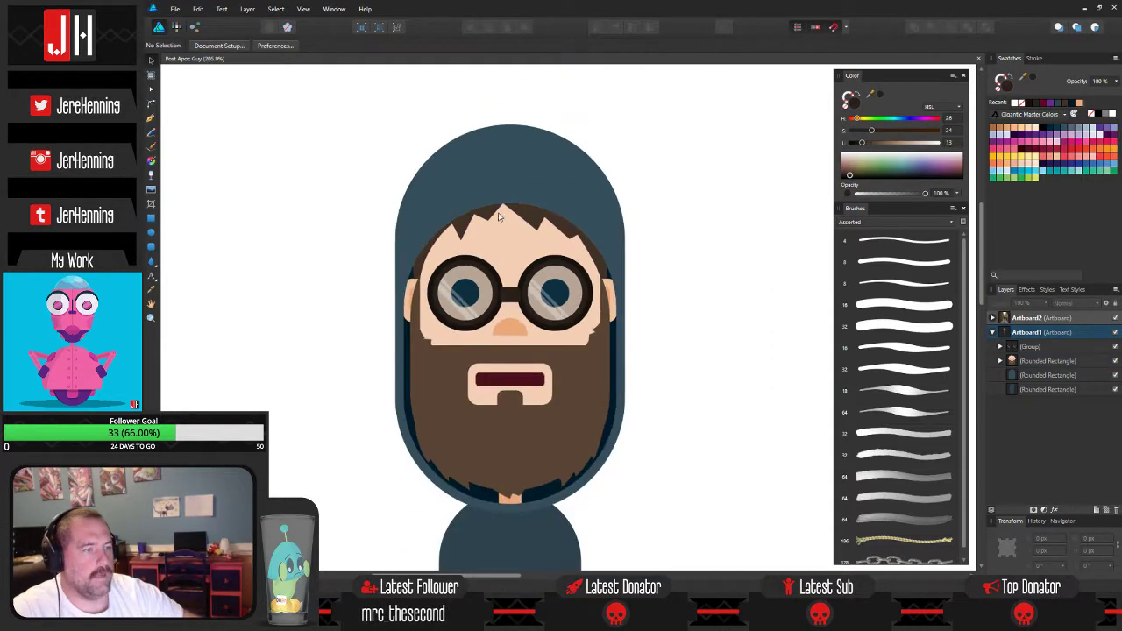
# Lower the topmost peak node of the hair's jagged edge slightly so a strip of hair separates forehead and hood.
pyautogui.scroll(5, 513, 217)
pyautogui.click(544, 206)
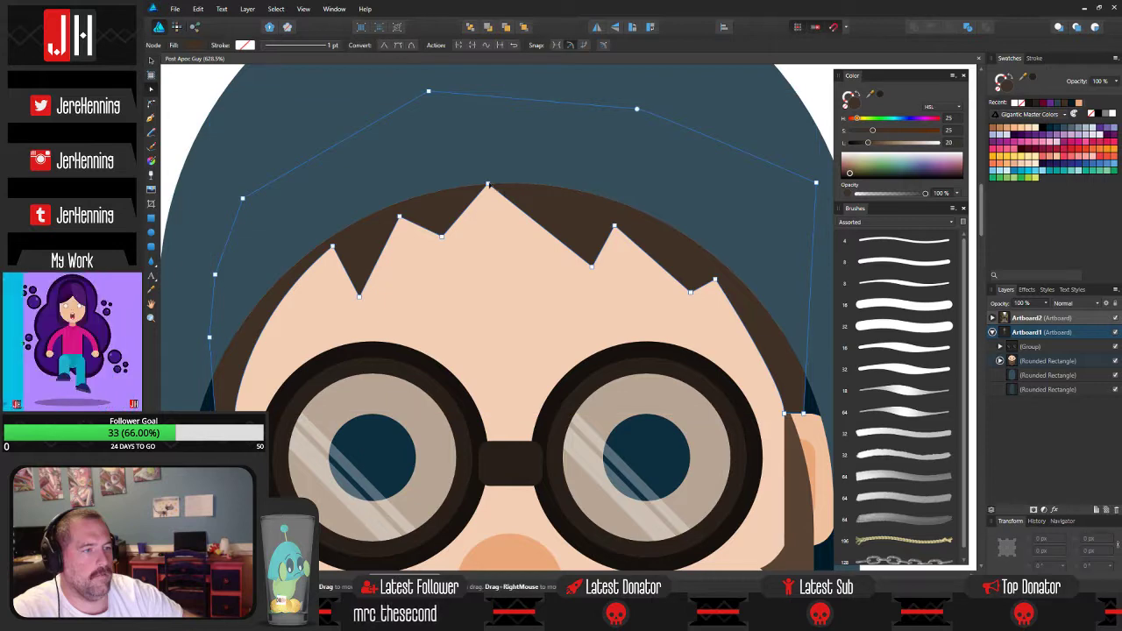
pyautogui.press('a')
pyautogui.scroll(-3, 503, 228)
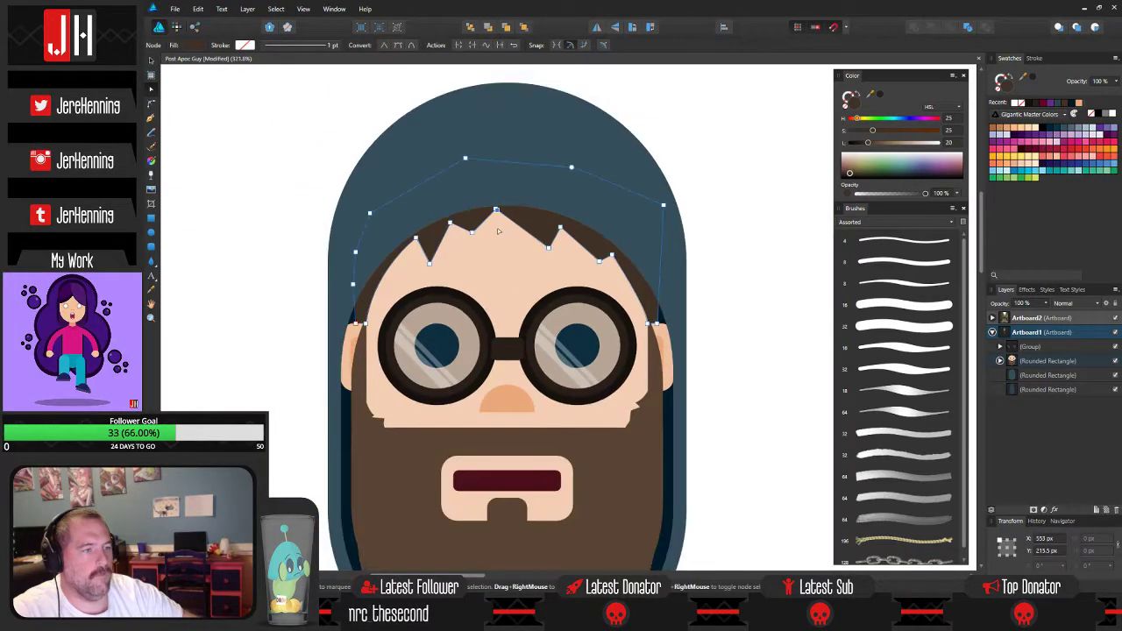
pyautogui.hotkey('ctrl', 'd')
pyautogui.press('v')
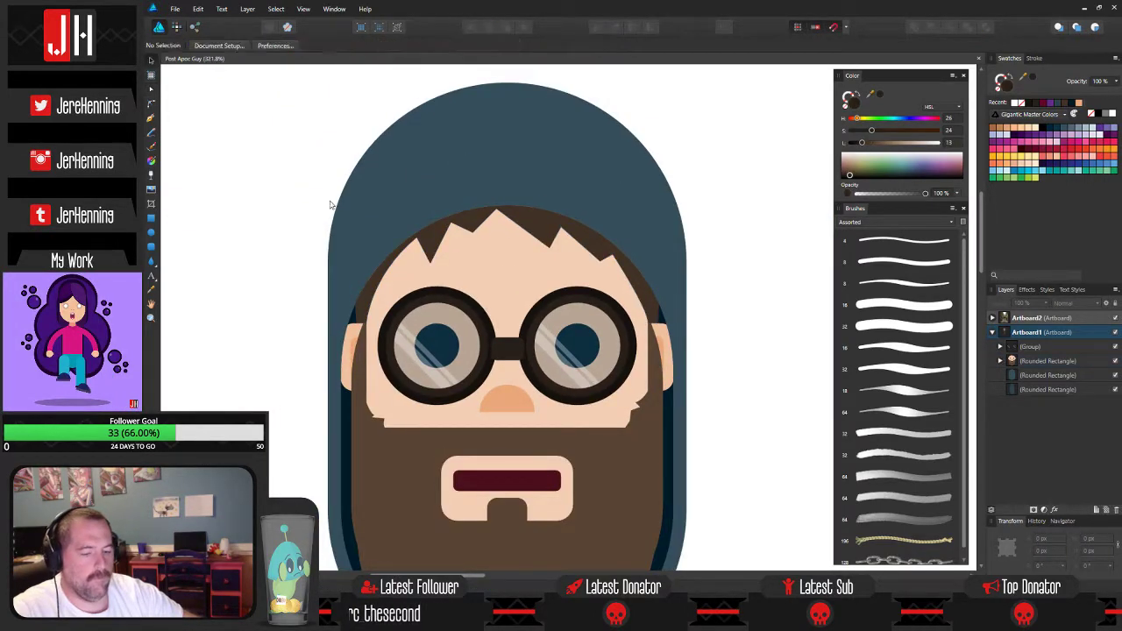
pyautogui.scroll(-2, 335, 204)
pyautogui.scroll(1, 536, 331)
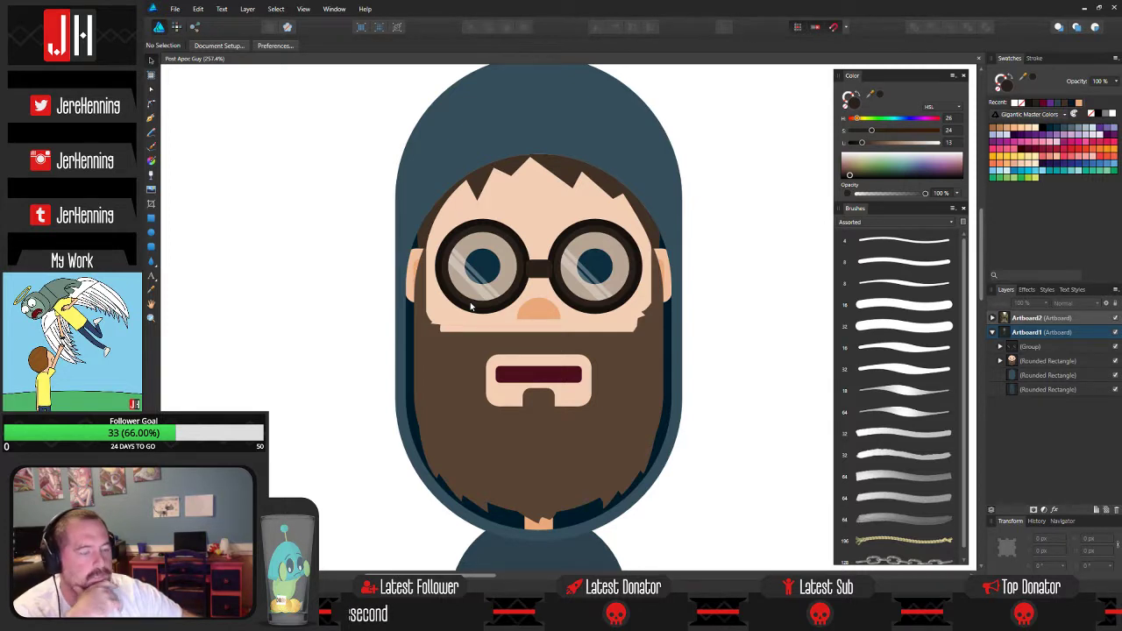
pyautogui.scroll(-1, 517, 340)
pyautogui.moveTo(530, 372)
pyautogui.mouseDown()
pyautogui.moveTo(536, 321)
pyautogui.moveTo(540, 381)
pyautogui.mouseUp()
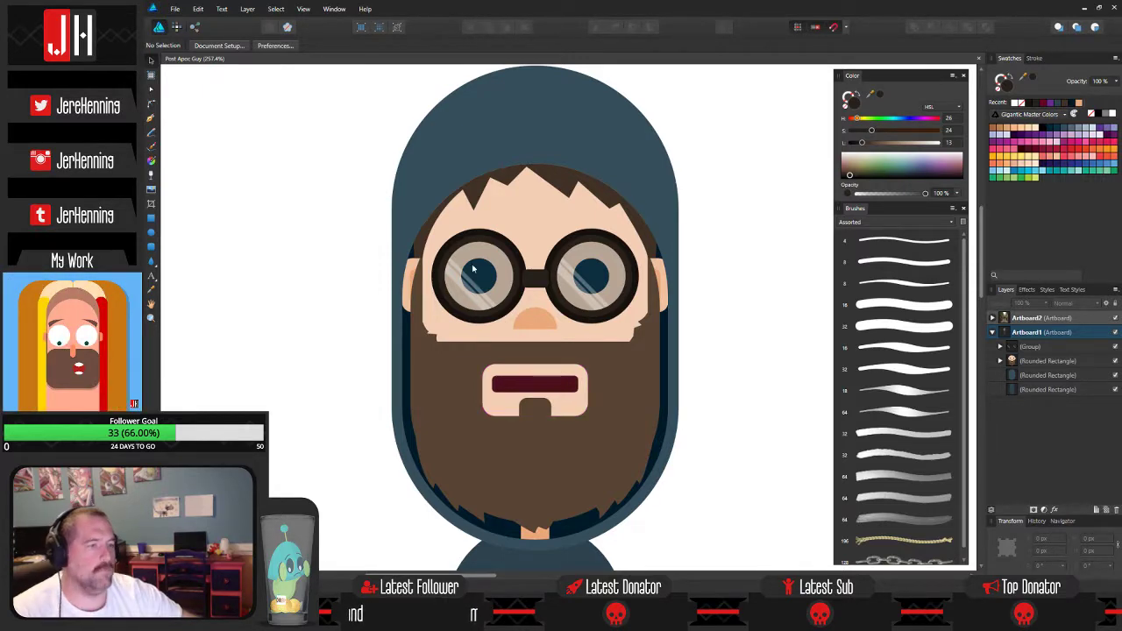
# Enlarge the black outer ring of each goggle evenly about its centre to about 76.3 px wide.
pyautogui.scroll(2, 474, 270)
pyautogui.click(517, 250)
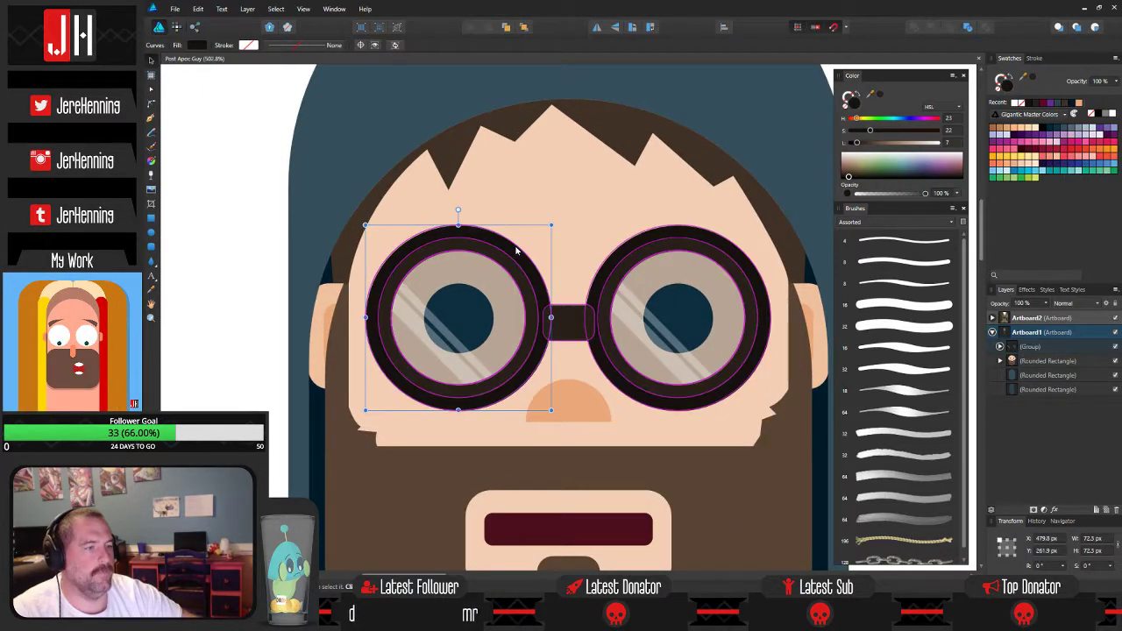
pyautogui.keyDown('shift'); pyautogui.click(682, 234); pyautogui.keyUp('shift')
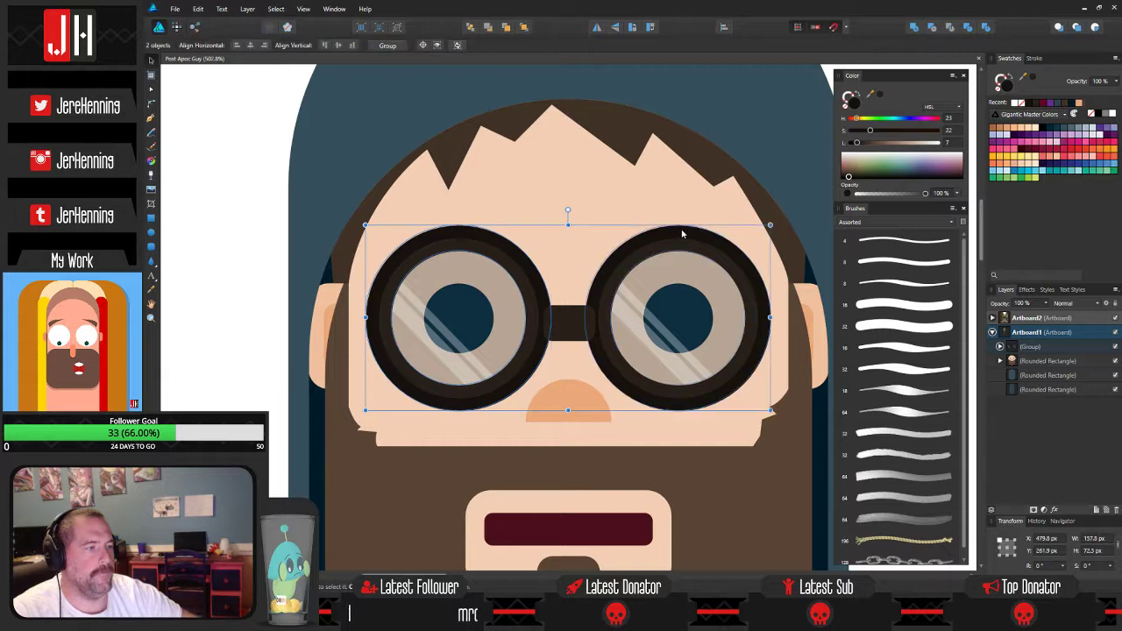
pyautogui.click(515, 254)
pyautogui.moveTo(554, 222); pyautogui.dragTo(557, 219)
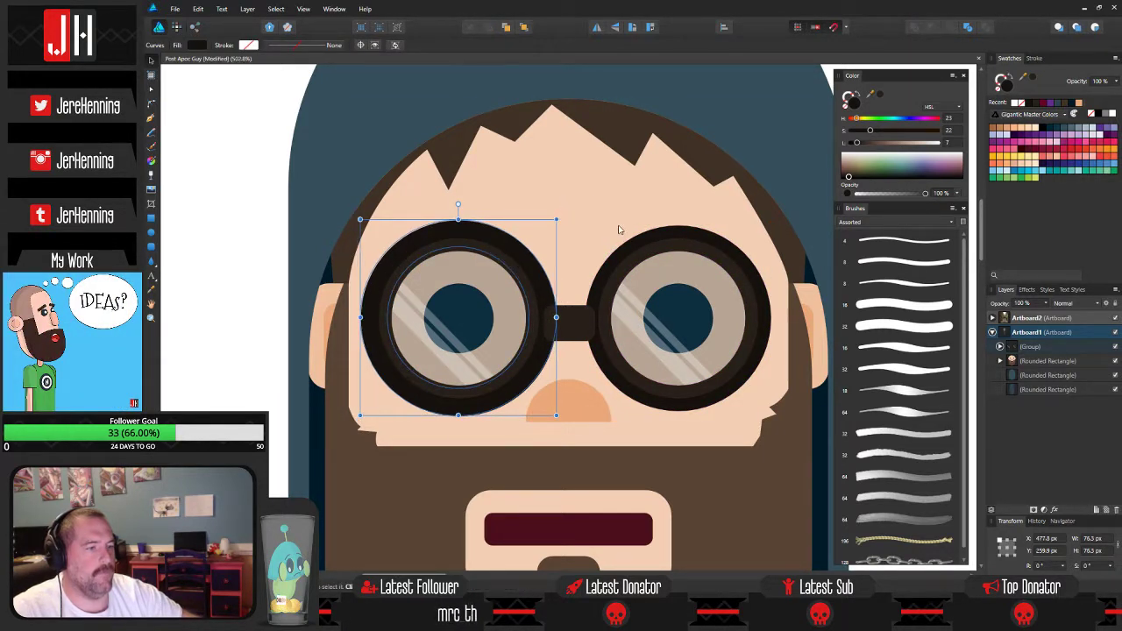
pyautogui.moveTo(633, 236); pyautogui.dragTo(549, 236)
pyautogui.click(602, 230)
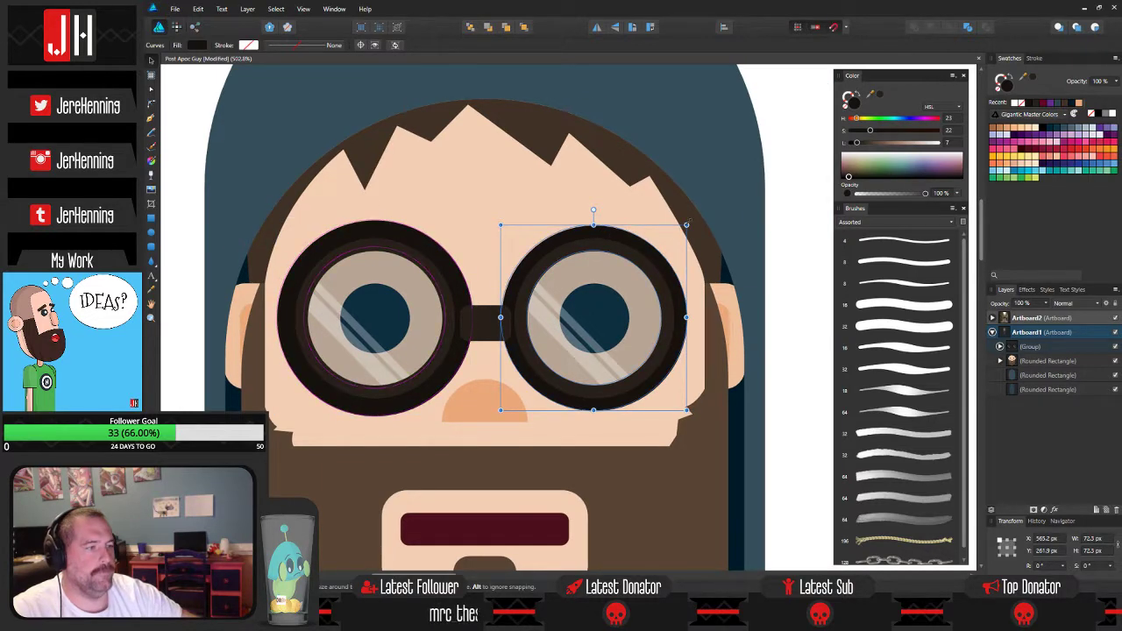
pyautogui.moveTo(686, 225); pyautogui.dragTo(692, 219)
pyautogui.click(785, 242)
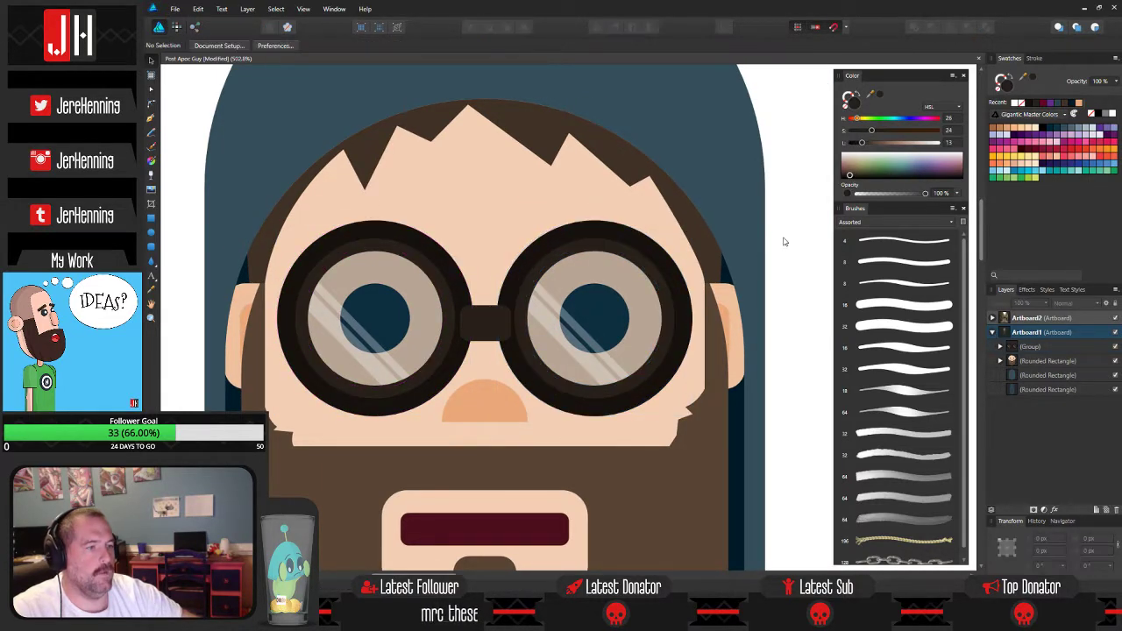
# Reduce the bridge rectangle's height to 10 px and centre it between the two goggles.
pyautogui.scroll(-1, 728, 258)
pyautogui.scroll(4, 540, 312)
pyautogui.scroll(1, 544, 315)
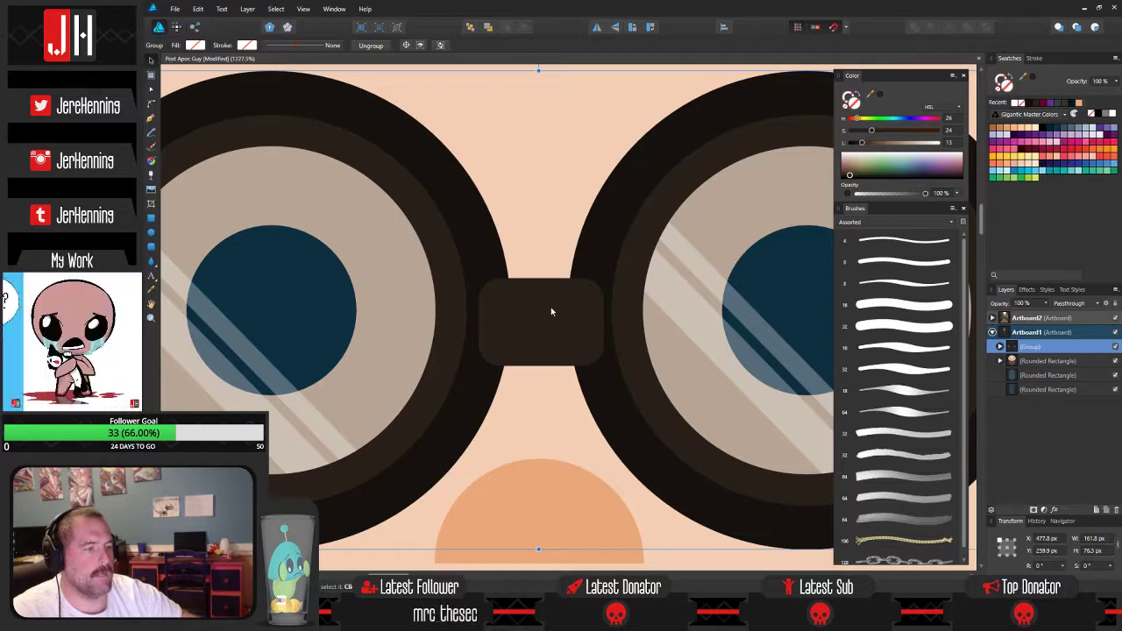
pyautogui.click(551, 307)
pyautogui.moveTo(539, 278); pyautogui.dragTo(551, 317)
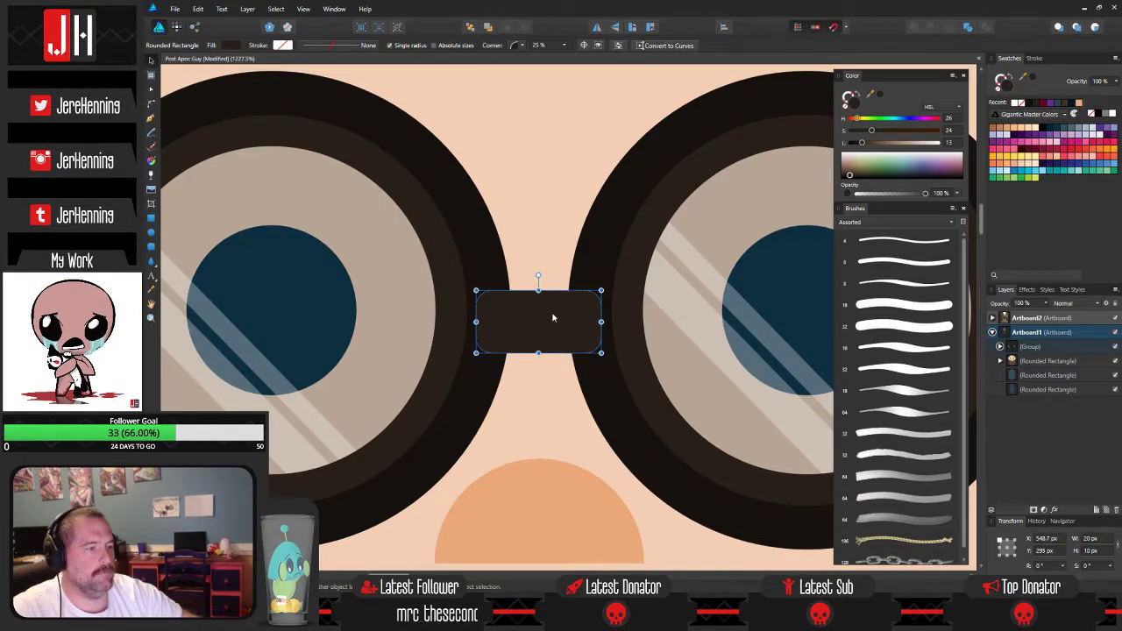
pyautogui.scroll(-6, 551, 311)
pyautogui.click(340, 306)
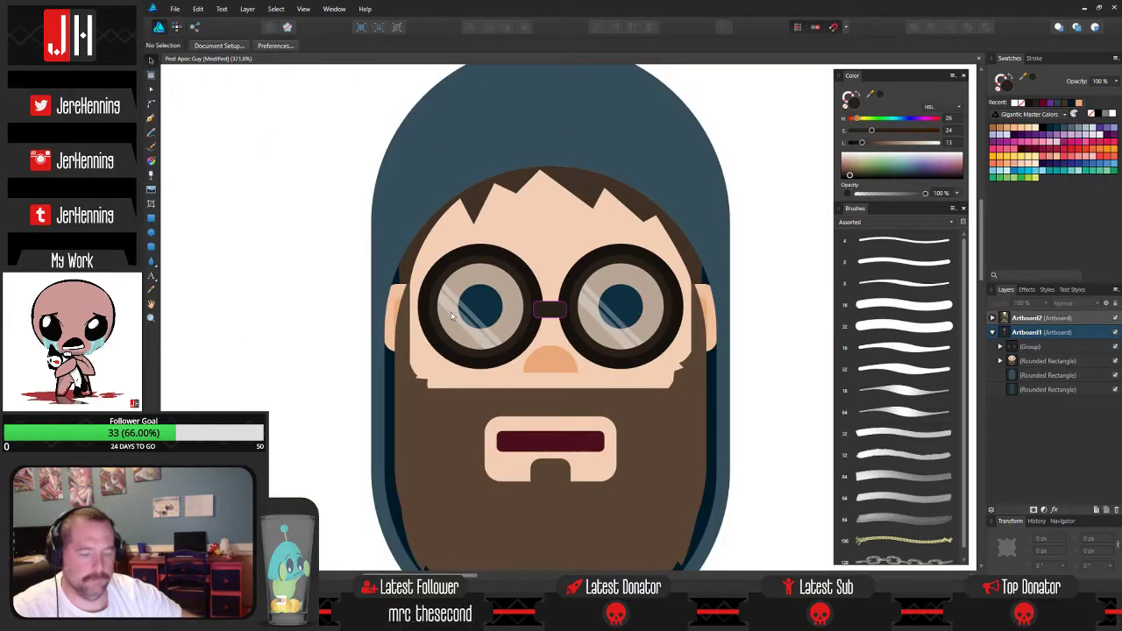
# Duplicate the goggles' bridge piece onto the left lens's outer edge as a strap, rotated about -38.7°.
pyautogui.scroll(2, 558, 270)
pyautogui.moveTo(557, 331); pyautogui.dragTo(565, 272)
pyautogui.scroll(-1, 565, 272)
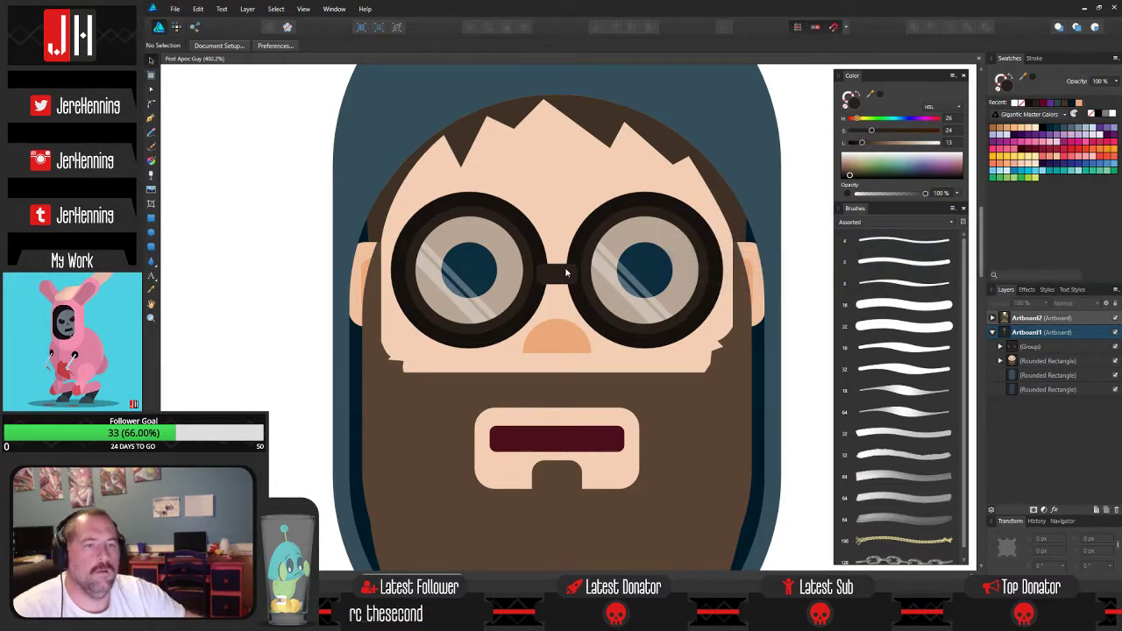
pyautogui.scroll(-3, 648, 331)
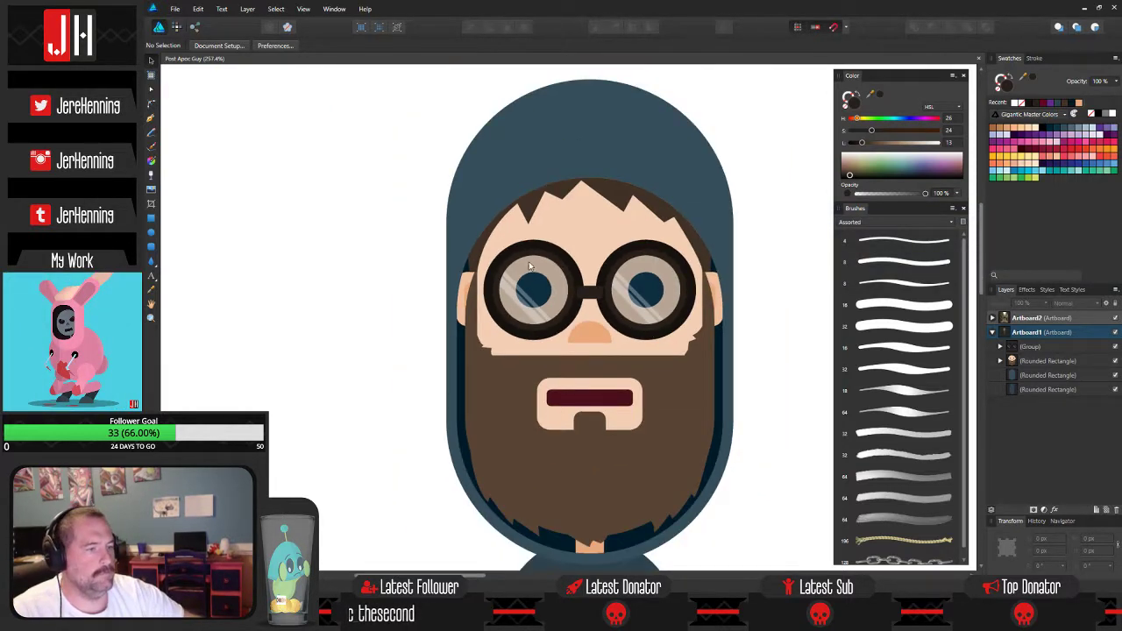
pyautogui.scroll(5, 505, 270)
pyautogui.click(691, 336)
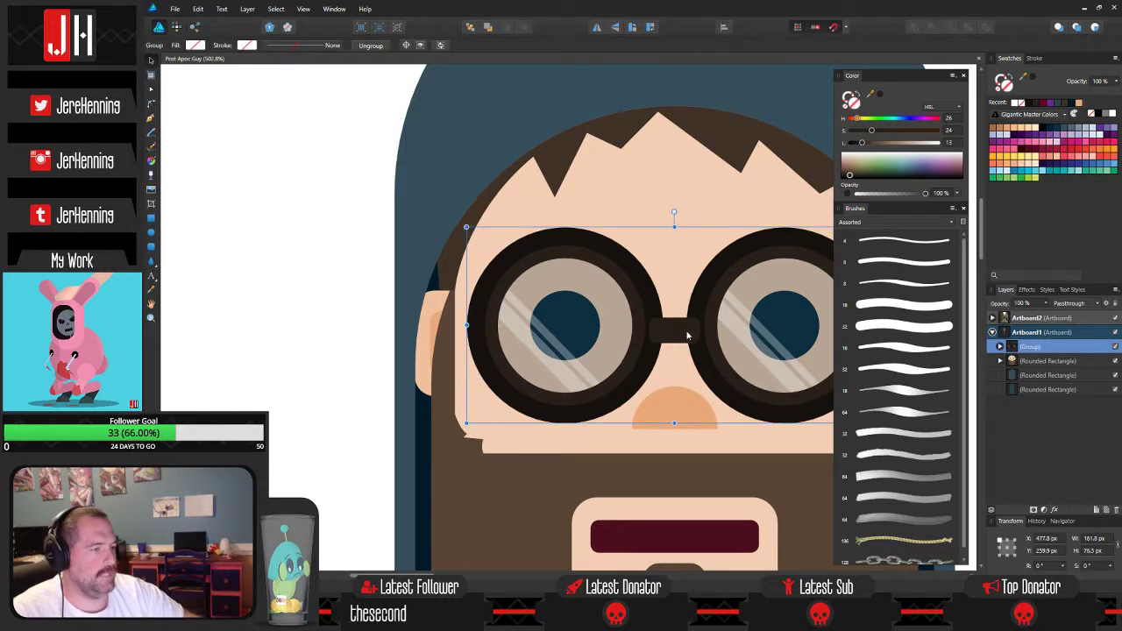
pyautogui.doubleClick(688, 335)
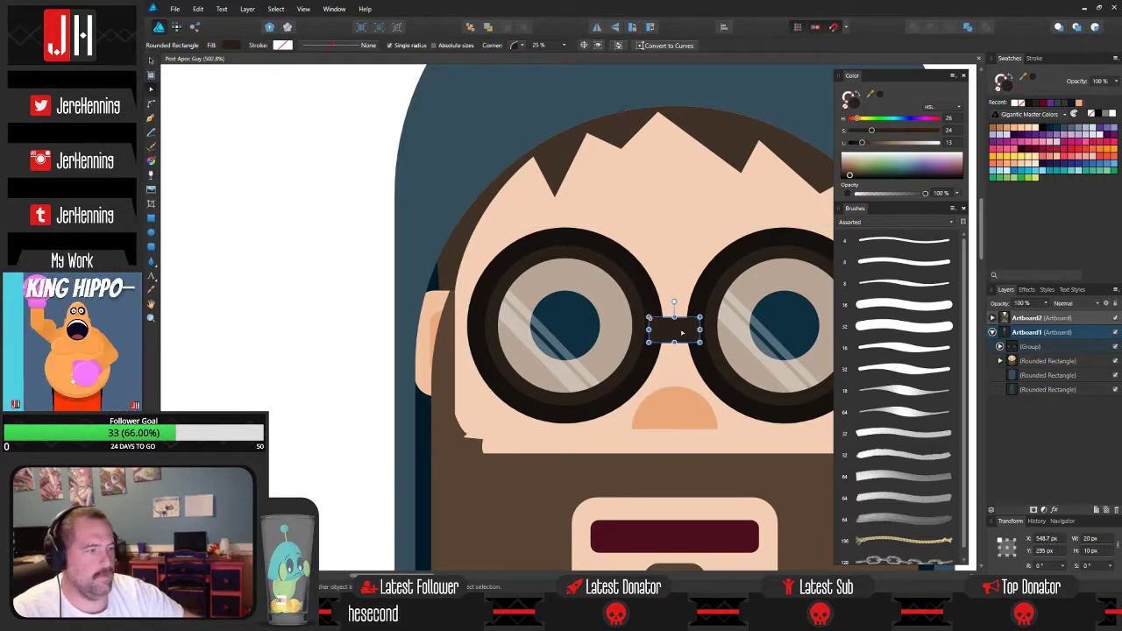
pyautogui.moveTo(685, 333); pyautogui.dragTo(507, 256)
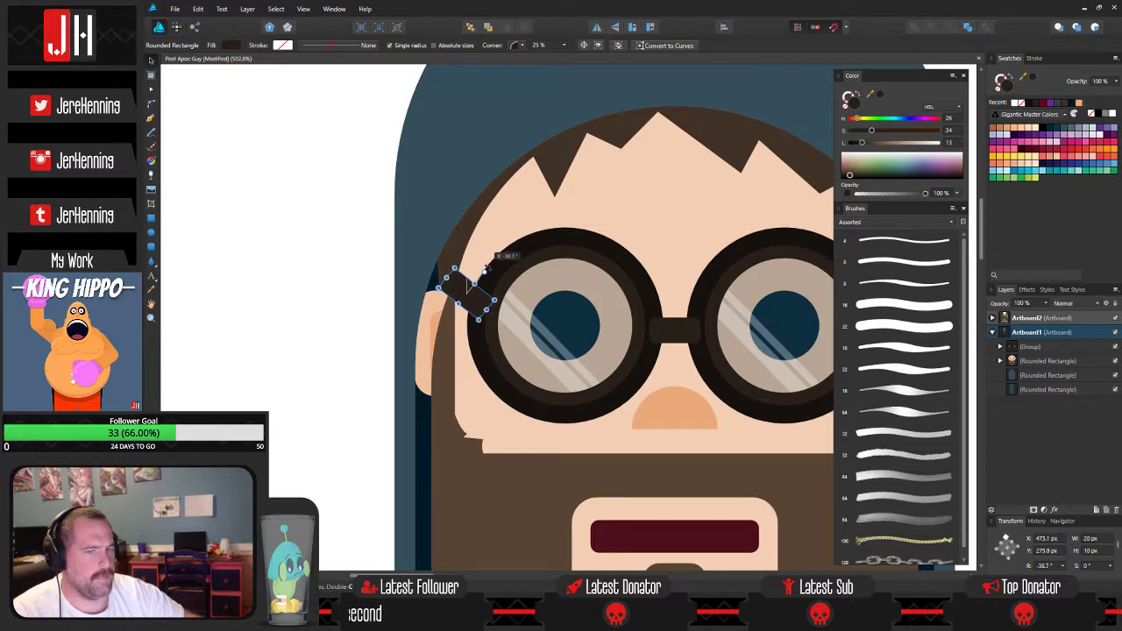
# Shift the strap piece slightly outward across the temple and send it to the back of the goggles group.
pyautogui.scroll(3, 465, 297)
pyautogui.moveTo(480, 294)
pyautogui.mouseDown()
pyautogui.moveTo(474, 272)
pyautogui.moveTo(466, 294)
pyautogui.mouseUp()
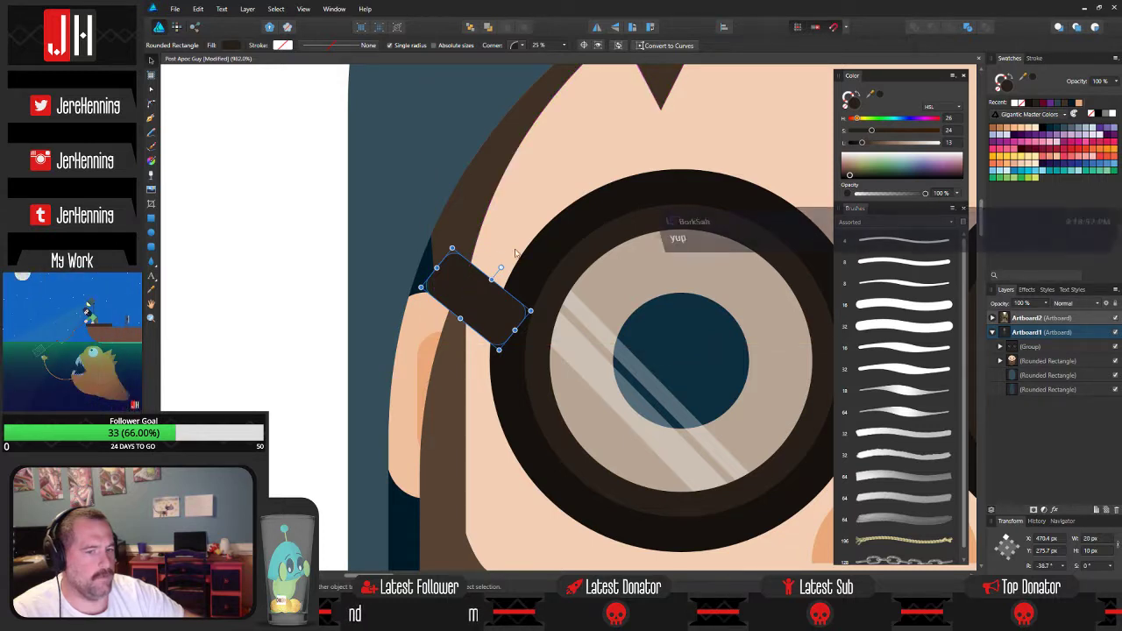
pyautogui.click(477, 32)
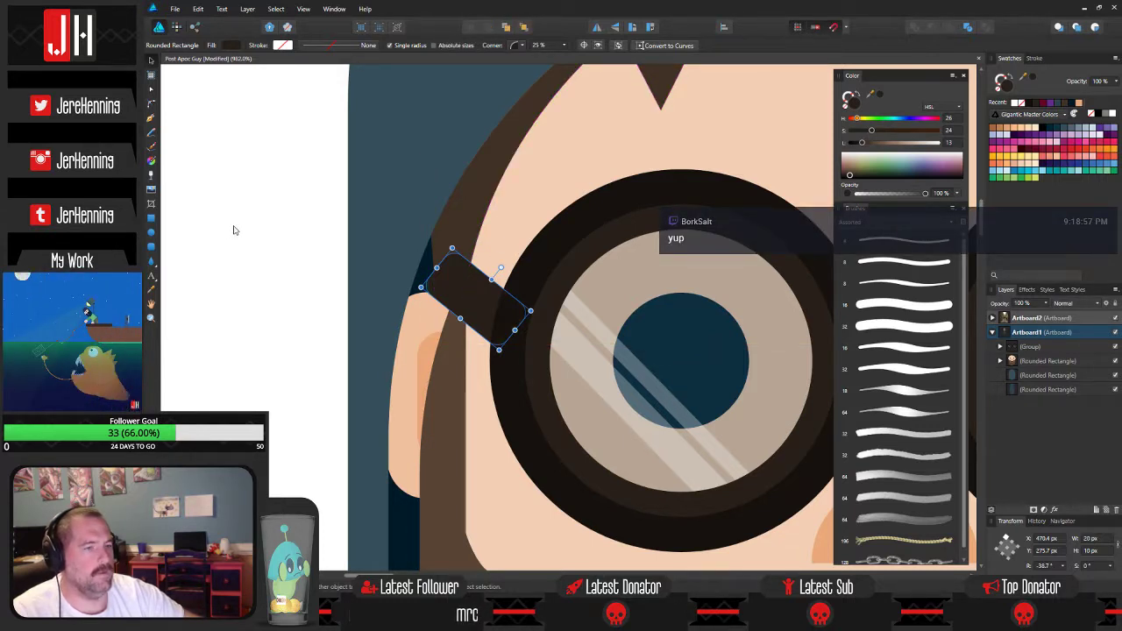
# Try to convert the strap piece to curves and pull its outer lower corner nodes inward.
pyautogui.scroll(4, 437, 280)
pyautogui.press('a')
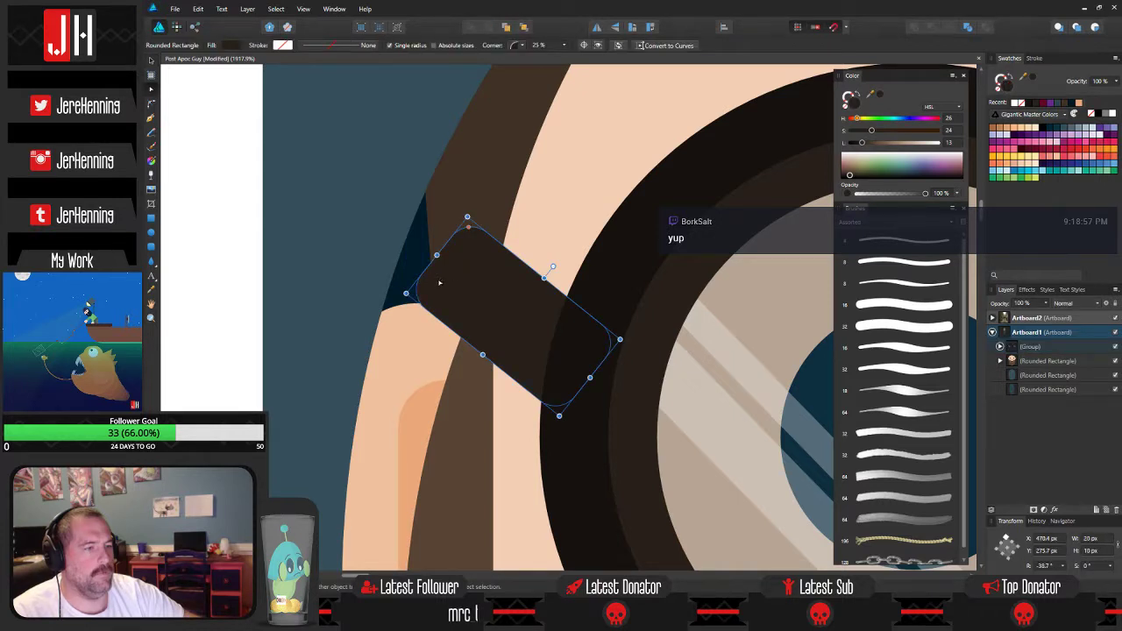
pyautogui.hotkey('ctrl', 'Return')
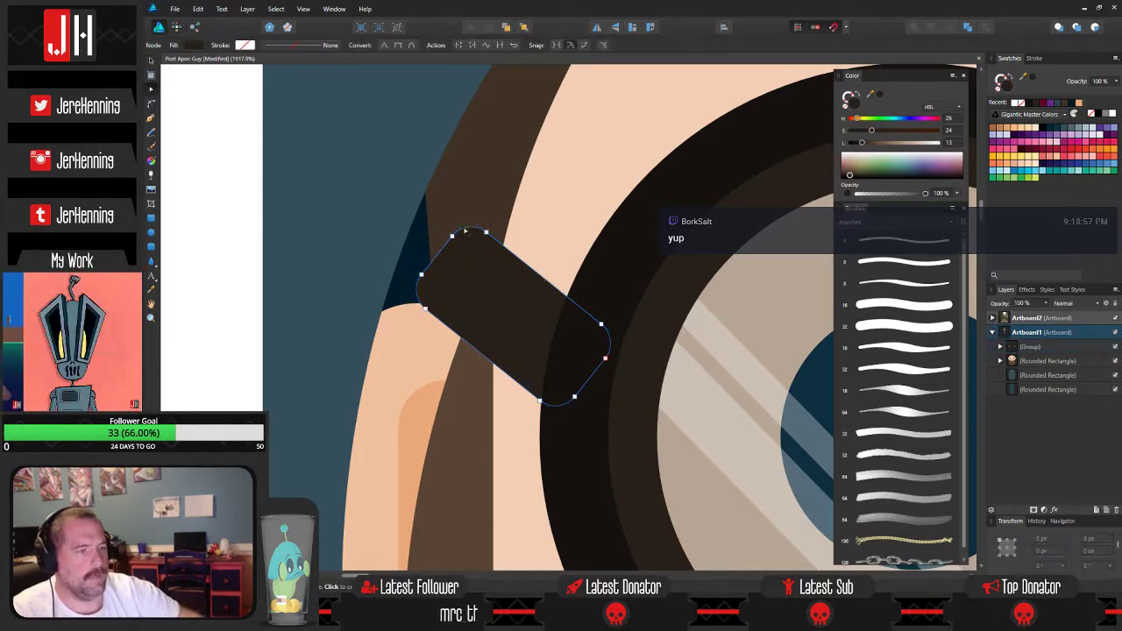
pyautogui.moveTo(399, 251); pyautogui.dragTo(443, 352)
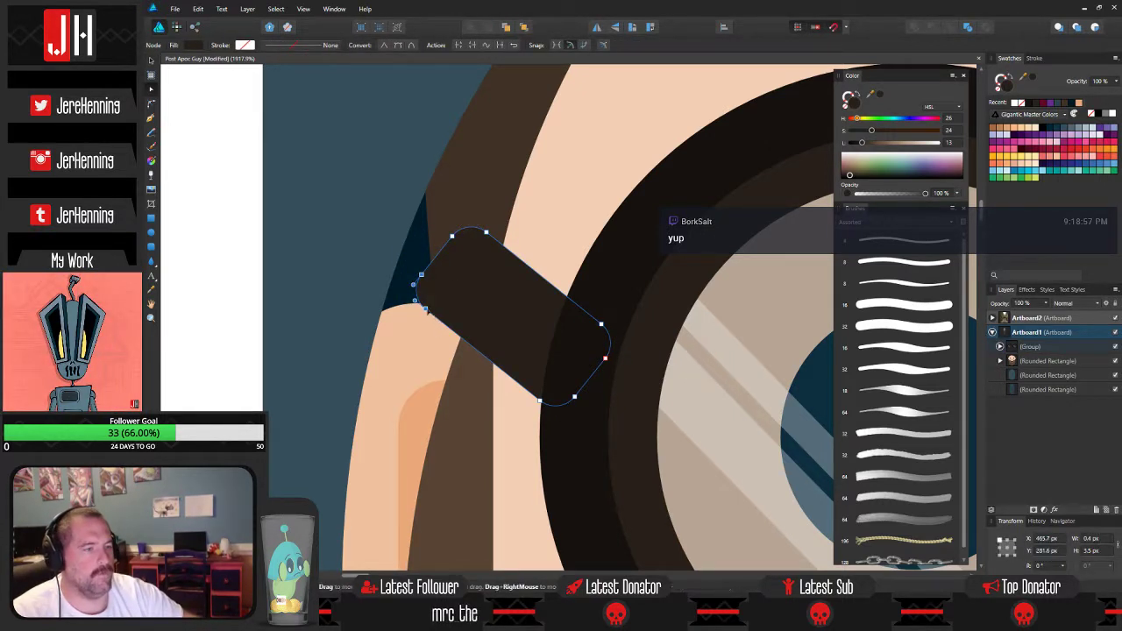
pyautogui.moveTo(426, 309); pyautogui.dragTo(475, 310)
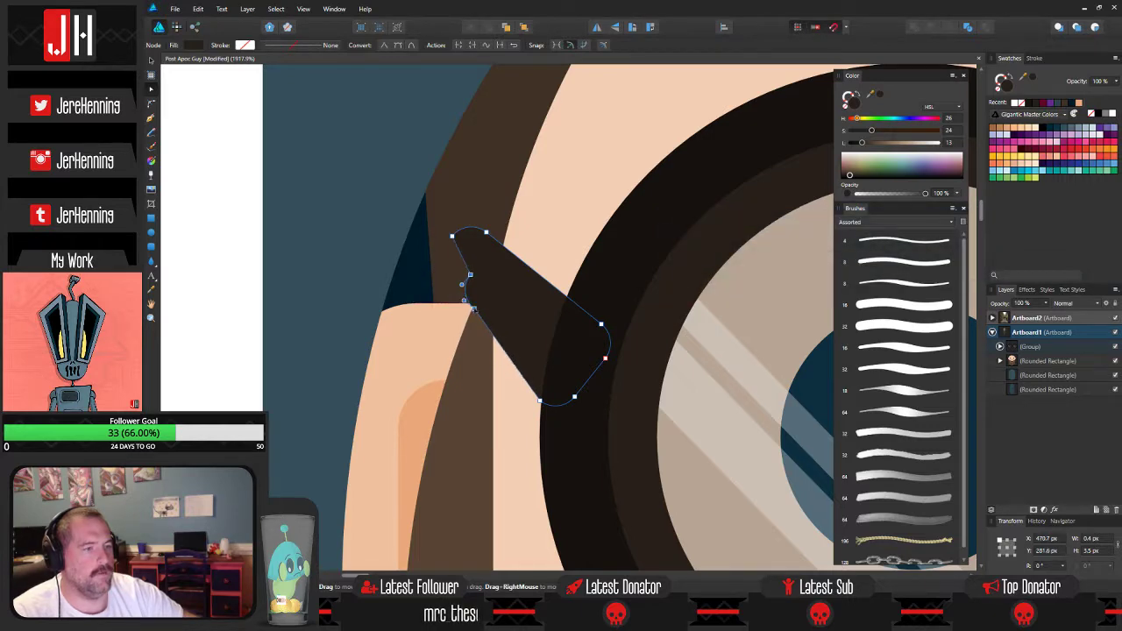
pyautogui.hotkey('ctrl', 'z')
pyautogui.hotkey('ctrl', 'z')
pyautogui.hotkey('ctrl', 'z')
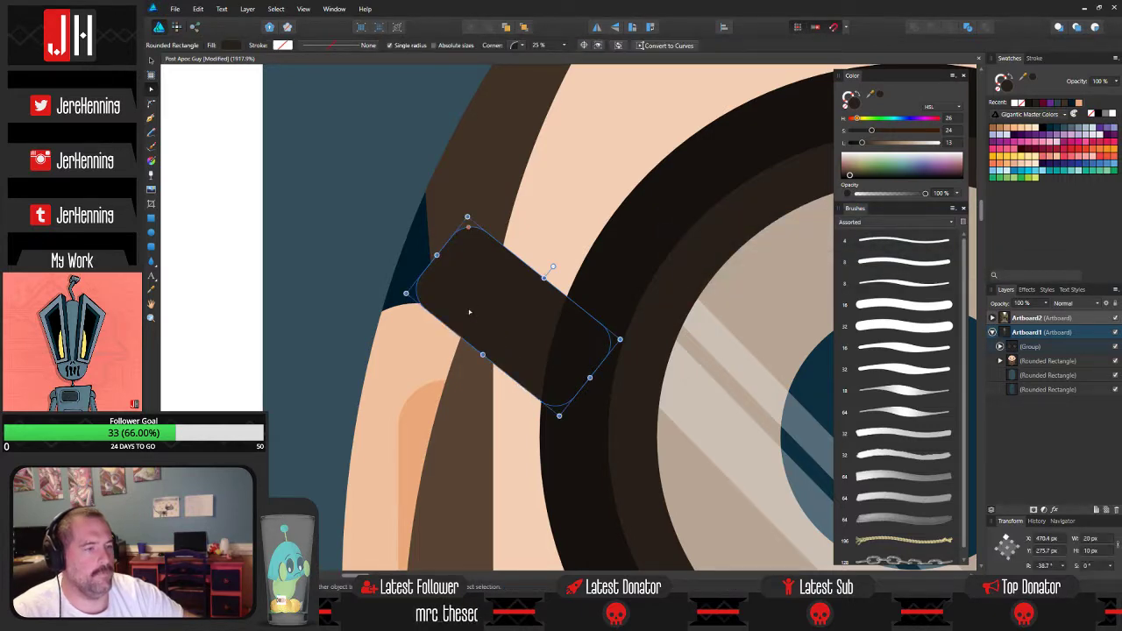
# Save the document.
pyautogui.click(579, 201)
pyautogui.scroll(-7, 579, 200)
pyautogui.moveTo(579, 201); pyautogui.dragTo(528, 242)
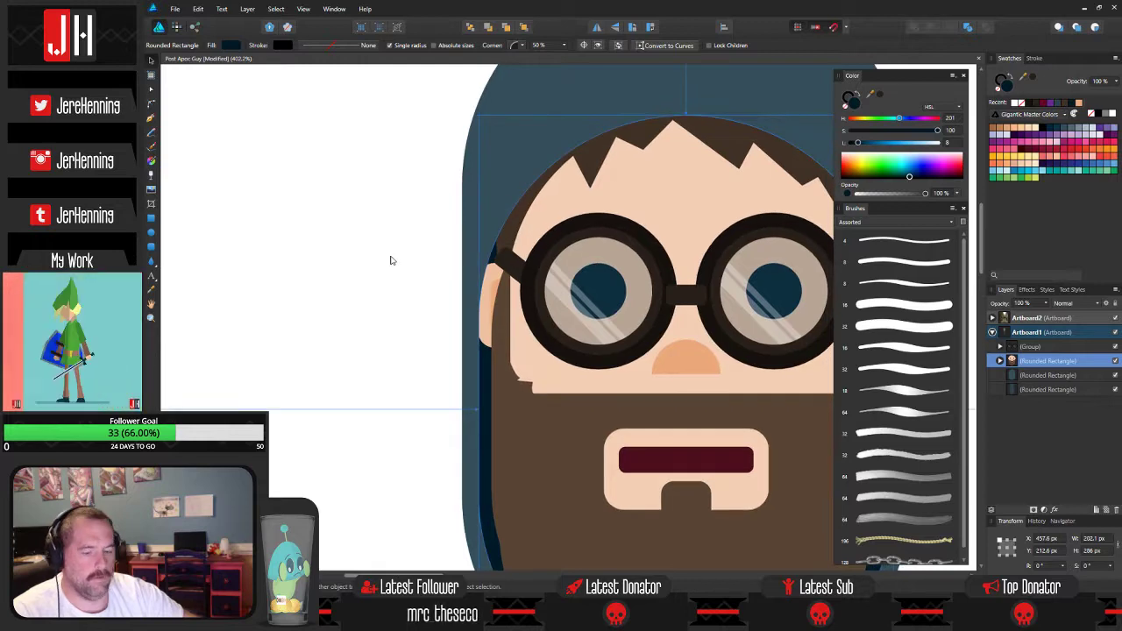
pyautogui.hotkey('ctrl', 's')
# Duplicate the strap piece onto the right lens's outer edge and flip the copy horizontally.
pyautogui.scroll(5, 405, 245)
pyautogui.scroll(-6, 382, 265)
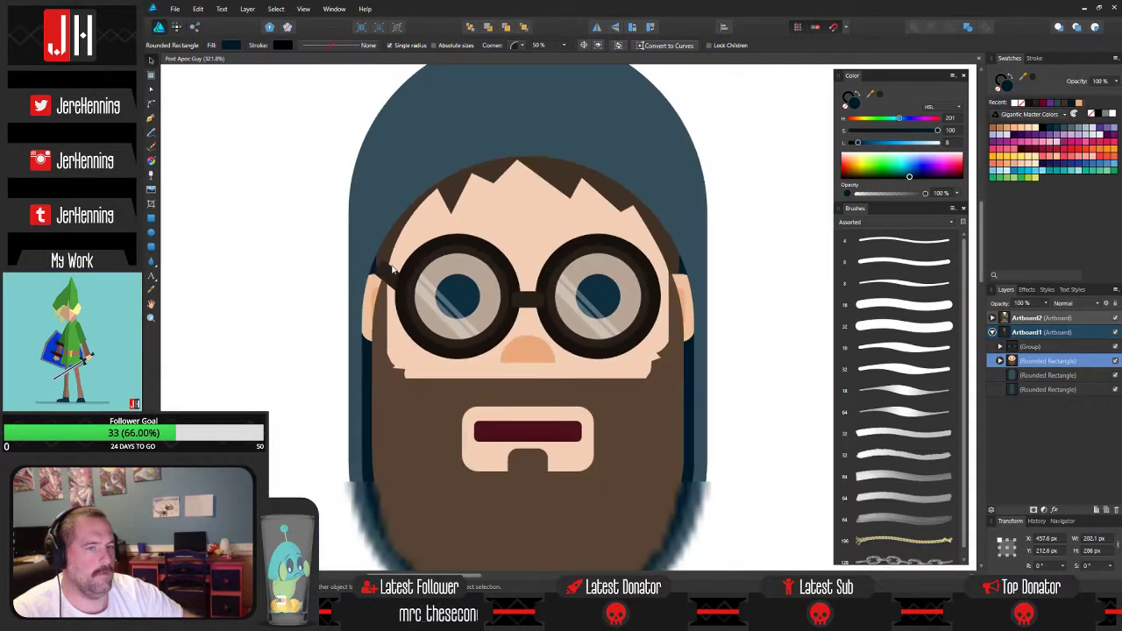
pyautogui.scroll(2, 433, 273)
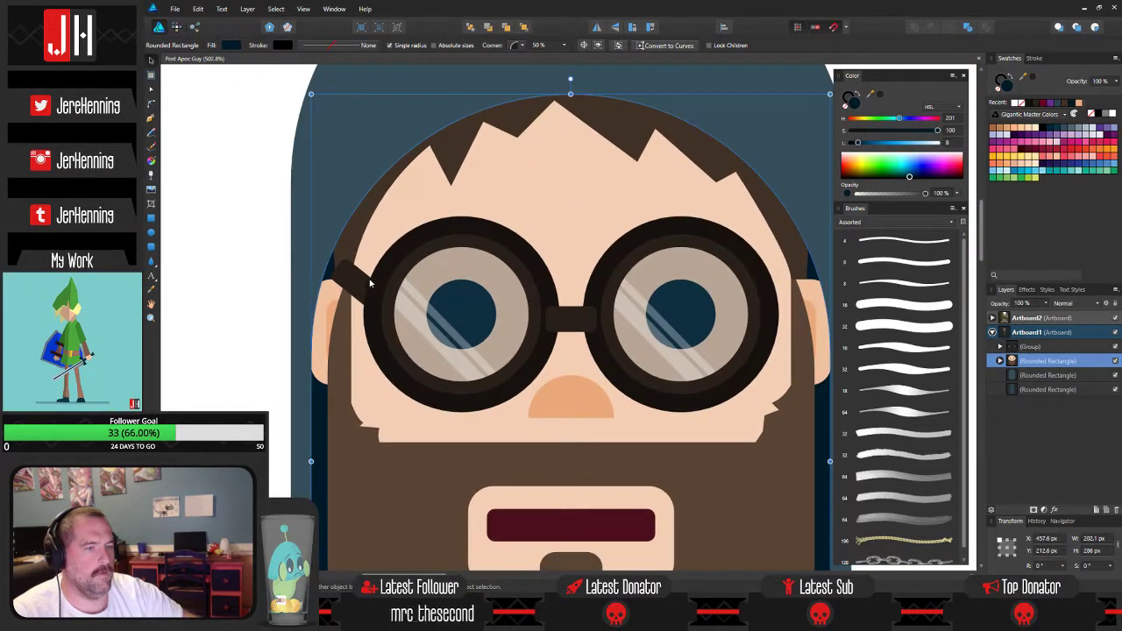
pyautogui.click(358, 283)
pyautogui.click(358, 283)
pyautogui.press('v')
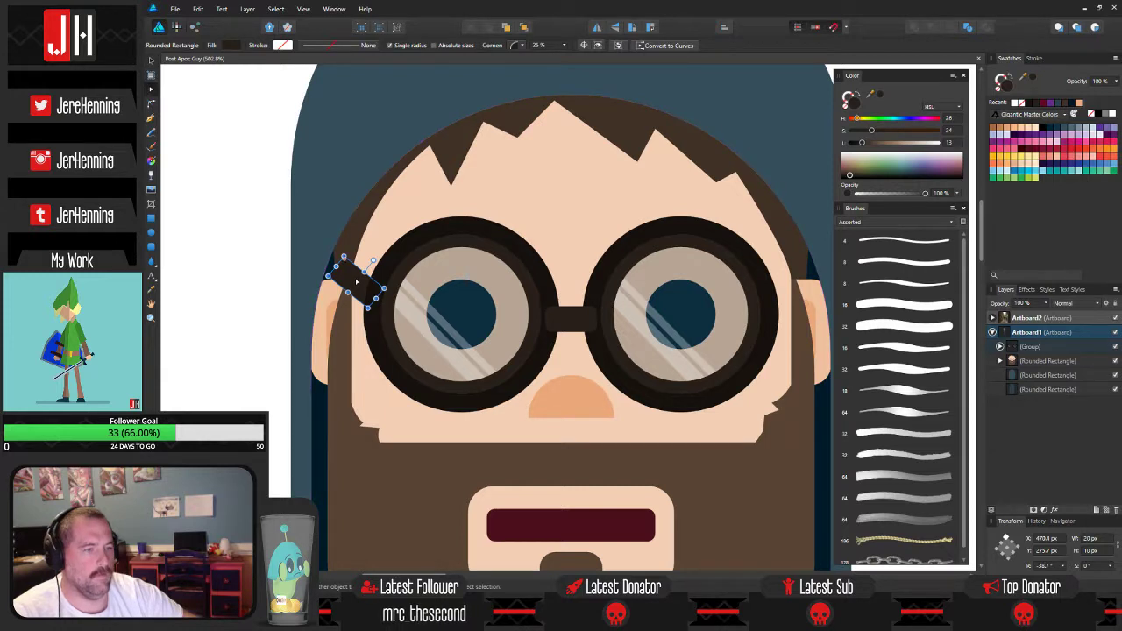
pyautogui.moveTo(357, 281); pyautogui.dragTo(791, 283)
pyautogui.click(597, 28)
pyautogui.click(247, 229)
pyautogui.scroll(-3, 298, 246)
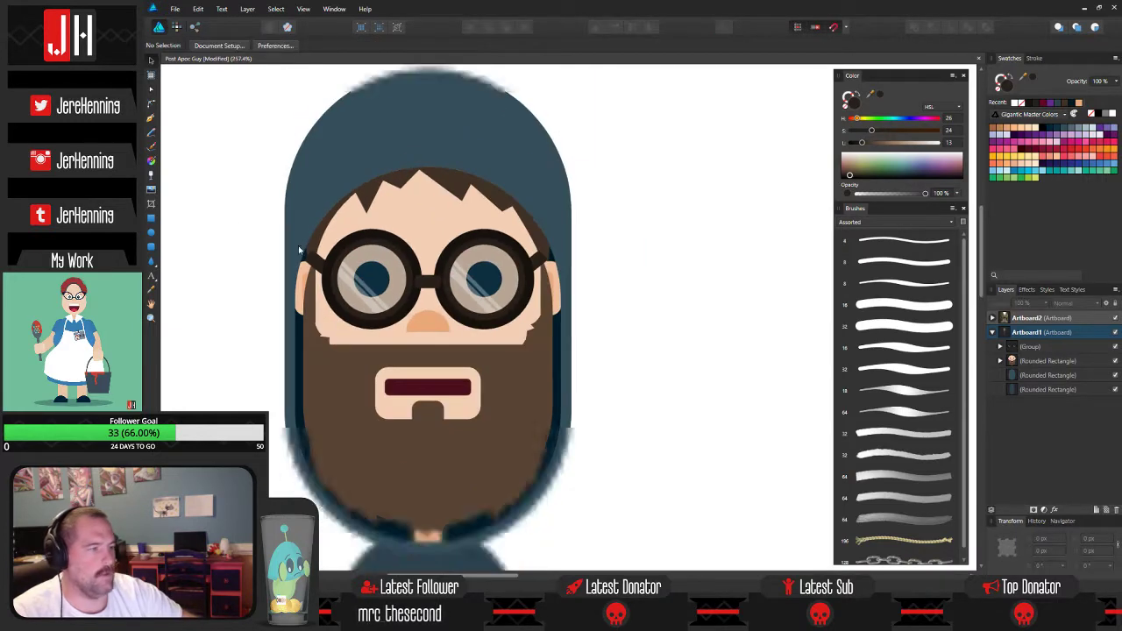
# Check the goggles group by toggling its visibility, and rename it as Goggles.
pyautogui.scroll(-3, 404, 240)
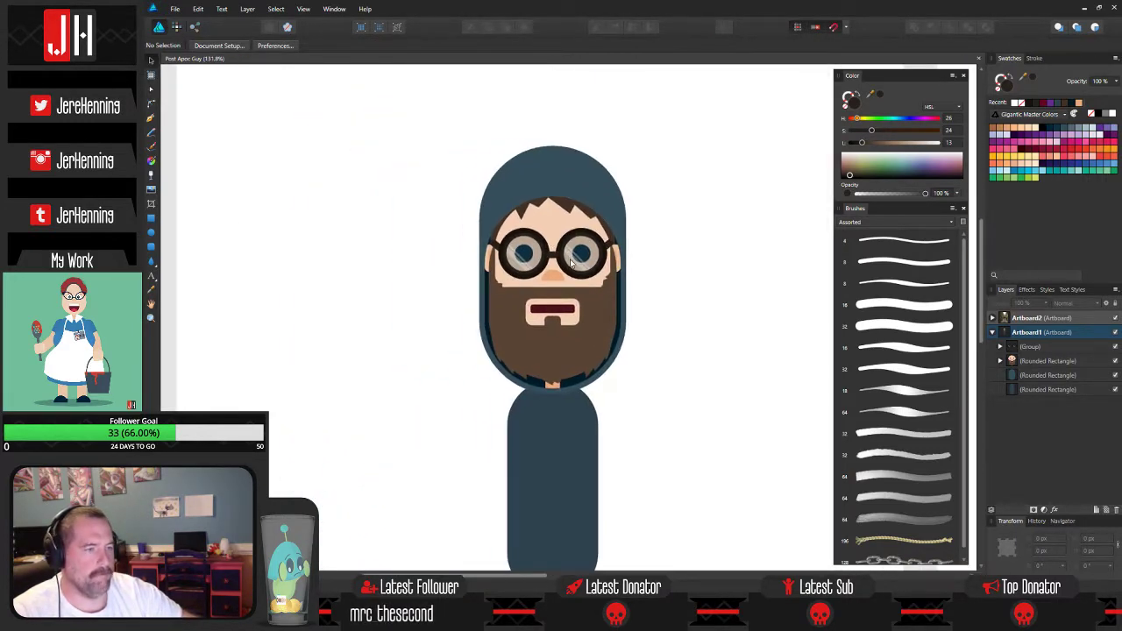
pyautogui.scroll(3, 561, 263)
pyautogui.scroll(-1, 576, 263)
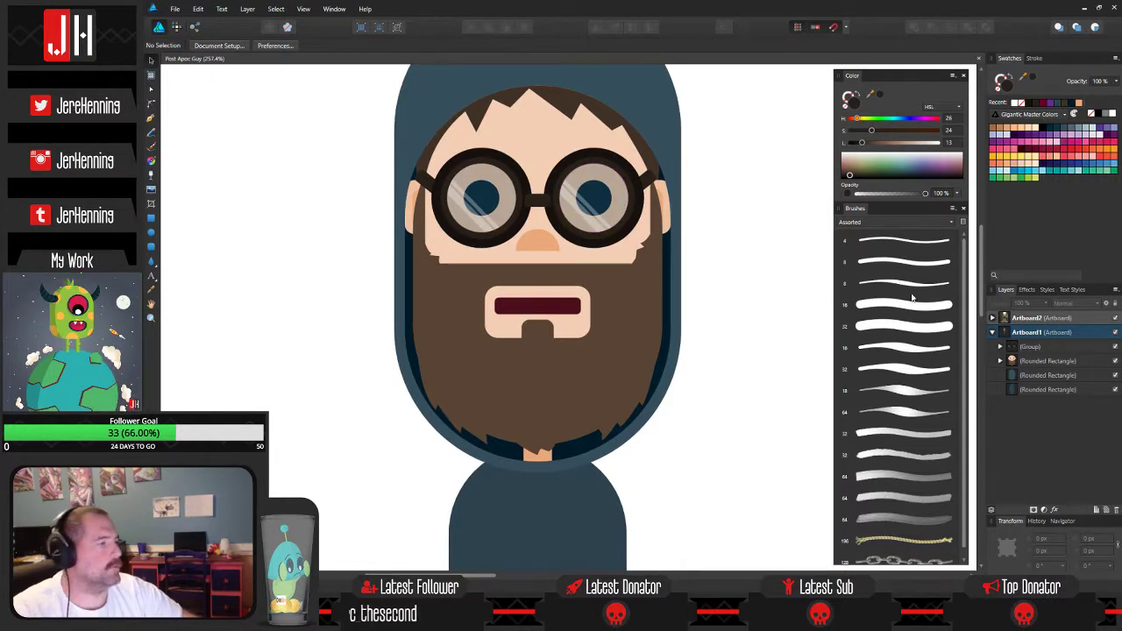
pyautogui.click(1115, 348)
pyautogui.click(1114, 348)
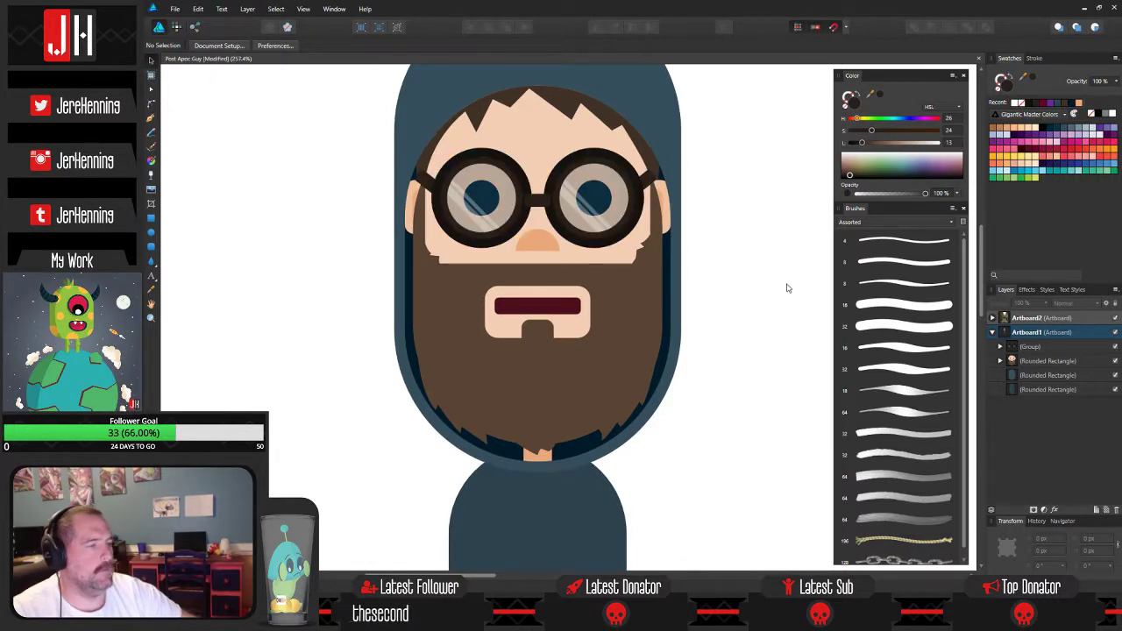
pyautogui.scroll(1, 730, 285)
pyautogui.doubleClick(1035, 349)
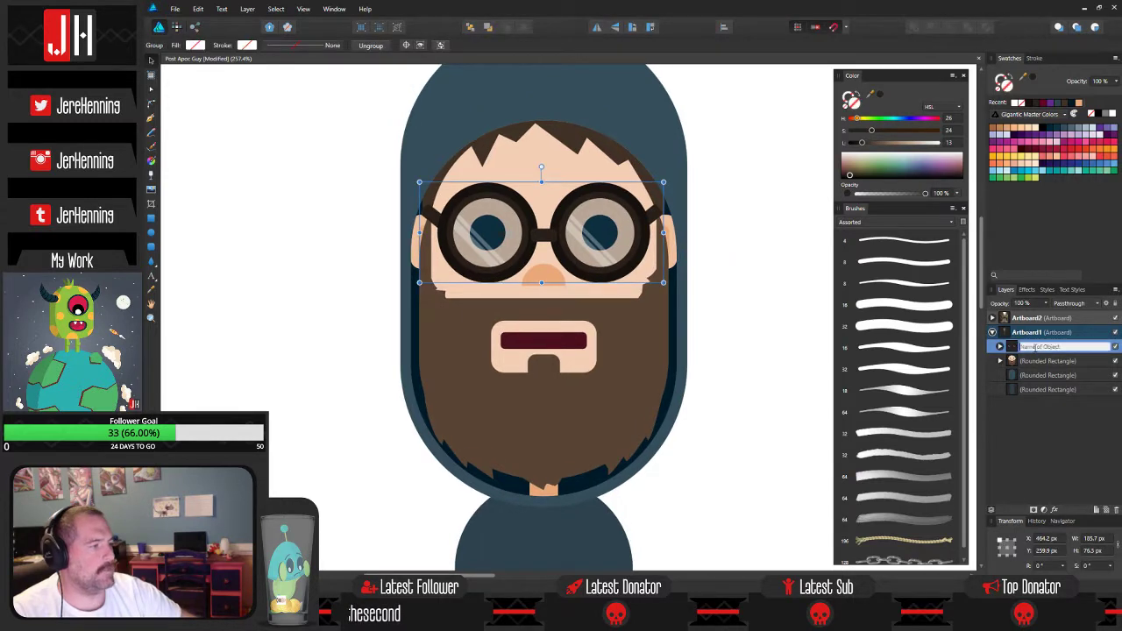
pyautogui.write('Goggles')
pyautogui.press('Return')
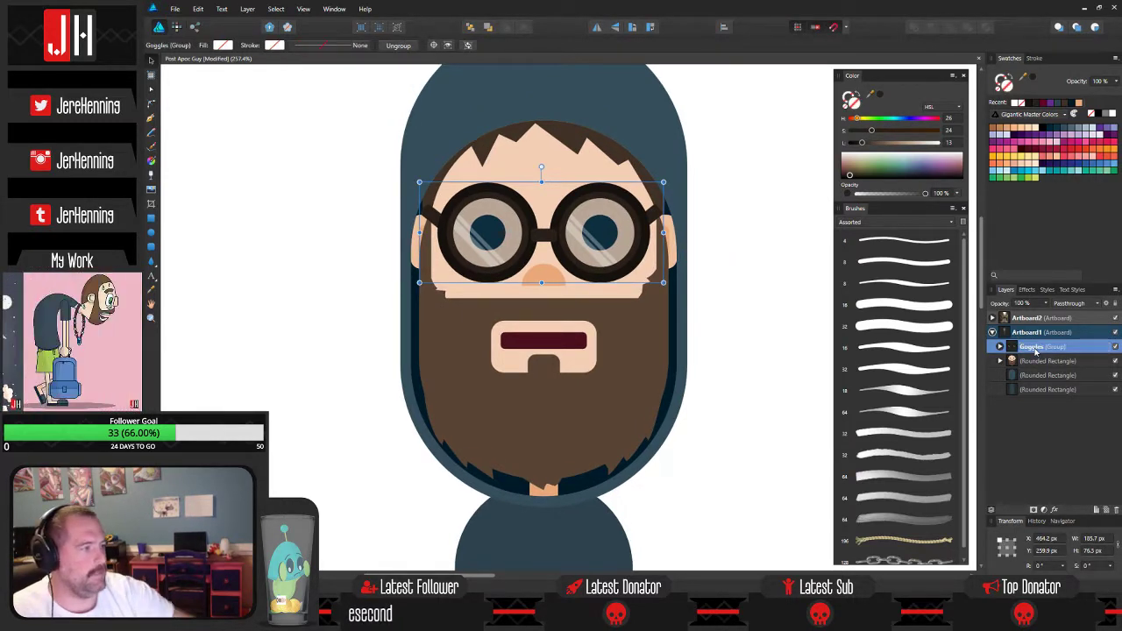
pyautogui.click(784, 253)
# Draw a 1080 × 1080 px rectangle covering the whole of Artboard1 and fill it with light pink.
pyautogui.scroll(-3, 651, 263)
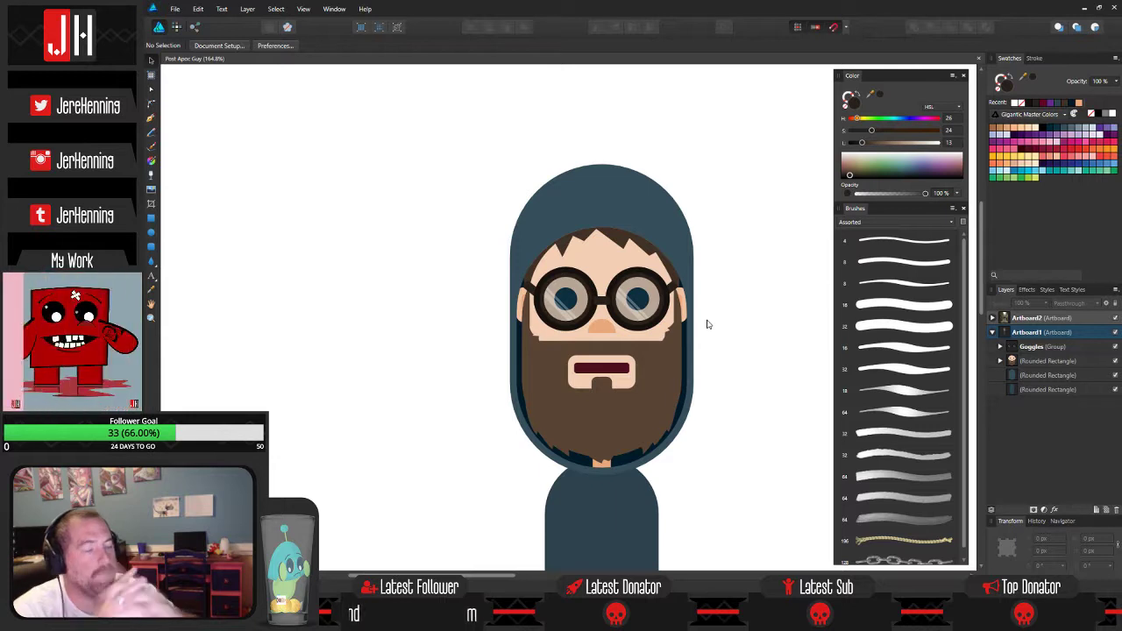
pyautogui.scroll(-4, 692, 280)
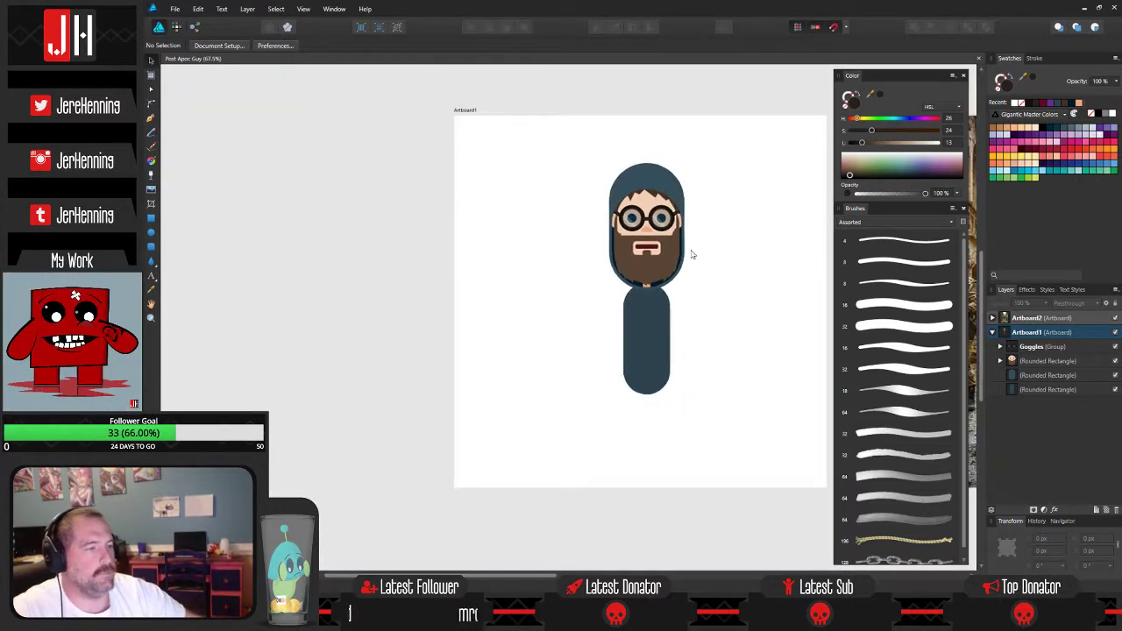
pyautogui.scroll(4, 692, 254)
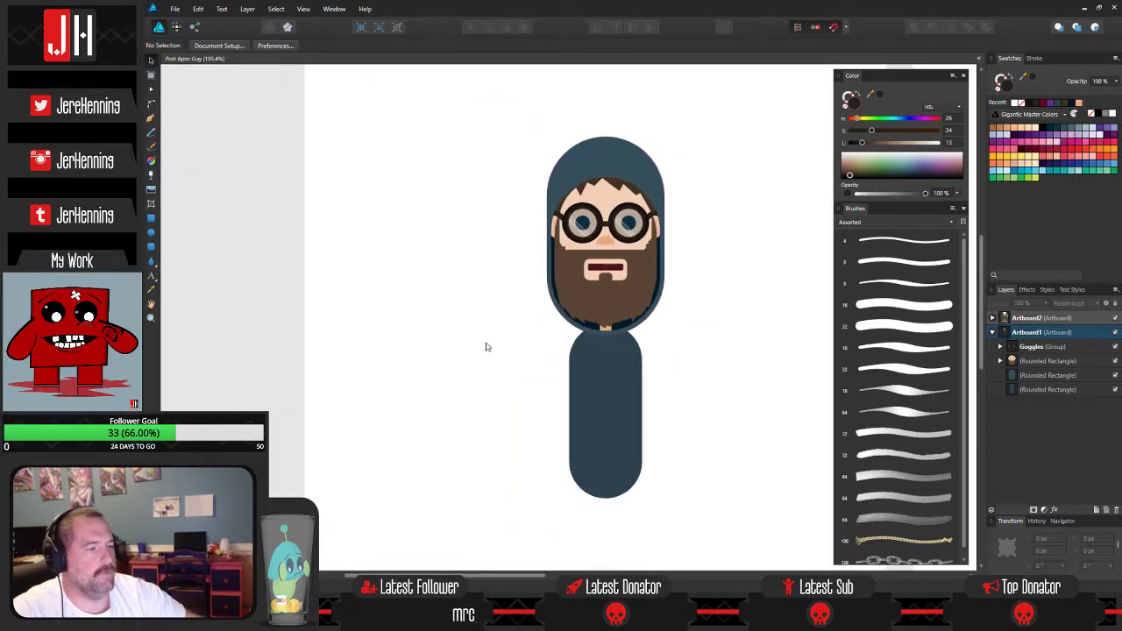
pyautogui.scroll(-3, 417, 325)
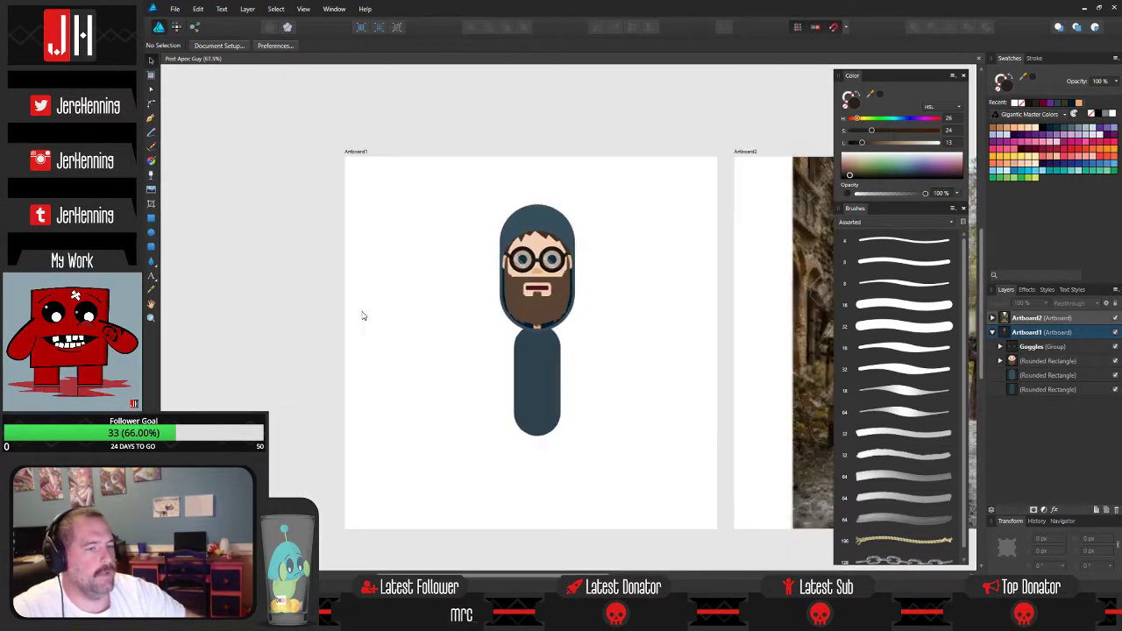
pyautogui.press('m')
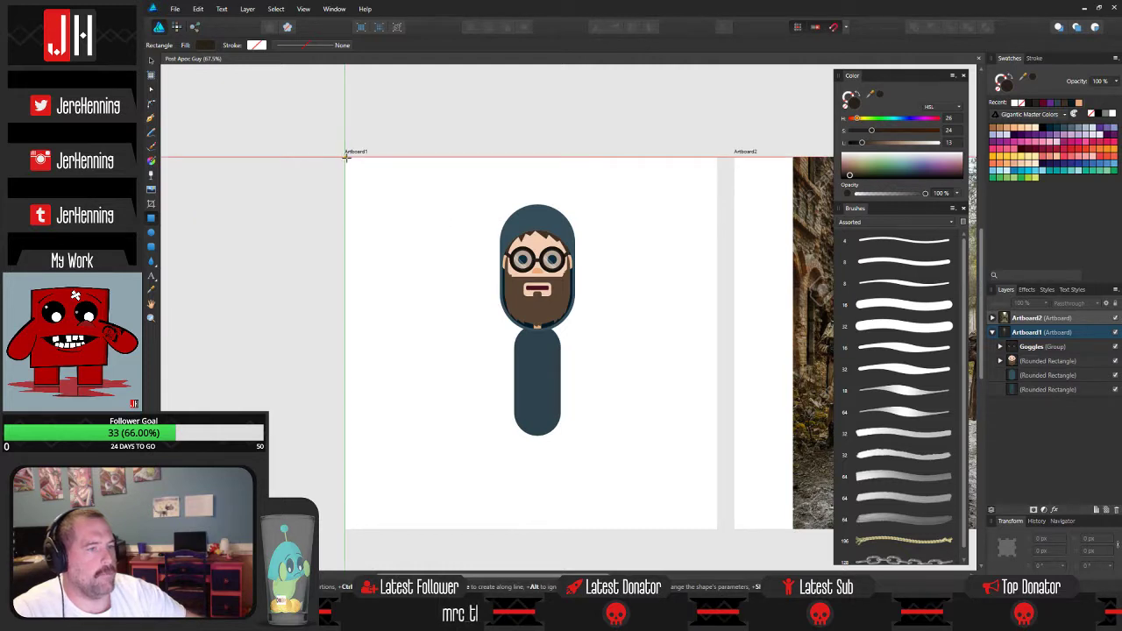
pyautogui.moveTo(343, 157)
pyautogui.mouseDown()
pyautogui.moveTo(349, 186)
pyautogui.moveTo(517, 418)
pyautogui.moveTo(703, 508)
pyautogui.moveTo(717, 528)
pyautogui.mouseUp()
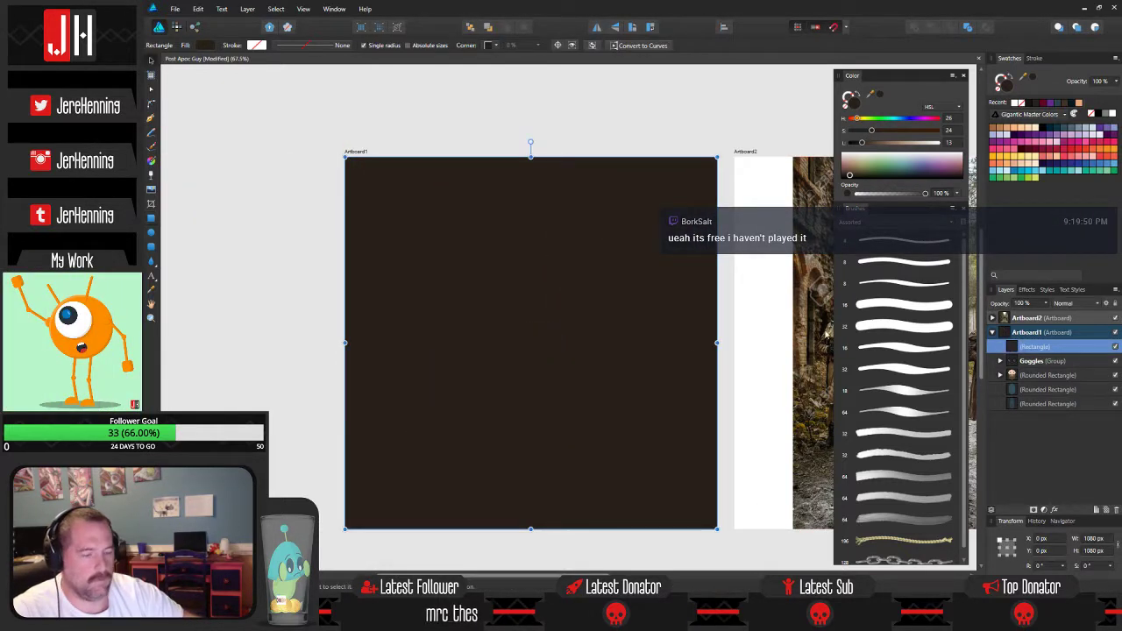
pyautogui.click(1052, 146)
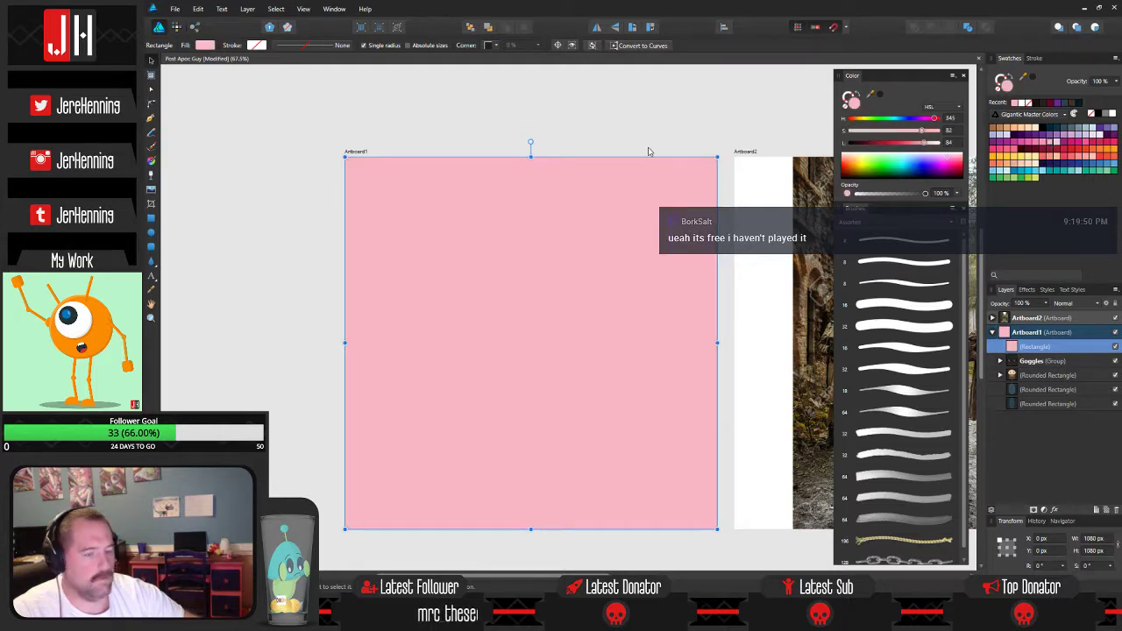
# Rename the pink rectangle as Background.
pyautogui.doubleClick(1037, 348)
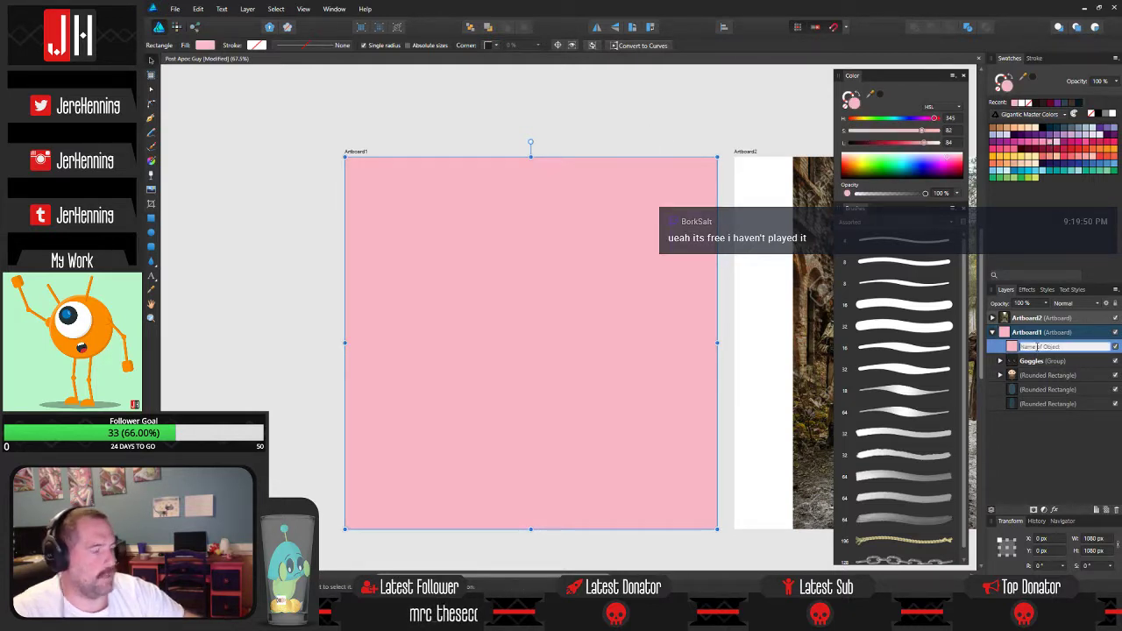
pyautogui.write('Background')
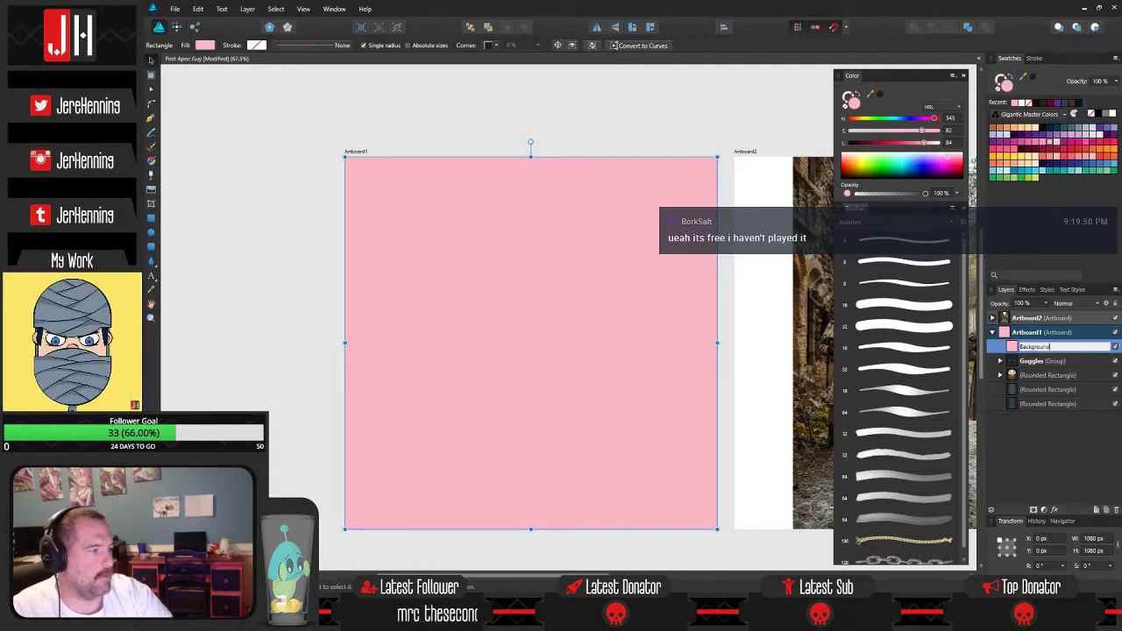
pyautogui.press('Return')
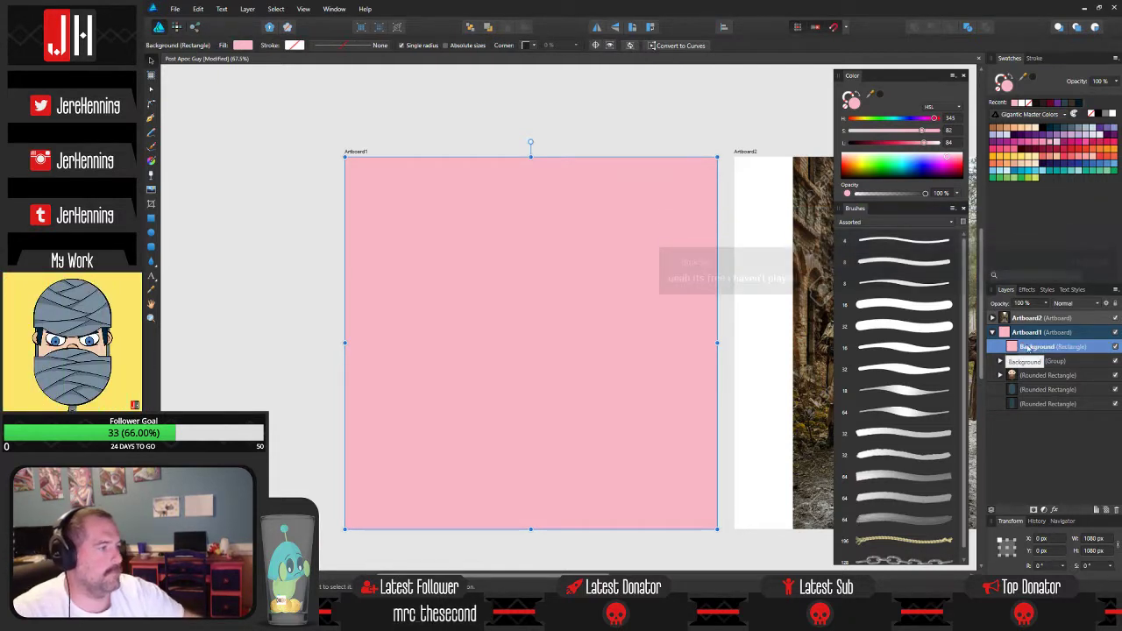
# Move the Background rectangle beneath Artboard1 in the layer order and lock it.
pyautogui.moveTo(1036, 347); pyautogui.dragTo(1023, 369)
pyautogui.click(992, 347)
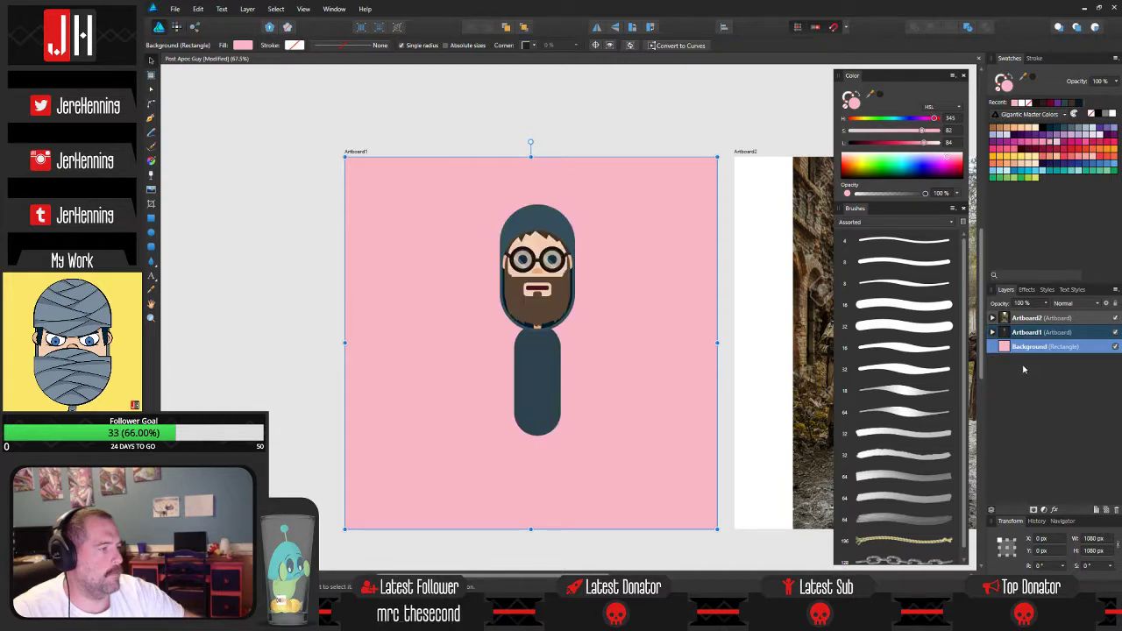
pyautogui.click(1115, 304)
pyautogui.click(992, 332)
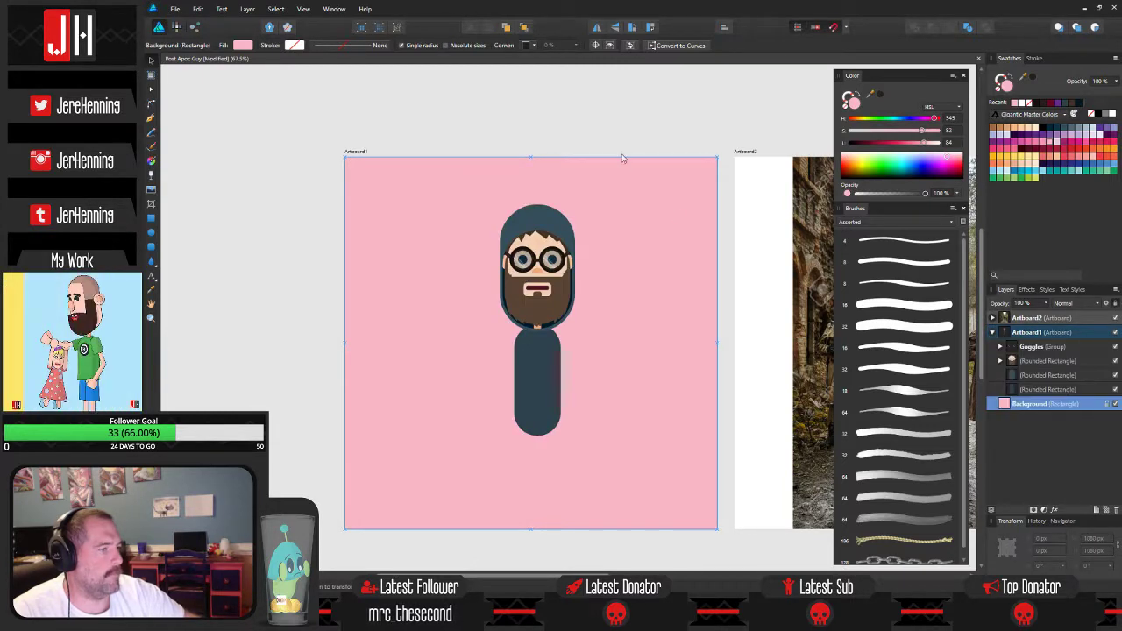
pyautogui.click(614, 143)
pyautogui.scroll(2, 530, 253)
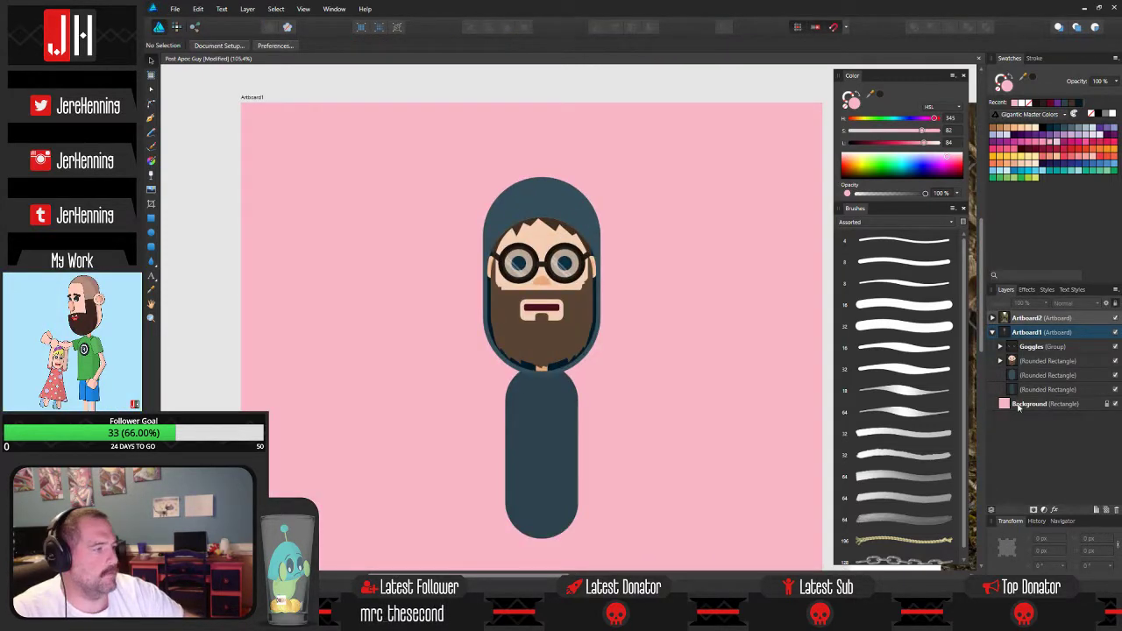
# Change the fill of the Background rectangle to light teal and save the document.
pyautogui.click(1019, 404)
pyautogui.click(1081, 172)
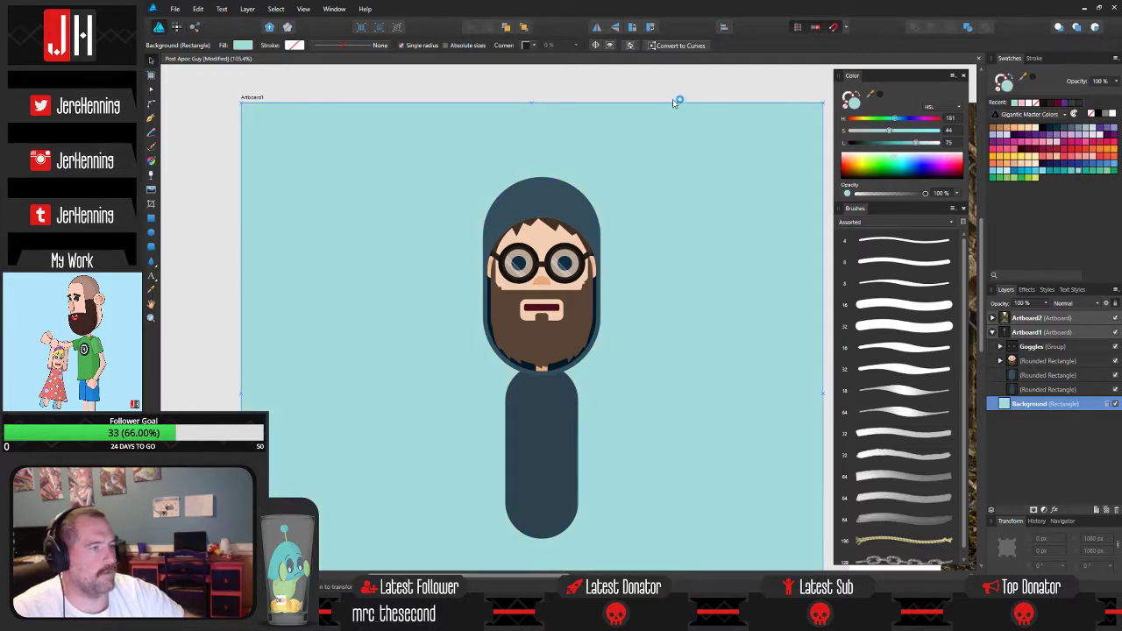
pyautogui.click(462, 328)
pyautogui.hotkey('ctrl', 's')
# Examine the character's hood, face, neck opening and torso against the background, both close up and as a whole.
pyautogui.moveTo(506, 353); pyautogui.dragTo(552, 290)
pyautogui.scroll(4, 568, 296)
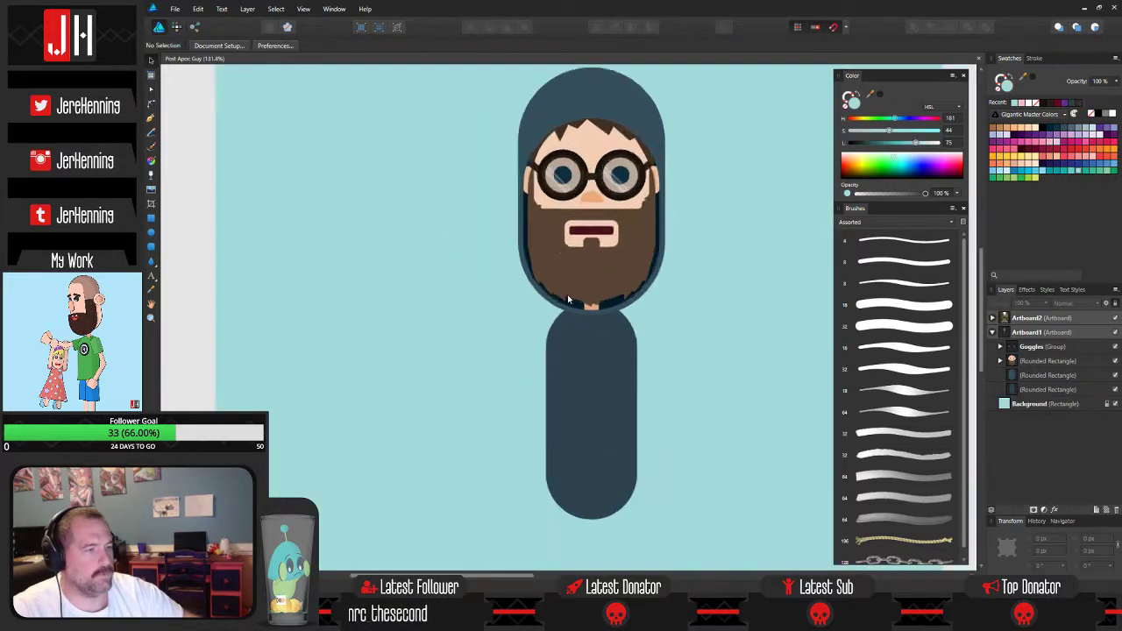
pyautogui.scroll(-4, 571, 297)
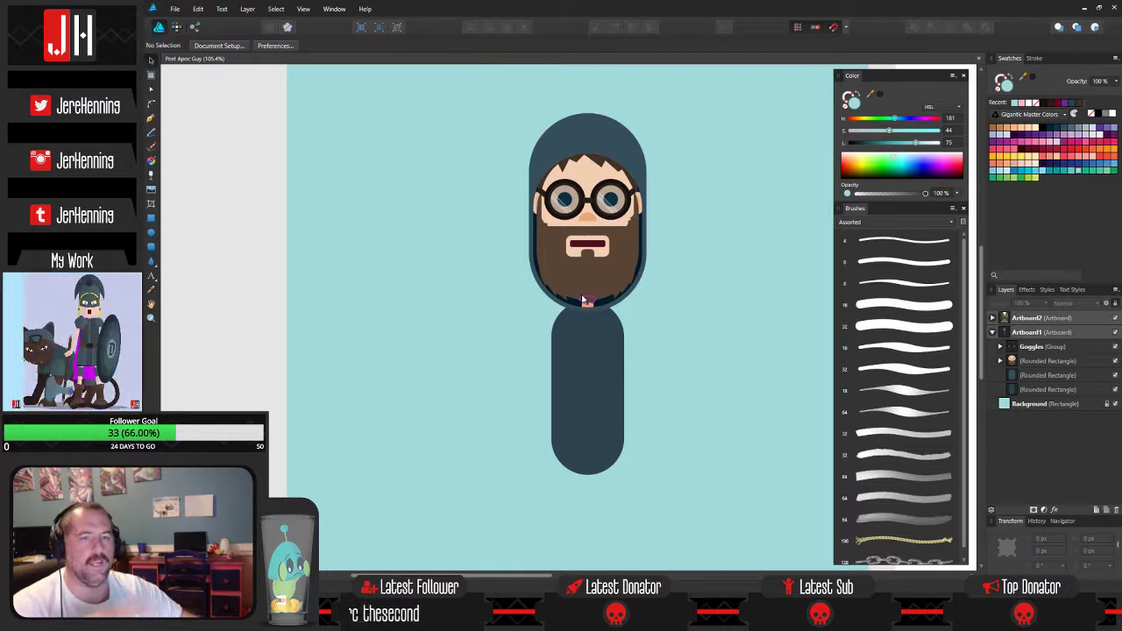
pyautogui.moveTo(601, 286); pyautogui.dragTo(635, 343)
pyautogui.scroll(2, 576, 282)
pyautogui.scroll(-2, 593, 324)
pyautogui.scroll(-2, 597, 269)
pyautogui.scroll(3, 598, 271)
pyautogui.scroll(2, 636, 346)
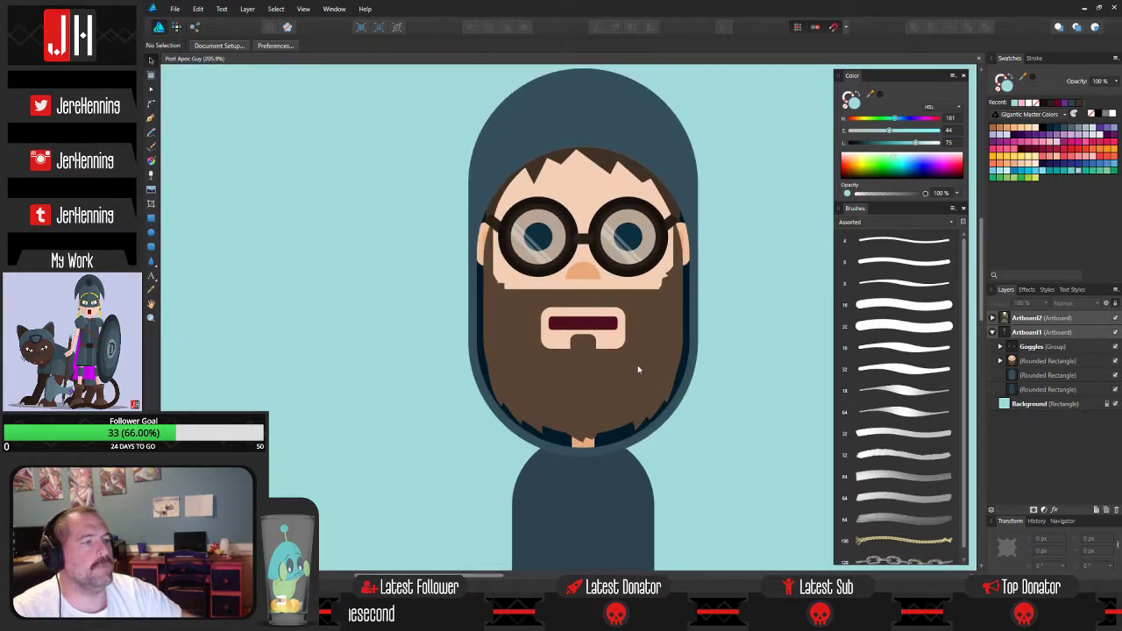
pyautogui.scroll(-2, 638, 365)
pyautogui.scroll(2, 613, 235)
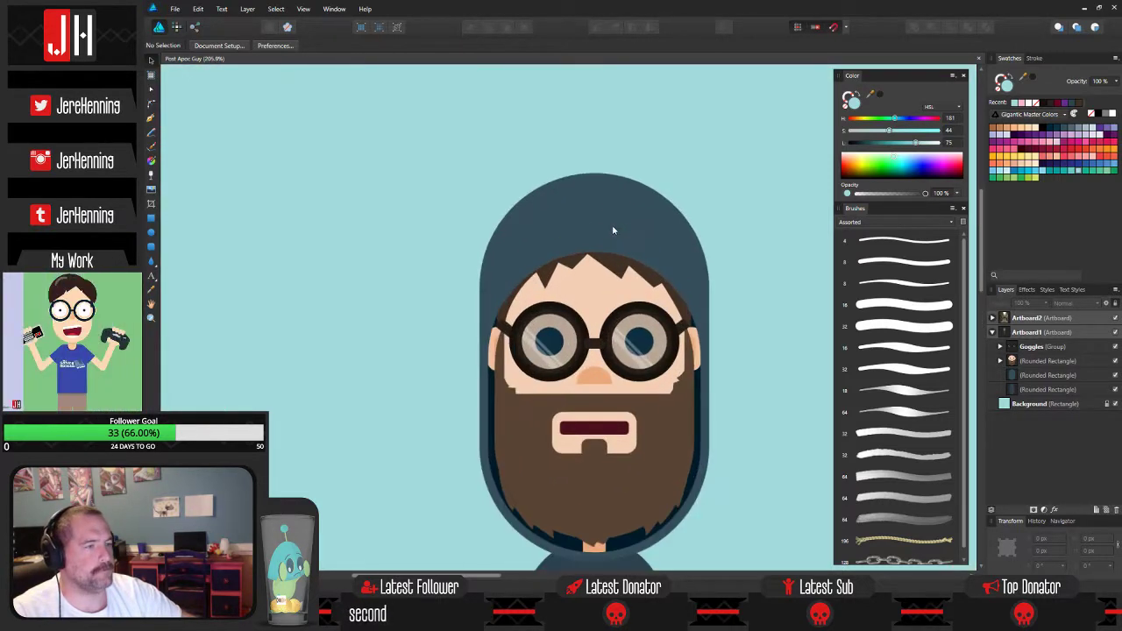
pyautogui.scroll(-3, 612, 239)
pyautogui.scroll(-1, 612, 240)
pyautogui.moveTo(664, 325); pyautogui.dragTo(645, 271)
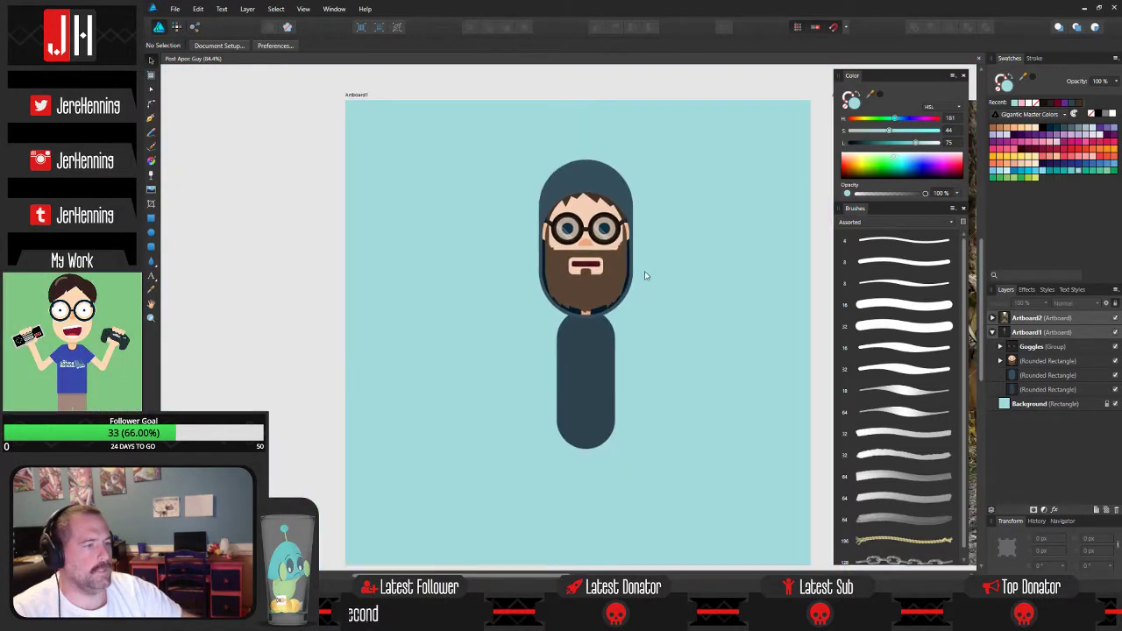
pyautogui.scroll(2, 603, 347)
pyautogui.click(608, 334)
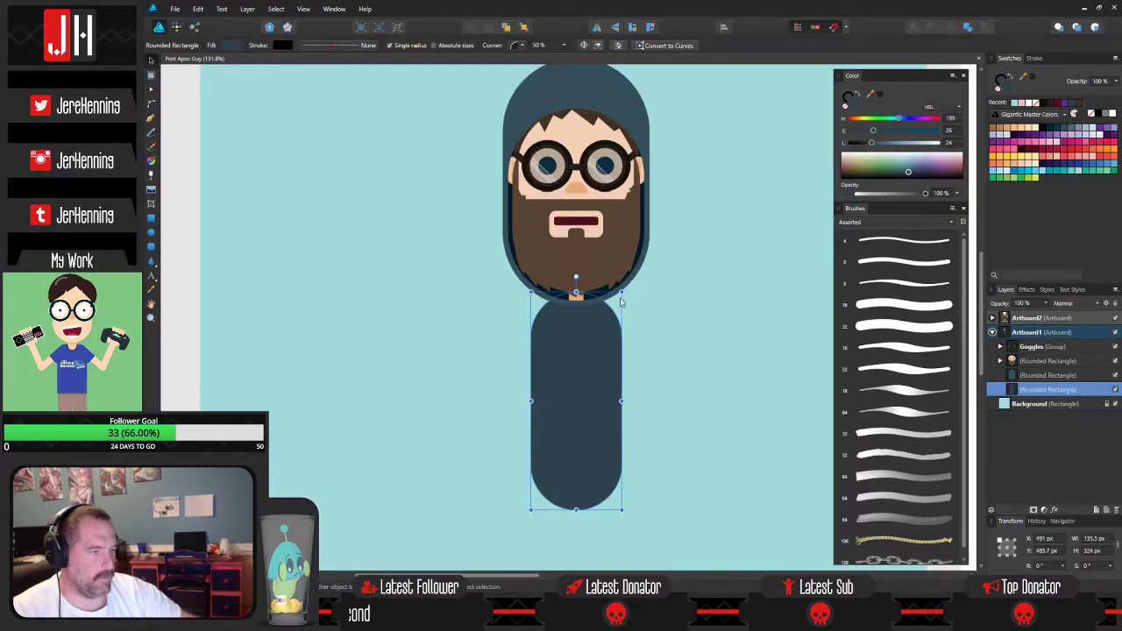
pyautogui.click(679, 297)
pyautogui.scroll(4, 581, 303)
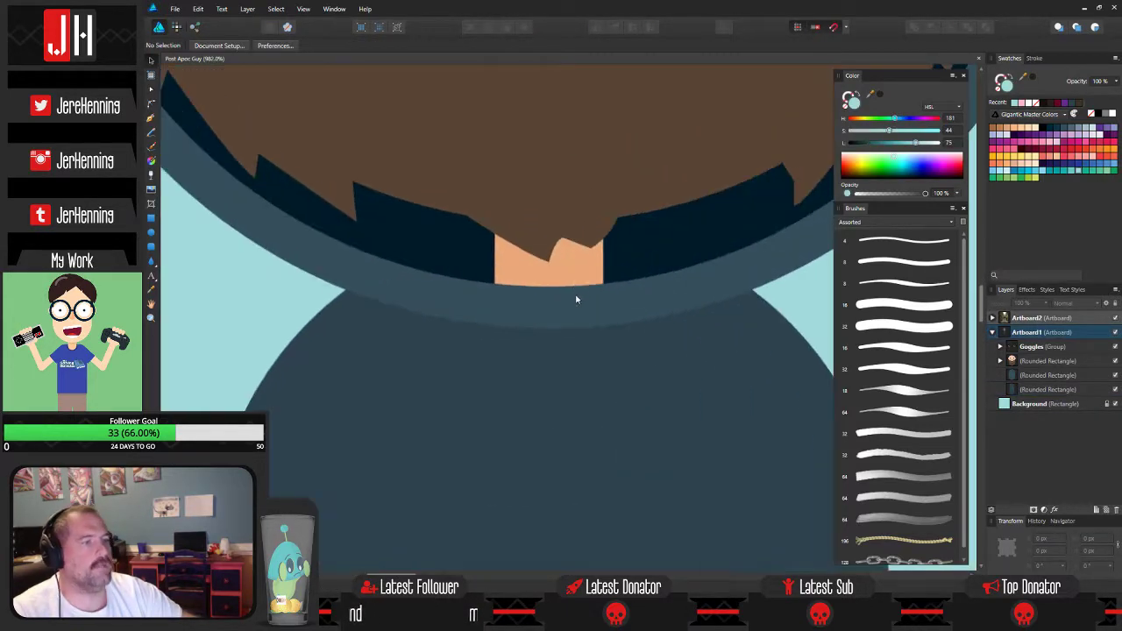
pyautogui.scroll(-3, 620, 394)
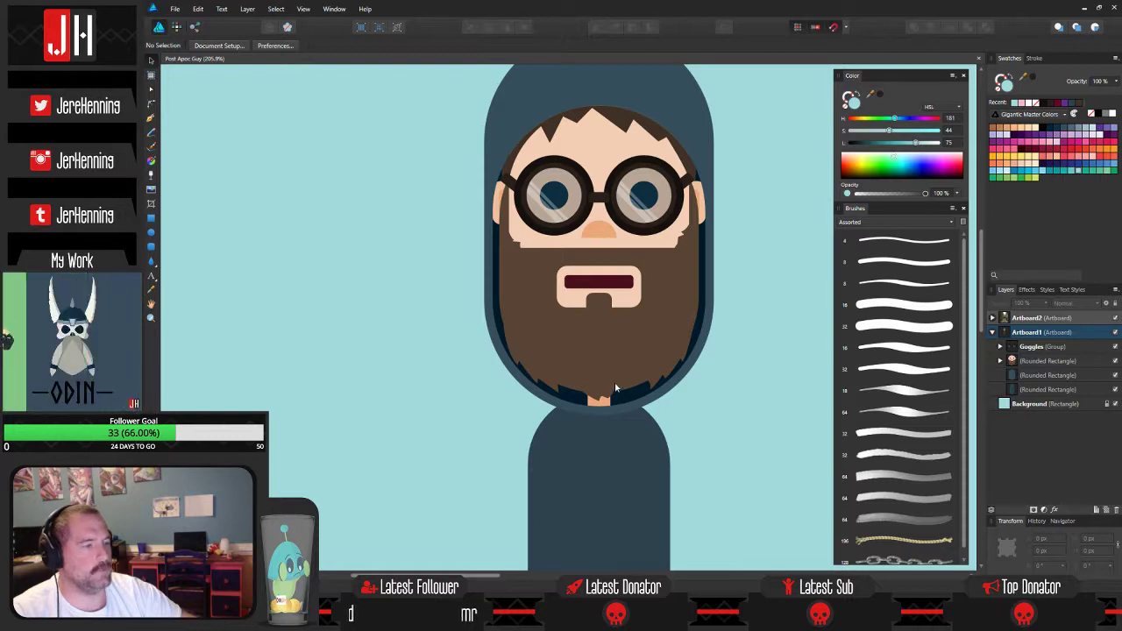
pyautogui.scroll(2, 596, 362)
pyautogui.scroll(2, 603, 377)
pyautogui.scroll(-5, 606, 394)
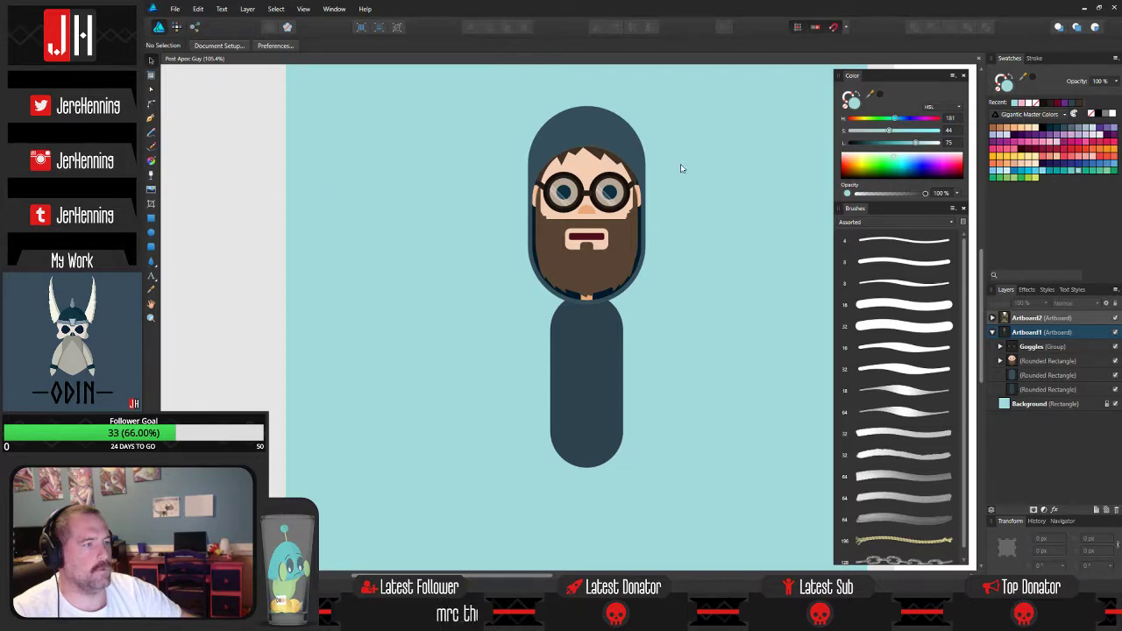
# Study the coats, hoods and poses in the reference photo on Artboard2 and compare them with the character.
pyautogui.moveTo(669, 206); pyautogui.dragTo(298, 231)
pyautogui.scroll(-4, 530, 254)
pyautogui.scroll(4, 583, 302)
pyautogui.moveTo(677, 308); pyautogui.dragTo(611, 302)
pyautogui.scroll(2, 611, 301)
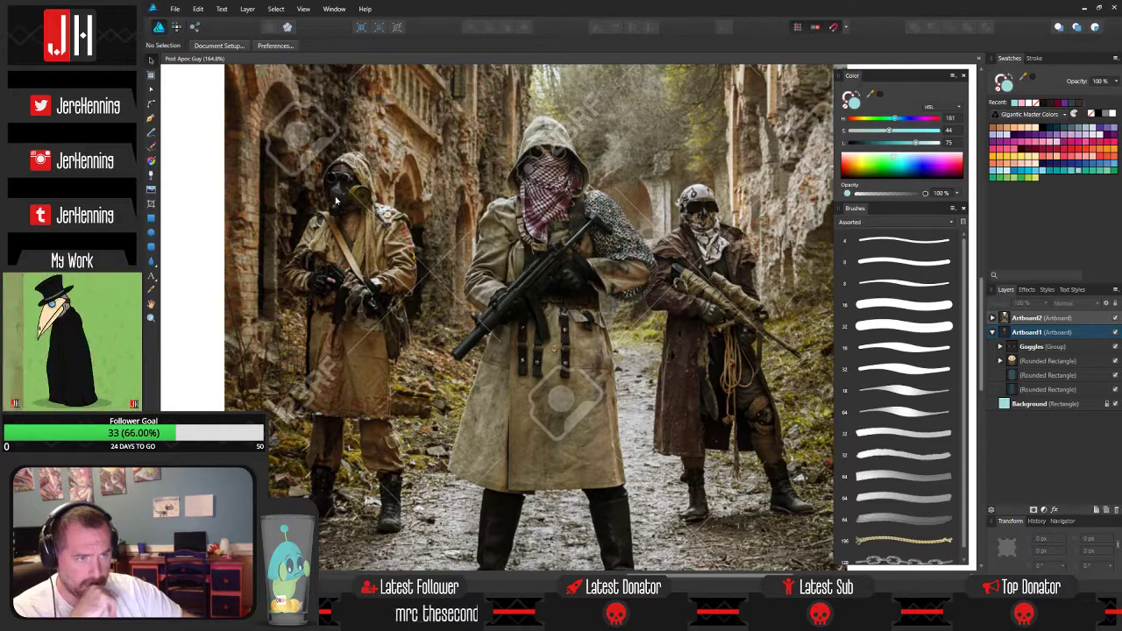
pyautogui.scroll(-4, 596, 275)
pyautogui.moveTo(325, 240); pyautogui.dragTo(621, 240)
pyautogui.scroll(2, 499, 261)
pyautogui.moveTo(501, 259); pyautogui.dragTo(423, 265)
pyautogui.scroll(-4, 600, 273)
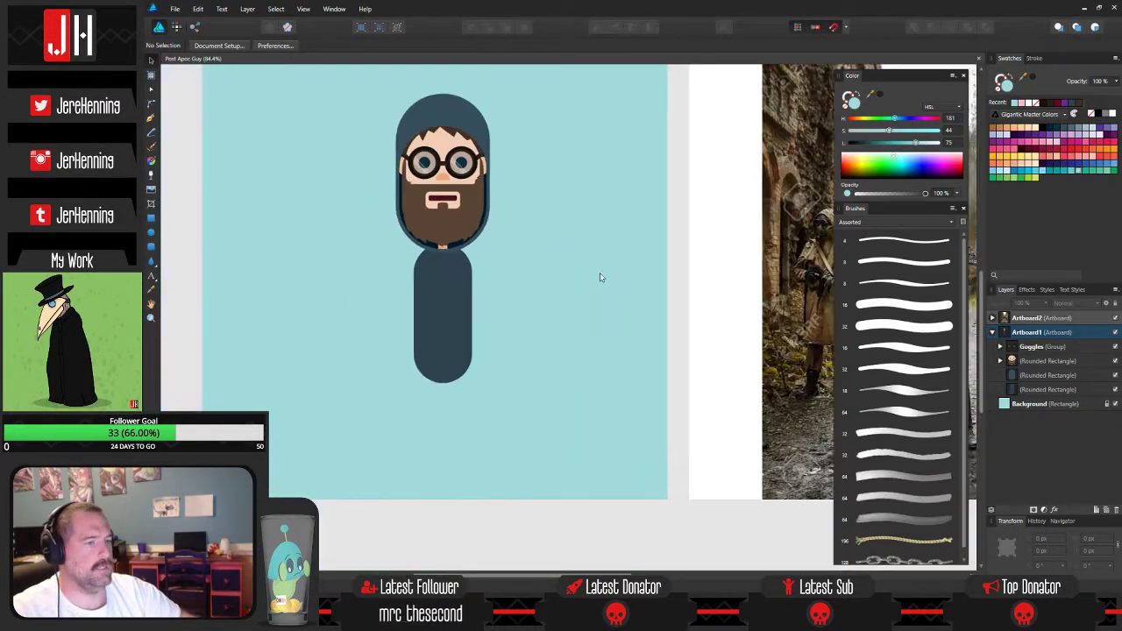
pyautogui.moveTo(600, 278); pyautogui.dragTo(332, 279)
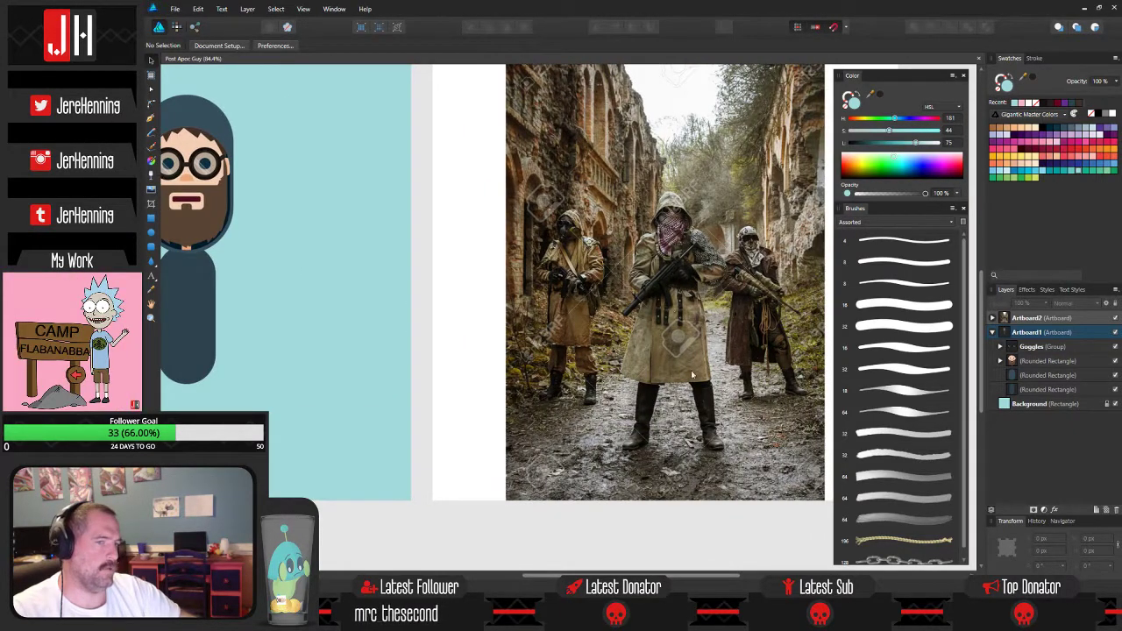
pyautogui.scroll(2, 692, 375)
pyautogui.moveTo(277, 364); pyautogui.dragTo(545, 322)
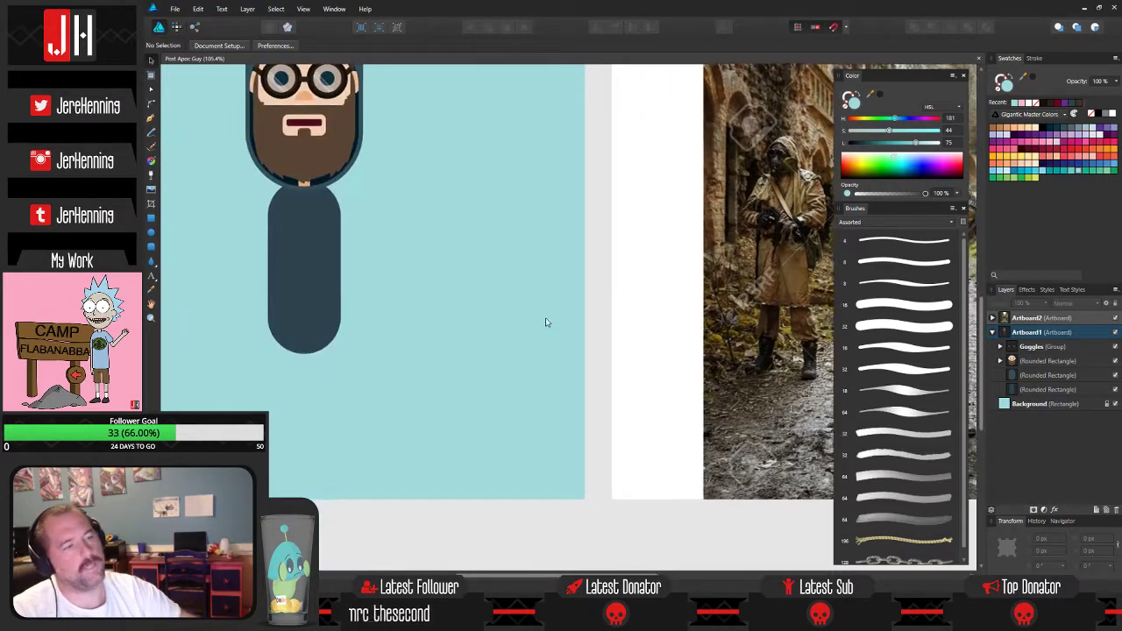
pyautogui.moveTo(399, 207); pyautogui.dragTo(456, 264)
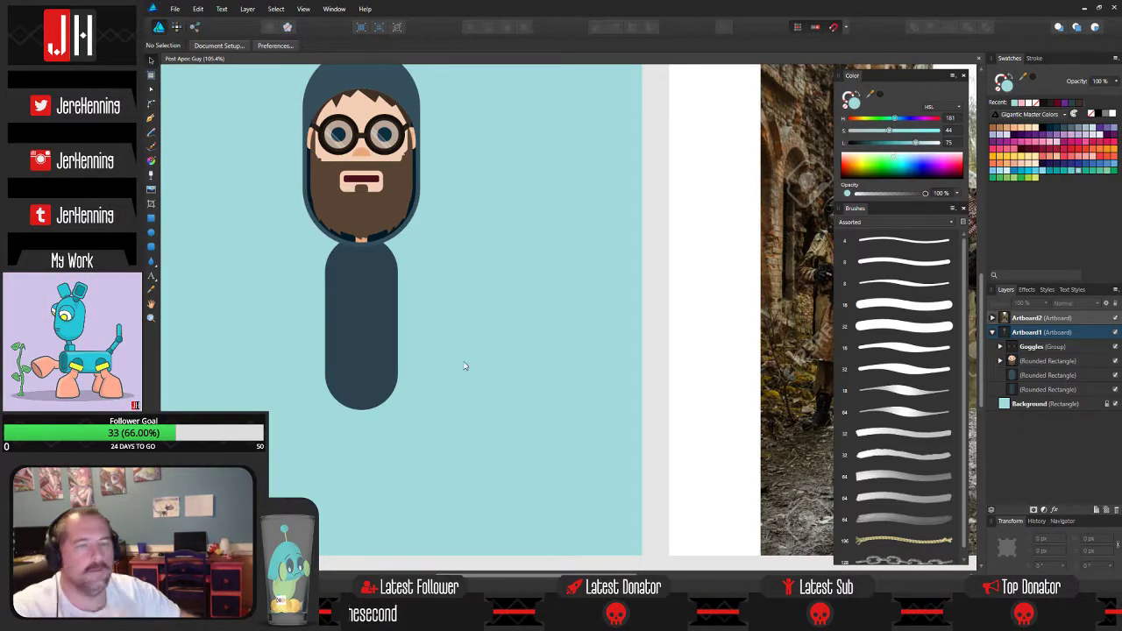
pyautogui.scroll(-5, 689, 252)
pyautogui.scroll(5, 667, 281)
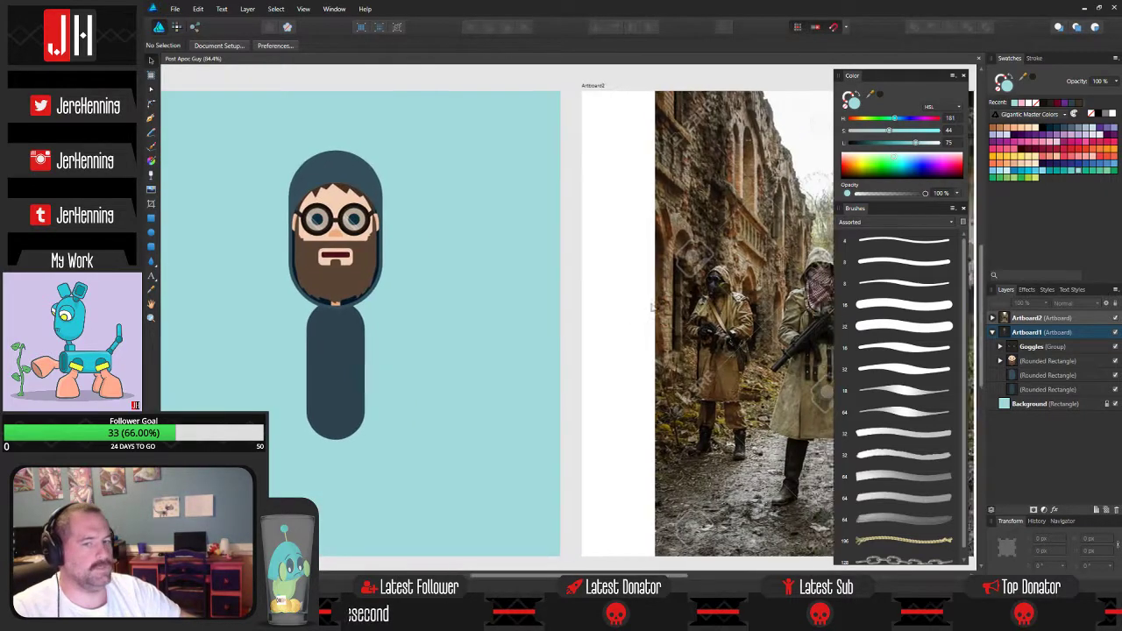
pyautogui.moveTo(643, 311); pyautogui.dragTo(602, 276)
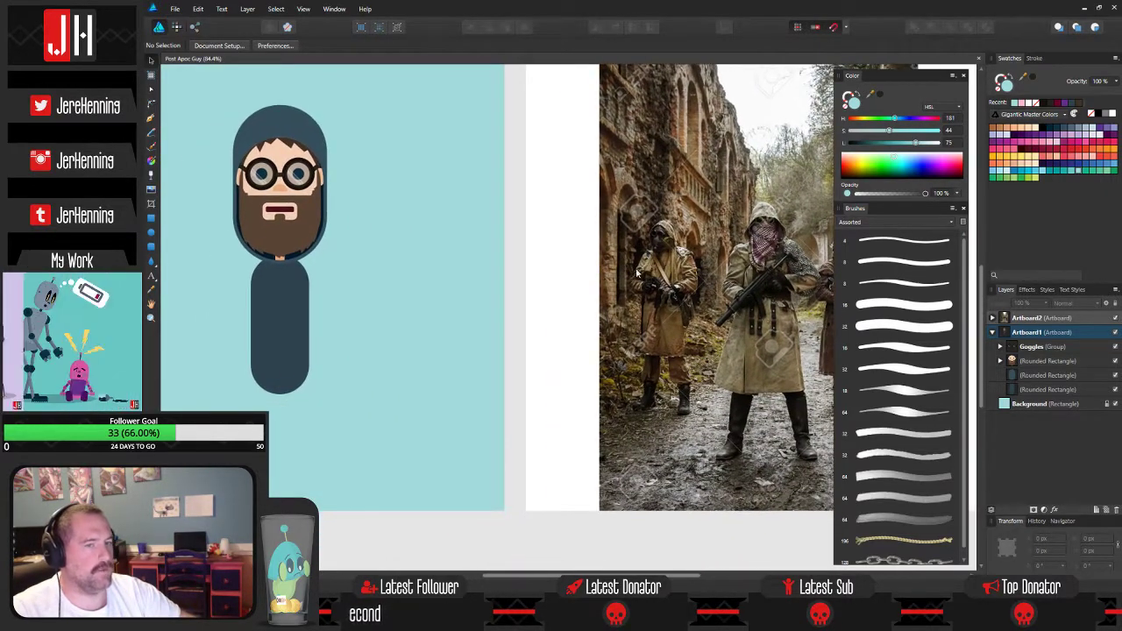
pyautogui.moveTo(763, 295); pyautogui.dragTo(597, 260)
pyautogui.scroll(2, 640, 289)
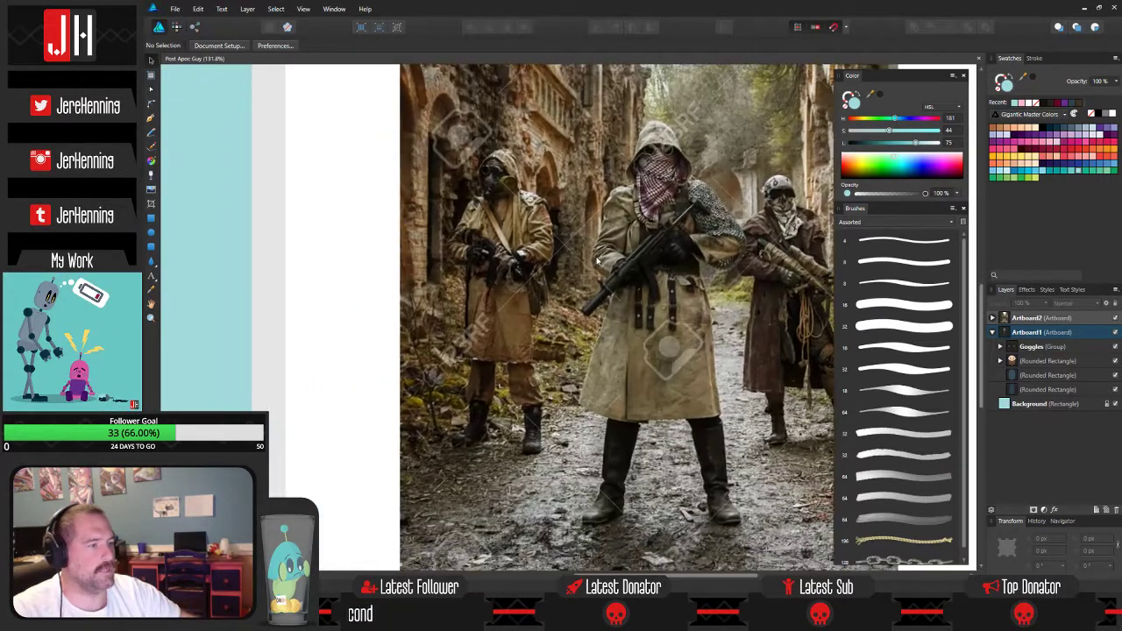
pyautogui.scroll(-3, 597, 260)
pyautogui.moveTo(230, 235); pyautogui.dragTo(547, 295)
pyautogui.scroll(5, 547, 296)
pyautogui.scroll(-2, 547, 296)
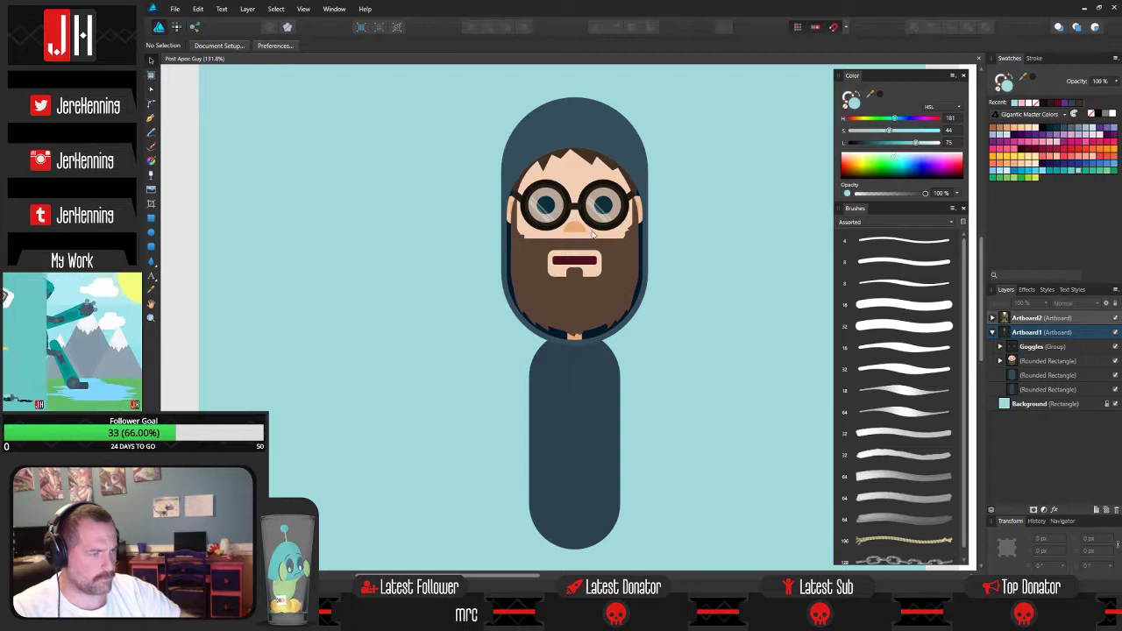
# Draw a fully rounded vertical rectangle about 55 × 207 px beside the torso as an arm.
pyautogui.moveTo(593, 231); pyautogui.dragTo(598, 273)
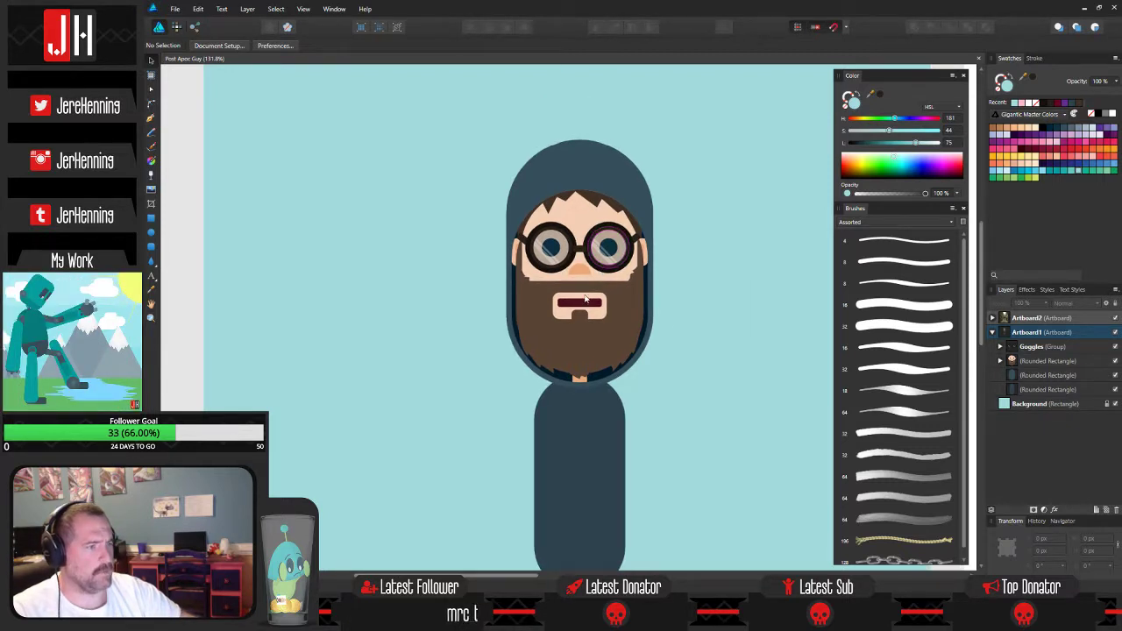
pyautogui.scroll(4, 585, 297)
pyautogui.moveTo(583, 296); pyautogui.dragTo(595, 216)
pyautogui.scroll(-3, 596, 292)
pyautogui.moveTo(622, 330); pyautogui.dragTo(604, 199)
pyautogui.moveTo(604, 289); pyautogui.dragTo(599, 292)
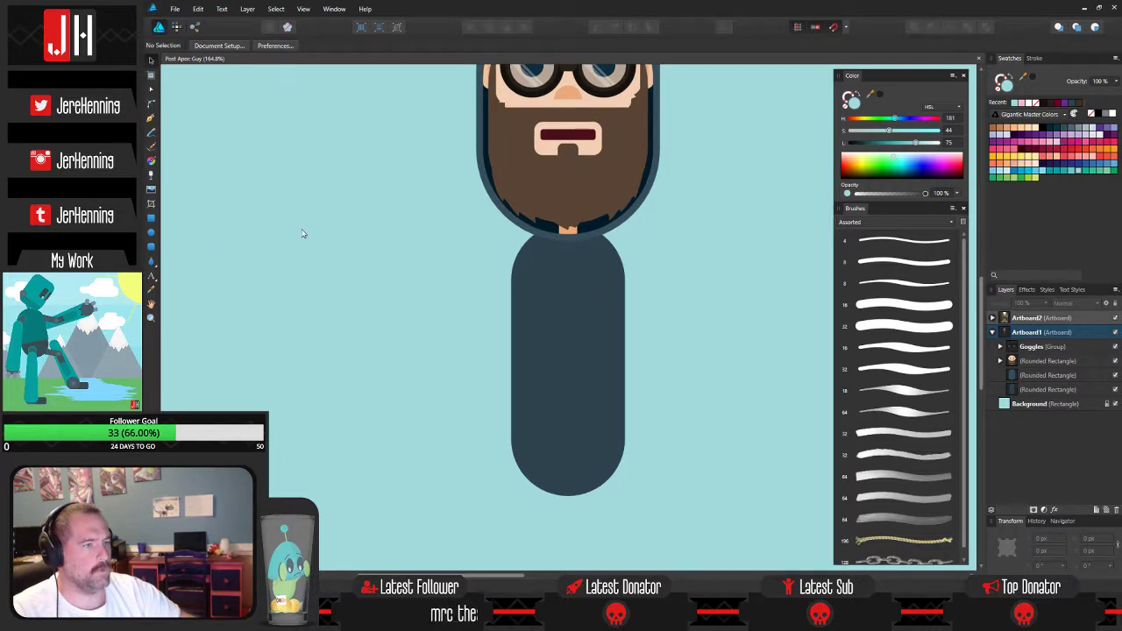
pyautogui.click(151, 247)
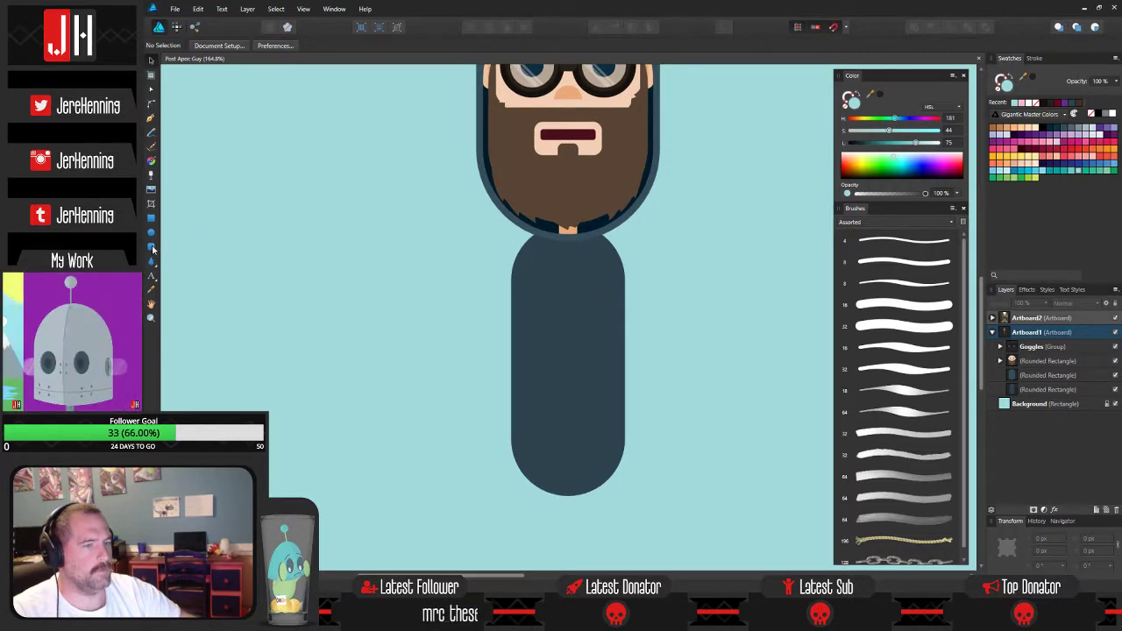
pyautogui.moveTo(442, 149)
pyautogui.mouseDown()
pyautogui.moveTo(487, 329)
pyautogui.moveTo(469, 208)
pyautogui.moveTo(457, 307)
pyautogui.mouseUp()
pyautogui.press('v')
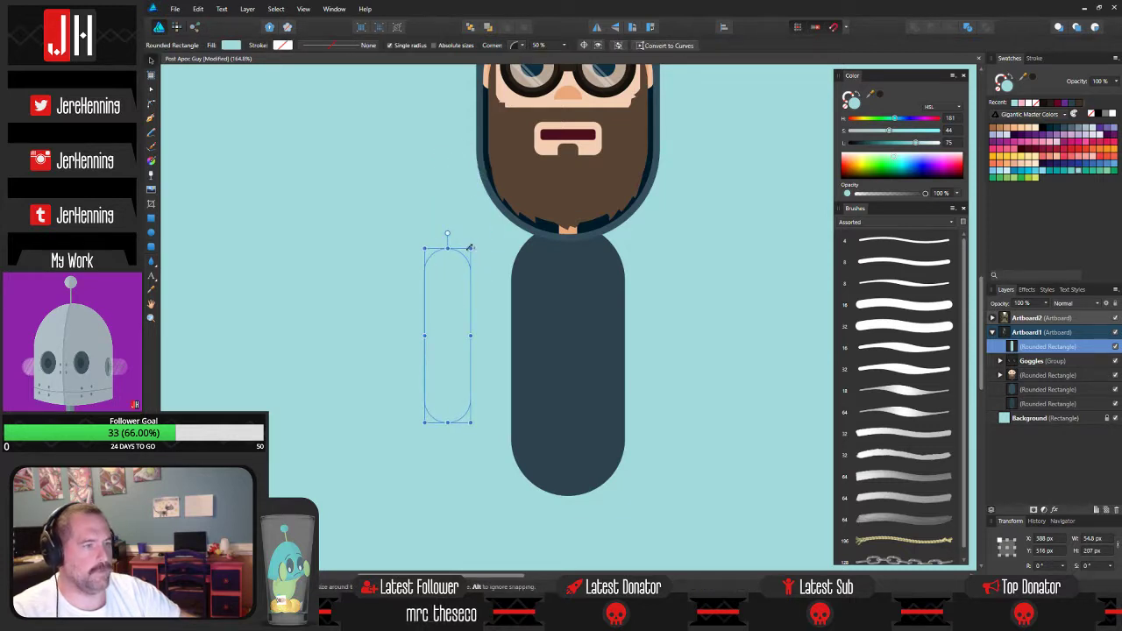
# Shrink the arm to about 43 × 157 px, place it at the torso's left shoulder, and fill it dark slate blue (HSL 199, 26, 22).
pyautogui.moveTo(470, 248); pyautogui.dragTo(526, 274)
pyautogui.press('i')
pyautogui.click(550, 275)
pyautogui.press('v')
pyautogui.scroll(2, 515, 232)
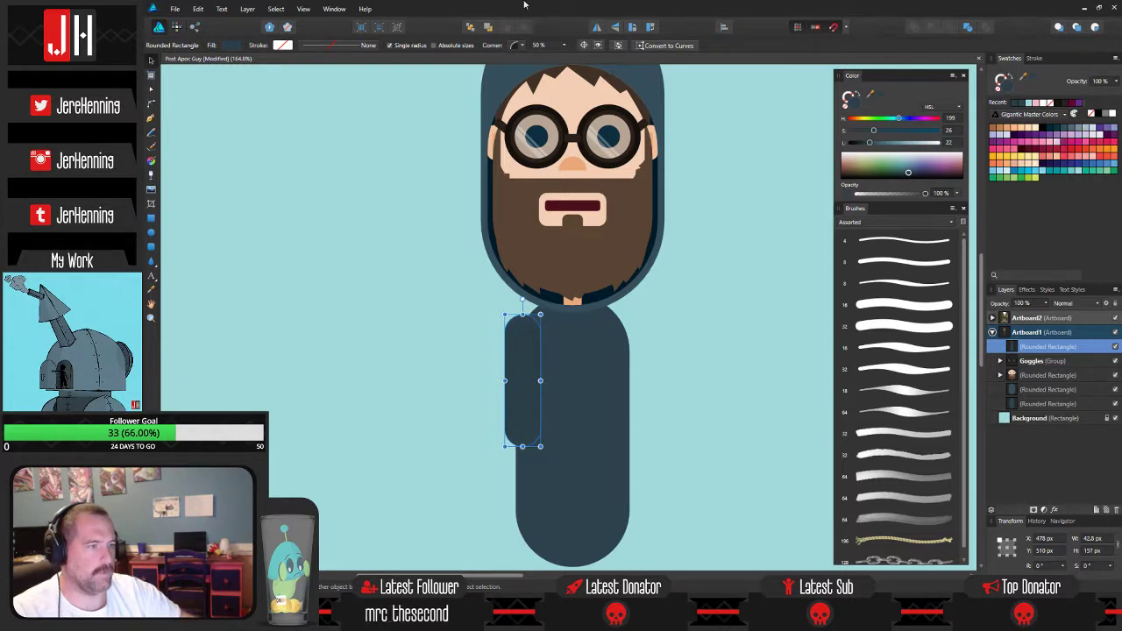
# Send the arm behind the torso, narrow it to 37.2 px, and align it along the torso's left edge.
pyautogui.click(473, 27)
pyautogui.click(751, 288)
pyautogui.scroll(2, 523, 329)
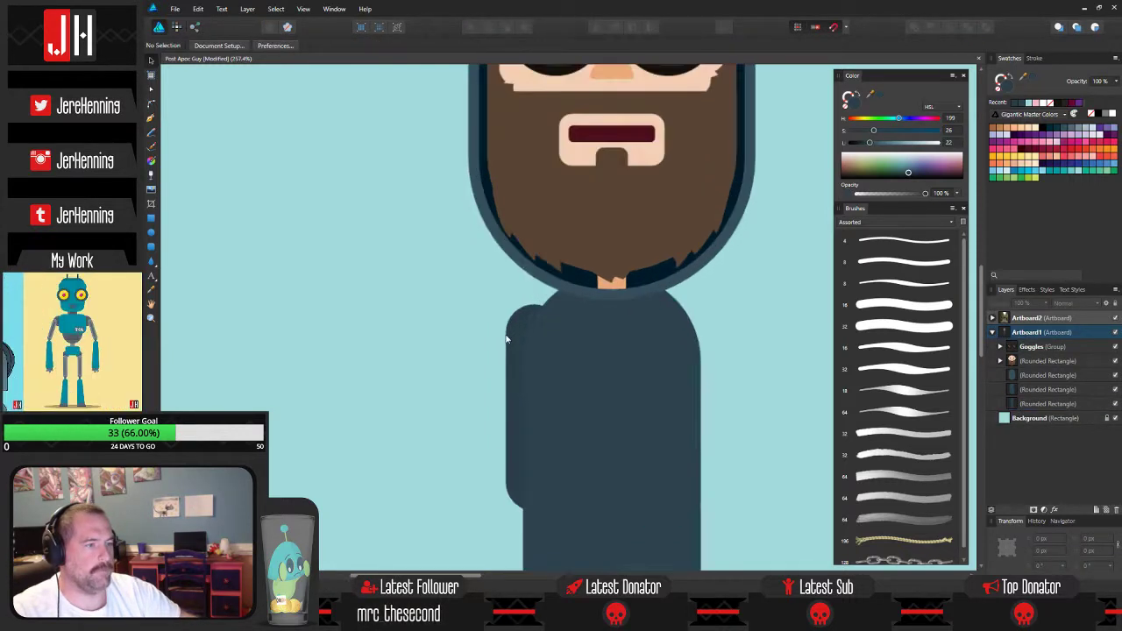
pyautogui.moveTo(522, 330); pyautogui.dragTo(512, 323)
pyautogui.click(456, 318)
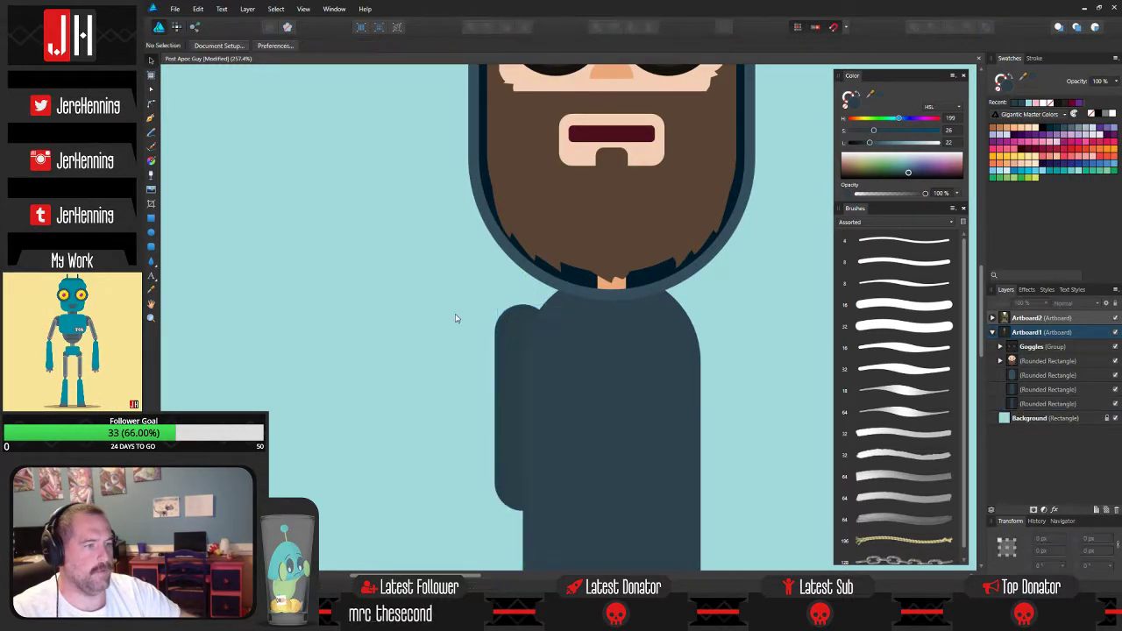
pyautogui.click(507, 376)
pyautogui.moveTo(549, 407); pyautogui.dragTo(543, 407)
pyautogui.click(448, 362)
pyautogui.click(514, 338)
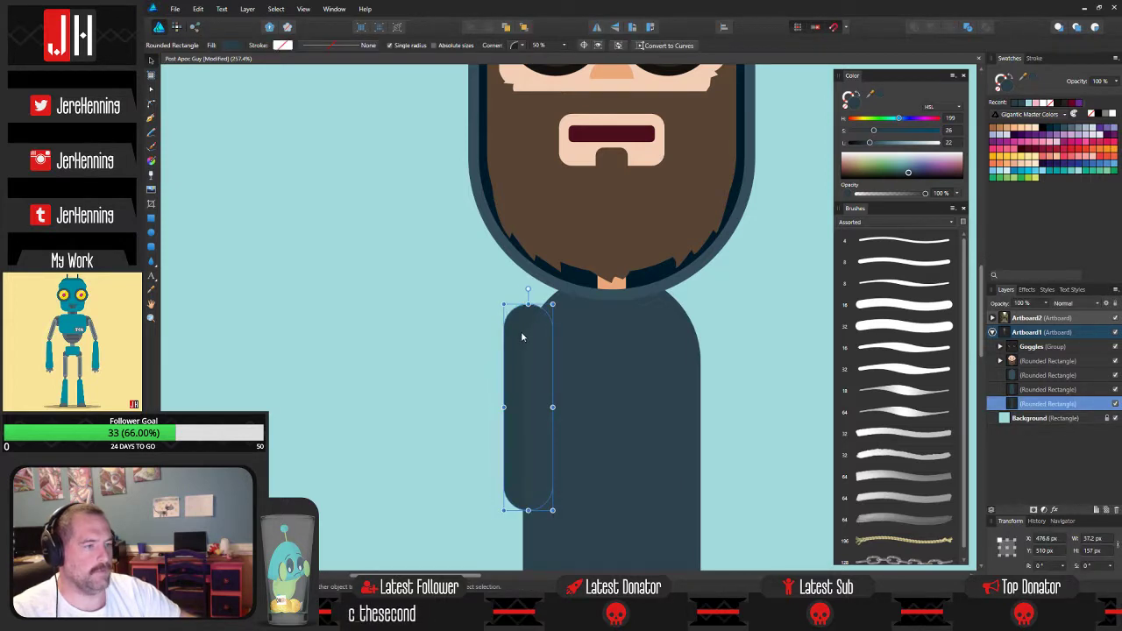
pyautogui.click(459, 318)
# Cut the rounded lower end off the torso by subtracting a wide rectangle drawn across it.
pyautogui.scroll(-3, 459, 313)
pyautogui.scroll(2, 482, 338)
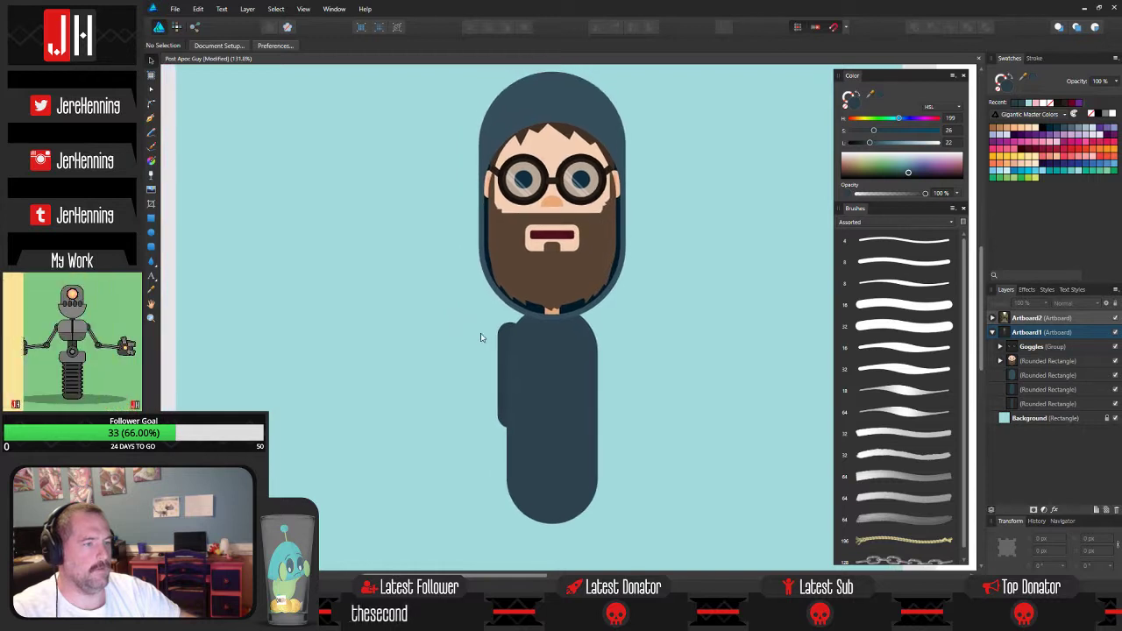
pyautogui.scroll(-2, 492, 327)
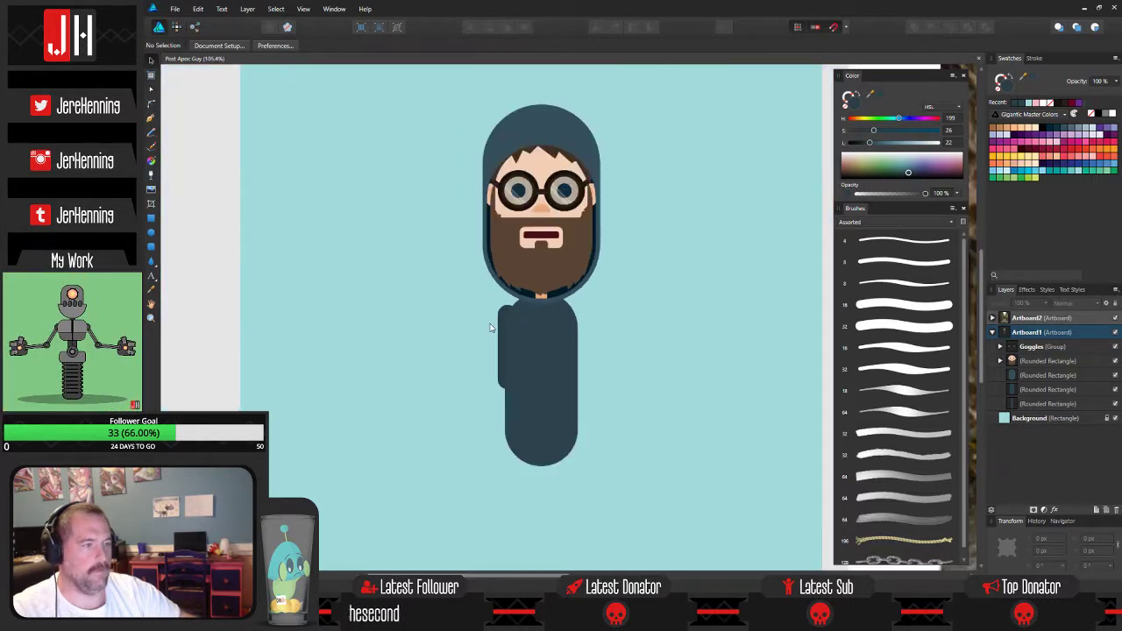
pyautogui.scroll(2, 490, 327)
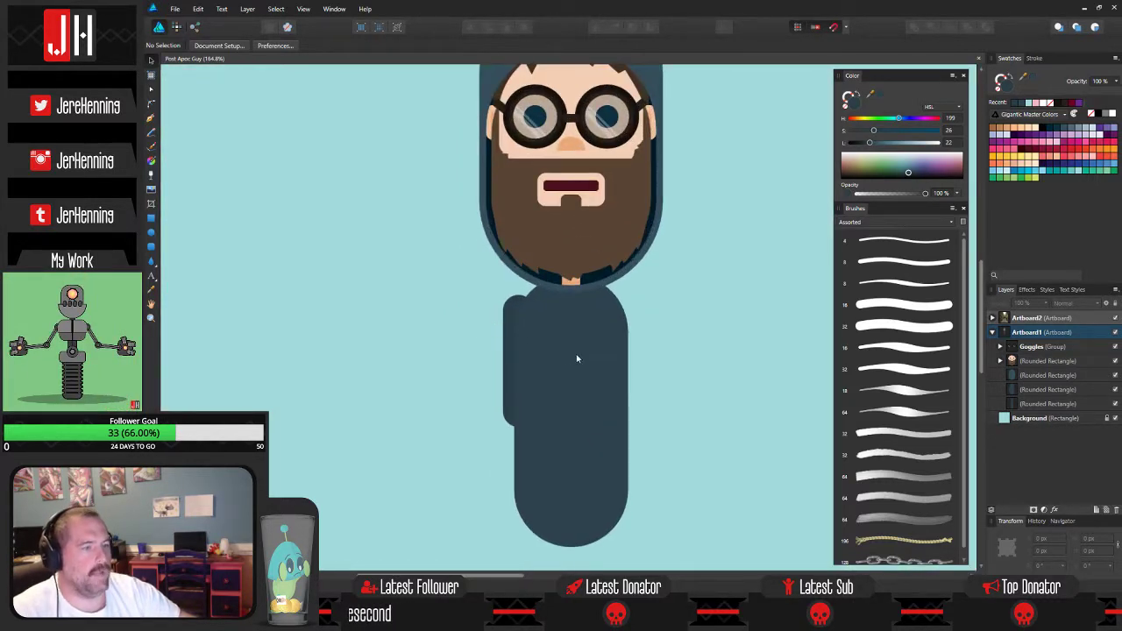
pyautogui.moveTo(577, 359); pyautogui.dragTo(546, 306)
pyautogui.click(150, 218)
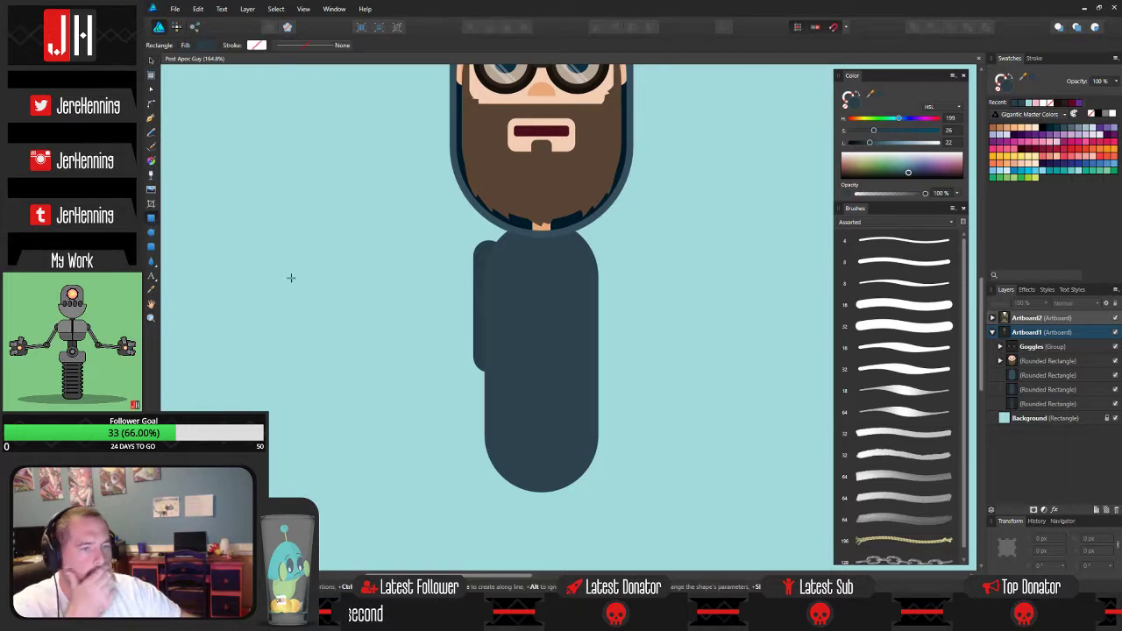
pyautogui.moveTo(450, 395)
pyautogui.mouseDown()
pyautogui.moveTo(754, 527)
pyautogui.moveTo(758, 557)
pyautogui.mouseUp()
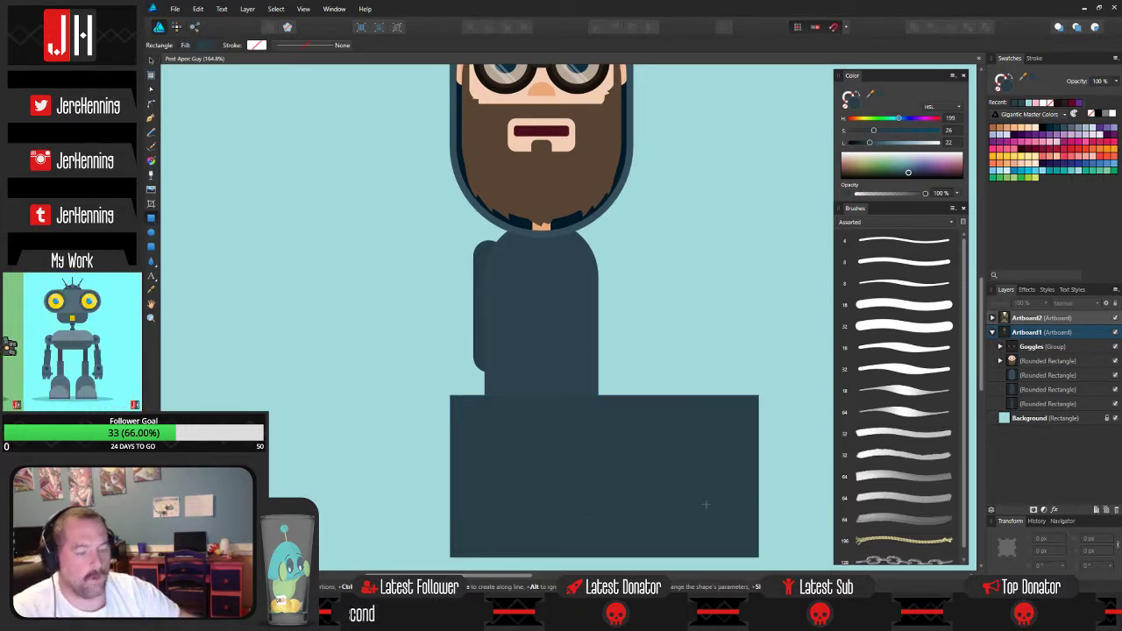
pyautogui.press('v')
pyautogui.keyDown('shift'); pyautogui.click(584, 343); pyautogui.keyUp('shift')
pyautogui.click(933, 29)
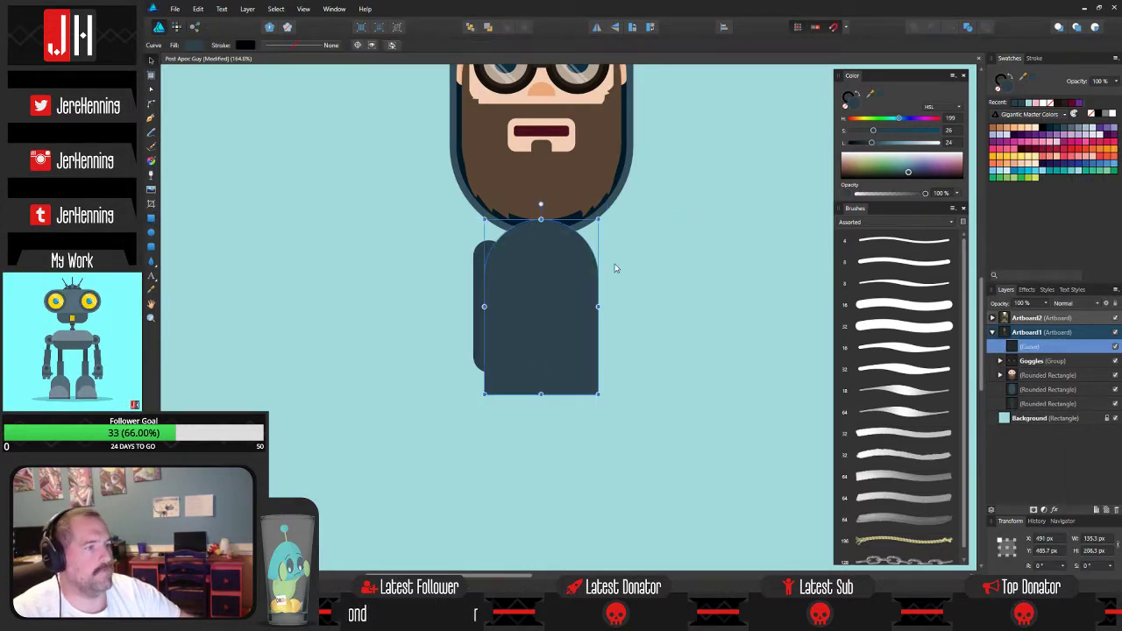
# Send the cut torso shape behind the hood, and send the arm behind the torso.
pyautogui.click(472, 28)
pyautogui.click(679, 246)
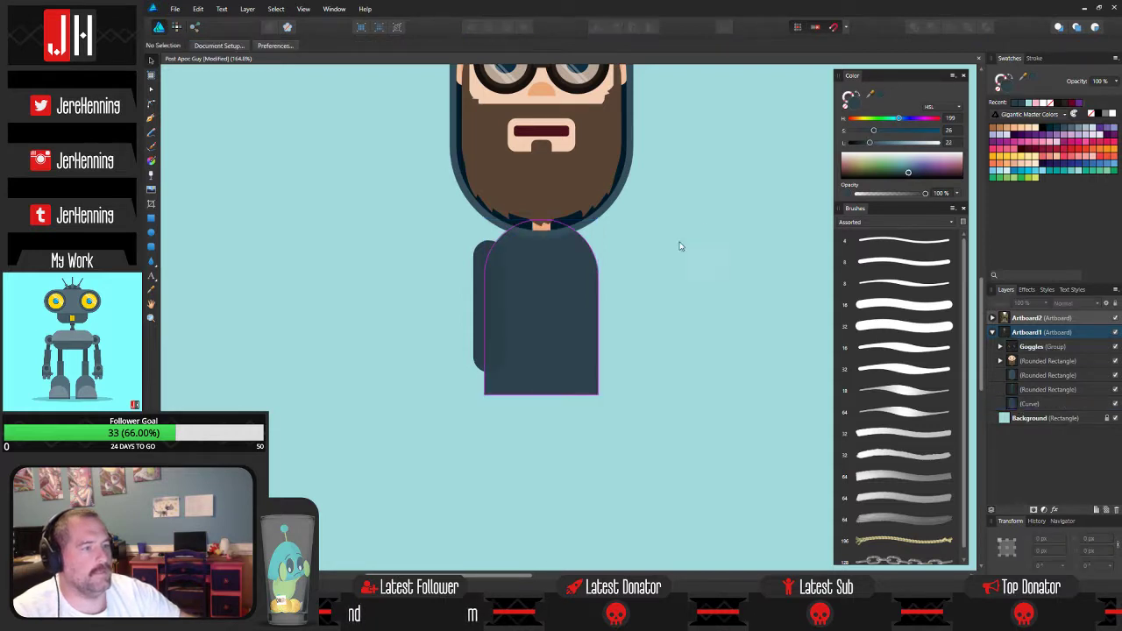
pyautogui.click(475, 281)
pyautogui.click(469, 29)
# Lengthen the torso by moving its two lower corner nodes straight down, well below the arm's end.
pyautogui.click(536, 290)
pyautogui.press('a')
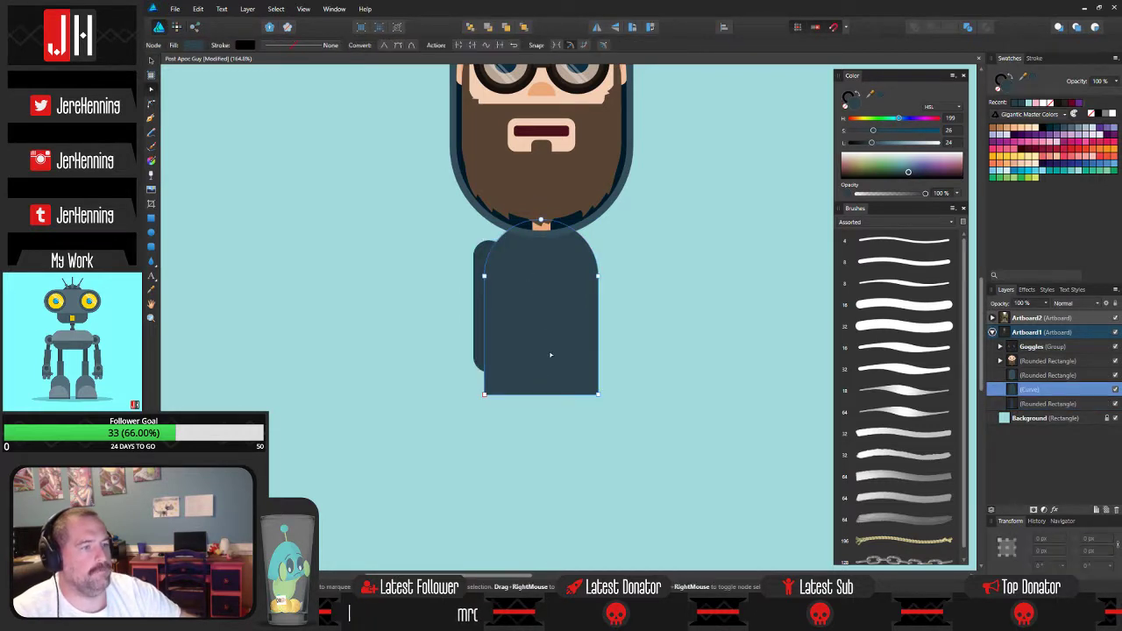
pyautogui.moveTo(439, 377); pyautogui.dragTo(704, 436)
pyautogui.moveTo(598, 395); pyautogui.dragTo(598, 436)
pyautogui.click(631, 410)
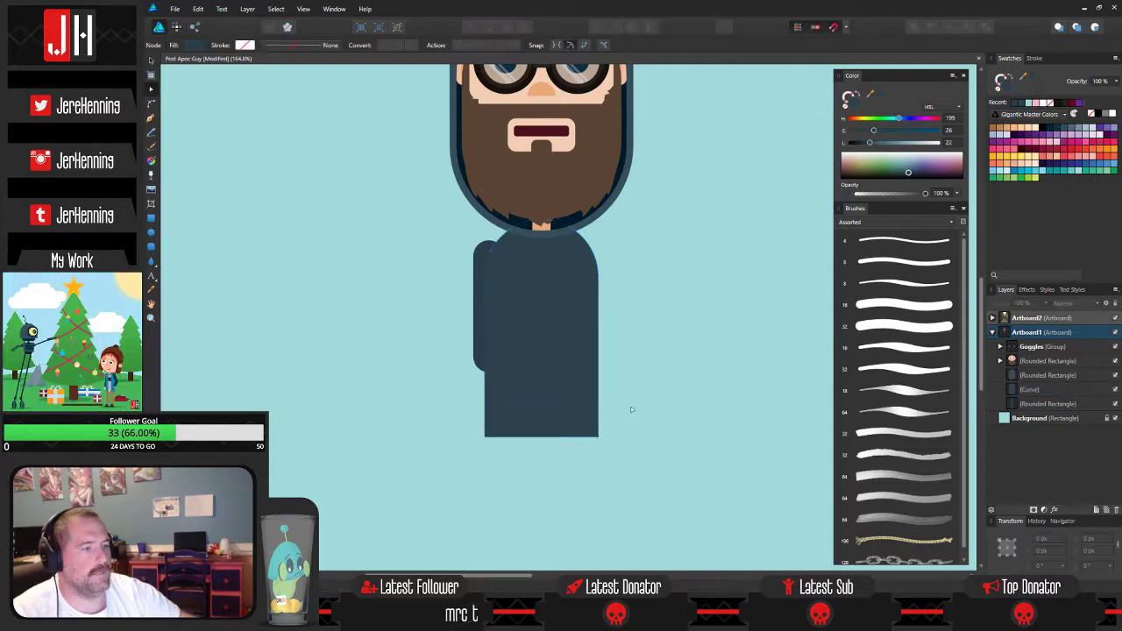
# Shorten the arm to 129 px and duplicate it straight down as an overlapping forearm along the torso's left edge.
pyautogui.click(481, 258)
pyautogui.moveTo(484, 256); pyautogui.dragTo(504, 315)
pyautogui.click(424, 243)
pyautogui.click(521, 332)
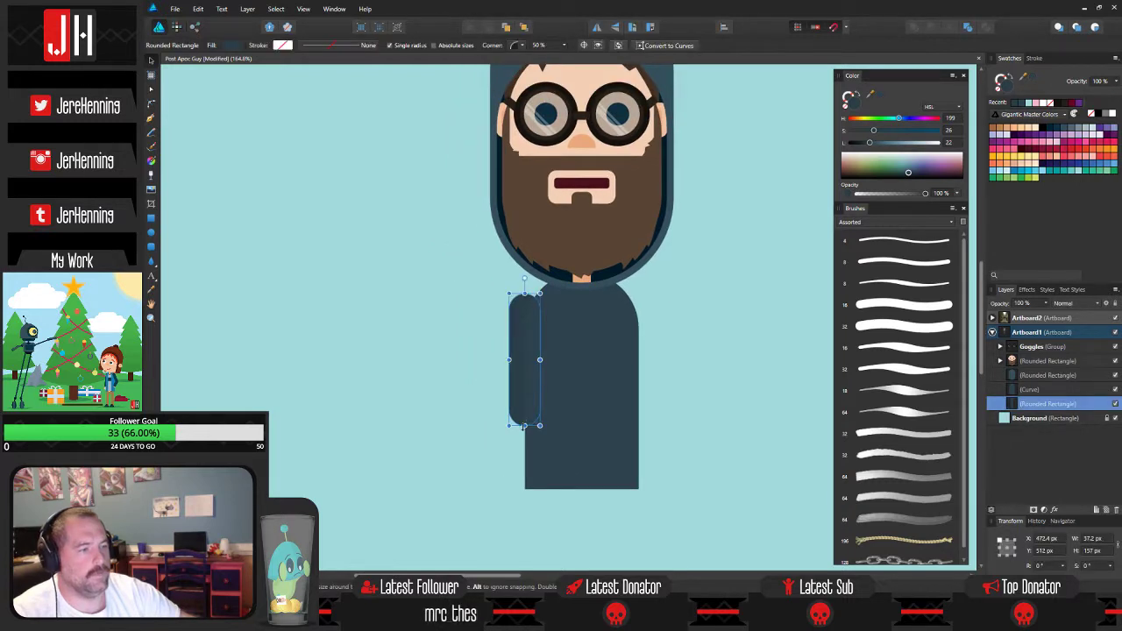
pyautogui.moveTo(525, 426)
pyautogui.mouseDown()
pyautogui.moveTo(525, 386)
pyautogui.moveTo(521, 451)
pyautogui.moveTo(521, 429)
pyautogui.mouseUp()
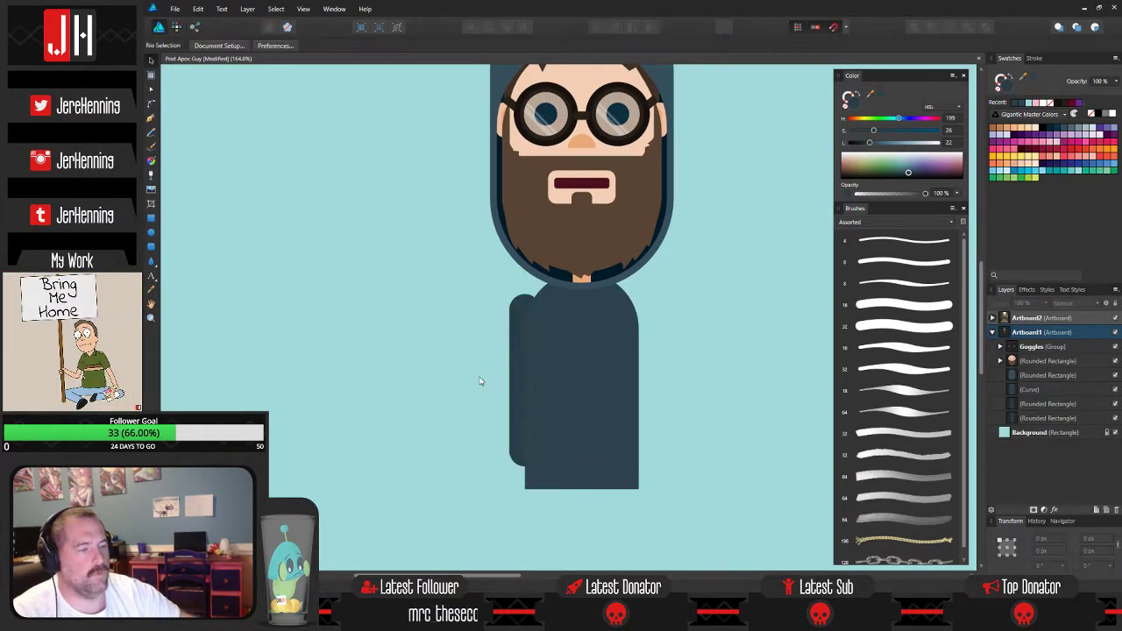
pyautogui.hotkey('ctrl', 'z')
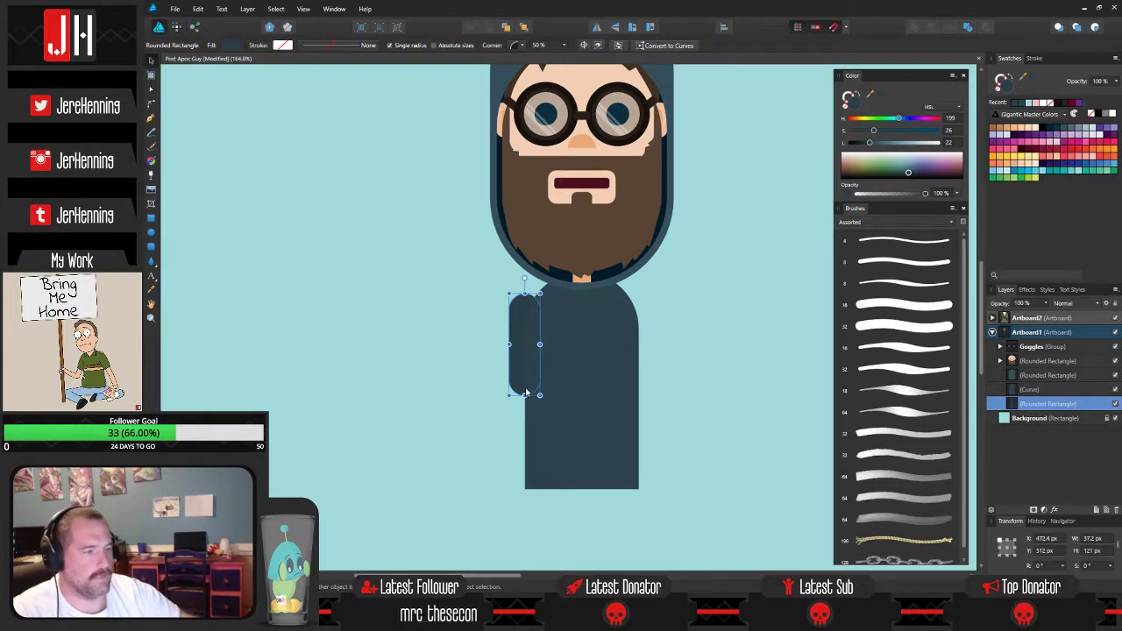
pyautogui.moveTo(519, 368); pyautogui.dragTo(519, 444)
pyautogui.click(477, 403)
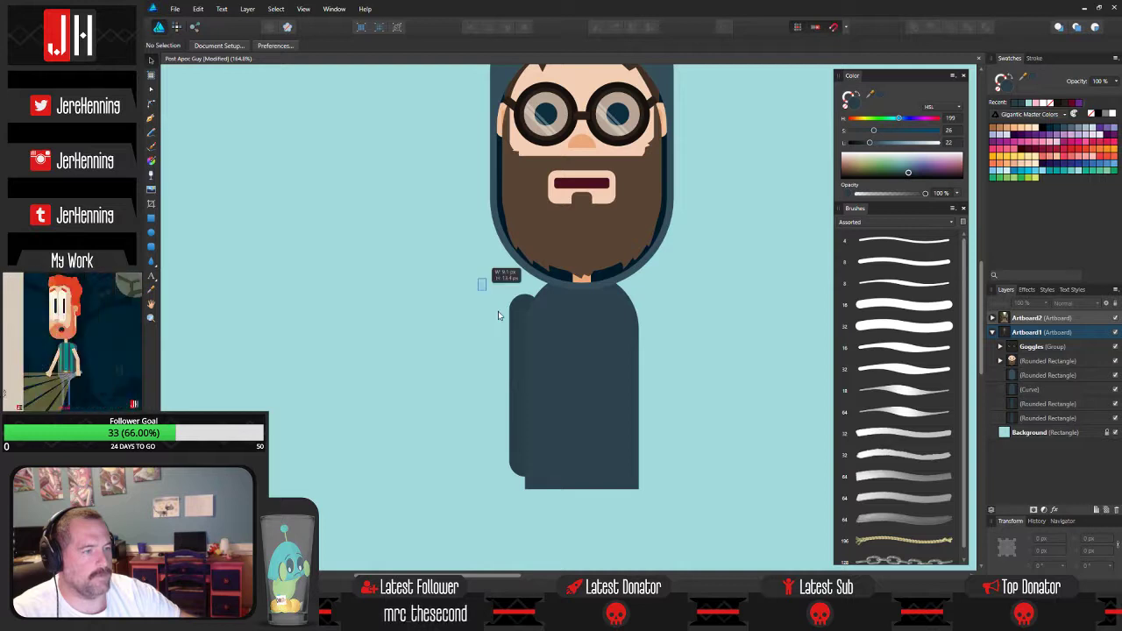
# Move both arm segments together off the torso to the empty background beside it.
pyautogui.moveTo(478, 276); pyautogui.dragTo(564, 489)
pyautogui.moveTo(515, 332); pyautogui.dragTo(444, 345)
pyautogui.click(481, 395)
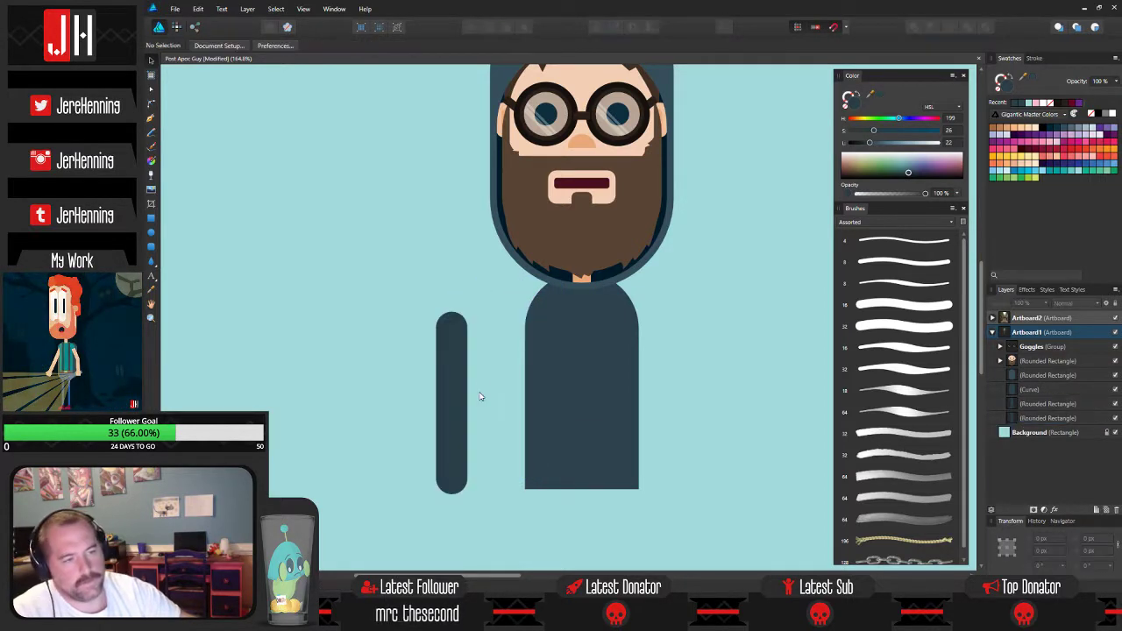
# Try rotating the forearm by -60° about the elbow, then undo the rotation and the arm's move away from the torso.
pyautogui.click(461, 405)
pyautogui.click(456, 366)
pyautogui.click(481, 372)
pyautogui.click(460, 366)
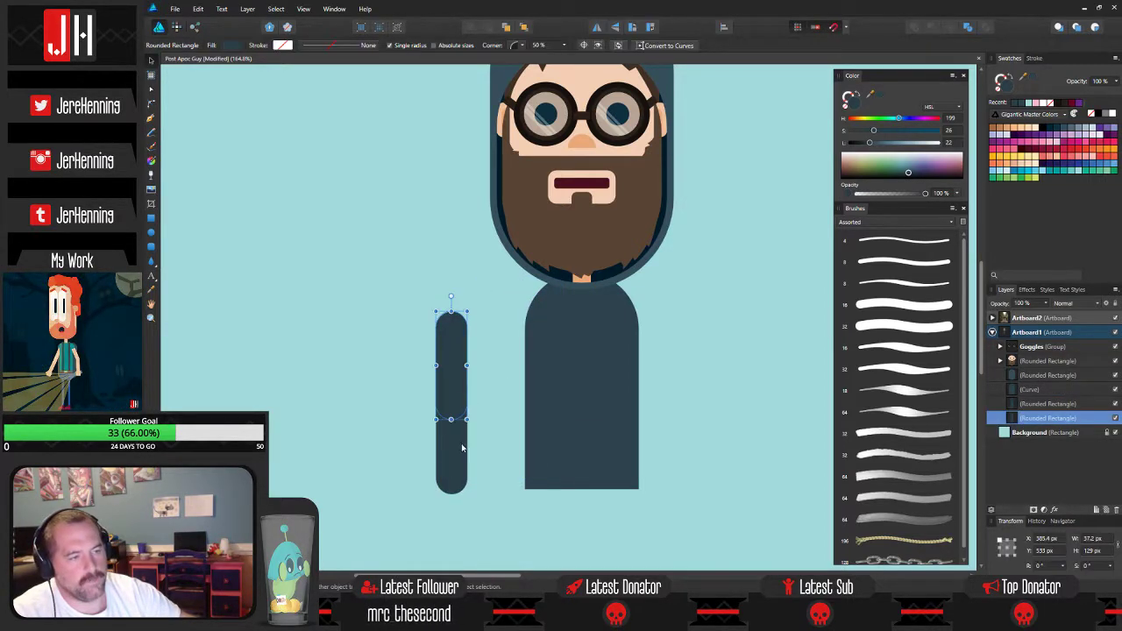
pyautogui.click(460, 383)
pyautogui.keyDown('shift'); pyautogui.click(454, 372); pyautogui.keyUp('shift')
pyautogui.keyDown('shift'); pyautogui.click(454, 372); pyautogui.keyUp('shift')
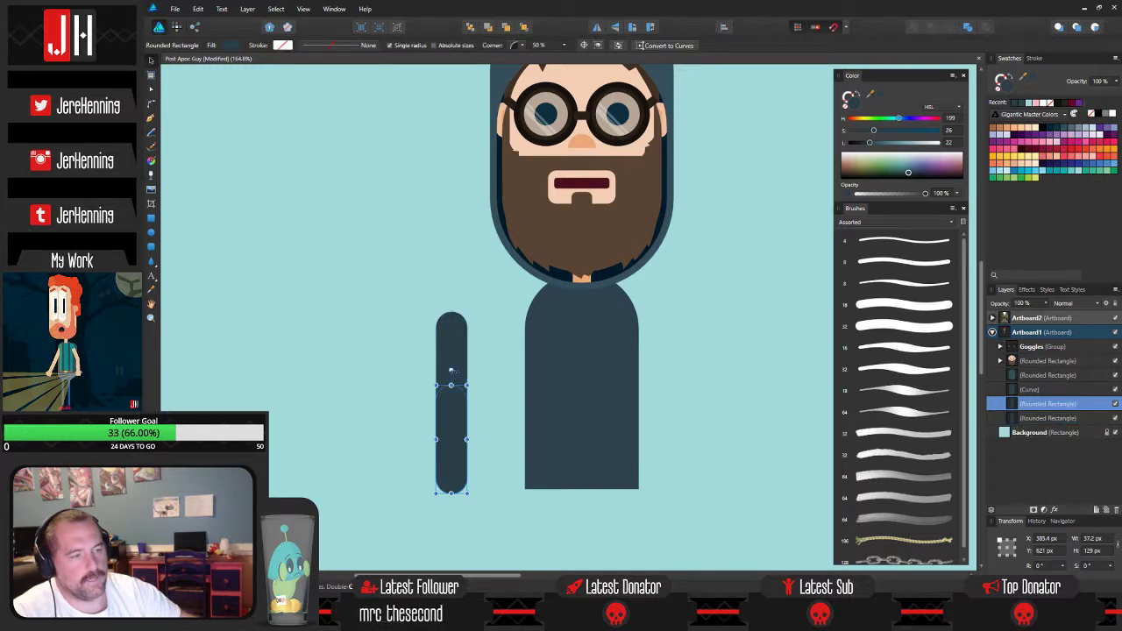
pyautogui.moveTo(451, 371); pyautogui.dragTo(455, 402)
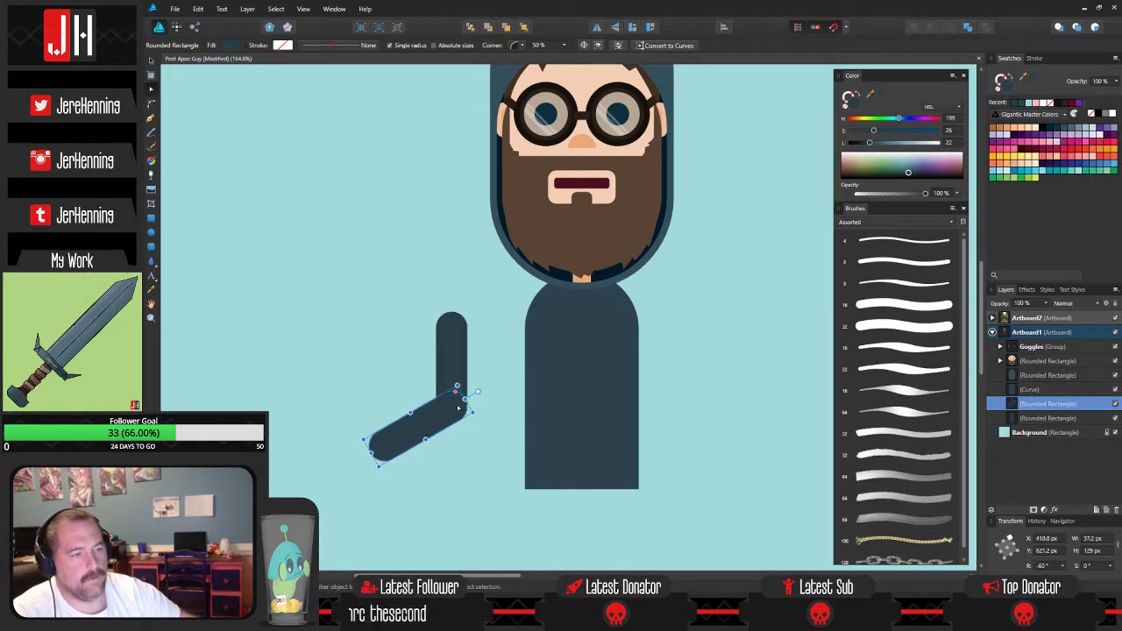
pyautogui.click(516, 403)
pyautogui.hotkey('ctrl', 'z')
pyautogui.hotkey('ctrl', 'z')
pyautogui.hotkey('ctrl', 'z')
pyautogui.hotkey('ctrl', 'z')
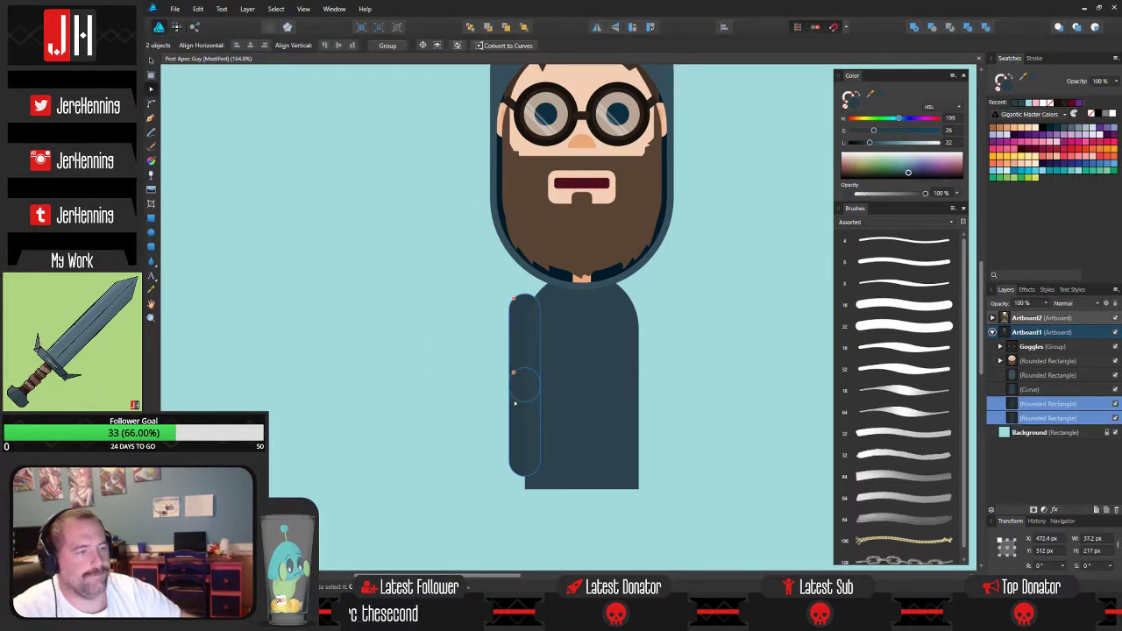
pyautogui.press('v')
pyautogui.click(673, 396)
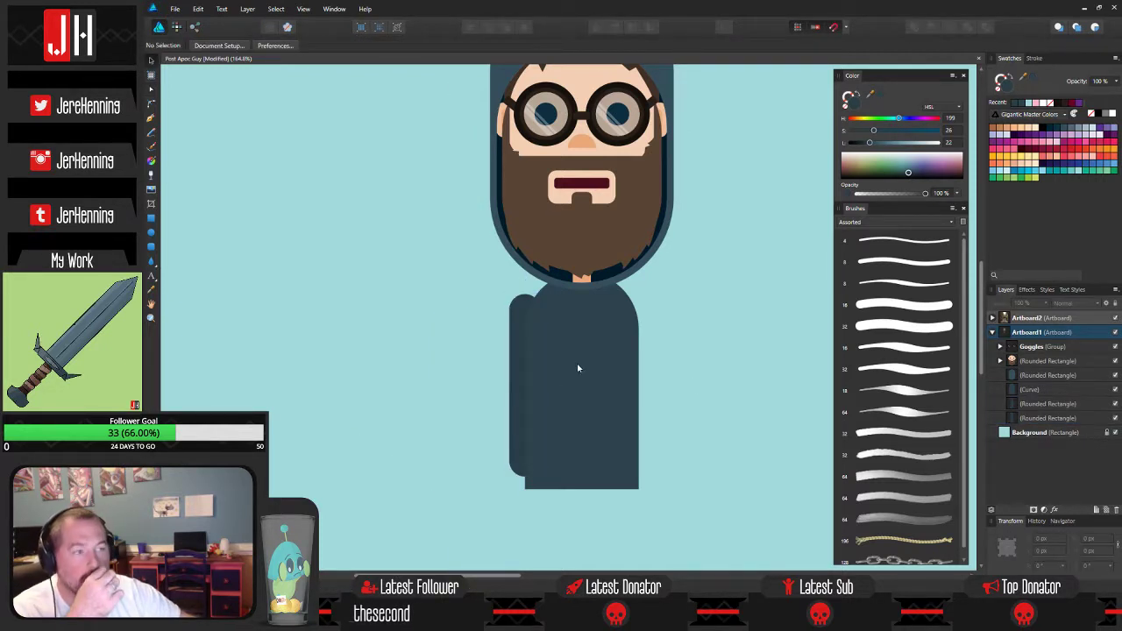
# Duplicate both arm segments horizontally to the torso's right edge to form the second arm, matching the left one.
pyautogui.moveTo(578, 369); pyautogui.dragTo(548, 369)
pyautogui.scroll(-2, 548, 369)
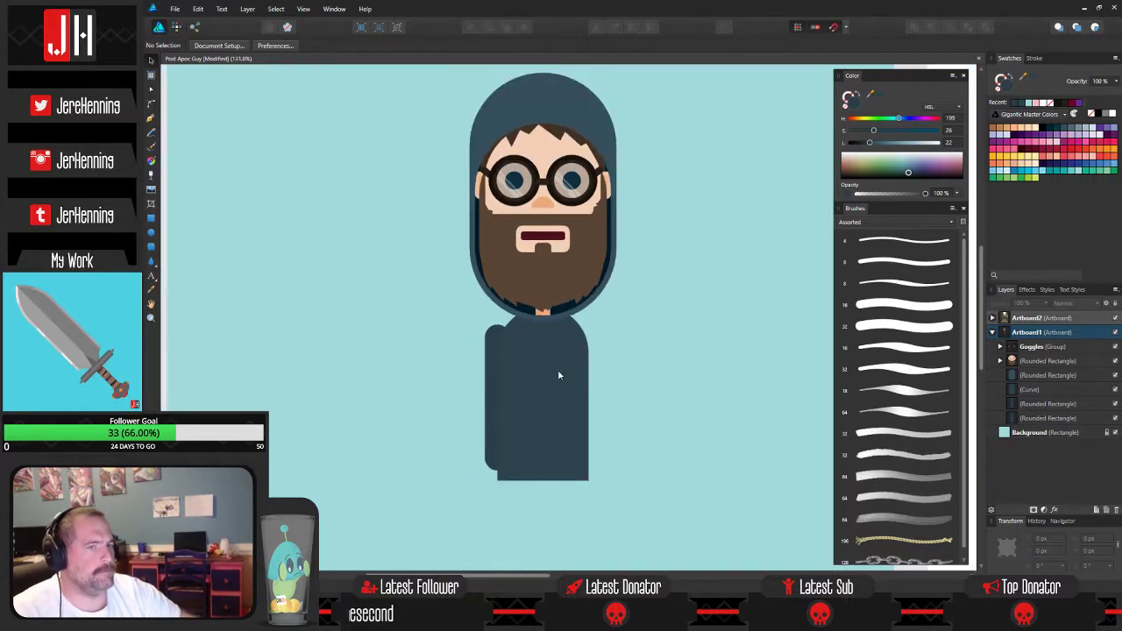
pyautogui.moveTo(553, 347); pyautogui.dragTo(552, 355)
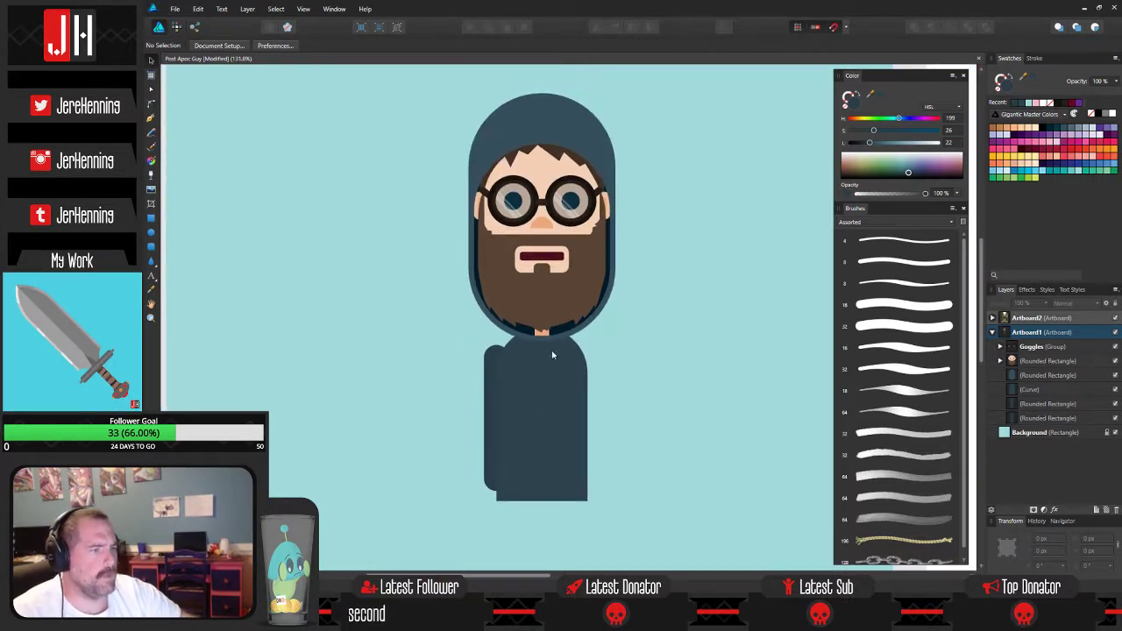
pyautogui.moveTo(436, 325); pyautogui.dragTo(588, 554)
pyautogui.moveTo(492, 418); pyautogui.dragTo(582, 419)
pyautogui.click(651, 409)
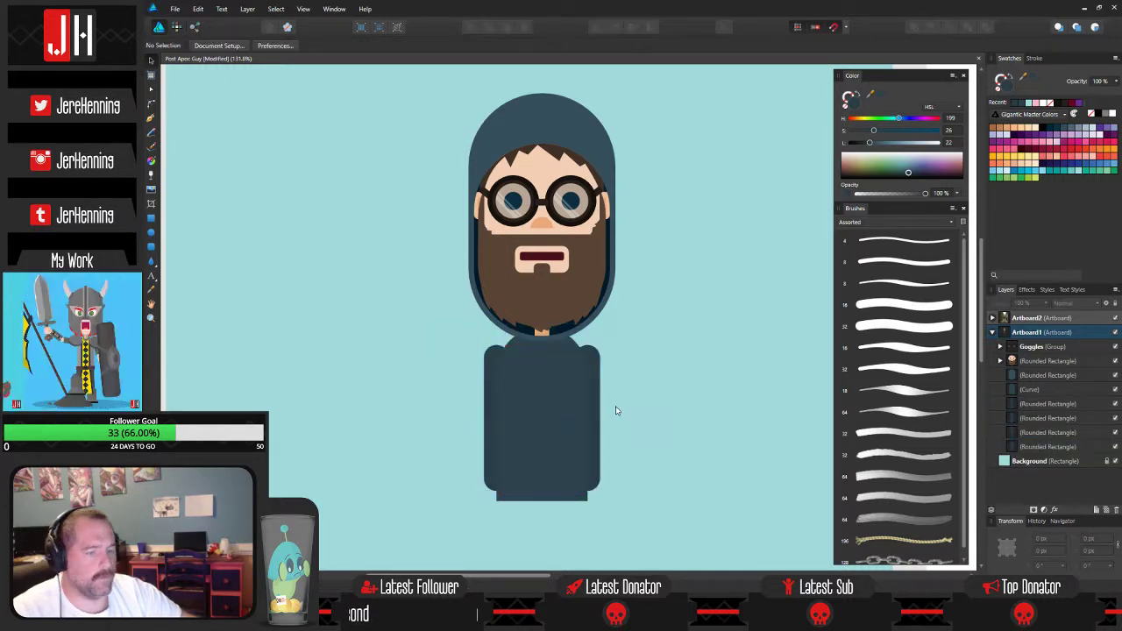
# Examine the body's proportions and the clothing in the reference photo on the neighbouring artboard.
pyautogui.scroll(-3, 626, 404)
pyautogui.scroll(5, 621, 395)
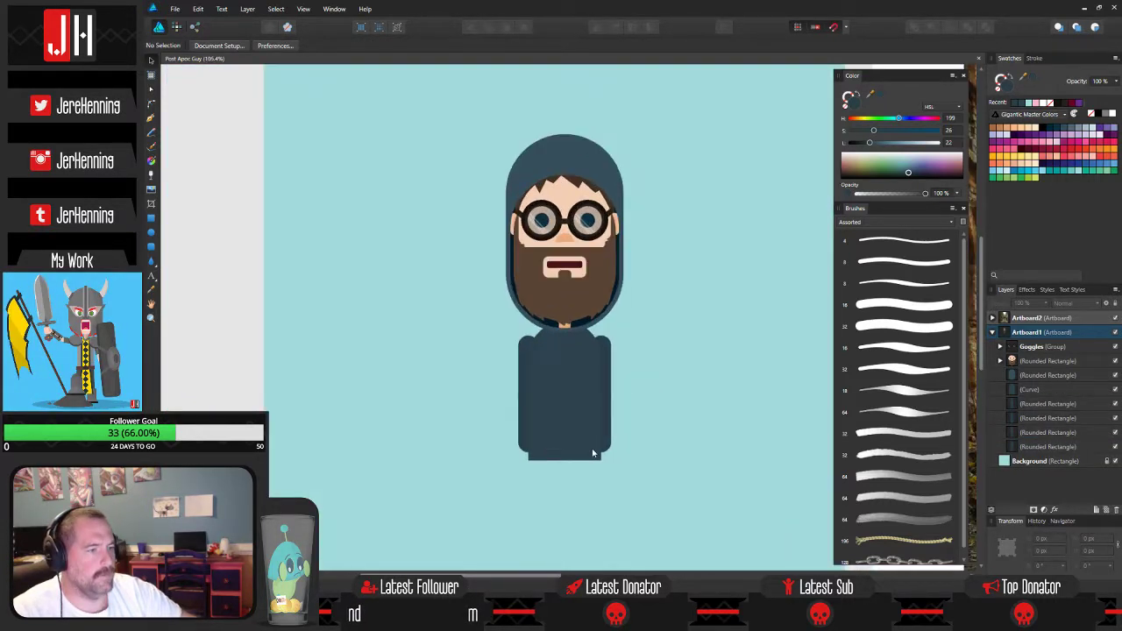
pyautogui.moveTo(604, 431); pyautogui.dragTo(605, 397)
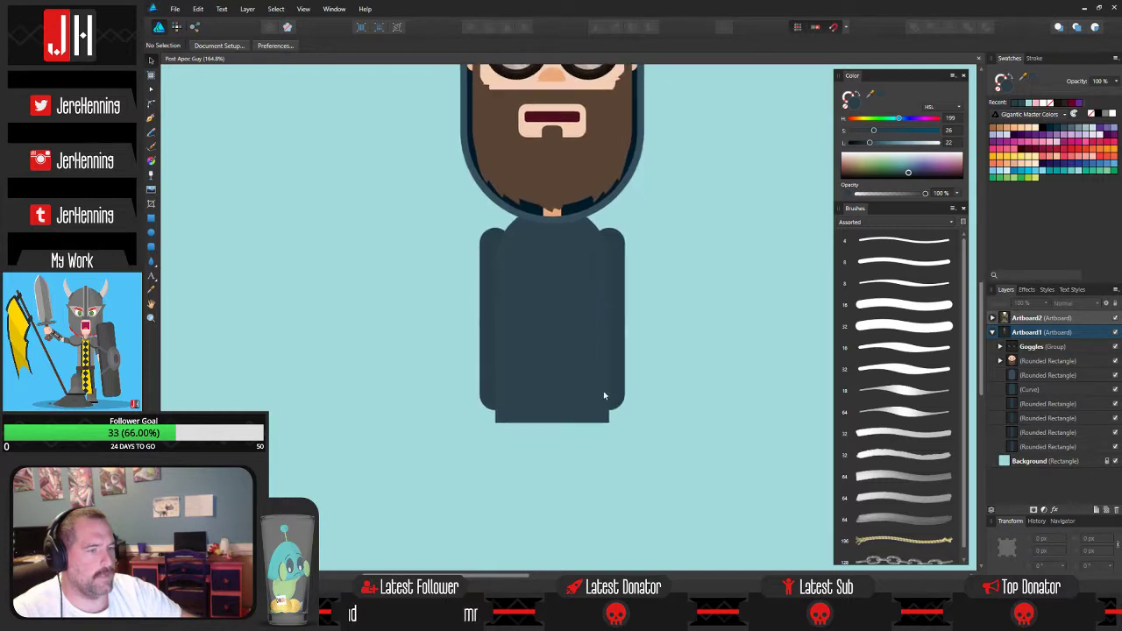
pyautogui.click(151, 218)
pyautogui.scroll(4, 553, 430)
pyautogui.scroll(-1, 515, 438)
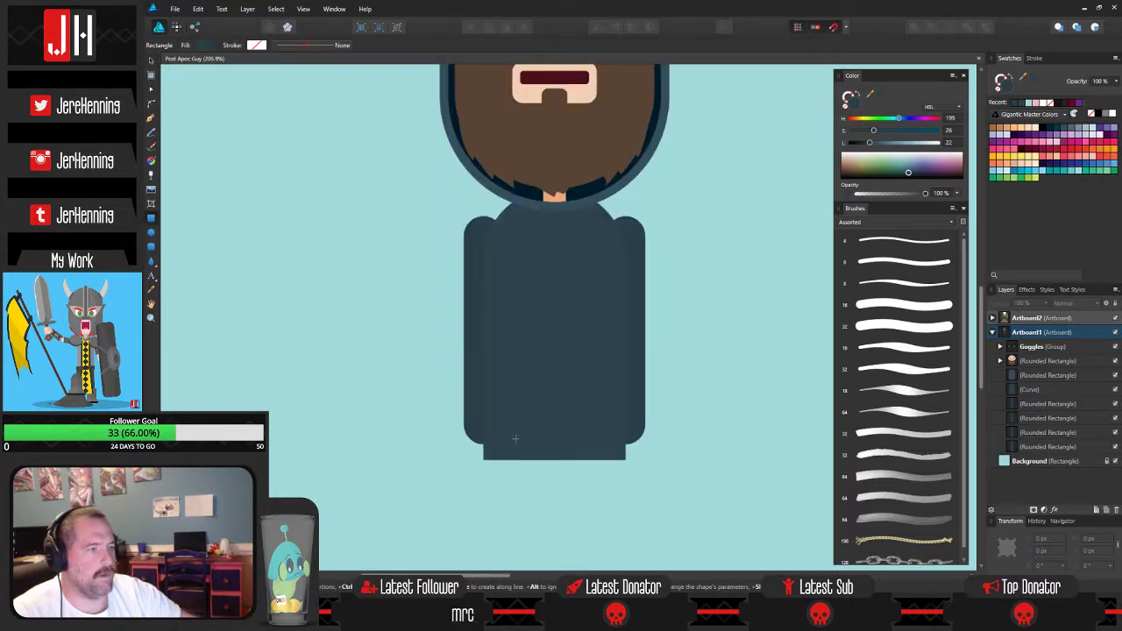
pyautogui.scroll(-5, 515, 439)
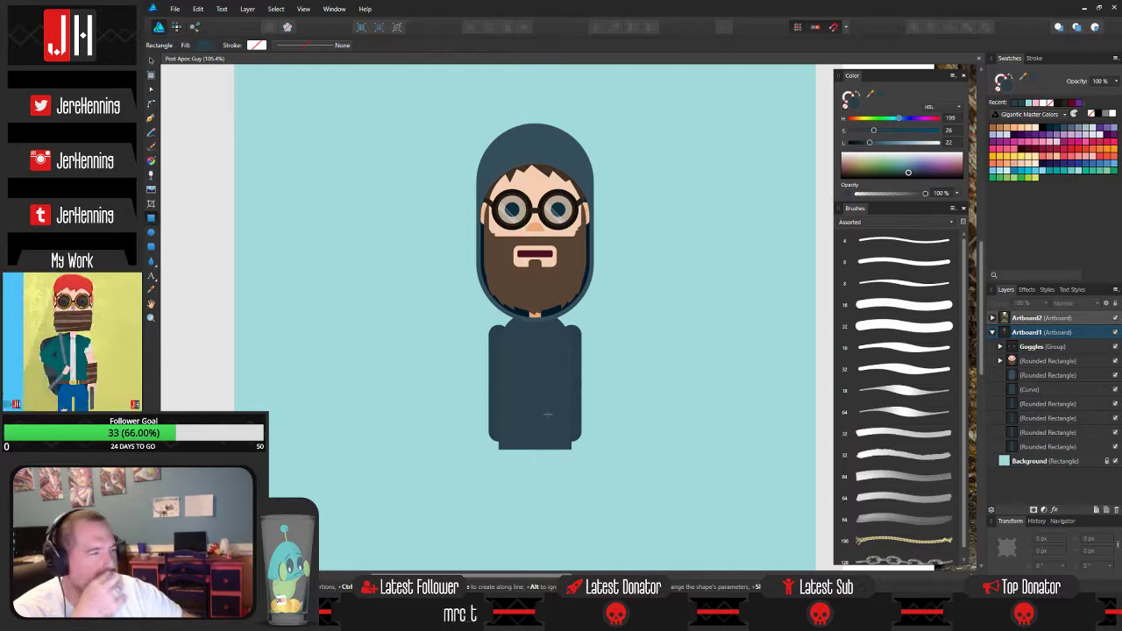
pyautogui.hscroll(5, 556, 396)
pyautogui.hscroll(-4, 473, 375)
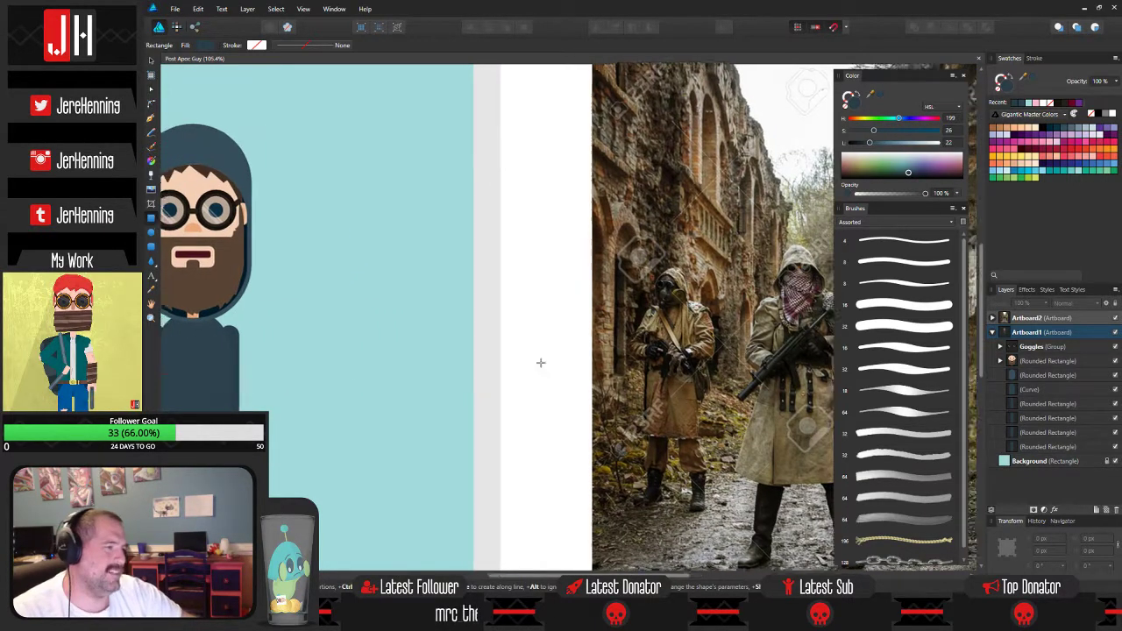
pyautogui.scroll(2, 355, 386)
pyautogui.moveTo(362, 389); pyautogui.dragTo(482, 491)
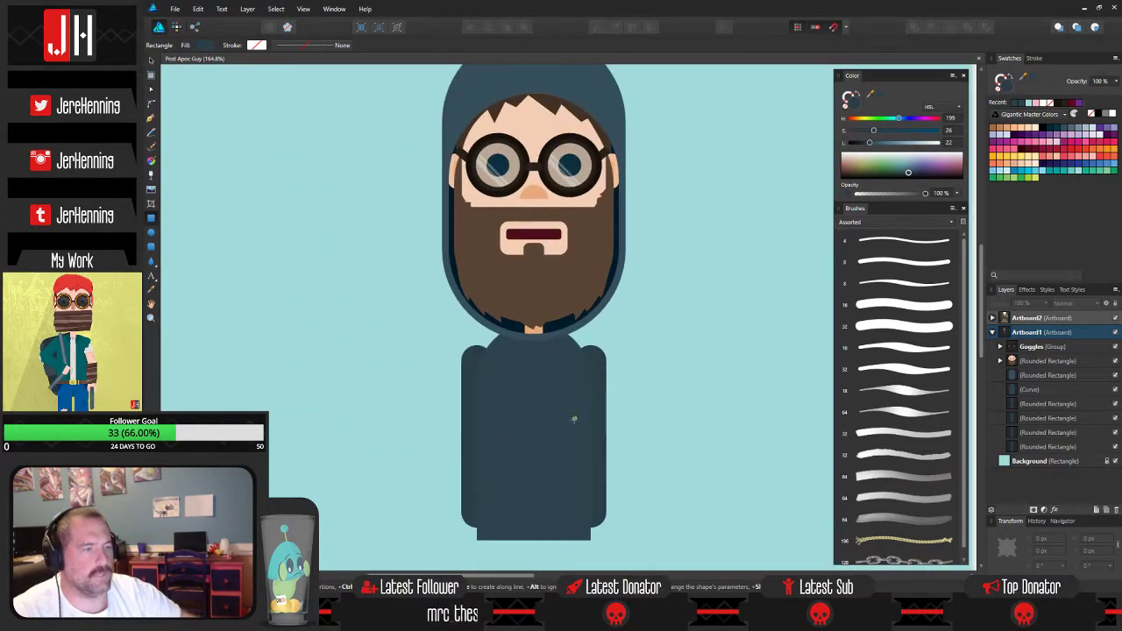
pyautogui.moveTo(573, 412)
pyautogui.mouseDown()
pyautogui.moveTo(553, 434)
pyautogui.moveTo(623, 329)
pyautogui.moveTo(579, 399)
pyautogui.mouseUp()
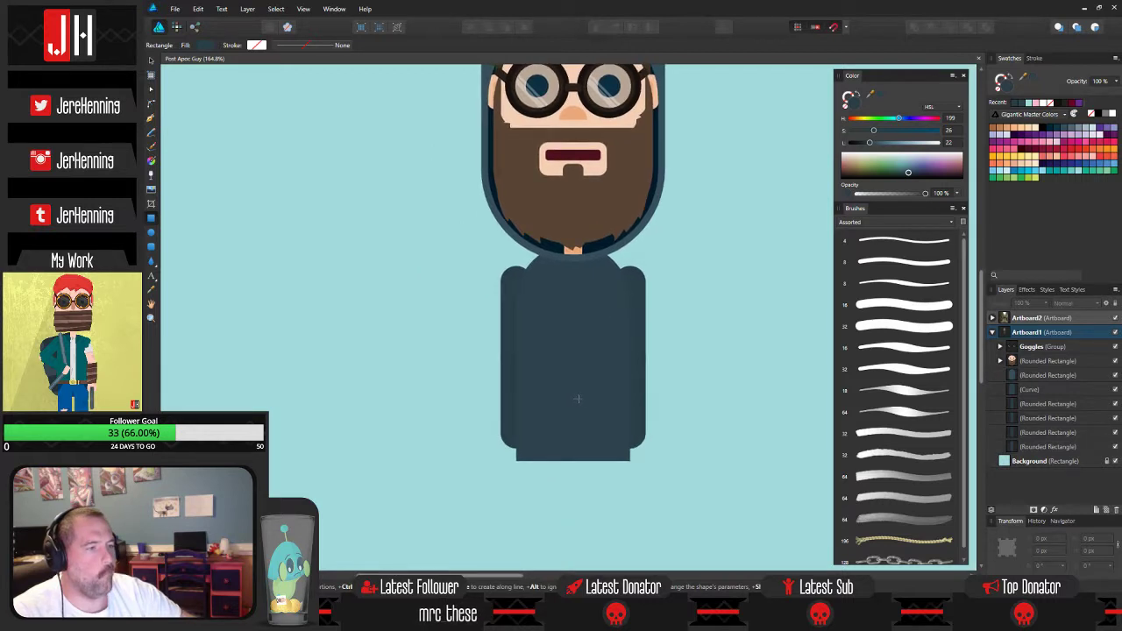
pyautogui.scroll(3, 574, 290)
pyautogui.scroll(-3, 574, 291)
pyautogui.moveTo(591, 329); pyautogui.dragTo(591, 273)
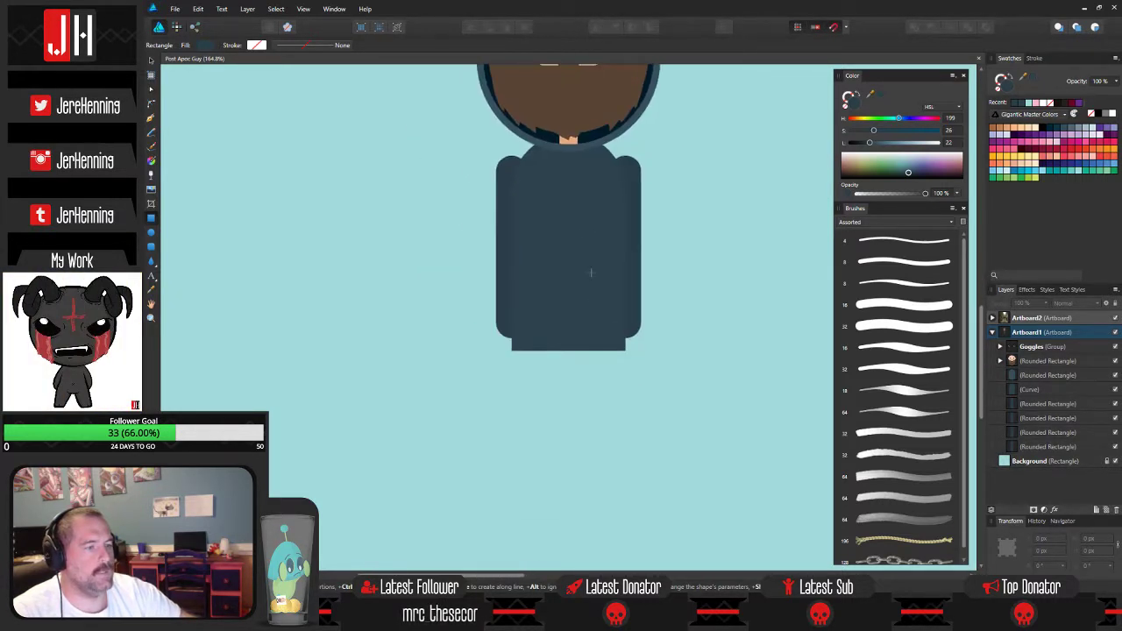
# Extend the torso's lower edge slightly further down below the ends of both arms by moving its bottom nodes.
pyautogui.press('a')
pyautogui.click(564, 335)
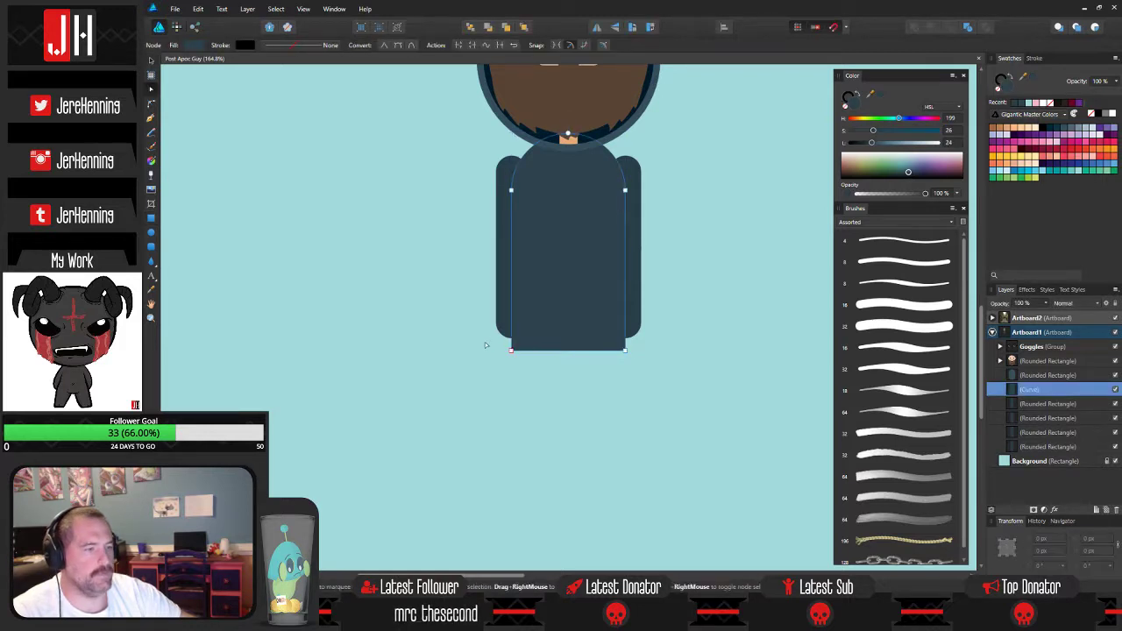
pyautogui.moveTo(496, 346)
pyautogui.mouseDown()
pyautogui.moveTo(659, 384)
pyautogui.moveTo(626, 360)
pyautogui.moveTo(507, 341)
pyautogui.mouseUp()
pyautogui.click(675, 356)
# Draw a belt rectangle of about 130 × 18 px across the torso's lower edge.
pyautogui.click(152, 220)
pyautogui.scroll(1, 449, 335)
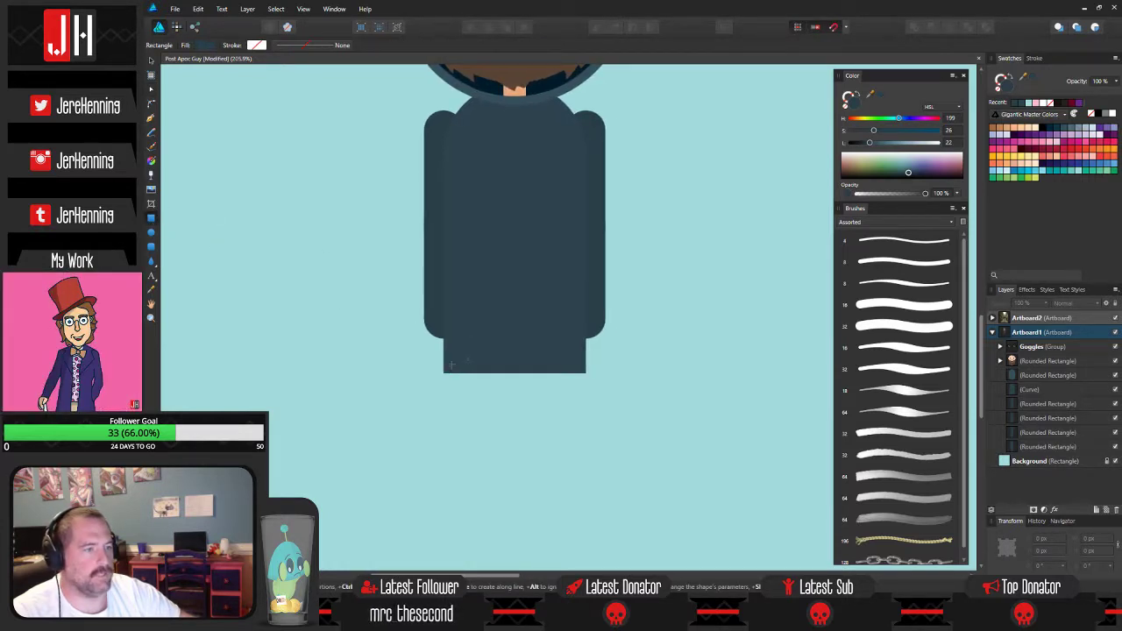
pyautogui.moveTo(446, 360); pyautogui.dragTo(584, 379)
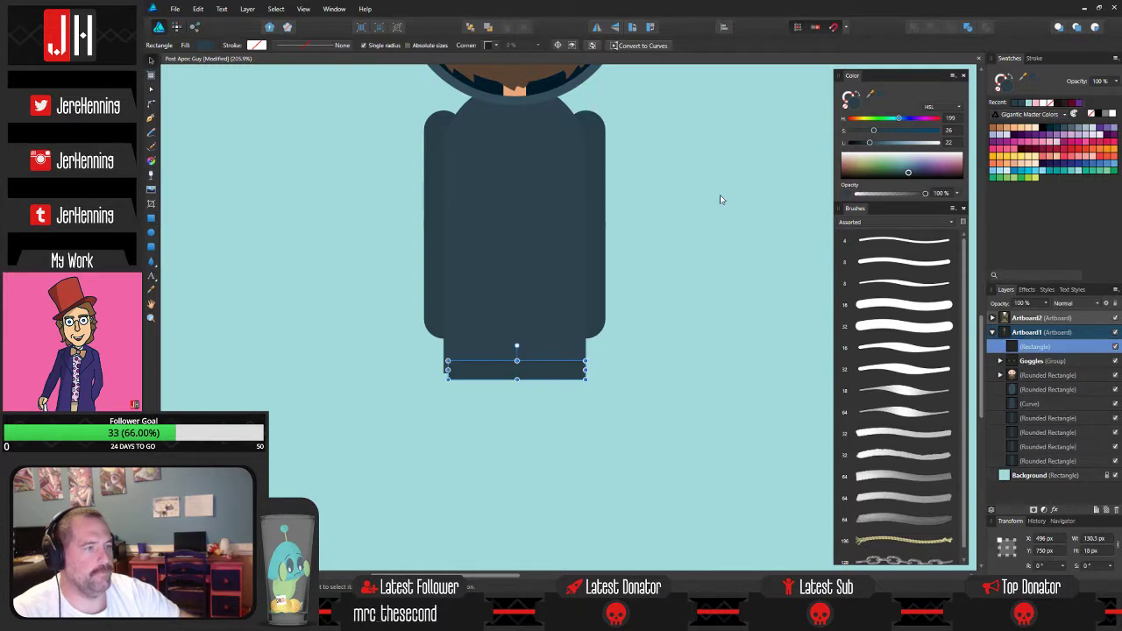
# Fill the belt with the dark brown sampled from the goggles' frame (HSL 26, 24, 13).
pyautogui.scroll(-2, 721, 199)
pyautogui.moveTo(676, 235); pyautogui.dragTo(634, 439)
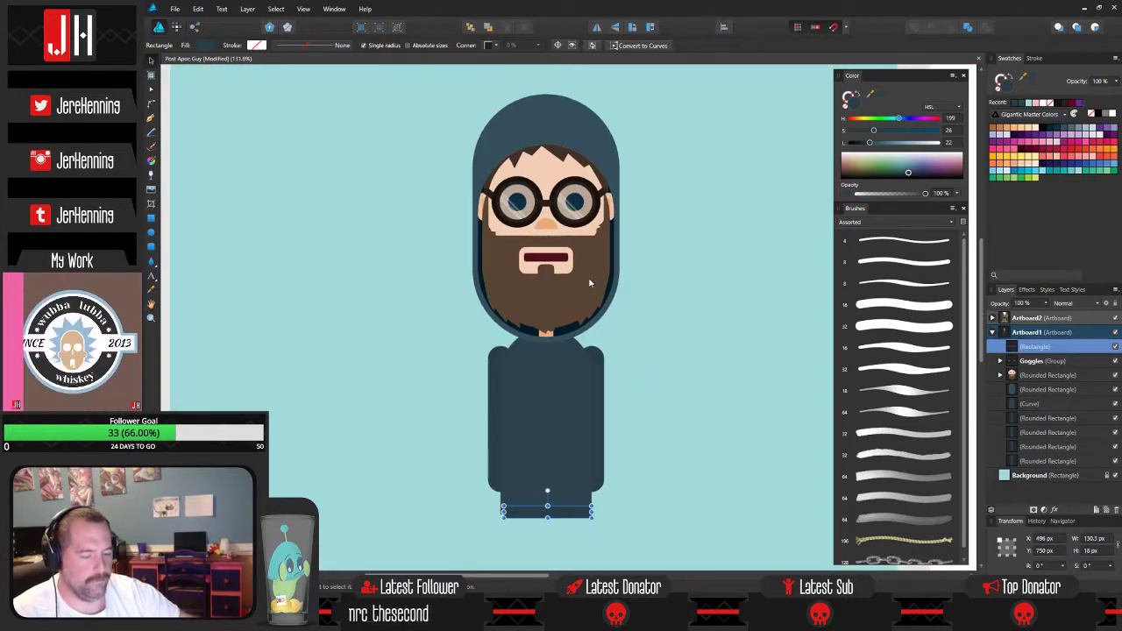
pyautogui.press('i')
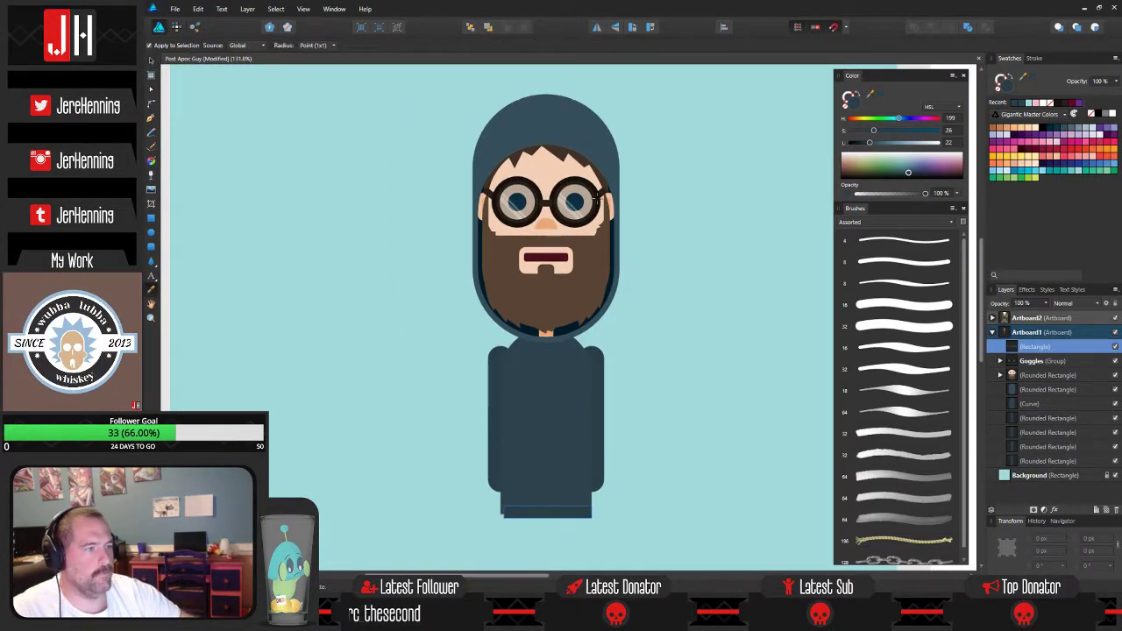
pyautogui.click(596, 200)
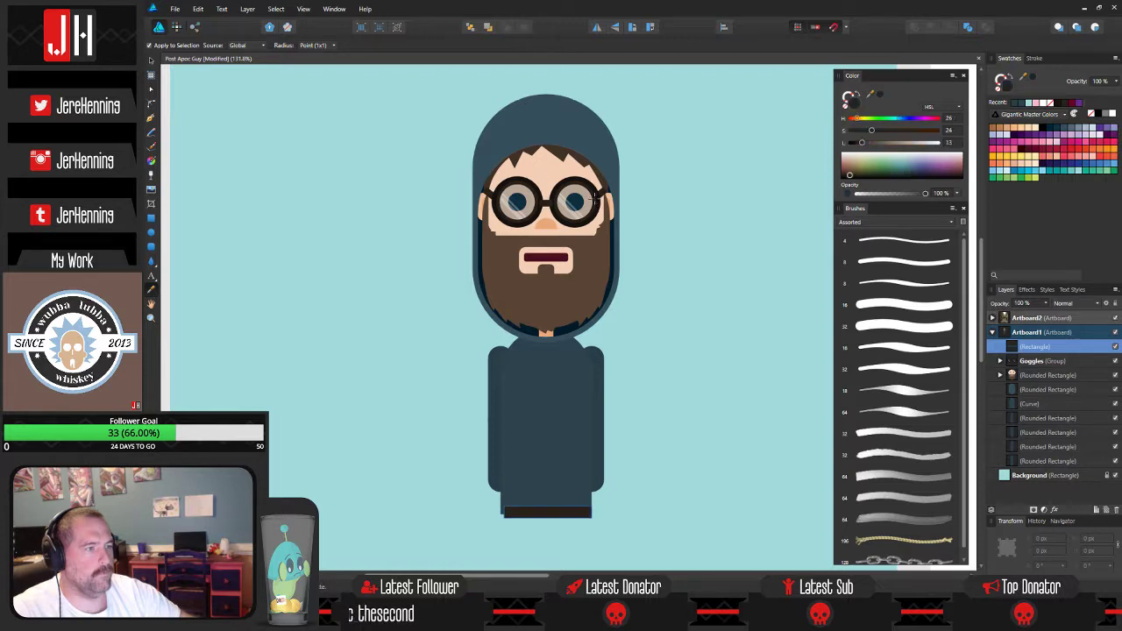
pyautogui.press('v')
pyautogui.click(662, 416)
# Center the belt under the torso at X 493.5 px and send it behind the torso and arms, above the background.
pyautogui.scroll(2, 622, 414)
pyautogui.moveTo(535, 540); pyautogui.dragTo(582, 395)
pyautogui.scroll(4, 585, 393)
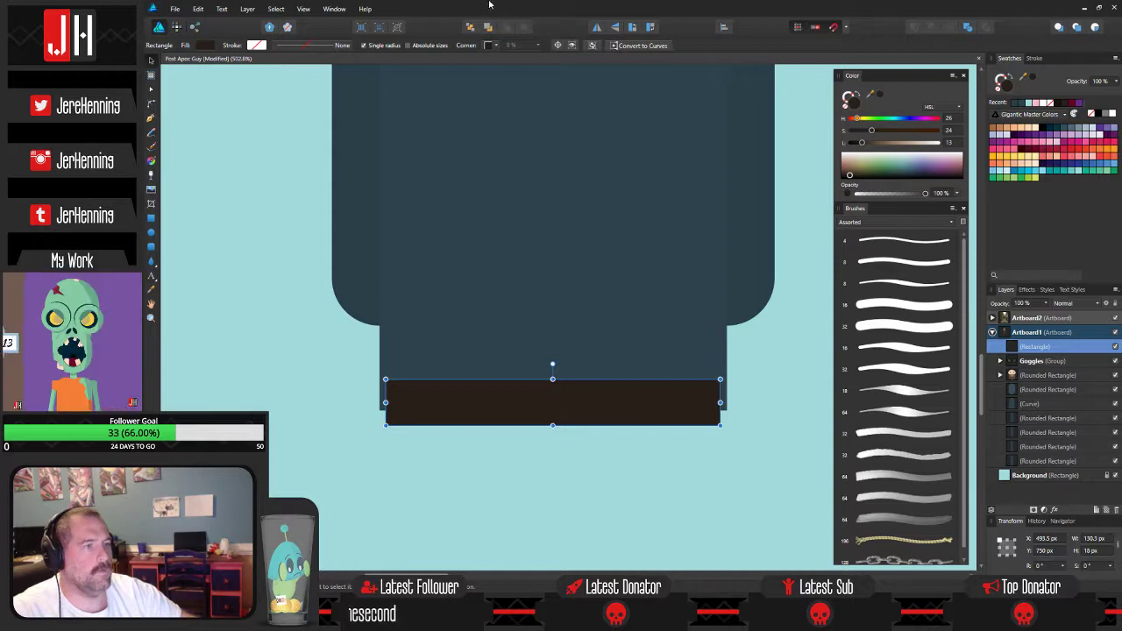
pyautogui.hotkey('ctrl', 'shift', '[')
pyautogui.click(298, 344)
pyautogui.scroll(-5, 559, 406)
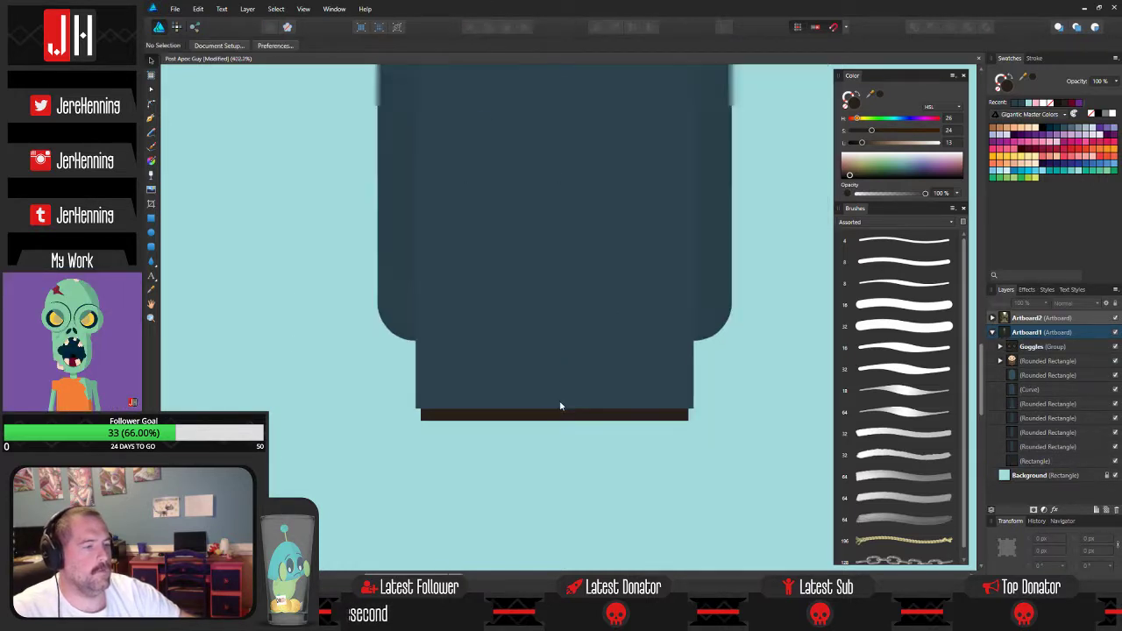
pyautogui.scroll(-3, 636, 386)
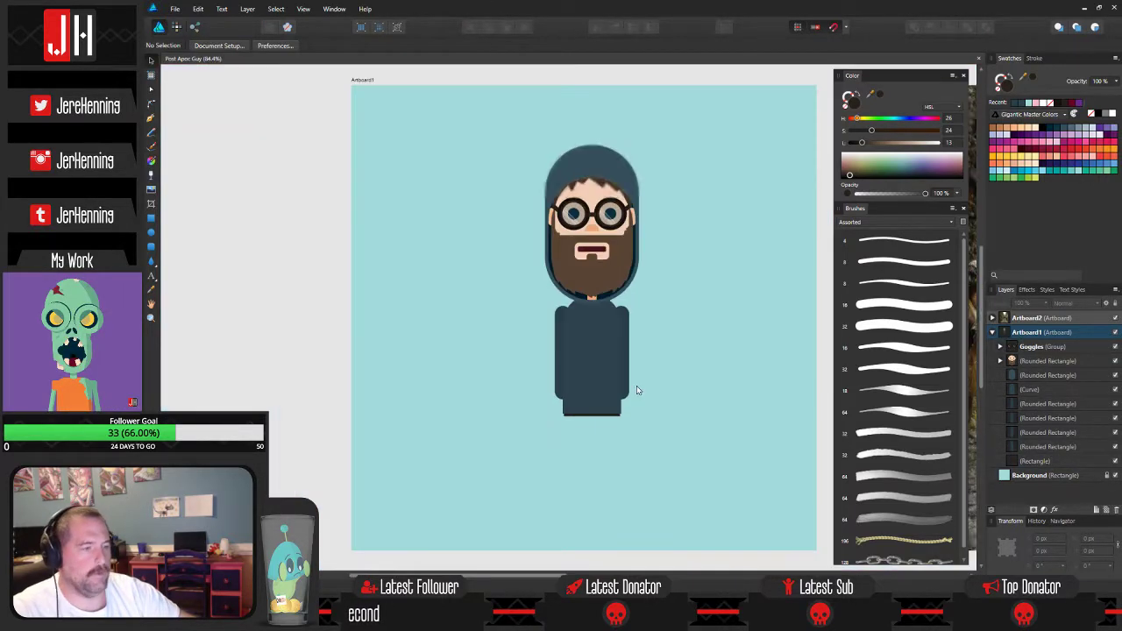
# Draw a rounded rectangle of about 49 × 20 px beside the left arm and fill it yellow (HSL 44, 99, 70).
pyautogui.scroll(5, 626, 383)
pyautogui.scroll(2, 622, 385)
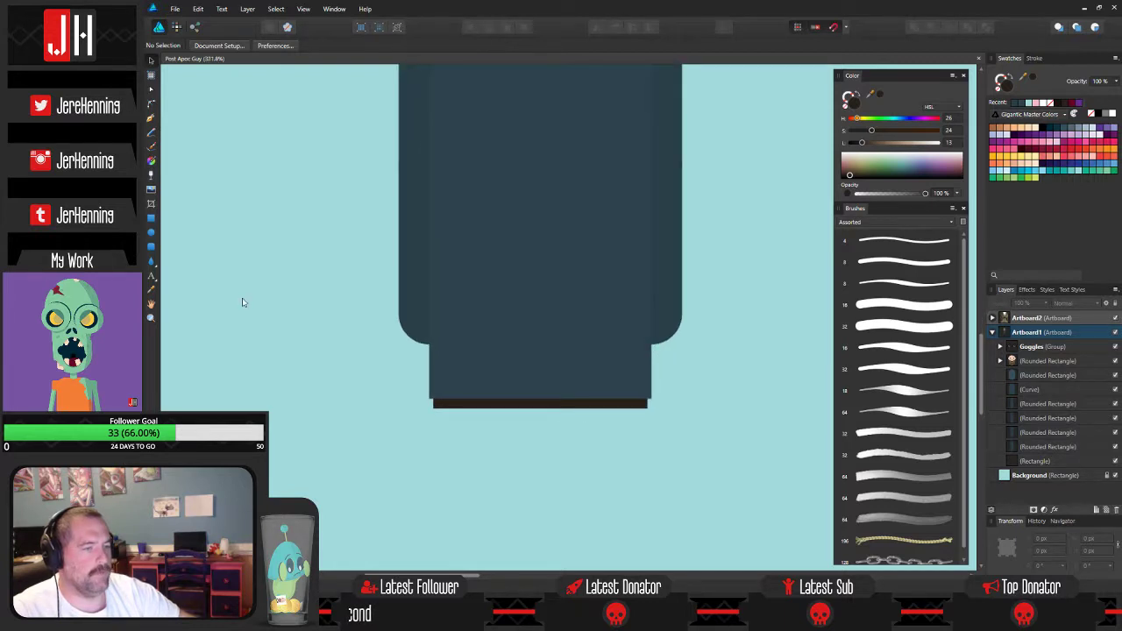
pyautogui.click(151, 246)
pyautogui.moveTo(257, 222); pyautogui.dragTo(337, 254)
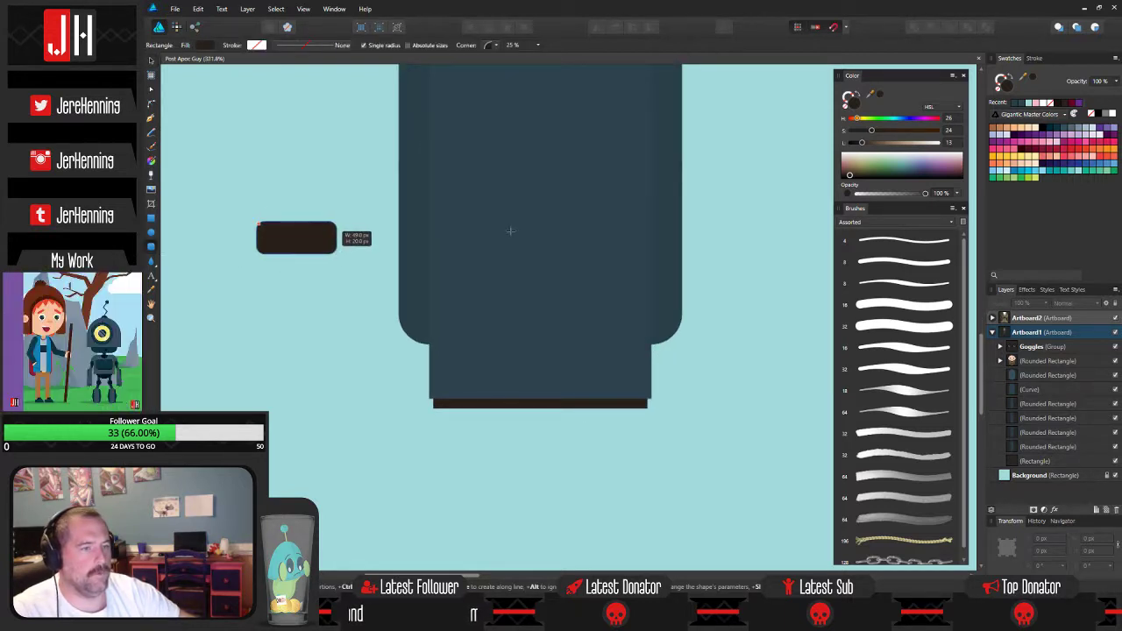
pyautogui.click(1014, 158)
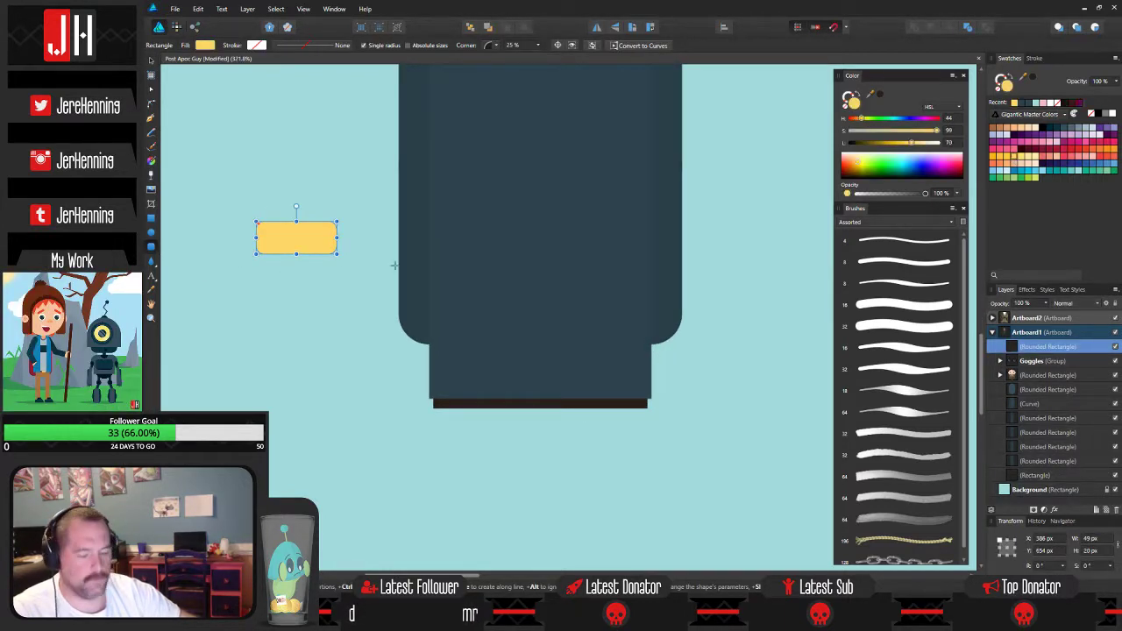
# Place the yellow buckle on the middle of the belt at X 534.2, Y 752 px and stack it behind the torso.
pyautogui.press('v')
pyautogui.moveTo(315, 240); pyautogui.dragTo(374, 274)
pyautogui.moveTo(487, 341); pyautogui.dragTo(548, 396)
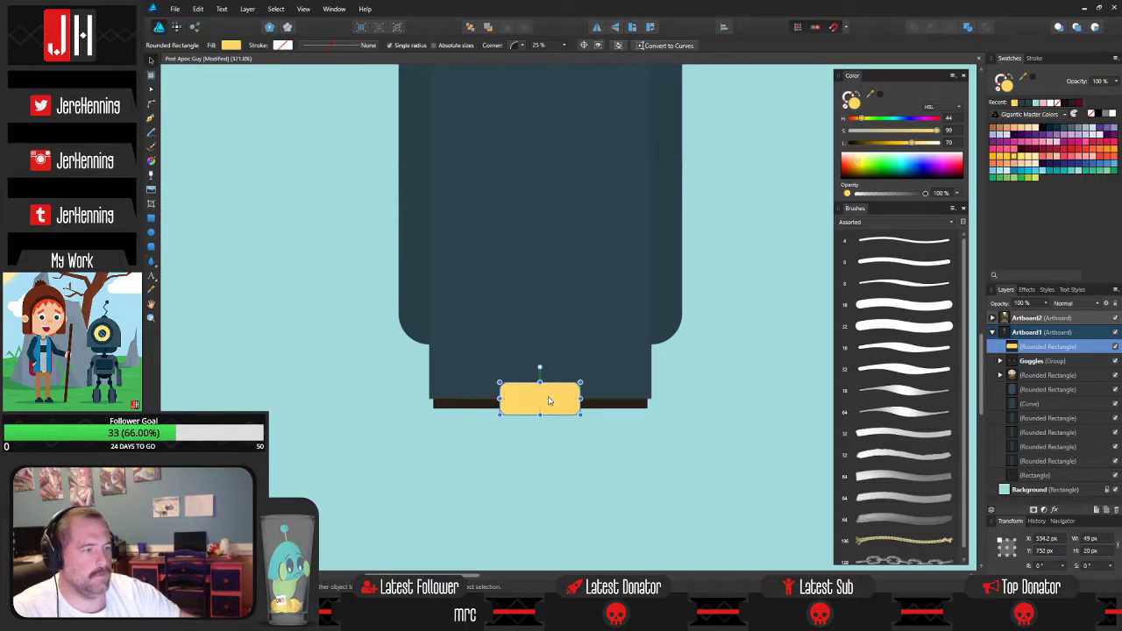
pyautogui.press('Delete')
pyautogui.click(568, 407)
pyautogui.hotkey('ctrl', 'v')
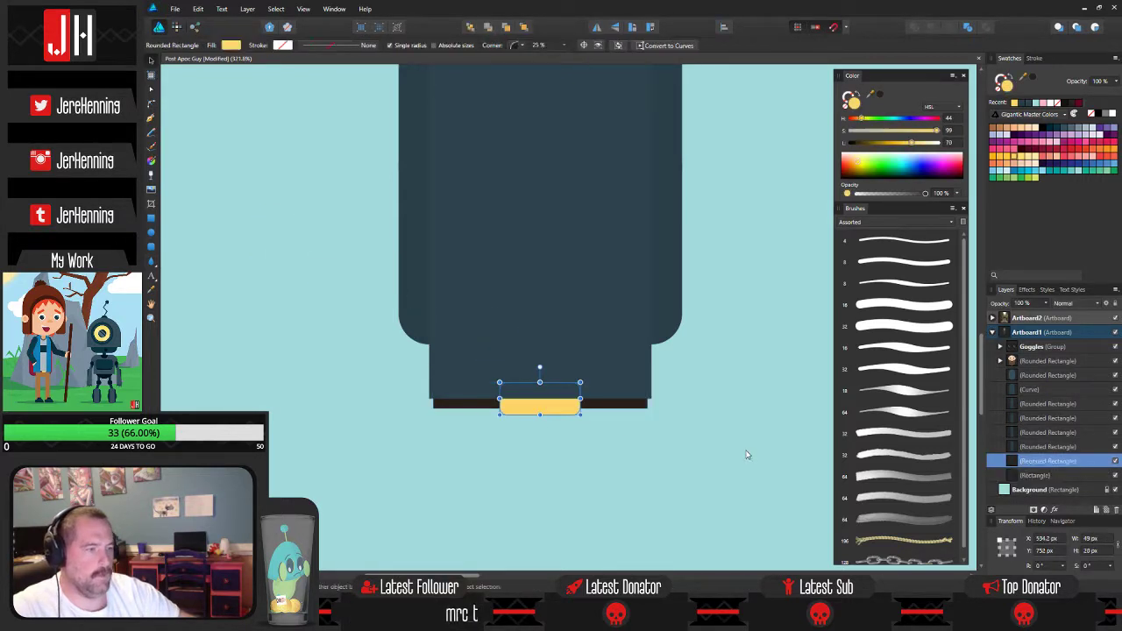
pyautogui.click(746, 456)
# Compare the character's body proportions with the coats, legs and boots of the figures in the reference photo.
pyautogui.scroll(-5, 662, 430)
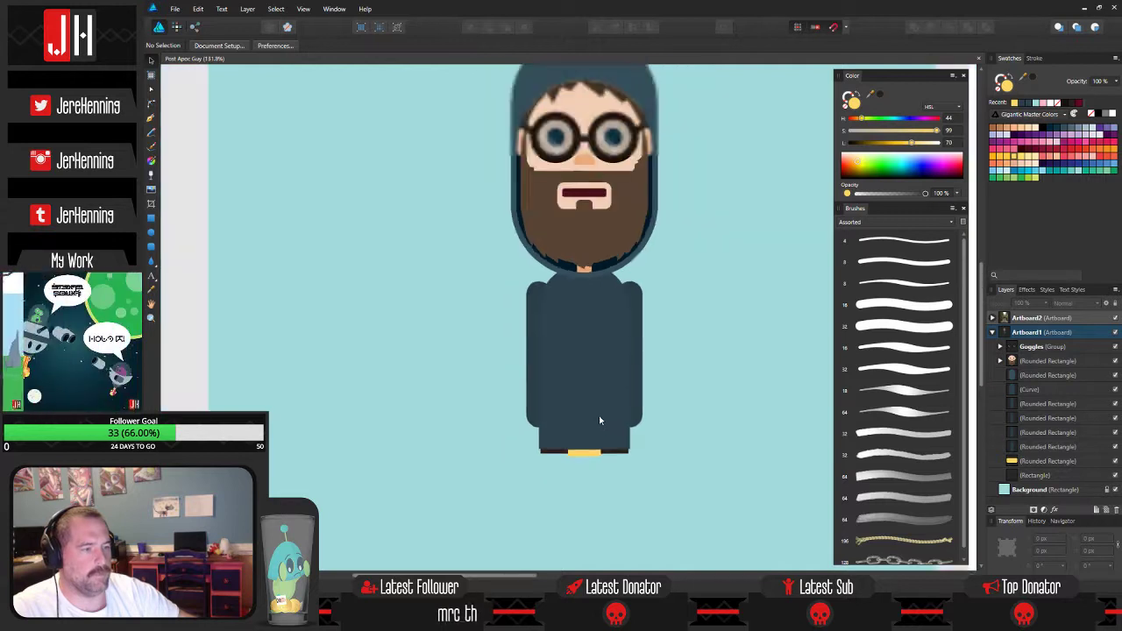
pyautogui.moveTo(634, 441); pyautogui.dragTo(627, 376)
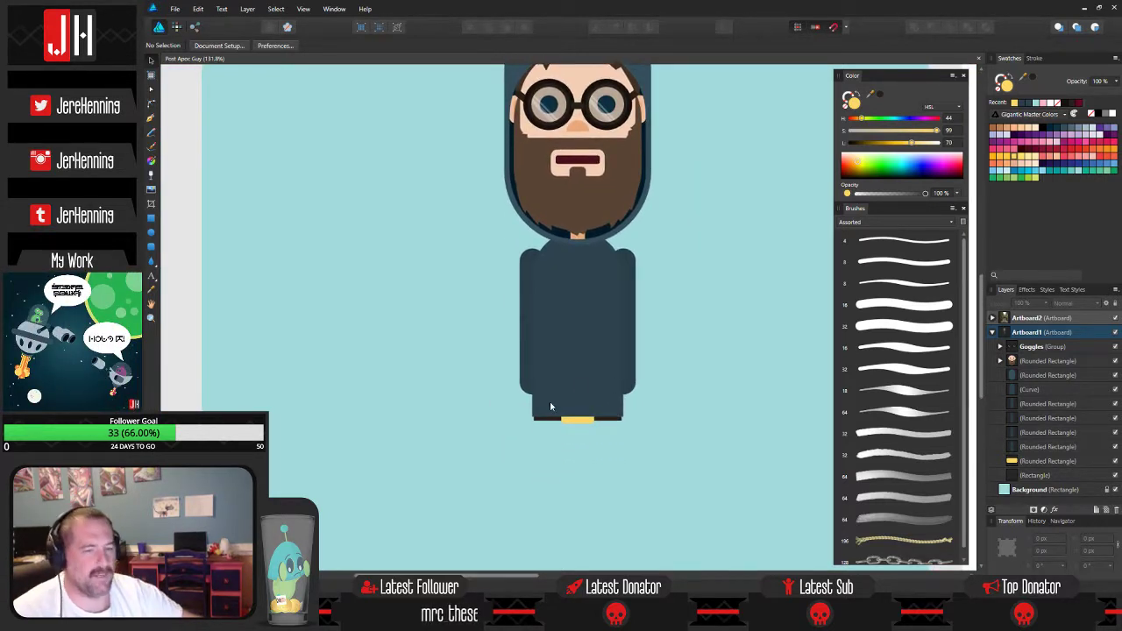
pyautogui.scroll(-3, 594, 353)
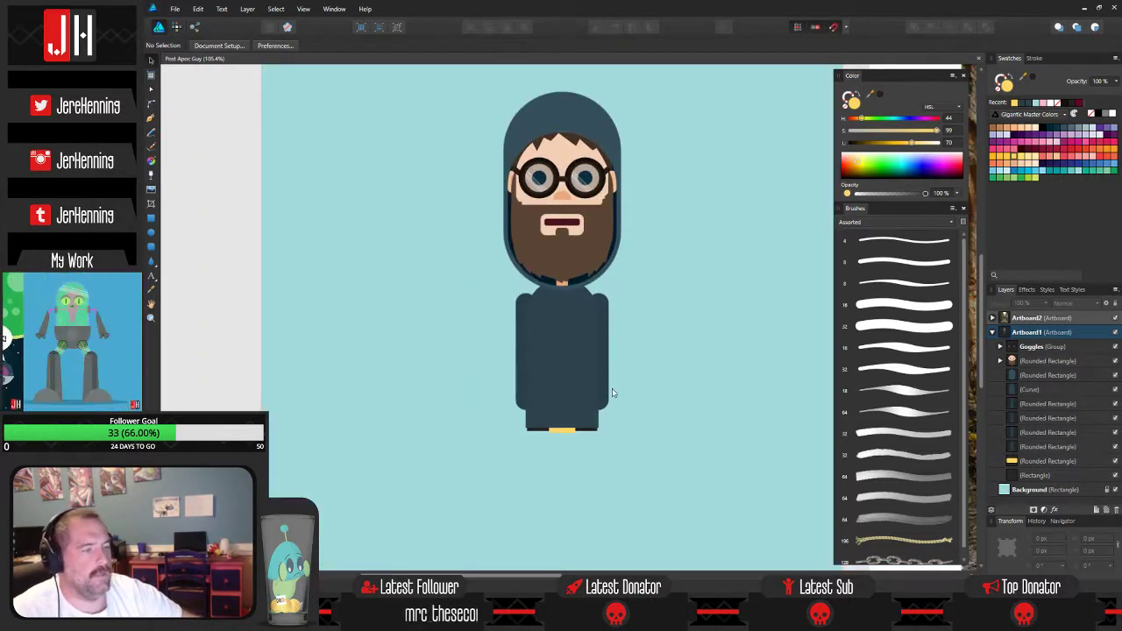
pyautogui.moveTo(571, 343); pyautogui.dragTo(560, 338)
pyautogui.moveTo(476, 106); pyautogui.dragTo(683, 516)
pyautogui.moveTo(567, 375); pyautogui.dragTo(566, 334)
pyautogui.click(681, 358)
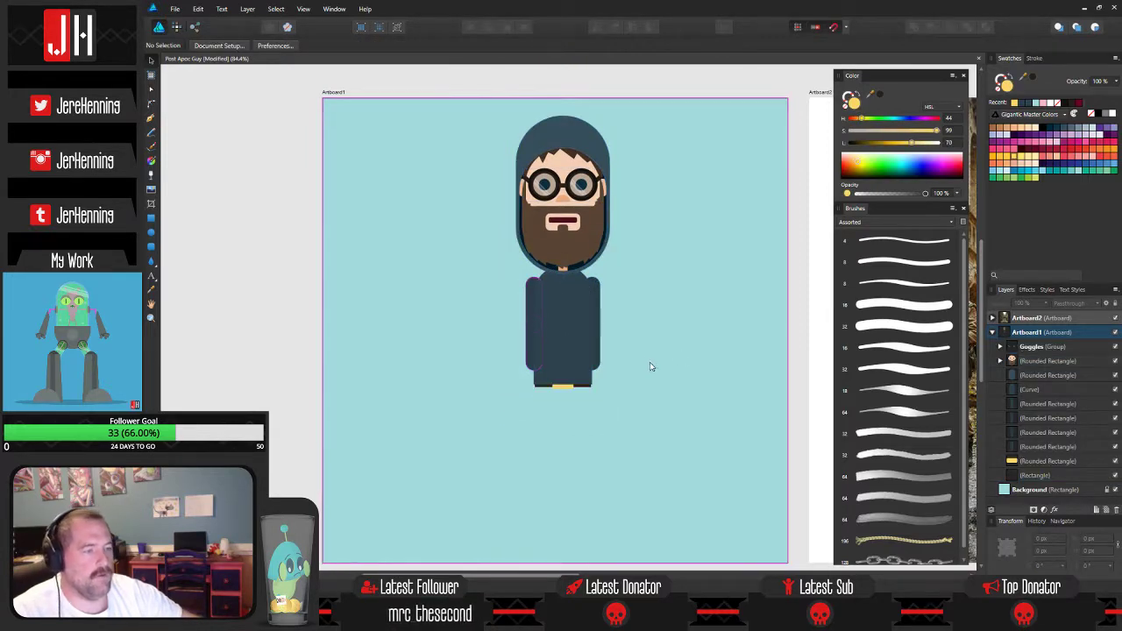
pyautogui.scroll(3, 614, 377)
pyautogui.scroll(-2, 393, 255)
pyautogui.moveTo(403, 321); pyautogui.dragTo(144, 300)
pyautogui.moveTo(473, 296); pyautogui.dragTo(776, 274)
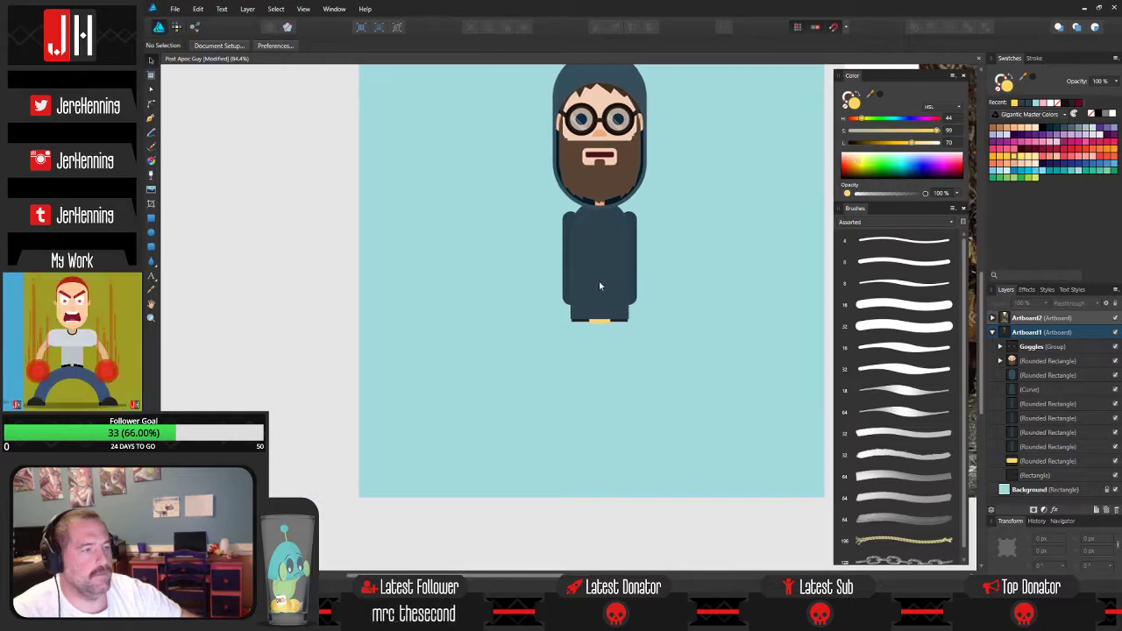
pyautogui.scroll(3, 614, 284)
pyautogui.moveTo(637, 288); pyautogui.dragTo(248, 259)
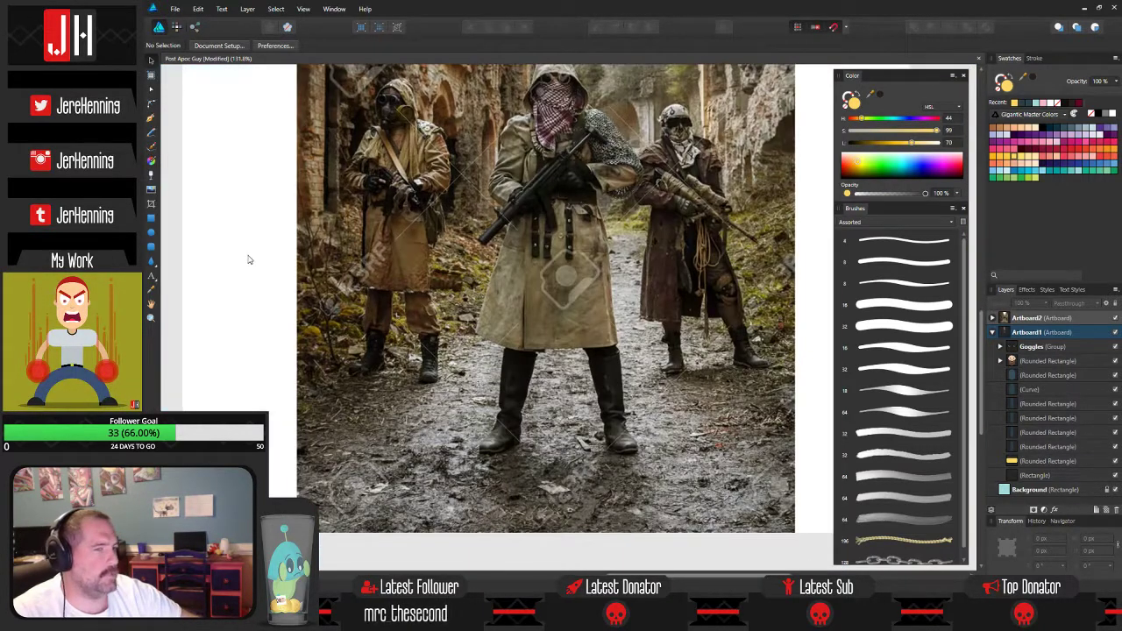
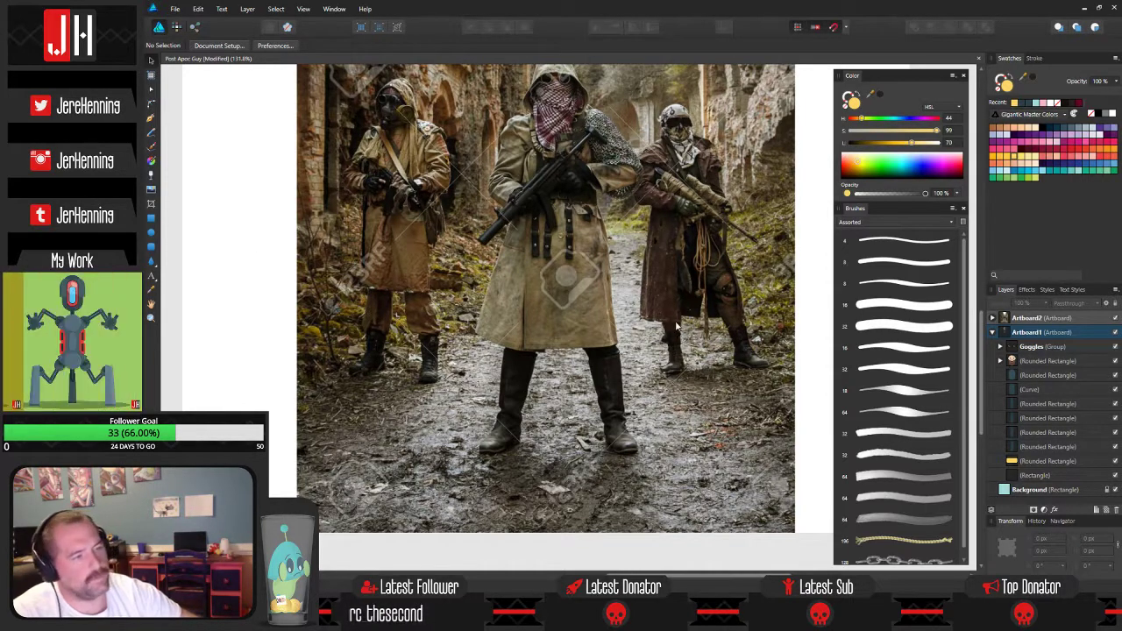
pyautogui.moveTo(585, 366); pyautogui.dragTo(813, 377)
pyautogui.moveTo(272, 317); pyautogui.dragTo(766, 338)
pyautogui.moveTo(701, 311); pyautogui.dragTo(176, 290)
pyautogui.moveTo(680, 293); pyautogui.dragTo(866, 299)
pyautogui.moveTo(459, 300); pyautogui.dragTo(722, 311)
pyautogui.moveTo(544, 289); pyautogui.dragTo(646, 310)
# Duplicate the left arm's two segments below the torso as a leg, and copy that leg beside it as the second one.
pyautogui.hotkey('ctrl', '0')
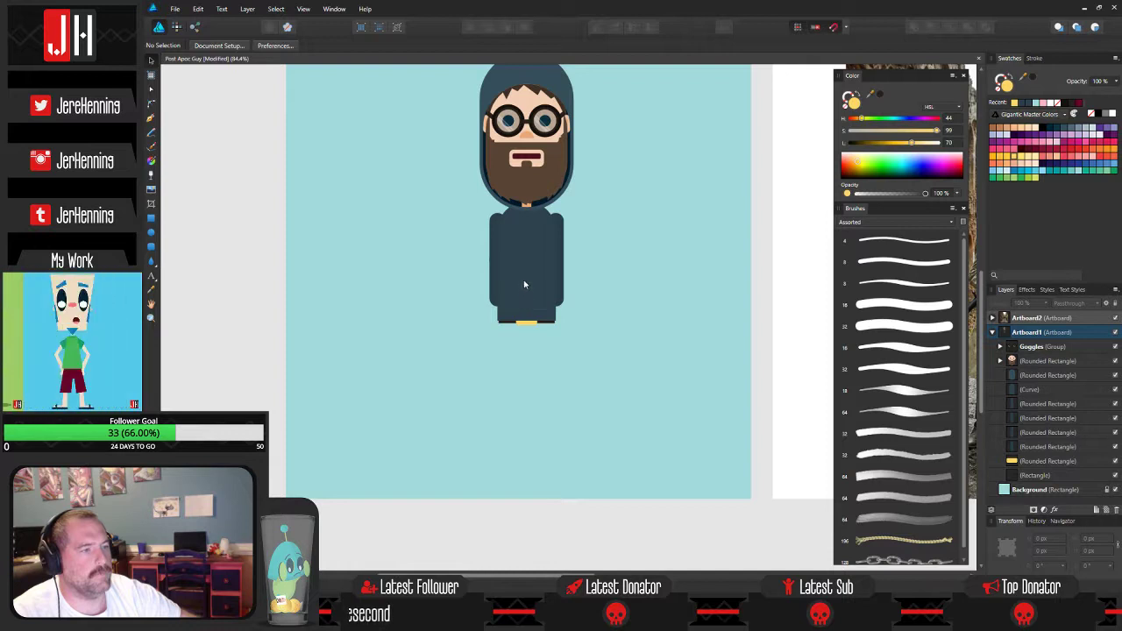
pyautogui.moveTo(476, 246); pyautogui.dragTo(551, 358)
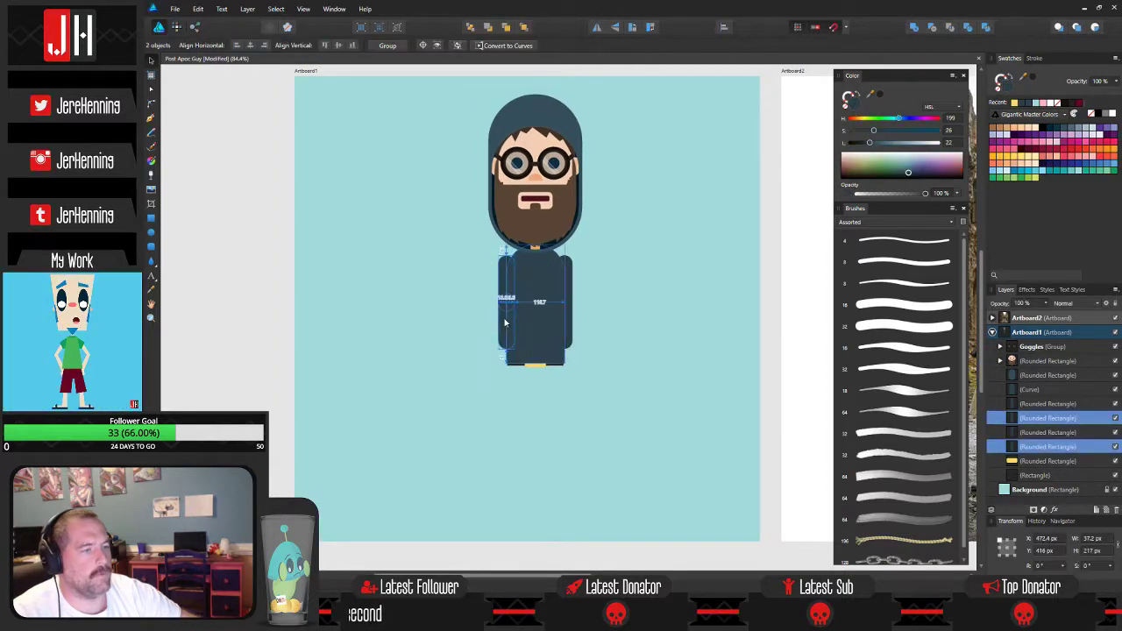
pyautogui.moveTo(505, 322); pyautogui.dragTo(514, 444)
pyautogui.click(540, 438)
pyautogui.moveTo(469, 361); pyautogui.dragTo(580, 529)
pyautogui.click(593, 445)
pyautogui.moveTo(478, 374); pyautogui.dragTo(577, 491)
pyautogui.moveTo(520, 399); pyautogui.dragTo(548, 412)
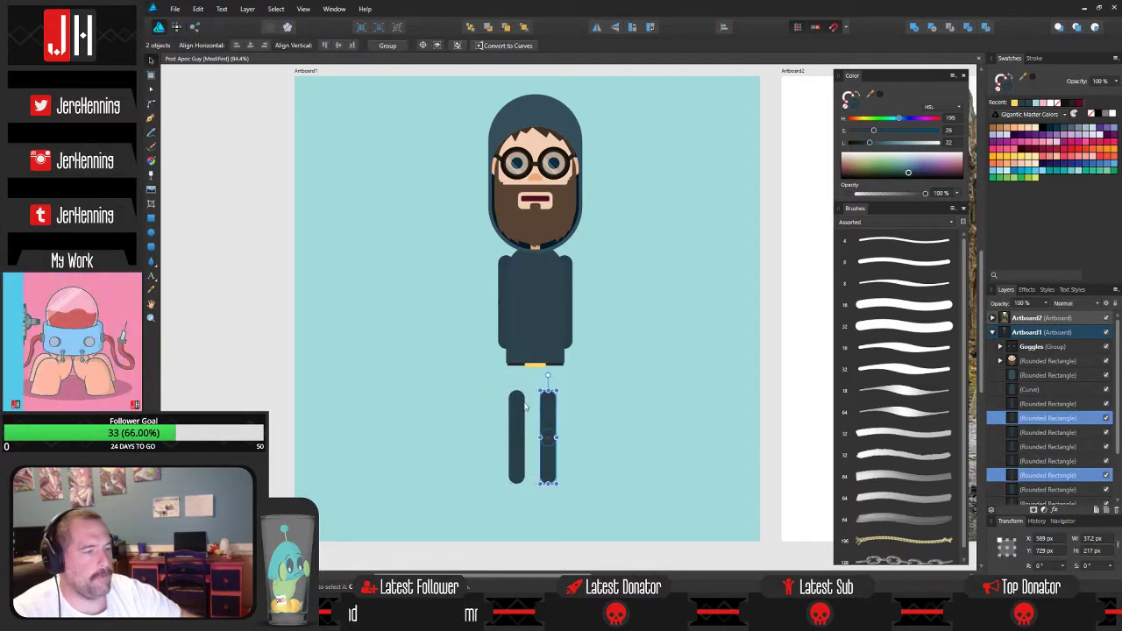
# Move both legs together so the pair sits centered beneath the torso at X 505, Y 724 px.
pyautogui.moveTo(471, 377); pyautogui.dragTo(605, 507)
pyautogui.moveTo(548, 413); pyautogui.dragTo(499, 381)
pyautogui.click(580, 410)
# Draw a rounded rectangle of about 144 × 83 px over the belt for the hips and fill it orange-brown (HSL 27, 45, 53).
pyautogui.scroll(3, 535, 386)
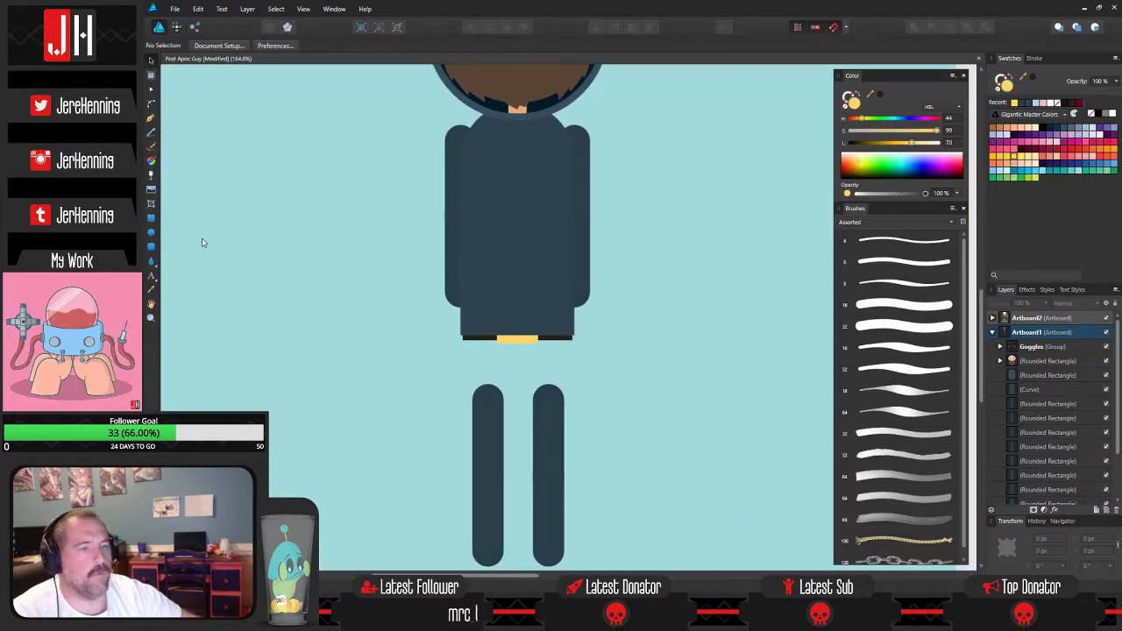
pyautogui.click(152, 248)
pyautogui.moveTo(472, 301); pyautogui.dragTo(594, 369)
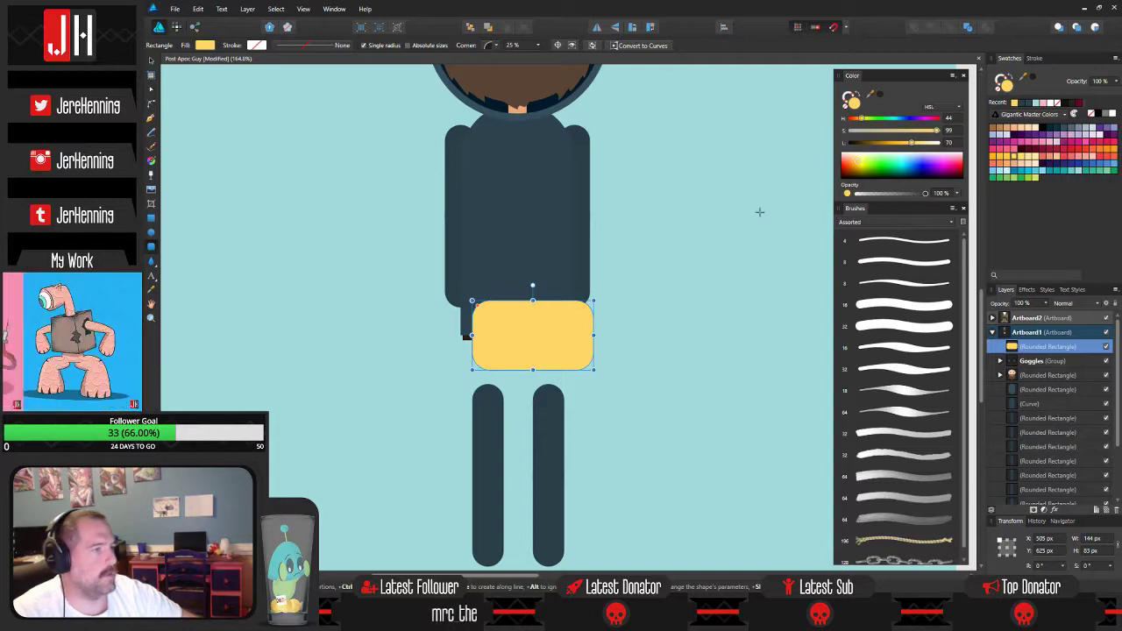
pyautogui.scroll(-5, 758, 210)
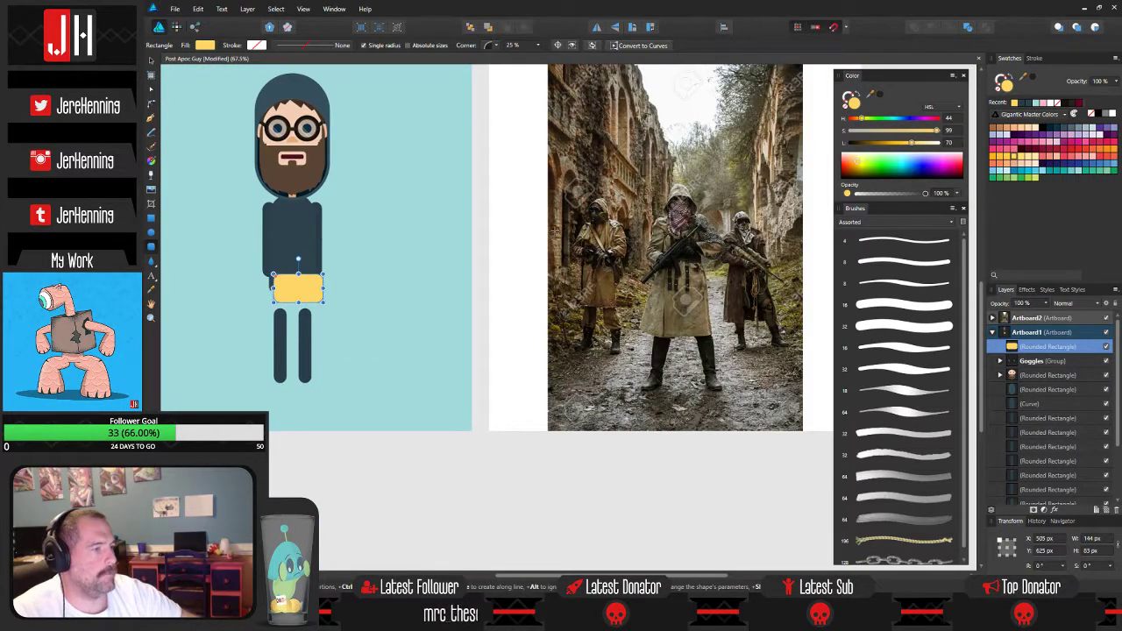
pyautogui.scroll(4, 555, 230)
pyautogui.moveTo(564, 221); pyautogui.dragTo(585, 310)
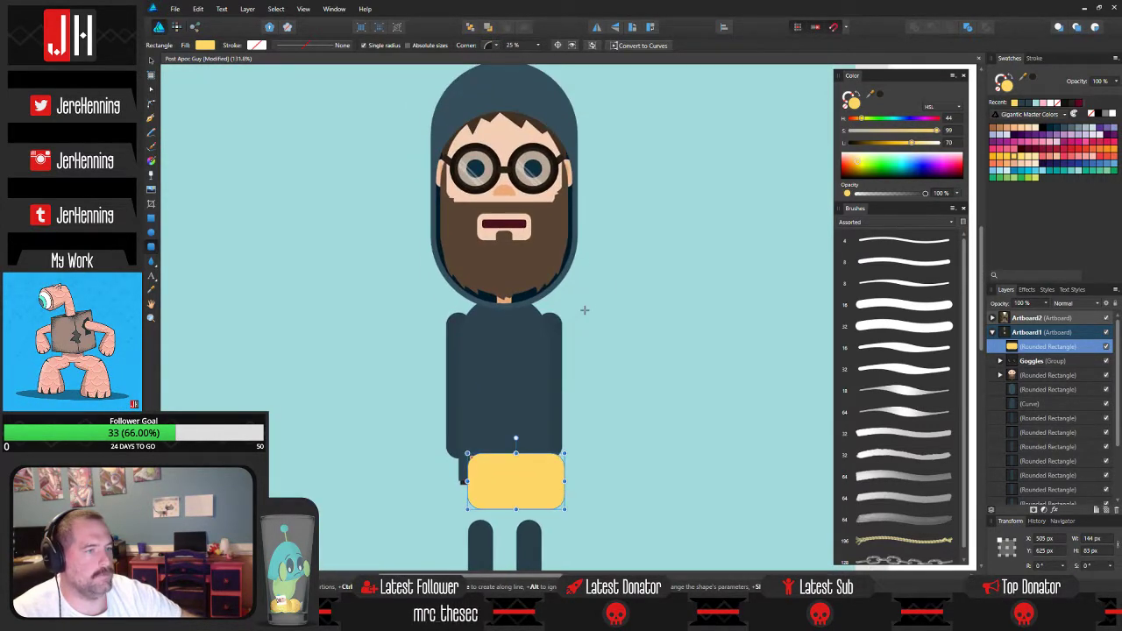
pyautogui.click(1002, 132)
pyautogui.scroll(2, 649, 318)
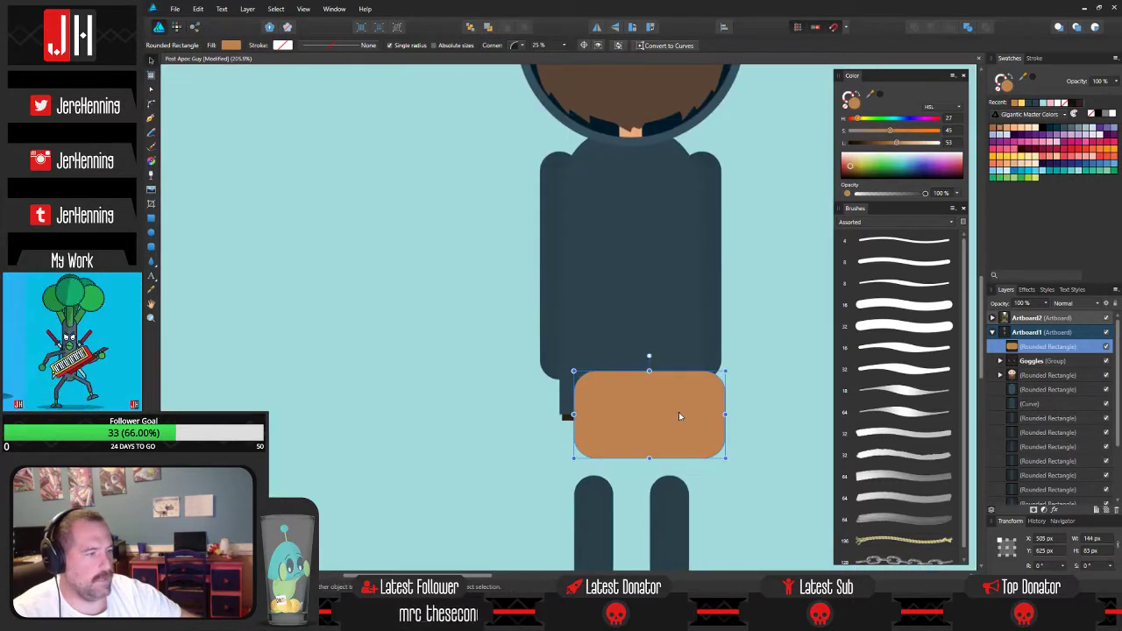
# Send the hips shape behind the belt and torso, shrink it to about 127 × 70 px and center it under the belt.
pyautogui.moveTo(679, 416); pyautogui.dragTo(655, 435)
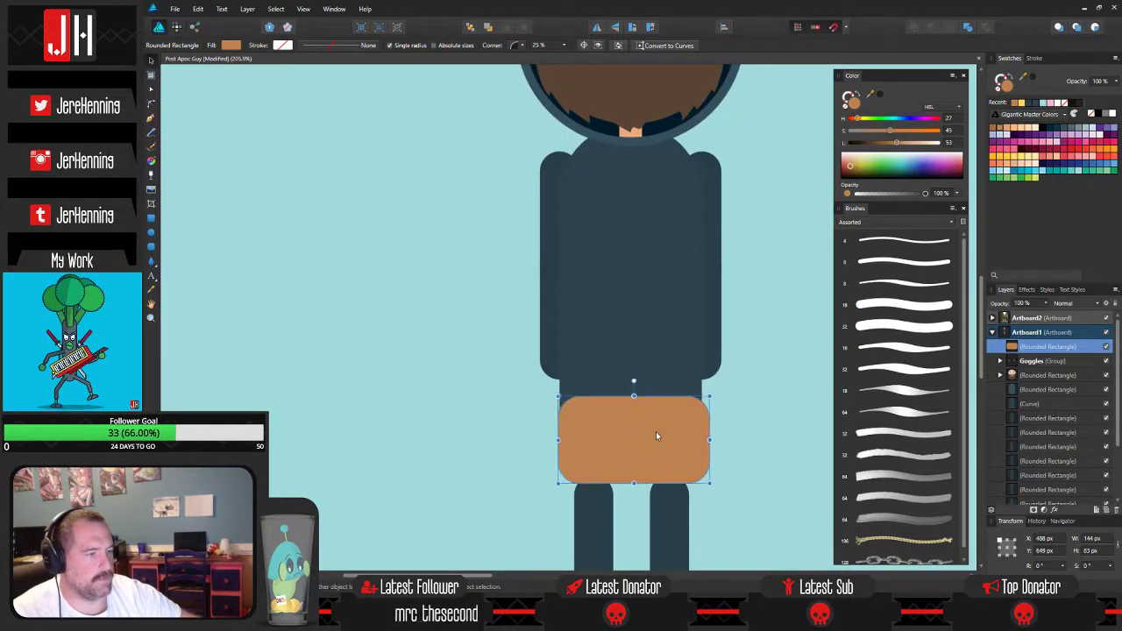
pyautogui.click(470, 27)
pyautogui.moveTo(393, 211); pyautogui.dragTo(304, 122)
pyautogui.moveTo(614, 306); pyautogui.dragTo(591, 323)
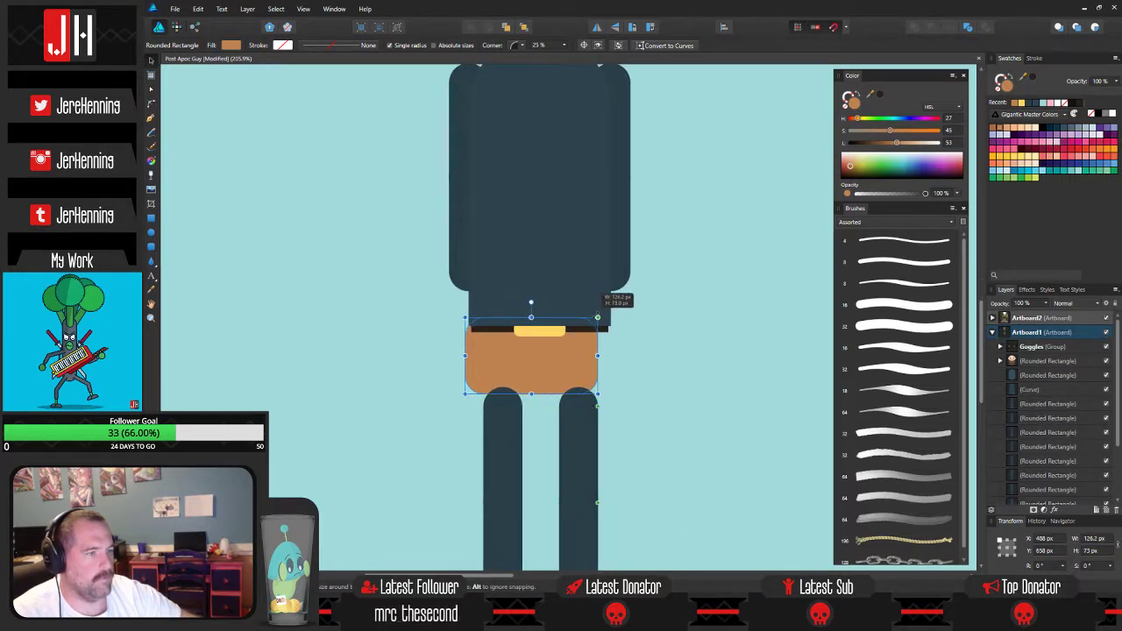
pyautogui.moveTo(540, 362); pyautogui.dragTo(532, 343)
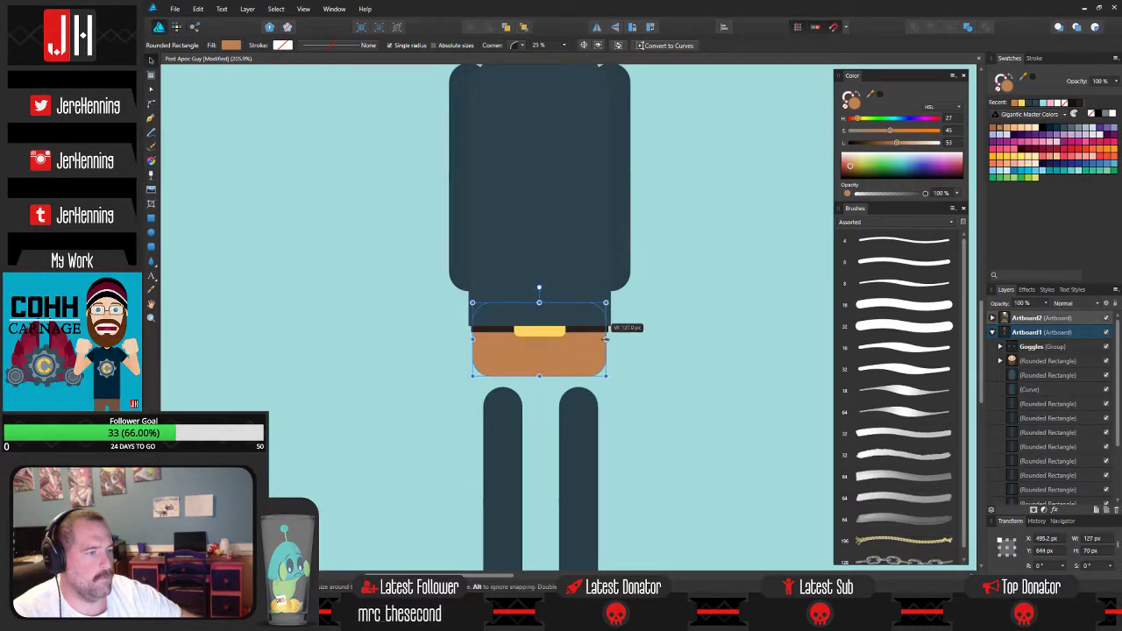
pyautogui.scroll(5, 554, 349)
pyautogui.moveTo(546, 351); pyautogui.dragTo(544, 321)
pyautogui.click(751, 404)
# Save the document.
pyautogui.scroll(-10, 746, 408)
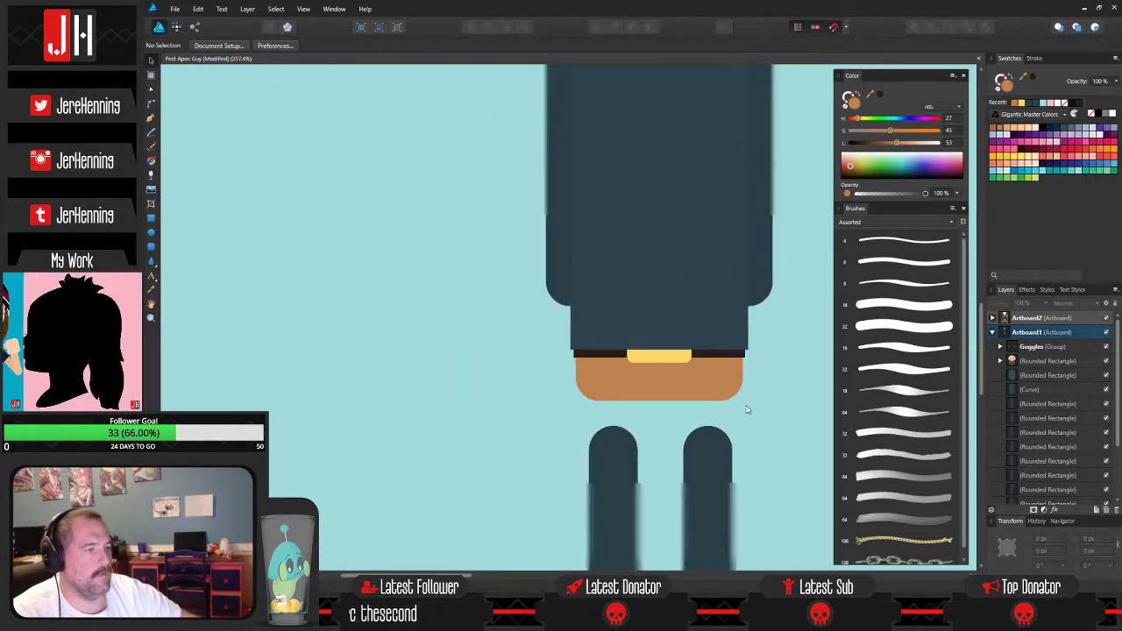
pyautogui.moveTo(634, 398); pyautogui.dragTo(631, 394)
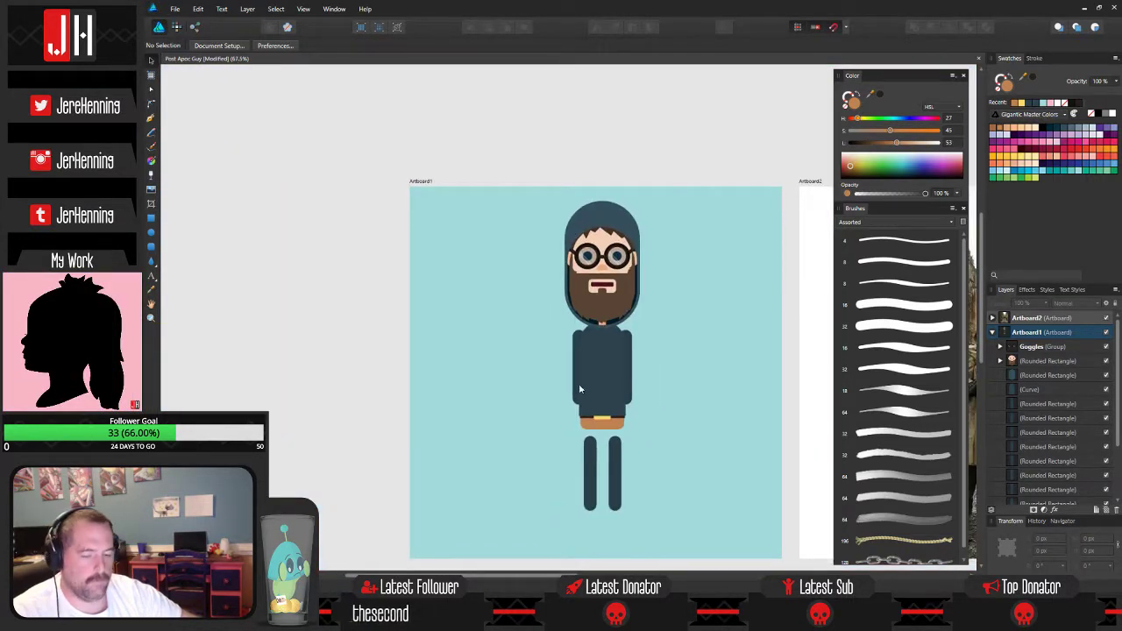
pyautogui.hotkey('ctrl', 's')
pyautogui.moveTo(544, 385); pyautogui.dragTo(286, 283)
pyautogui.moveTo(378, 326); pyautogui.dragTo(680, 362)
# Fill all four leg segments with the orange-brown sampled from the hips (HSL 27, 46, 53).
pyautogui.scroll(7, 675, 361)
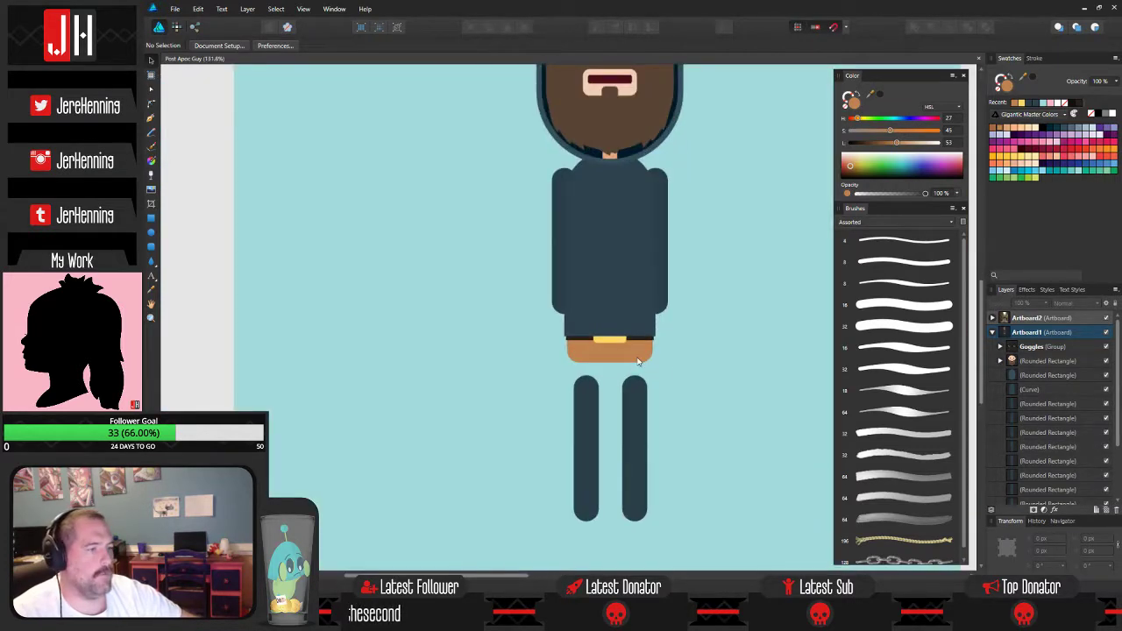
pyautogui.click(621, 353)
pyautogui.click(716, 373)
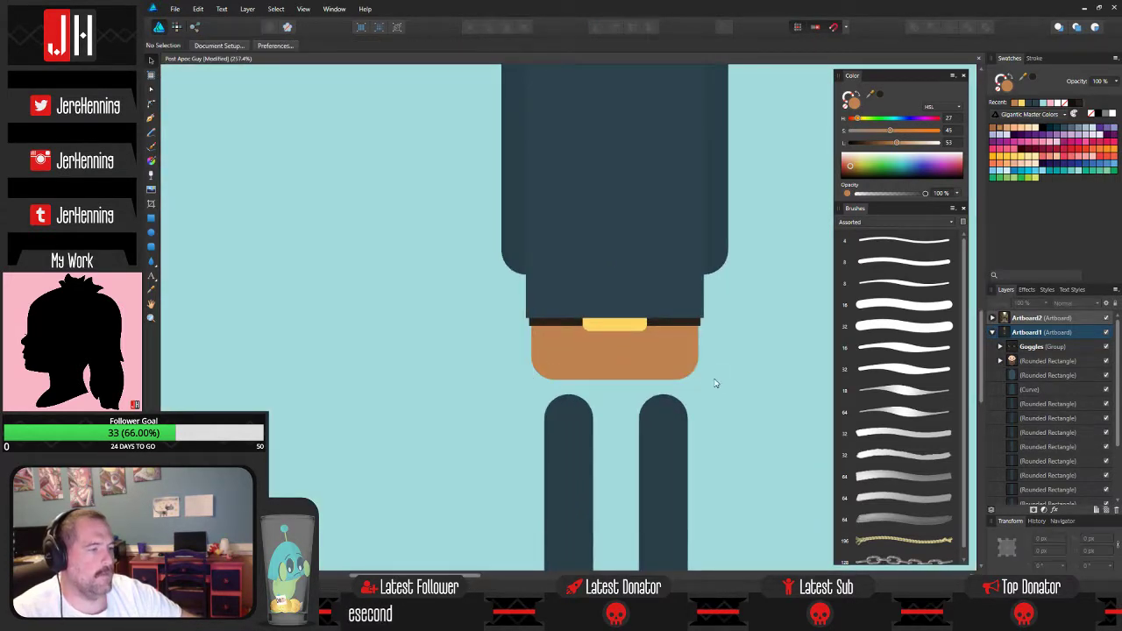
pyautogui.scroll(-4, 651, 368)
pyautogui.moveTo(509, 328); pyautogui.dragTo(706, 551)
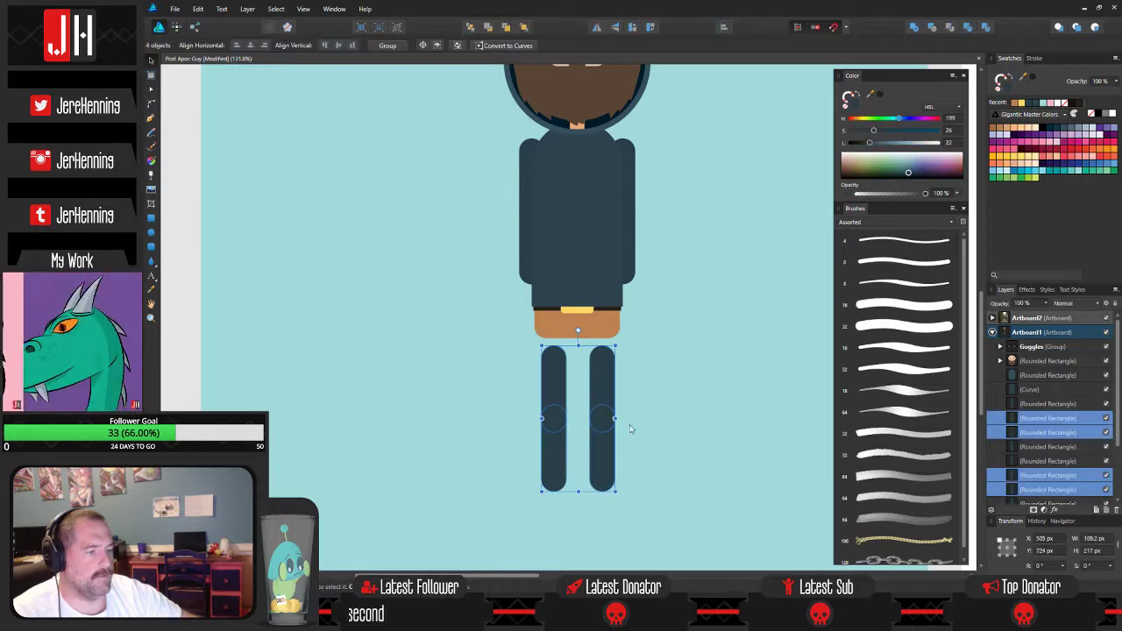
pyautogui.press('i')
pyautogui.click(605, 327)
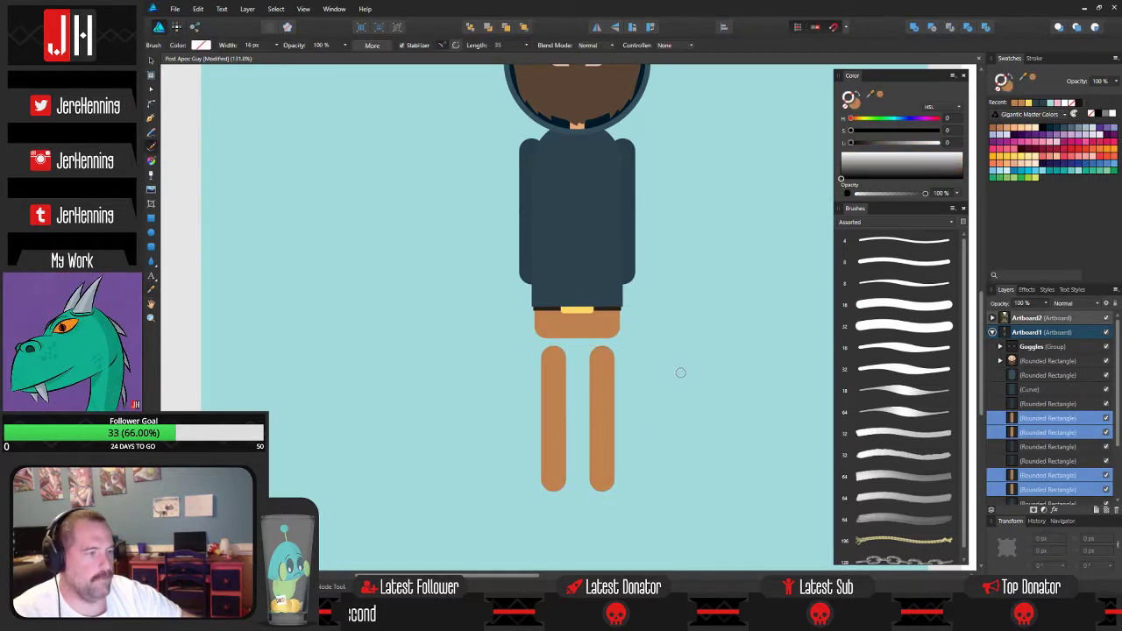
pyautogui.press('v')
pyautogui.click(675, 375)
# Move both legs up so their upper ends overlap the hips at X 504.1, Y 678 px.
pyautogui.moveTo(471, 331); pyautogui.dragTo(758, 556)
pyautogui.scroll(3, 605, 368)
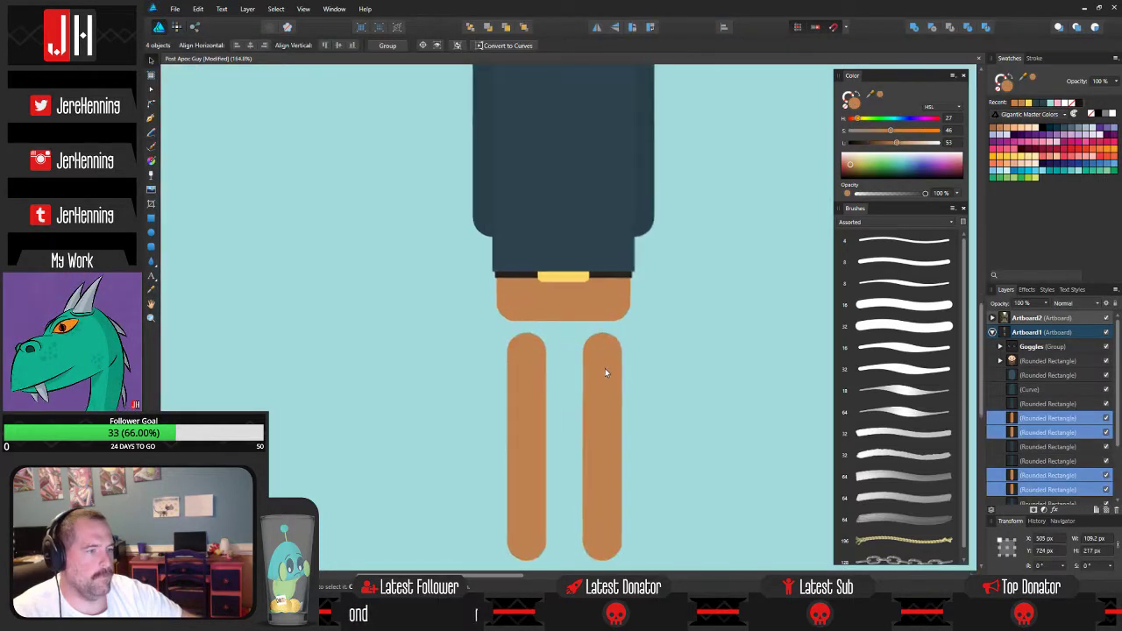
pyautogui.moveTo(605, 369); pyautogui.dragTo(611, 332)
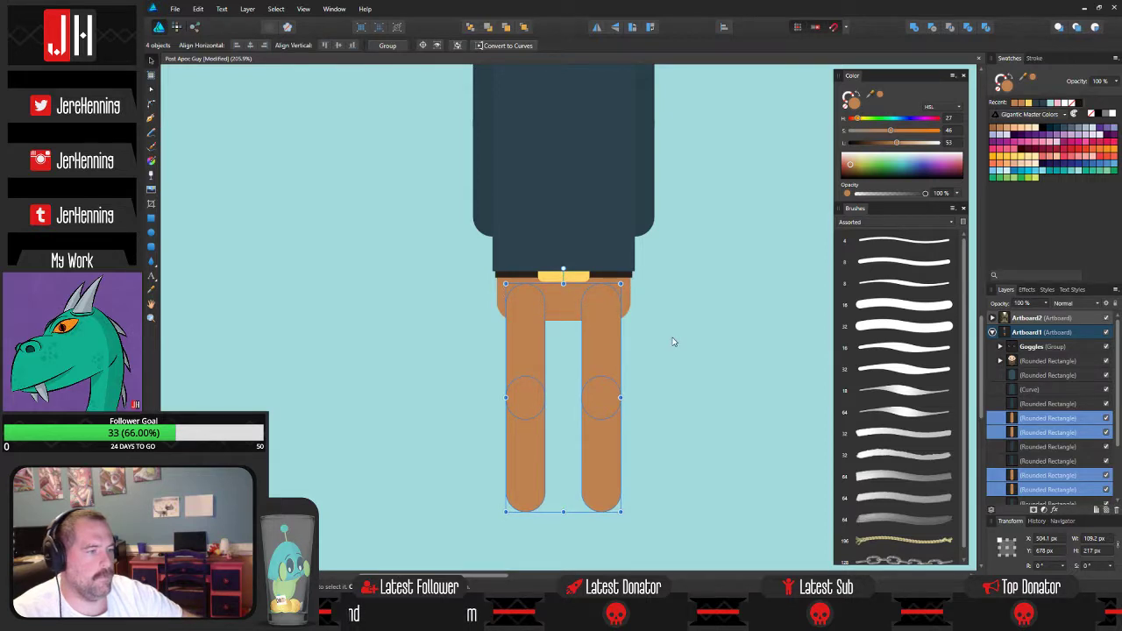
pyautogui.click(673, 342)
pyautogui.scroll(-4, 671, 340)
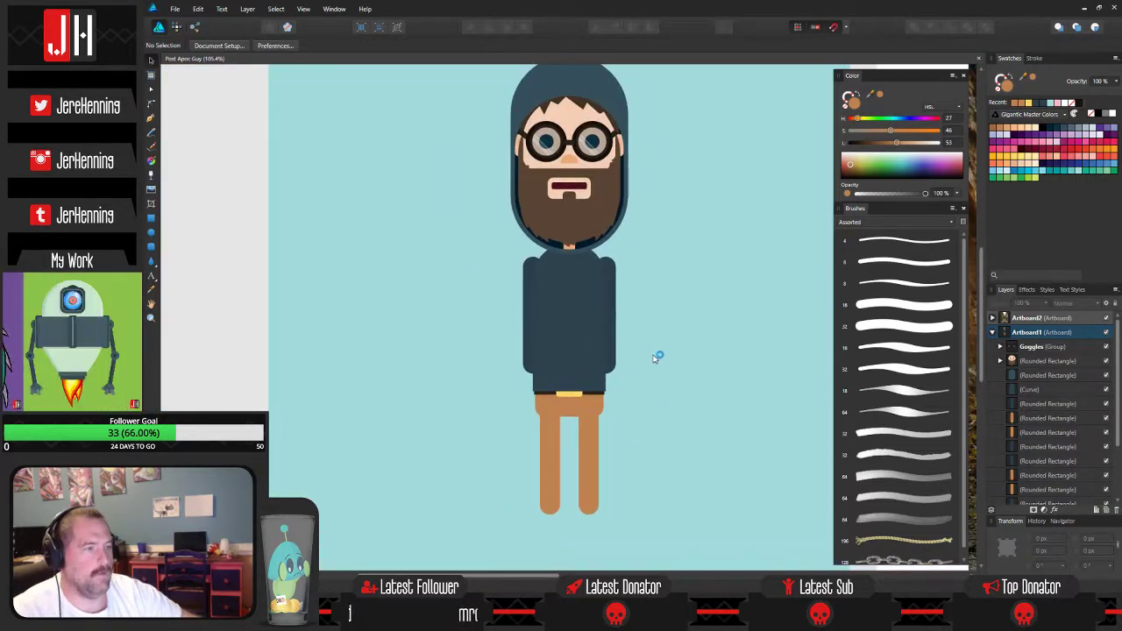
# Shift the left leg's upper and lower segments outward to the hips' left edge at X 495.2 px.
pyautogui.scroll(-2, 649, 388)
pyautogui.scroll(3, 606, 401)
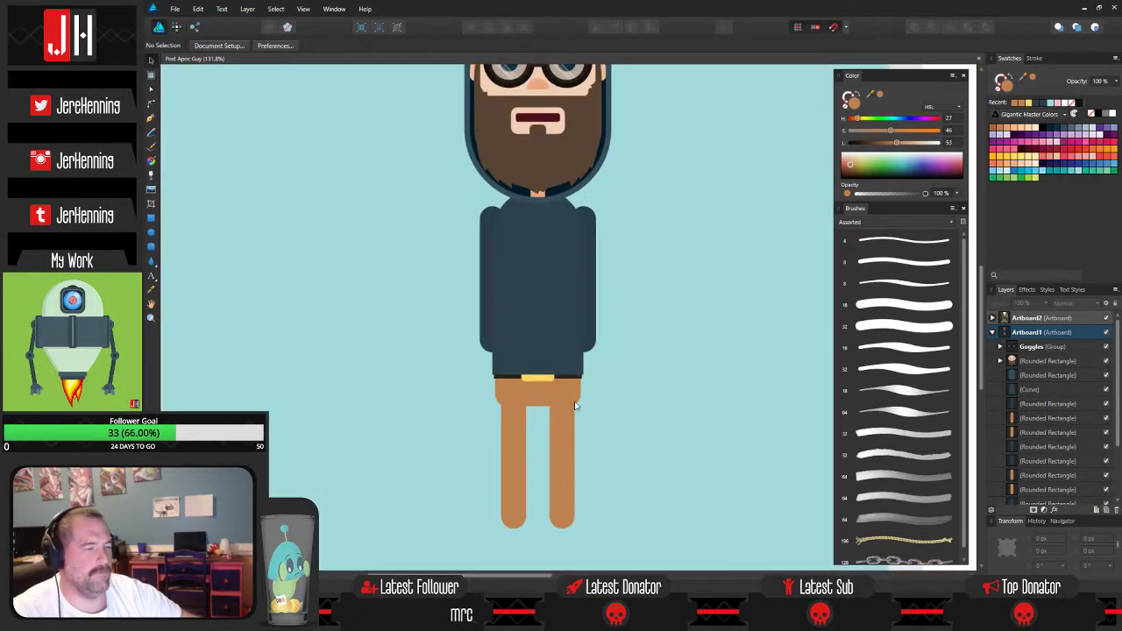
pyautogui.scroll(3, 486, 379)
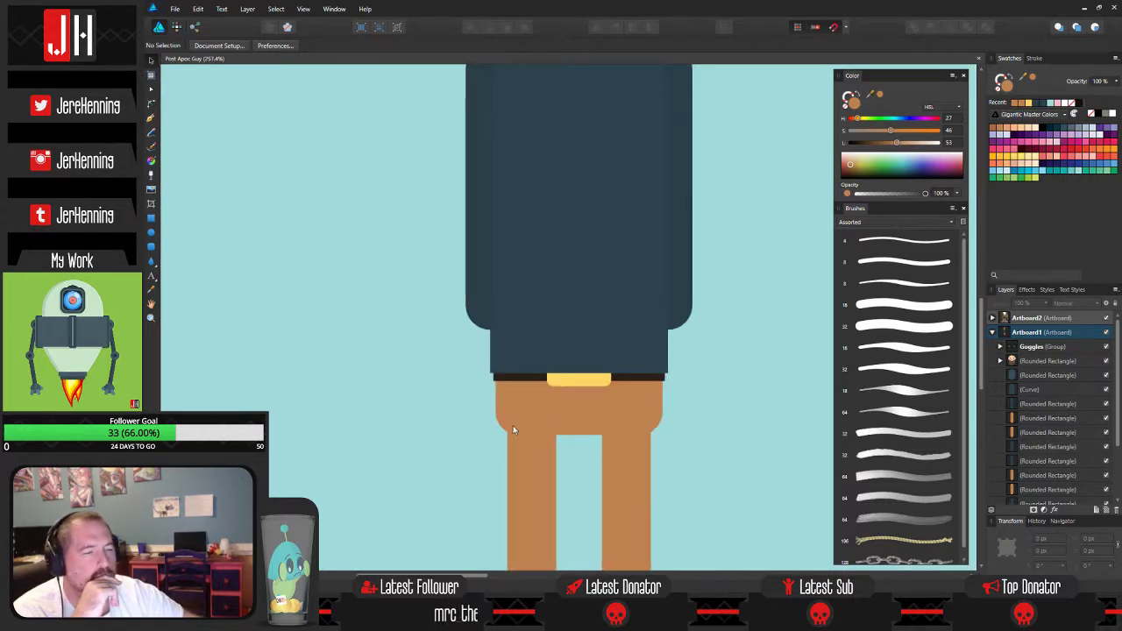
pyautogui.scroll(-1, 513, 409)
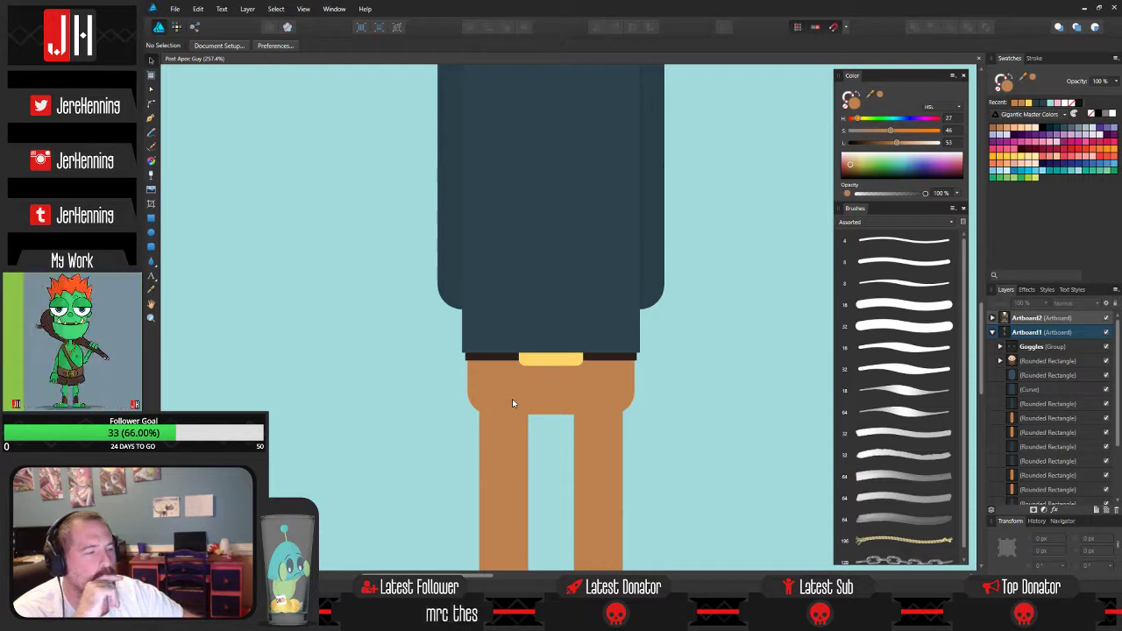
pyautogui.scroll(-3, 512, 399)
pyautogui.moveTo(429, 292); pyautogui.dragTo(564, 570)
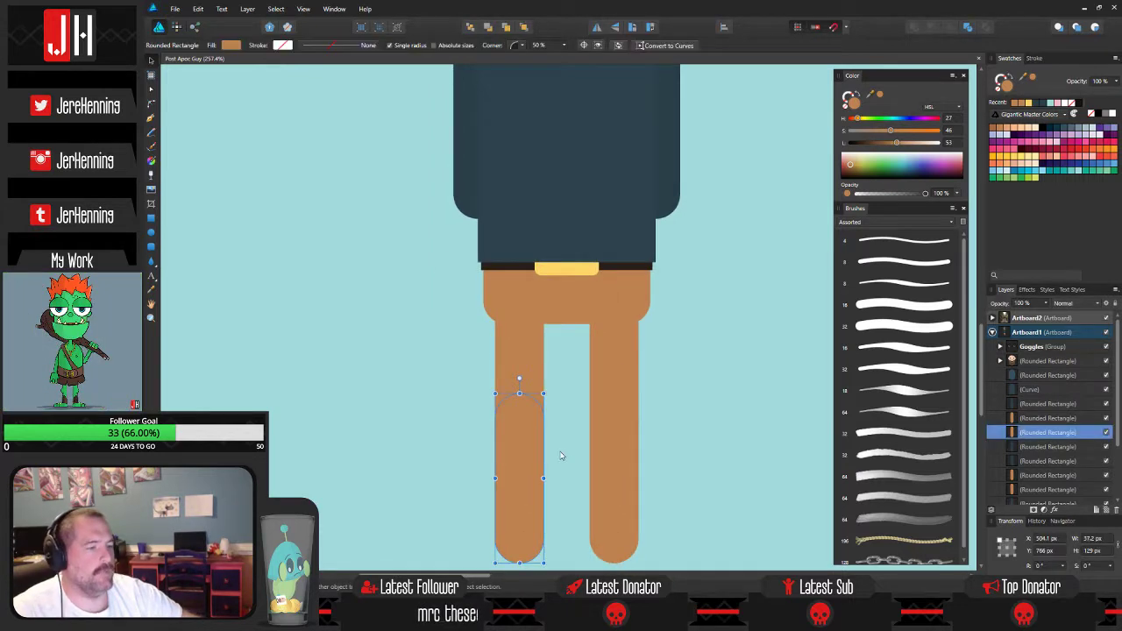
pyautogui.scroll(-2, 564, 456)
pyautogui.click(541, 387)
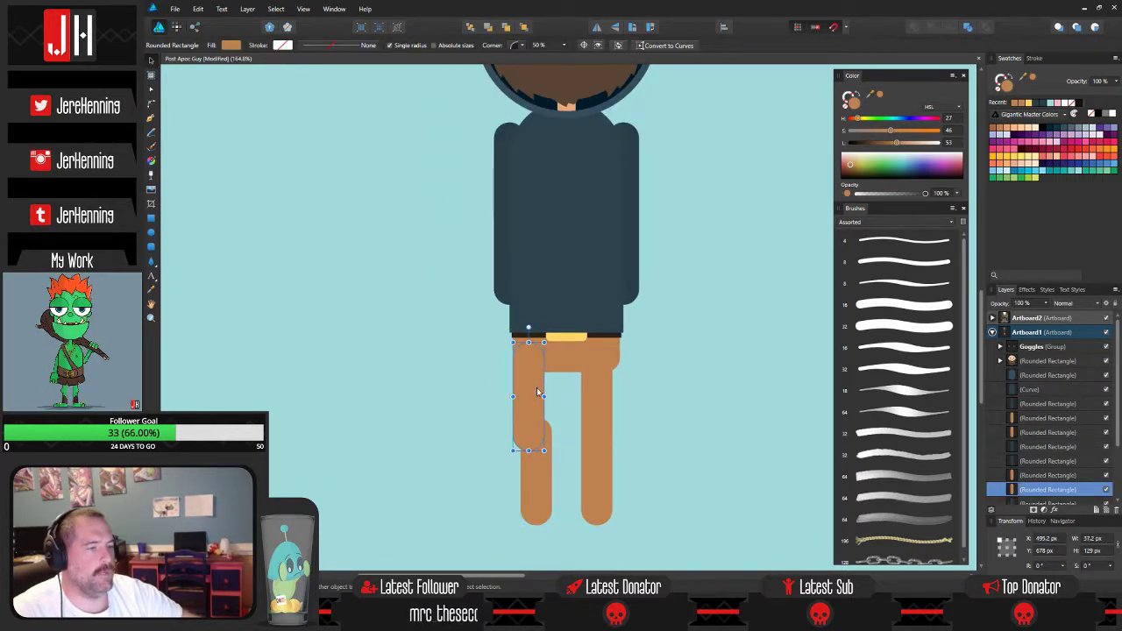
pyautogui.keyDown('shift'); pyautogui.click(550, 491); pyautogui.keyUp('shift')
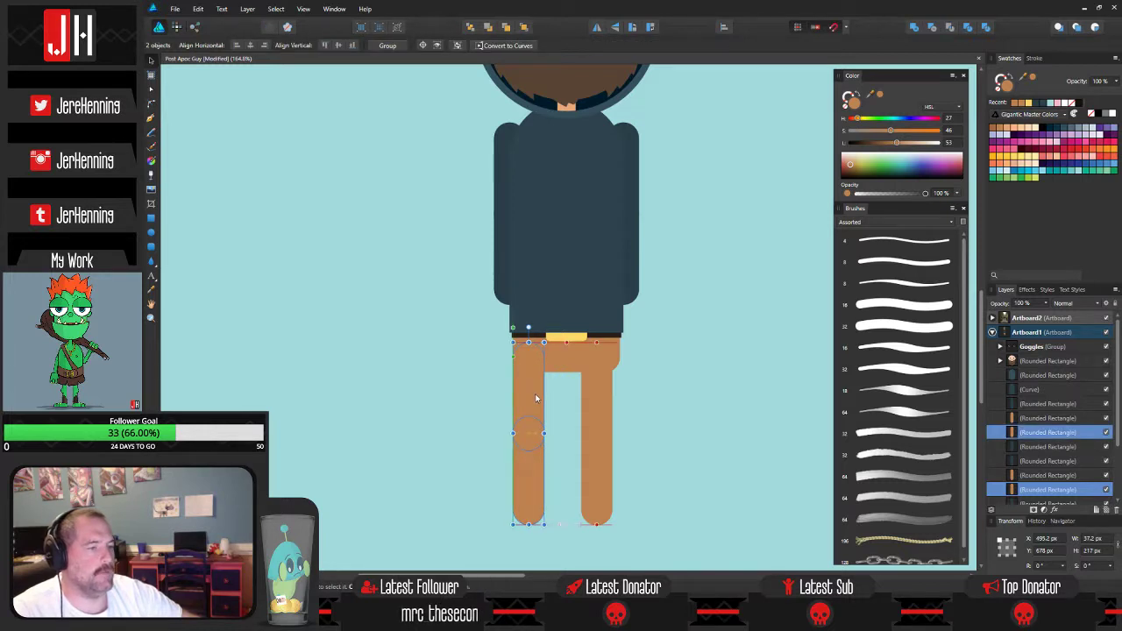
# Shift the right leg's upper and lower segments outward to the hips' right edge at X 585 px.
pyautogui.click(475, 381)
pyautogui.moveTo(664, 531); pyautogui.dragTo(572, 342)
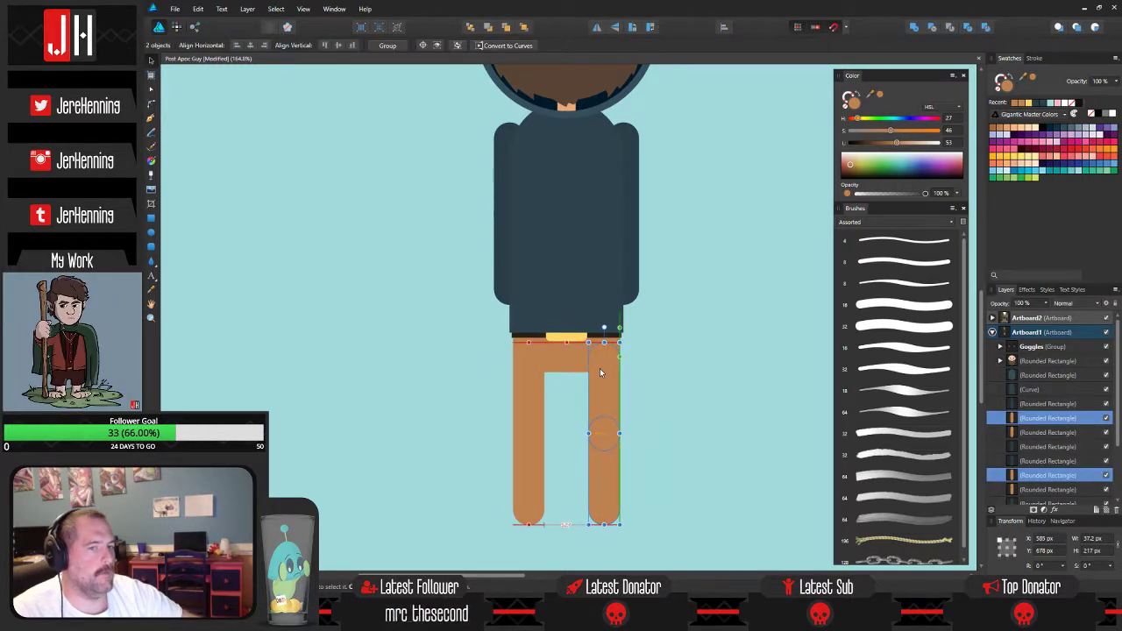
pyautogui.click(675, 386)
pyautogui.scroll(-2, 688, 422)
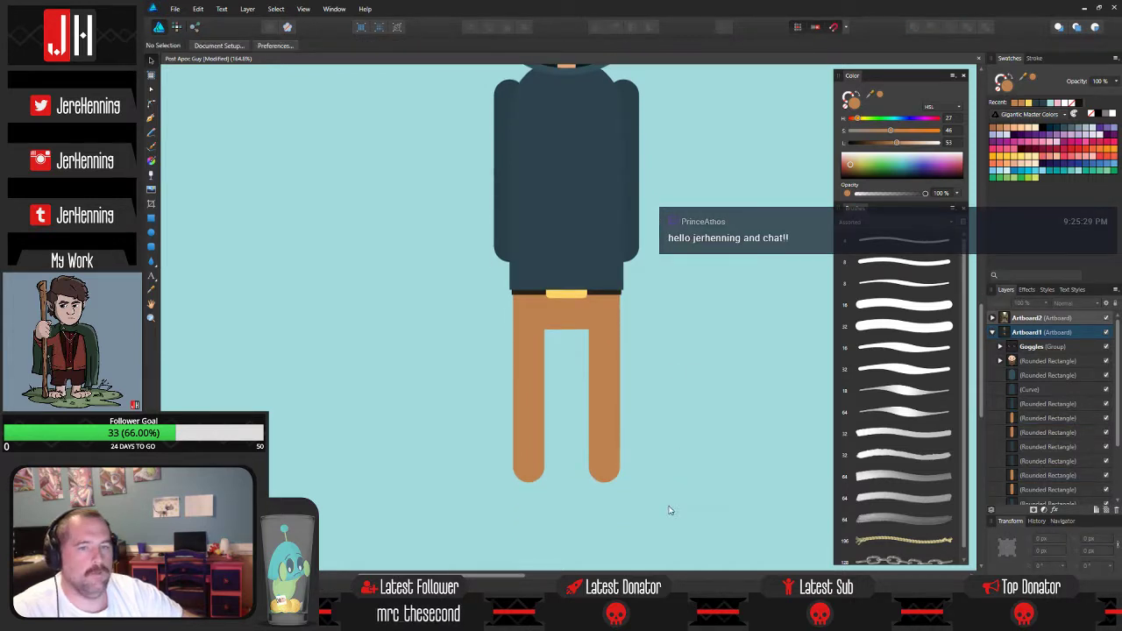
# Delete the upper and lower segments of both legs, keeping the hips.
pyautogui.moveTo(669, 510); pyautogui.dragTo(446, 240)
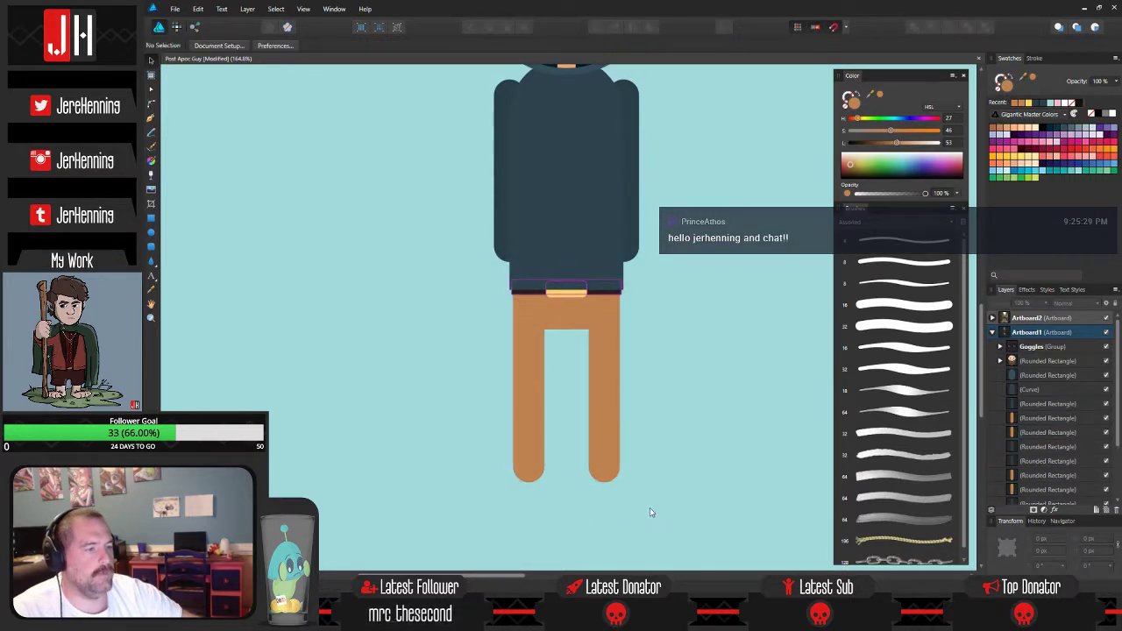
pyautogui.moveTo(649, 512); pyautogui.dragTo(488, 295)
pyautogui.scroll(-3, 683, 438)
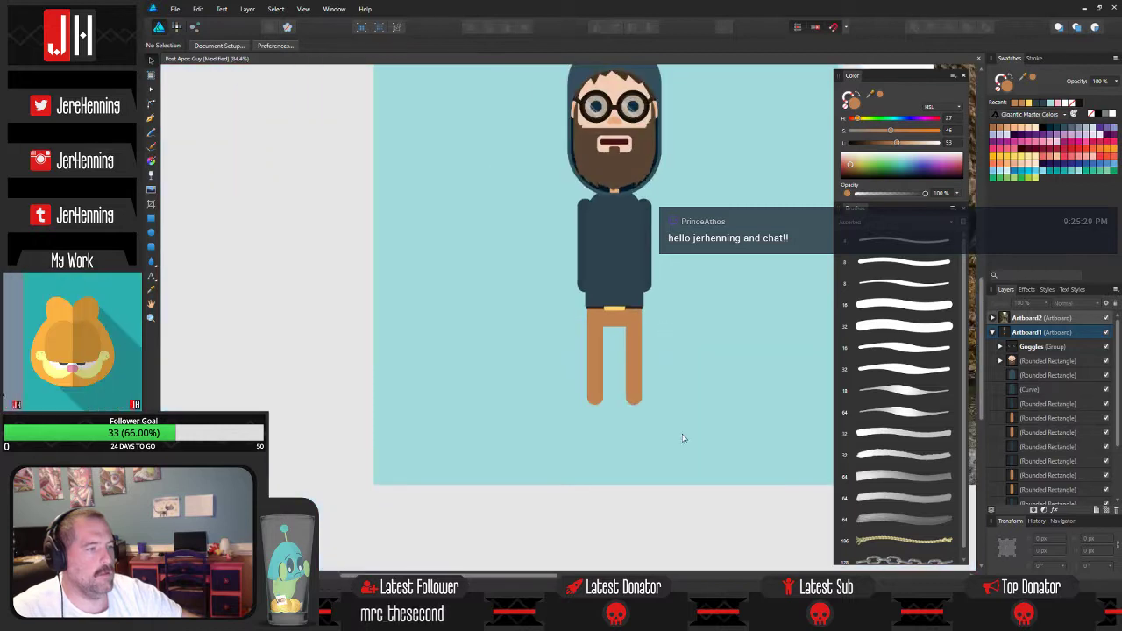
pyautogui.moveTo(674, 427); pyautogui.dragTo(620, 311)
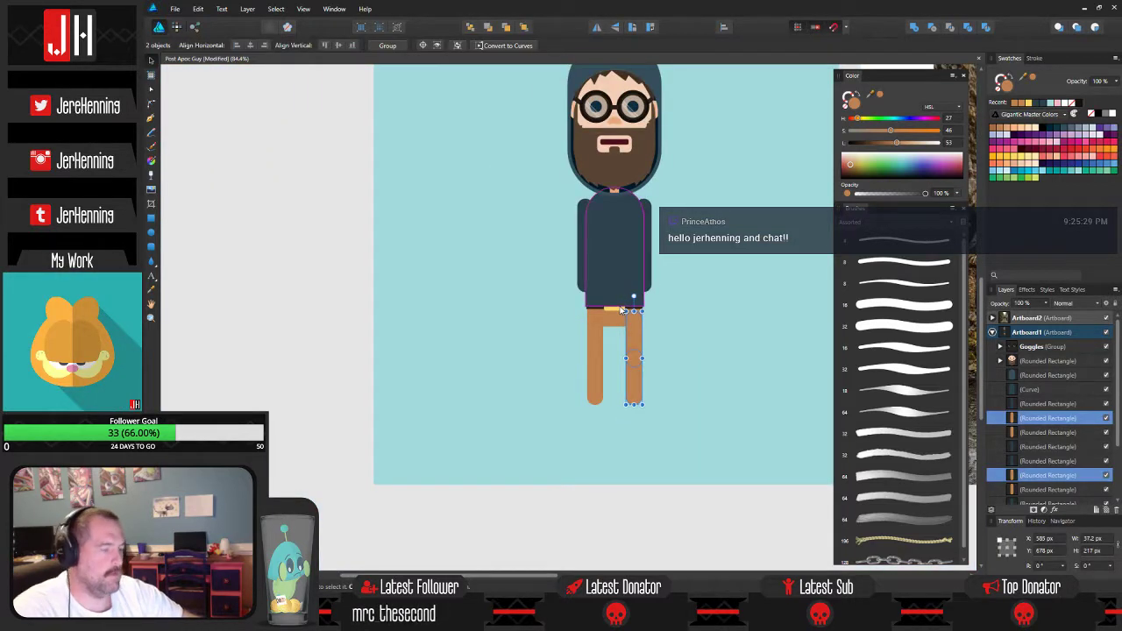
pyautogui.press('Delete')
pyautogui.moveTo(692, 319); pyautogui.dragTo(674, 364)
pyautogui.moveTo(637, 462); pyautogui.dragTo(551, 353)
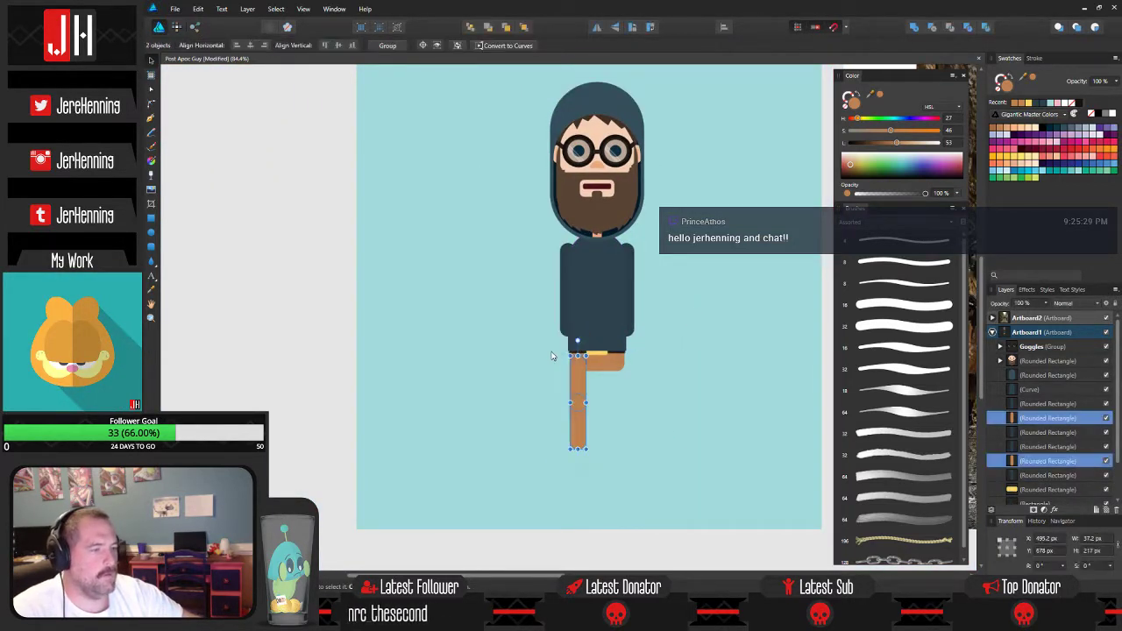
pyautogui.press('Delete')
# Examine the reference photo's central hooded figure, its pose and long coat, against the drawn character.
pyautogui.scroll(3, 605, 320)
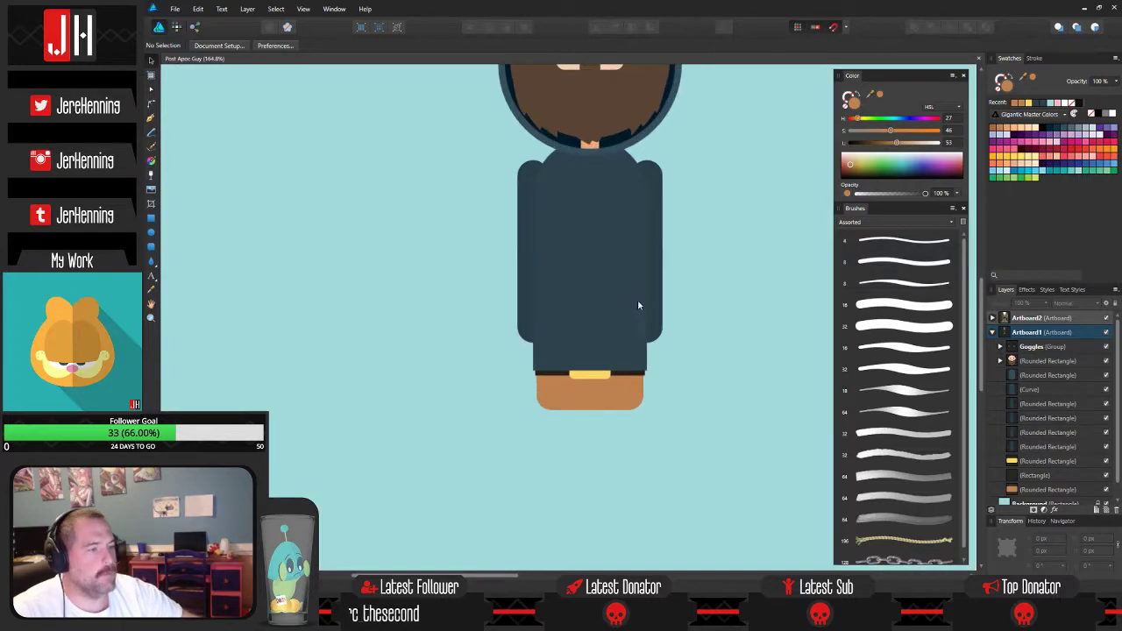
pyautogui.scroll(-4, 639, 305)
pyautogui.scroll(2, 671, 307)
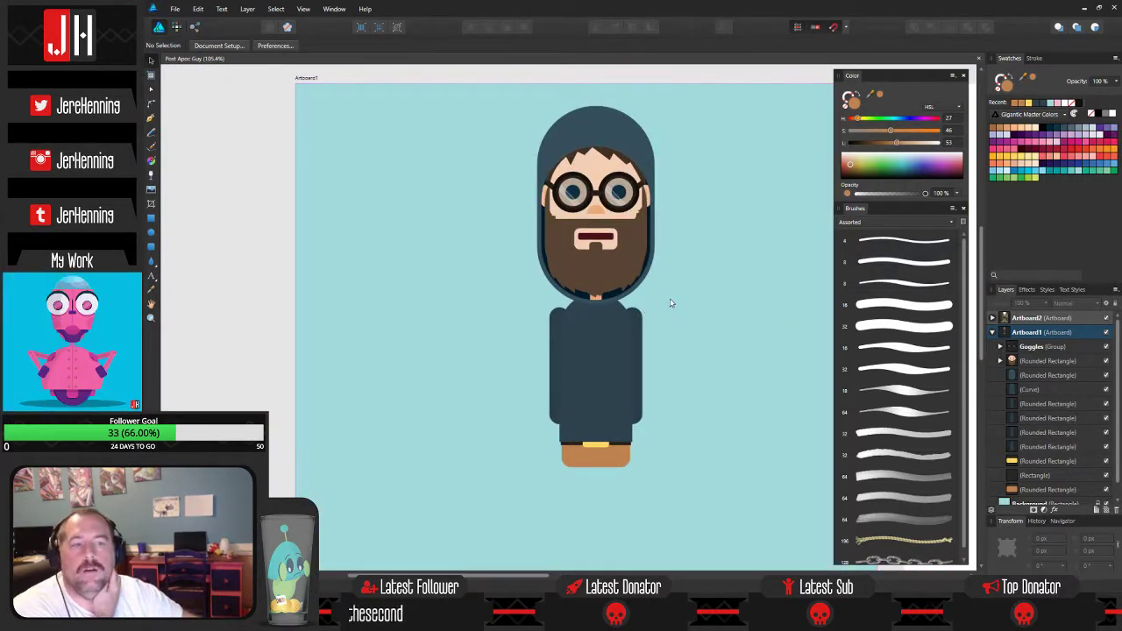
pyautogui.moveTo(668, 267); pyautogui.dragTo(613, 263)
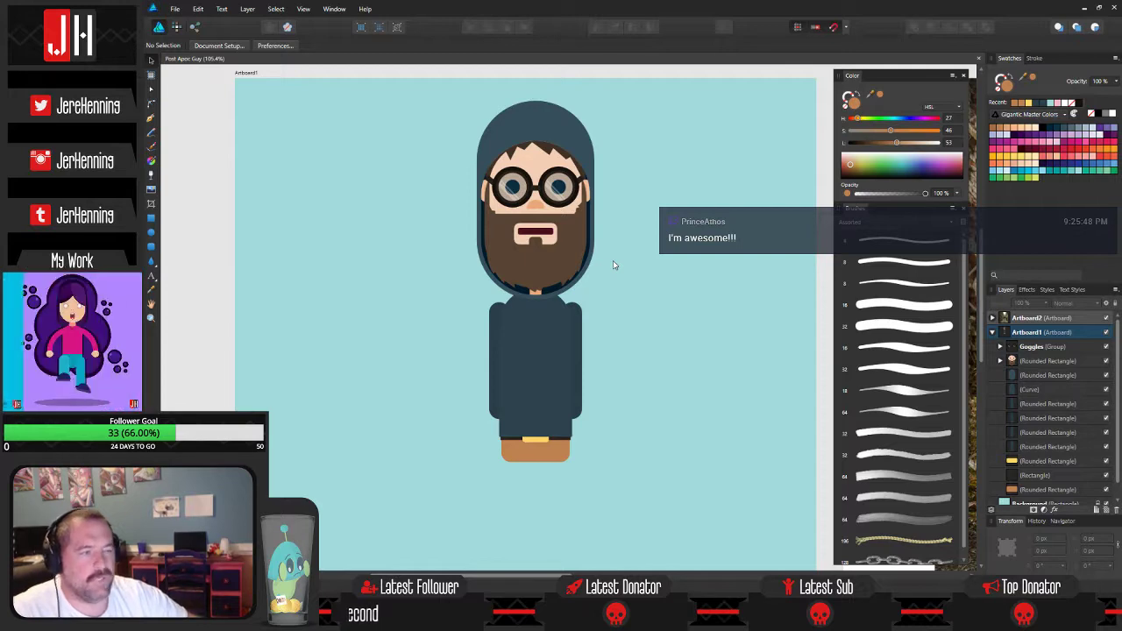
pyautogui.moveTo(613, 260); pyautogui.dragTo(489, 249)
pyautogui.scroll(-3, 489, 249)
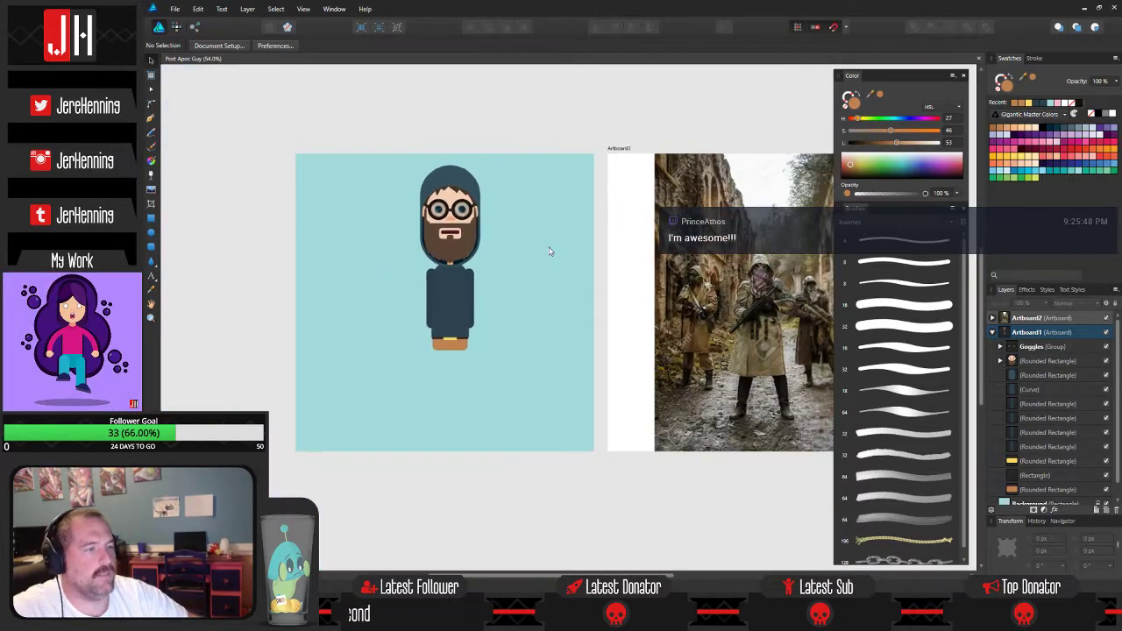
pyautogui.moveTo(582, 242); pyautogui.dragTo(541, 232)
pyautogui.scroll(2, 612, 275)
pyautogui.moveTo(764, 281); pyautogui.dragTo(556, 211)
pyautogui.scroll(2, 526, 262)
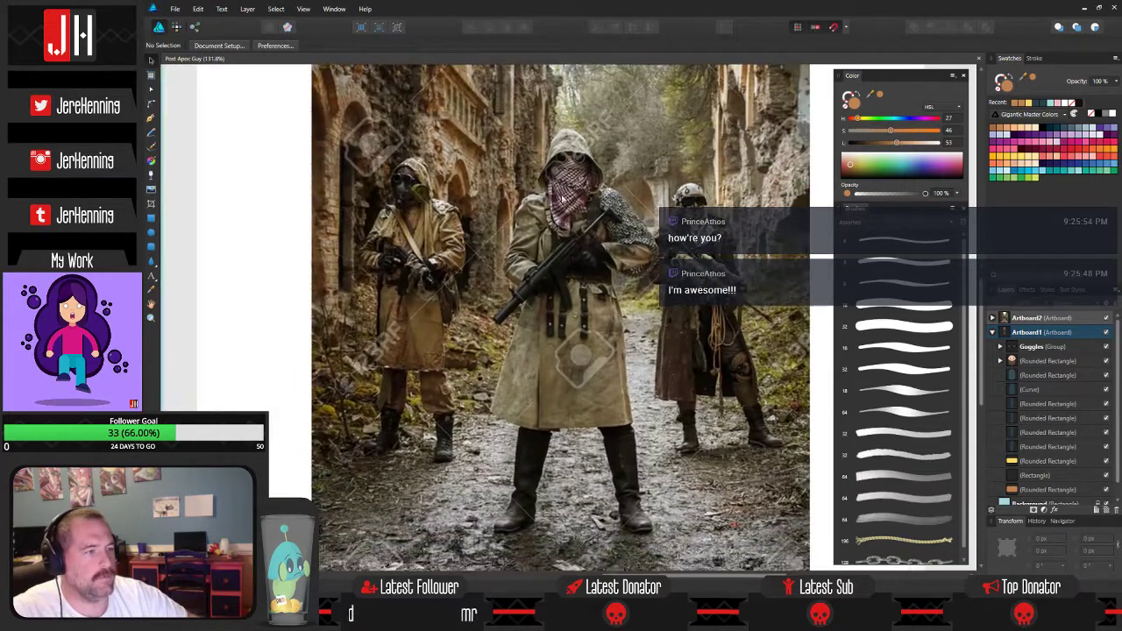
pyautogui.moveTo(568, 286); pyautogui.dragTo(570, 235)
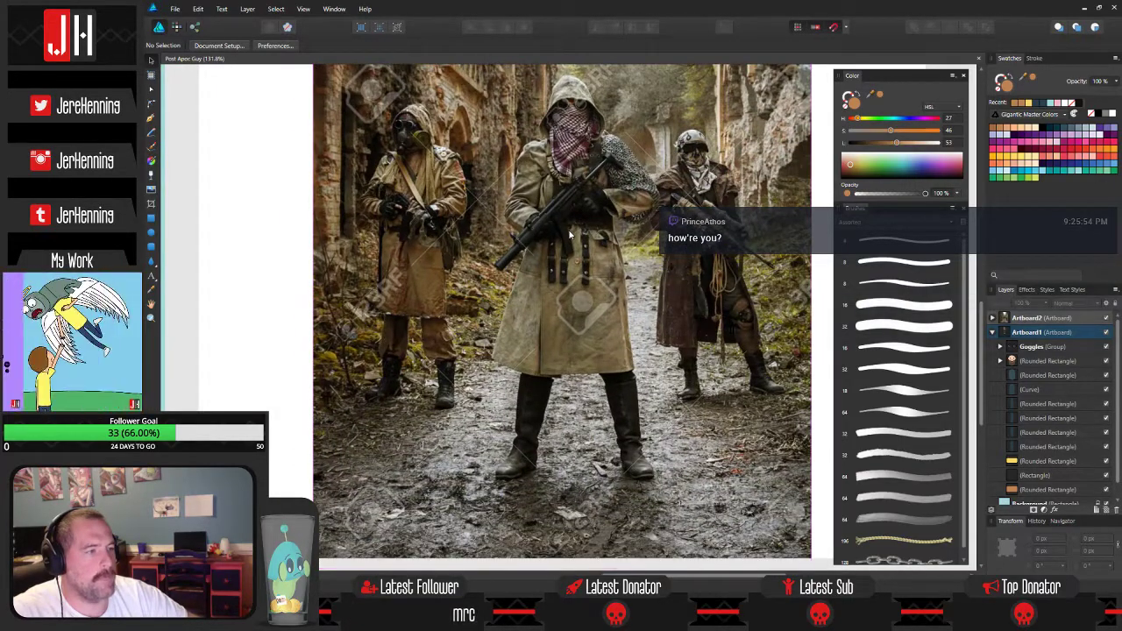
pyautogui.scroll(-3, 561, 282)
pyautogui.moveTo(537, 279); pyautogui.dragTo(767, 274)
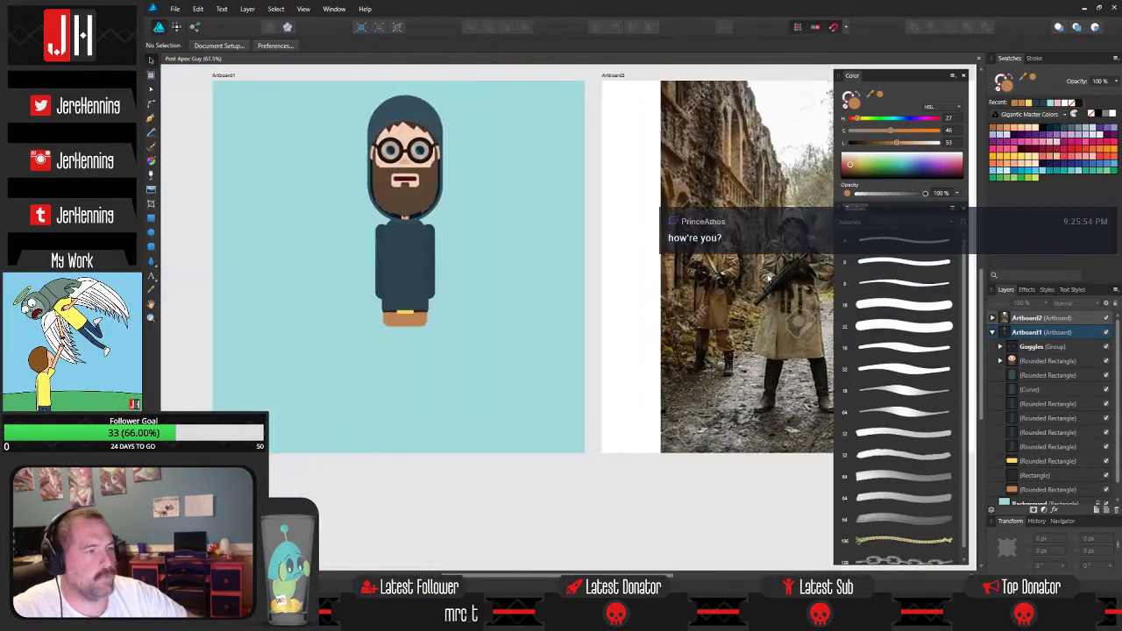
pyautogui.moveTo(511, 224); pyautogui.dragTo(559, 306)
pyautogui.scroll(2, 471, 302)
pyautogui.moveTo(468, 304); pyautogui.dragTo(550, 269)
pyautogui.scroll(2, 547, 269)
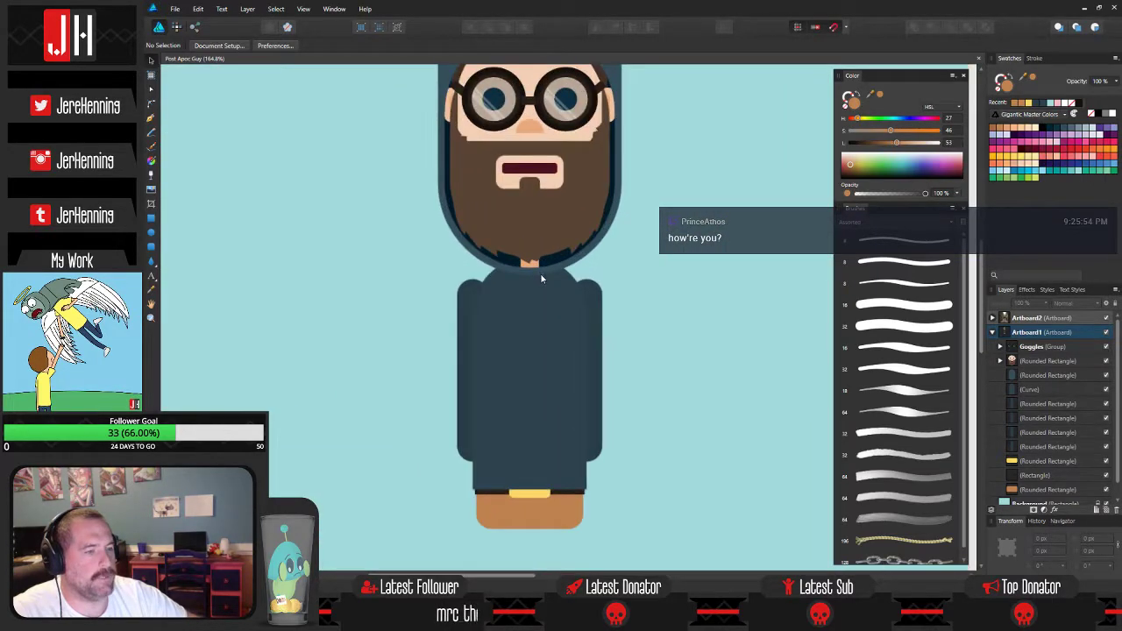
# Rotate the left arm's upper and lower segments together by about 5.2° so the lower end swings outward from the torso.
pyautogui.moveTo(476, 296)
pyautogui.mouseDown()
pyautogui.moveTo(406, 311)
pyautogui.moveTo(285, 306)
pyautogui.mouseUp()
pyautogui.moveTo(622, 263); pyautogui.dragTo(235, 244)
pyautogui.moveTo(470, 281); pyautogui.dragTo(707, 263)
pyautogui.moveTo(342, 267); pyautogui.dragTo(1017, 279)
pyautogui.click(554, 298)
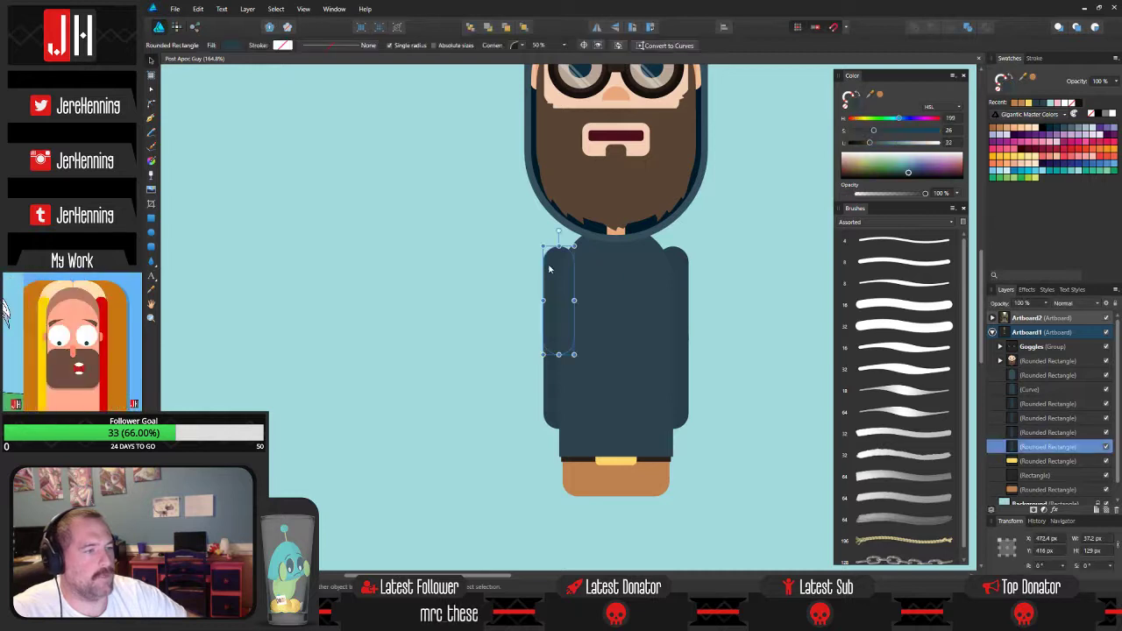
pyautogui.scroll(2, 551, 300)
pyautogui.keyDown('shift'); pyautogui.click(561, 395); pyautogui.keyUp('shift')
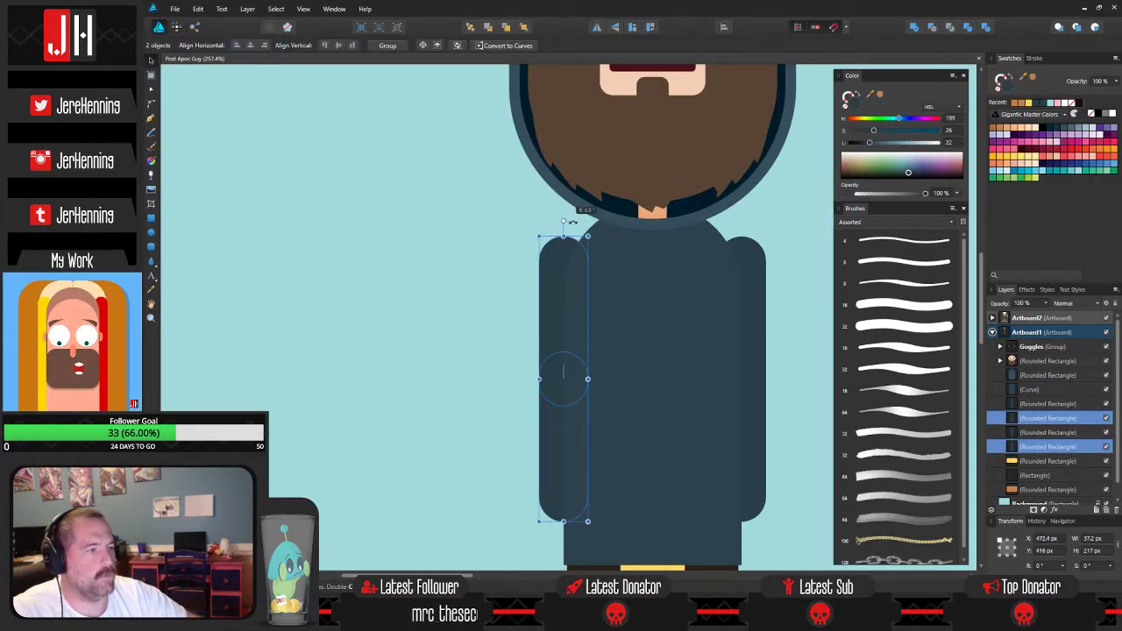
pyautogui.moveTo(580, 224); pyautogui.dragTo(577, 223)
pyautogui.hotkey('ctrl', 'd')
pyautogui.moveTo(540, 427); pyautogui.dragTo(535, 378)
# Rotate the left forearm inward at the elbow so it angles across the torso.
pyautogui.scroll(-5, 592, 360)
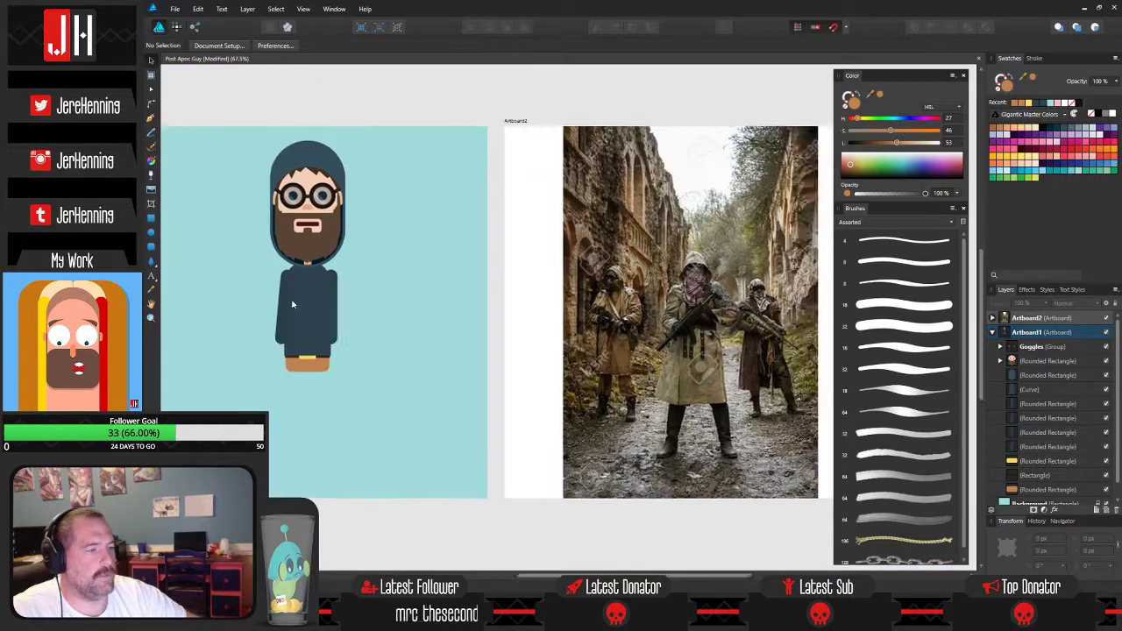
pyautogui.scroll(4, 575, 342)
pyautogui.scroll(2, 575, 342)
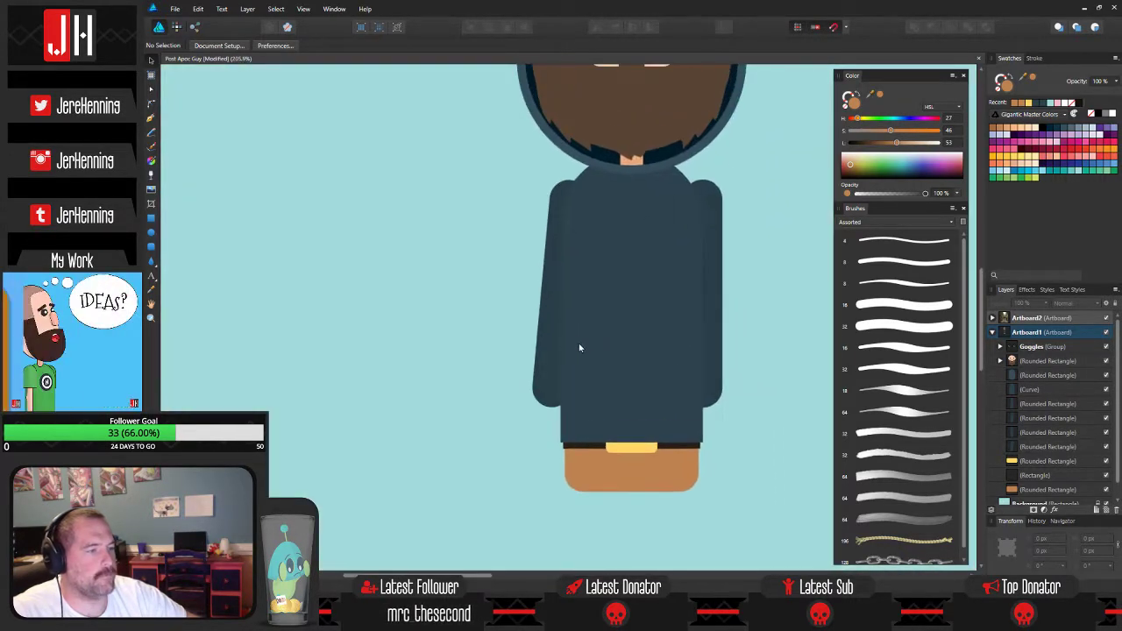
pyautogui.click(556, 334)
pyautogui.click(552, 331)
pyautogui.moveTo(567, 263)
pyautogui.mouseDown()
pyautogui.moveTo(507, 269)
pyautogui.moveTo(533, 272)
pyautogui.moveTo(574, 307)
pyautogui.moveTo(554, 278)
pyautogui.mouseUp()
pyautogui.click(505, 279)
pyautogui.click(551, 306)
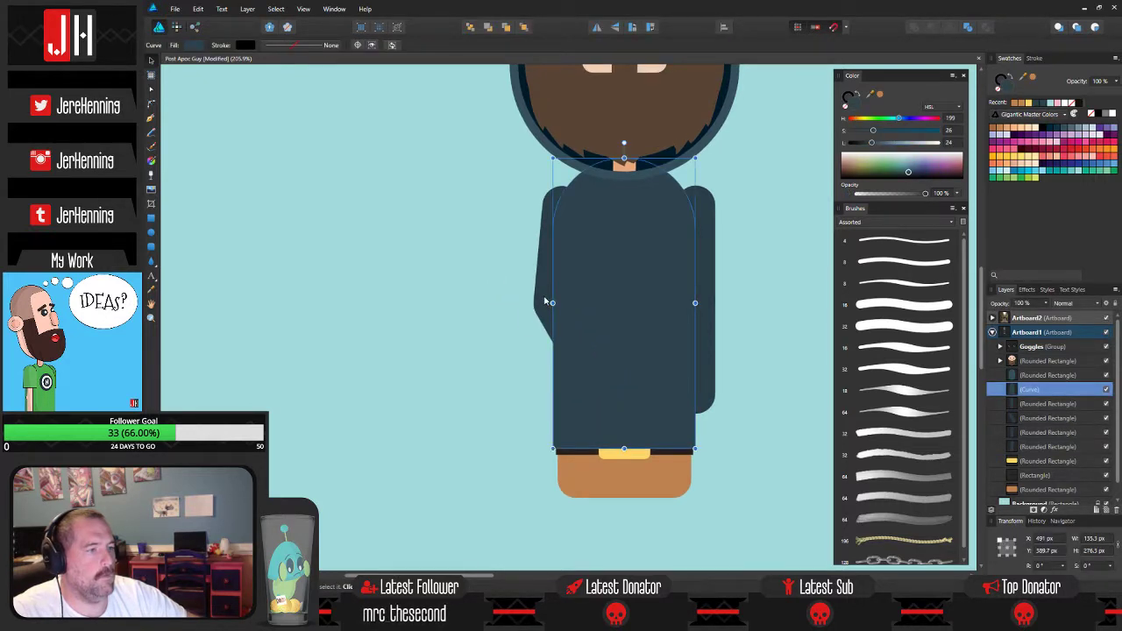
# Bring the left forearm and the left upper arm to the front of the layer order, above the torso.
pyautogui.click(542, 307)
pyautogui.click(521, 27)
pyautogui.click(476, 206)
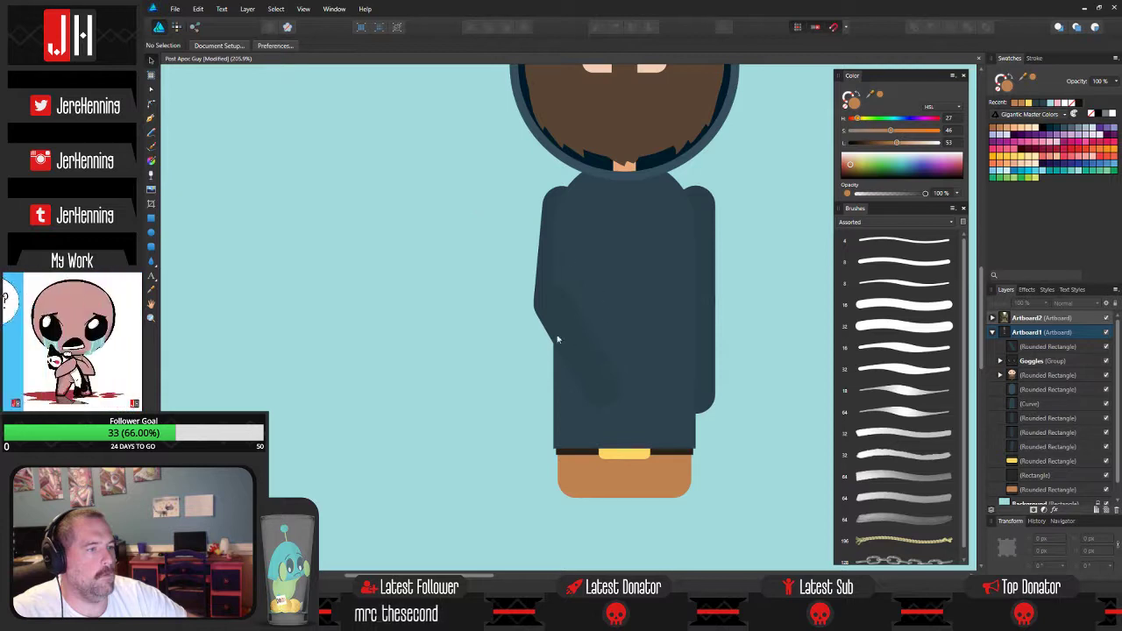
pyautogui.click(545, 267)
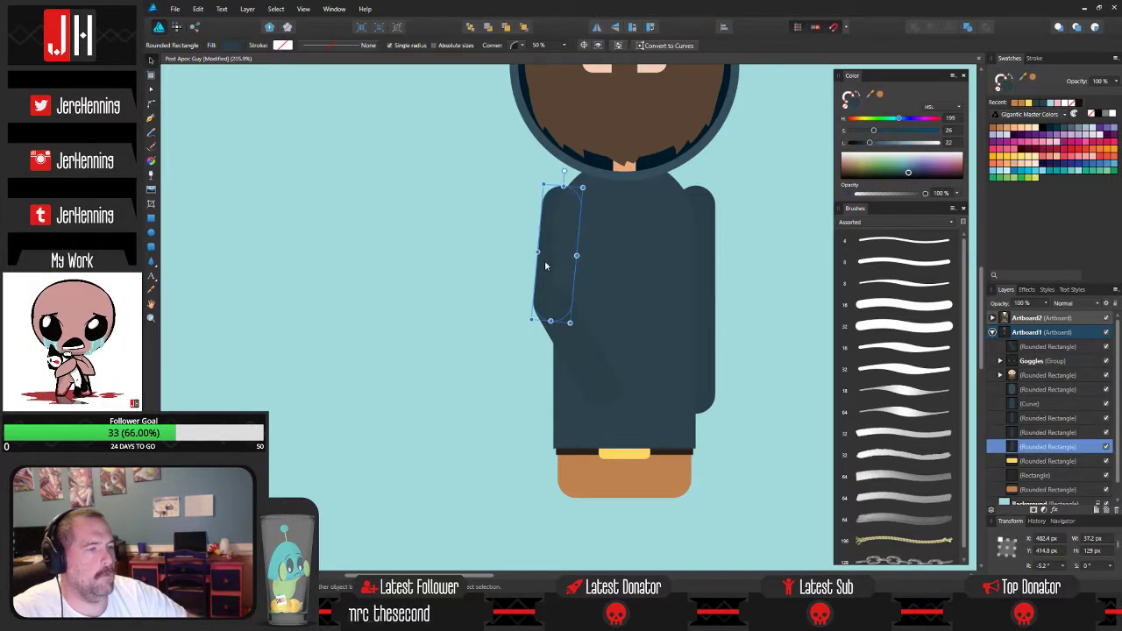
pyautogui.click(524, 27)
pyautogui.click(513, 176)
pyautogui.moveTo(528, 184); pyautogui.dragTo(496, 187)
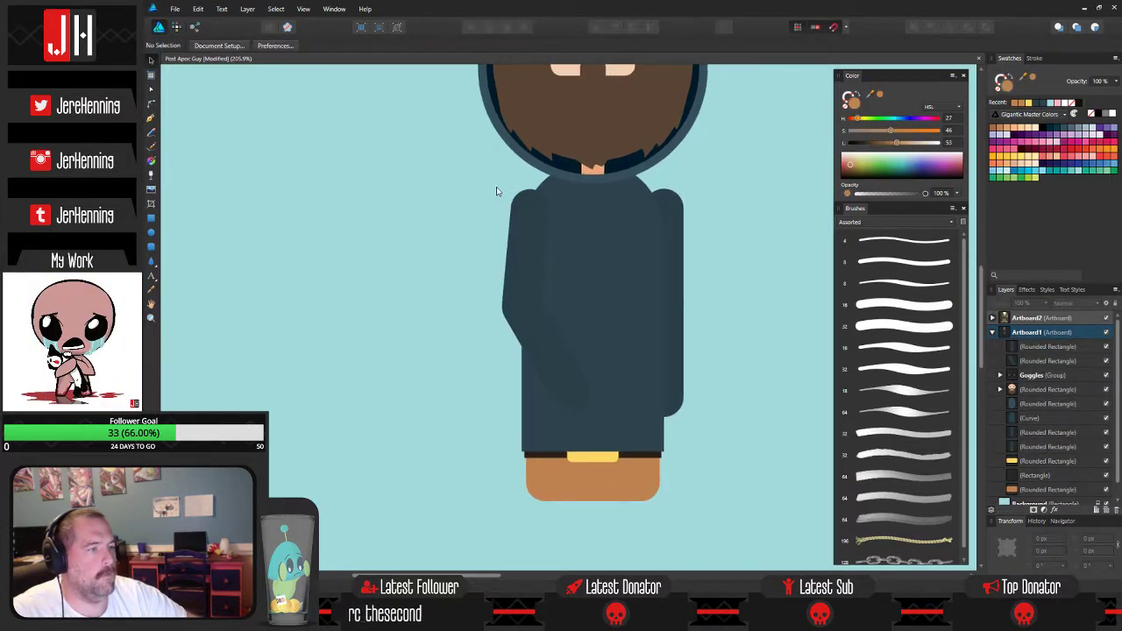
# Select both segments of the bent left arm and nudge them slightly outward from the torso.
pyautogui.moveTo(503, 239); pyautogui.dragTo(620, 444)
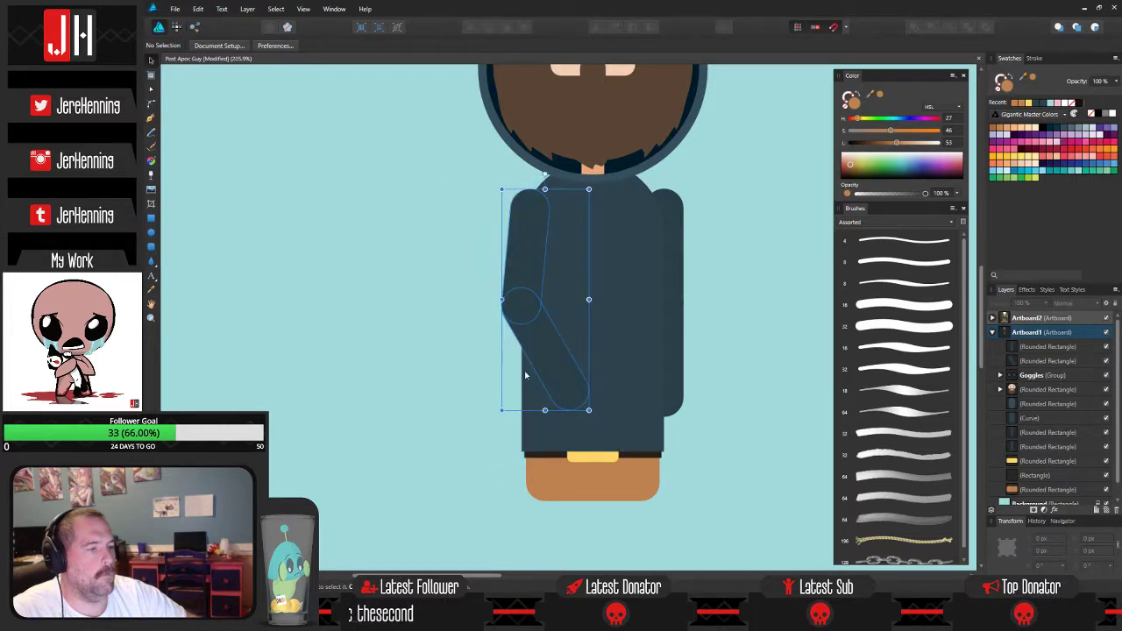
pyautogui.click(505, 283)
pyautogui.click(516, 243)
pyautogui.keyDown('shift'); pyautogui.click(558, 365); pyautogui.keyUp('shift')
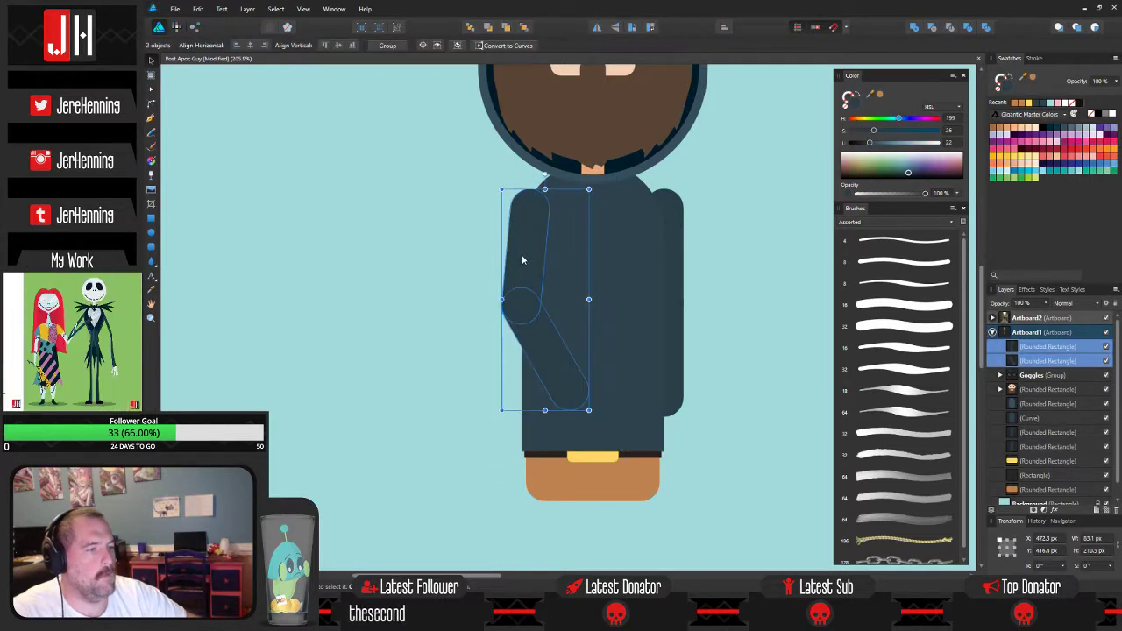
pyautogui.moveTo(521, 255); pyautogui.dragTo(518, 256)
pyautogui.click(473, 240)
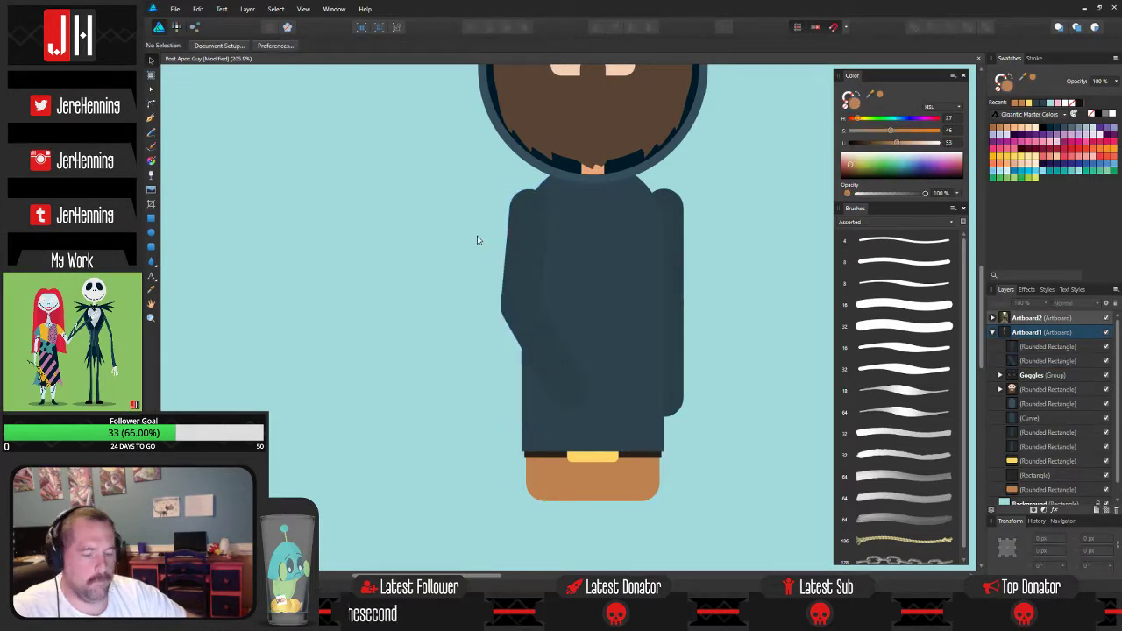
# Examine the bent arm up close and the proportions of the whole figure.
pyautogui.scroll(-3, 476, 241)
pyautogui.scroll(4, 492, 218)
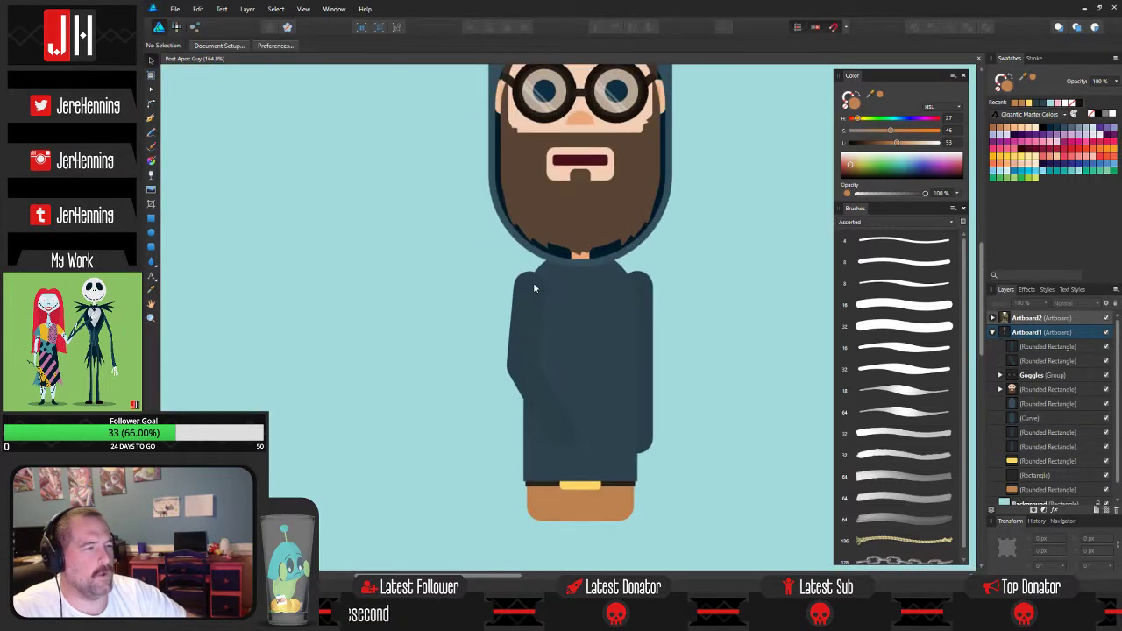
pyautogui.scroll(-2, 579, 293)
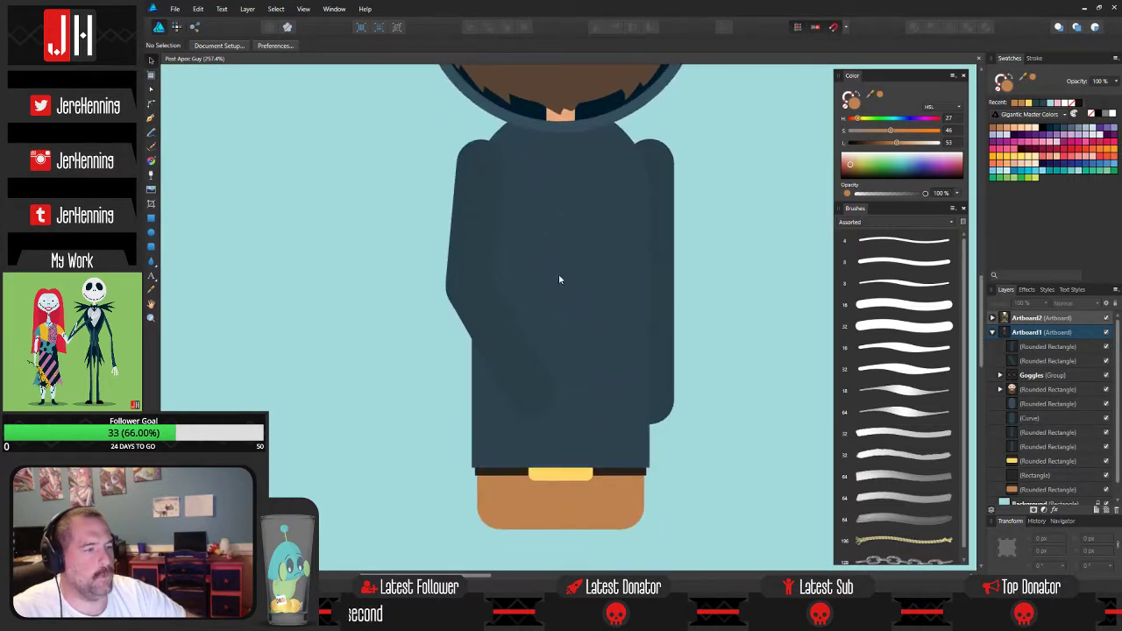
pyautogui.click(489, 360)
pyautogui.moveTo(655, 369); pyautogui.dragTo(342, 313)
pyautogui.scroll(-5, 547, 340)
pyautogui.moveTo(604, 302); pyautogui.dragTo(696, 308)
pyautogui.scroll(1, 520, 284)
pyautogui.hotkey('ctrl', 'd')
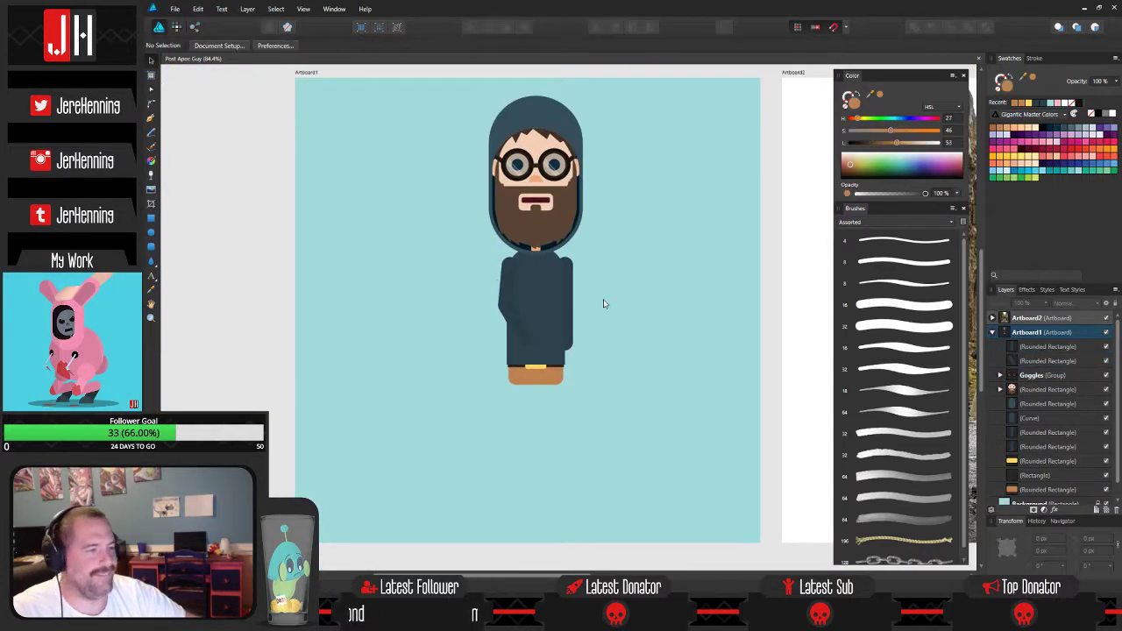
pyautogui.scroll(3, 603, 299)
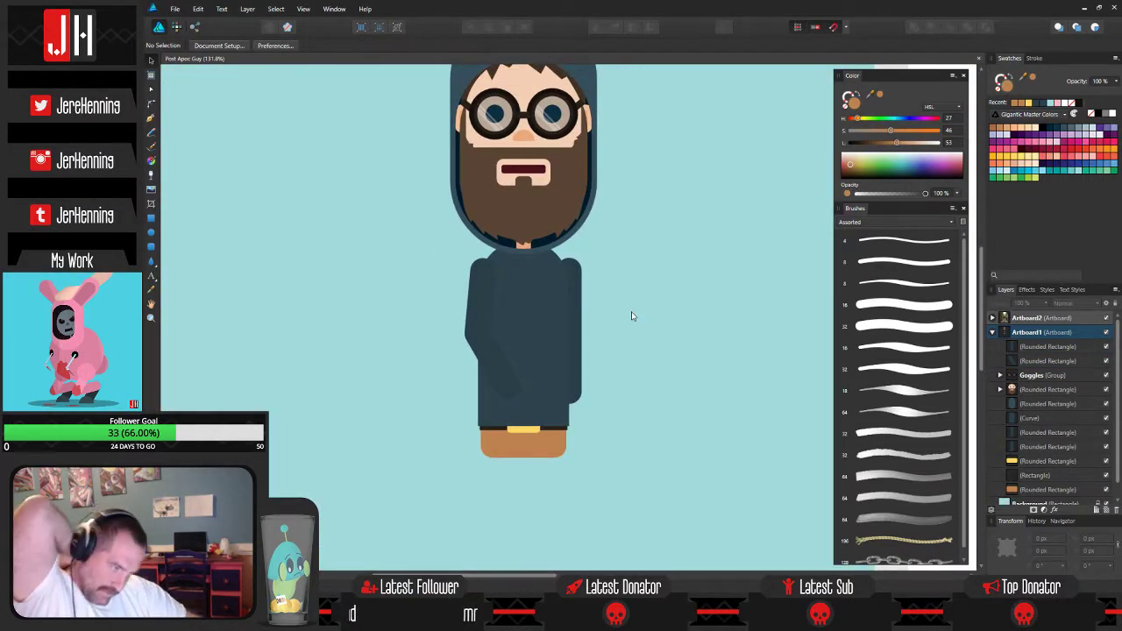
pyautogui.scroll(1, 633, 328)
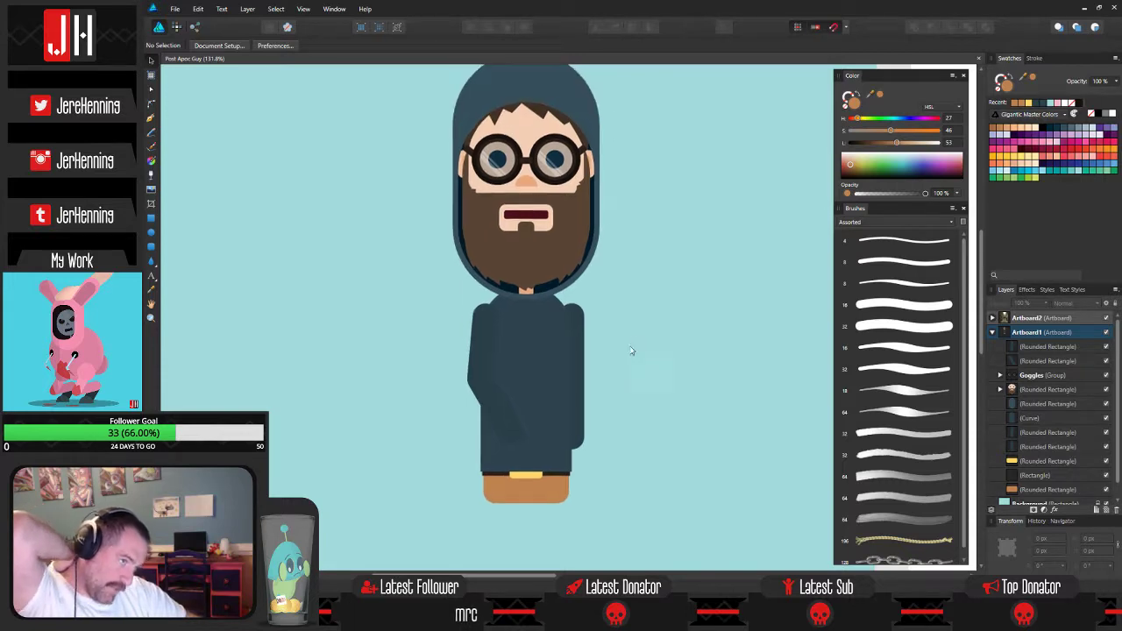
pyautogui.scroll(-3, 605, 316)
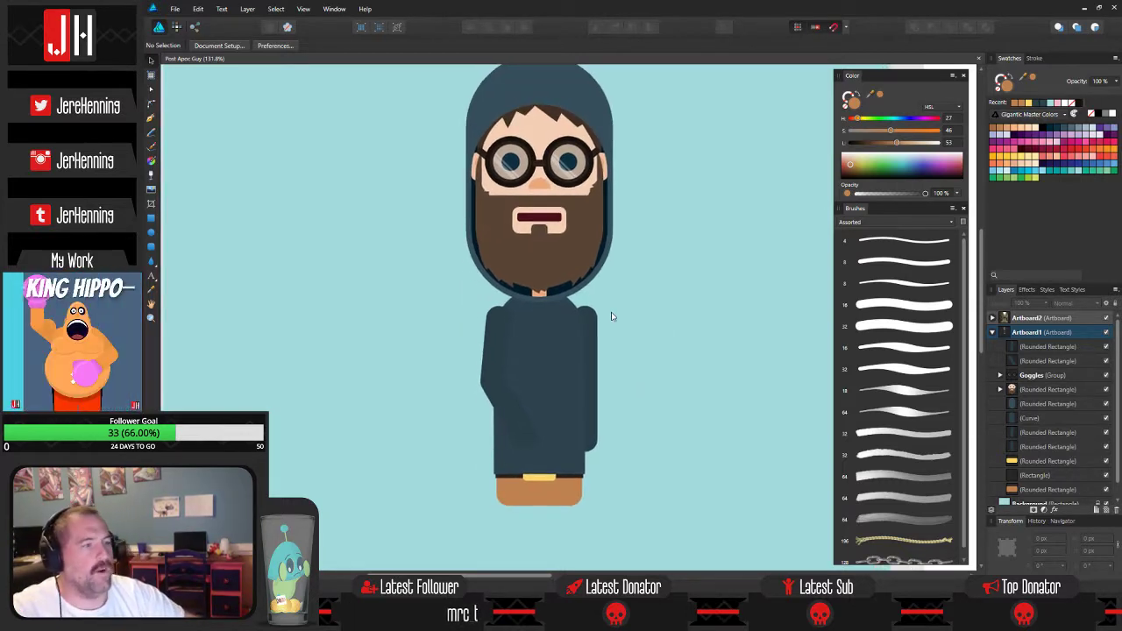
# Try scaling the hood, face and goggles together down to about 192 × 325 px and lowering them onto the neck.
pyautogui.moveTo(601, 255); pyautogui.dragTo(617, 288)
pyautogui.hotkey('ctrl', 'z')
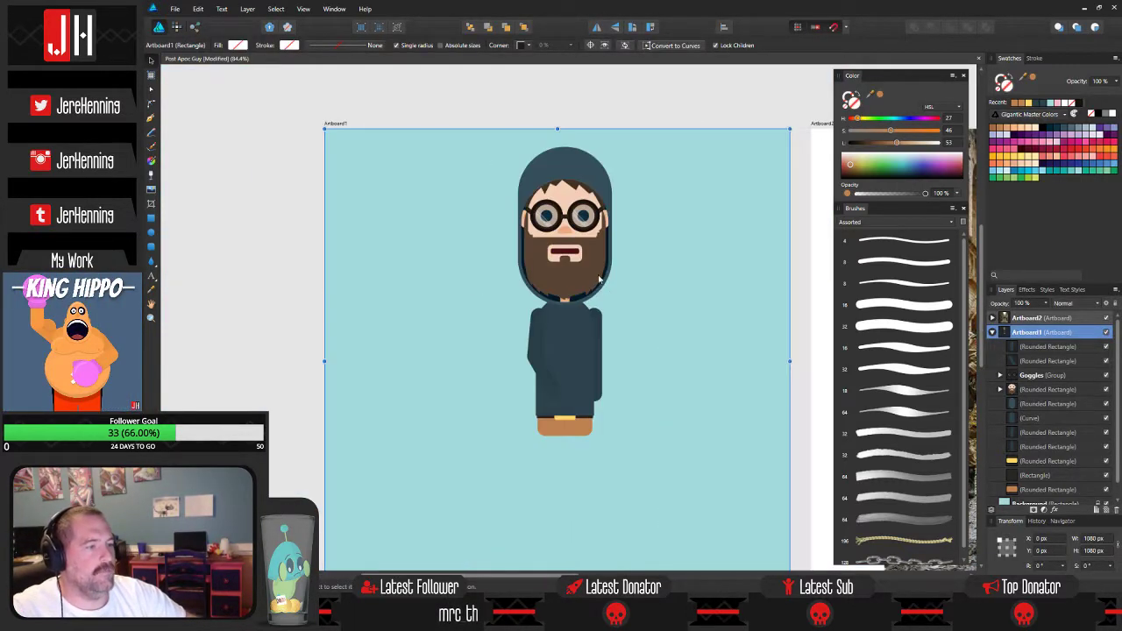
pyautogui.click(574, 93)
pyautogui.moveTo(480, 109); pyautogui.dragTo(676, 313)
pyautogui.scroll(4, 623, 206)
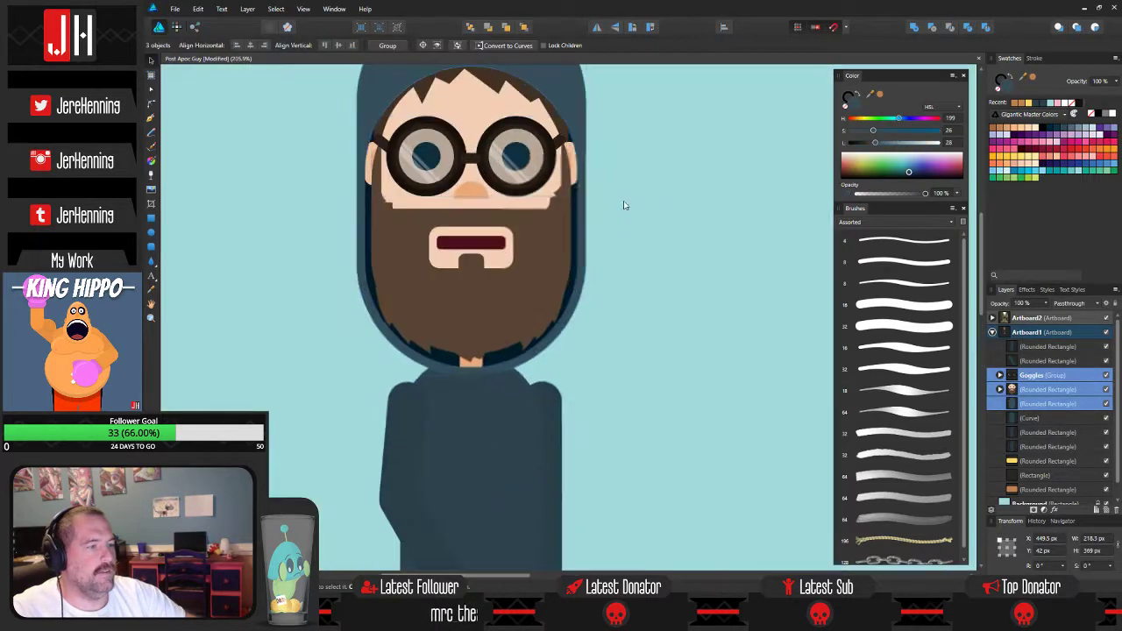
pyautogui.keyDown('shift'); pyautogui.click(616, 140); pyautogui.keyUp('shift')
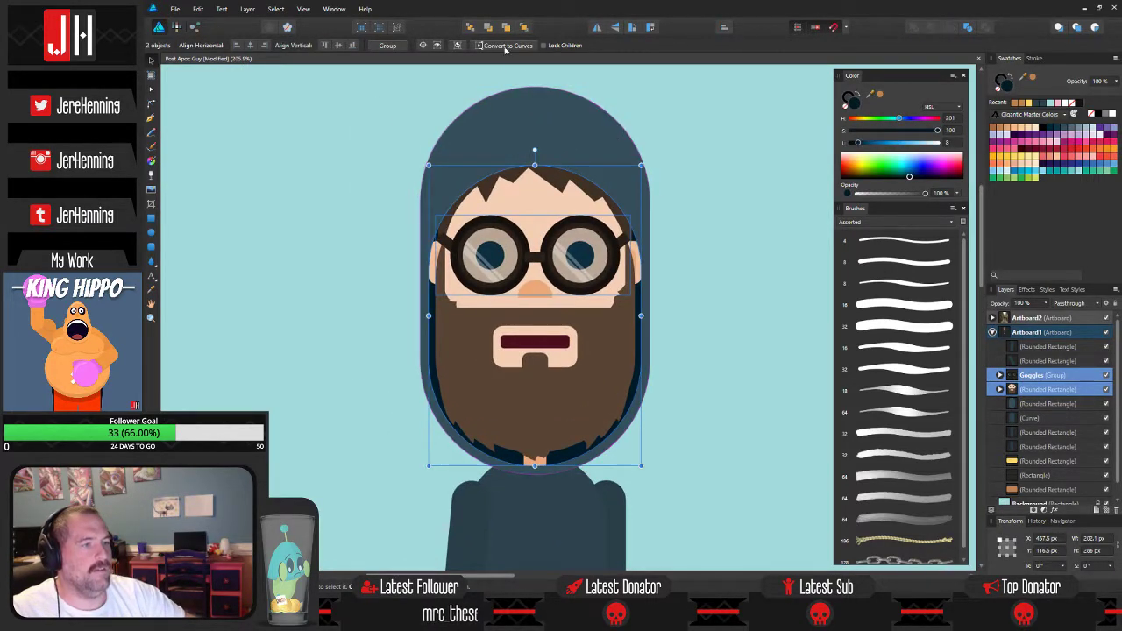
pyautogui.scroll(-3, 551, 287)
pyautogui.moveTo(430, 113); pyautogui.dragTo(673, 403)
pyautogui.moveTo(599, 181); pyautogui.dragTo(592, 198)
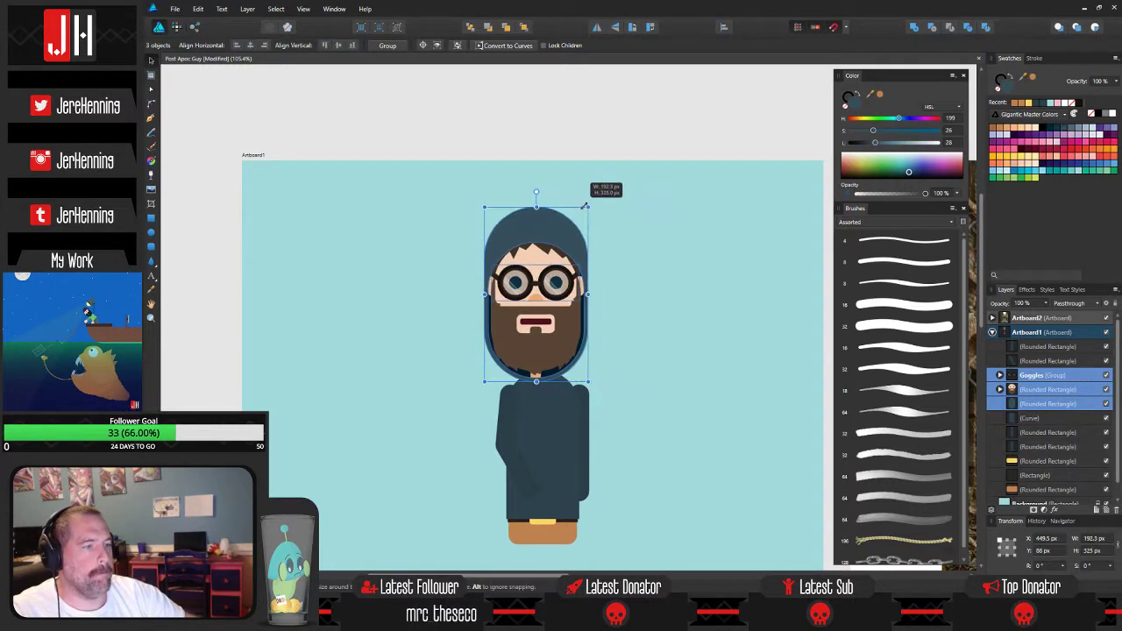
pyautogui.scroll(2, 561, 298)
pyautogui.moveTo(557, 296); pyautogui.dragTo(551, 302)
pyautogui.click(693, 220)
pyautogui.scroll(-3, 694, 220)
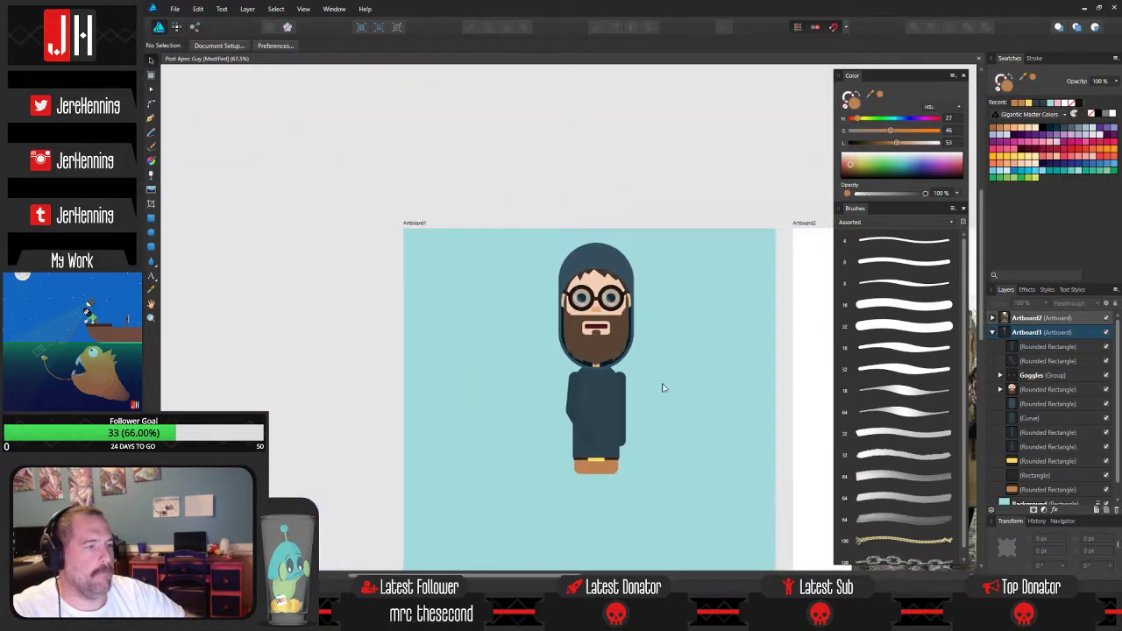
# Check how the bent left arm sits against the torso and beneath the head.
pyautogui.scroll(4, 661, 386)
pyautogui.moveTo(658, 324); pyautogui.dragTo(628, 316)
pyautogui.moveTo(615, 262); pyautogui.dragTo(614, 291)
pyautogui.scroll(3, 569, 304)
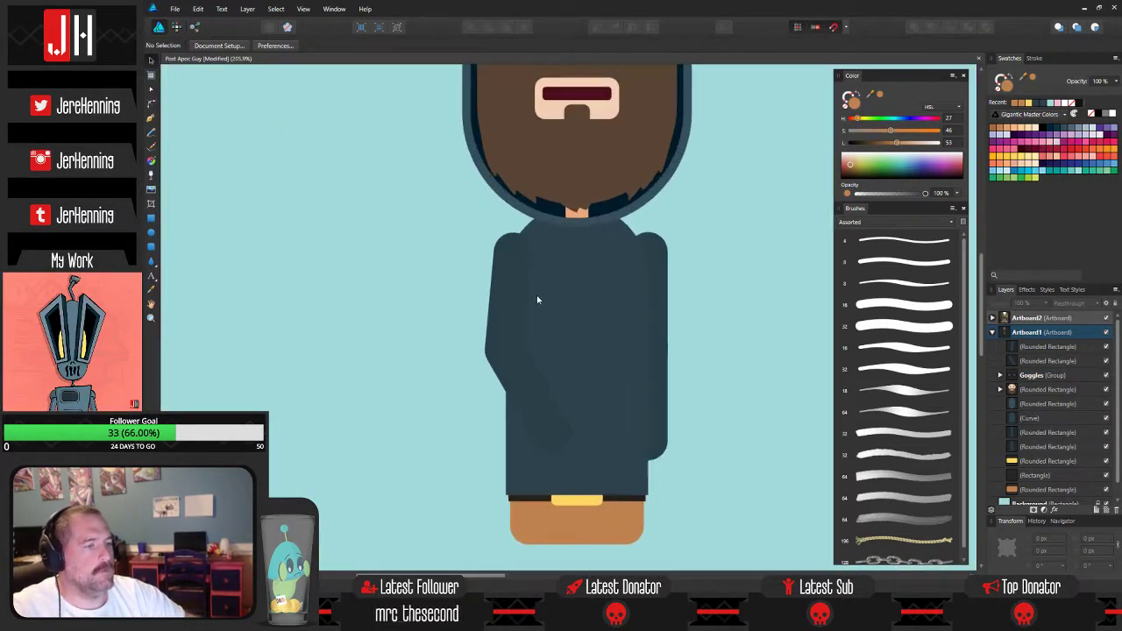
pyautogui.click(491, 270)
pyautogui.scroll(2, 531, 263)
pyautogui.scroll(-1, 717, 352)
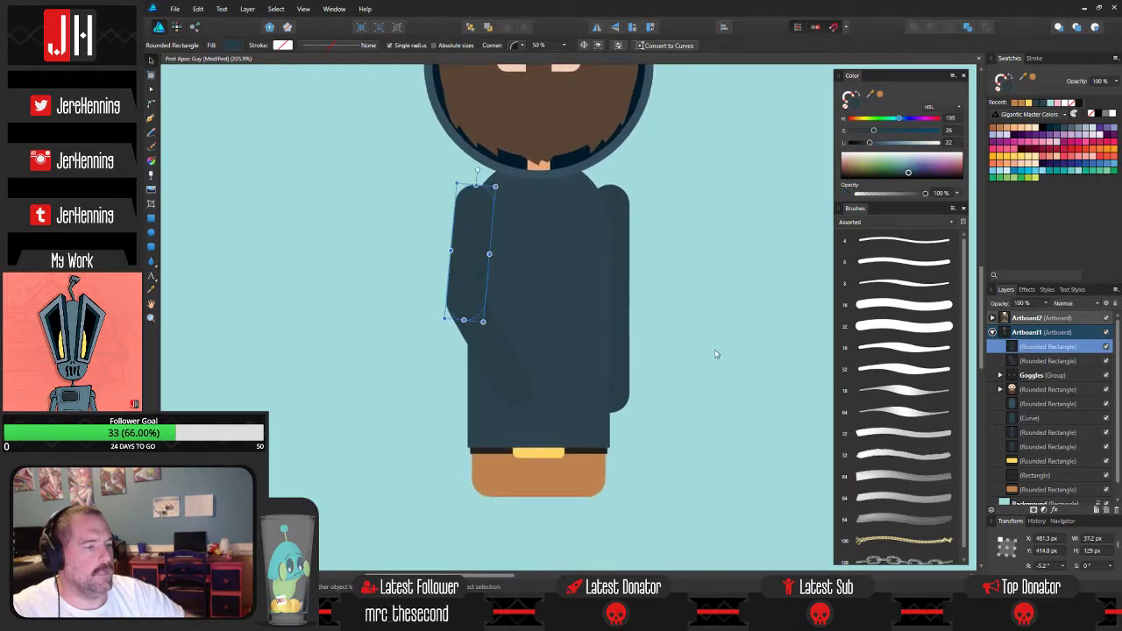
pyautogui.click(711, 348)
pyautogui.scroll(-1, 708, 344)
# Undo the left arm's nudge, reordering and elbow rotation until it hangs straight, and save the document.
pyautogui.click(563, 287)
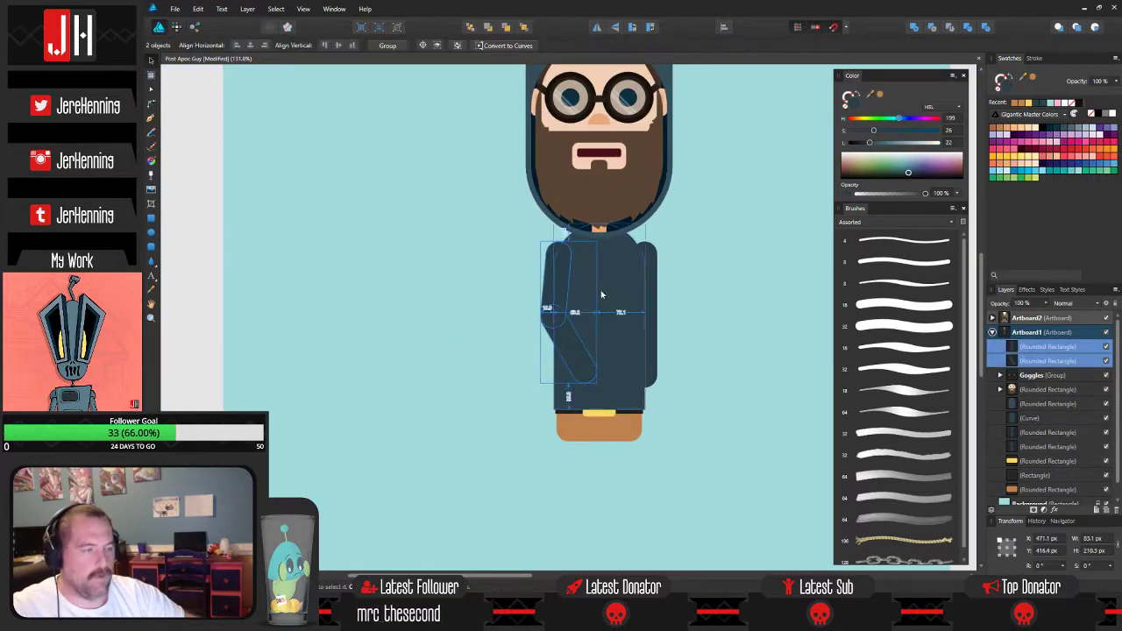
pyautogui.hotkey('ctrl', 'z')
pyautogui.hotkey('ctrl', 'z')
pyautogui.hotkey('ctrl', 'z')
pyautogui.hotkey('ctrl', 'z')
pyautogui.hotkey('ctrl', 'z')
pyautogui.hotkey('ctrl', 'z')
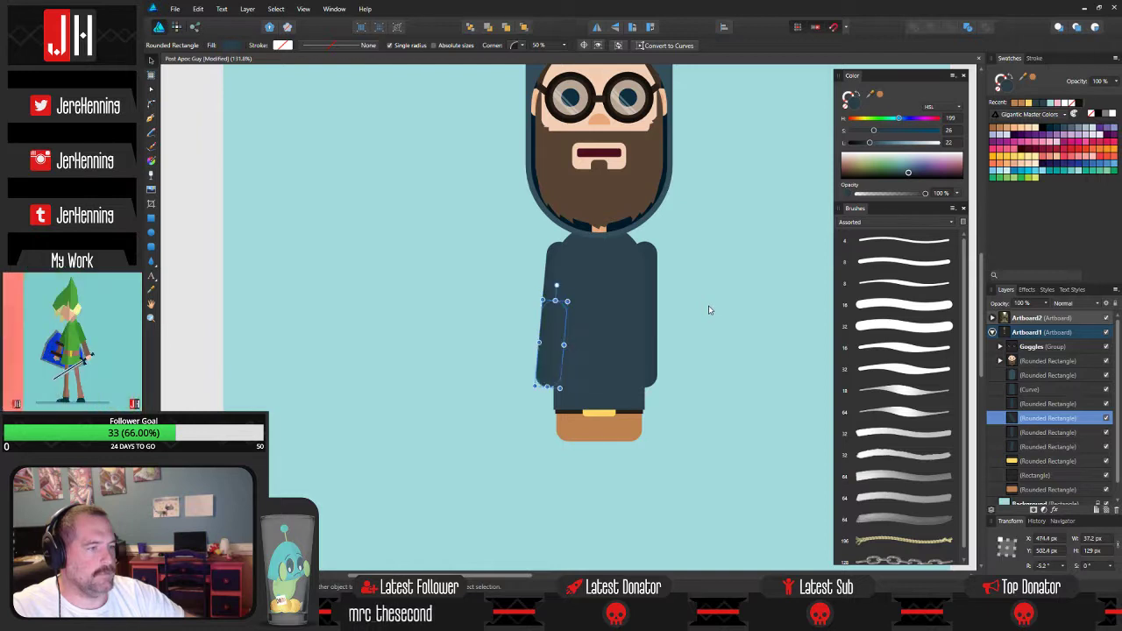
pyautogui.click(709, 307)
pyautogui.hotkey('ctrl', 's')
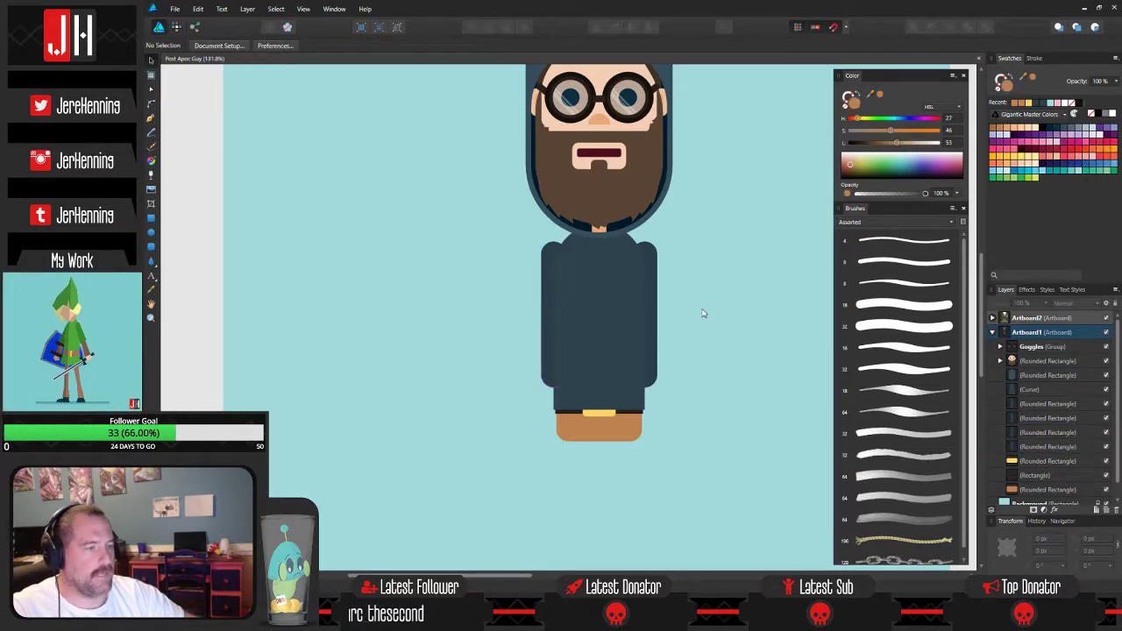
# Duplicate both straight left-arm segments below the hips as a leg and recolor it with the hips' orange-brown.
pyautogui.moveTo(704, 312); pyautogui.dragTo(676, 258)
pyautogui.scroll(-3, 678, 263)
pyautogui.moveTo(612, 237); pyautogui.dragTo(600, 304)
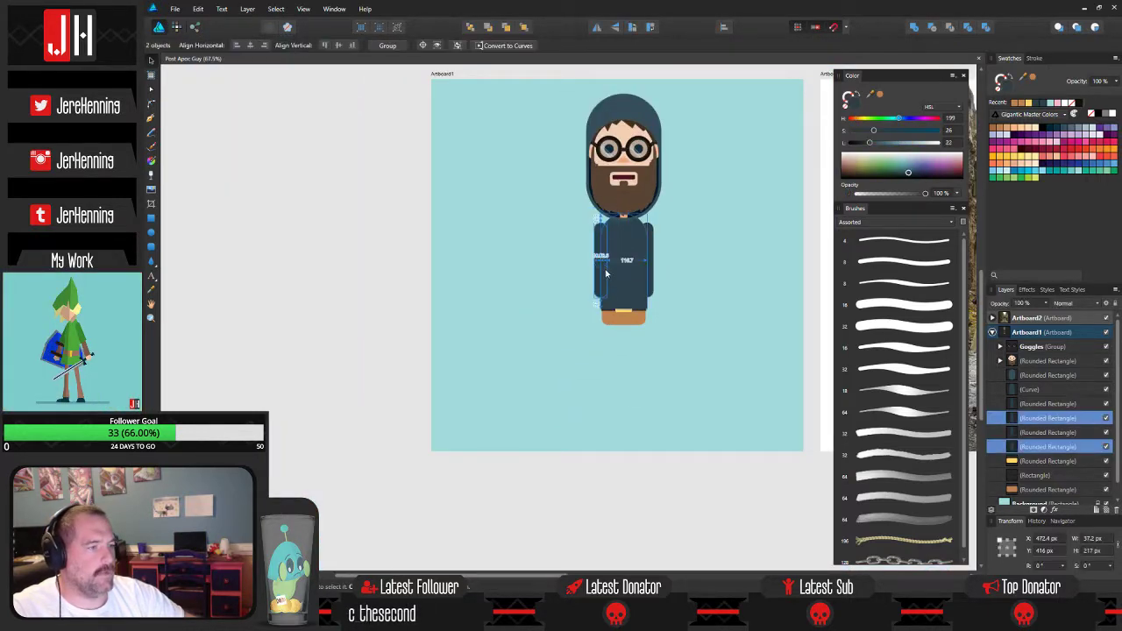
pyautogui.moveTo(599, 263); pyautogui.dragTo(610, 336)
pyautogui.scroll(3, 615, 347)
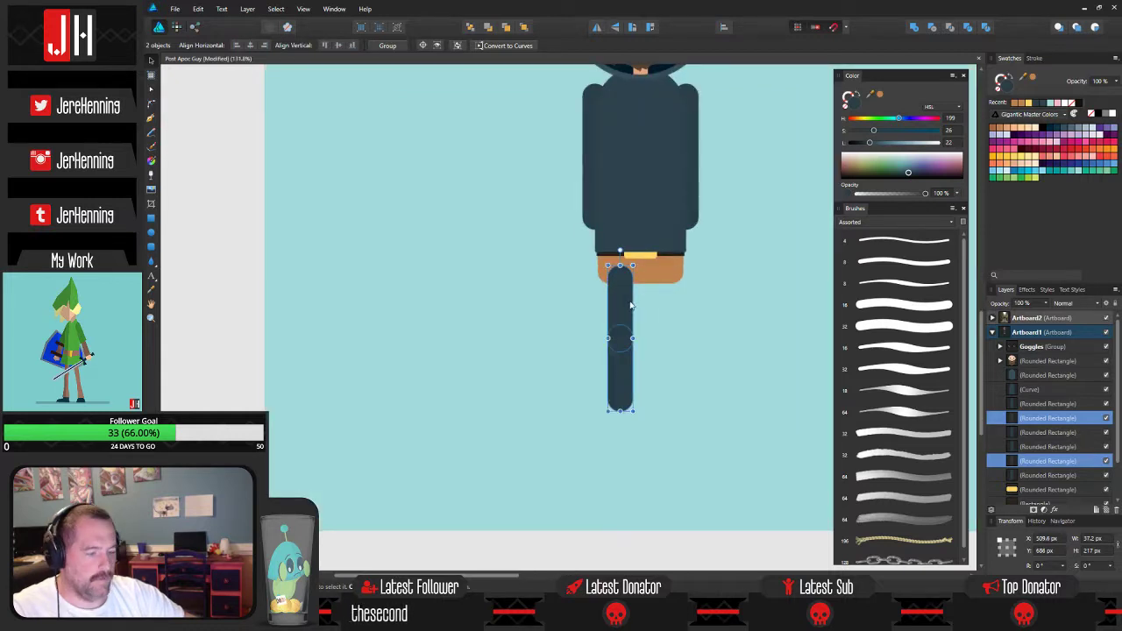
pyautogui.press('i')
pyautogui.click(645, 278)
pyautogui.press('v')
# Duplicate the orange-brown leg level with the first one, under the opposite side of the hips.
pyautogui.moveTo(623, 294); pyautogui.dragTo(663, 300)
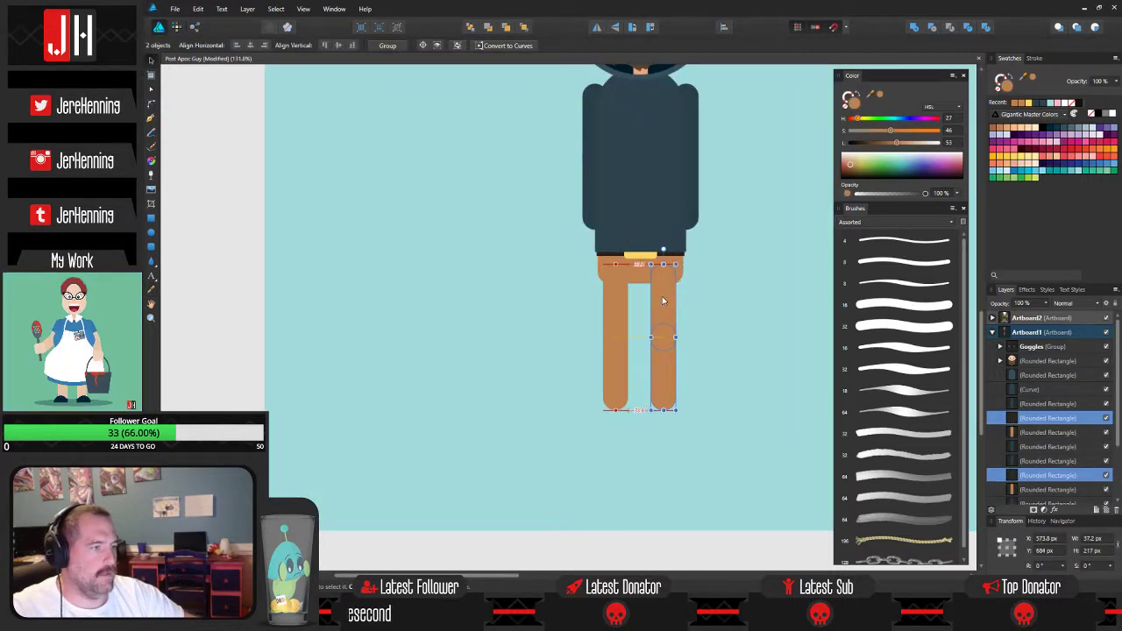
pyautogui.click(720, 316)
pyautogui.scroll(-3, 738, 273)
pyautogui.moveTo(738, 272); pyautogui.dragTo(594, 317)
pyautogui.moveTo(416, 154); pyautogui.dragTo(605, 461)
pyautogui.moveTo(533, 368); pyautogui.dragTo(285, 333)
pyautogui.hotkey('ctrl', 'd')
pyautogui.scroll(2, 518, 374)
pyautogui.moveTo(596, 349); pyautogui.dragTo(770, 355)
pyautogui.moveTo(581, 381); pyautogui.dragTo(704, 360)
pyautogui.scroll(3, 594, 430)
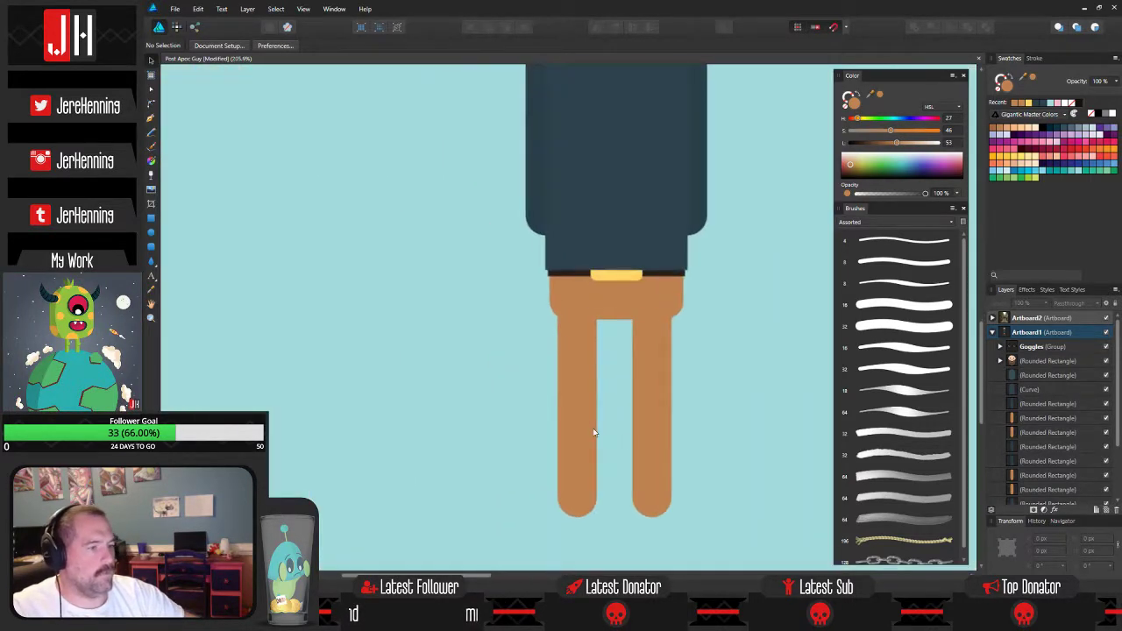
pyautogui.moveTo(594, 430); pyautogui.dragTo(569, 374)
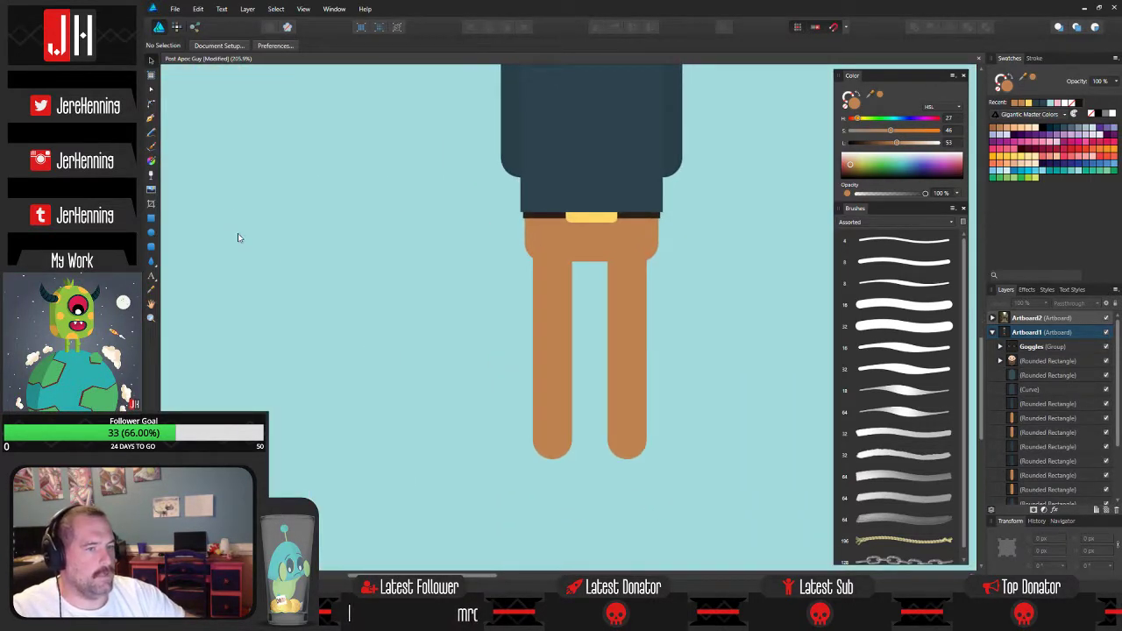
# Draw a 192 × 72 px rectangle over the rounded ends of both legs, centre it on the figure and duplicate it in place.
pyautogui.click(152, 220)
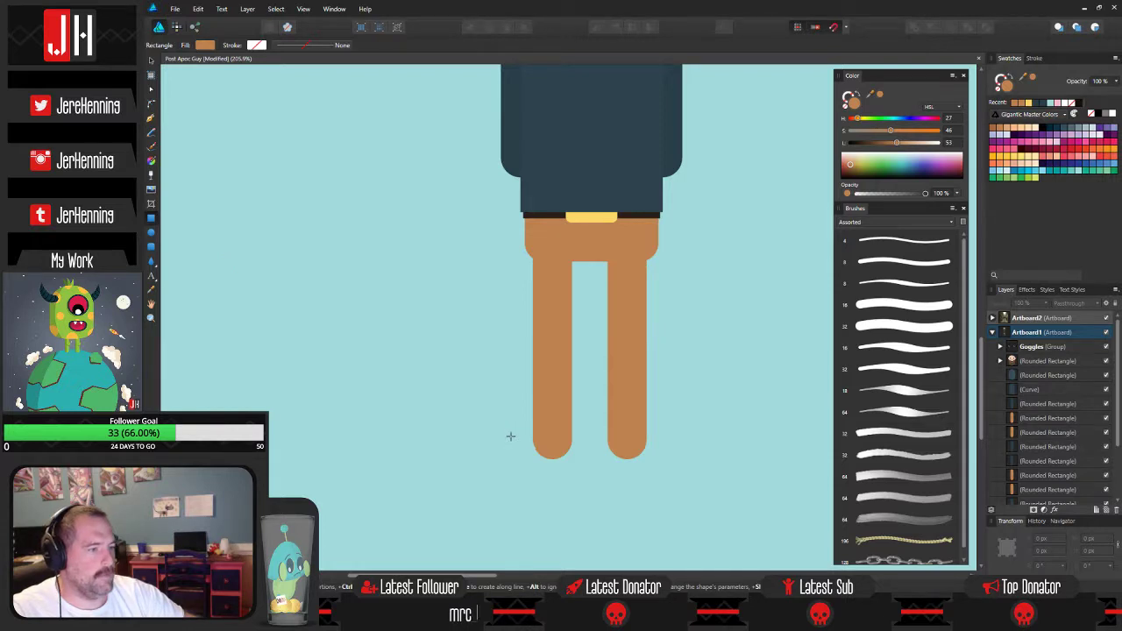
pyautogui.moveTo(511, 436); pyautogui.dragTo(712, 512)
pyautogui.press('v')
pyautogui.moveTo(655, 478)
pyautogui.mouseDown()
pyautogui.moveTo(612, 476)
pyautogui.moveTo(612, 492)
pyautogui.moveTo(613, 476)
pyautogui.mouseUp()
pyautogui.hotkey('ctrl', 'j')
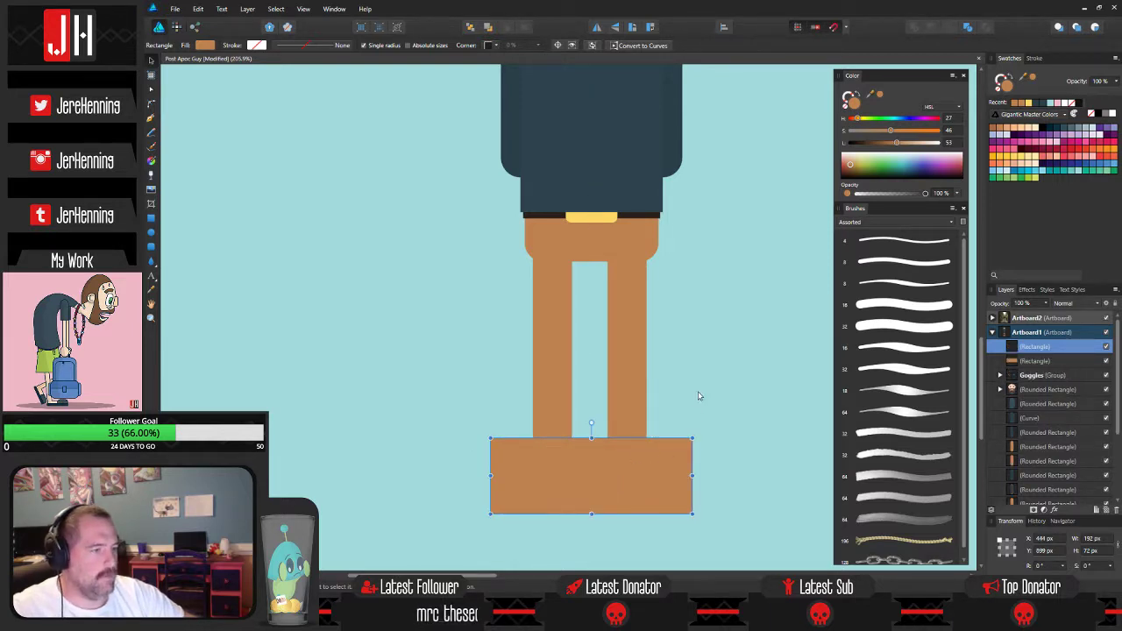
# Subtract one rectangle from each lower leg so both legs end in a flat edge.
pyautogui.click(698, 391)
pyautogui.click(596, 458)
pyautogui.keyDown('shift'); pyautogui.click(559, 402); pyautogui.keyUp('shift')
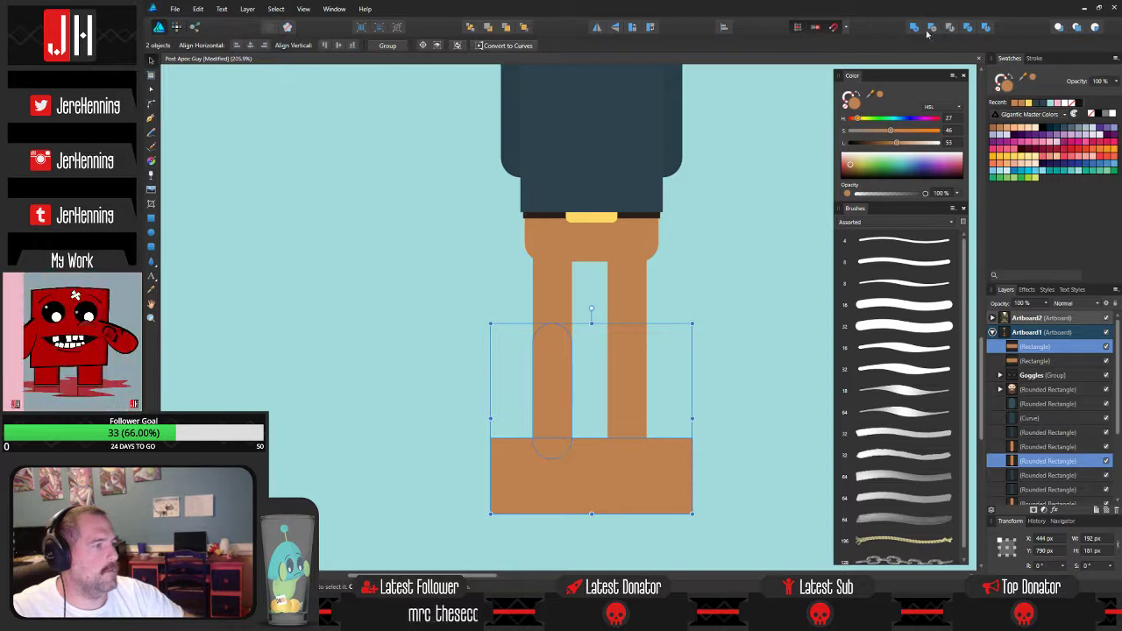
pyautogui.click(932, 27)
pyautogui.click(649, 469)
pyautogui.keyDown('shift'); pyautogui.click(637, 381); pyautogui.keyUp('shift')
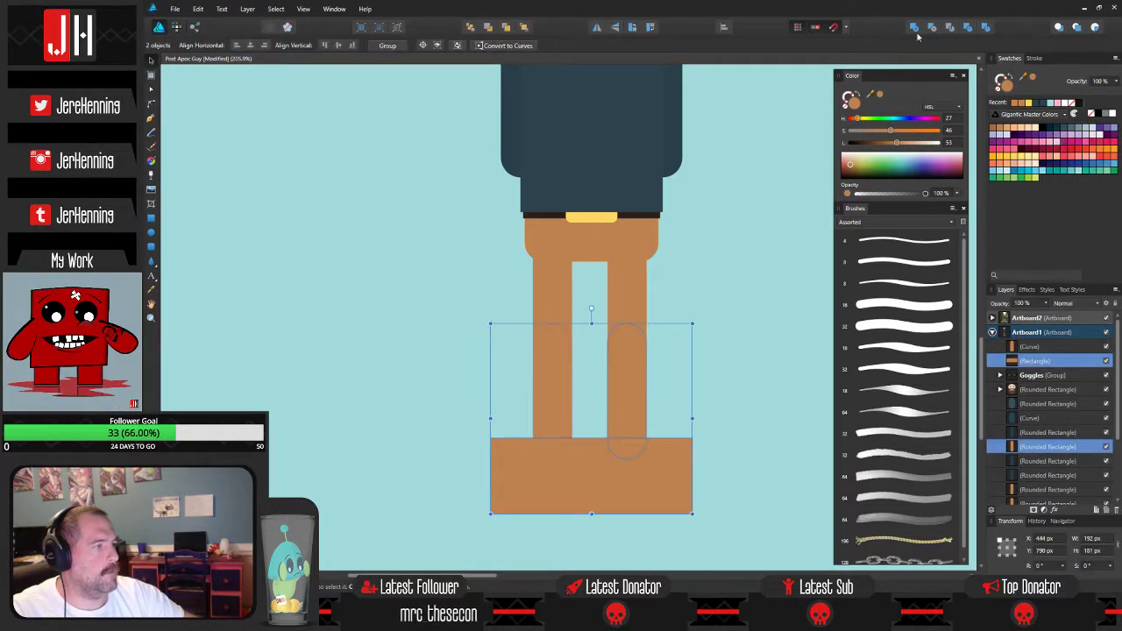
pyautogui.click(933, 27)
pyautogui.click(717, 316)
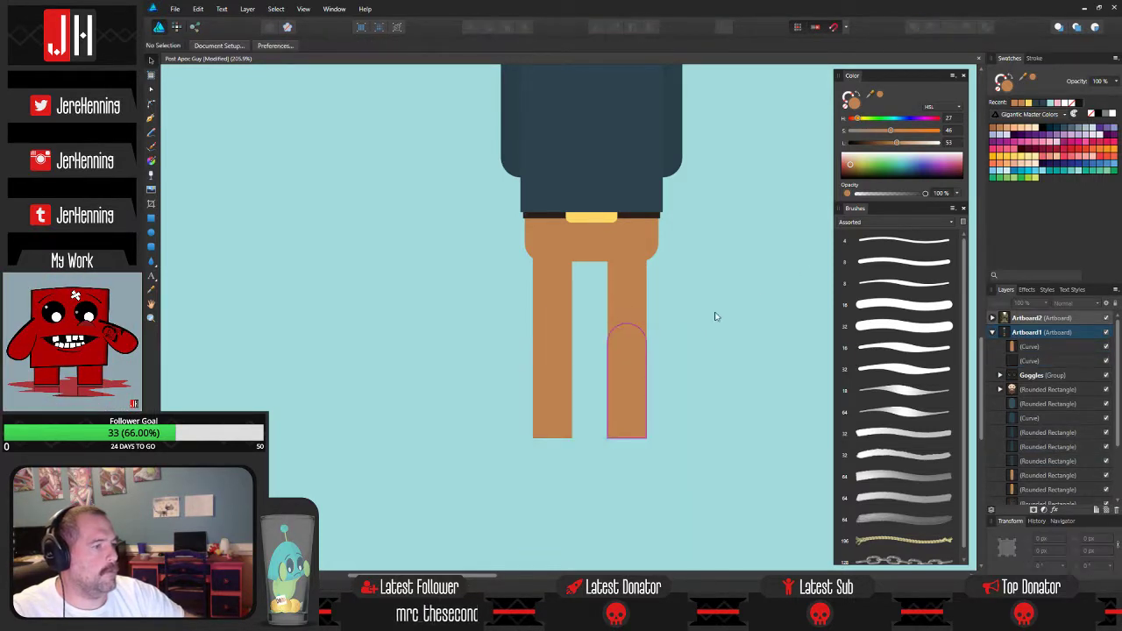
# Draw a 69 px circle beside the legs, cut away its lower half and fill the remaining semicircle dark navy.
pyautogui.click(151, 232)
pyautogui.moveTo(347, 261); pyautogui.dragTo(420, 334)
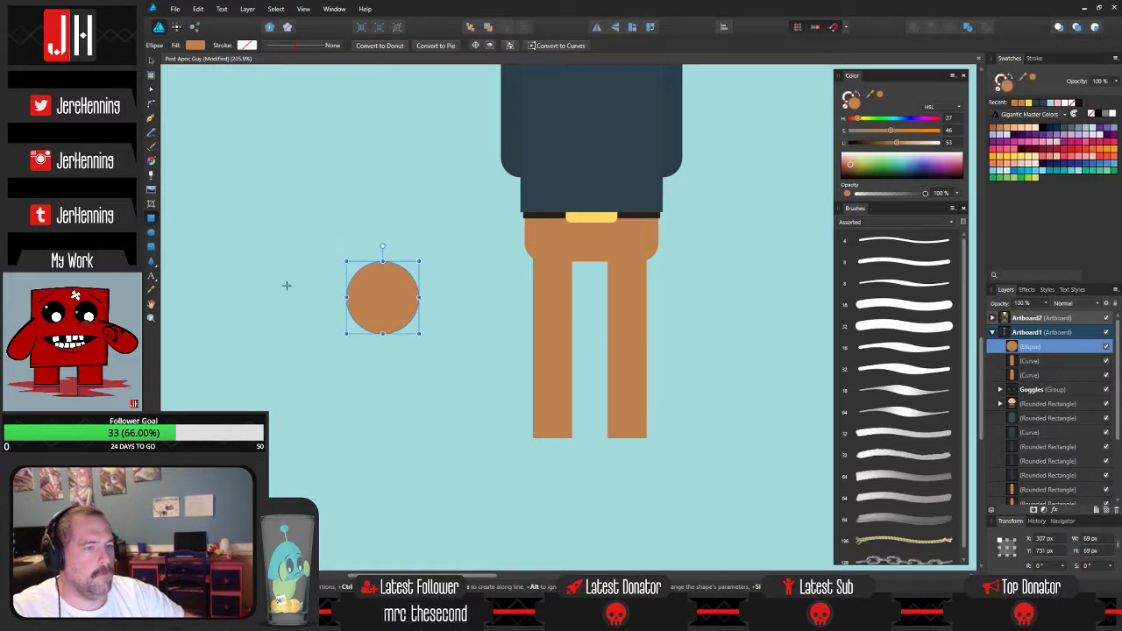
pyautogui.keyDown('shift'); pyautogui.click(400, 275); pyautogui.keyUp('shift')
pyautogui.click(937, 28)
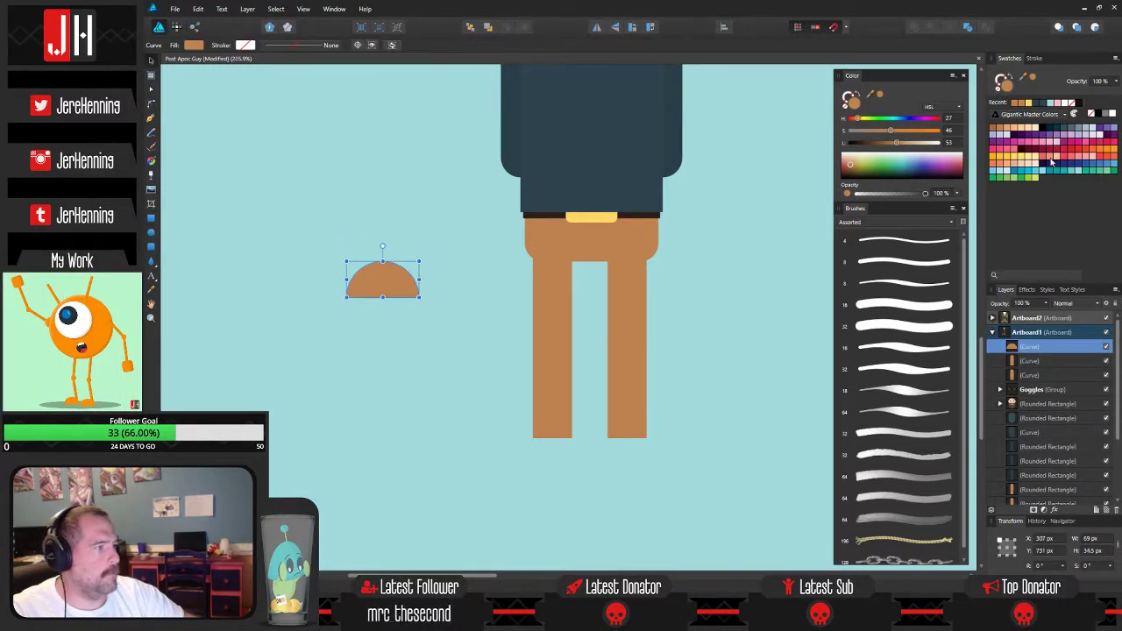
pyautogui.click(1049, 130)
# Place the navy semicircle as a shoe on the left leg's end, scale it down and duplicate it onto the right leg.
pyautogui.moveTo(389, 288); pyautogui.dragTo(539, 432)
pyautogui.scroll(3, 539, 432)
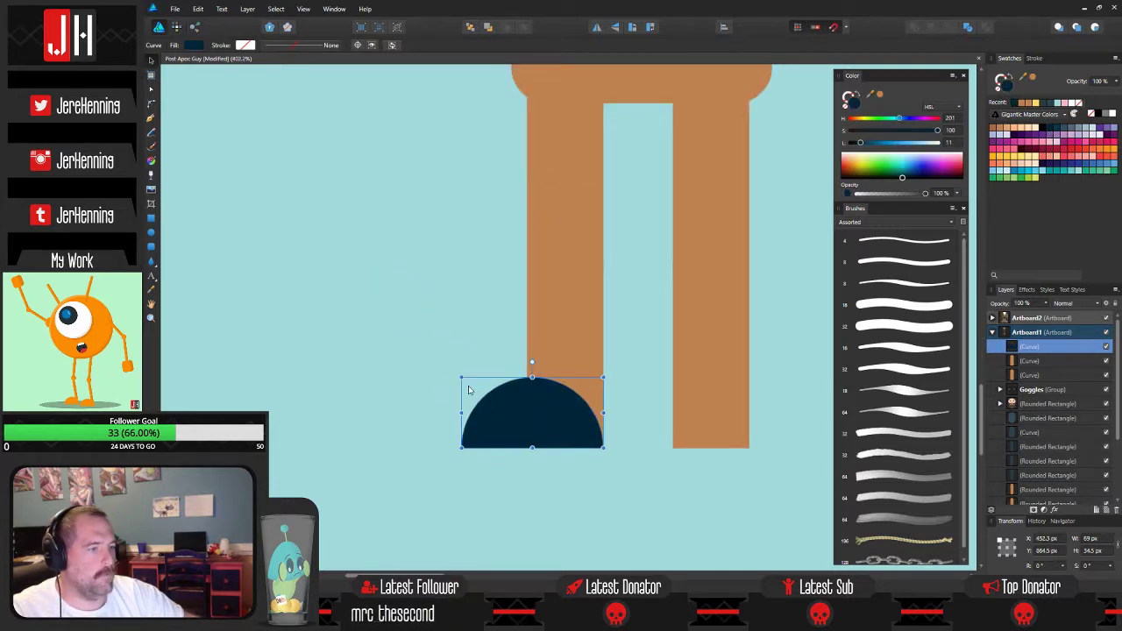
pyautogui.moveTo(461, 378); pyautogui.dragTo(503, 398)
pyautogui.click(474, 369)
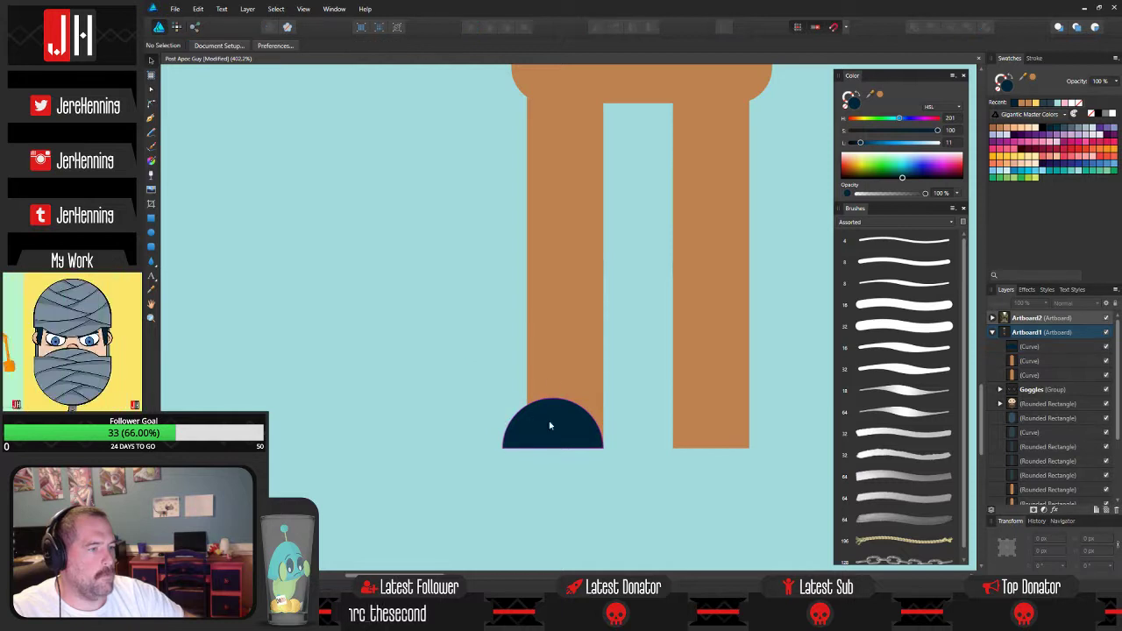
pyautogui.moveTo(552, 426); pyautogui.dragTo(731, 427)
pyautogui.click(671, 476)
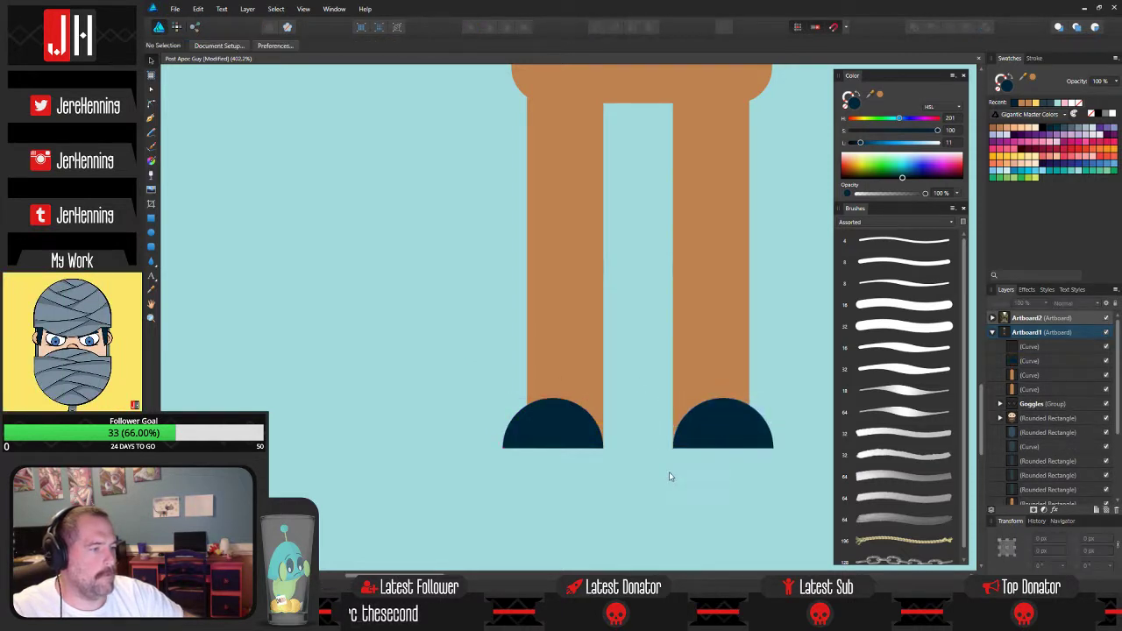
# Enlarge both legs and shoes together to about 148 × 220 px, centred under the hips.
pyautogui.scroll(-5, 609, 417)
pyautogui.scroll(-3, 609, 416)
pyautogui.hscroll(3, 609, 416)
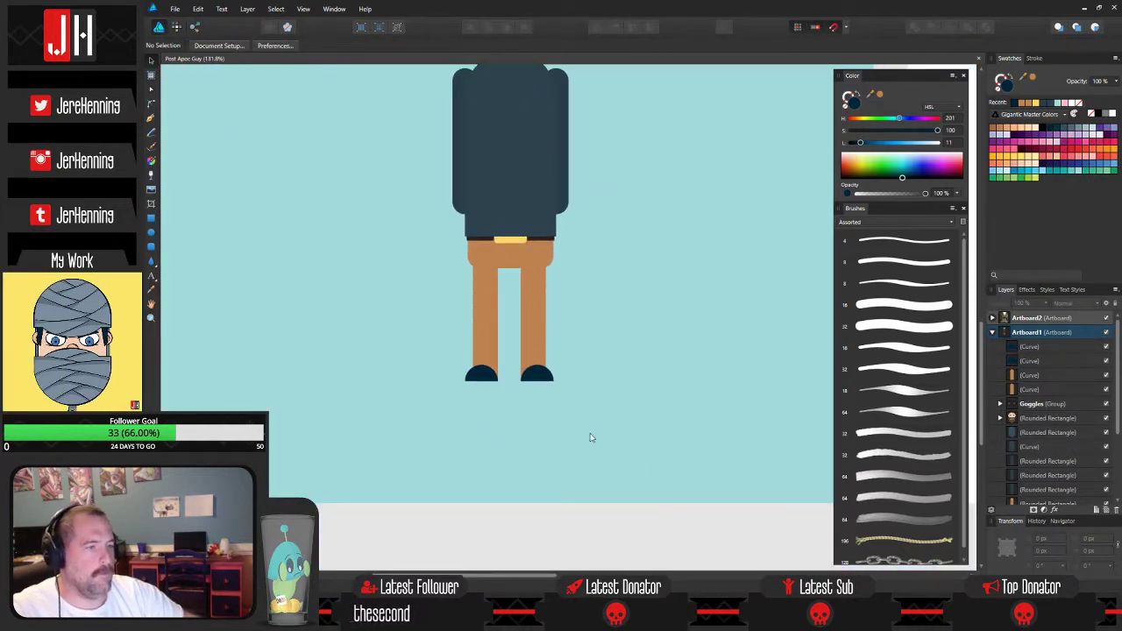
pyautogui.moveTo(579, 427); pyautogui.dragTo(424, 249)
pyautogui.moveTo(557, 242); pyautogui.dragTo(551, 266)
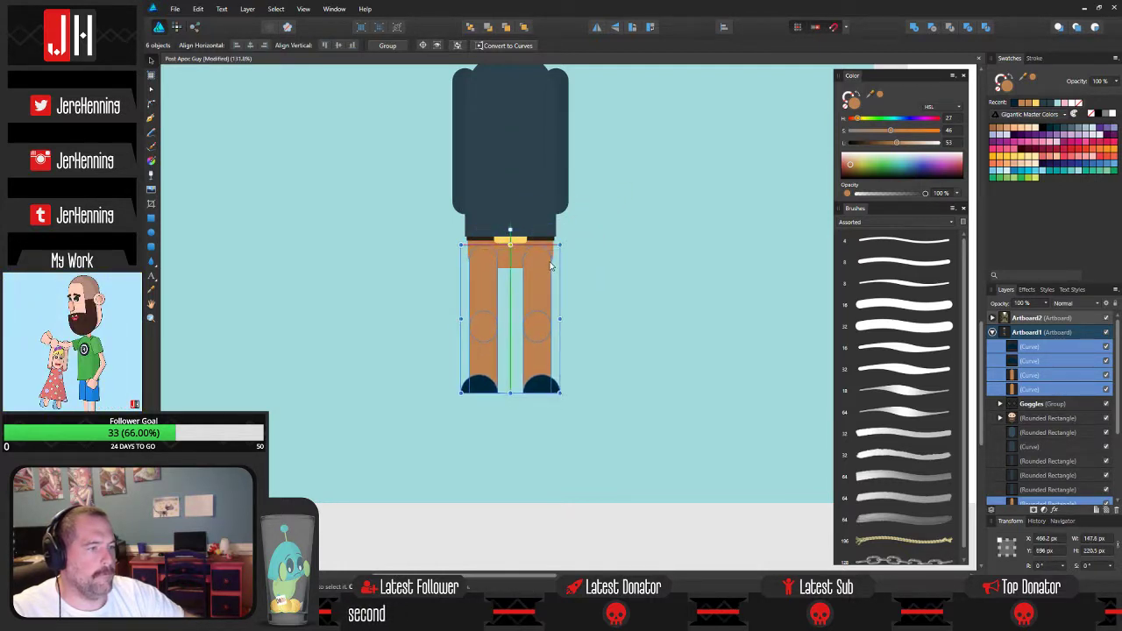
pyautogui.click(588, 263)
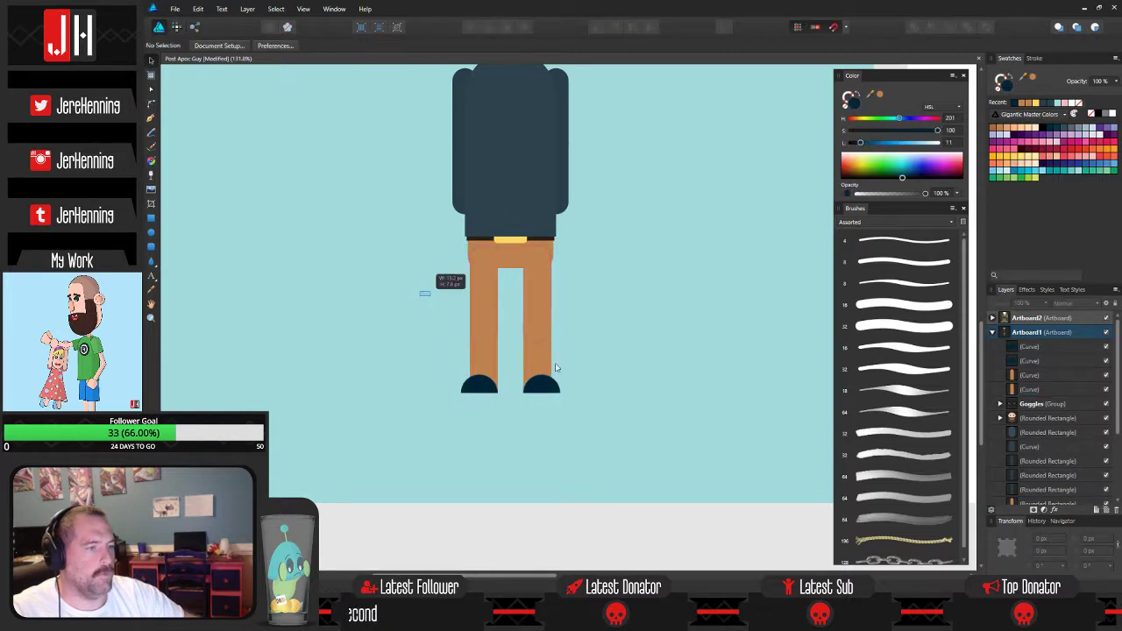
pyautogui.moveTo(555, 366); pyautogui.dragTo(658, 447)
pyautogui.click(590, 322)
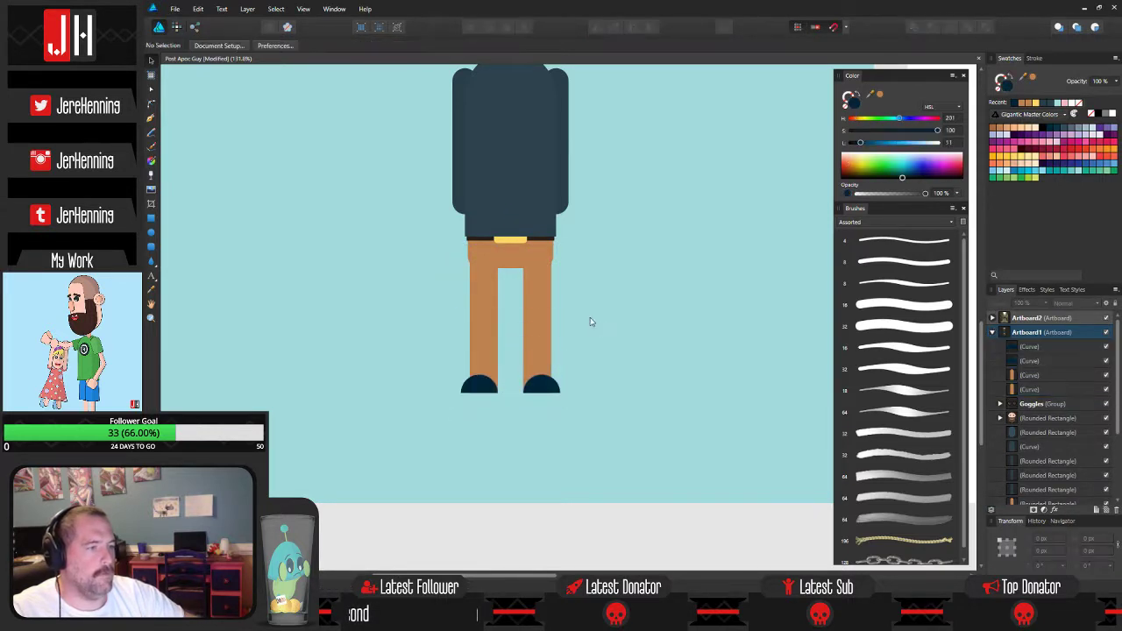
# Enlarge both legs and shoes further to about 169 × 252 px, extending their tops up behind the torso.
pyautogui.scroll(-5, 544, 292)
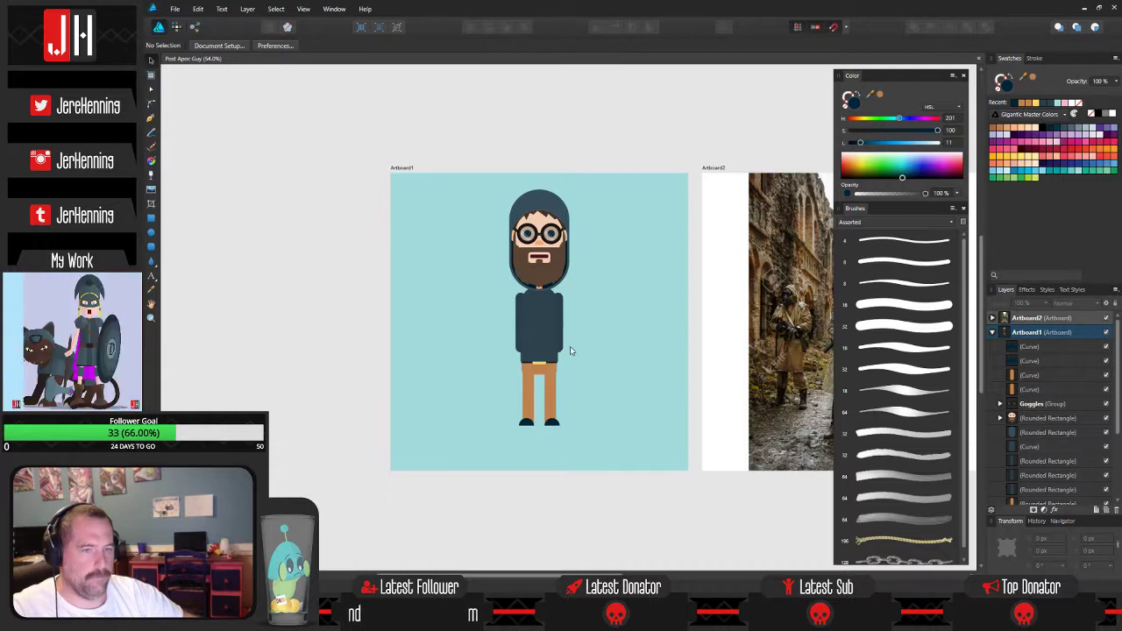
pyautogui.press('m')
pyautogui.press('v')
pyautogui.scroll(2, 544, 303)
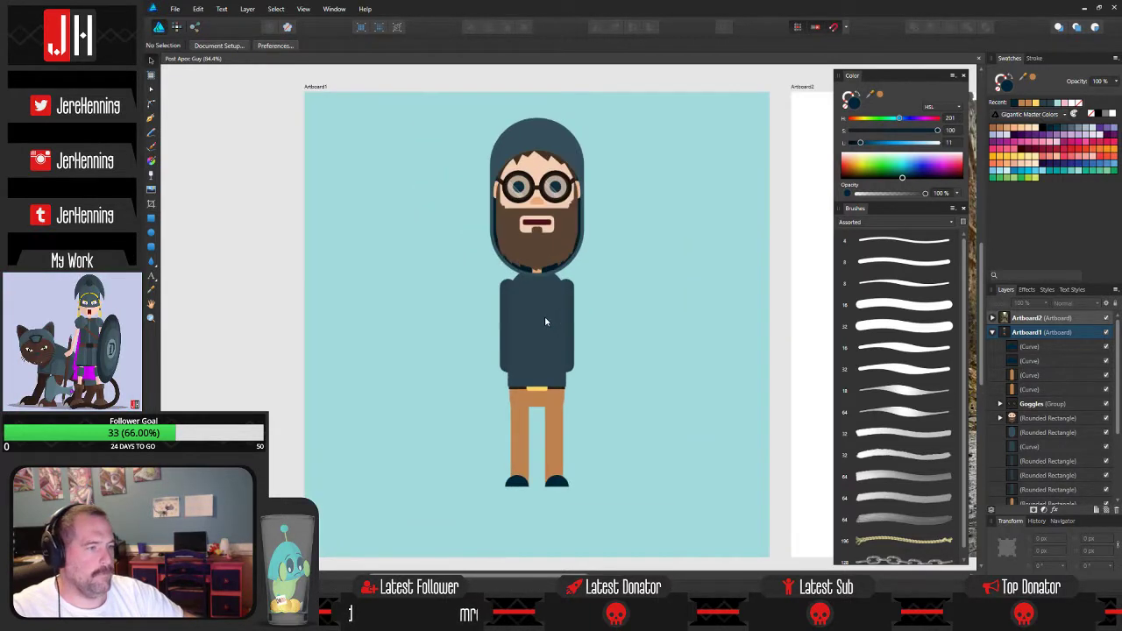
pyautogui.scroll(-2, 559, 315)
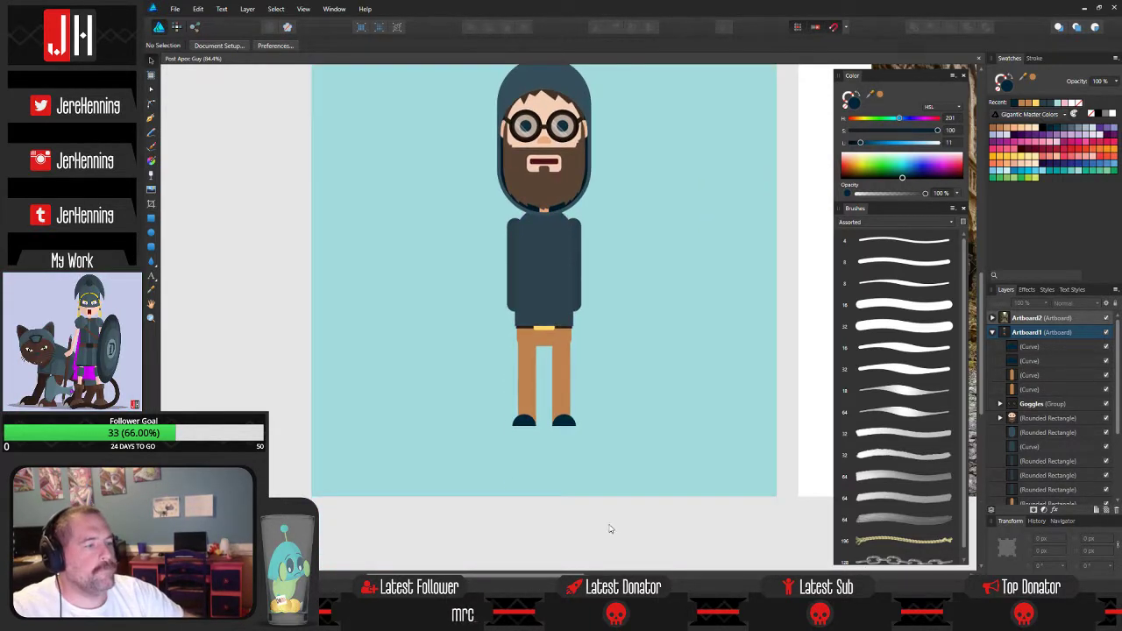
pyautogui.moveTo(603, 481); pyautogui.dragTo(464, 327)
pyautogui.scroll(2, 525, 351)
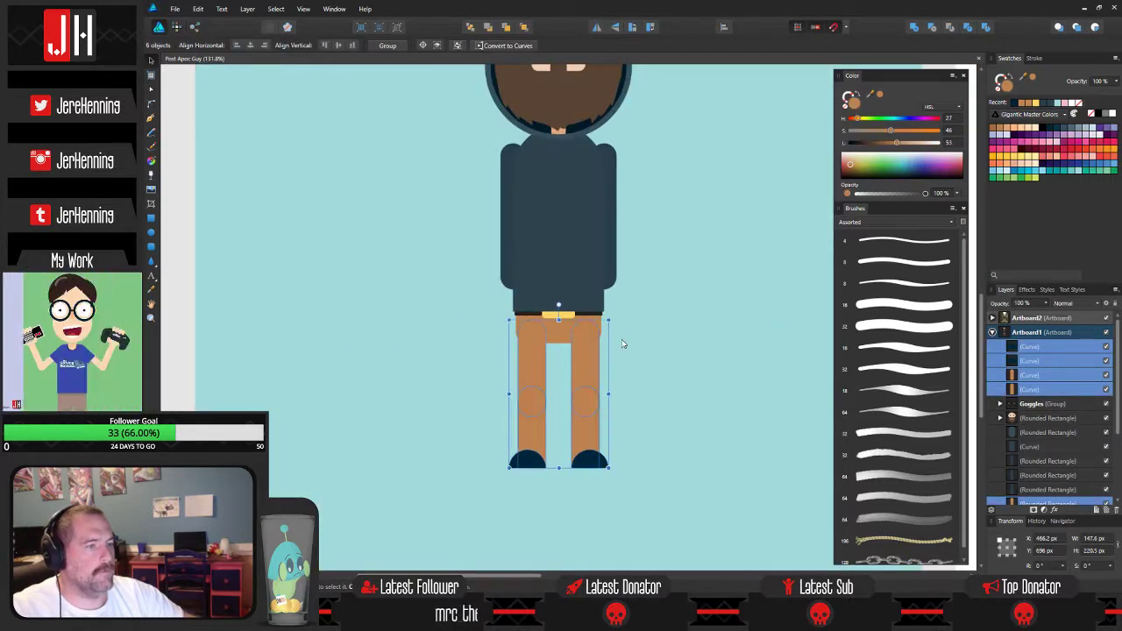
pyautogui.scroll(1, 621, 340)
pyautogui.moveTo(604, 315); pyautogui.dragTo(624, 288)
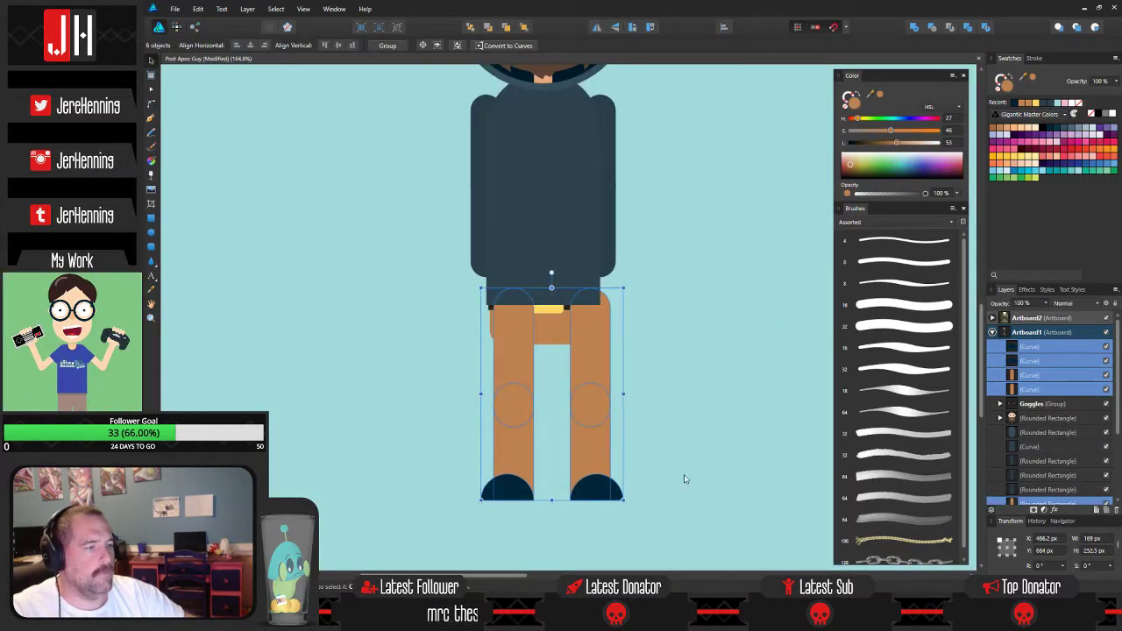
pyautogui.click(663, 542)
# Move the right-hand leg and its shoe inward until the leg's outer edge lines up with the torso's side.
pyautogui.moveTo(671, 533); pyautogui.dragTo(561, 256)
pyautogui.moveTo(591, 293); pyautogui.dragTo(581, 293)
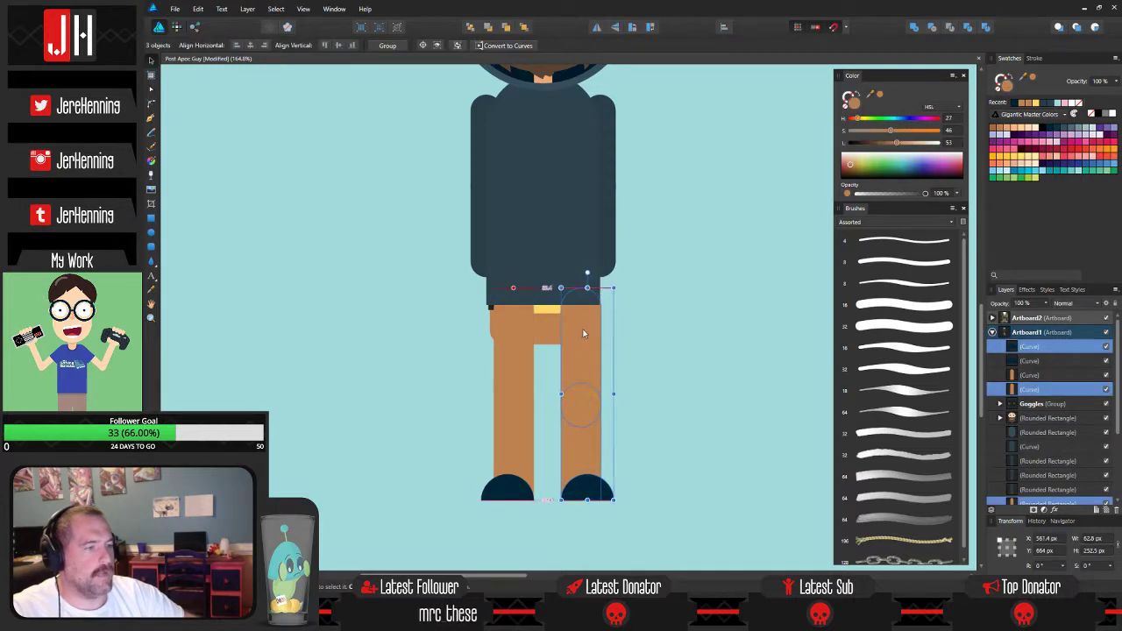
pyautogui.click(699, 497)
# Move both legs and shoes together down and slightly left, centred under the torso with their tops just below the belt, and save the document.
pyautogui.moveTo(618, 524); pyautogui.dragTo(459, 263)
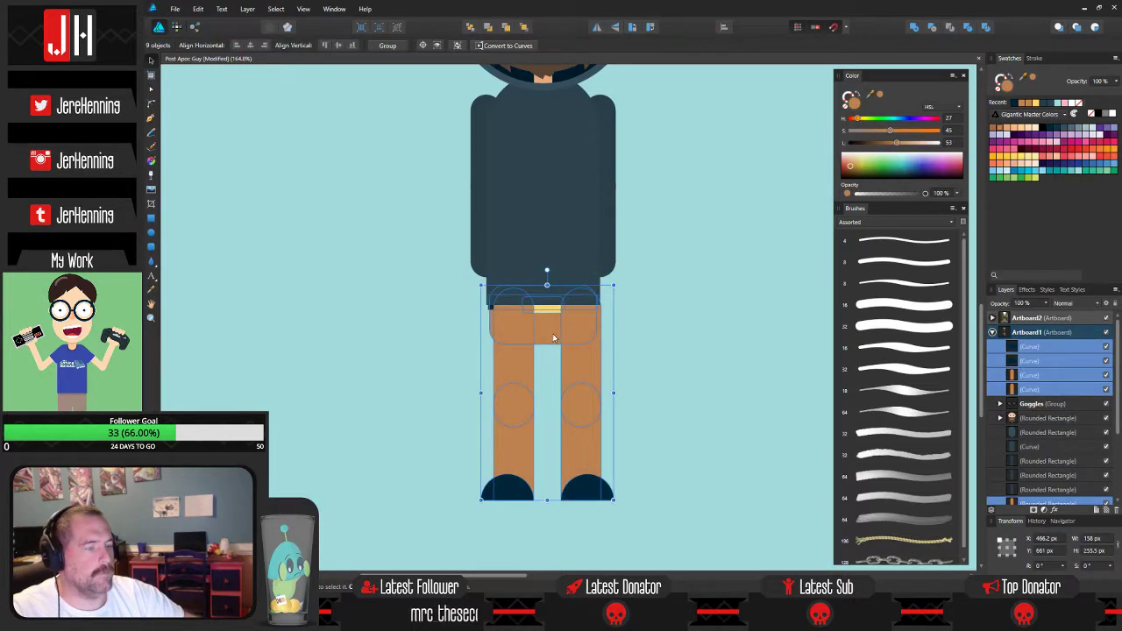
pyautogui.hotkey('ctrl', 'z')
pyautogui.click(679, 348)
pyautogui.click(586, 336)
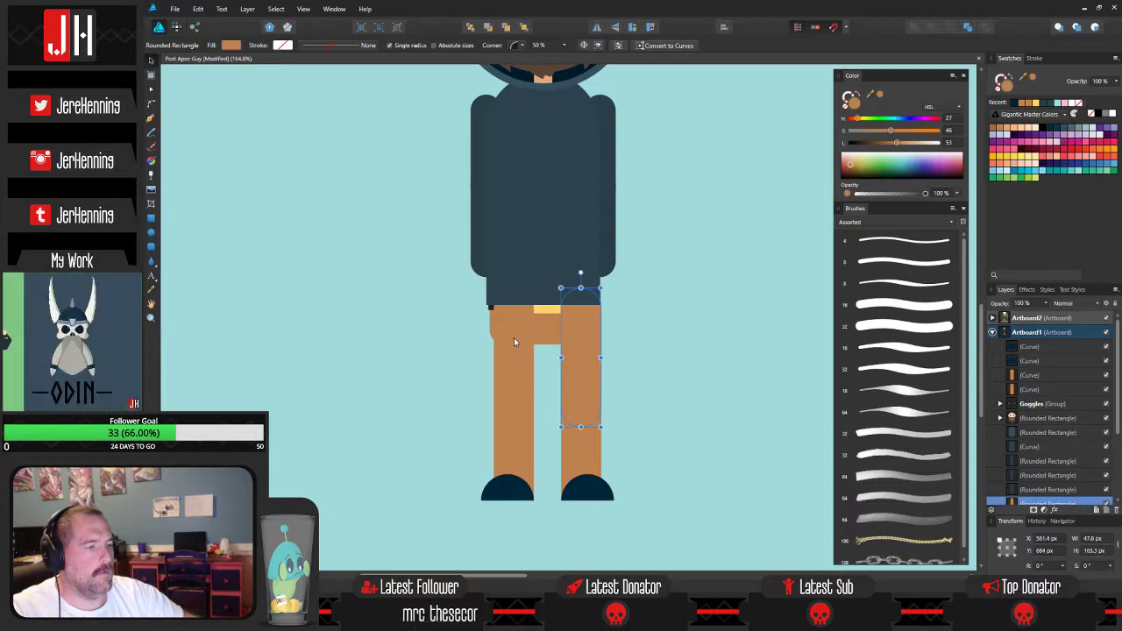
pyautogui.keyDown('shift'); pyautogui.click(513, 338); pyautogui.keyUp('shift')
pyautogui.keyDown('shift'); pyautogui.click(528, 452); pyautogui.keyUp('shift')
pyautogui.keyDown('shift'); pyautogui.click(576, 458); pyautogui.keyUp('shift')
pyautogui.keyDown('shift'); pyautogui.click(583, 488); pyautogui.keyUp('shift')
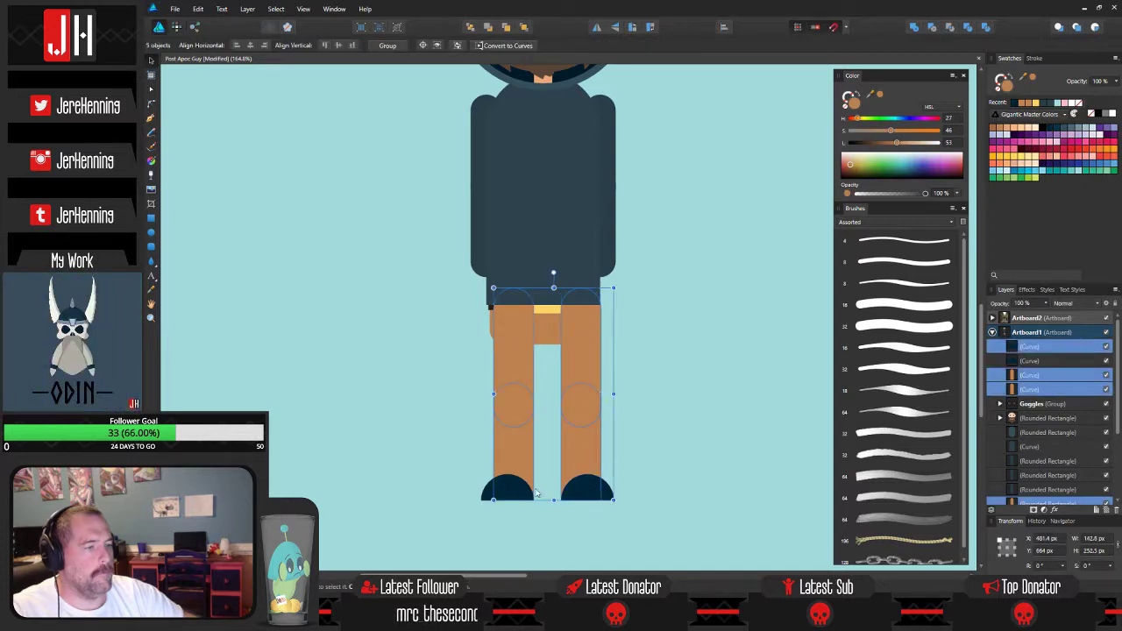
pyautogui.keyDown('shift'); pyautogui.click(491, 497); pyautogui.keyUp('shift')
pyautogui.moveTo(514, 450); pyautogui.dragTo(510, 465)
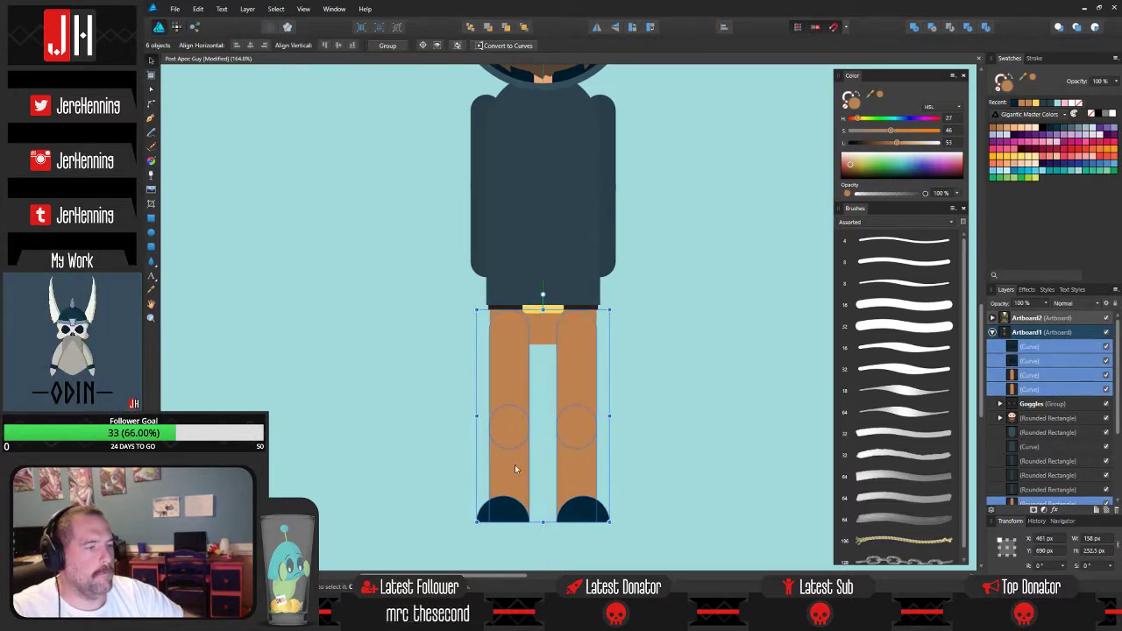
pyautogui.click(674, 404)
pyautogui.scroll(-3, 630, 371)
pyautogui.moveTo(621, 347); pyautogui.dragTo(577, 279)
pyautogui.hotkey('ctrl', 's')
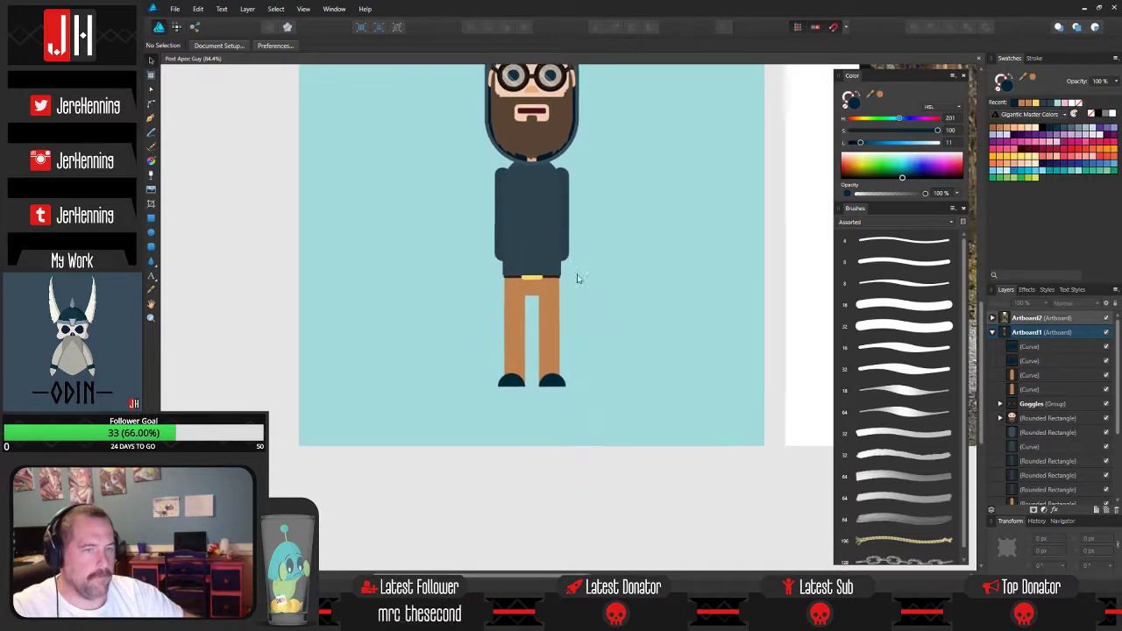
# Try to nudge both legs and shoes together slightly further down from the belt.
pyautogui.moveTo(623, 418); pyautogui.dragTo(448, 270)
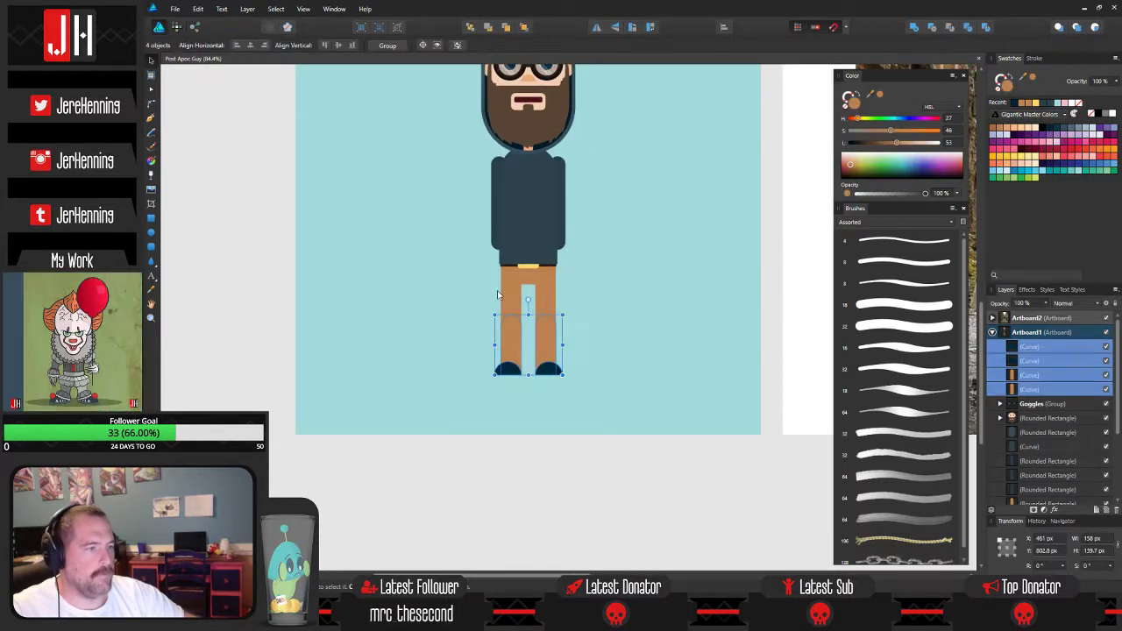
pyautogui.keyDown('shift'); pyautogui.click(506, 296); pyautogui.keyUp('shift')
pyautogui.keyDown('shift'); pyautogui.click(548, 294); pyautogui.keyUp('shift')
pyautogui.moveTo(548, 293); pyautogui.dragTo(549, 298)
pyautogui.click(570, 301)
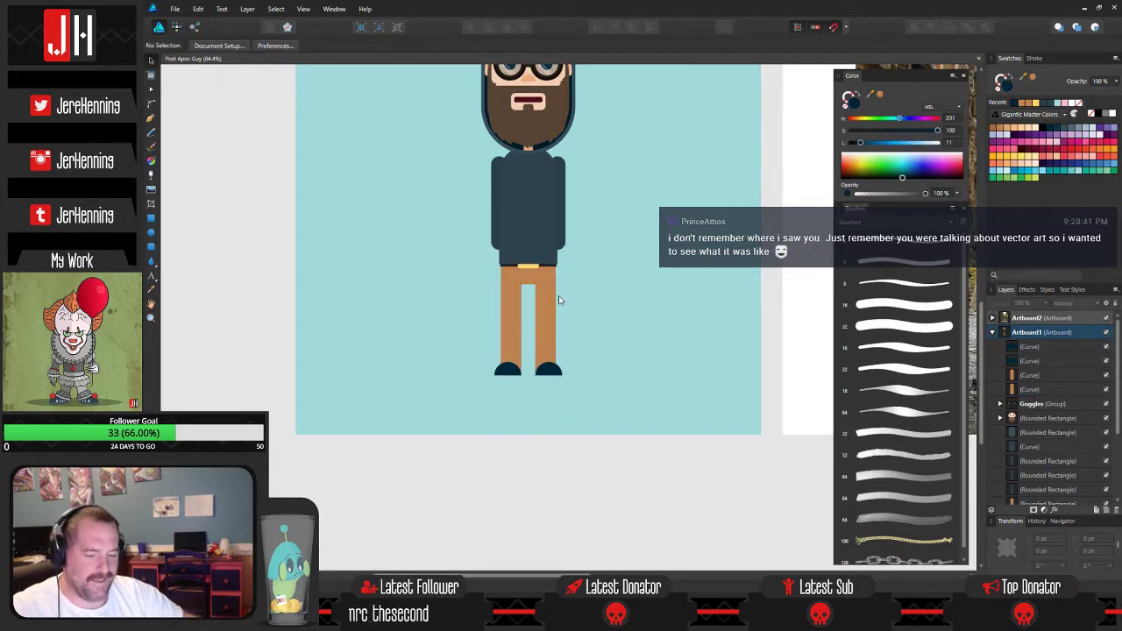
pyautogui.scroll(5, 559, 295)
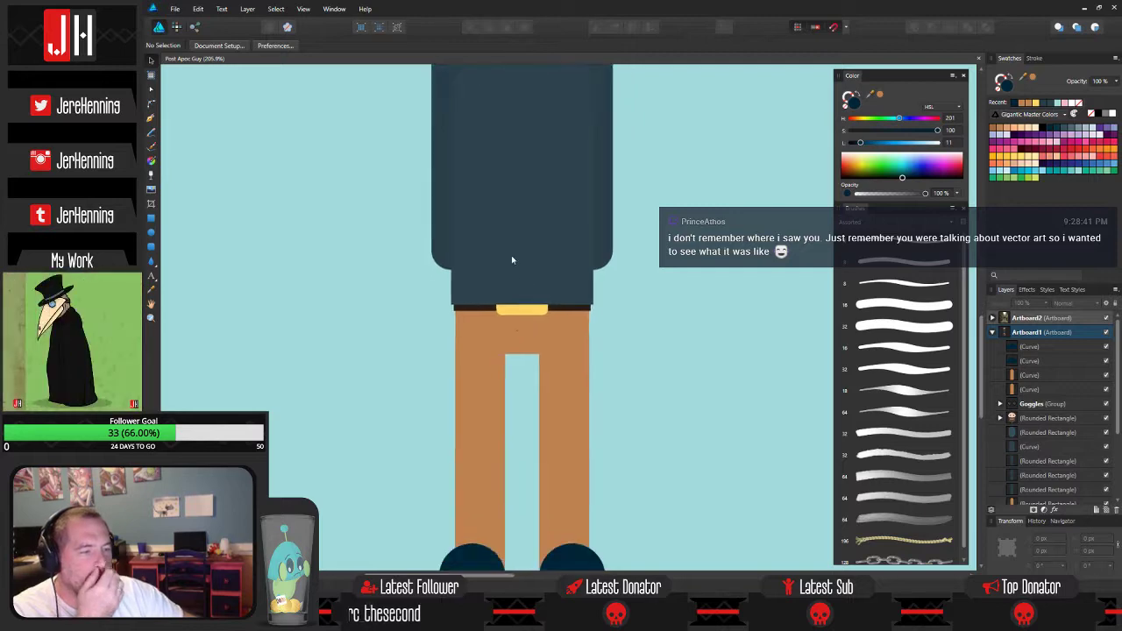
pyautogui.scroll(-5, 511, 259)
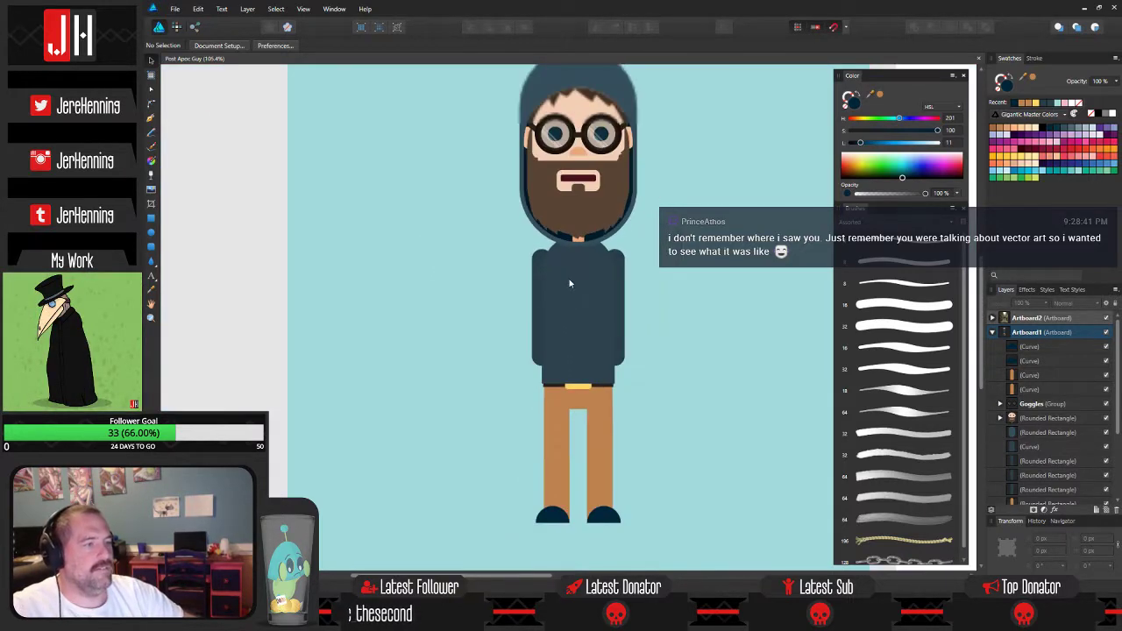
# Select the whole character from hood to shoes and adjust its placement, keeping it horizontally centred on the teal artboard.
pyautogui.scroll(-3, 582, 305)
pyautogui.moveTo(439, 106); pyautogui.dragTo(614, 548)
pyautogui.click(579, 297)
pyautogui.moveTo(425, 121); pyautogui.dragTo(624, 526)
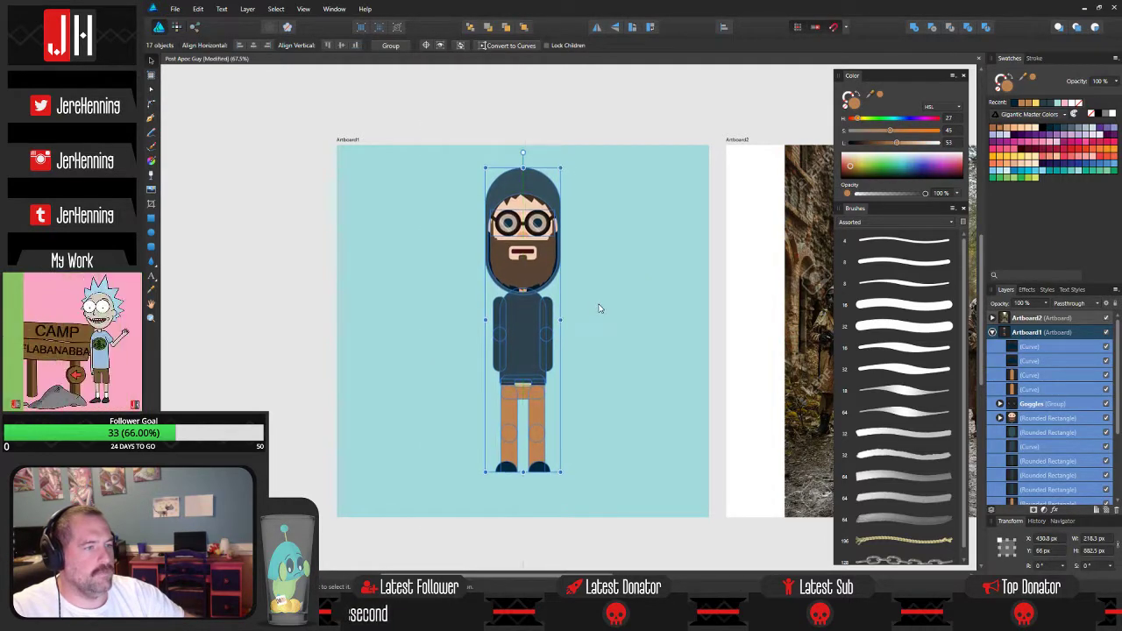
pyautogui.click(563, 324)
pyautogui.moveTo(582, 317); pyautogui.dragTo(564, 298)
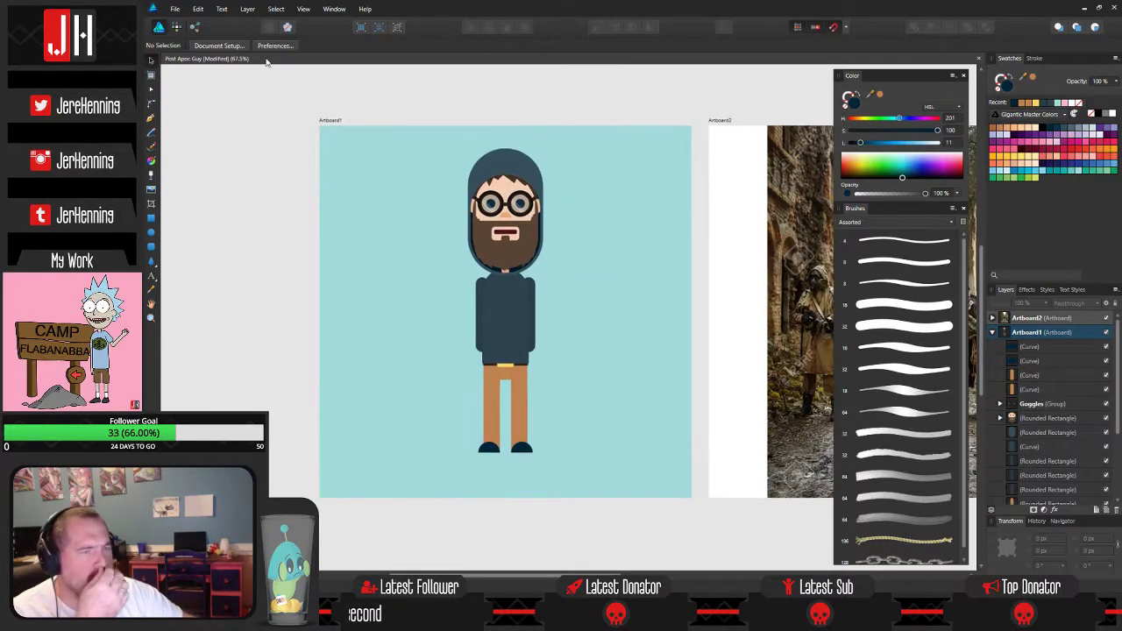
# Browse the Vector > Complete > Original folder of finished artwork and open A Boy and his Robot.afdesign.
pyautogui.click(176, 9)
pyautogui.click(184, 54)
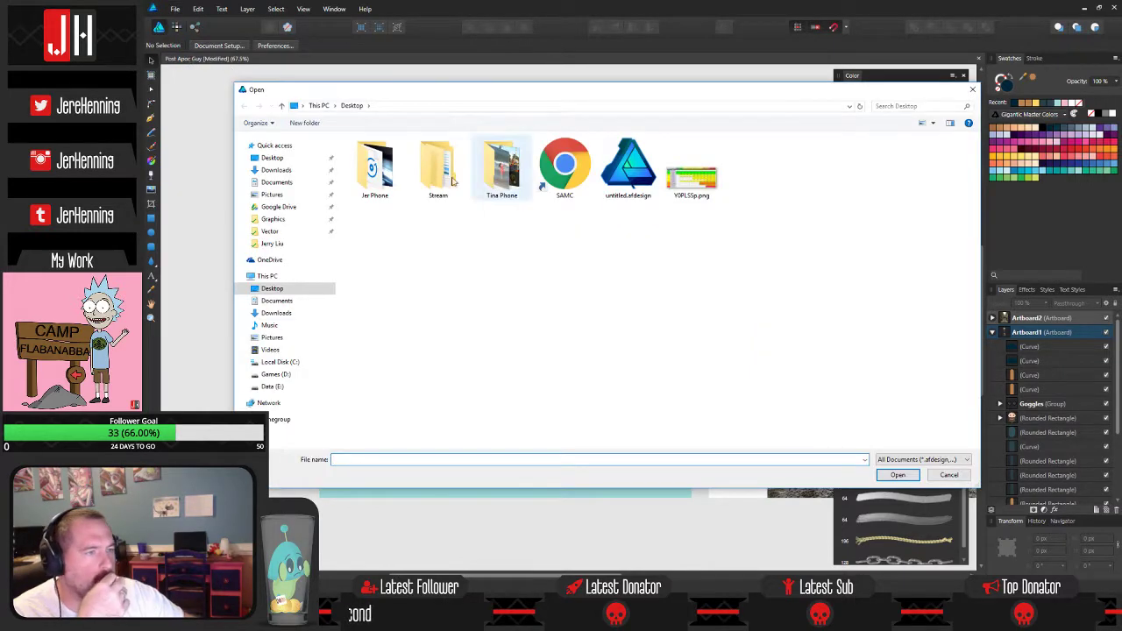
pyautogui.click(281, 231)
pyautogui.doubleClick(373, 165)
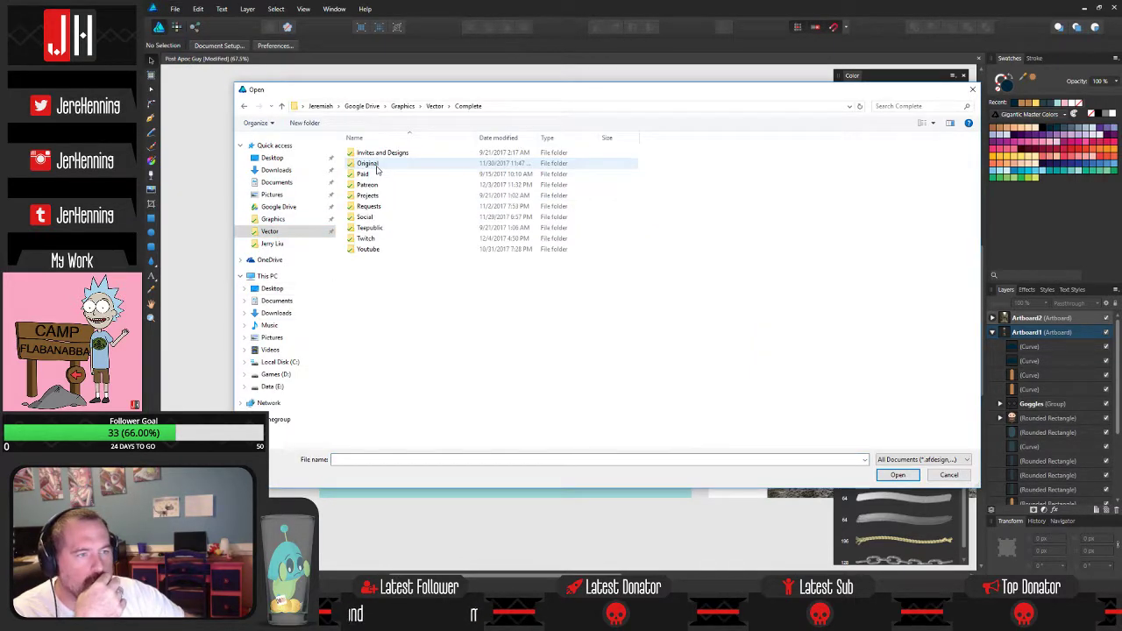
pyautogui.doubleClick(376, 166)
pyautogui.scroll(-1, 562, 252)
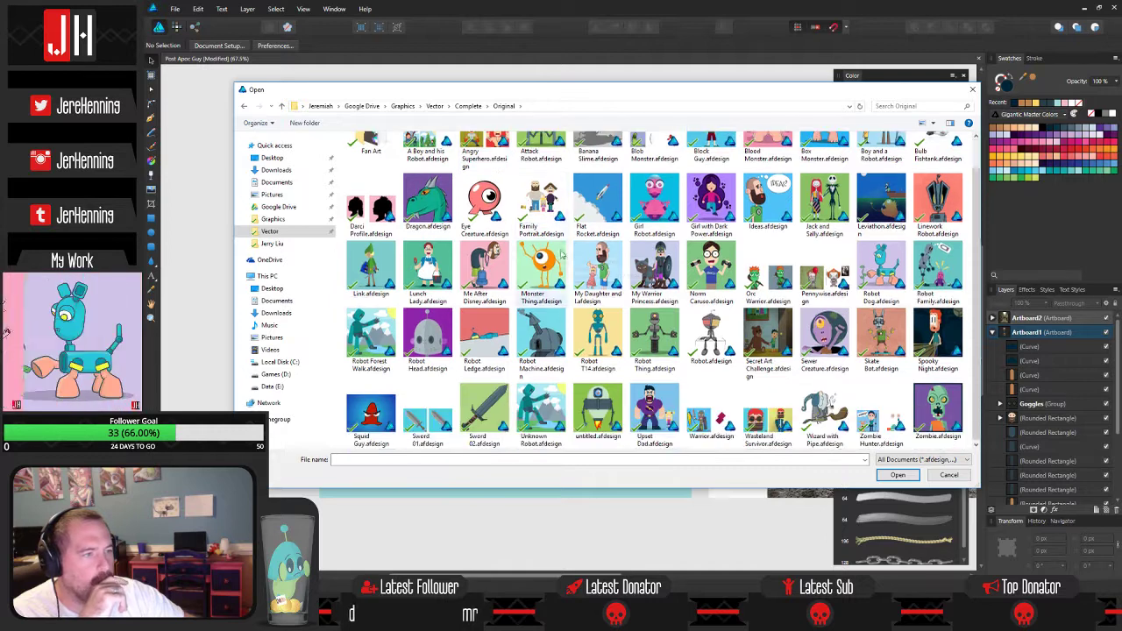
pyautogui.scroll(1, 903, 260)
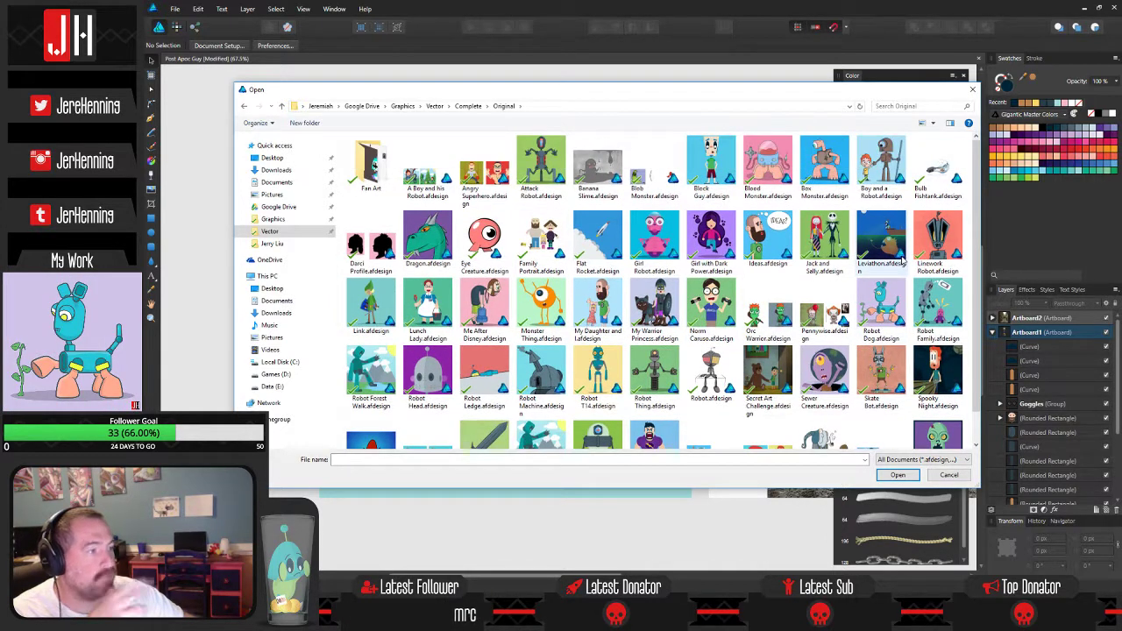
pyautogui.scroll(-1, 902, 259)
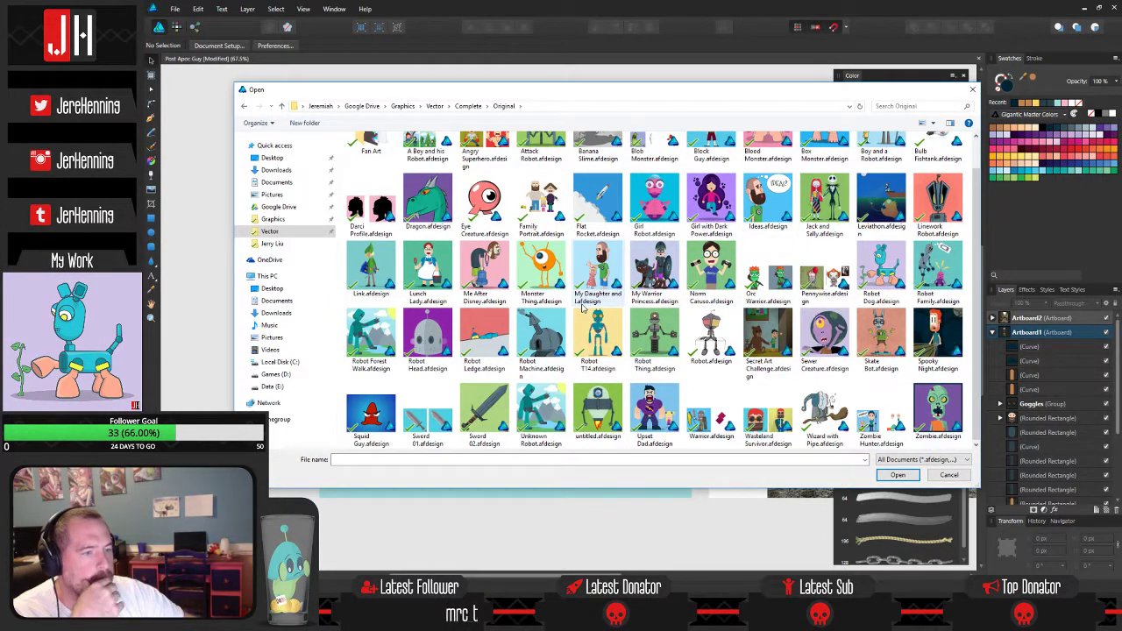
pyautogui.scroll(1, 684, 346)
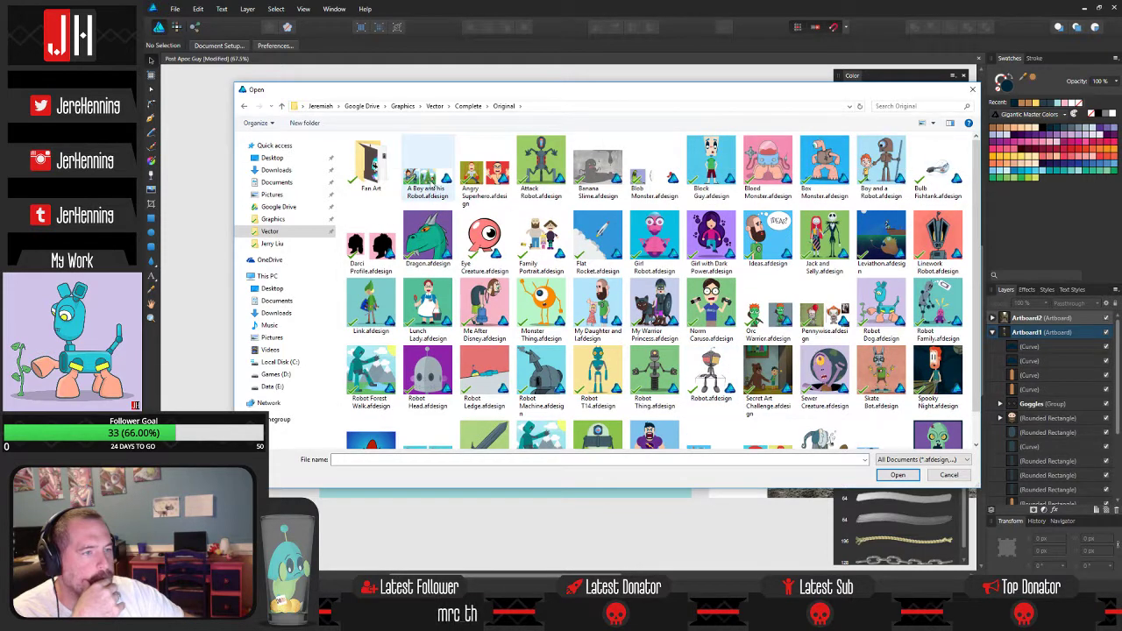
pyautogui.doubleClick(429, 176)
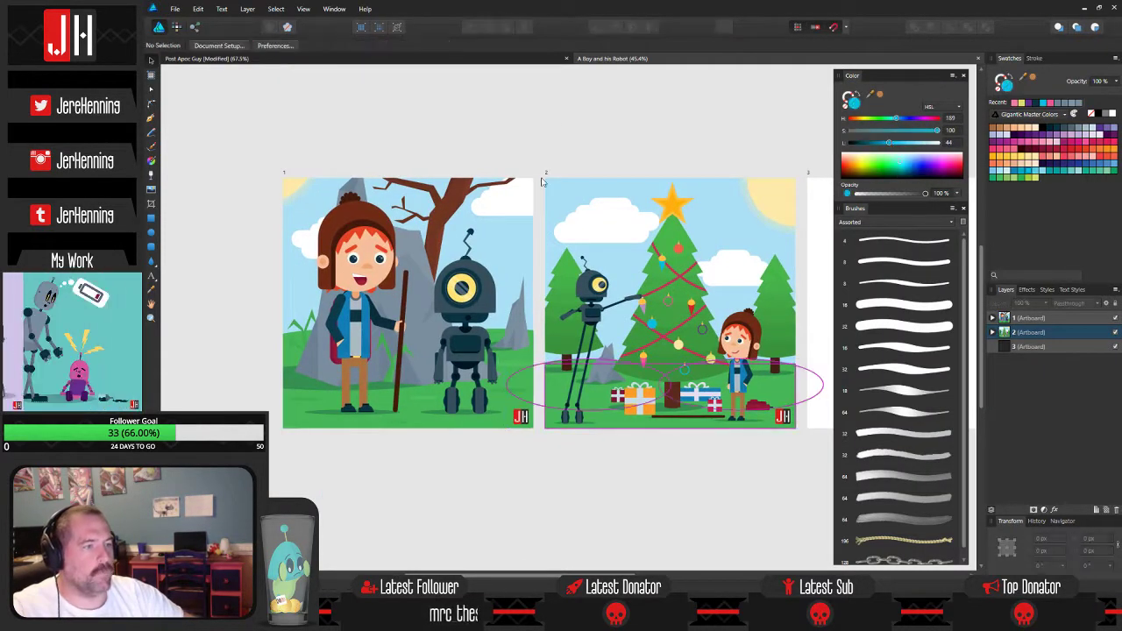
# Examine the boy and robot characters on both illustrated artboards, and close the document.
pyautogui.scroll(2, 386, 302)
pyautogui.hscroll(-1, 456, 283)
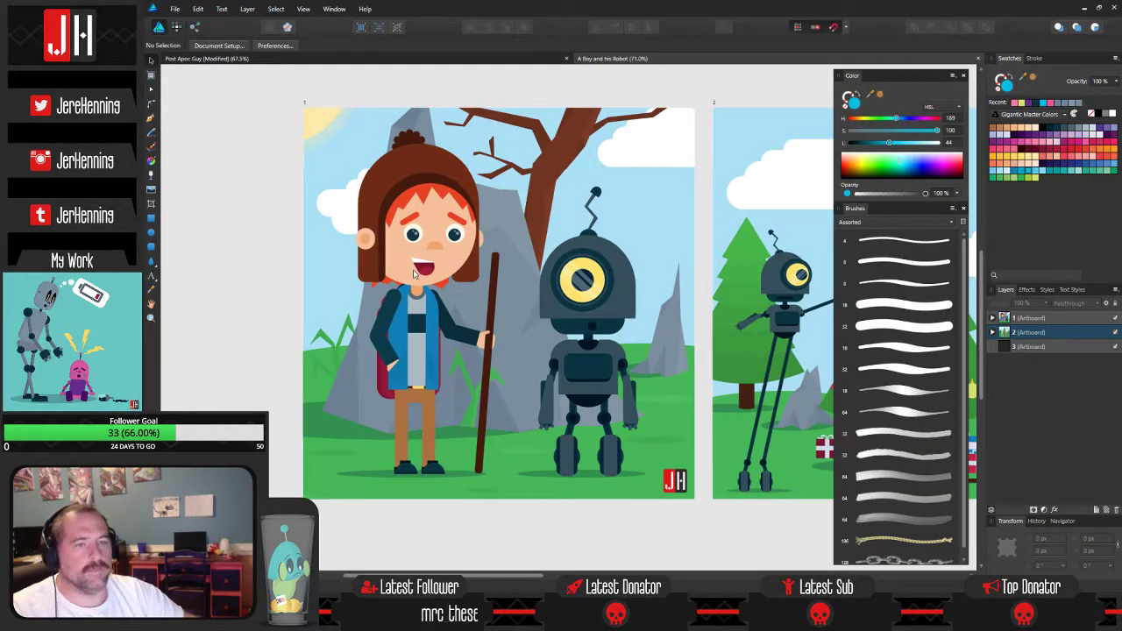
pyautogui.moveTo(641, 325); pyautogui.dragTo(592, 348)
pyautogui.scroll(-1, 363, 286)
pyautogui.moveTo(752, 306); pyautogui.dragTo(666, 305)
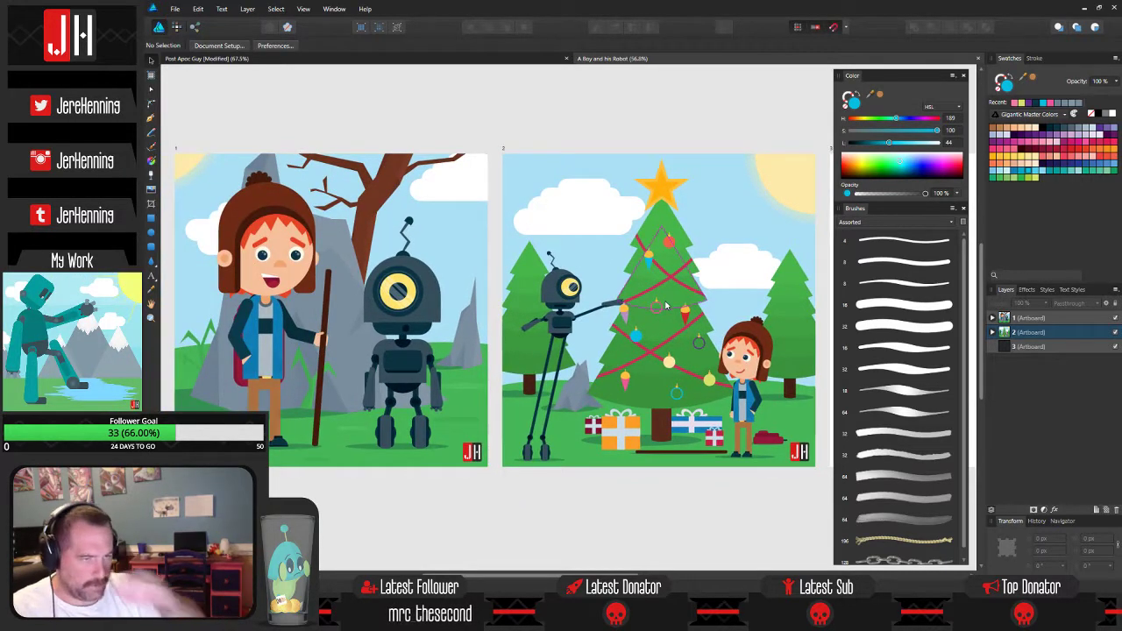
pyautogui.scroll(-1, 607, 315)
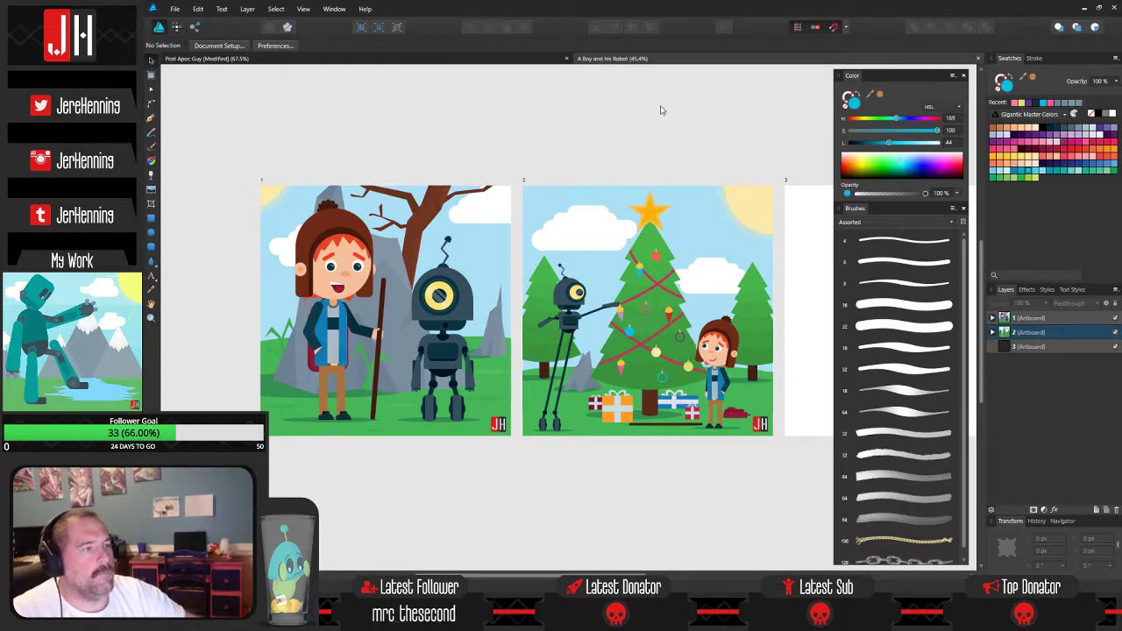
pyautogui.click(977, 63)
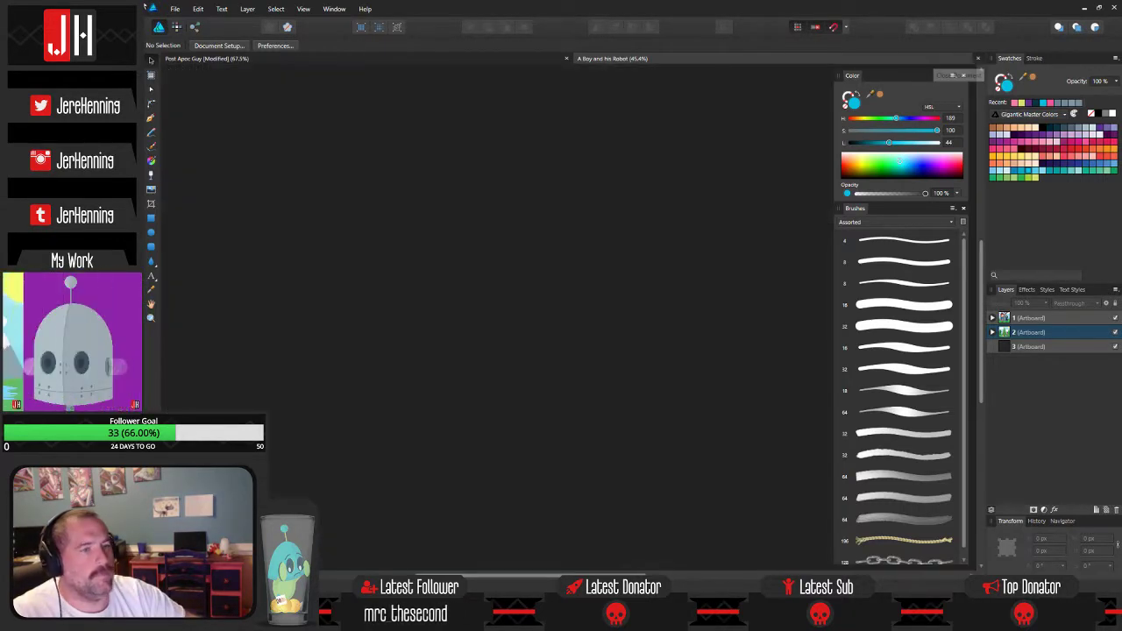
# Open Me After Disney.afdesign from the Original folder, examine the outlined bearded character, and close the document.
pyautogui.click(175, 9)
pyautogui.click(184, 55)
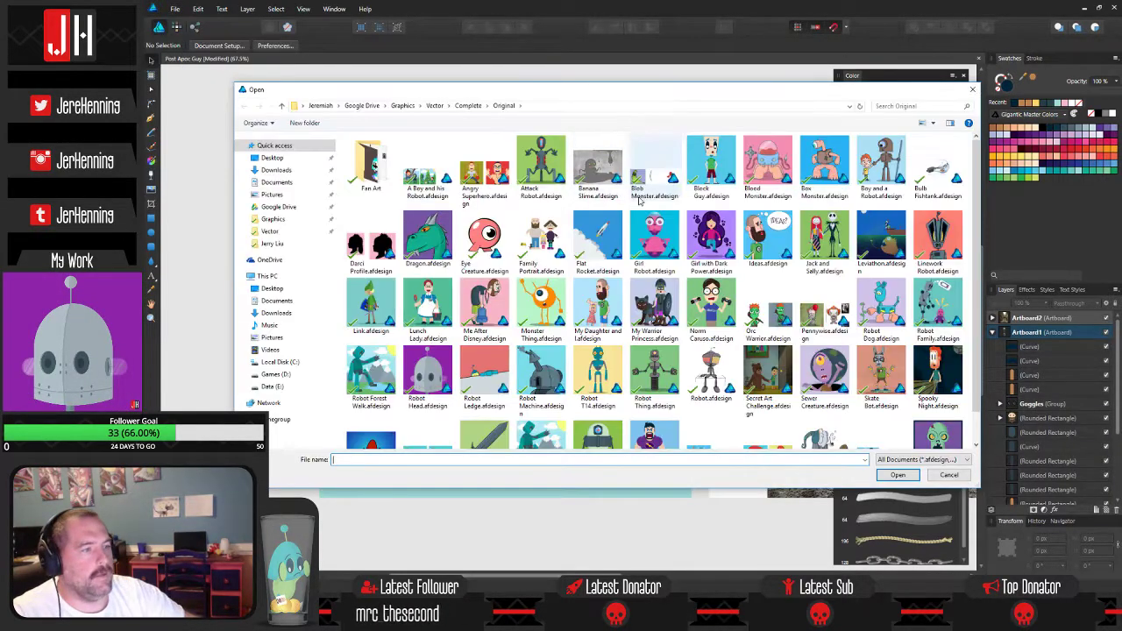
pyautogui.scroll(-1, 767, 316)
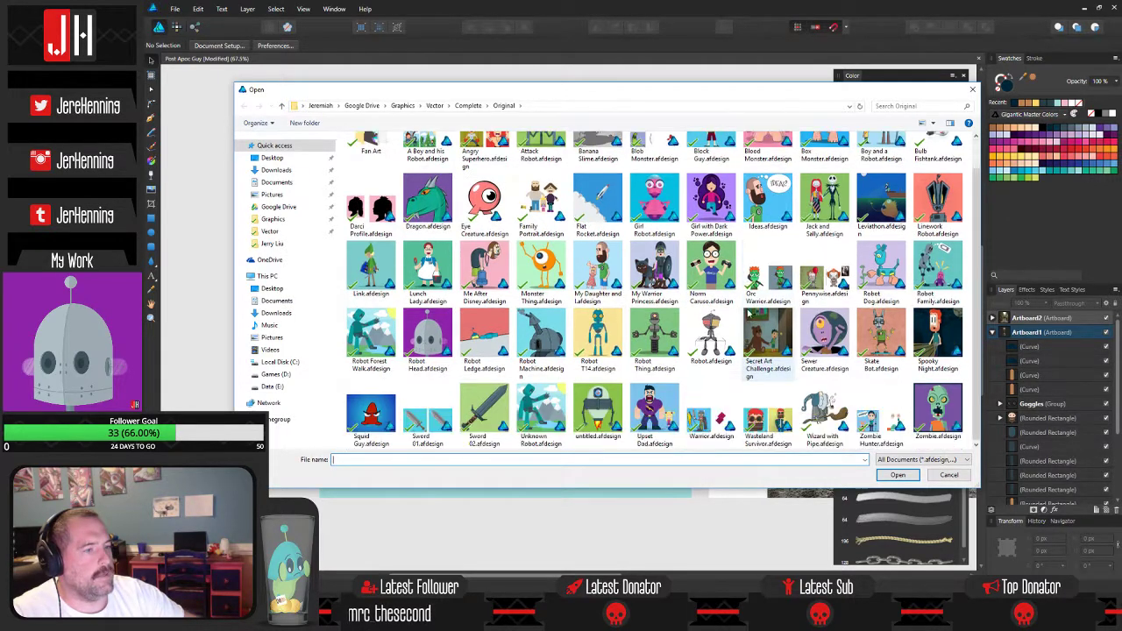
pyautogui.scroll(1, 842, 378)
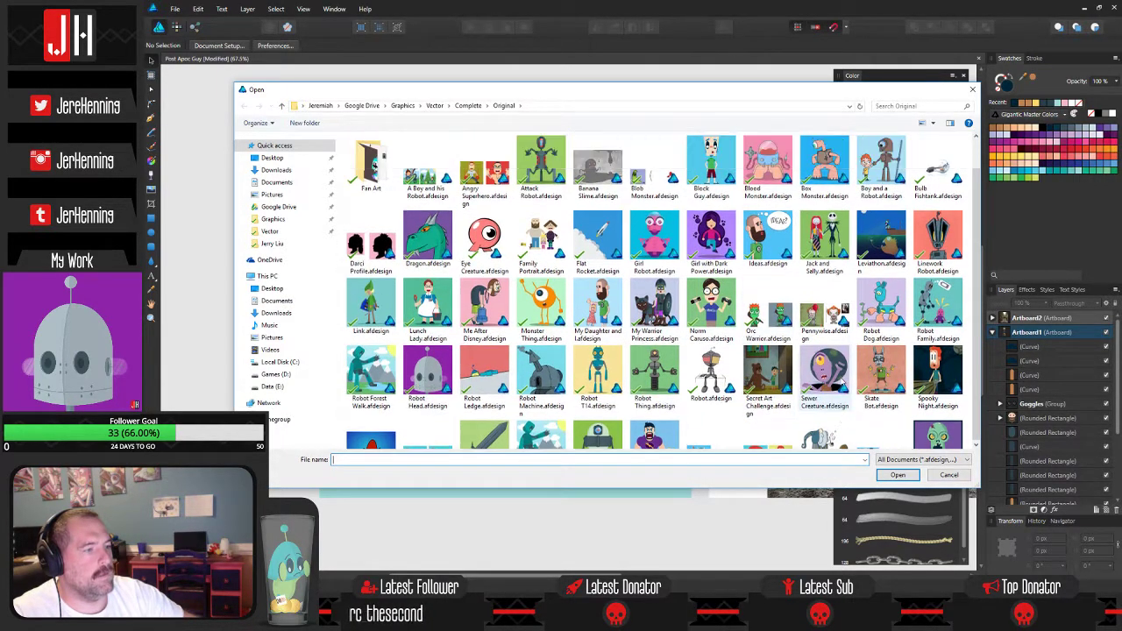
pyautogui.doubleClick(484, 307)
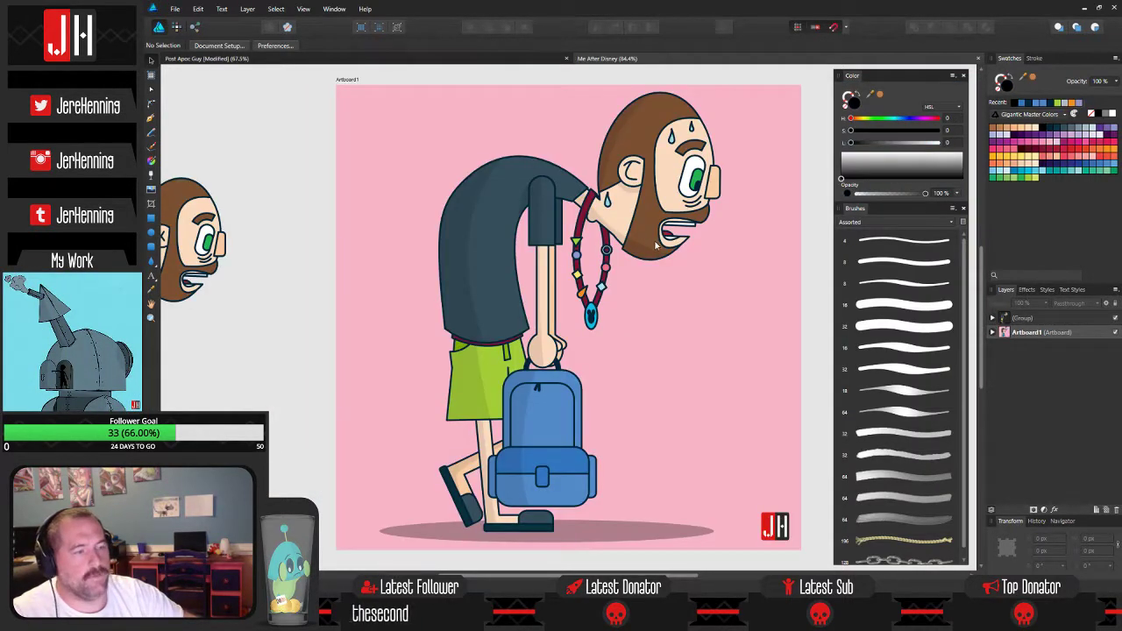
pyautogui.moveTo(654, 245); pyautogui.dragTo(632, 238)
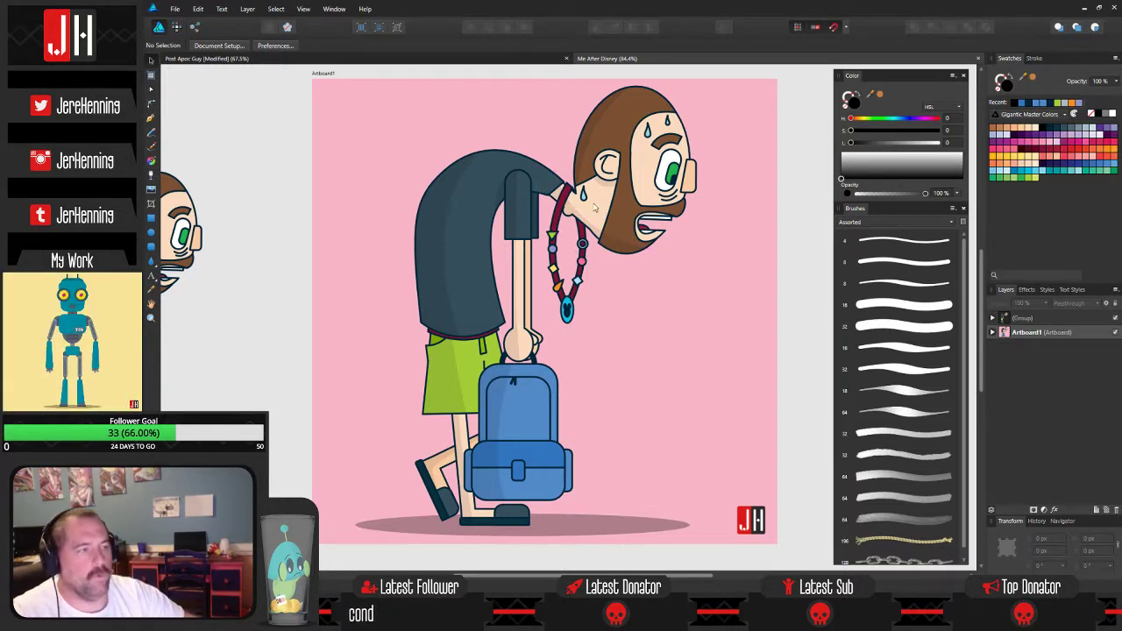
pyautogui.click(980, 60)
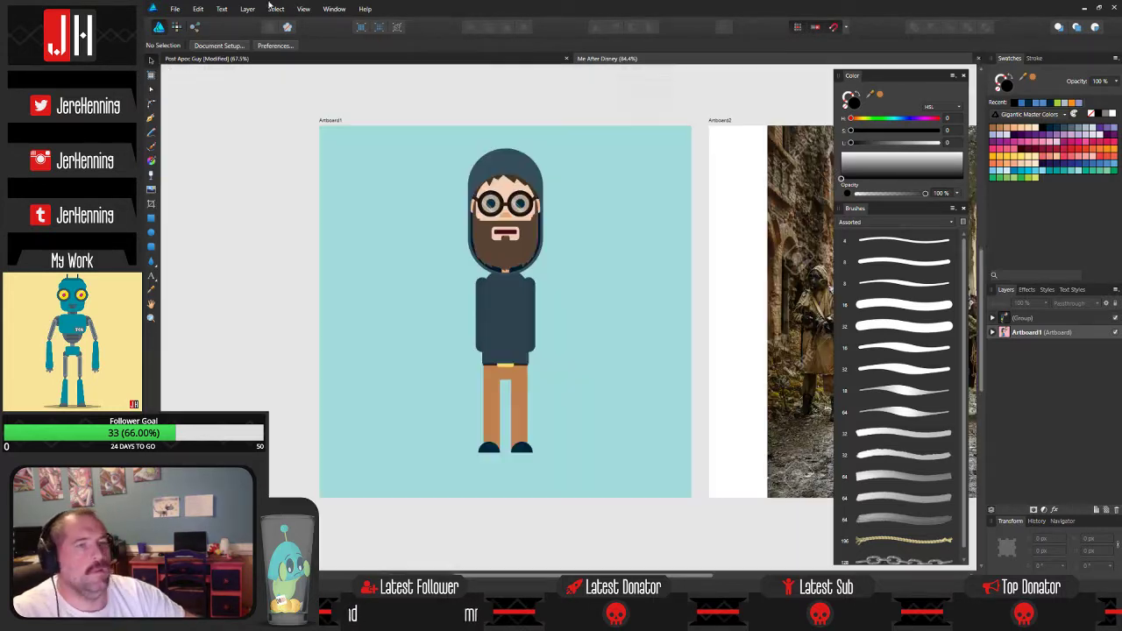
# Open Attack Robot.afdesign from the Original folder and examine the shading and joints of the robot's neck and chest.
pyautogui.click(174, 10)
pyautogui.click(181, 56)
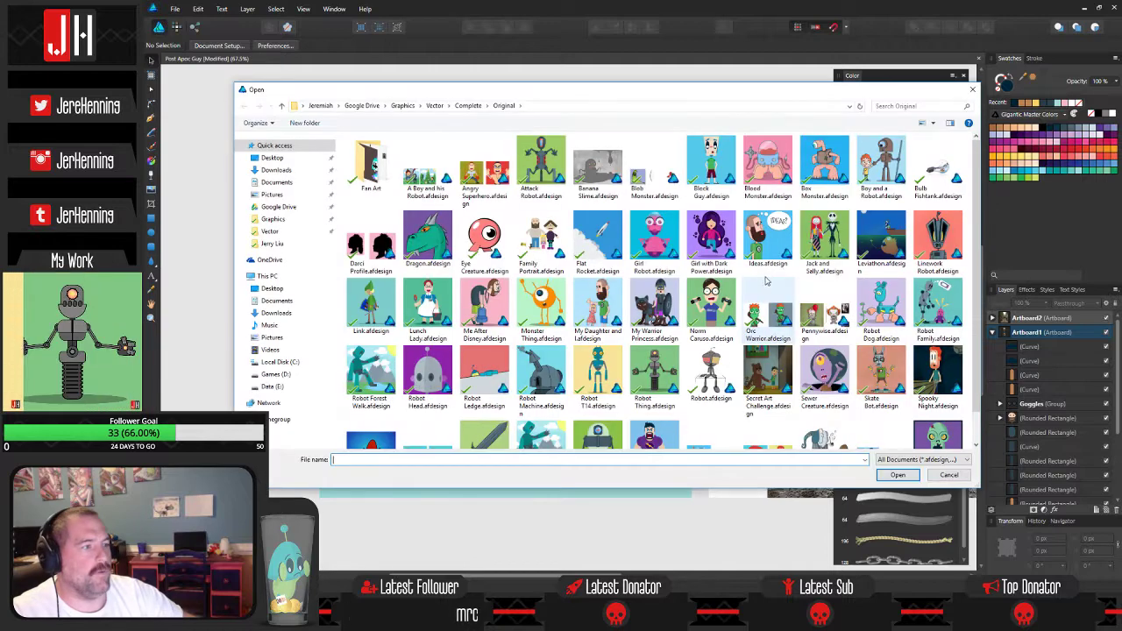
pyautogui.scroll(-1, 614, 353)
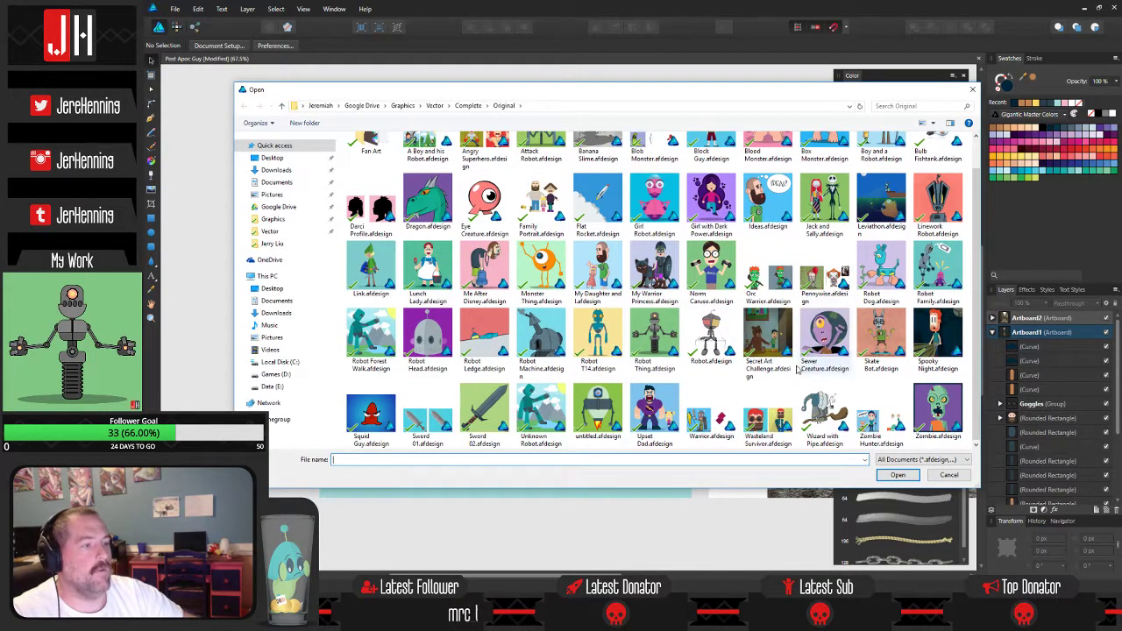
pyautogui.scroll(1, 580, 381)
pyautogui.doubleClick(538, 160)
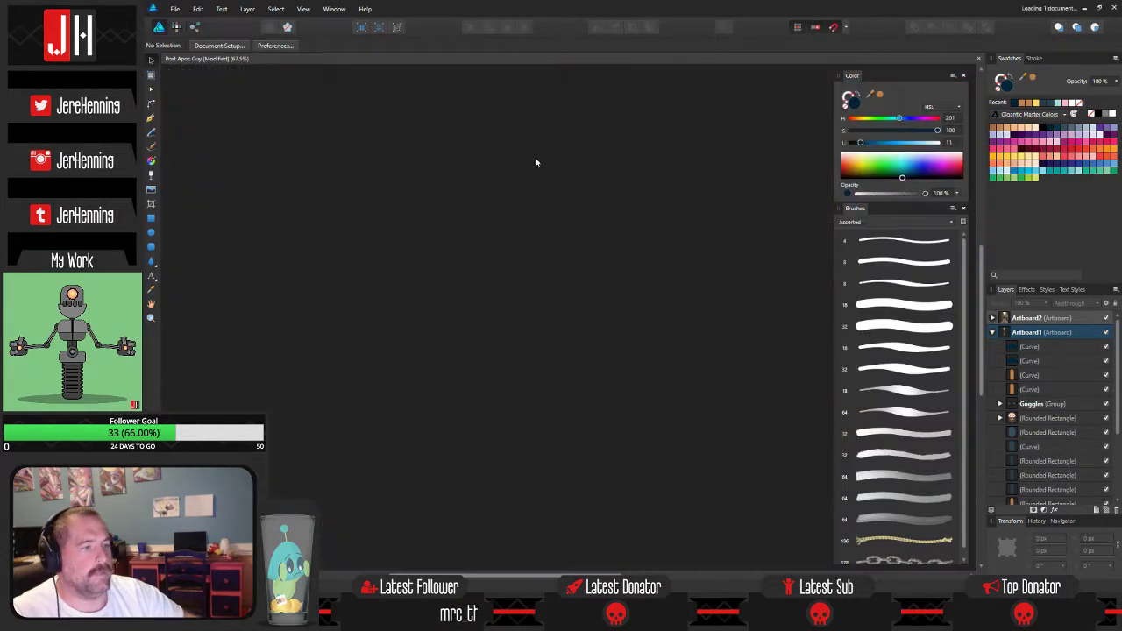
pyautogui.moveTo(603, 280); pyautogui.dragTo(545, 283)
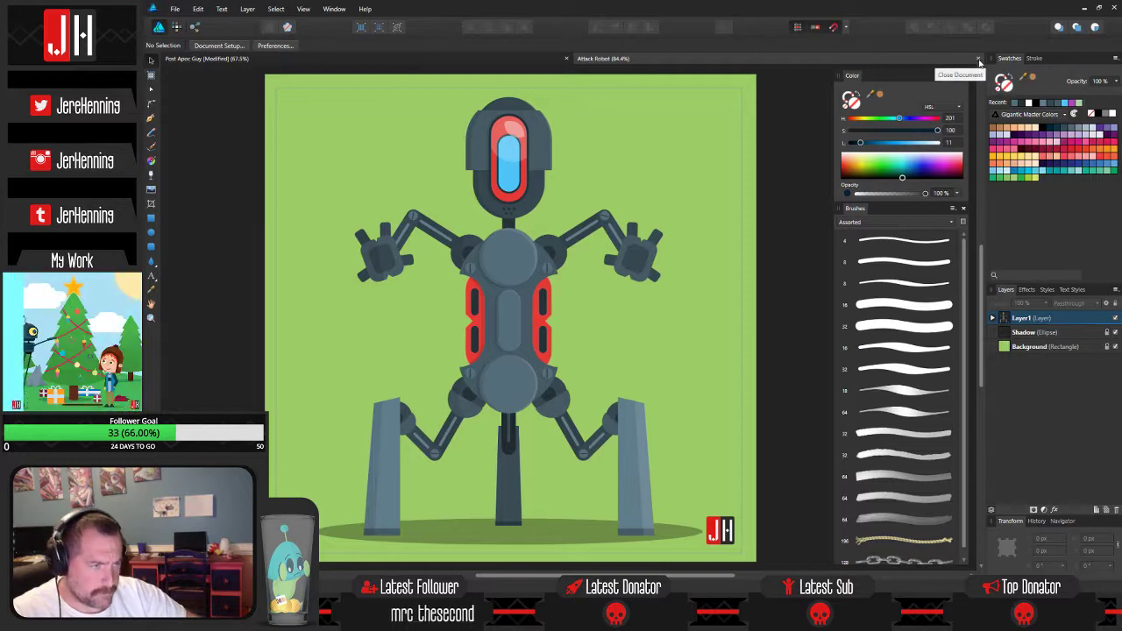
pyautogui.scroll(5, 524, 227)
pyautogui.scroll(2, 526, 228)
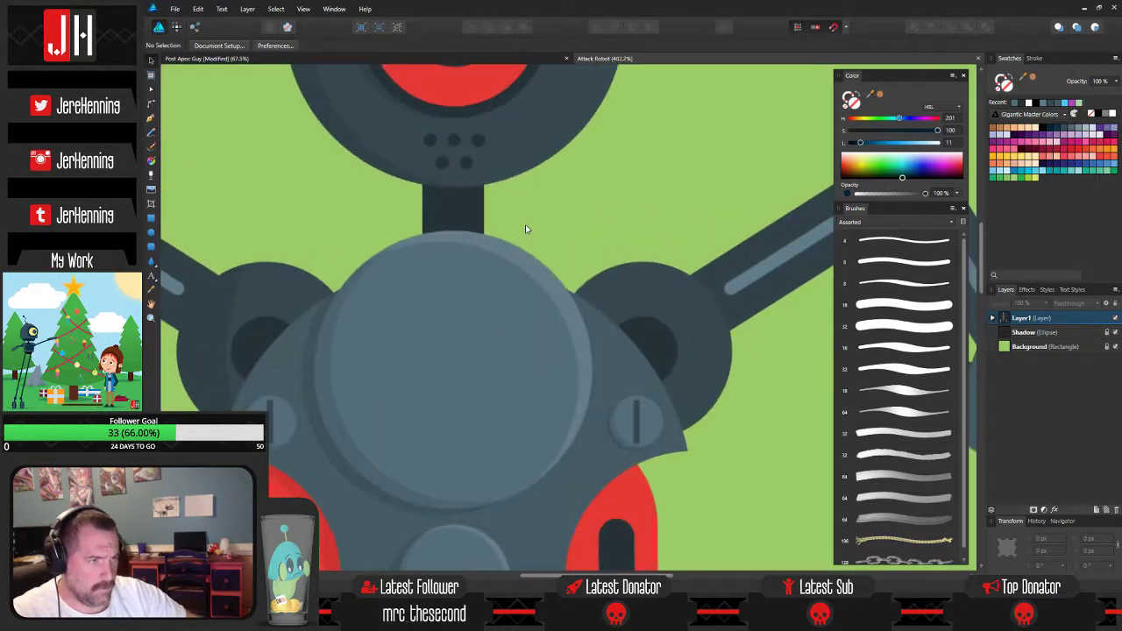
pyautogui.scroll(-7, 526, 228)
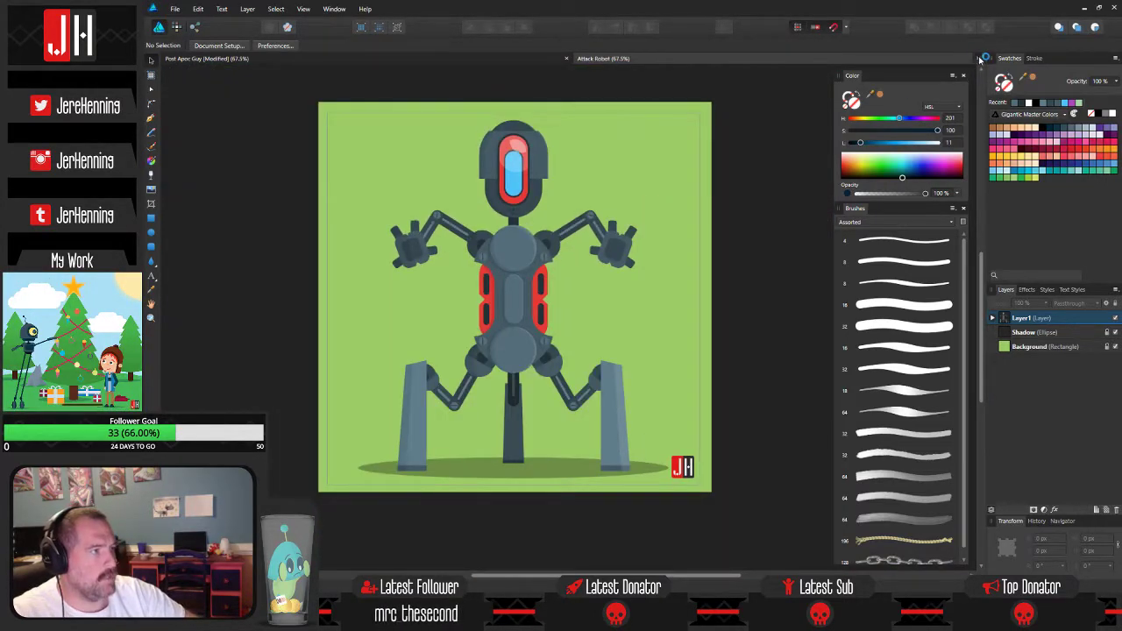
# Close the Attack Robot document and browse the Vector > In Progress folder for another artwork to open.
pyautogui.click(981, 59)
pyautogui.scroll(1, 488, 253)
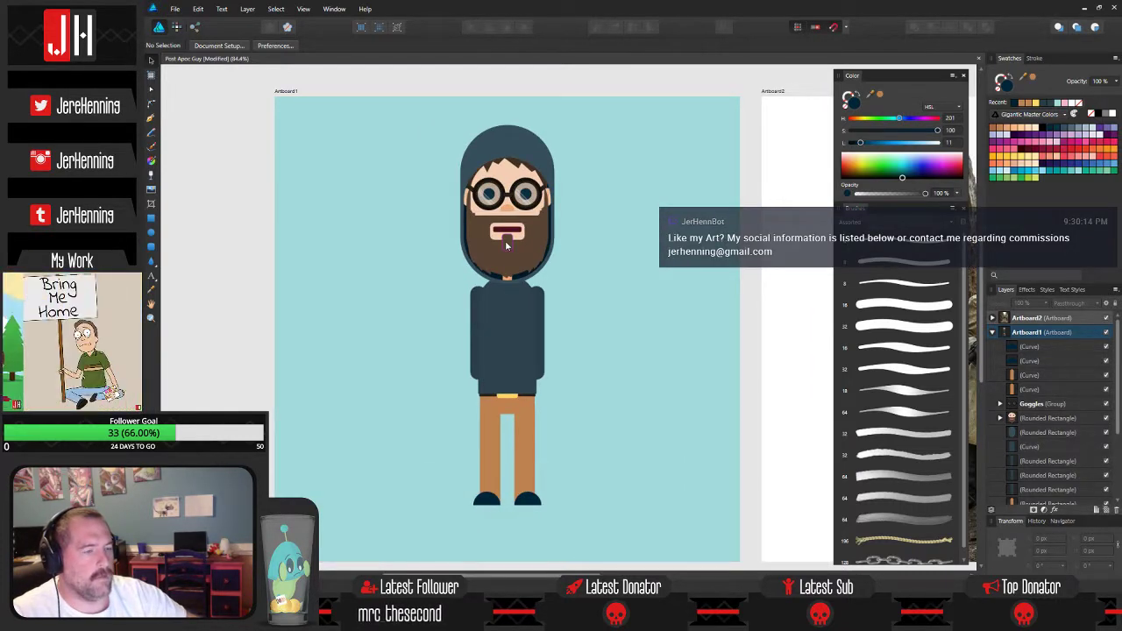
pyautogui.moveTo(550, 235); pyautogui.dragTo(563, 241)
pyautogui.click(176, 9)
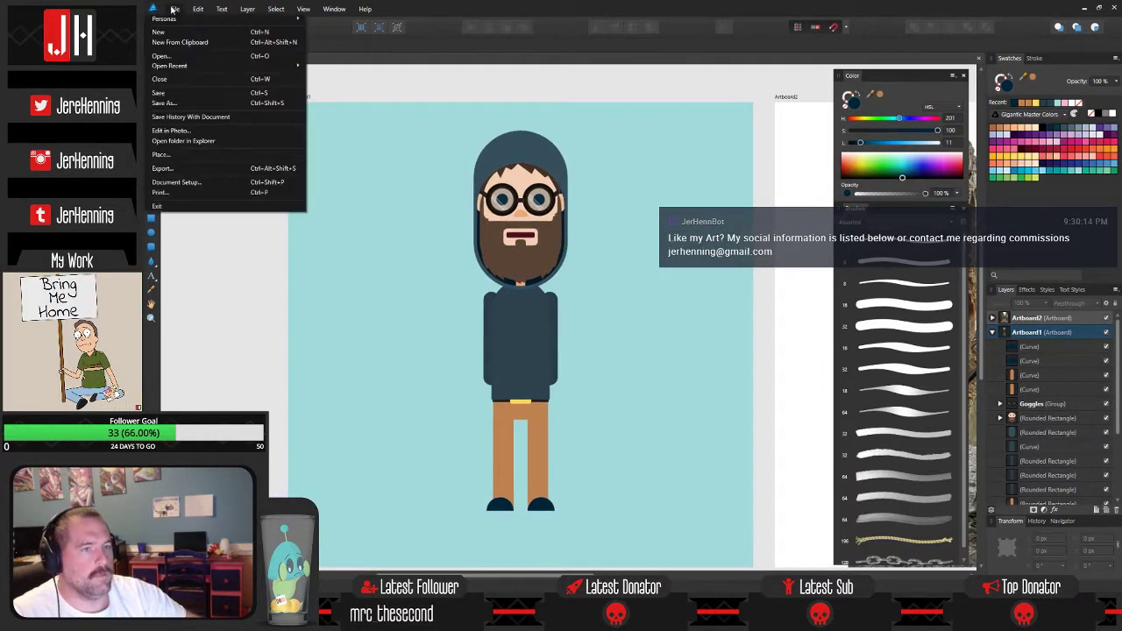
pyautogui.click(181, 58)
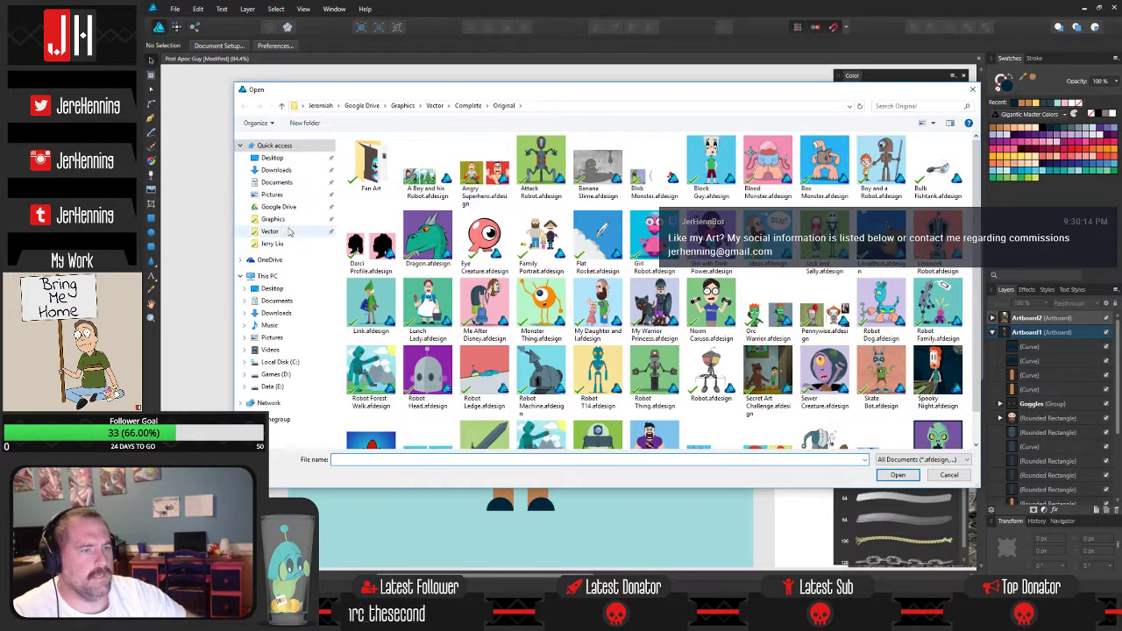
pyautogui.click(288, 232)
pyautogui.doubleClick(376, 175)
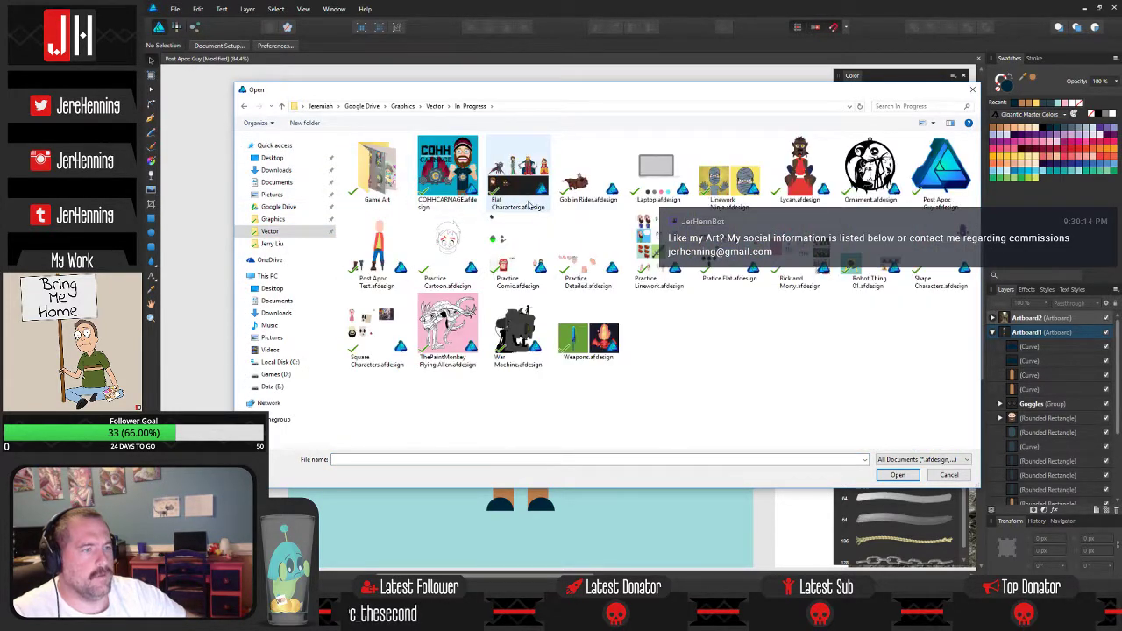
# Open COHHCARNAGE.afdesign from the Vector > Complete > Original folder.
pyautogui.click(446, 166)
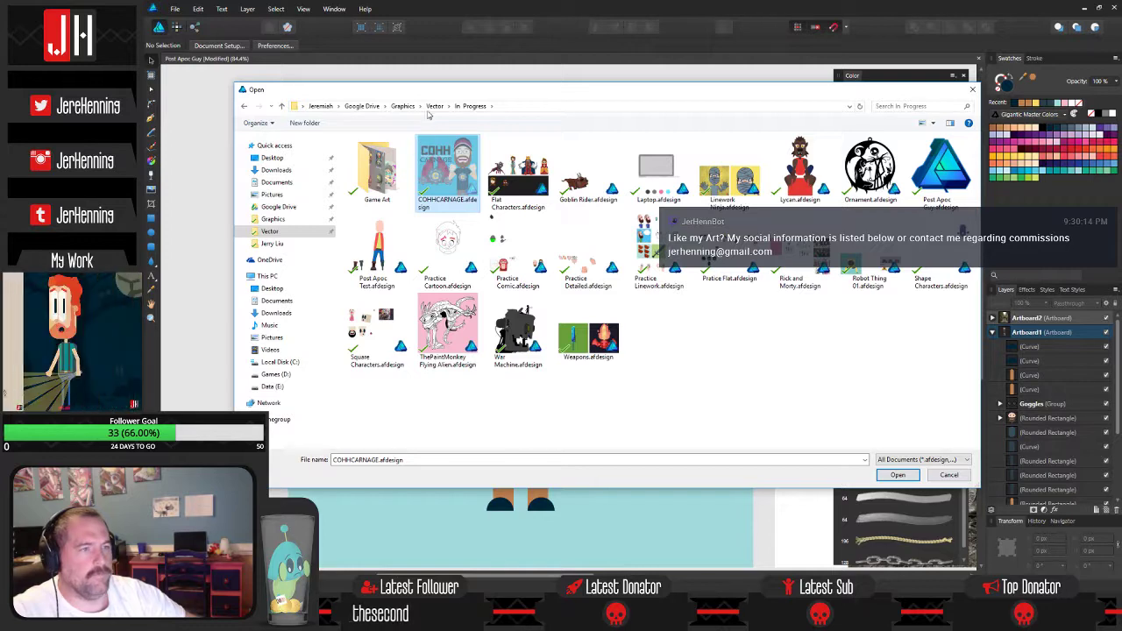
pyautogui.click(434, 106)
pyautogui.doubleClick(369, 164)
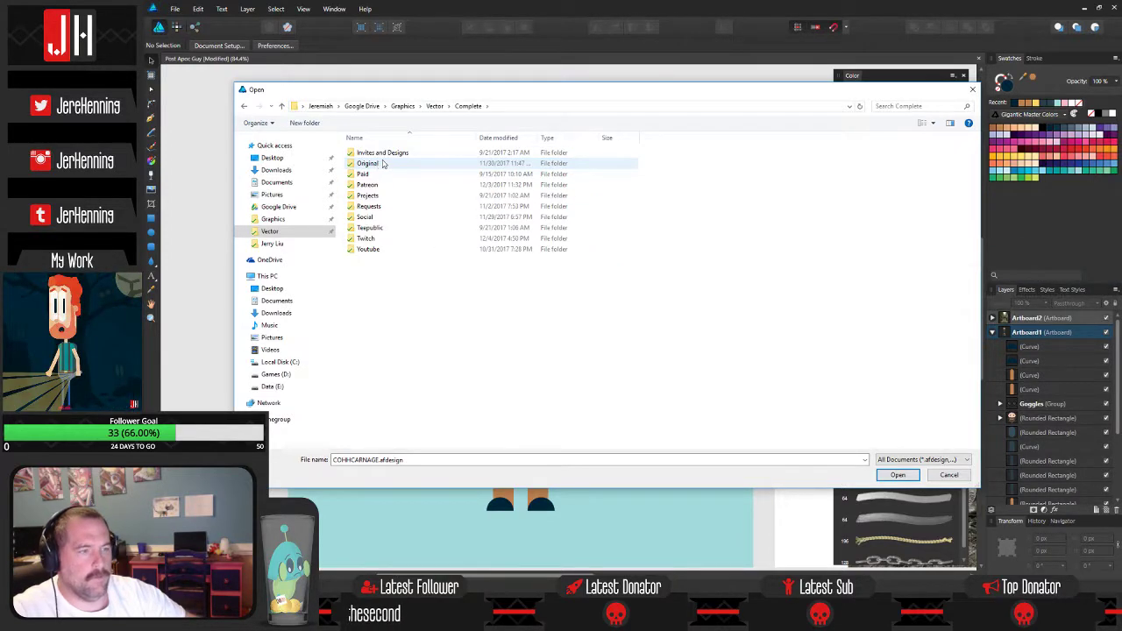
pyautogui.doubleClick(368, 164)
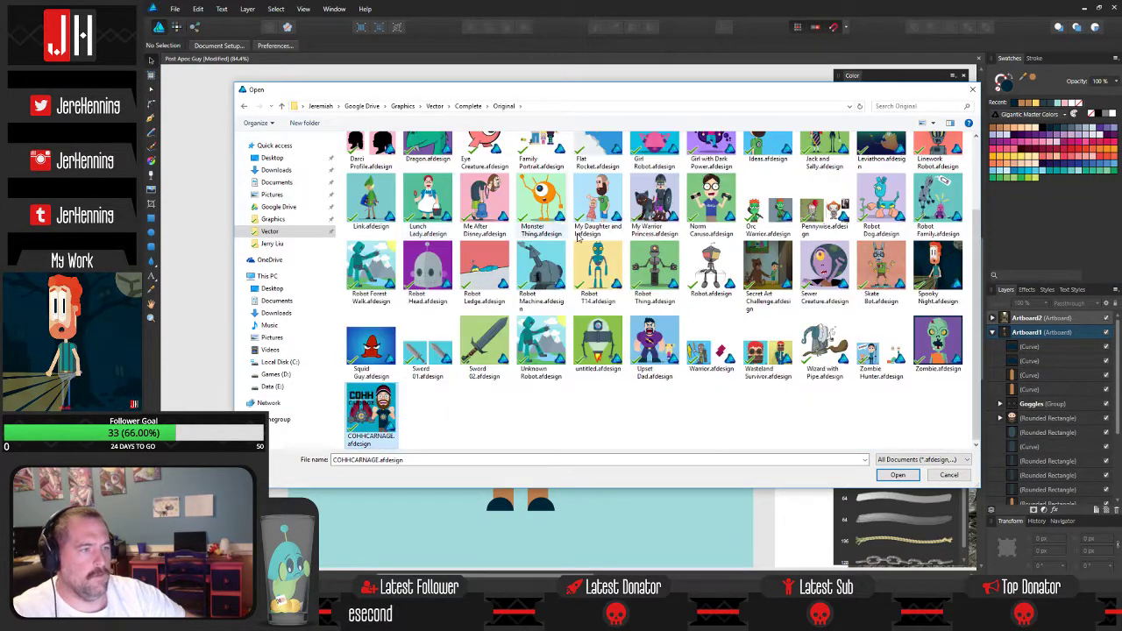
pyautogui.doubleClick(359, 406)
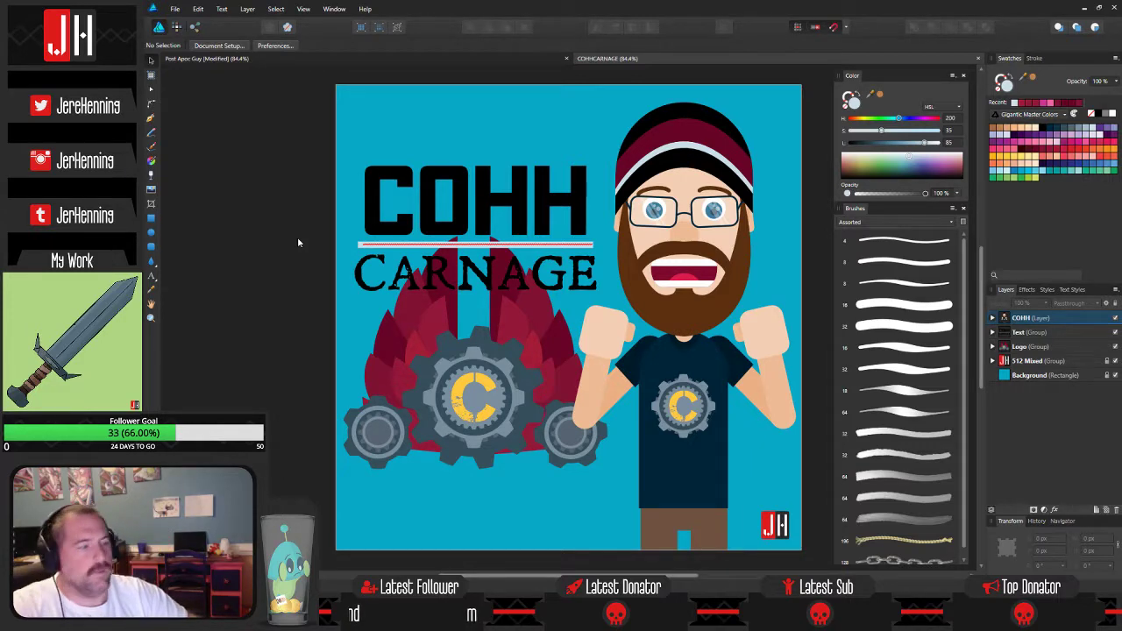
# Examine the gear logo and bearded character in the COHHCARNAGE artwork, and close the document.
pyautogui.scroll(5, 438, 396)
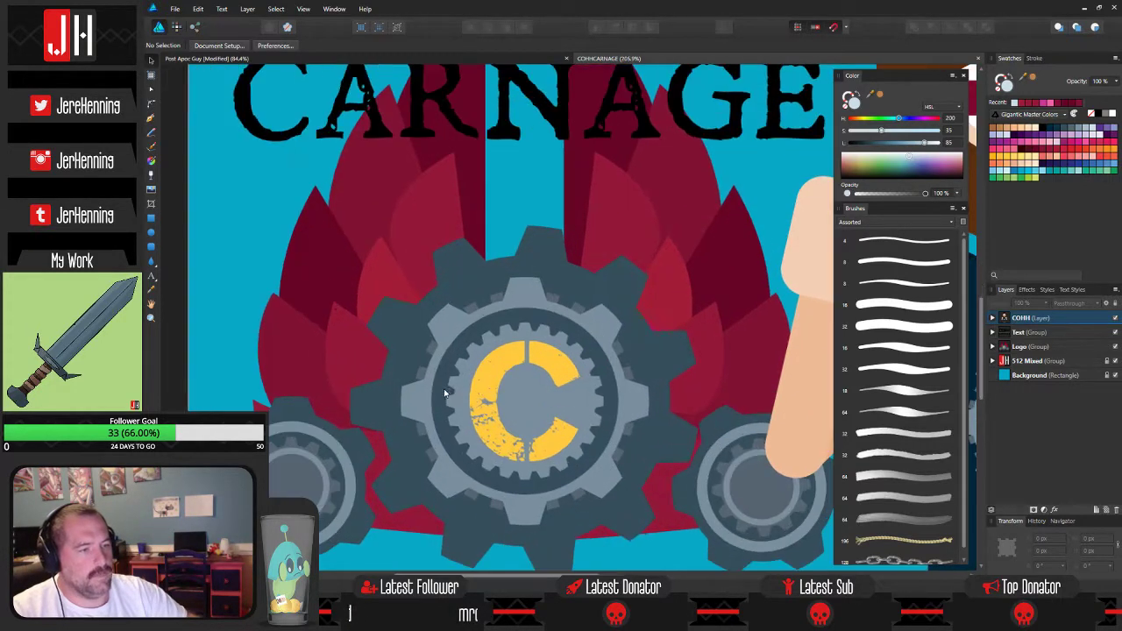
pyautogui.scroll(-6, 444, 394)
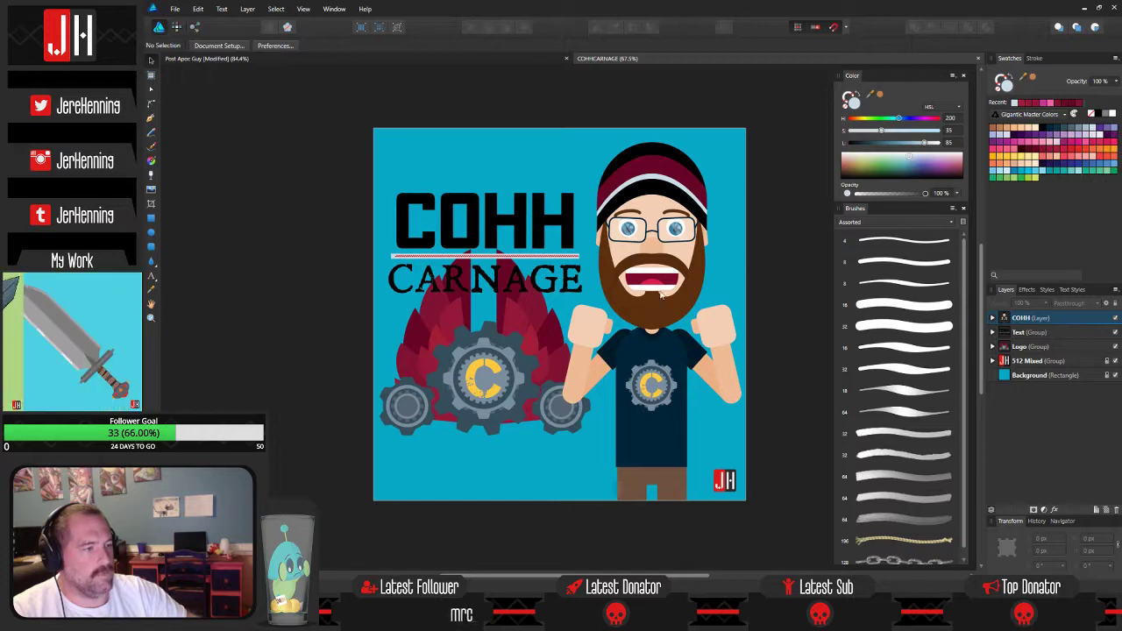
pyautogui.click(979, 58)
# Scale the hooded head and goggles down together to about 202 by 341 px and reposition them above the torso.
pyautogui.scroll(4, 632, 207)
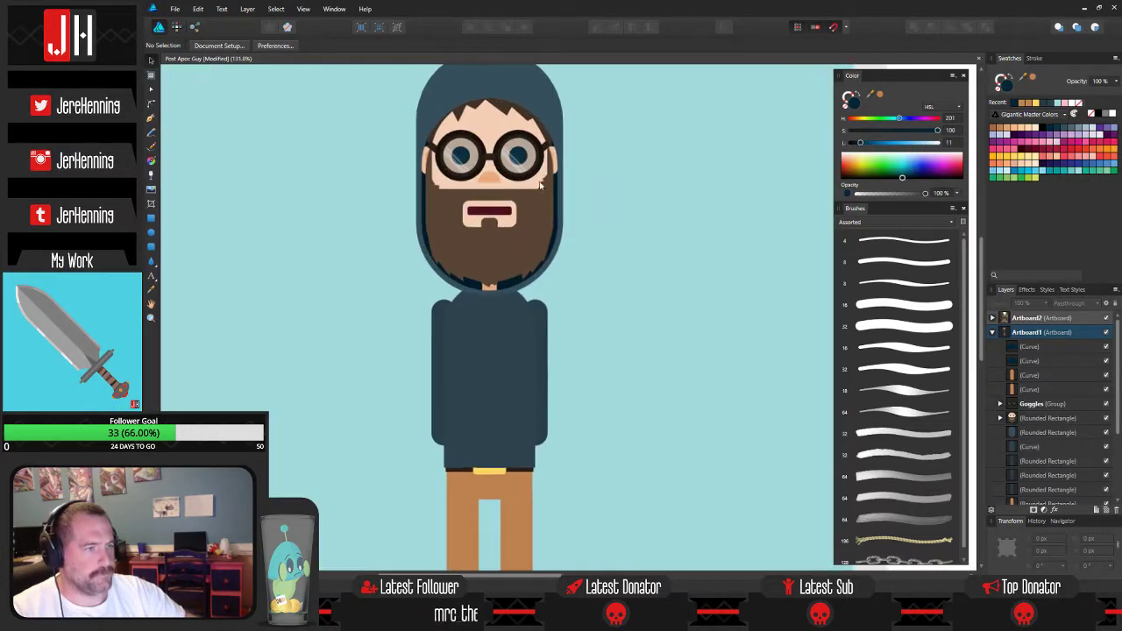
pyautogui.scroll(5, 541, 184)
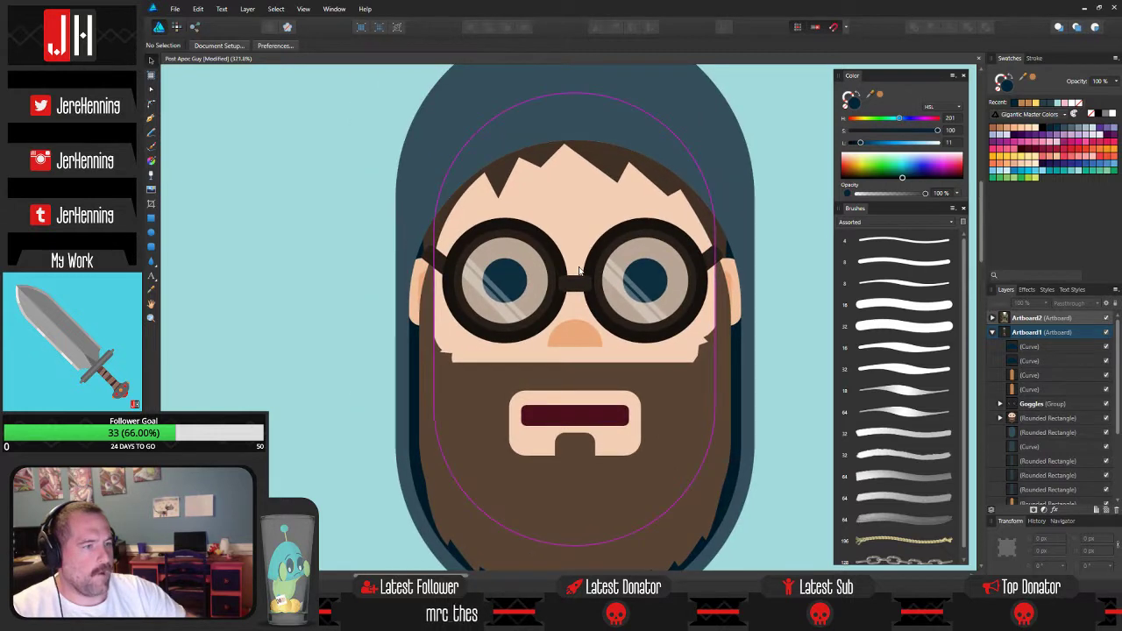
pyautogui.scroll(-4, 579, 270)
pyautogui.scroll(-3, 623, 161)
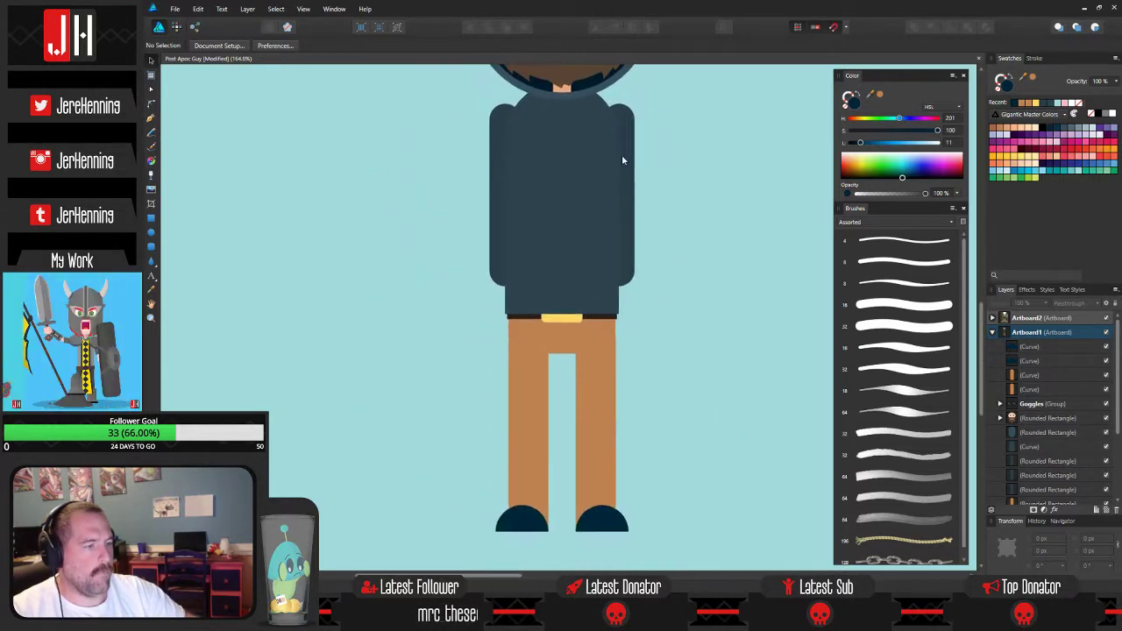
pyautogui.scroll(-4, 663, 295)
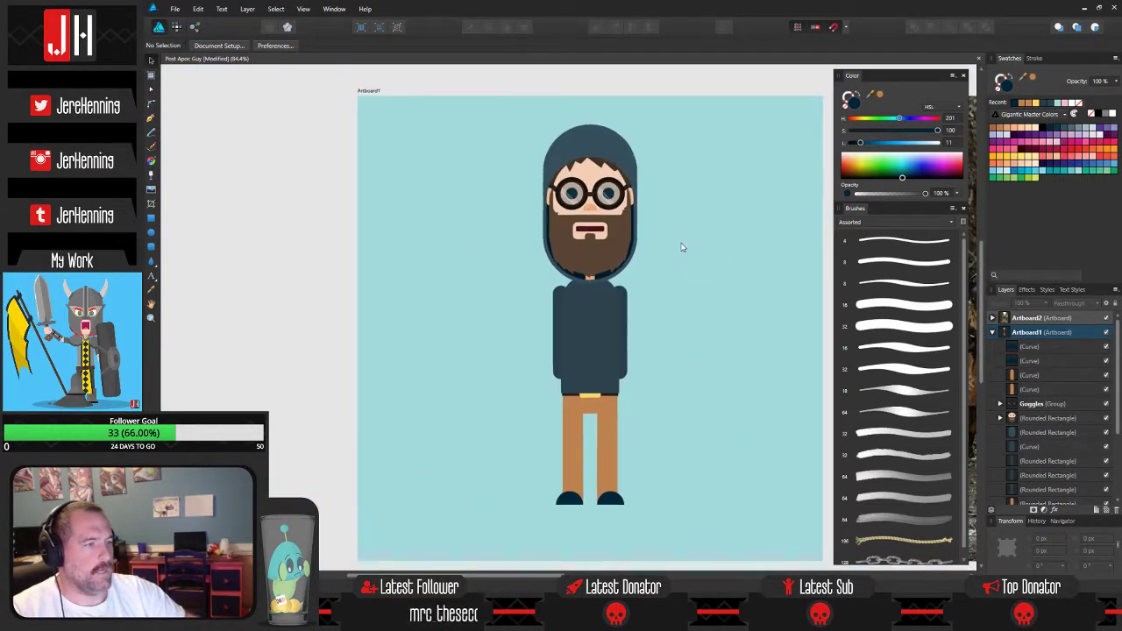
pyautogui.moveTo(682, 248); pyautogui.dragTo(669, 275)
pyautogui.moveTo(487, 119); pyautogui.dragTo(644, 293)
pyautogui.hotkey('ctrl', 'z')
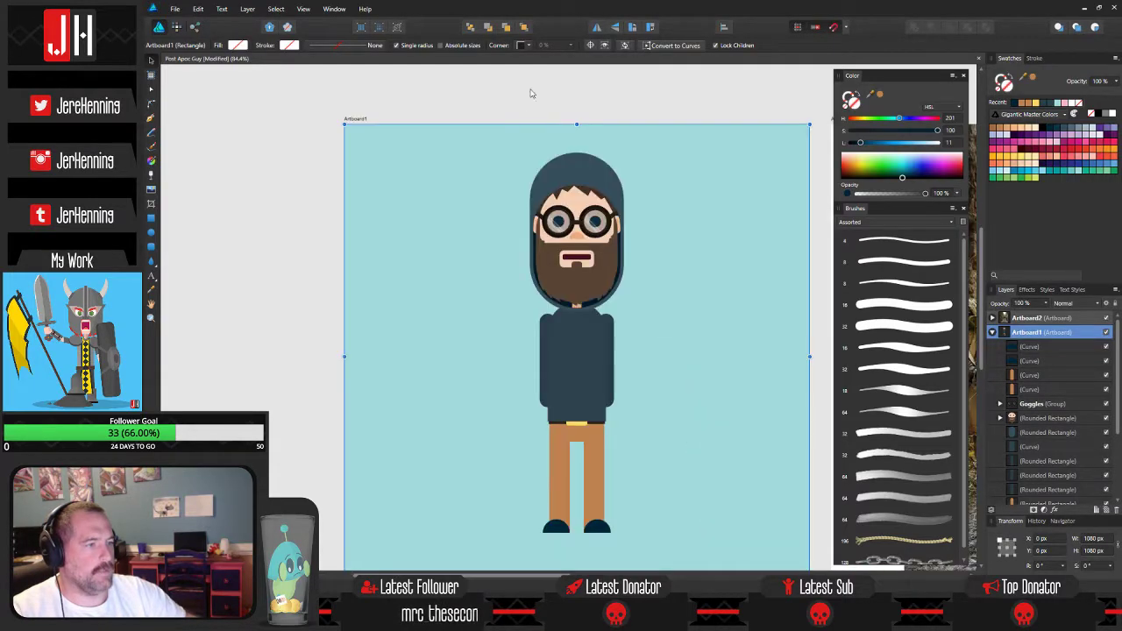
pyautogui.moveTo(496, 96); pyautogui.dragTo(690, 321)
pyautogui.scroll(4, 624, 248)
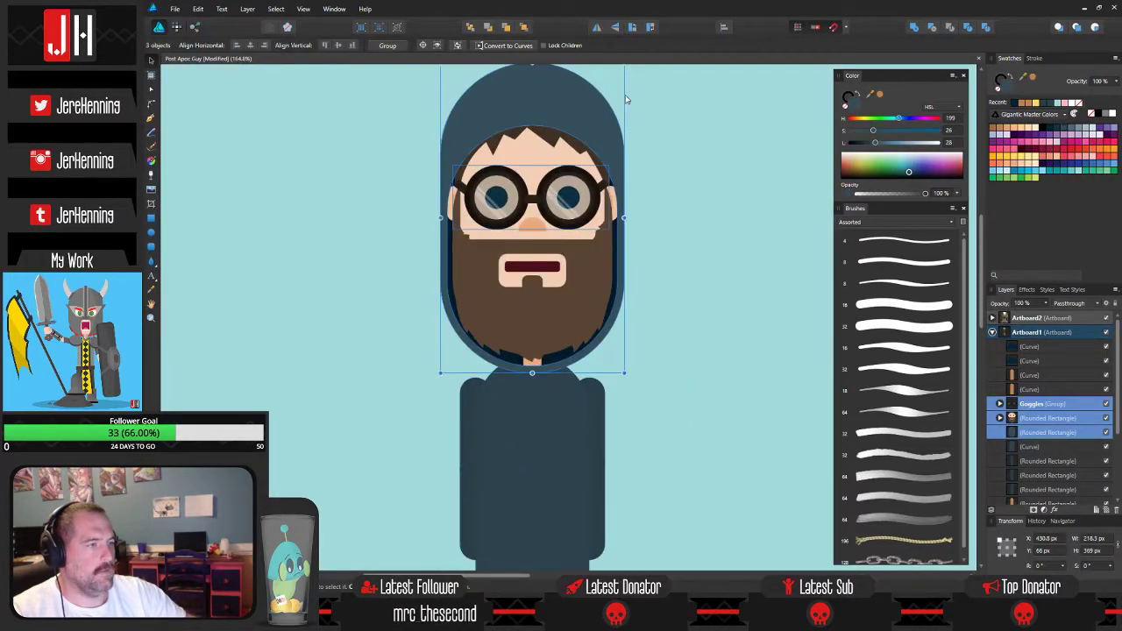
pyautogui.moveTo(629, 93); pyautogui.dragTo(637, 173)
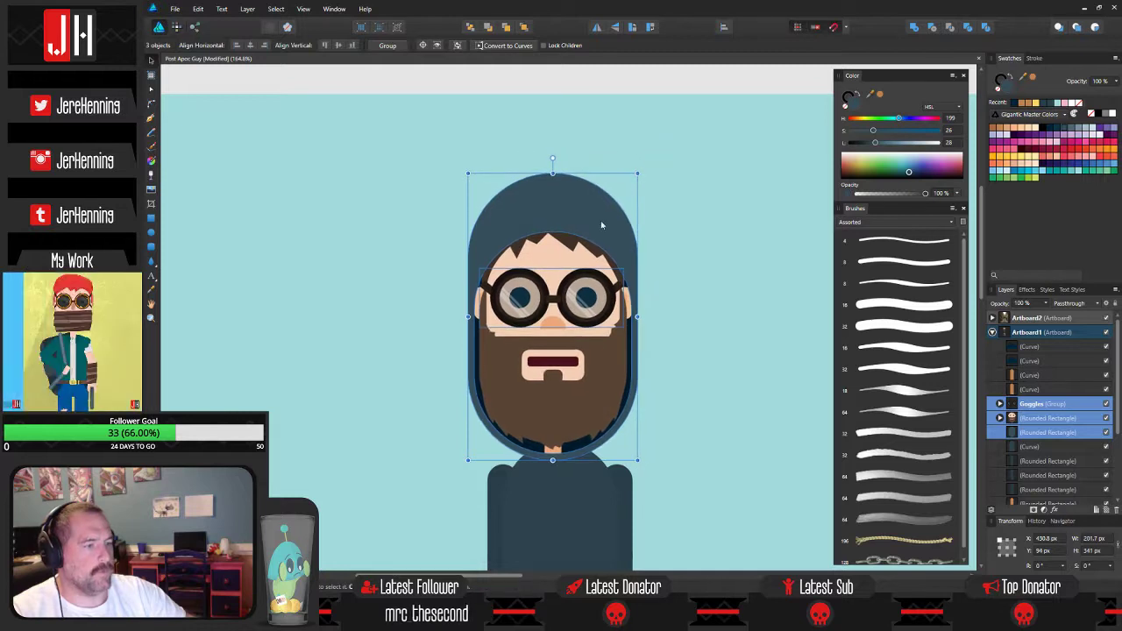
pyautogui.moveTo(583, 252)
pyautogui.mouseDown()
pyautogui.moveTo(594, 252)
pyautogui.moveTo(585, 246)
pyautogui.mouseUp()
pyautogui.click(733, 336)
pyautogui.scroll(-5, 733, 336)
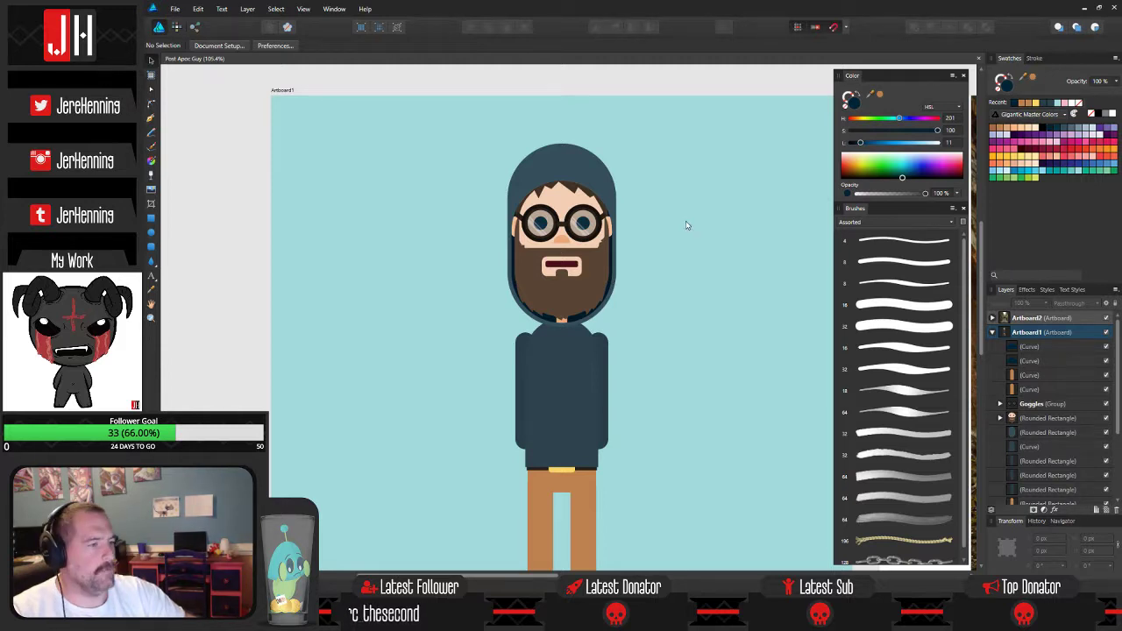
# Draw a dark navy rounded rectangle about 6 by 69 px with 50% corners as a drawstring and place it just below the hood.
pyautogui.scroll(2, 589, 290)
pyautogui.moveTo(606, 277); pyautogui.dragTo(627, 237)
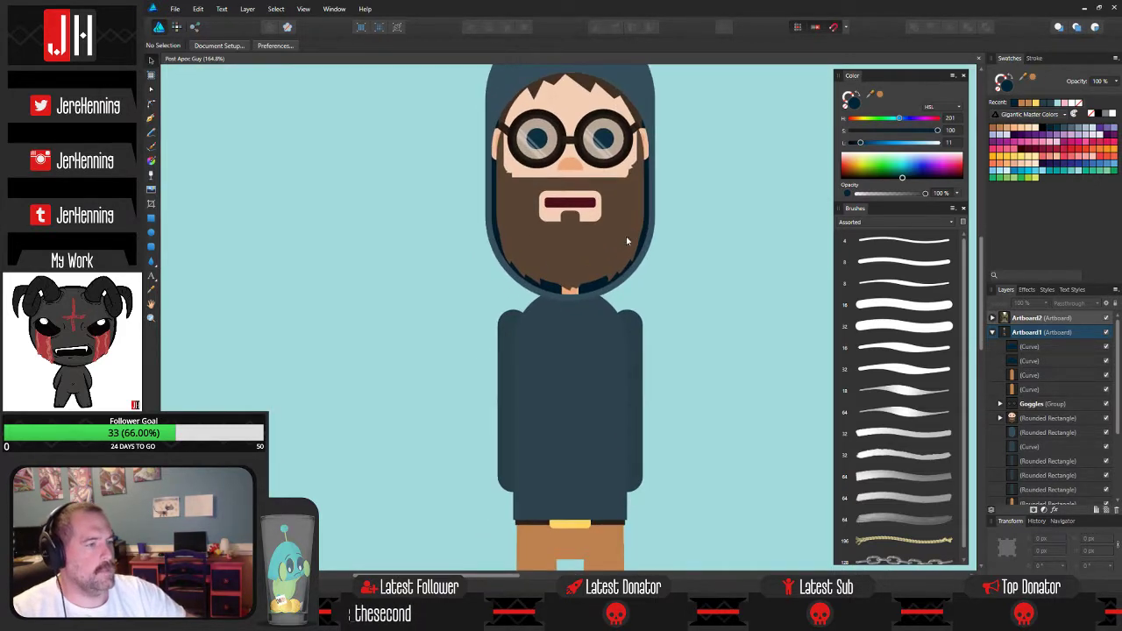
pyautogui.scroll(-2, 620, 298)
pyautogui.moveTo(640, 318); pyautogui.dragTo(647, 251)
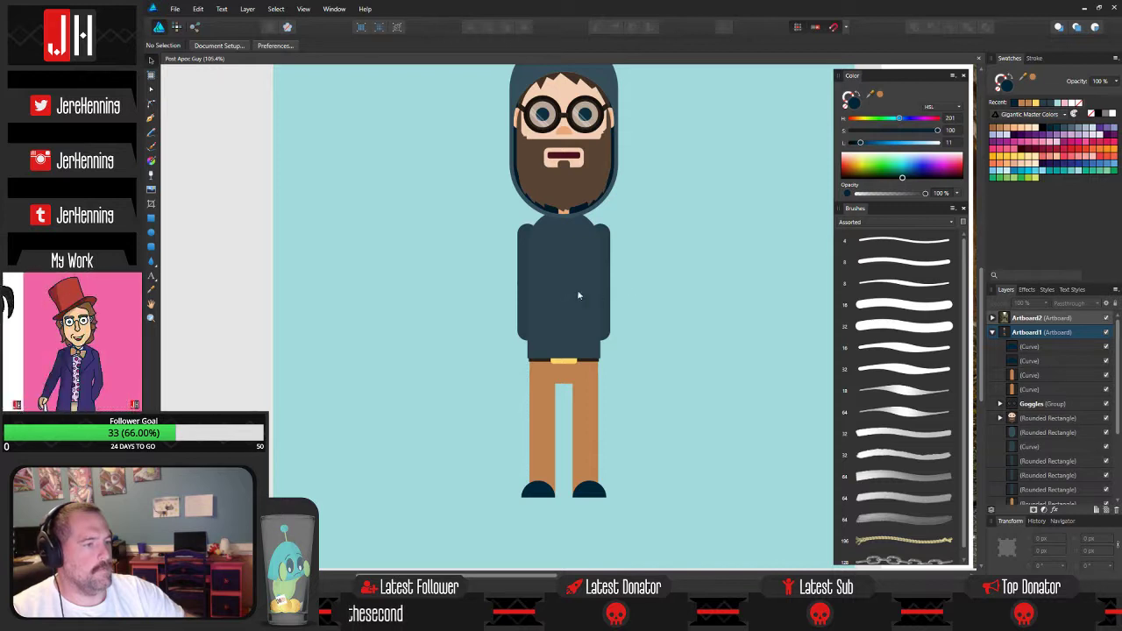
pyautogui.scroll(4, 581, 254)
pyautogui.scroll(2, 567, 208)
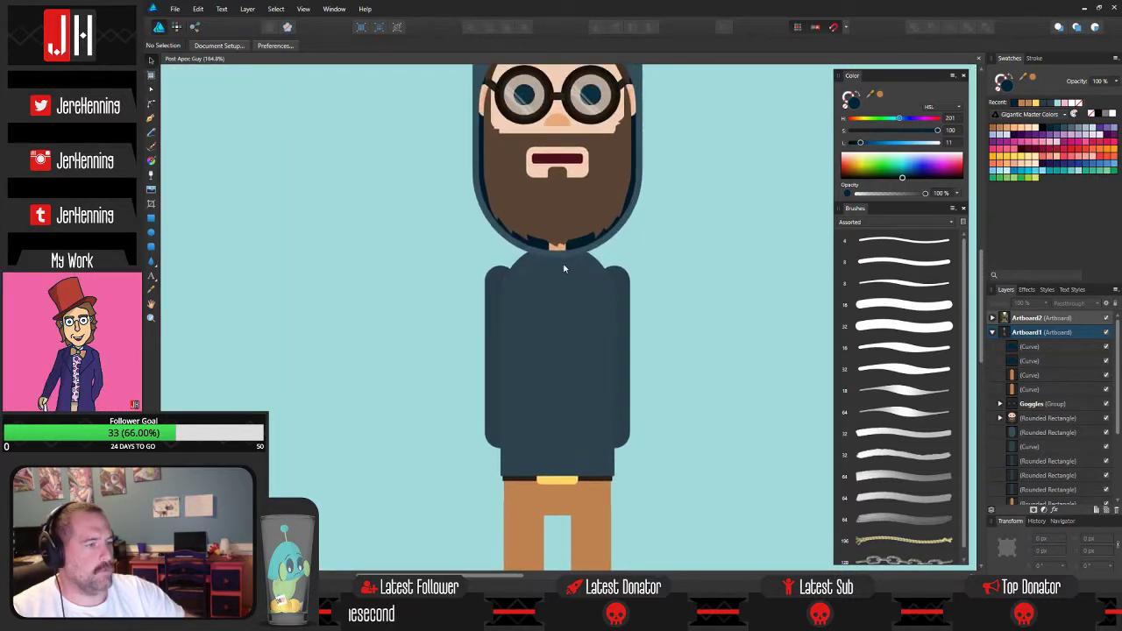
pyautogui.click(152, 247)
pyautogui.moveTo(420, 202); pyautogui.dragTo(427, 273)
pyautogui.scroll(2, 423, 224)
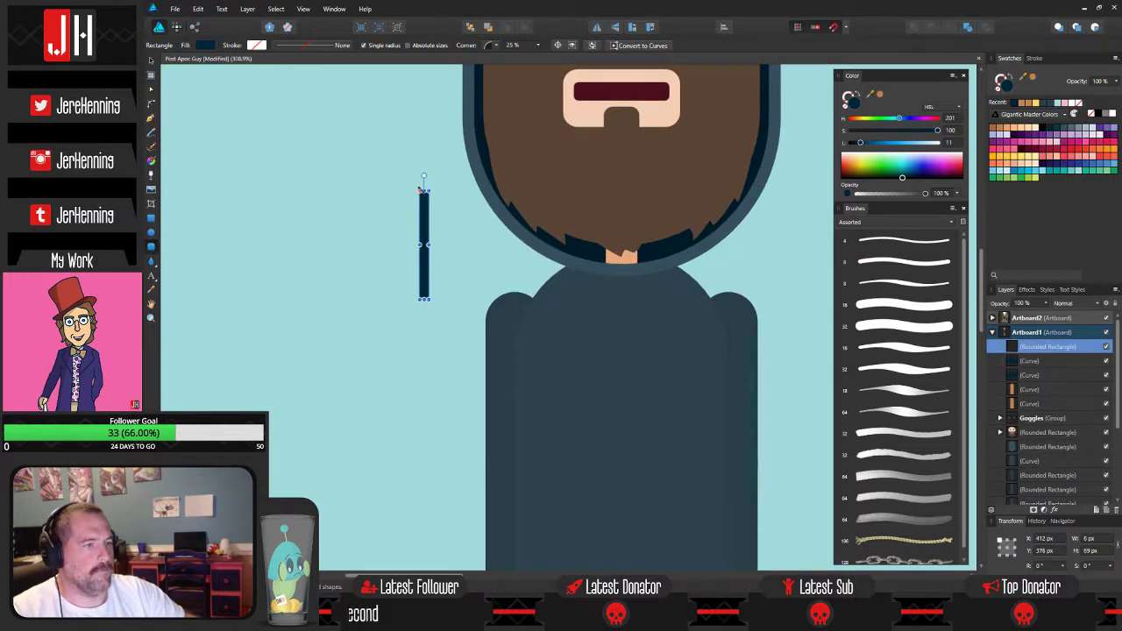
pyautogui.moveTo(428, 227); pyautogui.dragTo(613, 306)
pyautogui.click(606, 254)
pyautogui.click(609, 279)
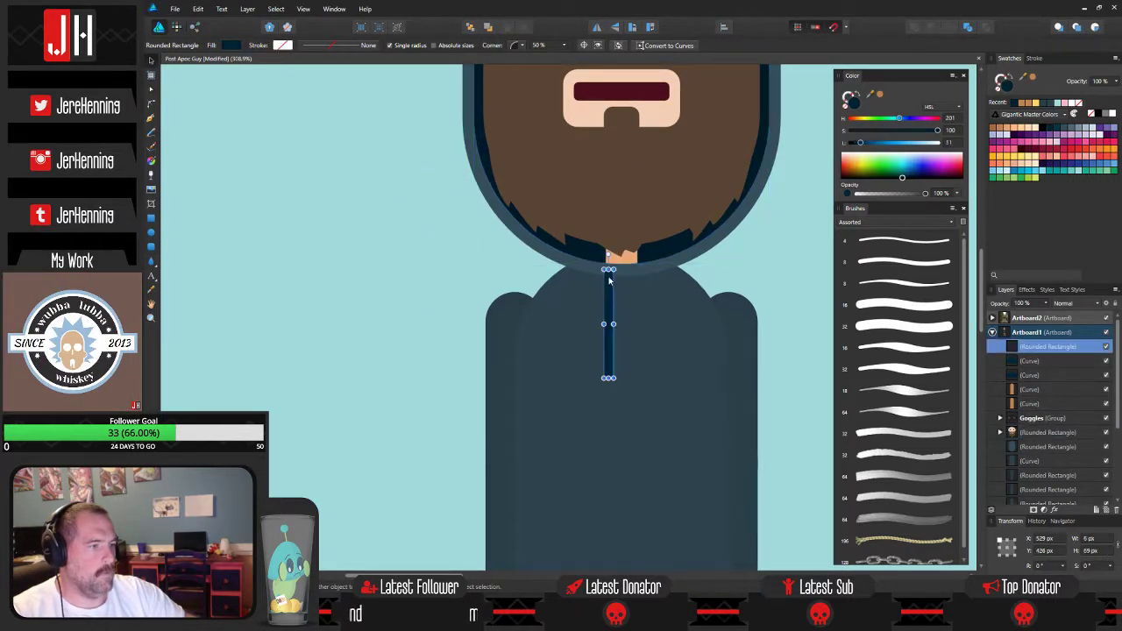
# Tilt the drawstring to about -2.6° and restack it between the hood and the torso.
pyautogui.moveTo(607, 253); pyautogui.dragTo(615, 254)
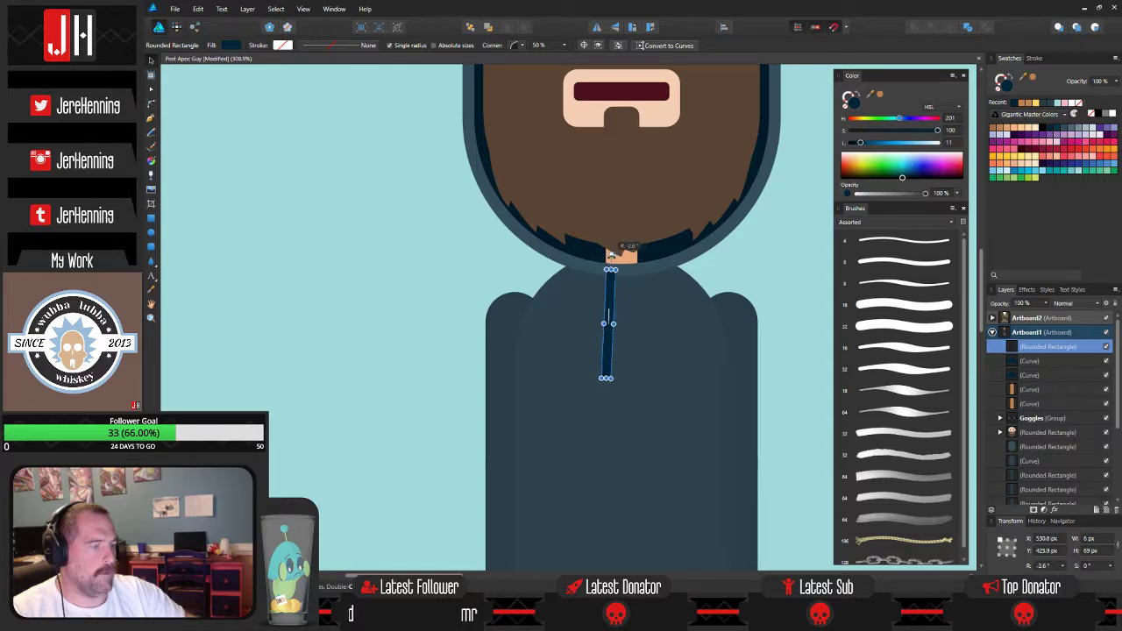
pyautogui.hotkey('ctrl', 'x')
pyautogui.click(643, 347)
pyautogui.hotkey('ctrl', 'v')
pyautogui.scroll(2, 643, 333)
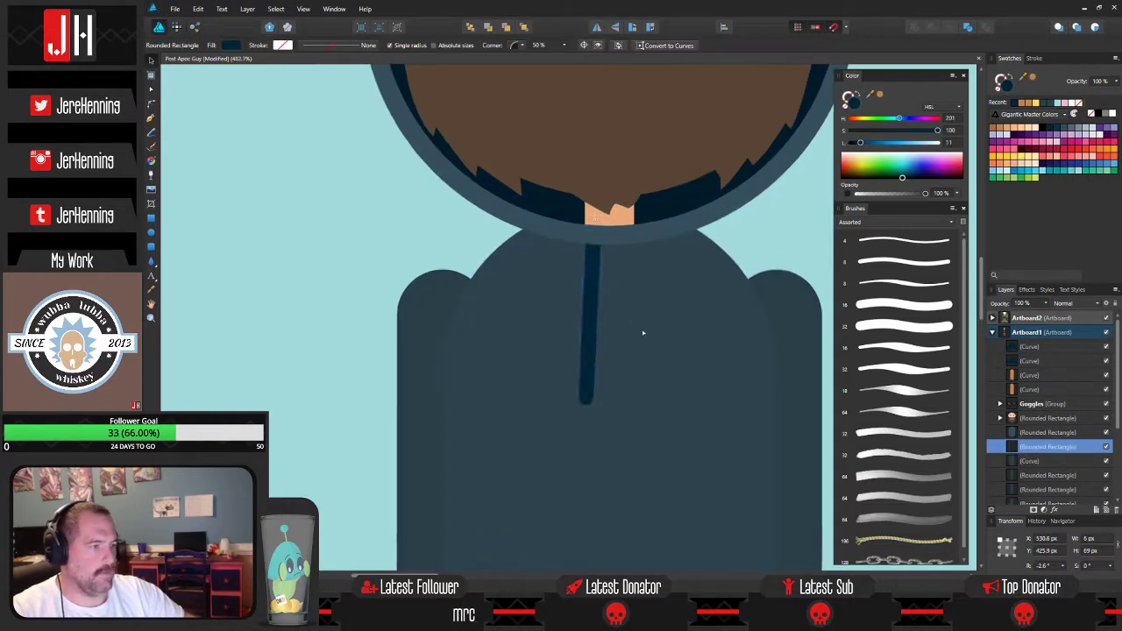
# Shorten the drawstring to about 45 px and add a mirrored copy about 38 px long beside it, tilted 2.6°.
pyautogui.moveTo(591, 354); pyautogui.dragTo(590, 344)
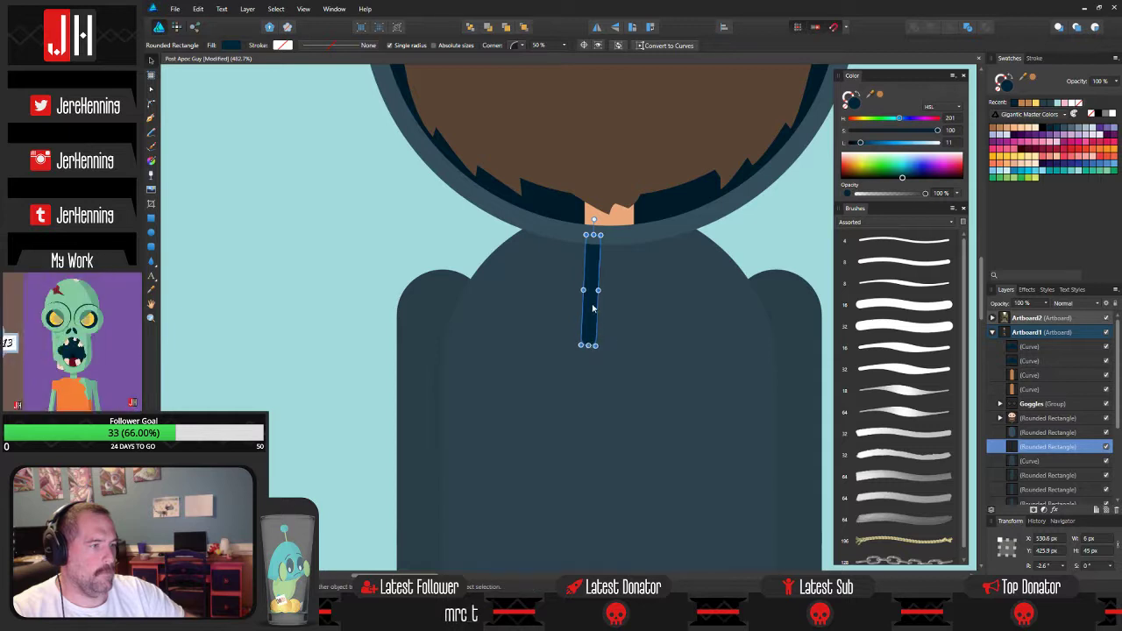
pyautogui.moveTo(593, 301); pyautogui.dragTo(621, 301)
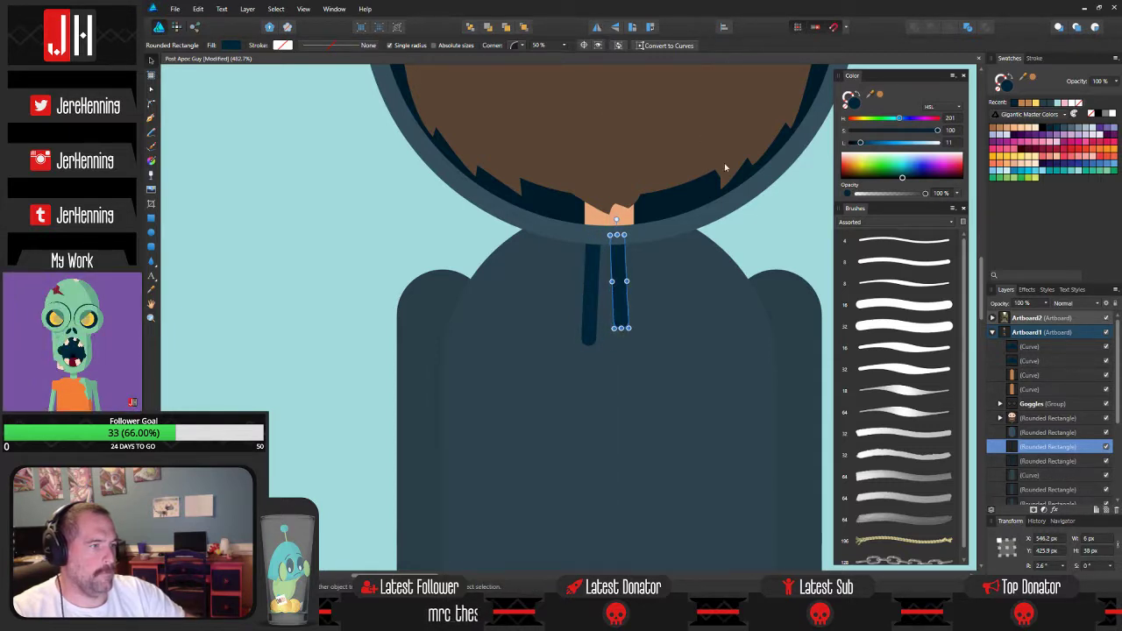
pyautogui.click(752, 214)
pyautogui.scroll(-4, 742, 231)
pyautogui.scroll(4, 667, 306)
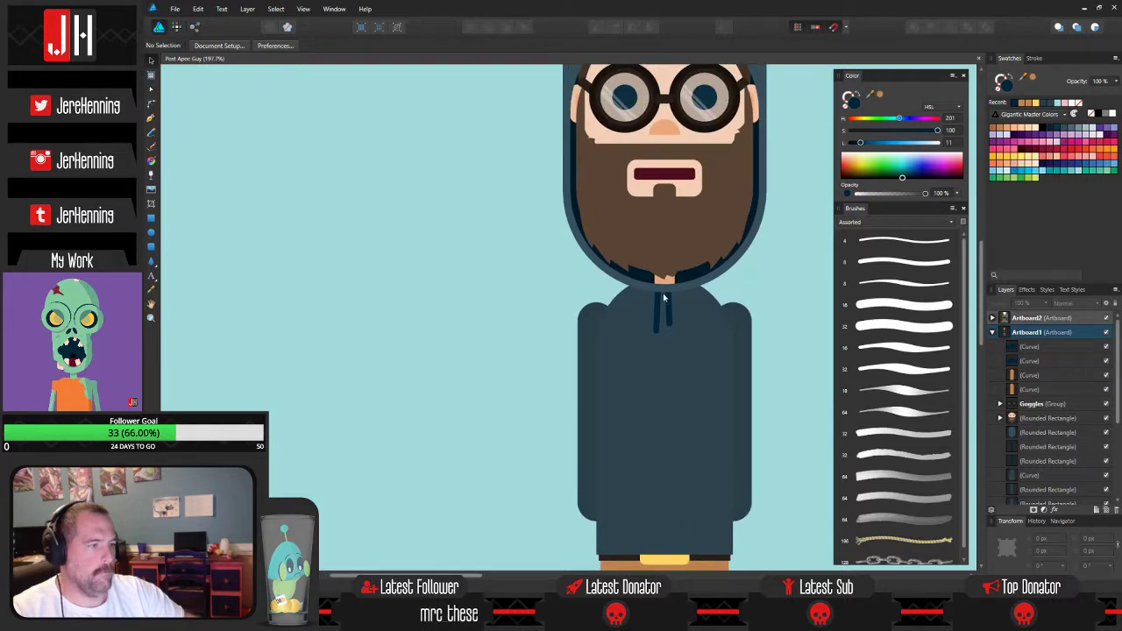
# Select both drawstrings and shift them together so they sit centred beneath the character's neck.
pyautogui.click(584, 317)
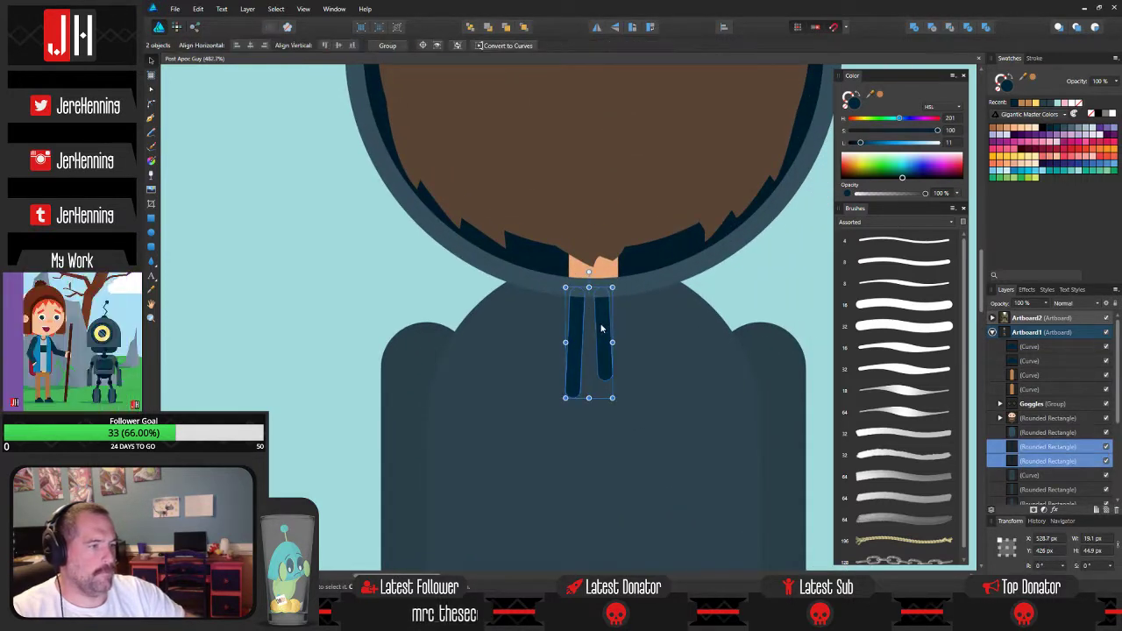
pyautogui.keyDown('shift'); pyautogui.click(604, 325); pyautogui.keyUp('shift')
pyautogui.click(781, 290)
pyautogui.scroll(-7, 781, 291)
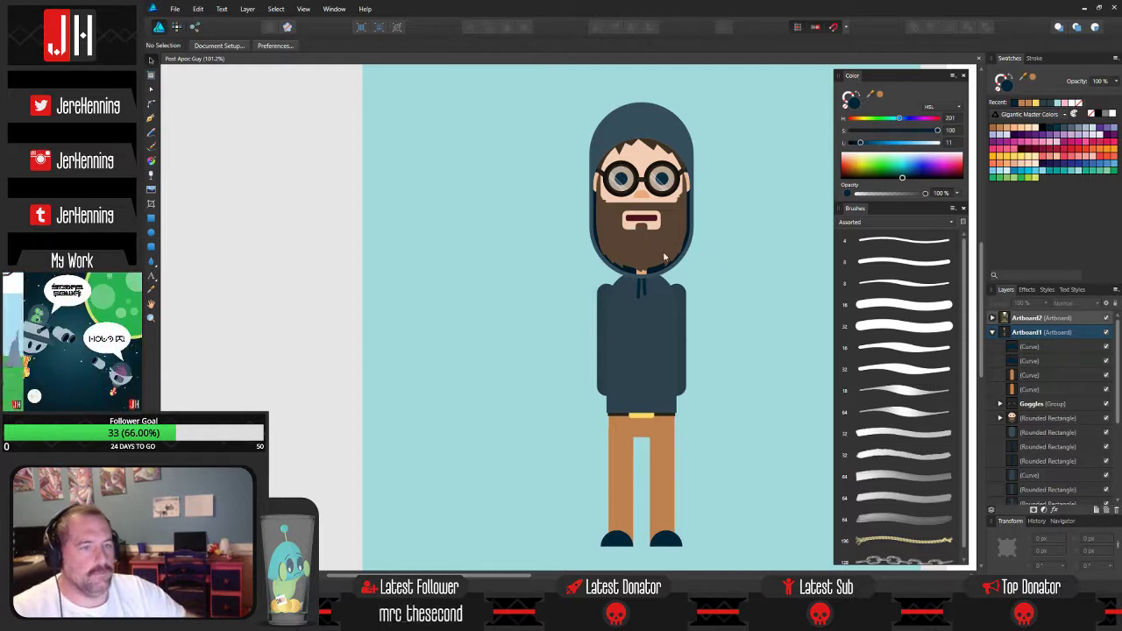
pyautogui.scroll(7, 600, 386)
pyautogui.scroll(3, 601, 386)
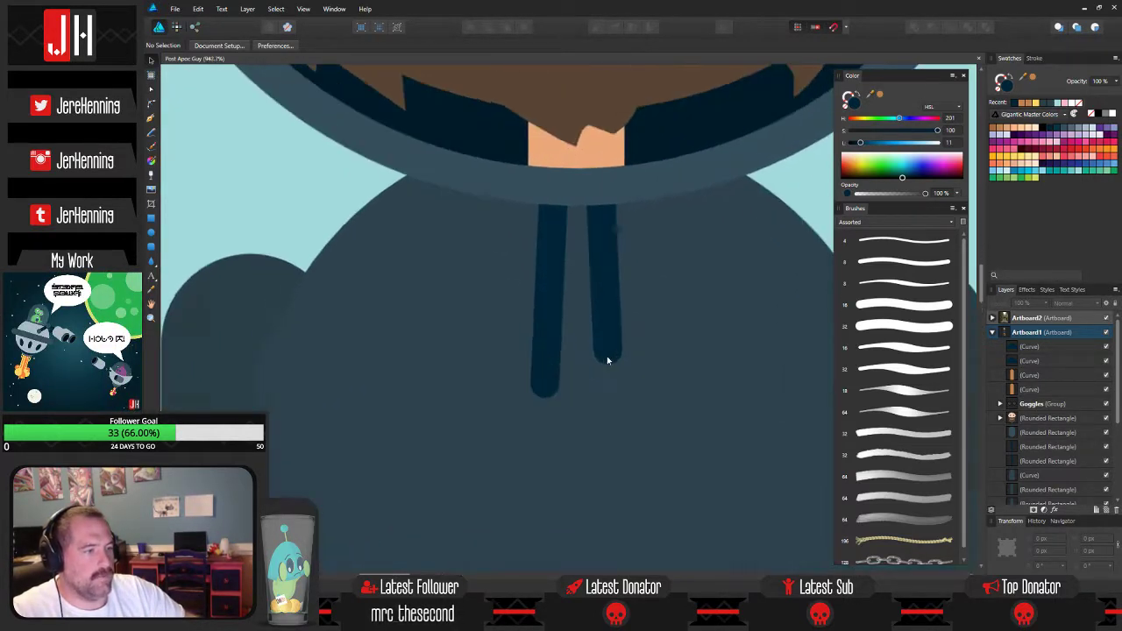
pyautogui.click(553, 261)
pyautogui.keyDown('shift'); pyautogui.click(604, 228); pyautogui.keyUp('shift')
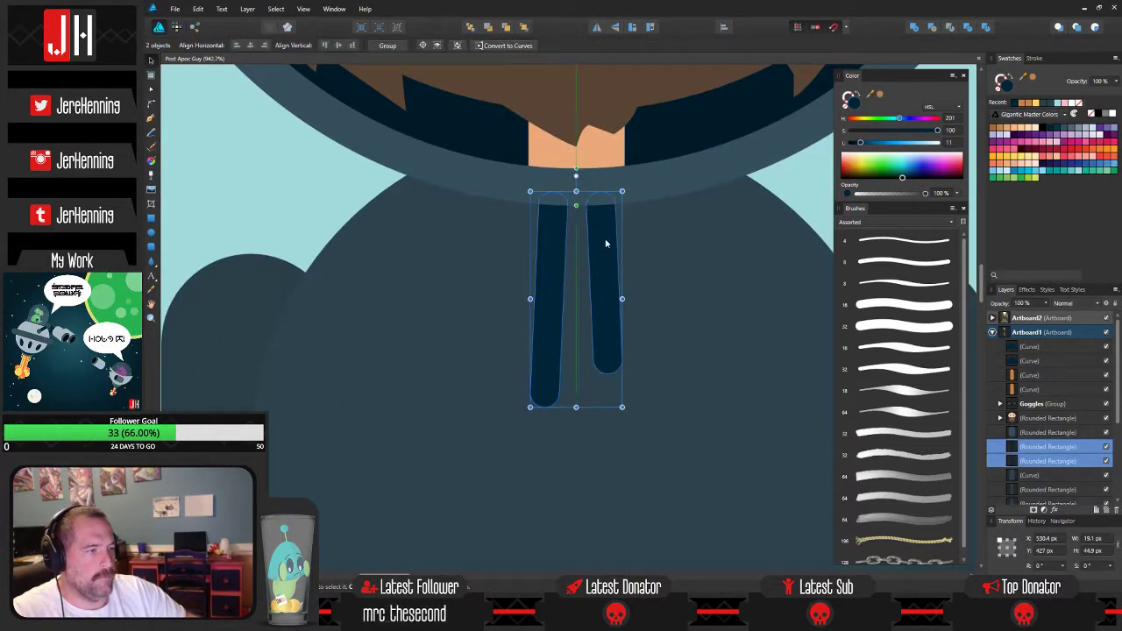
pyautogui.moveTo(605, 234); pyautogui.dragTo(607, 236)
pyautogui.scroll(-4, 611, 237)
pyautogui.click(752, 243)
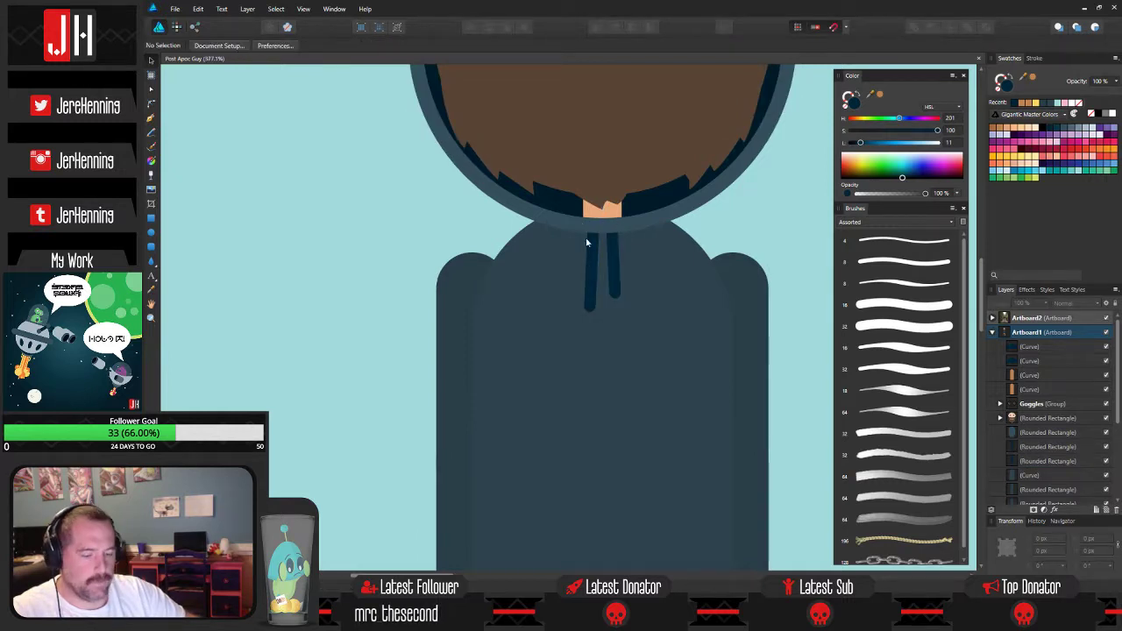
pyautogui.scroll(-4, 587, 246)
pyautogui.scroll(-2, 642, 292)
pyautogui.scroll(4, 627, 297)
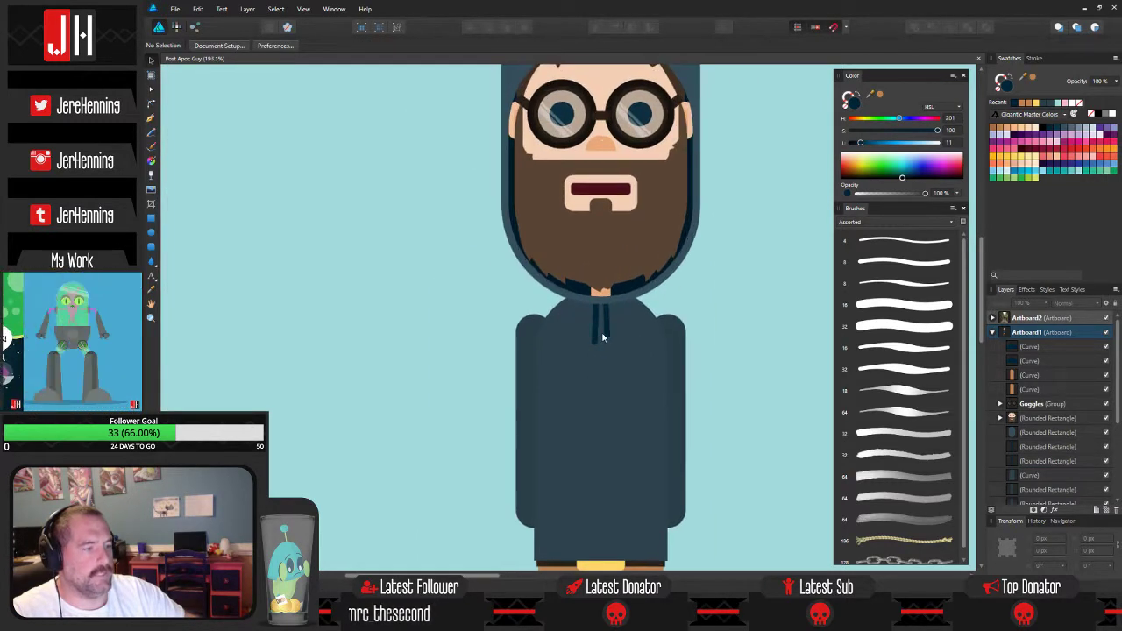
pyautogui.scroll(1, 625, 300)
pyautogui.scroll(-3, 620, 281)
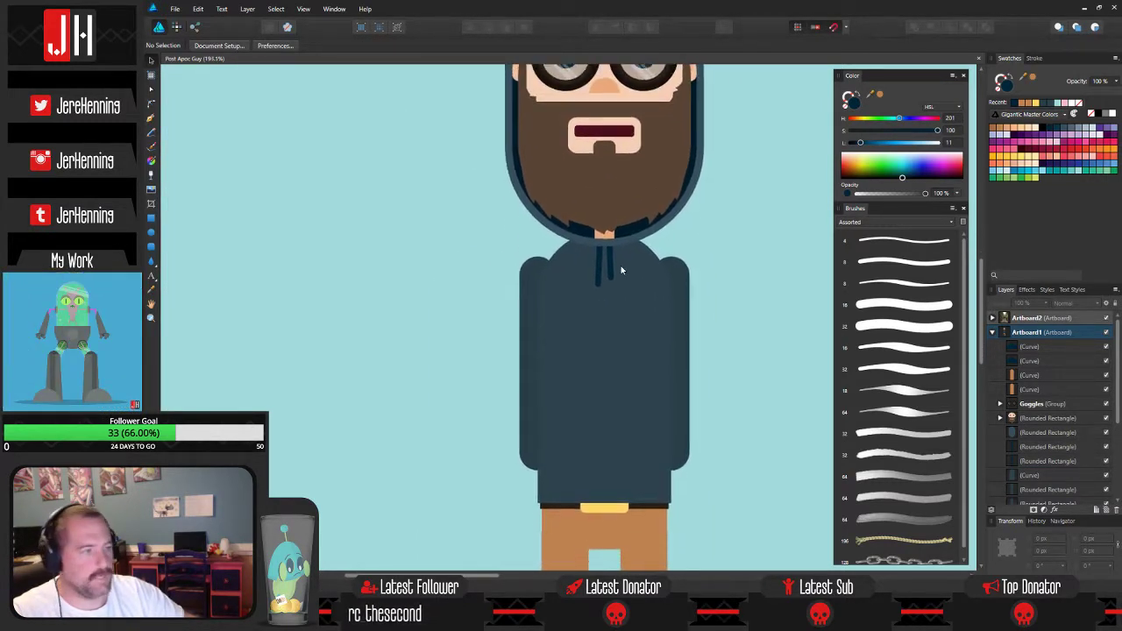
# Draw a dark navy rectangle about 49 by 19.5 px over the inner part of the left shoe, flush with its base and the leg's edge.
pyautogui.moveTo(640, 349); pyautogui.dragTo(613, 309)
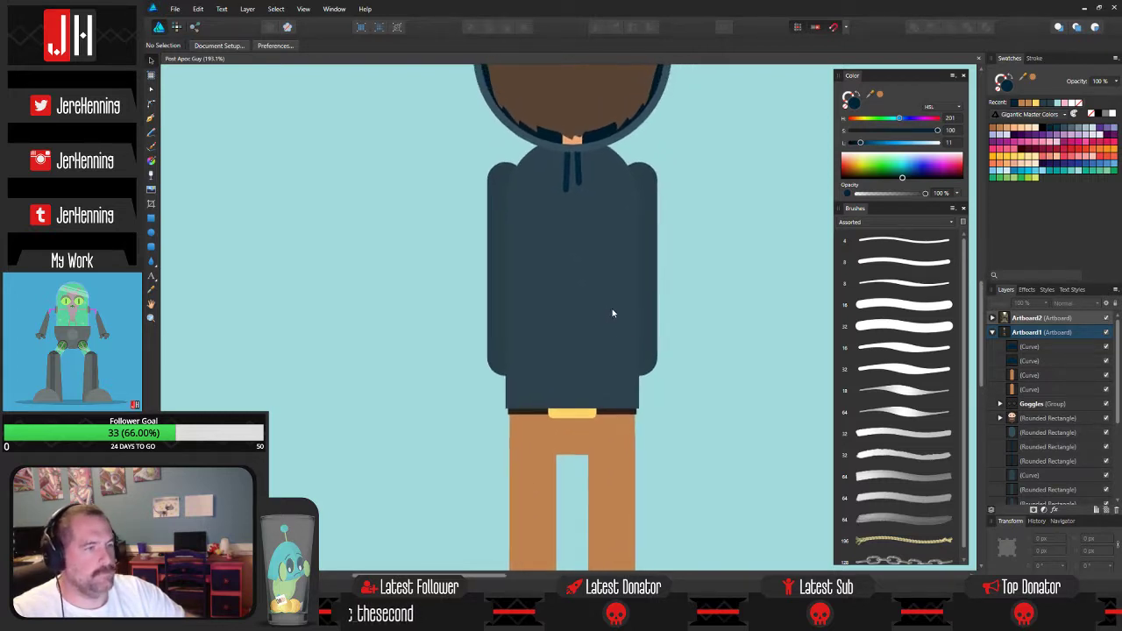
pyautogui.scroll(-2, 518, 167)
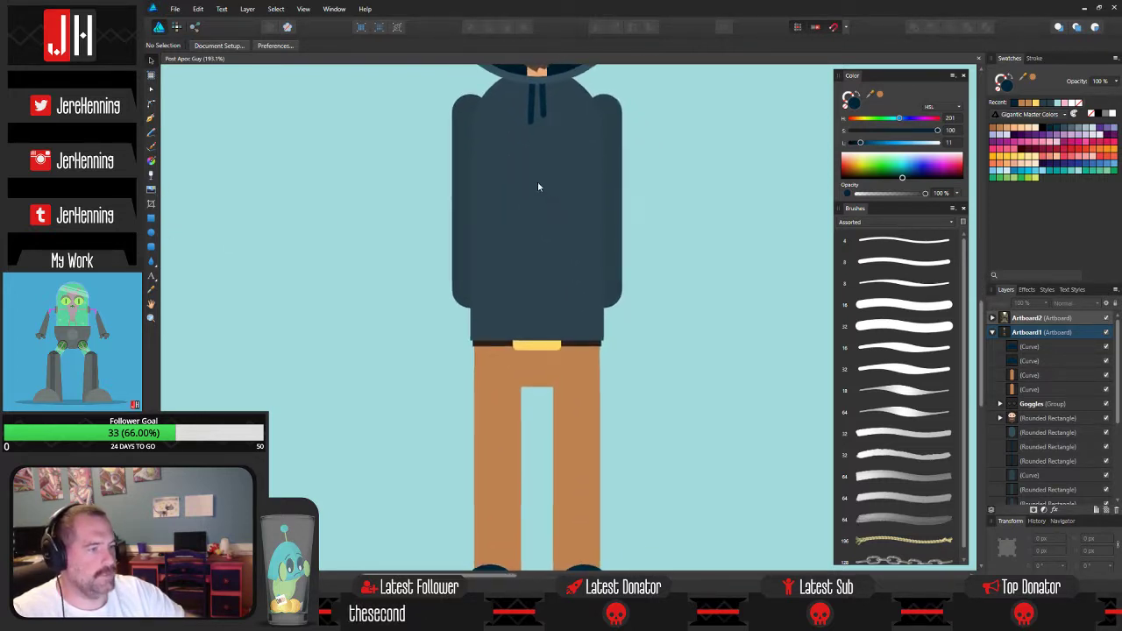
pyautogui.scroll(-1, 548, 270)
pyautogui.scroll(1, 564, 339)
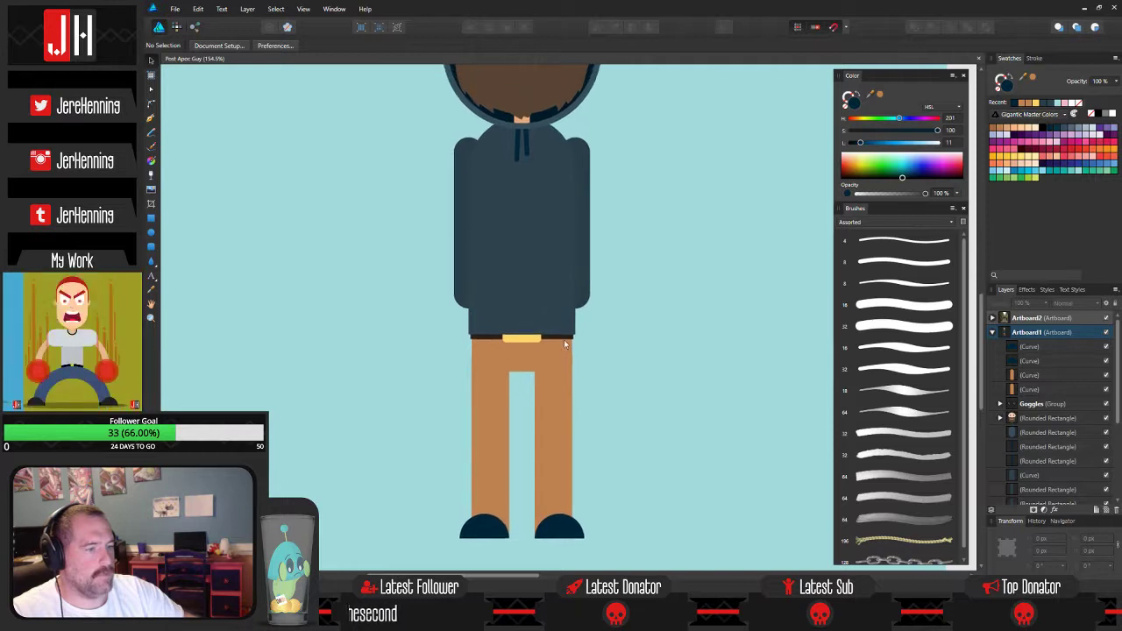
pyautogui.scroll(3, 585, 292)
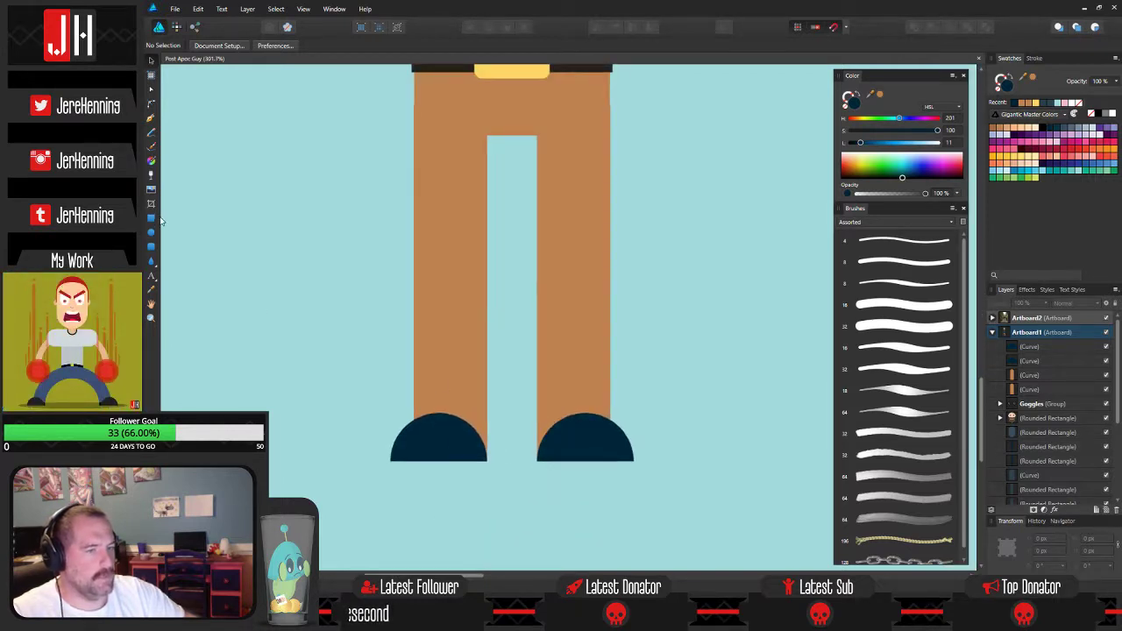
pyautogui.click(152, 219)
pyautogui.scroll(2, 445, 423)
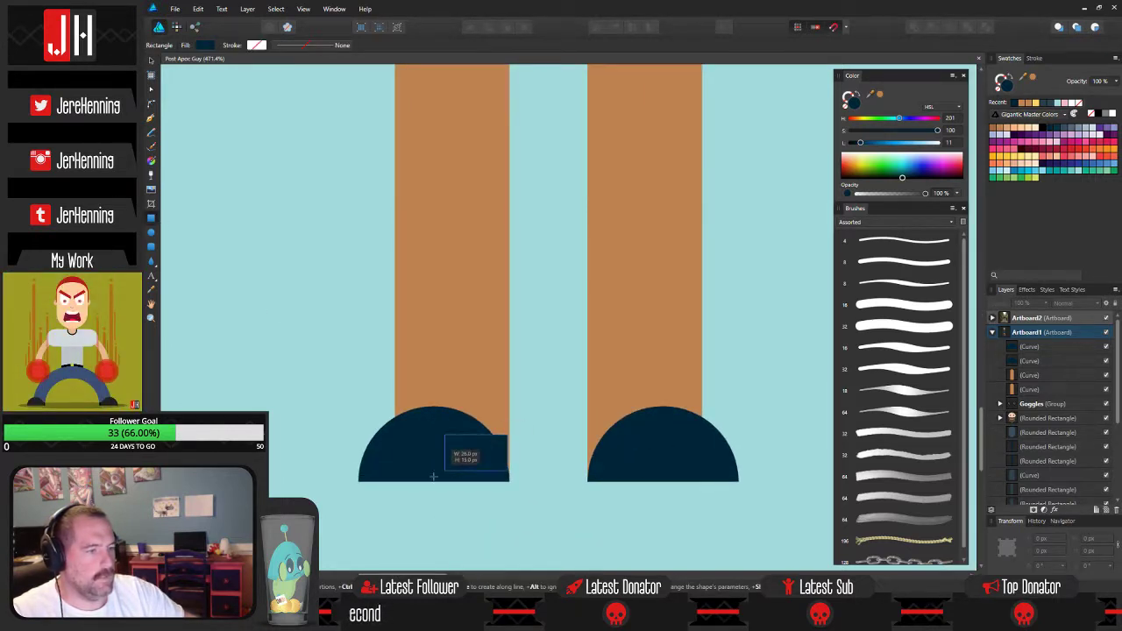
pyautogui.moveTo(433, 476); pyautogui.dragTo(392, 481)
pyautogui.scroll(2, 424, 485)
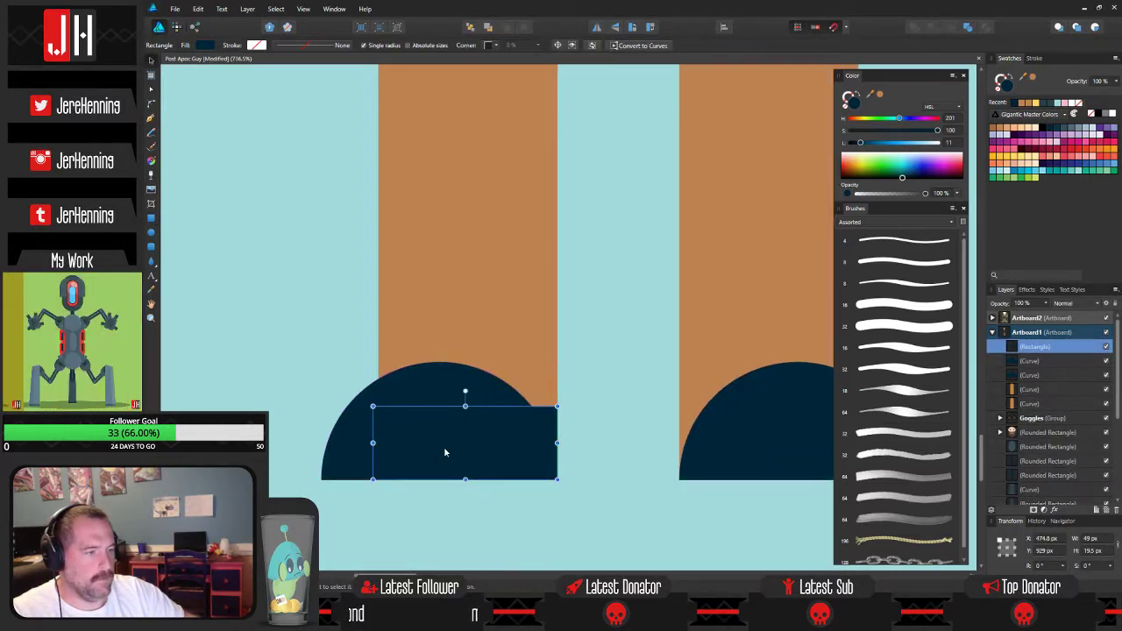
pyautogui.press('space')
pyautogui.moveTo(567, 426); pyautogui.dragTo(519, 427)
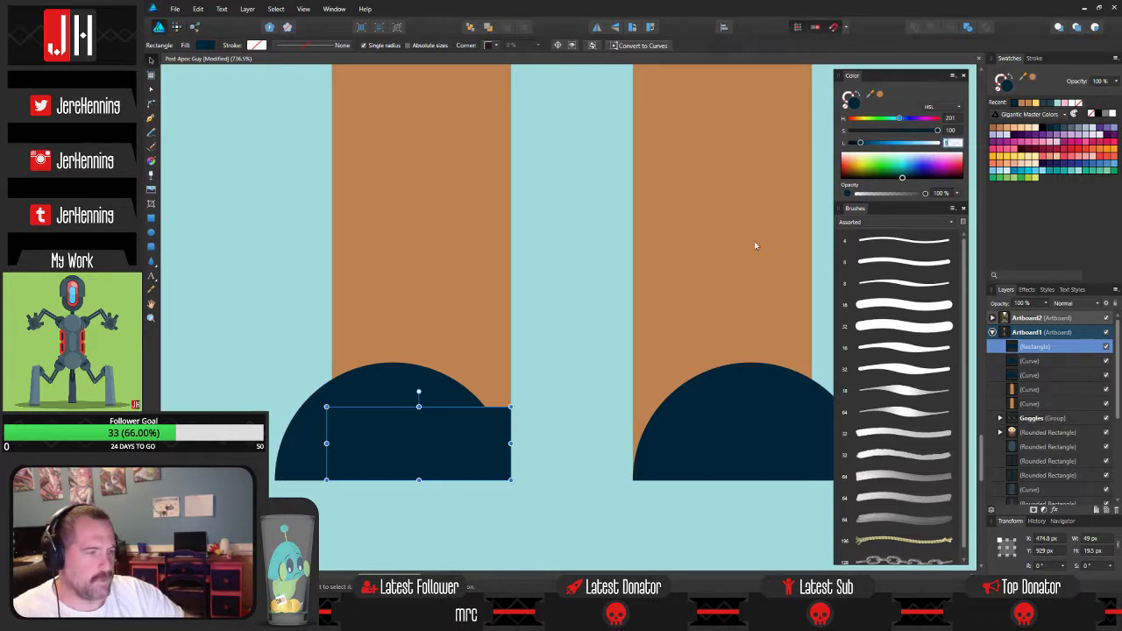
# Darken the new shoe rectangle to a lightness of 8 and stack it behind the rounded shoe shapes.
pyautogui.click(552, 413)
pyautogui.click(485, 424)
pyautogui.press('Delete')
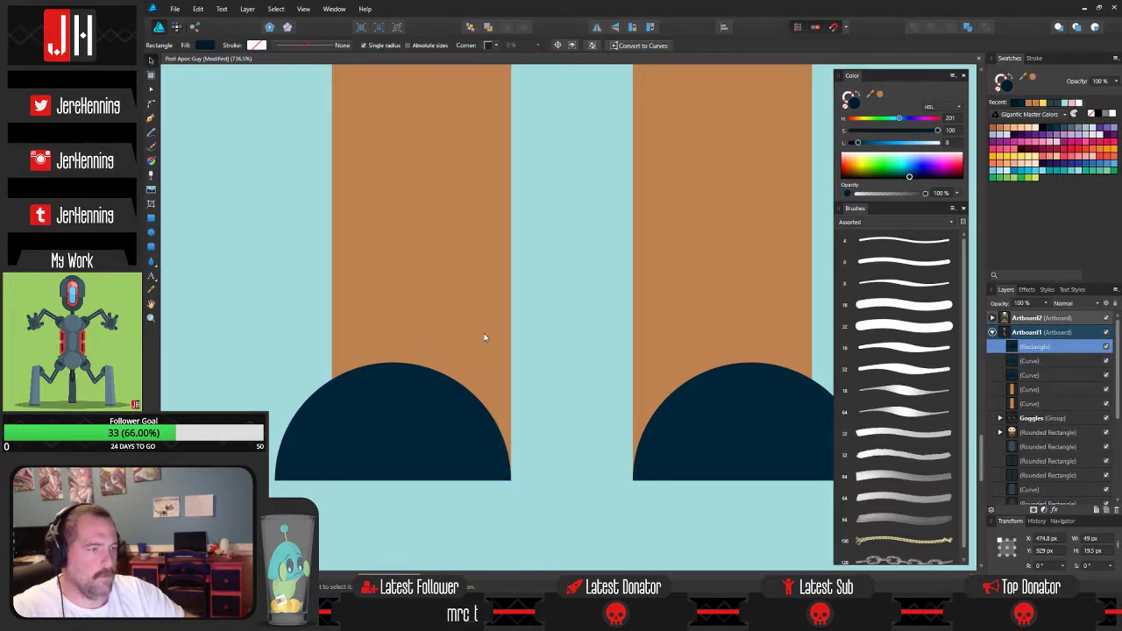
pyautogui.click(485, 336)
pyautogui.hotkey('ctrl', 'z')
# Copy the dark rectangle to the right shoe and align it with the right leg's inner edge at X 556.2 px.
pyautogui.moveTo(500, 419); pyautogui.dragTo(806, 417)
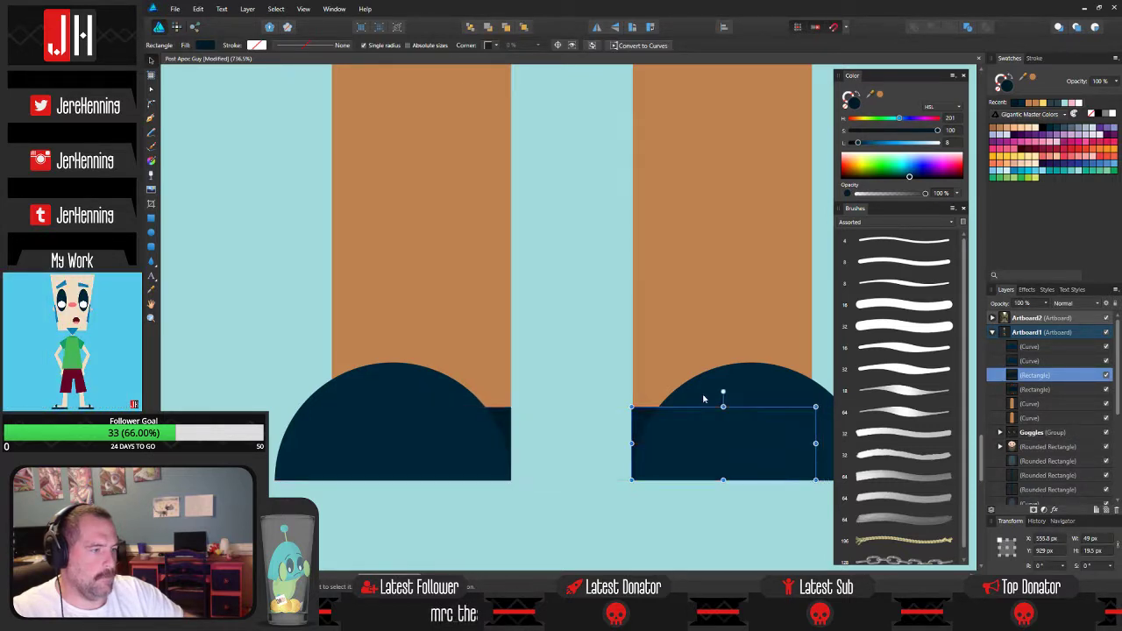
pyautogui.click(609, 420)
pyautogui.scroll(3, 645, 432)
pyautogui.click(623, 403)
pyautogui.moveTo(623, 404); pyautogui.dragTo(617, 404)
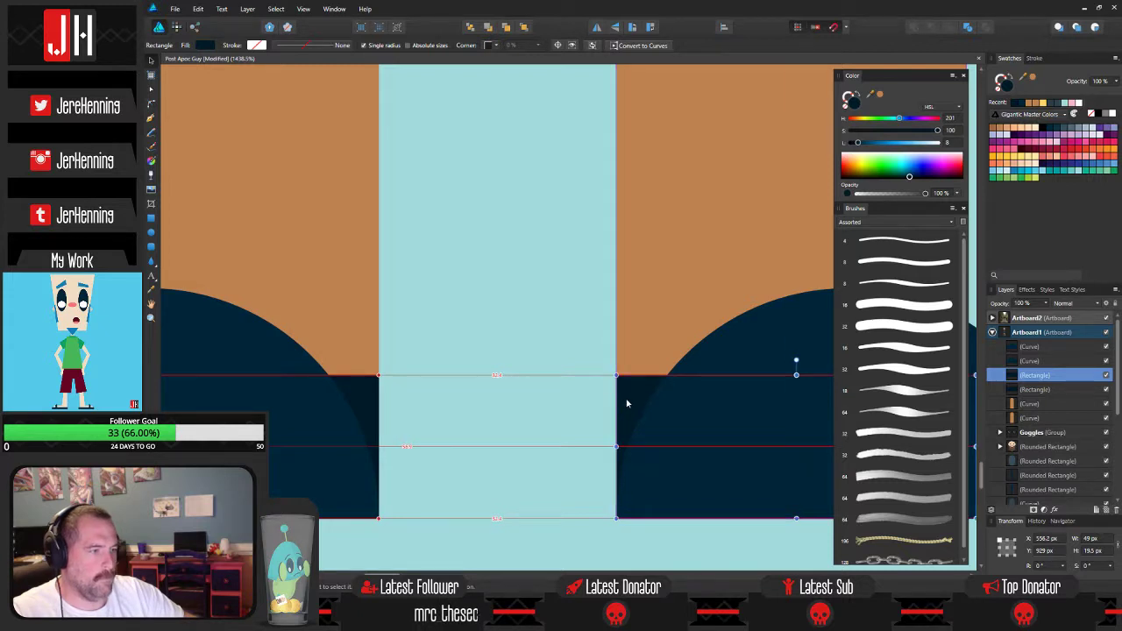
pyautogui.click(573, 377)
pyautogui.scroll(-3, 573, 377)
pyautogui.scroll(-5, 575, 379)
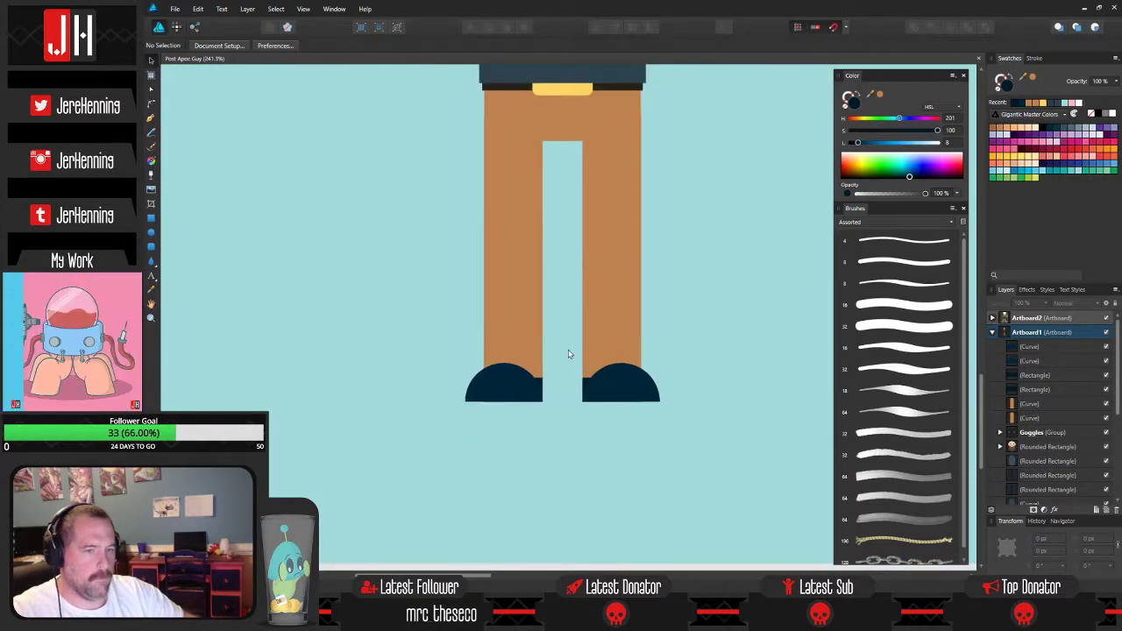
# Select the whole character and move it up to Y 31 px, centred horizontally on the teal artboard.
pyautogui.moveTo(542, 200); pyautogui.dragTo(572, 312)
pyautogui.scroll(-1, 573, 298)
pyautogui.moveTo(551, 250); pyautogui.dragTo(559, 323)
pyautogui.scroll(-2, 670, 355)
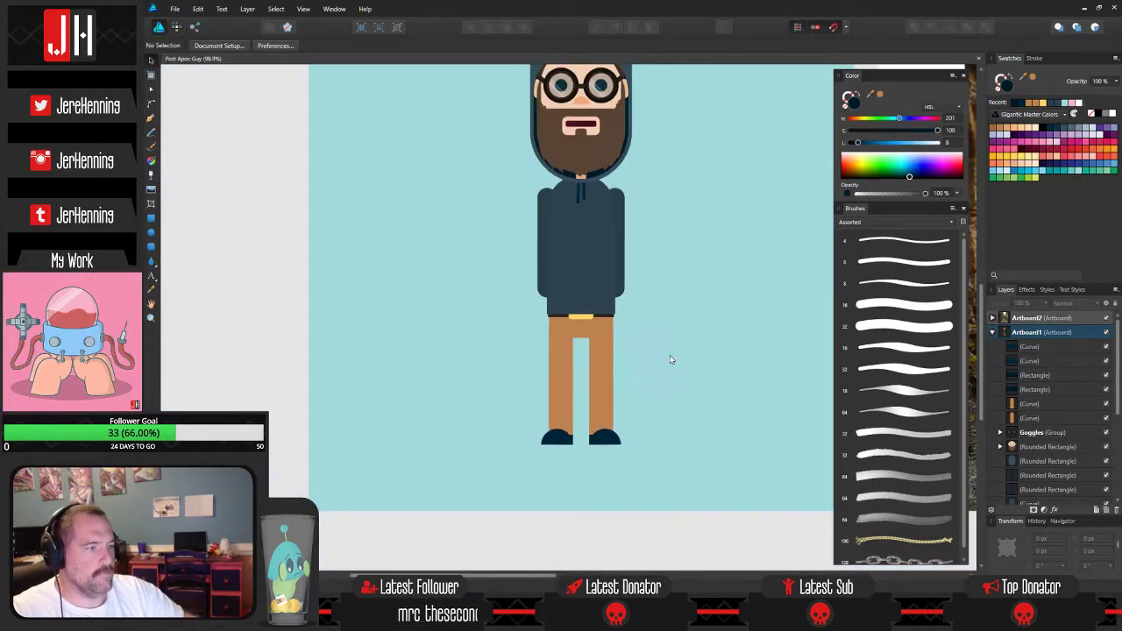
pyautogui.scroll(1, 602, 316)
pyautogui.scroll(-2, 616, 329)
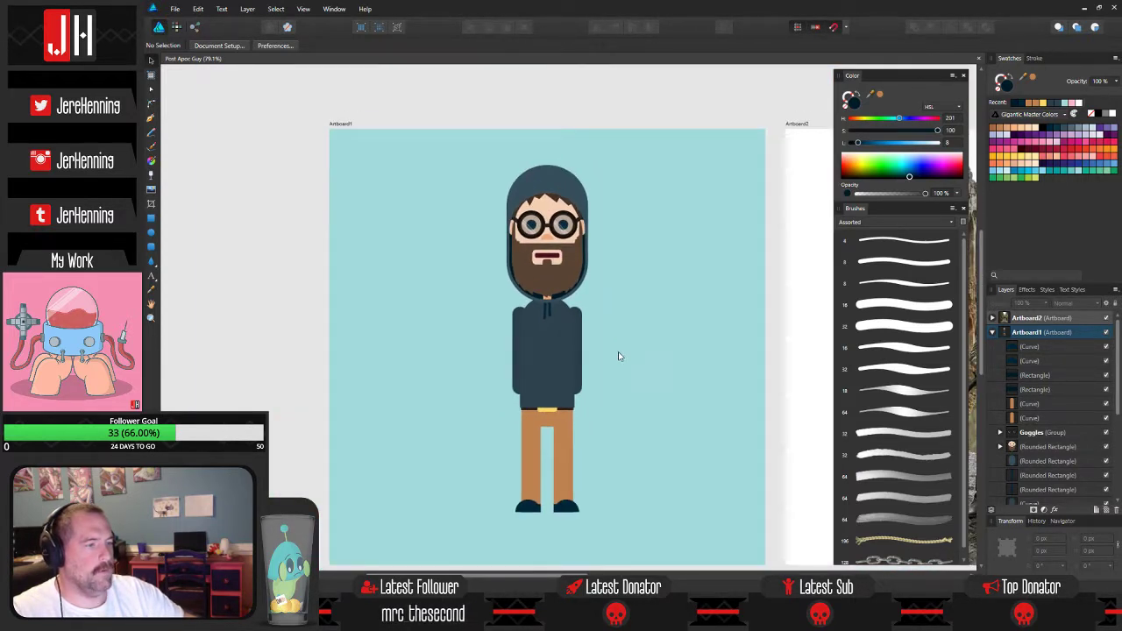
pyautogui.moveTo(616, 353); pyautogui.dragTo(622, 313)
pyautogui.moveTo(459, 82); pyautogui.dragTo(605, 519)
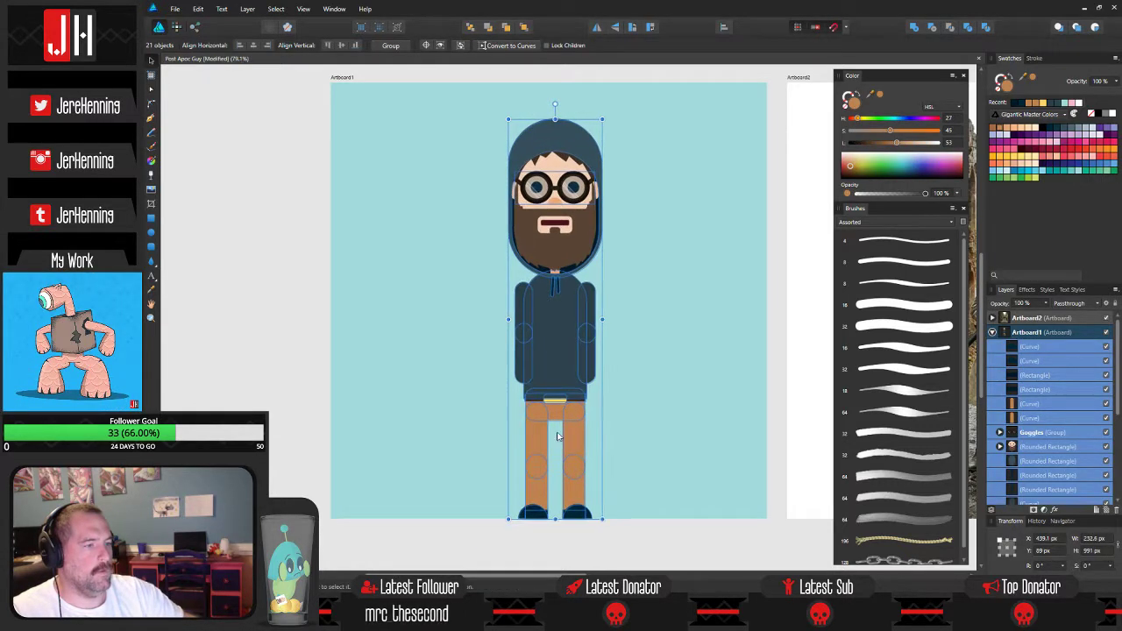
pyautogui.moveTo(556, 405); pyautogui.dragTo(552, 378)
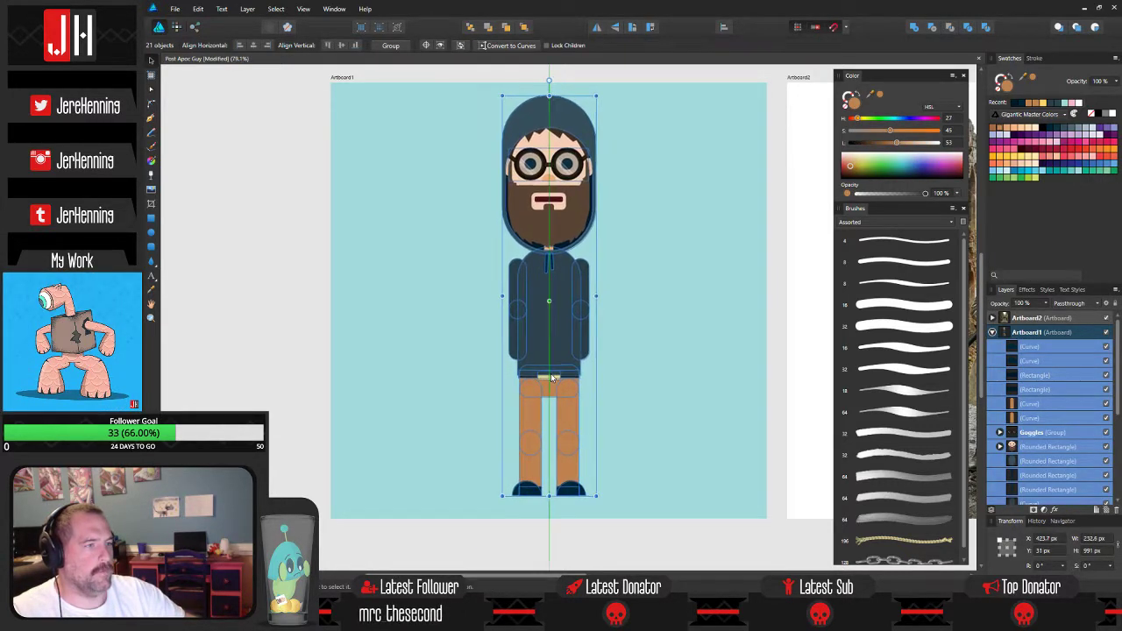
pyautogui.click(622, 374)
# Compare the hooded character with the reference photo of masked figures in long coats on the neighbouring artboard.
pyautogui.moveTo(543, 274); pyautogui.dragTo(564, 292)
pyautogui.scroll(1, 545, 324)
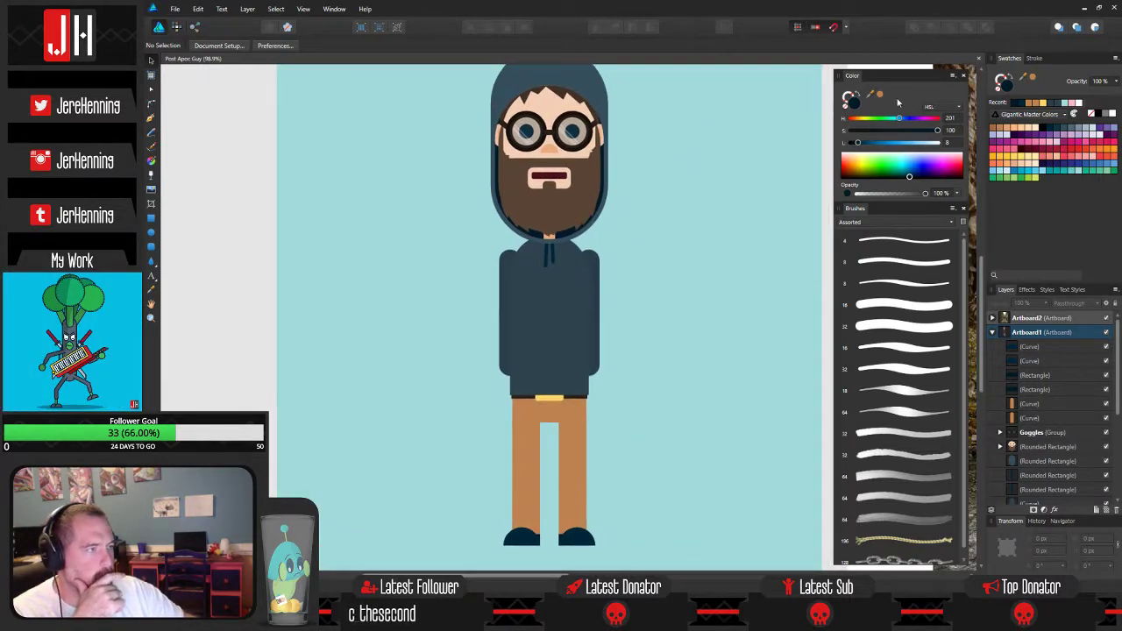
pyautogui.moveTo(774, 202); pyautogui.dragTo(549, 181)
pyautogui.scroll(-3, 549, 224)
pyautogui.moveTo(607, 265); pyautogui.dragTo(521, 284)
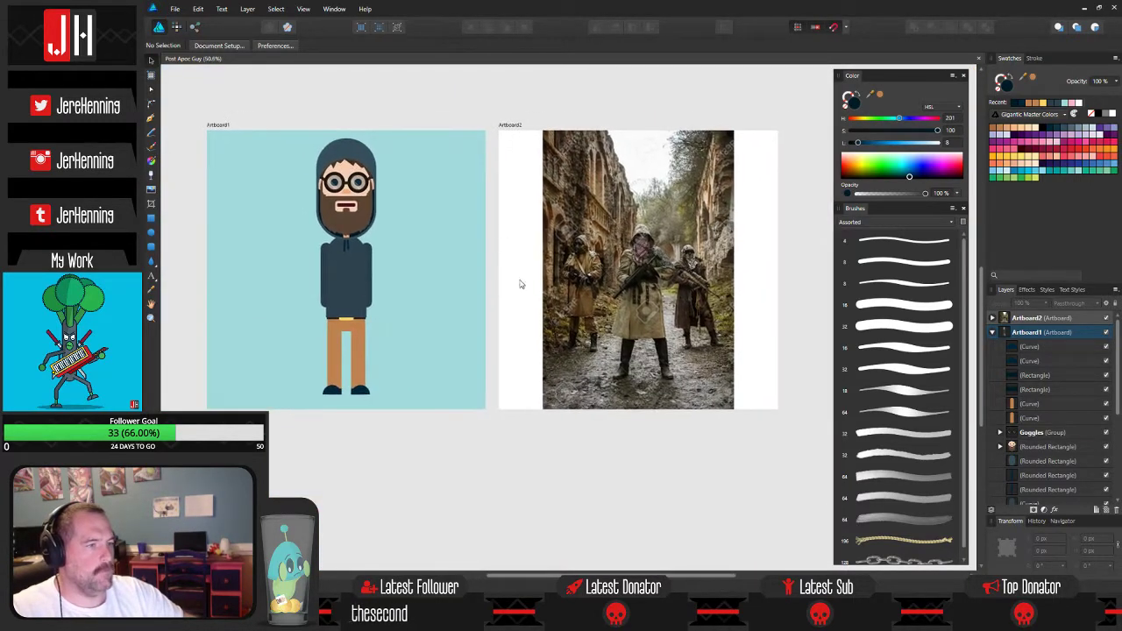
pyautogui.scroll(2, 638, 297)
pyautogui.moveTo(593, 260); pyautogui.dragTo(651, 263)
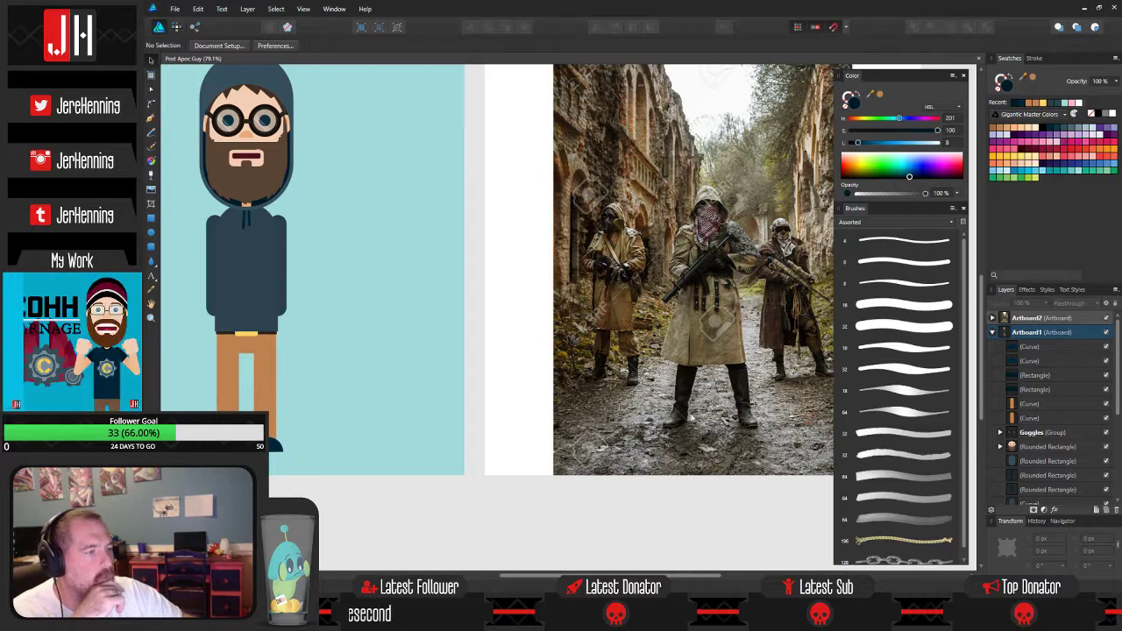
pyautogui.moveTo(342, 284); pyautogui.dragTo(468, 310)
pyautogui.scroll(5, 456, 264)
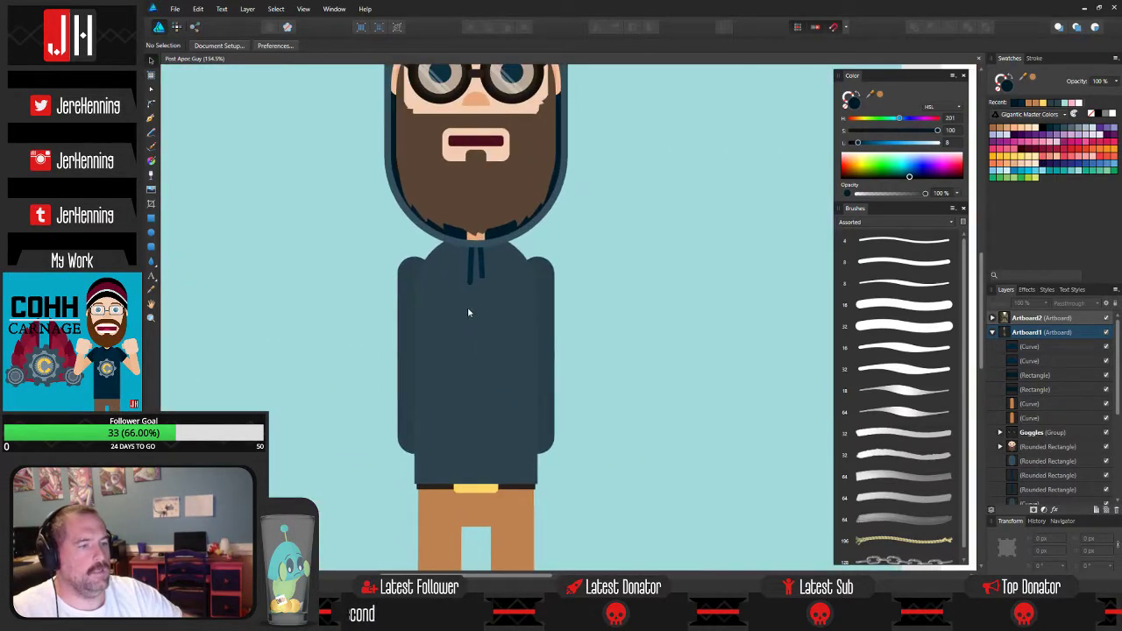
pyautogui.scroll(-3, 468, 312)
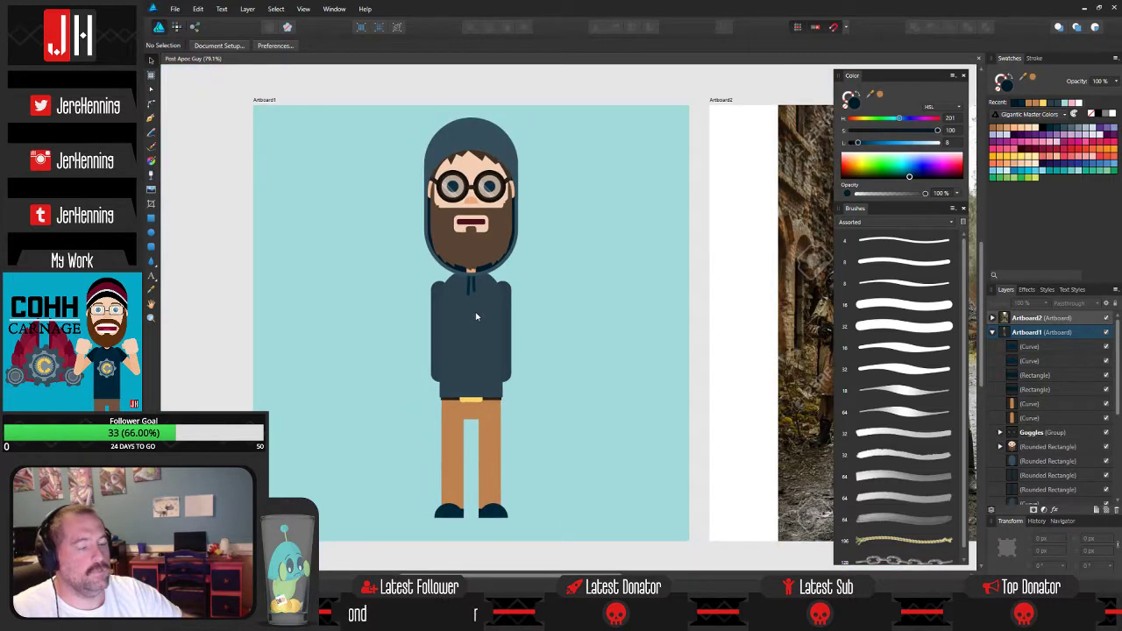
pyautogui.scroll(2, 476, 318)
pyautogui.moveTo(457, 505); pyautogui.dragTo(474, 392)
pyautogui.scroll(3, 474, 317)
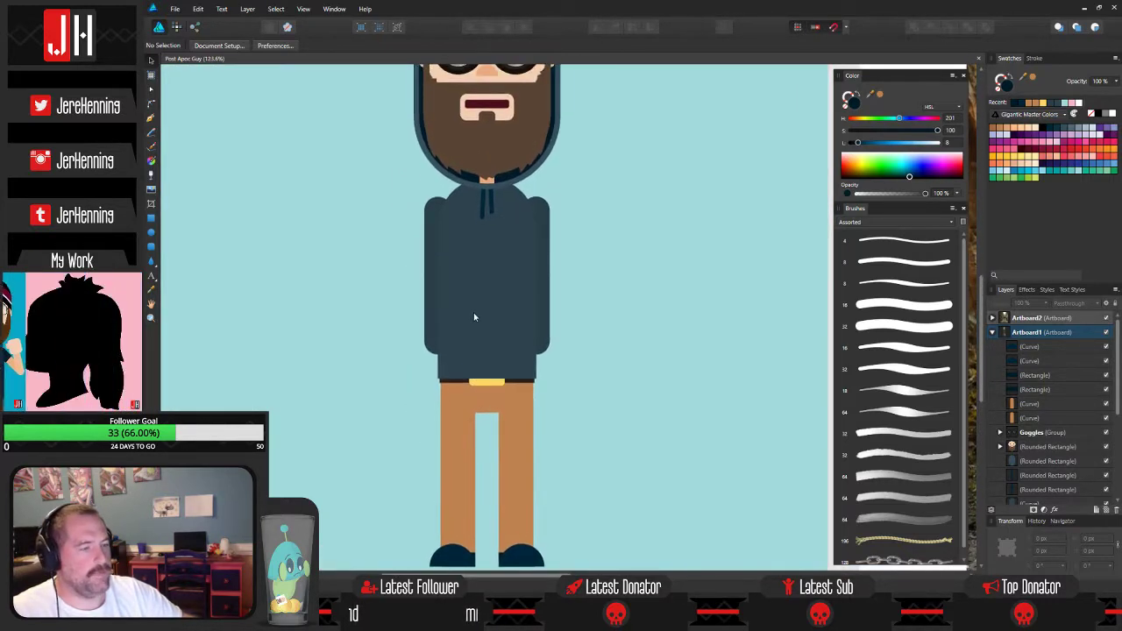
pyautogui.scroll(4, 461, 427)
pyautogui.scroll(-2, 458, 424)
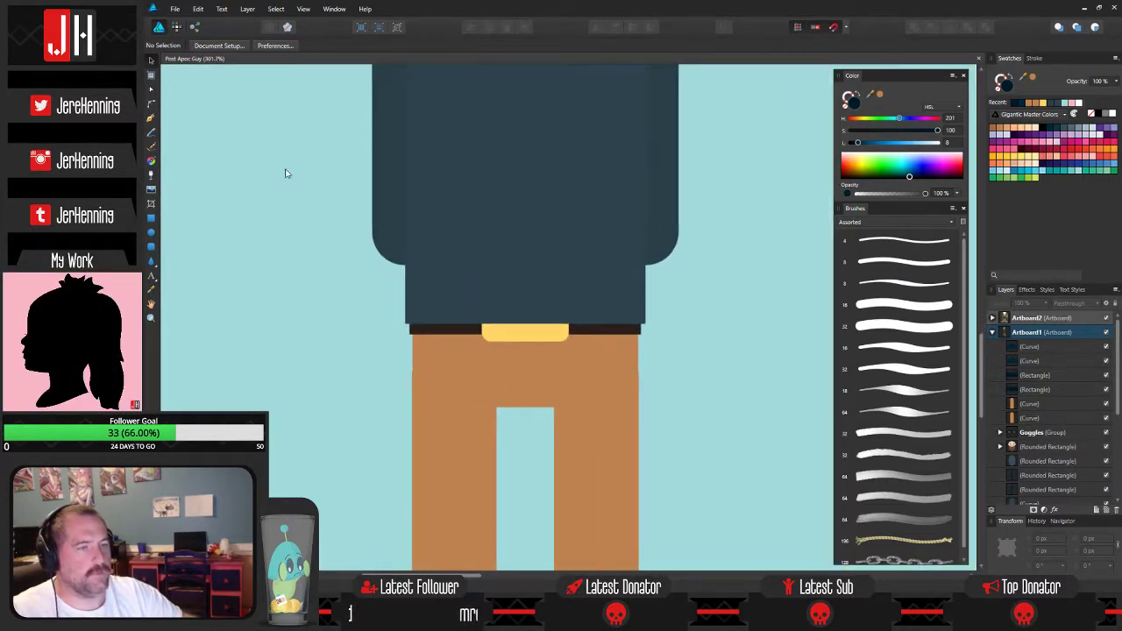
pyautogui.click(150, 118)
pyautogui.scroll(3, 412, 382)
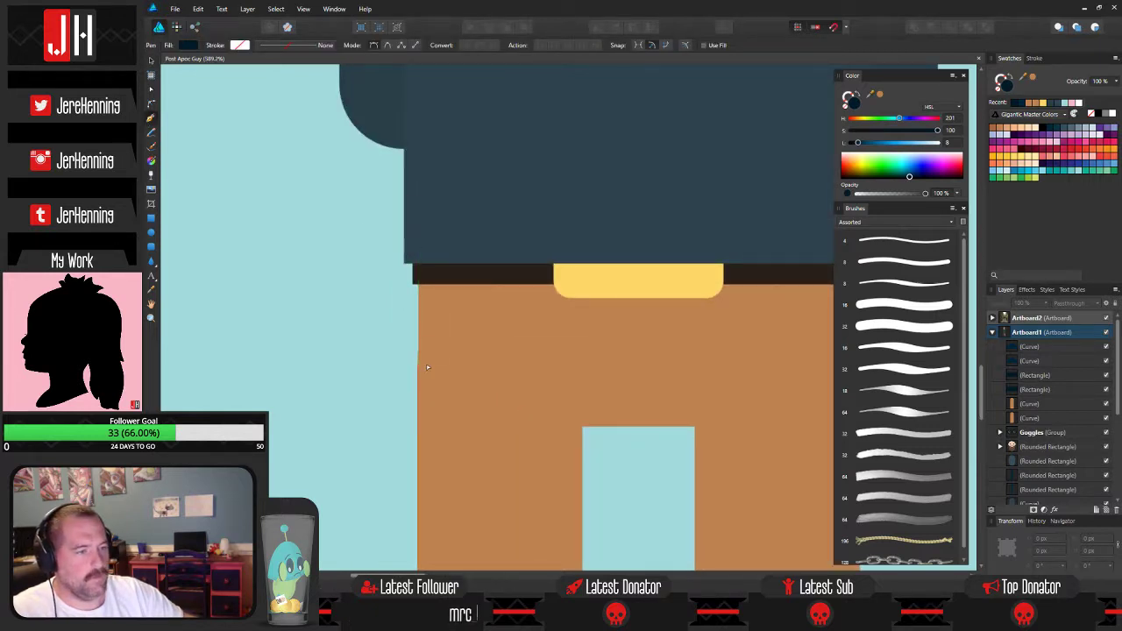
pyautogui.scroll(-2, 427, 367)
pyautogui.press('v')
pyautogui.scroll(-3, 471, 408)
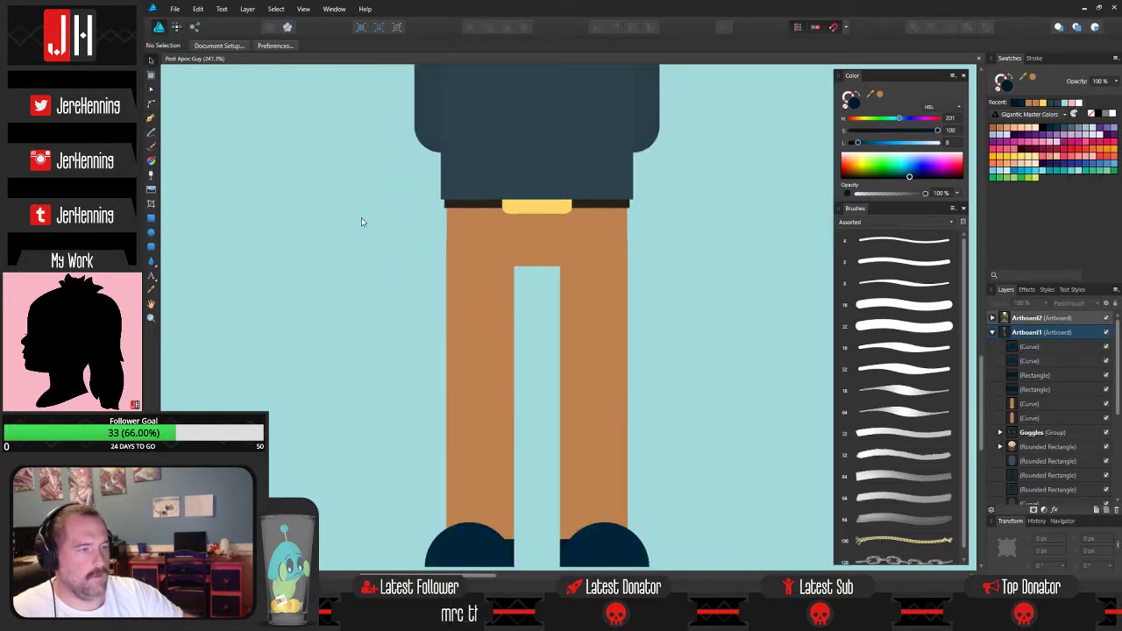
# Shift the left leg and its shoe inward together and nudge them to X 450.8 px.
pyautogui.scroll(-1, 401, 258)
pyautogui.moveTo(380, 220); pyautogui.dragTo(531, 546)
pyautogui.moveTo(457, 271); pyautogui.dragTo(461, 271)
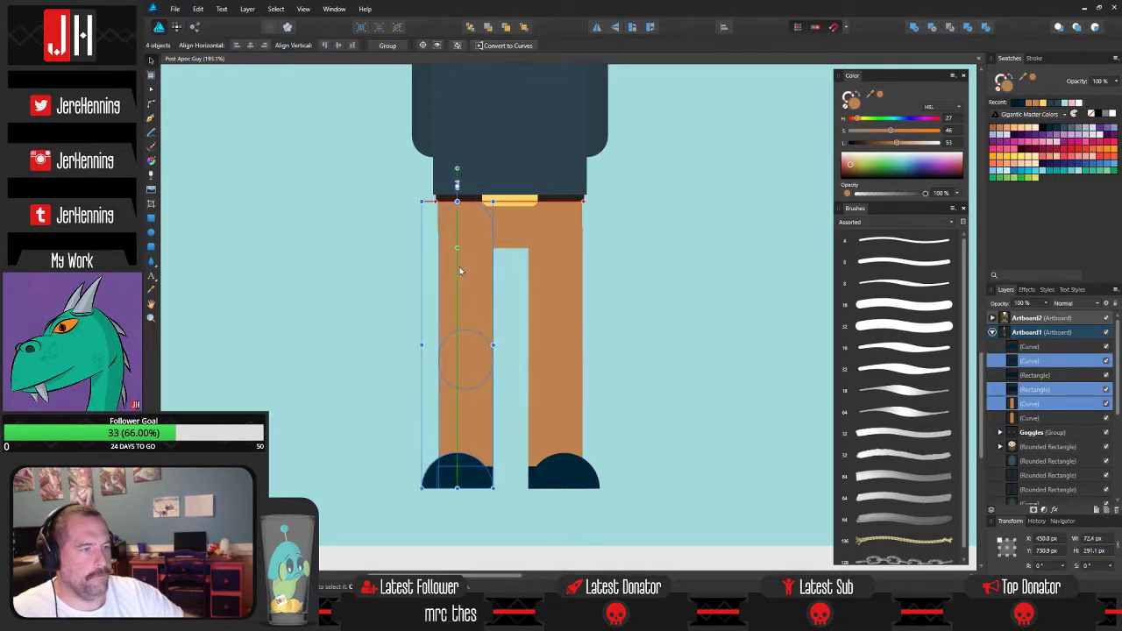
pyautogui.click(393, 249)
pyautogui.scroll(4, 452, 228)
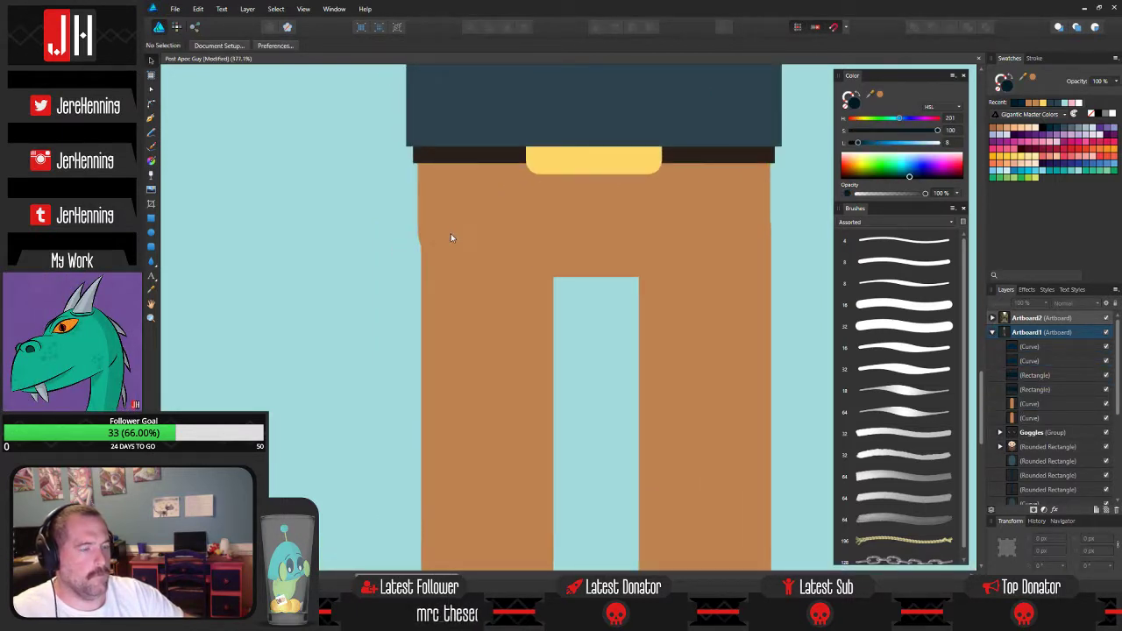
pyautogui.scroll(-4, 449, 236)
pyautogui.hotkey('ctrl', 'z')
pyautogui.scroll(3, 463, 255)
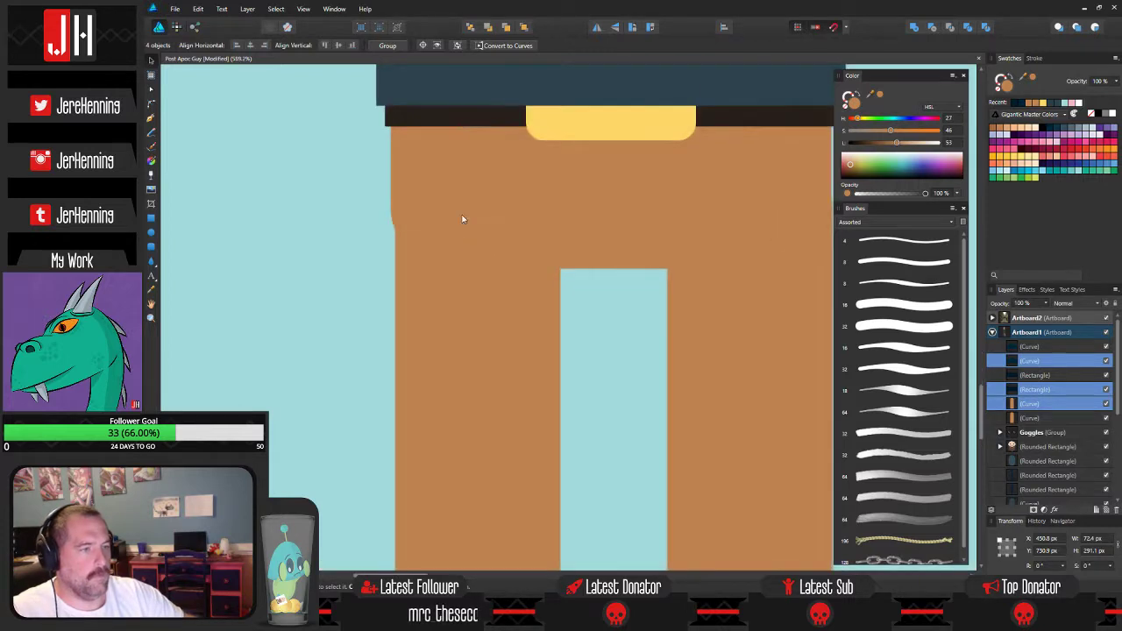
pyautogui.press('Left')
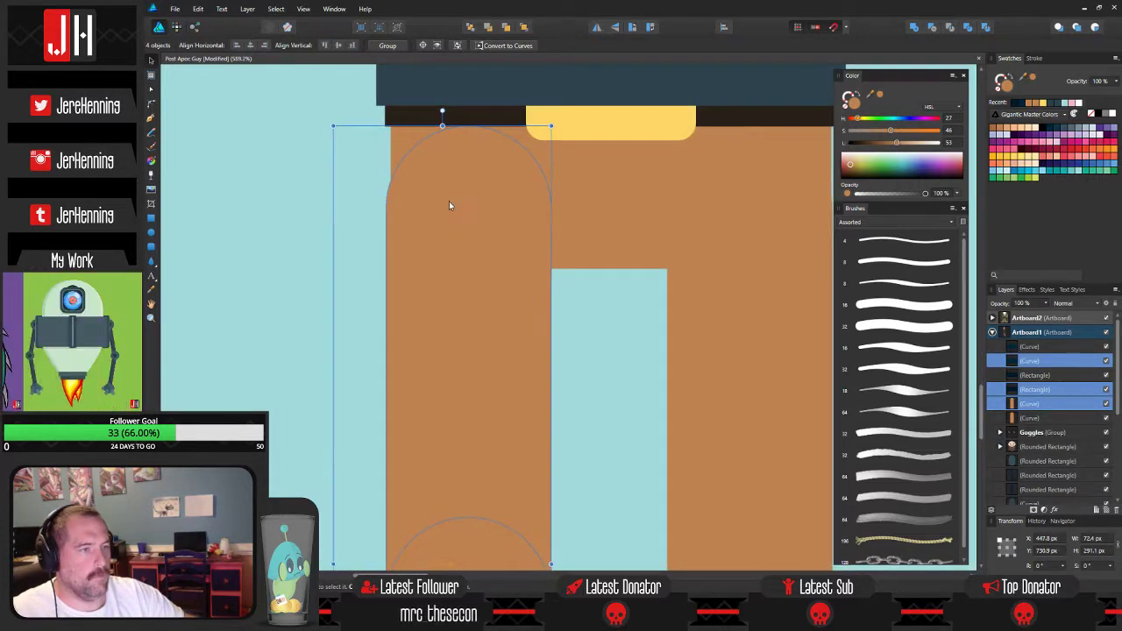
pyautogui.press('Up')
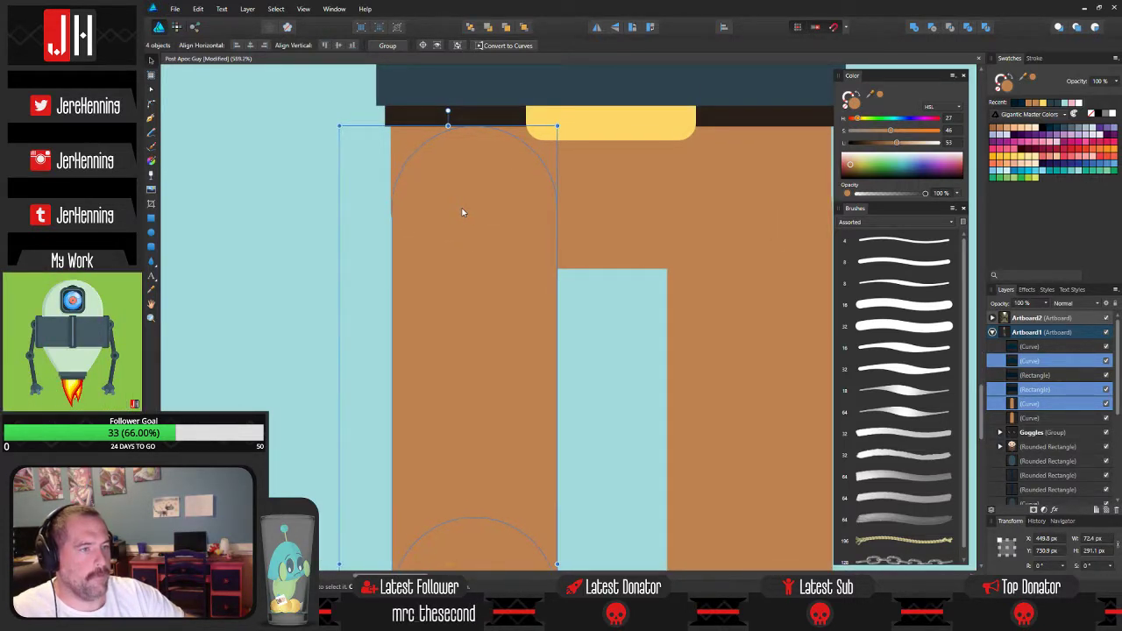
pyautogui.press('Right')
pyautogui.press('Right')
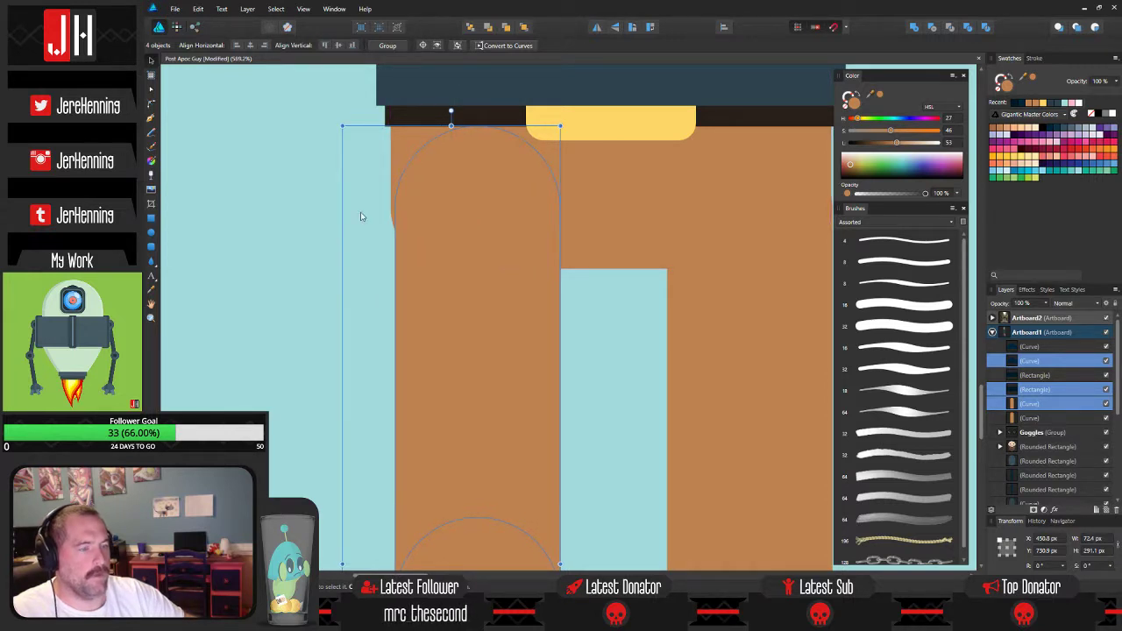
# Select both legs with their shoes and shift them slightly up against the belt, to X 449.8 px and Y 729.9 px.
pyautogui.scroll(-5, 369, 235)
pyautogui.moveTo(545, 465); pyautogui.dragTo(311, 193)
pyautogui.scroll(3, 342, 215)
pyautogui.moveTo(450, 236); pyautogui.dragTo(448, 230)
pyautogui.click(687, 295)
pyautogui.scroll(-3, 596, 279)
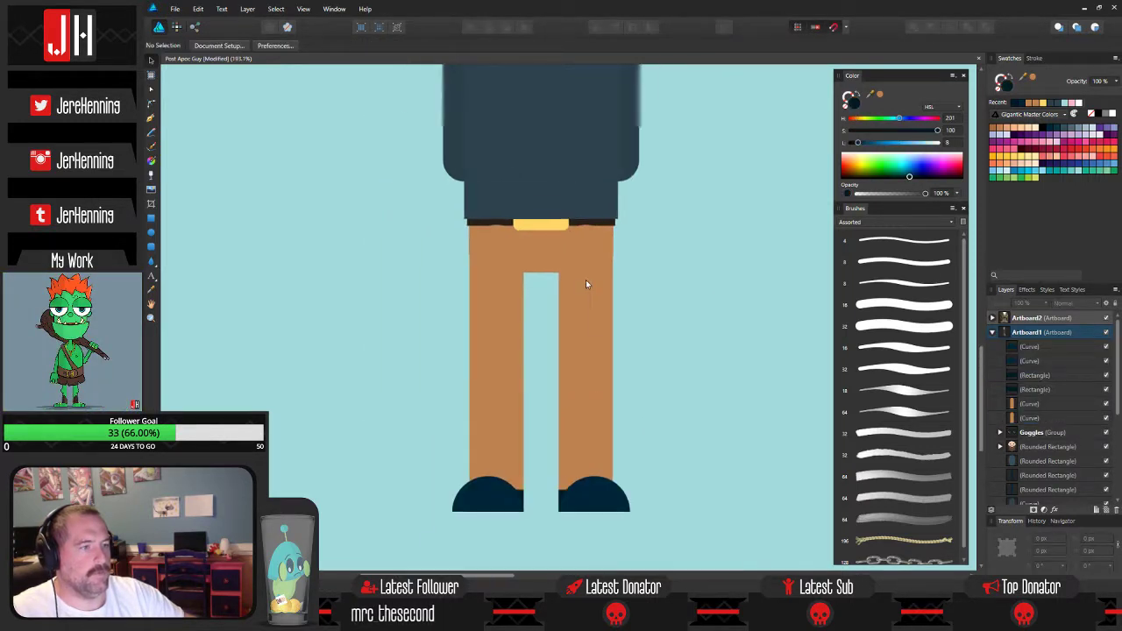
# Reselect both legs and shoes and lower them to Y 732.9 px so the belt is fully exposed.
pyautogui.hotkey('ctrl', 'z')
pyautogui.scroll(3, 602, 305)
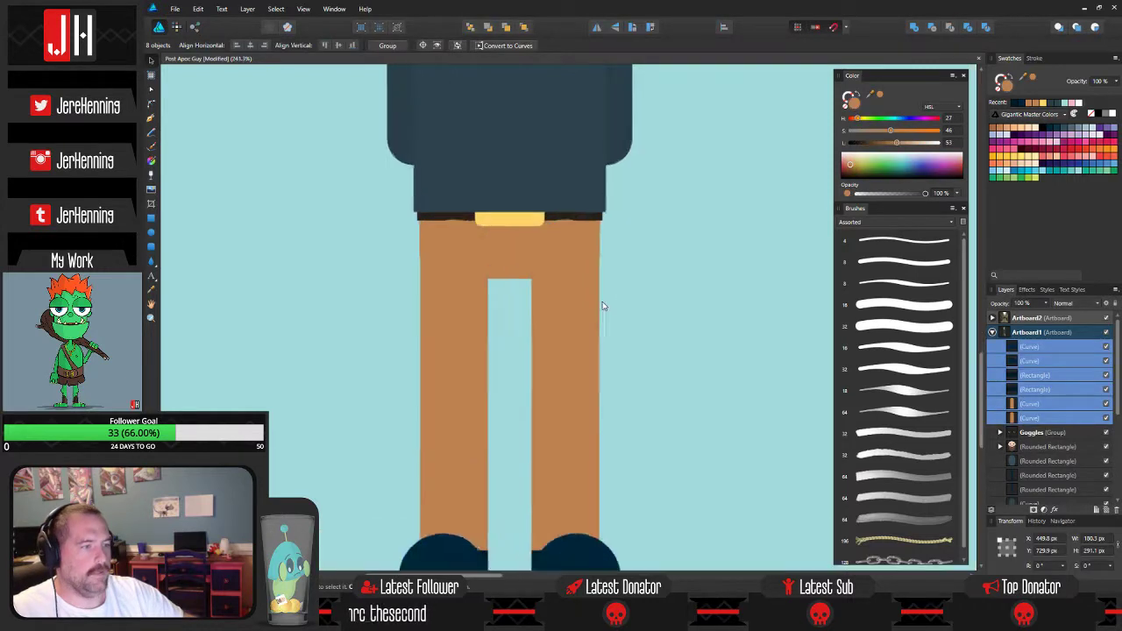
pyautogui.moveTo(553, 250); pyautogui.dragTo(553, 254)
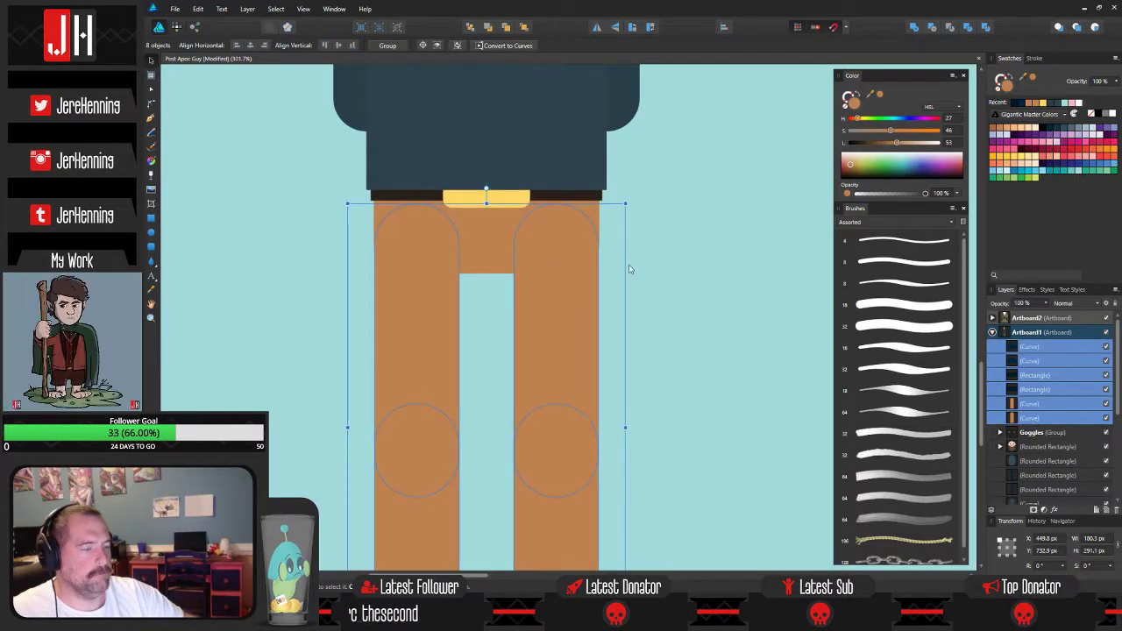
pyautogui.click(624, 270)
pyautogui.scroll(-4, 570, 273)
pyautogui.scroll(-2, 590, 274)
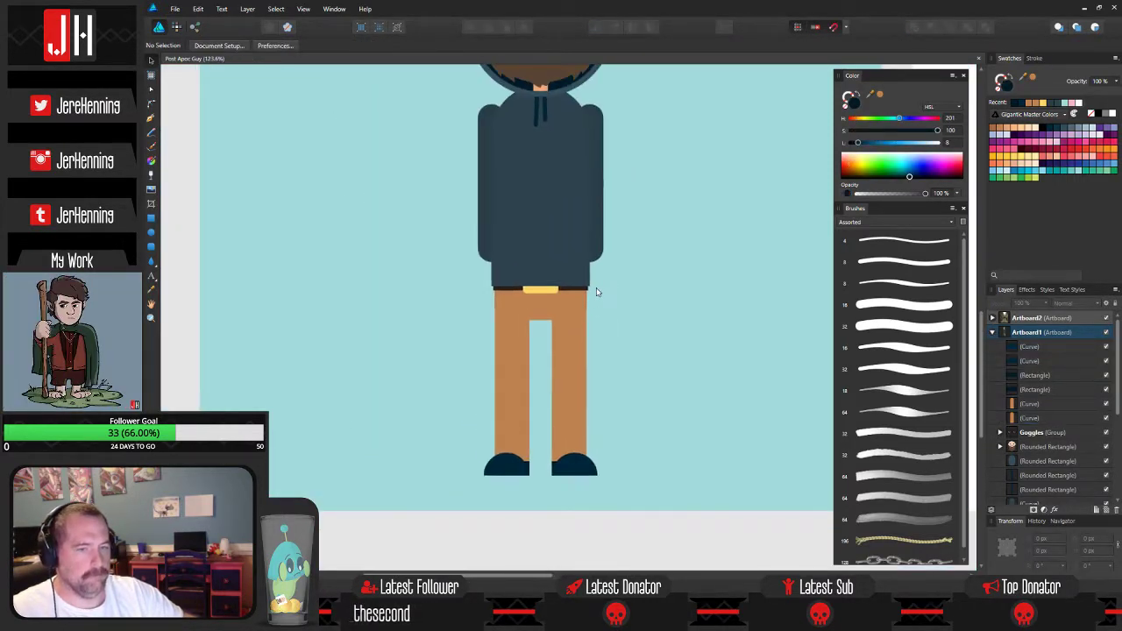
pyautogui.moveTo(612, 246); pyautogui.dragTo(601, 344)
pyautogui.scroll(3, 604, 242)
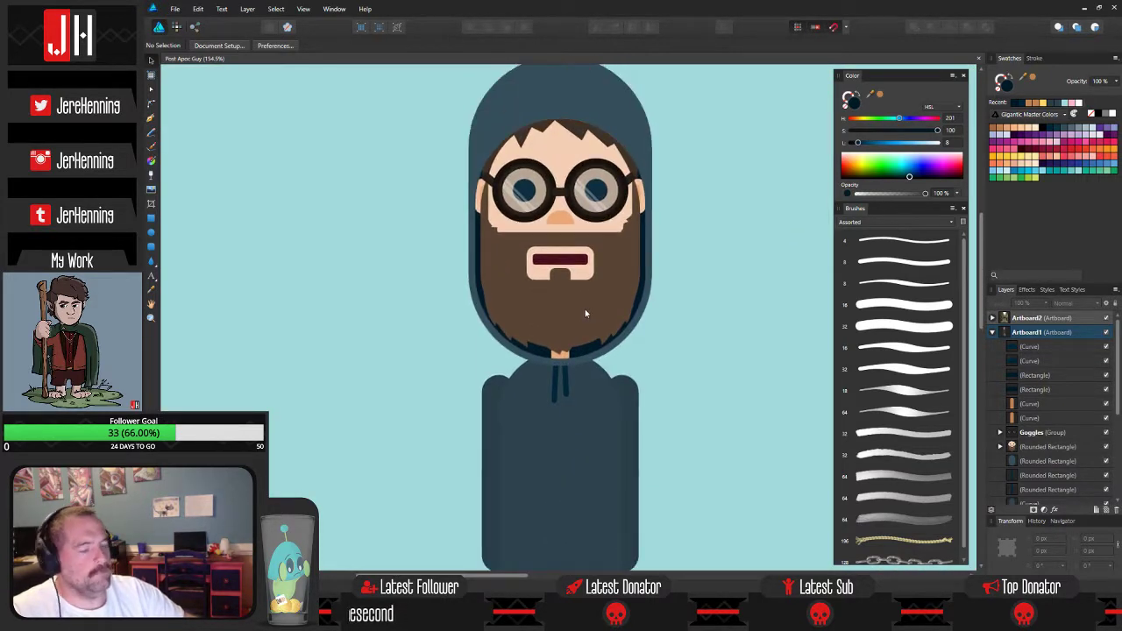
# Examine the hooded character from the head down to the belt and trousers.
pyautogui.scroll(-3, 585, 312)
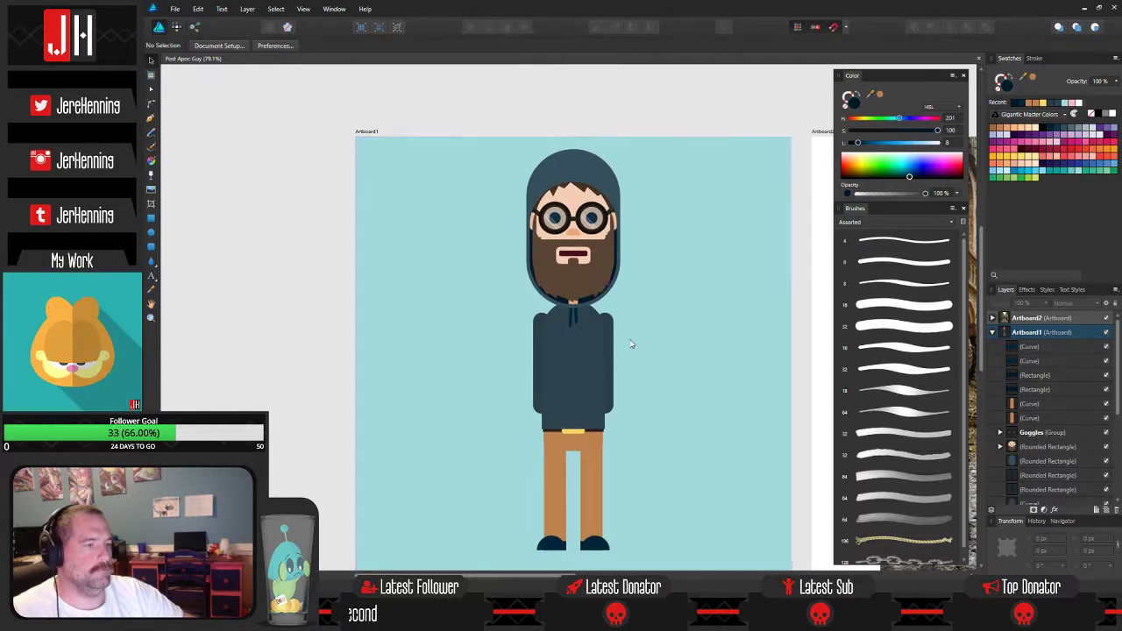
pyautogui.moveTo(629, 344); pyautogui.dragTo(572, 327)
pyautogui.scroll(2, 571, 324)
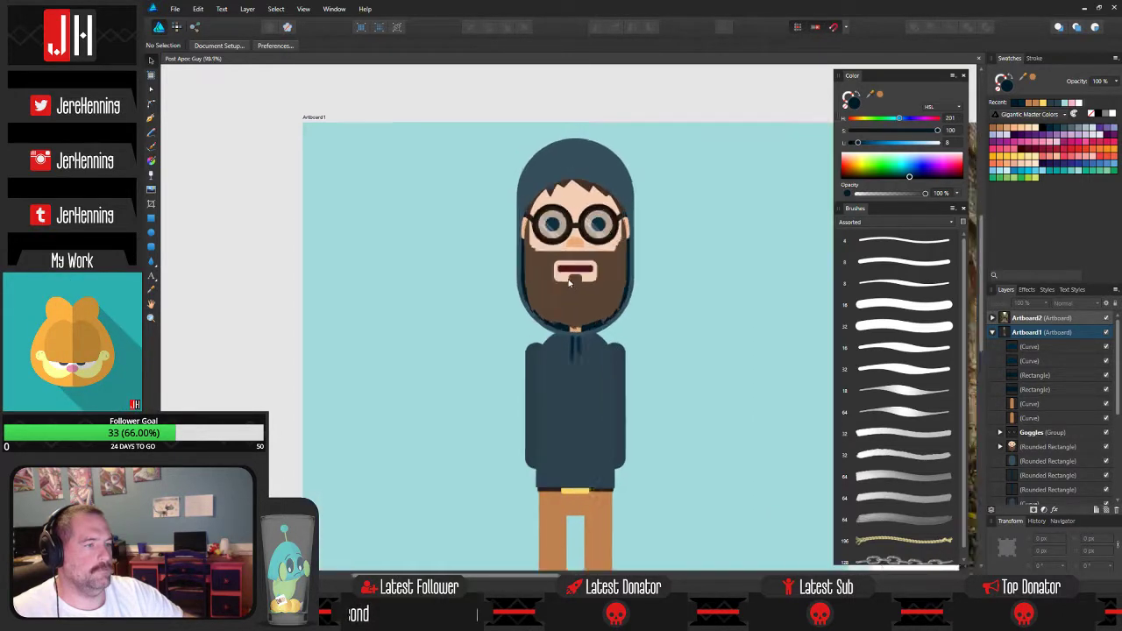
pyautogui.scroll(2, 598, 204)
pyautogui.scroll(-4, 601, 189)
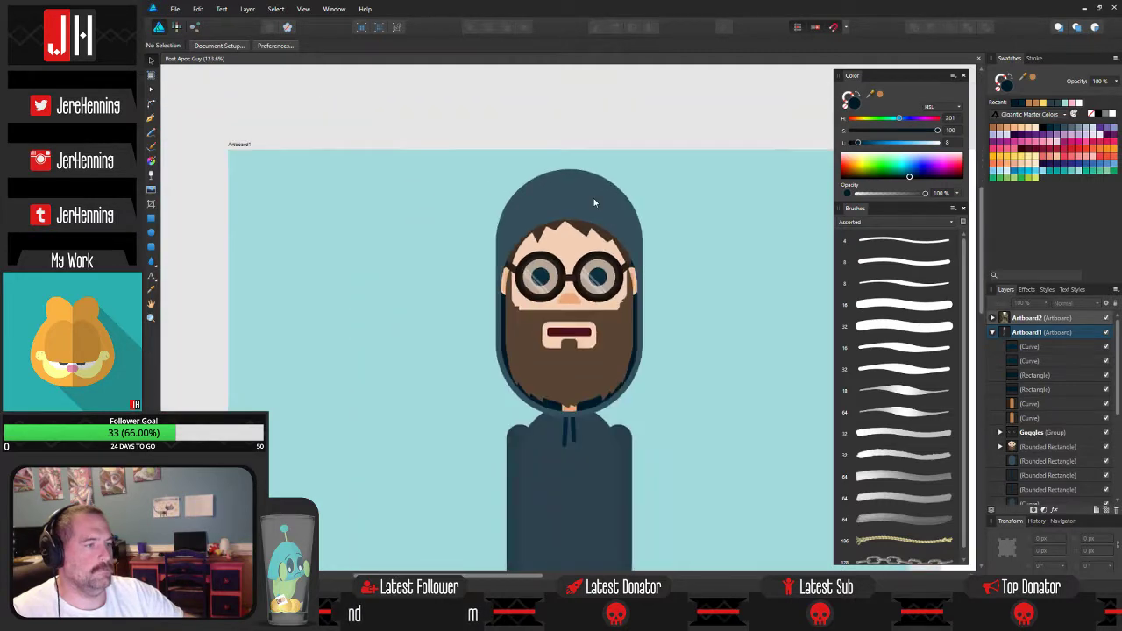
pyautogui.scroll(3, 557, 293)
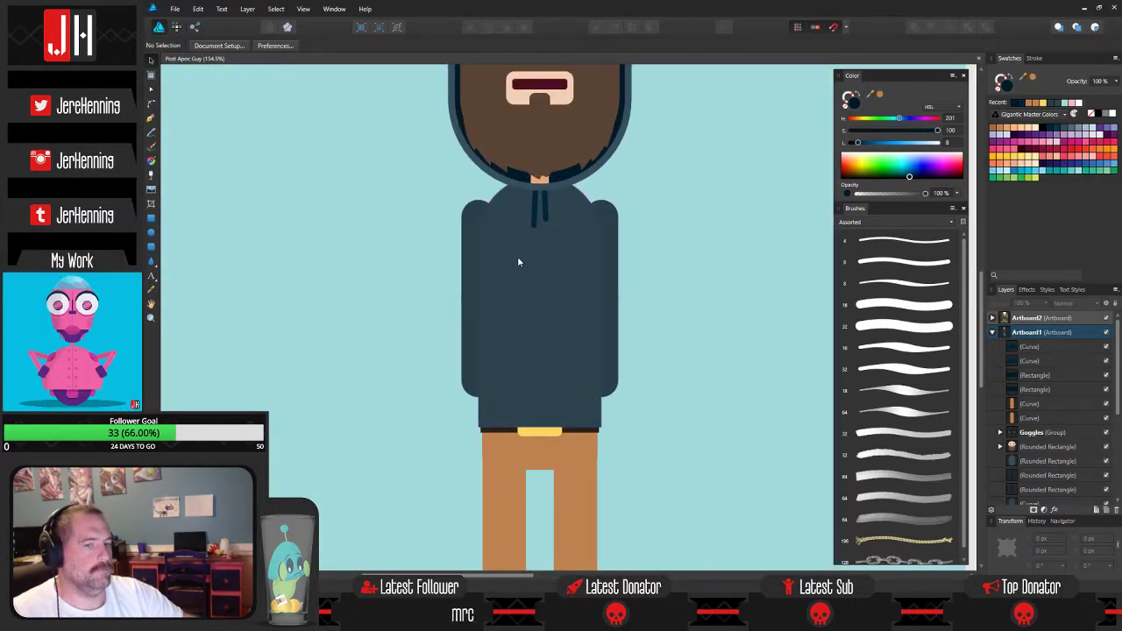
pyautogui.scroll(-2, 519, 247)
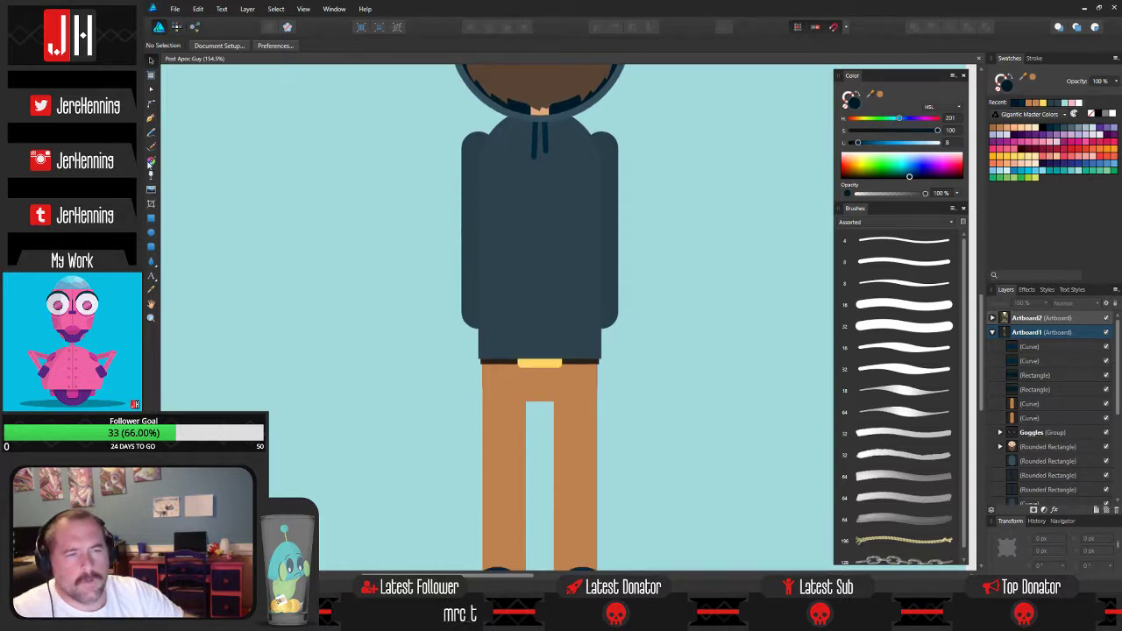
# Draw a dark navy waistband rectangle, 156 px by 21 px, across the hoodie's lower edge, matching the torso's width.
pyautogui.click(151, 219)
pyautogui.scroll(2, 541, 390)
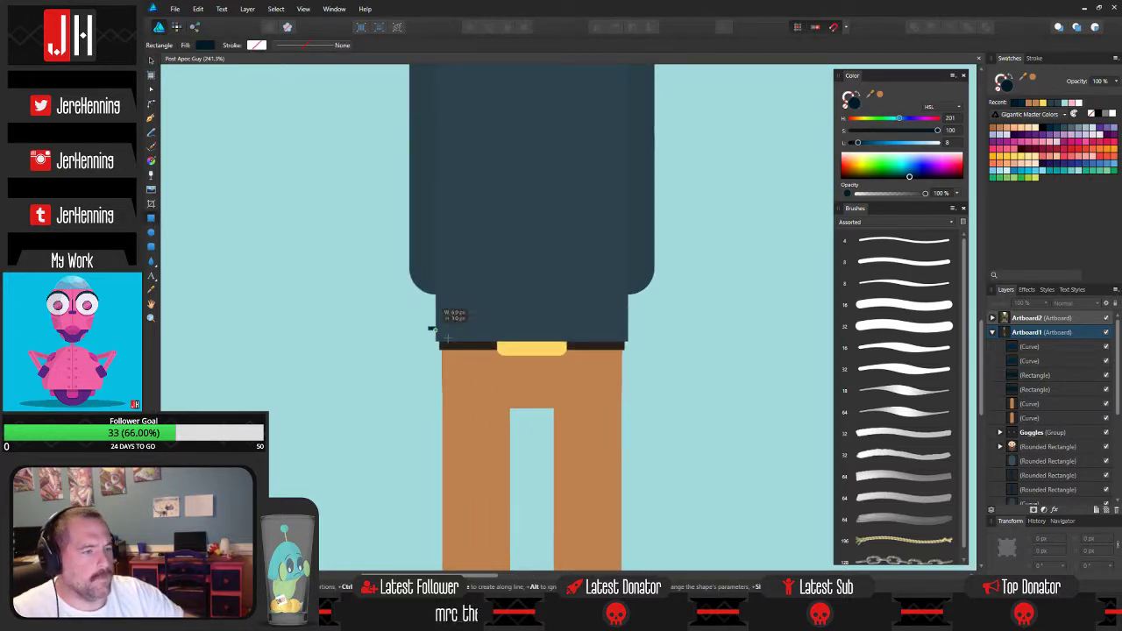
pyautogui.moveTo(448, 337)
pyautogui.mouseDown()
pyautogui.moveTo(653, 362)
pyautogui.moveTo(573, 304)
pyautogui.moveTo(579, 325)
pyautogui.moveTo(558, 305)
pyautogui.moveTo(531, 317)
pyautogui.mouseUp()
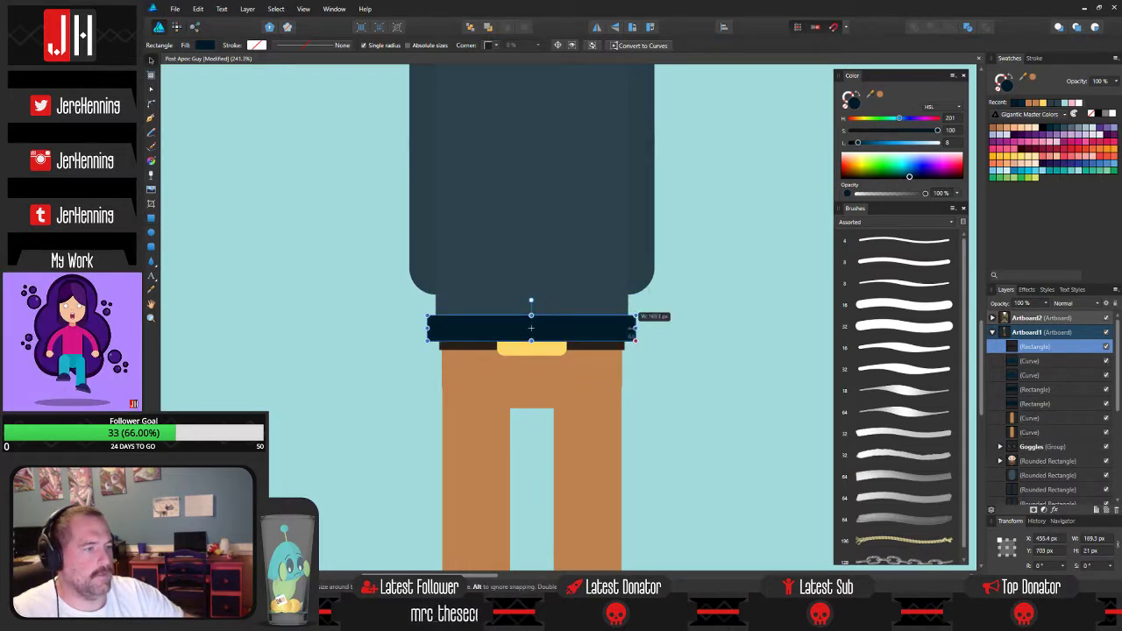
pyautogui.moveTo(632, 334); pyautogui.dragTo(626, 334)
pyautogui.click(677, 333)
pyautogui.click(591, 328)
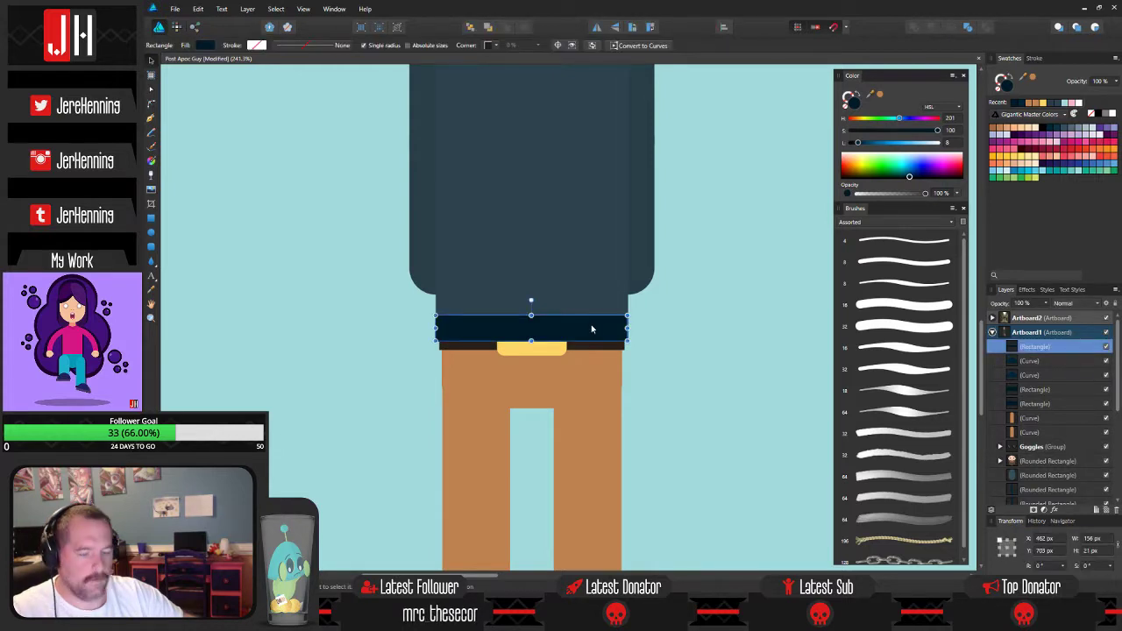
# Cut the waistband rectangle and paste it inside the torso shape so that it is clipped to the hoodie.
pyautogui.hotkey('ctrl', 'x')
pyautogui.click(579, 256)
pyautogui.hotkey('ctrl', 'alt', 'v')
pyautogui.click(682, 300)
# Check the full figure with its waistband and compare it with the reference photo of masked figures on the neighbouring artboard.
pyautogui.scroll(-3, 681, 301)
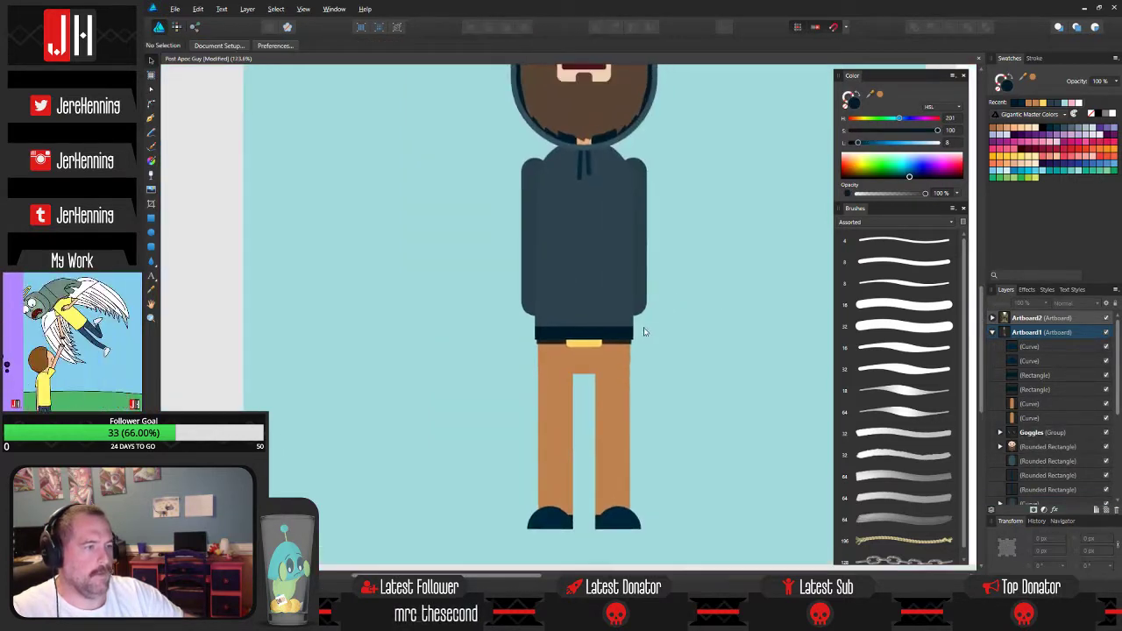
pyautogui.scroll(4, 643, 327)
pyautogui.scroll(-2, 568, 291)
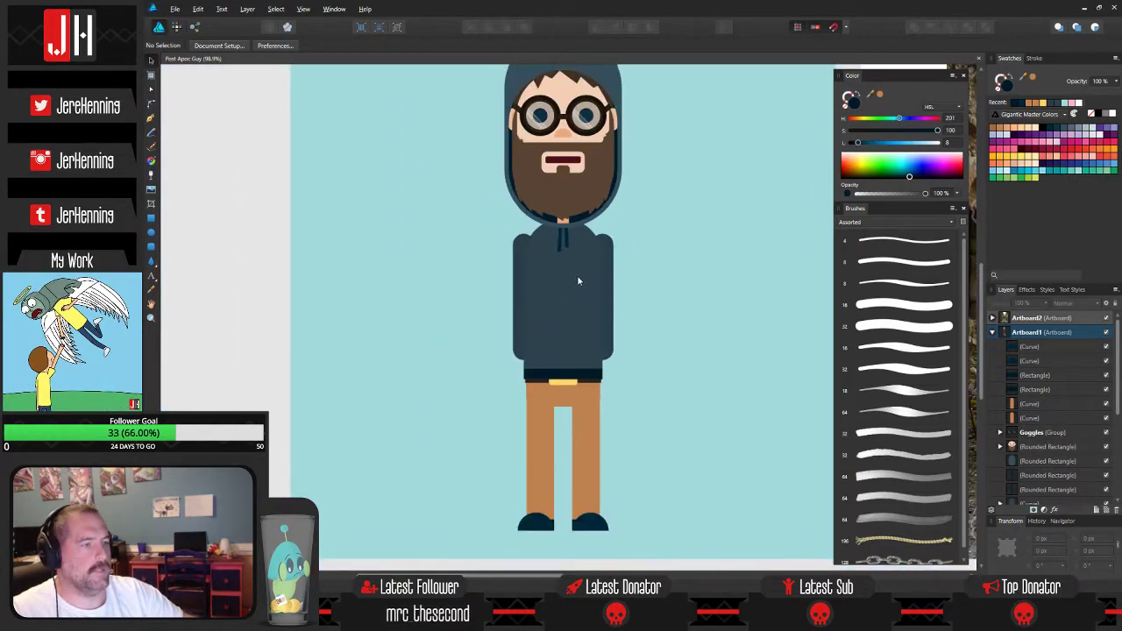
pyautogui.scroll(1, 583, 259)
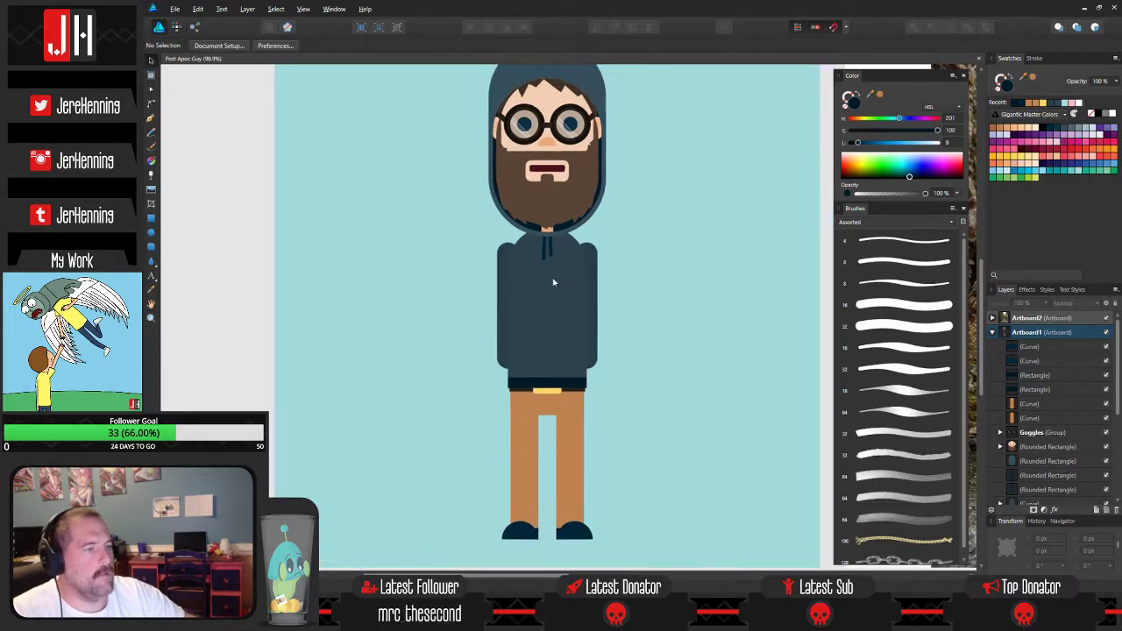
pyautogui.scroll(-3, 693, 298)
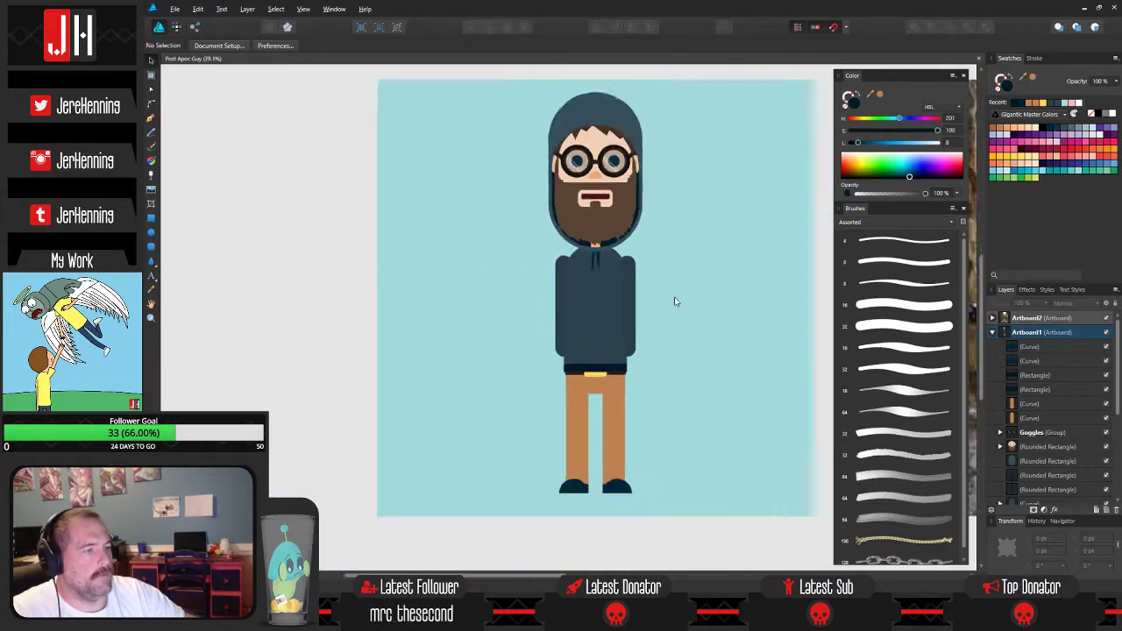
pyautogui.moveTo(675, 283); pyautogui.dragTo(475, 297)
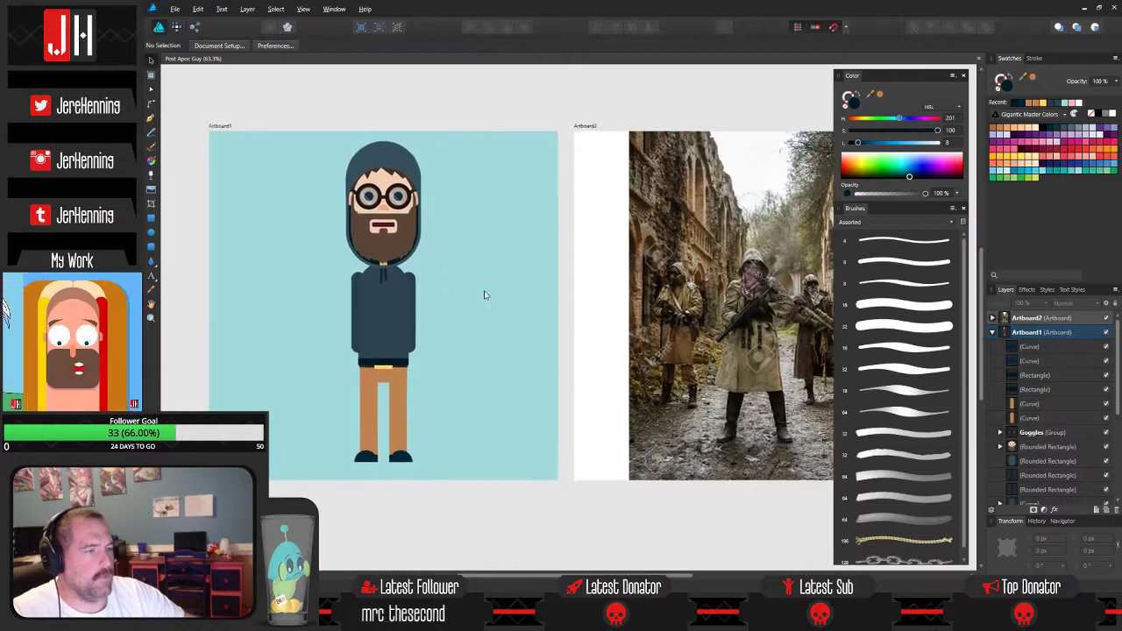
pyautogui.moveTo(731, 290); pyautogui.dragTo(532, 280)
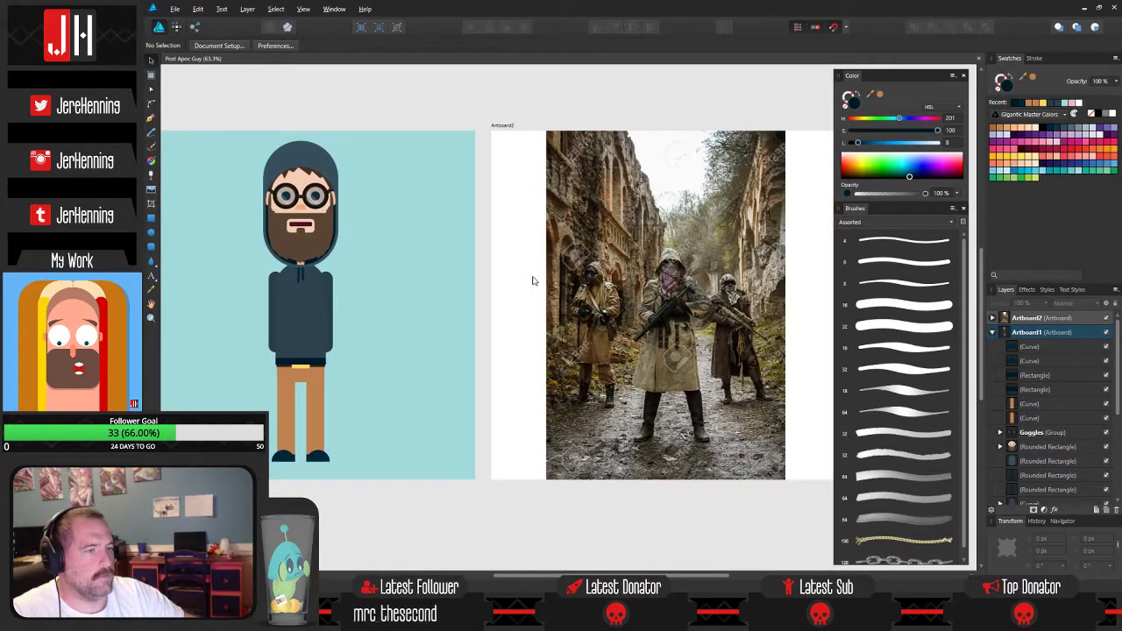
# Recolour the inner rings of both goggle lenses with the golden orange swatch and darken them to a deep brownish gold.
pyautogui.scroll(10, 472, 213)
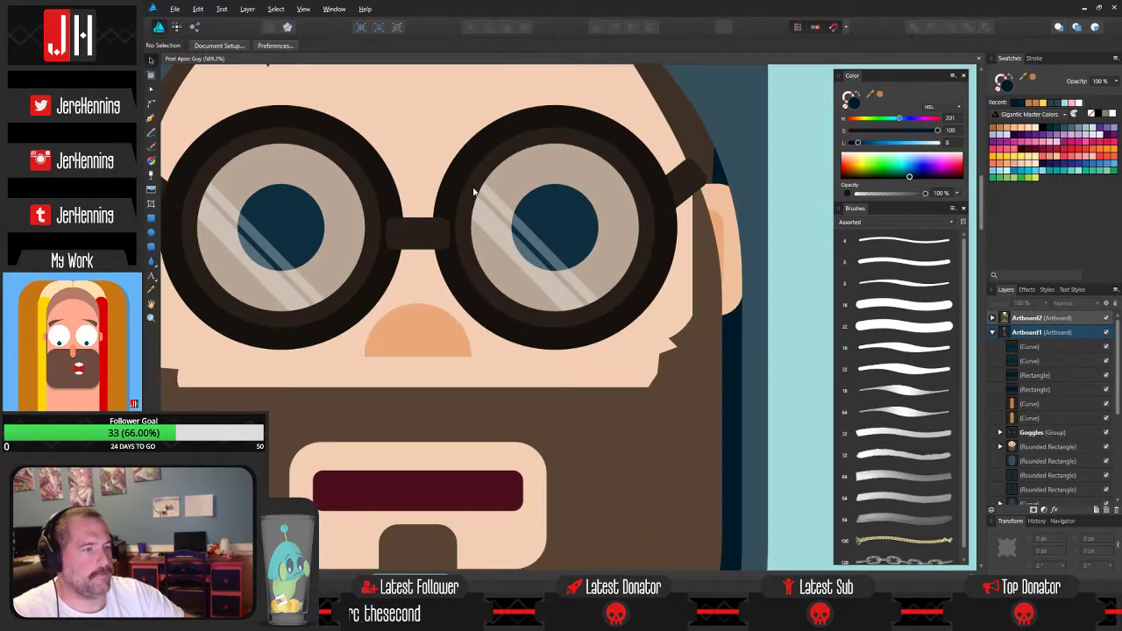
pyautogui.click(476, 188)
pyautogui.keyDown('shift'); pyautogui.click(359, 181); pyautogui.keyUp('shift')
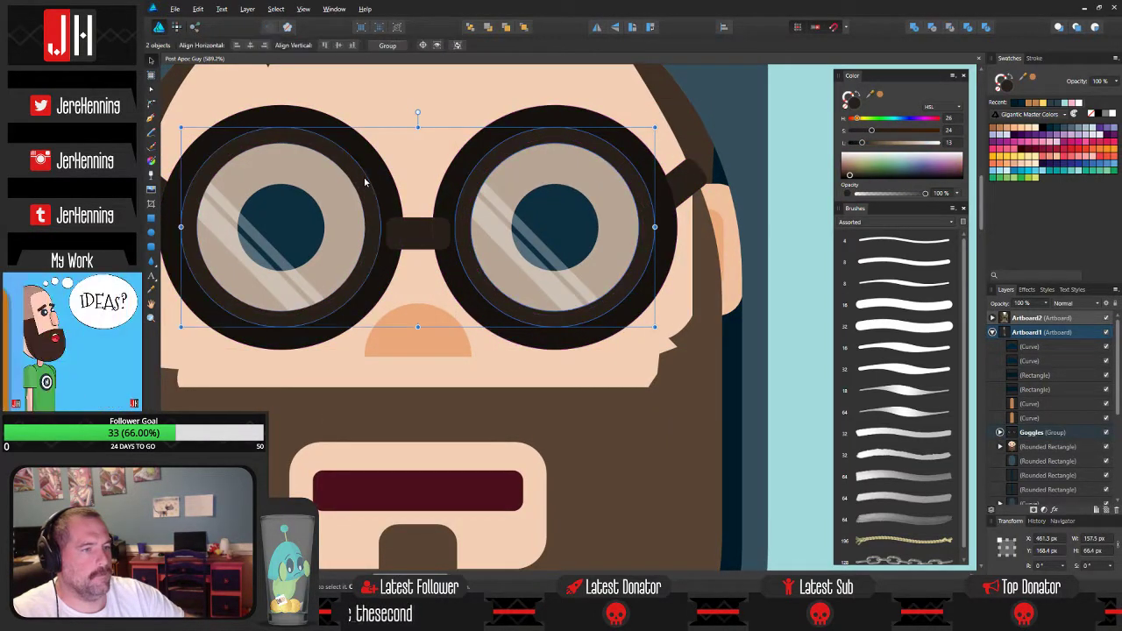
pyautogui.click(999, 161)
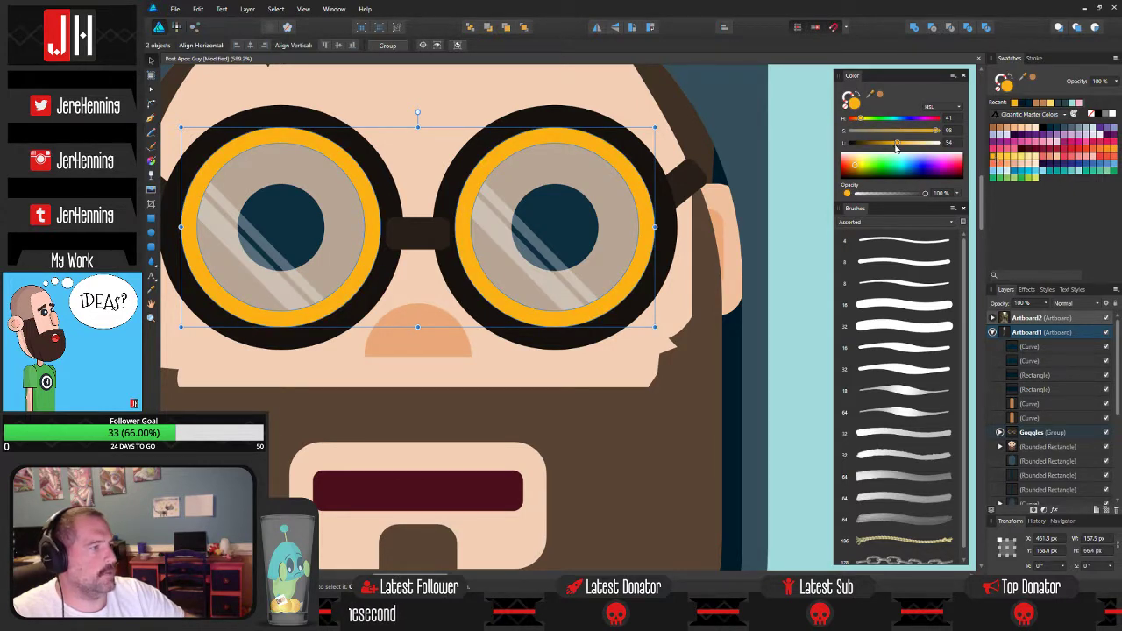
pyautogui.moveTo(896, 145); pyautogui.dragTo(871, 153)
# Lighten the outer rims of both goggle lenses to a dark brown with lightness 14.
pyautogui.click(667, 187)
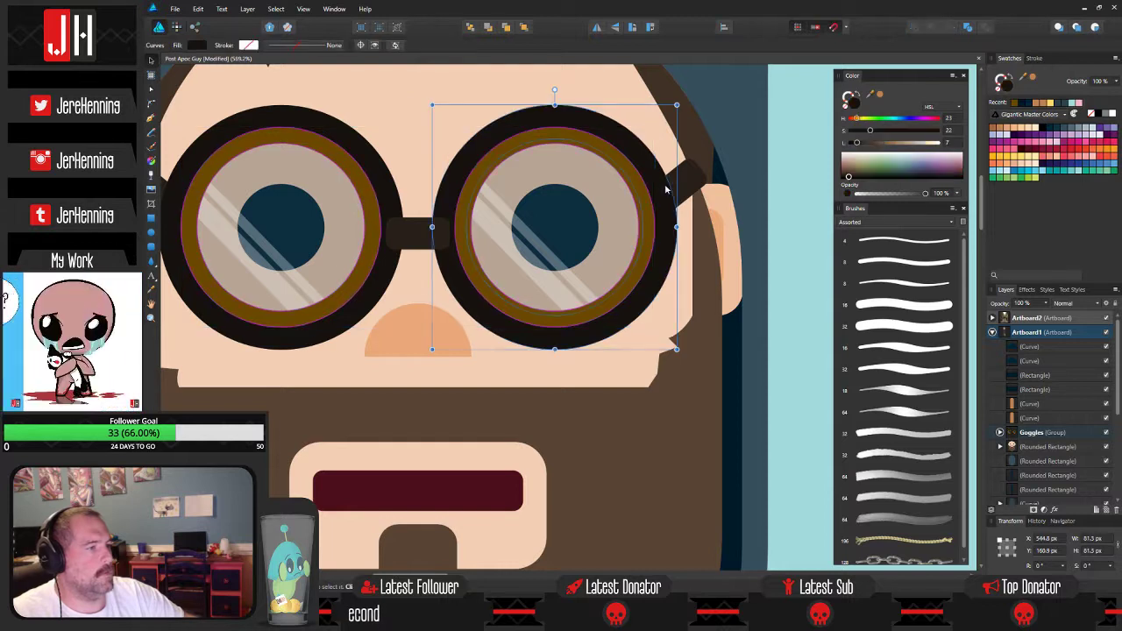
pyautogui.keyDown('shift'); pyautogui.click(332, 132); pyautogui.keyUp('shift')
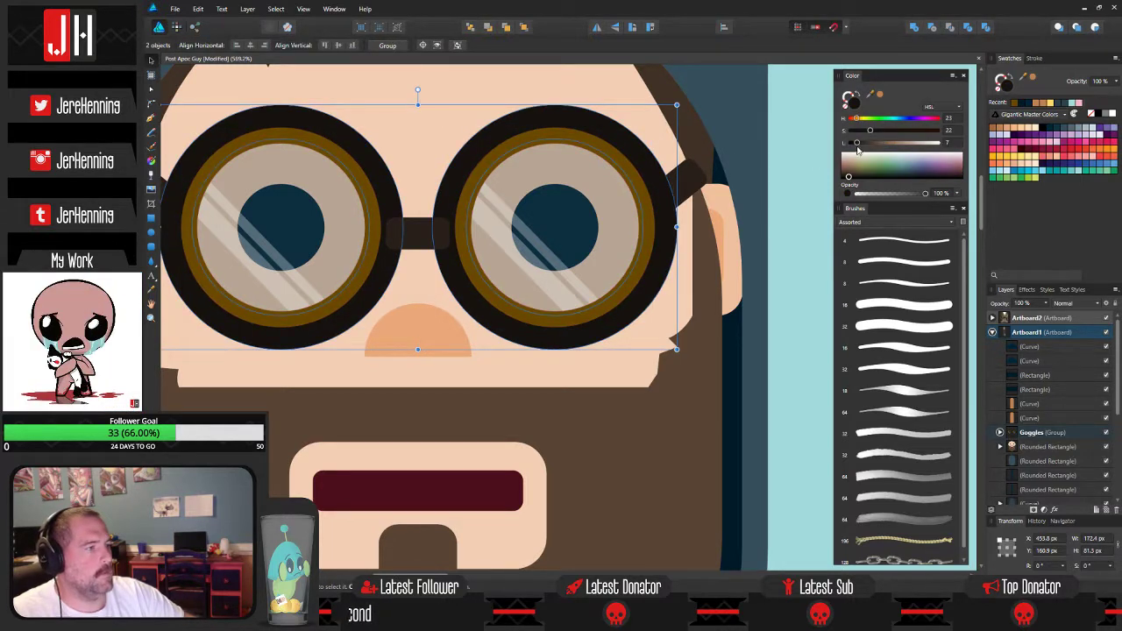
pyautogui.moveTo(858, 150); pyautogui.dragTo(868, 146)
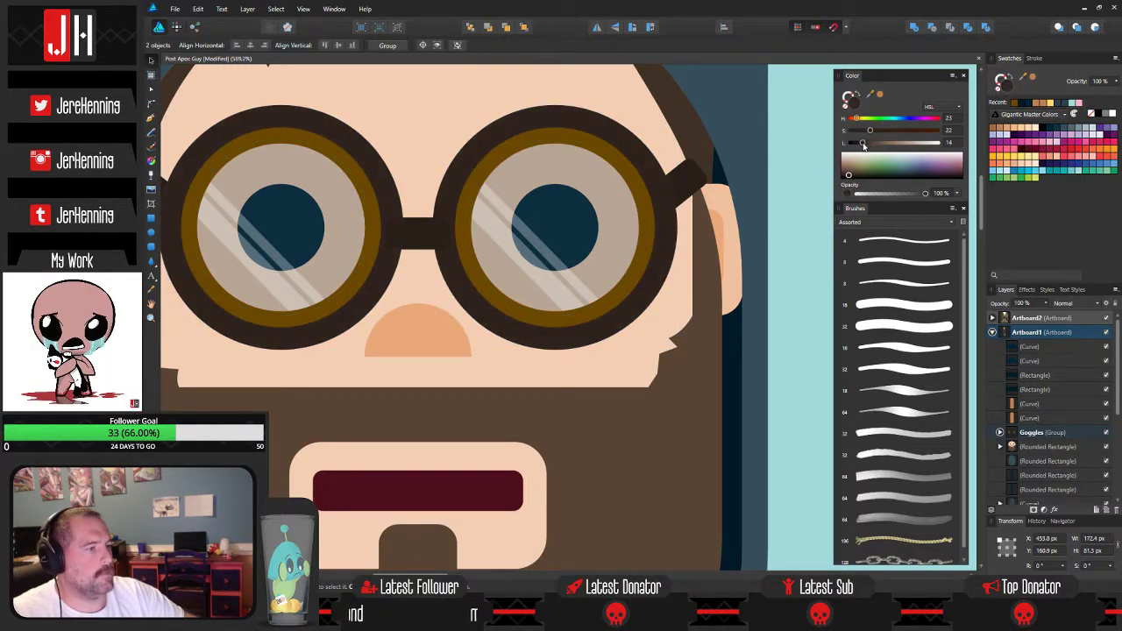
pyautogui.click(734, 127)
# Inspect the recoloured goggles, the mouth and the beard up close and against the rest of the figure.
pyautogui.scroll(-5, 739, 140)
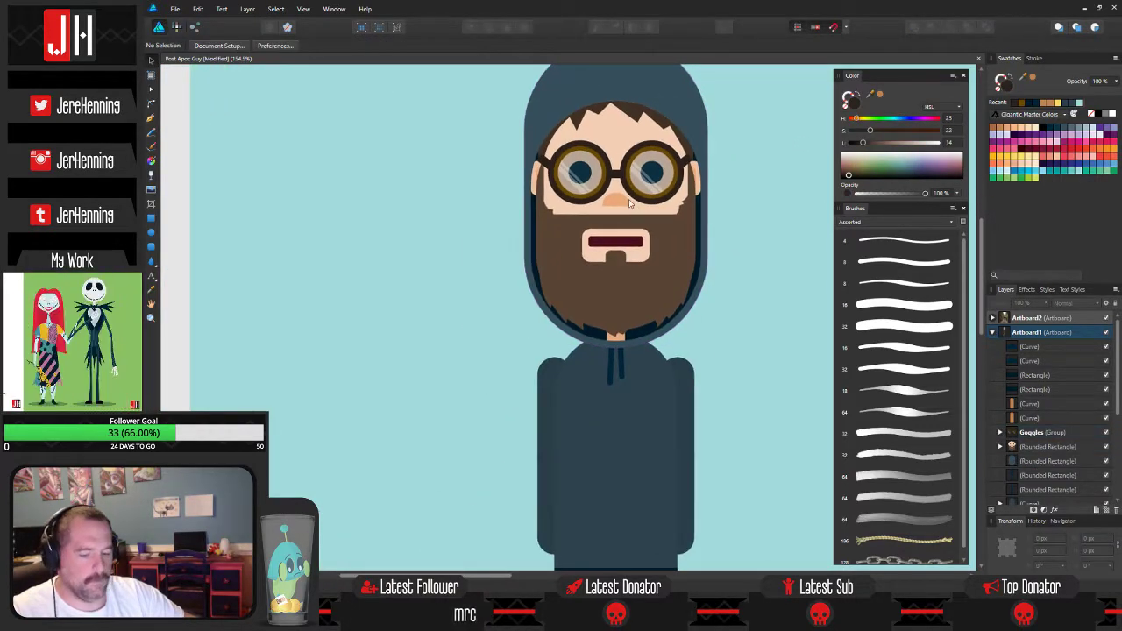
pyautogui.scroll(-5, 726, 211)
pyautogui.scroll(5, 623, 235)
pyautogui.scroll(4, 622, 235)
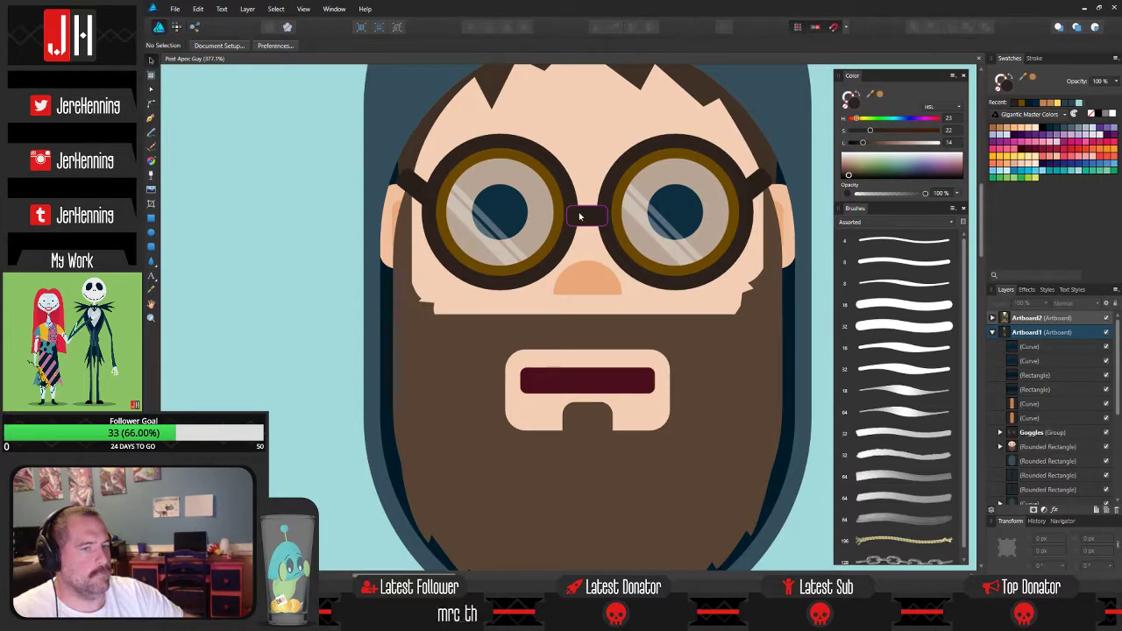
pyautogui.scroll(-5, 580, 216)
pyautogui.moveTo(704, 277); pyautogui.dragTo(683, 205)
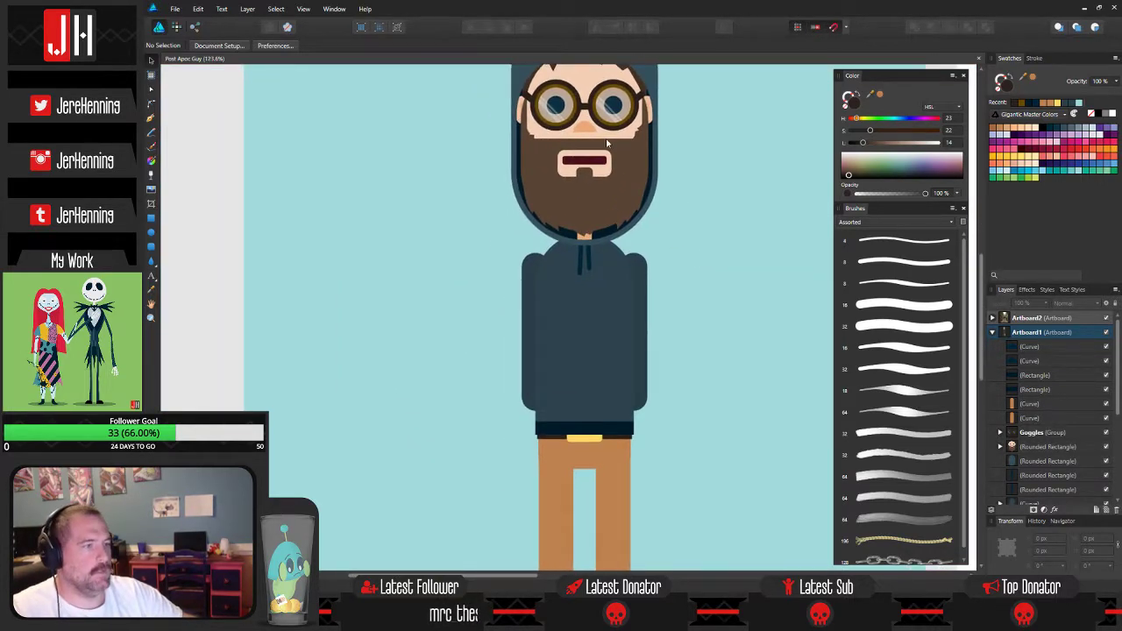
pyautogui.moveTo(607, 142); pyautogui.dragTo(598, 254)
pyautogui.scroll(4, 597, 265)
pyautogui.click(631, 270)
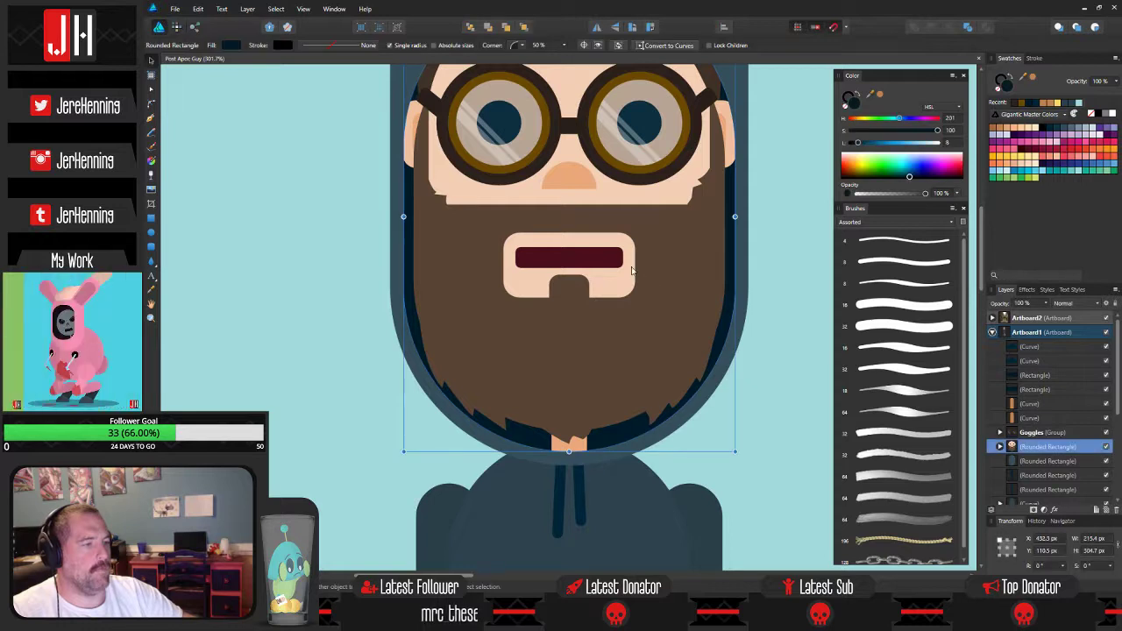
pyautogui.click(602, 262)
pyautogui.click(801, 309)
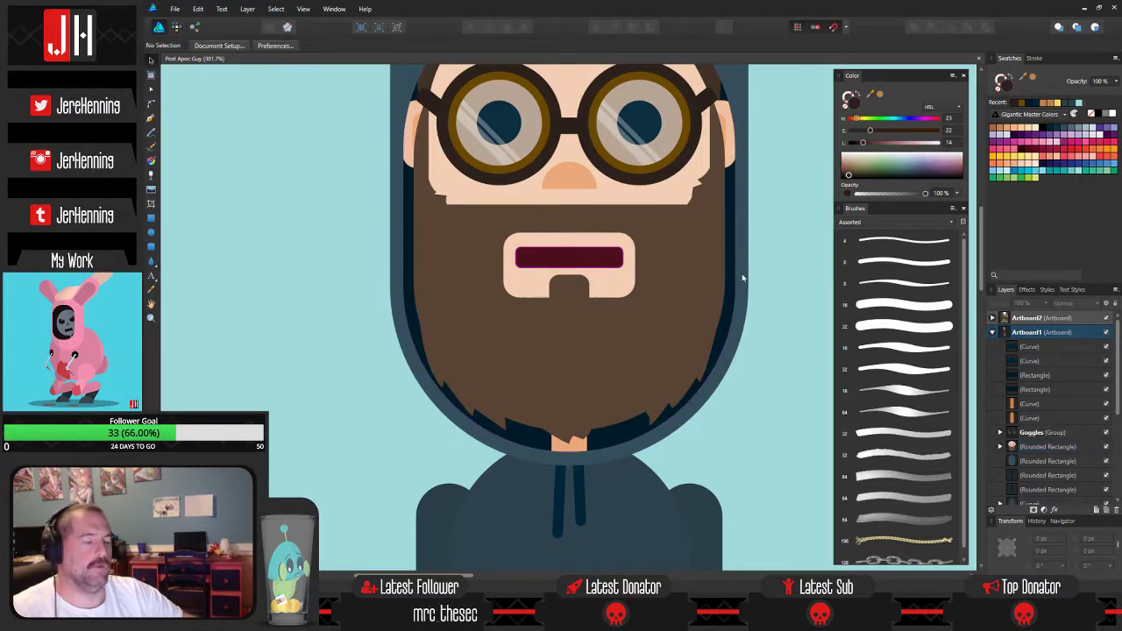
# Review the face and the whole figure on the teal artboard, from the hood down to the shoes.
pyautogui.scroll(4, 733, 232)
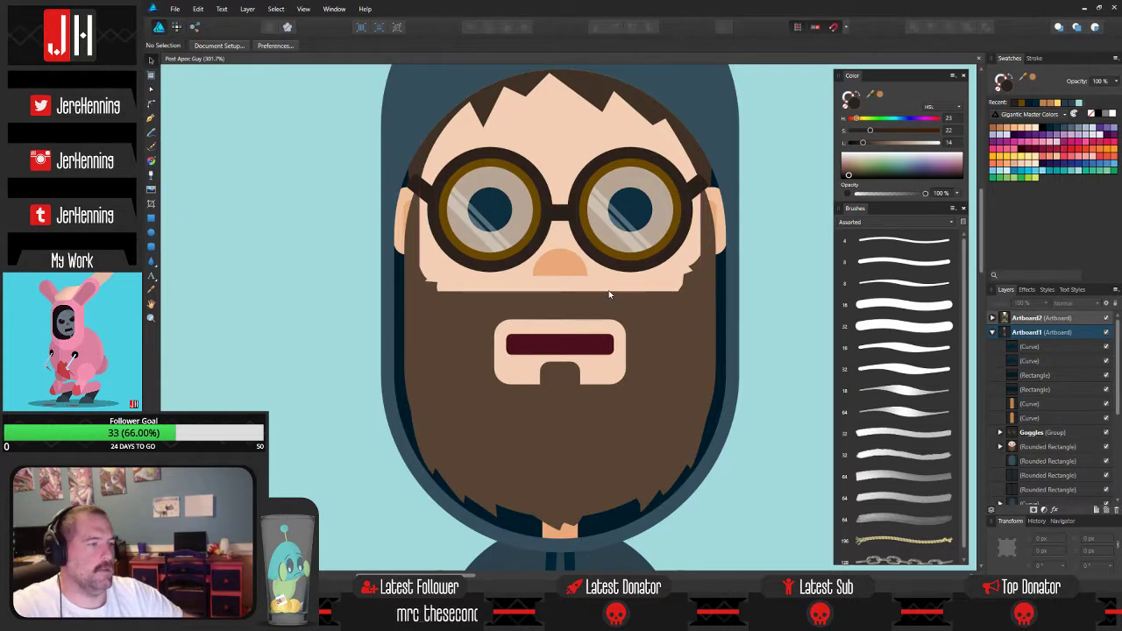
pyautogui.scroll(-3, 608, 296)
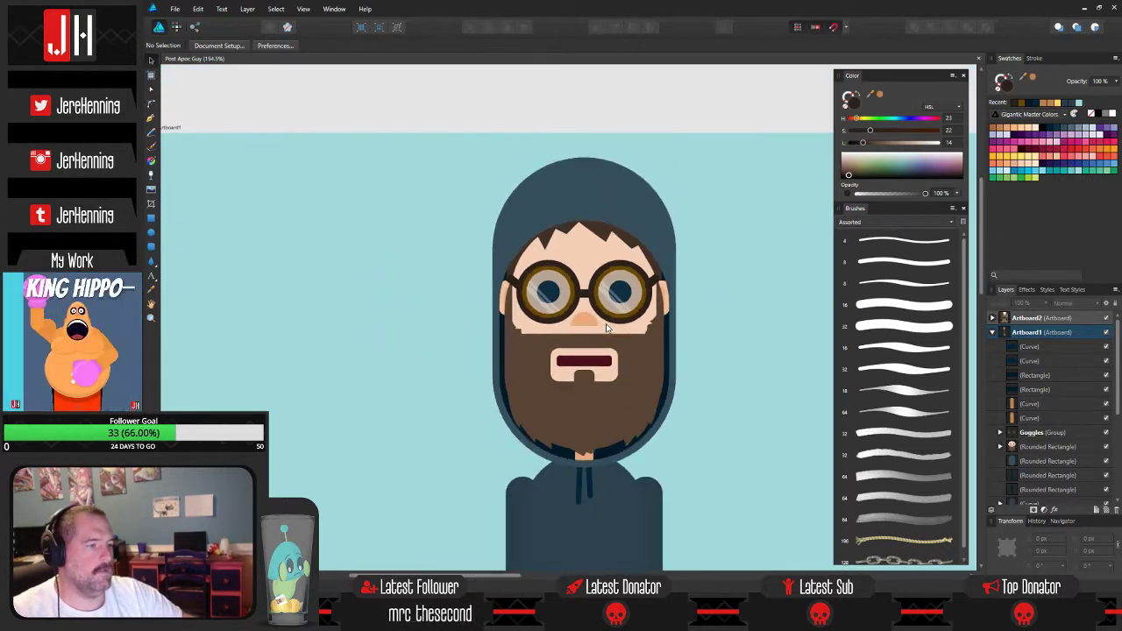
pyautogui.scroll(-3, 607, 327)
pyautogui.scroll(4, 654, 268)
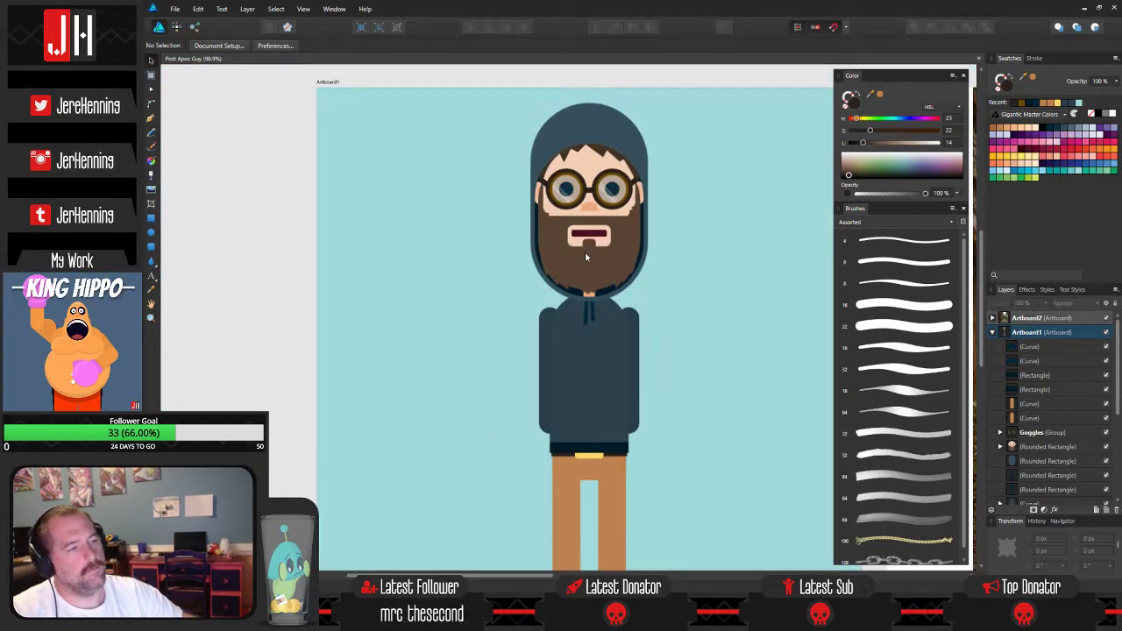
pyautogui.scroll(-2, 585, 255)
pyautogui.scroll(4, 591, 271)
pyautogui.scroll(-5, 598, 281)
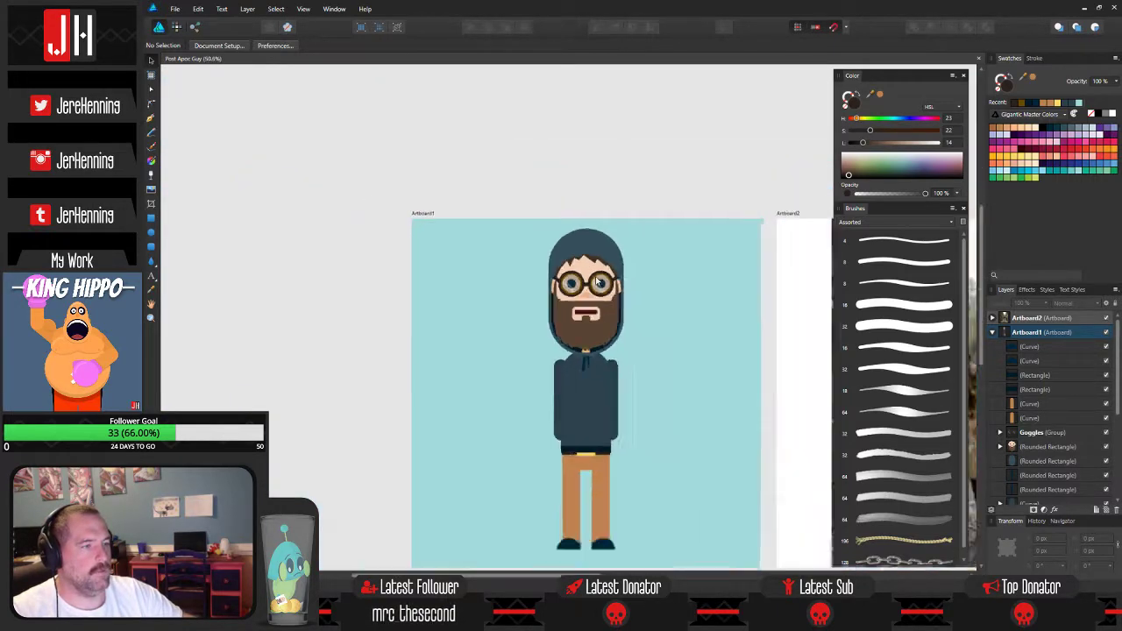
pyautogui.scroll(-1, 599, 280)
pyautogui.scroll(4, 576, 292)
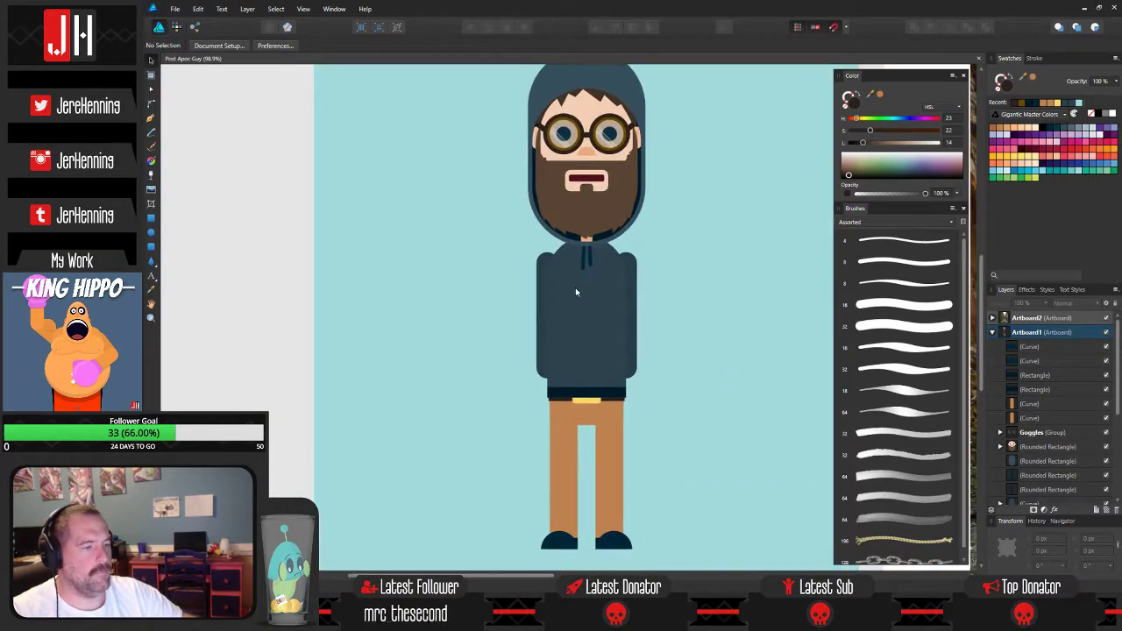
pyautogui.scroll(1, 576, 292)
# Draw a 62 px rounded square beside the figure and fill it with the light skin tone sampled from the face.
pyautogui.click(150, 248)
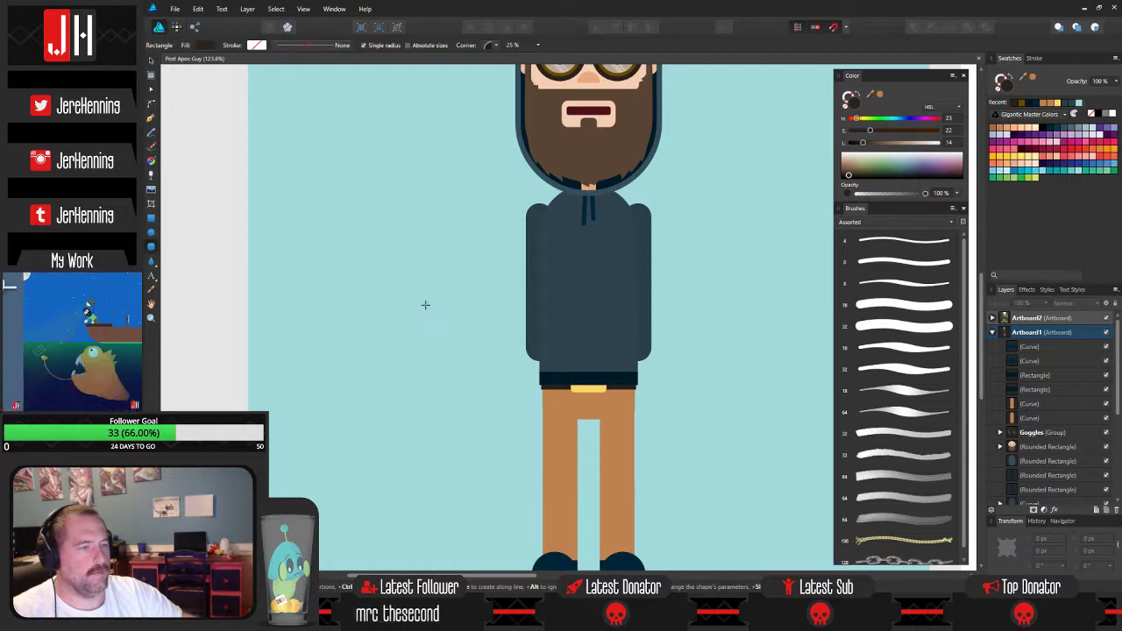
pyautogui.moveTo(430, 303); pyautogui.dragTo(470, 344)
pyautogui.press('i')
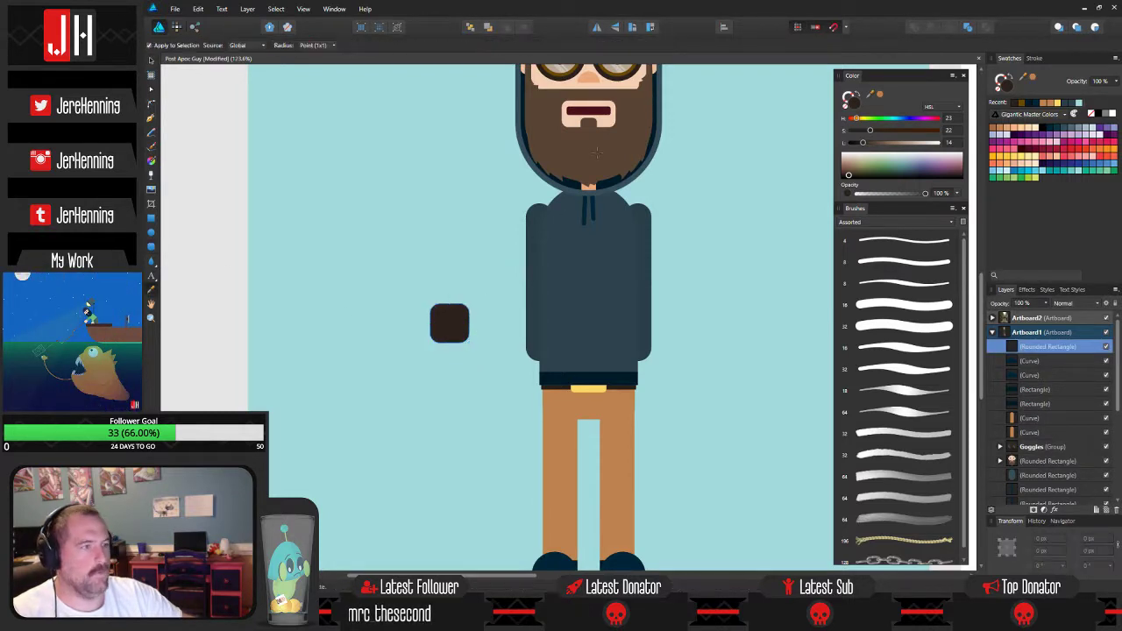
pyautogui.scroll(2, 487, 300)
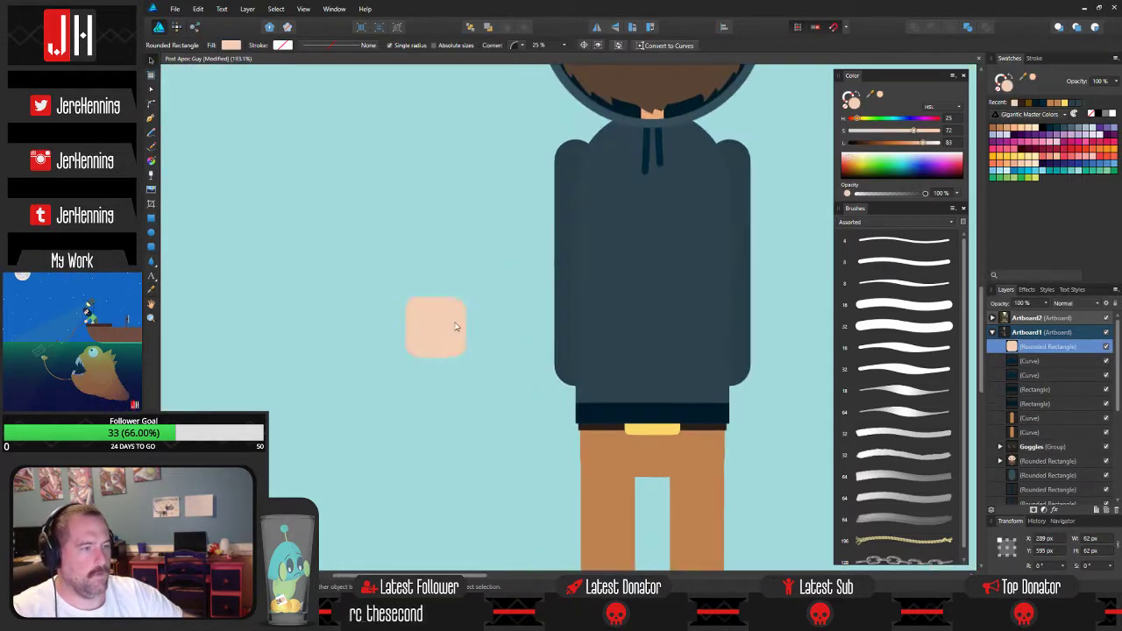
# Place the skin-coloured square at the left sleeve's lower end as a hand, scale it to 48 px and send it behind the clothing.
pyautogui.moveTo(429, 329); pyautogui.dragTo(573, 387)
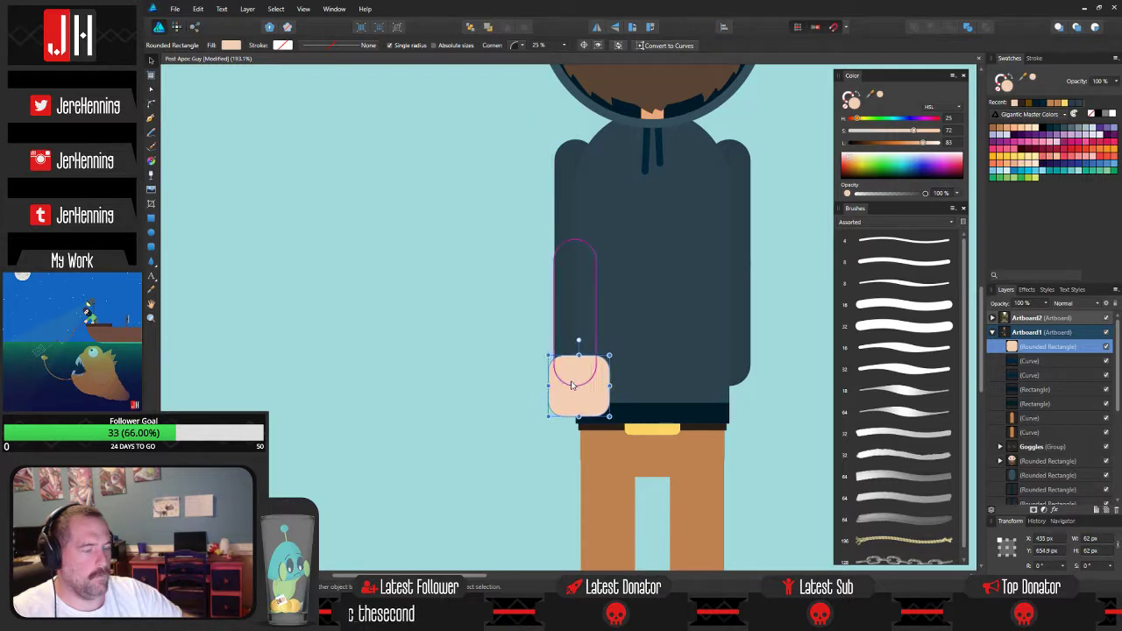
pyautogui.hotkey('ctrl', 'shift', '[')
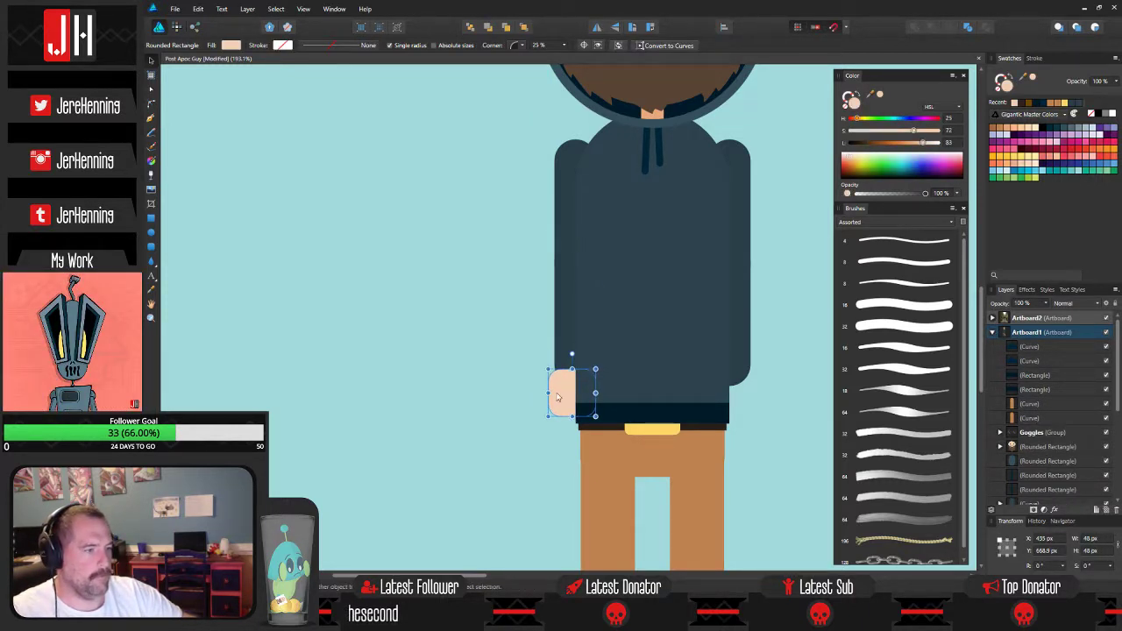
# Tuck the left hand against its sleeve end and place a 48 px copy at the right sleeve's lower end.
pyautogui.moveTo(557, 397); pyautogui.dragTo(566, 386)
pyautogui.scroll(-2, 530, 376)
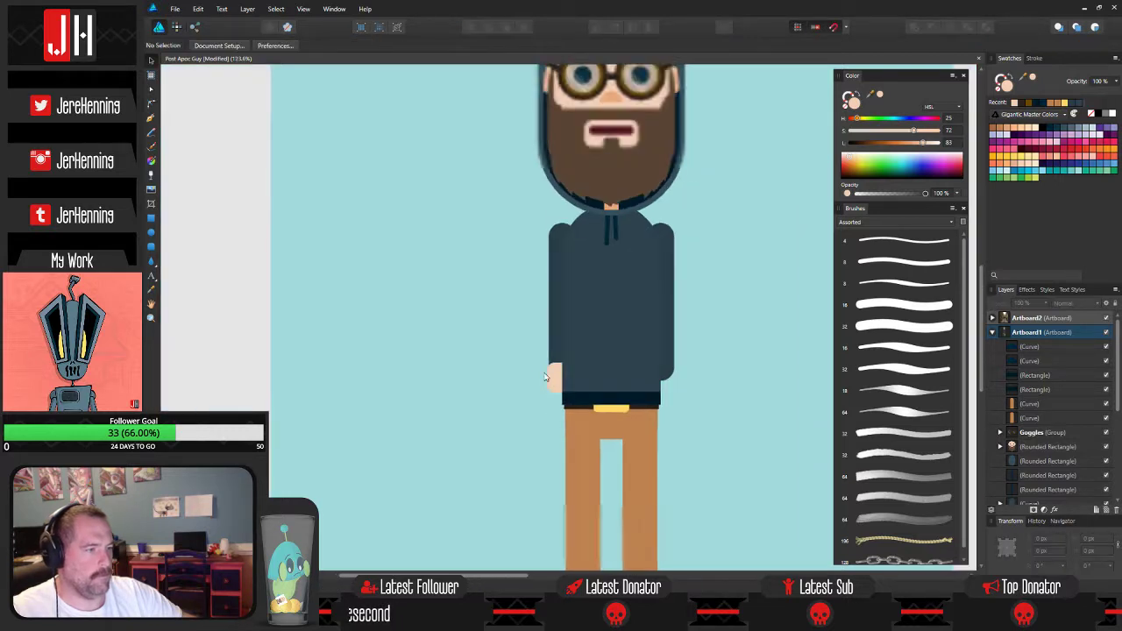
pyautogui.scroll(3, 548, 375)
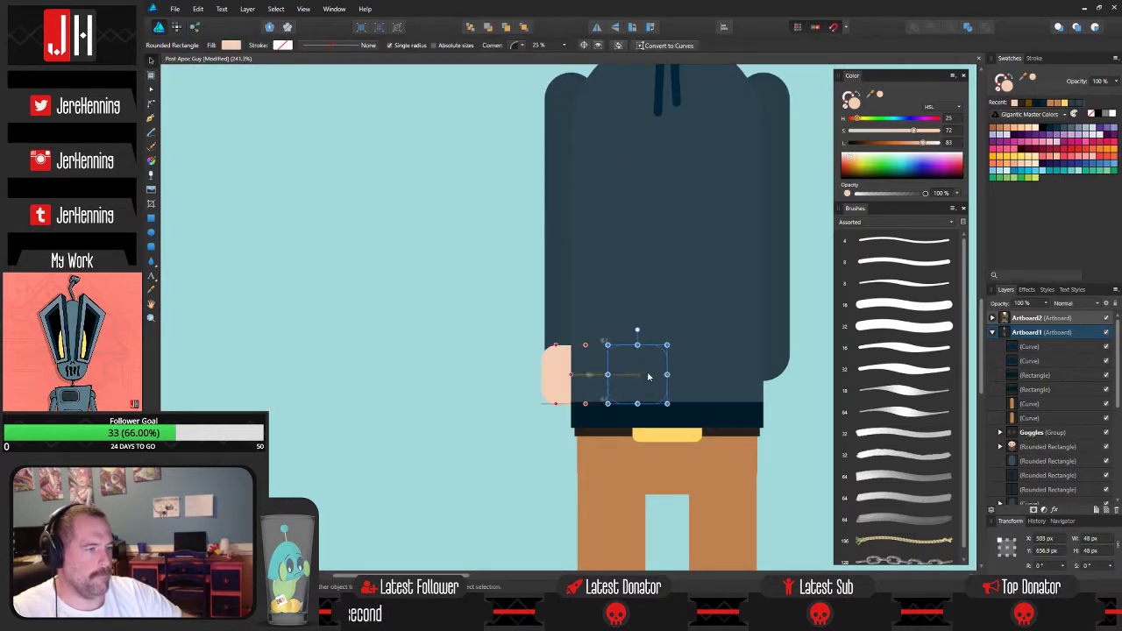
pyautogui.moveTo(649, 376); pyautogui.dragTo(746, 374)
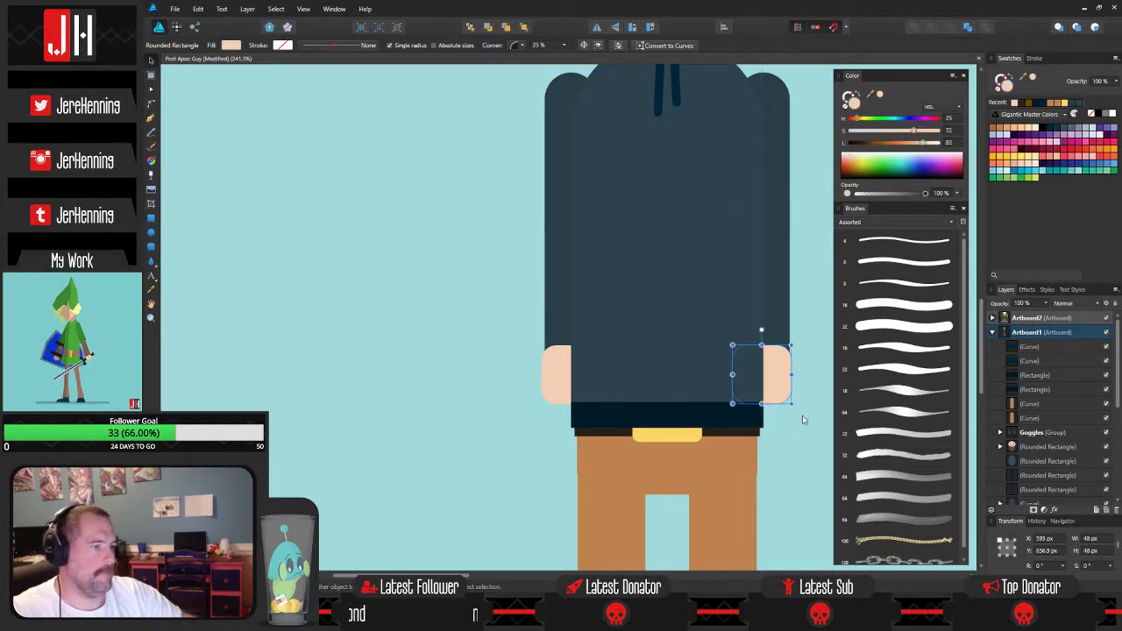
pyautogui.click(773, 412)
# Examine the figure with both hands in place, up close and as a whole, and compare it with the reference photo.
pyautogui.scroll(-5, 772, 412)
pyautogui.scroll(-4, 725, 402)
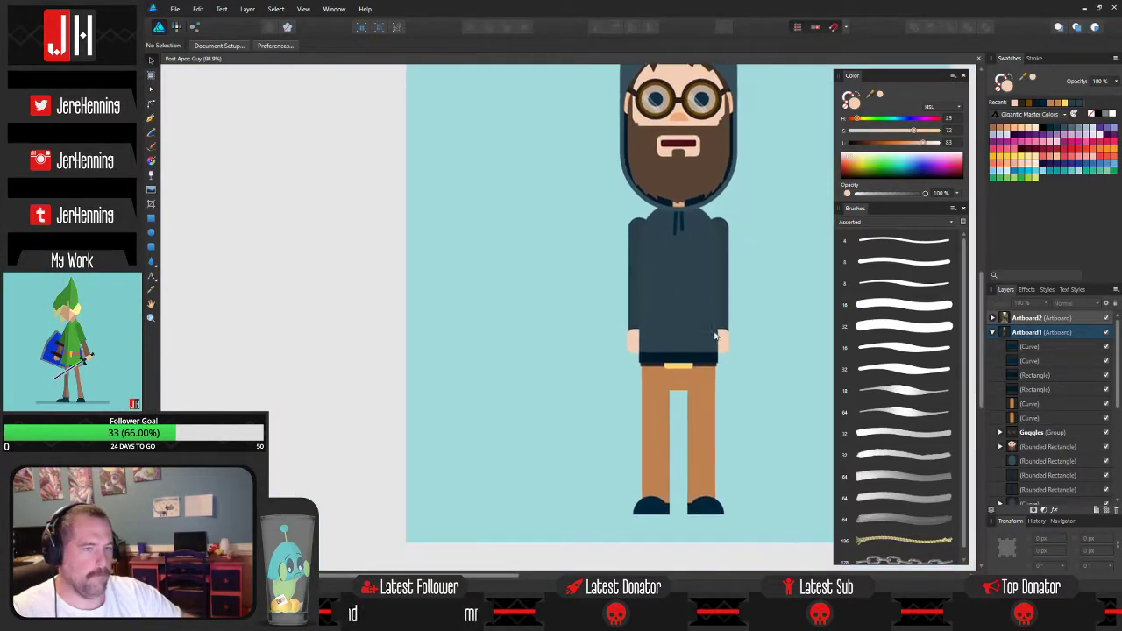
pyautogui.moveTo(693, 339); pyautogui.dragTo(653, 360)
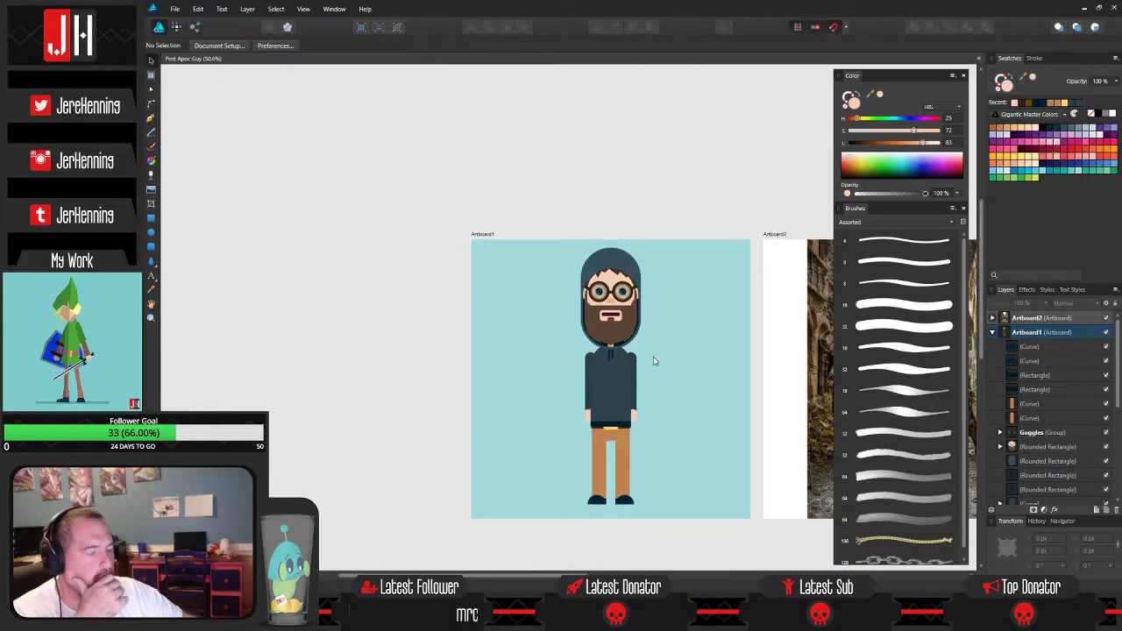
pyautogui.scroll(5, 639, 362)
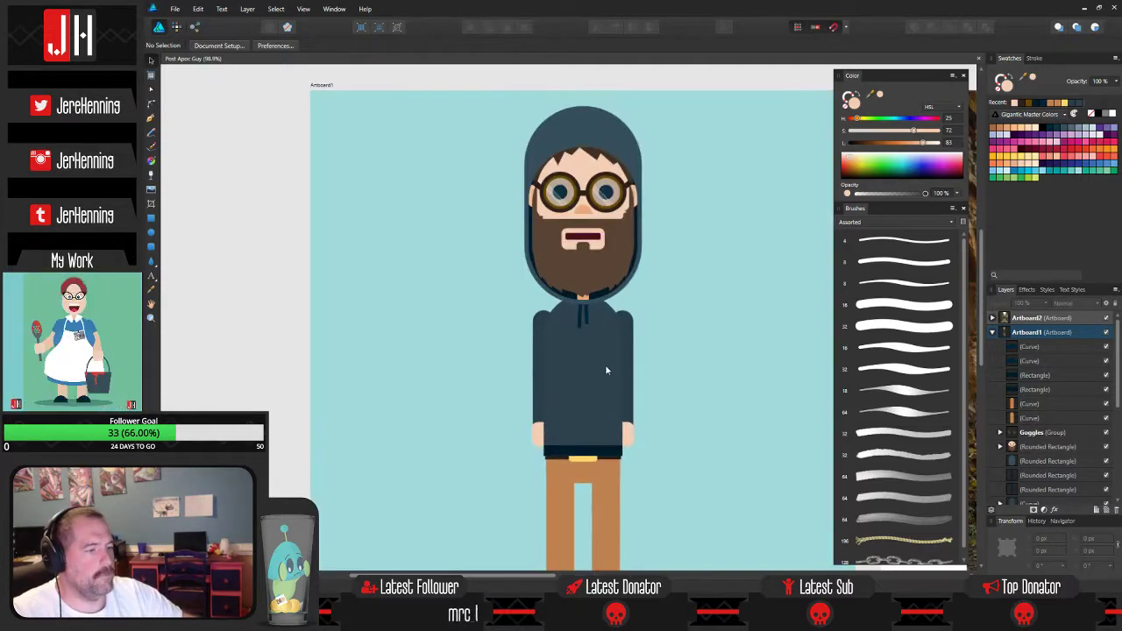
pyautogui.scroll(-4, 623, 330)
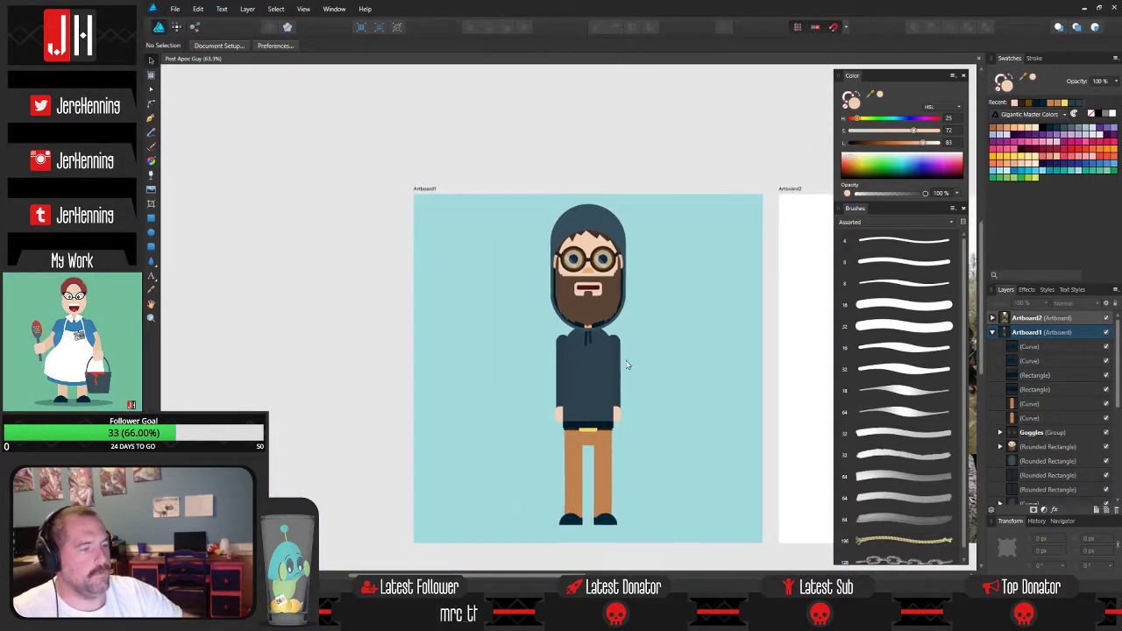
pyautogui.scroll(6, 613, 351)
pyautogui.moveTo(637, 335); pyautogui.dragTo(613, 337)
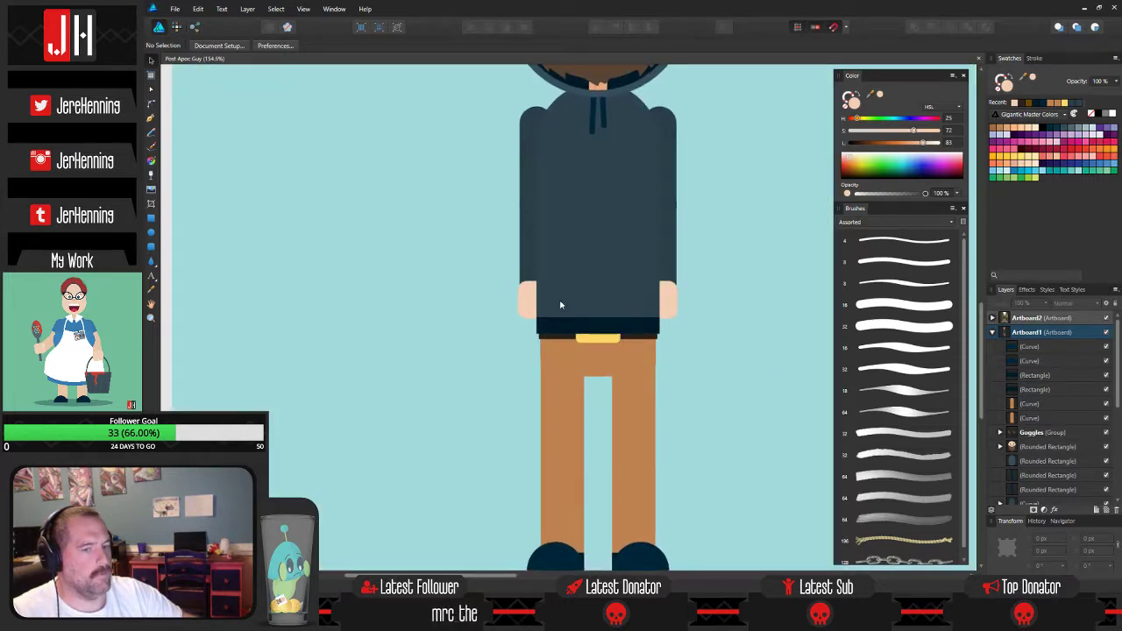
pyautogui.scroll(2, 564, 343)
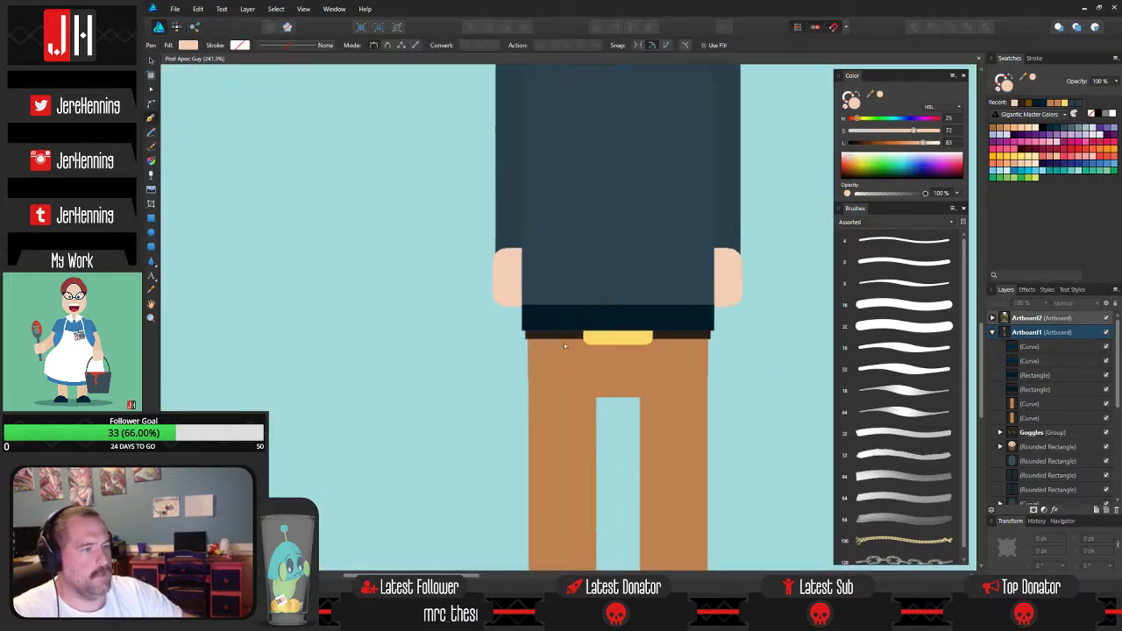
pyautogui.scroll(-5, 496, 323)
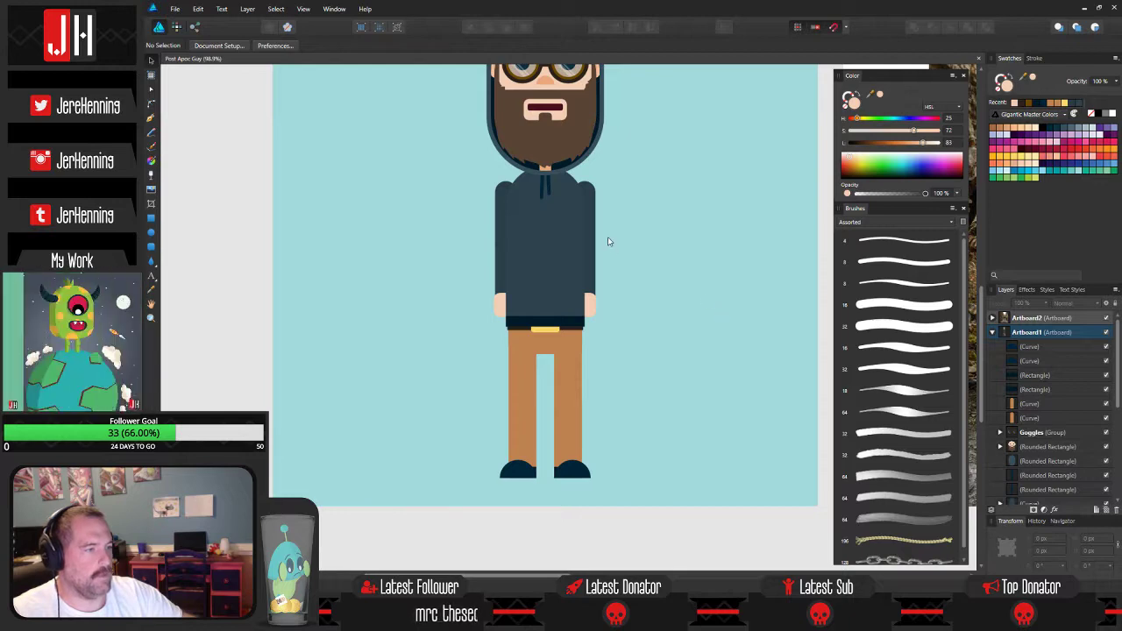
pyautogui.scroll(-4, 607, 237)
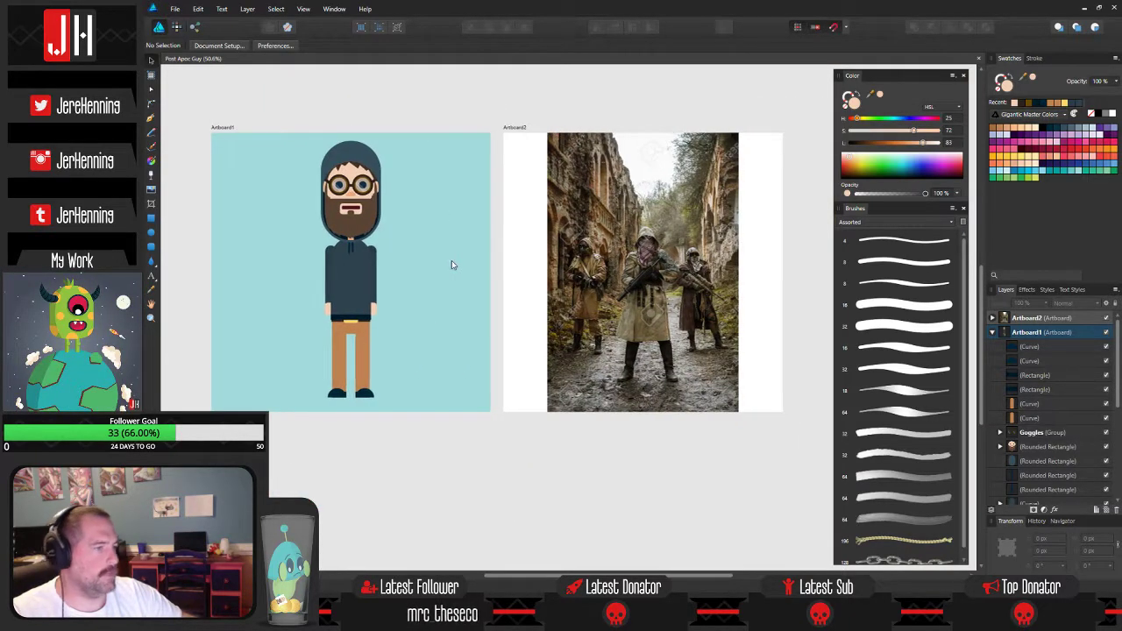
pyautogui.moveTo(452, 262); pyautogui.dragTo(331, 252)
pyautogui.scroll(2, 417, 262)
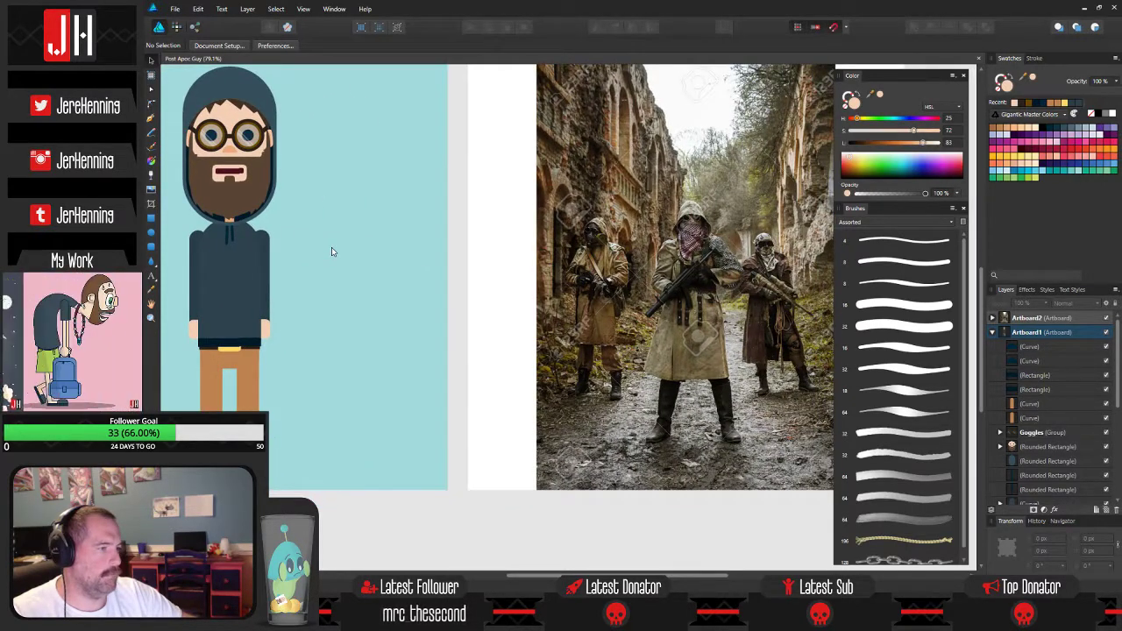
pyautogui.moveTo(331, 251); pyautogui.dragTo(562, 252)
pyautogui.scroll(4, 411, 271)
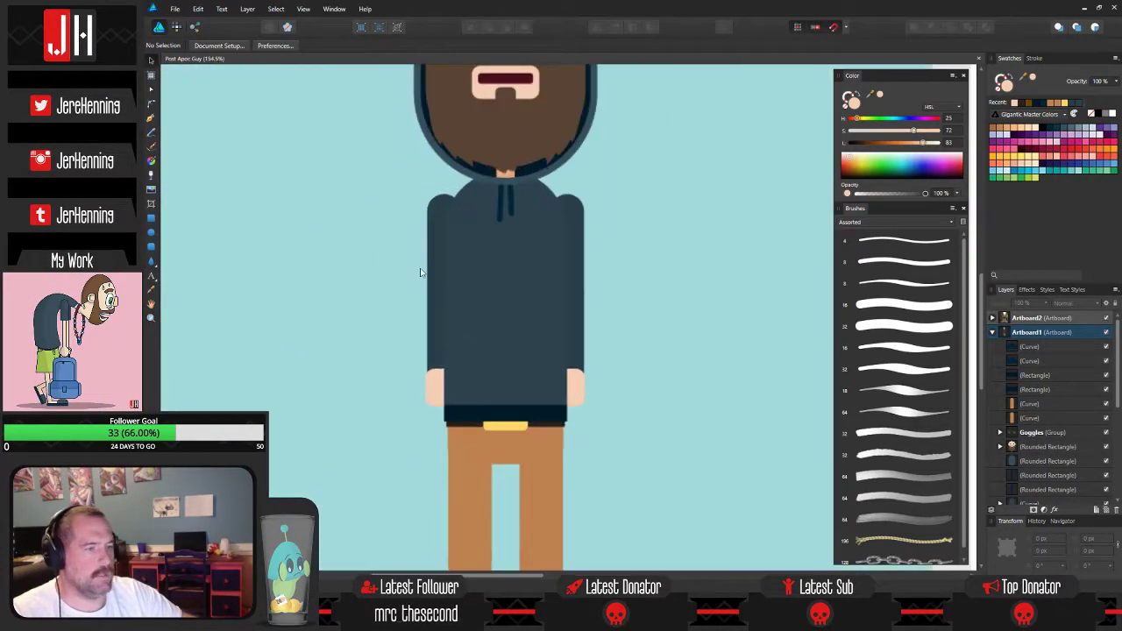
# Rotate the left arm, including its hand, about 39° outward around the shoulder.
pyautogui.moveTo(360, 158); pyautogui.dragTo(485, 492)
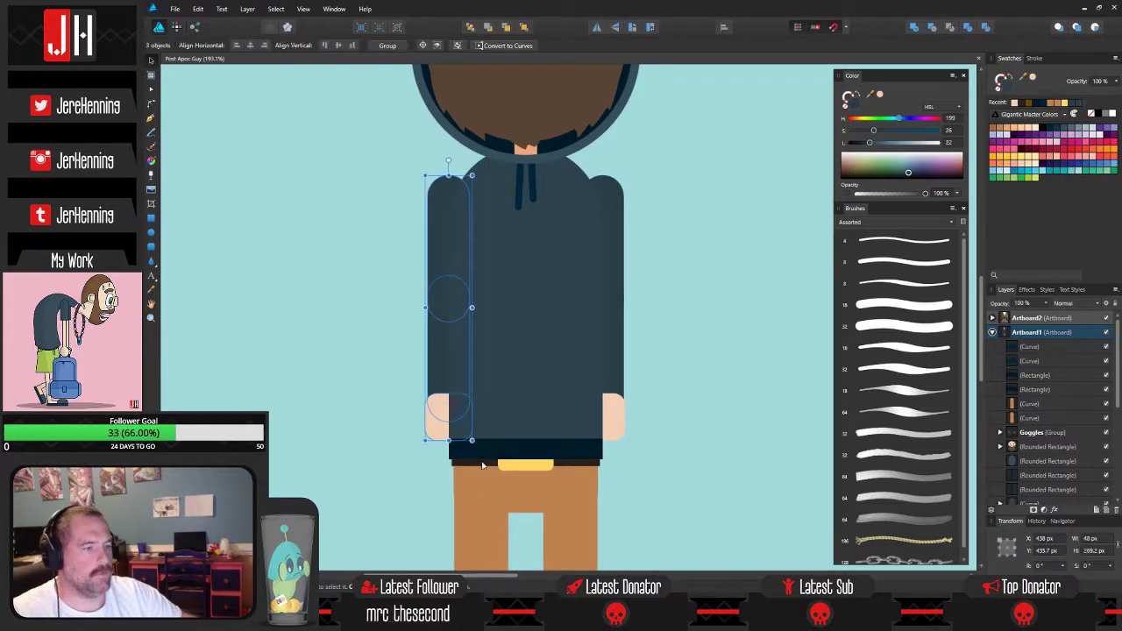
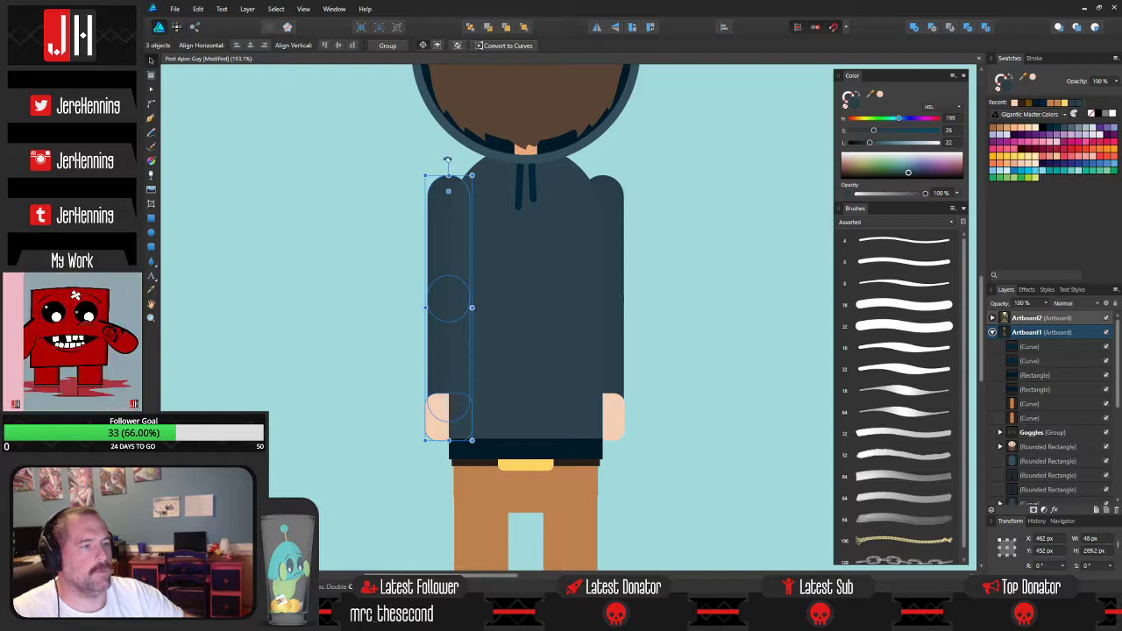
pyautogui.moveTo(449, 156); pyautogui.dragTo(469, 166)
pyautogui.hotkey('ctrl', 'z')
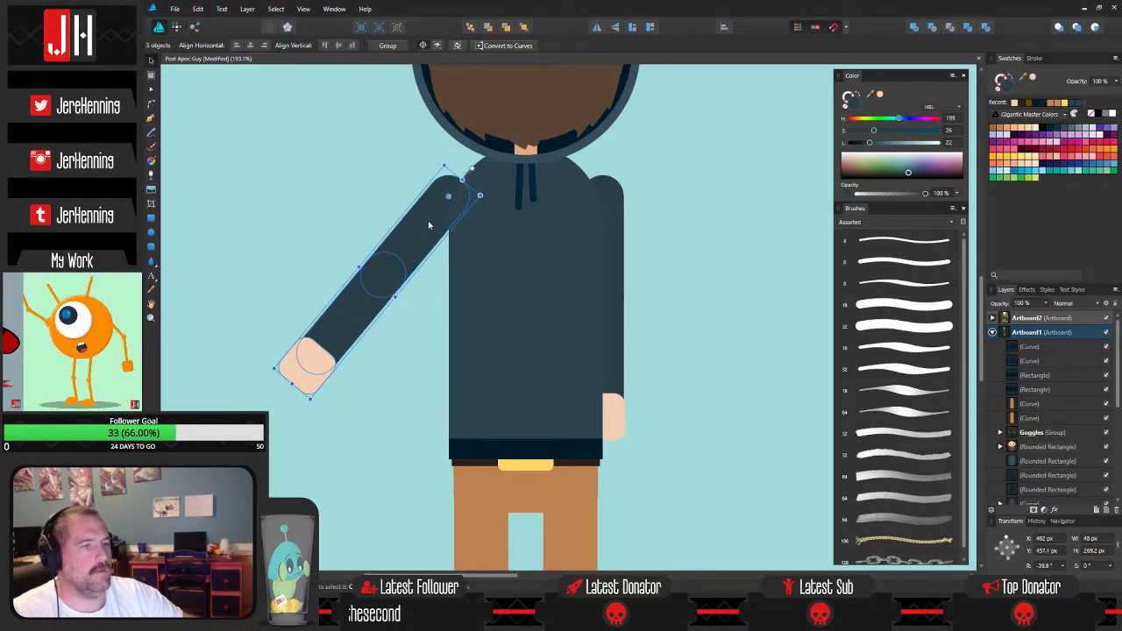
# Bend the left forearm and hand inward around the elbow toward the torso and line them up with the upper arm.
pyautogui.keyDown('shift'); pyautogui.click(430, 231); pyautogui.keyUp('shift')
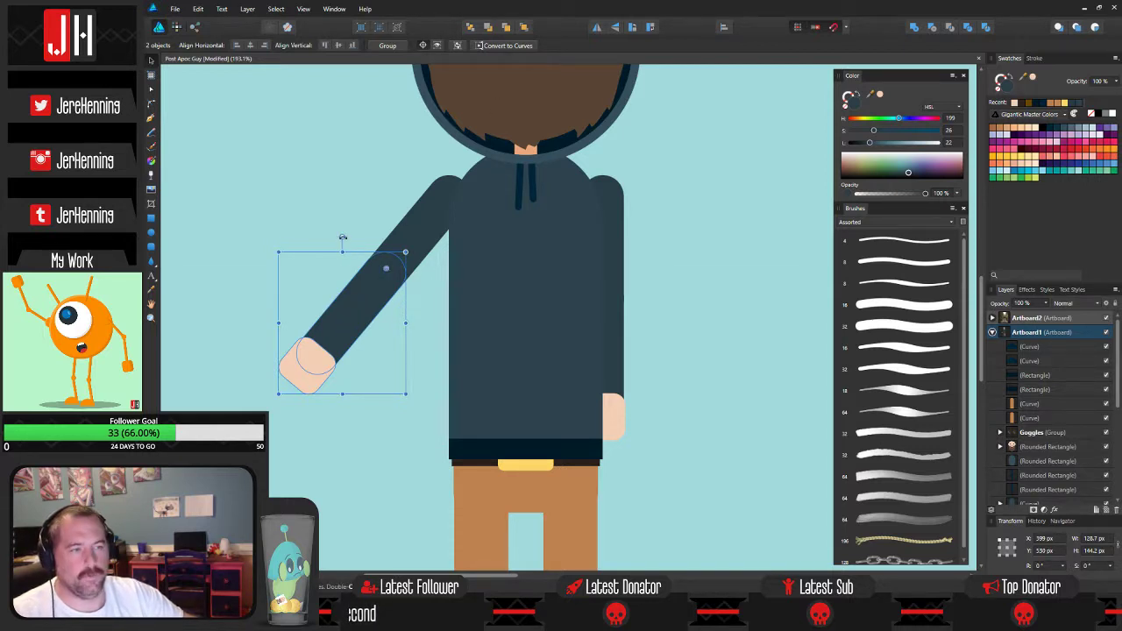
pyautogui.moveTo(342, 237)
pyautogui.mouseDown()
pyautogui.moveTo(311, 254)
pyautogui.moveTo(279, 345)
pyautogui.moveTo(302, 376)
pyautogui.mouseUp()
pyautogui.press('b')
pyautogui.press('v')
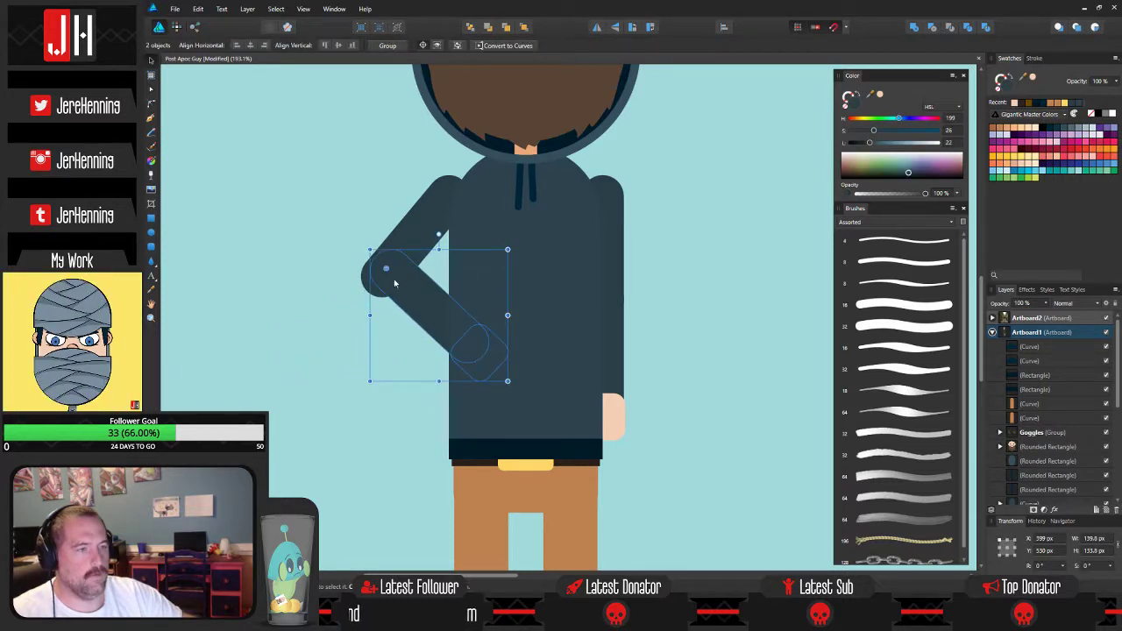
pyautogui.moveTo(417, 302); pyautogui.dragTo(411, 305)
pyautogui.click(304, 214)
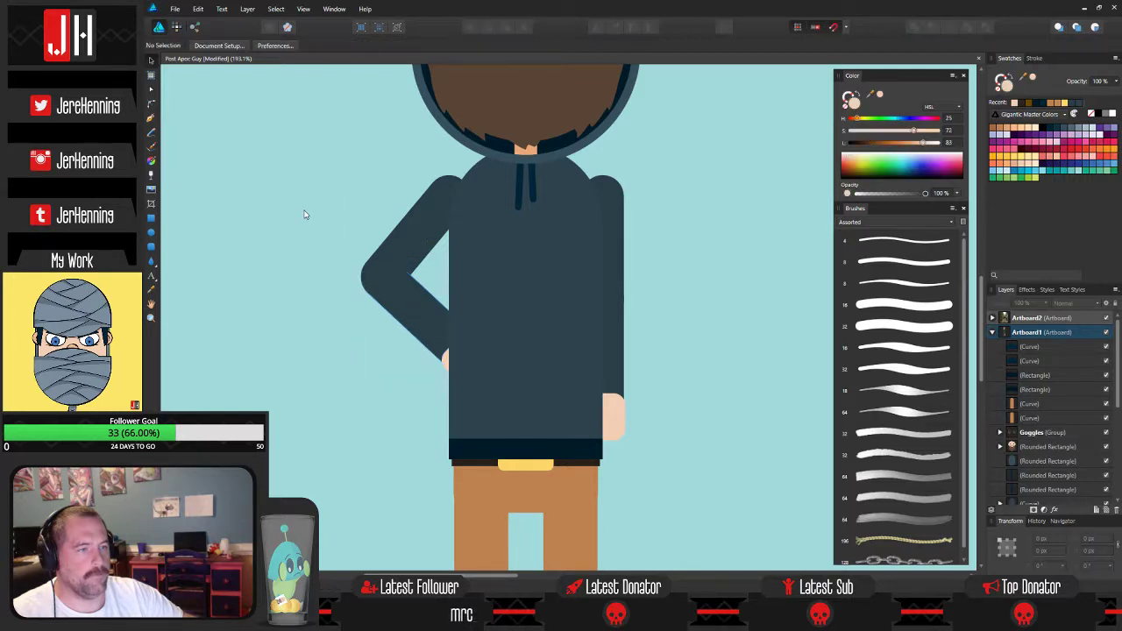
# Bring the left forearm and hand to the front so they overlap the hoodie.
pyautogui.click(430, 316)
pyautogui.keyDown('shift'); pyautogui.click(451, 357); pyautogui.keyUp('shift')
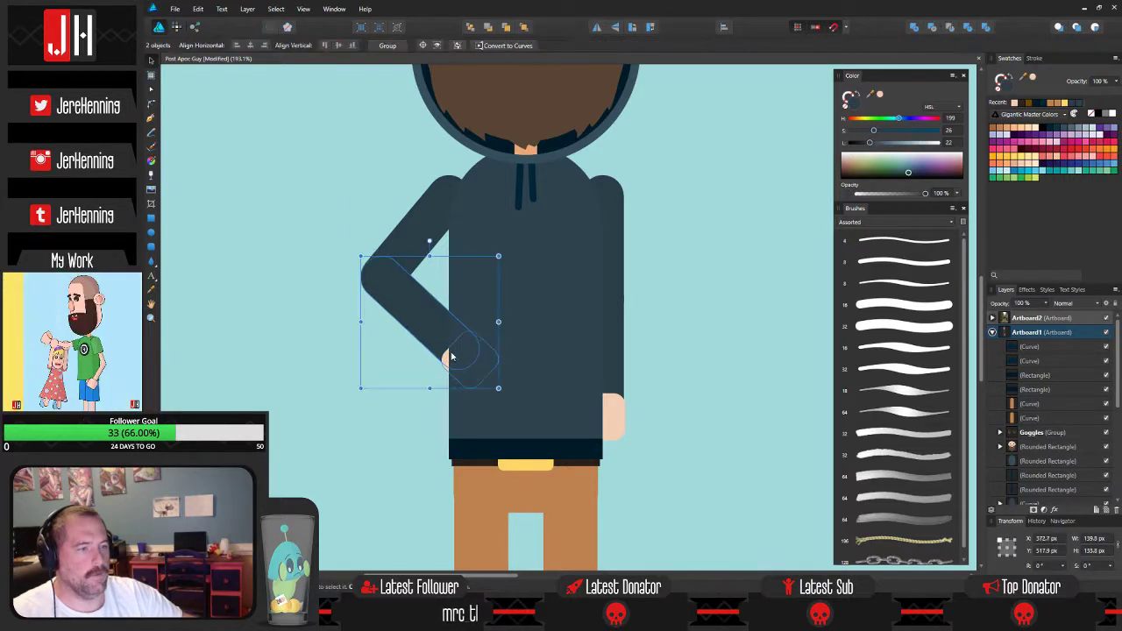
pyautogui.click(525, 28)
pyautogui.click(633, 225)
# Rotate the whole bent left arm clockwise by about 8° and shift it slightly up to fit the shoulder.
pyautogui.scroll(-3, 621, 263)
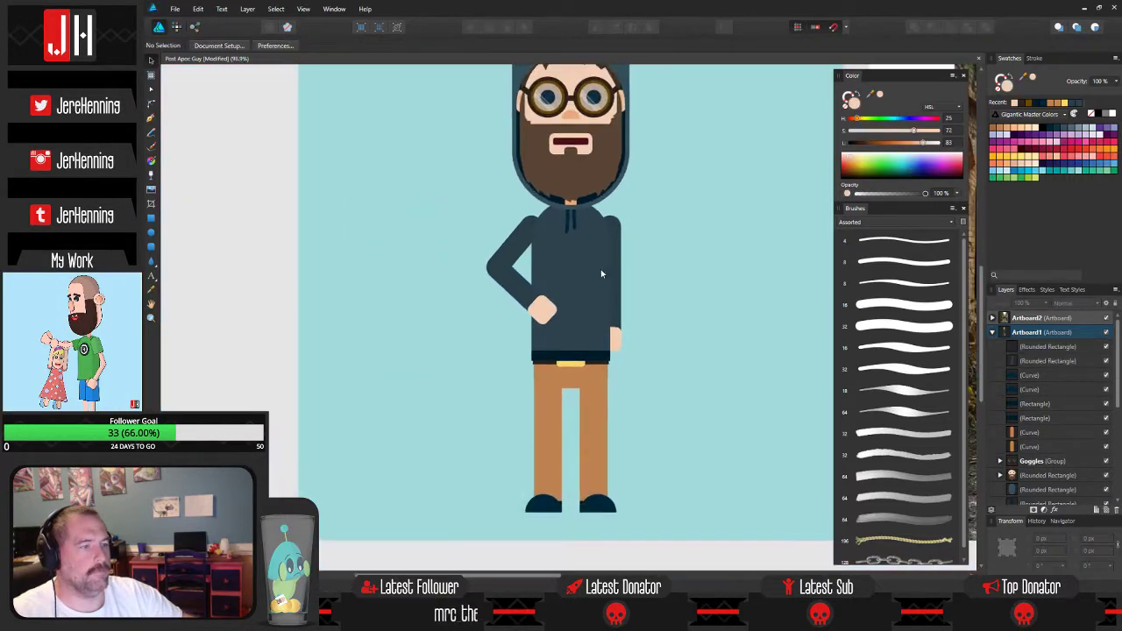
pyautogui.moveTo(601, 270); pyautogui.dragTo(598, 296)
pyautogui.scroll(-3, 598, 299)
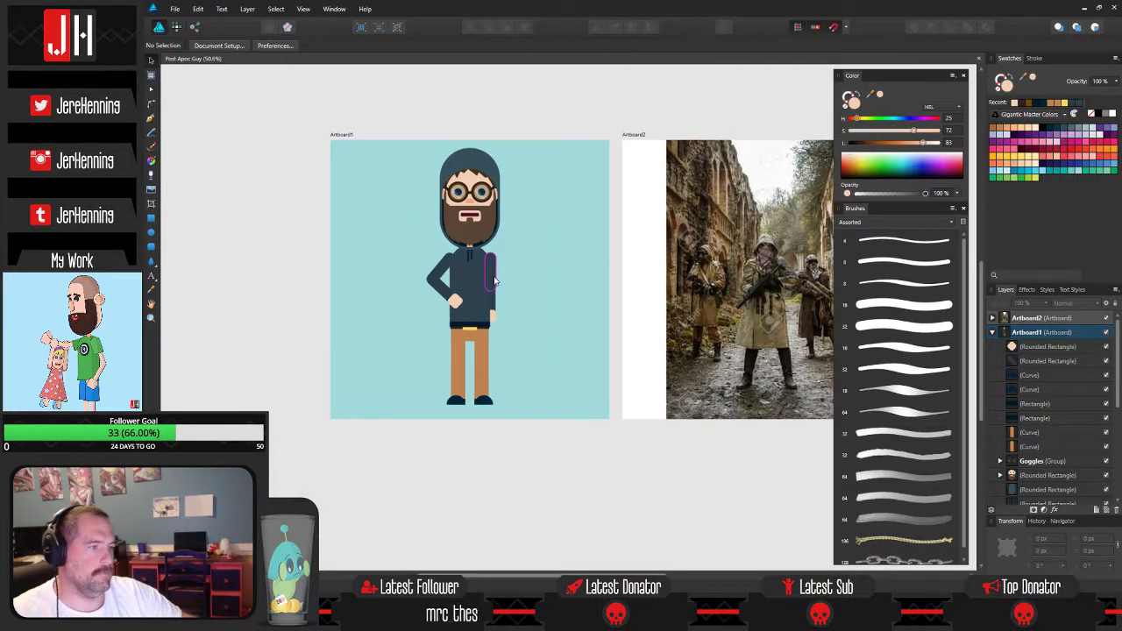
pyautogui.scroll(3, 495, 280)
pyautogui.scroll(2, 422, 295)
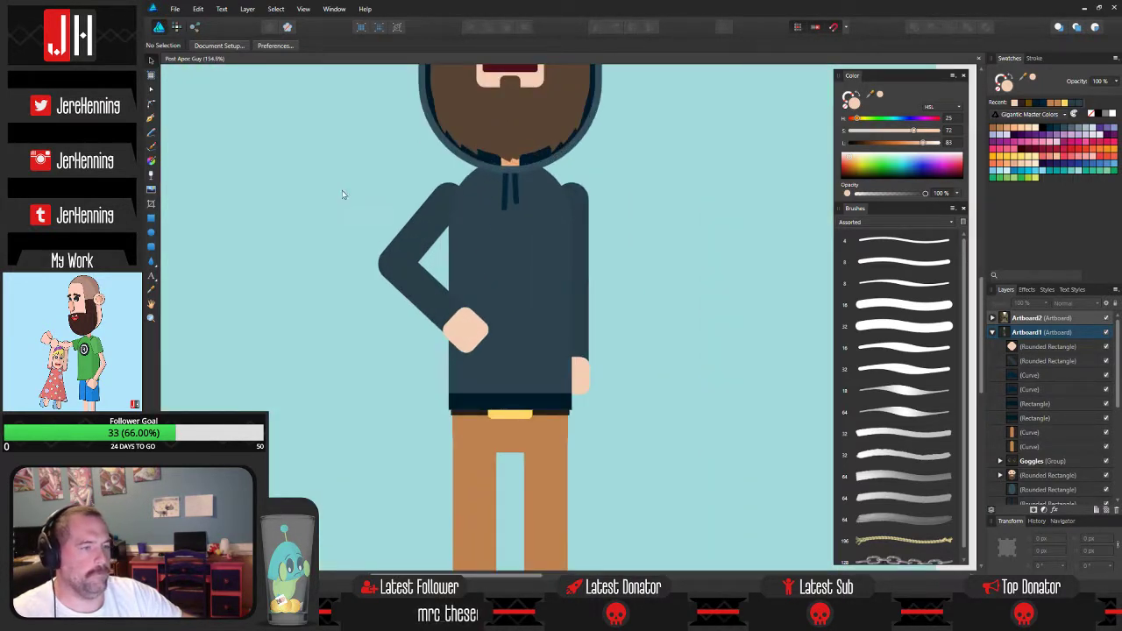
pyautogui.moveTo(344, 182); pyautogui.dragTo(504, 378)
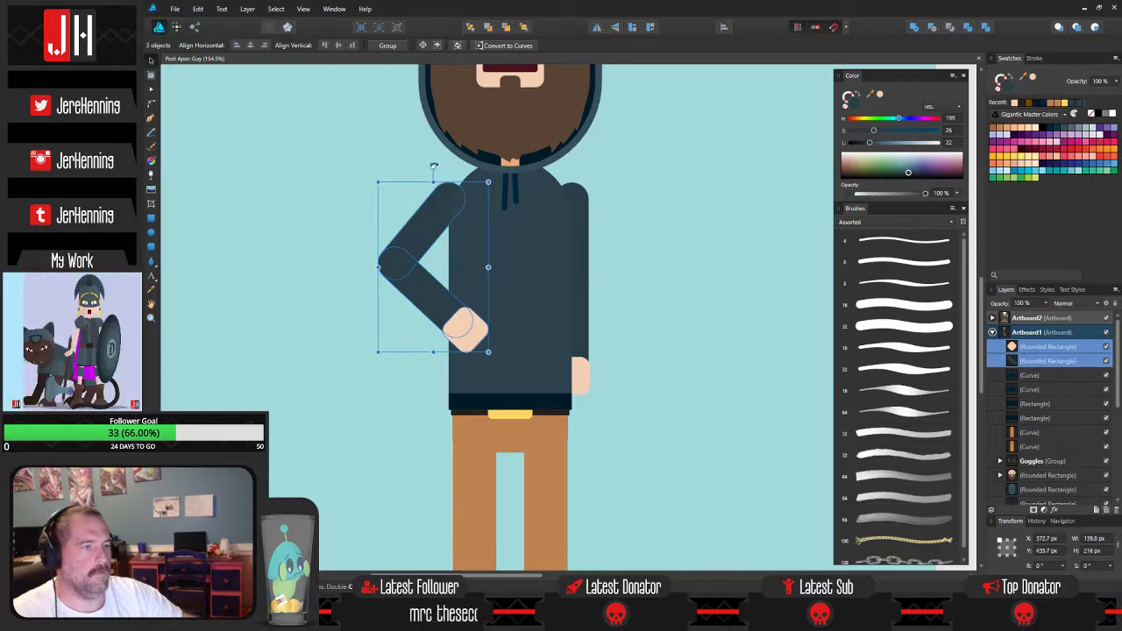
pyautogui.moveTo(441, 167); pyautogui.dragTo(446, 165)
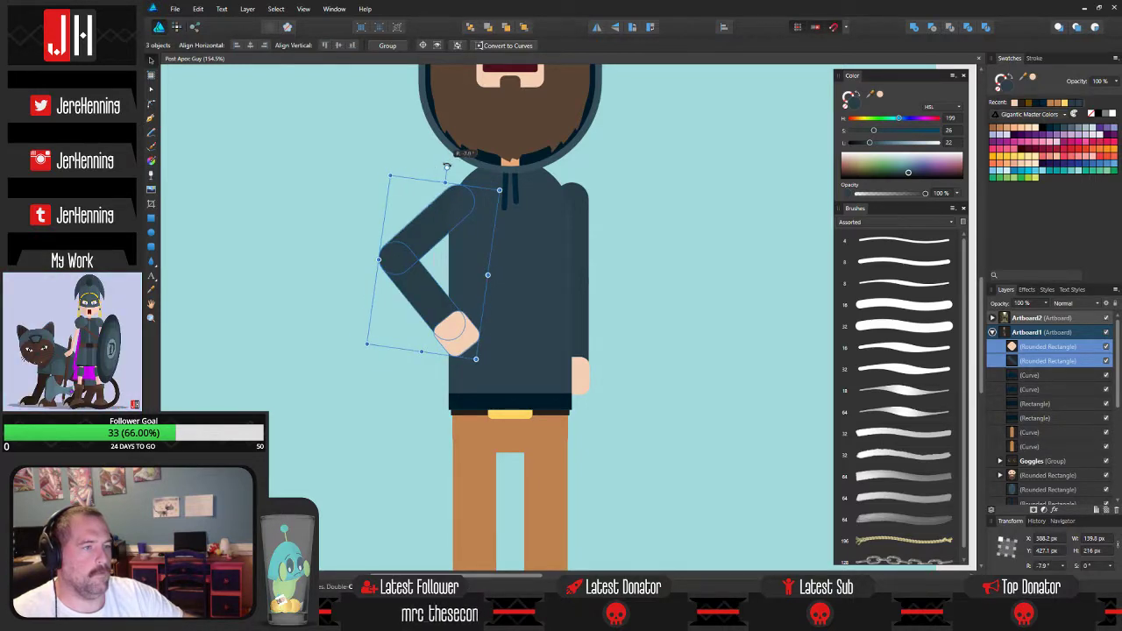
pyautogui.moveTo(436, 218); pyautogui.dragTo(437, 212)
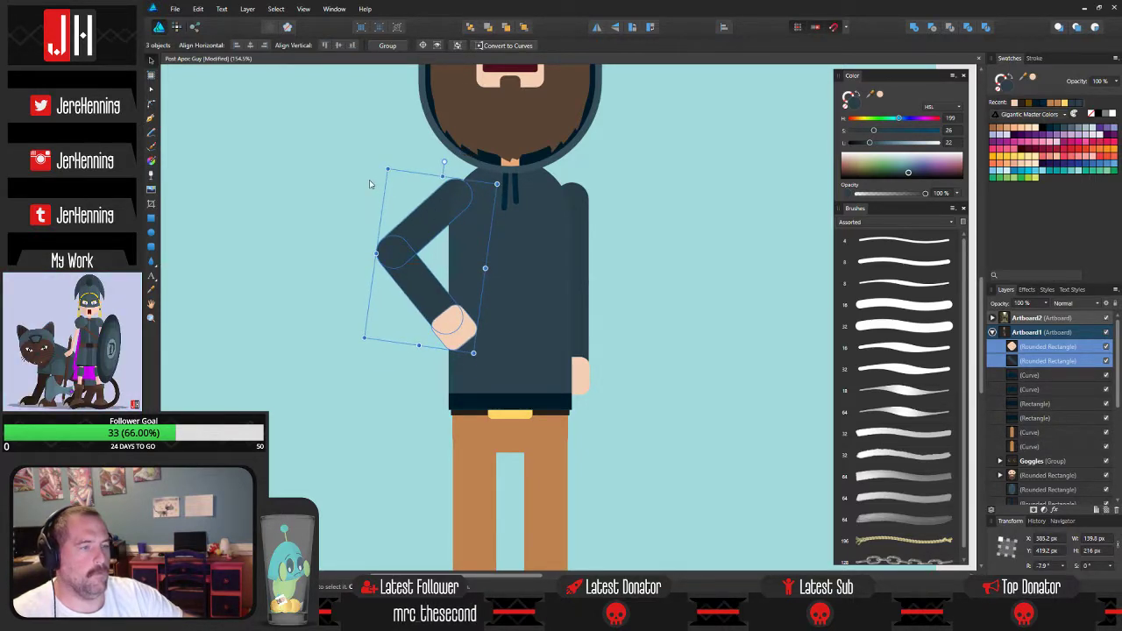
pyautogui.click(370, 181)
# Review the bent left arm up close and against the head, torso and straight right arm.
pyautogui.scroll(-3, 375, 189)
pyautogui.scroll(4, 485, 267)
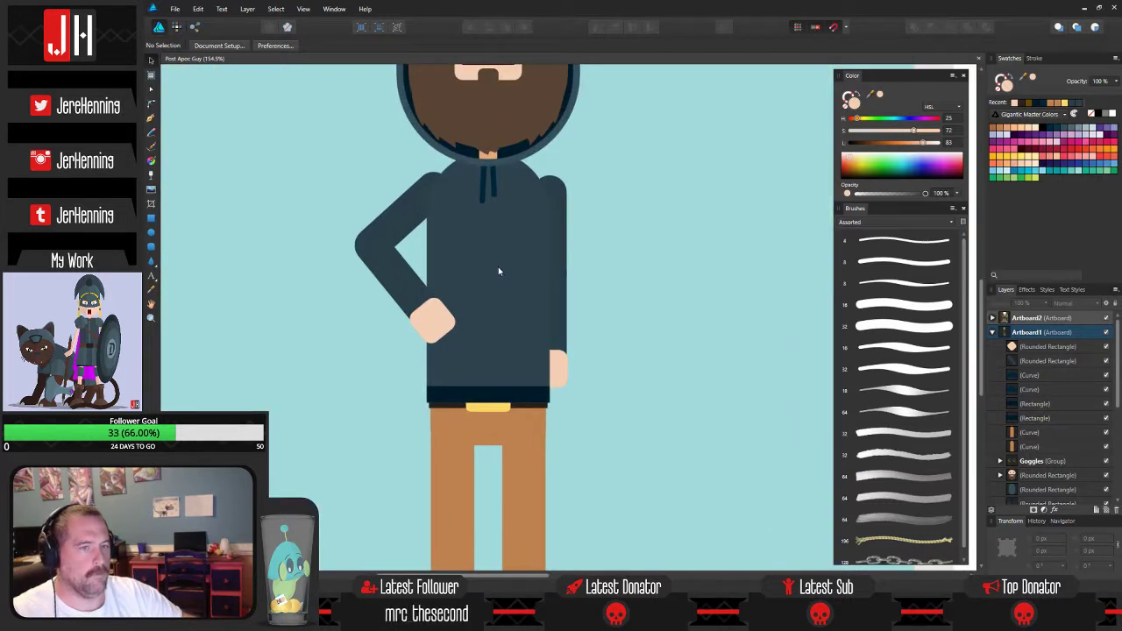
pyautogui.moveTo(504, 242); pyautogui.dragTo(559, 297)
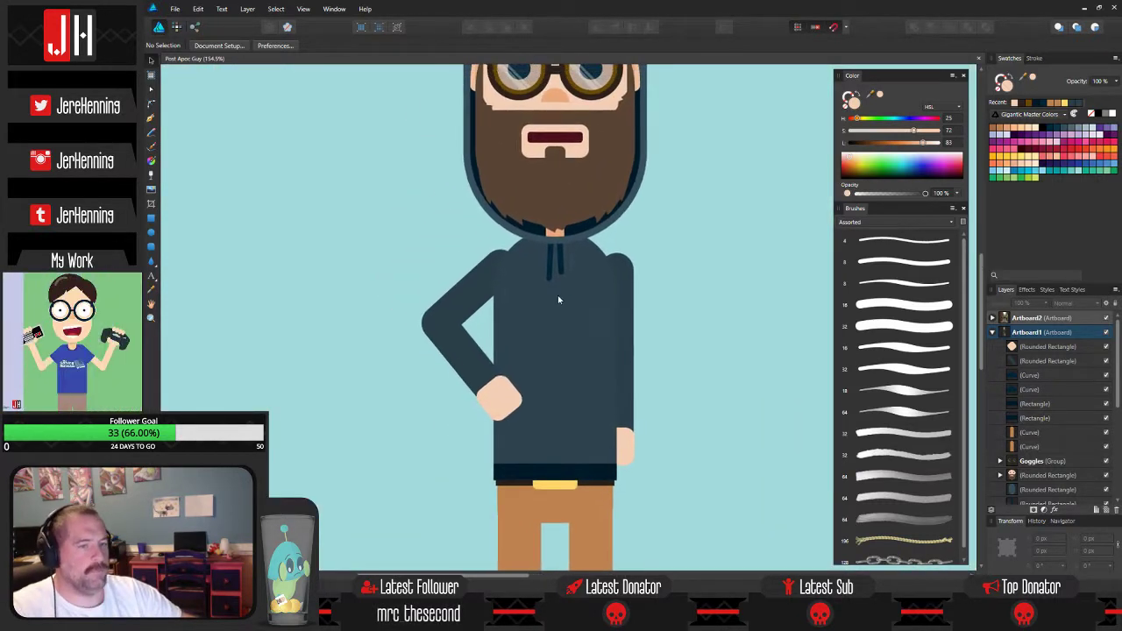
pyautogui.scroll(-2, 568, 283)
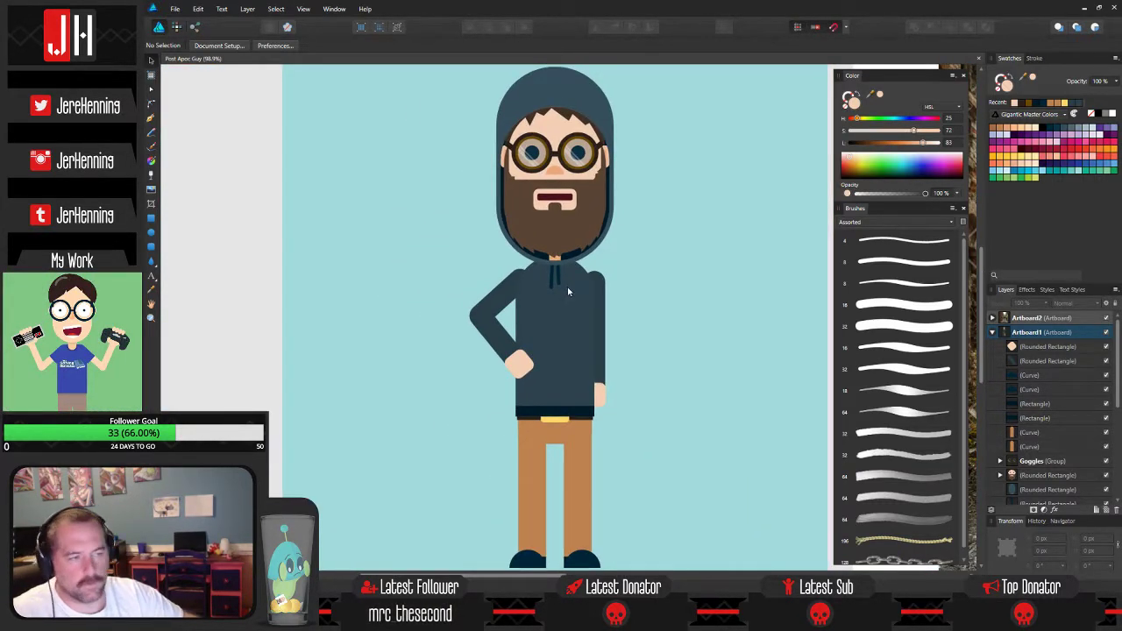
pyautogui.scroll(5, 579, 303)
pyautogui.scroll(-5, 528, 338)
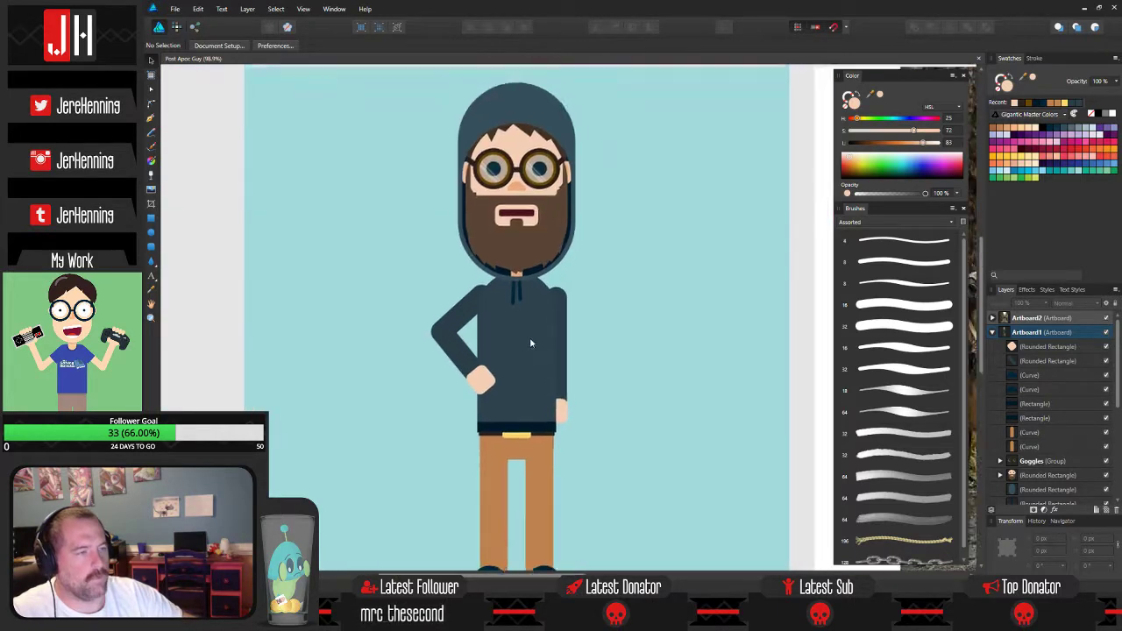
pyautogui.moveTo(584, 341); pyautogui.dragTo(436, 332)
# Try rotating the straight right arm 45° outward around its shoulder, and delete that arm together with its hand.
pyautogui.scroll(1, 508, 321)
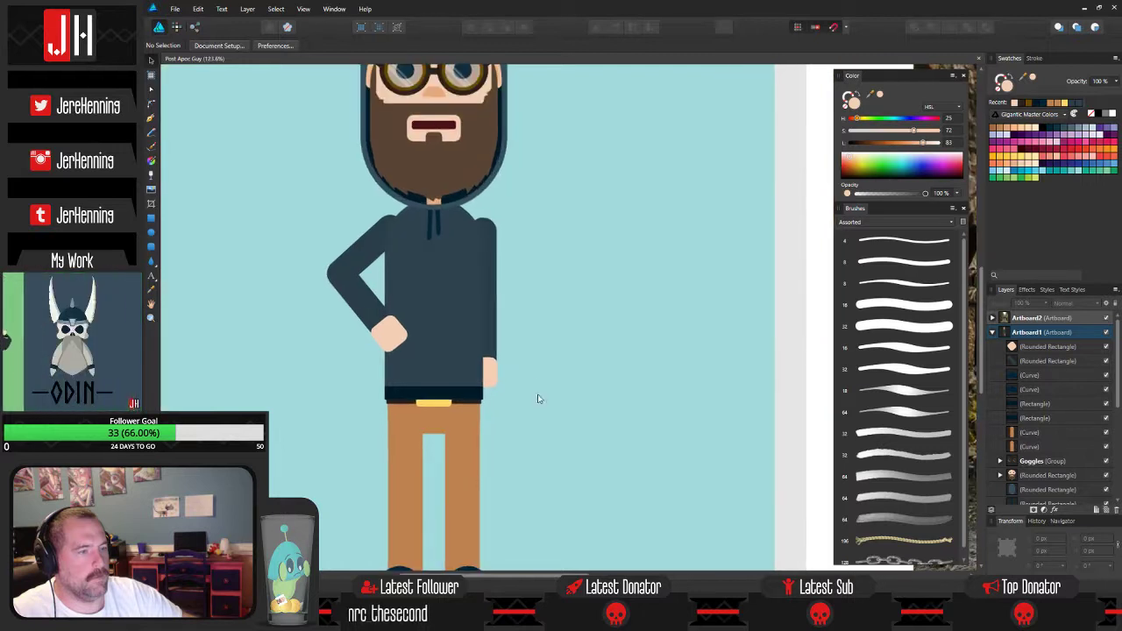
pyautogui.moveTo(533, 203); pyautogui.dragTo(450, 397)
pyautogui.moveTo(481, 204); pyautogui.dragTo(407, 223)
pyautogui.moveTo(452, 255); pyautogui.dragTo(478, 238)
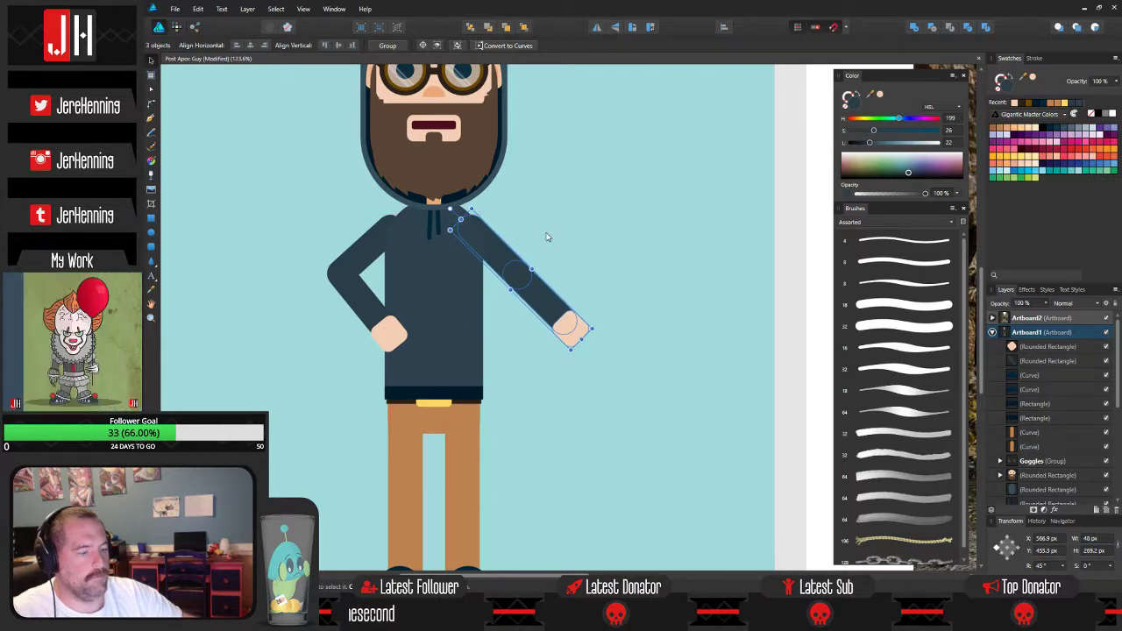
pyautogui.press('Delete')
# Duplicate the bent left arm with its hand, flip the copy horizontally onto the right shoulder, and select both arms.
pyautogui.moveTo(270, 196); pyautogui.dragTo(418, 377)
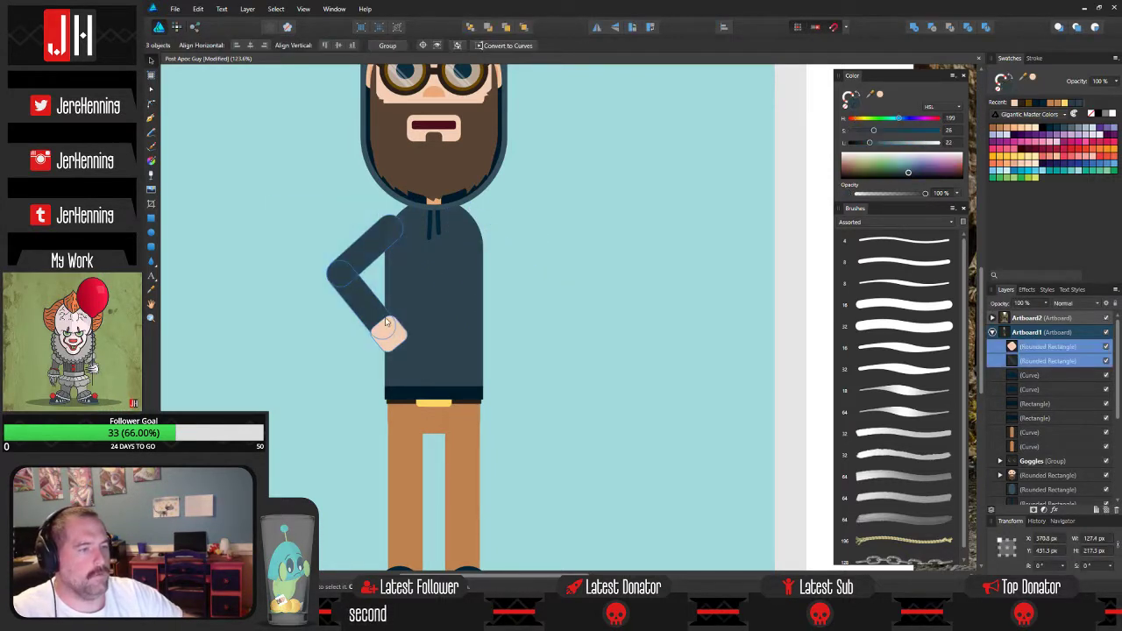
pyautogui.hotkey('ctrl', 'z')
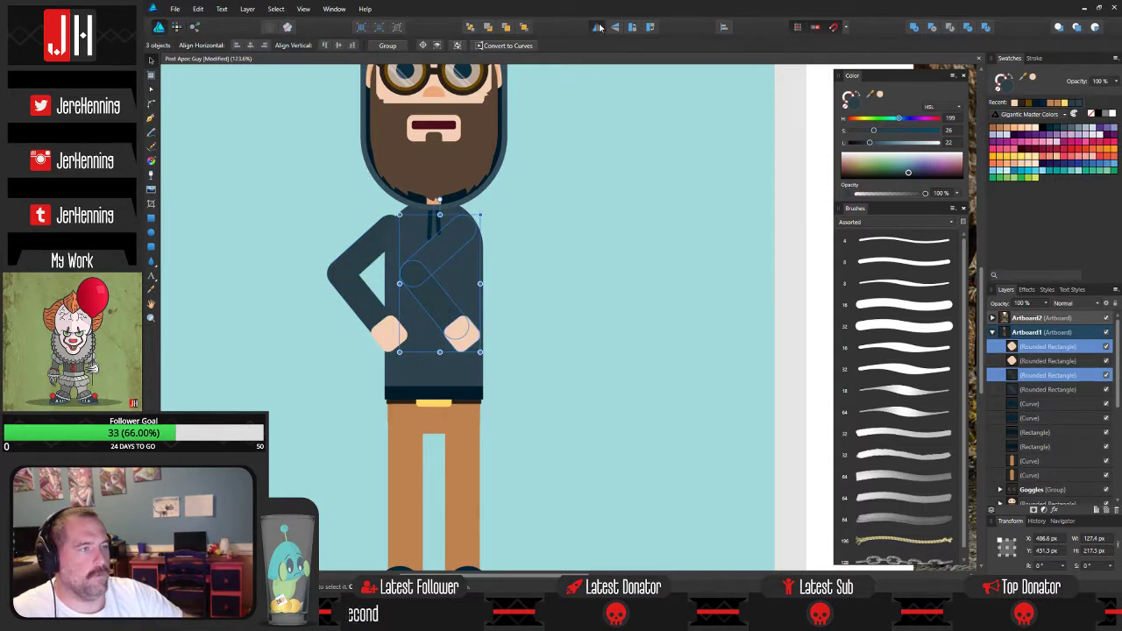
pyautogui.click(599, 27)
pyautogui.scroll(1, 470, 190)
pyautogui.moveTo(447, 269); pyautogui.dragTo(522, 267)
pyautogui.moveTo(253, 226); pyautogui.dragTo(419, 386)
pyautogui.moveTo(321, 323); pyautogui.dragTo(322, 325)
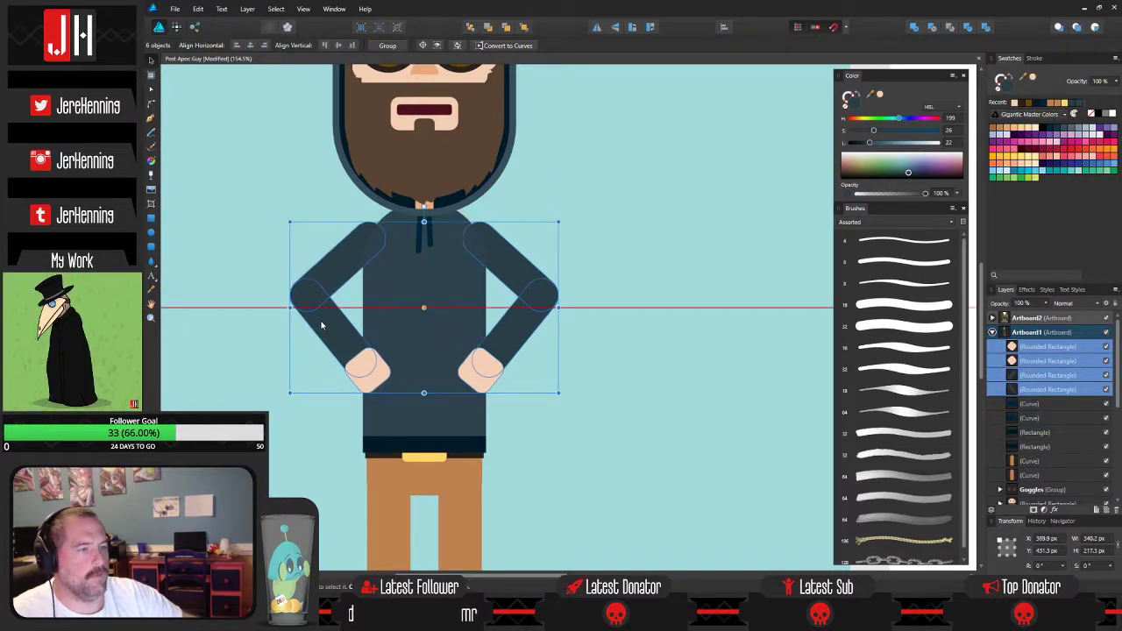
# Rotate the forearm and hand on the figure's right side clockwise and shift them back onto the elbow.
pyautogui.click(534, 355)
pyautogui.moveTo(647, 287); pyautogui.dragTo(419, 411)
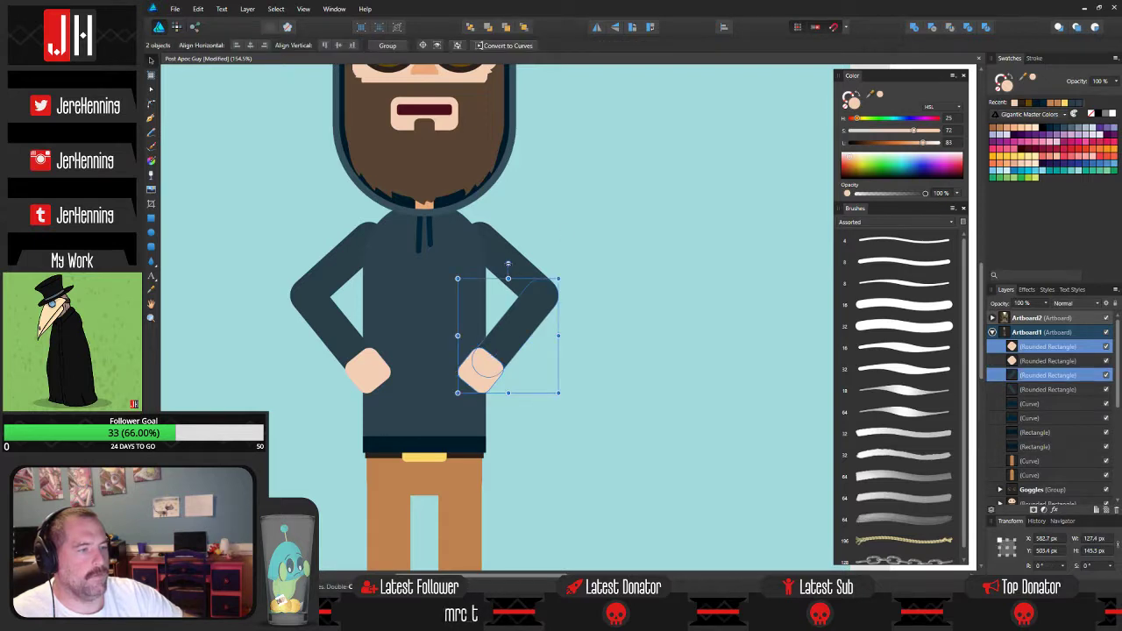
pyautogui.moveTo(508, 263); pyautogui.dragTo(526, 264)
pyautogui.moveTo(533, 314); pyautogui.dragTo(524, 303)
pyautogui.click(656, 337)
# Rotate the forearm and hand on the figure's left side about 5.7° clockwise and realign them with the elbow.
pyautogui.moveTo(638, 338); pyautogui.dragTo(753, 347)
pyautogui.moveTo(361, 253); pyautogui.dragTo(516, 422)
pyautogui.moveTo(455, 269); pyautogui.dragTo(462, 269)
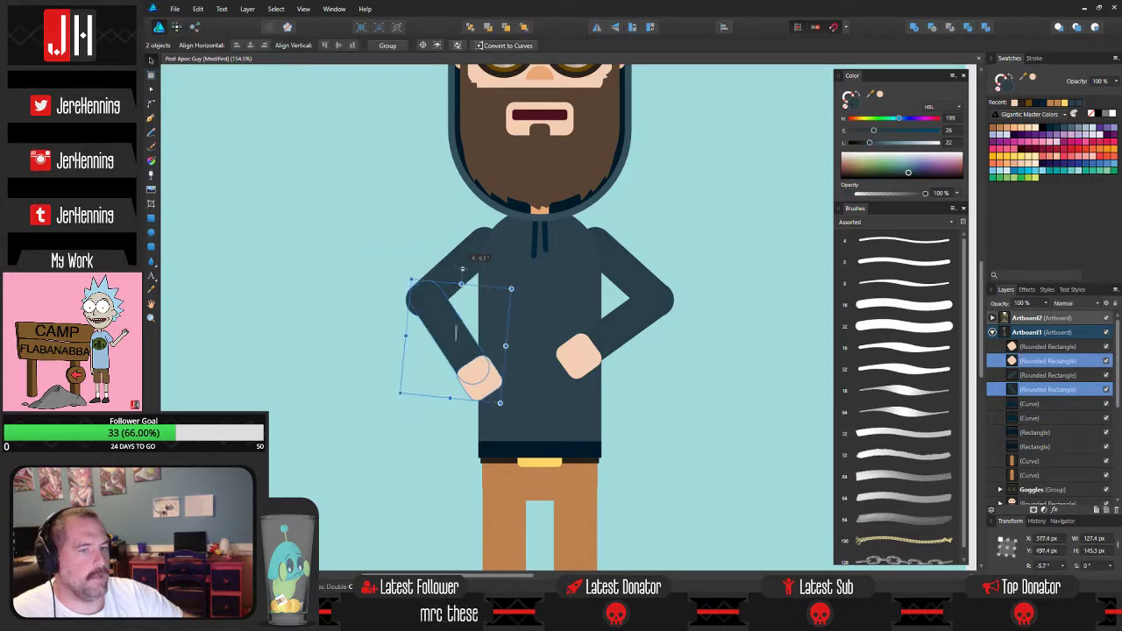
pyautogui.moveTo(439, 320); pyautogui.dragTo(434, 323)
pyautogui.click(346, 285)
pyautogui.scroll(3, 408, 294)
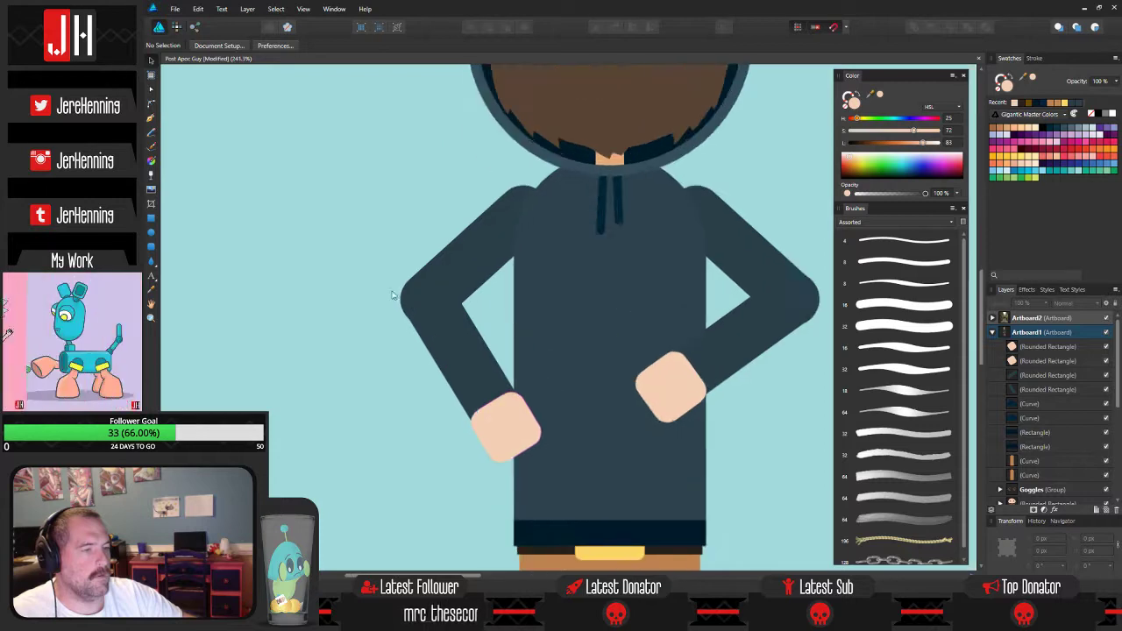
pyautogui.moveTo(351, 245); pyautogui.dragTo(515, 501)
pyautogui.moveTo(439, 322); pyautogui.dragTo(433, 303)
pyautogui.click(334, 271)
pyautogui.scroll(-6, 389, 300)
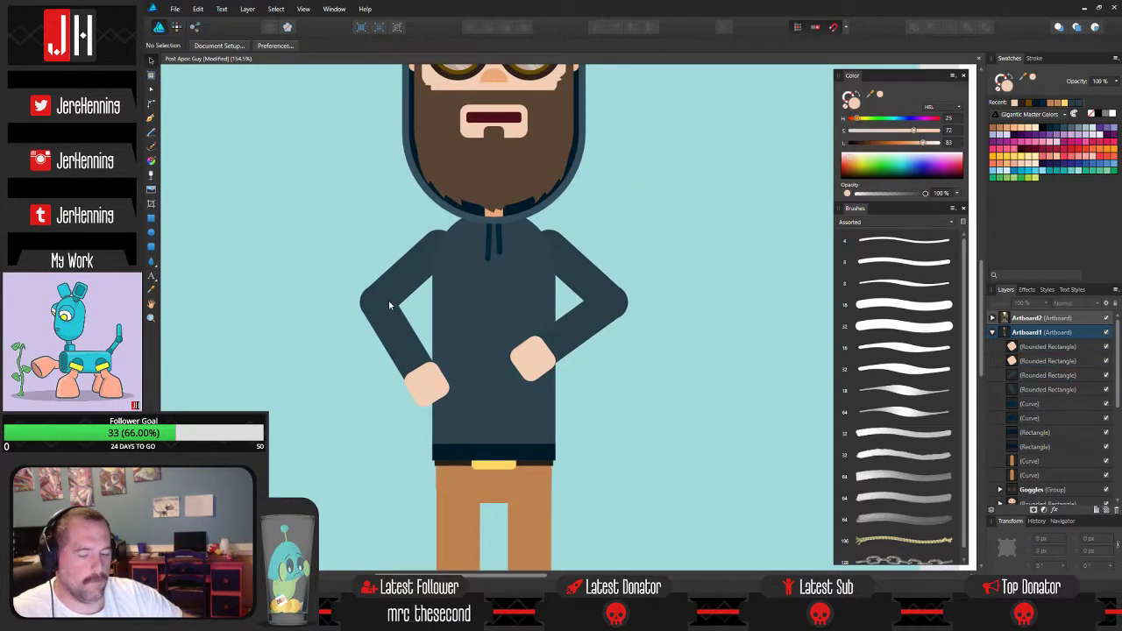
# Rotate the left-side forearm and hand slightly counter-clockwise so the hand swings inward, and refit them to the elbow.
pyautogui.moveTo(484, 347); pyautogui.dragTo(332, 315)
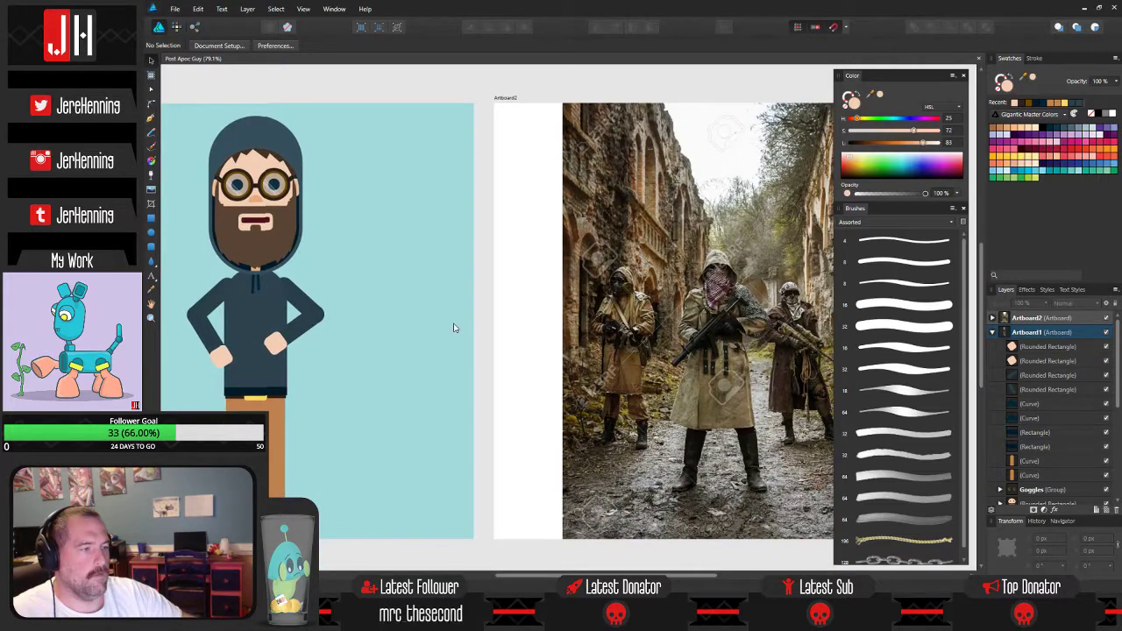
pyautogui.moveTo(454, 328); pyautogui.dragTo(504, 328)
pyautogui.scroll(5, 373, 351)
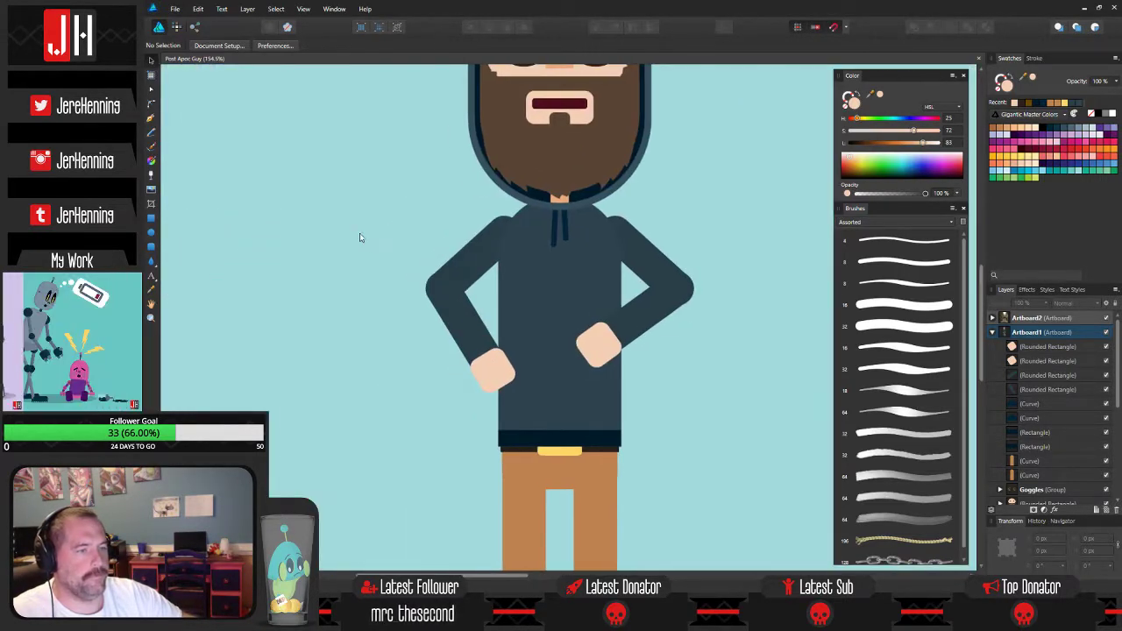
pyautogui.click(425, 258)
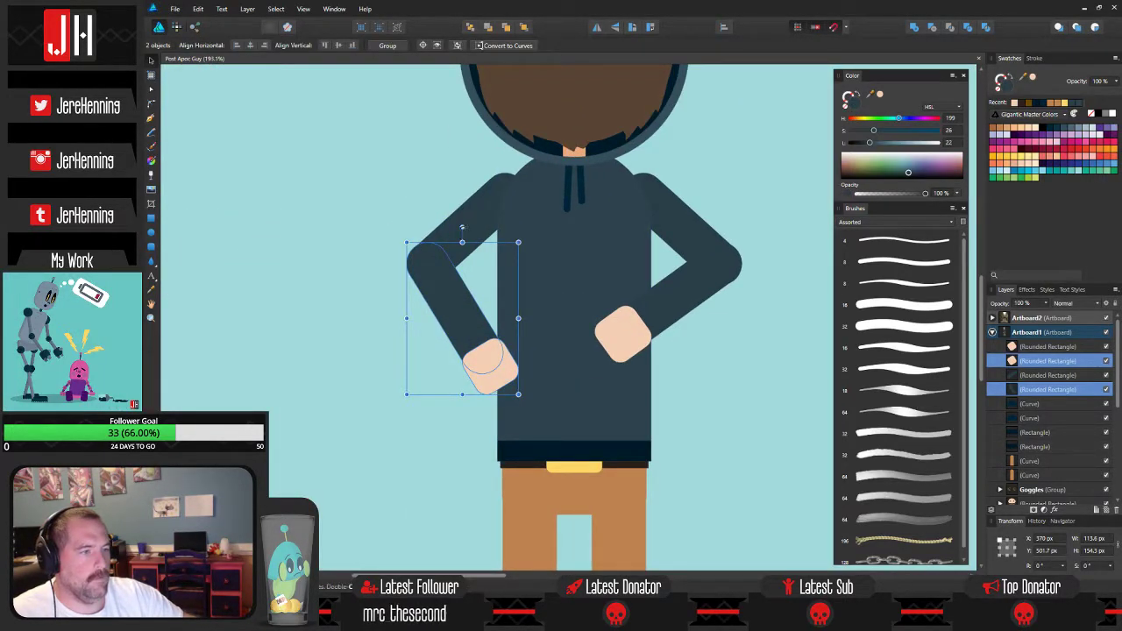
pyautogui.moveTo(462, 227); pyautogui.dragTo(450, 228)
pyautogui.scroll(2, 441, 247)
pyautogui.moveTo(448, 268); pyautogui.dragTo(437, 273)
pyautogui.click(319, 239)
pyautogui.scroll(-3, 332, 245)
pyautogui.scroll(-2, 343, 254)
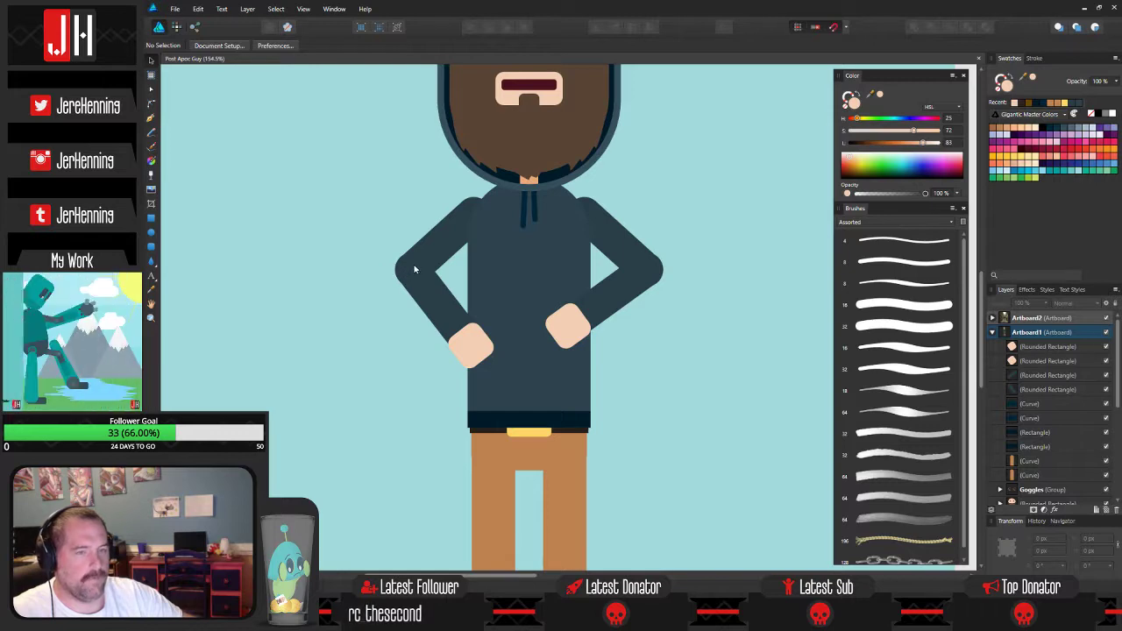
# Draw a horizontal rounded rectangle about 302 by 65 px in the empty area beside the character.
pyautogui.scroll(-2, 485, 328)
pyautogui.moveTo(547, 336); pyautogui.dragTo(578, 361)
pyautogui.moveTo(647, 361); pyautogui.dragTo(371, 316)
pyautogui.scroll(-2, 340, 312)
pyautogui.scroll(1, 453, 319)
pyautogui.click(150, 246)
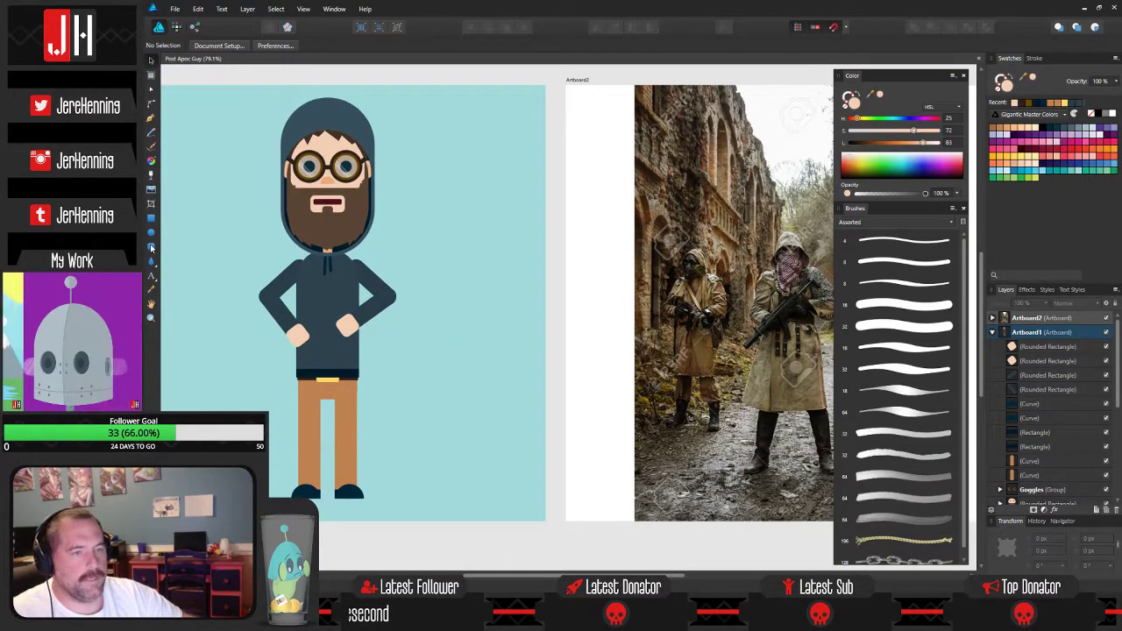
pyautogui.moveTo(424, 203); pyautogui.dragTo(496, 227)
# Group all the character's shapes and move the group towards the artboard's left edge.
pyautogui.click(251, 73)
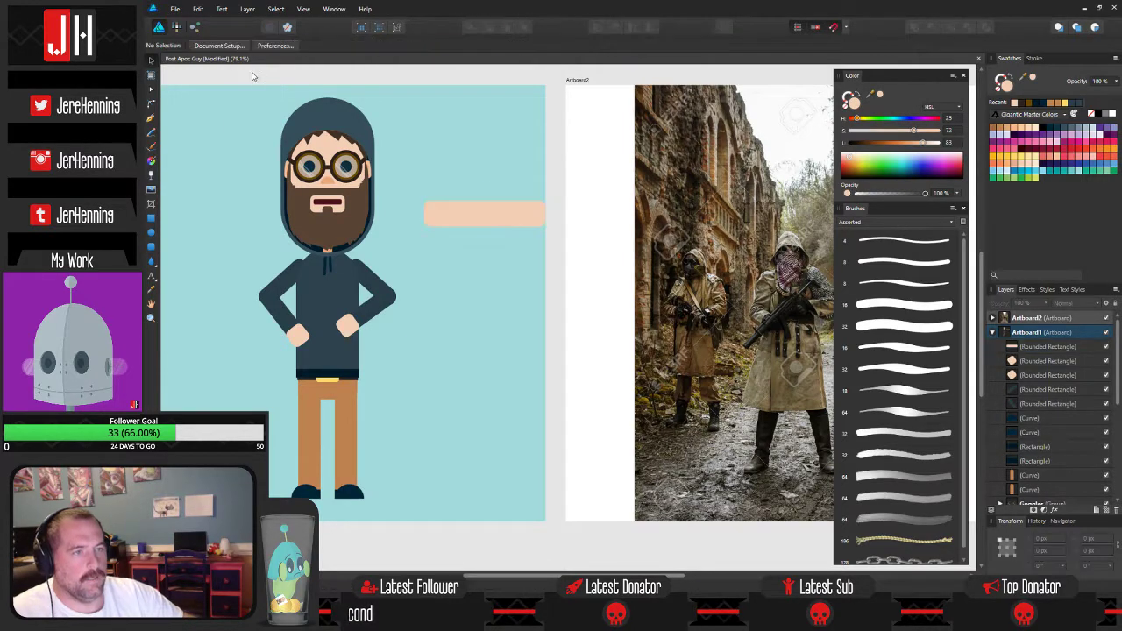
pyautogui.moveTo(231, 73); pyautogui.dragTo(404, 369)
pyautogui.hotkey('ctrl', 'z')
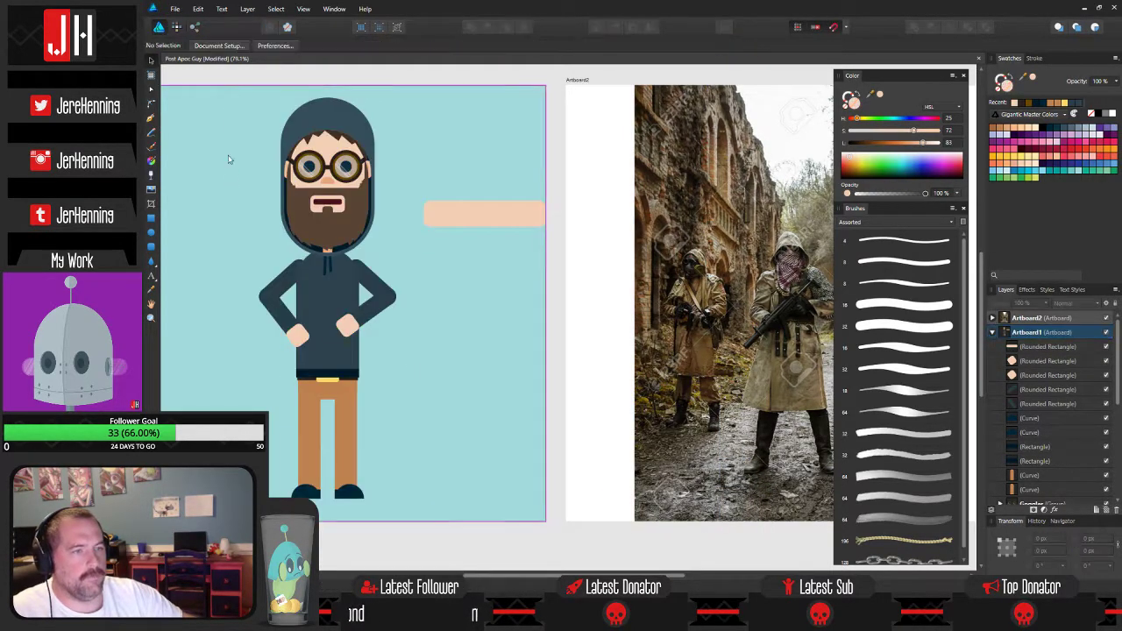
pyautogui.moveTo(231, 70); pyautogui.dragTo(423, 550)
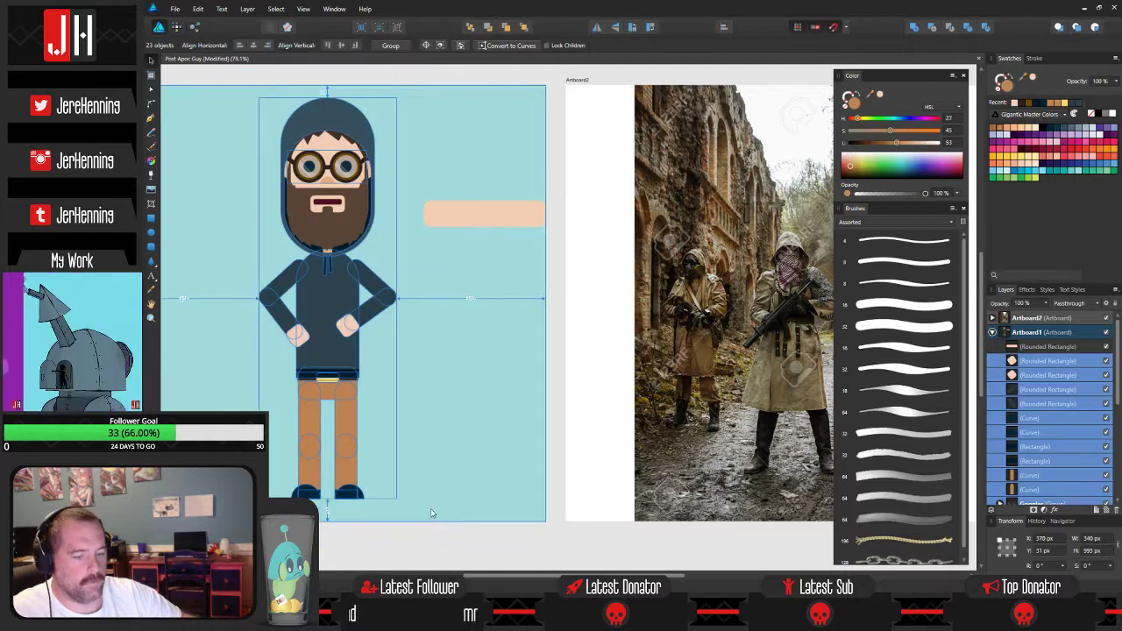
pyautogui.hotkey('ctrl', 'g')
pyautogui.hotkey('shift', 'Left')
pyautogui.hotkey('shift', 'Left')
pyautogui.hotkey('shift', 'Left')
pyautogui.hotkey('shift', 'Left')
pyautogui.hotkey('shift', 'Left')
pyautogui.hotkey('shift', 'Left')
pyautogui.hotkey('shift', 'Left')
pyautogui.hotkey('shift', 'Left')
pyautogui.hotkey('shift', 'Left')
pyautogui.hotkey('shift', 'Left')
pyautogui.hotkey('shift', 'Left')
pyautogui.hotkey('shift', 'Left')
pyautogui.hotkey('shift', 'Left')
pyautogui.hotkey('shift', 'Left')
pyautogui.hotkey('shift', 'Left')
pyautogui.hotkey('shift', 'Left')
pyautogui.hotkey('shift', 'Left')
pyautogui.hotkey('shift', 'Left')
pyautogui.hotkey('shift', 'Left')
pyautogui.hotkey('shift', 'Left')
pyautogui.click(410, 299)
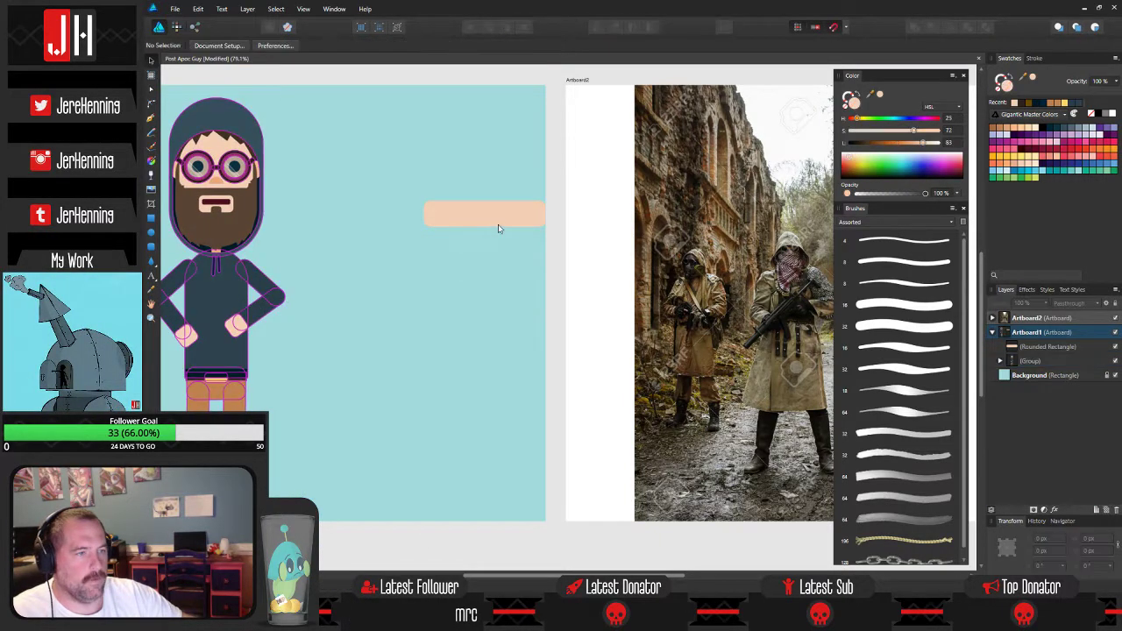
# Move the rounded rectangle down to the character's arm level and fill it with the dark slate blue swatch.
pyautogui.moveTo(496, 221); pyautogui.dragTo(488, 329)
pyautogui.hotkey('ctrl', 'd')
pyautogui.click(432, 338)
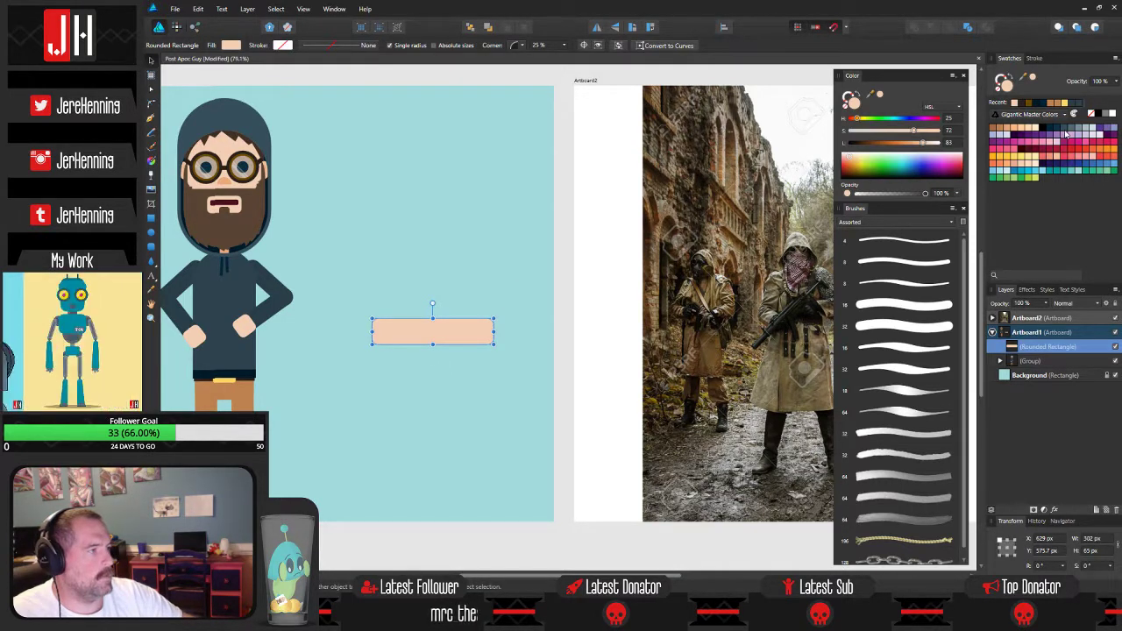
pyautogui.click(1063, 129)
pyautogui.click(464, 265)
# Widen the dark rounded rectangle to 311 px.
pyautogui.click(453, 338)
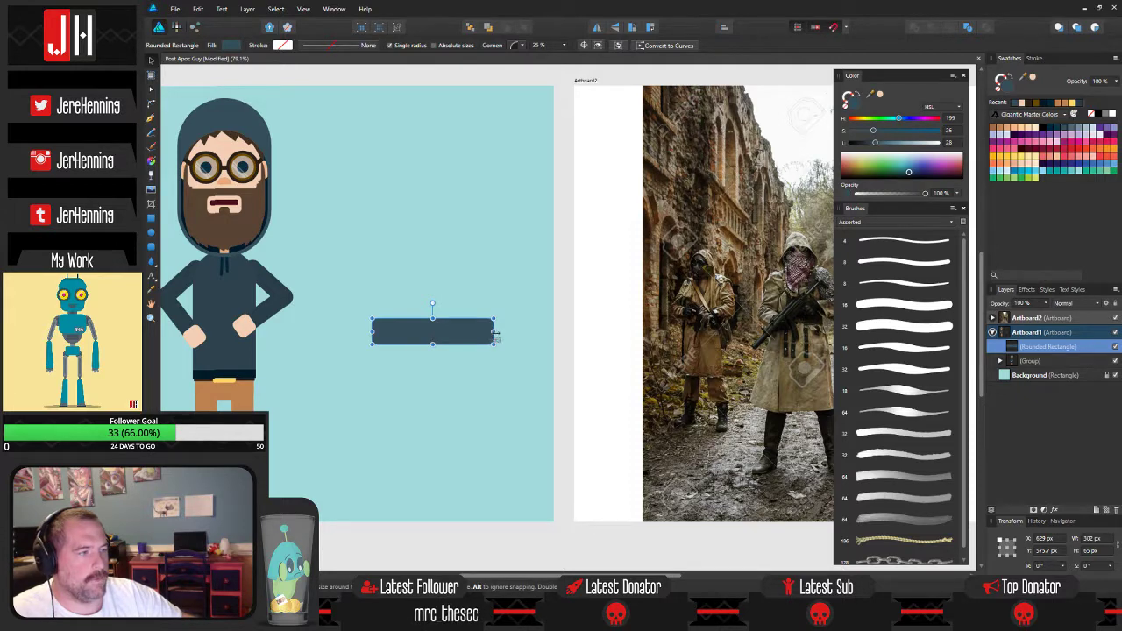
pyautogui.click(456, 293)
pyautogui.scroll(3, 430, 324)
pyautogui.click(433, 324)
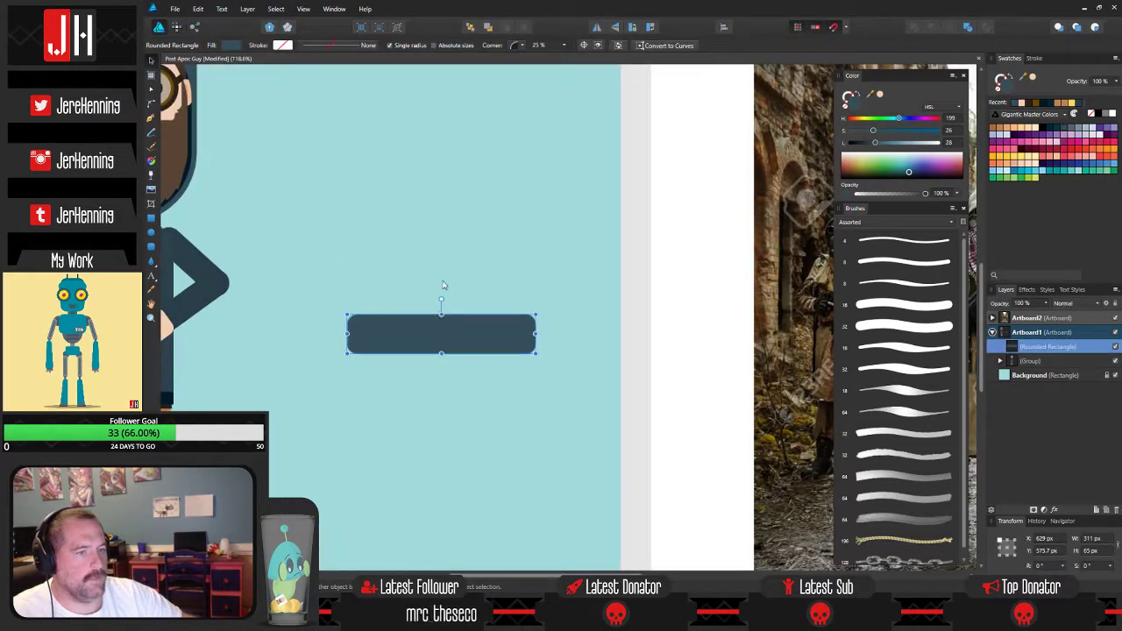
# Try shrinking the character group proportionally to about 38 by 106 px and undo the resize.
pyautogui.scroll(-5, 445, 280)
pyautogui.moveTo(399, 489); pyautogui.dragTo(399, 490)
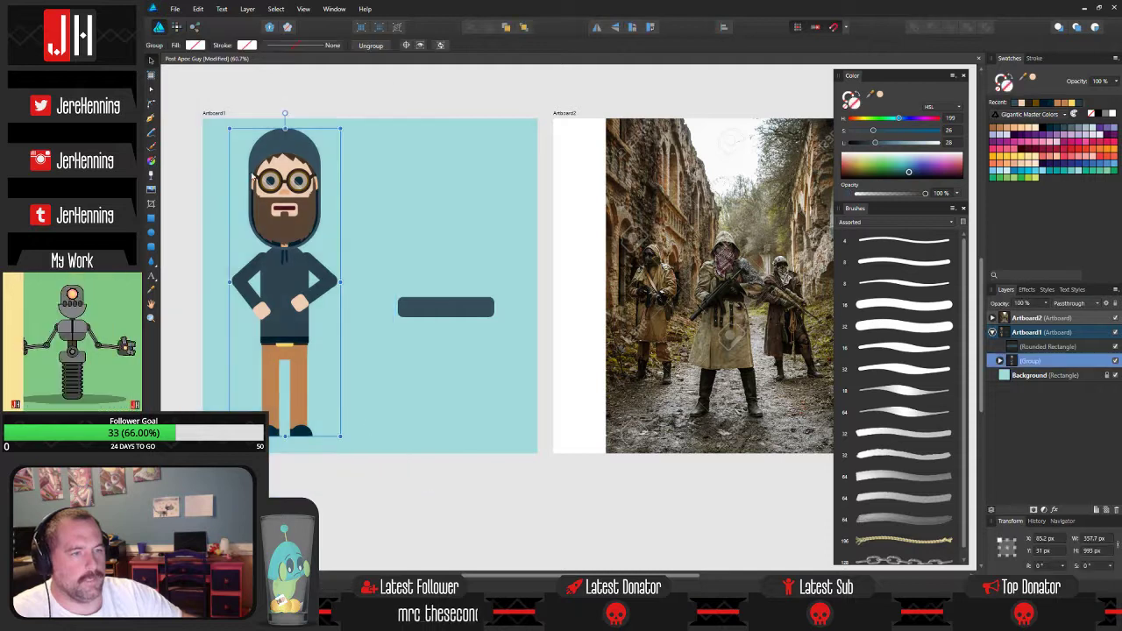
pyautogui.moveTo(231, 129); pyautogui.dragTo(381, 405)
pyautogui.hotkey('ctrl', 'z')
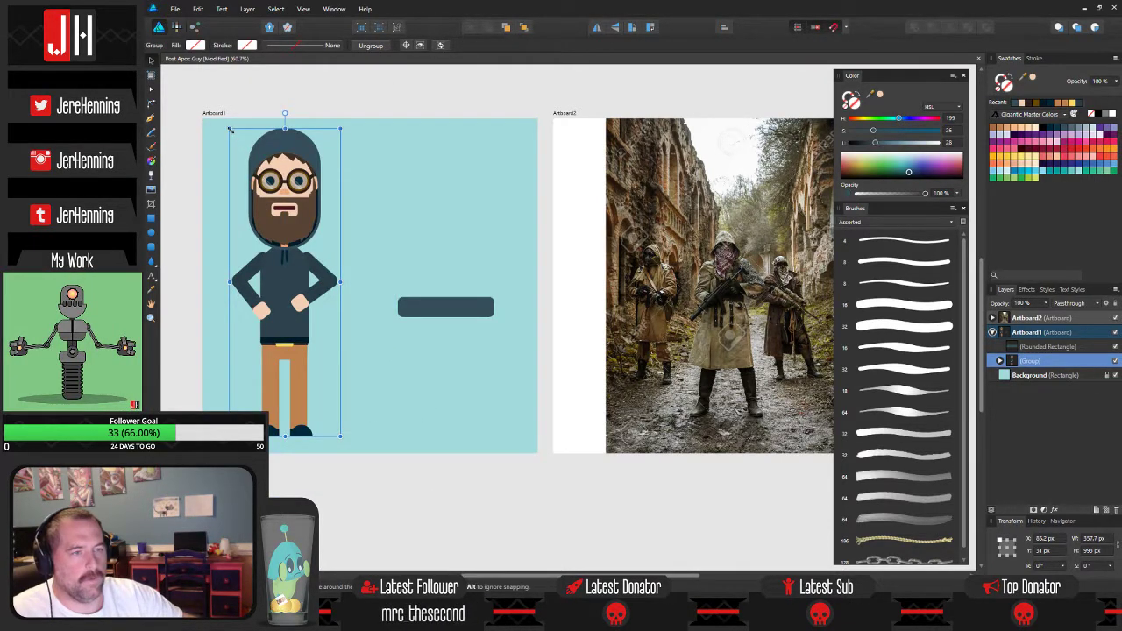
pyautogui.moveTo(231, 129); pyautogui.dragTo(377, 383)
pyautogui.keyDown('ctrl'); pyautogui.scroll(5, 338, 419); pyautogui.keyUp('ctrl')
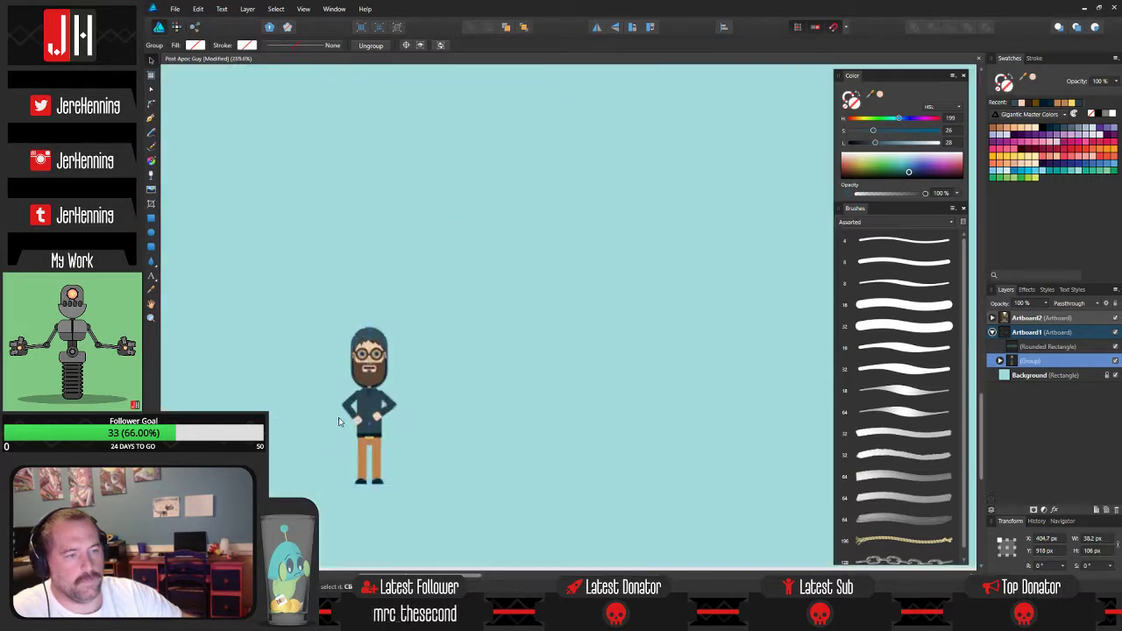
pyautogui.scroll(2, 342, 413)
pyautogui.scroll(-10, 375, 377)
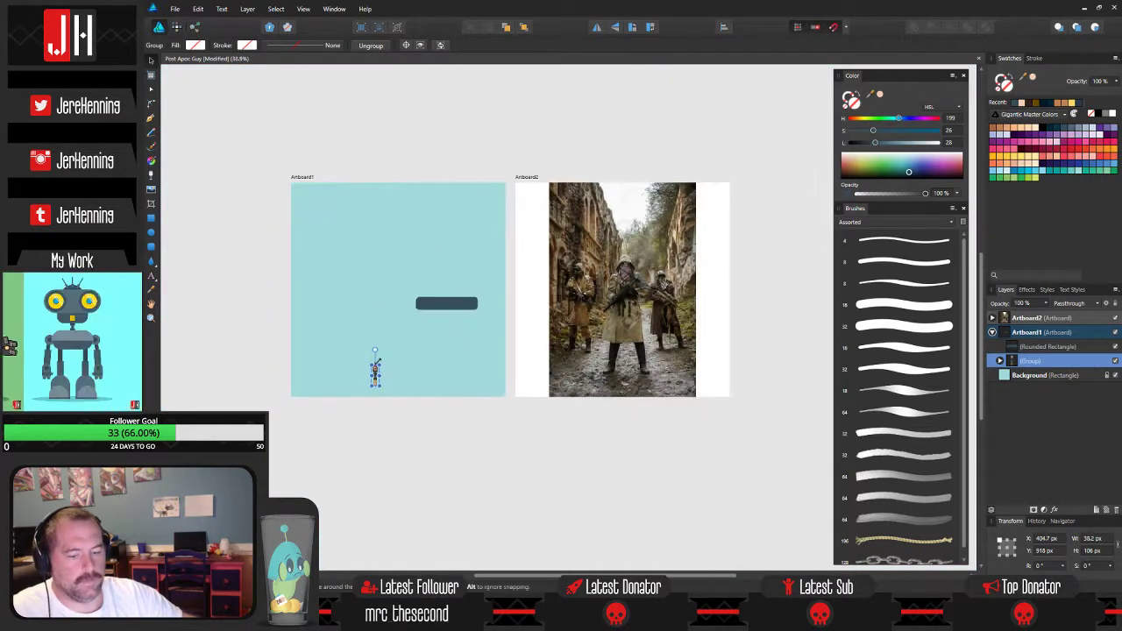
pyautogui.hotkey('ctrl', 'z')
pyautogui.click(402, 281)
# Duplicate the dark rounded rectangle about 89 px to the left and set the copy's fill lightness to 26.
pyautogui.scroll(5, 412, 287)
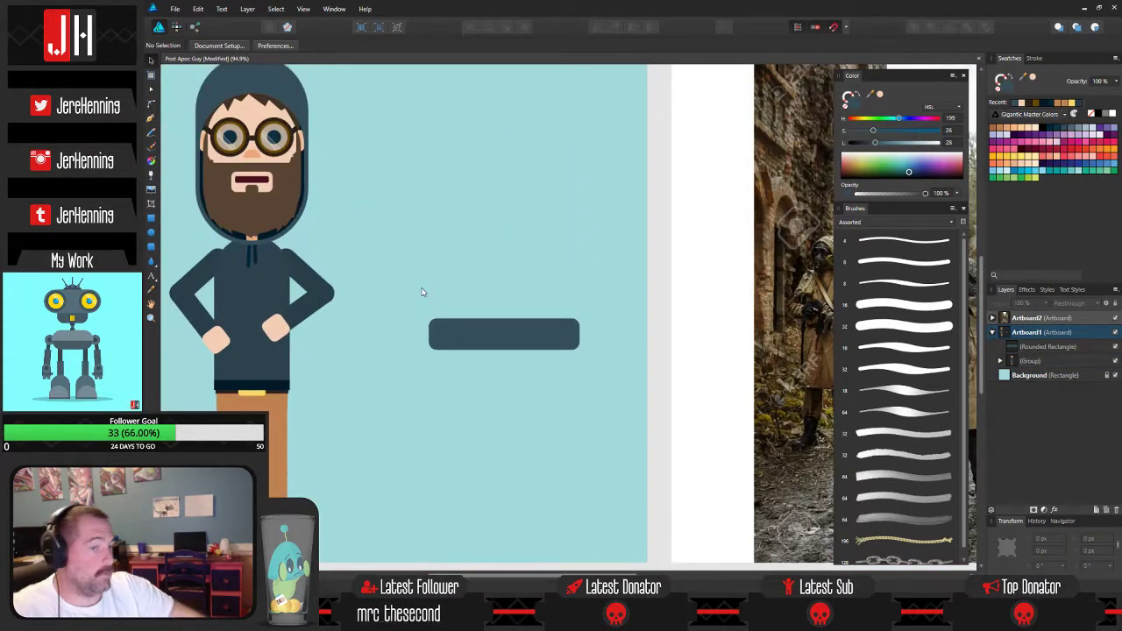
pyautogui.moveTo(516, 277); pyautogui.dragTo(421, 275)
pyautogui.moveTo(499, 295)
pyautogui.mouseDown()
pyautogui.moveTo(325, 273)
pyautogui.moveTo(422, 276)
pyautogui.mouseUp()
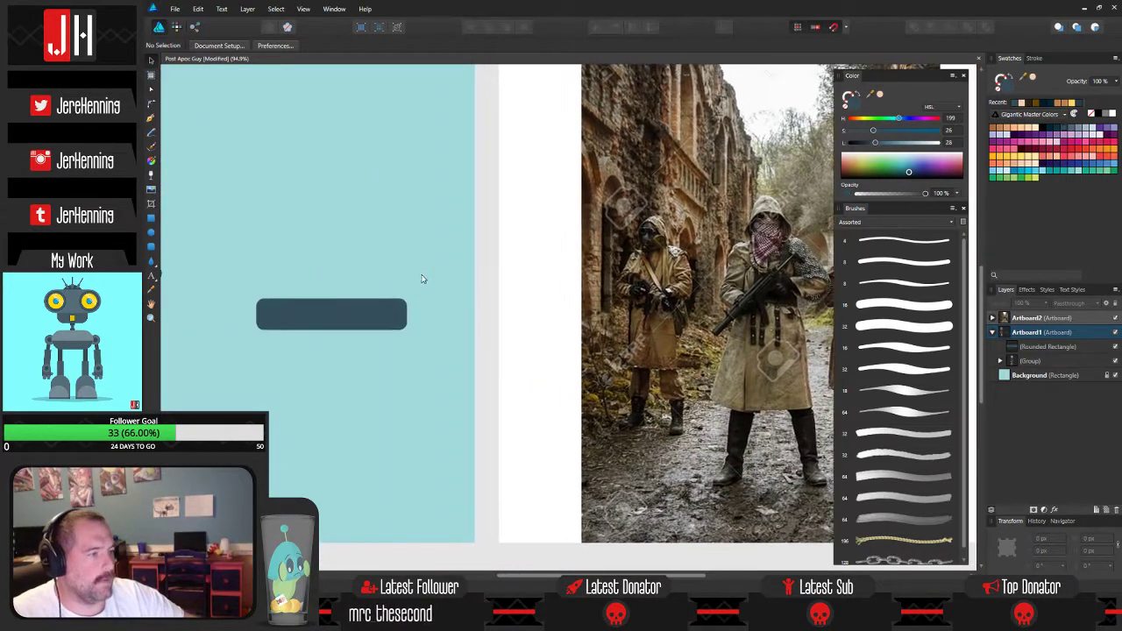
pyautogui.click(384, 329)
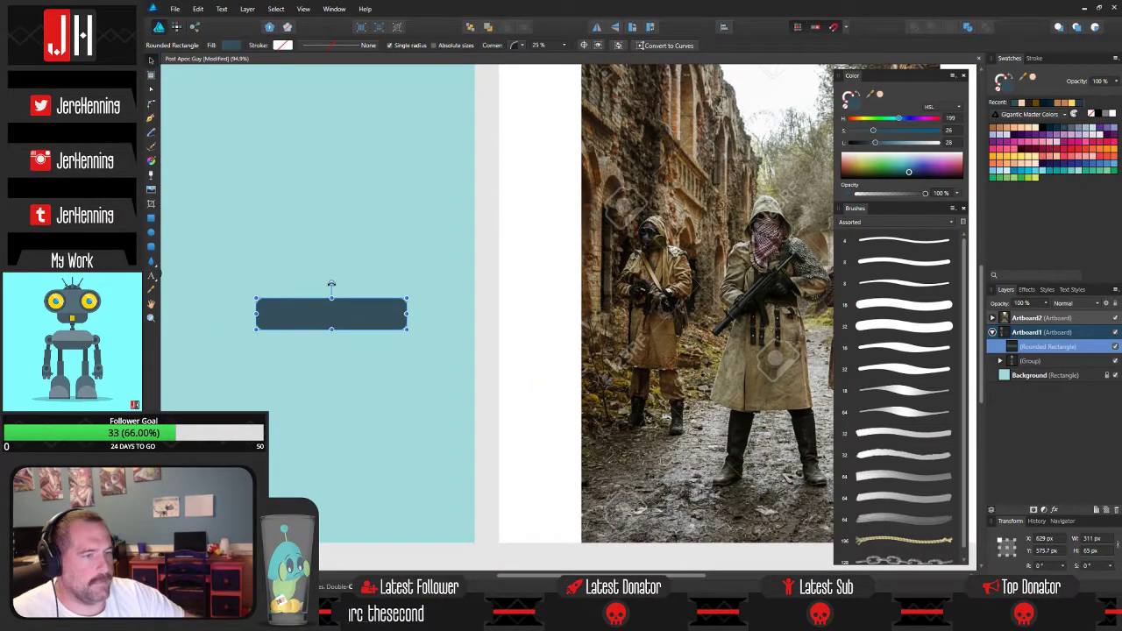
pyautogui.click(407, 268)
pyautogui.moveTo(407, 269); pyautogui.dragTo(478, 265)
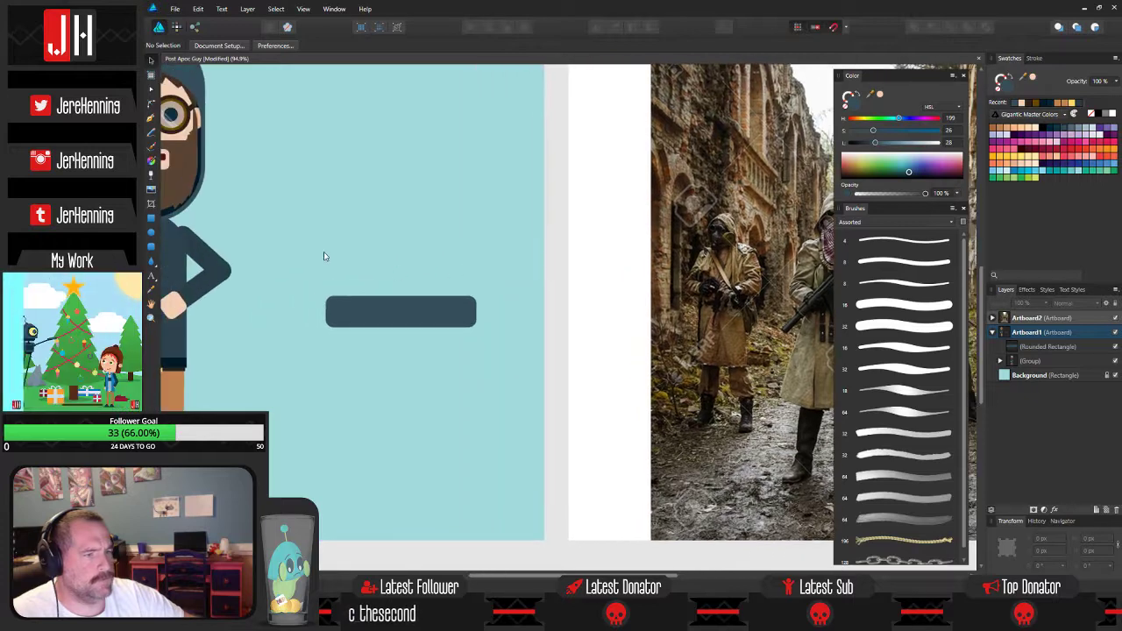
pyautogui.click(379, 315)
pyautogui.moveTo(394, 315); pyautogui.dragTo(350, 314)
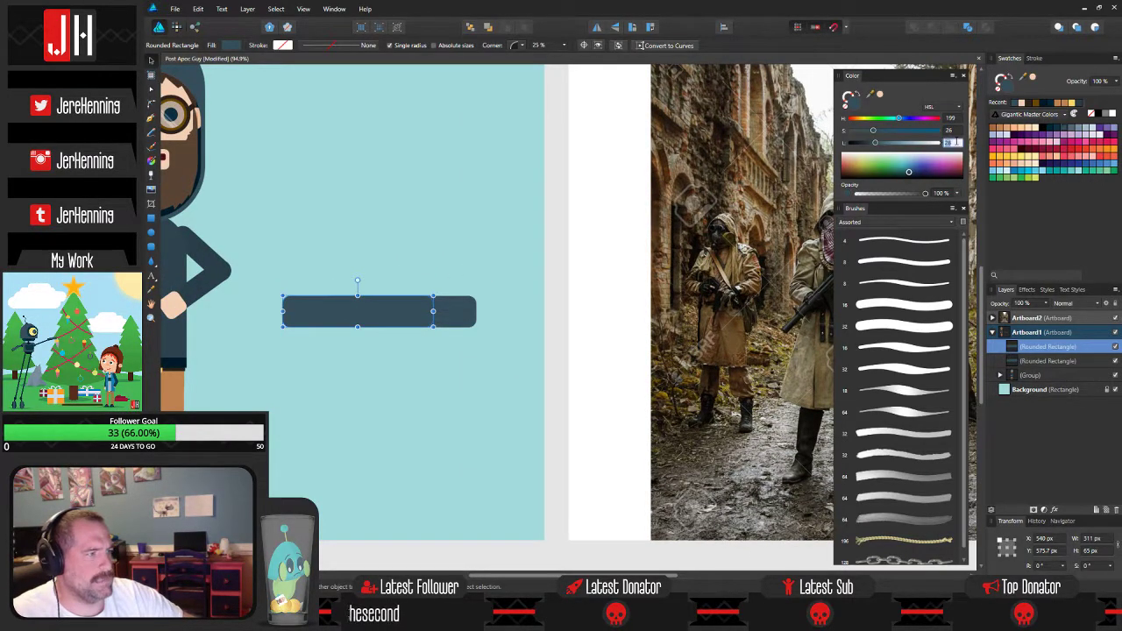
pyautogui.press('Return')
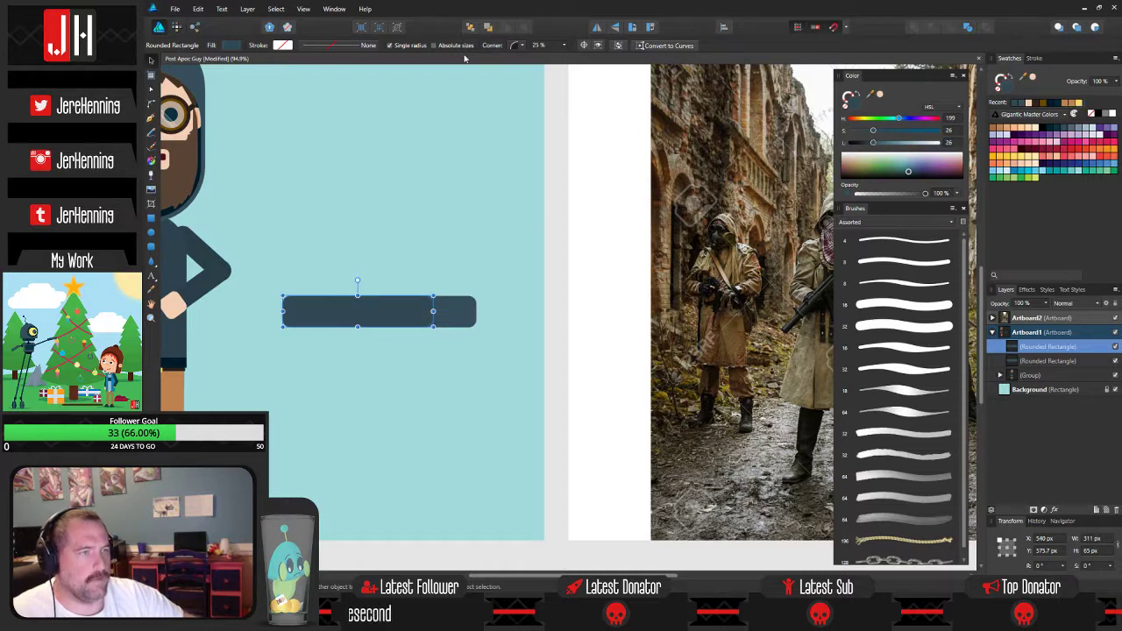
# Send the copied rounded rectangle behind the other shapes and reduce its height to about 32.5 px.
pyautogui.click(469, 27)
pyautogui.scroll(3, 346, 340)
pyautogui.moveTo(365, 321); pyautogui.dragTo(364, 296)
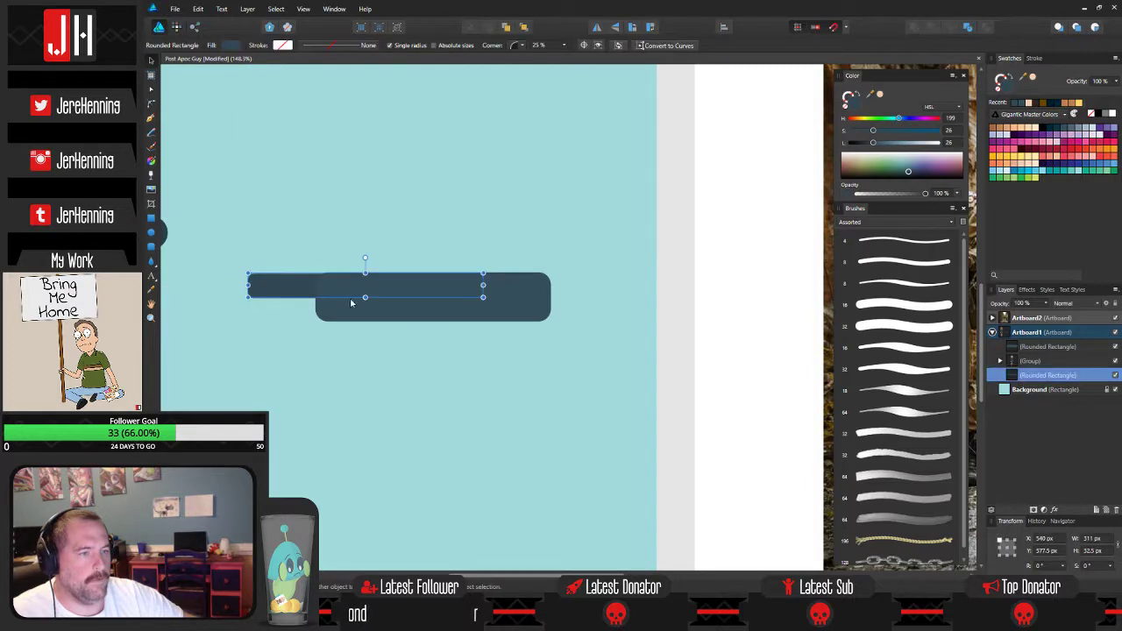
pyautogui.click(368, 243)
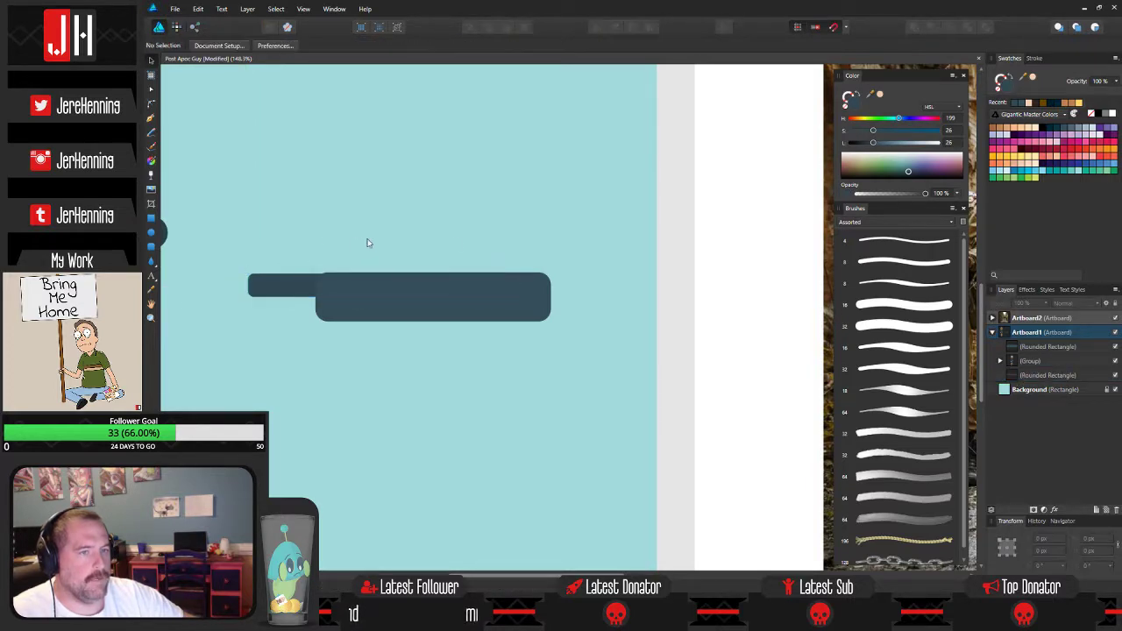
# Fine-tune the narrow rounded rectangle behind the wide one to a height of about 30.8 px.
pyautogui.scroll(-3, 455, 249)
pyautogui.moveTo(456, 249); pyautogui.dragTo(479, 257)
pyautogui.scroll(4, 453, 245)
pyautogui.click(454, 240)
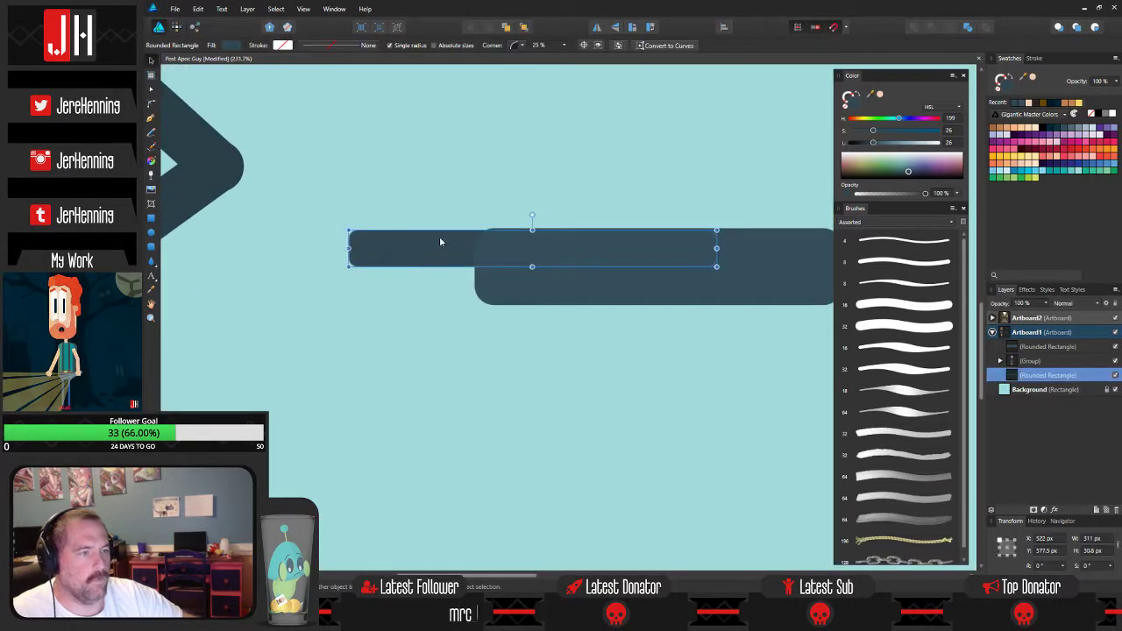
pyautogui.moveTo(457, 237); pyautogui.dragTo(456, 234)
pyautogui.click(527, 201)
pyautogui.moveTo(550, 235); pyautogui.dragTo(389, 253)
pyautogui.click(388, 263)
pyautogui.scroll(-2, 391, 263)
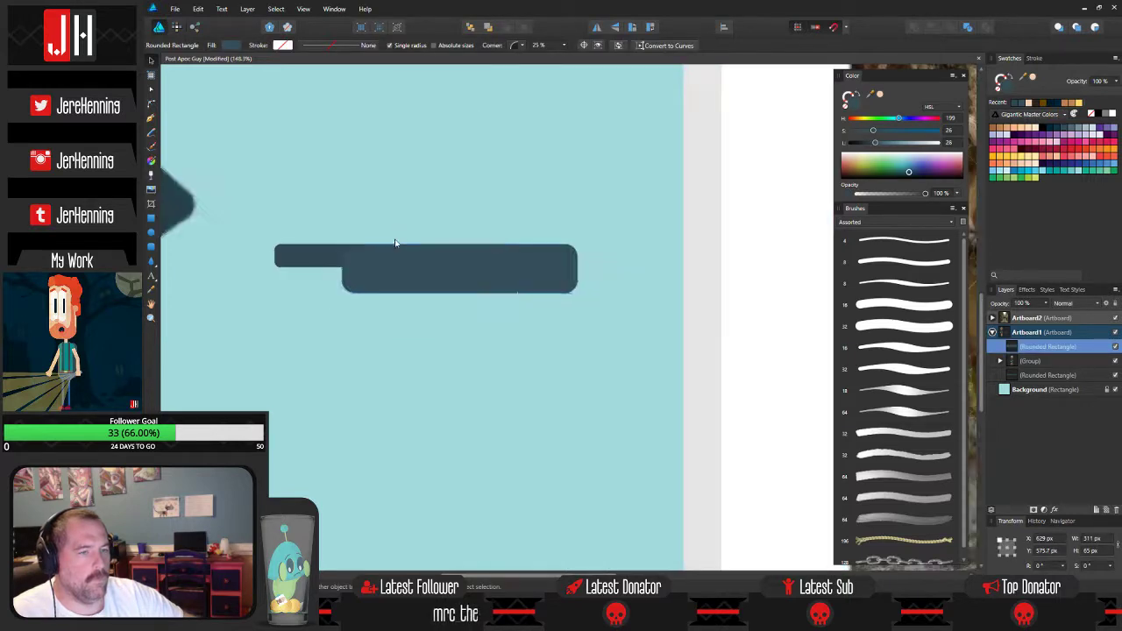
# Try a square-cornered variant: place a rectangle about 317 by 51 px below the rounded shapes with a copy of the narrow rectangle behind it.
pyautogui.moveTo(339, 187); pyautogui.dragTo(578, 226)
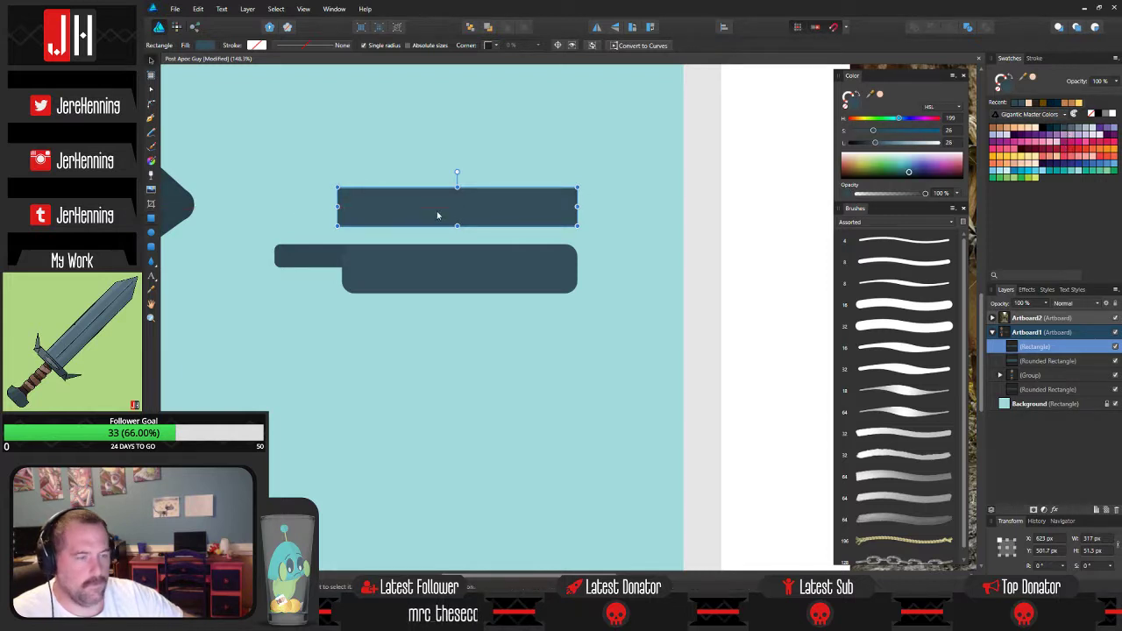
pyautogui.moveTo(425, 206)
pyautogui.mouseDown()
pyautogui.moveTo(441, 215)
pyautogui.moveTo(429, 236)
pyautogui.moveTo(436, 335)
pyautogui.moveTo(426, 348)
pyautogui.mouseUp()
pyautogui.moveTo(320, 255); pyautogui.dragTo(329, 343)
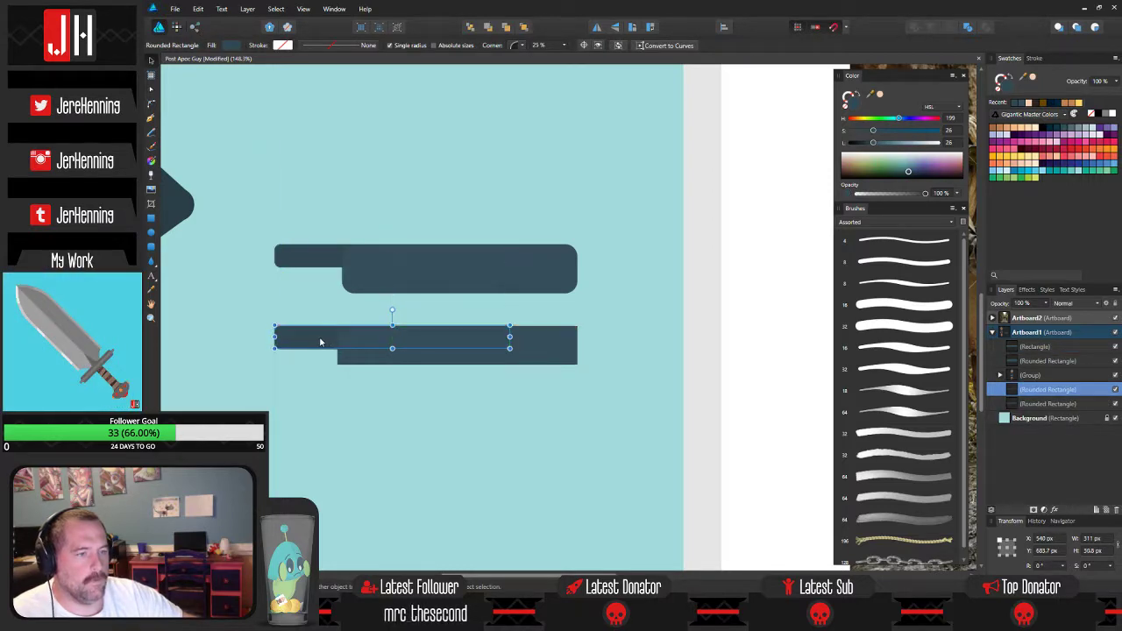
pyautogui.press('Escape')
pyautogui.scroll(-5, 321, 306)
pyautogui.scroll(5, 313, 313)
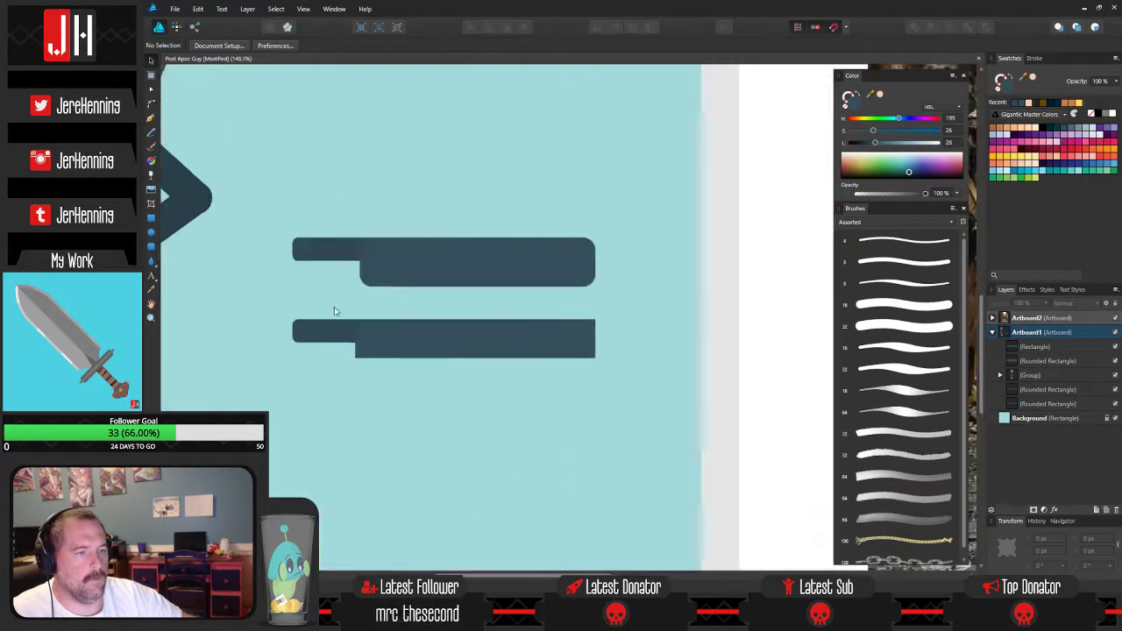
# Delete the square-cornered rectangle and the narrow rounded copy behind it.
pyautogui.click(347, 329)
pyautogui.press('Delete')
pyautogui.click(377, 338)
pyautogui.press('Delete')
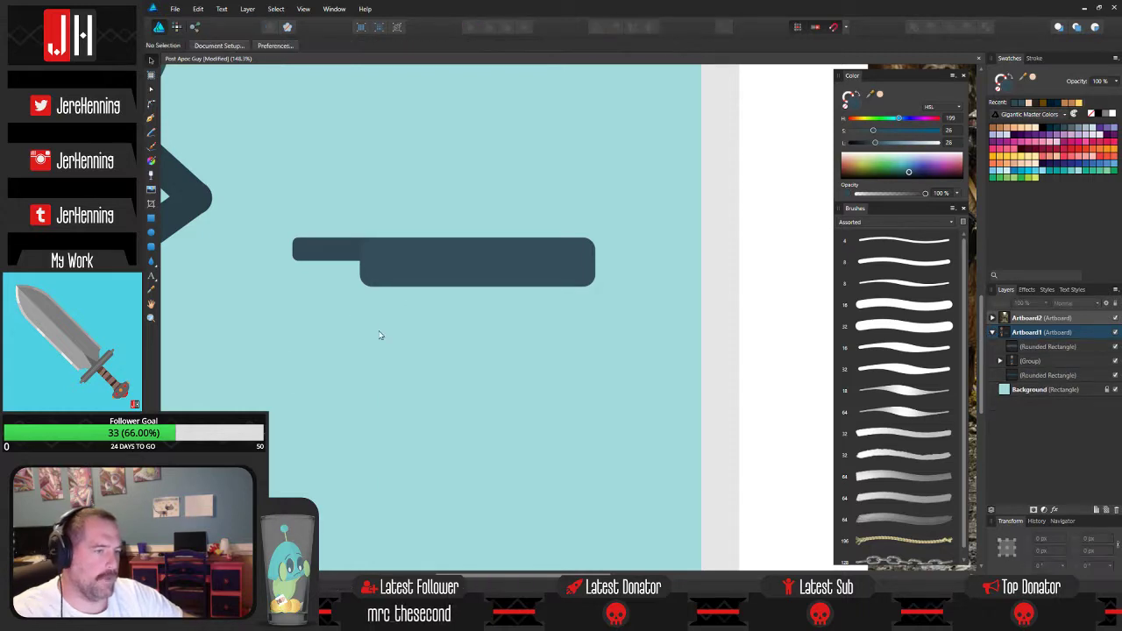
# Move the wide and narrow rounded rectangles together about 86 px further down beside the character.
pyautogui.moveTo(273, 233); pyautogui.dragTo(602, 376)
pyautogui.moveTo(527, 252); pyautogui.dragTo(433, 324)
pyautogui.press('Escape')
# Place a dark teal copy of the narrow rounded rectangle behind the other shapes, extending past its left end.
pyautogui.scroll(3, 404, 330)
pyautogui.scroll(-4, 471, 308)
pyautogui.scroll(3, 521, 316)
pyautogui.click(491, 317)
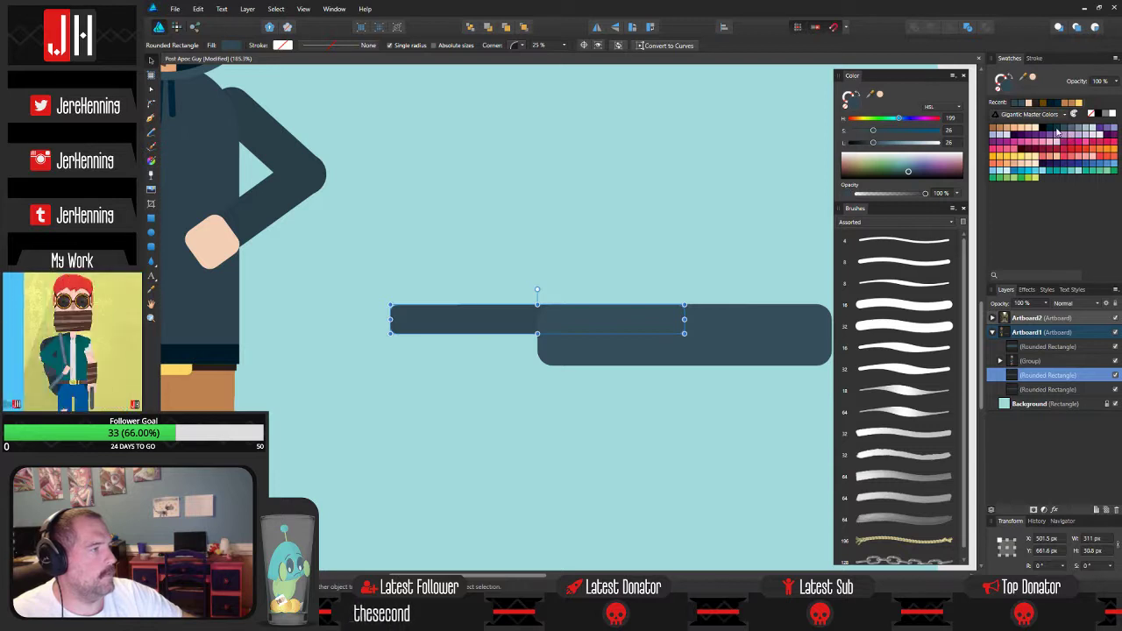
pyautogui.click(1014, 144)
pyautogui.scroll(2, 561, 281)
pyautogui.click(467, 28)
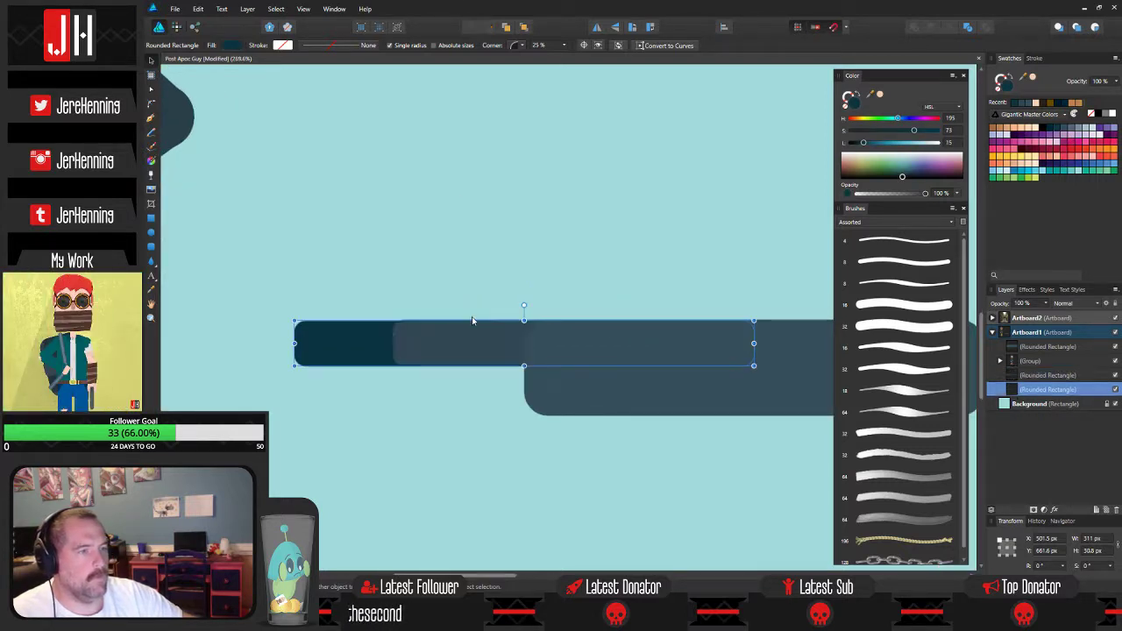
# Shrink the dark teal rounded rectangle to about 251 by 24.8 px, vertically centred on the narrow one.
pyautogui.moveTo(755, 320); pyautogui.dragTo(712, 325)
pyautogui.moveTo(370, 348); pyautogui.dragTo(321, 331)
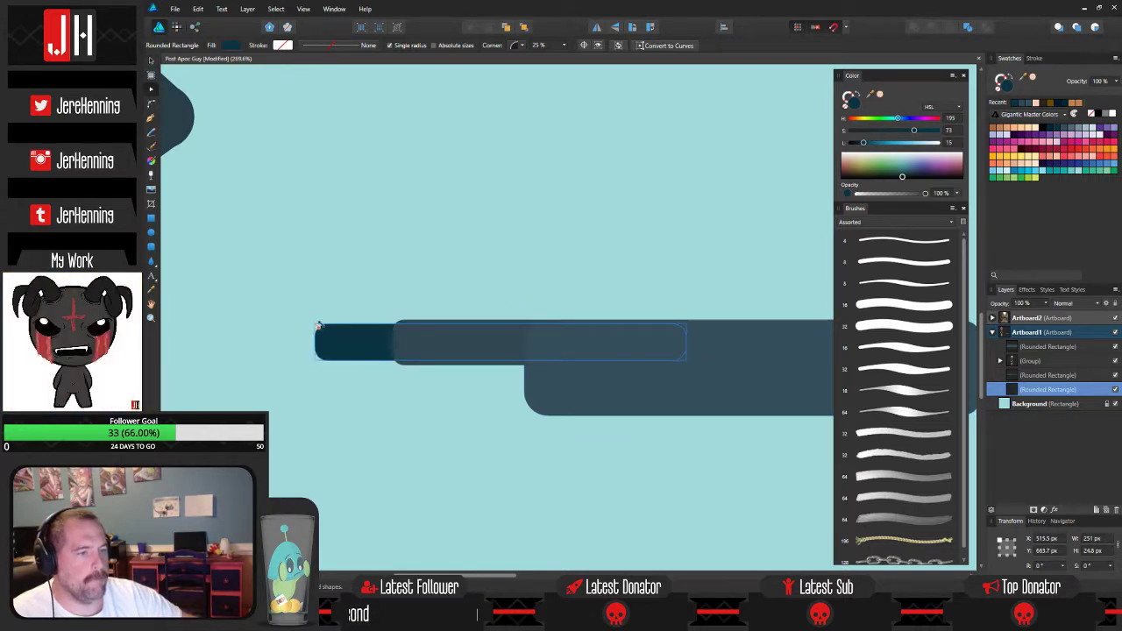
pyautogui.press('v')
pyautogui.click(439, 252)
pyautogui.scroll(-5, 445, 264)
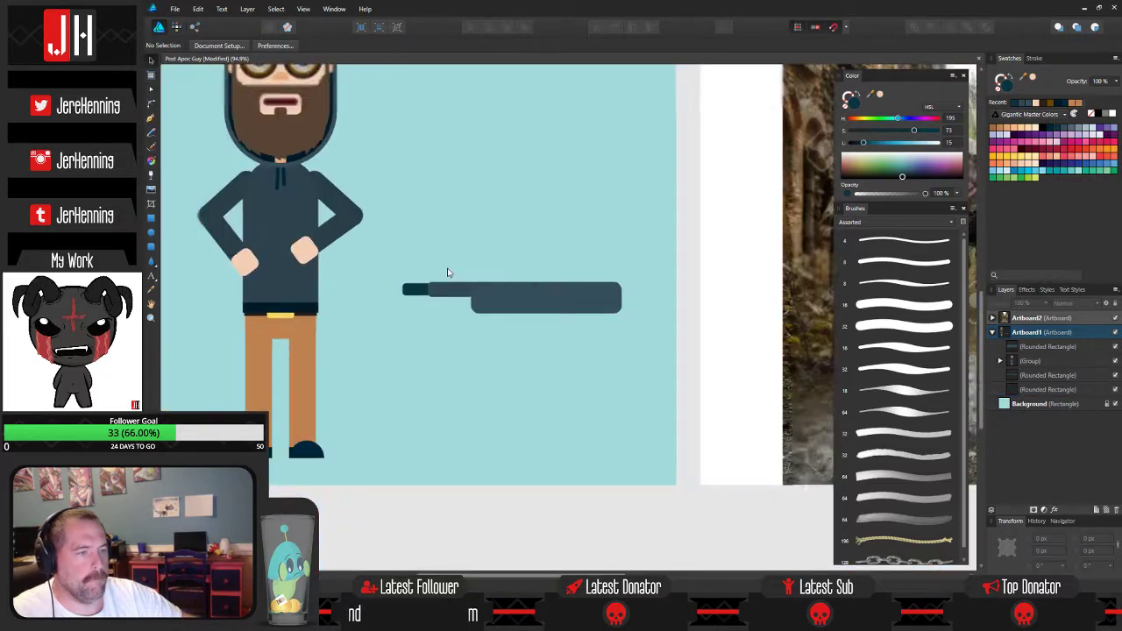
# Nudge the dark teal and narrow rounded rectangles together slightly left and down against the wide one.
pyautogui.moveTo(429, 300); pyautogui.dragTo(406, 307)
pyautogui.scroll(4, 391, 312)
pyautogui.click(401, 268)
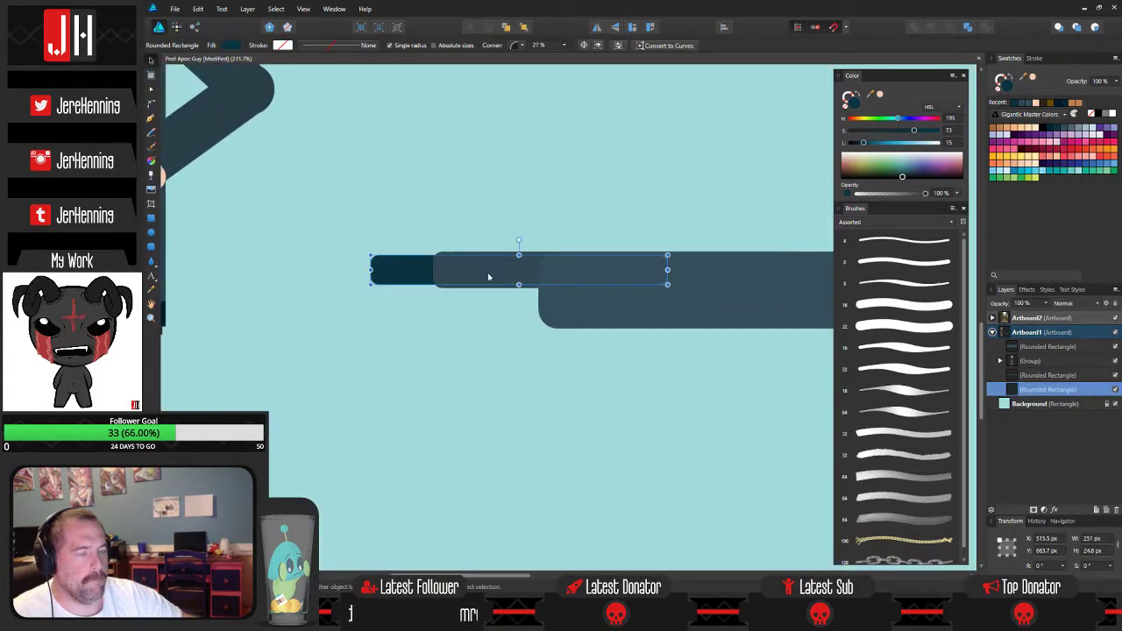
pyautogui.keyDown('shift'); pyautogui.click(474, 269); pyautogui.keyUp('shift')
pyautogui.moveTo(474, 269)
pyautogui.mouseDown()
pyautogui.moveTo(460, 271)
pyautogui.moveTo(468, 278)
pyautogui.mouseUp()
pyautogui.click(484, 236)
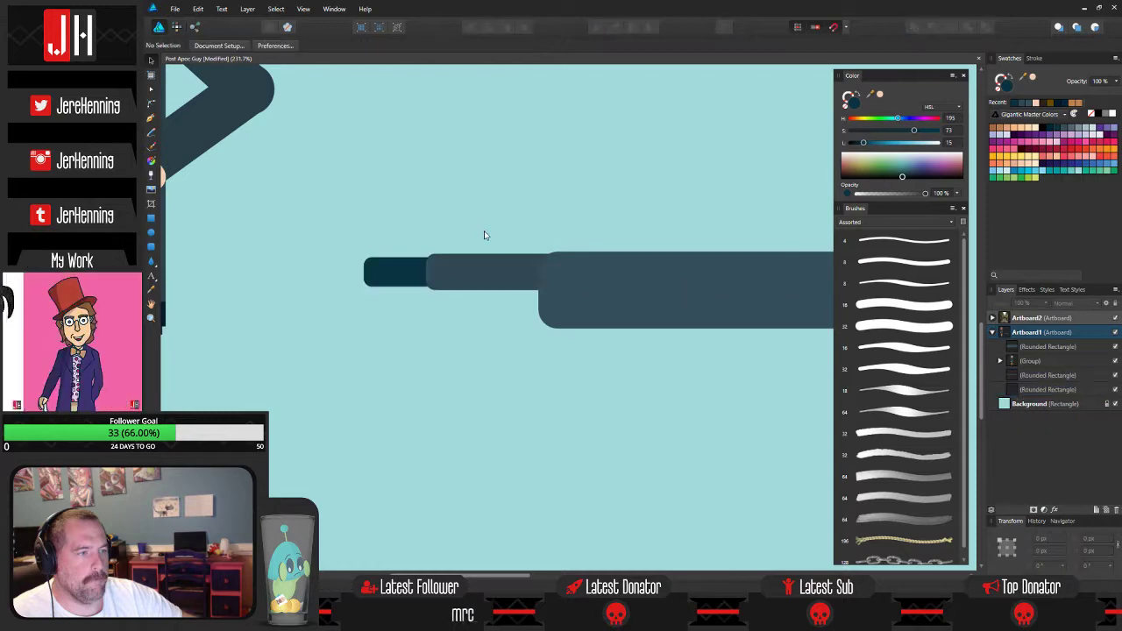
pyautogui.scroll(-6, 484, 236)
pyautogui.scroll(2, 471, 268)
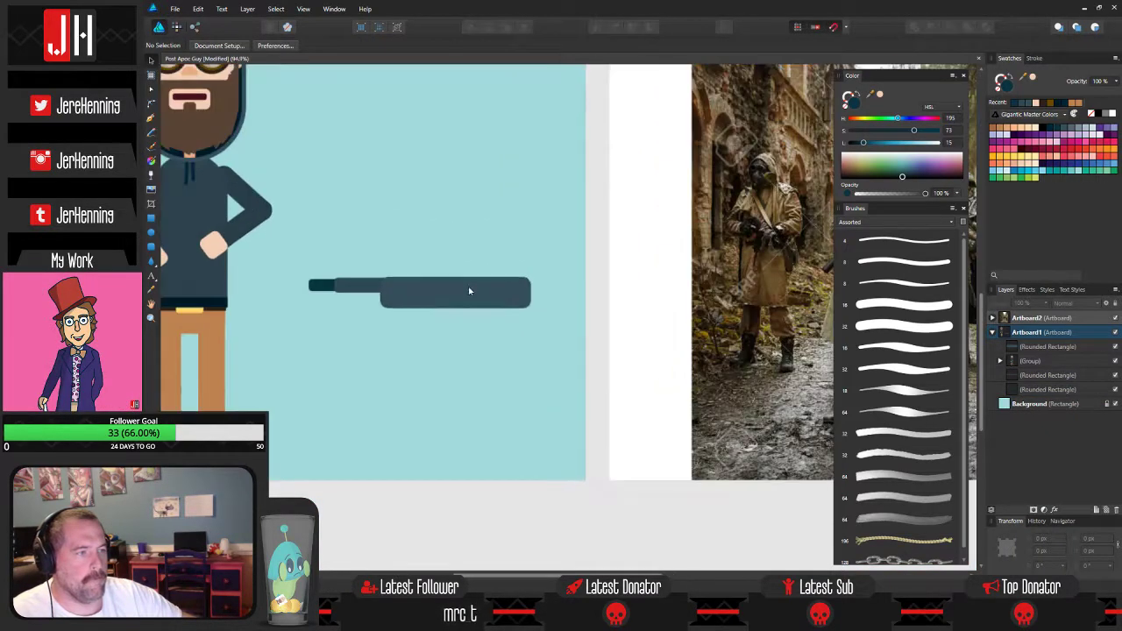
# Draw a dark teal circle about 409.5 px in diameter over the rounded rectangles.
pyautogui.moveTo(471, 298); pyautogui.dragTo(559, 273)
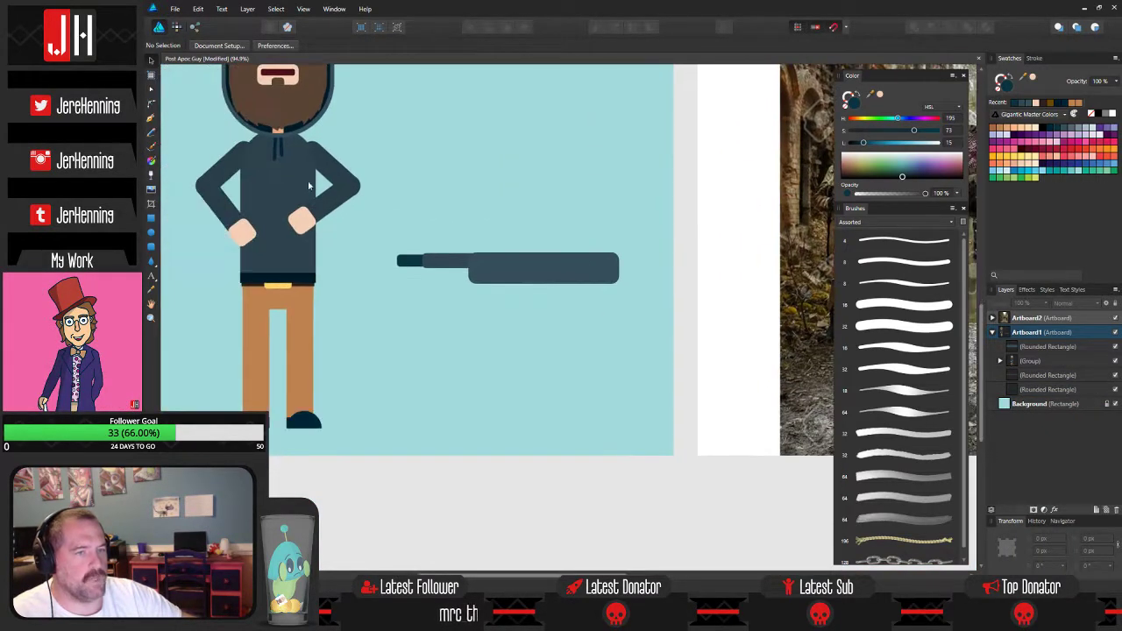
pyautogui.click(150, 233)
pyautogui.moveTo(397, 188); pyautogui.dragTo(595, 413)
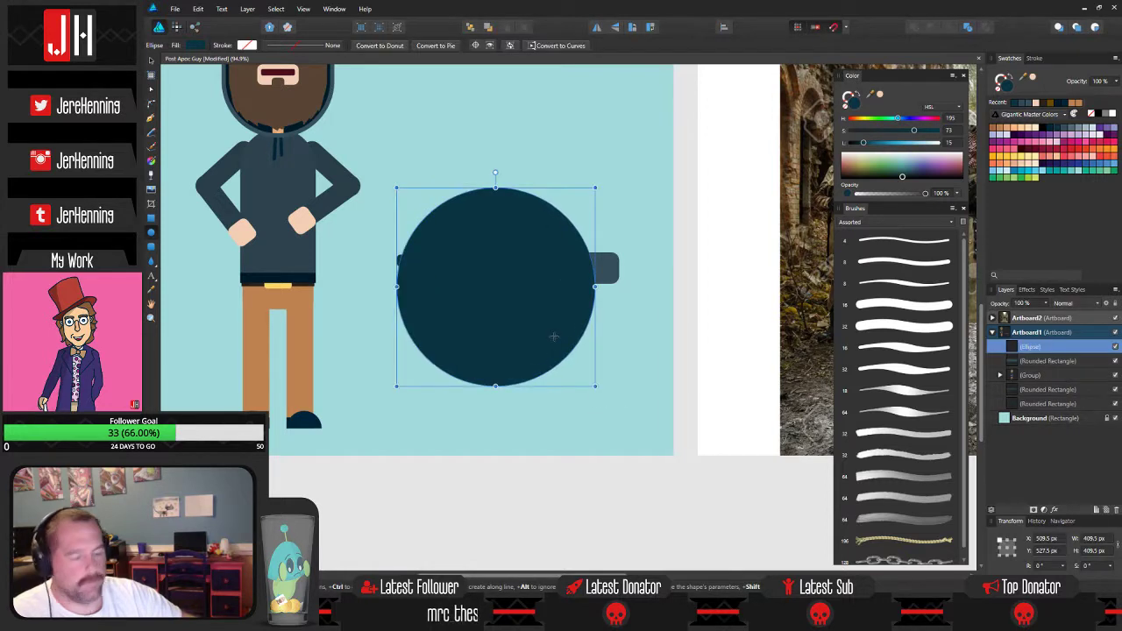
pyautogui.press('v')
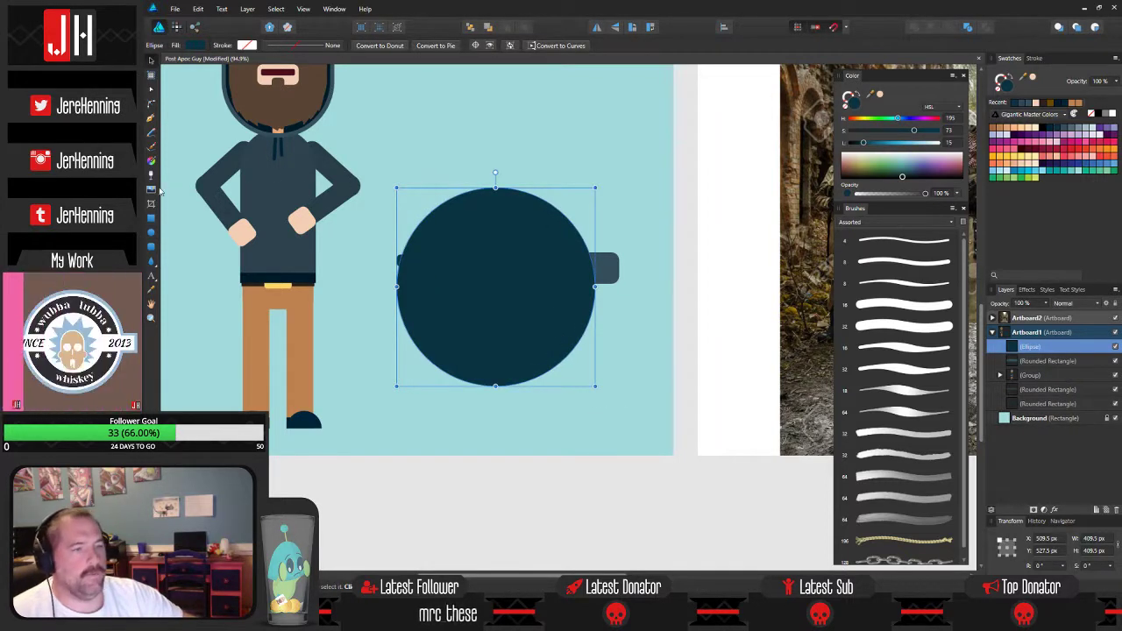
# Try cutting off the circle's upper half by subtracting a rectangle about 585 px wide, and undo the cut.
pyautogui.moveTo(378, 163); pyautogui.dragTo(662, 287)
pyautogui.keyDown('shift'); pyautogui.click(548, 323); pyautogui.keyUp('shift')
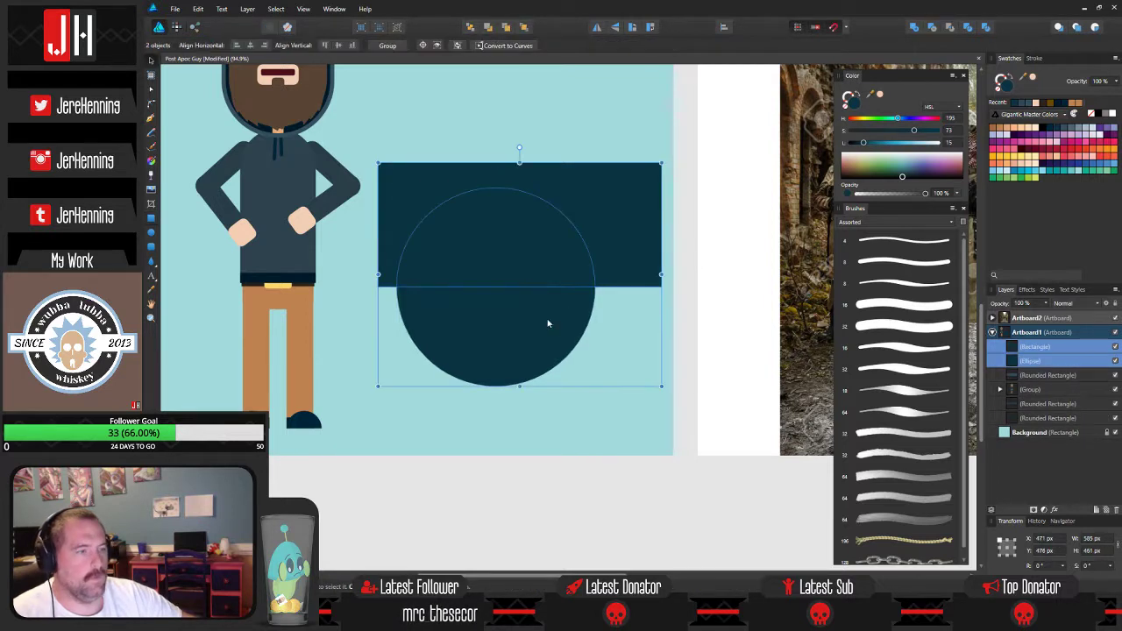
pyautogui.click(932, 27)
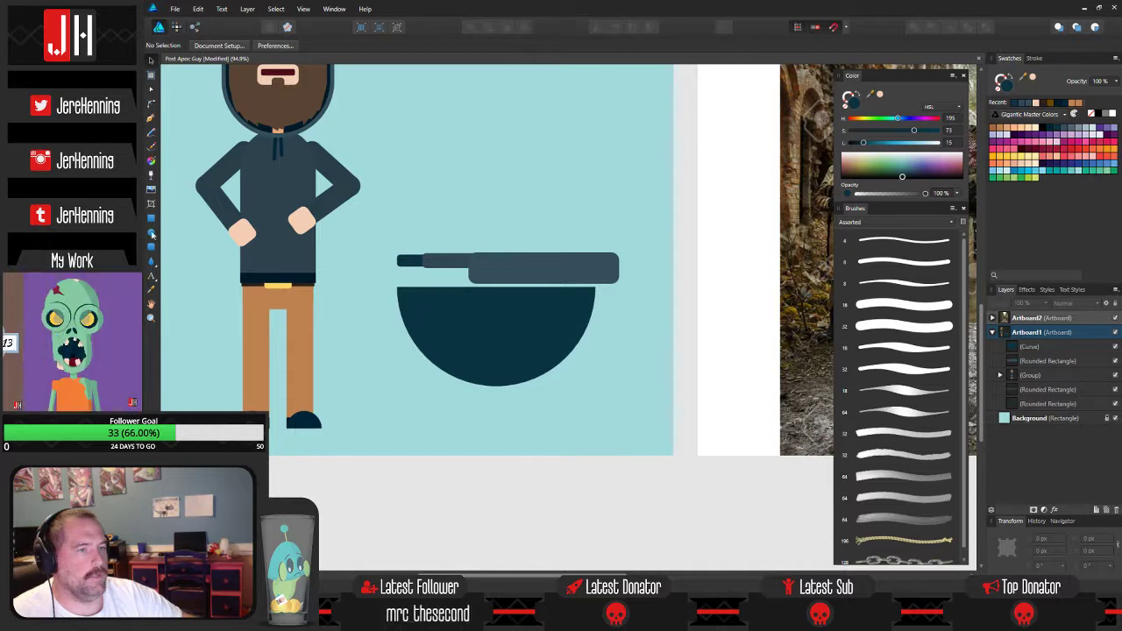
pyautogui.moveTo(544, 237); pyautogui.dragTo(504, 238)
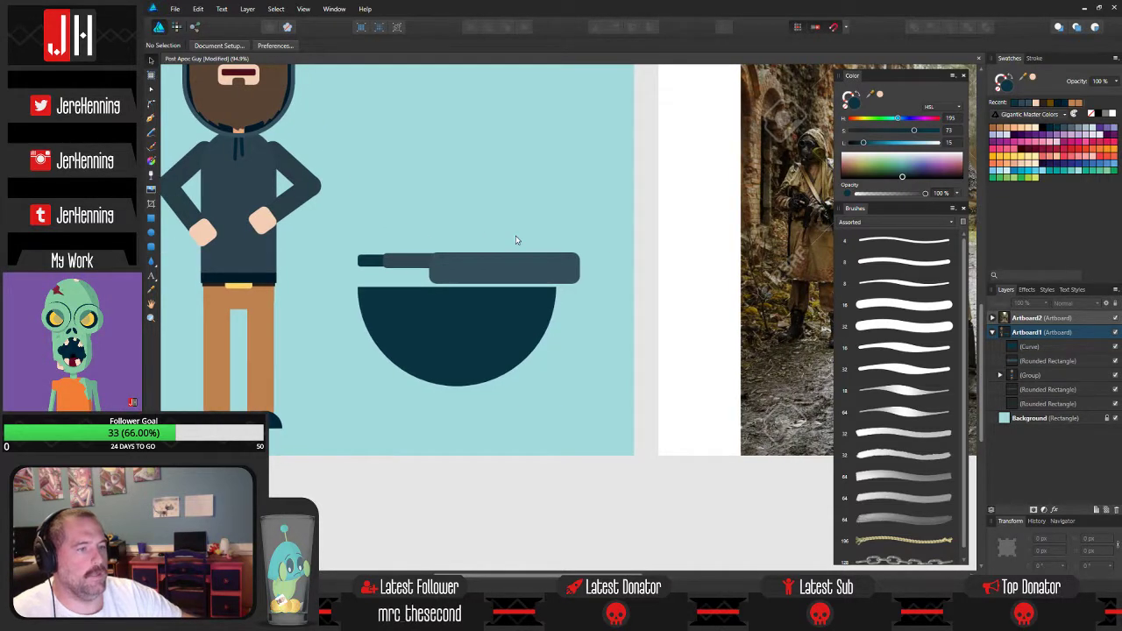
pyautogui.hotkey('ctrl', 'z')
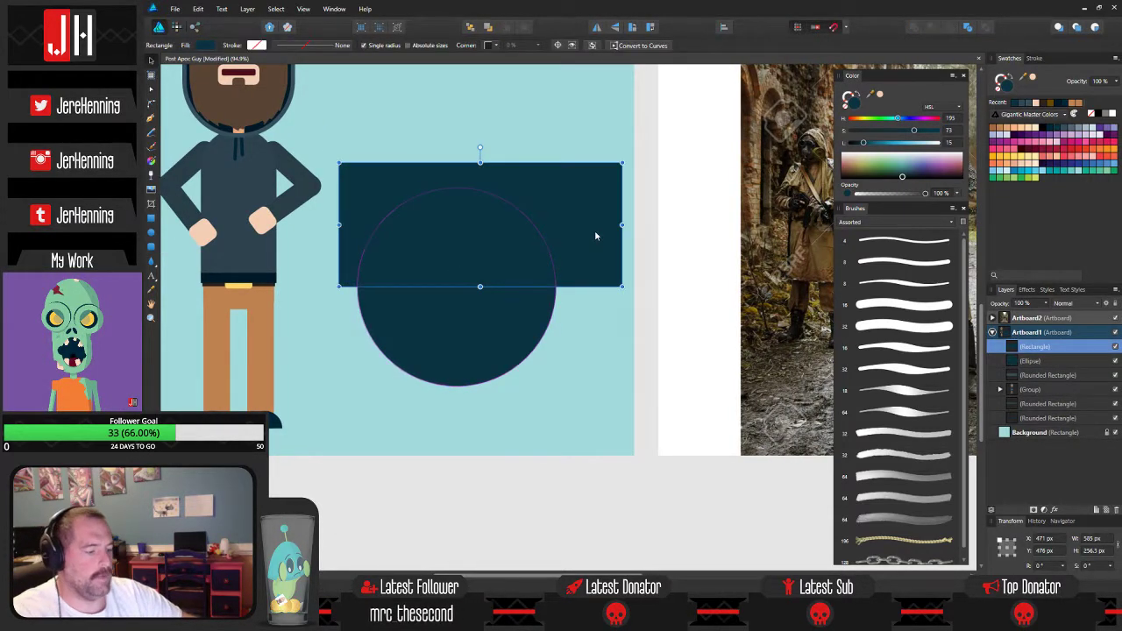
pyautogui.hotkey('ctrl', 'z')
# Duplicate the circle, shrink the copy concentrically and subtract it from the original to form a ring.
pyautogui.hotkey('ctrl', 'j')
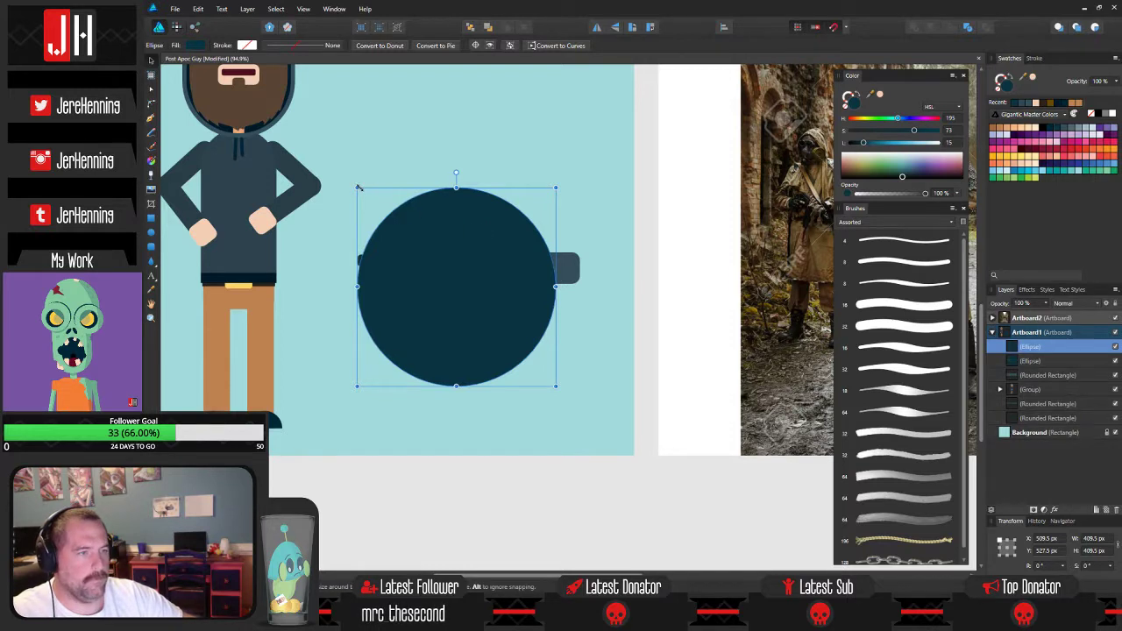
pyautogui.moveTo(358, 187); pyautogui.dragTo(386, 216)
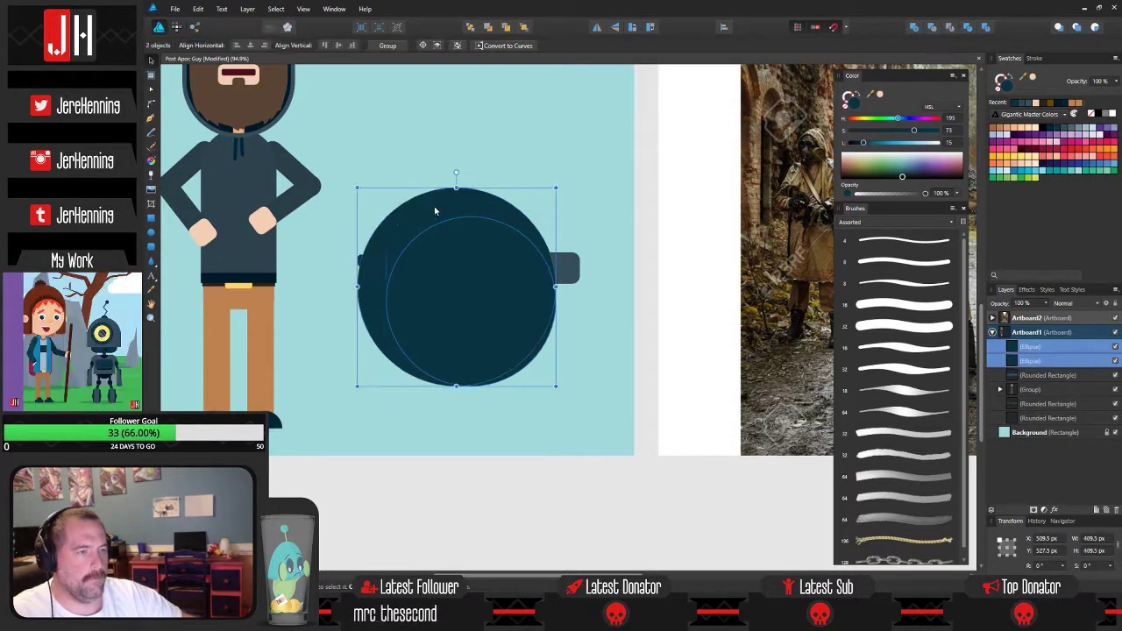
pyautogui.hotkey('ctrl', 'z')
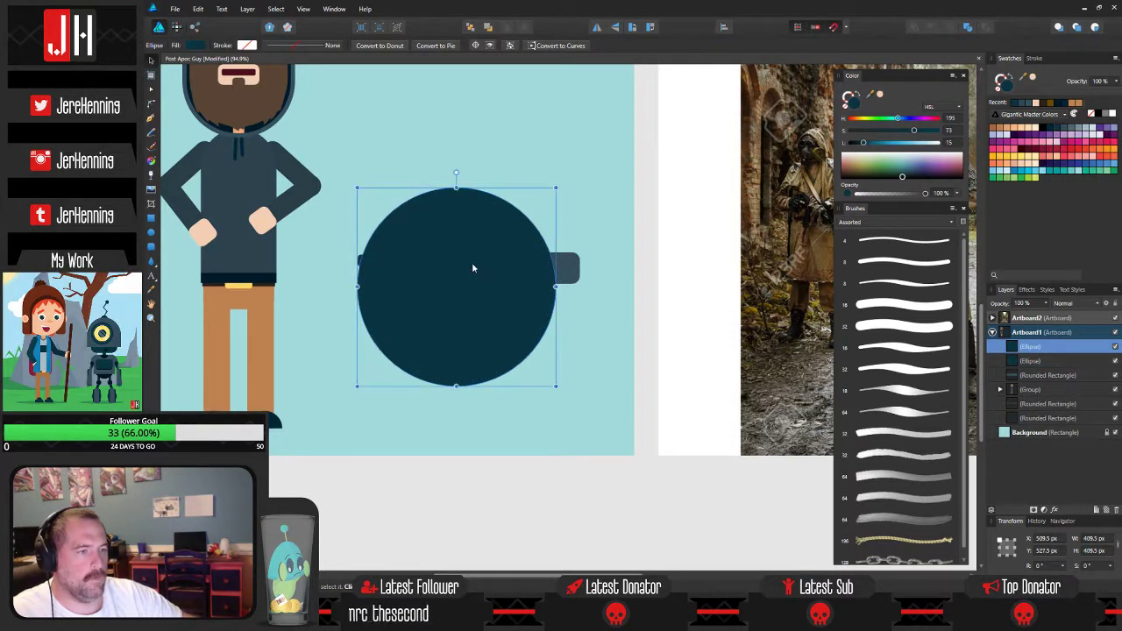
pyautogui.moveTo(456, 276); pyautogui.dragTo(612, 281)
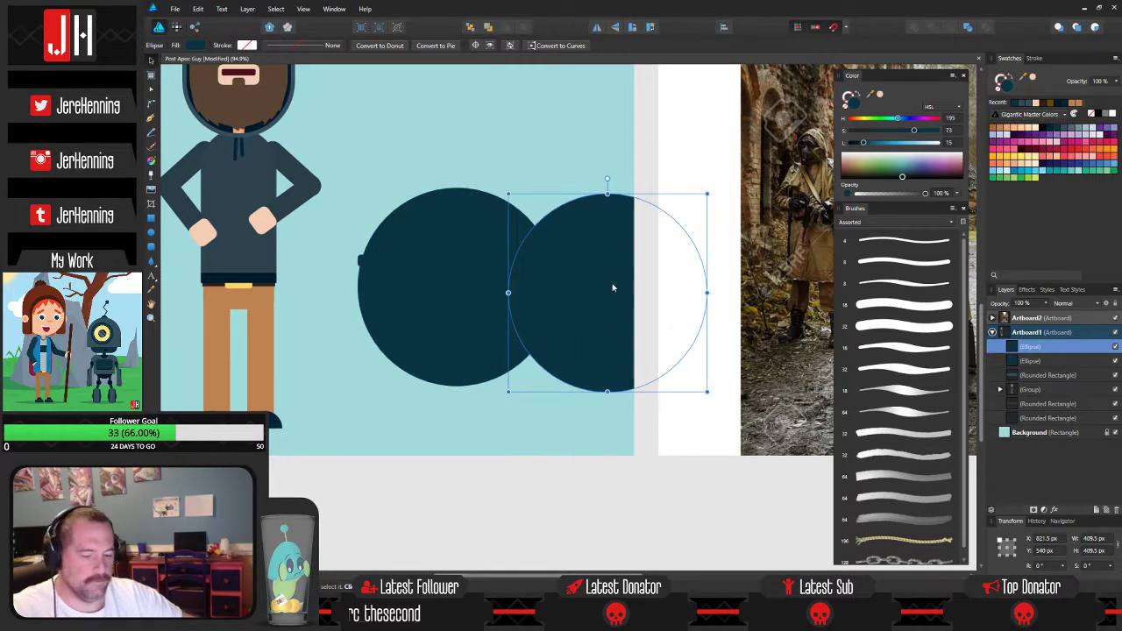
pyautogui.hotkey('ctrl', 'z')
pyautogui.moveTo(556, 186); pyautogui.dragTo(526, 217)
pyautogui.keyDown('shift'); pyautogui.click(482, 210); pyautogui.keyUp('shift')
pyautogui.click(933, 27)
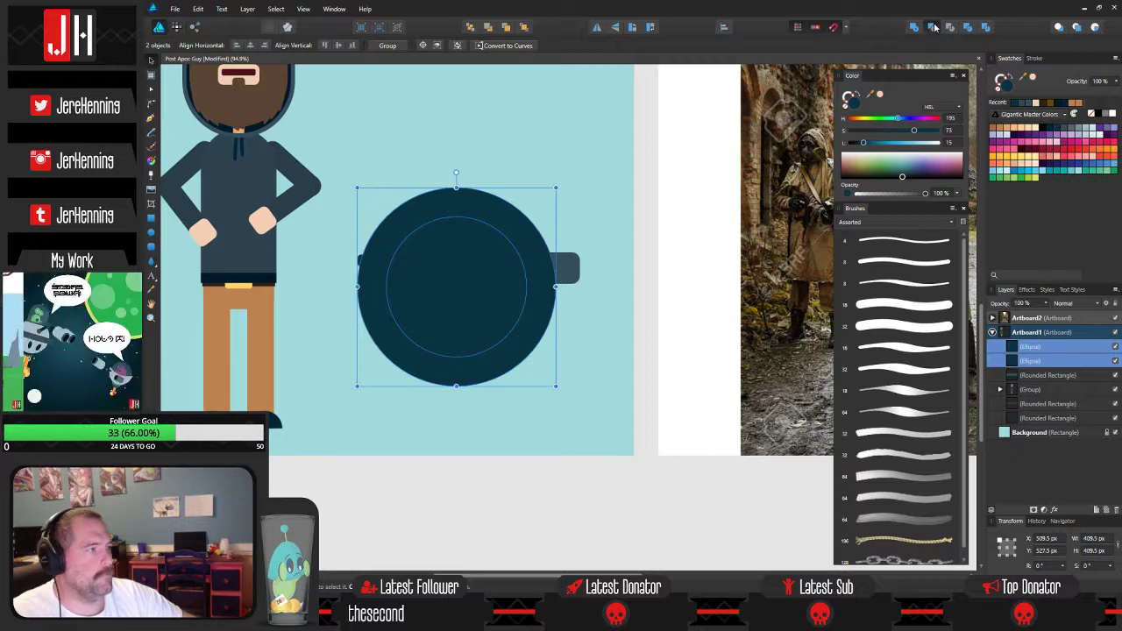
pyautogui.click(522, 146)
# Cut away the ring's upper half by subtracting a rectangle about 542 by 267 px.
pyautogui.click(151, 217)
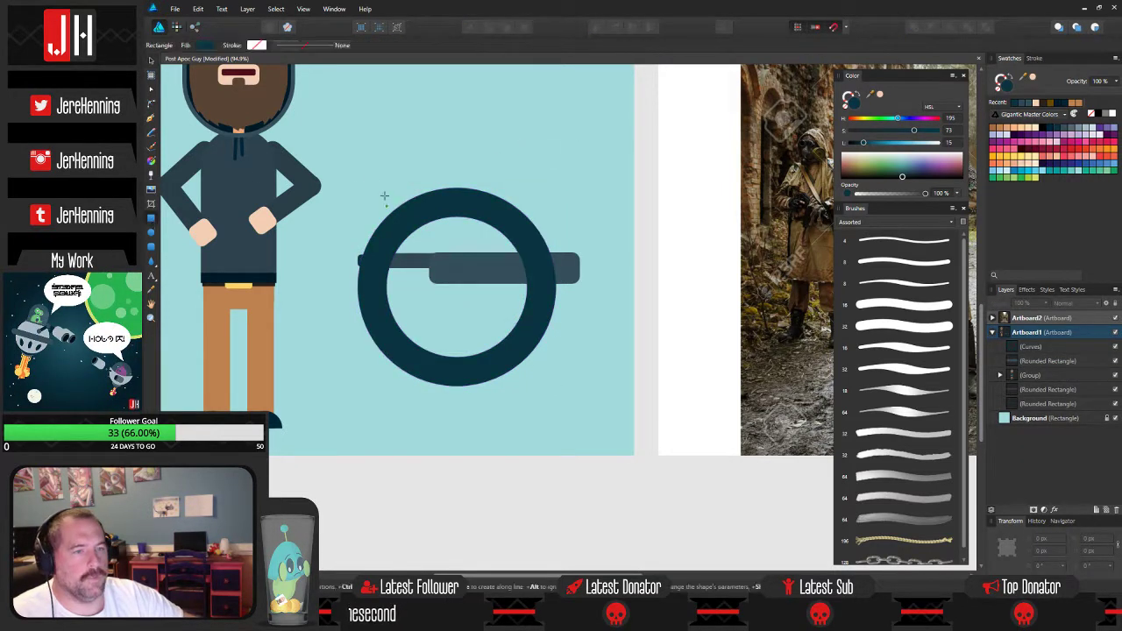
pyautogui.moveTo(383, 213); pyautogui.dragTo(601, 284)
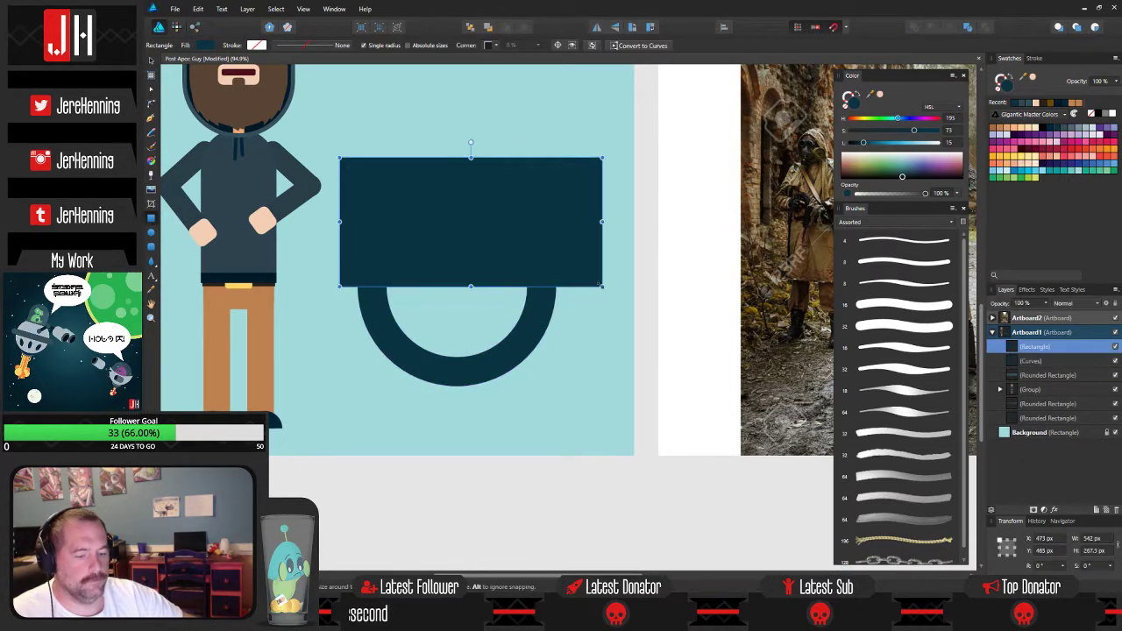
pyautogui.keyDown('shift'); pyautogui.click(543, 326); pyautogui.keyUp('shift')
pyautogui.click(932, 28)
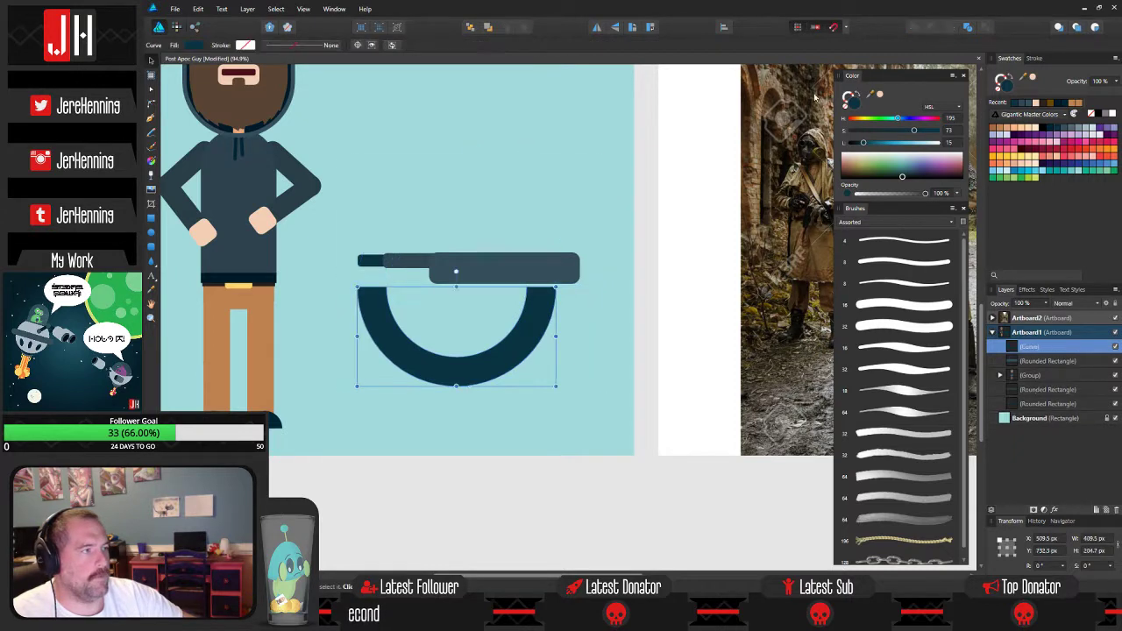
pyautogui.click(574, 186)
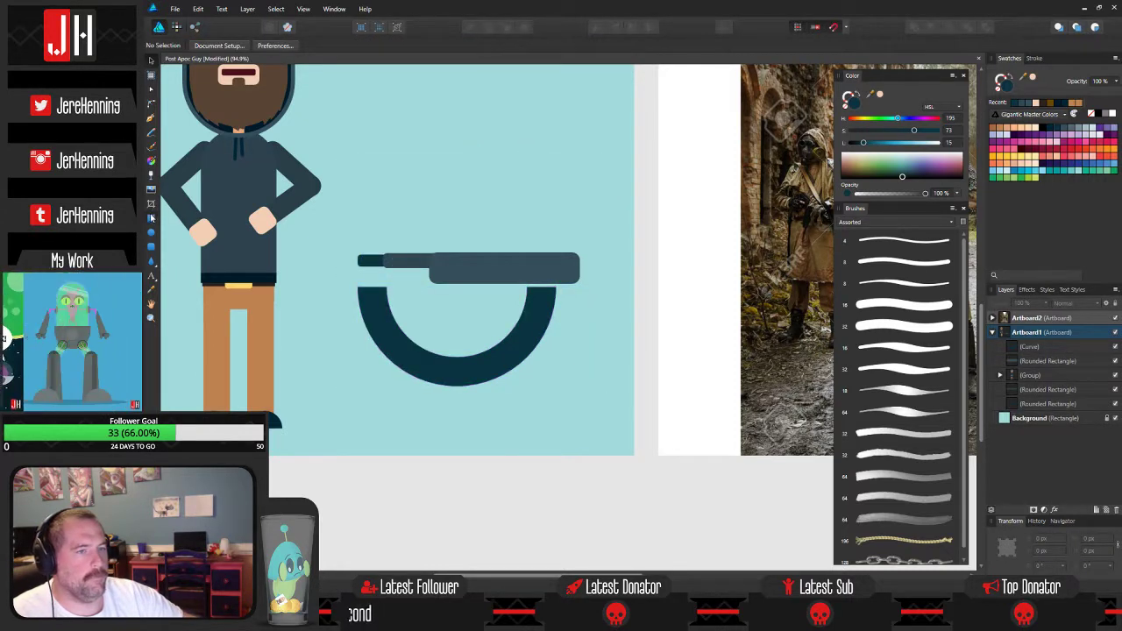
# Cut away the left half of the half-ring by subtracting a rectangle about 293 by 403 px.
pyautogui.click(151, 217)
pyautogui.moveTo(315, 220)
pyautogui.mouseDown()
pyautogui.moveTo(461, 372)
pyautogui.moveTo(466, 412)
pyautogui.moveTo(457, 415)
pyautogui.mouseUp()
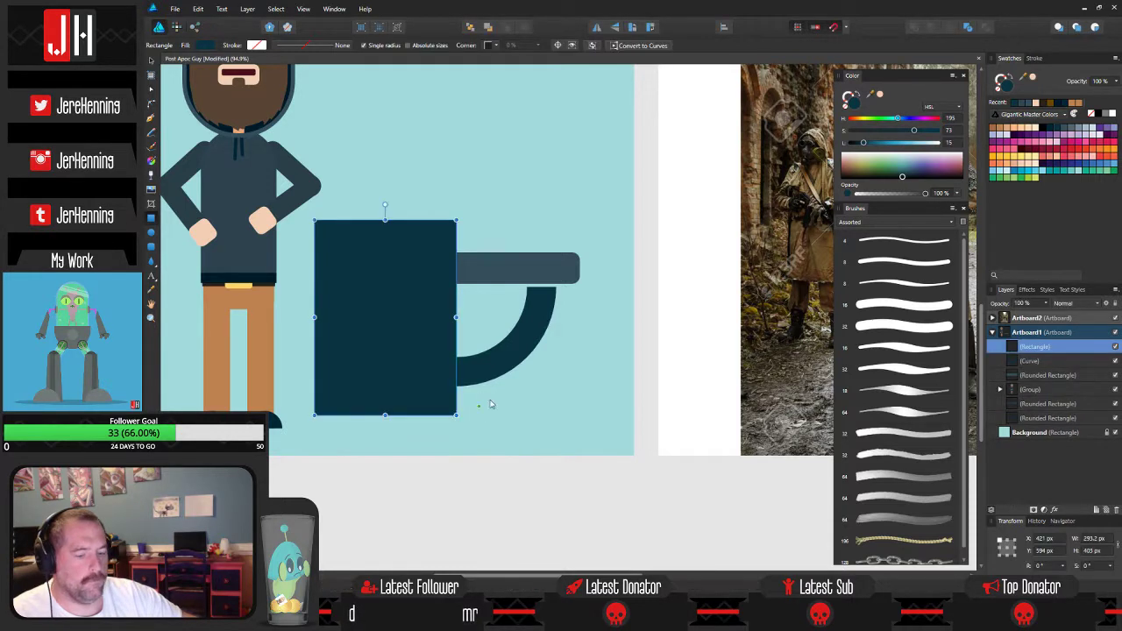
pyautogui.press('v')
pyautogui.keyDown('shift'); pyautogui.click(511, 368); pyautogui.keyUp('shift')
pyautogui.click(932, 27)
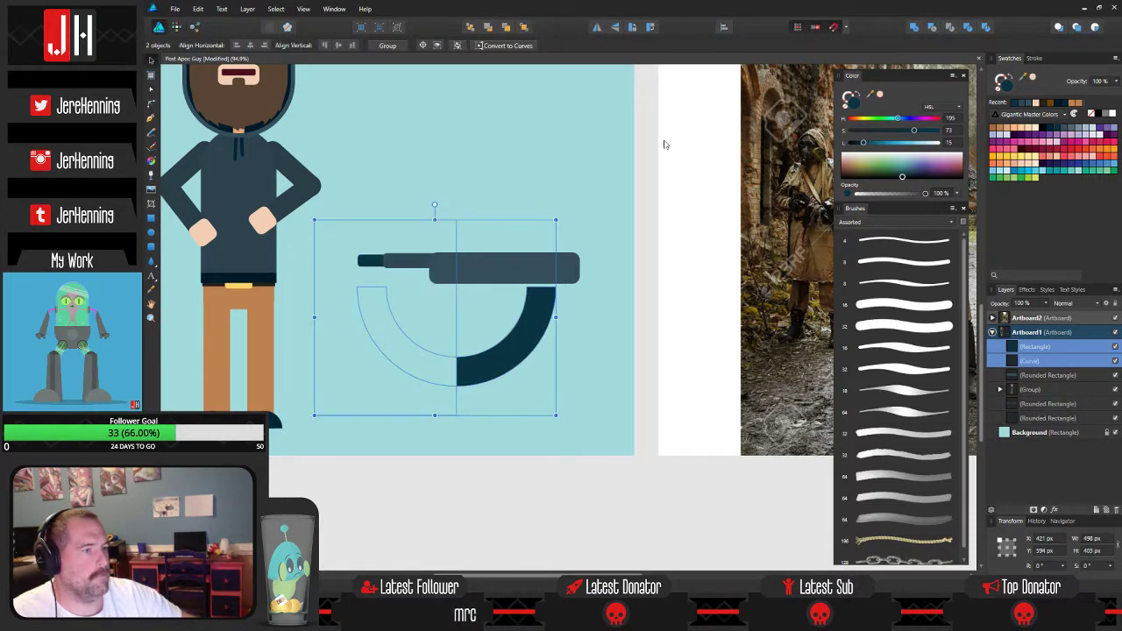
# Position the curved quarter-ring under the wide rounded rectangle as a magazine and send it to the back.
pyautogui.moveTo(555, 312); pyautogui.dragTo(503, 224)
pyautogui.scroll(2, 455, 319)
pyautogui.click(470, 29)
pyautogui.click(500, 105)
pyautogui.moveTo(499, 275); pyautogui.dragTo(527, 292)
pyautogui.click(551, 182)
pyautogui.scroll(-6, 552, 183)
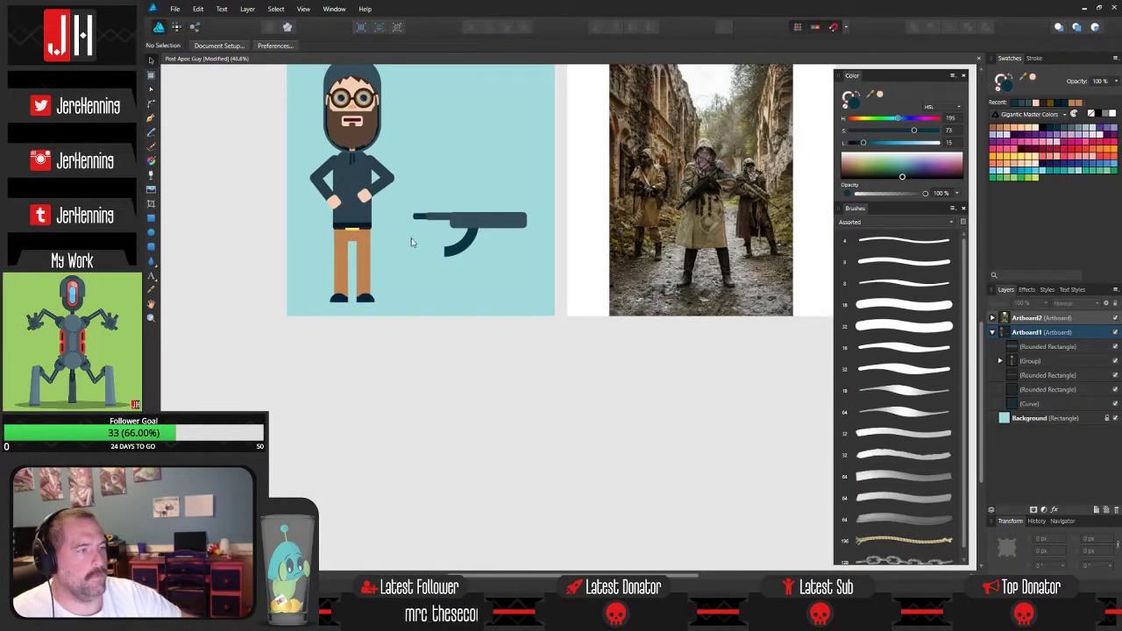
# Add a small rounded rectangle about 11 by 22.2 px as a sight on the barrel and send it to the back.
pyautogui.scroll(6, 428, 243)
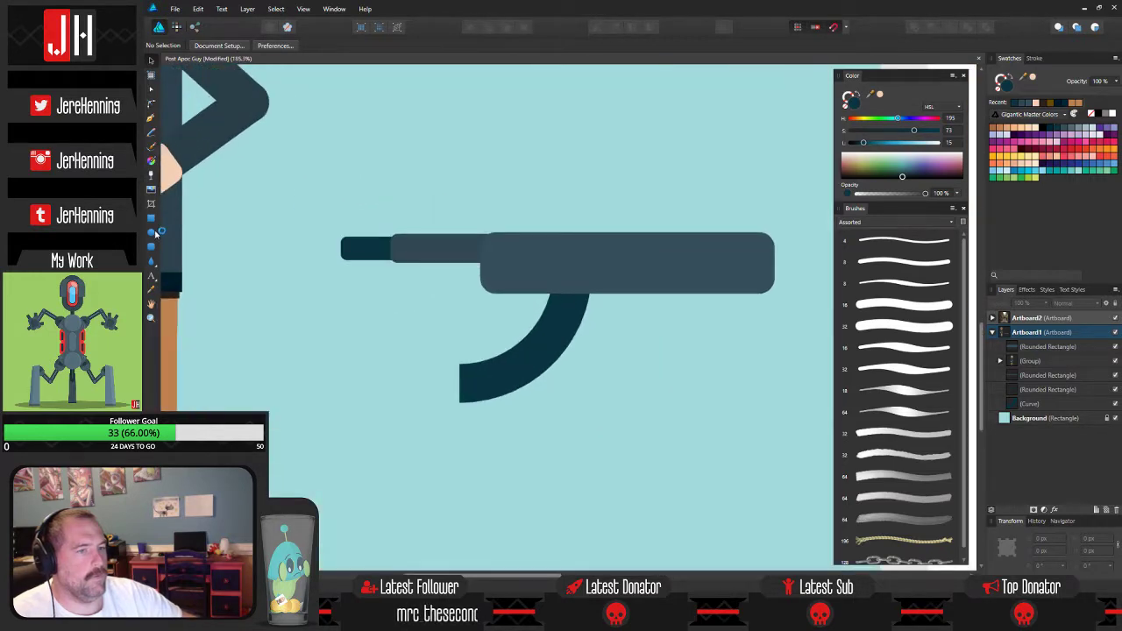
pyautogui.click(153, 232)
pyautogui.scroll(3, 315, 238)
pyautogui.moveTo(468, 202); pyautogui.dragTo(490, 245)
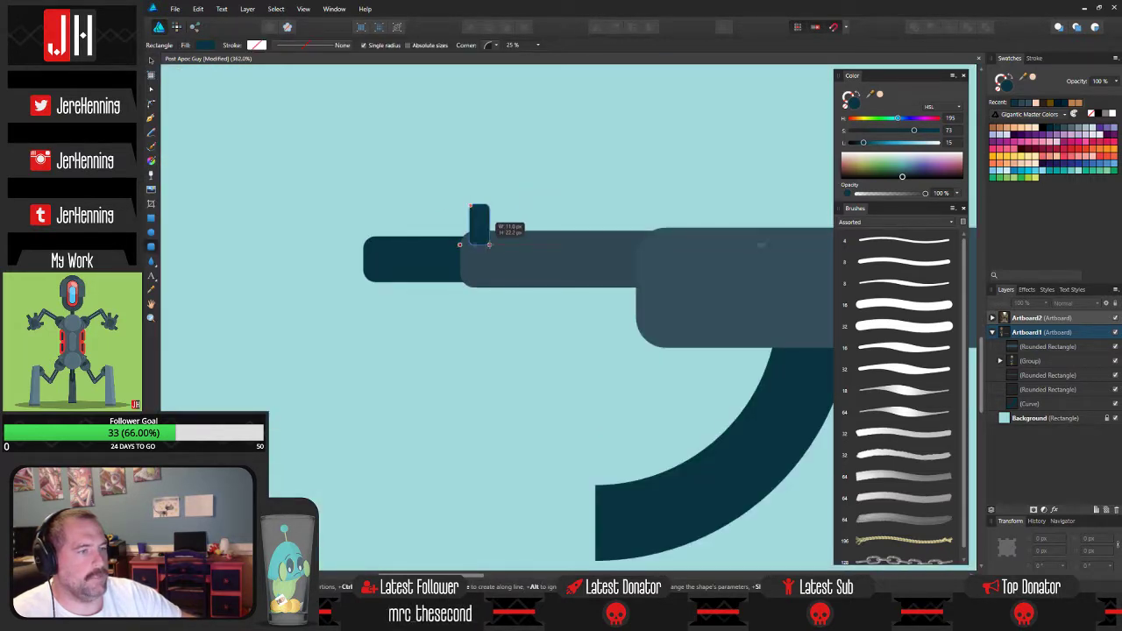
pyautogui.click(470, 27)
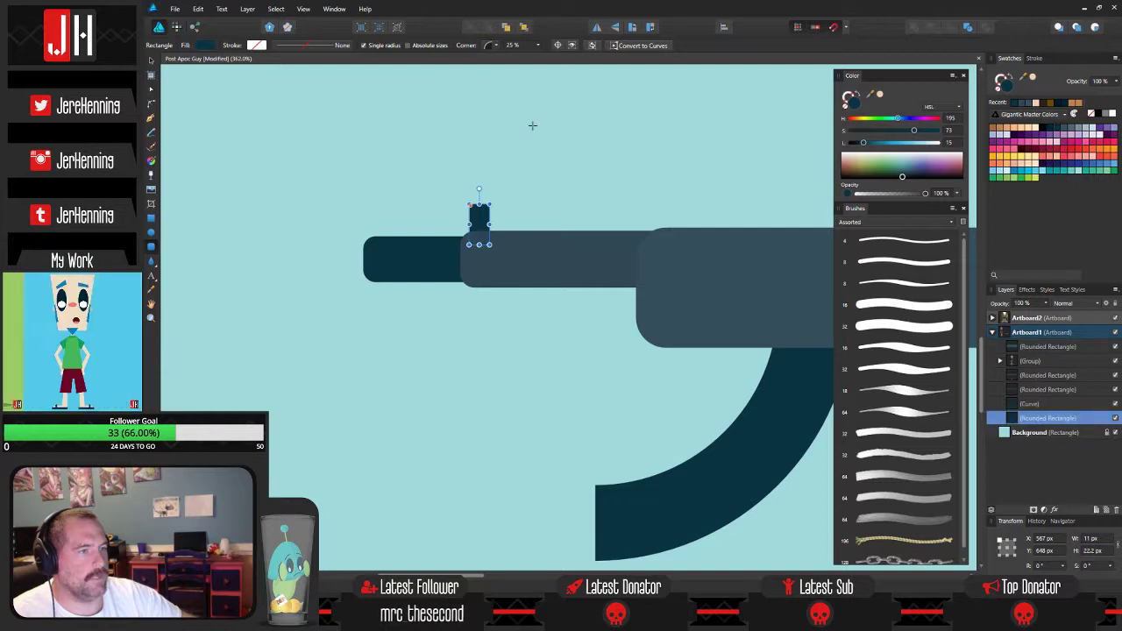
pyautogui.press('v')
pyautogui.click(544, 132)
pyautogui.scroll(-1, 542, 138)
pyautogui.click(494, 204)
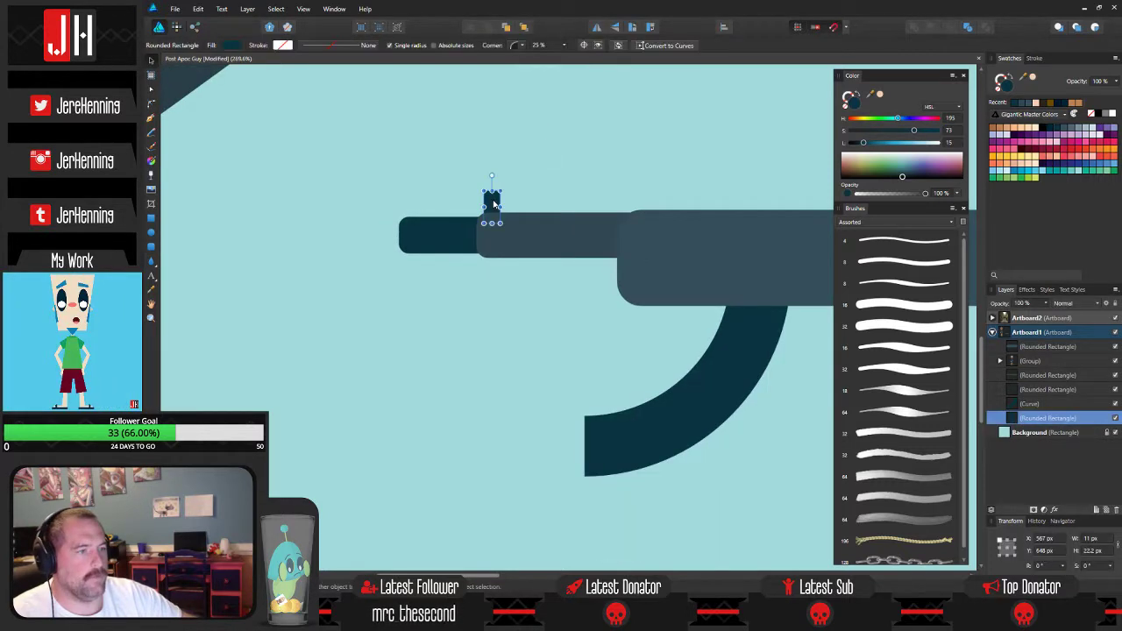
pyautogui.click(537, 198)
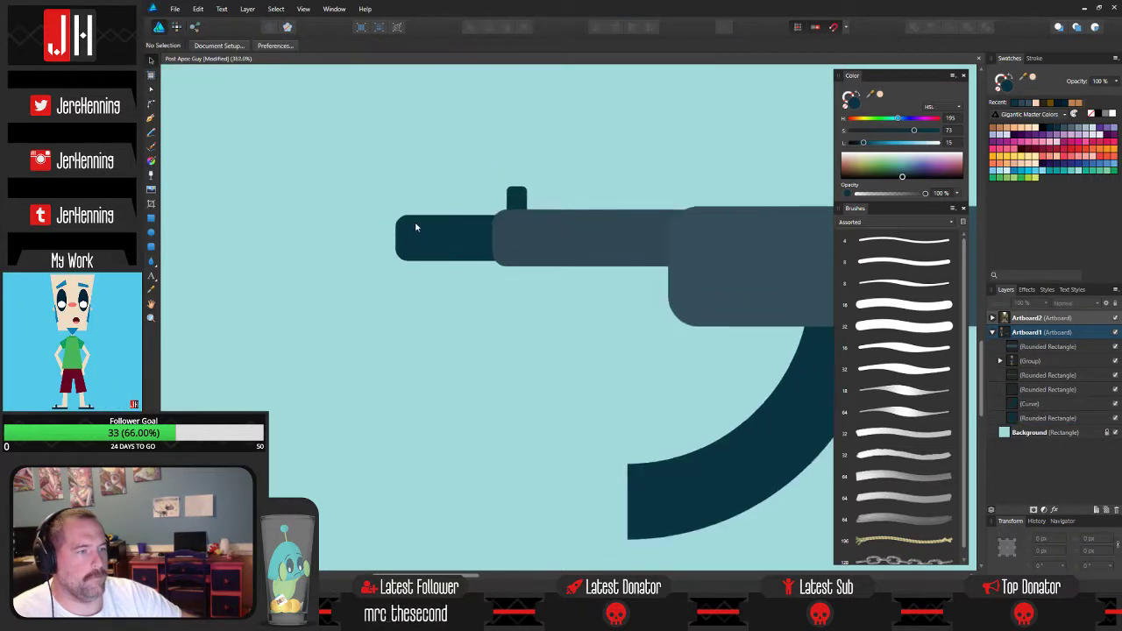
# Place a copy of the sight turned -90° at the barrel's tip and fill it with the narrow rectangle's slate colour.
pyautogui.scroll(2, 417, 227)
pyautogui.moveTo(571, 187); pyautogui.dragTo(416, 254)
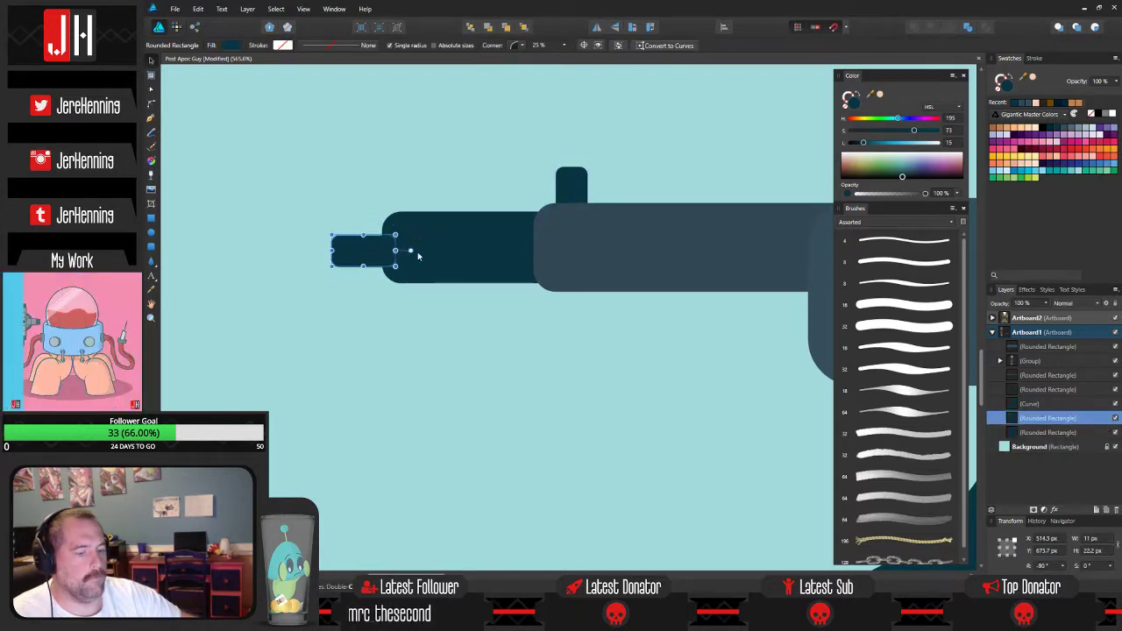
pyautogui.press('i')
pyautogui.click(655, 239)
pyautogui.press('v')
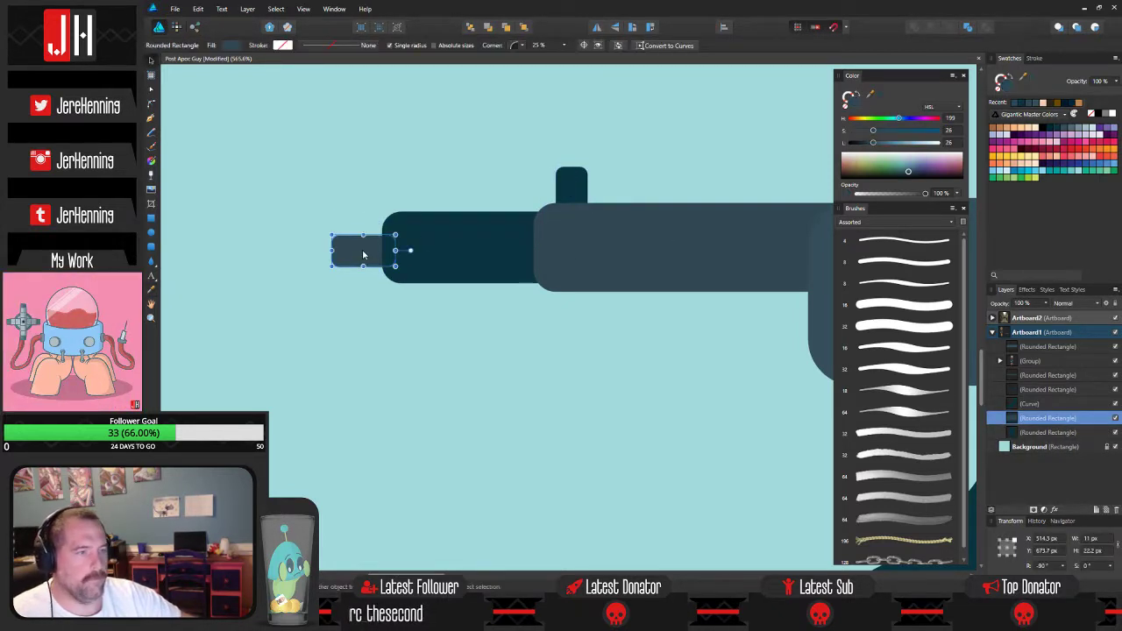
# Widen the muzzle piece to about 15.4 px and centre it on the end of the dark teal barrel section.
pyautogui.moveTo(368, 226); pyautogui.dragTo(368, 224)
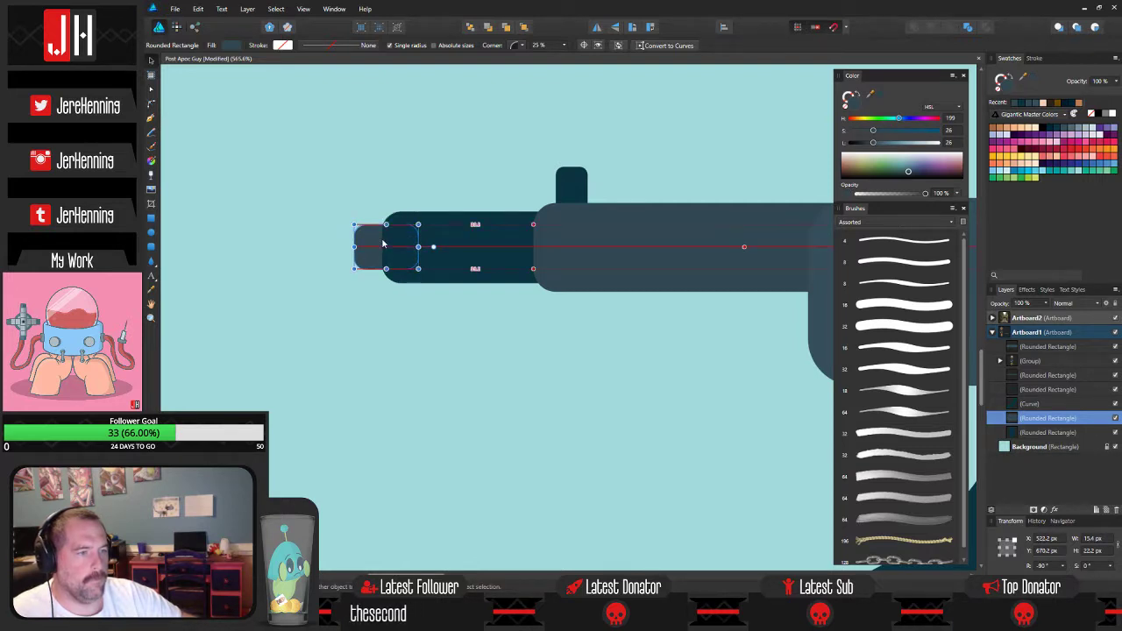
pyautogui.click(380, 180)
pyautogui.scroll(-3, 379, 210)
pyautogui.scroll(-3, 491, 210)
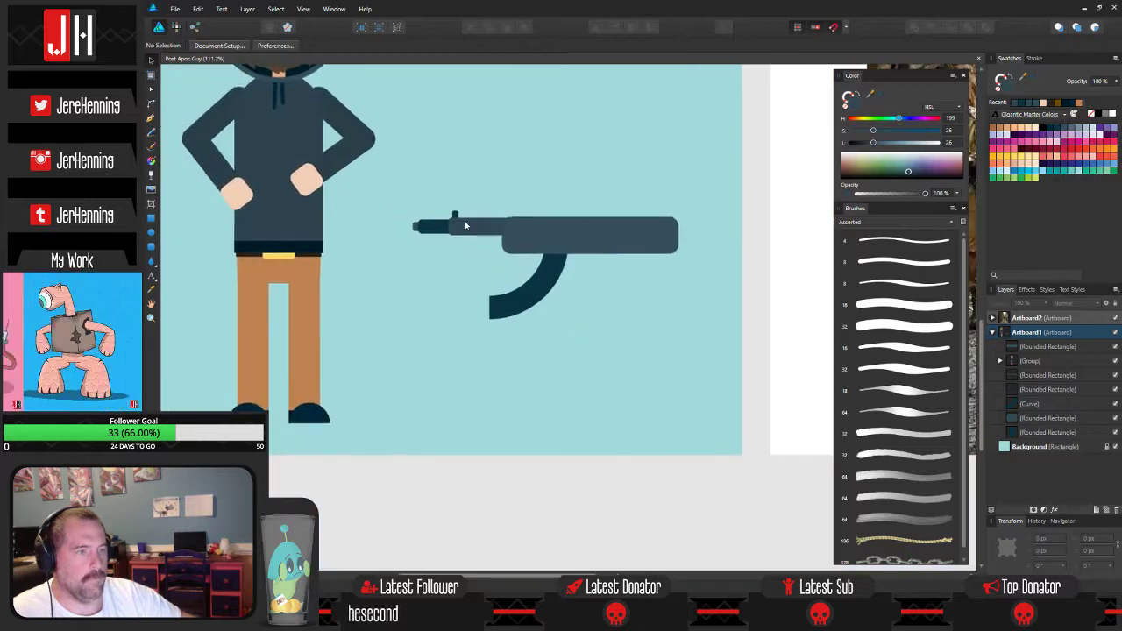
# Move the muzzle, dark teal barrel section and sight together slightly toward the gun body to shorten the barrel.
pyautogui.scroll(2, 526, 246)
pyautogui.scroll(2, 480, 209)
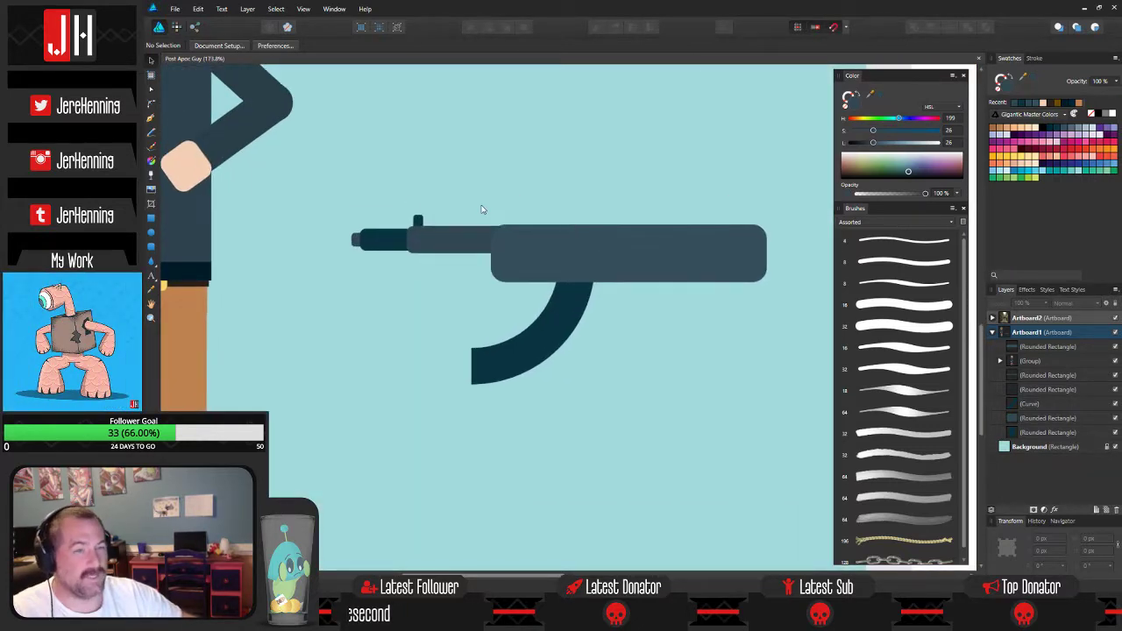
pyautogui.moveTo(311, 187); pyautogui.dragTo(645, 305)
pyautogui.moveTo(584, 252); pyautogui.dragTo(596, 252)
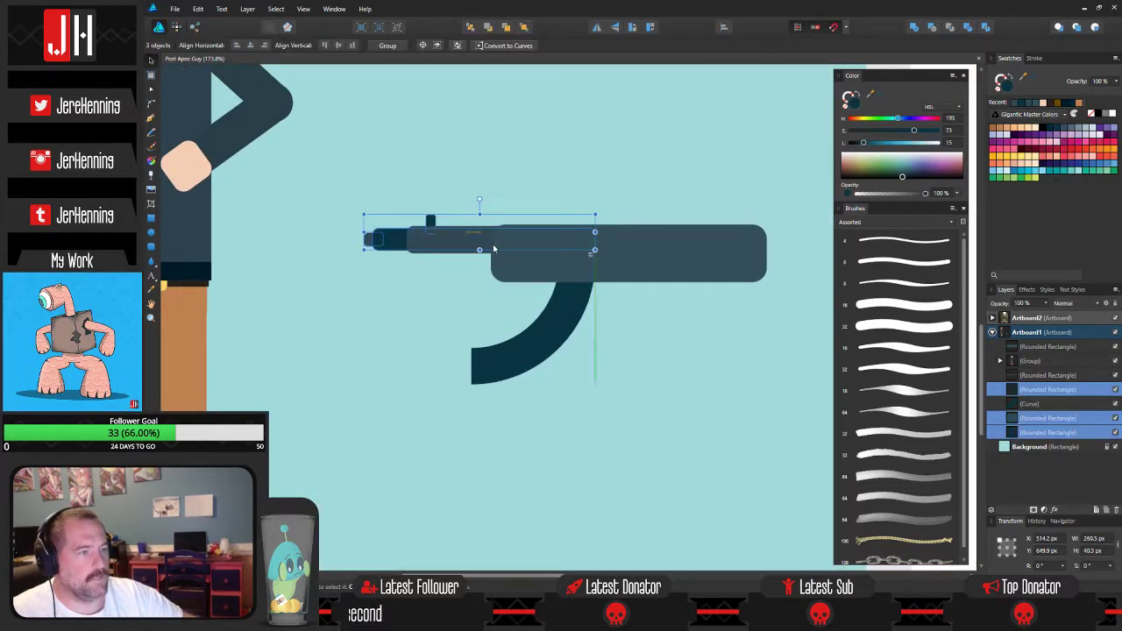
pyautogui.click(545, 180)
pyautogui.scroll(-4, 538, 197)
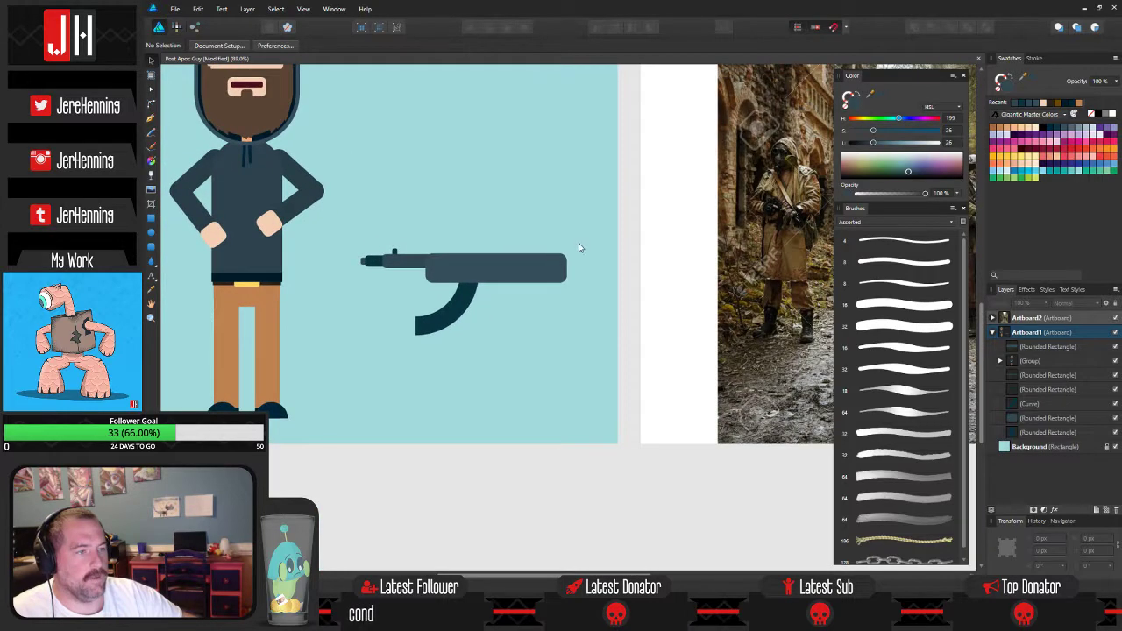
# Shorten the wide body rectangle at its rear to about 296 px and shift the curved magazine slightly toward the barrel.
pyautogui.moveTo(527, 242); pyautogui.dragTo(476, 250)
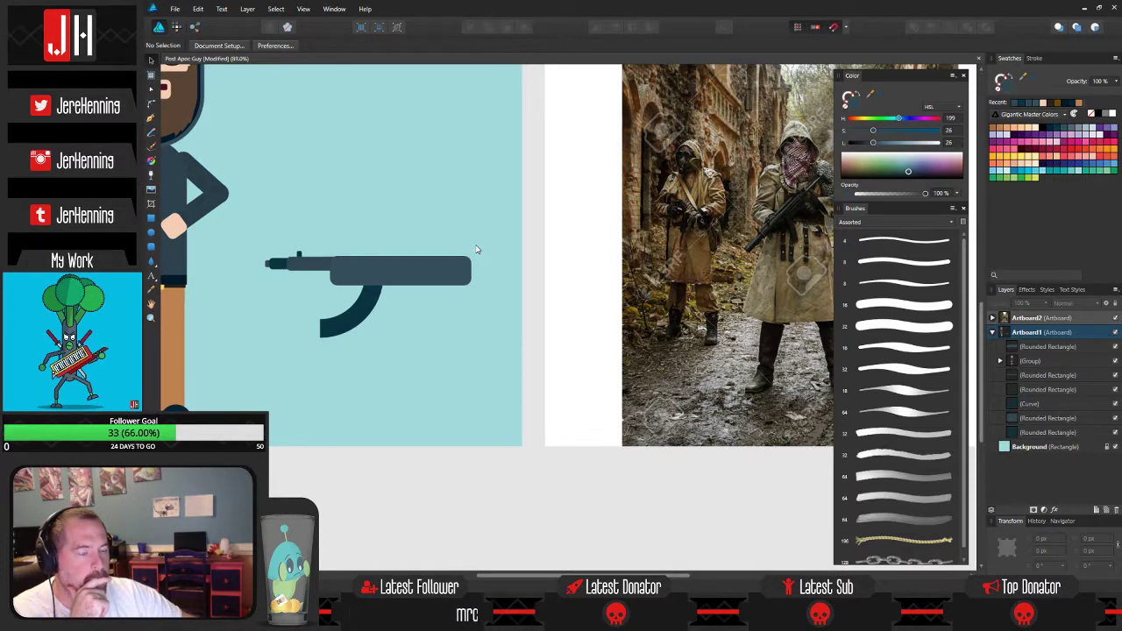
pyautogui.moveTo(476, 250); pyautogui.dragTo(502, 269)
pyautogui.click(459, 266)
pyautogui.scroll(2, 479, 267)
pyautogui.click(427, 209)
pyautogui.click(360, 311)
pyautogui.moveTo(367, 286); pyautogui.dragTo(343, 307)
pyautogui.click(369, 210)
pyautogui.moveTo(387, 204); pyautogui.dragTo(485, 216)
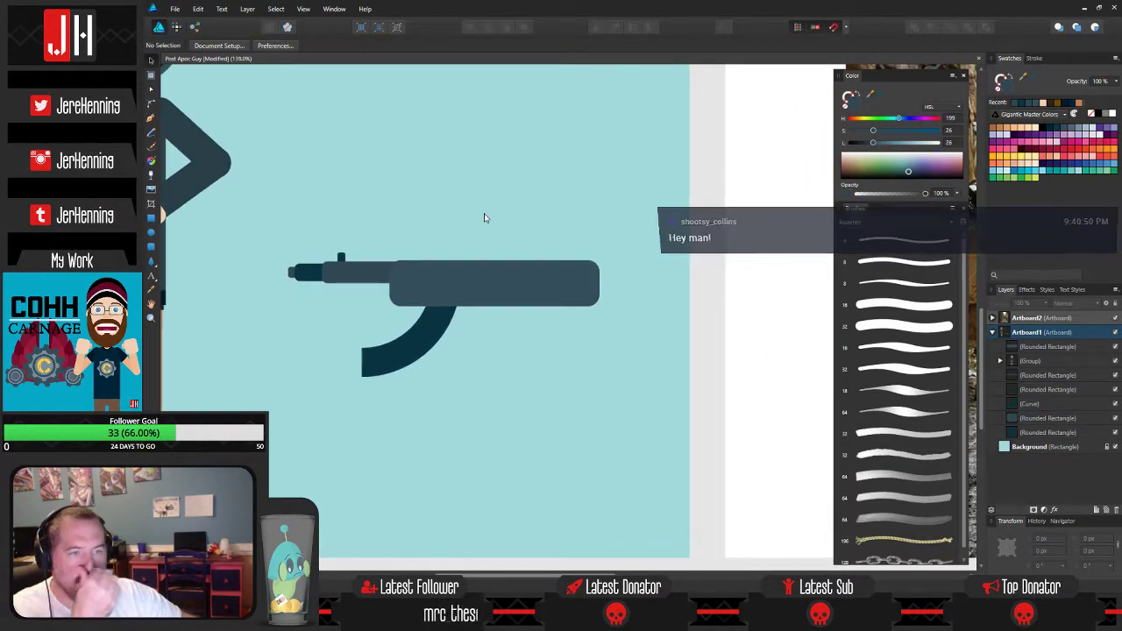
pyautogui.moveTo(464, 255); pyautogui.dragTo(520, 237)
pyautogui.moveTo(490, 317); pyautogui.dragTo(493, 321)
pyautogui.click(511, 209)
pyautogui.scroll(-2, 507, 224)
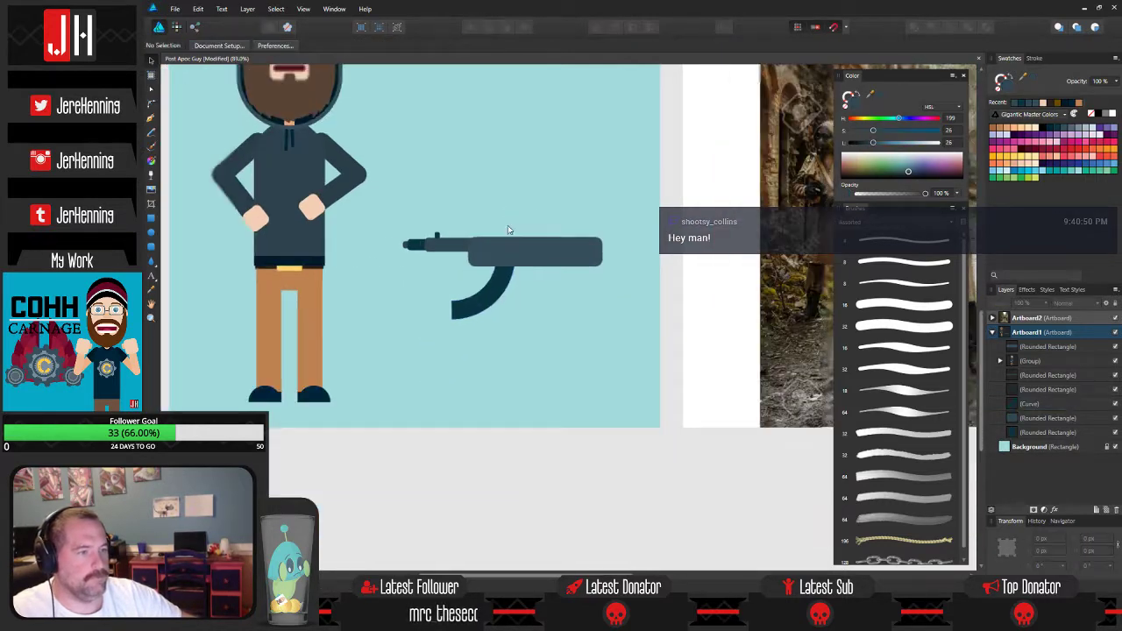
# Rotate the curved magazine about 24° to hang more steeply beneath the body, and save the document.
pyautogui.click(499, 291)
pyautogui.moveTo(588, 274)
pyautogui.mouseDown()
pyautogui.moveTo(386, 274)
pyautogui.moveTo(606, 284)
pyautogui.mouseUp()
pyautogui.click(497, 300)
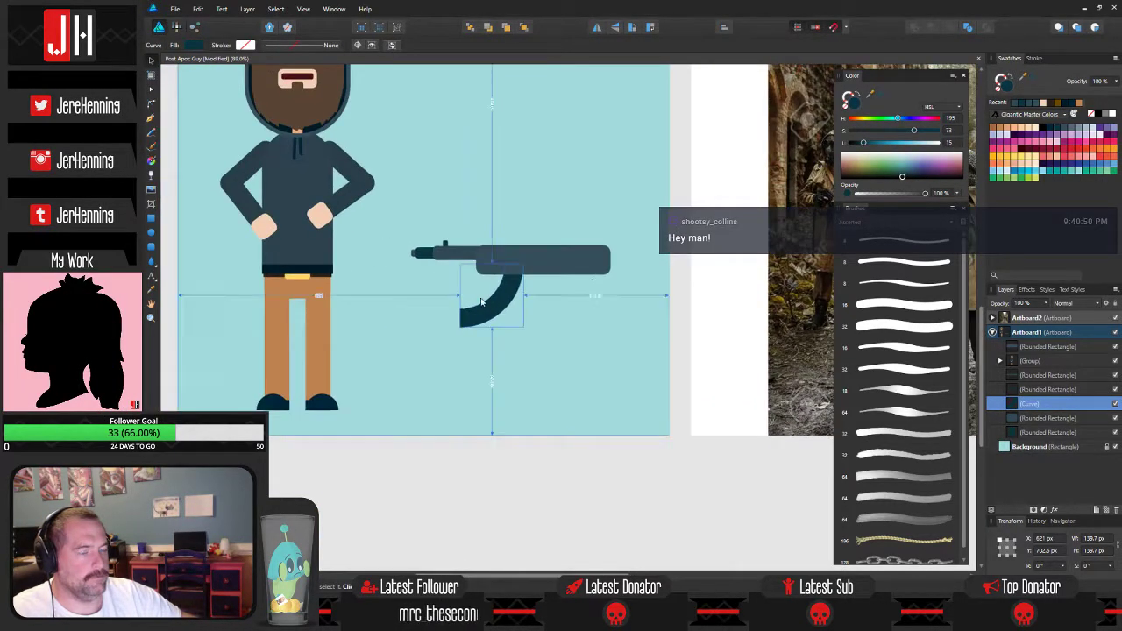
pyautogui.scroll(2, 493, 296)
pyautogui.moveTo(496, 234); pyautogui.dragTo(465, 235)
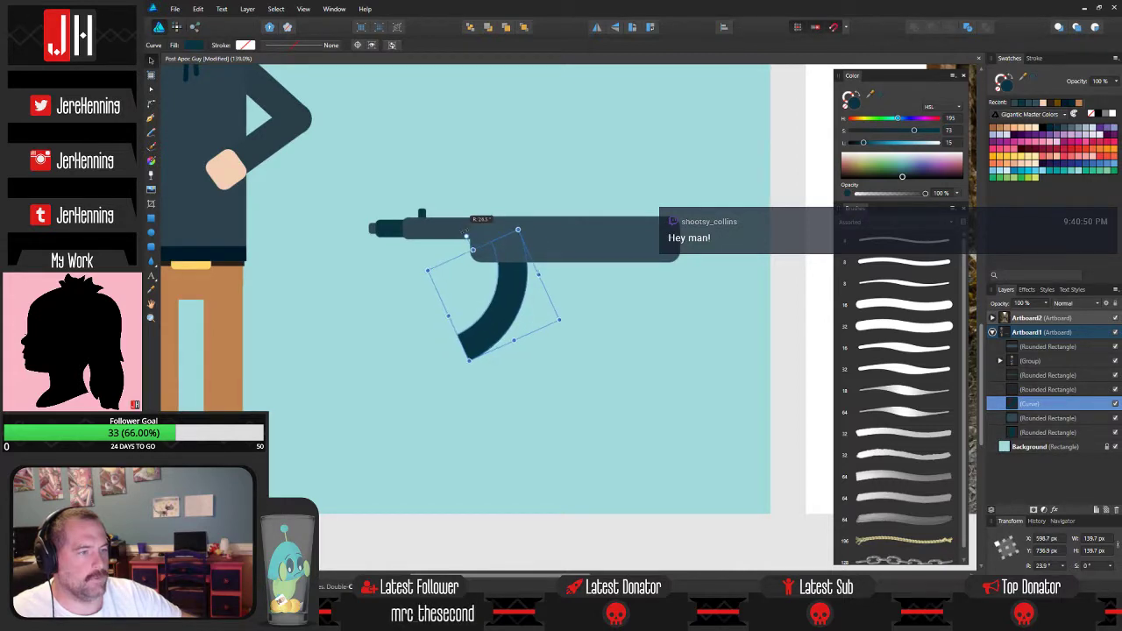
pyautogui.moveTo(515, 287); pyautogui.dragTo(518, 282)
pyautogui.click(524, 187)
pyautogui.scroll(-2, 526, 188)
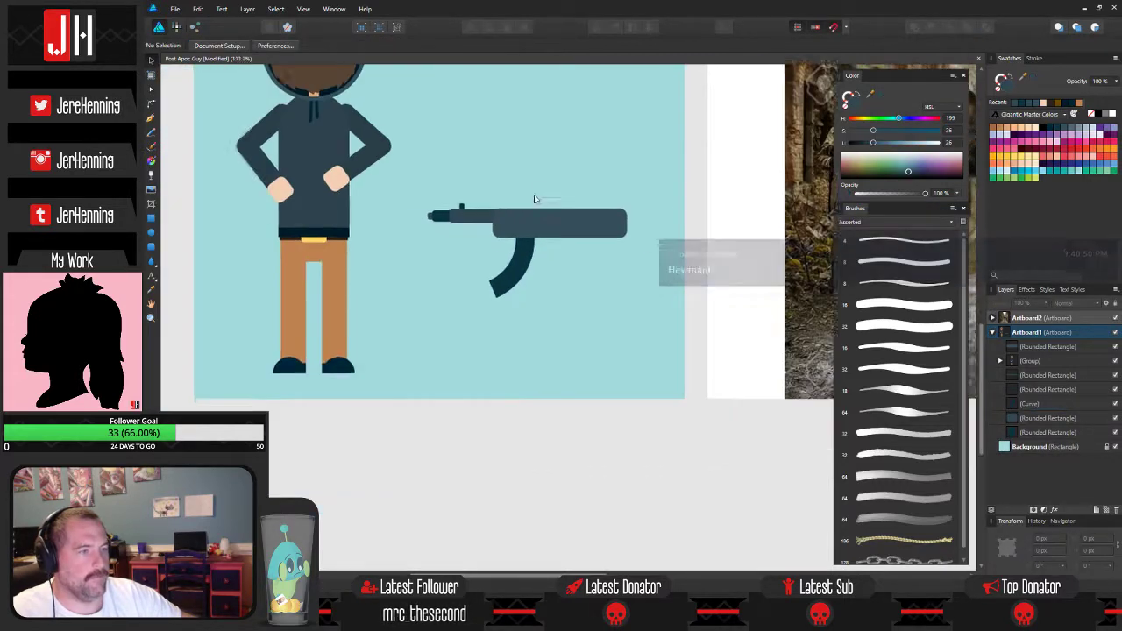
pyautogui.moveTo(535, 197); pyautogui.dragTo(503, 216)
pyautogui.scroll(-2, 571, 238)
pyautogui.hotkey('ctrl', 's')
# Examine the rifles held by the figures in the reference photo and compare them with the drawn gun.
pyautogui.moveTo(675, 247); pyautogui.dragTo(531, 247)
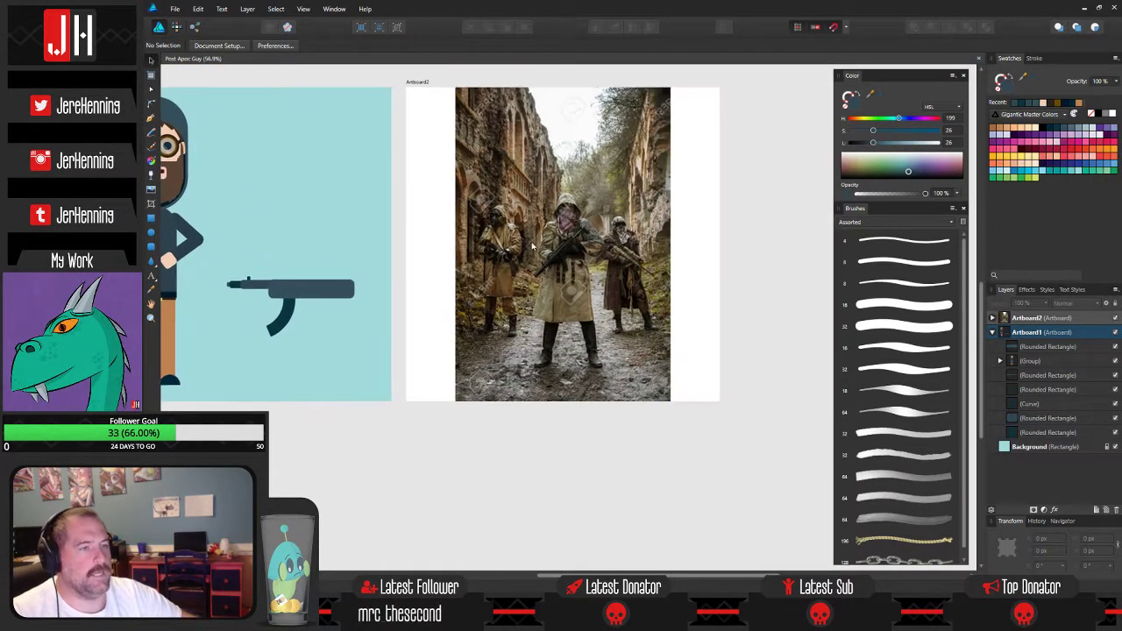
pyautogui.scroll(4, 544, 249)
pyautogui.scroll(-2, 557, 250)
pyautogui.scroll(2, 567, 252)
pyautogui.scroll(-3, 570, 261)
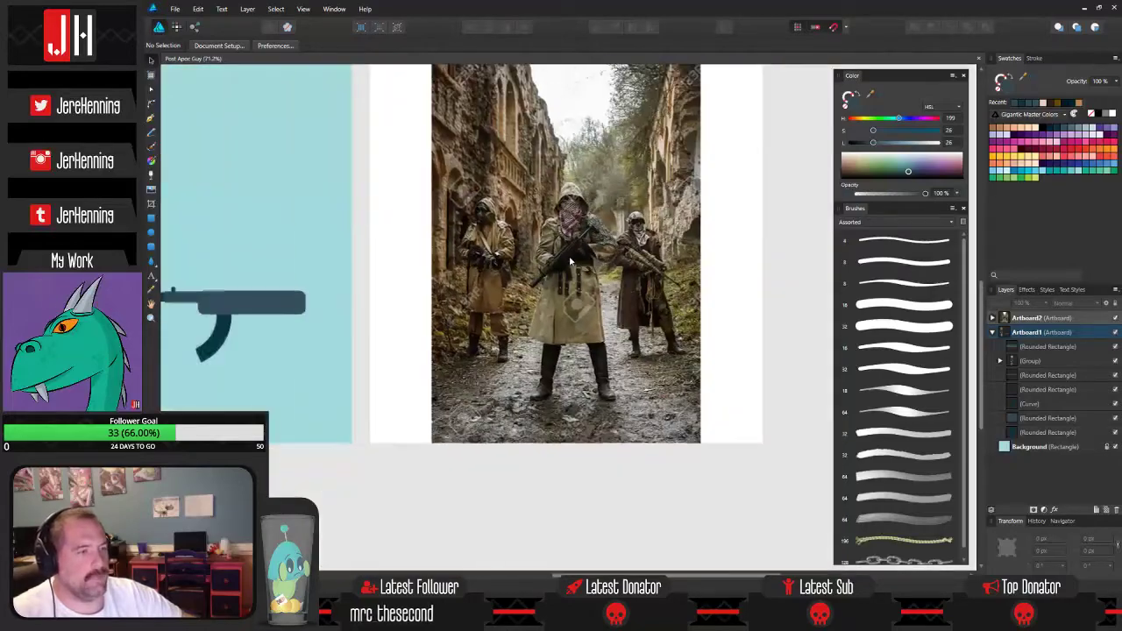
pyautogui.hscroll(-3, 614, 254)
pyautogui.scroll(2, 421, 287)
pyautogui.moveTo(425, 286); pyautogui.dragTo(512, 263)
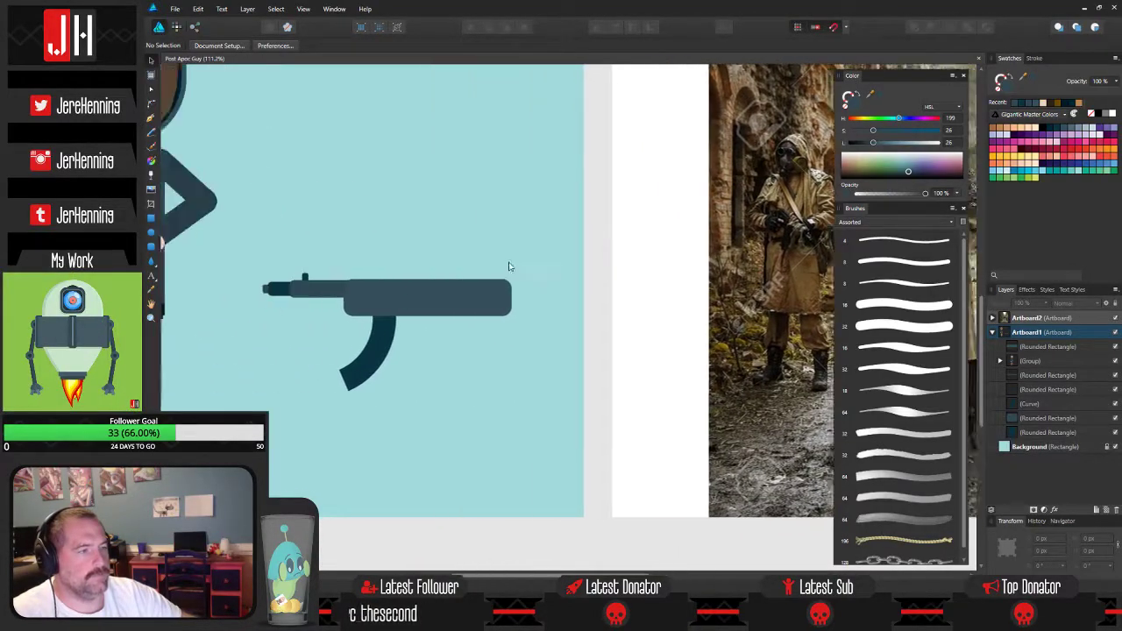
# Add a rounded rectangle grip about 43 by 119 px under the body's rear, in the magazine's dark teal, behind all gun parts.
pyautogui.scroll(2, 458, 282)
pyautogui.press('m')
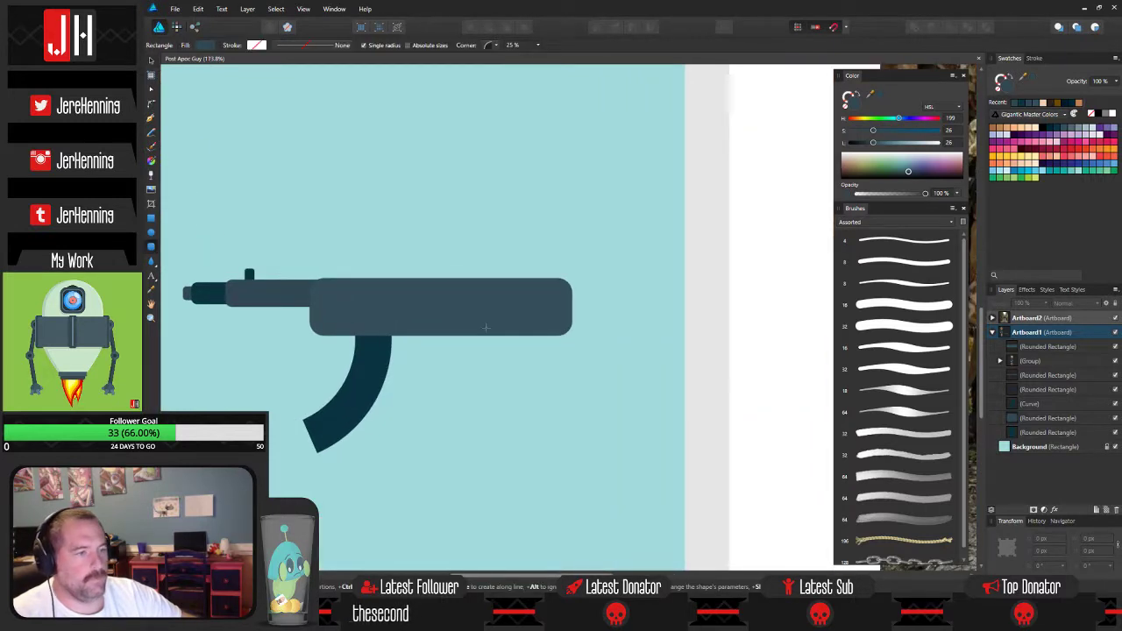
pyautogui.moveTo(475, 314); pyautogui.dragTo(514, 417)
pyautogui.press('v')
pyautogui.moveTo(497, 375)
pyautogui.mouseDown()
pyautogui.moveTo(524, 372)
pyautogui.moveTo(513, 371)
pyautogui.mouseUp()
pyautogui.press('i')
pyautogui.click(412, 347)
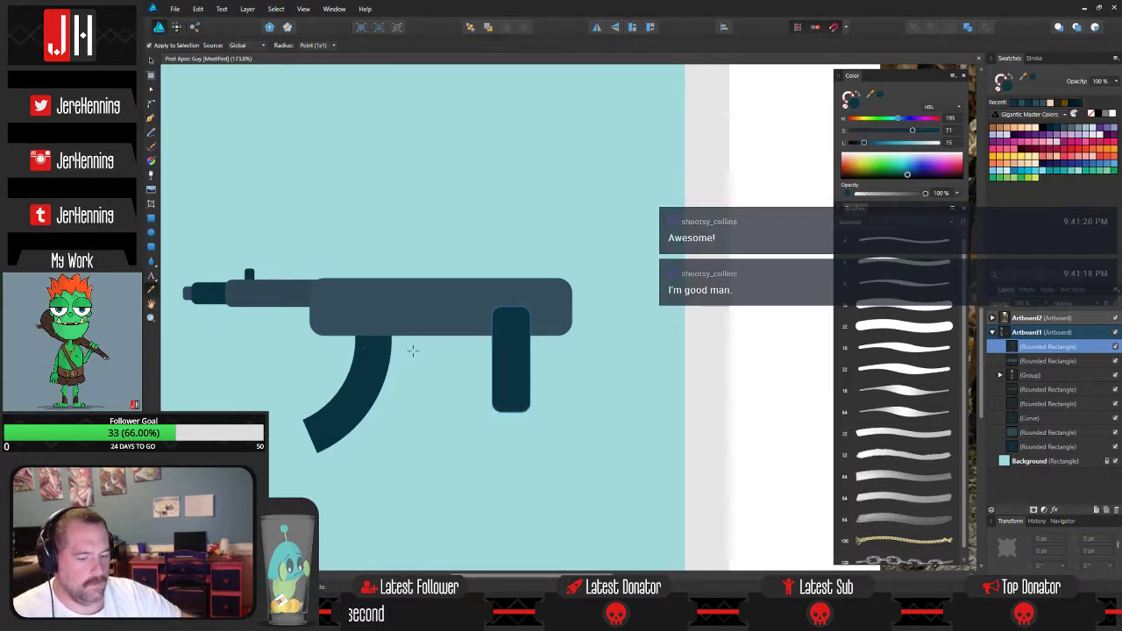
pyautogui.press('m')
pyautogui.click(471, 26)
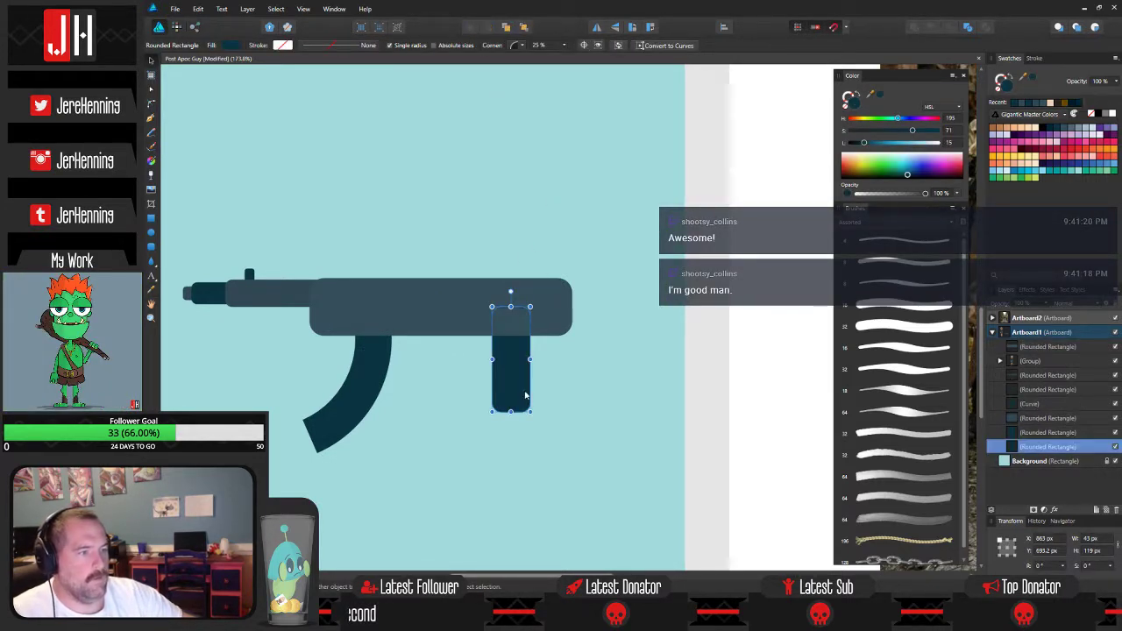
pyautogui.moveTo(518, 384)
pyautogui.mouseDown()
pyautogui.moveTo(495, 391)
pyautogui.moveTo(505, 388)
pyautogui.mouseUp()
# Shorten the wide body rectangle to end just behind the grip, and shrink the grip to about 35.4 by 98 px.
pyautogui.click(570, 320)
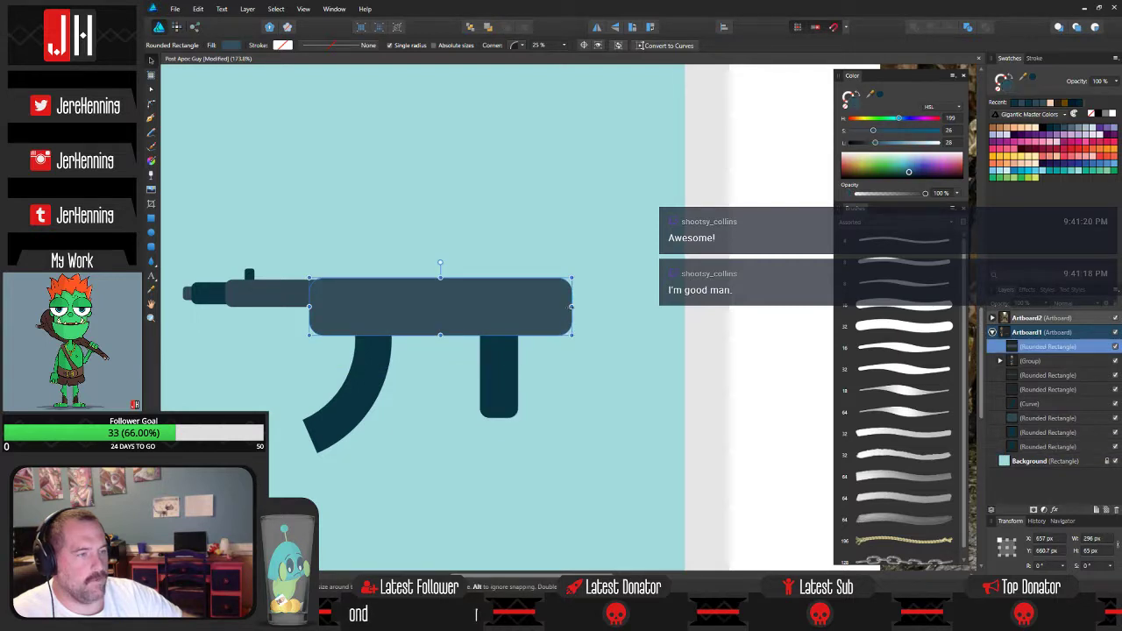
pyautogui.moveTo(571, 307); pyautogui.dragTo(533, 307)
pyautogui.click(489, 367)
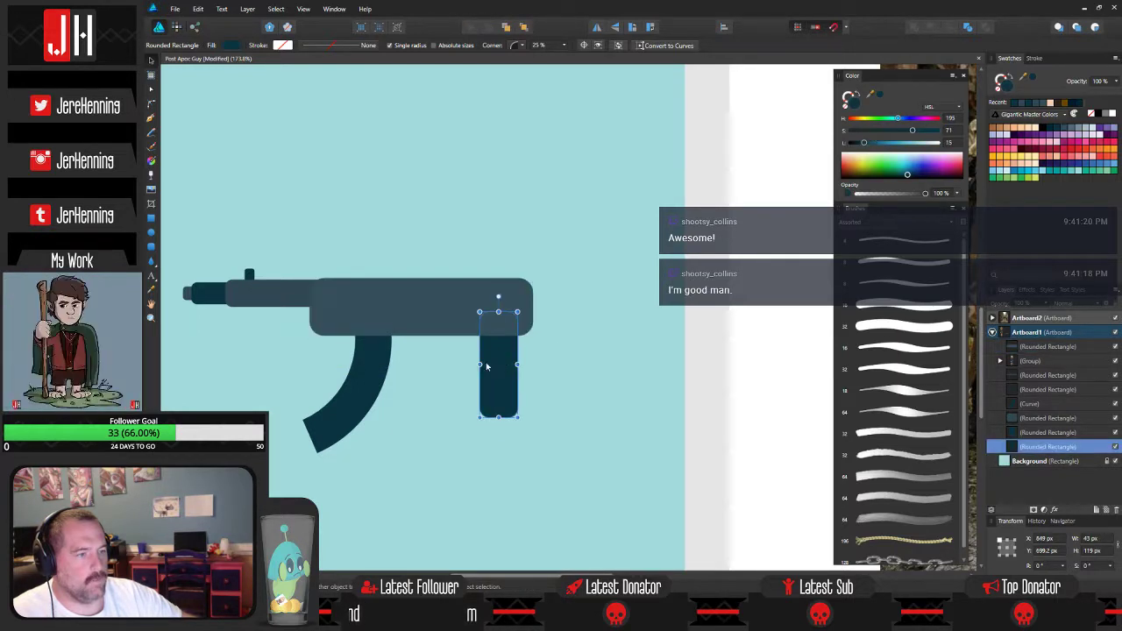
pyautogui.moveTo(480, 312); pyautogui.dragTo(497, 348)
pyautogui.click(574, 351)
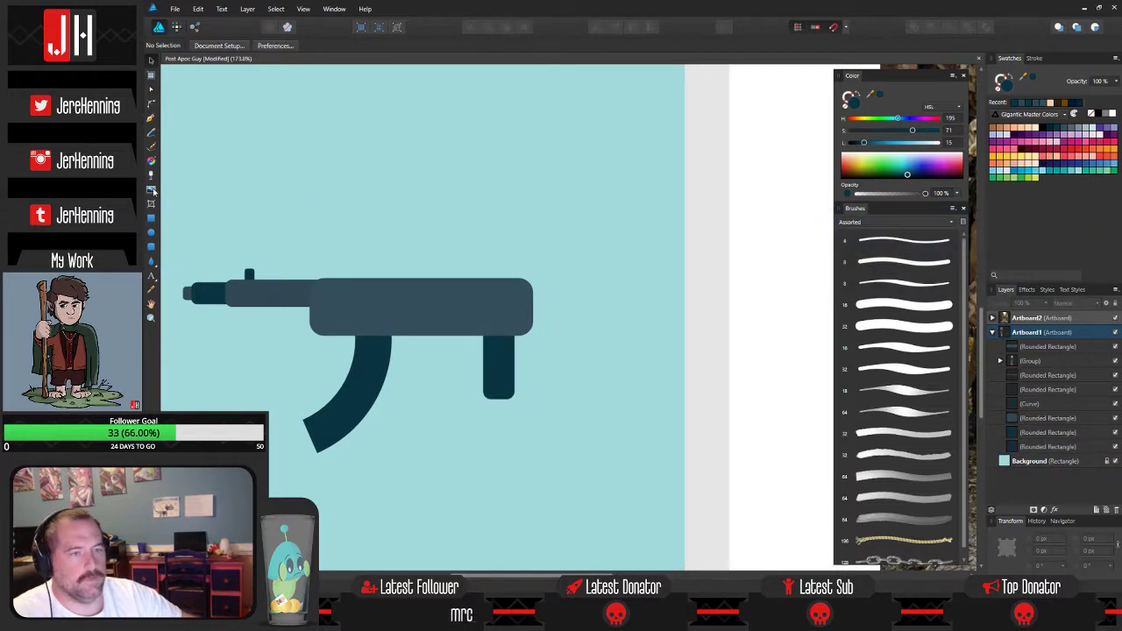
# Make a dark teal ring by subtracting a concentric circle of about 43.9 px from one of about 62.1 px.
pyautogui.click(150, 233)
pyautogui.moveTo(452, 313)
pyautogui.mouseDown()
pyautogui.moveTo(526, 365)
pyautogui.moveTo(521, 341)
pyautogui.moveTo(482, 336)
pyautogui.mouseUp()
pyautogui.press('b')
pyautogui.press('v')
pyautogui.scroll(3, 481, 337)
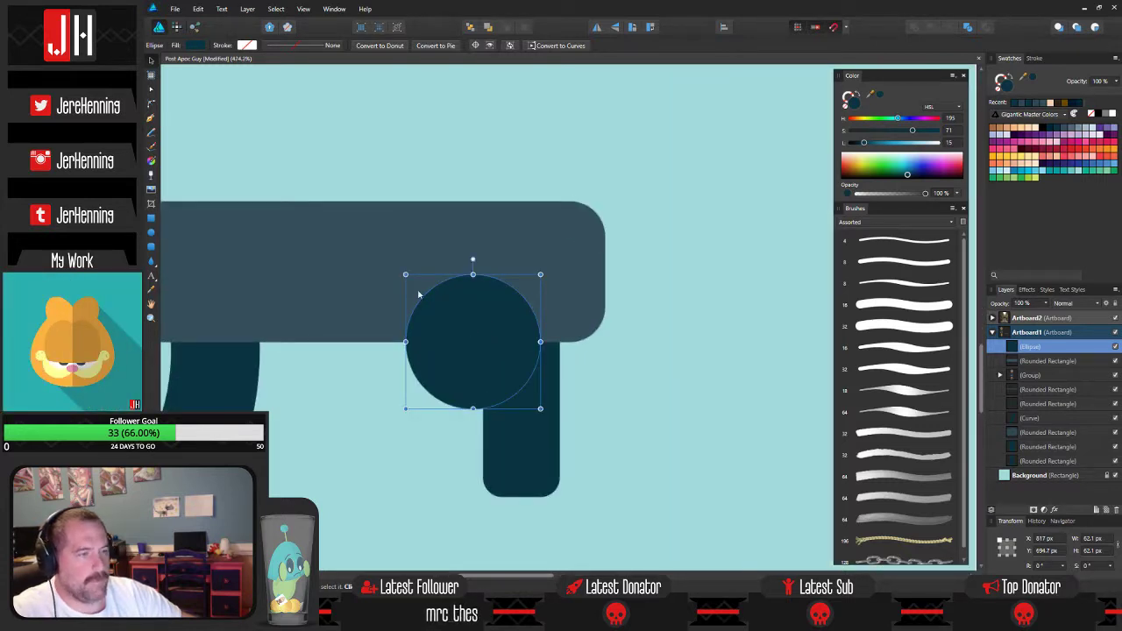
pyautogui.hotkey('ctrl', 'j')
pyautogui.moveTo(405, 274); pyautogui.dragTo(425, 294)
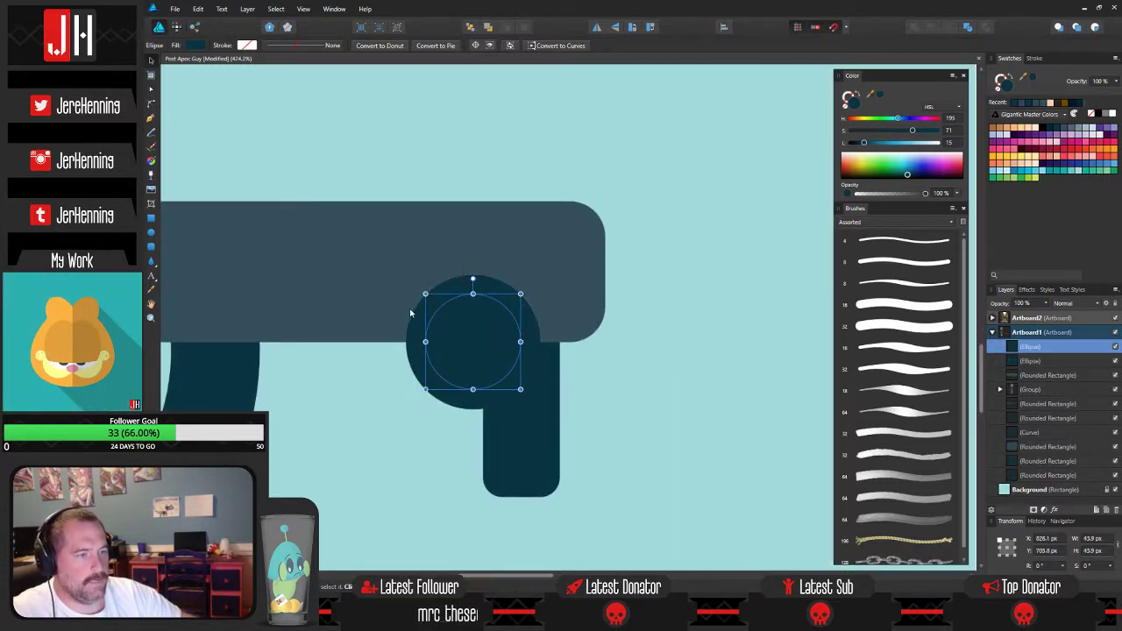
pyautogui.keyDown('shift'); pyautogui.click(421, 328); pyautogui.keyUp('shift')
pyautogui.click(934, 27)
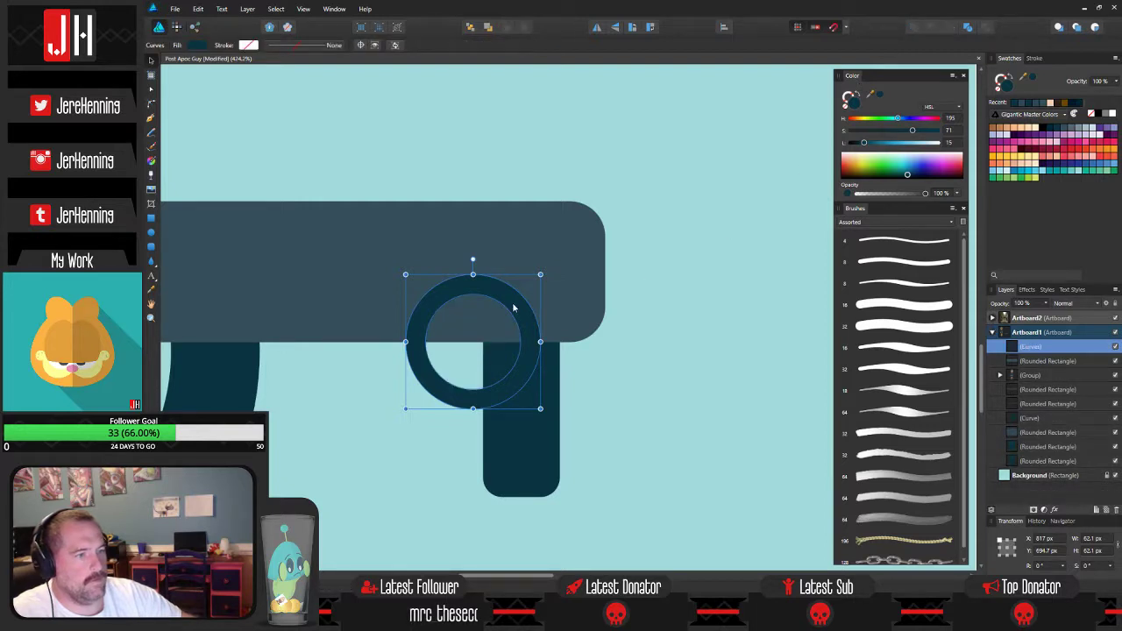
# Try the ring as a trigger guard at the grip, sent behind the body, and delete it.
pyautogui.moveTo(518, 299); pyautogui.dragTo(575, 288)
pyautogui.click(473, 29)
pyautogui.click(701, 240)
pyautogui.scroll(-3, 592, 270)
pyautogui.moveTo(614, 409); pyautogui.dragTo(470, 261)
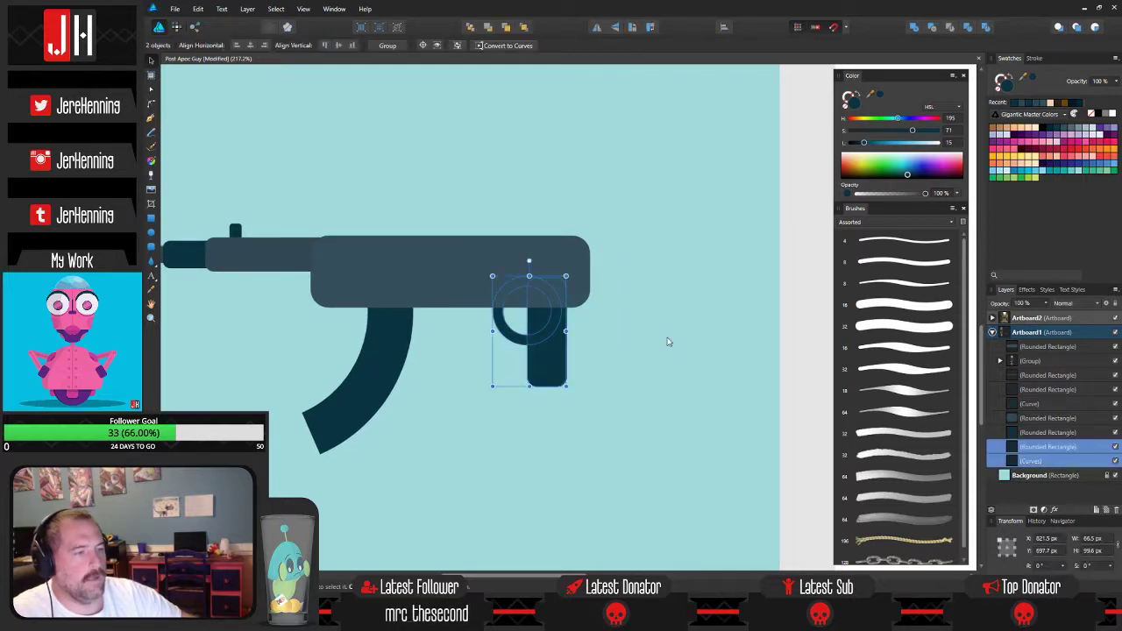
pyautogui.click(671, 341)
pyautogui.moveTo(611, 342); pyautogui.dragTo(466, 311)
pyautogui.click(502, 335)
pyautogui.press('Delete')
# Make a hollow frame from a grip copy turned -90° by subtracting a smaller copy about 80.3 by 22.4 px.
pyautogui.click(544, 330)
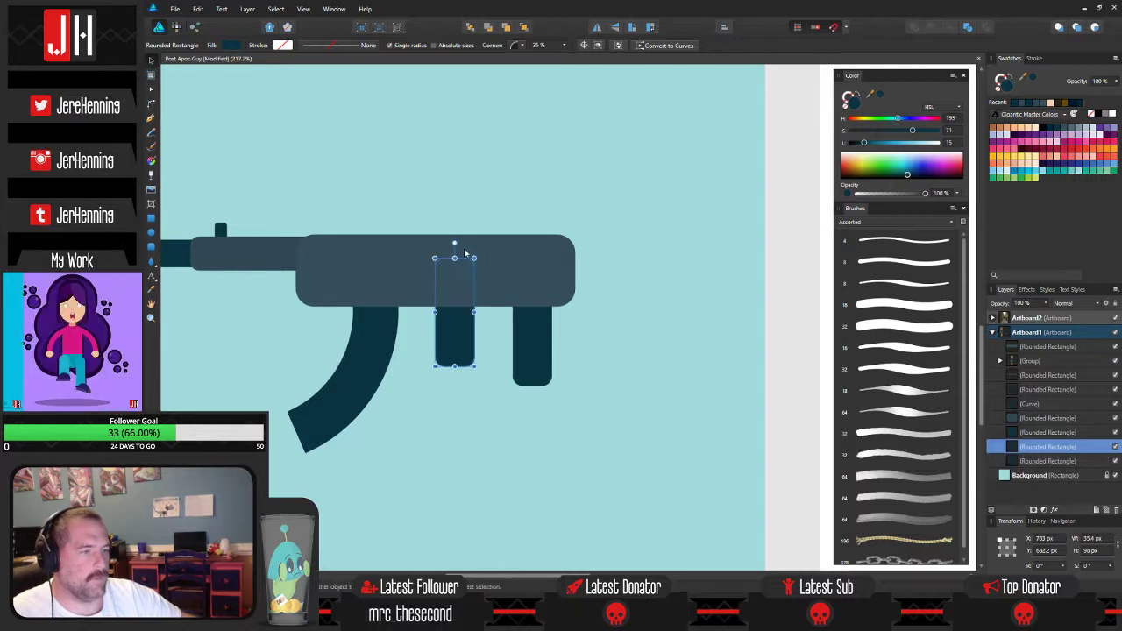
pyautogui.moveTo(455, 243); pyautogui.dragTo(488, 289)
pyautogui.scroll(2, 500, 315)
pyautogui.hotkey('ctrl', 'c')
pyautogui.hotkey('ctrl', 'v')
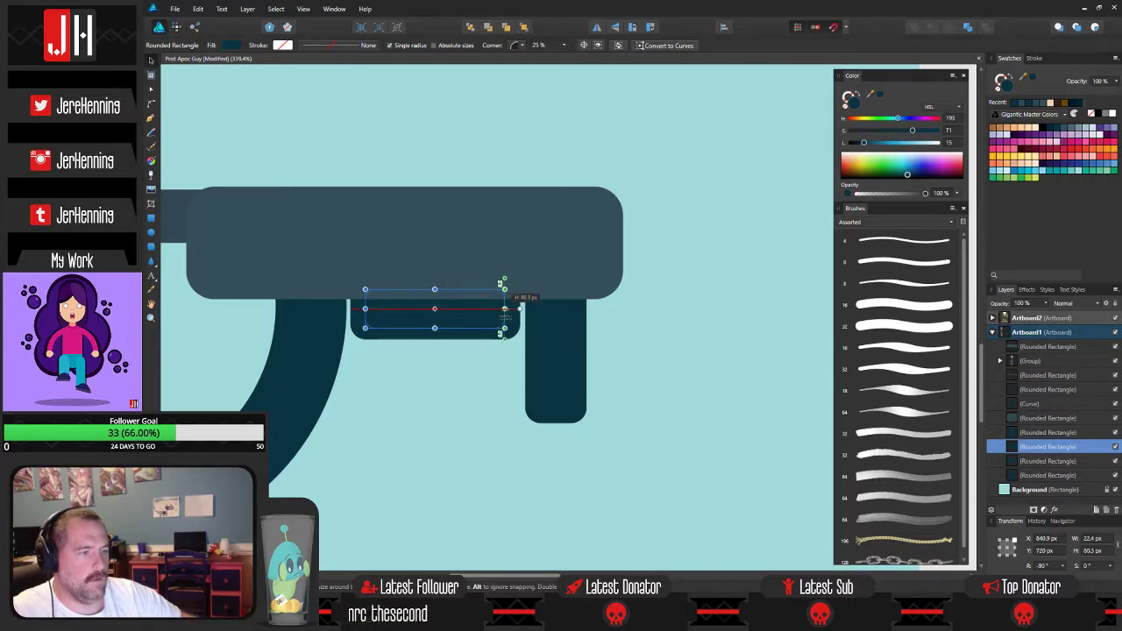
pyautogui.keyDown('shift'); pyautogui.click(464, 337); pyautogui.keyUp('shift')
pyautogui.click(932, 26)
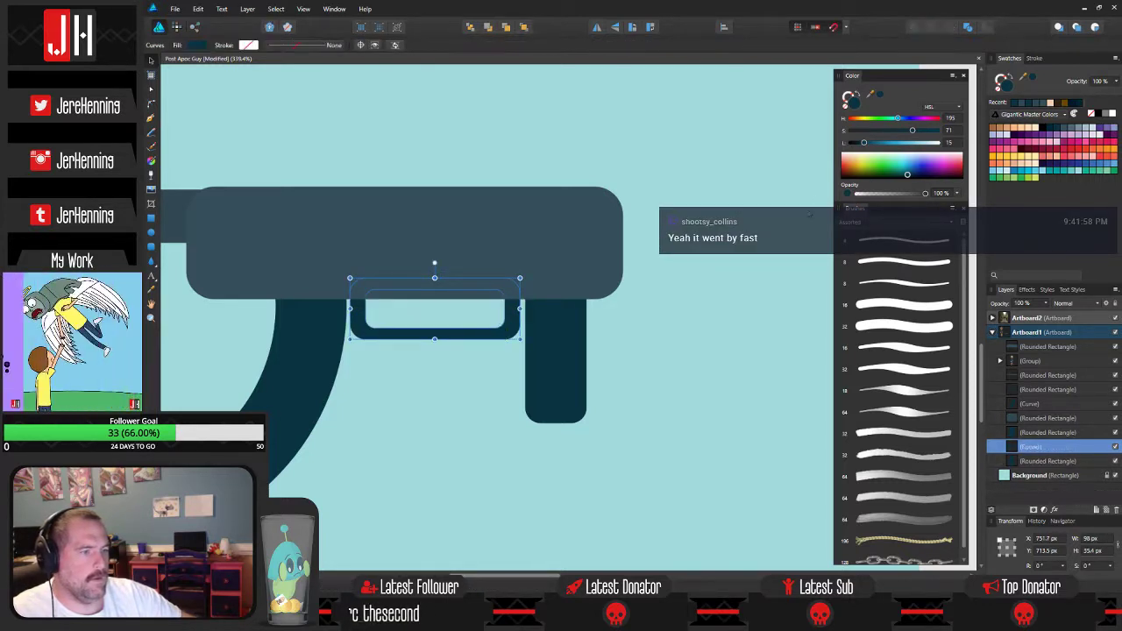
# Resize the hollow frame to about 47 by 22.4 px and fit it against the grip's front edge as a trigger guard.
pyautogui.click(750, 249)
pyautogui.click(506, 332)
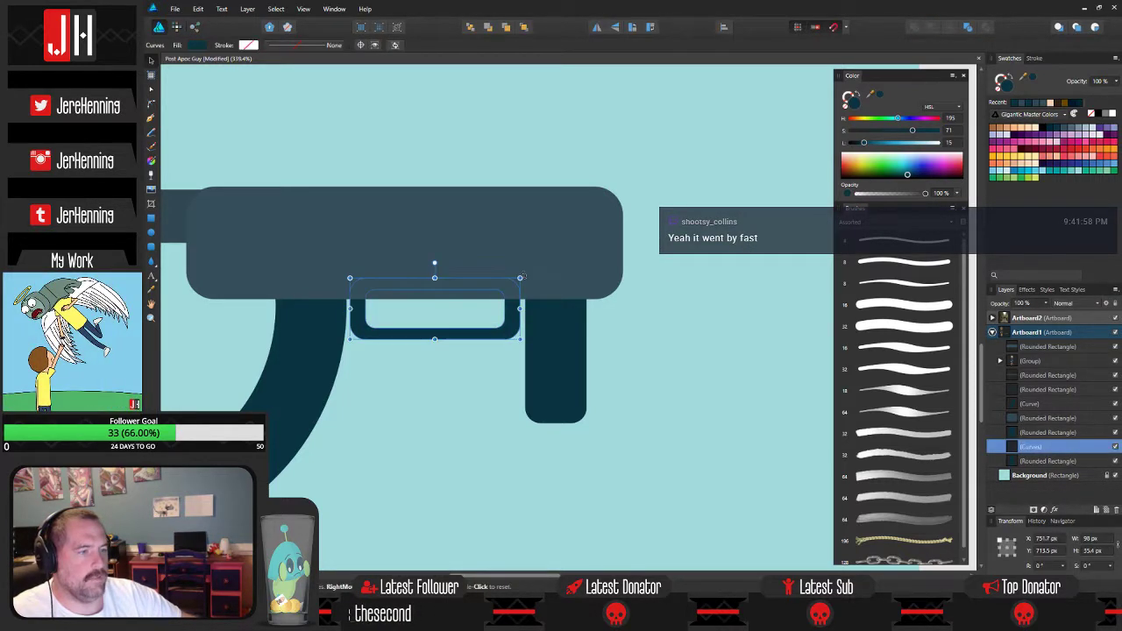
pyautogui.moveTo(519, 319); pyautogui.dragTo(541, 302)
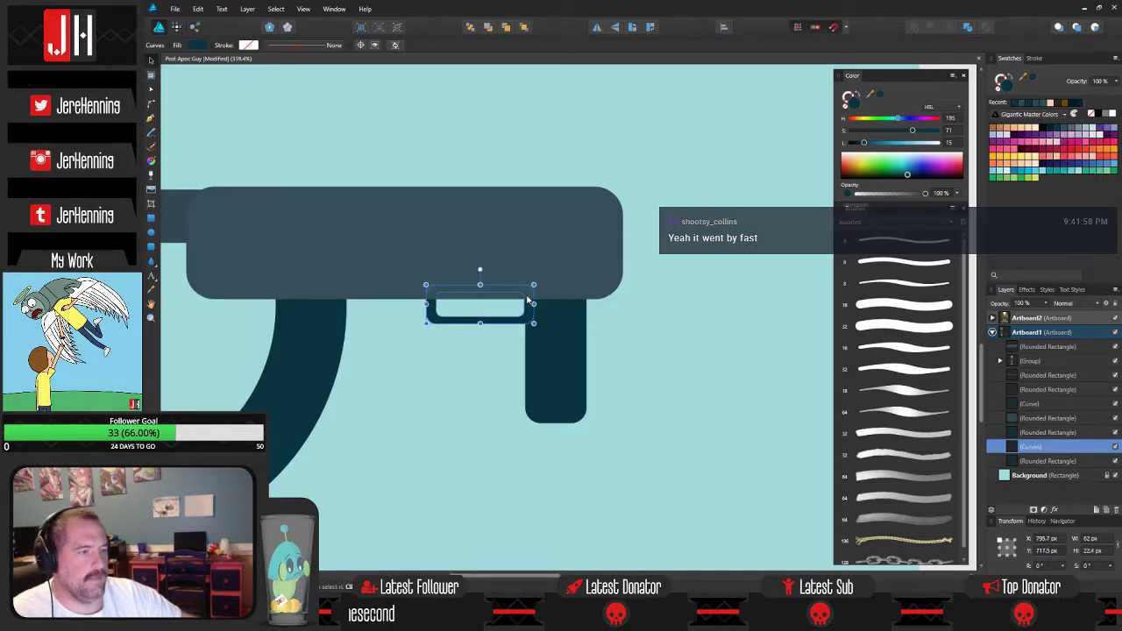
pyautogui.moveTo(453, 306); pyautogui.dragTo(450, 306)
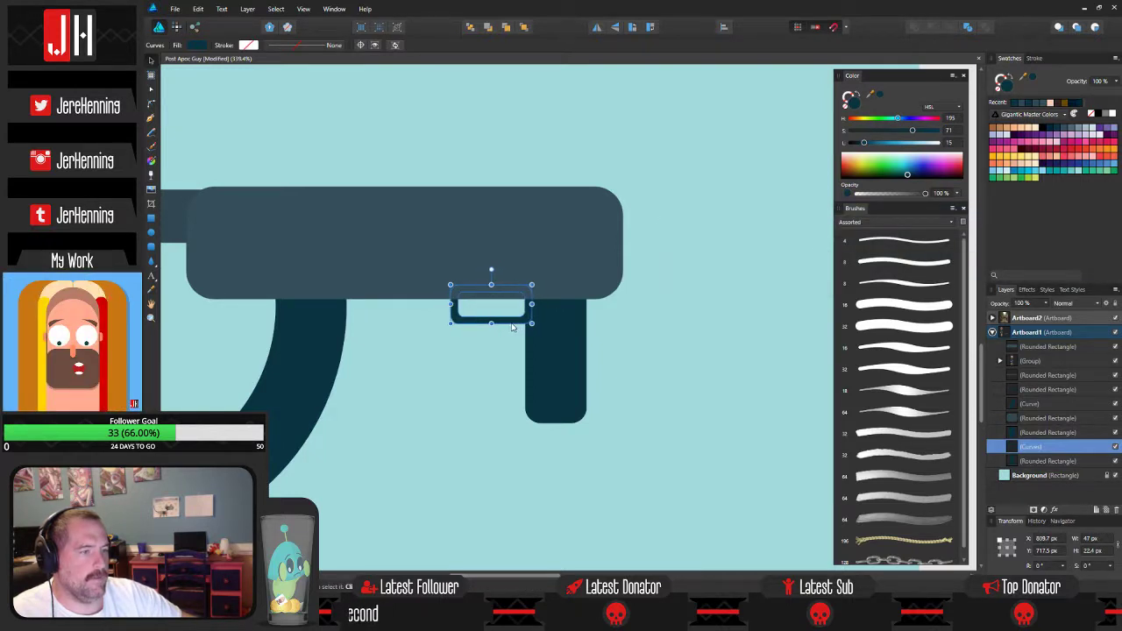
# Move the grip and trigger guard together slightly toward the magazine, with the guard's opening just below the body.
pyautogui.click(650, 330)
pyautogui.scroll(-2, 615, 307)
pyautogui.moveTo(615, 307); pyautogui.dragTo(593, 315)
pyautogui.moveTo(622, 422); pyautogui.dragTo(445, 223)
pyautogui.scroll(4, 513, 287)
pyautogui.press('Left')
pyautogui.press('Left')
pyautogui.press('Left')
pyautogui.press('Down')
pyautogui.press('Down')
pyautogui.press('Down')
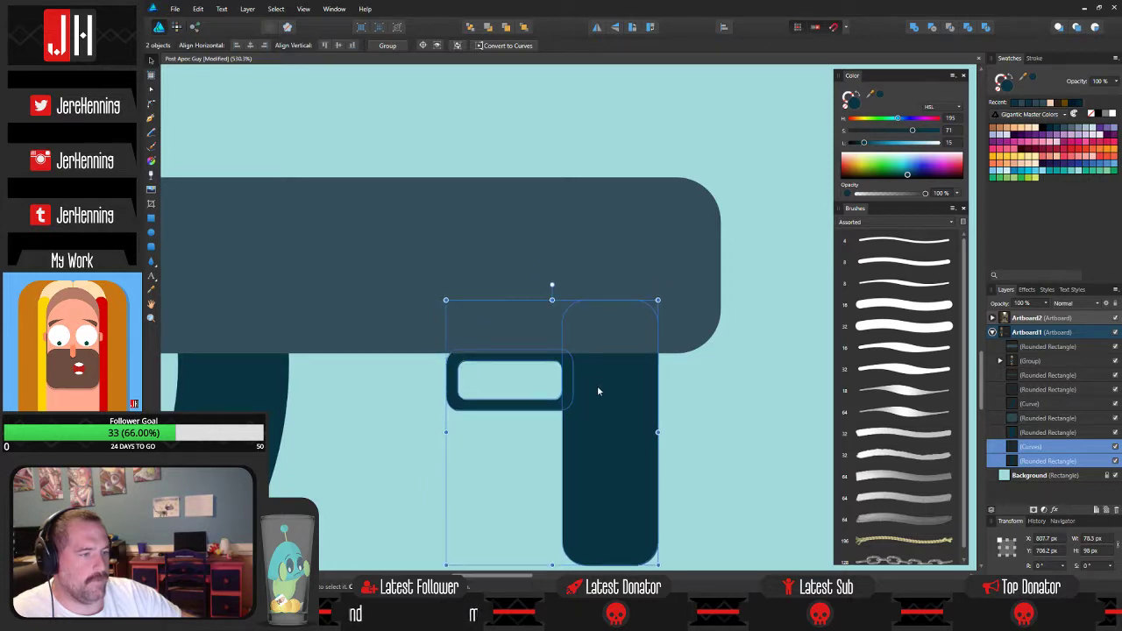
pyautogui.moveTo(587, 386); pyautogui.dragTo(575, 389)
pyautogui.click(578, 400)
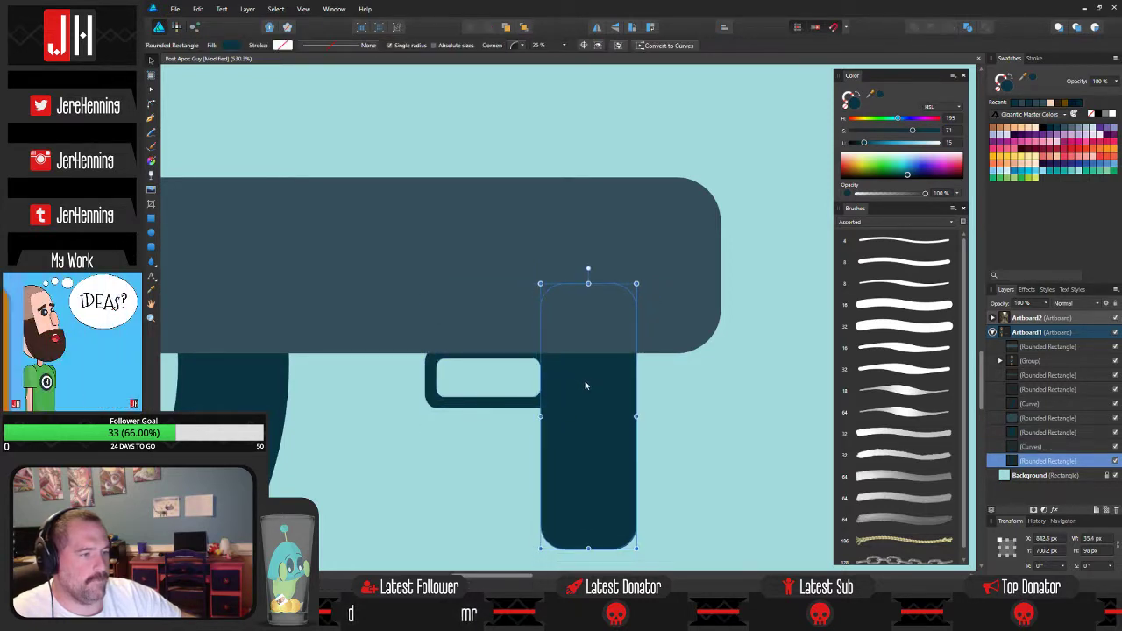
# Shift the grip and trigger guard together slightly toward the body's rear, and save the document.
pyautogui.scroll(-3, 675, 389)
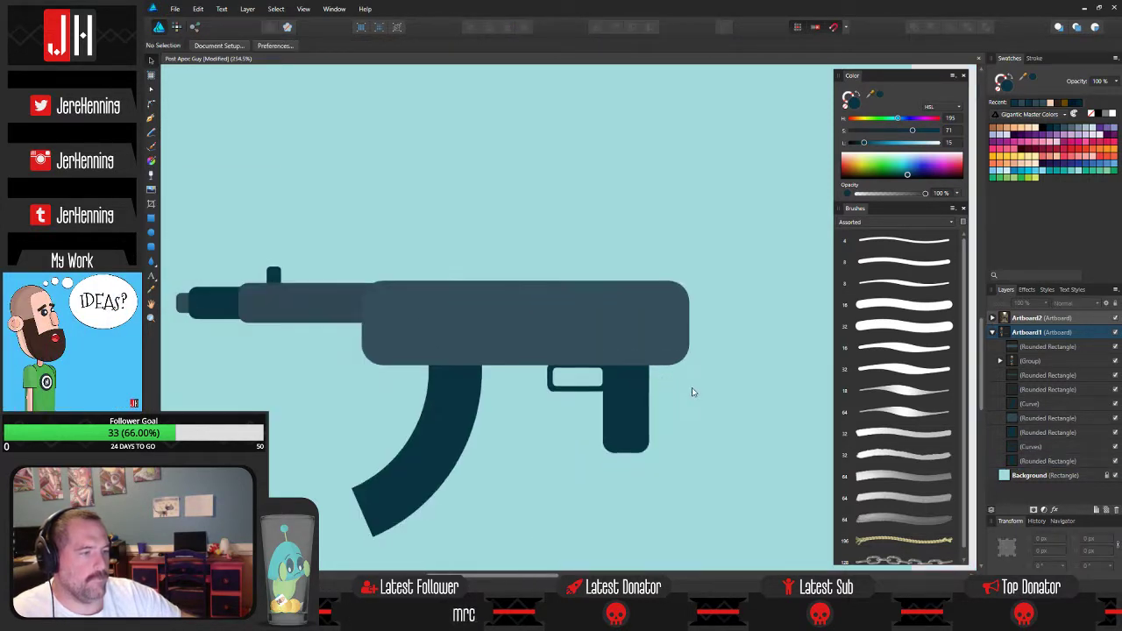
pyautogui.scroll(1, 645, 468)
pyautogui.moveTo(647, 469); pyautogui.dragTo(443, 232)
pyautogui.moveTo(605, 377); pyautogui.dragTo(617, 374)
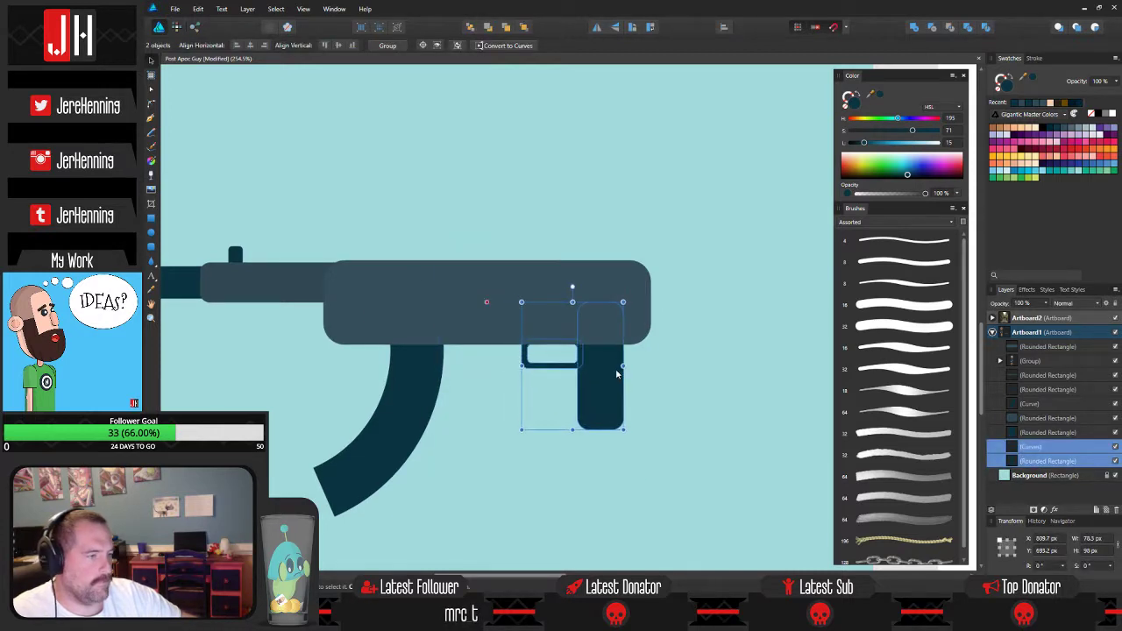
pyautogui.click(656, 364)
pyautogui.scroll(-1, 658, 338)
pyautogui.moveTo(673, 331); pyautogui.dragTo(611, 332)
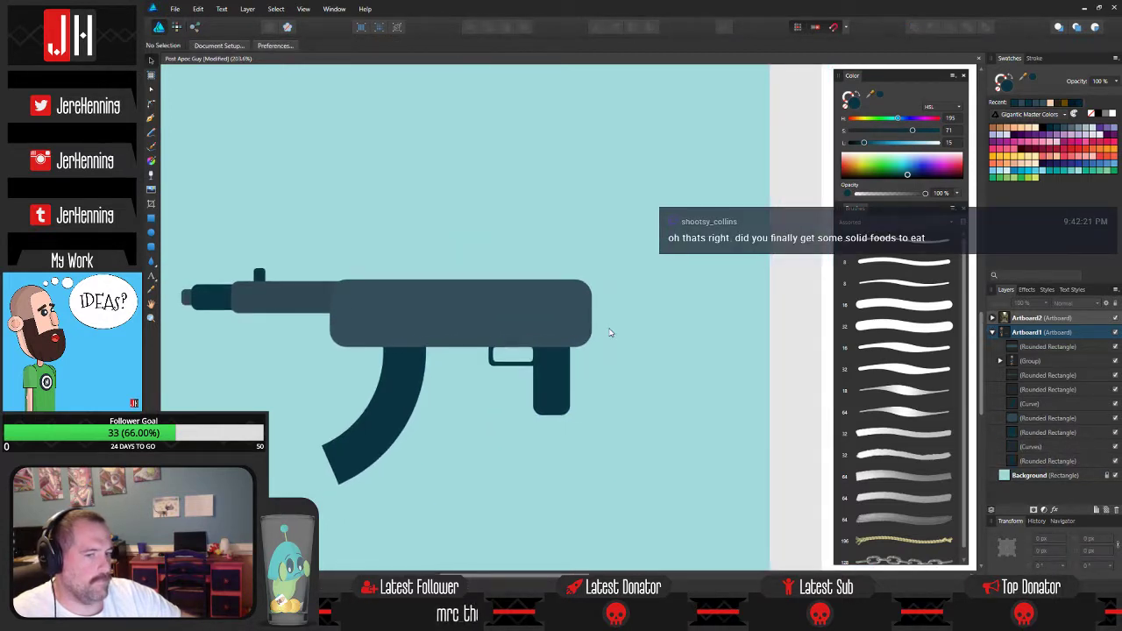
pyautogui.hotkey('ctrl', 's')
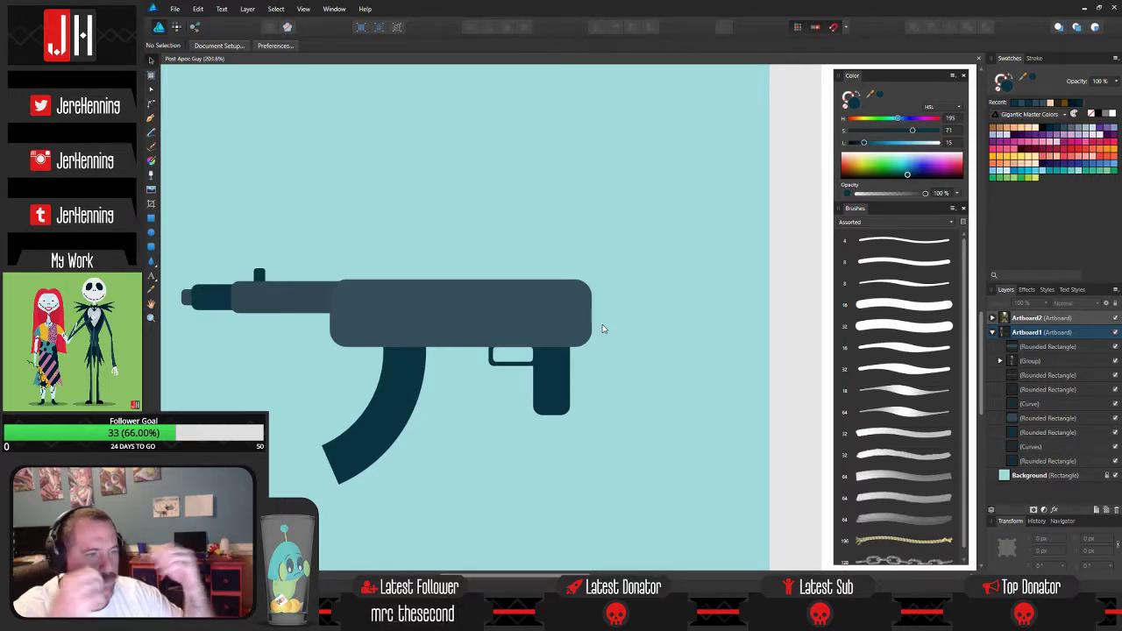
pyautogui.moveTo(287, 230); pyautogui.dragTo(495, 238)
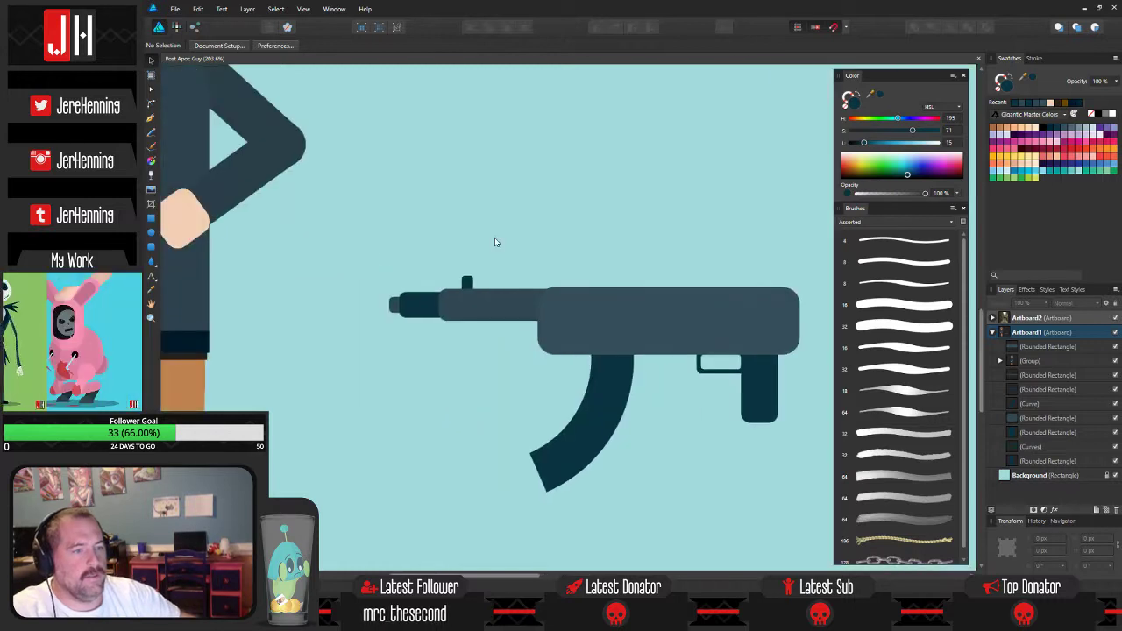
pyautogui.moveTo(338, 252); pyautogui.dragTo(635, 327)
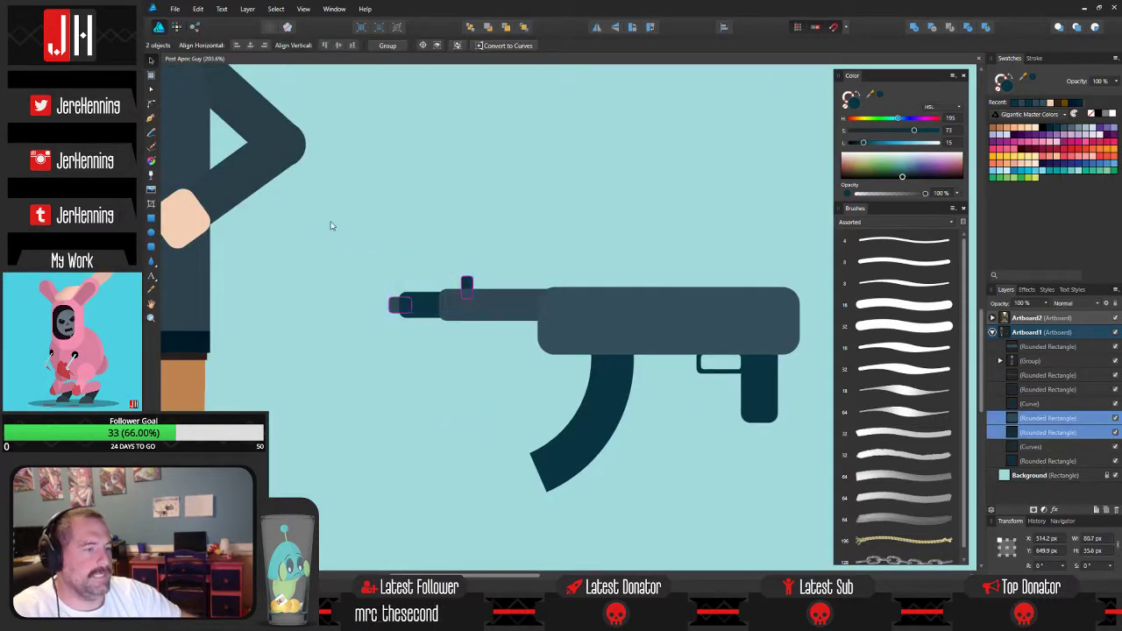
pyautogui.moveTo(328, 233); pyautogui.dragTo(746, 320)
pyautogui.scroll(3, 519, 306)
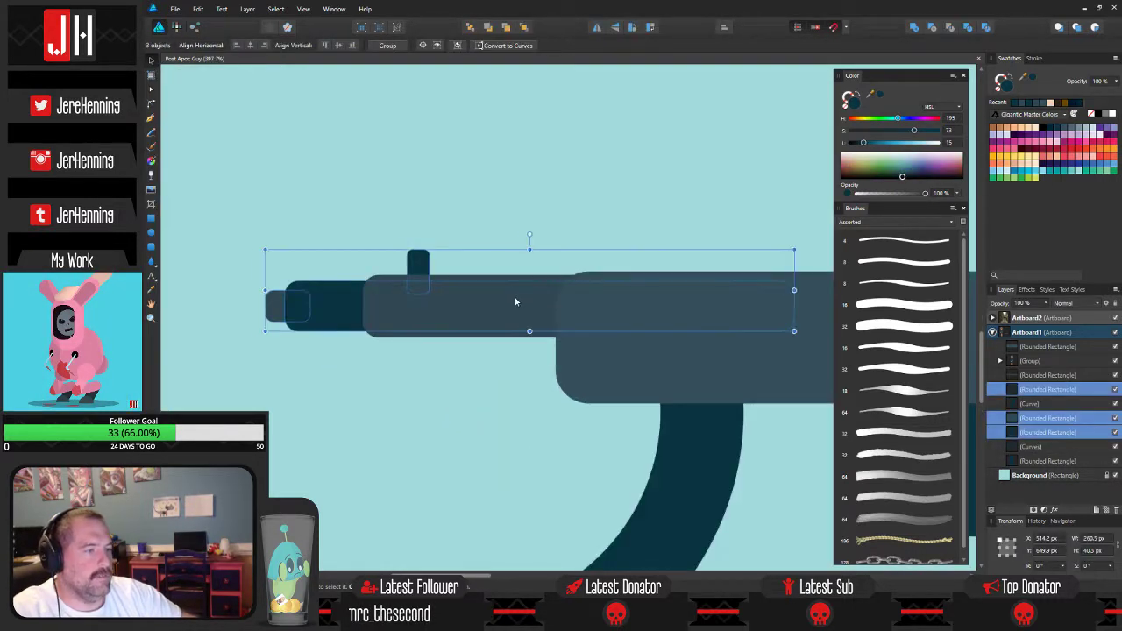
pyautogui.moveTo(515, 302); pyautogui.dragTo(530, 293)
pyautogui.press('Delete')
pyautogui.hotkey('ctrl', 'z')
pyautogui.hotkey('ctrl', 'z')
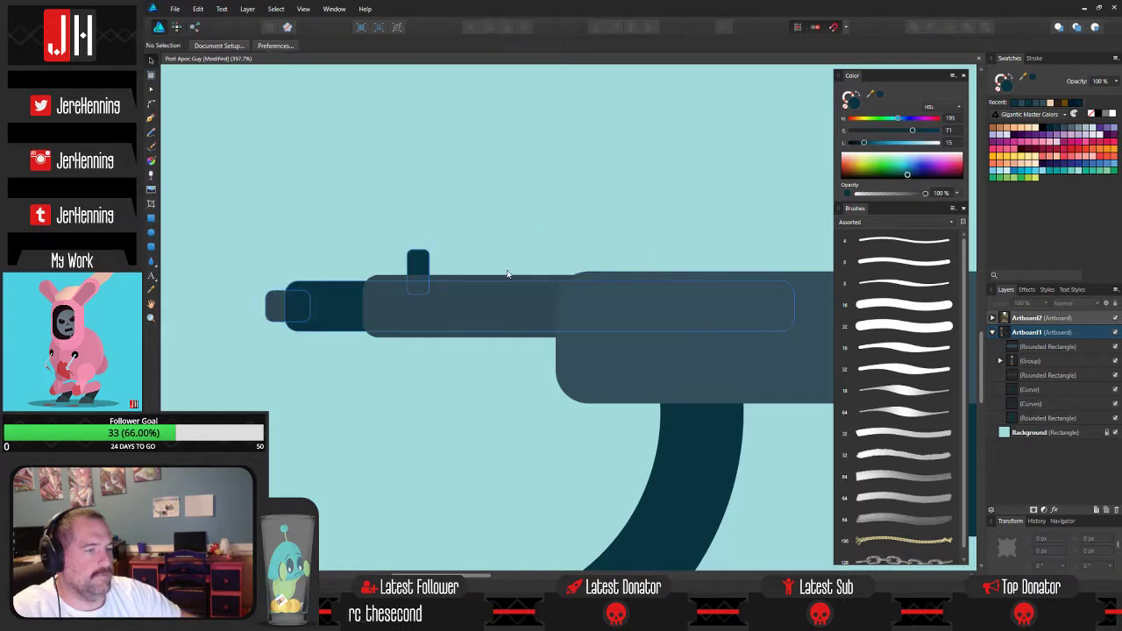
pyautogui.click(505, 213)
pyautogui.scroll(-3, 477, 249)
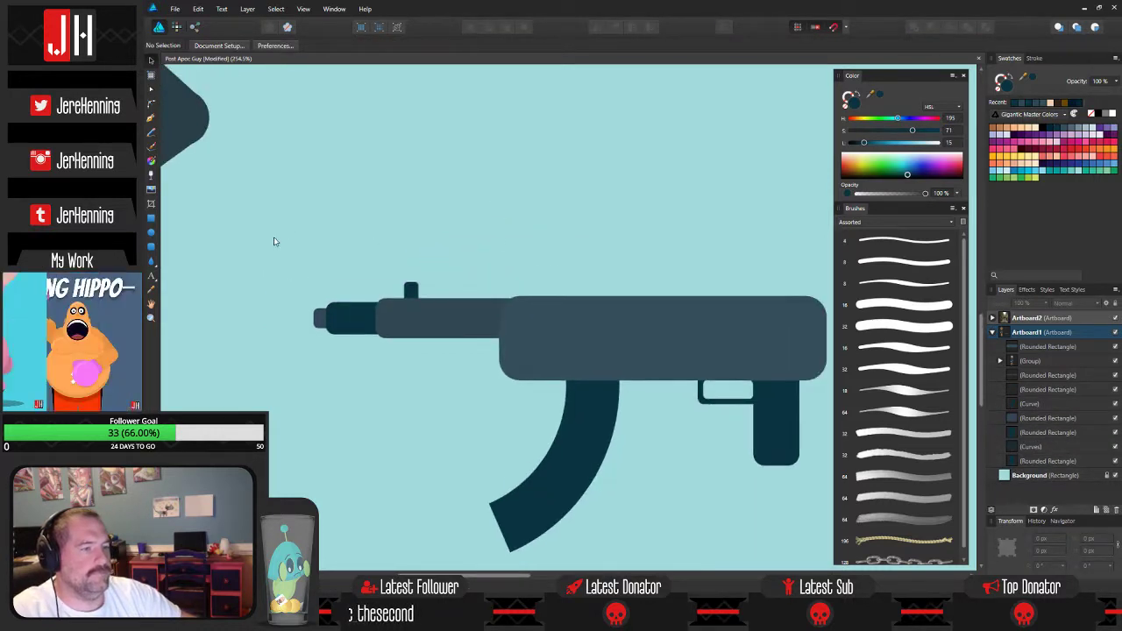
# Shift the barrel sections, muzzle and front sight together slightly forward to X about 508.5 px, and save the document.
pyautogui.moveTo(256, 250); pyautogui.dragTo(808, 366)
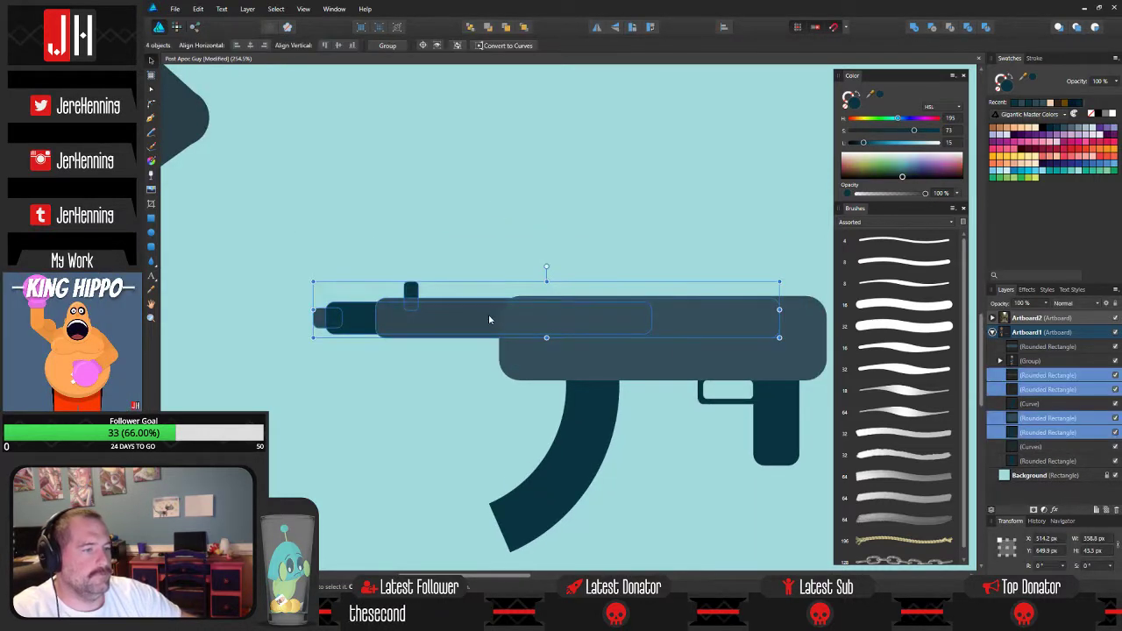
pyautogui.moveTo(489, 314)
pyautogui.mouseDown()
pyautogui.moveTo(475, 310)
pyautogui.moveTo(484, 319)
pyautogui.mouseUp()
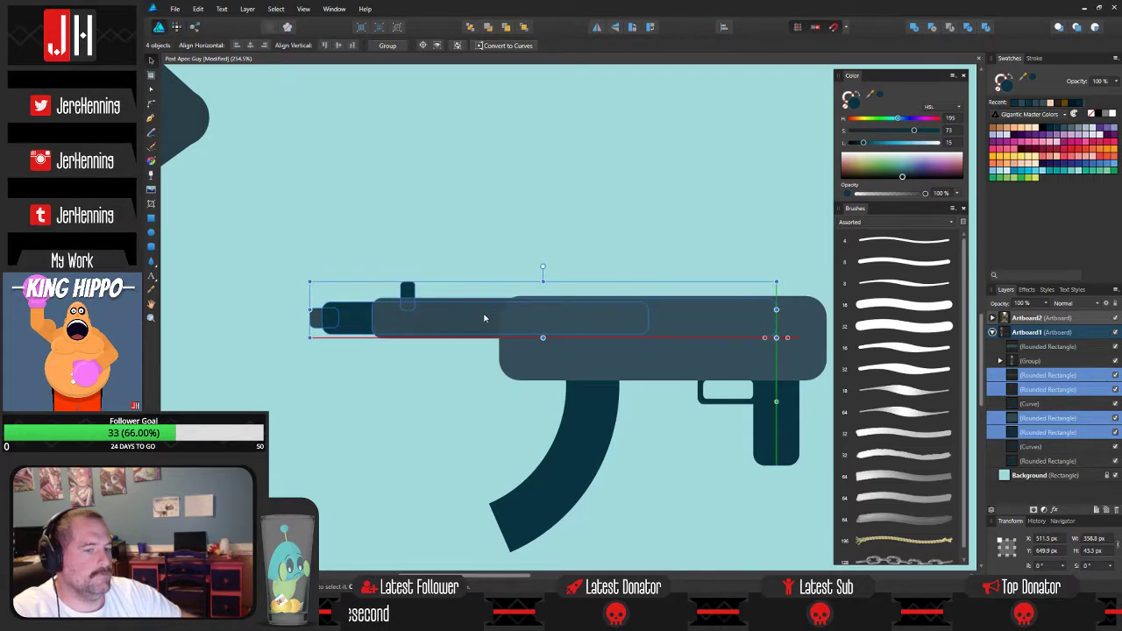
pyautogui.click(523, 243)
pyautogui.moveTo(524, 243); pyautogui.dragTo(444, 260)
pyautogui.hotkey('ctrl', 's')
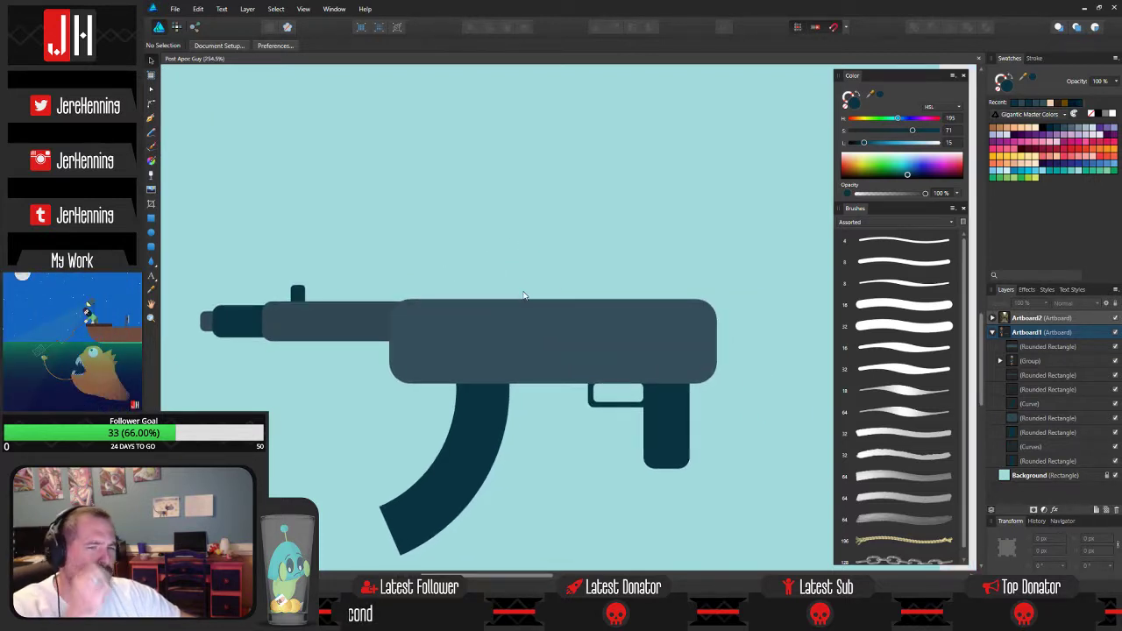
pyautogui.moveTo(550, 292); pyautogui.dragTo(561, 287)
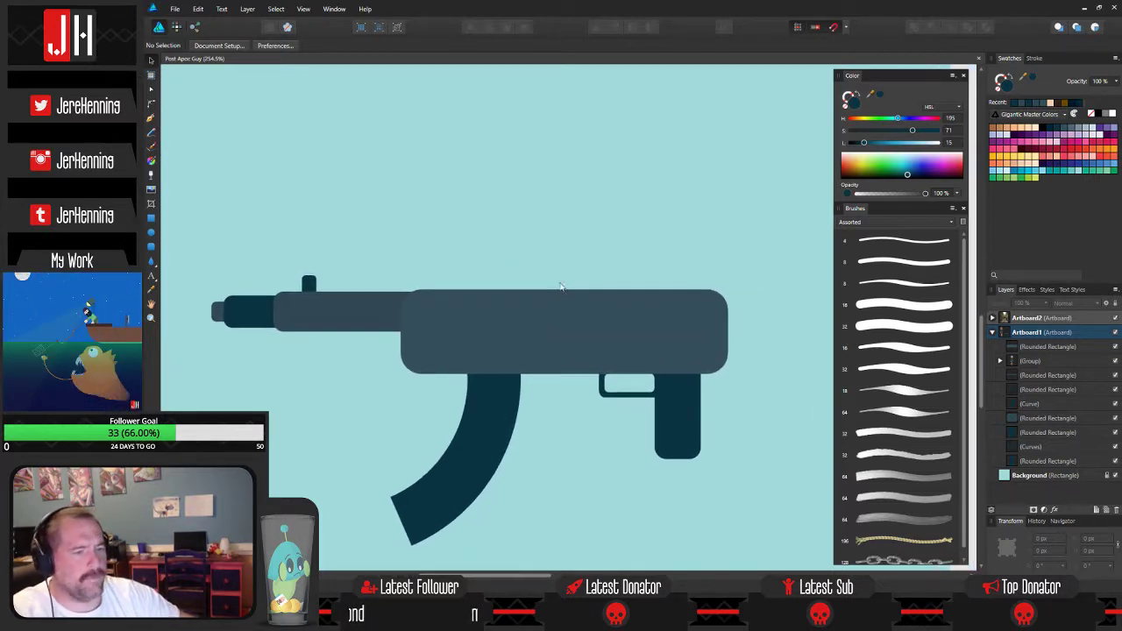
pyautogui.moveTo(182, 253); pyautogui.dragTo(704, 367)
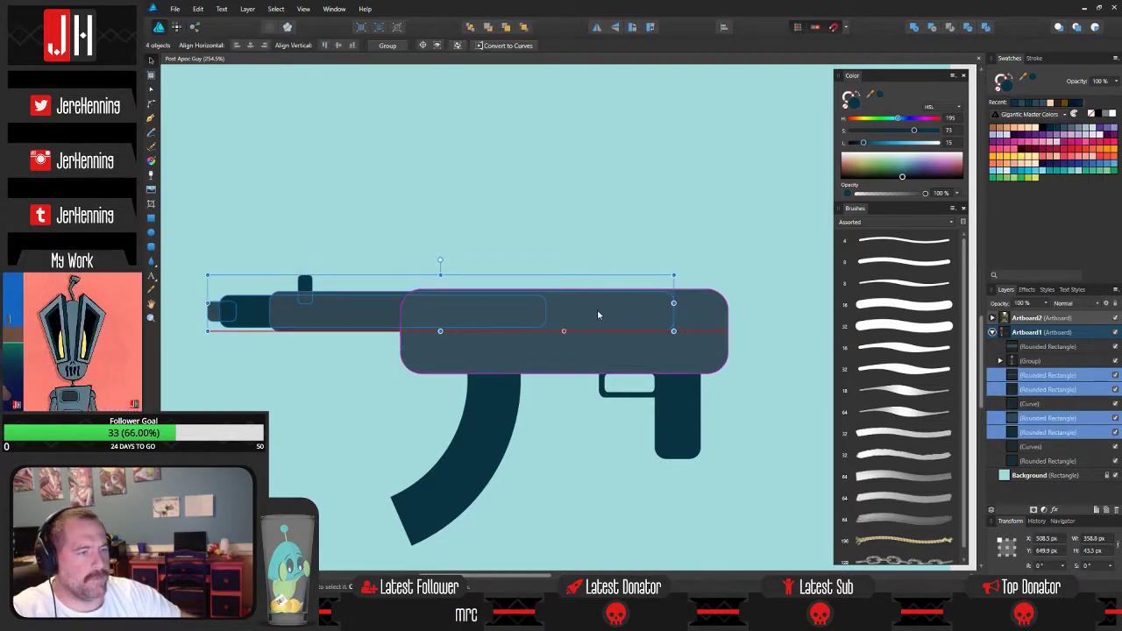
pyautogui.click(496, 224)
pyautogui.hotkey('ctrl', 's')
pyautogui.moveTo(492, 236); pyautogui.dragTo(498, 255)
# Shorten the gun body from its rear edge to 248 px wide, checking the gun in the reference photo.
pyautogui.scroll(-1, 520, 282)
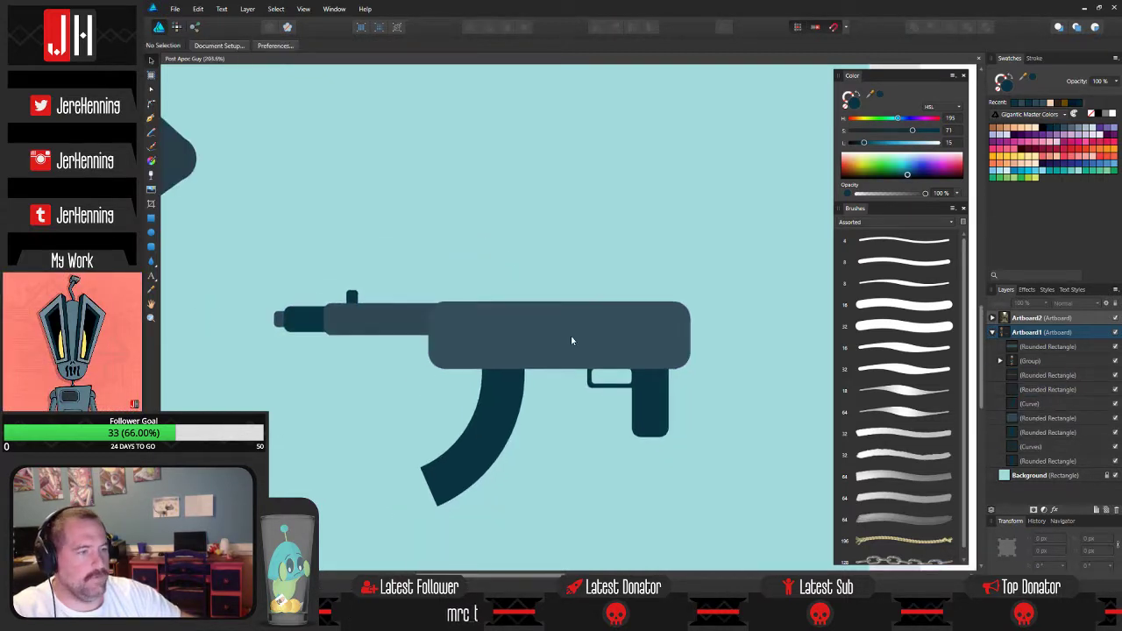
pyautogui.moveTo(597, 336); pyautogui.dragTo(289, 302)
pyautogui.scroll(-2, 505, 307)
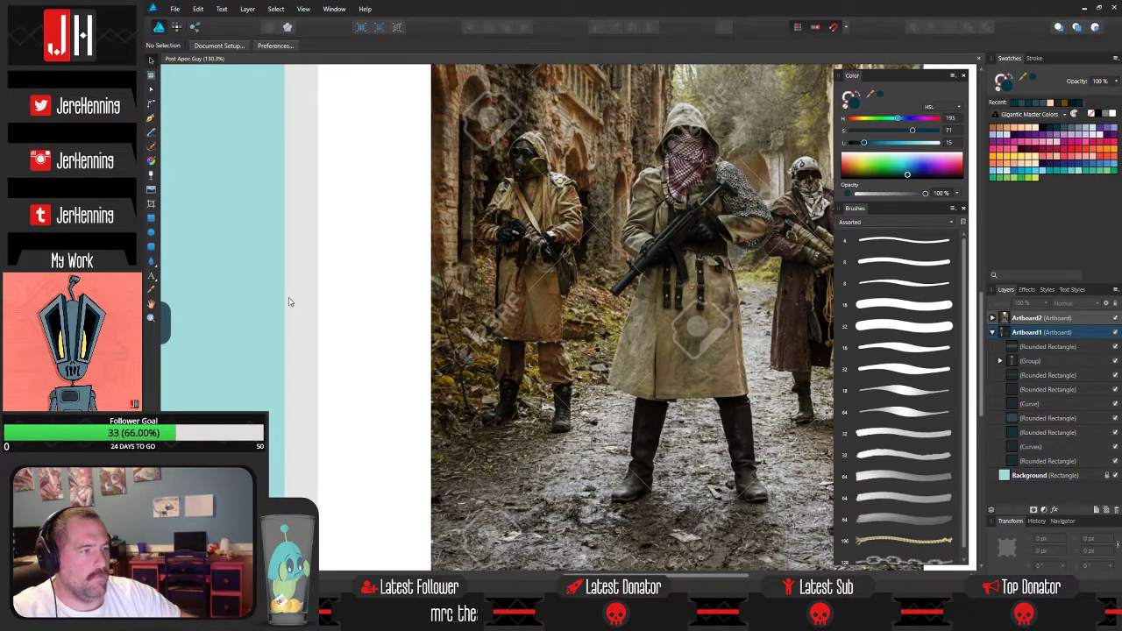
pyautogui.moveTo(289, 301); pyautogui.dragTo(634, 313)
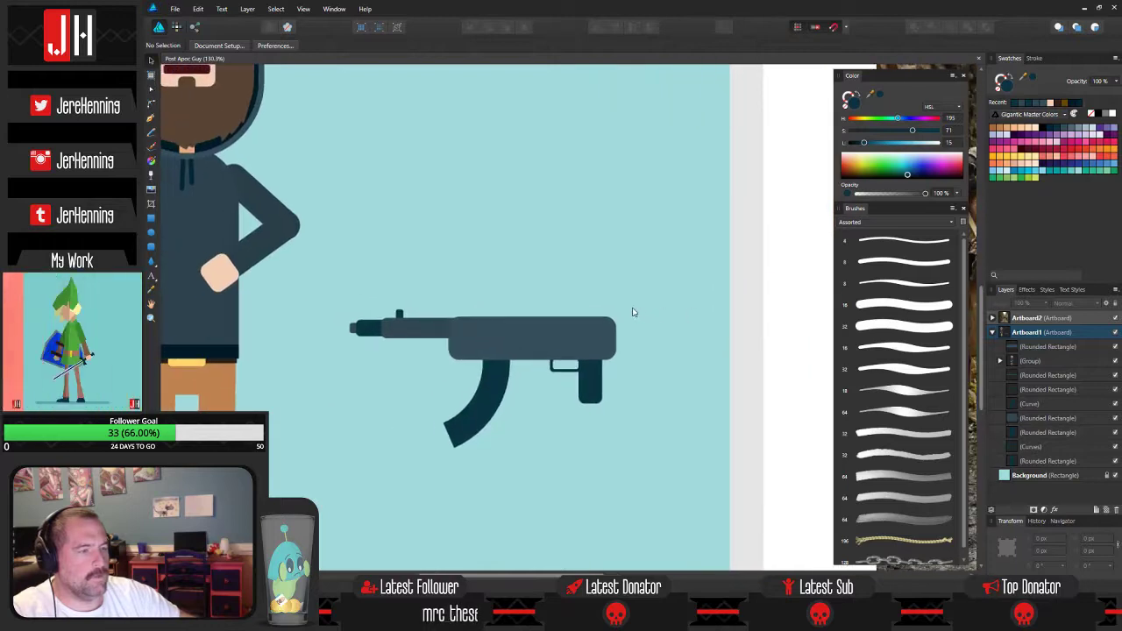
pyautogui.scroll(3, 641, 322)
pyautogui.click(533, 348)
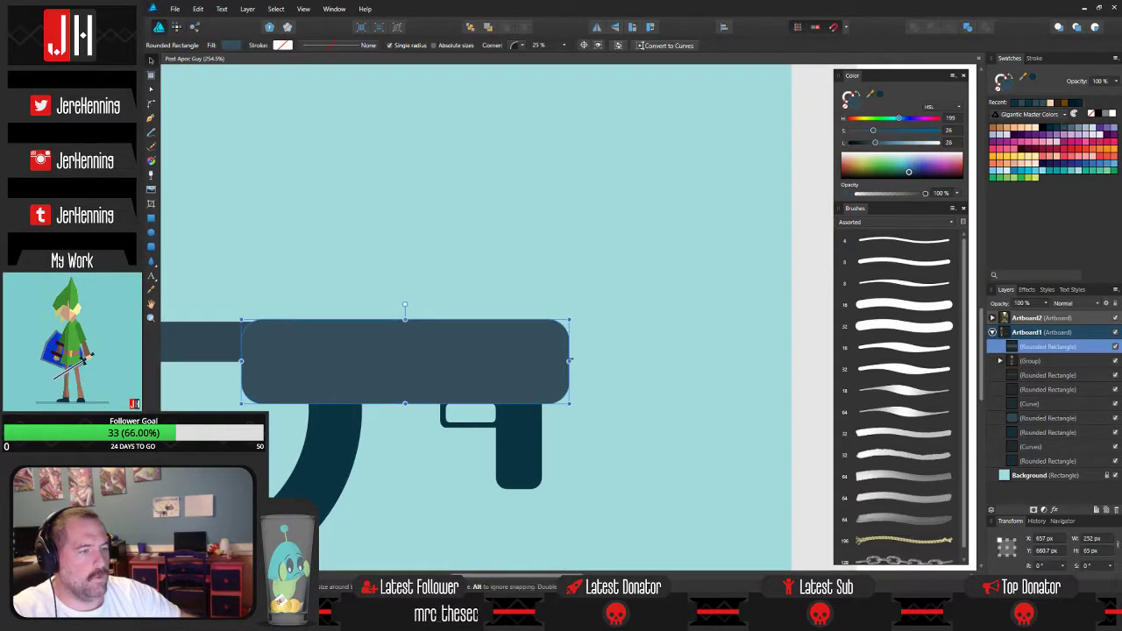
pyautogui.moveTo(566, 360); pyautogui.dragTo(564, 361)
pyautogui.moveTo(631, 337); pyautogui.dragTo(584, 336)
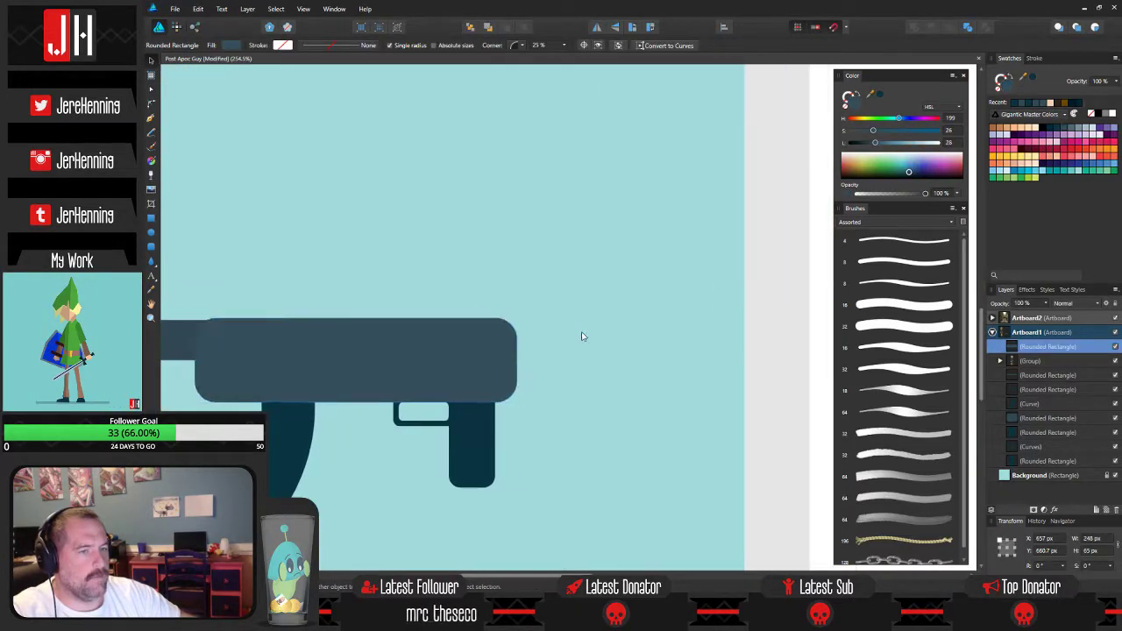
pyautogui.click(666, 327)
# Draw a thin dark rounded rectangle about 170 by 8 px extending from the body's upper rear as a stock rod, and send it to the back.
pyautogui.scroll(-3, 505, 337)
pyautogui.scroll(-2, 343, 333)
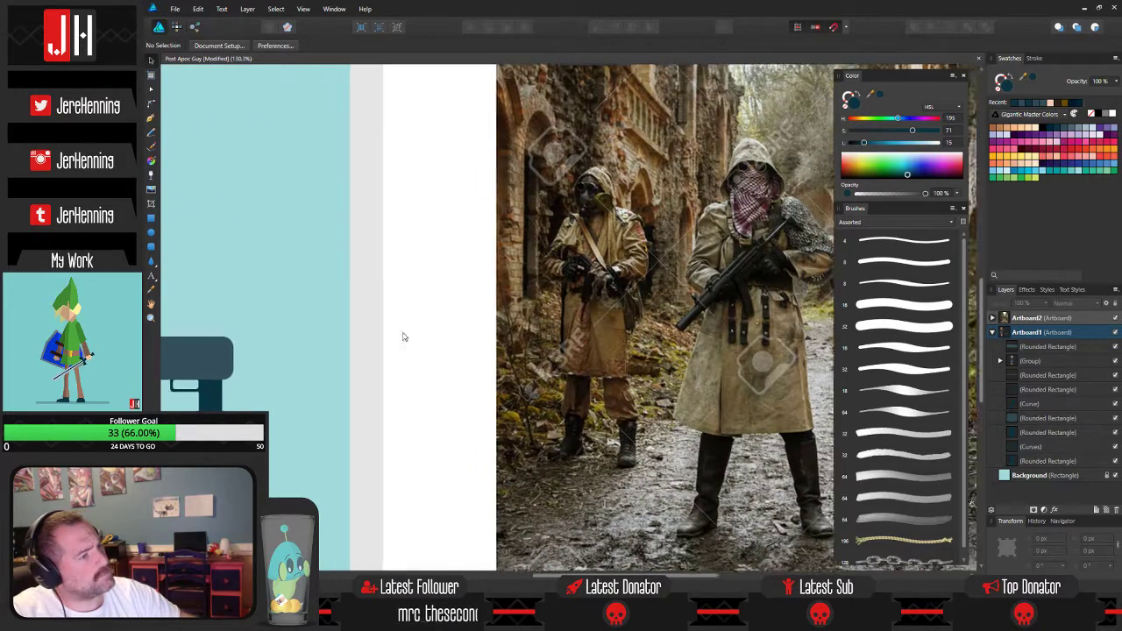
pyautogui.scroll(4, 438, 331)
pyautogui.click(151, 249)
pyautogui.moveTo(378, 224); pyautogui.dragTo(600, 434)
pyautogui.scroll(2, 465, 236)
pyautogui.press('v')
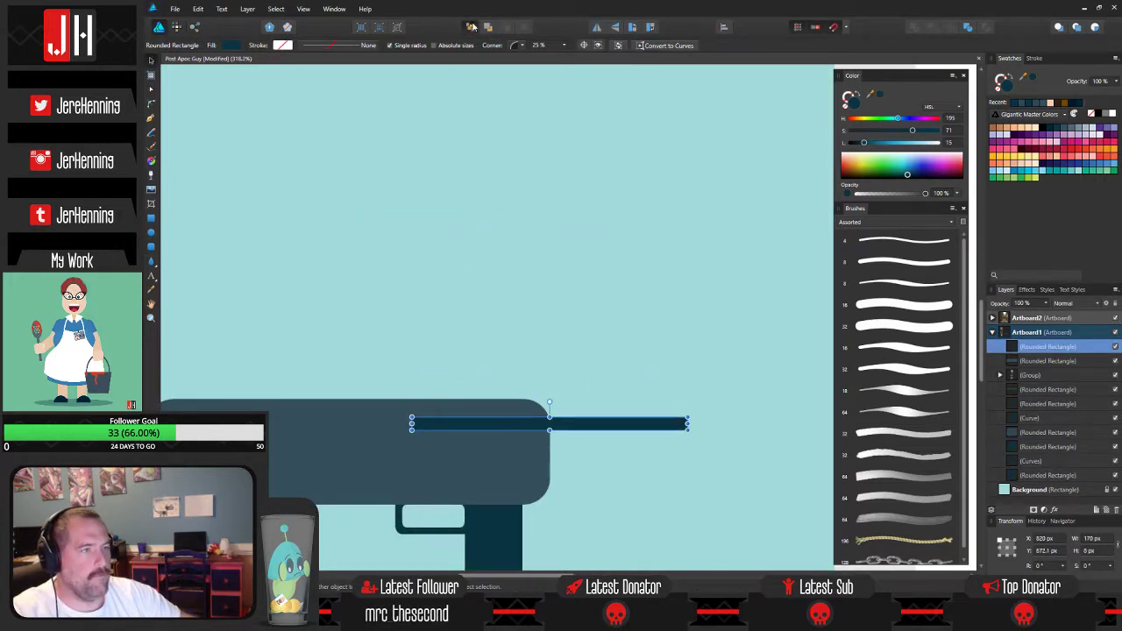
pyautogui.click(473, 27)
pyautogui.click(644, 331)
pyautogui.moveTo(644, 331); pyautogui.dragTo(608, 326)
pyautogui.scroll(-3, 266, 337)
pyautogui.scroll(2, 653, 330)
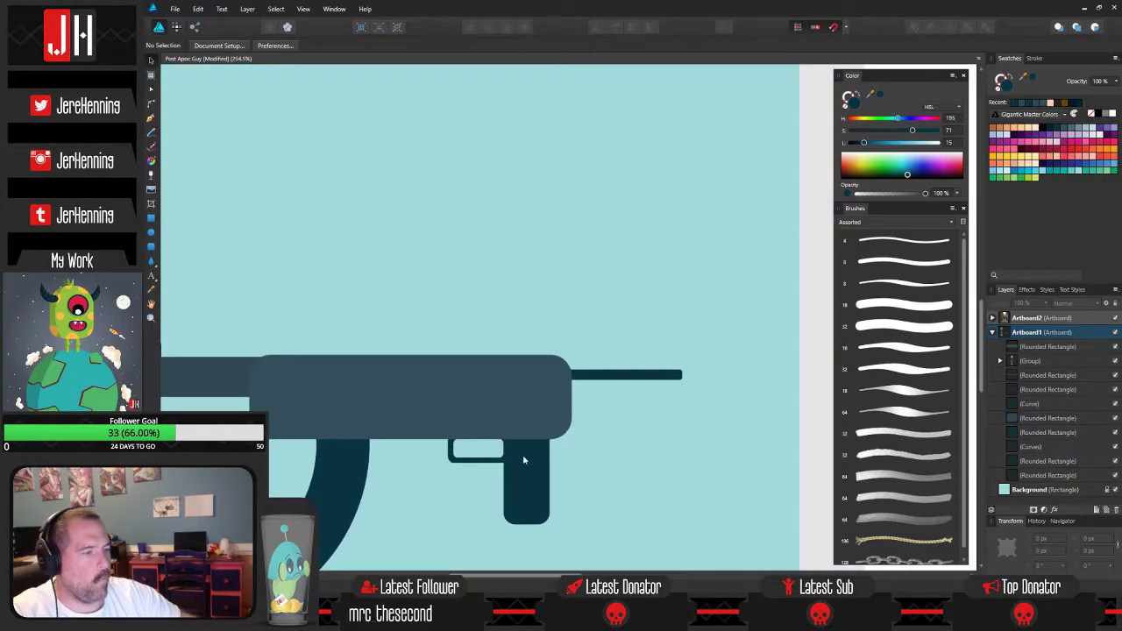
# Copy the grip to the rear end of the stock rod and recolor the copy with the barrel's lighter slate color.
pyautogui.click(524, 460)
pyautogui.moveTo(523, 460); pyautogui.dragTo(687, 403)
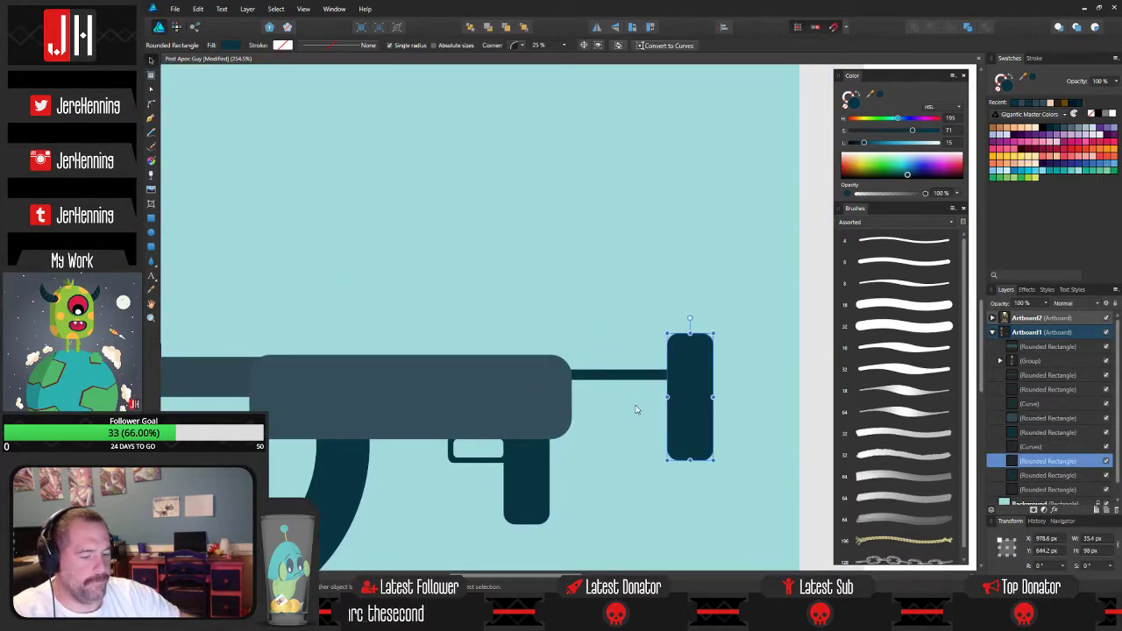
pyautogui.press('i')
pyautogui.click(233, 375)
pyautogui.press('v')
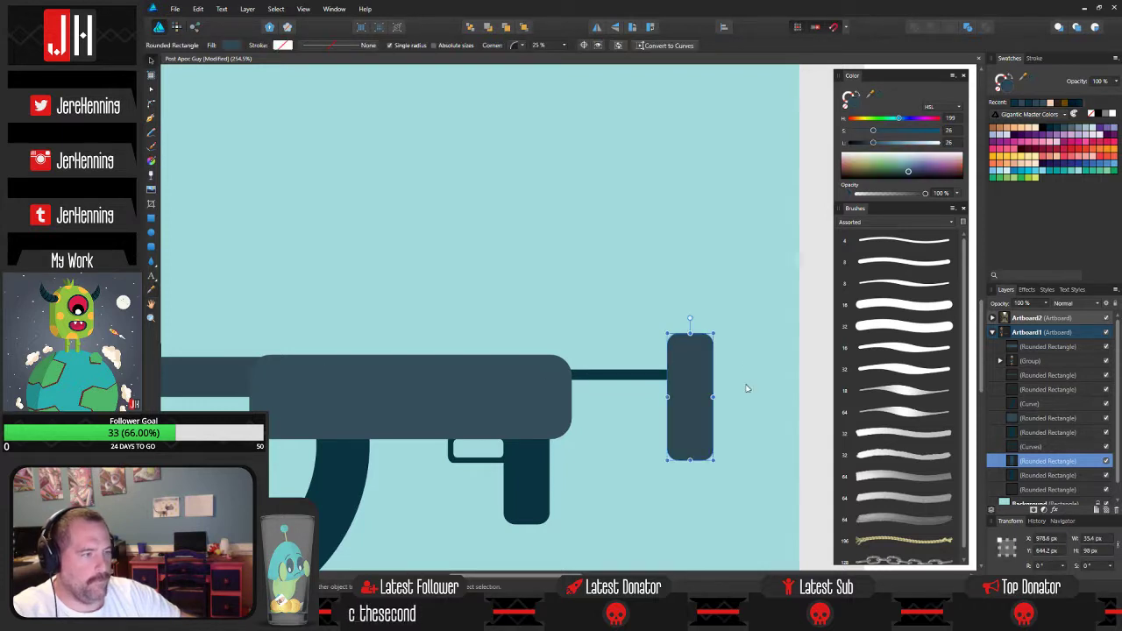
# Resize the copied piece to about 16.4 by 42 px and align its top with the end of the stock rod.
pyautogui.scroll(2, 747, 388)
pyautogui.moveTo(647, 339); pyautogui.dragTo(649, 365)
pyautogui.moveTo(682, 310); pyautogui.dragTo(616, 360)
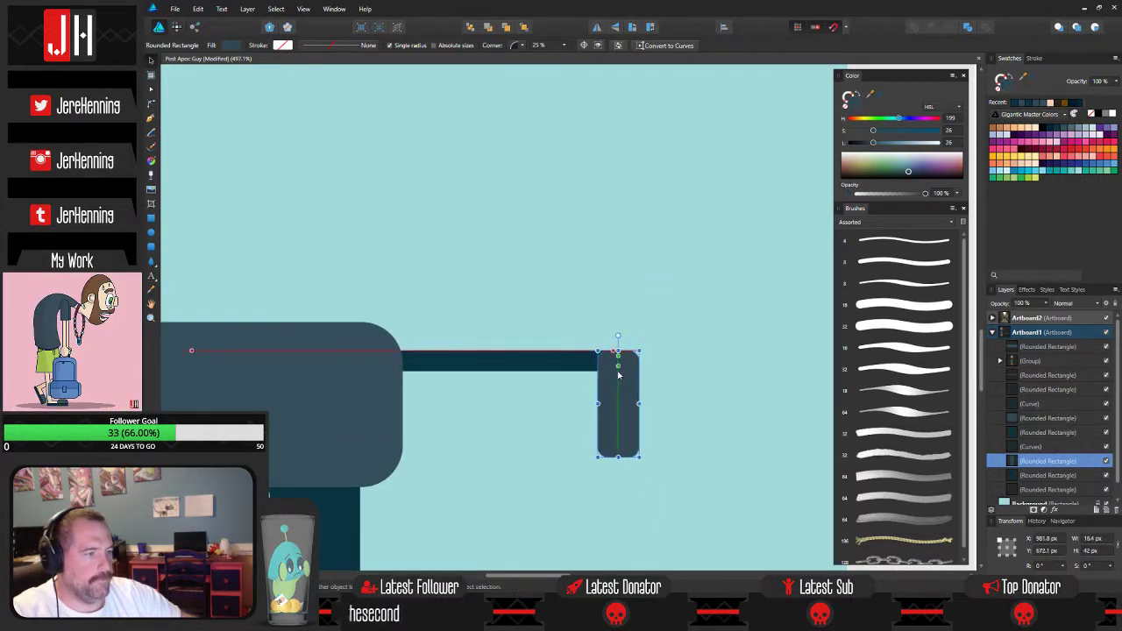
pyautogui.click(671, 368)
pyautogui.scroll(-3, 645, 373)
pyautogui.scroll(3, 645, 375)
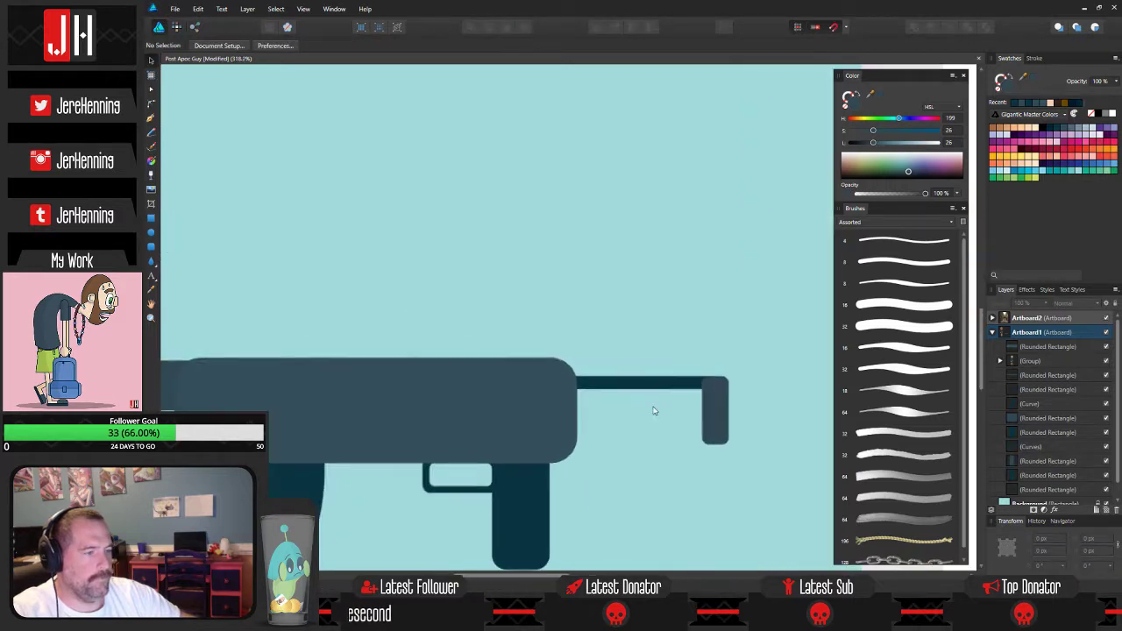
# Scale up the stock rod and butt piece together until the rod is about 187.1 by 8.8 px, and slide them toward the body.
pyautogui.click(647, 384)
pyautogui.keyDown('shift'); pyautogui.click(720, 420); pyautogui.keyUp('shift')
pyautogui.moveTo(729, 377); pyautogui.dragTo(755, 352)
pyautogui.moveTo(695, 378); pyautogui.dragTo(646, 380)
pyautogui.click(627, 333)
pyautogui.scroll(-4, 684, 331)
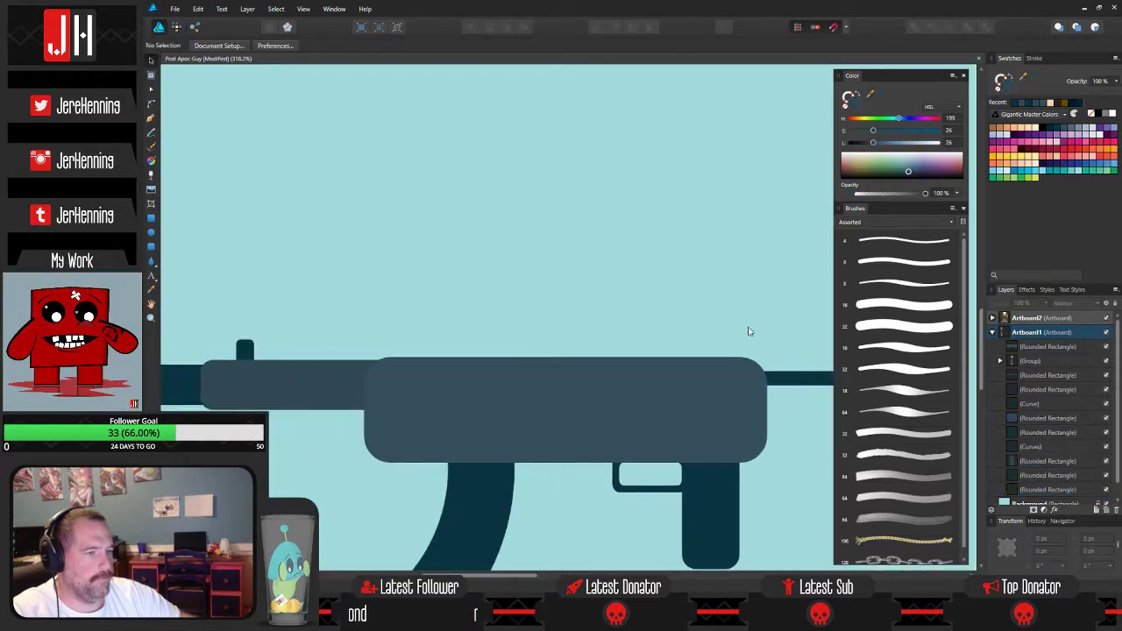
pyautogui.scroll(1, 709, 342)
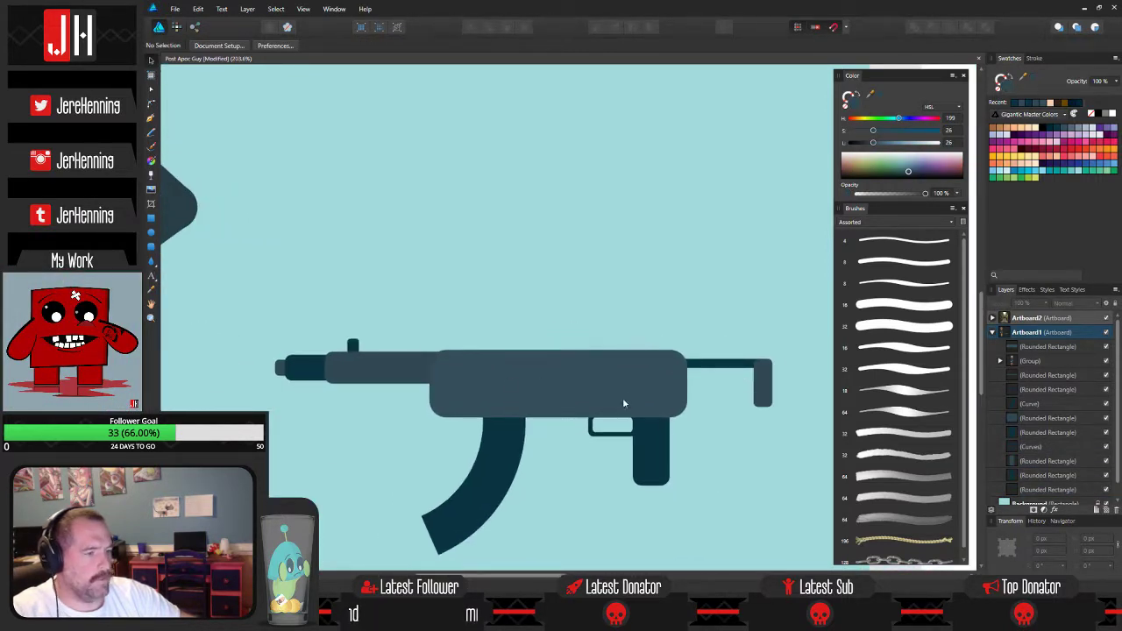
# Duplicate the stock rod onto the middle of the gun body and bring the copy to the front.
pyautogui.click(721, 364)
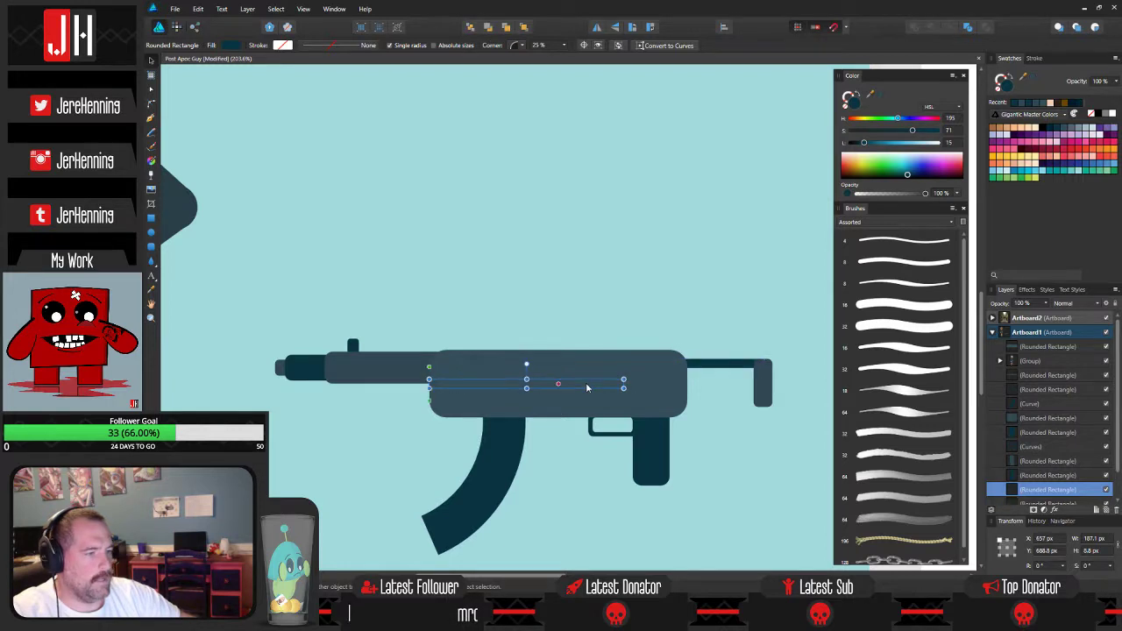
pyautogui.hotkey('ctrl', 'shift', ']')
pyautogui.scroll(2, 605, 375)
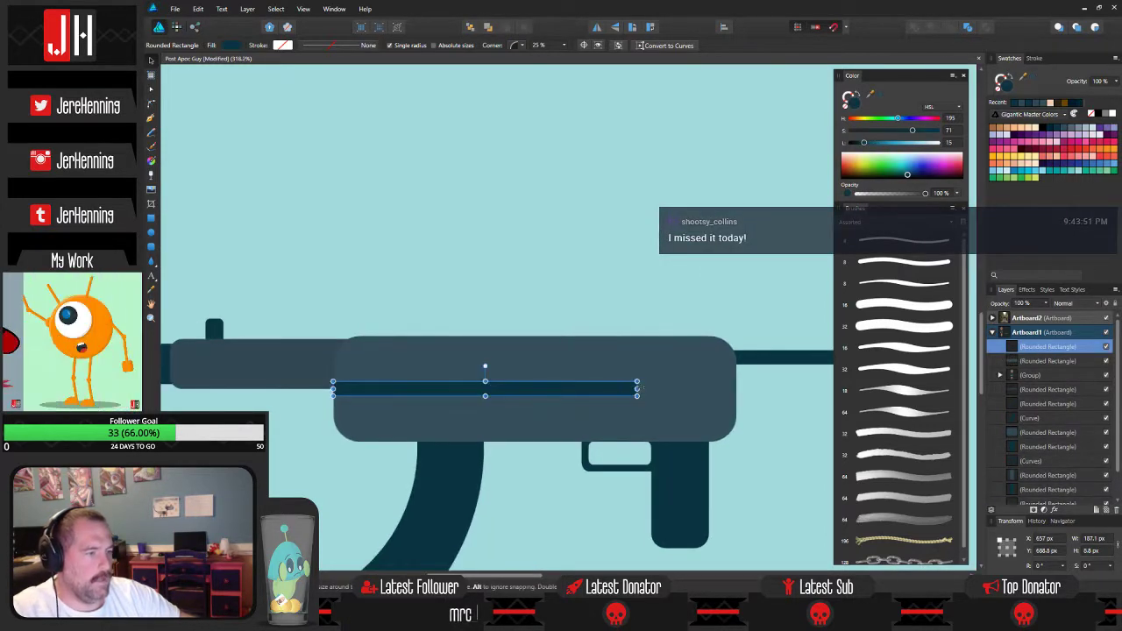
# Round the dark strip's corners to 50% and move it to the upper part of the gun body.
pyautogui.scroll(3, 335, 389)
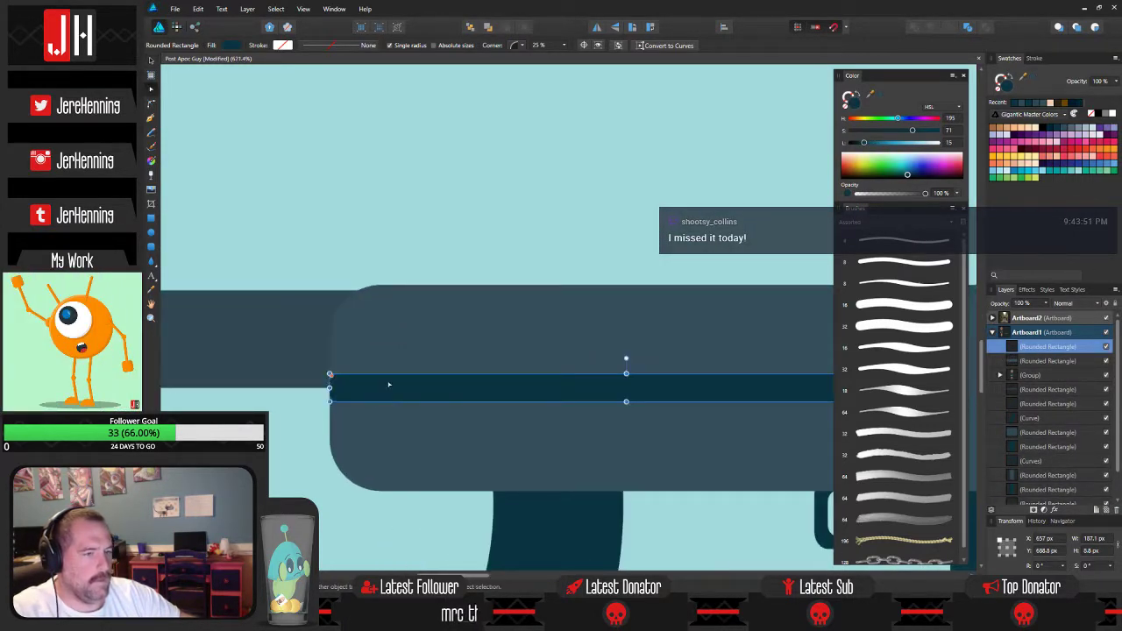
pyautogui.moveTo(539, 408); pyautogui.dragTo(298, 433)
pyautogui.scroll(-1, 541, 391)
pyautogui.press('v')
pyautogui.moveTo(402, 411); pyautogui.dragTo(483, 376)
pyautogui.scroll(-2, 491, 372)
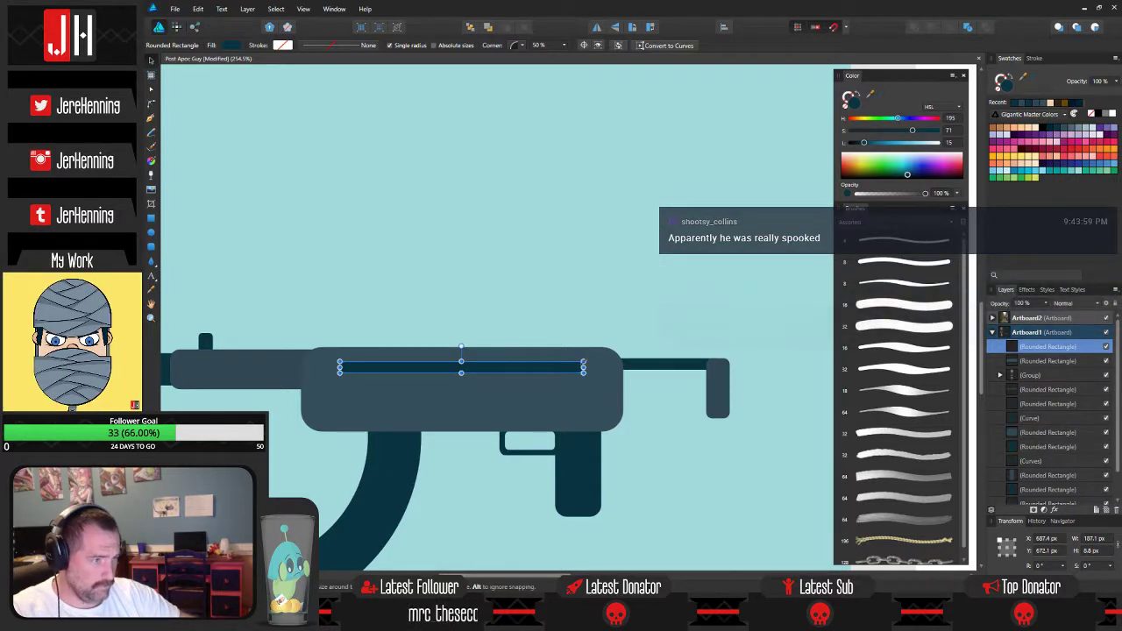
# Lengthen the dark strip toward the body's rear and center it horizontally with equal margins at both ends.
pyautogui.moveTo(583, 368); pyautogui.dragTo(622, 368)
pyautogui.scroll(2, 476, 361)
pyautogui.moveTo(526, 371); pyautogui.dragTo(497, 373)
pyautogui.scroll(-2, 478, 377)
pyautogui.click(499, 336)
pyautogui.scroll(-3, 474, 357)
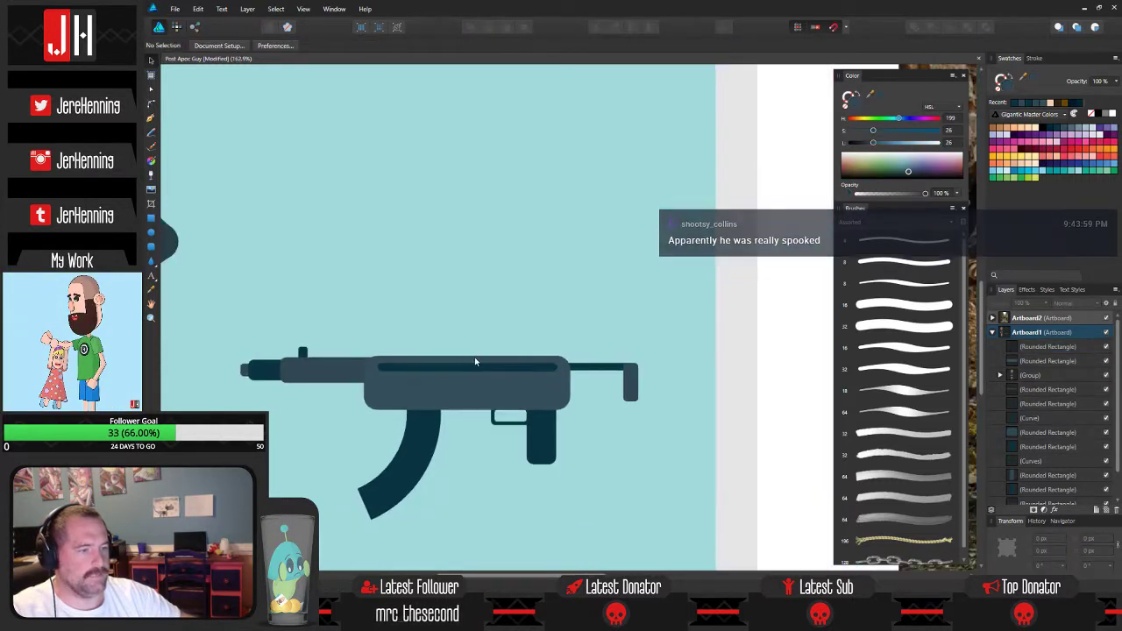
# Compare the gun's overall shape and details with the weapons in the post-apocalyptic reference photo.
pyautogui.scroll(4, 455, 375)
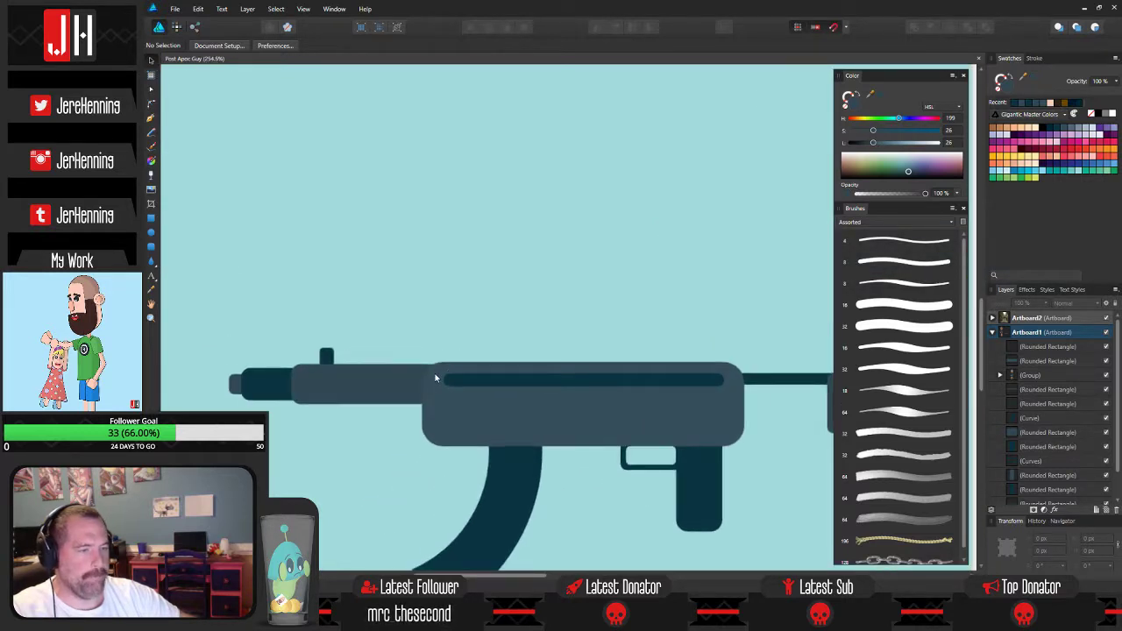
pyautogui.scroll(-4, 329, 373)
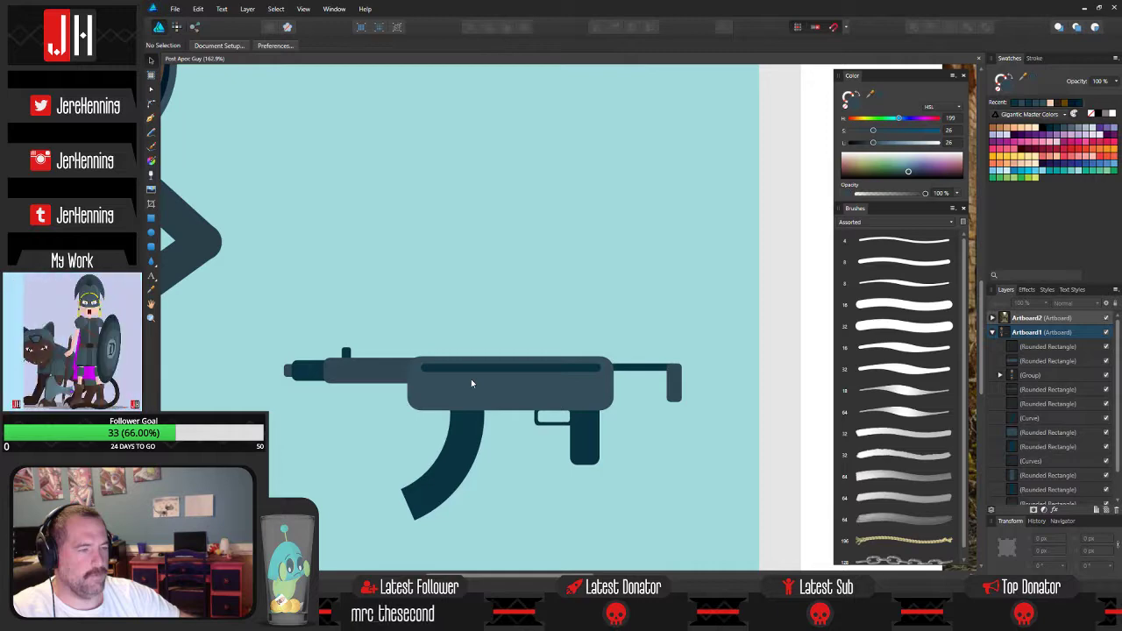
pyautogui.scroll(4, 471, 383)
pyautogui.scroll(-5, 474, 383)
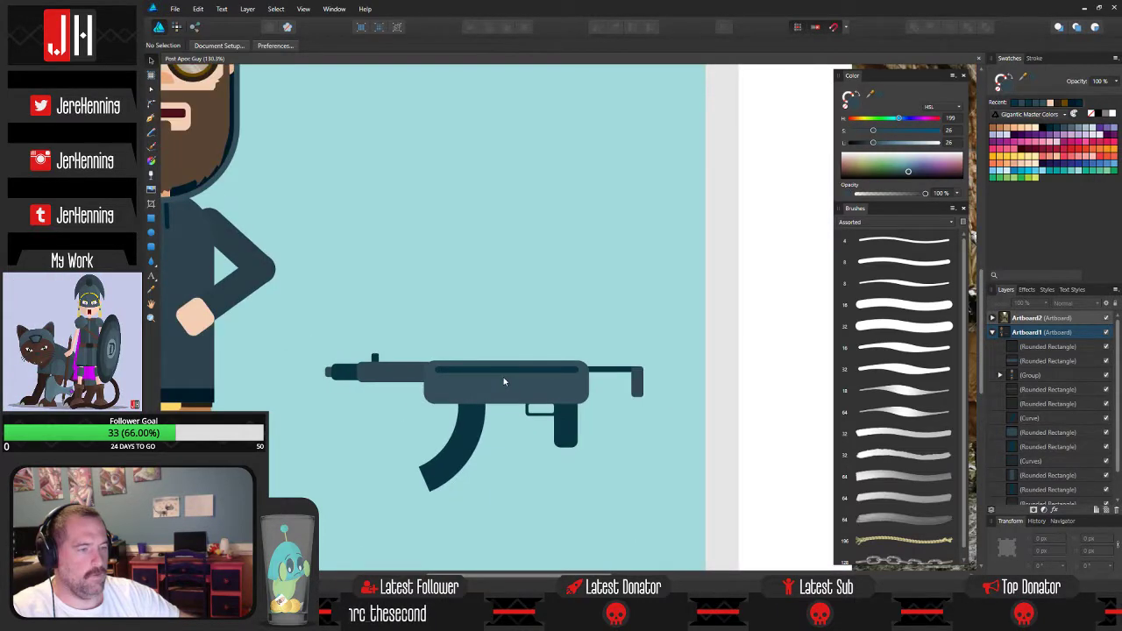
pyautogui.hscroll(6, 491, 378)
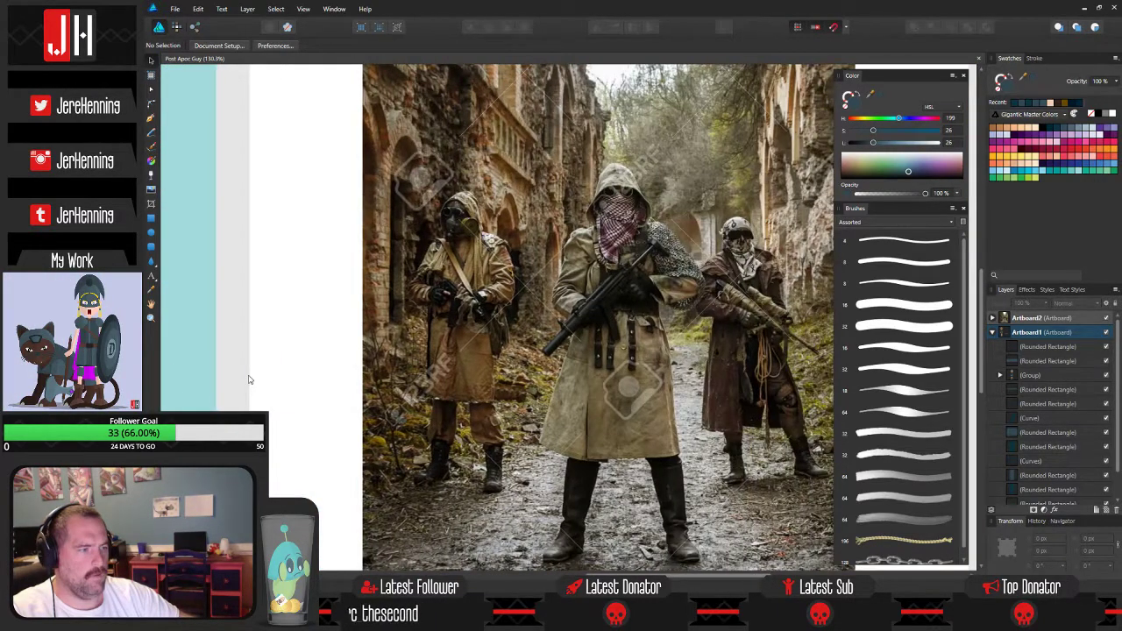
pyautogui.hscroll(-5, 248, 379)
pyautogui.scroll(6, 394, 393)
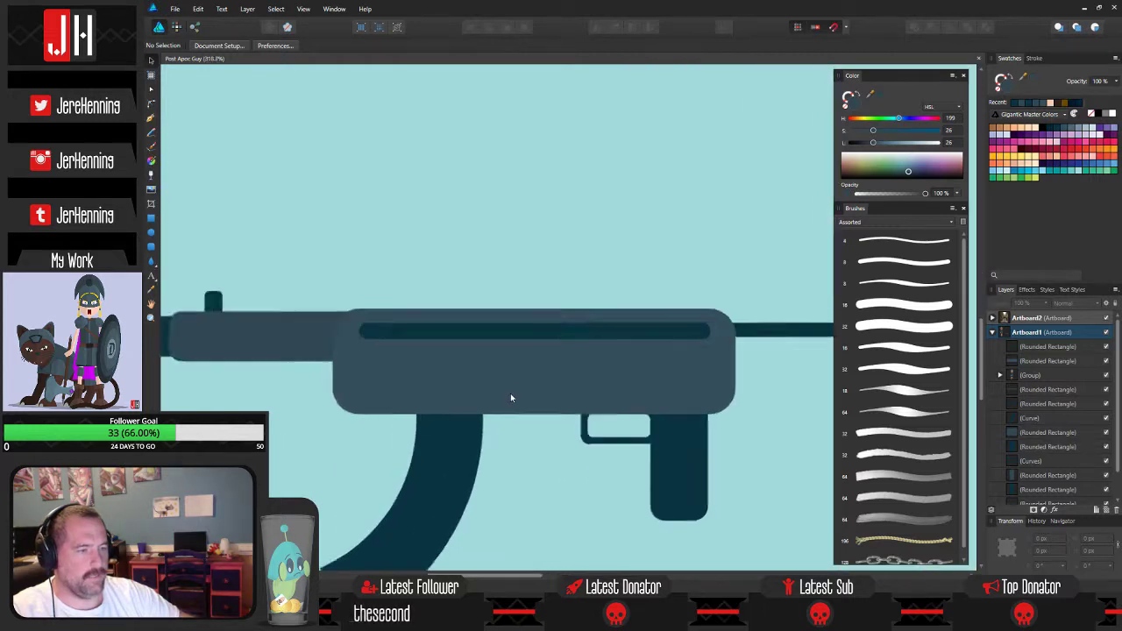
pyautogui.scroll(-1, 579, 401)
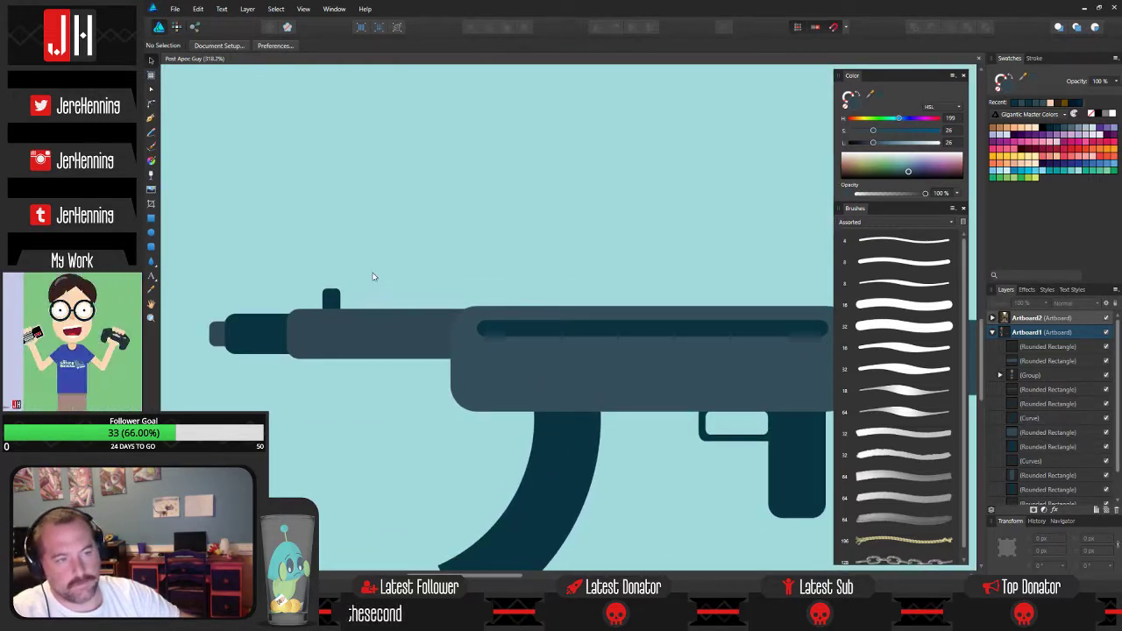
pyautogui.scroll(-2, 370, 263)
pyautogui.scroll(2, 380, 266)
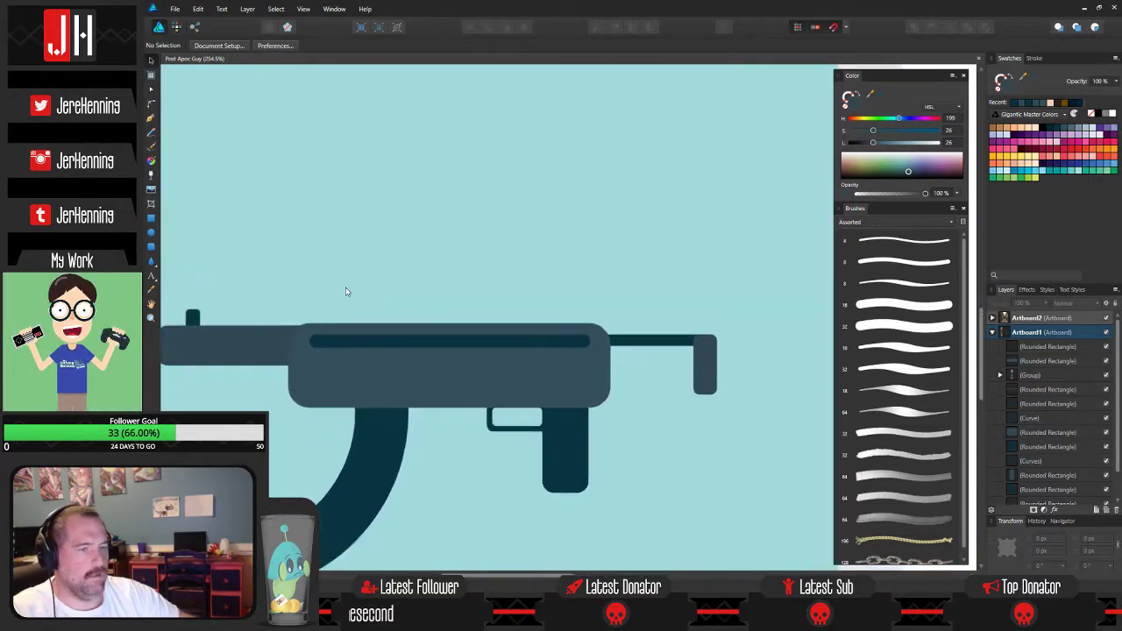
# Duplicate the barrel section, shrink the copy to about 123 × 12 px and place it along the gun body's top edge.
pyautogui.click(429, 355)
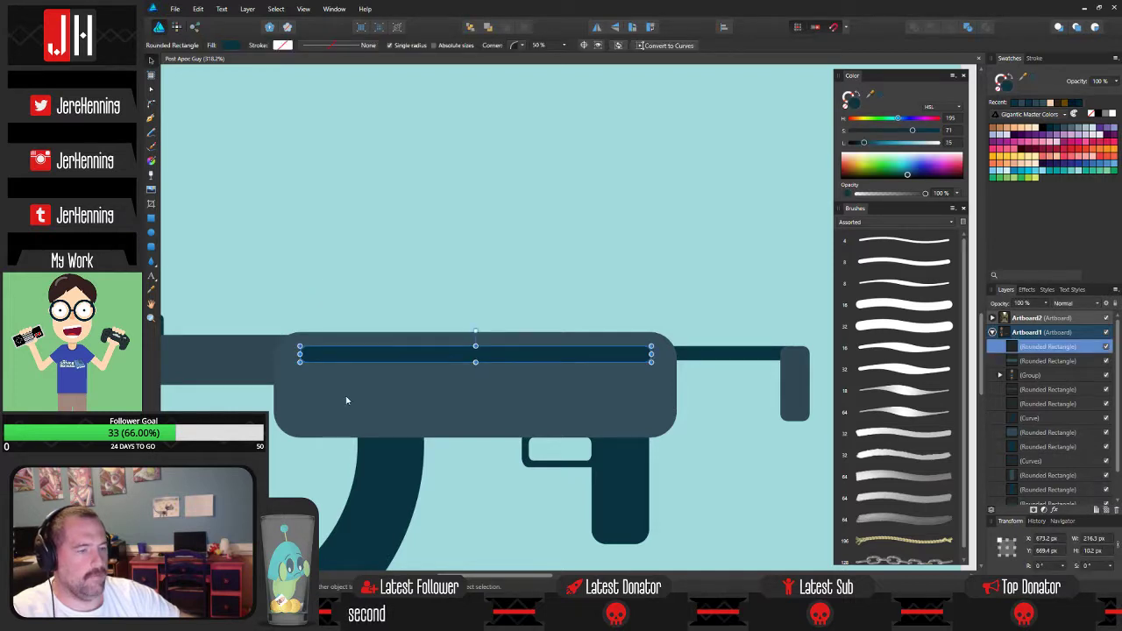
pyautogui.moveTo(250, 368); pyautogui.dragTo(352, 263)
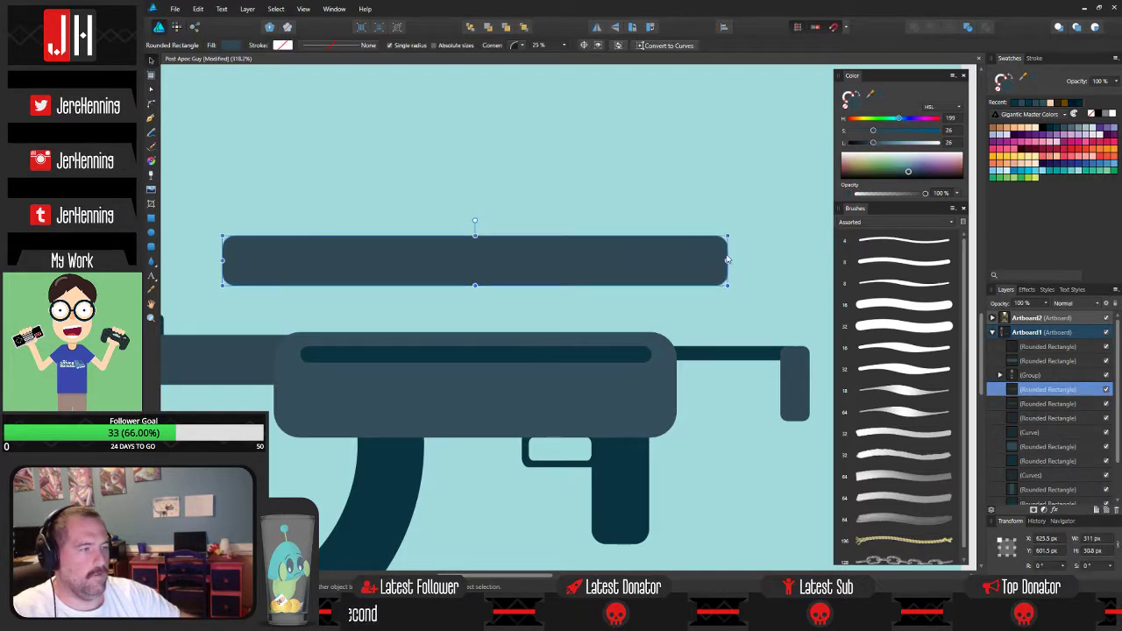
pyautogui.moveTo(727, 237); pyautogui.dragTo(603, 292)
pyautogui.moveTo(455, 318); pyautogui.dragTo(413, 306)
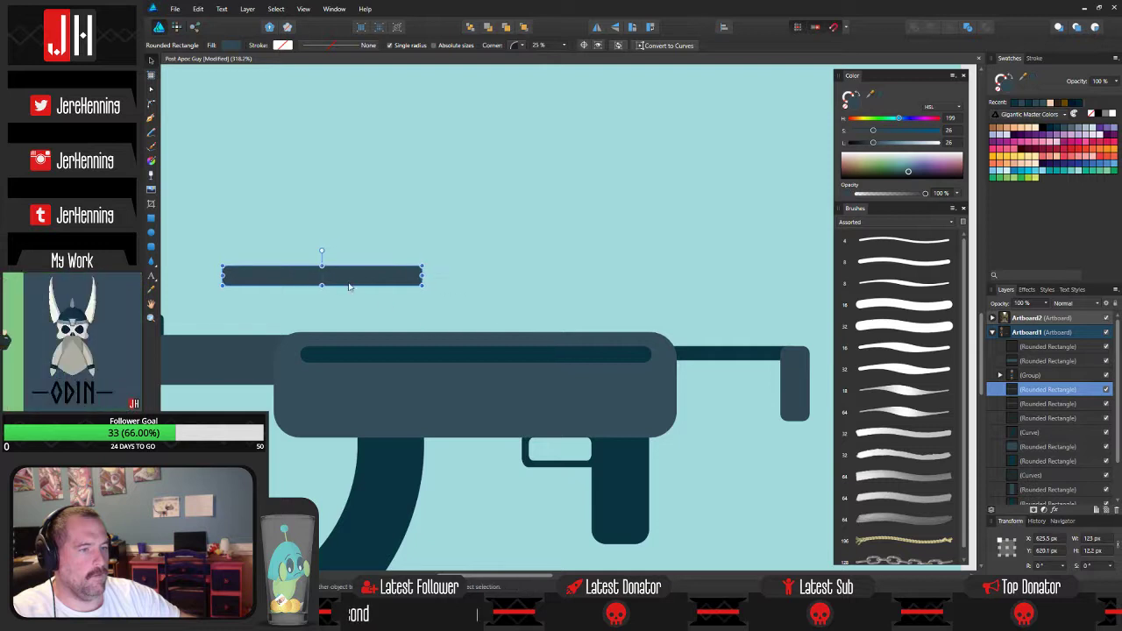
pyautogui.moveTo(356, 277); pyautogui.dragTo(506, 339)
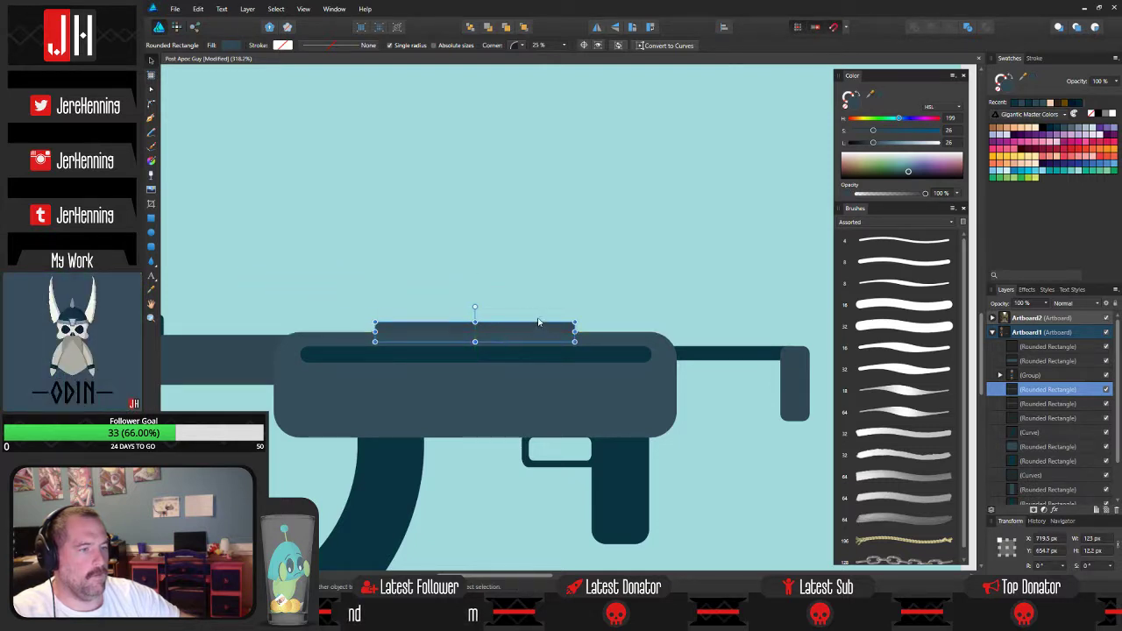
# Enlarge the top strip to about 195 px wide, centered over the gun body, and recolor it with the dark blue fill.
pyautogui.moveTo(573, 322); pyautogui.dragTo(641, 288)
pyautogui.moveTo(581, 322)
pyautogui.mouseDown()
pyautogui.moveTo(553, 333)
pyautogui.moveTo(659, 305)
pyautogui.moveTo(571, 331)
pyautogui.mouseUp()
pyautogui.click(591, 281)
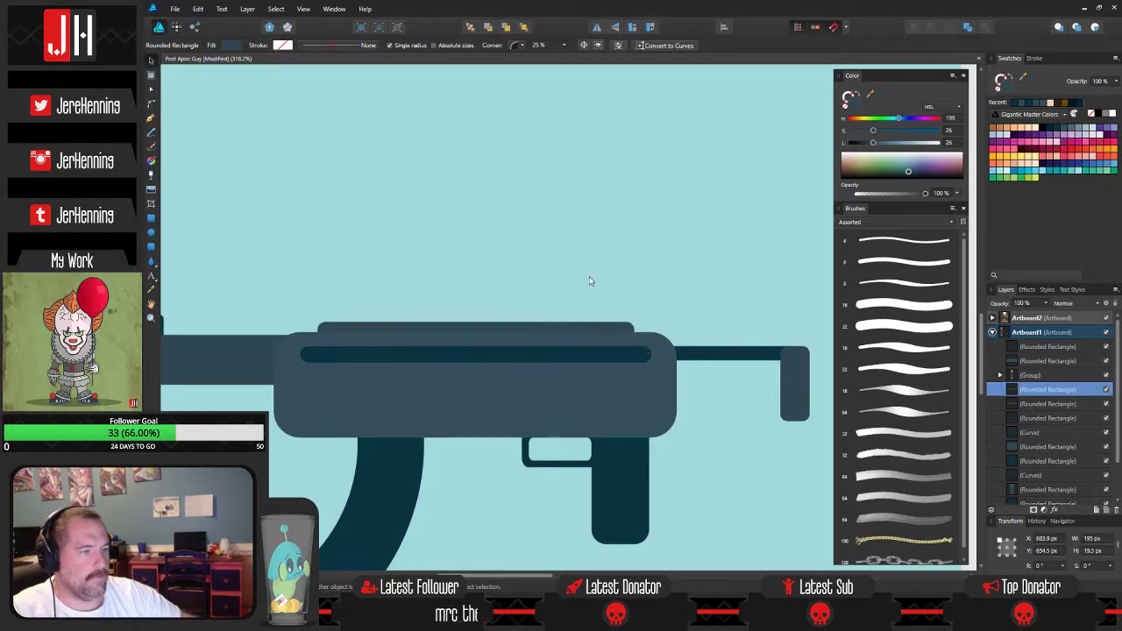
pyautogui.scroll(-2, 538, 312)
pyautogui.click(512, 319)
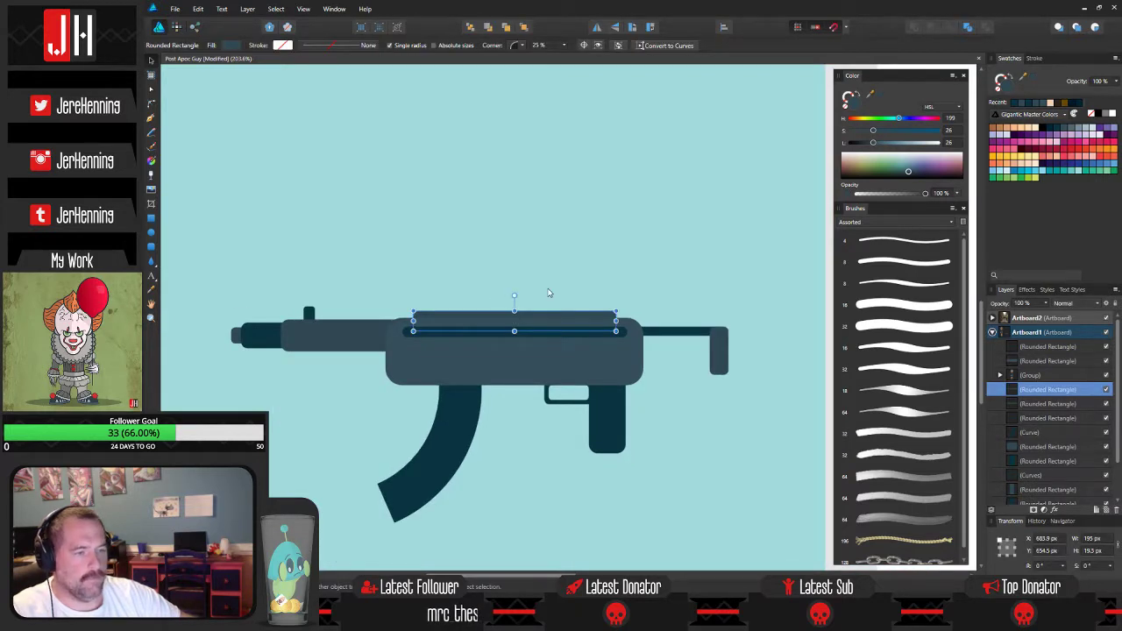
pyautogui.click(476, 265)
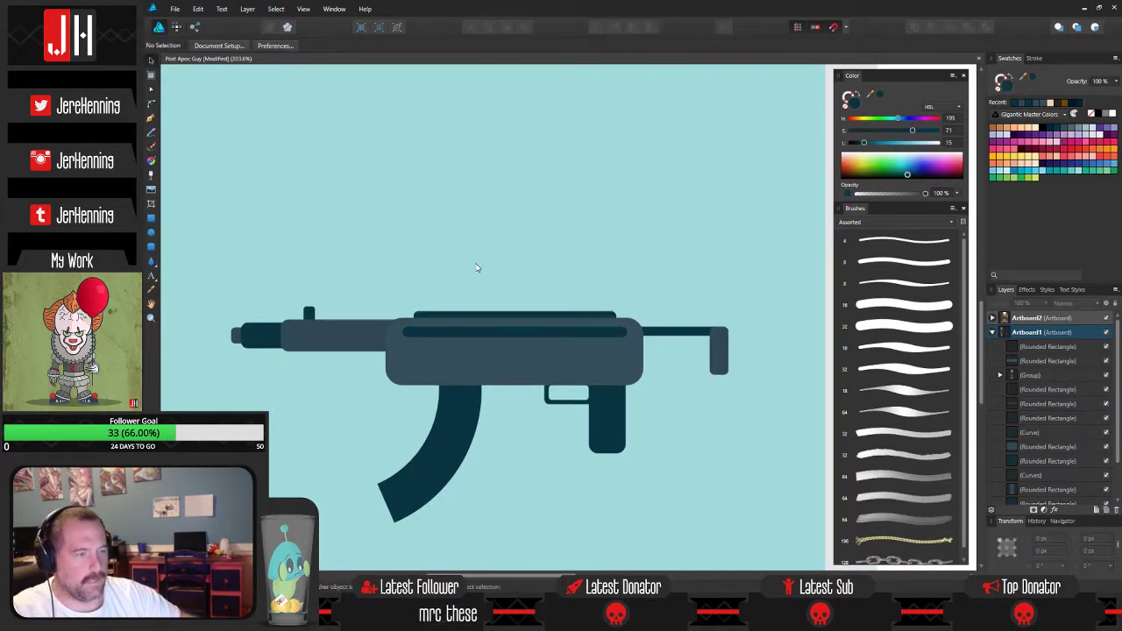
# Duplicate the dark strip on the gun body and place the copy directly below the original.
pyautogui.scroll(2, 477, 337)
pyautogui.scroll(1, 476, 338)
pyautogui.click(501, 327)
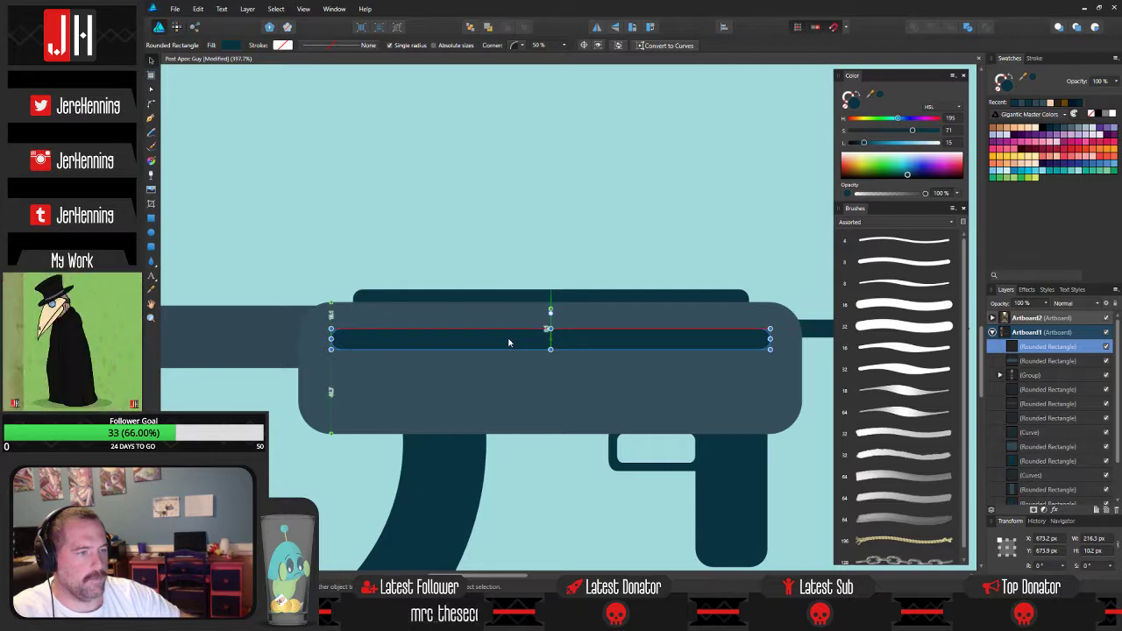
pyautogui.keyDown('alt'); pyautogui.moveTo(505, 360); pyautogui.dragTo(512, 388); pyautogui.keyUp('alt')
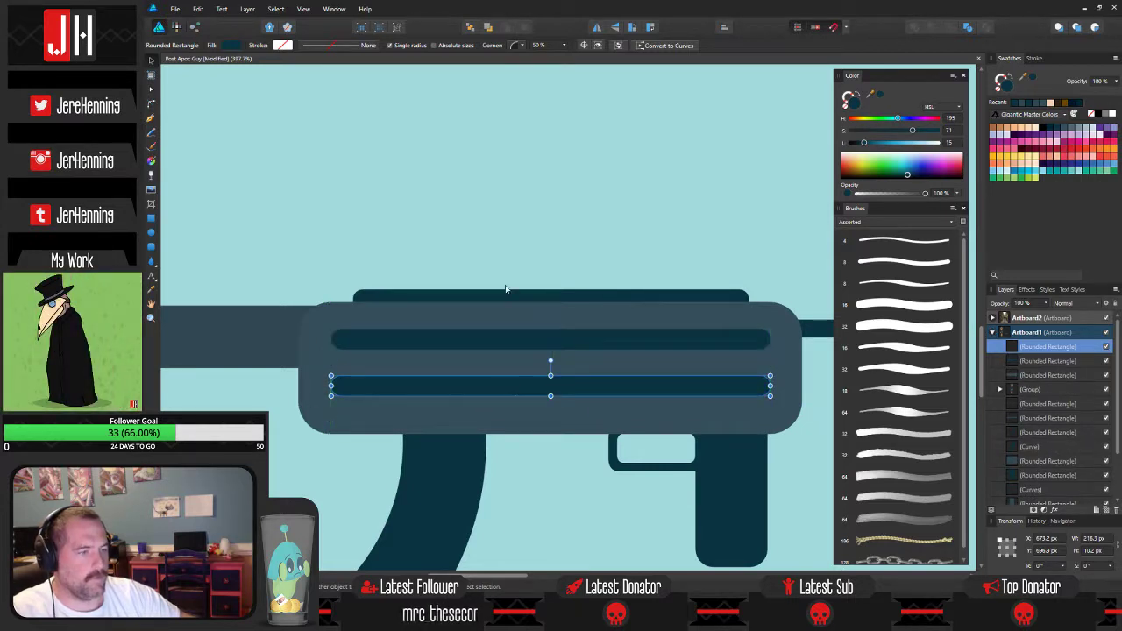
# Select both dark strips together and center the pair within the gun body.
pyautogui.click(526, 236)
pyautogui.click(569, 332)
pyautogui.keyDown('shift'); pyautogui.click(606, 386); pyautogui.keyUp('shift')
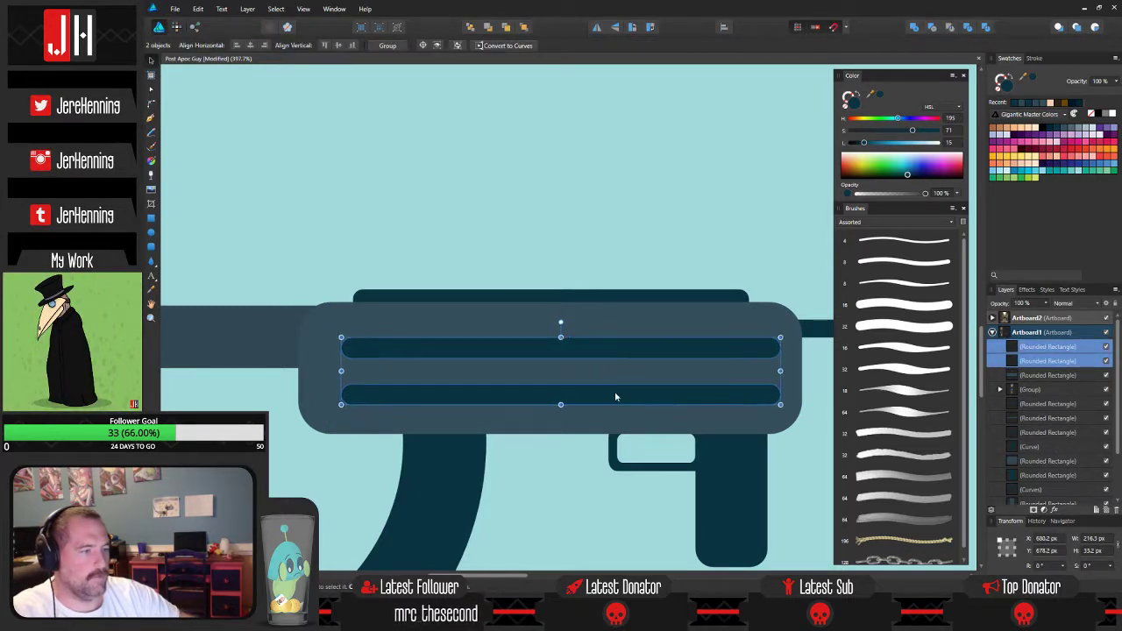
pyautogui.moveTo(614, 397)
pyautogui.mouseDown()
pyautogui.moveTo(607, 382)
pyautogui.moveTo(603, 391)
pyautogui.mouseUp()
pyautogui.click(579, 203)
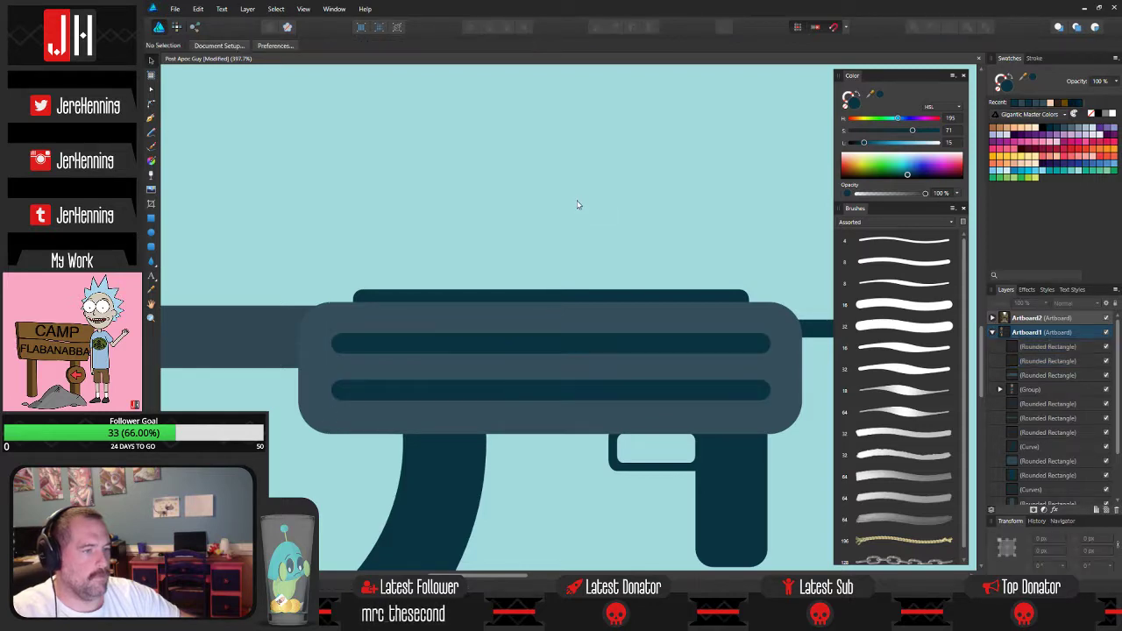
# Shorten the lower dark strip from its rear end to less than half the upper strip's length, keeping both front ends aligned.
pyautogui.scroll(-5, 555, 235)
pyautogui.scroll(-3, 554, 231)
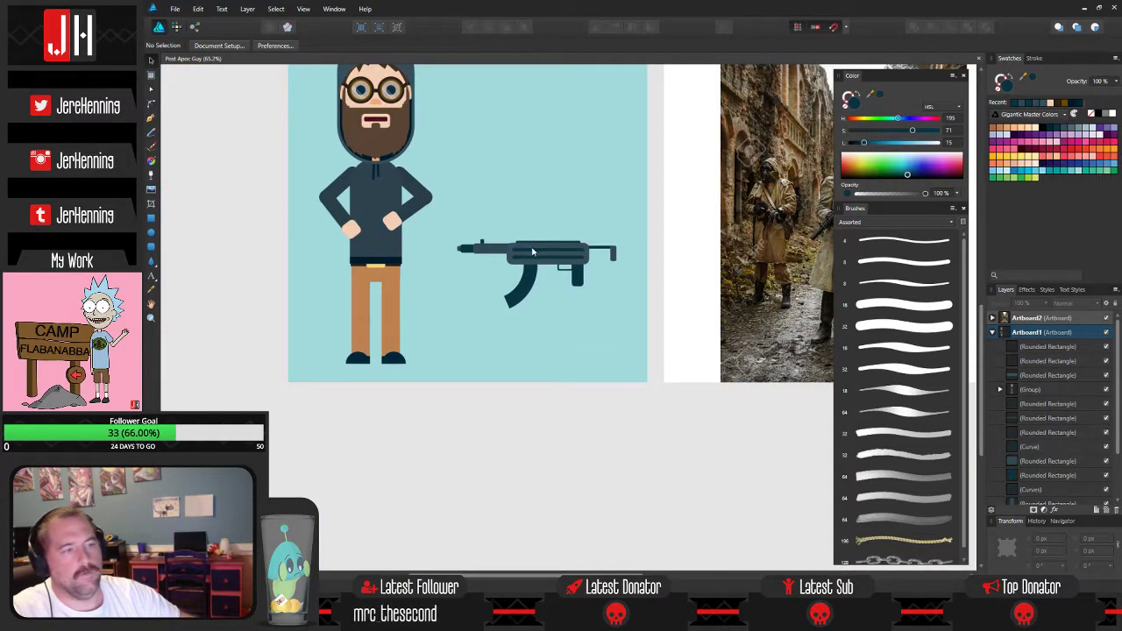
pyautogui.scroll(6, 544, 251)
pyautogui.click(548, 290)
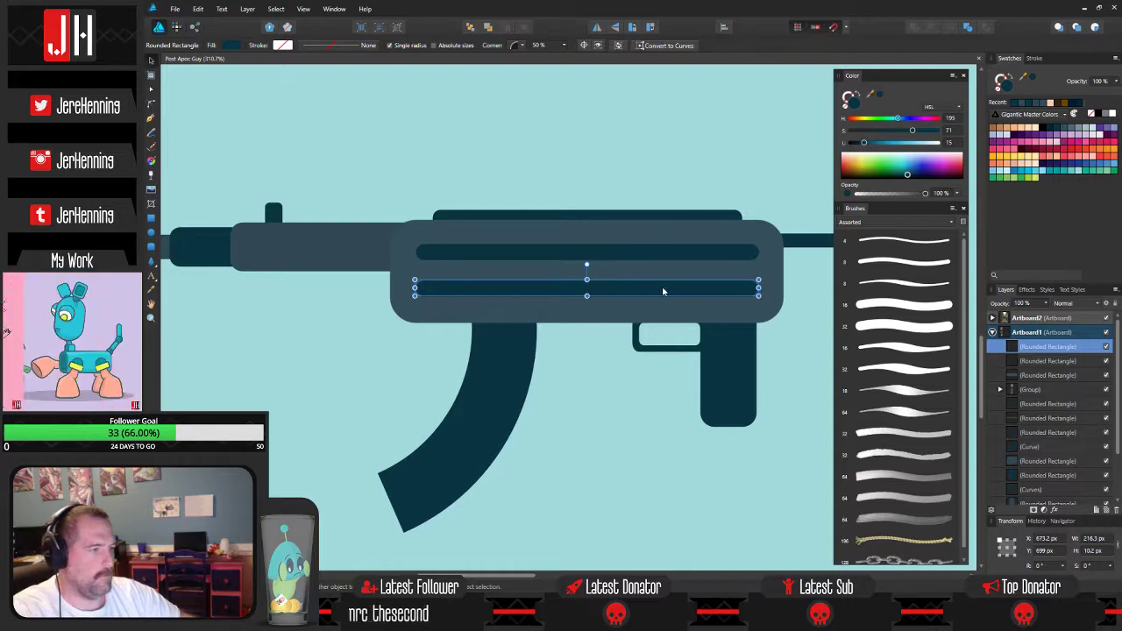
pyautogui.moveTo(755, 289); pyautogui.dragTo(620, 290)
pyautogui.hotkey('ctrl', 'z')
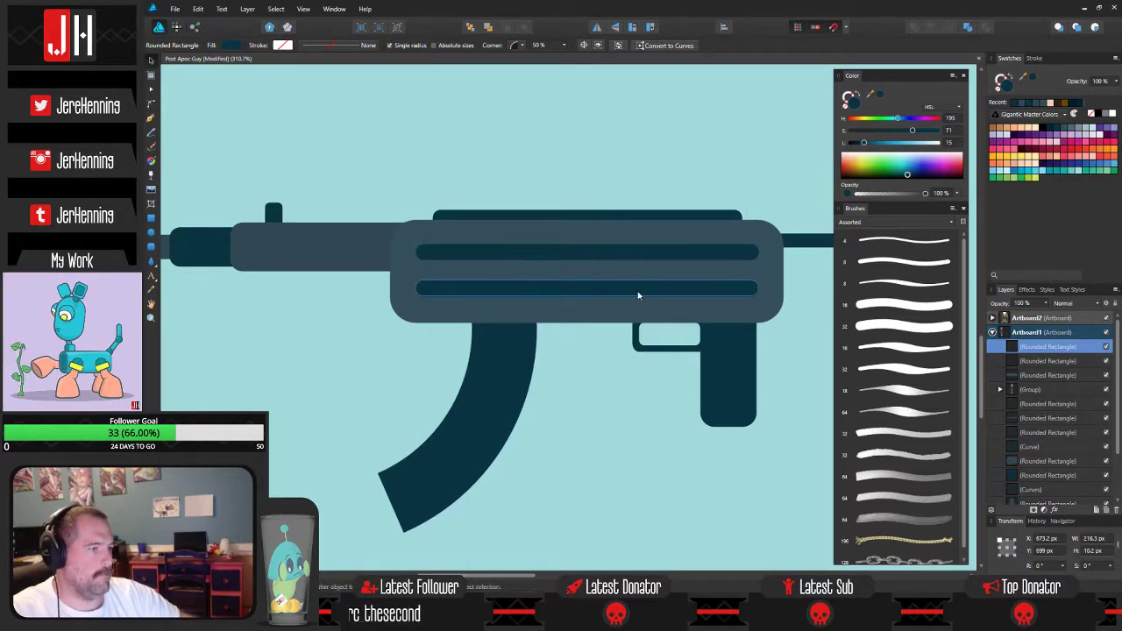
pyautogui.moveTo(726, 287); pyautogui.dragTo(571, 289)
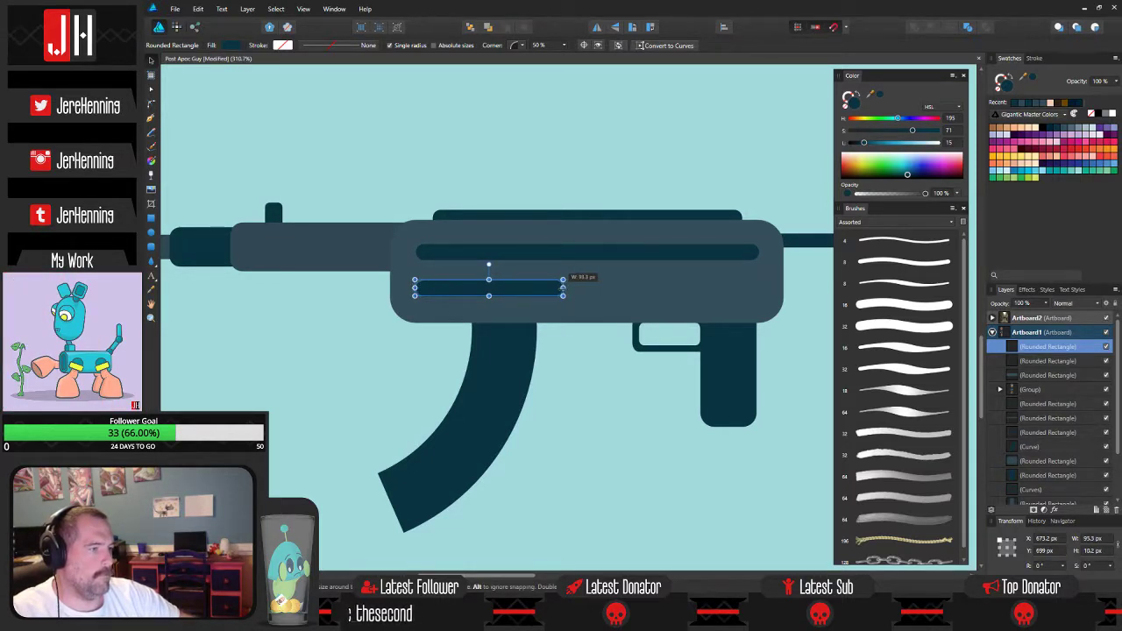
pyautogui.click(551, 256)
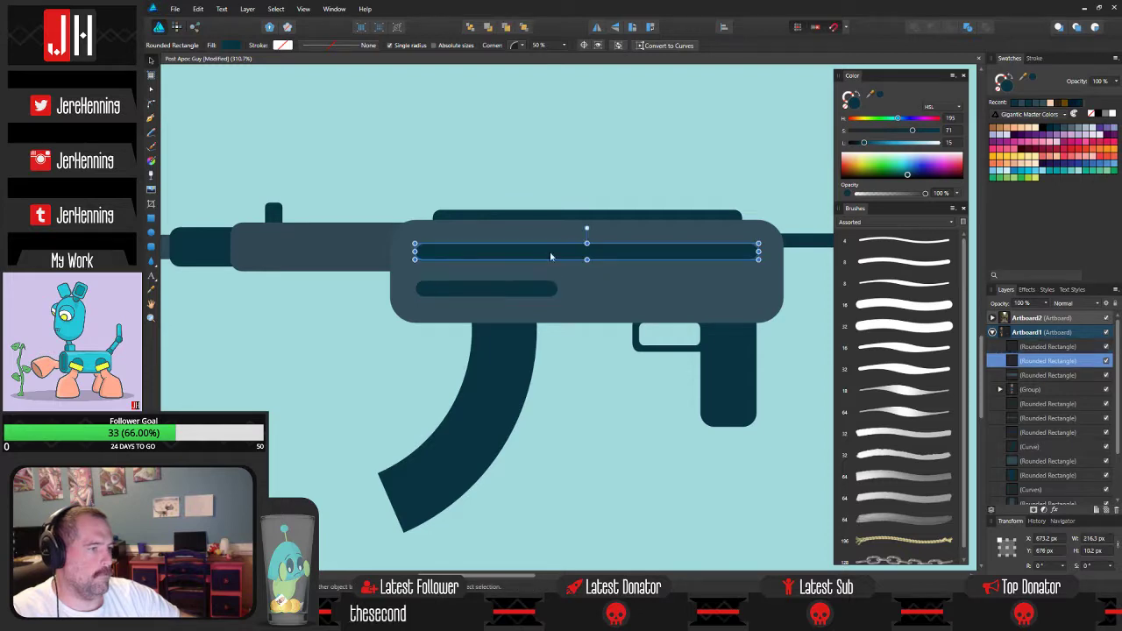
pyautogui.keyDown('shift'); pyautogui.click(502, 288); pyautogui.keyUp('shift')
pyautogui.moveTo(502, 249); pyautogui.dragTo(500, 248)
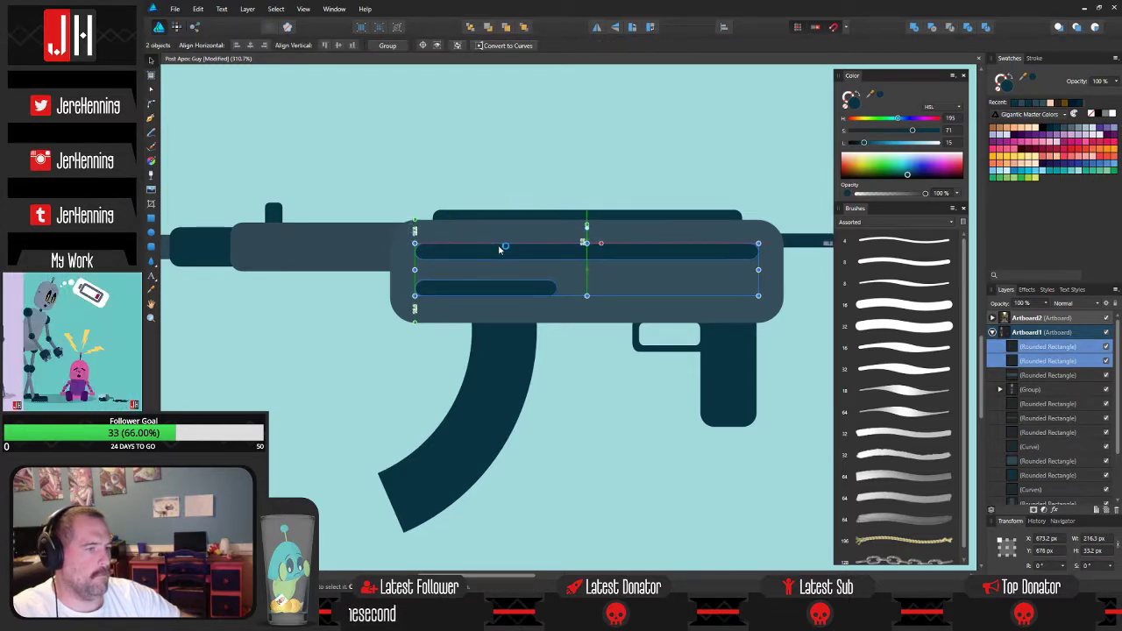
pyautogui.click(481, 170)
# Select all the gun parts and group them into one object.
pyautogui.scroll(-8, 487, 193)
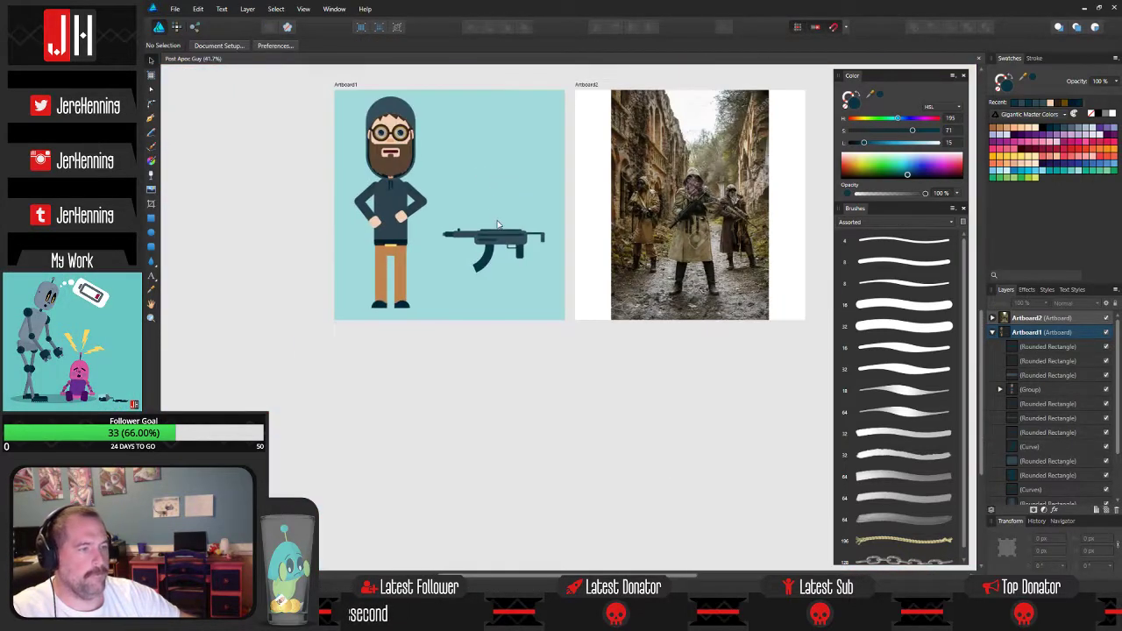
pyautogui.scroll(3, 549, 303)
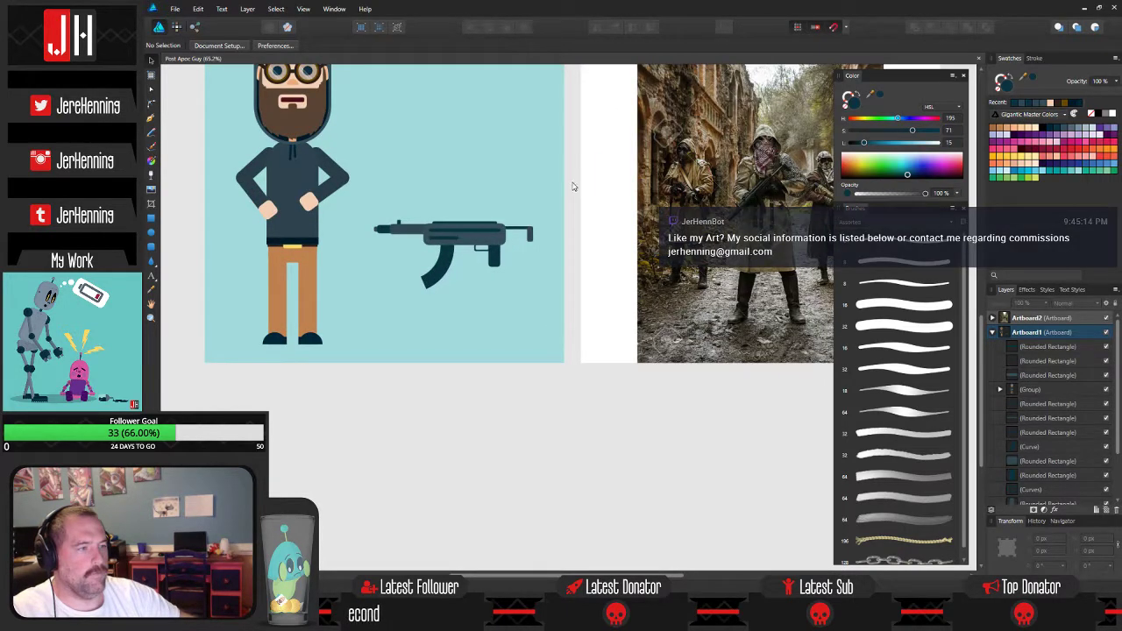
pyautogui.moveTo(573, 186); pyautogui.dragTo(349, 333)
pyautogui.hotkey('ctrl', 'g')
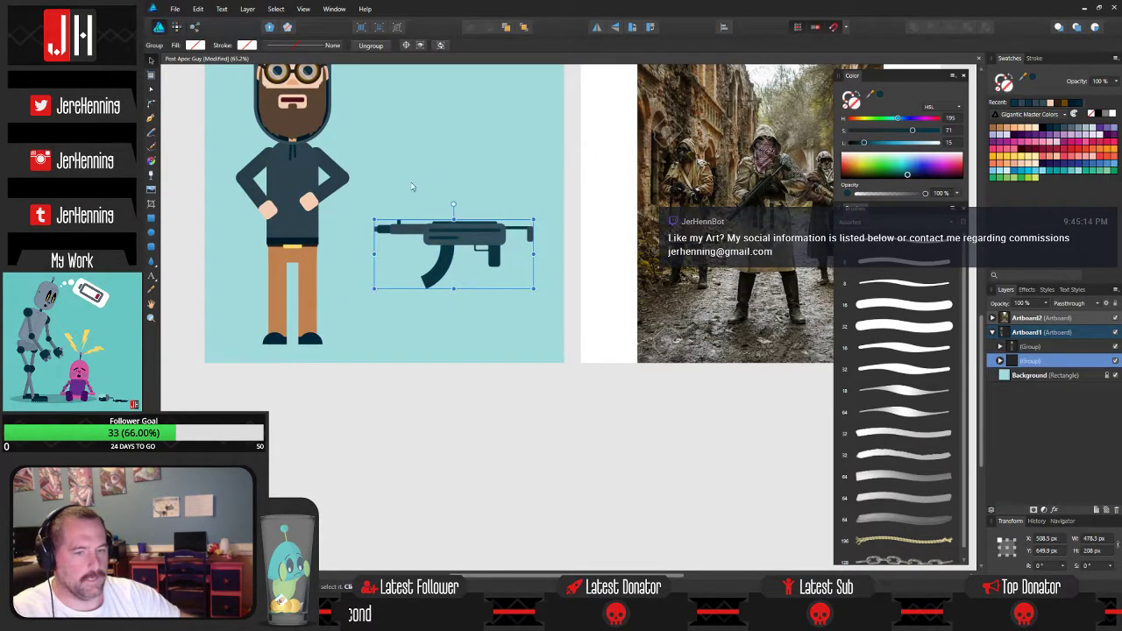
pyautogui.click(446, 185)
# Move the gun group up beside the character's arm and bring it above the character group in the layer order.
pyautogui.scroll(3, 428, 220)
pyautogui.click(466, 254)
pyautogui.moveTo(537, 243); pyautogui.dragTo(703, 293)
pyautogui.moveTo(668, 306); pyautogui.dragTo(644, 236)
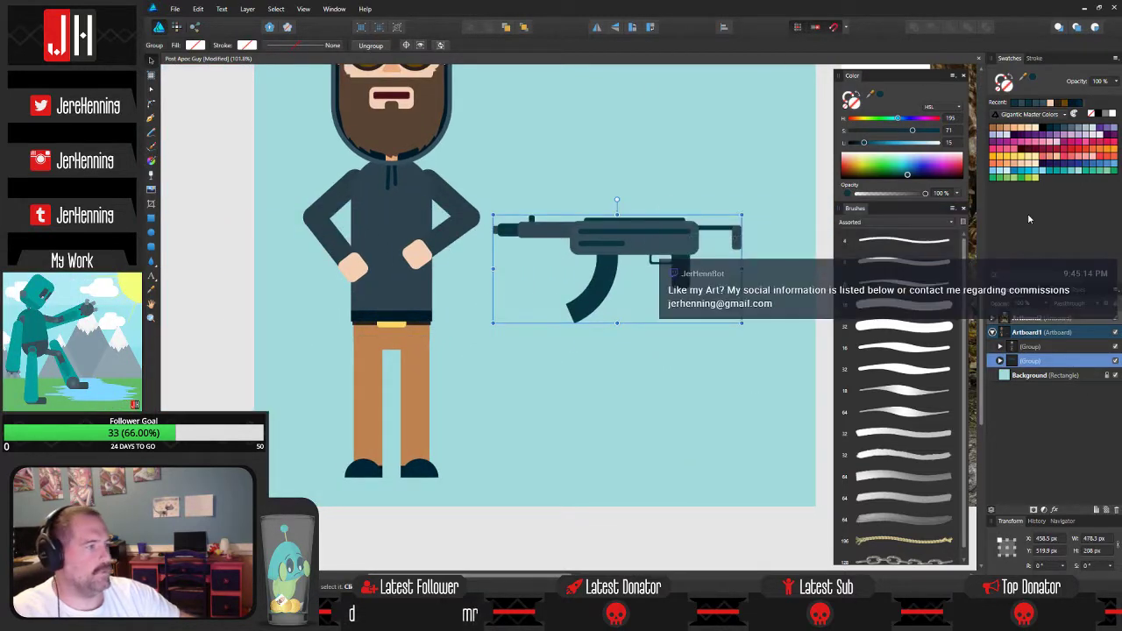
pyautogui.moveTo(1015, 336); pyautogui.dragTo(1015, 341)
pyautogui.click(640, 191)
pyautogui.moveTo(617, 205); pyautogui.dragTo(617, 233)
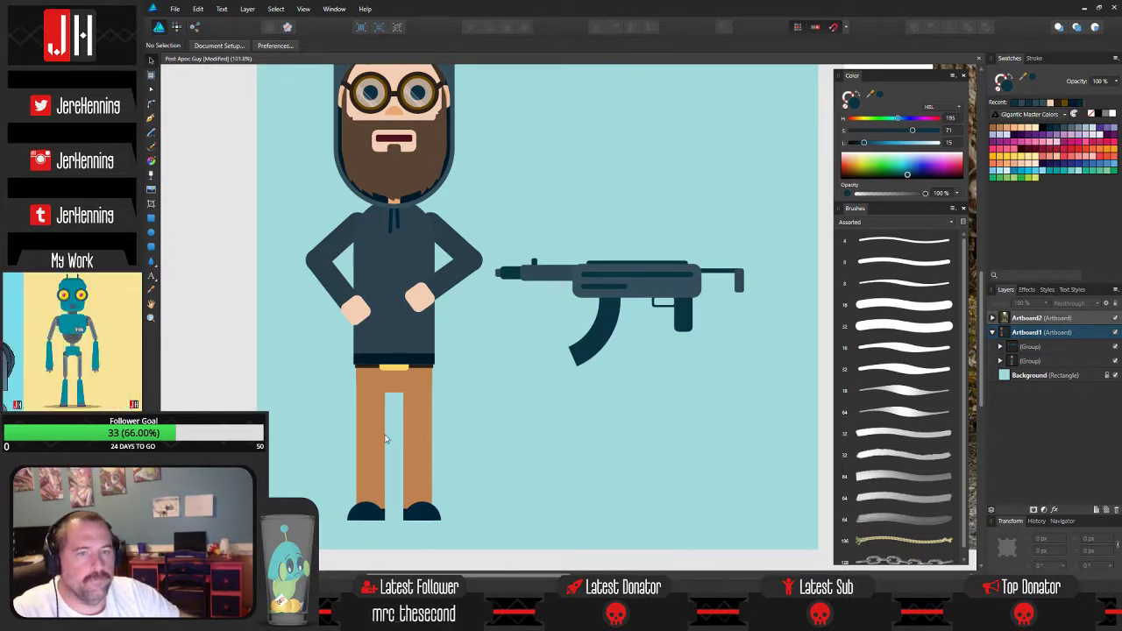
# Place the gun group diagonally across the character's torso, rotated to 33°.
pyautogui.scroll(-4, 601, 241)
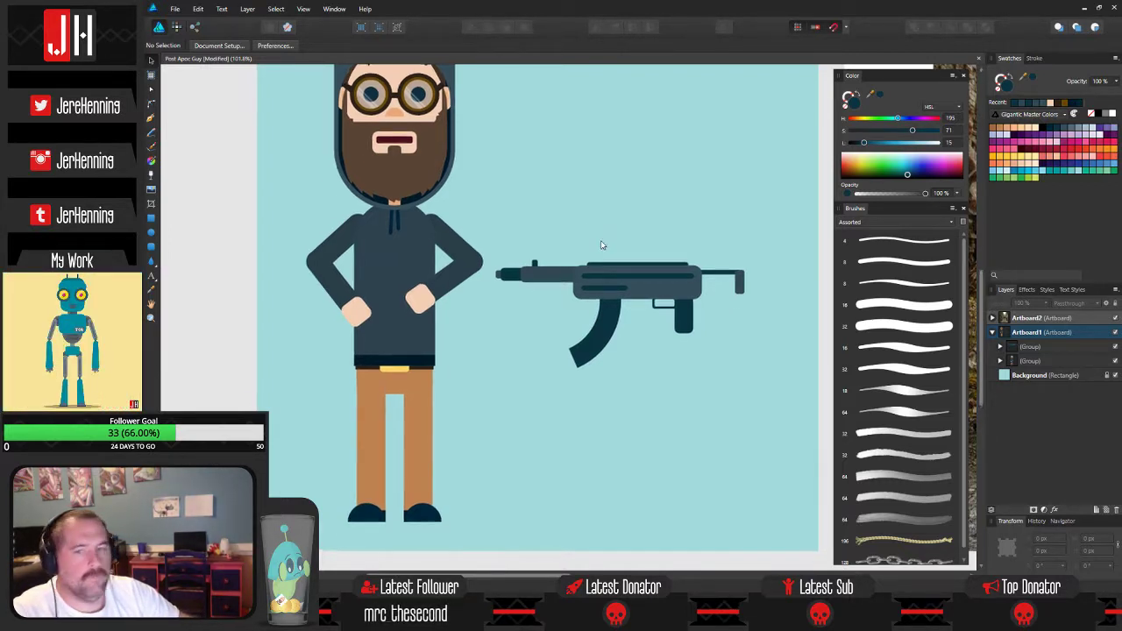
pyautogui.moveTo(694, 269); pyautogui.dragTo(527, 327)
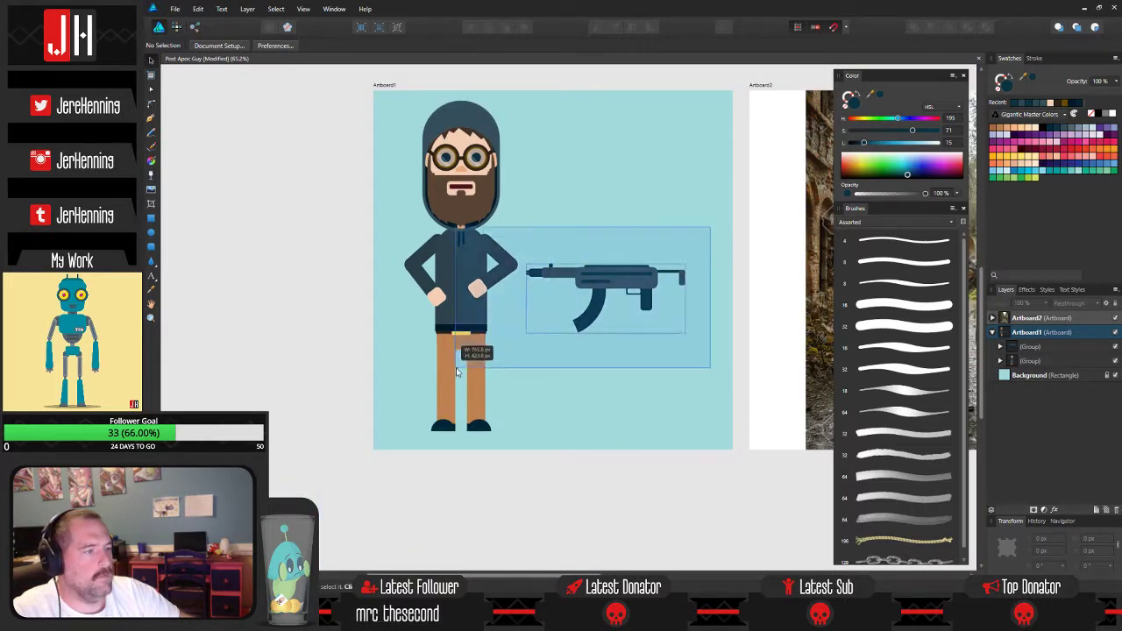
pyautogui.moveTo(633, 267); pyautogui.dragTo(437, 241)
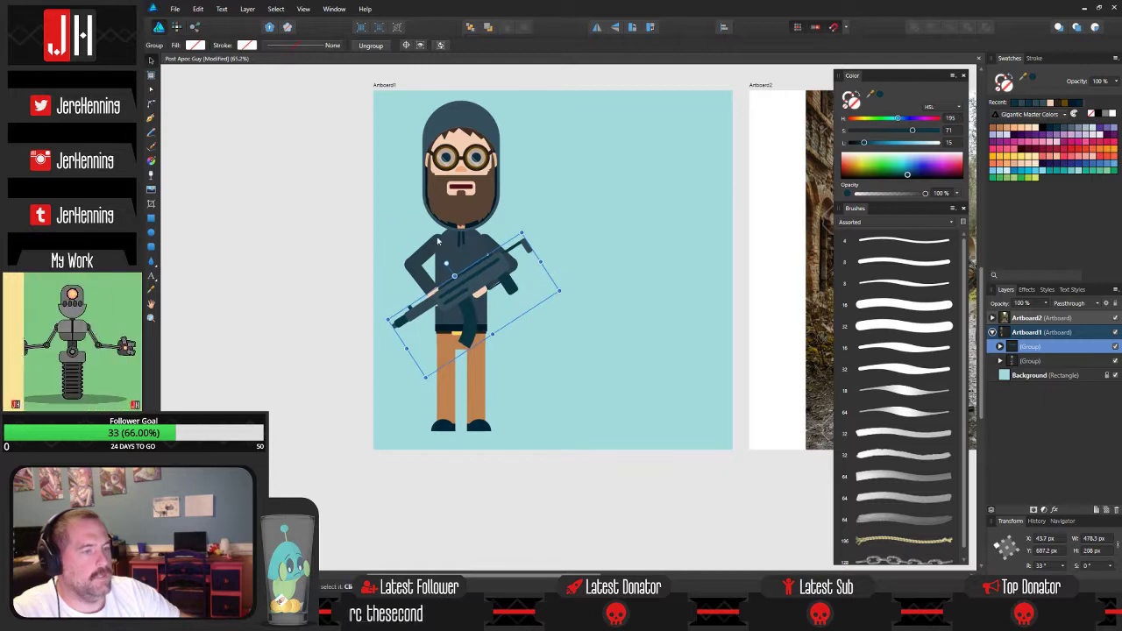
# Rotate the gun to 37.4°, scale it to about 410 px wide and move its grip over the character's hand.
pyautogui.scroll(3, 464, 289)
pyautogui.moveTo(467, 277); pyautogui.dragTo(432, 237)
pyautogui.moveTo(577, 190); pyautogui.dragTo(566, 237)
pyautogui.moveTo(526, 301); pyautogui.dragTo(491, 306)
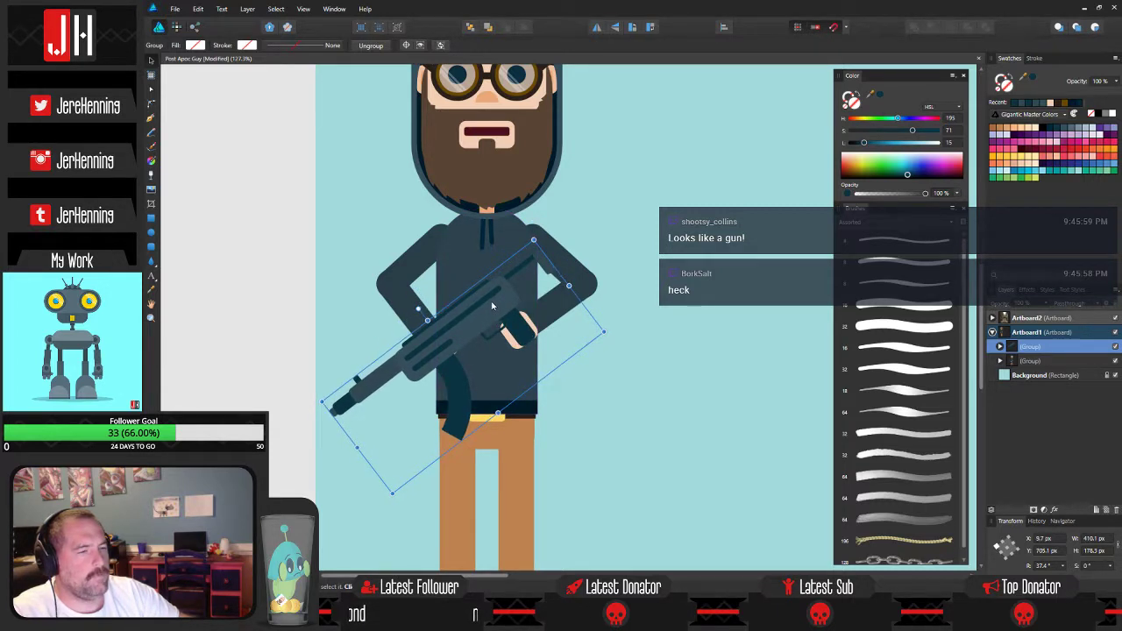
# Scale the gun to about 371 px wide and reposition it so the grip sits over the hand.
pyautogui.moveTo(534, 240); pyautogui.dragTo(513, 278)
pyautogui.moveTo(487, 333); pyautogui.dragTo(505, 301)
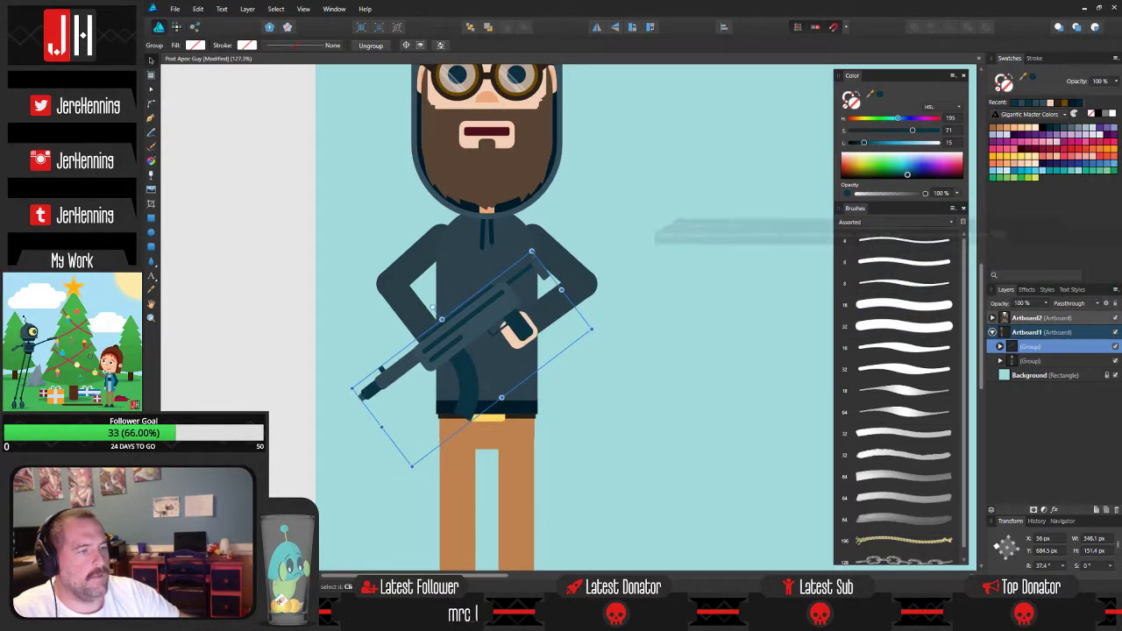
pyautogui.moveTo(534, 243); pyautogui.dragTo(542, 235)
pyautogui.scroll(5, 573, 354)
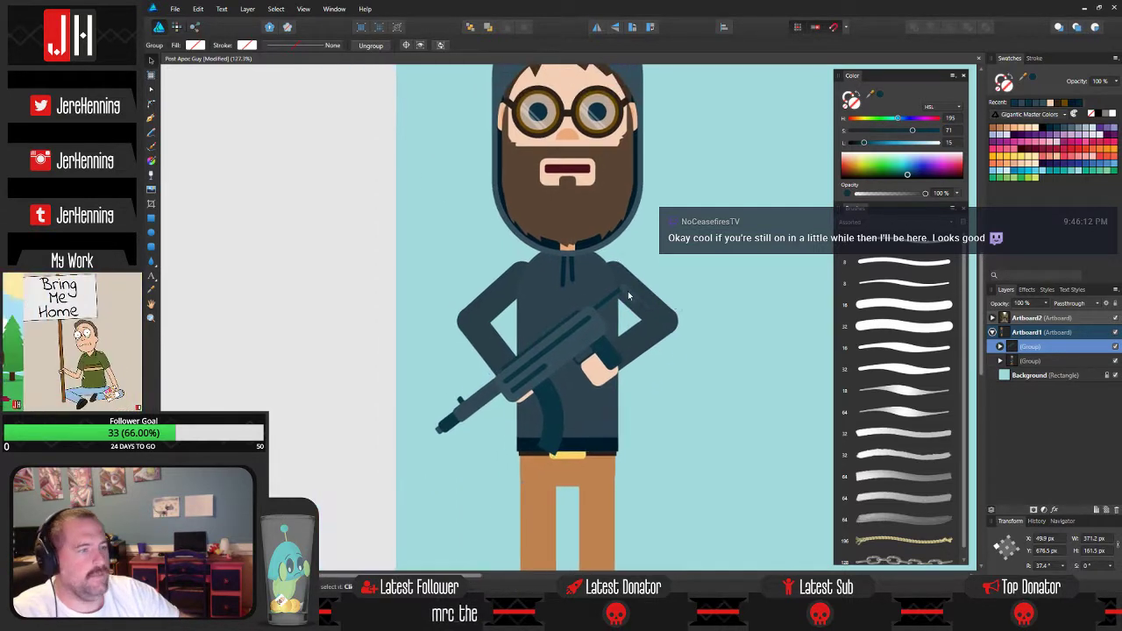
pyautogui.moveTo(573, 351); pyautogui.dragTo(570, 349)
pyautogui.click(737, 236)
pyautogui.moveTo(700, 250); pyautogui.dragTo(620, 268)
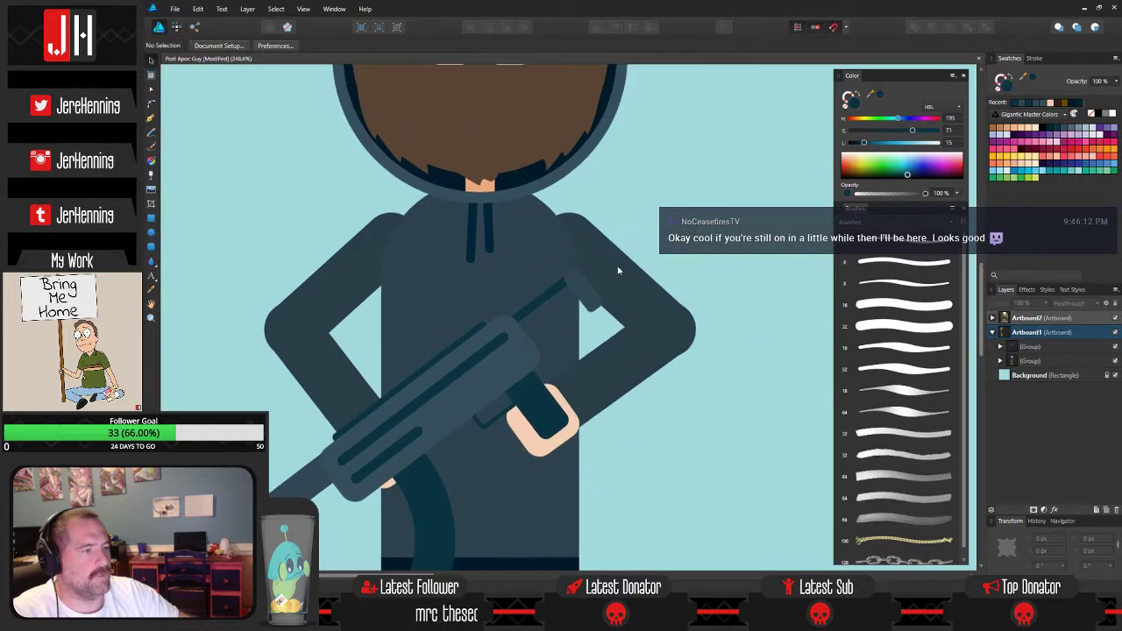
pyautogui.click(585, 294)
pyautogui.click(667, 251)
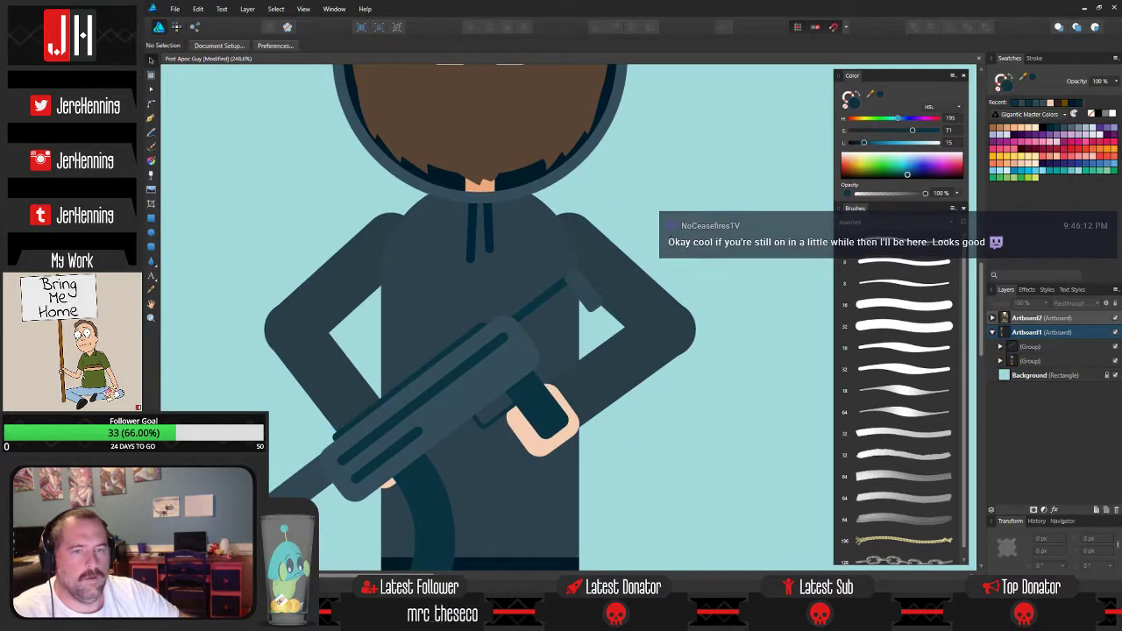
pyautogui.scroll(-2, 668, 249)
pyautogui.moveTo(669, 250); pyautogui.dragTo(622, 248)
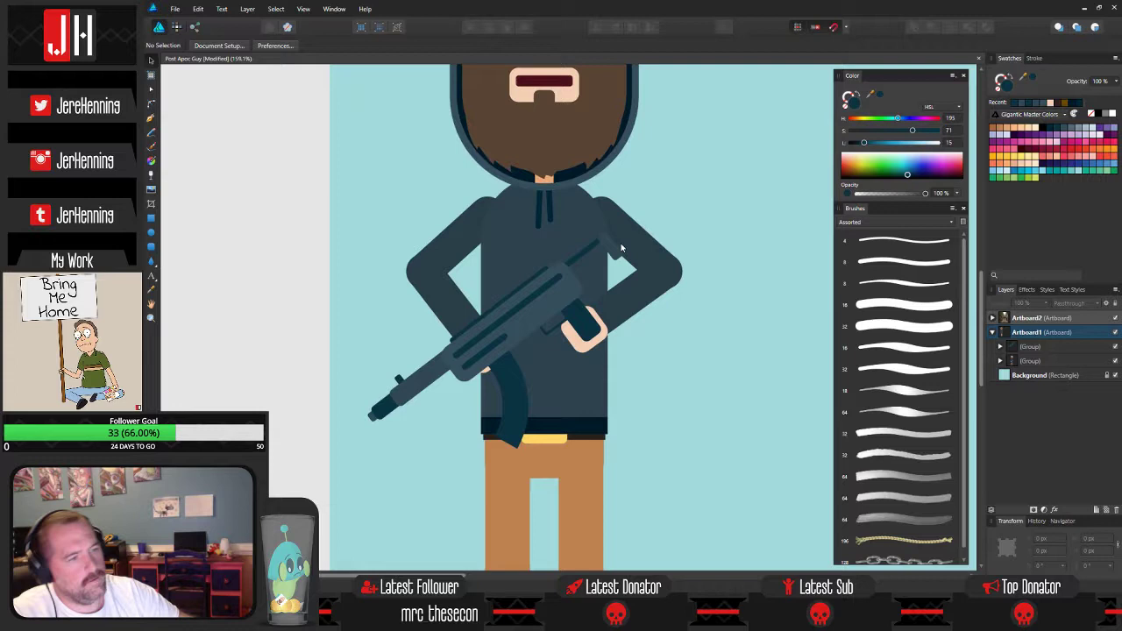
# Cut the hand behind the gun's grip out of the character group and paste it in front of the gun.
pyautogui.click(576, 346)
pyautogui.doubleClick(575, 345)
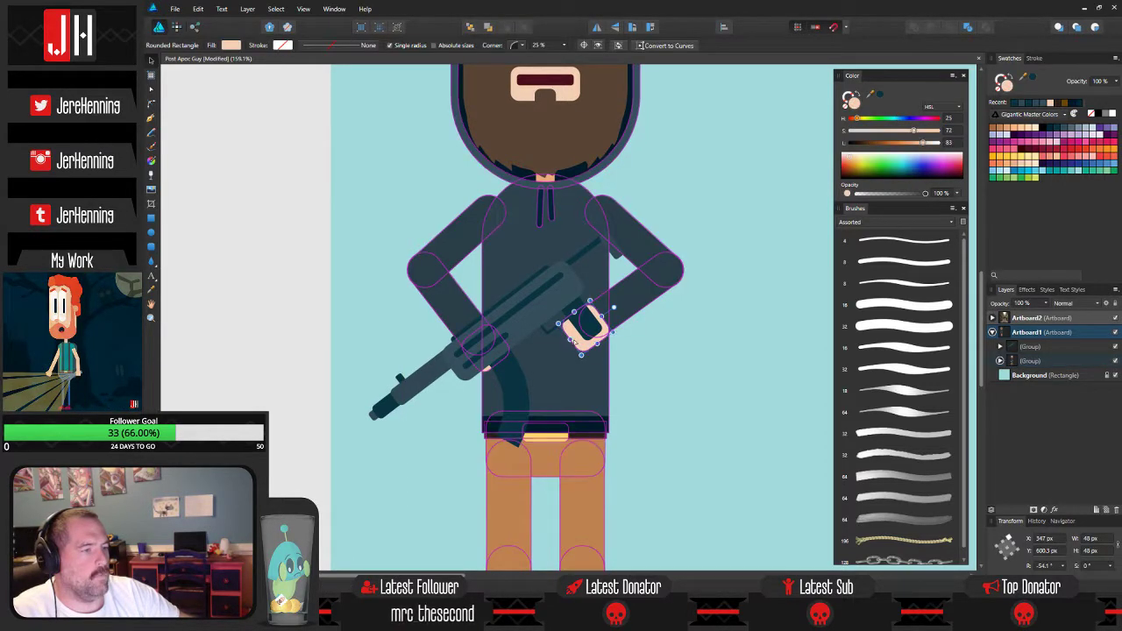
pyautogui.hotkey('ctrl', 'x')
pyautogui.click(533, 279)
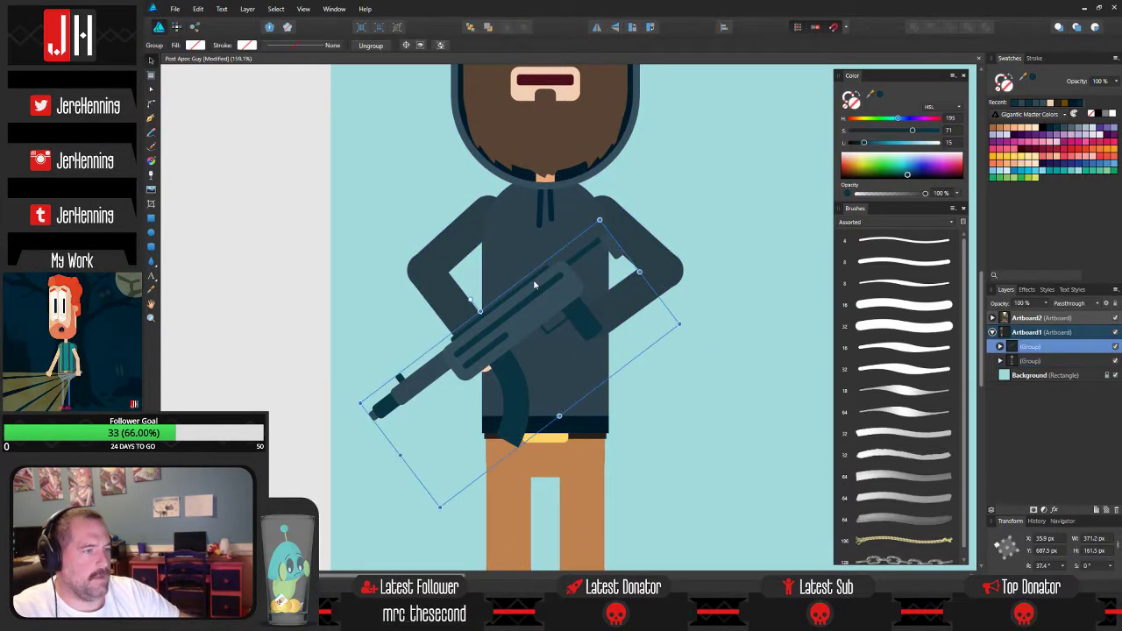
pyautogui.hotkey('ctrl', 'v')
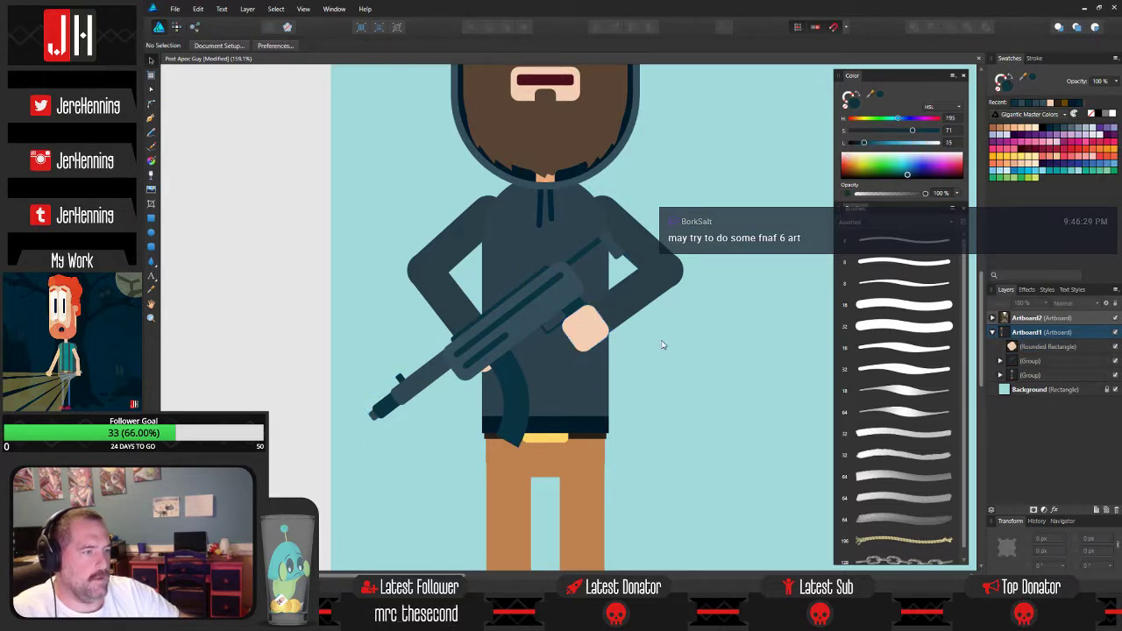
pyautogui.scroll(6, 624, 334)
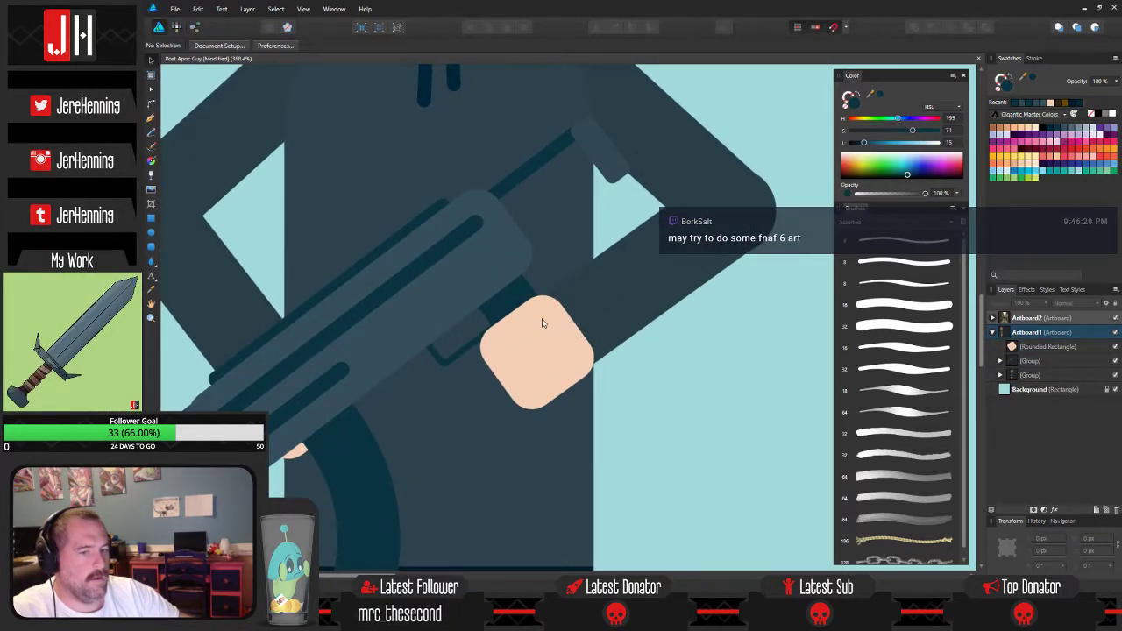
# Nudge the hand in front of the gun slightly up and toward the forearm, closer to the grip.
pyautogui.scroll(-2, 538, 315)
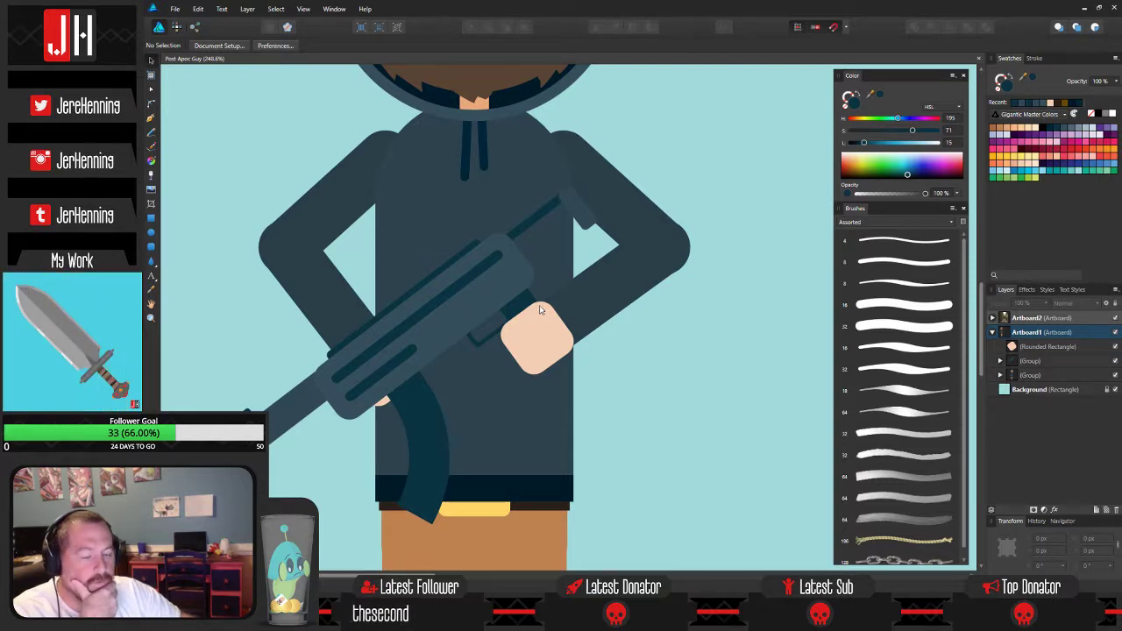
pyautogui.scroll(2, 573, 330)
pyautogui.click(568, 333)
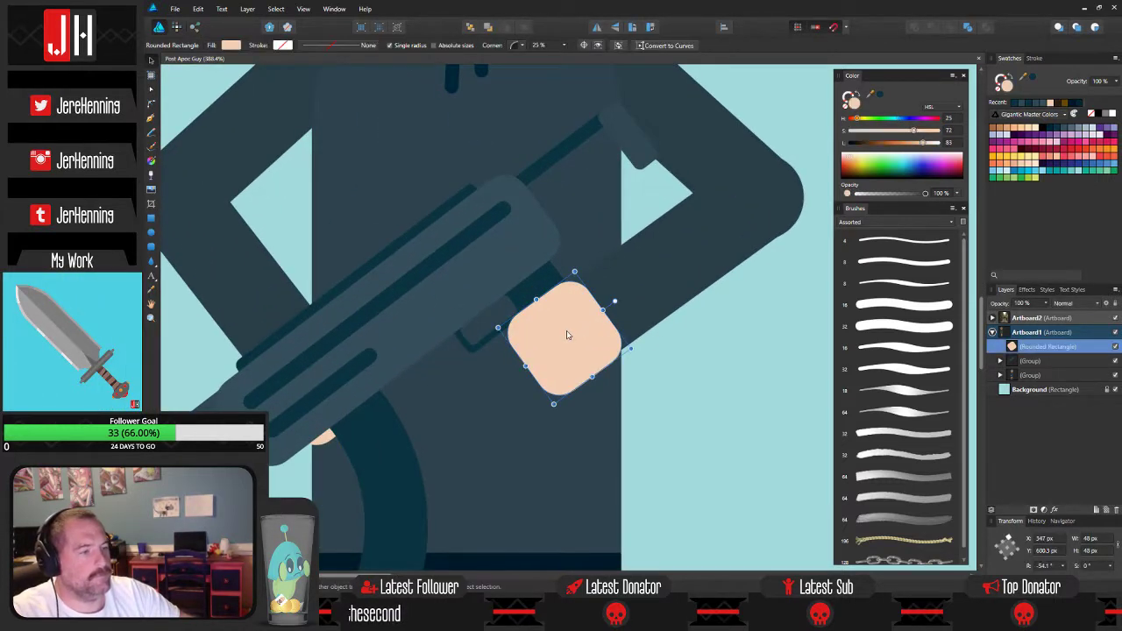
pyautogui.moveTo(567, 335); pyautogui.dragTo(570, 330)
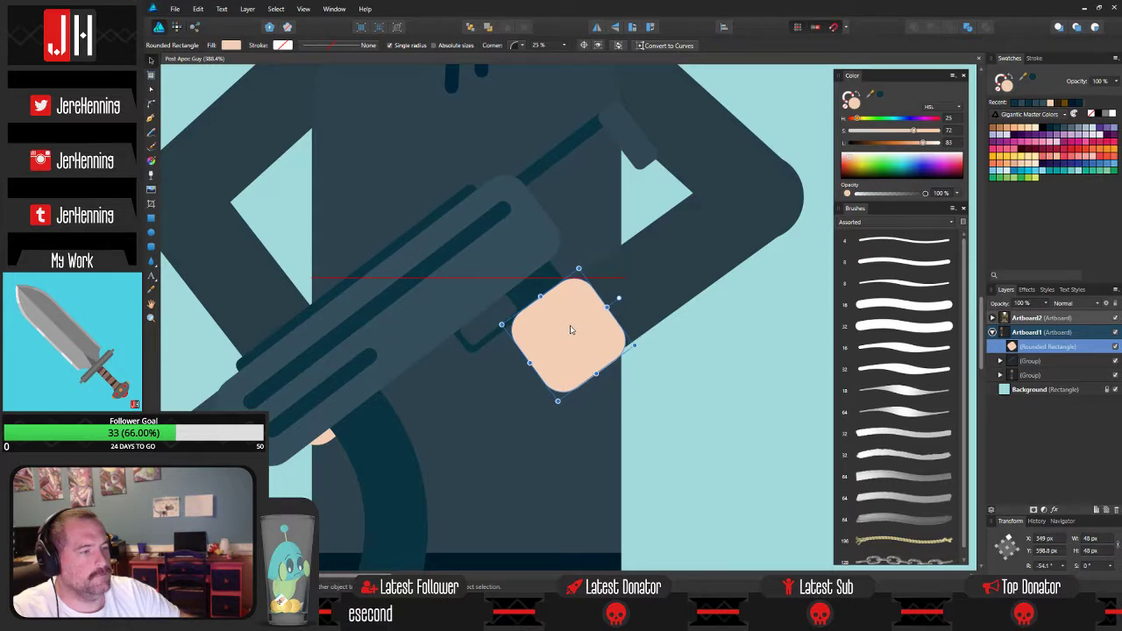
pyautogui.hotkey('ctrl', 'd')
pyautogui.scroll(-3, 624, 363)
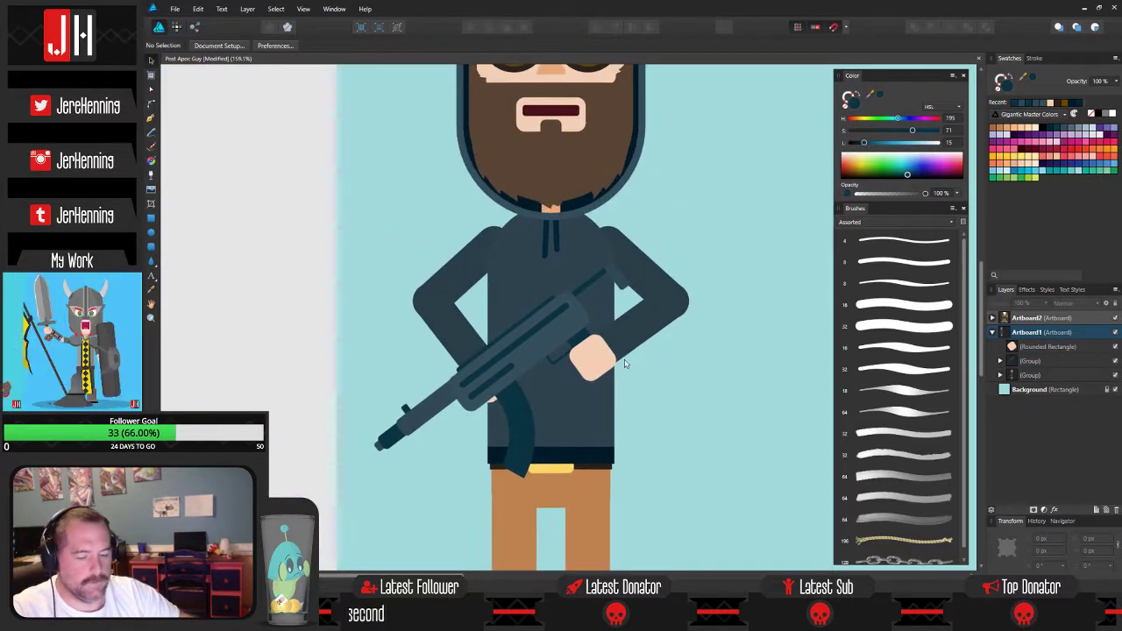
pyautogui.scroll(-1, 570, 366)
pyautogui.scroll(4, 533, 367)
pyautogui.scroll(-3, 536, 372)
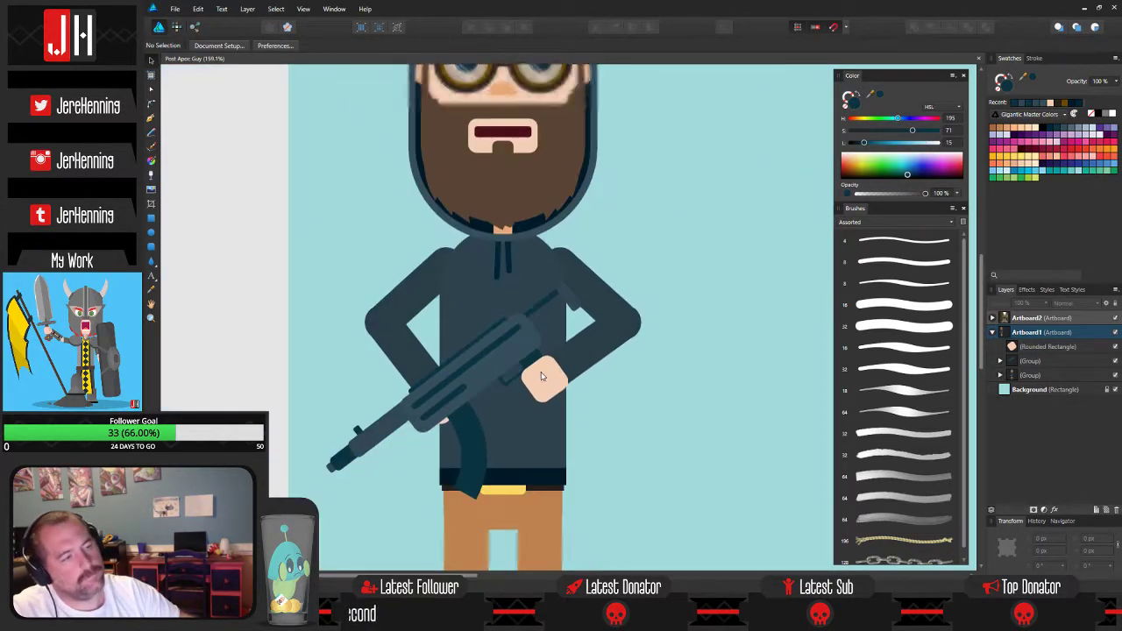
pyautogui.scroll(-2, 541, 377)
pyautogui.scroll(3, 649, 355)
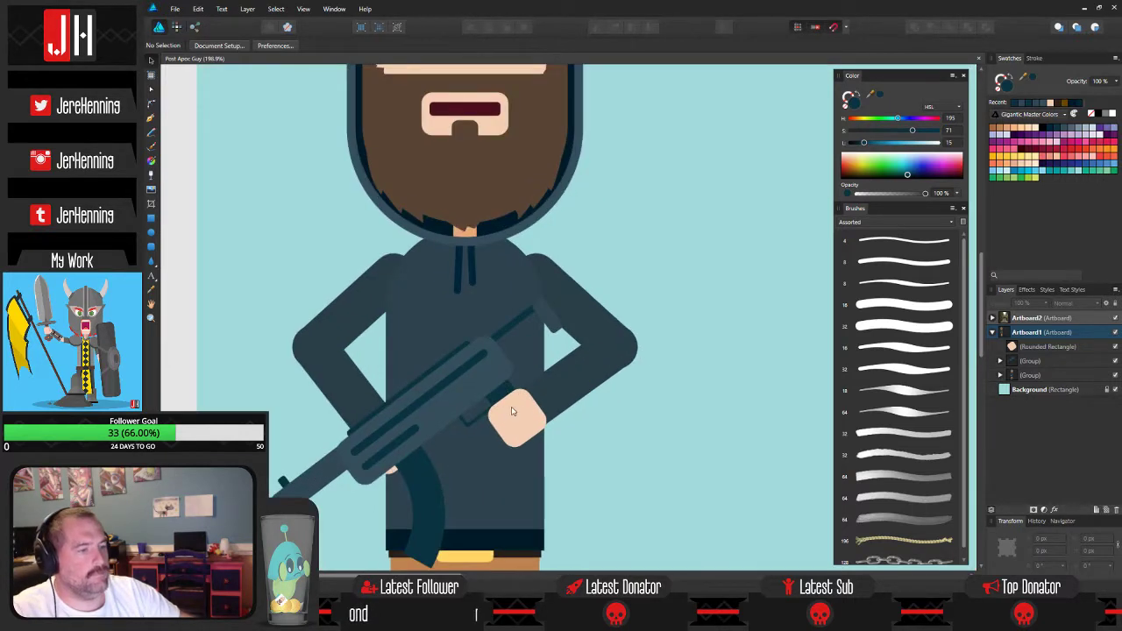
# Nudge the trigger-side forearm slightly down and realign the front hand with it at about X 350 px, Y 601 px.
pyautogui.click(587, 372)
pyautogui.doubleClick(588, 369)
pyautogui.scroll(3, 591, 365)
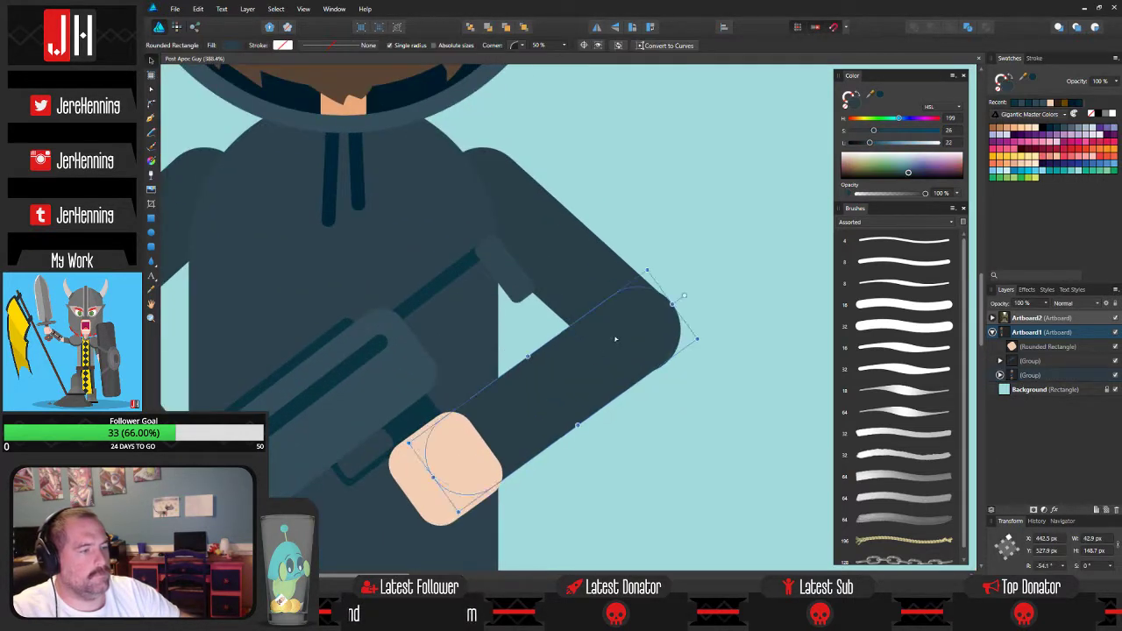
pyautogui.moveTo(615, 338); pyautogui.dragTo(618, 342)
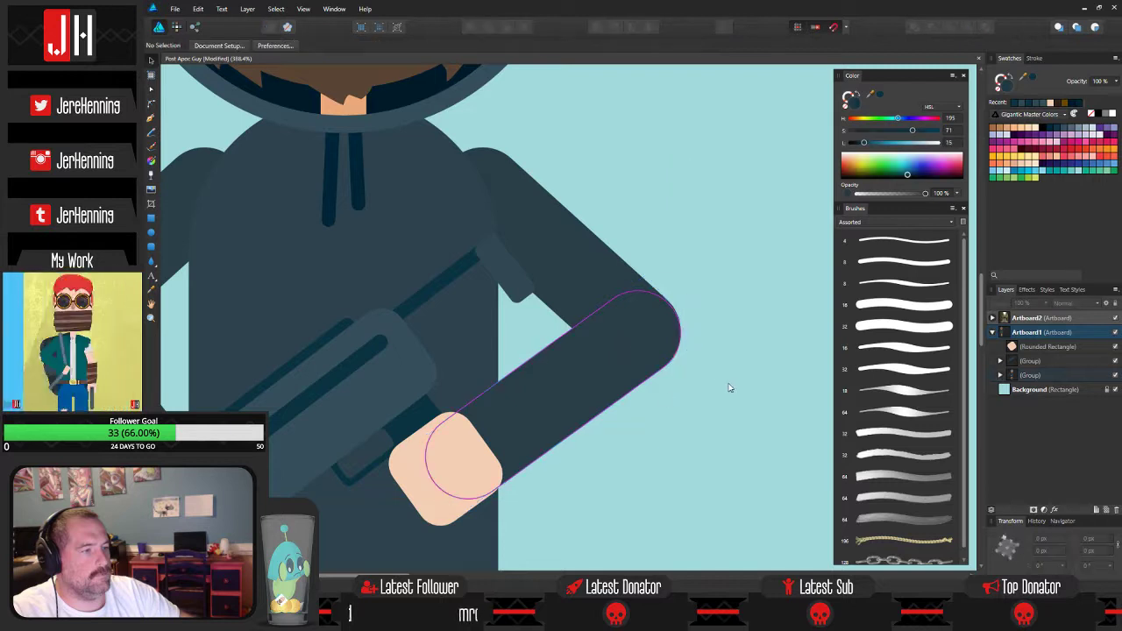
pyautogui.scroll(-3, 614, 430)
pyautogui.scroll(4, 563, 409)
pyautogui.click(546, 384)
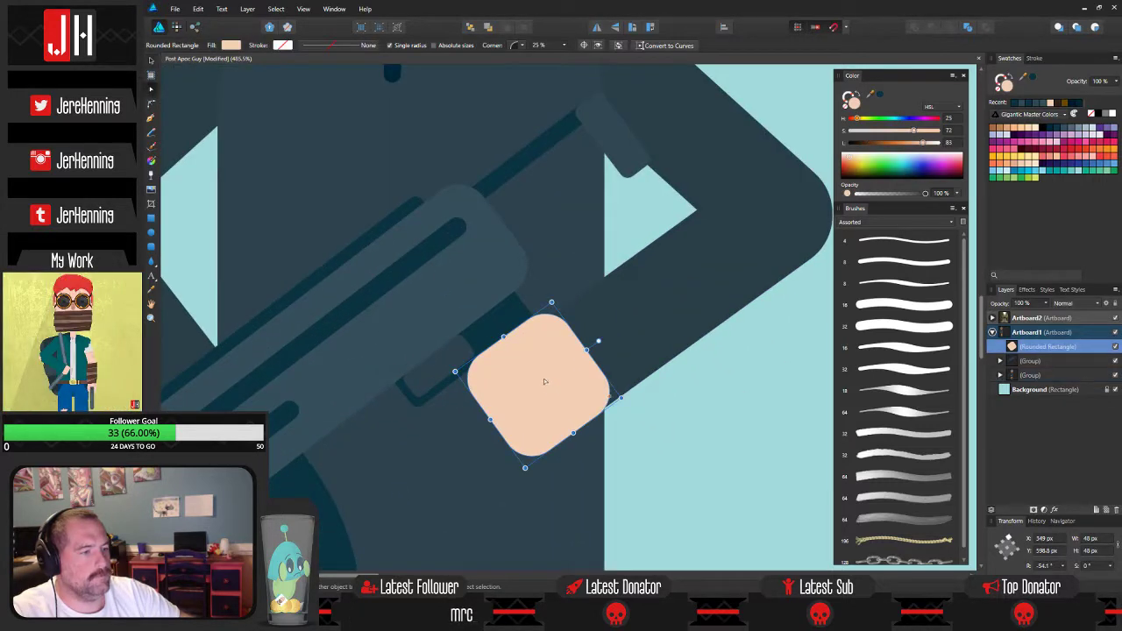
pyautogui.moveTo(542, 381)
pyautogui.mouseDown()
pyautogui.moveTo(552, 387)
pyautogui.moveTo(541, 381)
pyautogui.mouseUp()
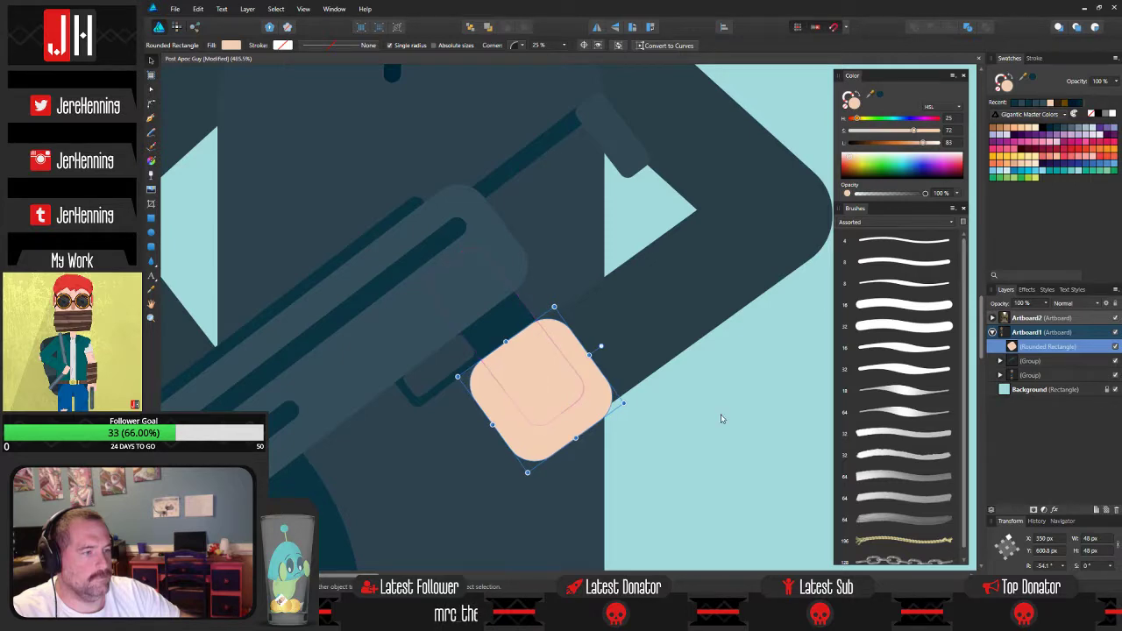
pyautogui.hotkey('ctrl', 'd')
# Move the whole character together with the gun and front hand horizontally to the centre of the artboard.
pyautogui.scroll(-8, 657, 417)
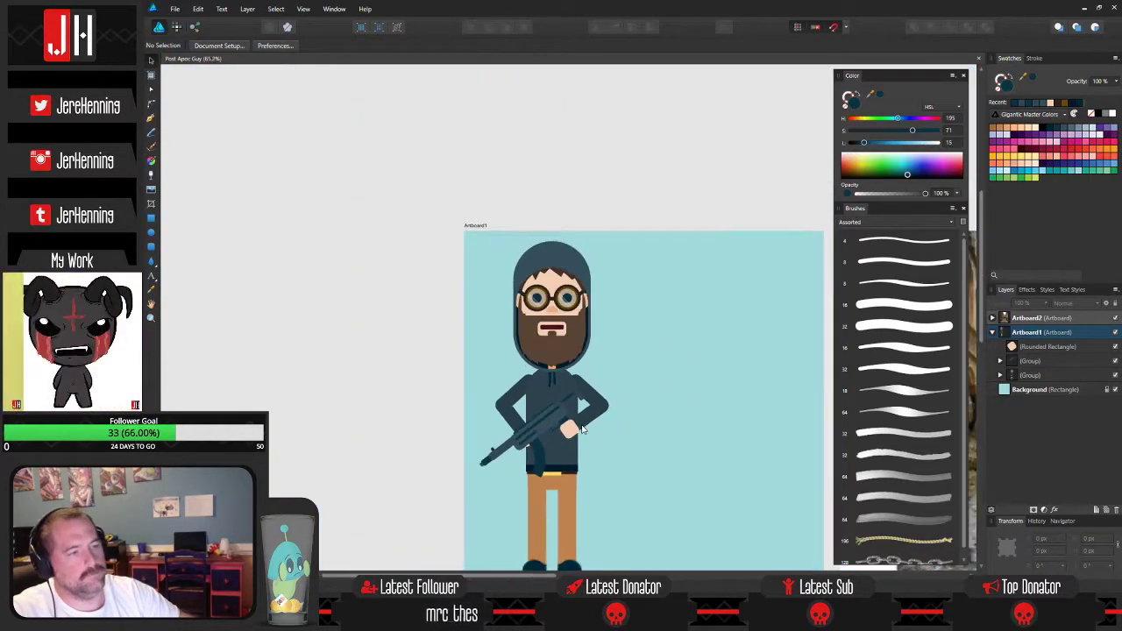
pyautogui.scroll(3, 580, 412)
pyautogui.scroll(-3, 579, 377)
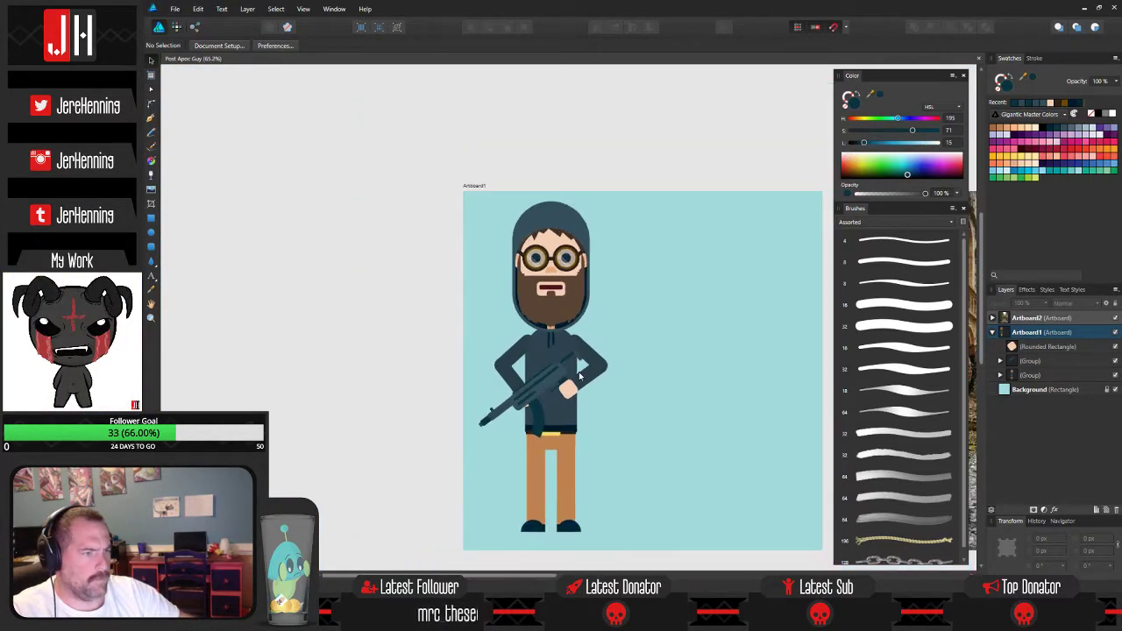
pyautogui.scroll(3, 582, 374)
pyautogui.scroll(-3, 589, 384)
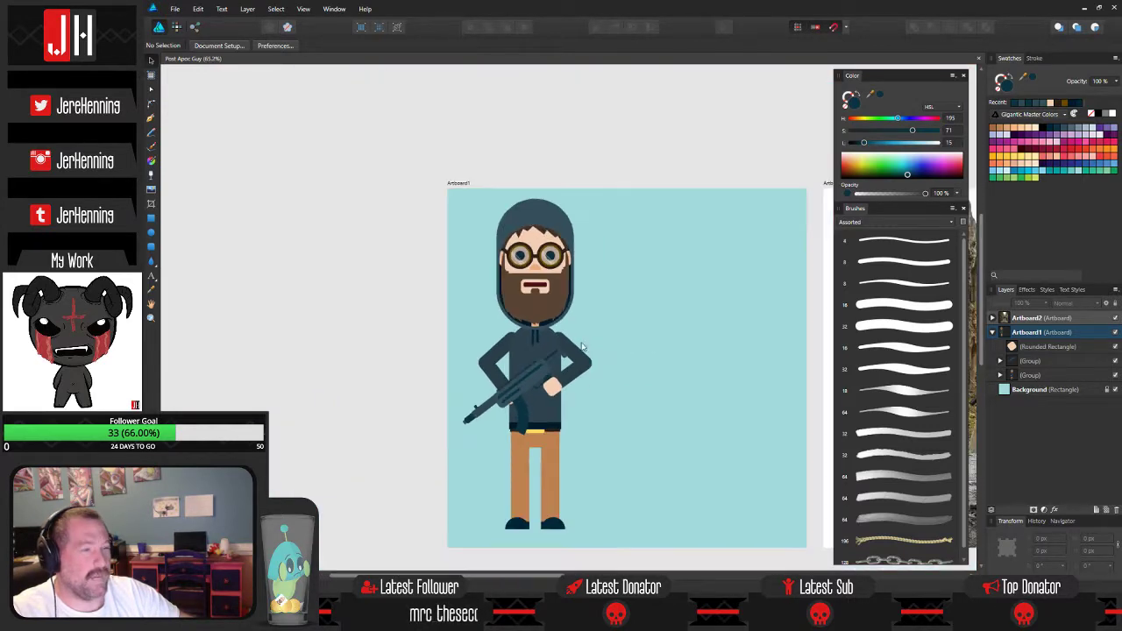
pyautogui.moveTo(407, 185); pyautogui.dragTo(682, 568)
pyautogui.moveTo(552, 383); pyautogui.dragTo(637, 384)
pyautogui.hotkey('ctrl', 'd')
# Try rotating the barrel-side forearm and hand to -30.7° so the hand reaches the gun's barrel.
pyautogui.scroll(3, 637, 386)
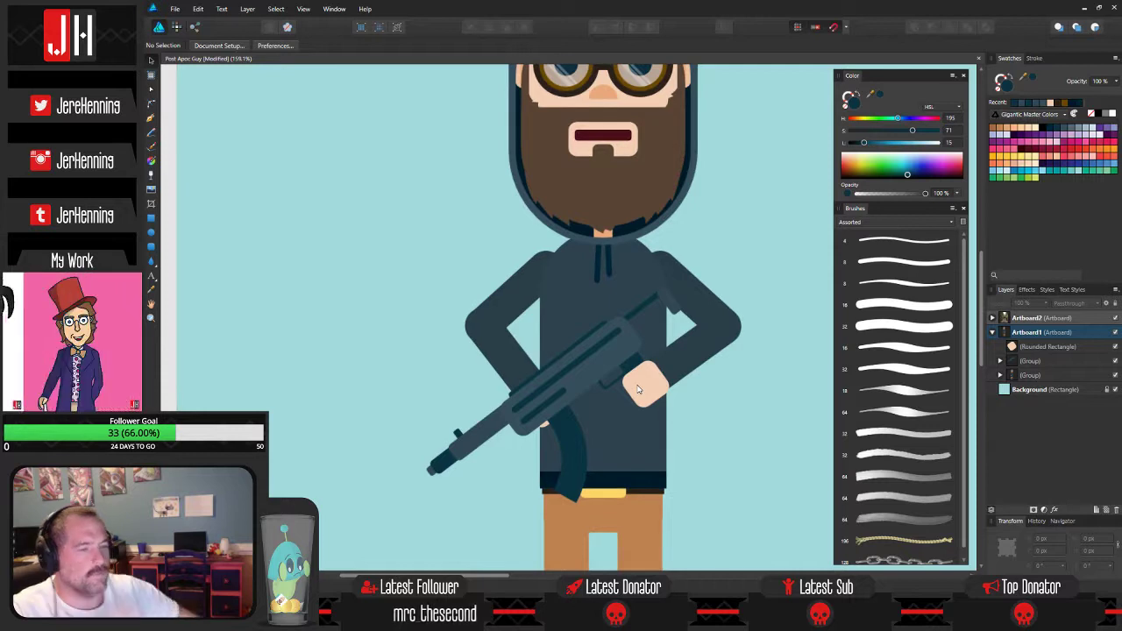
pyautogui.scroll(2, 492, 337)
pyautogui.click(493, 339)
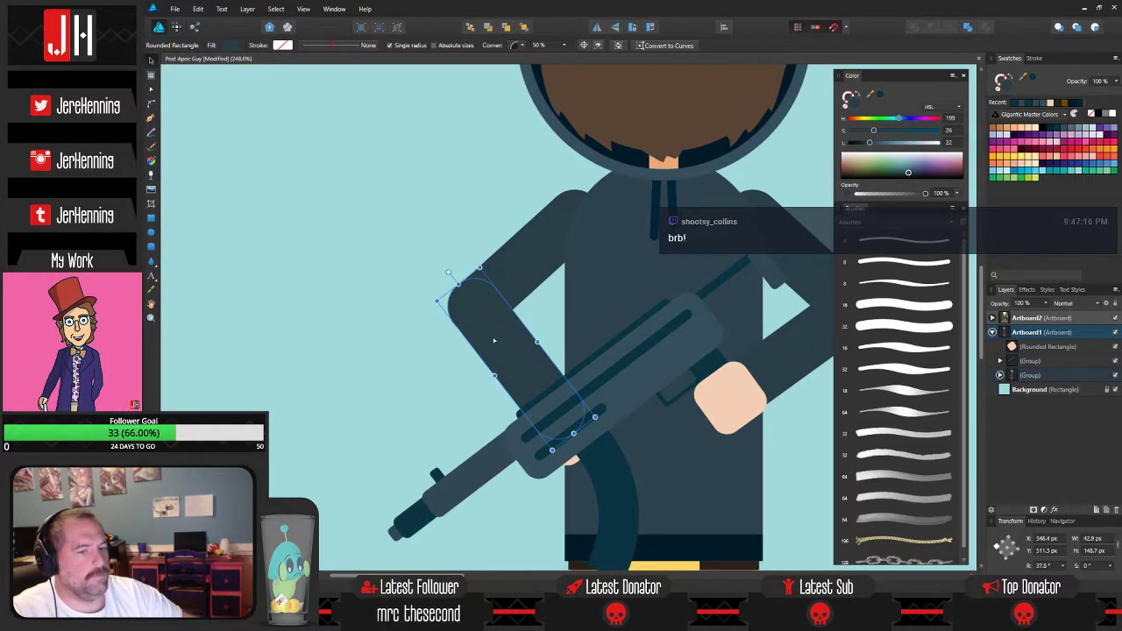
pyautogui.keyDown('shift'); pyautogui.click(573, 467); pyautogui.keyUp('shift')
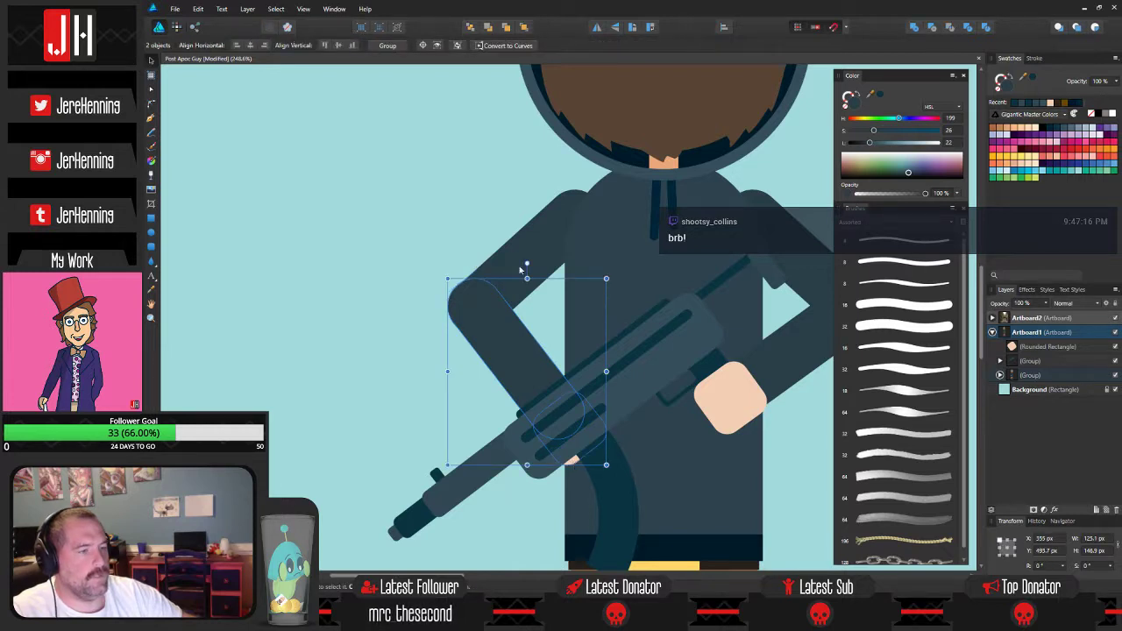
pyautogui.moveTo(527, 263); pyautogui.dragTo(361, 287)
pyautogui.scroll(-5, 494, 305)
pyautogui.moveTo(524, 301); pyautogui.dragTo(630, 293)
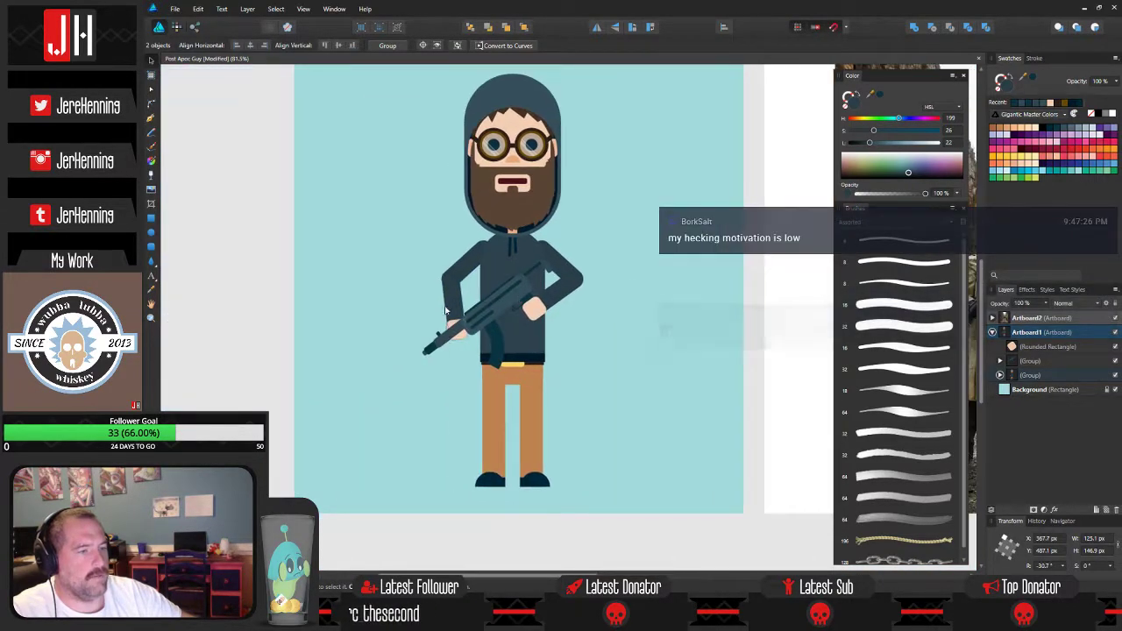
pyautogui.scroll(5, 460, 319)
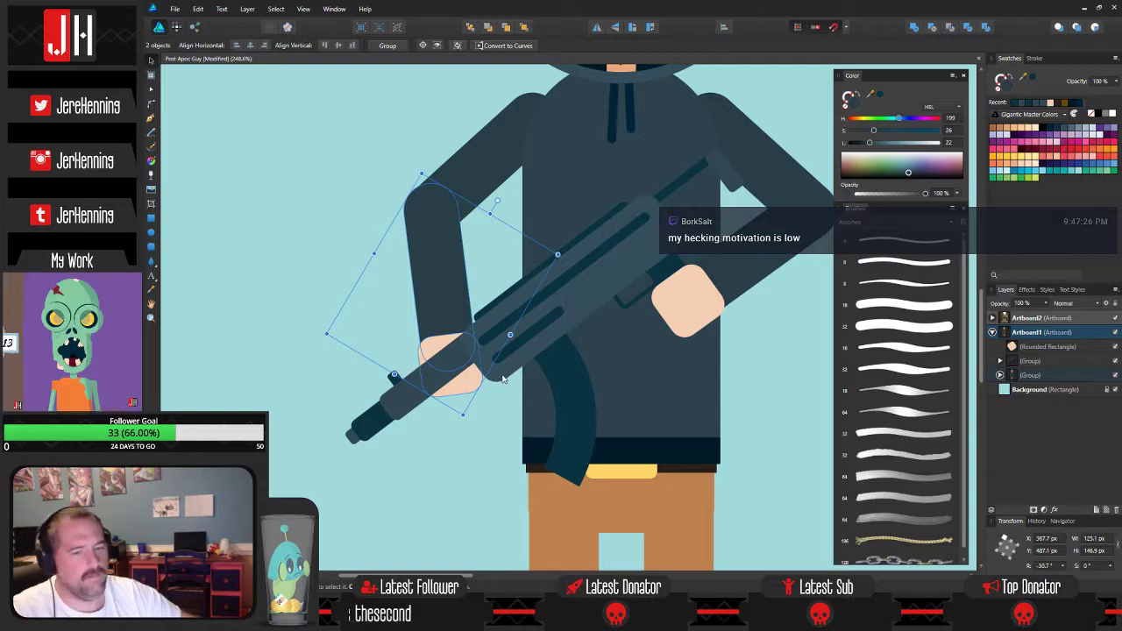
pyautogui.hotkey('ctrl', 'z')
pyautogui.hotkey('ctrl', 'z')
pyautogui.click(356, 290)
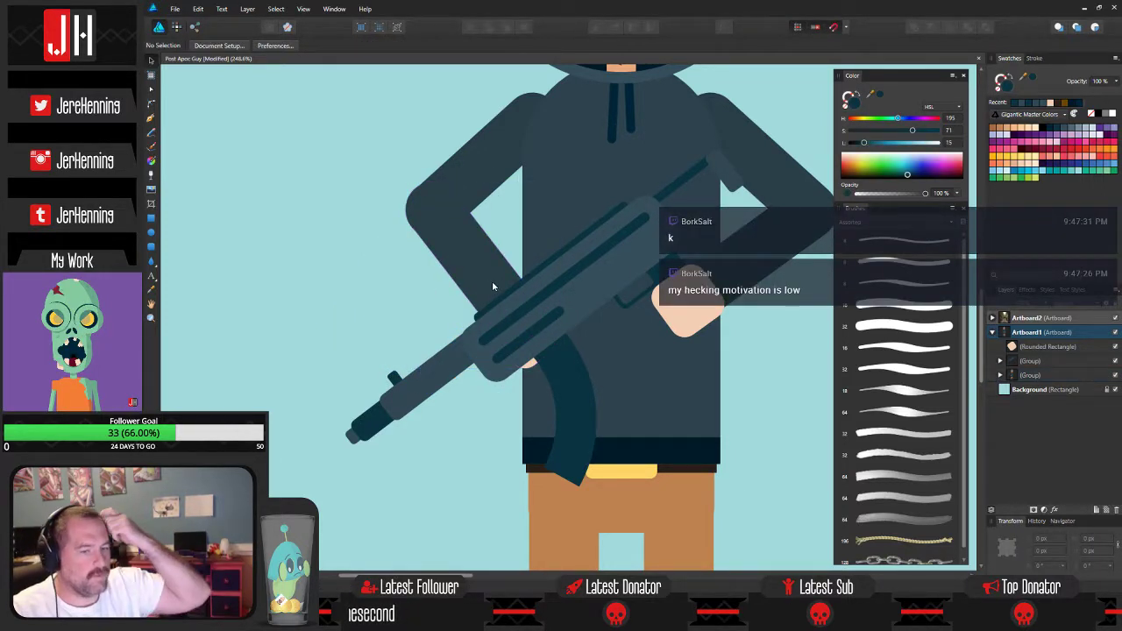
# Slide the curved magazine along the underside of the gun toward the grip, clear of the supporting hand.
pyautogui.click(564, 369)
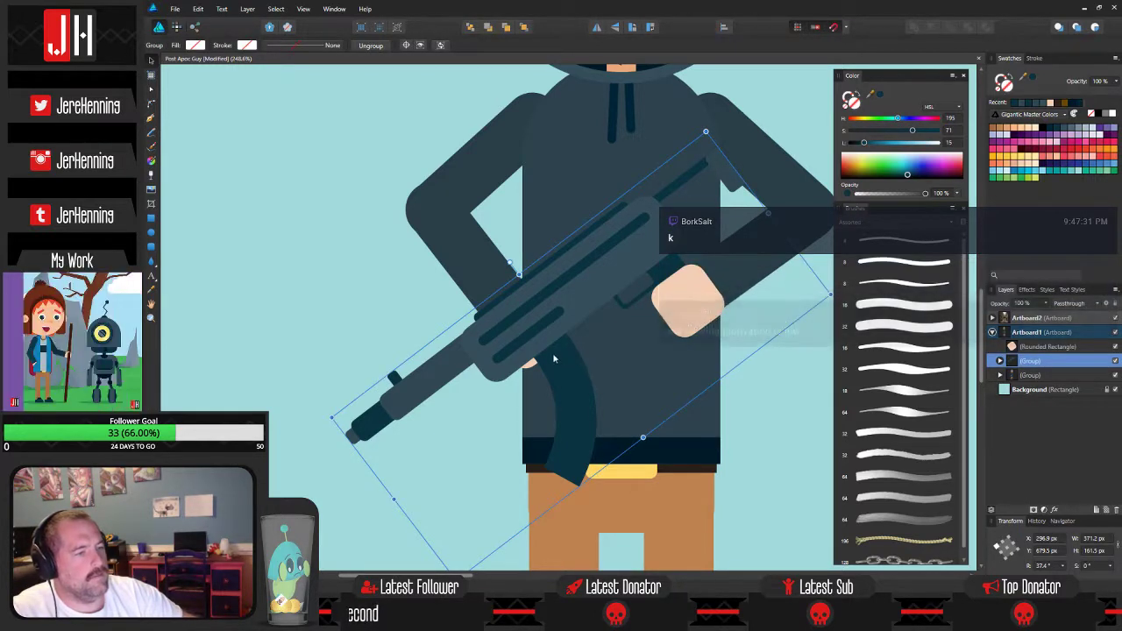
pyautogui.doubleClick(554, 354)
pyautogui.moveTo(565, 362); pyautogui.dragTo(533, 347)
# Rotate the barrel-side upper arm, forearm and hand together to -5.9° and shift them slightly back toward the shoulder.
pyautogui.click(542, 361)
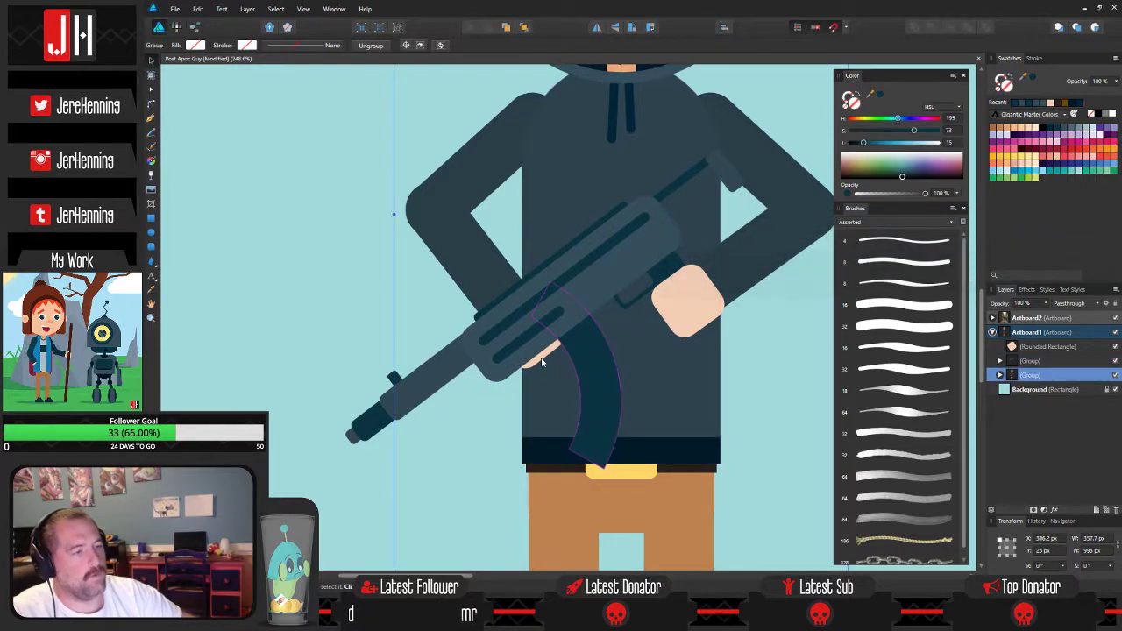
pyautogui.doubleClick(542, 360)
pyautogui.moveTo(467, 240); pyautogui.dragTo(473, 271)
pyautogui.click(471, 272)
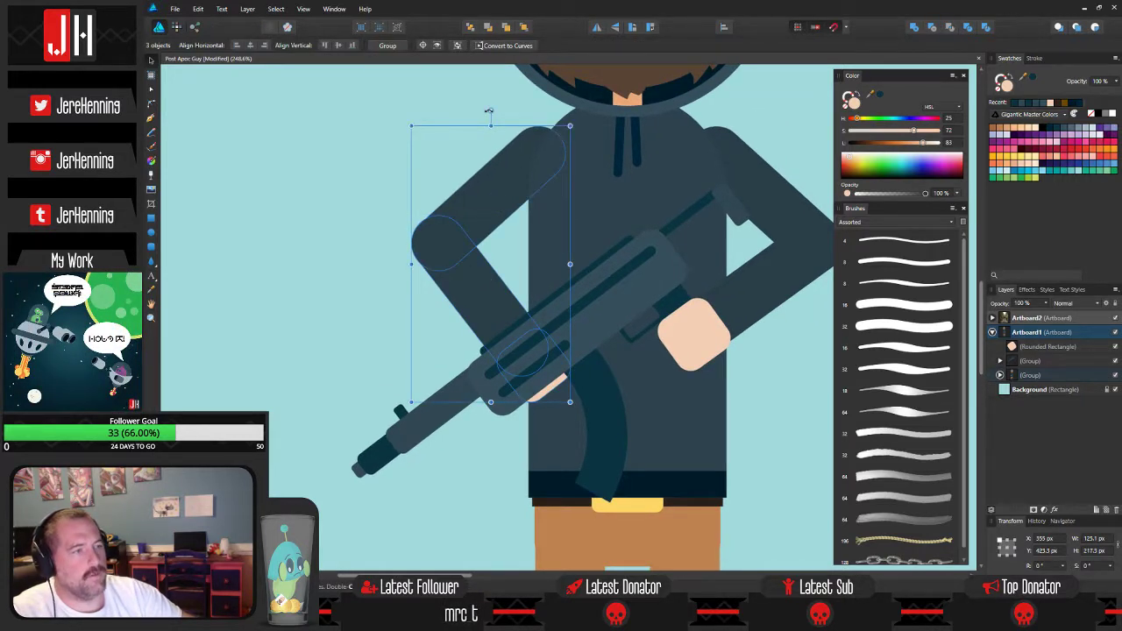
pyautogui.moveTo(489, 111); pyautogui.dragTo(505, 112)
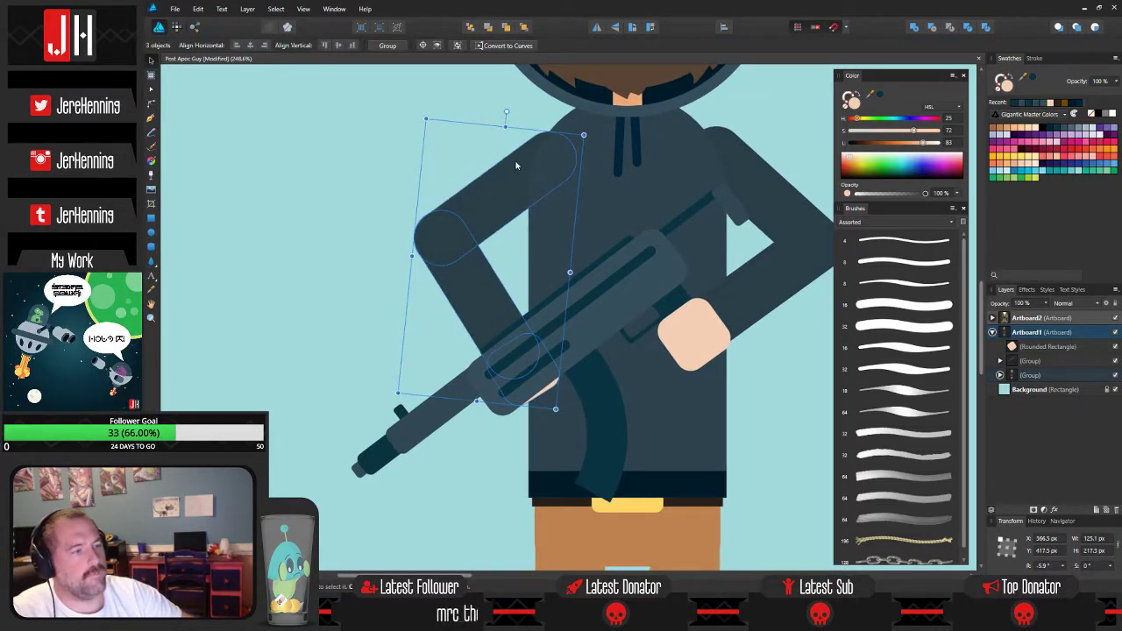
pyautogui.moveTo(516, 164); pyautogui.dragTo(513, 163)
pyautogui.click(386, 179)
# Duplicate the front hand onto the gun's handguard and narrow the copy to about 18 px to form wrapped fingers.
pyautogui.scroll(-1, 496, 337)
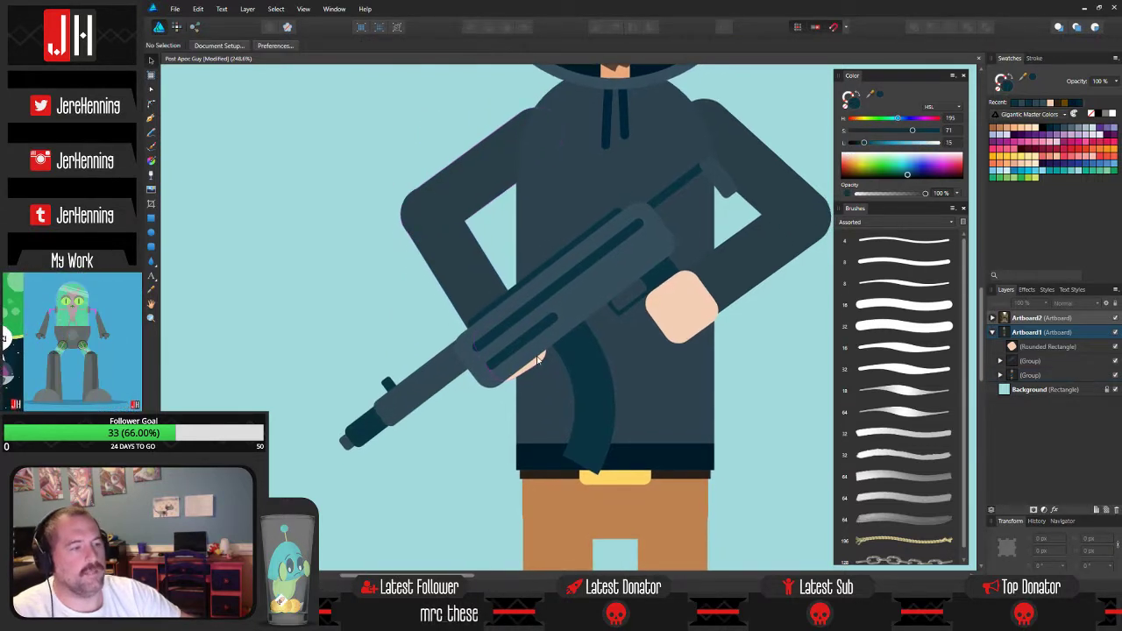
pyautogui.click(535, 362)
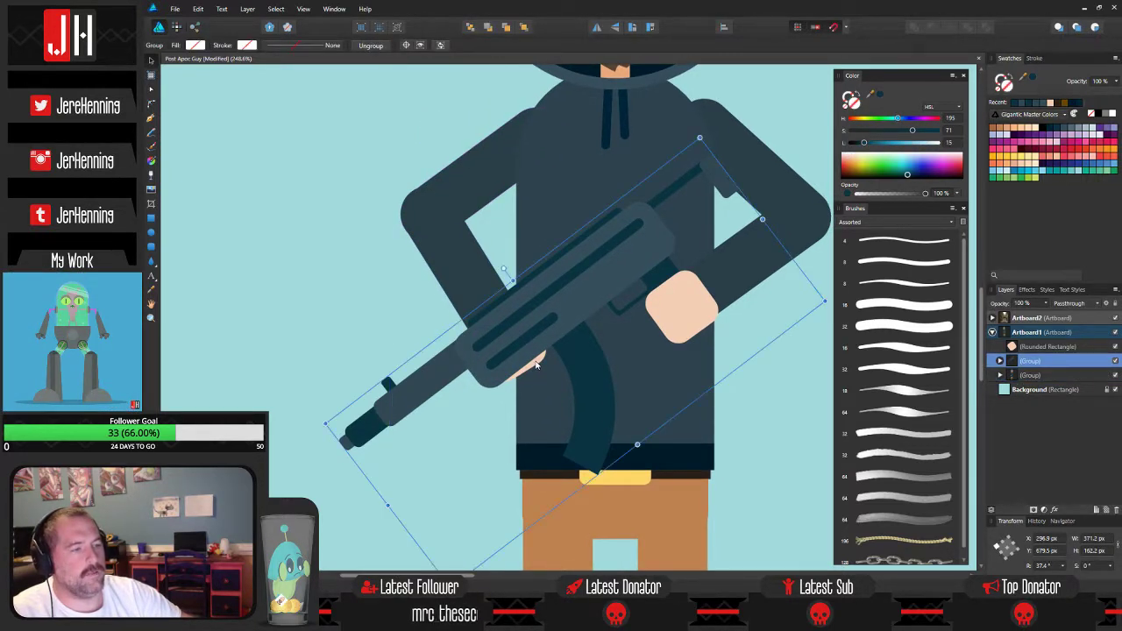
pyautogui.doubleClick(535, 362)
pyautogui.click(537, 365)
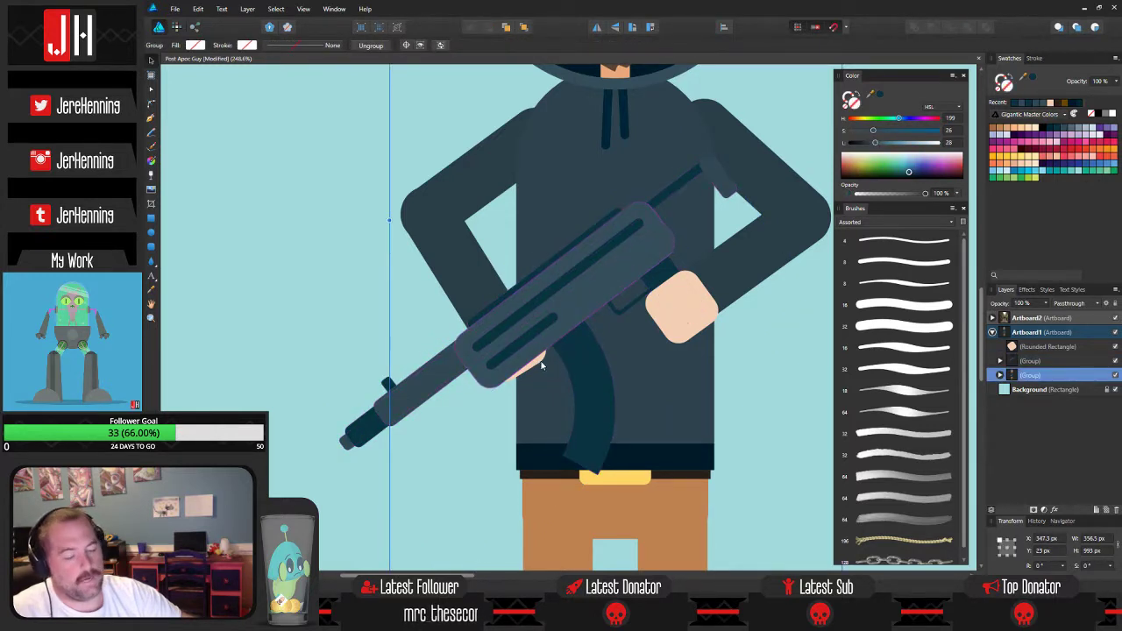
pyautogui.click(697, 308)
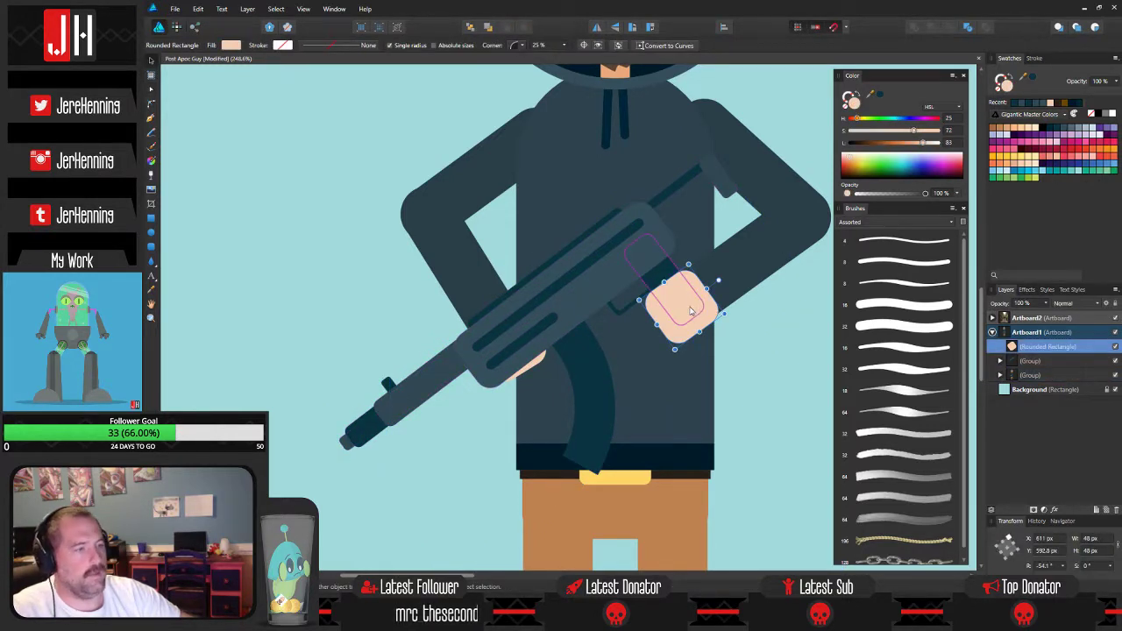
pyautogui.moveTo(697, 309); pyautogui.dragTo(513, 350)
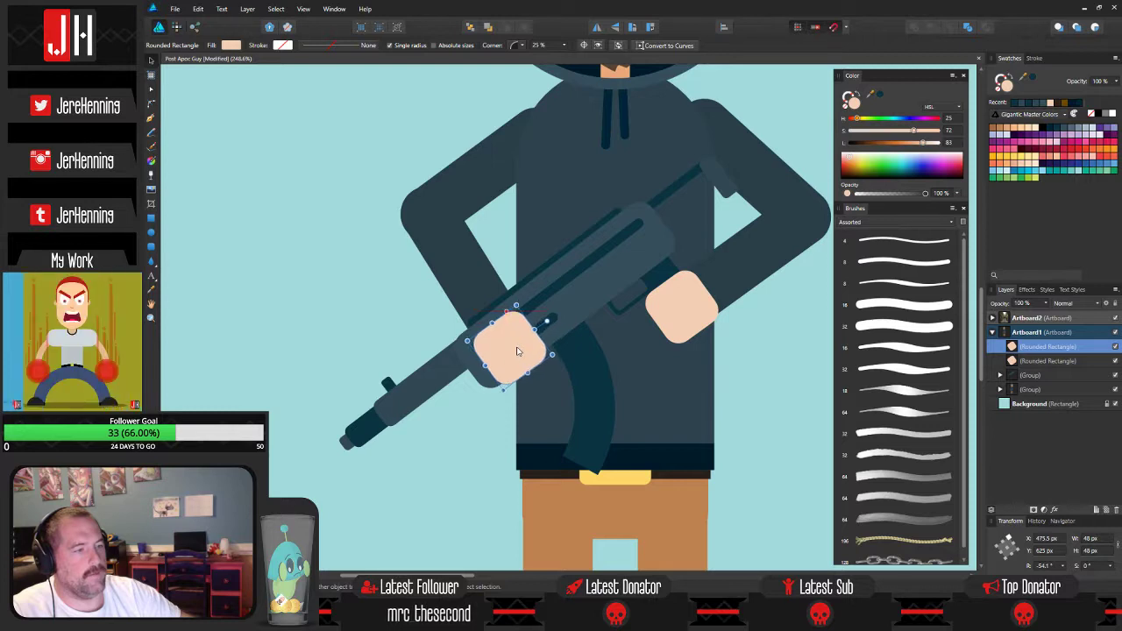
pyautogui.scroll(3, 513, 350)
pyautogui.moveTo(468, 301); pyautogui.dragTo(518, 355)
pyautogui.click(264, 269)
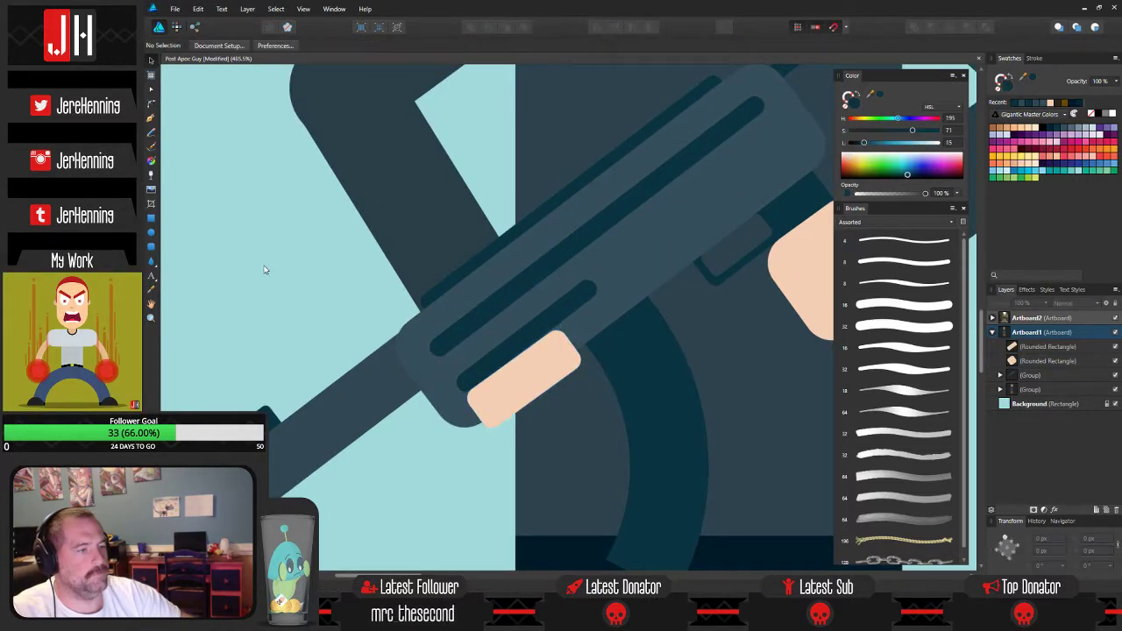
# Examine the finger shape and both hands on the gun up close and in the full figure.
pyautogui.scroll(-4, 519, 390)
pyautogui.scroll(5, 503, 371)
pyautogui.click(505, 368)
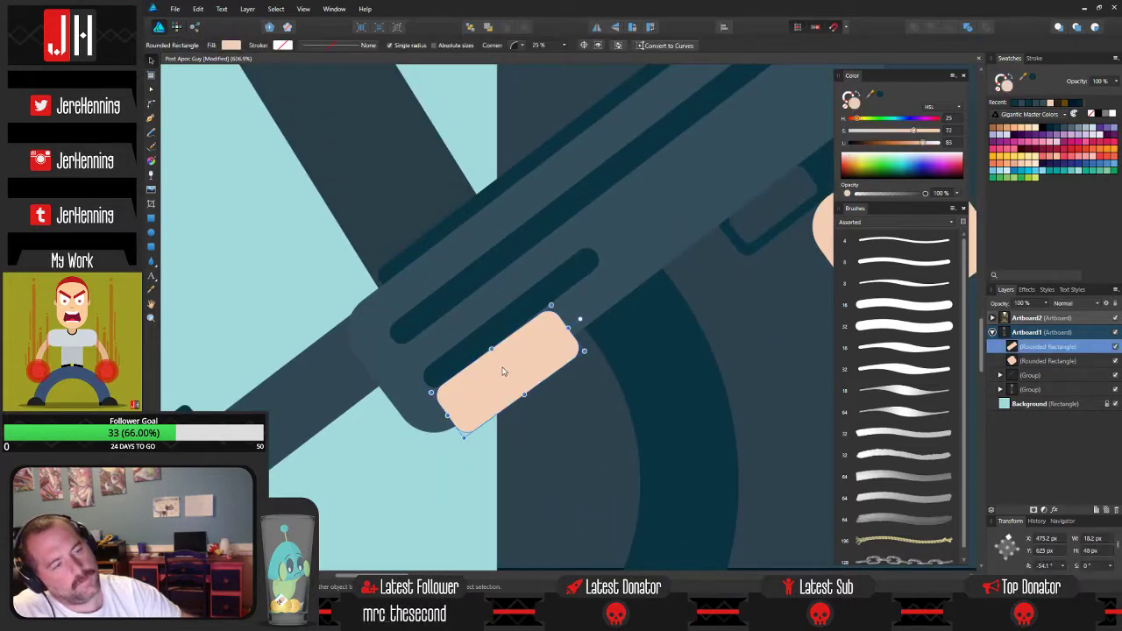
pyautogui.click(293, 274)
pyautogui.scroll(-4, 436, 328)
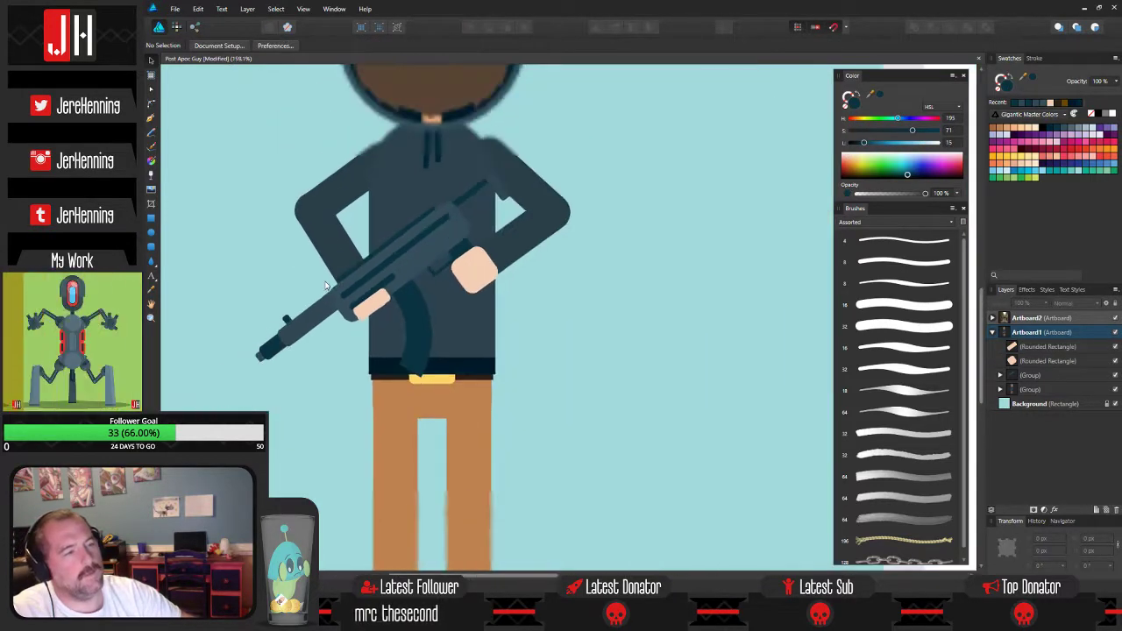
pyautogui.scroll(-2, 435, 329)
pyautogui.scroll(2, 443, 310)
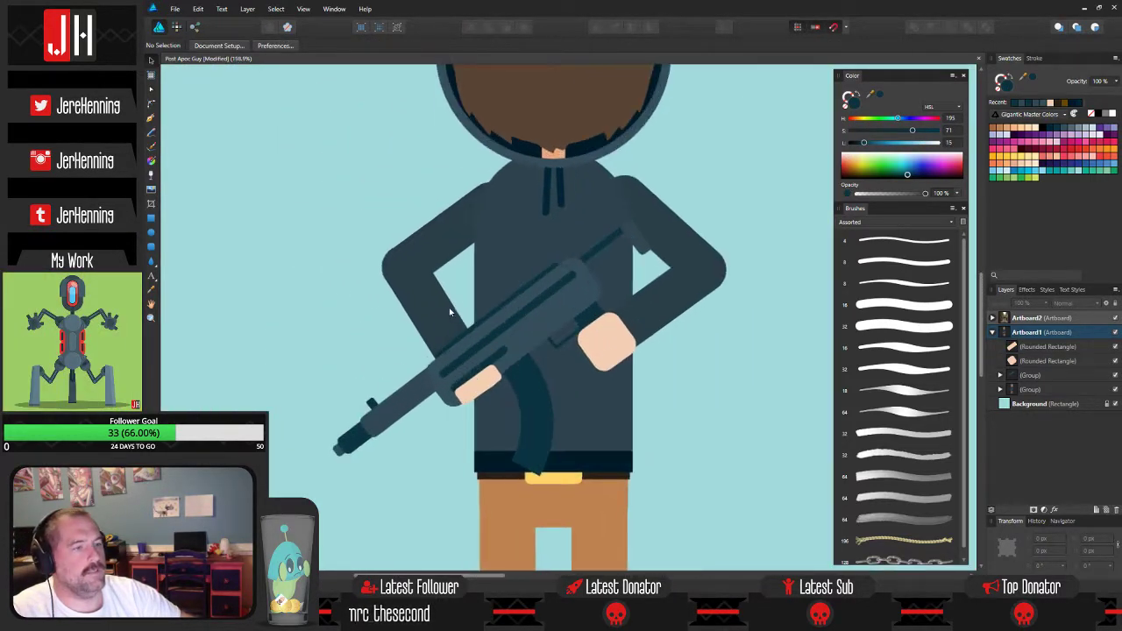
pyautogui.scroll(-2, 445, 310)
pyautogui.scroll(3, 447, 308)
pyautogui.scroll(-5, 450, 307)
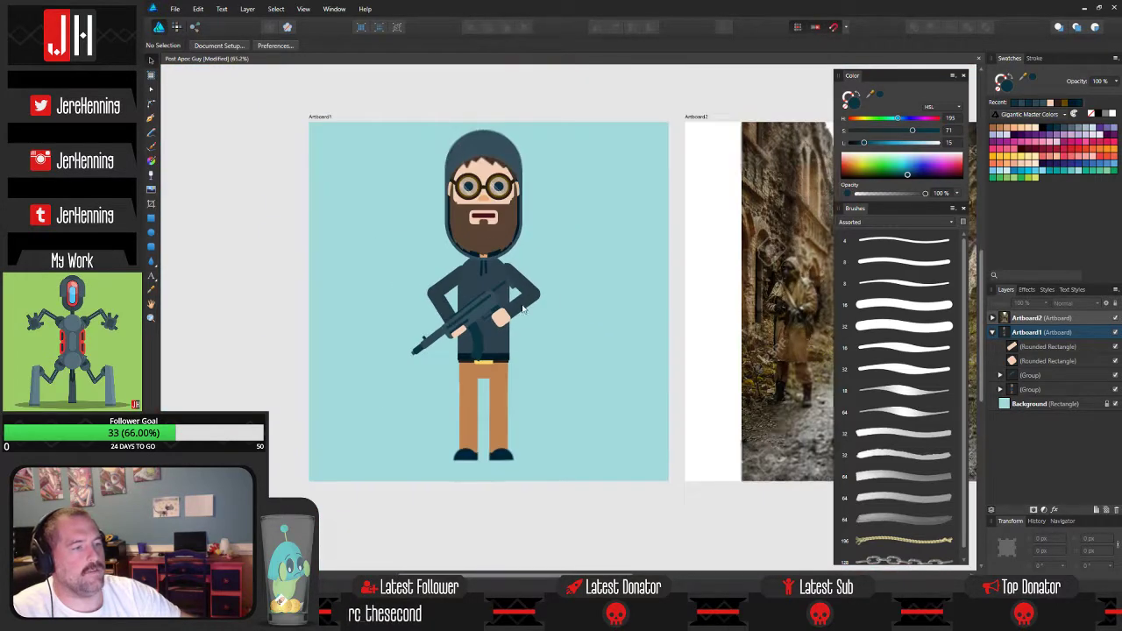
pyautogui.scroll(4, 468, 306)
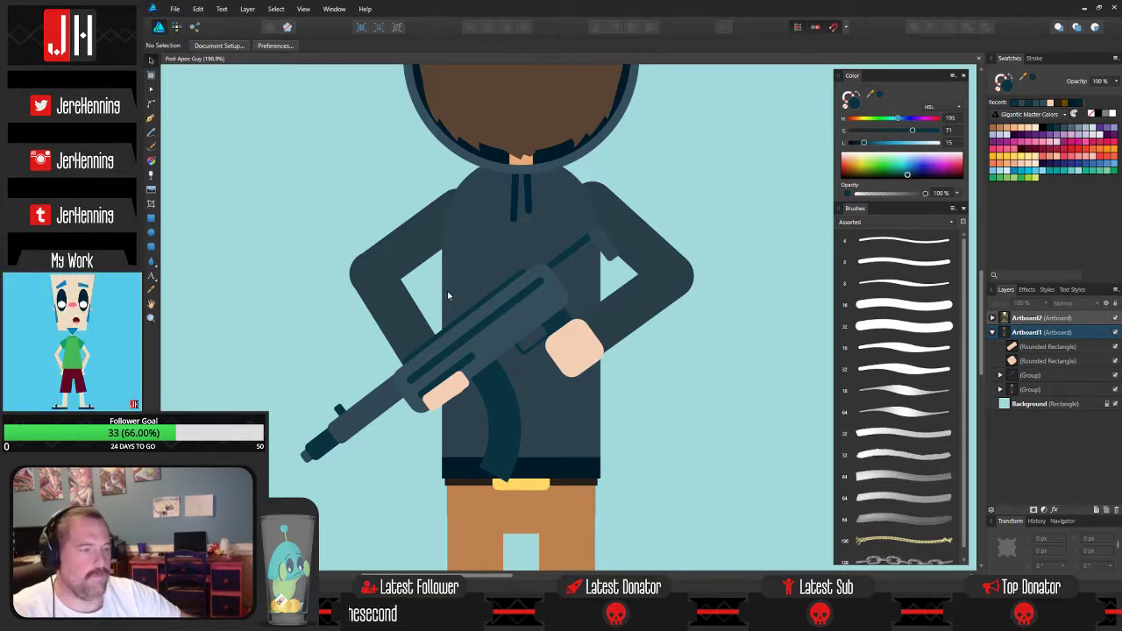
# Remove the duplicated finger shape from the gun's handguard.
pyautogui.click(446, 391)
pyautogui.press('Delete')
pyautogui.click(576, 350)
pyautogui.click(642, 377)
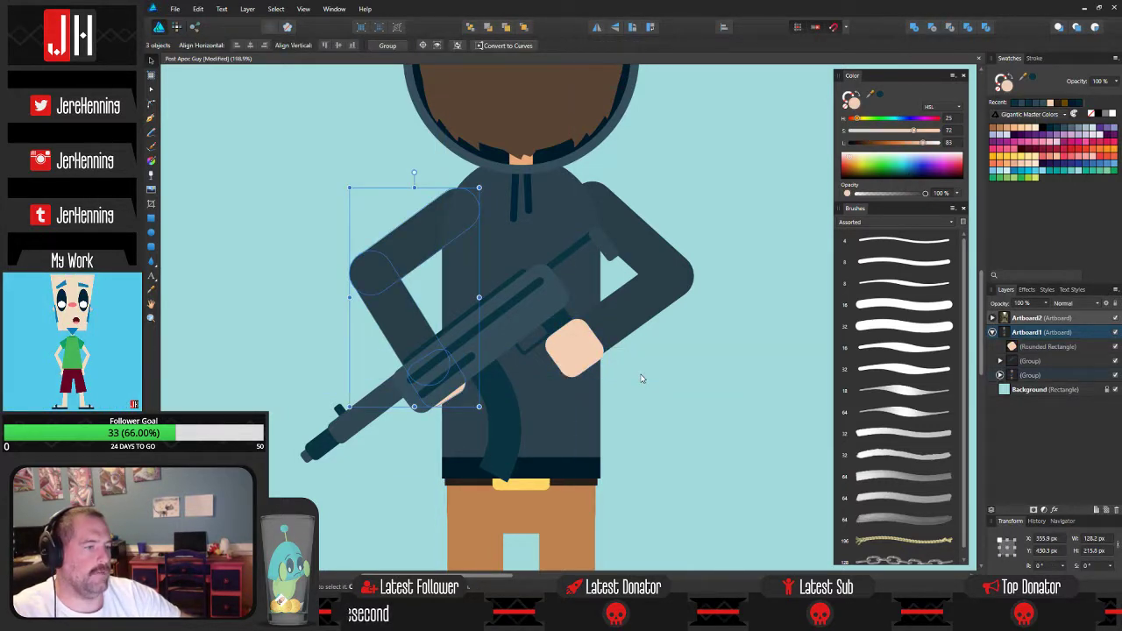
# Examine how the gun, arms and hands read against the dark hoodie, both up close and in the full figure.
pyautogui.scroll(5, 499, 379)
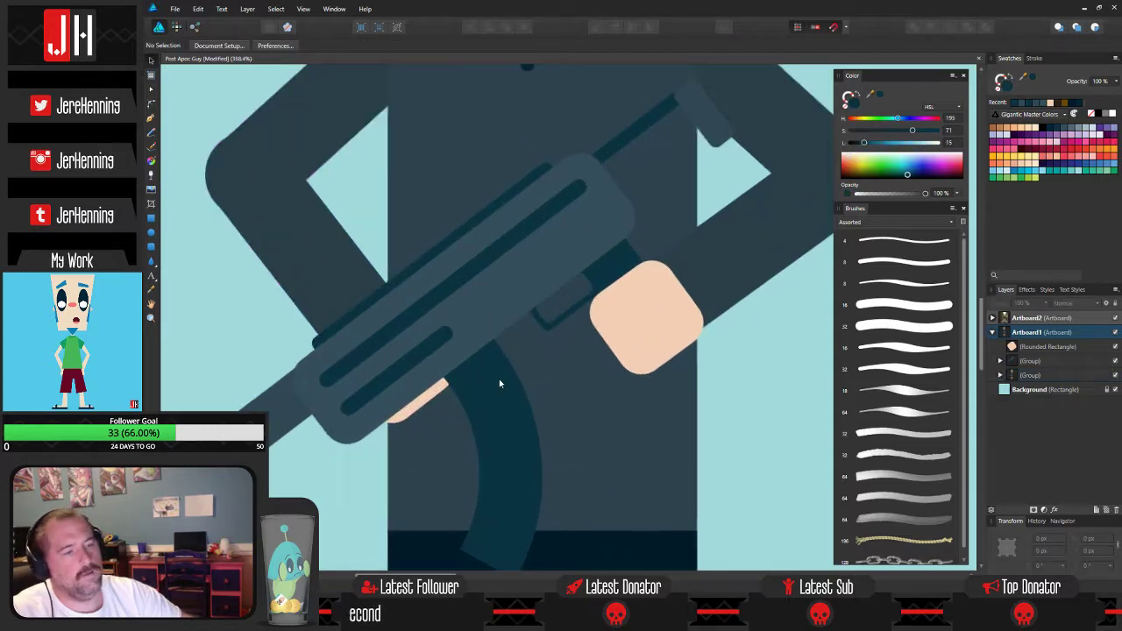
pyautogui.moveTo(519, 369); pyautogui.dragTo(589, 345)
pyautogui.scroll(-4, 645, 325)
pyautogui.scroll(-7, 589, 350)
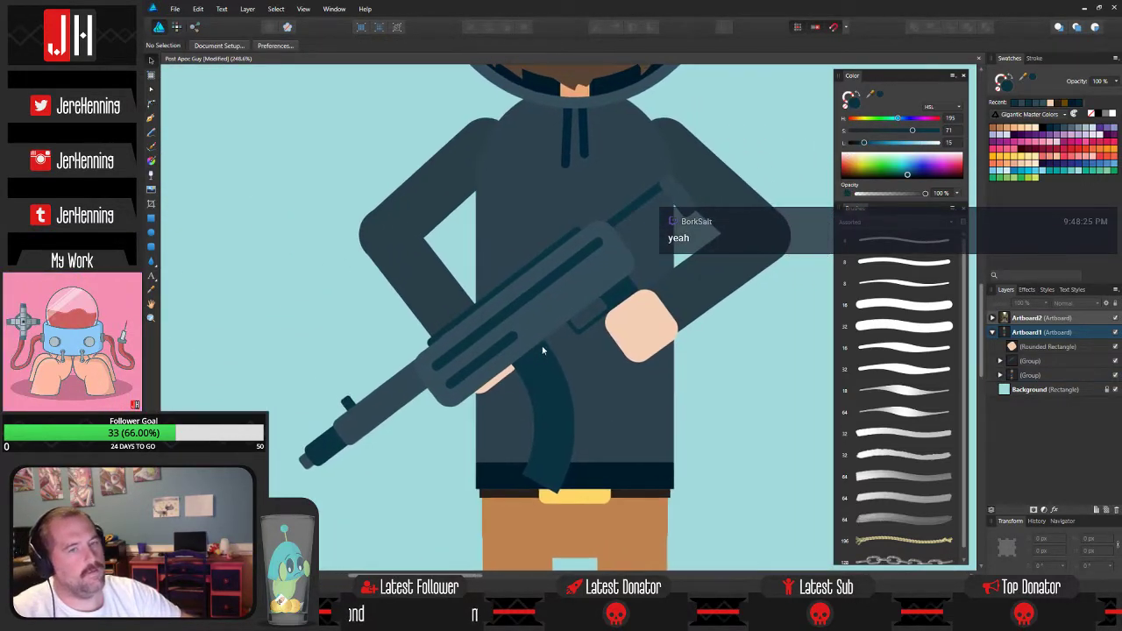
pyautogui.moveTo(607, 349); pyautogui.dragTo(561, 357)
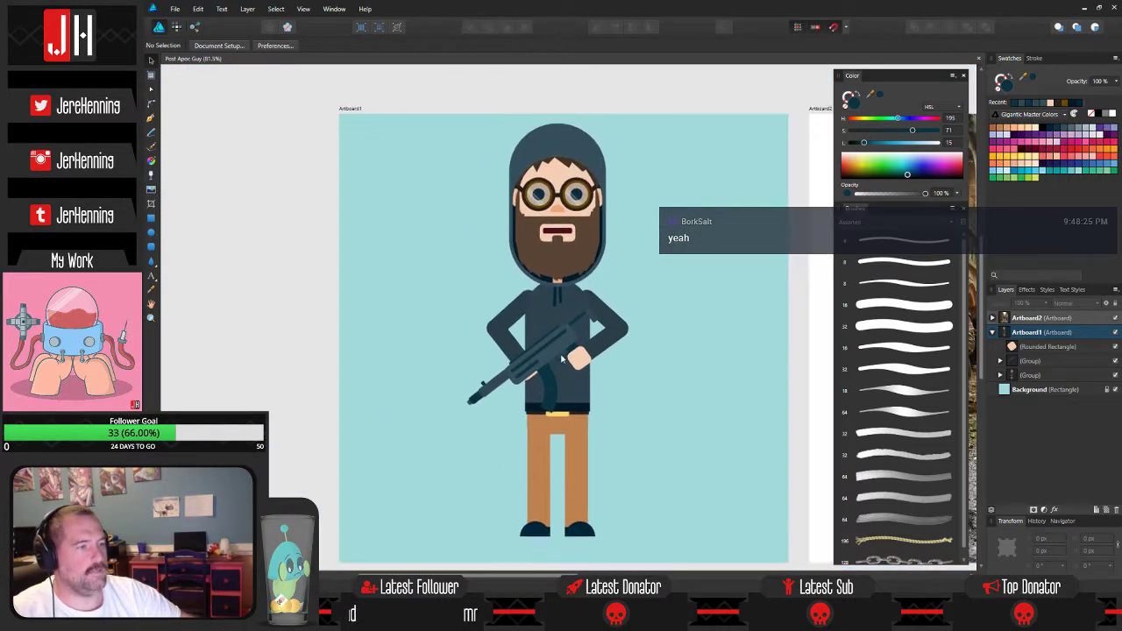
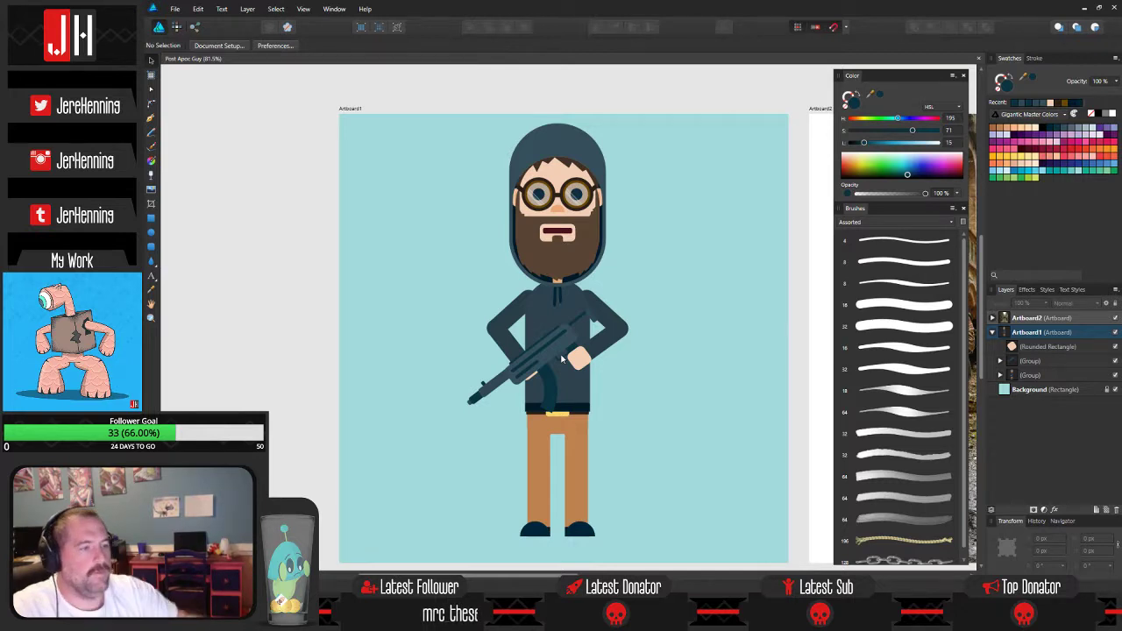
pyautogui.scroll(5, 539, 296)
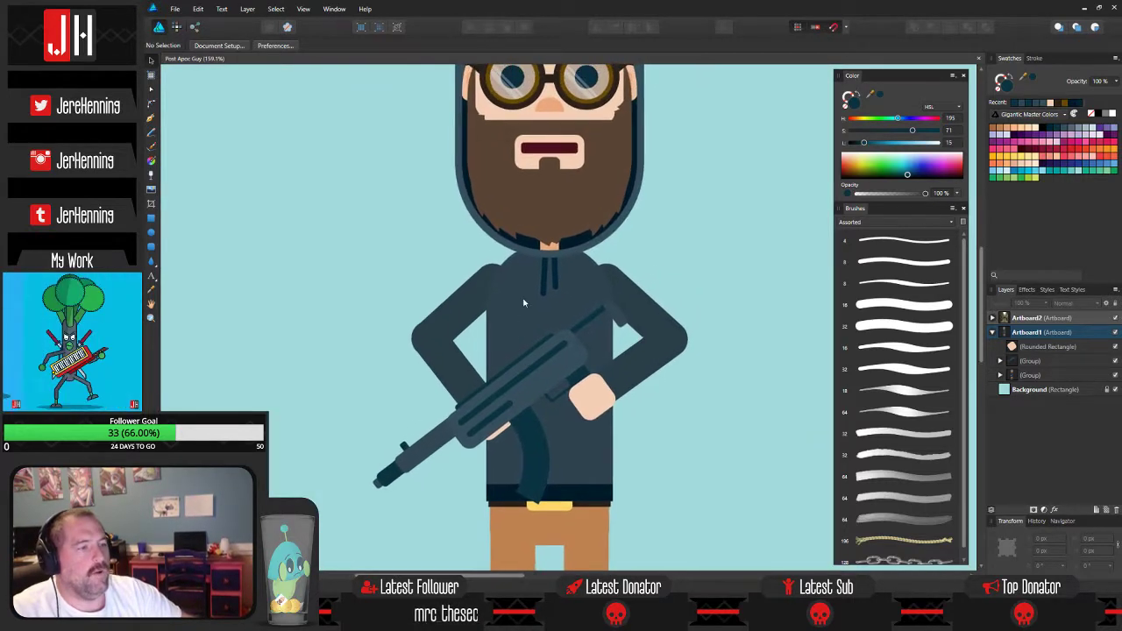
pyautogui.scroll(-2, 517, 329)
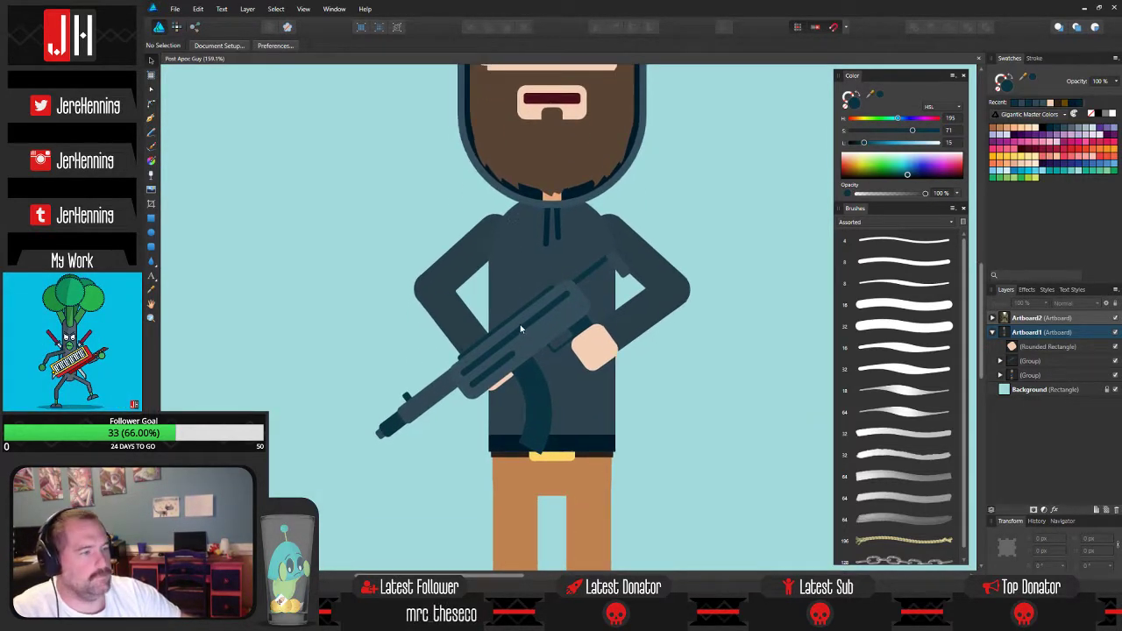
pyautogui.scroll(-5, 529, 342)
pyautogui.scroll(5, 526, 359)
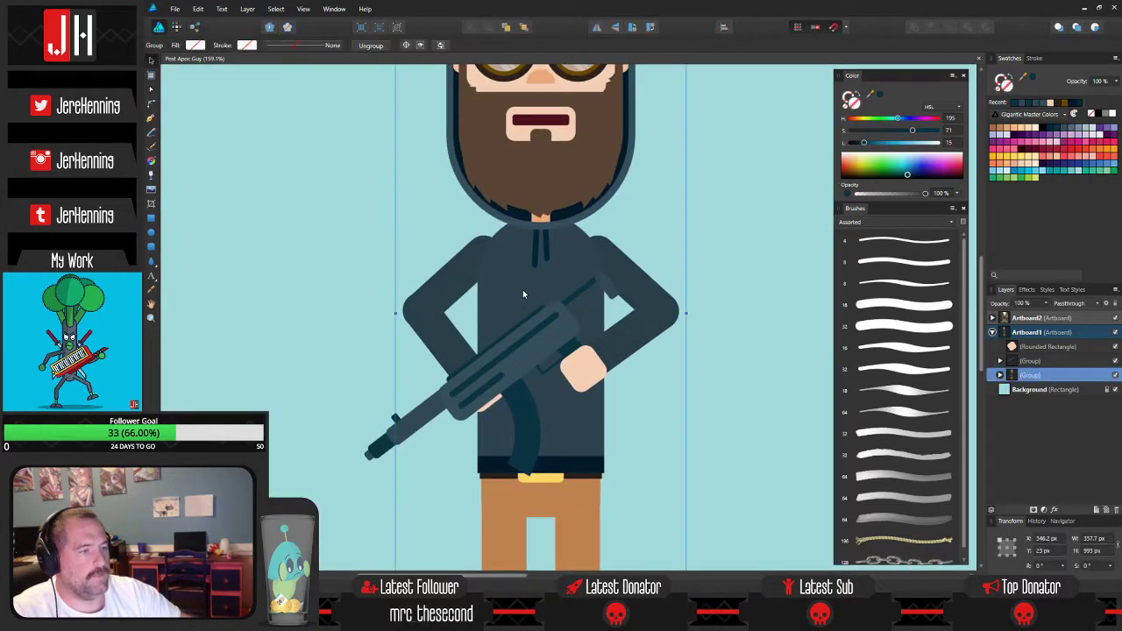
# Fill the hoodie's torso with a dark crimson red swatch at 37 lightness.
pyautogui.click(522, 289)
pyautogui.moveTo(522, 290); pyautogui.dragTo(501, 321)
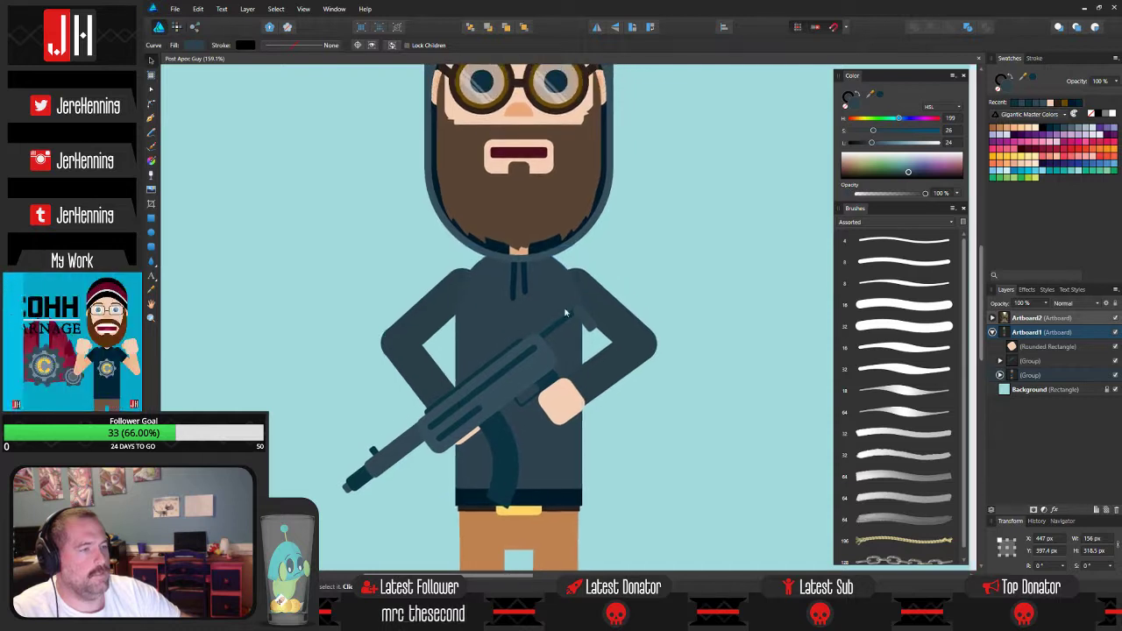
pyautogui.scroll(-3, 781, 197)
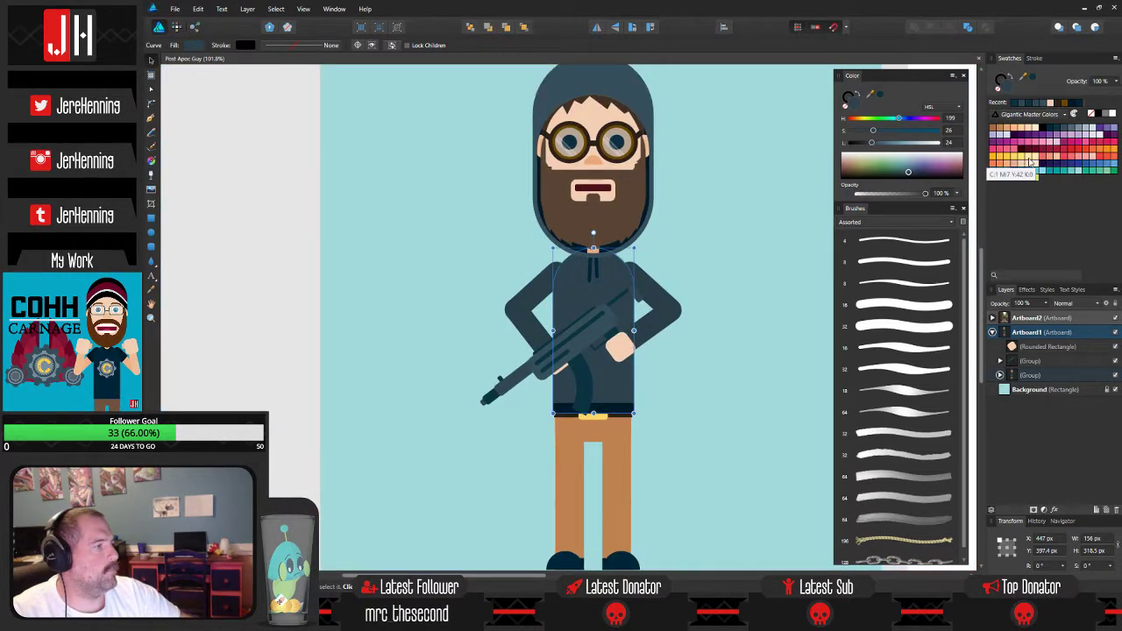
pyautogui.click(1078, 154)
pyautogui.click(1067, 153)
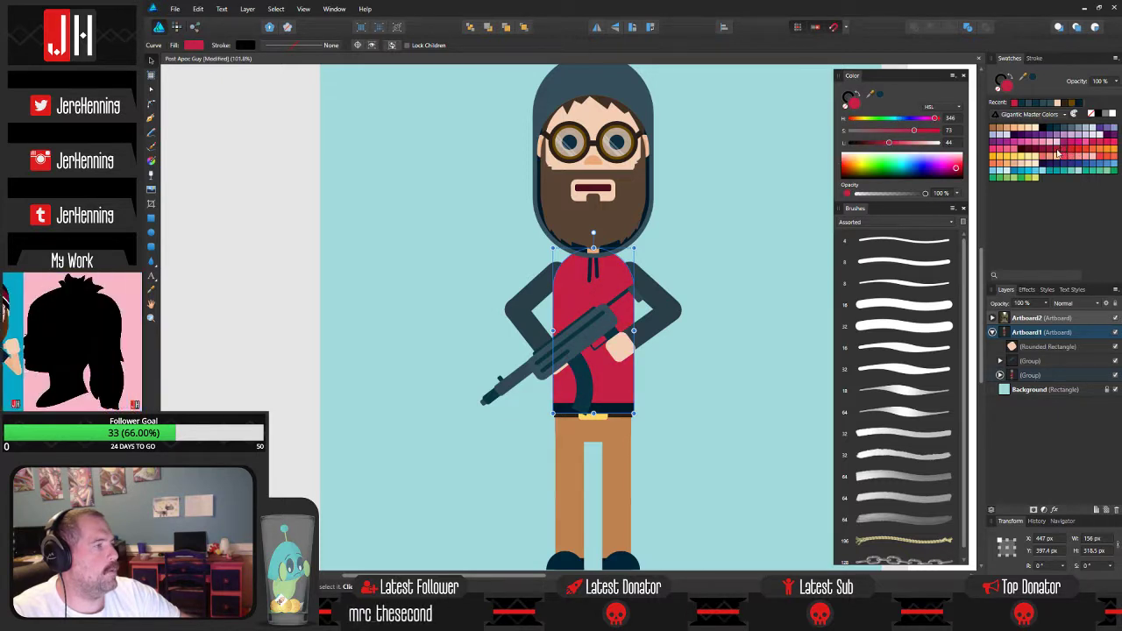
pyautogui.click(1062, 154)
pyautogui.click(1067, 154)
pyautogui.click(1057, 154)
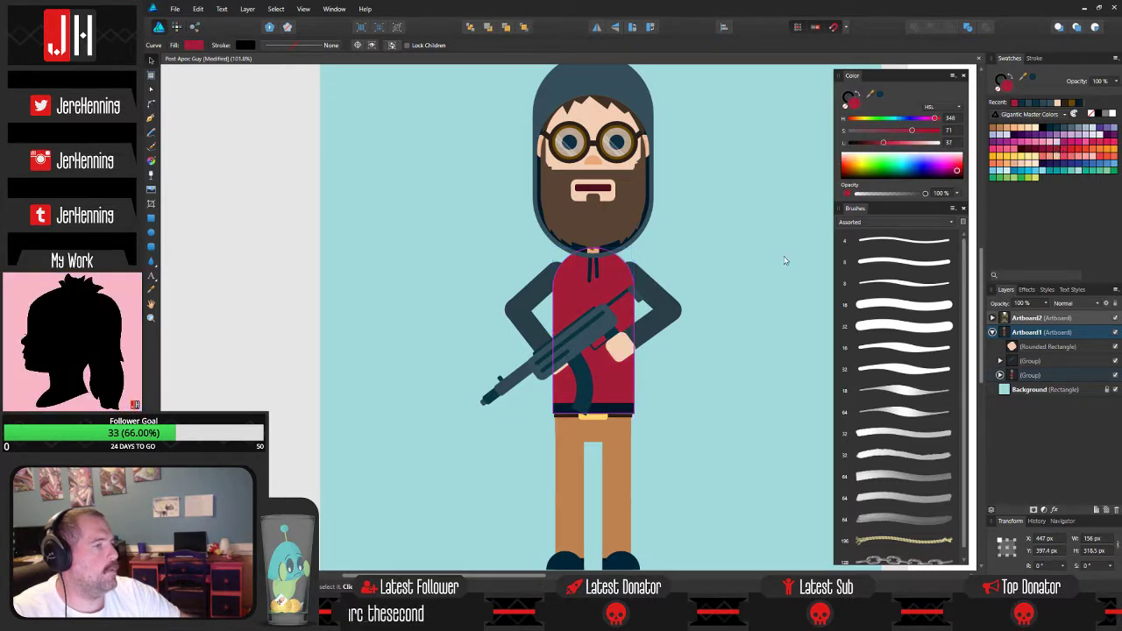
# Recolor both upper arms and forearms with the torso's sampled red and set their lightness to 35.
pyautogui.click(536, 323)
pyautogui.keyDown('shift'); pyautogui.click(536, 325); pyautogui.keyUp('shift')
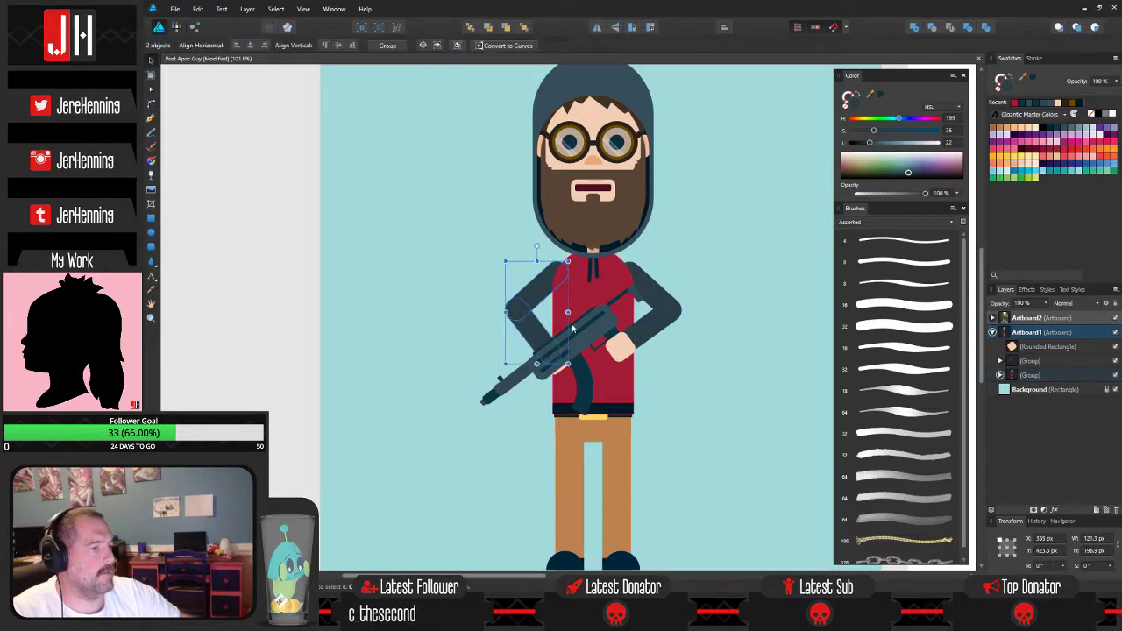
pyautogui.keyDown('shift'); pyautogui.click(642, 278); pyautogui.keyUp('shift')
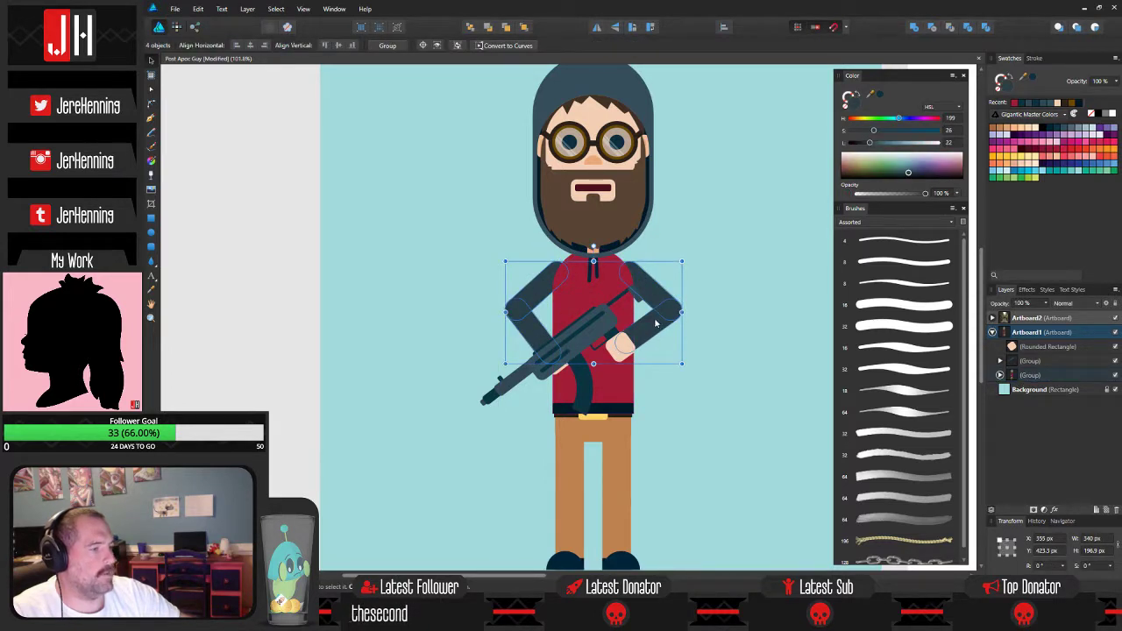
pyautogui.press('i')
pyautogui.click(623, 290)
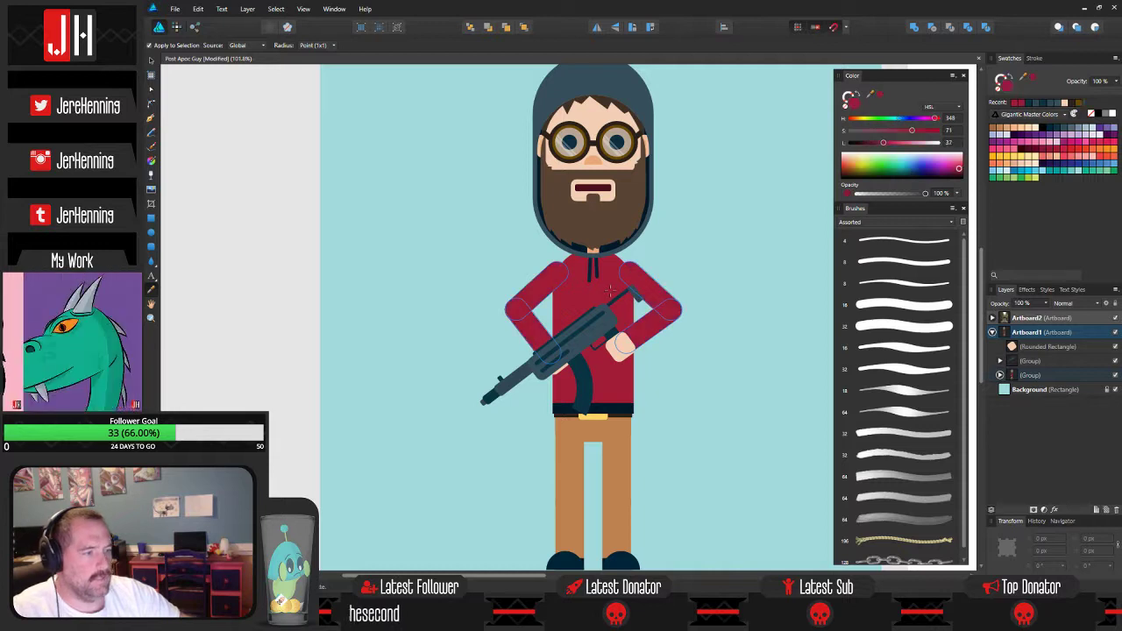
pyautogui.press('v')
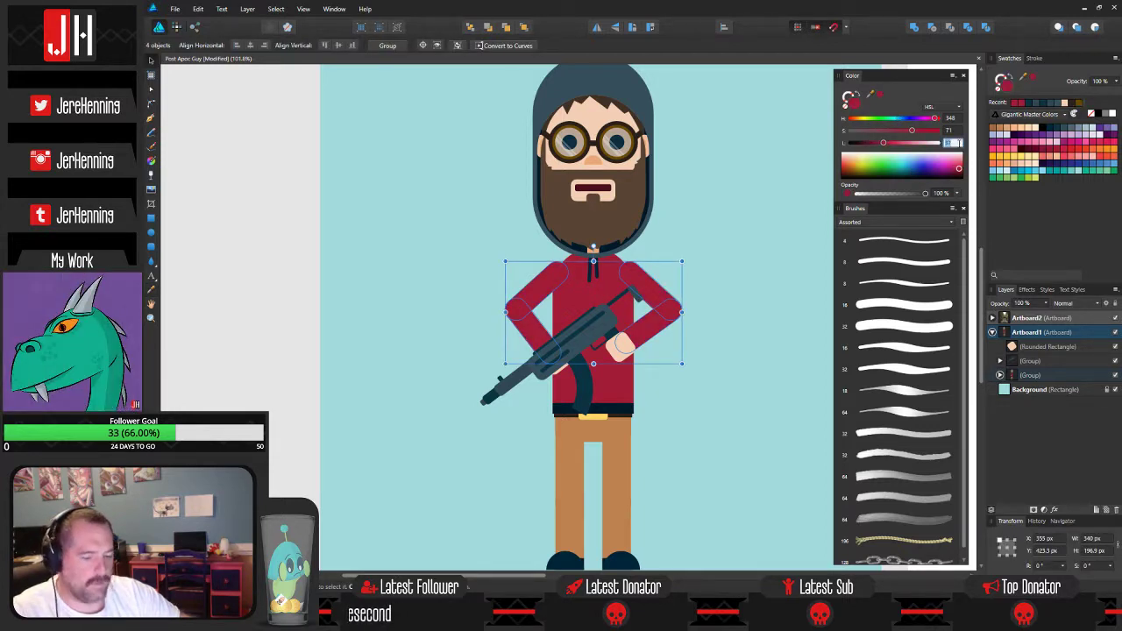
pyautogui.write('35')
pyautogui.press('Return')
pyautogui.click(703, 254)
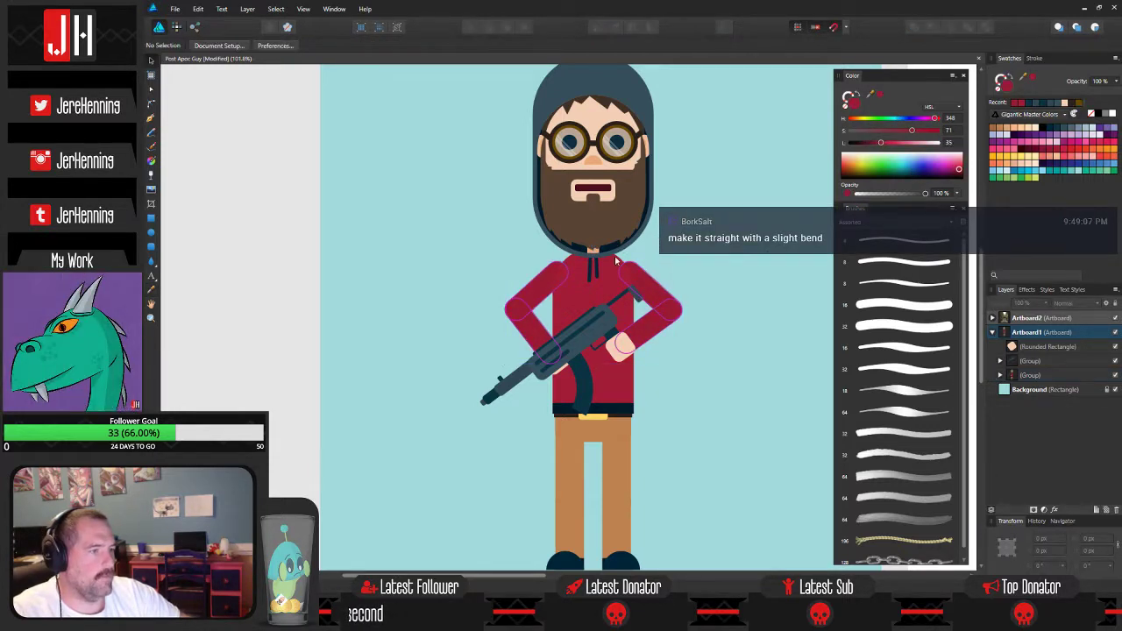
# Recolor the outer hood shape around the head with the red sampled from the hoodie's torso.
pyautogui.scroll(1, 607, 264)
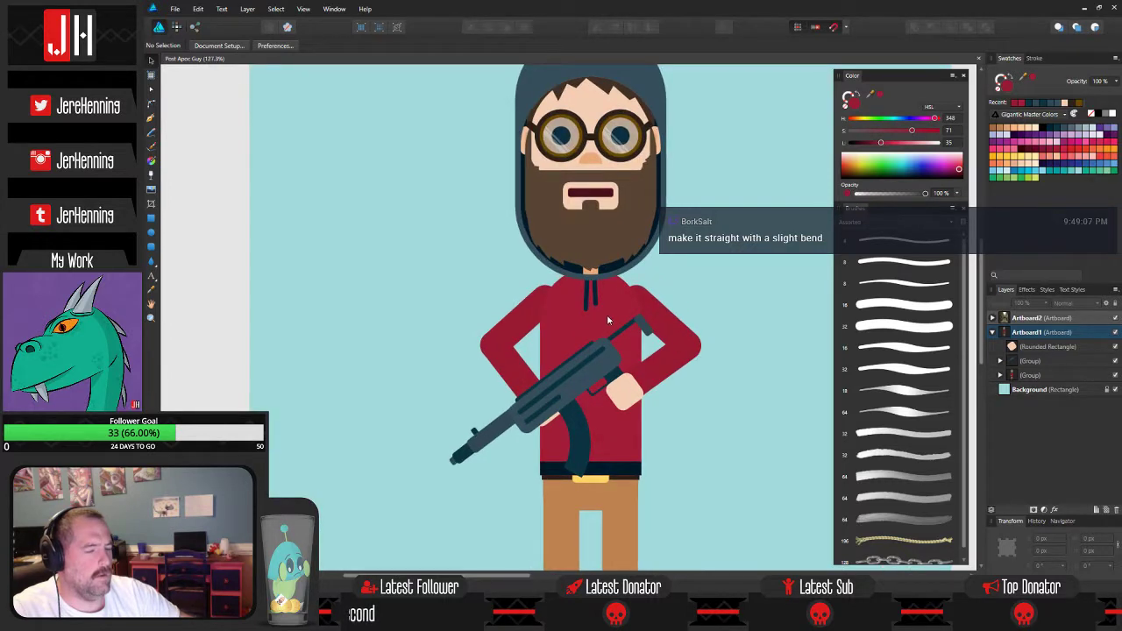
pyautogui.scroll(1, 618, 251)
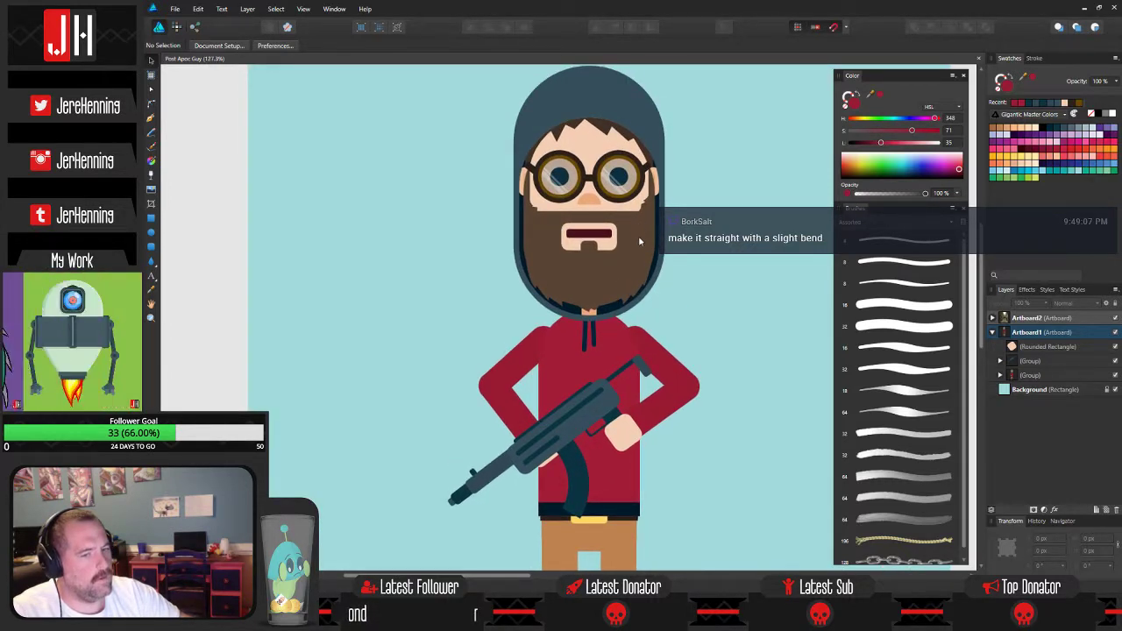
pyautogui.click(658, 119)
pyautogui.click(658, 119)
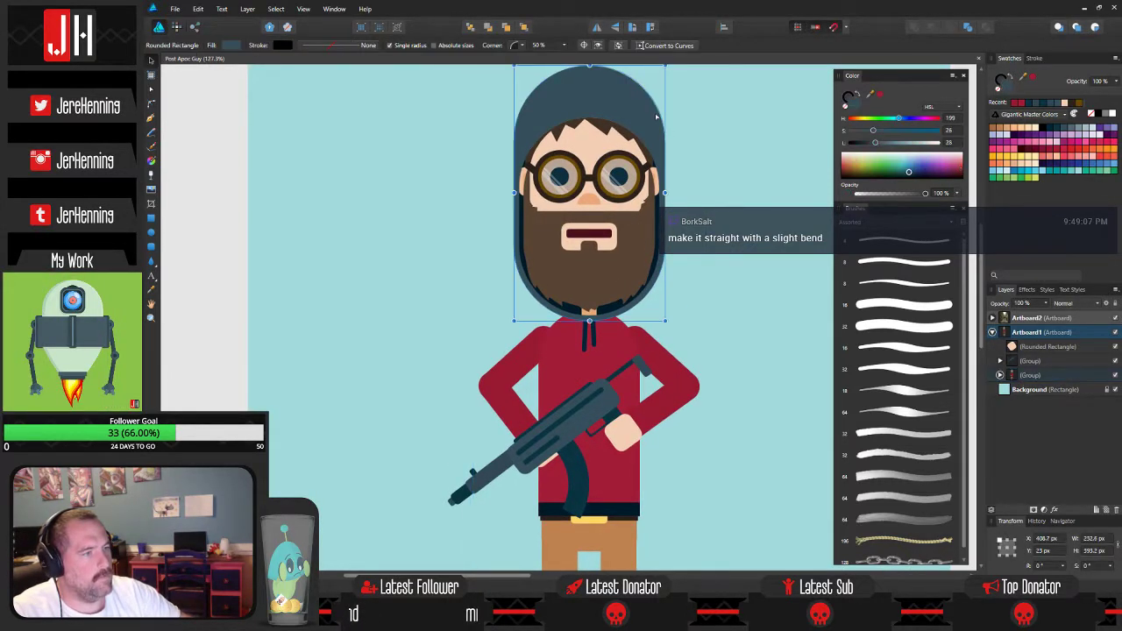
pyautogui.press('i')
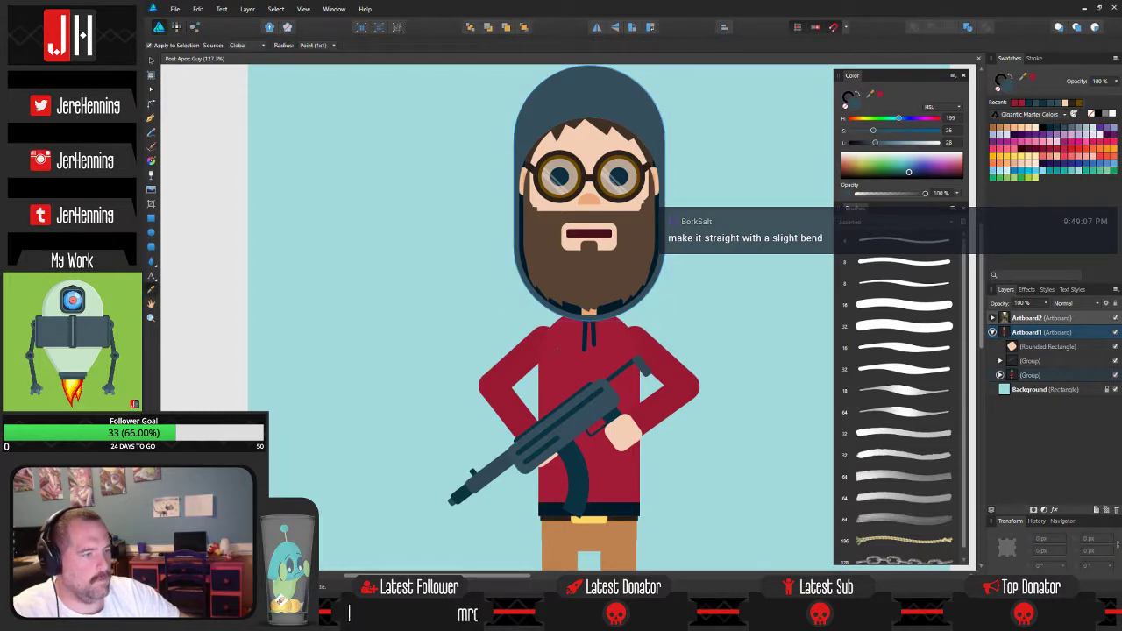
pyautogui.click(556, 349)
pyautogui.press('v')
pyautogui.click(720, 294)
# Recolor the dark waistband at the hoodie's hem with the slightly darker red sampled from the sleeve.
pyautogui.scroll(-2, 681, 271)
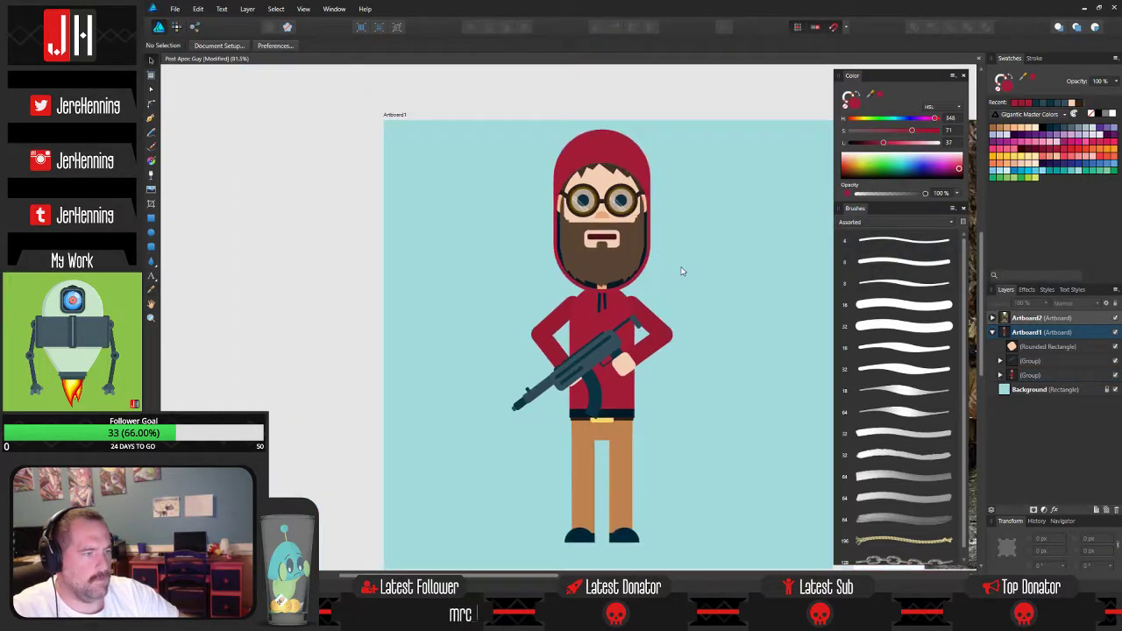
pyautogui.moveTo(664, 282); pyautogui.dragTo(615, 300)
pyautogui.scroll(3, 616, 300)
pyautogui.moveTo(601, 345); pyautogui.dragTo(643, 243)
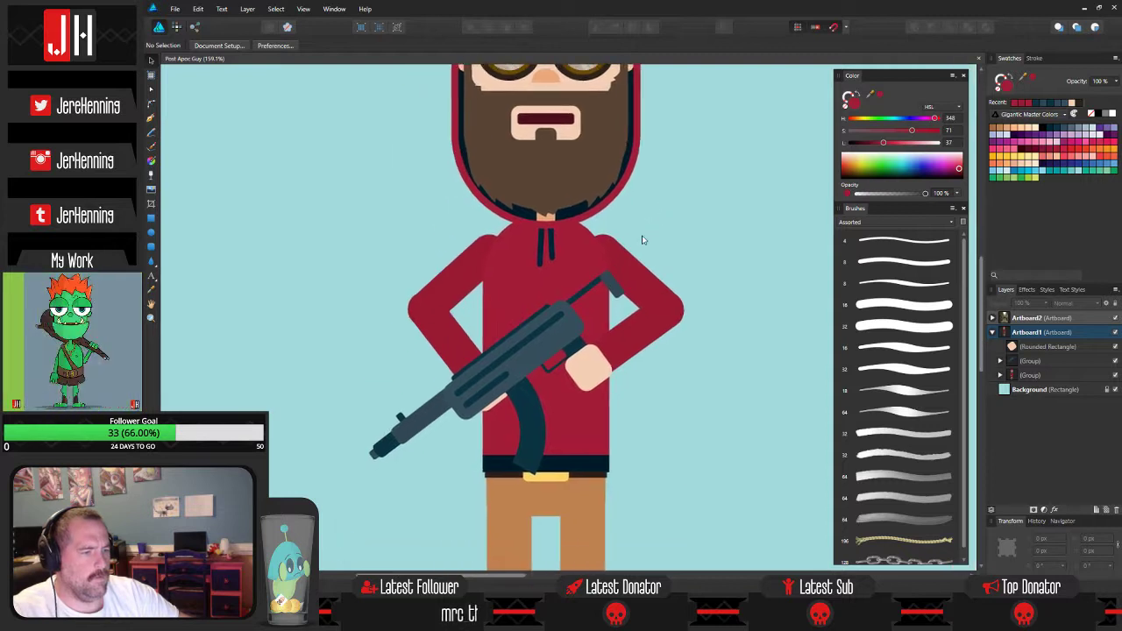
pyautogui.scroll(-2, 643, 243)
pyautogui.scroll(3, 626, 367)
pyautogui.click(585, 403)
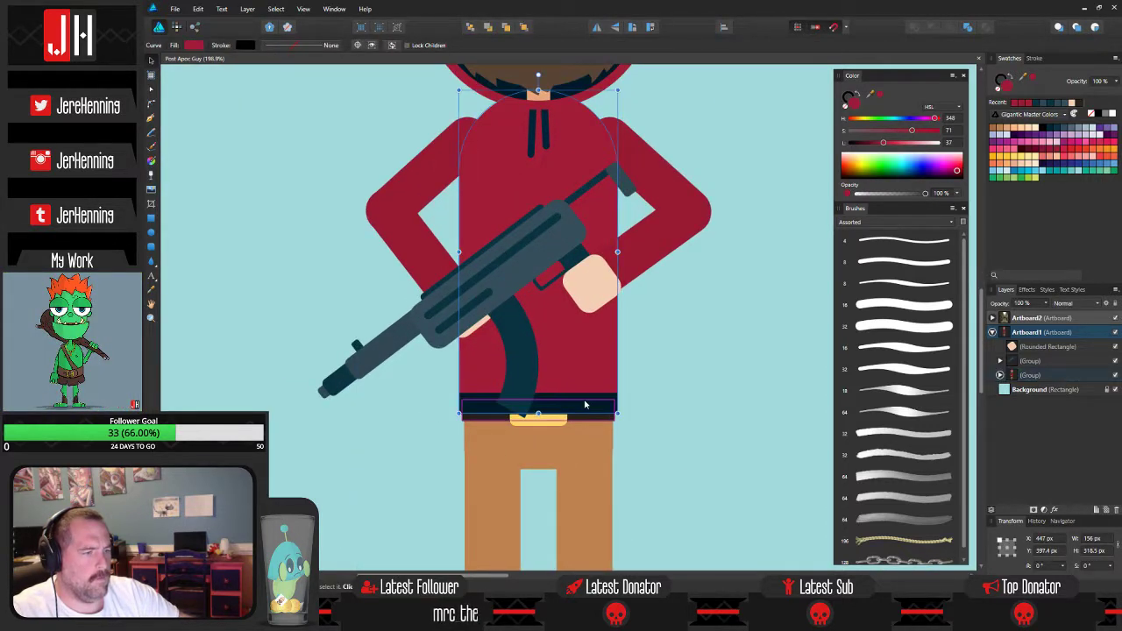
pyautogui.click(585, 404)
pyautogui.press('i')
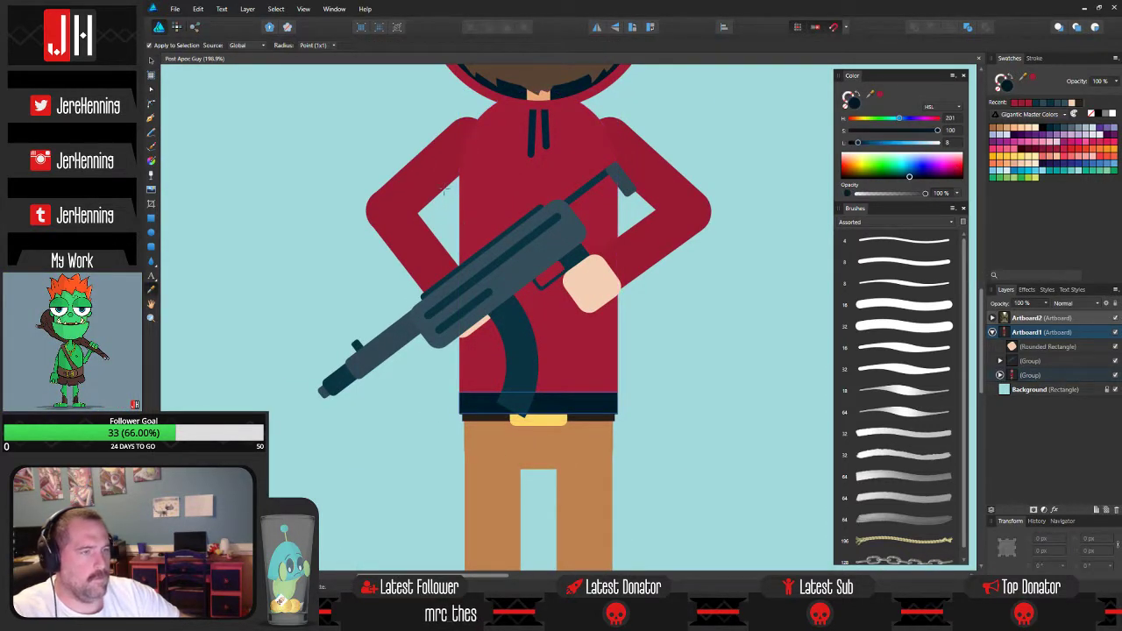
pyautogui.click(443, 182)
pyautogui.press('v')
pyautogui.hotkey('ctrl', 'd')
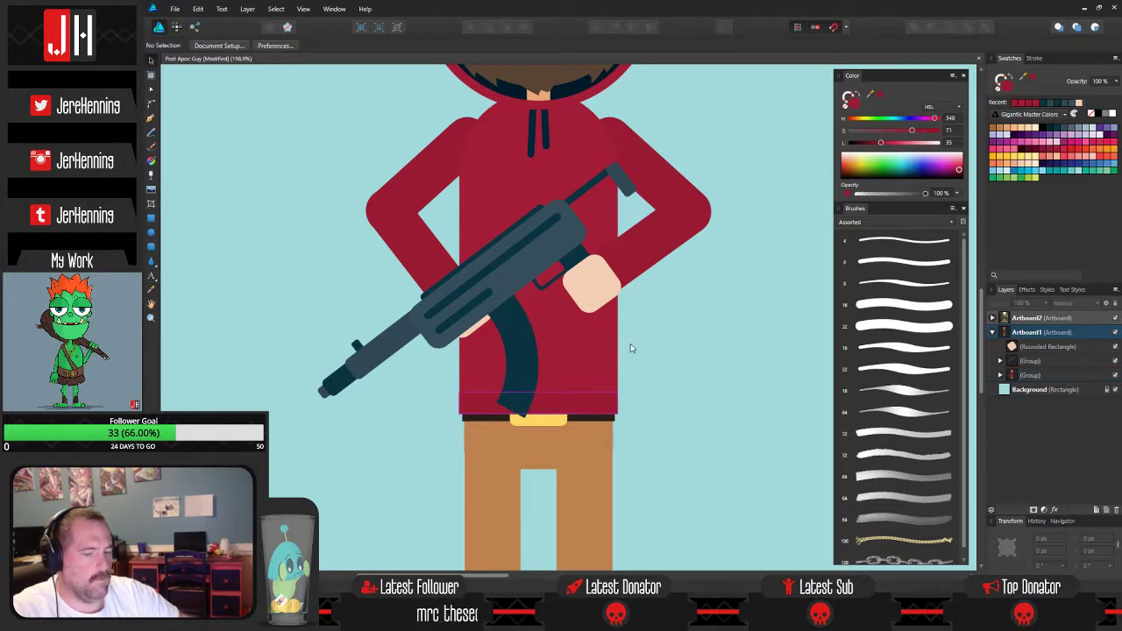
# Shift the whole gun group about 7 px right and 10 px down across the torso, closer to the grip hand.
pyautogui.scroll(-3, 630, 344)
pyautogui.scroll(3, 632, 353)
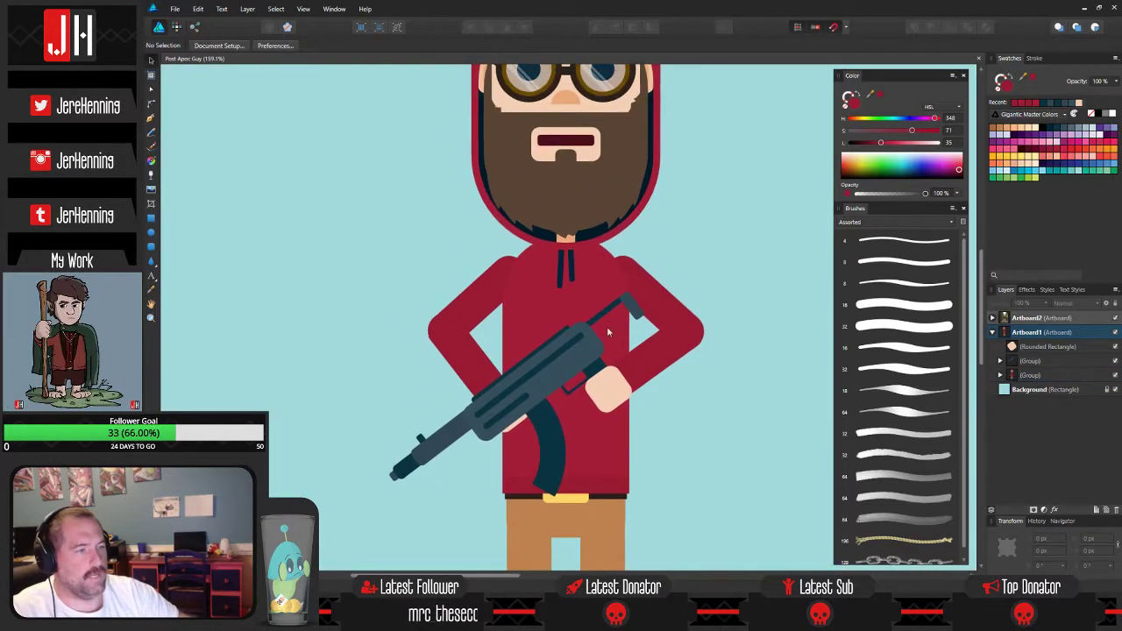
pyautogui.scroll(-3, 565, 289)
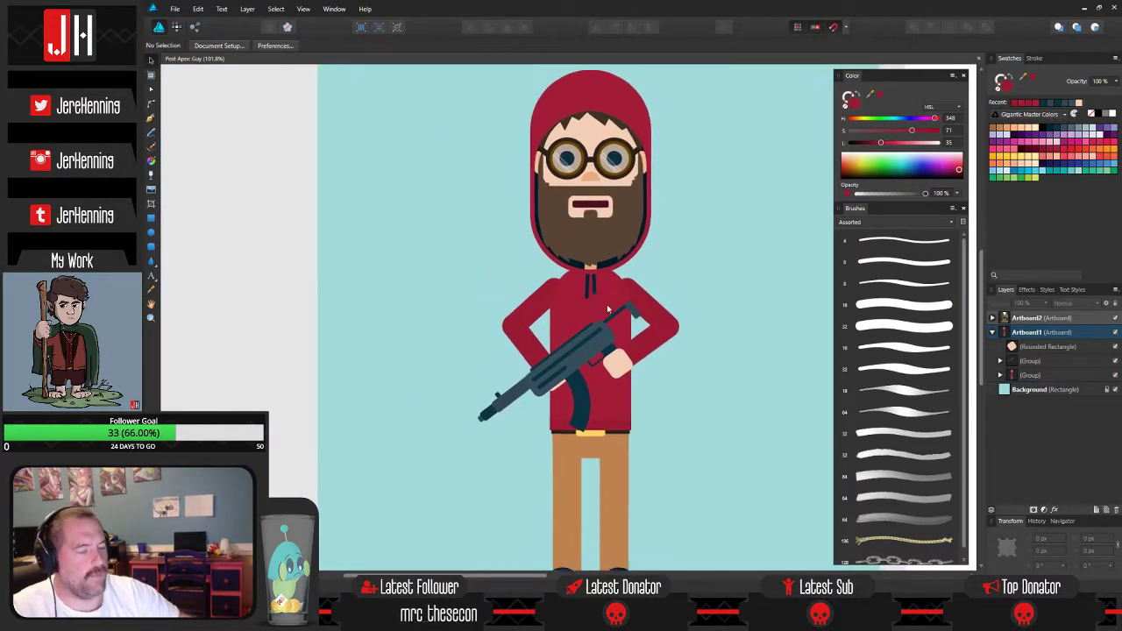
pyautogui.scroll(4, 619, 256)
pyautogui.scroll(-1, 634, 295)
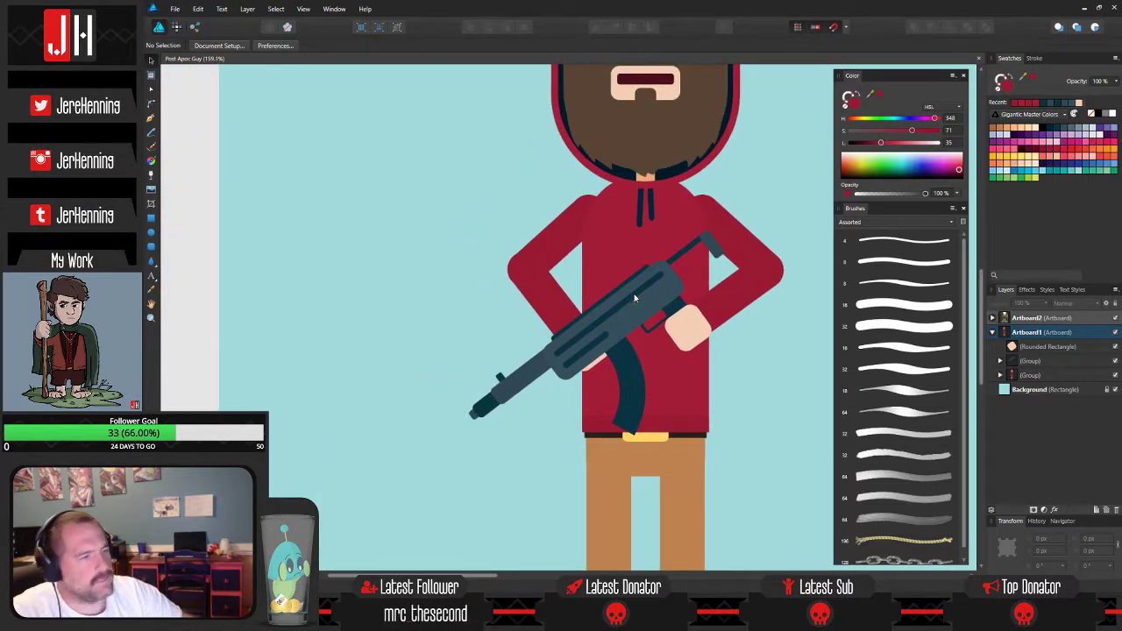
pyautogui.scroll(-3, 635, 299)
pyautogui.scroll(5, 664, 299)
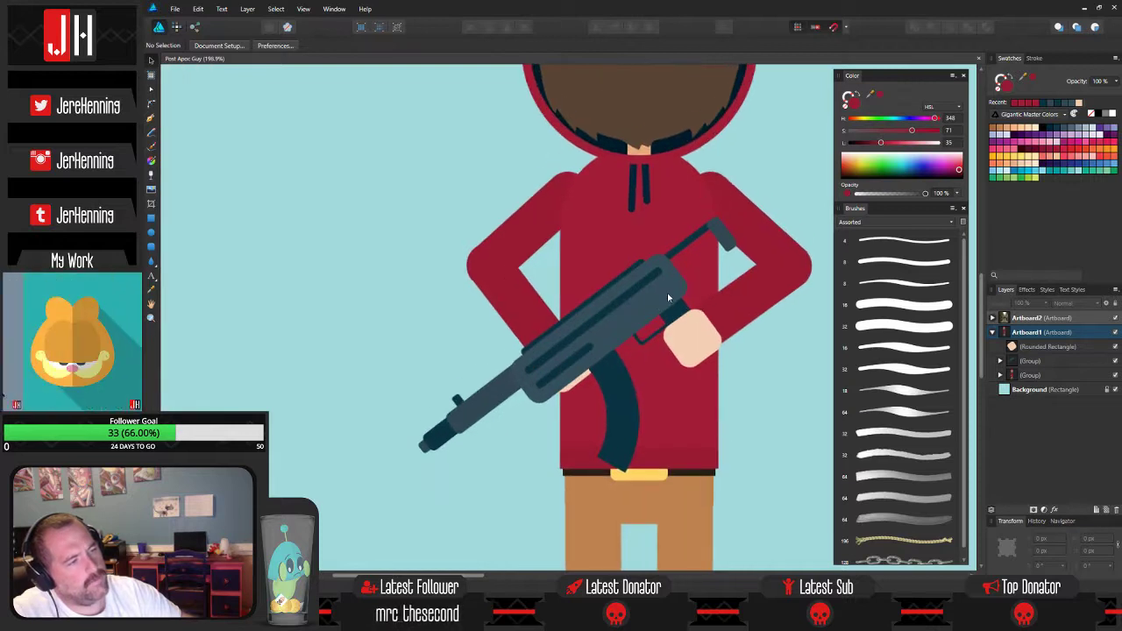
pyautogui.click(593, 312)
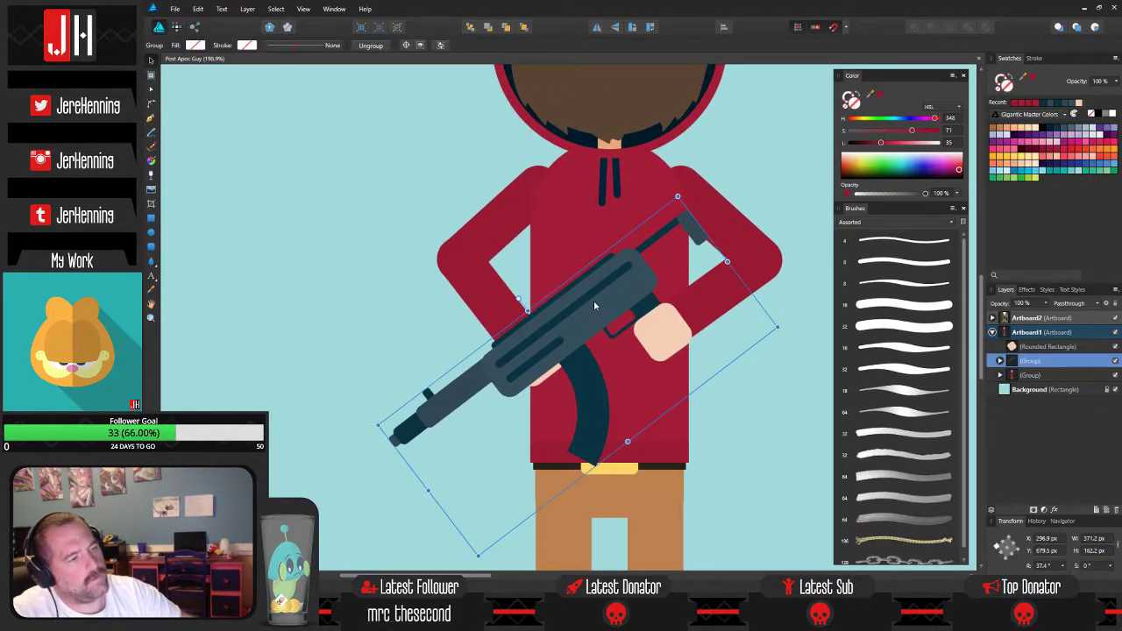
pyautogui.moveTo(595, 305); pyautogui.dragTo(602, 317)
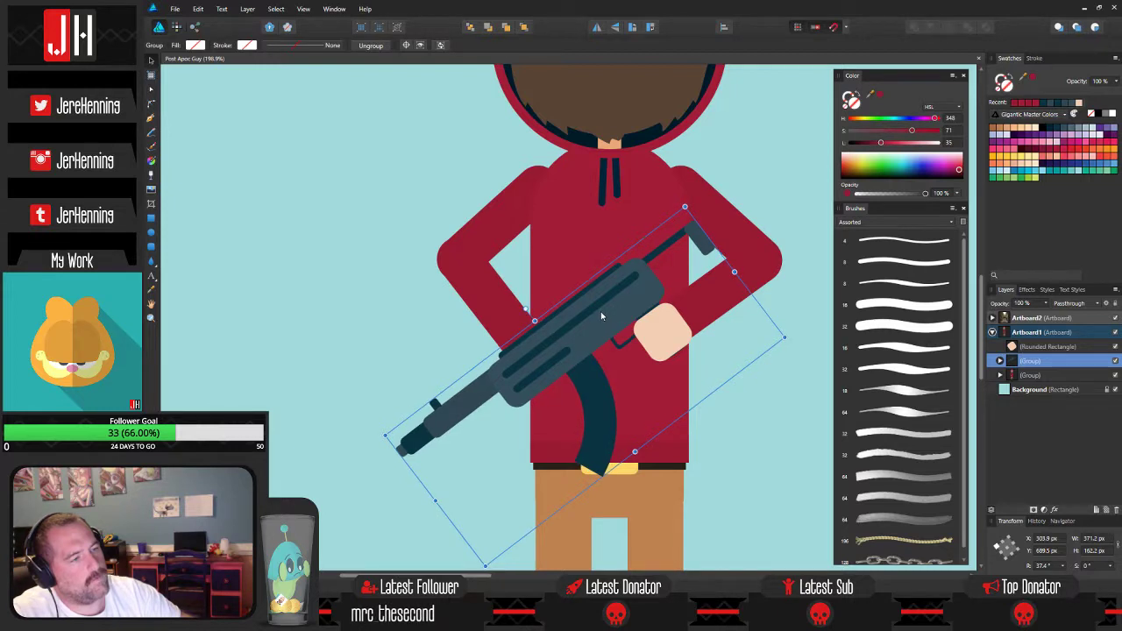
# Move the gun's stock rod and butt plate together slightly outward from the receiver toward the shoulder, and save the document.
pyautogui.doubleClick(666, 250)
pyautogui.keyDown('shift'); pyautogui.click(702, 243); pyautogui.keyUp('shift')
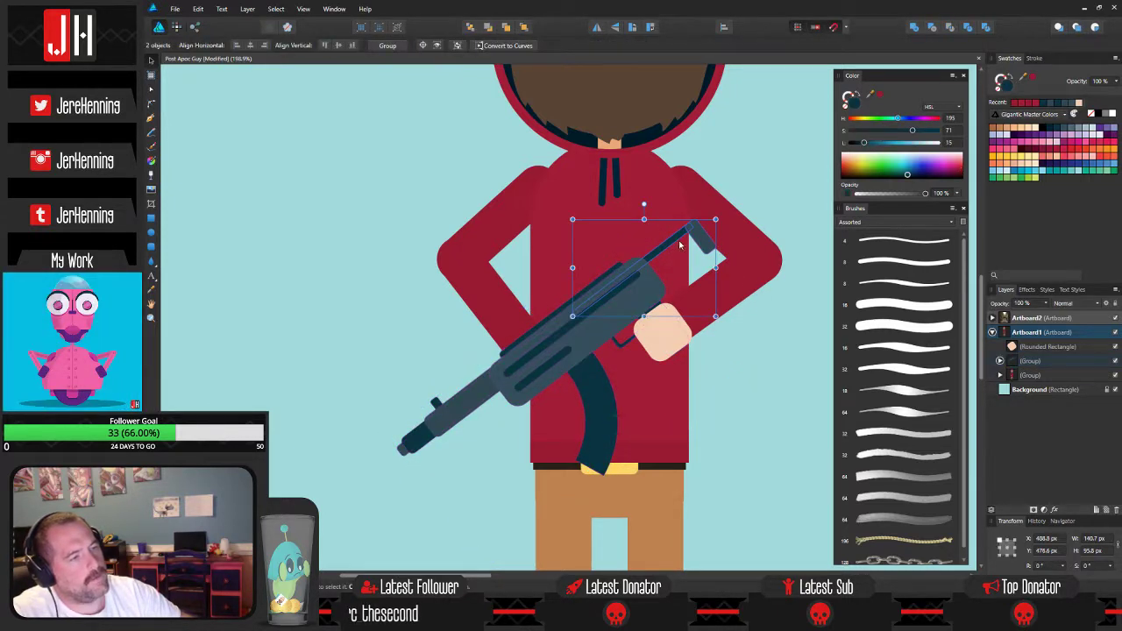
pyautogui.moveTo(677, 245)
pyautogui.mouseDown()
pyautogui.moveTo(692, 229)
pyautogui.moveTo(682, 239)
pyautogui.mouseUp()
pyautogui.click(727, 339)
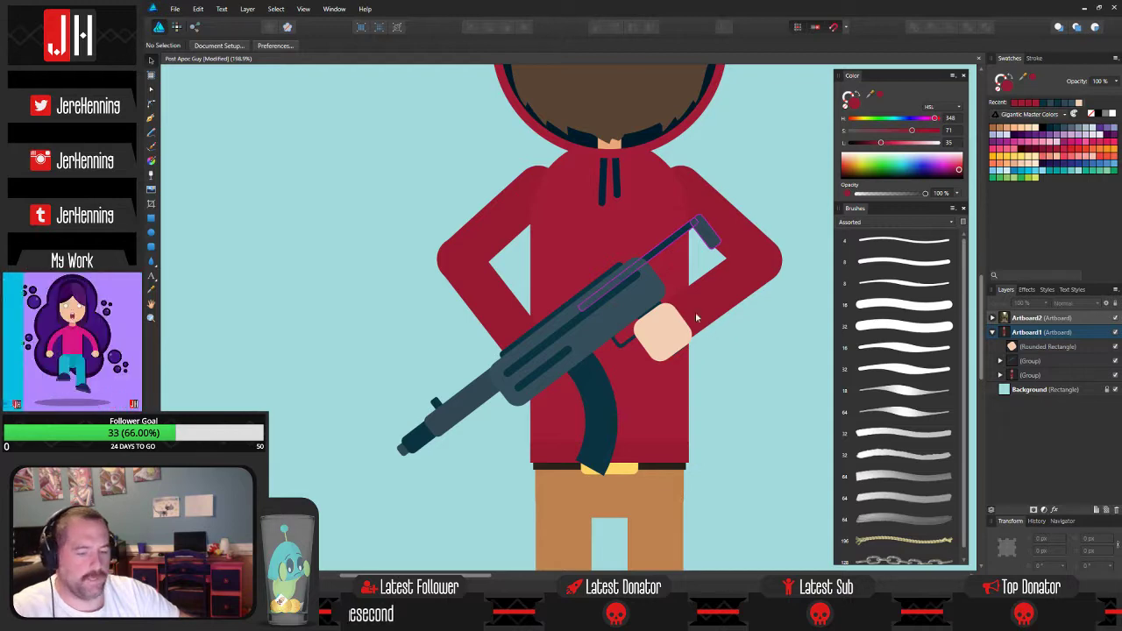
pyautogui.hotkey('ctrl', 's')
pyautogui.moveTo(594, 273); pyautogui.dragTo(595, 282)
pyautogui.scroll(-2, 595, 283)
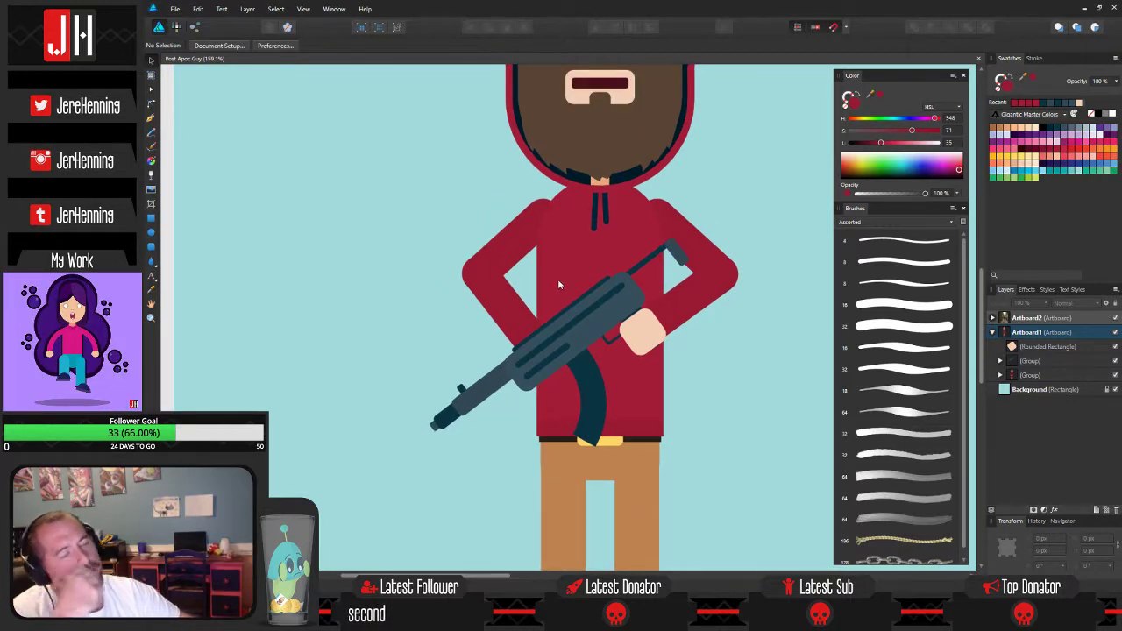
pyautogui.moveTo(560, 272); pyautogui.dragTo(403, 273)
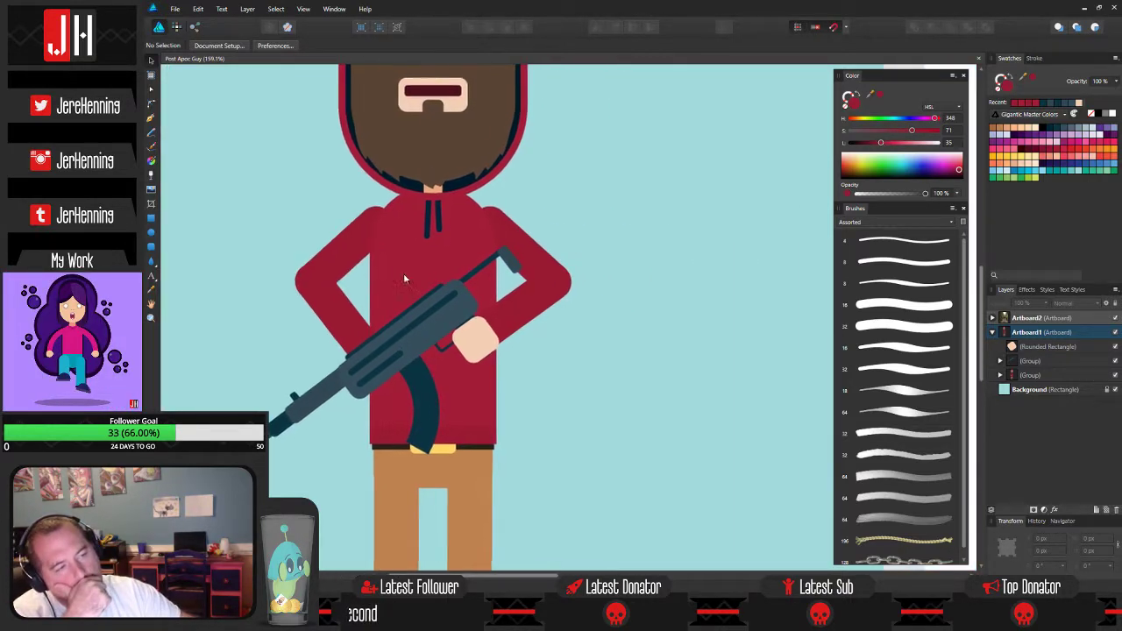
# Compare the character's gun angle and arm pose with the armed figures in the reference photo on the other artboard.
pyautogui.moveTo(595, 277); pyautogui.dragTo(269, 313)
pyautogui.moveTo(828, 289); pyautogui.dragTo(427, 369)
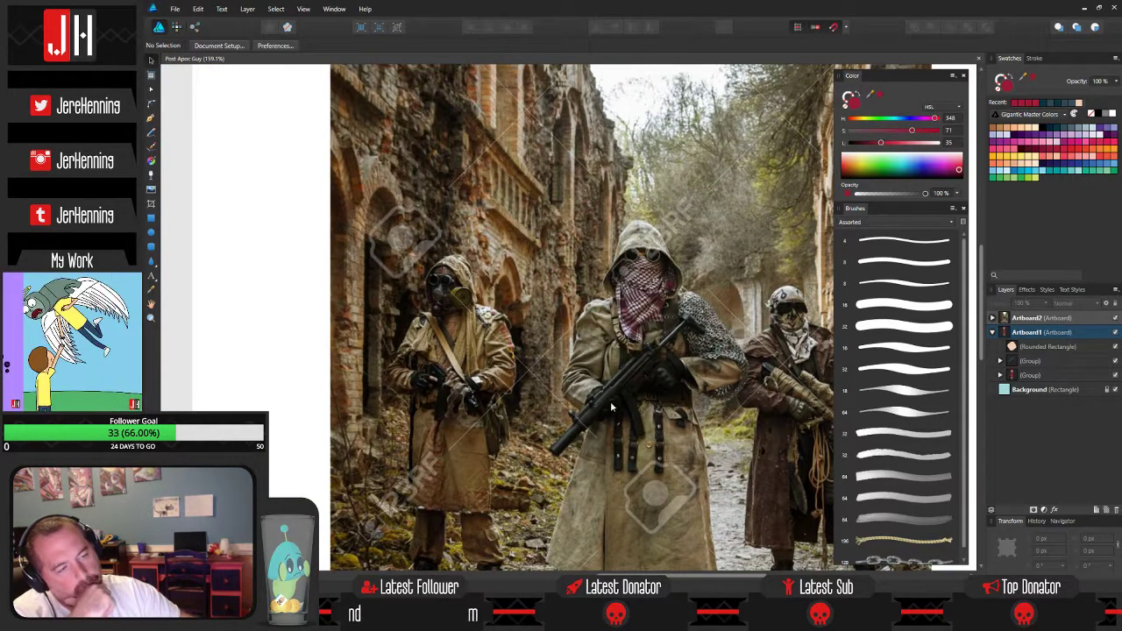
pyautogui.moveTo(611, 401); pyautogui.dragTo(803, 263)
pyautogui.moveTo(367, 439); pyautogui.dragTo(777, 303)
pyautogui.moveTo(307, 377); pyautogui.dragTo(786, 328)
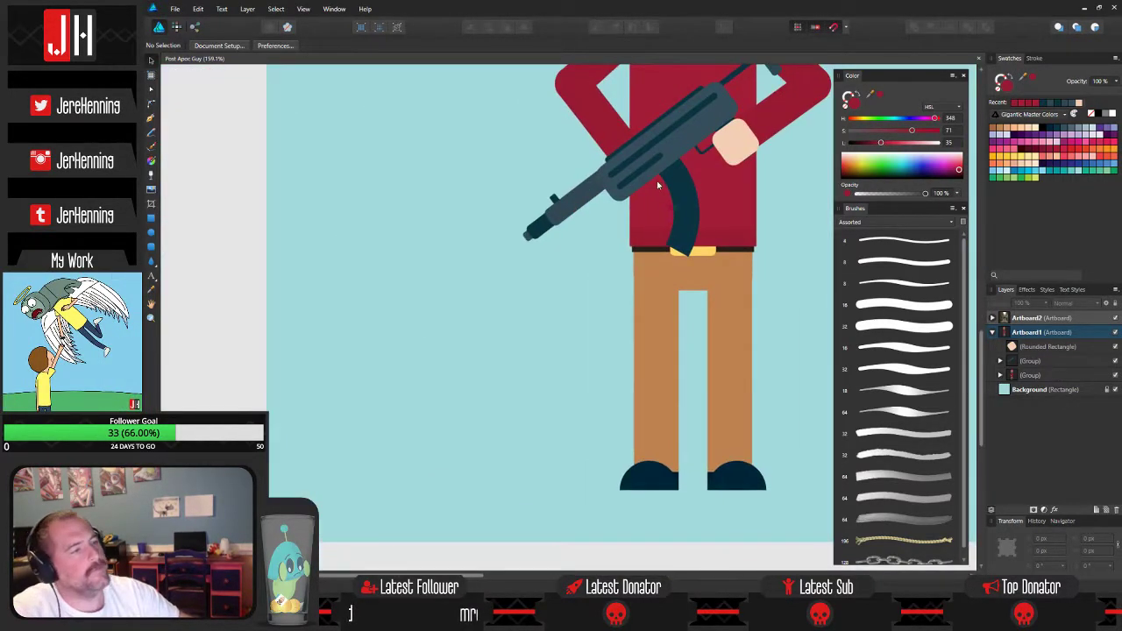
pyautogui.scroll(1, 603, 242)
pyautogui.moveTo(657, 184); pyautogui.dragTo(575, 392)
pyautogui.scroll(1, 571, 312)
pyautogui.scroll(-1, 574, 392)
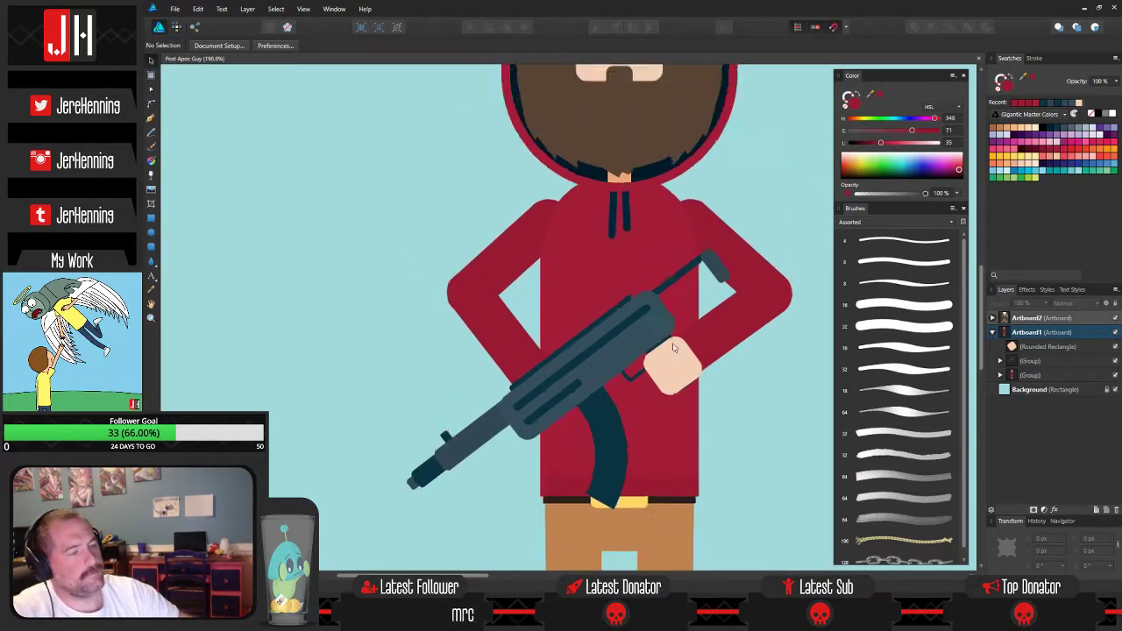
pyautogui.scroll(-1, 673, 348)
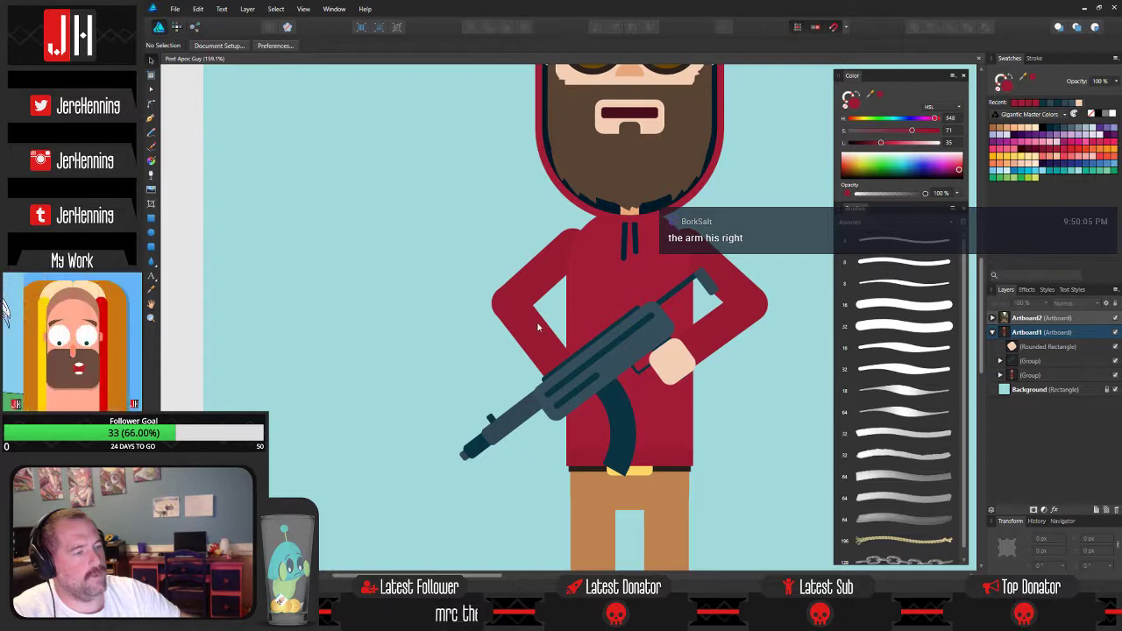
pyautogui.click(679, 363)
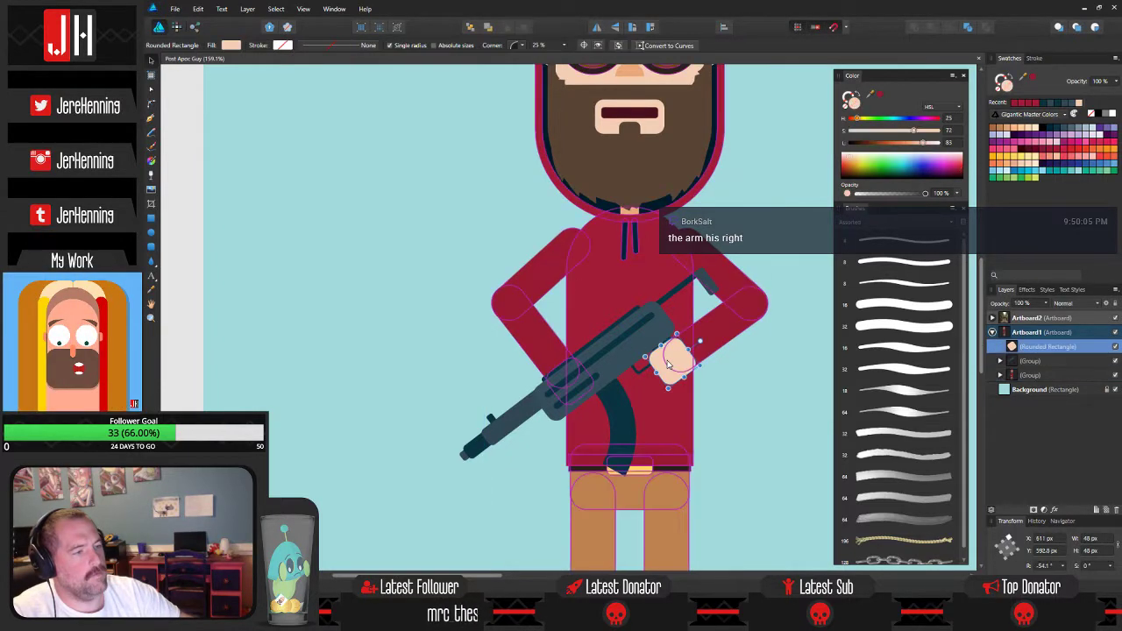
pyautogui.click(733, 381)
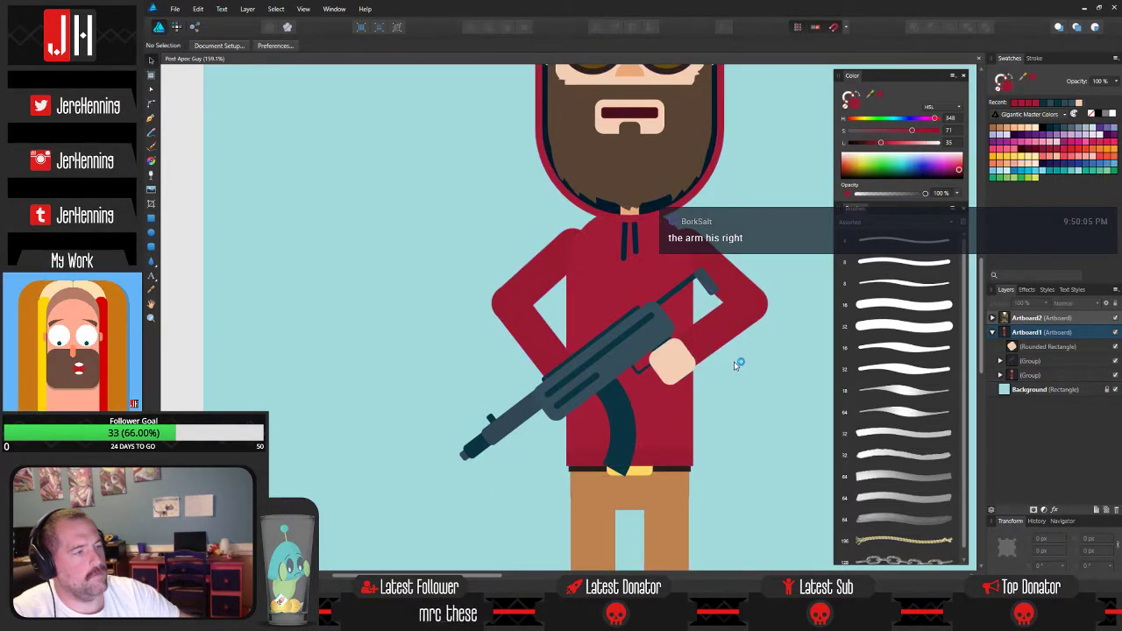
pyautogui.scroll(-2, 734, 366)
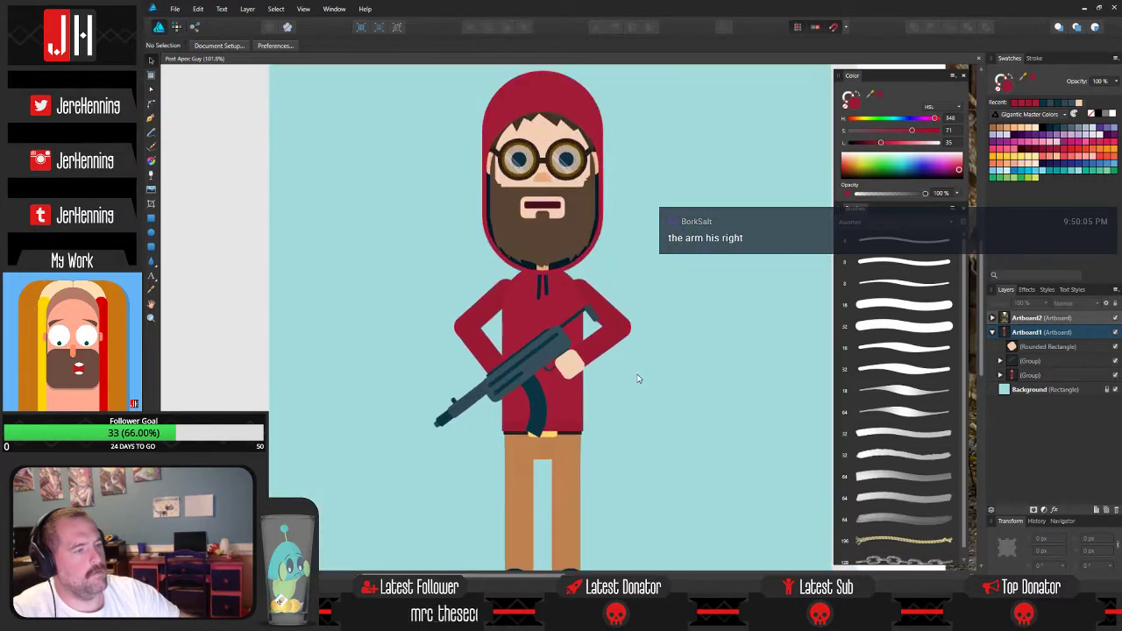
pyautogui.scroll(-3, 637, 378)
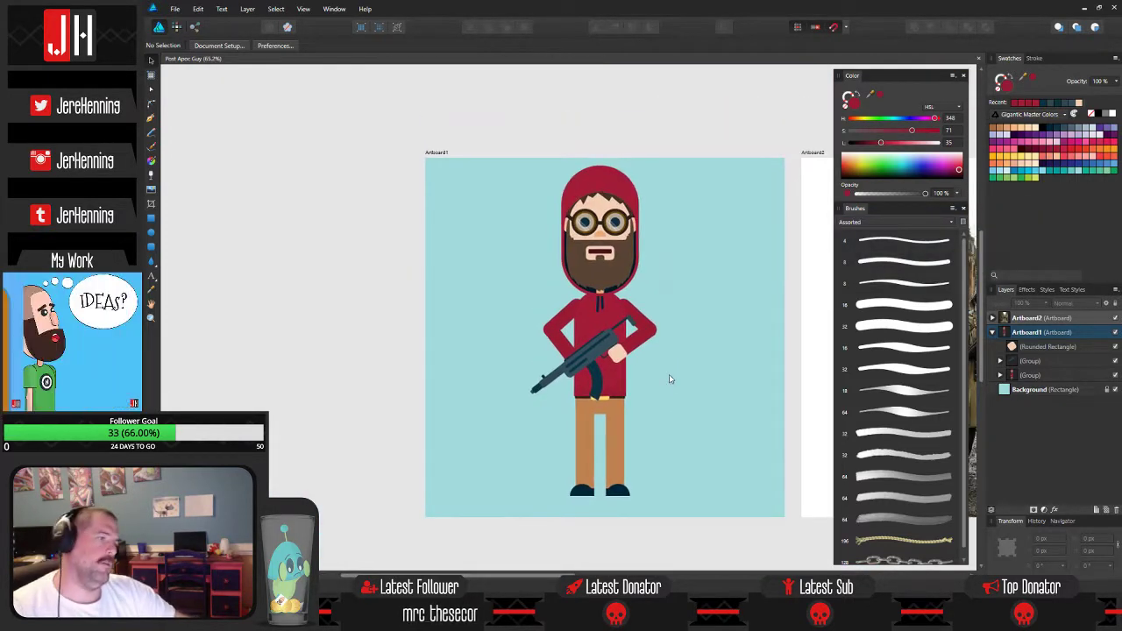
pyautogui.scroll(3, 669, 377)
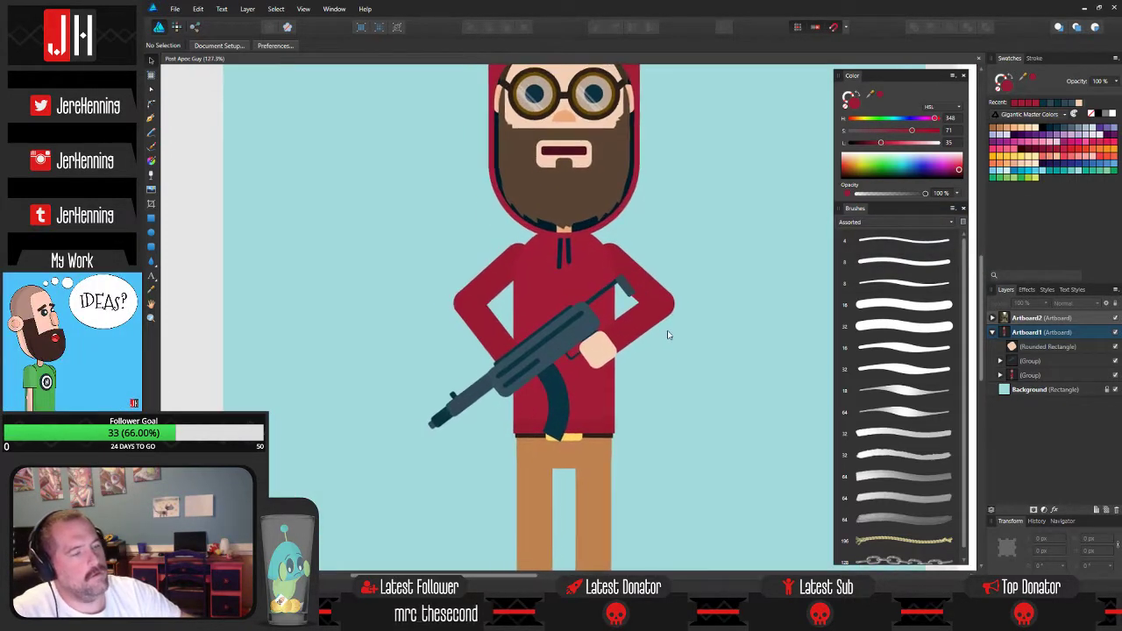
pyautogui.moveTo(669, 335); pyautogui.dragTo(680, 358)
# Rotate the gun group and its grip hand together to a shallower gun angle of 26.7°, and shift both slightly up.
pyautogui.click(584, 362)
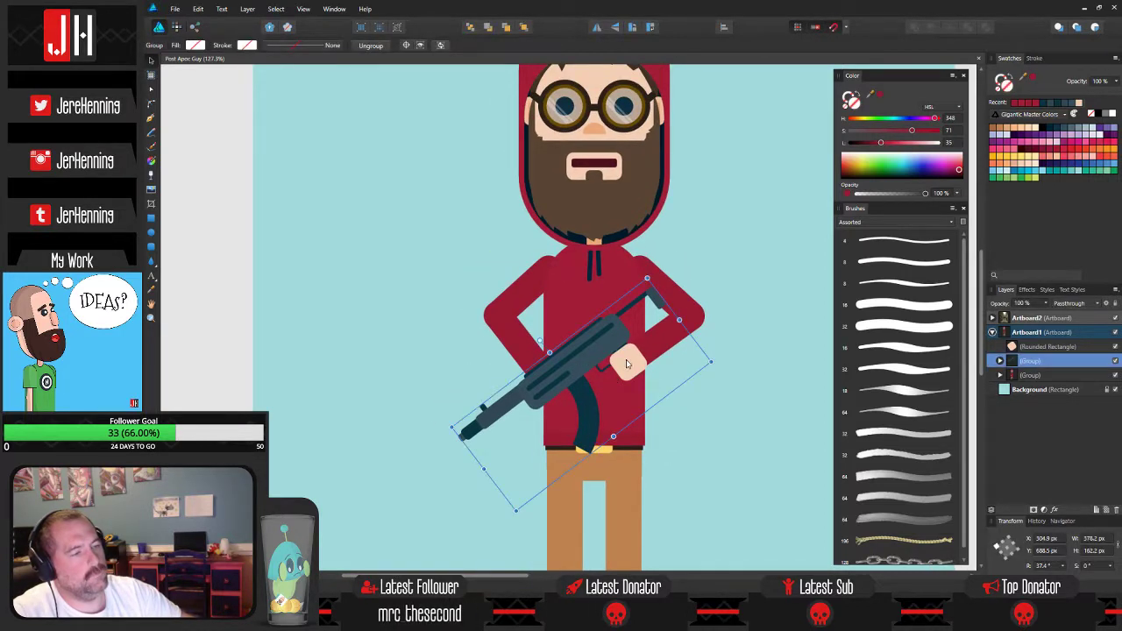
pyautogui.keyDown('shift'); pyautogui.click(627, 364); pyautogui.keyUp('shift')
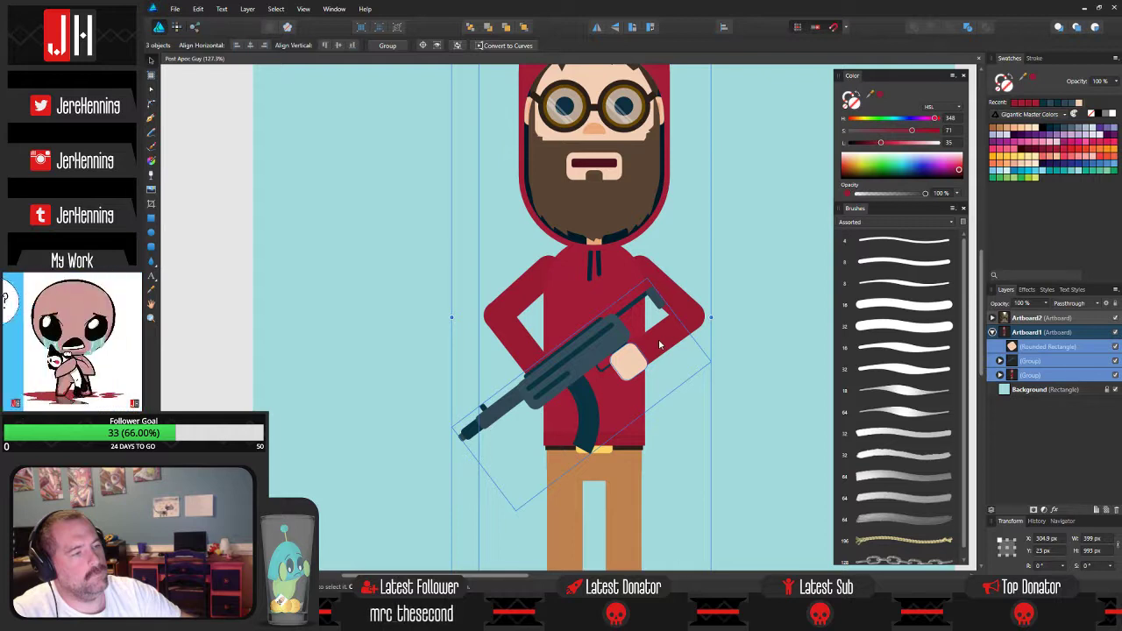
pyautogui.click(628, 363)
pyautogui.keyDown('shift'); pyautogui.click(583, 356); pyautogui.keyUp('shift')
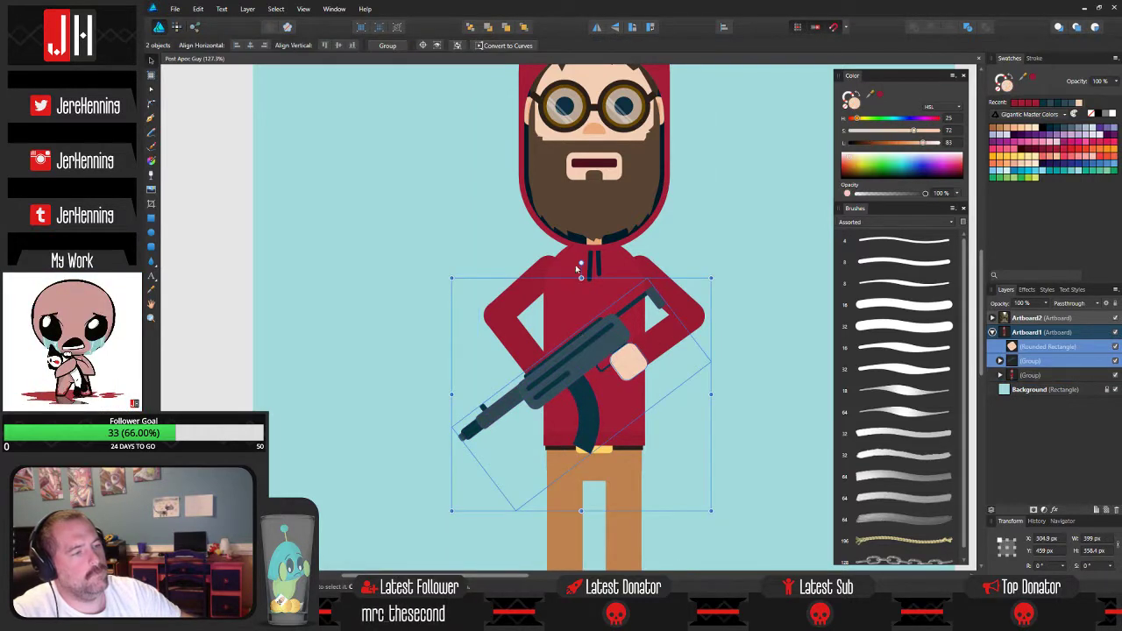
pyautogui.moveTo(581, 261); pyautogui.dragTo(605, 257)
pyautogui.moveTo(610, 347); pyautogui.dragTo(609, 330)
# Rotate the grip arm's forearm about its elbow to -61.6° so it meets the grip hand.
pyautogui.click(680, 298)
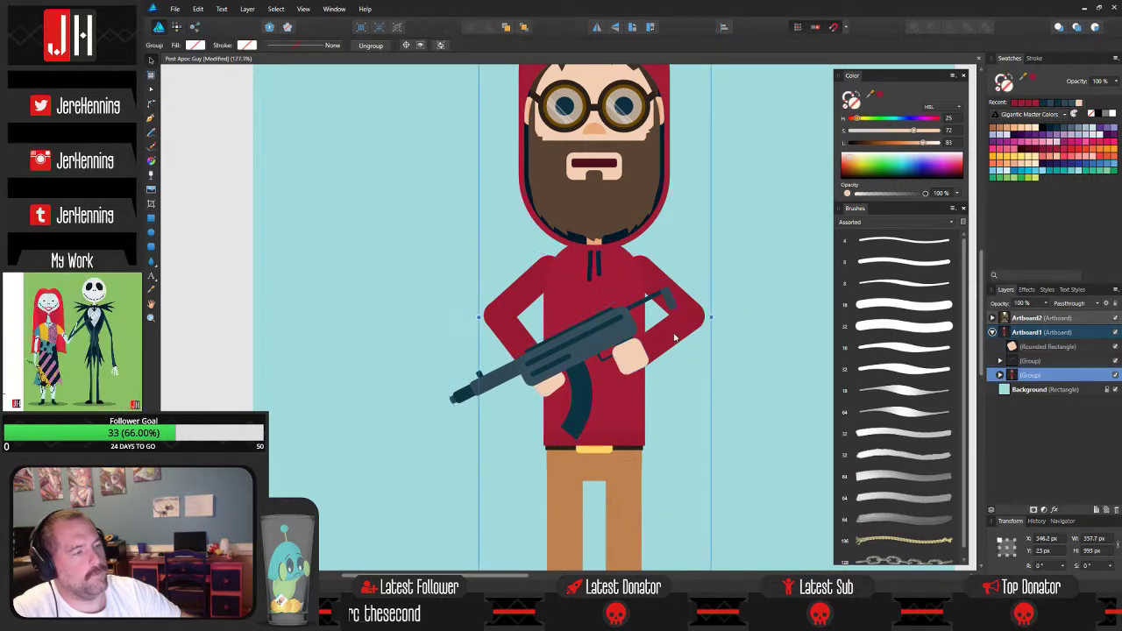
pyautogui.moveTo(714, 301); pyautogui.dragTo(719, 309)
pyautogui.scroll(2, 690, 340)
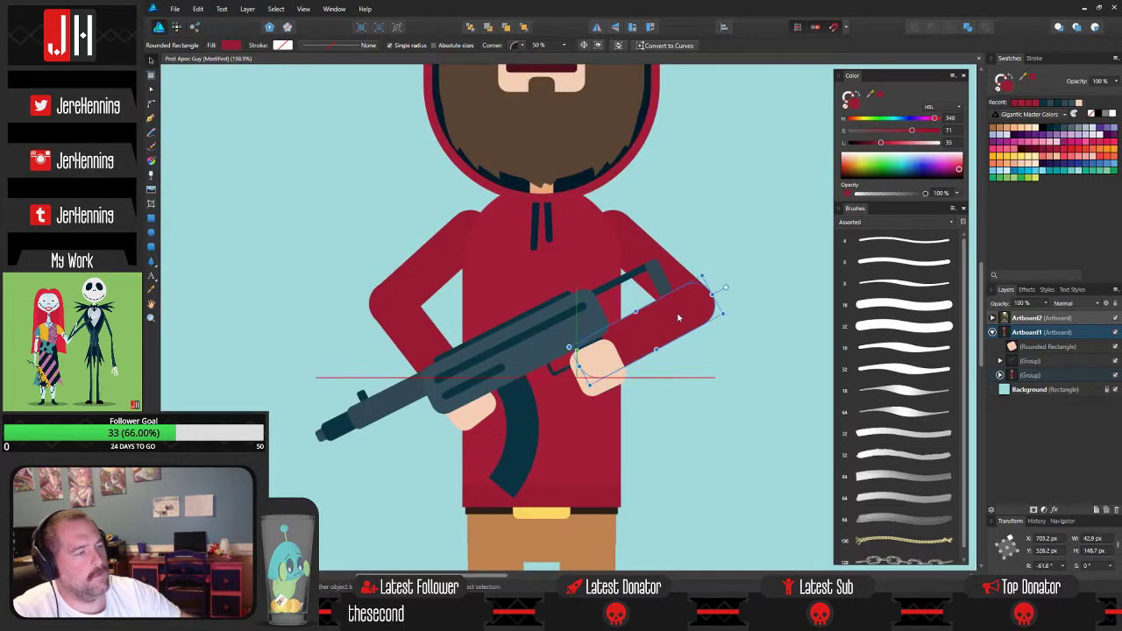
pyautogui.click(696, 353)
# Raise the gun group and grip hand together slightly to line up with the forearm's end.
pyautogui.click(599, 369)
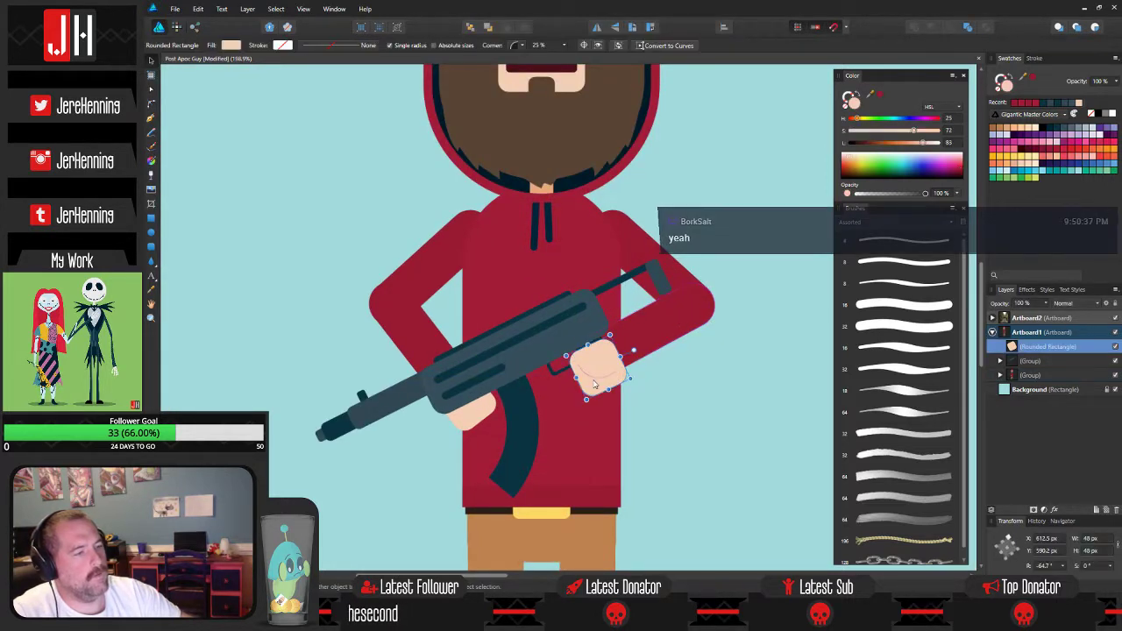
pyautogui.keyDown('shift'); pyautogui.click(545, 347); pyautogui.keyUp('shift')
pyautogui.moveTo(545, 348)
pyautogui.mouseDown()
pyautogui.moveTo(533, 332)
pyautogui.moveTo(545, 340)
pyautogui.mouseUp()
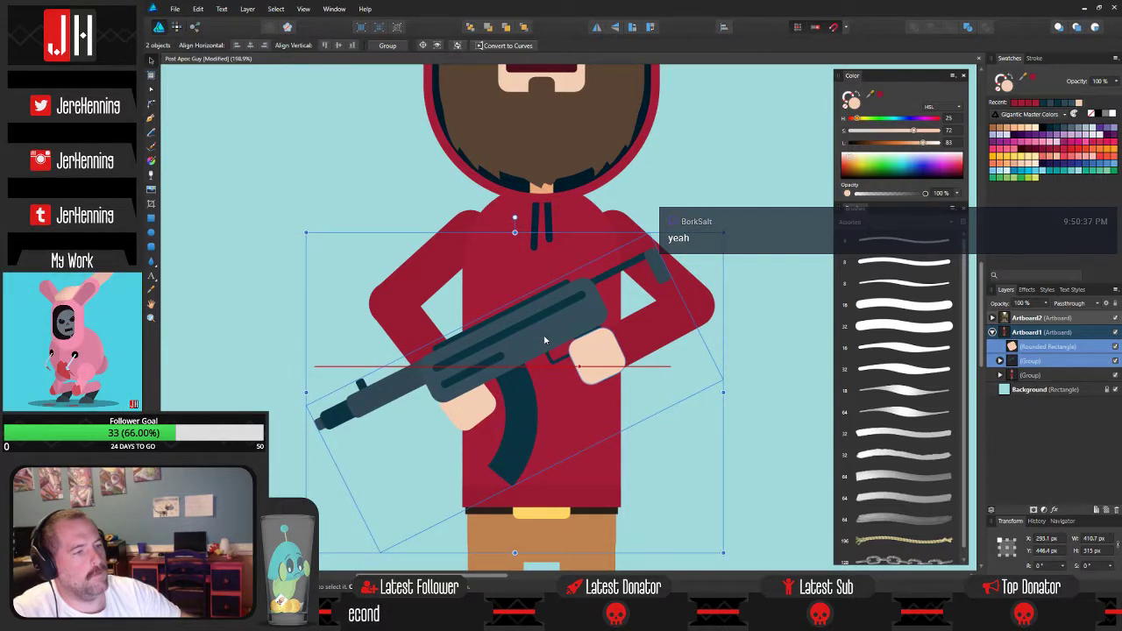
pyautogui.click(741, 407)
# Lengthen the gun's dark pistol grip downward so its end extends past the bottom of the grip hand.
pyautogui.moveTo(649, 393); pyautogui.dragTo(716, 403)
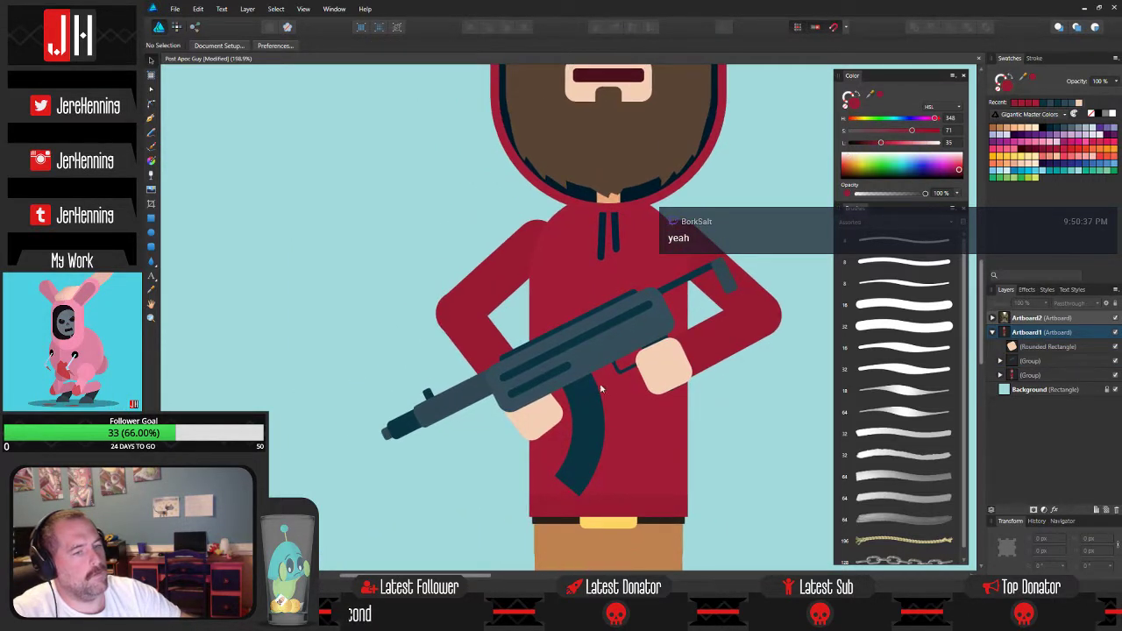
pyautogui.scroll(3, 601, 389)
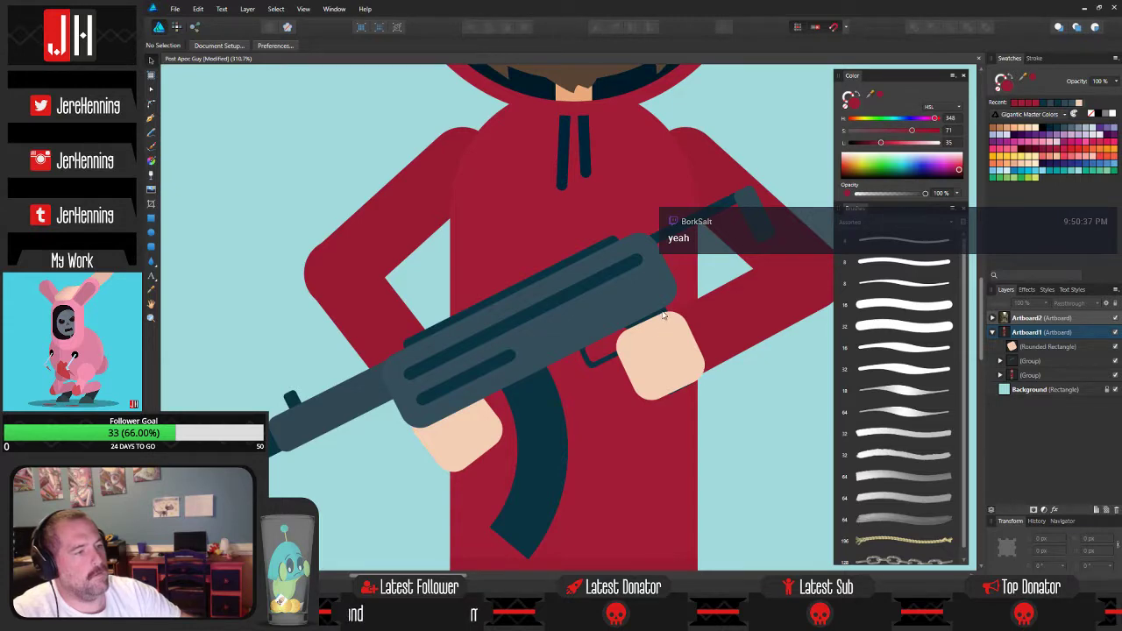
pyautogui.click(664, 316)
pyautogui.scroll(5, 664, 313)
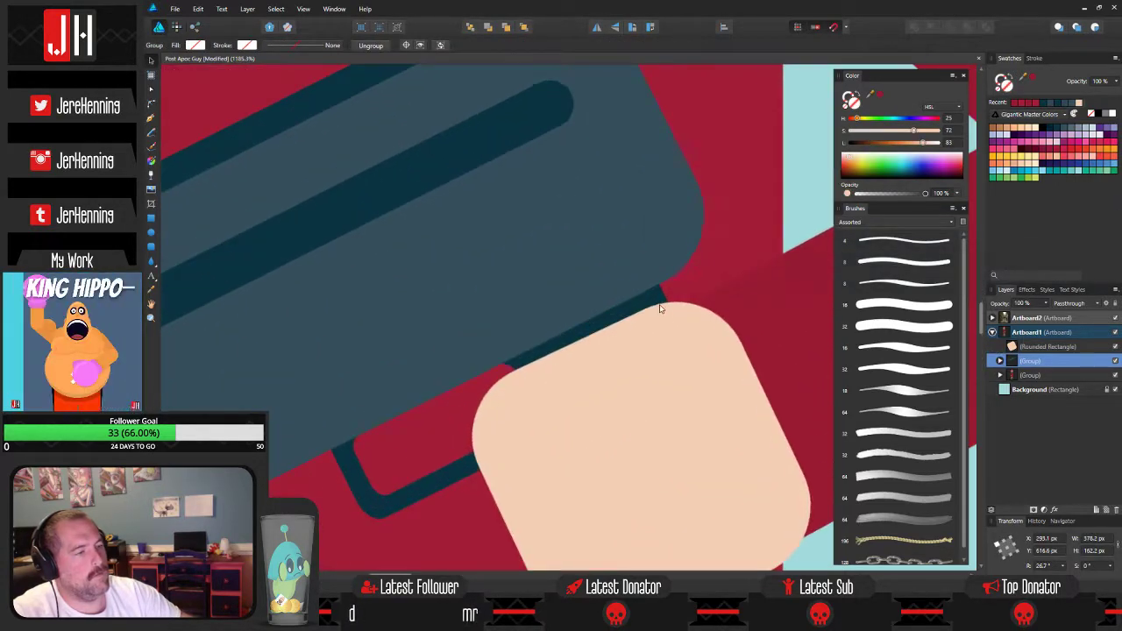
pyautogui.click(655, 299)
pyautogui.scroll(-4, 655, 299)
pyautogui.scroll(1, 659, 404)
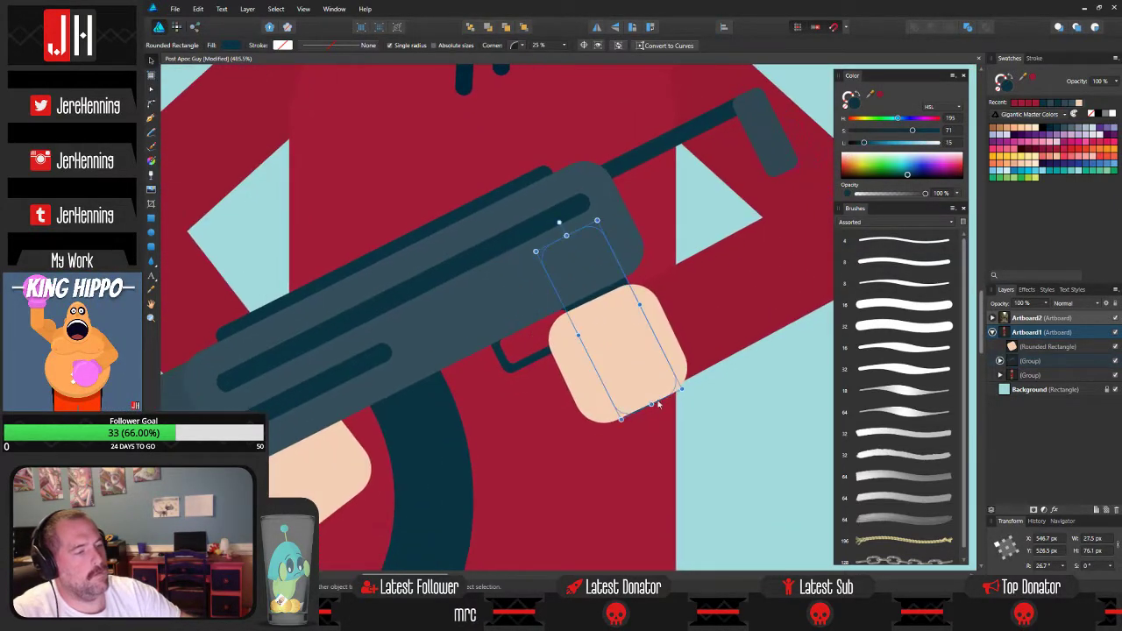
pyautogui.moveTo(651, 404); pyautogui.dragTo(668, 436)
pyautogui.click(746, 422)
pyautogui.scroll(-3, 542, 355)
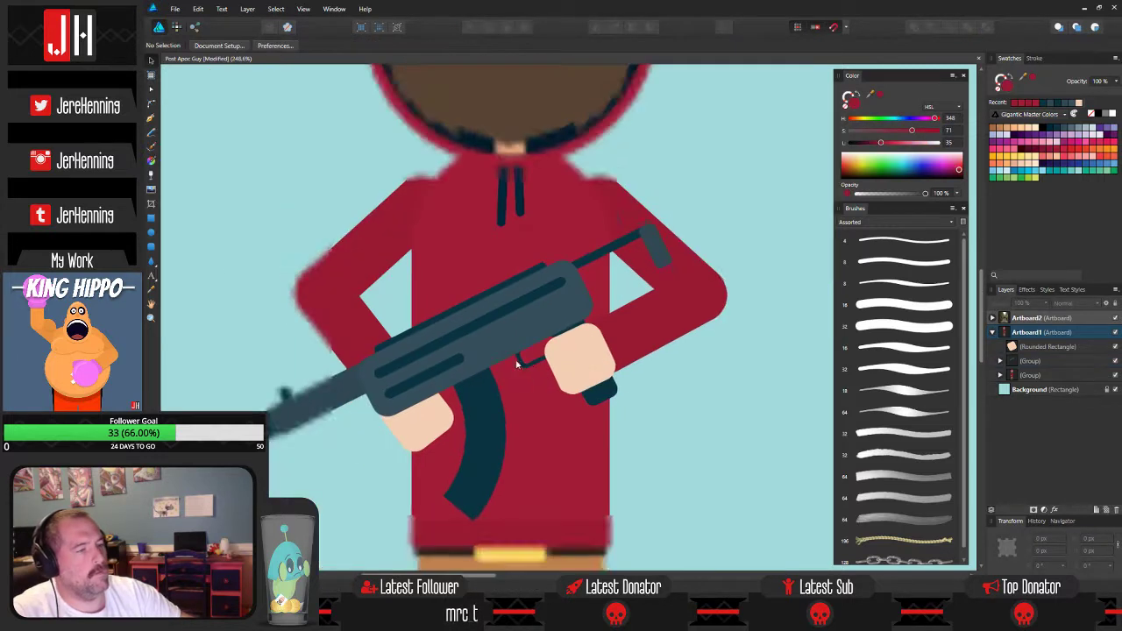
# Rotate the supporting arm's upper arm, forearm and hand together counterclockwise so the upper arm hangs more steeply.
pyautogui.moveTo(425, 368); pyautogui.dragTo(557, 374)
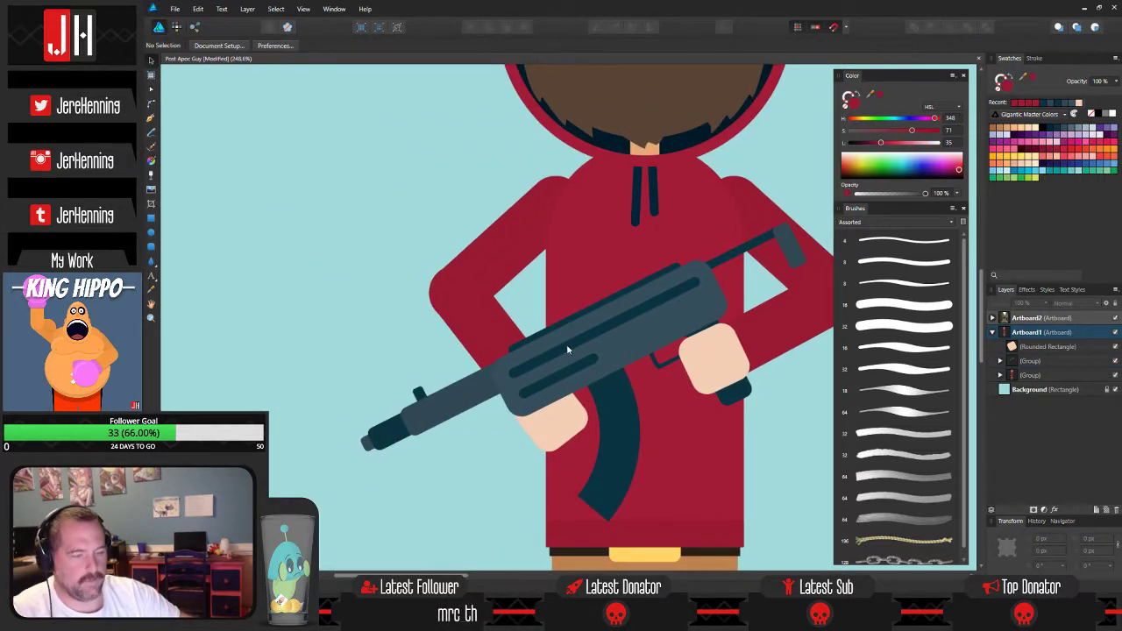
pyautogui.click(514, 252)
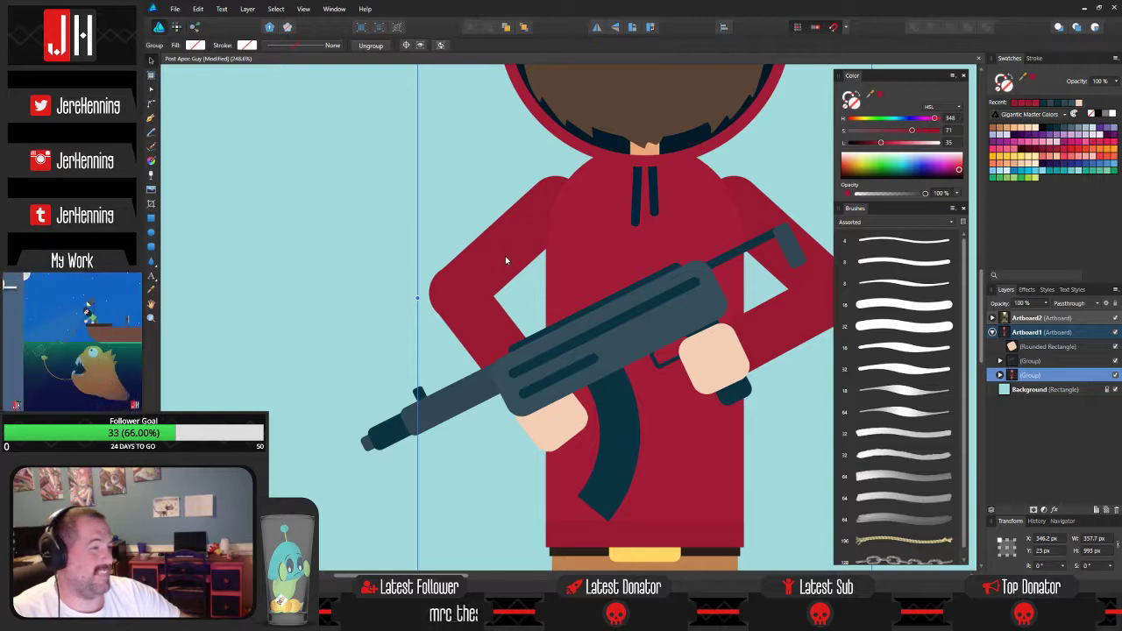
pyautogui.doubleClick(505, 256)
pyautogui.keyDown('shift'); pyautogui.click(492, 342); pyautogui.keyUp('shift')
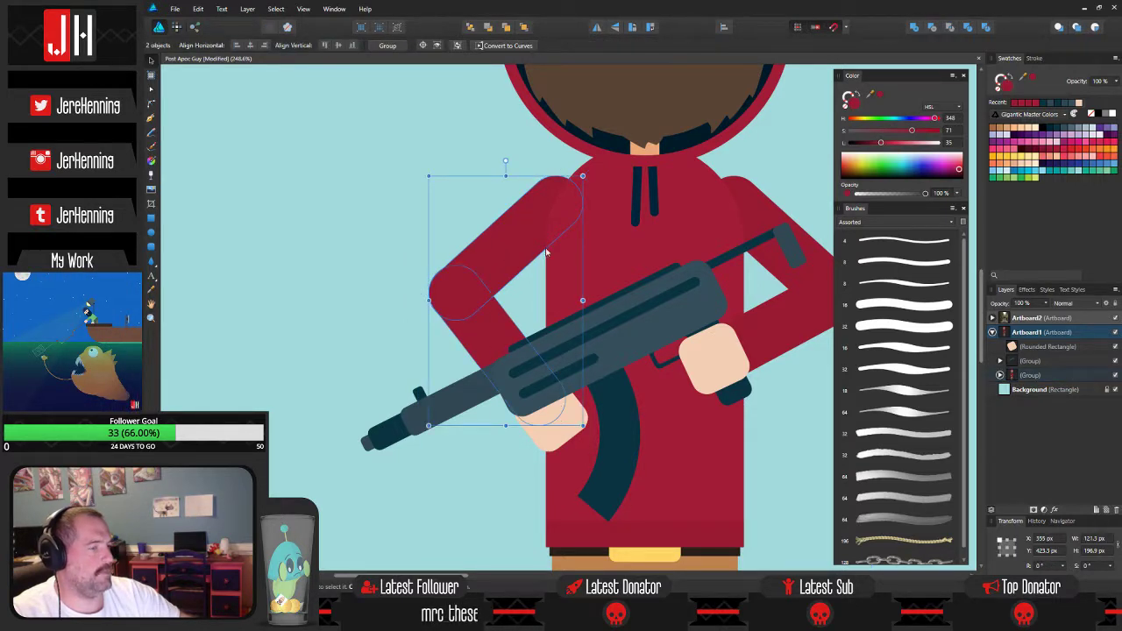
pyautogui.keyDown('shift'); pyautogui.click(556, 431); pyautogui.keyUp('shift')
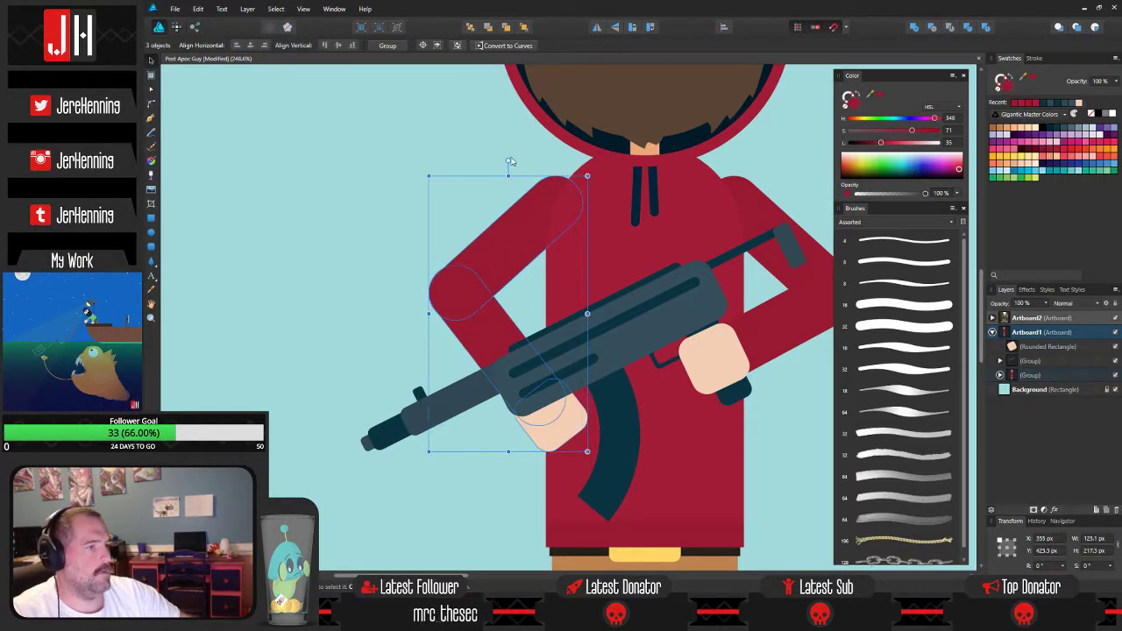
pyautogui.moveTo(502, 161); pyautogui.dragTo(527, 211)
pyautogui.click(479, 142)
pyautogui.hscroll(2, 514, 201)
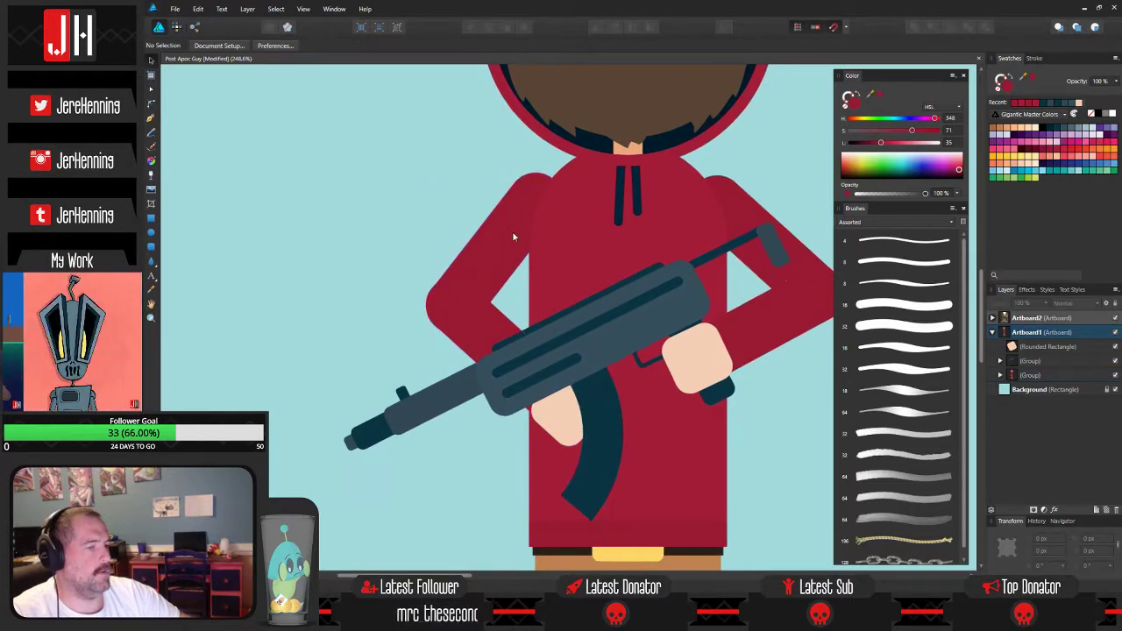
# Rotate the supporting arm's forearm about its elbow to 35.9°, pointing more steeply down behind the gun.
pyautogui.click(481, 330)
pyautogui.doubleClick(468, 321)
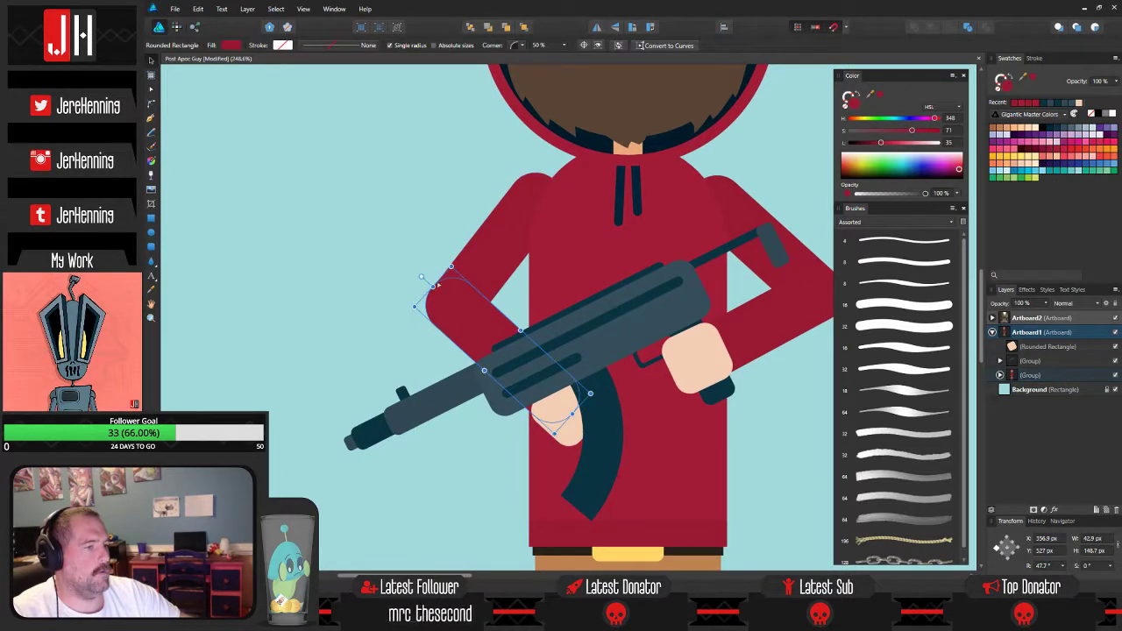
pyautogui.moveTo(422, 277); pyautogui.dragTo(454, 308)
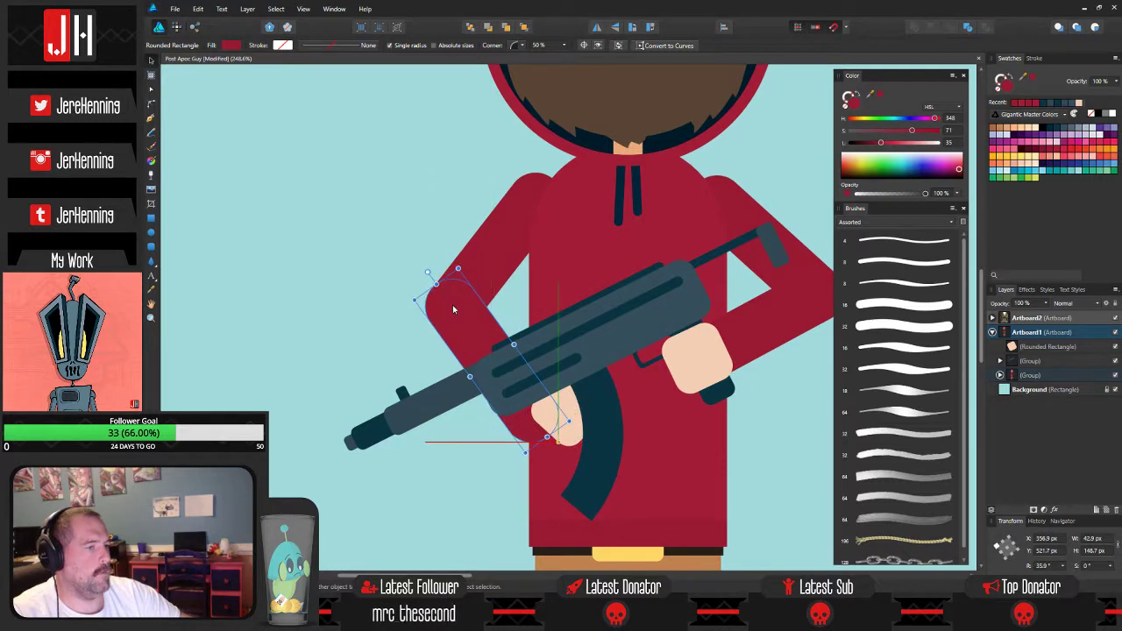
pyautogui.click(425, 269)
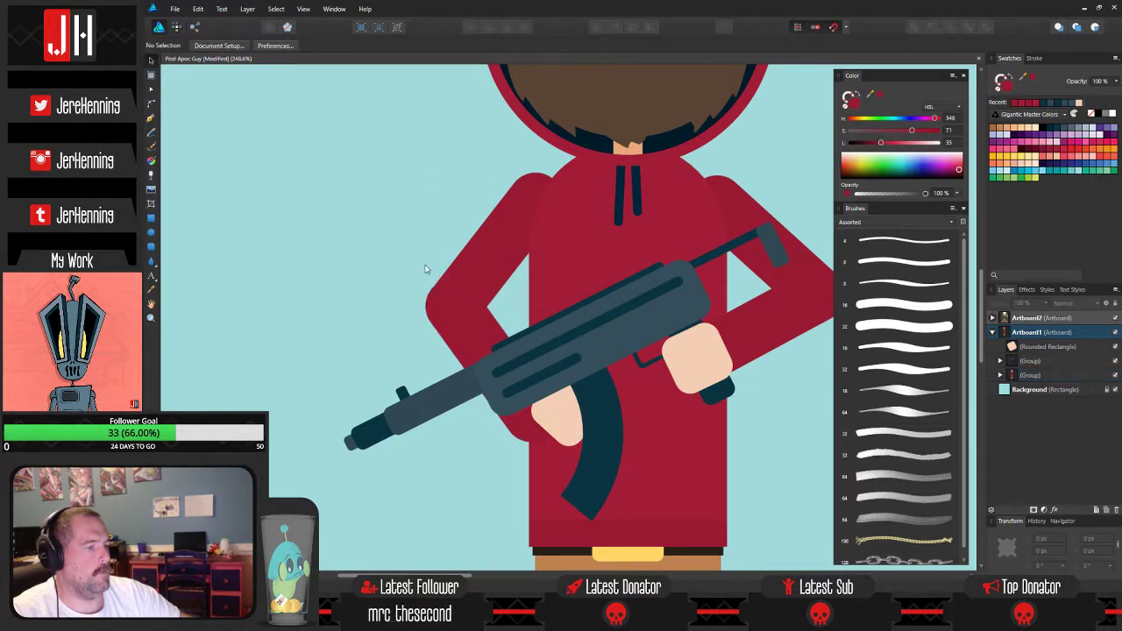
# Rotate the supporting upper arm and forearm together by 3.3° and move them slightly inward toward the torso.
pyautogui.click(522, 429)
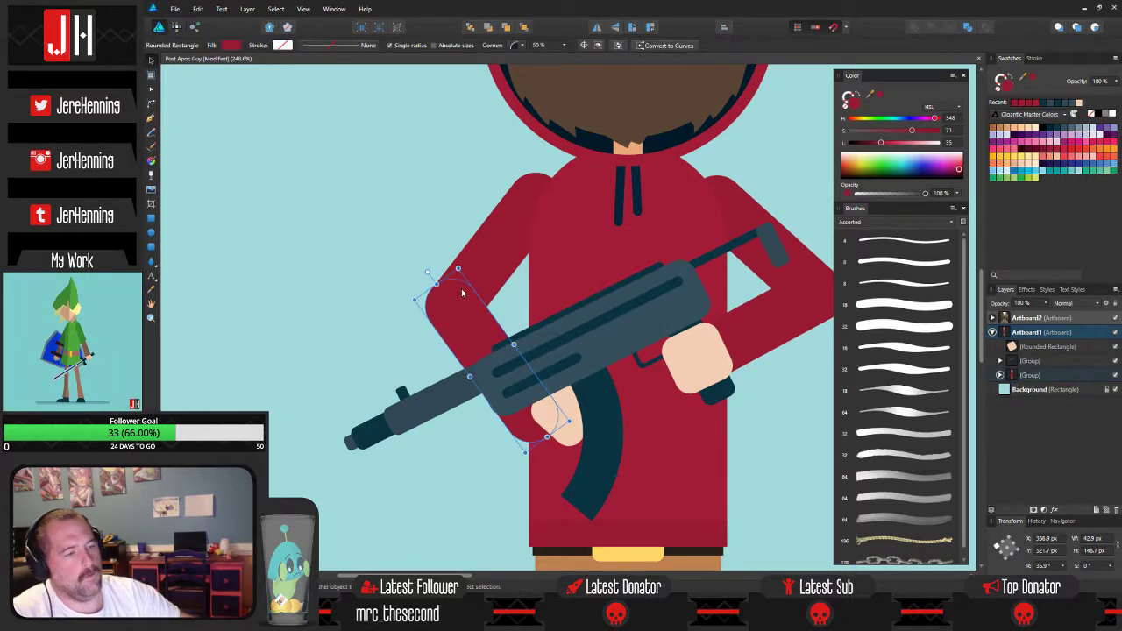
pyautogui.keyDown('shift'); pyautogui.click(512, 172); pyautogui.keyUp('shift')
pyautogui.moveTo(494, 158); pyautogui.dragTo(484, 160)
pyautogui.moveTo(504, 216); pyautogui.dragTo(516, 216)
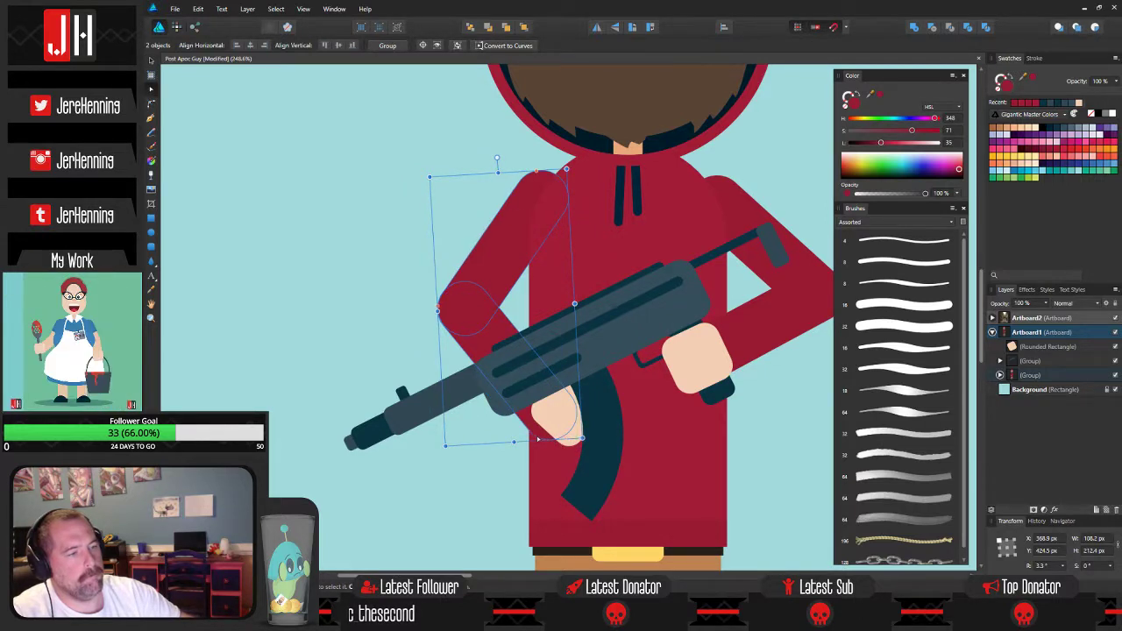
# Move the supporting hand up against the underside of the handguard and shorten its forearm to 124.4 px behind it.
pyautogui.click(567, 438)
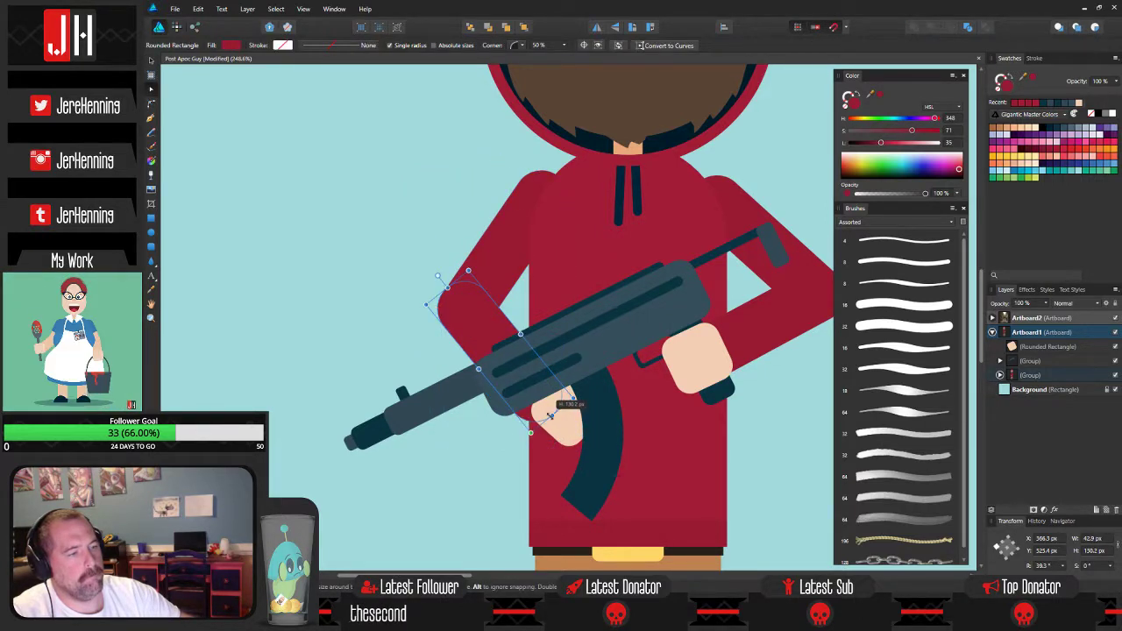
pyautogui.click(570, 430)
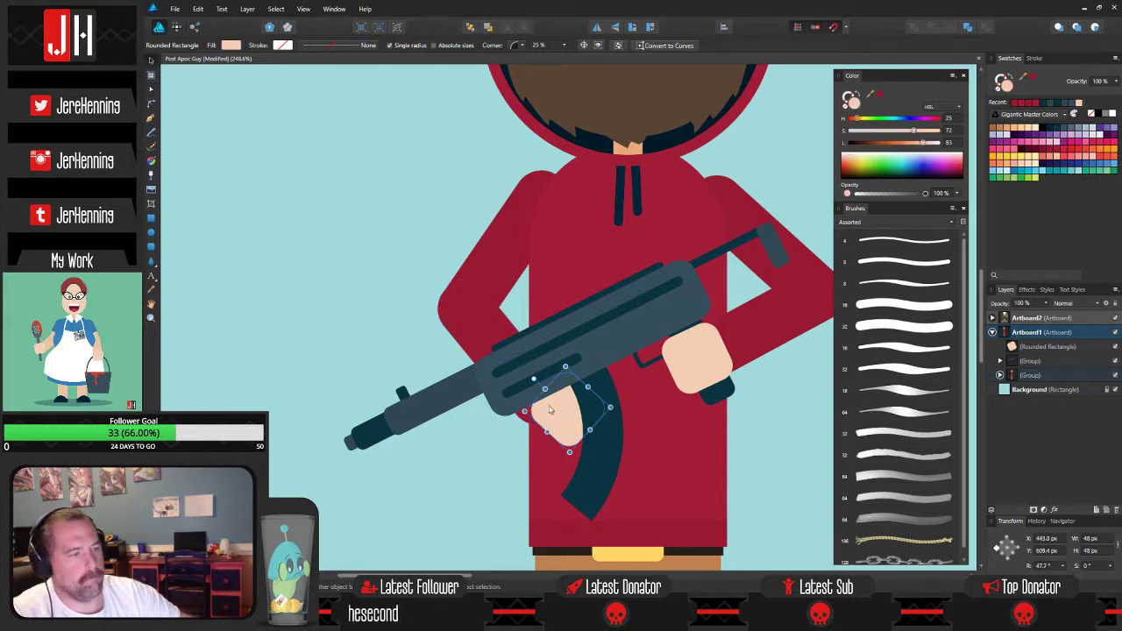
pyautogui.moveTo(570, 430); pyautogui.dragTo(538, 411)
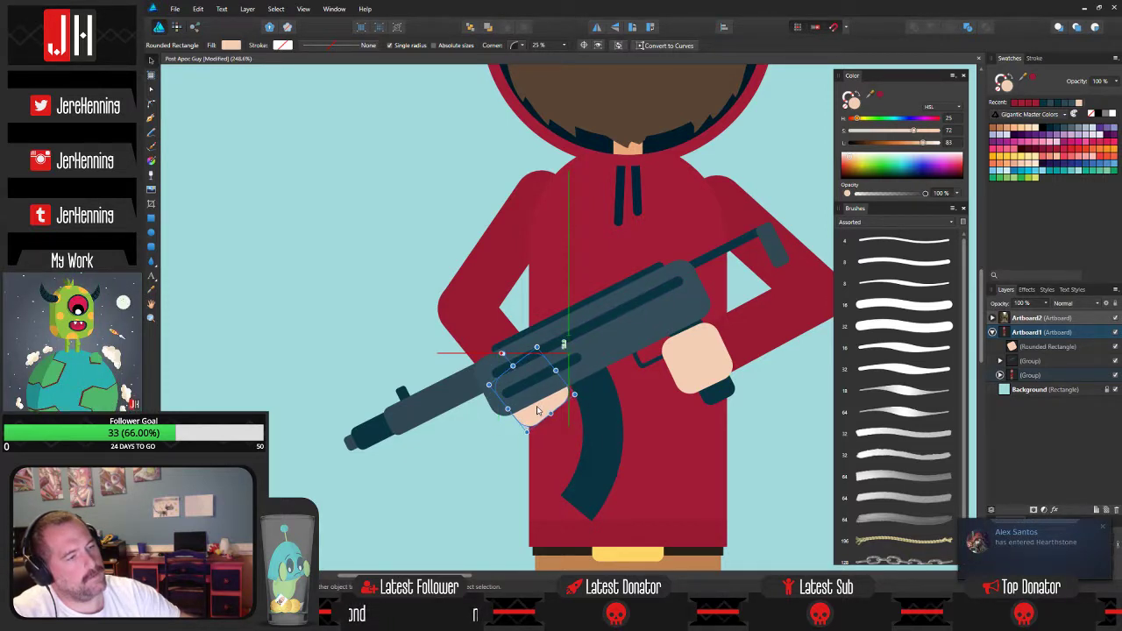
pyautogui.click(485, 334)
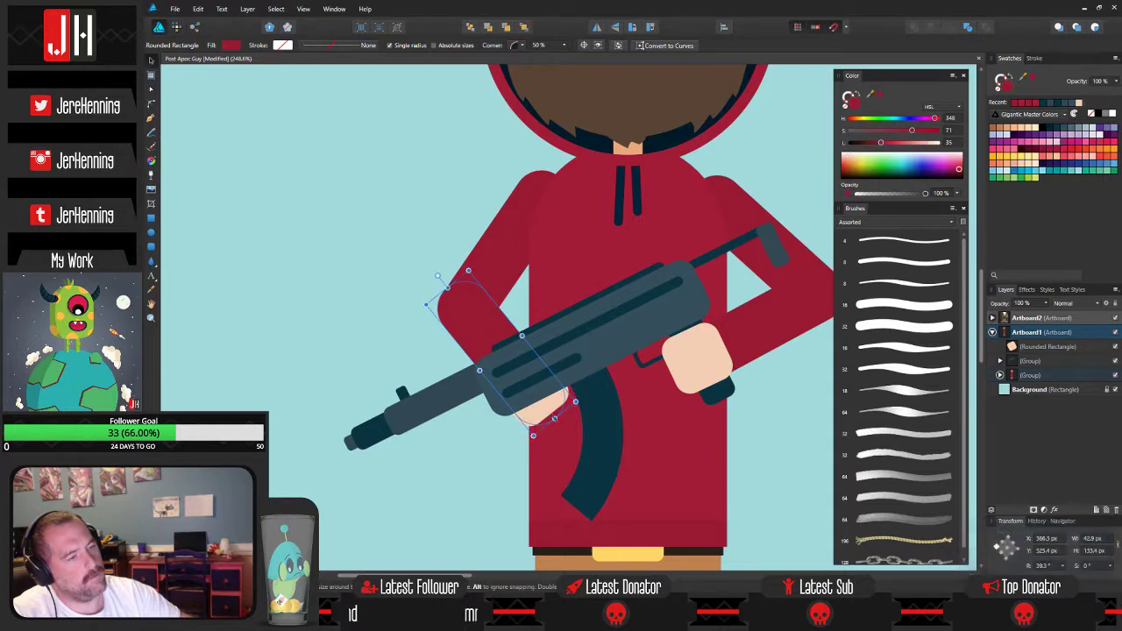
pyautogui.moveTo(553, 417); pyautogui.dragTo(546, 411)
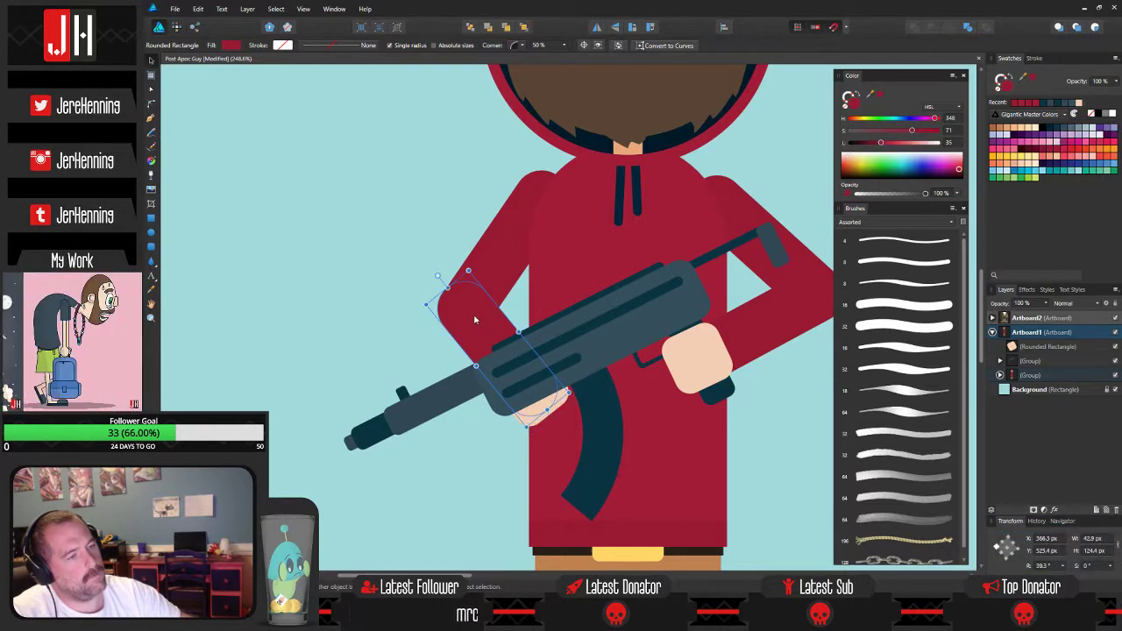
# Rotate the supporting hand to about 26.6° so it lines up with the gun.
pyautogui.click(537, 427)
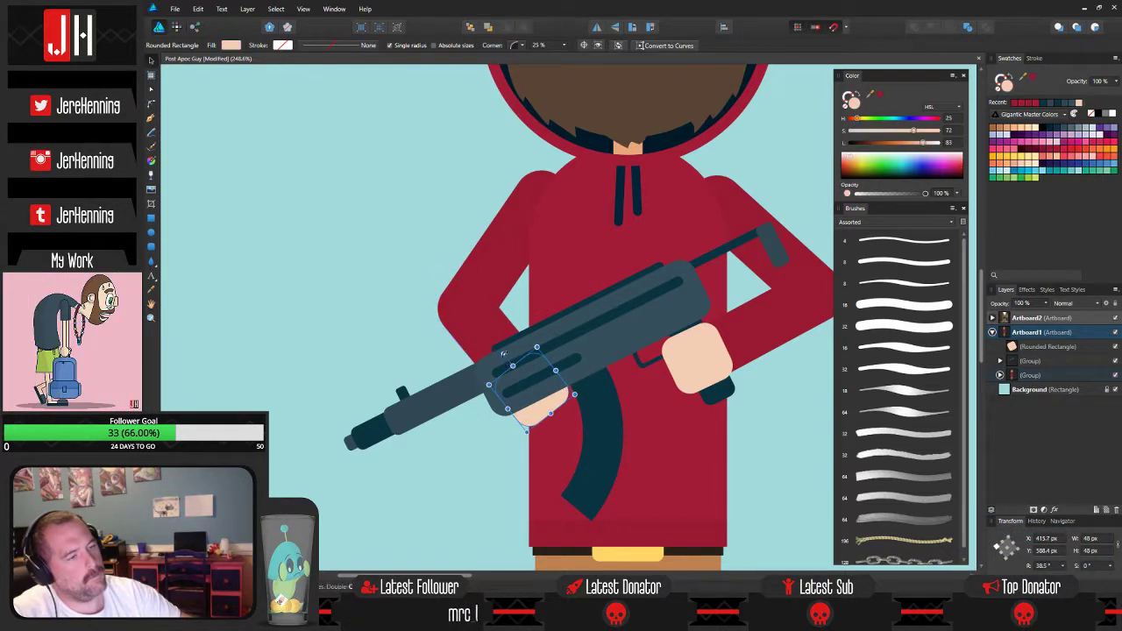
pyautogui.moveTo(503, 354); pyautogui.dragTo(508, 350)
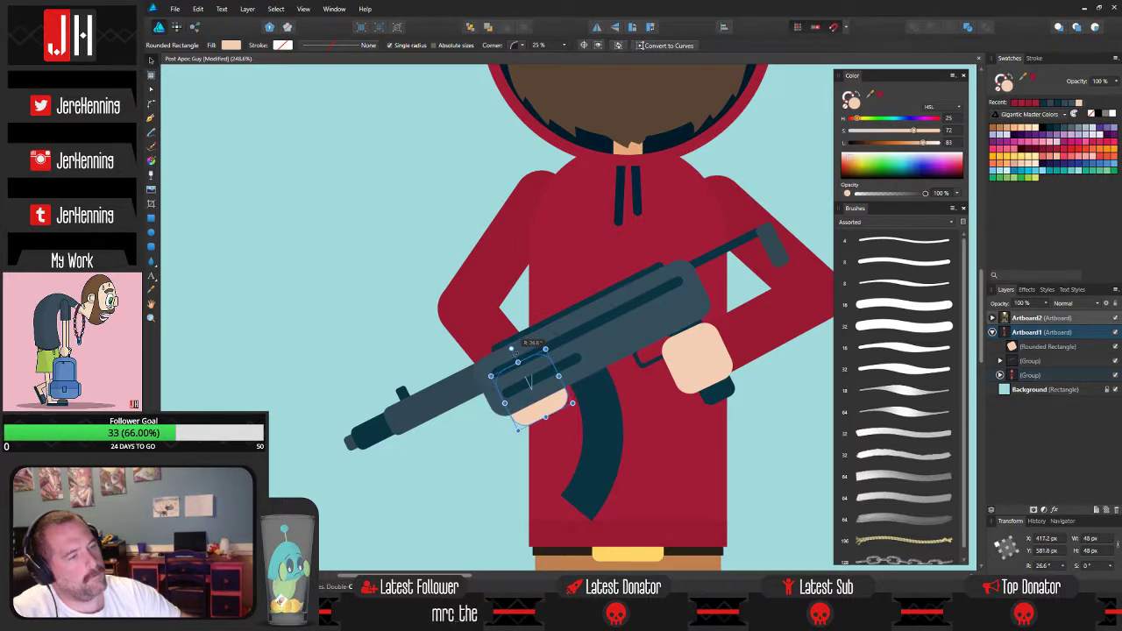
pyautogui.moveTo(511, 350); pyautogui.dragTo(513, 349)
# Place a copy of the grip hand over the handguard's lower edge, aligned with the gun and flattened to look like wrapping fingers.
pyautogui.click(695, 355)
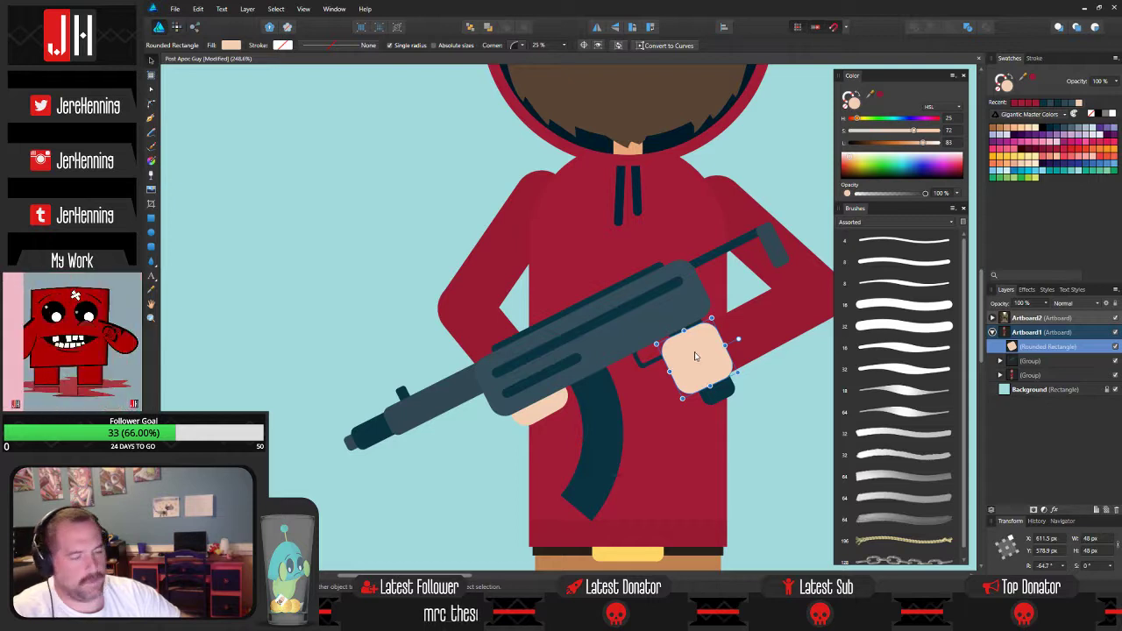
pyautogui.moveTo(695, 355); pyautogui.dragTo(523, 373)
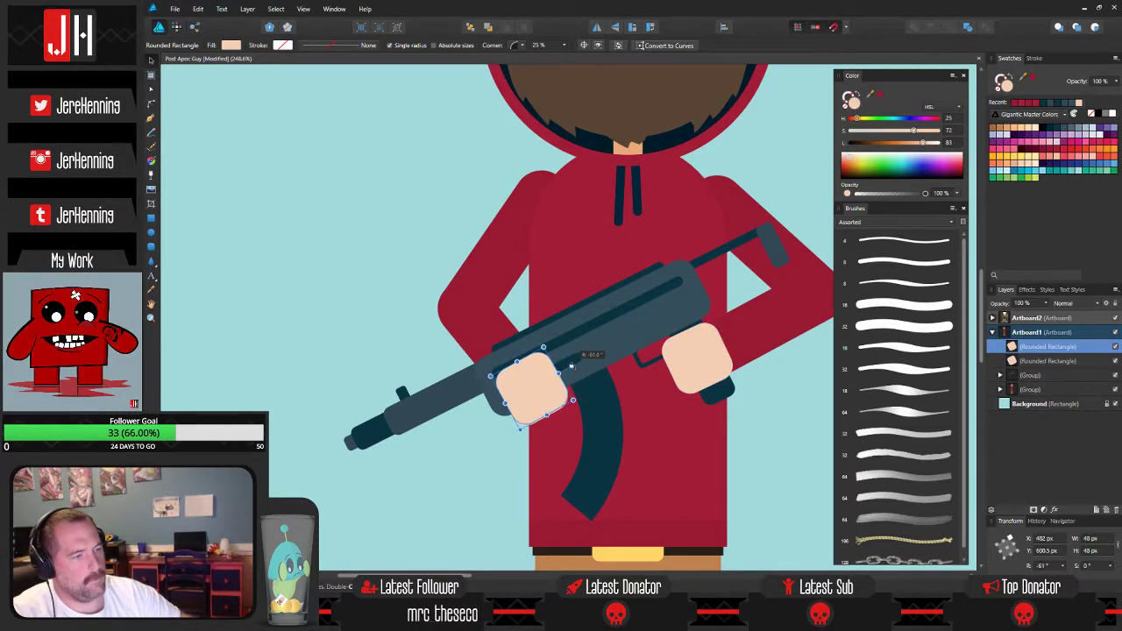
pyautogui.scroll(2, 549, 388)
pyautogui.moveTo(535, 387)
pyautogui.mouseDown()
pyautogui.moveTo(516, 372)
pyautogui.moveTo(529, 395)
pyautogui.mouseUp()
pyautogui.click(331, 258)
# Compare the character's arms, hands and gun with the armed central figure in the reference photo on the second artboard.
pyautogui.scroll(-4, 332, 258)
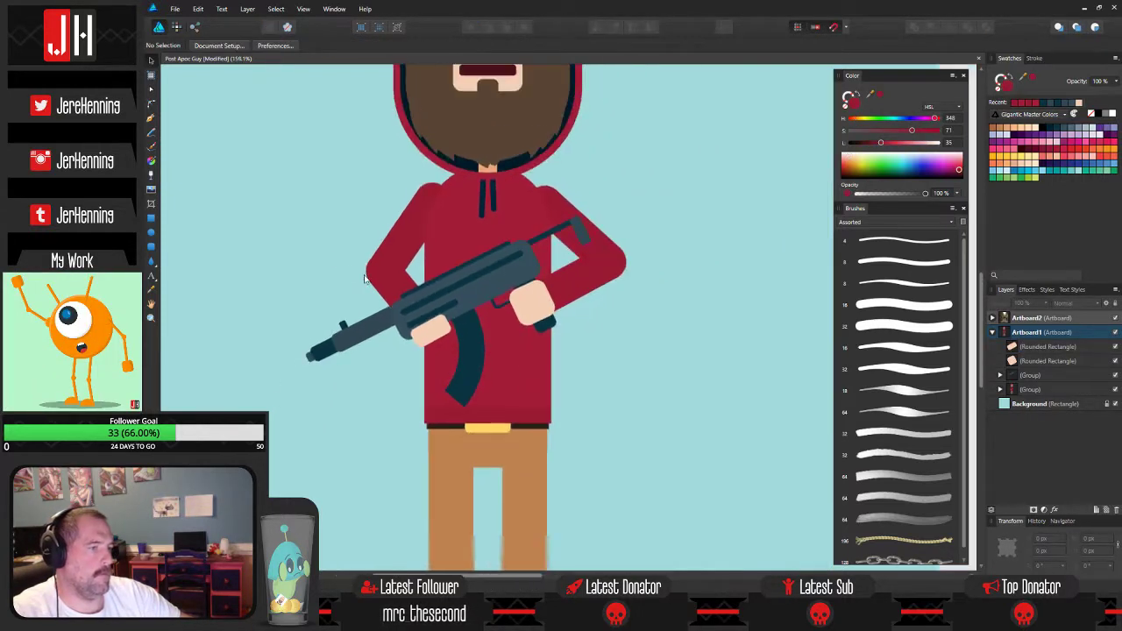
pyautogui.moveTo(386, 273); pyautogui.dragTo(517, 346)
pyautogui.scroll(-3, 516, 347)
pyautogui.moveTo(590, 360); pyautogui.dragTo(553, 356)
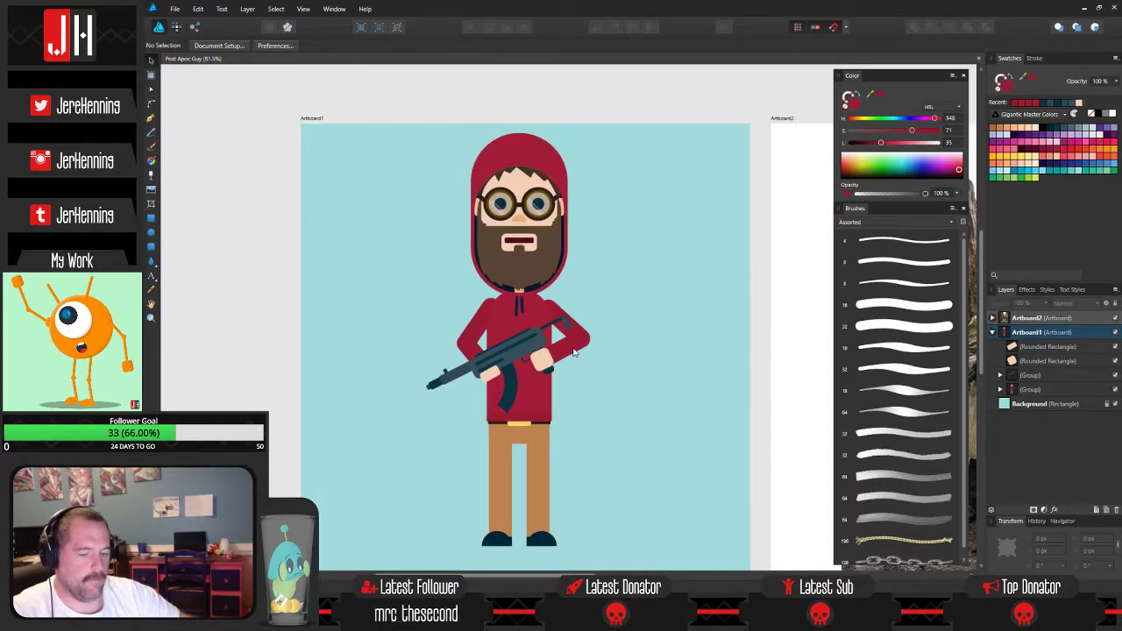
pyautogui.scroll(-3, 675, 339)
pyautogui.scroll(3, 617, 359)
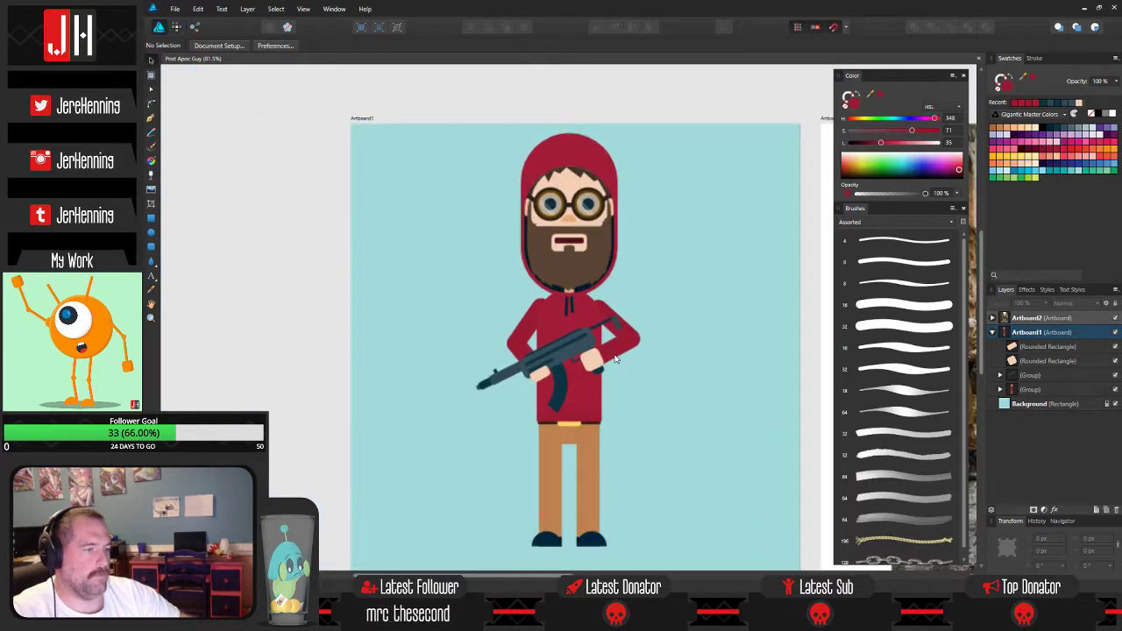
pyautogui.scroll(3, 617, 359)
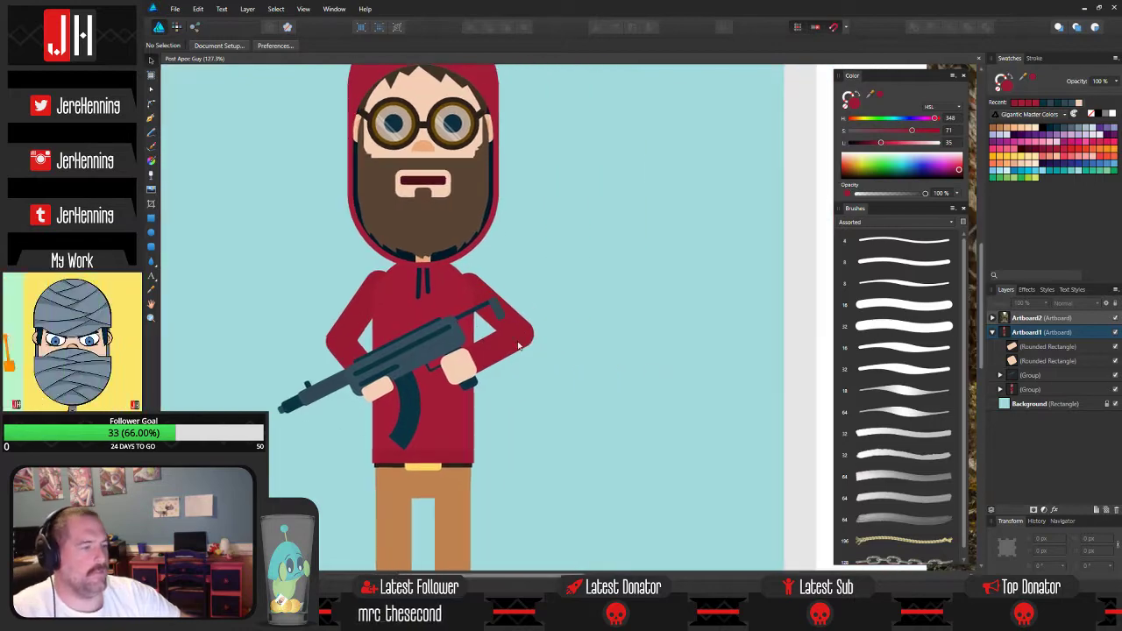
pyautogui.moveTo(788, 377); pyautogui.dragTo(468, 373)
pyautogui.scroll(-3, 585, 360)
pyautogui.moveTo(755, 373); pyautogui.dragTo(658, 375)
pyautogui.scroll(6, 658, 375)
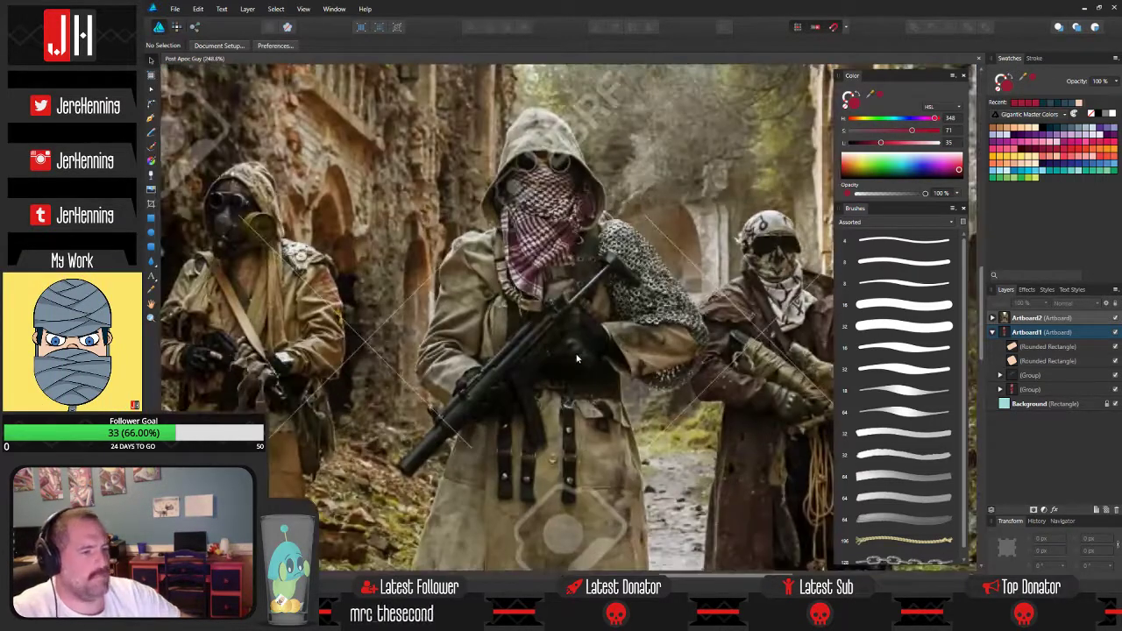
pyautogui.moveTo(577, 358); pyautogui.dragTo(699, 335)
pyautogui.scroll(-5, 699, 335)
pyautogui.moveTo(251, 316); pyautogui.dragTo(455, 317)
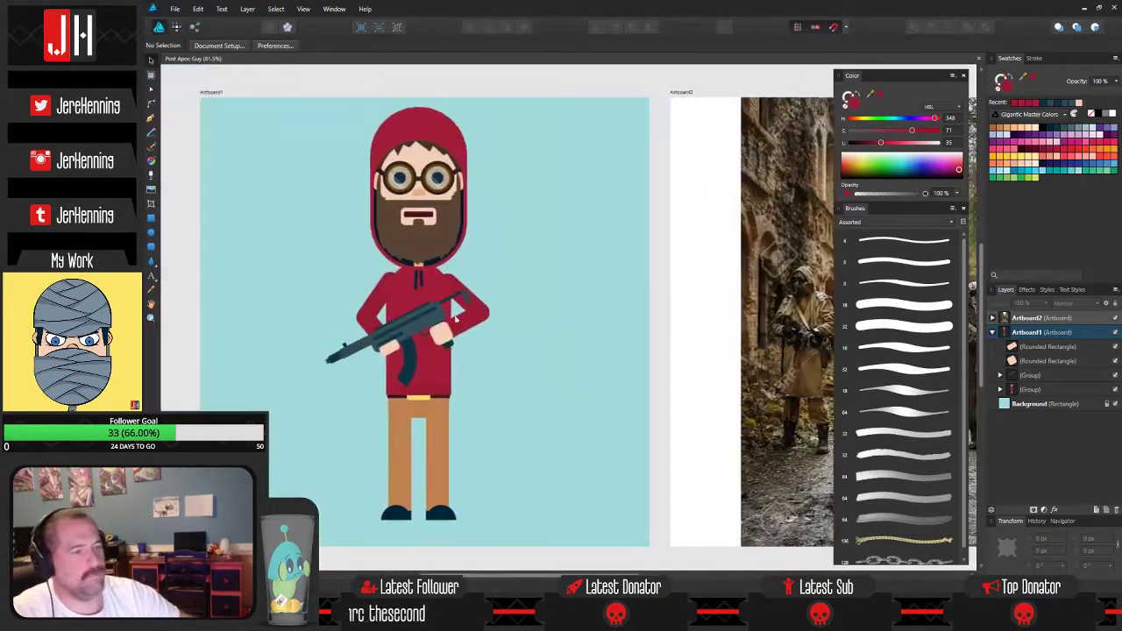
# Examine the gun's barrel and the whole character's pose both close up and at full-artboard size.
pyautogui.scroll(5, 456, 317)
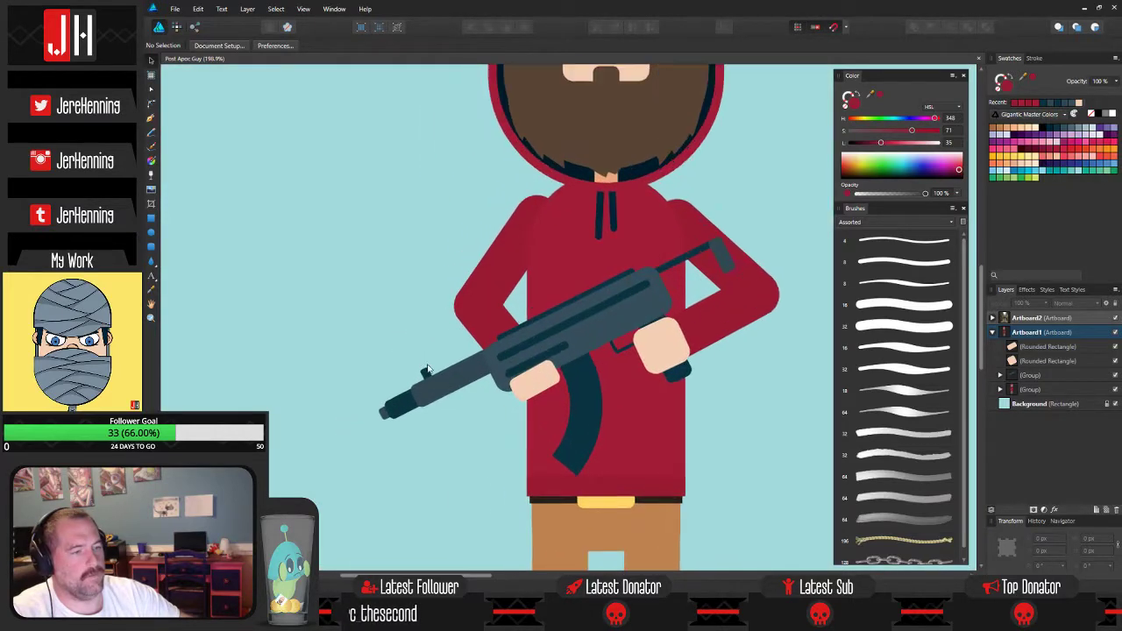
pyautogui.moveTo(428, 369); pyautogui.dragTo(379, 387)
pyautogui.moveTo(379, 426); pyautogui.dragTo(475, 336)
pyautogui.scroll(2, 476, 335)
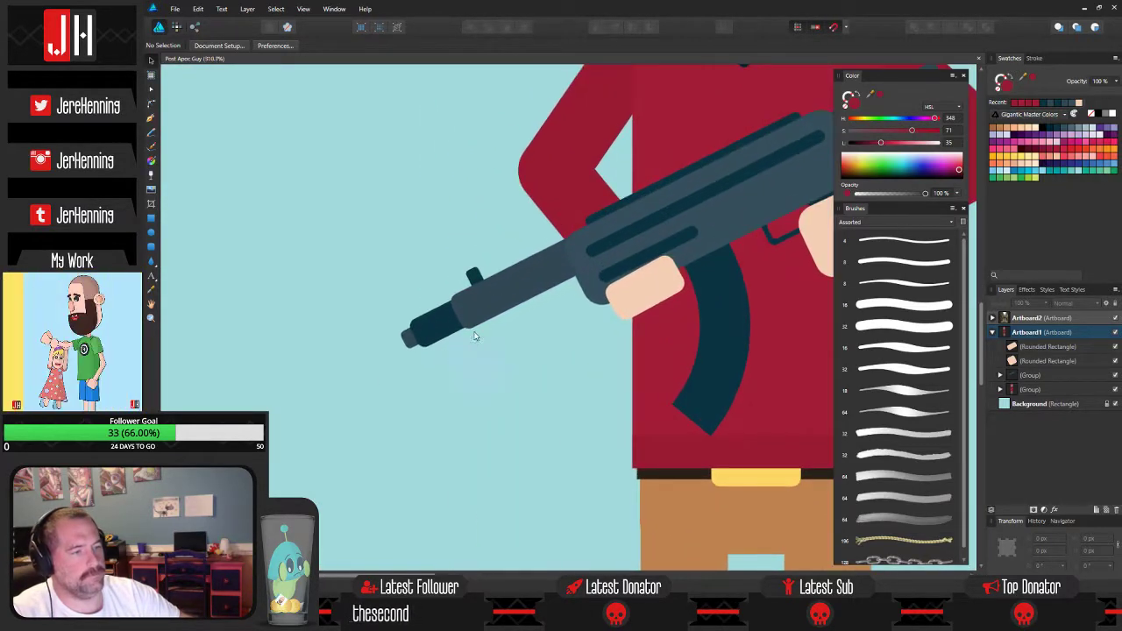
pyautogui.scroll(-7, 498, 349)
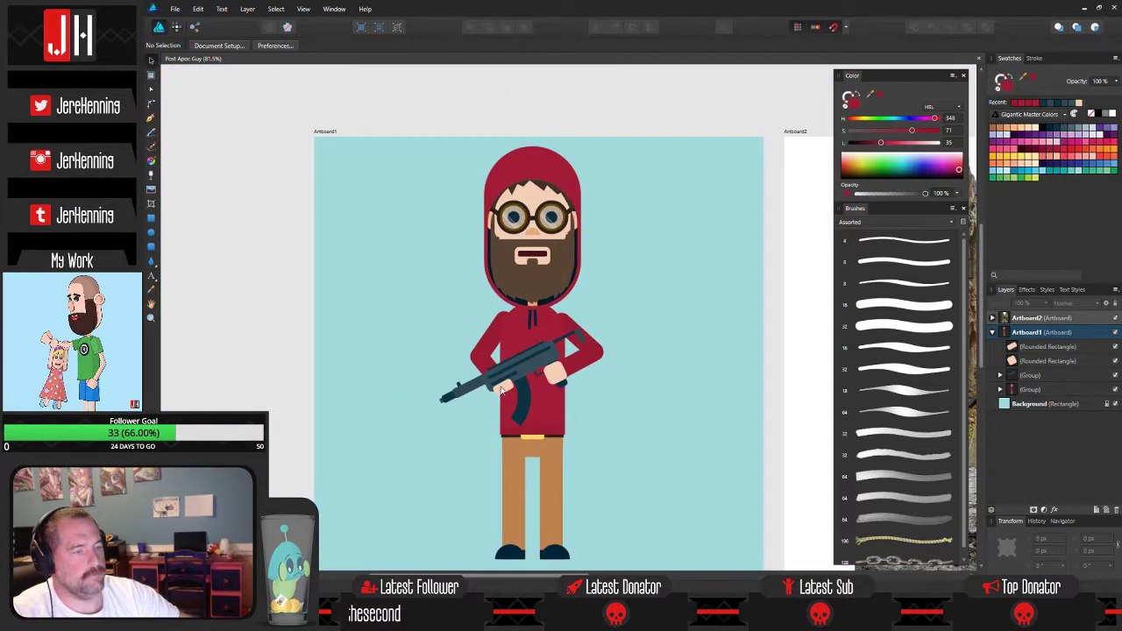
pyautogui.scroll(1, 585, 387)
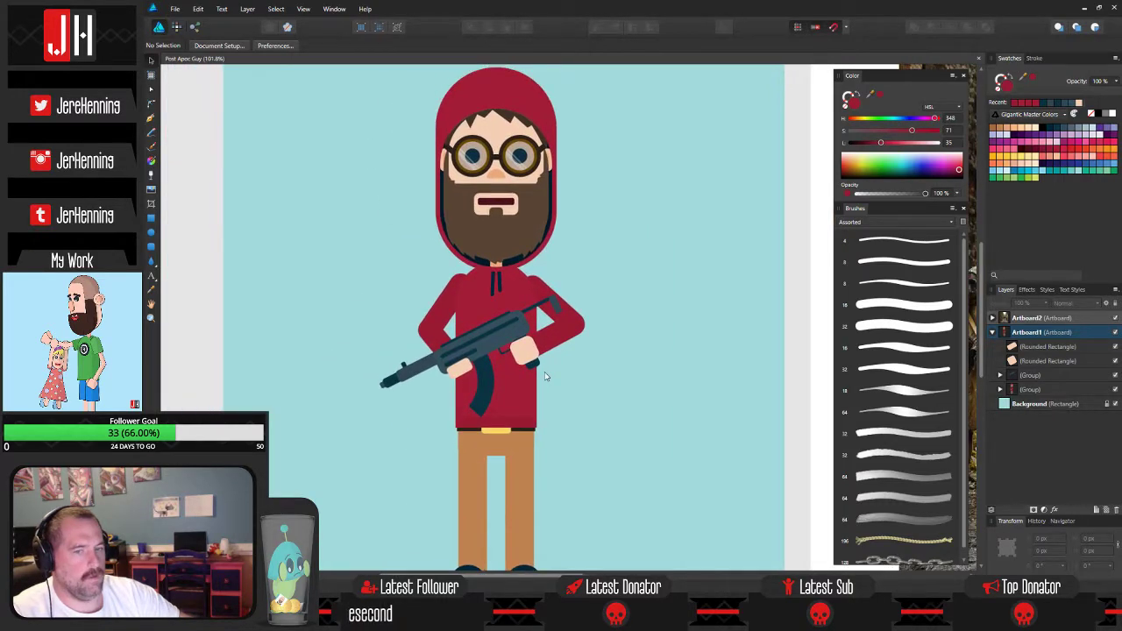
pyautogui.scroll(-3, 544, 372)
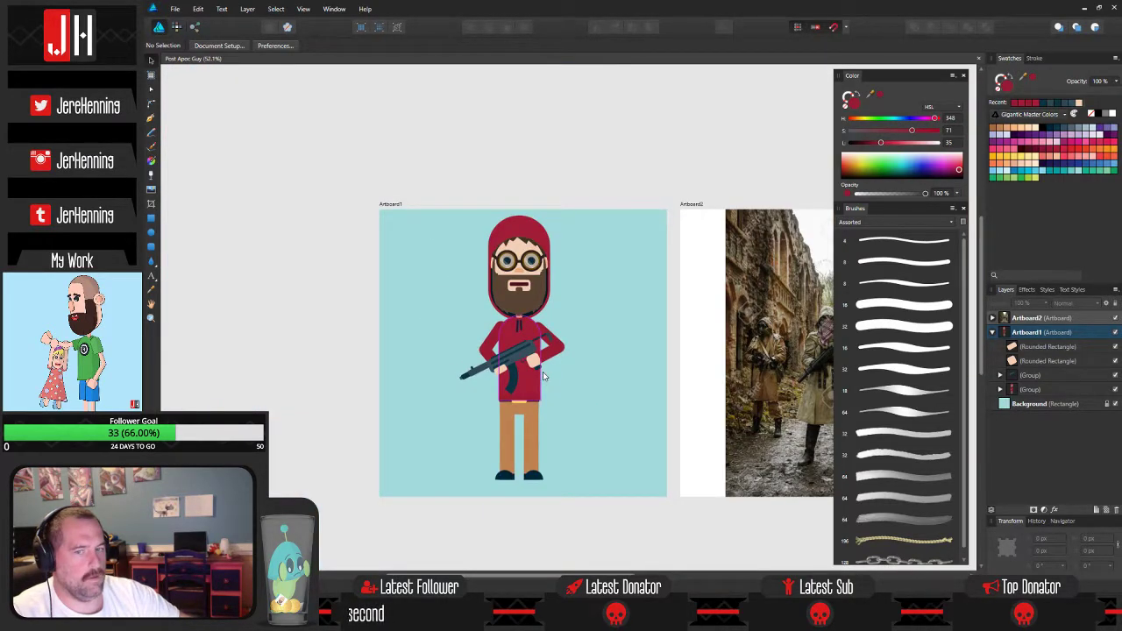
pyautogui.scroll(4, 544, 373)
pyautogui.scroll(-5, 535, 397)
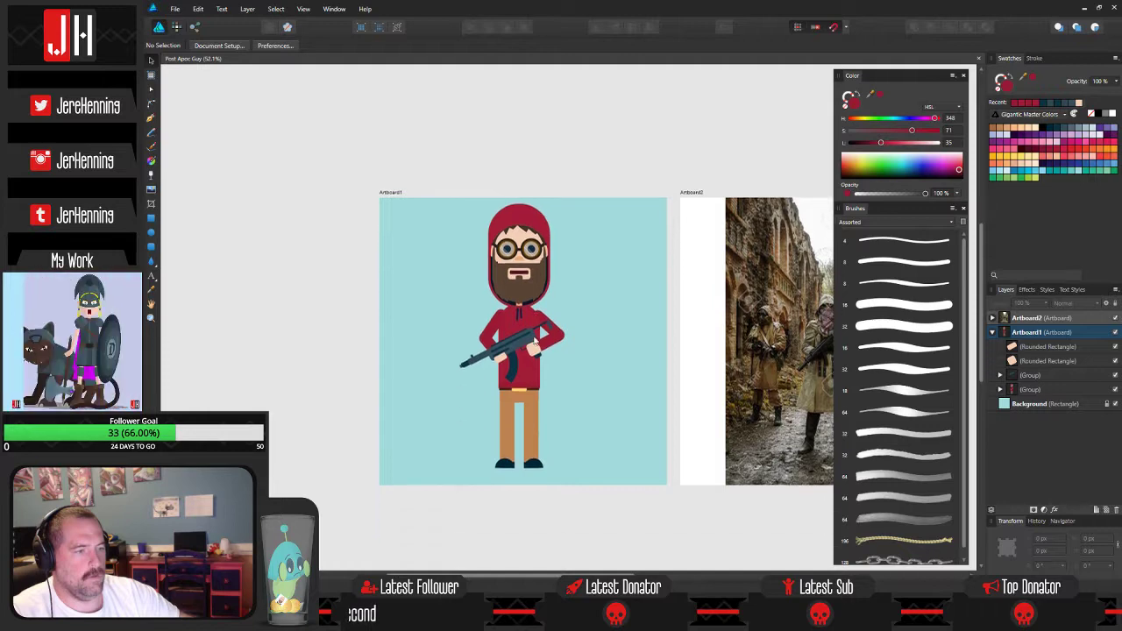
pyautogui.moveTo(402, 171); pyautogui.dragTo(640, 571)
pyautogui.click(623, 384)
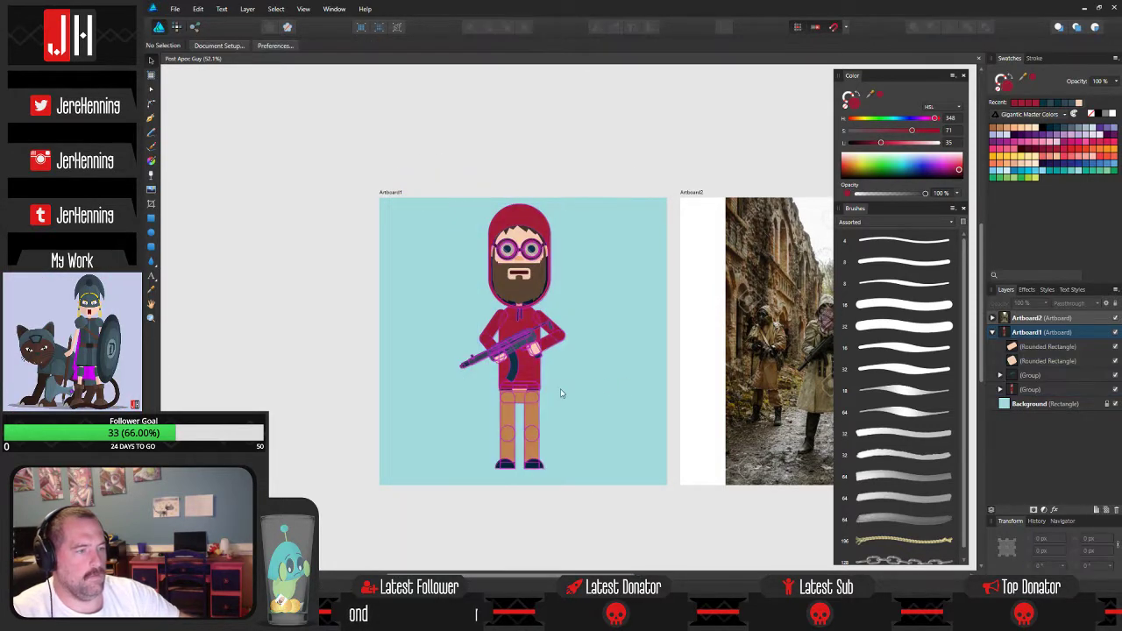
# Draw a rectangle about 24 × 23 px over the magazine's lower end and fill it with the gun body's blue-gray.
pyautogui.scroll(2, 510, 346)
pyautogui.scroll(2, 526, 354)
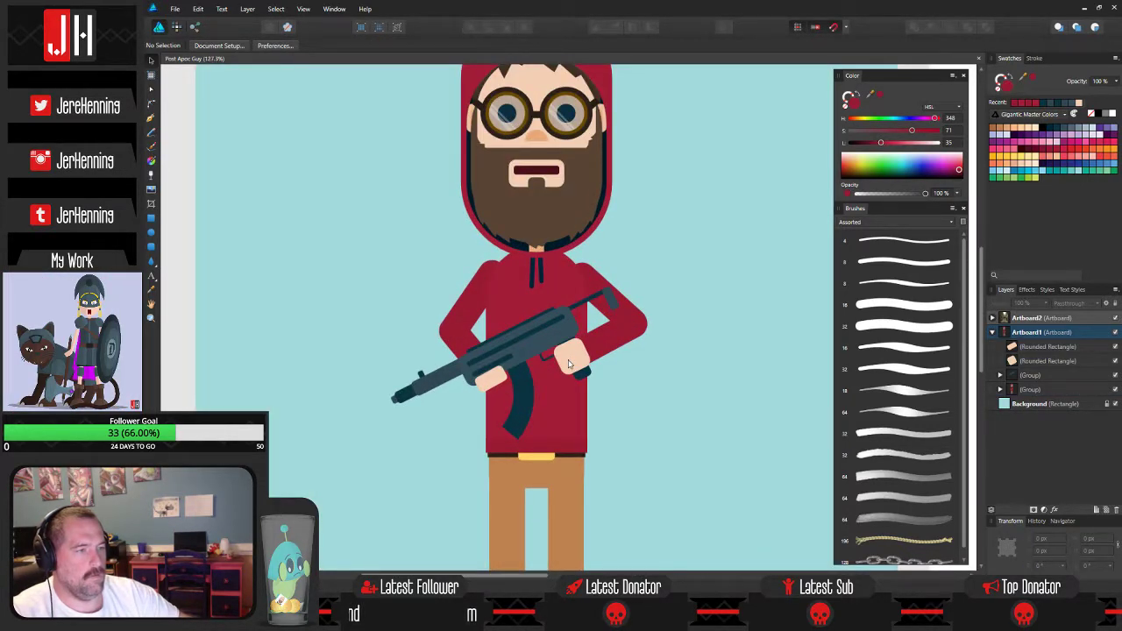
pyautogui.scroll(3, 560, 372)
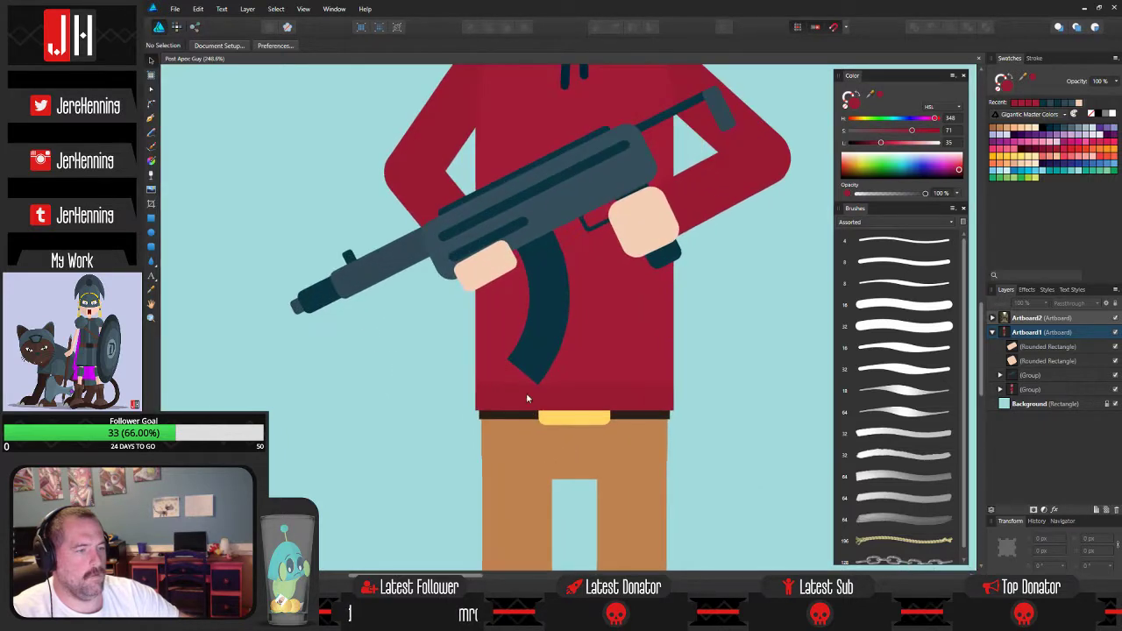
pyautogui.click(539, 331)
pyautogui.click(642, 354)
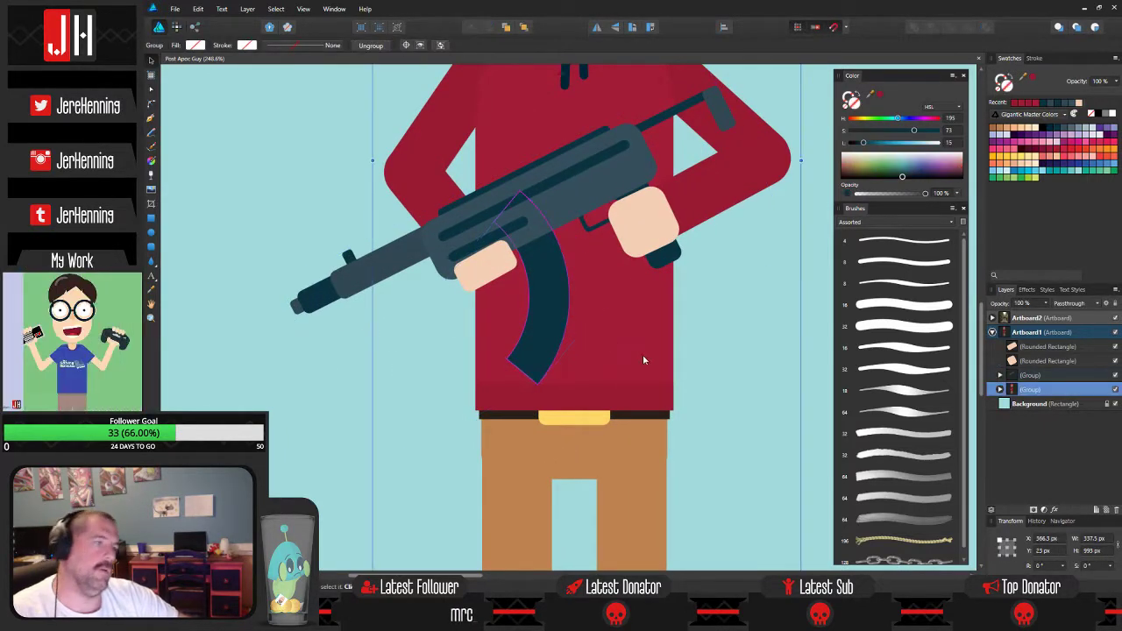
pyautogui.click(151, 219)
pyautogui.scroll(2, 513, 351)
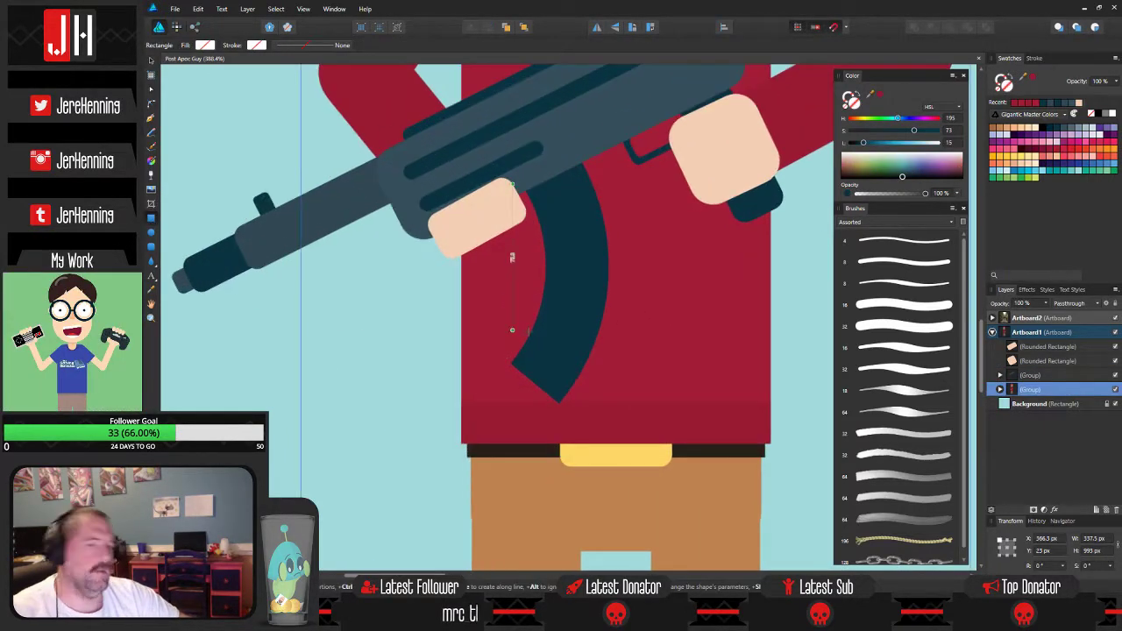
pyautogui.moveTo(526, 357)
pyautogui.mouseDown()
pyautogui.moveTo(576, 395)
pyautogui.moveTo(574, 407)
pyautogui.mouseUp()
pyautogui.press('i')
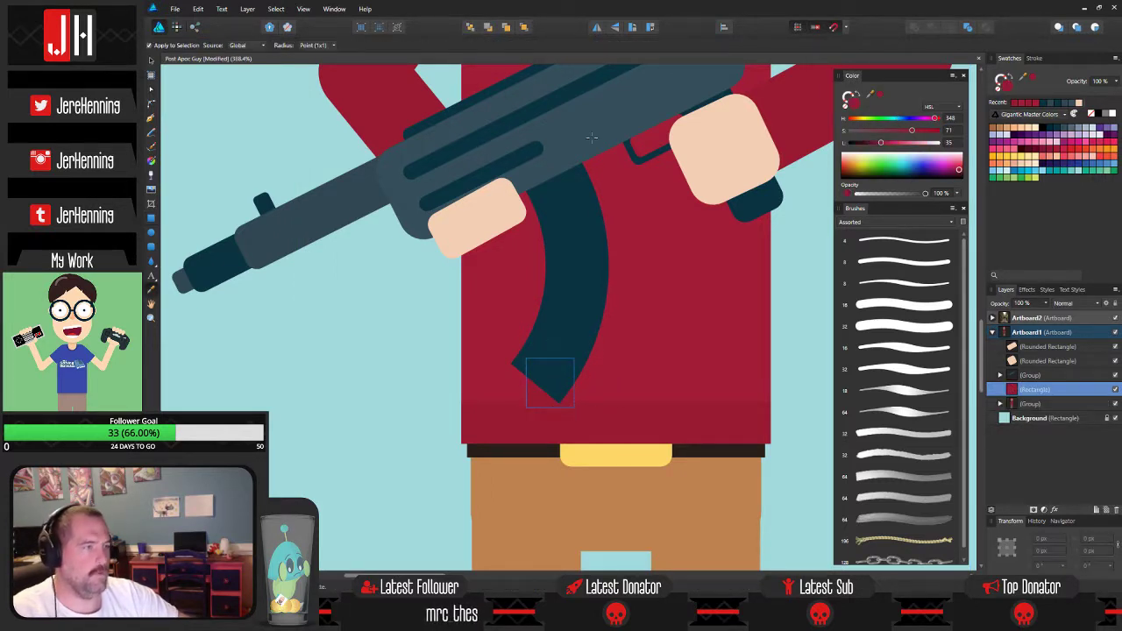
pyautogui.click(588, 123)
# Rotate the blue-gray rectangle to about 50.4° and fit it against the magazine's slanted end as a base plate.
pyautogui.press('m')
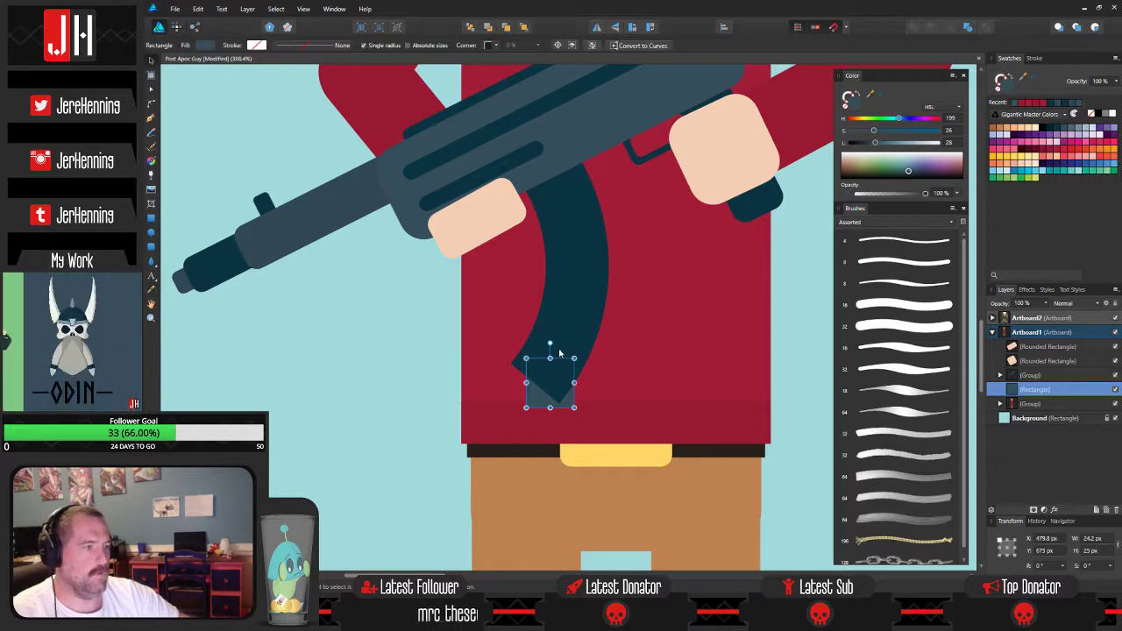
pyautogui.moveTo(551, 344); pyautogui.dragTo(505, 345)
pyautogui.moveTo(543, 408); pyautogui.dragTo(536, 401)
pyautogui.click(335, 359)
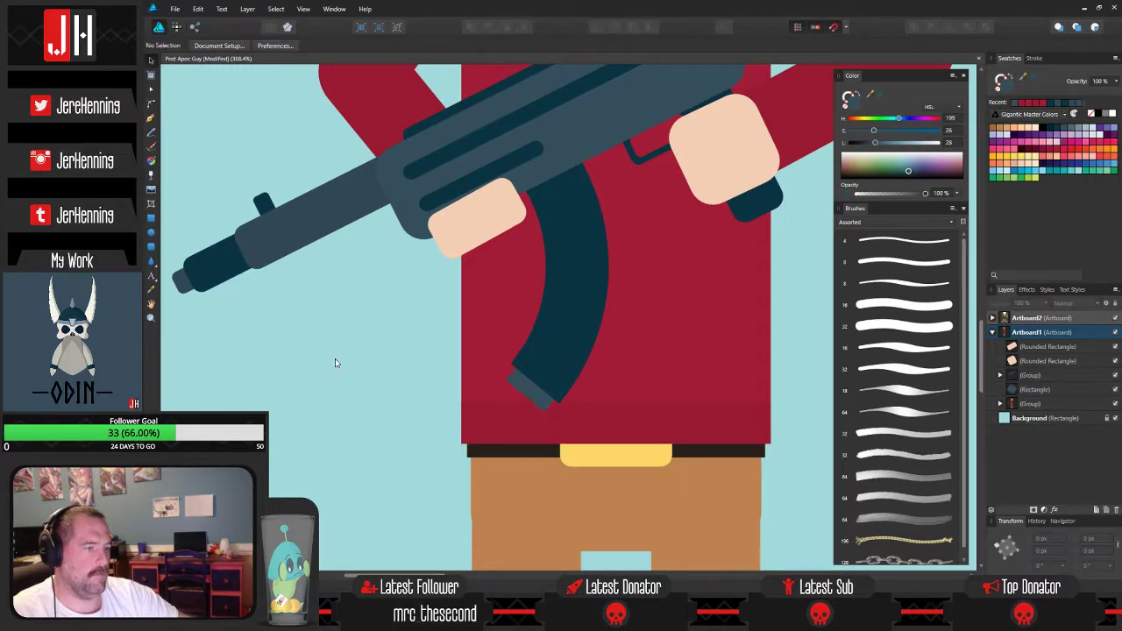
# Move the magazine's base plate into the gun group and place it behind the magazine.
pyautogui.scroll(-5, 379, 338)
pyautogui.moveTo(382, 331); pyautogui.dragTo(353, 327)
pyautogui.scroll(-1, 358, 325)
pyautogui.scroll(4, 357, 325)
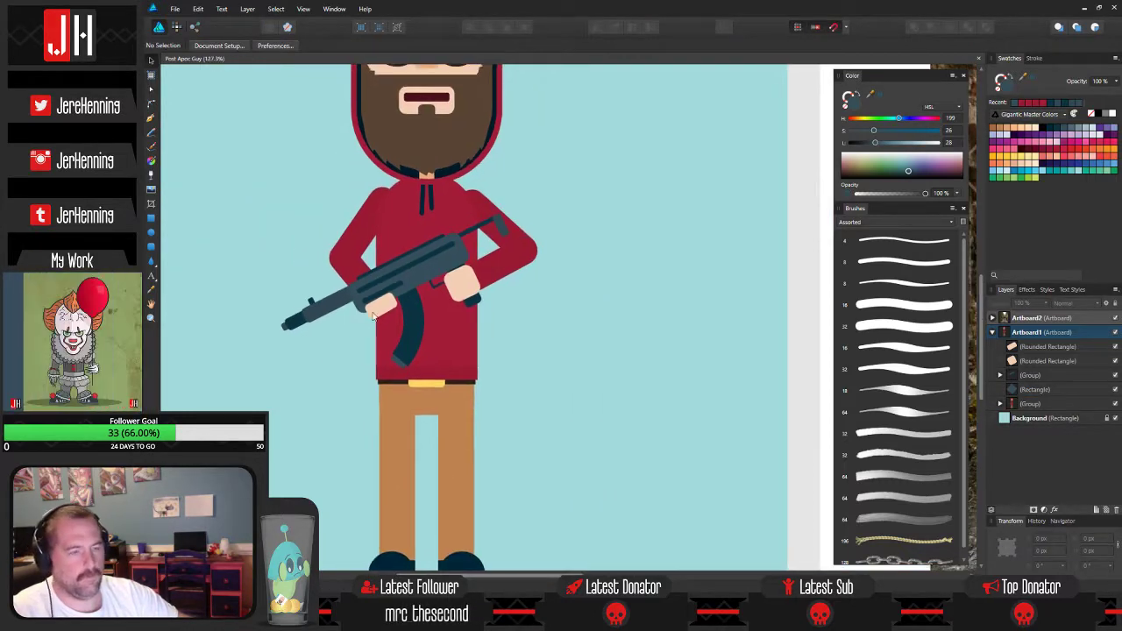
pyautogui.click(441, 289)
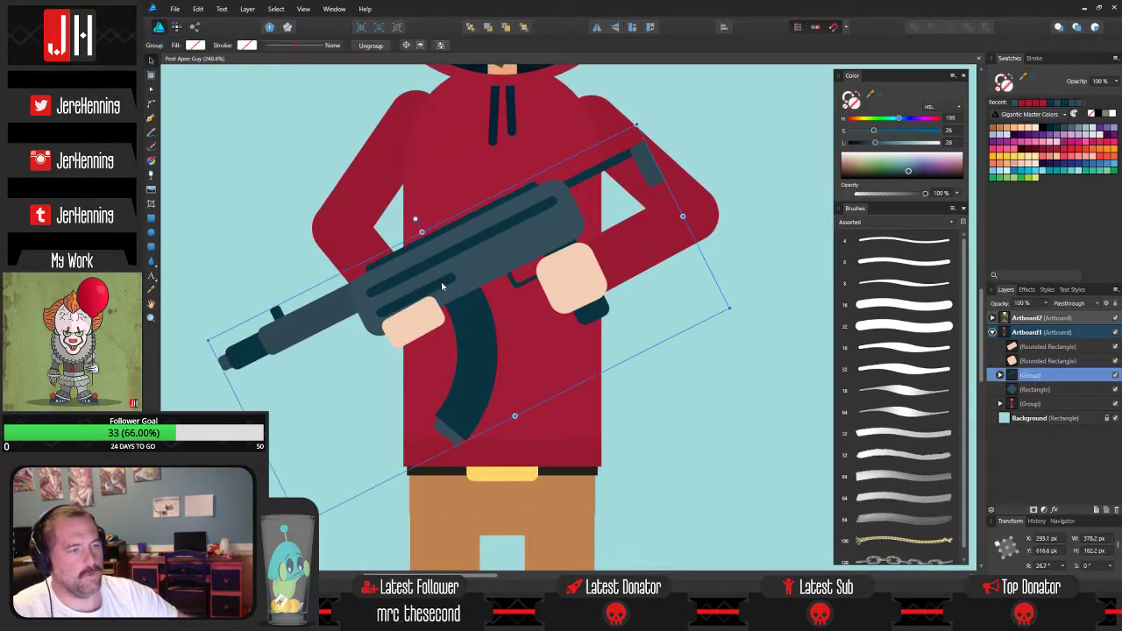
pyautogui.click(748, 382)
pyautogui.scroll(-3, 747, 382)
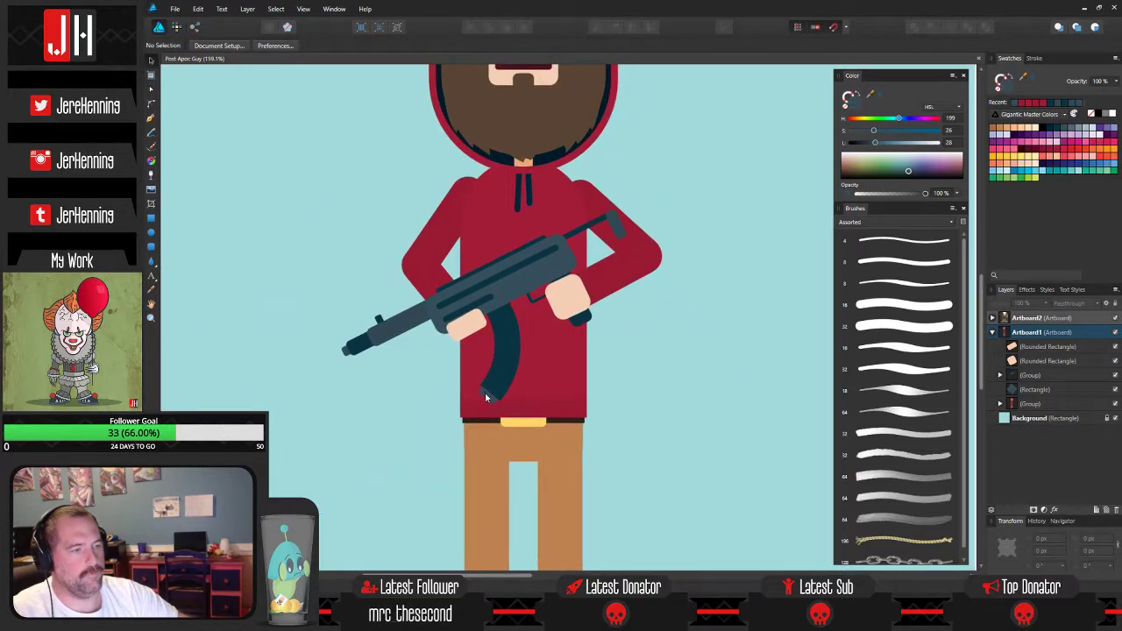
pyautogui.click(485, 393)
pyautogui.press('Delete')
pyautogui.click(506, 356)
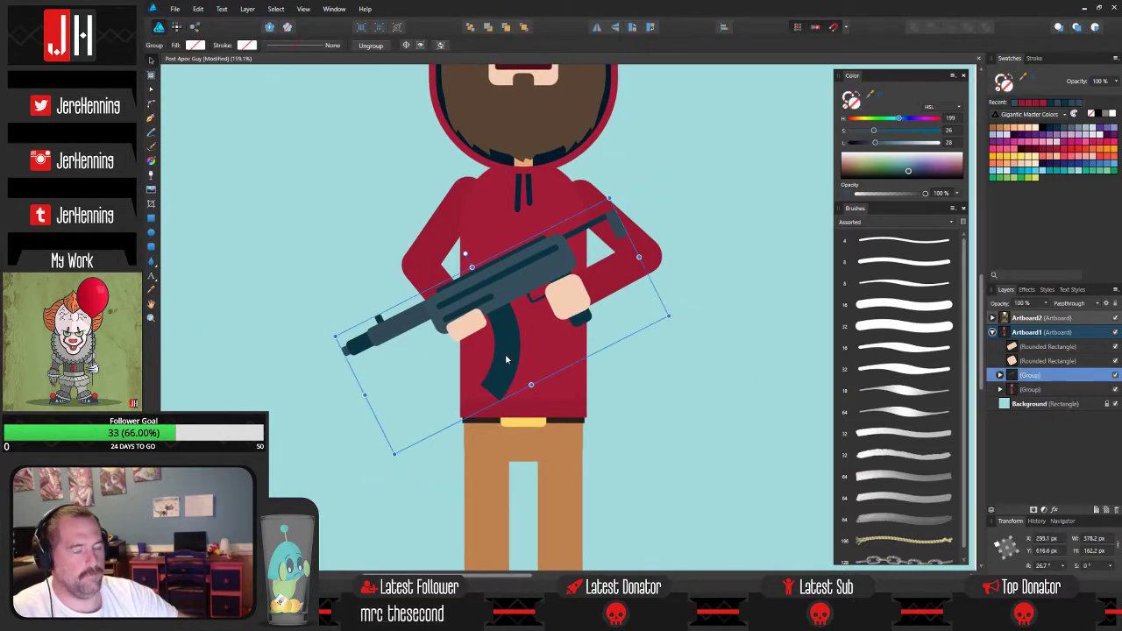
pyautogui.doubleClick(506, 356)
pyautogui.hotkey('ctrl', 'z')
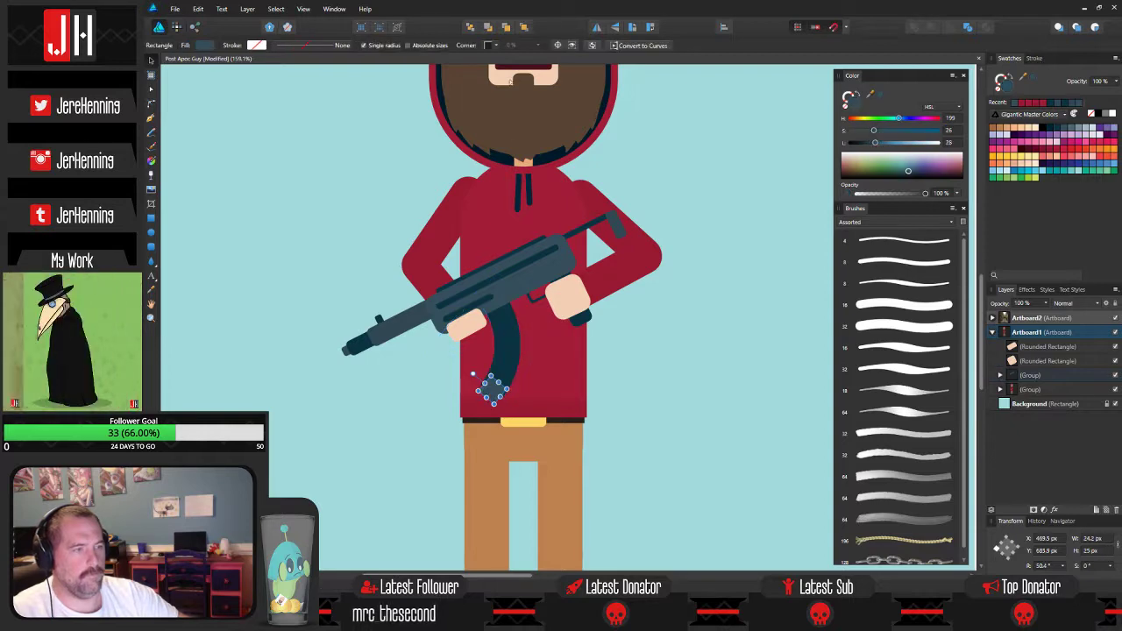
pyautogui.click(657, 311)
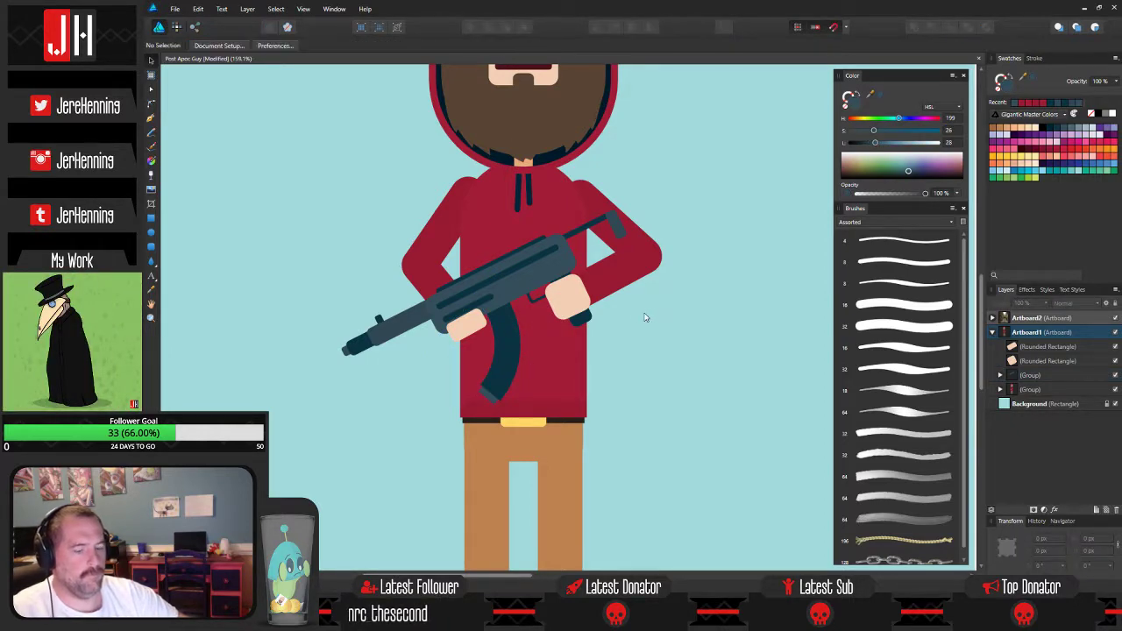
# Move the magazine together with its base plate slightly up into the gun body.
pyautogui.scroll(-4, 627, 317)
pyautogui.moveTo(631, 317); pyautogui.dragTo(599, 338)
pyautogui.scroll(1, 599, 337)
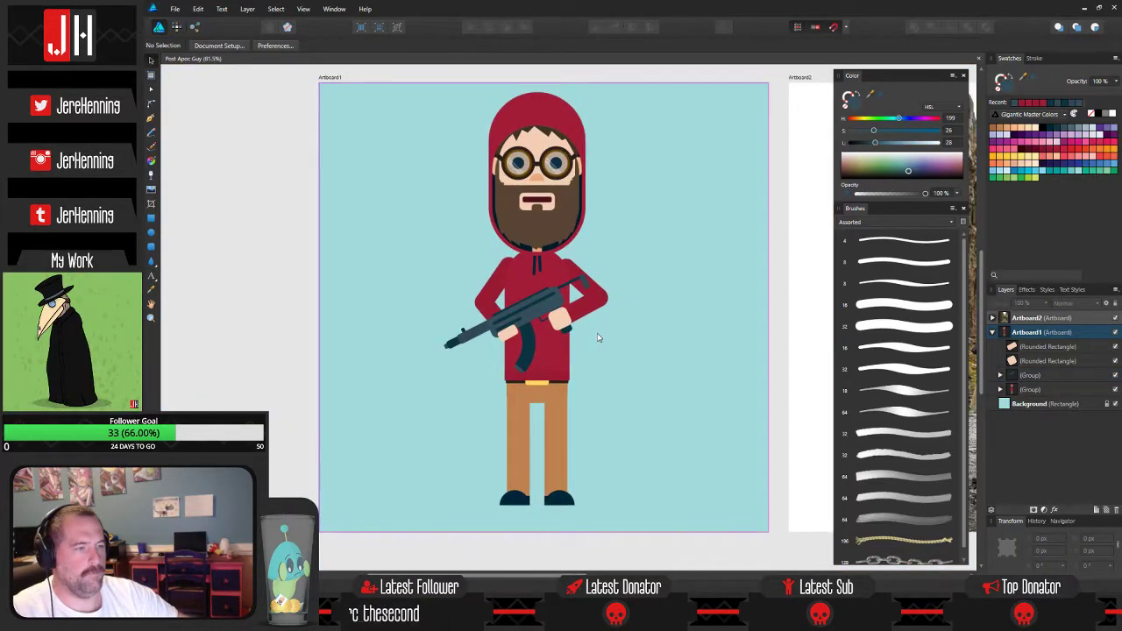
pyautogui.scroll(2, 592, 338)
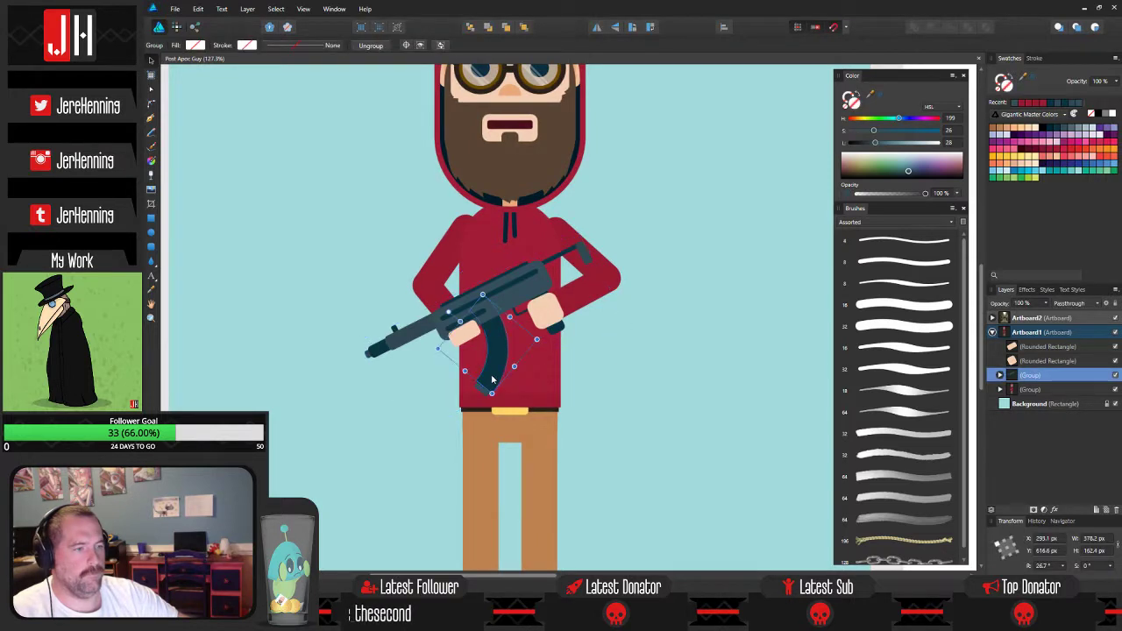
pyautogui.scroll(2, 493, 379)
pyautogui.click(492, 343)
pyautogui.moveTo(492, 343); pyautogui.dragTo(485, 328)
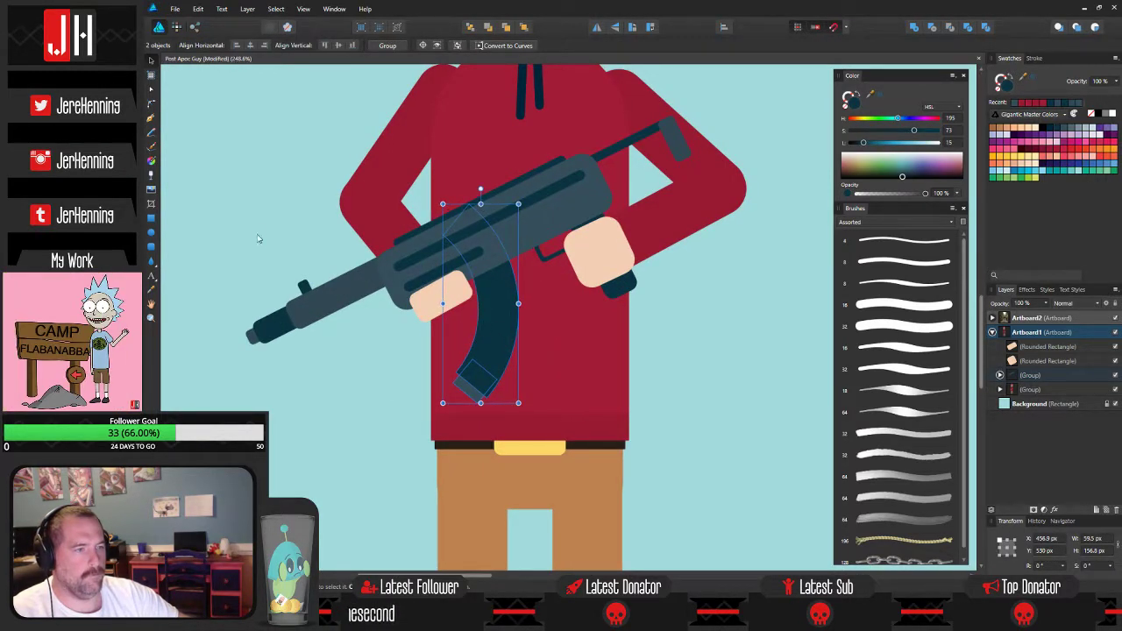
pyautogui.click(258, 239)
# Compare the character's gun and grip with the rifle held by the central figure in the reference photo.
pyautogui.scroll(-5, 394, 255)
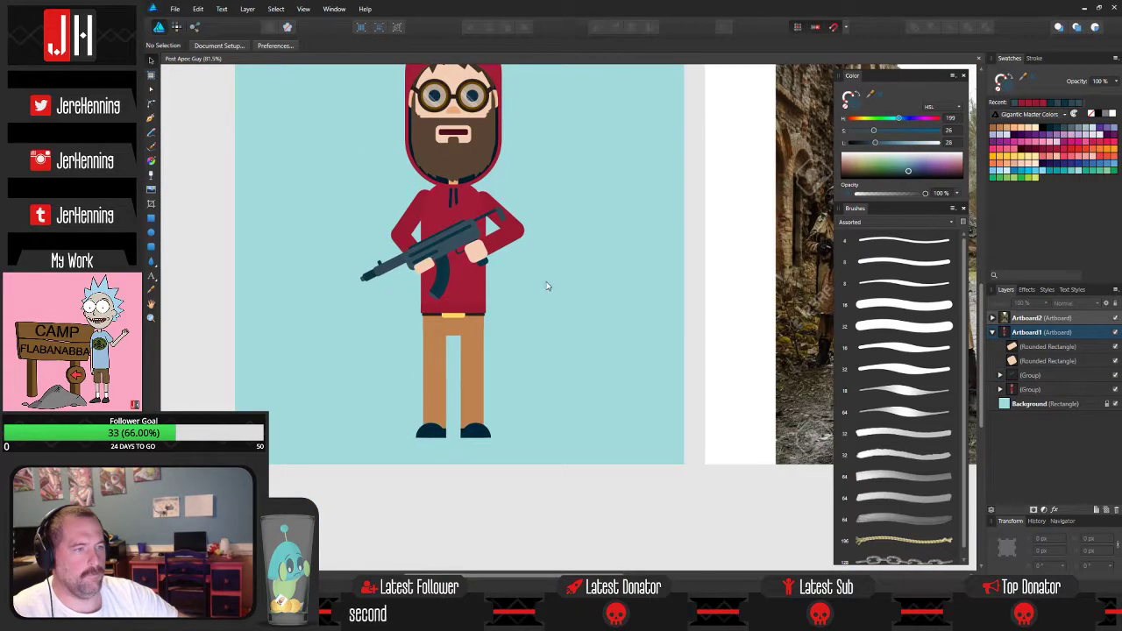
pyautogui.moveTo(546, 286); pyautogui.dragTo(614, 307)
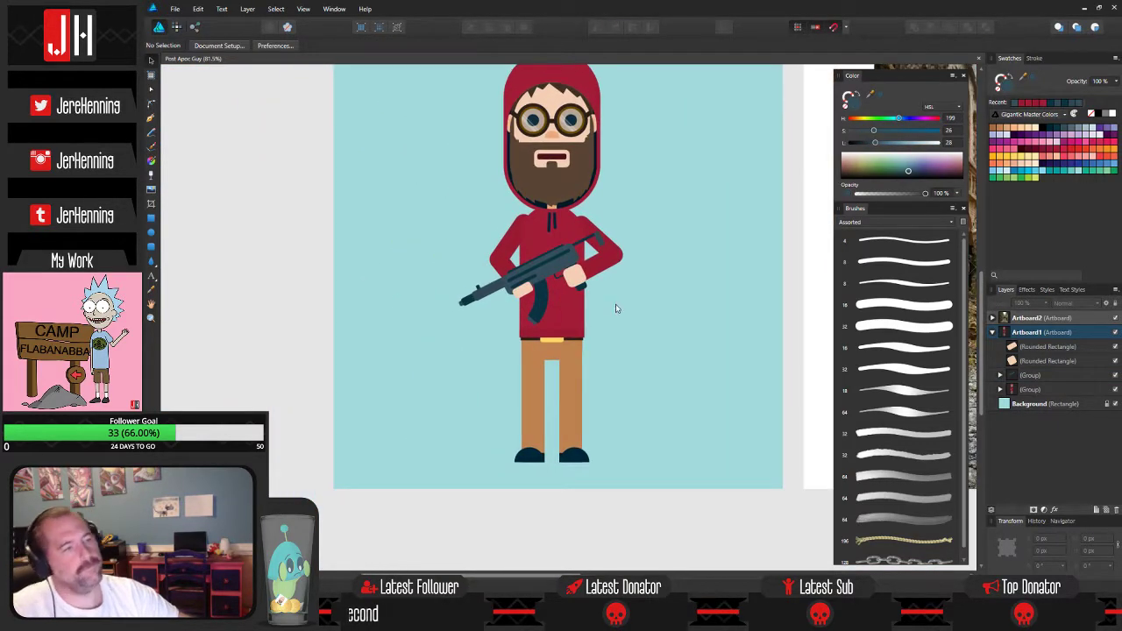
pyautogui.scroll(4, 616, 310)
pyautogui.scroll(5, 539, 307)
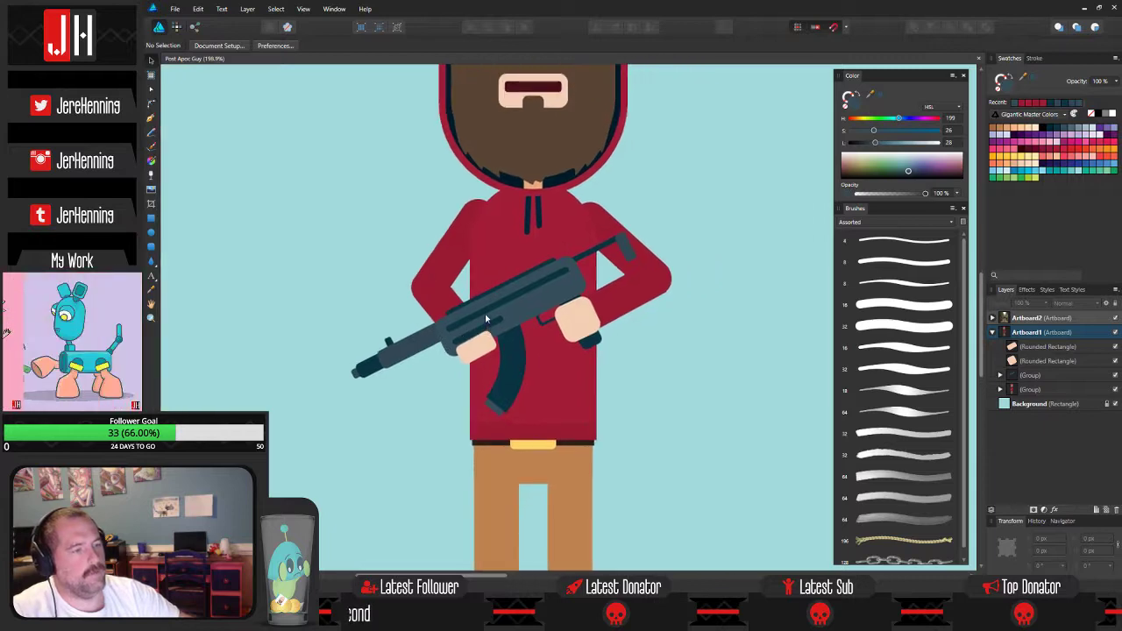
pyautogui.scroll(-2, 579, 276)
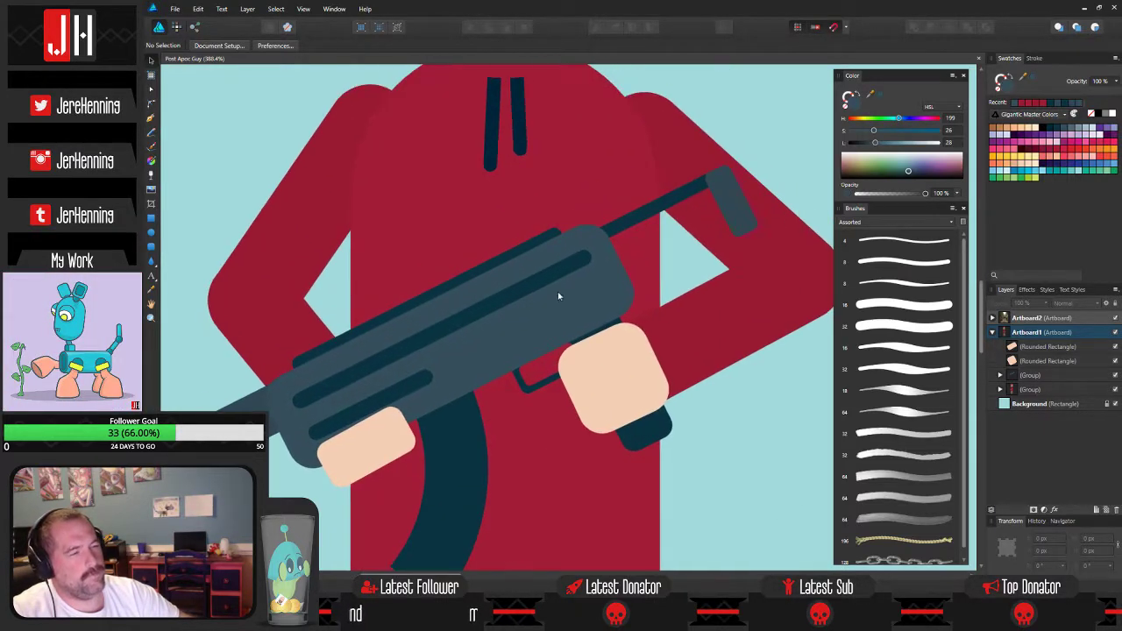
pyautogui.scroll(-1, 505, 291)
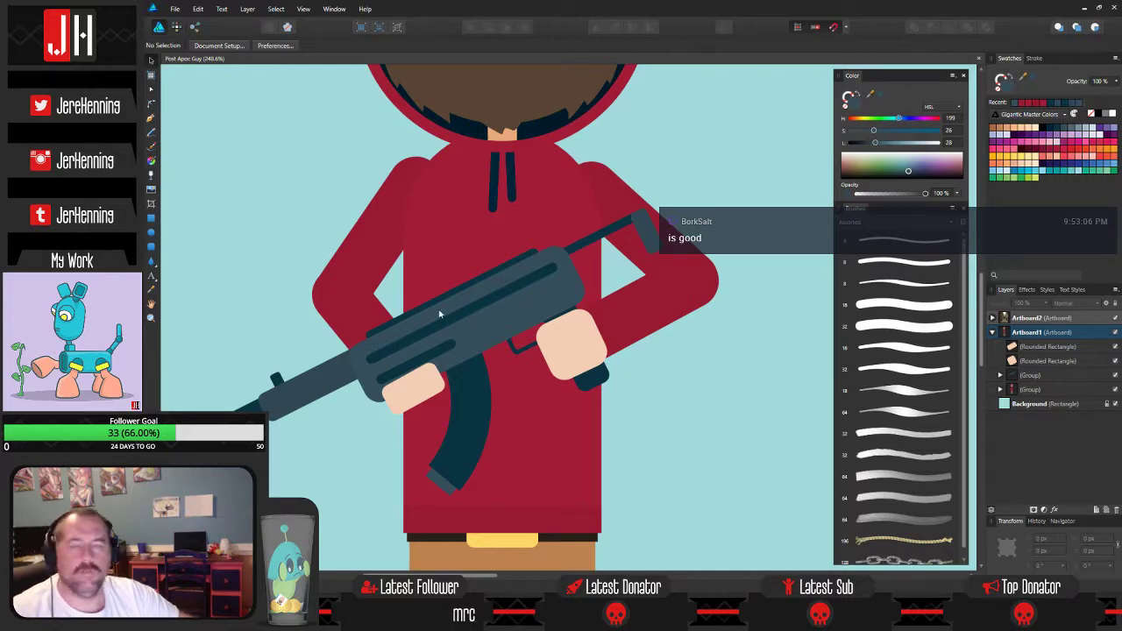
pyautogui.scroll(-4, 564, 269)
pyautogui.moveTo(823, 282); pyautogui.dragTo(193, 390)
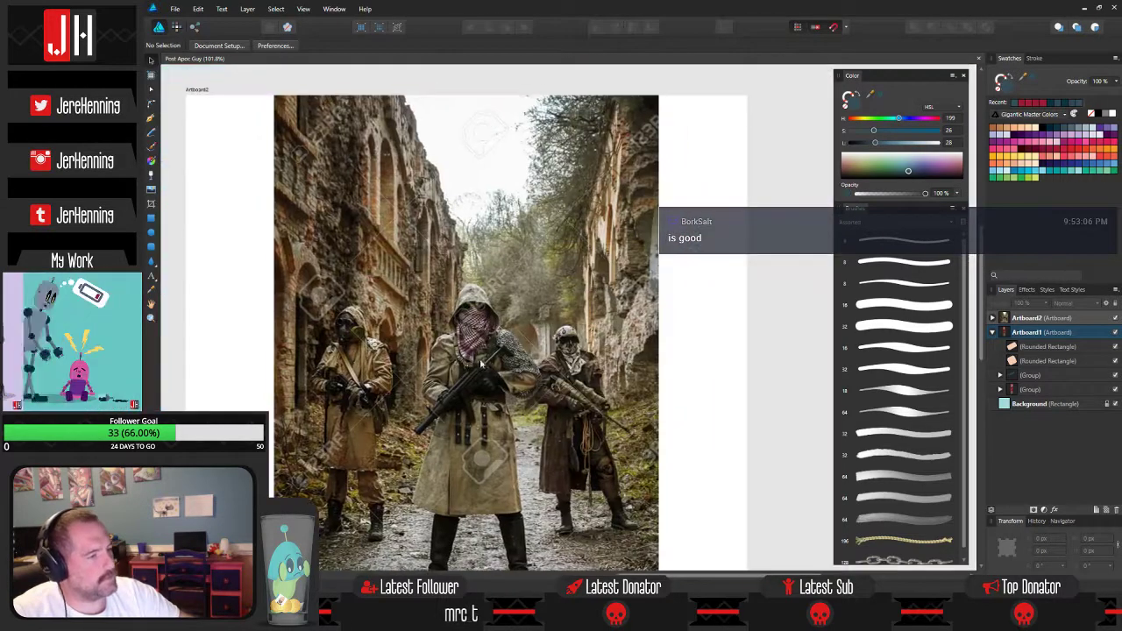
pyautogui.scroll(7, 451, 409)
pyautogui.moveTo(436, 466); pyautogui.dragTo(709, 288)
pyautogui.moveTo(683, 331); pyautogui.dragTo(536, 411)
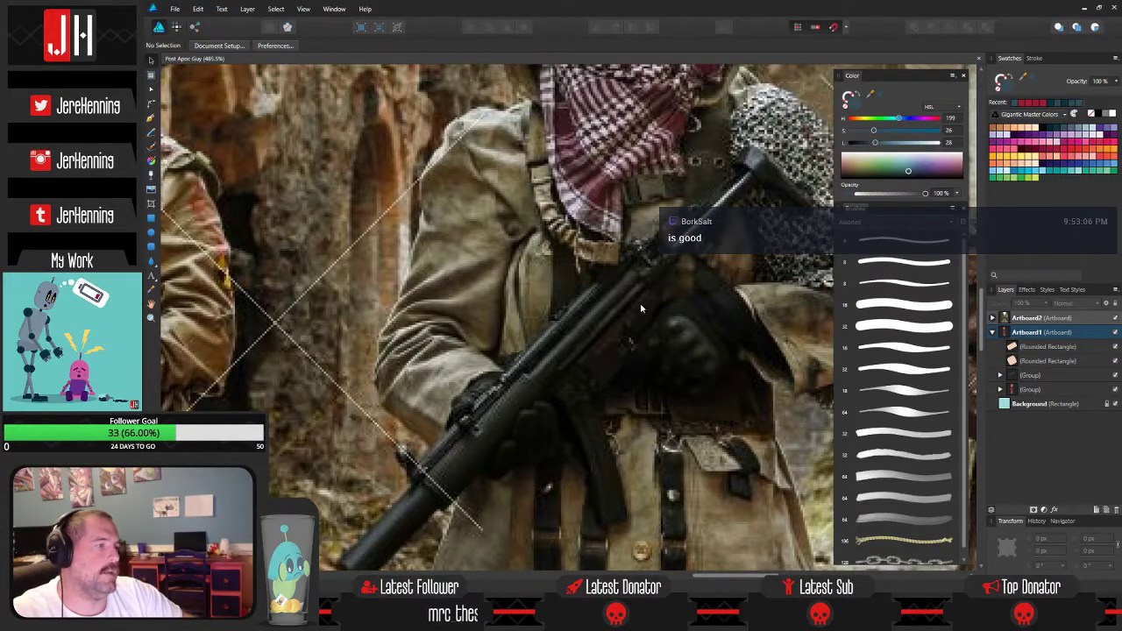
pyautogui.scroll(-7, 644, 294)
pyautogui.moveTo(247, 331); pyautogui.dragTo(525, 276)
pyautogui.scroll(-3, 525, 275)
pyautogui.scroll(4, 415, 284)
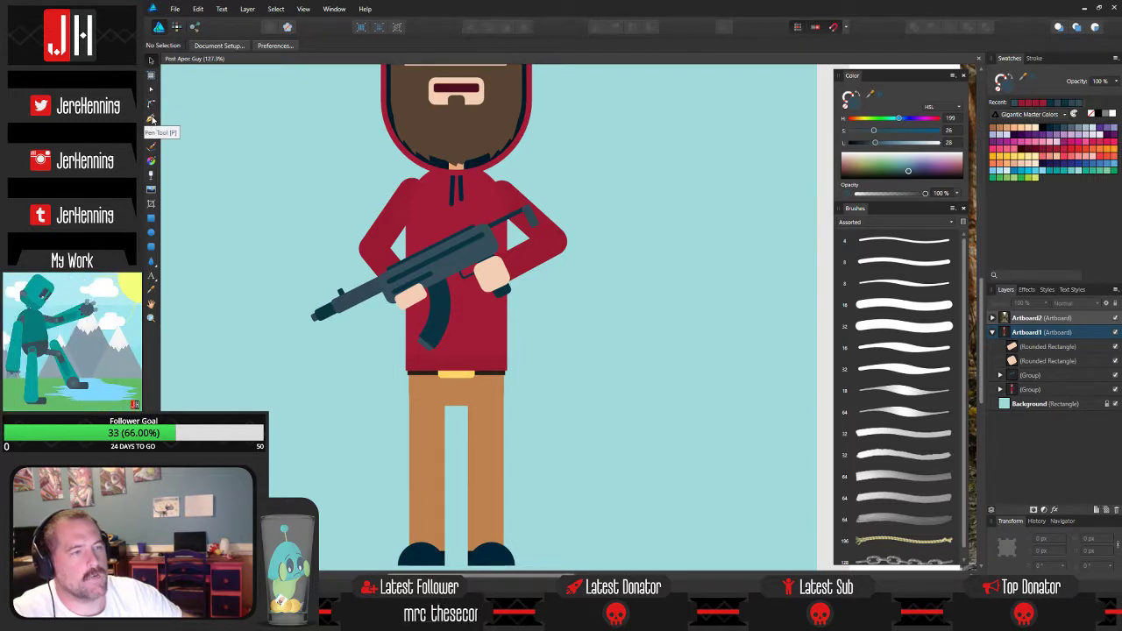
# Draw a hanging sling curve about 202 × 222 px with the Pen tool, from the barrel's underside past the belt to the gun's rear.
pyautogui.click(151, 119)
pyautogui.scroll(3, 339, 315)
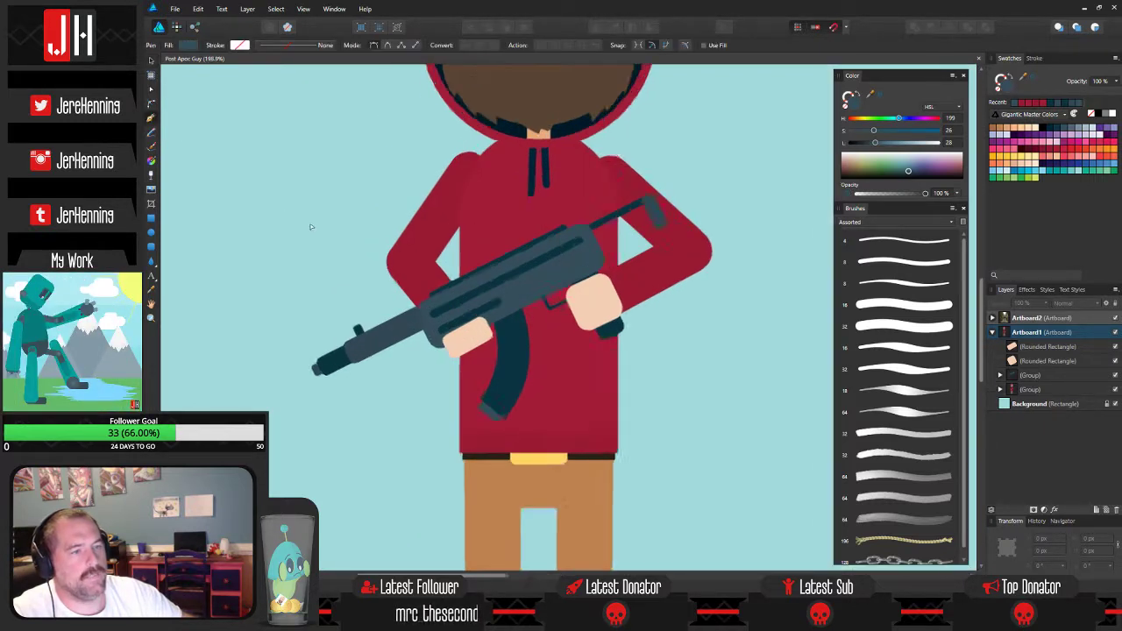
pyautogui.moveTo(441, 285); pyautogui.dragTo(439, 283)
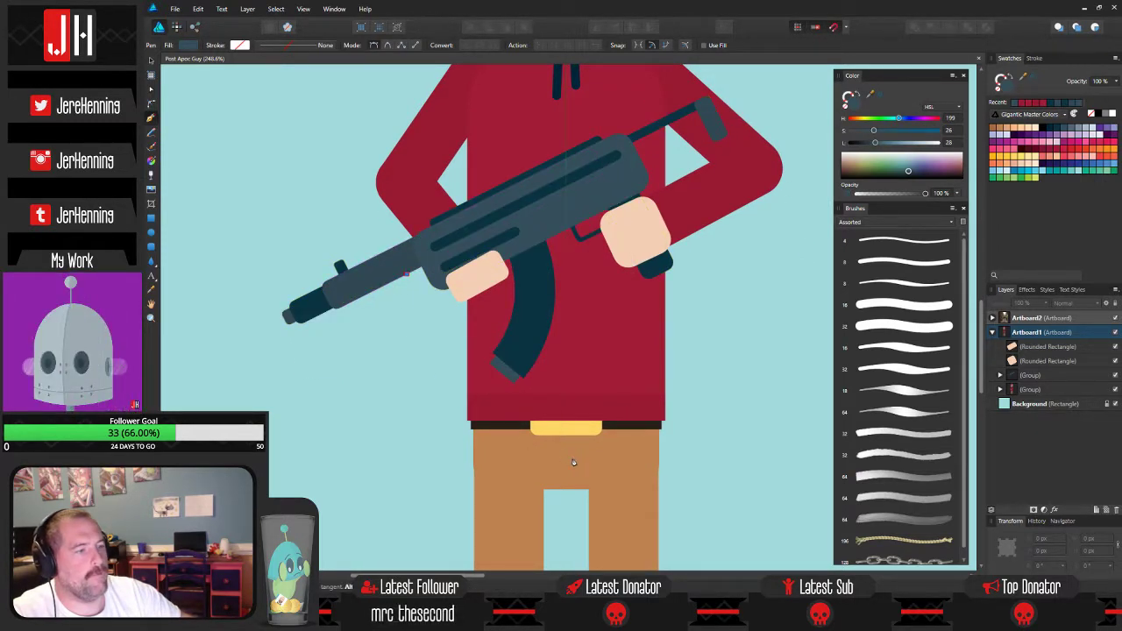
pyautogui.moveTo(566, 460); pyautogui.dragTo(715, 455)
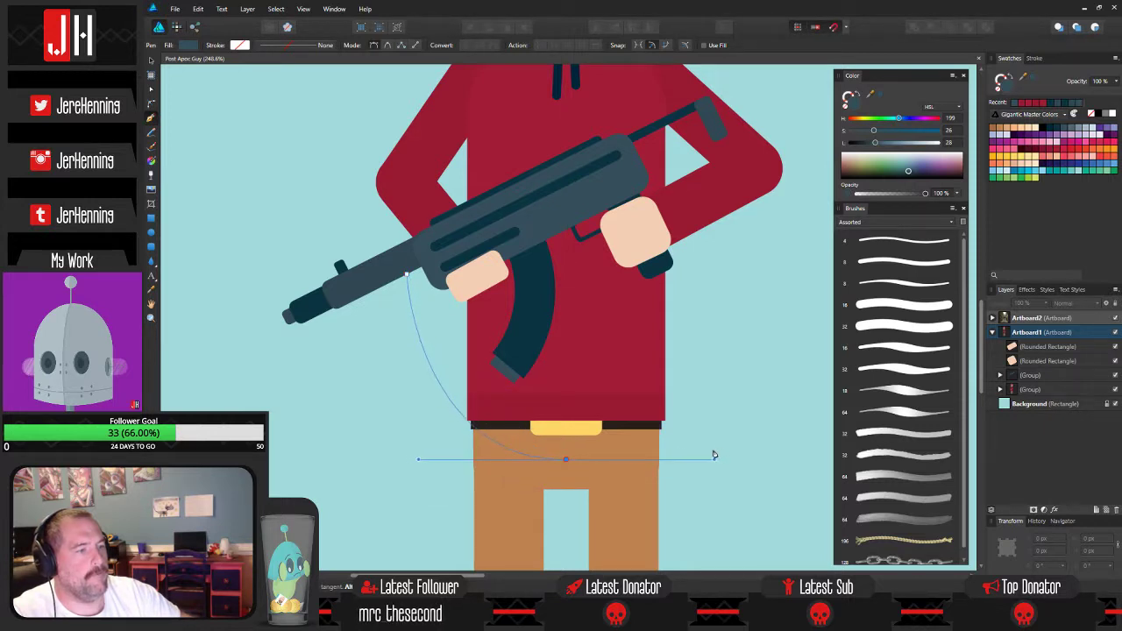
pyautogui.click(649, 182)
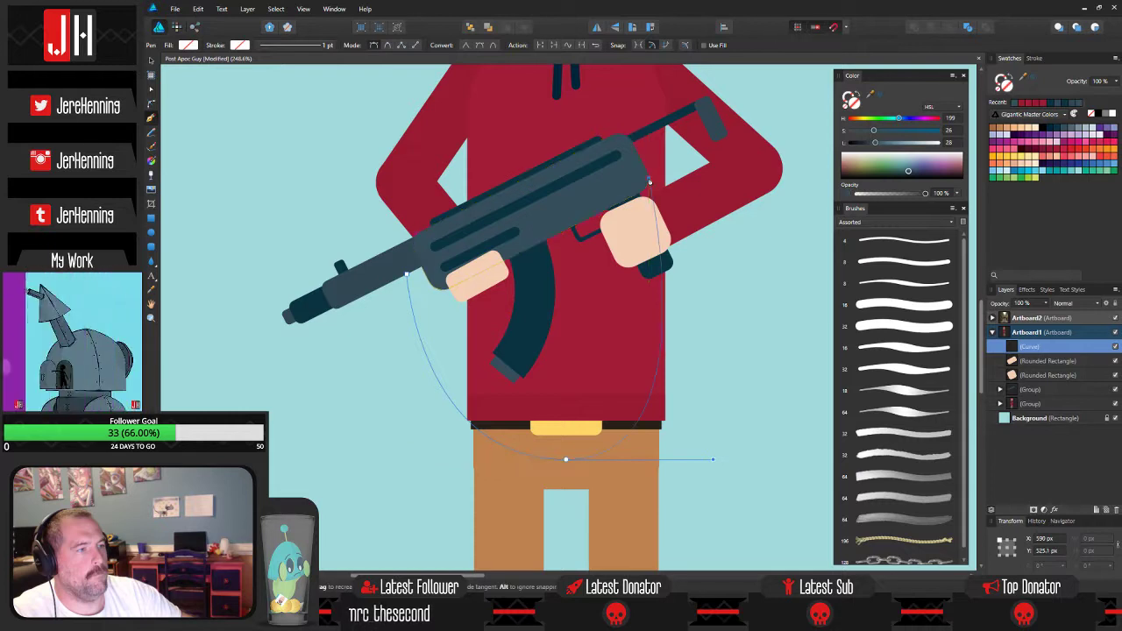
pyautogui.press('v')
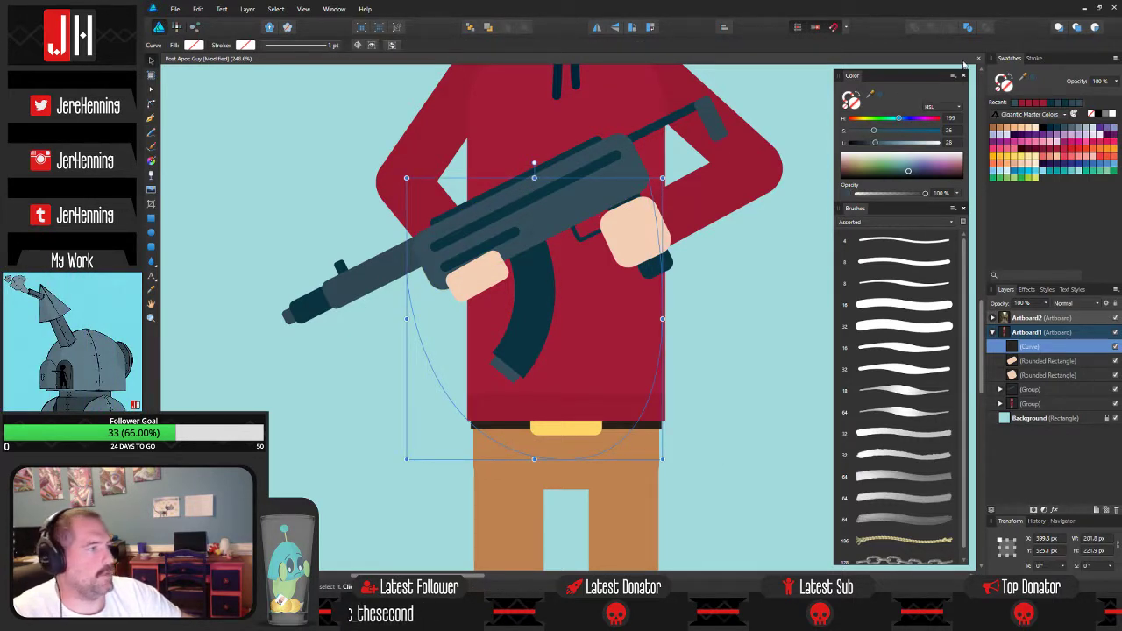
# Give the sling curve a dark navy stroke 4 pt wide.
pyautogui.click(847, 97)
pyautogui.click(1052, 132)
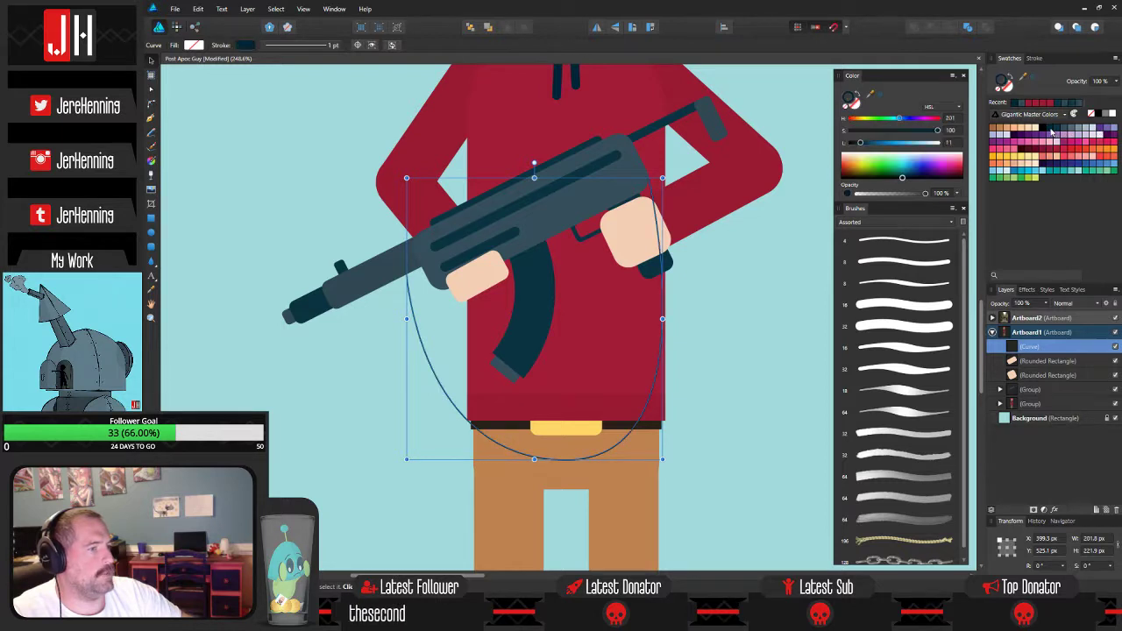
pyautogui.click(317, 47)
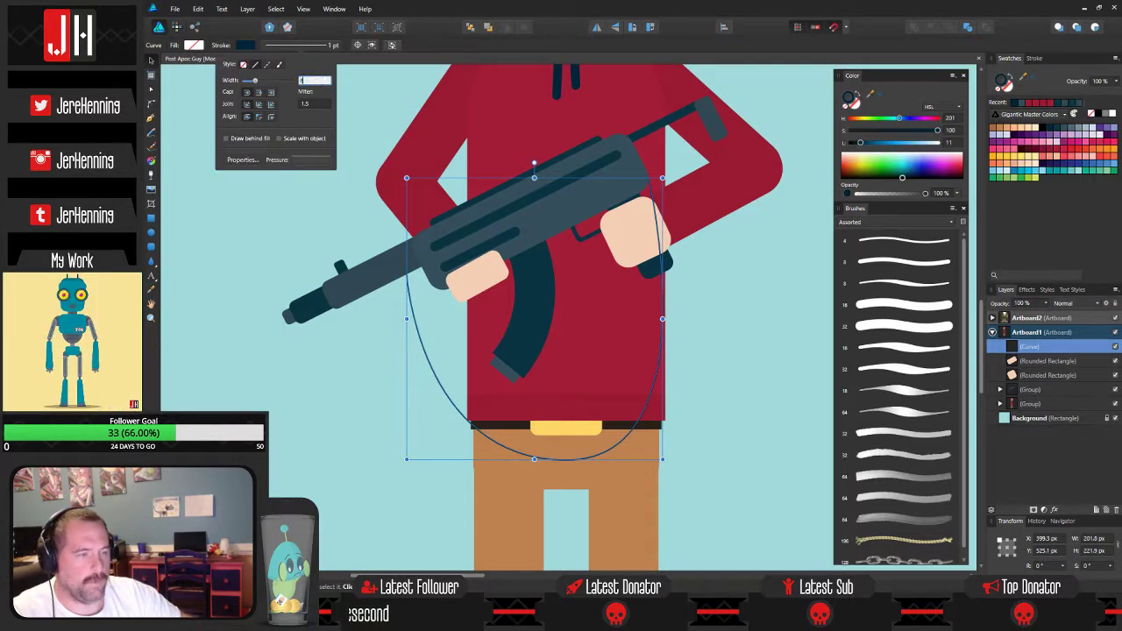
pyautogui.write('6')
pyautogui.press('Return')
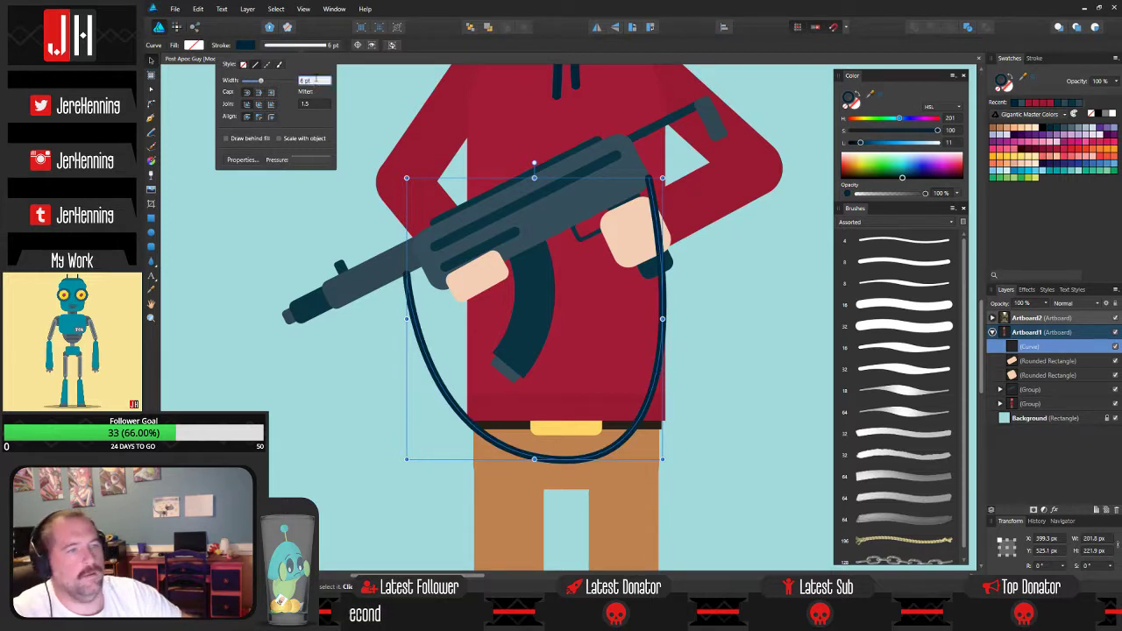
pyautogui.write('4')
pyautogui.press('Return')
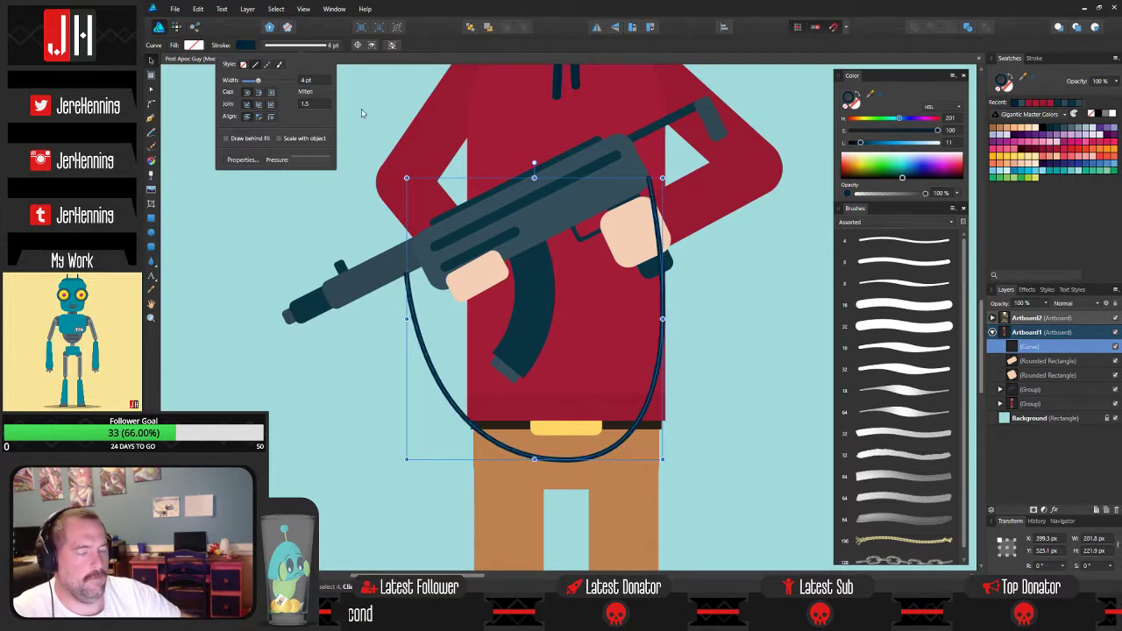
pyautogui.click(708, 299)
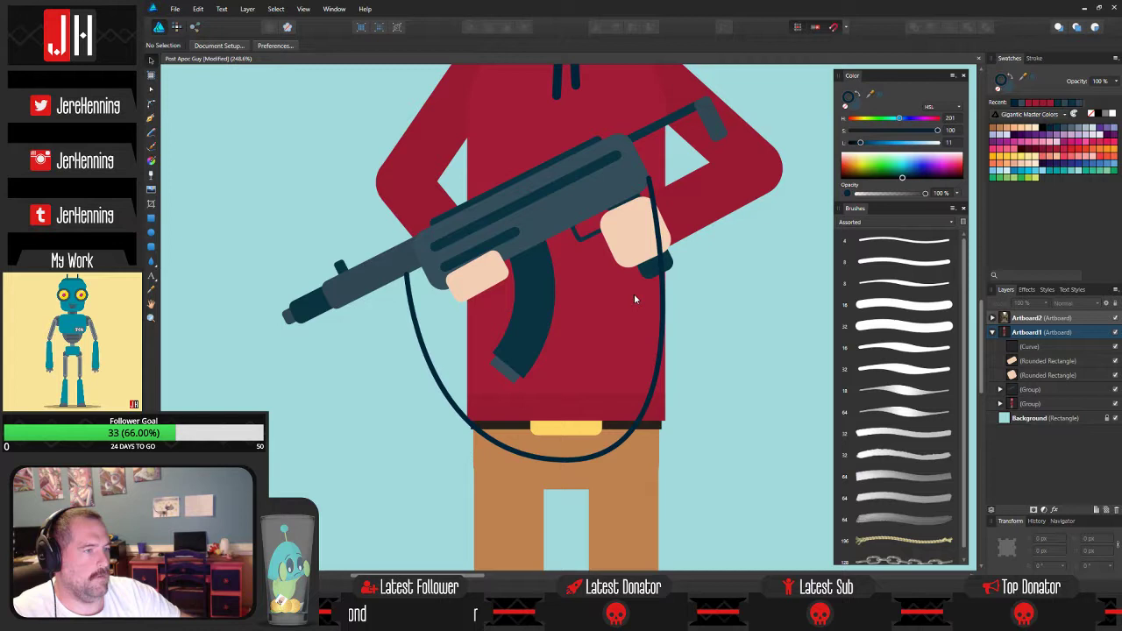
# Send the sling curve behind the hands and the gun group, keeping it in front of the character's body.
pyautogui.click(409, 298)
pyautogui.hotkey('ctrl', '[')
pyautogui.hotkey('ctrl', '[')
pyautogui.hotkey('ctrl', '[')
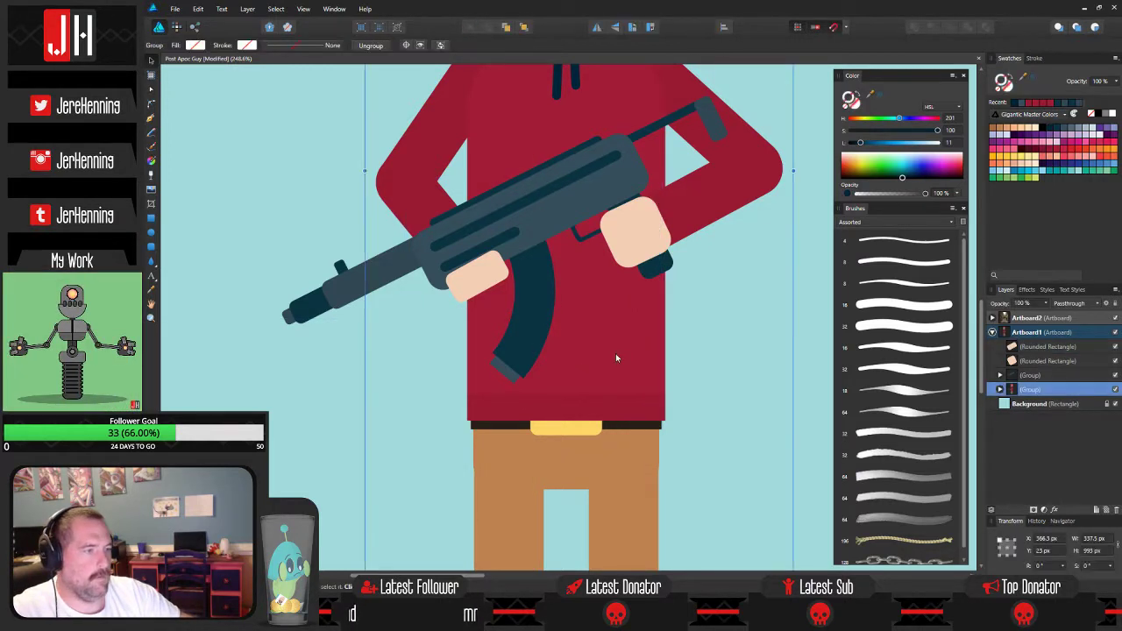
pyautogui.scroll(-3, 739, 380)
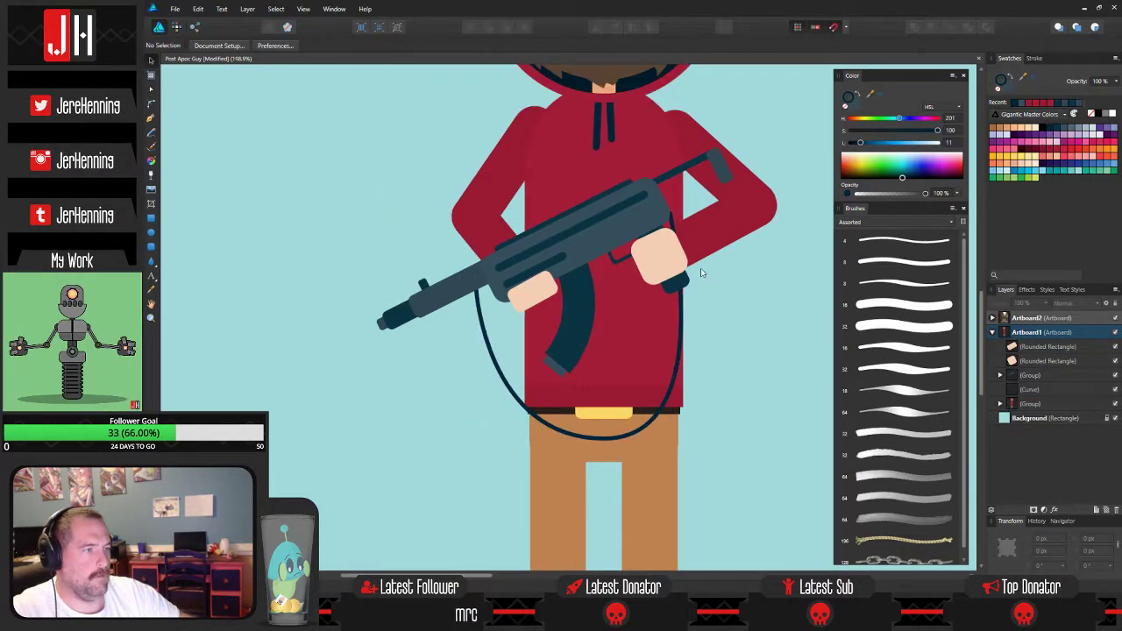
# Move the sling's rear end node up to the upper rear corner of the gun body.
pyautogui.scroll(5, 701, 269)
pyautogui.press('a')
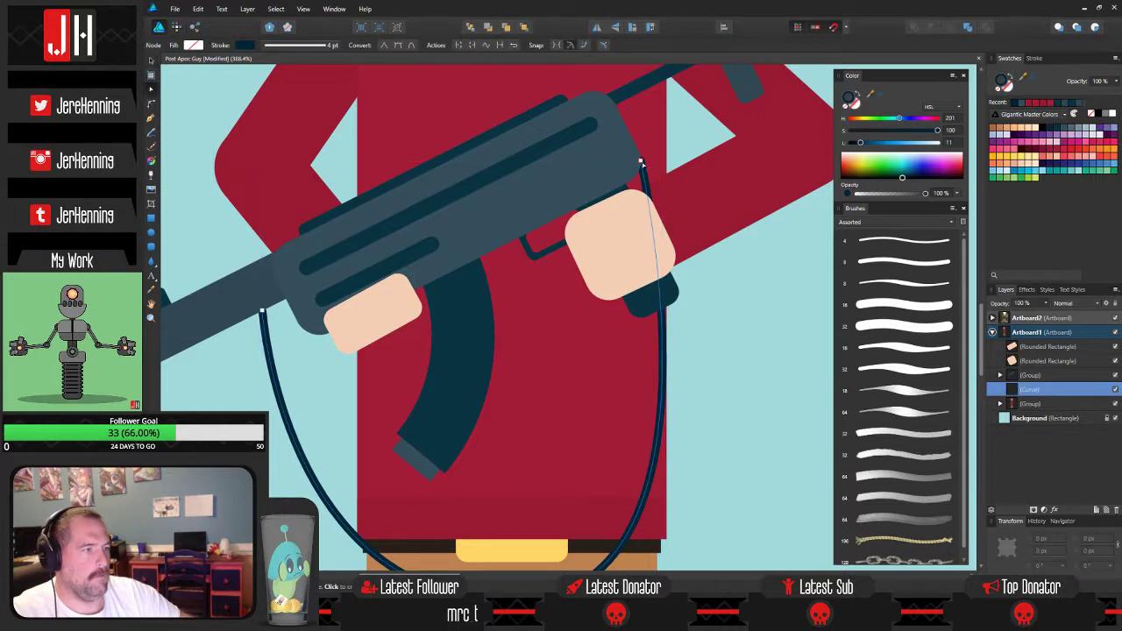
pyautogui.moveTo(640, 161); pyautogui.dragTo(632, 91)
pyautogui.click(720, 330)
# Check the sling against the whole character and delete the sling curve.
pyautogui.scroll(-7, 712, 329)
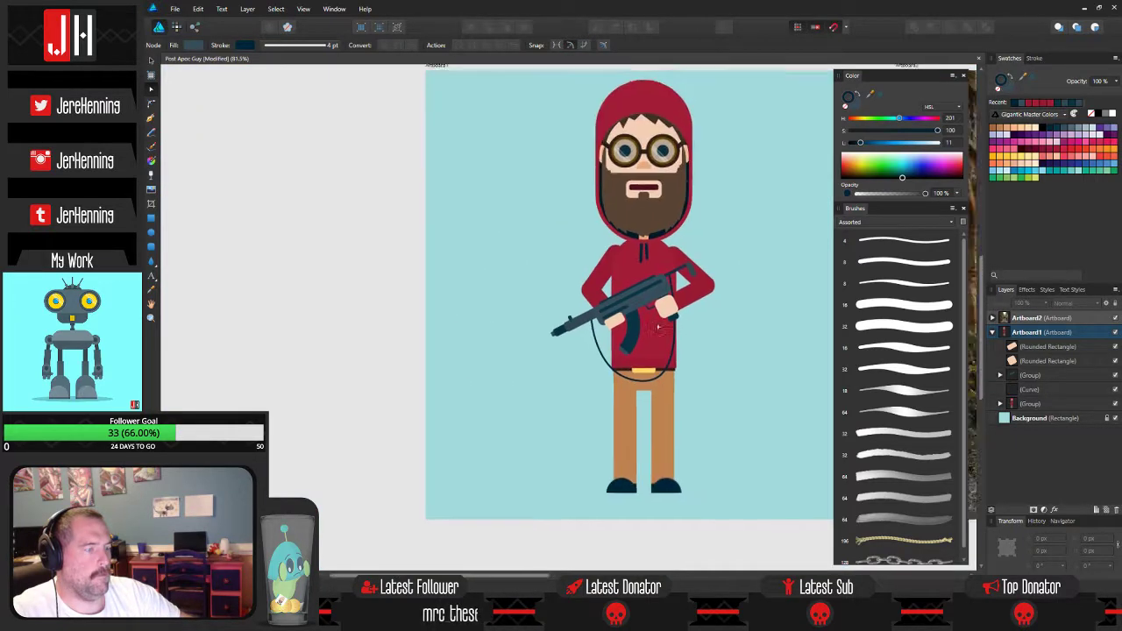
pyautogui.moveTo(660, 340); pyautogui.dragTo(627, 341)
pyautogui.scroll(5, 628, 341)
pyautogui.press('v')
pyautogui.click(661, 360)
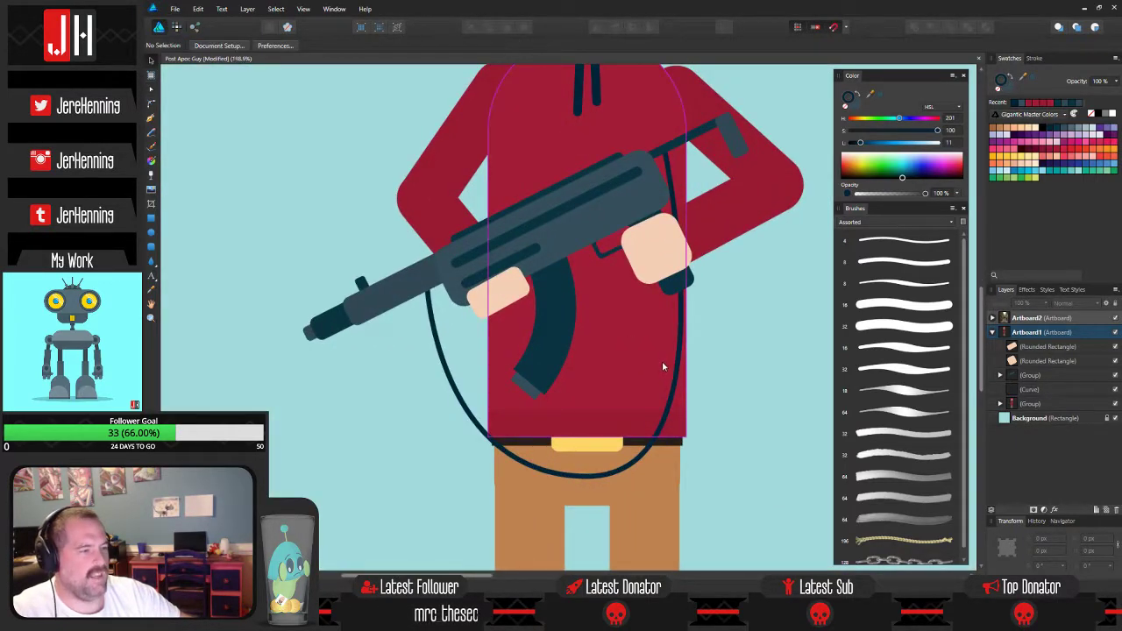
pyautogui.scroll(-4, 666, 362)
pyautogui.press('Delete')
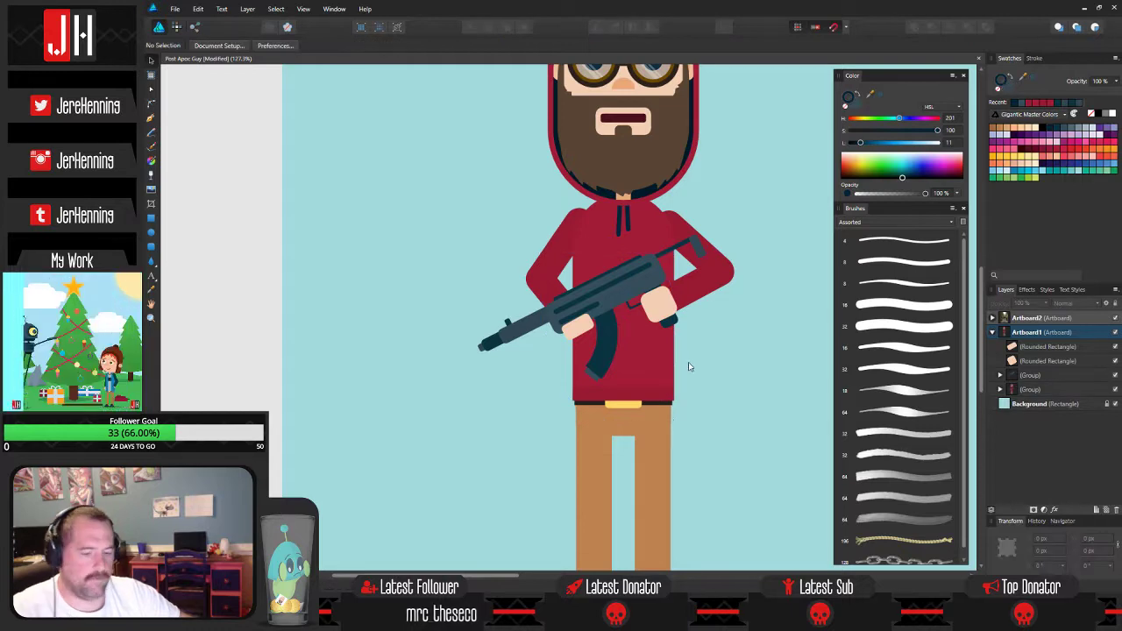
# Examine the character's head, hands and gun close up and the overall pose at full-artboard size.
pyautogui.scroll(3, 687, 351)
pyautogui.moveTo(587, 355); pyautogui.dragTo(666, 297)
pyautogui.moveTo(593, 326); pyautogui.dragTo(483, 260)
pyautogui.scroll(-1, 514, 290)
pyautogui.scroll(-4, 520, 310)
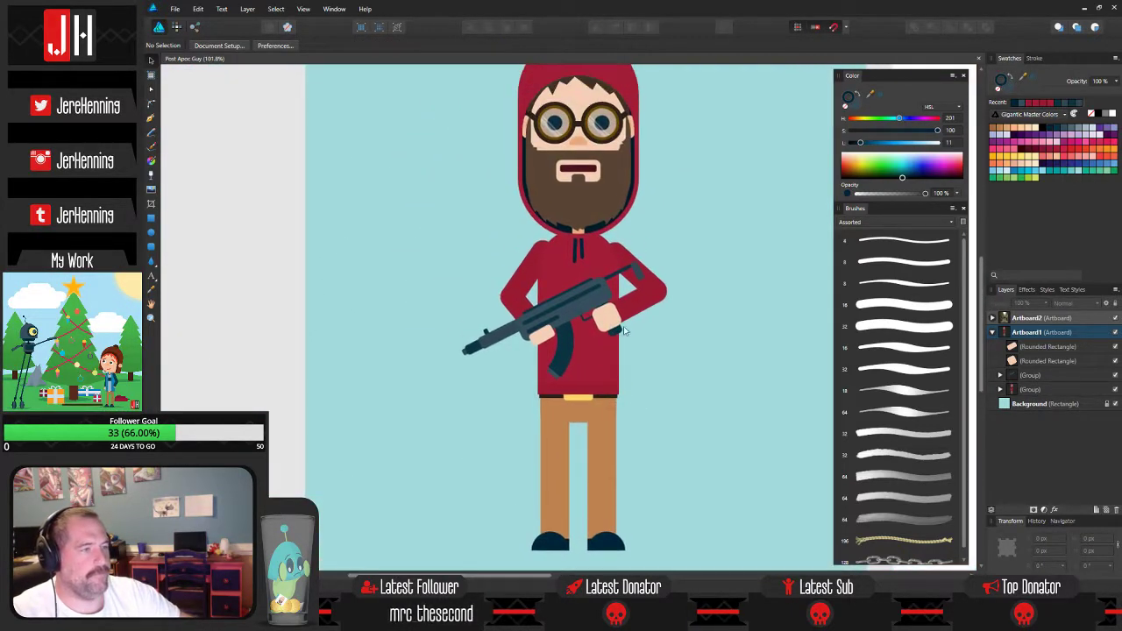
pyautogui.scroll(4, 524, 277)
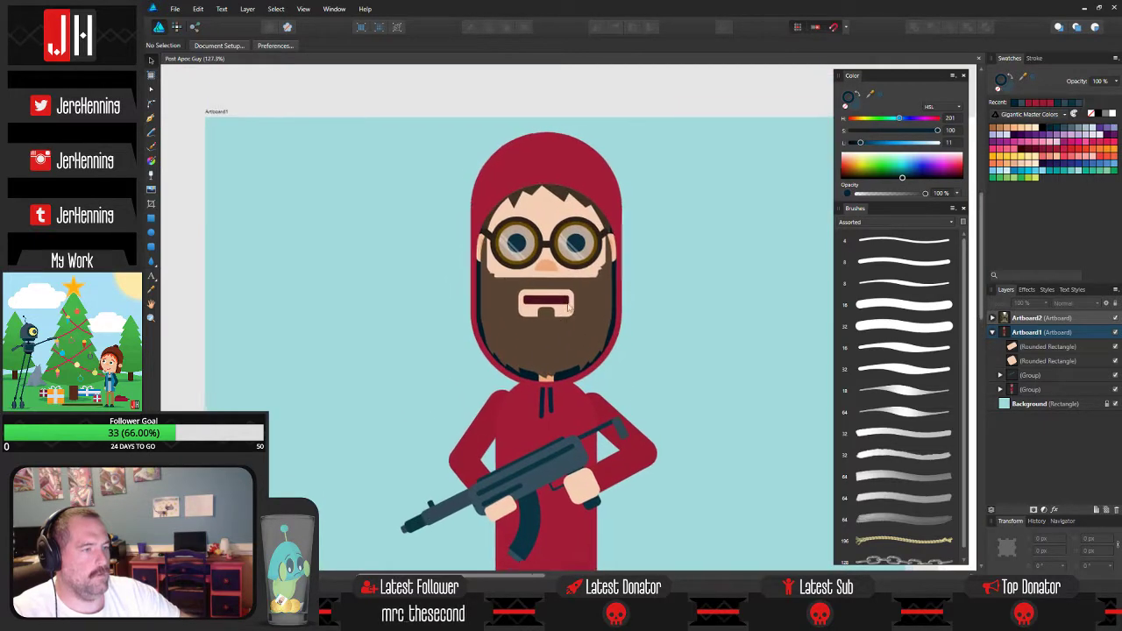
pyautogui.scroll(-4, 566, 315)
pyautogui.moveTo(625, 353); pyautogui.dragTo(594, 281)
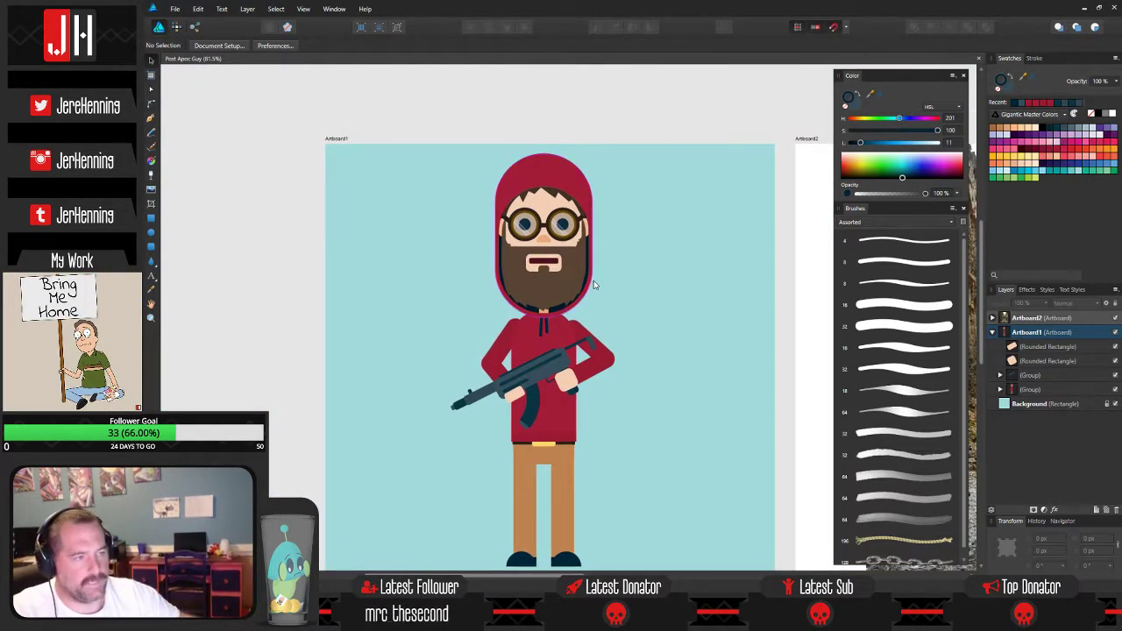
pyautogui.moveTo(526, 264); pyautogui.dragTo(540, 211)
pyautogui.scroll(-2, 541, 212)
pyautogui.scroll(2, 544, 237)
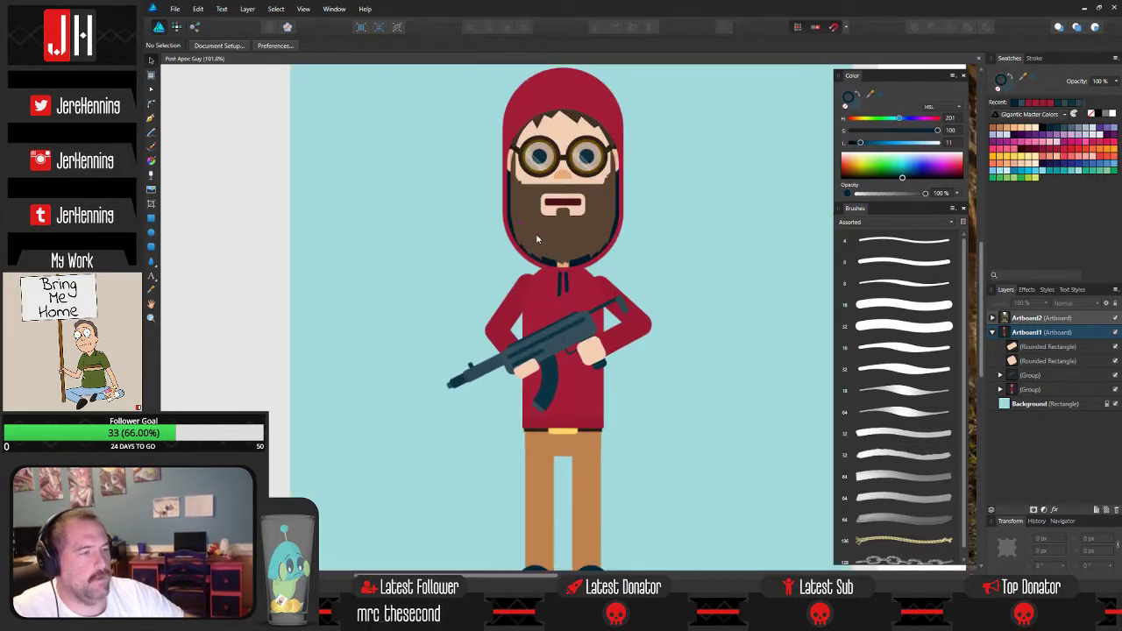
pyautogui.scroll(-2, 549, 281)
pyautogui.click(561, 312)
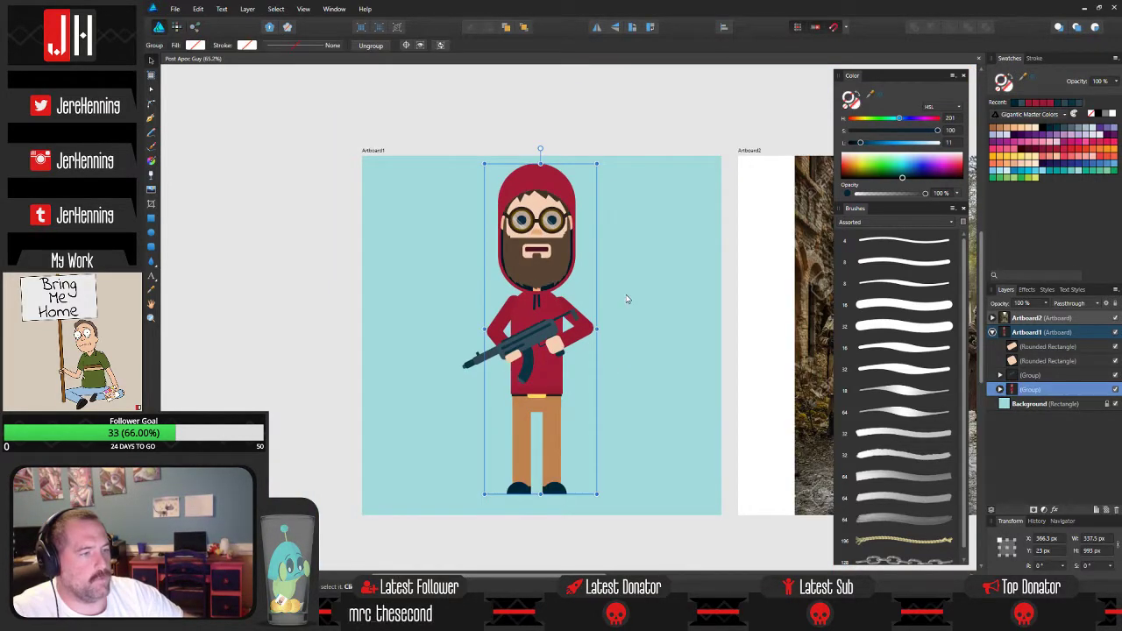
pyautogui.click(628, 297)
pyautogui.moveTo(627, 293)
pyautogui.mouseDown()
pyautogui.moveTo(603, 275)
pyautogui.moveTo(639, 280)
pyautogui.mouseUp()
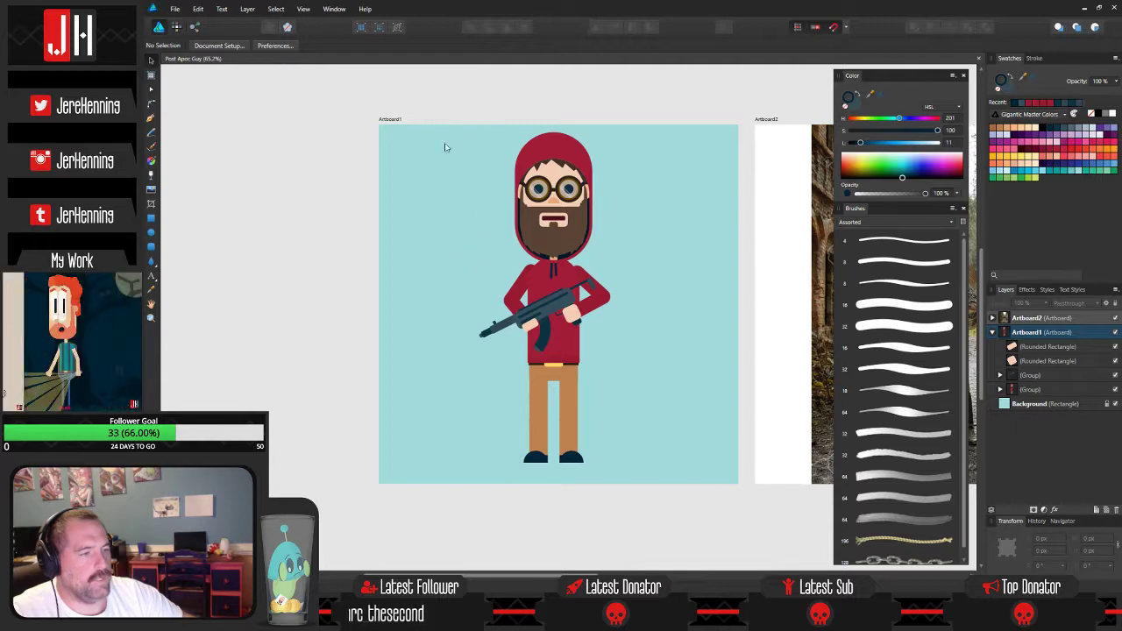
# Group the gun with both of the character's hands.
pyautogui.moveTo(416, 94); pyautogui.dragTo(690, 516)
pyautogui.click(659, 342)
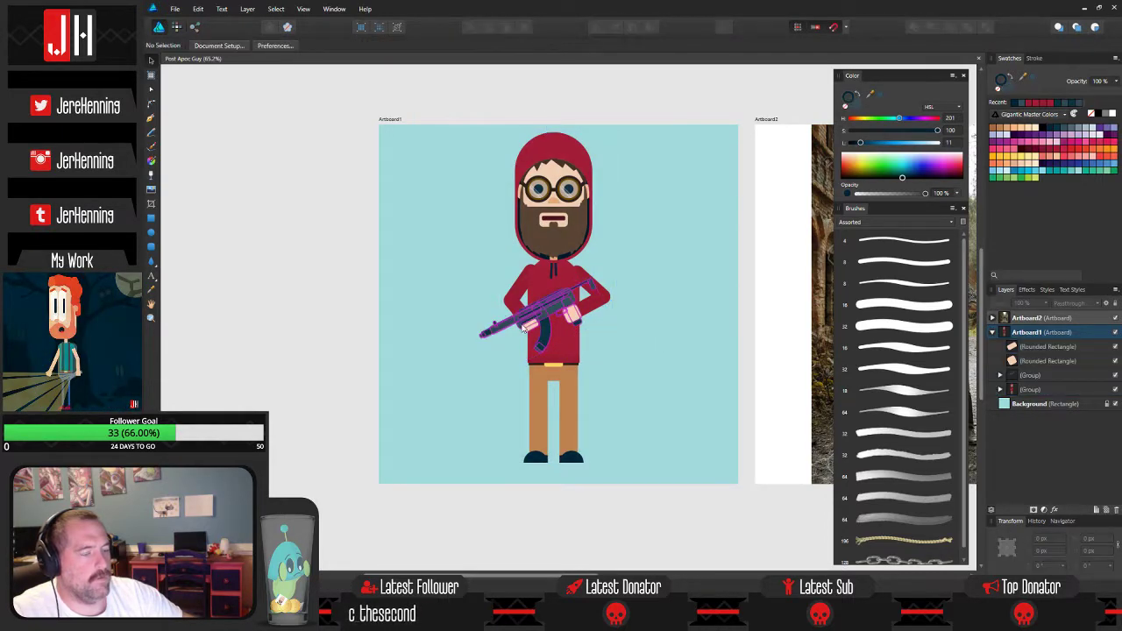
pyautogui.scroll(5, 524, 330)
pyautogui.click(510, 318)
pyautogui.keyDown('shift'); pyautogui.click(552, 334); pyautogui.keyUp('shift')
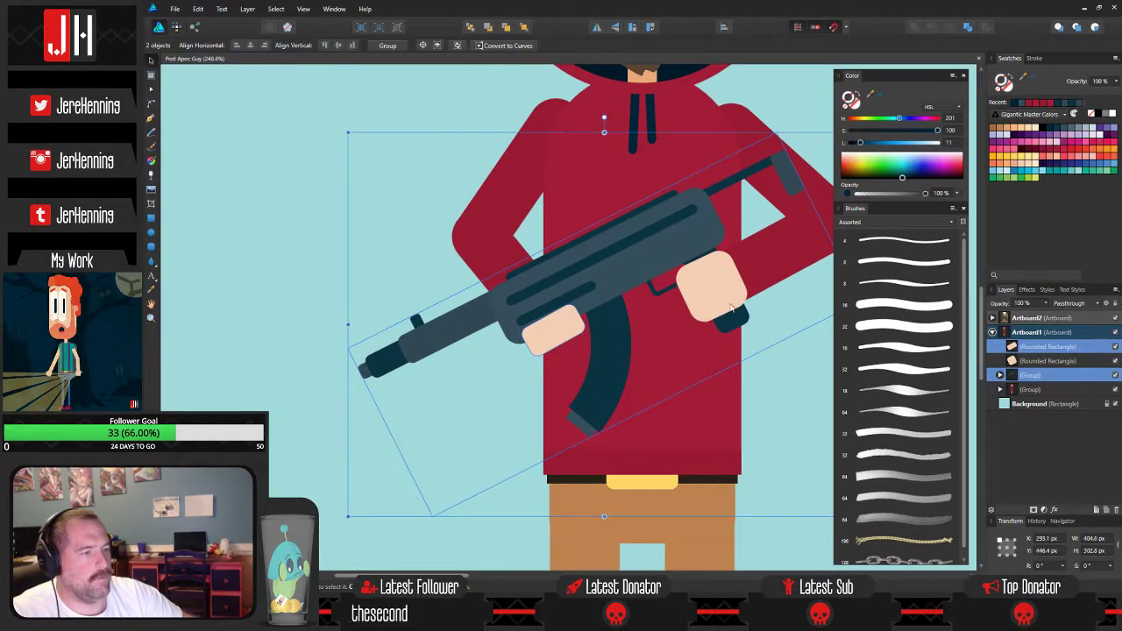
pyautogui.keyDown('shift'); pyautogui.click(732, 303); pyautogui.keyUp('shift')
pyautogui.hotkey('ctrl', 'g')
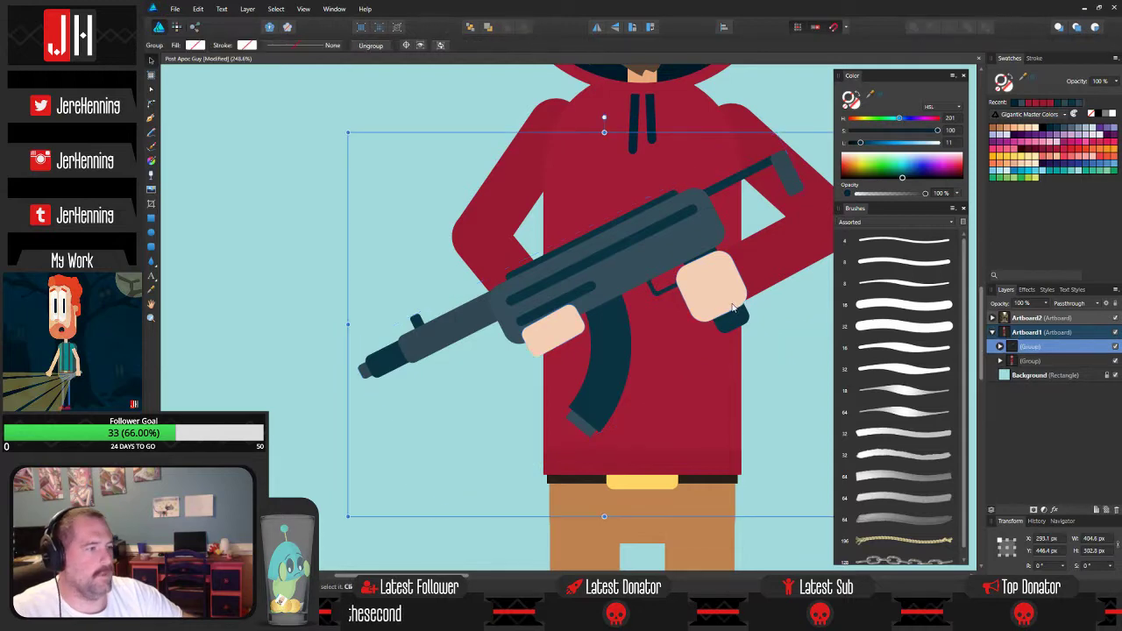
# Try moving the grouped gun and hands off the character's body and undo the move.
pyautogui.click(296, 200)
pyautogui.scroll(-2, 484, 255)
pyautogui.moveTo(593, 267); pyautogui.dragTo(268, 267)
pyautogui.hotkey('ctrl', 'z')
pyautogui.click(711, 365)
pyautogui.scroll(-4, 699, 358)
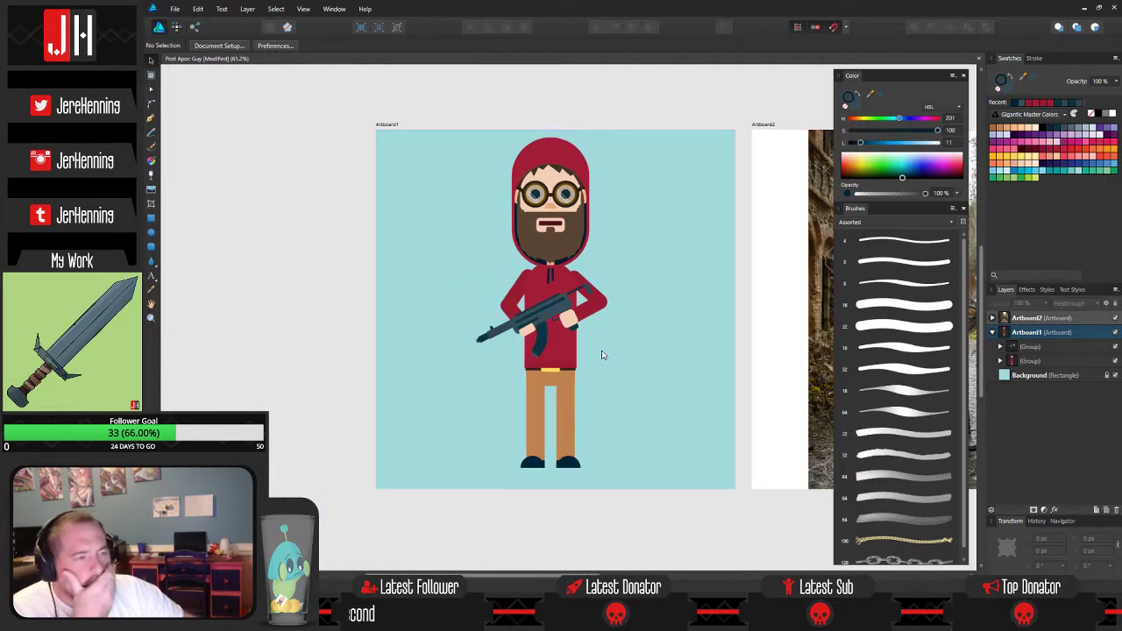
# Draw a rounded rectangle about 29.5 by 56 px beside the hip, without a stroke and filled with the belt's dark brown.
pyautogui.moveTo(591, 365); pyautogui.dragTo(600, 365)
pyautogui.scroll(5, 537, 370)
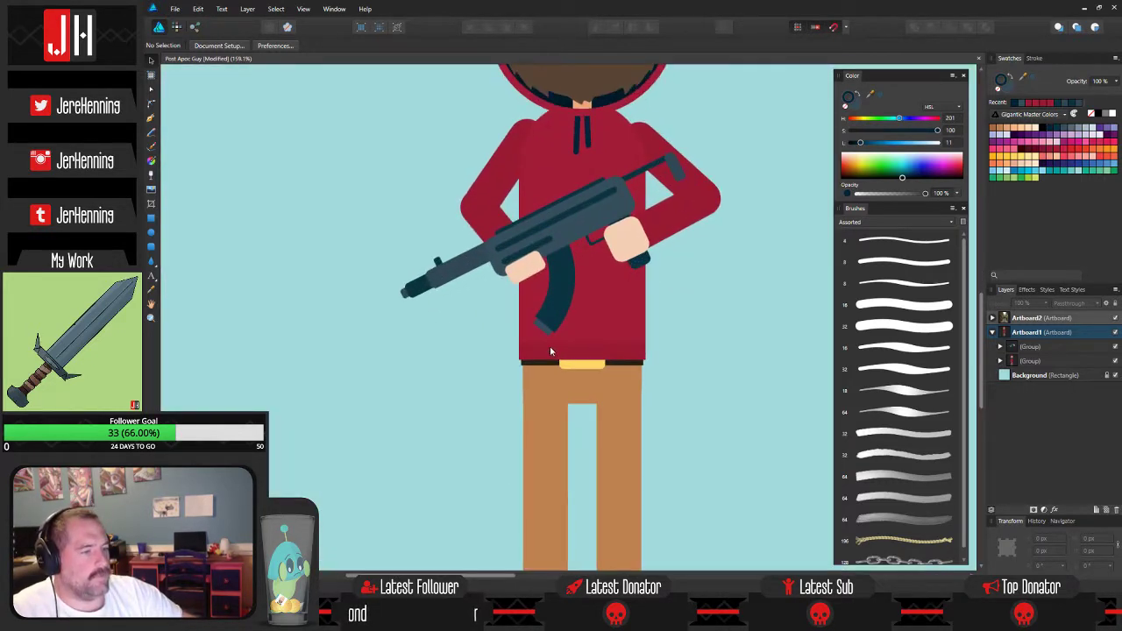
pyautogui.click(153, 249)
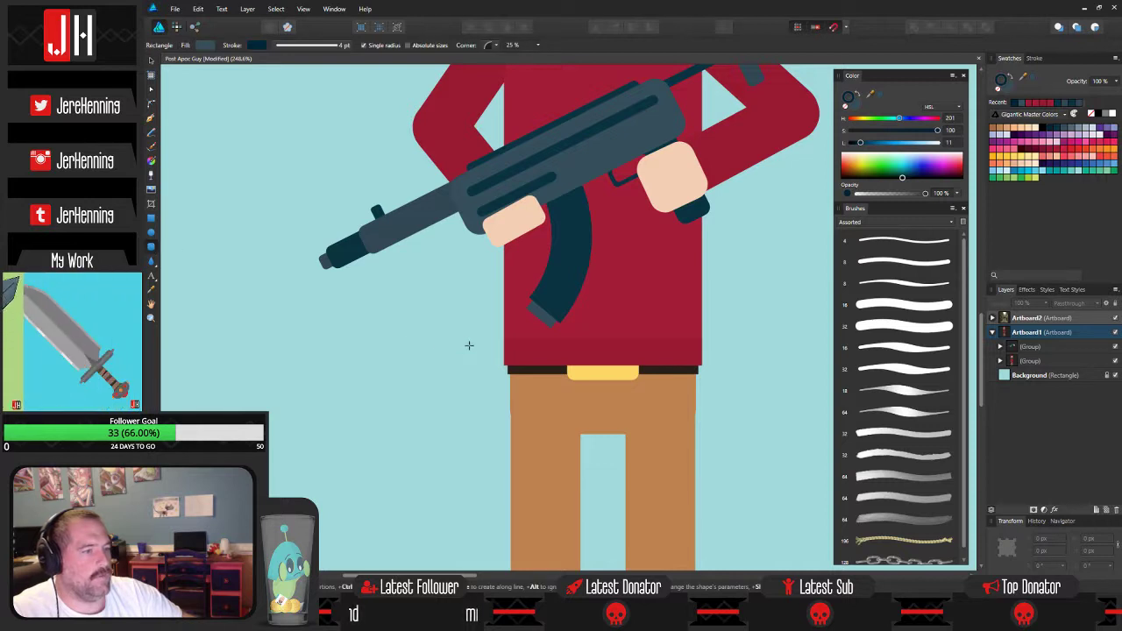
pyautogui.moveTo(463, 338); pyautogui.dragTo(503, 414)
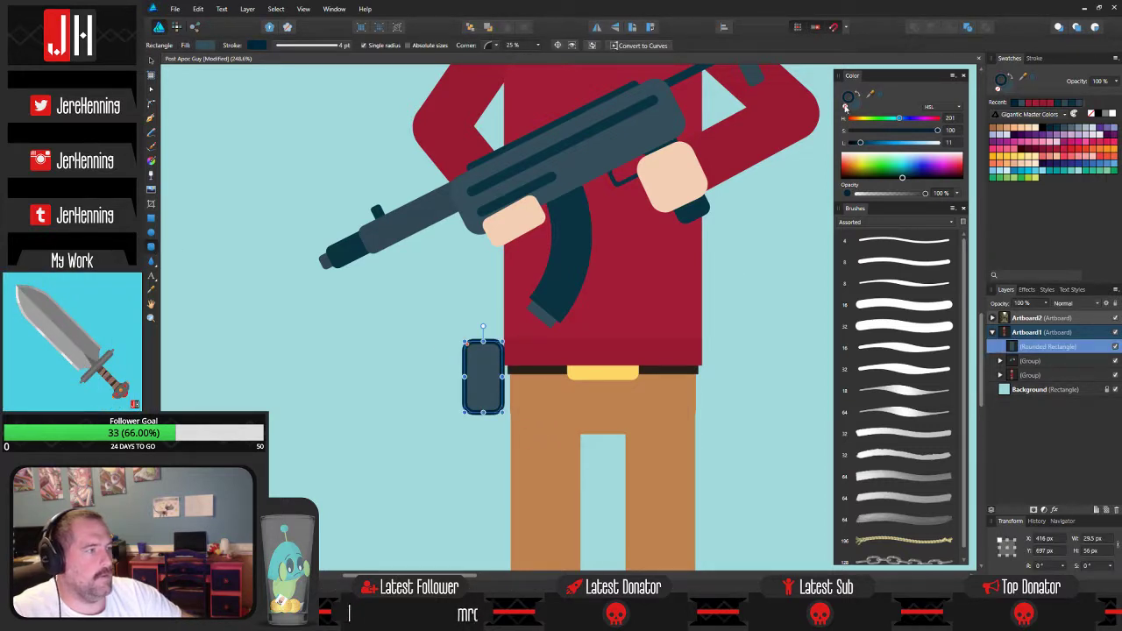
pyautogui.click(847, 101)
pyautogui.click(551, 374)
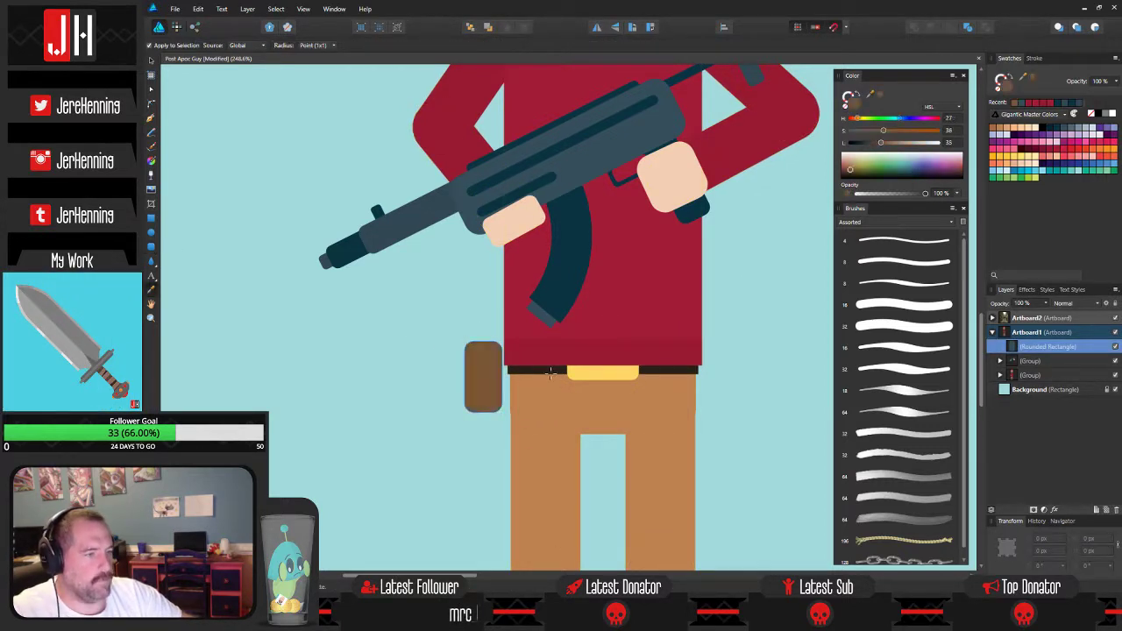
pyautogui.click(551, 370)
pyautogui.press('v')
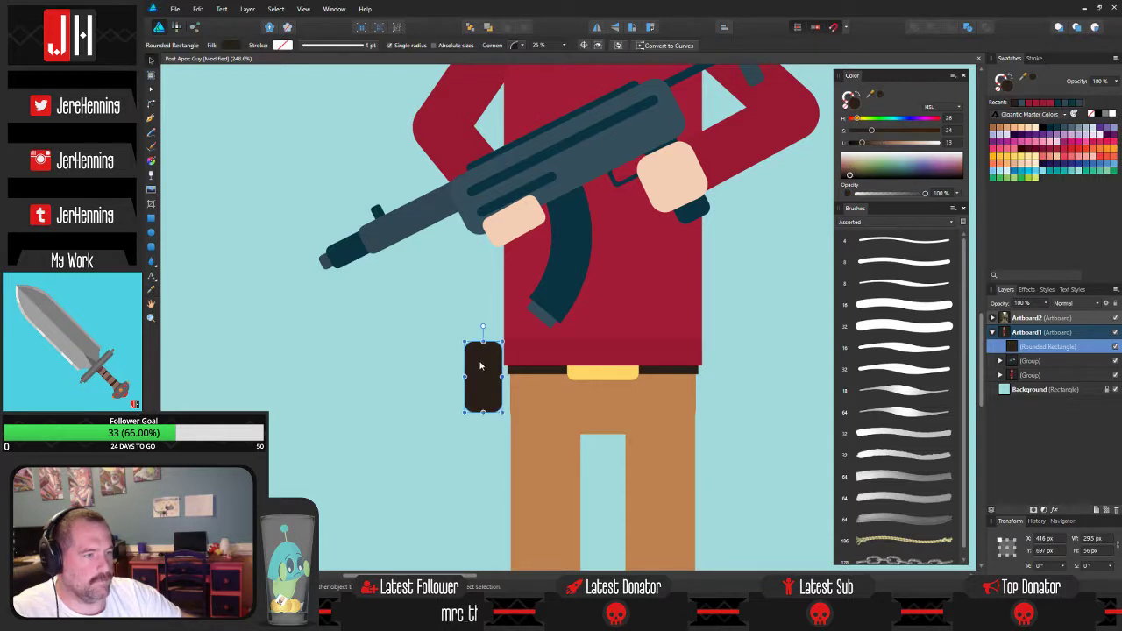
# Place the pouch rectangle over the belt's end inside the character group, behind the hoodie and pants, and shorten it to 50 px high.
pyautogui.moveTo(481, 365); pyautogui.dragTo(507, 366)
pyautogui.hotkey('ctrl', 'x')
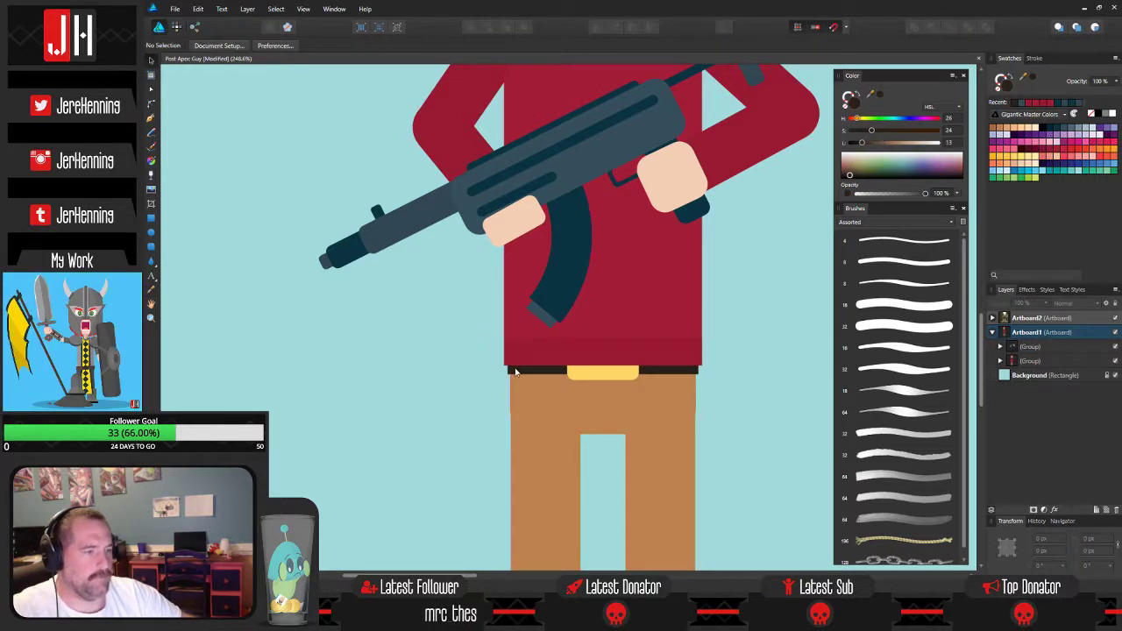
pyautogui.click(516, 371)
pyautogui.doubleClick(515, 371)
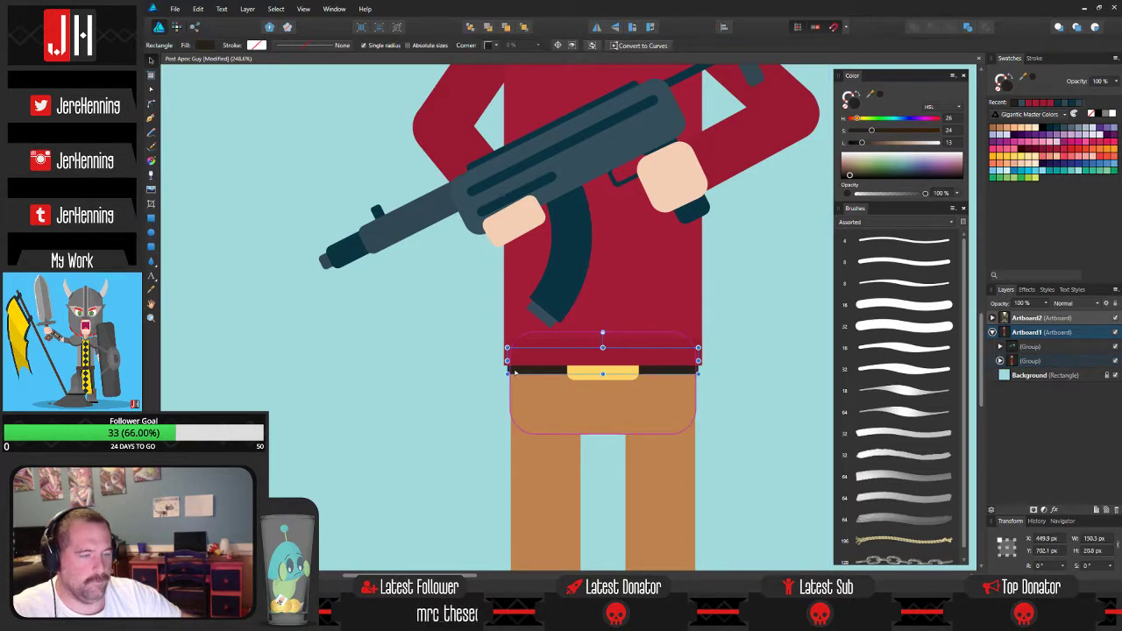
pyautogui.hotkey('ctrl', 'v')
pyautogui.scroll(3, 519, 375)
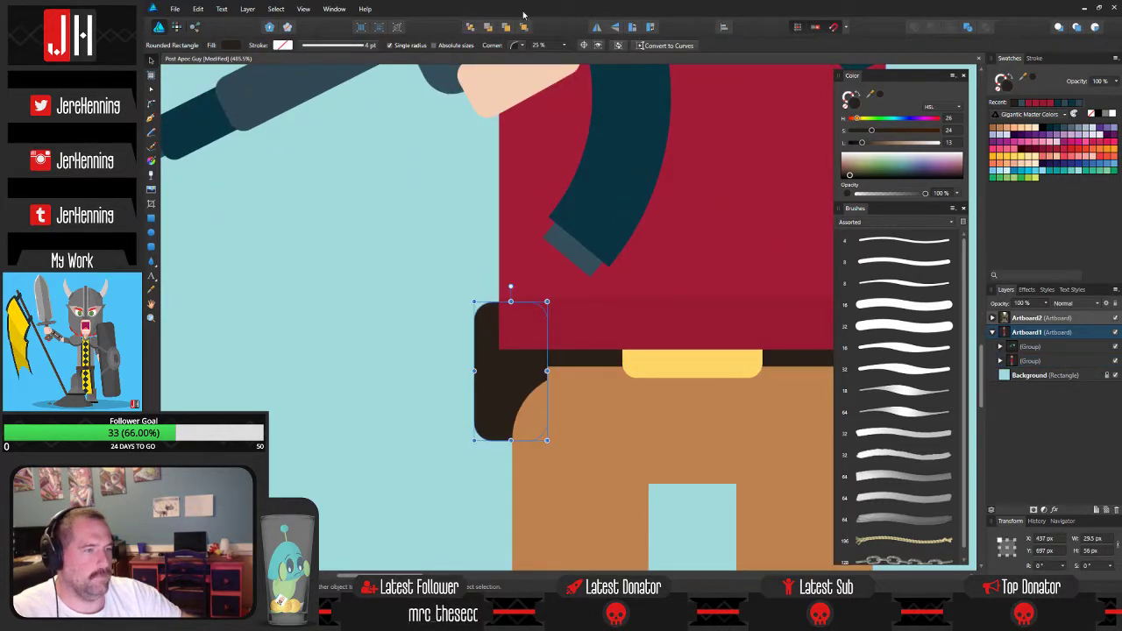
pyautogui.click(470, 28)
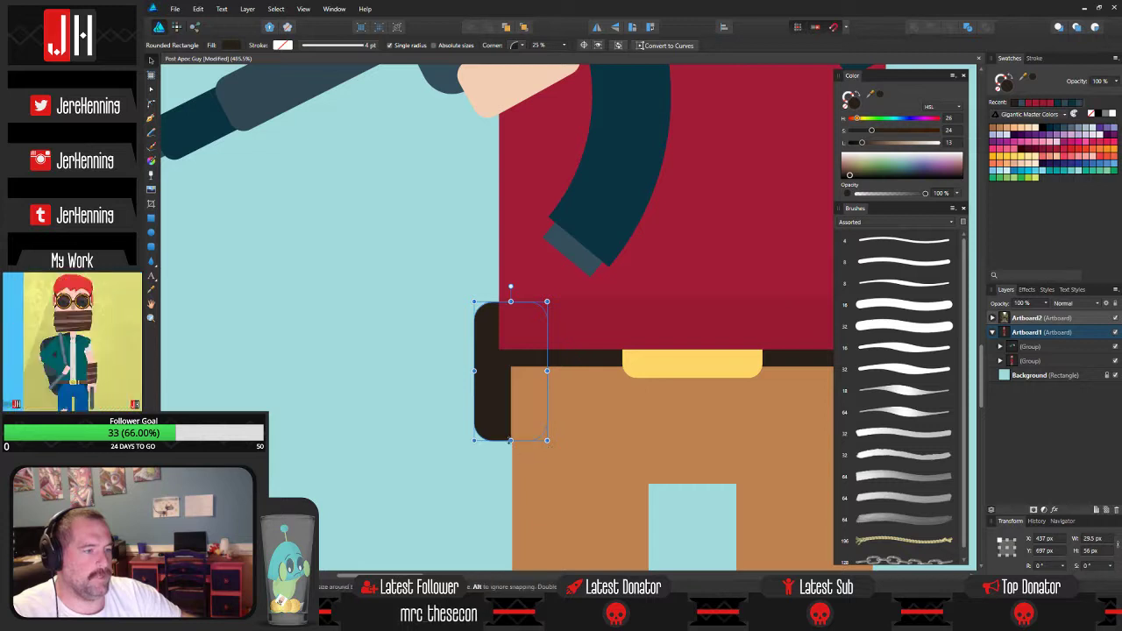
pyautogui.moveTo(510, 440); pyautogui.dragTo(511, 426)
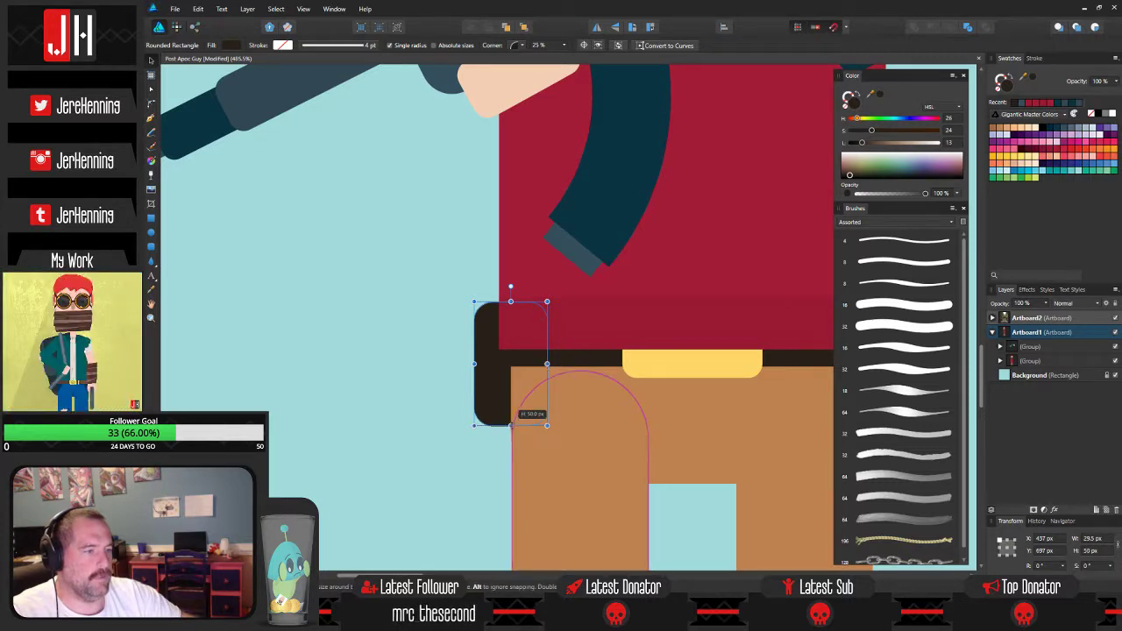
# Duplicate the pouch slightly outward and subtract a rectangle from the copy at the hoodie's hem, leaving a 19 px high flap.
pyautogui.moveTo(494, 367); pyautogui.dragTo(481, 368)
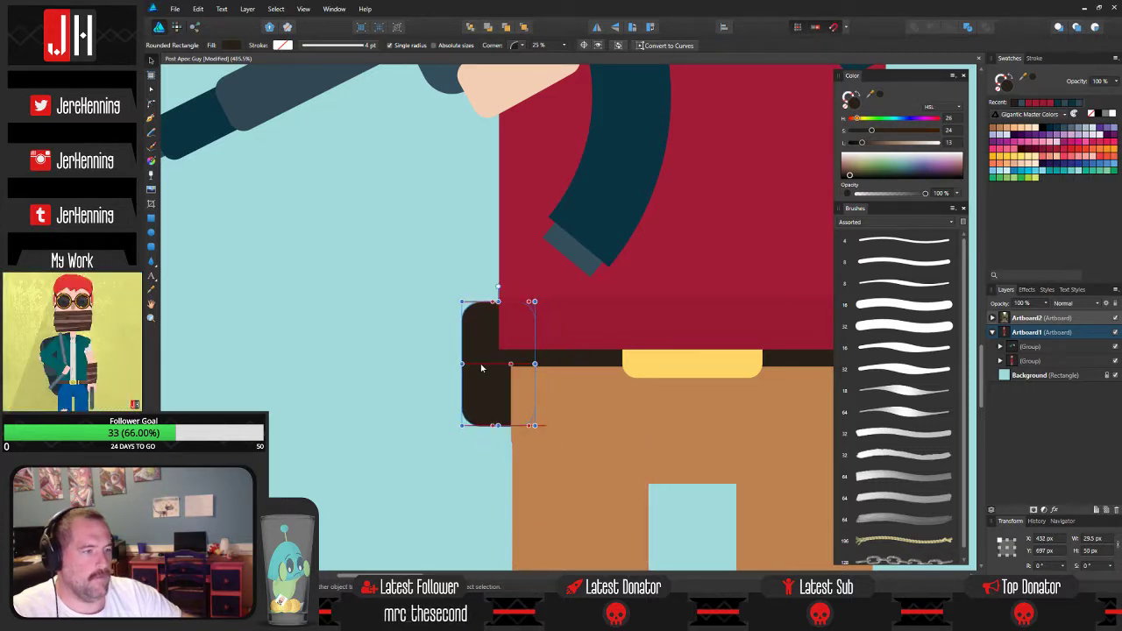
pyautogui.click(153, 219)
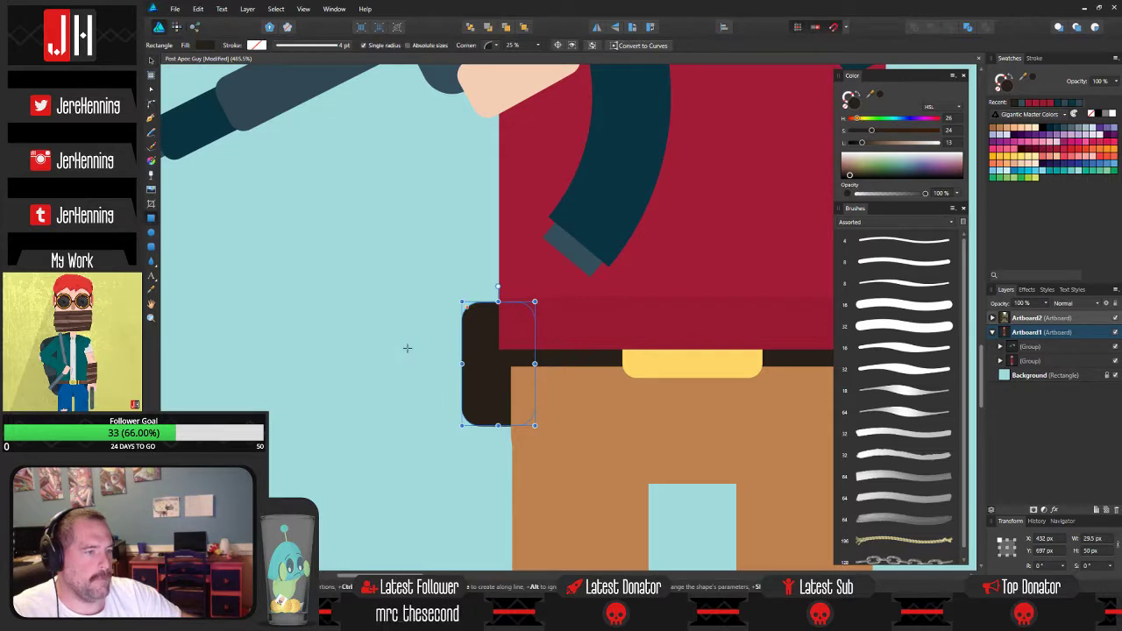
pyautogui.moveTo(433, 350); pyautogui.dragTo(628, 502)
pyautogui.keyDown('shift'); pyautogui.click(490, 327); pyautogui.keyUp('shift')
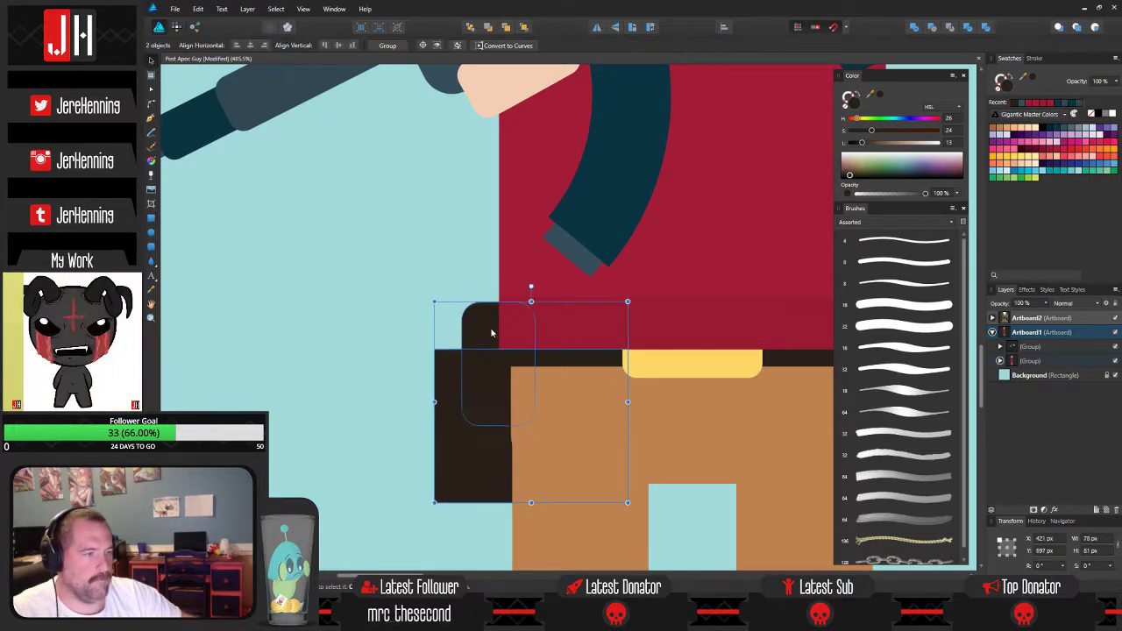
pyautogui.click(932, 32)
# Shift the pouch flap inward so that it only slightly overhangs the lower pouch, and check it at different scales.
pyautogui.scroll(2, 471, 334)
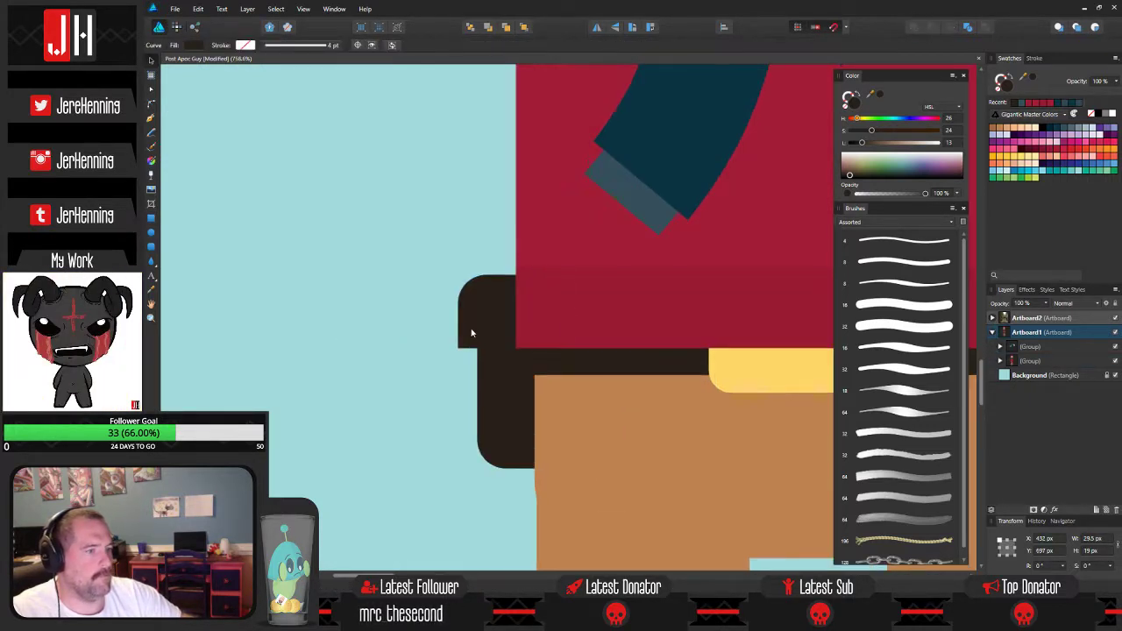
pyautogui.click(441, 333)
pyautogui.scroll(-2, 487, 360)
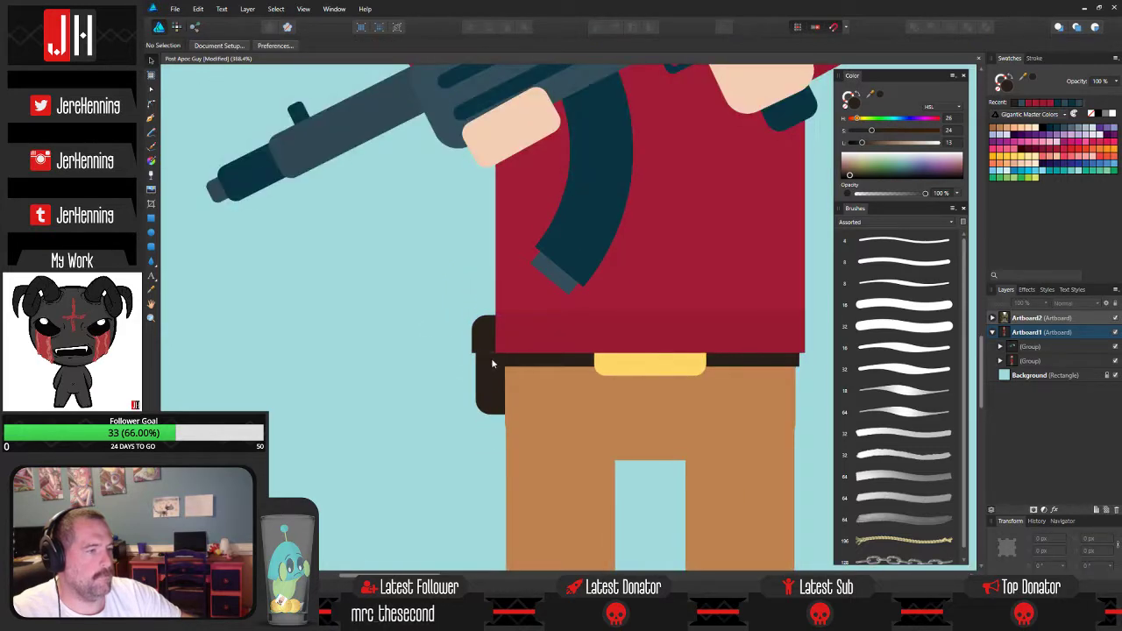
pyautogui.scroll(1, 496, 379)
pyautogui.scroll(-5, 498, 384)
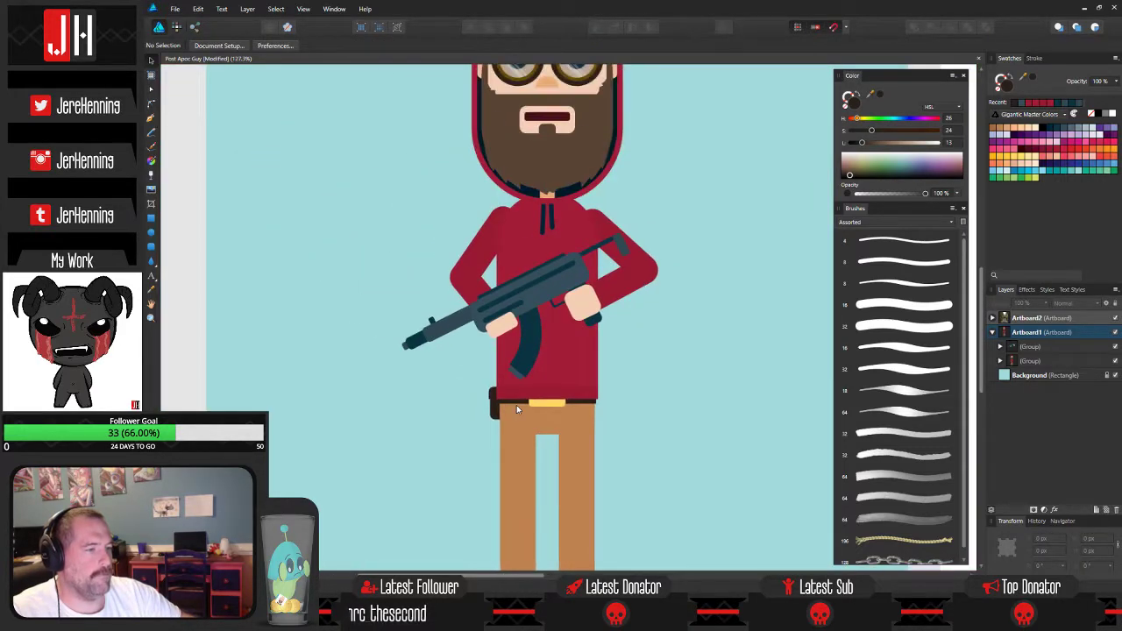
pyautogui.scroll(6, 523, 412)
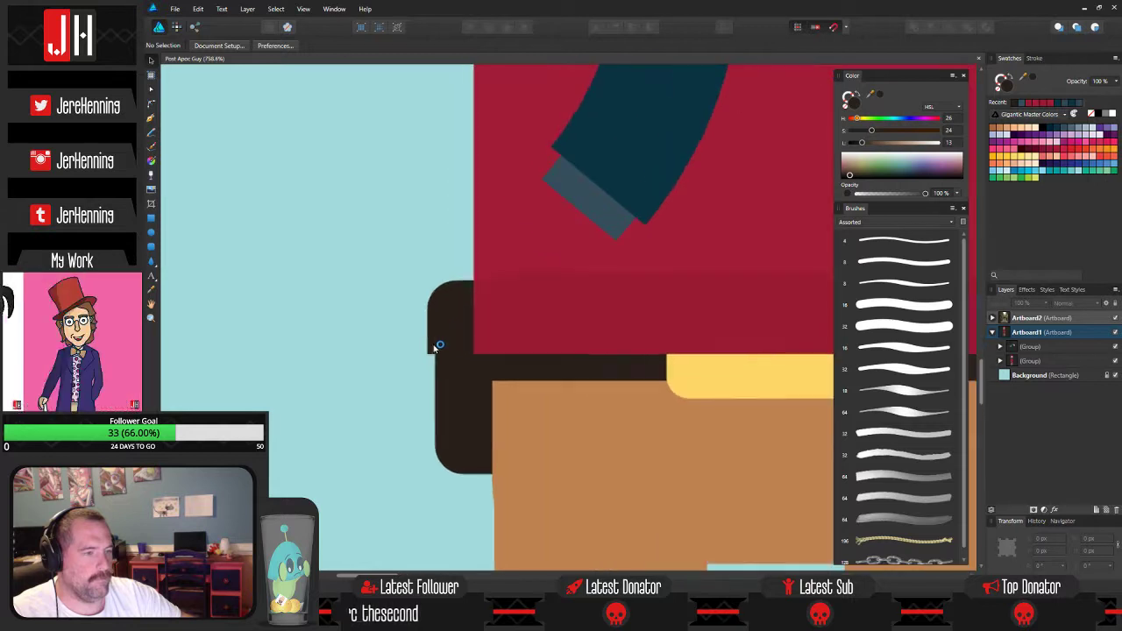
pyautogui.scroll(-2, 482, 378)
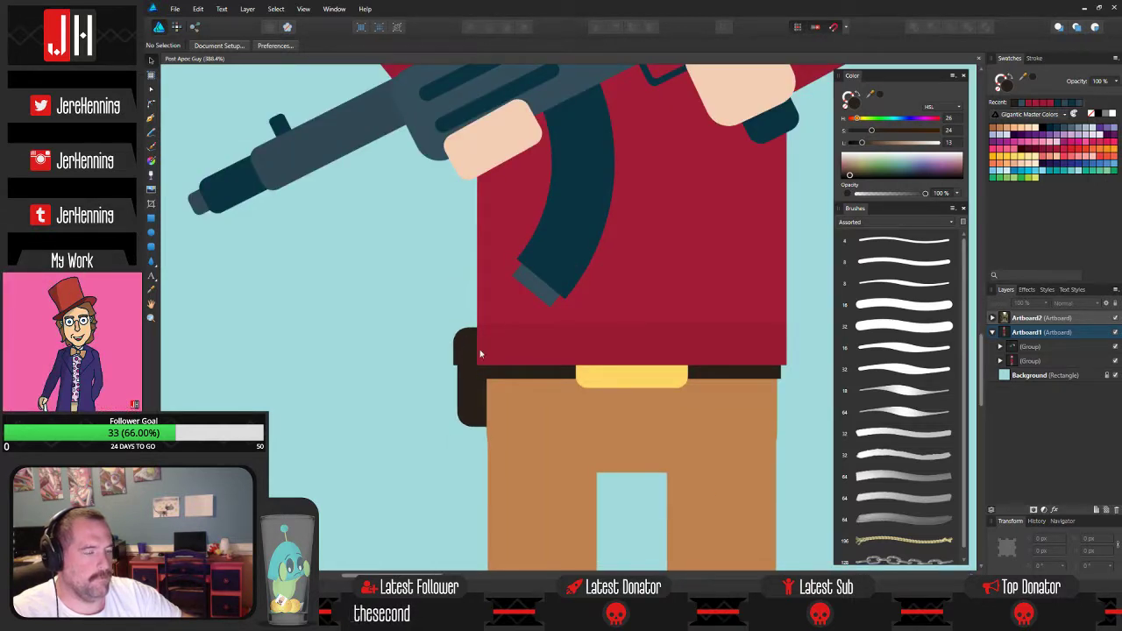
# Duplicate the pouch and its flap, flip the copy horizontally and place it at the belt's opposite end.
pyautogui.moveTo(480, 354); pyautogui.dragTo(393, 358)
pyautogui.moveTo(329, 313); pyautogui.dragTo(502, 485)
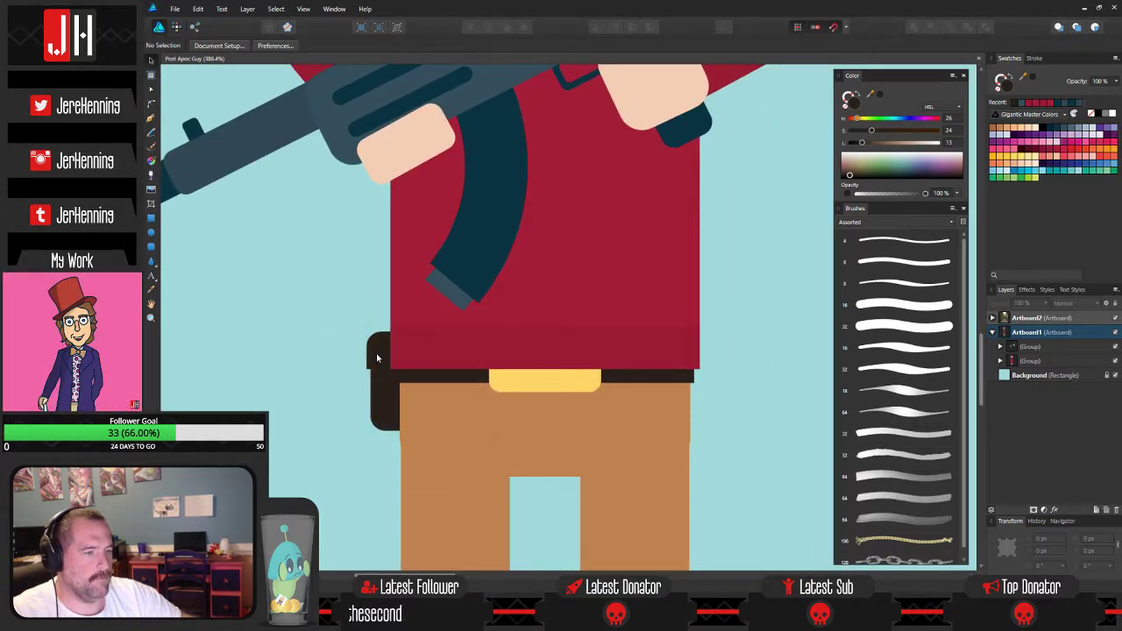
pyautogui.doubleClick(377, 357)
pyautogui.keyDown('shift'); pyautogui.click(386, 398); pyautogui.keyUp('shift')
pyautogui.moveTo(386, 397); pyautogui.dragTo(555, 394)
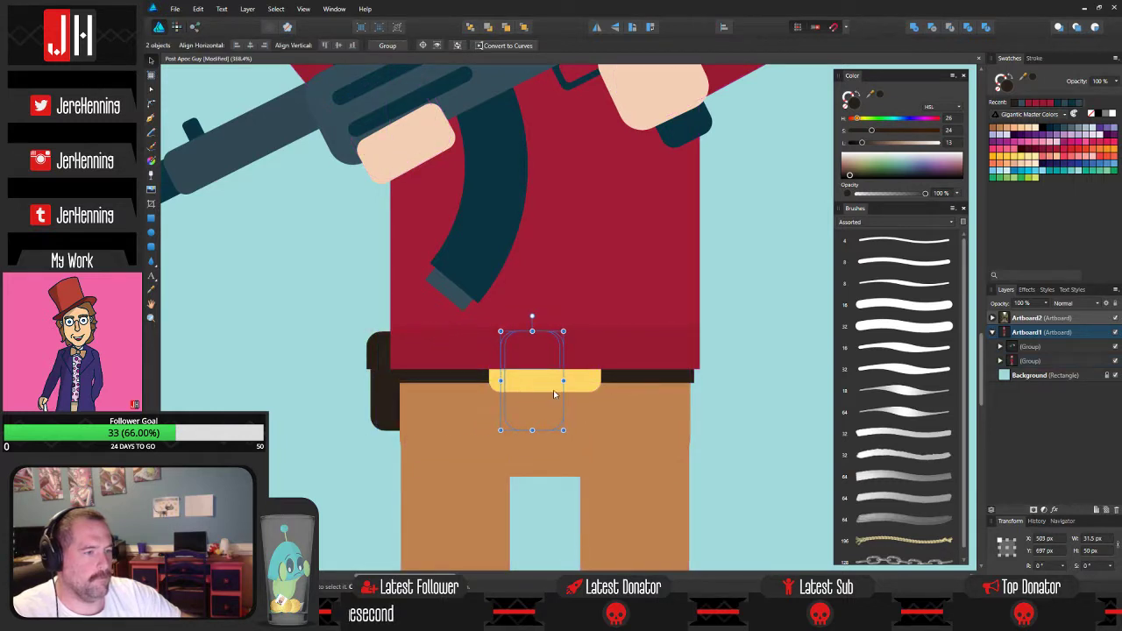
pyautogui.click(594, 27)
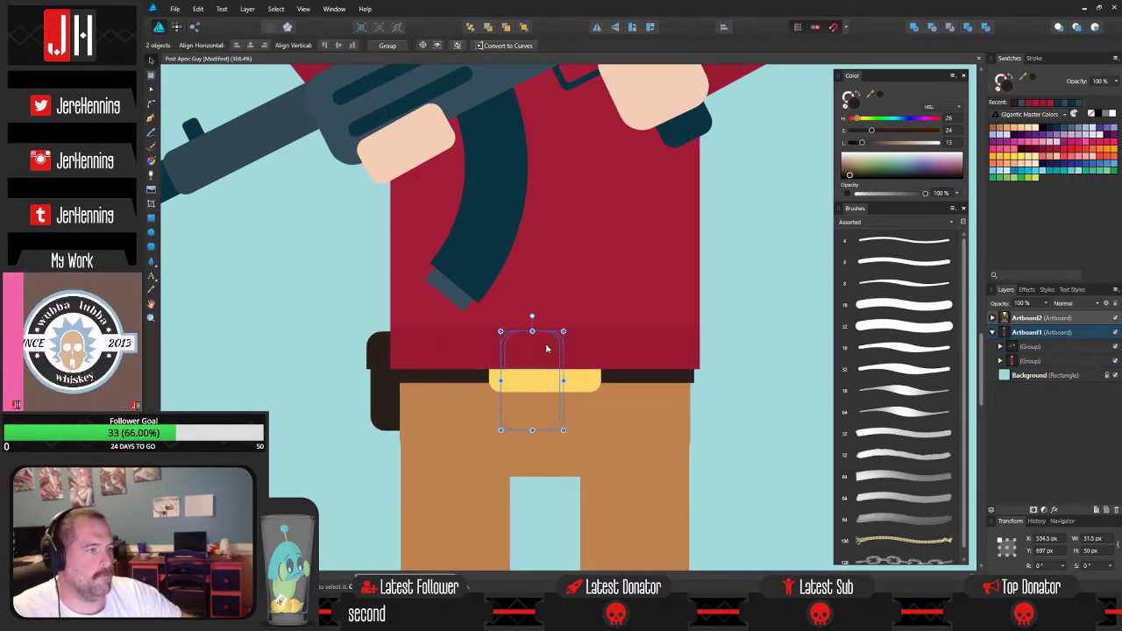
pyautogui.moveTo(544, 350); pyautogui.dragTo(700, 349)
pyautogui.click(752, 391)
pyautogui.scroll(-3, 700, 378)
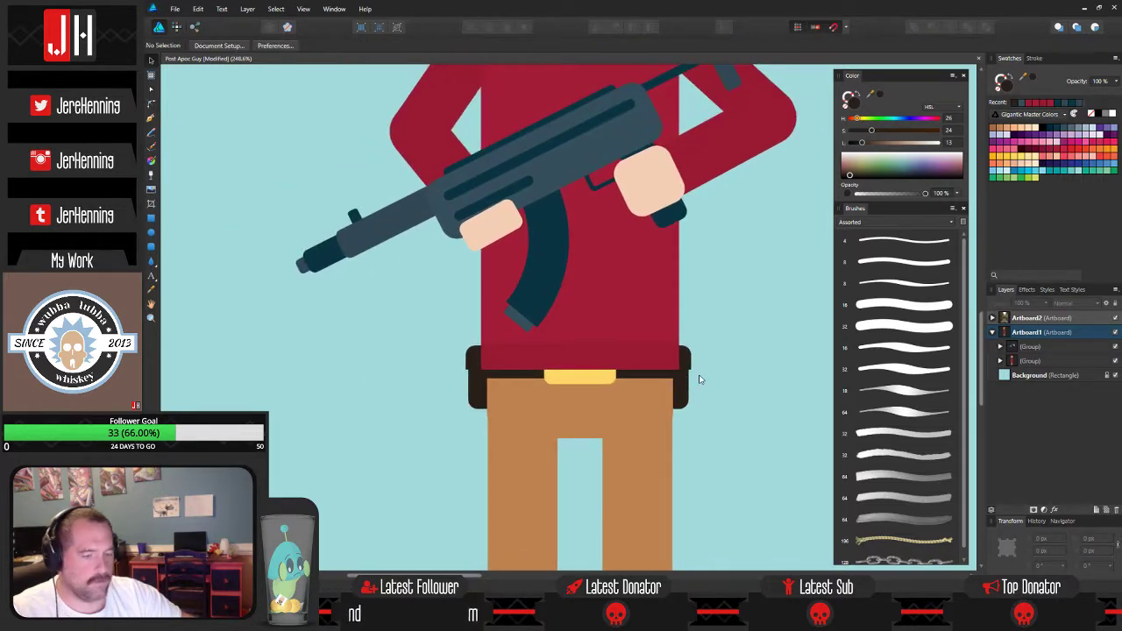
# Select the mirrored pouch with its flap and nudge both slightly outward from the hip.
pyautogui.scroll(-5, 681, 355)
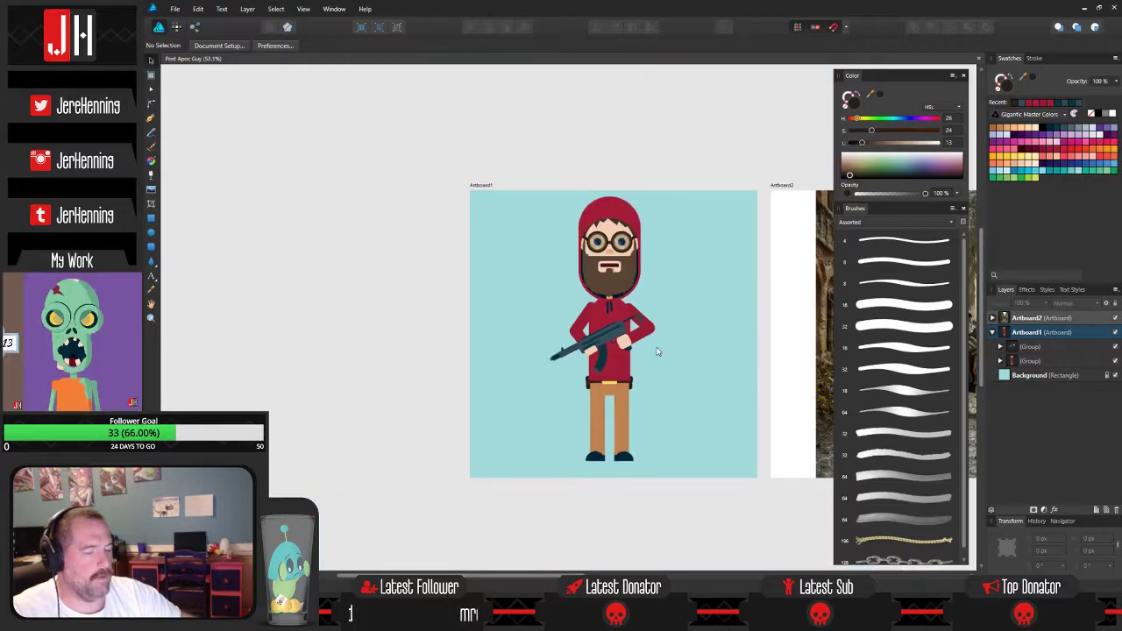
pyautogui.scroll(2, 631, 383)
pyautogui.scroll(1, 632, 382)
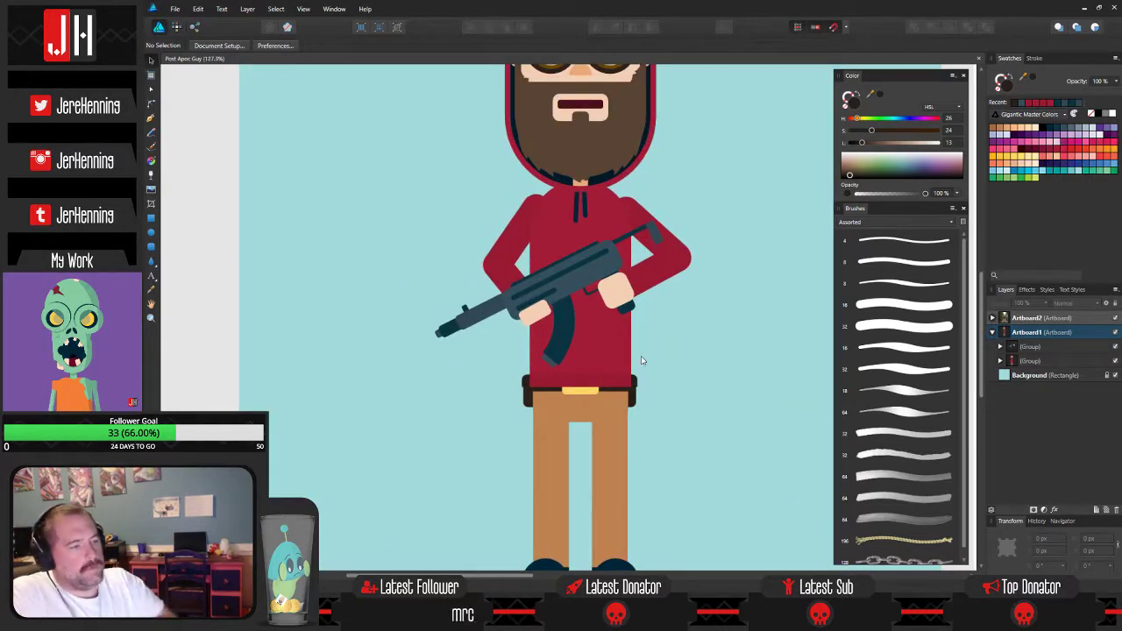
pyautogui.scroll(5, 615, 405)
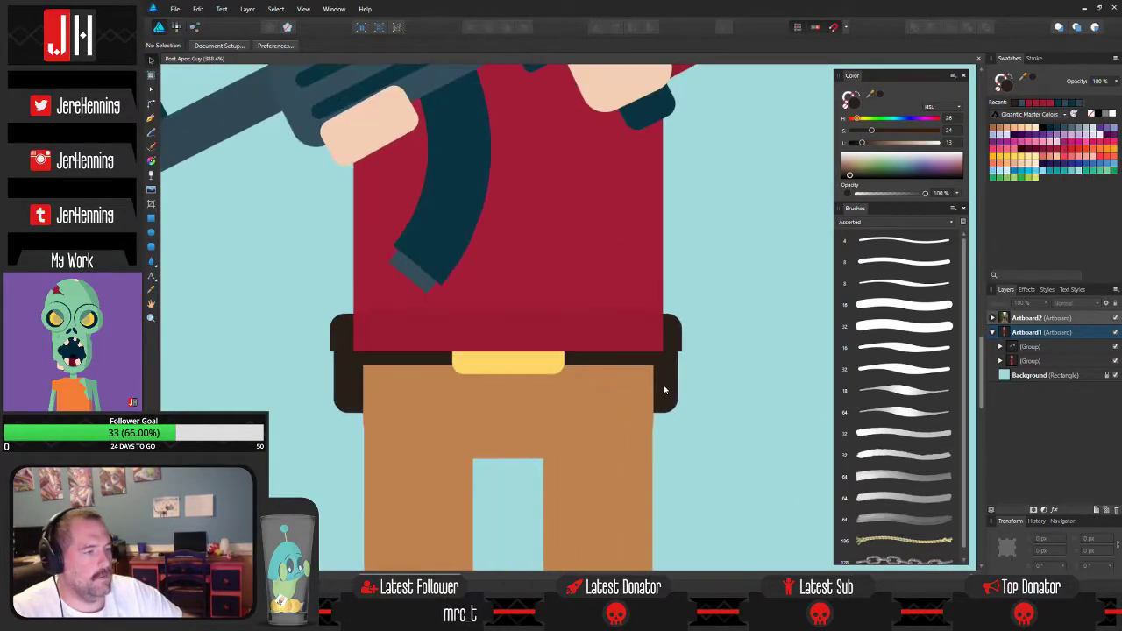
pyautogui.click(671, 381)
pyautogui.doubleClick(677, 347)
pyautogui.keyDown('shift'); pyautogui.click(681, 339); pyautogui.keyUp('shift')
pyautogui.scroll(2, 678, 356)
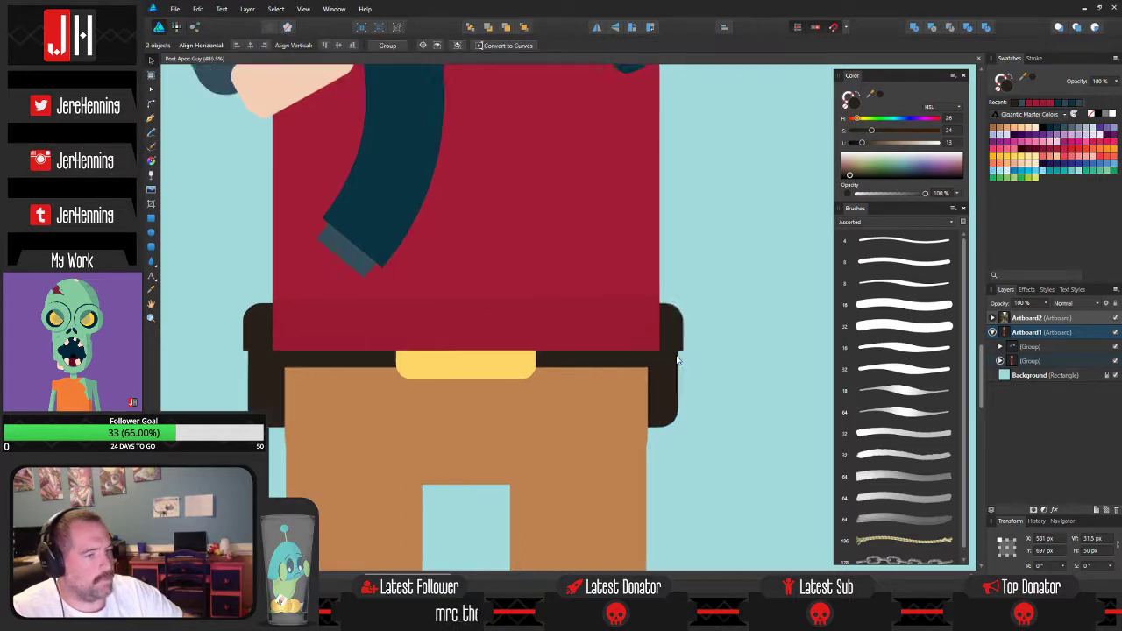
pyautogui.moveTo(663, 363); pyautogui.dragTo(667, 363)
pyautogui.click(721, 382)
# Examine the two belt pouches on the whole character and the gun and hands close up.
pyautogui.scroll(-3, 706, 386)
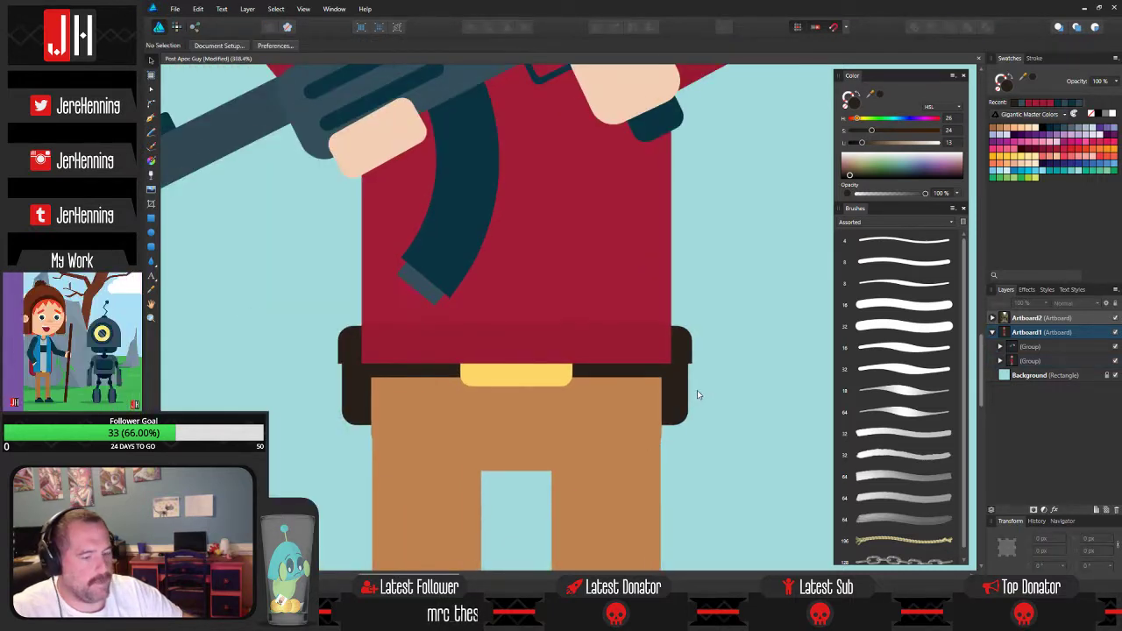
pyautogui.press('m')
pyautogui.press('v')
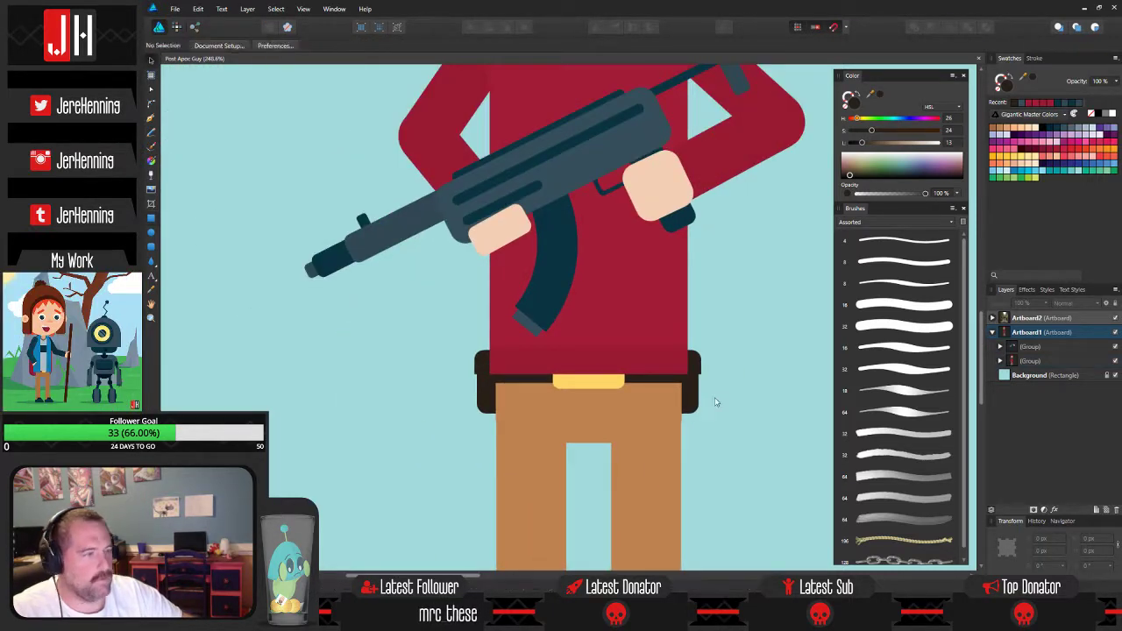
pyautogui.scroll(-5, 723, 427)
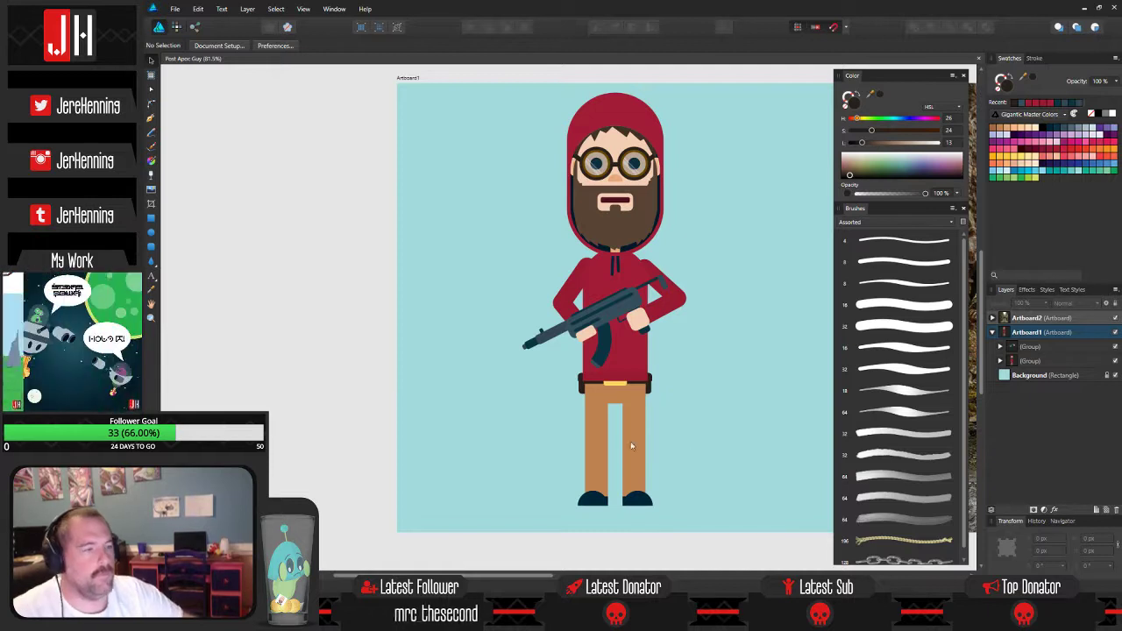
pyautogui.scroll(5, 658, 390)
pyautogui.scroll(3, 605, 377)
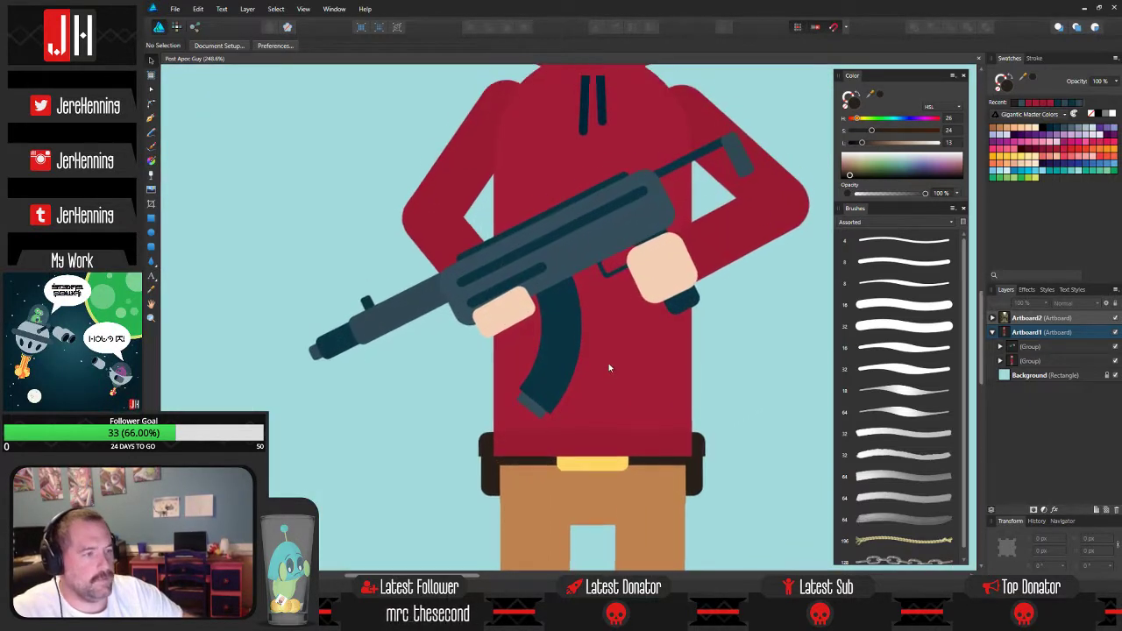
pyautogui.scroll(2, 561, 368)
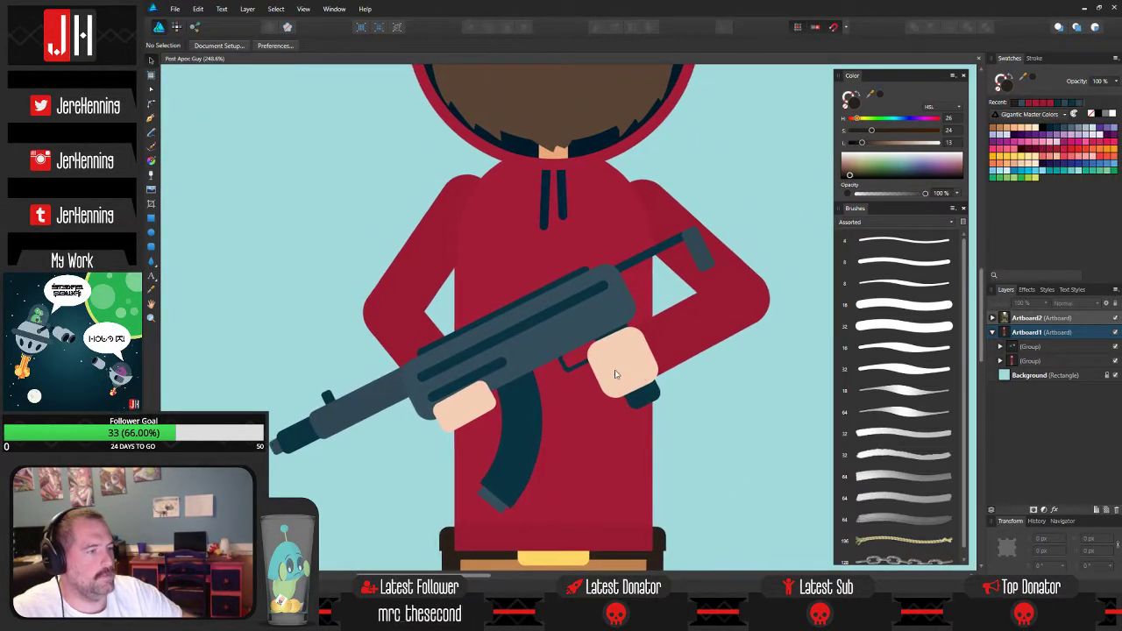
# Draw a red rectangle about 156 × 21 px and rotate it about 64 degrees across the sleeve beside the trigger hand.
pyautogui.scroll(-4, 547, 346)
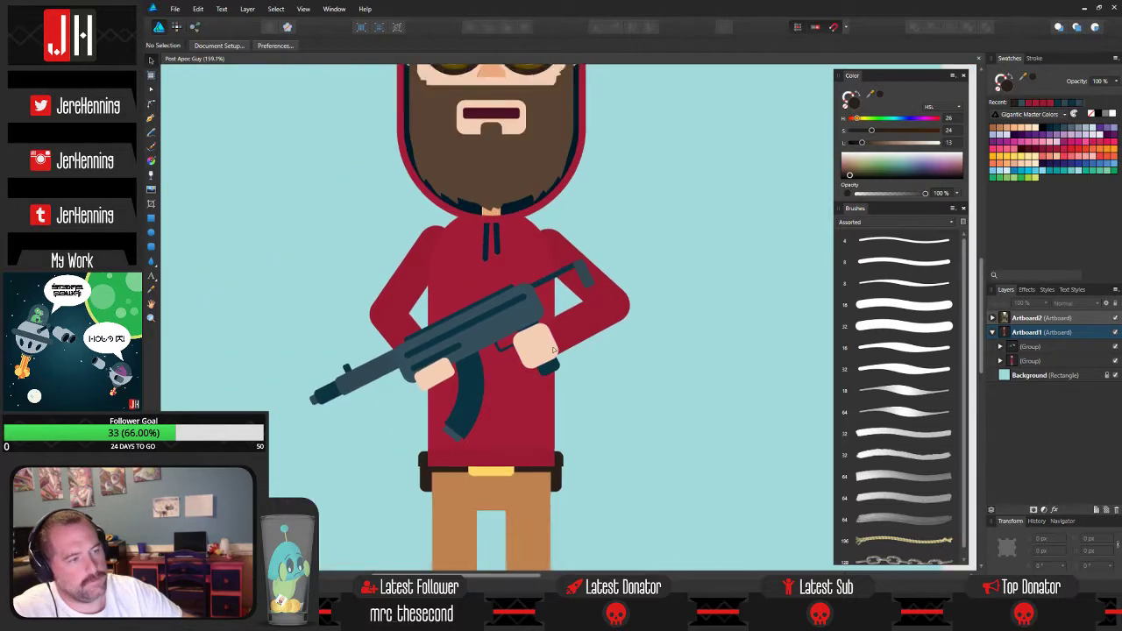
pyautogui.click(538, 429)
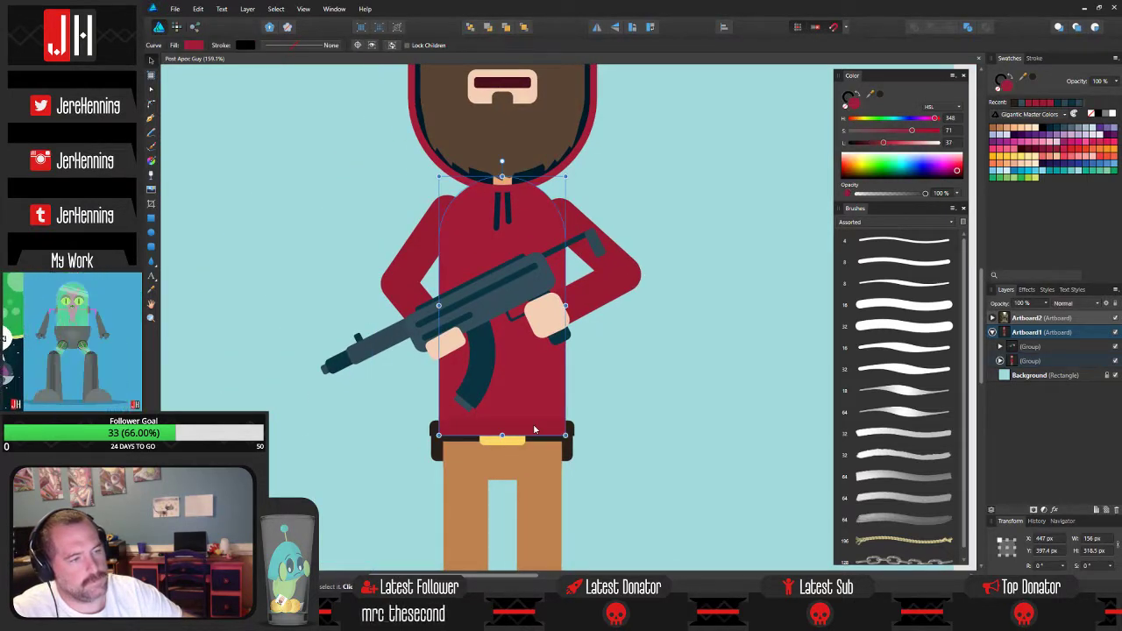
pyautogui.press('m')
pyautogui.moveTo(524, 336); pyautogui.dragTo(652, 352)
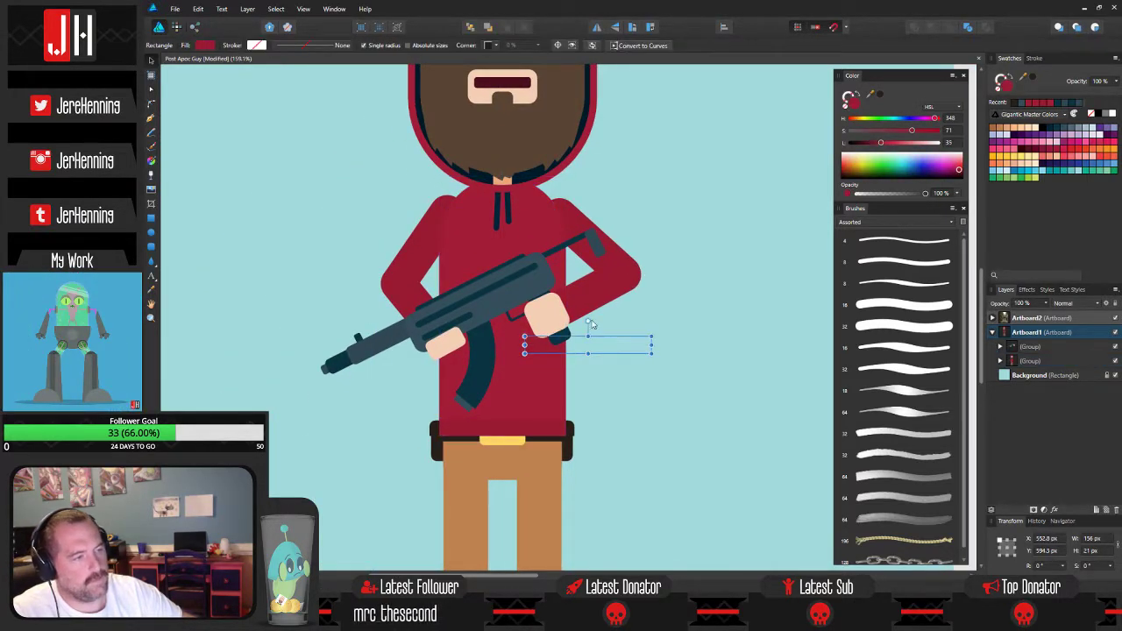
pyautogui.moveTo(589, 323); pyautogui.dragTo(646, 316)
pyautogui.scroll(2, 594, 340)
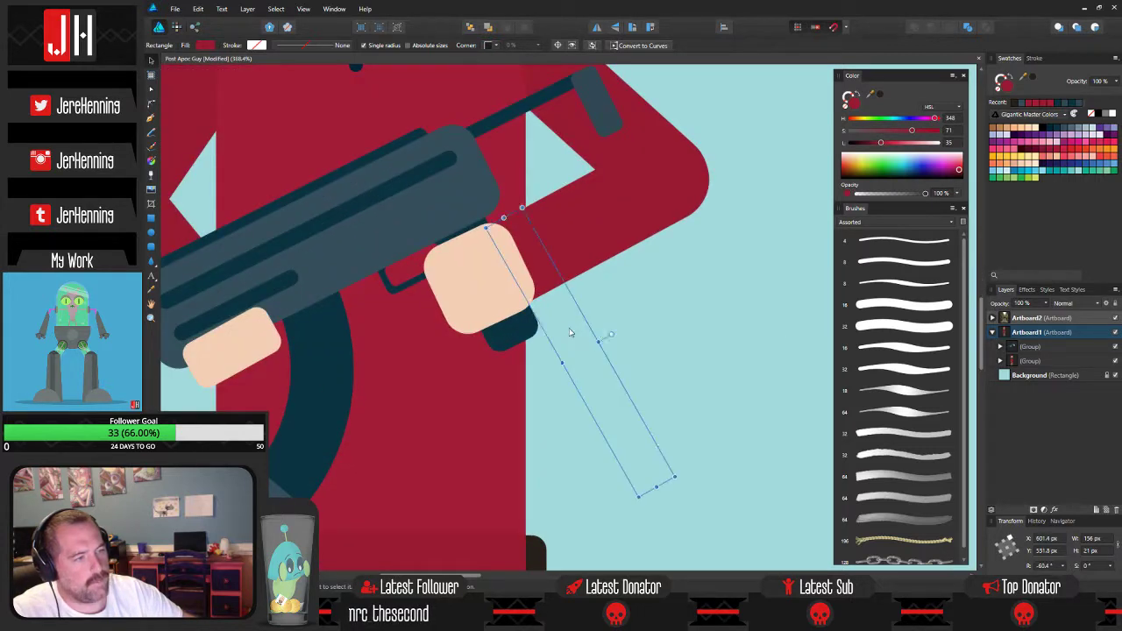
pyautogui.moveTo(569, 331); pyautogui.dragTo(567, 263)
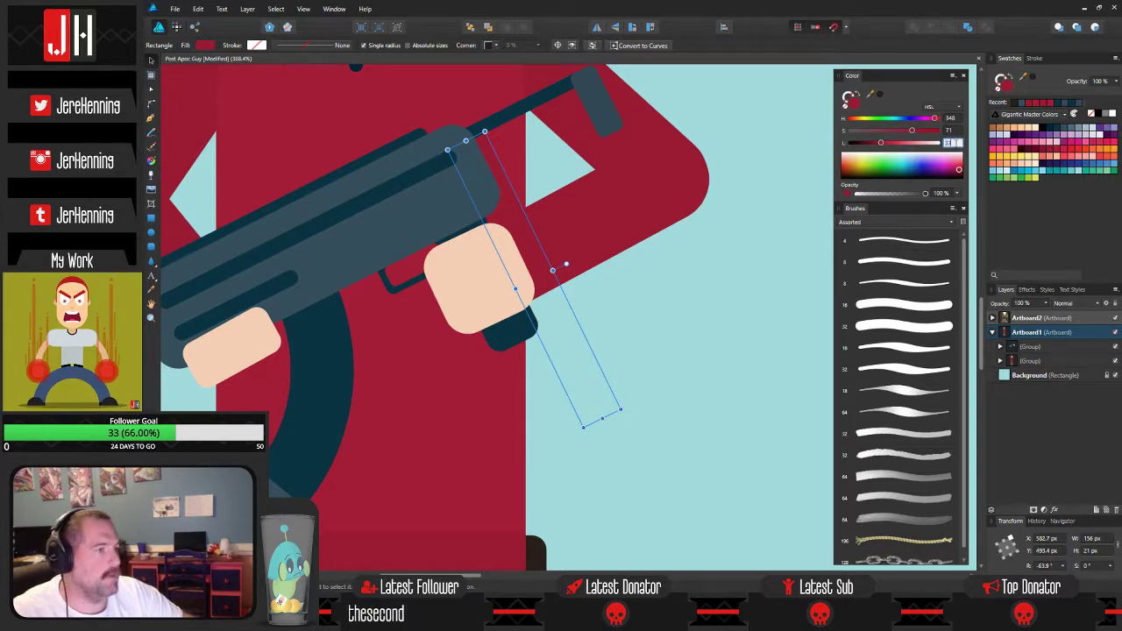
# Set the cuff rectangle's fill lightness to 32 and clip it inside the forearm sleeve.
pyautogui.click(730, 256)
pyautogui.click(508, 189)
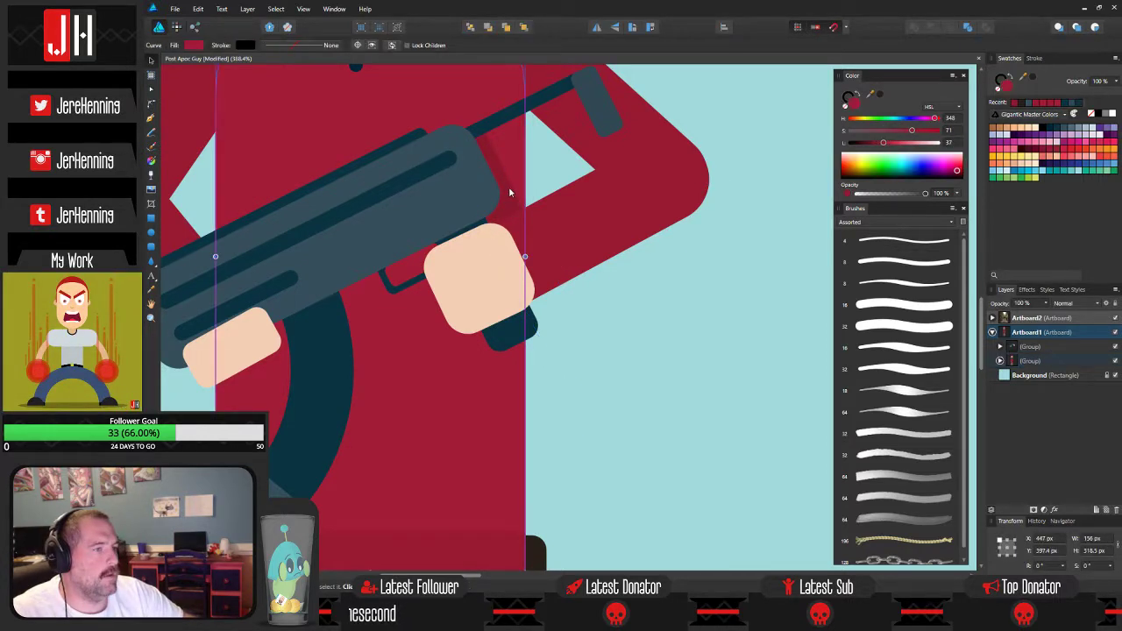
pyautogui.click(510, 189)
pyautogui.click(533, 197)
pyautogui.click(550, 222)
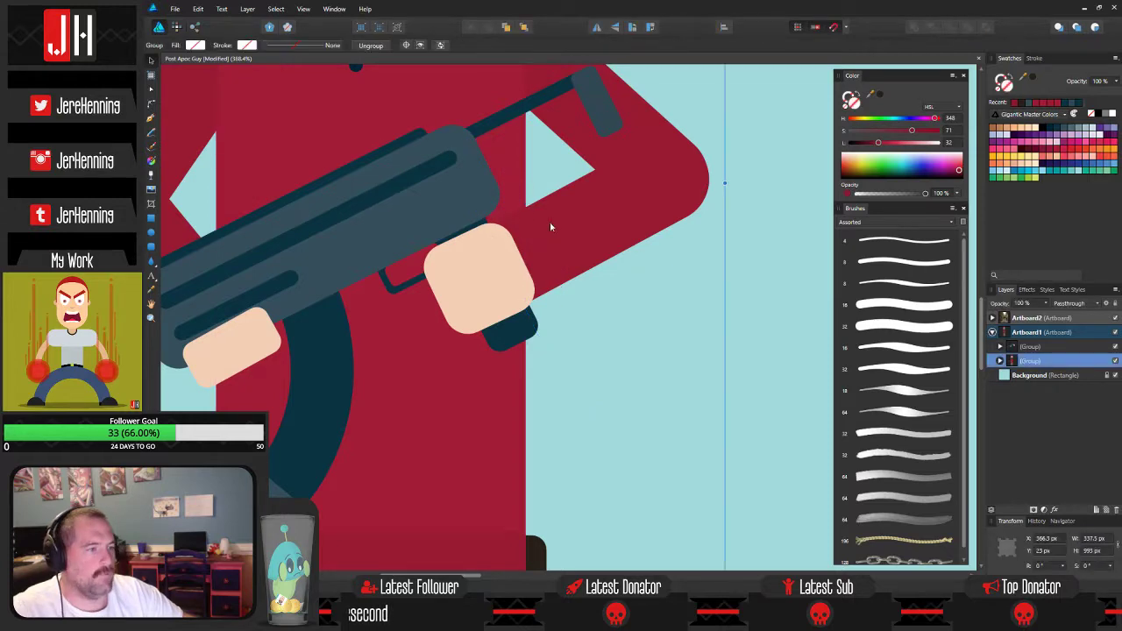
pyautogui.doubleClick(549, 226)
pyautogui.doubleClick(550, 228)
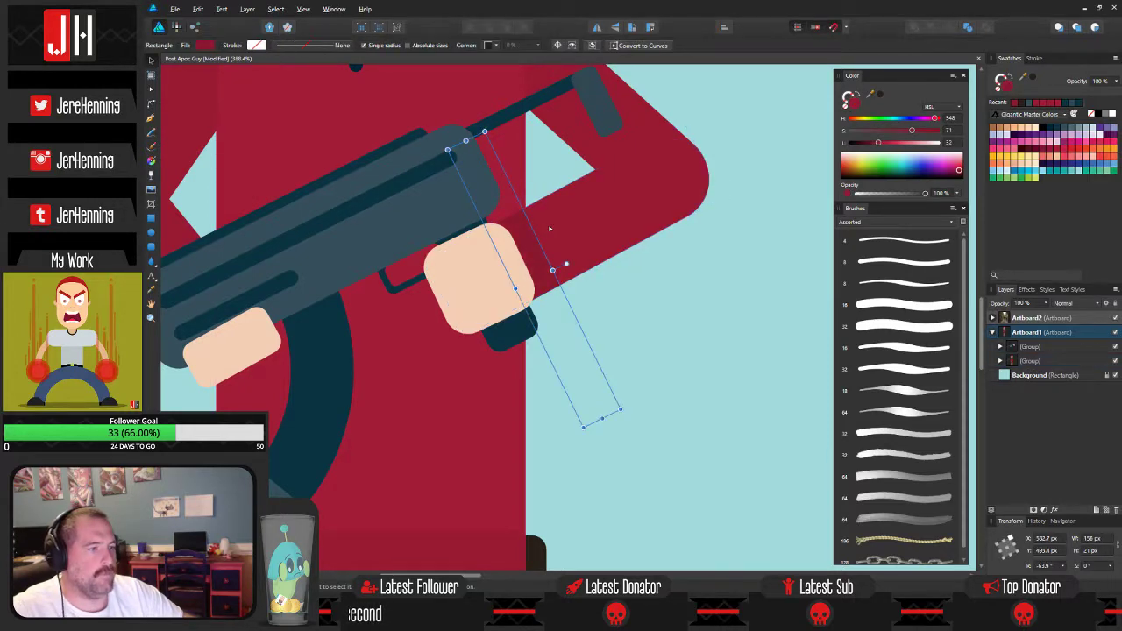
pyautogui.click(622, 287)
pyautogui.scroll(-3, 643, 295)
pyautogui.moveTo(590, 285); pyautogui.dragTo(659, 304)
pyautogui.scroll(2, 658, 302)
pyautogui.doubleClick(654, 282)
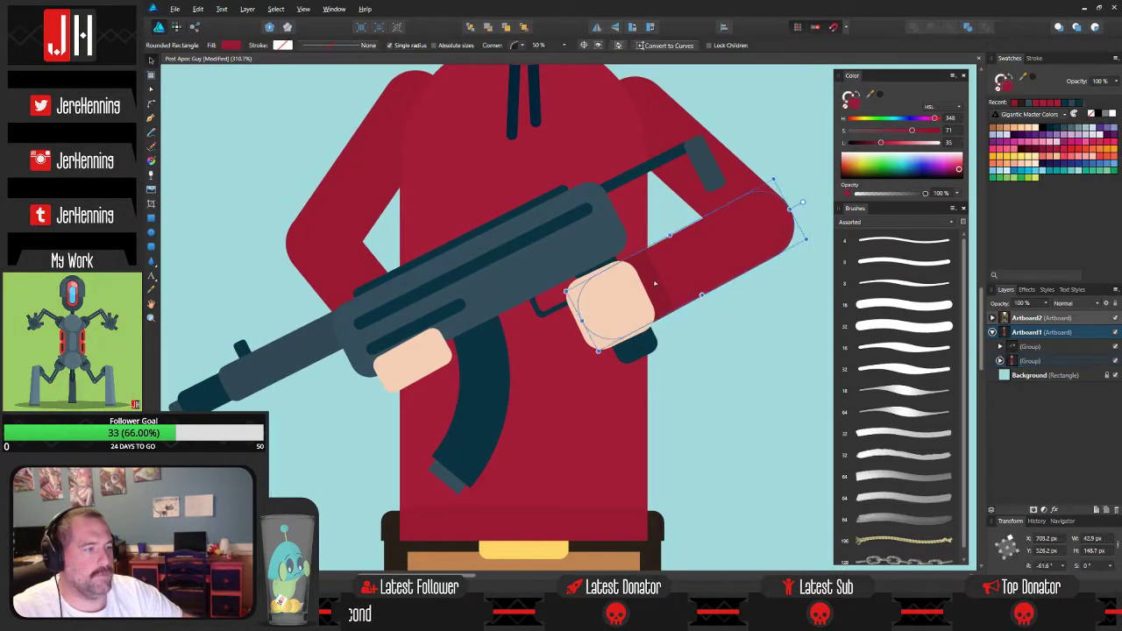
pyautogui.press('m')
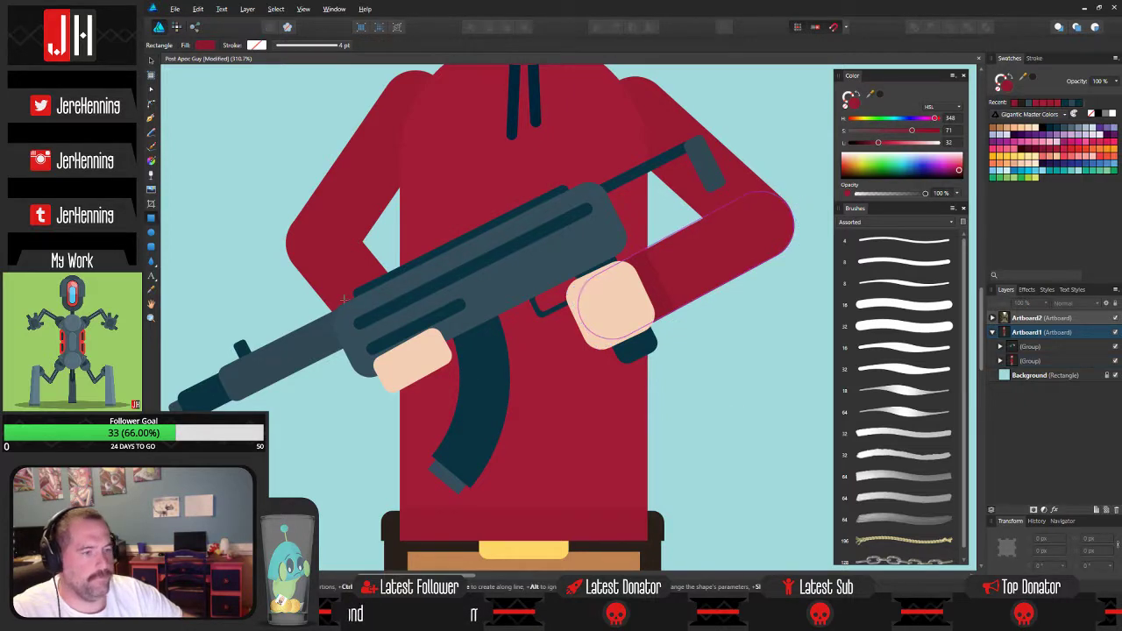
pyautogui.press('v')
pyautogui.scroll(-3, 719, 369)
pyautogui.scroll(1, 667, 384)
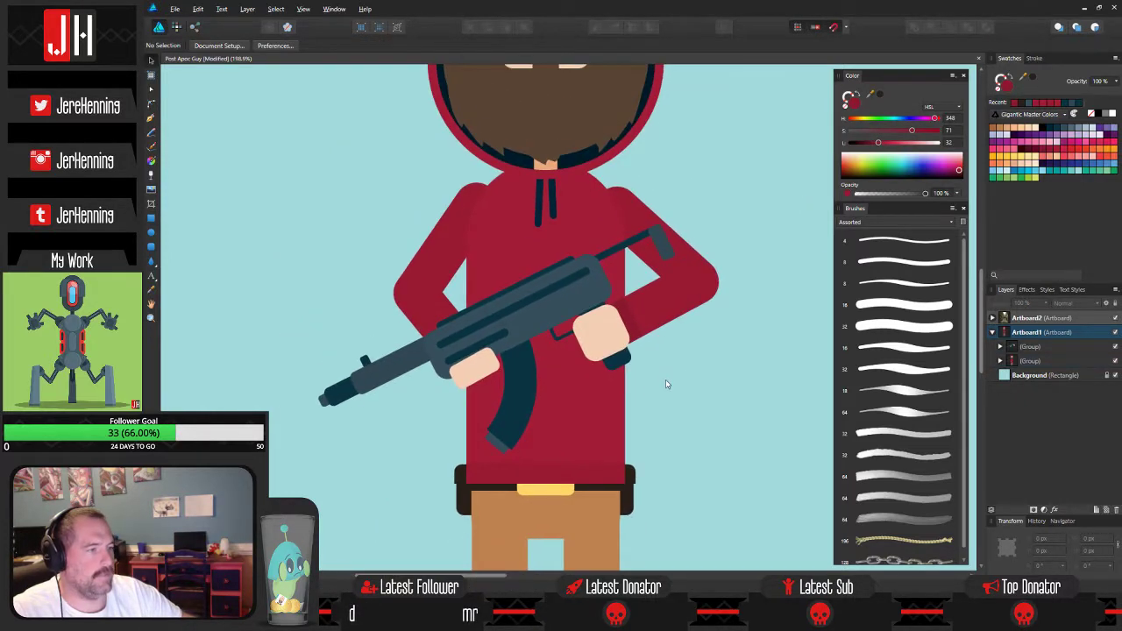
# Draw a flat ellipse about 420 × 33 px across the character's feet and fill it dark navy at 30% opacity.
pyautogui.scroll(-5, 664, 392)
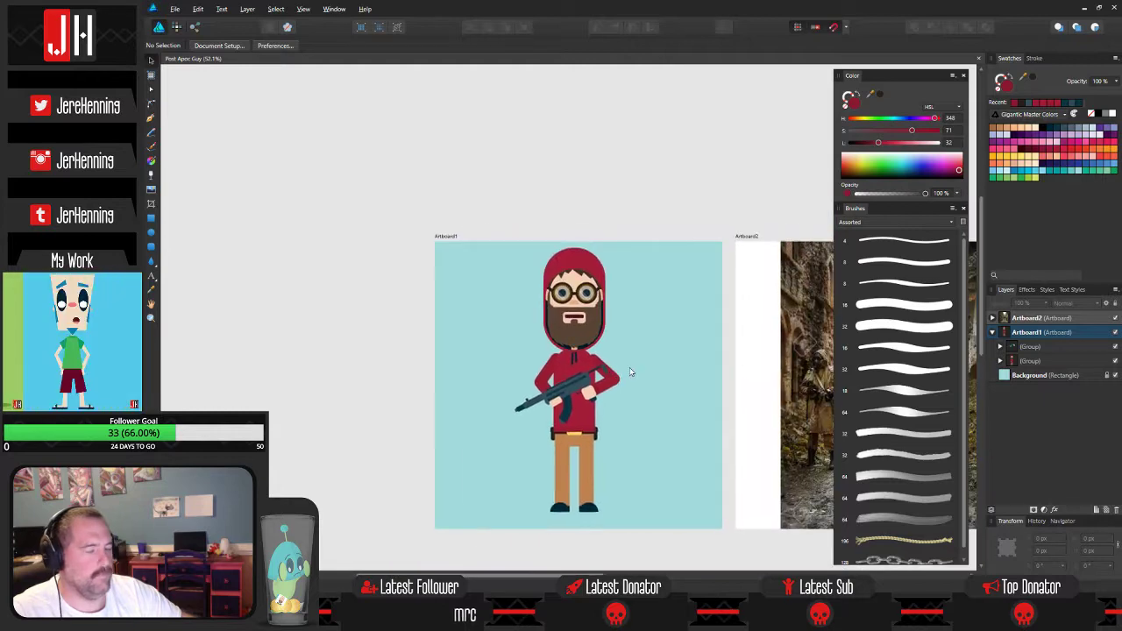
pyautogui.moveTo(633, 368); pyautogui.dragTo(637, 333)
pyautogui.scroll(1, 637, 333)
pyautogui.moveTo(658, 396); pyautogui.dragTo(668, 341)
pyautogui.click(150, 234)
pyautogui.scroll(2, 483, 491)
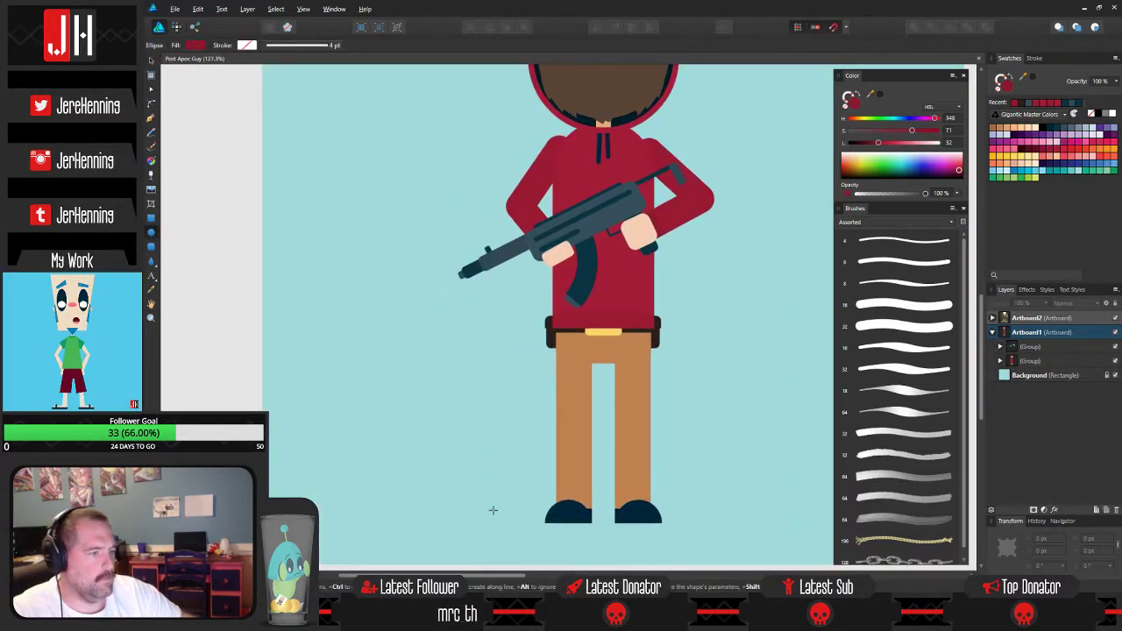
pyautogui.moveTo(493, 515); pyautogui.dragTo(766, 529)
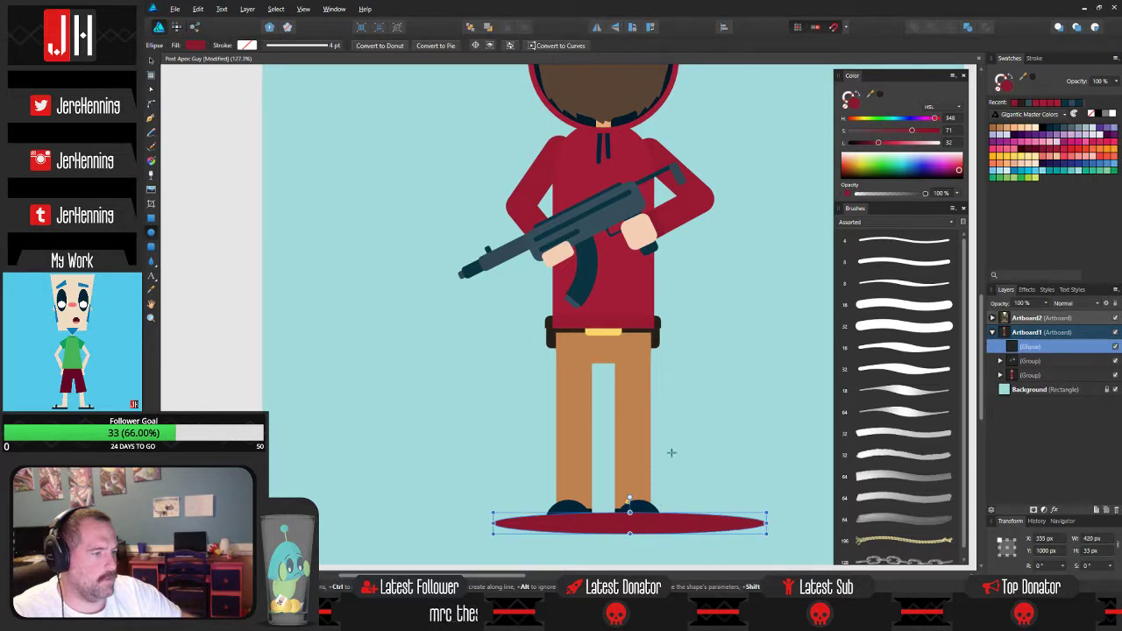
pyautogui.click(1056, 132)
pyautogui.press('3')
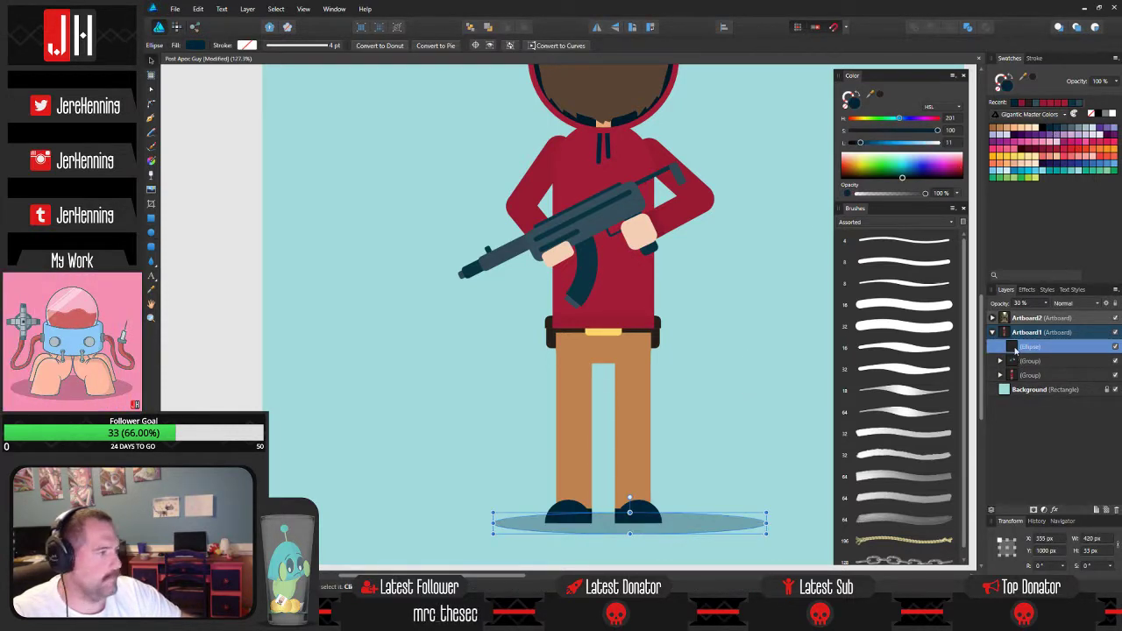
# Place the ellipse layer directly above the background and rename it Shadow.
pyautogui.moveTo(1017, 378); pyautogui.dragTo(1029, 386)
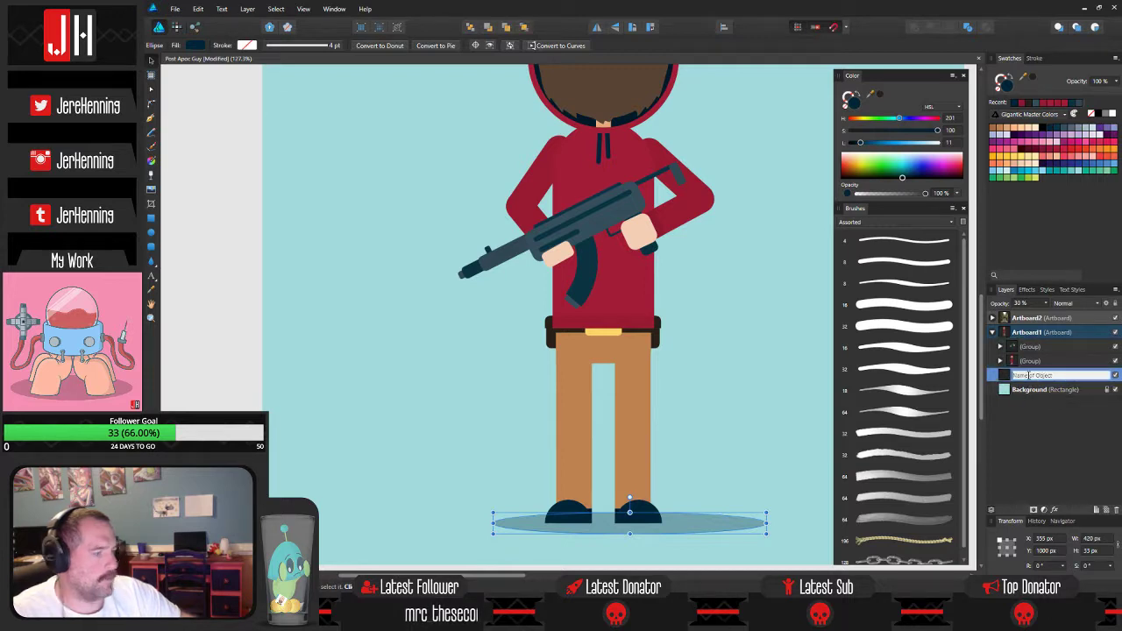
pyautogui.press('Return')
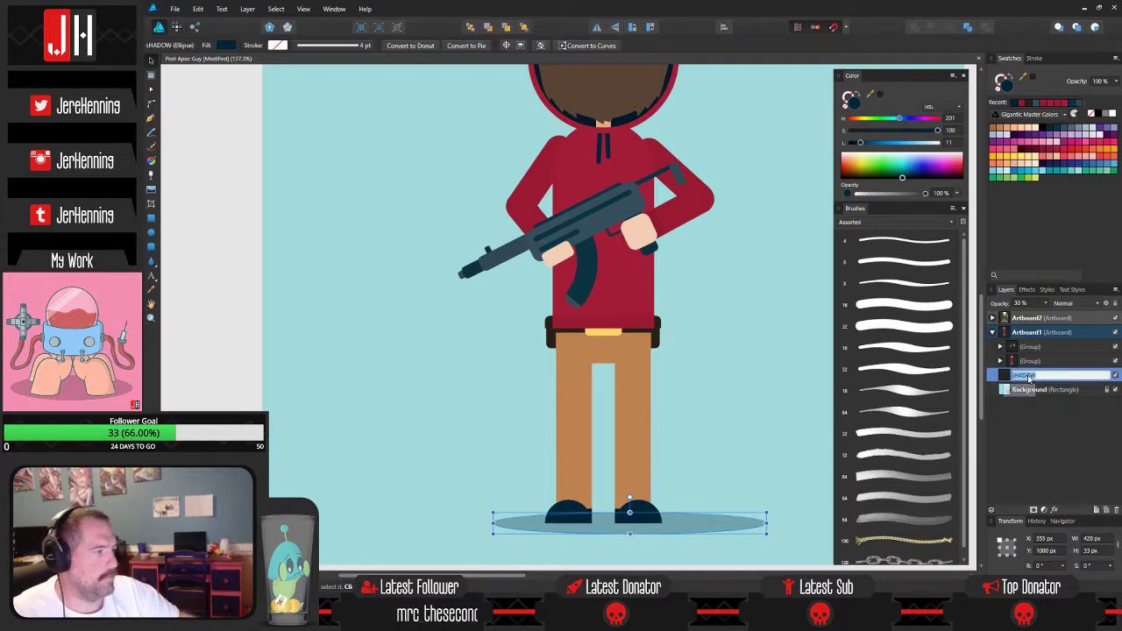
pyautogui.write('Shadow')
pyautogui.press('Return')
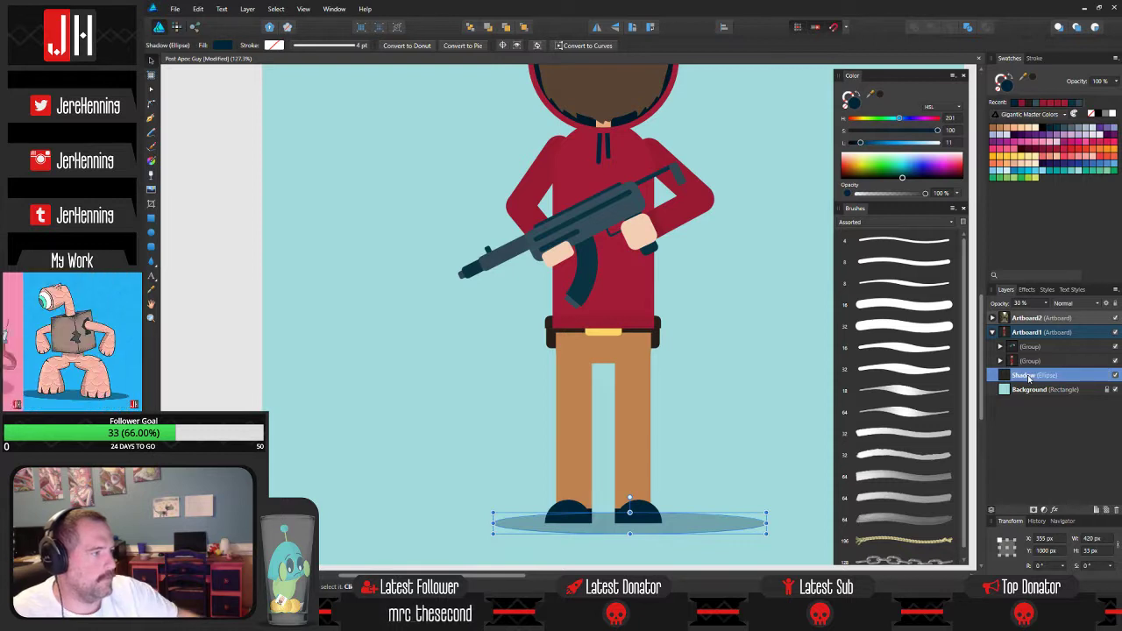
# Move the shadow ellipse sideways so it is centred beneath the character's shoes.
pyautogui.scroll(1, 739, 471)
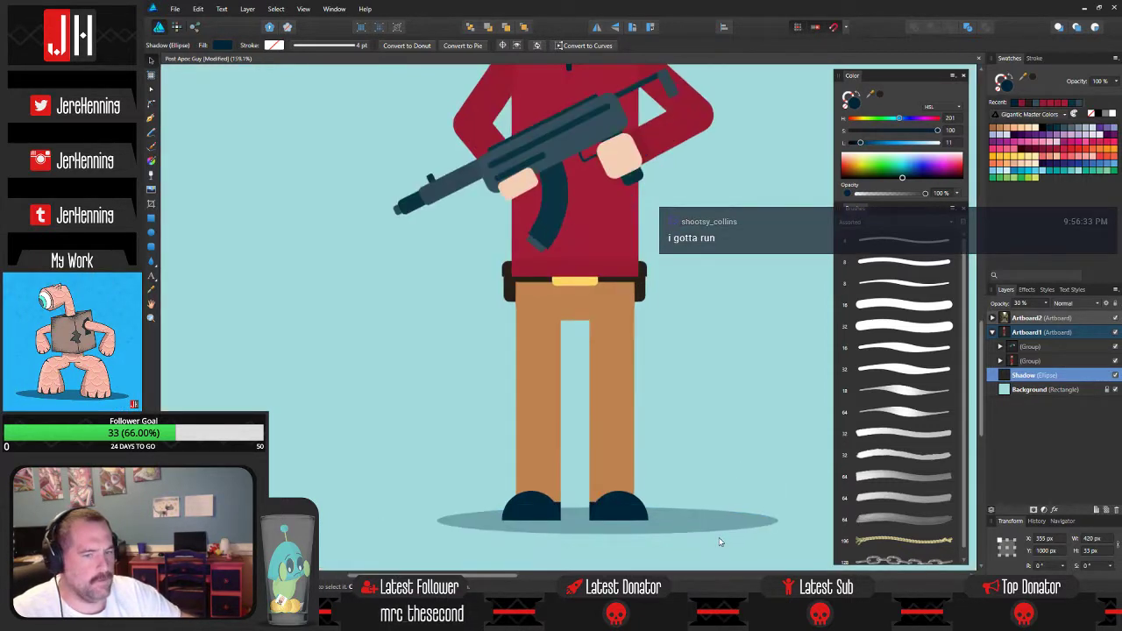
pyautogui.scroll(-2, 719, 500)
pyautogui.press('e')
pyautogui.press('v')
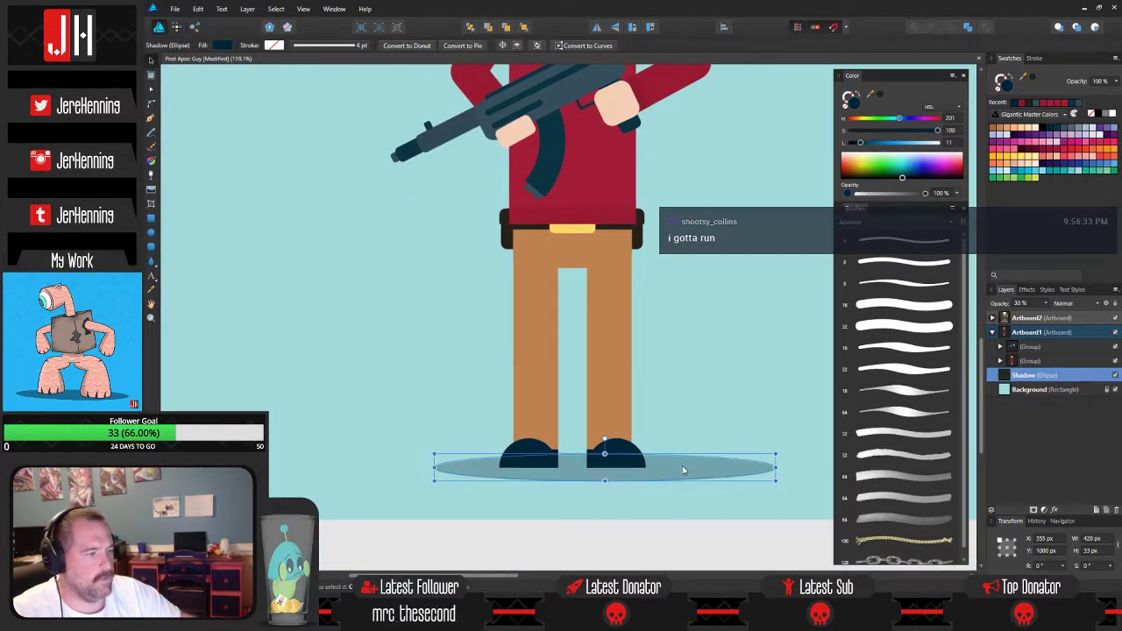
pyautogui.moveTo(683, 467); pyautogui.dragTo(650, 469)
pyautogui.click(667, 426)
pyautogui.scroll(-3, 666, 426)
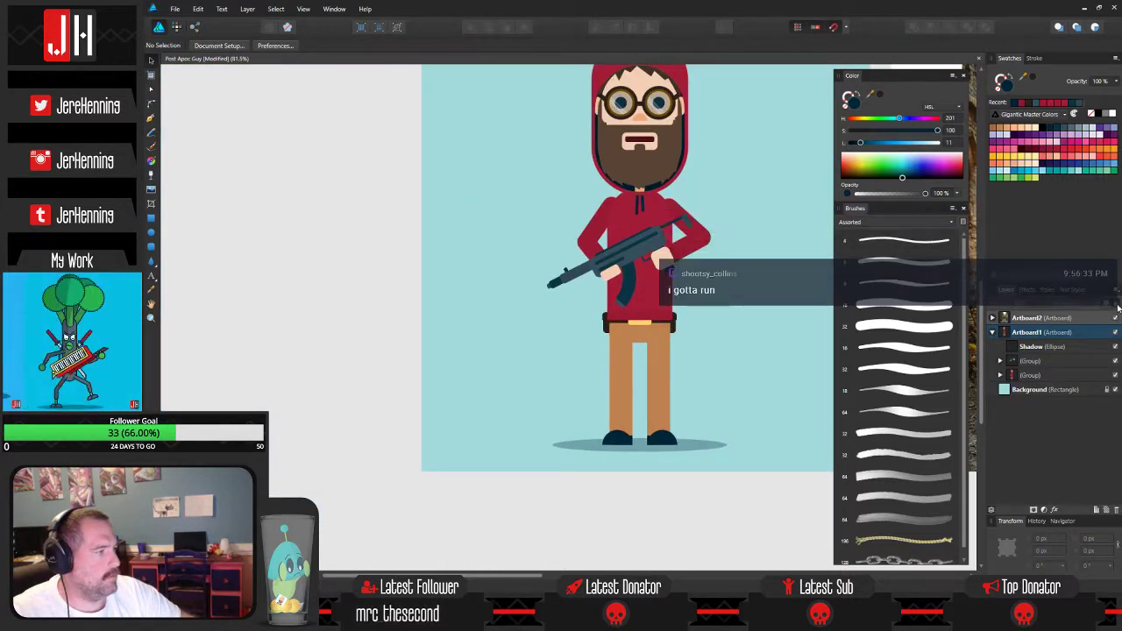
# Lock the Shadow ellipse with its layer back directly above the background, and save the document.
pyautogui.click(1038, 350)
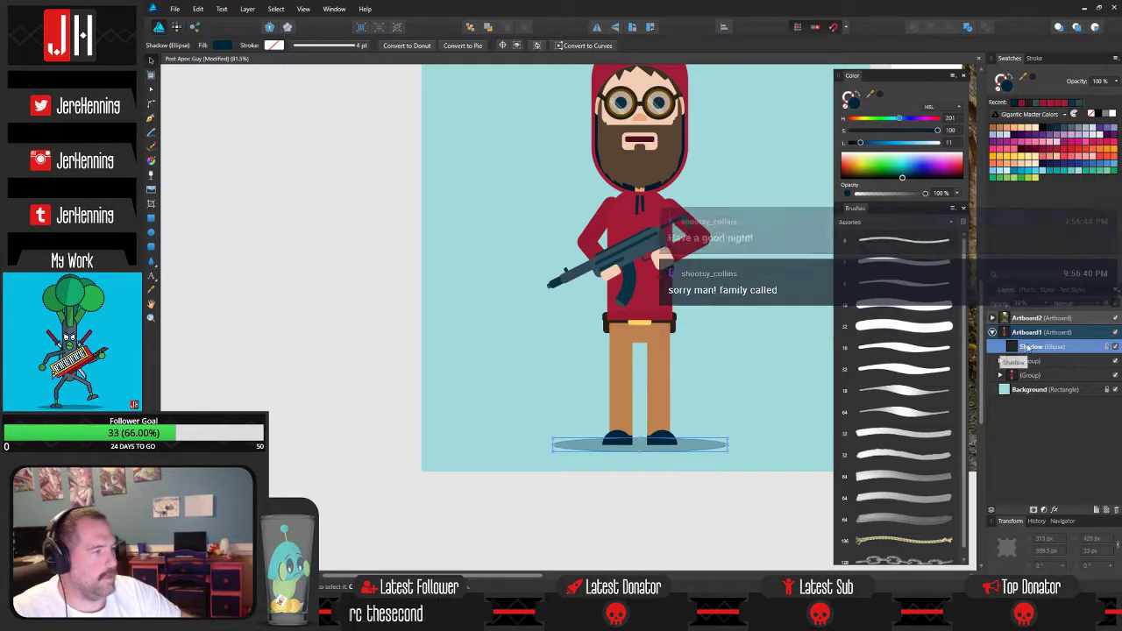
pyautogui.moveTo(1015, 377); pyautogui.dragTo(1015, 378)
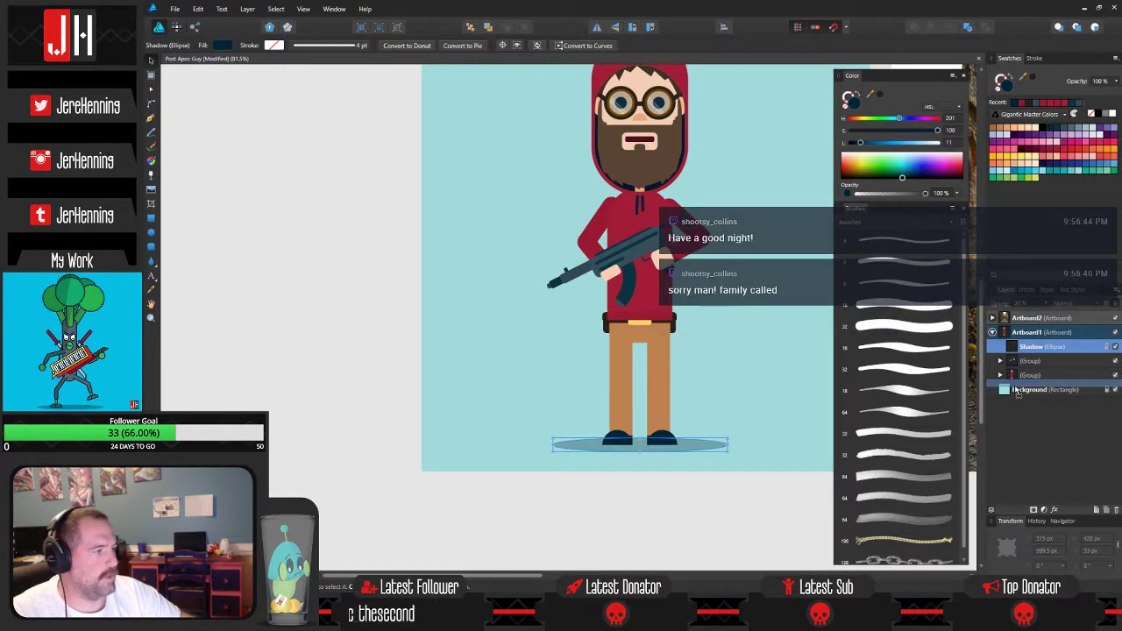
pyautogui.click(370, 322)
pyautogui.hotkey('ctrl', 's')
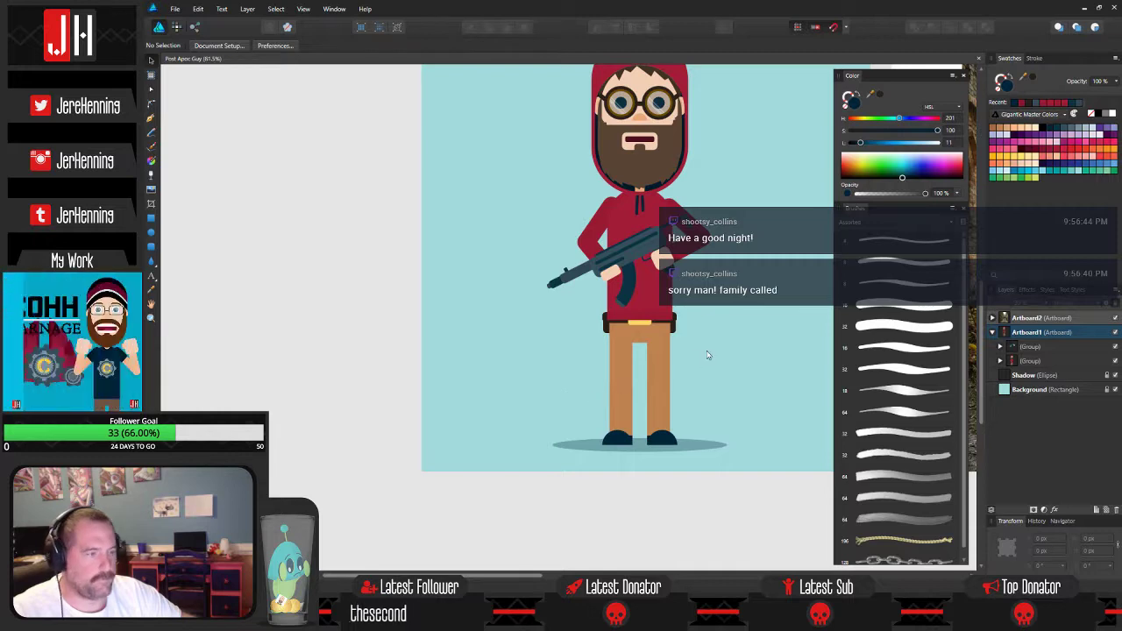
# Examine the whole character from hood to feet and compare it with the reference photo on the second artboard.
pyautogui.scroll(2, 698, 357)
pyautogui.moveTo(695, 357); pyautogui.dragTo(619, 393)
pyautogui.scroll(-3, 620, 373)
pyautogui.scroll(3, 618, 344)
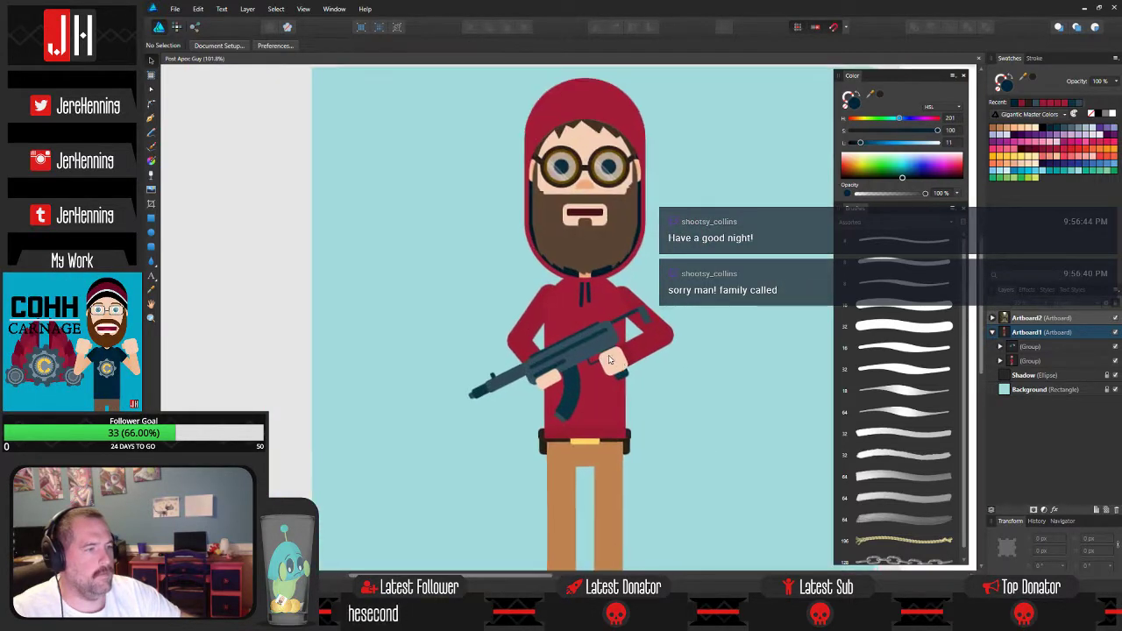
pyautogui.scroll(-2, 597, 357)
pyautogui.scroll(2, 580, 408)
pyautogui.moveTo(578, 416); pyautogui.dragTo(608, 397)
pyautogui.scroll(3, 572, 397)
pyautogui.scroll(-2, 615, 412)
pyautogui.moveTo(649, 430); pyautogui.dragTo(186, 396)
pyautogui.scroll(-2, 633, 342)
pyautogui.moveTo(734, 350); pyautogui.dragTo(1090, 306)
pyautogui.moveTo(691, 353); pyautogui.dragTo(741, 476)
pyautogui.moveTo(672, 400)
pyautogui.mouseDown()
pyautogui.moveTo(619, 391)
pyautogui.moveTo(656, 404)
pyautogui.mouseUp()
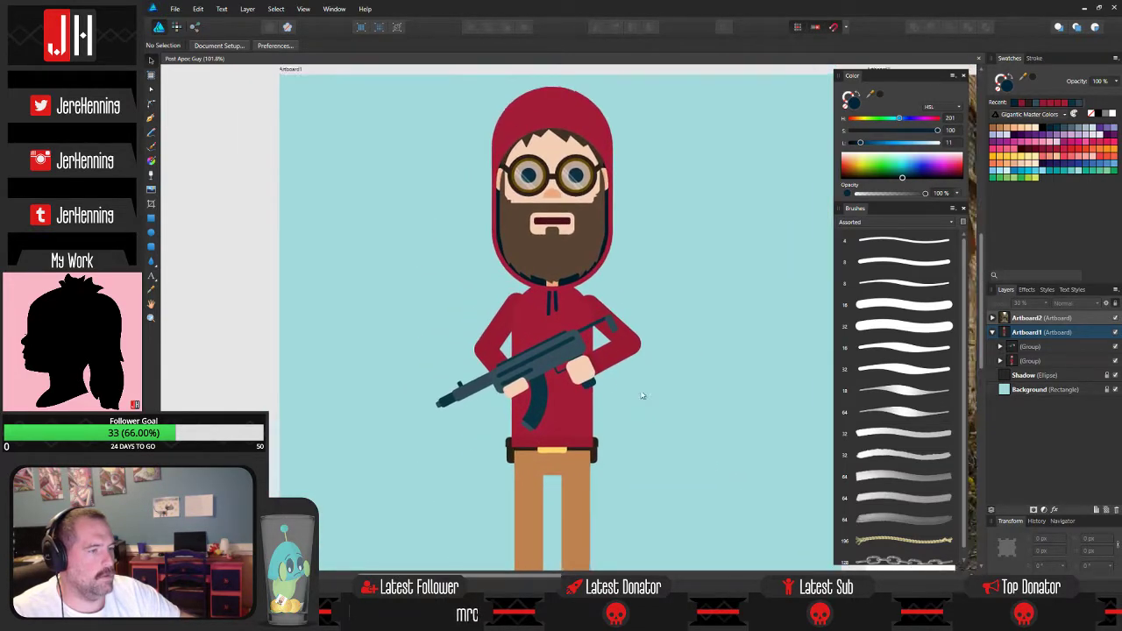
pyautogui.scroll(3, 569, 342)
pyautogui.moveTo(548, 278); pyautogui.dragTo(562, 364)
pyautogui.scroll(-3, 562, 364)
pyautogui.scroll(5, 595, 308)
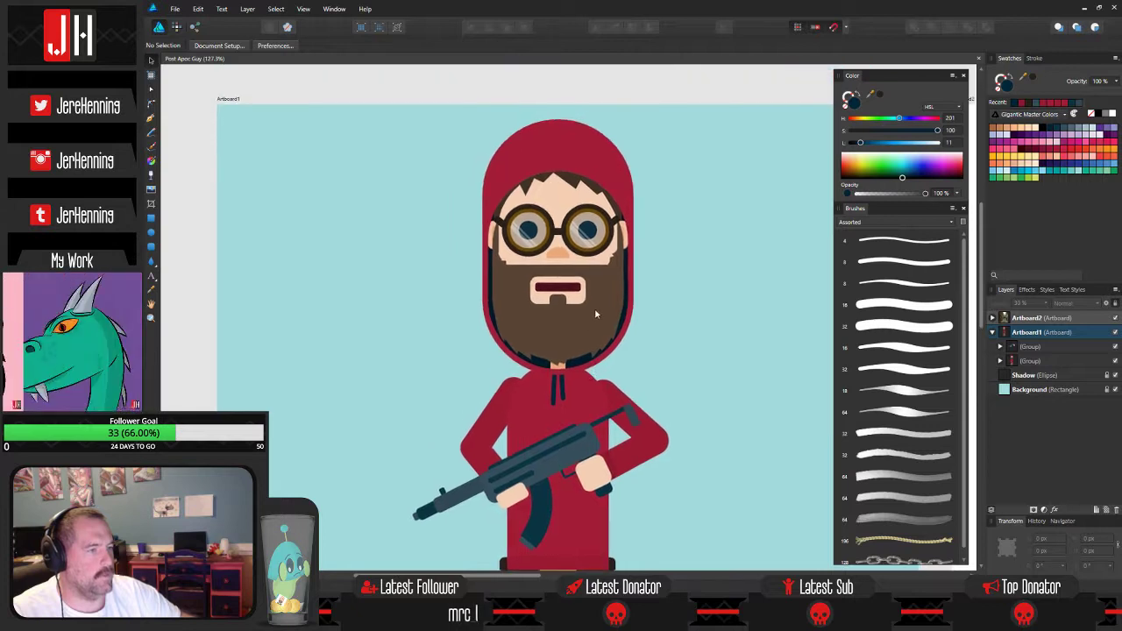
pyautogui.scroll(1, 585, 295)
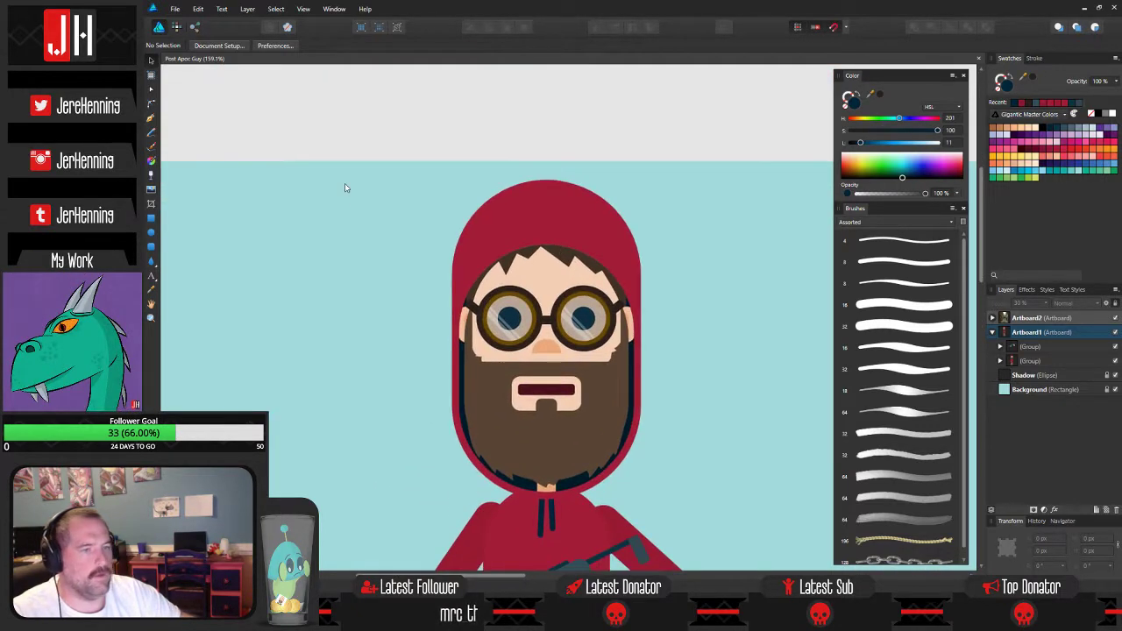
# Try to resize the hood shape from its corner, and undo the change.
pyautogui.click(562, 222)
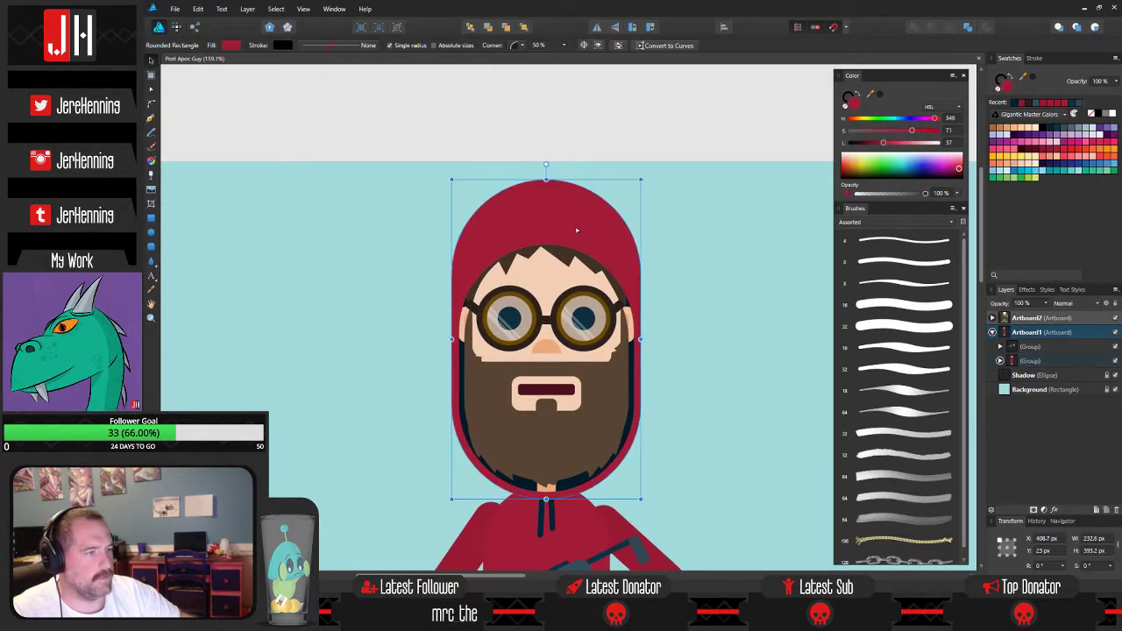
pyautogui.moveTo(447, 179); pyautogui.dragTo(470, 212)
pyautogui.hotkey('ctrl', 'z')
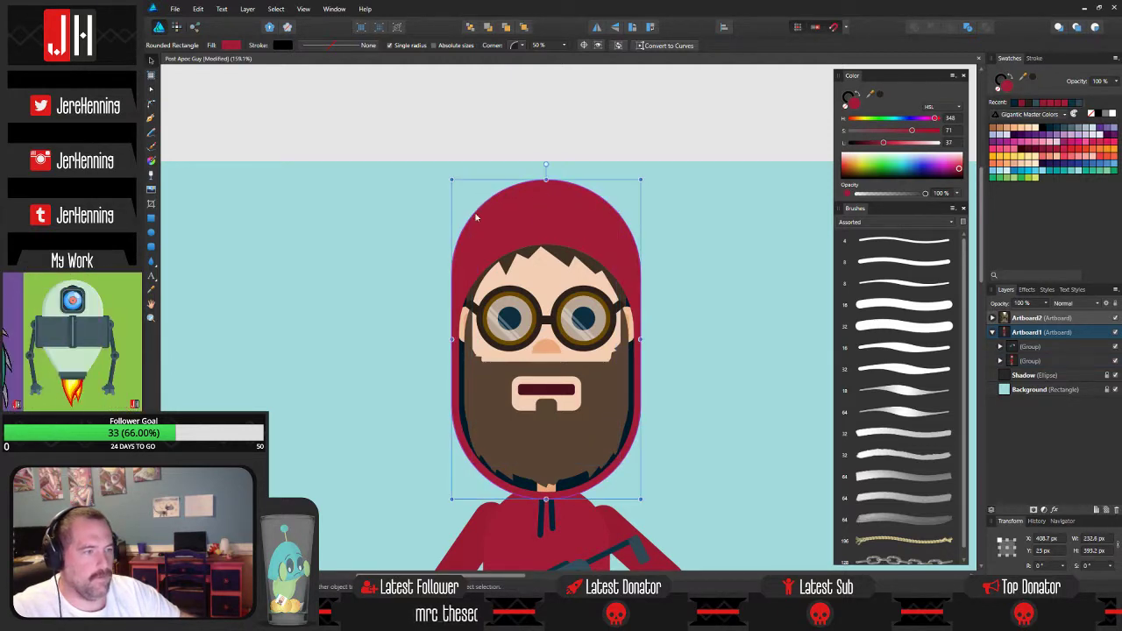
pyautogui.click(655, 273)
pyautogui.moveTo(663, 342); pyautogui.dragTo(638, 276)
pyautogui.scroll(-3, 636, 276)
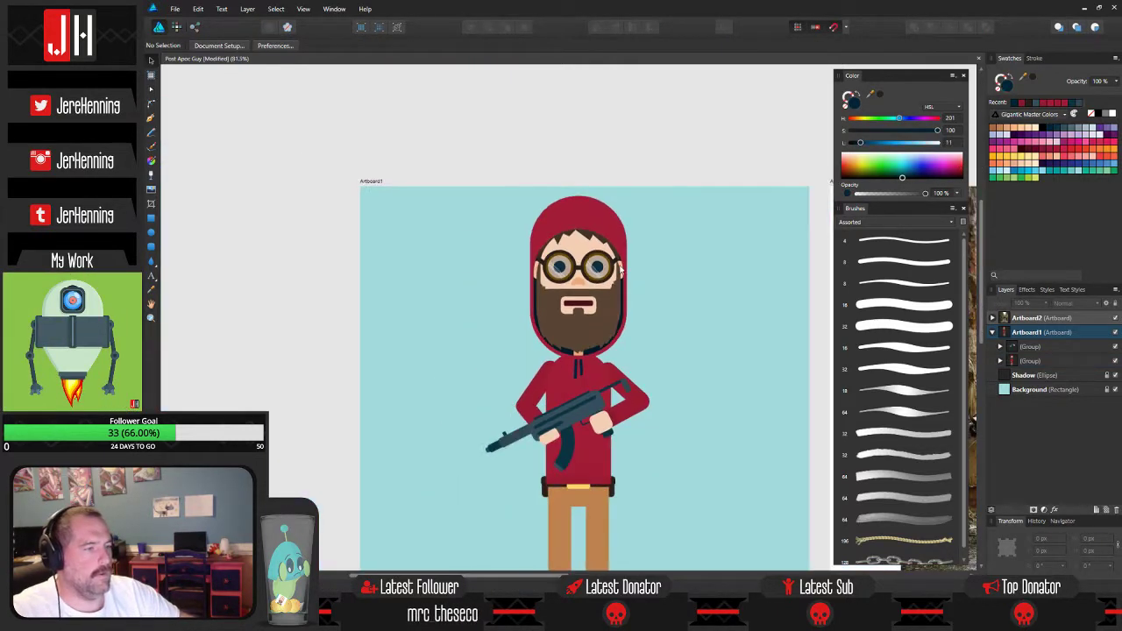
# Duplicate the hood shape and lower the copy's upper edge so it is about 321 px tall.
pyautogui.scroll(4, 567, 181)
pyautogui.click(567, 181)
pyautogui.doubleClick(568, 181)
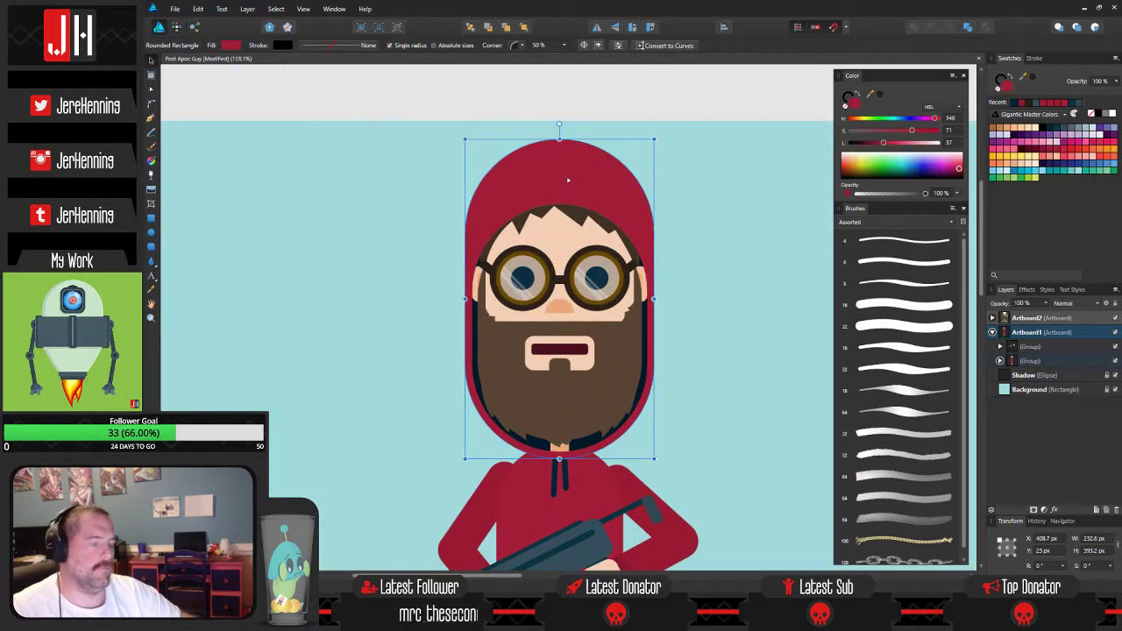
pyautogui.moveTo(559, 140); pyautogui.dragTo(560, 199)
pyautogui.moveTo(632, 485); pyautogui.dragTo(598, 332)
pyautogui.scroll(-2, 598, 333)
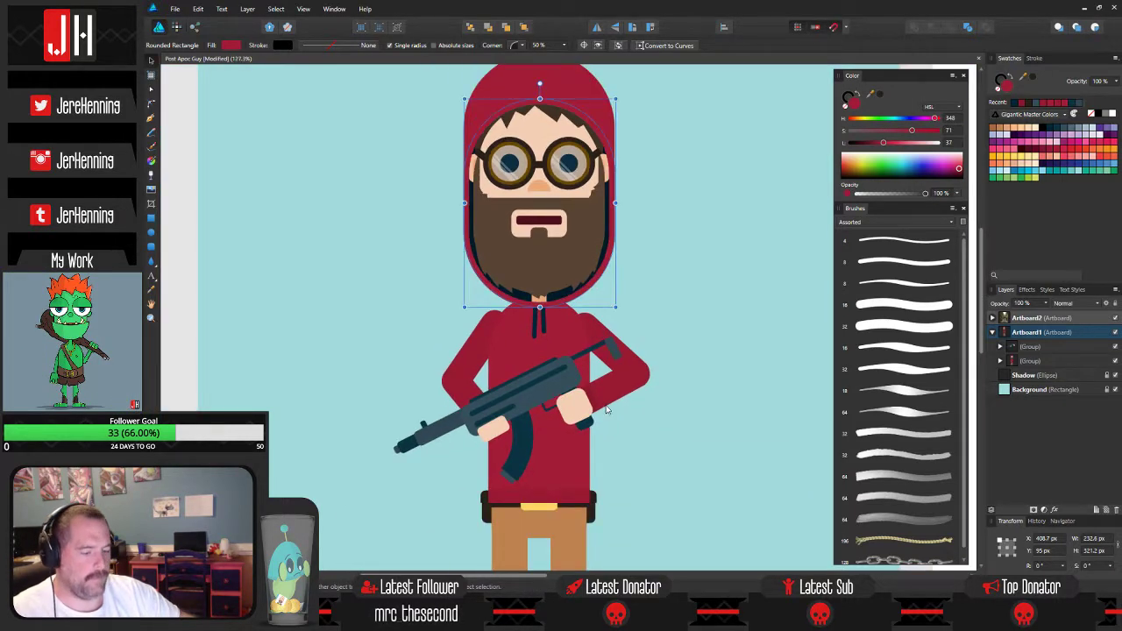
# Fill the shortened hood copy with the darker red of lightness 32 and save the document.
pyautogui.press('i')
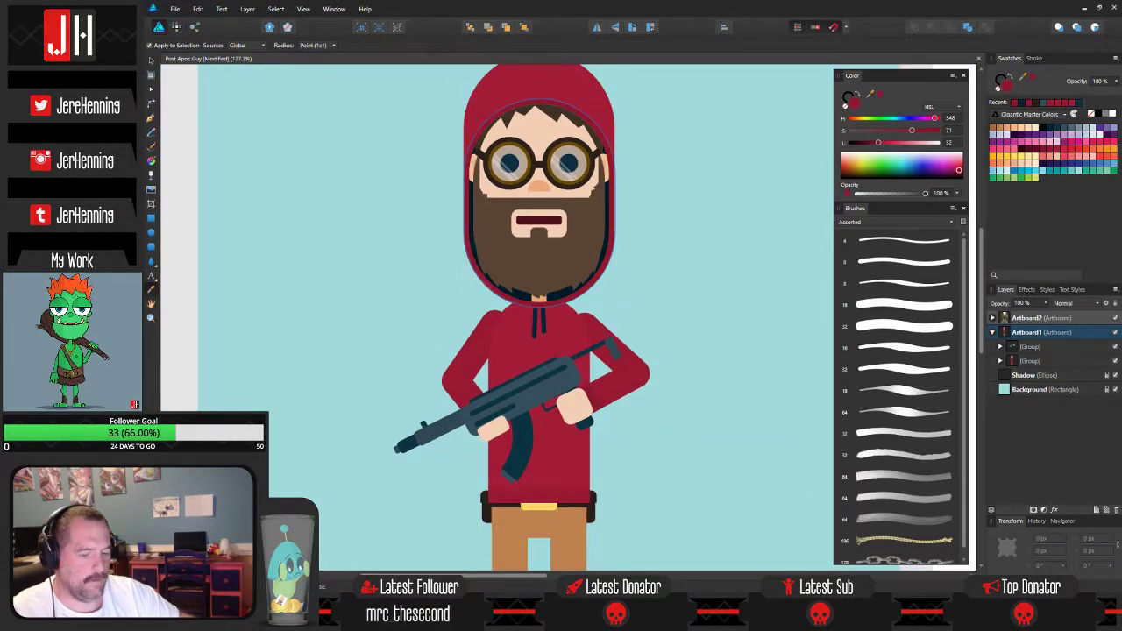
pyautogui.press('v')
pyautogui.click(634, 173)
pyautogui.moveTo(578, 113); pyautogui.dragTo(574, 176)
pyautogui.scroll(4, 567, 161)
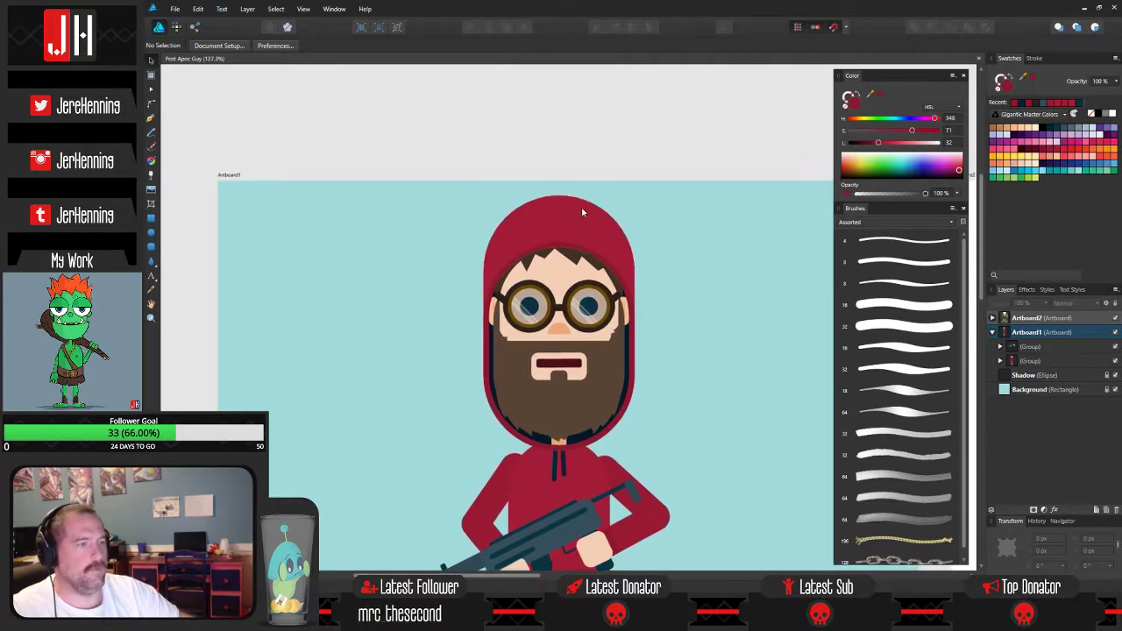
# Draw a dark red circle about 118 px wide on the empty background beside the character's torso.
pyautogui.scroll(-2, 574, 216)
pyautogui.scroll(-3, 570, 171)
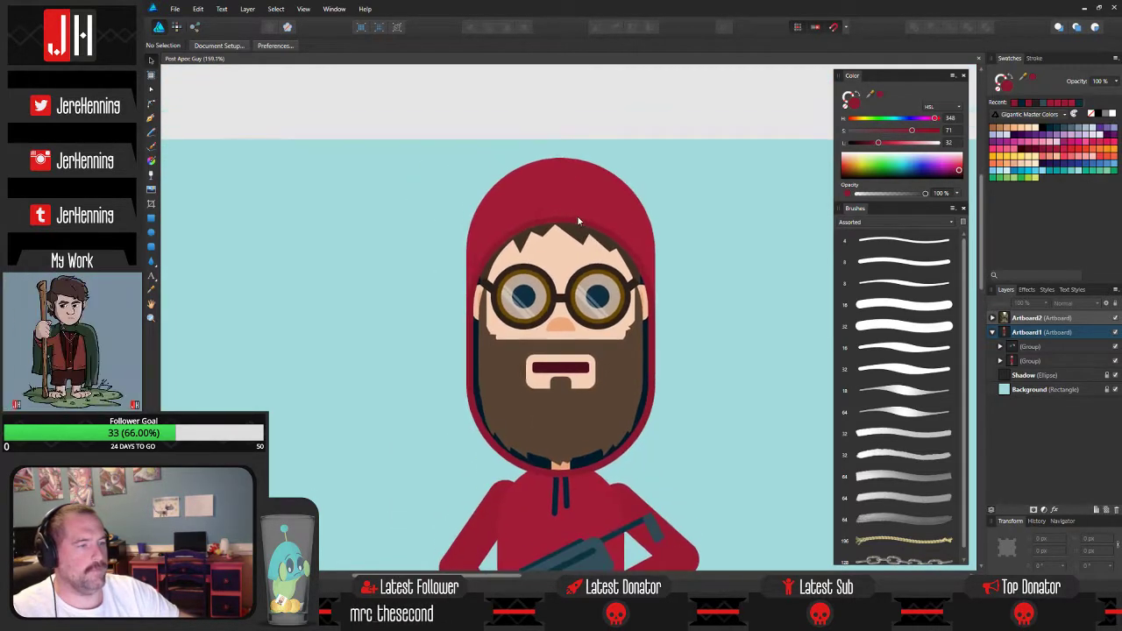
pyautogui.scroll(5, 624, 274)
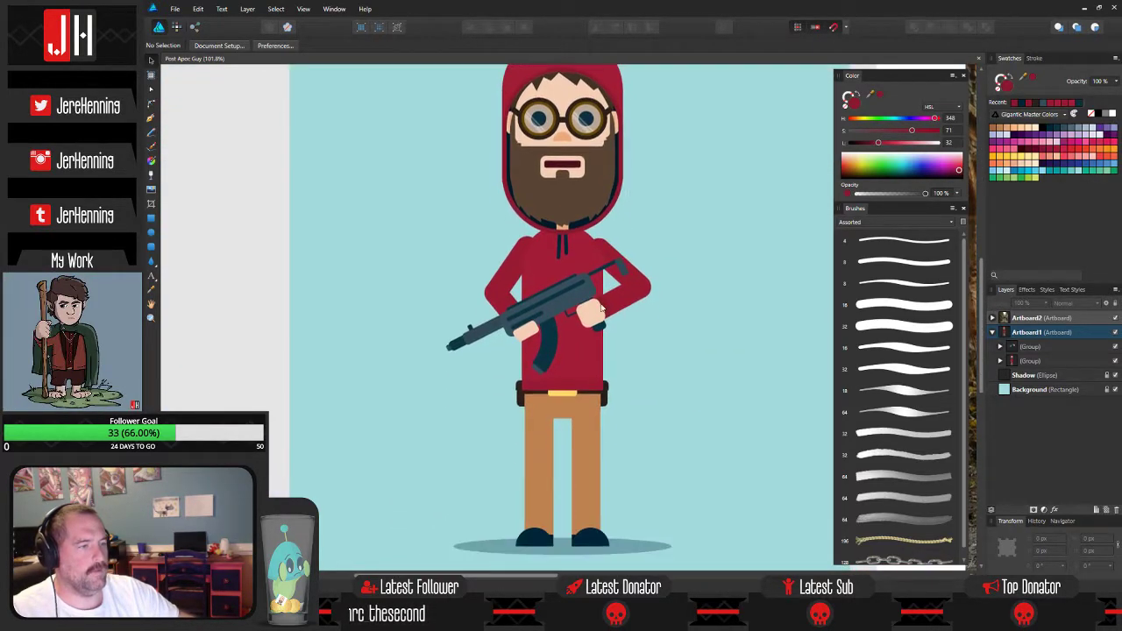
pyautogui.scroll(-3, 586, 351)
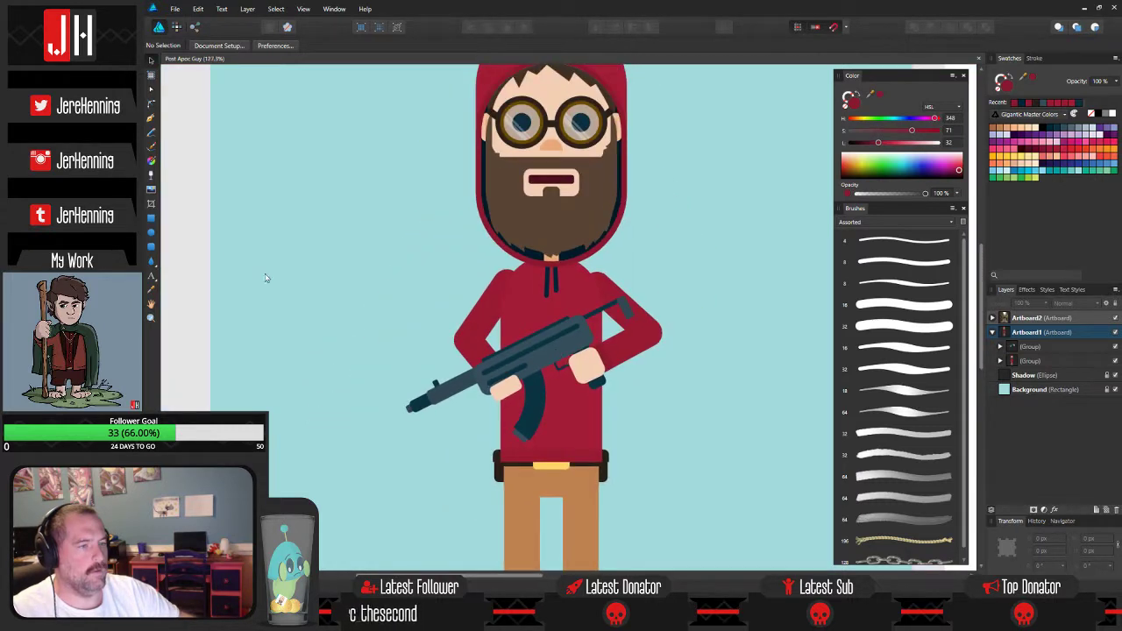
pyautogui.click(150, 233)
pyautogui.moveTo(314, 147); pyautogui.dragTo(433, 267)
pyautogui.moveTo(375, 217); pyautogui.dragTo(553, 357)
pyautogui.moveTo(611, 287); pyautogui.dragTo(569, 331)
pyautogui.moveTo(535, 365); pyautogui.dragTo(358, 331)
pyautogui.click(692, 283)
pyautogui.click(557, 332)
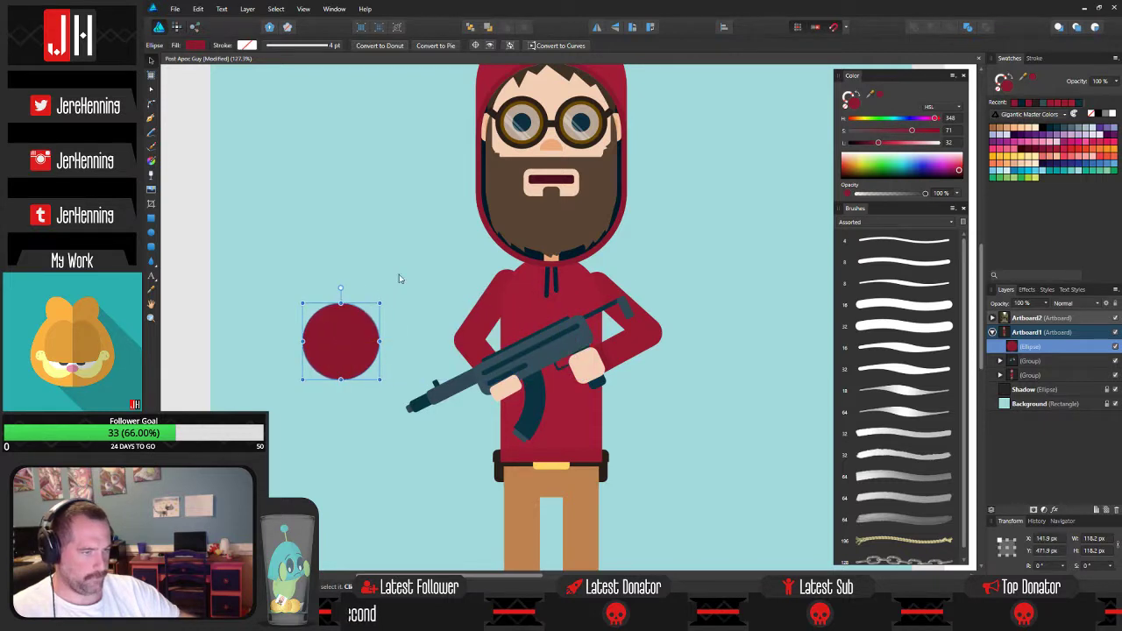
pyautogui.click(399, 279)
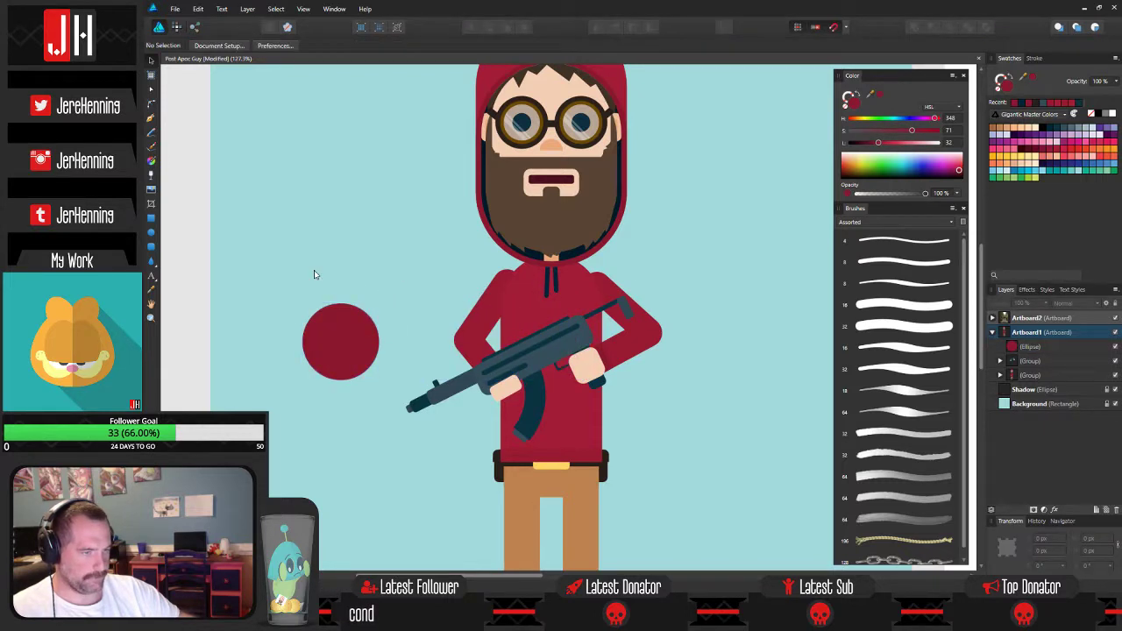
# Draw a triangular wedge from the circle's centre past its upper-left edge and subtract it from the circle.
pyautogui.click(150, 117)
pyautogui.click(301, 313)
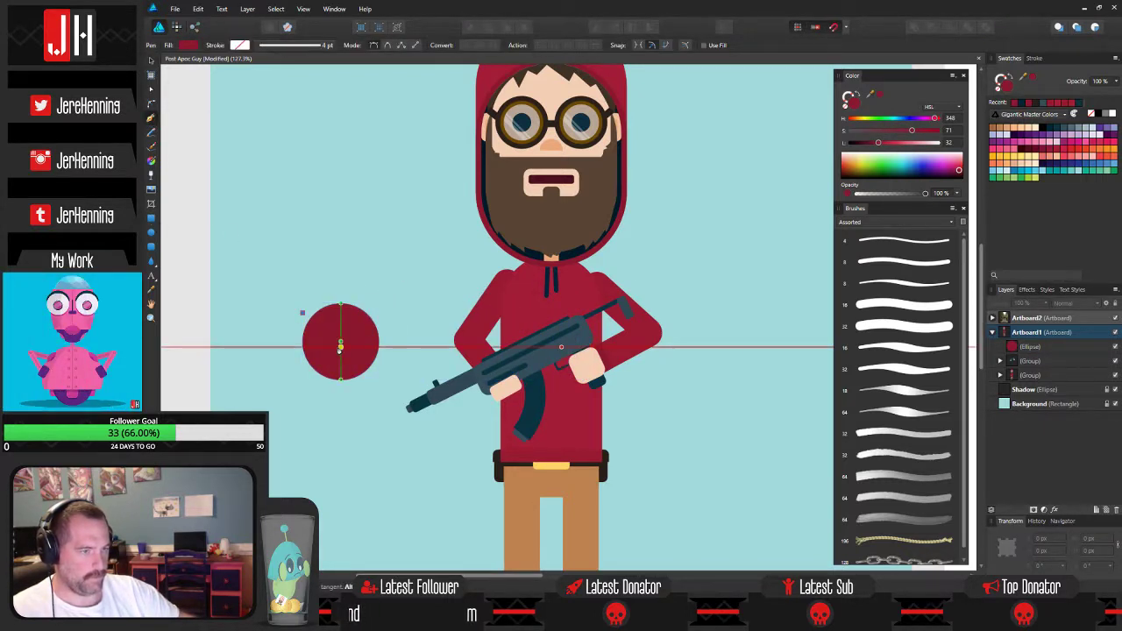
pyautogui.click(340, 344)
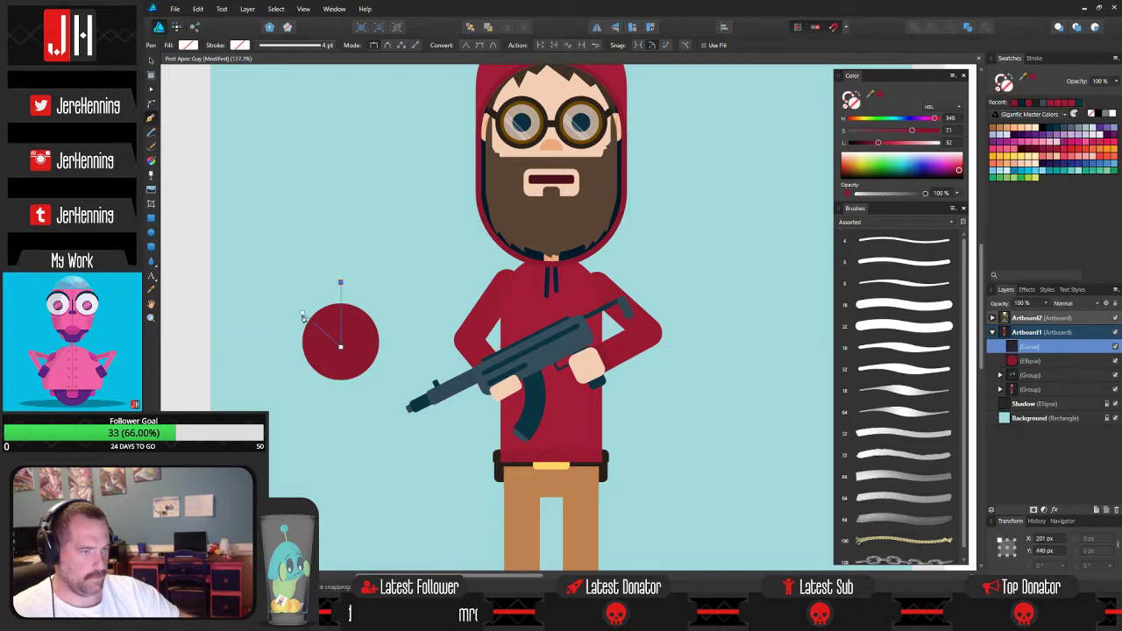
pyautogui.press('v')
pyautogui.keyDown('shift'); pyautogui.click(369, 340); pyautogui.keyUp('shift')
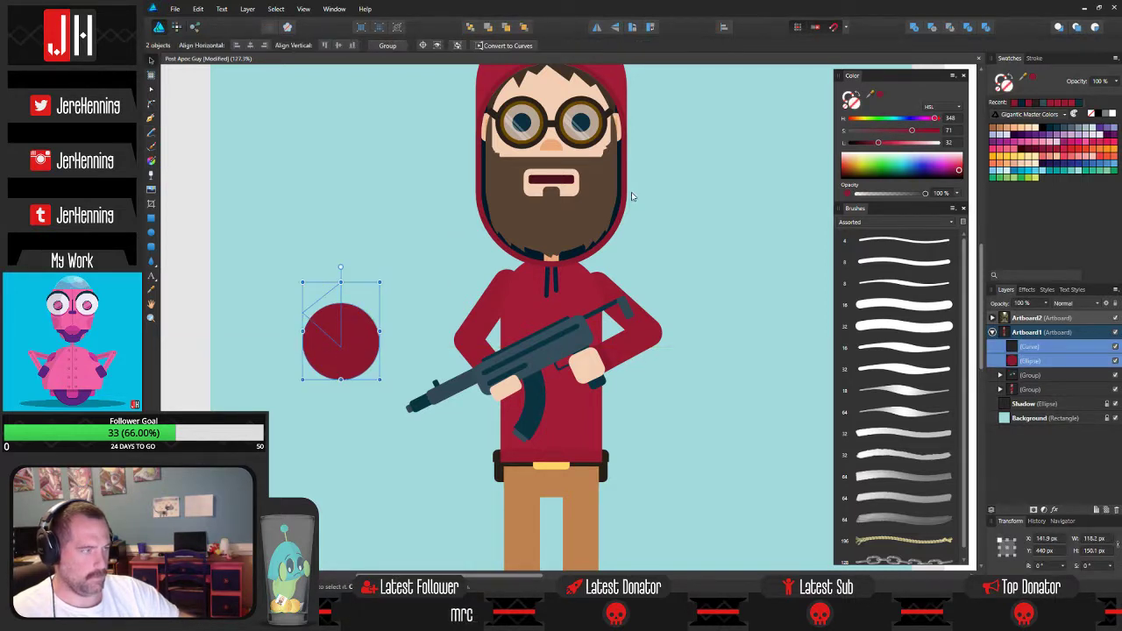
pyautogui.click(940, 29)
pyautogui.scroll(3, 311, 282)
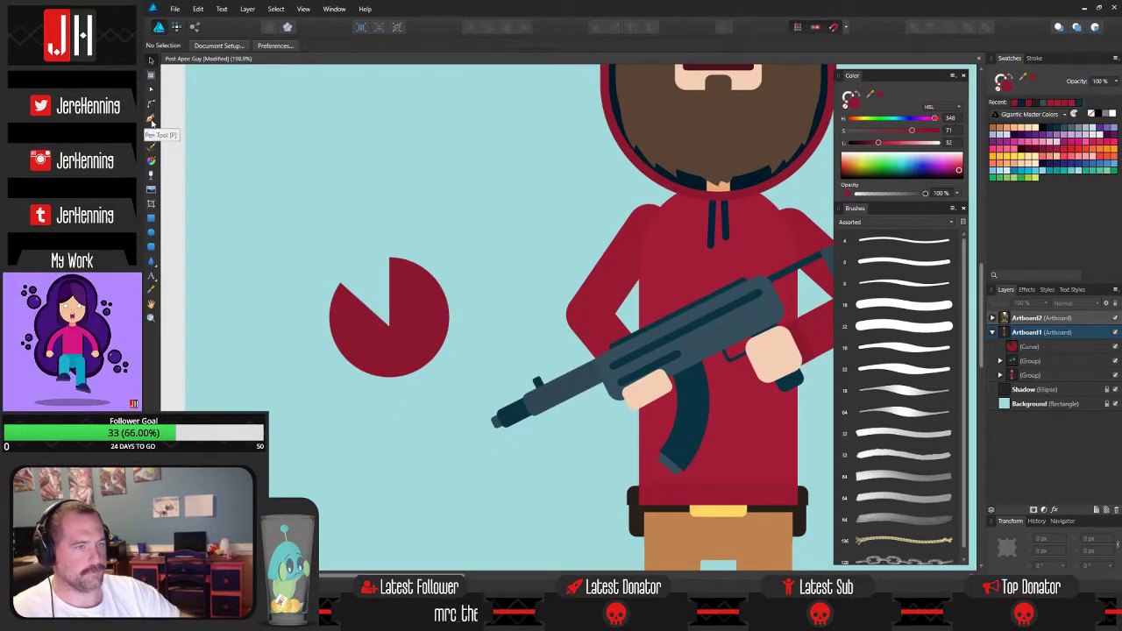
# Draw a smaller concentric circle over the notched disc and subtract it to leave an open ring.
pyautogui.click(150, 232)
pyautogui.scroll(3, 306, 301)
pyautogui.moveTo(357, 255); pyautogui.dragTo(498, 396)
pyautogui.moveTo(431, 324); pyautogui.dragTo(432, 318)
pyautogui.hotkey('ctrl', 'd')
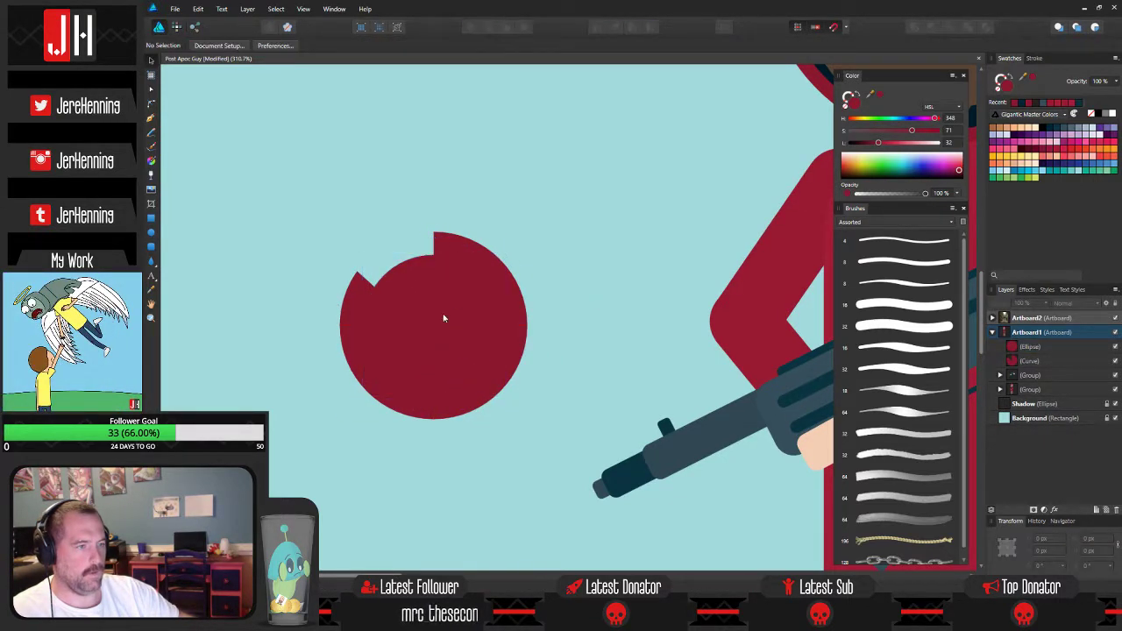
pyautogui.click(444, 318)
pyautogui.keyDown('shift'); pyautogui.click(518, 278); pyautogui.keyUp('shift')
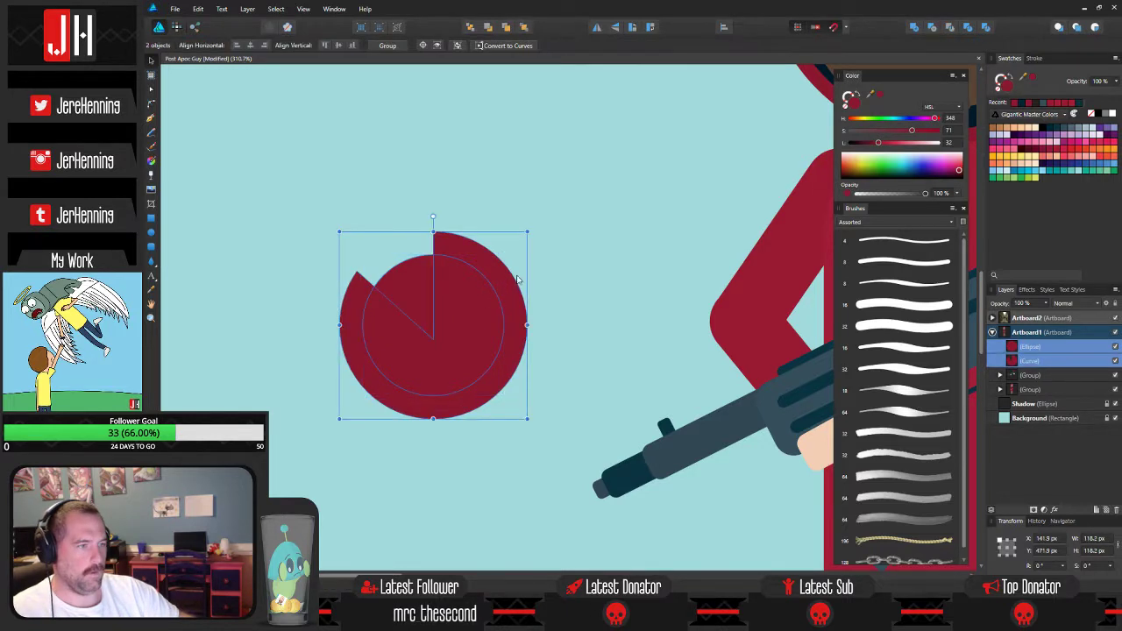
pyautogui.click(932, 27)
pyautogui.click(409, 260)
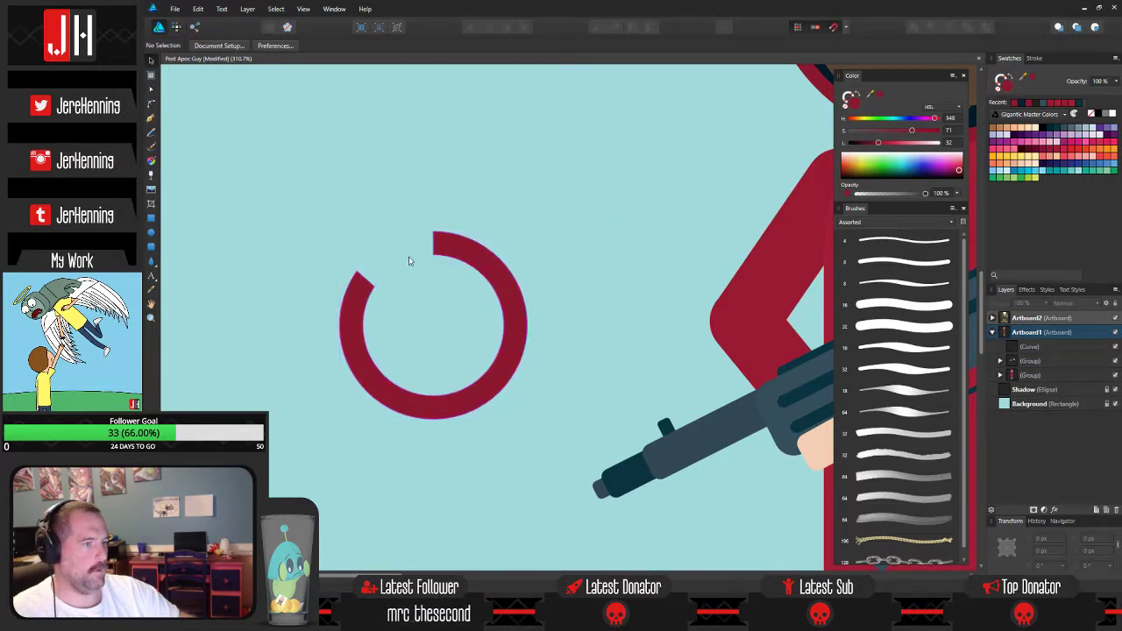
# Draw a 64 px circle in the same dark red and centre it inside the open ring.
pyautogui.click(152, 230)
pyautogui.moveTo(411, 266); pyautogui.dragTo(512, 367)
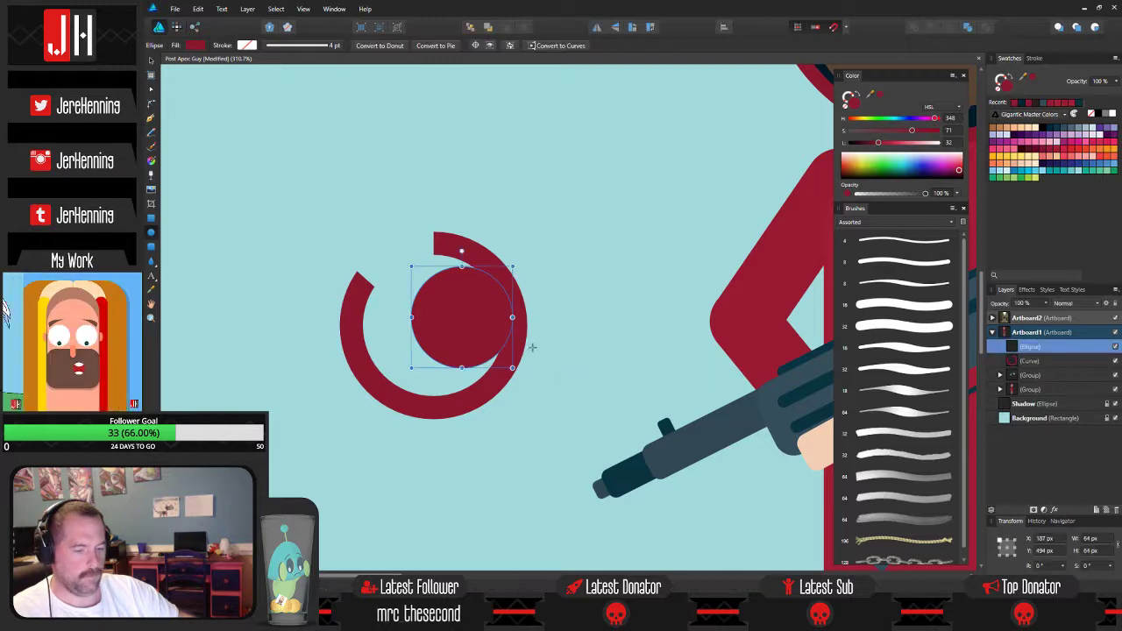
pyautogui.moveTo(471, 315); pyautogui.dragTo(442, 324)
pyautogui.scroll(-4, 464, 309)
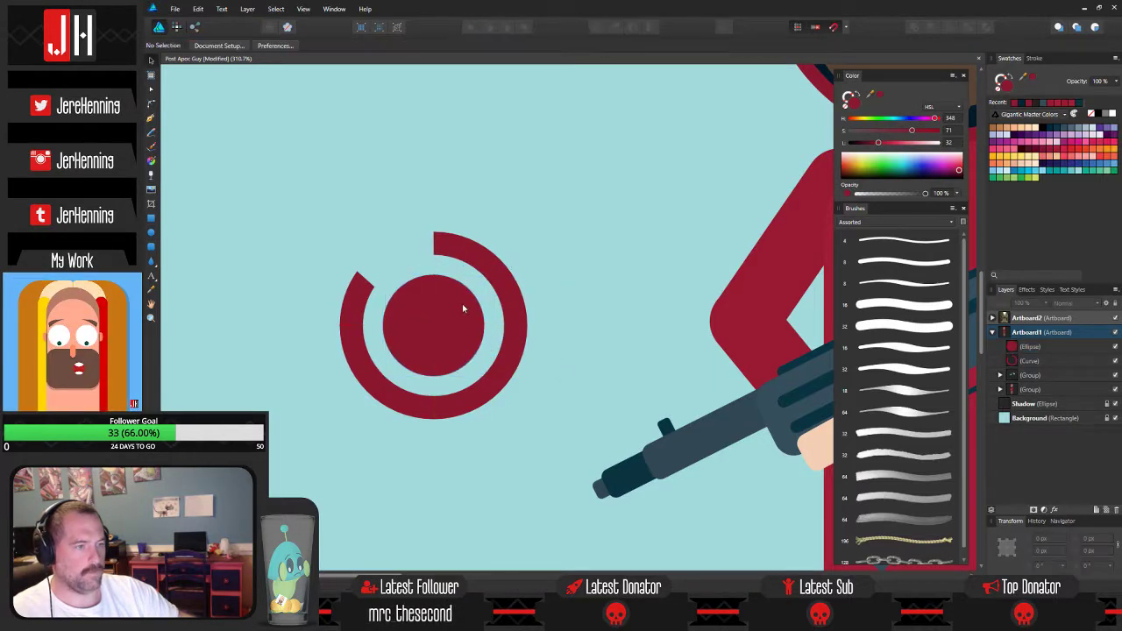
pyautogui.keyDown('shift'); pyautogui.click(494, 305); pyautogui.keyUp('shift')
pyautogui.click(429, 313)
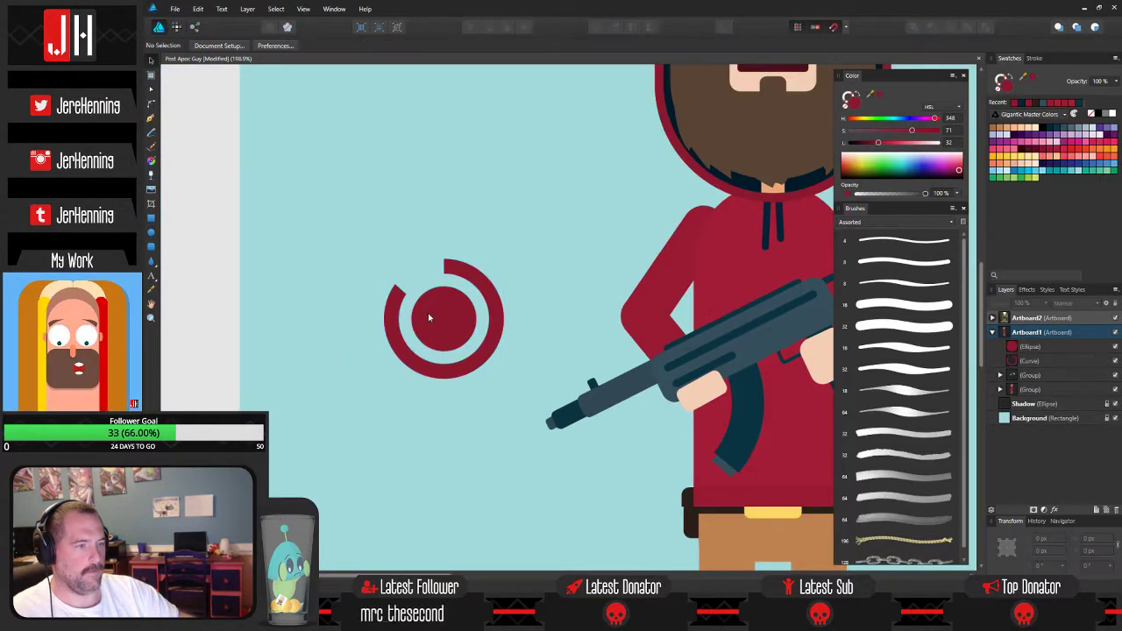
# Draw a small square, rotate it into a diamond at the inner circle's centre, and subtract it from that circle.
pyautogui.scroll(3, 440, 314)
pyautogui.click(152, 225)
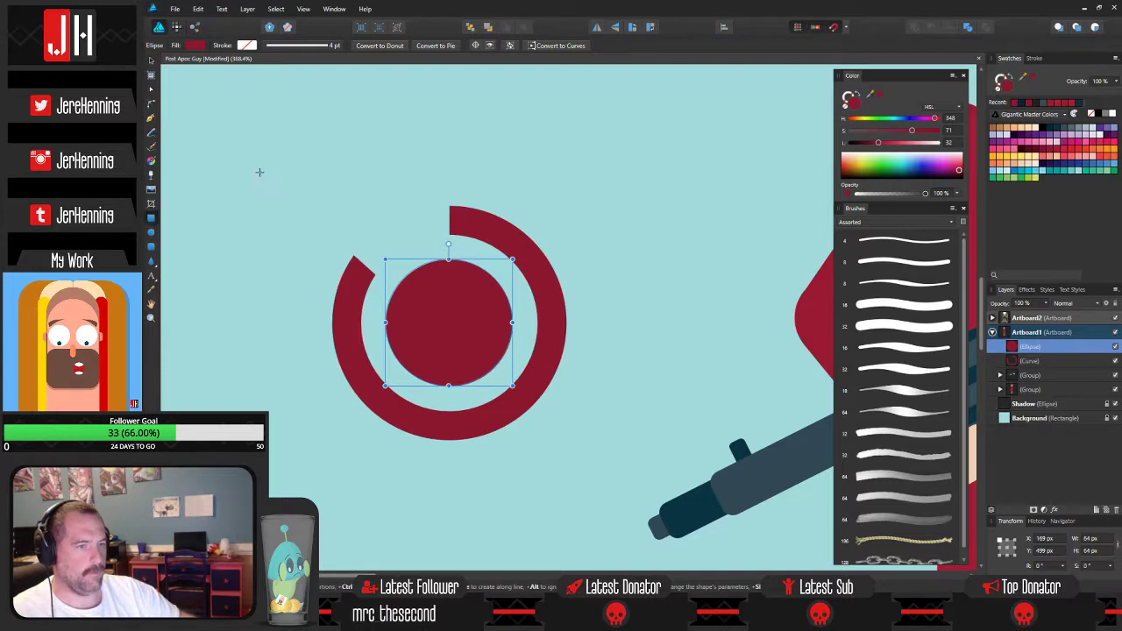
pyautogui.moveTo(259, 170); pyautogui.dragTo(303, 210)
pyautogui.moveTo(280, 152); pyautogui.dragTo(447, 323)
pyautogui.keyDown('shift'); pyautogui.click(500, 295); pyautogui.keyUp('shift')
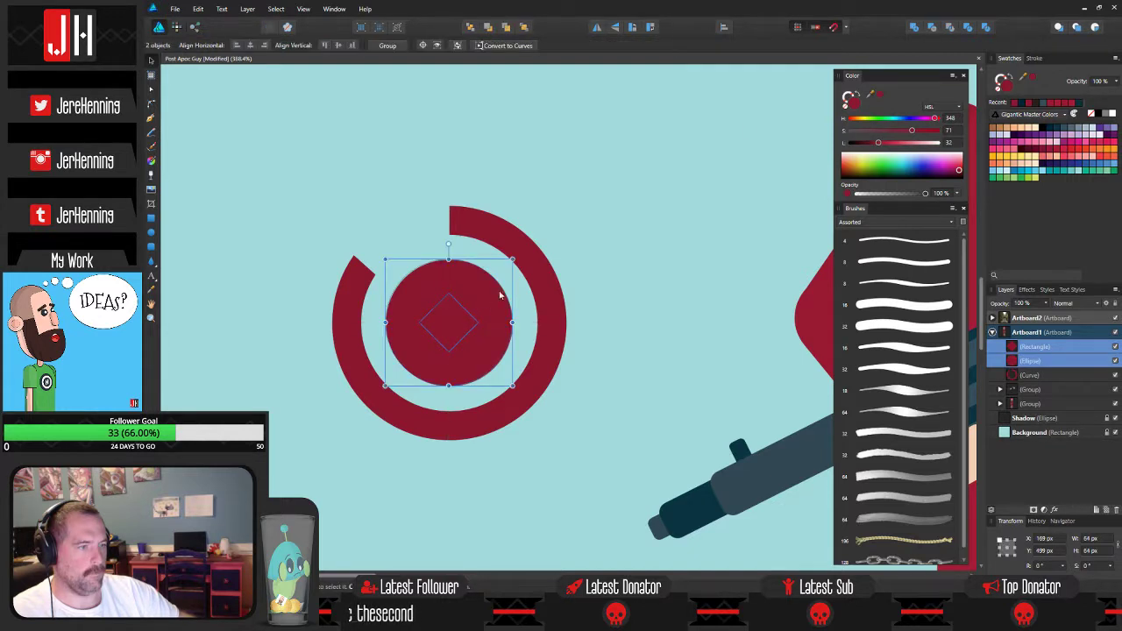
pyautogui.click(934, 27)
# Fill the open ring and the inner disc with the pale grey-blue swatch of hue 201.
pyautogui.scroll(-2, 520, 299)
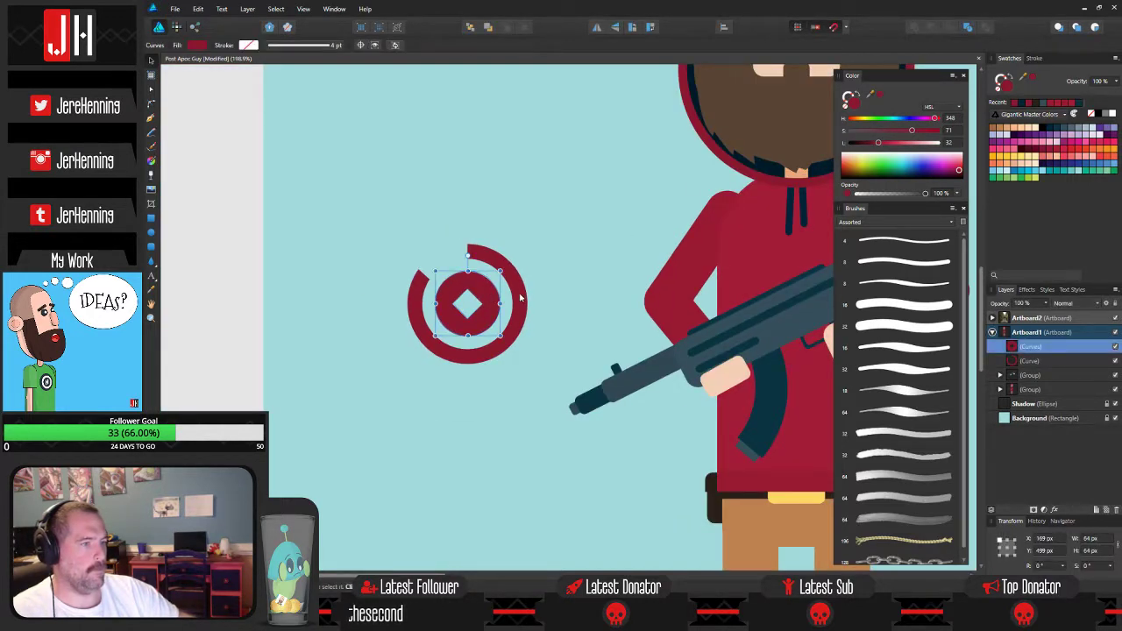
pyautogui.keyDown('shift'); pyautogui.click(520, 299); pyautogui.keyUp('shift')
pyautogui.click(1094, 129)
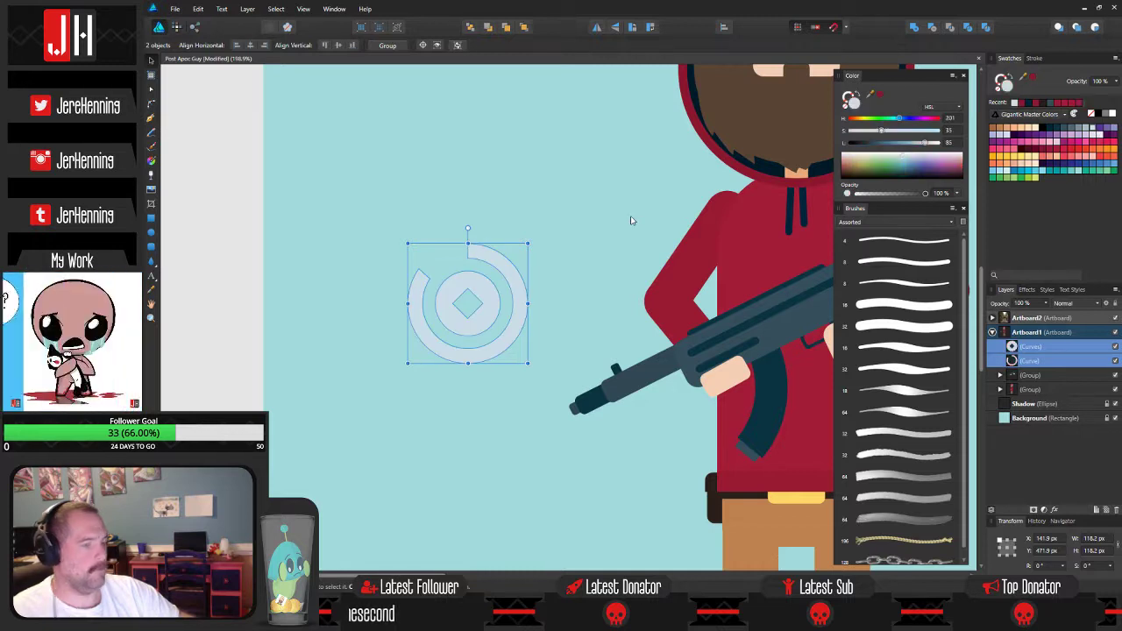
# Cut the emblem, paste it into the character's group, and move it onto the hoodie's chest behind the gun.
pyautogui.hotkey('ctrl', 'x')
pyautogui.moveTo(700, 234); pyautogui.dragTo(496, 206)
pyautogui.click(538, 214)
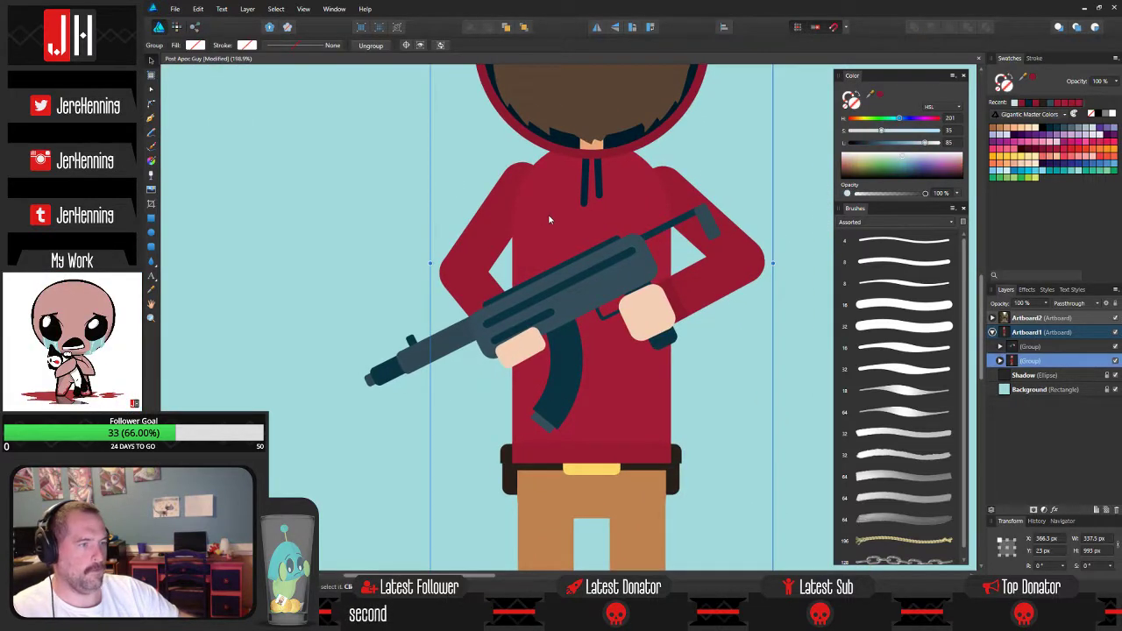
pyautogui.hotkey('ctrl', 'v')
pyautogui.moveTo(275, 274); pyautogui.dragTo(605, 261)
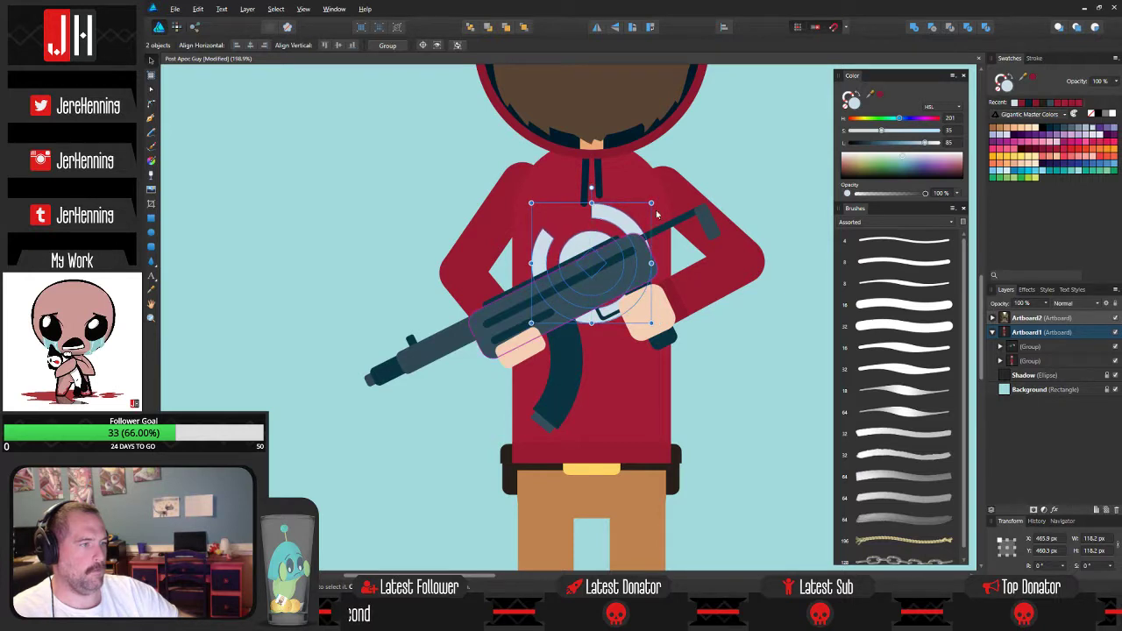
# Scale the emblem down to about 87 px, centre it on the chest below the drawstrings, and save the document.
pyautogui.moveTo(652, 202); pyautogui.dragTo(620, 235)
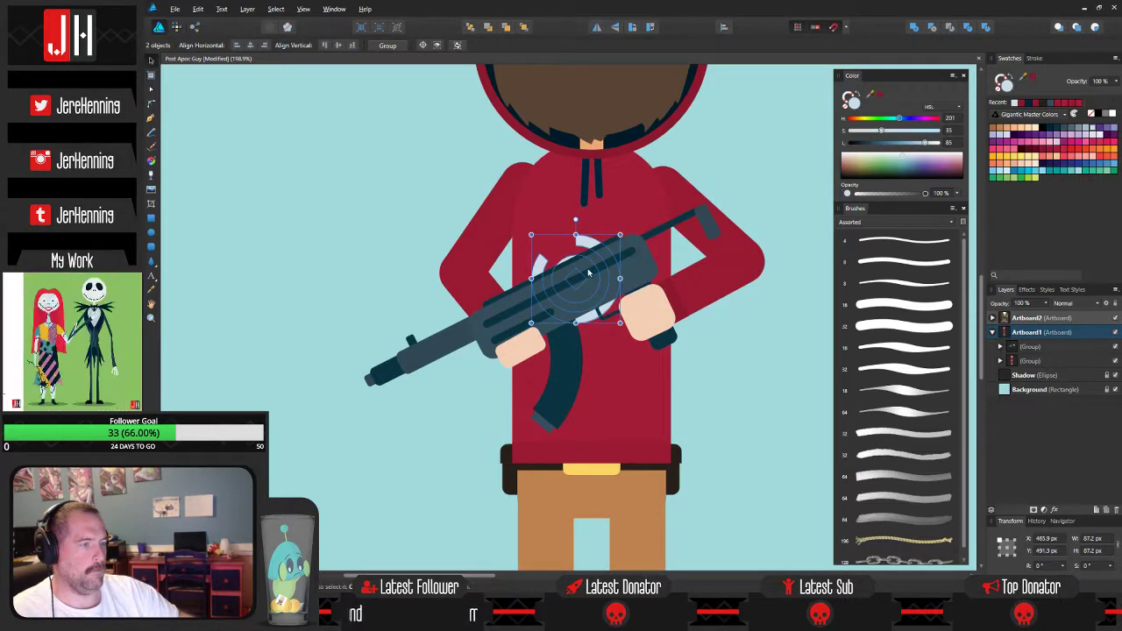
pyautogui.moveTo(590, 272); pyautogui.dragTo(606, 245)
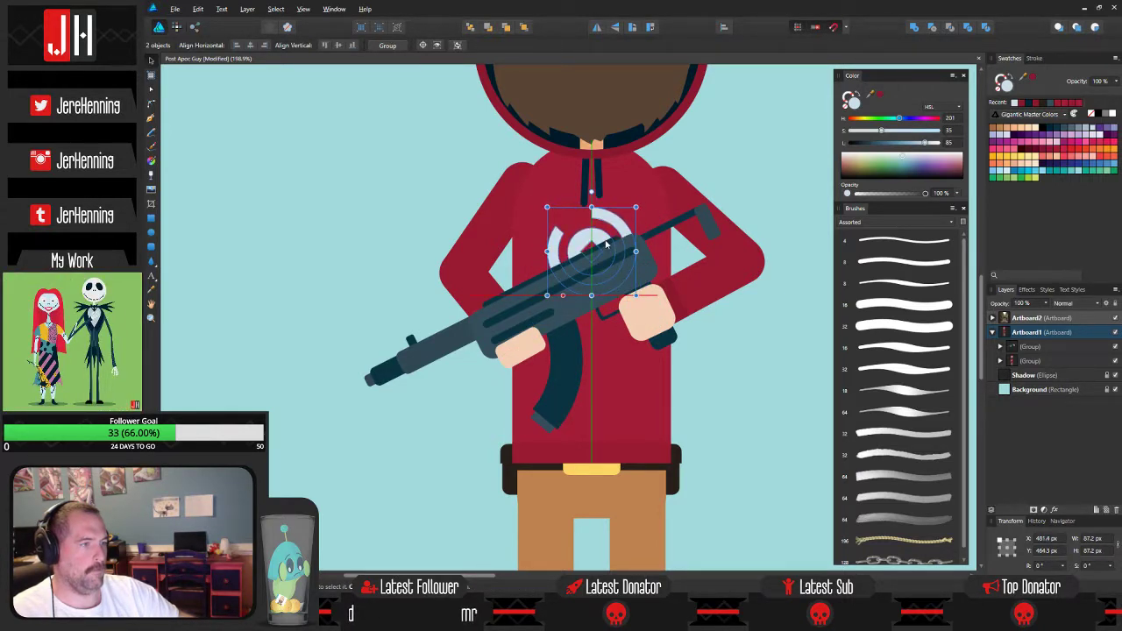
pyautogui.click(700, 172)
pyautogui.scroll(-5, 701, 171)
pyautogui.moveTo(701, 172); pyautogui.dragTo(729, 216)
pyautogui.hotkey('ctrl', 's')
# Examine the chest emblem, gun and hands up close and the whole character on its artboard.
pyautogui.scroll(-2, 669, 249)
pyautogui.press('m')
pyautogui.press('v')
pyautogui.scroll(3, 675, 252)
pyautogui.moveTo(677, 342); pyautogui.dragTo(689, 203)
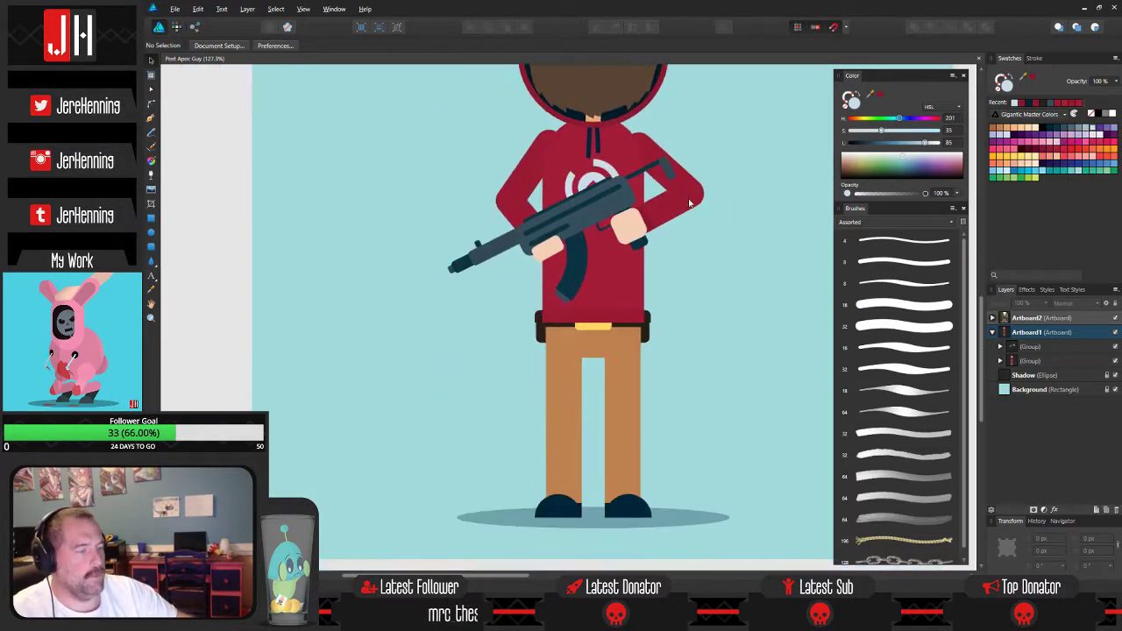
pyautogui.scroll(3, 657, 232)
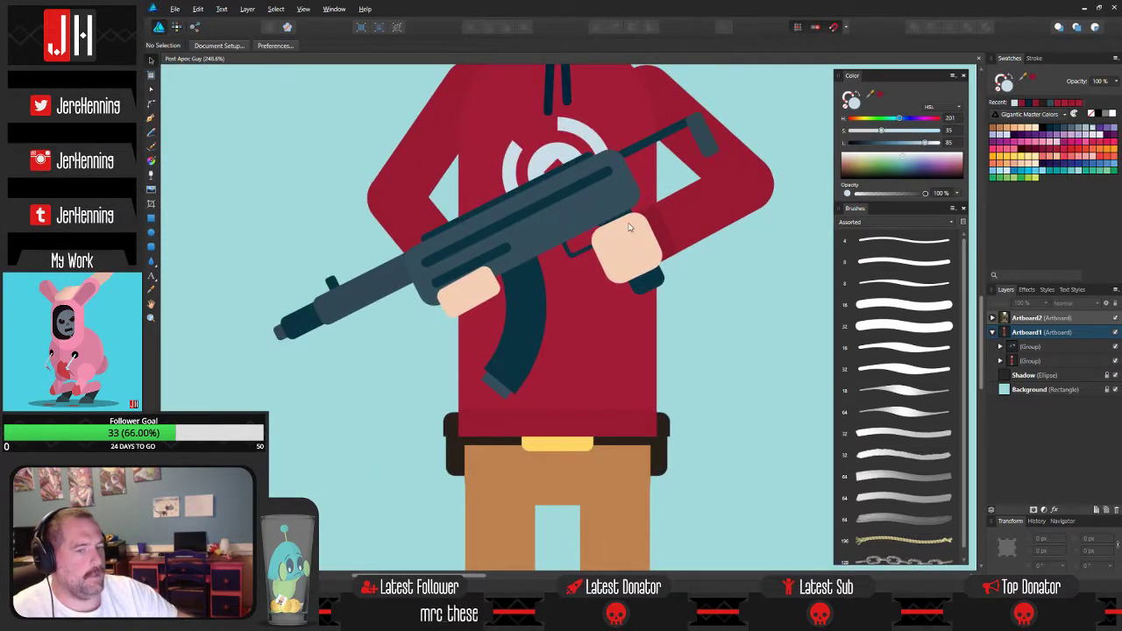
pyautogui.scroll(-2, 628, 227)
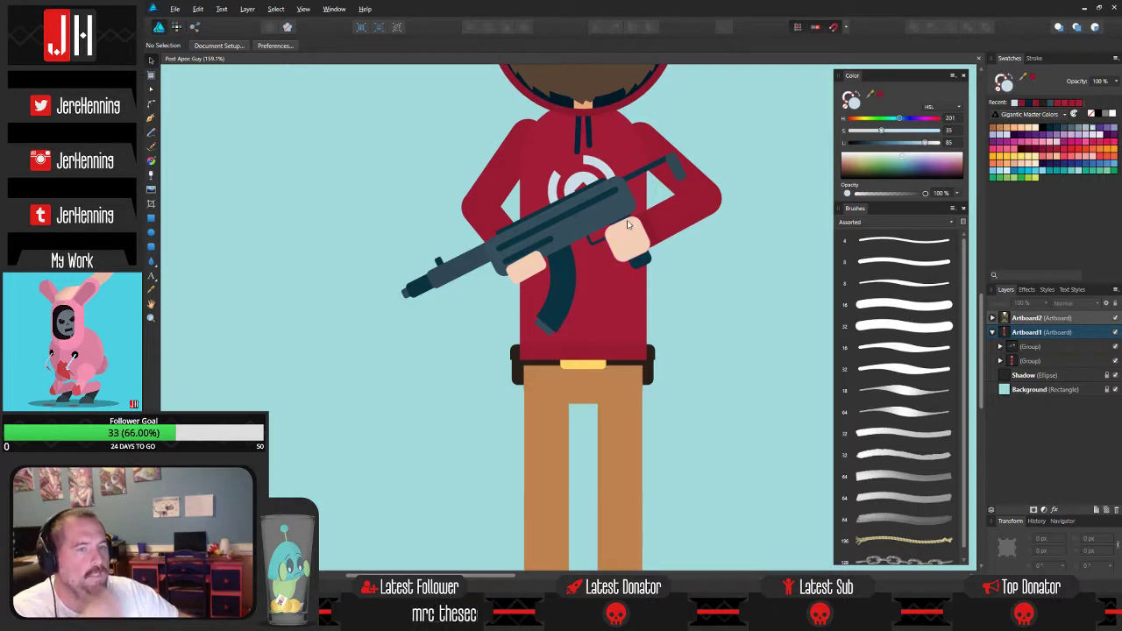
pyautogui.scroll(-2, 627, 211)
pyautogui.scroll(4, 650, 257)
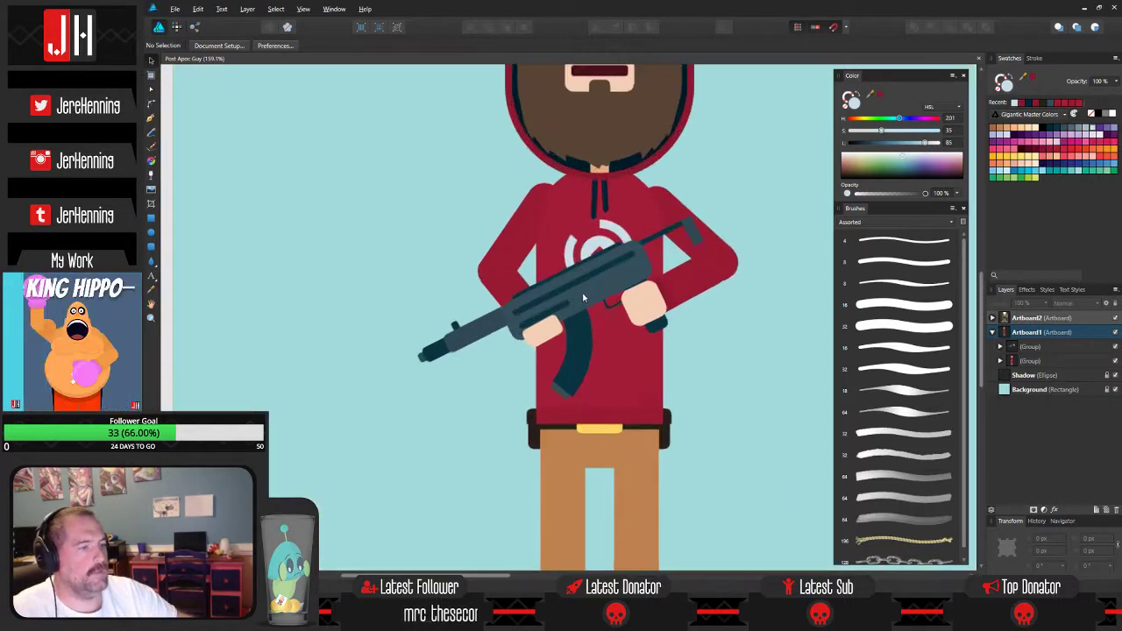
pyautogui.moveTo(651, 257); pyautogui.dragTo(576, 278)
pyautogui.scroll(-5, 576, 278)
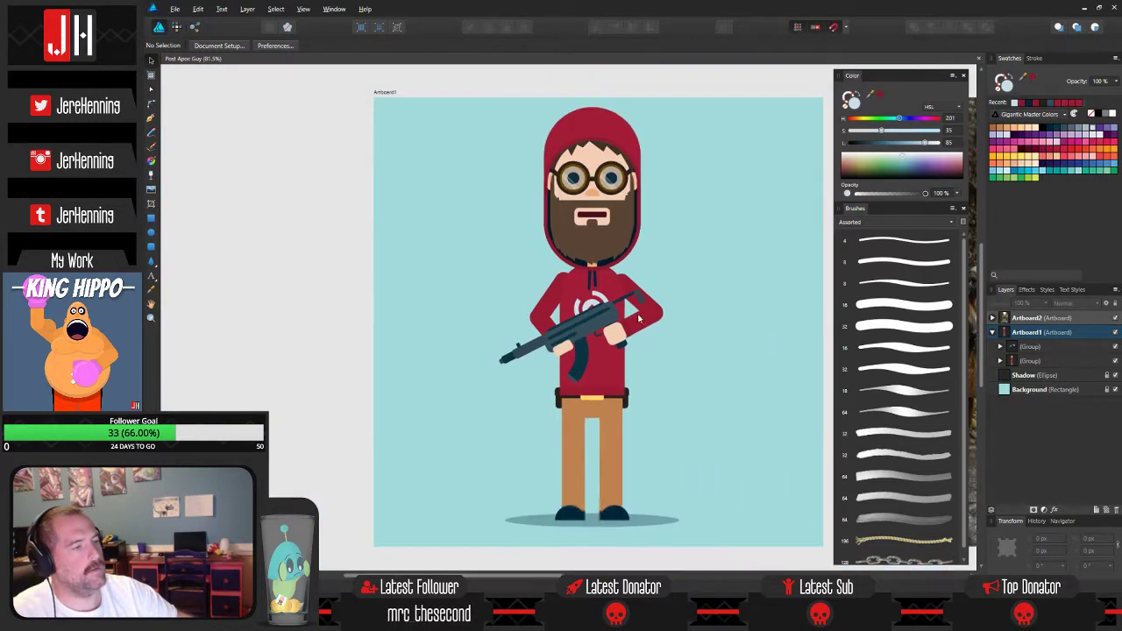
pyautogui.moveTo(656, 318); pyautogui.dragTo(567, 299)
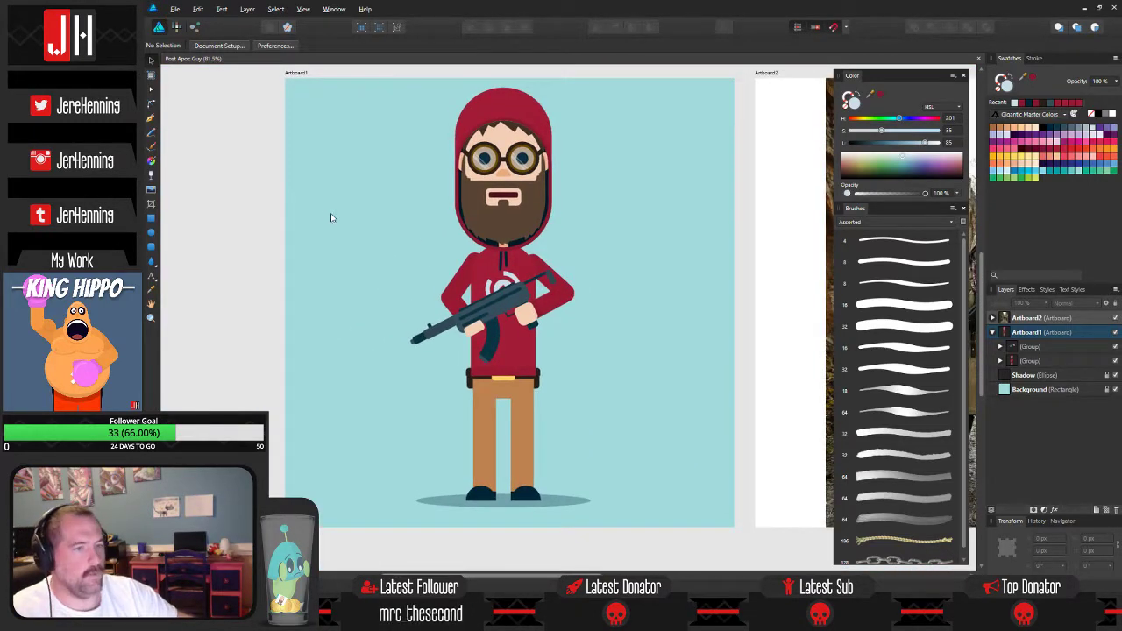
# Draw a rounded rectangle about 236 by 397 px over the torso and fill it with dark purple.
pyautogui.click(151, 247)
pyautogui.moveTo(450, 233); pyautogui.dragTo(548, 398)
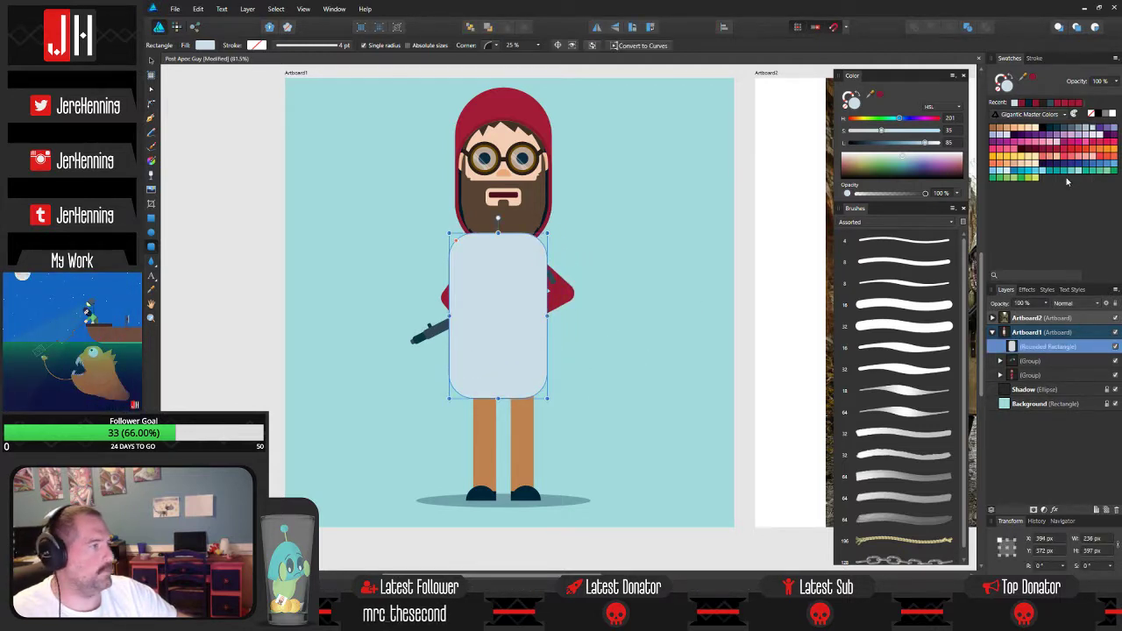
pyautogui.click(1094, 168)
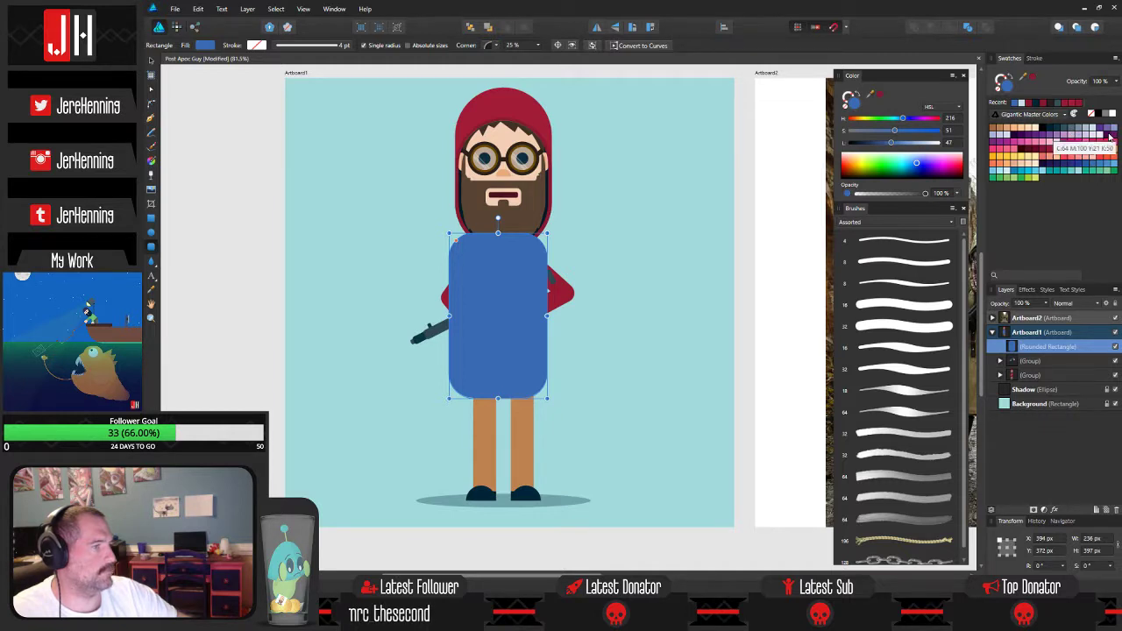
pyautogui.click(1110, 137)
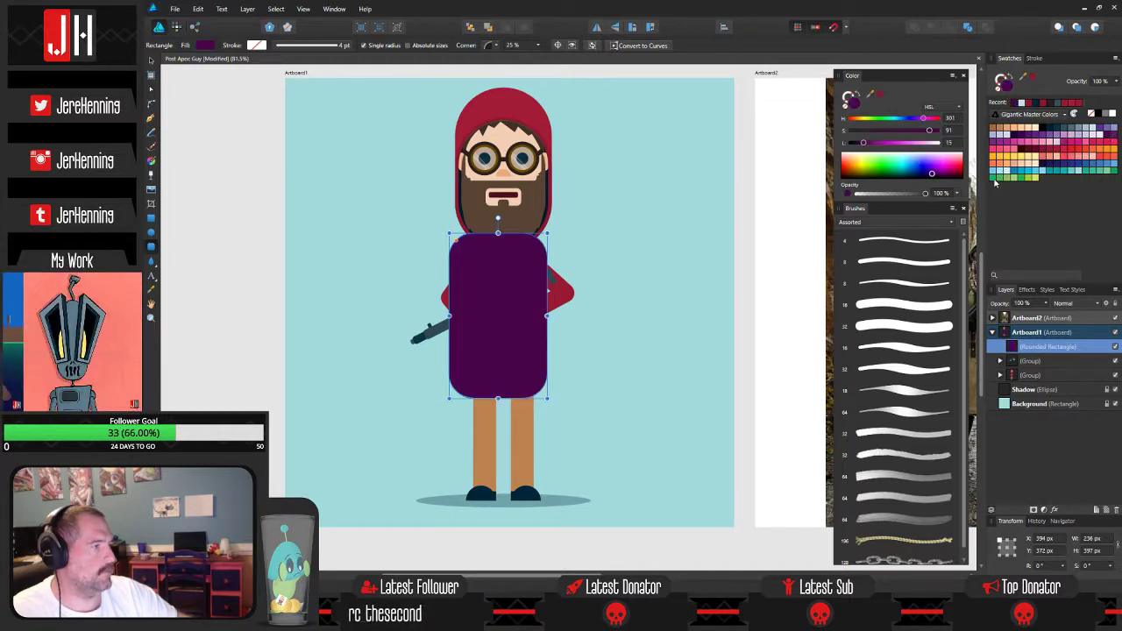
# Send the purple rounded rectangle behind the character and centre it on the body, its top at the hood's lower edge.
pyautogui.click(470, 27)
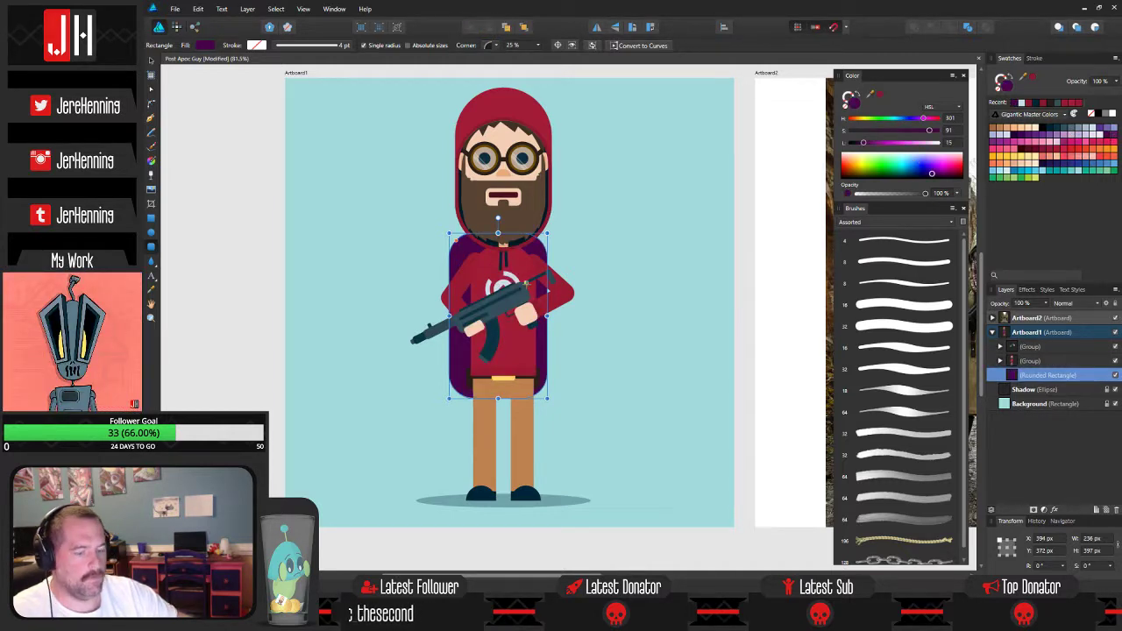
pyautogui.scroll(3, 526, 290)
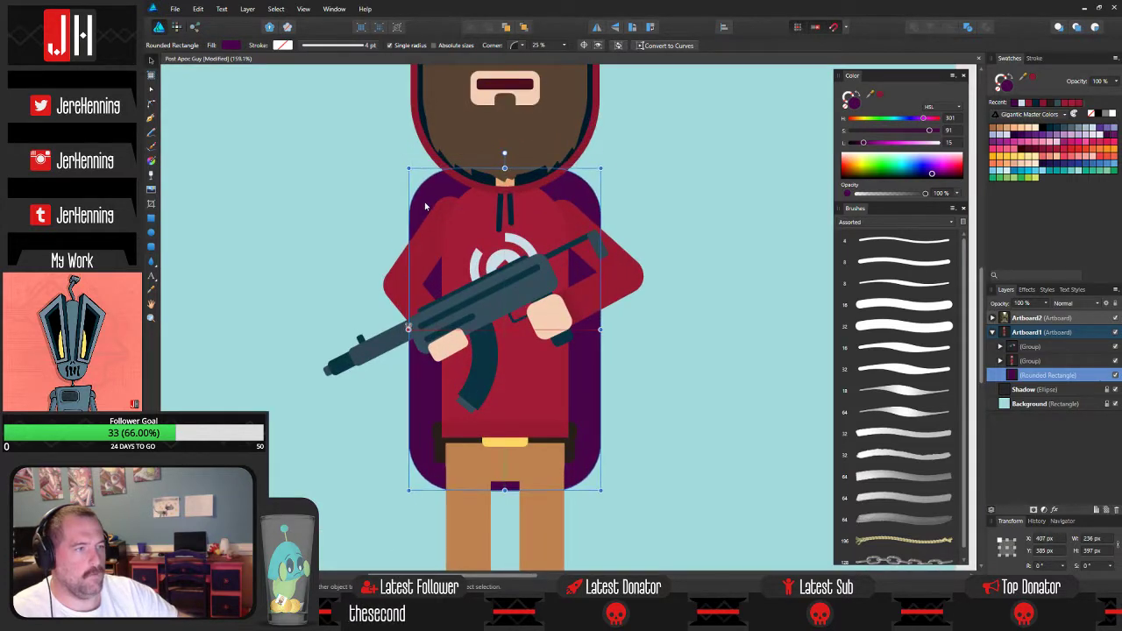
pyautogui.moveTo(425, 206); pyautogui.dragTo(427, 207)
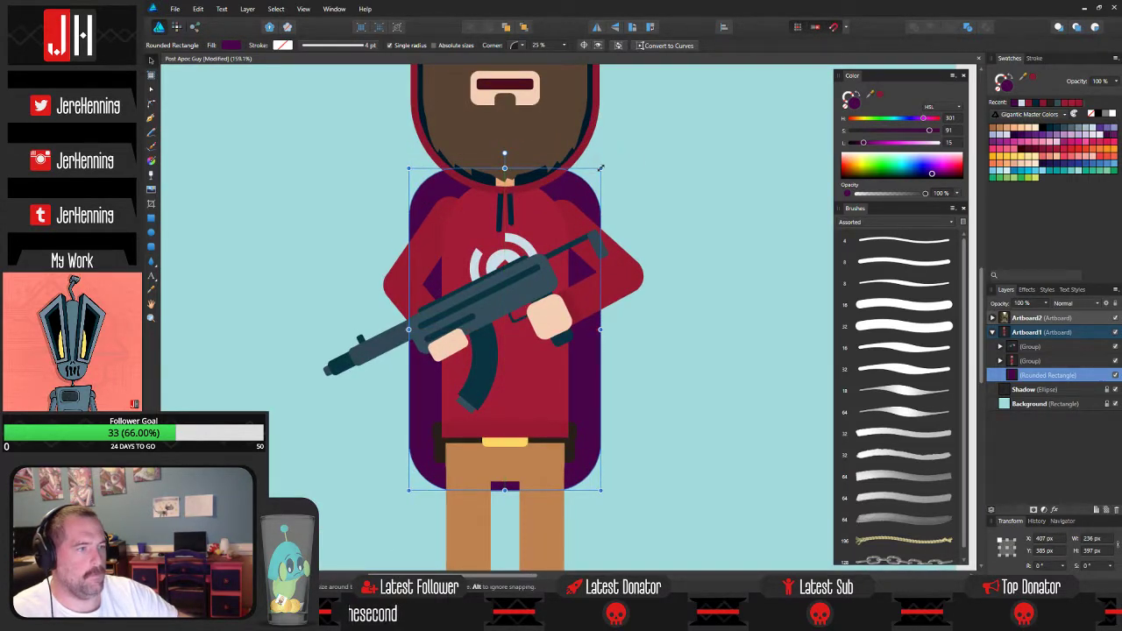
# Shrink the purple rounded rectangle behind the torso to about 206 by 320 px, centred on the body and ending just above the belt.
pyautogui.moveTo(601, 168); pyautogui.dragTo(575, 209)
pyautogui.moveTo(421, 379); pyautogui.dragTo(434, 344)
pyautogui.click(623, 228)
pyautogui.scroll(-2, 622, 228)
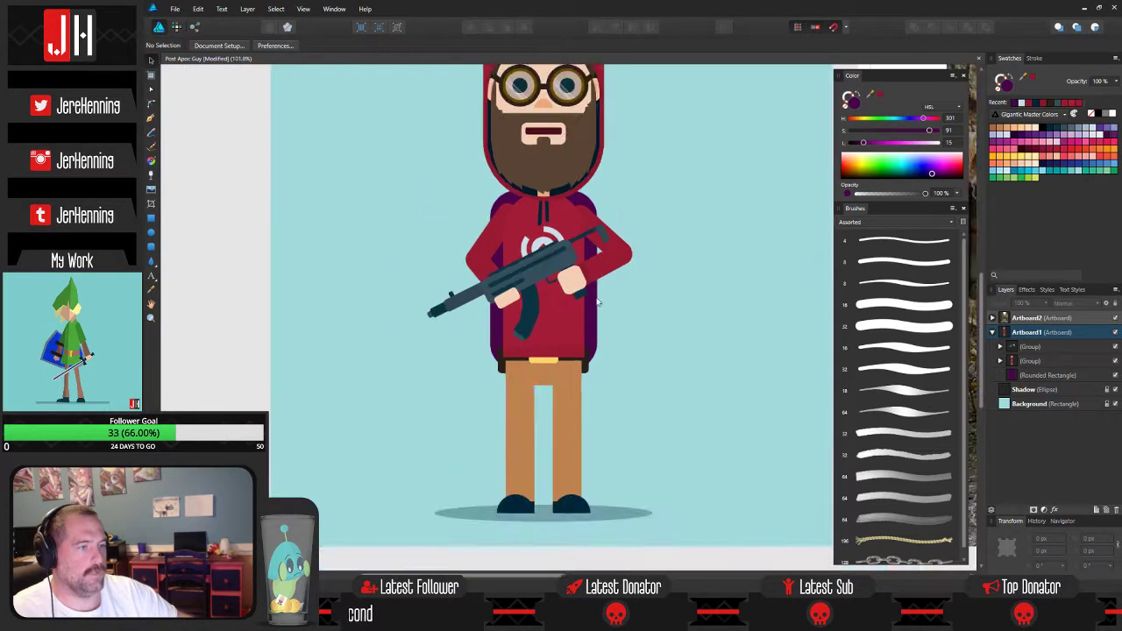
pyautogui.click(590, 342)
pyautogui.scroll(2, 591, 342)
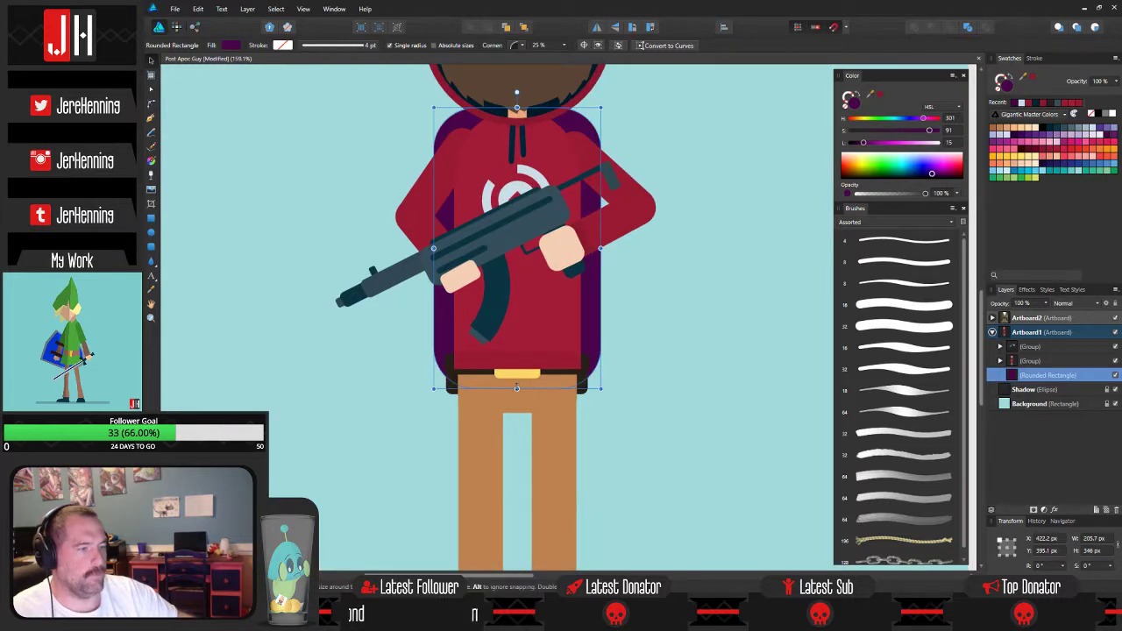
pyautogui.moveTo(516, 388)
pyautogui.mouseDown()
pyautogui.moveTo(517, 355)
pyautogui.moveTo(517, 367)
pyautogui.mouseUp()
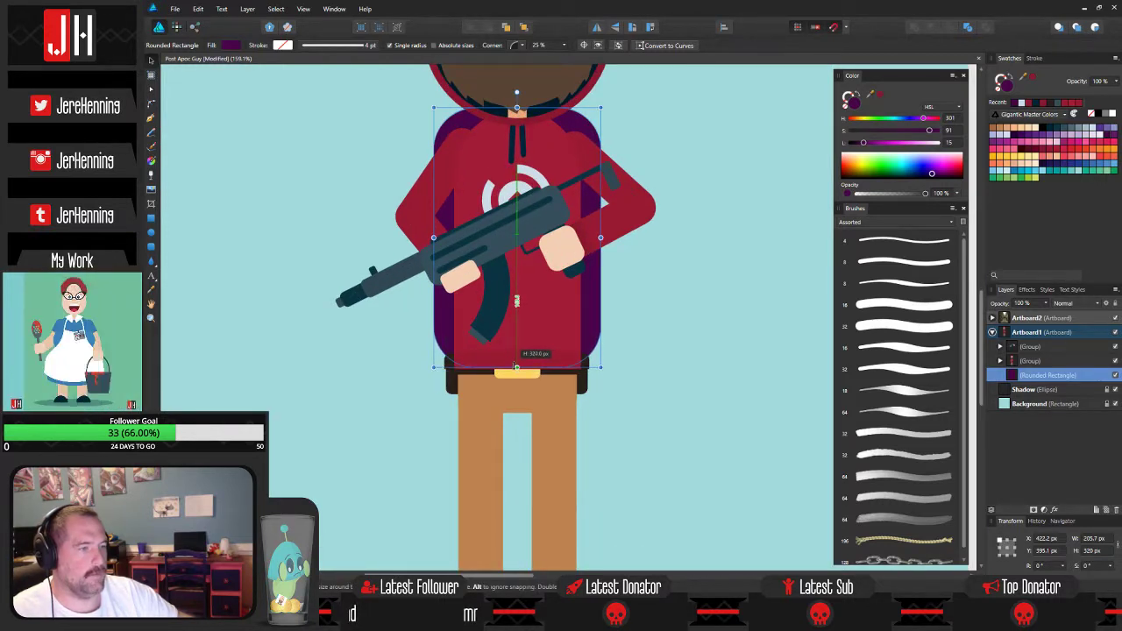
pyautogui.click(688, 309)
pyautogui.scroll(-3, 611, 243)
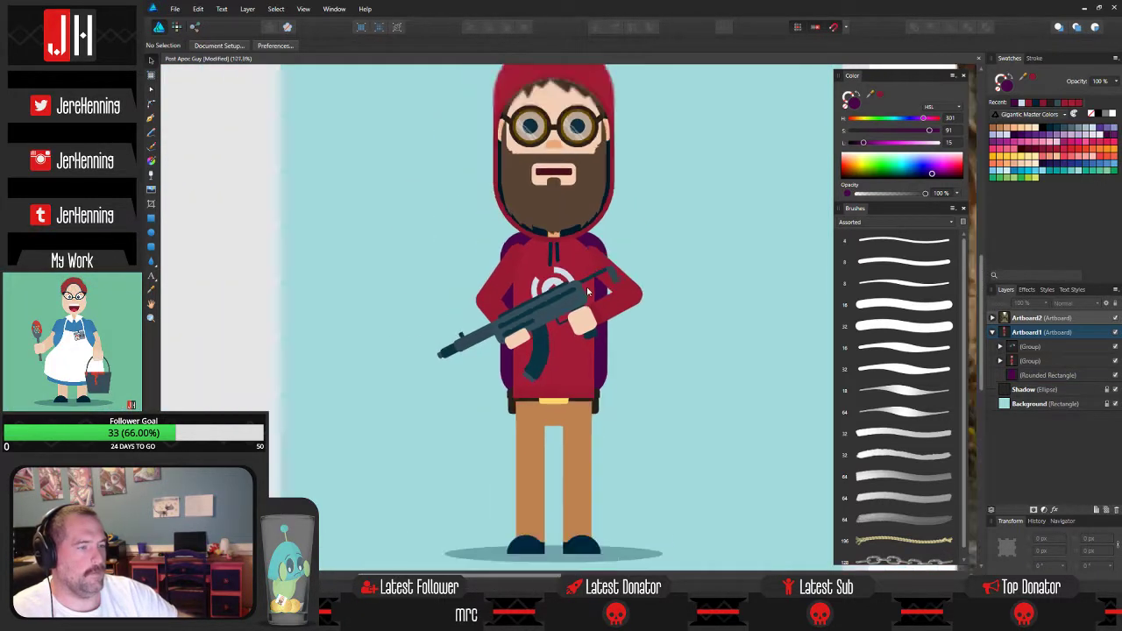
pyautogui.scroll(2, 591, 292)
pyautogui.click(547, 289)
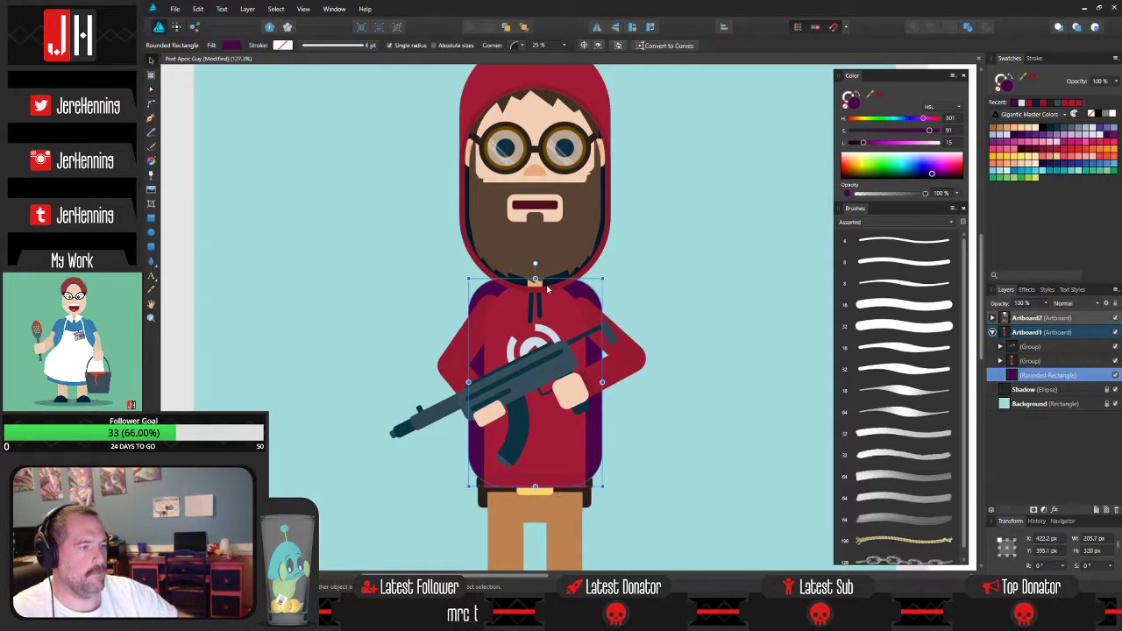
# Draw a second purple rounded rectangle about 209 by 78 px over the beard, send it behind the character and centre it.
pyautogui.click(644, 280)
pyautogui.click(149, 248)
pyautogui.moveTo(461, 219); pyautogui.dragTo(596, 272)
pyautogui.scroll(2, 541, 272)
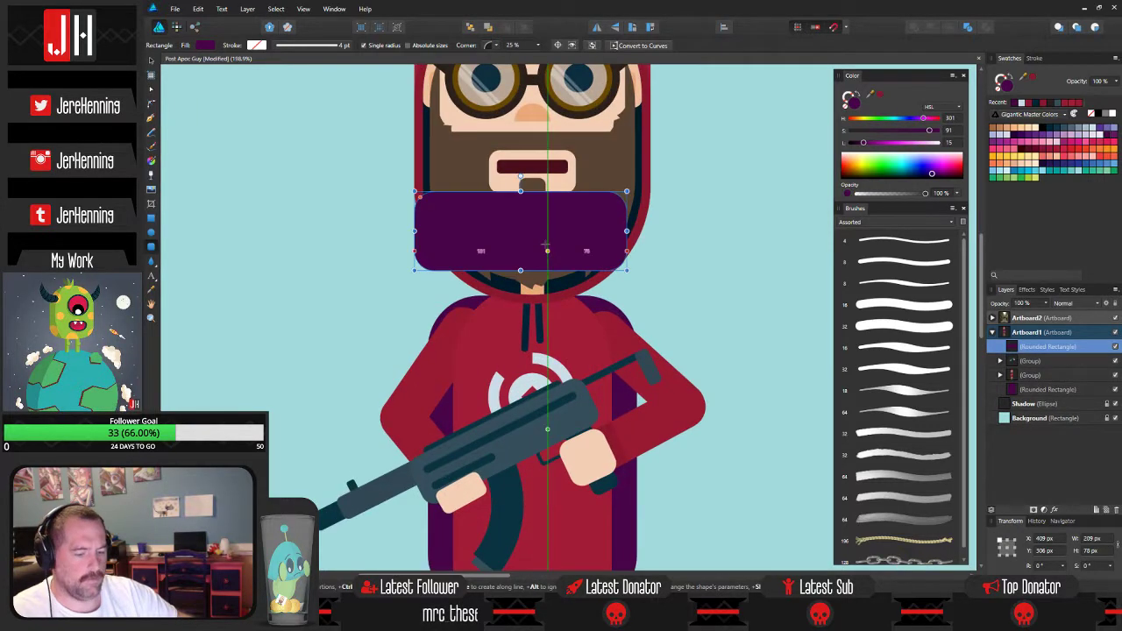
pyautogui.click(472, 26)
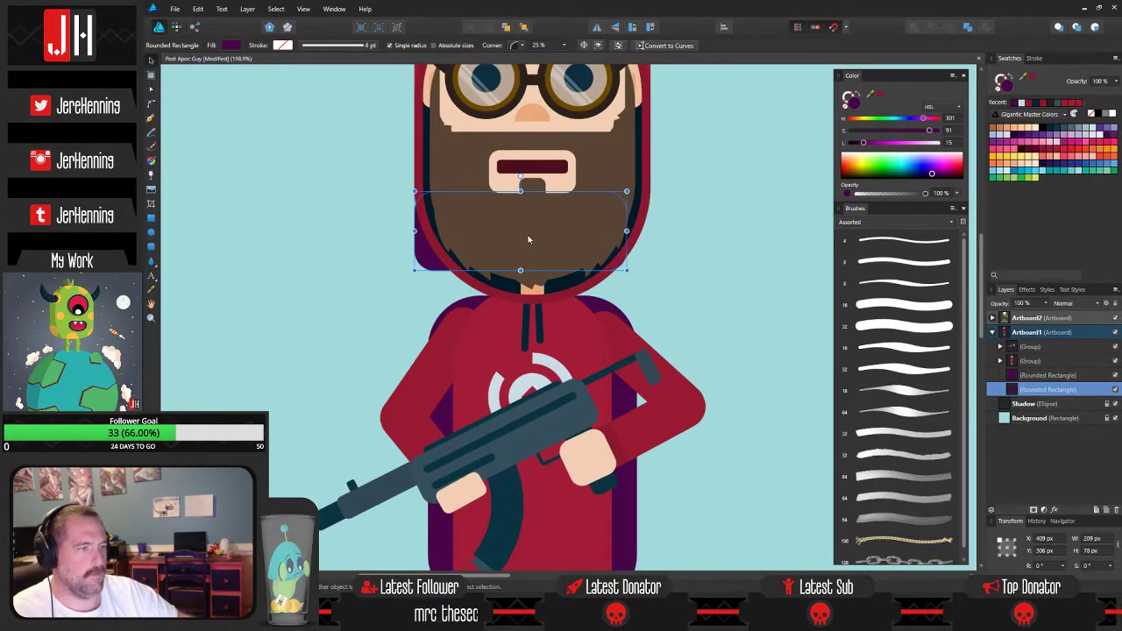
pyautogui.moveTo(530, 241); pyautogui.dragTo(540, 262)
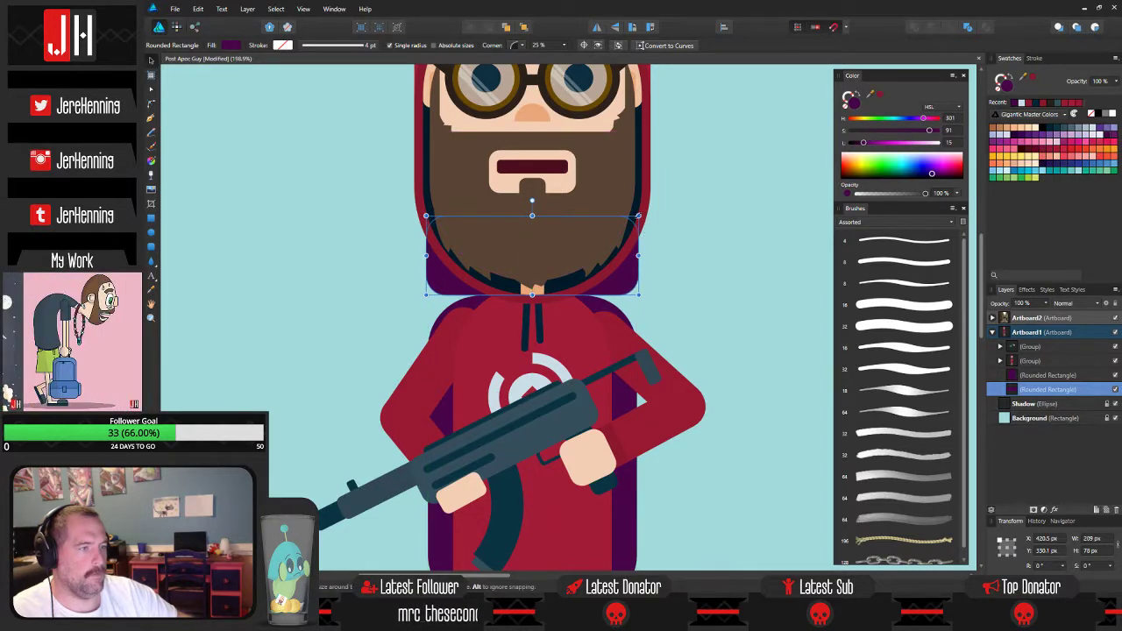
# Scale the upper purple rounded rectangle down to about 151 by 56 px and centre it behind the lower hood.
pyautogui.moveTo(638, 216); pyautogui.dragTo(580, 237)
pyautogui.moveTo(442, 287); pyautogui.dragTo(471, 286)
pyautogui.click(662, 279)
pyautogui.scroll(-1, 662, 279)
pyautogui.scroll(-4, 661, 282)
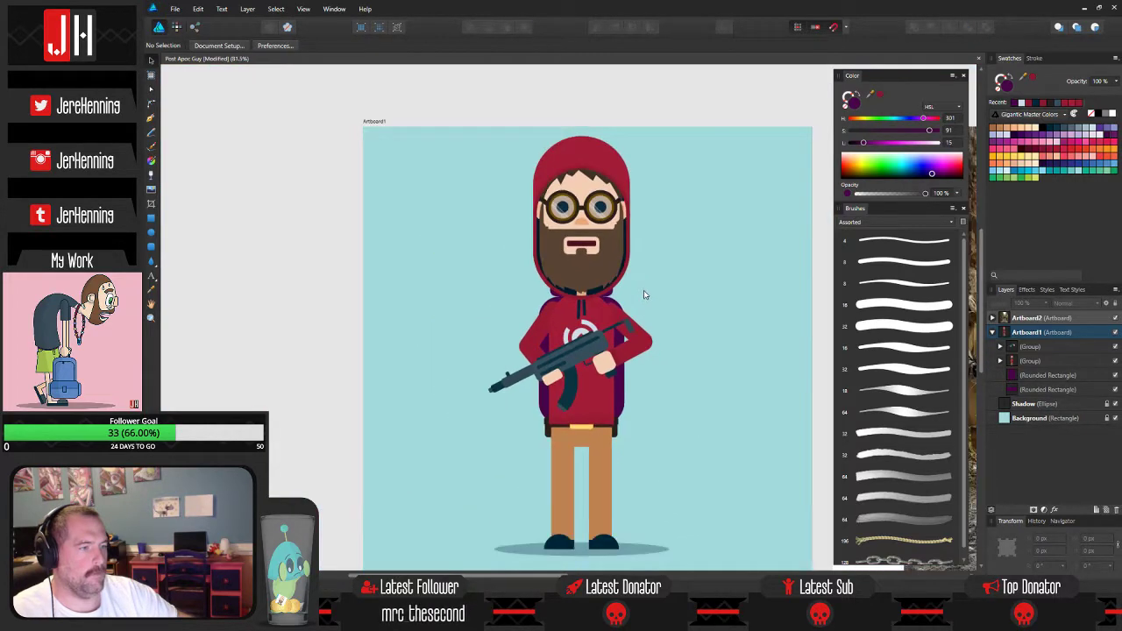
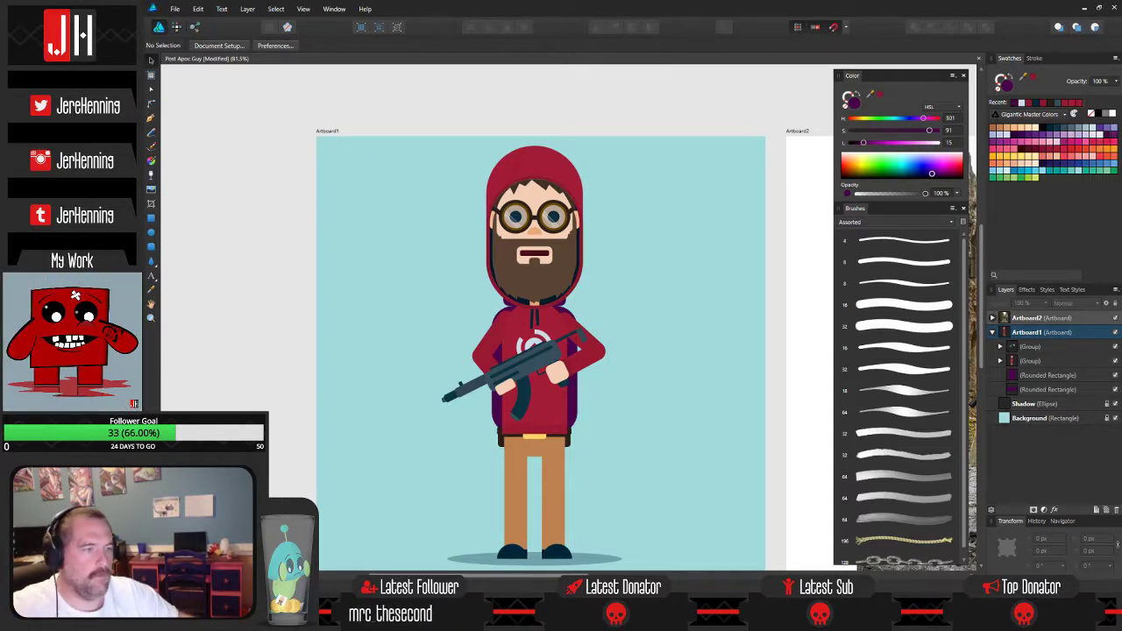
# Examine the purple shapes around the neck and shoulders up close and against the whole character.
pyautogui.click(549, 133)
pyautogui.scroll(5, 541, 292)
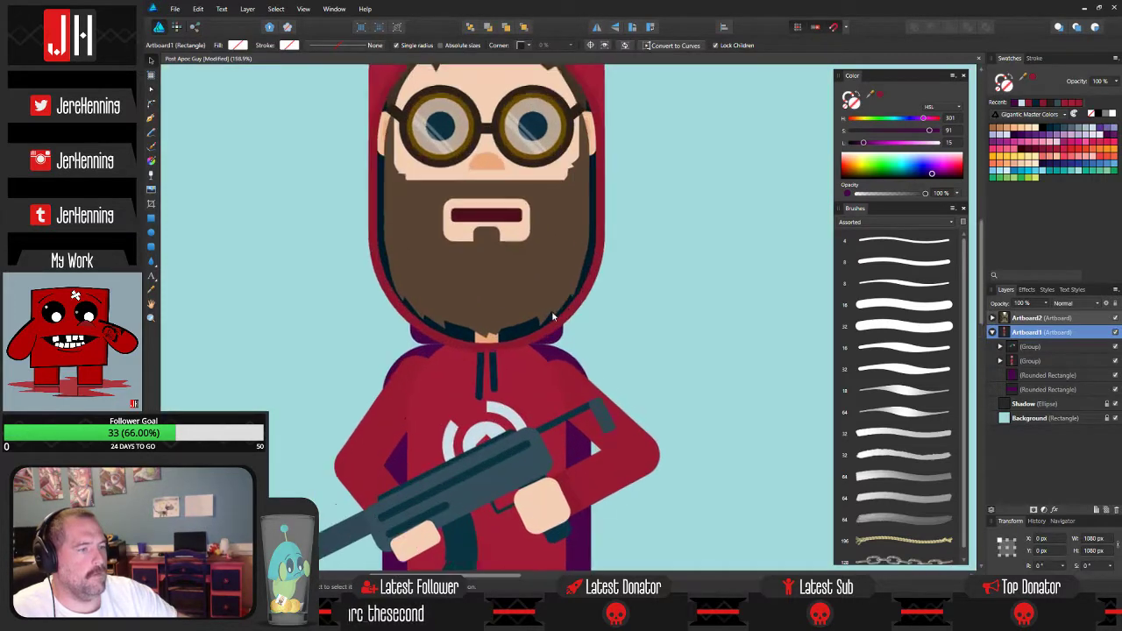
pyautogui.click(462, 274)
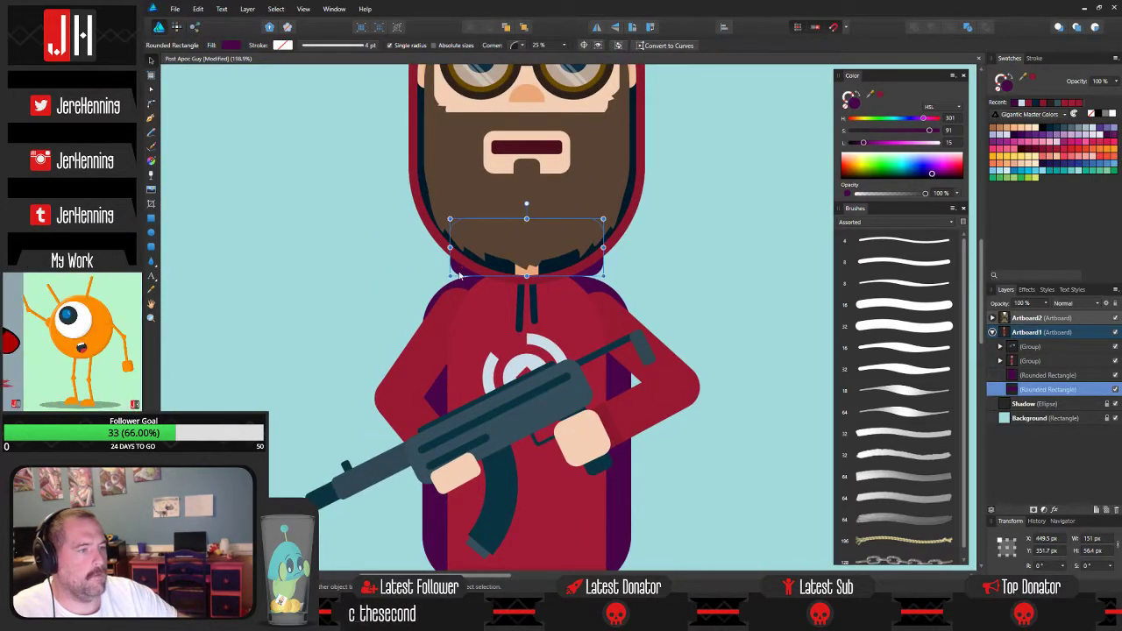
pyautogui.hotkey('ctrl', 'd')
pyautogui.scroll(-6, 681, 282)
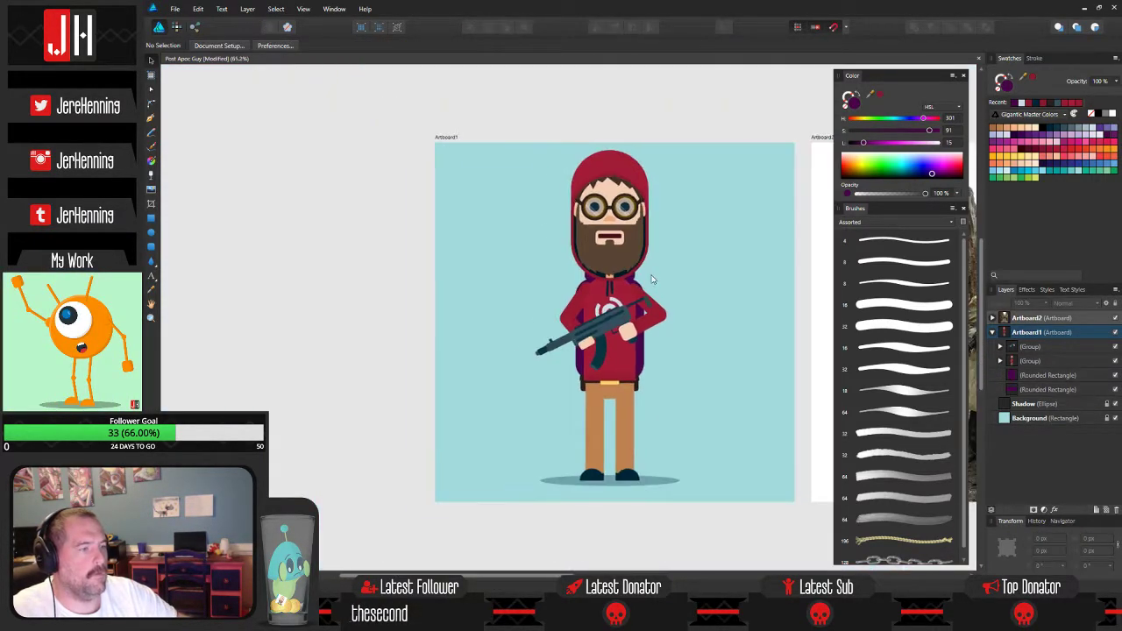
pyautogui.scroll(-1, 631, 333)
pyautogui.scroll(6, 631, 333)
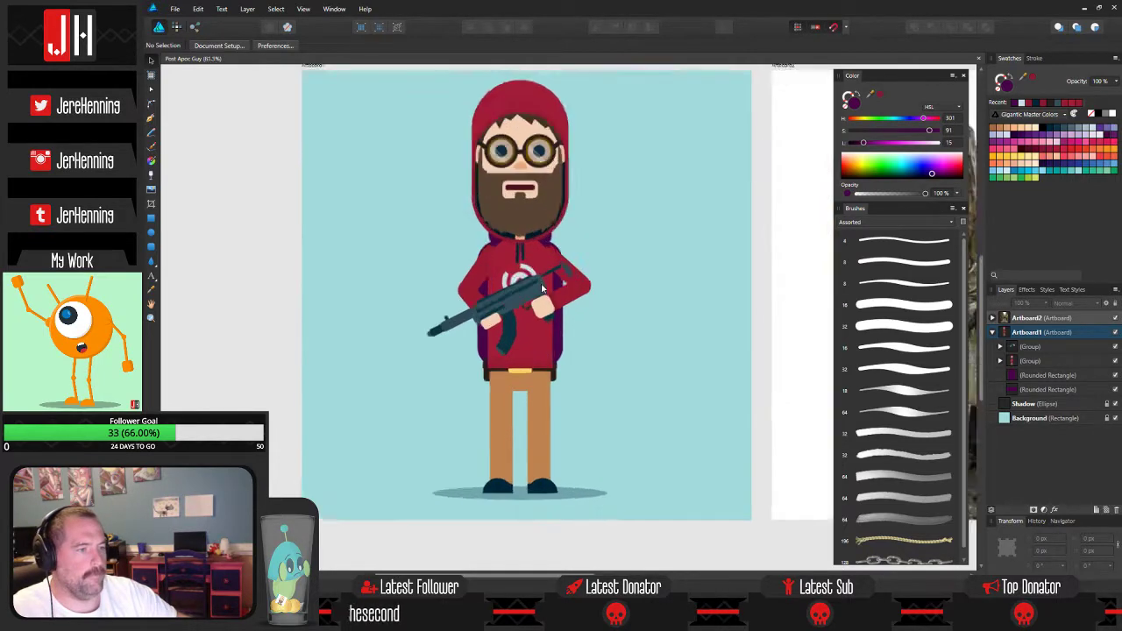
# Resize the larger purple rounded rectangle to about 182 by 331 px, narrowing it evenly and extending its lower edge past the belt.
pyautogui.click(560, 410)
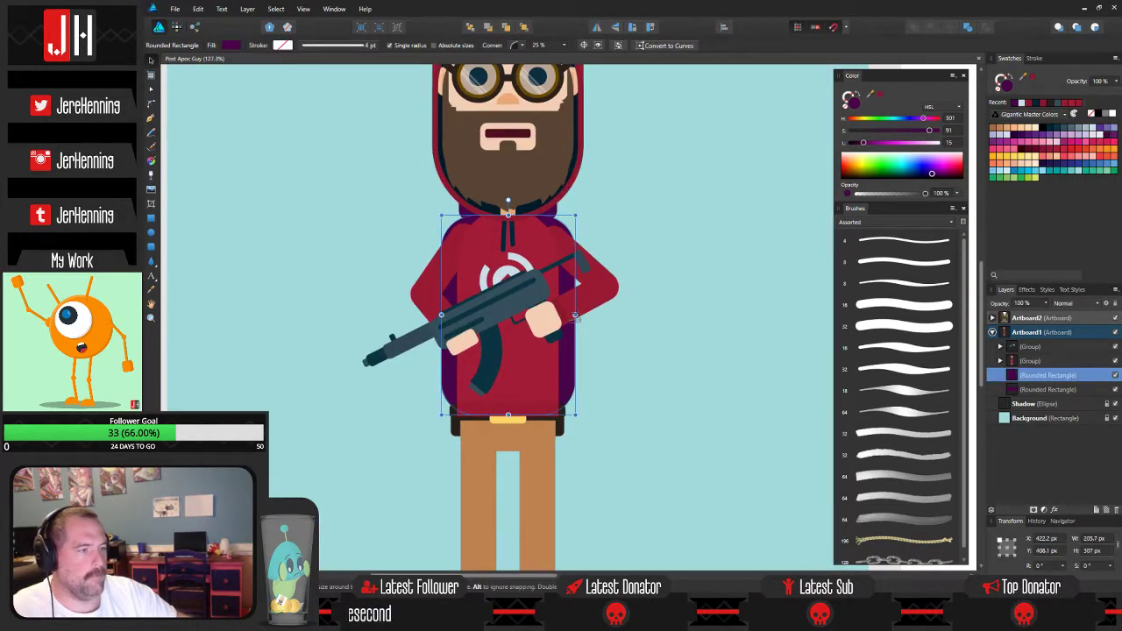
pyautogui.moveTo(575, 316); pyautogui.dragTo(567, 316)
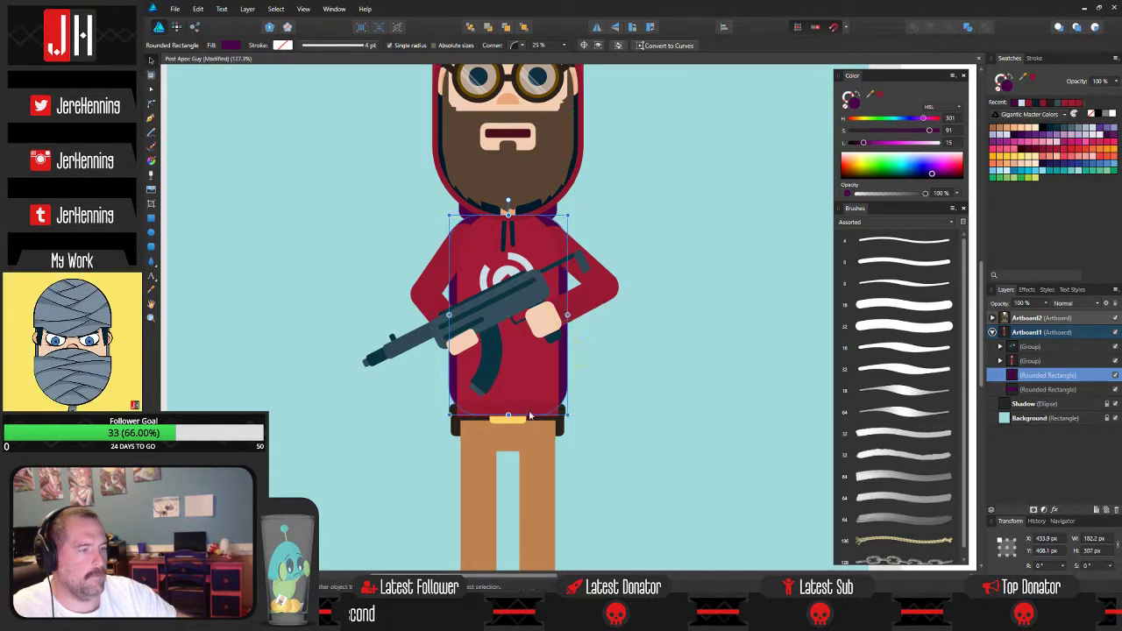
pyautogui.moveTo(509, 416); pyautogui.dragTo(509, 429)
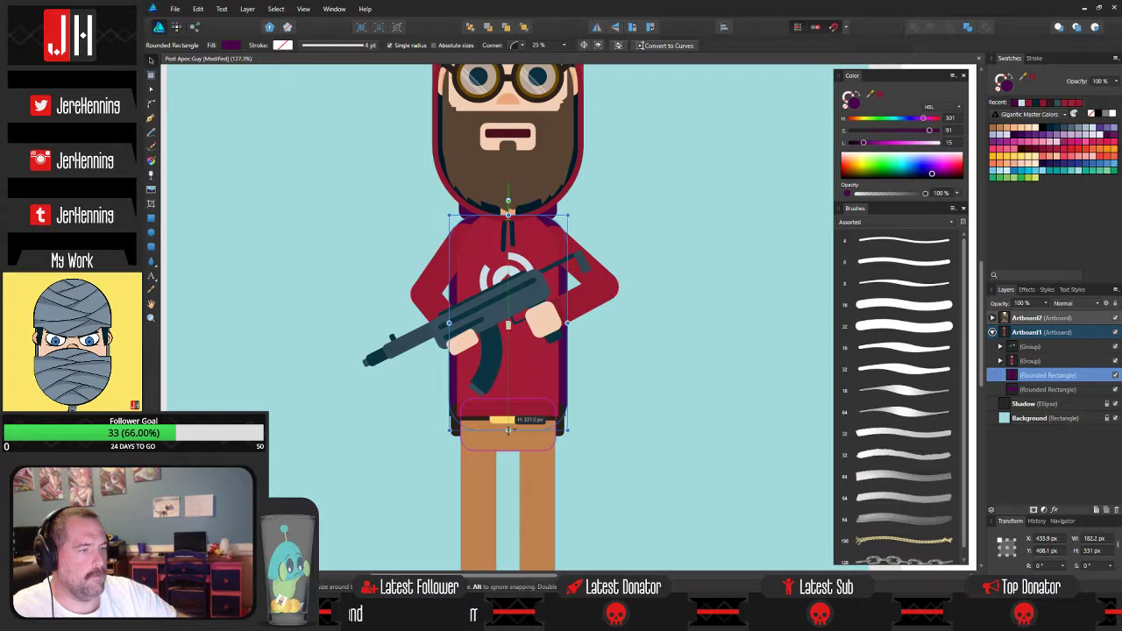
# Recolour both purple rounded rectangles dark green with hue 154, saturation 75 and lightness 26.
pyautogui.keyDown('shift'); pyautogui.click(555, 214); pyautogui.keyUp('shift')
pyautogui.scroll(4, 600, 332)
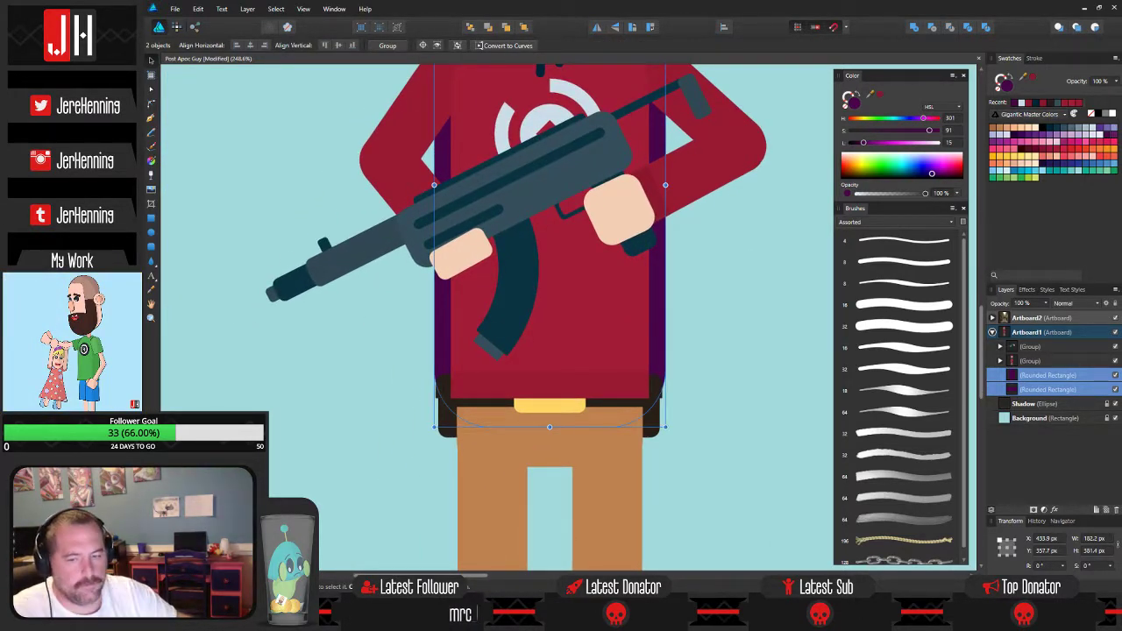
pyautogui.scroll(-4, 724, 417)
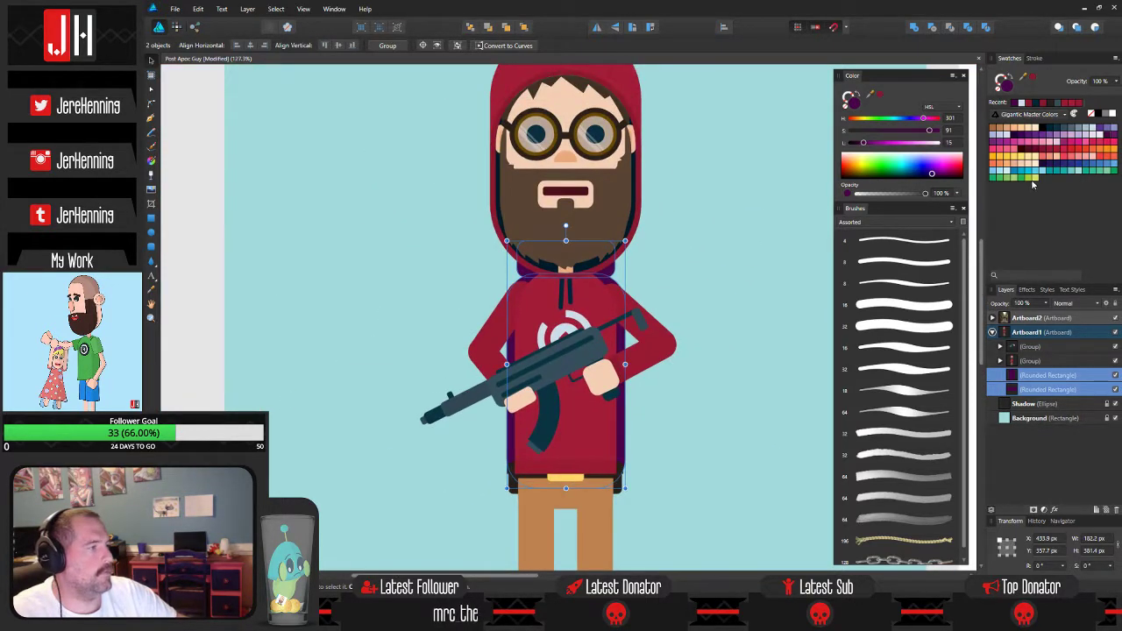
pyautogui.click(1021, 174)
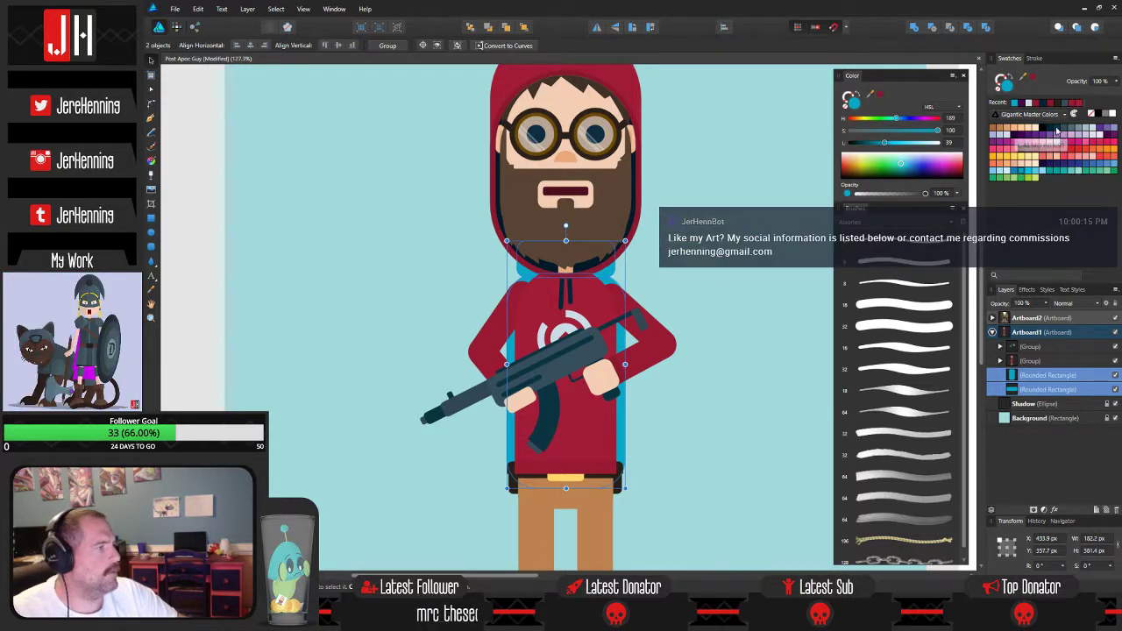
pyautogui.click(1058, 130)
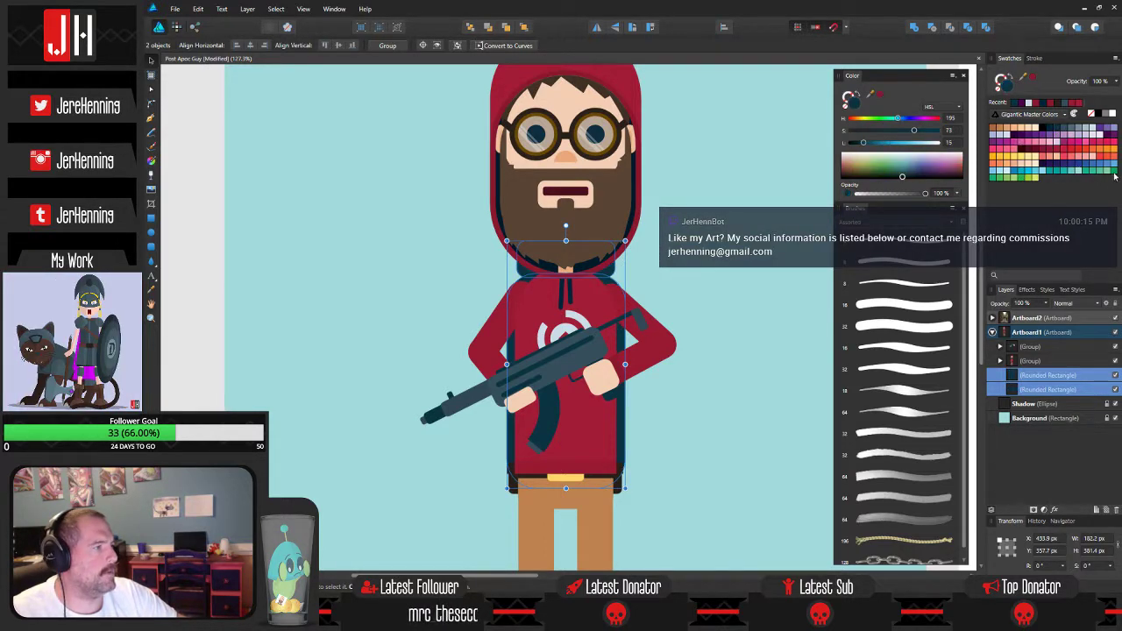
pyautogui.click(1116, 175)
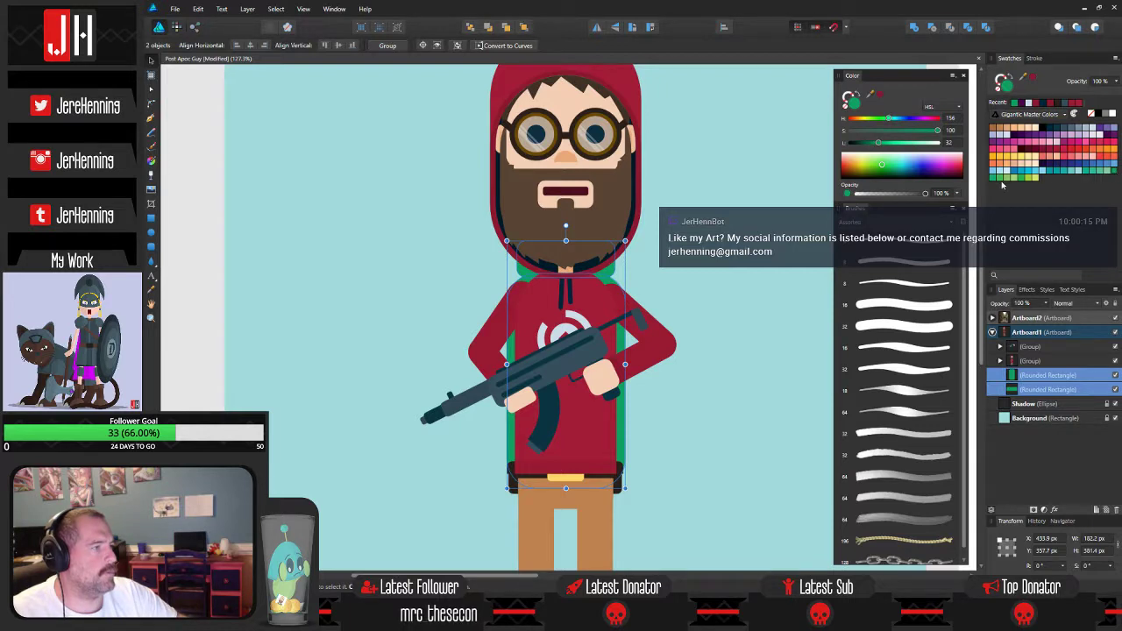
pyautogui.click(892, 156)
pyautogui.moveTo(886, 146); pyautogui.dragTo(874, 148)
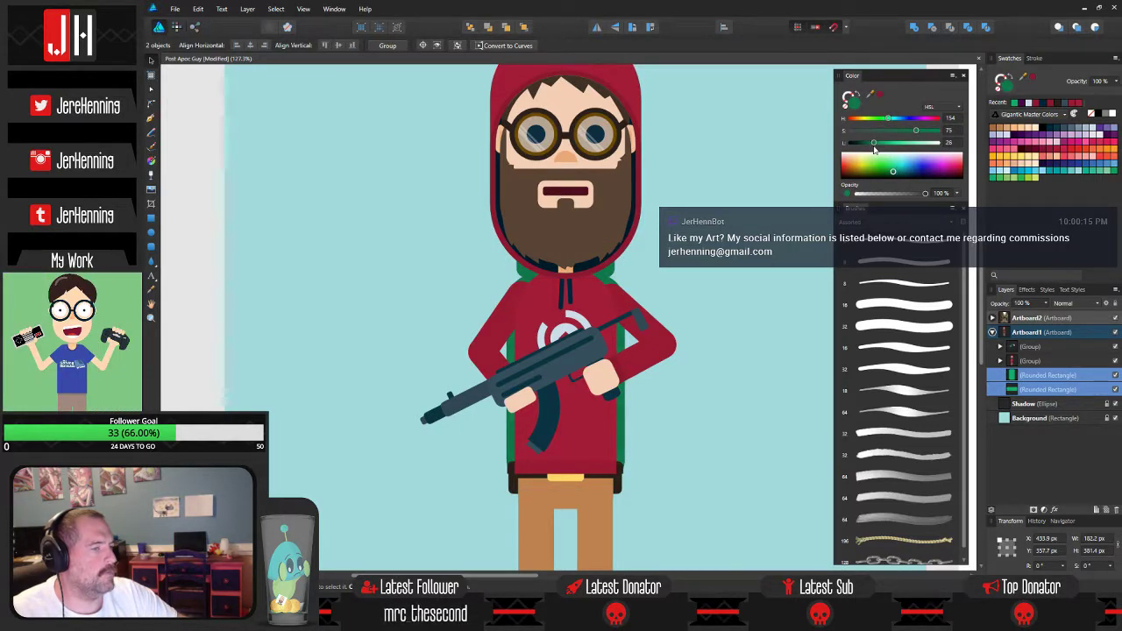
# Examine the green backpack shapes against the character at several magnifications.
pyautogui.click(644, 268)
pyautogui.scroll(-2, 660, 264)
pyautogui.moveTo(591, 329); pyautogui.dragTo(557, 356)
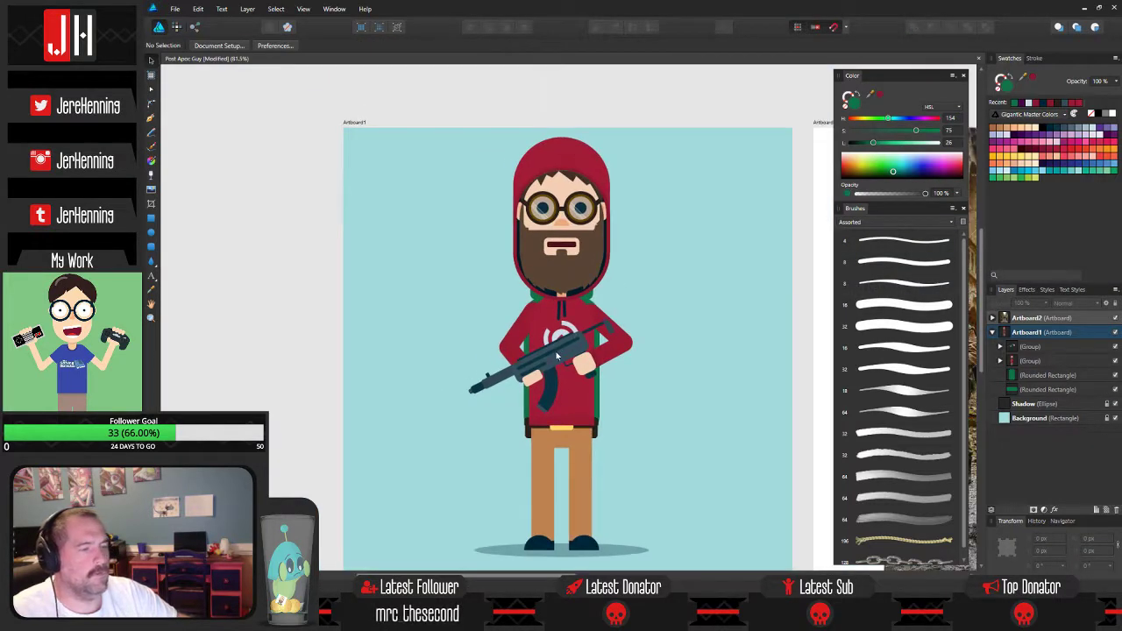
pyautogui.scroll(3, 558, 356)
pyautogui.scroll(-3, 582, 346)
pyautogui.scroll(1, 635, 306)
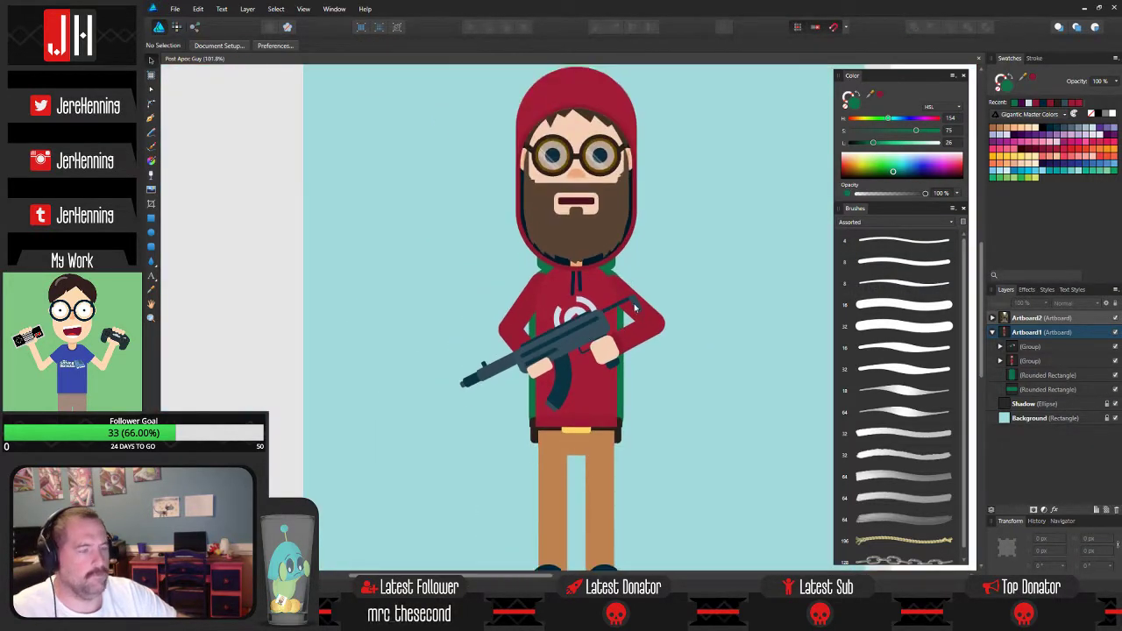
pyautogui.scroll(-2, 635, 306)
pyautogui.scroll(4, 622, 273)
# Fill the small rounded rectangle behind the neck with muted tan at hue 31, saturation 24 and lightness 54, and save the document.
pyautogui.click(606, 263)
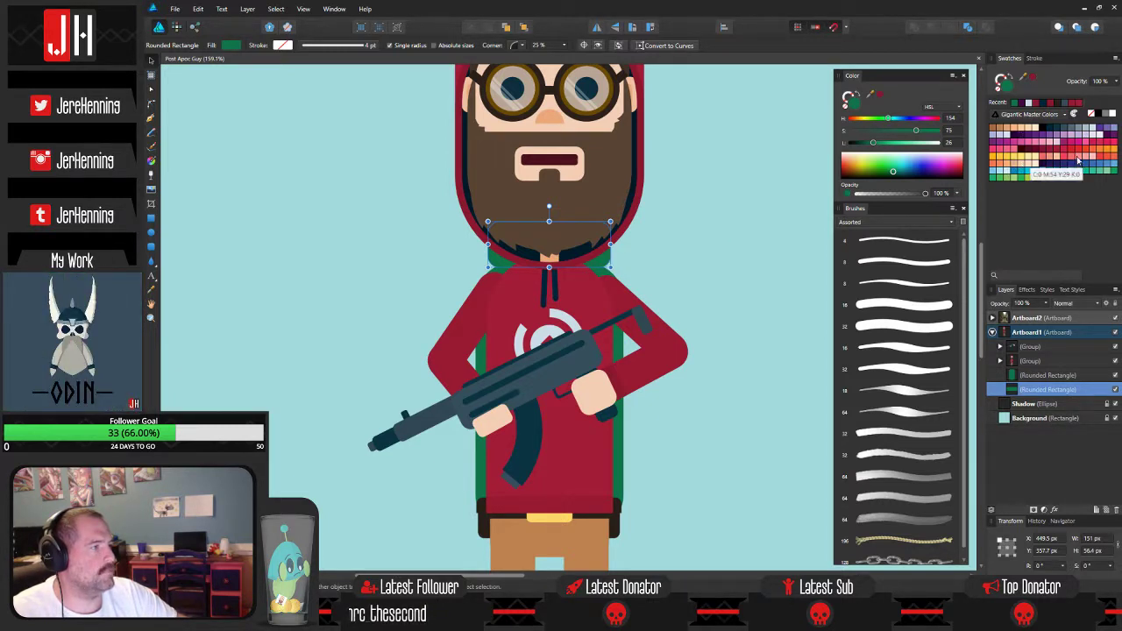
pyautogui.click(1080, 160)
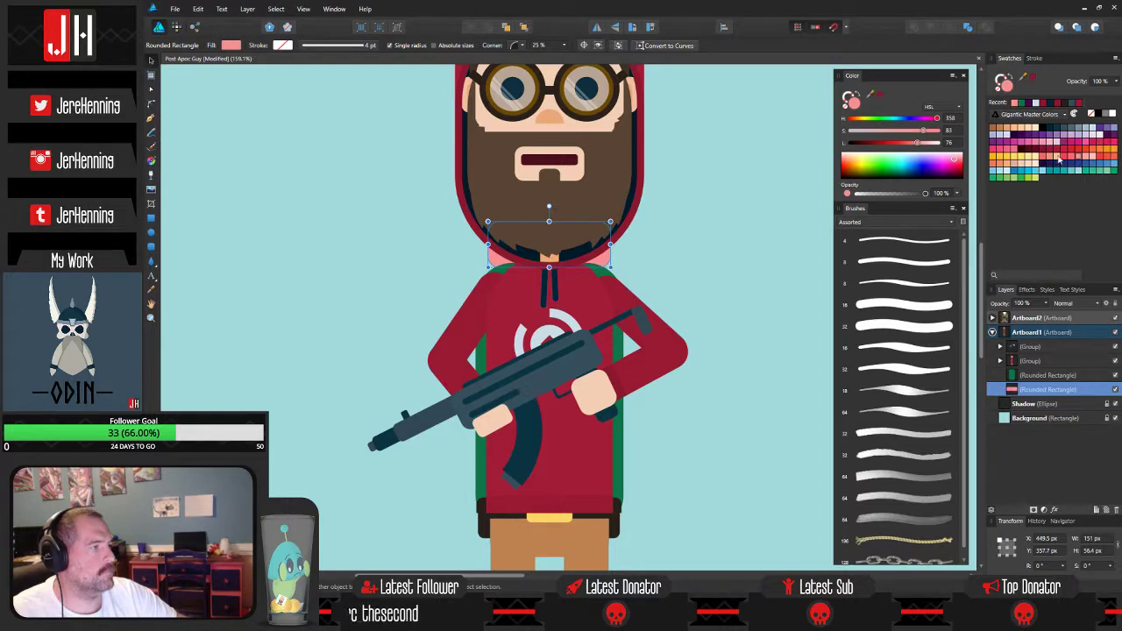
pyautogui.click(1109, 152)
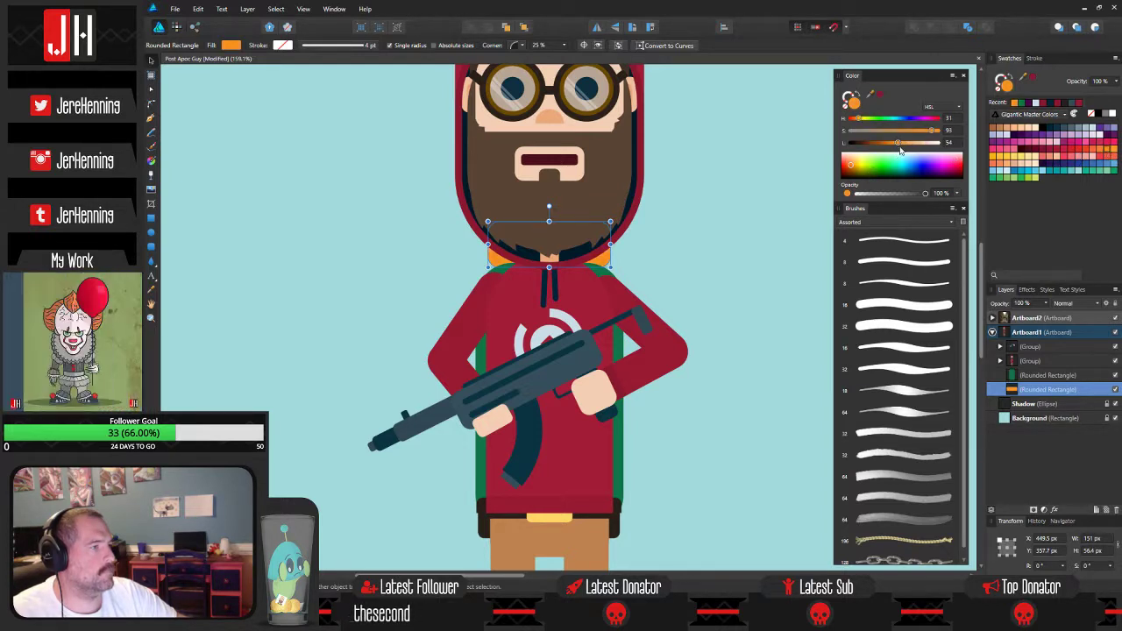
pyautogui.moveTo(931, 134); pyautogui.dragTo(866, 141)
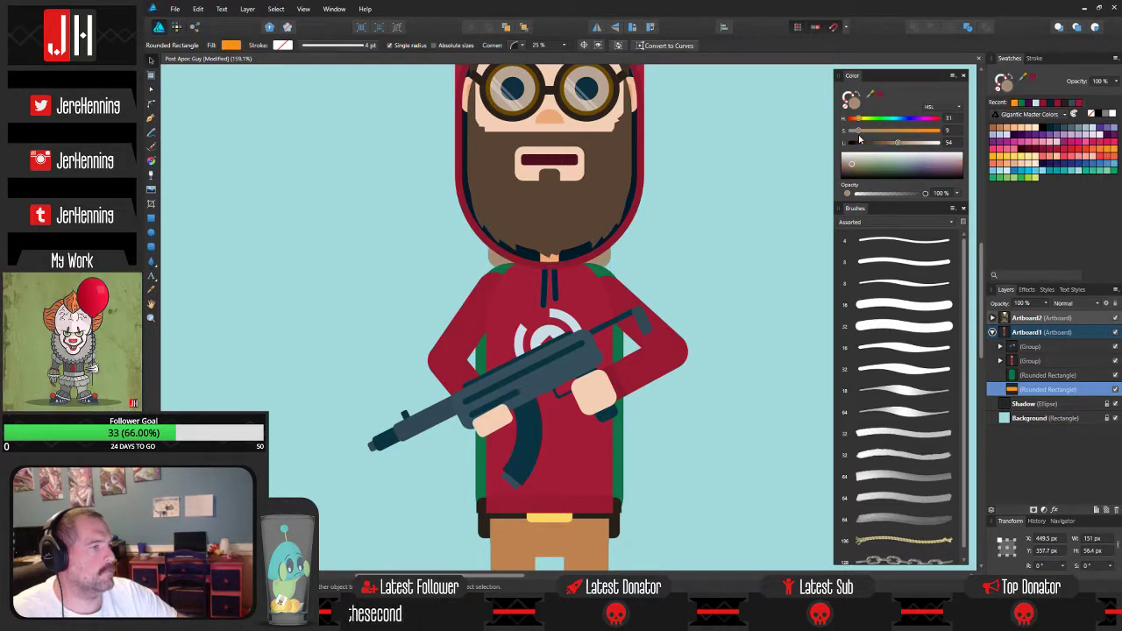
pyautogui.click(700, 239)
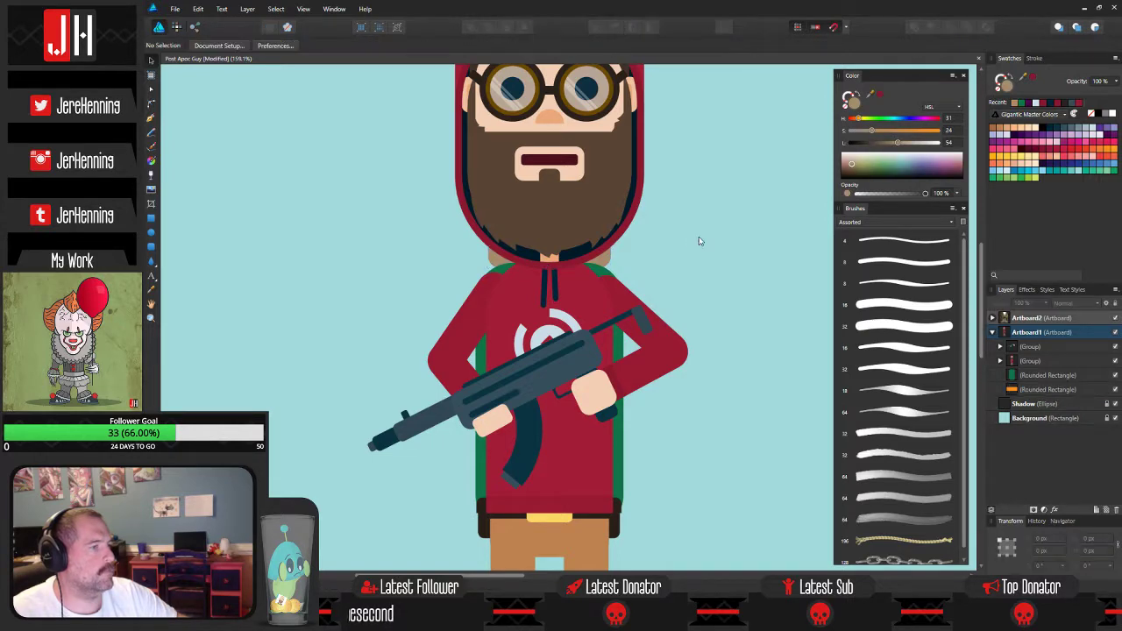
pyautogui.scroll(-4, 684, 238)
pyautogui.moveTo(686, 240); pyautogui.dragTo(633, 264)
pyautogui.hotkey('ctrl', 's')
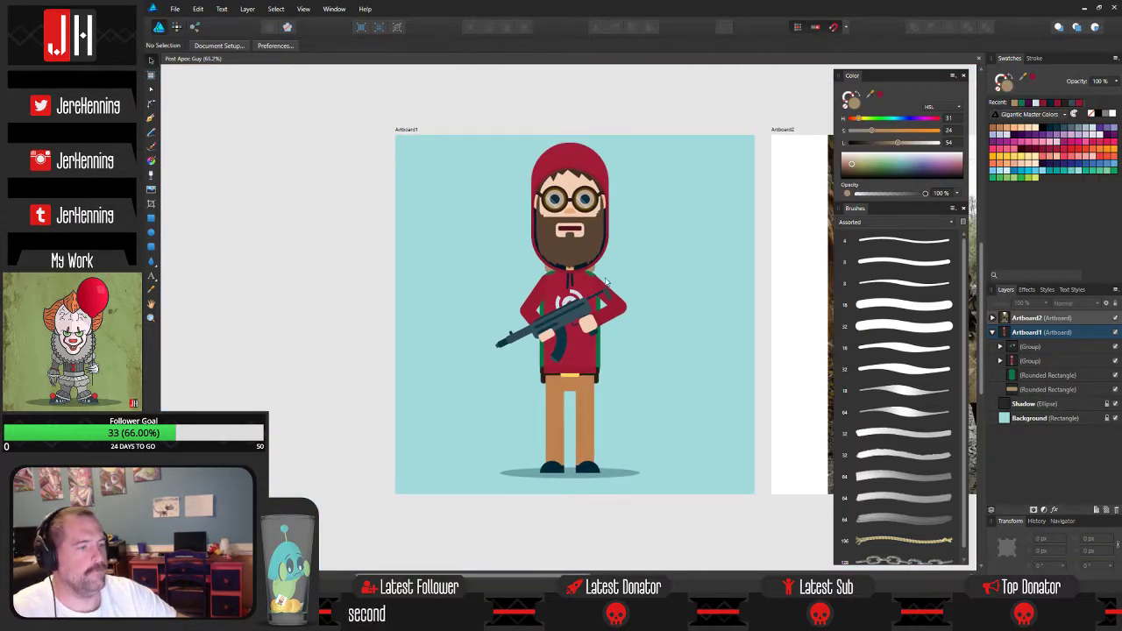
# Try lengthening the green rounded rectangle to about 377 px and narrowing it slightly behind the torso.
pyautogui.scroll(3, 574, 307)
pyautogui.click(601, 425)
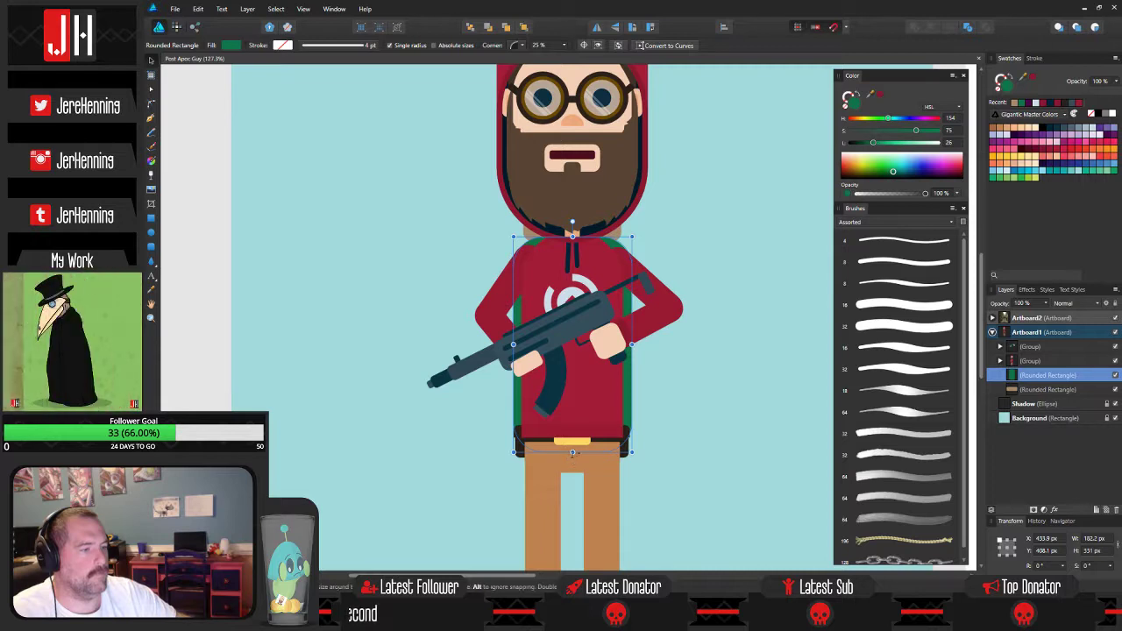
pyautogui.moveTo(571, 451); pyautogui.dragTo(572, 480)
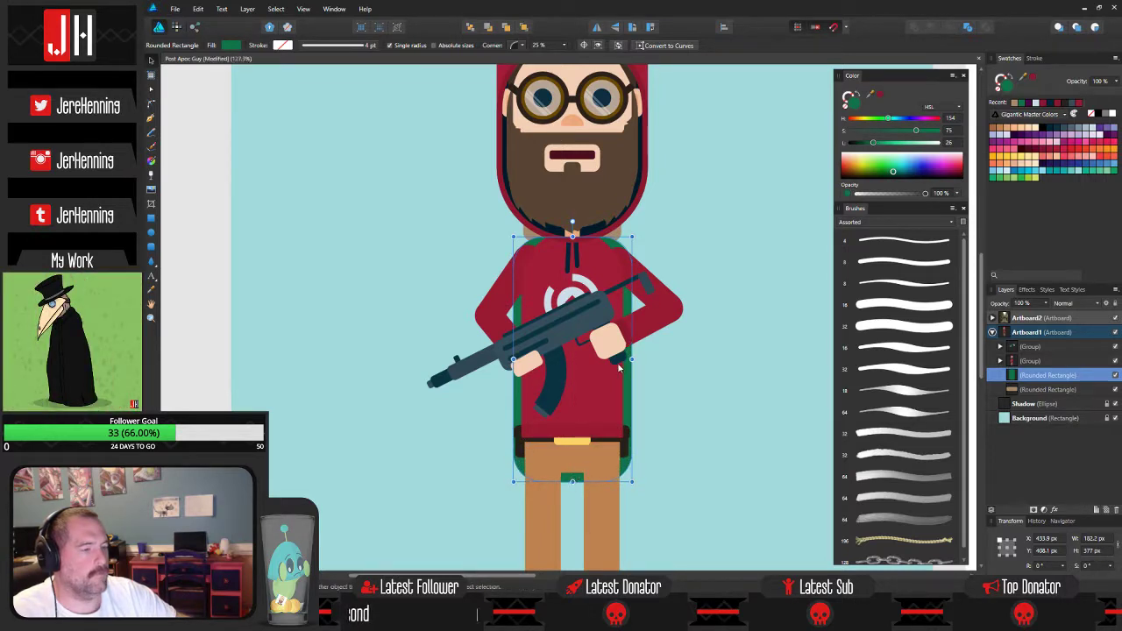
pyautogui.moveTo(631, 362); pyautogui.dragTo(624, 364)
pyautogui.click(712, 419)
pyautogui.scroll(-2, 680, 415)
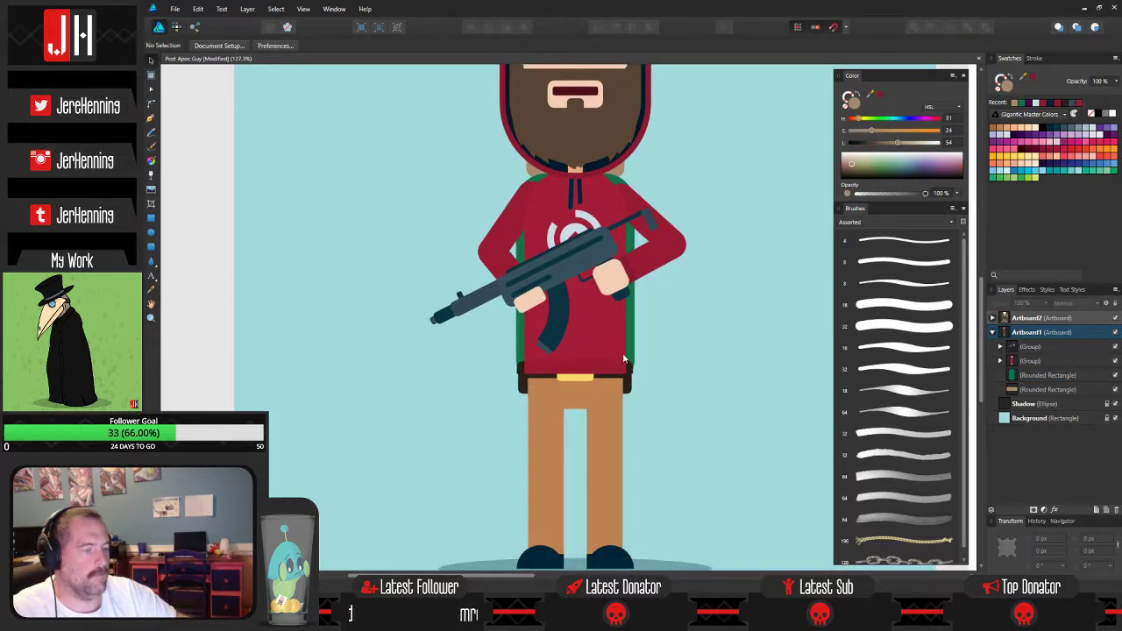
# Enlarge the green rounded rectangle behind the torso to about 184 by 342 px and save the document.
pyautogui.click(634, 336)
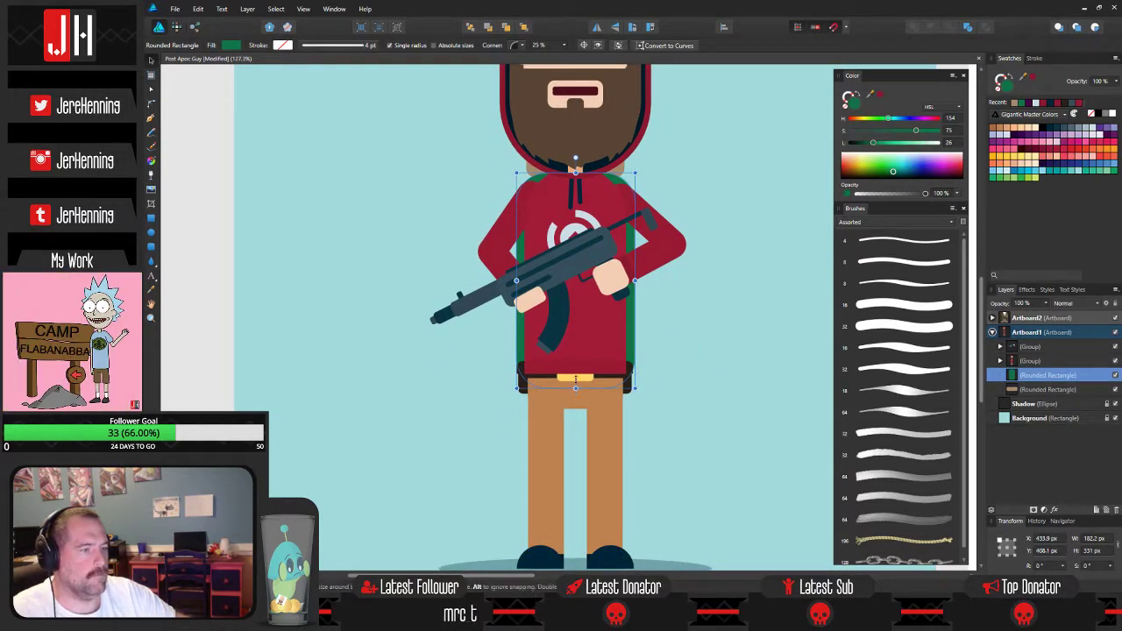
pyautogui.moveTo(576, 379)
pyautogui.mouseDown()
pyautogui.moveTo(575, 368)
pyautogui.moveTo(575, 395)
pyautogui.mouseUp()
pyautogui.moveTo(635, 284); pyautogui.dragTo(635, 284)
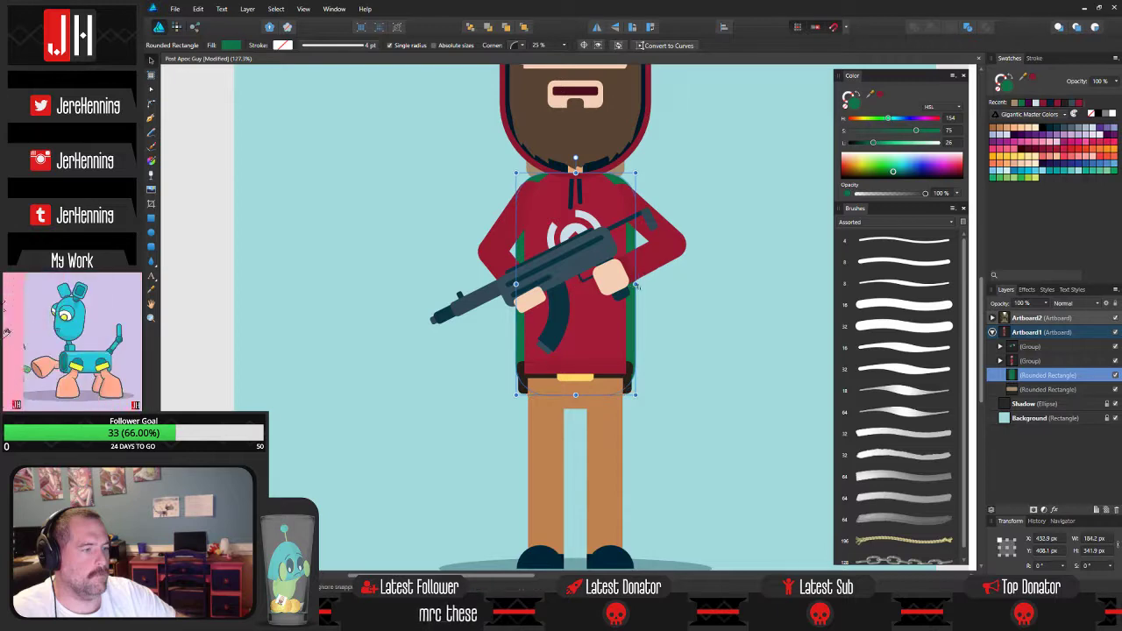
pyautogui.hotkey('ctrl', 'd')
# Examine the whole character with the resized green backpack at several magnifications.
pyautogui.scroll(-4, 628, 309)
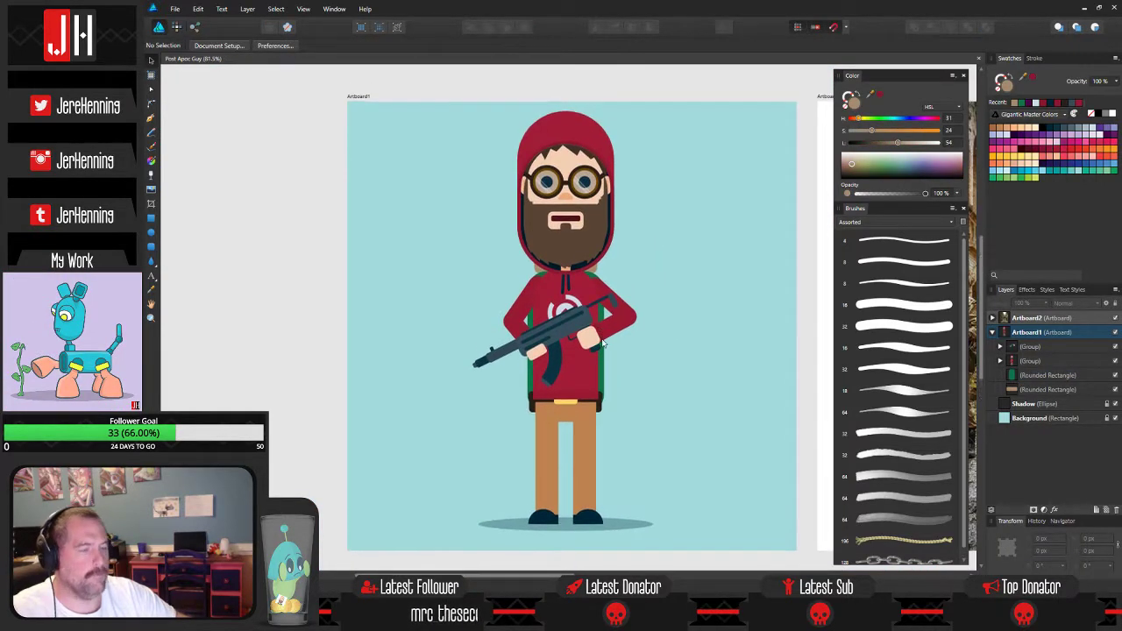
pyautogui.scroll(-2, 592, 307)
pyautogui.scroll(4, 592, 302)
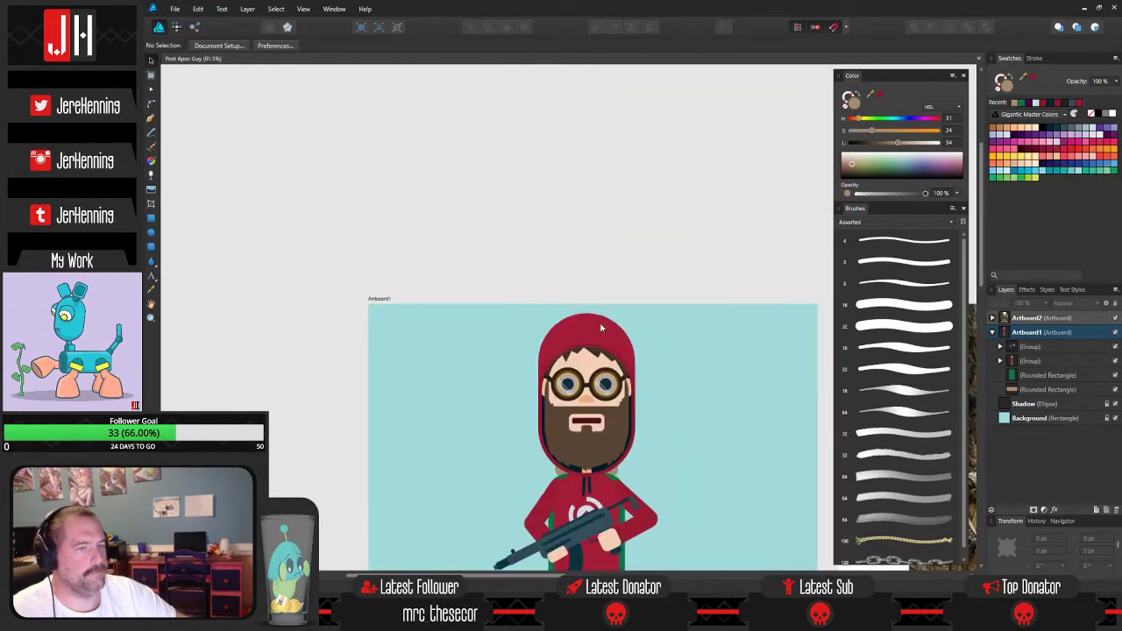
pyautogui.scroll(-1, 586, 236)
pyautogui.moveTo(426, 112); pyautogui.dragTo(689, 488)
pyautogui.keyDown('shift'); pyautogui.click(1057, 405); pyautogui.keyUp('shift')
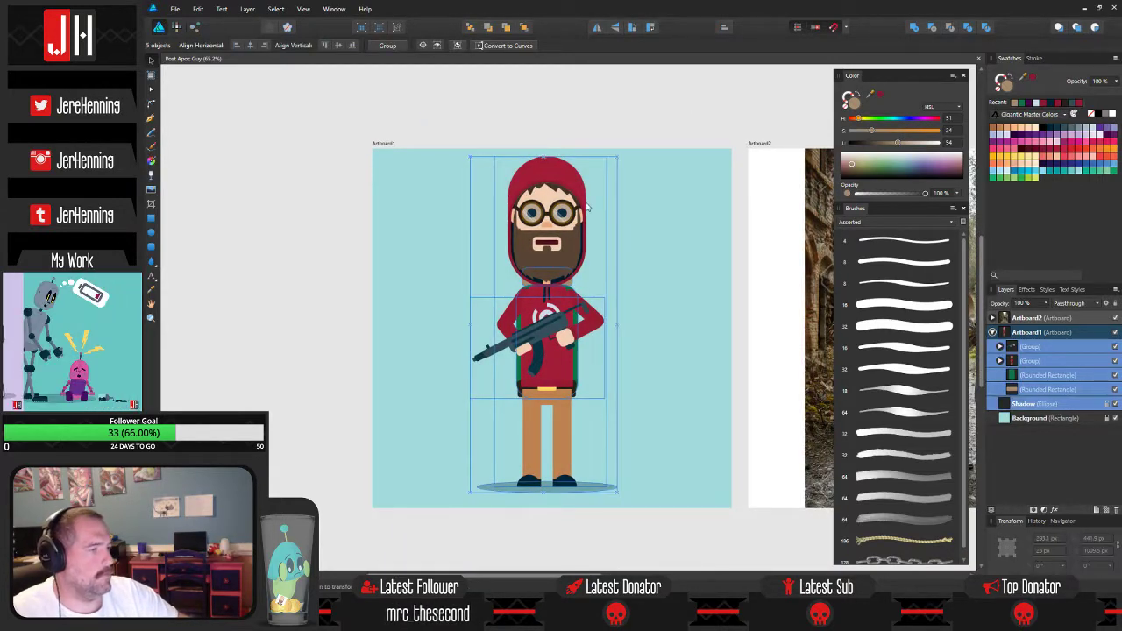
pyautogui.click(632, 129)
pyautogui.scroll(2, 569, 253)
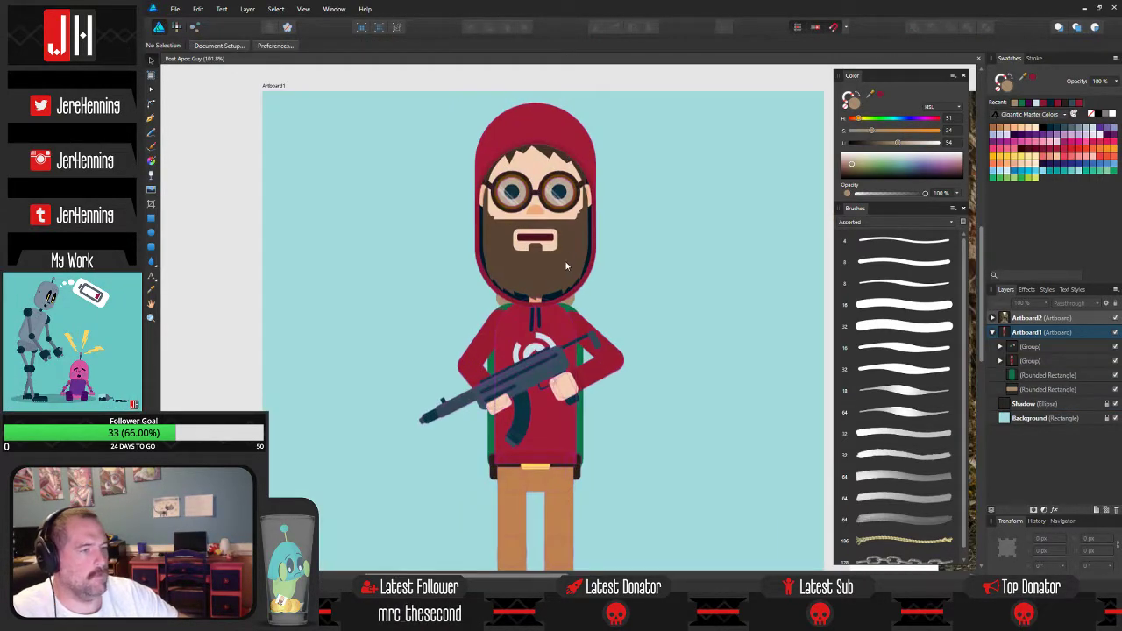
pyautogui.moveTo(564, 289); pyautogui.dragTo(614, 267)
pyautogui.scroll(-2, 625, 264)
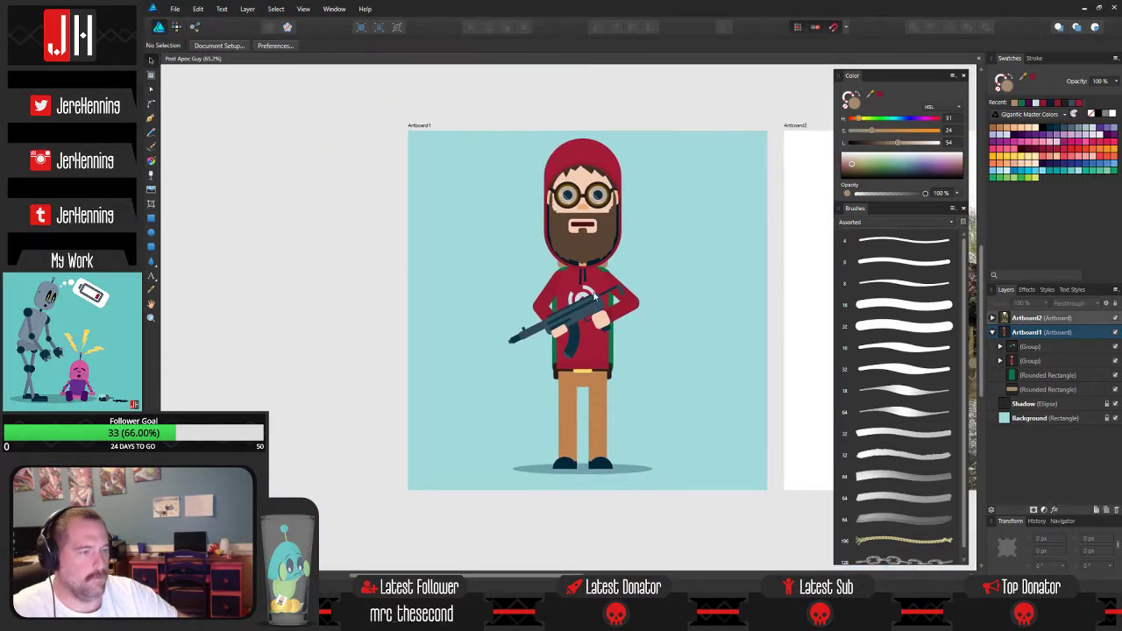
# Try recolouring both shapes of the character's left-hand trouser leg with the neck's skin tone (hue 25, saturation 73, lightness 70).
pyautogui.scroll(5, 594, 297)
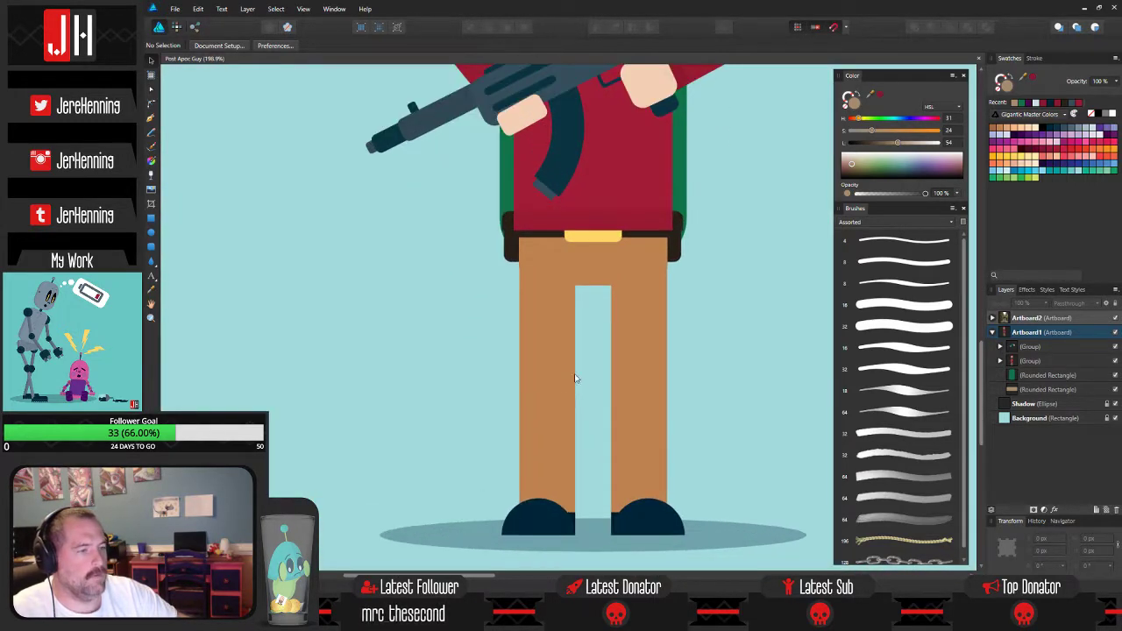
pyautogui.click(548, 358)
pyautogui.keyDown('shift'); pyautogui.click(565, 461); pyautogui.keyUp('shift')
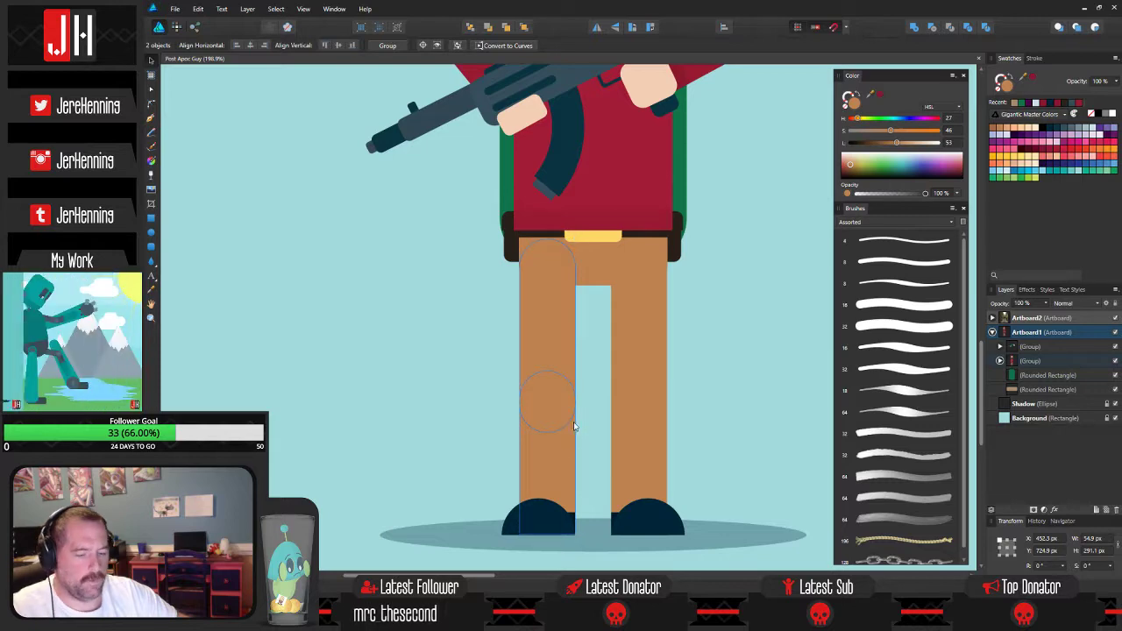
pyautogui.click(490, 27)
pyautogui.press('i')
pyautogui.moveTo(568, 142); pyautogui.dragTo(608, 472)
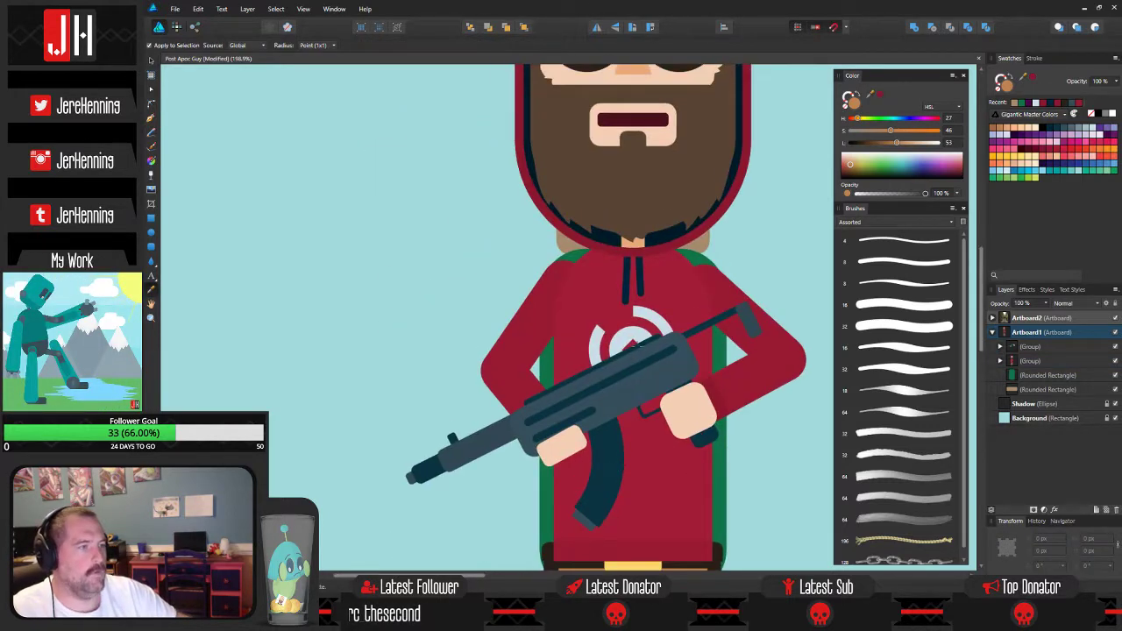
pyautogui.click(638, 242)
pyautogui.press('v')
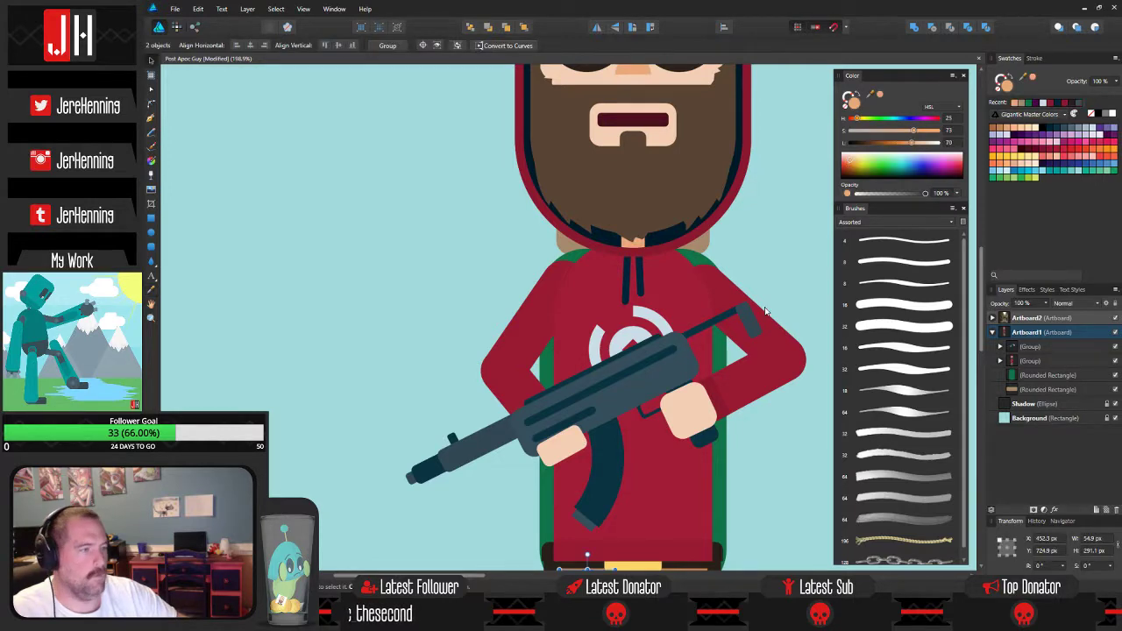
# Try sending the skin-toned leg shapes backward in the stacking order, and undo the reordering and recolouring.
pyautogui.click(733, 303)
pyautogui.moveTo(733, 302); pyautogui.dragTo(666, 140)
pyautogui.click(732, 452)
pyautogui.scroll(-5, 732, 452)
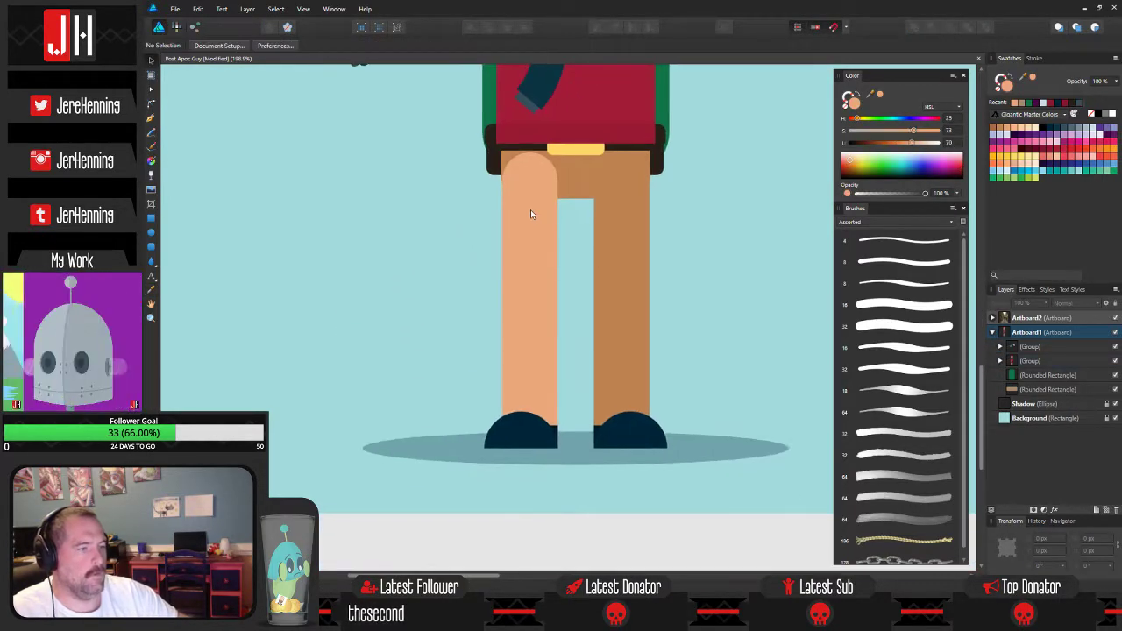
pyautogui.click(536, 254)
pyautogui.doubleClick(535, 249)
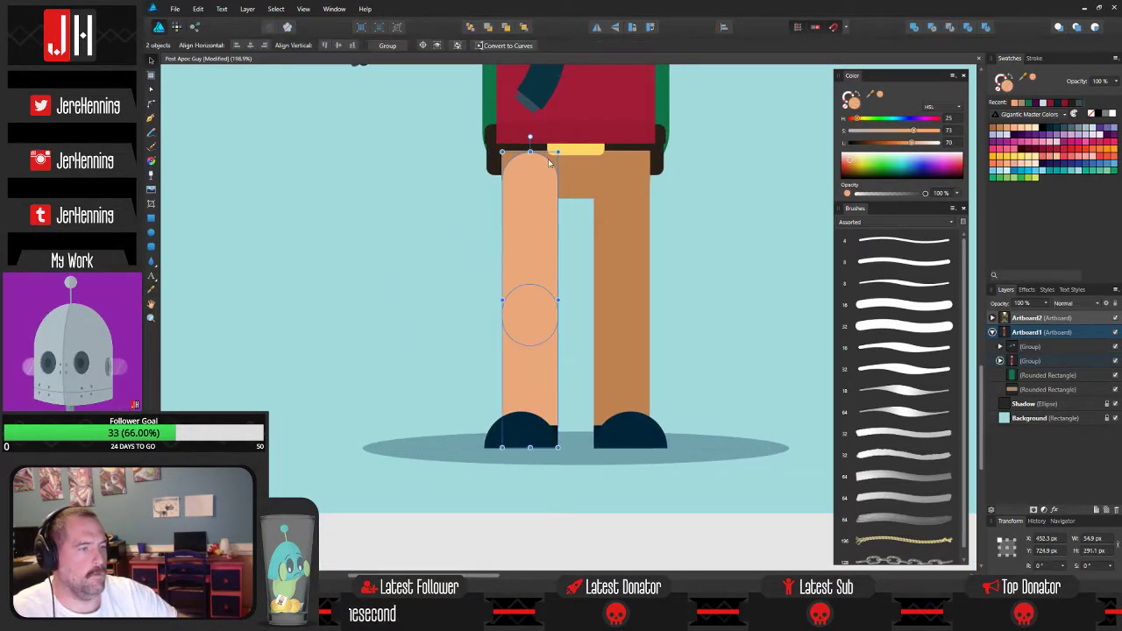
pyautogui.click(488, 30)
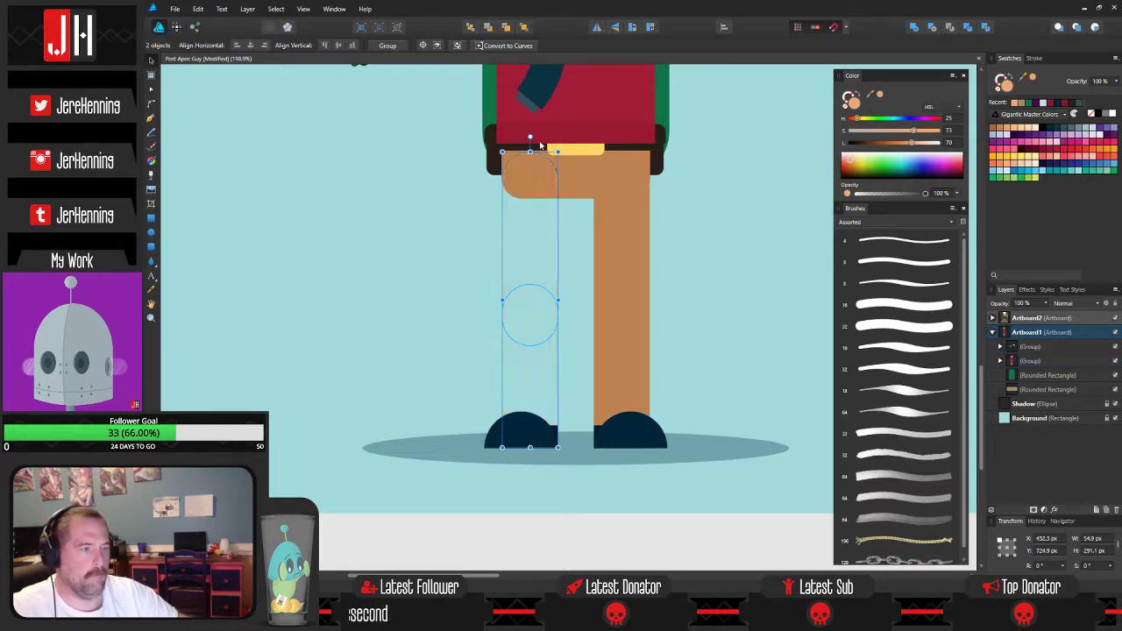
pyautogui.click(538, 197)
pyautogui.hotkey('ctrl', 'z')
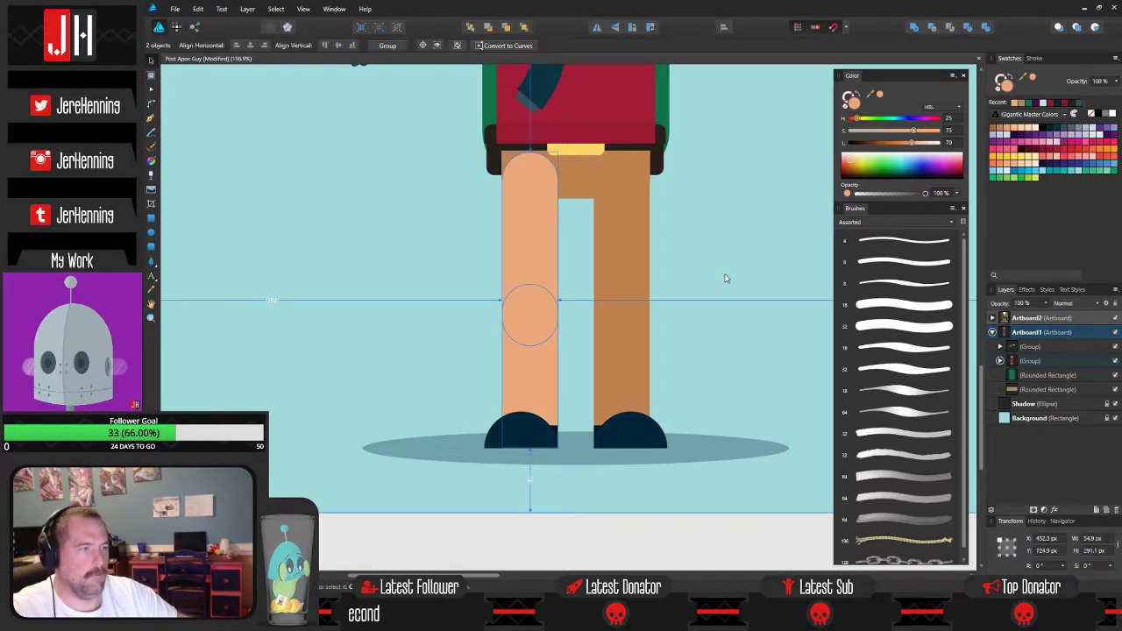
pyautogui.hotkey('ctrl', 'z')
pyautogui.click(686, 269)
# Duplicate both shapes of the left-hand leg in place and fill them with the neck's skin tone (hue 25, saturation 73, lightness 70).
pyautogui.click(530, 221)
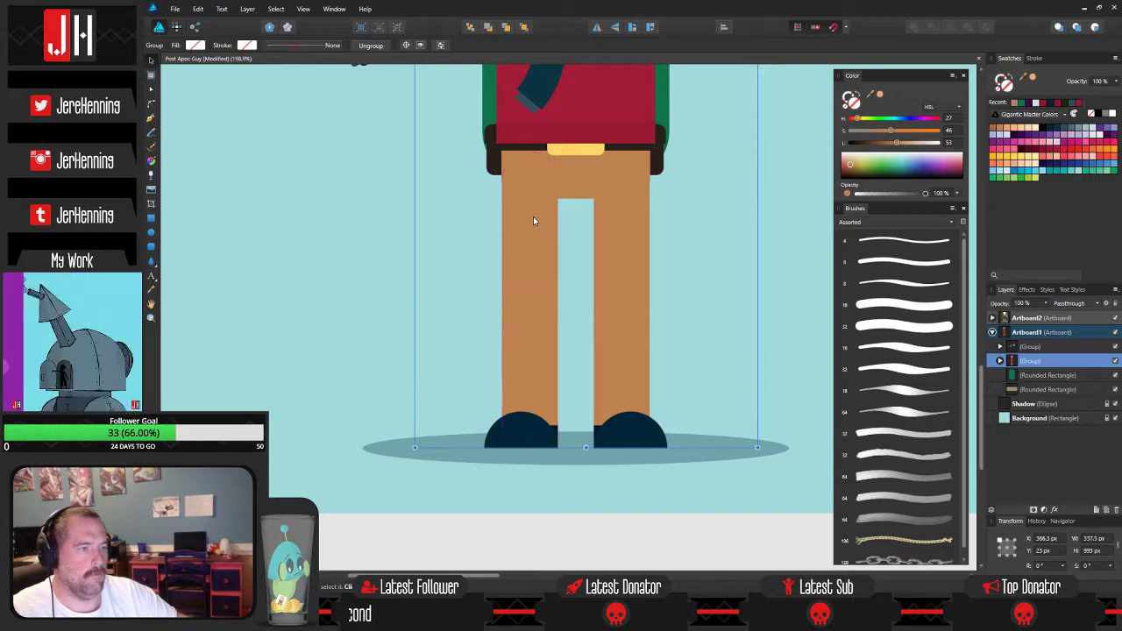
pyautogui.doubleClick(533, 221)
pyautogui.moveTo(533, 221)
pyautogui.mouseDown()
pyautogui.moveTo(410, 215)
pyautogui.moveTo(517, 223)
pyautogui.mouseUp()
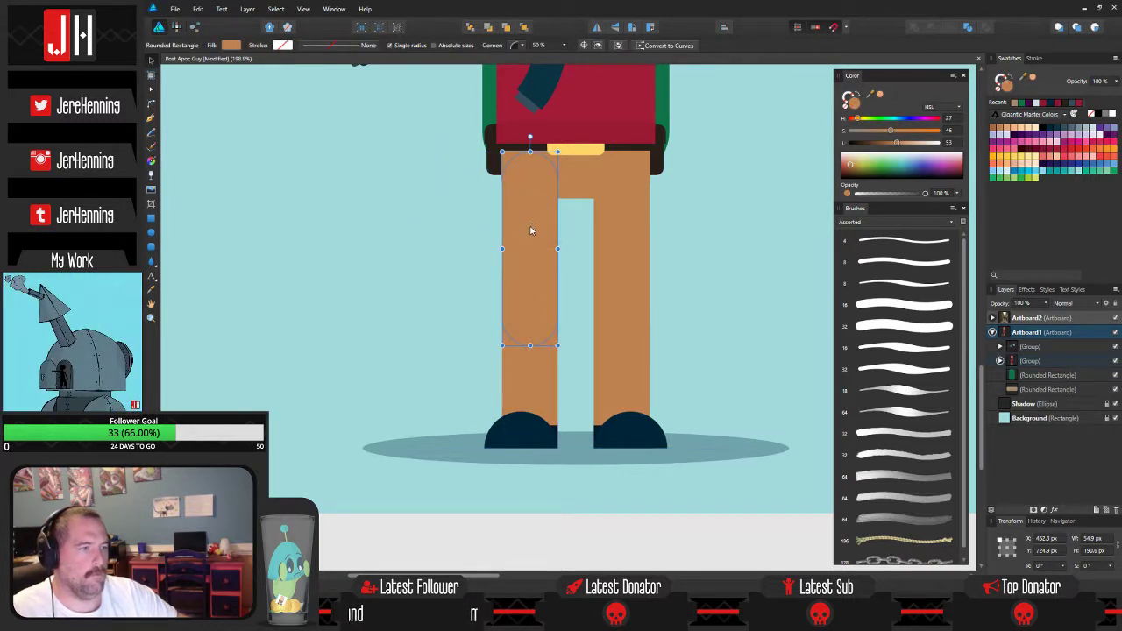
pyautogui.keyDown('shift'); pyautogui.click(548, 376); pyautogui.keyUp('shift')
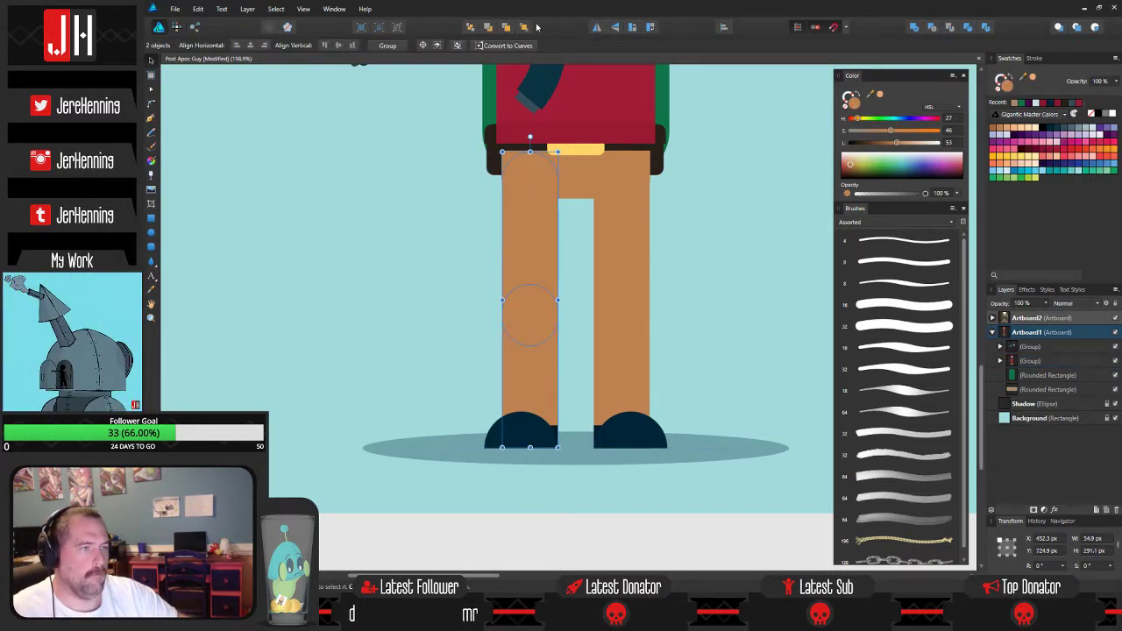
pyautogui.moveTo(550, 96); pyautogui.dragTo(582, 413)
pyautogui.scroll(-1, 604, 272)
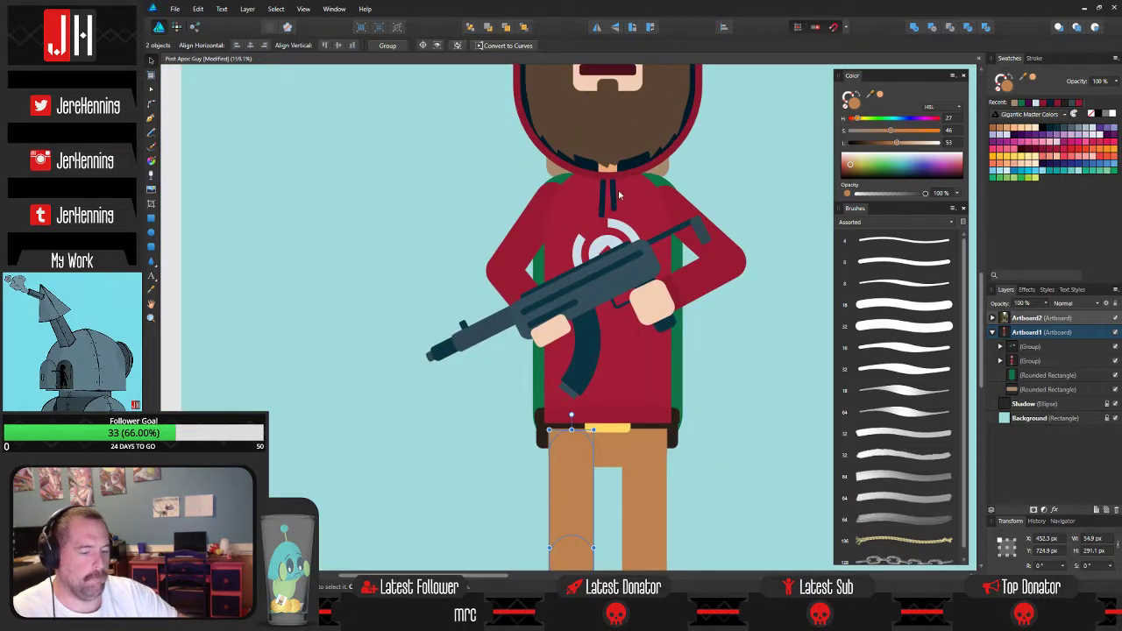
pyautogui.press('i')
pyautogui.click(606, 167)
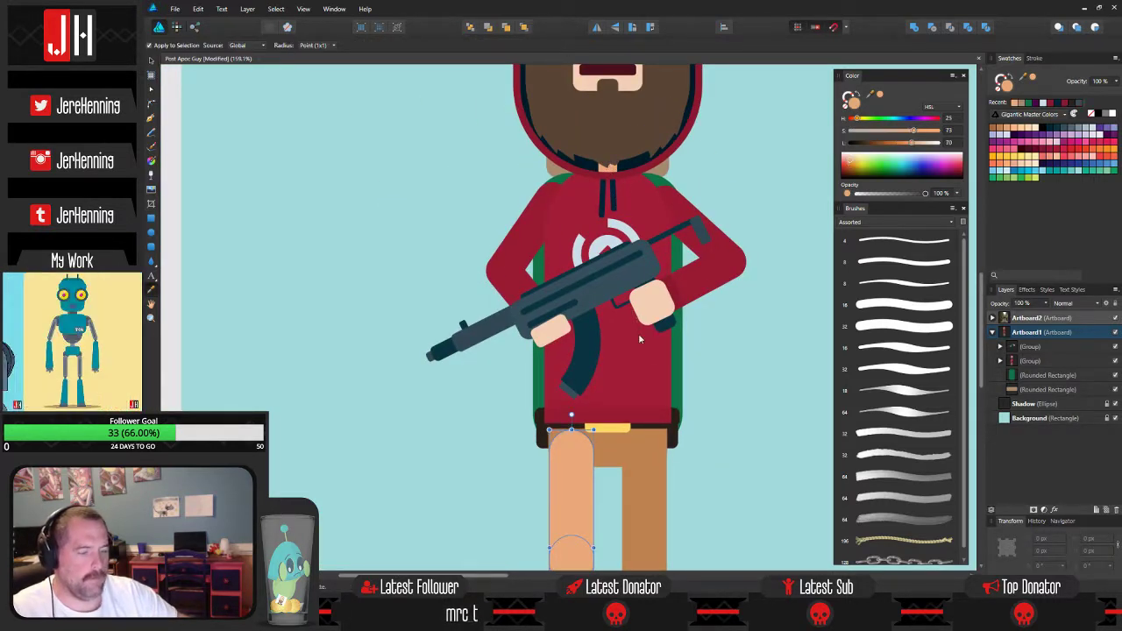
pyautogui.scroll(-4, 639, 334)
pyautogui.press('v')
# Send the skin-toned leg copies backward so they sit behind the tan trouser leg shapes.
pyautogui.click(489, 27)
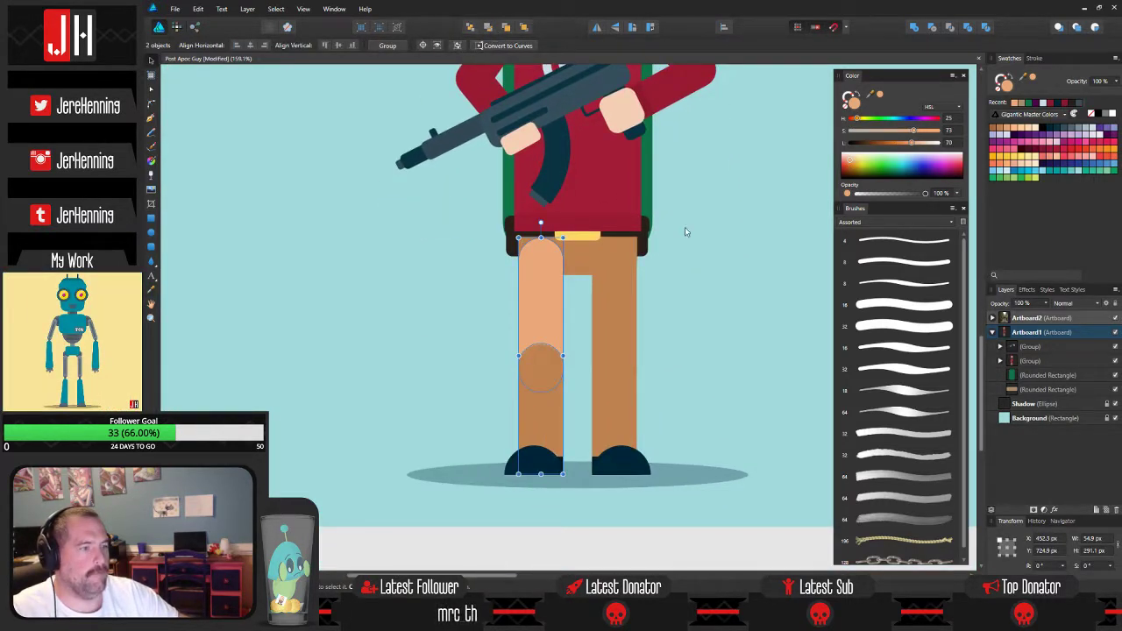
pyautogui.click(712, 336)
pyautogui.click(548, 312)
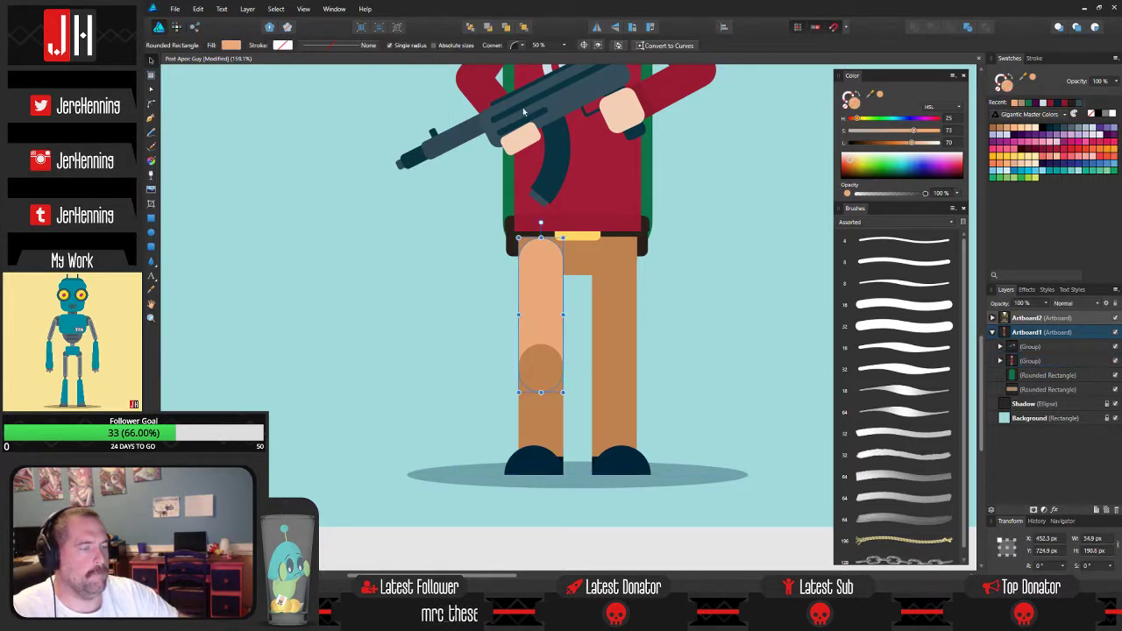
pyautogui.press('Delete')
pyautogui.click(551, 275)
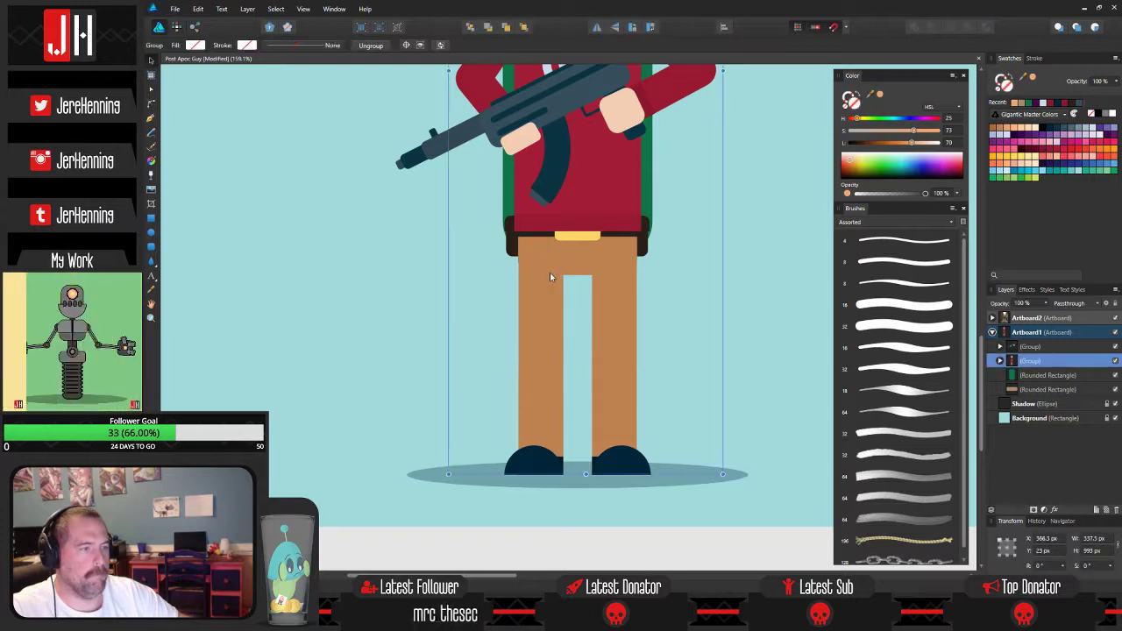
pyautogui.hotkey('ctrl', 'z')
pyautogui.hotkey('ctrl', 'z')
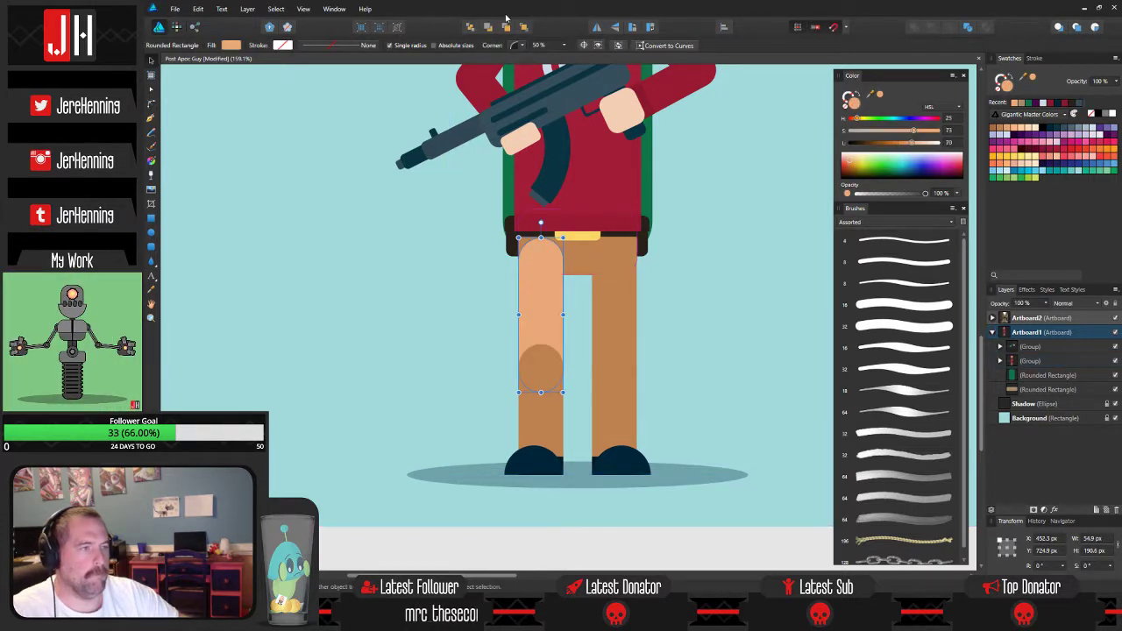
pyautogui.click(491, 27)
pyautogui.click(697, 266)
# Draw a closed jagged Pen shape about 36 by 31 px over the left-hand leg's outer knee edge and fill it pink (hue 345, saturation 82, lightness 84).
pyautogui.scroll(3, 561, 334)
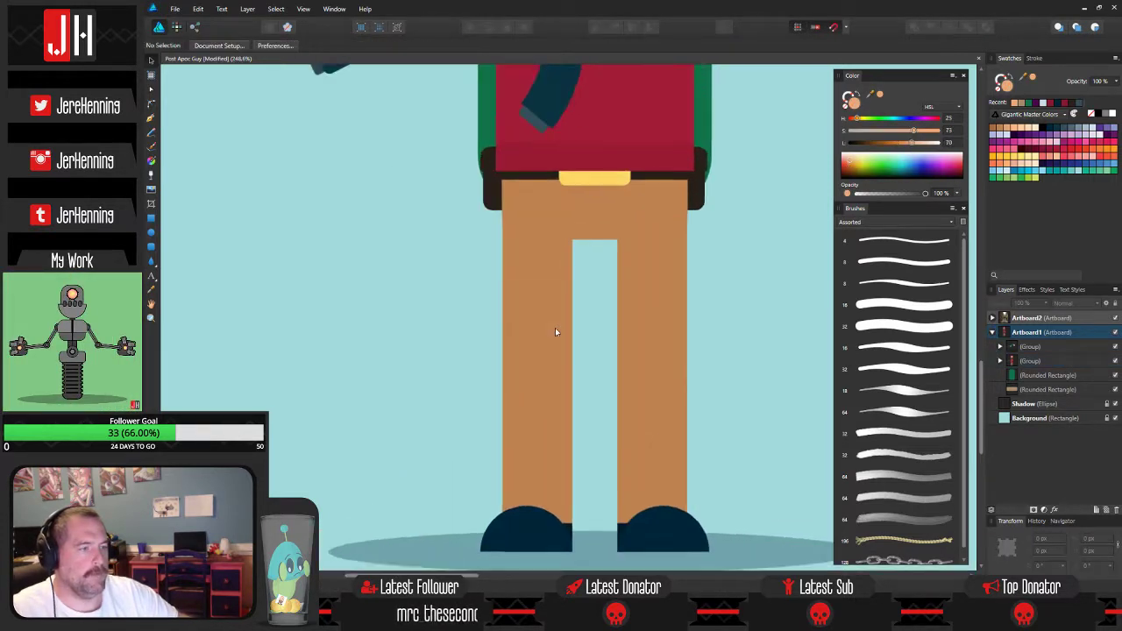
pyautogui.moveTo(550, 349); pyautogui.dragTo(545, 242)
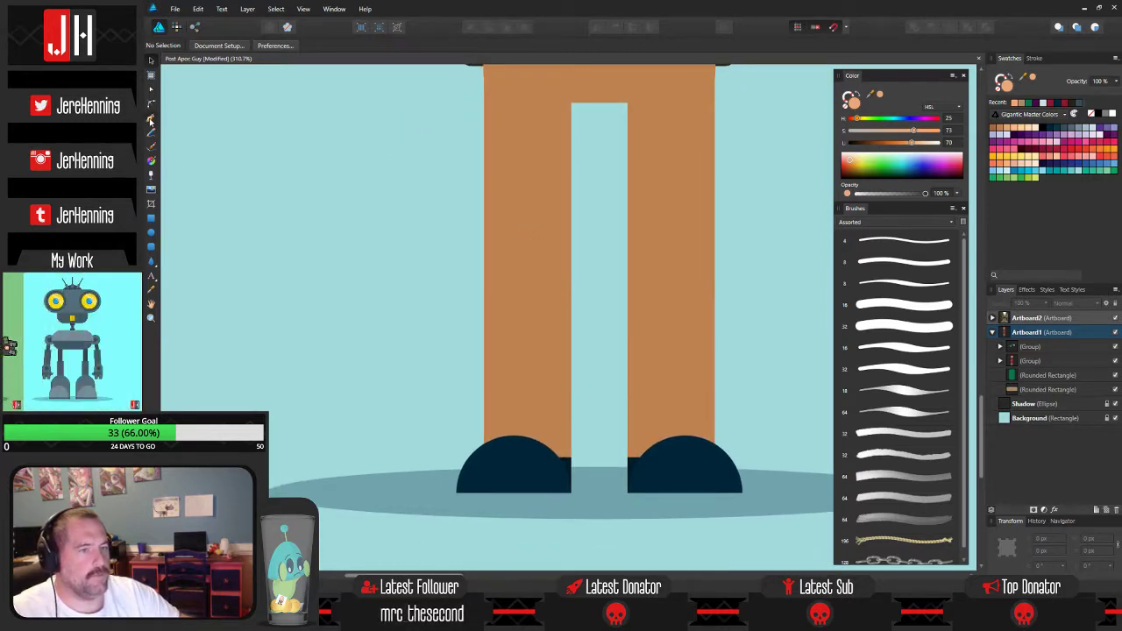
pyautogui.click(151, 118)
pyautogui.scroll(2, 541, 270)
pyautogui.click(455, 192)
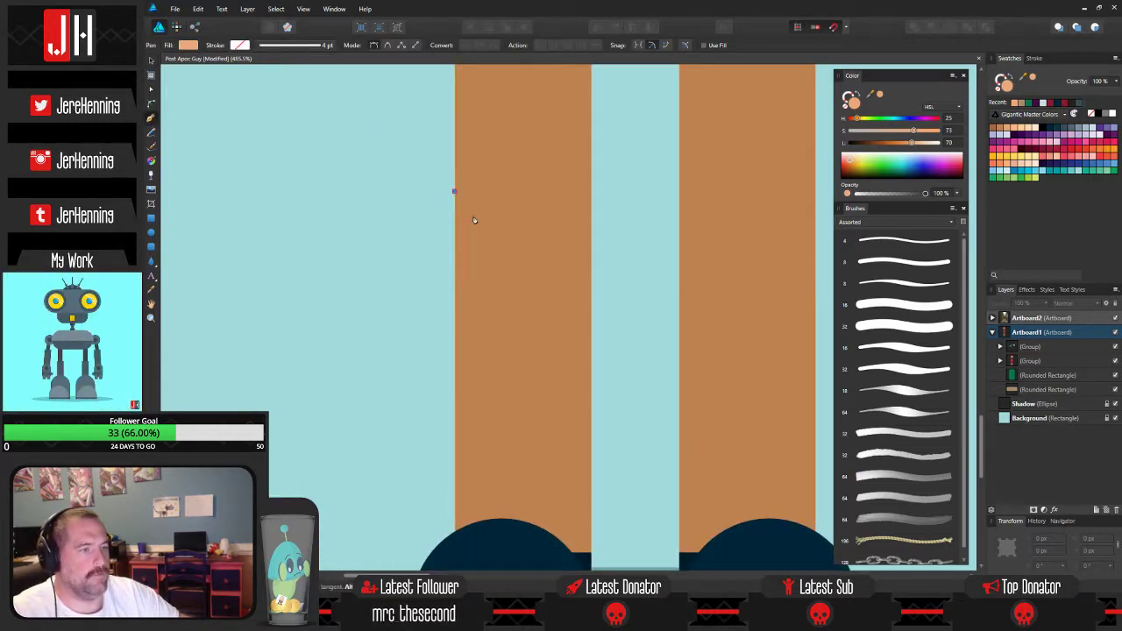
pyautogui.click(474, 215)
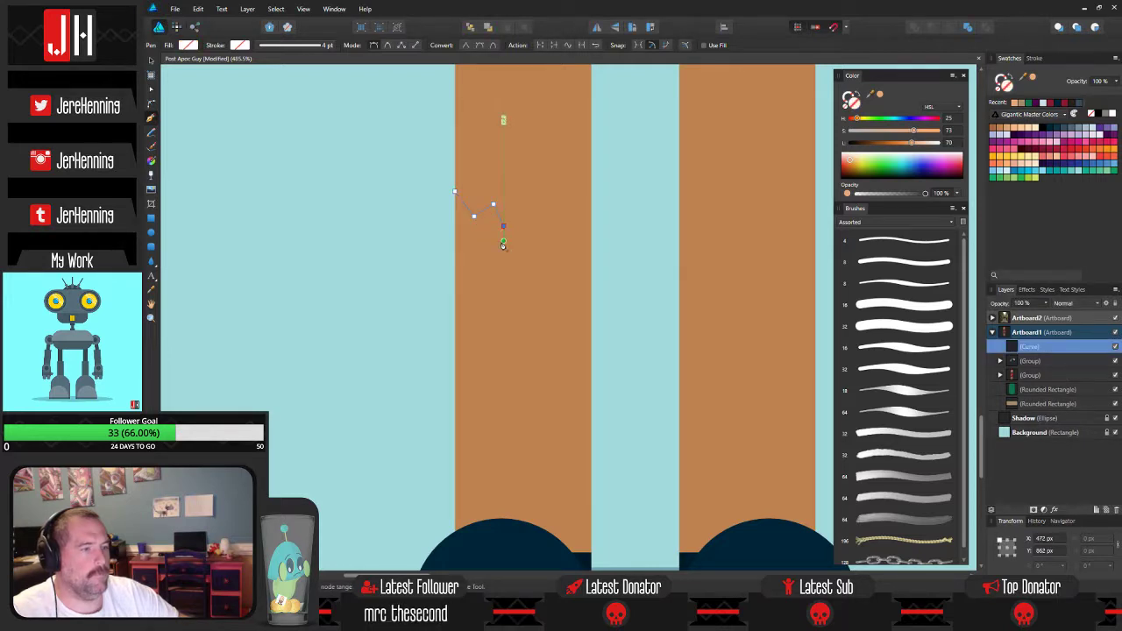
pyautogui.click(474, 267)
pyautogui.click(464, 266)
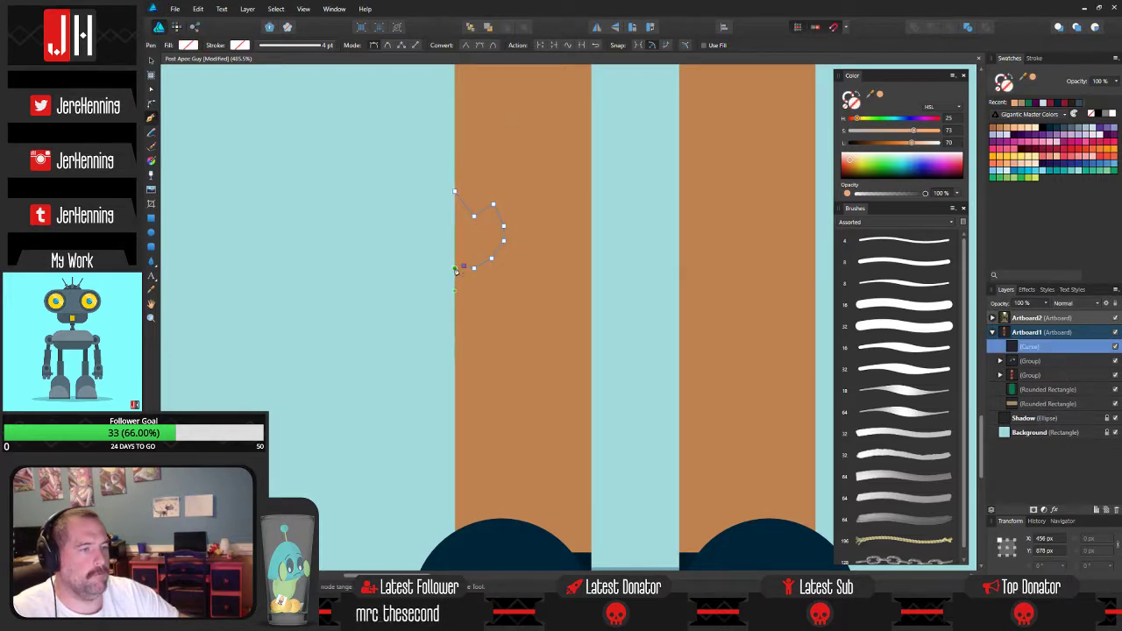
pyautogui.click(454, 268)
pyautogui.click(454, 192)
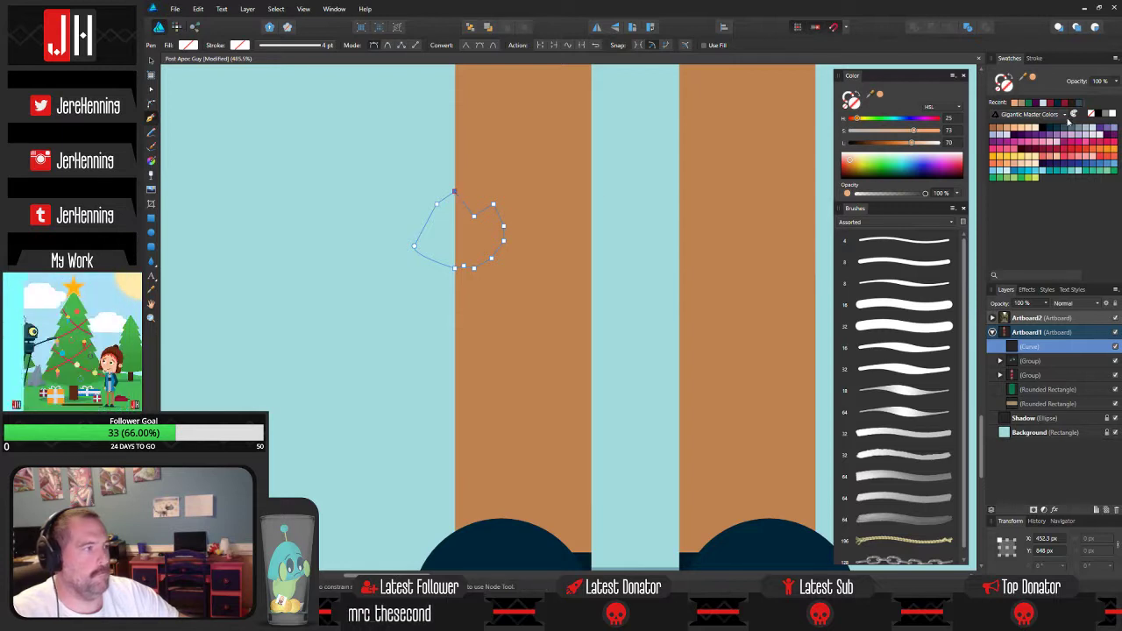
pyautogui.press('v')
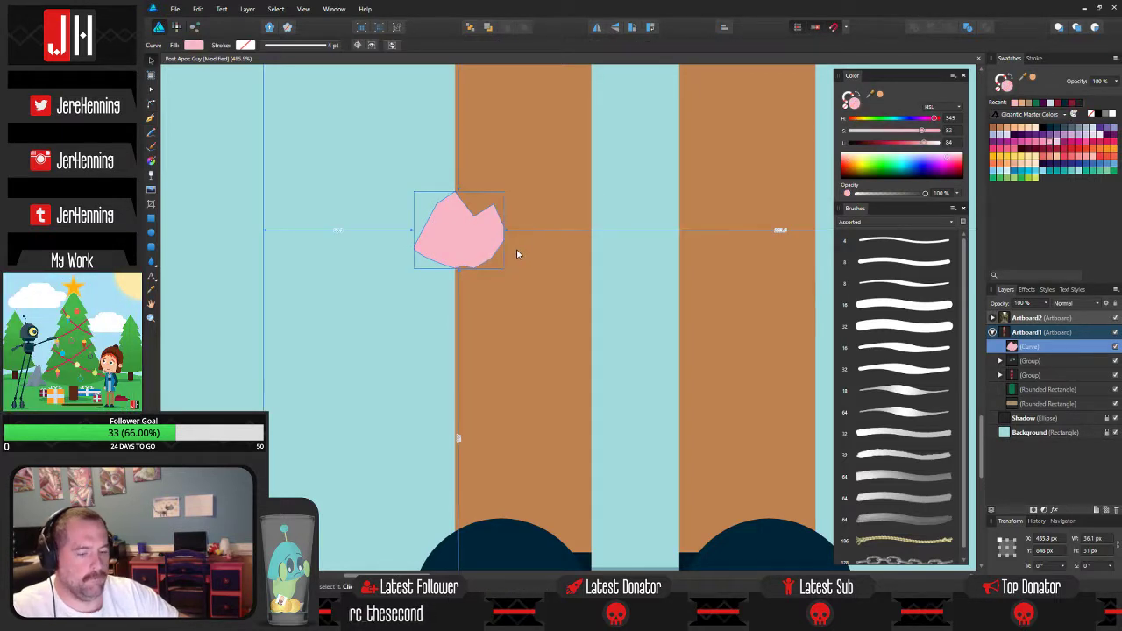
# Duplicate the pink jagged shape in place over the knee.
pyautogui.moveTo(433, 241); pyautogui.dragTo(499, 245)
pyautogui.click(499, 246)
pyautogui.keyDown('shift'); pyautogui.click(553, 270); pyautogui.keyUp('shift')
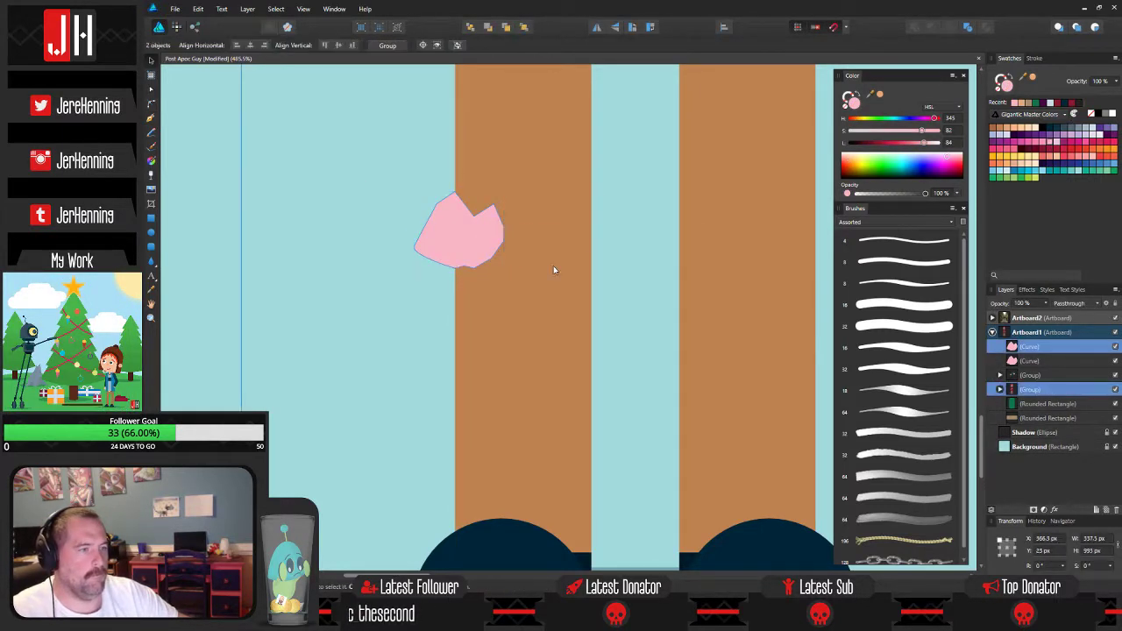
pyautogui.click(463, 237)
# Ungroup the character's body group so the leg shapes can be edited separately.
pyautogui.scroll(-4, 480, 236)
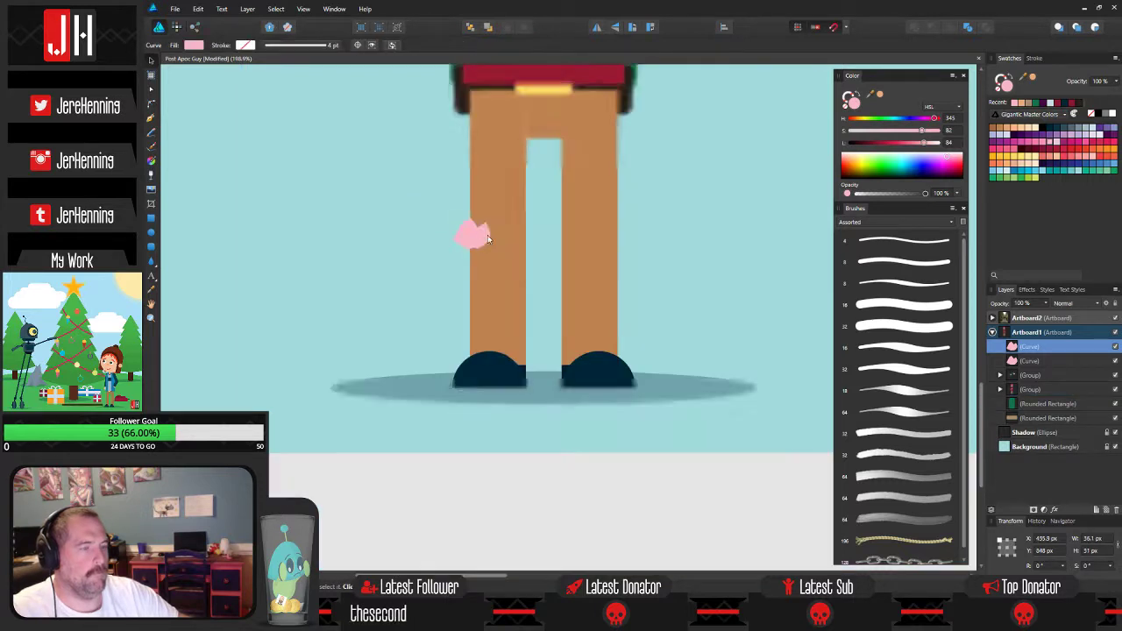
pyautogui.click(511, 214)
pyautogui.hotkey('ctrl', 'shift', 'g')
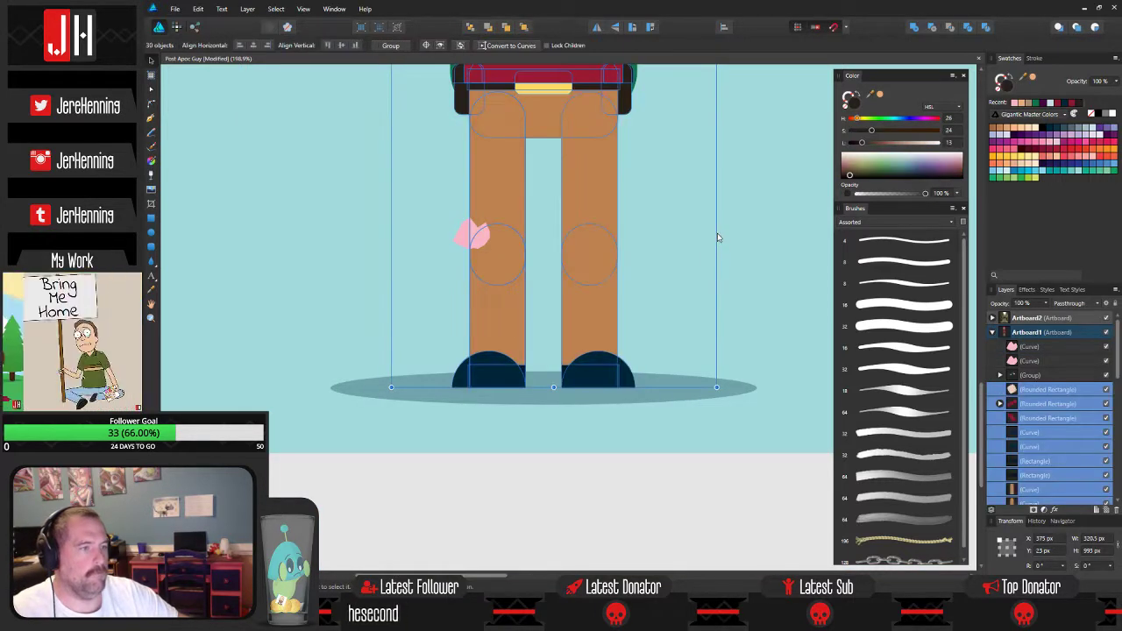
pyautogui.click(433, 229)
# Subtract the top pink jagged shape from the left-hand lower trouser leg to cut a torn knee hole.
pyautogui.scroll(2, 433, 228)
pyautogui.scroll(2, 493, 247)
pyautogui.click(509, 244)
pyautogui.keyDown('shift'); pyautogui.click(563, 296); pyautogui.keyUp('shift')
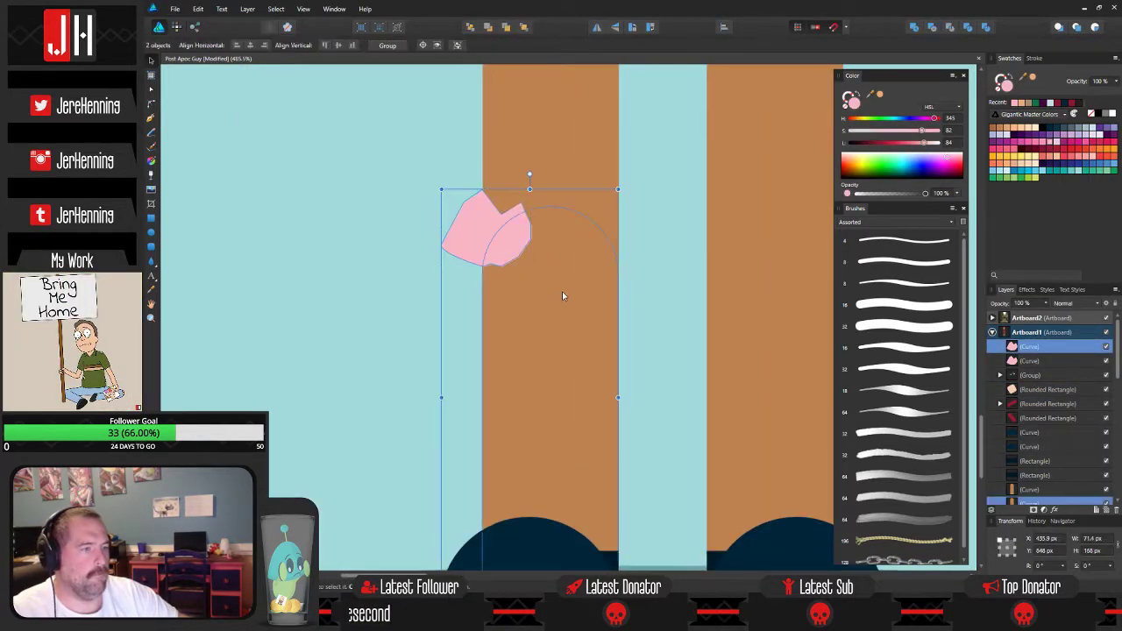
pyautogui.click(937, 29)
pyautogui.click(409, 192)
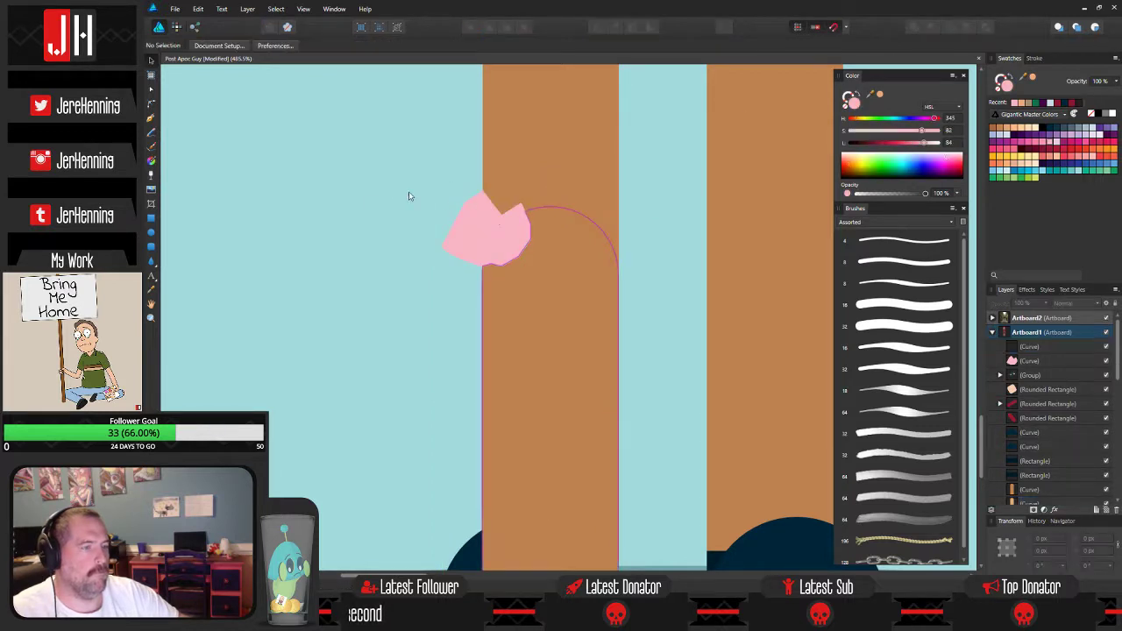
# Subtract the remaining pink jagged shape from the left-hand upper trouser leg so the skin shows through.
pyautogui.click(485, 231)
pyautogui.keyDown('shift'); pyautogui.click(601, 138); pyautogui.keyUp('shift')
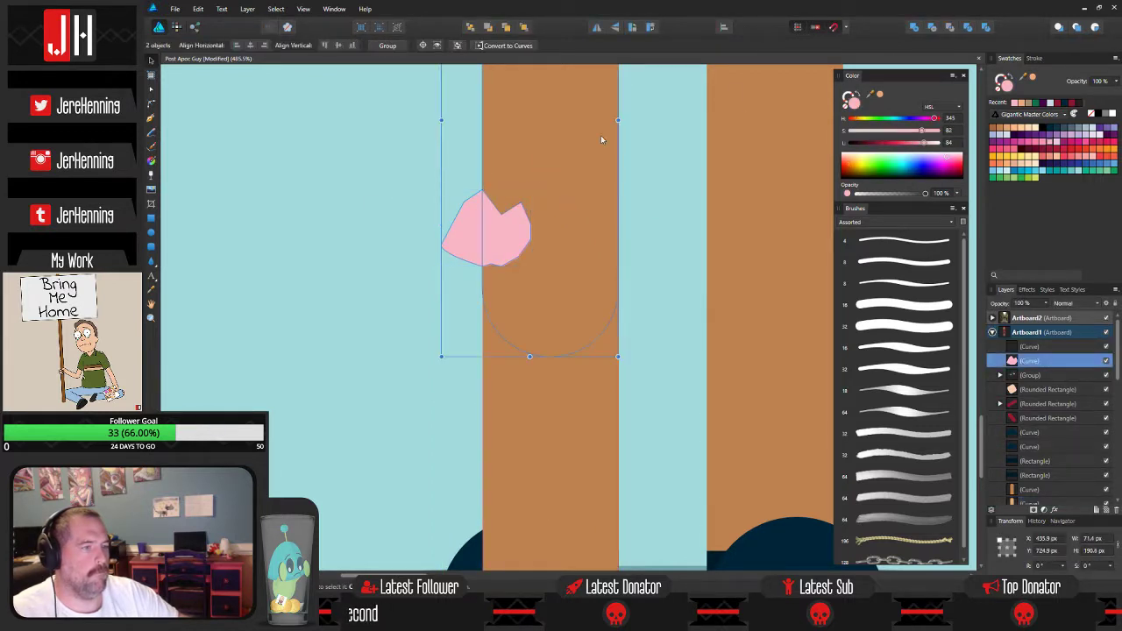
pyautogui.click(938, 29)
pyautogui.click(400, 162)
pyautogui.scroll(-3, 431, 175)
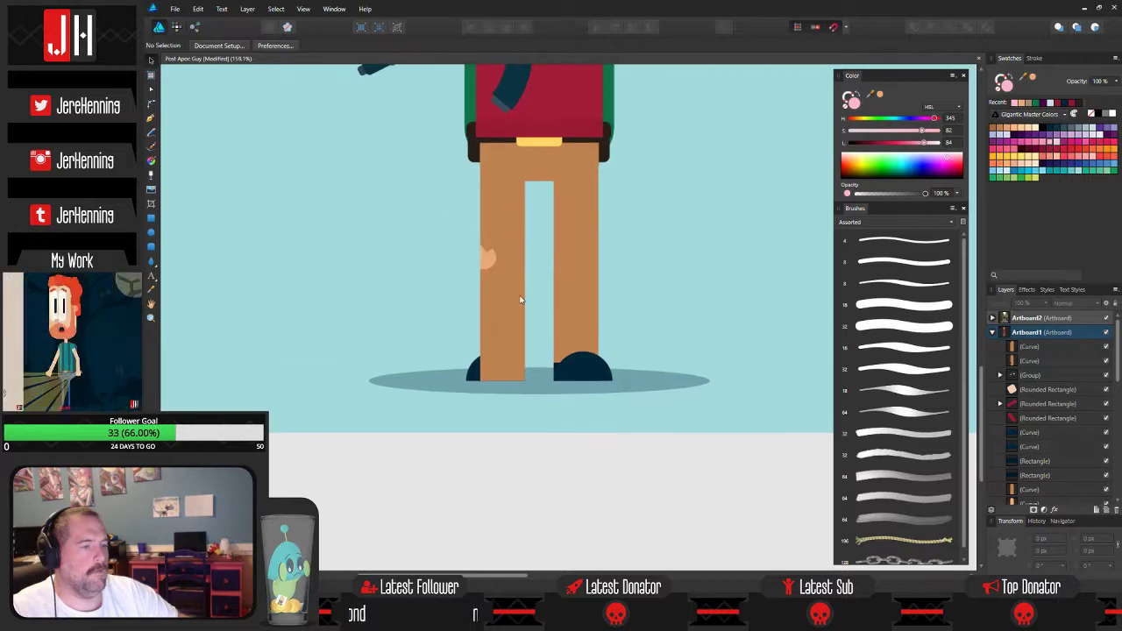
# Bring the left-hand shoe to the front, above the trouser leg.
pyautogui.click(486, 376)
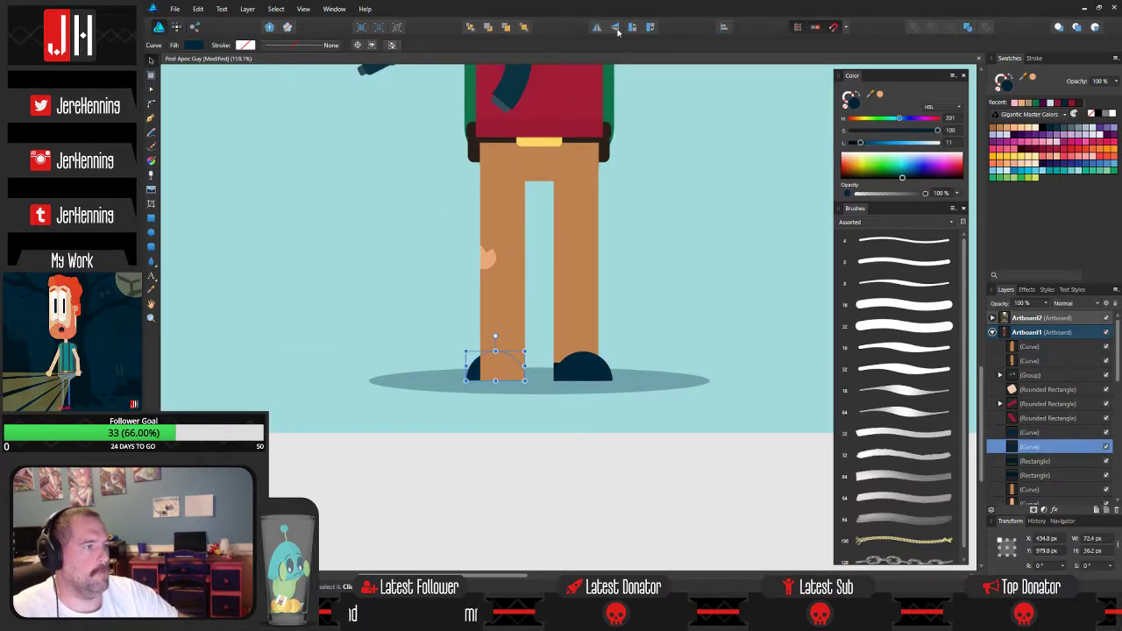
pyautogui.click(524, 28)
pyautogui.scroll(-3, 676, 201)
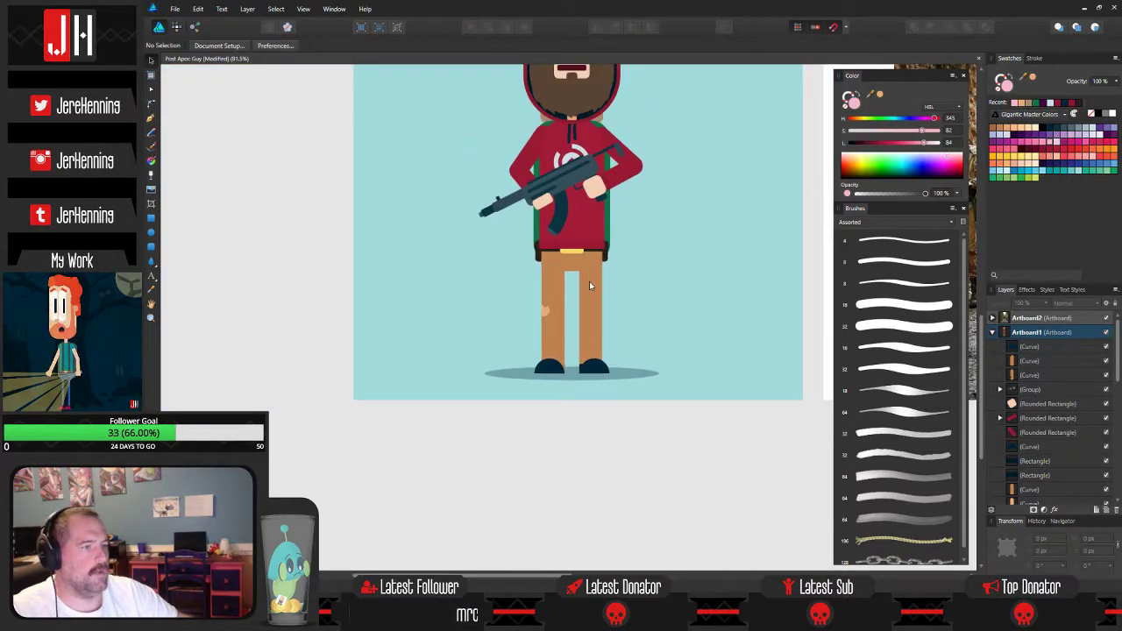
# Undo the knee-hole edits back to the grouped body and delete the pink jagged shape.
pyautogui.click(545, 311)
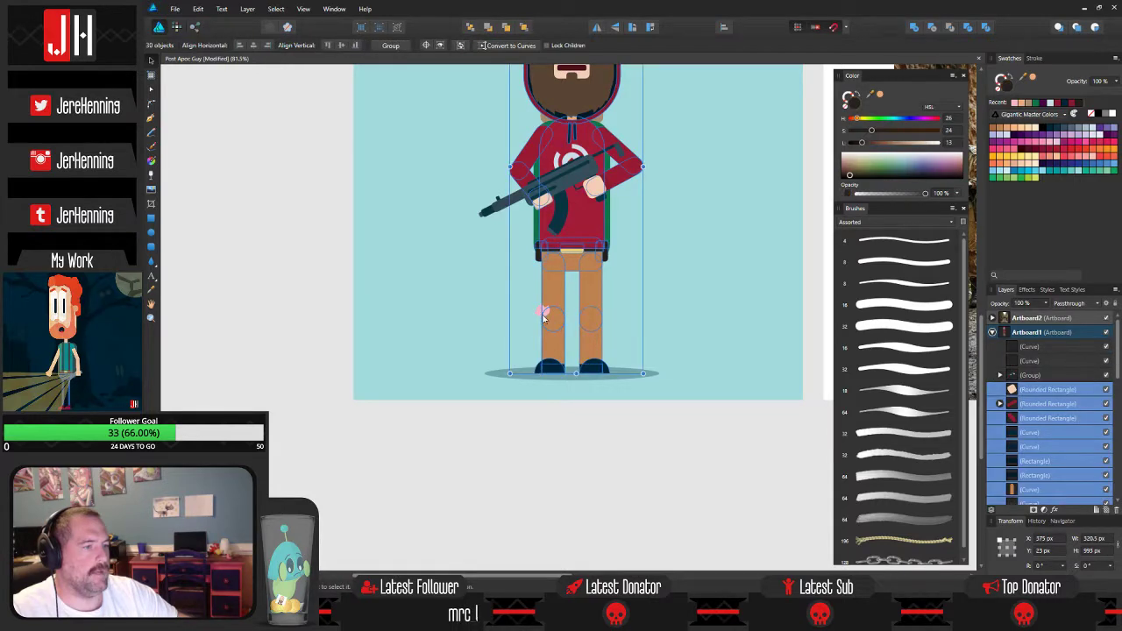
pyautogui.scroll(4, 550, 316)
pyautogui.press('Delete')
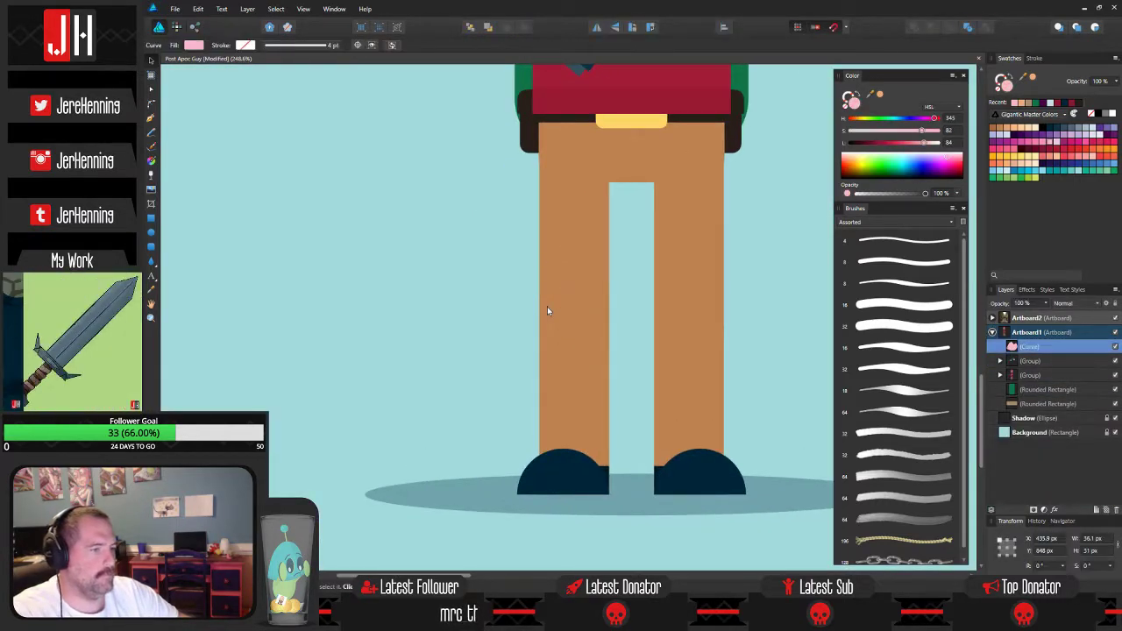
# Ungroup the character's body group and save the document.
pyautogui.click(583, 328)
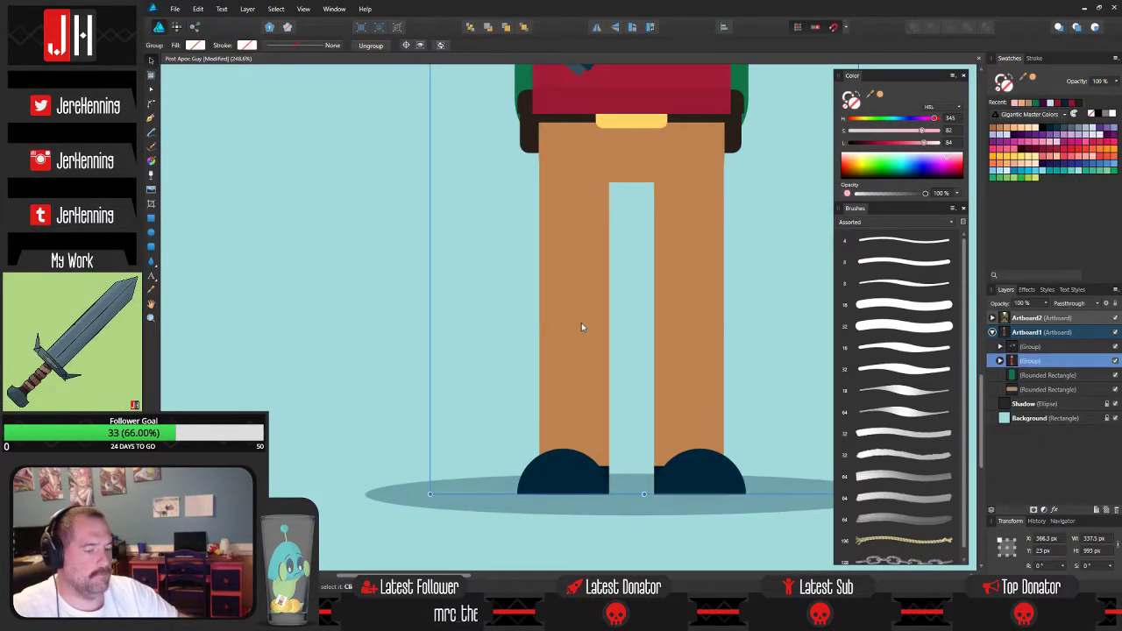
pyautogui.hotkey('ctrl', 'shift', 'g')
pyautogui.click(464, 292)
pyautogui.hotkey('ctrl', 's')
pyautogui.scroll(-6, 469, 288)
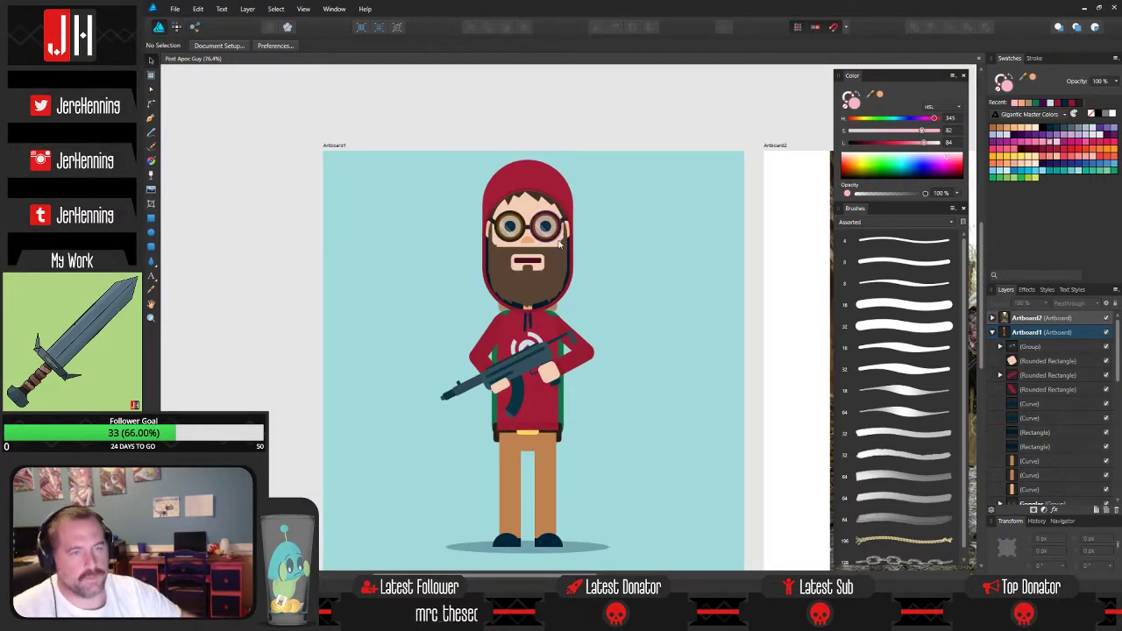
# Unlock the ground shadow ellipse and add a new layer inside Artboard1.
pyautogui.scroll(2, 540, 288)
pyautogui.moveTo(538, 290); pyautogui.dragTo(560, 271)
pyautogui.scroll(-3, 591, 202)
pyautogui.moveTo(407, 108); pyautogui.dragTo(693, 543)
pyautogui.click(994, 333)
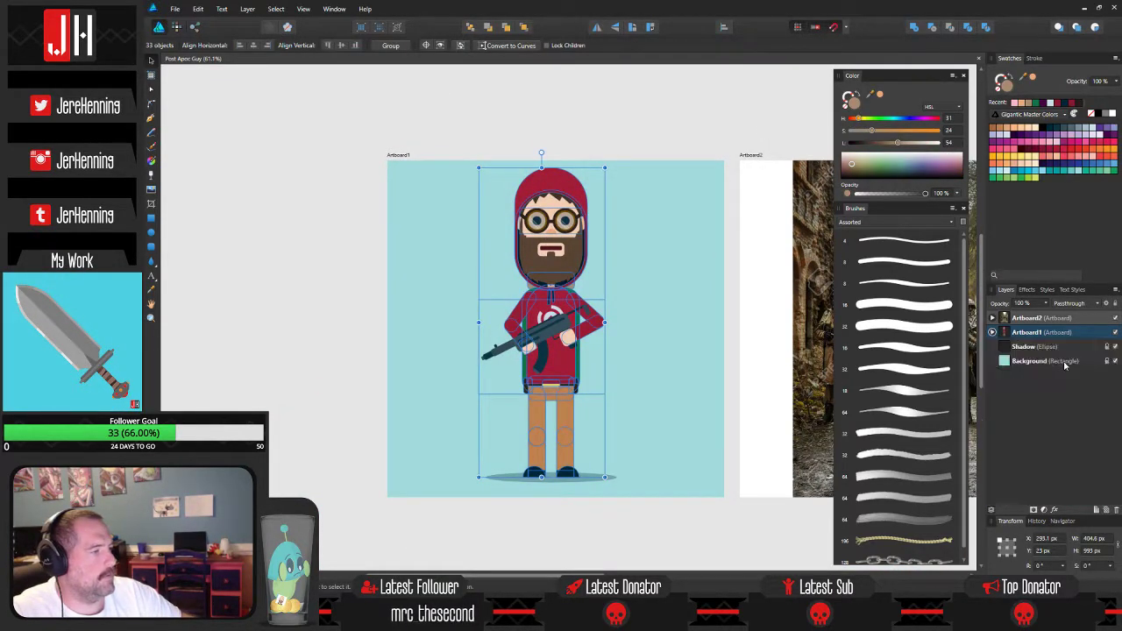
pyautogui.keyDown('shift'); pyautogui.click(1055, 347); pyautogui.keyUp('shift')
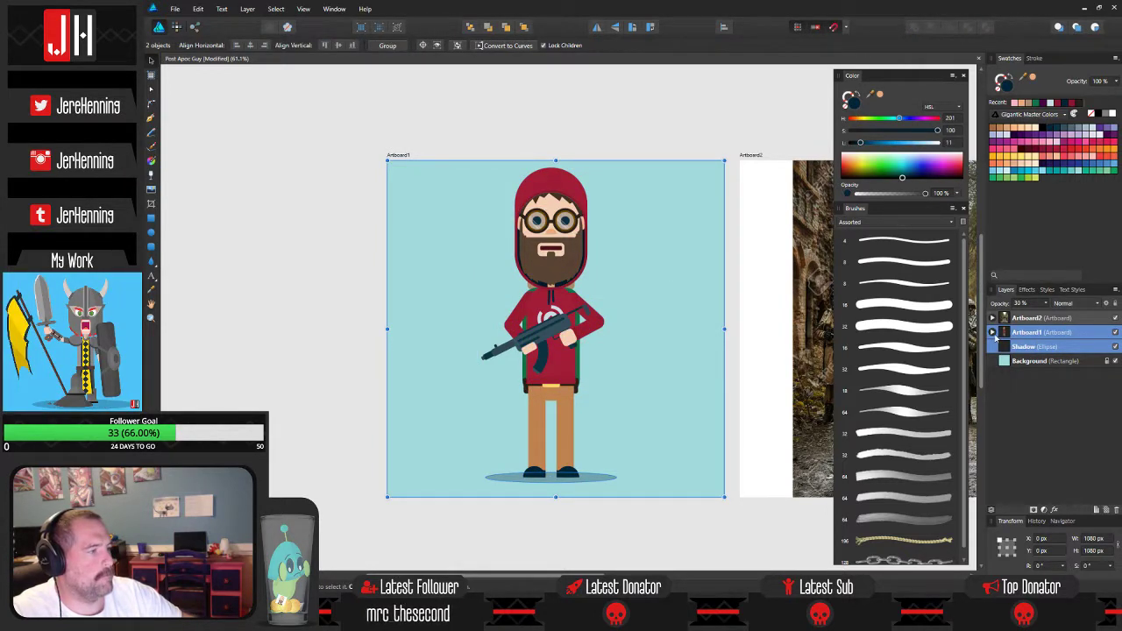
pyautogui.click(994, 333)
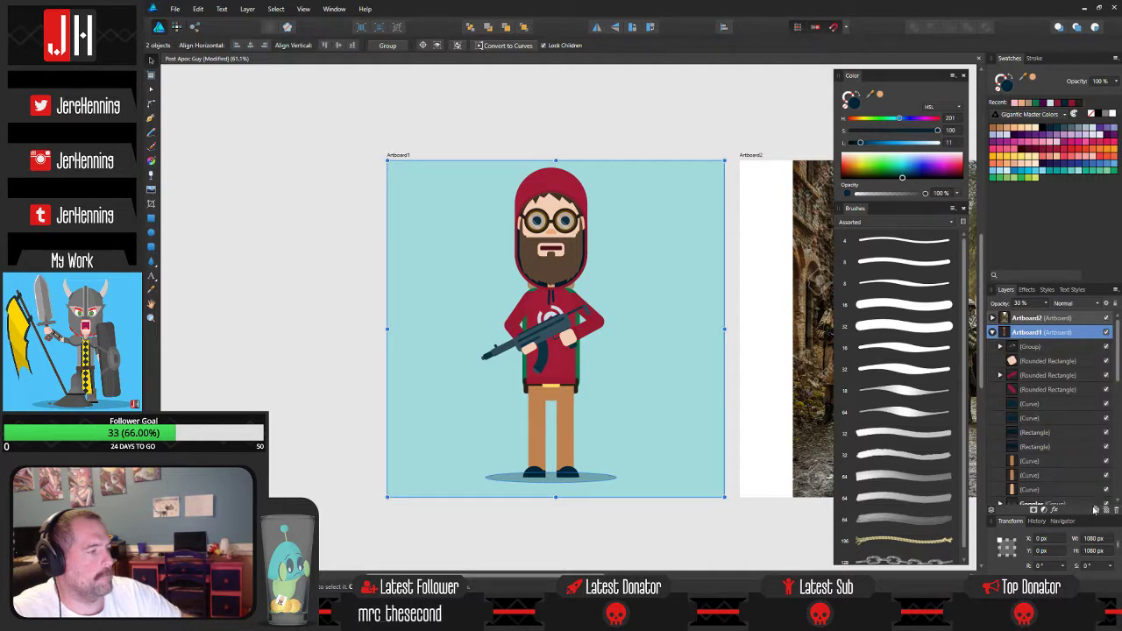
pyautogui.click(1084, 504)
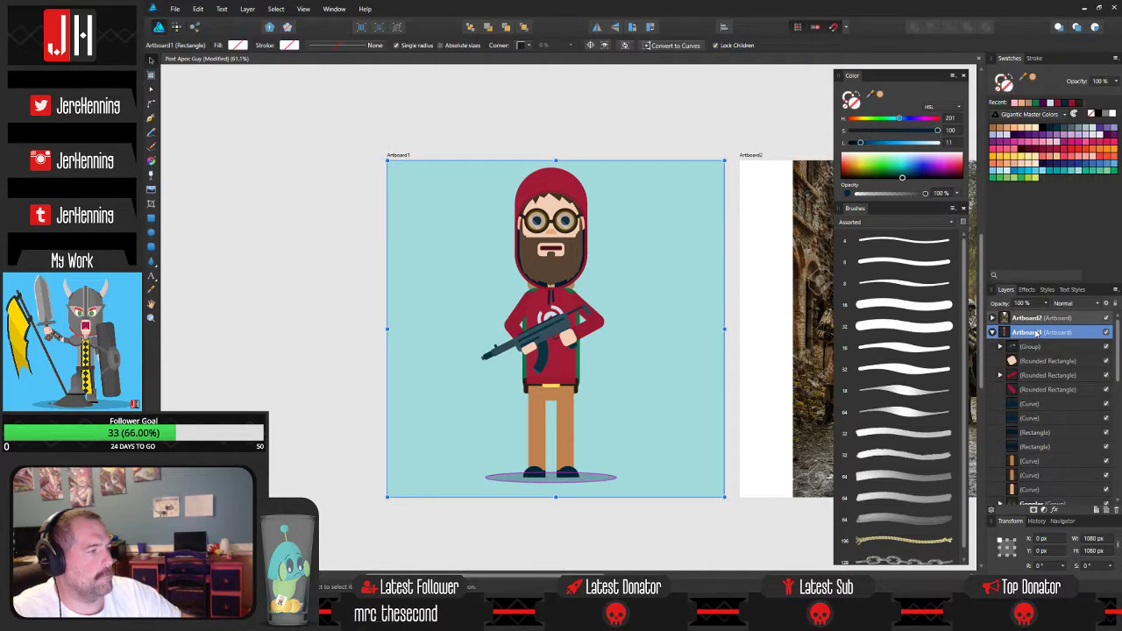
pyautogui.click(1095, 511)
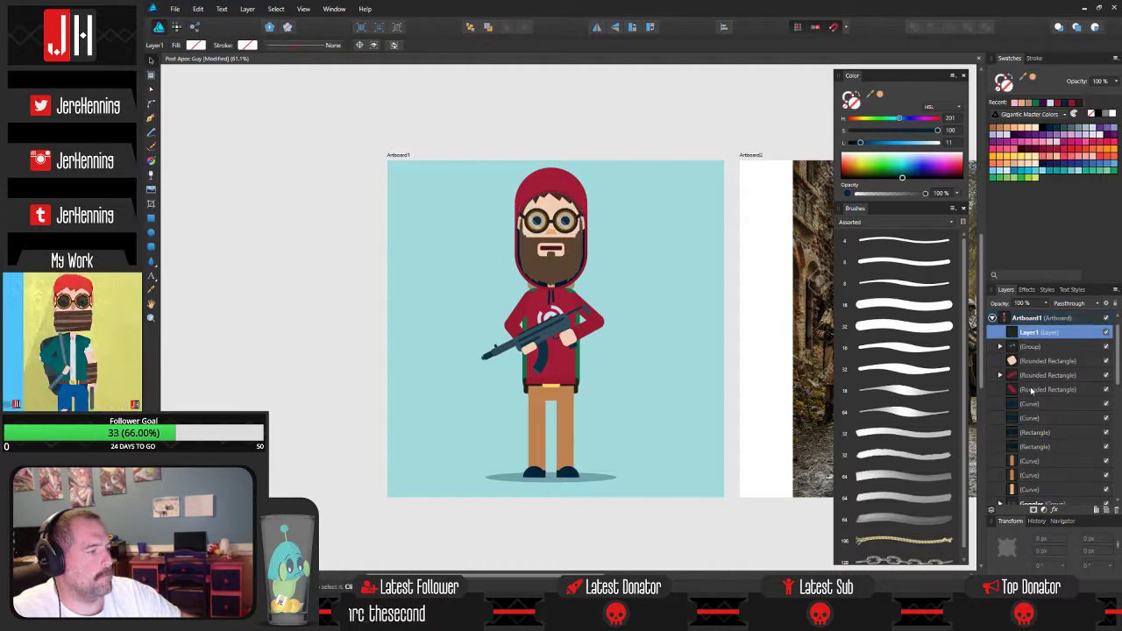
# Move all of the character's objects, from the rifle group down to the backpack shapes, into Layer1.
pyautogui.click(1018, 346)
pyautogui.scroll(-9, 1061, 415)
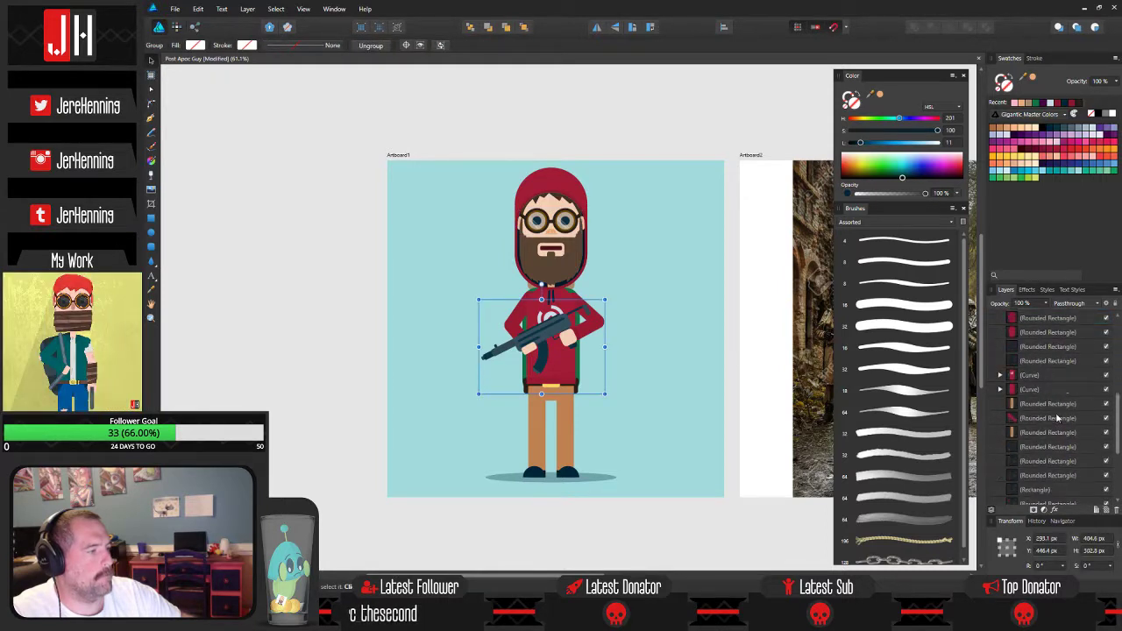
pyautogui.keyDown('shift'); pyautogui.click(1020, 461); pyautogui.keyUp('shift')
pyautogui.scroll(8, 1030, 404)
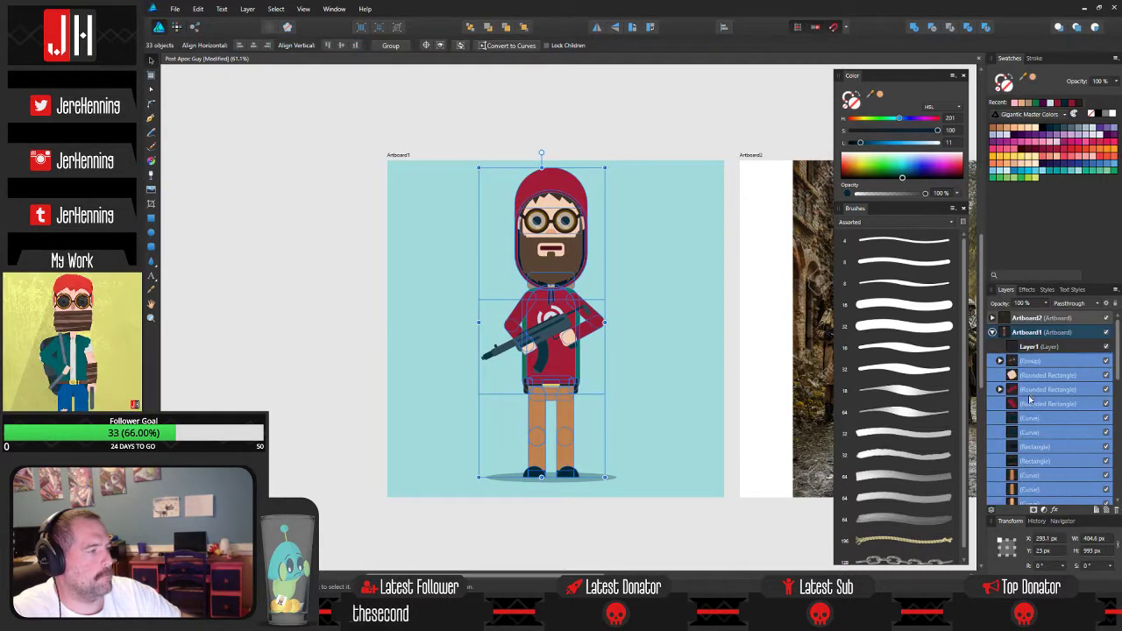
pyautogui.moveTo(1013, 355); pyautogui.dragTo(1020, 350)
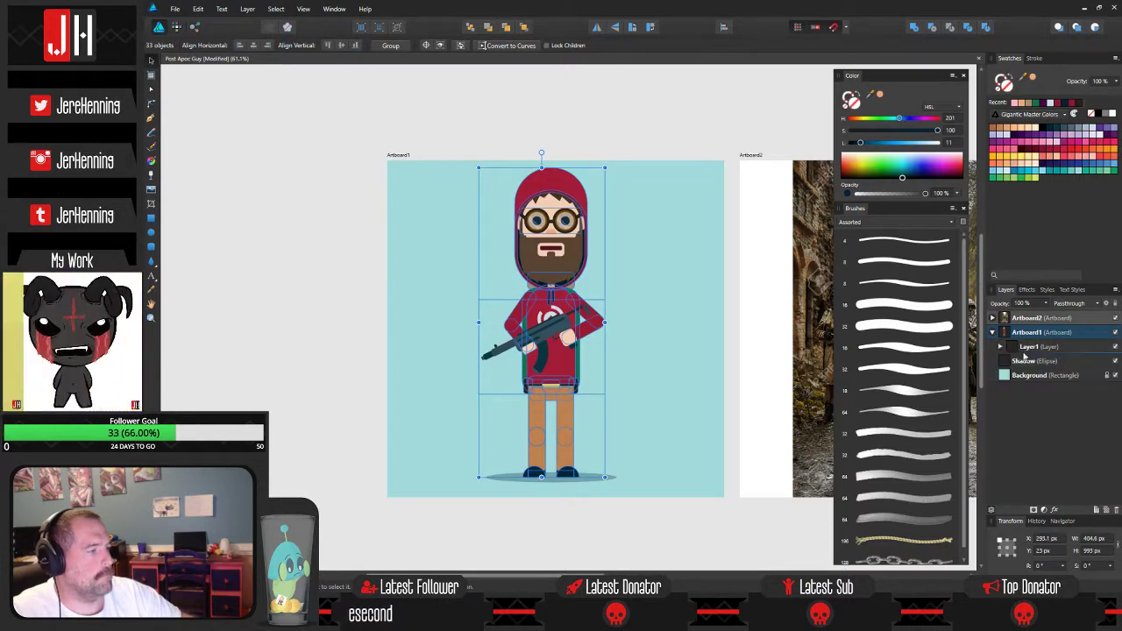
# Scale Layer1 and the shadow together to about 429 by 981 px, centre them on the artboard, and save.
pyautogui.click(1026, 362)
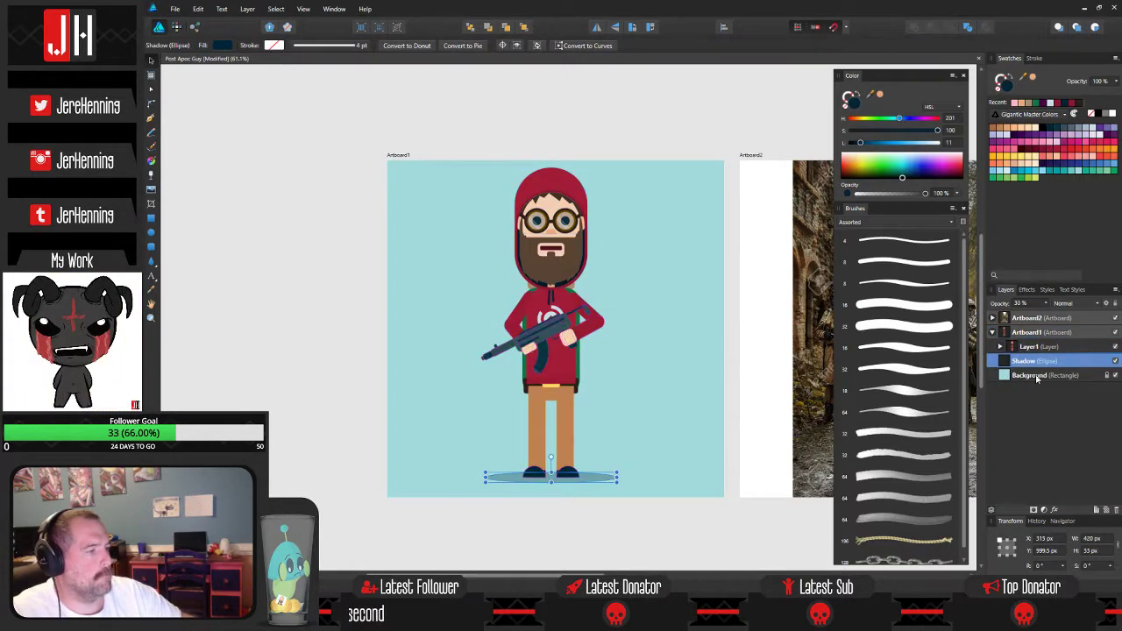
pyautogui.keyDown('shift'); pyautogui.click(1025, 348); pyautogui.keyUp('shift')
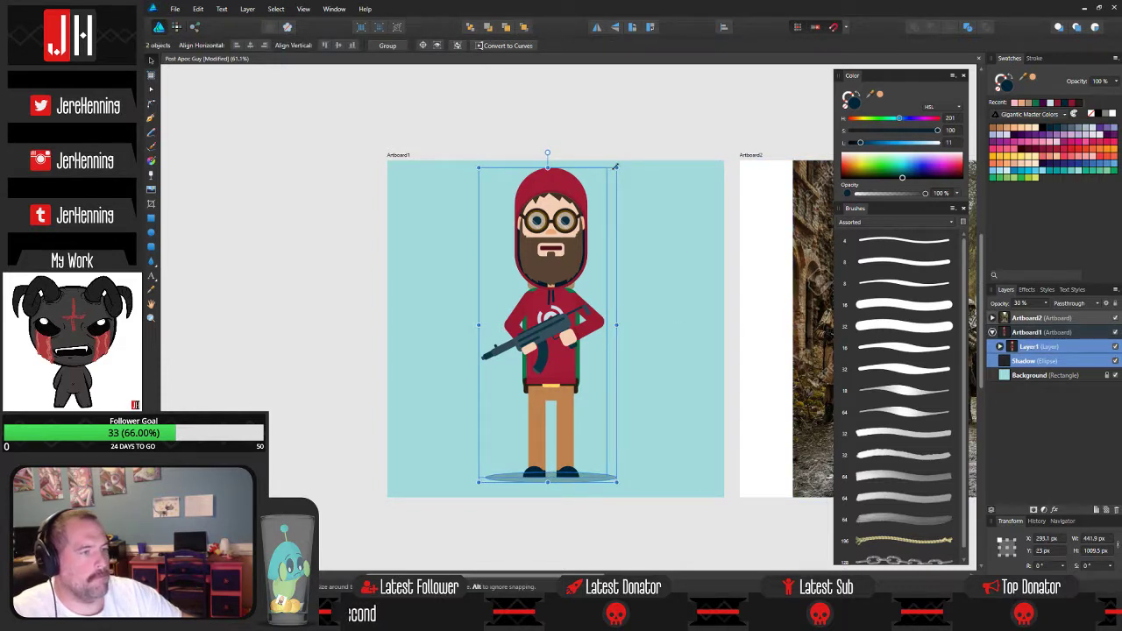
pyautogui.moveTo(615, 167); pyautogui.dragTo(611, 174)
pyautogui.moveTo(545, 235); pyautogui.dragTo(554, 235)
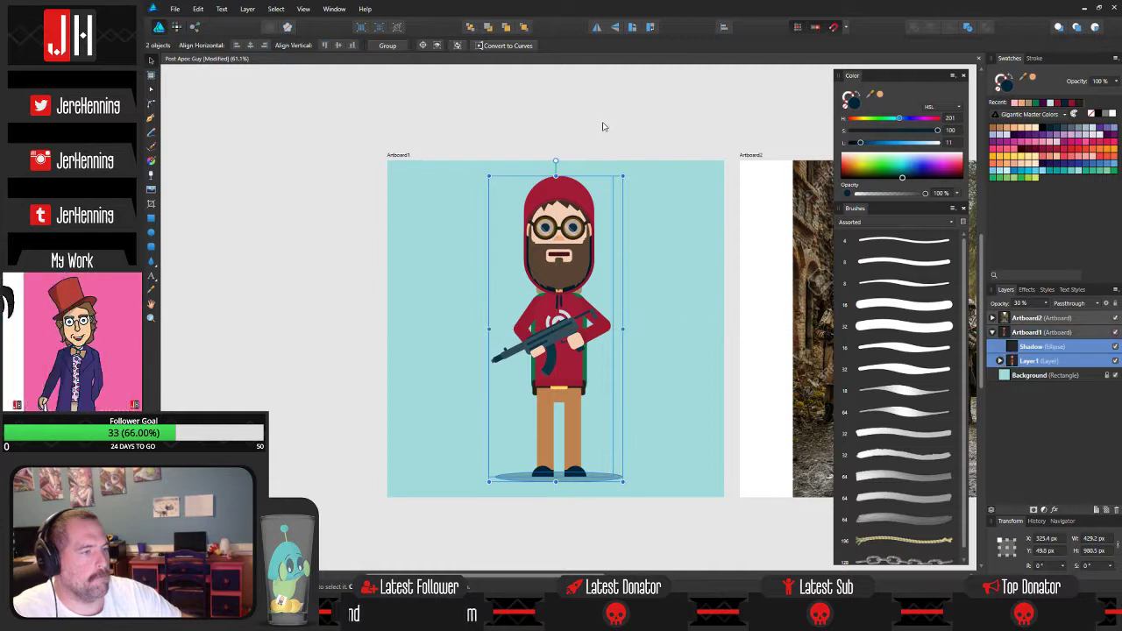
pyautogui.click(603, 125)
pyautogui.hotkey('ctrl', 's')
# Reorder the shadow ellipse between Layer1 and the background, and lock it.
pyautogui.scroll(2, 540, 284)
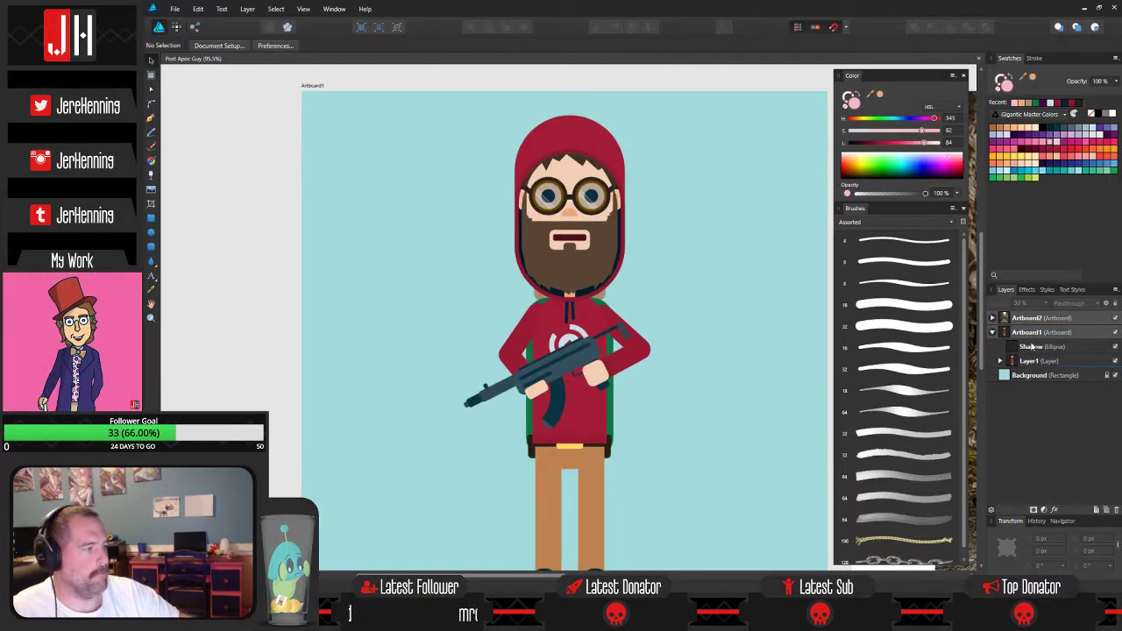
pyautogui.moveTo(1032, 347); pyautogui.dragTo(1054, 381)
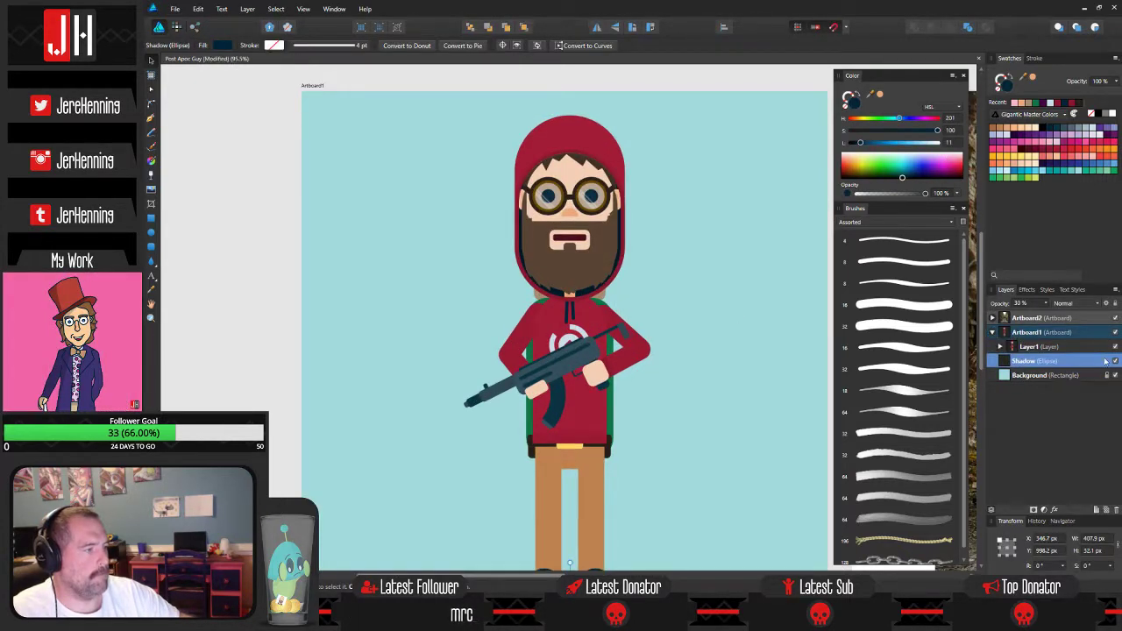
pyautogui.click(1117, 304)
pyautogui.click(702, 282)
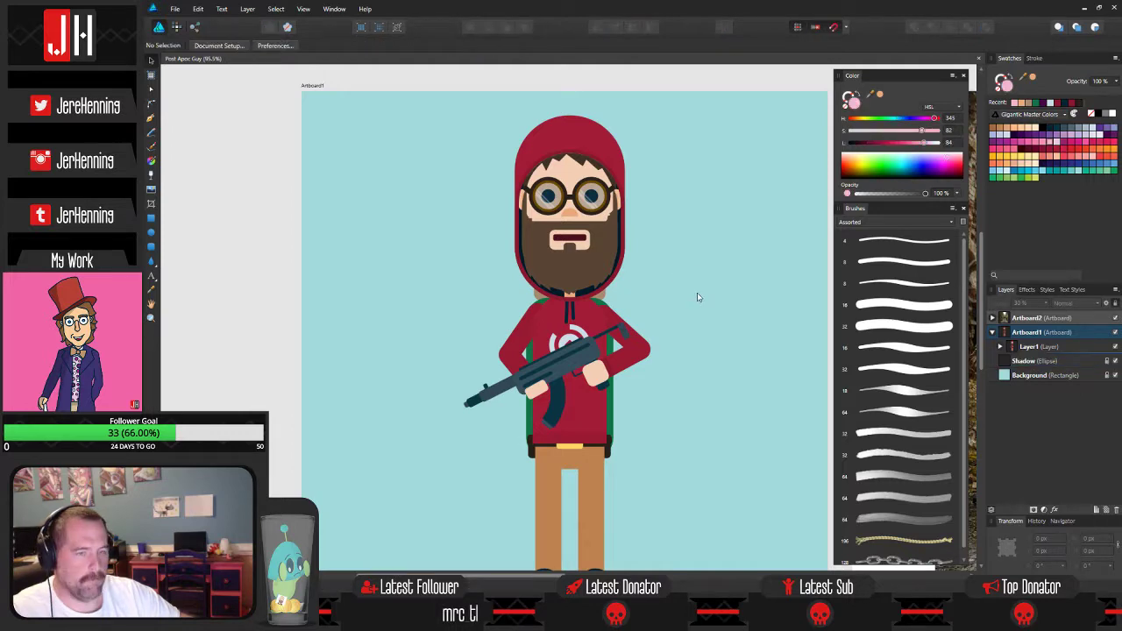
# Examine the whole character on the artboard, from the hood down to the shoes and ground shadow.
pyautogui.scroll(-3, 698, 297)
pyautogui.scroll(2, 510, 302)
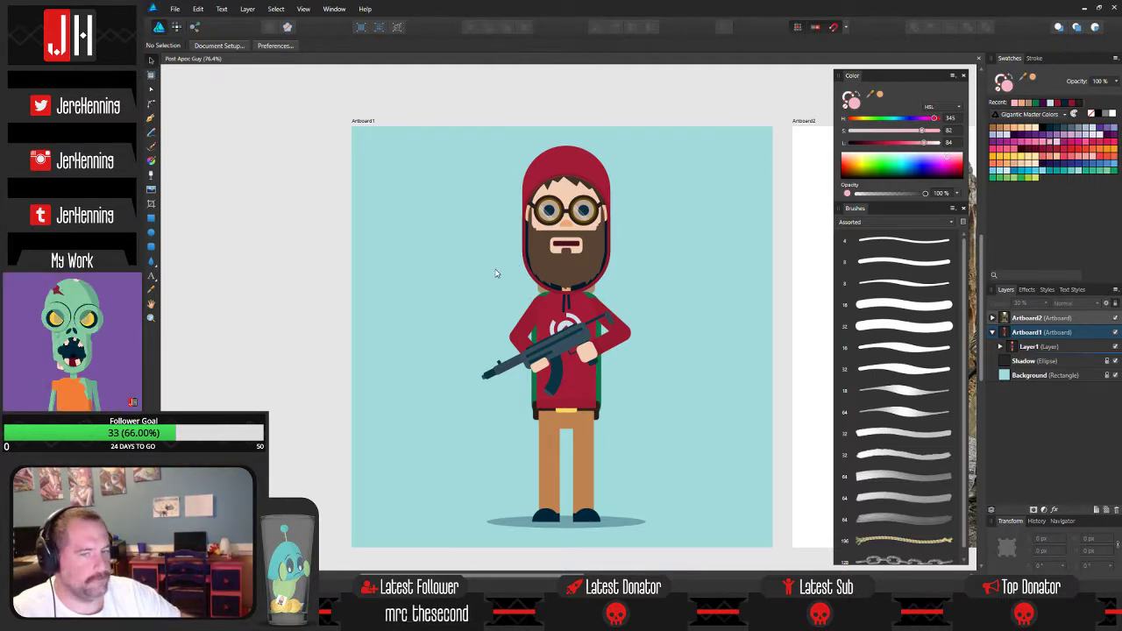
pyautogui.moveTo(473, 263); pyautogui.dragTo(445, 247)
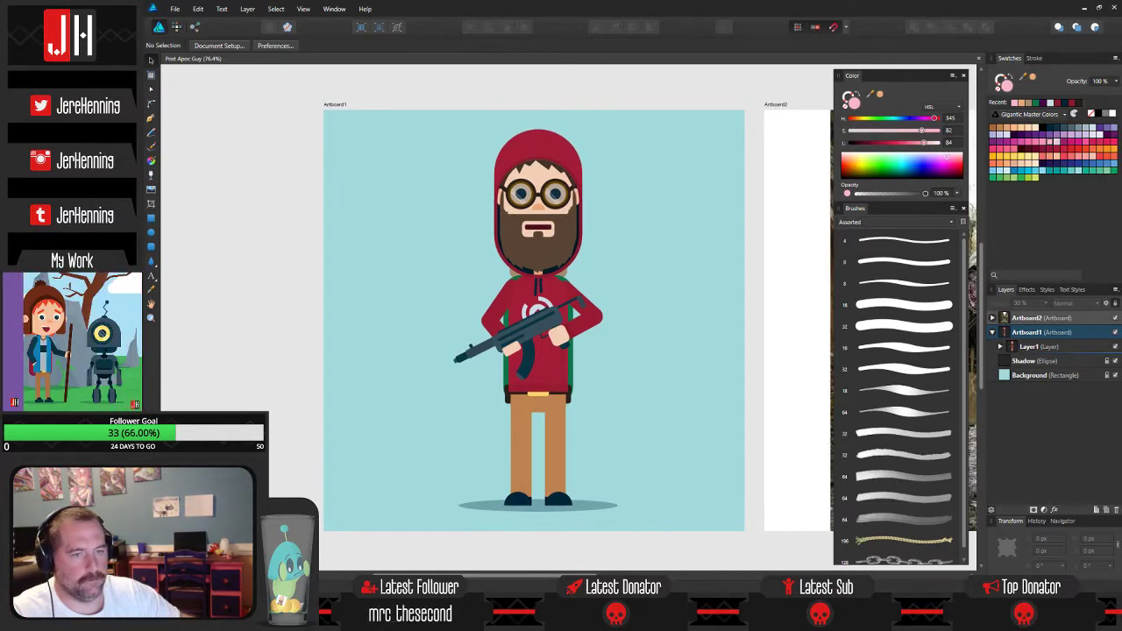
pyautogui.scroll(1, 643, 278)
pyautogui.moveTo(621, 246); pyautogui.dragTo(657, 146)
pyautogui.scroll(-2, 601, 226)
pyautogui.scroll(3, 597, 226)
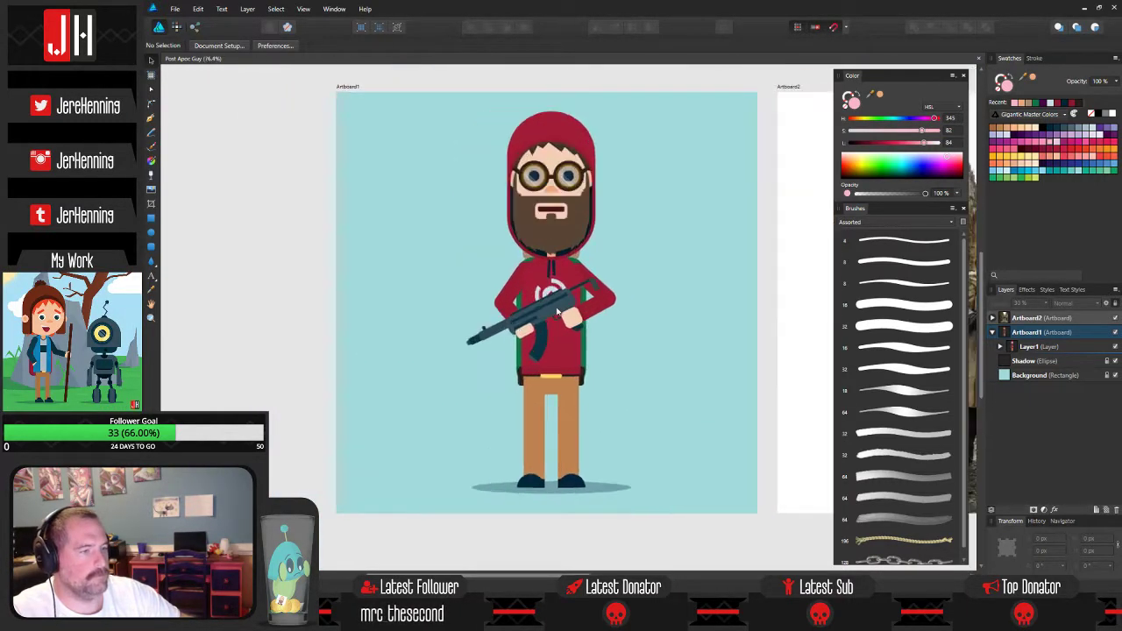
pyautogui.scroll(-2, 560, 179)
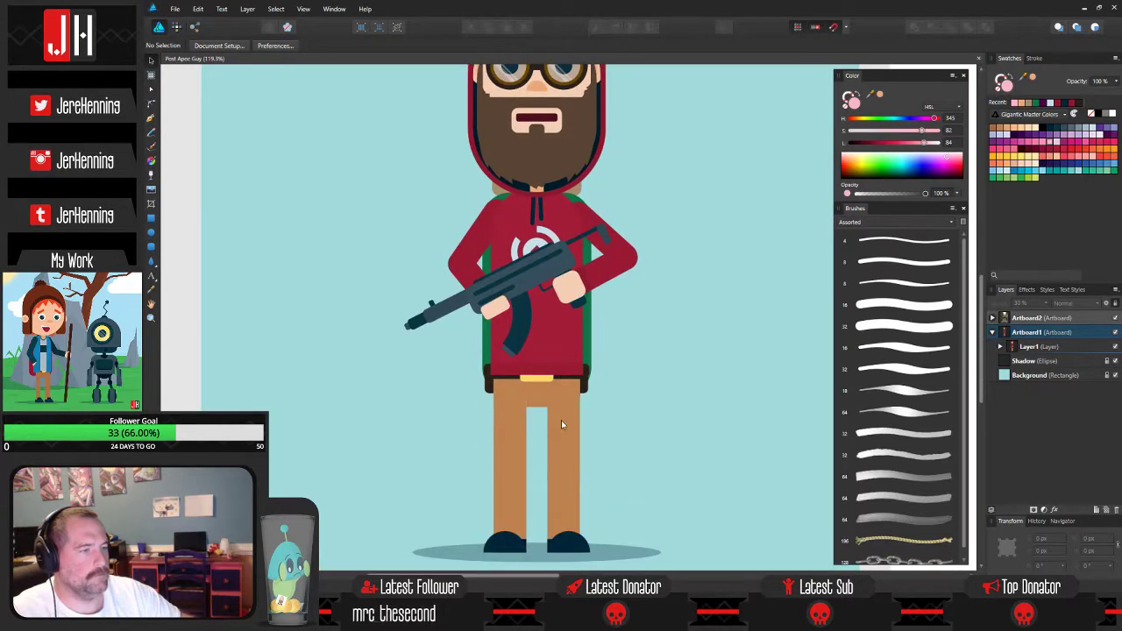
# Delete the skin-toned rounded rectangle hidden behind the left-hand upper trouser leg and save the document.
pyautogui.scroll(-1, 561, 420)
pyautogui.scroll(5, 507, 385)
pyautogui.click(530, 316)
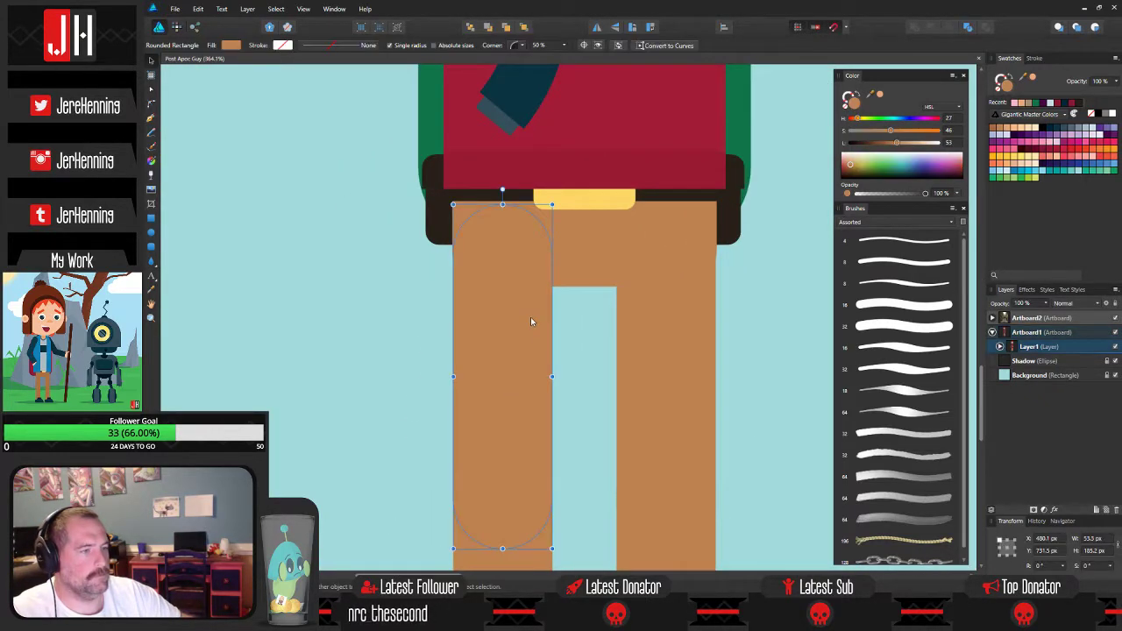
pyautogui.press('a')
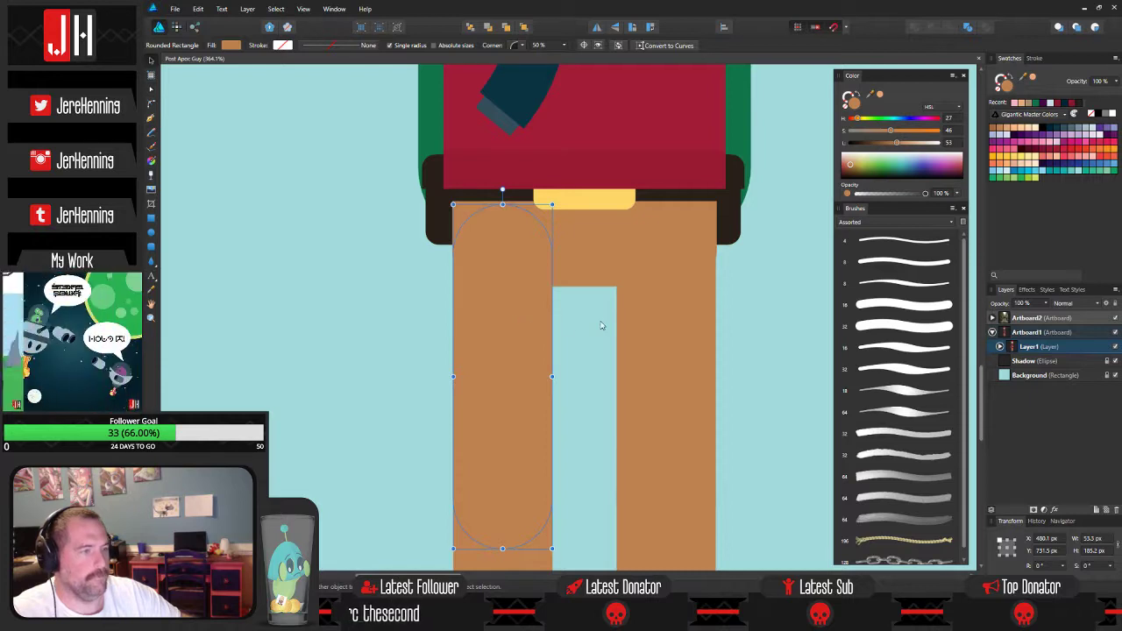
pyautogui.rightClick(531, 319)
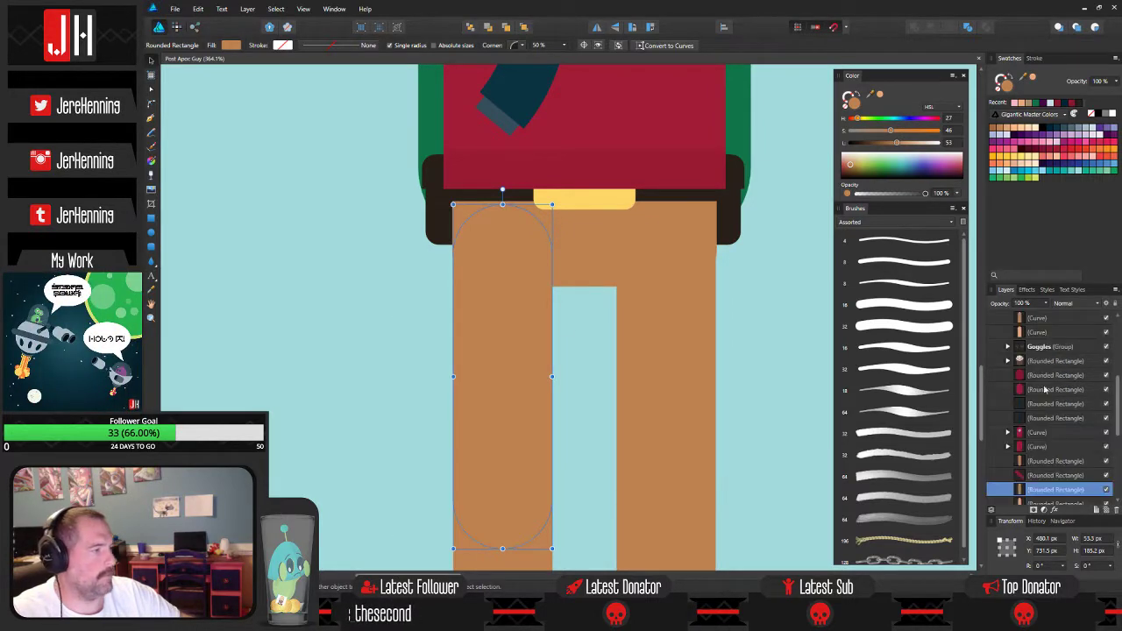
pyautogui.scroll(-2, 1067, 425)
pyautogui.hotkey('ctrl', 'd')
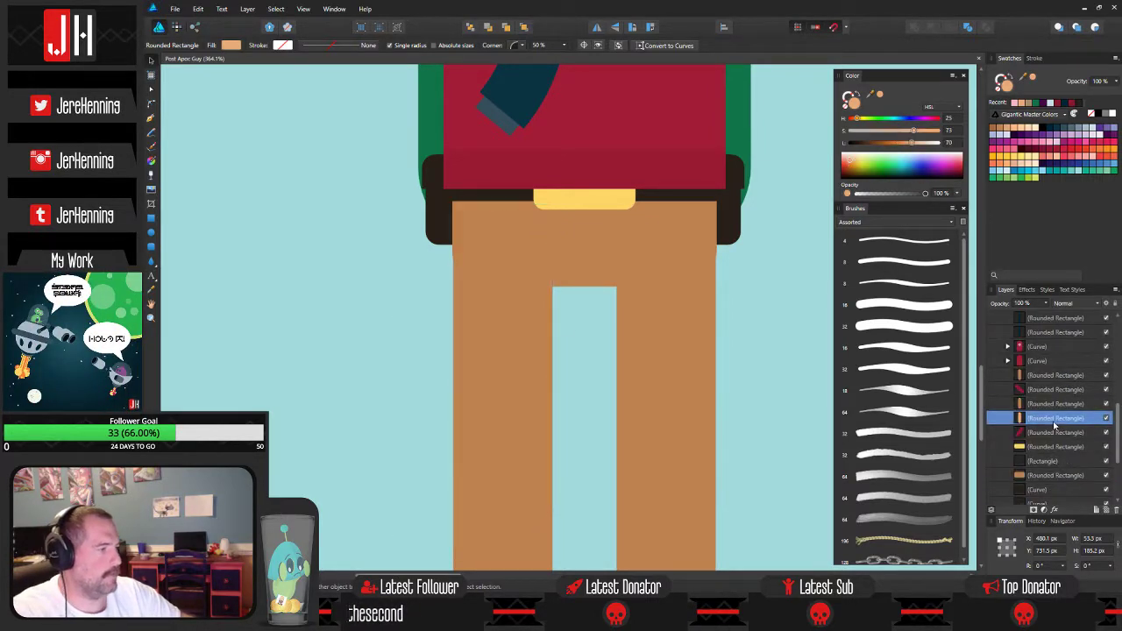
pyautogui.scroll(-3, 1055, 425)
pyautogui.scroll(2, 1052, 423)
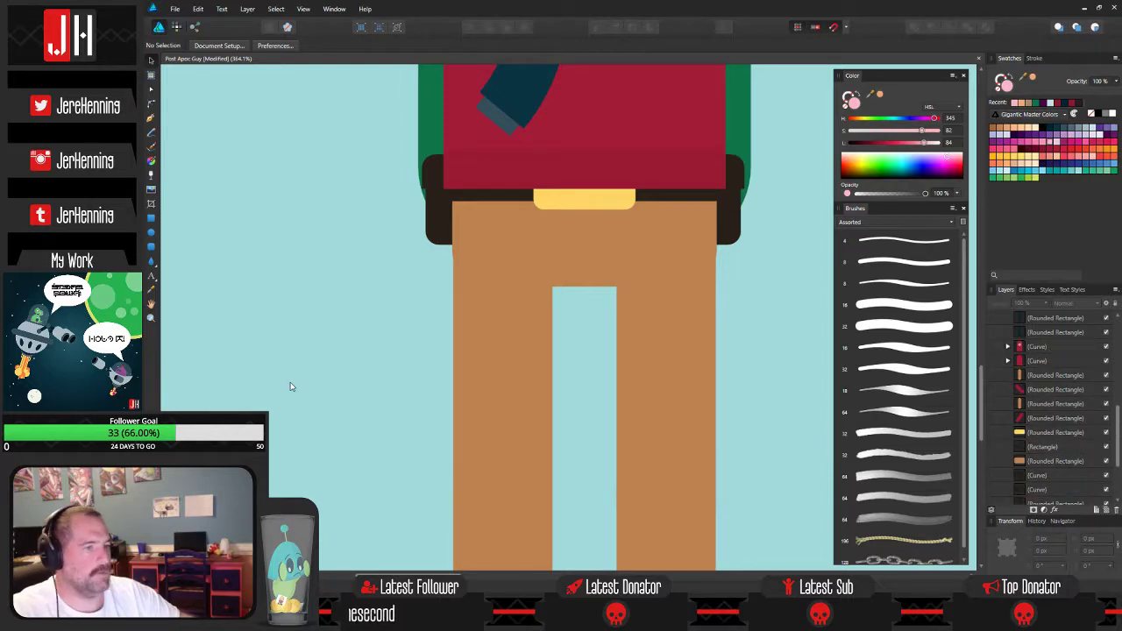
pyautogui.scroll(-8, 308, 377)
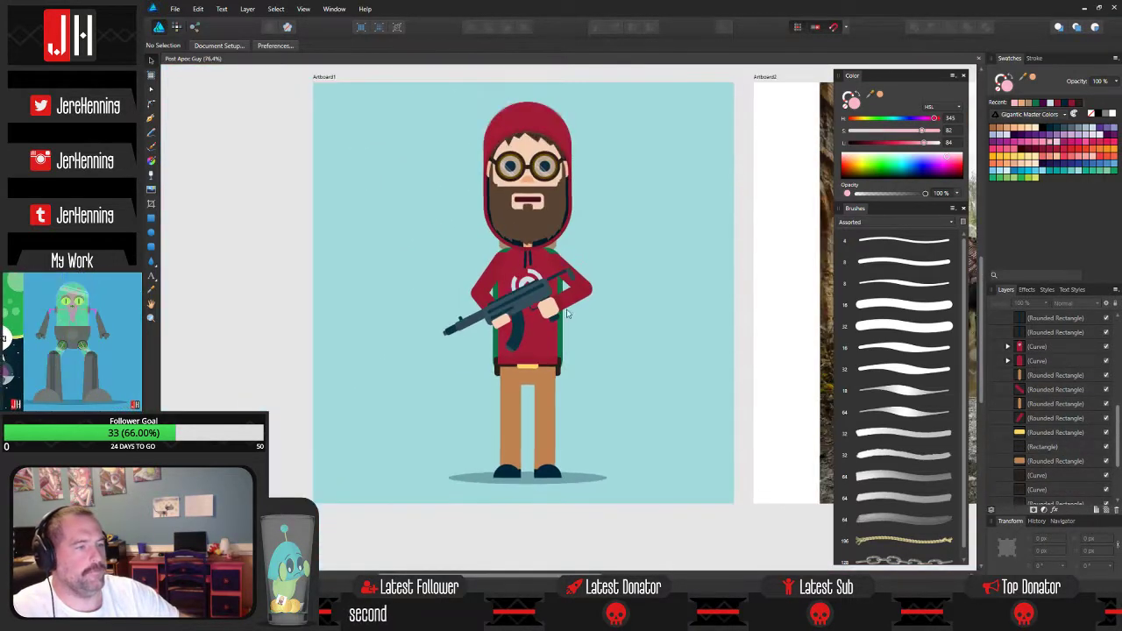
pyautogui.scroll(-1, 554, 330)
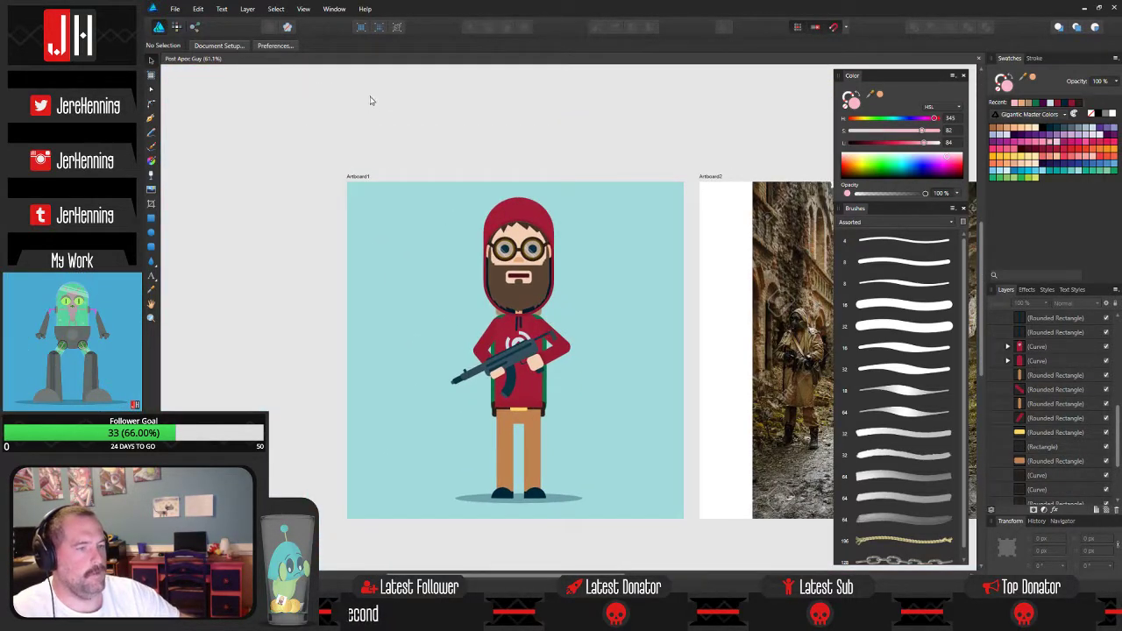
pyautogui.moveTo(370, 101); pyautogui.dragTo(676, 552)
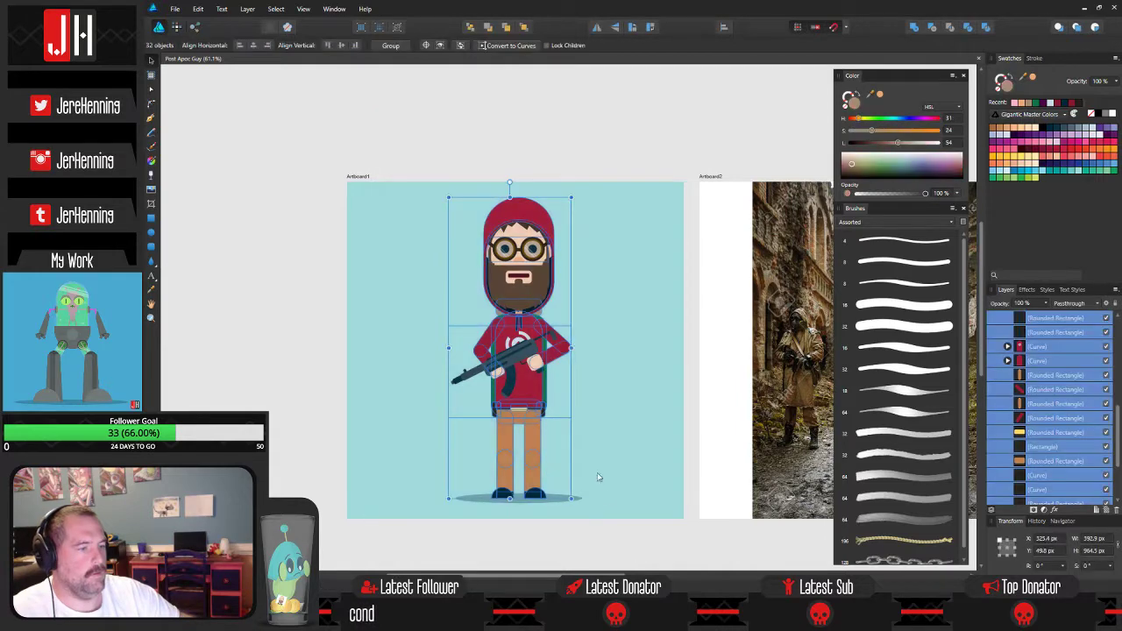
pyautogui.click(632, 153)
pyautogui.moveTo(628, 180); pyautogui.dragTo(501, 188)
pyautogui.moveTo(538, 282); pyautogui.dragTo(582, 262)
# Draw a pink rectangle about 512 by 565 px over the character's legs, extending below the artboard edge.
pyautogui.click(152, 219)
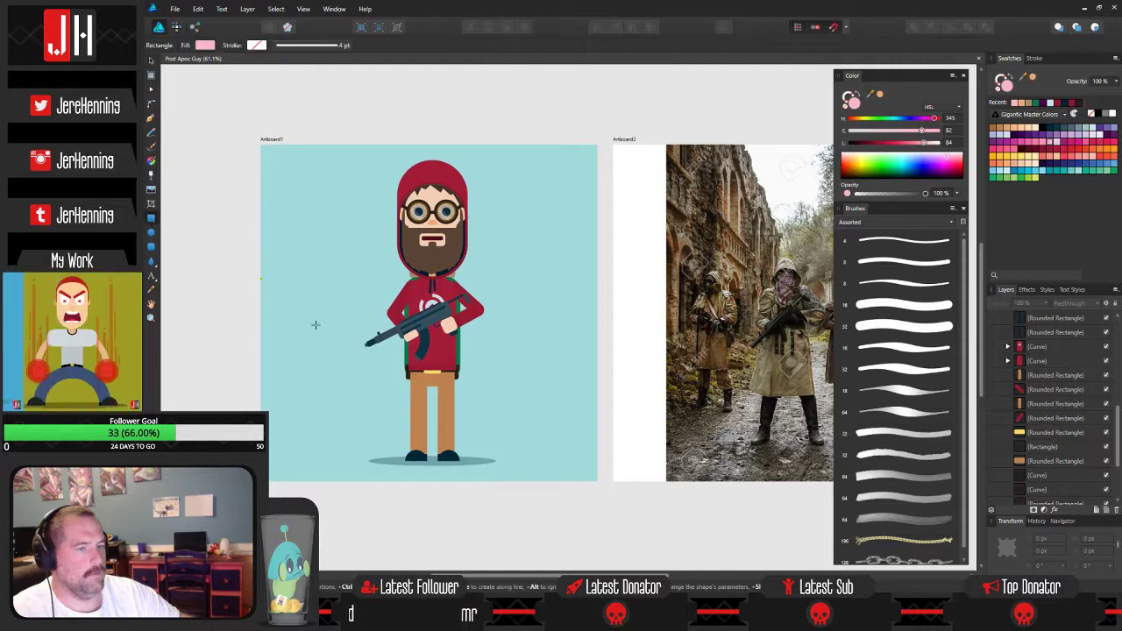
pyautogui.moveTo(337, 355); pyautogui.dragTo(497, 531)
pyautogui.moveTo(417, 421); pyautogui.dragTo(430, 424)
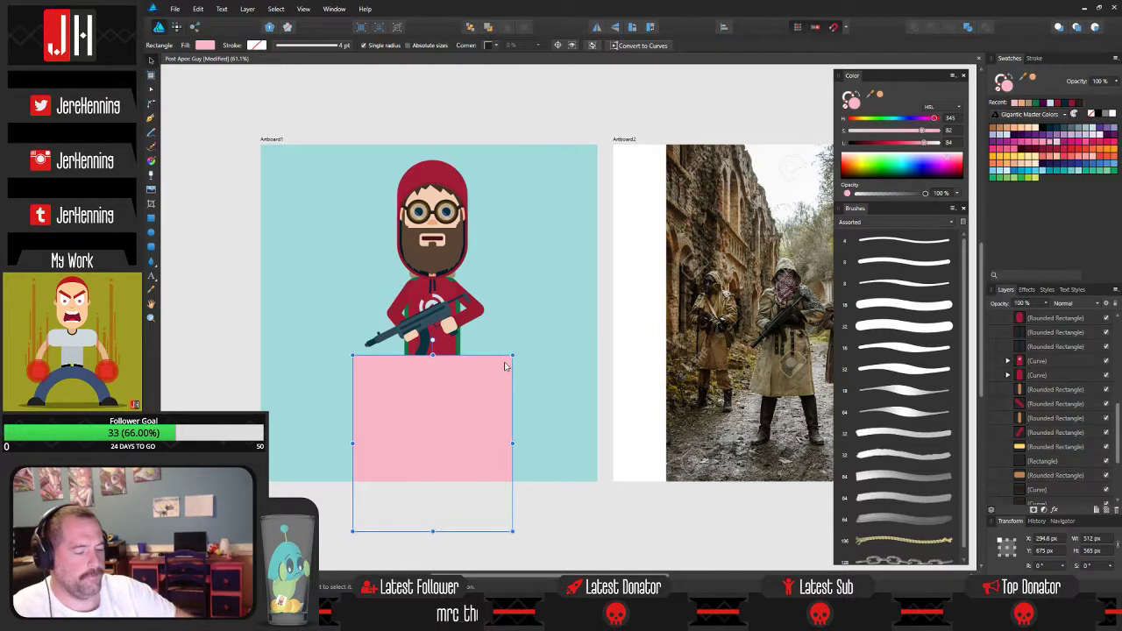
# Convert the pink rectangle to curves and reshape it into a road-like trapezoid with a narrowed top and a base about 1137 px wide.
pyautogui.hotkey('ctrl', 'Return')
pyautogui.moveTo(512, 356); pyautogui.dragTo(478, 358)
pyautogui.moveTo(350, 355); pyautogui.dragTo(386, 356)
pyautogui.scroll(-2, 409, 383)
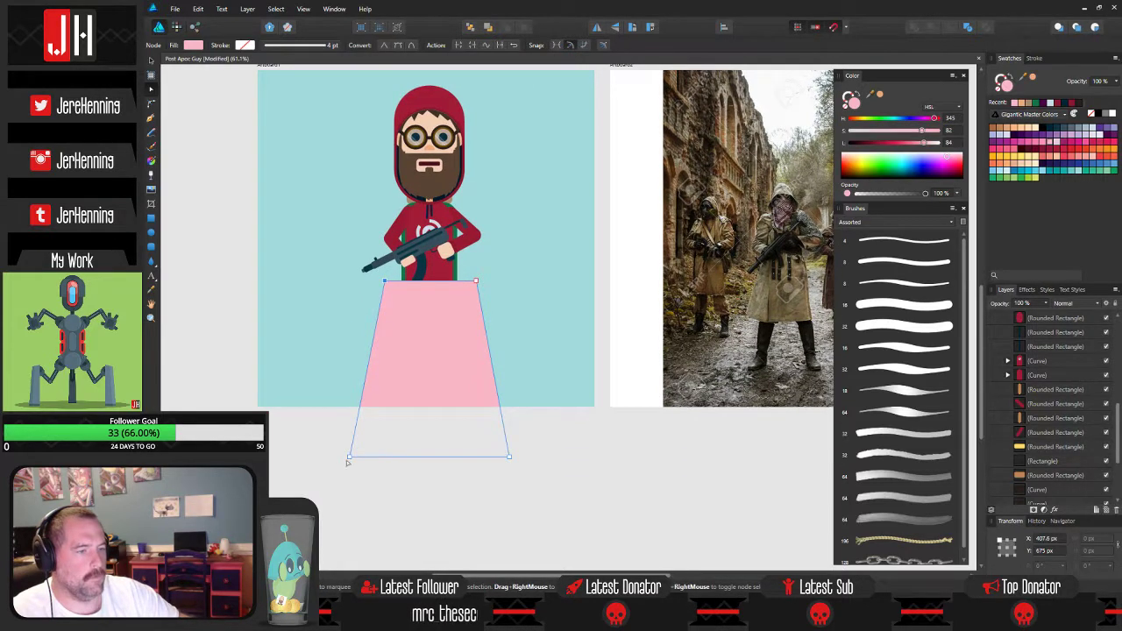
pyautogui.moveTo(349, 457); pyautogui.dragTo(246, 457)
pyautogui.moveTo(509, 460); pyautogui.dragTo(601, 459)
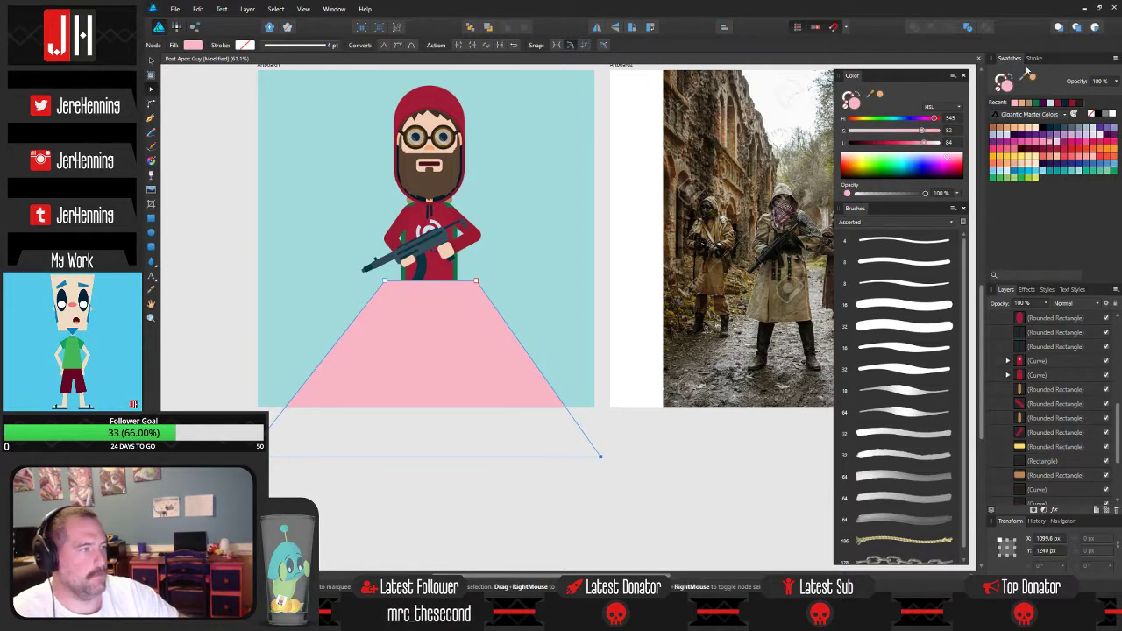
# Fill the trapezoid with brown from the Gigantic Master Colors palette and send it behind the character.
pyautogui.click(993, 129)
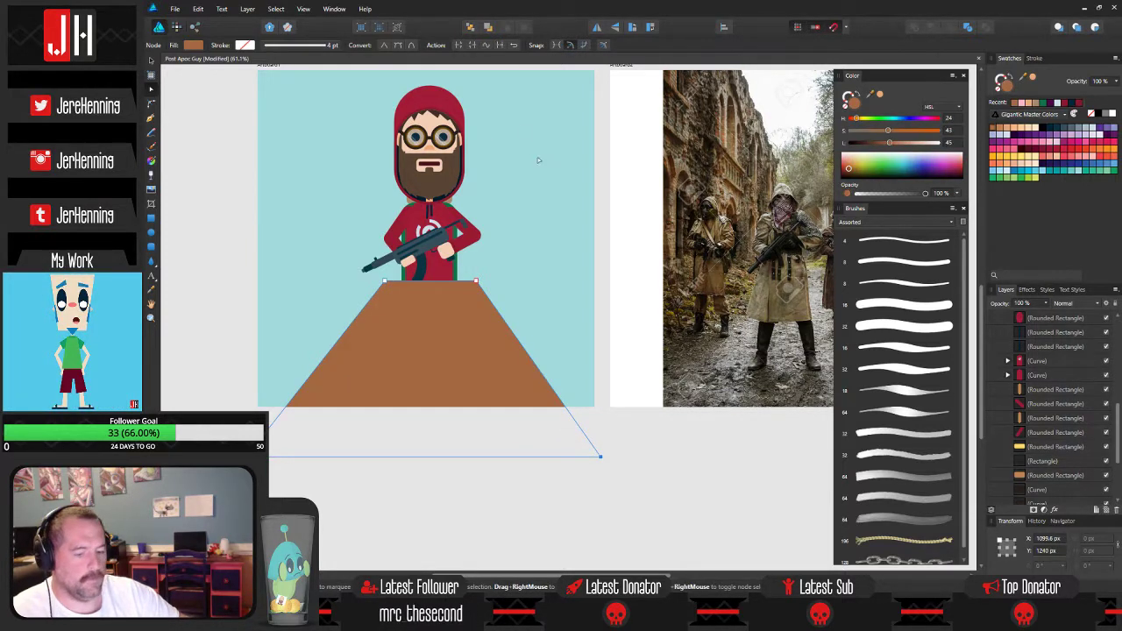
pyautogui.press('v')
pyautogui.click(471, 27)
pyautogui.hotkey('ctrl', 'd')
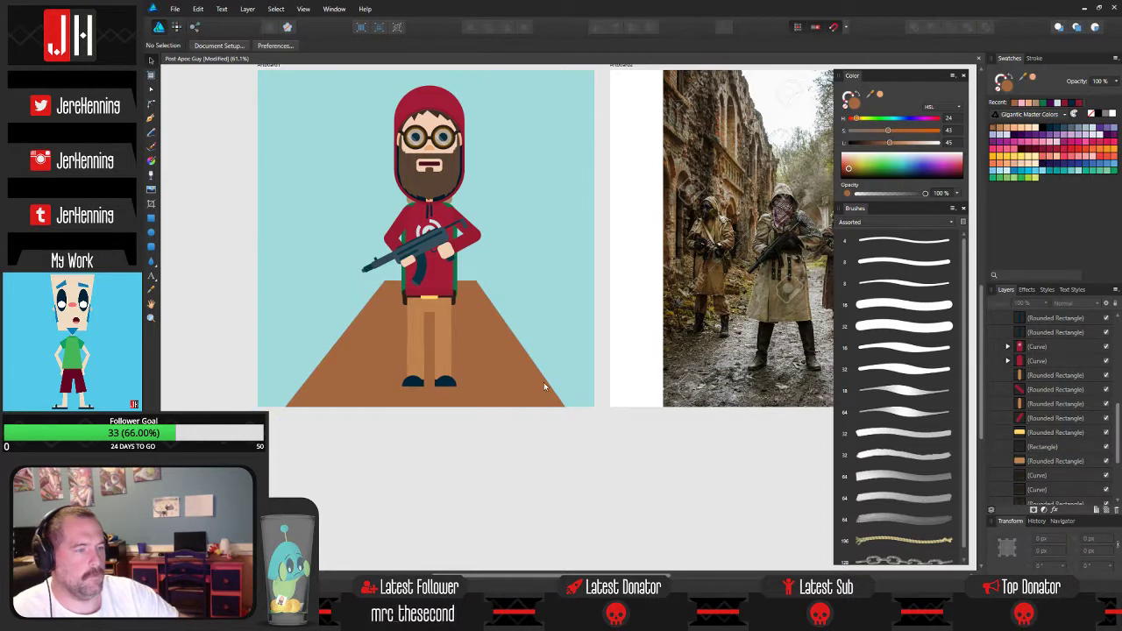
# Delete the skin-toned curve hidden behind the left-hand lower trouser leg.
pyautogui.click(414, 361)
pyautogui.rightClick(414, 361)
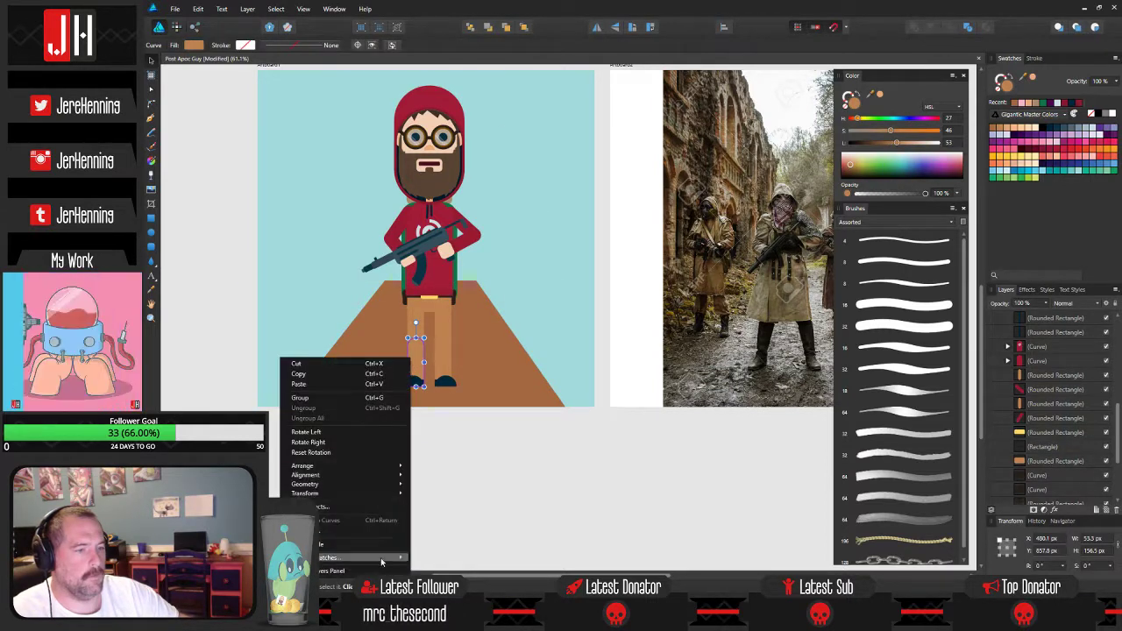
pyautogui.press('Escape')
pyautogui.click(1042, 332)
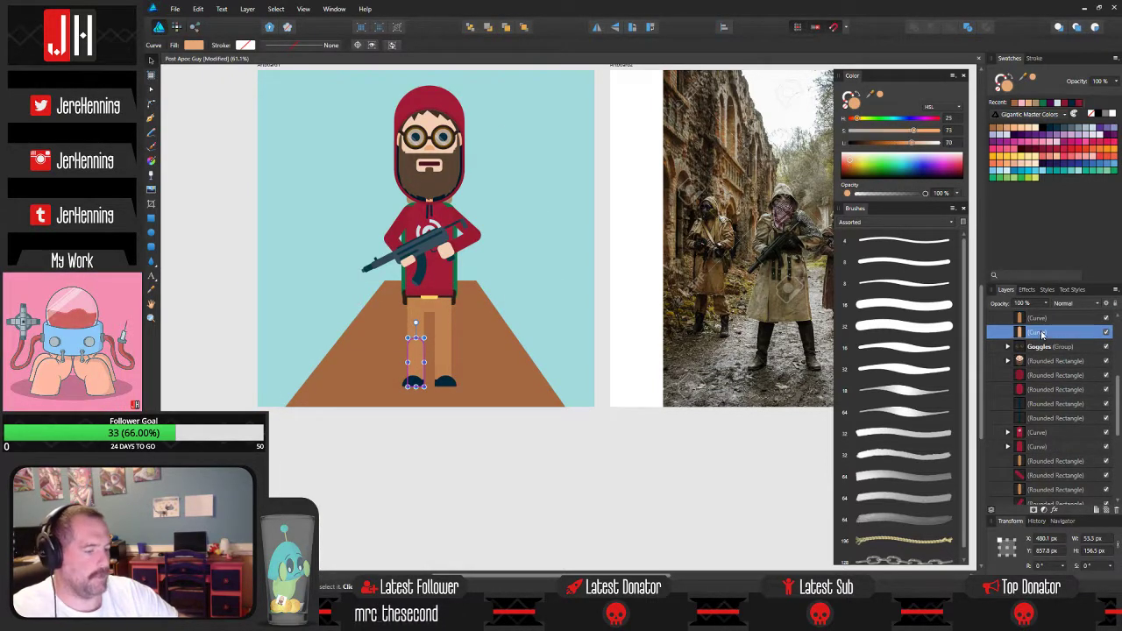
pyautogui.press('Delete')
# Move the brown ground trapezoid down to about Y 751.7 px, centred behind the character.
pyautogui.click(501, 343)
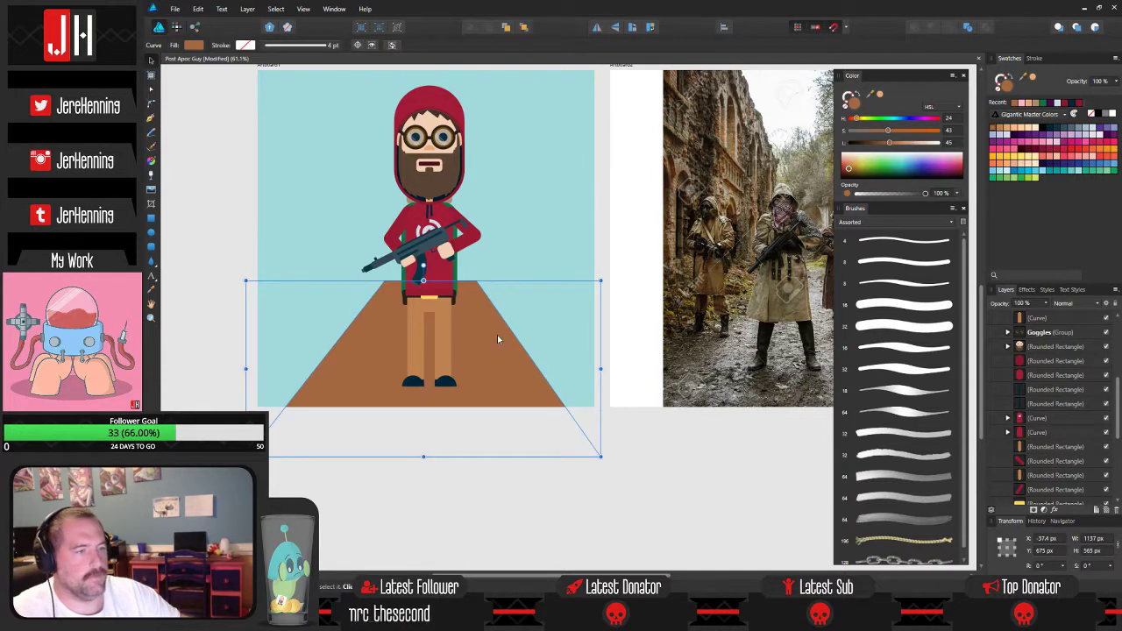
pyautogui.scroll(1, 497, 335)
pyautogui.moveTo(476, 351); pyautogui.dragTo(480, 352)
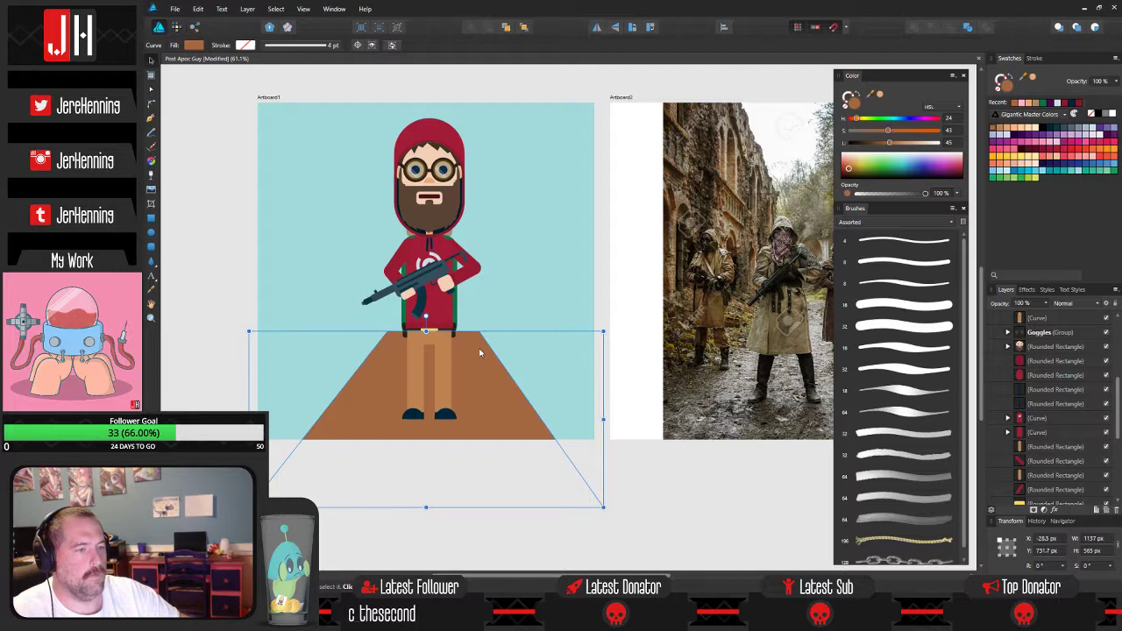
# Delete the brown ground trapezoid from behind the character.
pyautogui.click(639, 466)
pyautogui.scroll(-2, 479, 401)
pyautogui.moveTo(477, 359)
pyautogui.mouseDown()
pyautogui.moveTo(480, 400)
pyautogui.moveTo(485, 368)
pyautogui.mouseUp()
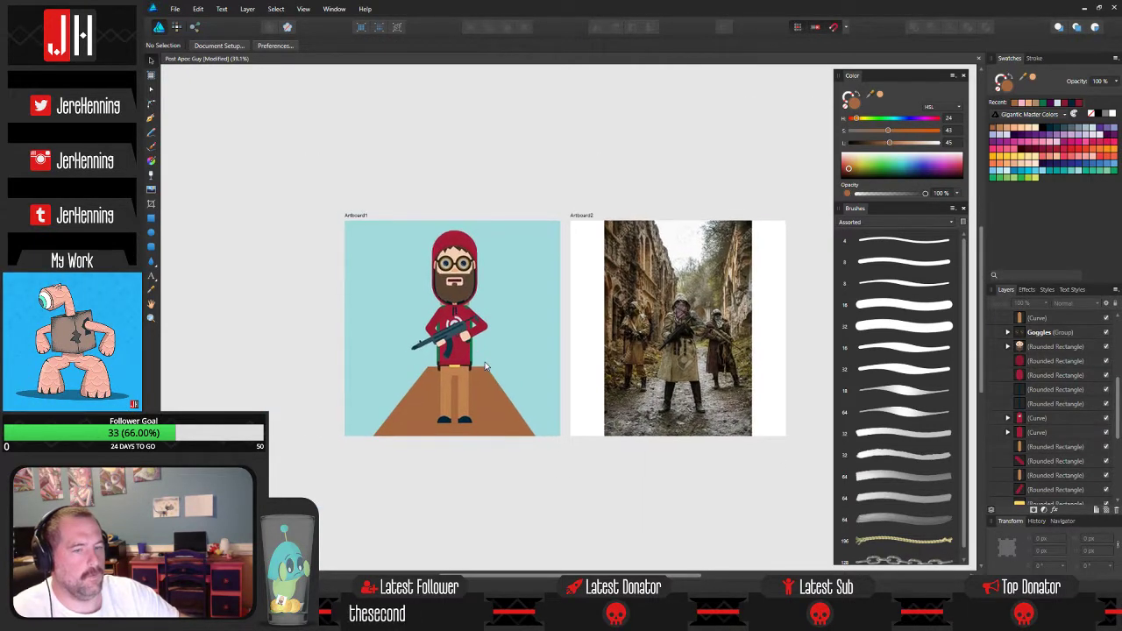
pyautogui.click(507, 406)
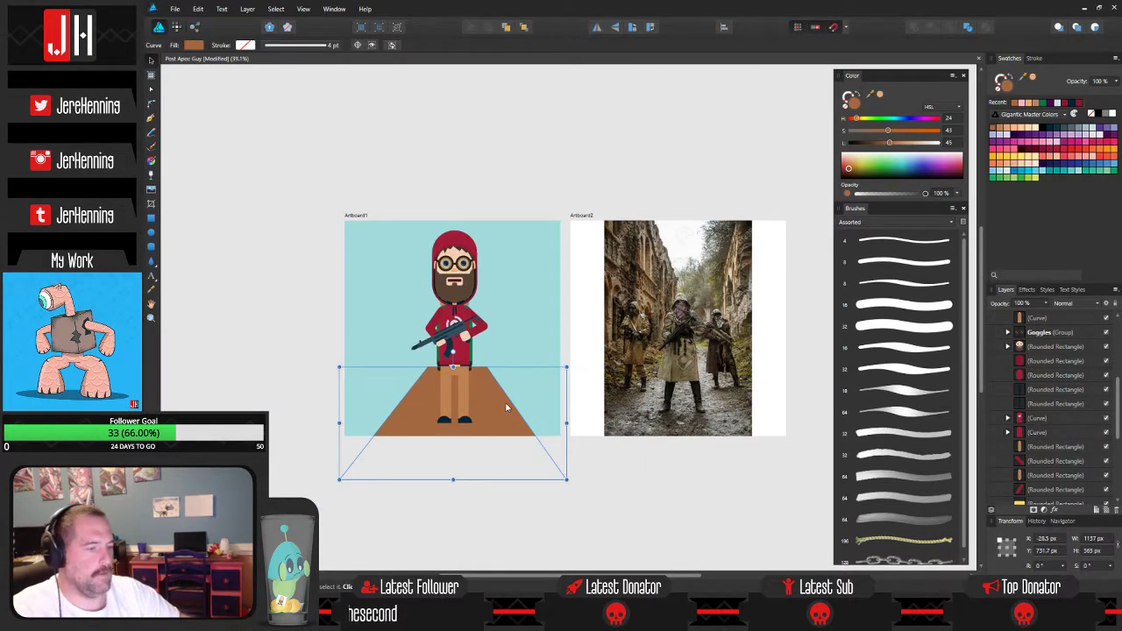
pyautogui.press('Delete')
# Delete the green backpack and the tan roll behind the hoodie, and save the document.
pyautogui.scroll(8, 484, 304)
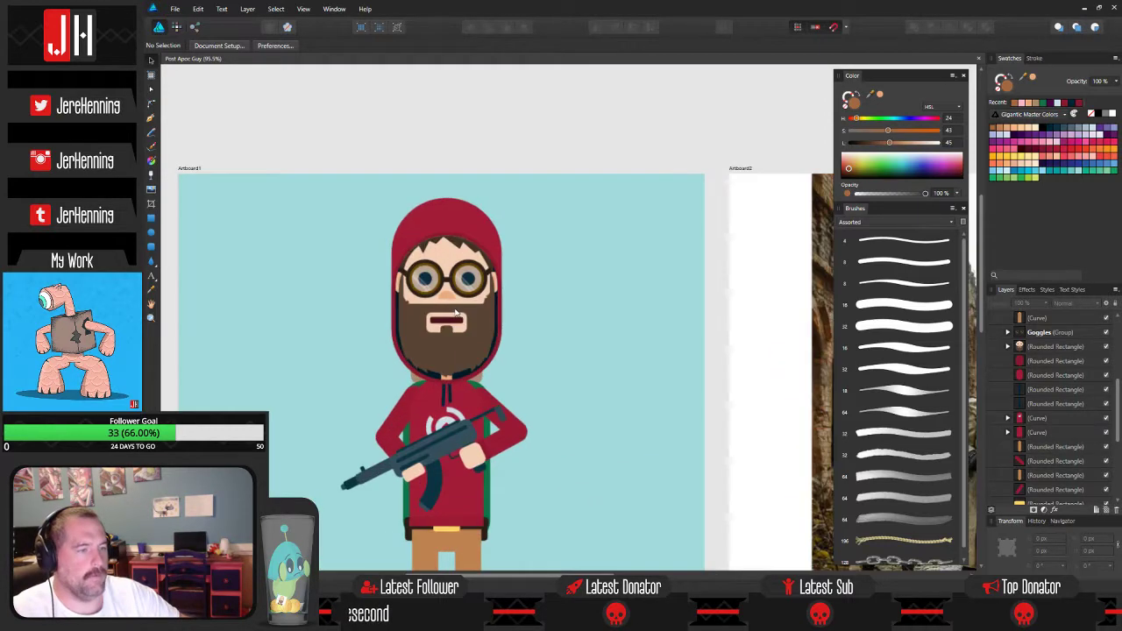
pyautogui.scroll(-6, 449, 276)
pyautogui.scroll(5, 440, 347)
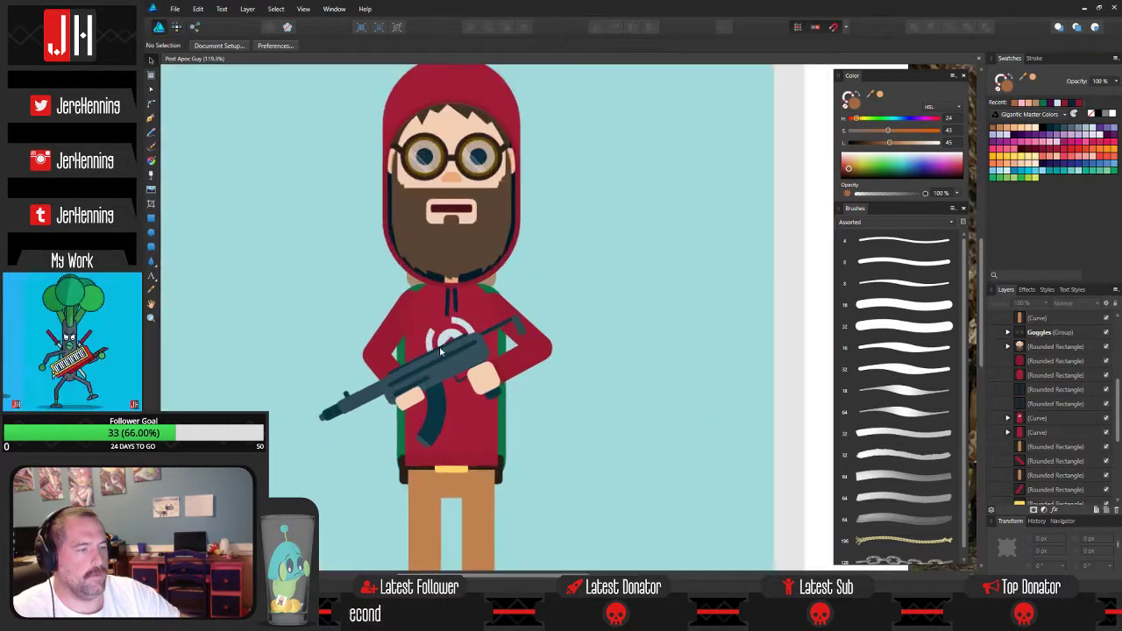
pyautogui.click(513, 444)
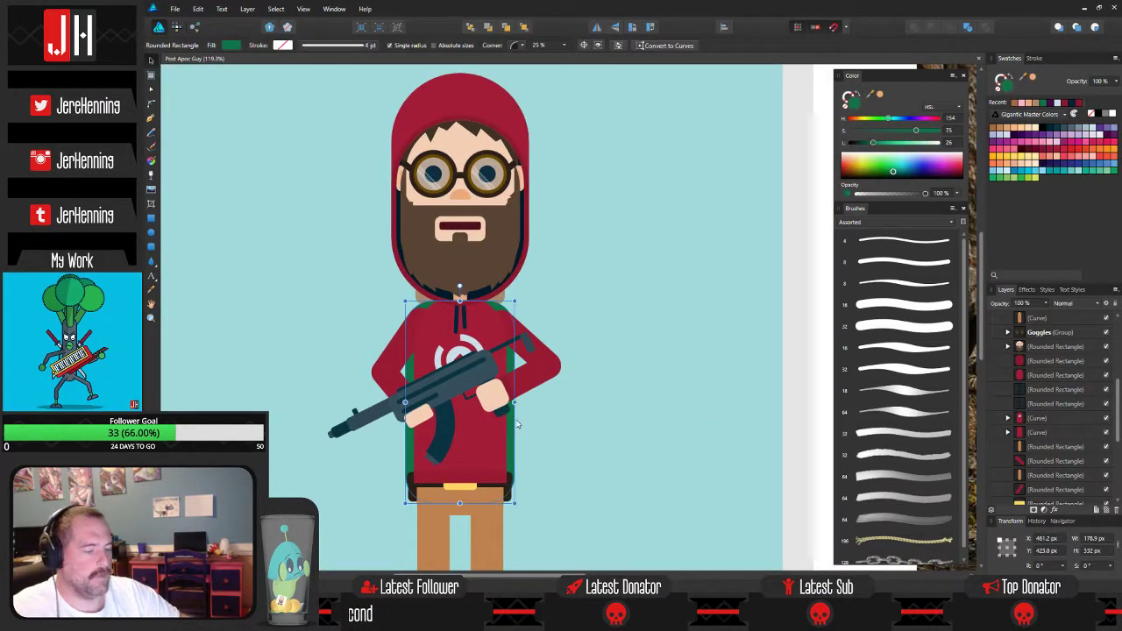
pyautogui.press('Delete')
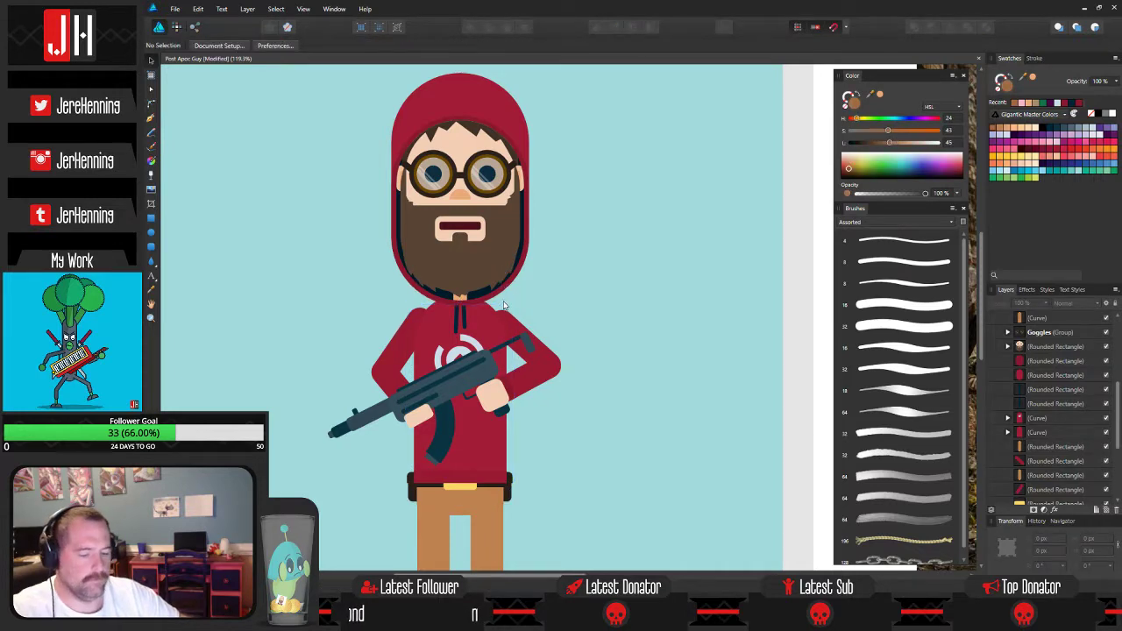
# Examine the whole character on the artboard without the backpack, from the hood down to the shoes.
pyautogui.scroll(-5, 503, 303)
pyautogui.scroll(3, 495, 290)
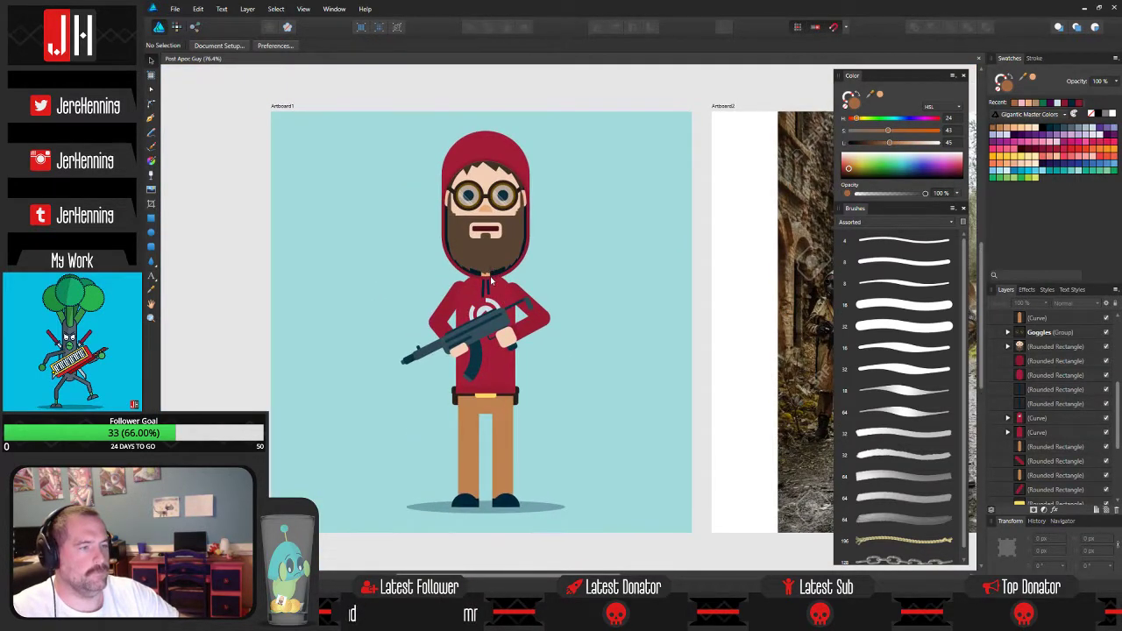
pyautogui.moveTo(491, 277); pyautogui.dragTo(493, 311)
pyautogui.moveTo(497, 239); pyautogui.dragTo(480, 217)
pyautogui.scroll(-2, 508, 281)
pyautogui.scroll(2, 491, 342)
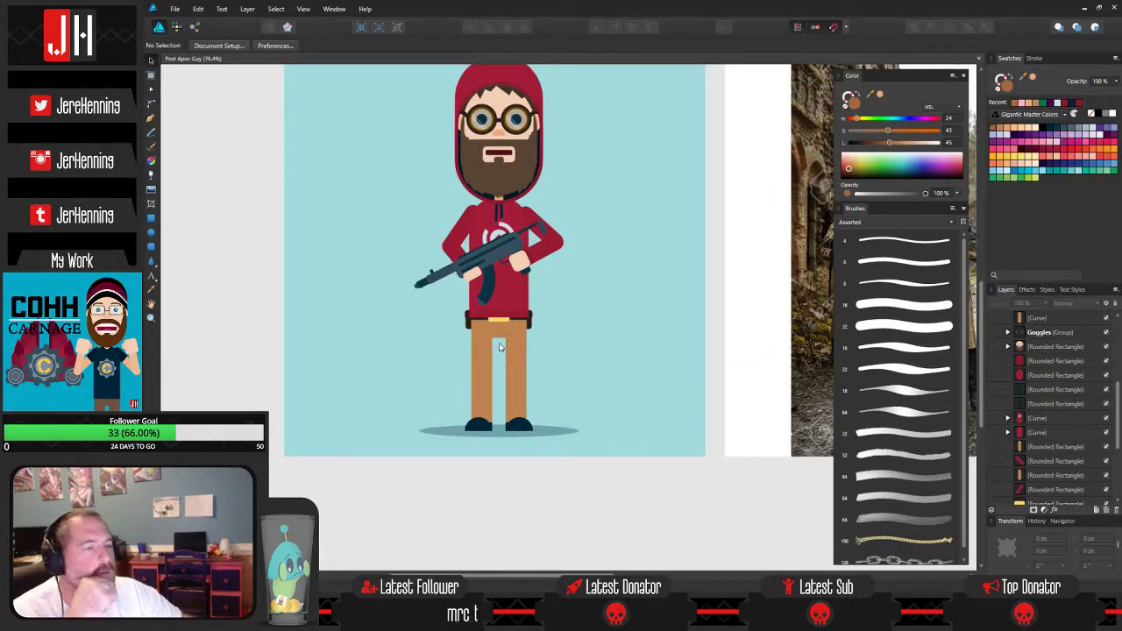
pyautogui.moveTo(536, 307); pyautogui.dragTo(533, 333)
pyautogui.moveTo(631, 263); pyautogui.dragTo(624, 288)
# Compare the character's goggles with those of the hooded figure in the reference photo on Artboard2.
pyautogui.scroll(6, 623, 286)
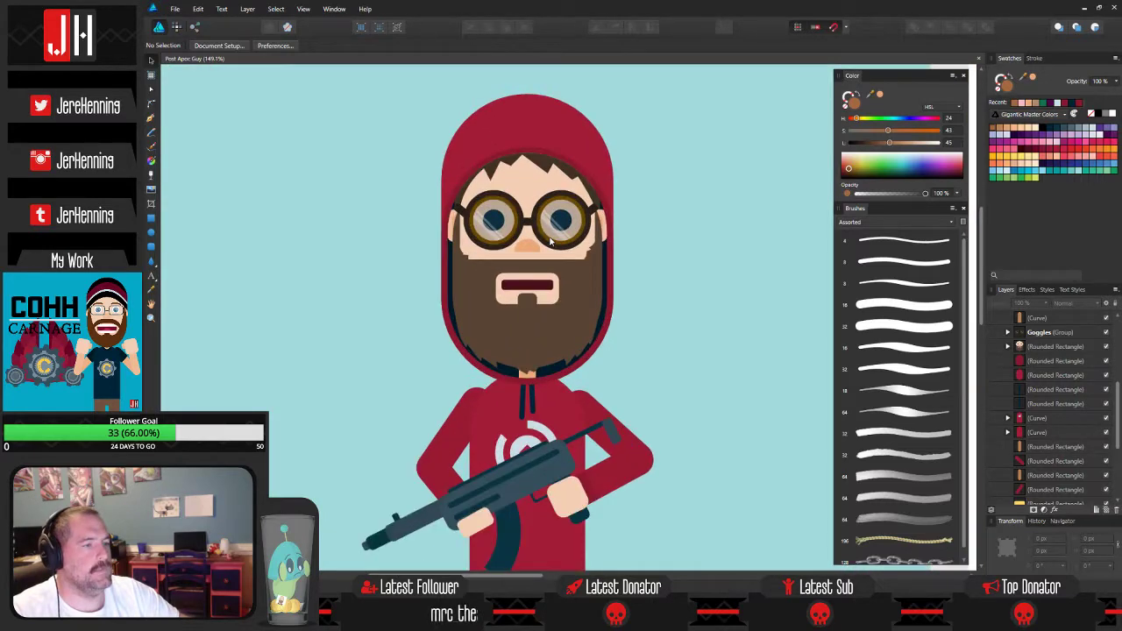
pyautogui.scroll(2, 494, 195)
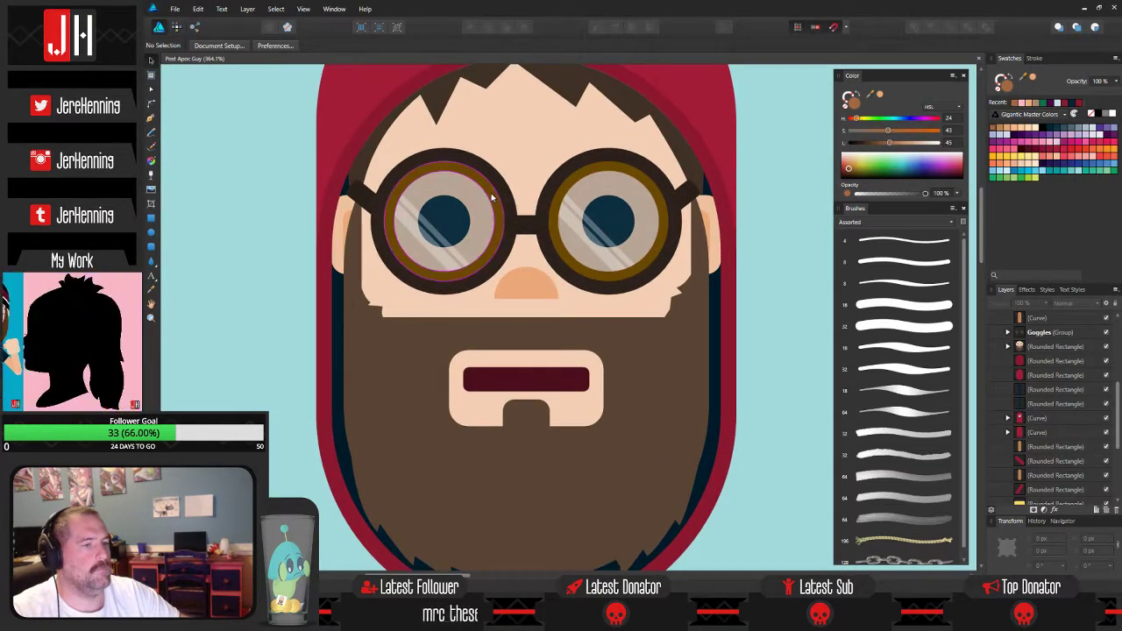
pyautogui.scroll(-4, 494, 196)
pyautogui.moveTo(521, 253); pyautogui.dragTo(269, 255)
pyautogui.moveTo(651, 263); pyautogui.dragTo(404, 266)
pyautogui.moveTo(825, 272); pyautogui.dragTo(404, 265)
pyautogui.scroll(6, 434, 304)
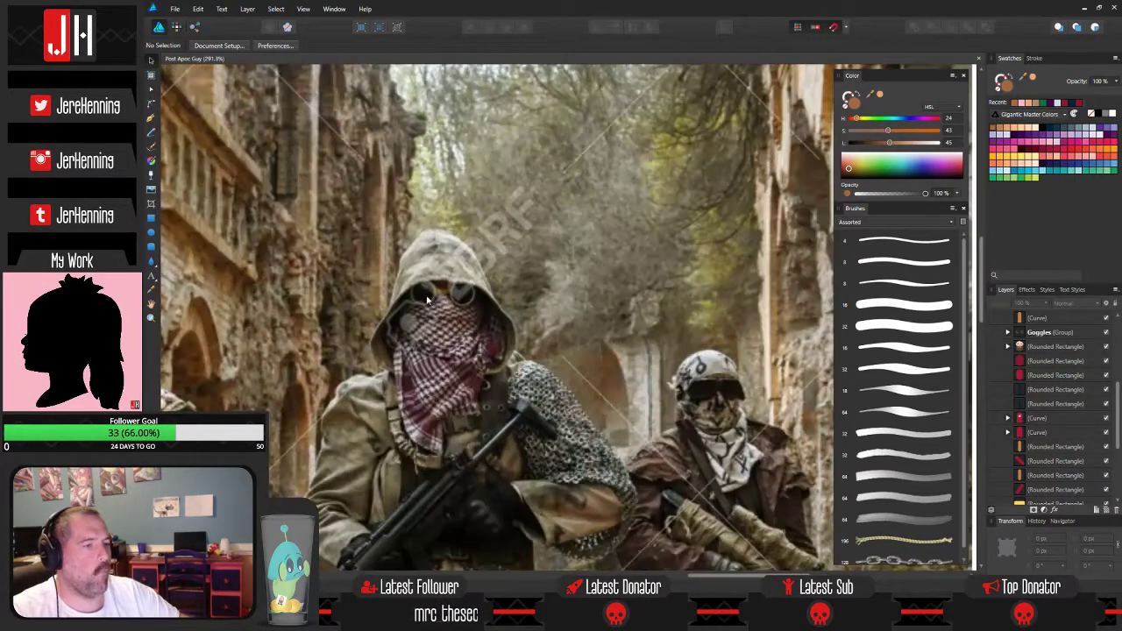
pyautogui.scroll(-6, 407, 285)
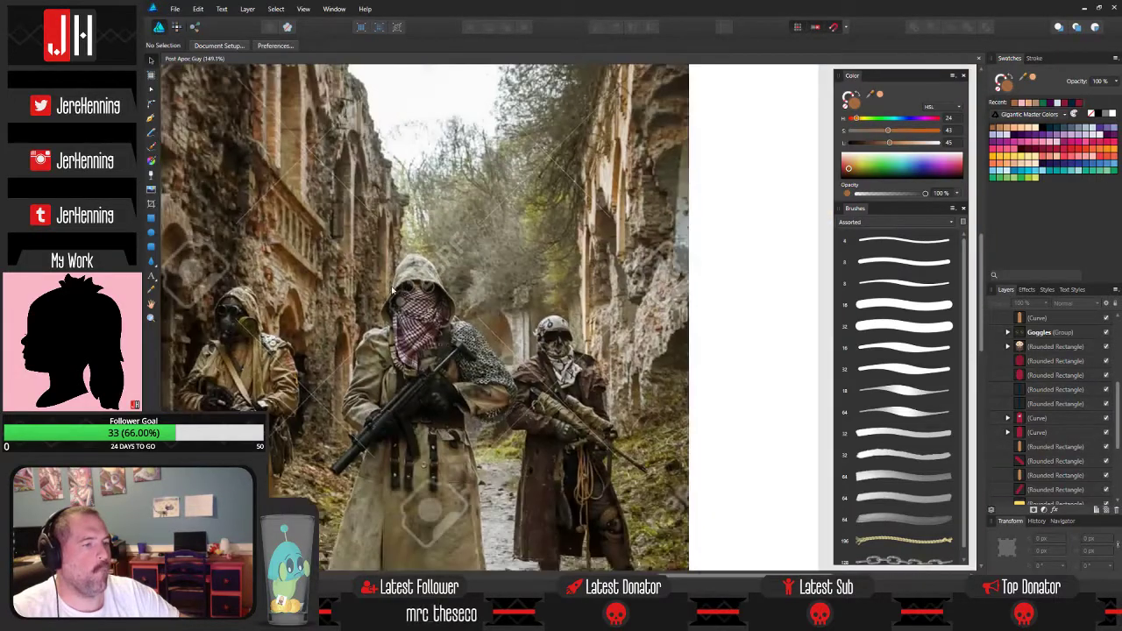
# Increase the opacity of the two dark lens ellipses inside the Goggles group and save the document.
pyautogui.moveTo(407, 285); pyautogui.dragTo(886, 303)
pyautogui.moveTo(343, 205); pyautogui.dragTo(762, 391)
pyautogui.moveTo(403, 236); pyautogui.dragTo(629, 353)
pyautogui.scroll(4, 478, 358)
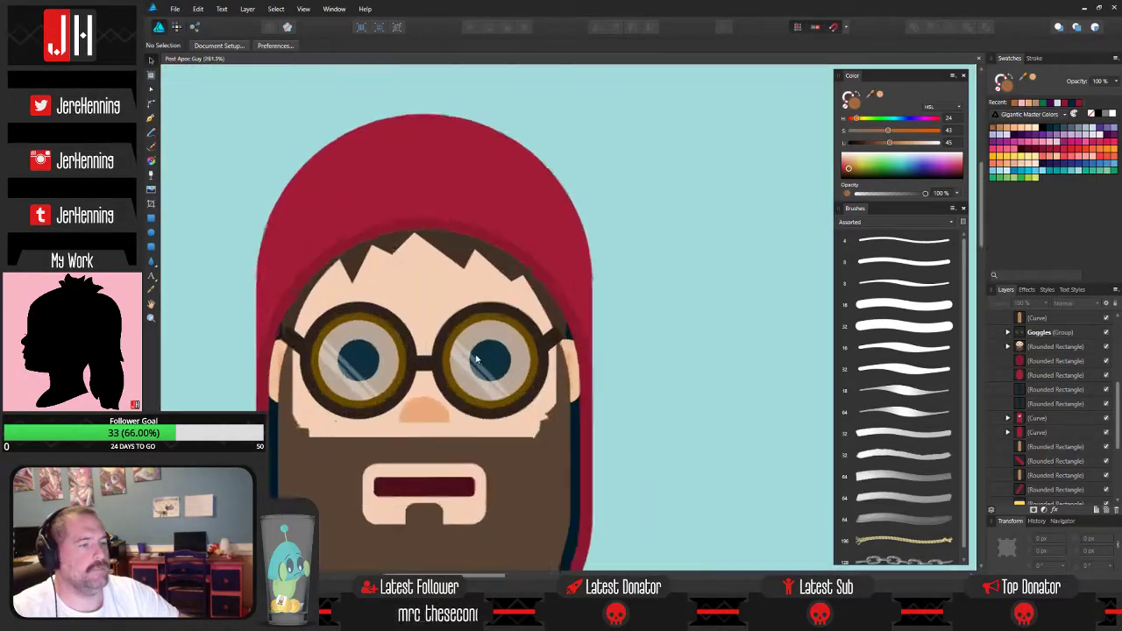
pyautogui.scroll(2, 1021, 360)
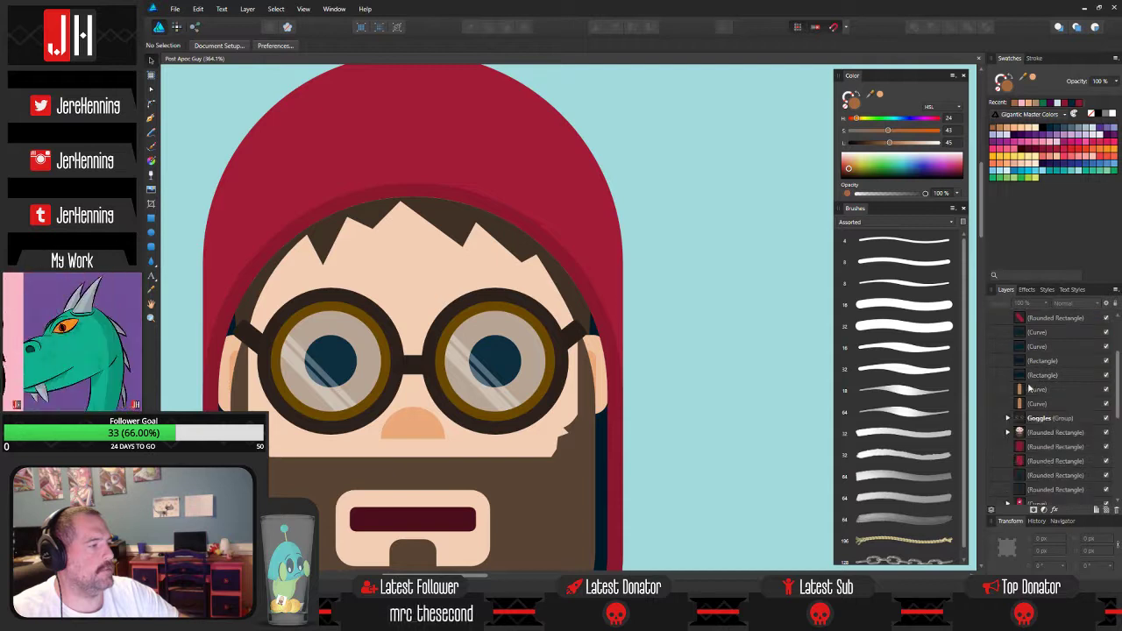
pyautogui.click(1008, 375)
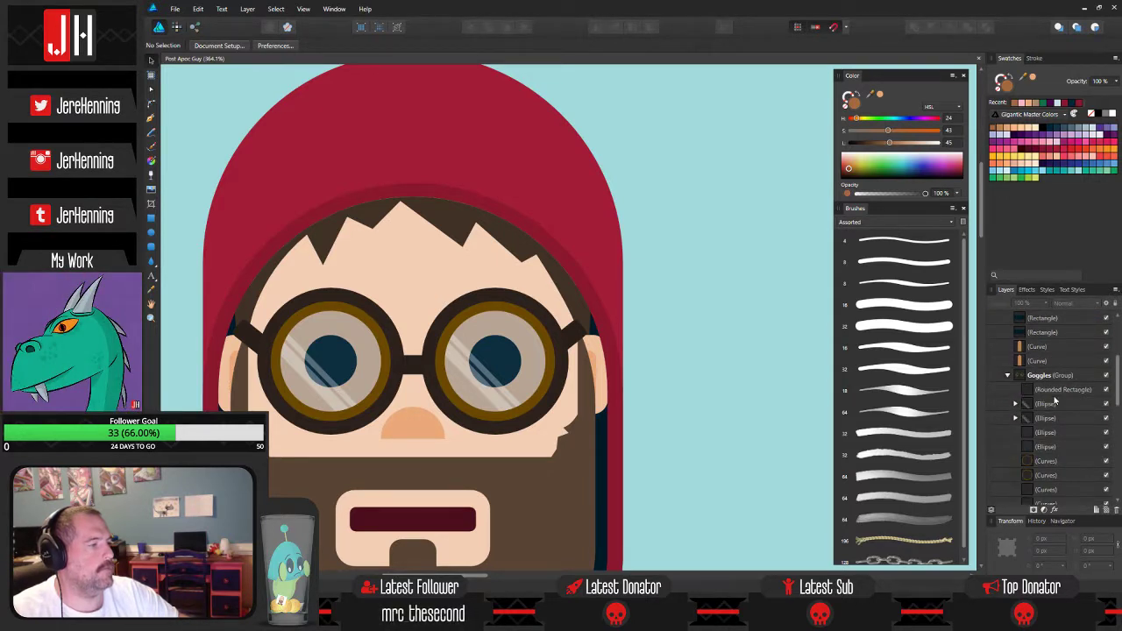
pyautogui.click(1047, 433)
pyautogui.keyDown('shift'); pyautogui.click(1048, 449); pyautogui.keyUp('shift')
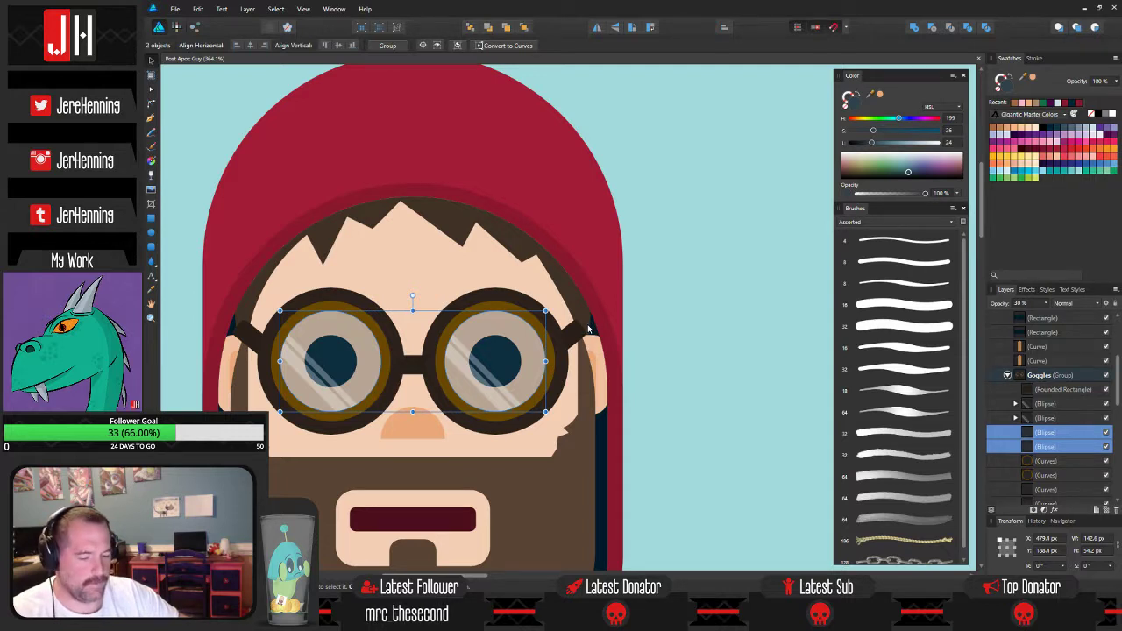
pyautogui.press('4')
pyautogui.click(679, 329)
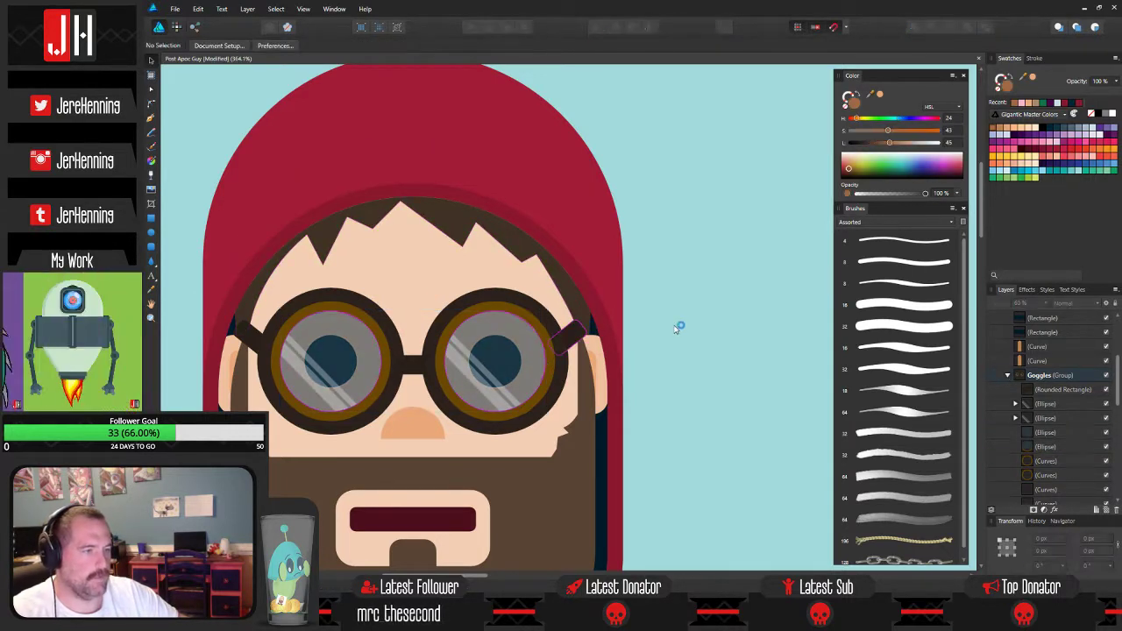
# Examine the darkened goggle lenses, the beard and the dark hood interior, both from a distance and close up.
pyautogui.scroll(-4, 646, 321)
pyautogui.scroll(-2, 650, 328)
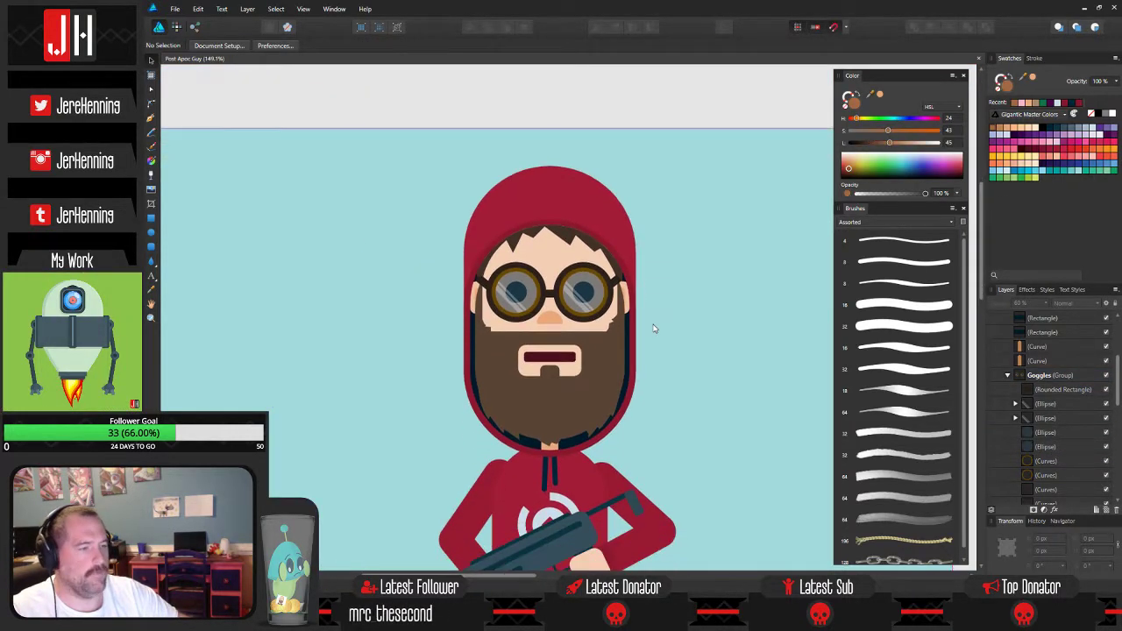
pyautogui.scroll(5, 568, 264)
pyautogui.scroll(-2, 505, 292)
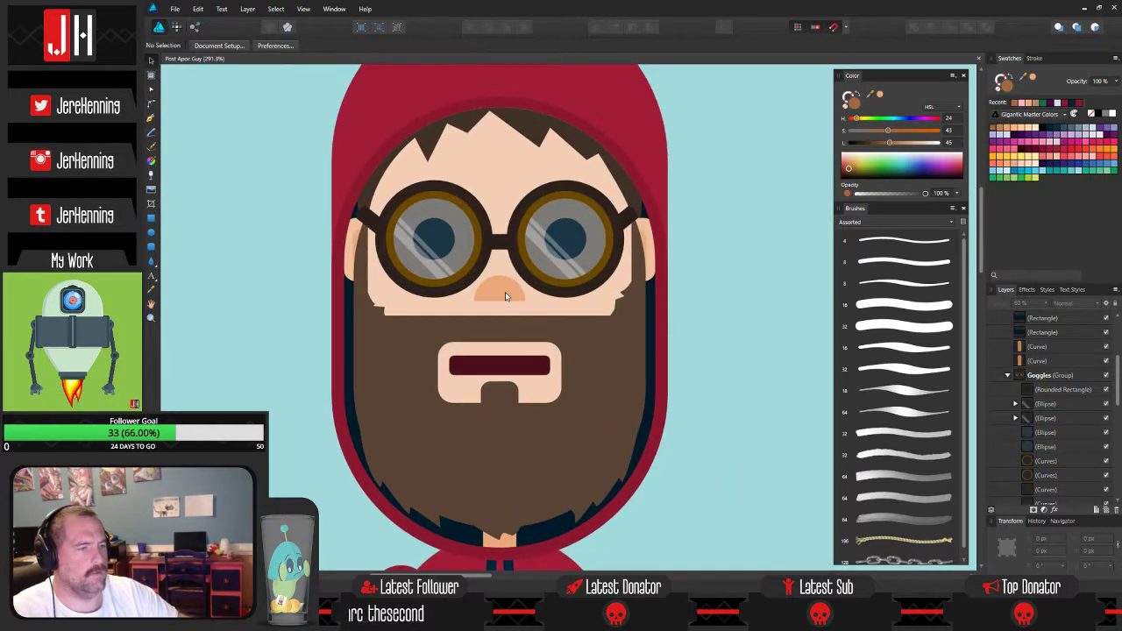
pyautogui.scroll(1, 505, 292)
pyautogui.scroll(-2, 501, 282)
pyautogui.scroll(-2, 511, 291)
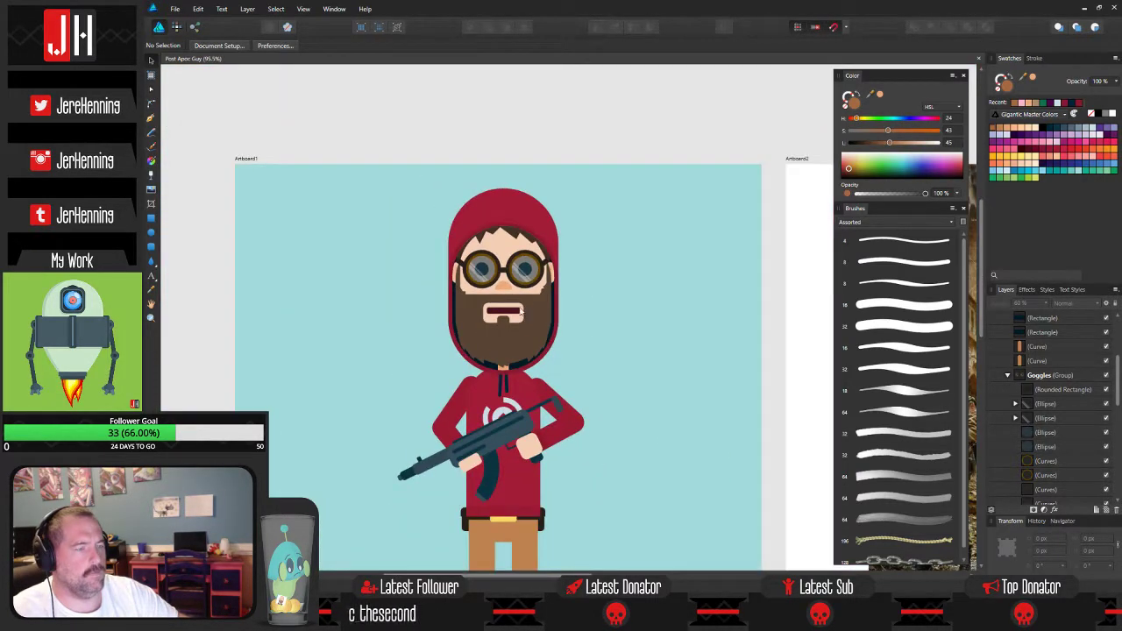
pyautogui.scroll(1, 507, 321)
pyautogui.scroll(4, 517, 288)
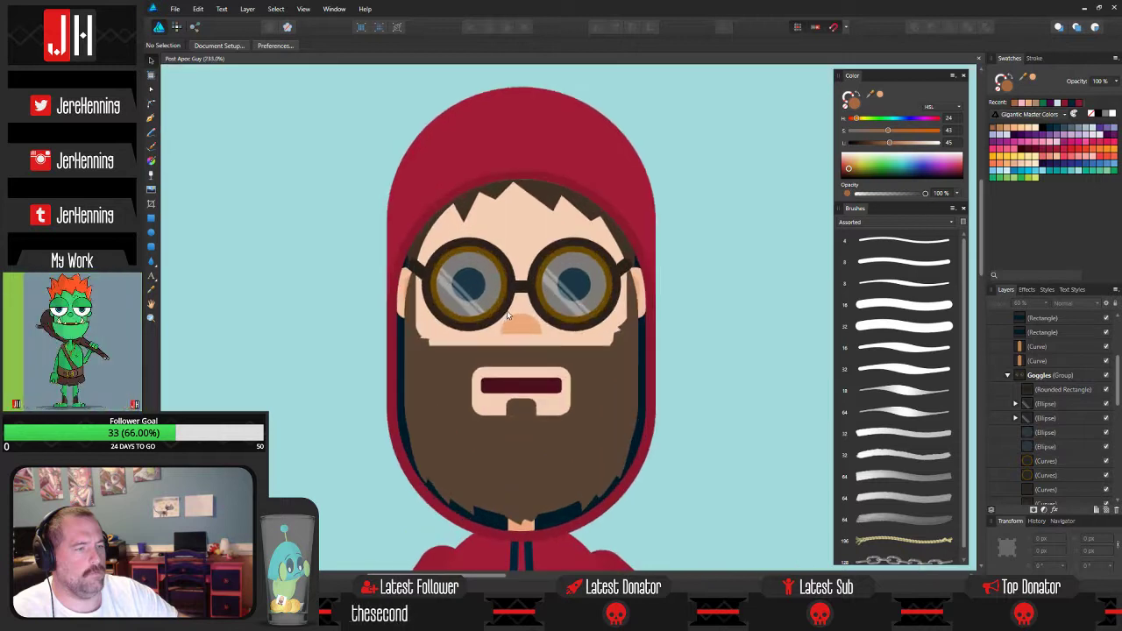
pyautogui.click(529, 348)
pyautogui.click(696, 344)
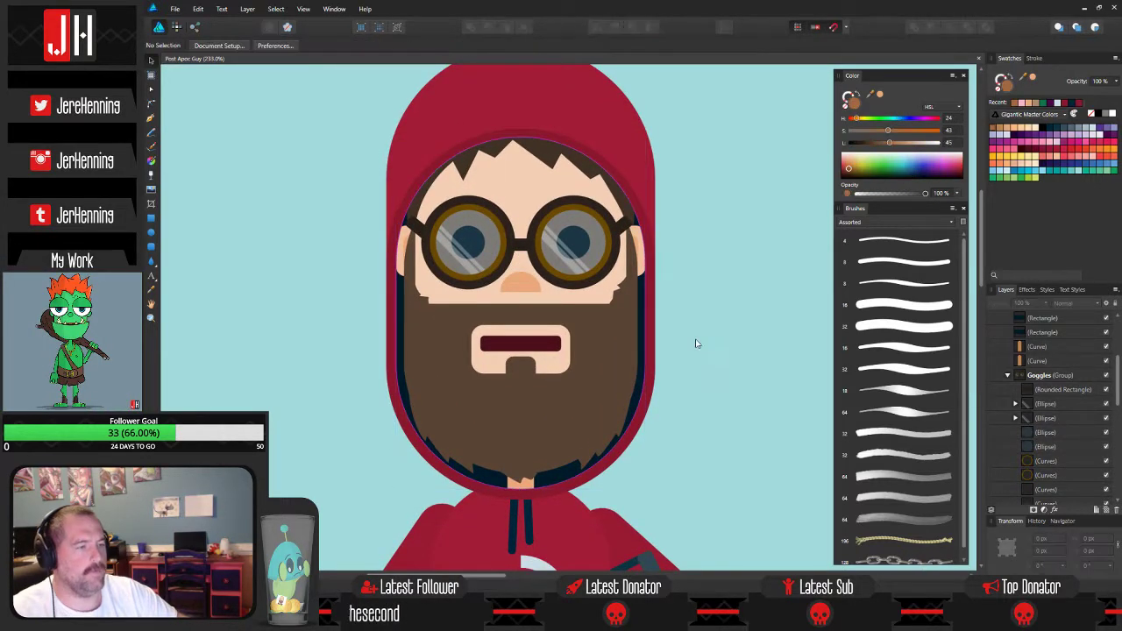
pyautogui.click(645, 346)
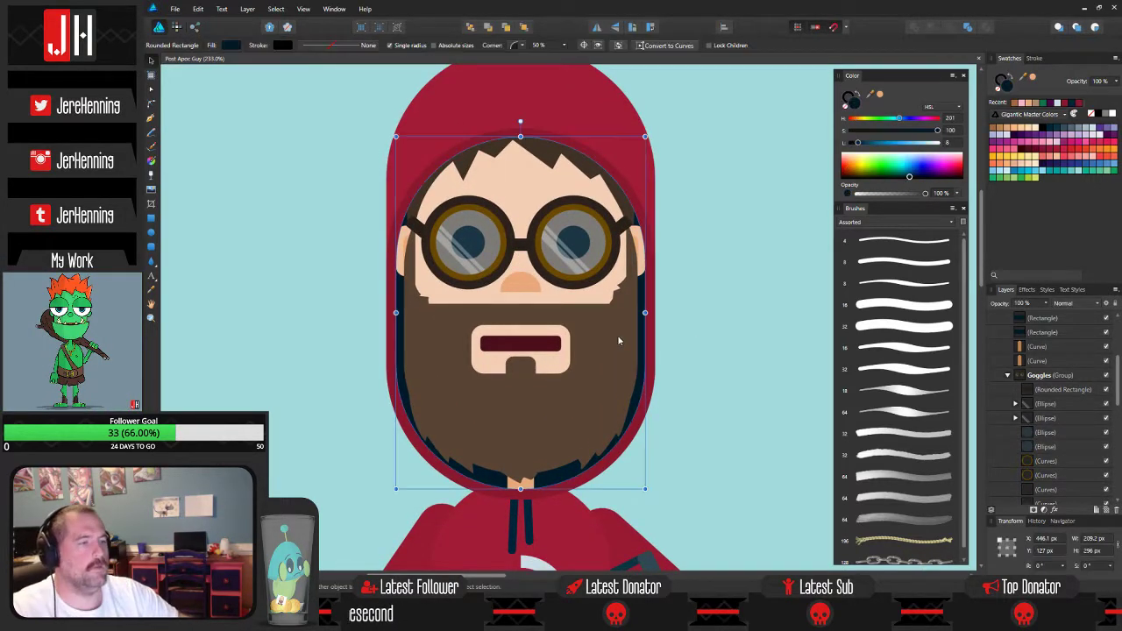
pyautogui.click(708, 324)
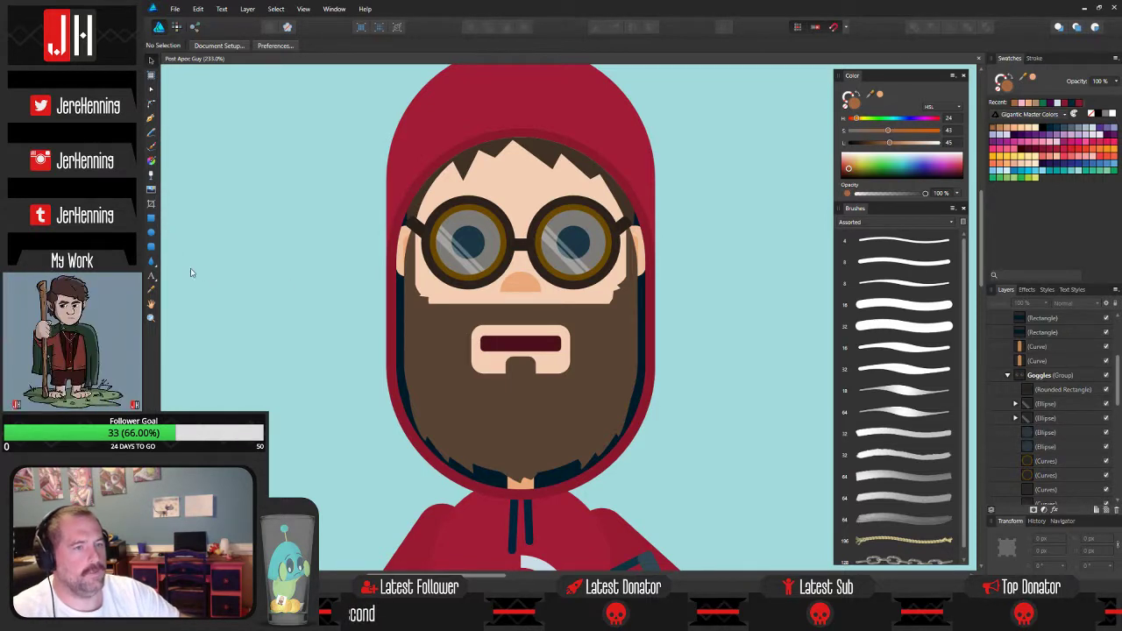
# Draw a rounded rectangle about 103 × 36 px beside the head and fill it with the dark red sampled from the mouth.
pyautogui.click(150, 247)
pyautogui.moveTo(215, 210); pyautogui.dragTo(337, 252)
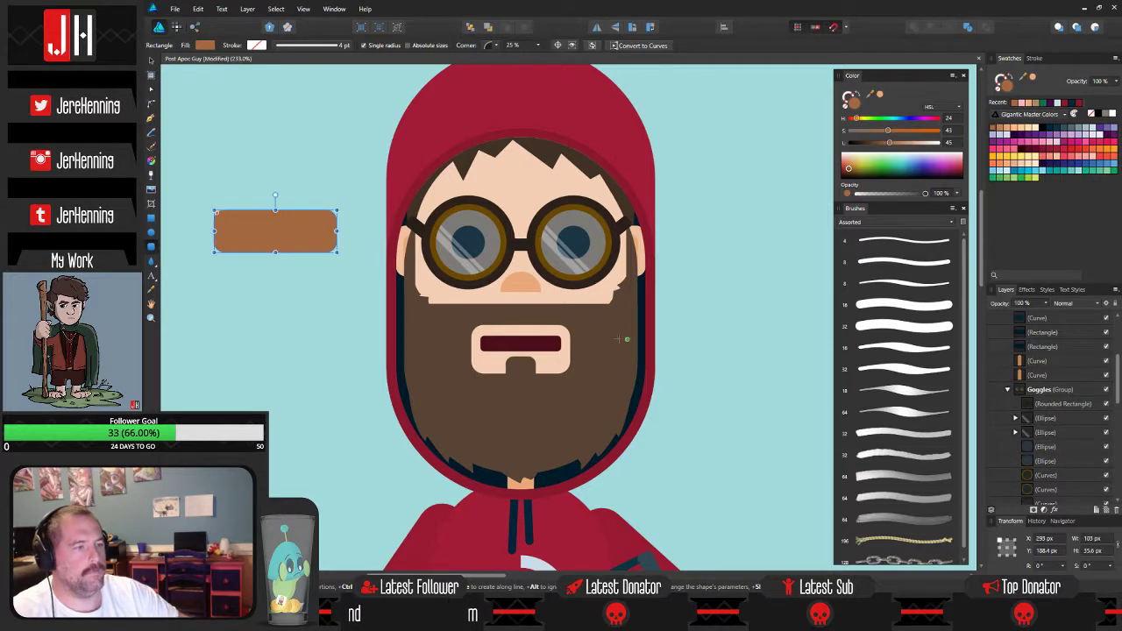
pyautogui.press('i')
pyautogui.click(545, 344)
pyautogui.press('v')
pyautogui.moveTo(300, 168); pyautogui.dragTo(391, 214)
# Cut the new mouth shape's upper edge to a slant by subtracting a slightly rotated rectangle from it.
pyautogui.click(150, 217)
pyautogui.moveTo(333, 144); pyautogui.dragTo(507, 191)
pyautogui.moveTo(423, 128); pyautogui.dragTo(428, 270)
pyautogui.keyDown('shift'); pyautogui.click(462, 316); pyautogui.keyUp('shift')
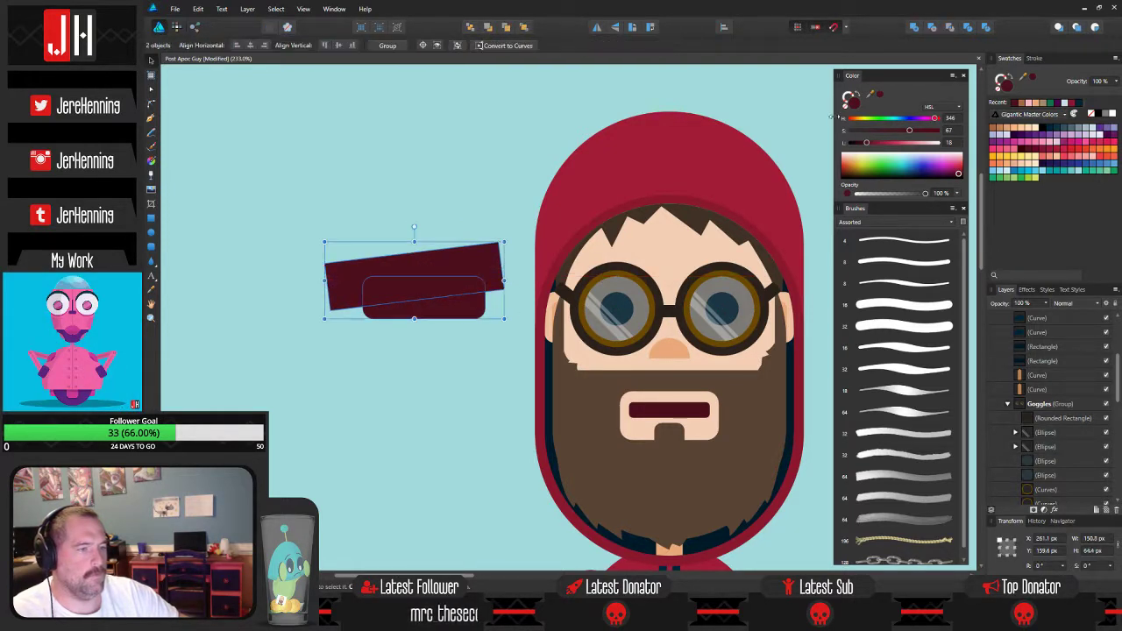
pyautogui.click(933, 27)
pyautogui.click(482, 220)
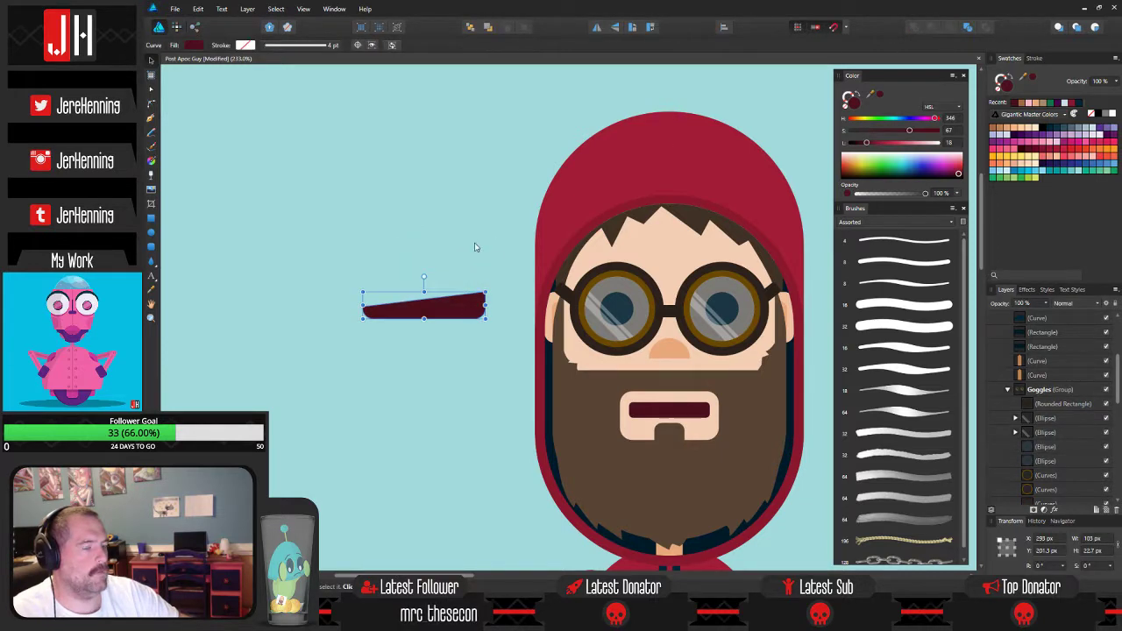
# Draw a white rectangle about 143 × 39 px over the mouth shape, clip it inside as upper teeth and shift it up slightly.
pyautogui.scroll(2, 437, 281)
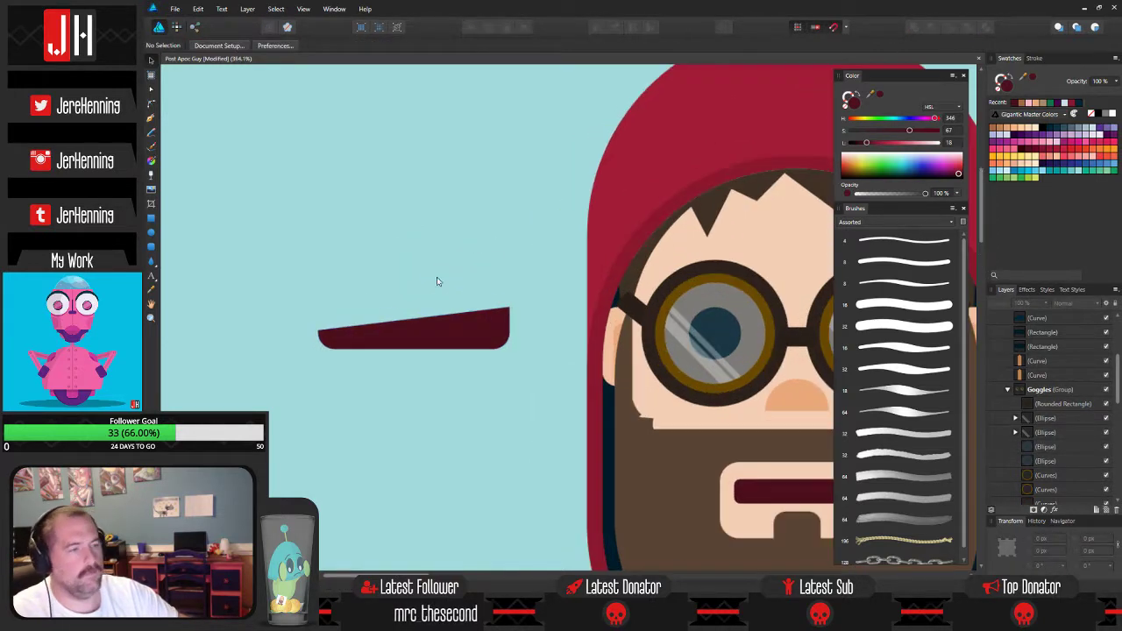
pyautogui.click(151, 219)
pyautogui.moveTo(270, 255); pyautogui.dragTo(538, 328)
pyautogui.click(1109, 115)
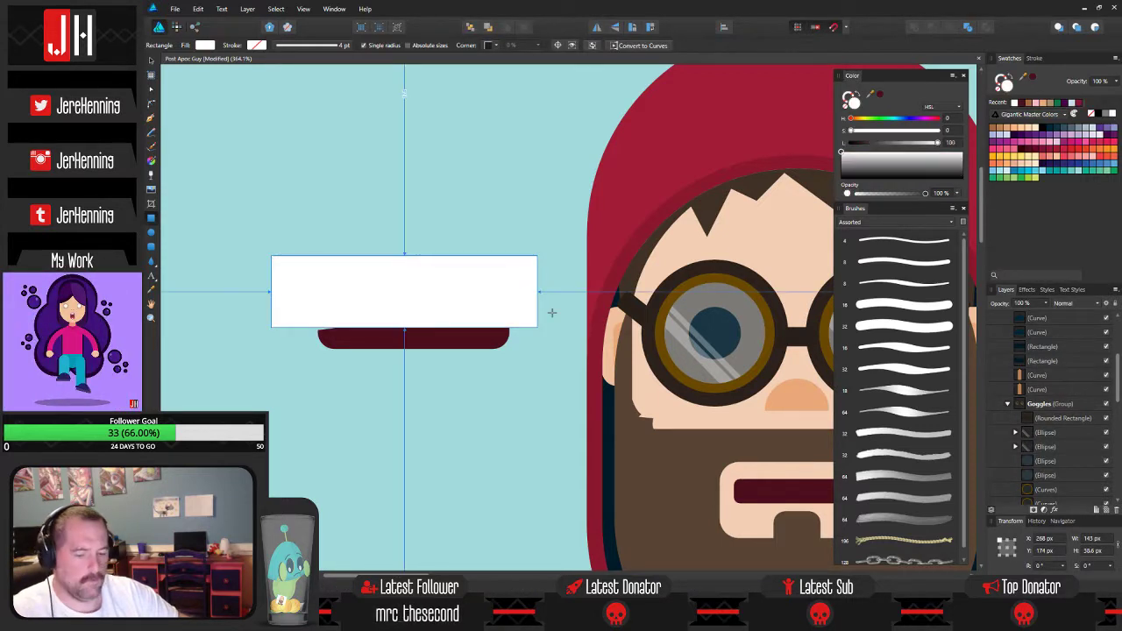
pyautogui.press('Delete')
pyautogui.hotkey('ctrl', 'alt', 'v')
pyautogui.click(521, 249)
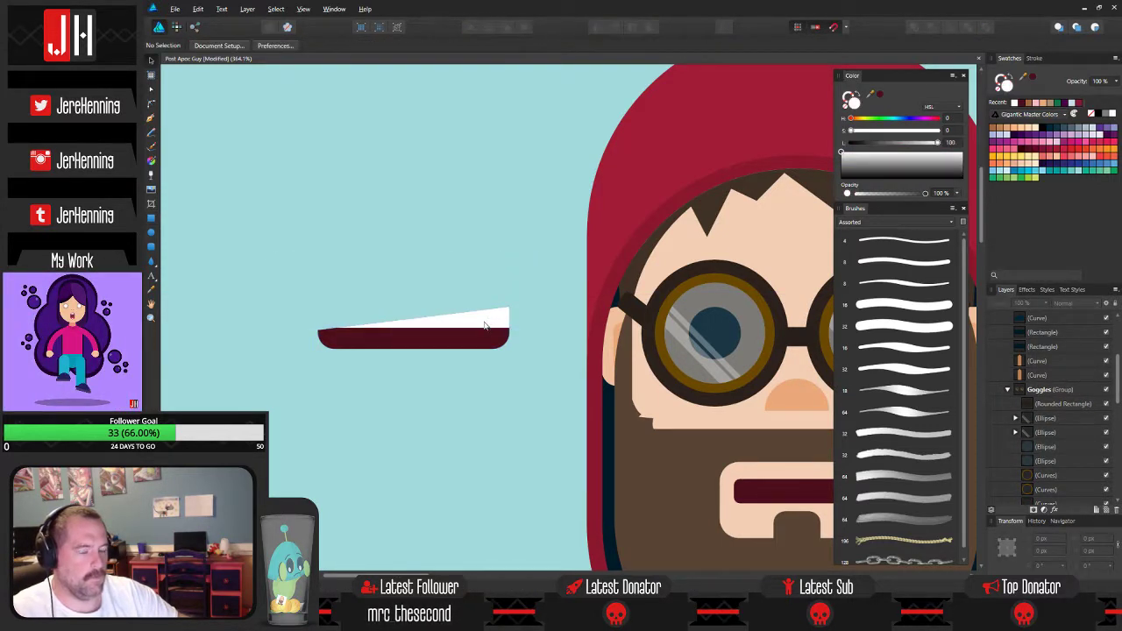
pyautogui.moveTo(489, 322); pyautogui.dragTo(501, 296)
pyautogui.click(494, 301)
pyautogui.click(219, 245)
# Add a tongue by drawing an ellipse about 76 × 26 px, filling it crimson and clipping it inside the mouth shape's lower part.
pyautogui.click(151, 233)
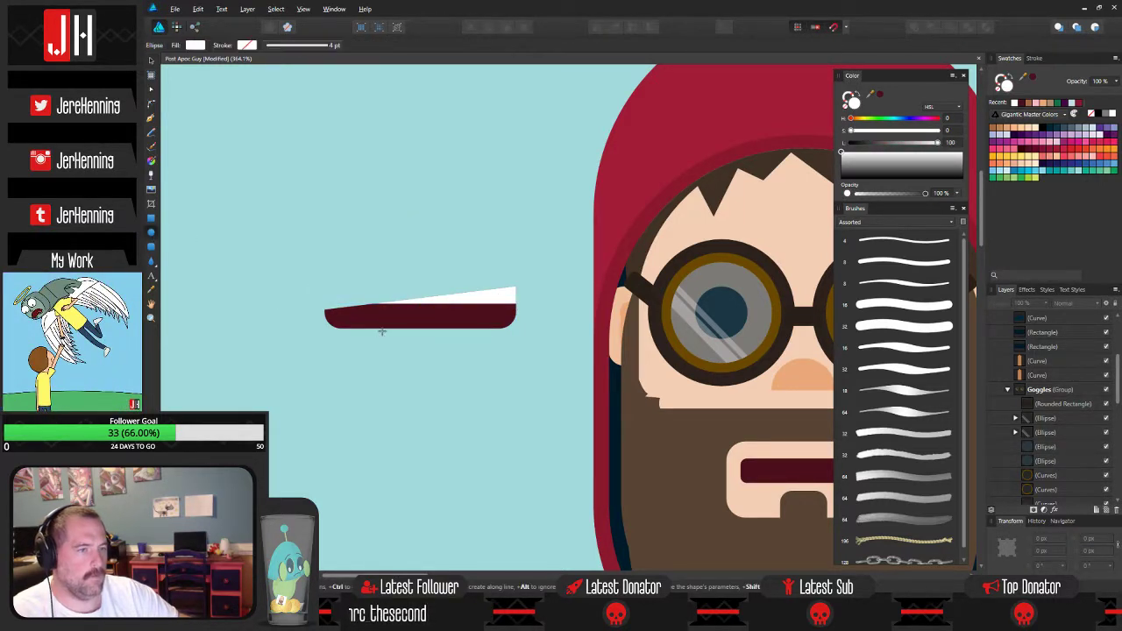
pyautogui.moveTo(372, 319); pyautogui.dragTo(511, 366)
pyautogui.hscroll(3, 417, 322)
pyautogui.scroll(-5, 417, 322)
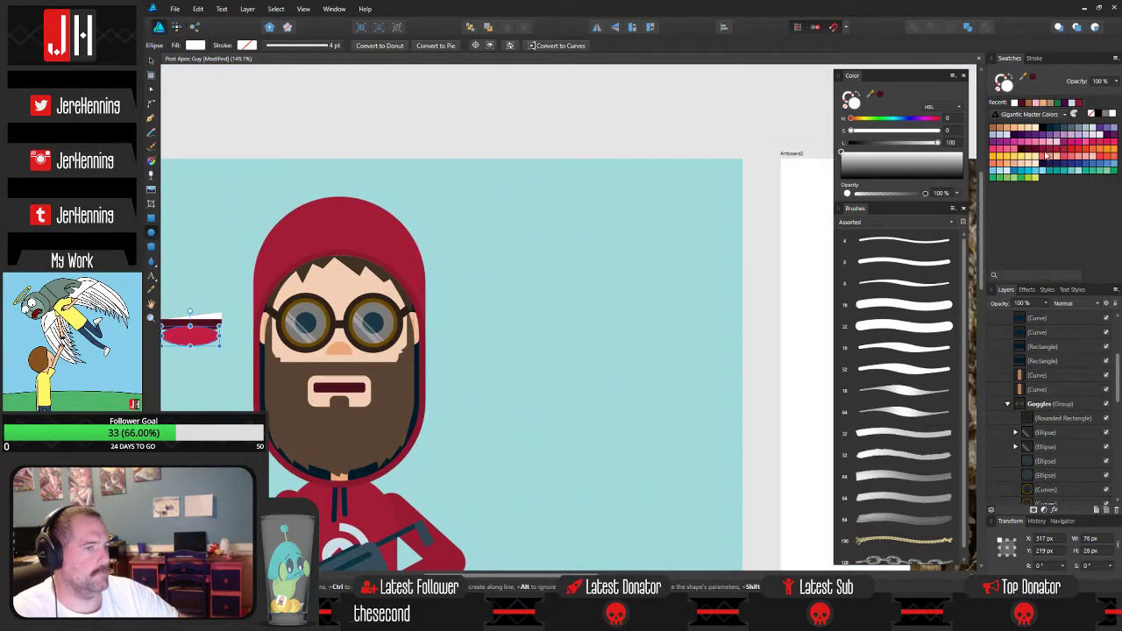
pyautogui.hscroll(-6, 626, 398)
pyautogui.scroll(2, 626, 398)
pyautogui.press('v')
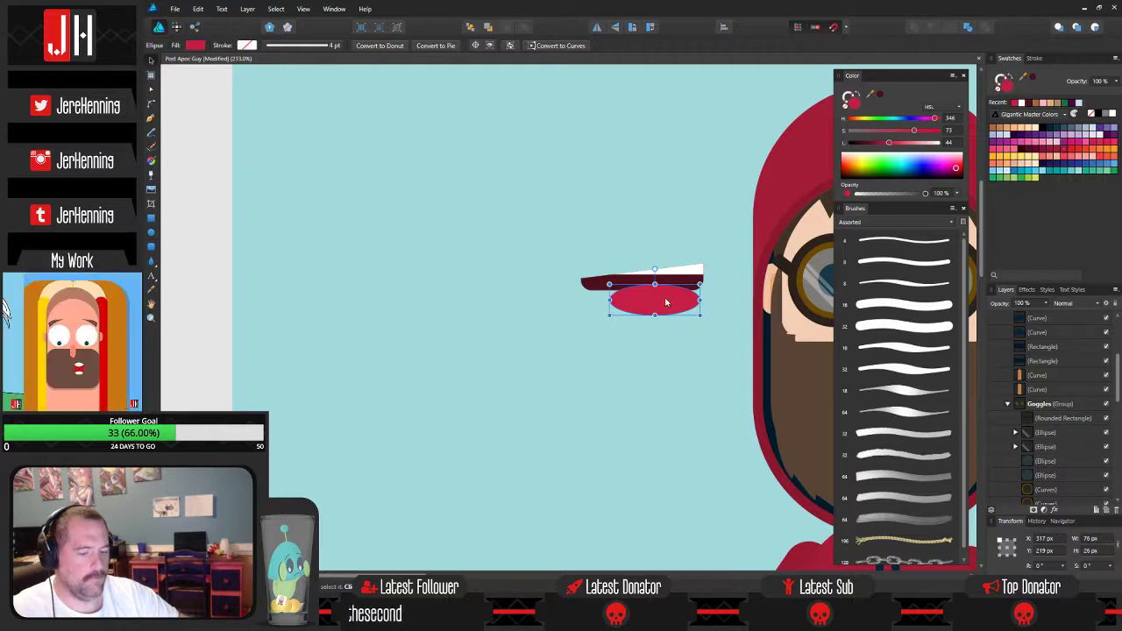
pyautogui.hotkey('ctrl', 'x')
pyautogui.click(661, 288)
pyautogui.hotkey('ctrl', 'alt', 'v')
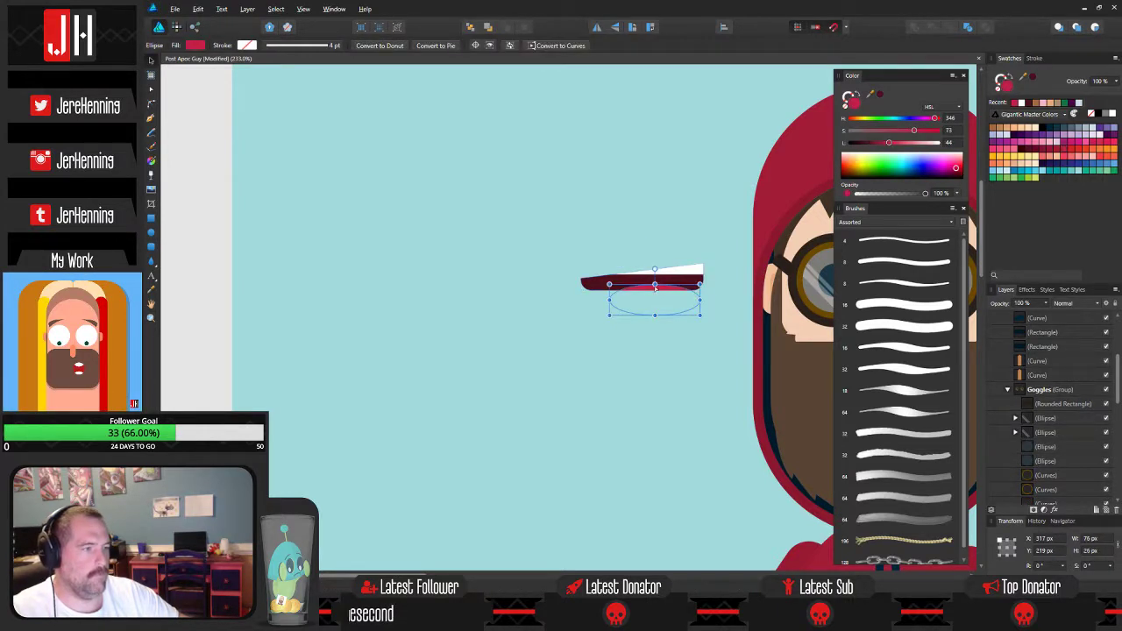
pyautogui.click(681, 324)
# Move the original mouth rectangle off the face, out beside the new mouth in the empty background.
pyautogui.hscroll(3, 526, 329)
pyautogui.click(401, 317)
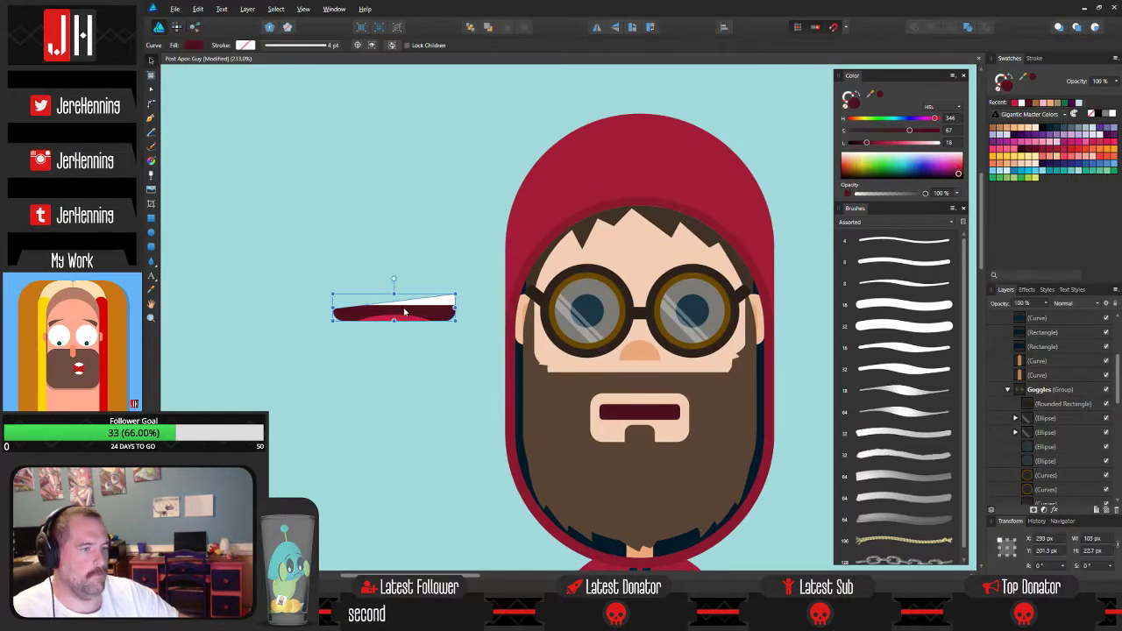
pyautogui.moveTo(402, 317); pyautogui.dragTo(644, 405)
pyautogui.hotkey('ctrl', 'z')
pyautogui.hotkey('ctrl', 'z')
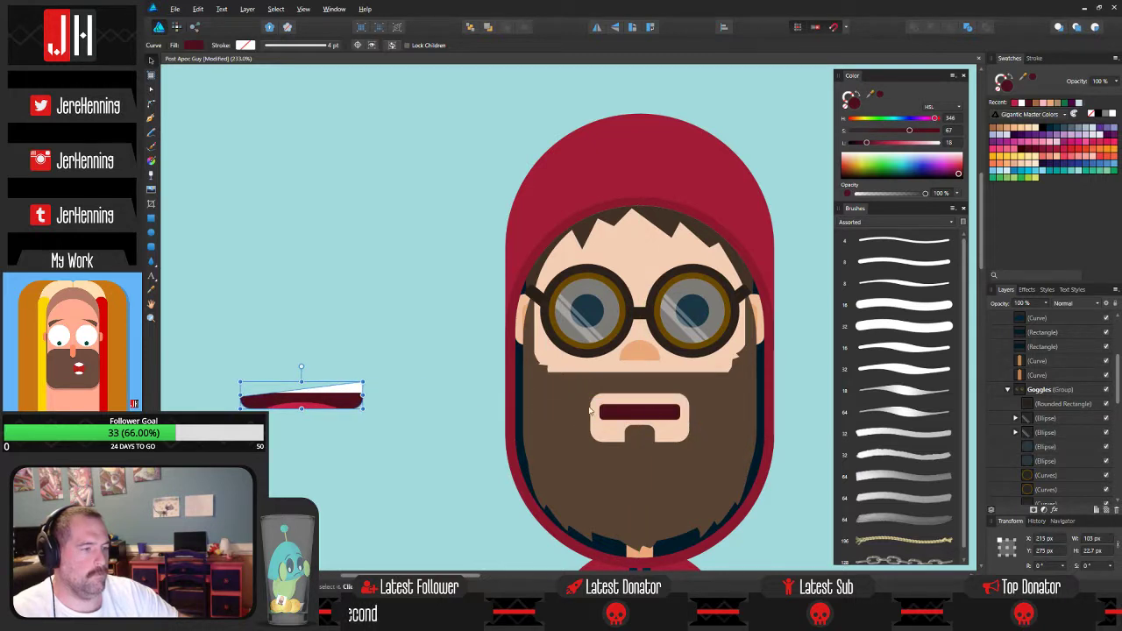
pyautogui.click(647, 411)
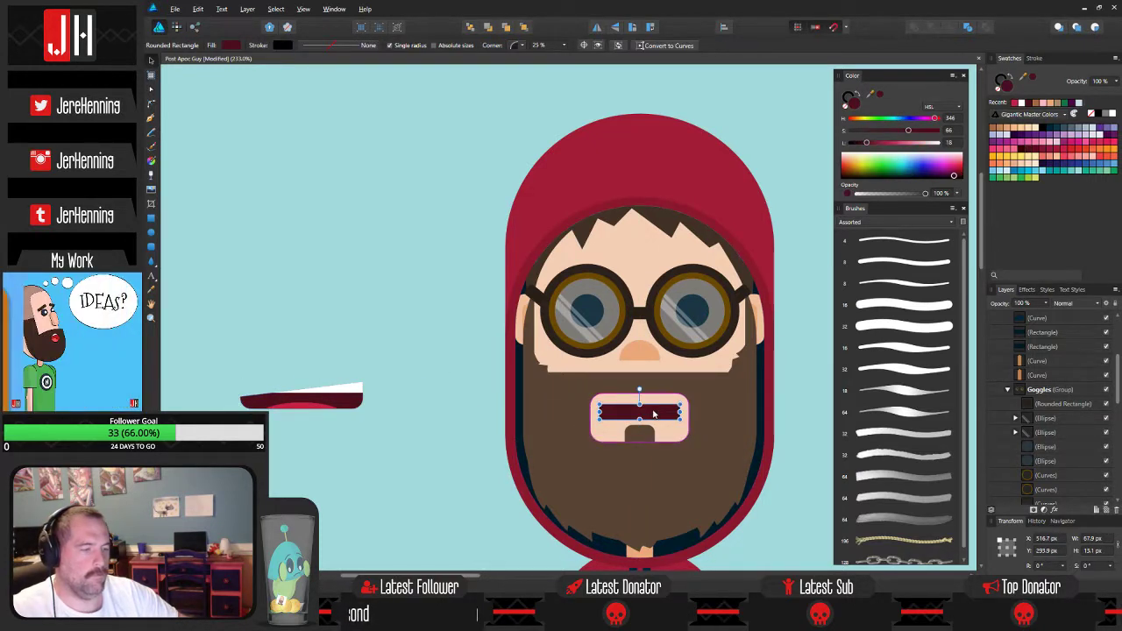
pyautogui.press('Delete')
pyautogui.hotkey('ctrl', 'z')
pyautogui.hotkey('ctrl', 'z')
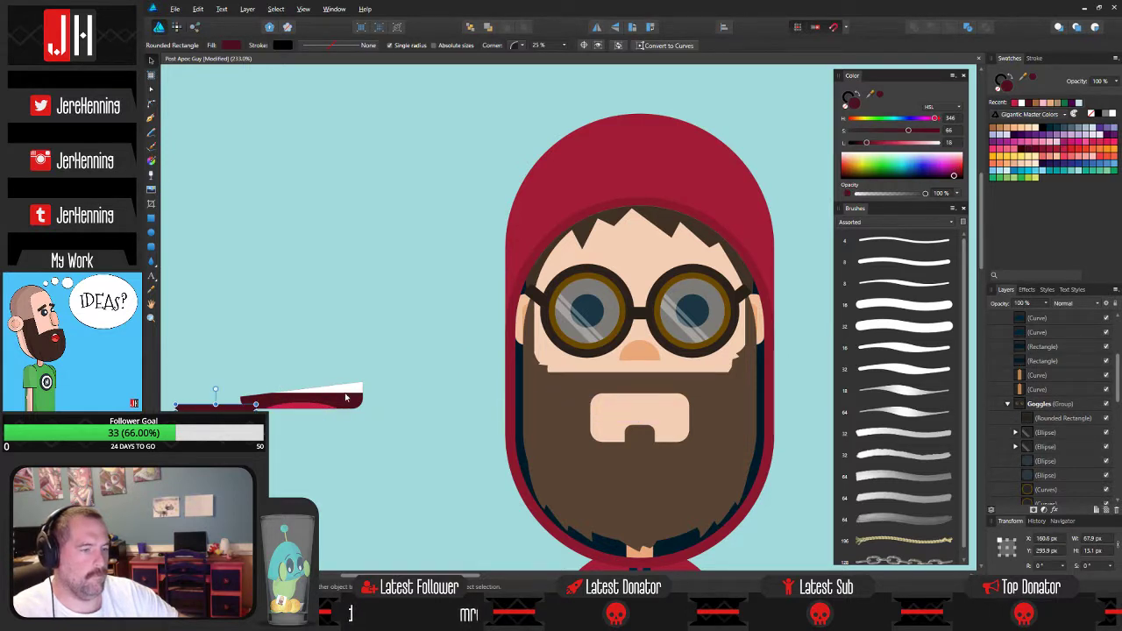
# Nest the new mouth inside the dark hood interior shape, place it over the skin patch in the beard and scale it down to fit.
pyautogui.click(682, 422)
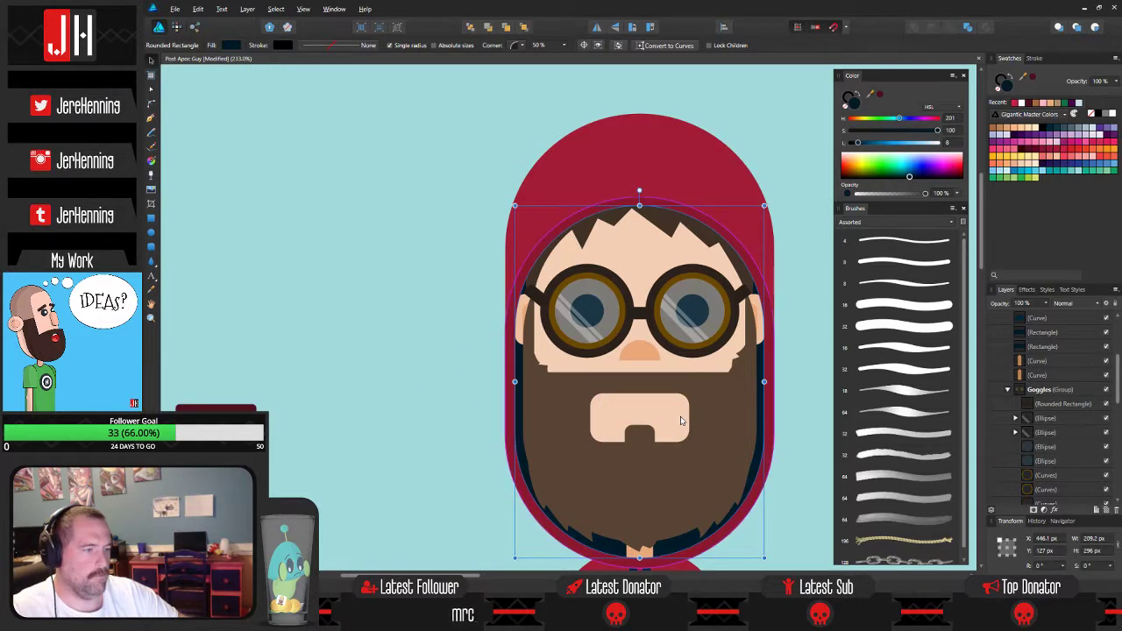
pyautogui.hotkey('ctrl', 'z')
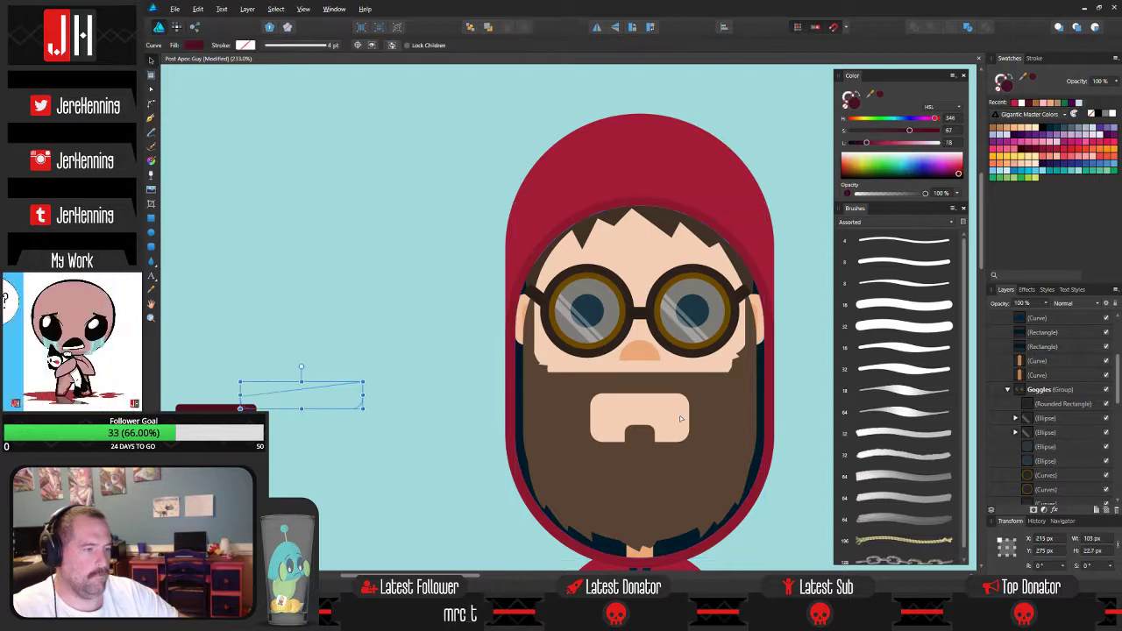
pyautogui.moveTo(325, 403); pyautogui.dragTo(659, 414)
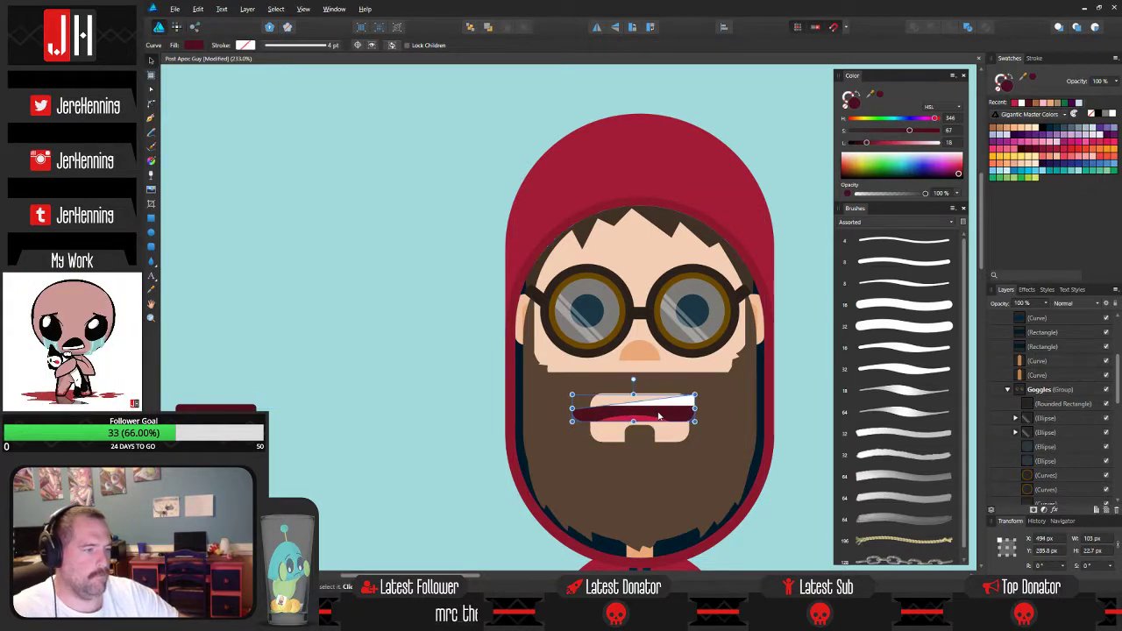
pyautogui.scroll(2, 660, 410)
pyautogui.moveTo(713, 385); pyautogui.dragTo(664, 414)
pyautogui.hotkey('ctrl', 'z')
pyautogui.click(294, 316)
pyautogui.scroll(-3, 377, 344)
pyautogui.moveTo(433, 340); pyautogui.dragTo(453, 376)
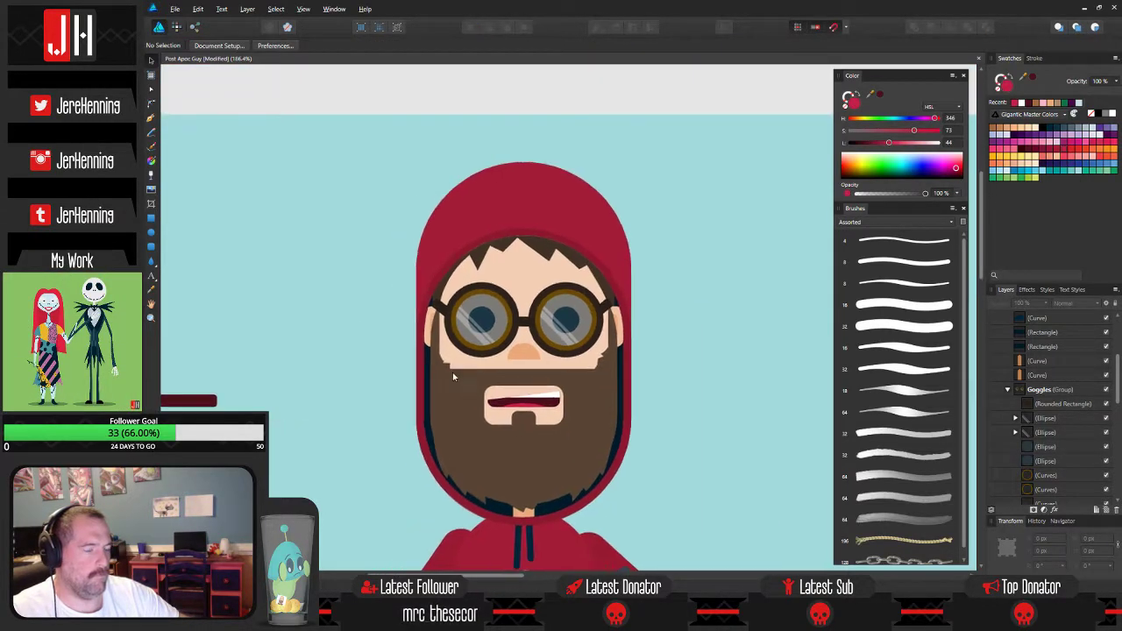
# Save the document and delete the old mouth rectangle left beside the character.
pyautogui.scroll(-2, 491, 386)
pyautogui.moveTo(535, 384); pyautogui.dragTo(538, 389)
pyautogui.hotkey('ctrl', 's')
pyautogui.scroll(-1, 538, 389)
pyautogui.scroll(6, 481, 385)
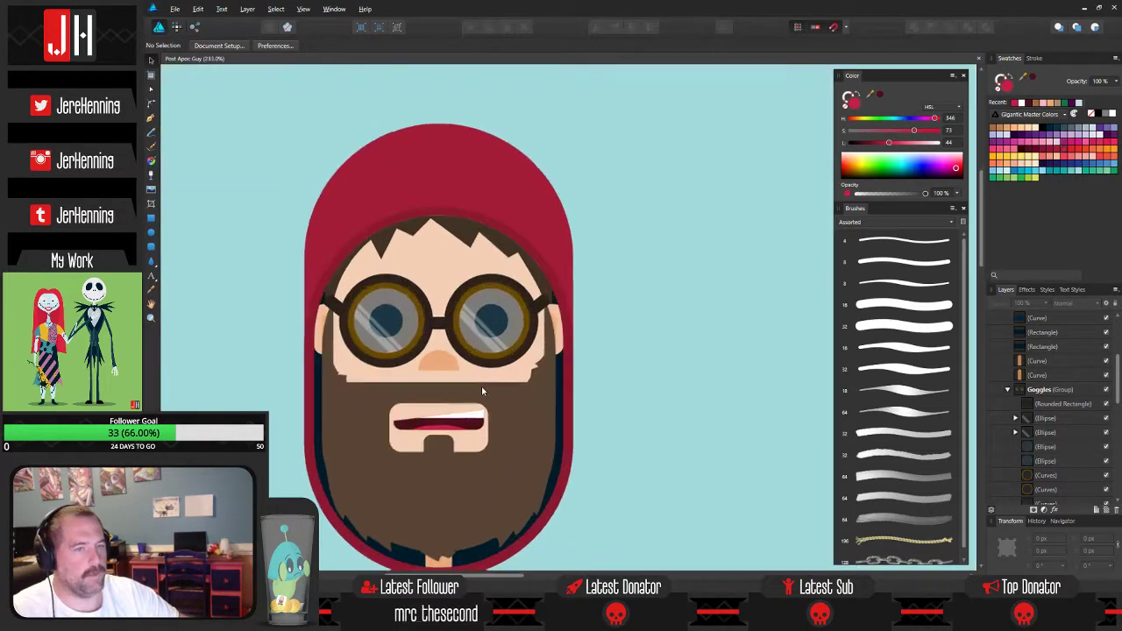
pyautogui.scroll(-5, 489, 415)
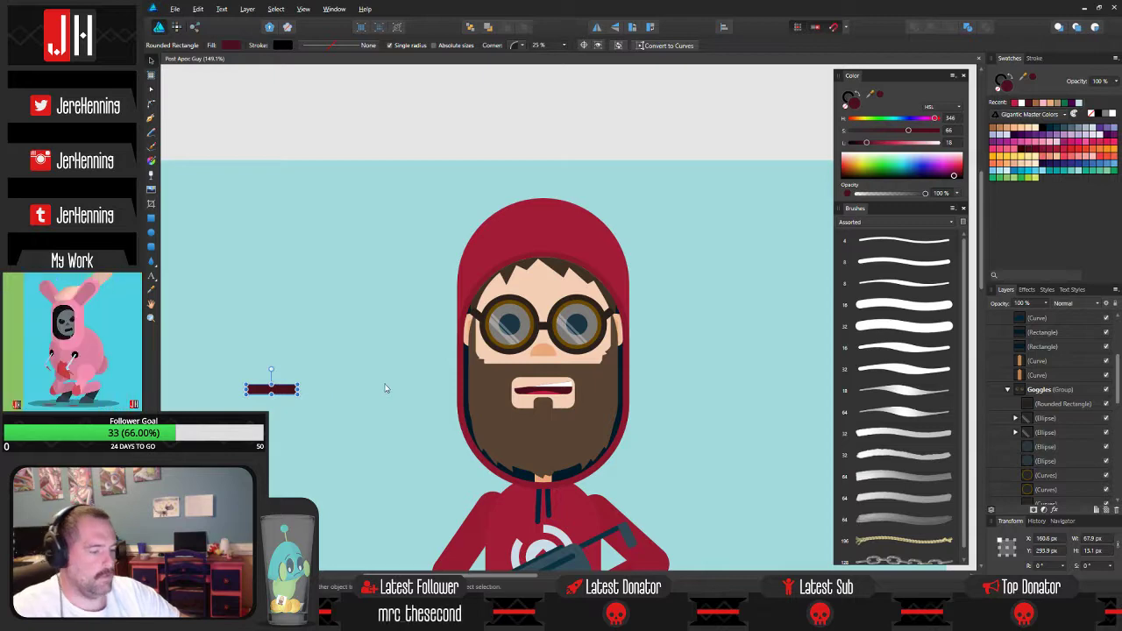
pyautogui.scroll(1, 485, 383)
pyautogui.scroll(5, 485, 383)
pyautogui.scroll(-2, 530, 355)
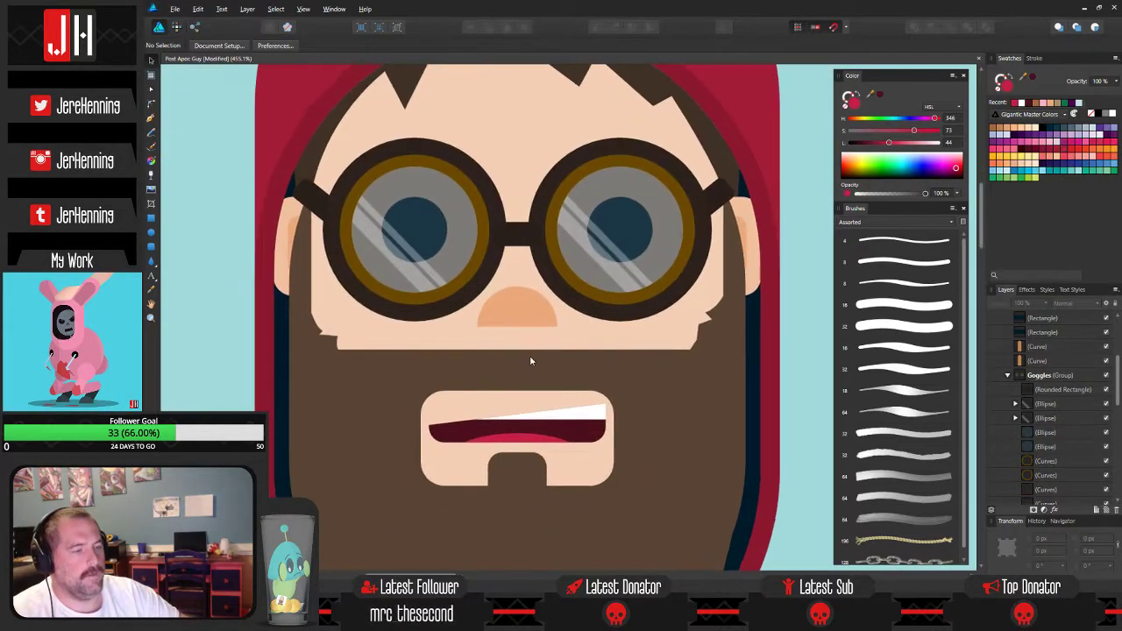
# Check the nose and the new mouth close up, clear the selection and save the document.
pyautogui.scroll(2, 534, 409)
pyautogui.scroll(-4, 537, 408)
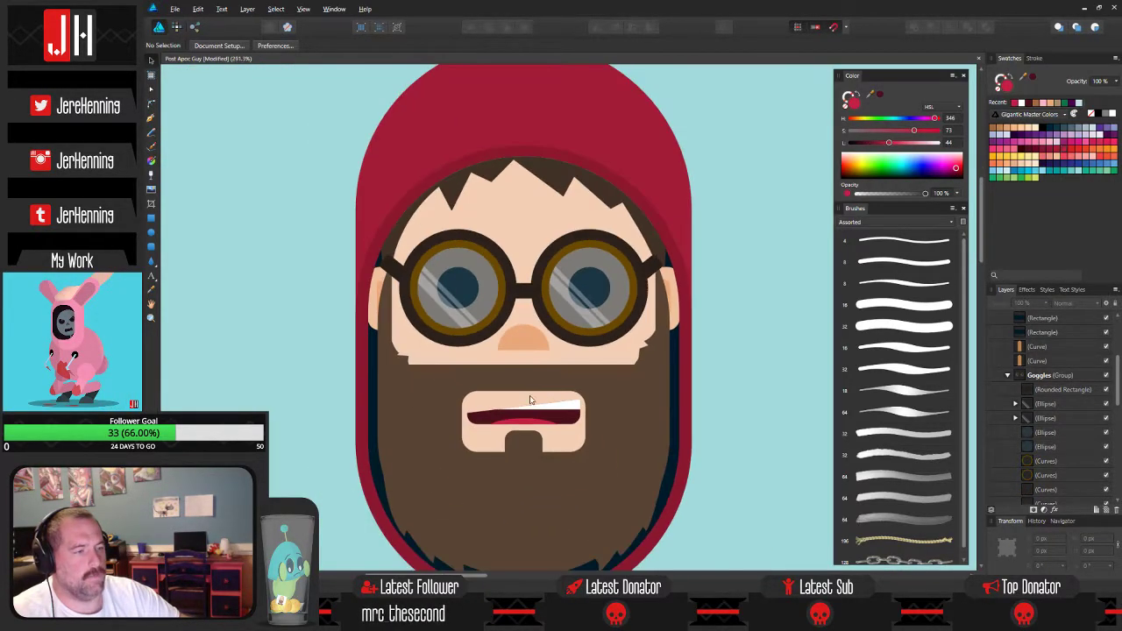
pyautogui.scroll(2, 526, 402)
pyautogui.click(519, 374)
pyautogui.click(519, 372)
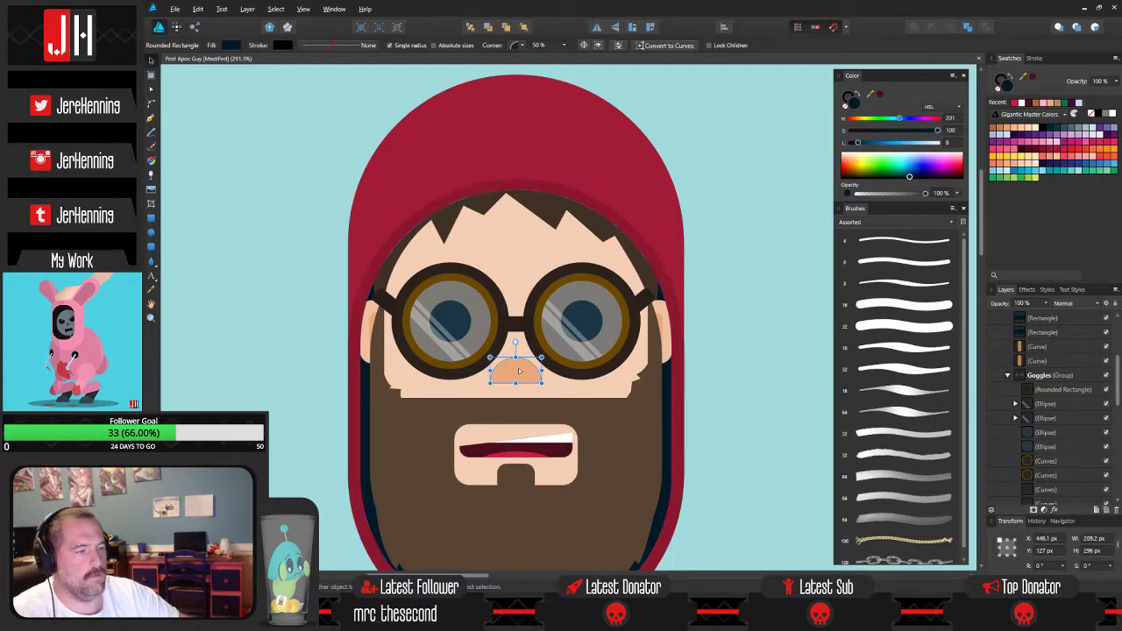
pyautogui.hotkey('ctrl', 'd')
pyautogui.scroll(-2, 666, 418)
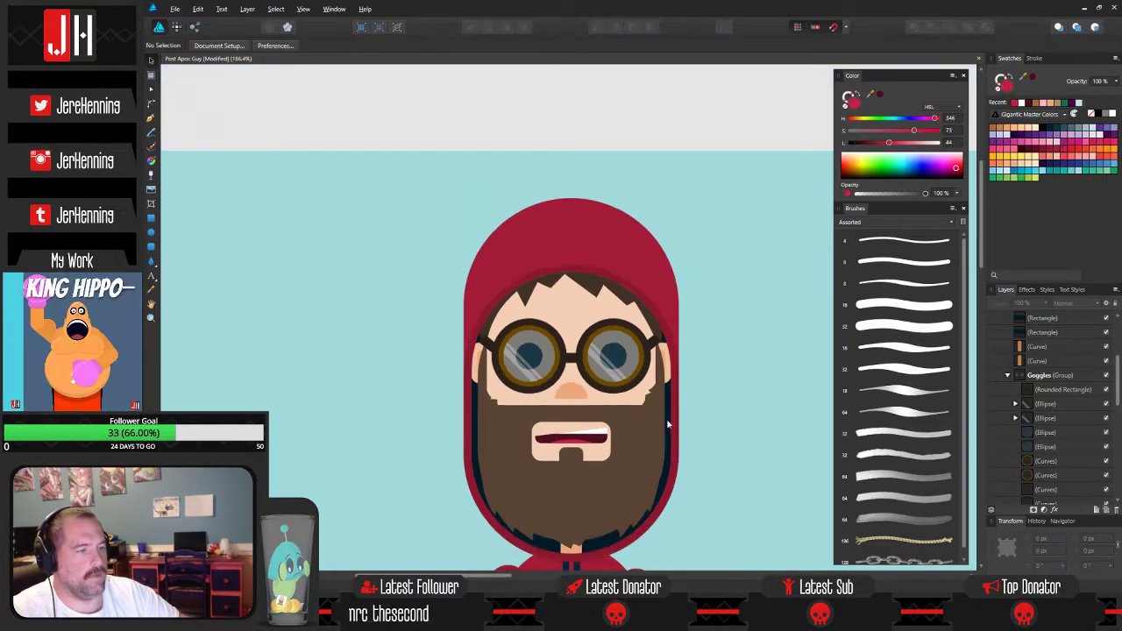
pyautogui.press('m')
pyautogui.press('v')
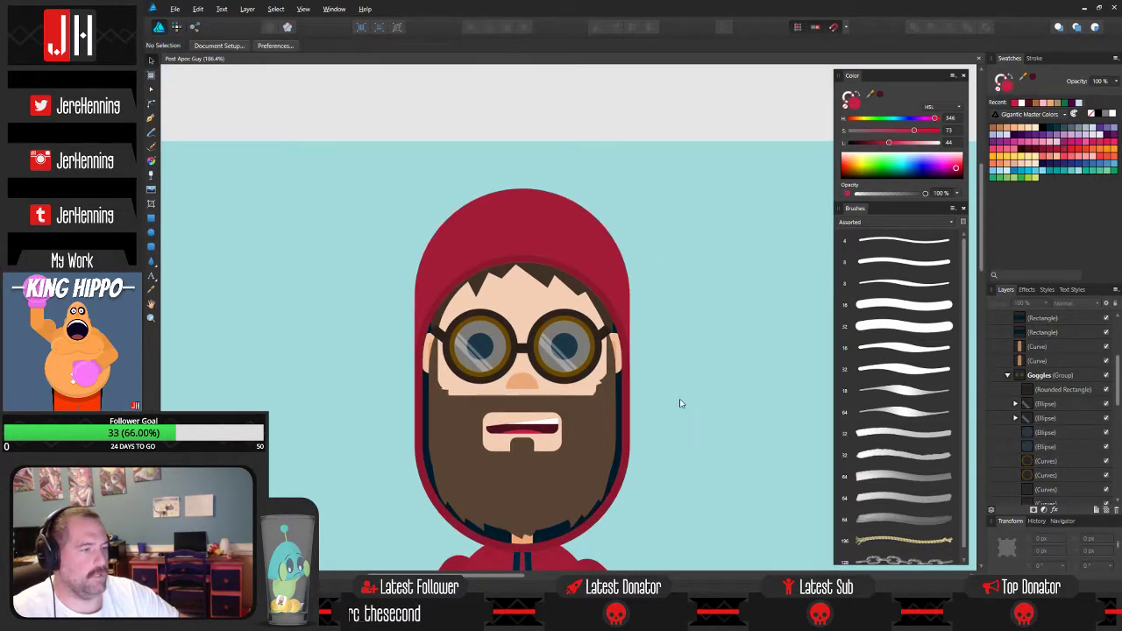
# Examine the hoodie torso, rifle, hands, belt and trousers, both from a distance and close up.
pyautogui.scroll(-4, 680, 401)
pyautogui.moveTo(646, 441); pyautogui.dragTo(637, 339)
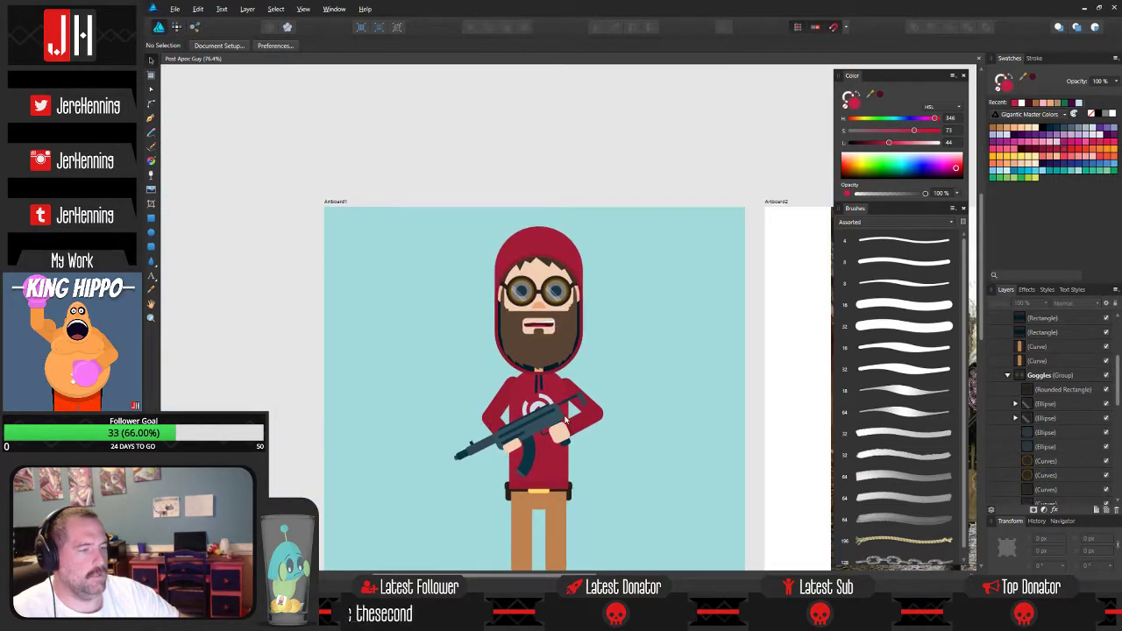
pyautogui.moveTo(567, 421)
pyautogui.mouseDown()
pyautogui.moveTo(575, 338)
pyautogui.moveTo(586, 420)
pyautogui.mouseUp()
pyautogui.scroll(1, 561, 338)
pyautogui.scroll(3, 520, 359)
pyautogui.scroll(-4, 586, 424)
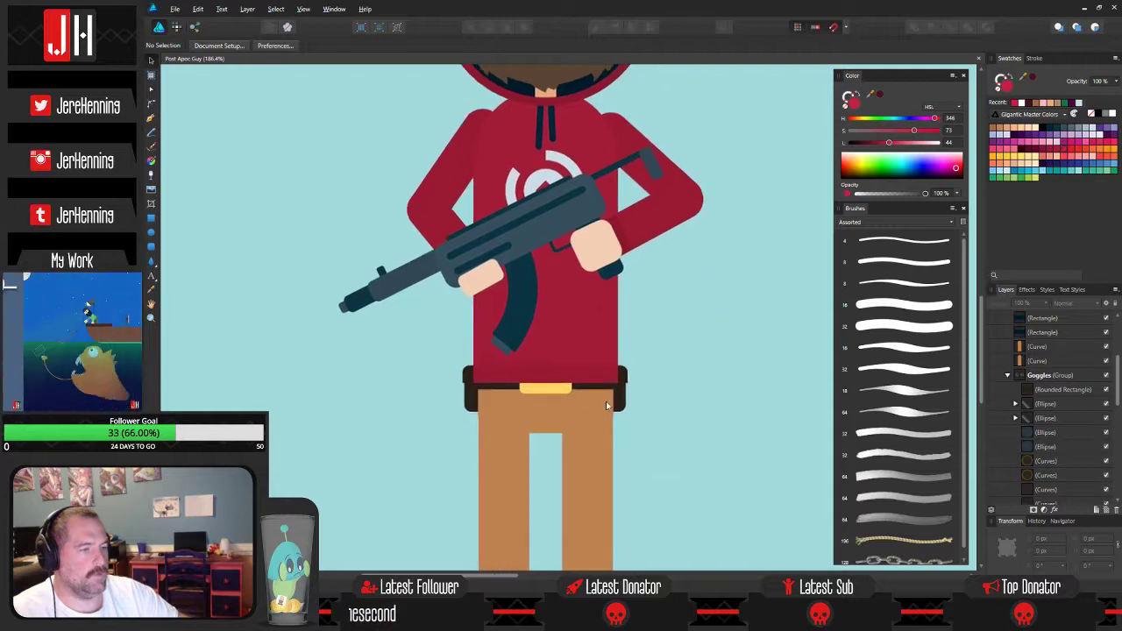
pyautogui.scroll(1, 592, 412)
pyautogui.scroll(5, 591, 430)
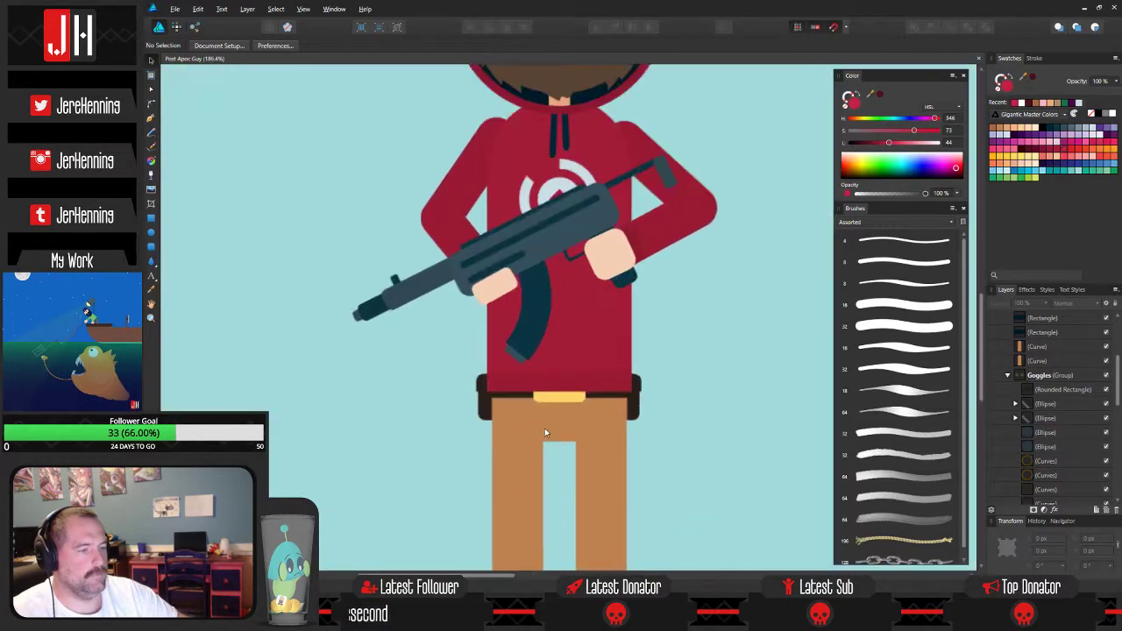
pyautogui.moveTo(584, 421); pyautogui.dragTo(590, 507)
pyautogui.scroll(1, 583, 370)
pyautogui.moveTo(558, 382); pyautogui.dragTo(515, 332)
# Recolor the band at the hoodie's bottom hem with the shadow red sampled from the sleeve next to the grip hand.
pyautogui.click(601, 448)
pyautogui.click(600, 447)
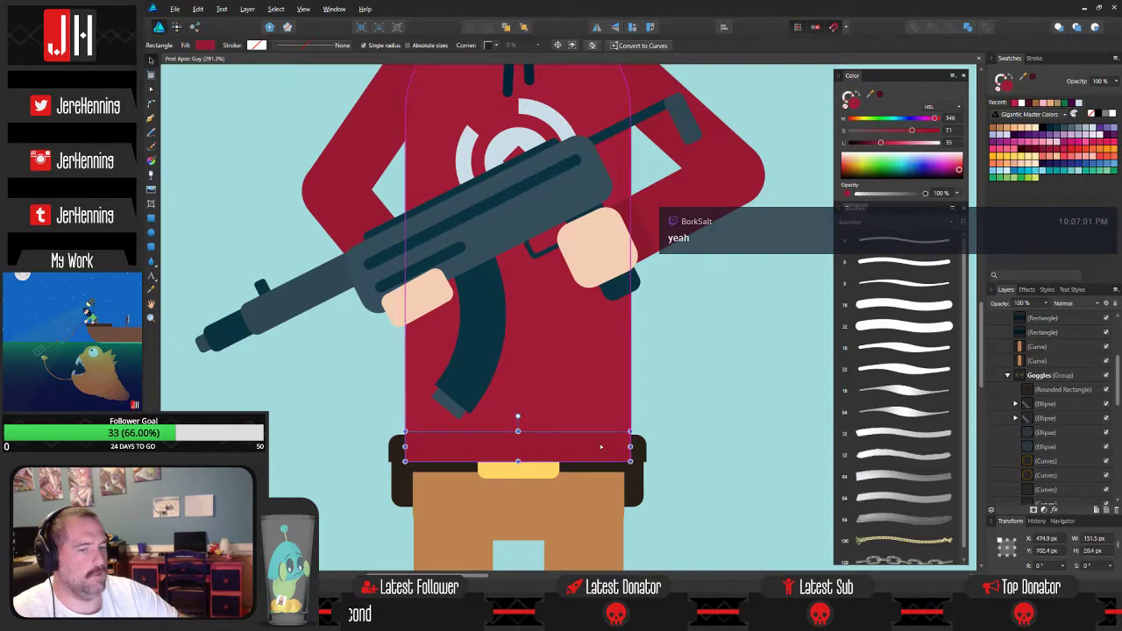
pyautogui.press('i')
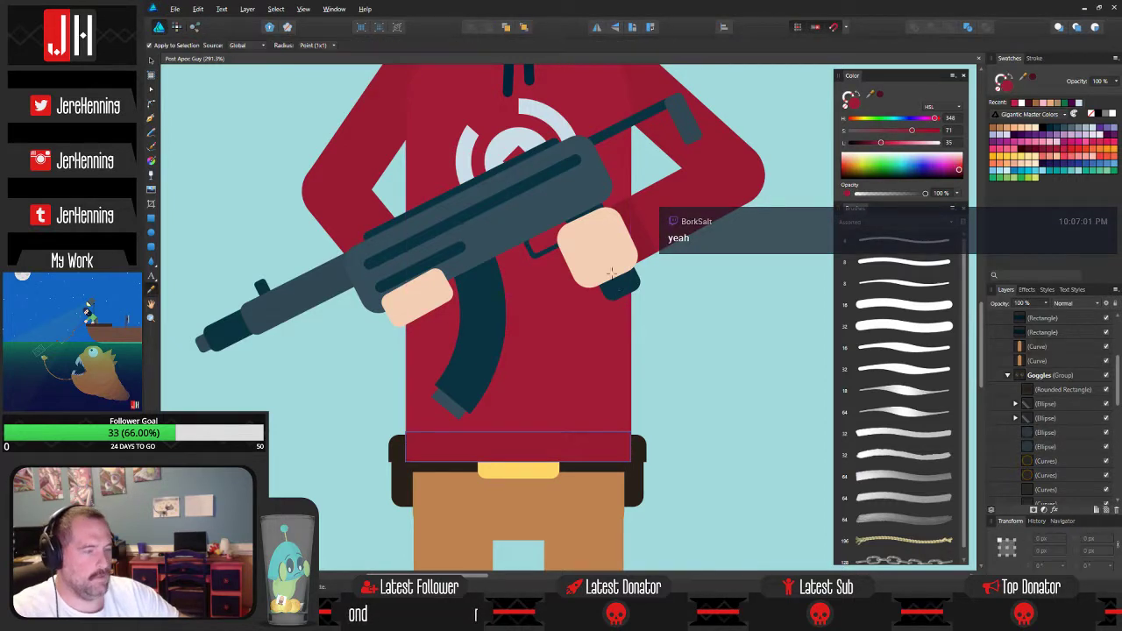
pyautogui.click(641, 225)
pyautogui.press('v')
pyautogui.click(696, 342)
# Examine the area between the nose and the new mouth, along the beard's upper edge.
pyautogui.moveTo(554, 203); pyautogui.dragTo(607, 437)
pyautogui.scroll(-2, 586, 301)
pyautogui.moveTo(591, 261); pyautogui.dragTo(559, 322)
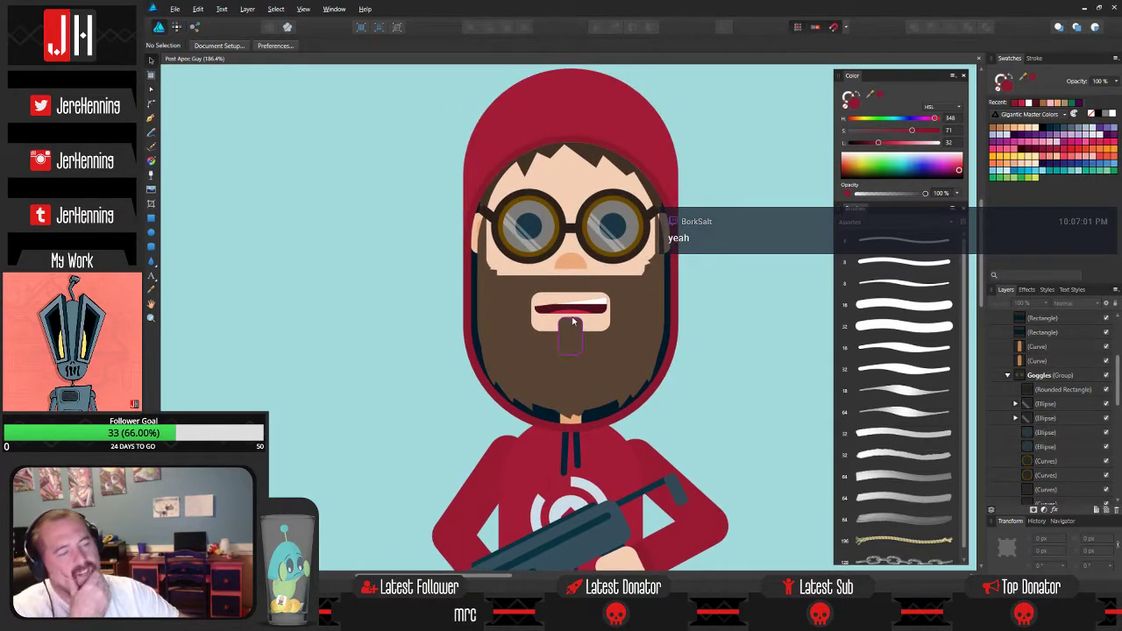
pyautogui.scroll(4, 571, 333)
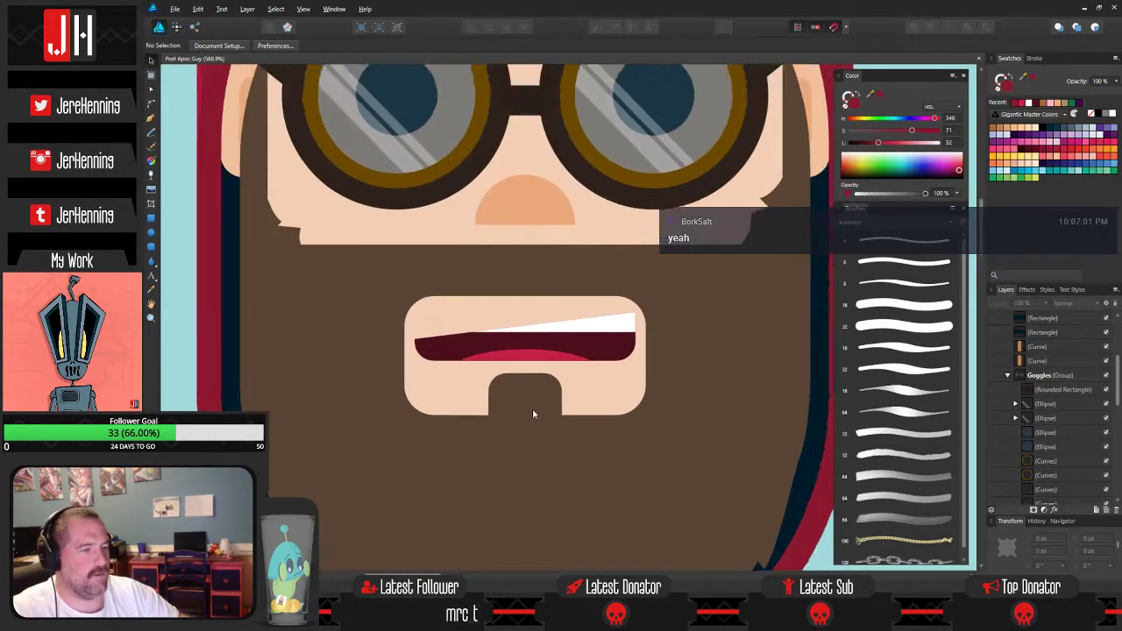
pyautogui.scroll(-2, 526, 399)
pyautogui.scroll(4, 466, 381)
pyautogui.moveTo(514, 345); pyautogui.dragTo(501, 360)
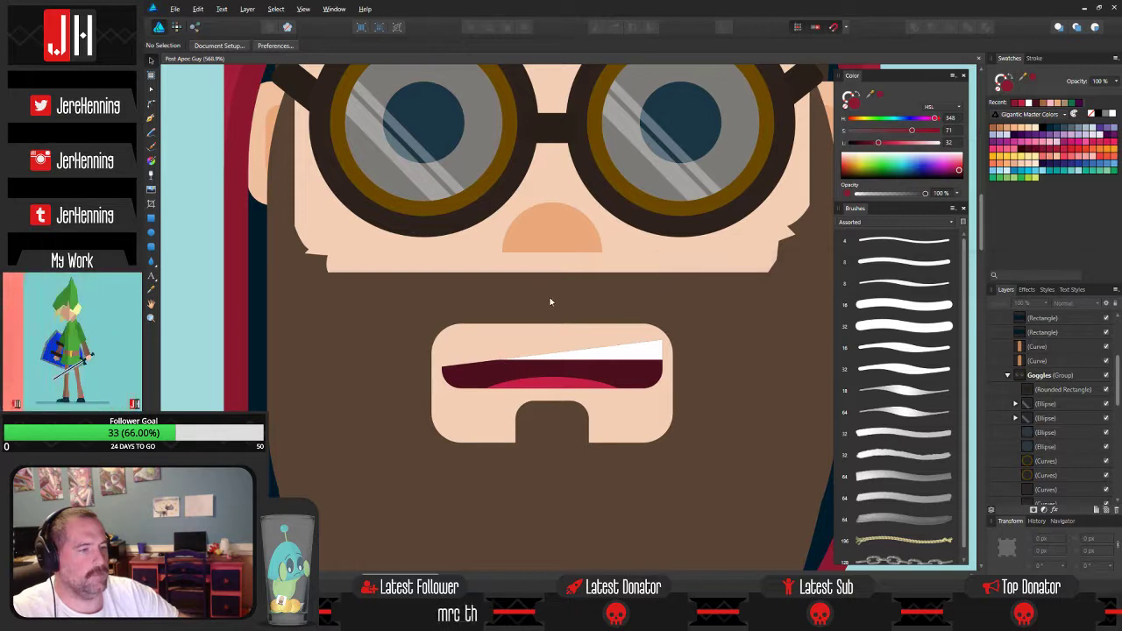
pyautogui.moveTo(542, 286); pyautogui.dragTo(474, 312)
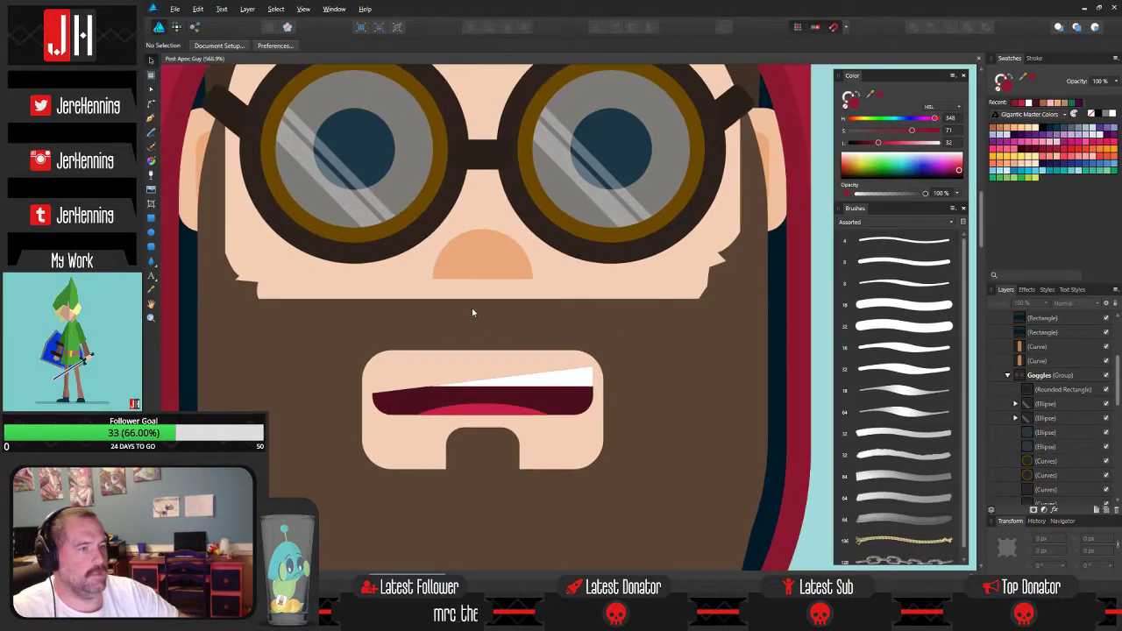
# Draw an ellipse about 116 by 28 px above the mouth, fill it with the sampled beard brown and center it under the nose.
pyautogui.click(151, 233)
pyautogui.moveTo(339, 283); pyautogui.dragTo(675, 365)
pyautogui.press('i')
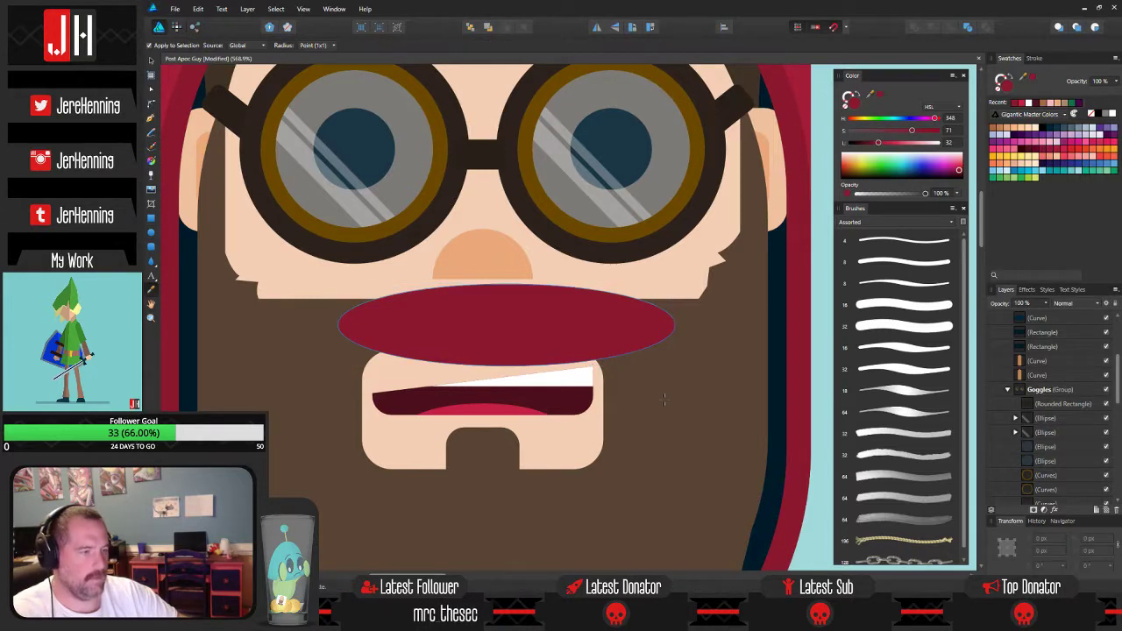
pyautogui.click(656, 394)
pyautogui.press('v')
pyautogui.moveTo(568, 325); pyautogui.dragTo(537, 319)
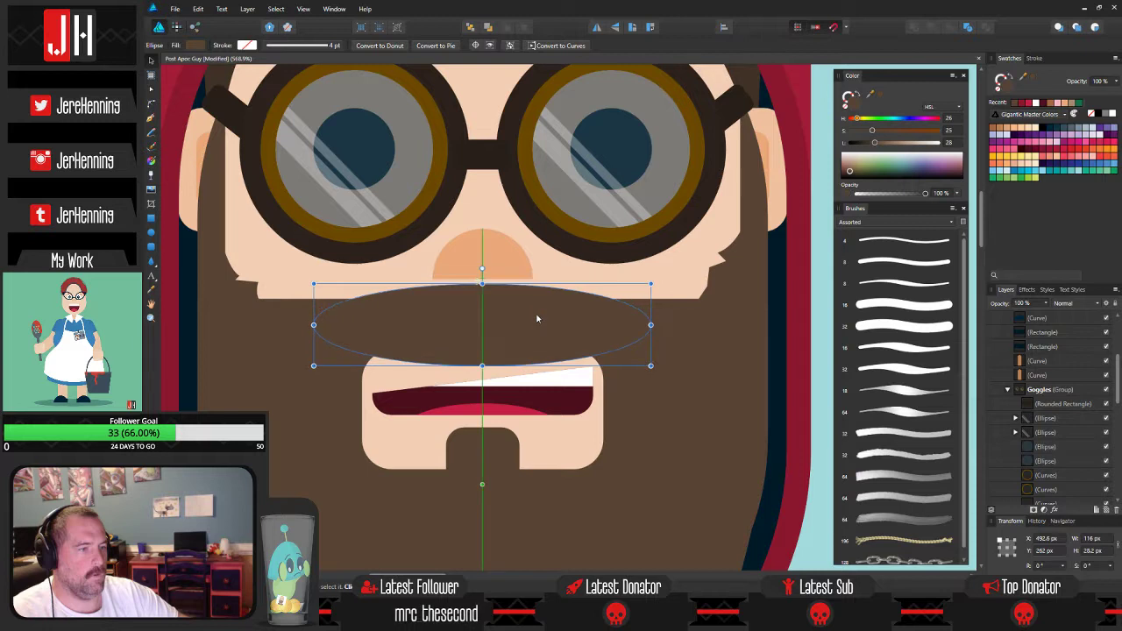
pyautogui.click(715, 379)
# Cut away the lower half of the brown ellipse with a rectangle to shape a curved moustache edge.
pyautogui.click(151, 219)
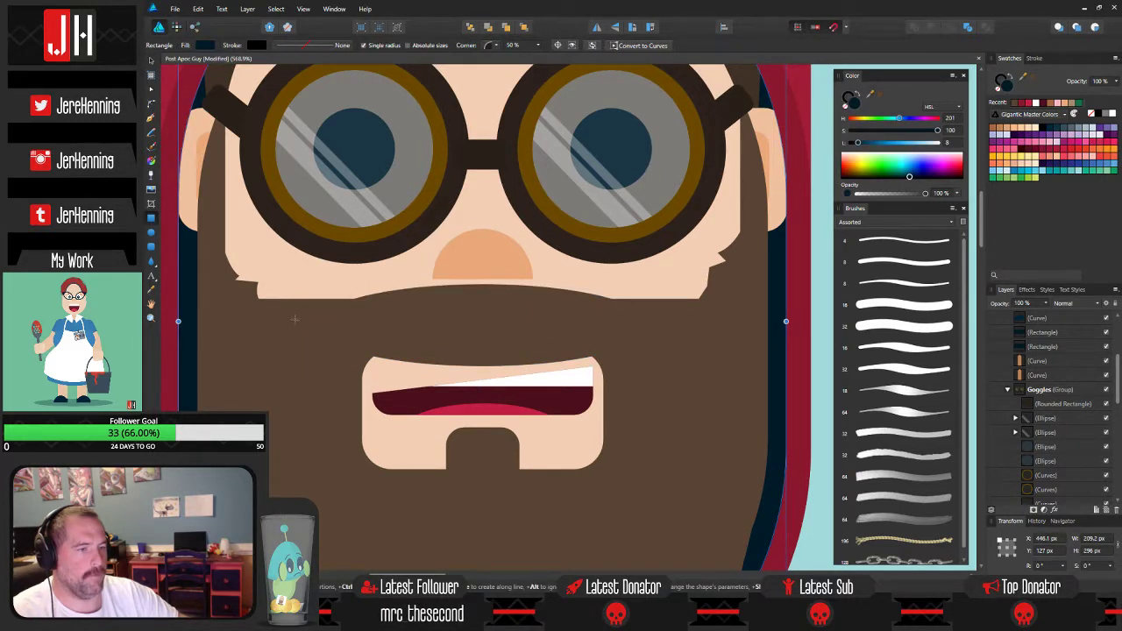
pyautogui.moveTo(297, 325); pyautogui.dragTo(768, 435)
pyautogui.press('v')
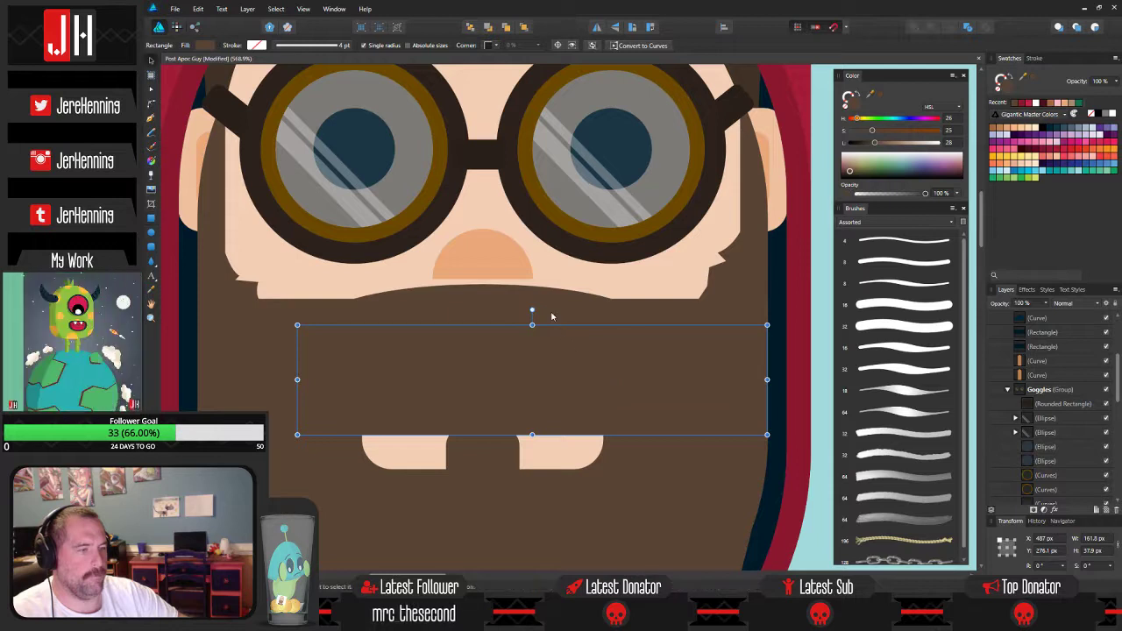
pyautogui.keyDown('shift'); pyautogui.click(552, 314); pyautogui.keyUp('shift')
pyautogui.click(931, 31)
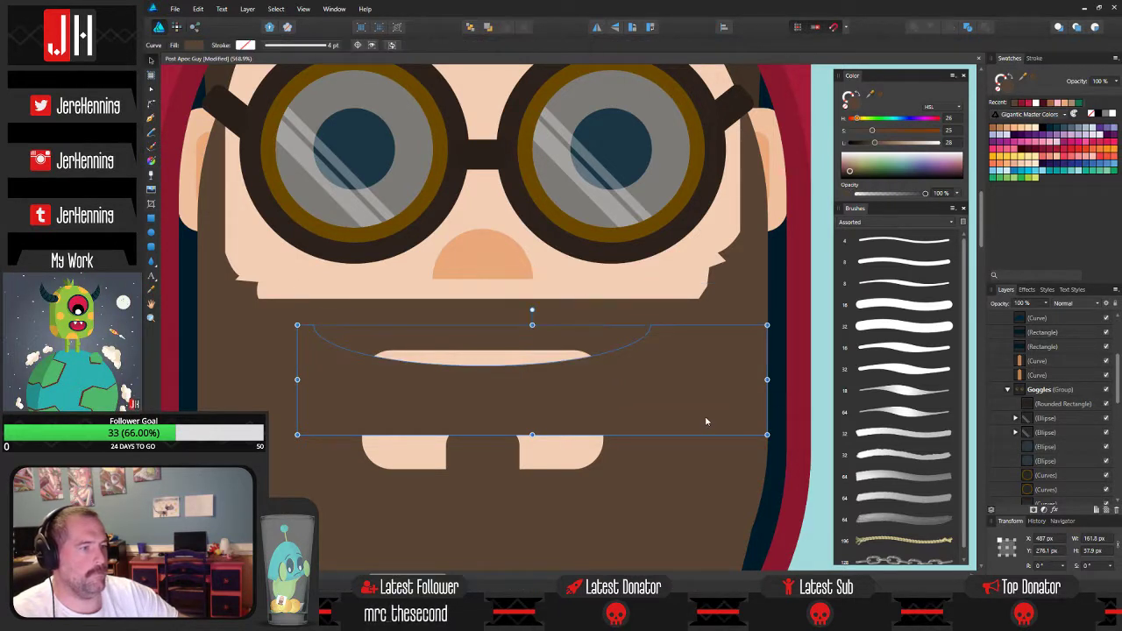
pyautogui.hotkey('ctrl', 'z')
pyautogui.hotkey('ctrl', 'z')
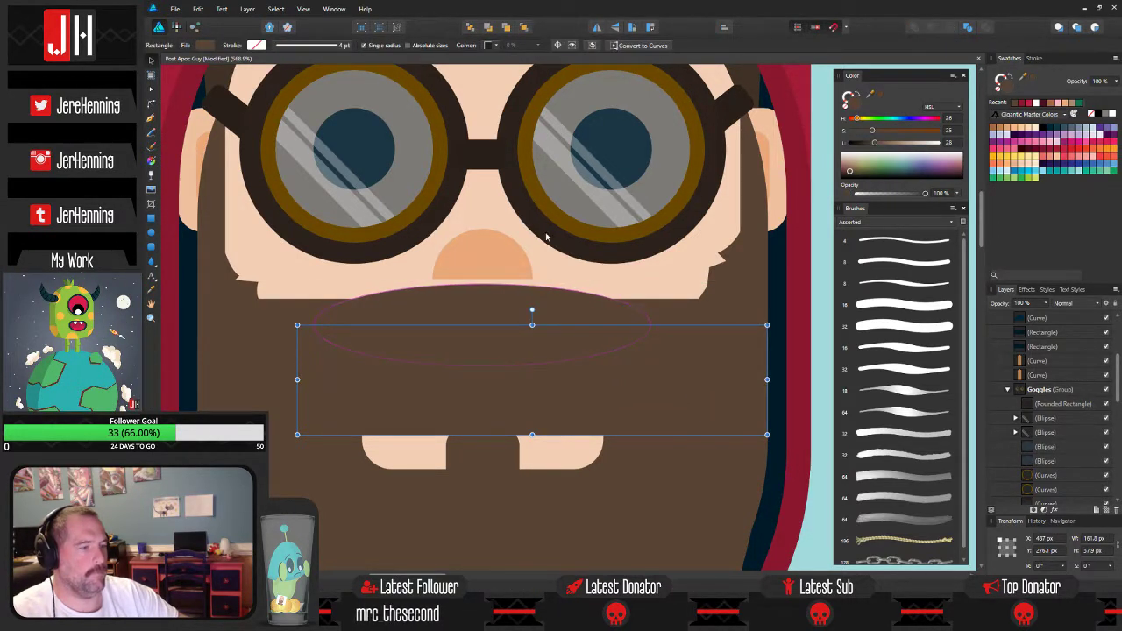
pyautogui.keyDown('shift'); pyautogui.click(525, 298); pyautogui.keyUp('shift')
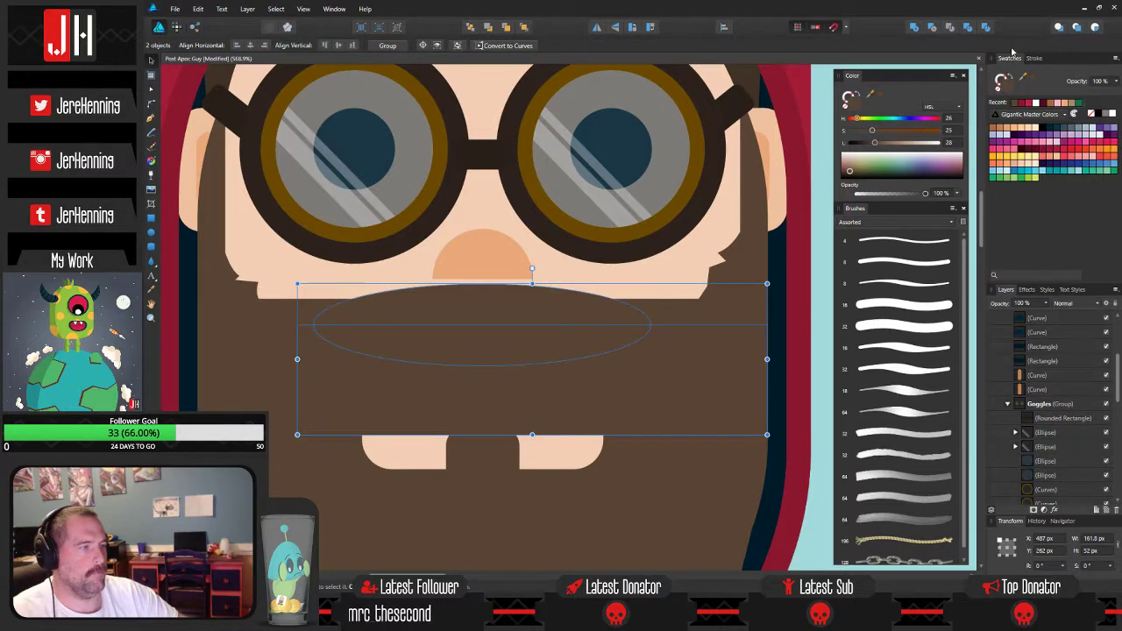
pyautogui.click(937, 31)
pyautogui.click(669, 378)
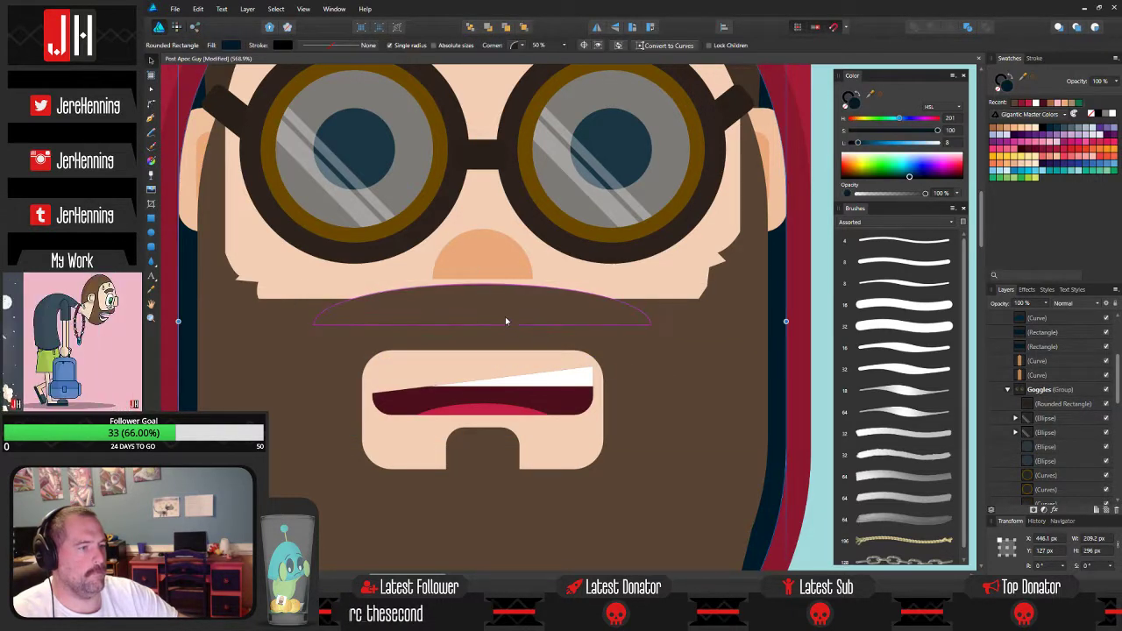
# Raise the moustache shape slightly to meet the base of the nose, keeping it centered on the face.
pyautogui.scroll(-4, 658, 376)
pyautogui.click(757, 421)
pyautogui.scroll(-3, 750, 425)
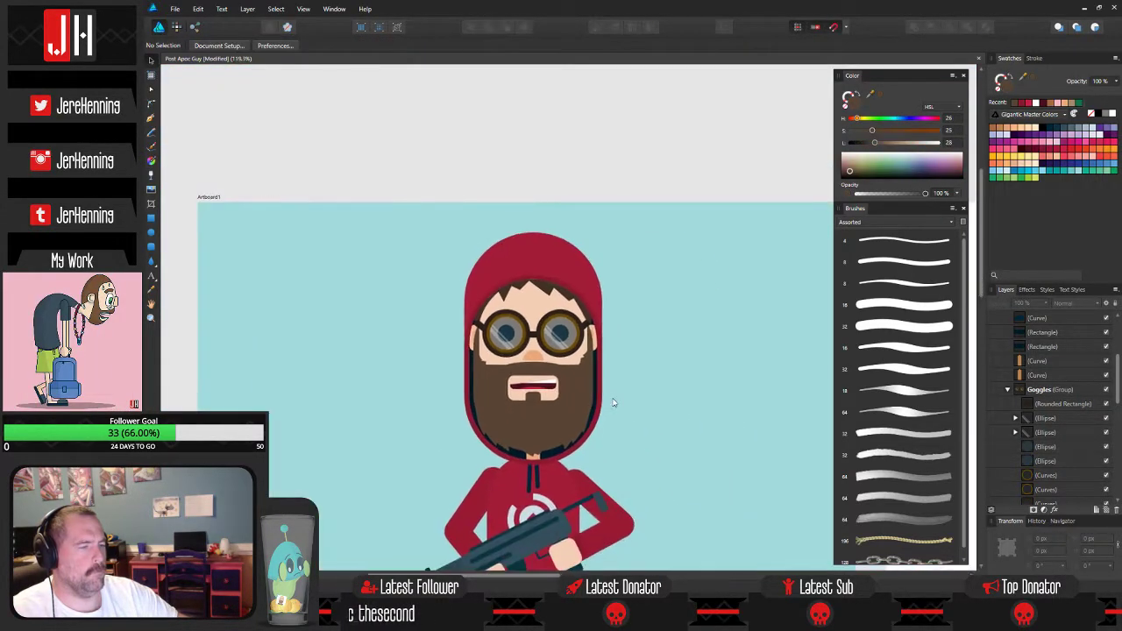
pyautogui.scroll(5, 552, 383)
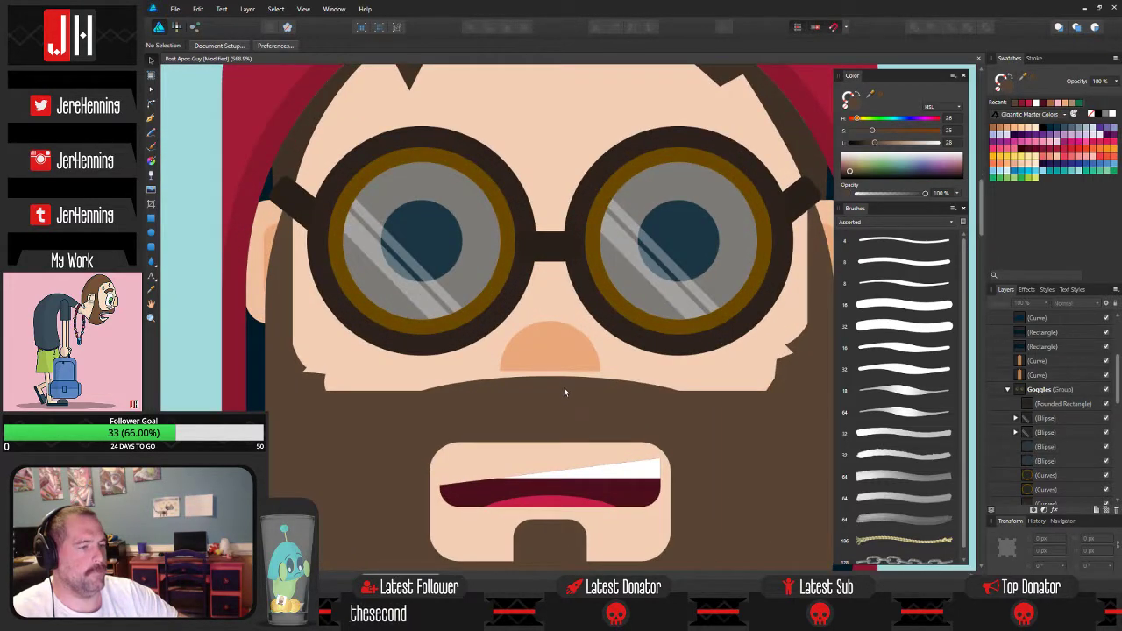
pyautogui.click(564, 394)
pyautogui.moveTo(565, 394); pyautogui.dragTo(565, 391)
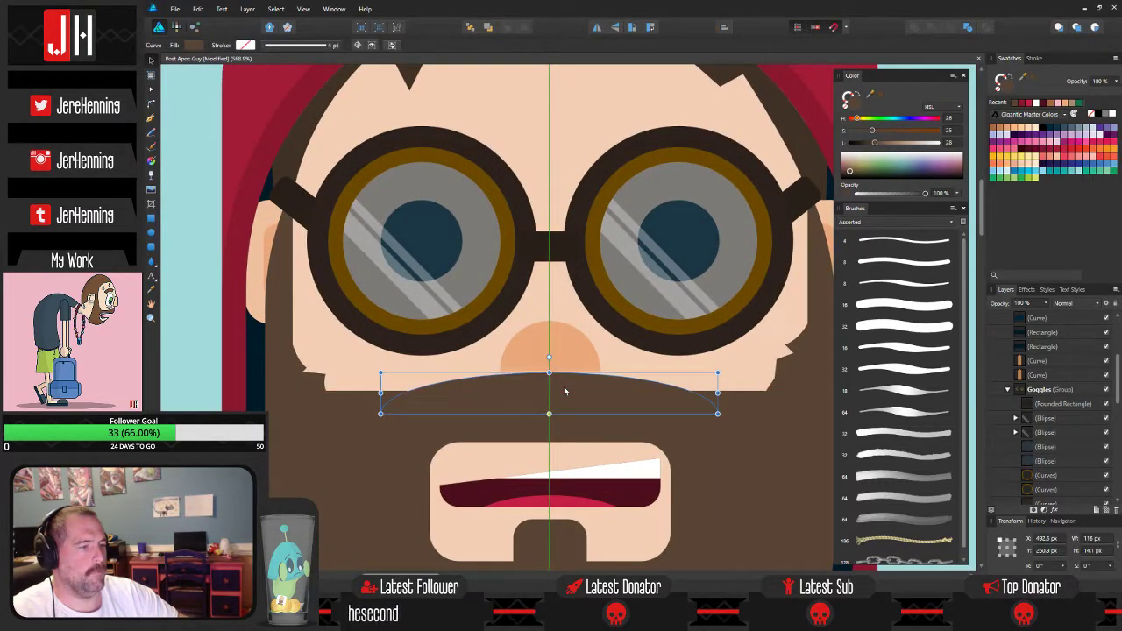
pyautogui.click(559, 345)
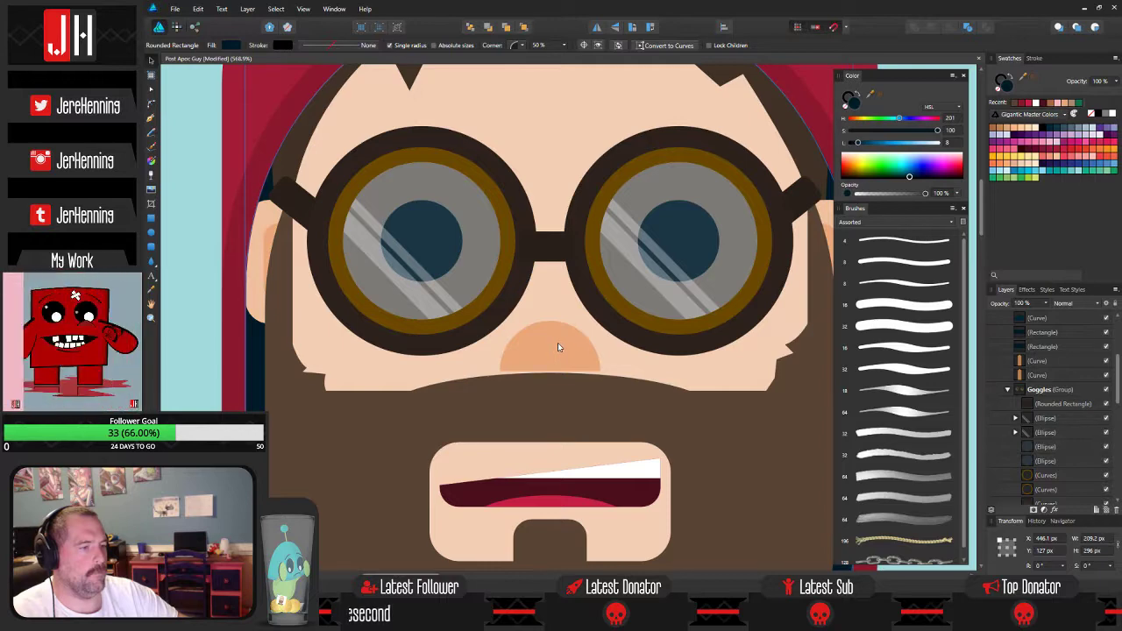
# Reposition the moustache shape just beneath the nose at X 492.6 px and Y 261.5 px.
pyautogui.scroll(-3, 563, 351)
pyautogui.click(566, 379)
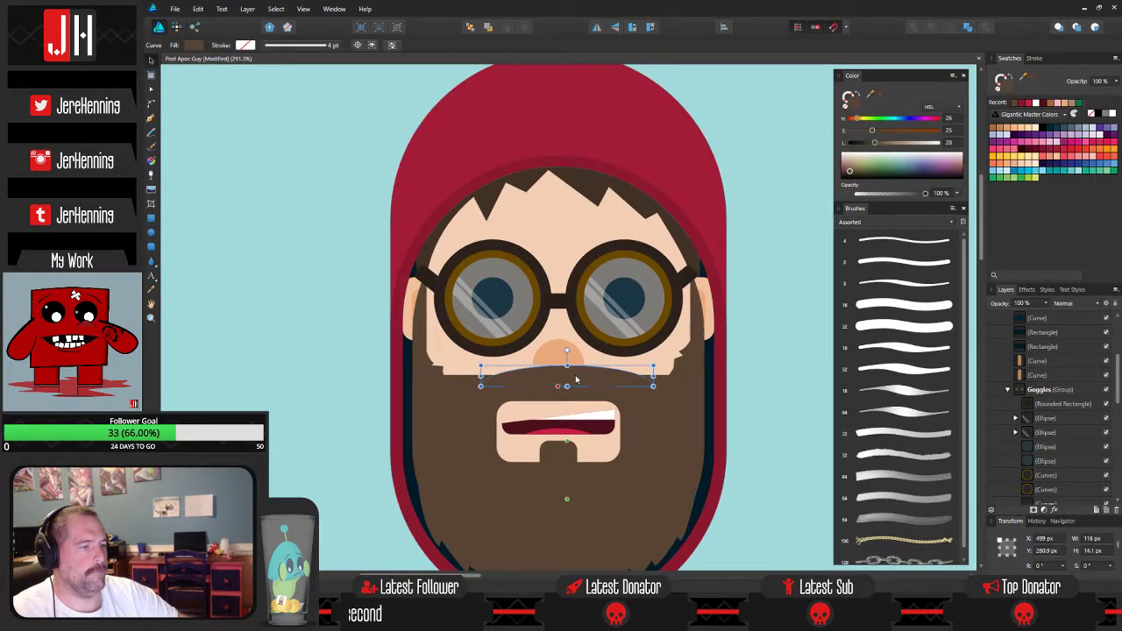
pyautogui.scroll(-3, 569, 379)
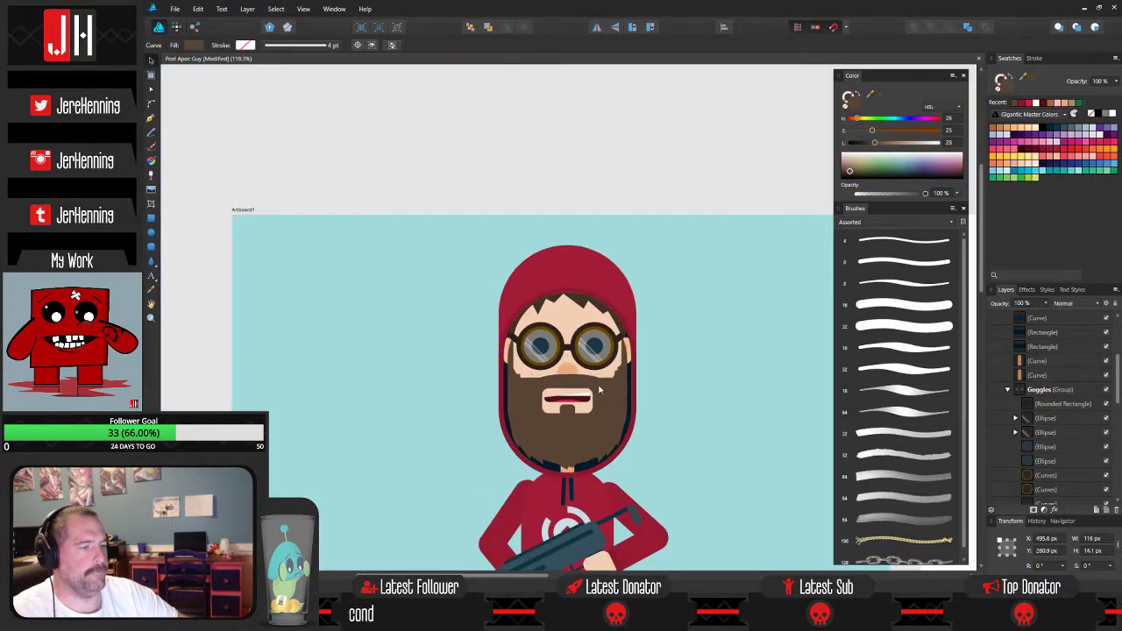
pyautogui.click(663, 397)
pyautogui.scroll(6, 583, 391)
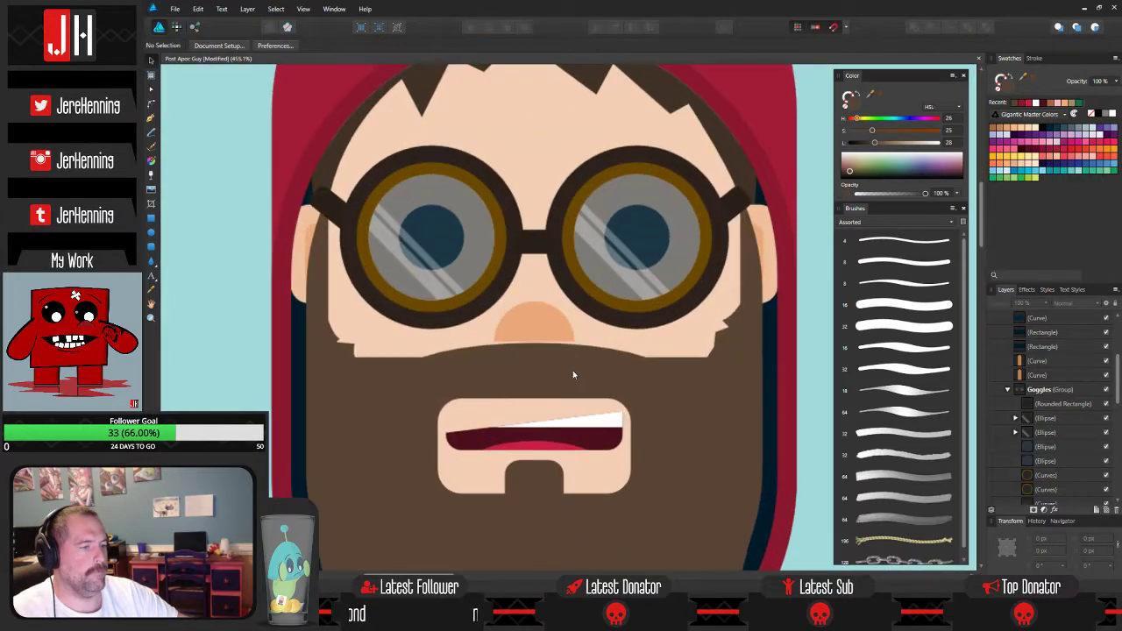
pyautogui.click(566, 359)
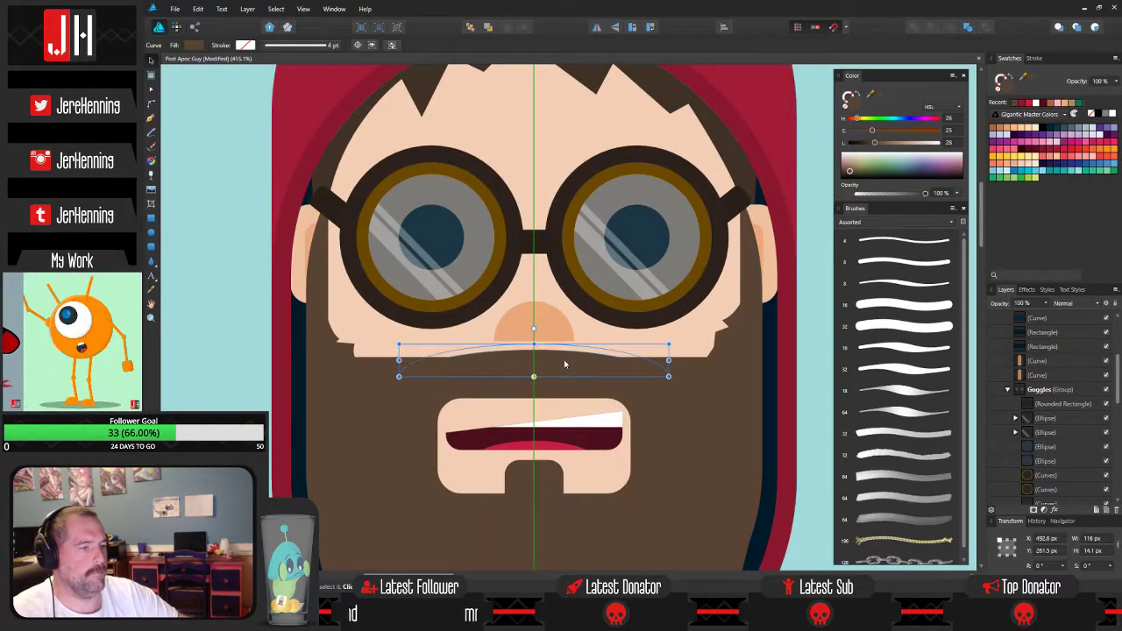
pyautogui.click(548, 331)
pyautogui.click(549, 330)
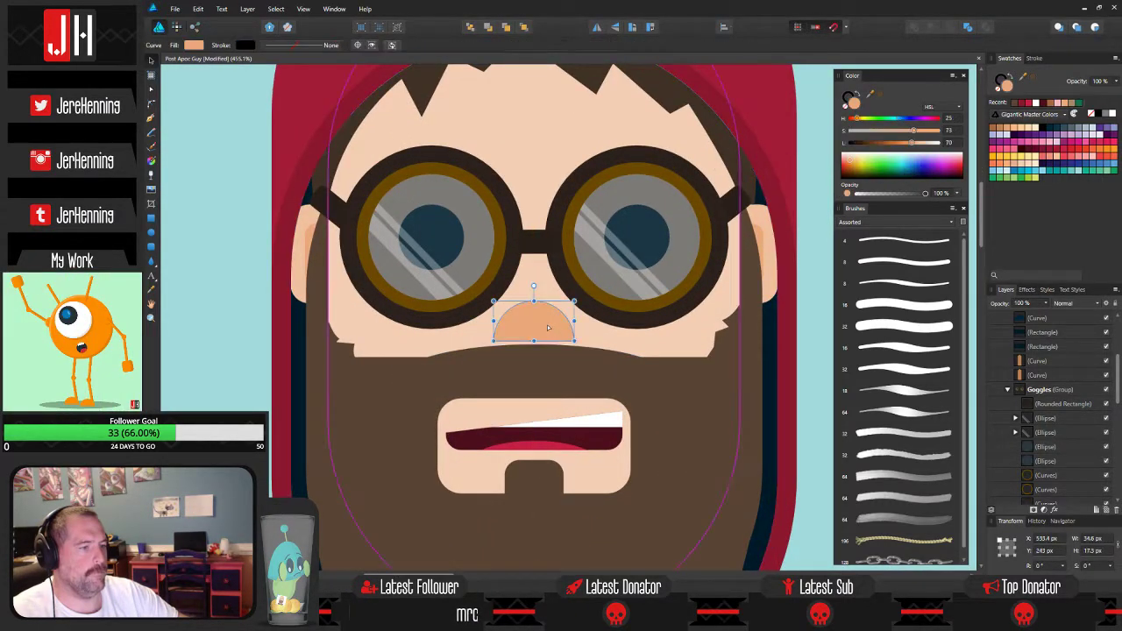
pyautogui.click(554, 358)
pyautogui.scroll(-4, 566, 364)
pyautogui.press('m')
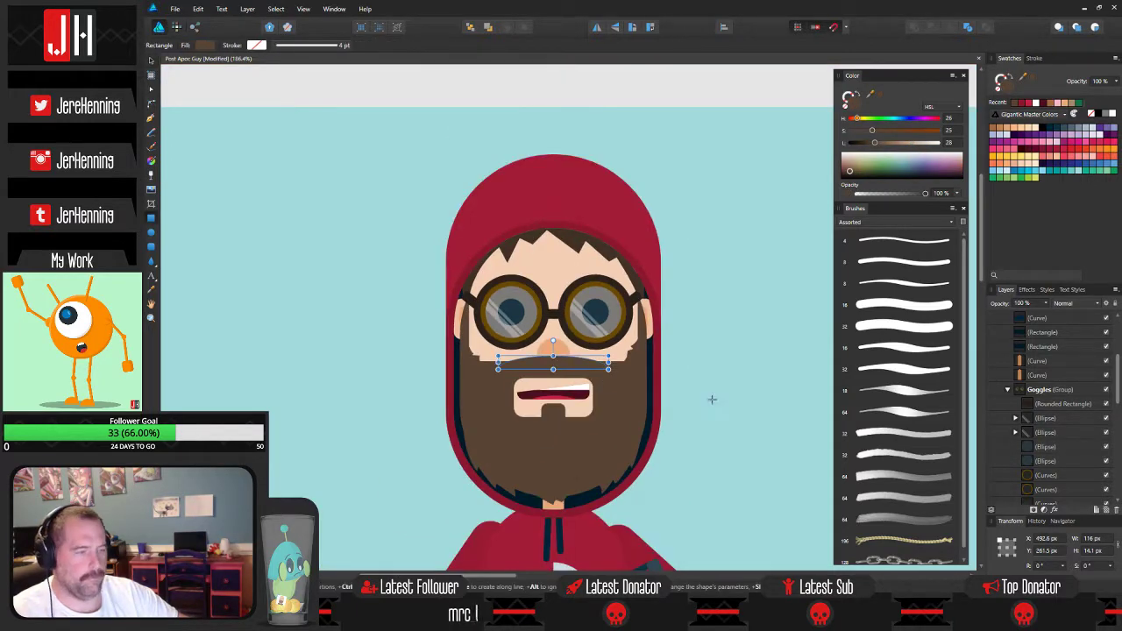
pyautogui.hotkey('ctrl', 'd')
pyautogui.moveTo(388, 183); pyautogui.dragTo(742, 538)
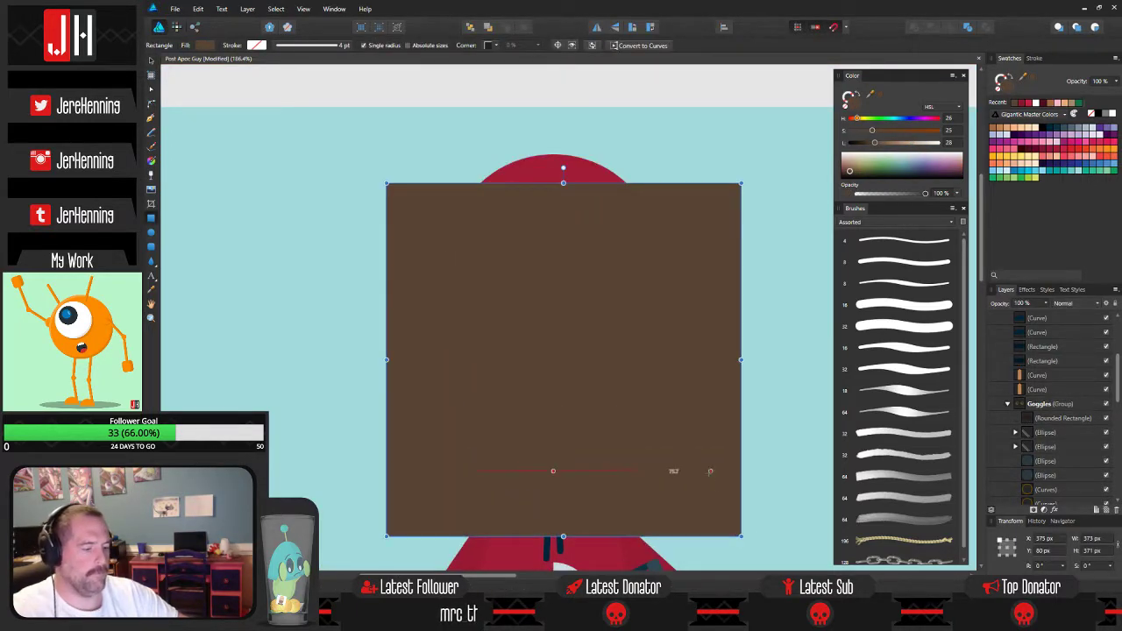
pyautogui.hotkey('ctrl', 'z')
pyautogui.press('v')
pyautogui.moveTo(381, 187); pyautogui.dragTo(776, 535)
pyautogui.click(712, 381)
# Delete the curved moustache shape from the beard's upper edge and clear the selection.
pyautogui.click(567, 374)
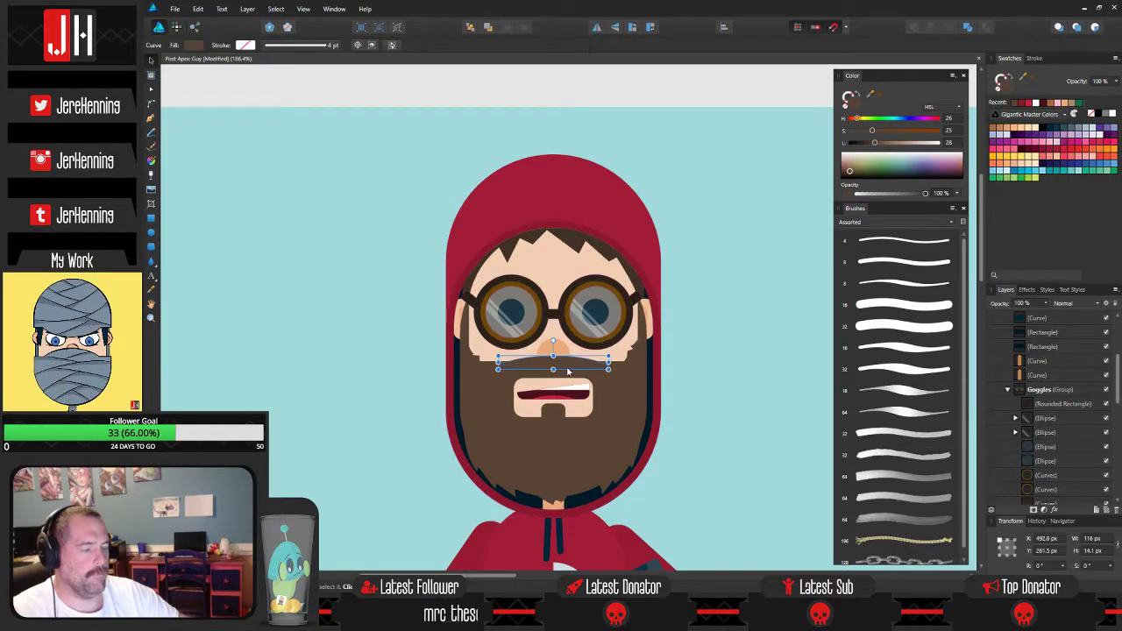
pyautogui.press('Delete')
pyautogui.click(617, 376)
pyautogui.click(598, 366)
pyautogui.click(711, 380)
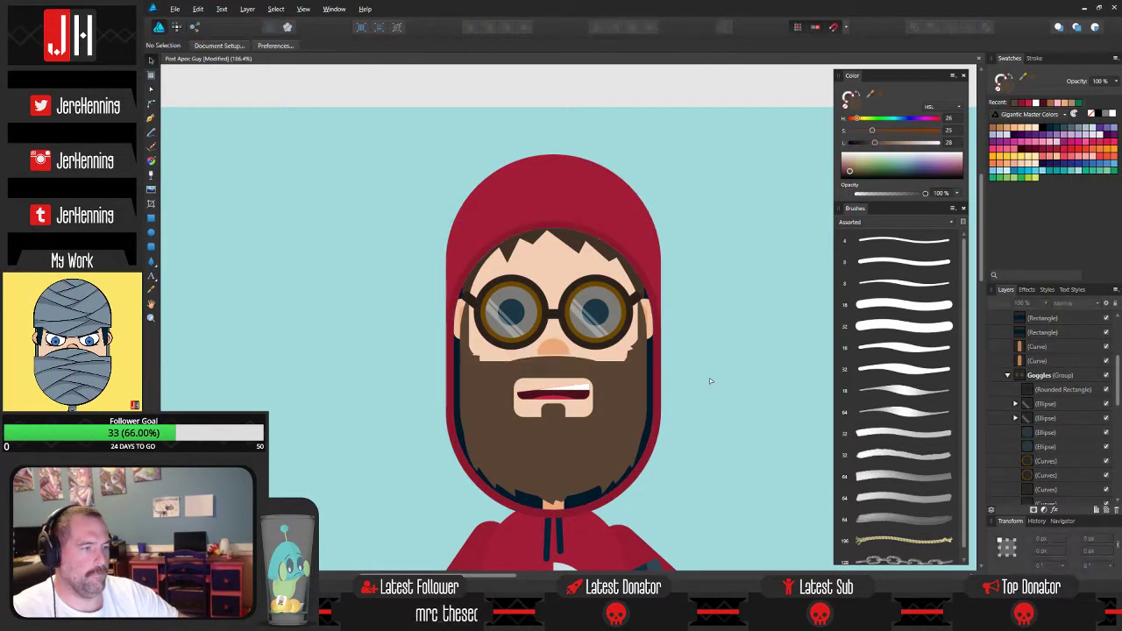
# Examine the face and beard, both close up and within the whole figure from hood to shoes.
pyautogui.scroll(3, 569, 365)
pyautogui.scroll(-3, 571, 371)
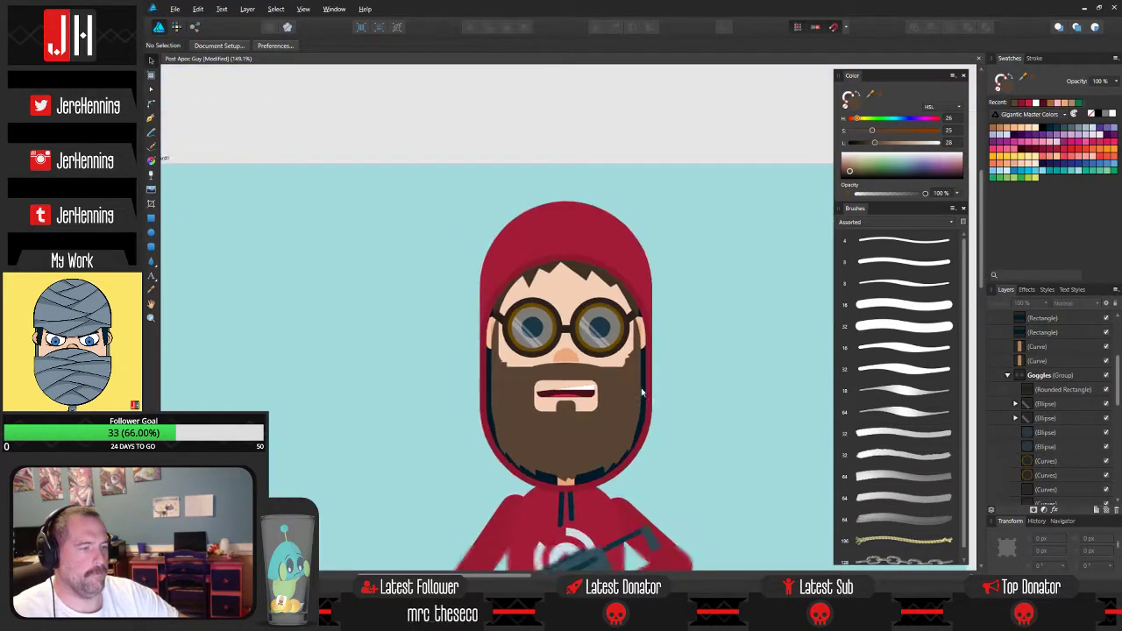
pyautogui.scroll(-3, 597, 360)
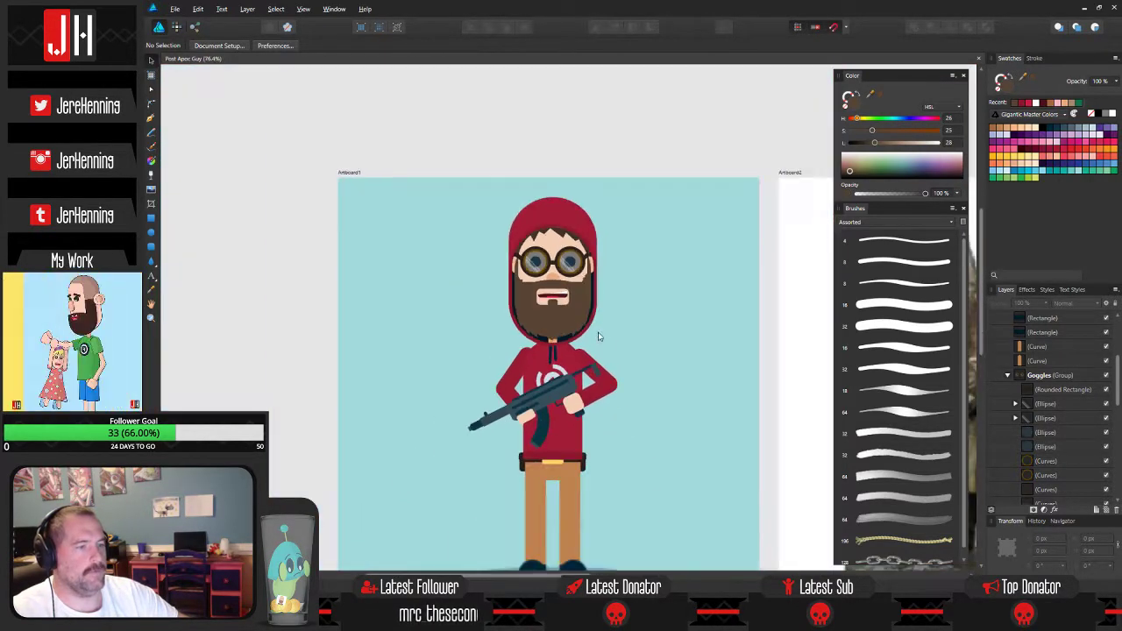
pyautogui.scroll(3, 553, 324)
pyautogui.scroll(2, 554, 333)
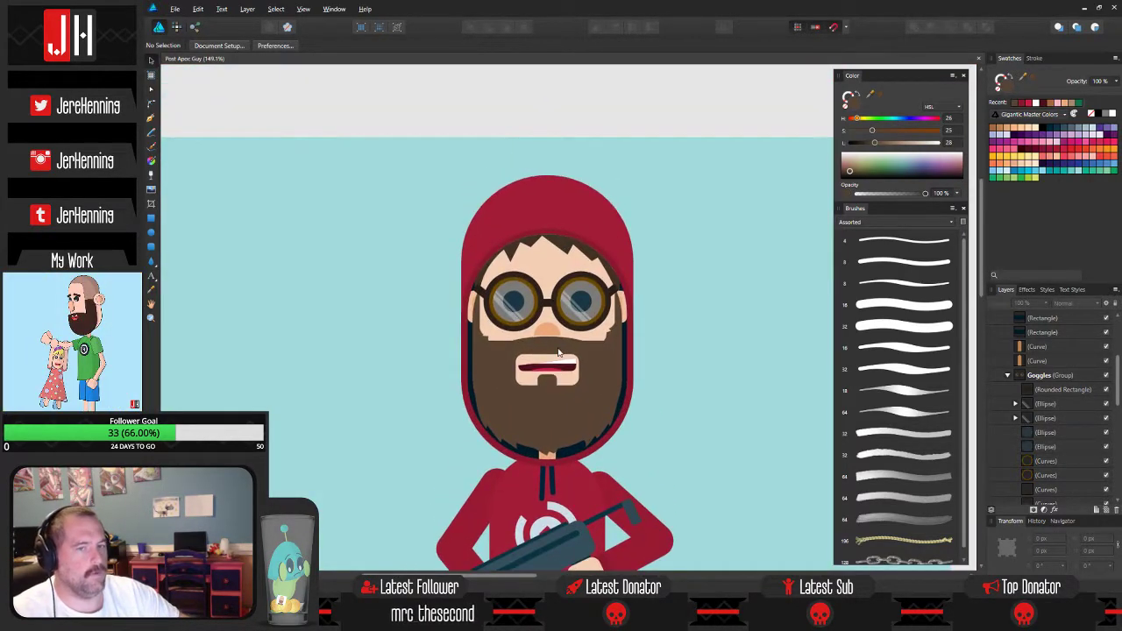
pyautogui.scroll(-2, 570, 342)
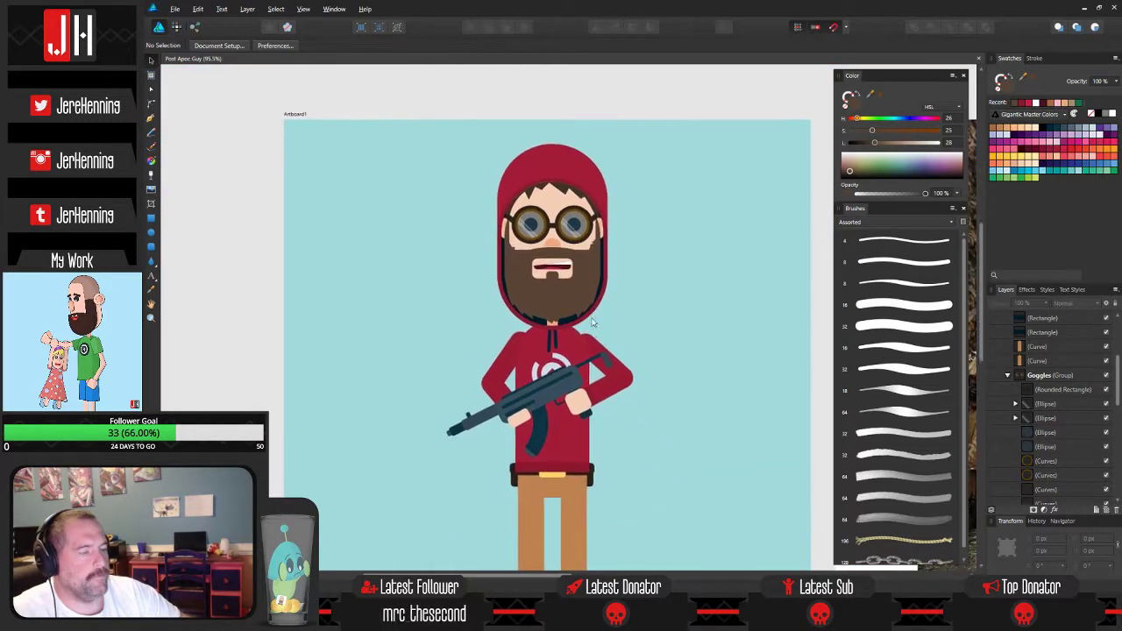
pyautogui.scroll(-2, 595, 318)
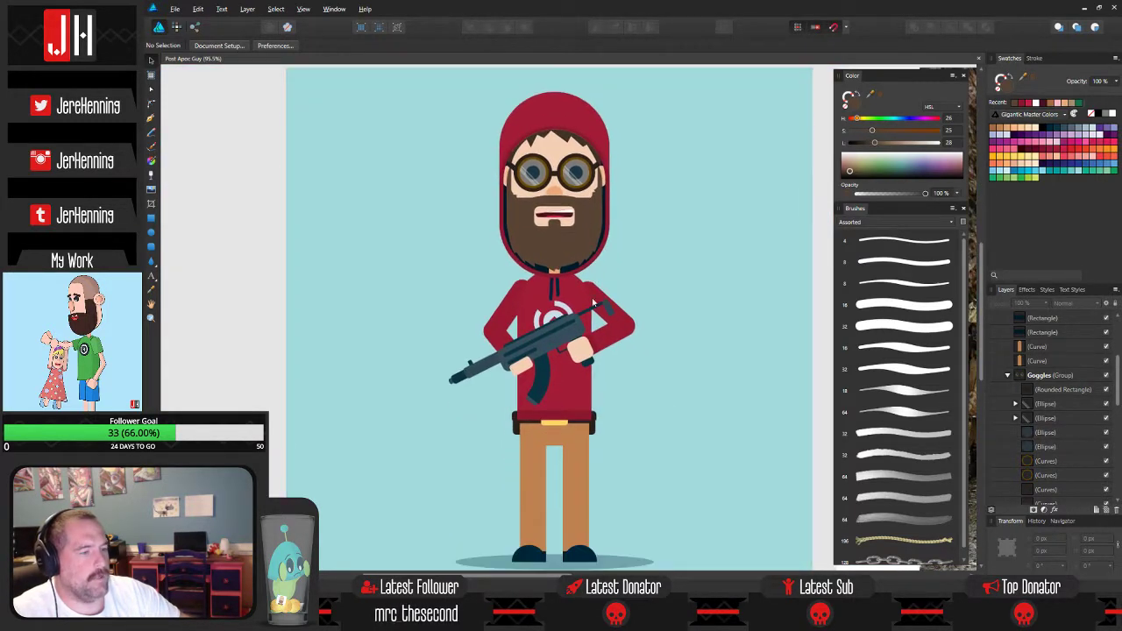
pyautogui.moveTo(597, 308); pyautogui.dragTo(612, 291)
pyautogui.moveTo(599, 389); pyautogui.dragTo(581, 347)
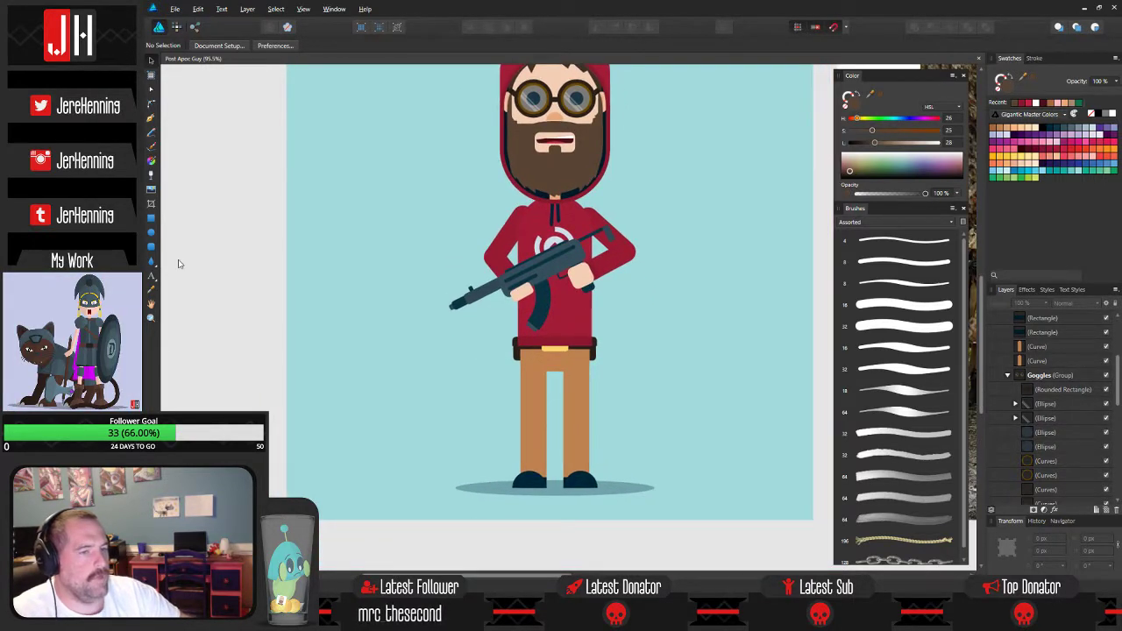
# Draw a brown rounded rectangle about 203 by 311 px over the torso and send it behind the figure.
pyautogui.click(151, 246)
pyautogui.moveTo(401, 356); pyautogui.dragTo(535, 519)
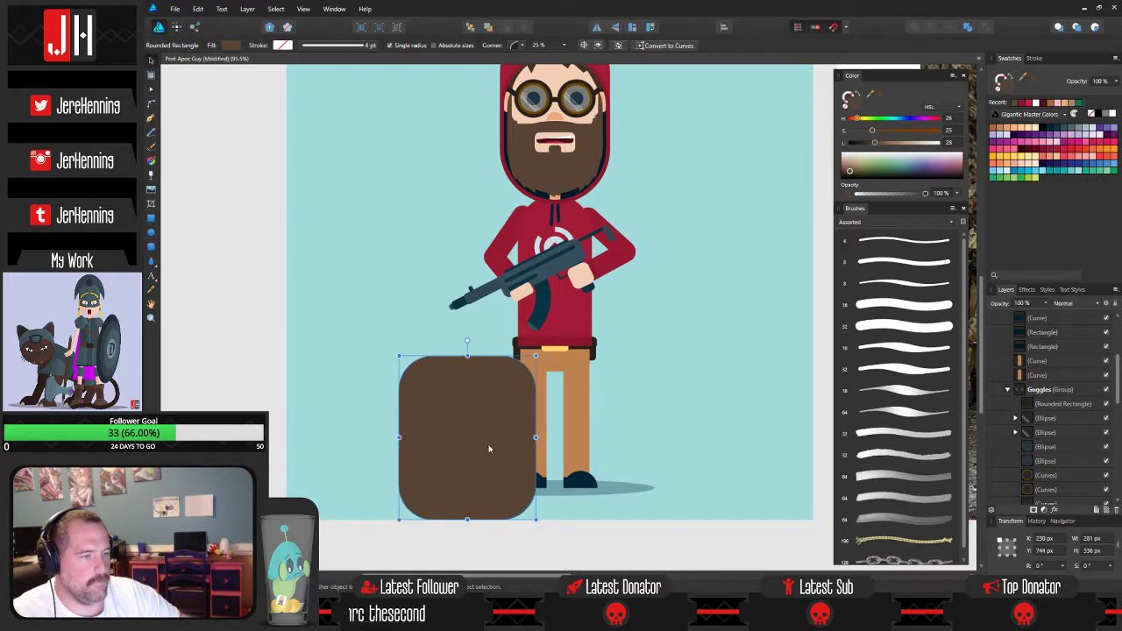
pyautogui.moveTo(489, 449); pyautogui.dragTo(580, 248)
pyautogui.moveTo(623, 194); pyautogui.dragTo(603, 204)
pyautogui.moveTo(560, 264)
pyautogui.mouseDown()
pyautogui.moveTo(568, 246)
pyautogui.moveTo(571, 258)
pyautogui.mouseUp()
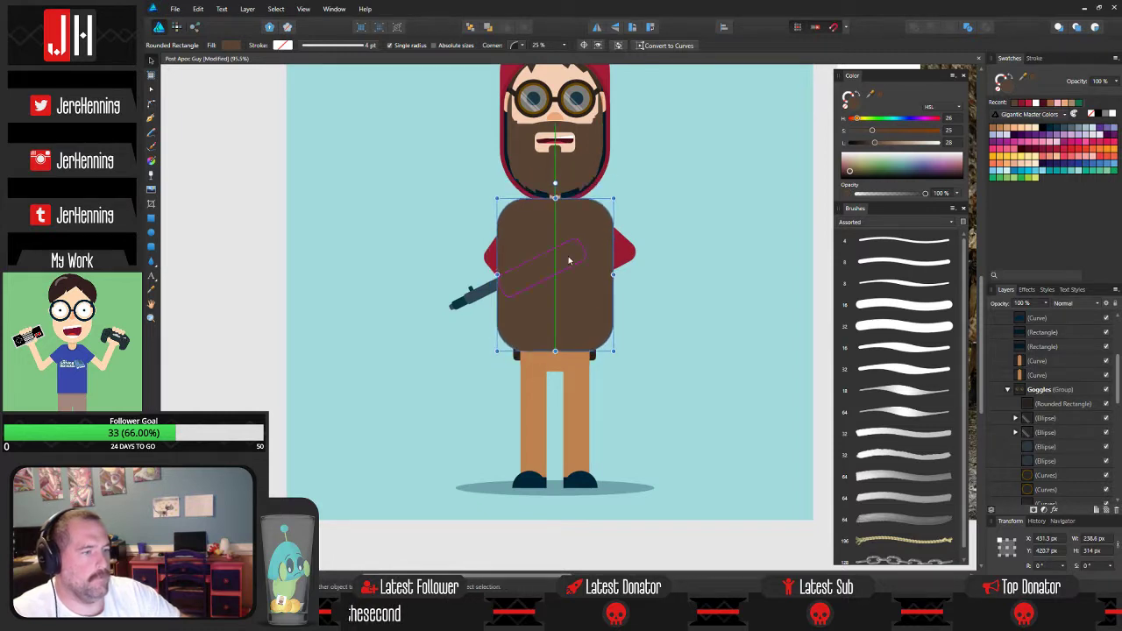
pyautogui.click(470, 28)
pyautogui.scroll(1, 577, 241)
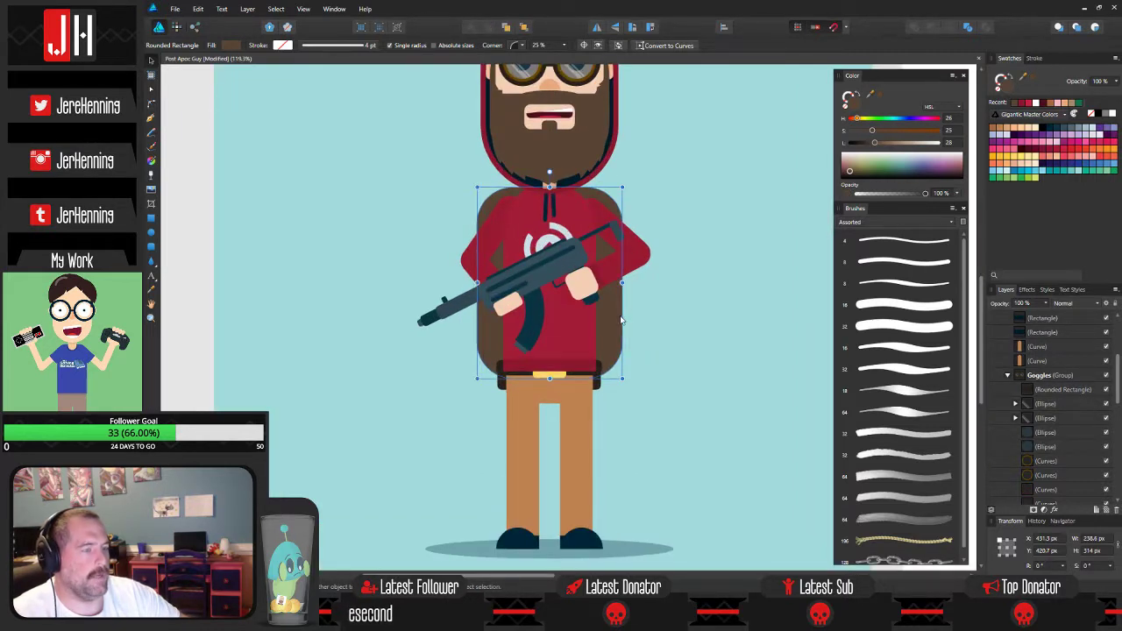
pyautogui.moveTo(621, 188); pyautogui.dragTo(600, 189)
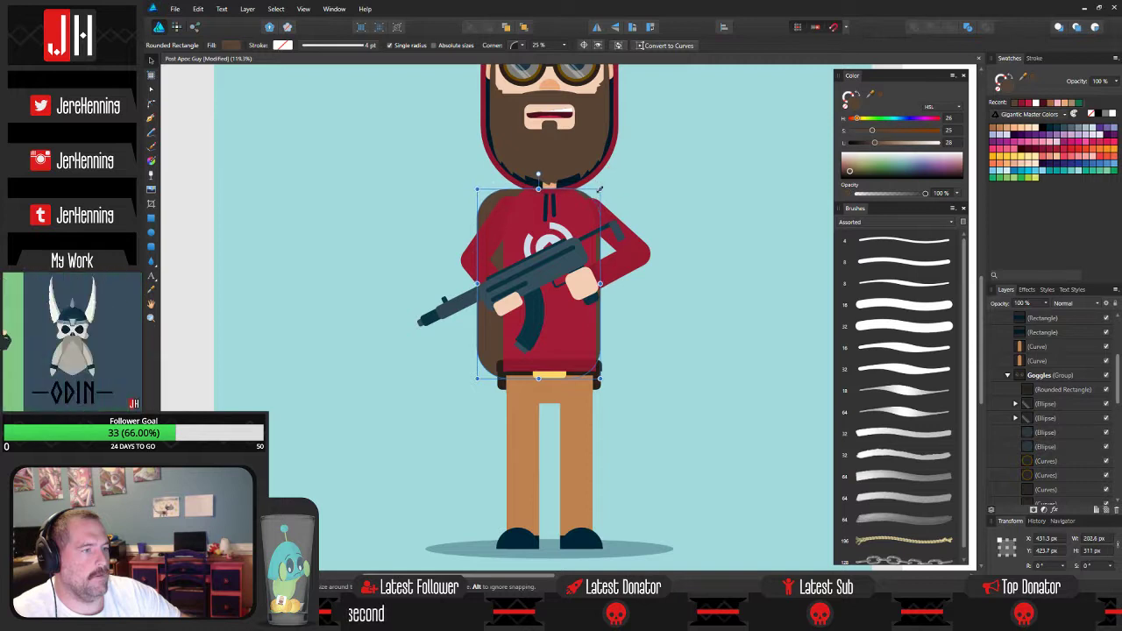
# Move the brown rounded rectangle onto the empty background beside the legs, below the rifle's muzzle, and save the document.
pyautogui.moveTo(489, 325); pyautogui.dragTo(306, 491)
pyautogui.moveTo(466, 446); pyautogui.dragTo(532, 431)
pyautogui.moveTo(438, 426); pyautogui.dragTo(430, 424)
pyautogui.click(524, 394)
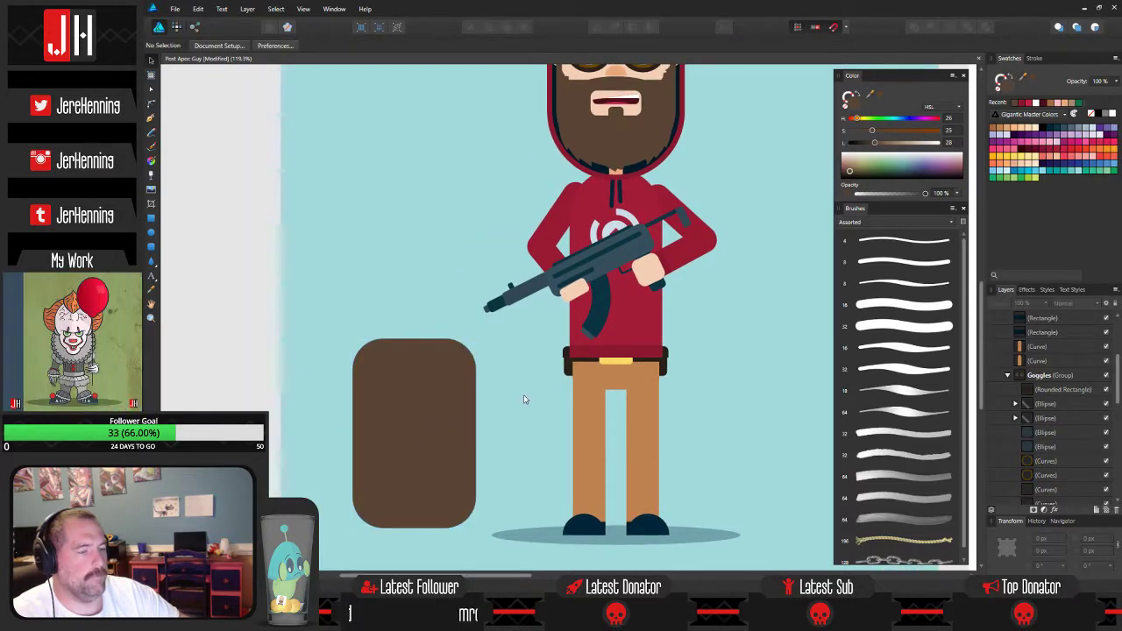
pyautogui.click(424, 387)
pyautogui.moveTo(527, 394); pyautogui.dragTo(457, 410)
pyautogui.hotkey('ctrl', 's')
pyautogui.scroll(-3, 453, 395)
pyautogui.click(456, 412)
pyautogui.scroll(2, 471, 405)
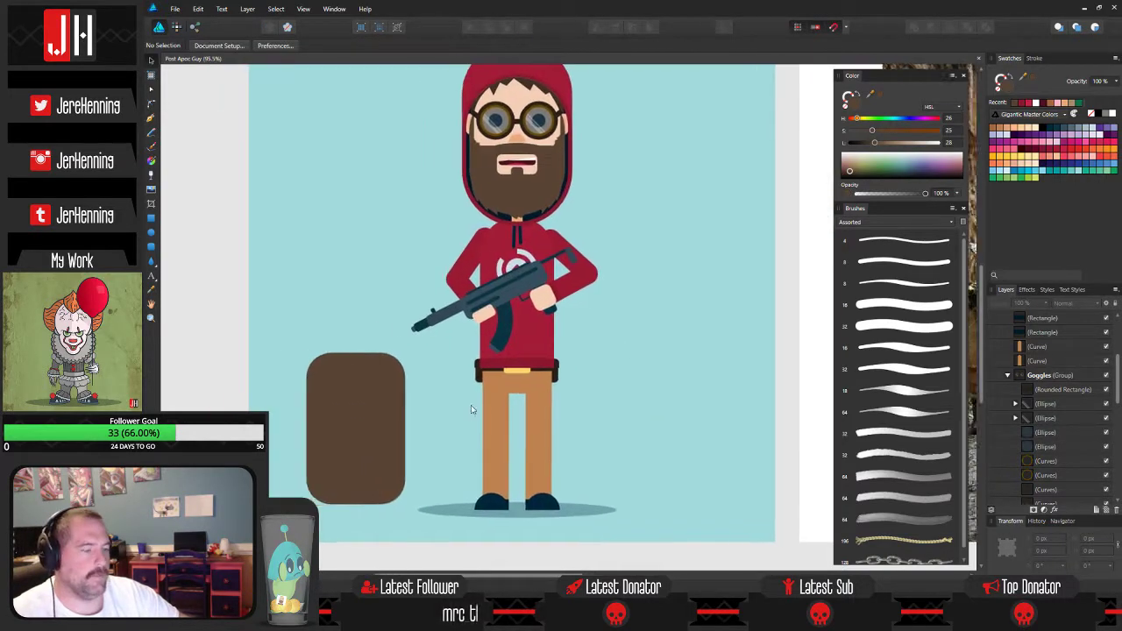
pyautogui.scroll(-2, 501, 446)
pyautogui.scroll(2, 517, 438)
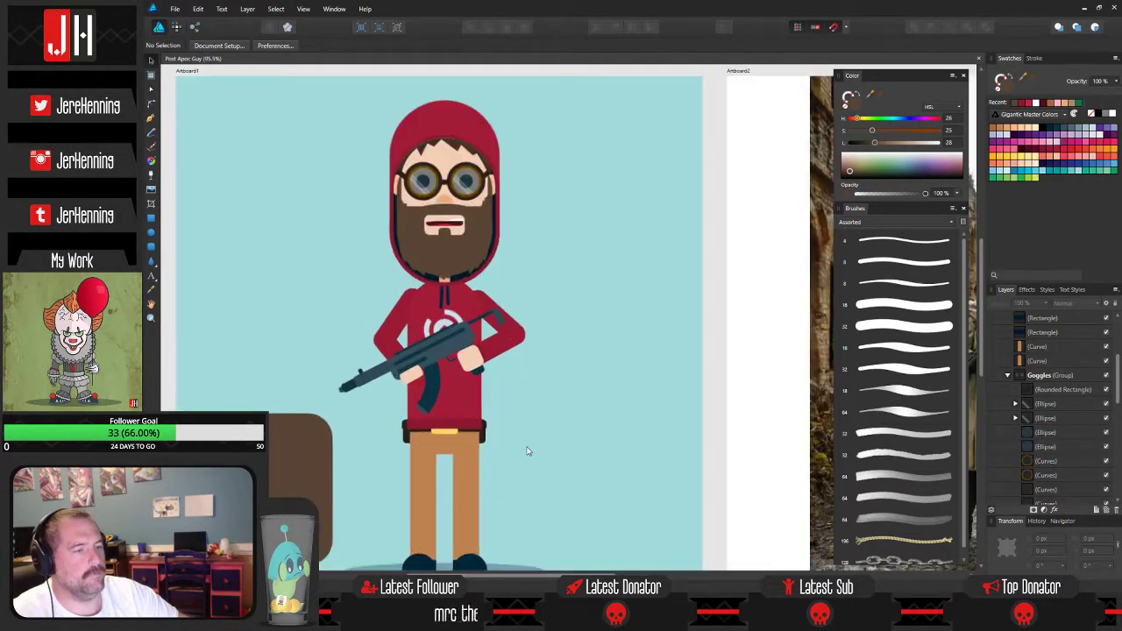
pyautogui.scroll(-2, 510, 420)
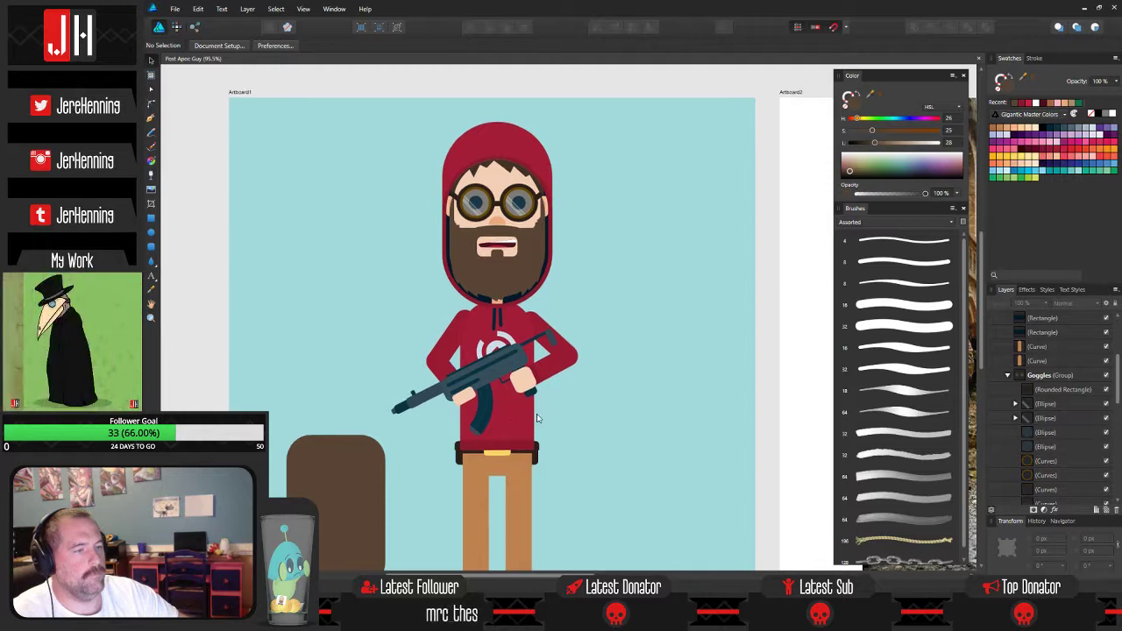
# Recolour both trouser legs and the hip piece to a muted brown with saturation 25 and lightness 44.
pyautogui.scroll(2, 538, 383)
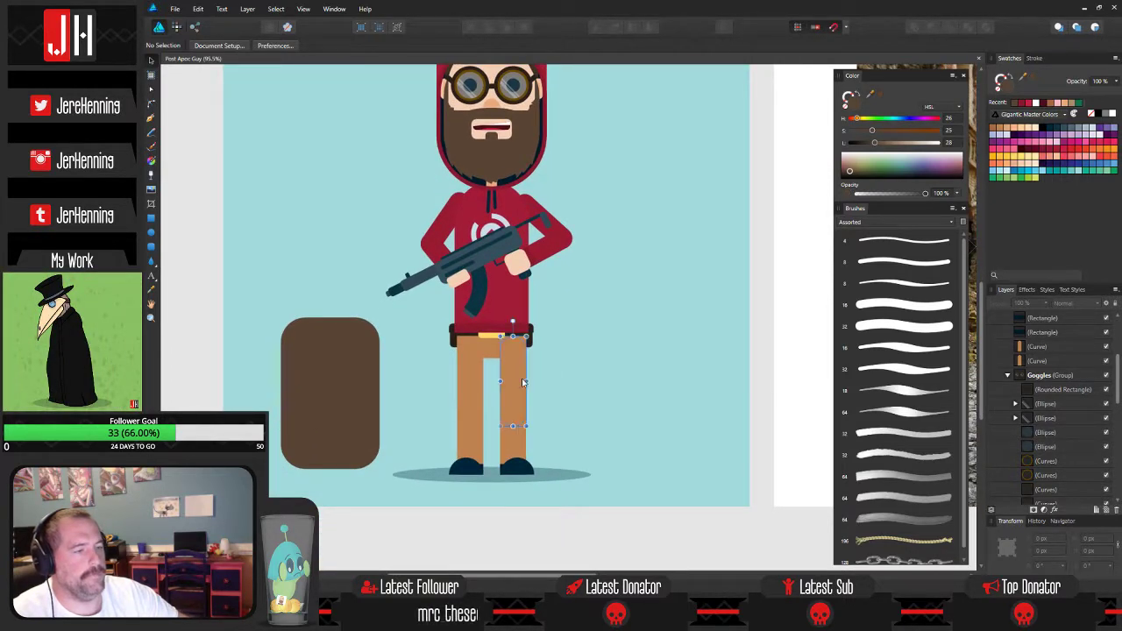
pyautogui.click(523, 382)
pyautogui.keyDown('shift'); pyautogui.click(488, 356); pyautogui.keyUp('shift')
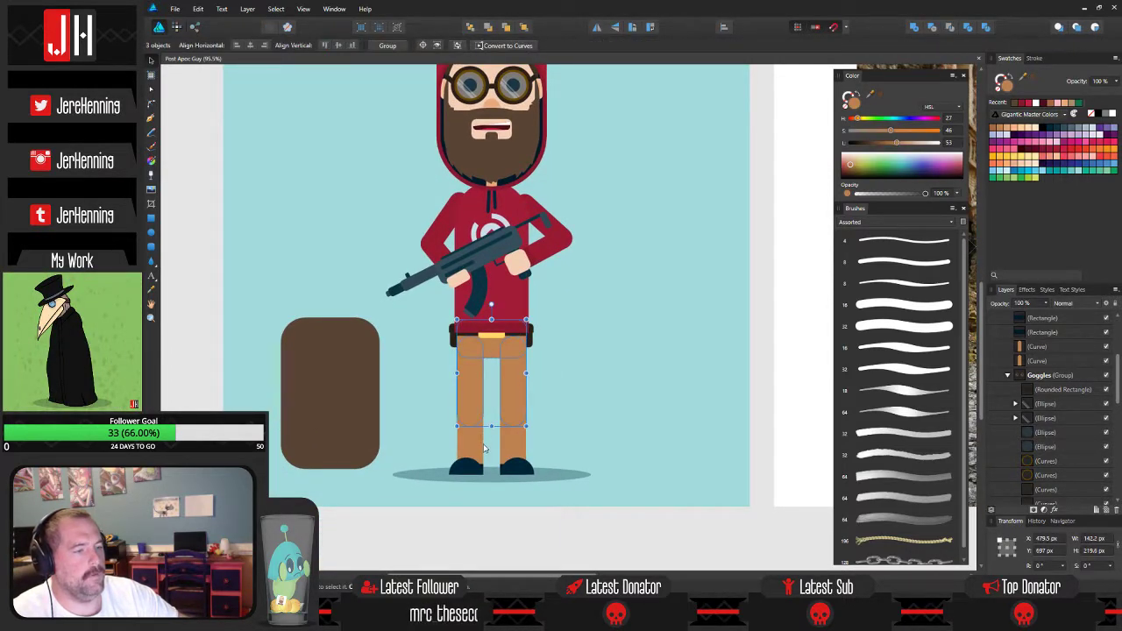
pyautogui.keyDown('shift'); pyautogui.click(483, 449); pyautogui.keyUp('shift')
pyautogui.keyDown('shift'); pyautogui.click(514, 450); pyautogui.keyUp('shift')
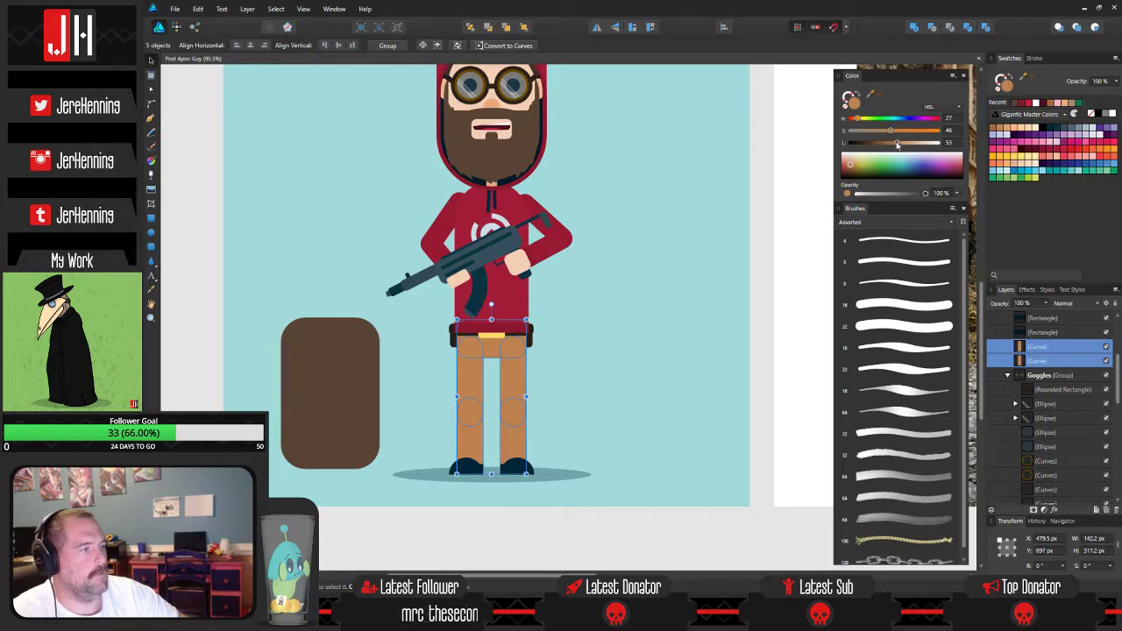
pyautogui.moveTo(896, 145); pyautogui.dragTo(870, 136)
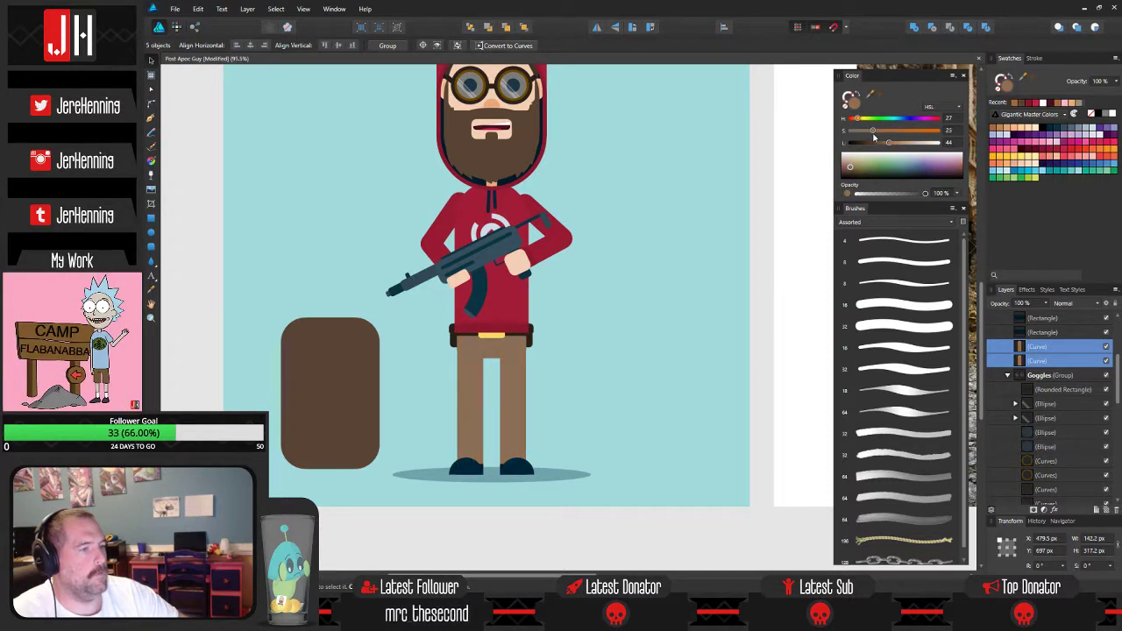
pyautogui.click(588, 325)
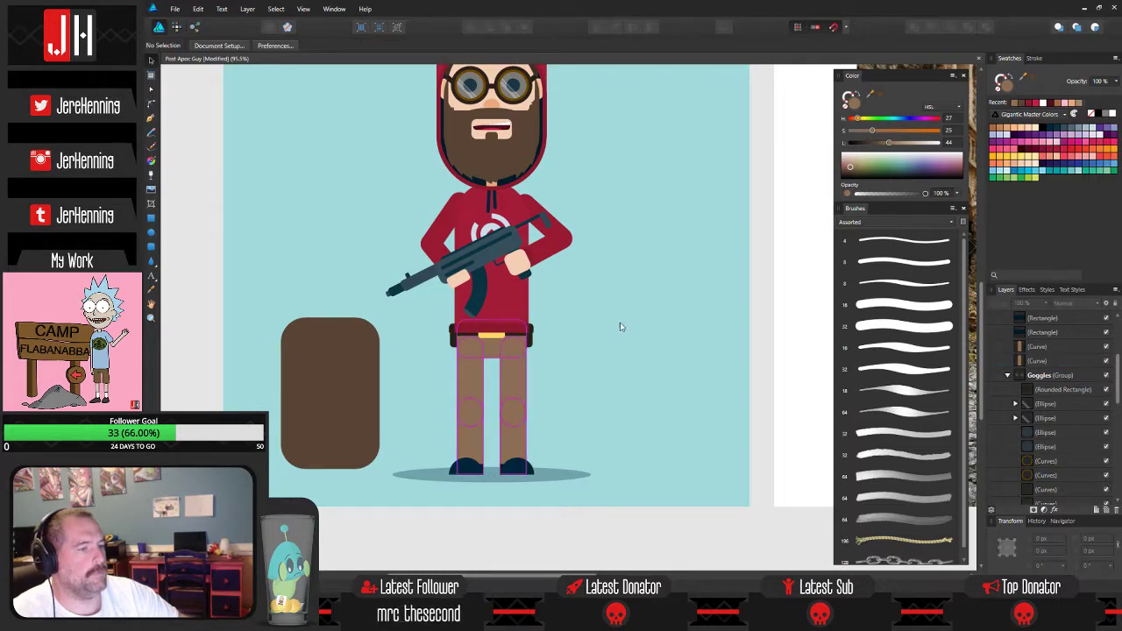
# Examine the recoloured figure as a whole and the bearded face up close.
pyautogui.scroll(-3, 547, 291)
pyautogui.scroll(4, 557, 302)
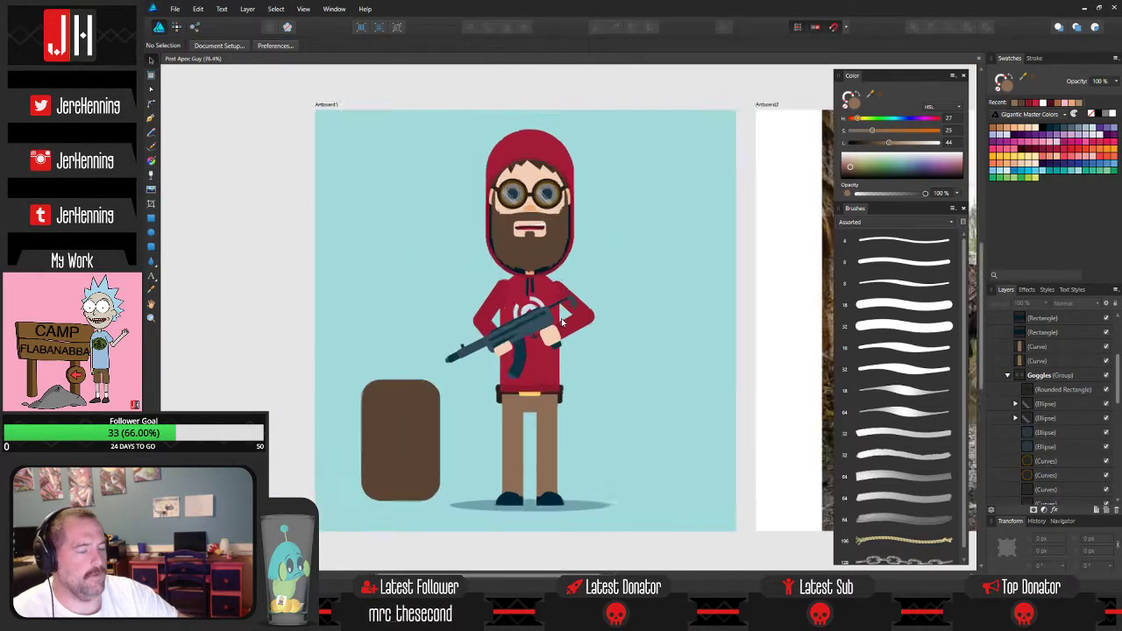
pyautogui.scroll(-3, 554, 300)
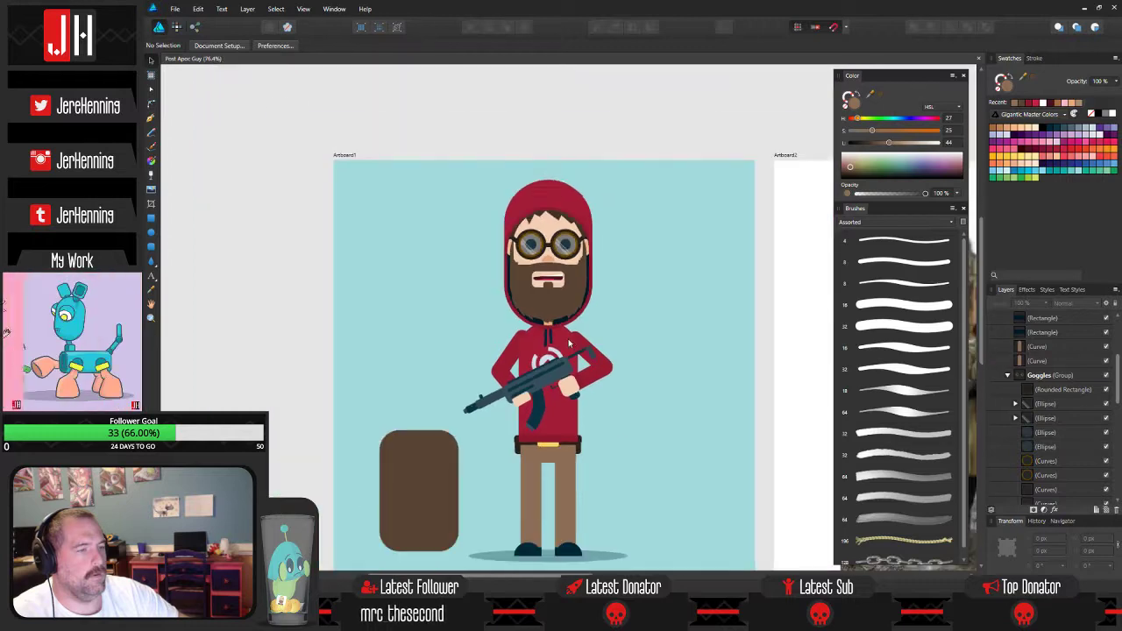
pyautogui.scroll(1, 574, 308)
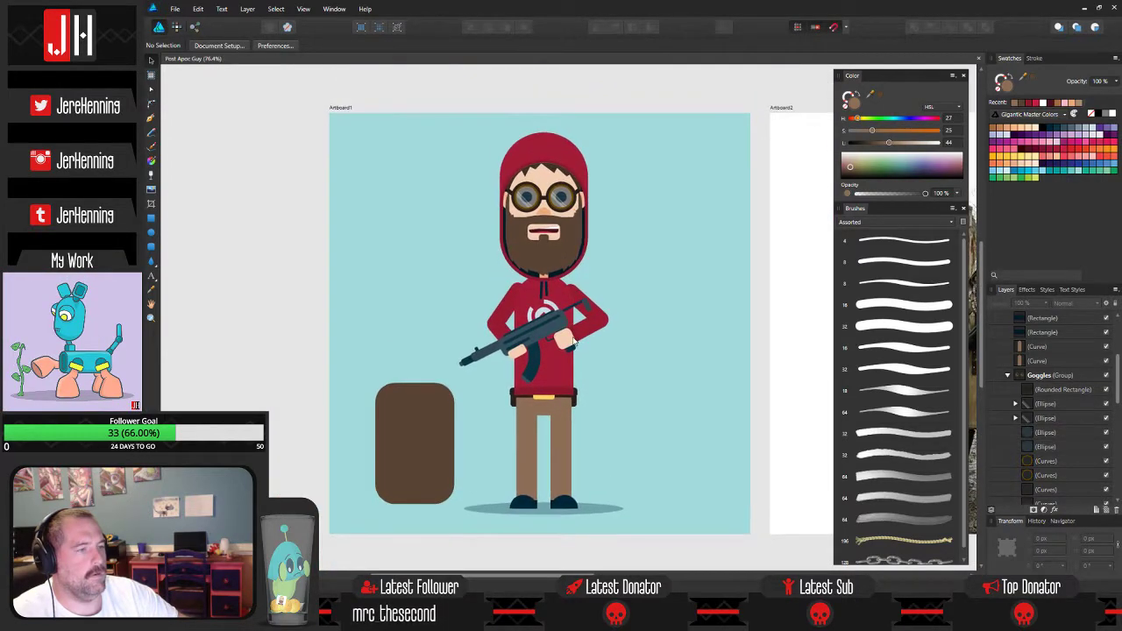
pyautogui.scroll(3, 552, 297)
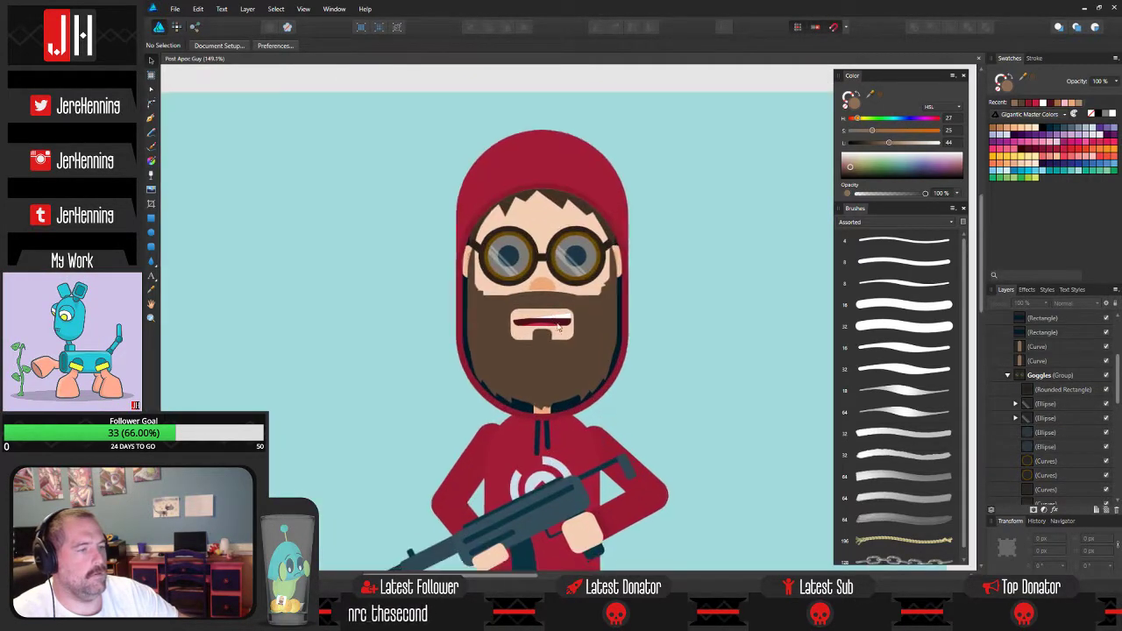
pyautogui.scroll(-2, 565, 283)
pyautogui.scroll(-2, 565, 283)
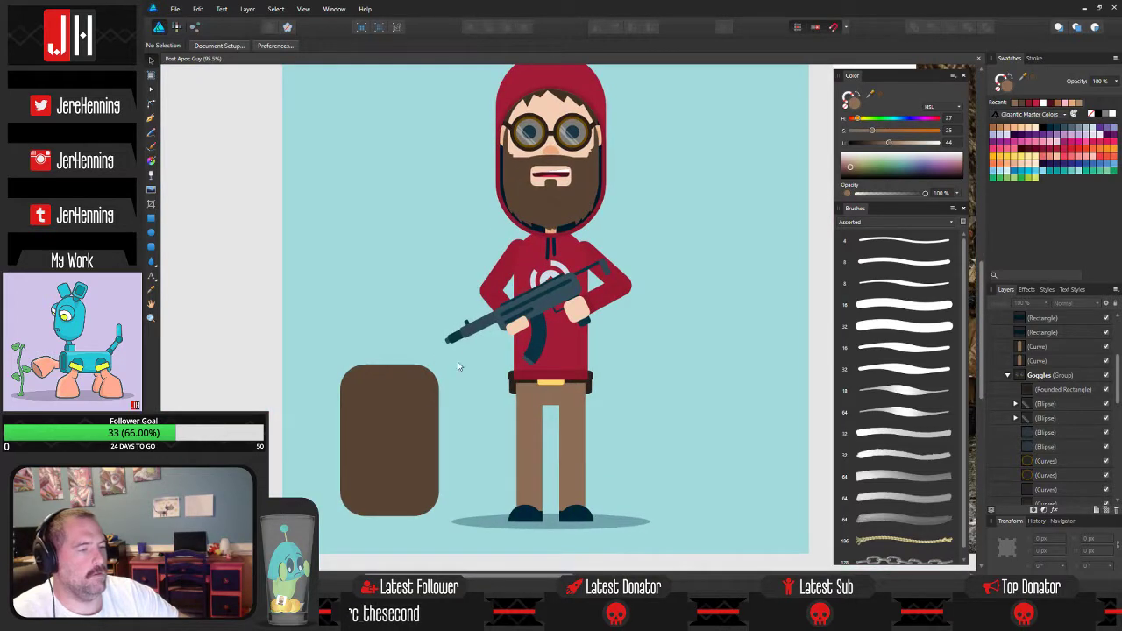
# Draw a lighter brown rounded rectangle about 203 by 121 px across the bottom of the dark brown rounded shape.
pyautogui.click(434, 414)
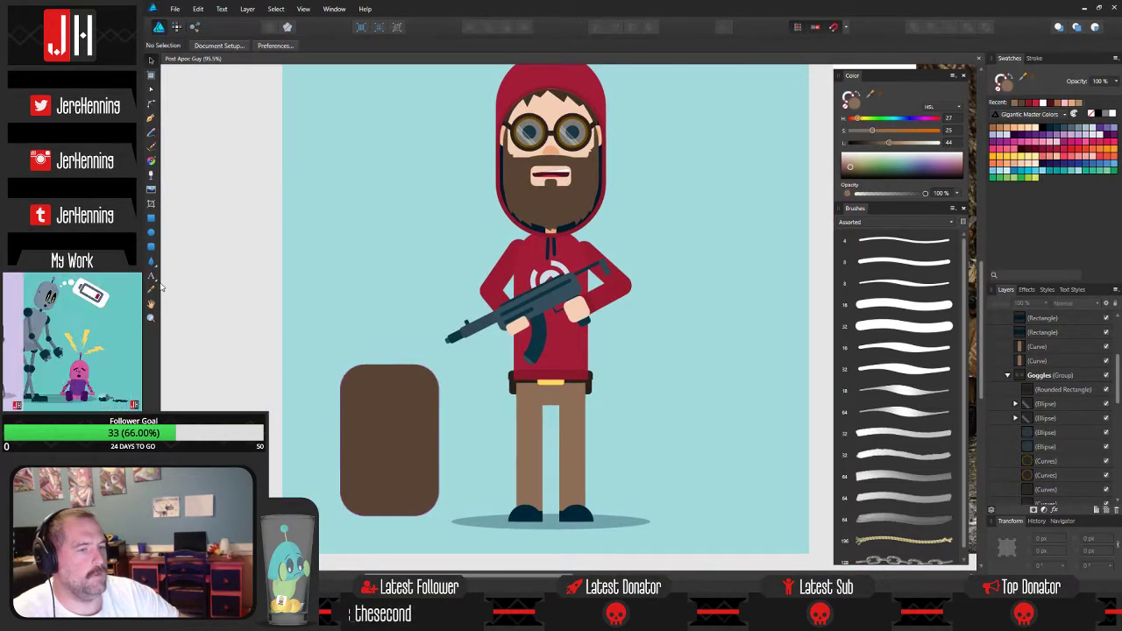
pyautogui.press('m')
pyautogui.moveTo(340, 456); pyautogui.dragTo(408, 516)
pyautogui.scroll(2, 407, 514)
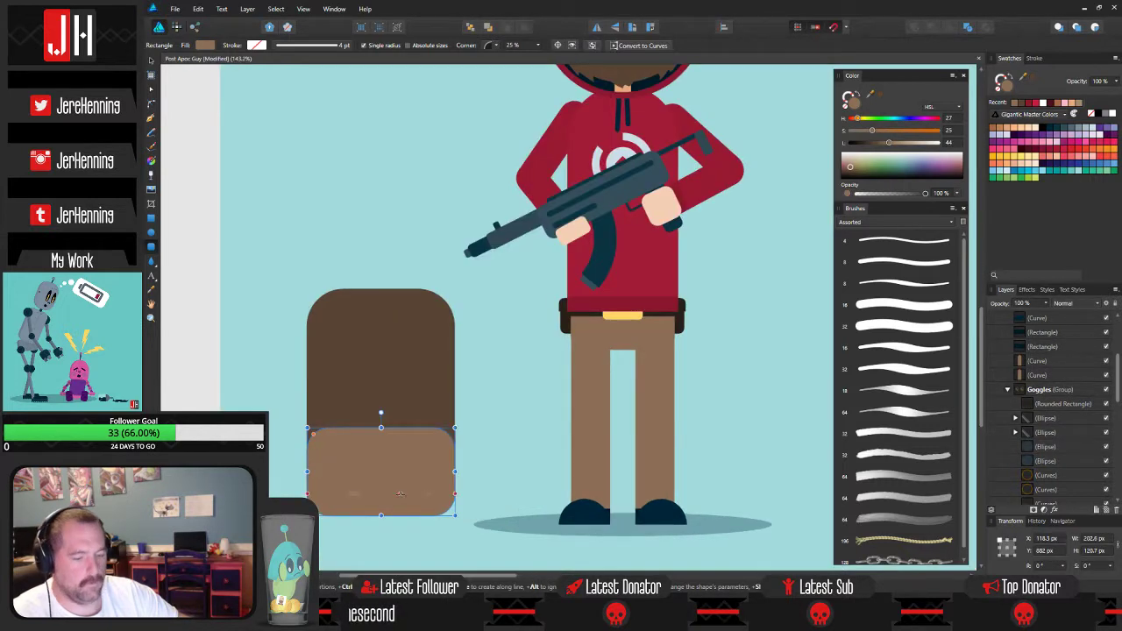
pyautogui.press('v')
pyautogui.moveTo(390, 476); pyautogui.dragTo(412, 469)
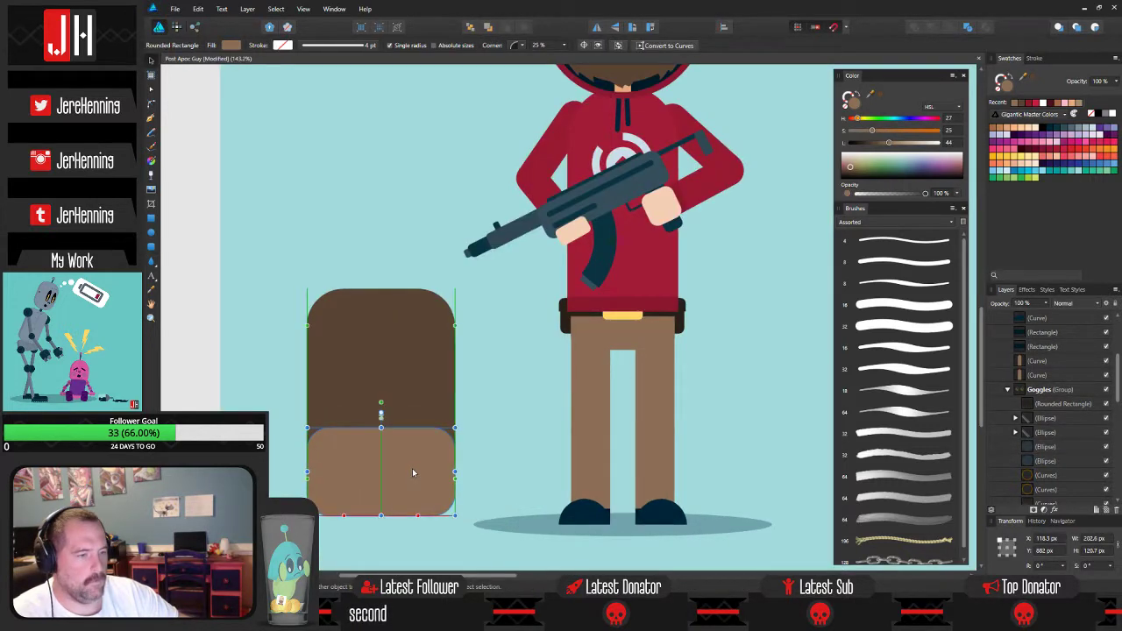
pyautogui.click(503, 443)
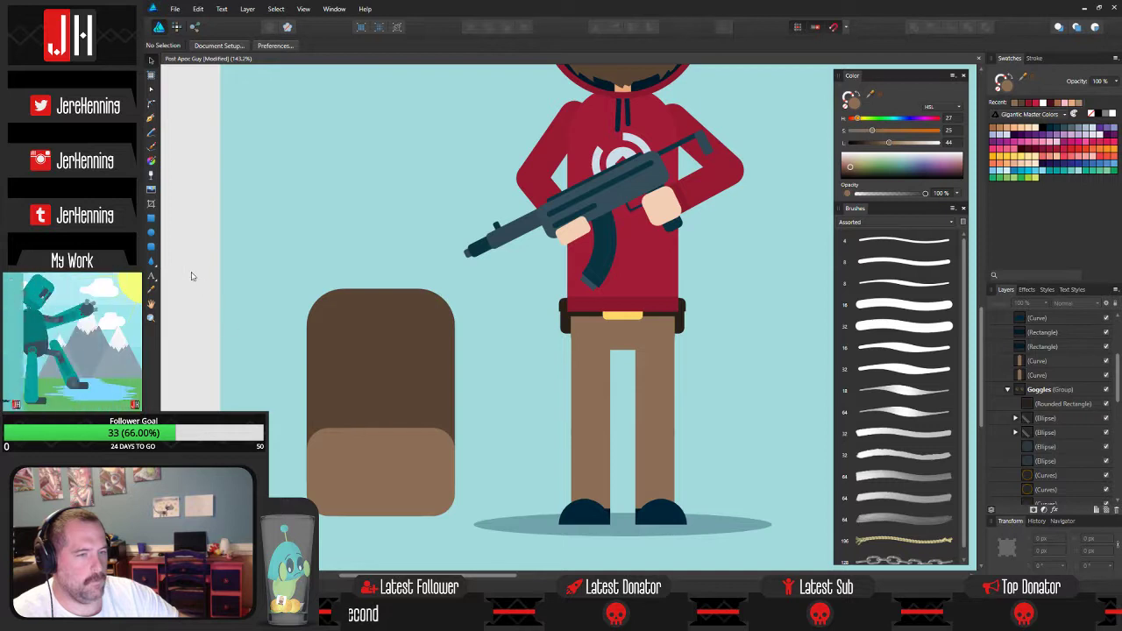
# Draw a light brown rounded rectangle about 101 by 88 px above the lower panel and duplicate it alongside.
pyautogui.press('m')
pyautogui.moveTo(318, 364)
pyautogui.mouseDown()
pyautogui.moveTo(344, 402)
pyautogui.moveTo(390, 428)
pyautogui.mouseUp()
pyautogui.press('v')
pyautogui.moveTo(342, 395)
pyautogui.mouseDown()
pyautogui.moveTo(332, 389)
pyautogui.moveTo(415, 390)
pyautogui.mouseUp()
pyautogui.click(505, 400)
pyautogui.scroll(-2, 454, 398)
# Delete the two small rounded rectangles above the lower panel.
pyautogui.click(383, 395)
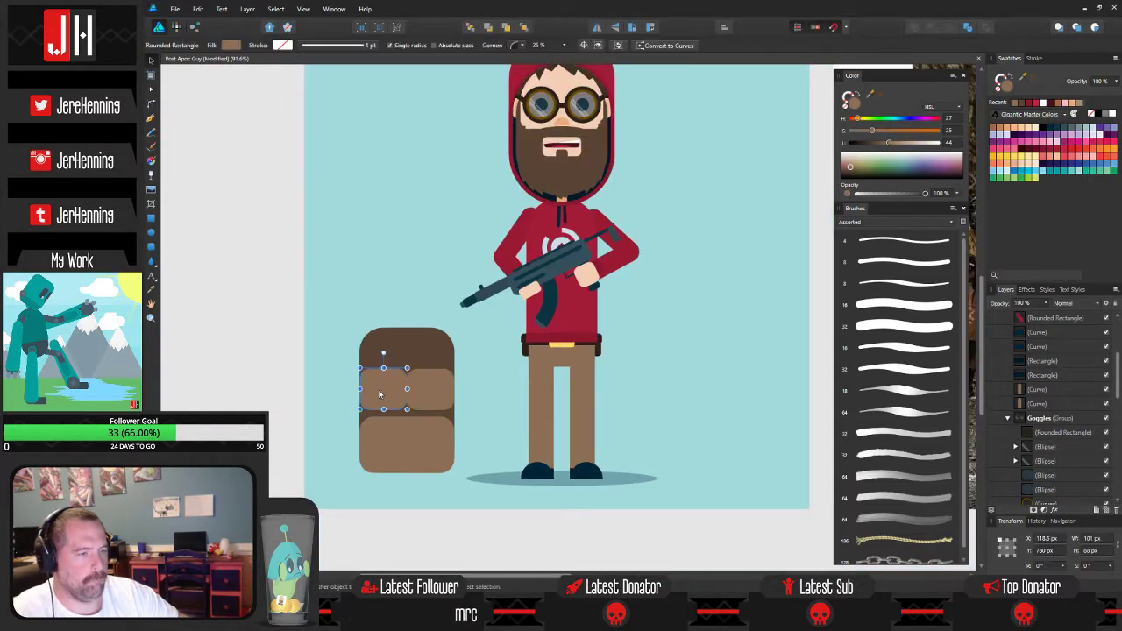
pyautogui.press('Delete')
pyautogui.click(441, 392)
pyautogui.press('Delete')
# Recolour the large rounded rectangle to a muted green with hue 95, saturation 31 and lightness 47.
pyautogui.click(431, 386)
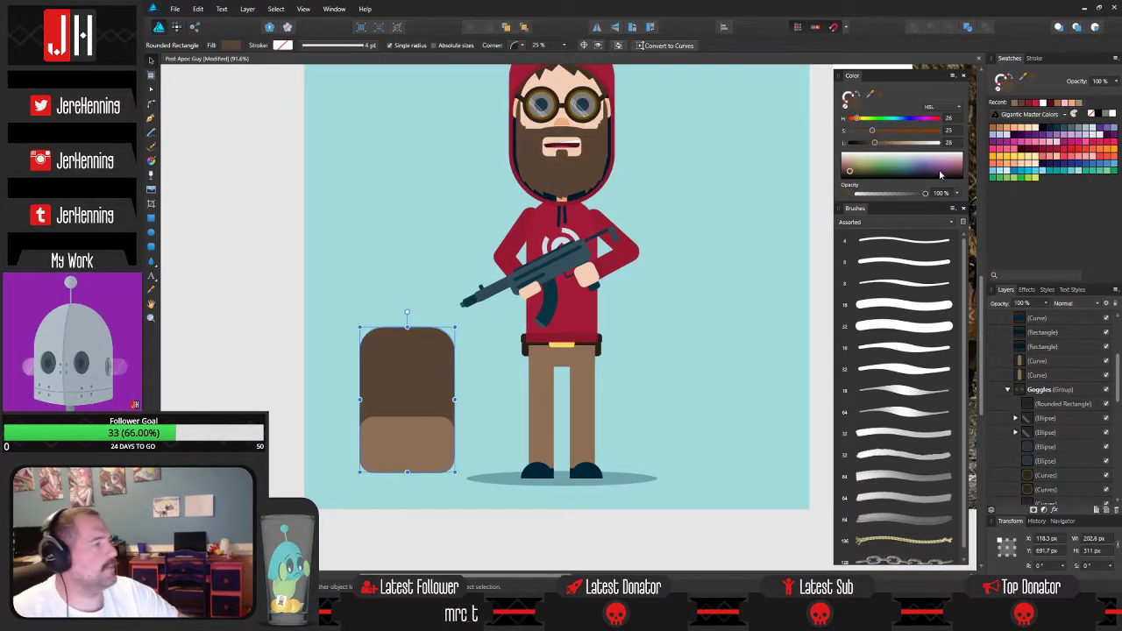
pyautogui.click(1013, 179)
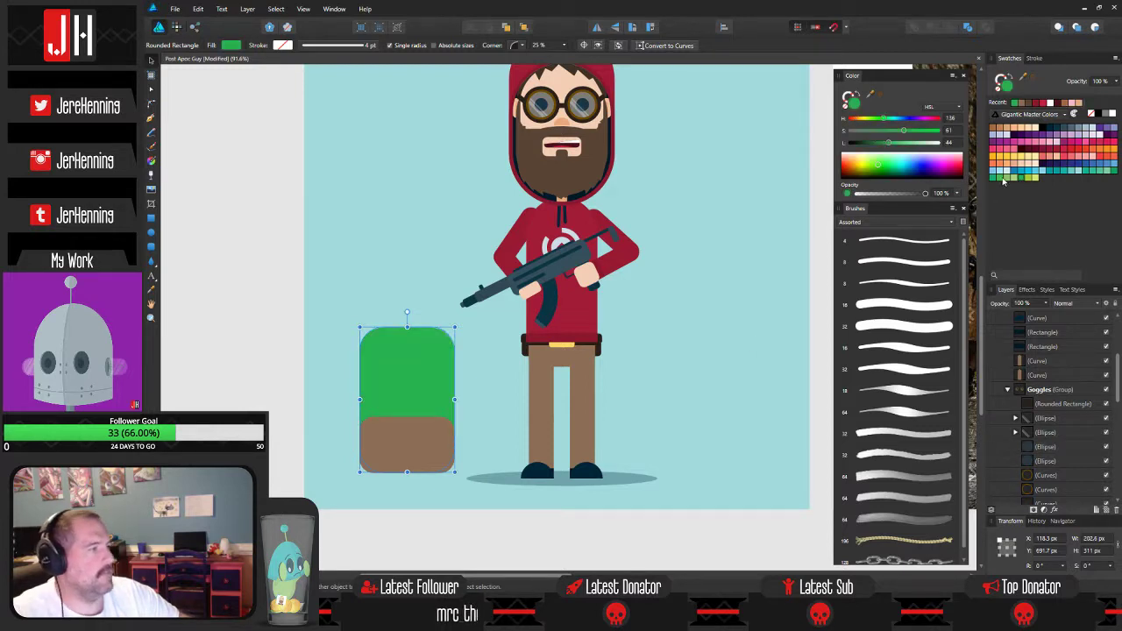
pyautogui.click(1006, 180)
pyautogui.click(1010, 180)
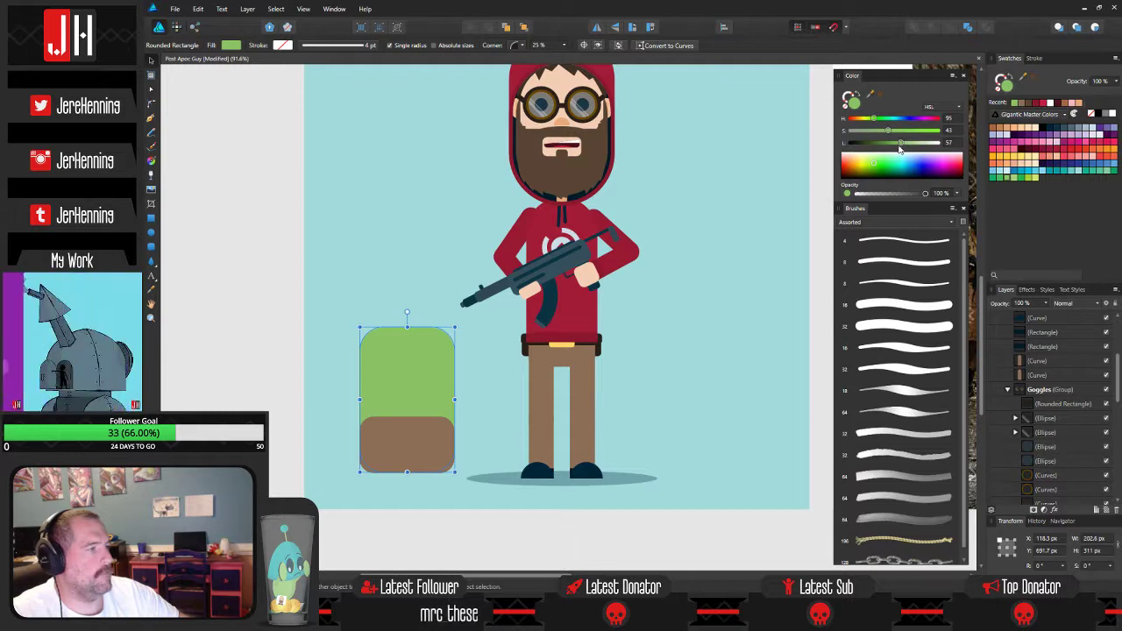
pyautogui.moveTo(904, 143); pyautogui.dragTo(883, 132)
pyautogui.click(465, 394)
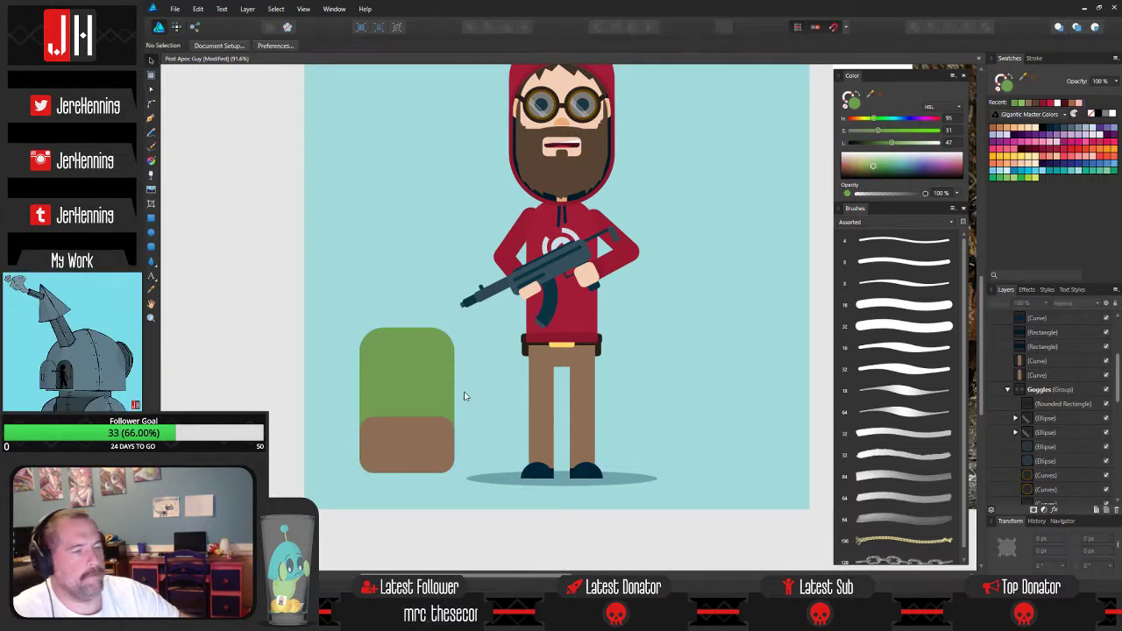
# Match the lower panel's brown fill to the green of the large rounded rectangle by sampling its colour.
pyautogui.scroll(3, 384, 374)
pyautogui.click(391, 373)
pyautogui.moveTo(487, 393); pyautogui.dragTo(499, 353)
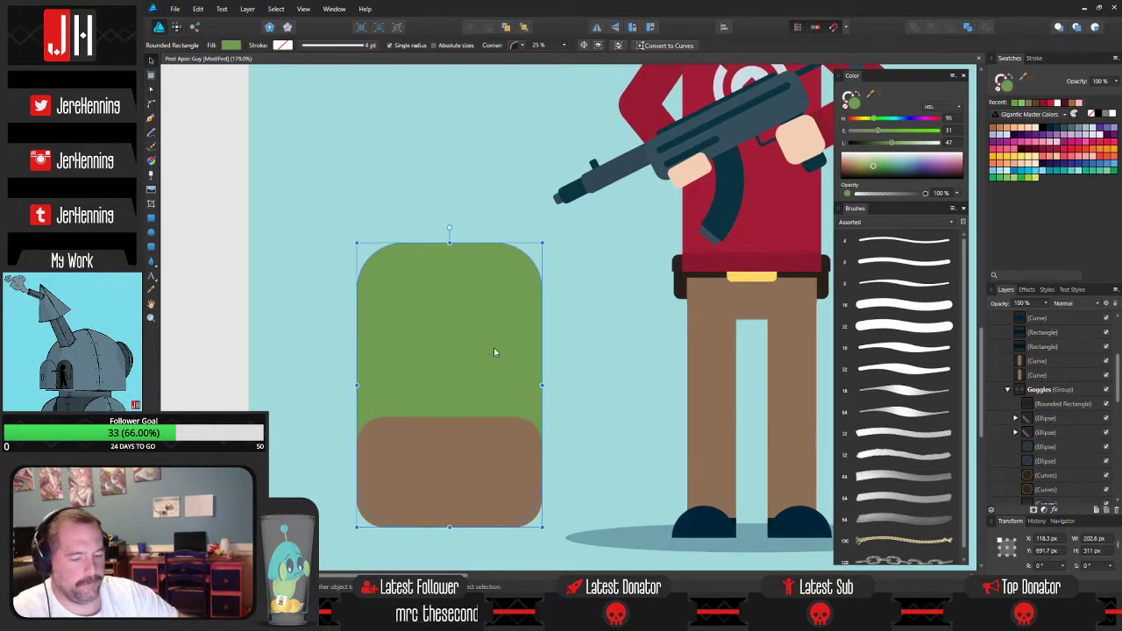
pyautogui.press('i')
pyautogui.click(482, 435)
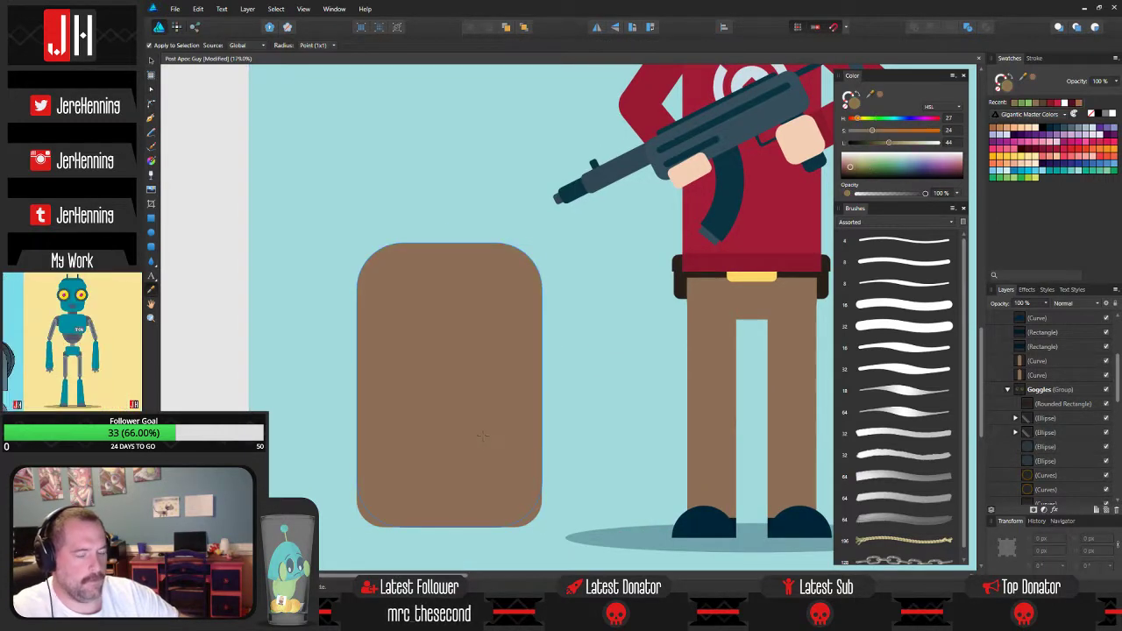
pyautogui.hotkey('ctrl', 'z')
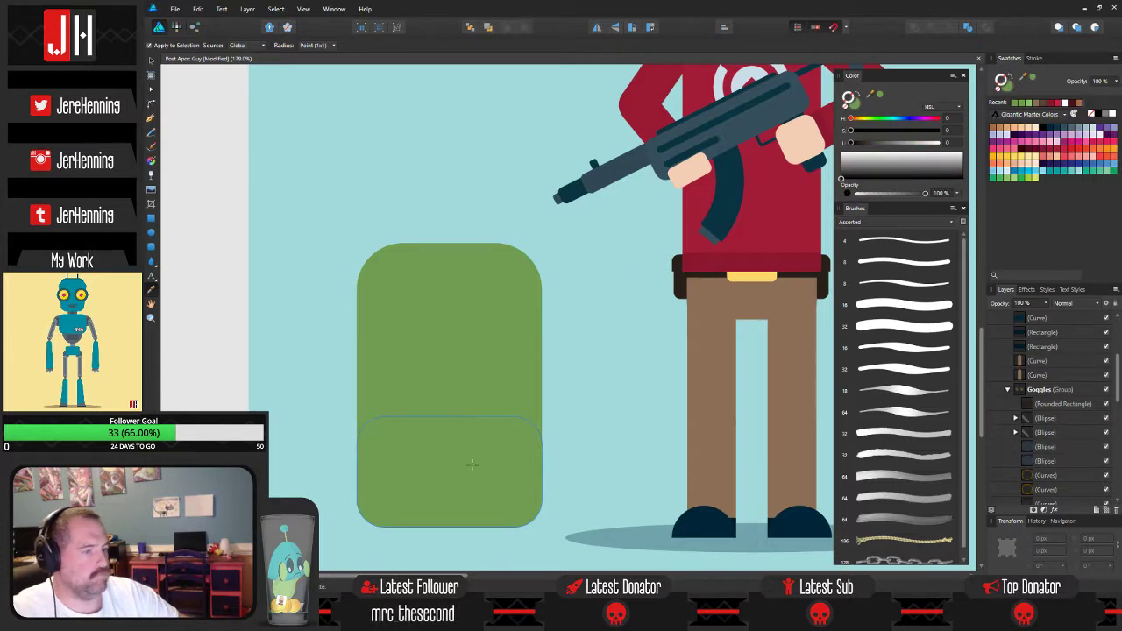
pyautogui.press('v')
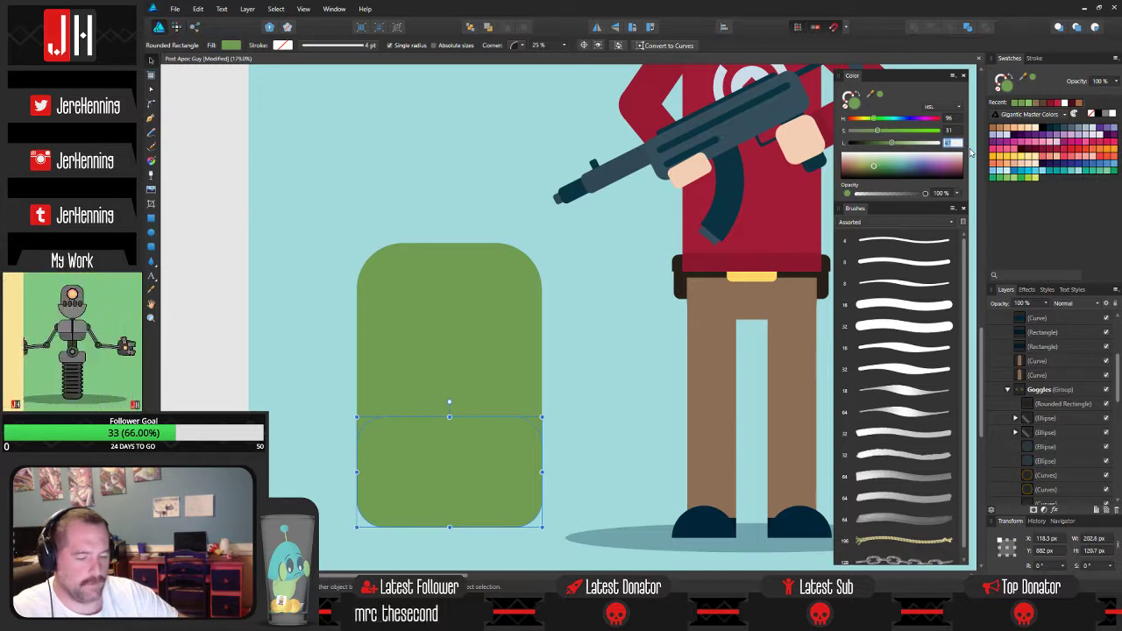
# Darken the lower panel's green by setting its lightness to 43, then clear the selection.
pyautogui.write('42')
pyautogui.press('Return')
pyautogui.click(593, 389)
pyautogui.click(473, 434)
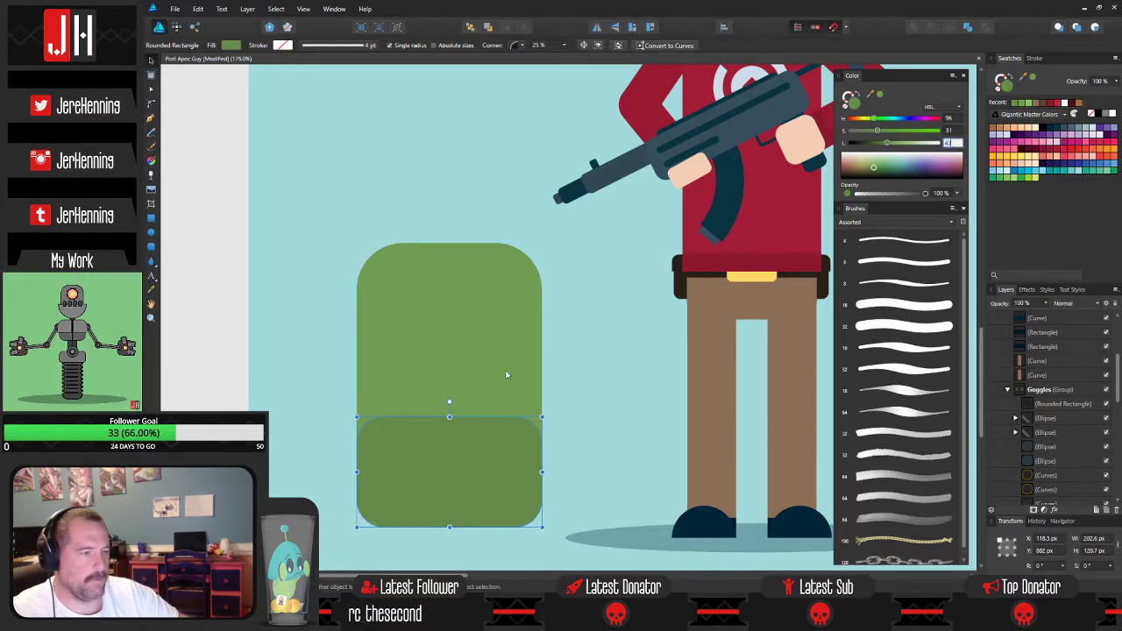
pyautogui.write('43')
pyautogui.press('Return')
pyautogui.click(588, 371)
# Draw a thin strip about 203 by 4.4 px across the lower green panel and set its lightness to 36.
pyautogui.scroll(-5, 539, 387)
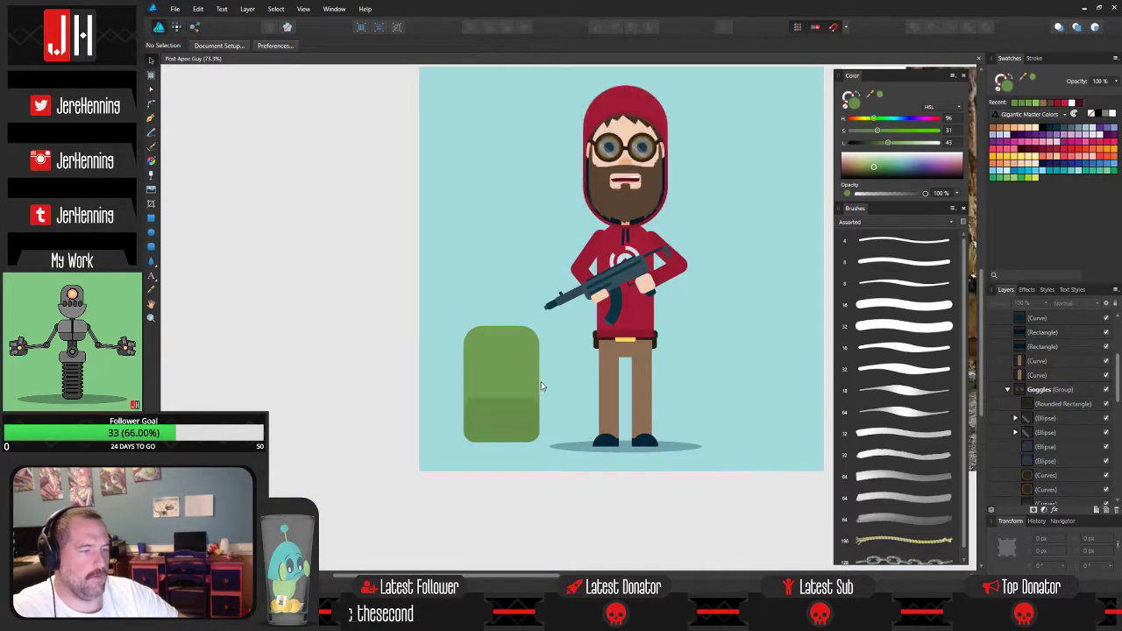
pyautogui.scroll(4, 501, 429)
pyautogui.scroll(2, 494, 395)
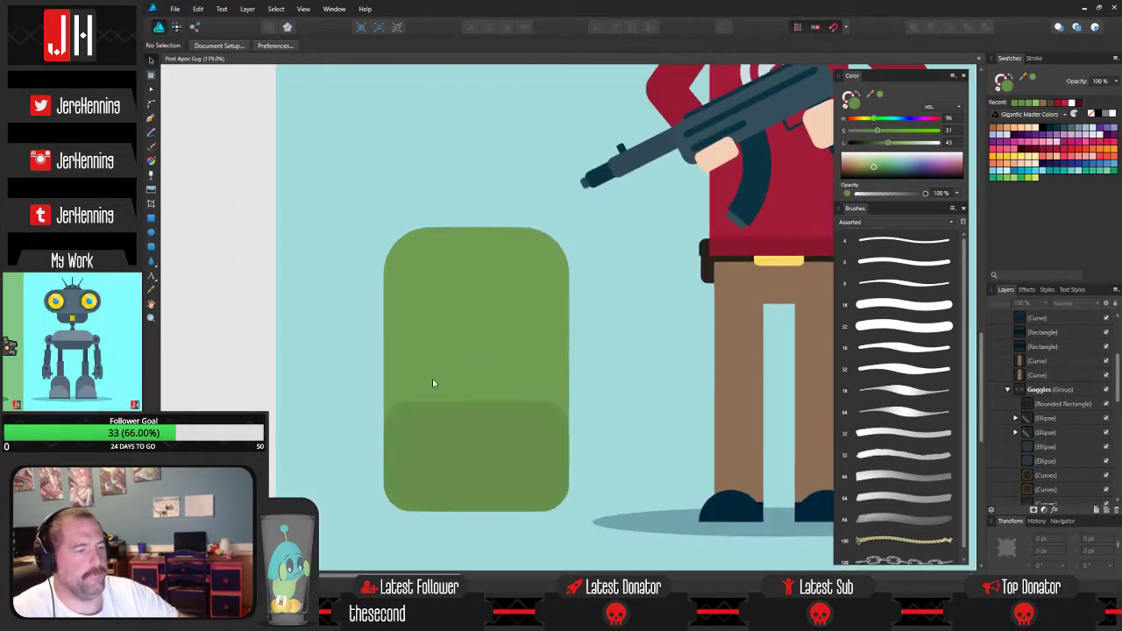
pyautogui.click(151, 217)
pyautogui.scroll(2, 386, 421)
pyautogui.moveTo(404, 445); pyautogui.dragTo(545, 451)
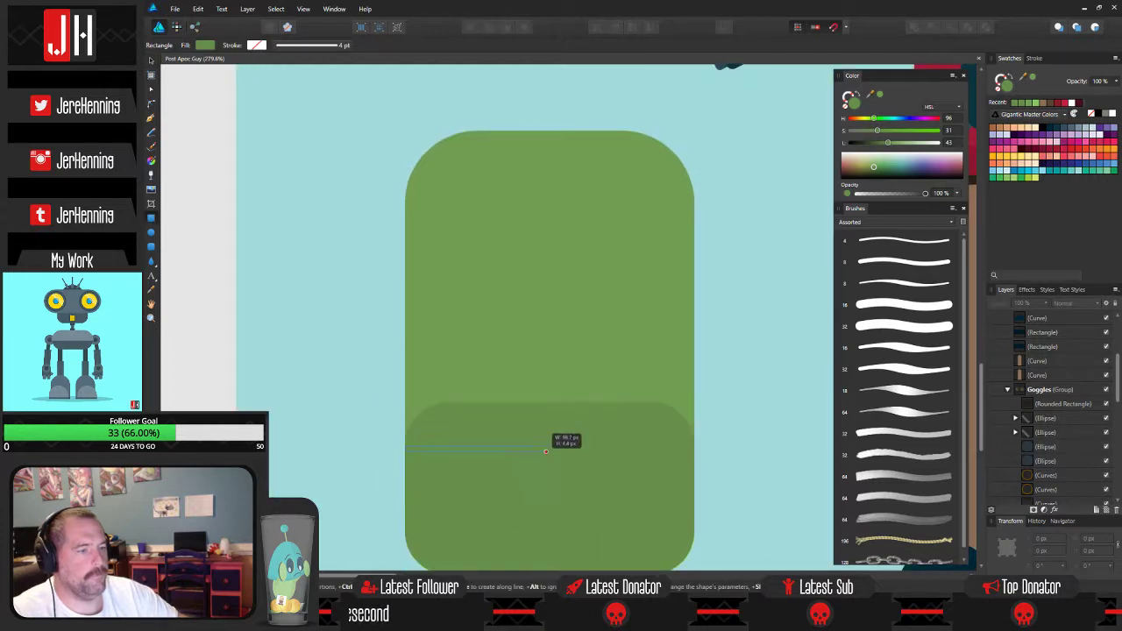
pyautogui.moveTo(685, 445); pyautogui.dragTo(714, 432)
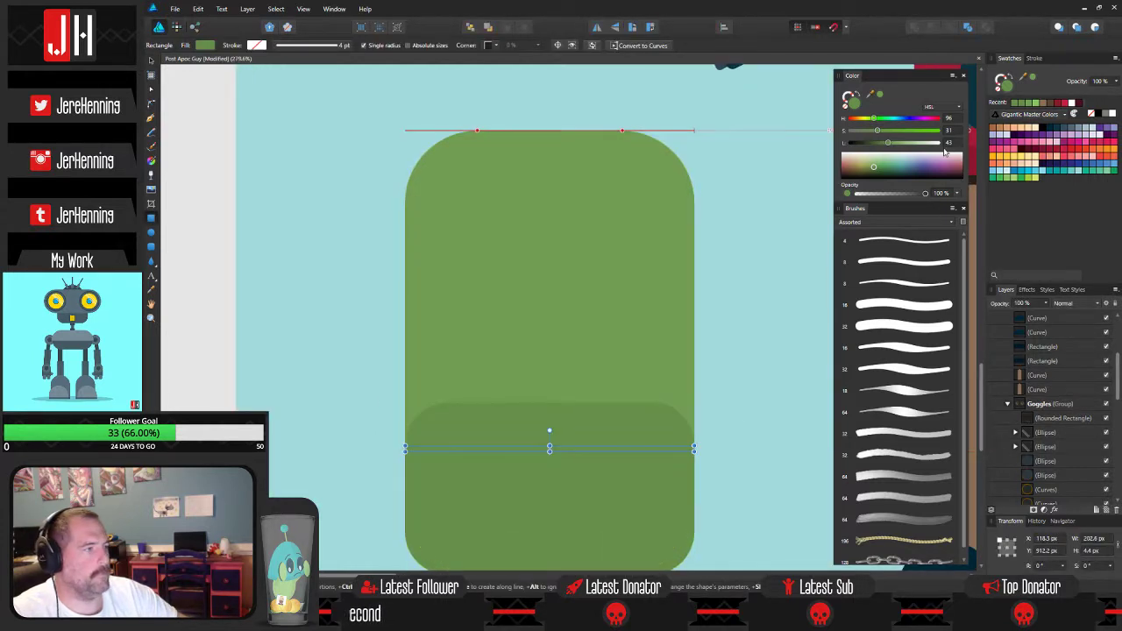
pyautogui.write('36')
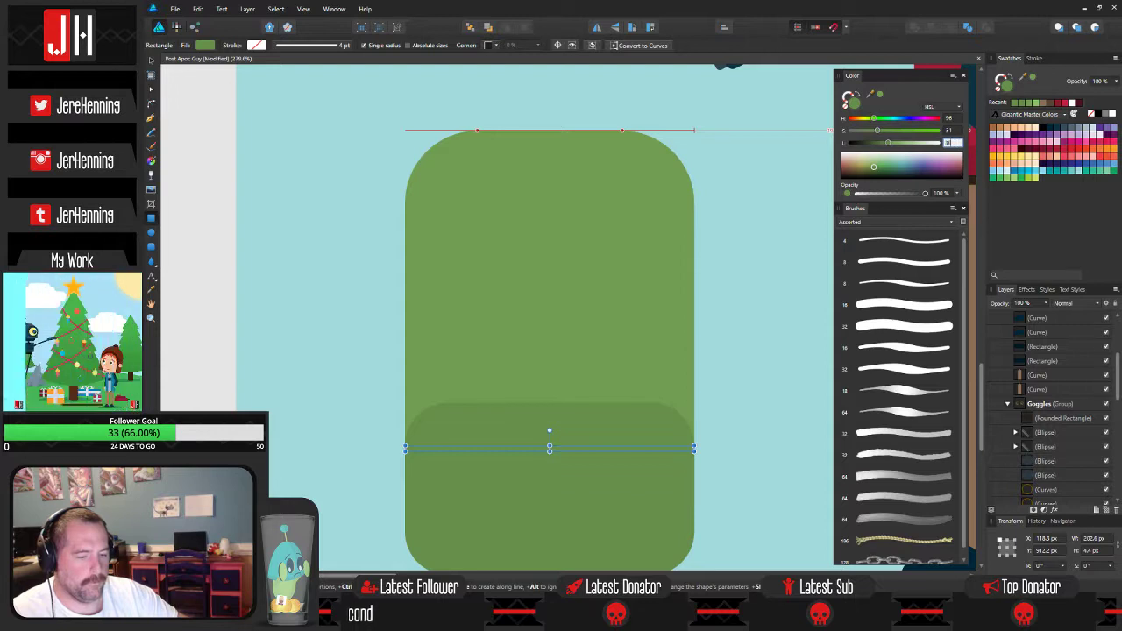
pyautogui.press('Return')
pyautogui.click(801, 331)
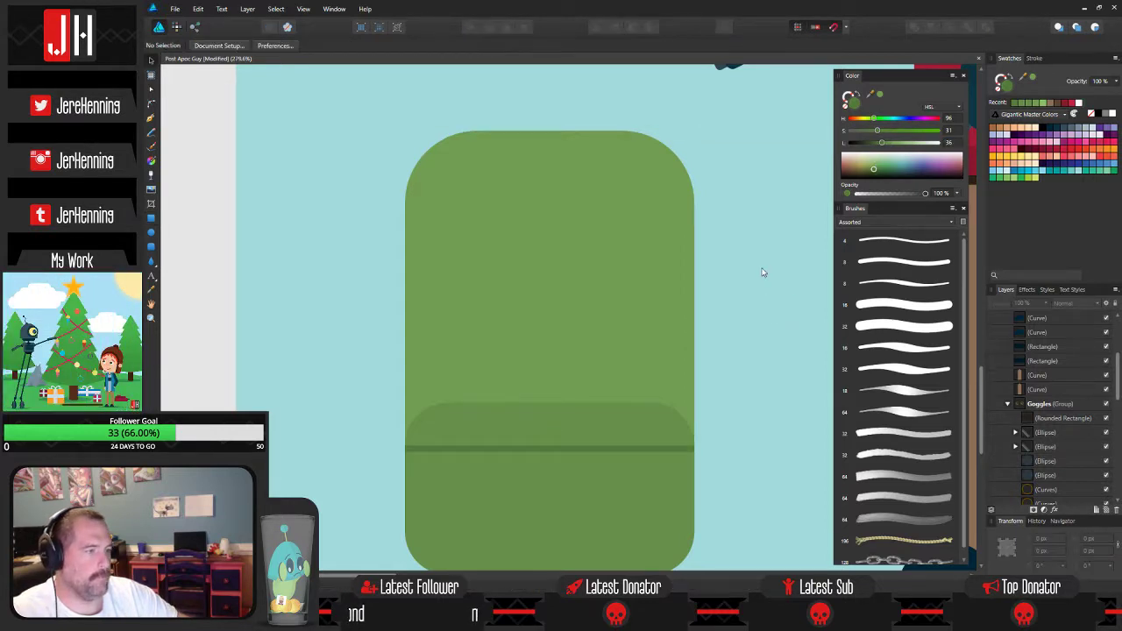
# Move the dark green strip a little lower on the panel and clear the selection.
pyautogui.moveTo(764, 272); pyautogui.dragTo(762, 253)
pyautogui.moveTo(613, 431); pyautogui.dragTo(606, 460)
pyautogui.click(724, 456)
# Shorten the large green rounded rectangle slightly by lowering its top edge, then deselect it.
pyautogui.scroll(-3, 695, 406)
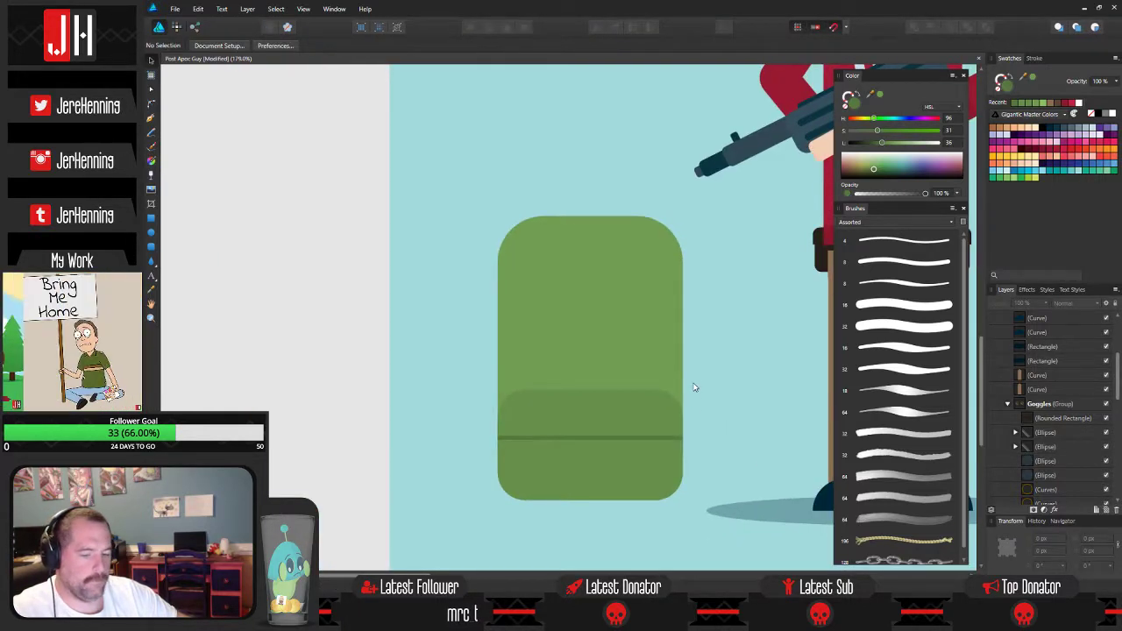
pyautogui.moveTo(699, 372); pyautogui.dragTo(641, 353)
pyautogui.scroll(-1, 640, 353)
pyautogui.moveTo(626, 312); pyautogui.dragTo(480, 351)
pyautogui.scroll(1, 558, 366)
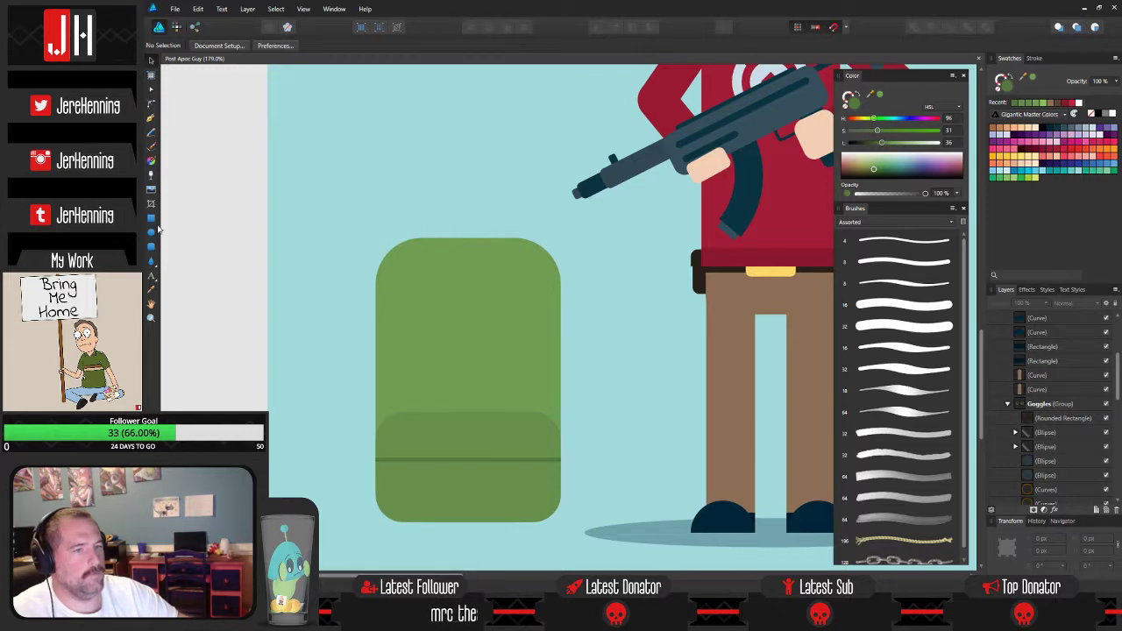
pyautogui.click(479, 263)
pyautogui.moveTo(468, 237); pyautogui.dragTo(469, 249)
pyautogui.click(432, 235)
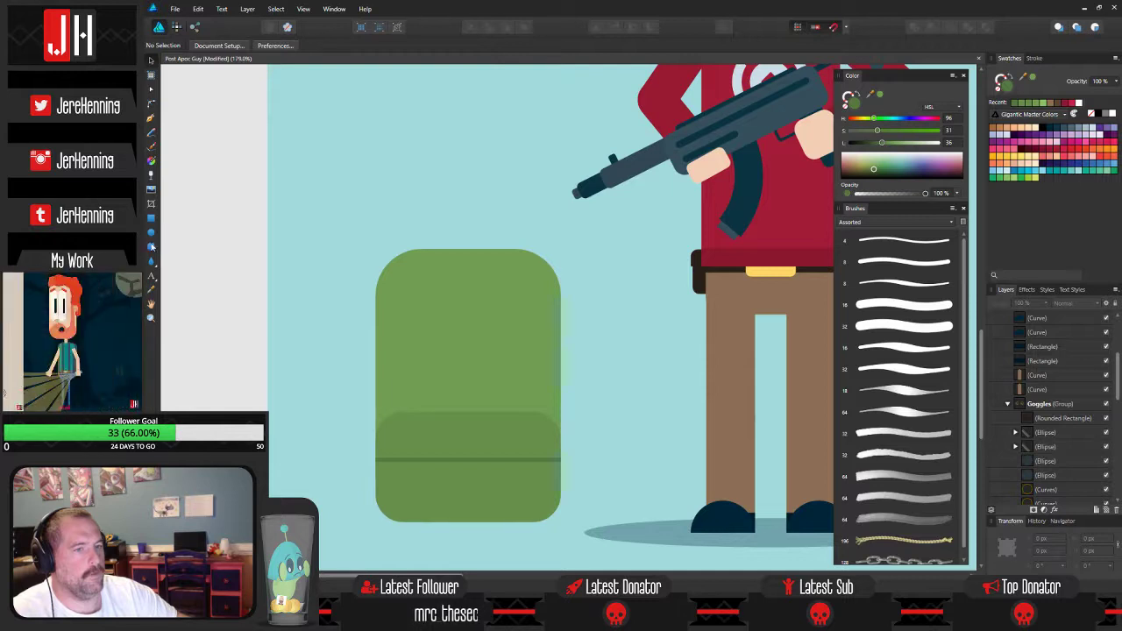
# Draw a circle about 136 px wide over the top of the green shape and fill it with dark navy.
pyautogui.click(151, 231)
pyautogui.moveTo(389, 212); pyautogui.dragTo(528, 337)
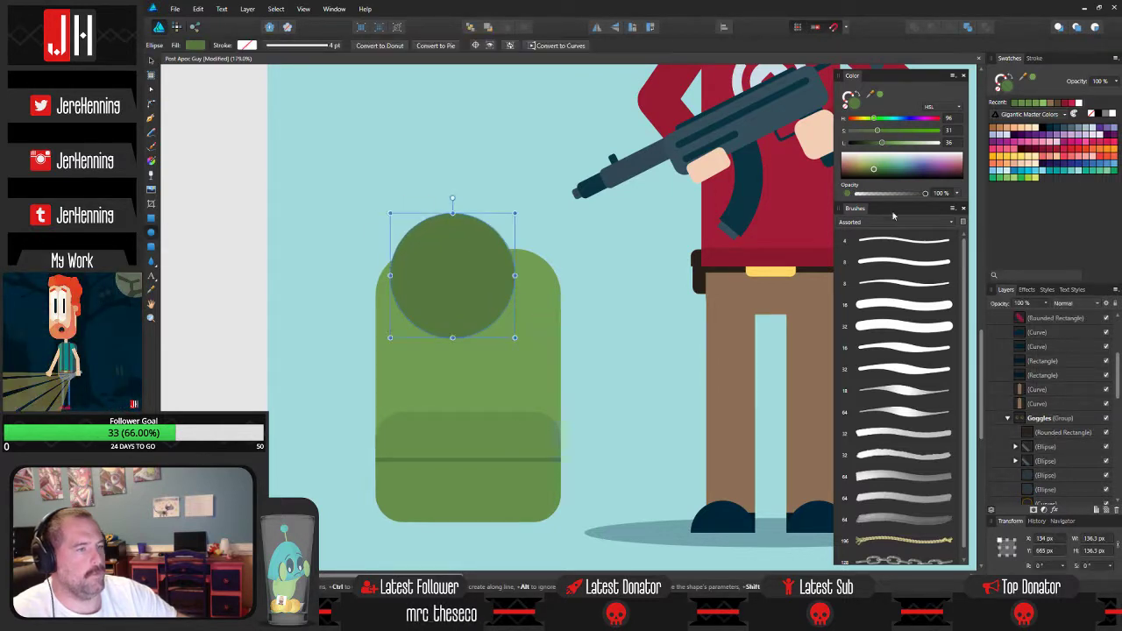
pyautogui.click(1057, 132)
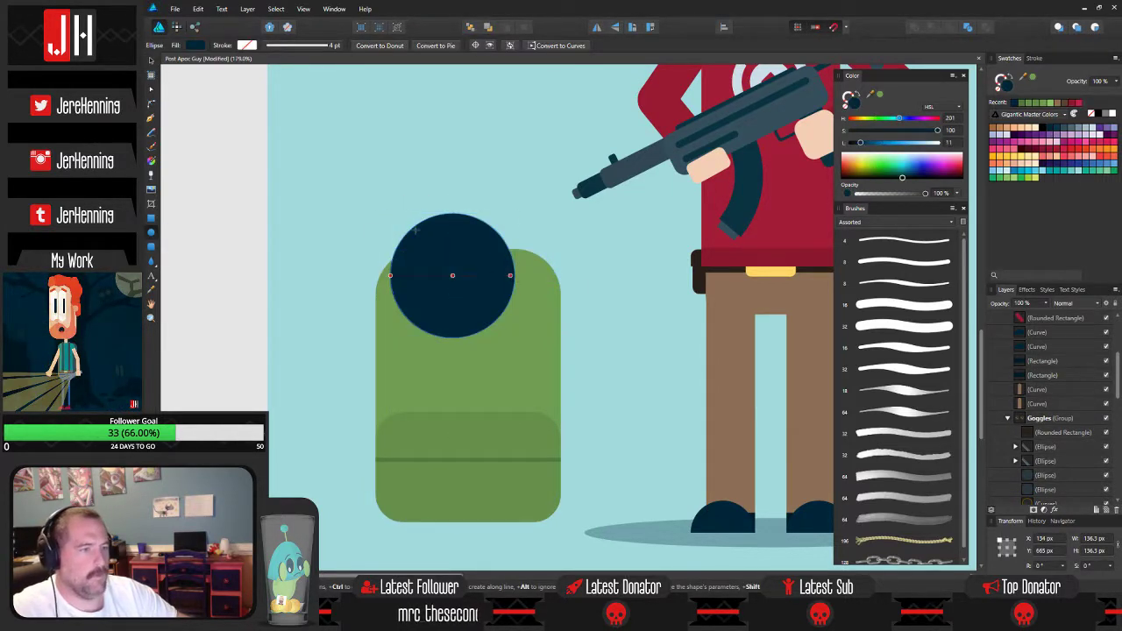
# Make a concentric copy of the navy circle about 116 px wide and subtract it from the larger circle to form a ring.
pyautogui.moveTo(394, 213); pyautogui.dragTo(400, 223)
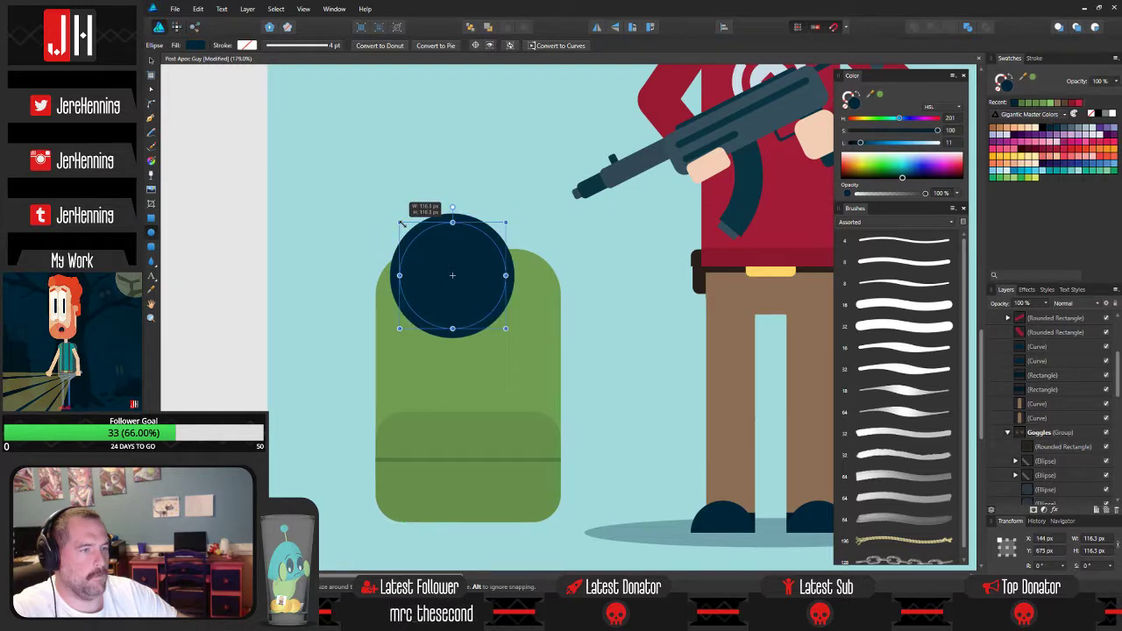
pyautogui.scroll(2, 408, 256)
pyautogui.keyDown('shift'); pyautogui.click(387, 263); pyautogui.keyUp('shift')
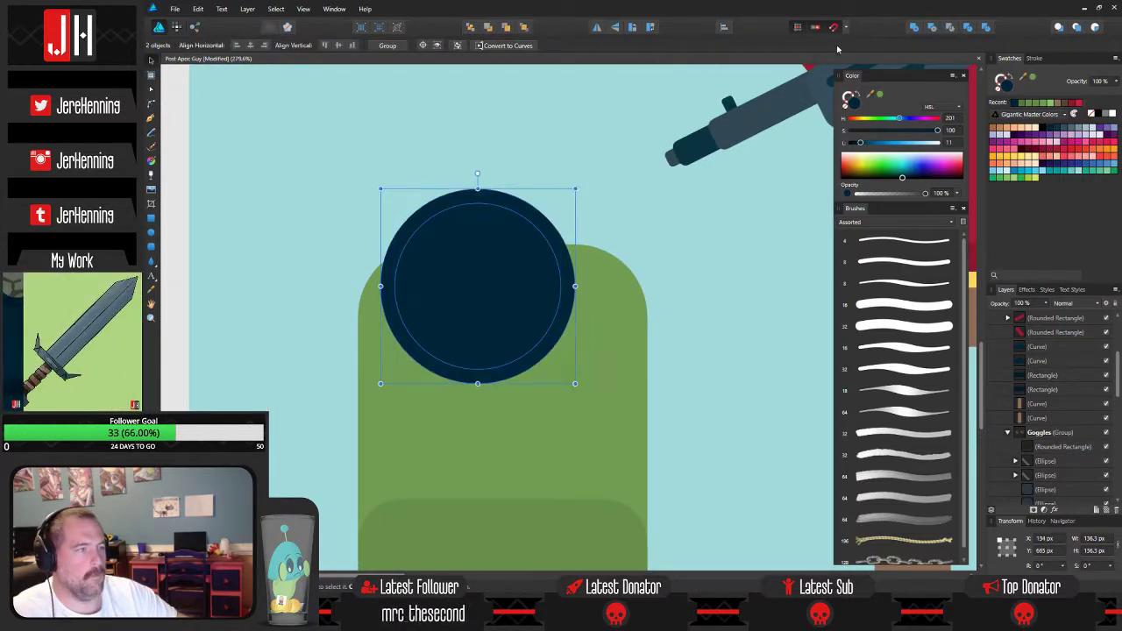
pyautogui.click(929, 28)
# Shrink the ring to about 95 px wide, centre it over the bag's top edge, and send it behind the bag as a handle.
pyautogui.moveTo(577, 187); pyautogui.dragTo(553, 238)
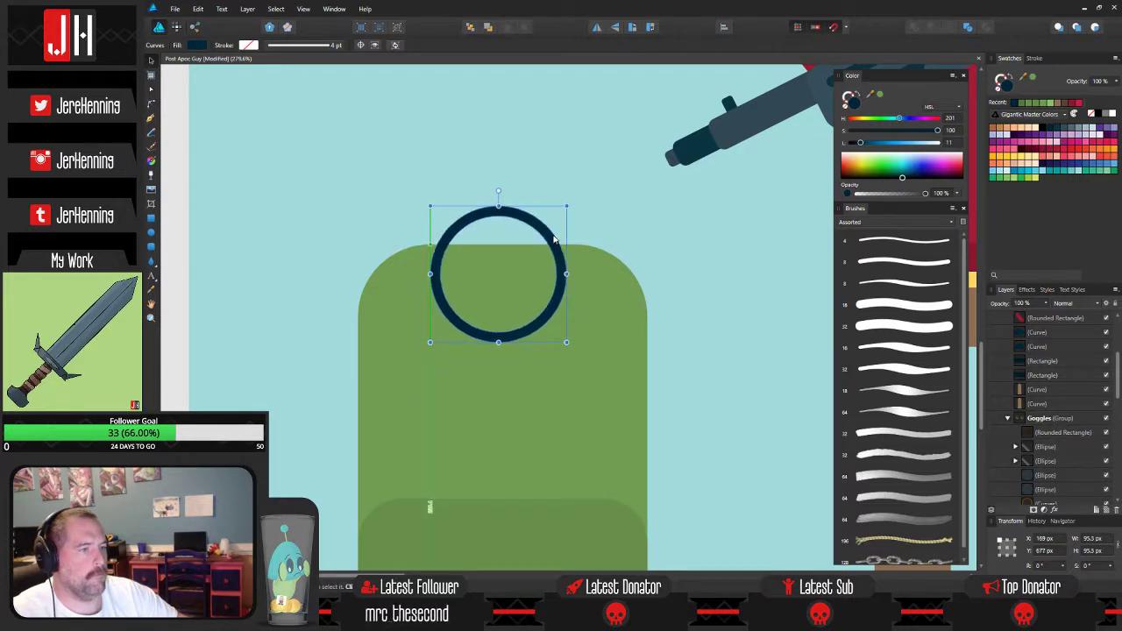
pyautogui.click(472, 27)
pyautogui.click(566, 152)
pyautogui.scroll(-3, 556, 193)
pyautogui.scroll(3, 547, 237)
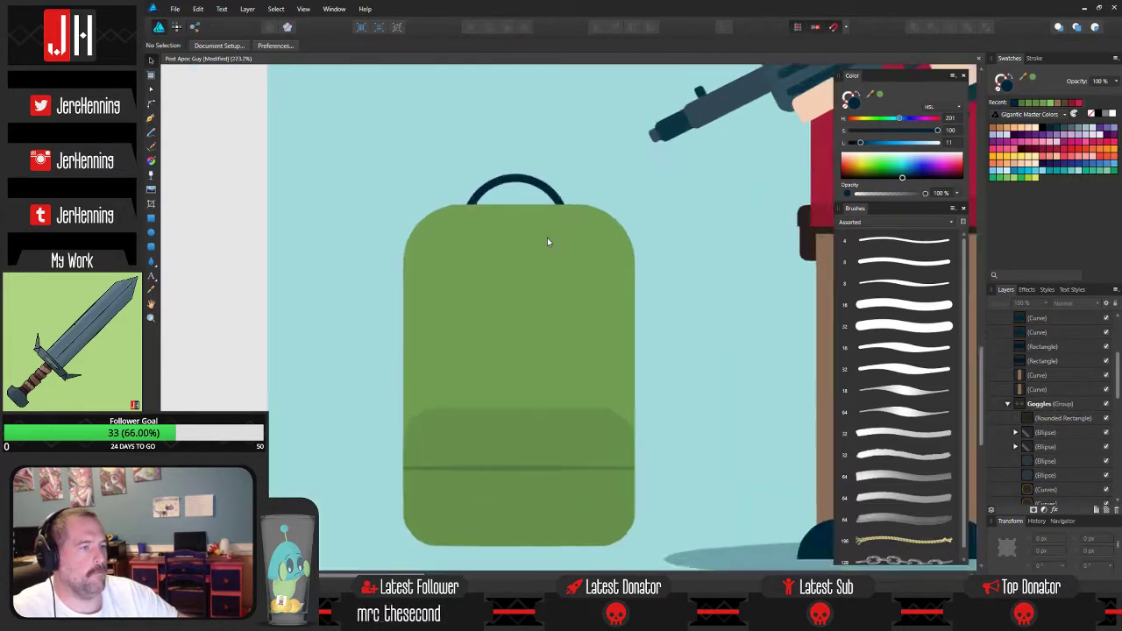
pyautogui.moveTo(532, 169); pyautogui.dragTo(537, 170)
pyautogui.click(695, 218)
# Select the whole backpack with its handle, move it slightly upward beside the figure, and clear the selection.
pyautogui.scroll(-6, 666, 228)
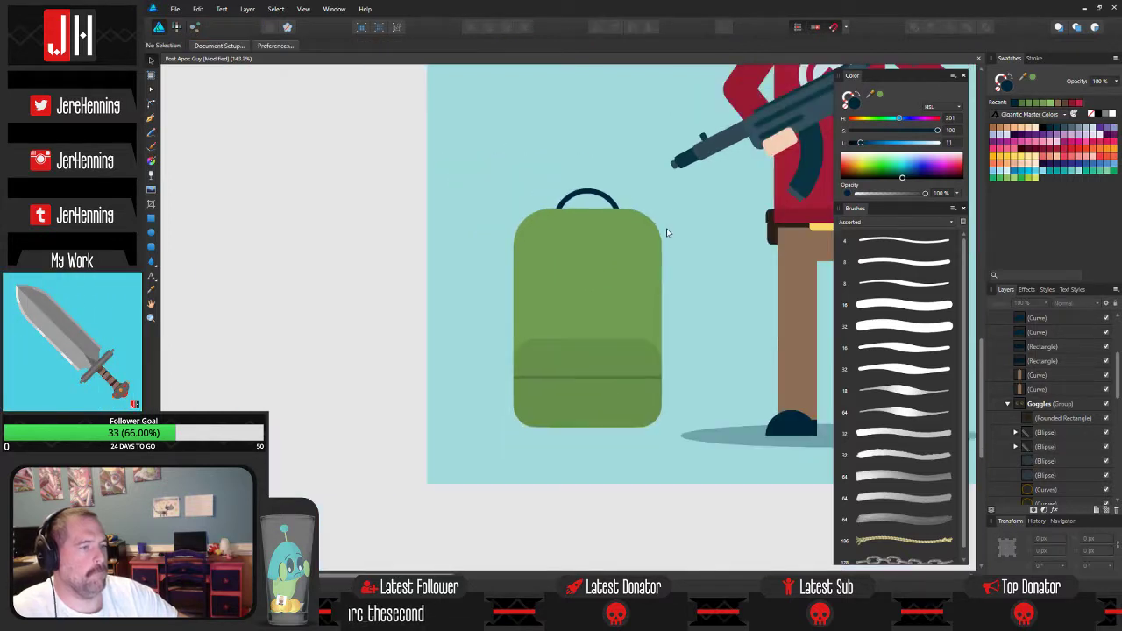
pyautogui.scroll(2, 540, 321)
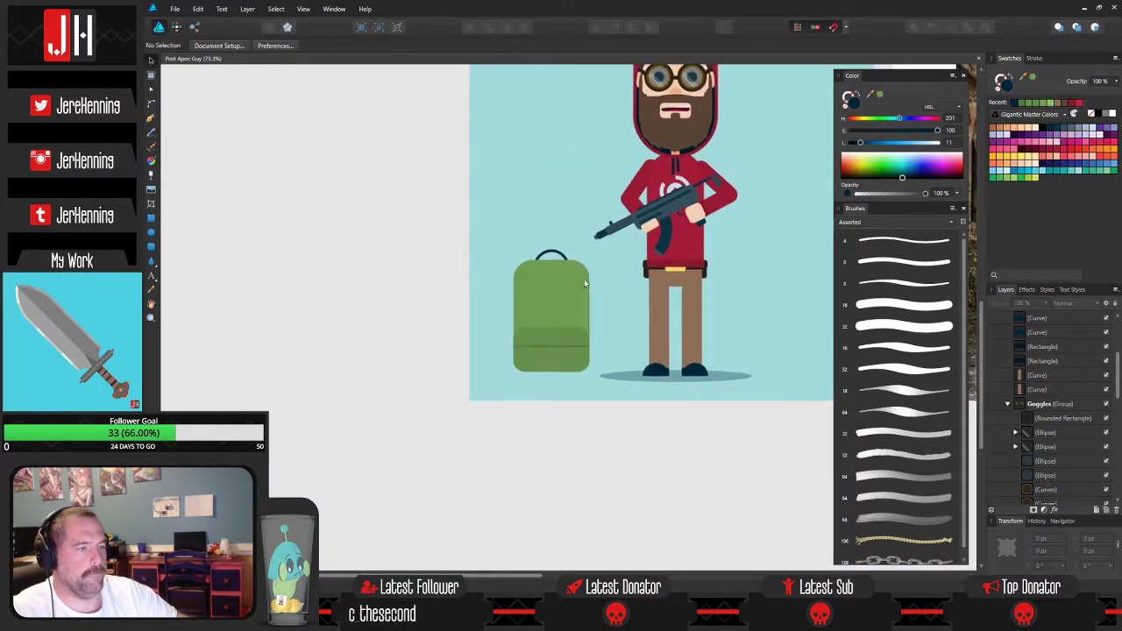
pyautogui.moveTo(513, 381); pyautogui.dragTo(543, 313)
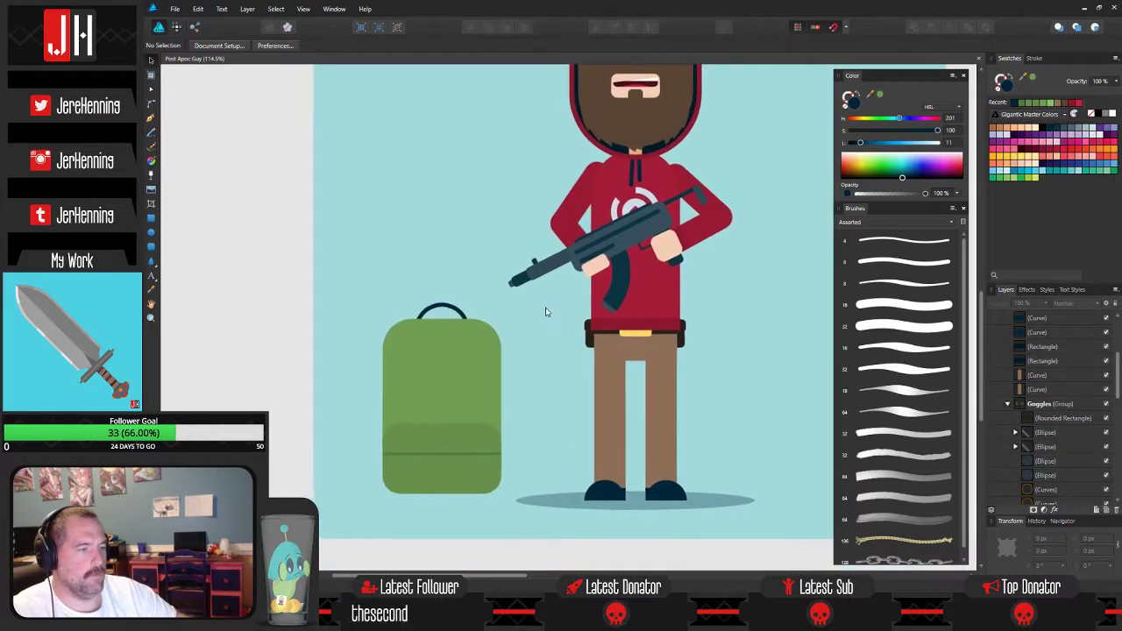
pyautogui.moveTo(332, 277); pyautogui.dragTo(554, 561)
pyautogui.moveTo(436, 422); pyautogui.dragTo(450, 372)
pyautogui.click(516, 407)
# Draw a rounded rectangle about 47 by 120 px overlapping the bag's lower left side and send it behind the bag.
pyautogui.scroll(4, 452, 427)
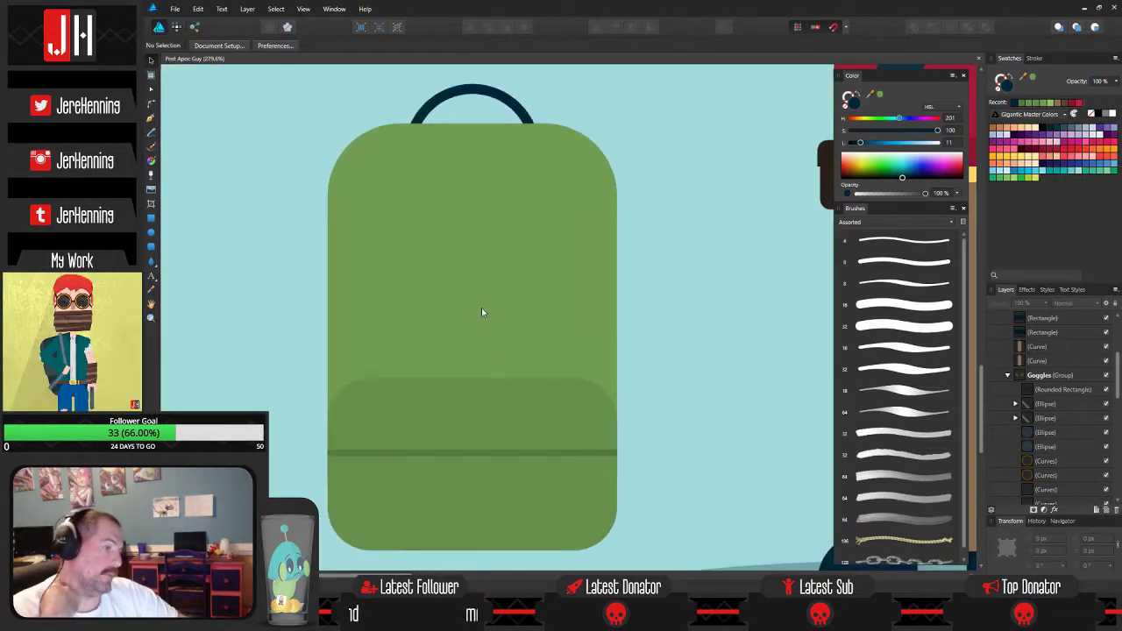
pyautogui.scroll(1, 486, 315)
pyautogui.moveTo(416, 251); pyautogui.dragTo(377, 221)
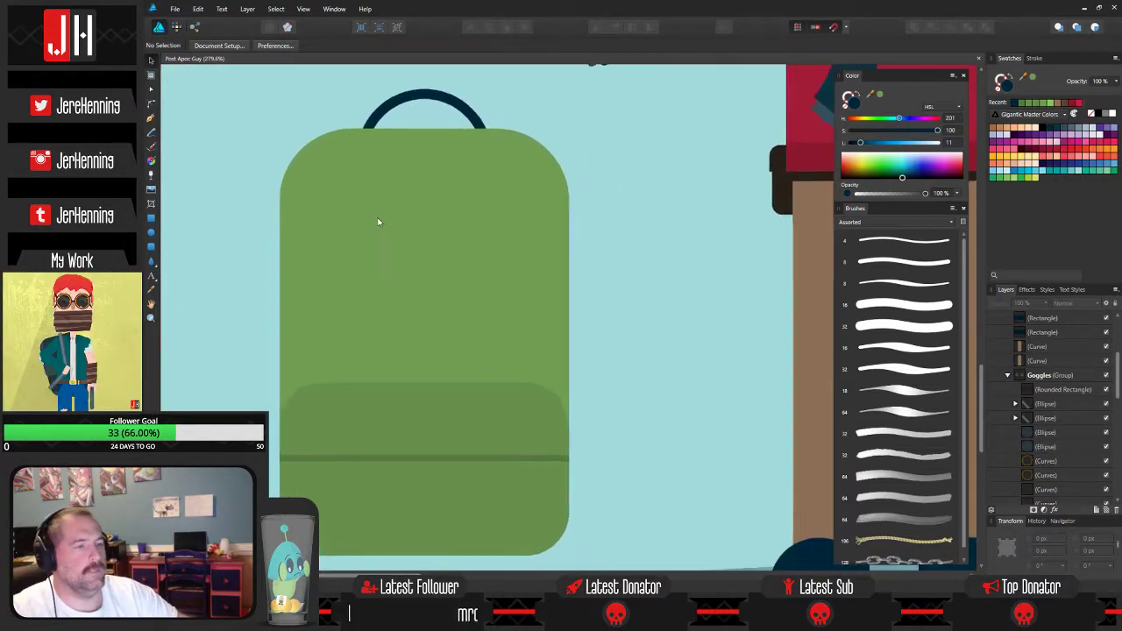
pyautogui.moveTo(355, 271); pyautogui.dragTo(404, 227)
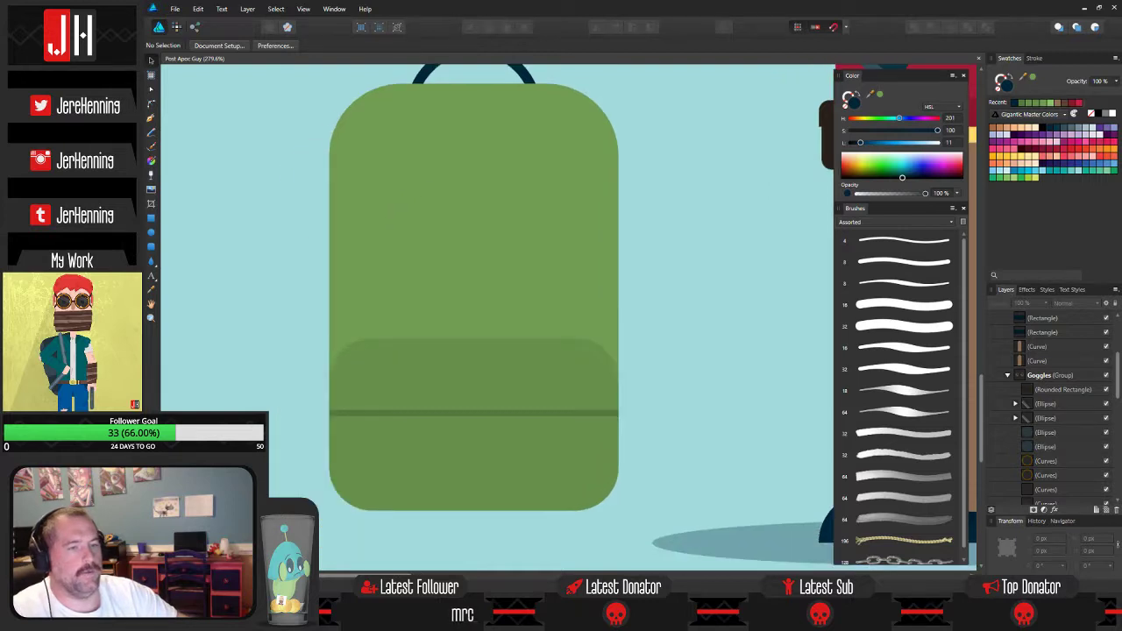
pyautogui.click(154, 250)
pyautogui.moveTo(248, 251); pyautogui.dragTo(316, 424)
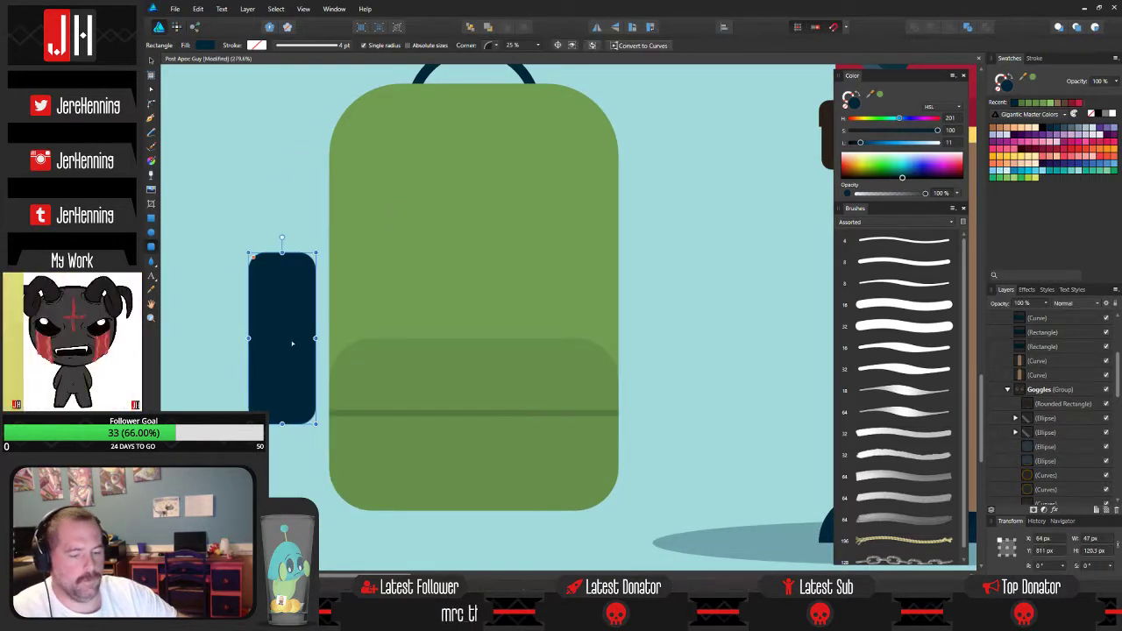
pyautogui.moveTo(292, 343); pyautogui.dragTo(323, 392)
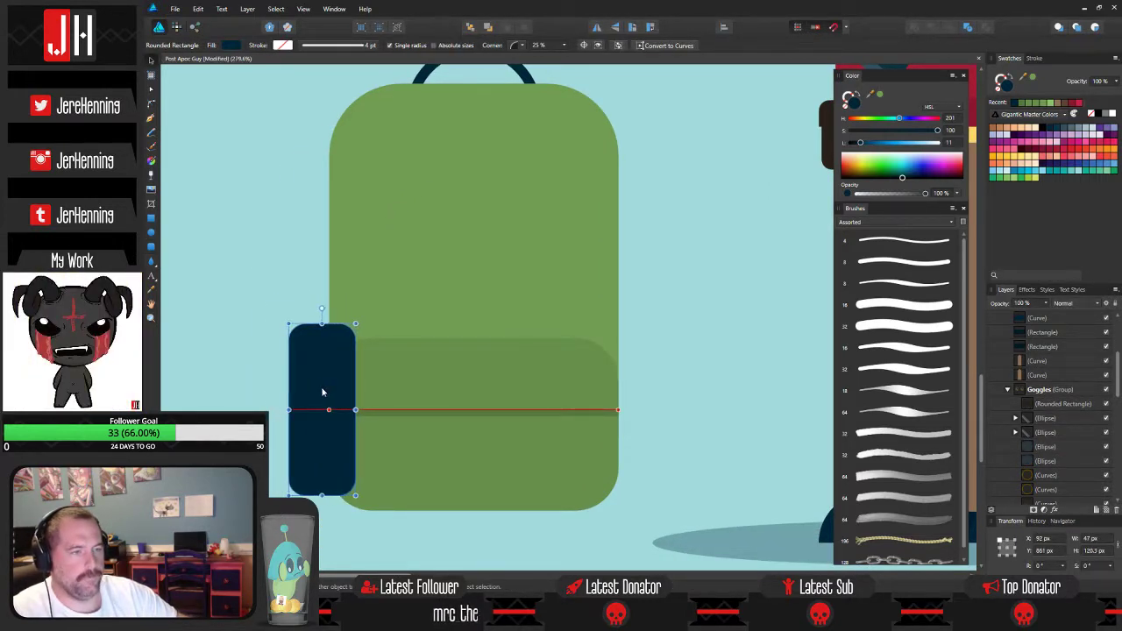
pyautogui.click(470, 28)
pyautogui.click(729, 254)
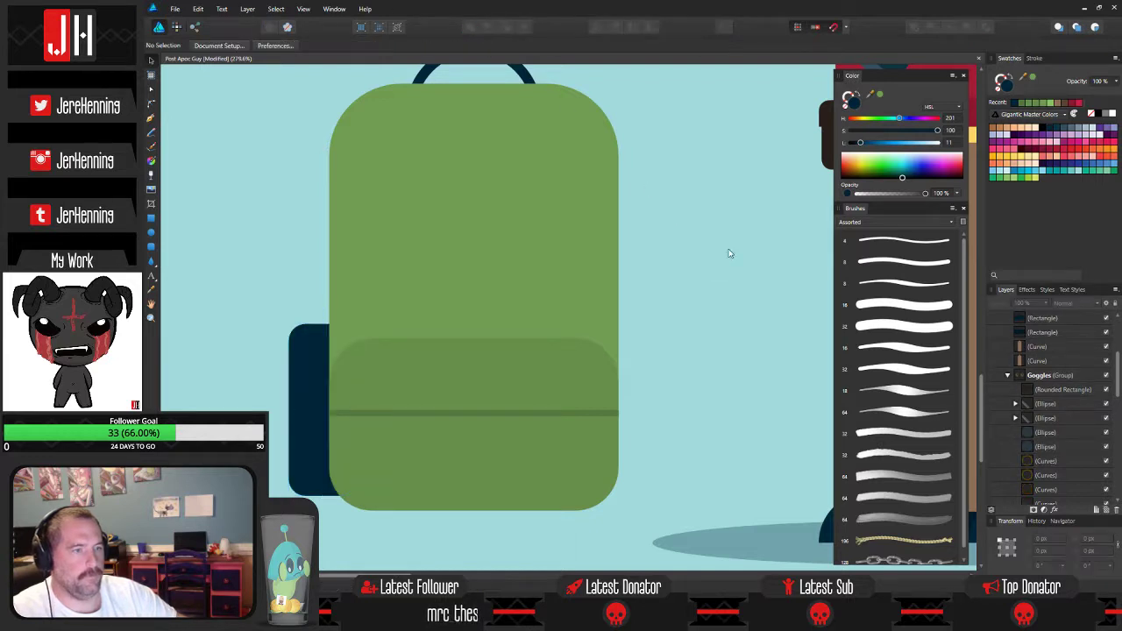
# Fill the side pocket with the dark green sampled from the strip and lower its top edge to match the front pocket.
pyautogui.click(317, 434)
pyautogui.press('i')
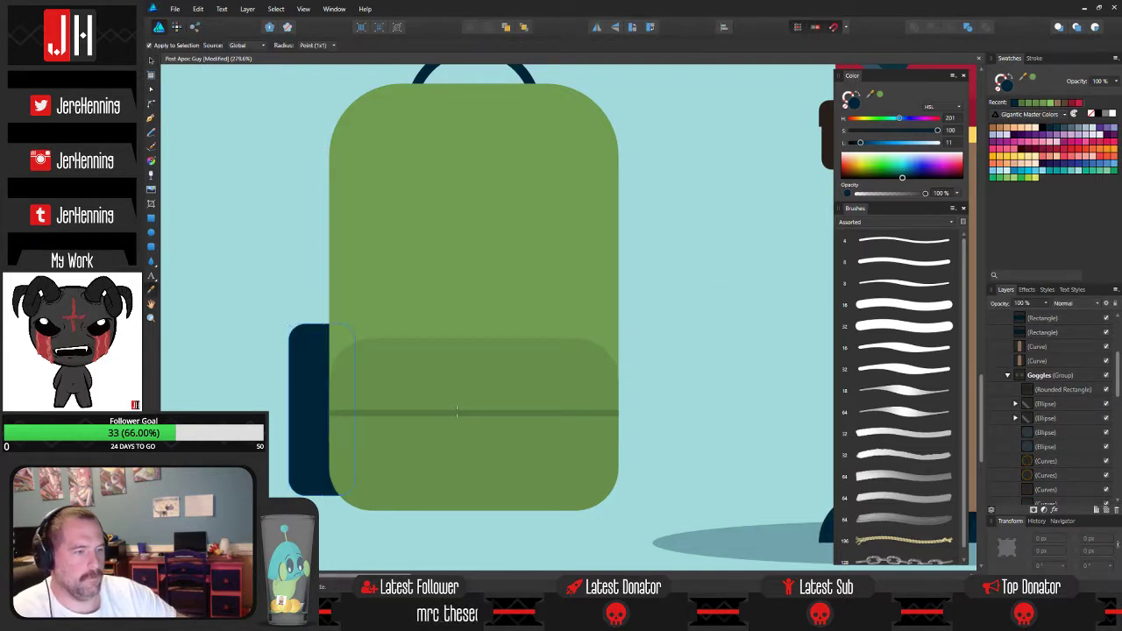
pyautogui.click(453, 413)
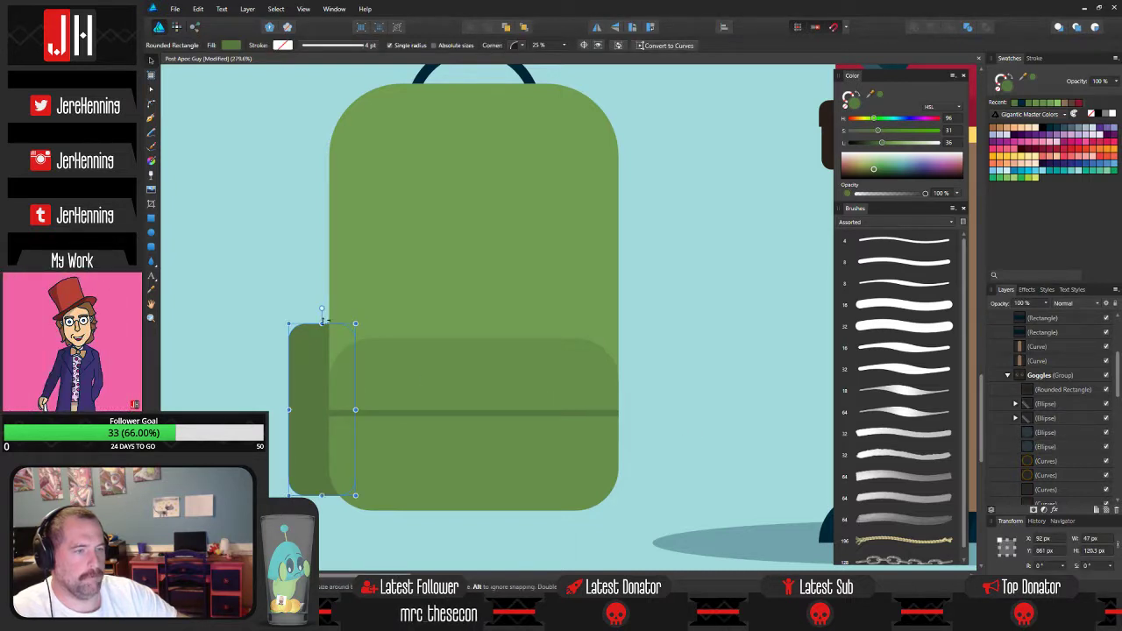
pyautogui.moveTo(324, 321); pyautogui.dragTo(323, 338)
pyautogui.hotkey('ctrl', 'd')
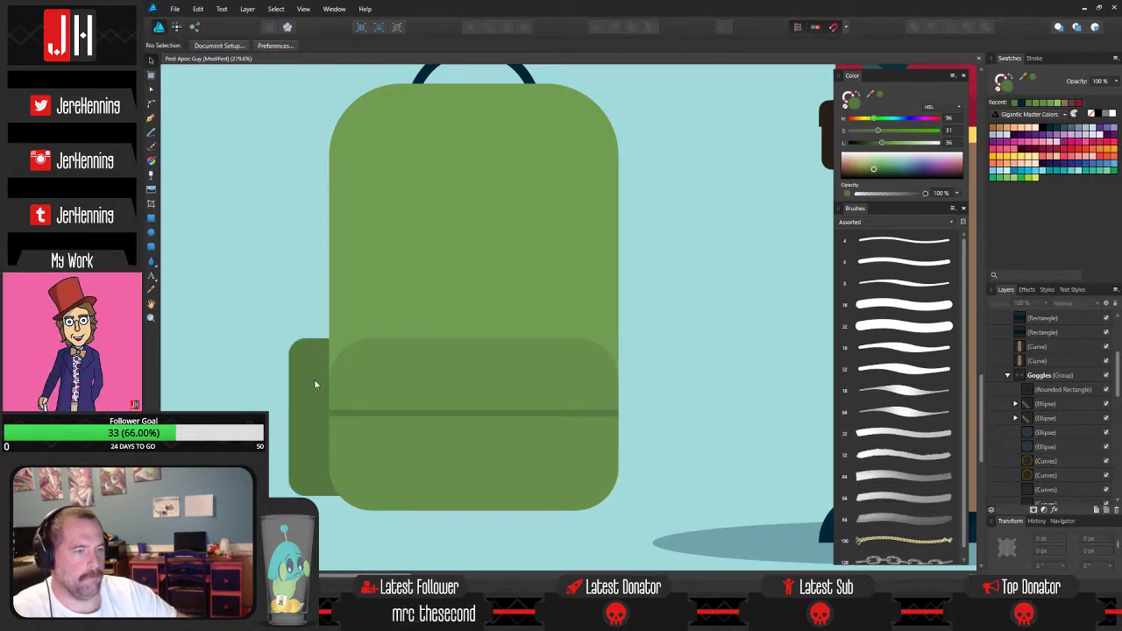
# Duplicate the side pocket onto the bag's right side and tuck both pockets closer in behind the bag.
pyautogui.moveTo(314, 384); pyautogui.dragTo(591, 385)
pyautogui.keyDown('shift'); pyautogui.click(322, 387); pyautogui.keyUp('shift')
pyautogui.moveTo(323, 387); pyautogui.dragTo(324, 384)
pyautogui.click(691, 406)
# Draw a small rounded rectangle about 5 by 20 px, rotated about -15.6°, as a zip pull hanging from the dark strip.
pyautogui.moveTo(473, 386); pyautogui.dragTo(481, 441)
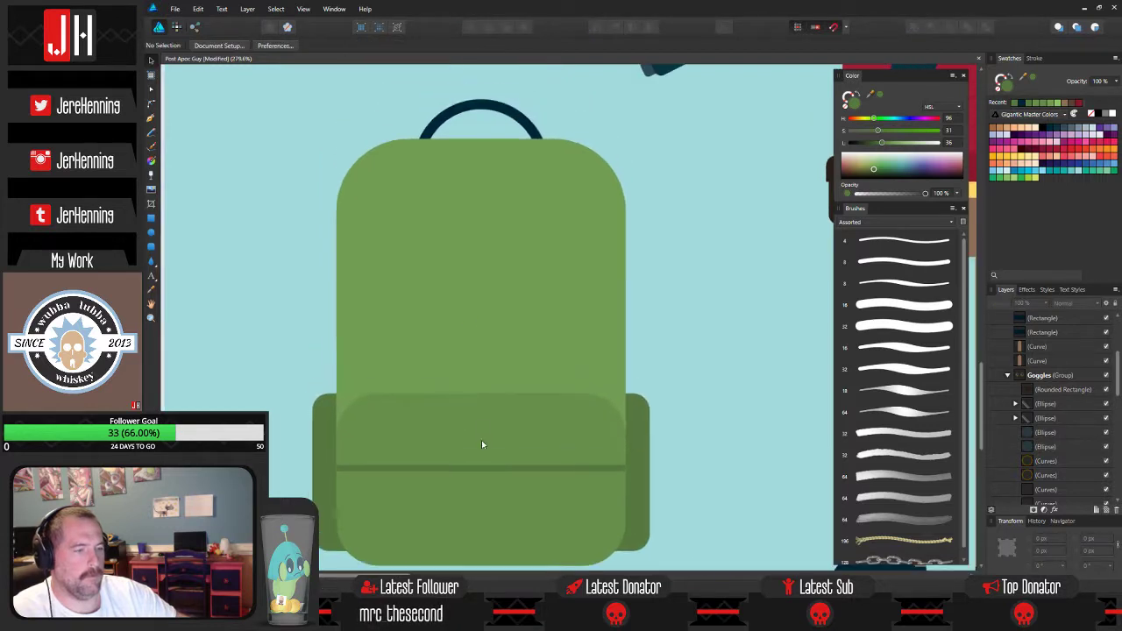
pyautogui.scroll(-3, 481, 440)
pyautogui.scroll(3, 486, 396)
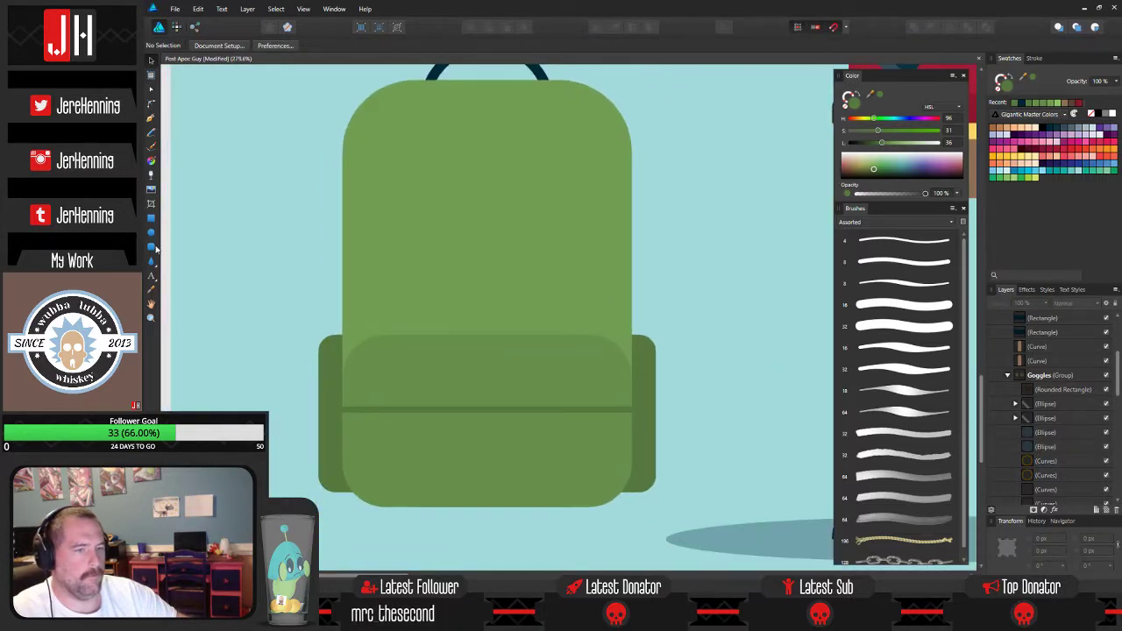
pyautogui.click(152, 247)
pyautogui.scroll(3, 461, 410)
pyautogui.moveTo(479, 430); pyautogui.dragTo(495, 413)
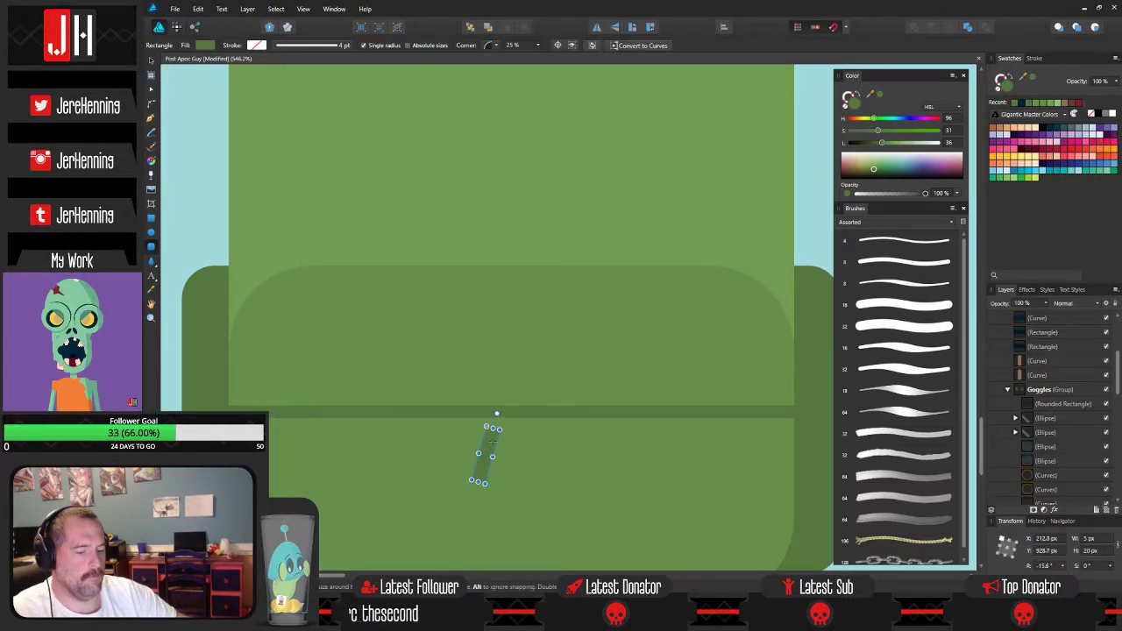
pyautogui.press('v')
pyautogui.moveTo(488, 457); pyautogui.dragTo(493, 440)
pyautogui.scroll(-3, 494, 440)
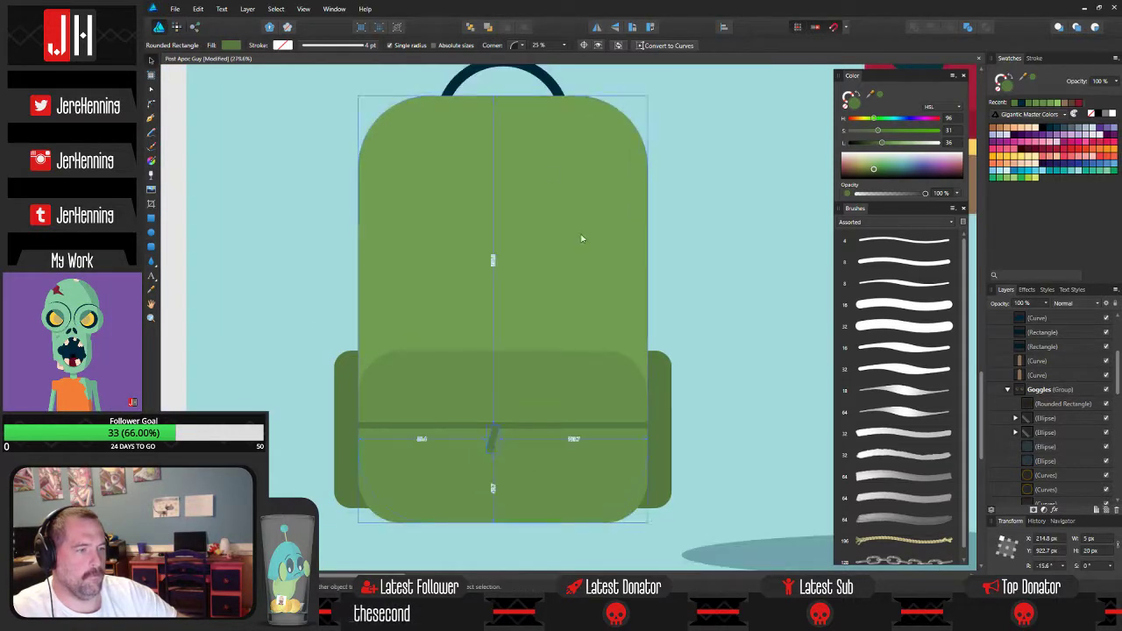
# Fill the zip pull with the dark navy sampled from the bag's handle and deselect it.
pyautogui.hotkey('ctrl', 'd')
pyautogui.press('i')
pyautogui.click(547, 79)
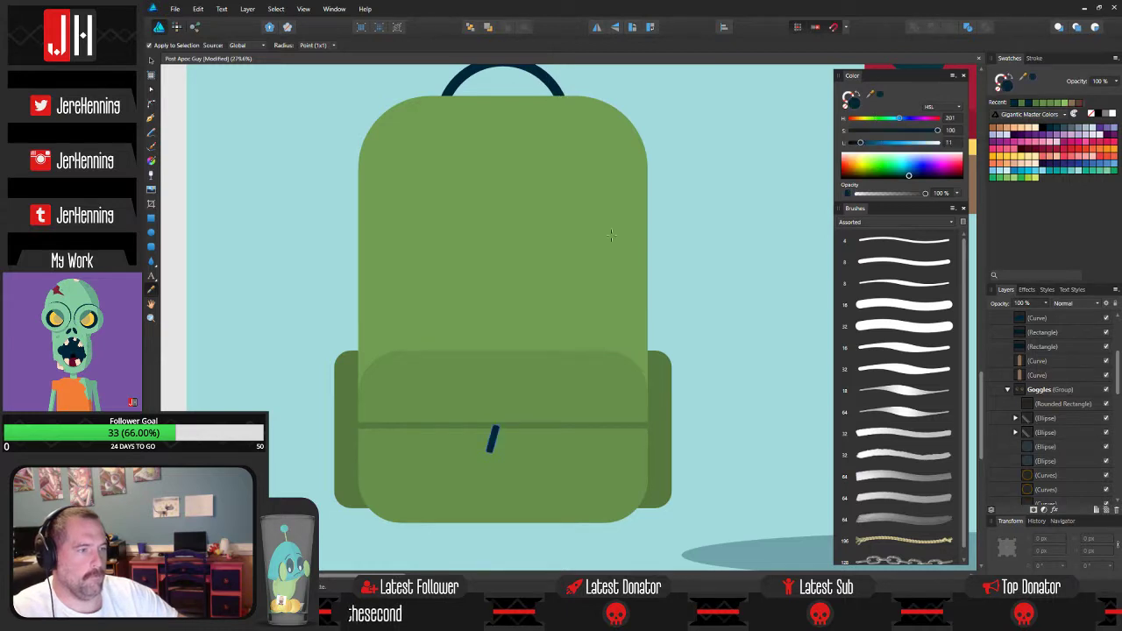
pyautogui.press('v')
pyautogui.hotkey('ctrl', 'd')
# Duplicate the navy zip pull just to its right and flip the copy horizontally to mirror the first.
pyautogui.scroll(5, 530, 450)
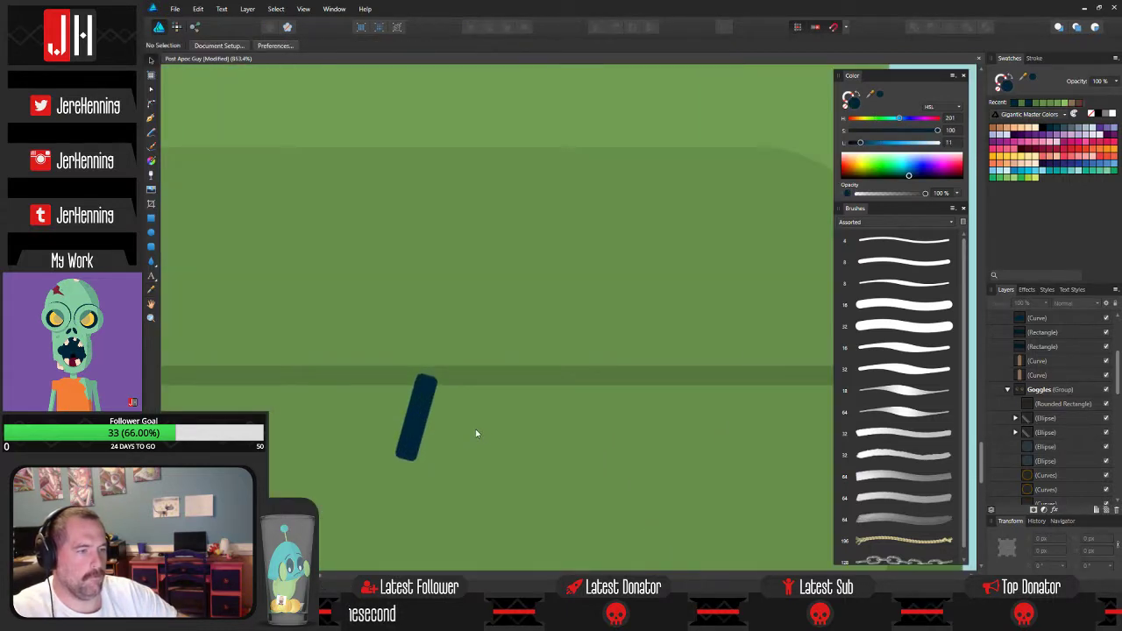
pyautogui.click(423, 402)
pyautogui.moveTo(422, 401); pyautogui.dragTo(462, 398)
pyautogui.click(598, 27)
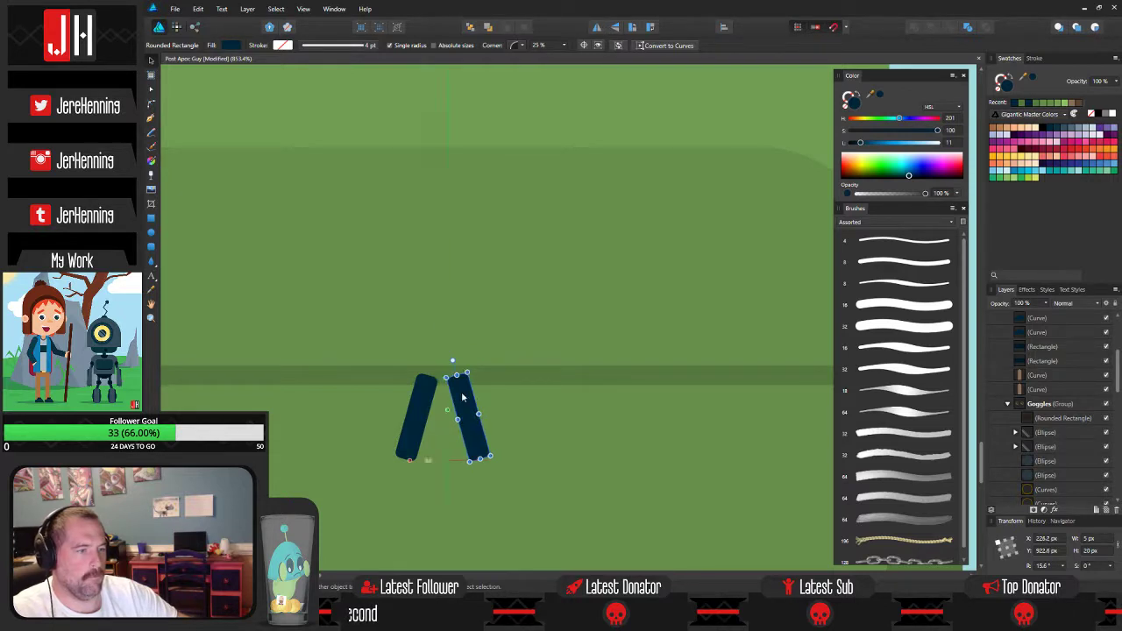
# Restack both zip pulls so they sit directly behind the dark green strip but in front of the pocket.
pyautogui.keyDown('shift'); pyautogui.click(424, 406); pyautogui.keyUp('shift')
pyautogui.hotkey('ctrl', 'x')
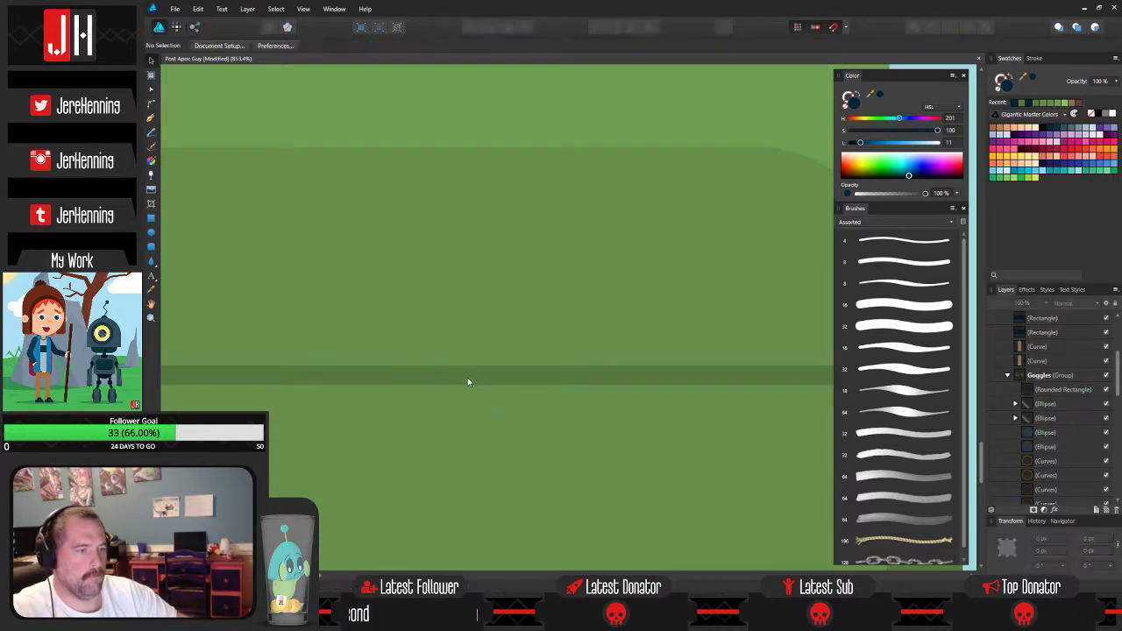
pyautogui.click(468, 379)
pyautogui.hotkey('ctrl', 'v')
pyautogui.click(471, 27)
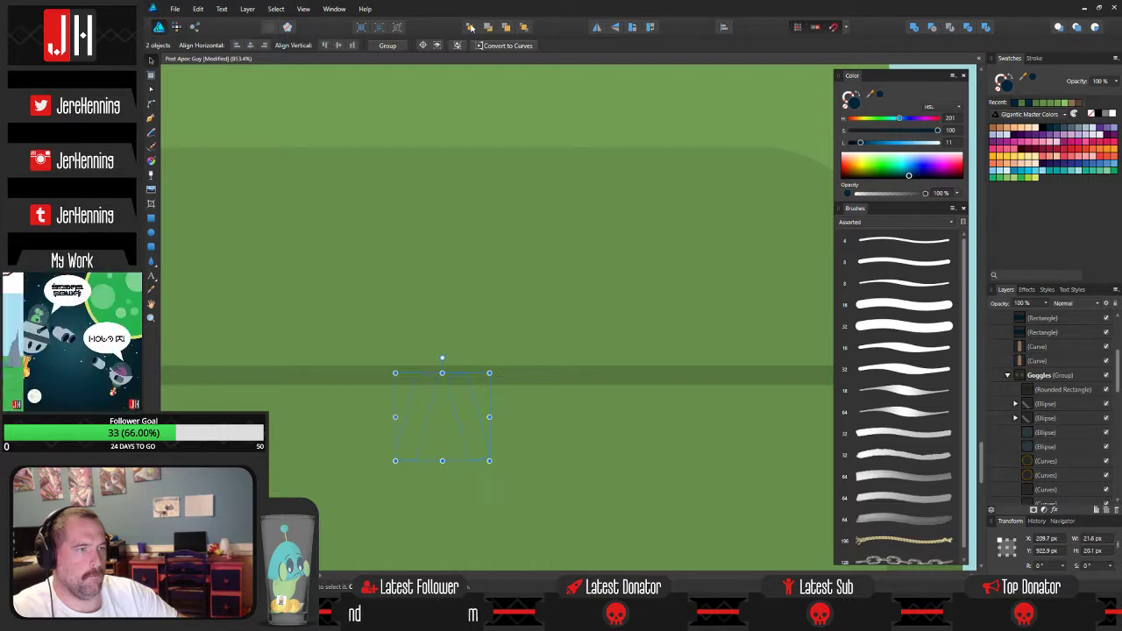
pyautogui.hotkey('ctrl', 'z')
pyautogui.click(489, 28)
pyautogui.click(516, 99)
# Duplicate the left side pocket and offset the copy slightly outward to the left.
pyautogui.scroll(-5, 515, 102)
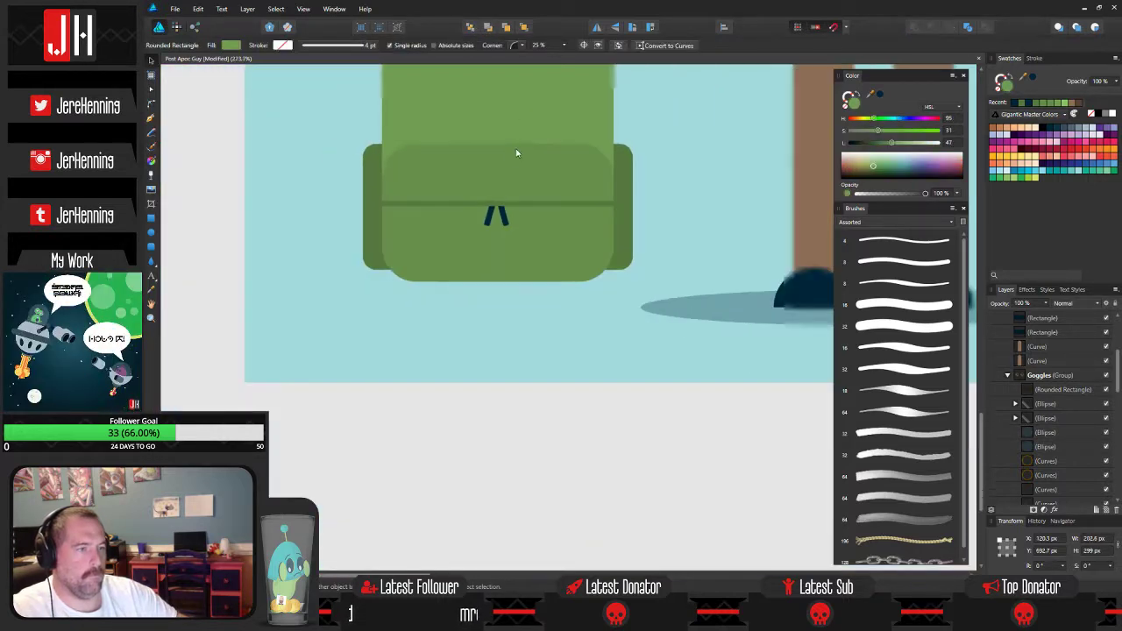
pyautogui.scroll(3, 529, 248)
pyautogui.scroll(1, 512, 285)
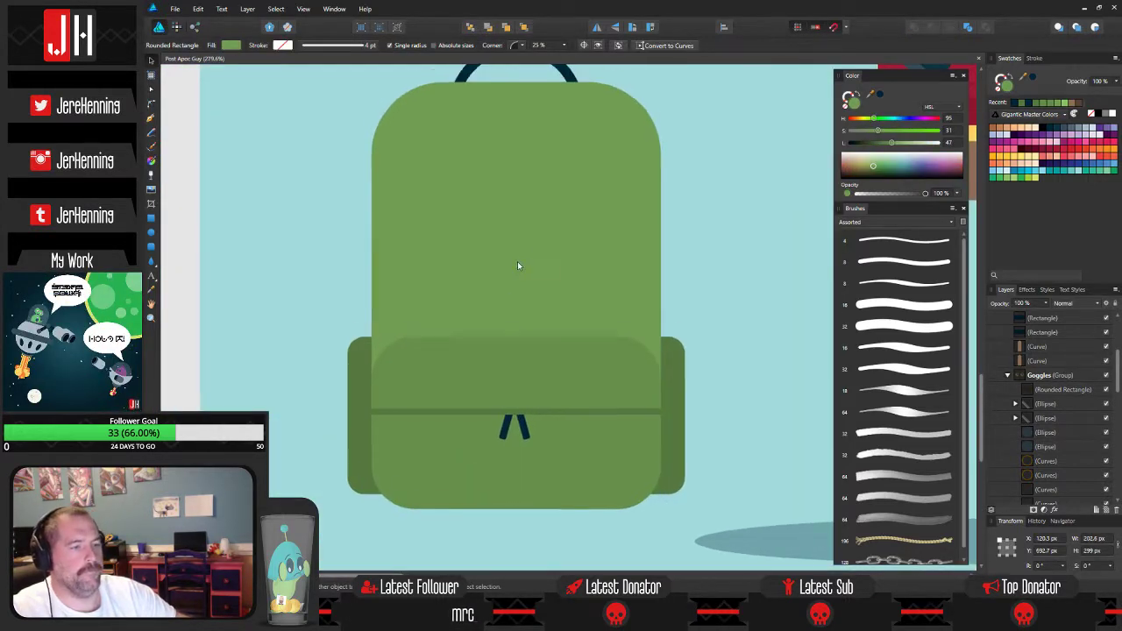
pyautogui.scroll(3, 388, 359)
pyautogui.click(373, 286)
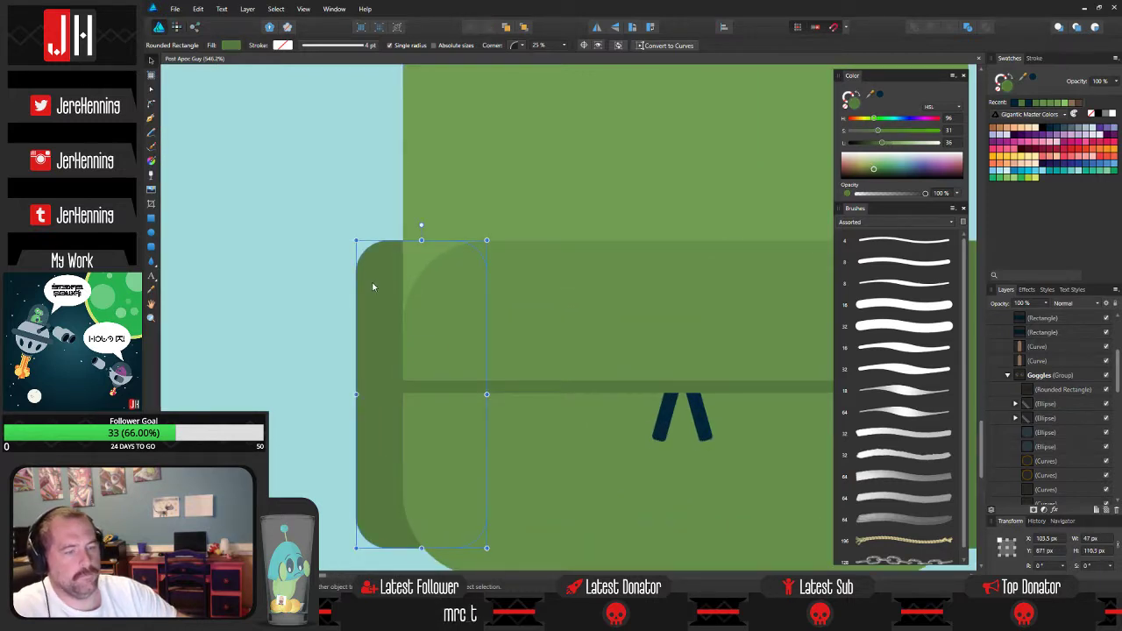
pyautogui.moveTo(375, 283); pyautogui.dragTo(364, 283)
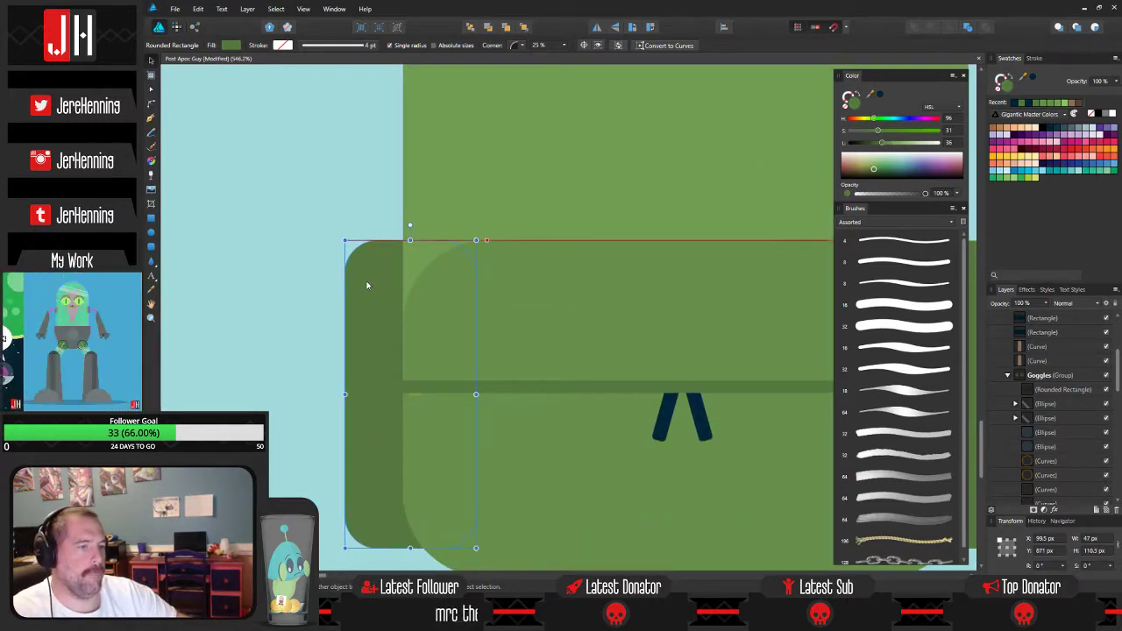
# Draw a rectangle about 84 px wide over the lower part of the pocket copy and subtract it, leaving a top flap.
pyautogui.click(150, 219)
pyautogui.moveTo(299, 367); pyautogui.dragTo(532, 553)
pyautogui.press('v')
pyautogui.keyDown('shift'); pyautogui.click(367, 299); pyautogui.keyUp('shift')
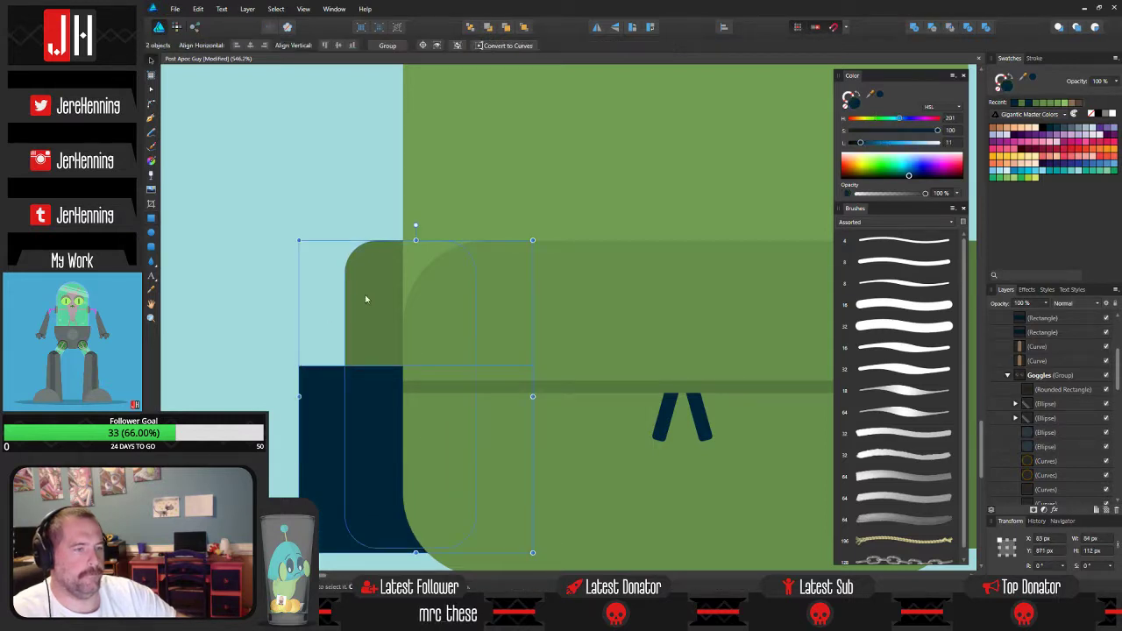
pyautogui.click(935, 28)
pyautogui.click(358, 175)
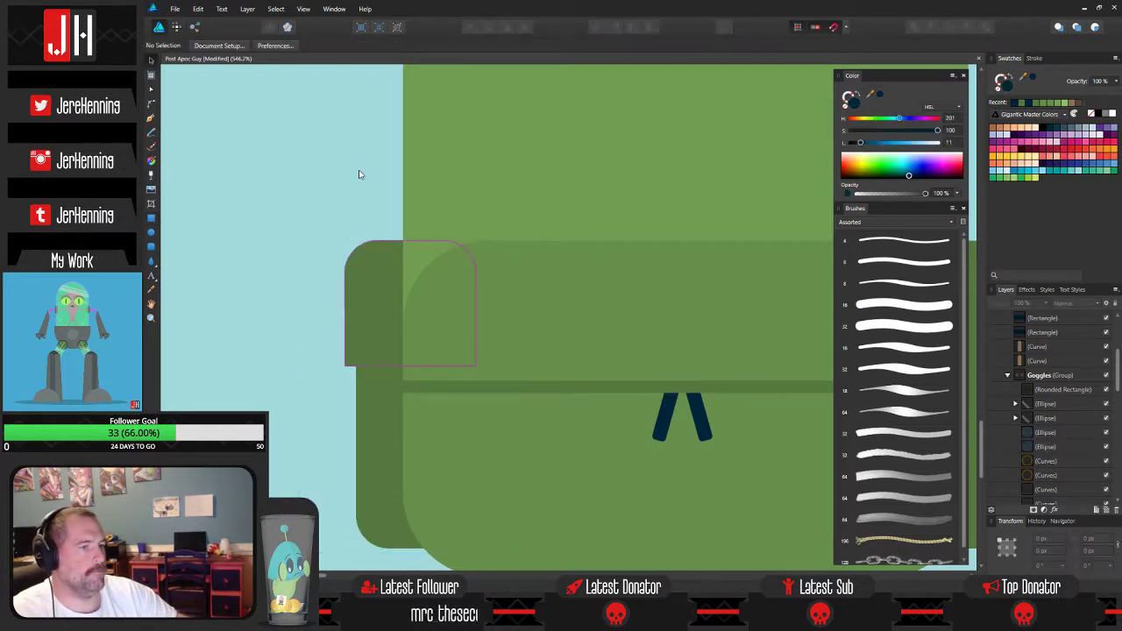
# Darken the left pocket's flap by setting its fill lightness to 34, then deselect it.
pyautogui.click(378, 318)
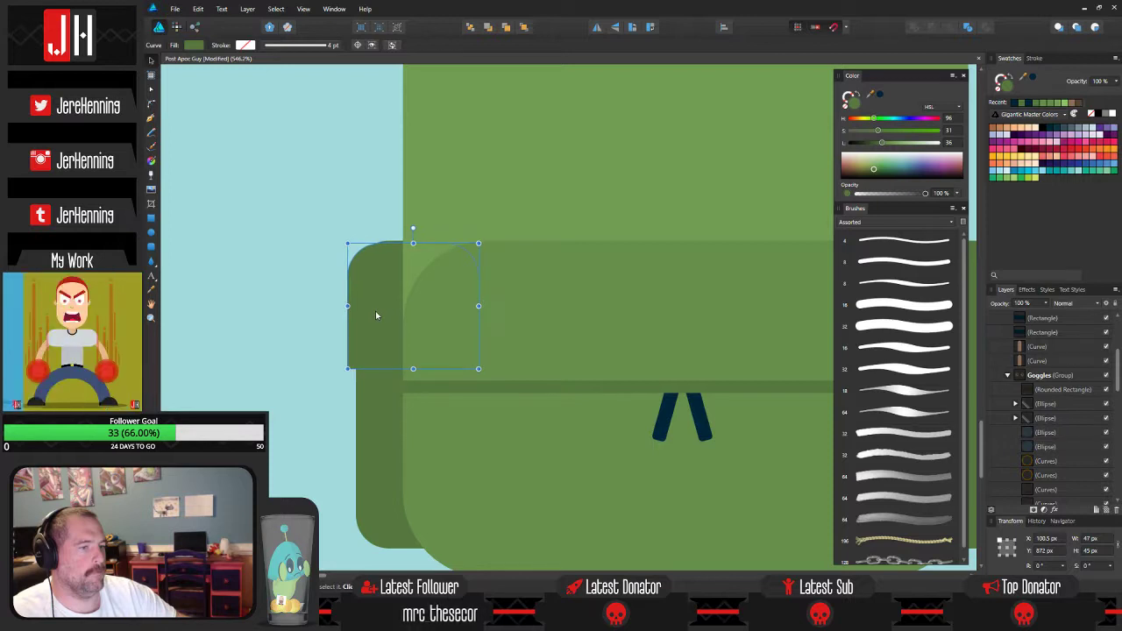
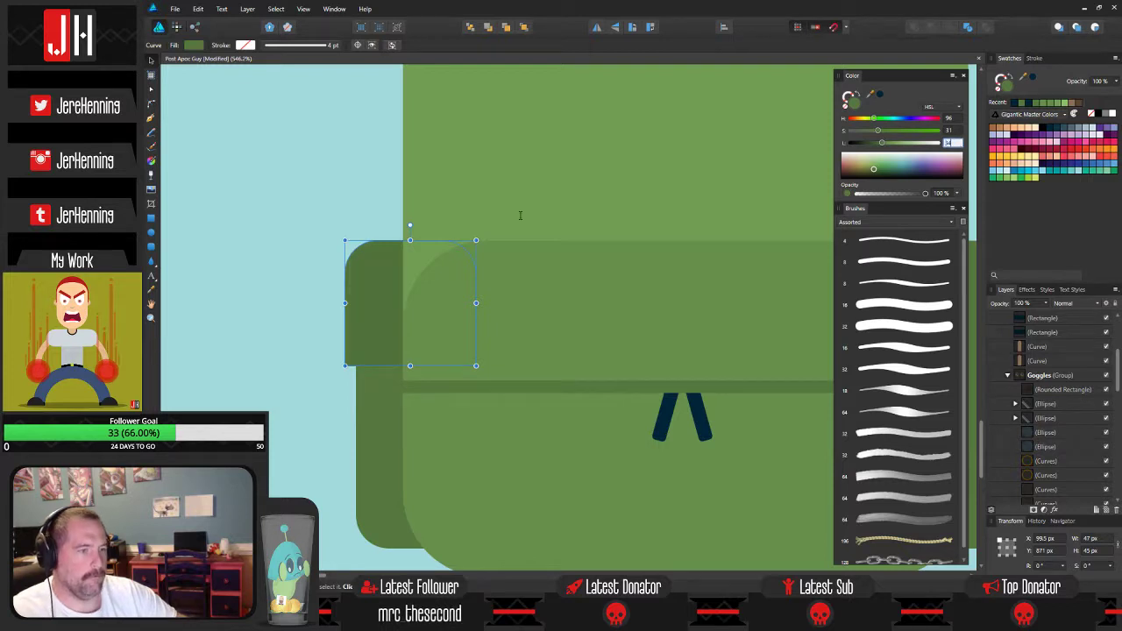
pyautogui.click(339, 189)
# Copy the left pocket's flap onto the top of the right side pocket, extending slightly past its outer edge.
pyautogui.scroll(-2, 348, 187)
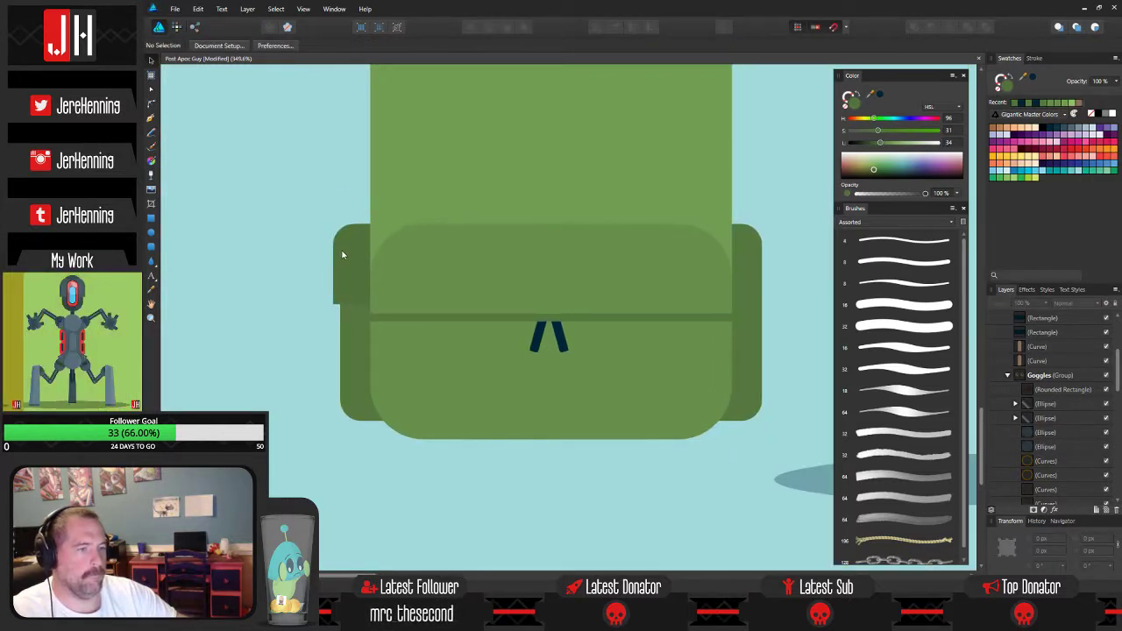
pyautogui.moveTo(346, 255); pyautogui.dragTo(699, 246)
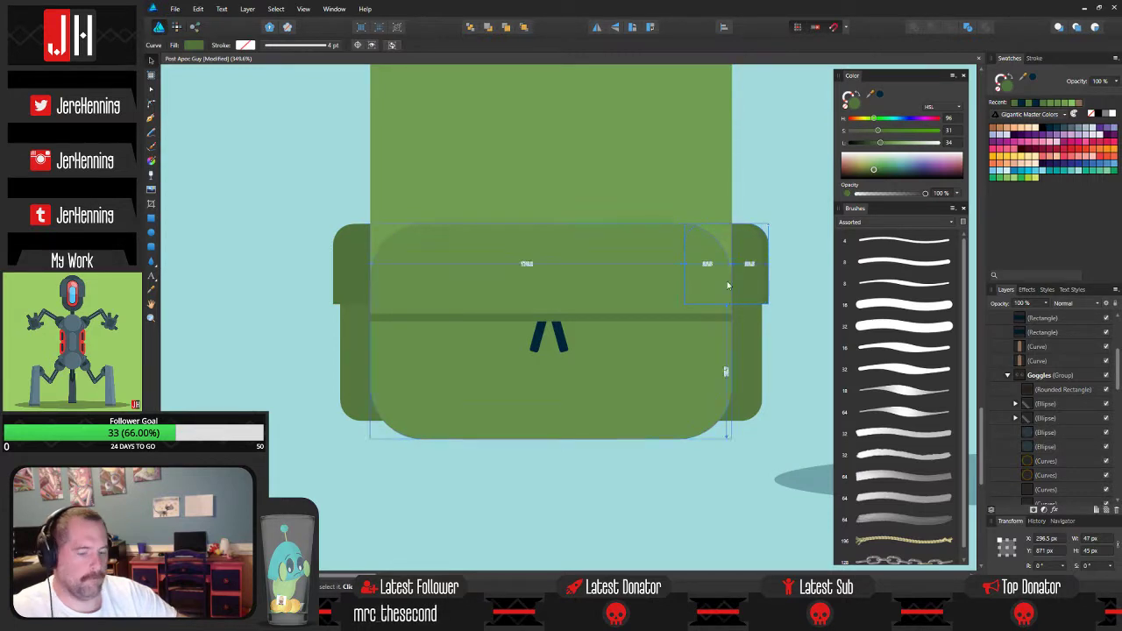
# Move the right side pocket's flap behind the backpack body, keeping it in front of the right side pocket.
pyautogui.hotkey('ctrl', 'x')
pyautogui.click(759, 293)
pyautogui.hotkey('ctrl', 'v')
pyautogui.click(792, 289)
pyautogui.moveTo(771, 288); pyautogui.dragTo(750, 289)
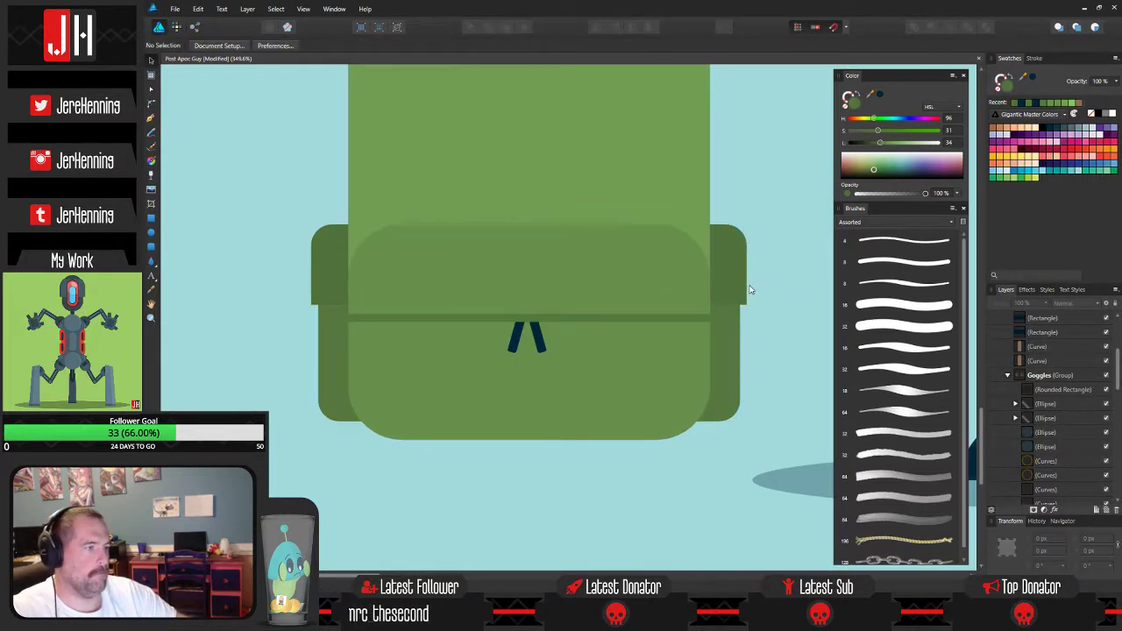
pyautogui.scroll(-4, 746, 294)
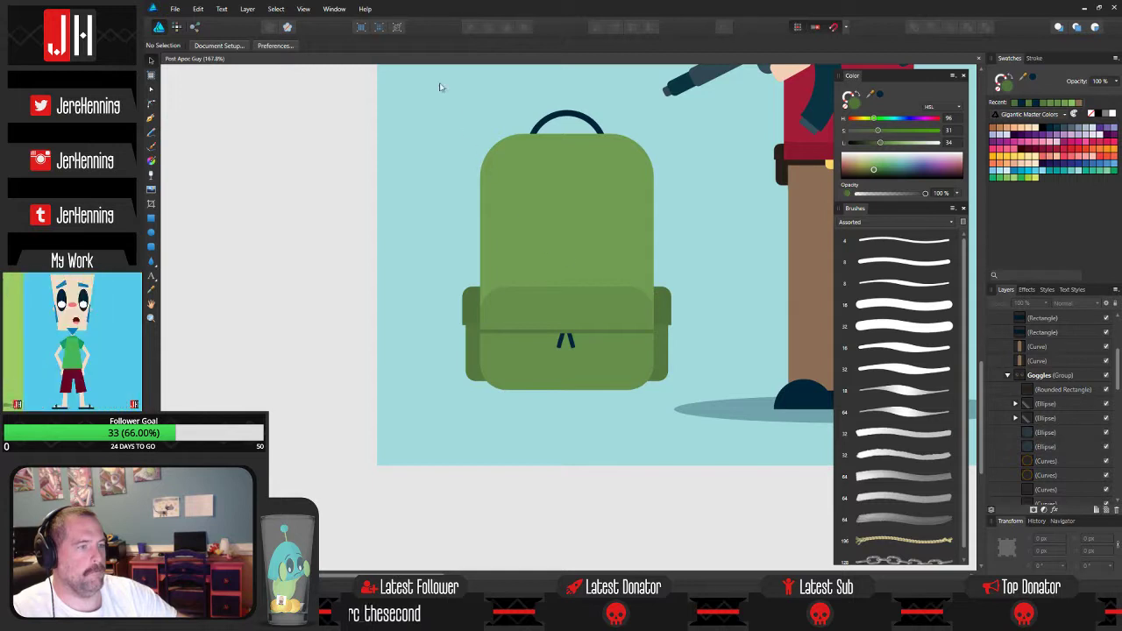
# Scale the whole backpack down to roughly four-fifths of its size and move it lower, nearly level with the character's feet.
pyautogui.moveTo(413, 78); pyautogui.dragTo(714, 417)
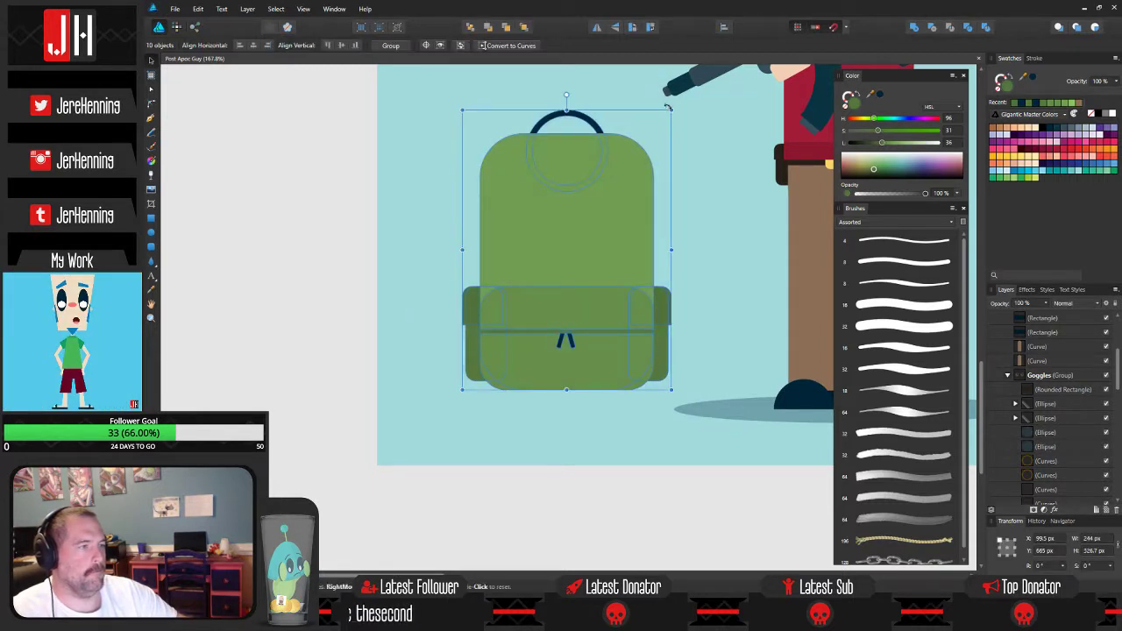
pyautogui.moveTo(672, 110); pyautogui.dragTo(635, 161)
pyautogui.click(714, 241)
pyautogui.moveTo(714, 241); pyautogui.dragTo(594, 283)
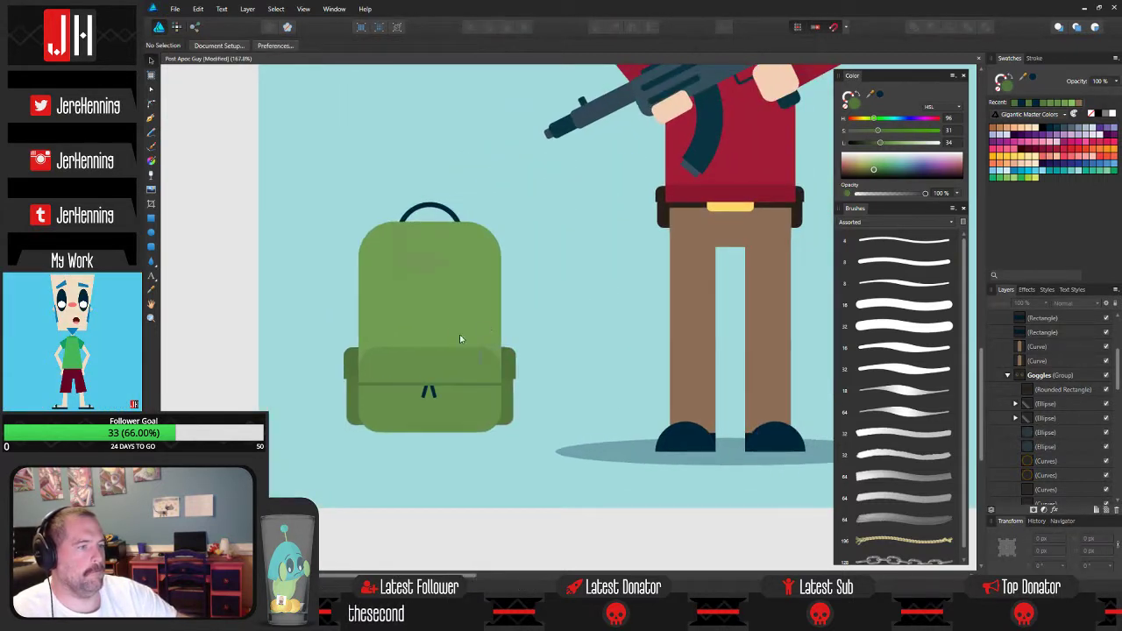
pyautogui.moveTo(295, 167); pyautogui.dragTo(552, 480)
pyautogui.moveTo(443, 346)
pyautogui.mouseDown()
pyautogui.moveTo(500, 349)
pyautogui.moveTo(458, 357)
pyautogui.mouseUp()
pyautogui.click(575, 361)
pyautogui.scroll(2, 441, 348)
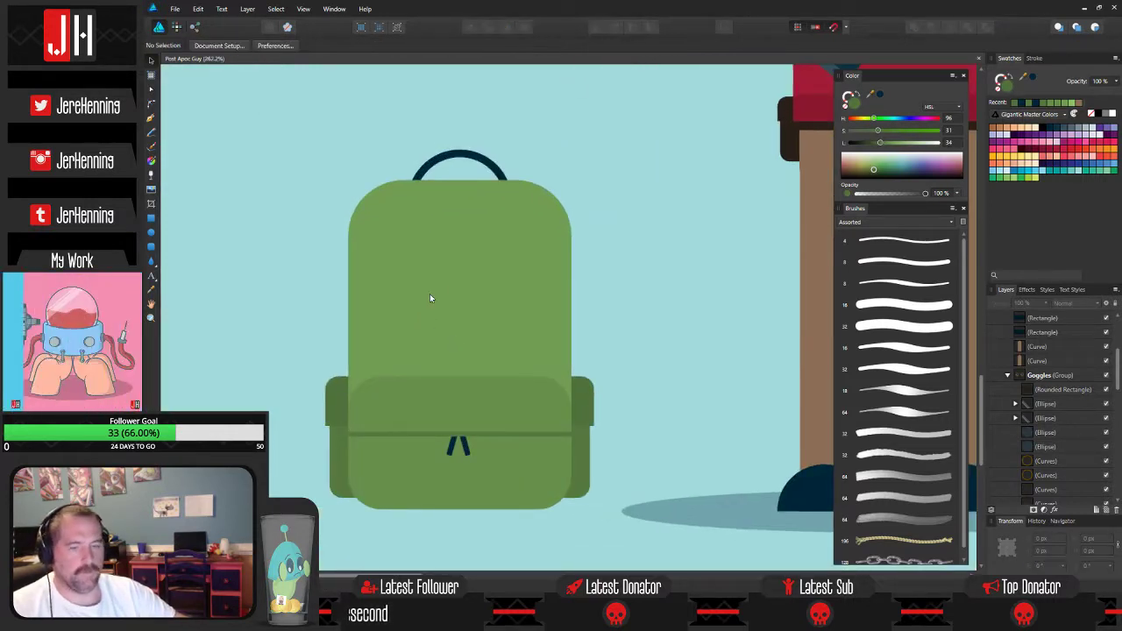
# Try a horizontally flipped copy of the left zip pull on the left side pocket, tucked under its flap.
pyautogui.moveTo(441, 281); pyautogui.dragTo(489, 295)
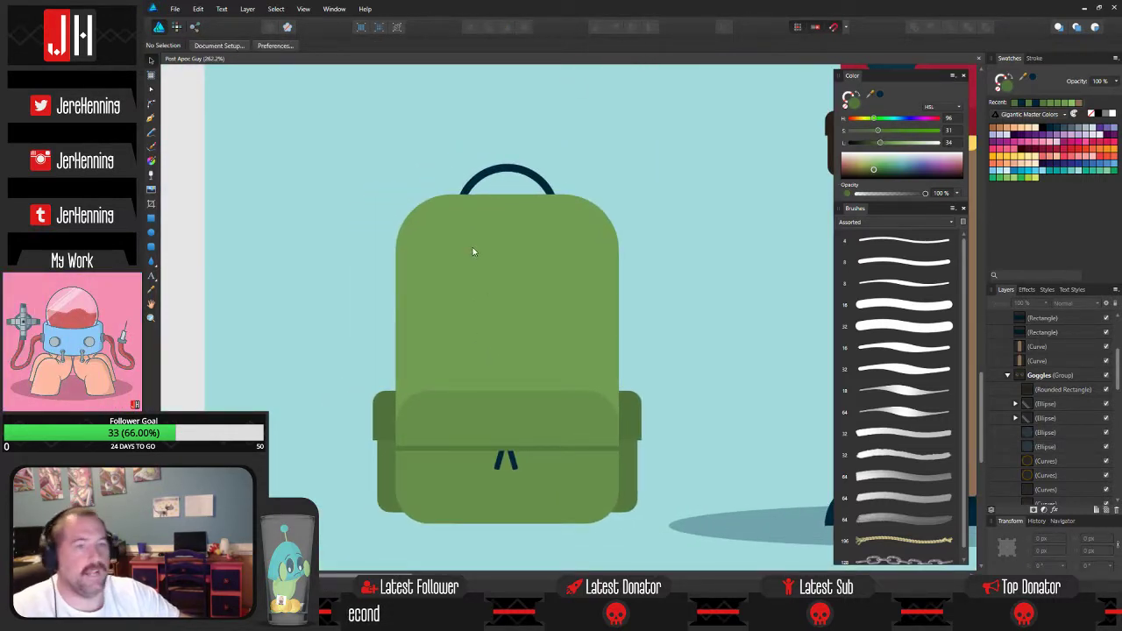
pyautogui.moveTo(477, 253); pyautogui.dragTo(493, 234)
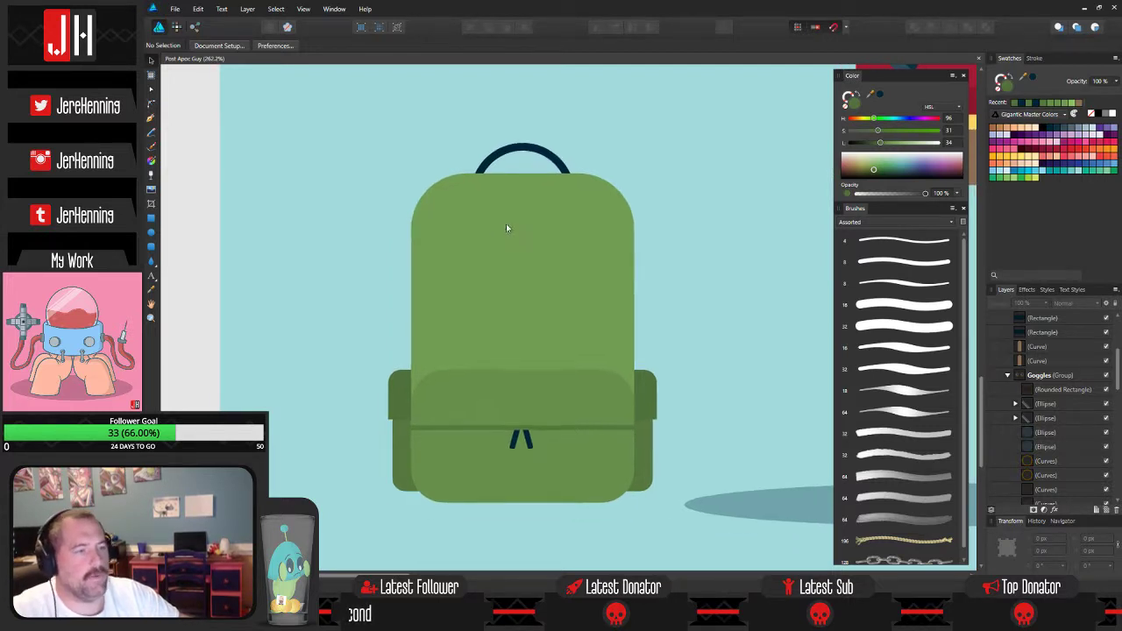
pyautogui.scroll(-1, 531, 277)
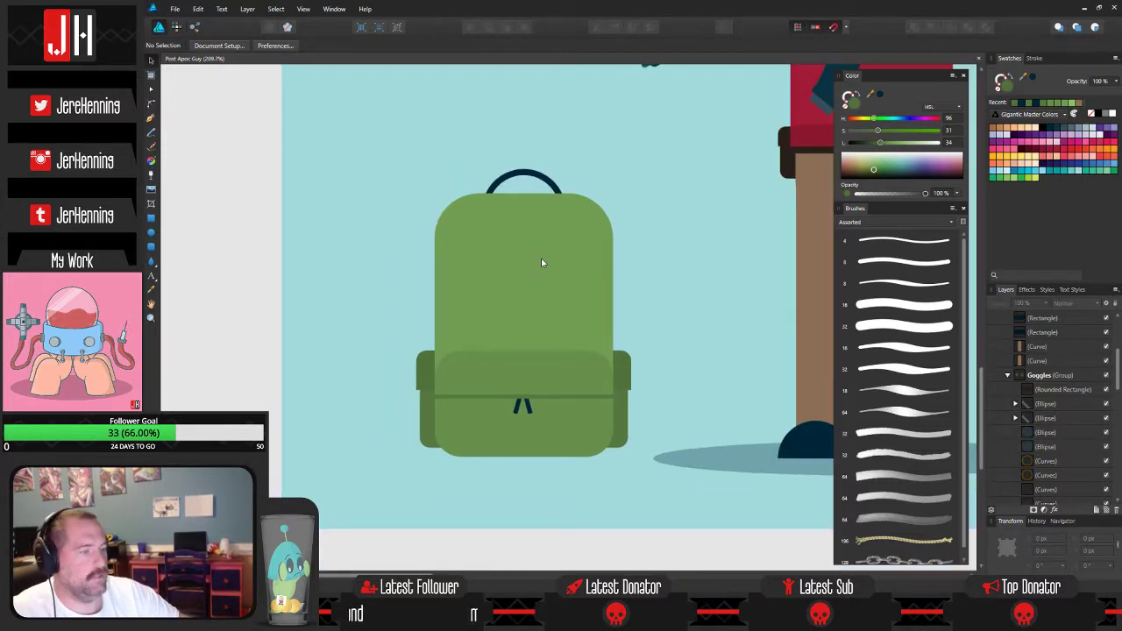
pyautogui.scroll(5, 444, 366)
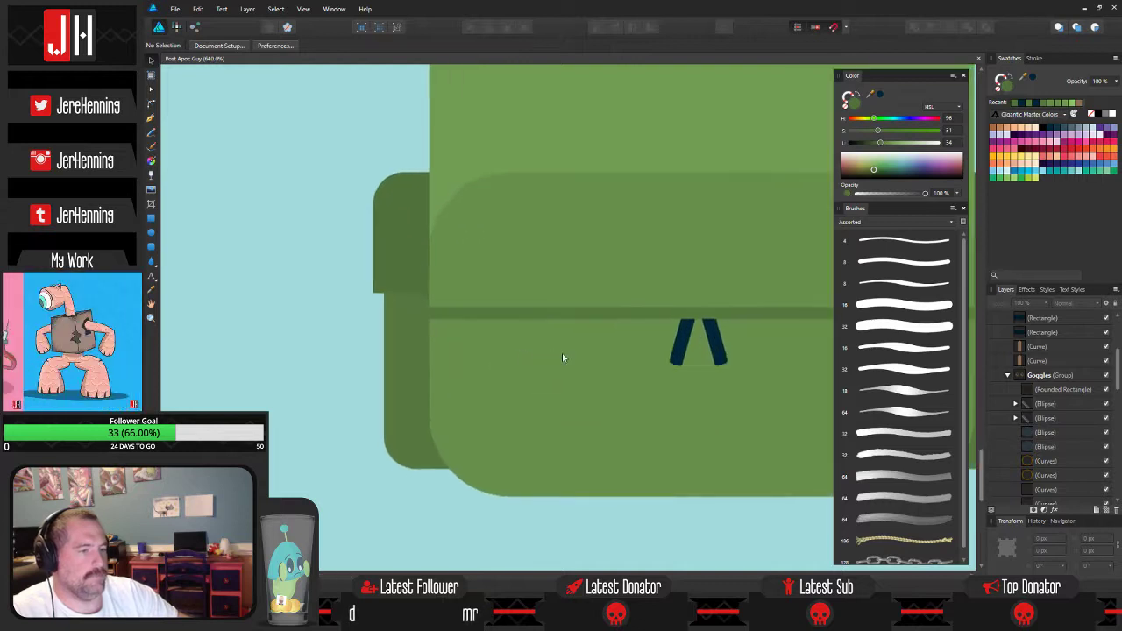
pyautogui.click(685, 336)
pyautogui.moveTo(687, 334); pyautogui.dragTo(395, 301)
pyautogui.click(597, 27)
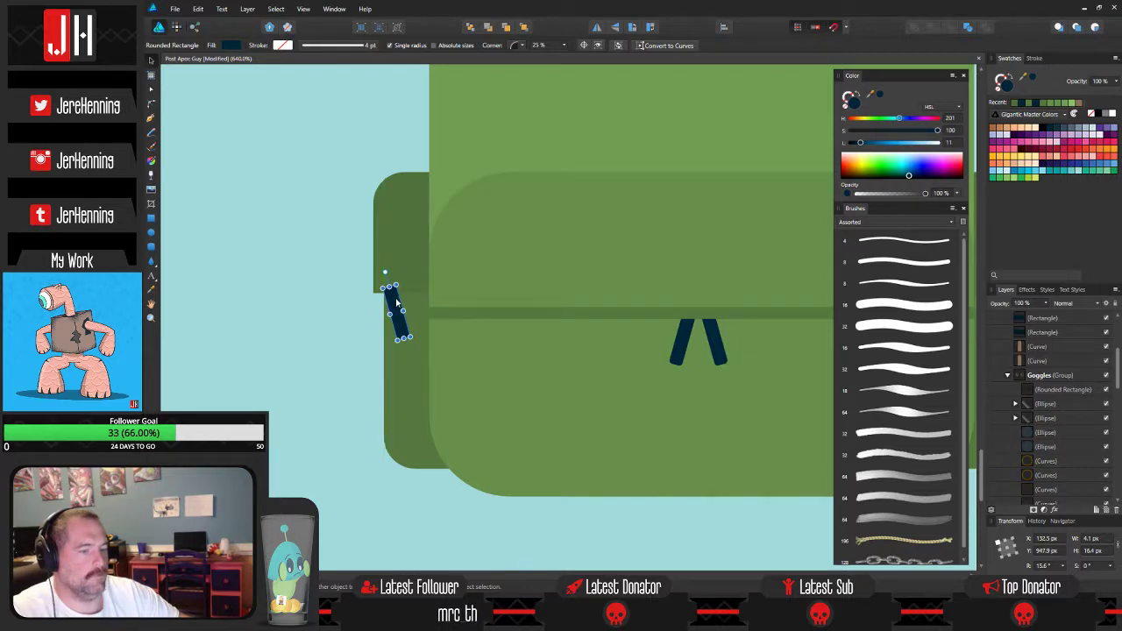
pyautogui.click(417, 321)
pyautogui.hotkey('ctrl', 'alt', 'v')
pyautogui.click(354, 317)
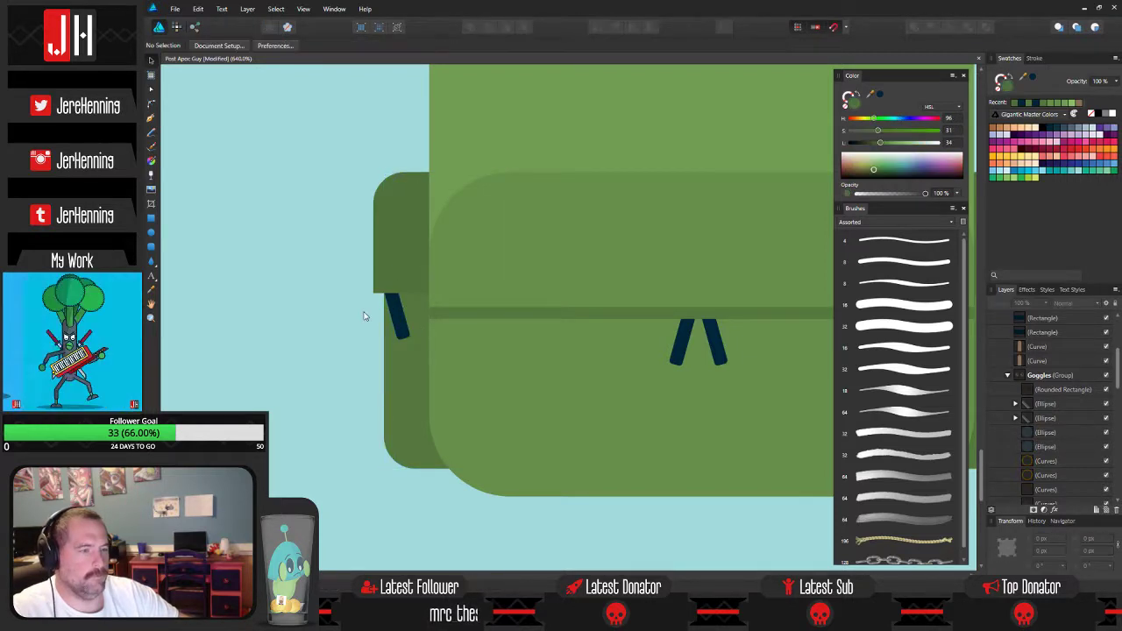
pyautogui.scroll(2, 381, 312)
pyautogui.scroll(-2, 406, 303)
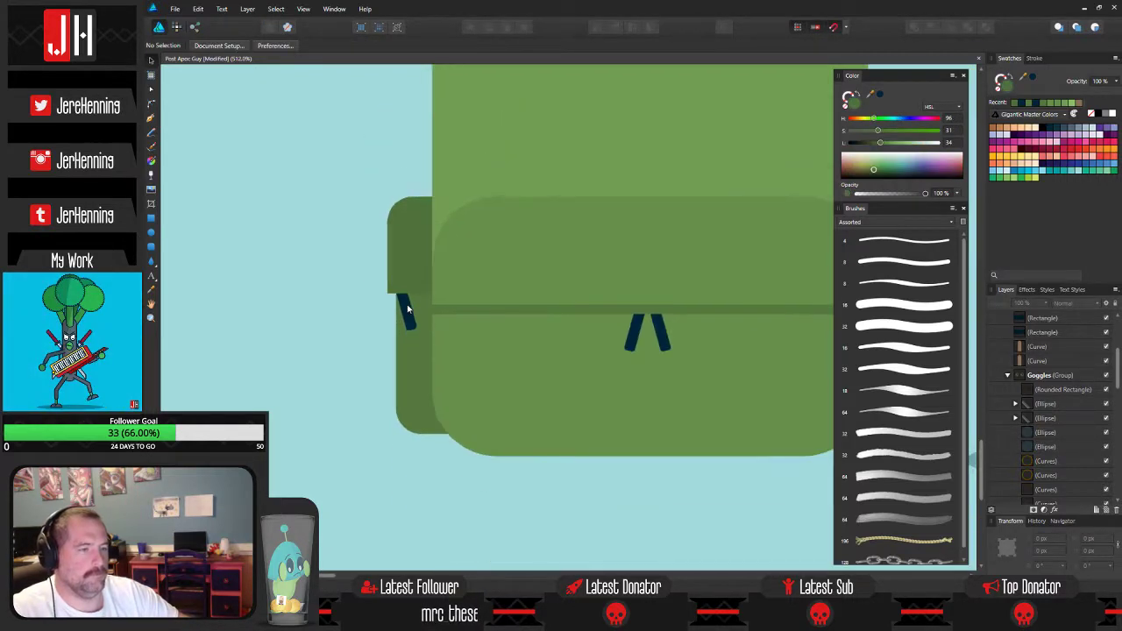
# Delete the zip pull copy from the left side pocket.
pyautogui.click(406, 309)
pyautogui.hotkey('ctrl', 'd')
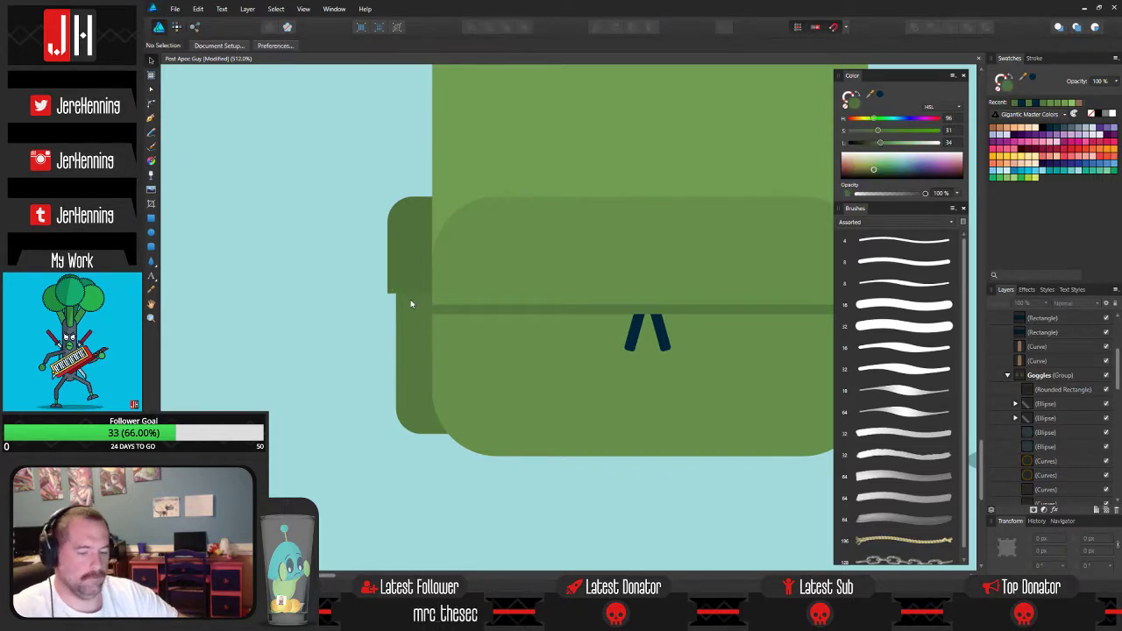
pyautogui.scroll(-2, 410, 298)
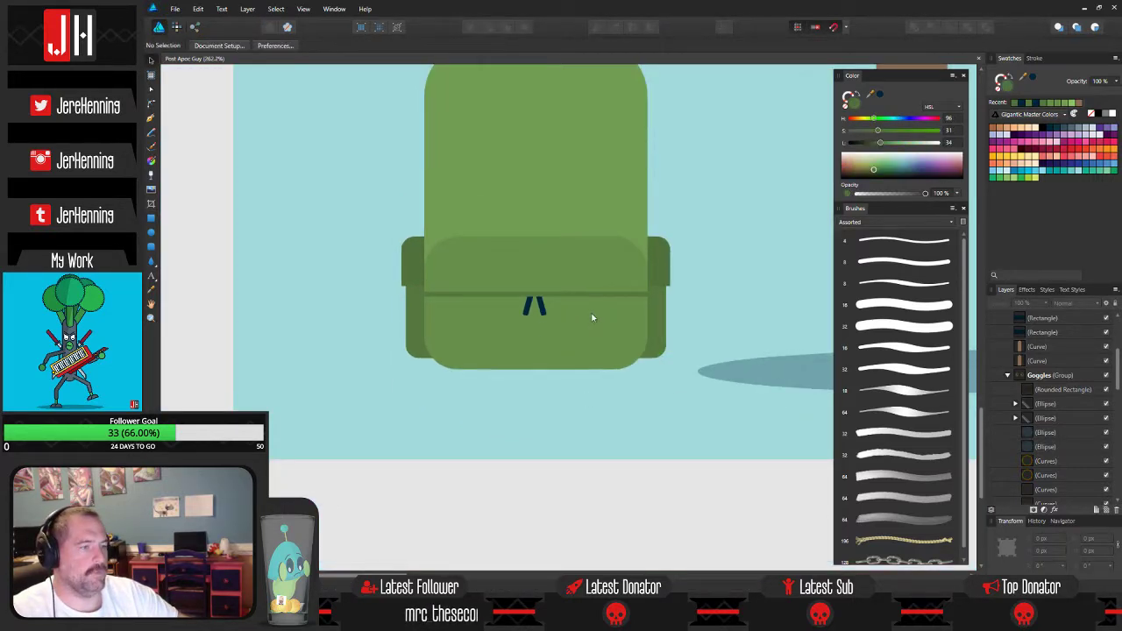
# Draw a rounded rectangle about 130 × 121 px centred on the upper backpack body as an upper pocket.
pyautogui.scroll(-2, 561, 312)
pyautogui.scroll(1, 526, 281)
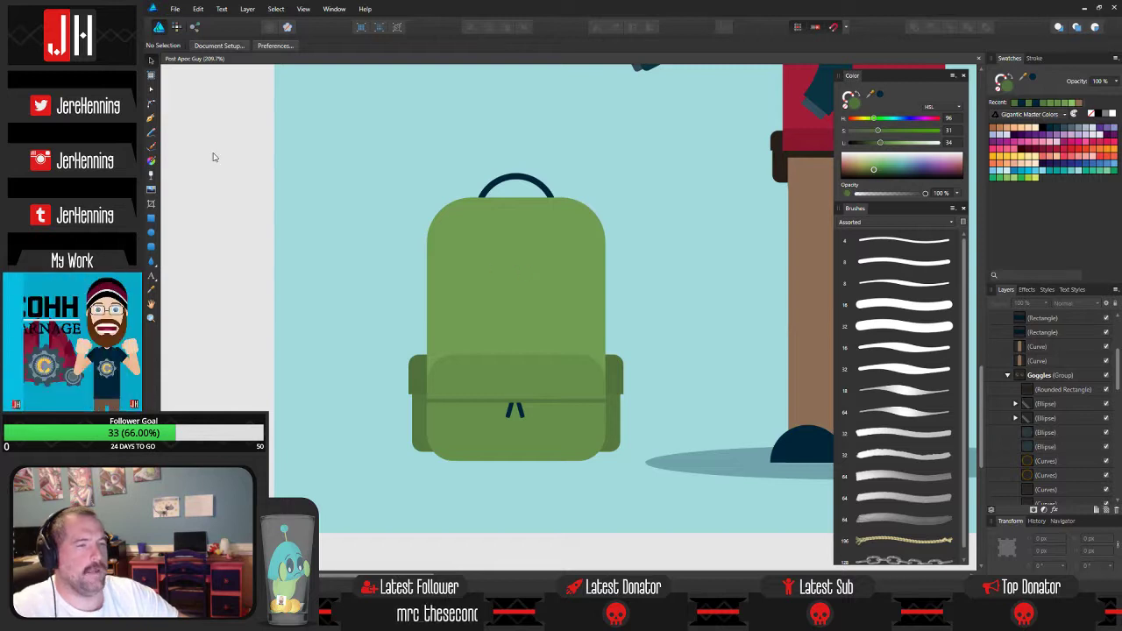
pyautogui.click(151, 248)
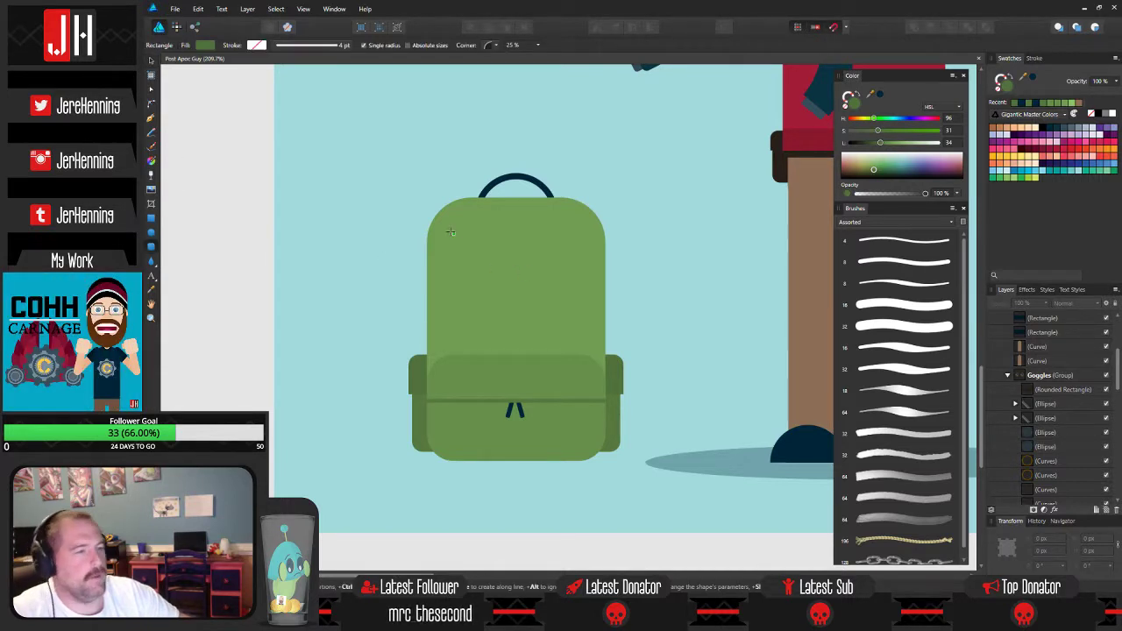
pyautogui.moveTo(451, 218); pyautogui.dragTo(586, 348)
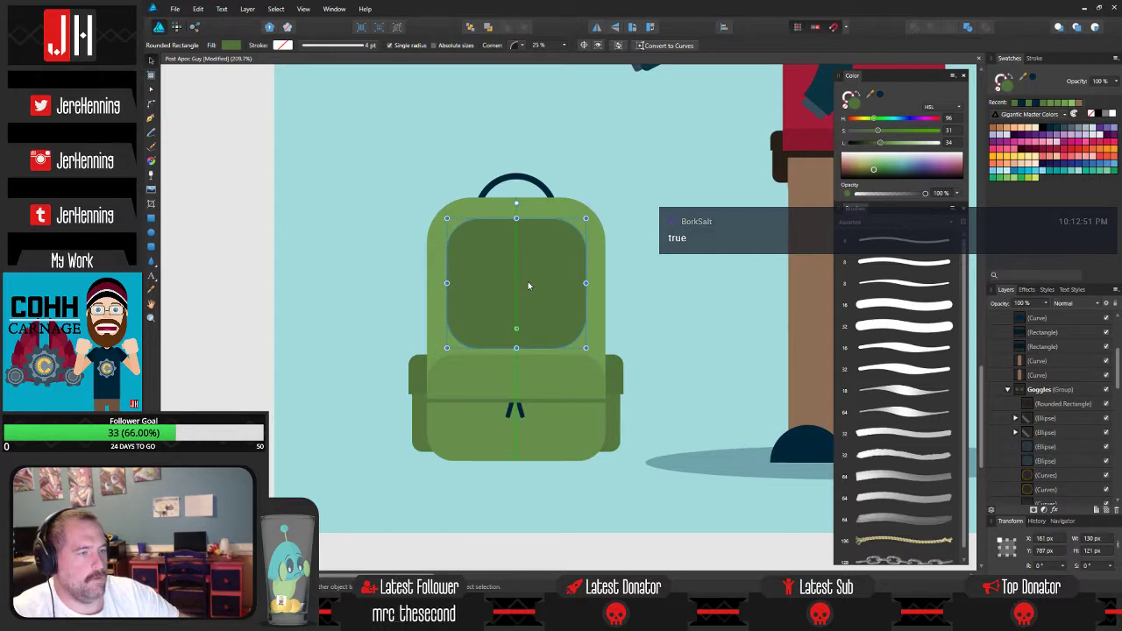
# Duplicate the upper pocket and subtract a rectangle from the copy's lower half, leaving a flap about 130 × 60.5 px.
pyautogui.scroll(2, 530, 279)
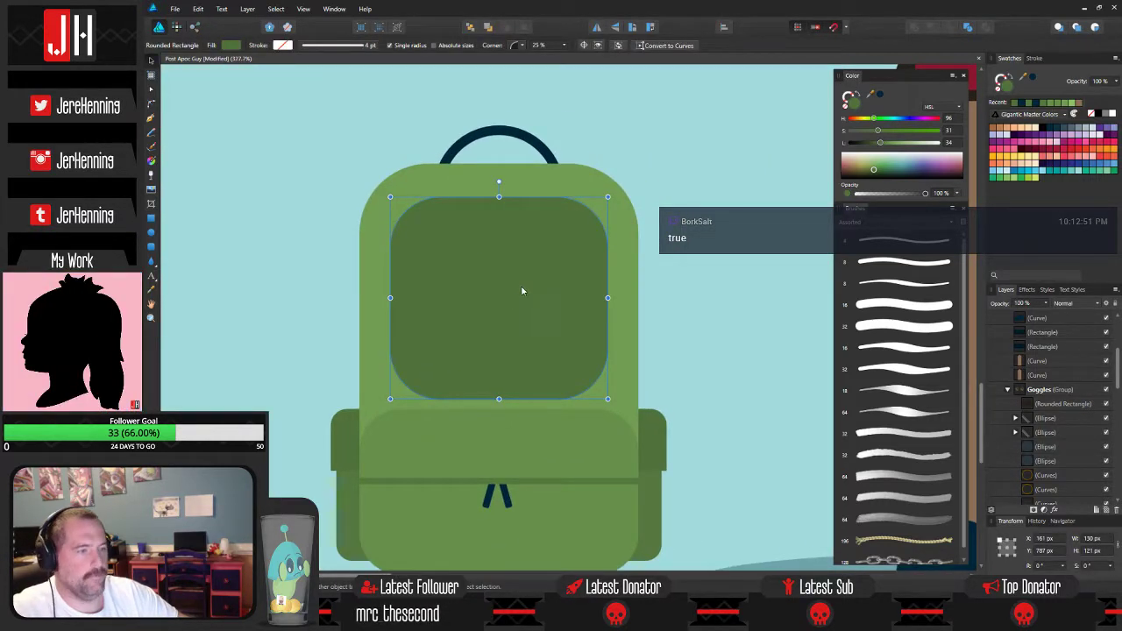
pyautogui.click(151, 220)
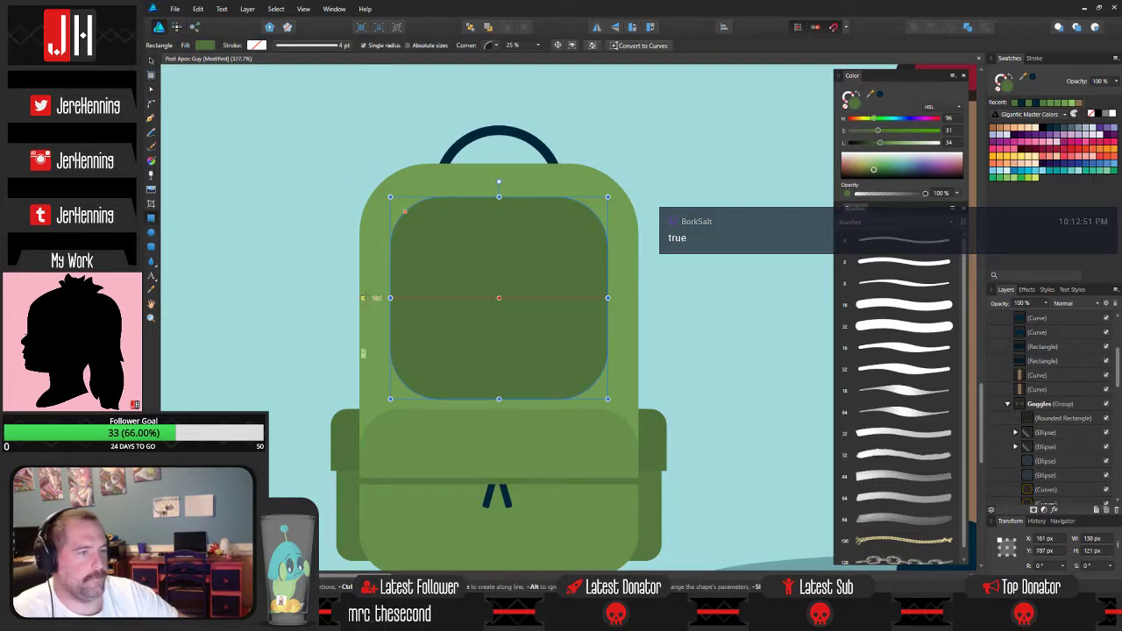
pyautogui.moveTo(369, 298); pyautogui.dragTo(694, 439)
pyautogui.press('v')
pyautogui.keyDown('shift'); pyautogui.click(577, 260); pyautogui.keyUp('shift')
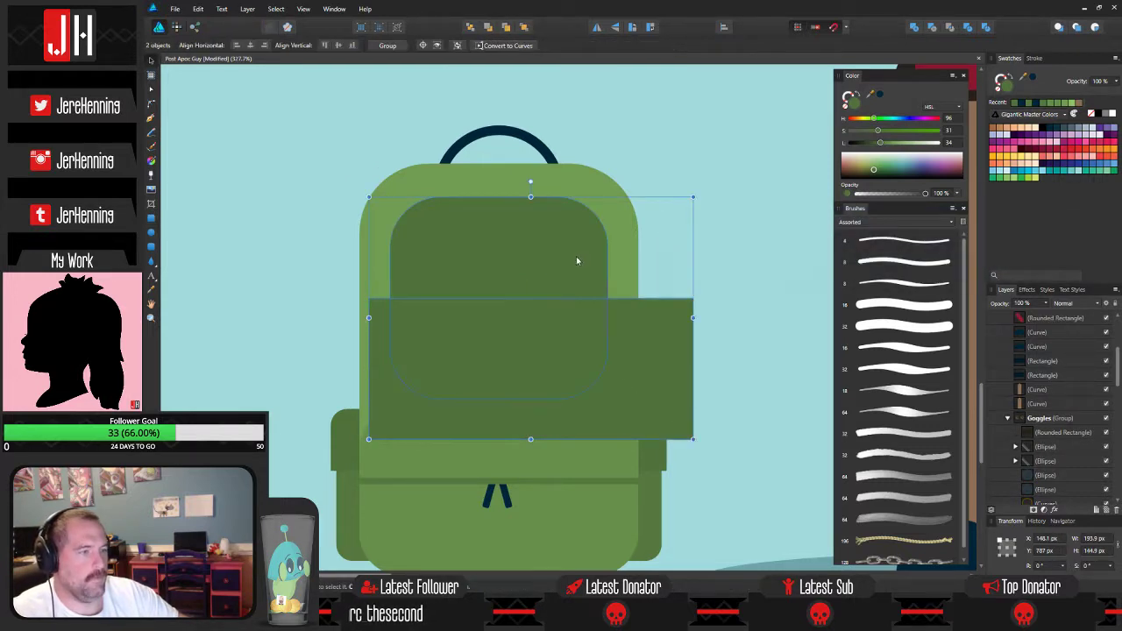
pyautogui.click(932, 27)
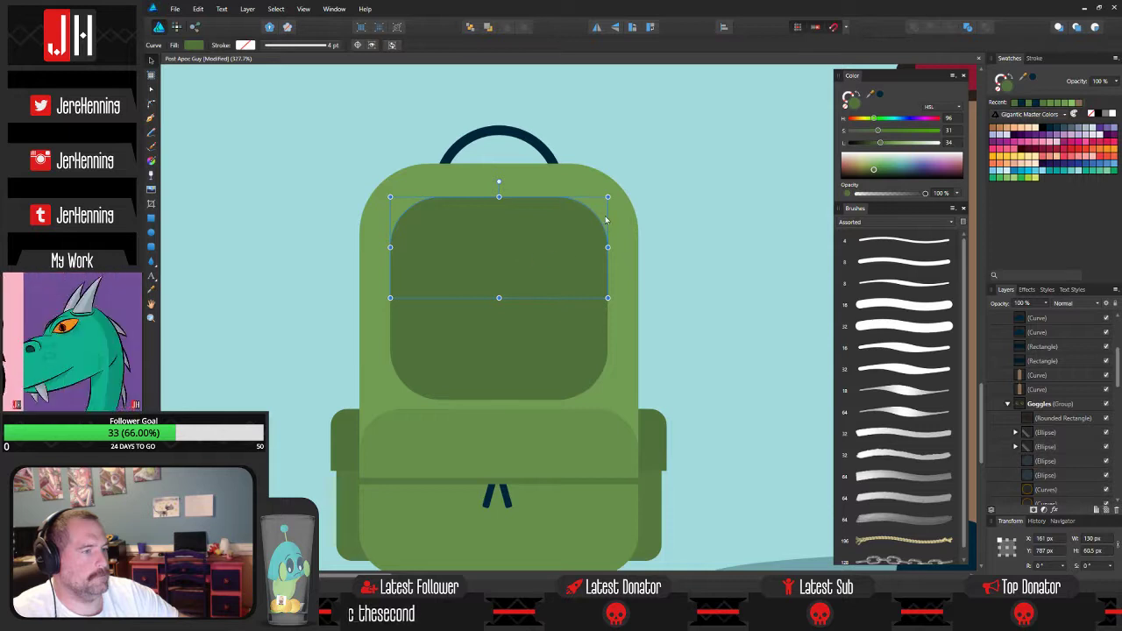
# Enlarge the upper flap to about 139 × 65 px and shift the flap and upper pocket slightly higher on the body.
pyautogui.moveTo(607, 197); pyautogui.dragTo(616, 193)
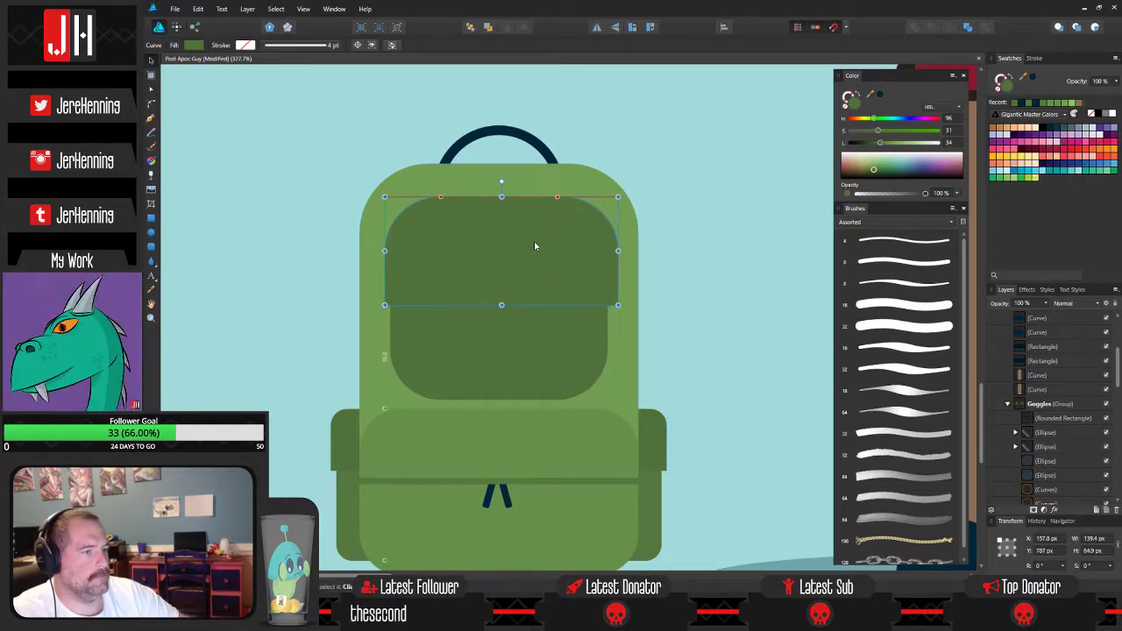
pyautogui.keyDown('shift'); pyautogui.click(524, 335); pyautogui.keyUp('shift')
pyautogui.moveTo(523, 335); pyautogui.dragTo(524, 335)
# Recolour the upper pocket beneath the flap with the green sampled from the lower front pocket, then deselect it.
pyautogui.click(524, 327)
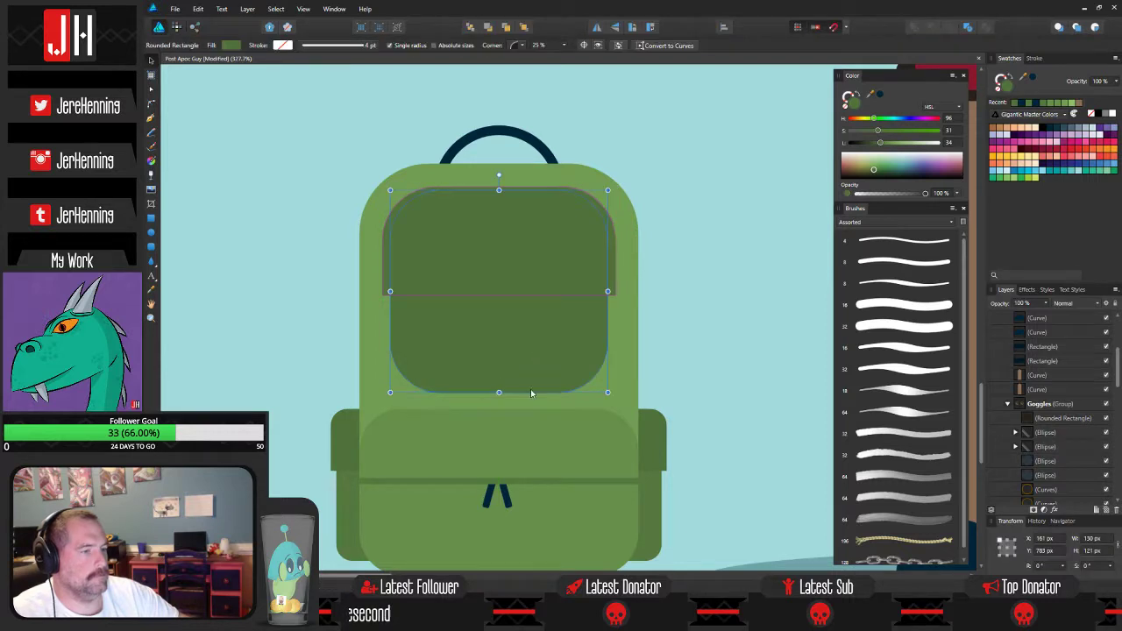
pyautogui.press('i')
pyautogui.click(560, 447)
pyautogui.press('v')
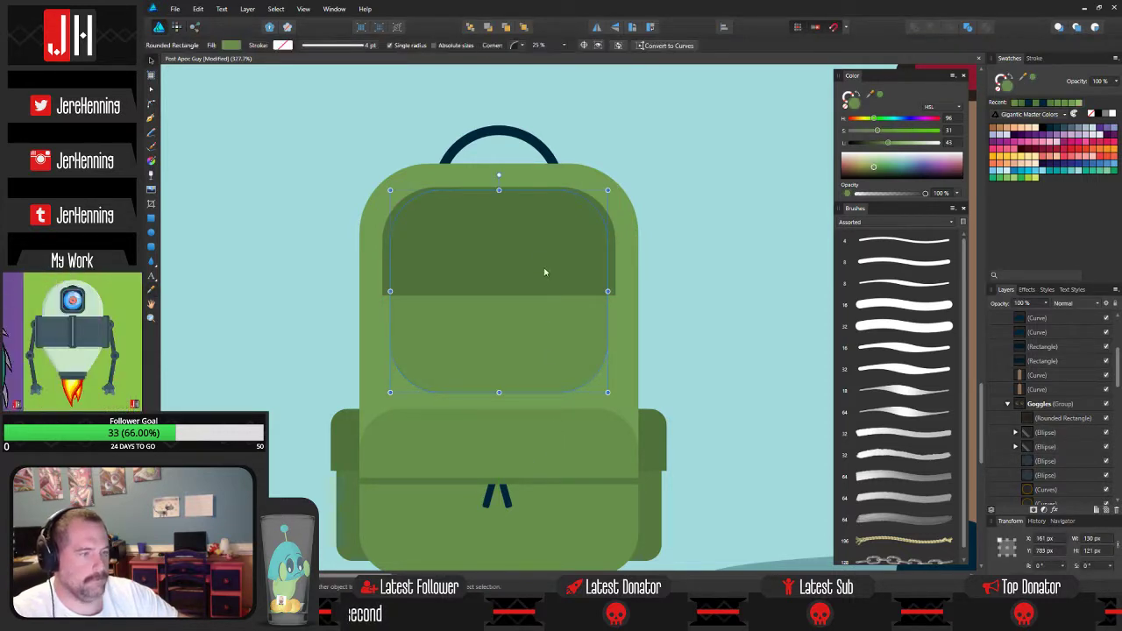
pyautogui.click(546, 265)
pyautogui.click(712, 298)
pyautogui.scroll(-2, 596, 302)
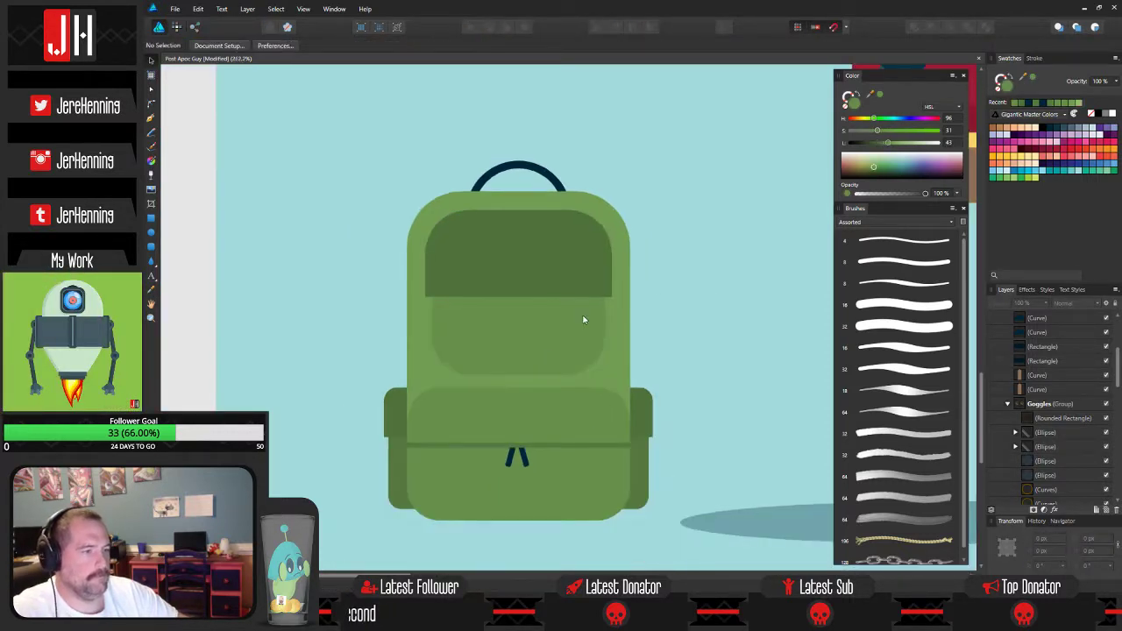
# Copy the pair of dark zip pulls to the upper pocket, just below its flap and left of centre.
pyautogui.click(509, 463)
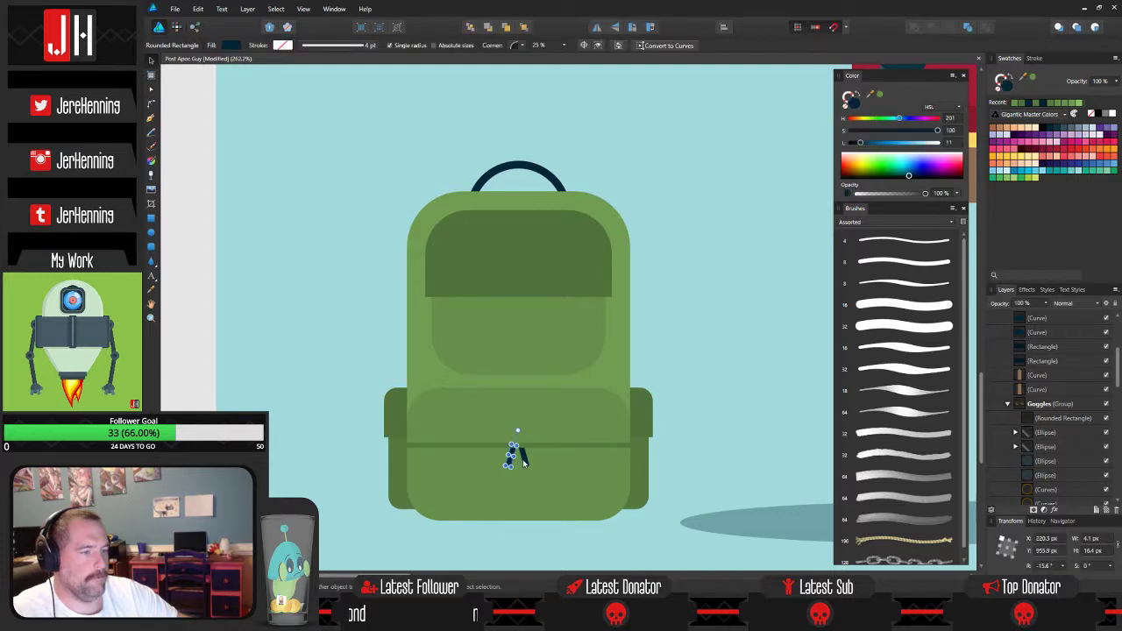
pyautogui.keyDown('shift'); pyautogui.click(526, 467); pyautogui.keyUp('shift')
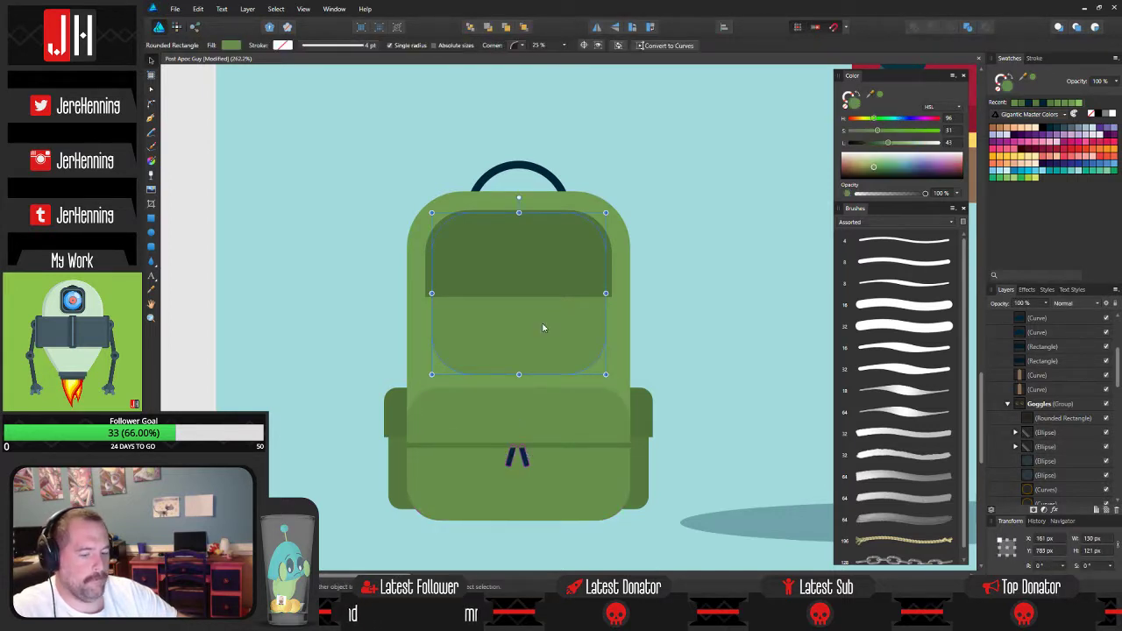
pyautogui.keyDown('shift'); pyautogui.click(538, 400); pyautogui.keyUp('shift')
pyautogui.moveTo(530, 403); pyautogui.dragTo(490, 305)
pyautogui.click(671, 307)
pyautogui.scroll(-2, 665, 311)
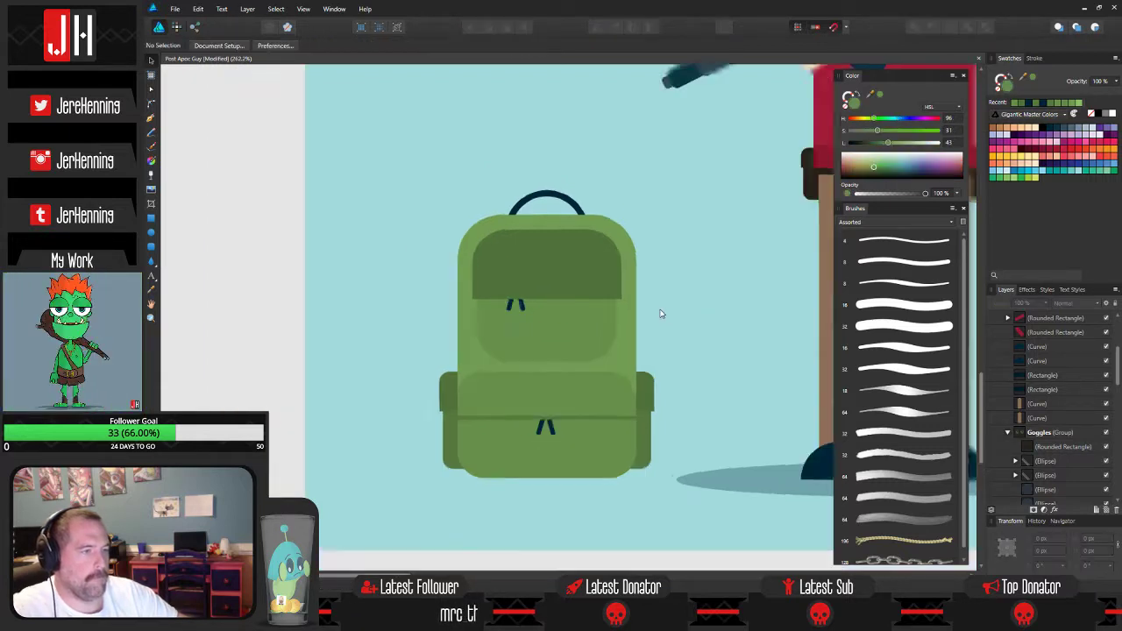
pyautogui.moveTo(661, 313); pyautogui.dragTo(613, 314)
pyautogui.scroll(-2, 614, 313)
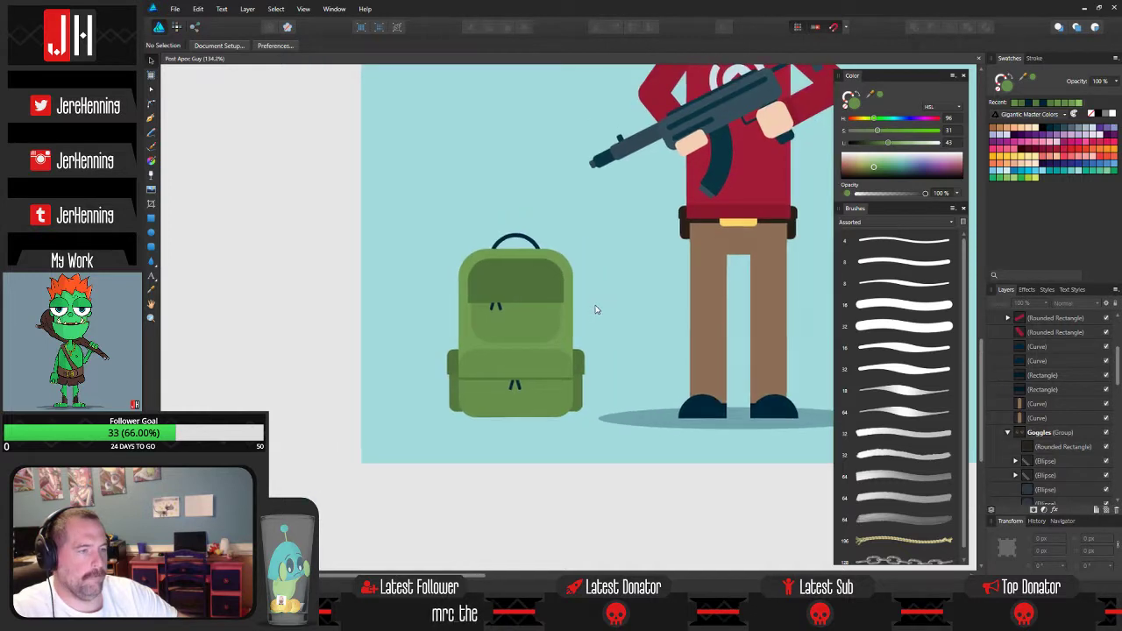
pyautogui.scroll(3, 440, 262)
pyautogui.scroll(-3, 511, 297)
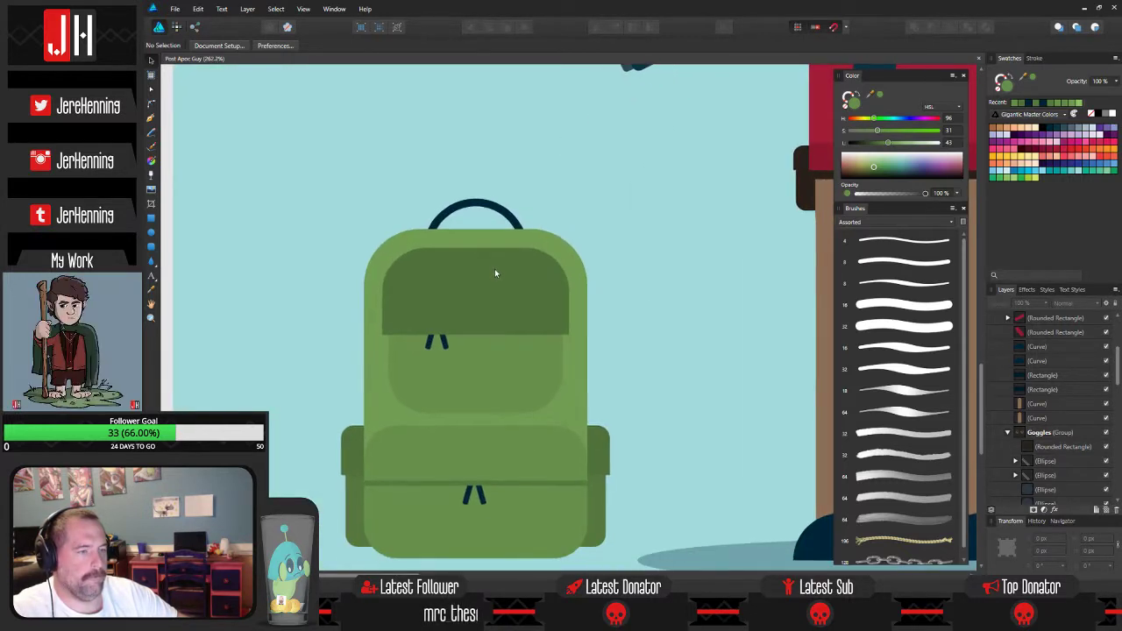
pyautogui.hscroll(2, 553, 273)
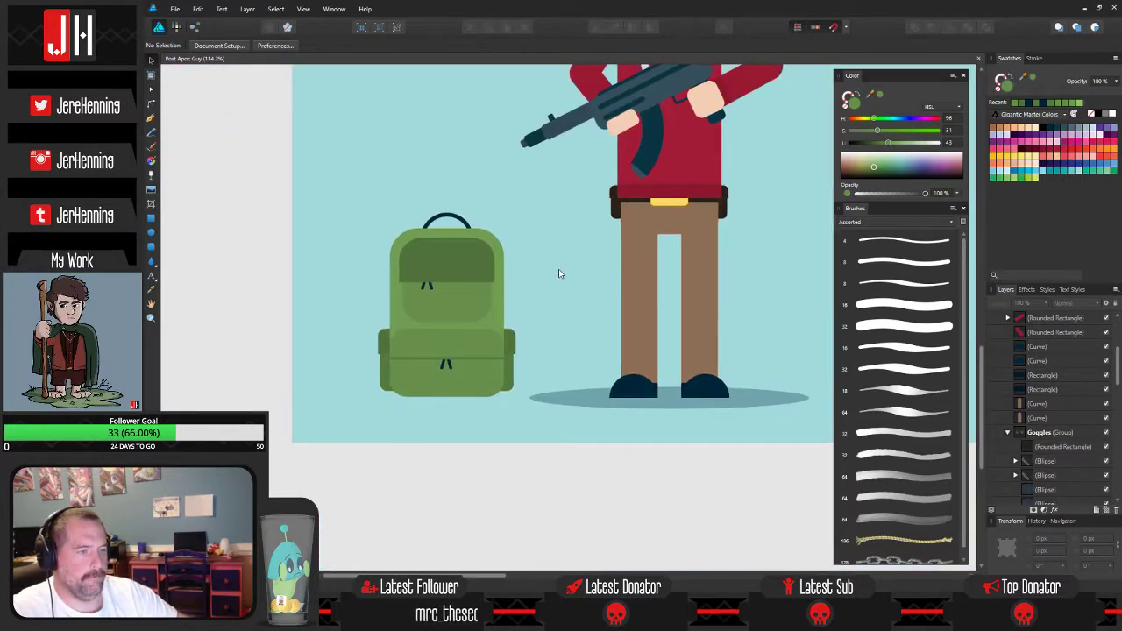
pyautogui.press('i')
pyautogui.press('v')
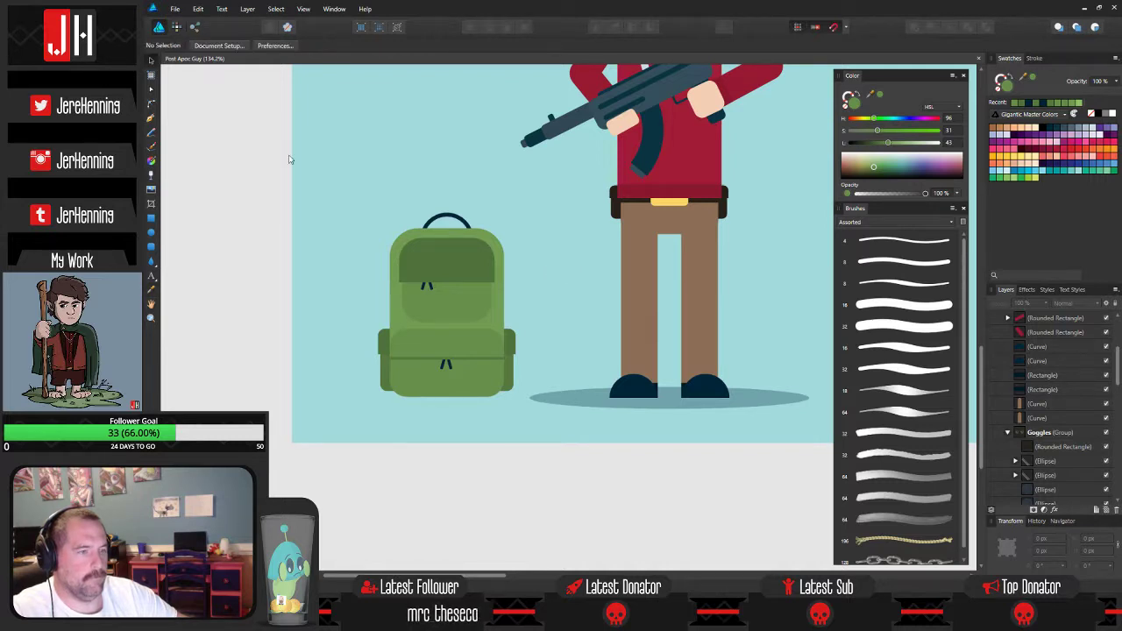
# Group all of the shapes that make up the green backpack.
pyautogui.moveTo(290, 158); pyautogui.dragTo(605, 459)
pyautogui.hotkey('ctrl', 'g')
pyautogui.click(541, 293)
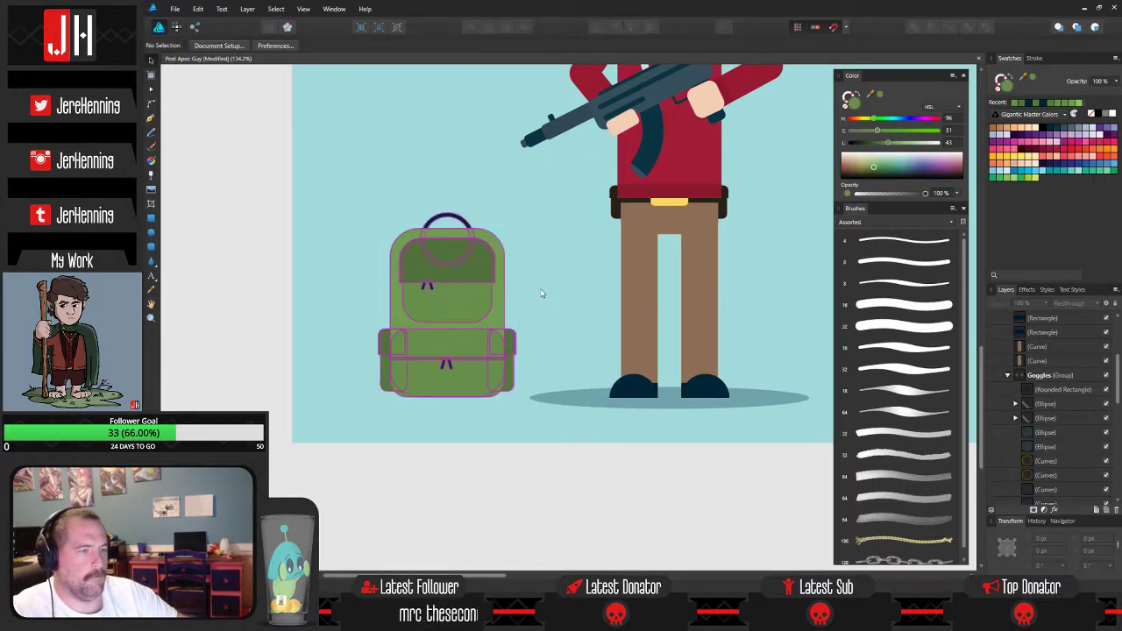
# Shift the backpack group slightly farther from the character and save the document.
pyautogui.moveTo(541, 293); pyautogui.dragTo(470, 486)
pyautogui.moveTo(381, 507); pyautogui.dragTo(325, 491)
pyautogui.moveTo(382, 414); pyautogui.dragTo(394, 265)
pyautogui.moveTo(335, 351); pyautogui.dragTo(494, 341)
pyautogui.click(470, 362)
pyautogui.hotkey('ctrl', 's')
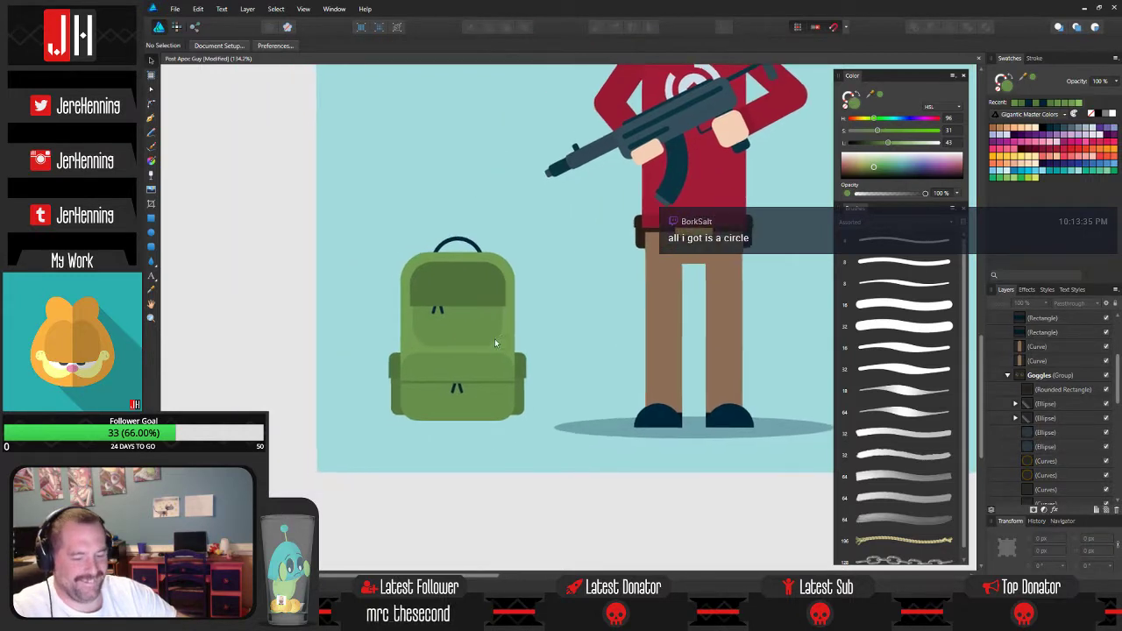
# Move the backpack group slightly up and to the right, closer to the character.
pyautogui.scroll(2, 485, 339)
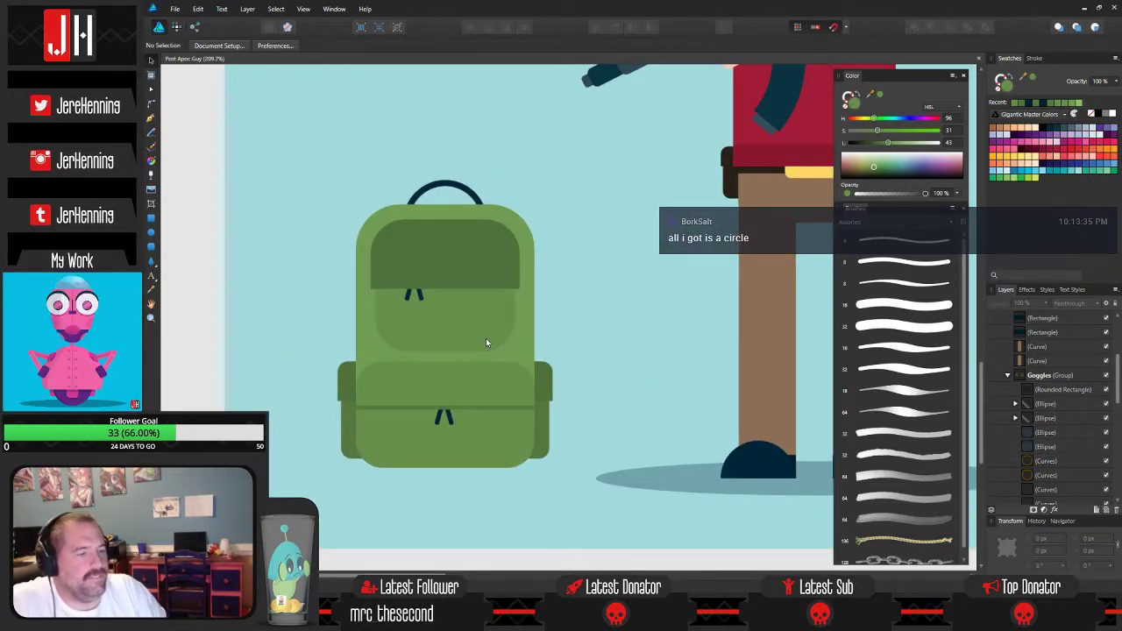
pyautogui.moveTo(501, 309)
pyautogui.mouseDown()
pyautogui.moveTo(548, 331)
pyautogui.moveTo(540, 317)
pyautogui.moveTo(518, 318)
pyautogui.mouseUp()
pyautogui.click(631, 355)
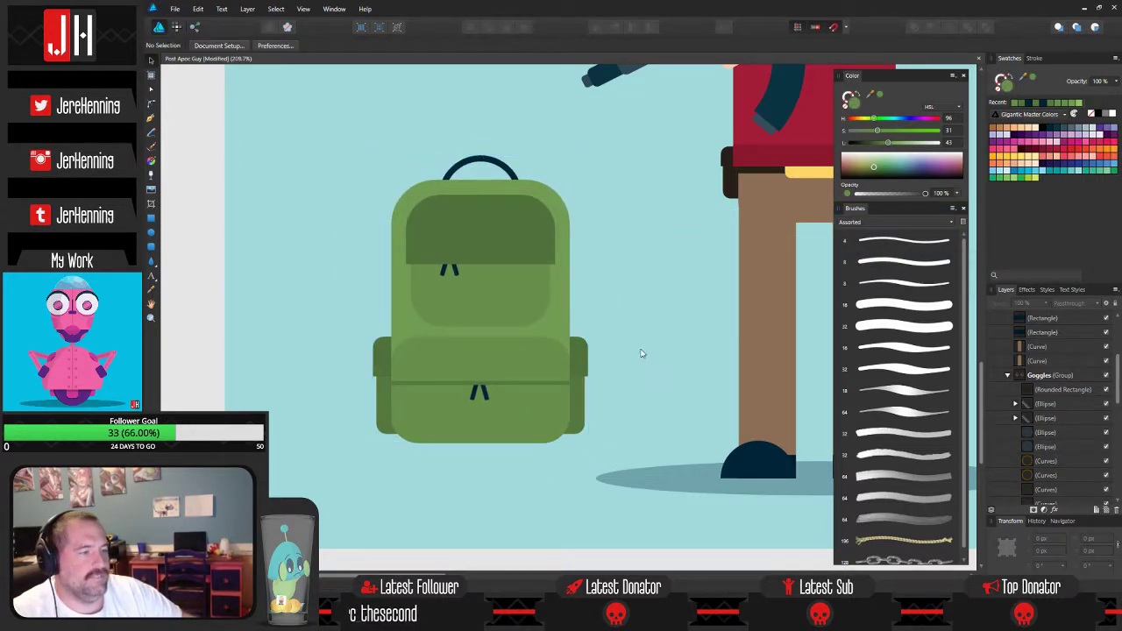
pyautogui.moveTo(643, 353); pyautogui.dragTo(574, 378)
pyautogui.moveTo(690, 423); pyautogui.dragTo(441, 388)
pyautogui.scroll(-3, 520, 383)
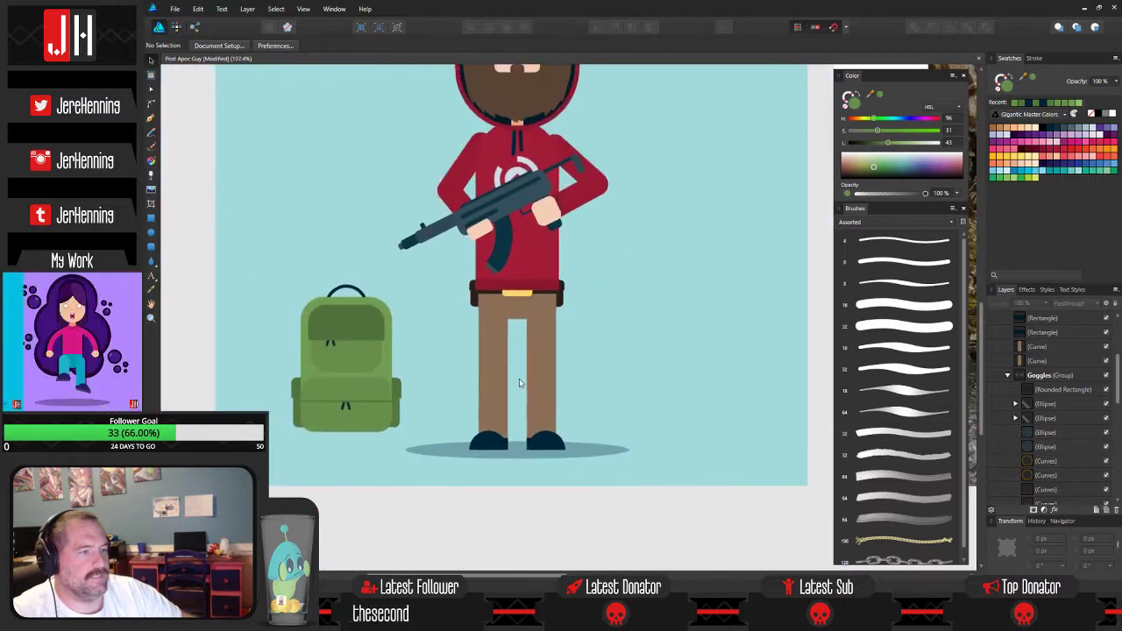
# Collapse Layer1, unlock the Shadow ellipse under the character's feet and shift it left by about 26 px.
pyautogui.moveTo(520, 383); pyautogui.dragTo(593, 393)
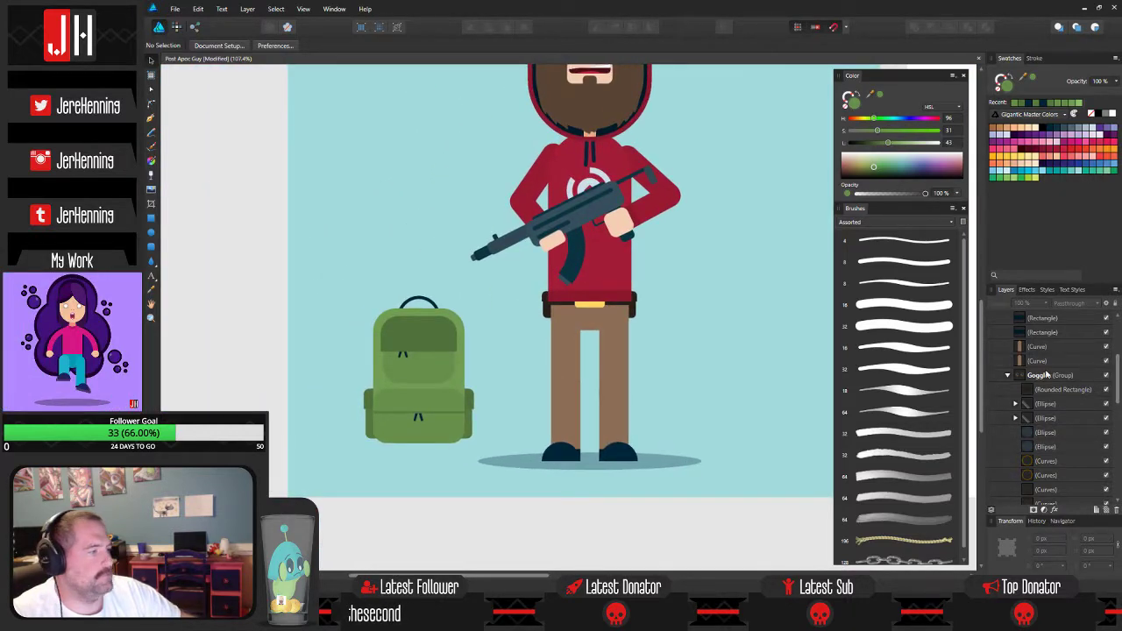
pyautogui.click(1009, 377)
pyautogui.scroll(3, 1011, 378)
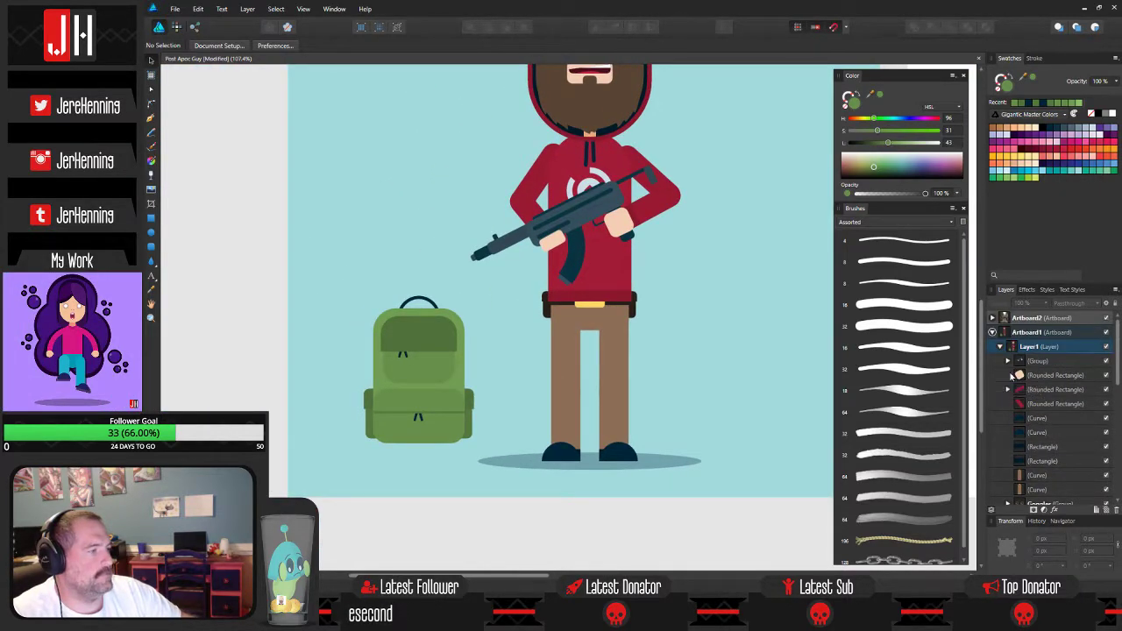
pyautogui.click(998, 348)
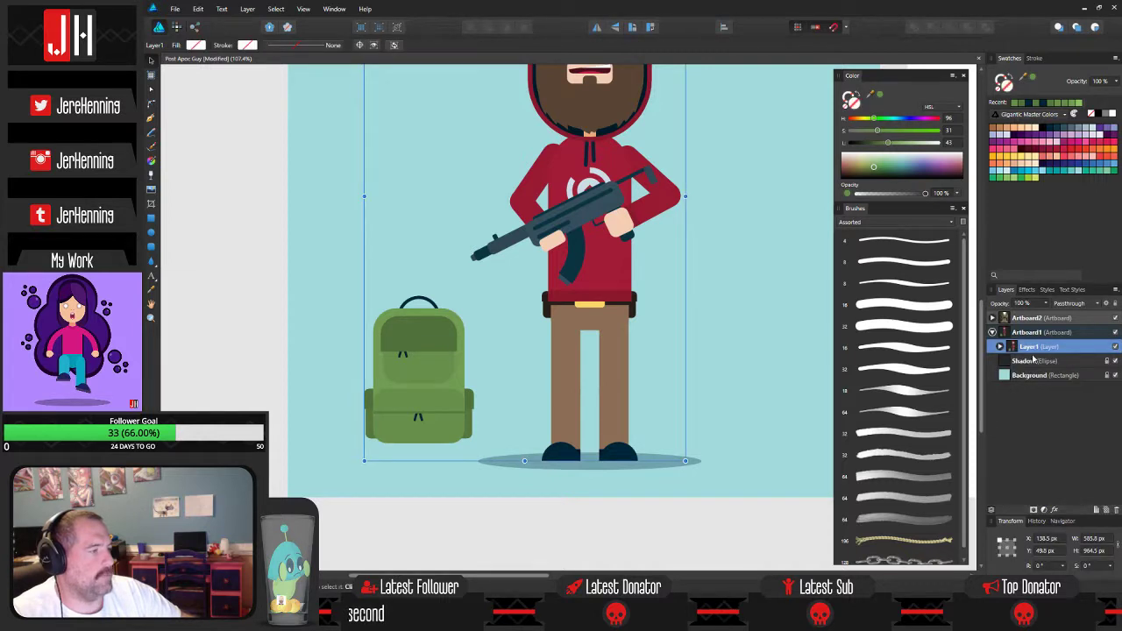
pyautogui.click(1078, 361)
pyautogui.scroll(3, 674, 431)
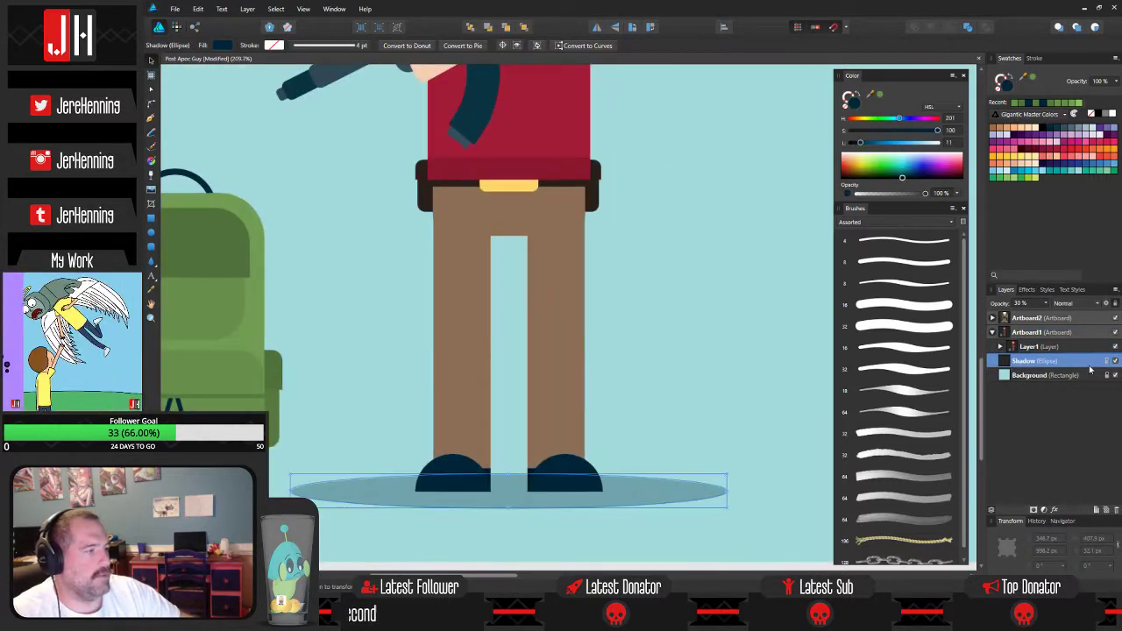
pyautogui.click(1107, 361)
pyautogui.moveTo(666, 493); pyautogui.dragTo(638, 493)
pyautogui.click(701, 432)
# Duplicate the character's Shadow ellipse and place the copy under the backpack at about X 10.9 px, Y 955.3 px.
pyautogui.scroll(-3, 619, 410)
pyautogui.moveTo(638, 403); pyautogui.dragTo(752, 390)
pyautogui.click(644, 450)
pyautogui.moveTo(625, 449); pyautogui.dragTo(478, 431)
pyautogui.scroll(2, 498, 430)
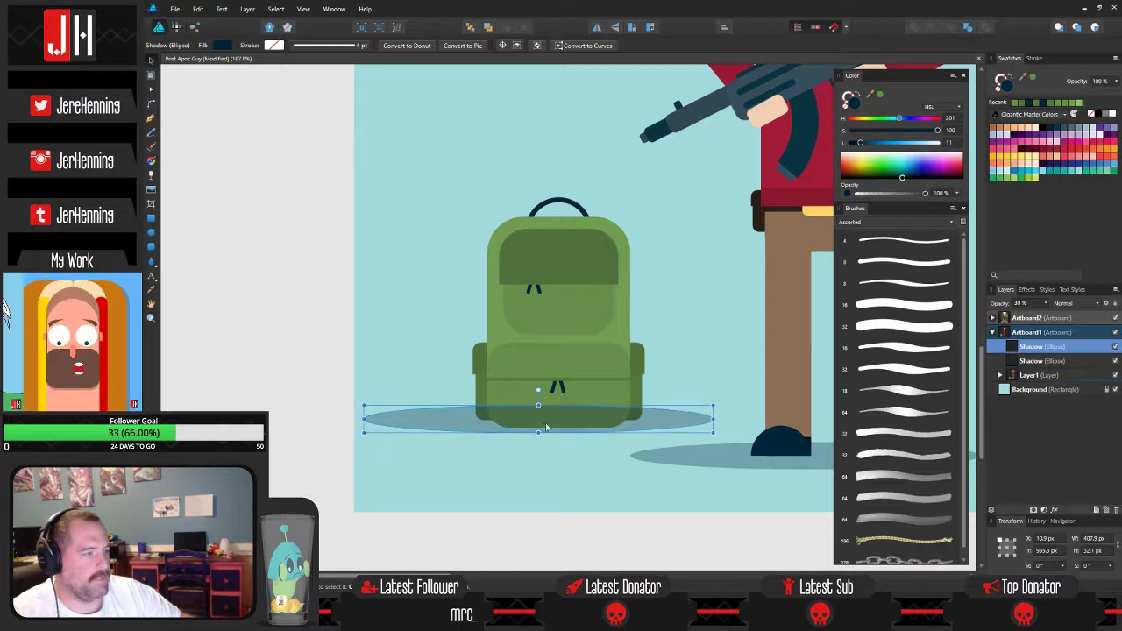
# Reorder the two Shadow ellipses so both sit below Layer1 and above the Background rectangle.
pyautogui.moveTo(1015, 360); pyautogui.dragTo(1015, 388)
pyautogui.click(1015, 347)
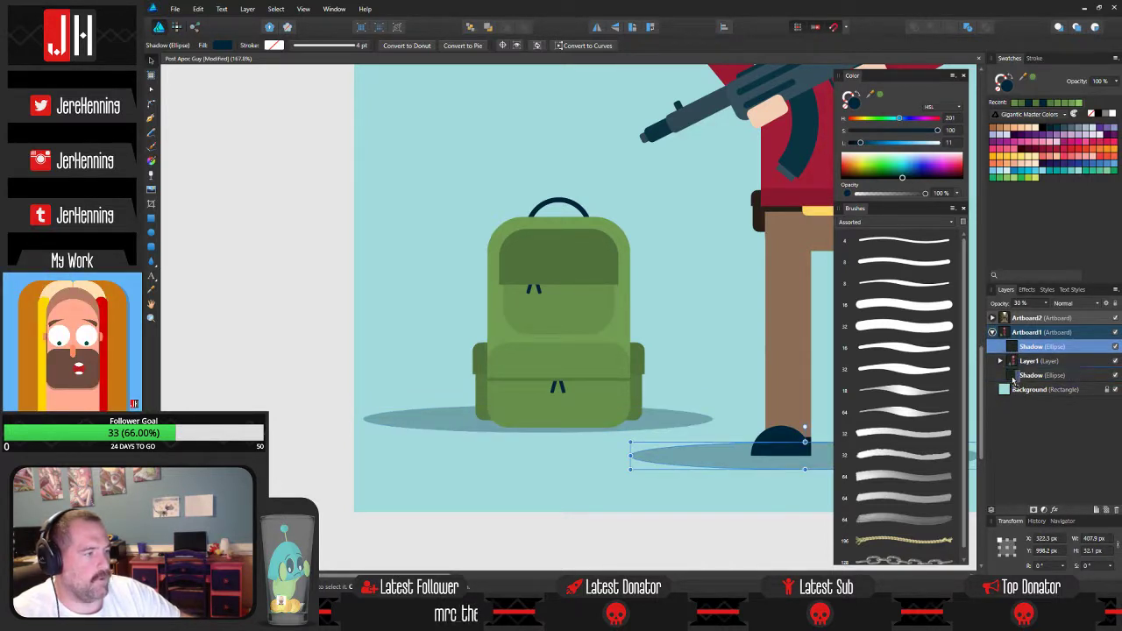
pyautogui.hotkey('ctrl', '[')
pyautogui.click(434, 416)
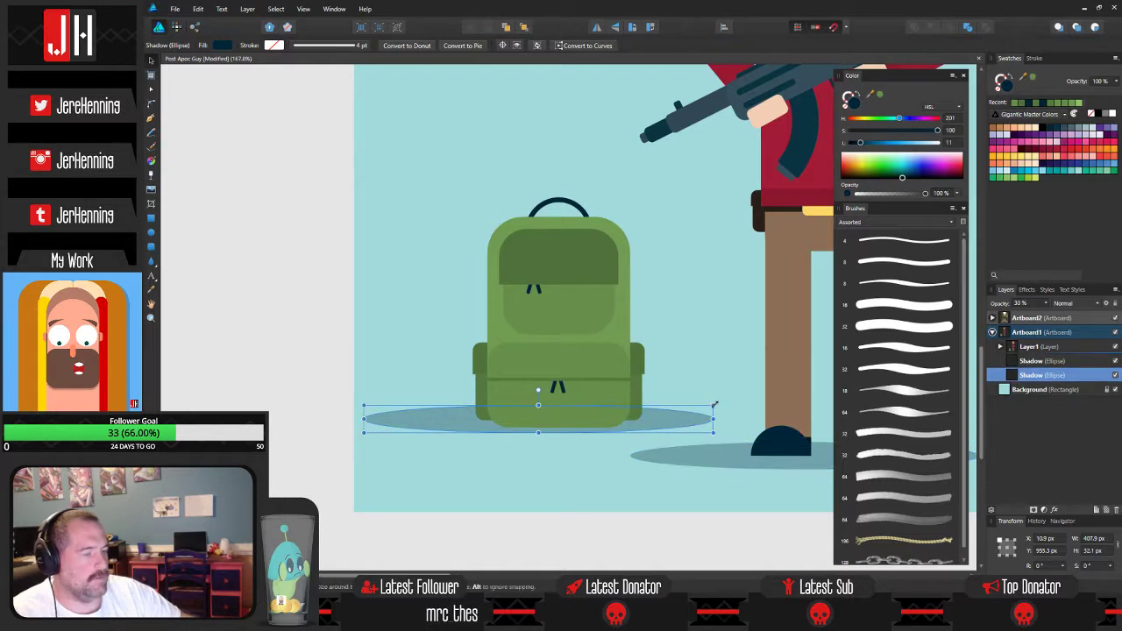
# Shift the backpack's shadow to the left and shorten its left end so it stays inside the artboard.
pyautogui.moveTo(674, 422); pyautogui.dragTo(619, 422)
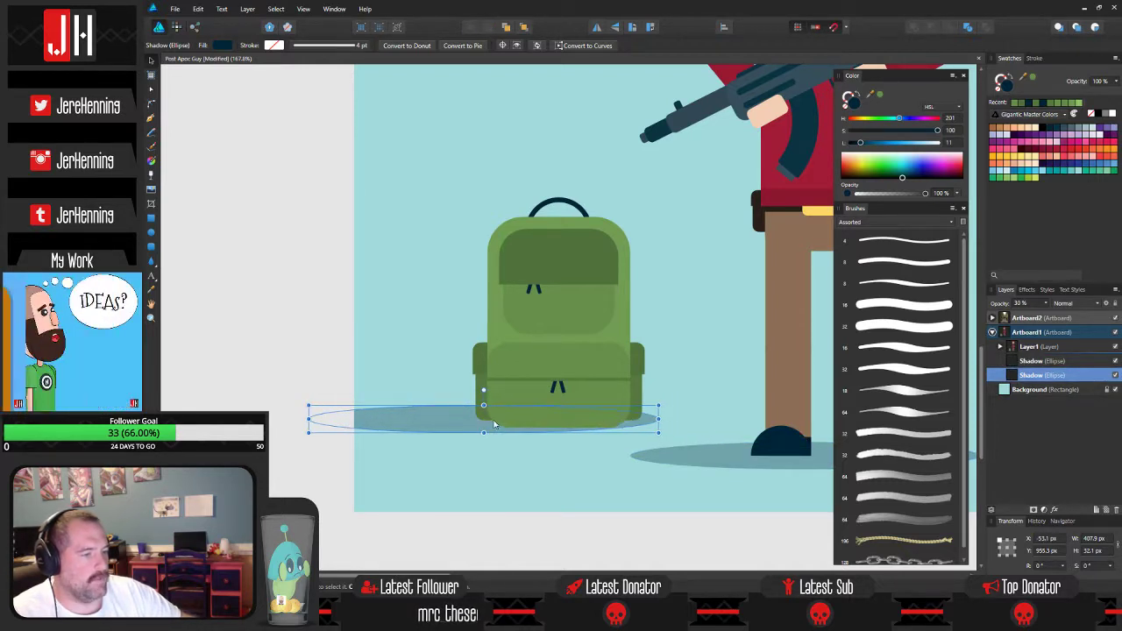
pyautogui.moveTo(307, 418); pyautogui.dragTo(427, 425)
pyautogui.click(400, 342)
pyautogui.scroll(-2, 401, 341)
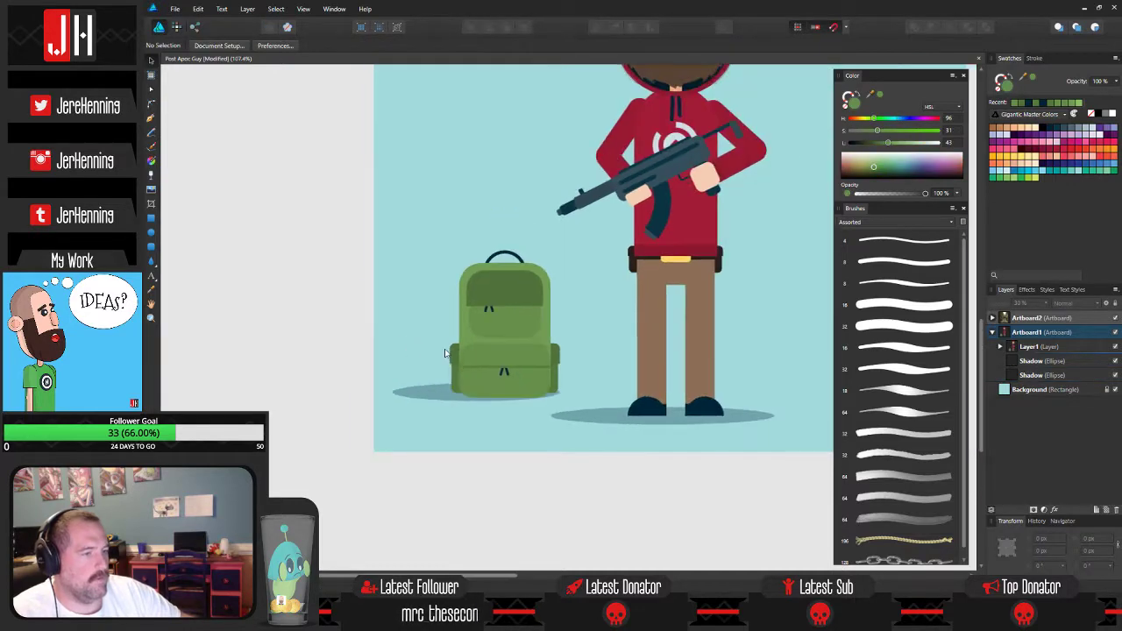
pyautogui.moveTo(475, 351); pyautogui.dragTo(425, 392)
pyautogui.scroll(-2, 482, 348)
pyautogui.scroll(-1, 548, 274)
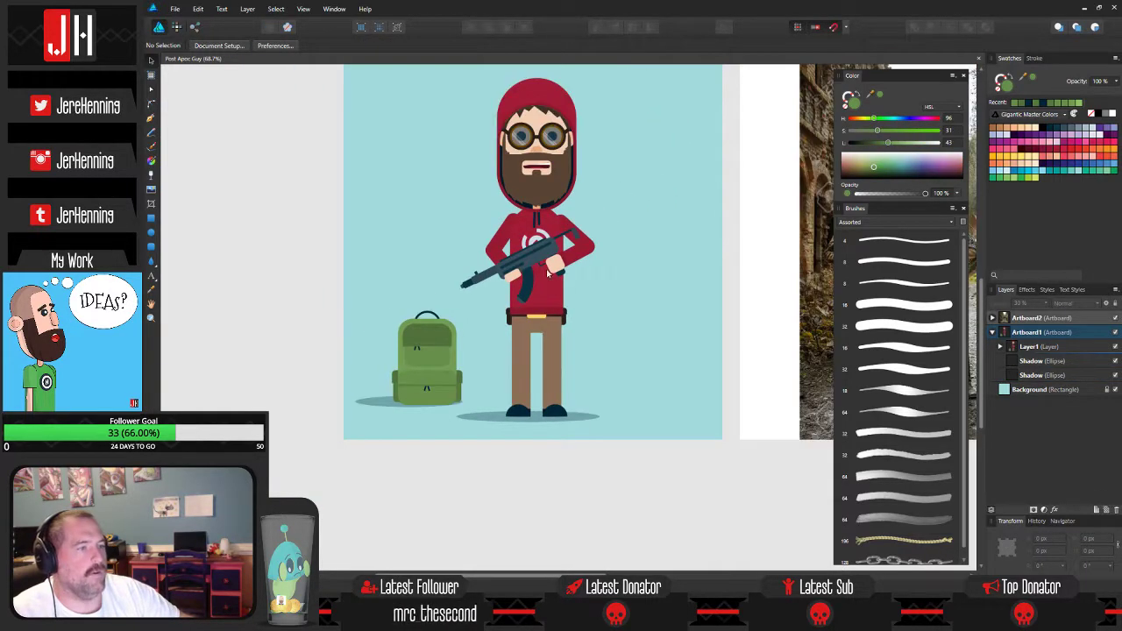
# Narrow the character's shadow by shortening its right end.
pyautogui.scroll(3, 596, 421)
pyautogui.click(598, 421)
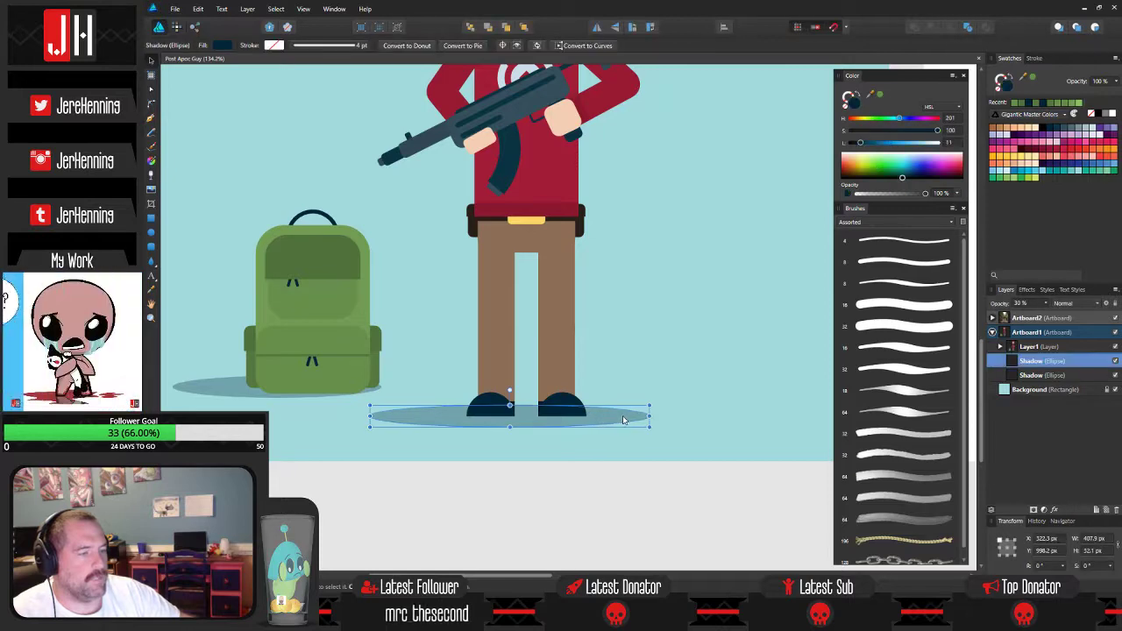
pyautogui.moveTo(603, 422); pyautogui.dragTo(598, 422)
pyautogui.moveTo(347, 417); pyautogui.dragTo(370, 417)
pyautogui.click(617, 333)
pyautogui.scroll(-2, 597, 377)
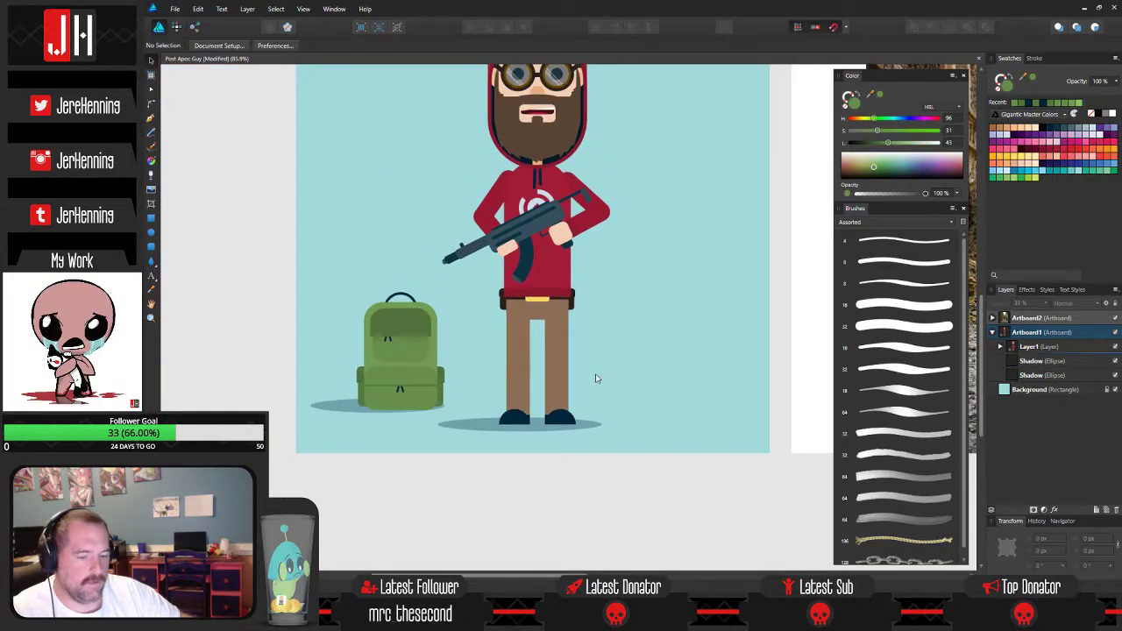
# Examine the whole illustration beside the reference photo, and the character's face and mouth up close.
pyautogui.scroll(-2, 596, 376)
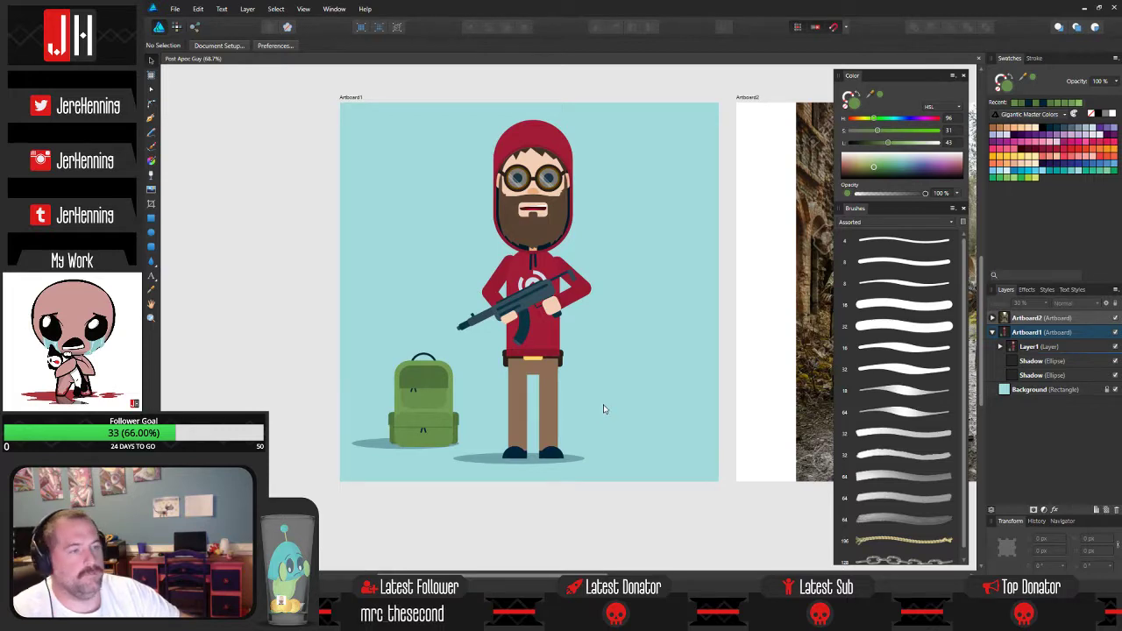
pyautogui.scroll(-1, 603, 409)
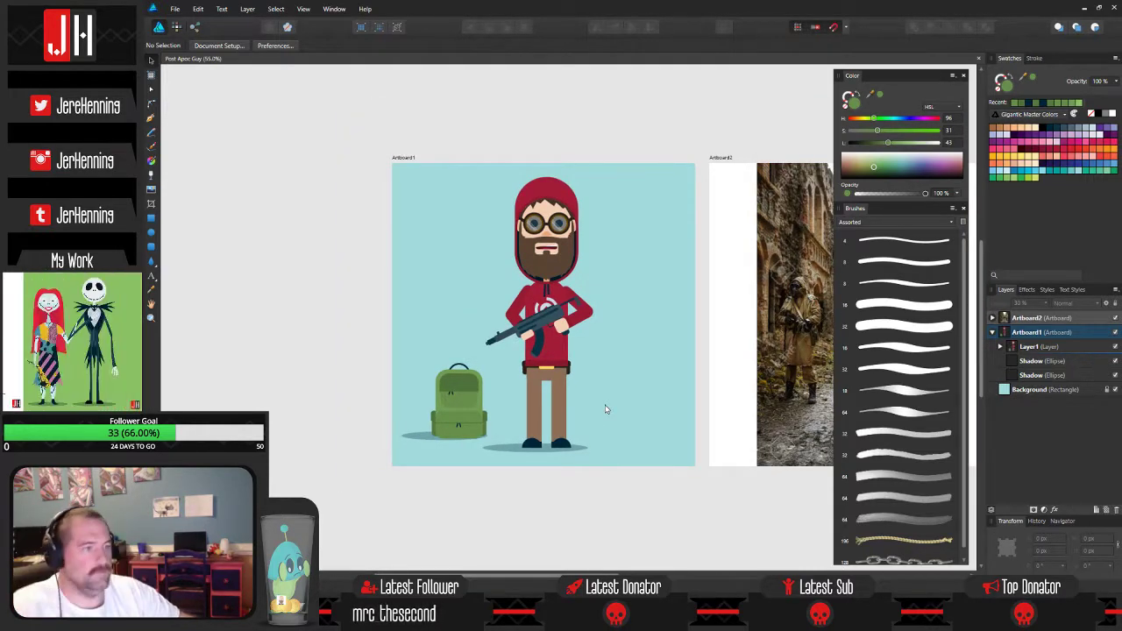
pyautogui.scroll(2, 558, 251)
pyautogui.moveTo(515, 288)
pyautogui.mouseDown()
pyautogui.moveTo(485, 272)
pyautogui.moveTo(537, 281)
pyautogui.mouseUp()
pyautogui.scroll(2, 454, 321)
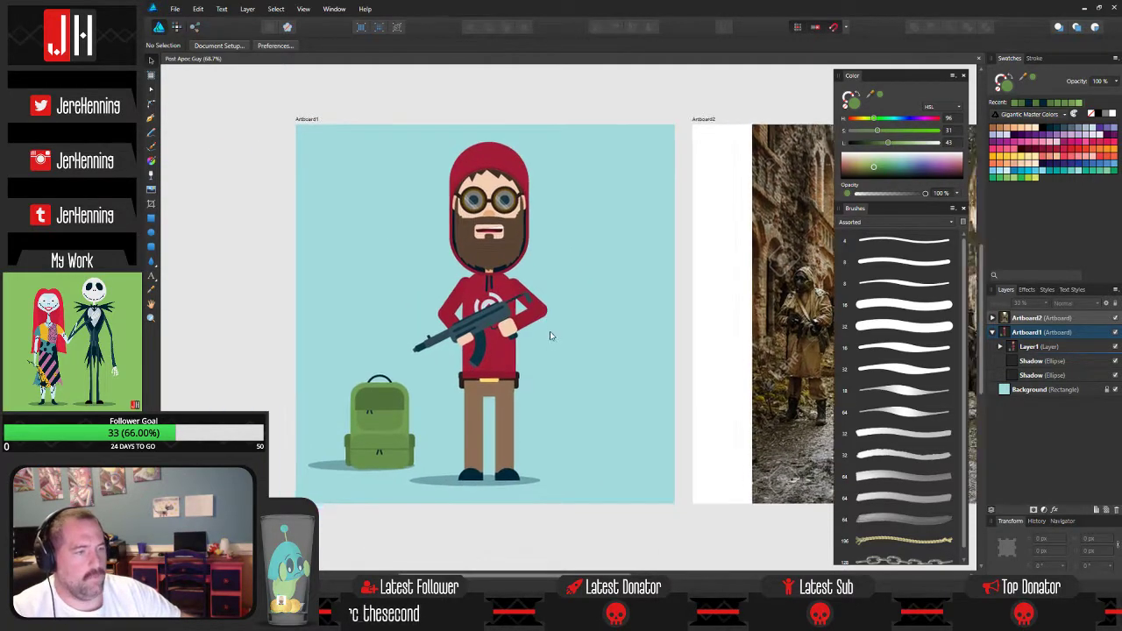
pyautogui.moveTo(634, 391); pyautogui.dragTo(563, 342)
pyautogui.scroll(-2, 597, 320)
pyautogui.scroll(-3, 607, 351)
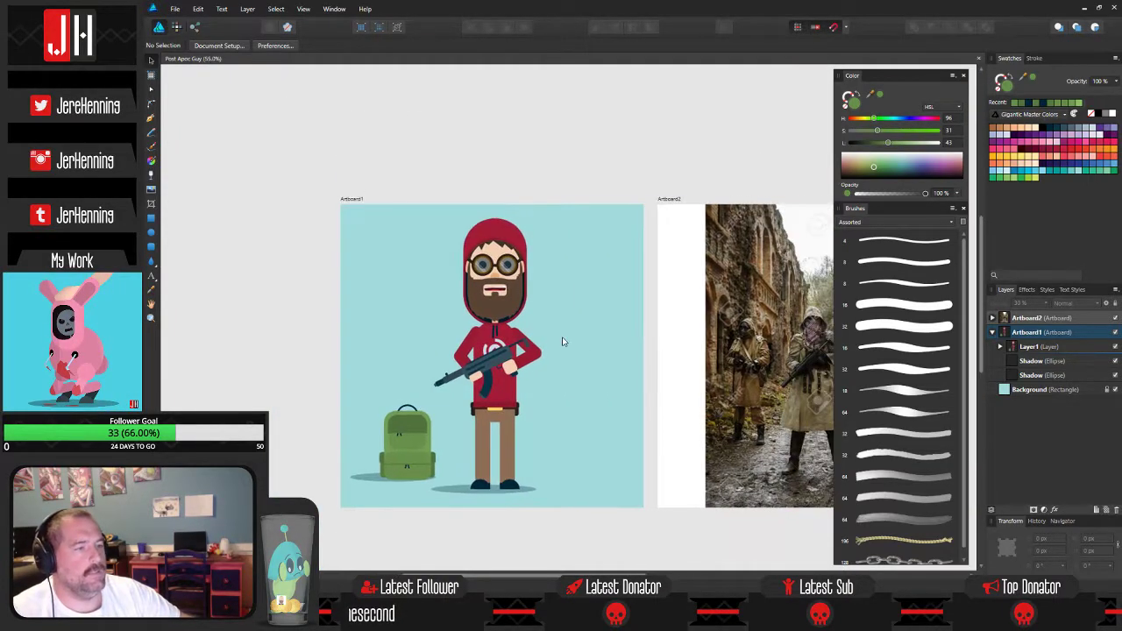
pyautogui.scroll(-1, 544, 333)
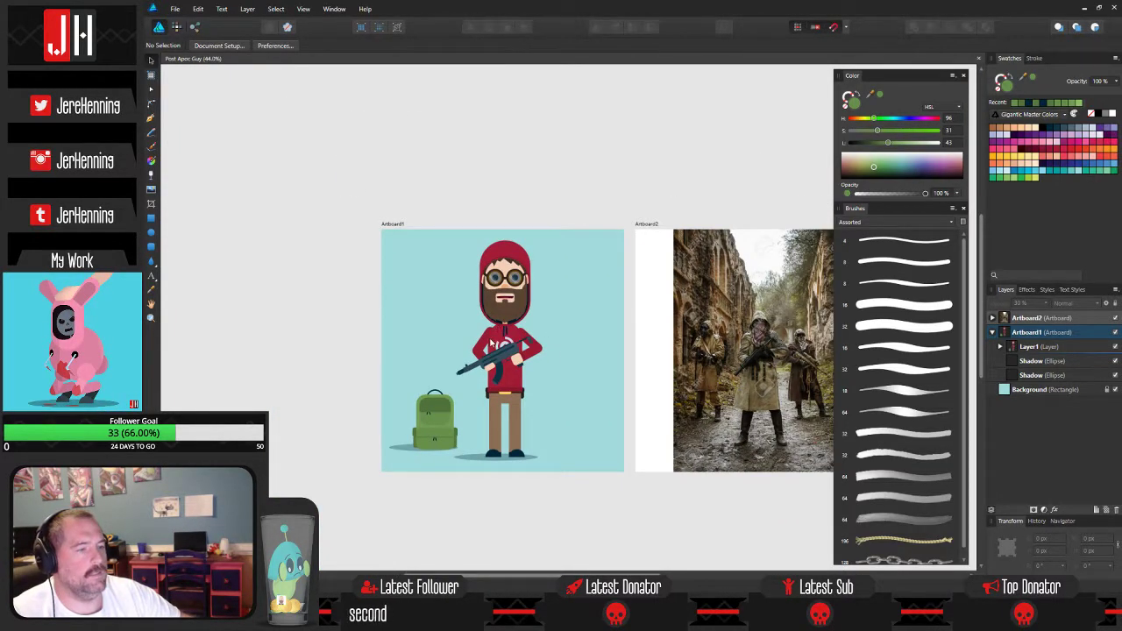
pyautogui.scroll(8, 493, 344)
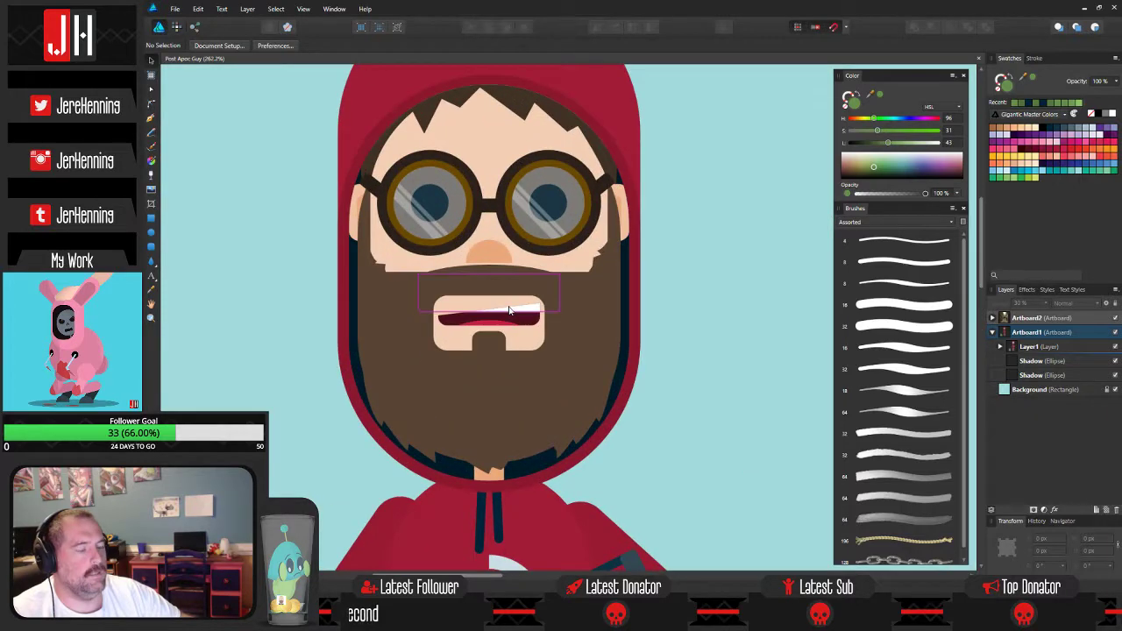
pyautogui.scroll(-2, 510, 310)
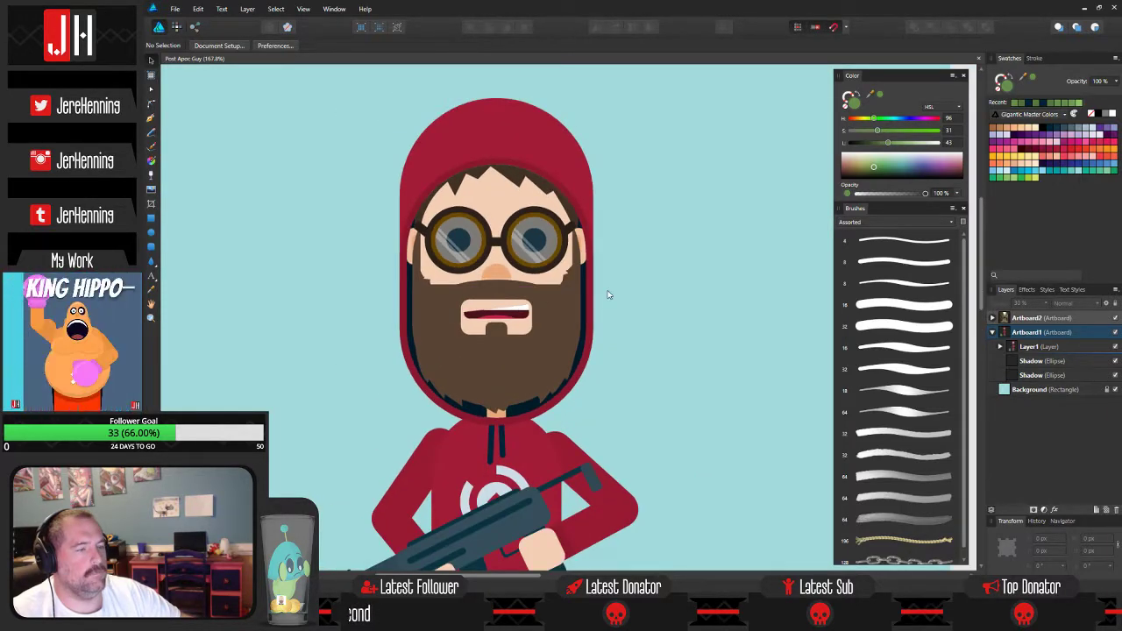
pyautogui.moveTo(608, 294); pyautogui.dragTo(540, 314)
pyautogui.scroll(5, 437, 338)
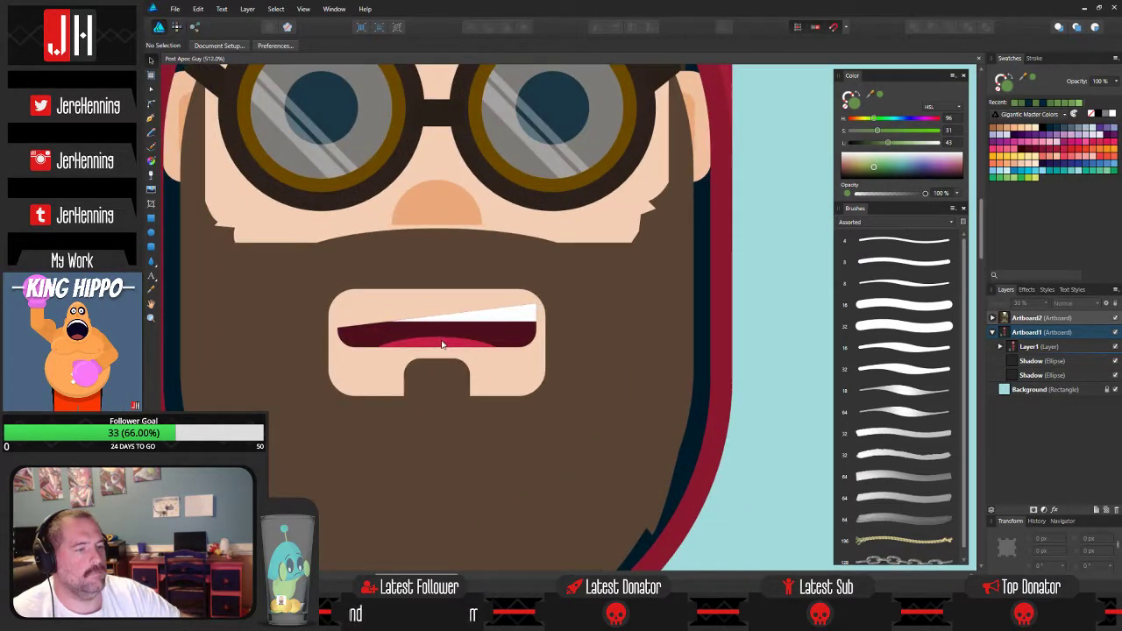
# Try deleting the red tongue ellipse from the mouth.
pyautogui.click(438, 339)
pyautogui.doubleClick(441, 343)
pyautogui.press('Delete')
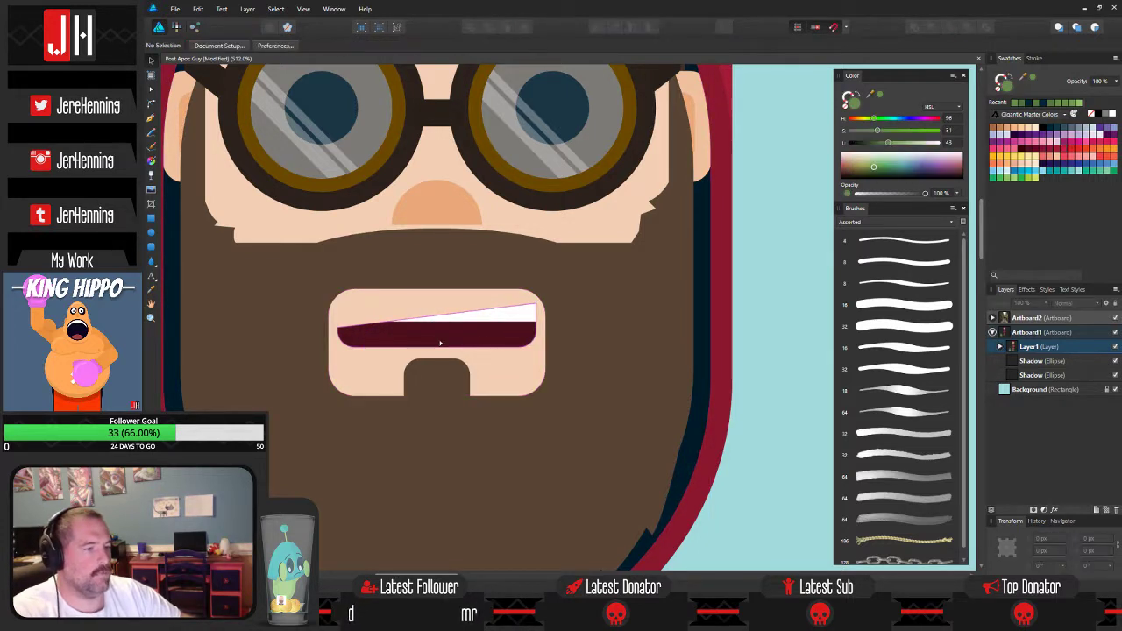
pyautogui.press('b')
pyautogui.hotkey('ctrl', 'z')
pyautogui.hotkey('ctrl', 'z')
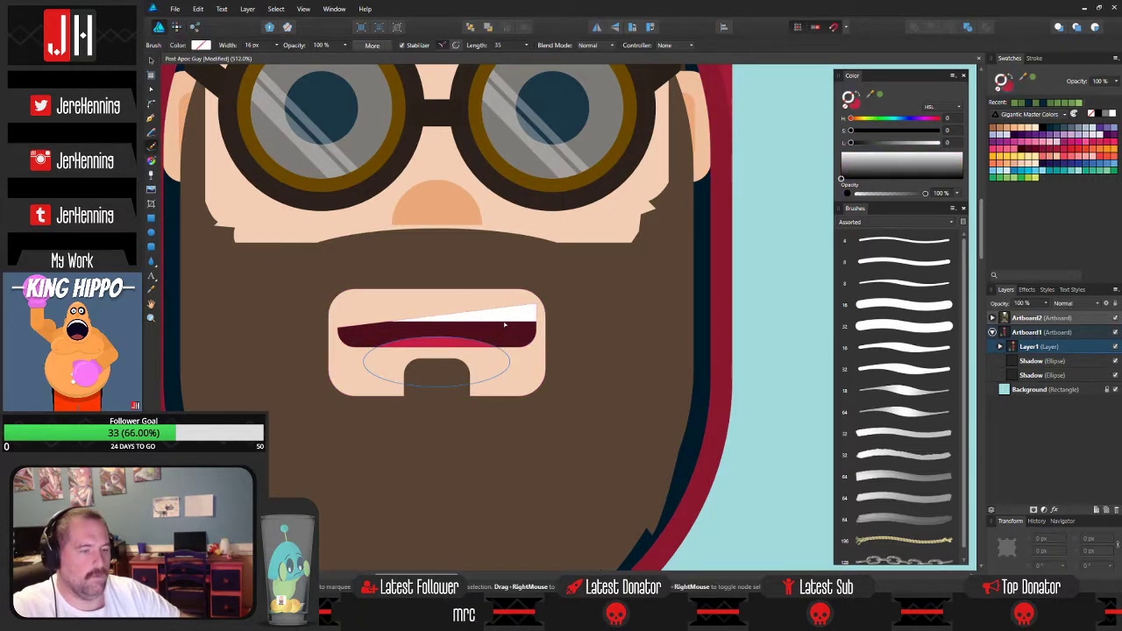
pyautogui.press('v')
pyautogui.click(762, 359)
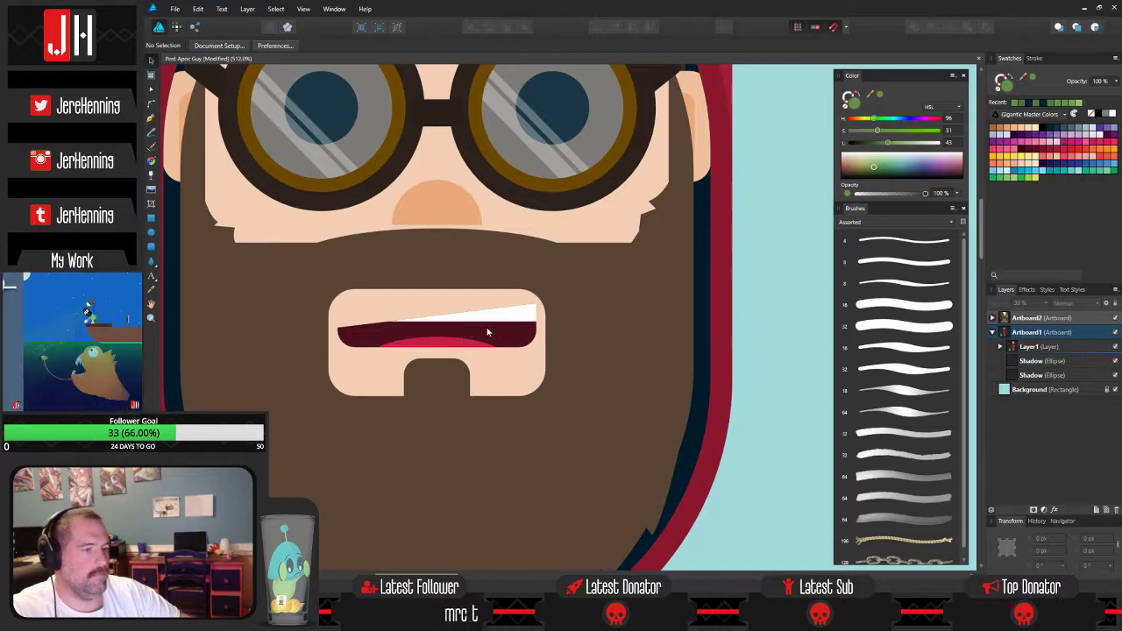
# Try placing a duplicate of the whole mouth just below the original.
pyautogui.scroll(2, 492, 328)
pyautogui.click(504, 314)
pyautogui.moveTo(504, 313); pyautogui.dragTo(504, 361)
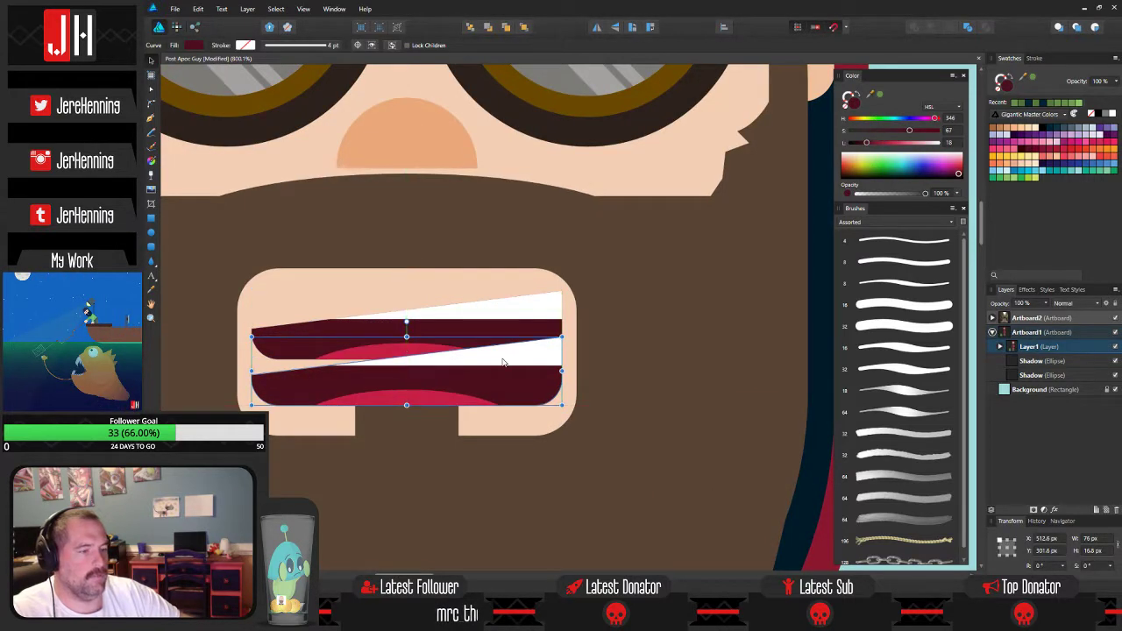
pyautogui.hotkey('ctrl', 'z')
pyautogui.doubleClick(503, 317)
pyautogui.click(502, 340)
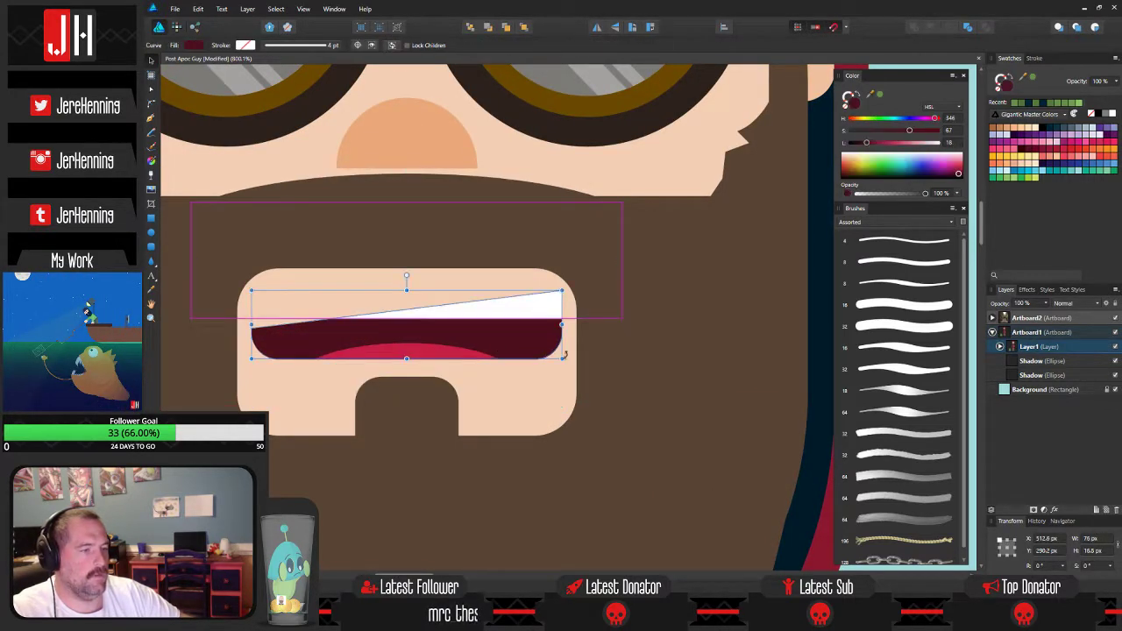
pyautogui.click(752, 366)
pyautogui.click(520, 331)
pyautogui.hotkey('ctrl', 'd')
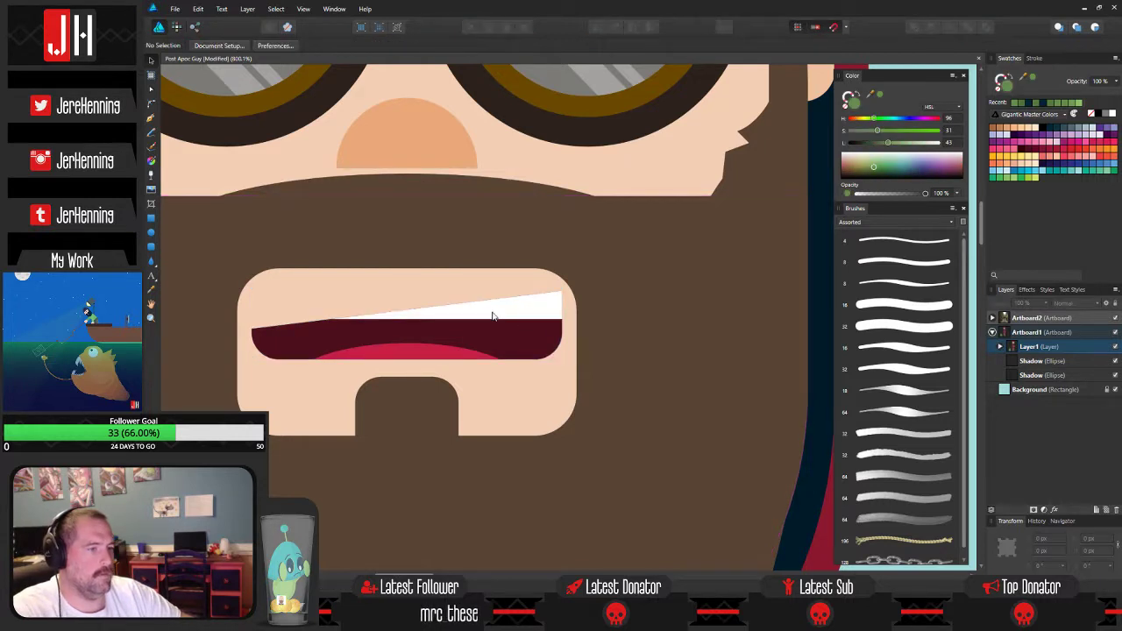
# Duplicate the white teeth rectangle straight down to about Y 304.1 px to form a lower row of teeth.
pyautogui.click(493, 314)
pyautogui.doubleClick(492, 313)
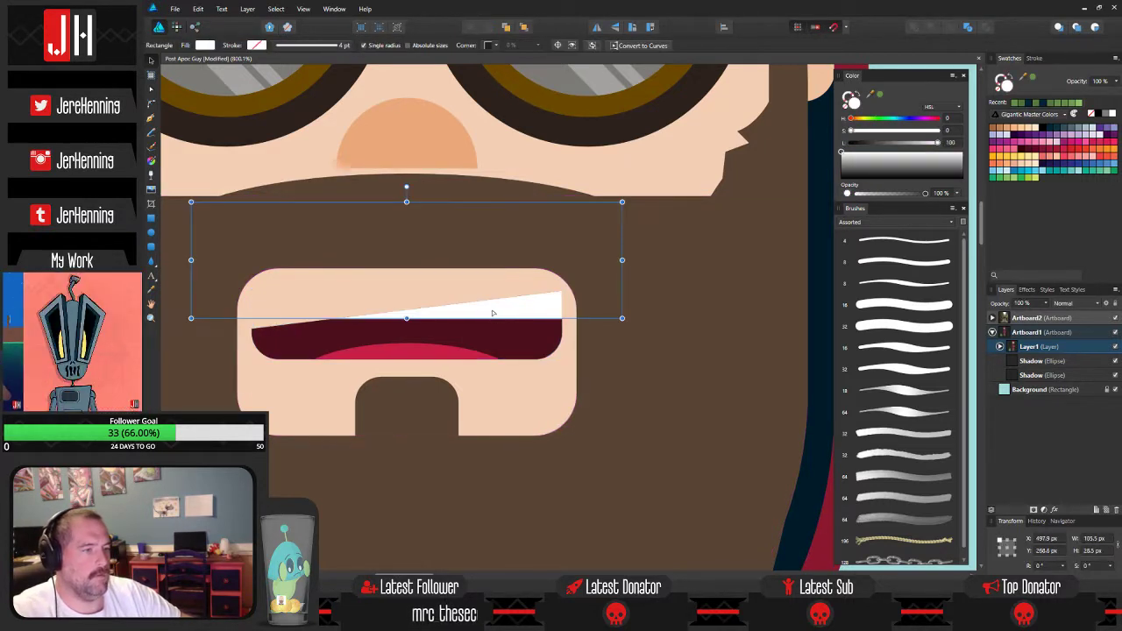
pyautogui.moveTo(493, 313); pyautogui.dragTo(482, 455)
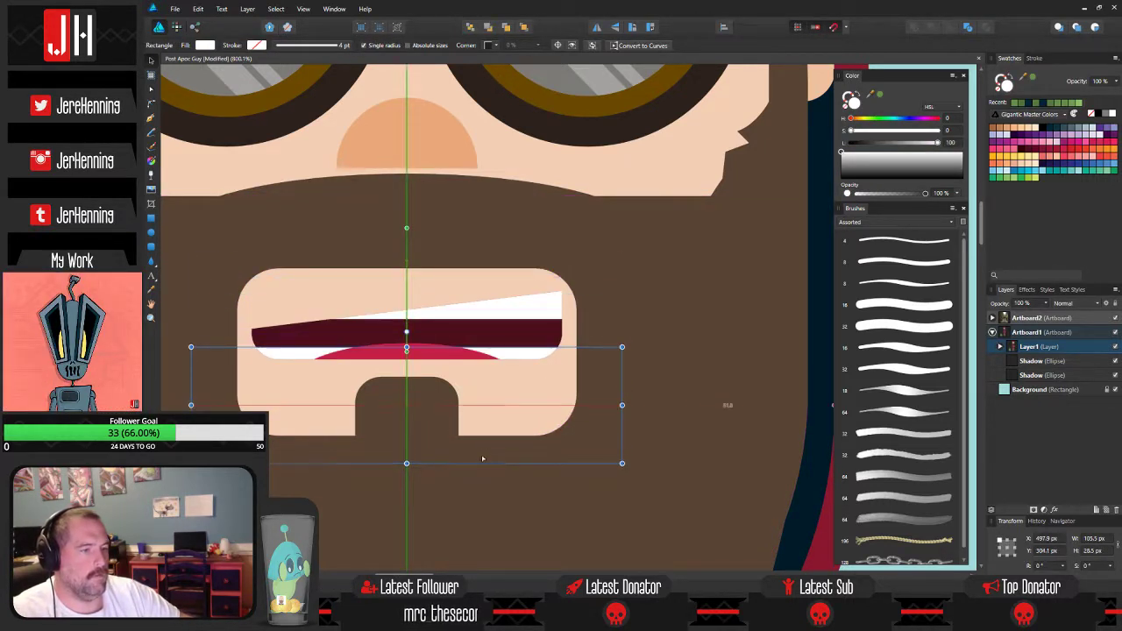
# Send the red tongue ellipse to the back so it sits behind the lower teeth.
pyautogui.click(436, 355)
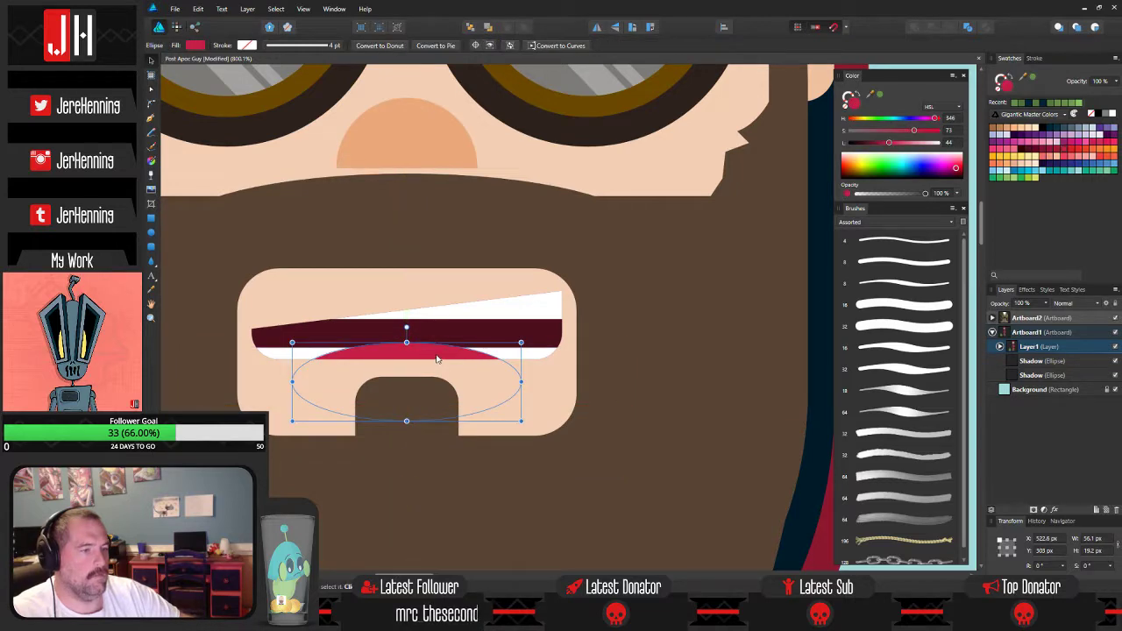
pyautogui.click(473, 27)
pyautogui.click(632, 353)
pyautogui.scroll(-3, 528, 335)
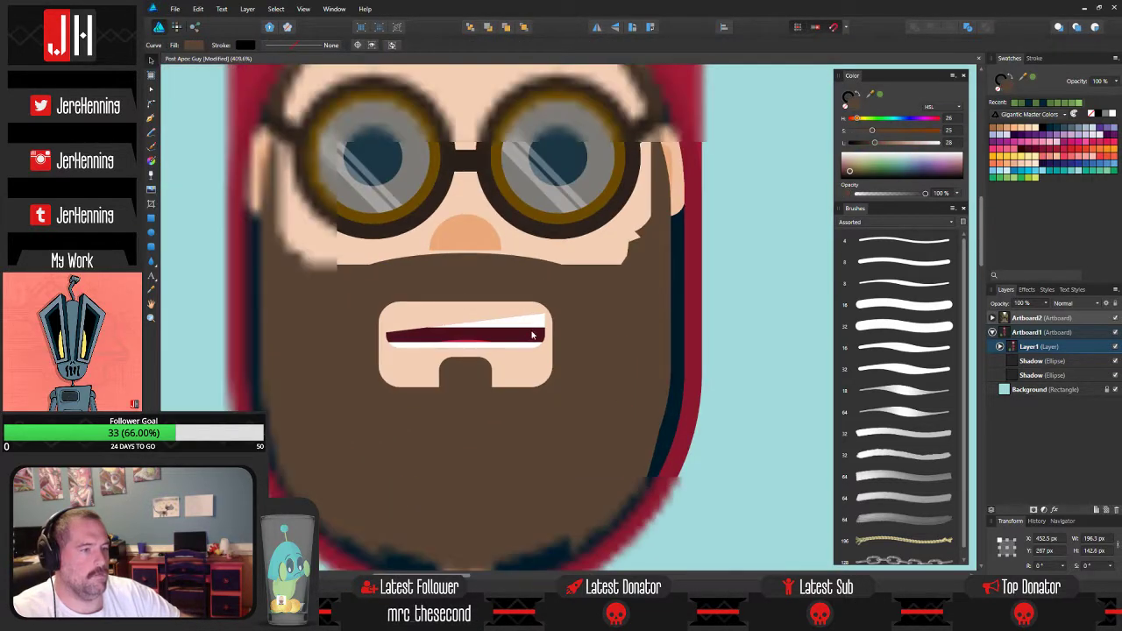
# Examine the lower teeth row up close against the tongue and the mouth outline, then at full-face scale.
pyautogui.scroll(-2, 556, 341)
pyautogui.hotkey('ctrl', 'd')
pyautogui.scroll(4, 556, 341)
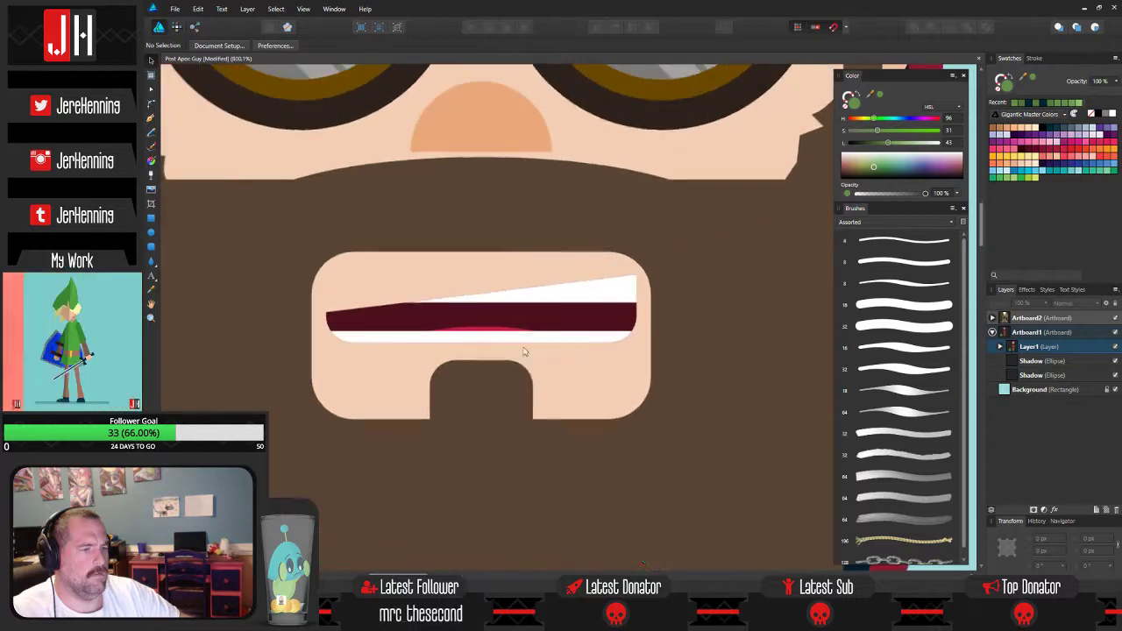
pyautogui.scroll(2, 562, 337)
pyautogui.click(562, 340)
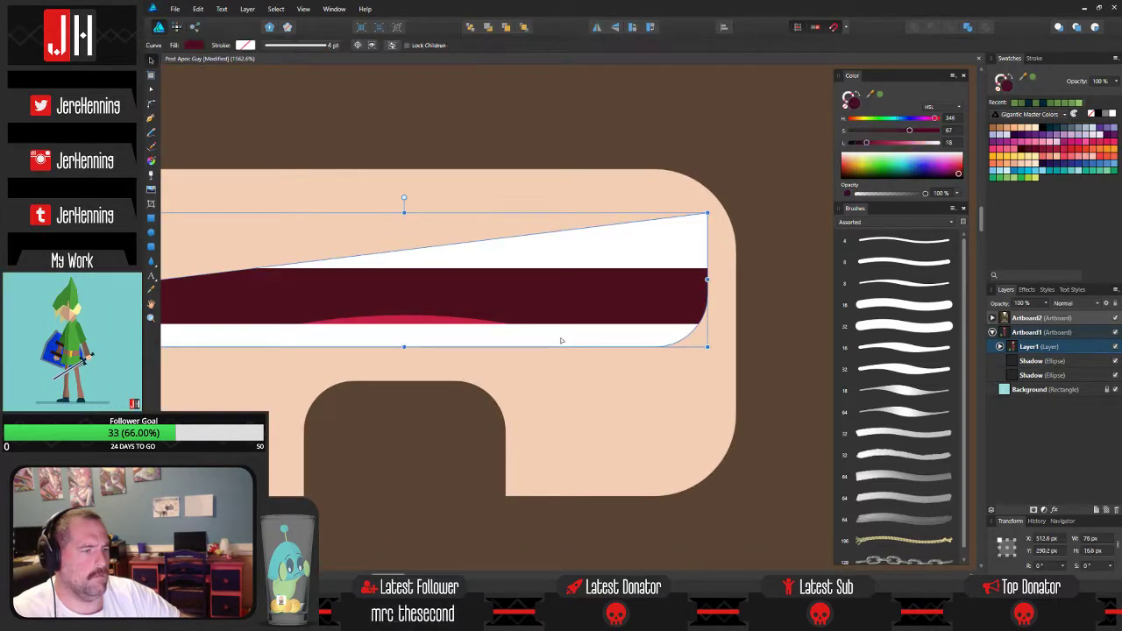
pyautogui.press('b')
pyautogui.press('v')
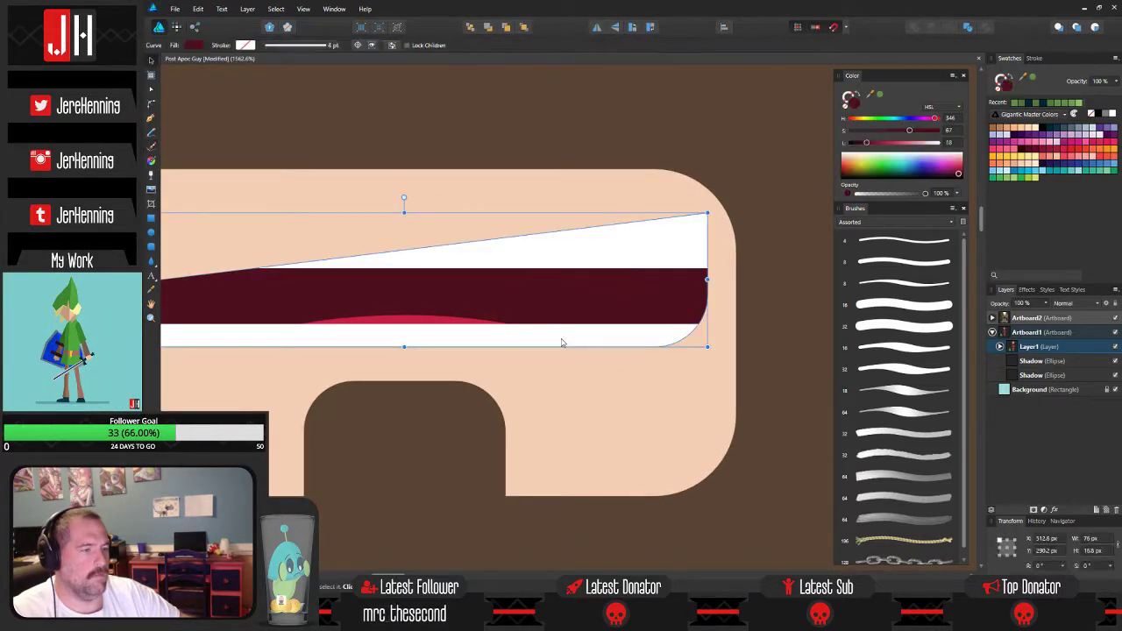
pyautogui.doubleClick(562, 340)
pyautogui.moveTo(562, 340)
pyautogui.mouseDown()
pyautogui.moveTo(583, 260)
pyautogui.moveTo(584, 284)
pyautogui.mouseUp()
pyautogui.scroll(-5, 584, 283)
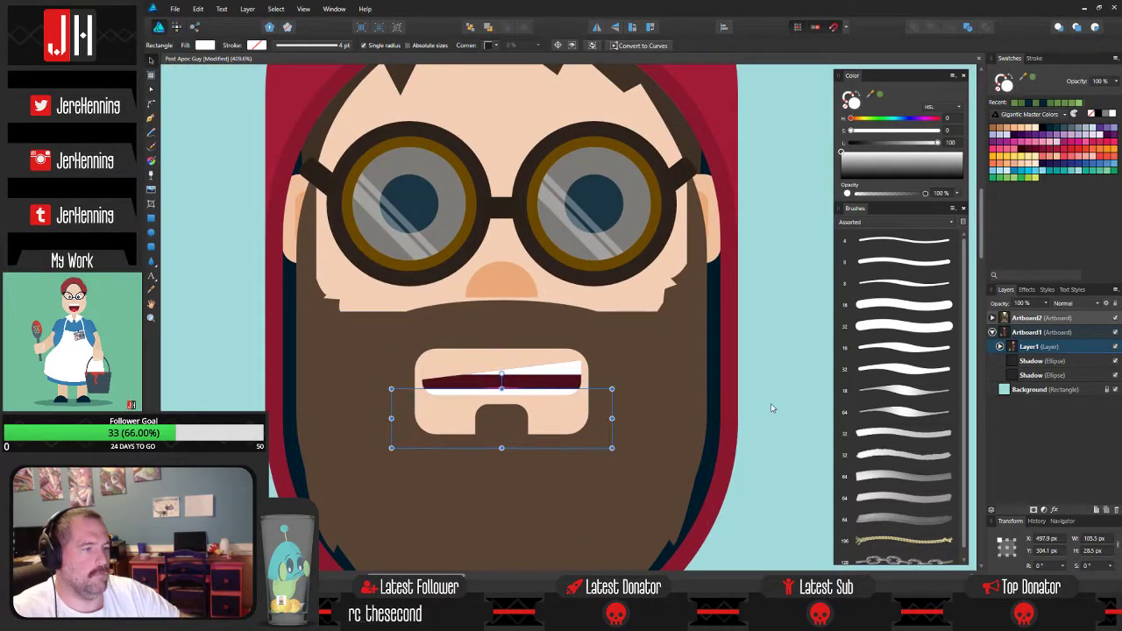
# Undo the tongue reordering and the duplication of the lower teeth rectangle in the mouth.
pyautogui.press('e')
pyautogui.hotkey('ctrl', 'z')
pyautogui.hotkey('ctrl', 'z')
pyautogui.hotkey('ctrl', 'z')
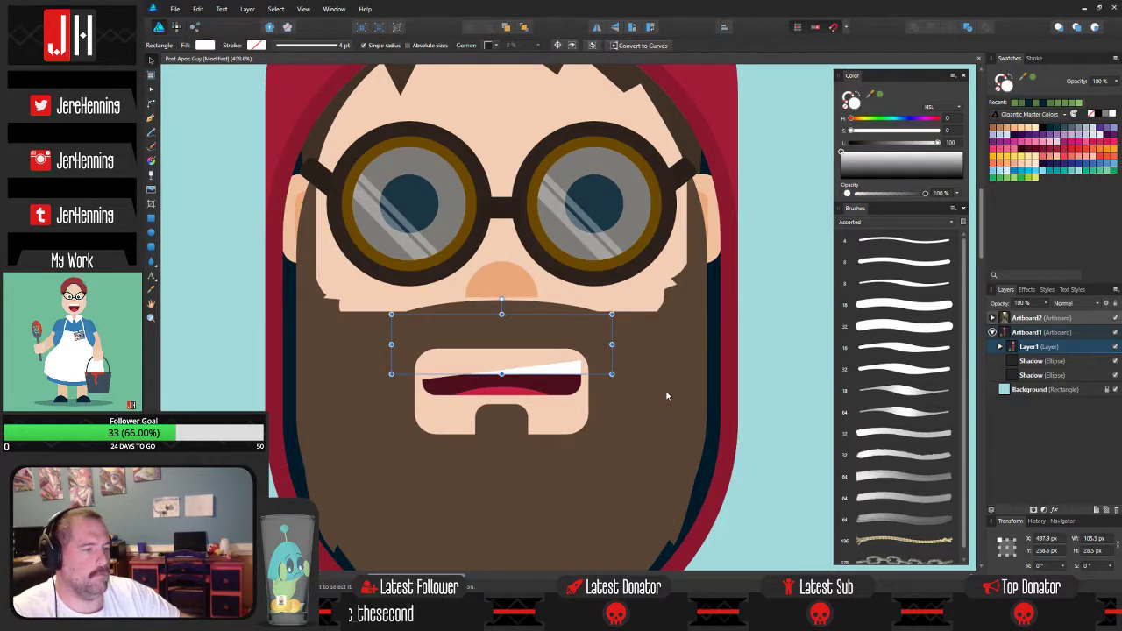
pyautogui.click(800, 410)
pyautogui.scroll(-4, 602, 368)
pyautogui.moveTo(599, 372); pyautogui.dragTo(373, 372)
pyautogui.scroll(3, 545, 374)
pyautogui.hotkey('ctrl', 'z')
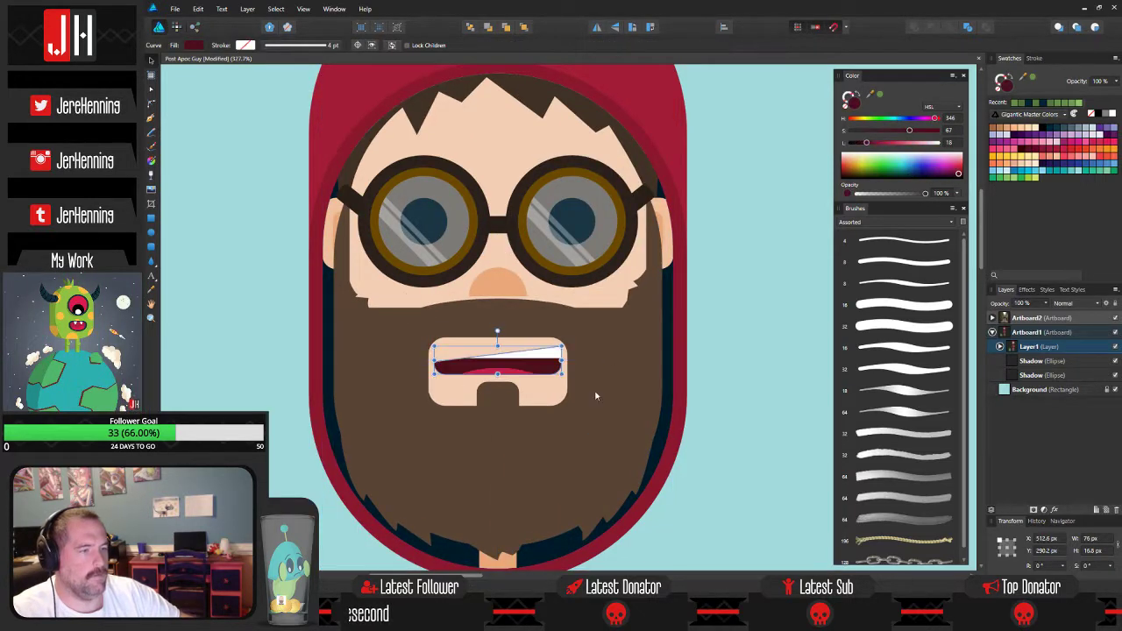
# Review the face, the full character and the backpack together on the first artboard.
pyautogui.click(742, 407)
pyautogui.scroll(-2, 665, 404)
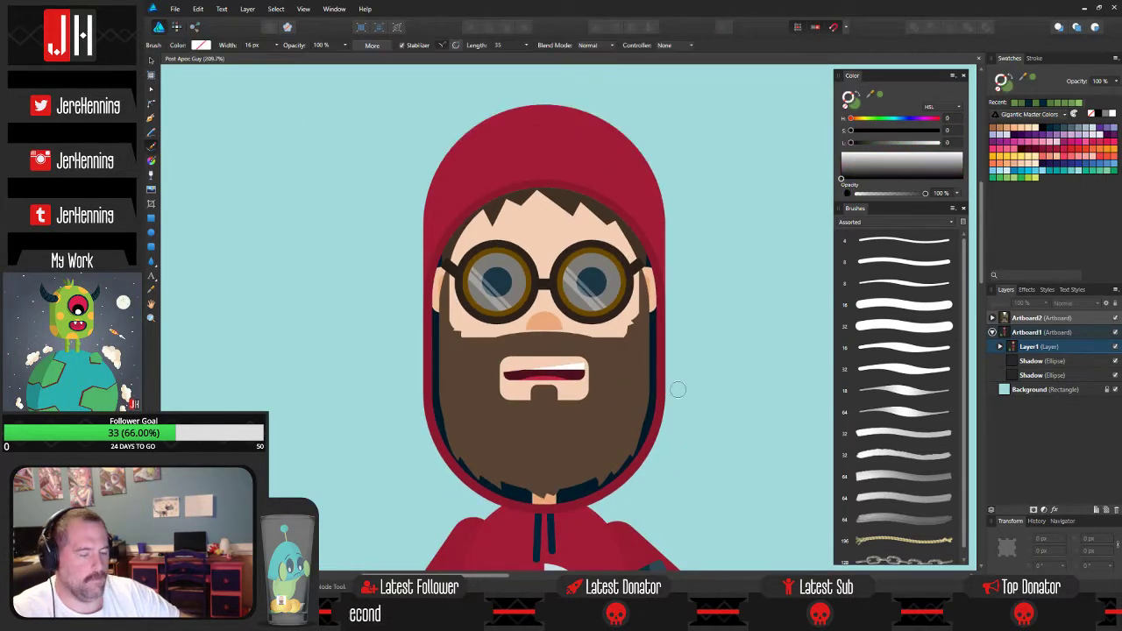
pyautogui.scroll(-2, 671, 390)
pyautogui.scroll(-3, 638, 383)
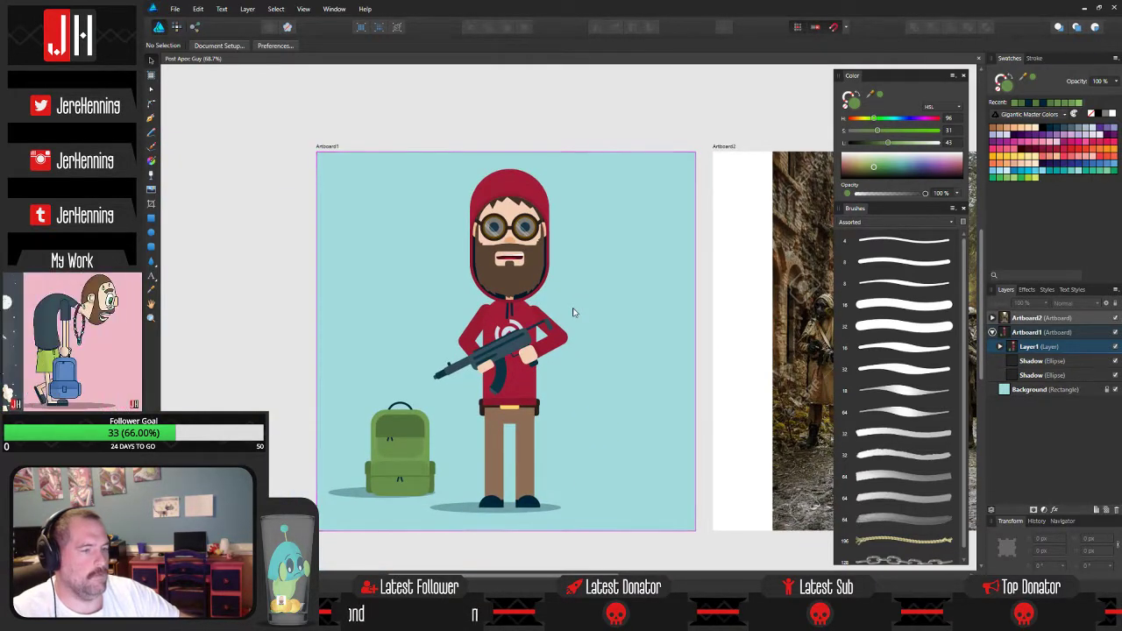
pyautogui.scroll(3, 573, 312)
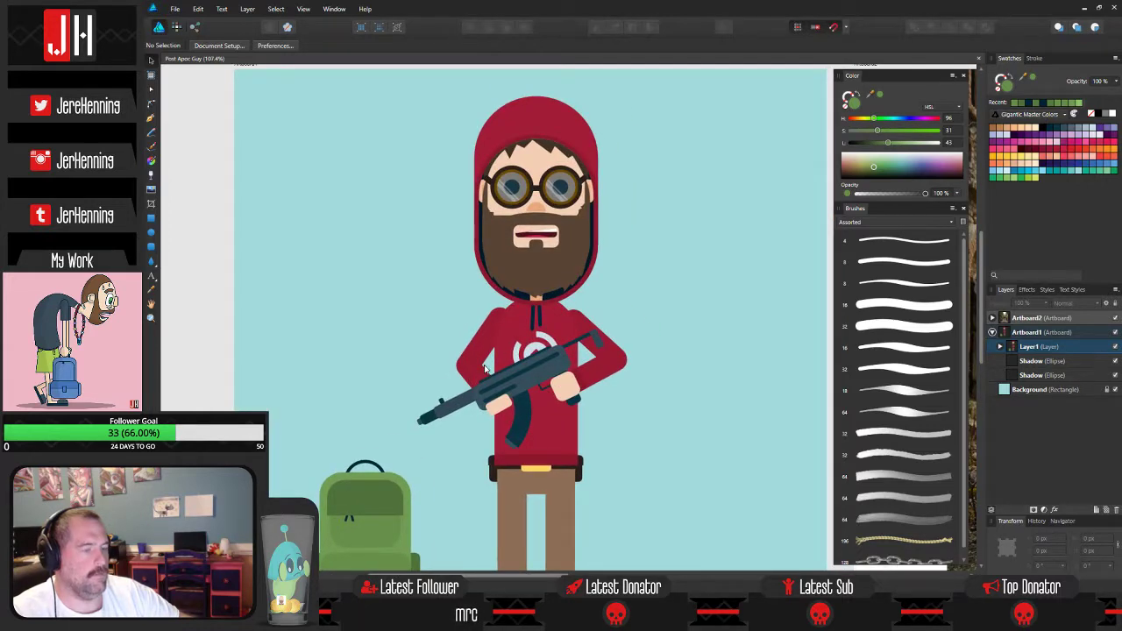
pyautogui.moveTo(497, 336)
pyautogui.mouseDown()
pyautogui.moveTo(452, 337)
pyautogui.moveTo(507, 311)
pyautogui.moveTo(502, 357)
pyautogui.mouseUp()
pyautogui.scroll(-3, 501, 357)
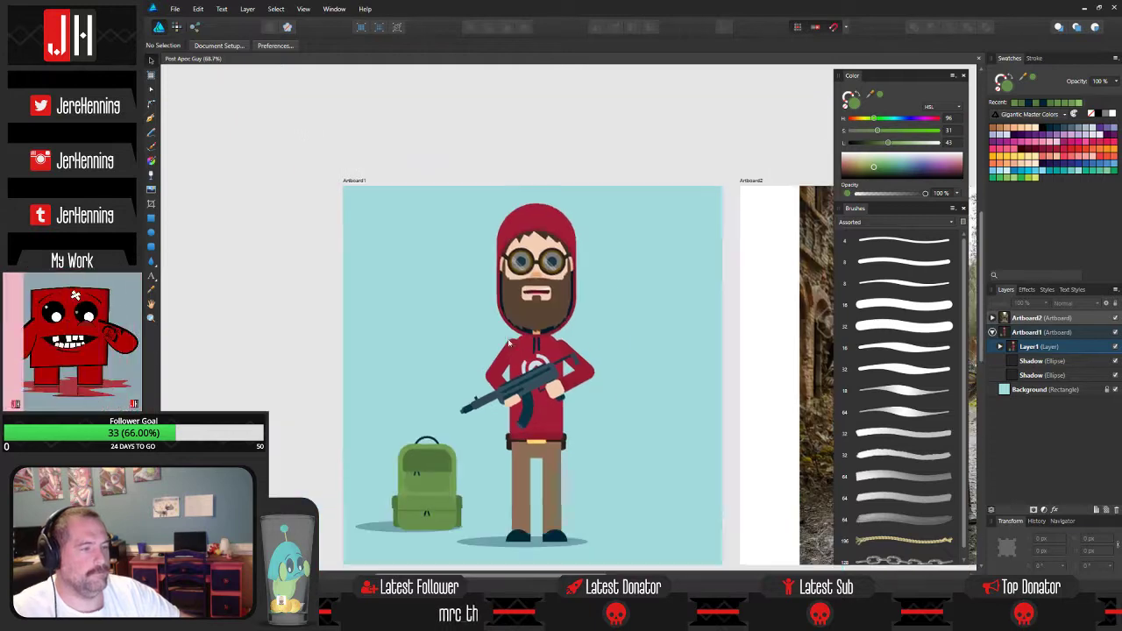
pyautogui.scroll(2, 470, 416)
pyautogui.moveTo(470, 416); pyautogui.dragTo(436, 409)
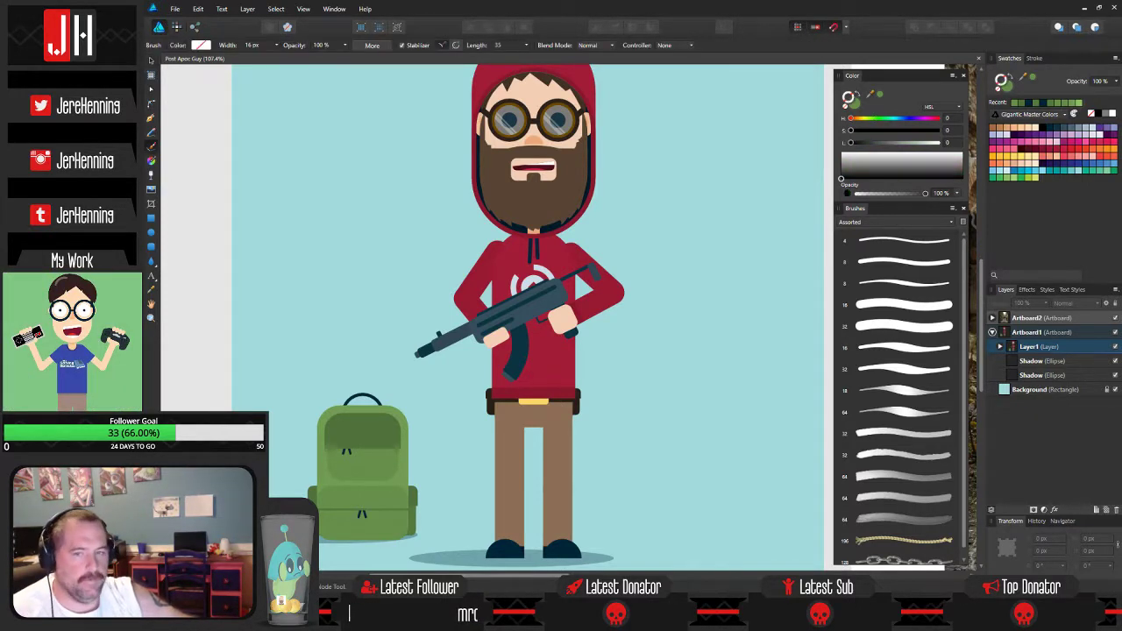
# Copy all 15 objects of the bald bearded base figure from the other open document and place them beside the hooded character.
pyautogui.hotkey('ctrl', 'Tab')
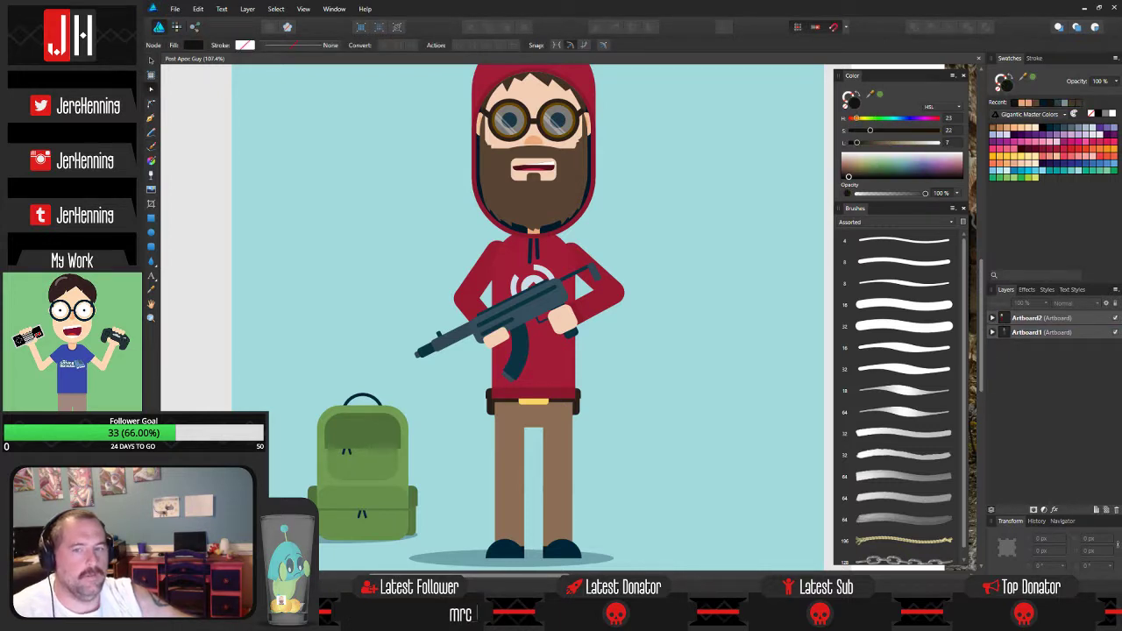
pyautogui.press('v')
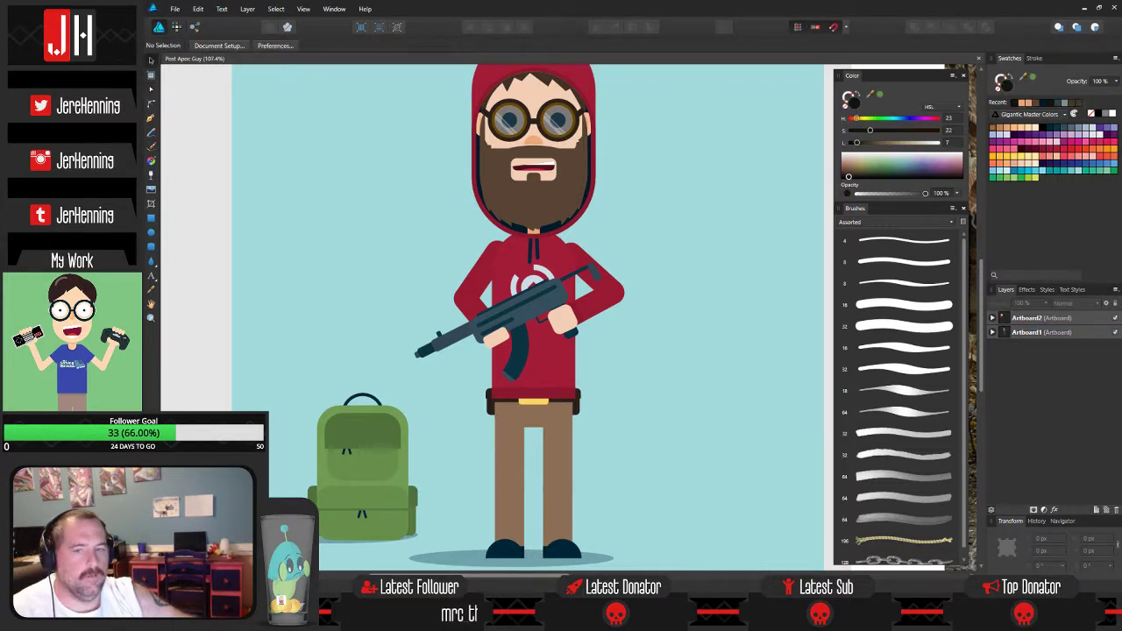
pyautogui.hotkey('ctrl', 'a')
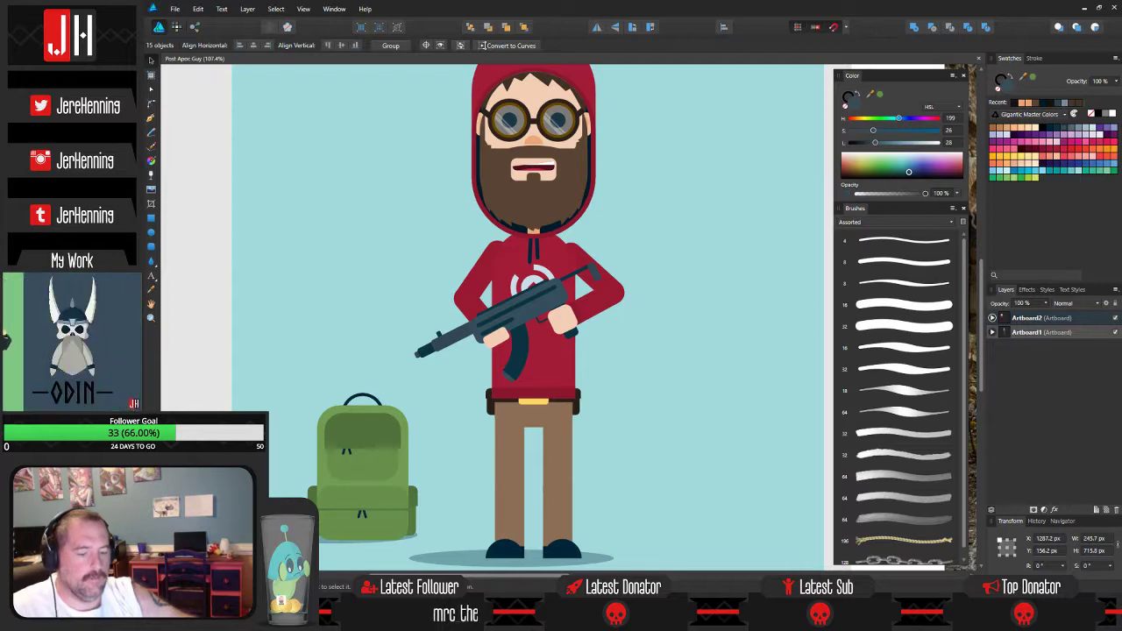
pyautogui.click(698, 280)
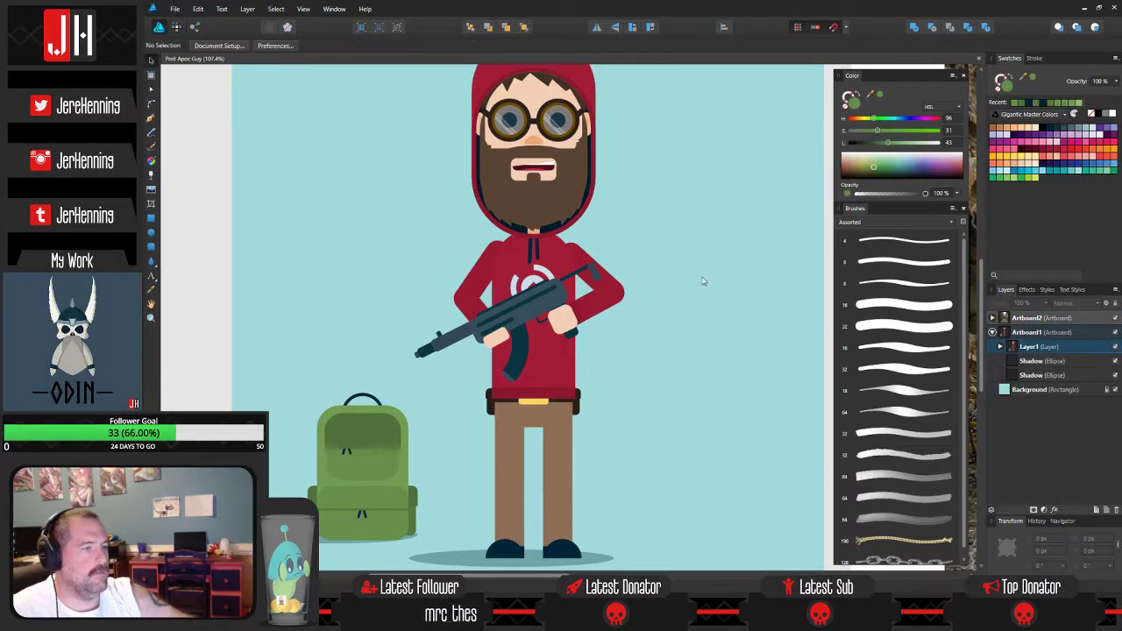
pyautogui.scroll(-3, 704, 279)
pyautogui.moveTo(705, 278); pyautogui.dragTo(456, 327)
pyautogui.scroll(-2, 457, 326)
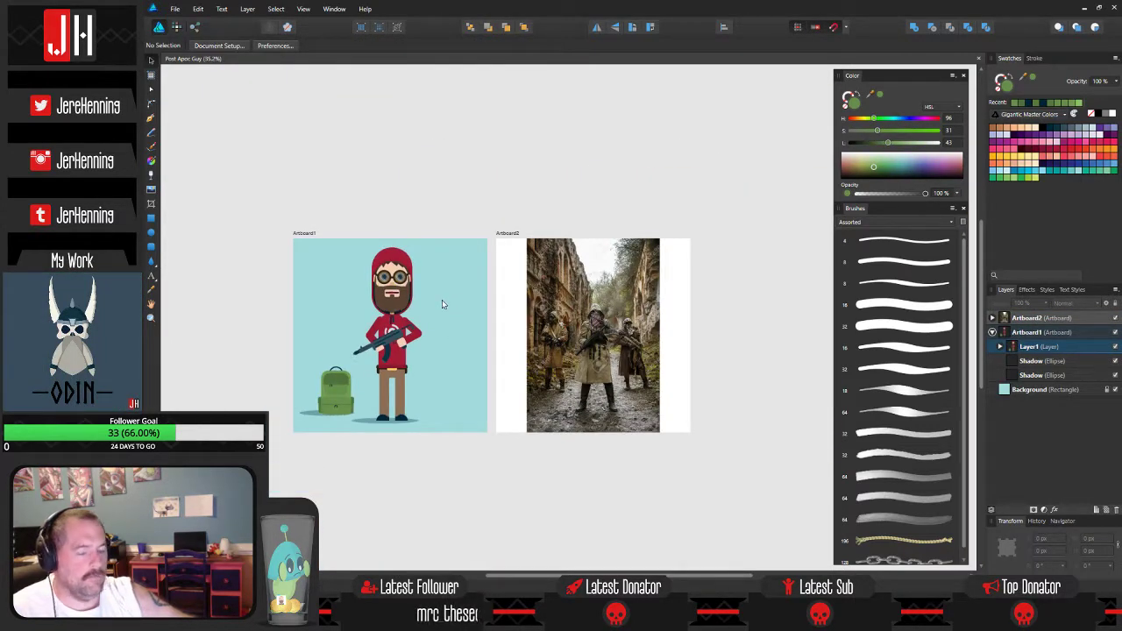
pyautogui.hotkey('ctrl', 'v')
pyautogui.scroll(3, 443, 300)
pyautogui.moveTo(226, 261); pyautogui.dragTo(494, 261)
pyautogui.click(433, 91)
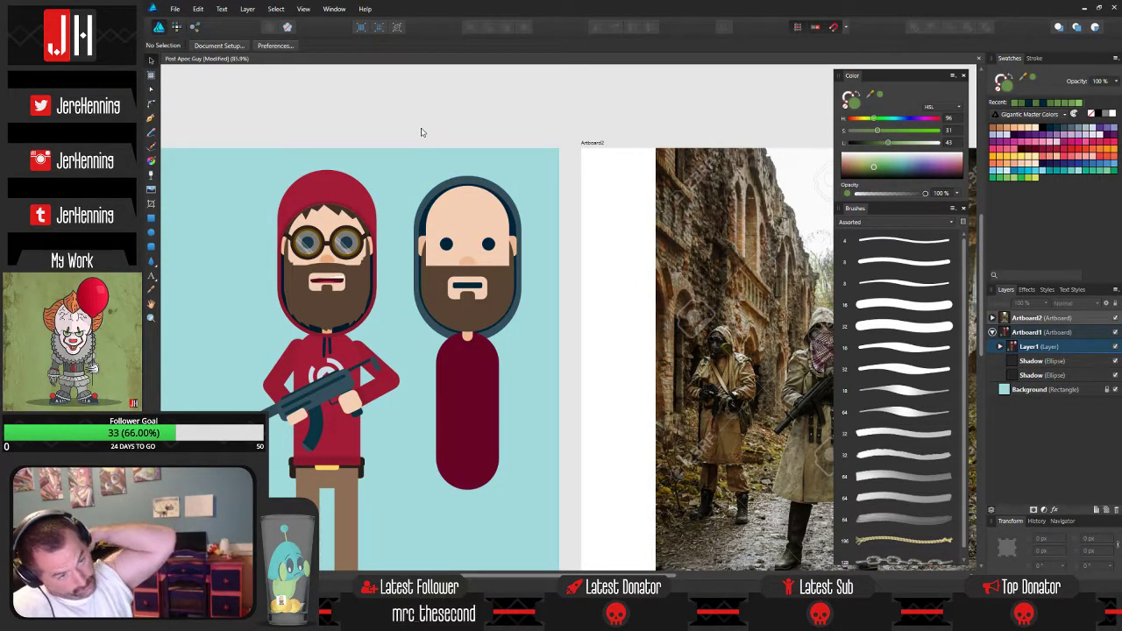
pyautogui.moveTo(454, 165); pyautogui.dragTo(505, 124)
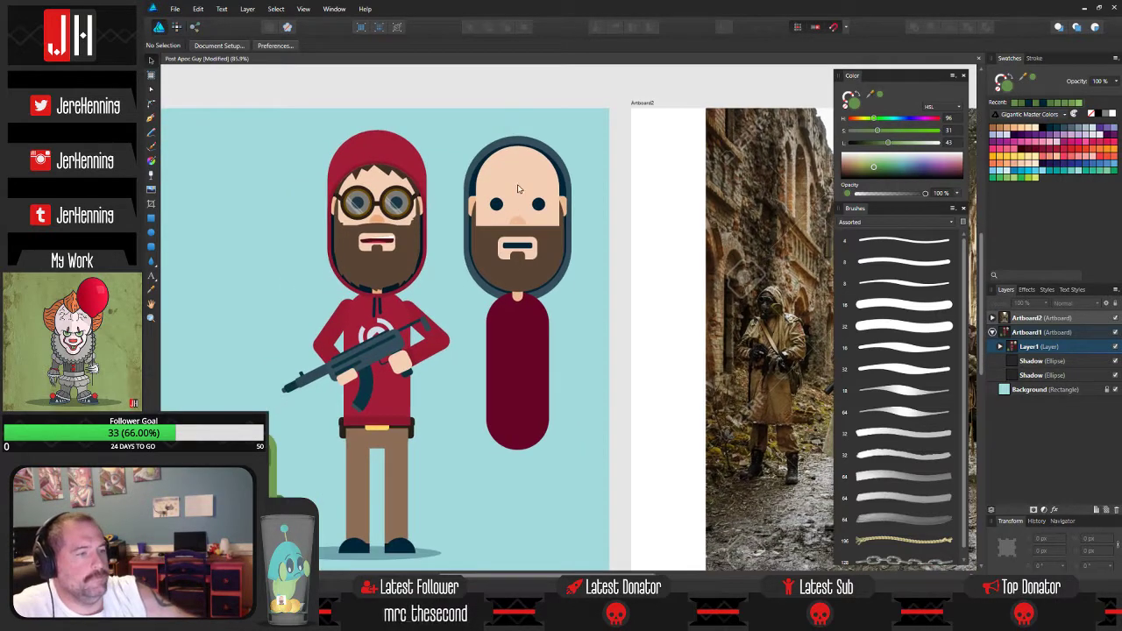
# Compare the base figure's head, beard and body shapes with the finished hooded character.
pyautogui.click(516, 175)
pyautogui.scroll(3, 524, 232)
pyautogui.click(523, 232)
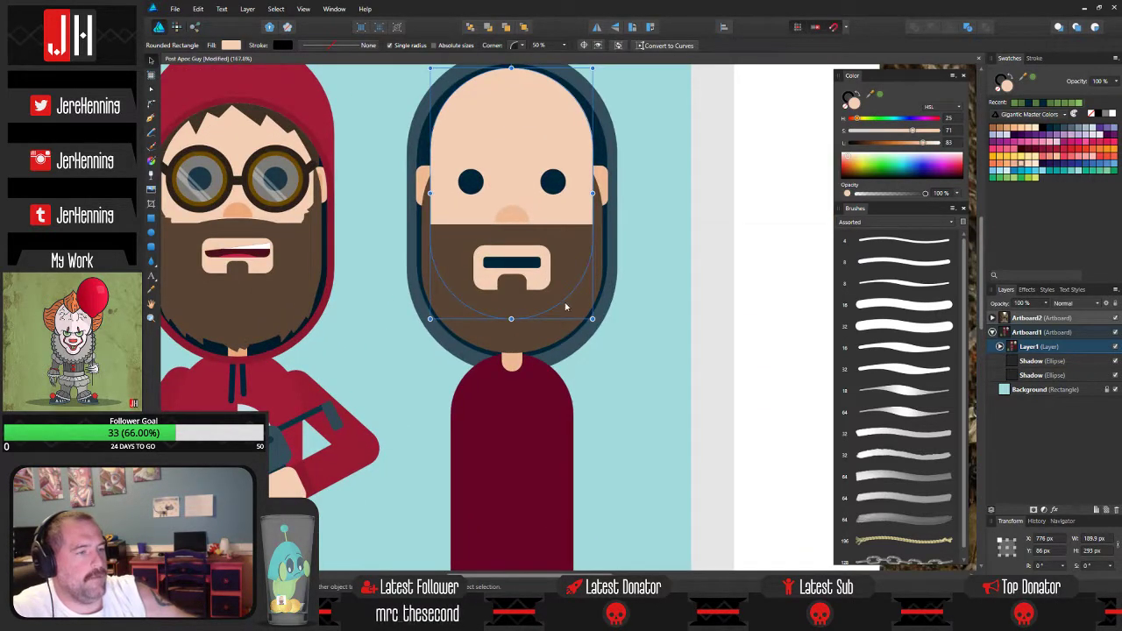
pyautogui.scroll(-2, 558, 329)
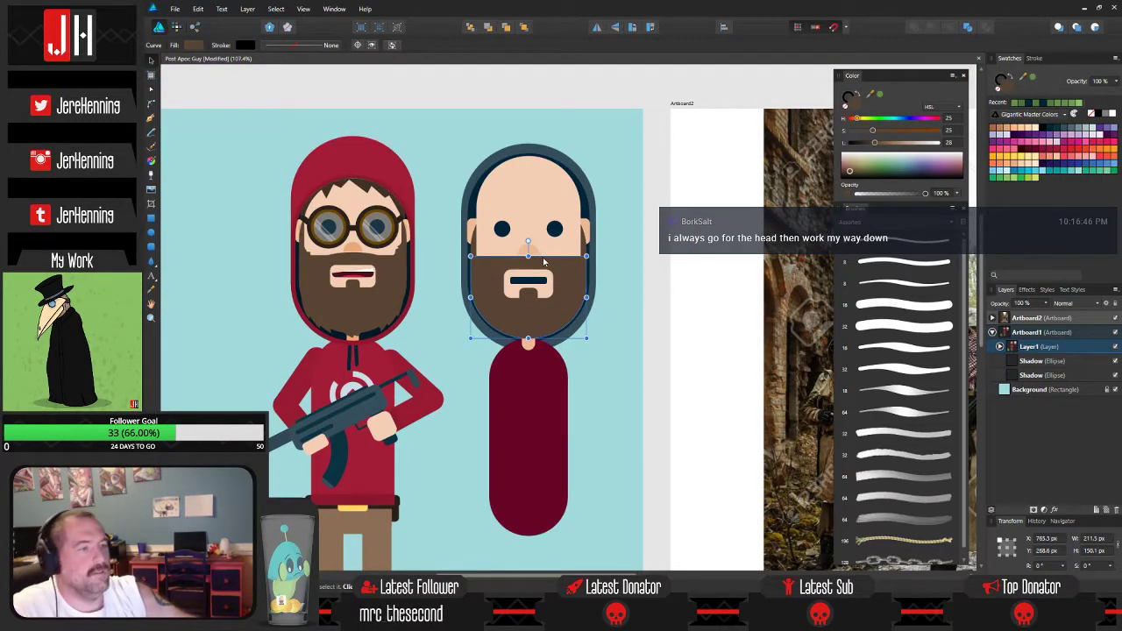
pyautogui.click(627, 374)
pyautogui.scroll(-2, 554, 348)
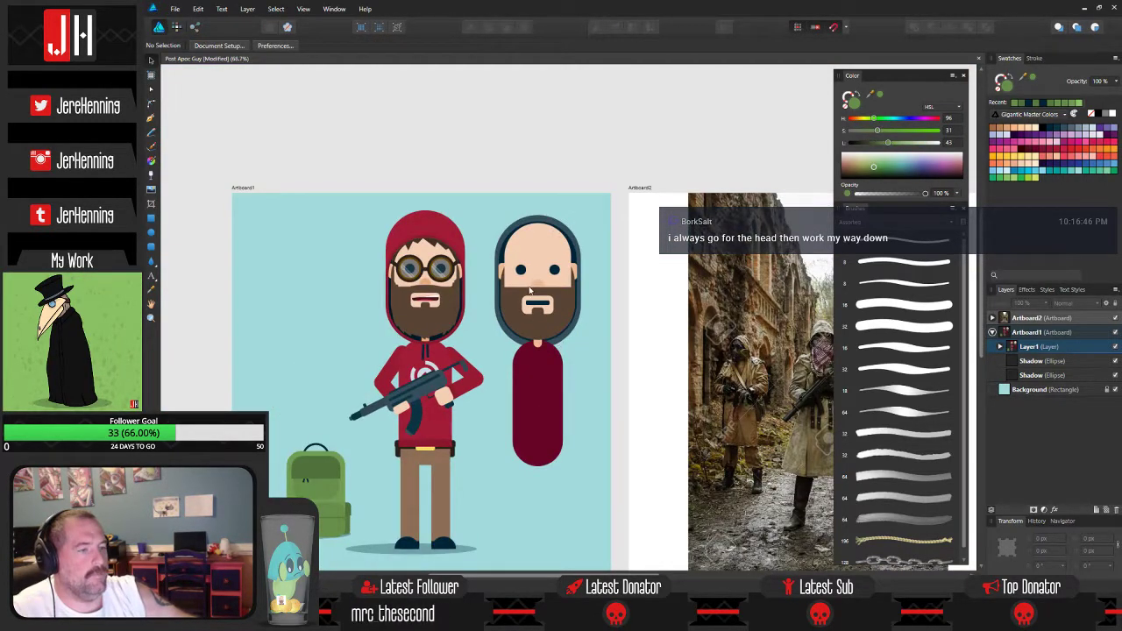
pyautogui.scroll(3, 514, 251)
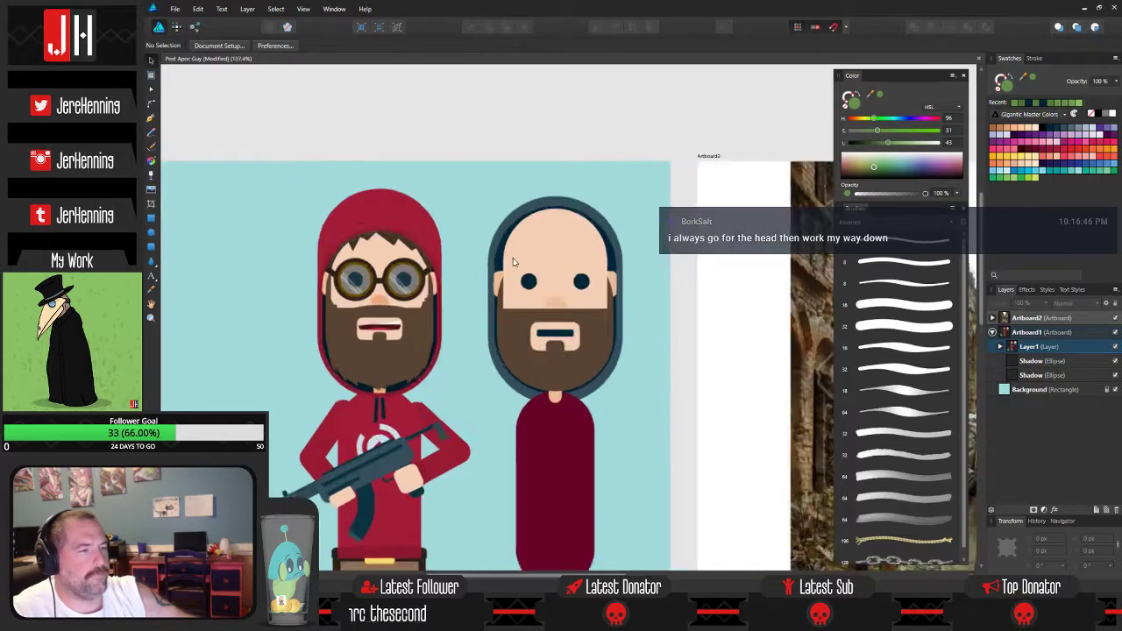
pyautogui.scroll(-2, 533, 272)
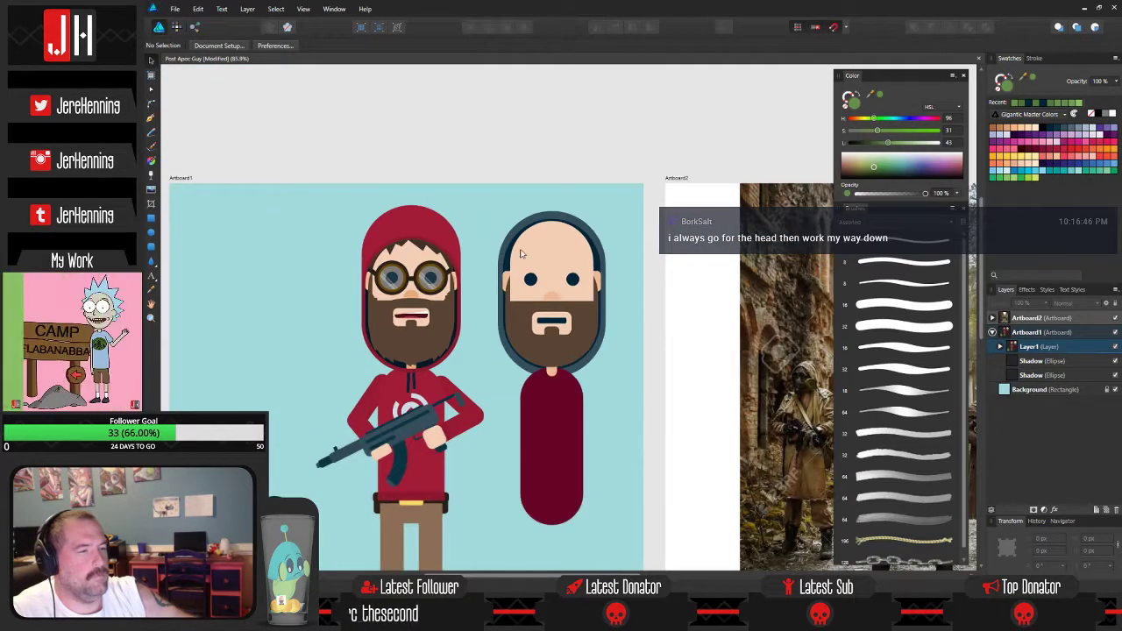
# Delete all 15 objects of the pasted base figure beside the hooded character.
pyautogui.moveTo(488, 158); pyautogui.dragTo(641, 538)
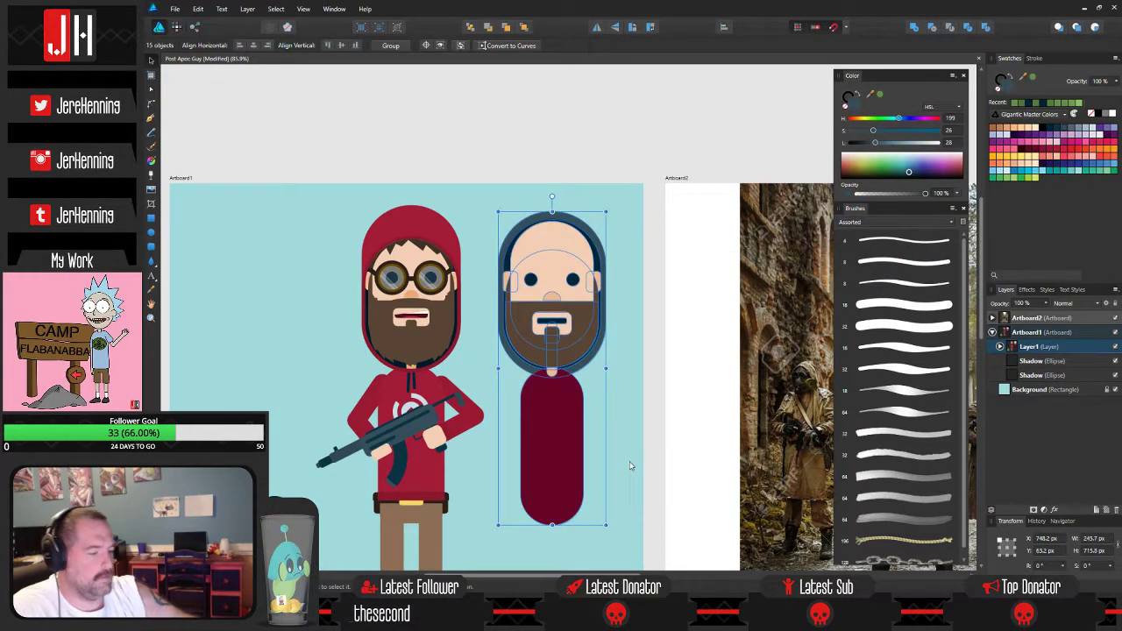
pyautogui.press('Delete')
pyautogui.moveTo(587, 455); pyautogui.dragTo(613, 384)
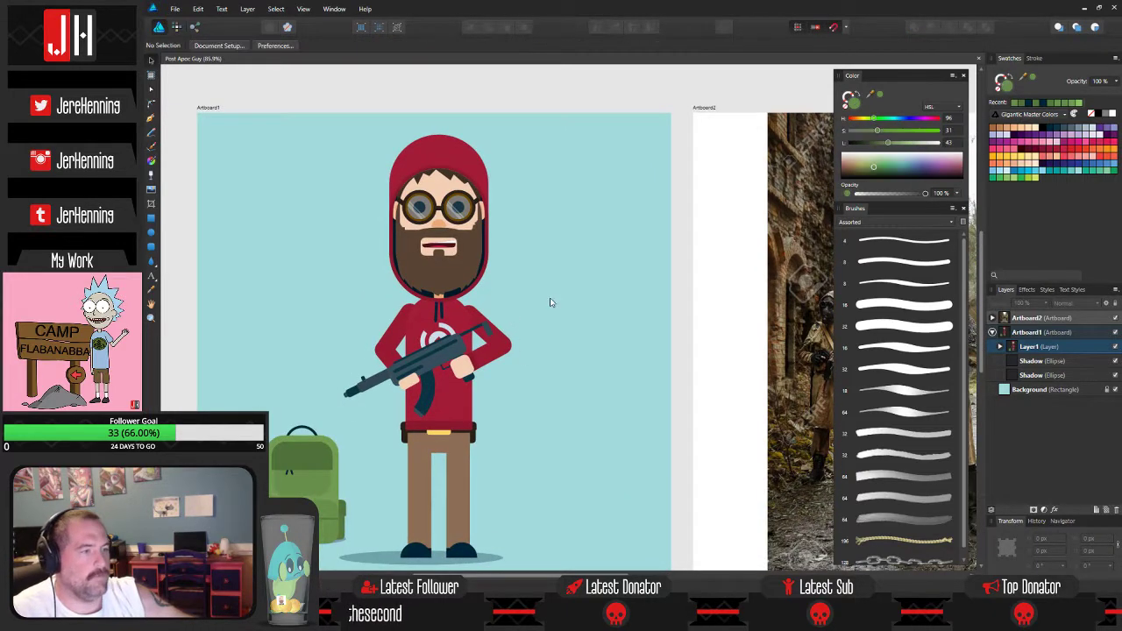
# Examine the character and backpack composition on the first artboard alongside the reference photo.
pyautogui.scroll(-1, 541, 325)
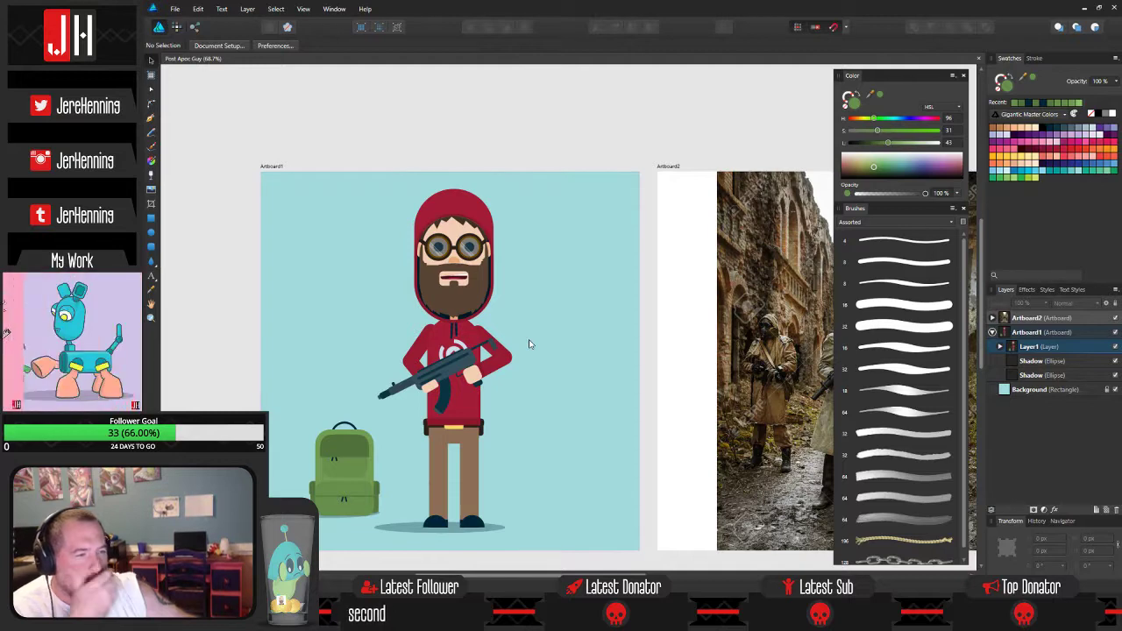
pyautogui.moveTo(529, 341); pyautogui.dragTo(447, 337)
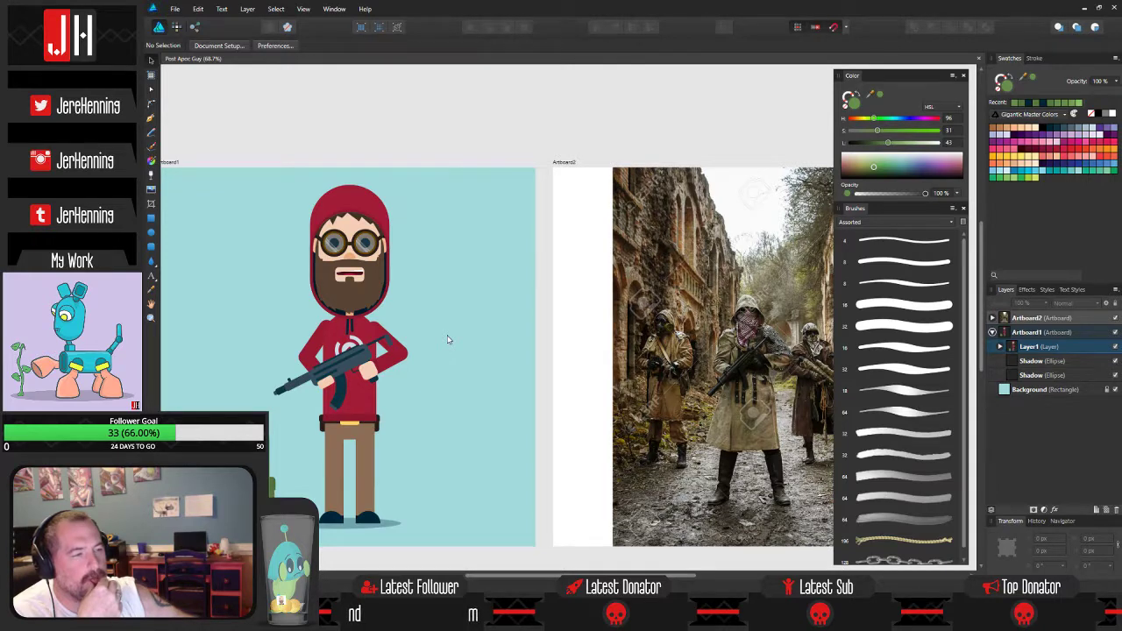
pyautogui.moveTo(447, 341); pyautogui.dragTo(483, 345)
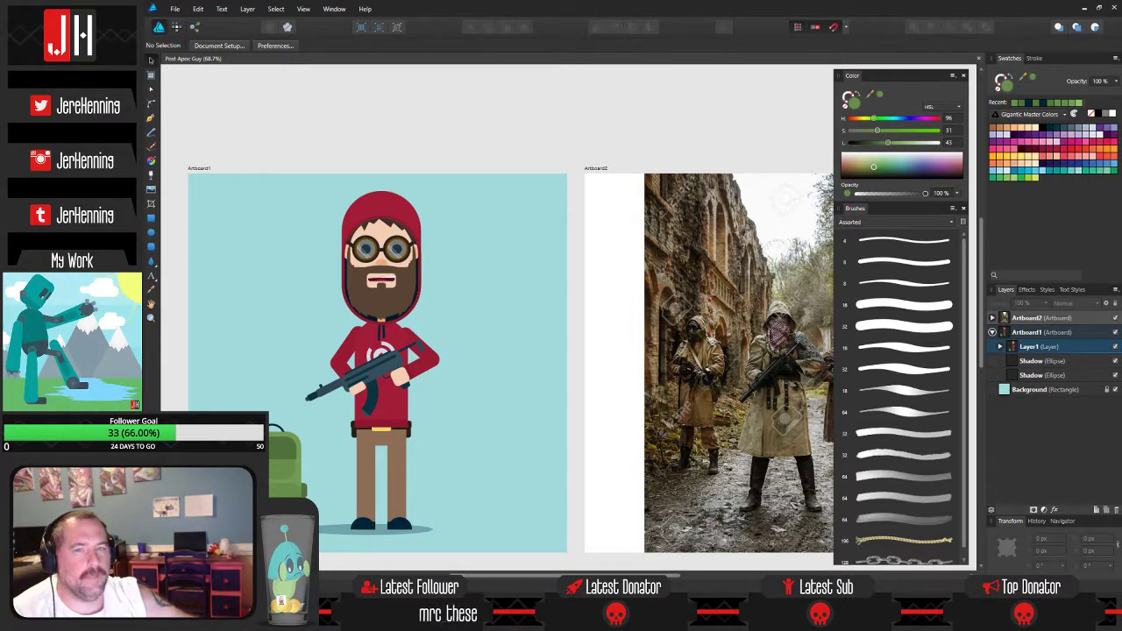
pyautogui.moveTo(374, 214); pyautogui.dragTo(451, 202)
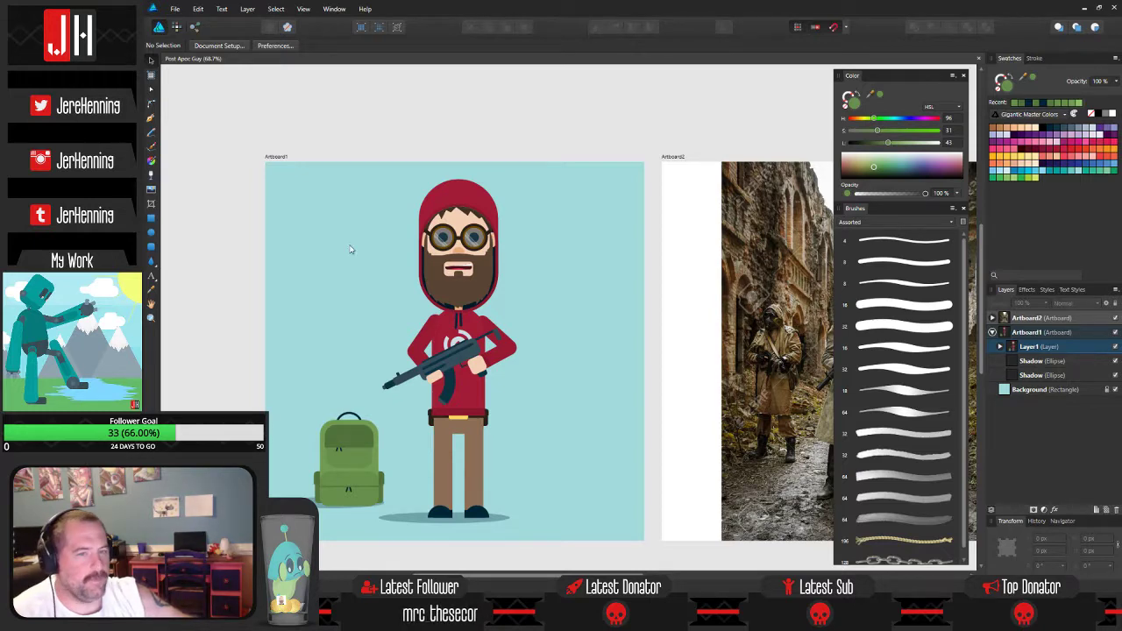
pyautogui.scroll(3, 378, 197)
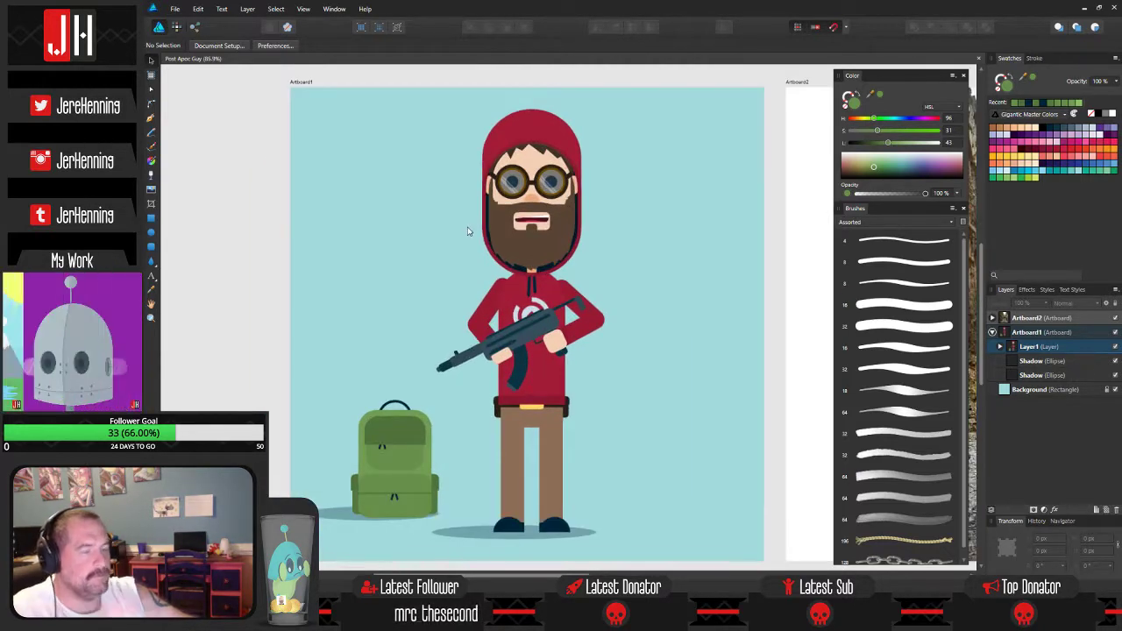
pyautogui.scroll(-3, 469, 233)
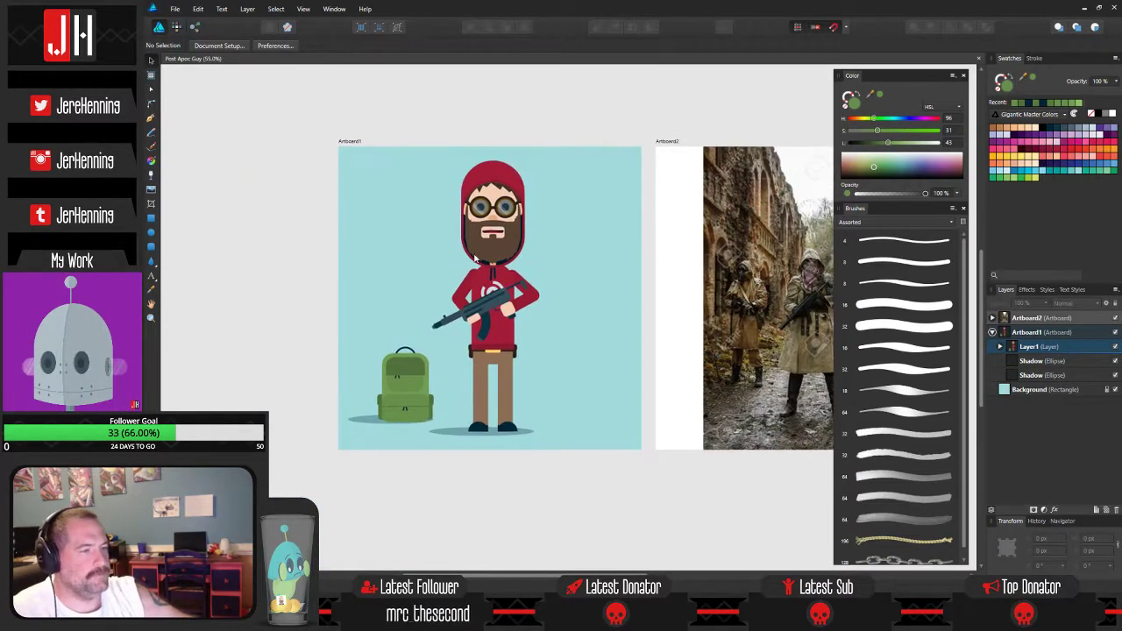
pyautogui.moveTo(477, 265)
pyautogui.mouseDown()
pyautogui.moveTo(469, 284)
pyautogui.moveTo(457, 257)
pyautogui.mouseUp()
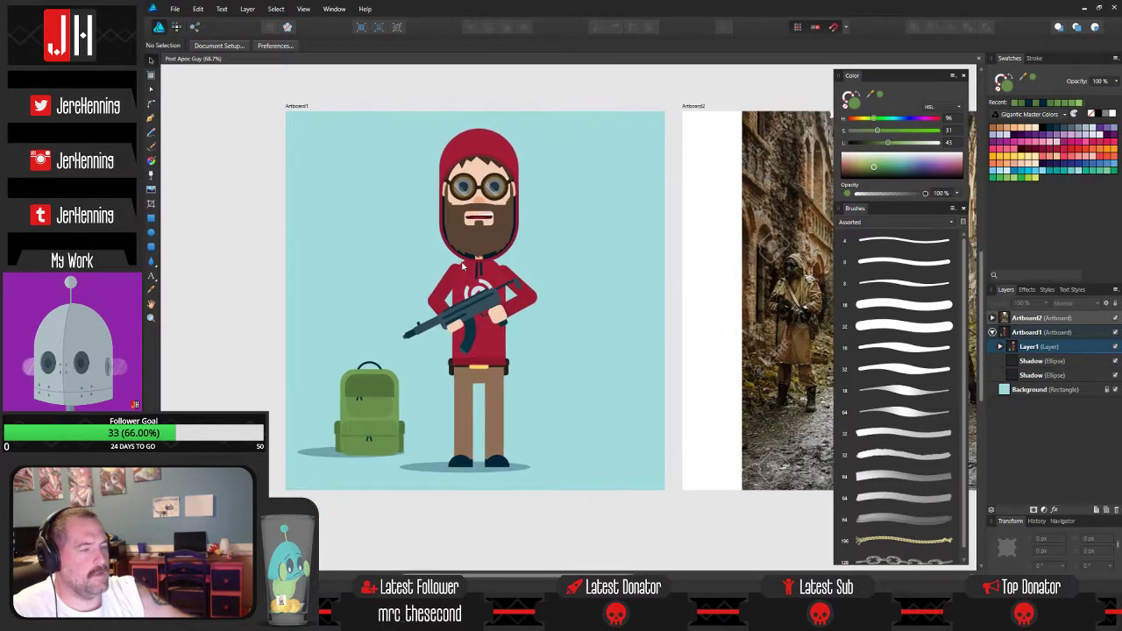
# Move the character, backpack and both ground shadows together to the right on the first artboard and save the document.
pyautogui.moveTo(239, 86); pyautogui.dragTo(624, 543)
pyautogui.moveTo(481, 339); pyautogui.dragTo(541, 338)
pyautogui.click(249, 278)
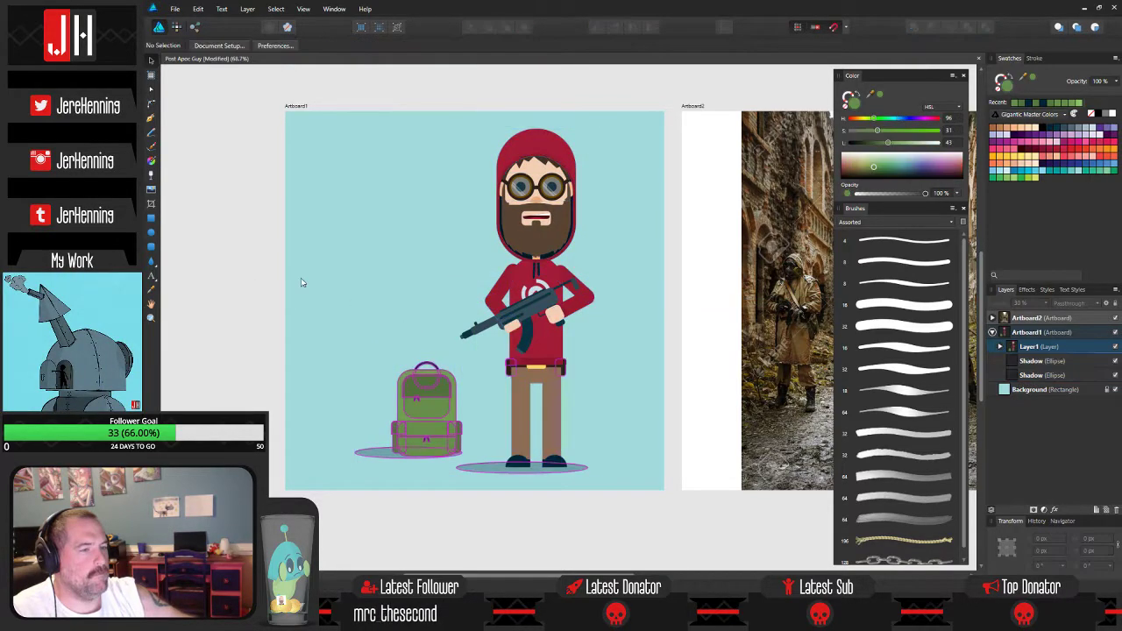
pyautogui.scroll(-1, 441, 319)
pyautogui.moveTo(469, 346); pyautogui.dragTo(504, 366)
pyautogui.hotkey('ctrl', 's')
pyautogui.scroll(3, 504, 367)
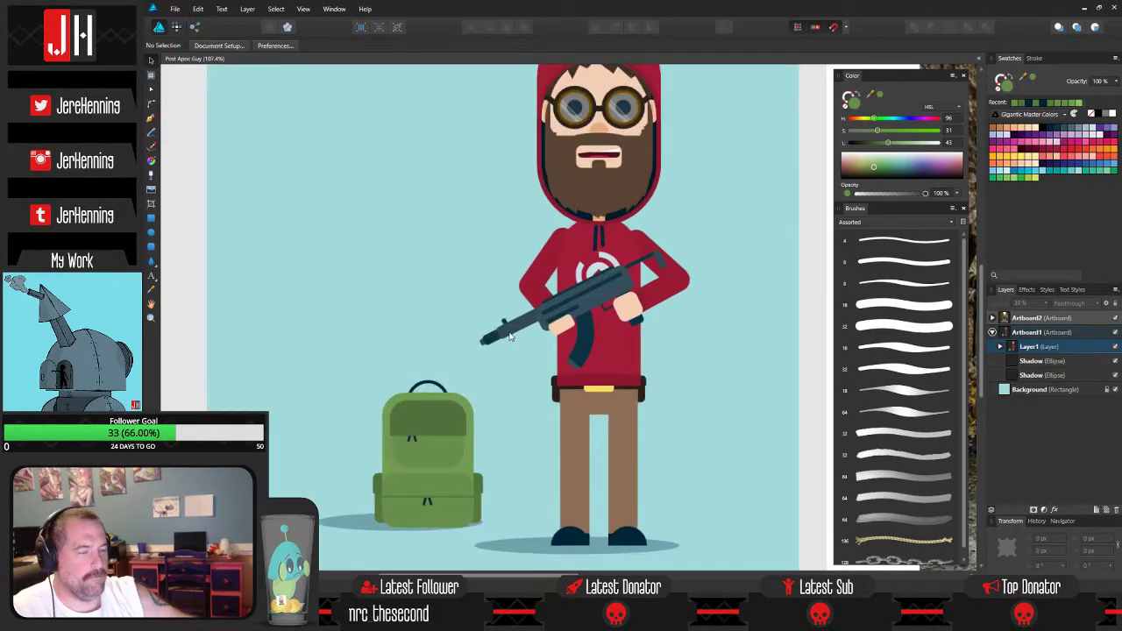
pyautogui.moveTo(493, 282); pyautogui.dragTo(506, 342)
pyautogui.scroll(-2, 515, 369)
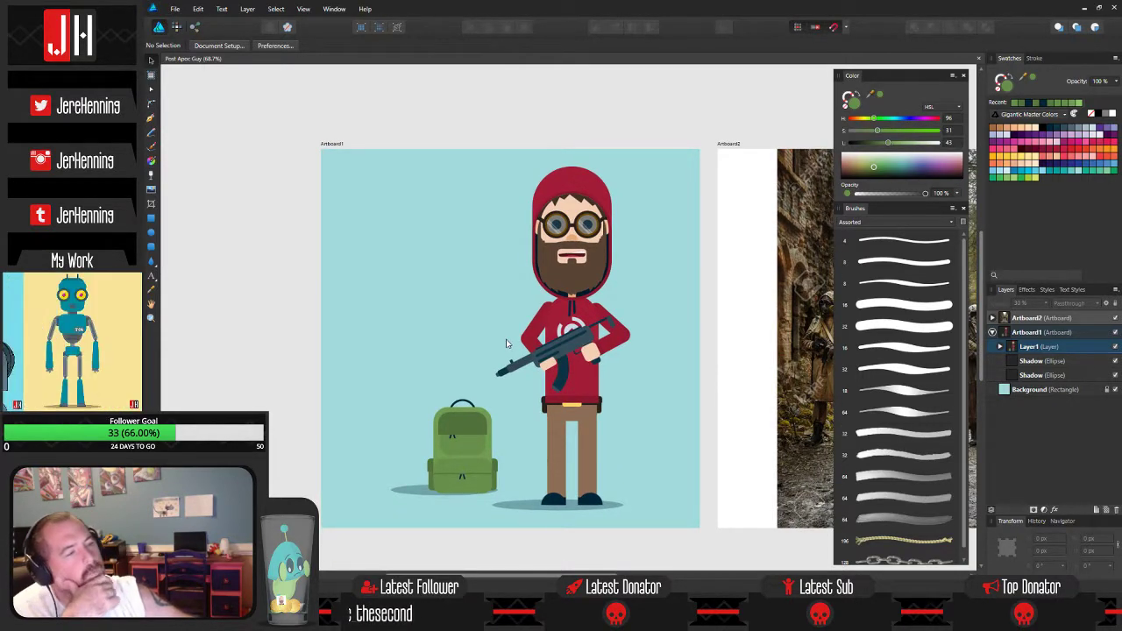
# Open the Detail Patterns.afdesign file from the Vector Assets folder.
pyautogui.moveTo(574, 261); pyautogui.dragTo(554, 275)
pyautogui.scroll(2, 560, 216)
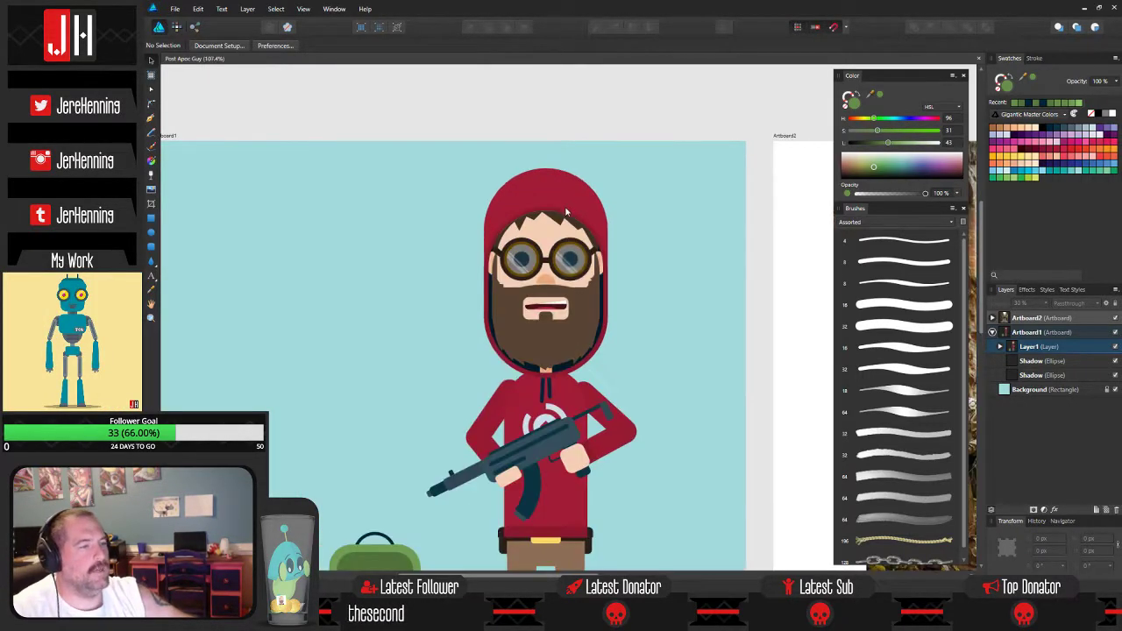
pyautogui.scroll(1, 477, 205)
pyautogui.moveTo(562, 216); pyautogui.dragTo(572, 181)
pyautogui.scroll(-2, 573, 175)
pyautogui.click(174, 8)
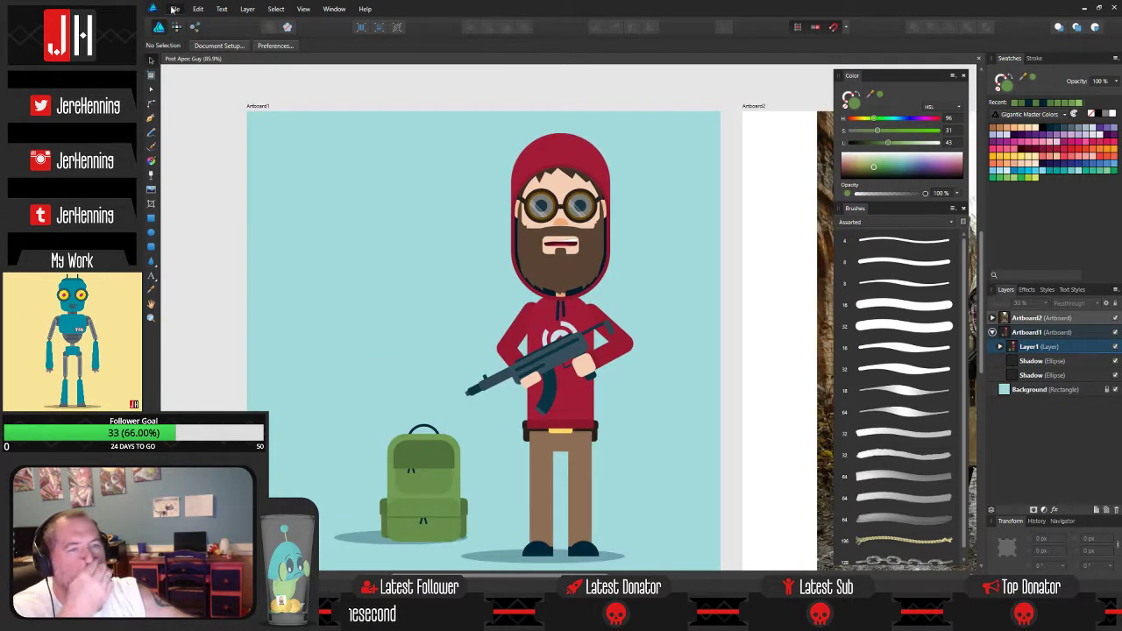
pyautogui.click(190, 57)
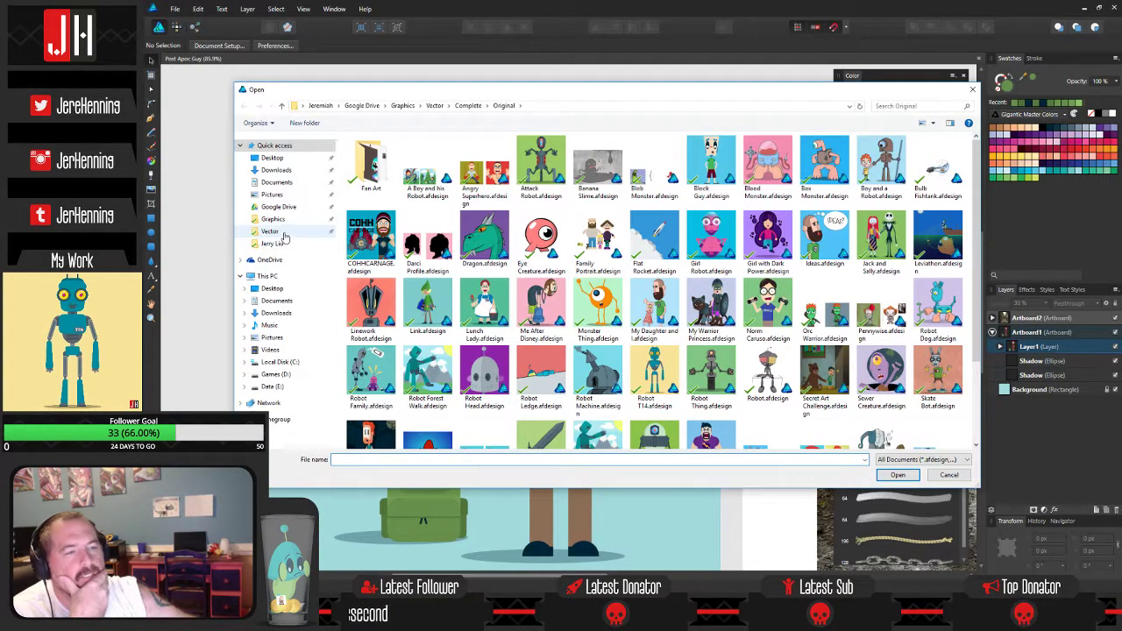
pyautogui.click(280, 232)
pyautogui.doubleClick(385, 156)
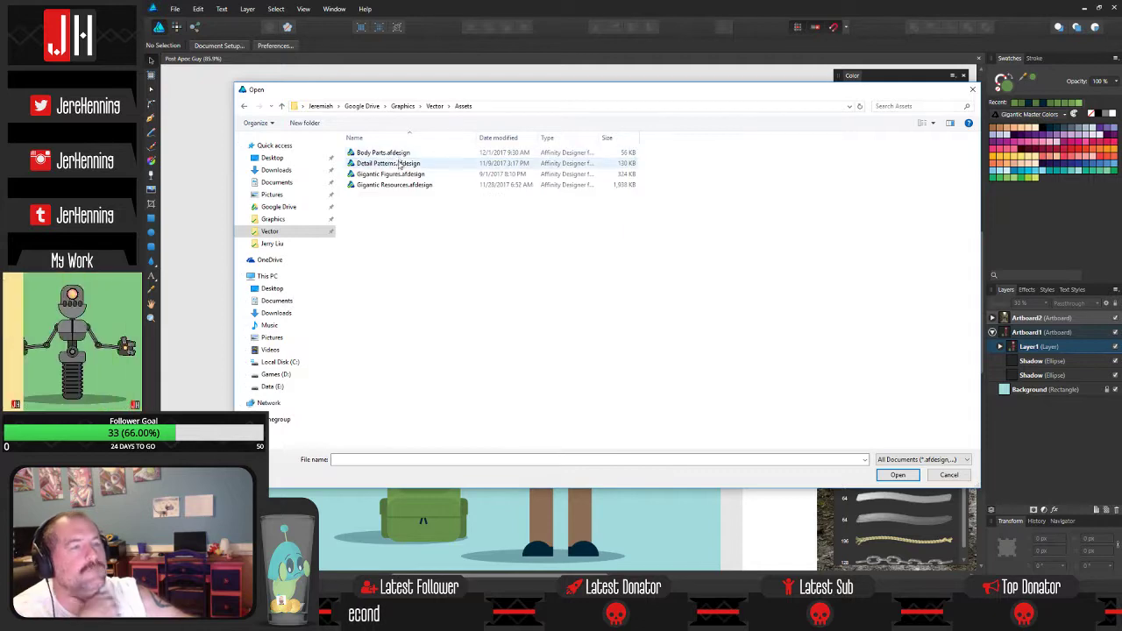
pyautogui.doubleClick(373, 163)
# Copy the fine speckle group from the yellow pattern artboard and paste it into the Post Apoc Guy document.
pyautogui.scroll(3, 554, 215)
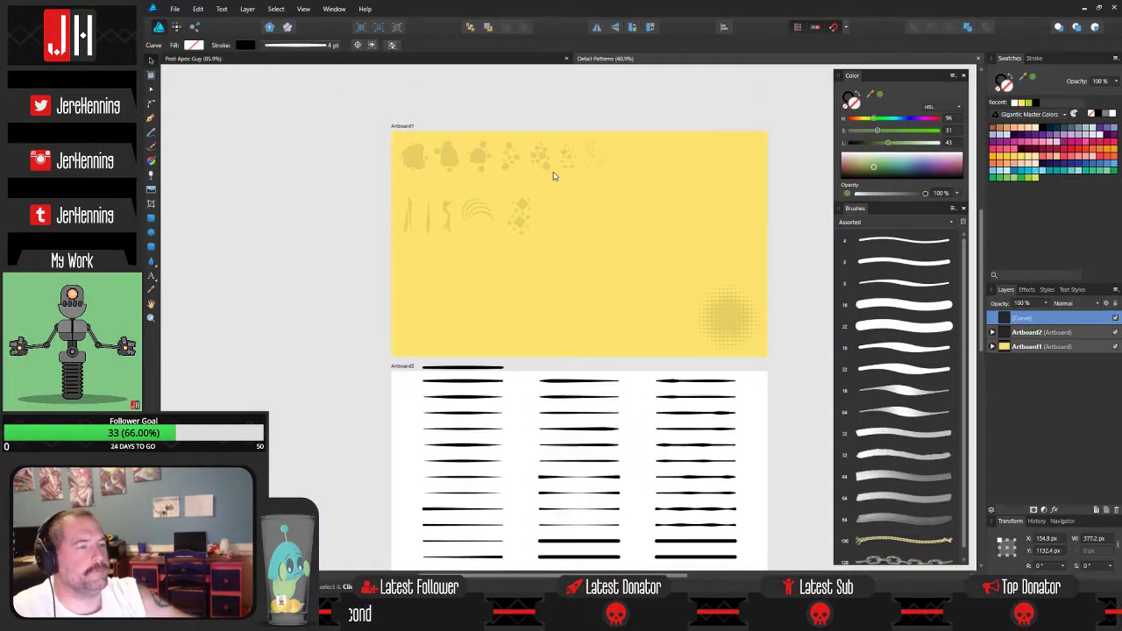
pyautogui.click(611, 202)
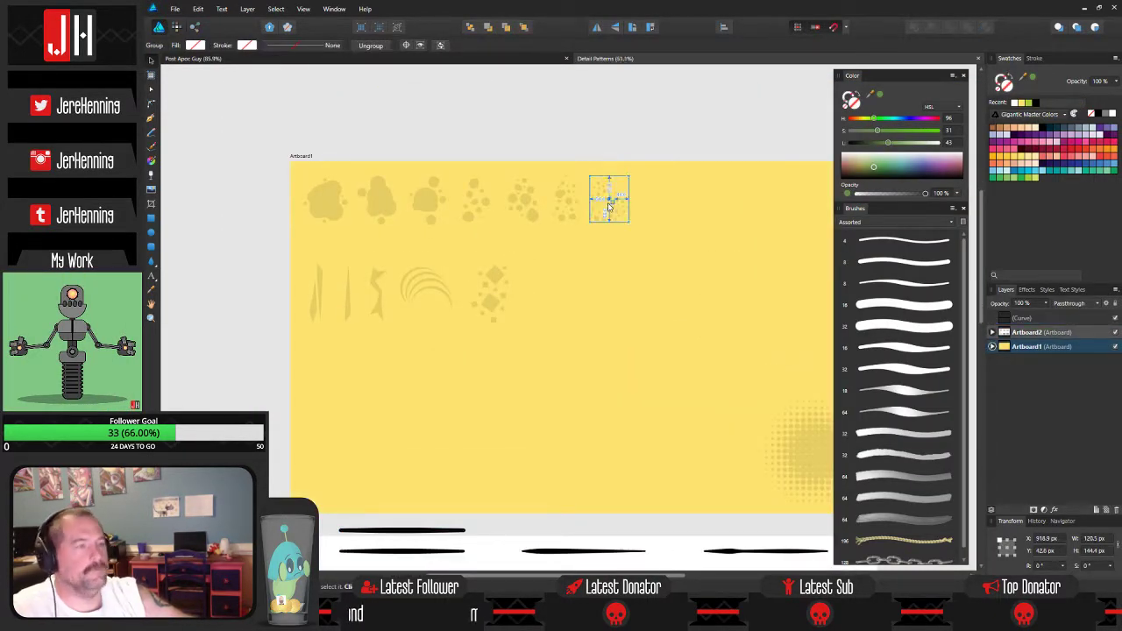
pyautogui.scroll(-2, 611, 203)
pyautogui.click(517, 62)
pyautogui.scroll(-2, 611, 194)
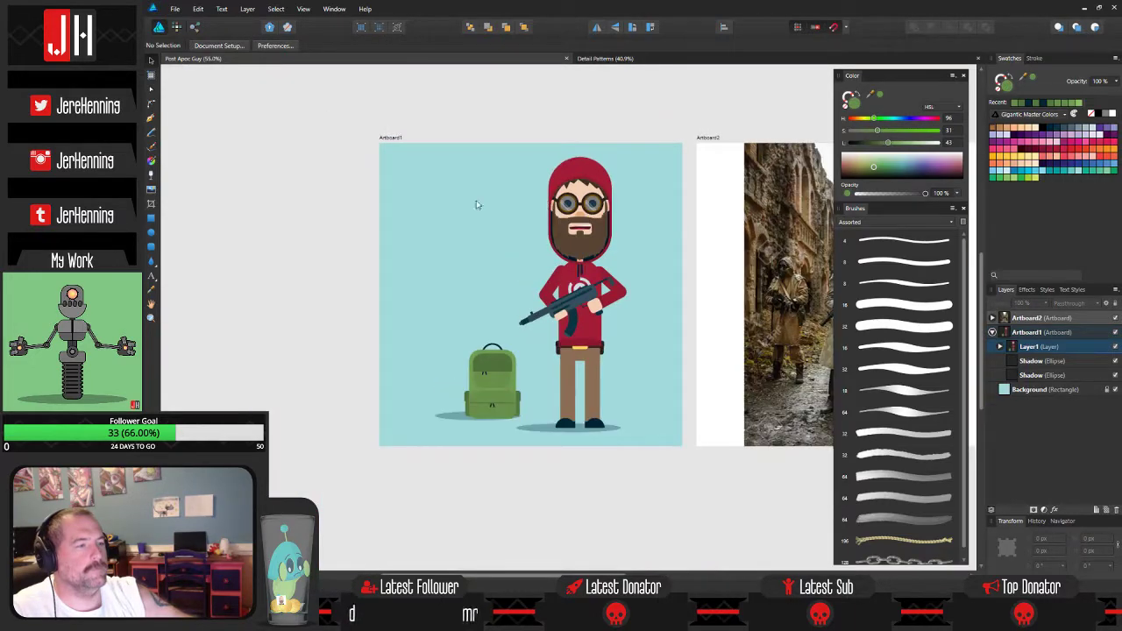
pyautogui.click(649, 175)
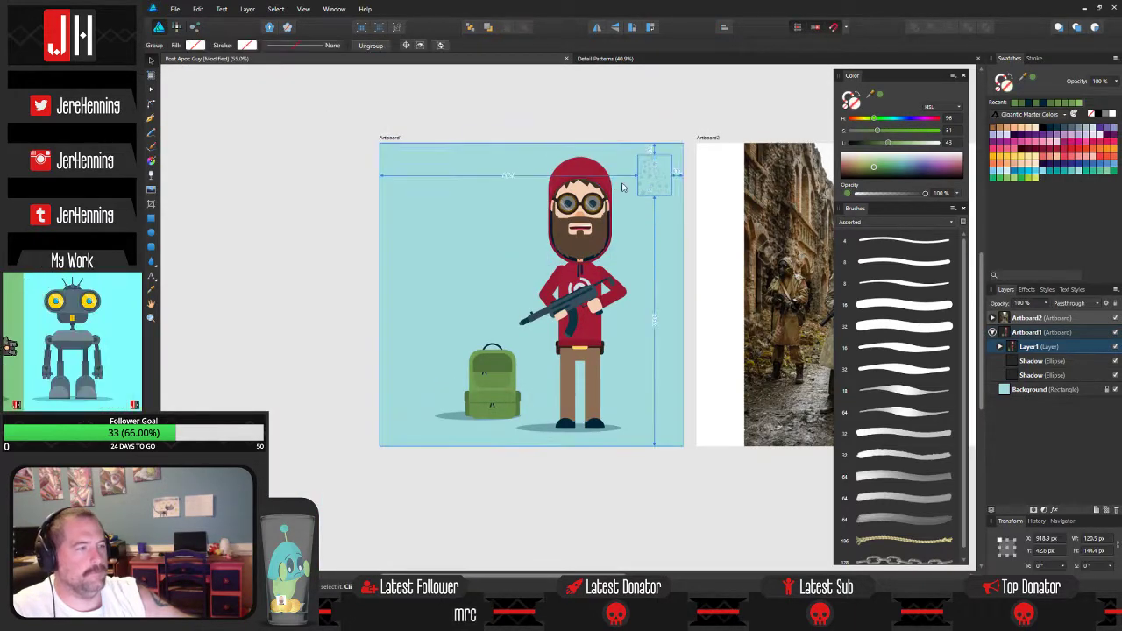
# Merge the upper and lower pieces of the trouser leg farther from the backpack into one shape.
pyautogui.scroll(2, 645, 178)
pyautogui.scroll(3, 668, 180)
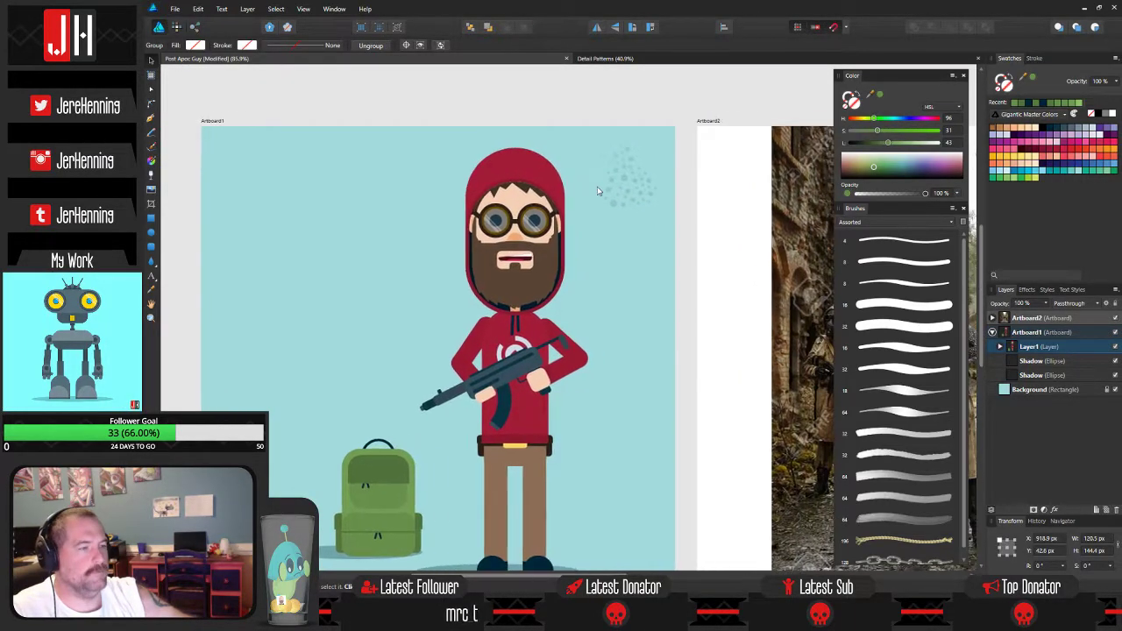
pyautogui.scroll(-2, 562, 171)
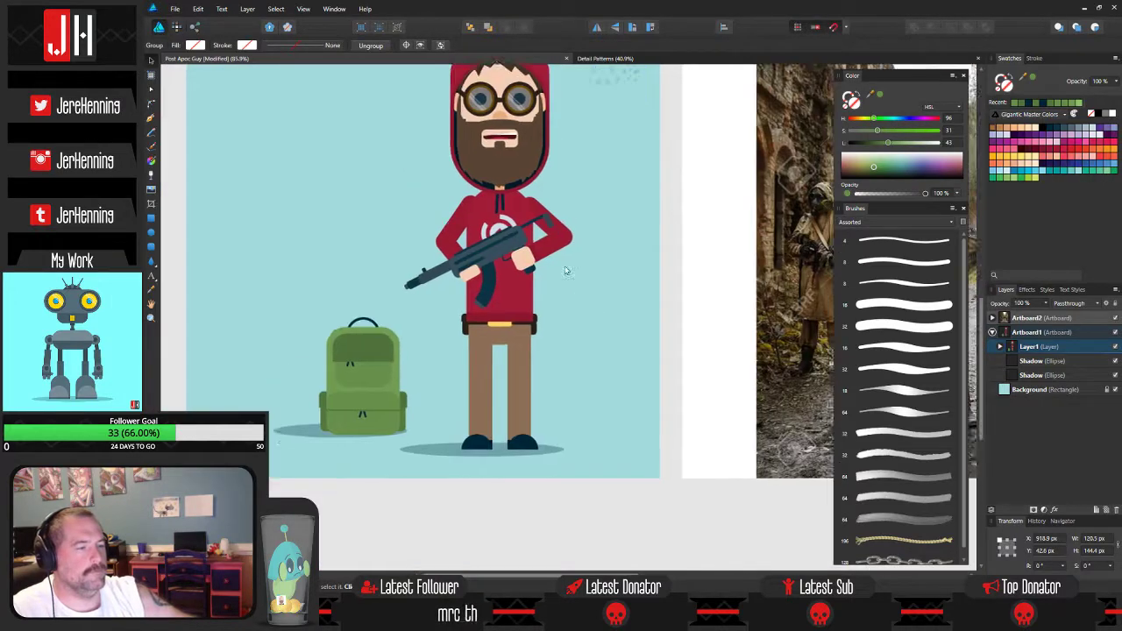
pyautogui.scroll(3, 514, 287)
pyautogui.click(480, 273)
pyautogui.scroll(-3, 479, 273)
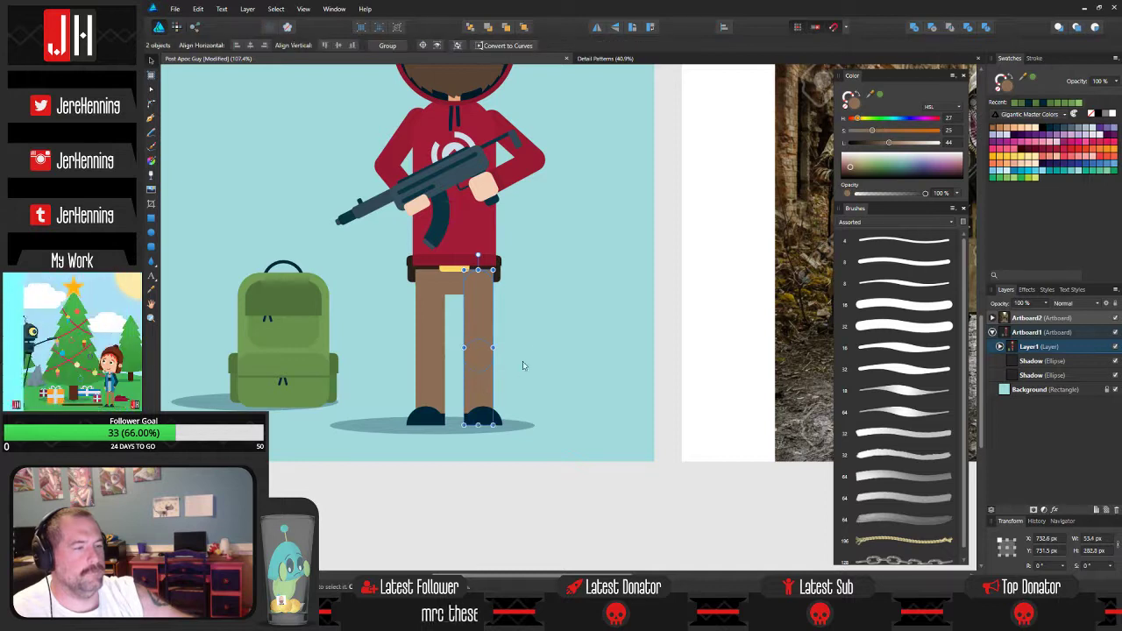
pyautogui.keyDown('shift'); pyautogui.click(489, 389); pyautogui.keyUp('shift')
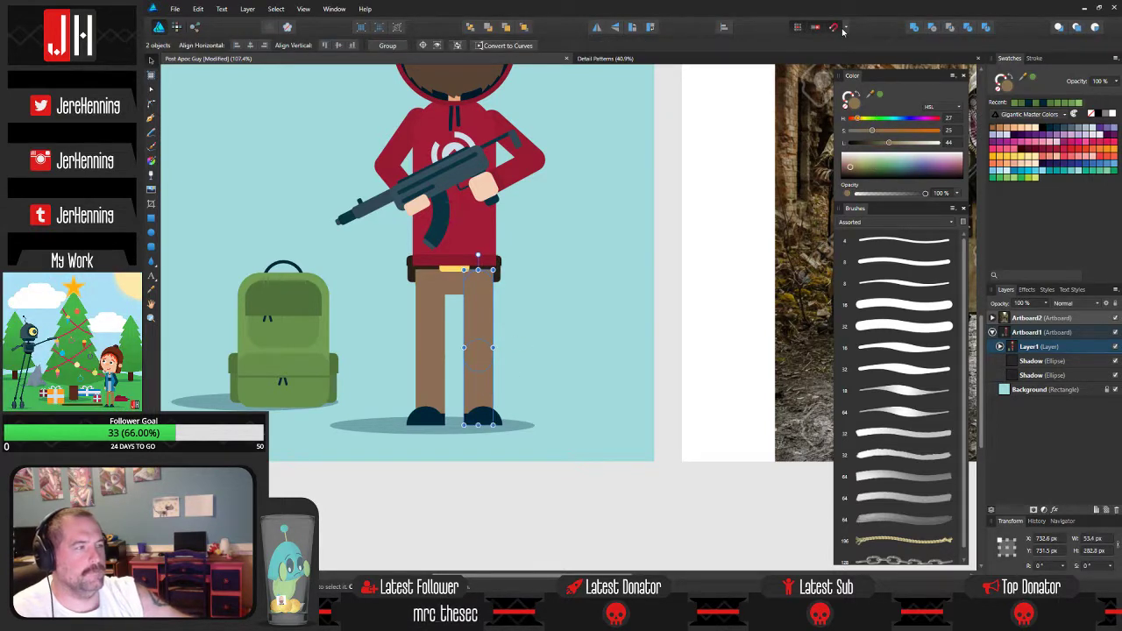
pyautogui.click(917, 27)
pyautogui.click(604, 268)
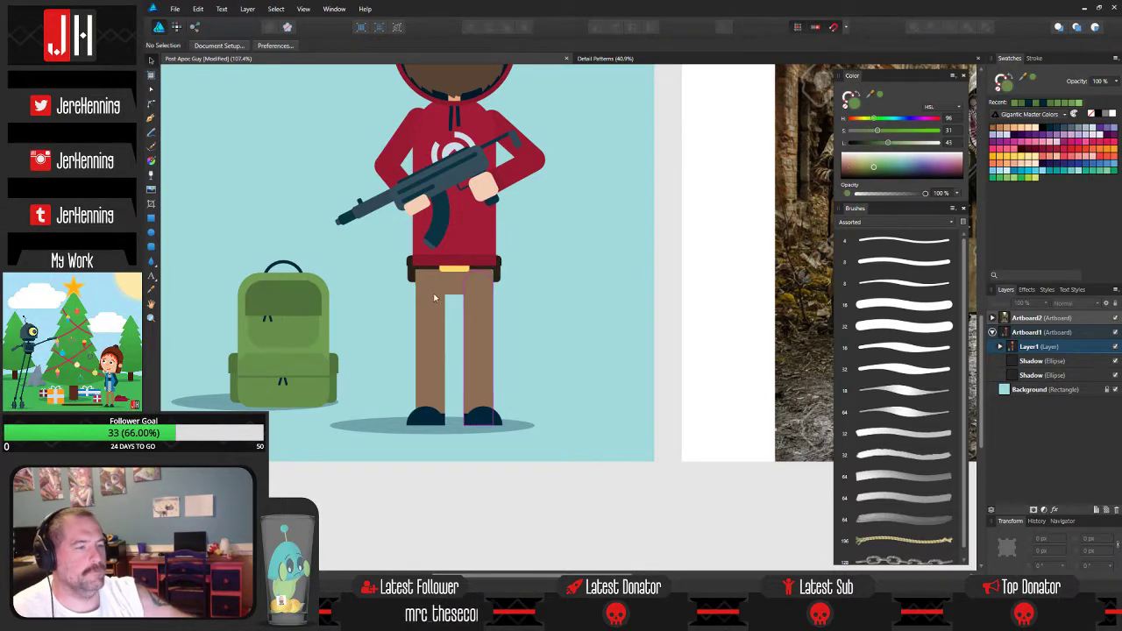
# Merge the upper and lower pieces of the trouser leg nearer the backpack into one shape.
pyautogui.click(434, 298)
pyautogui.keyDown('shift'); pyautogui.click(436, 397); pyautogui.keyUp('shift')
pyautogui.click(915, 28)
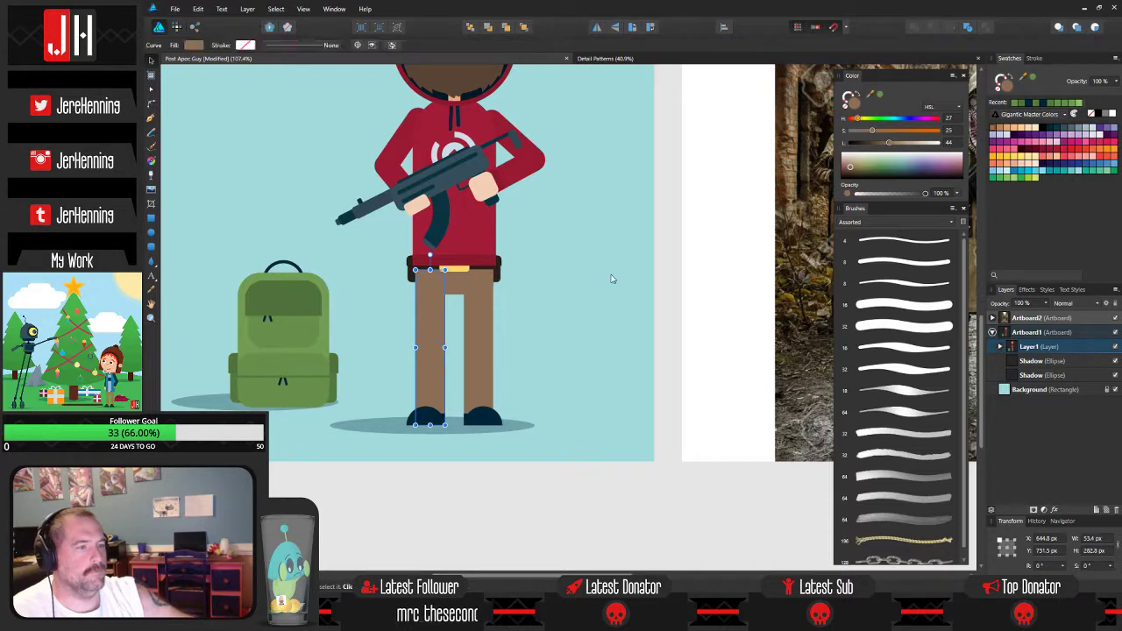
pyautogui.click(614, 280)
# Combine both legs and the hip piece into a single trousers shape, send it to the back and save the document.
pyautogui.click(470, 284)
pyautogui.keyDown('shift'); pyautogui.click(421, 337); pyautogui.keyUp('shift')
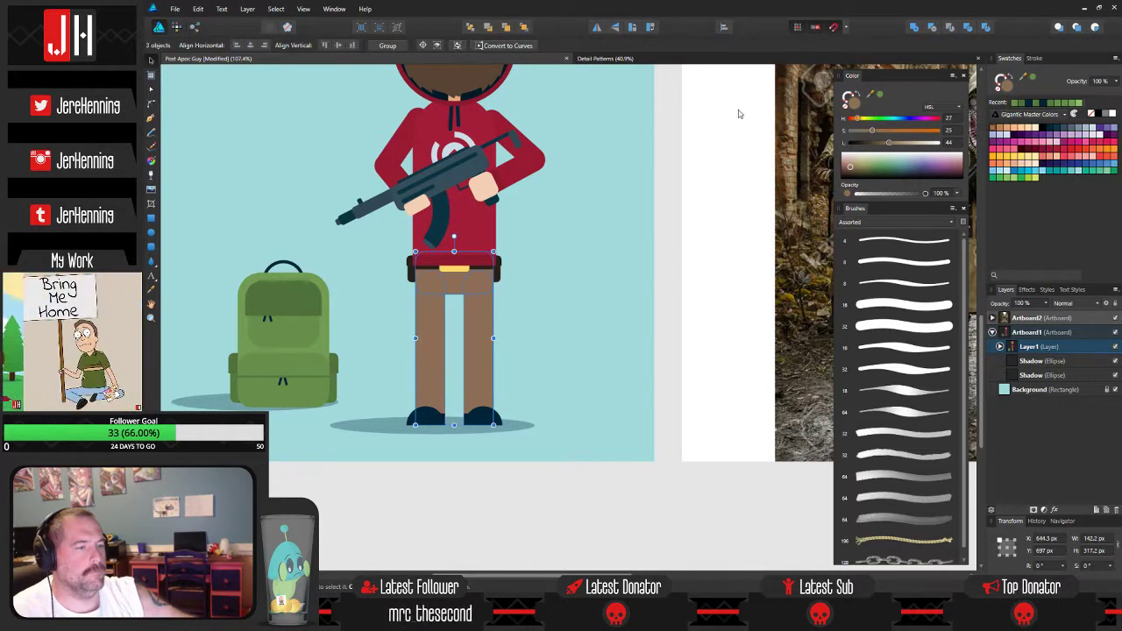
pyautogui.click(916, 28)
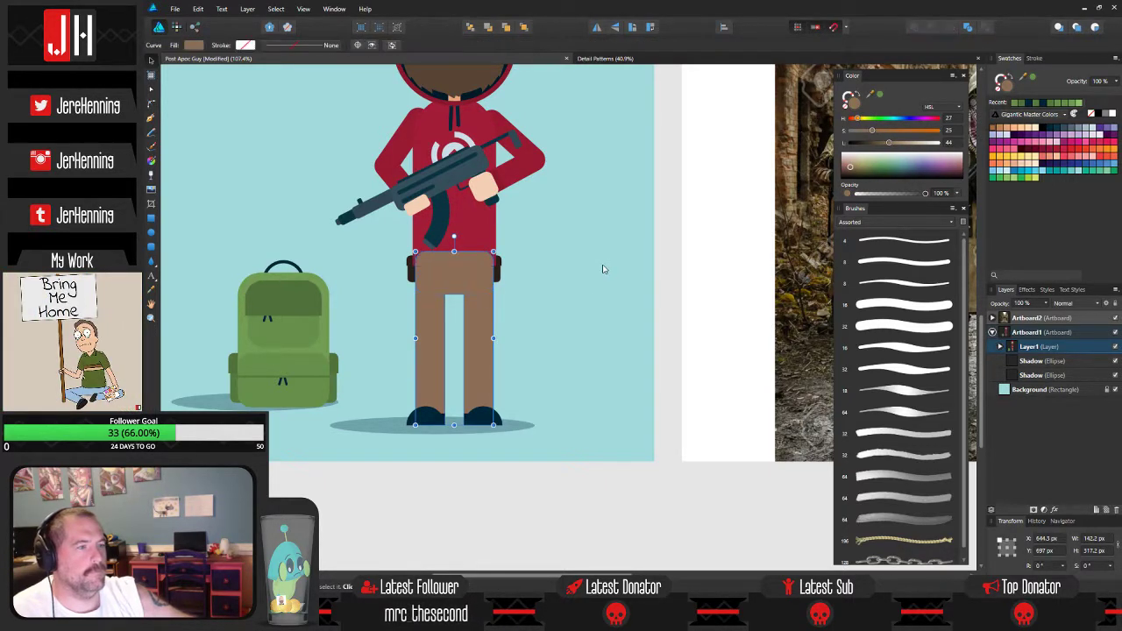
pyautogui.click(470, 27)
pyautogui.click(582, 211)
pyautogui.hotkey('ctrl', 's')
# Try to apply the pasted speckle pattern to the merged trousers shape and undo the change.
pyautogui.moveTo(506, 209); pyautogui.dragTo(524, 256)
pyautogui.click(502, 328)
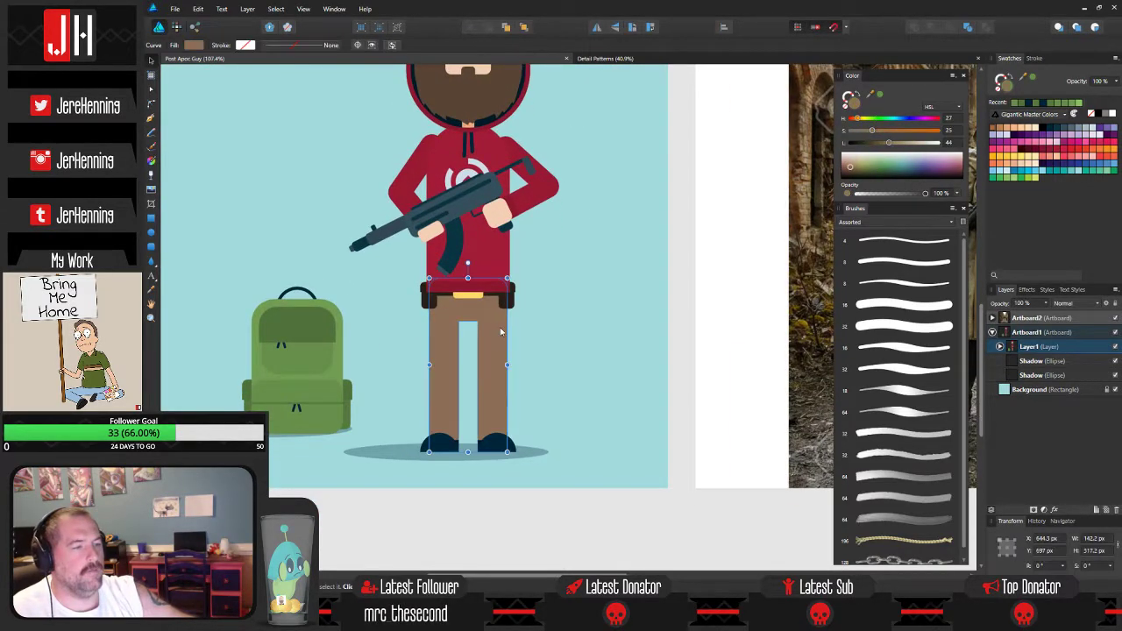
pyautogui.moveTo(577, 289); pyautogui.dragTo(594, 357)
pyautogui.moveTo(643, 116); pyautogui.dragTo(665, 241)
pyautogui.moveTo(658, 175); pyautogui.dragTo(651, 283)
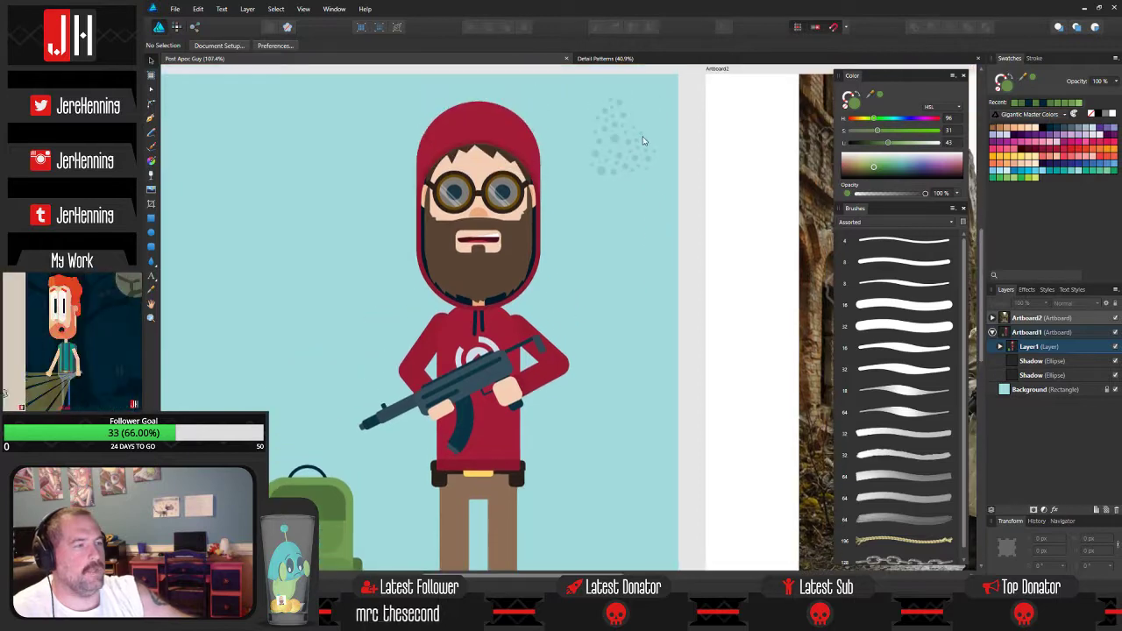
pyautogui.click(644, 139)
pyautogui.moveTo(659, 337); pyautogui.dragTo(664, 108)
pyautogui.moveTo(519, 363); pyautogui.dragTo(527, 294)
pyautogui.scroll(3, 527, 293)
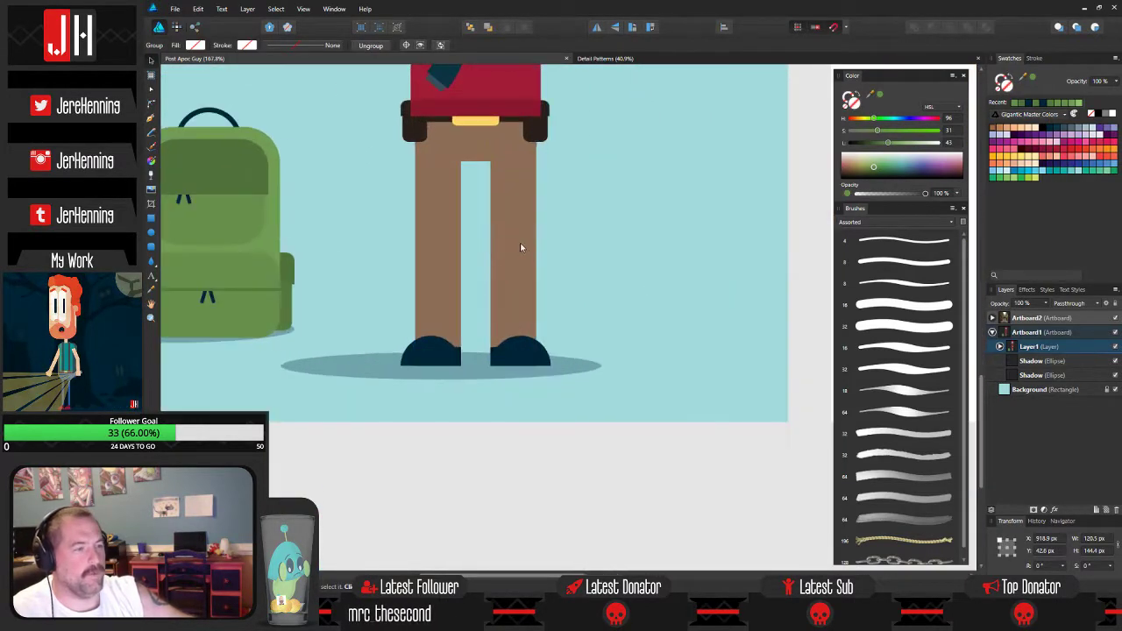
pyautogui.click(523, 243)
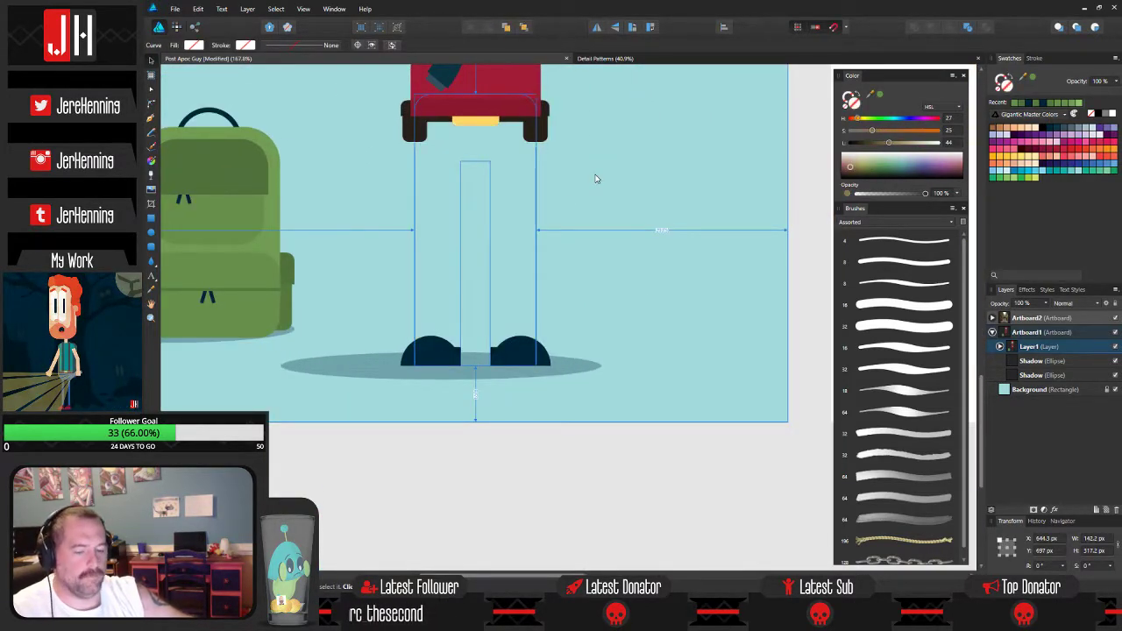
pyautogui.hotkey('ctrl', 'z')
pyautogui.scroll(-5, 604, 216)
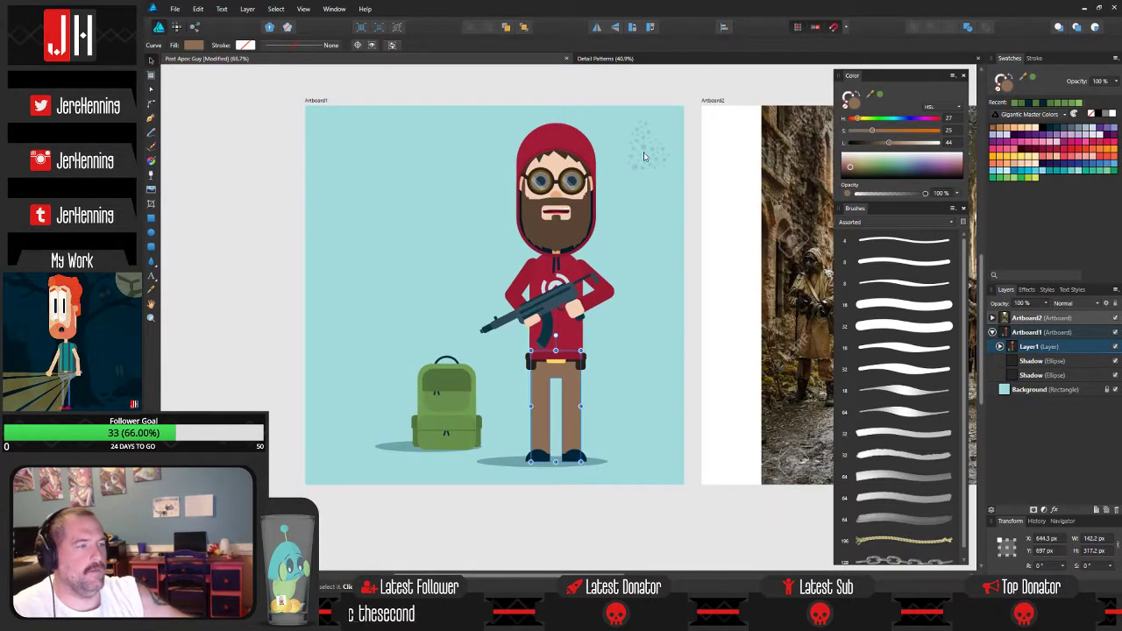
# Try placing the speckle pattern over the trouser leg and narrowing it to fit.
pyautogui.click(644, 156)
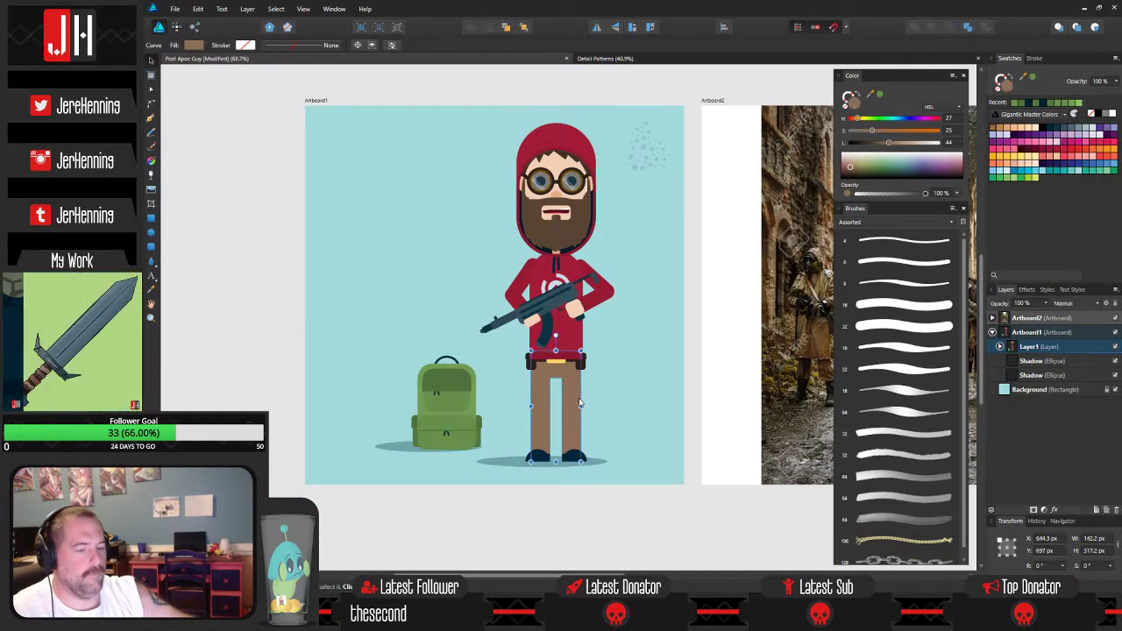
pyautogui.scroll(2, 586, 394)
pyautogui.moveTo(670, 87); pyautogui.dragTo(581, 386)
pyautogui.scroll(3, 603, 405)
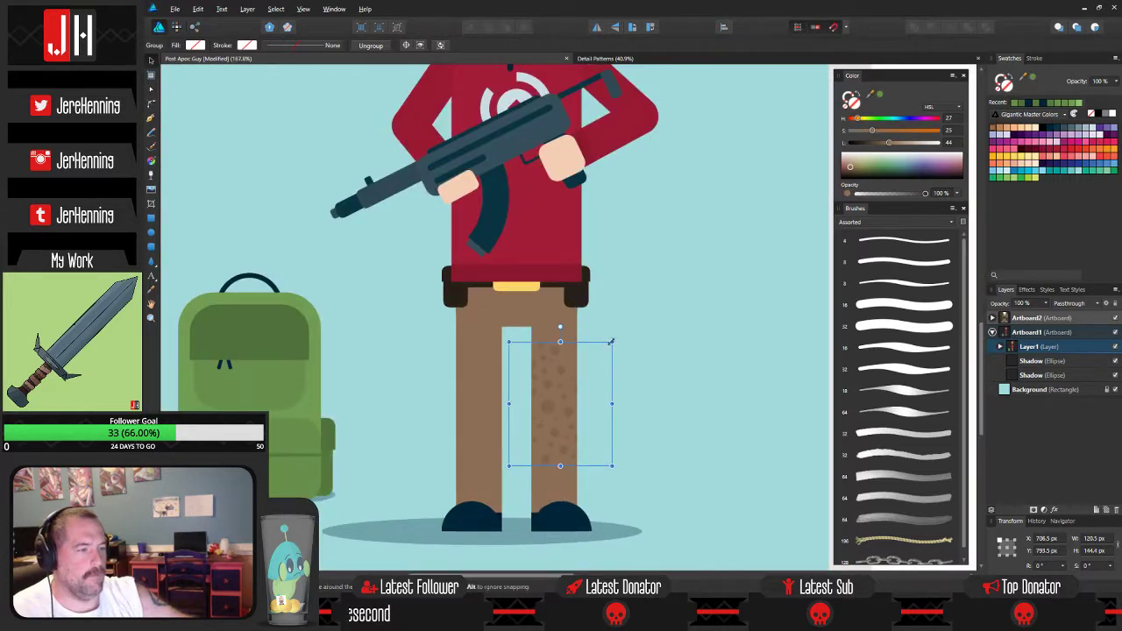
pyautogui.moveTo(612, 342); pyautogui.dragTo(572, 343)
pyautogui.click(617, 309)
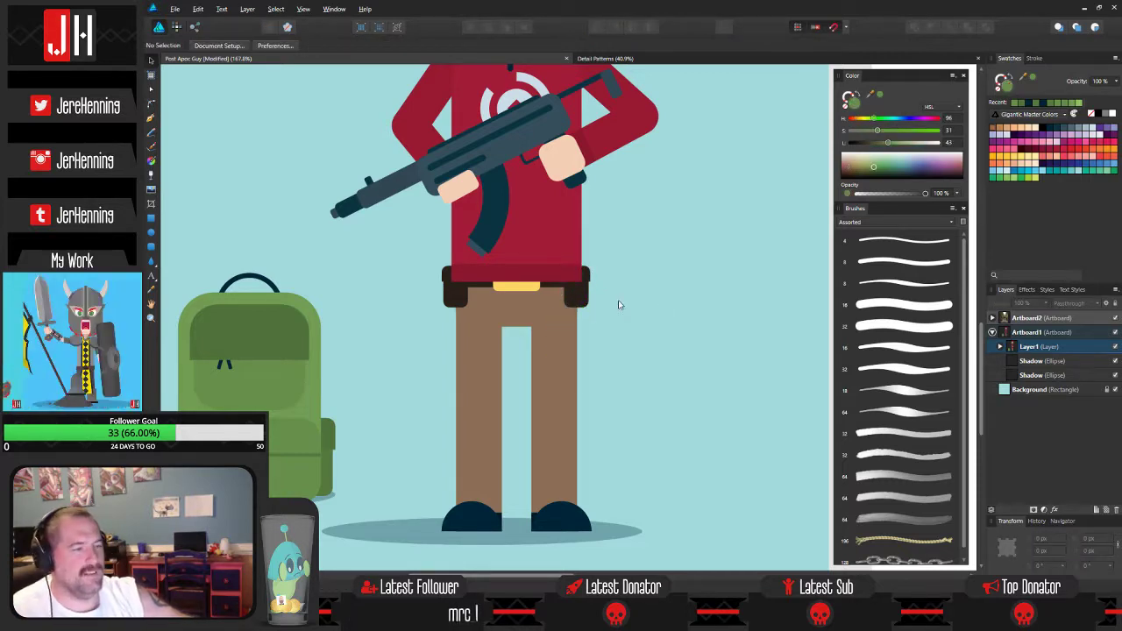
# Save the document and delete the speckle pattern beside the character's head.
pyautogui.scroll(-2, 619, 298)
pyautogui.moveTo(623, 297); pyautogui.dragTo(637, 318)
pyautogui.hotkey('ctrl', 's')
pyautogui.scroll(-4, 638, 321)
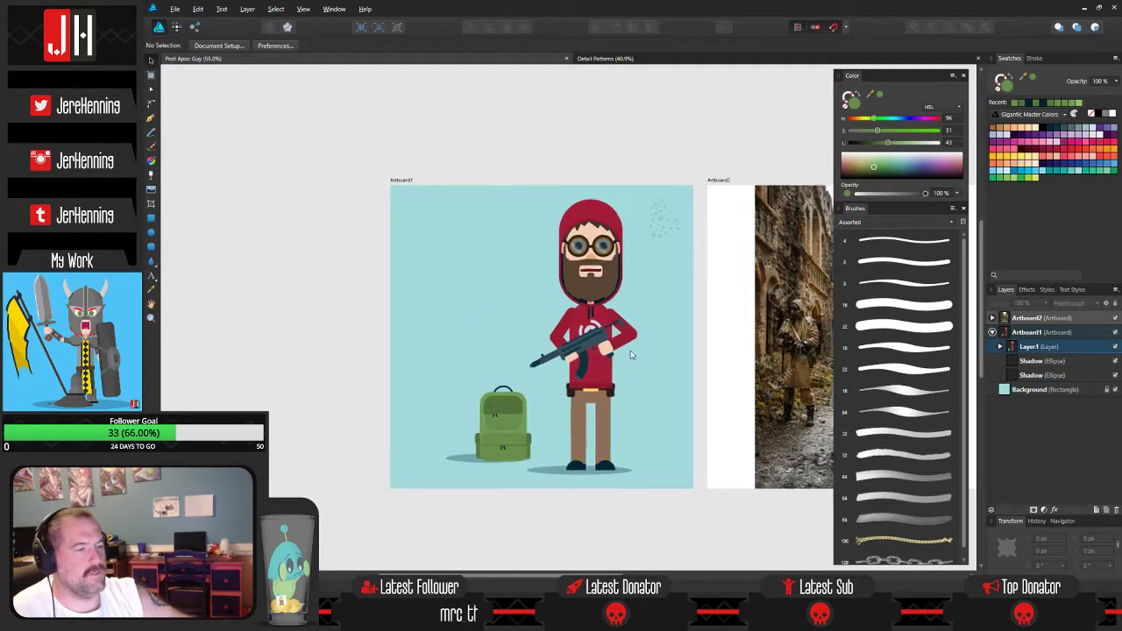
pyautogui.click(647, 244)
pyautogui.press('Delete')
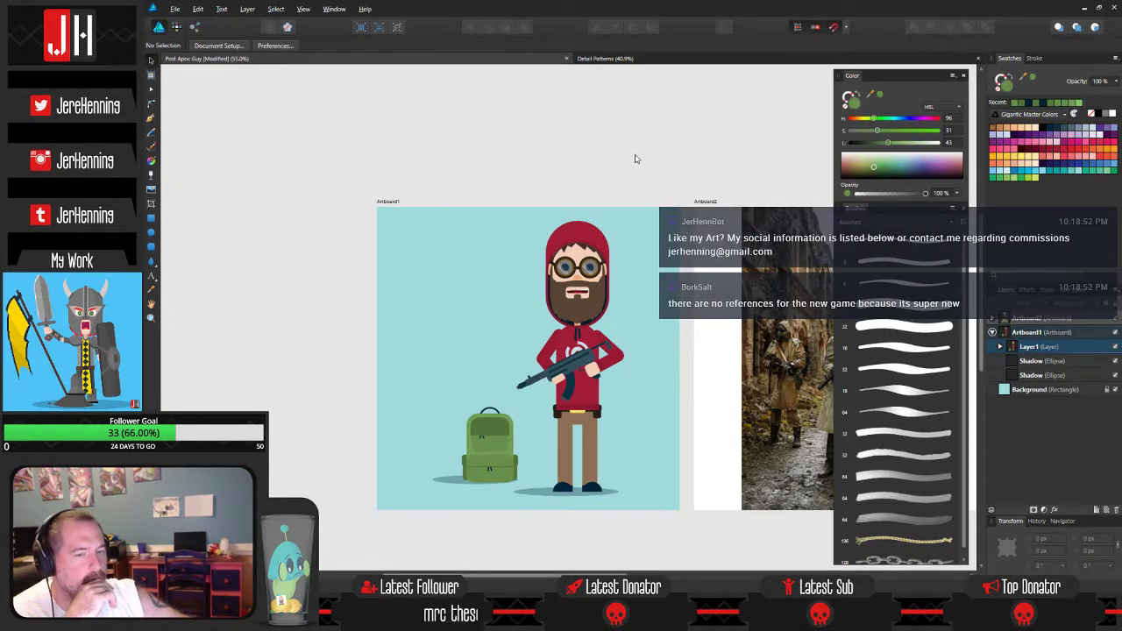
# Move the backpack and its ground shadow together slightly closer to the character.
pyautogui.moveTo(637, 159); pyautogui.dragTo(505, 170)
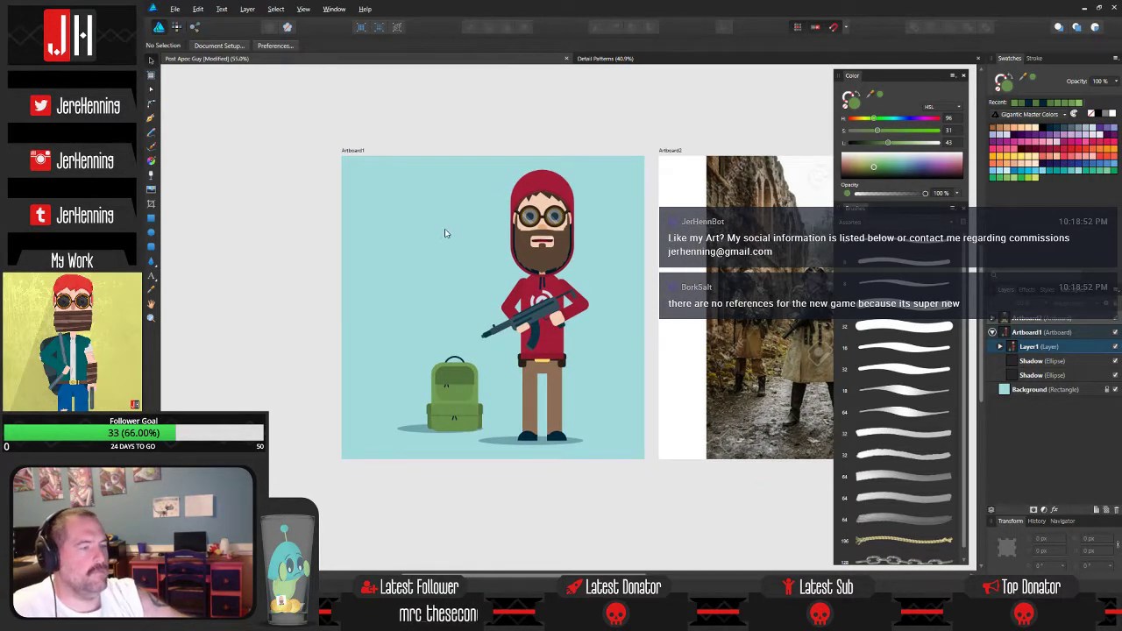
pyautogui.scroll(2, 445, 231)
pyautogui.moveTo(458, 244); pyautogui.dragTo(476, 209)
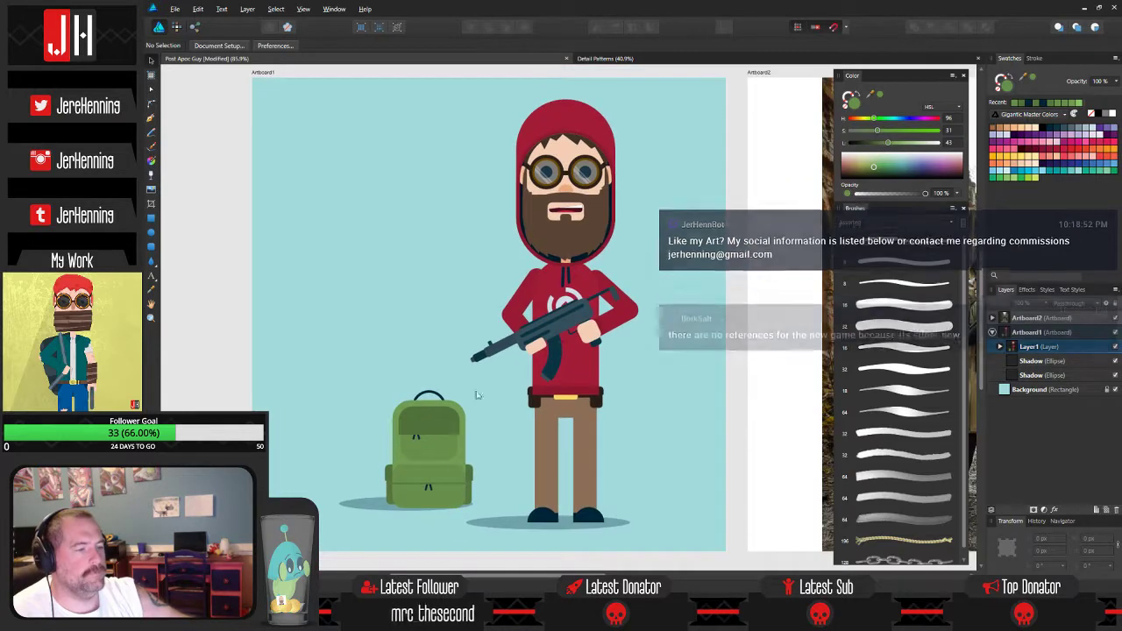
pyautogui.click(427, 472)
pyautogui.keyDown('shift'); pyautogui.click(371, 503); pyautogui.keyUp('shift')
pyautogui.moveTo(426, 456); pyautogui.dragTo(433, 456)
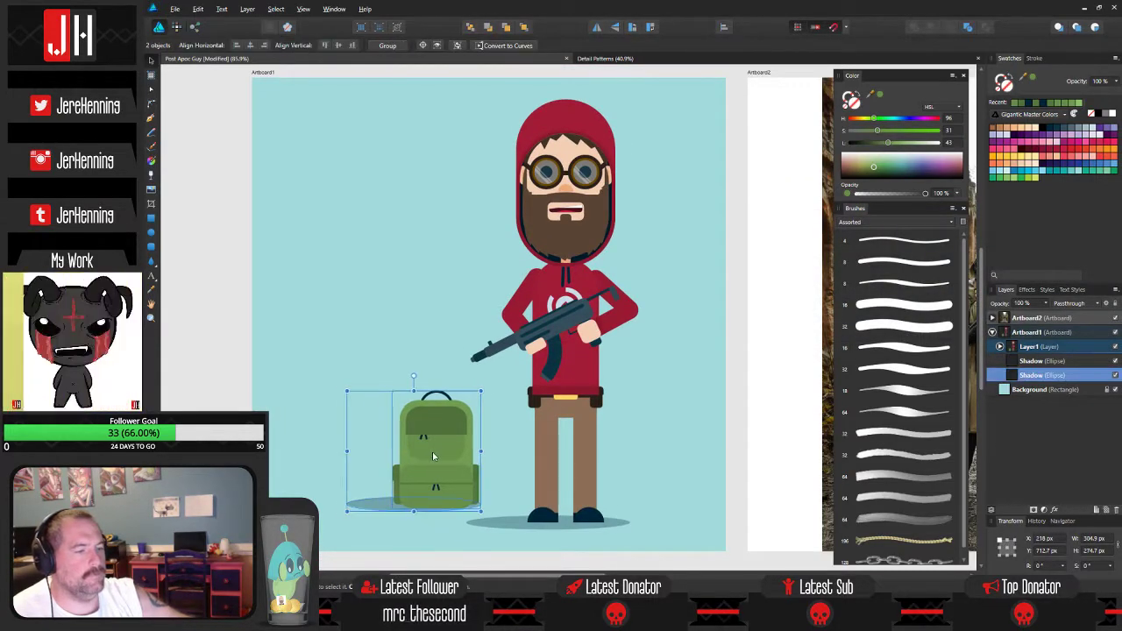
# Shift the character, backpack and both ground shadows together slightly left on the first artboard and save the document.
pyautogui.scroll(-3, 434, 456)
pyautogui.moveTo(352, 232); pyautogui.dragTo(567, 568)
pyautogui.moveTo(497, 391); pyautogui.dragTo(493, 391)
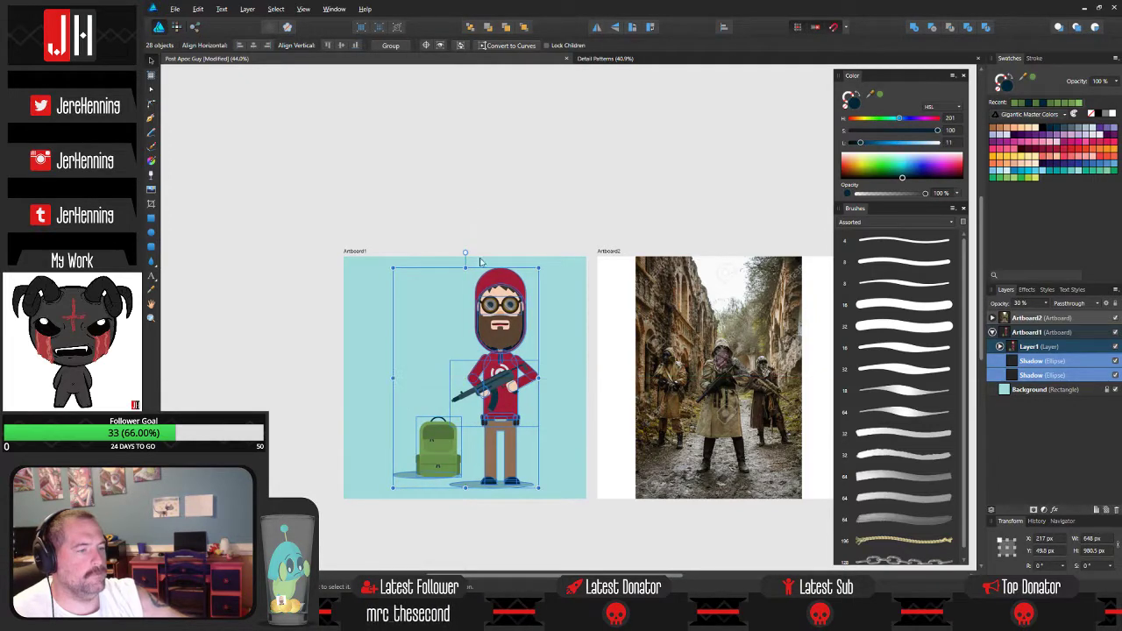
pyautogui.click(472, 209)
pyautogui.scroll(3, 485, 330)
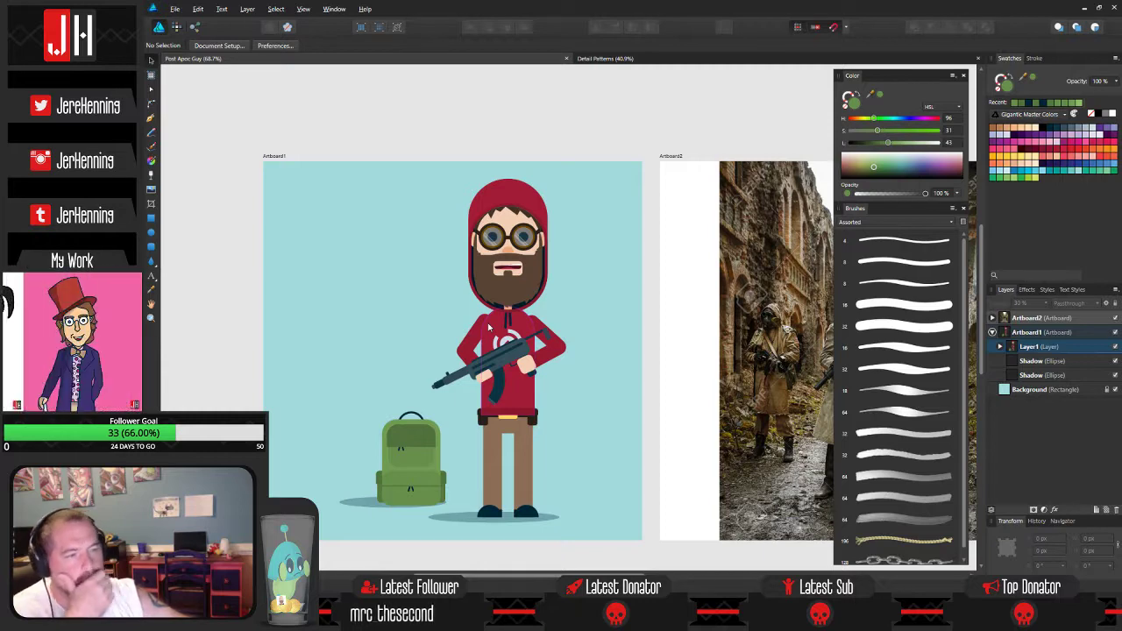
# Send both pieces of the belt pouch on the side away from the backpack behind the trousers.
pyautogui.moveTo(498, 341); pyautogui.dragTo(490, 323)
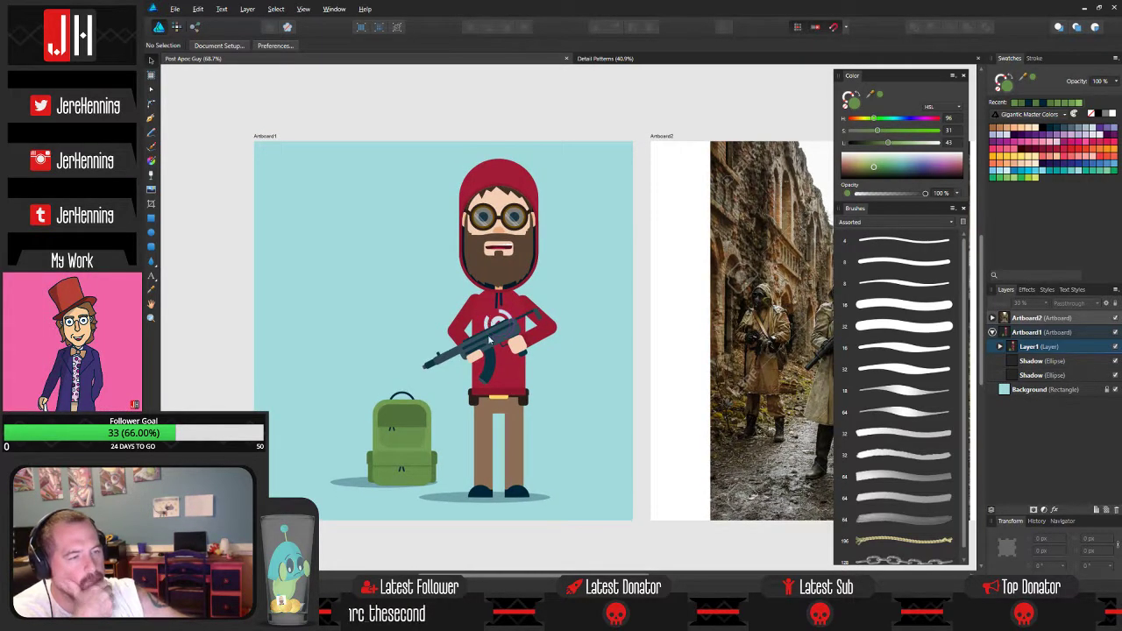
pyautogui.scroll(8, 506, 397)
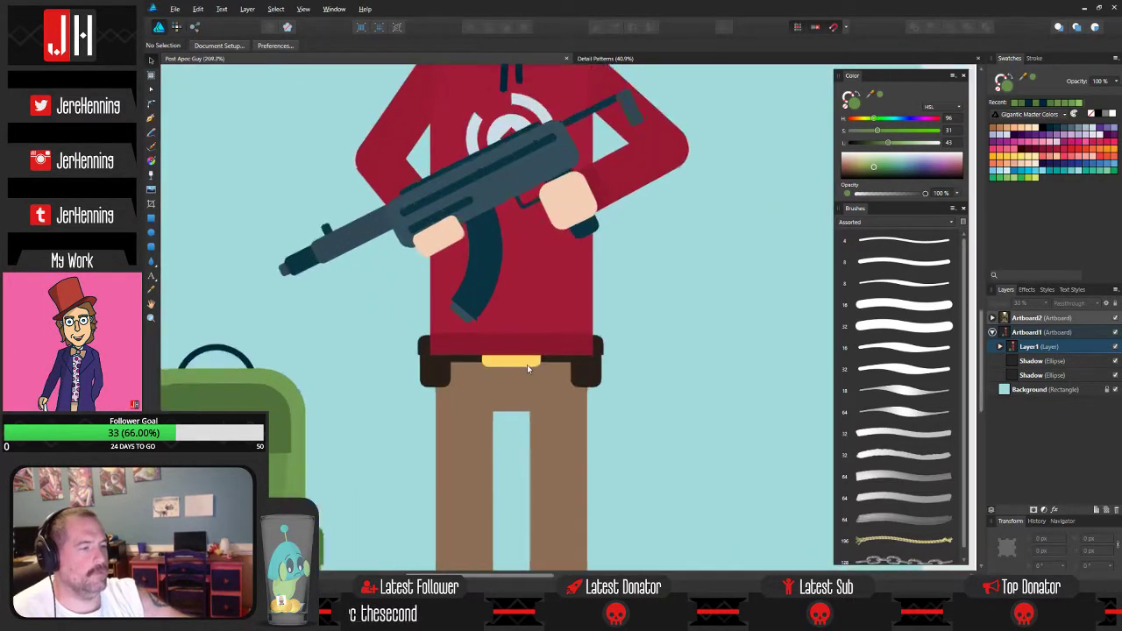
pyautogui.click(579, 341)
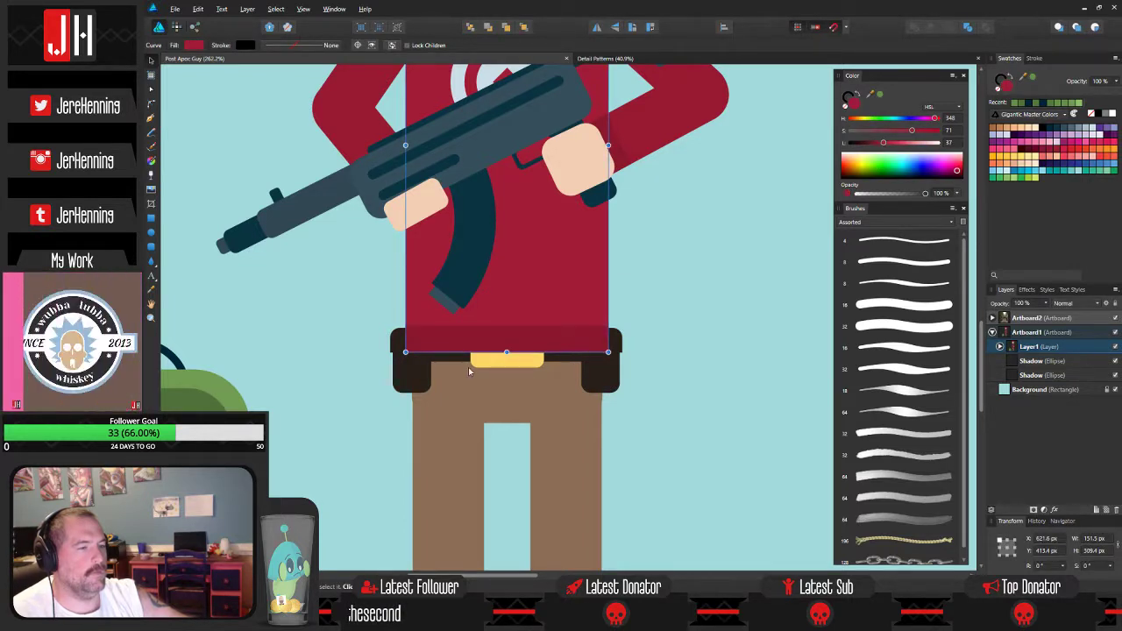
pyautogui.click(428, 376)
pyautogui.moveTo(686, 406); pyautogui.dragTo(557, 319)
pyautogui.click(475, 31)
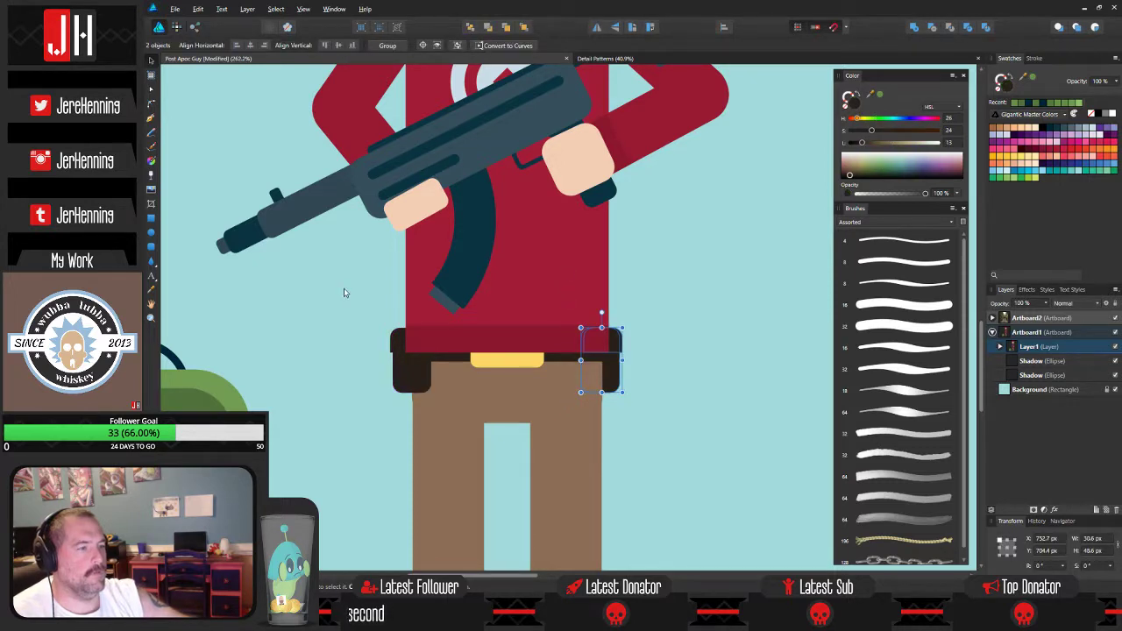
# Send both pieces of the belt pouch on the backpack side behind the trousers.
pyautogui.moveTo(343, 293); pyautogui.dragTo(439, 418)
pyautogui.click(474, 29)
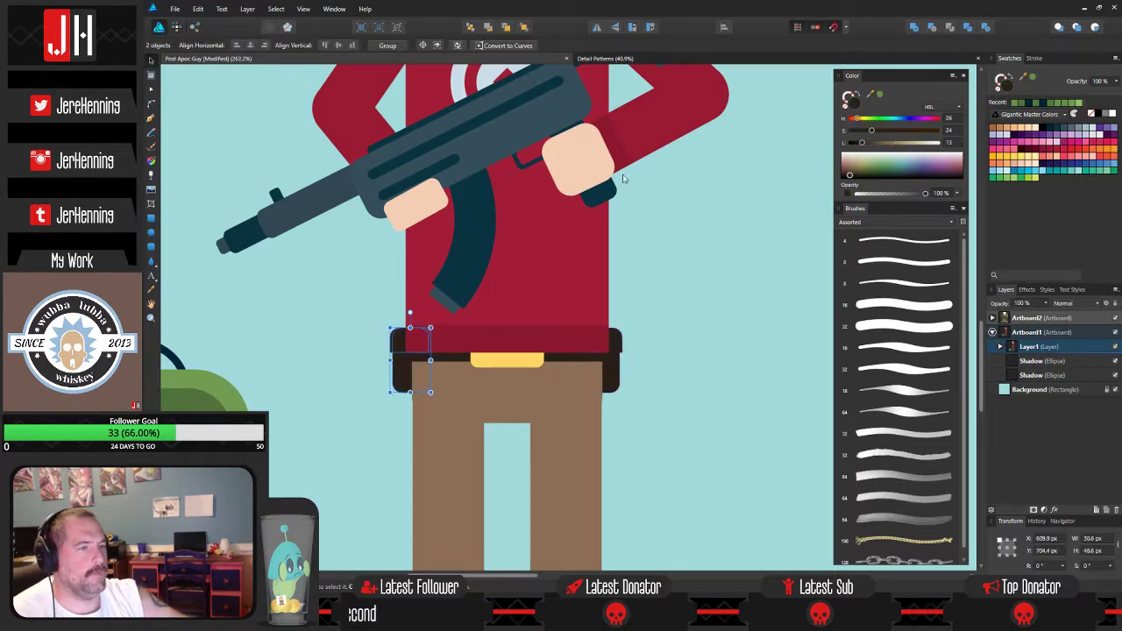
pyautogui.click(649, 283)
pyautogui.scroll(-2, 649, 293)
pyautogui.scroll(-3, 650, 296)
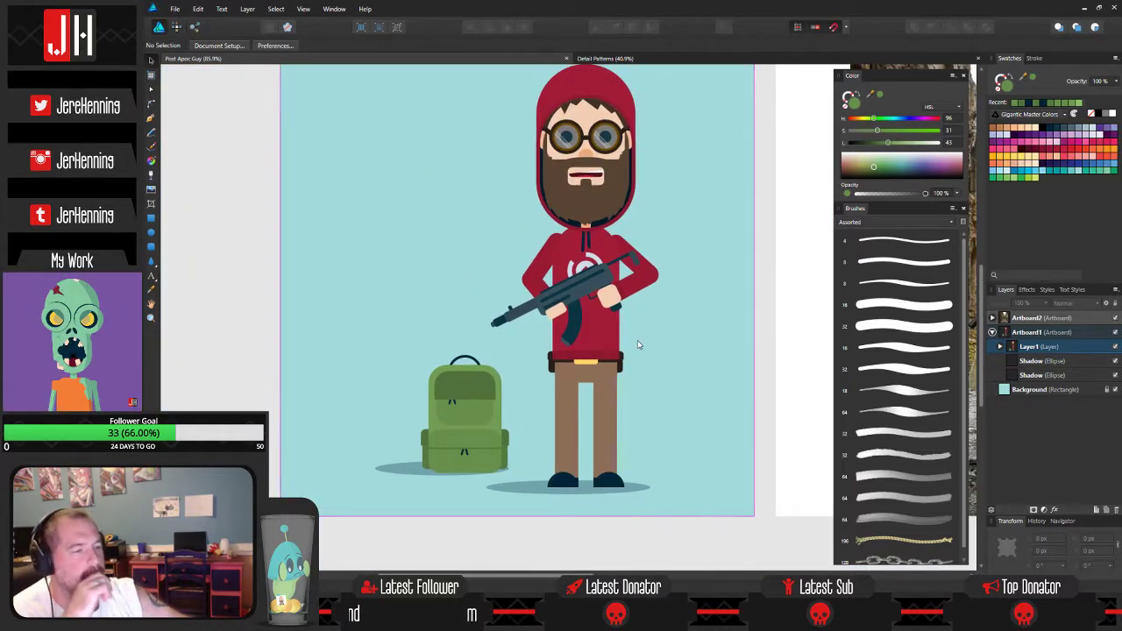
# Draw a zigzag bandage shape across the trouser leg nearest the backpack and fill it with pale blue.
pyautogui.moveTo(636, 343); pyautogui.dragTo(627, 281)
pyautogui.scroll(3, 574, 410)
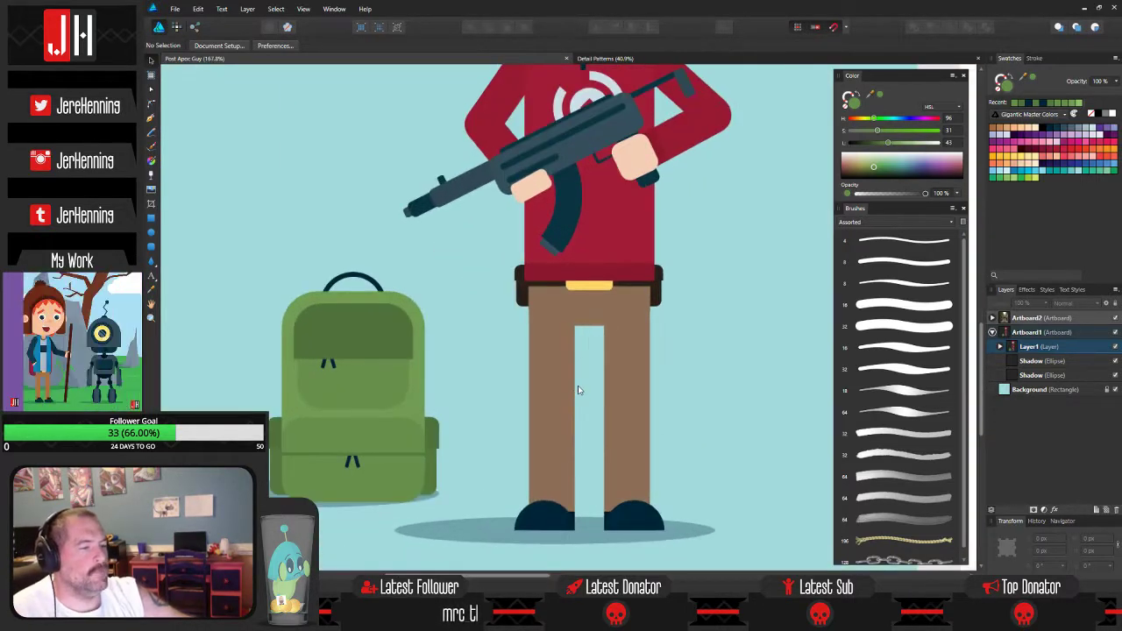
pyautogui.click(151, 117)
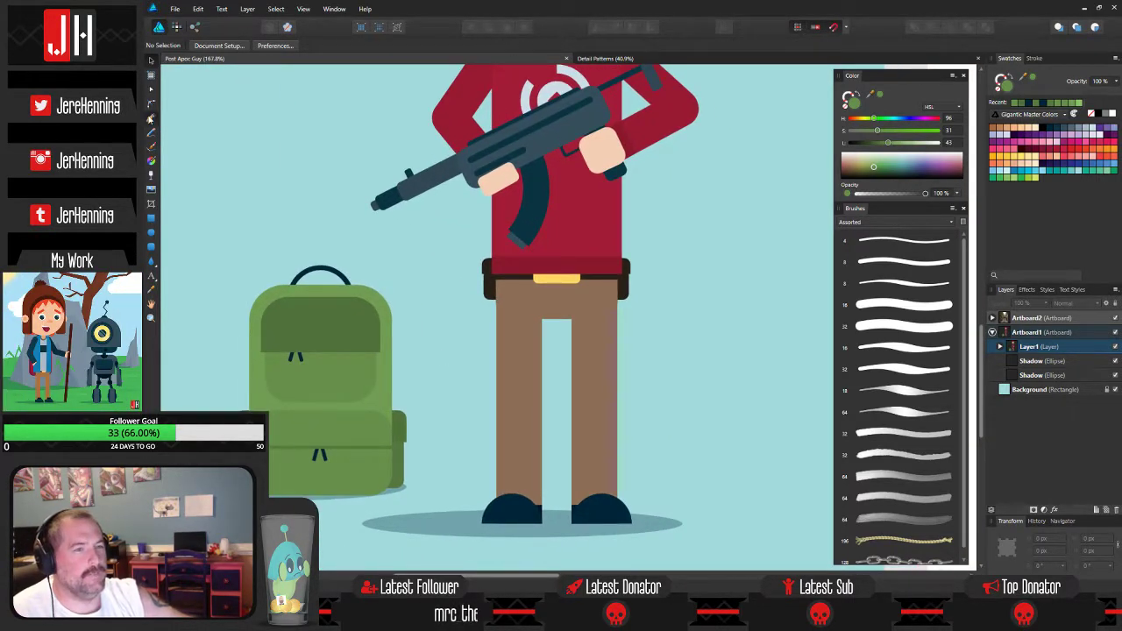
pyautogui.scroll(2, 551, 415)
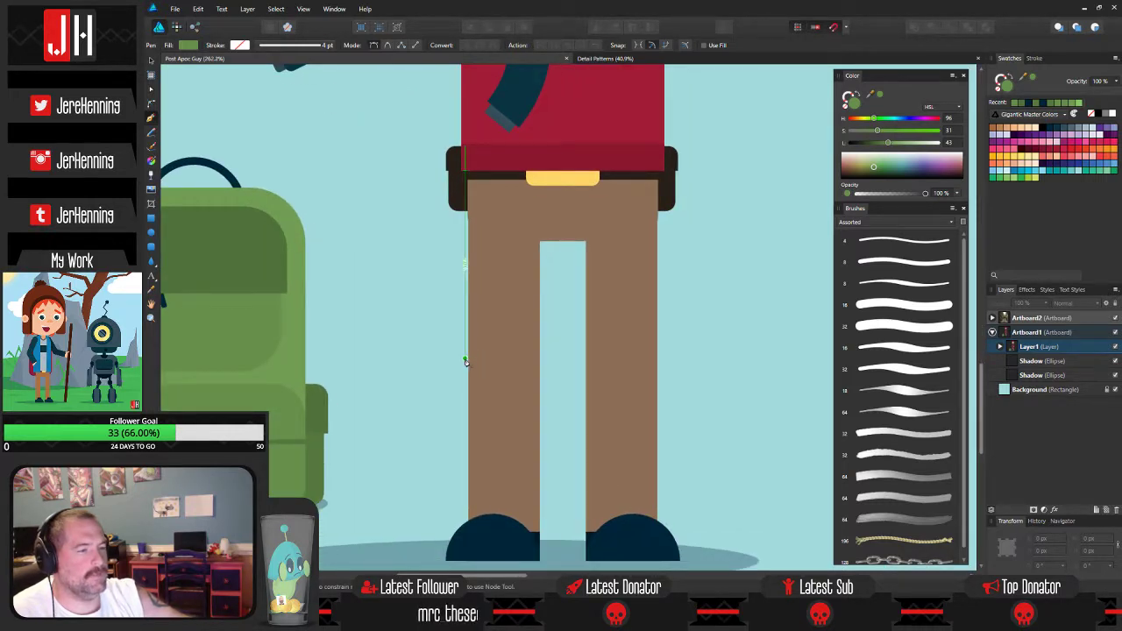
pyautogui.click(465, 329)
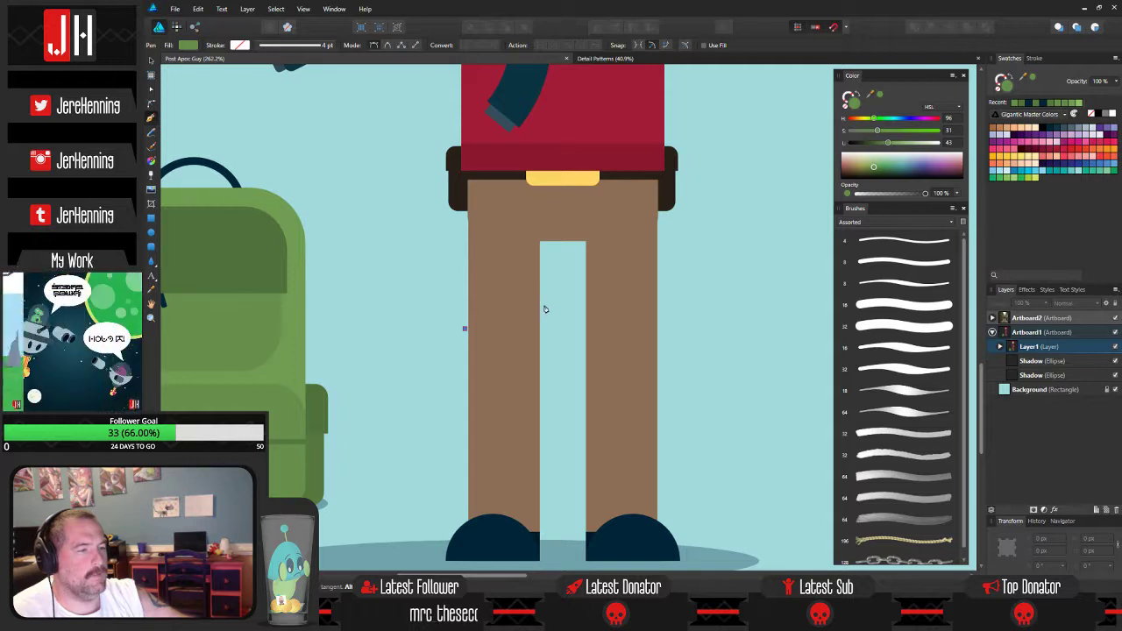
pyautogui.click(543, 304)
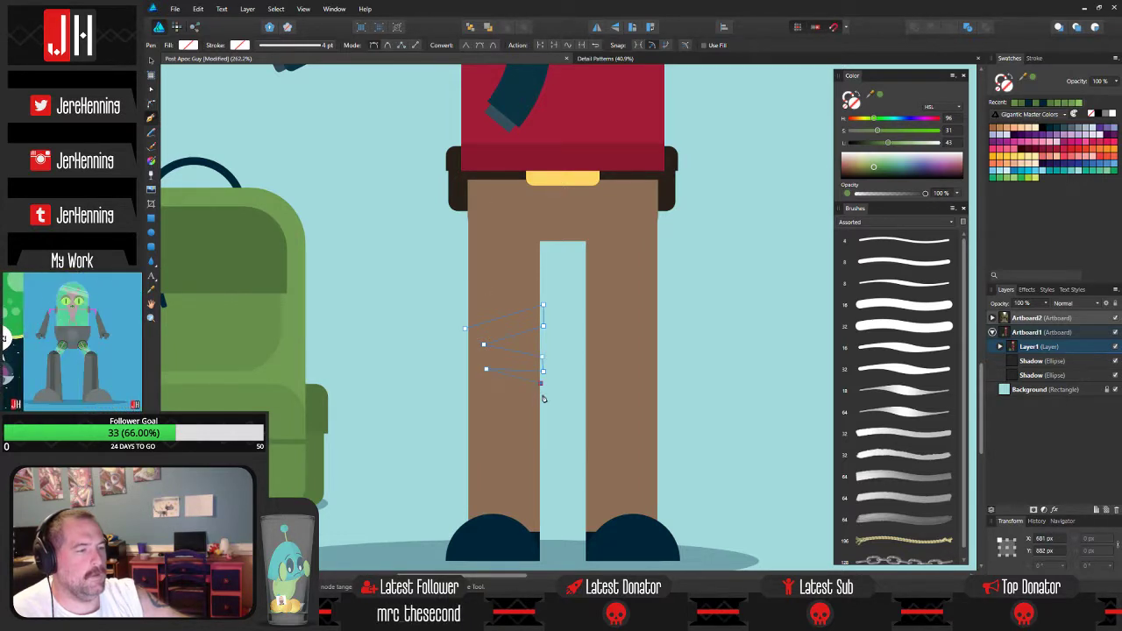
pyautogui.click(541, 398)
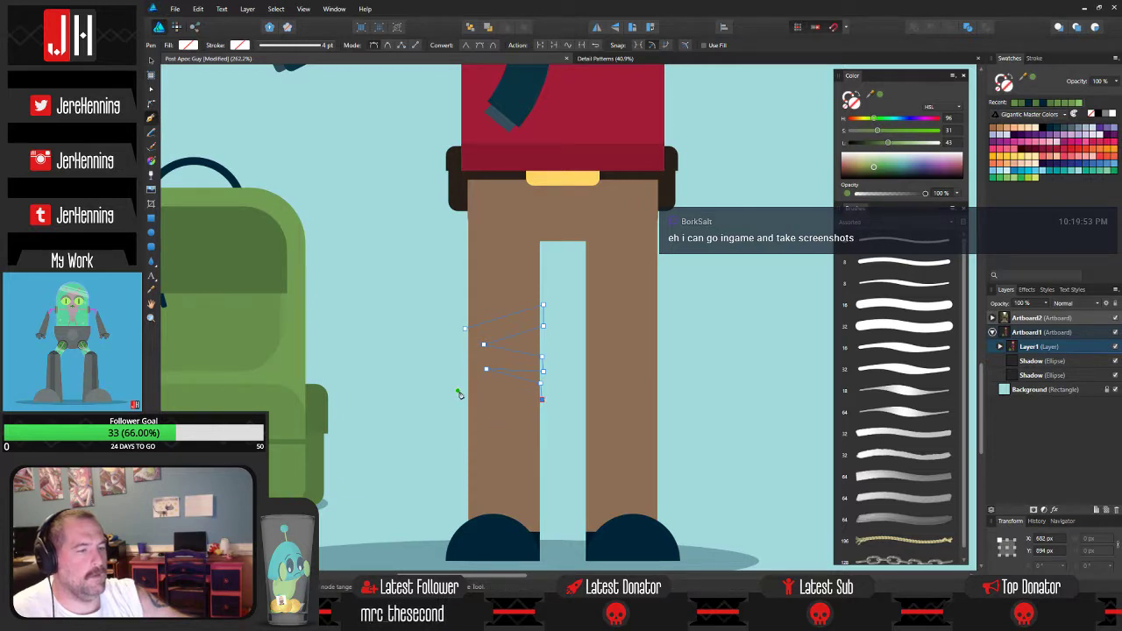
pyautogui.click(465, 387)
pyautogui.click(466, 331)
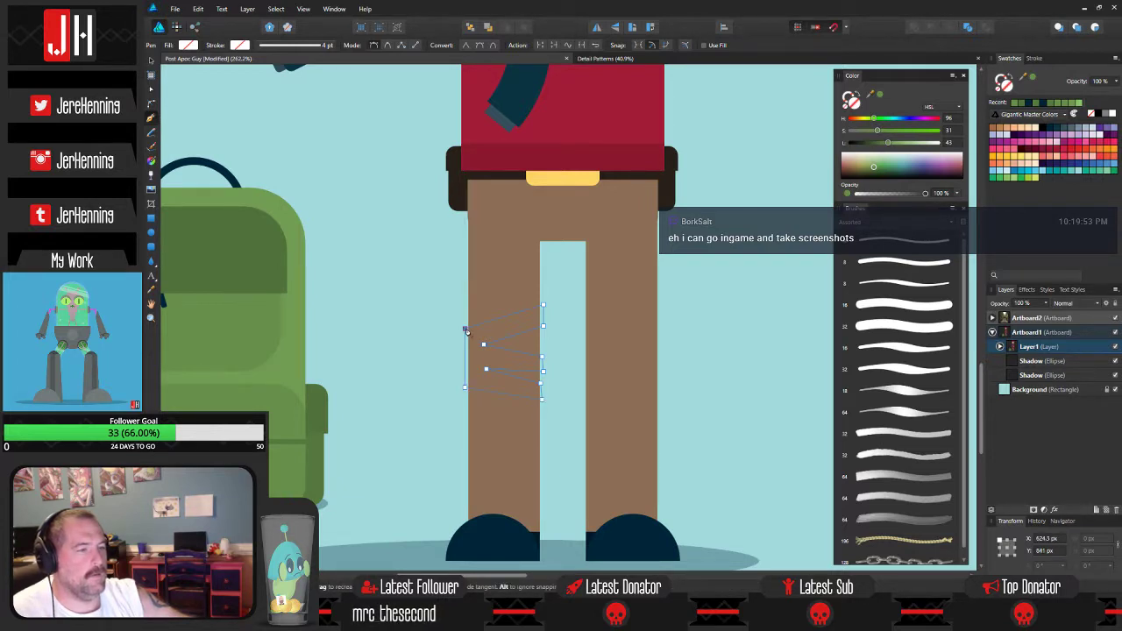
pyautogui.click(1095, 129)
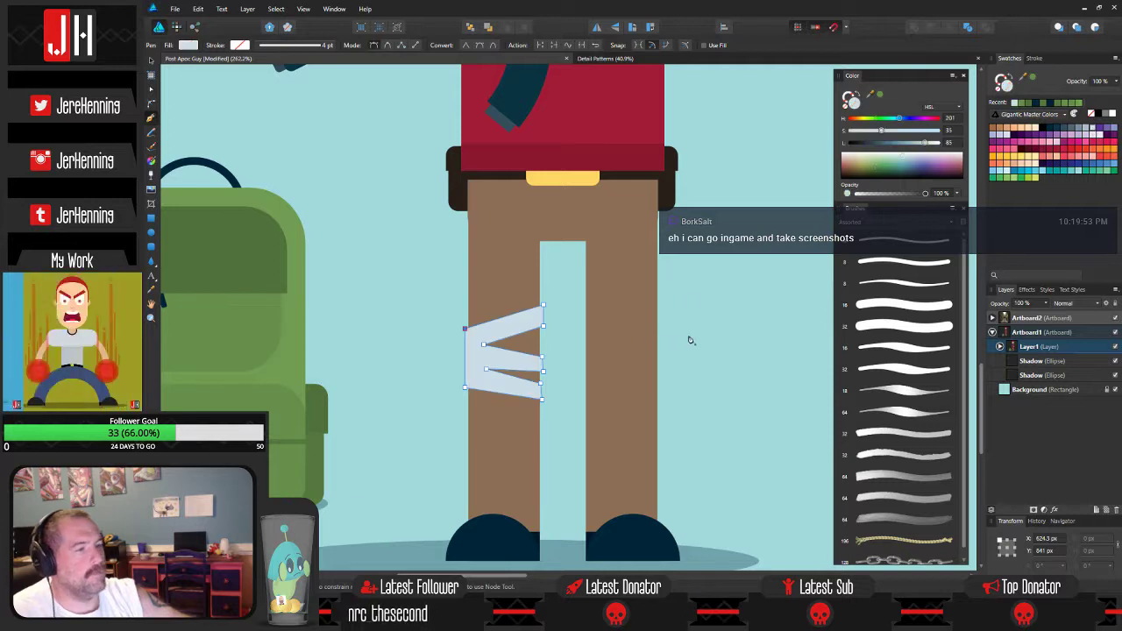
# Delete the zigzag bandage shape from the trouser leg.
pyautogui.scroll(2, 468, 325)
pyautogui.press('v')
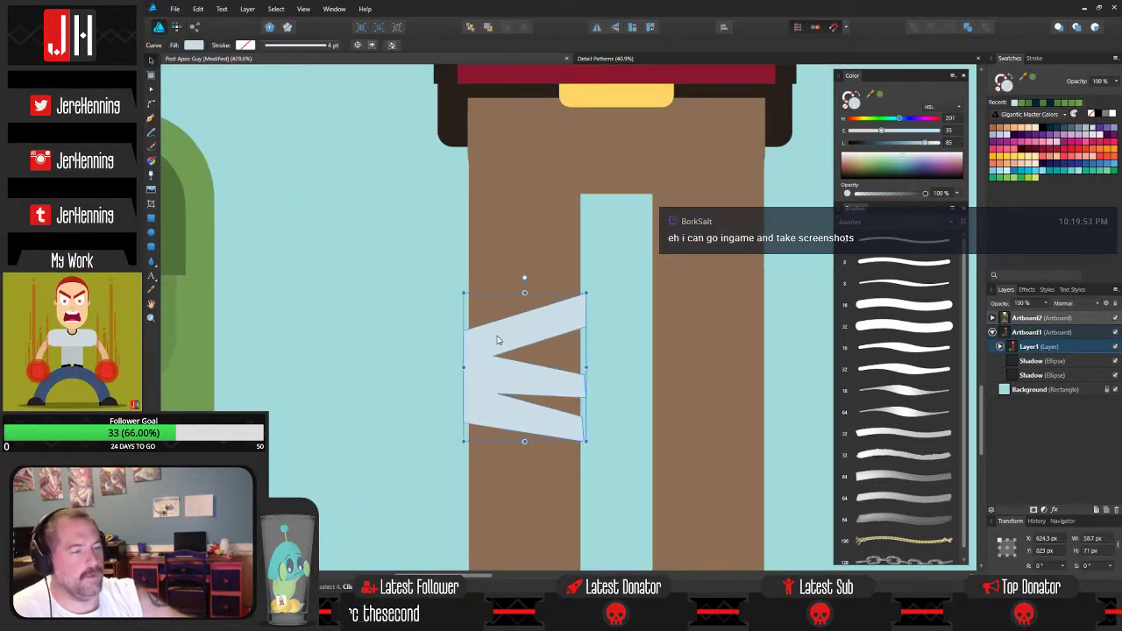
pyautogui.press('Delete')
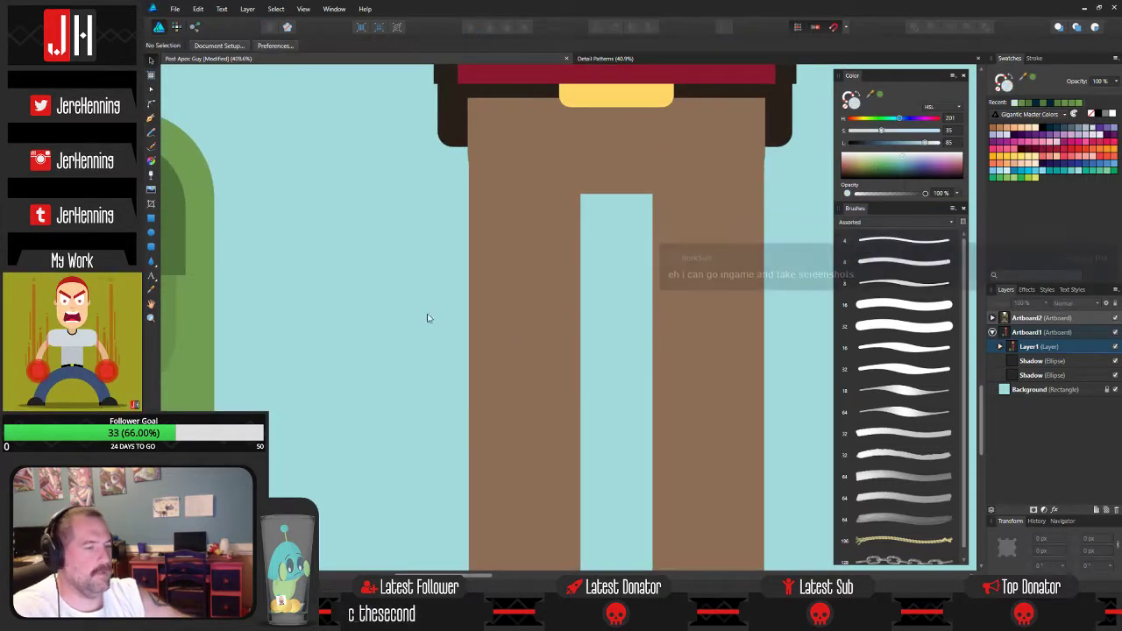
# Draw a single slanted bandage band about 59 × 29 px across the leg nearest the backpack and fill it pale blue.
pyautogui.click(151, 123)
pyautogui.scroll(-2, 465, 368)
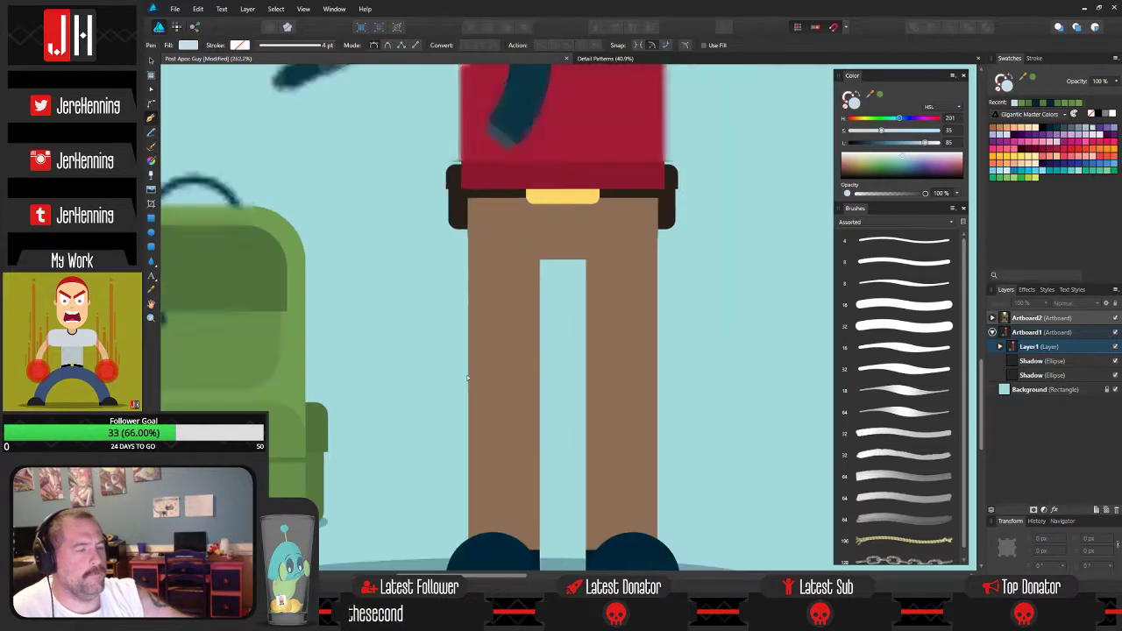
pyautogui.click(464, 391)
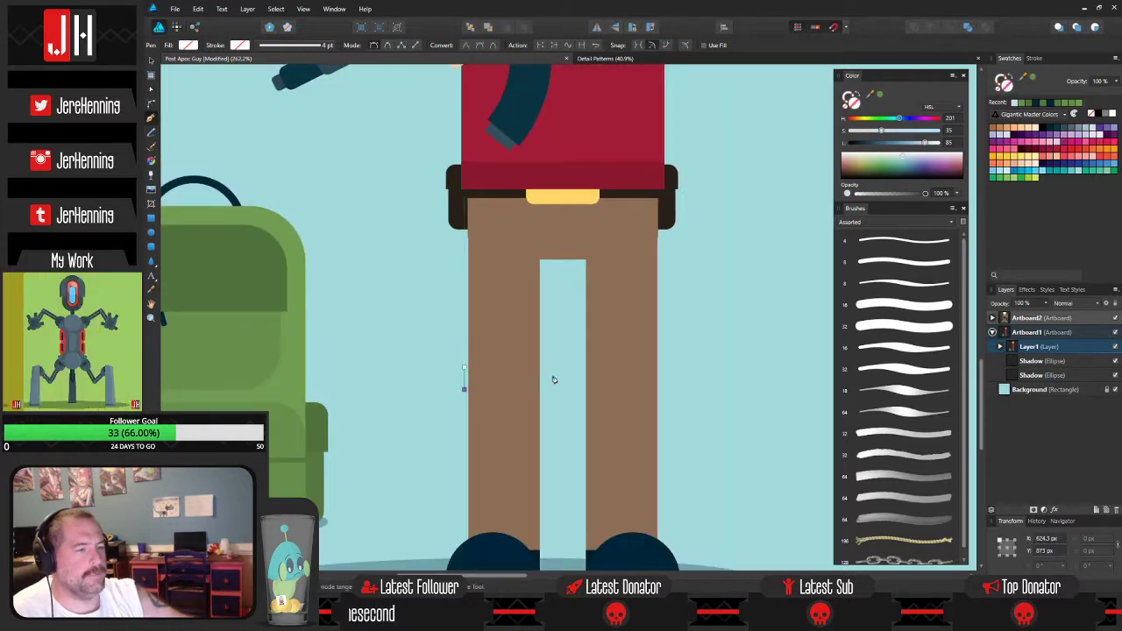
pyautogui.moveTo(543, 354); pyautogui.dragTo(543, 352)
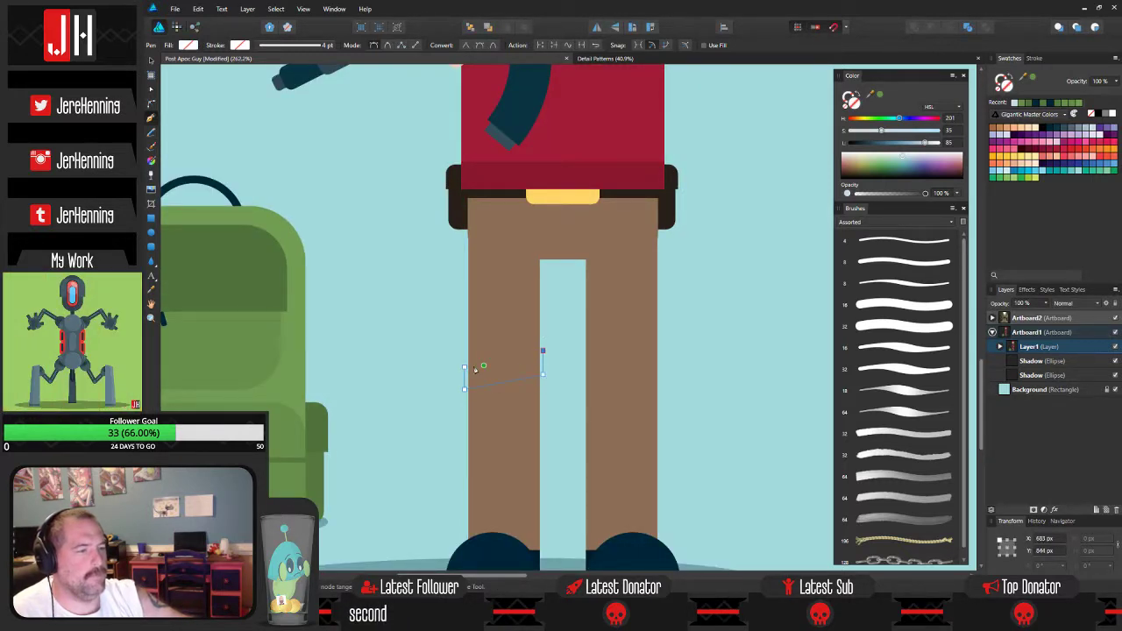
pyautogui.click(465, 369)
pyautogui.click(1097, 132)
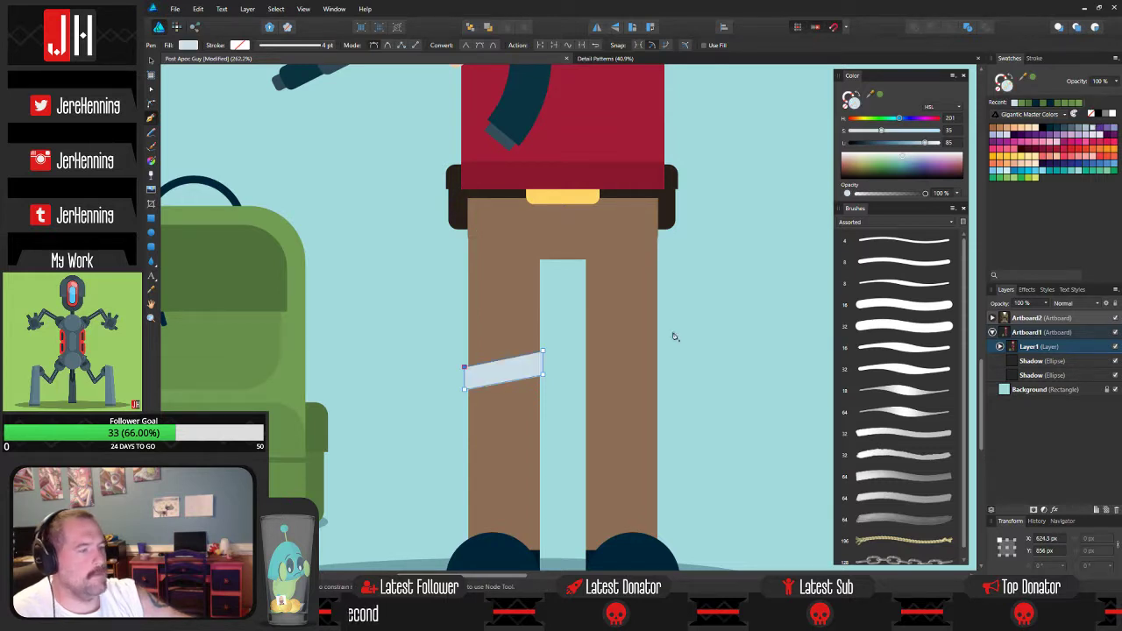
pyautogui.press('v')
pyautogui.scroll(2, 505, 377)
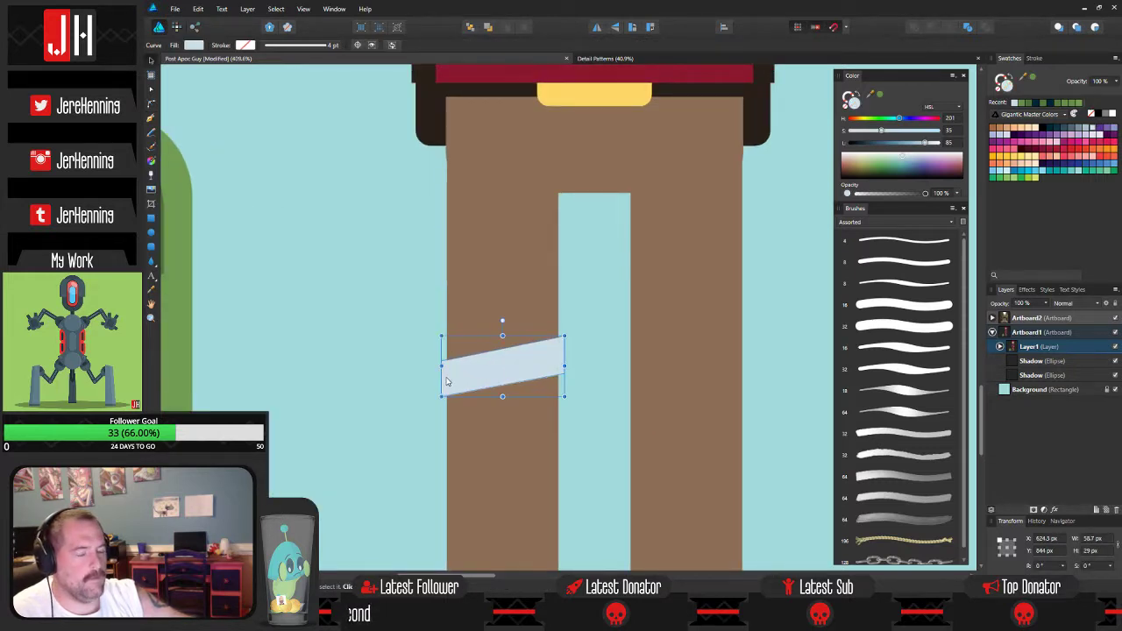
pyautogui.hotkey('ctrl', 'd')
# Draw a second band about 59 × 25 px just below the first, slanting the opposite way, and fill it light grey-blue.
pyautogui.press('p')
pyautogui.click(444, 375)
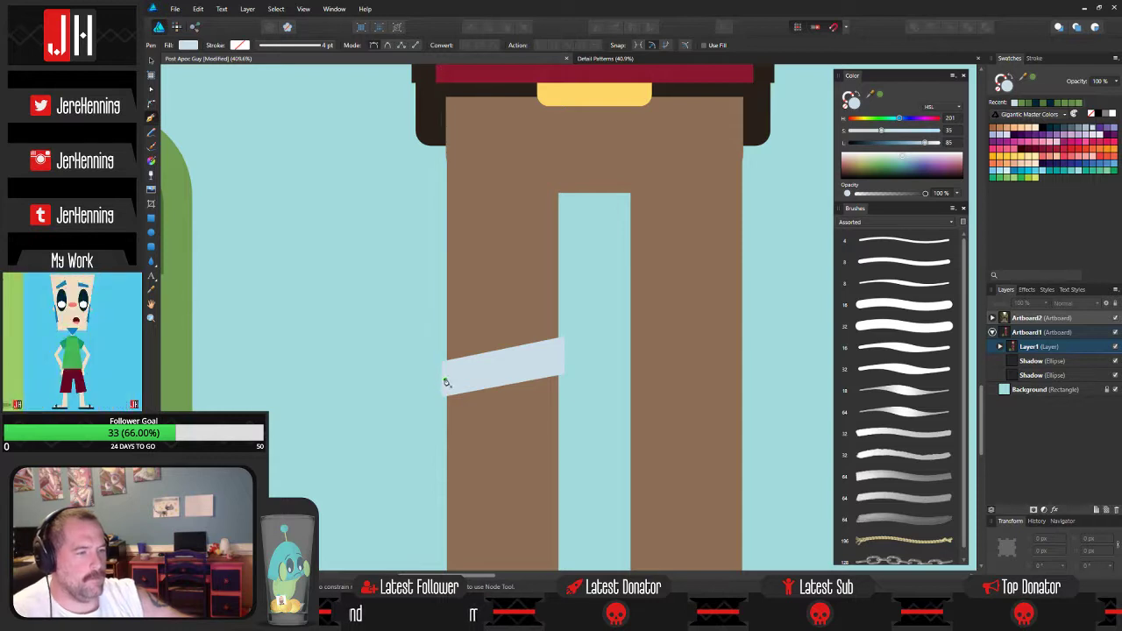
pyautogui.click(441, 412)
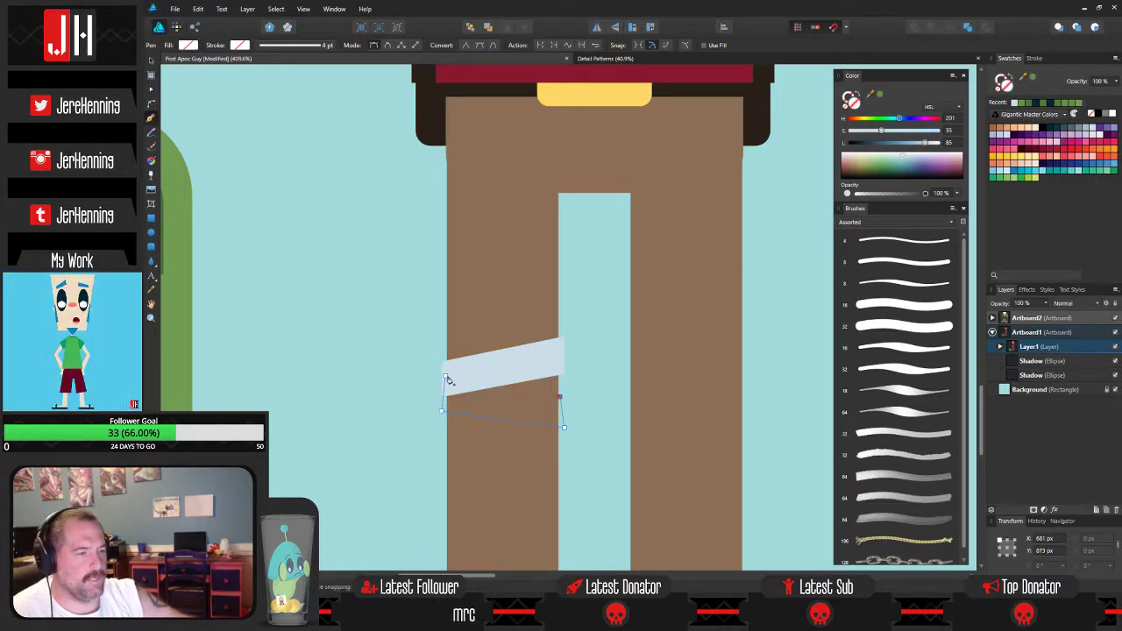
pyautogui.click(445, 377)
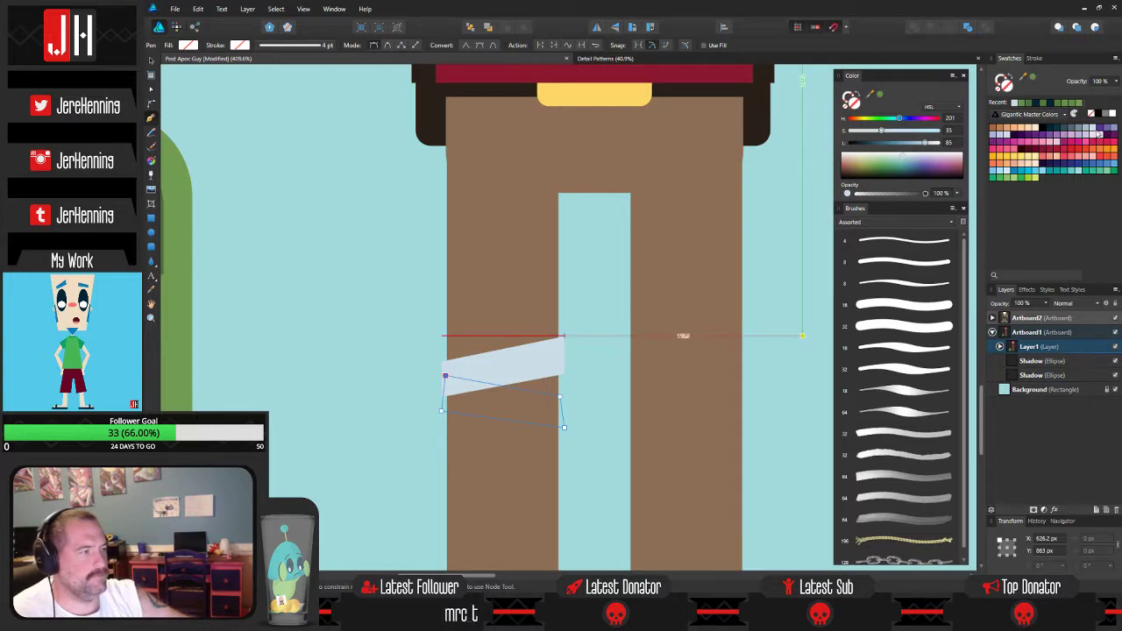
pyautogui.click(1092, 128)
pyautogui.click(1085, 128)
# Send the light grey-blue band behind the pale blue band.
pyautogui.press('v')
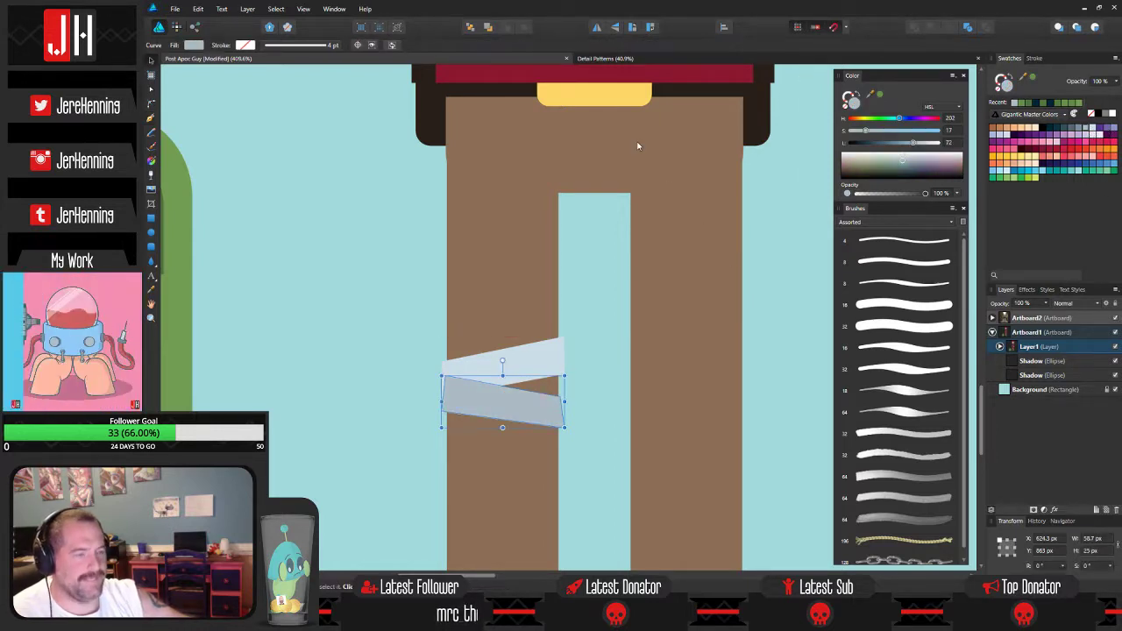
pyautogui.click(490, 28)
pyautogui.click(379, 296)
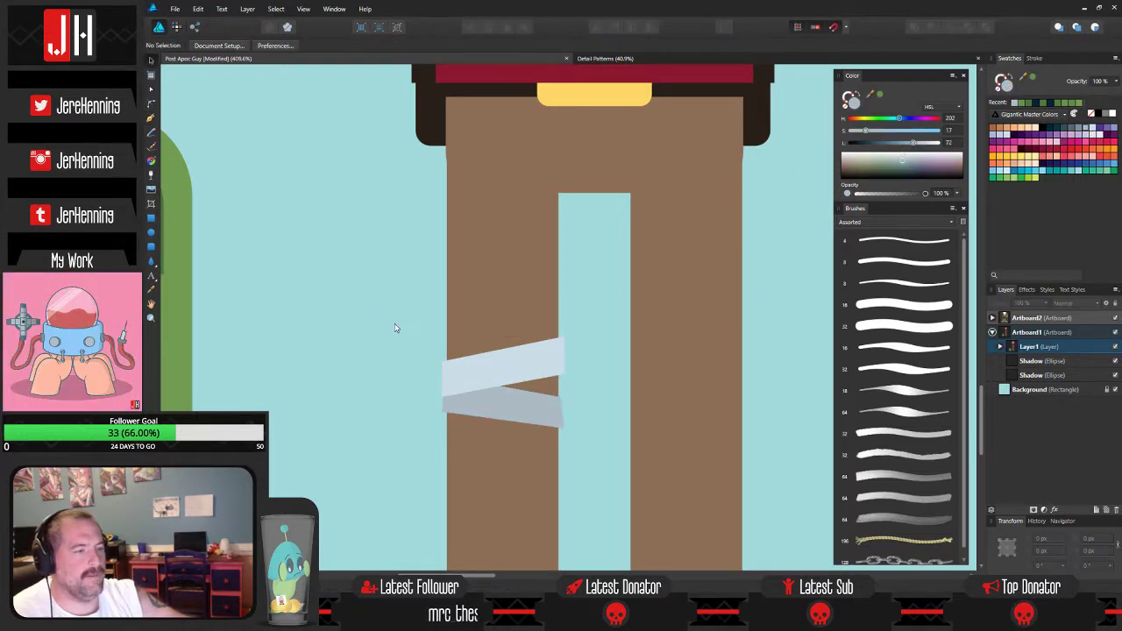
# Draw a third band about 55 × 23 px below the second, parallel to the first, and fill it darker slate blue.
pyautogui.click(151, 119)
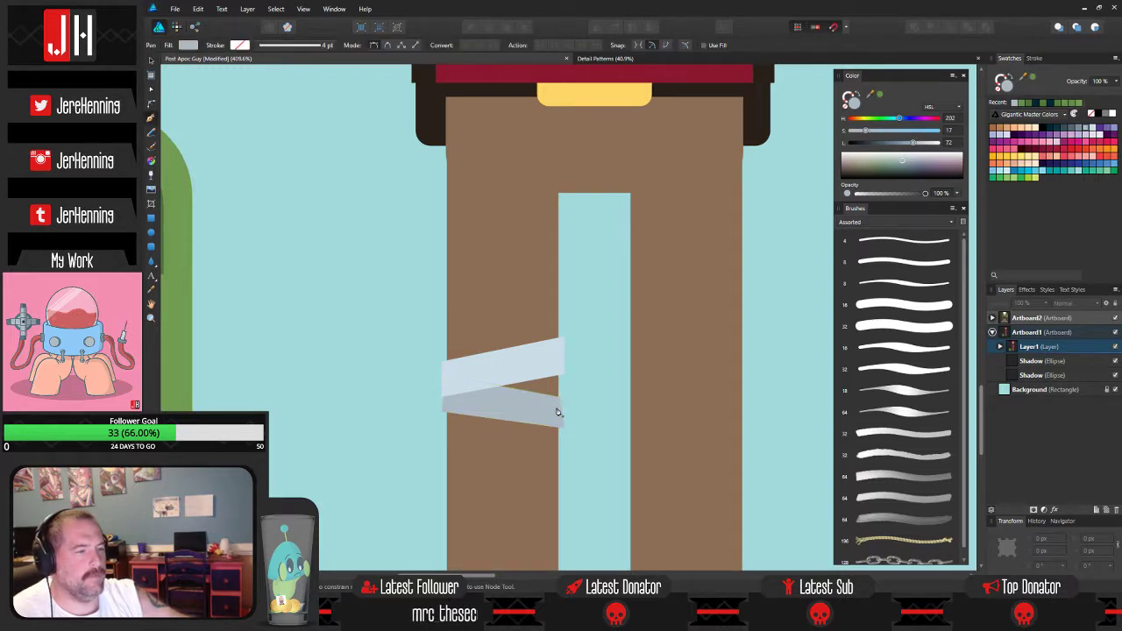
pyautogui.click(445, 429)
pyautogui.click(445, 455)
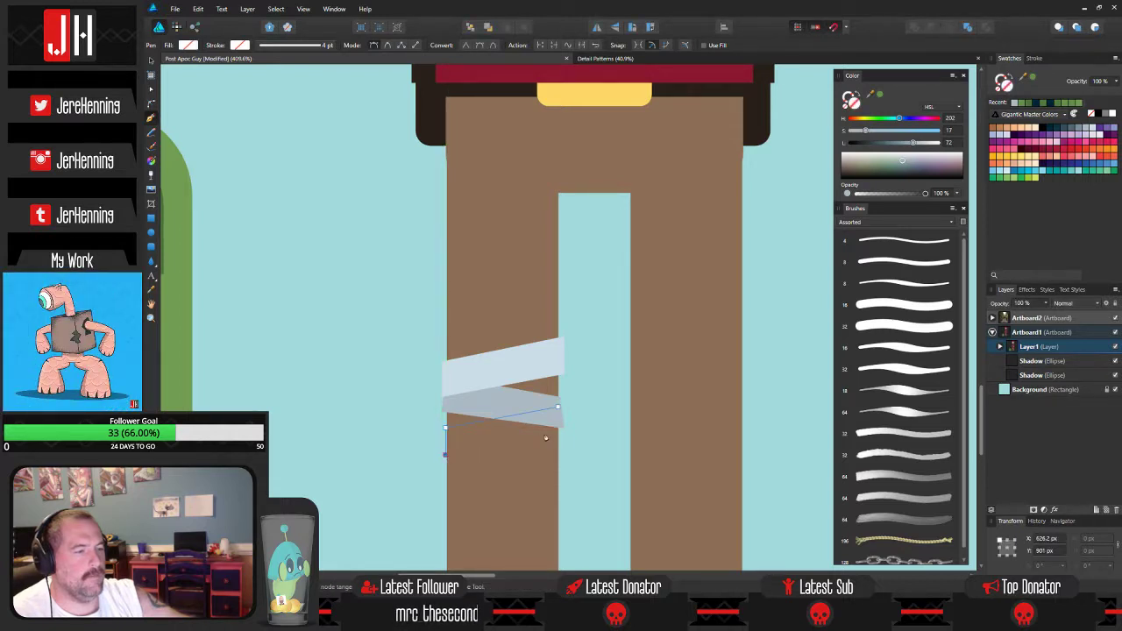
pyautogui.click(558, 410)
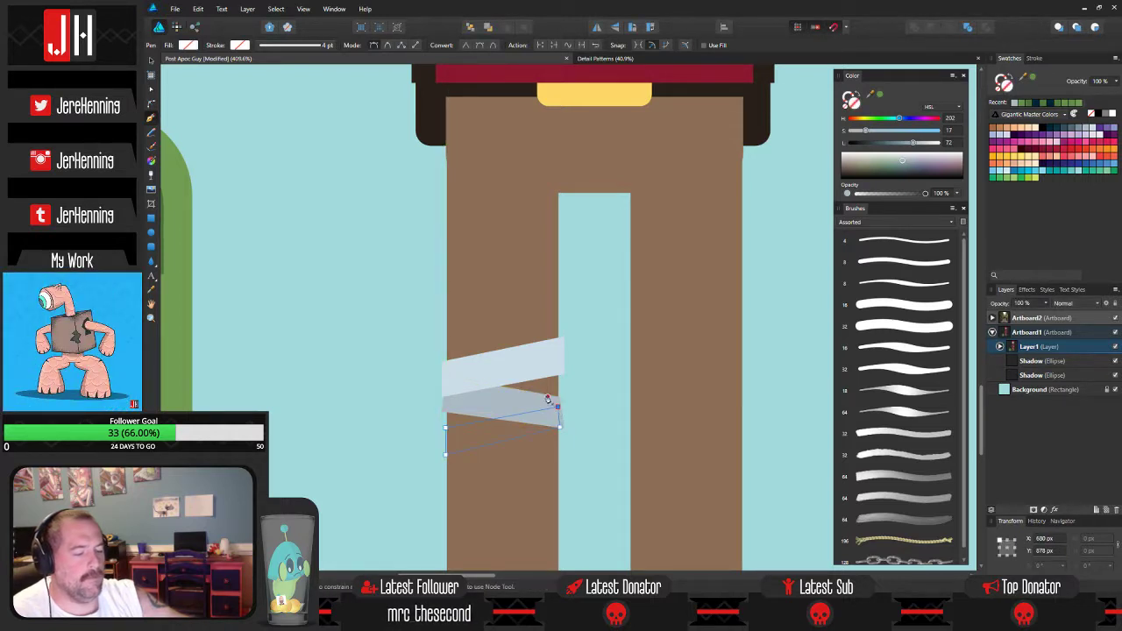
pyautogui.press('i')
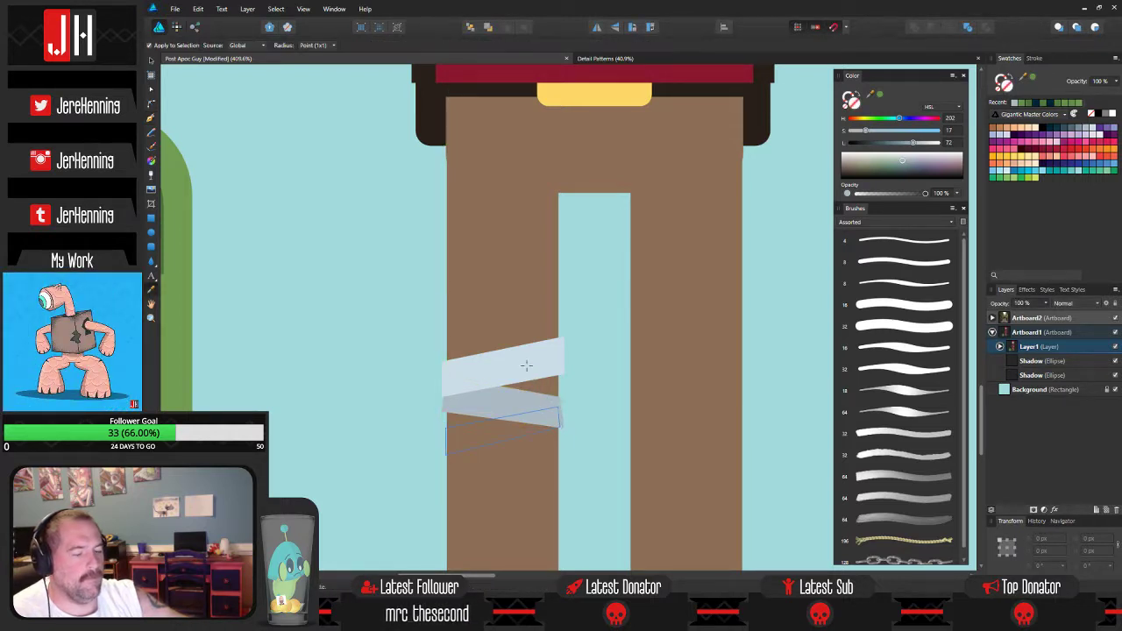
pyautogui.click(1082, 128)
# Send the slate blue band behind the light grey-blue band.
pyautogui.press('v')
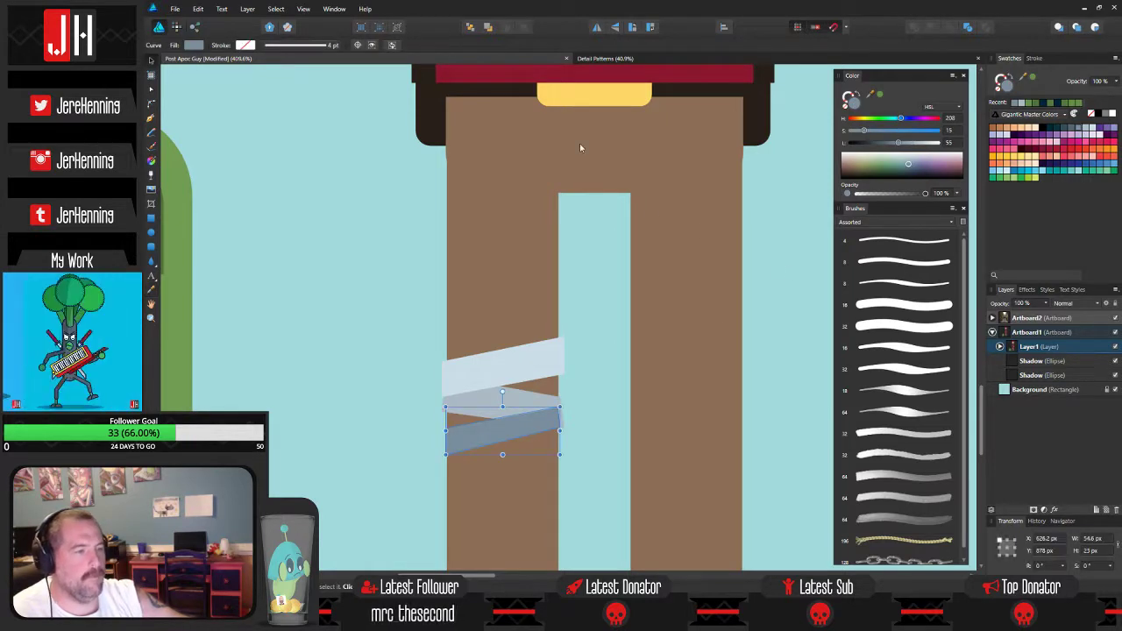
pyautogui.click(489, 27)
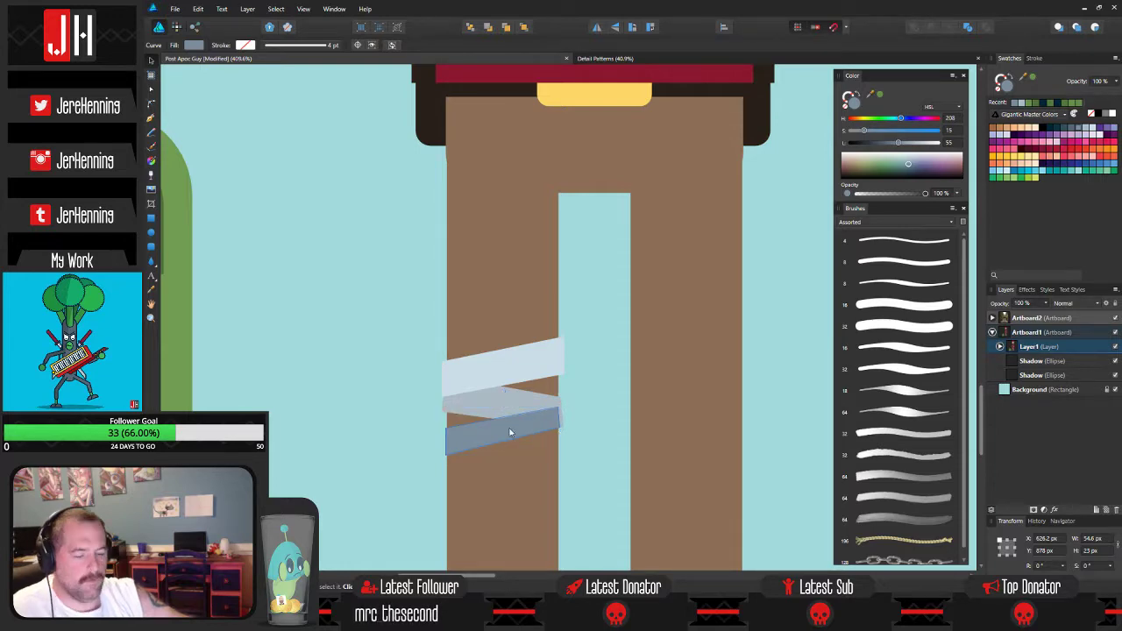
pyautogui.hotkey('ctrl', '[')
pyautogui.hotkey('ctrl', '[')
pyautogui.click(518, 471)
pyautogui.hotkey('ctrl', 'z')
pyautogui.click(590, 446)
pyautogui.scroll(-2, 566, 431)
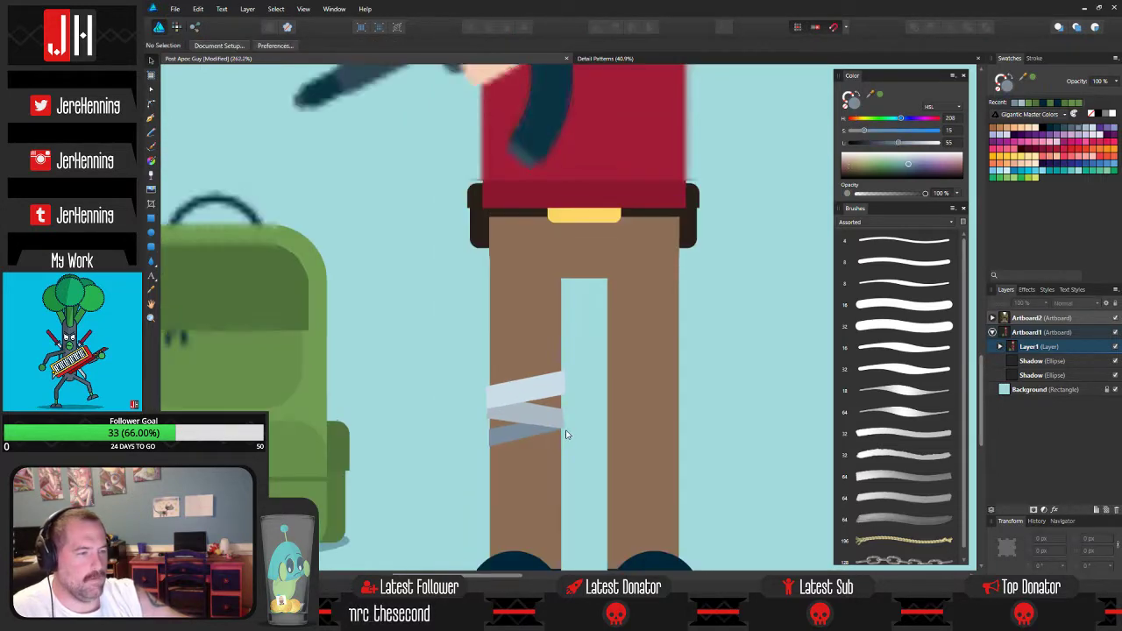
# Duplicate the uppermost pale blue band, flip the copy vertically and place it over the lower edge of the slate blue band.
pyautogui.moveTo(566, 433); pyautogui.dragTo(520, 409)
pyautogui.scroll(-3, 520, 404)
pyautogui.scroll(5, 509, 404)
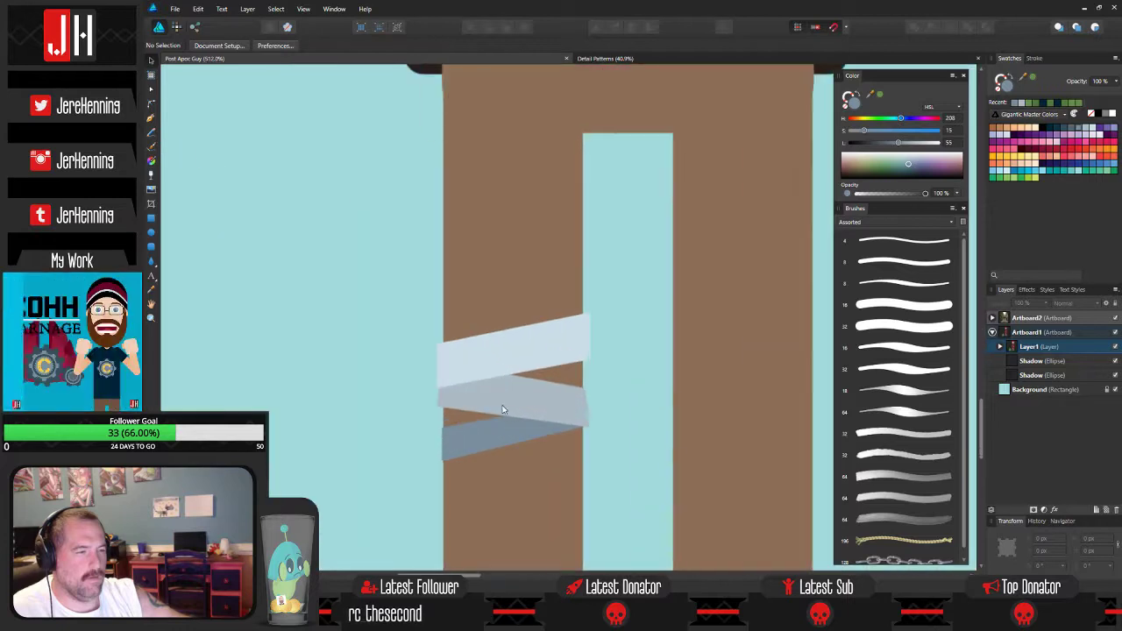
pyautogui.scroll(1, 517, 324)
pyautogui.click(511, 258)
pyautogui.moveTo(511, 258); pyautogui.dragTo(515, 373)
pyautogui.click(618, 27)
pyautogui.moveTo(514, 419); pyautogui.dragTo(518, 444)
pyautogui.hotkey('ctrl', 'd')
pyautogui.scroll(-2, 591, 393)
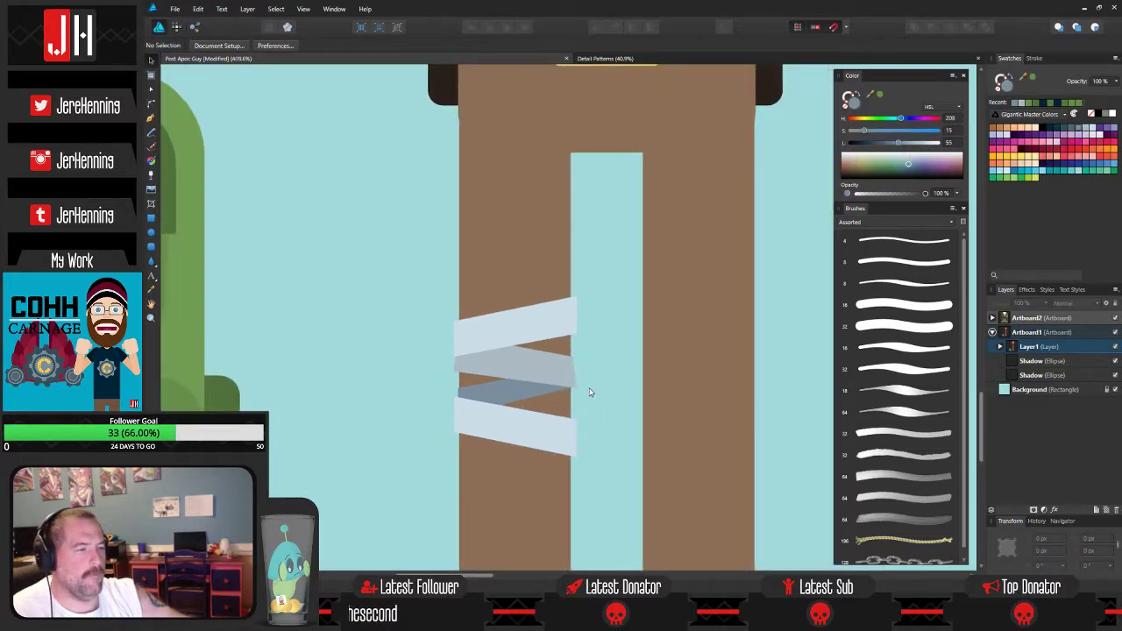
# Move all four bandage bands together slightly down the trouser leg.
pyautogui.moveTo(374, 266); pyautogui.dragTo(629, 498)
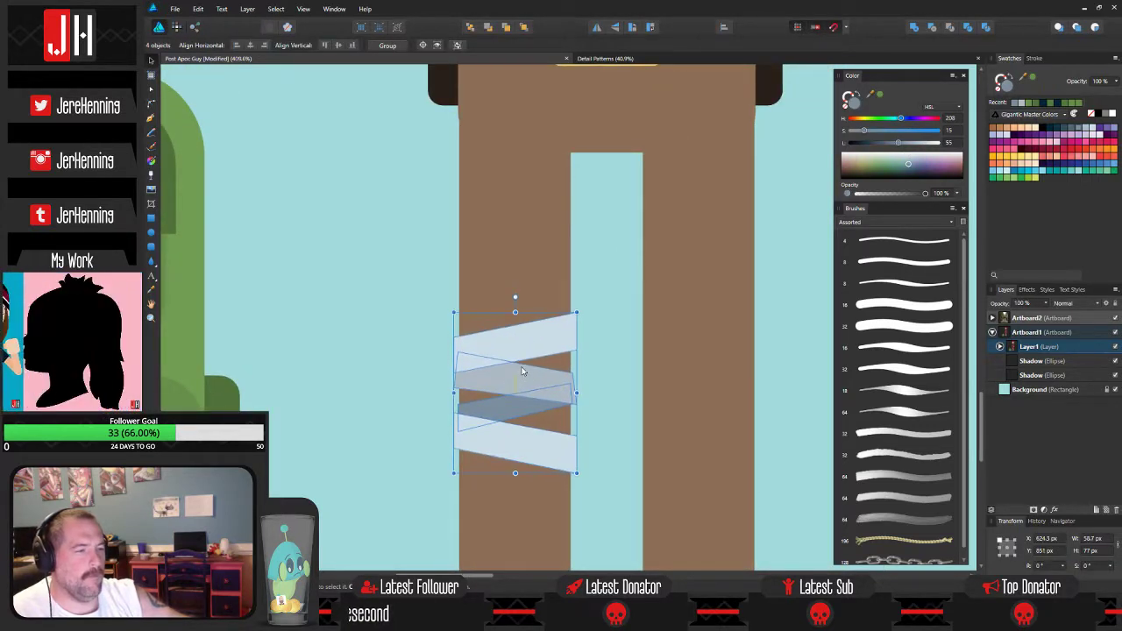
pyautogui.scroll(-2, 587, 403)
pyautogui.scroll(2, 556, 395)
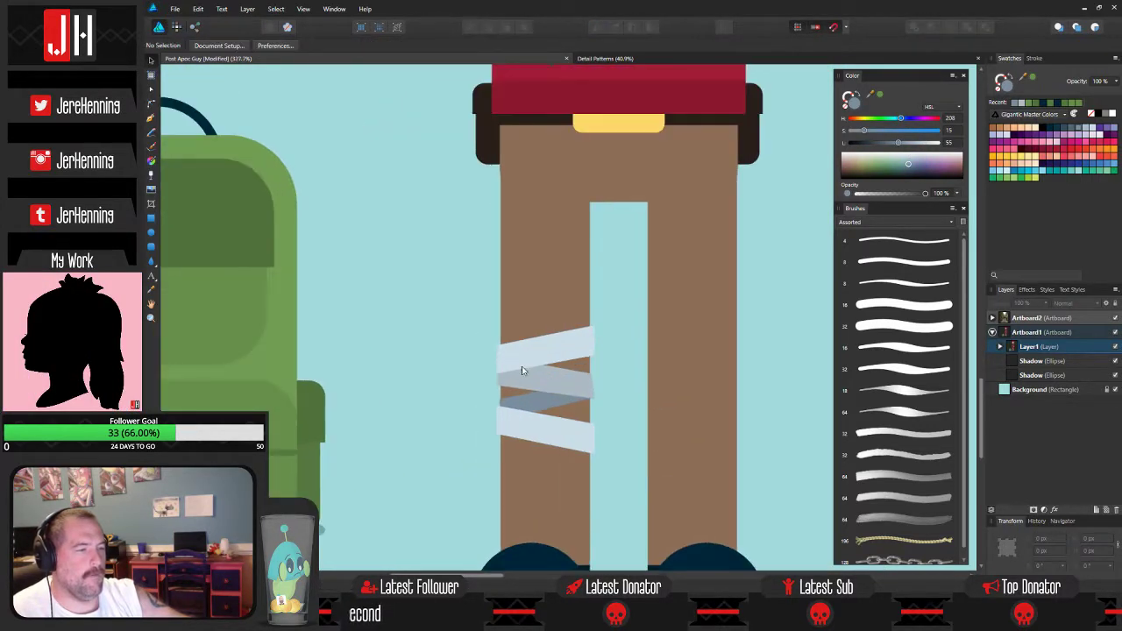
pyautogui.moveTo(418, 283); pyautogui.dragTo(591, 459)
pyautogui.scroll(2, 591, 458)
pyautogui.moveTo(533, 371)
pyautogui.mouseDown()
pyautogui.moveTo(534, 355)
pyautogui.moveTo(535, 379)
pyautogui.mouseUp()
pyautogui.click(628, 380)
pyautogui.scroll(-2, 626, 383)
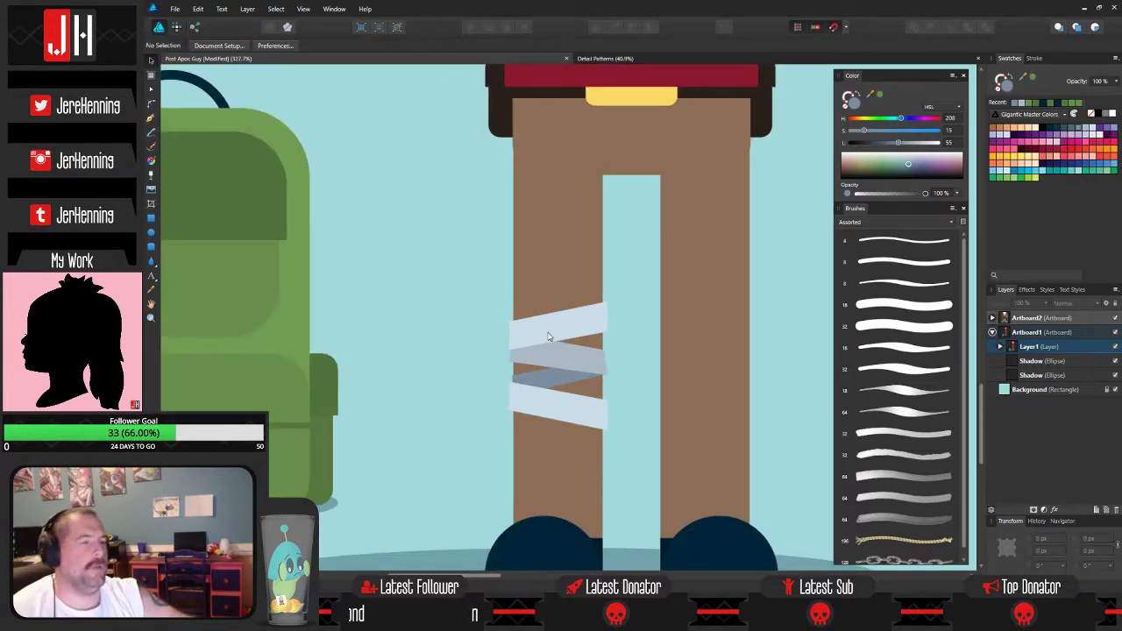
pyautogui.scroll(4, 533, 380)
pyautogui.scroll(-1, 571, 361)
pyautogui.moveTo(629, 373); pyautogui.dragTo(546, 369)
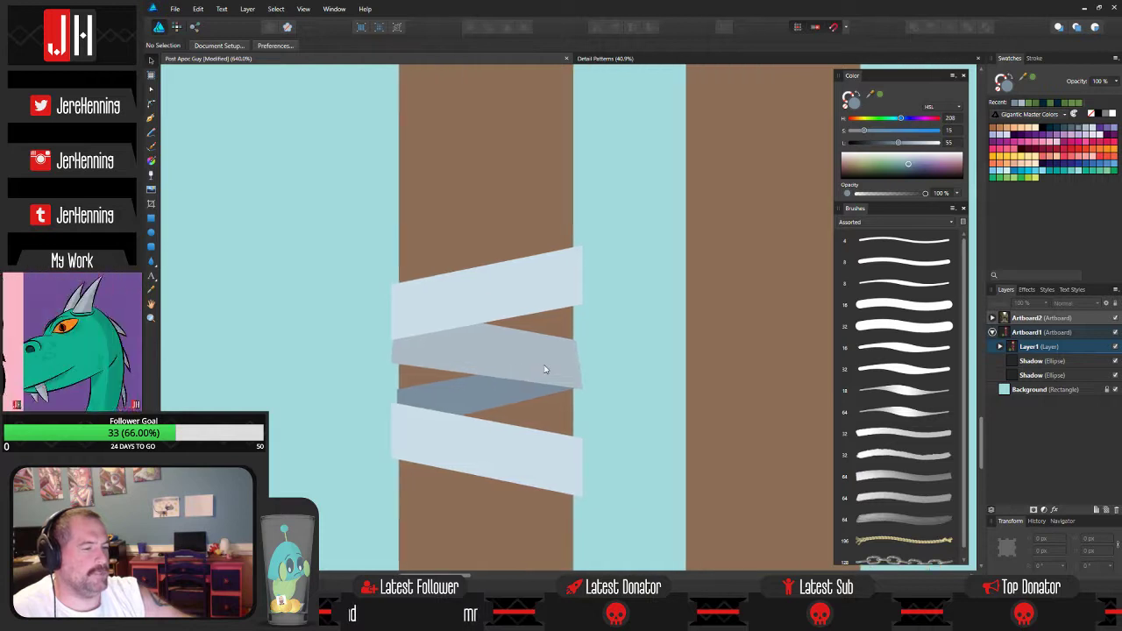
# Try drawing an extra closed band about 54 × 21 px across the leg, overlapping the light grey-blue and slate blue bands.
pyautogui.click(153, 118)
pyautogui.scroll(1, 400, 390)
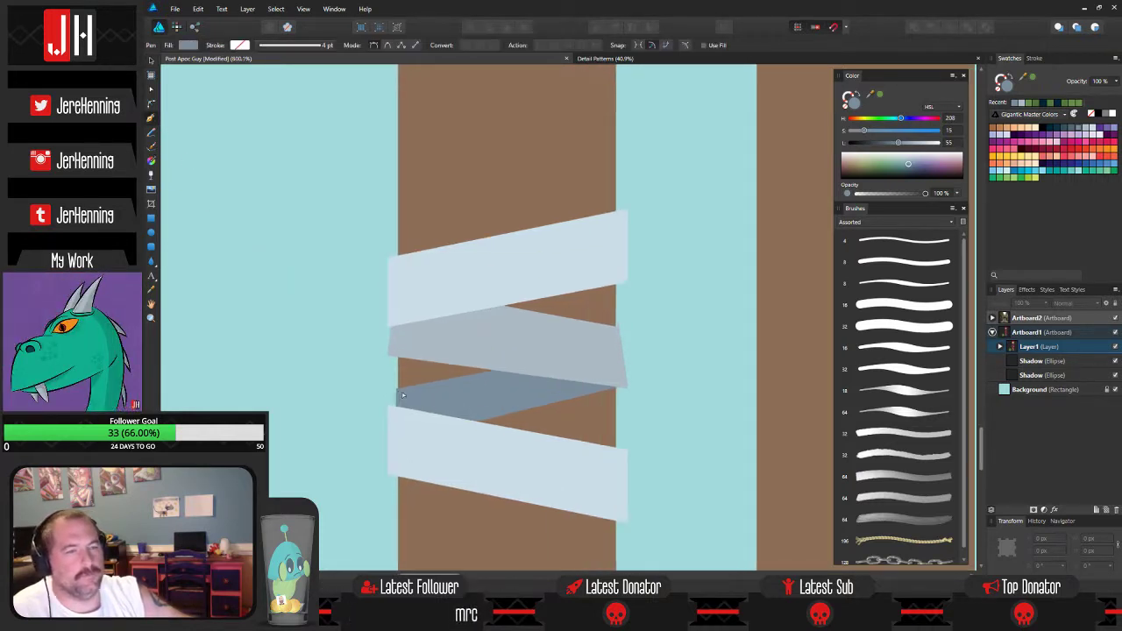
pyautogui.moveTo(447, 392); pyautogui.dragTo(376, 367)
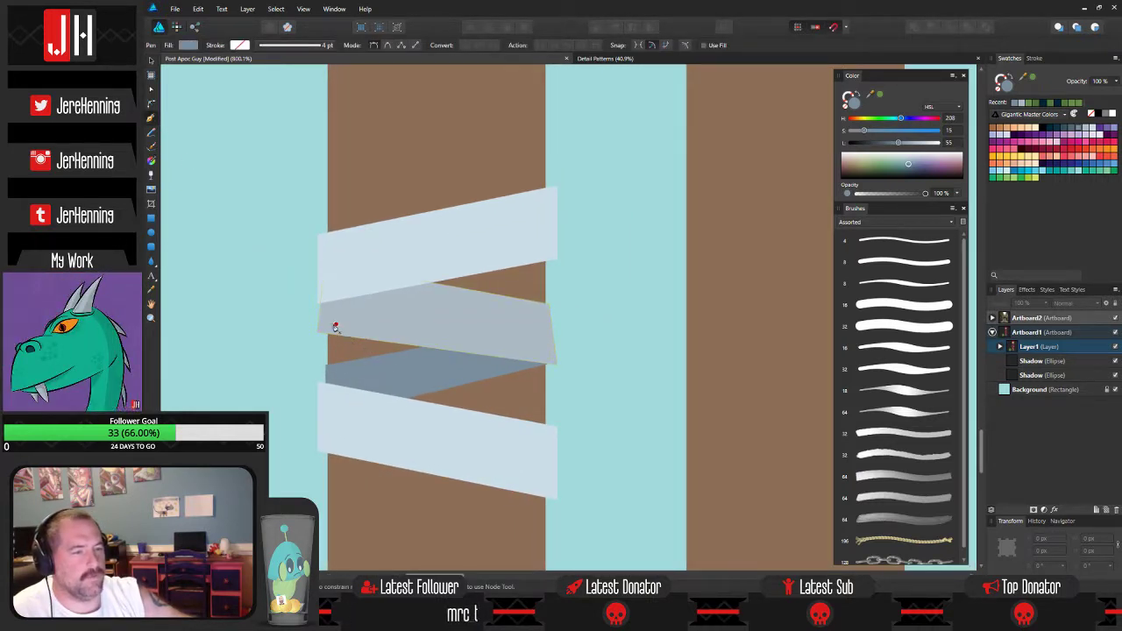
pyautogui.moveTo(333, 325); pyautogui.dragTo(326, 349)
pyautogui.scroll(4, 323, 370)
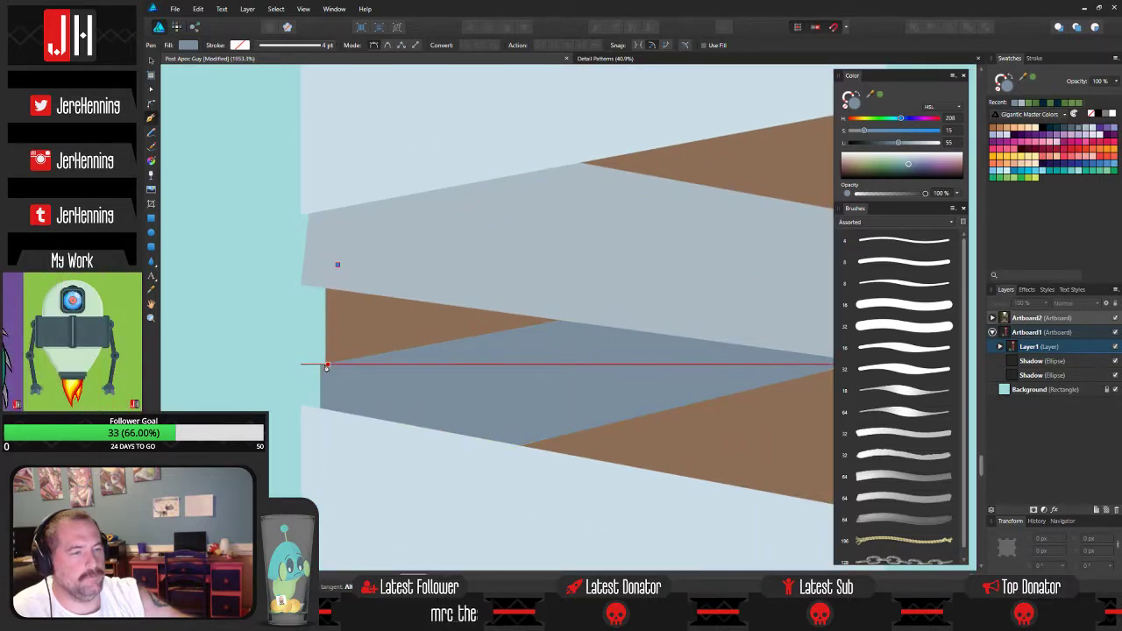
pyautogui.scroll(2, 324, 366)
pyautogui.click(325, 365)
pyautogui.scroll(-2, 327, 365)
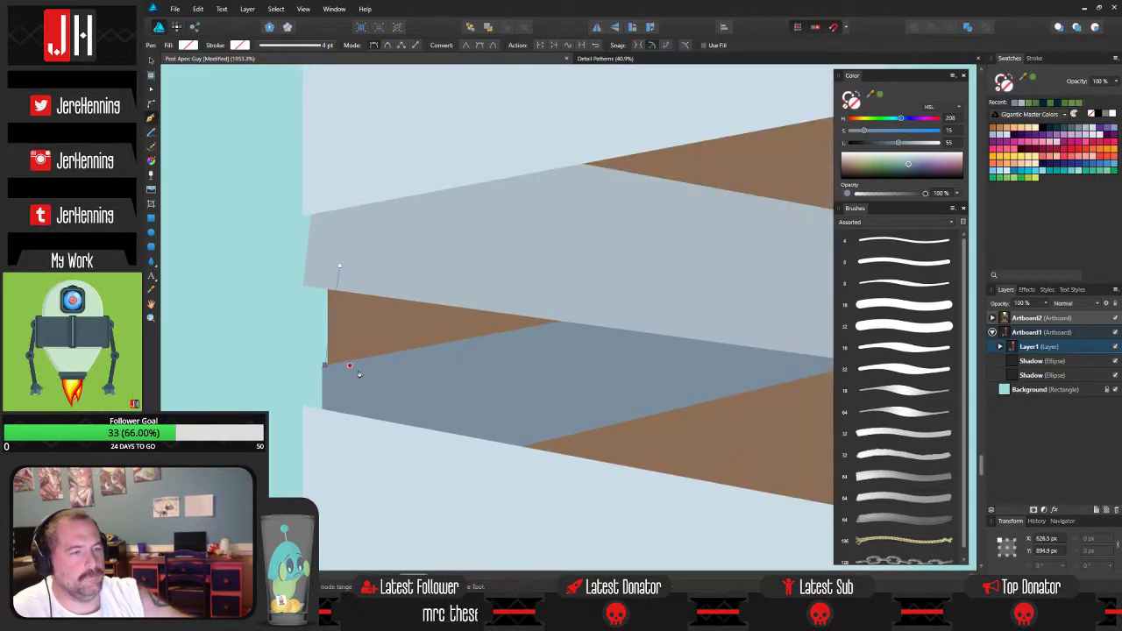
pyautogui.scroll(-2, 410, 395)
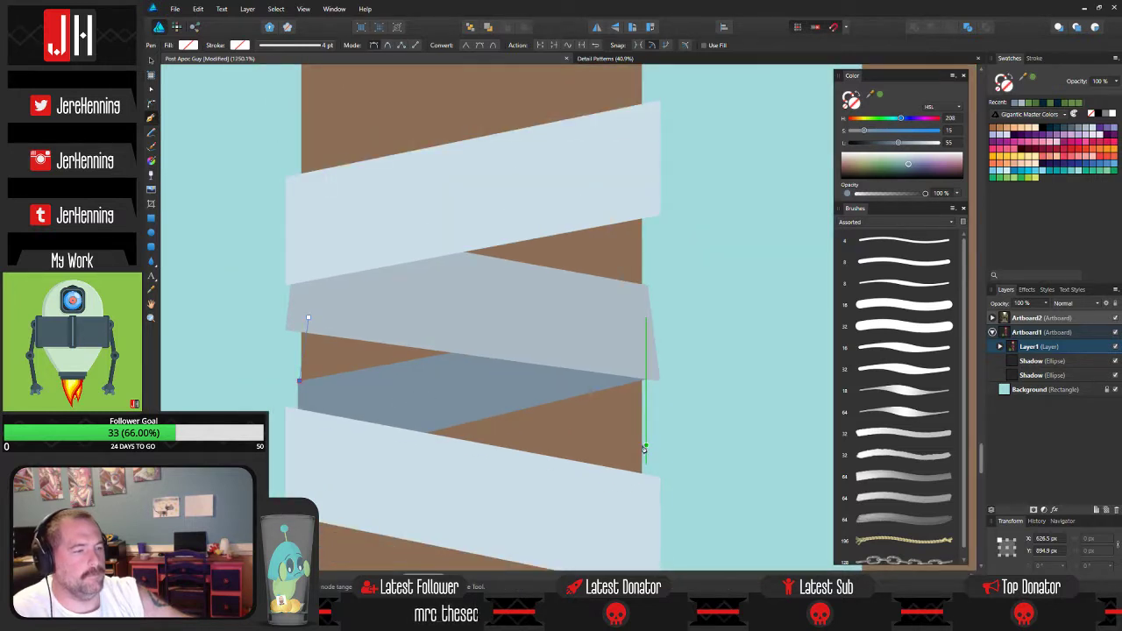
pyautogui.click(639, 364)
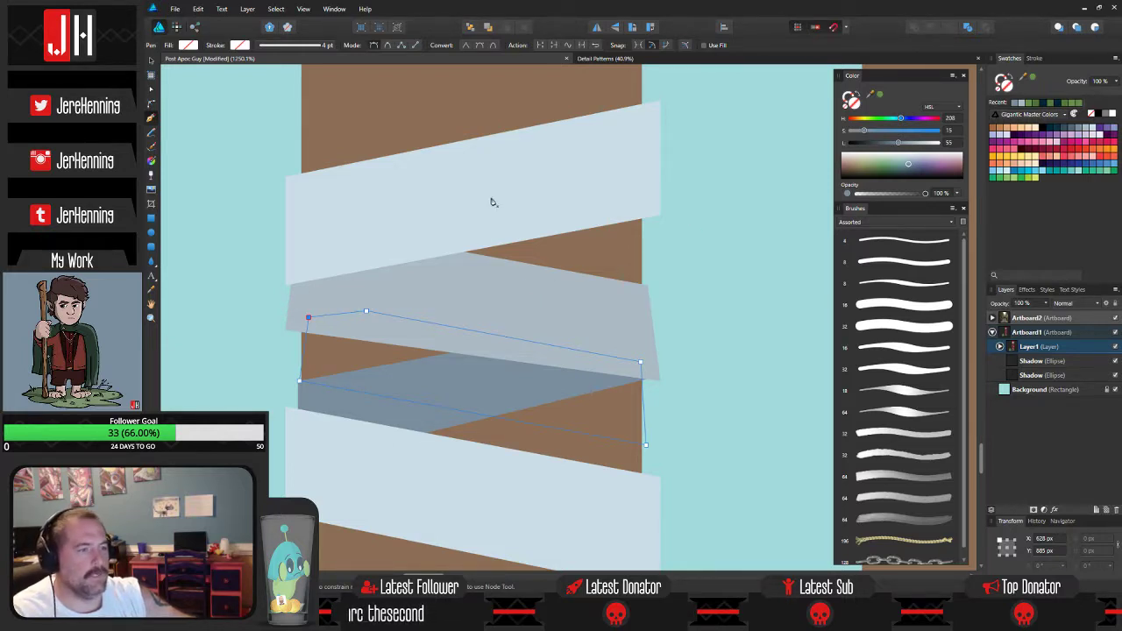
# Fill the new band with the pale blue sampled from the uppermost band and restack it behind the light grey-blue band.
pyautogui.click(153, 290)
pyautogui.click(495, 302)
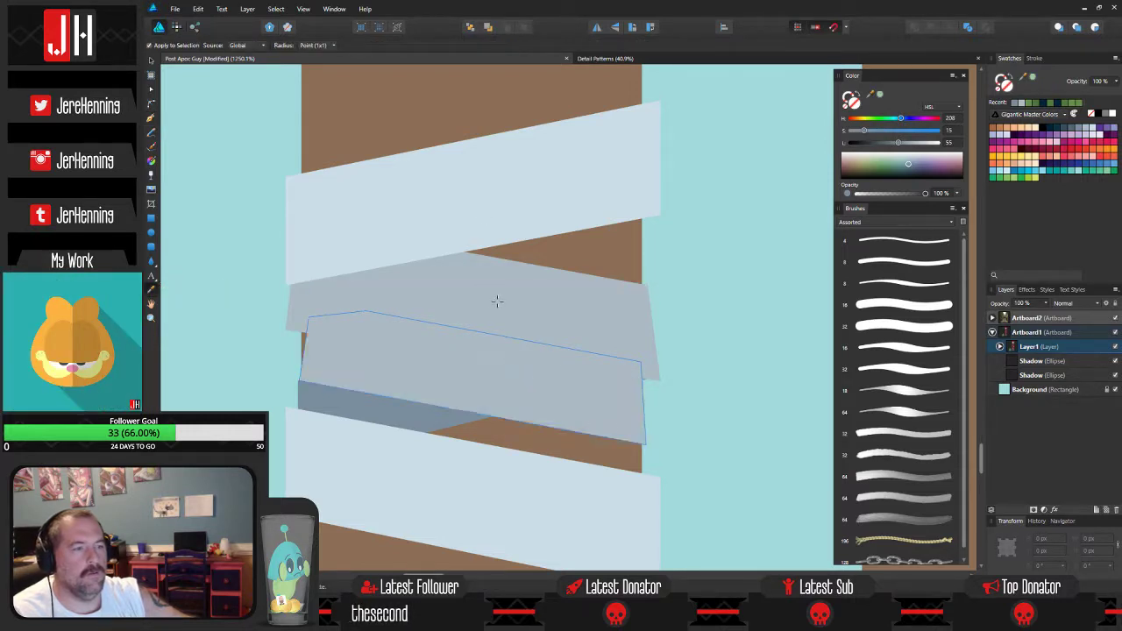
pyautogui.click(492, 199)
pyautogui.press('v')
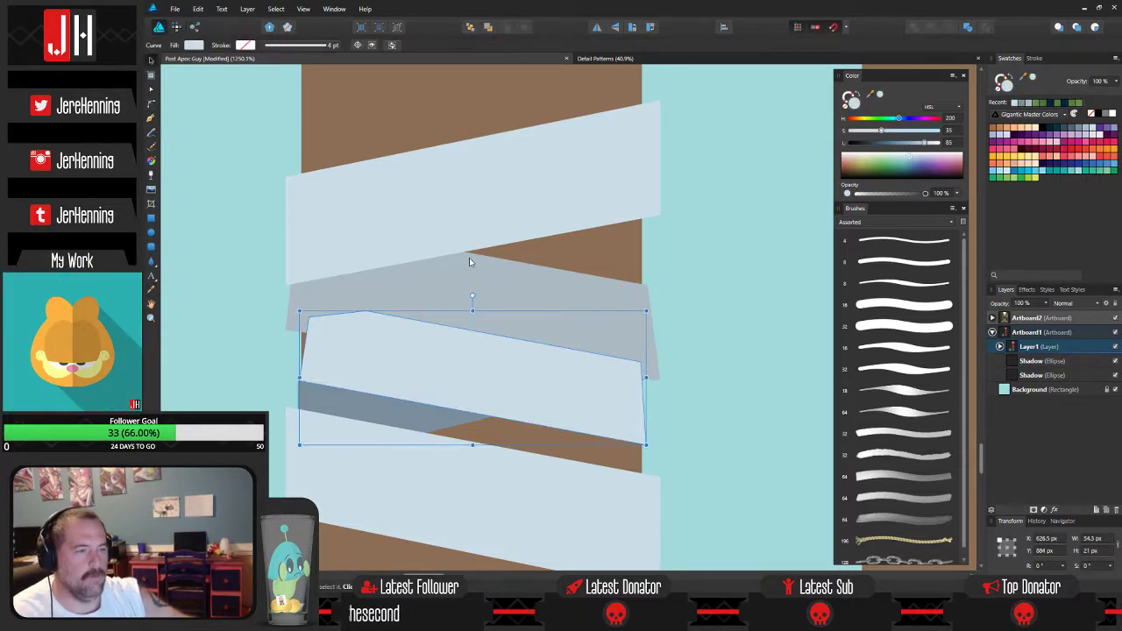
pyautogui.hotkey('ctrl', 'x')
pyautogui.click(430, 376)
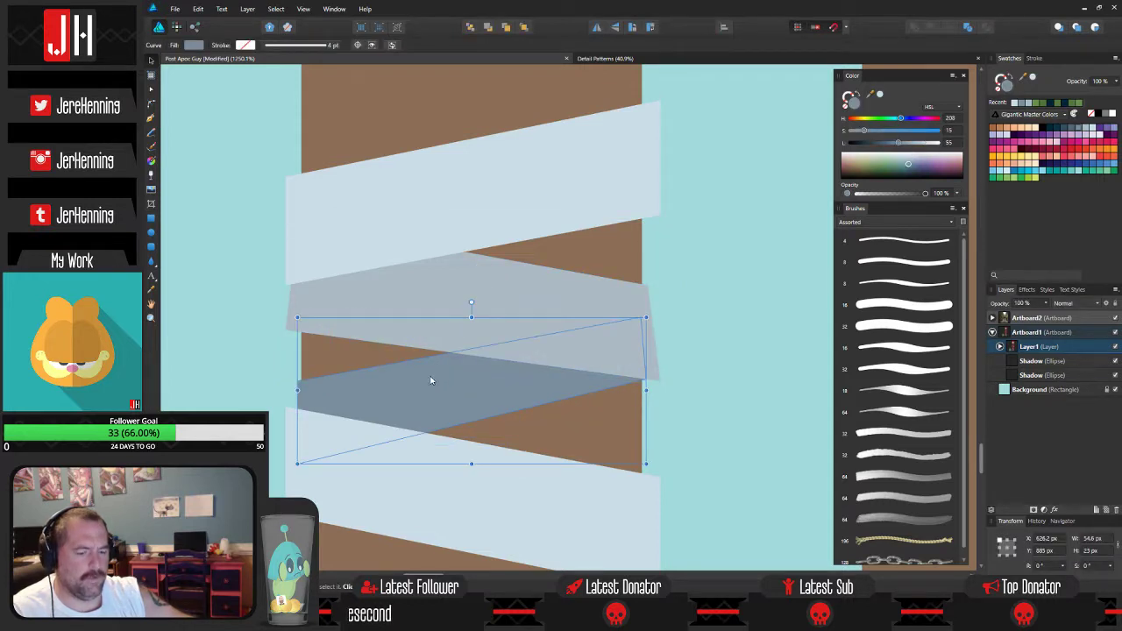
pyautogui.hotkey('ctrl', 'v')
pyautogui.click(758, 367)
pyautogui.click(434, 360)
# Adjust the corner nodes of the new pale blue band so its ends align with the slate blue band.
pyautogui.press('a')
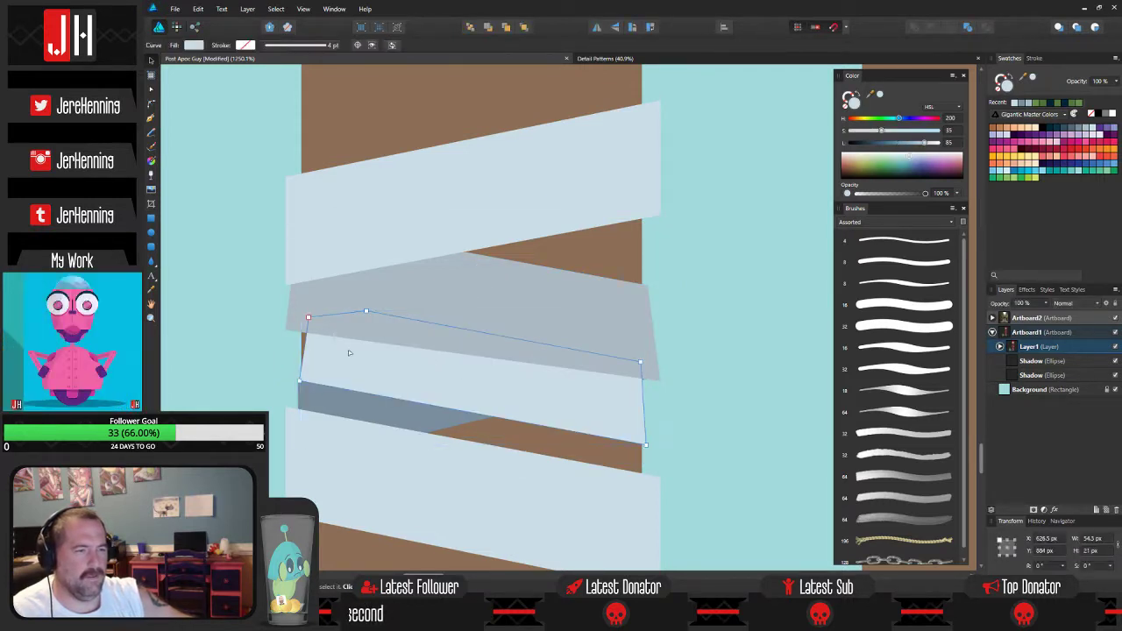
pyautogui.moveTo(310, 319); pyautogui.dragTo(299, 319)
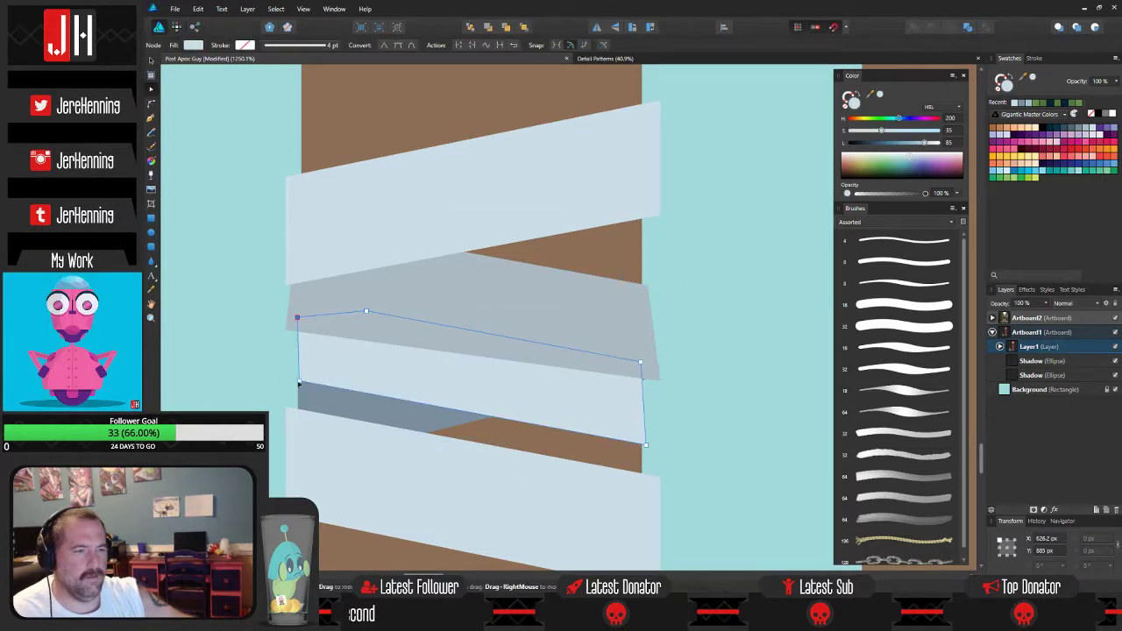
pyautogui.moveTo(300, 382); pyautogui.dragTo(301, 382)
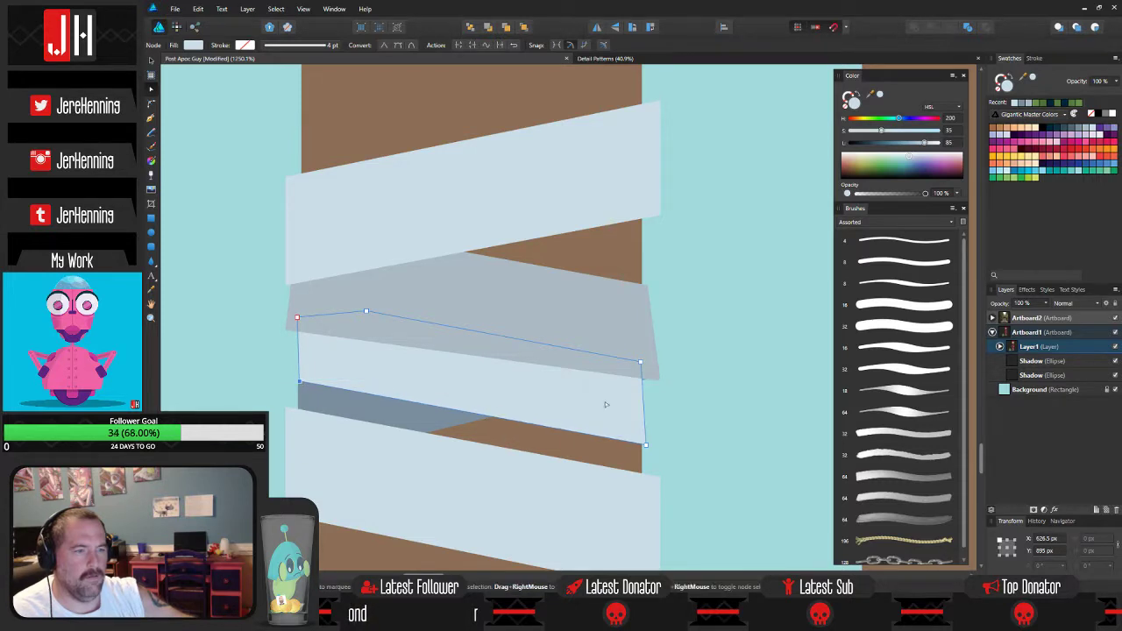
pyautogui.click(663, 406)
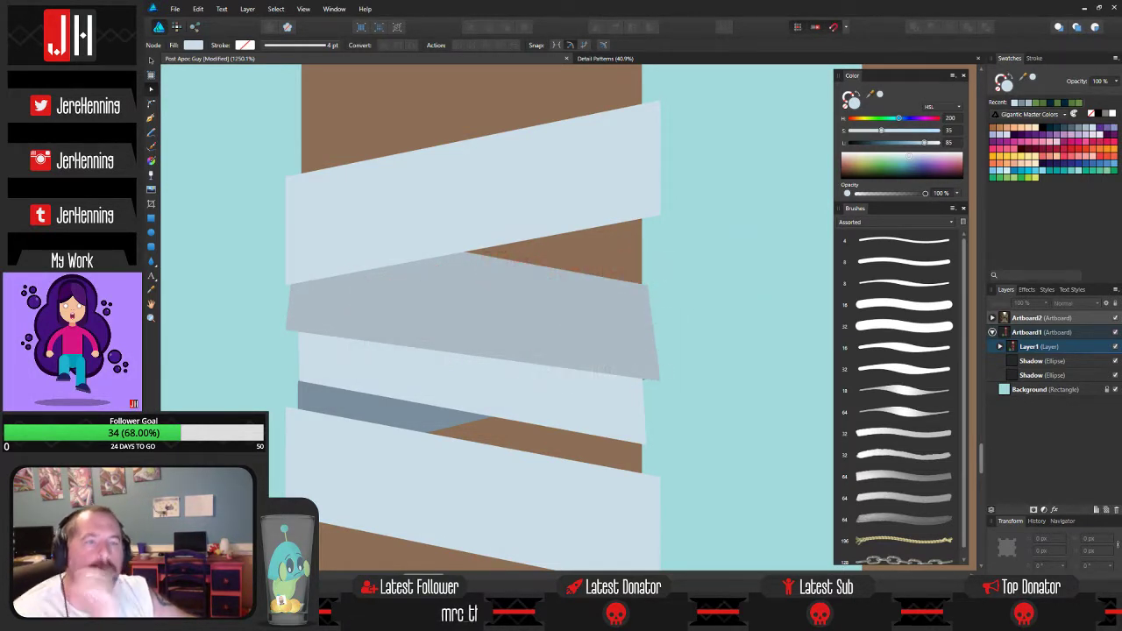
pyautogui.click(602, 400)
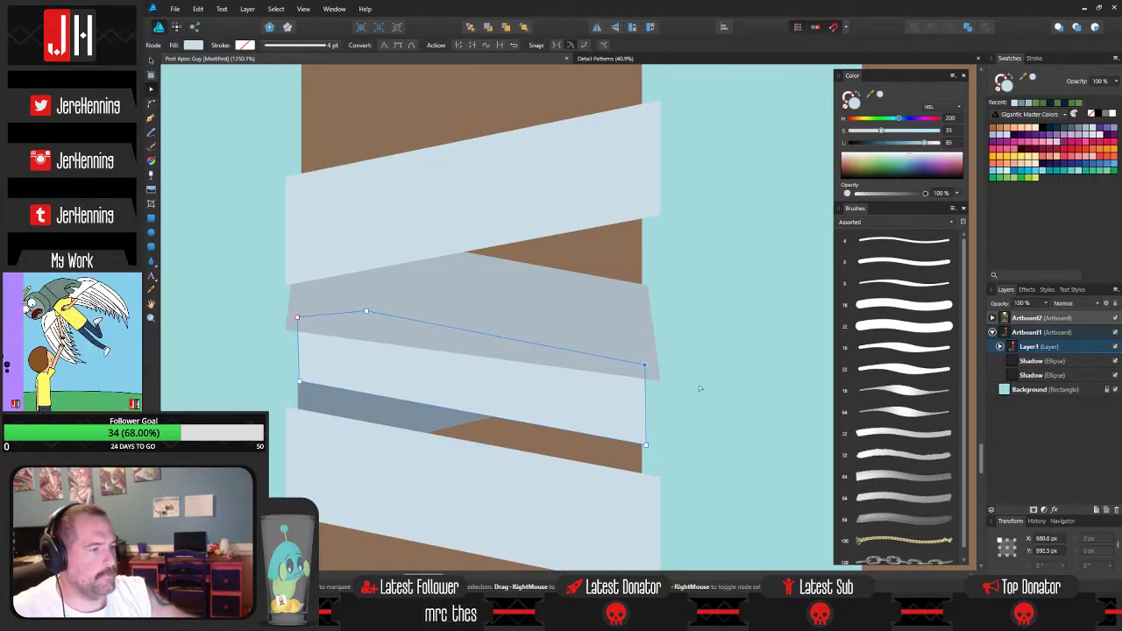
# Delete the extra pale blue band lying over the slate blue band.
pyautogui.scroll(-5, 631, 355)
pyautogui.scroll(-2, 622, 346)
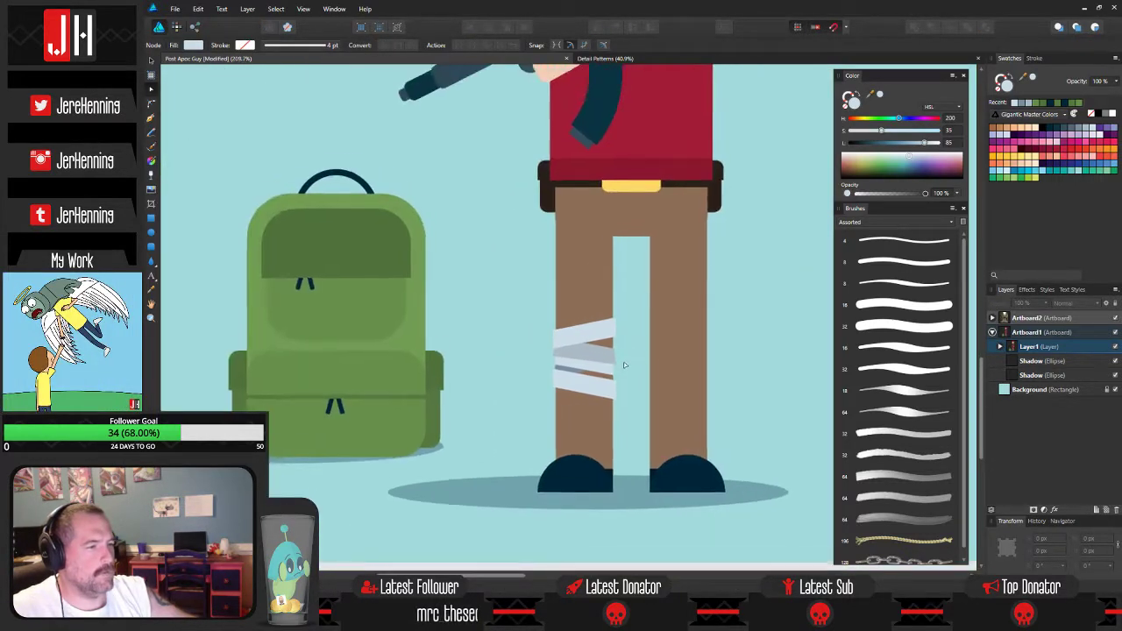
pyautogui.click(611, 370)
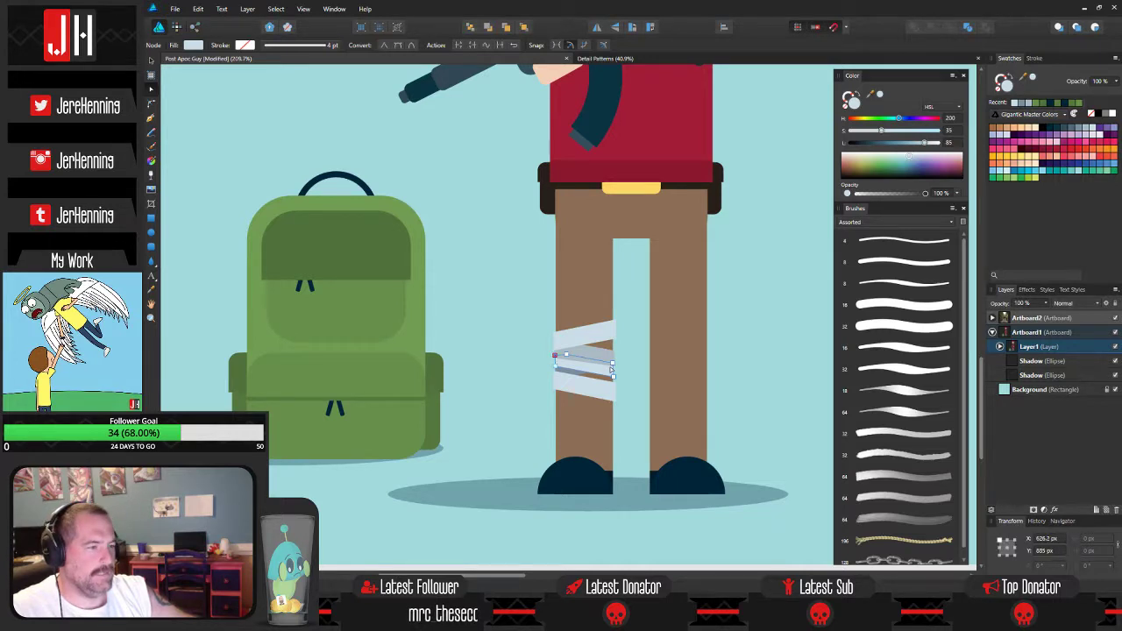
pyautogui.press('Escape')
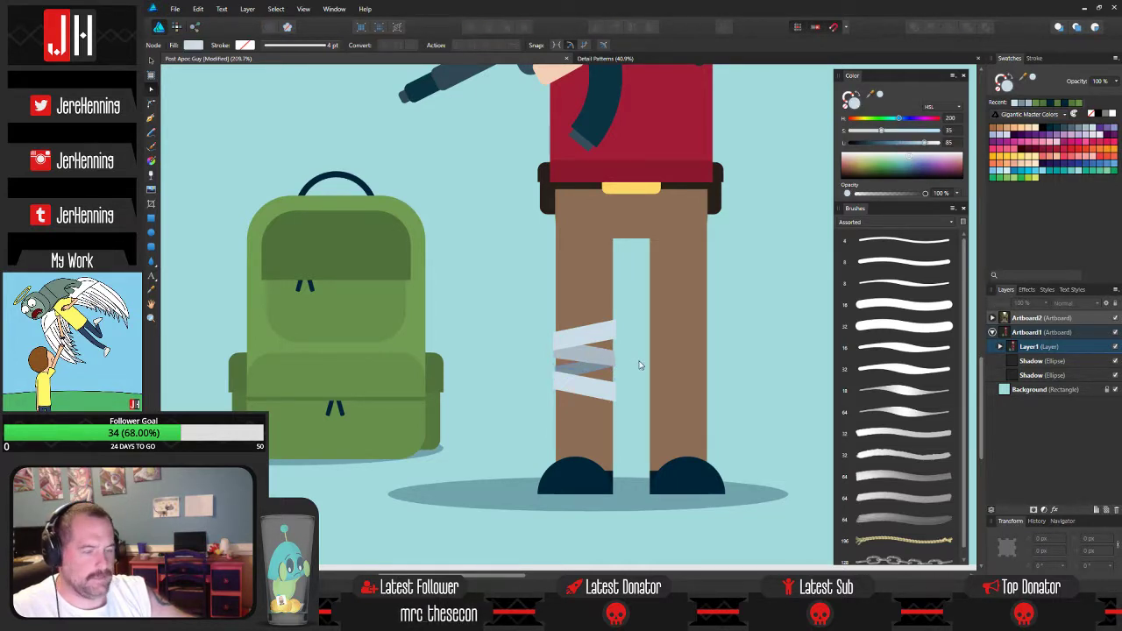
# Draw a closed backing shape about 55 × 48 px spanning the gaps between the bandage bands and fill it dark slate grey.
pyautogui.scroll(5, 639, 365)
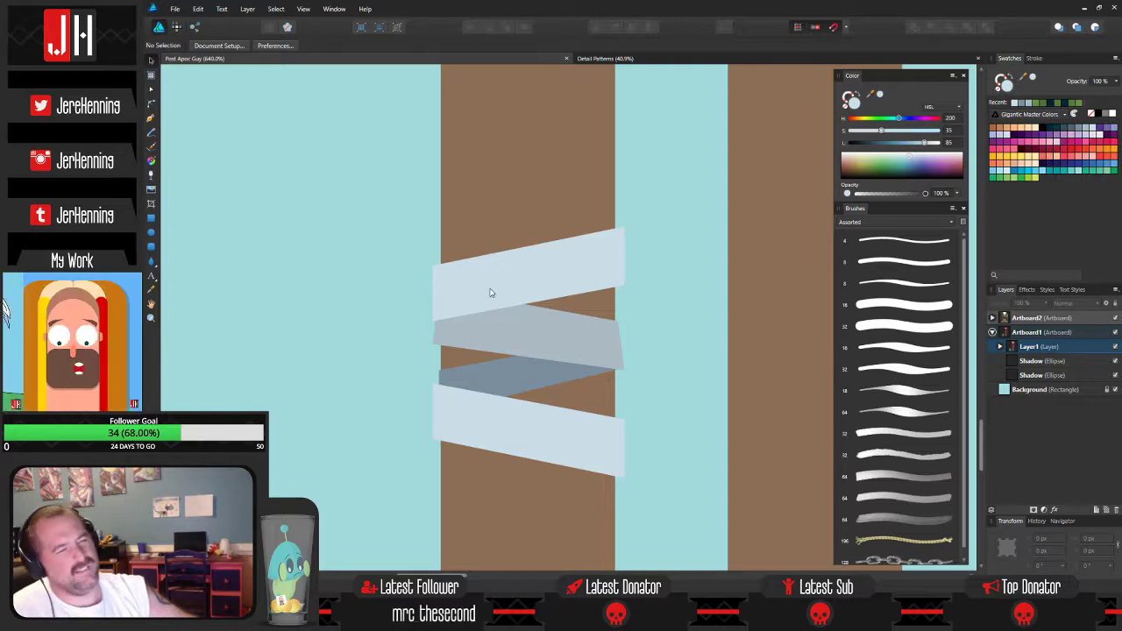
pyautogui.click(153, 116)
pyautogui.scroll(2, 493, 323)
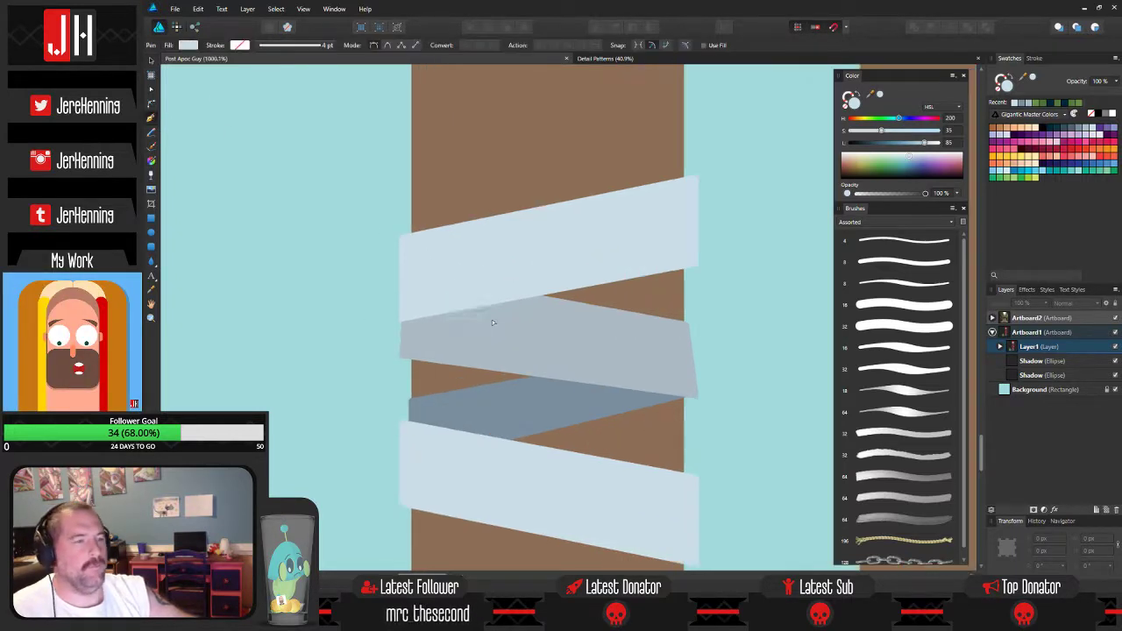
pyautogui.click(413, 249)
pyautogui.click(410, 447)
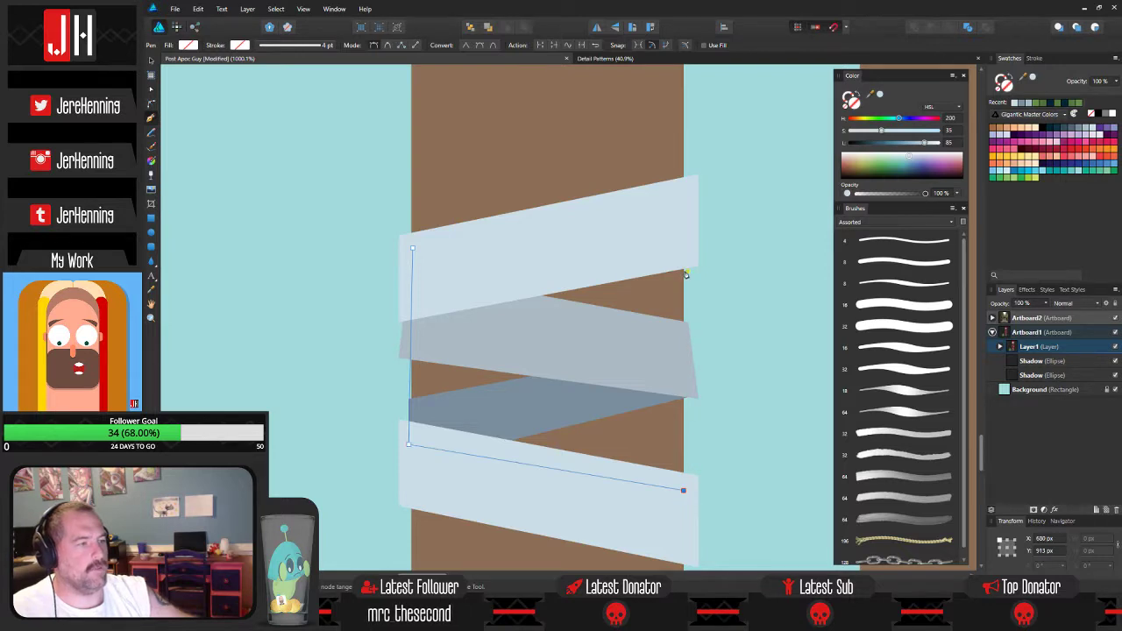
pyautogui.click(417, 250)
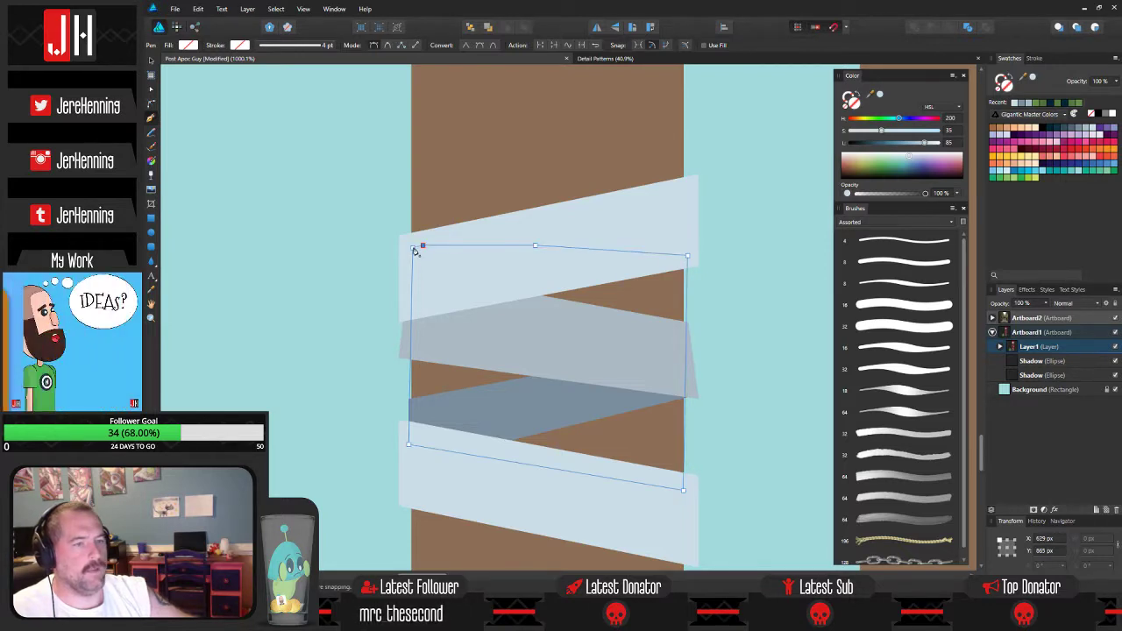
pyautogui.press('v')
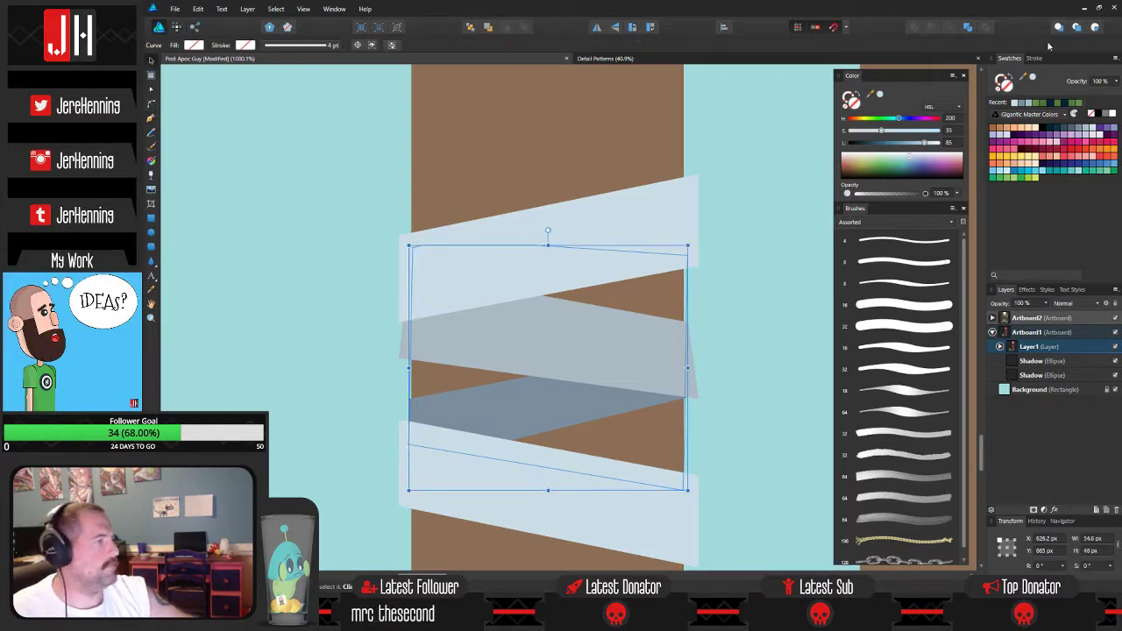
pyautogui.click(1068, 132)
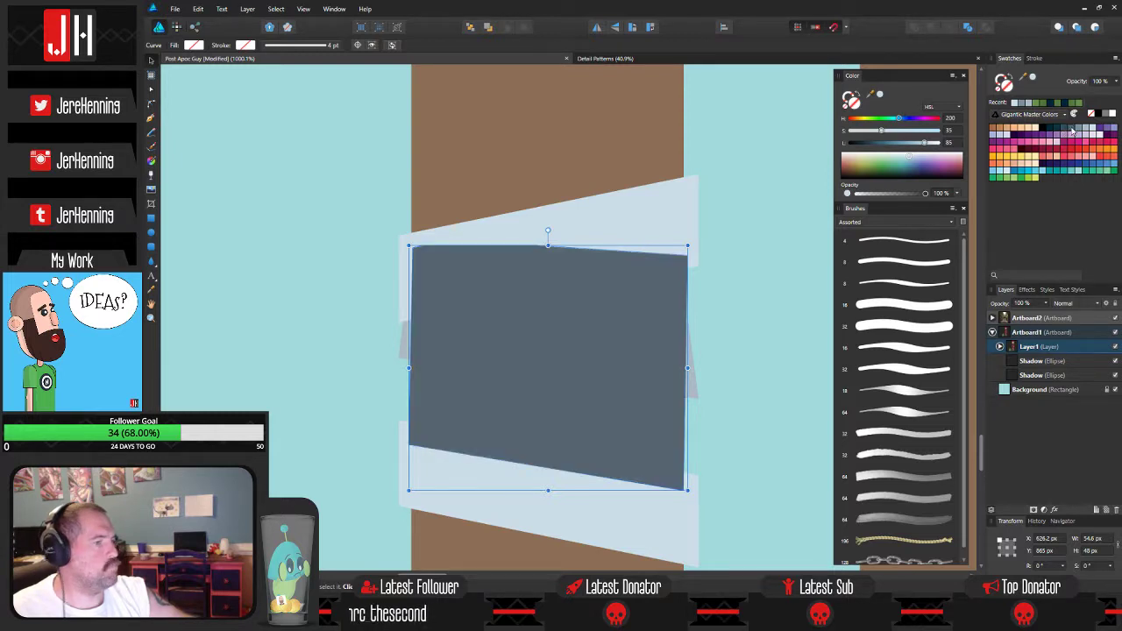
# Restack the dark slate grey backing shape behind all four bandage bands, in front of the trouser leg.
pyautogui.hotkey('ctrl', 'x')
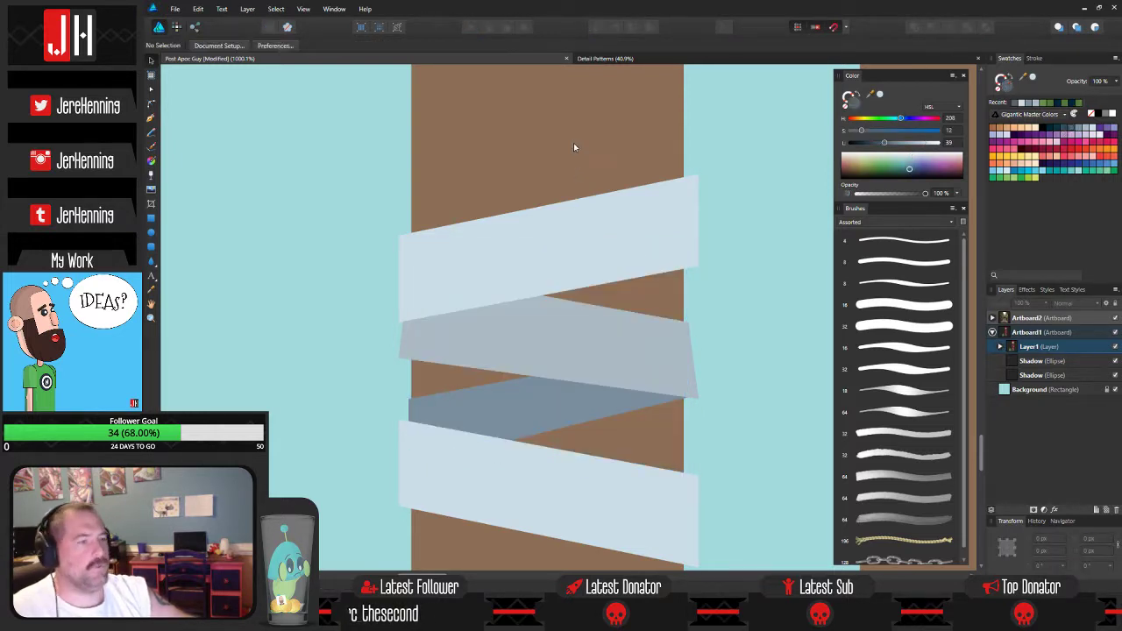
pyautogui.click(573, 142)
pyautogui.hotkey('ctrl', 'v')
pyautogui.hotkey('ctrl', 'd')
pyautogui.scroll(-8, 647, 337)
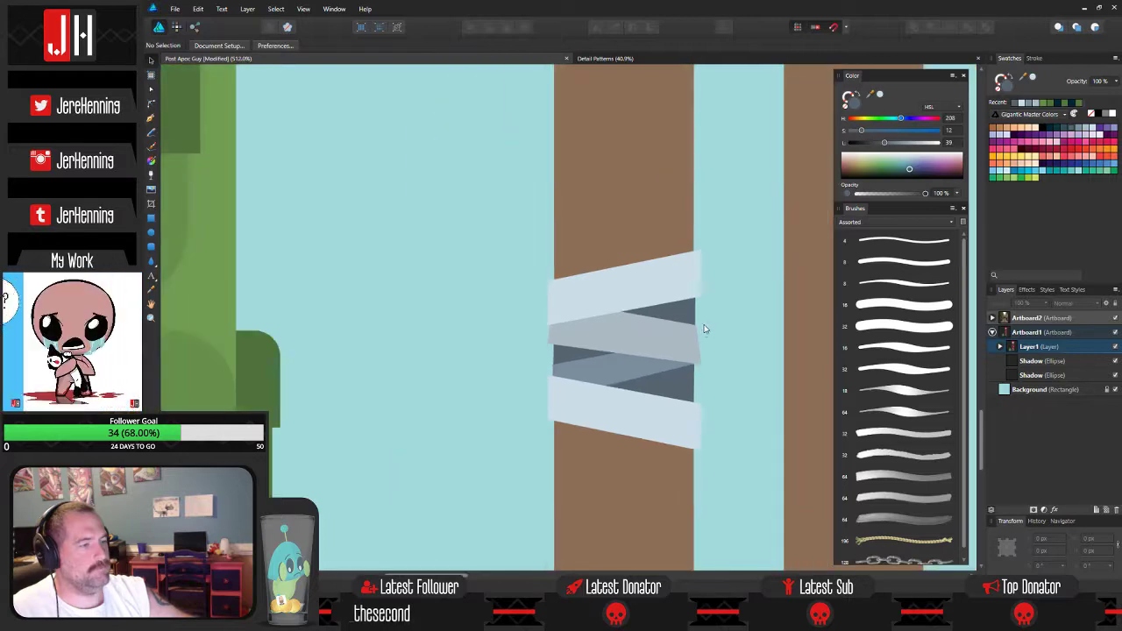
# Move the slate blue band's upper-left and lower-right corner nodes outward so both ends protrude slightly past the backing shape.
pyautogui.scroll(8, 648, 337)
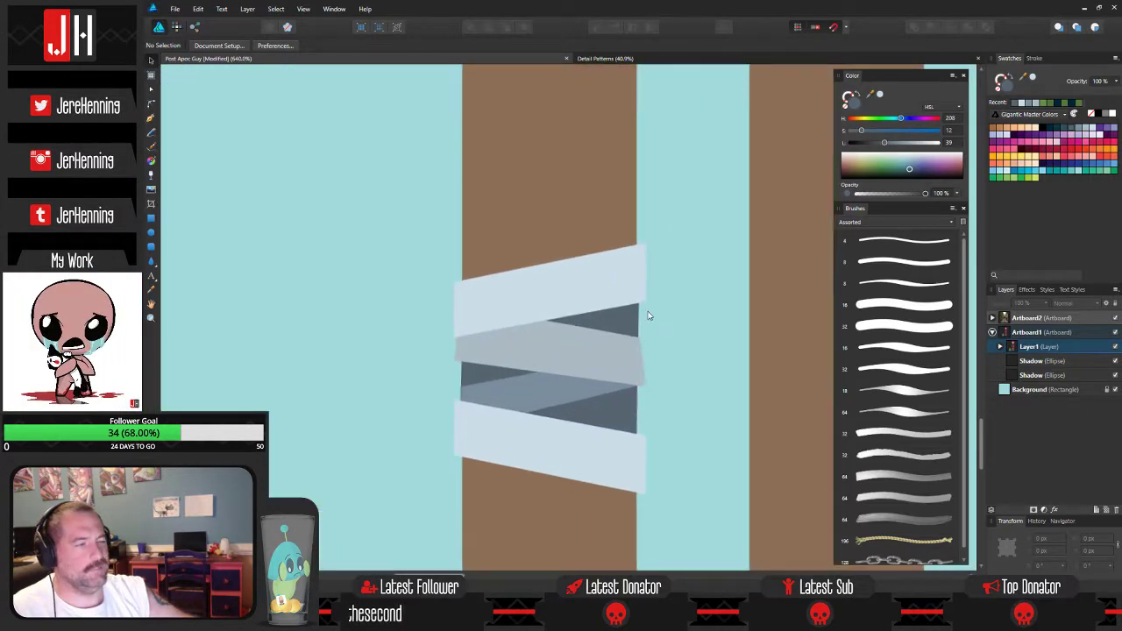
pyautogui.press('a')
pyautogui.click(346, 343)
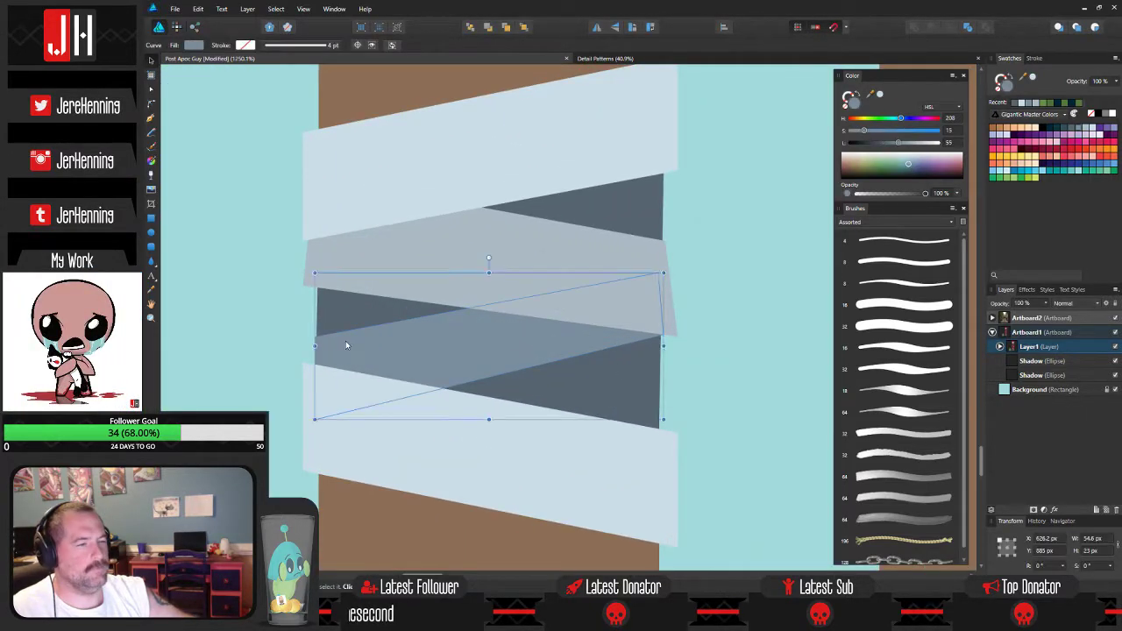
pyautogui.moveTo(302, 332); pyautogui.dragTo(309, 337)
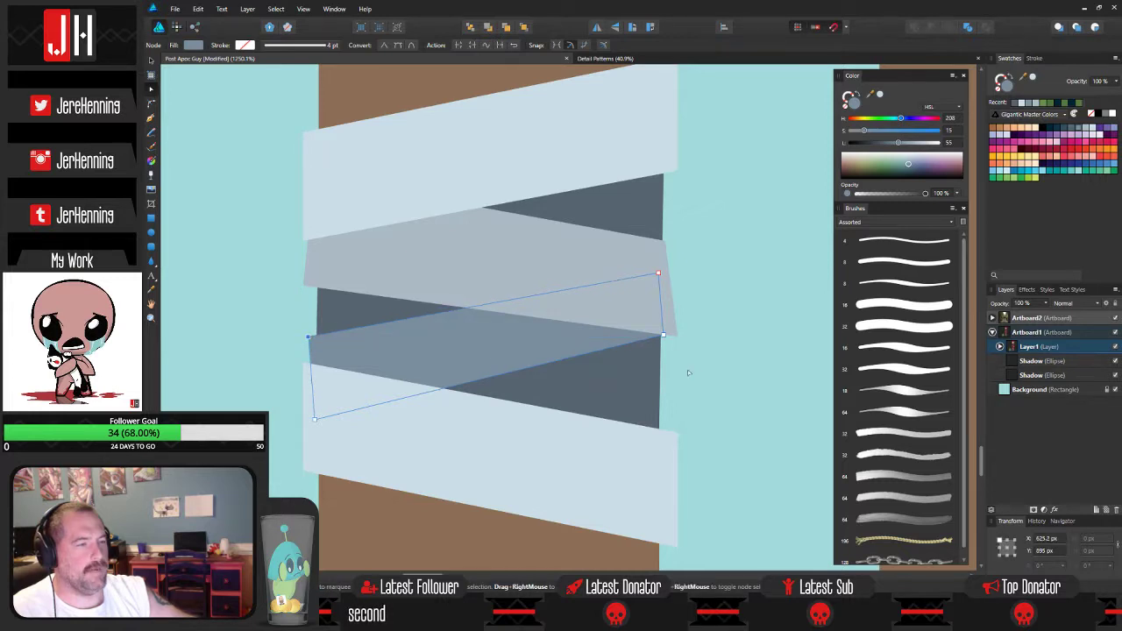
pyautogui.moveTo(663, 335); pyautogui.dragTo(669, 341)
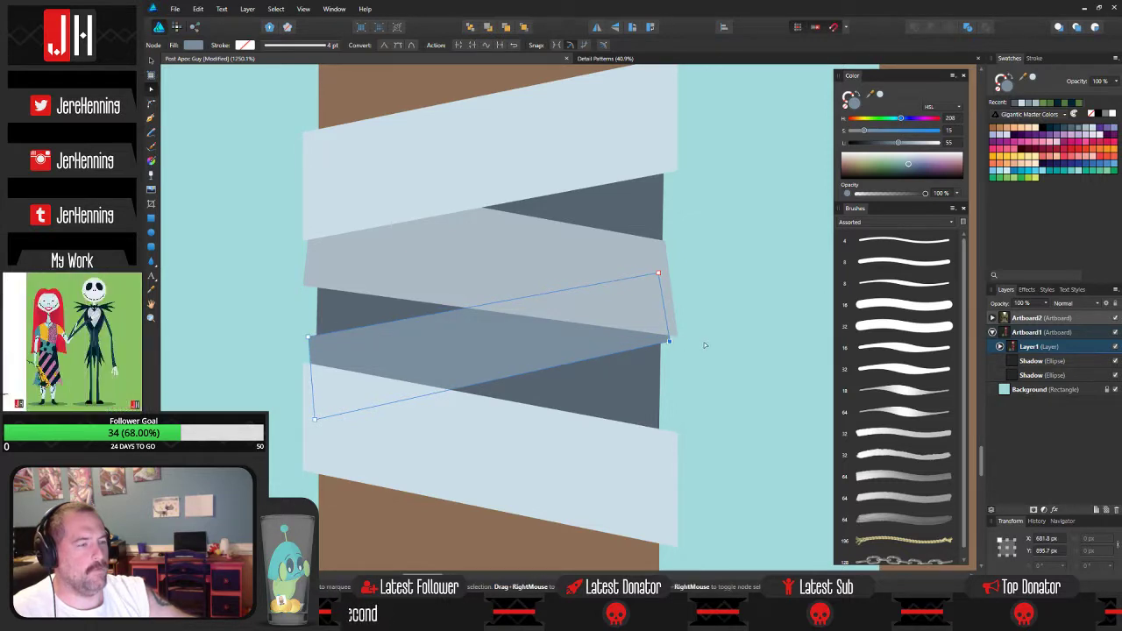
pyautogui.click(705, 345)
pyautogui.scroll(-2, 697, 341)
pyautogui.press('v')
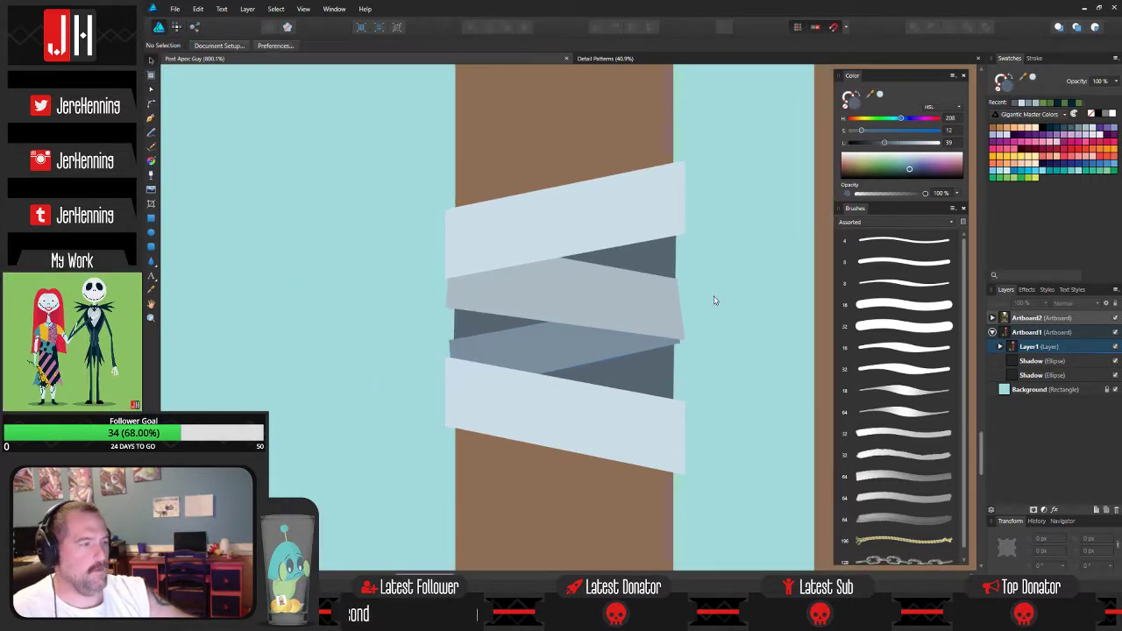
# Move the four bandage bands and their dark backing together slightly up the trouser leg.
pyautogui.scroll(-6, 714, 297)
pyautogui.moveTo(708, 313); pyautogui.dragTo(642, 345)
pyautogui.scroll(3, 641, 345)
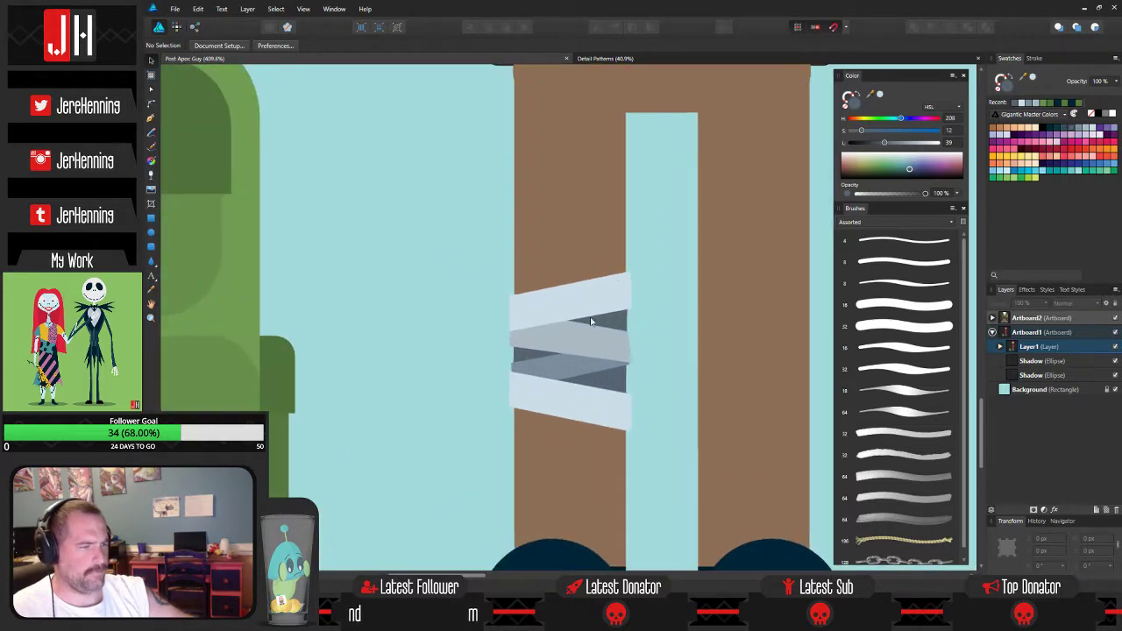
pyautogui.moveTo(435, 226); pyautogui.dragTo(697, 513)
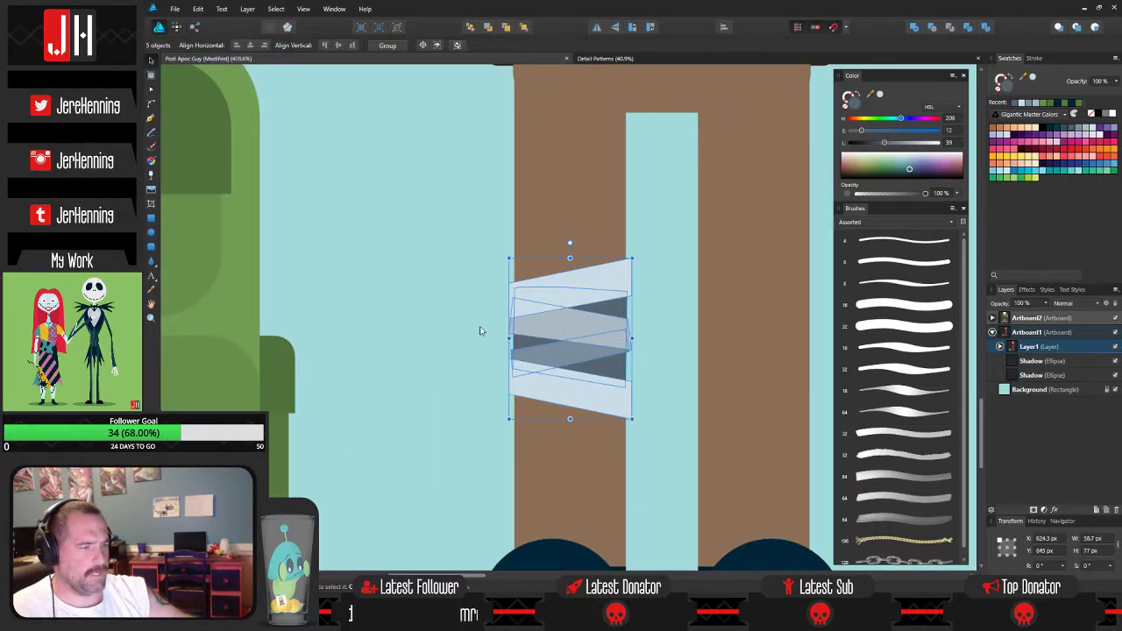
pyautogui.click(482, 328)
# Duplicate the light grey-blue band and place the copy about 20 px higher, across the uppermost pale blue band.
pyautogui.scroll(-3, 527, 386)
pyautogui.scroll(4, 546, 383)
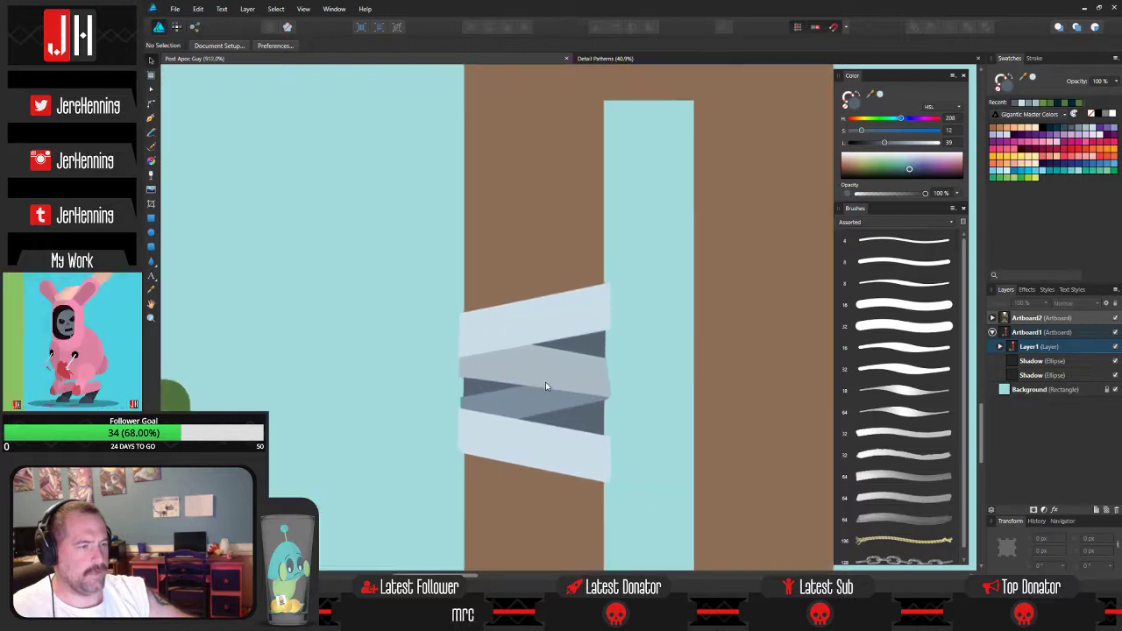
pyautogui.click(549, 328)
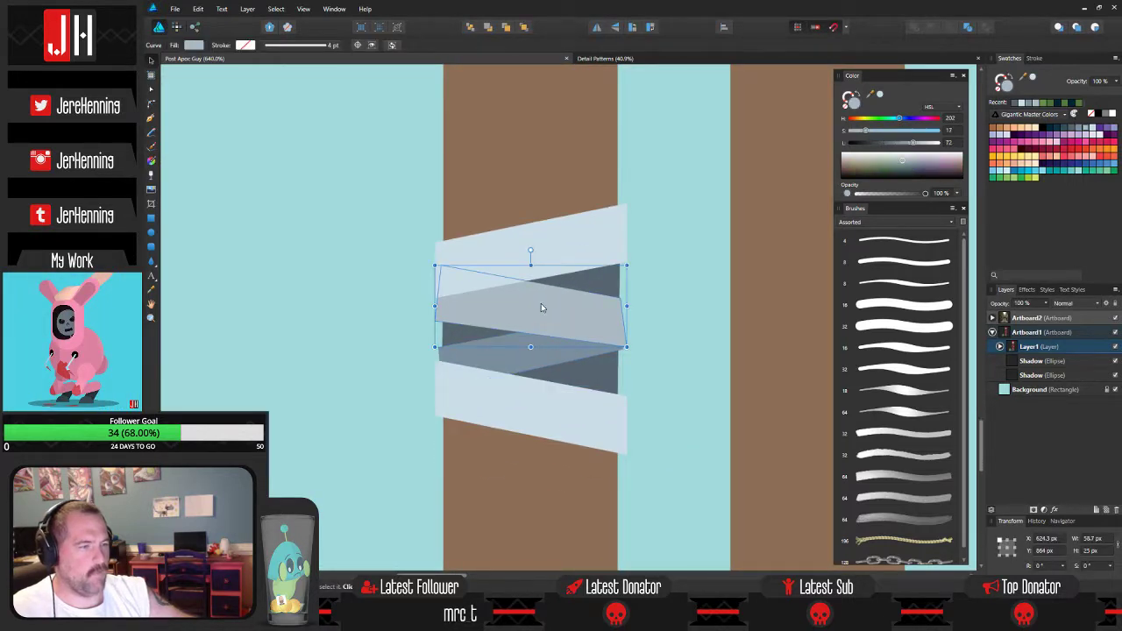
pyautogui.moveTo(540, 307); pyautogui.dragTo(478, 228)
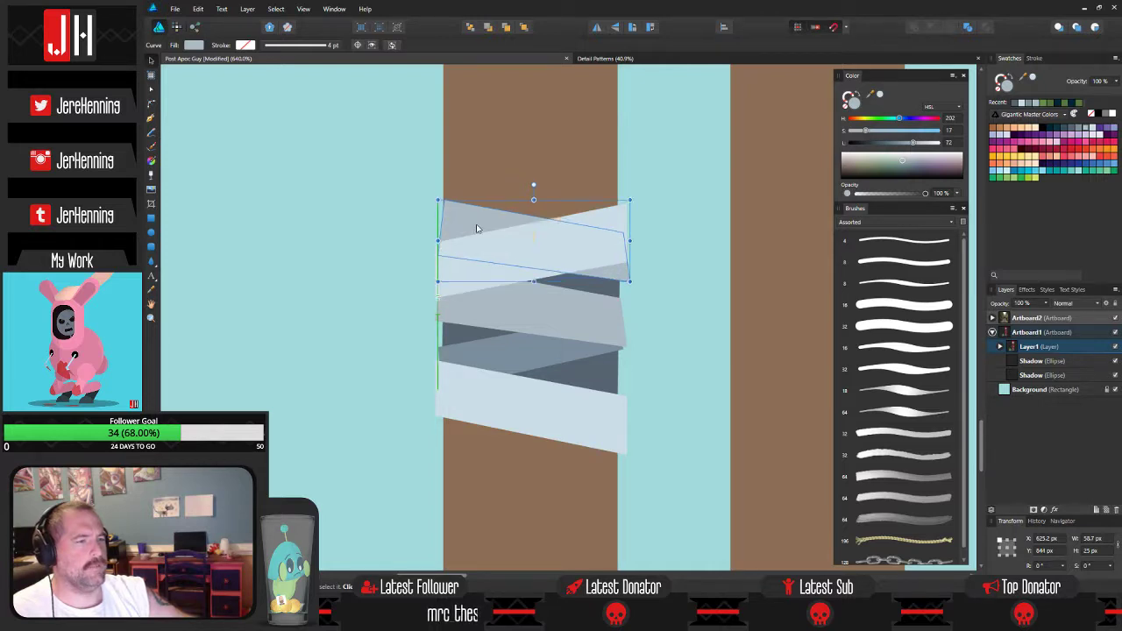
# Move the left-side corner node of the uppermost light grey-blue band slightly inward towards the trouser edge and save the document.
pyautogui.scroll(2, 476, 230)
pyautogui.press('a')
pyautogui.moveTo(413, 177); pyautogui.dragTo(482, 177)
pyautogui.click(398, 174)
pyautogui.scroll(-2, 398, 173)
pyautogui.hotkey('ctrl', 's')
pyautogui.press('v')
pyautogui.scroll(-3, 586, 181)
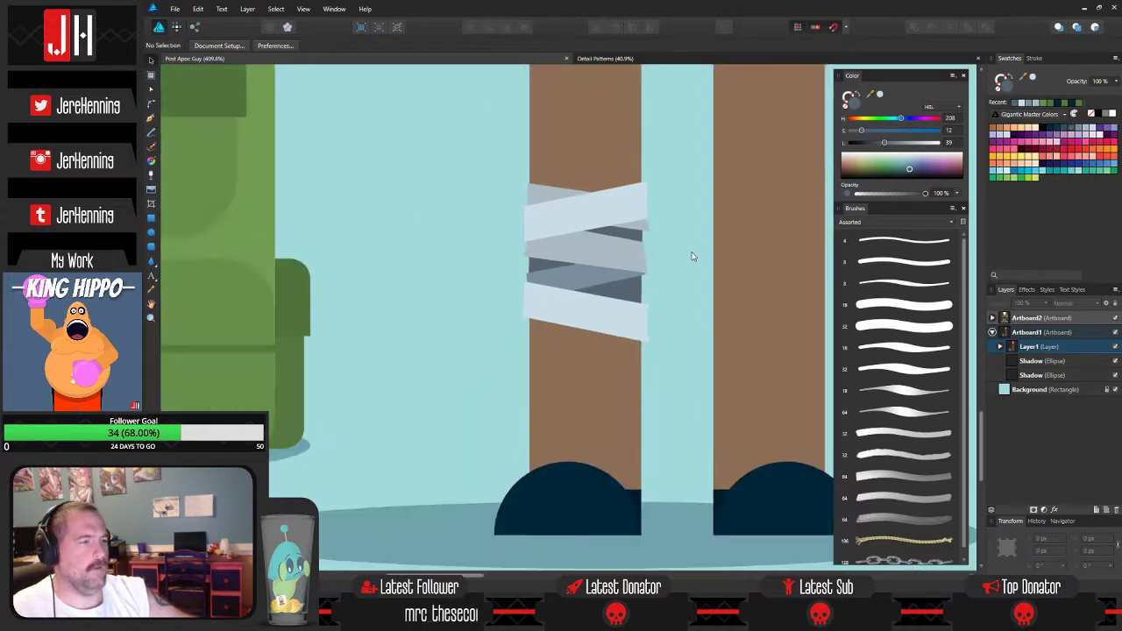
# Raise the lower-right corner node of the uppermost light grey-blue band slightly so its visible end becomes shorter.
pyautogui.scroll(4, 645, 234)
pyautogui.press('a')
pyautogui.click(650, 235)
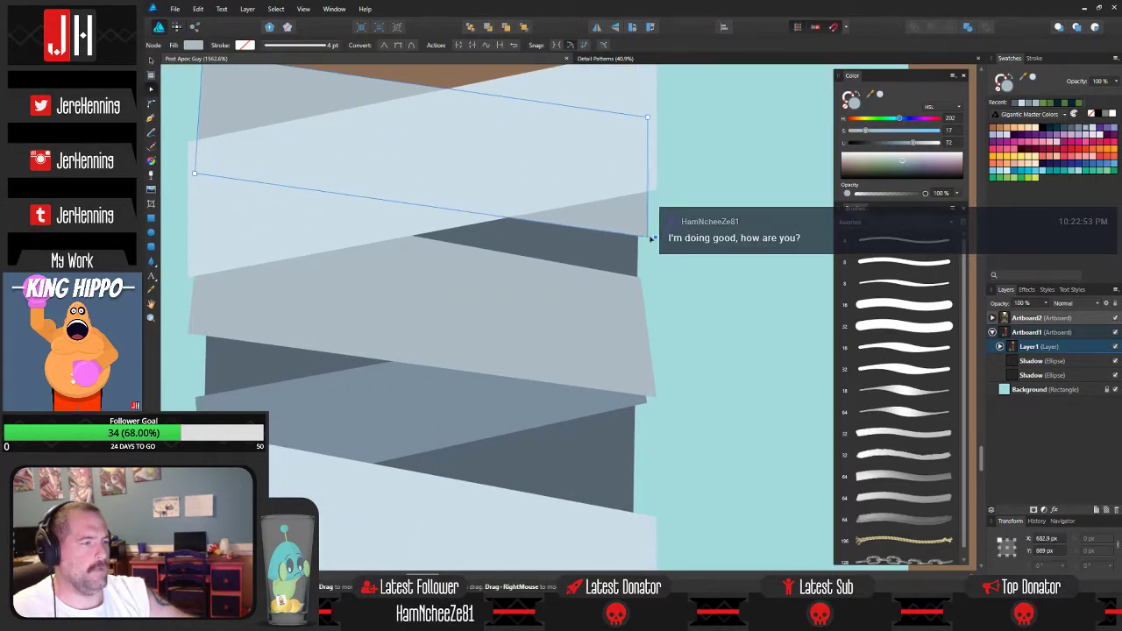
pyautogui.moveTo(647, 238); pyautogui.dragTo(646, 229)
pyautogui.click(662, 186)
pyautogui.scroll(-2, 658, 181)
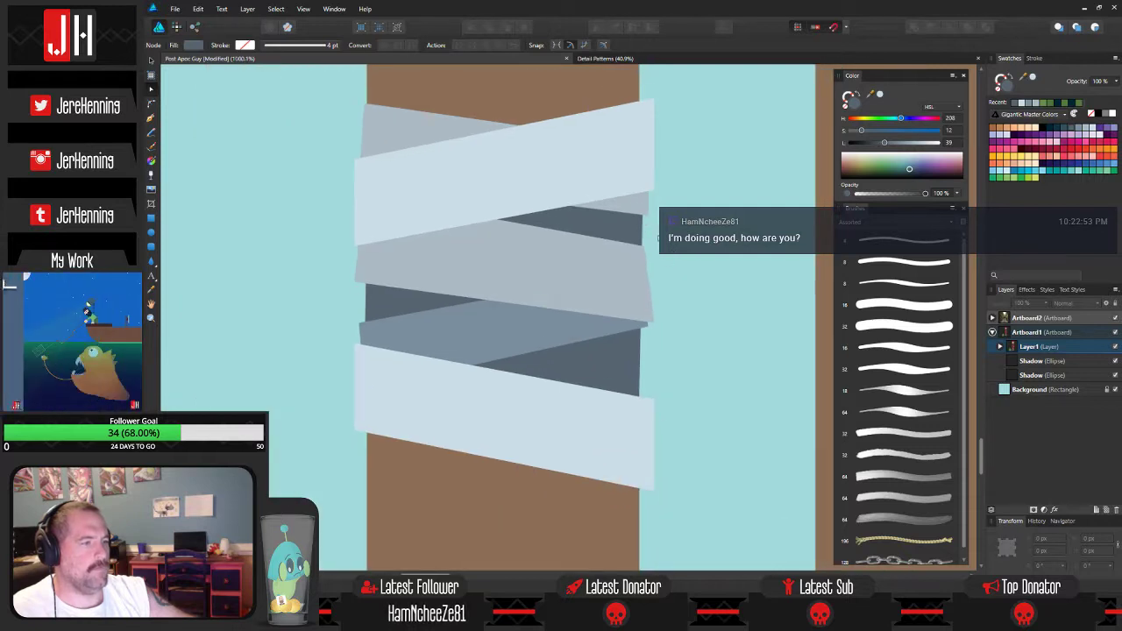
# Move the lower-right corner node of the middle light grey-blue band up and inward, close to the slate blue band's end.
pyautogui.scroll(3, 645, 308)
pyautogui.click(625, 329)
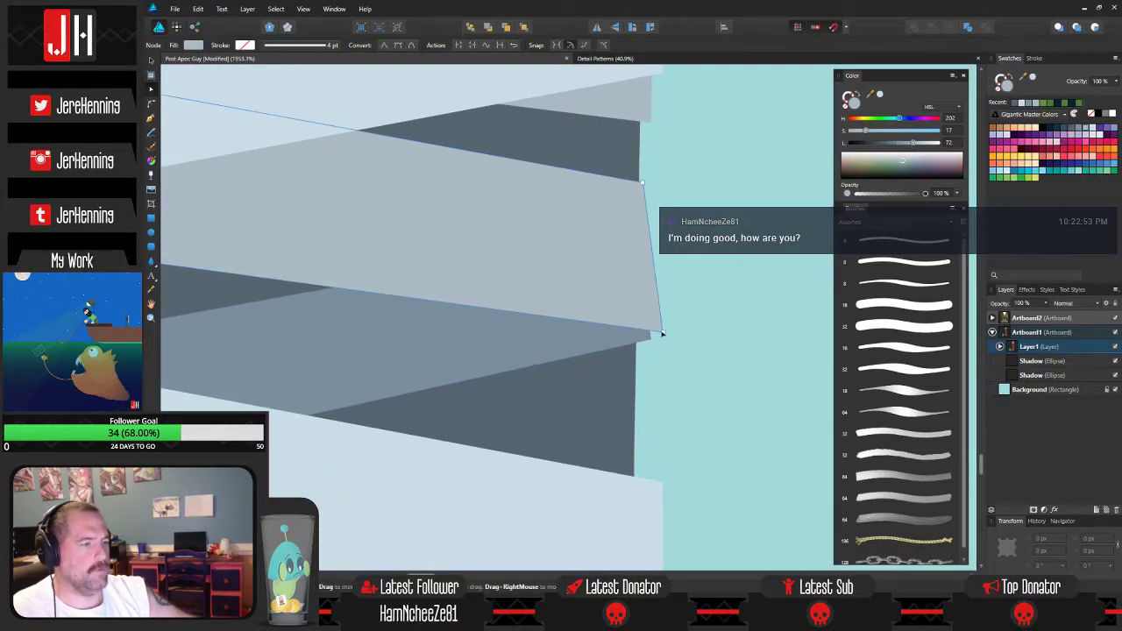
pyautogui.moveTo(662, 333); pyautogui.dragTo(652, 313)
pyautogui.click(643, 340)
pyautogui.click(689, 347)
pyautogui.scroll(-5, 678, 341)
pyautogui.press('v')
pyautogui.scroll(-3, 656, 298)
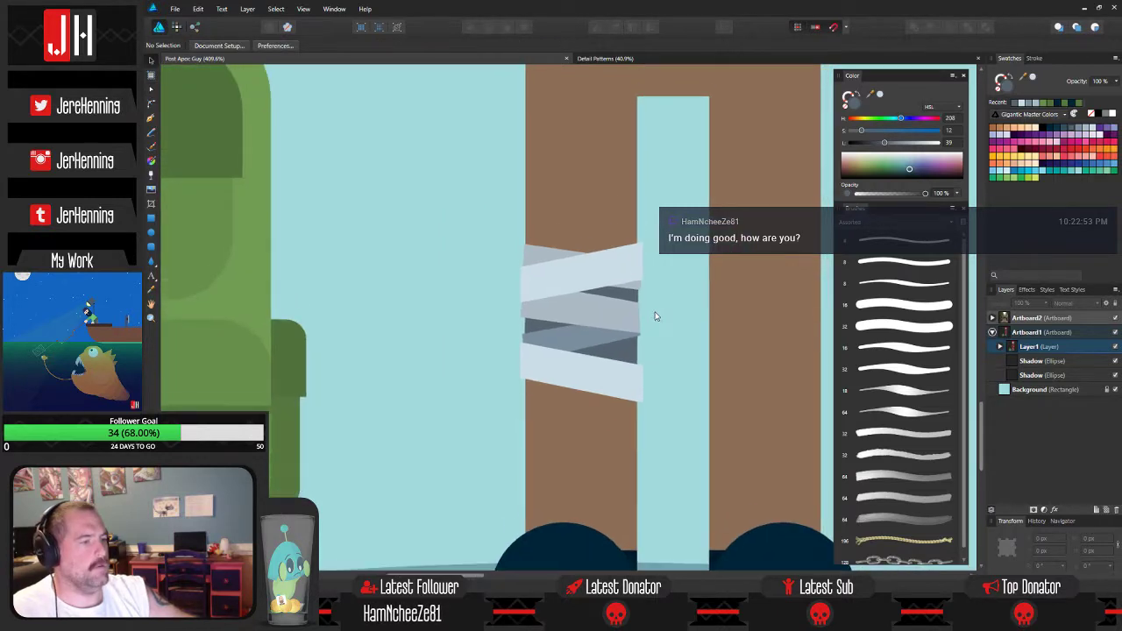
# Duplicate the middle light grey-blue band behind the lowest pale blue band, flip the copy vertically, and lower it slightly.
pyautogui.scroll(2, 613, 342)
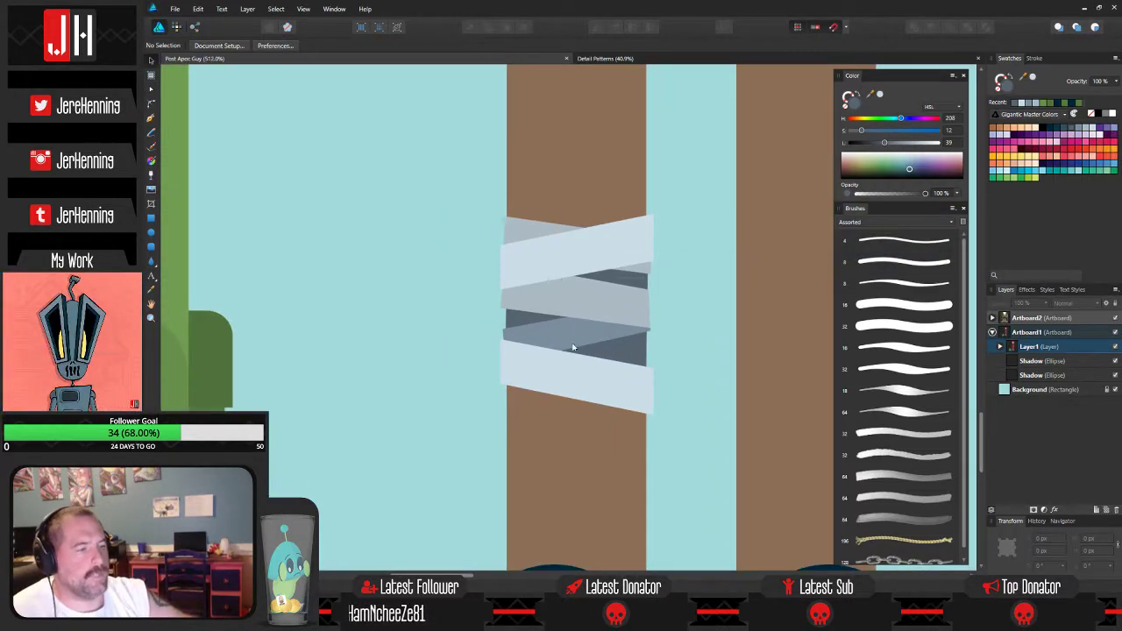
pyautogui.scroll(-2, 576, 268)
pyautogui.click(563, 277)
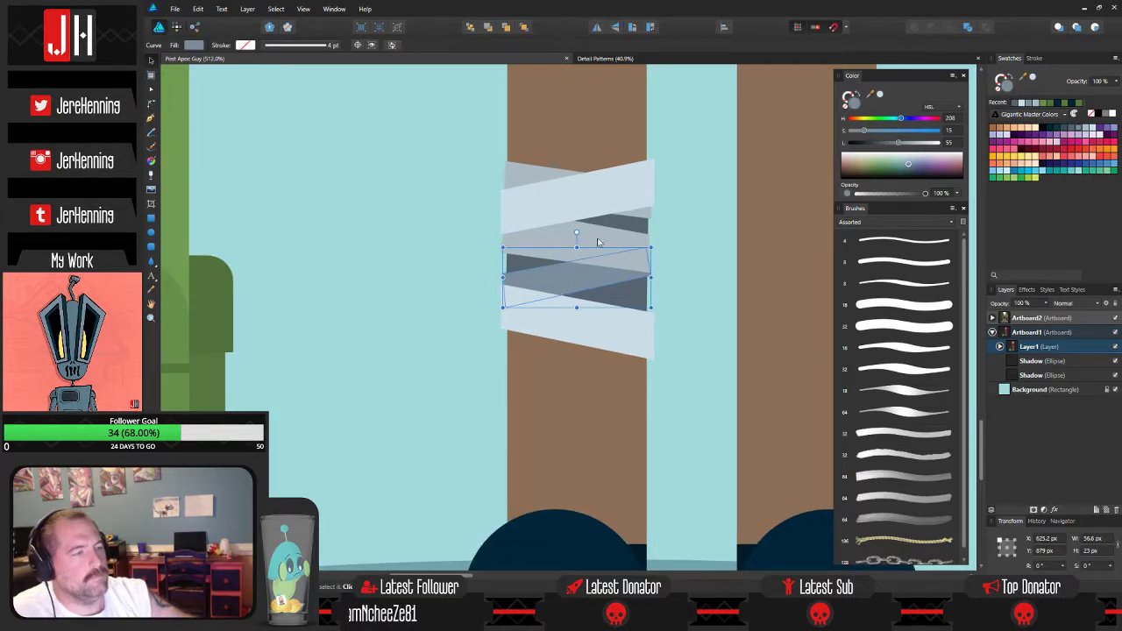
pyautogui.click(586, 237)
pyautogui.moveTo(596, 233); pyautogui.dragTo(592, 317)
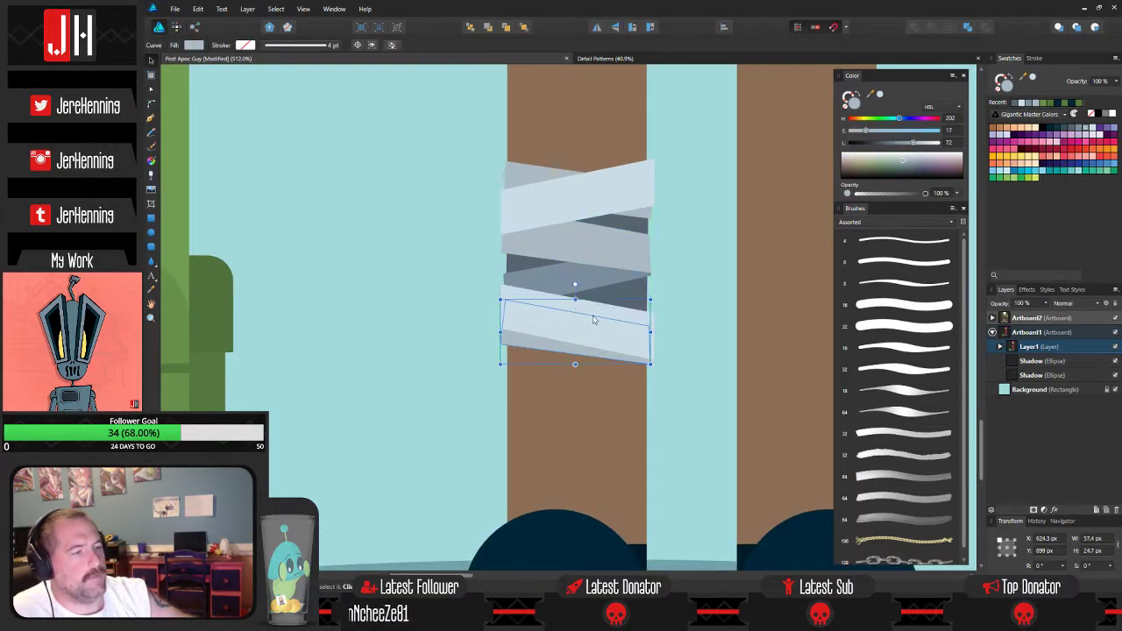
pyautogui.click(617, 28)
pyautogui.scroll(2, 554, 299)
pyautogui.moveTo(520, 372); pyautogui.dragTo(522, 396)
# Move the upper-left corner node of the flipped bottom band inward to the trouser edge.
pyautogui.scroll(2, 530, 386)
pyautogui.press('a')
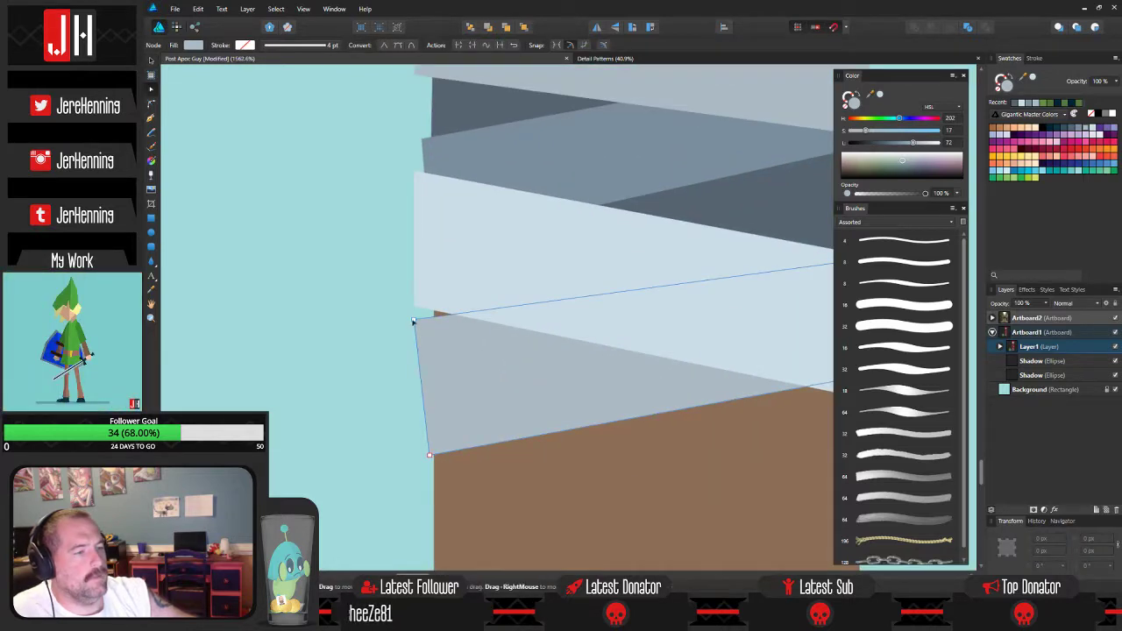
pyautogui.moveTo(424, 320); pyautogui.dragTo(435, 329)
# Extend the dark slate backing's lower corners down to fill the gap between the lowest pale blue band and the flipped band.
pyautogui.click(751, 210)
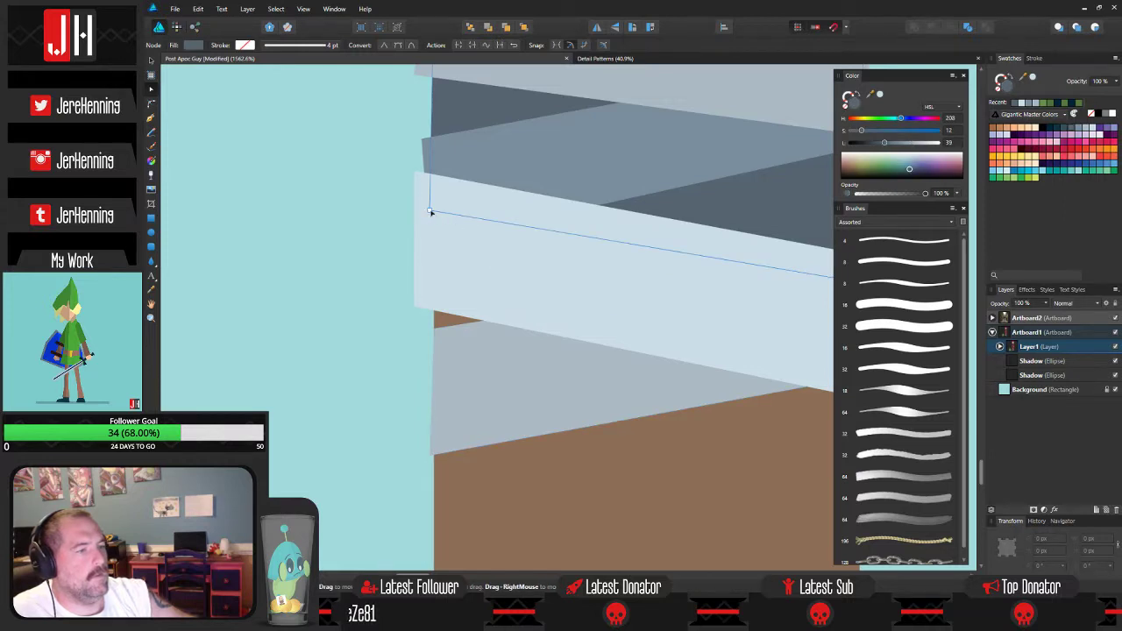
pyautogui.moveTo(431, 212); pyautogui.dragTo(436, 341)
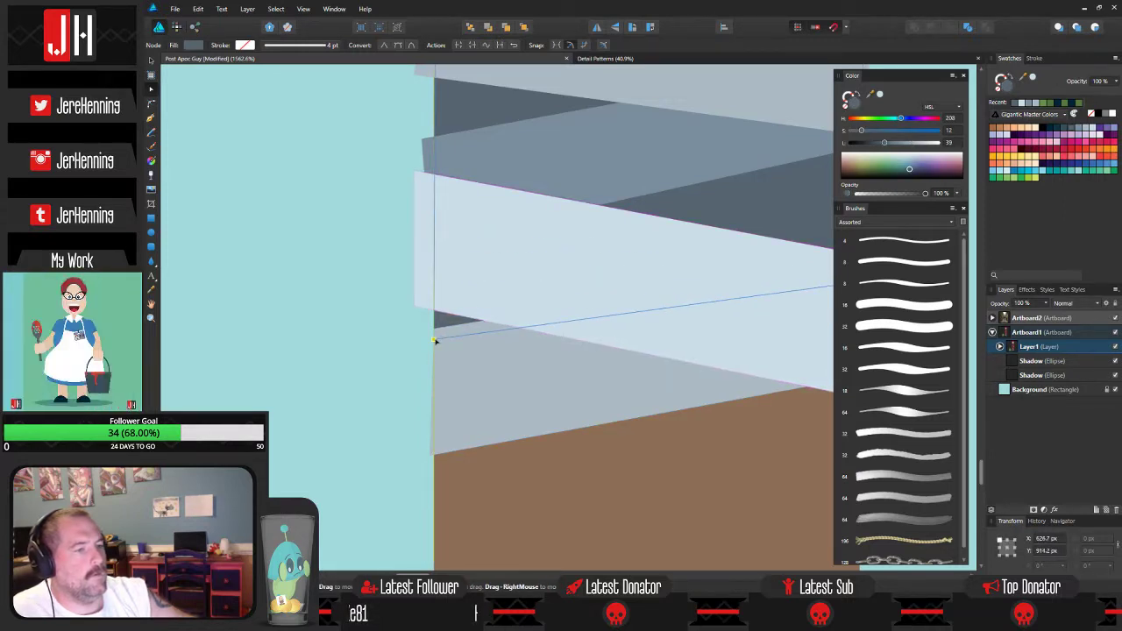
pyautogui.moveTo(661, 352); pyautogui.dragTo(407, 336)
pyautogui.moveTo(604, 265); pyautogui.dragTo(602, 303)
pyautogui.scroll(-2, 665, 297)
pyautogui.scroll(2, 665, 307)
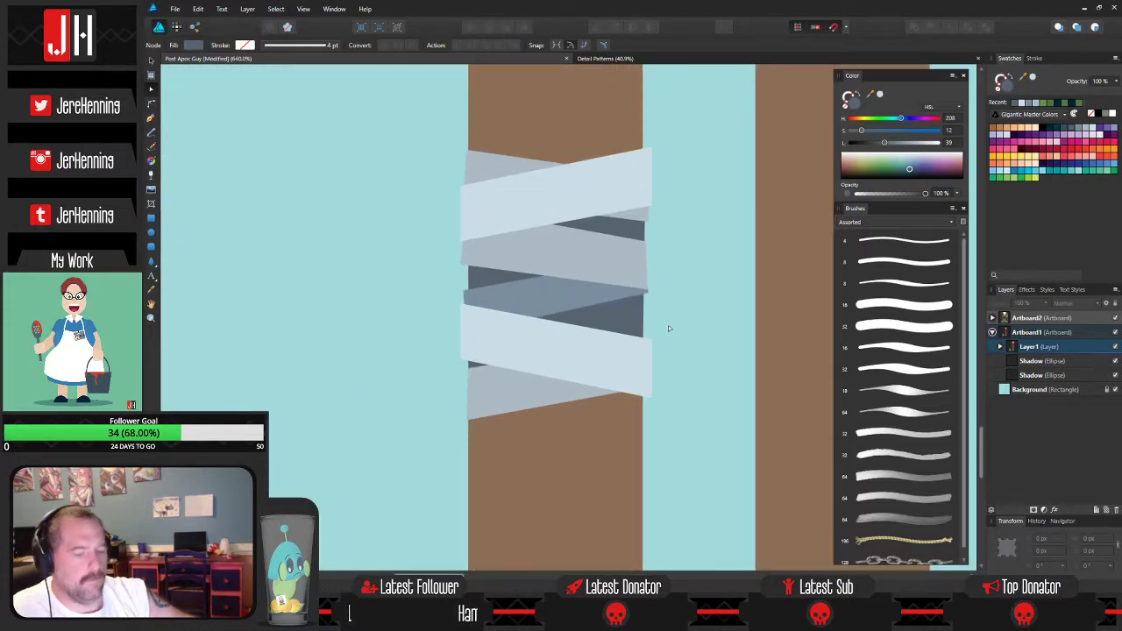
# Move all seven bandage pieces about 7 px up the trouser leg and group them.
pyautogui.press('v')
pyautogui.scroll(-4, 683, 325)
pyautogui.moveTo(683, 311); pyautogui.dragTo(645, 327)
pyautogui.scroll(-1, 645, 327)
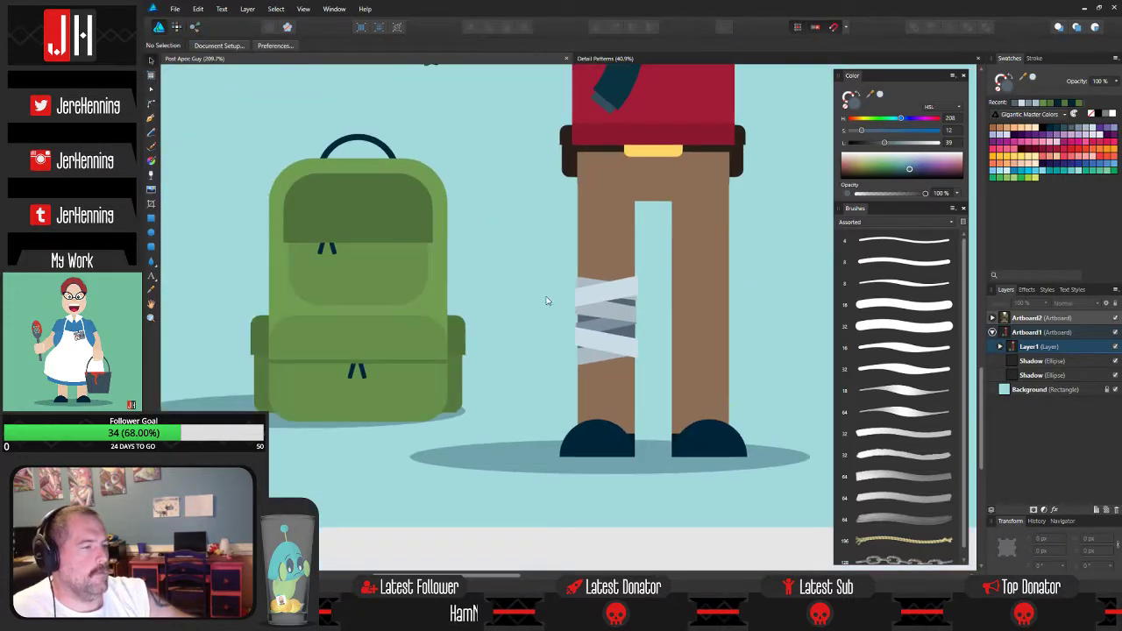
pyautogui.scroll(1, 549, 300)
pyautogui.moveTo(543, 235); pyautogui.dragTo(698, 421)
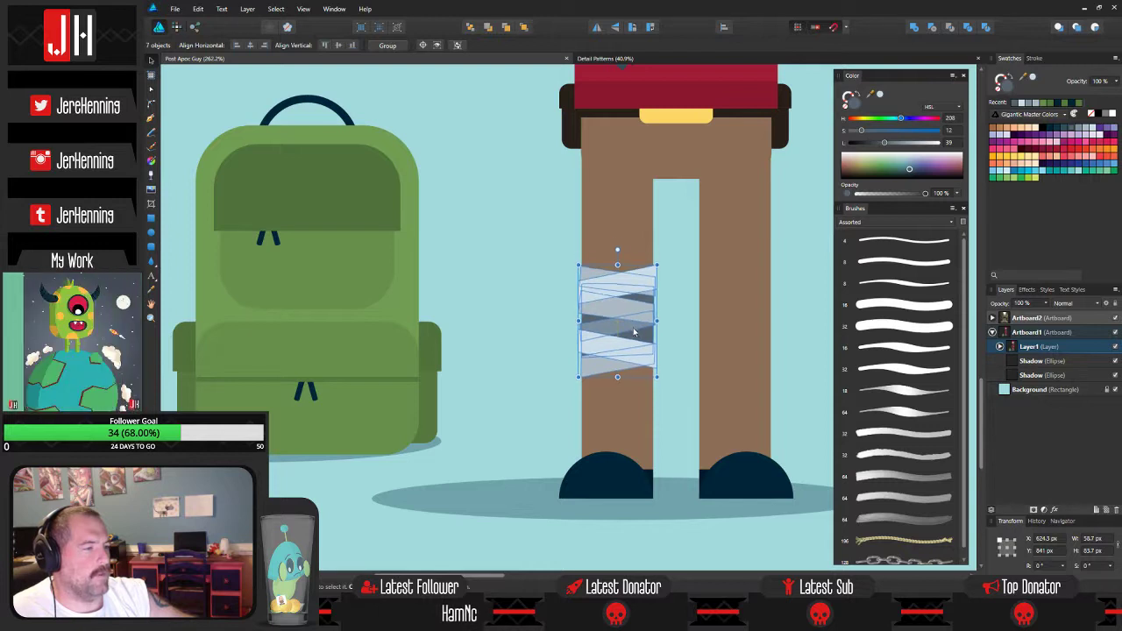
pyautogui.click(551, 288)
pyautogui.scroll(-2, 513, 314)
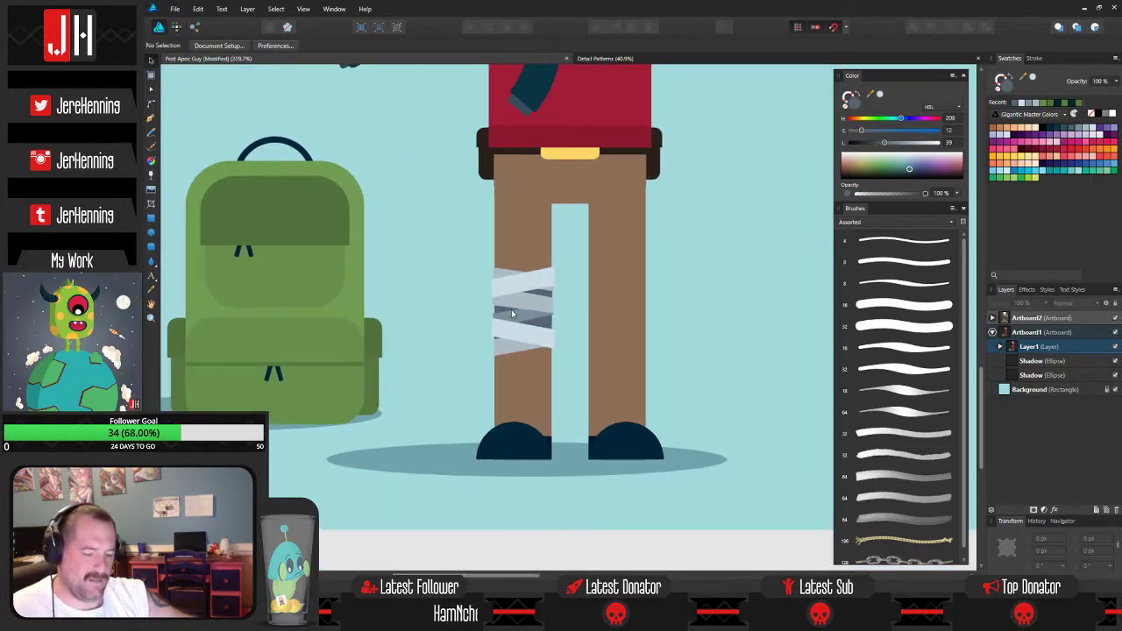
pyautogui.moveTo(463, 244); pyautogui.dragTo(589, 404)
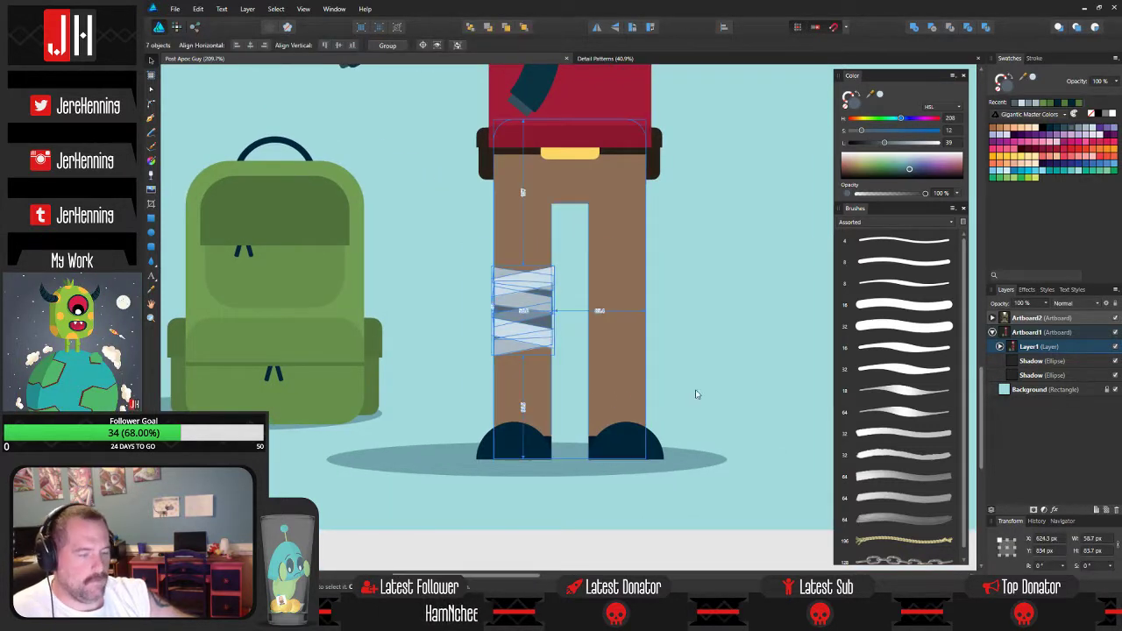
pyautogui.hotkey('ctrl', 'g')
pyautogui.click(689, 334)
pyautogui.scroll(-2, 566, 347)
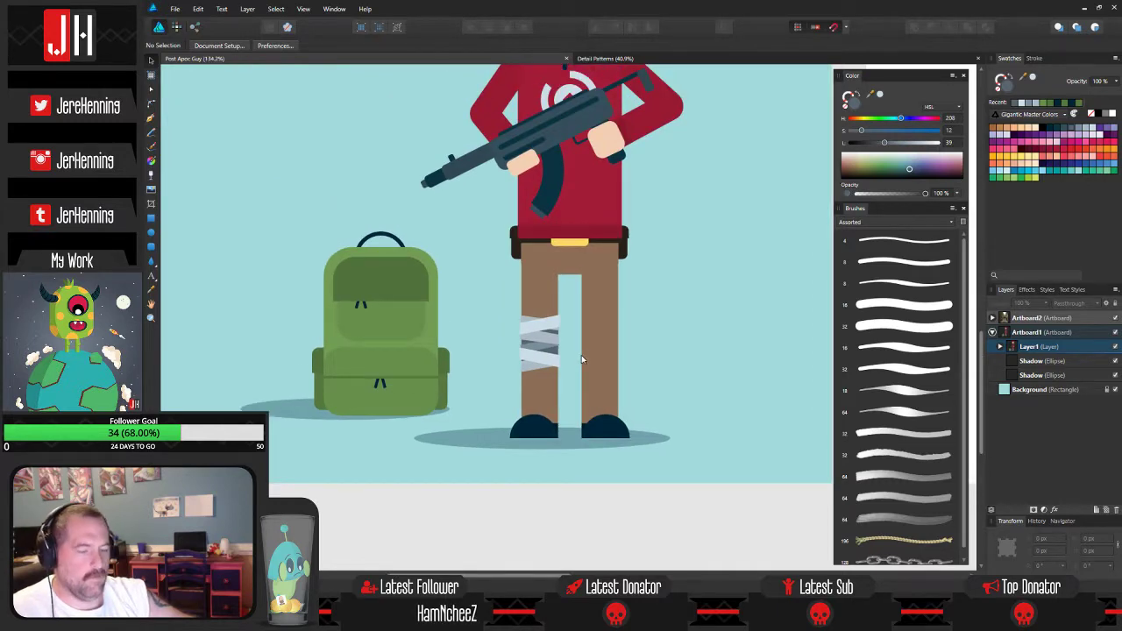
pyautogui.scroll(-4, 582, 355)
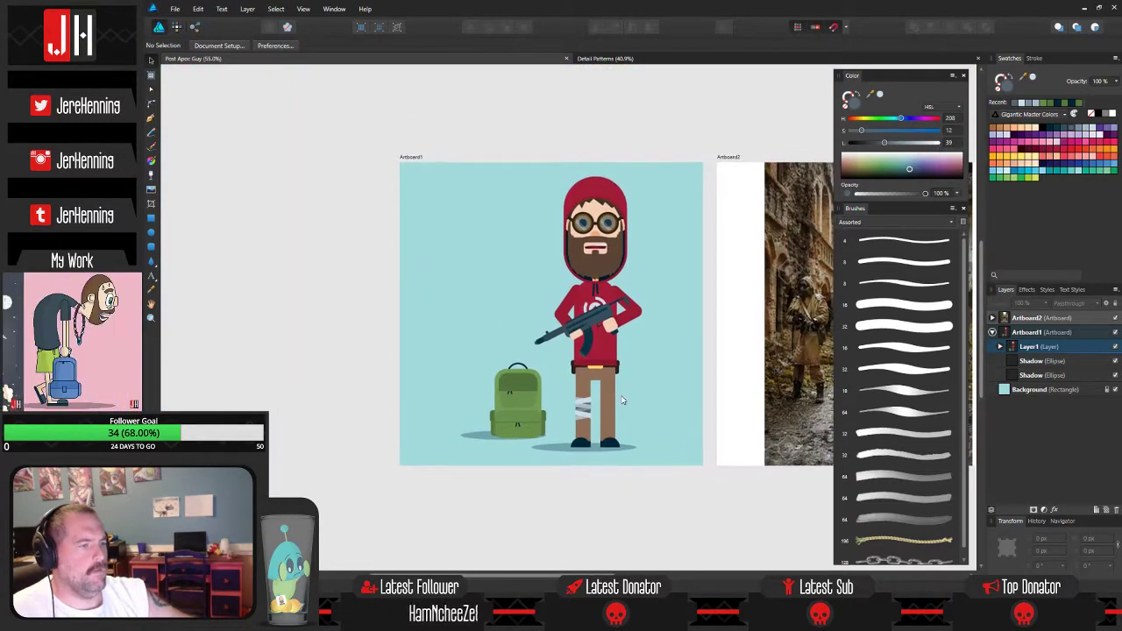
# Recolour the right-hand shoe's rounded toe with the dark brown sampled from the belt pouch.
pyautogui.scroll(5, 620, 396)
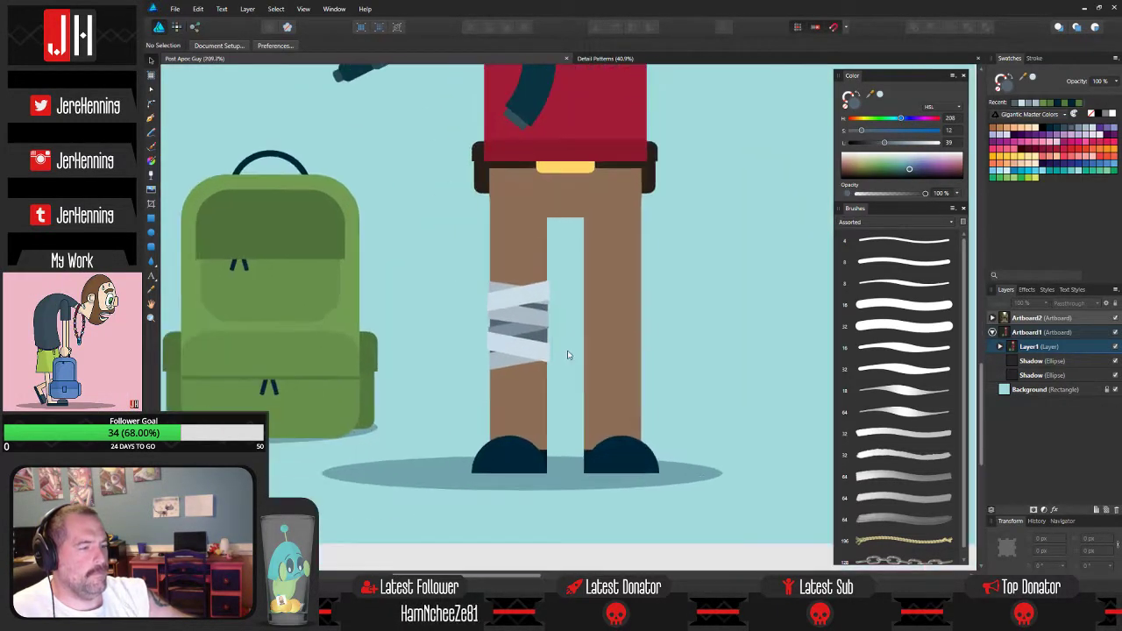
pyautogui.scroll(2, 611, 434)
pyautogui.click(634, 467)
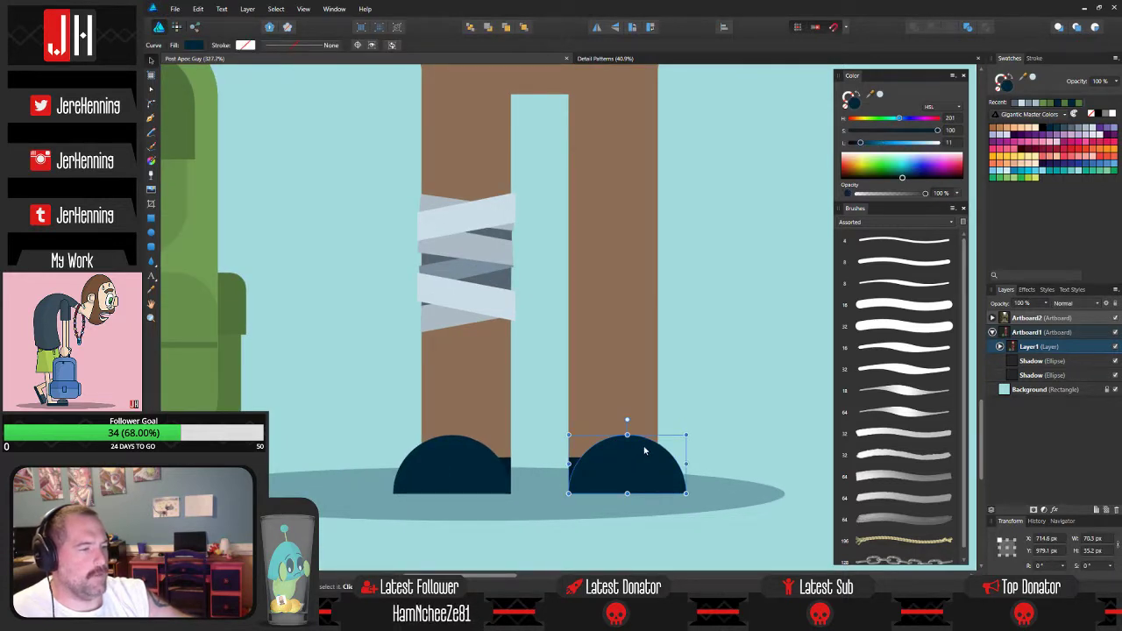
pyautogui.click(743, 450)
pyautogui.moveTo(743, 451); pyautogui.dragTo(678, 428)
pyautogui.click(556, 432)
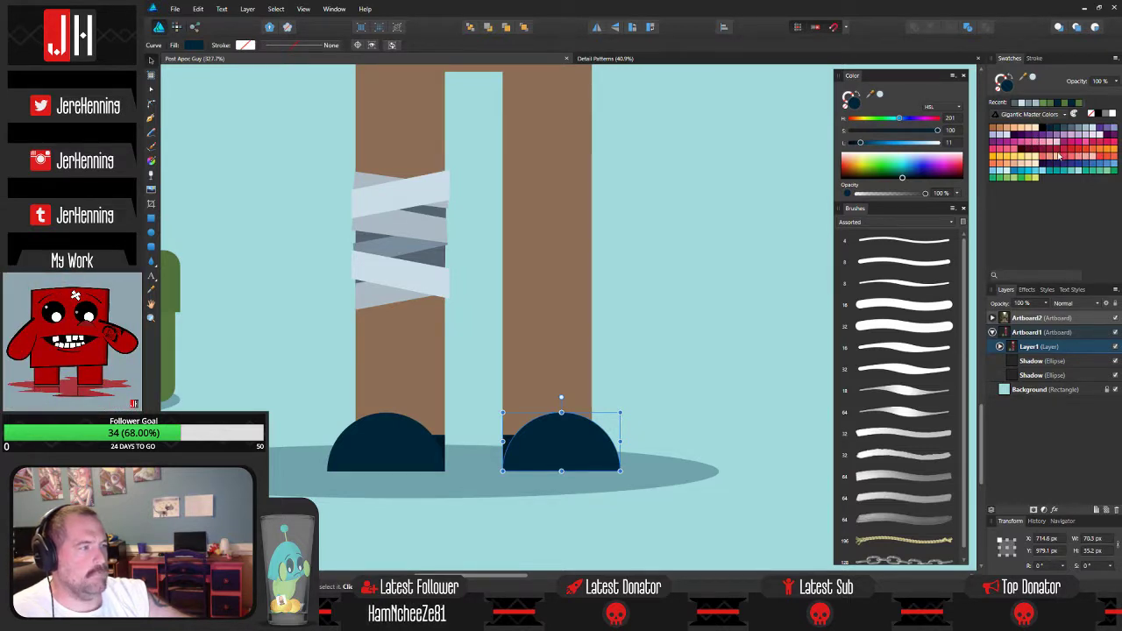
pyautogui.scroll(-3, 626, 208)
pyautogui.scroll(1, 639, 187)
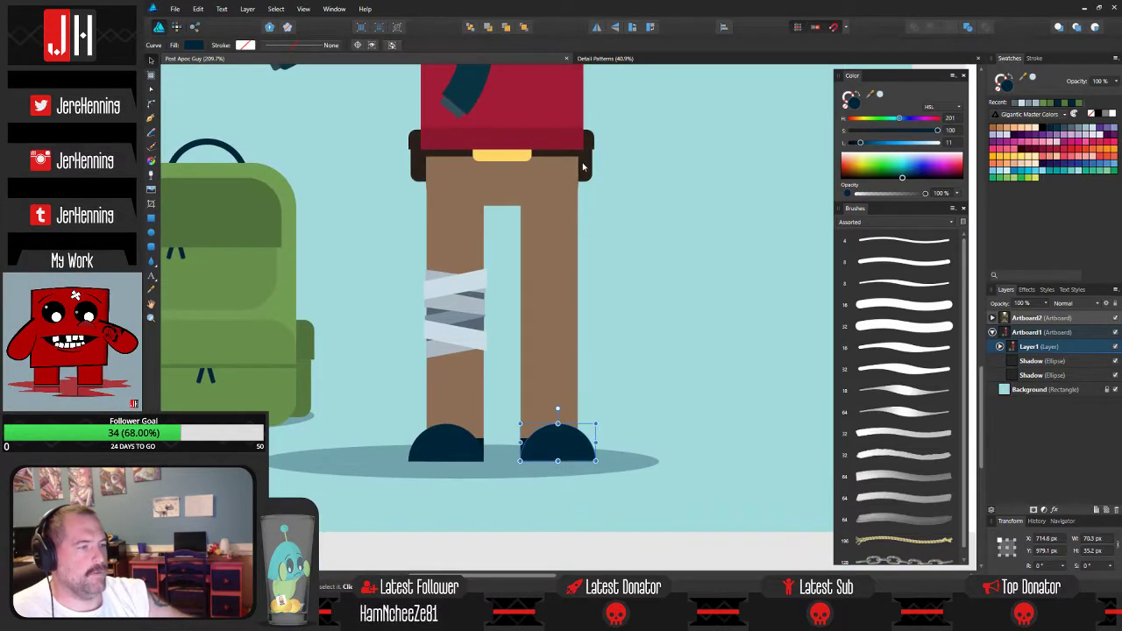
pyautogui.press('i')
pyautogui.click(588, 164)
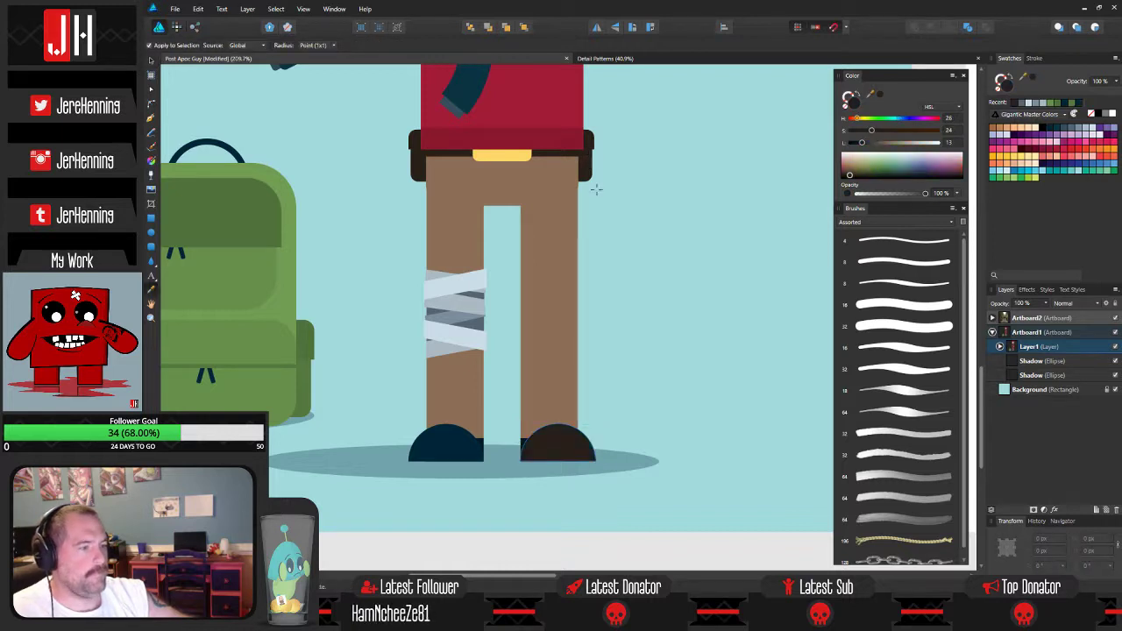
pyautogui.press('v')
pyautogui.click(646, 233)
pyautogui.moveTo(612, 270); pyautogui.dragTo(617, 235)
# Recolour the right-hand shoe's heel rectangle with the toe's sampled dark brown, darkened to a lightness of 9.
pyautogui.scroll(2, 617, 237)
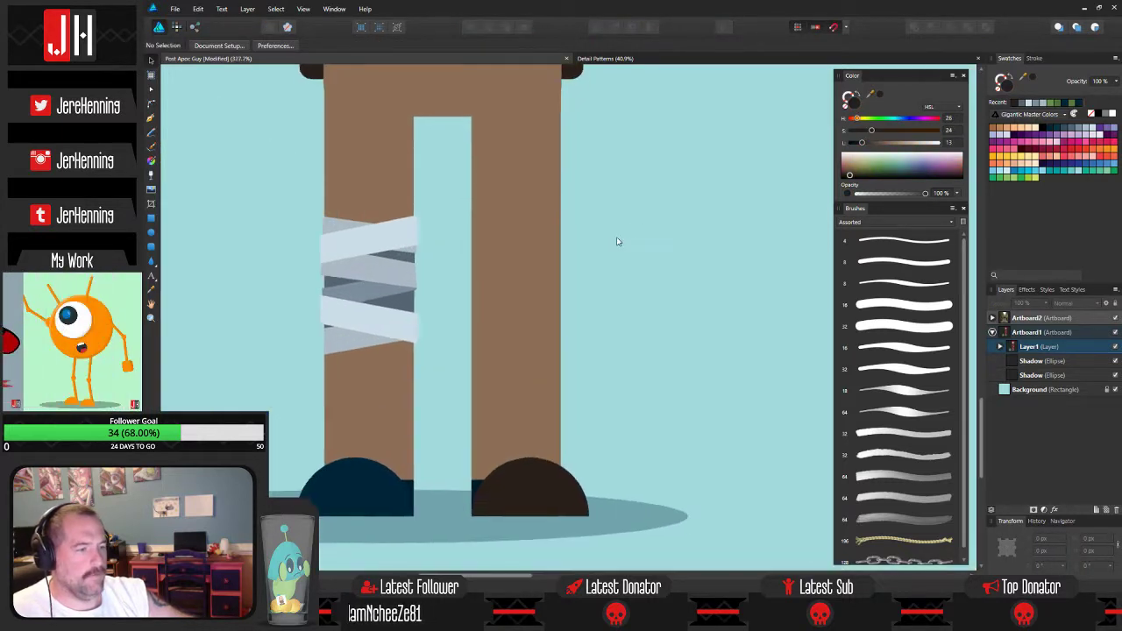
pyautogui.click(150, 248)
pyautogui.scroll(2, 490, 421)
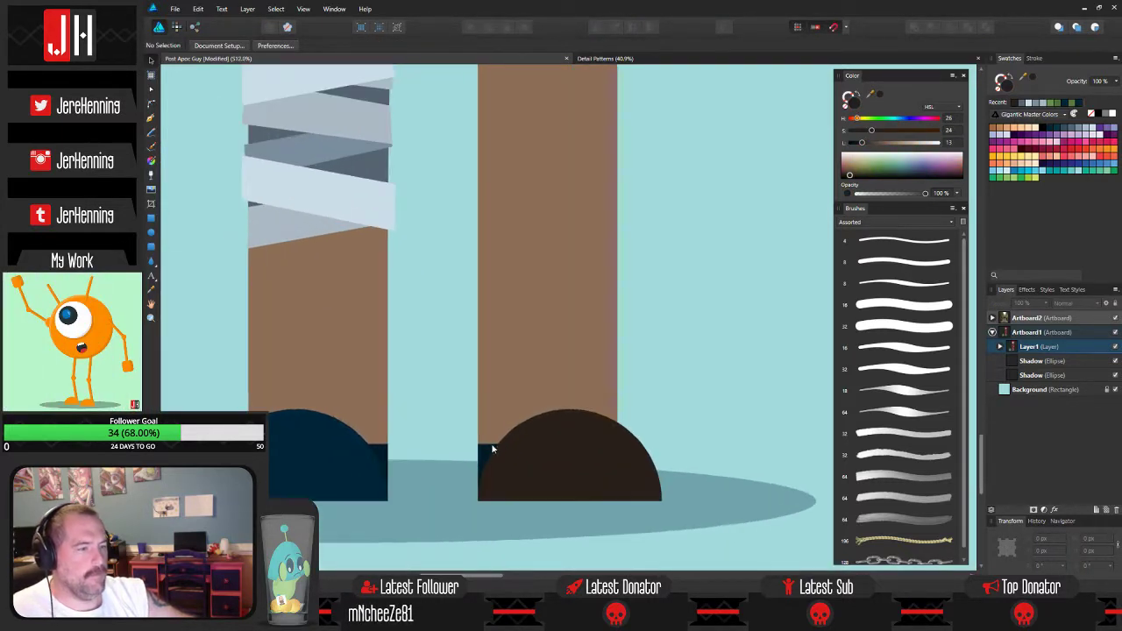
pyautogui.click(483, 451)
pyautogui.press('i')
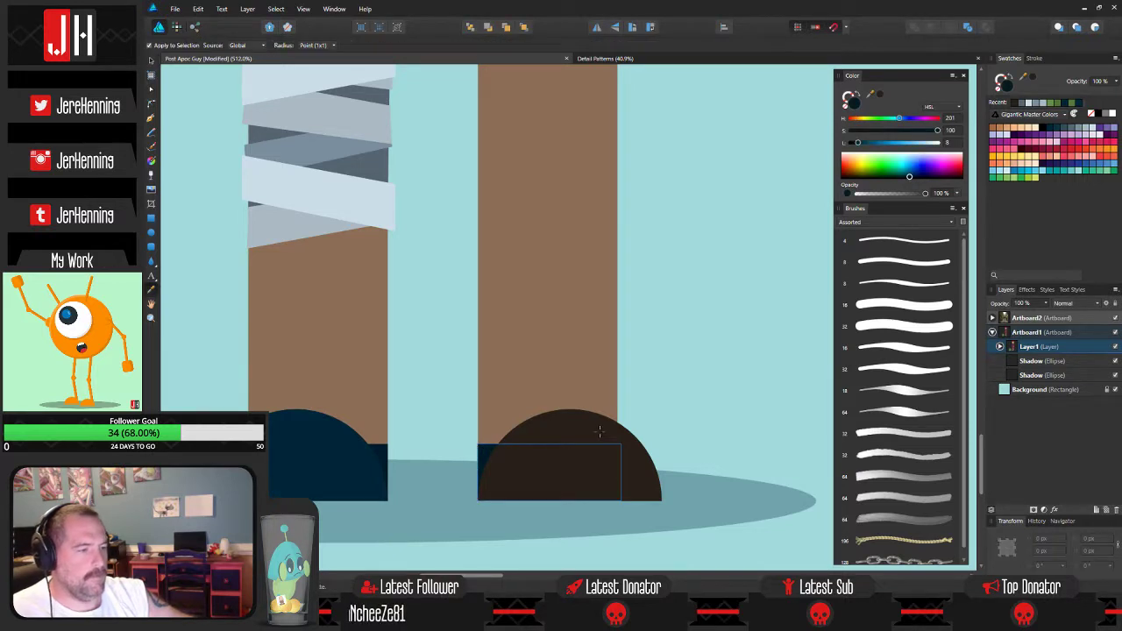
pyautogui.click(599, 430)
pyautogui.press('m')
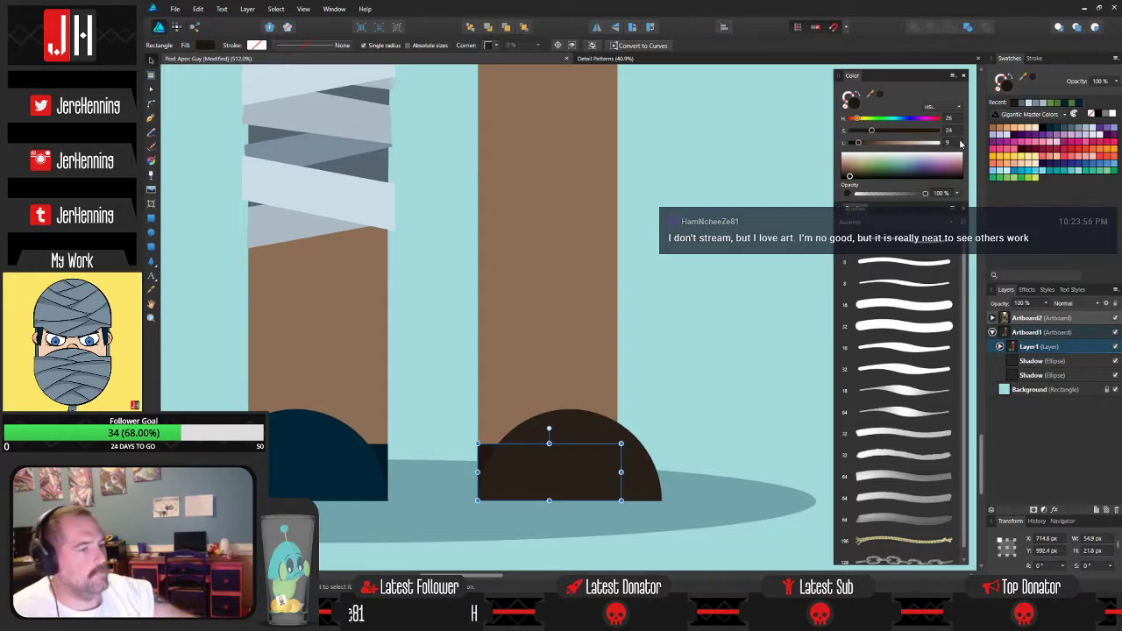
pyautogui.click(694, 285)
# Stretch the right-hand shoe's heel rectangle upward to about 52 px high as a boot shaft and narrow it slightly towards the trouser width.
pyautogui.scroll(-3, 662, 312)
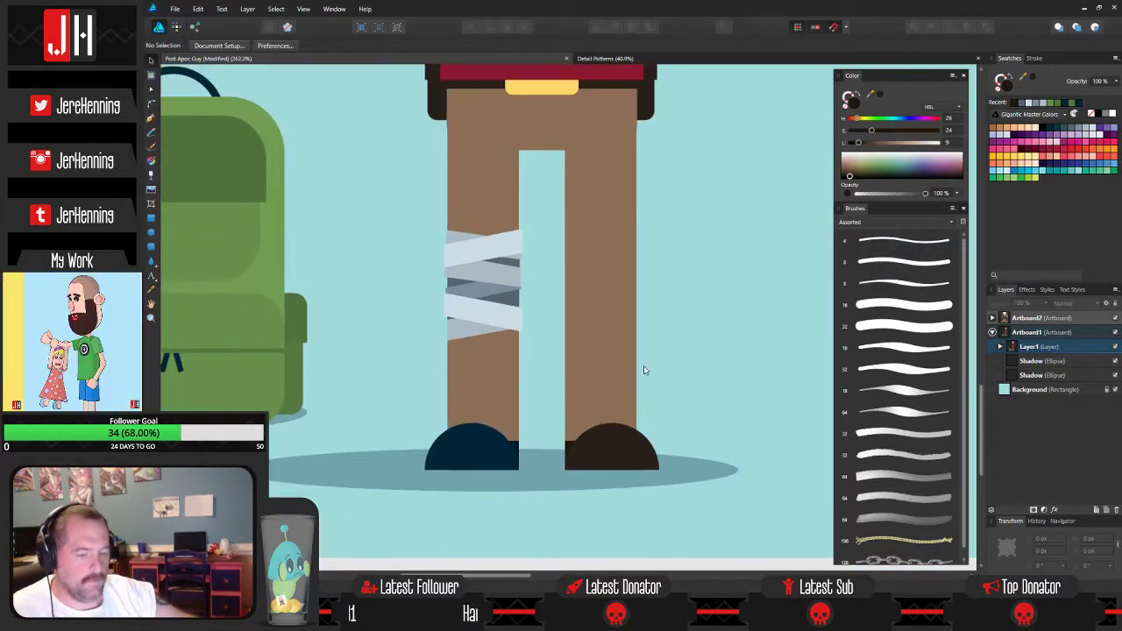
pyautogui.scroll(3, 653, 367)
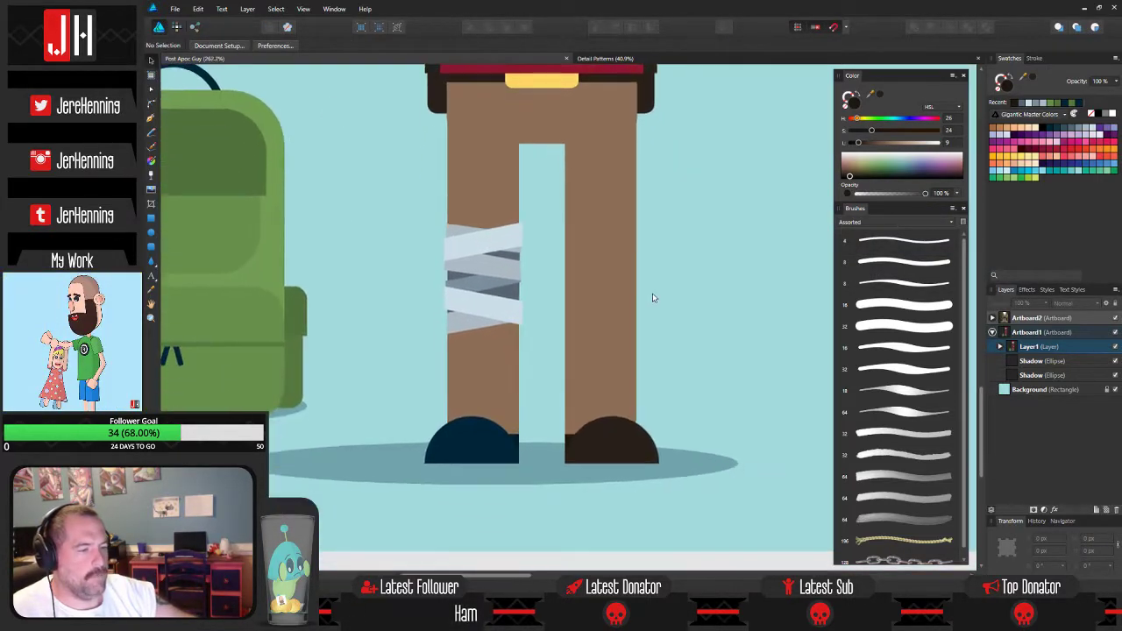
pyautogui.scroll(-1, 602, 387)
pyautogui.click(550, 441)
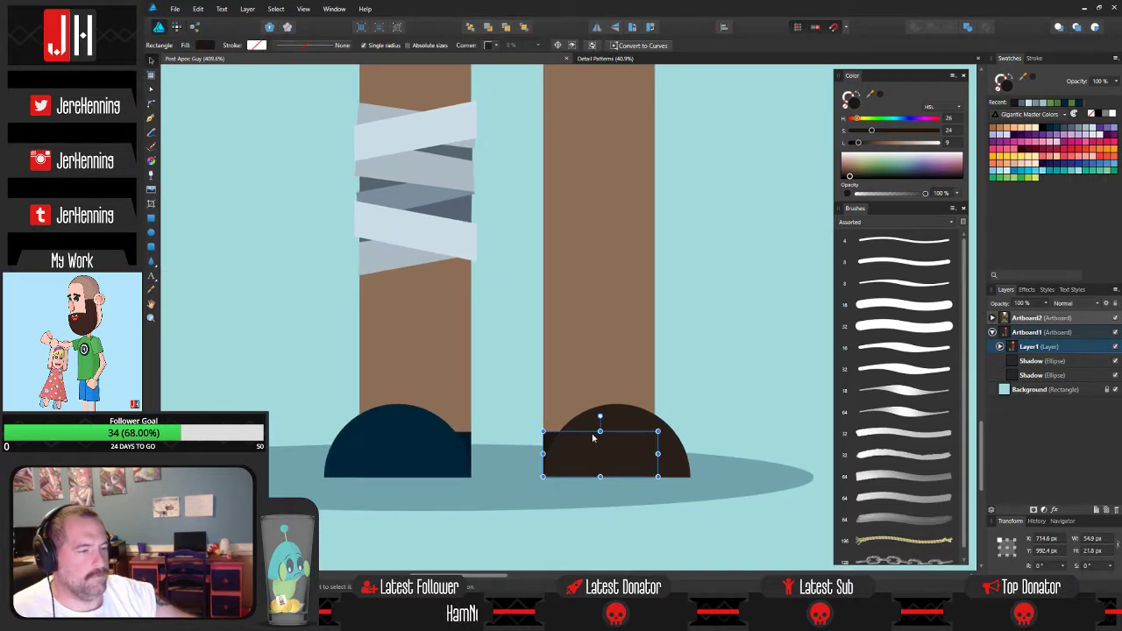
pyautogui.moveTo(600, 432); pyautogui.dragTo(602, 369)
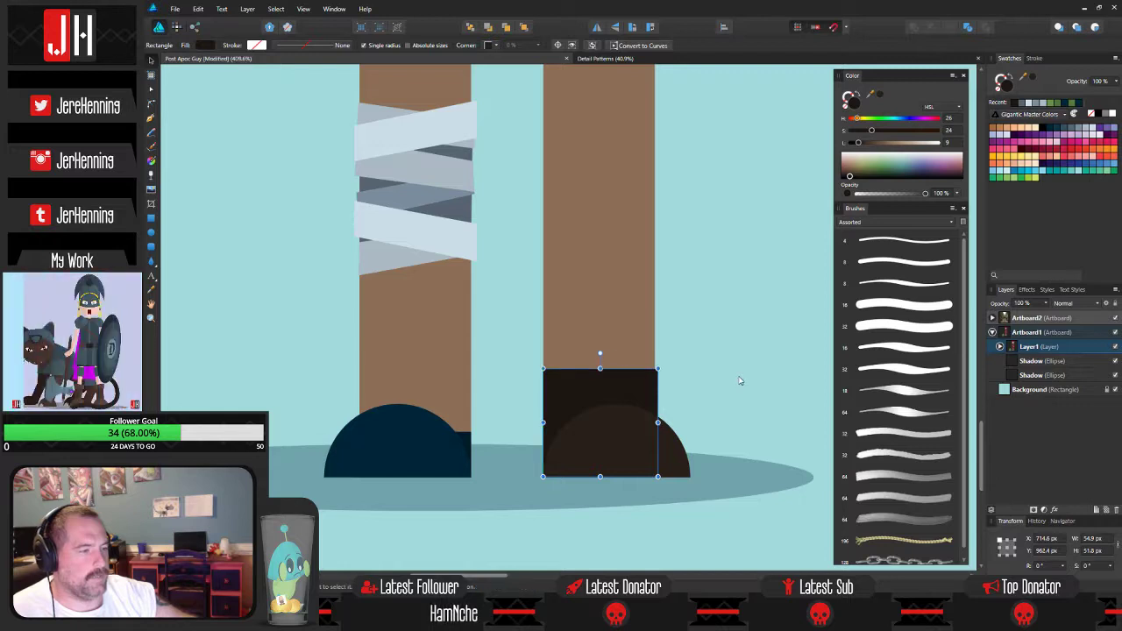
pyautogui.moveTo(658, 423)
pyautogui.mouseDown()
pyautogui.moveTo(644, 423)
pyautogui.moveTo(656, 423)
pyautogui.mouseUp()
pyautogui.click(691, 389)
pyautogui.scroll(-2, 685, 389)
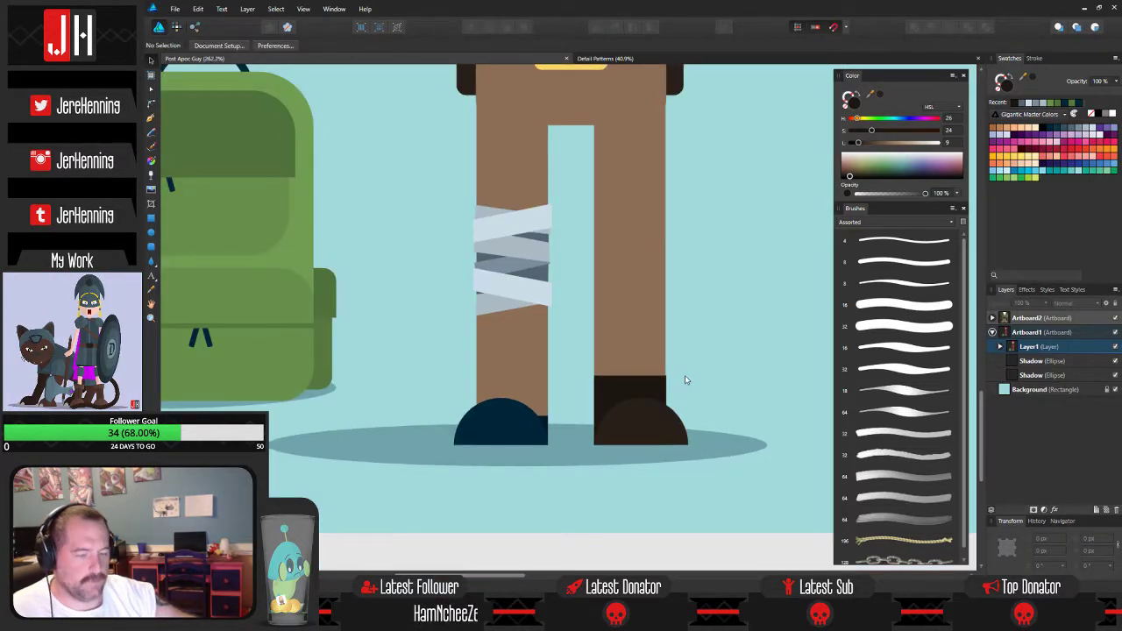
pyautogui.scroll(-4, 675, 384)
pyautogui.scroll(3, 646, 361)
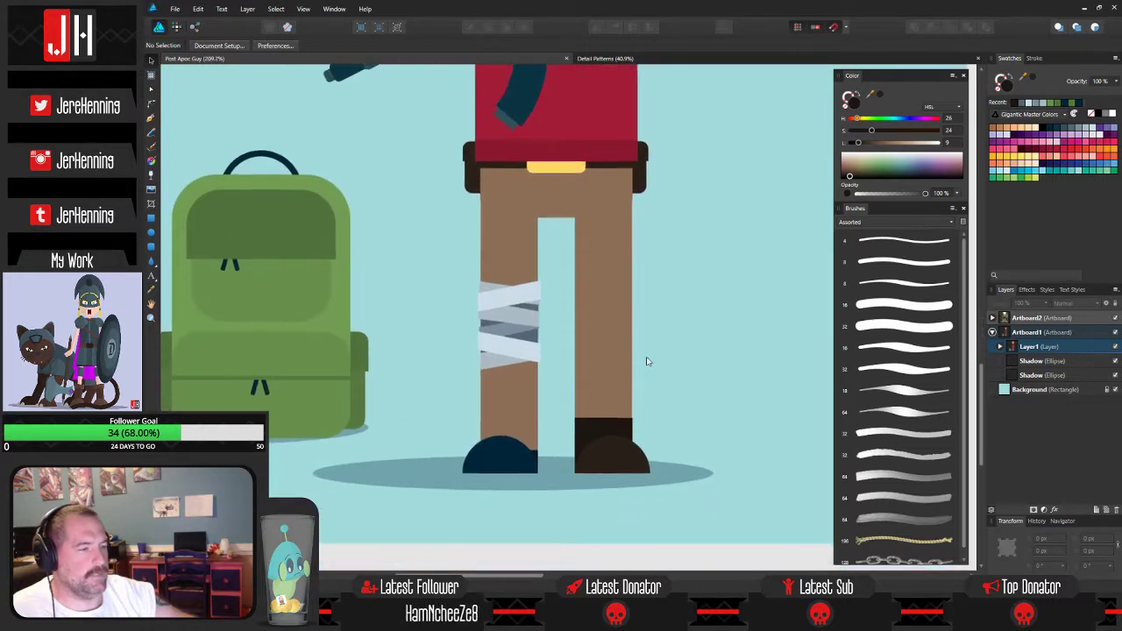
pyautogui.scroll(3, 646, 361)
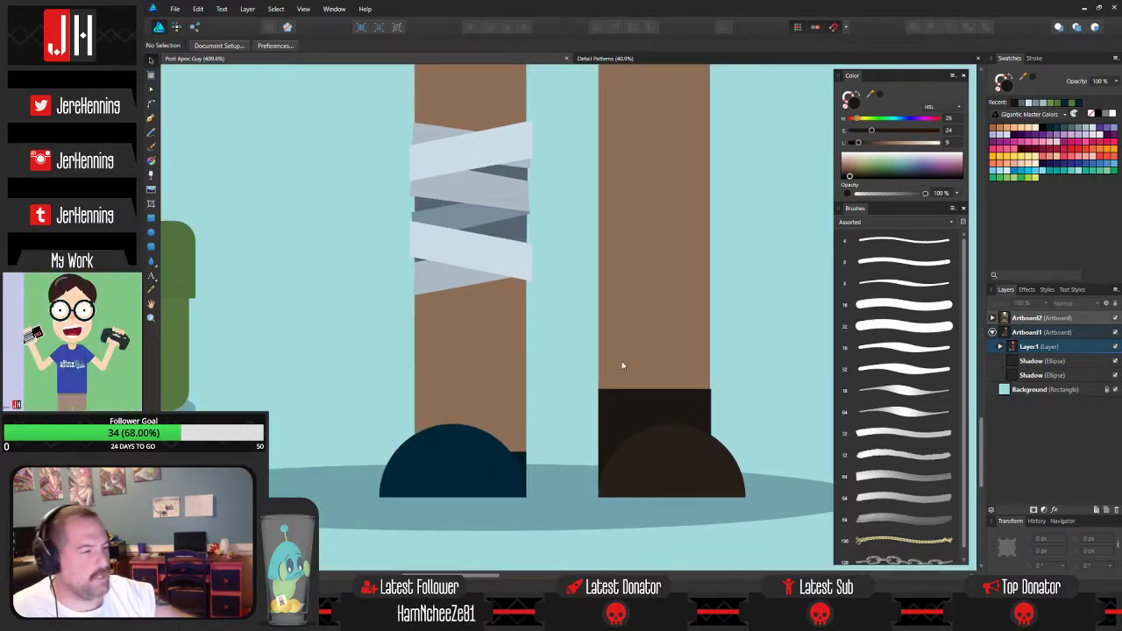
pyautogui.moveTo(622, 362); pyautogui.dragTo(526, 384)
pyautogui.scroll(2, 574, 420)
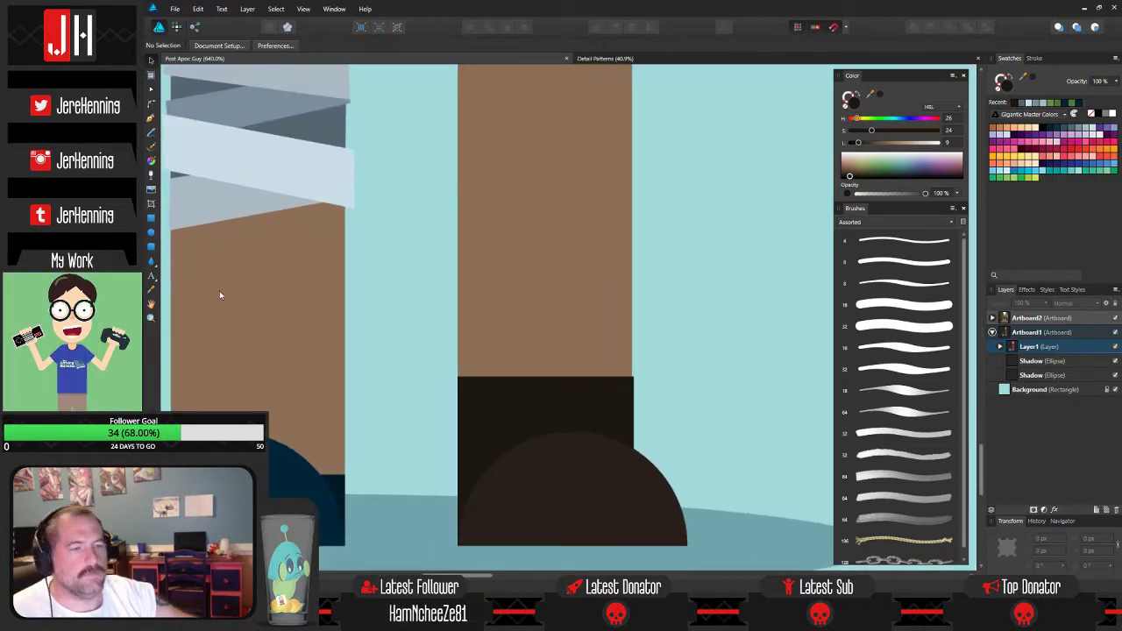
# Draw a rounded rectangle about 36 by 32.5 px over the right-hand boot's shaft and fill it with the toe's sampled brown.
pyautogui.click(153, 247)
pyautogui.moveTo(479, 356); pyautogui.dragTo(597, 461)
pyautogui.press('i')
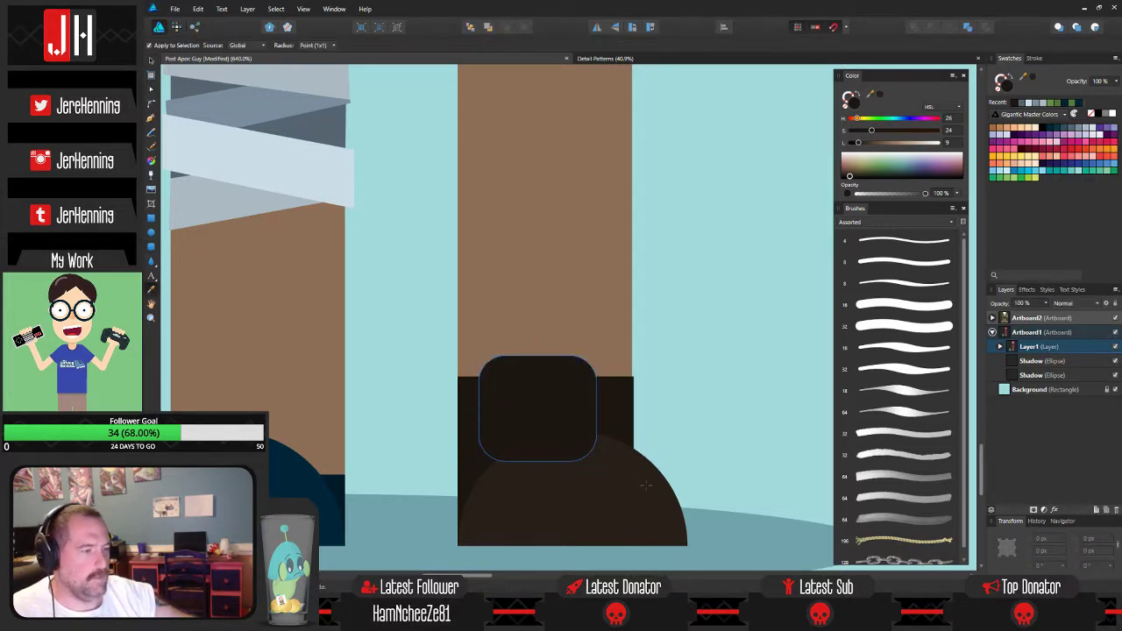
pyautogui.click(577, 464)
# Centre the brown rounded rectangle over the right-hand boot's shaft as its tongue and restack it directly above the shaft.
pyautogui.press('v')
pyautogui.moveTo(543, 409); pyautogui.dragTo(557, 413)
pyautogui.hotkey('ctrl', 'x')
pyautogui.click(552, 400)
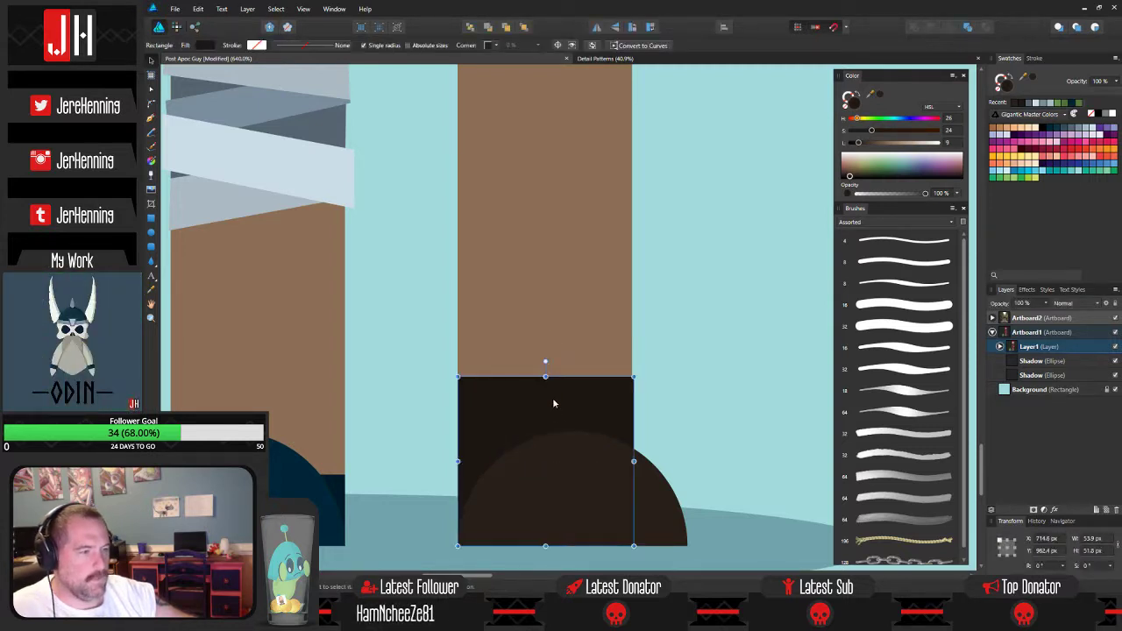
pyautogui.hotkey('ctrl', 'v')
pyautogui.click(658, 406)
pyautogui.click(575, 399)
pyautogui.press('Down')
pyautogui.press('Down')
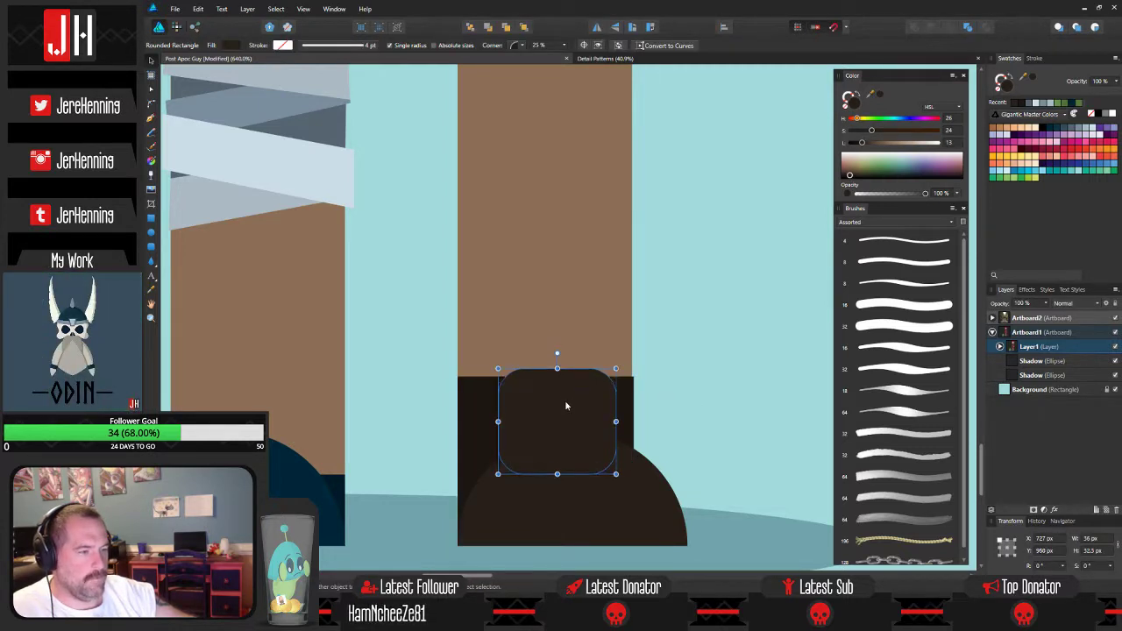
pyautogui.press('Up')
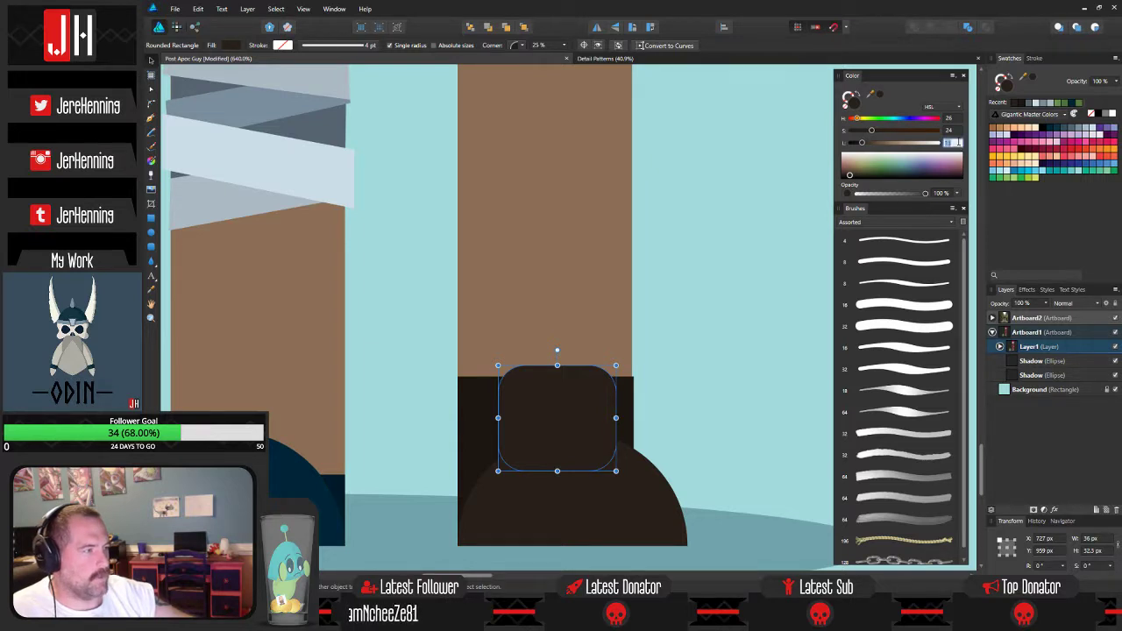
# Darken the right-hand boot's rounded tongue to a lightness of 11.
pyautogui.write('11')
pyautogui.click(765, 271)
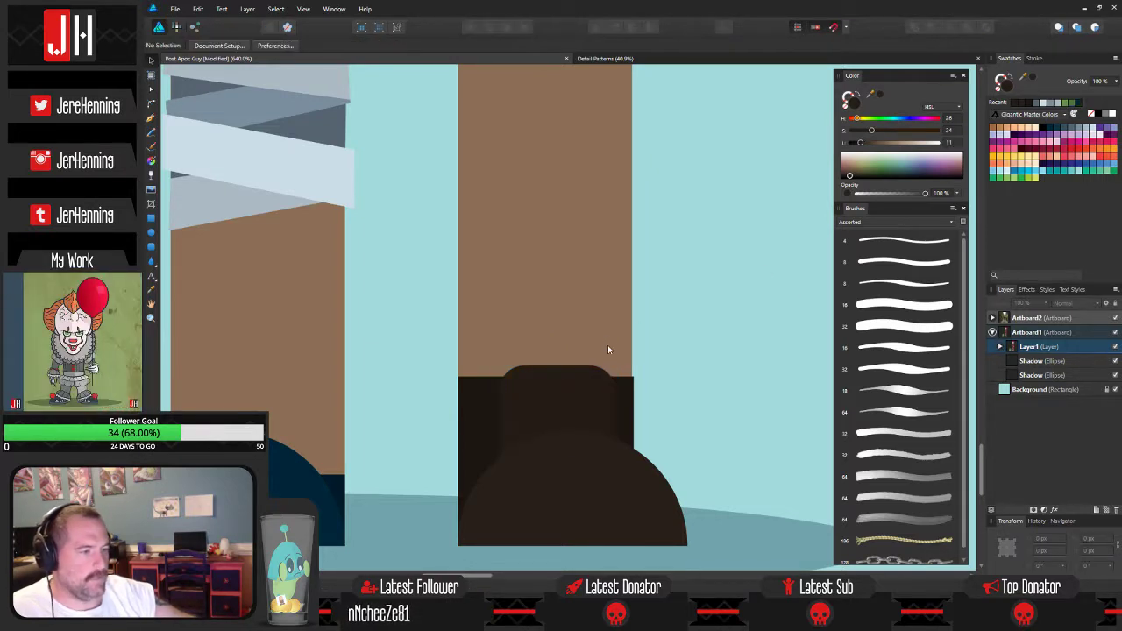
pyautogui.scroll(-4, 613, 362)
pyautogui.scroll(4, 613, 362)
pyautogui.click(577, 418)
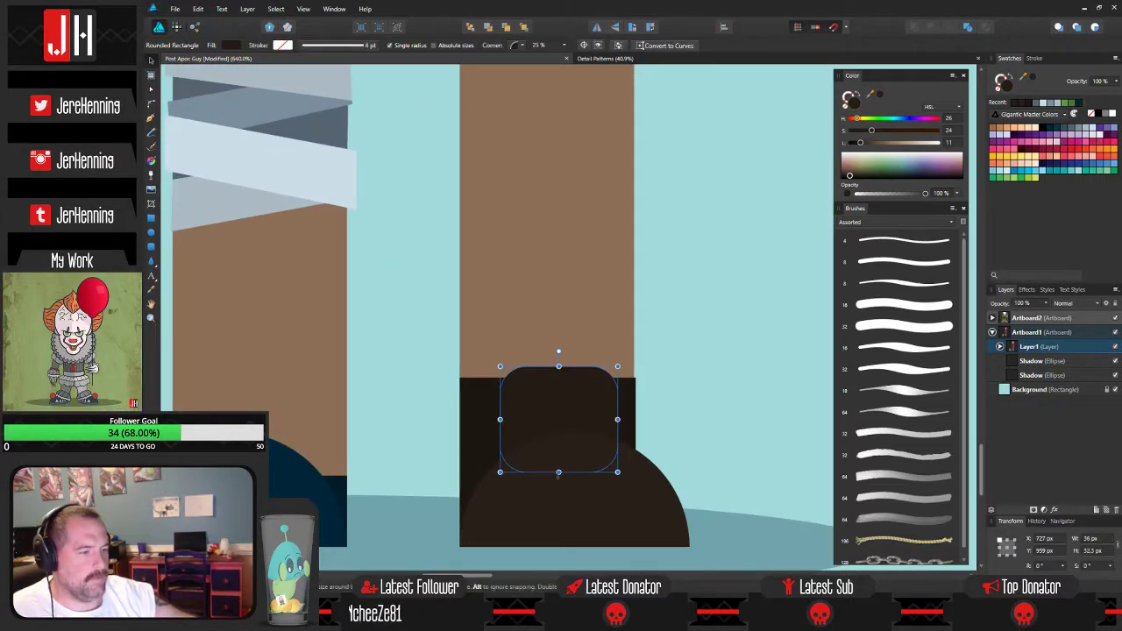
pyautogui.click(662, 384)
pyautogui.scroll(-4, 662, 384)
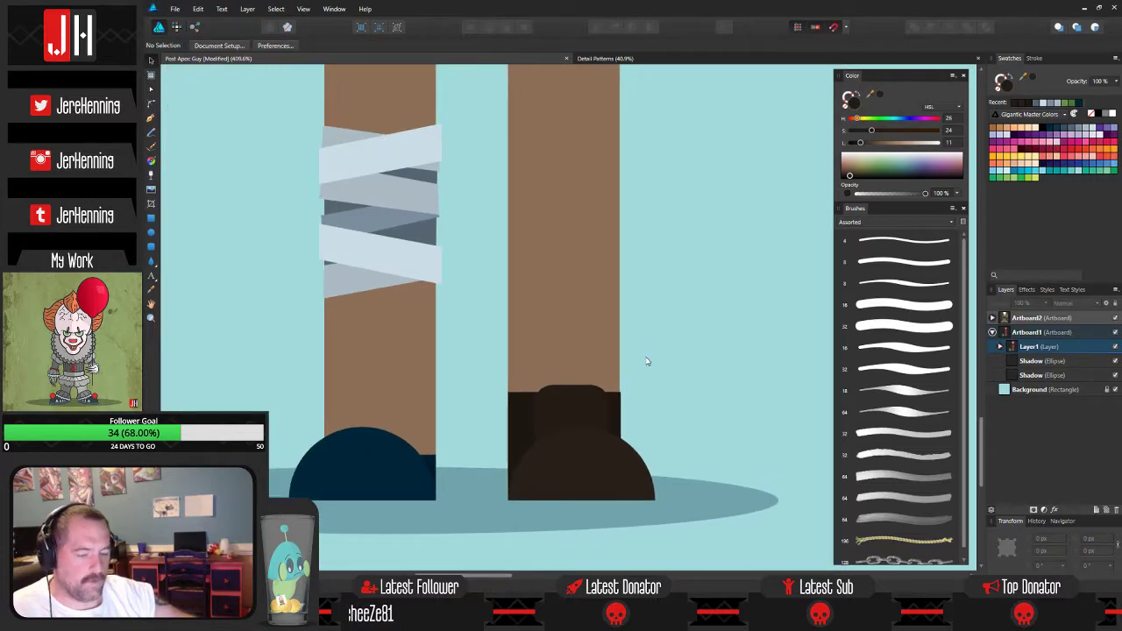
pyautogui.scroll(-4, 651, 347)
pyautogui.scroll(-4, 635, 407)
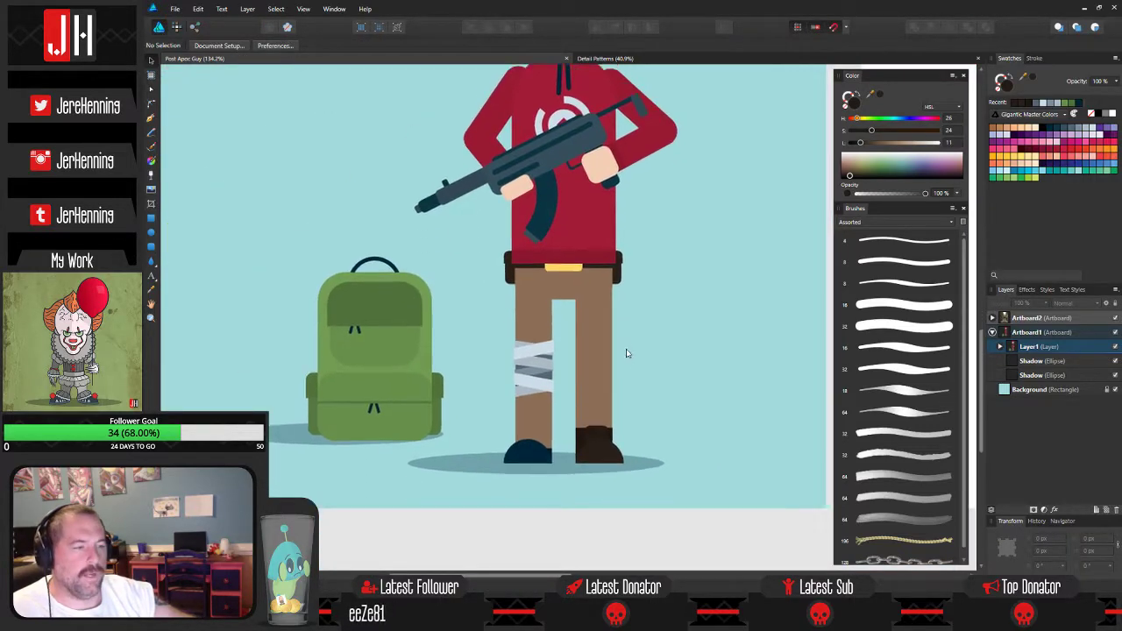
# Draw a rounded rectangle about 74 by 8 px as a sole along the base of the navy left-hand shoe.
pyautogui.scroll(6, 607, 398)
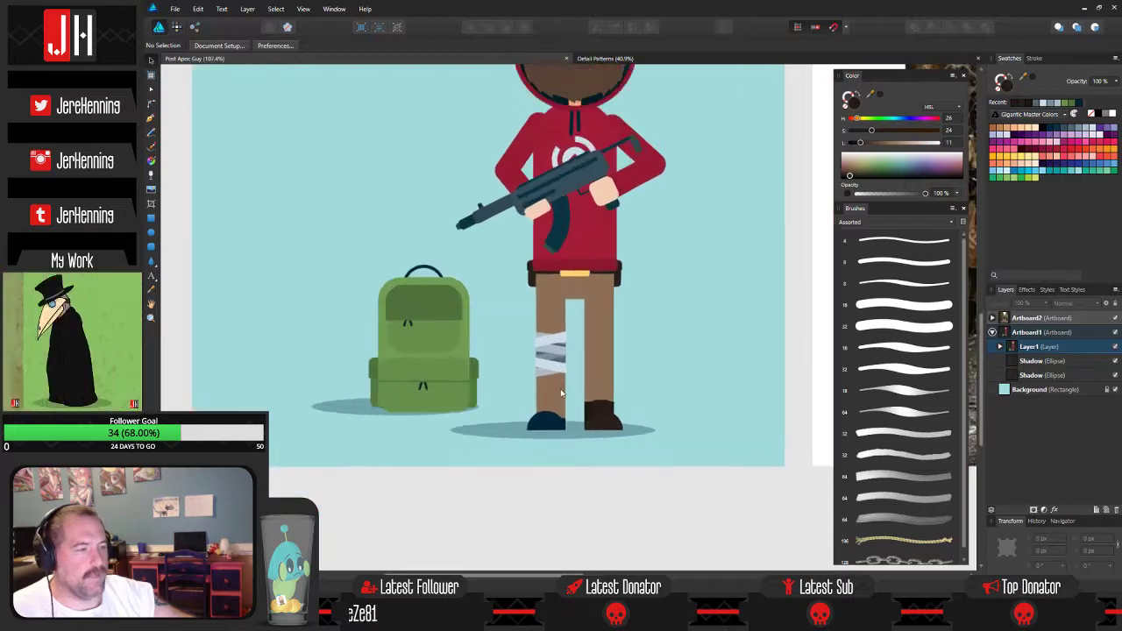
pyautogui.scroll(3, 524, 441)
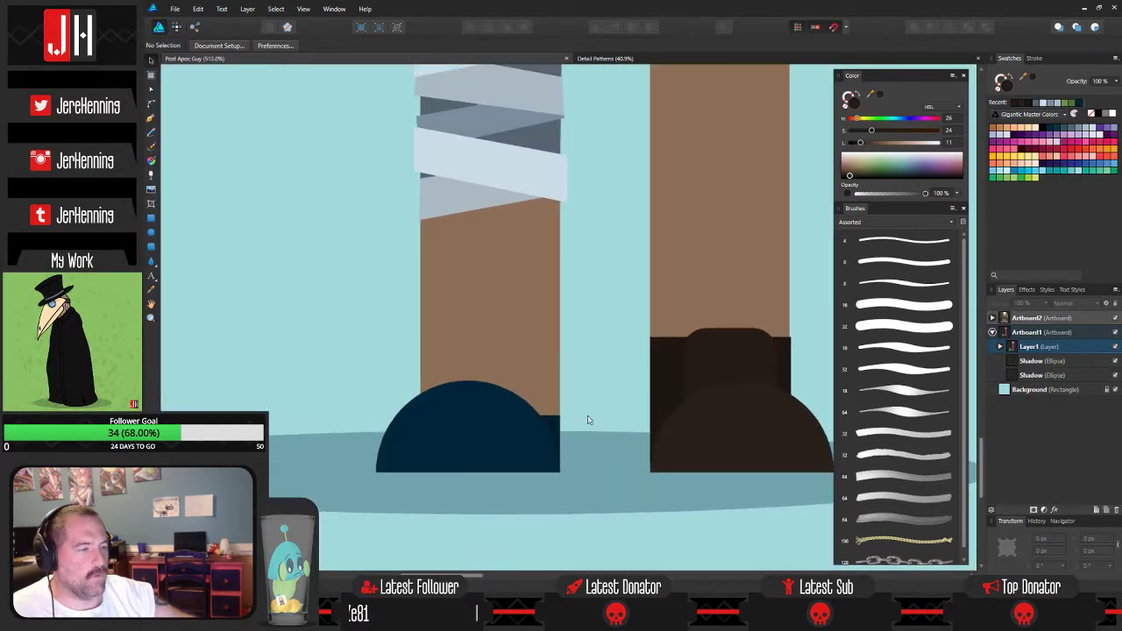
pyautogui.click(151, 246)
pyautogui.scroll(2, 396, 450)
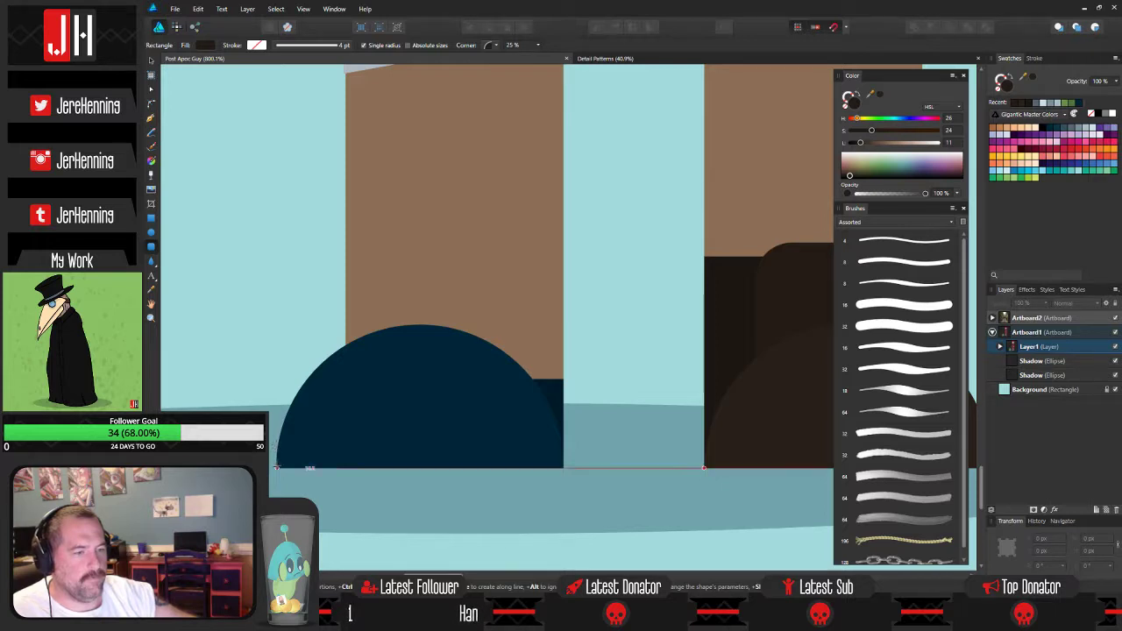
pyautogui.moveTo(277, 467); pyautogui.dragTo(607, 452)
pyautogui.scroll(2, 507, 453)
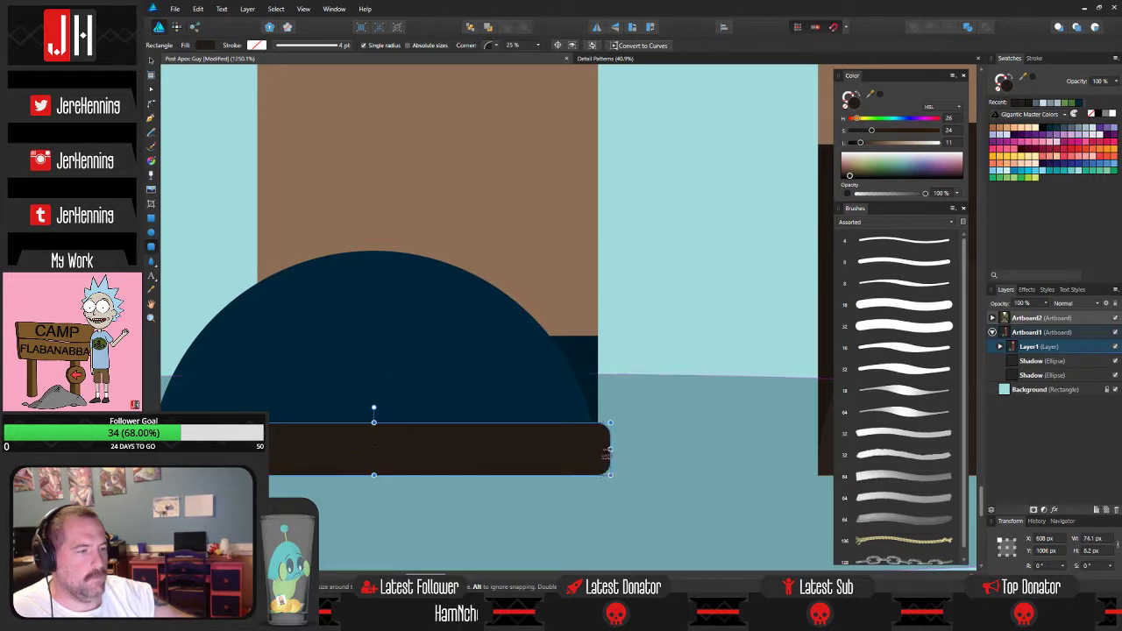
pyautogui.scroll(-3, 608, 451)
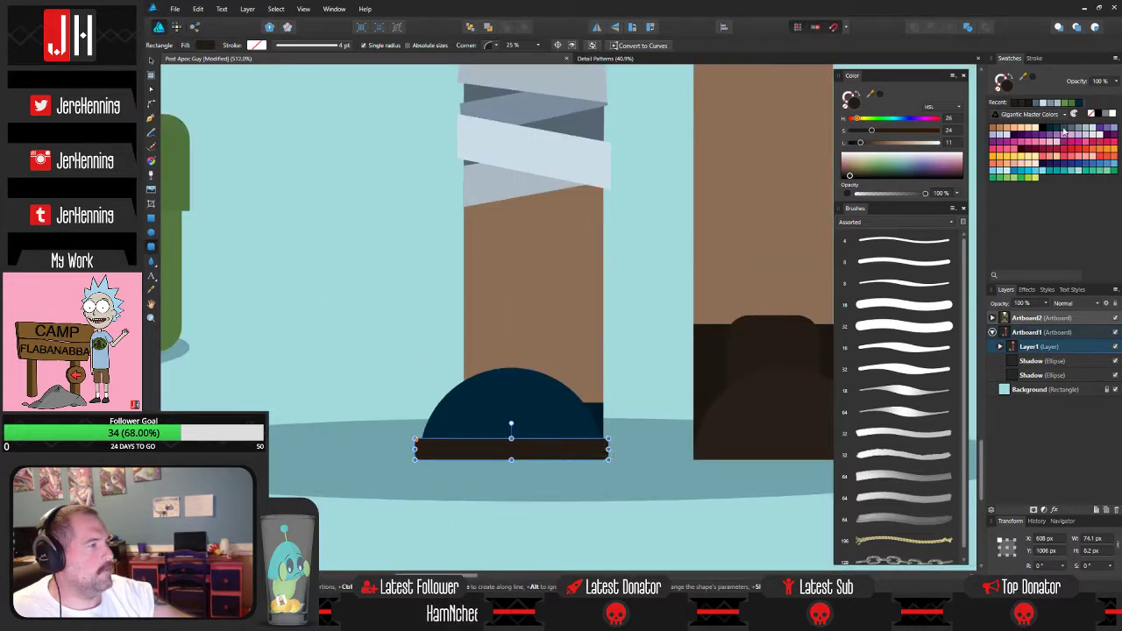
# Recolour the left-hand shoe's sole with the dark navy swatch and darken it to a lightness of 8.
pyautogui.click(1045, 129)
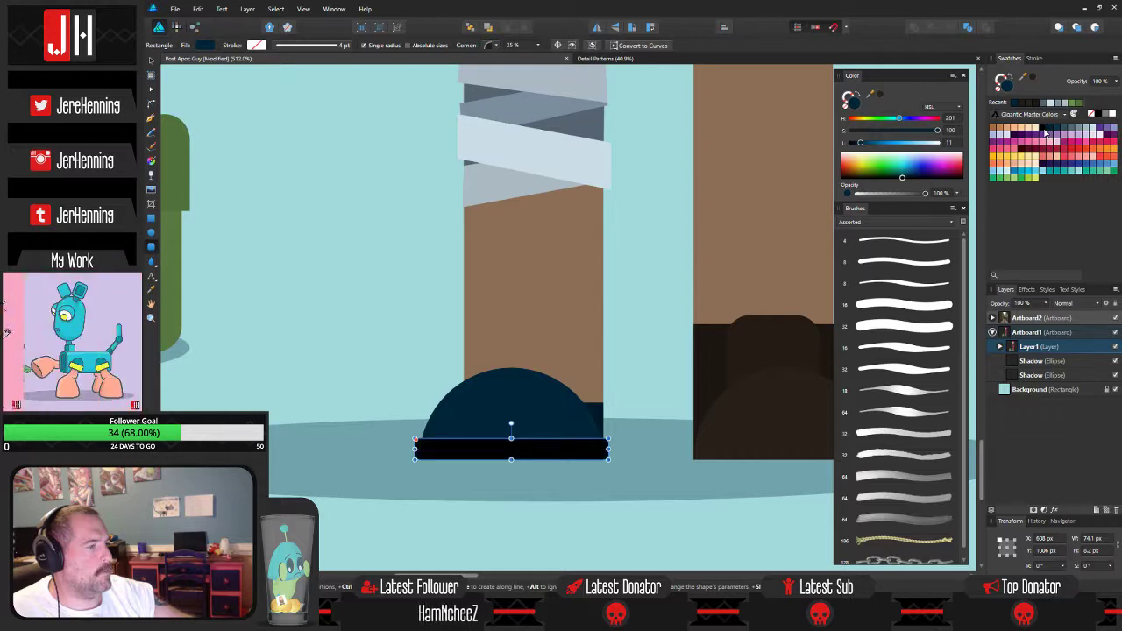
pyautogui.click(1051, 131)
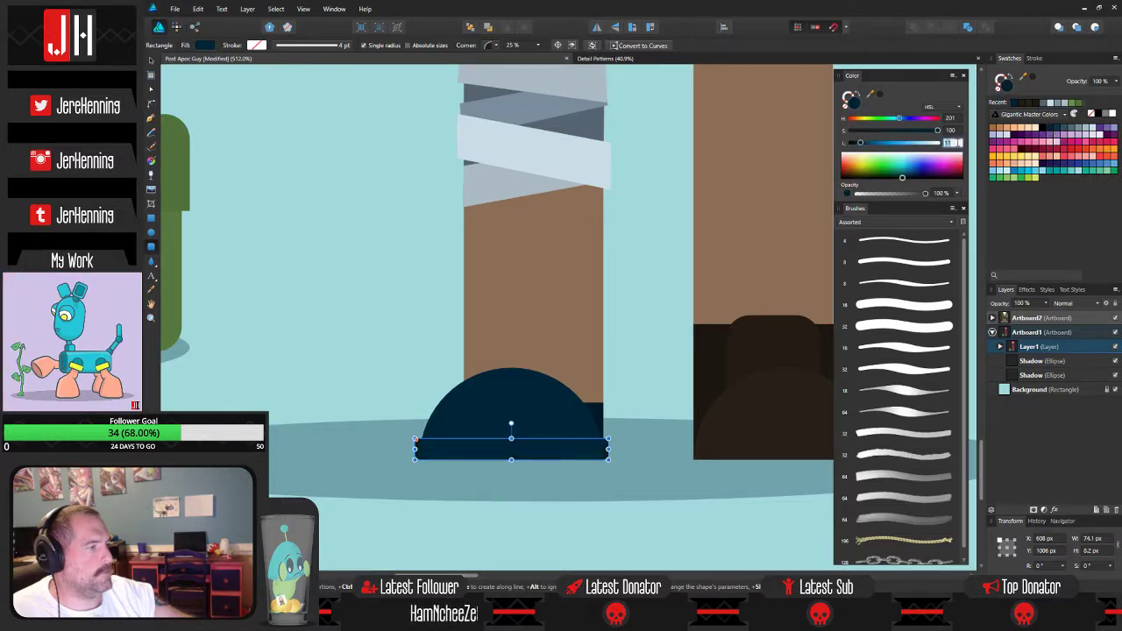
pyautogui.press('Return')
pyautogui.press('v')
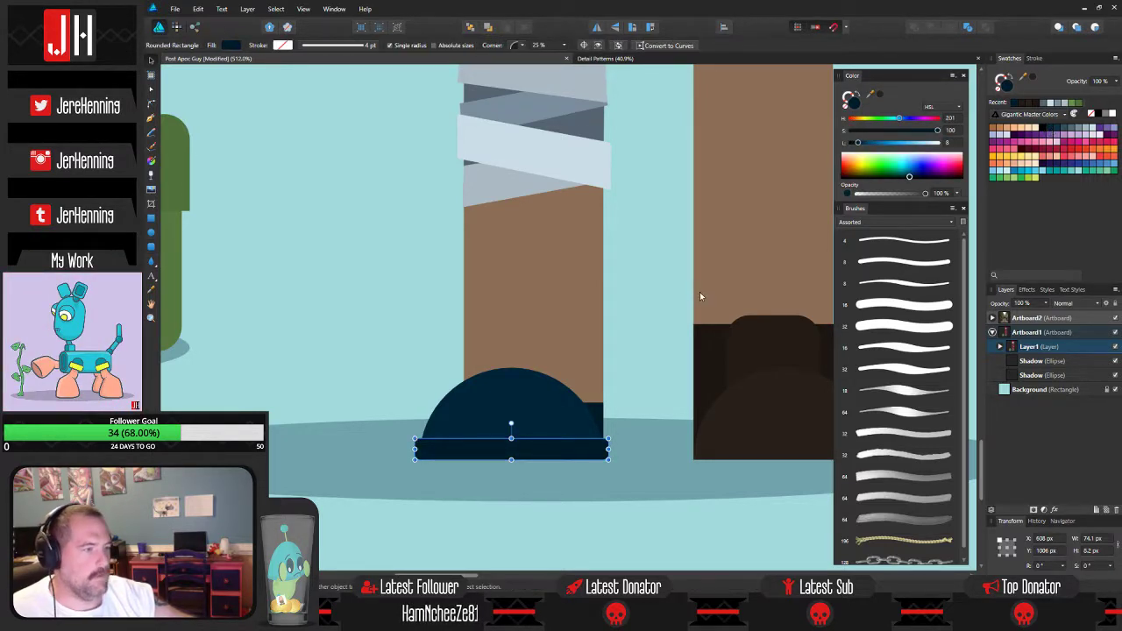
pyautogui.click(675, 290)
# Review the whole character on the artboard and examine the face, glasses, beard and mouth up close.
pyautogui.scroll(-2, 670, 297)
pyautogui.moveTo(661, 305); pyautogui.dragTo(581, 355)
pyautogui.scroll(-4, 602, 323)
pyautogui.scroll(-2, 581, 355)
pyautogui.moveTo(617, 319); pyautogui.dragTo(594, 390)
pyautogui.scroll(-2, 554, 370)
pyautogui.scroll(2, 551, 361)
pyautogui.scroll(2, 551, 361)
pyautogui.moveTo(563, 300); pyautogui.dragTo(595, 421)
pyautogui.scroll(-3, 571, 352)
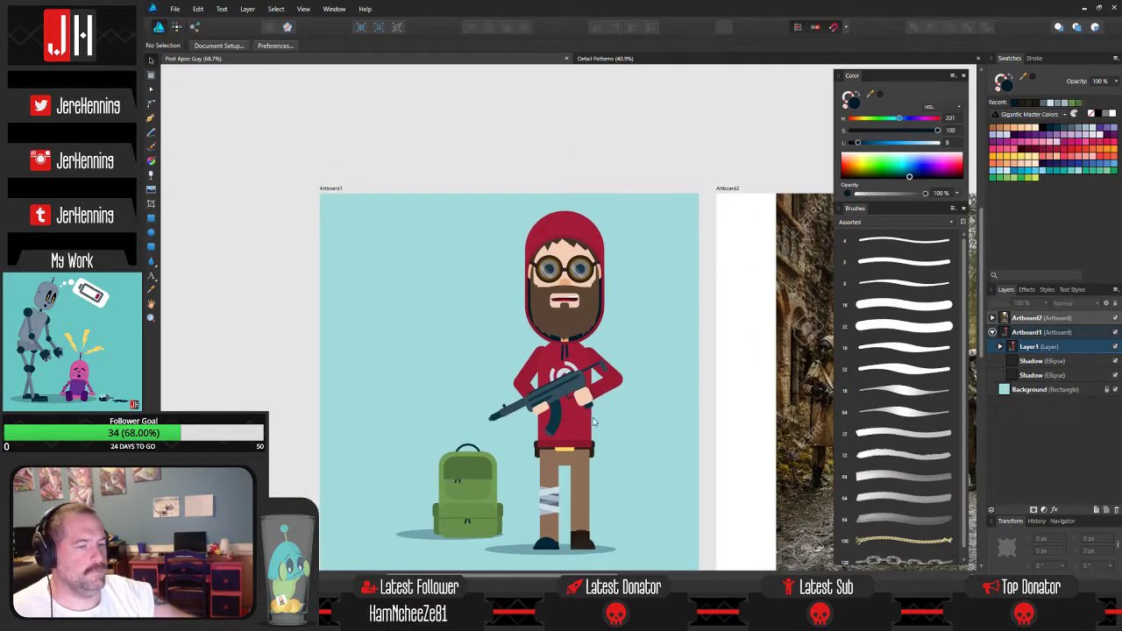
pyautogui.scroll(2, 593, 419)
pyautogui.moveTo(562, 235); pyautogui.dragTo(557, 307)
pyautogui.scroll(4, 555, 300)
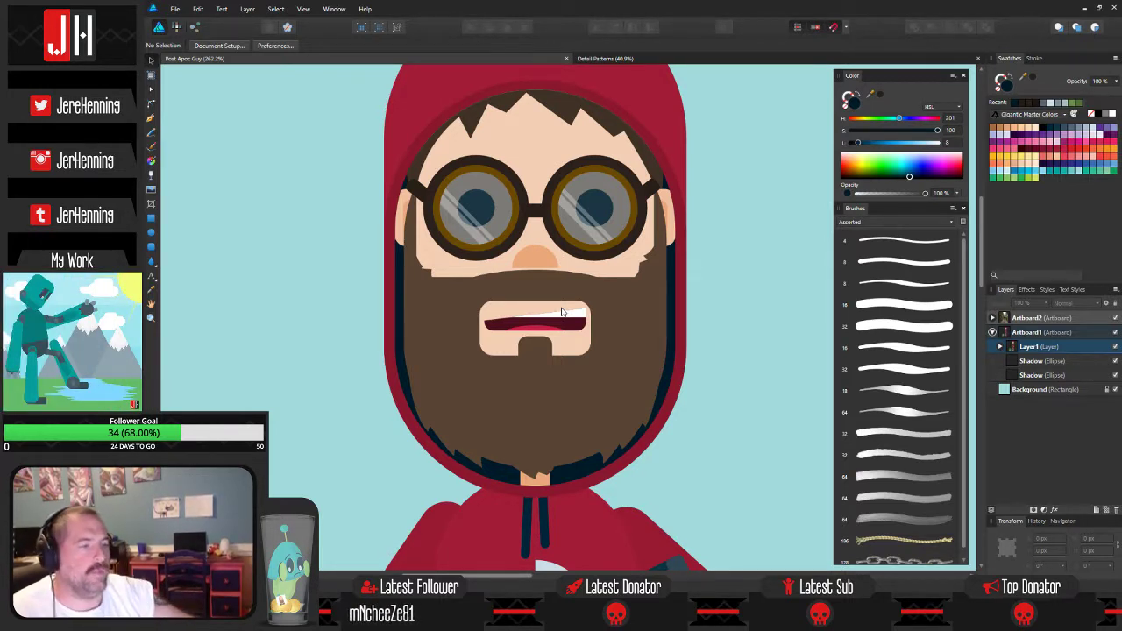
pyautogui.scroll(-3, 562, 311)
pyautogui.scroll(2, 574, 317)
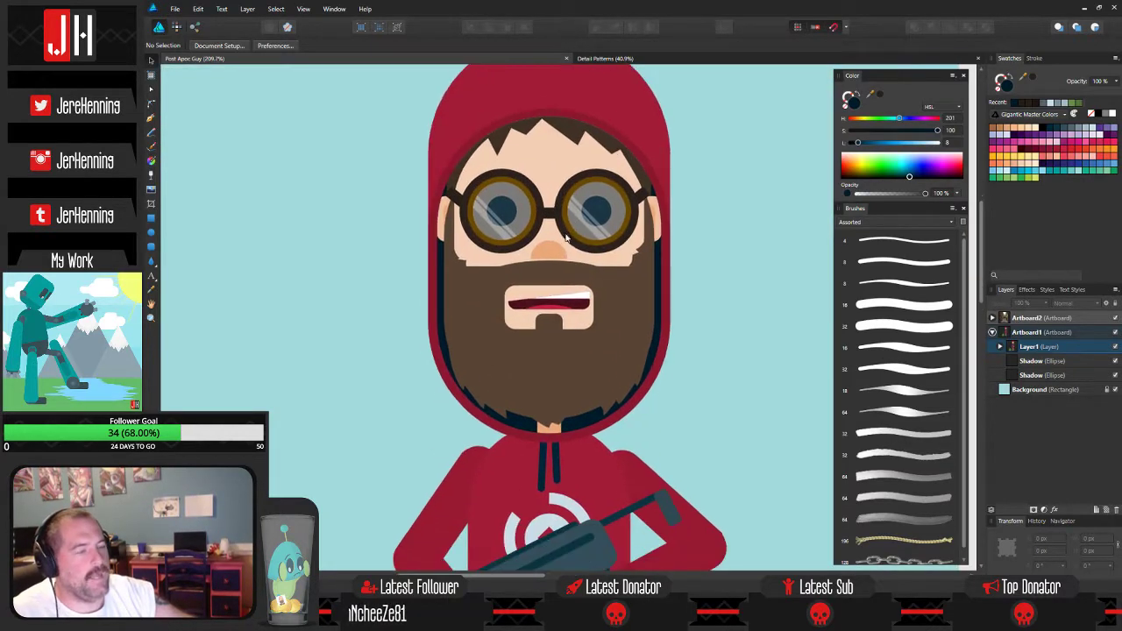
pyautogui.scroll(-3, 567, 237)
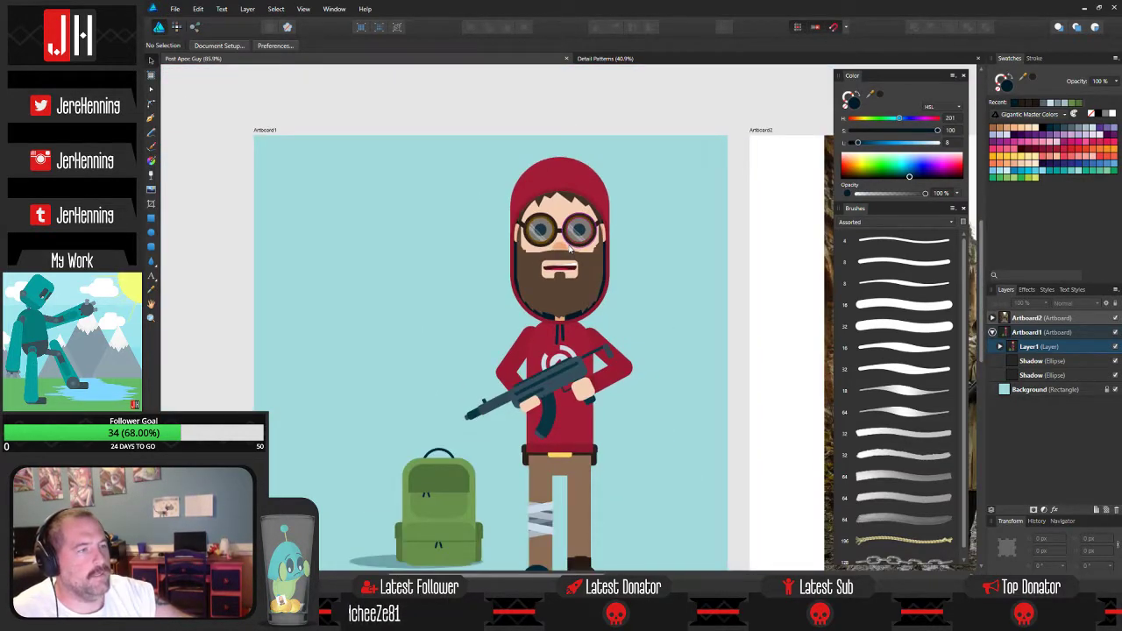
# Open Body Parts.afdesign from the Assets folder inside the Vector folder.
pyautogui.click(176, 11)
pyautogui.click(175, 56)
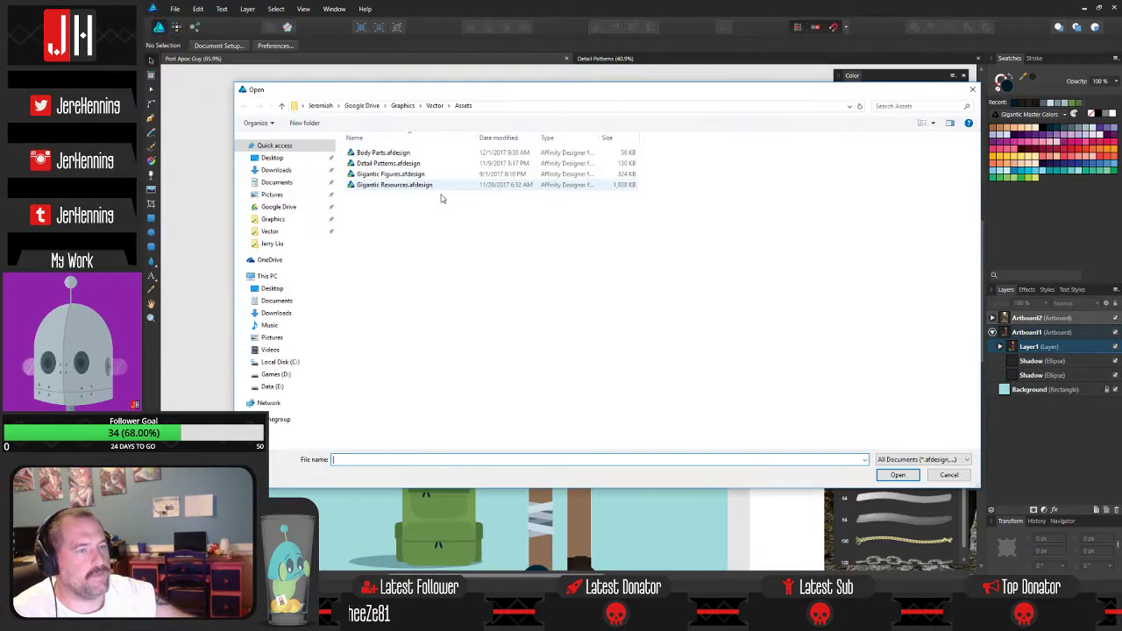
pyautogui.click(280, 234)
pyautogui.doubleClick(364, 152)
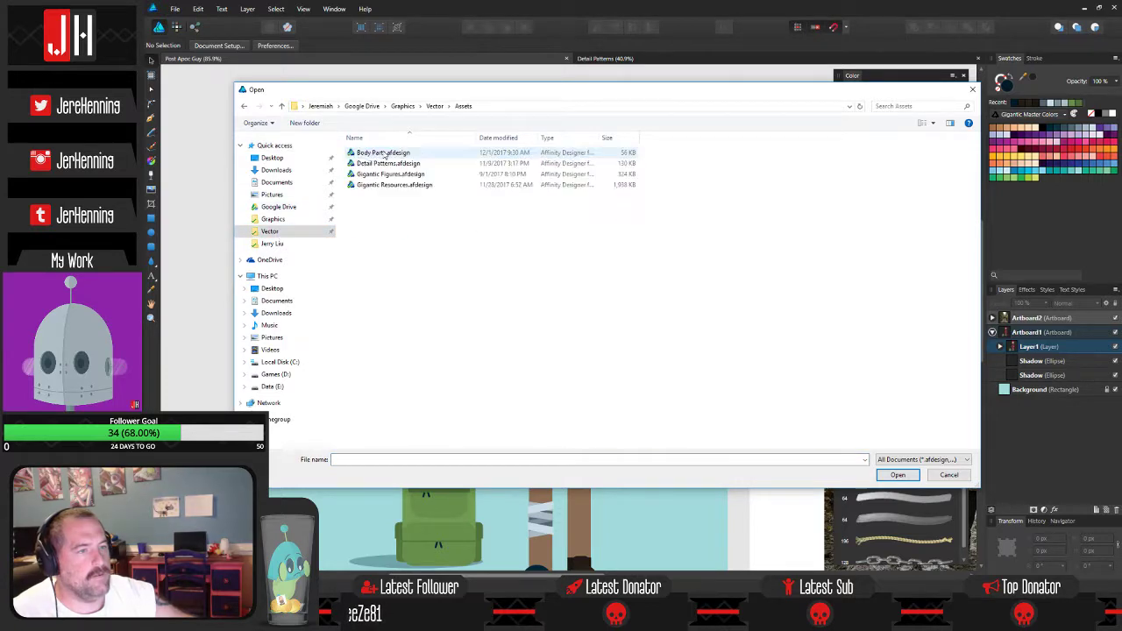
pyautogui.doubleClick(390, 153)
# Look through the Heads, Bodies, Eyes, Noses and Mouths artboards for a shape that suits the character.
pyautogui.scroll(-2, 570, 180)
pyautogui.moveTo(712, 161); pyautogui.dragTo(562, 208)
pyautogui.scroll(6, 611, 221)
pyautogui.scroll(-2, 562, 208)
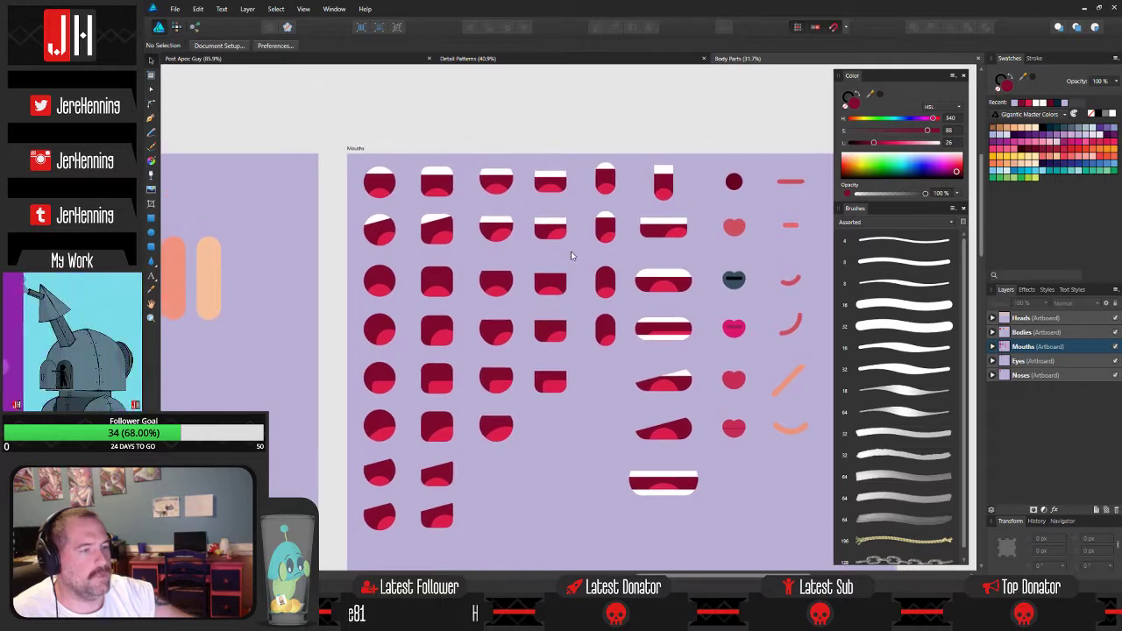
pyautogui.scroll(2, 560, 209)
pyautogui.scroll(-2, 534, 215)
pyautogui.moveTo(528, 251); pyautogui.dragTo(754, 220)
pyautogui.moveTo(467, 282); pyautogui.dragTo(753, 277)
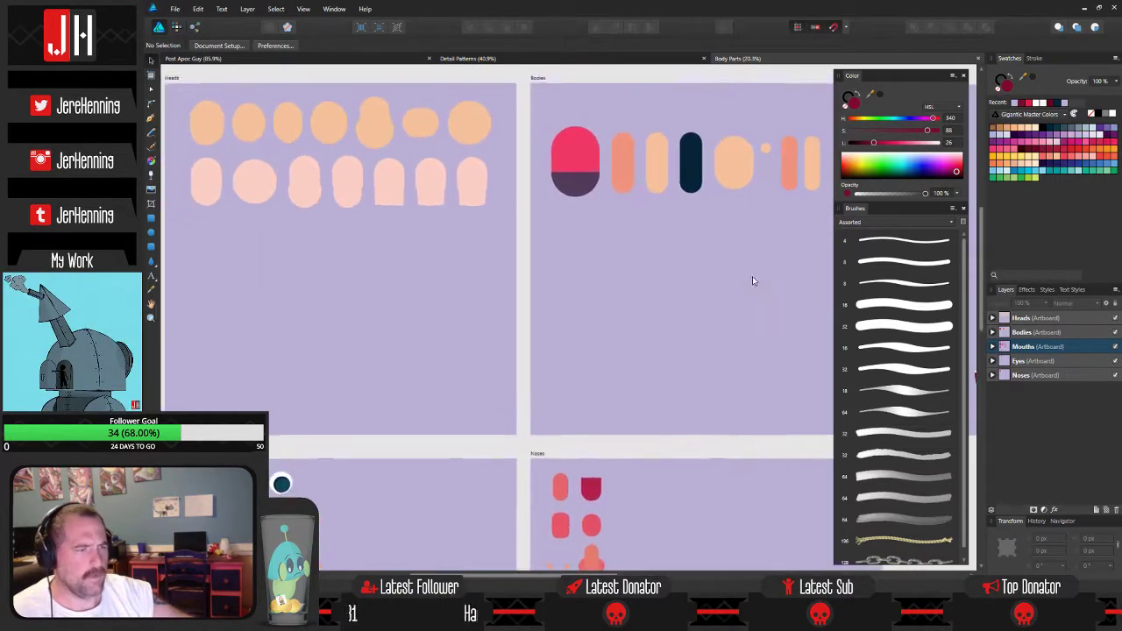
pyautogui.moveTo(492, 336); pyautogui.dragTo(503, 170)
pyautogui.scroll(-2, 500, 255)
pyautogui.moveTo(538, 374); pyautogui.dragTo(694, 562)
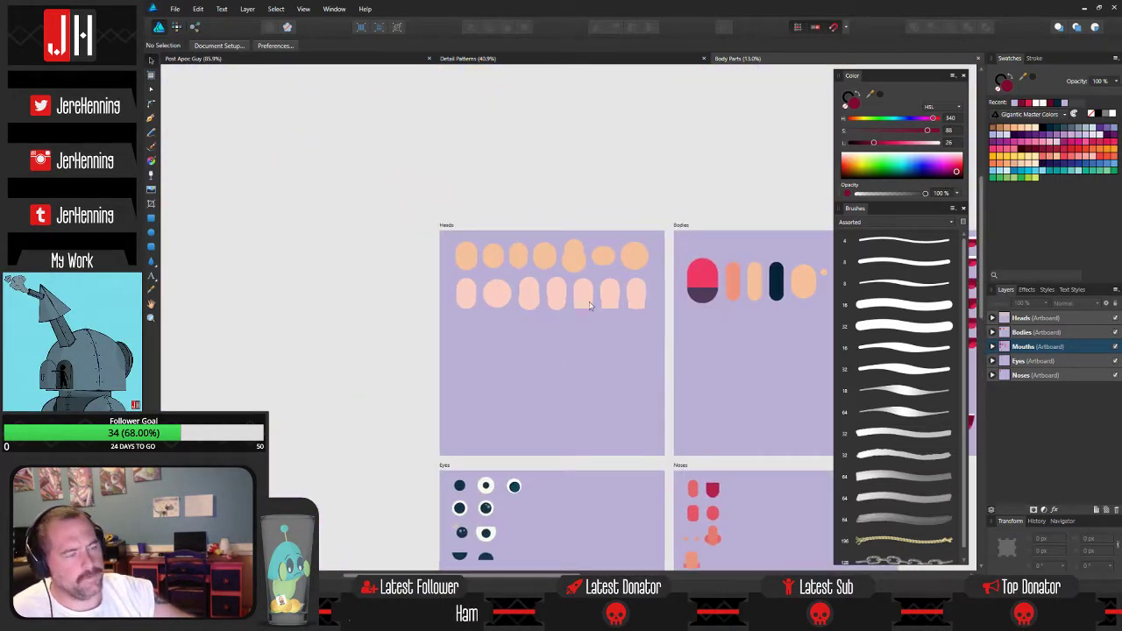
pyautogui.moveTo(535, 308); pyautogui.dragTo(273, 309)
pyautogui.moveTo(561, 332); pyautogui.dragTo(433, 285)
pyautogui.moveTo(541, 404); pyautogui.dragTo(626, 285)
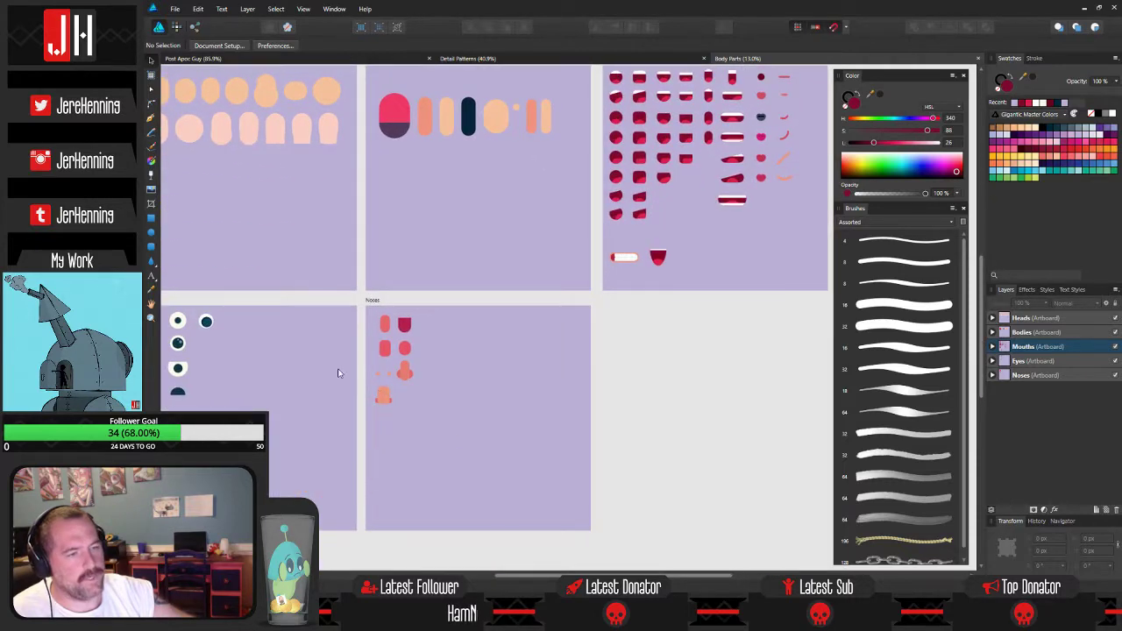
pyautogui.moveTo(292, 349); pyautogui.dragTo(448, 344)
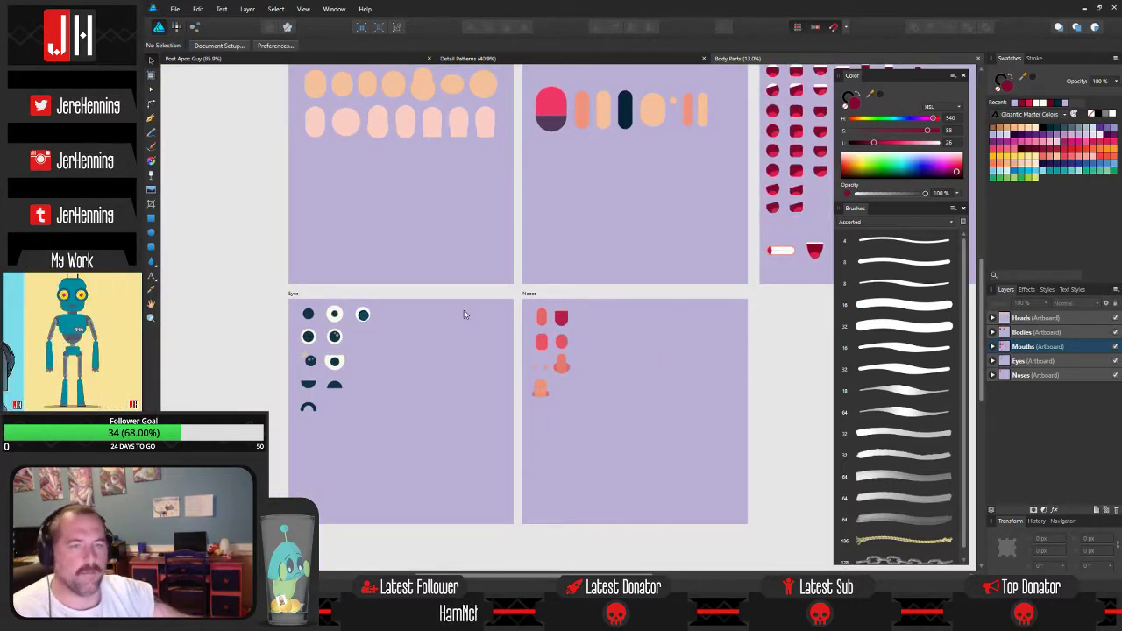
pyautogui.moveTo(819, 171); pyautogui.dragTo(527, 328)
pyautogui.scroll(3, 588, 226)
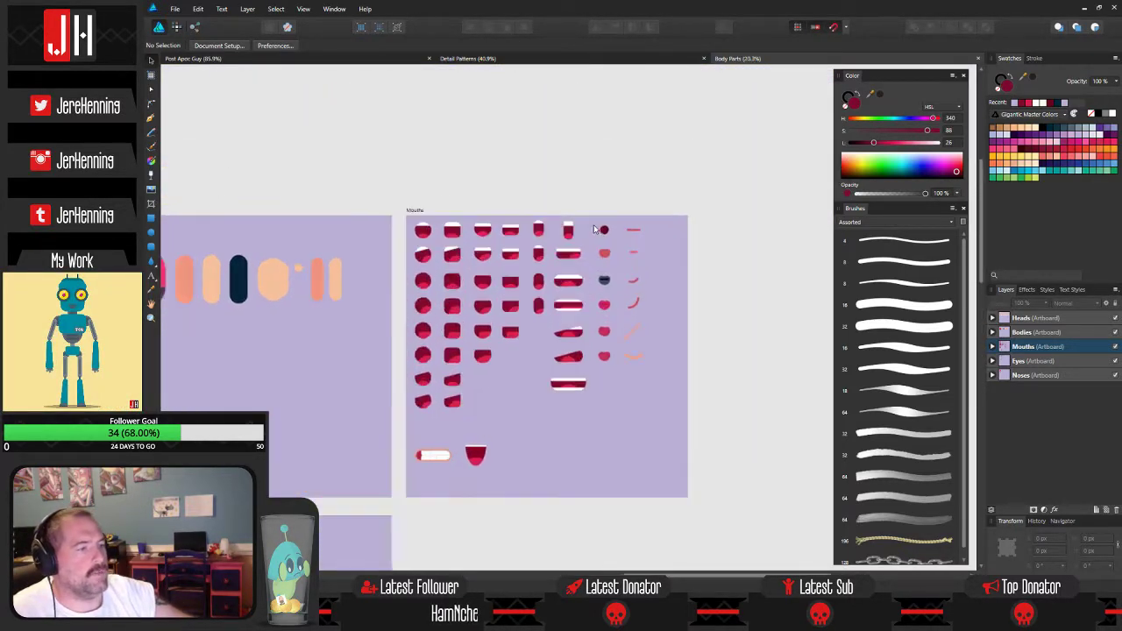
pyautogui.moveTo(624, 348); pyautogui.dragTo(627, 288)
pyautogui.scroll(3, 626, 289)
pyautogui.moveTo(727, 222); pyautogui.dragTo(708, 253)
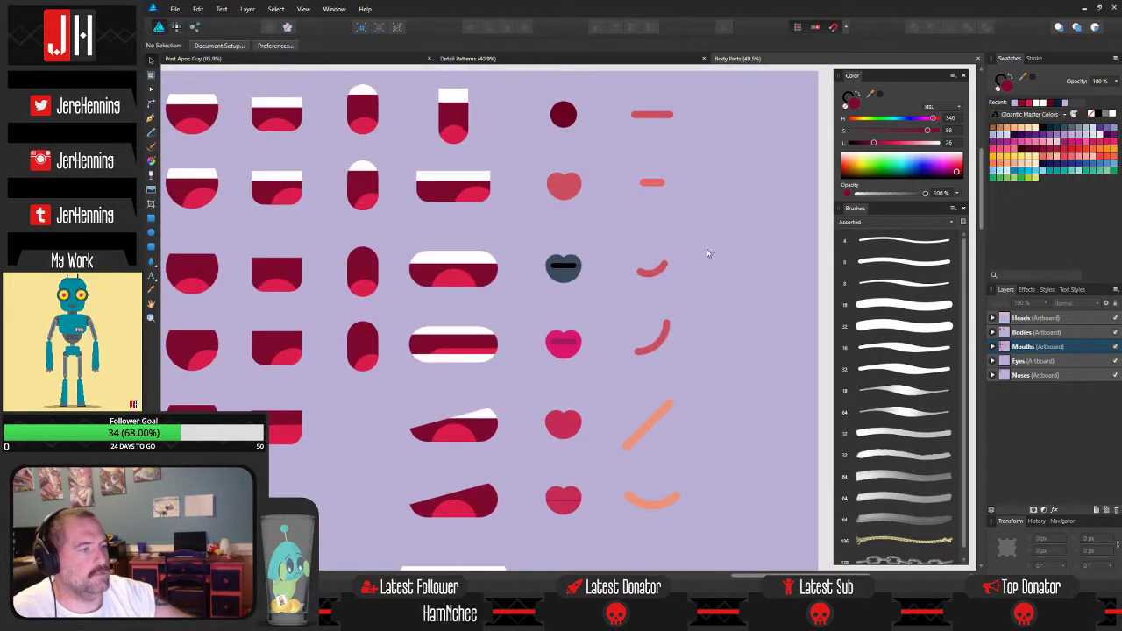
# Try the short pink mouth bar from the Body Parts document beside the character in Post Apoc Guy and delete it.
pyautogui.click(651, 186)
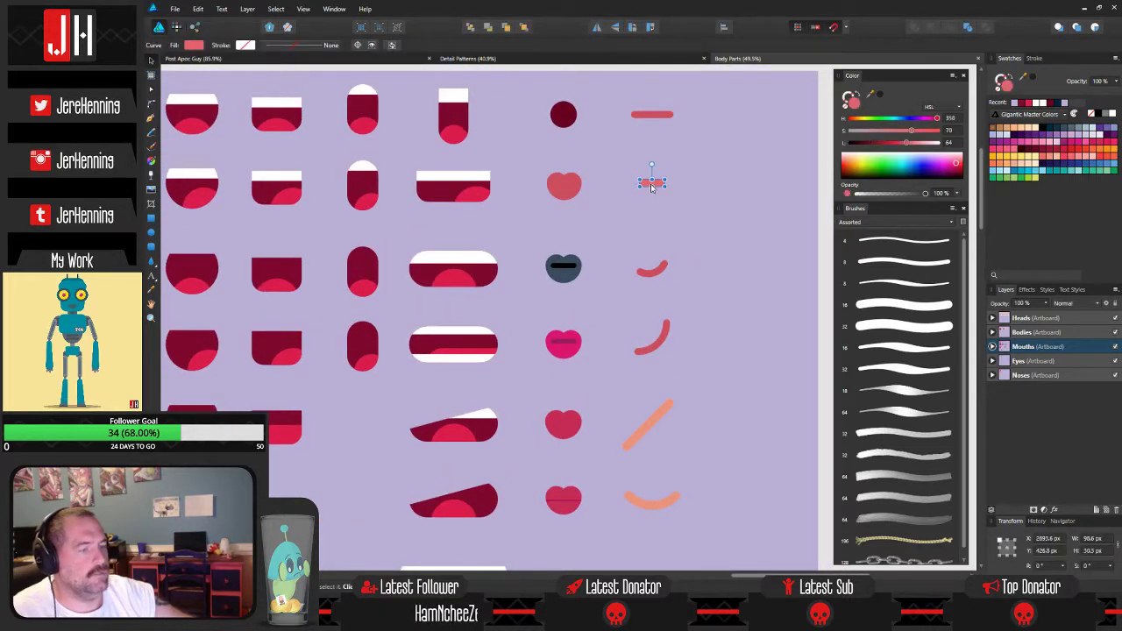
pyautogui.click(361, 58)
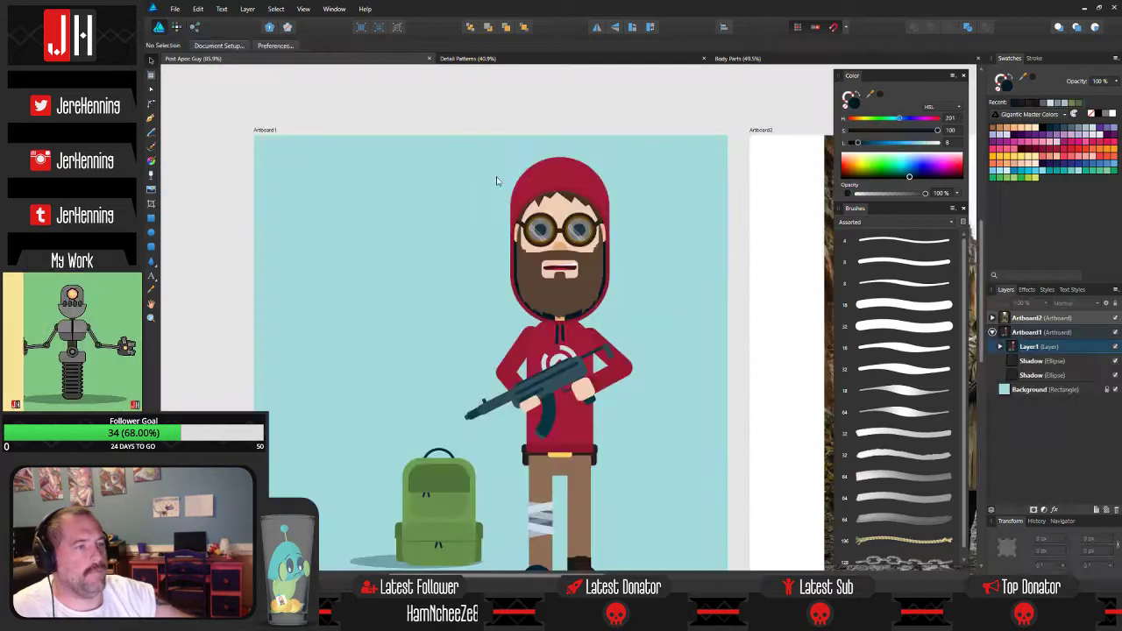
pyautogui.moveTo(513, 235); pyautogui.dragTo(521, 247)
pyautogui.hotkey('ctrl', 'v')
pyautogui.scroll(2, 516, 297)
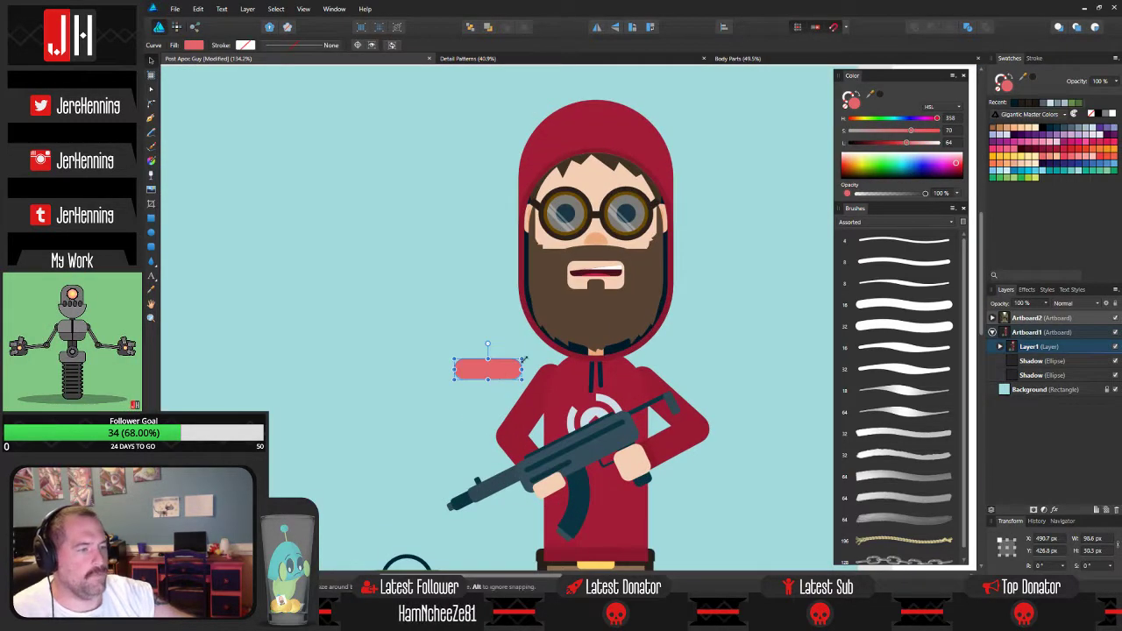
pyautogui.moveTo(523, 359); pyautogui.dragTo(456, 293)
pyautogui.press('Delete')
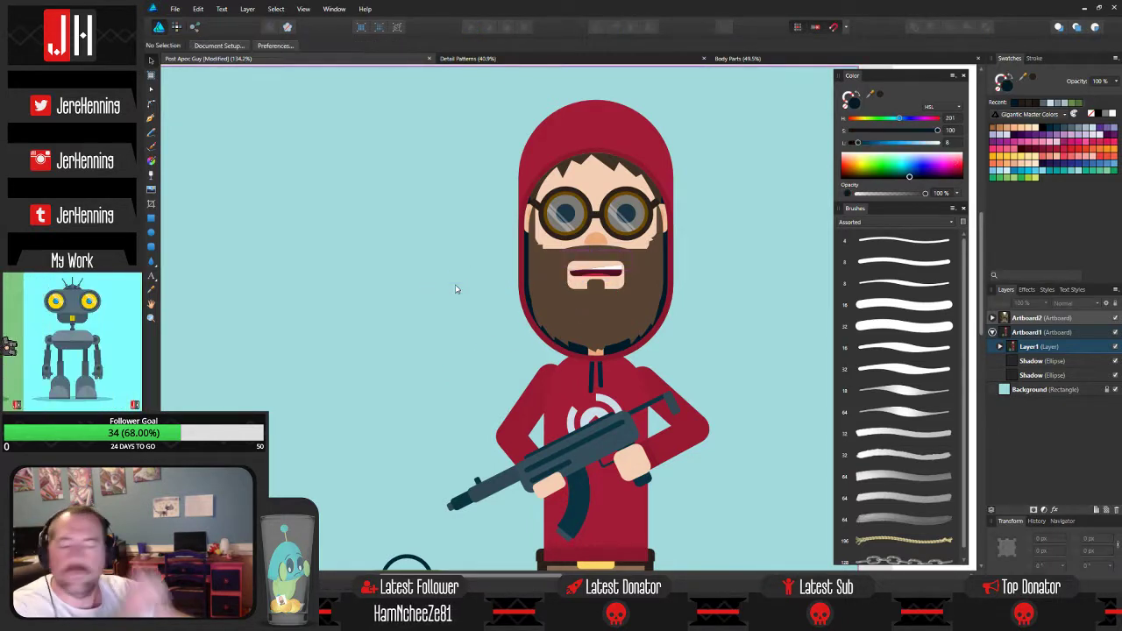
pyautogui.scroll(5, 619, 265)
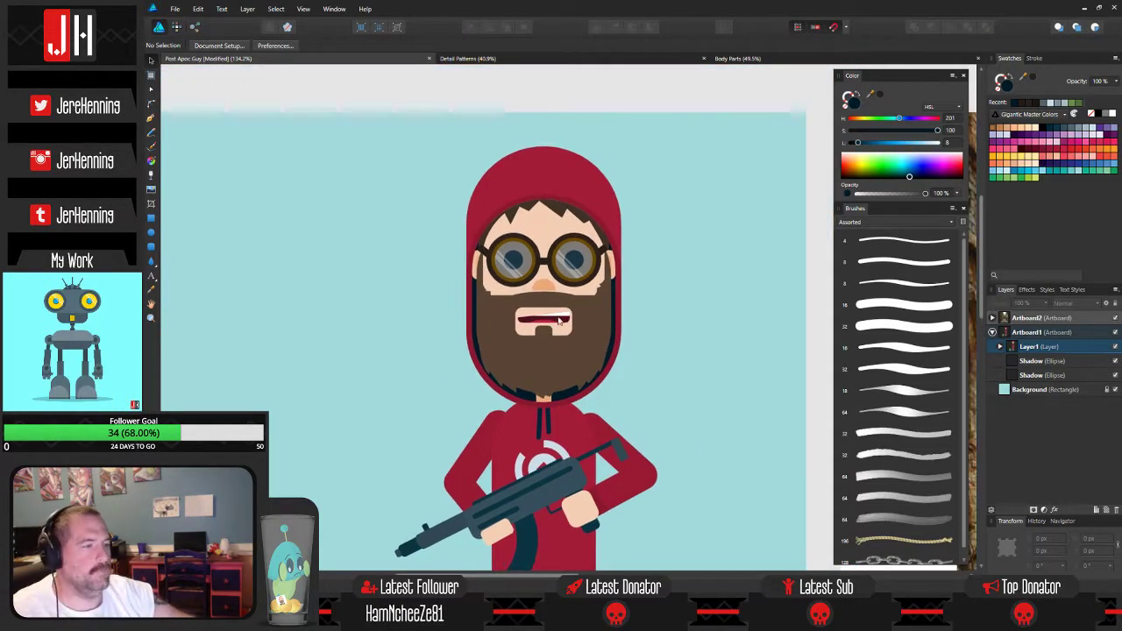
pyautogui.scroll(-6, 555, 304)
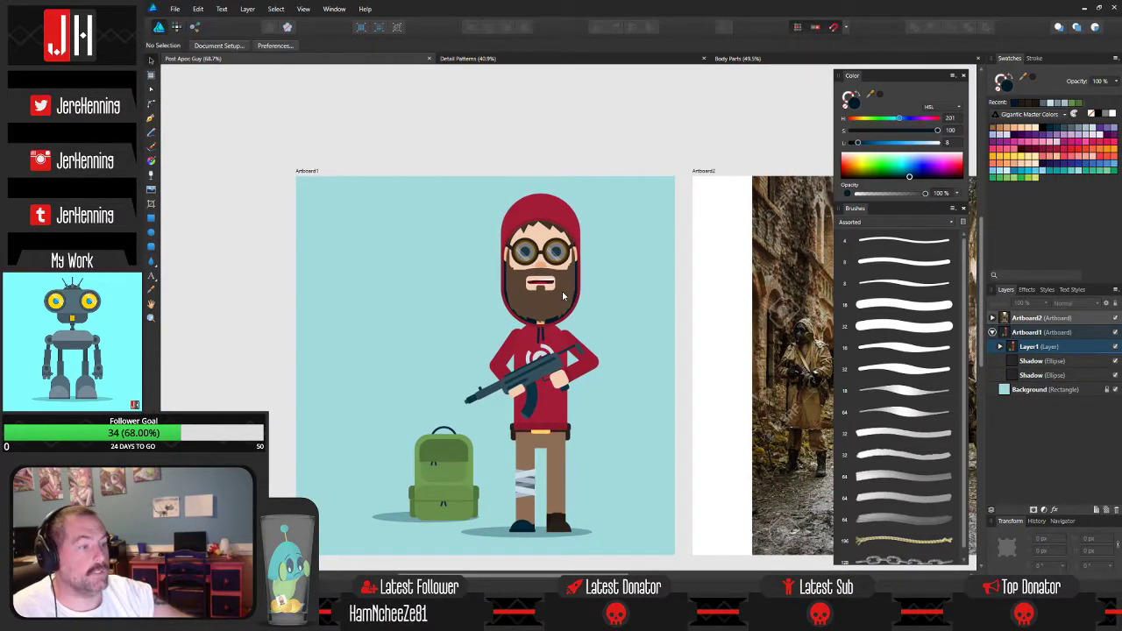
pyautogui.scroll(3, 595, 279)
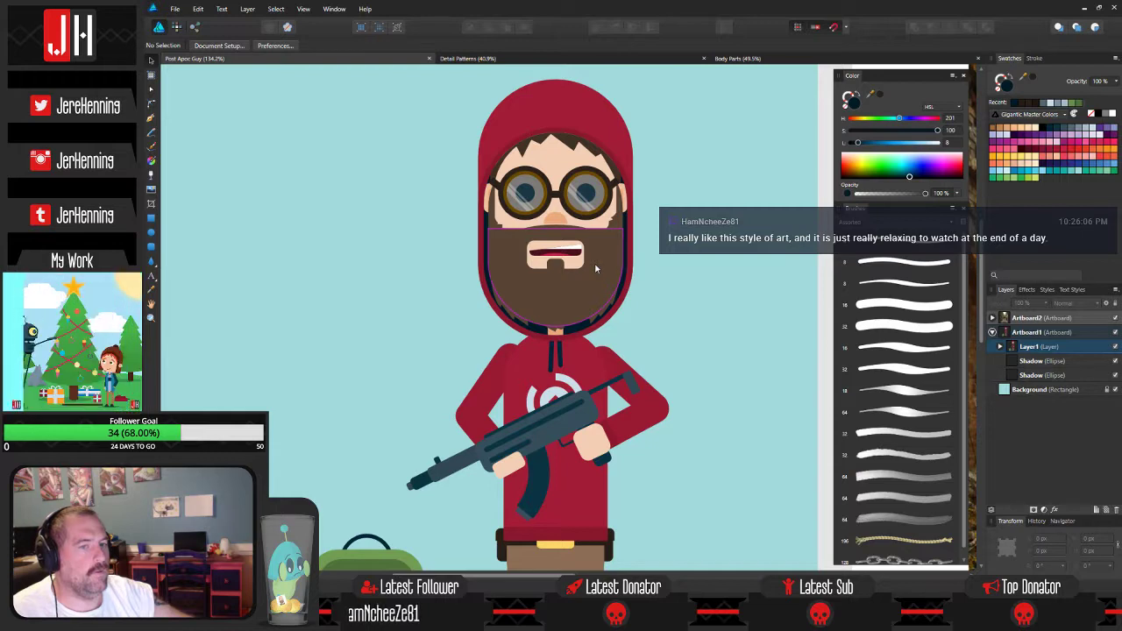
pyautogui.scroll(-2, 574, 234)
pyautogui.scroll(-4, 573, 235)
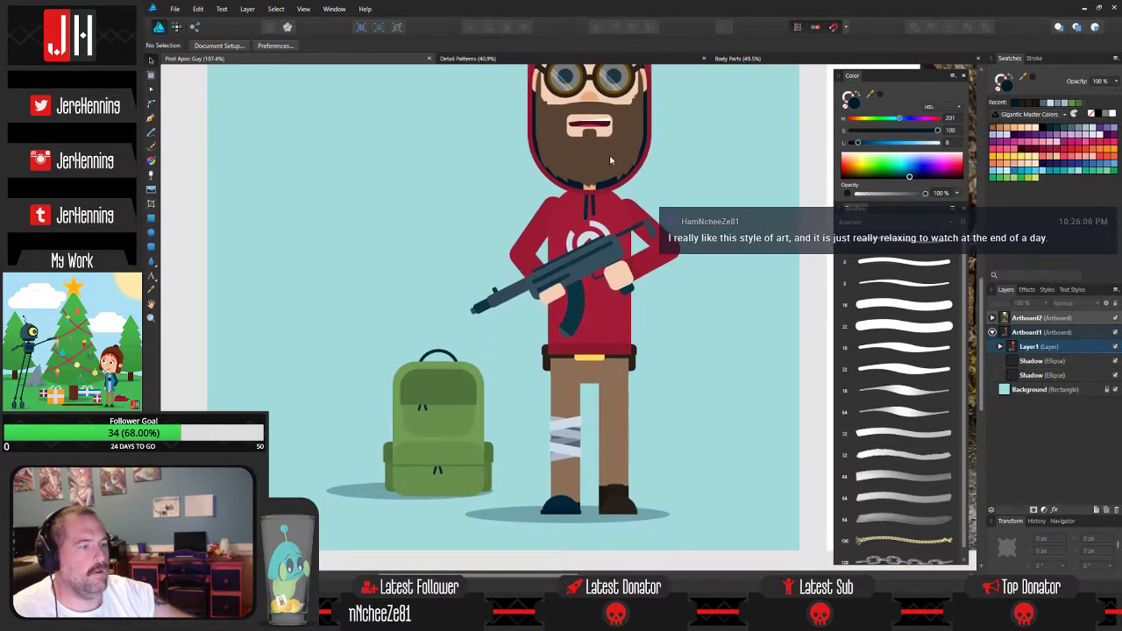
pyautogui.moveTo(600, 275); pyautogui.dragTo(596, 273)
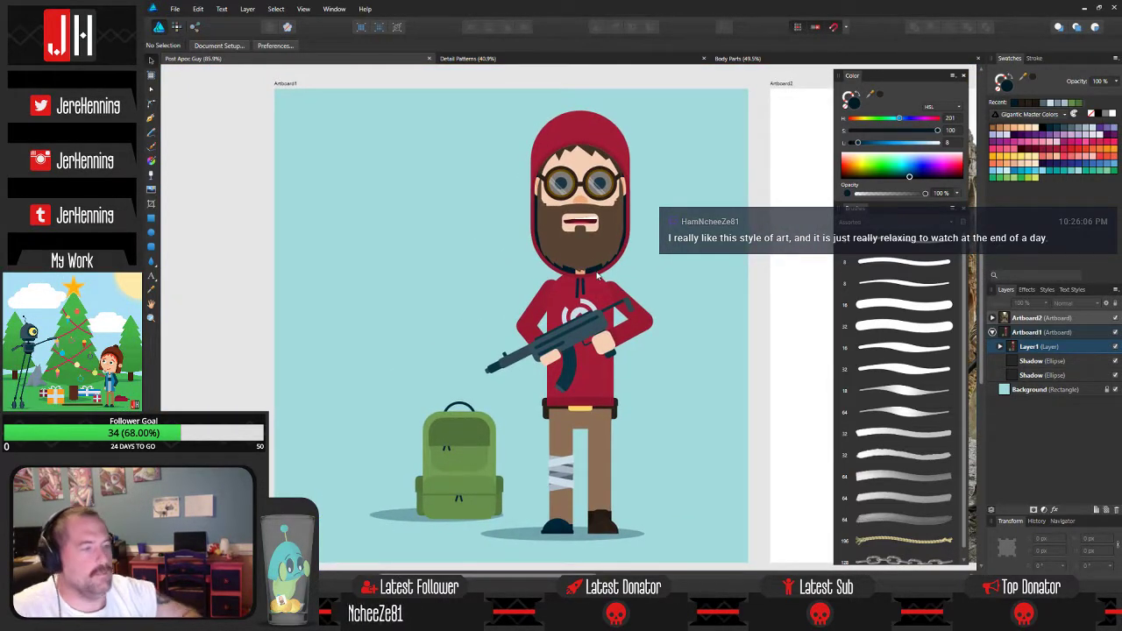
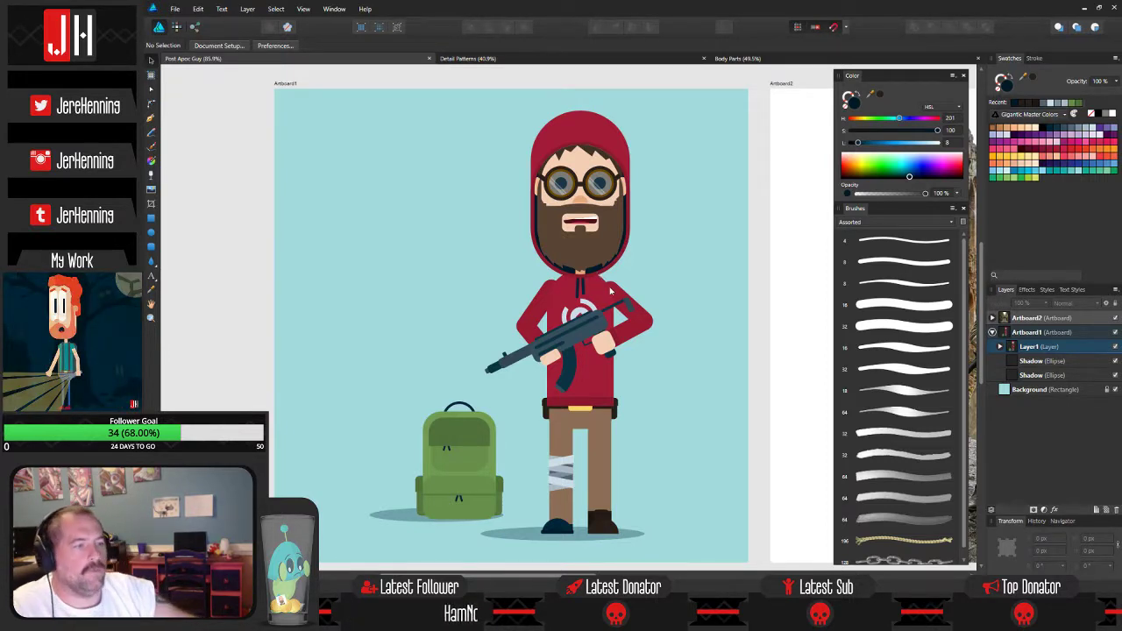
# Open A Boy and his Robot.afdesign from the Original folder inside Vector's Complete folder.
pyautogui.click(175, 8)
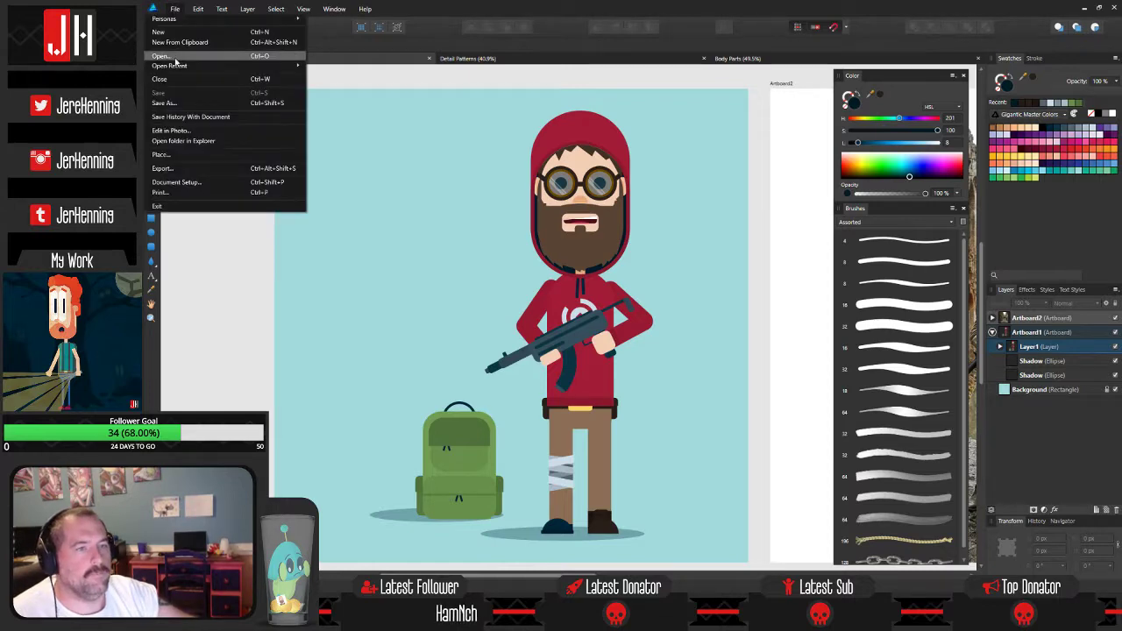
pyautogui.click(180, 60)
pyautogui.click(272, 230)
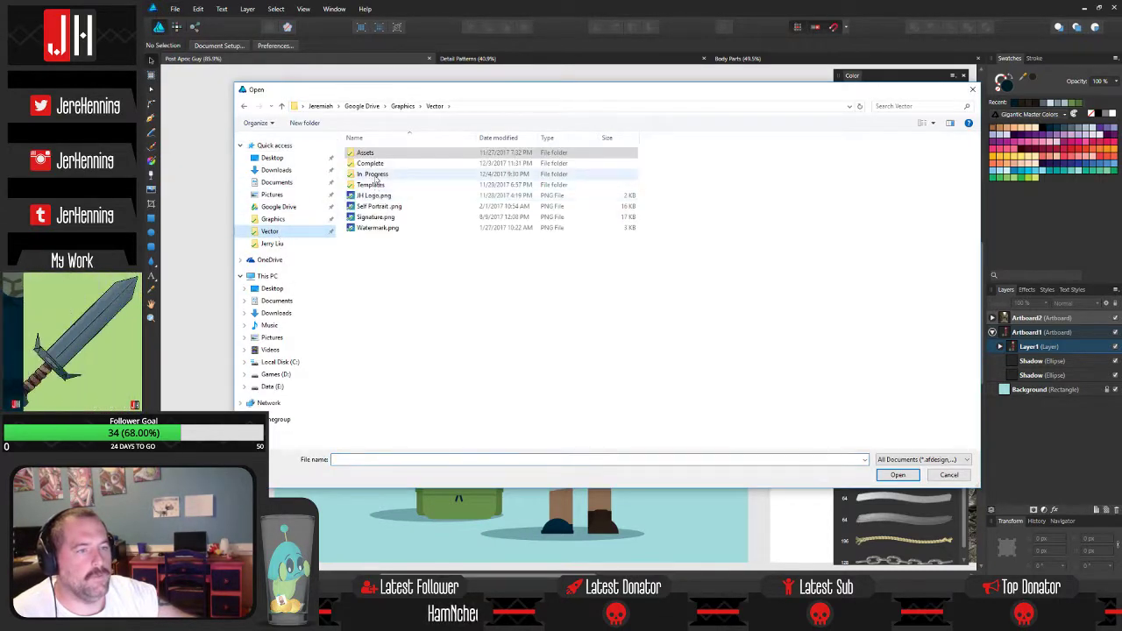
pyautogui.doubleClick(375, 164)
pyautogui.doubleClick(378, 166)
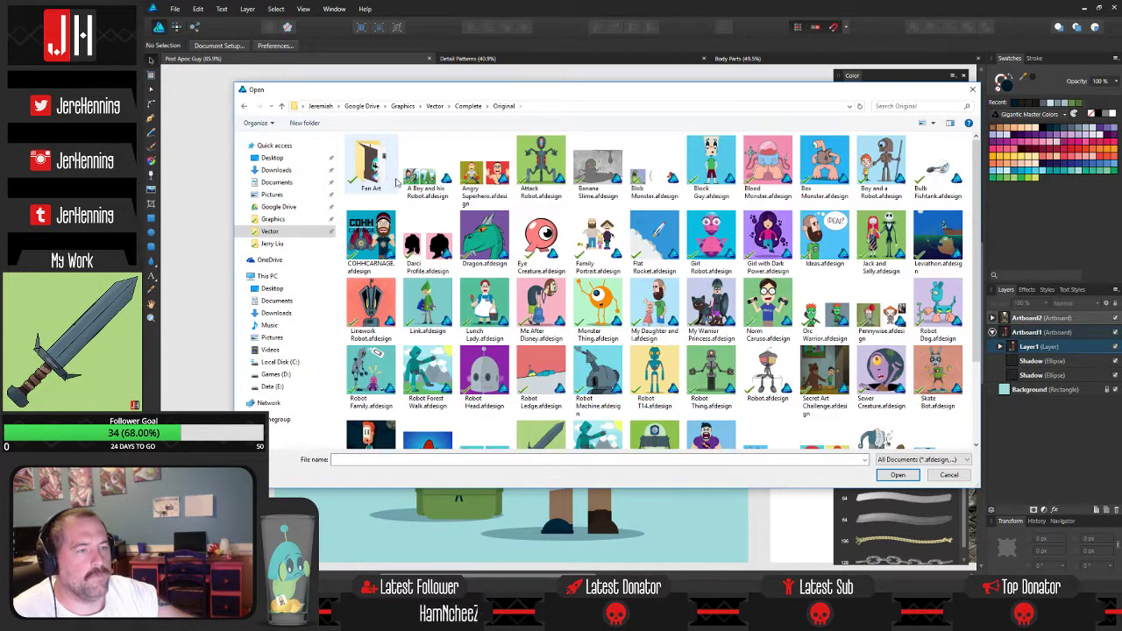
pyautogui.doubleClick(429, 166)
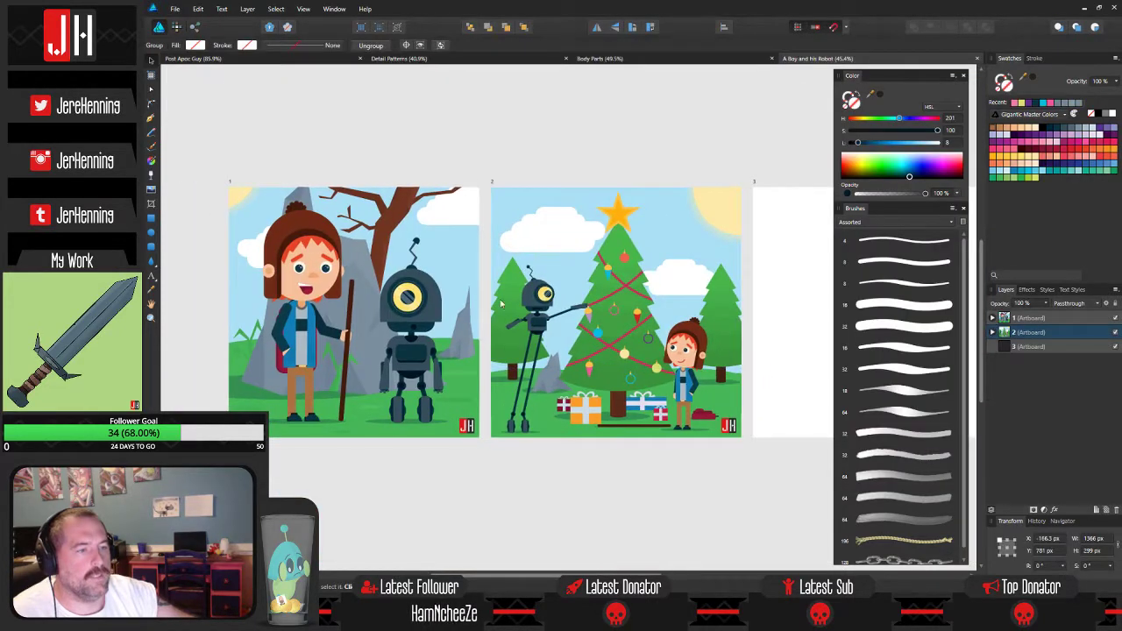
# Examine the boy and robot scene and the Christmas tree scene in A Boy and his Robot, and close that document.
pyautogui.scroll(3, 320, 296)
pyautogui.moveTo(320, 295); pyautogui.dragTo(485, 263)
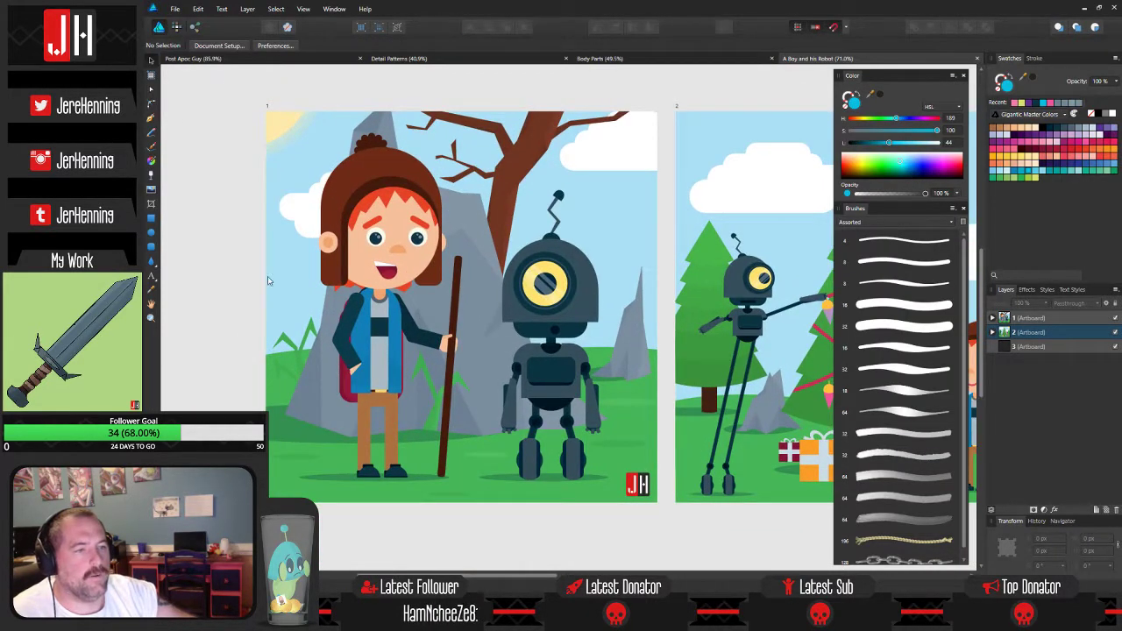
pyautogui.moveTo(375, 256); pyautogui.dragTo(347, 298)
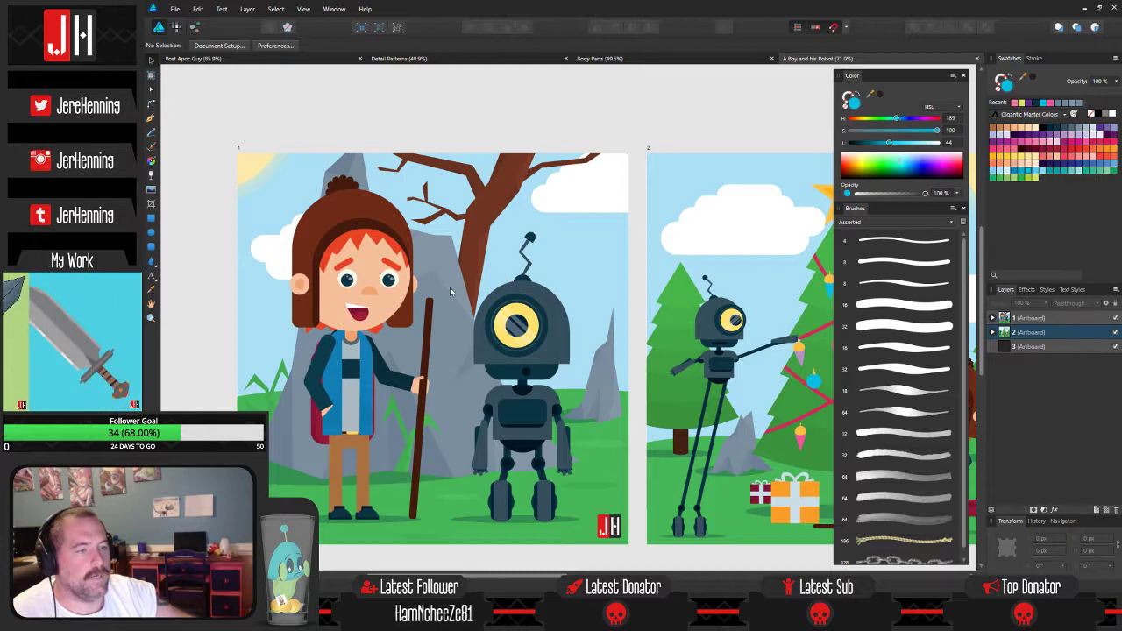
pyautogui.moveTo(519, 295); pyautogui.dragTo(311, 297)
pyautogui.moveTo(623, 334)
pyautogui.mouseDown()
pyautogui.moveTo(489, 312)
pyautogui.moveTo(552, 301)
pyautogui.mouseUp()
pyautogui.scroll(-2, 497, 313)
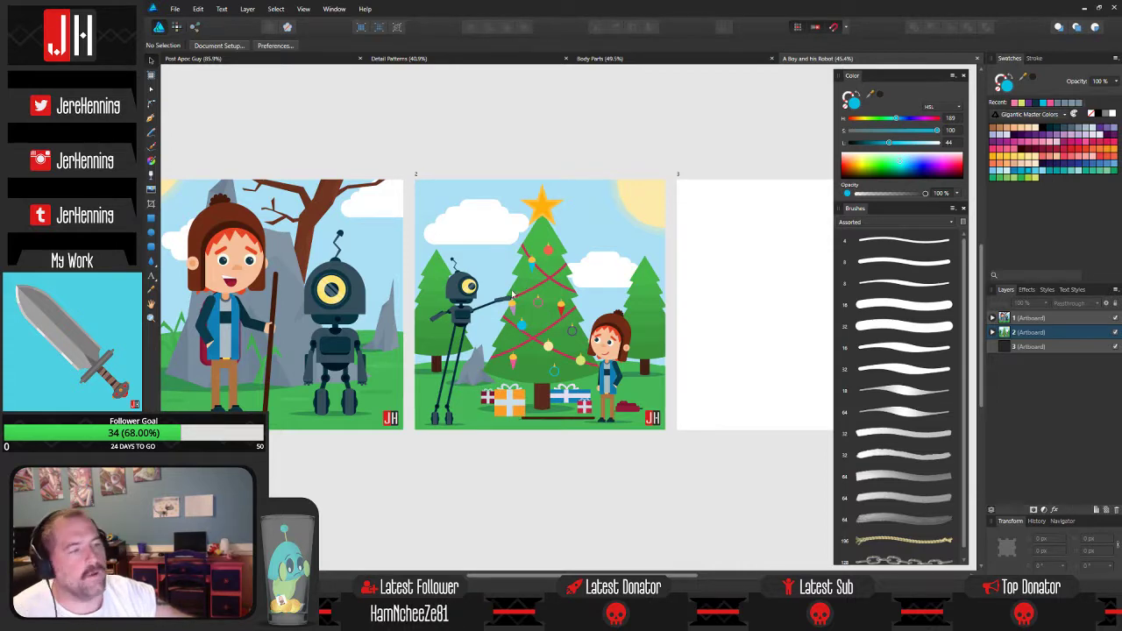
pyautogui.moveTo(388, 294); pyautogui.dragTo(457, 292)
pyautogui.scroll(3, 337, 309)
pyautogui.moveTo(347, 311); pyautogui.dragTo(472, 335)
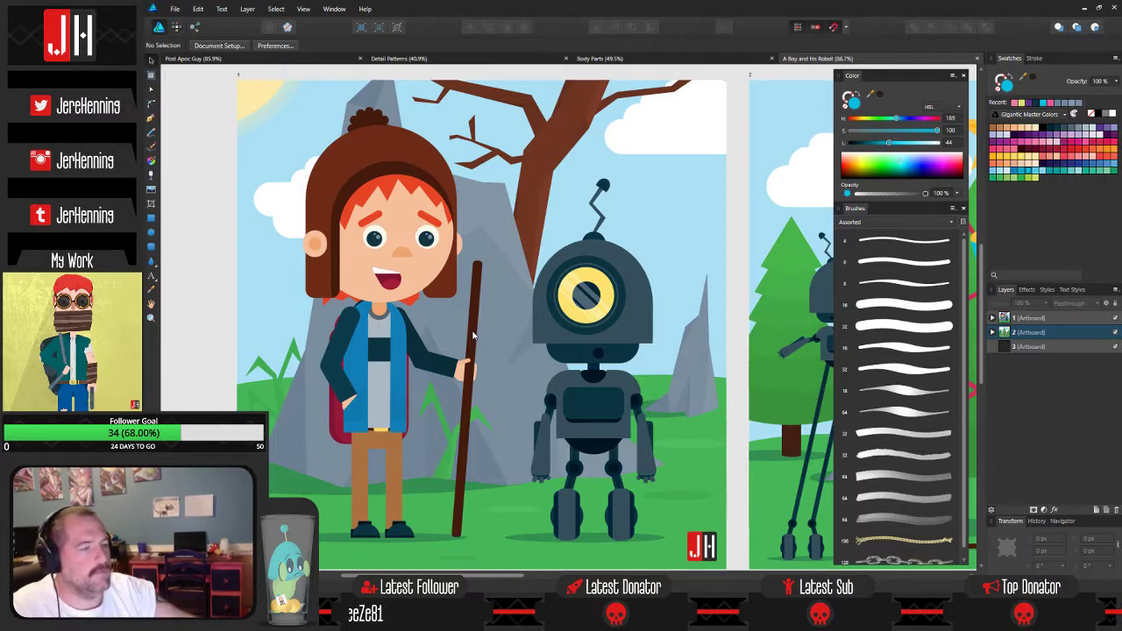
pyautogui.scroll(-5, 491, 354)
pyautogui.moveTo(487, 354); pyautogui.dragTo(397, 367)
pyautogui.scroll(5, 574, 368)
pyautogui.moveTo(562, 356); pyautogui.dragTo(517, 333)
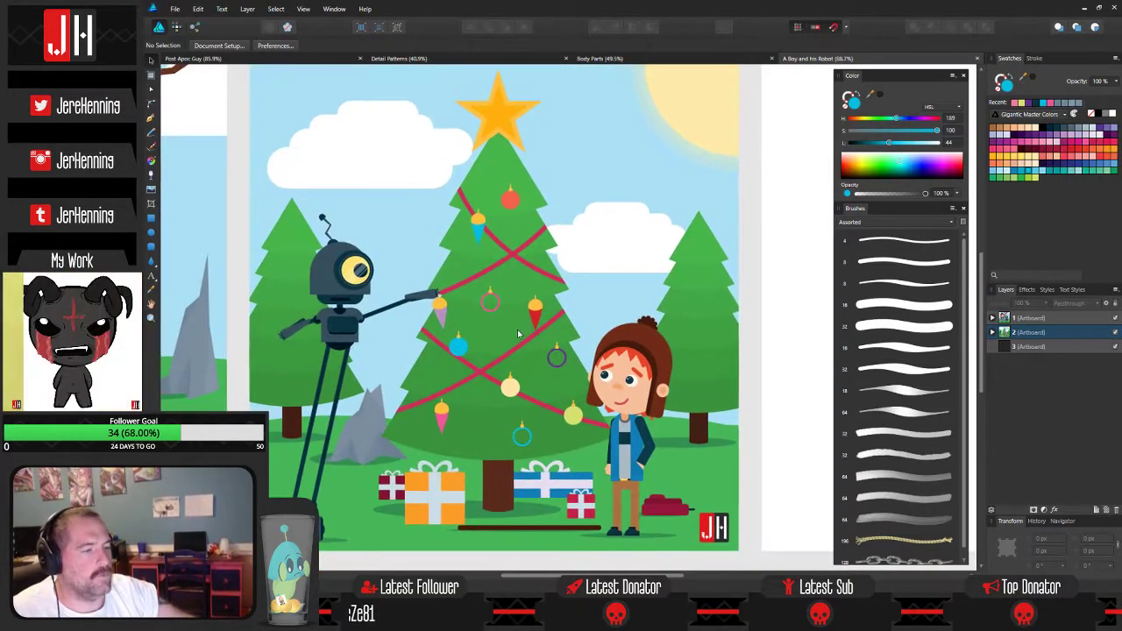
pyautogui.moveTo(540, 283); pyautogui.dragTo(547, 304)
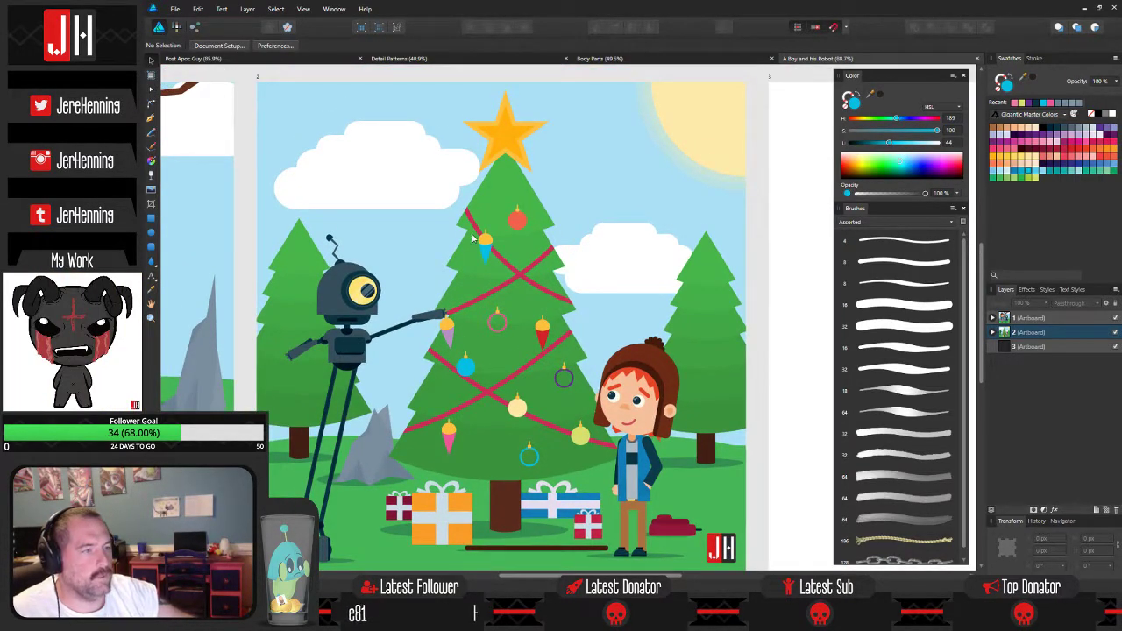
pyautogui.scroll(-5, 622, 176)
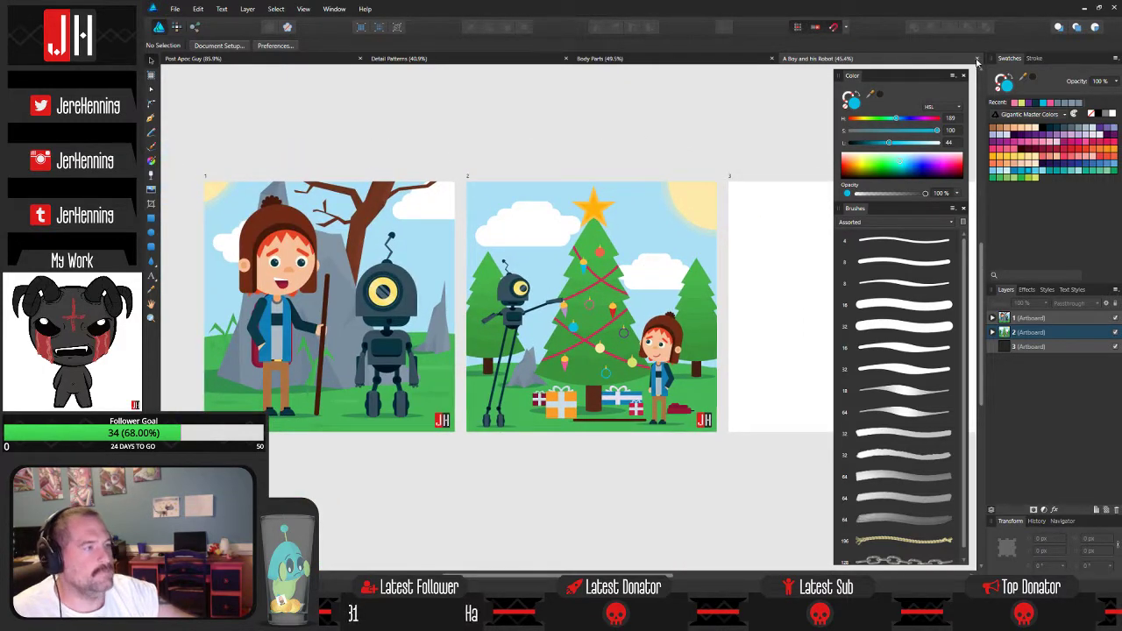
pyautogui.click(978, 61)
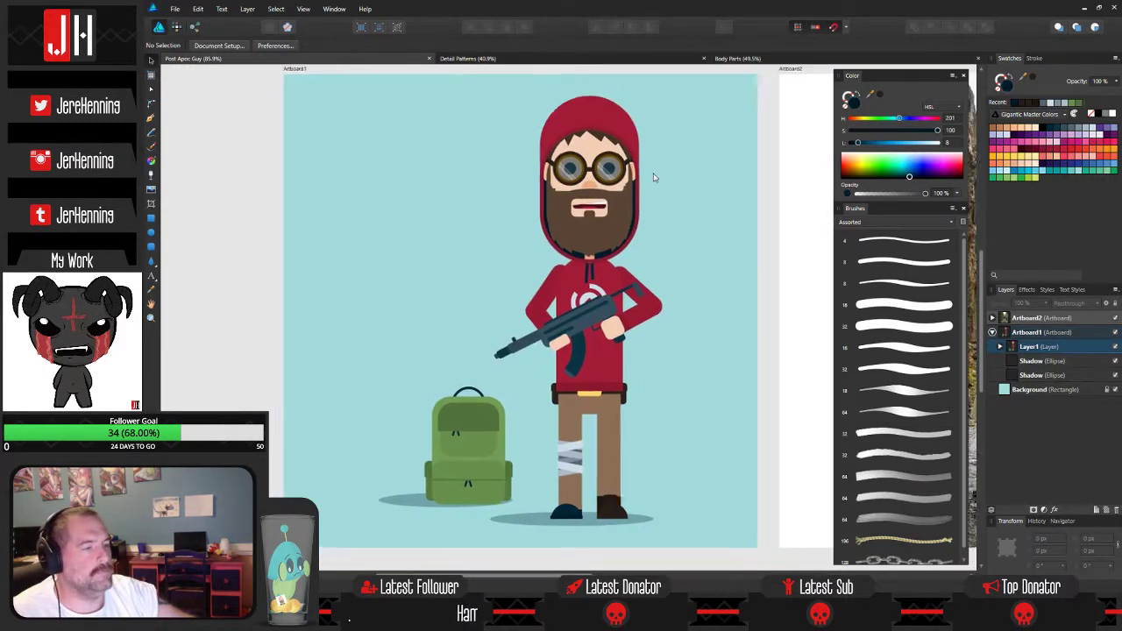
# Duplicate the leg bandage, angle it along the upper arm behind the rifle stock, and paste it inside the red sleeve shape.
pyautogui.moveTo(654, 174); pyautogui.dragTo(655, 173)
pyautogui.scroll(2, 580, 423)
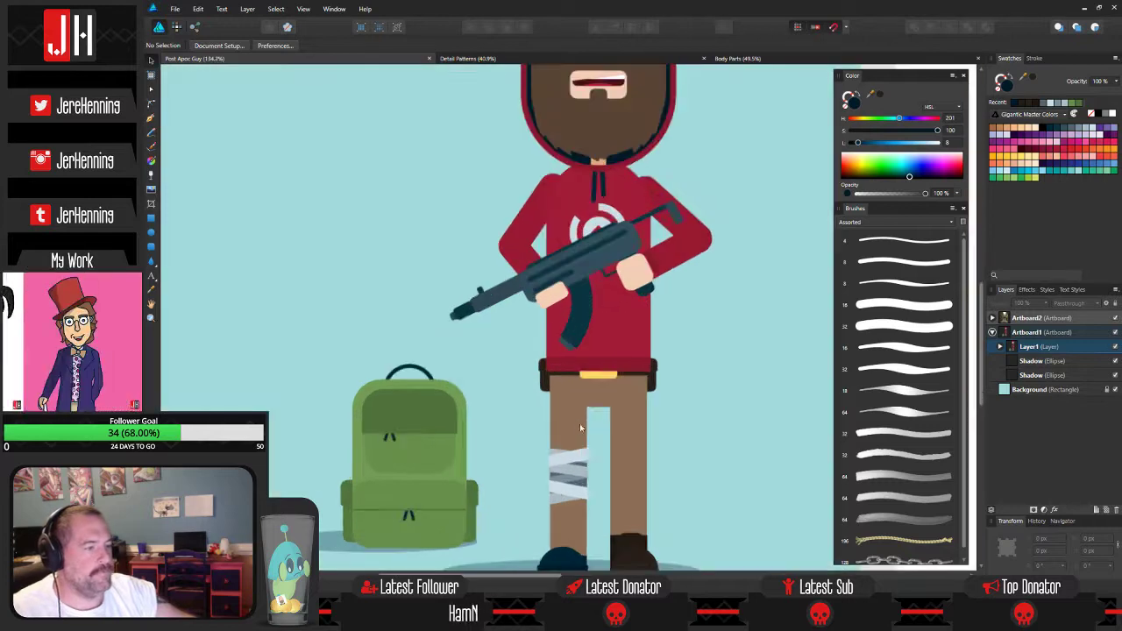
pyautogui.moveTo(608, 393); pyautogui.dragTo(599, 453)
pyautogui.scroll(4, 661, 337)
pyautogui.moveTo(645, 349); pyautogui.dragTo(679, 248)
pyautogui.scroll(-3, 680, 248)
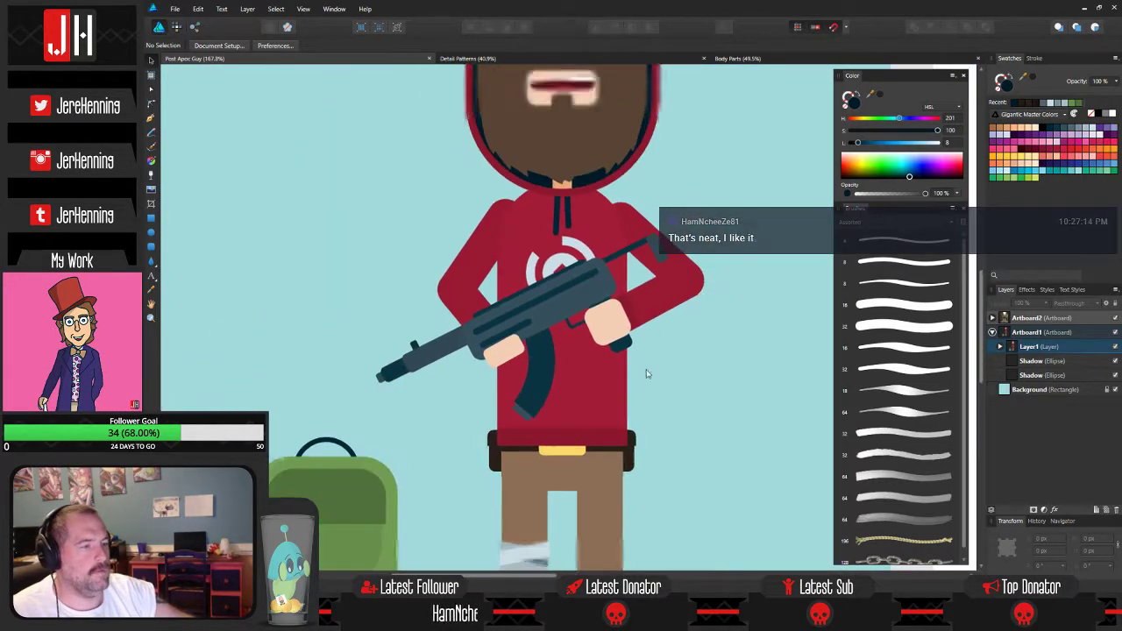
pyautogui.moveTo(575, 560); pyautogui.dragTo(571, 394)
pyautogui.moveTo(481, 345); pyautogui.dragTo(586, 471)
pyautogui.moveTo(537, 417); pyautogui.dragTo(690, 292)
pyautogui.hotkey('ctrl', 'x')
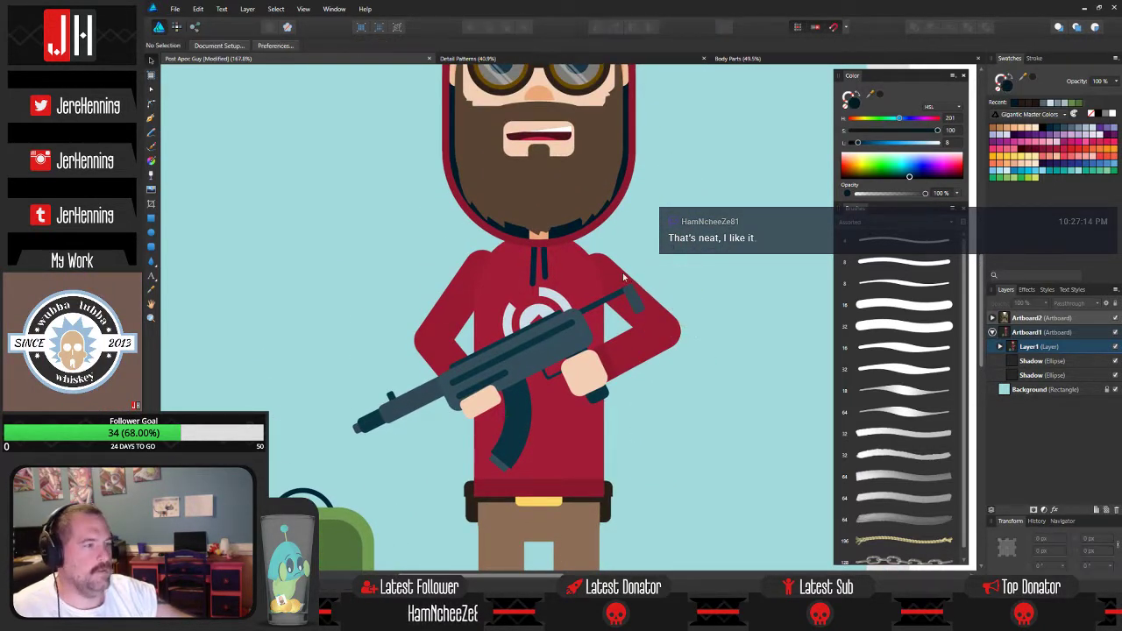
pyautogui.click(611, 271)
pyautogui.hotkey('ctrl', 'v')
# Scale the arm bandage to about 51.7 × 73.6 px at about 44.4° and move it across the upper sleeve.
pyautogui.scroll(2, 651, 302)
pyautogui.moveTo(676, 301); pyautogui.dragTo(625, 283)
pyautogui.moveTo(608, 215); pyautogui.dragTo(582, 226)
pyautogui.moveTo(624, 279); pyautogui.dragTo(602, 296)
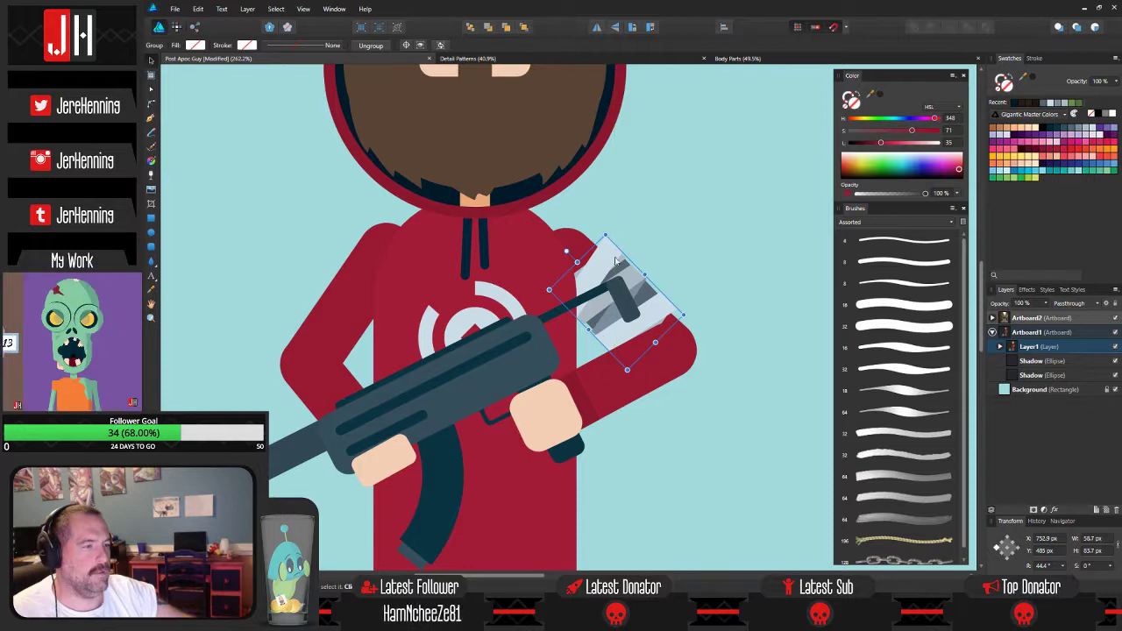
pyautogui.moveTo(604, 234); pyautogui.dragTo(607, 253)
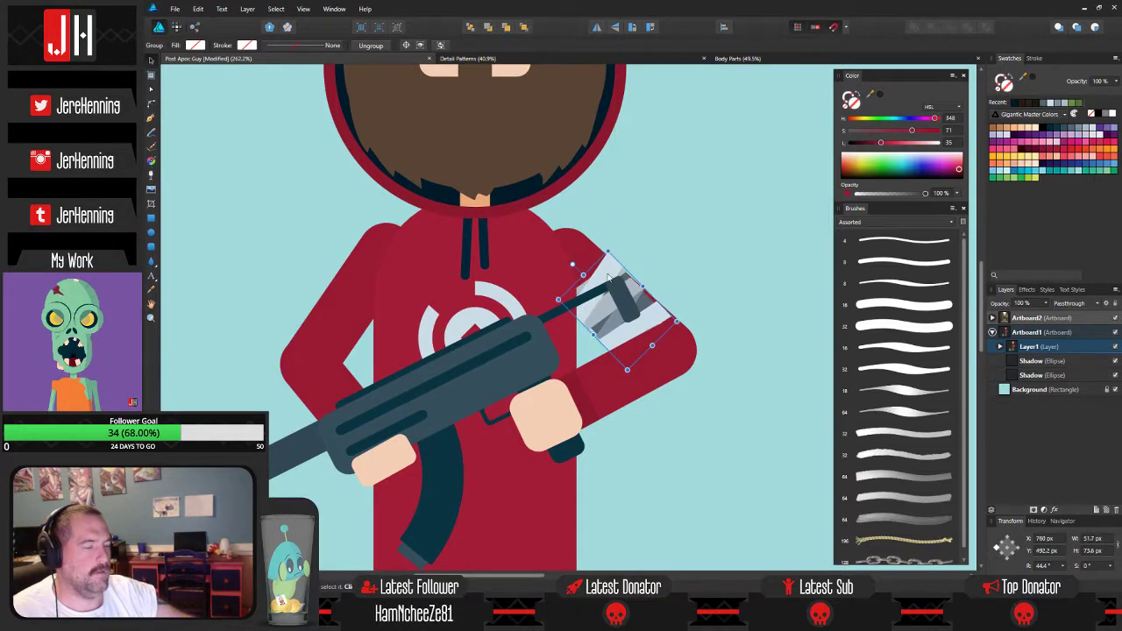
pyautogui.scroll(3, 602, 321)
pyautogui.moveTo(594, 305); pyautogui.dragTo(594, 306)
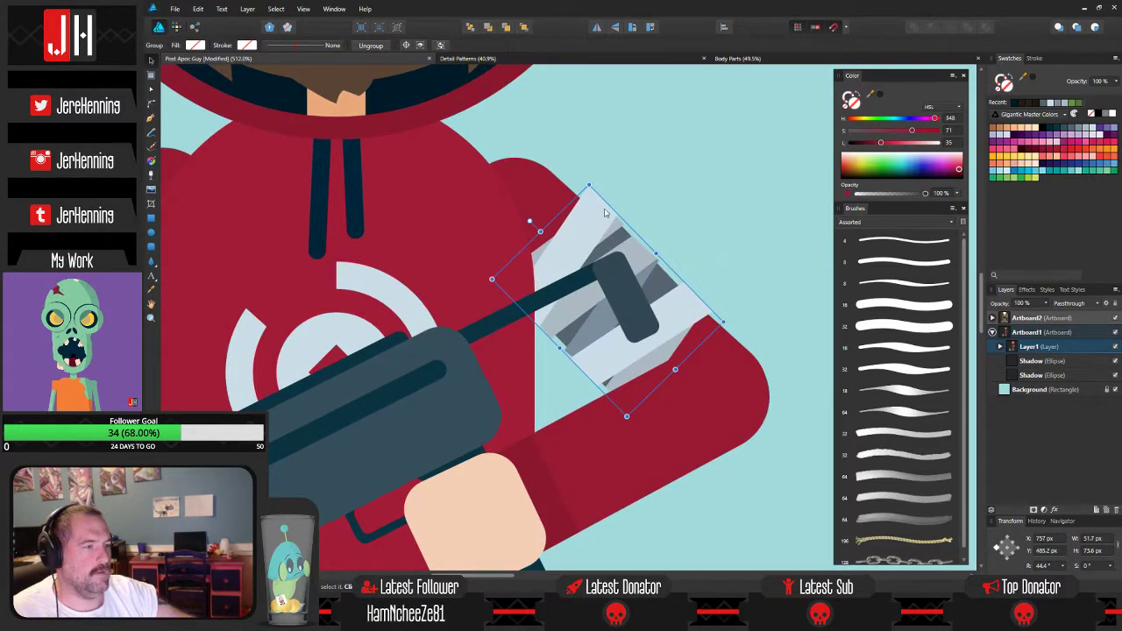
# Rotate the arm bandage to about 46.3° and fine-tune its size and position so it wraps the upper sleeve.
pyautogui.moveTo(529, 221); pyautogui.dragTo(525, 223)
pyautogui.moveTo(585, 184); pyautogui.dragTo(584, 209)
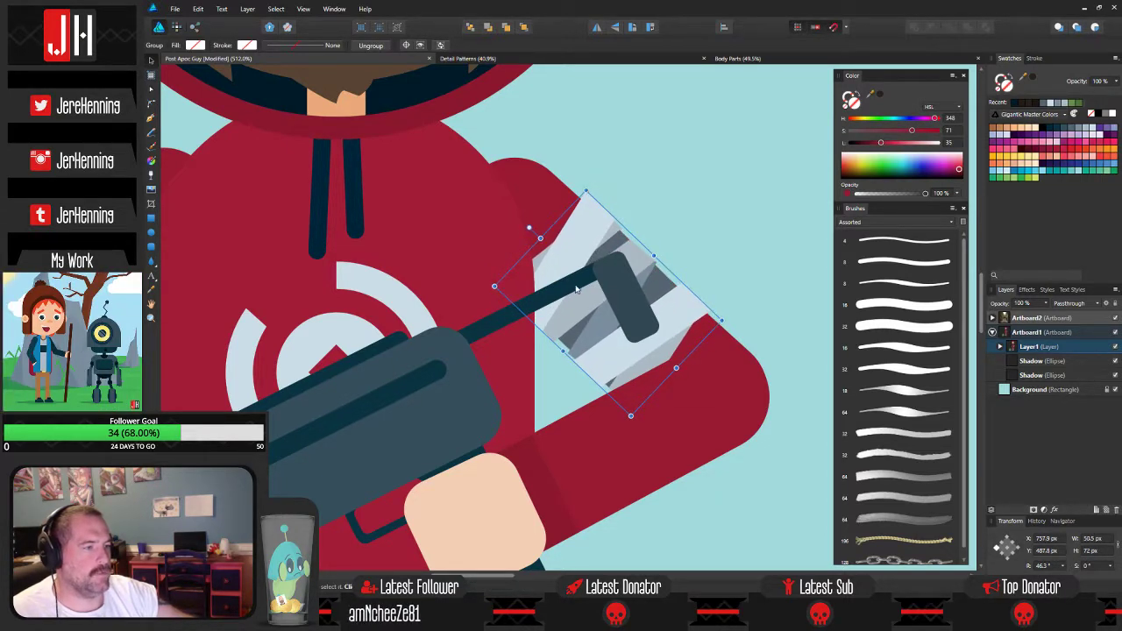
pyautogui.moveTo(576, 289); pyautogui.dragTo(571, 281)
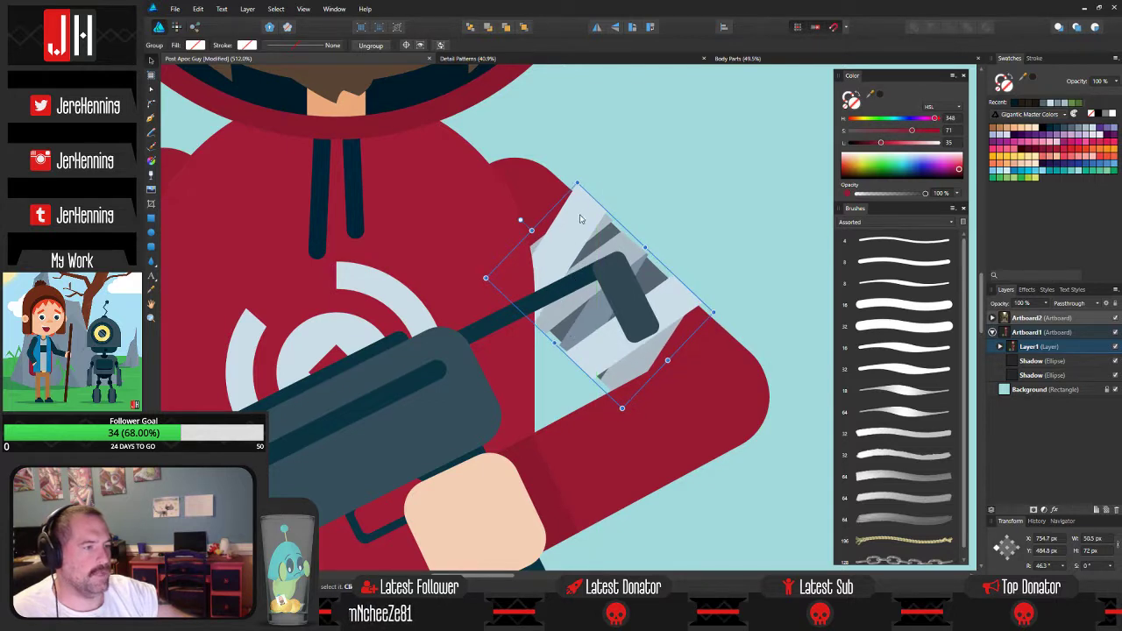
pyautogui.moveTo(579, 188); pyautogui.dragTo(575, 182)
pyautogui.moveTo(623, 408)
pyautogui.mouseDown()
pyautogui.moveTo(618, 383)
pyautogui.moveTo(620, 395)
pyautogui.mouseUp()
pyautogui.moveTo(596, 241); pyautogui.dragTo(611, 215)
pyautogui.click(667, 205)
pyautogui.scroll(-7, 663, 219)
pyautogui.scroll(-3, 702, 330)
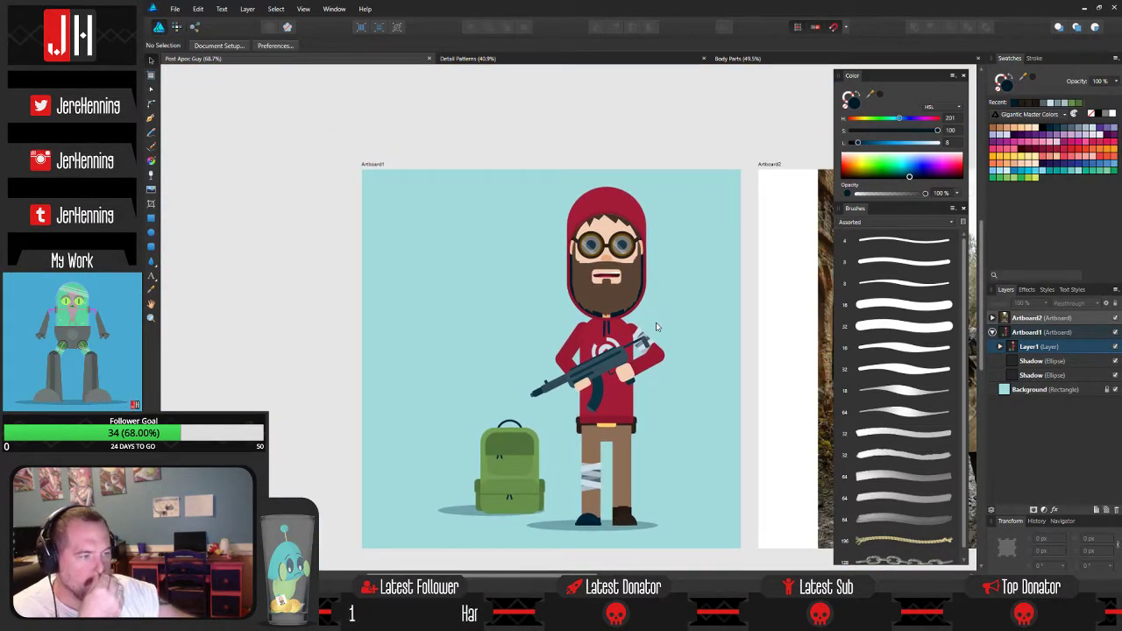
# Try mint, lime and other green swatches as the fill of Artboard1's Background rectangle.
pyautogui.moveTo(656, 327); pyautogui.dragTo(592, 267)
pyautogui.click(1034, 390)
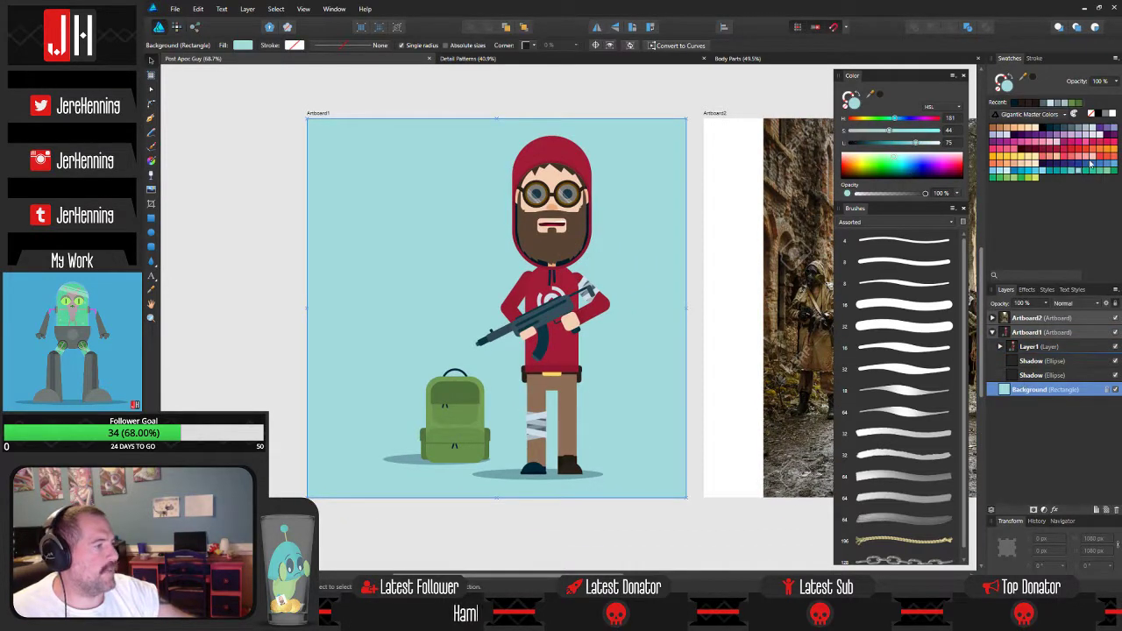
pyautogui.click(1107, 173)
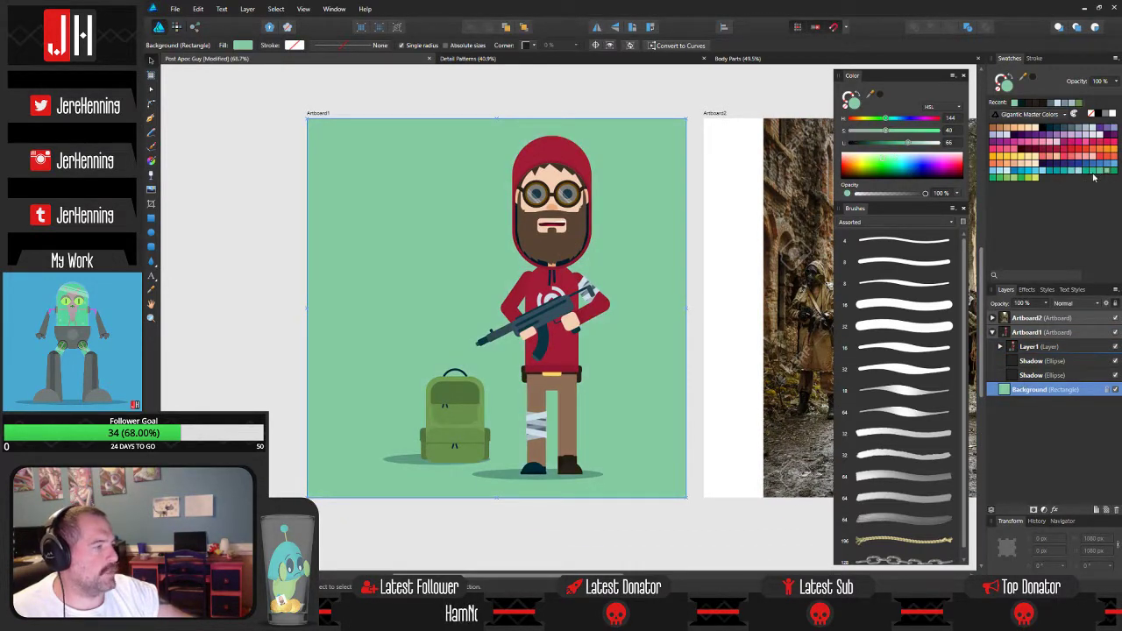
pyautogui.click(1038, 178)
pyautogui.click(1028, 179)
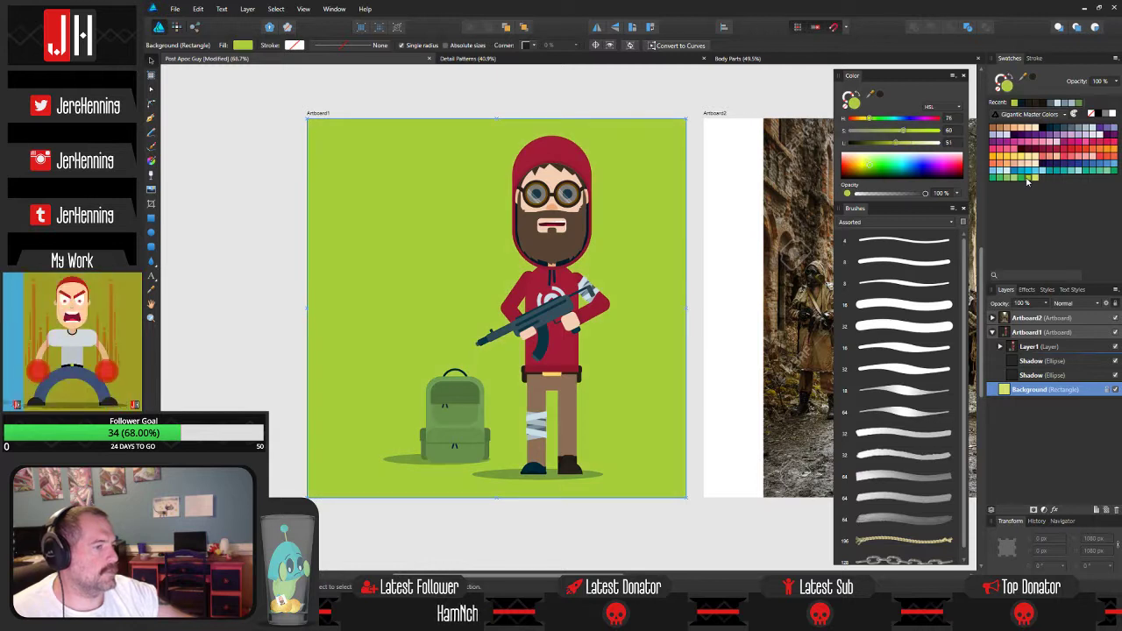
pyautogui.click(1010, 178)
pyautogui.click(999, 179)
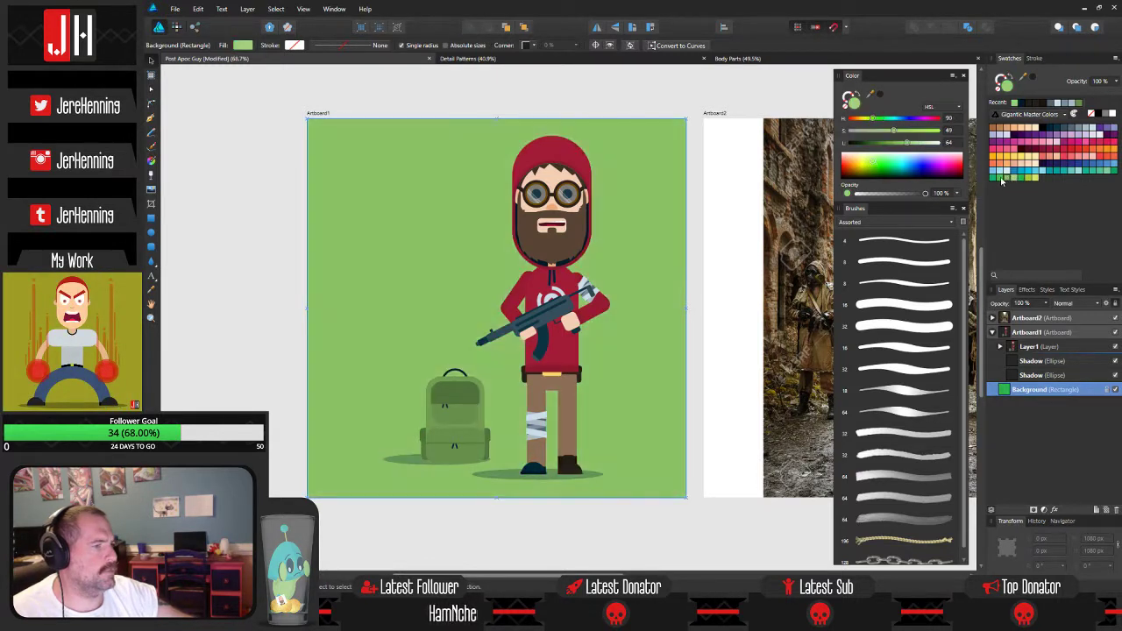
pyautogui.click(1014, 179)
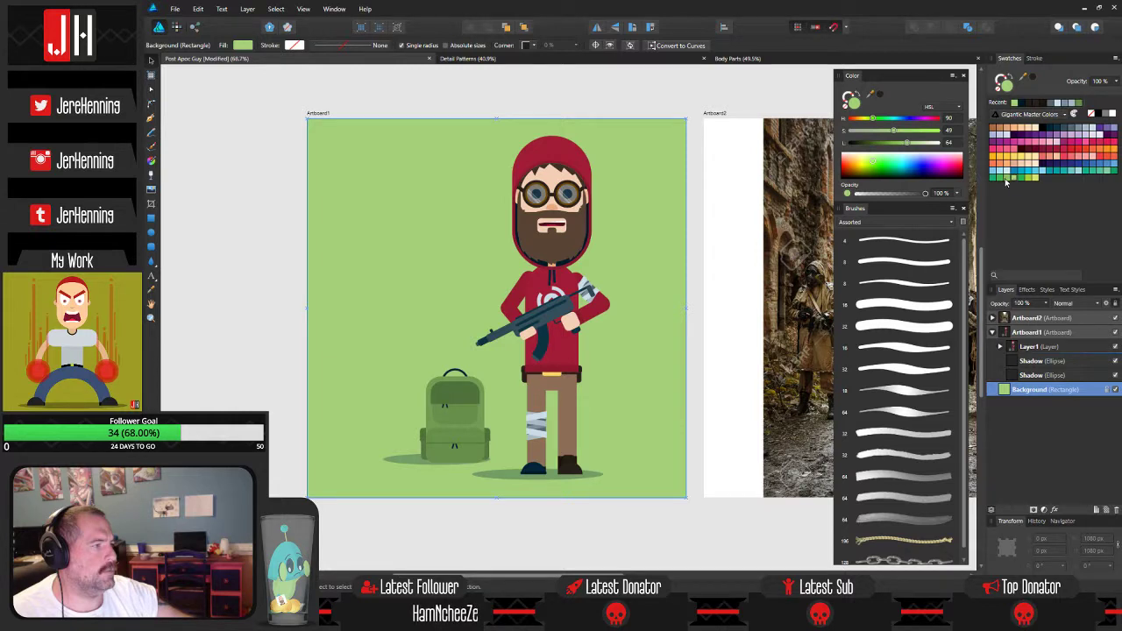
pyautogui.click(1001, 179)
pyautogui.click(994, 179)
# Compare blue swatches on the Background rectangle and set its fill to light sky blue, HSL 194, 72, 73.
pyautogui.click(1004, 173)
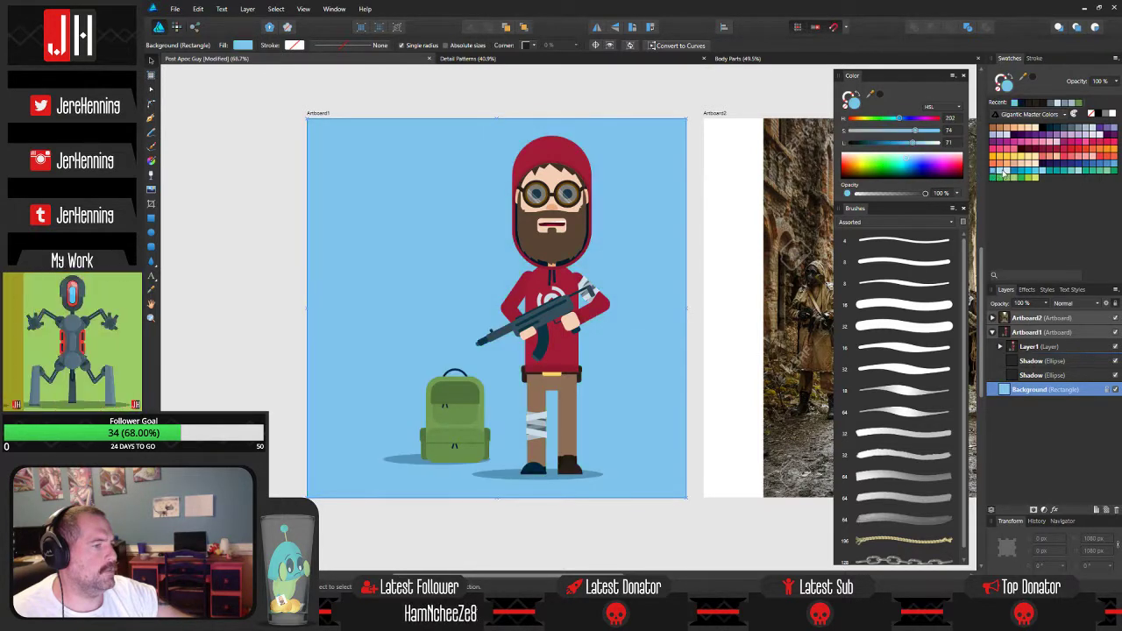
pyautogui.click(1005, 174)
pyautogui.click(1021, 172)
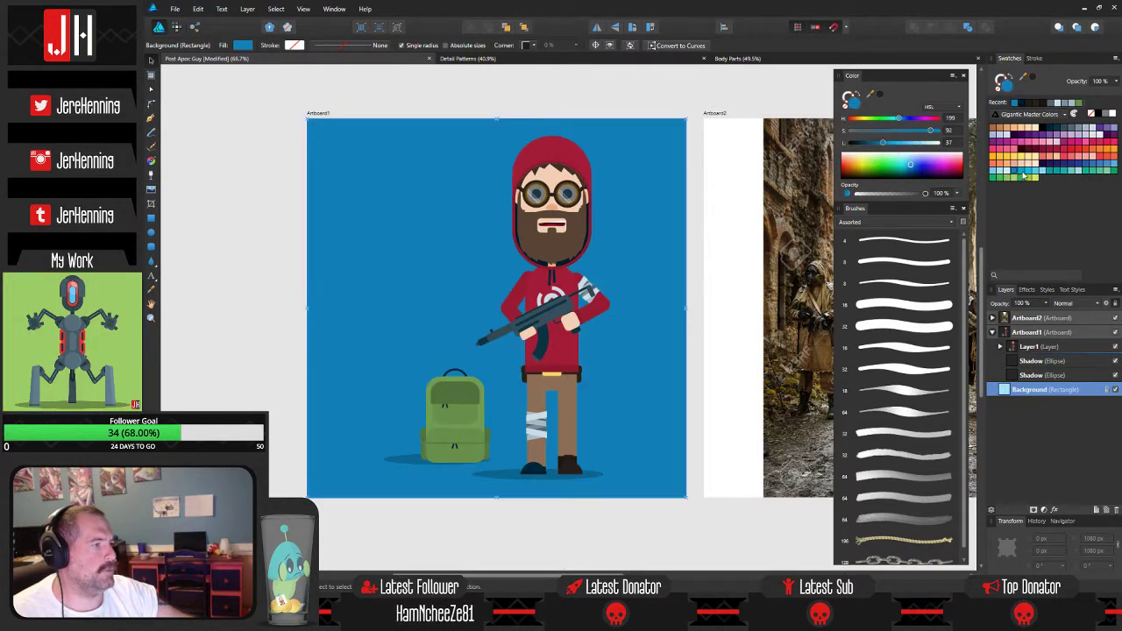
pyautogui.click(1030, 172)
pyautogui.click(1037, 173)
pyautogui.click(1045, 173)
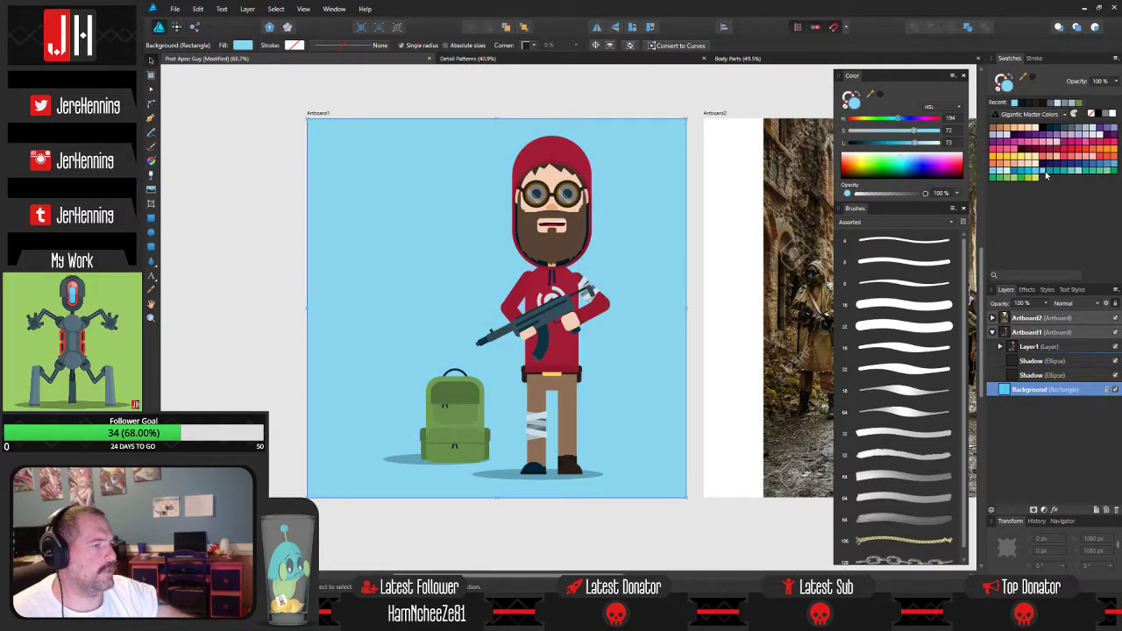
pyautogui.click(601, 86)
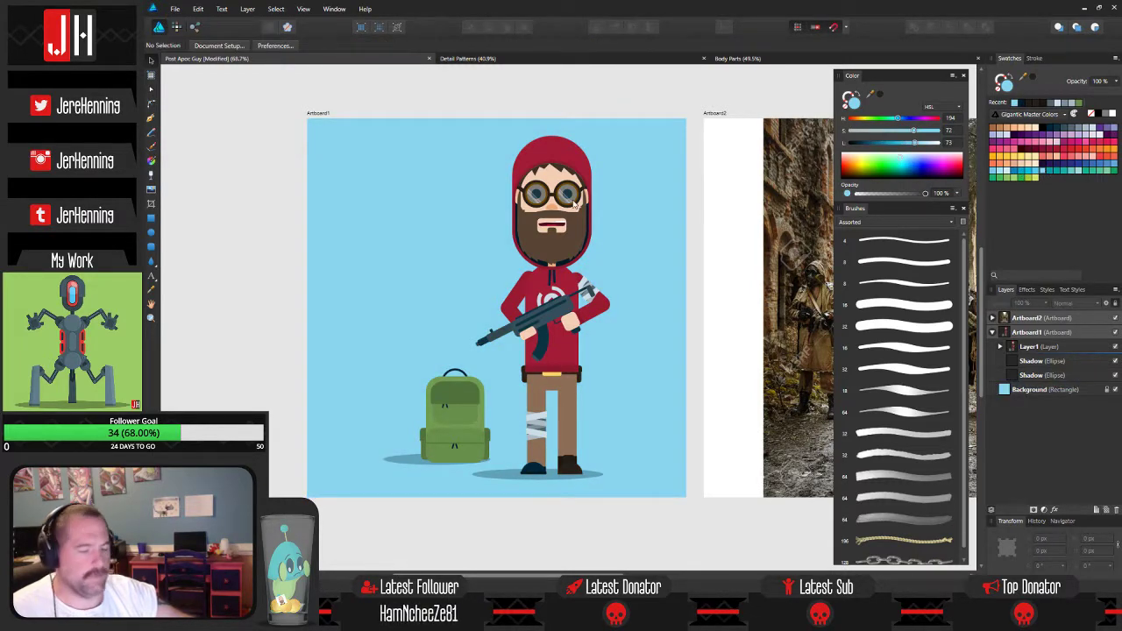
pyautogui.scroll(3, 575, 257)
pyautogui.moveTo(566, 219); pyautogui.dragTo(581, 176)
pyautogui.scroll(-2, 615, 253)
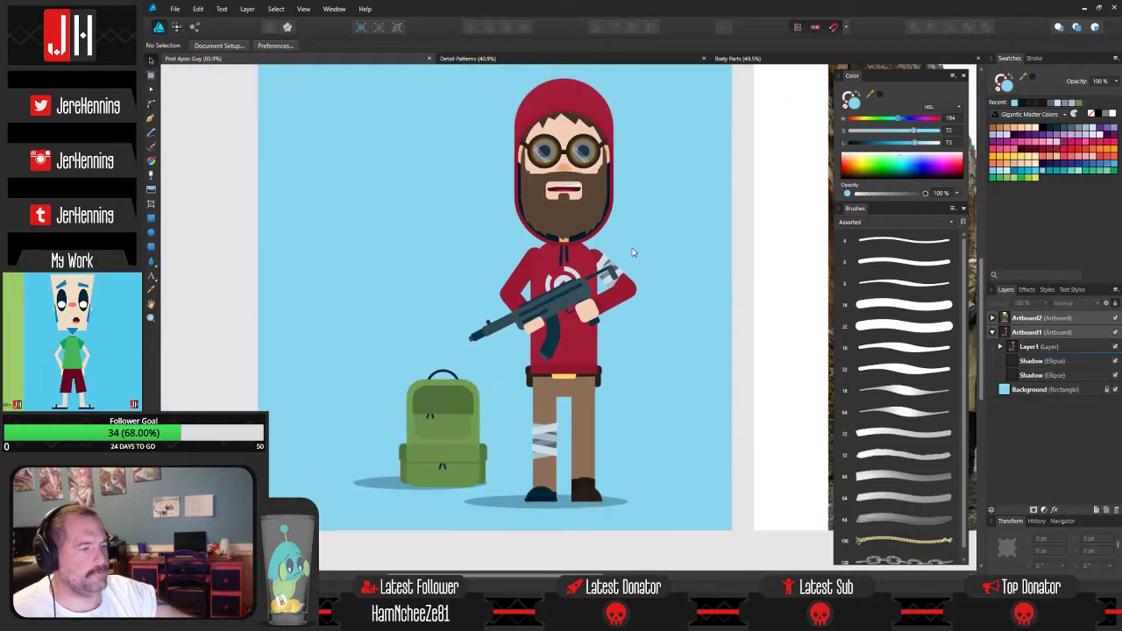
# Examine the character's hood, glasses, beard, hoodie, rifle and arm bandage up close and against the light blue background.
pyautogui.moveTo(634, 250); pyautogui.dragTo(590, 250)
pyautogui.scroll(2, 590, 250)
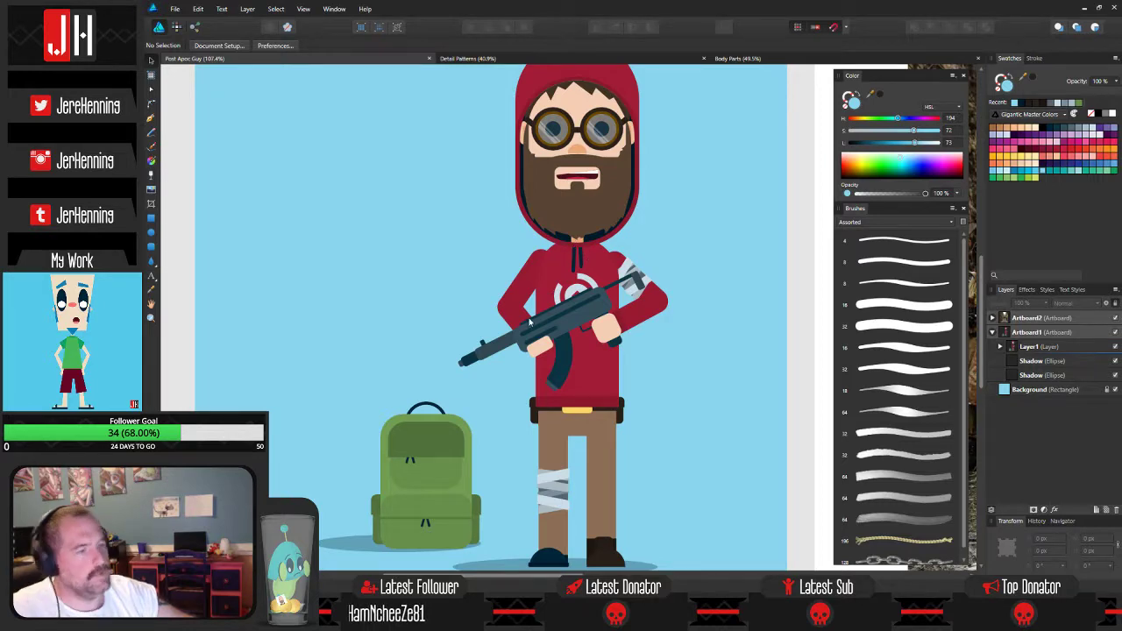
pyautogui.scroll(2, 529, 324)
pyautogui.scroll(-4, 523, 324)
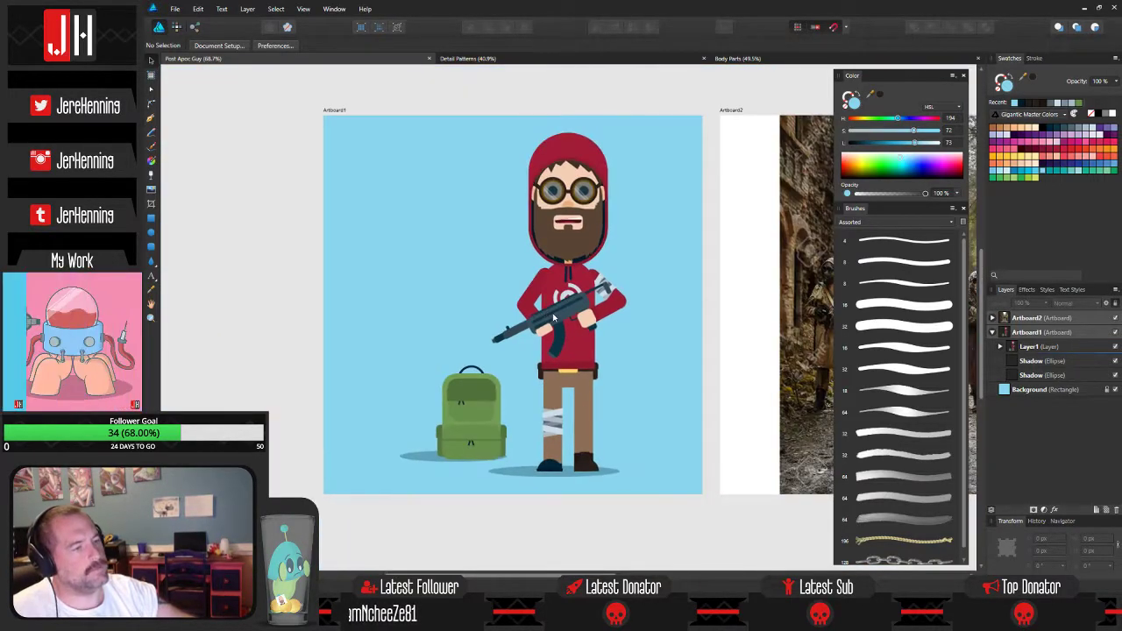
pyautogui.scroll(4, 553, 319)
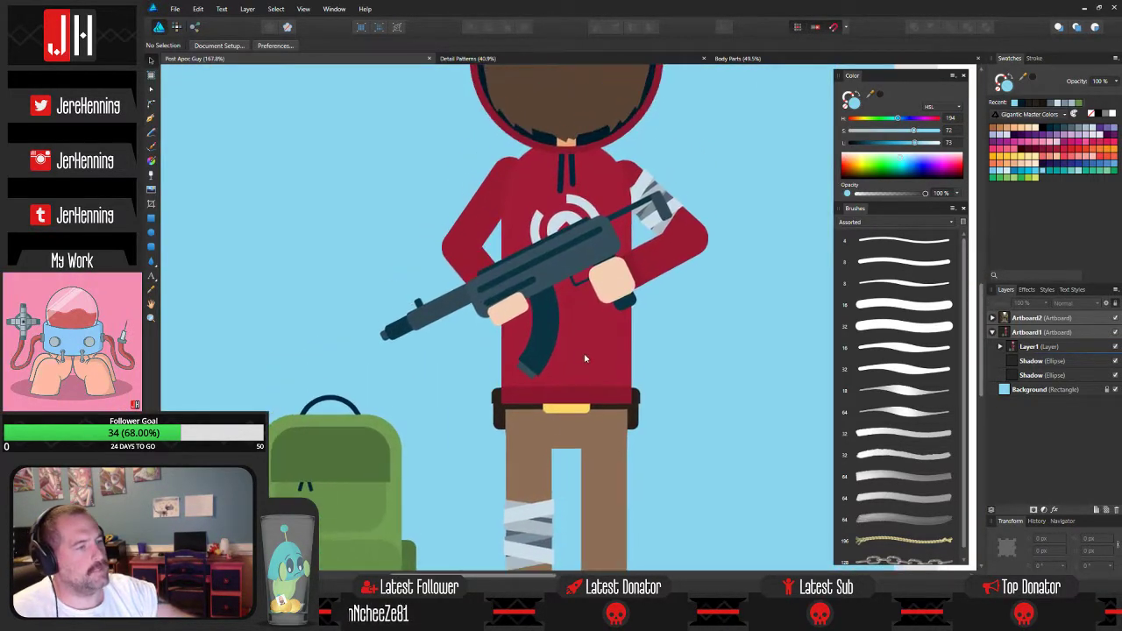
pyautogui.scroll(-2, 584, 404)
pyautogui.scroll(2, 584, 385)
pyautogui.scroll(4, 544, 280)
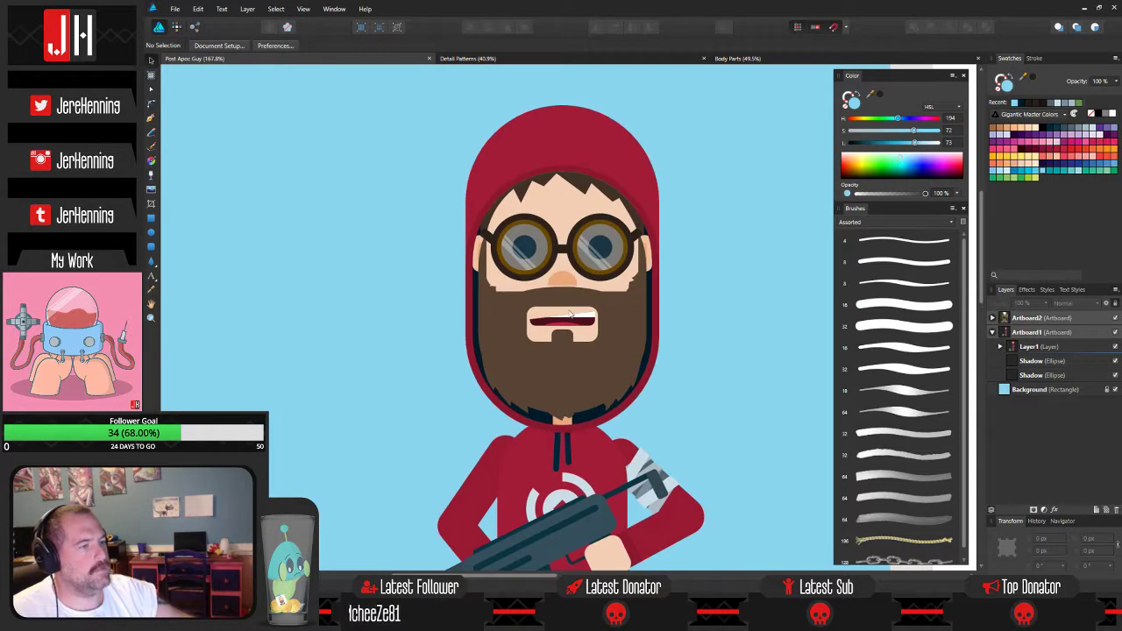
pyautogui.scroll(-1, 529, 324)
pyautogui.scroll(-1, 529, 325)
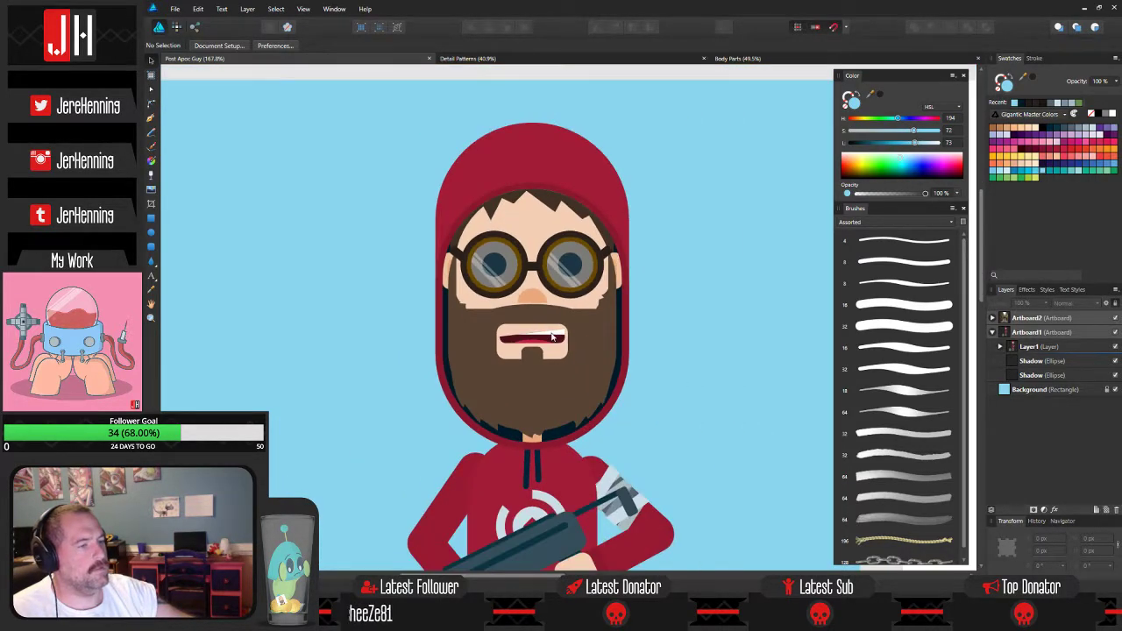
pyautogui.scroll(-2, 530, 298)
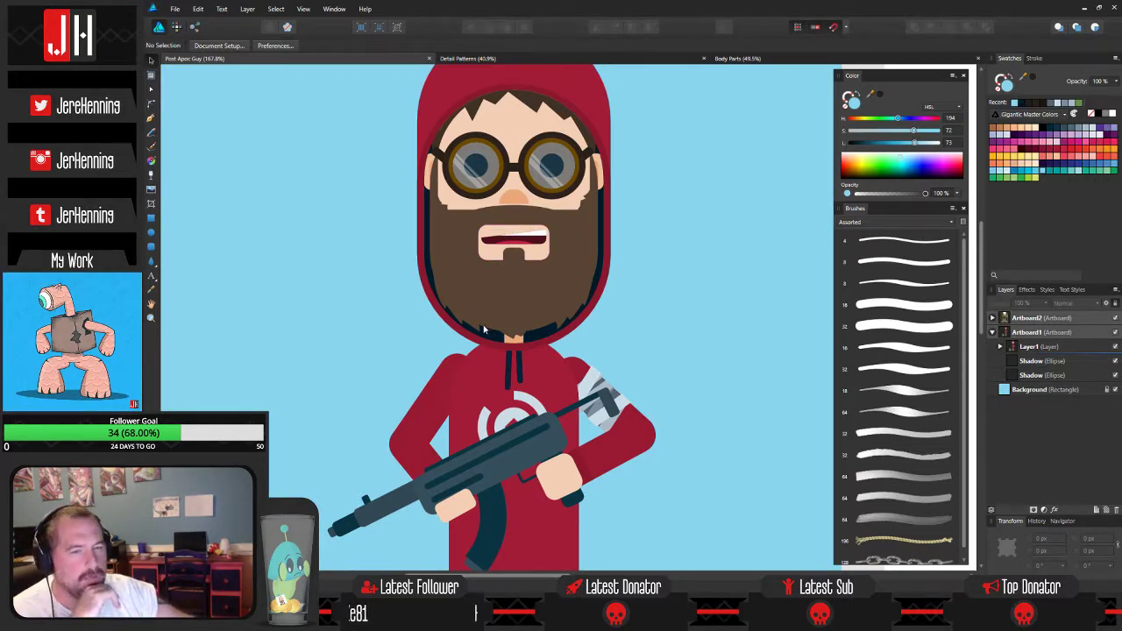
# Examine the backpack, belt, leg bandage, shoes and ground shadows for details that still need work.
pyautogui.scroll(-3, 517, 298)
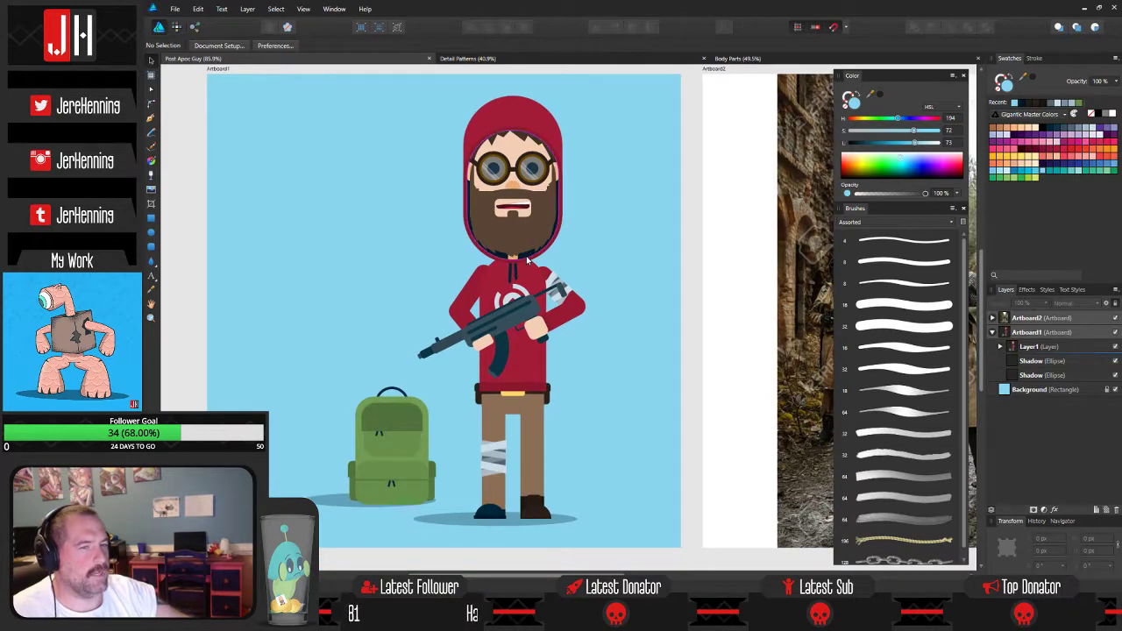
pyautogui.scroll(-2, 491, 263)
pyautogui.scroll(2, 519, 301)
pyautogui.scroll(-2, 526, 307)
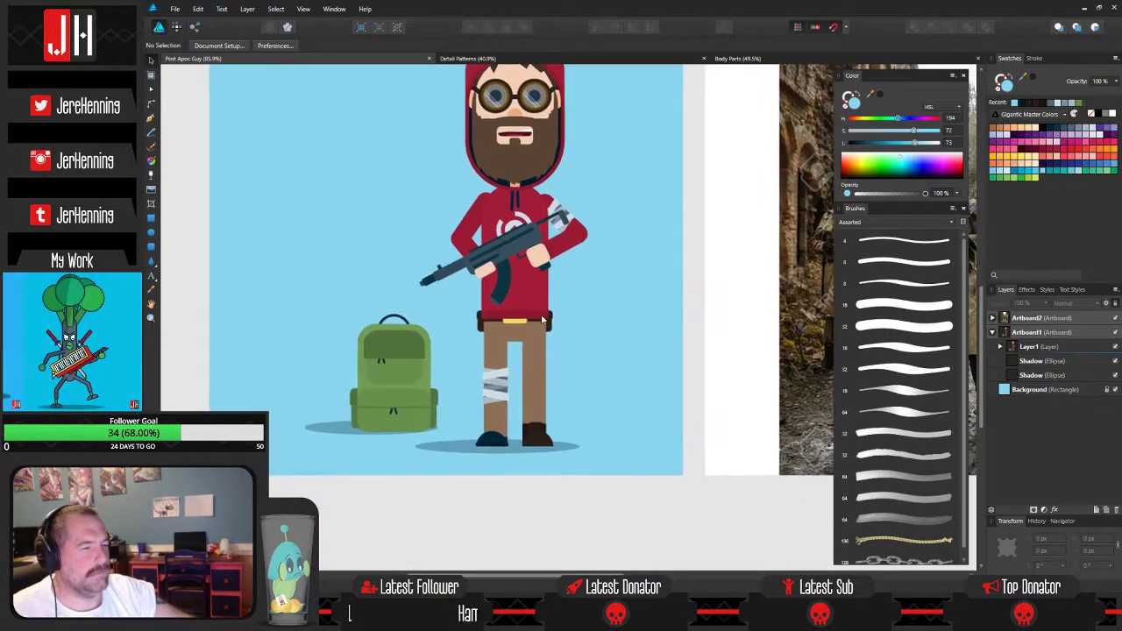
pyautogui.scroll(2, 513, 342)
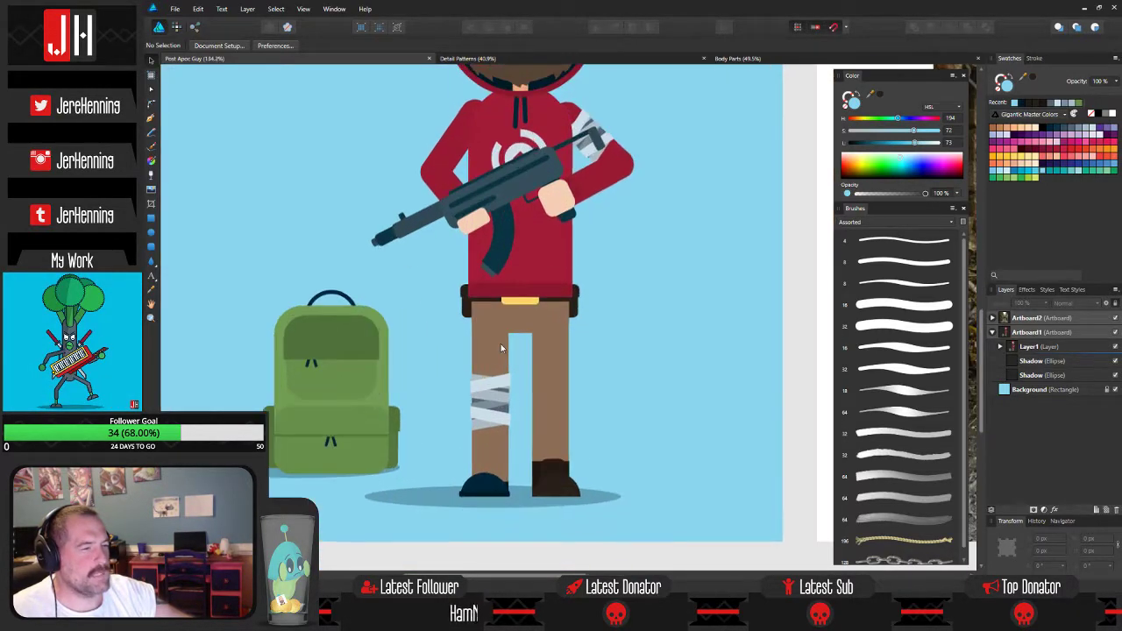
pyautogui.scroll(-1, 529, 359)
pyautogui.scroll(2, 517, 342)
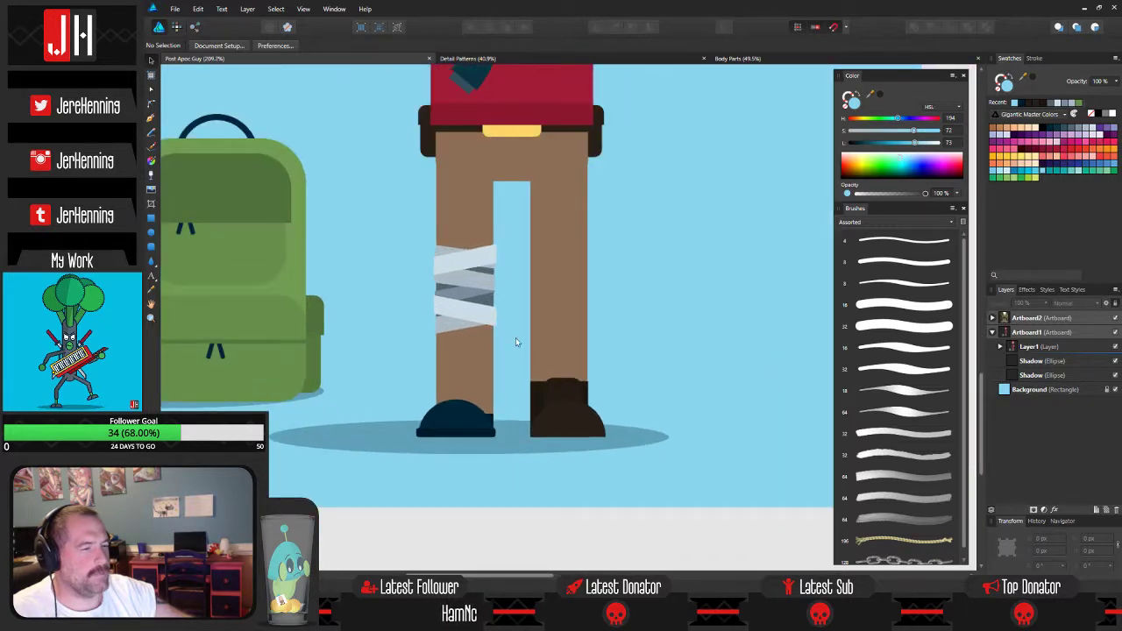
pyautogui.scroll(-1, 516, 342)
pyautogui.scroll(1, 516, 365)
pyautogui.scroll(3, 517, 365)
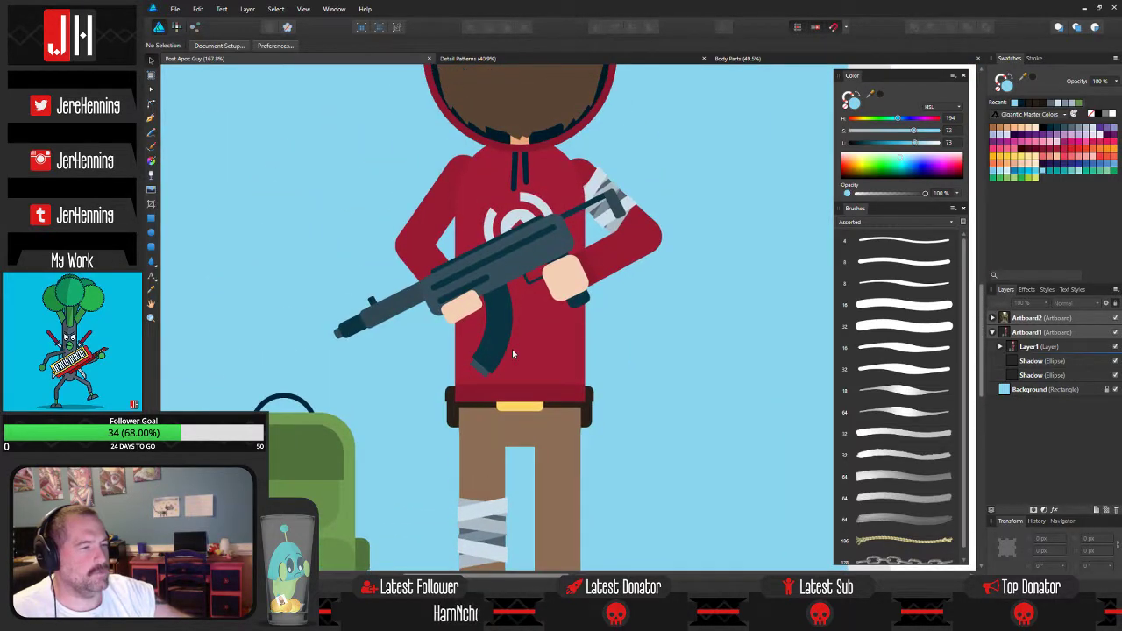
# Duplicate the forearm sleeve beside the rifle barrel, fill the copy with skin shade HSL 25, 73, 70, shrink it to about 40 × 117 px and send it backward.
pyautogui.scroll(1, 512, 349)
pyautogui.scroll(1, 456, 313)
pyautogui.scroll(4, 412, 325)
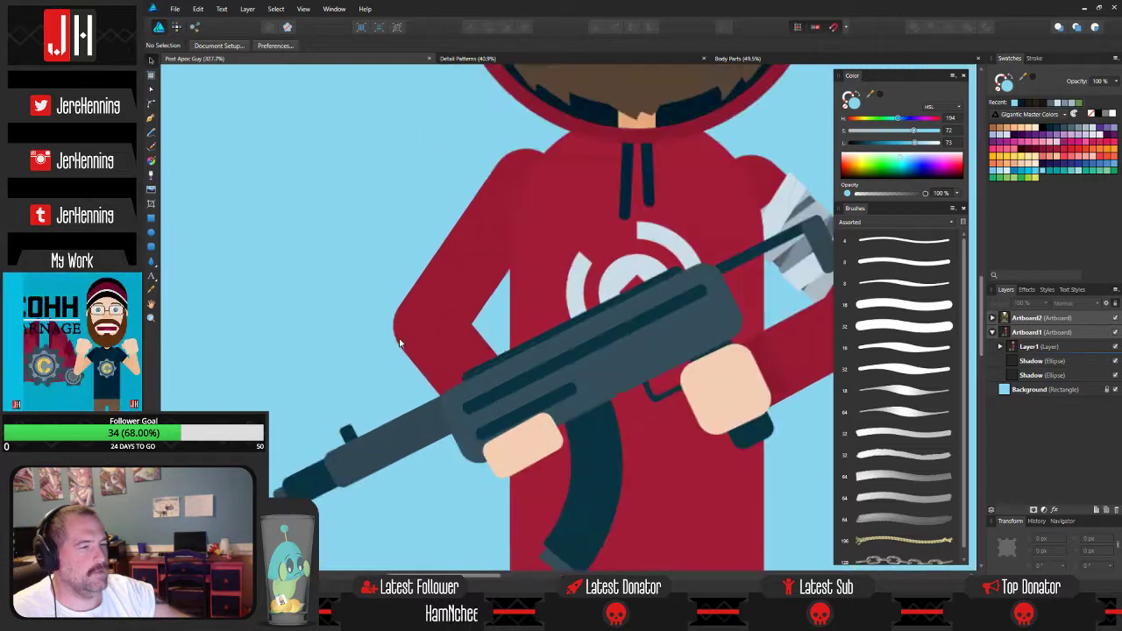
pyautogui.click(434, 343)
pyautogui.scroll(-2, 434, 343)
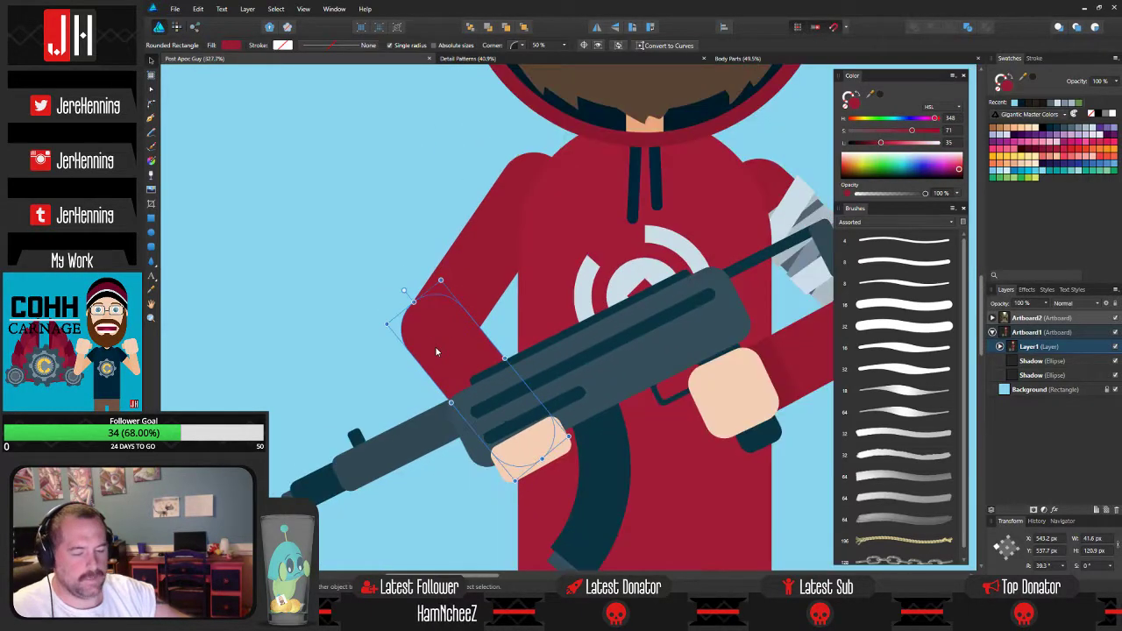
pyautogui.press('i')
pyautogui.click(530, 443)
pyautogui.press('v')
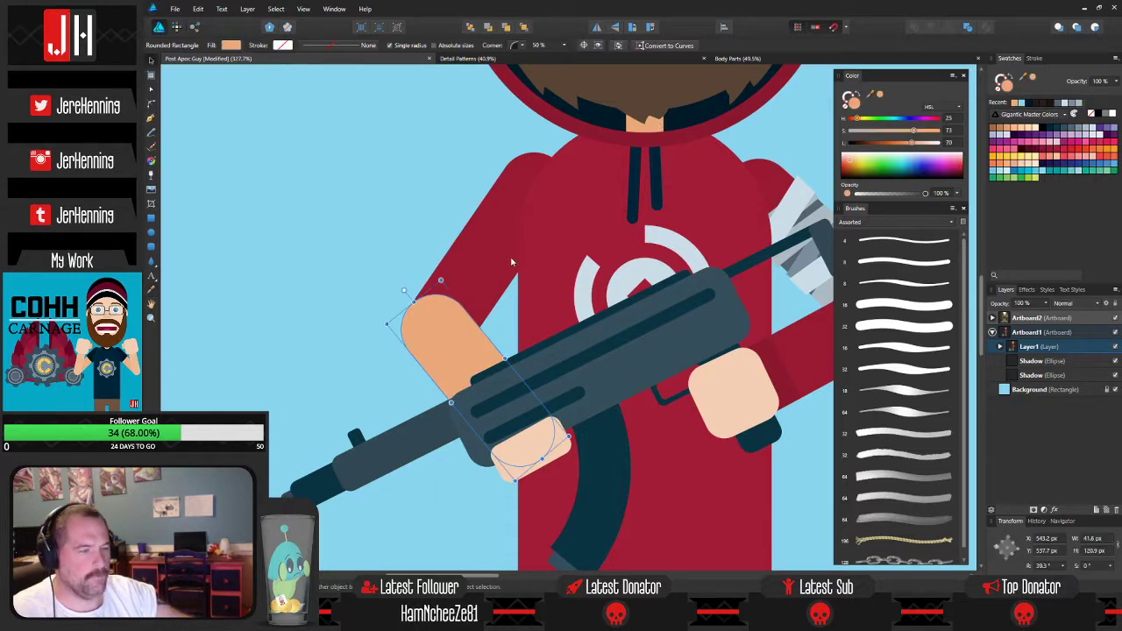
pyautogui.moveTo(441, 281); pyautogui.dragTo(442, 283)
pyautogui.click(489, 28)
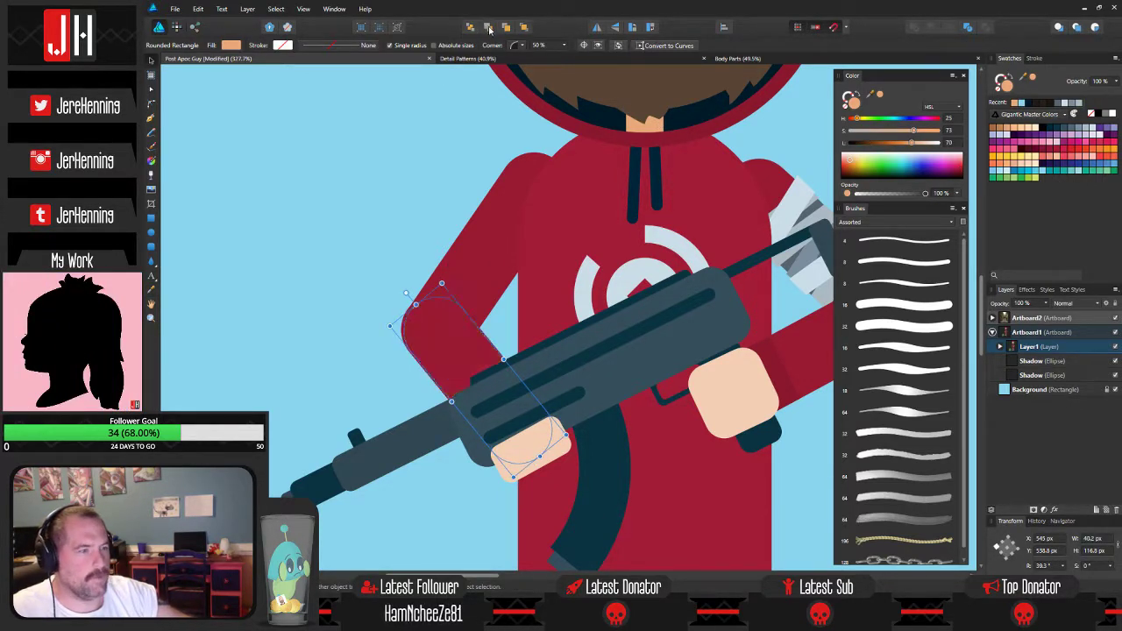
pyautogui.click(384, 182)
pyautogui.scroll(1, 406, 302)
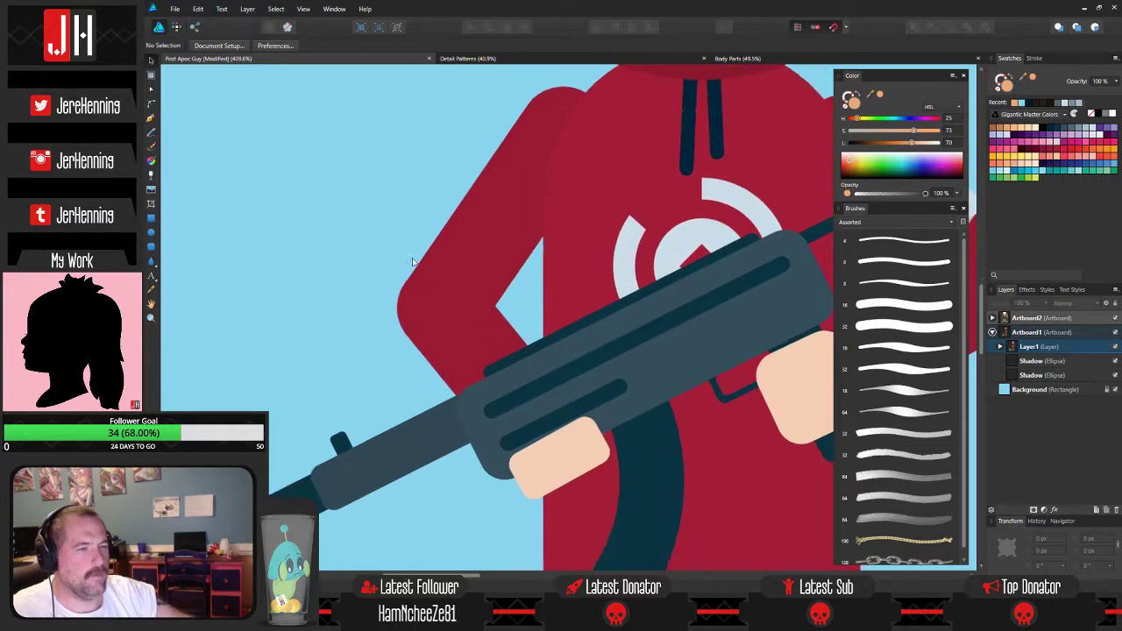
# Draw a closed jagged tear shape about 27 × 35 px over the outer edge of the elbow with the Pen tool.
pyautogui.click(151, 117)
pyautogui.scroll(1, 399, 296)
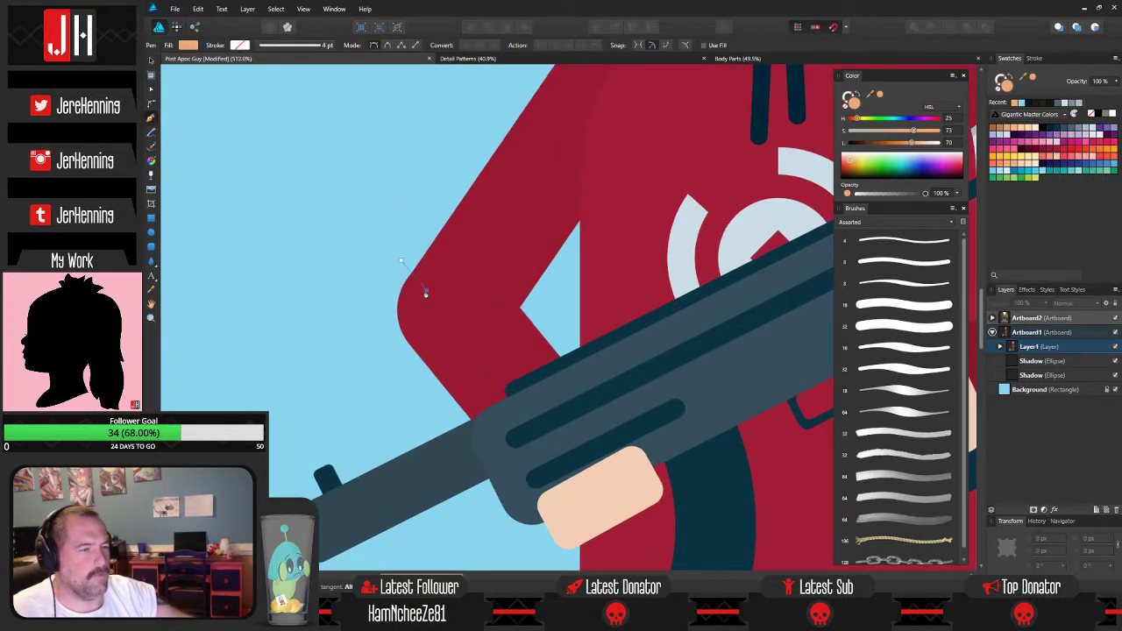
pyautogui.moveTo(404, 297); pyautogui.dragTo(417, 308)
pyautogui.click(390, 339)
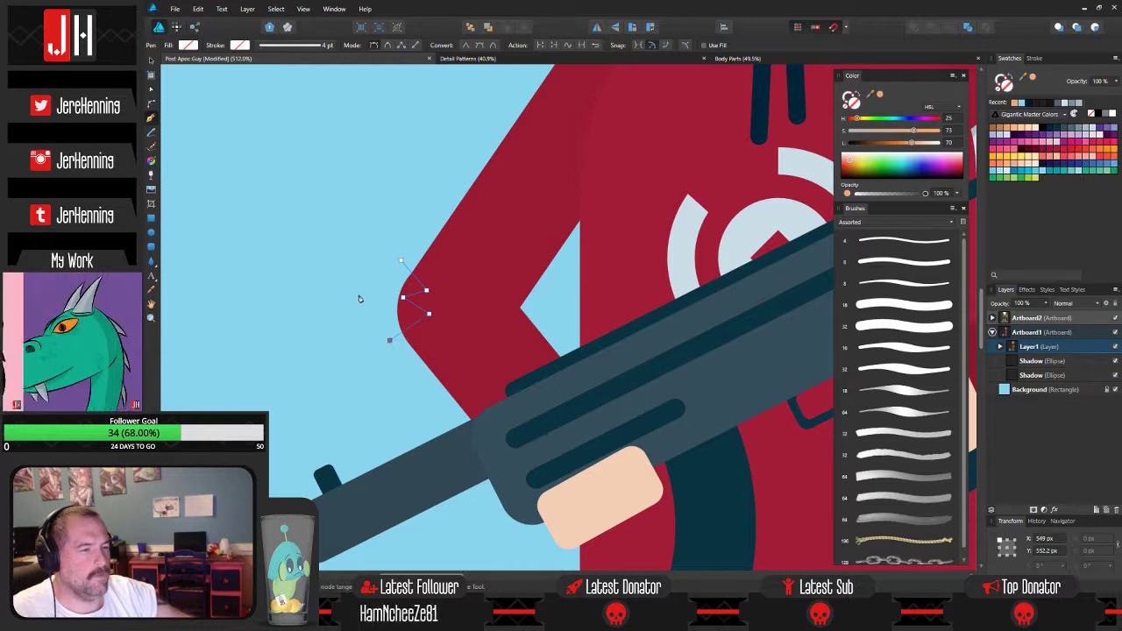
pyautogui.click(359, 296)
pyautogui.click(389, 249)
# Try subtracting the unfilled jagged shape from the forearm sleeve.
pyautogui.press('v')
pyautogui.keyDown('shift'); pyautogui.click(484, 330); pyautogui.keyUp('shift')
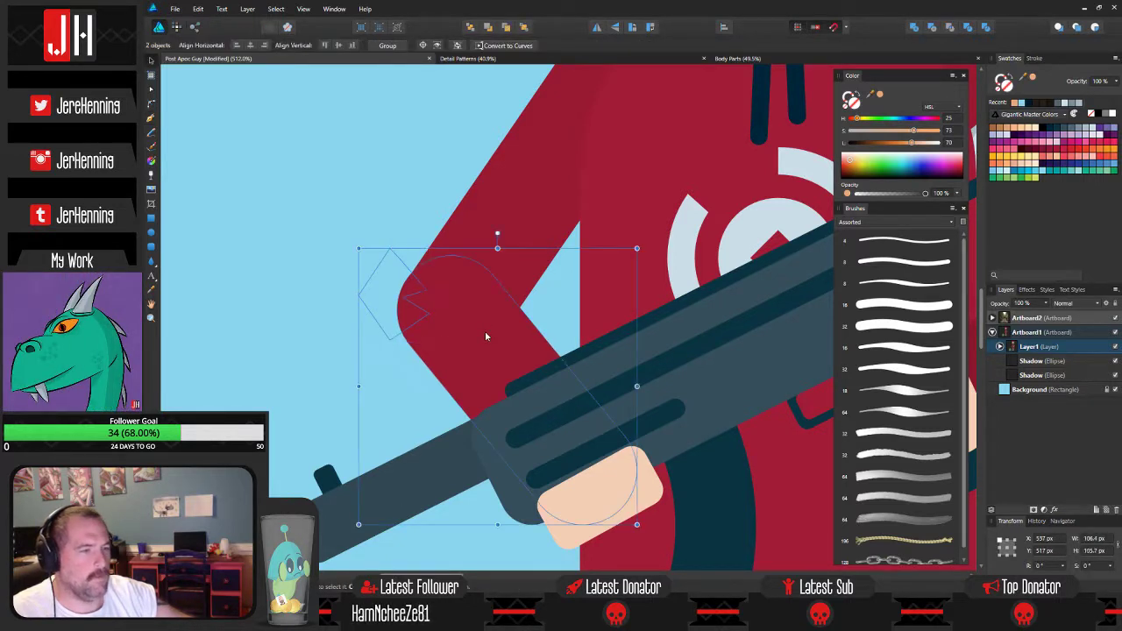
pyautogui.click(933, 29)
pyautogui.click(370, 166)
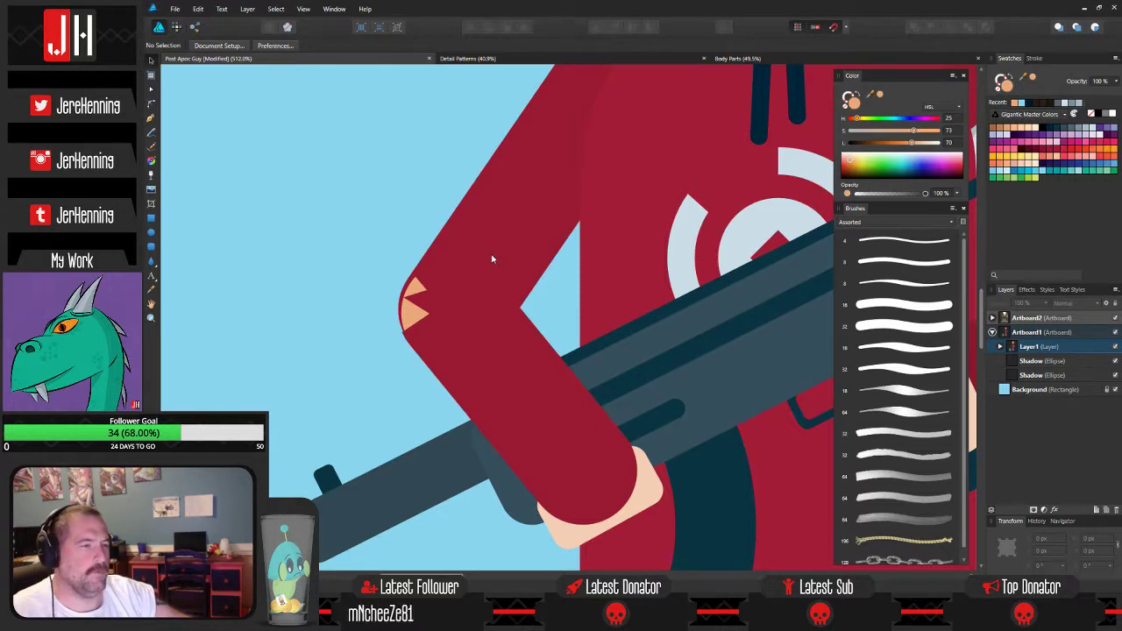
pyautogui.hotkey('ctrl', 'z')
pyautogui.click(350, 243)
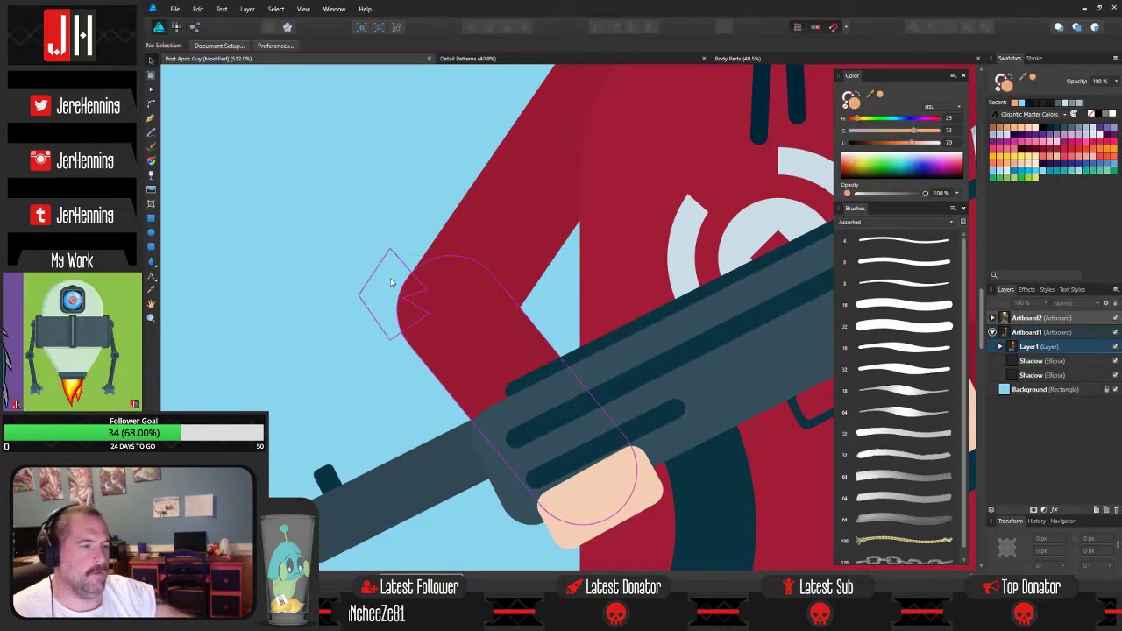
# Fill the jagged elbow shape with pink, HSL 326, 62, 59.
pyautogui.moveTo(313, 200); pyautogui.dragTo(463, 385)
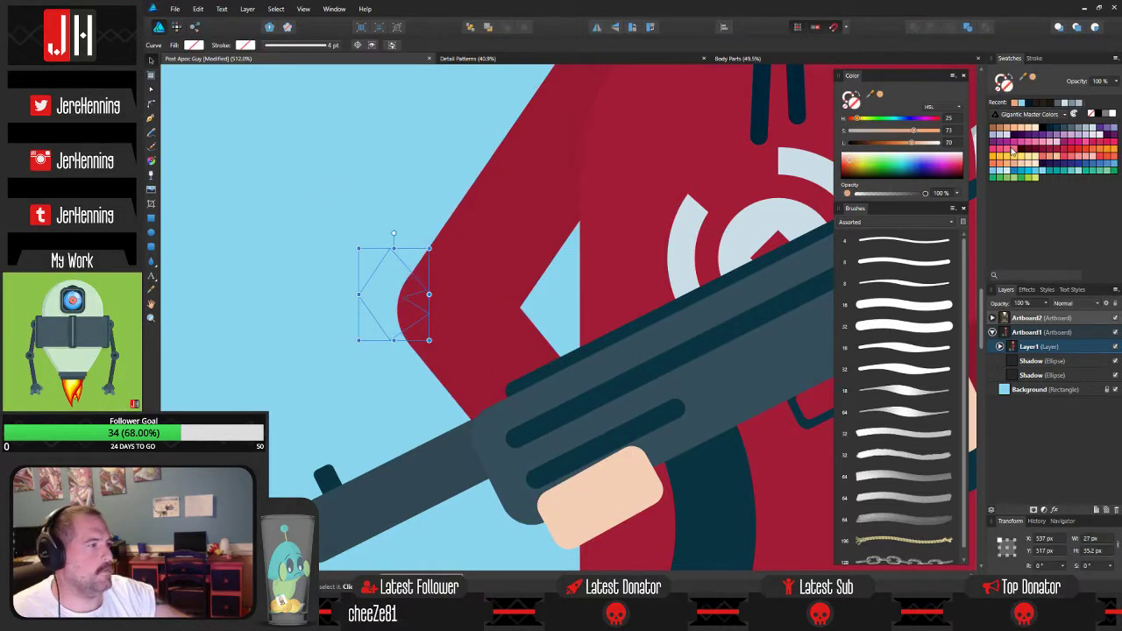
pyautogui.click(1022, 142)
pyautogui.click(445, 175)
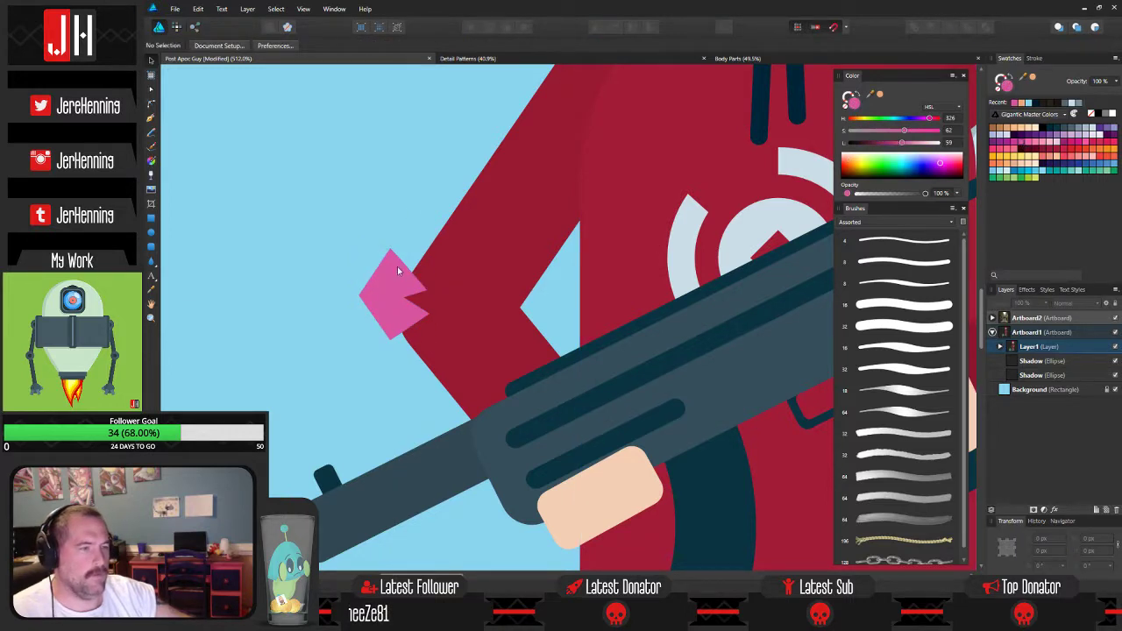
# Try subtracting the pink jagged shape from the forearm sleeve, and try moving the sleeve aside.
pyautogui.click(397, 267)
pyautogui.keyDown('shift'); pyautogui.click(462, 320); pyautogui.keyUp('shift')
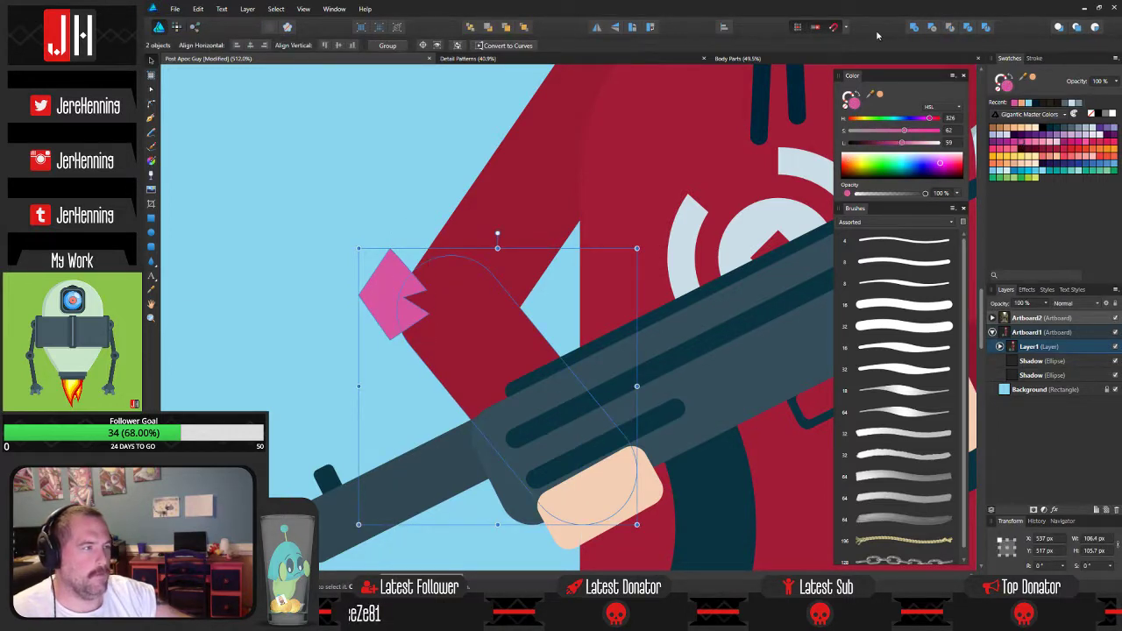
pyautogui.click(932, 27)
pyautogui.click(438, 152)
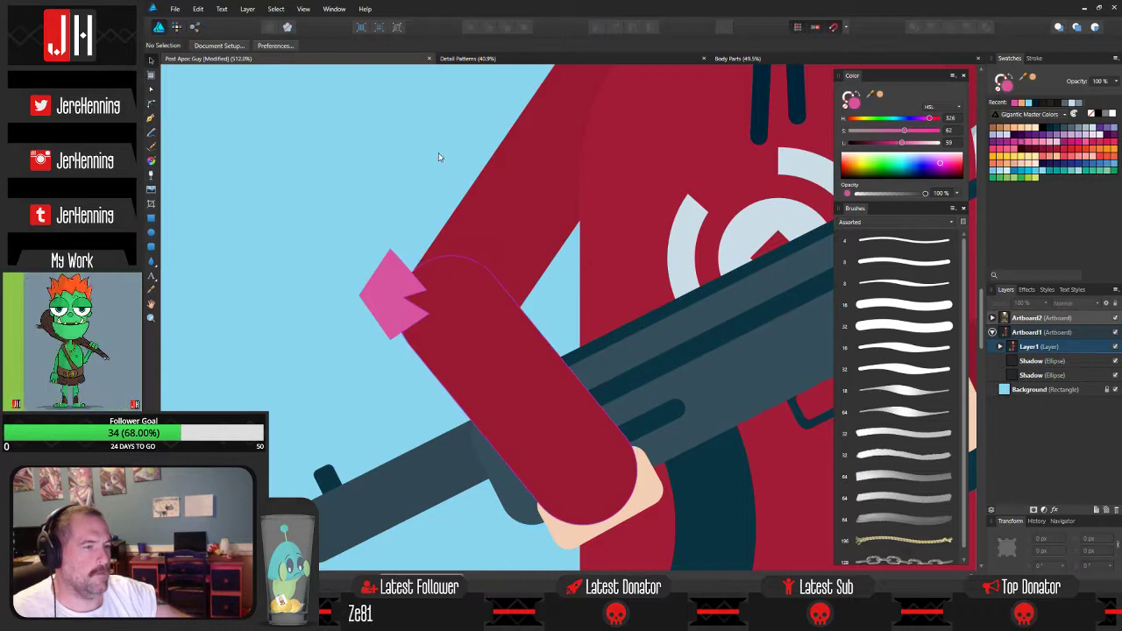
pyautogui.hotkey('ctrl', 'z')
pyautogui.hotkey('ctrl', 'z')
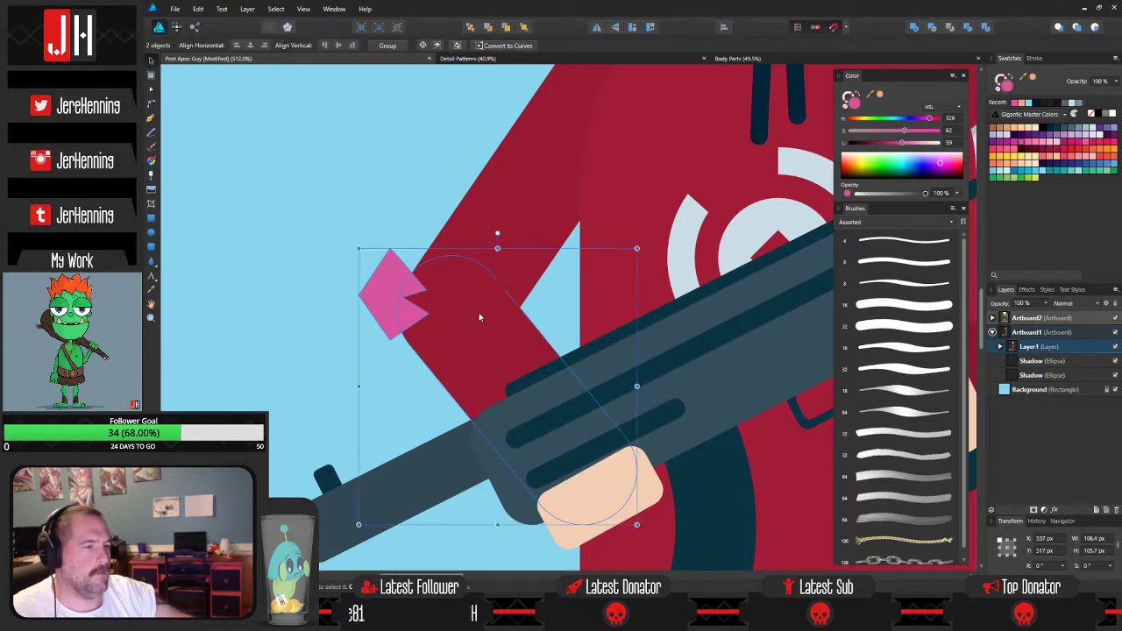
pyautogui.click(480, 310)
pyautogui.moveTo(481, 310); pyautogui.dragTo(295, 339)
pyautogui.hotkey('ctrl', 'z')
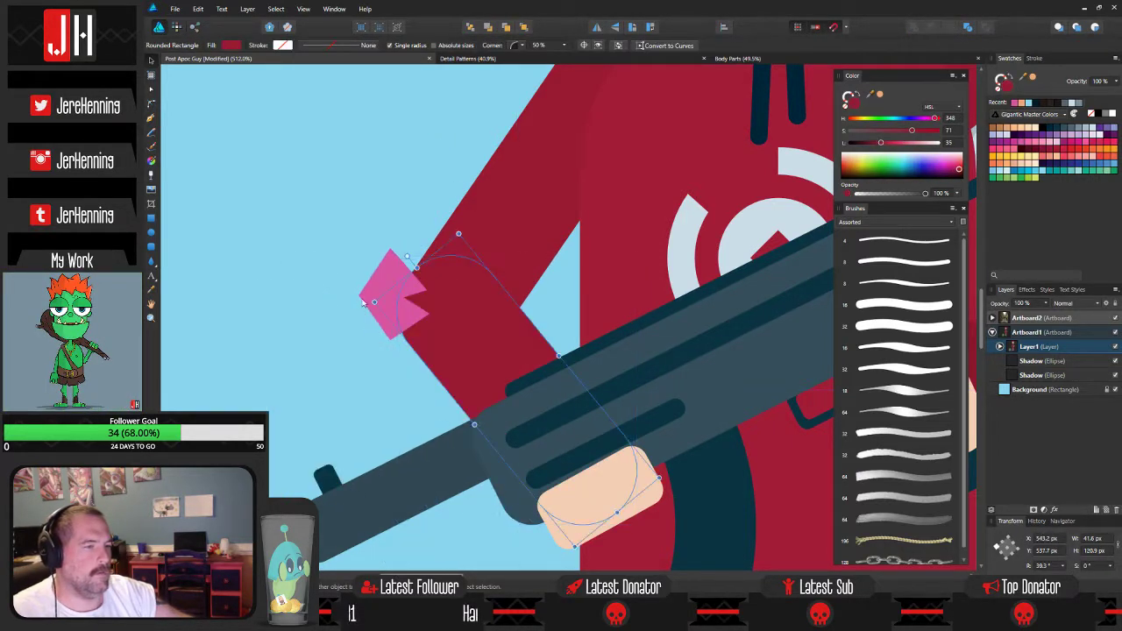
# Subtract the pink jagged shape from both the forearm sleeve and the upper sleeve at the elbow.
pyautogui.click(373, 283)
pyautogui.keyDown('shift'); pyautogui.click(476, 307); pyautogui.keyUp('shift')
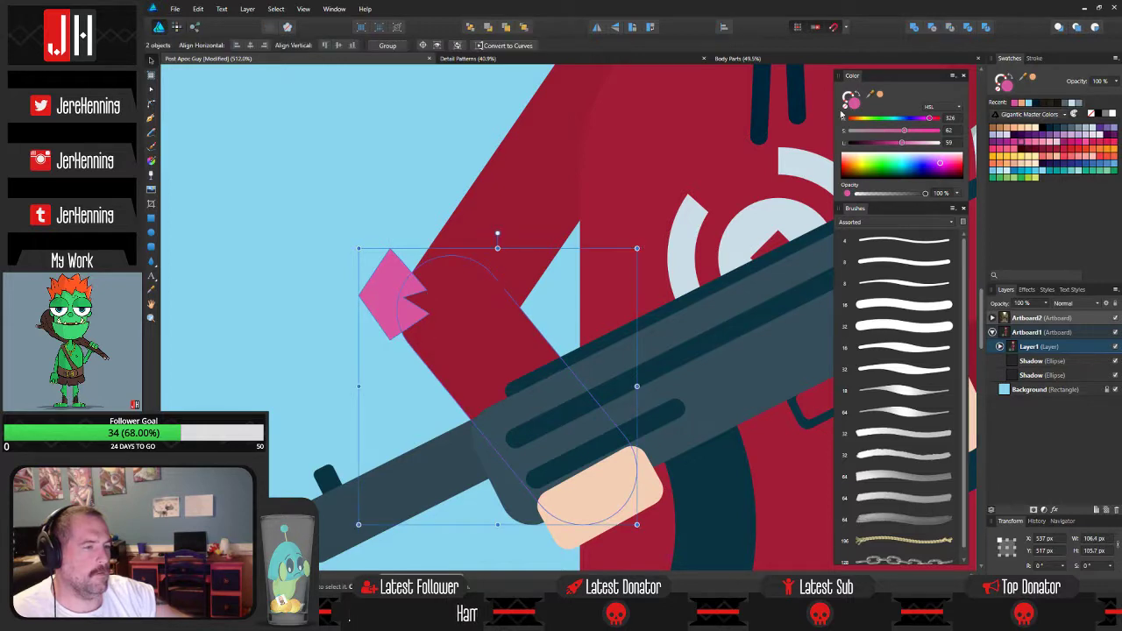
pyautogui.click(948, 28)
pyautogui.click(370, 154)
pyautogui.click(388, 305)
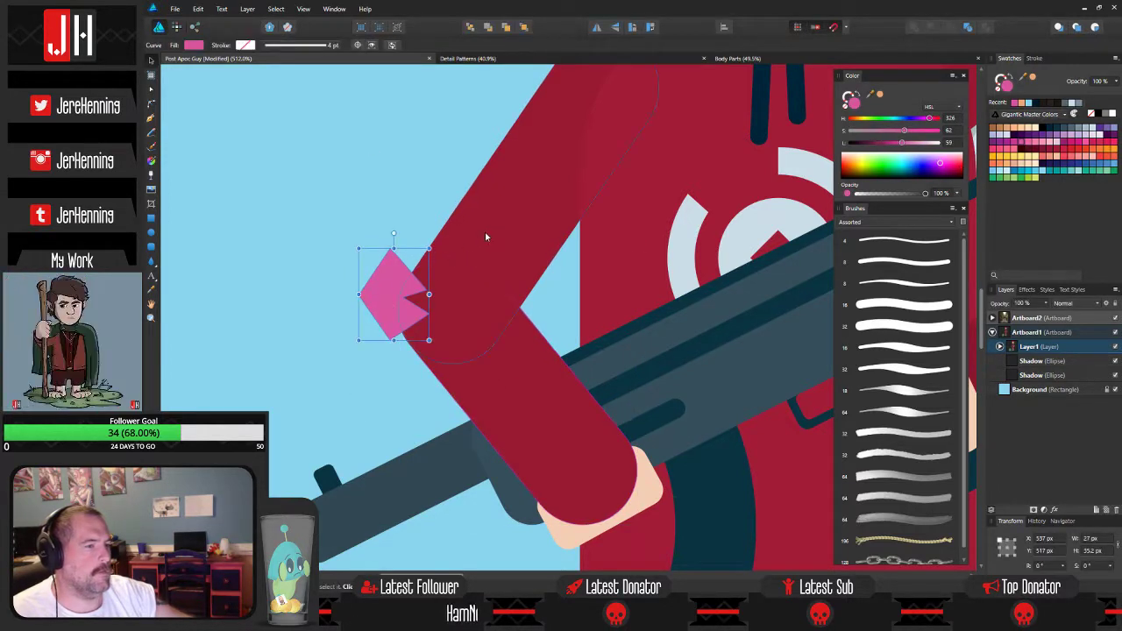
pyautogui.keyDown('shift'); pyautogui.click(486, 236); pyautogui.keyUp('shift')
pyautogui.click(934, 30)
pyautogui.click(393, 155)
# Cut the torn forearm sleeve and paste it directly above the skin-coloured forearm so it sits behind the rifle.
pyautogui.moveTo(460, 197); pyautogui.dragTo(324, 93)
pyautogui.click(400, 290)
pyautogui.hotkey('ctrl', 'x')
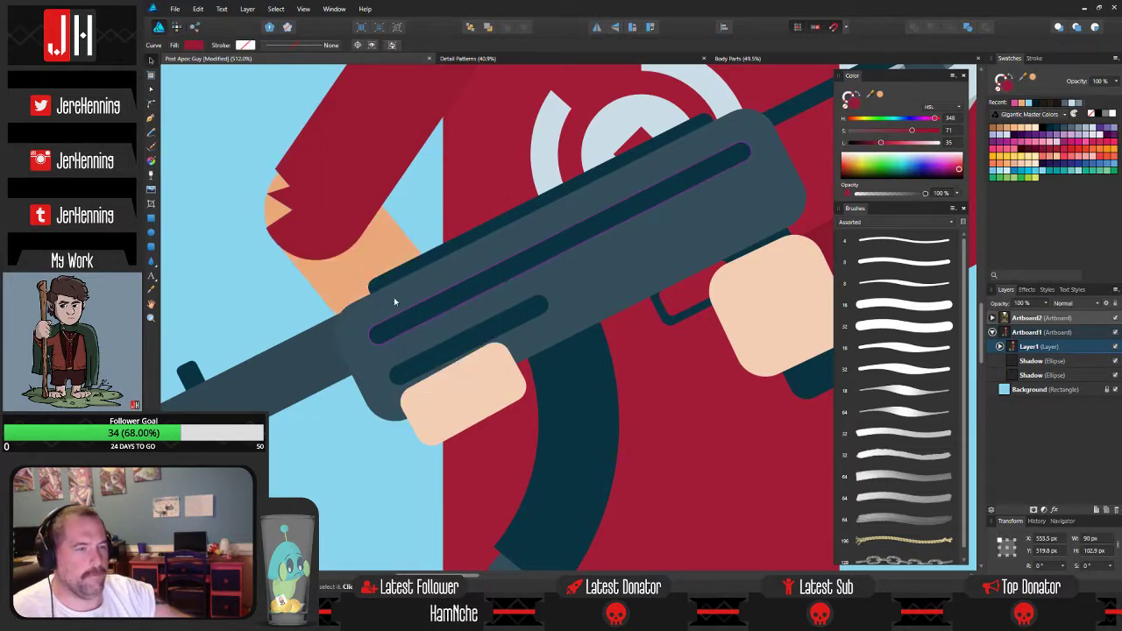
pyautogui.click(356, 275)
pyautogui.hotkey('ctrl', 'v')
pyautogui.scroll(-3, 363, 283)
pyautogui.click(281, 211)
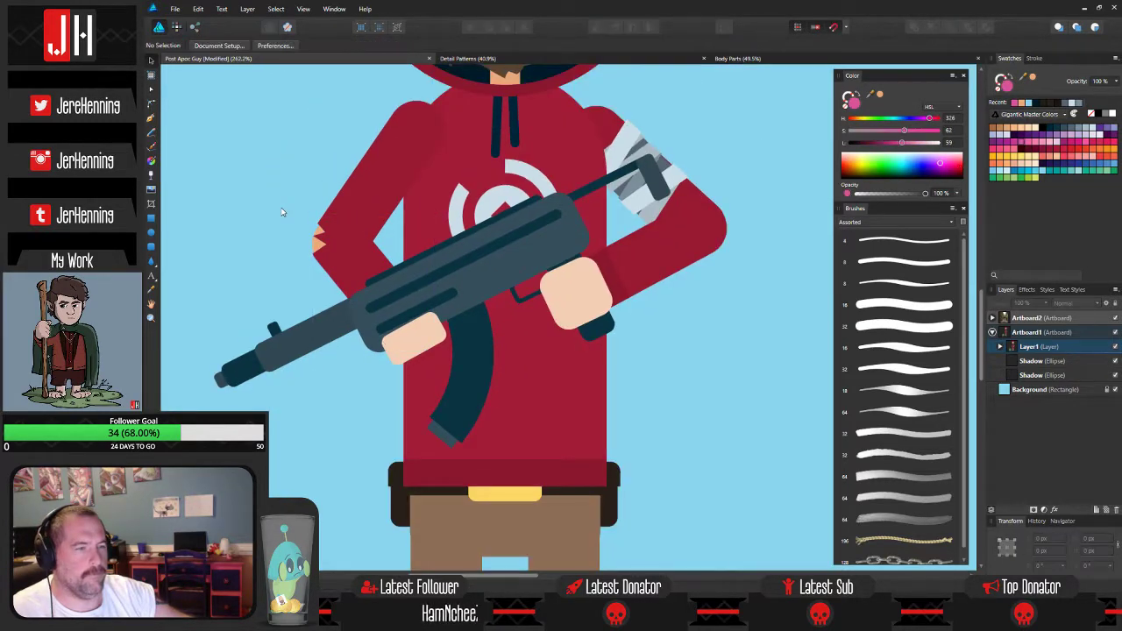
# Reshape the upper sleeve's tear at the elbow by moving its middle point inward and down over the exposed skin.
pyautogui.scroll(-2, 282, 211)
pyautogui.scroll(7, 282, 211)
pyautogui.click(378, 254)
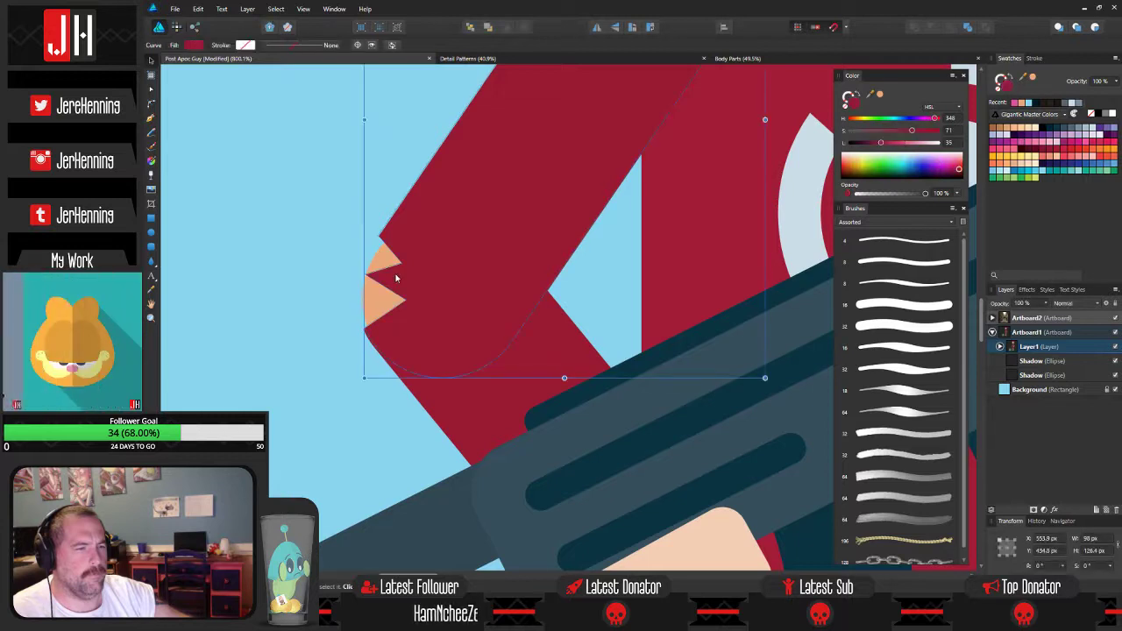
pyautogui.press('a')
pyautogui.scroll(1, 379, 280)
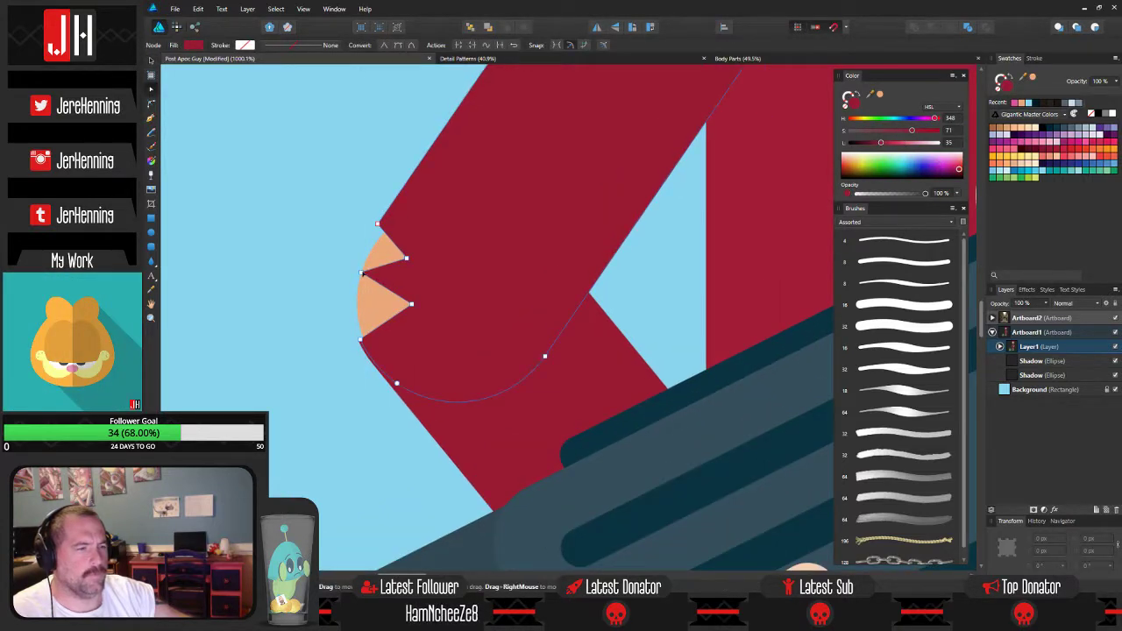
pyautogui.moveTo(360, 273); pyautogui.dragTo(372, 287)
pyautogui.click(378, 303)
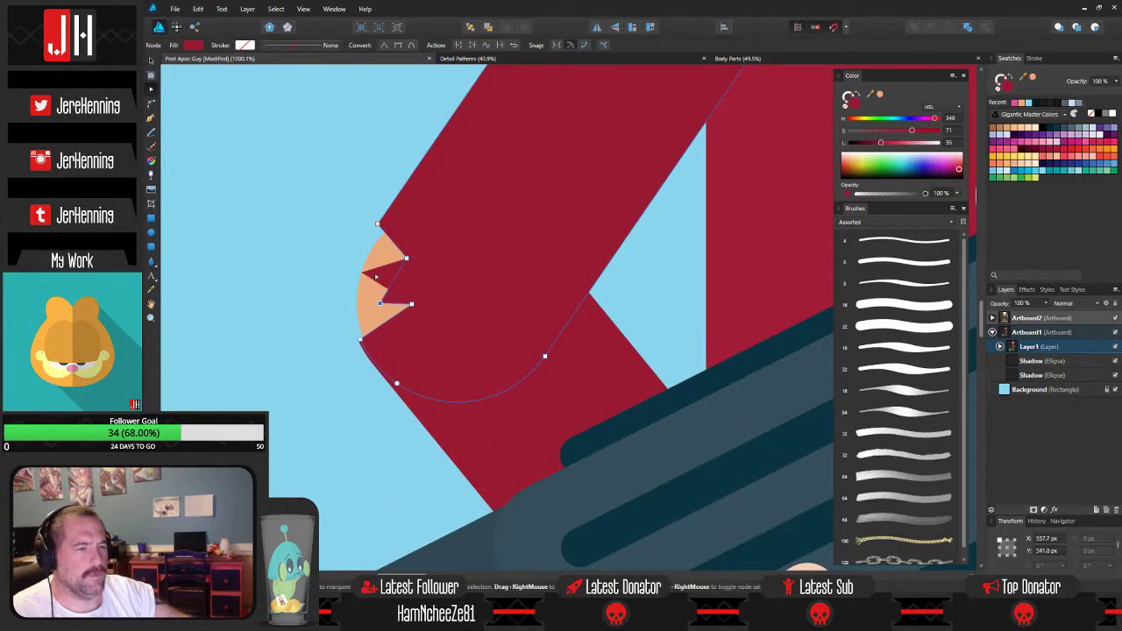
# Reposition the forearm sleeve's middle tear point and add nodes to both sleeves' torn edges to make the rip more irregular.
pyautogui.press('Delete')
pyautogui.moveTo(381, 267)
pyautogui.mouseDown()
pyautogui.moveTo(380, 252)
pyautogui.moveTo(400, 272)
pyautogui.mouseUp()
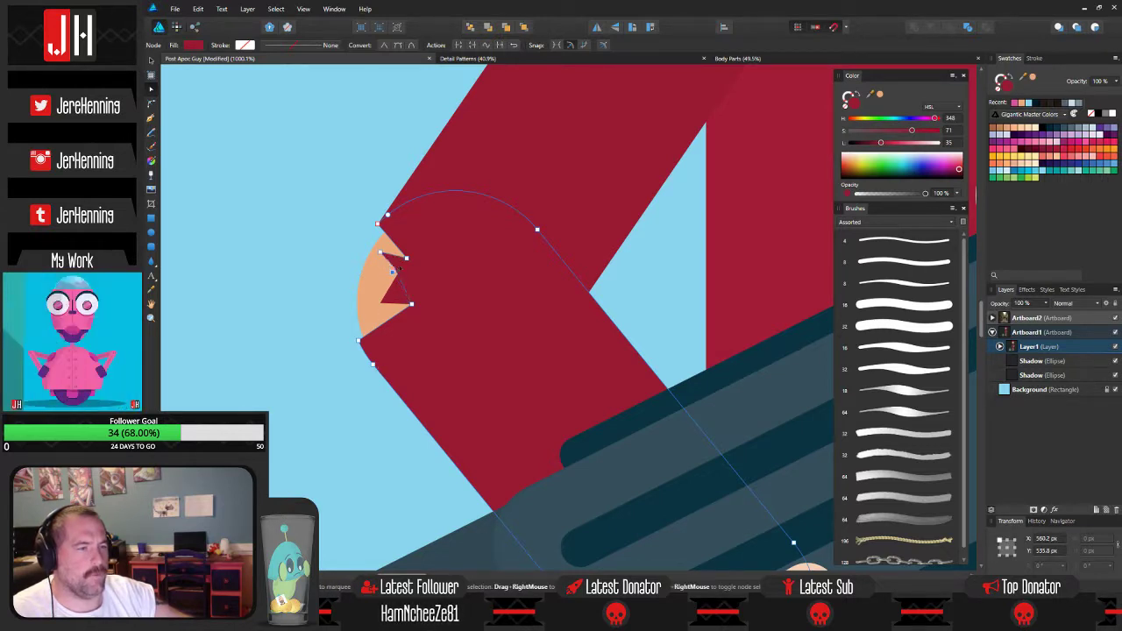
pyautogui.click(392, 287)
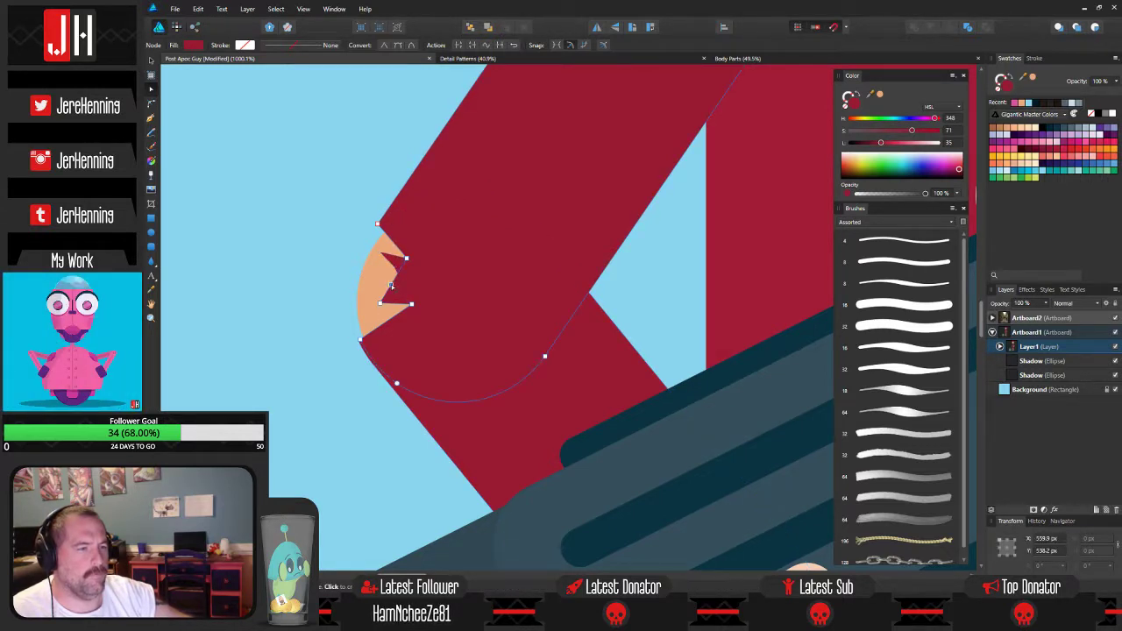
pyautogui.click(392, 286)
pyautogui.click(399, 304)
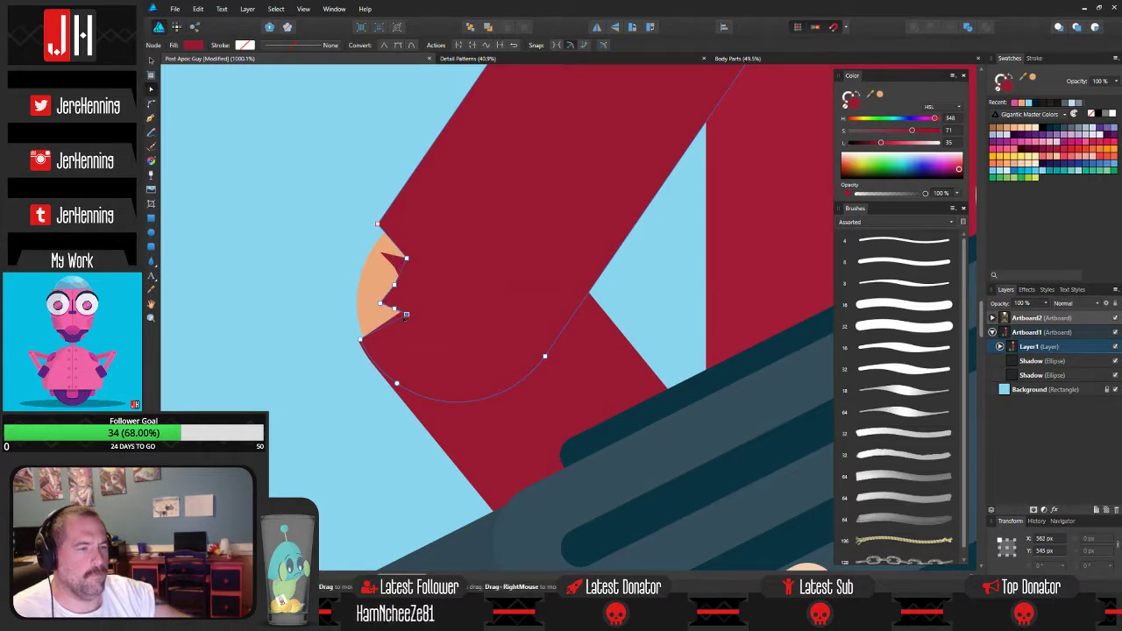
# Save the illustration with the reshaped elbow tear.
pyautogui.scroll(-5, 324, 307)
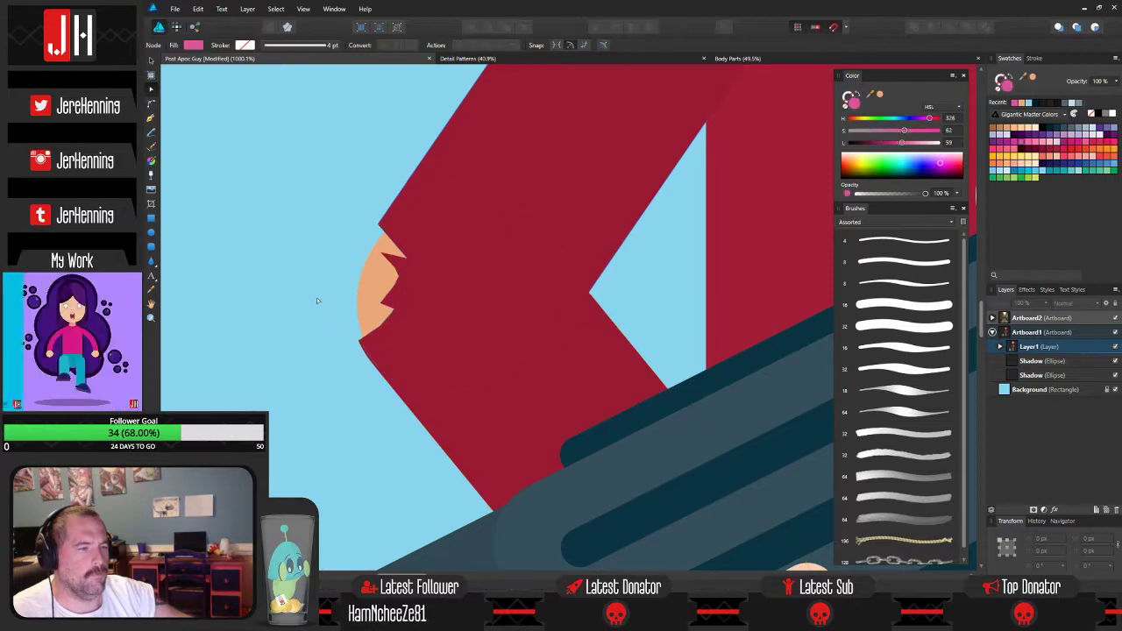
pyautogui.scroll(-3, 340, 316)
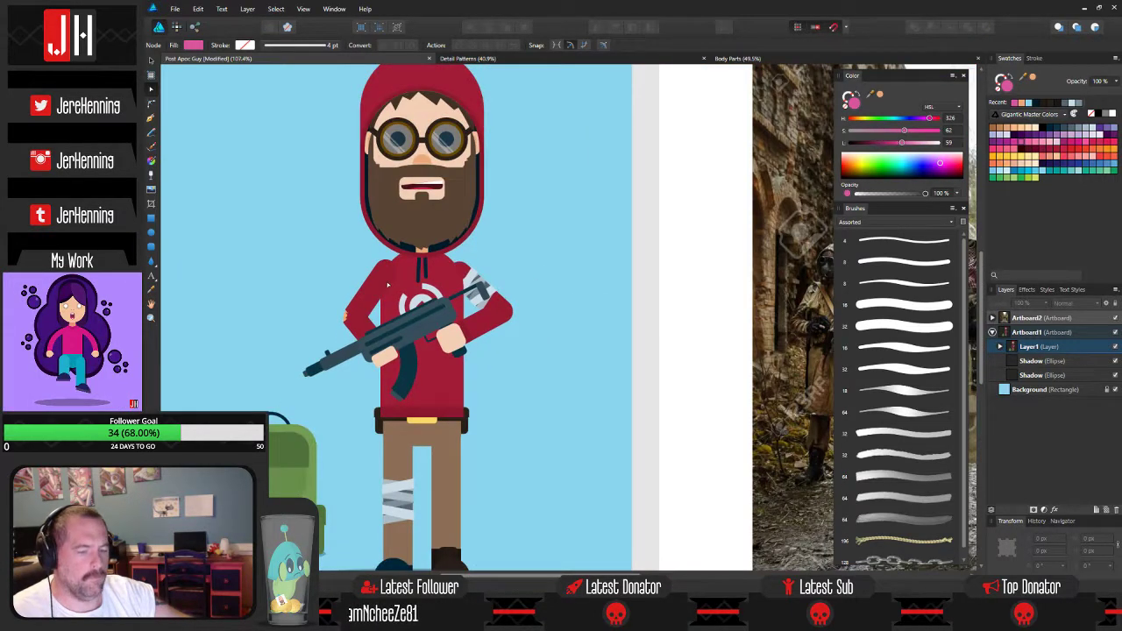
pyautogui.hotkey('ctrl', 's')
pyautogui.press('v')
# Examine the torn elbow, arms, rifle, legs and whole character for places that still need detail.
pyautogui.scroll(3, 556, 296)
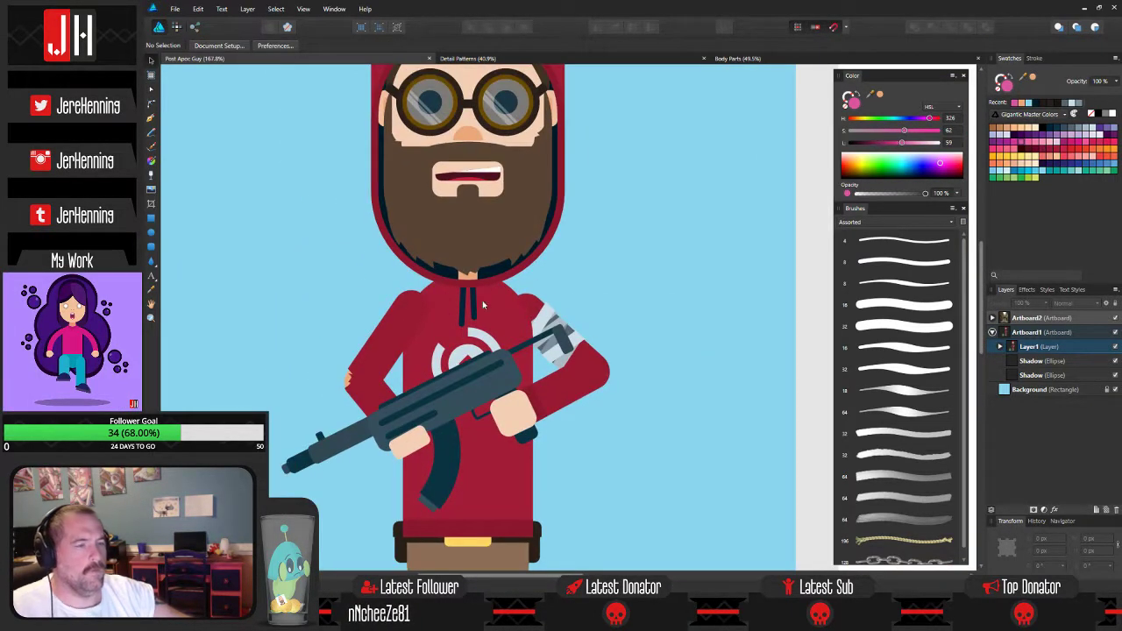
pyautogui.click(395, 324)
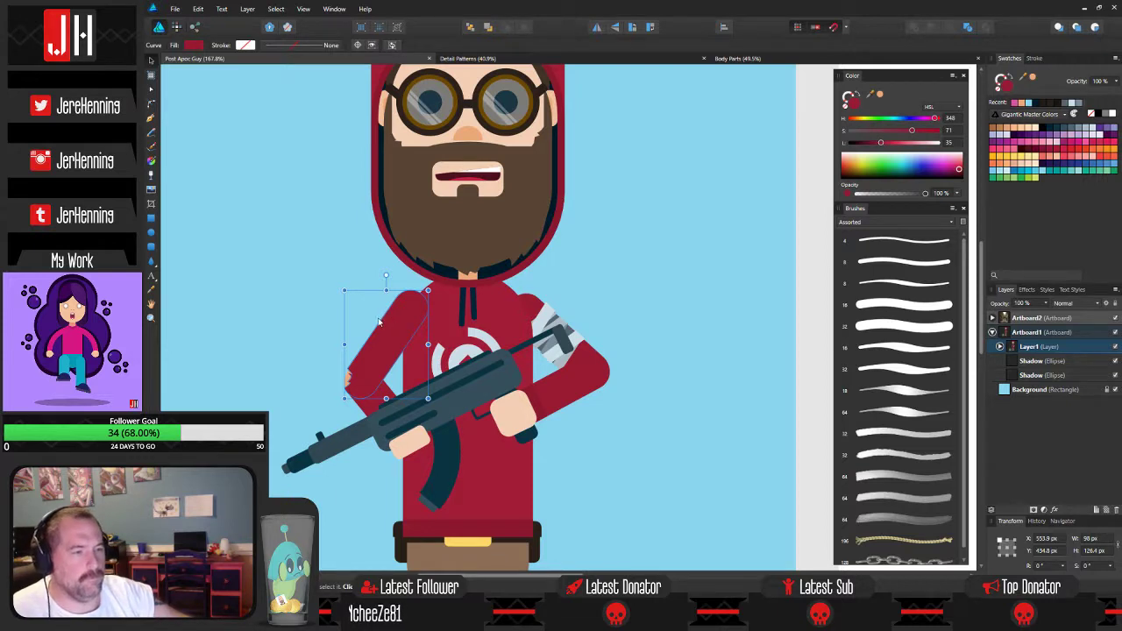
pyautogui.click(656, 219)
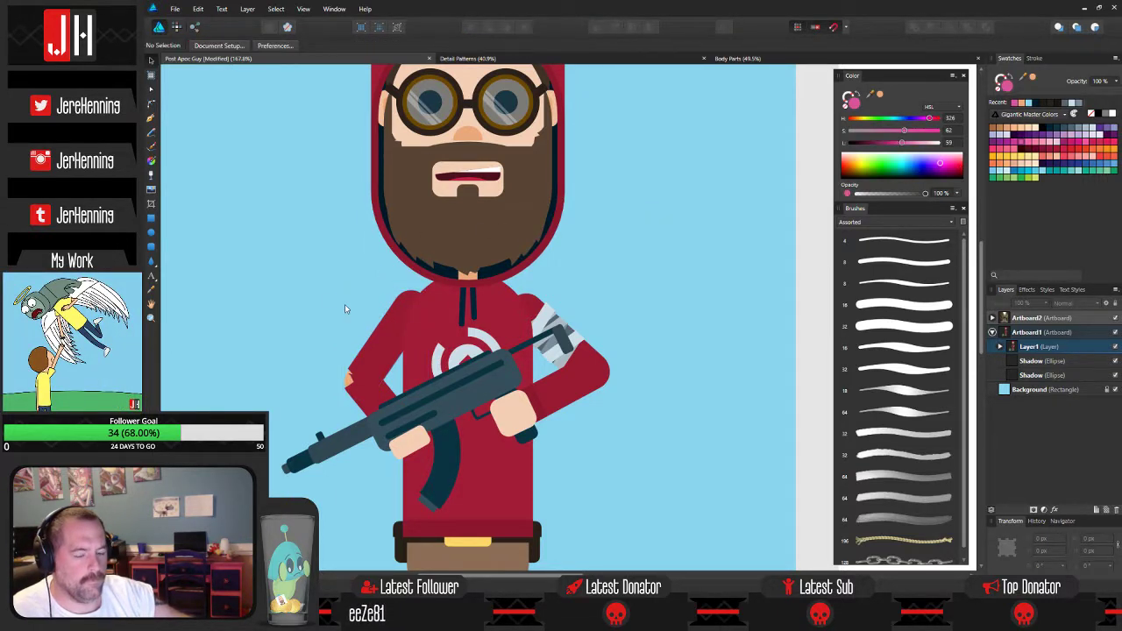
pyautogui.scroll(9, 329, 331)
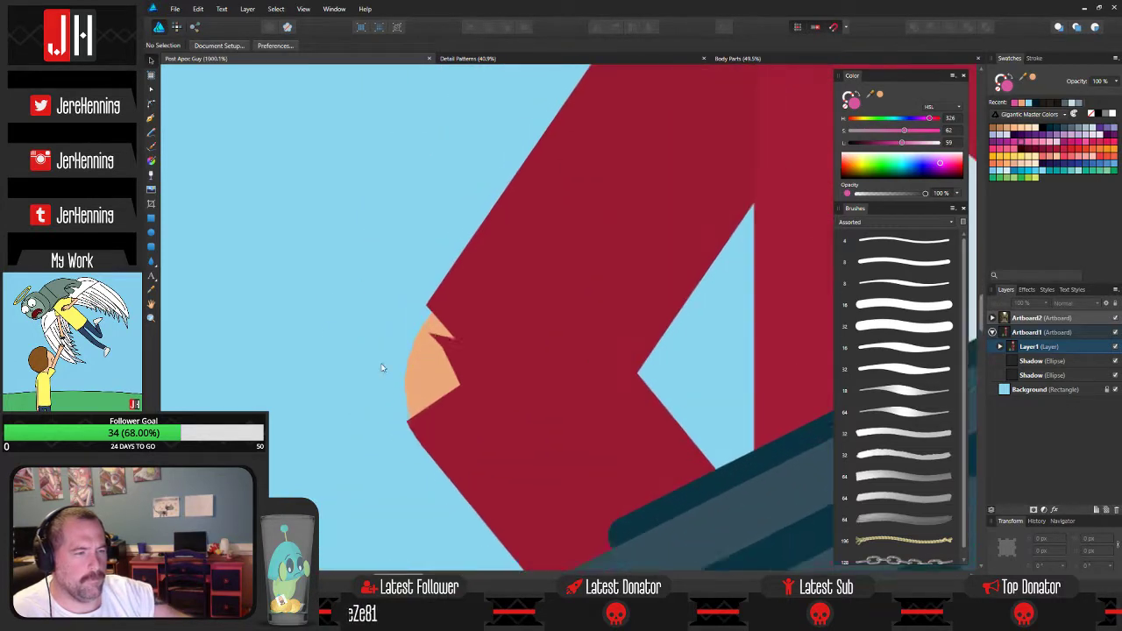
pyautogui.scroll(-8, 418, 361)
pyautogui.scroll(3, 415, 308)
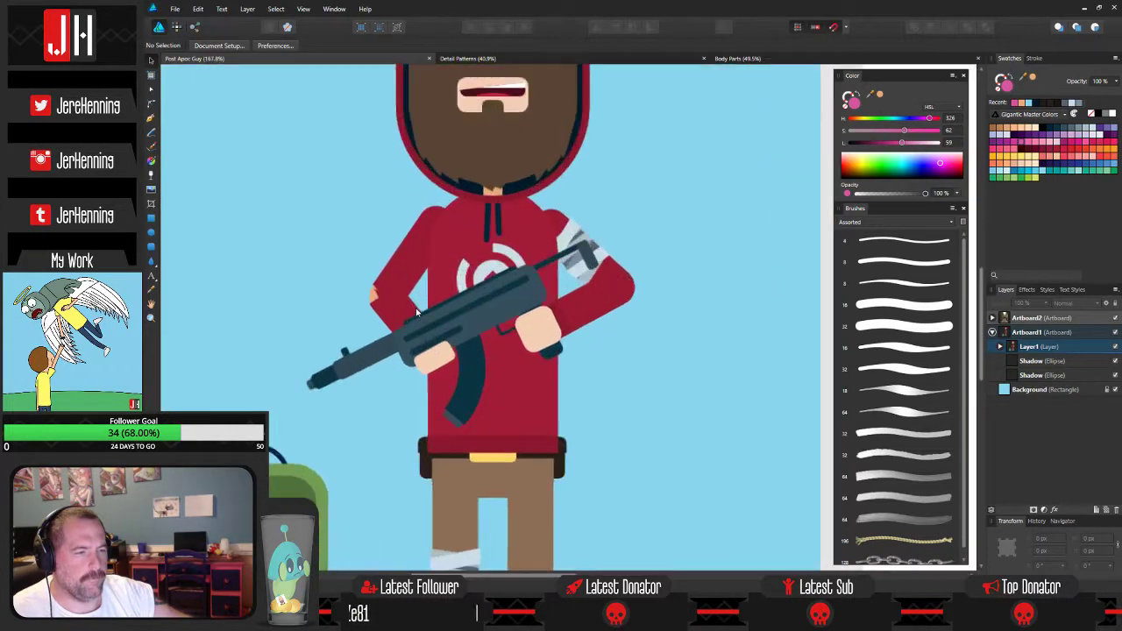
pyautogui.scroll(-2, 419, 273)
pyautogui.scroll(4, 482, 274)
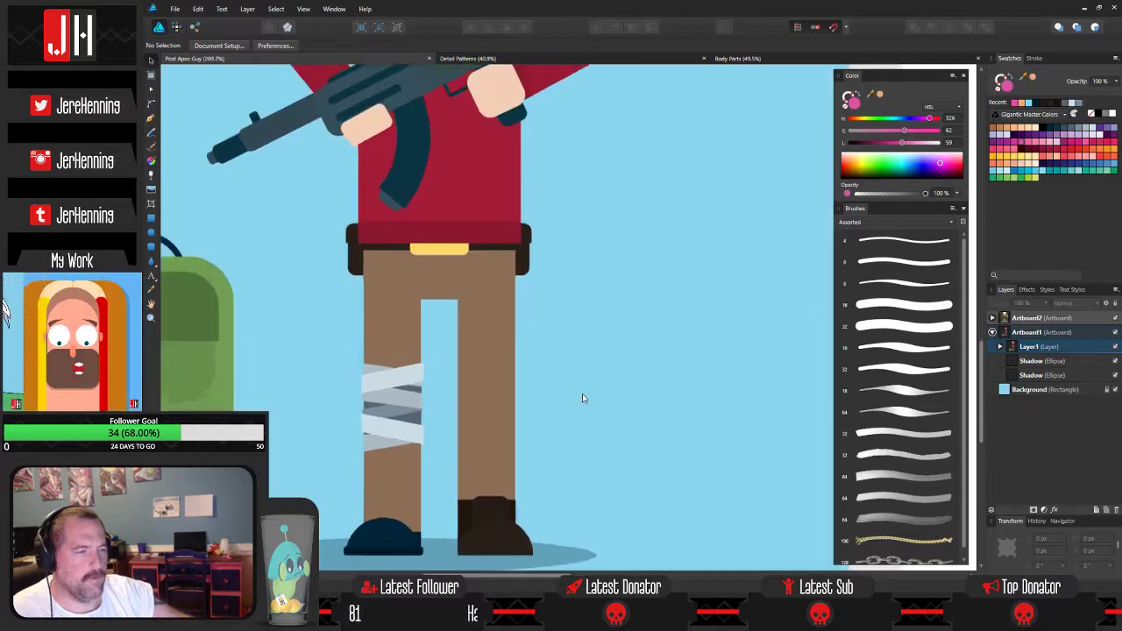
pyautogui.scroll(-3, 522, 282)
pyautogui.scroll(2, 498, 329)
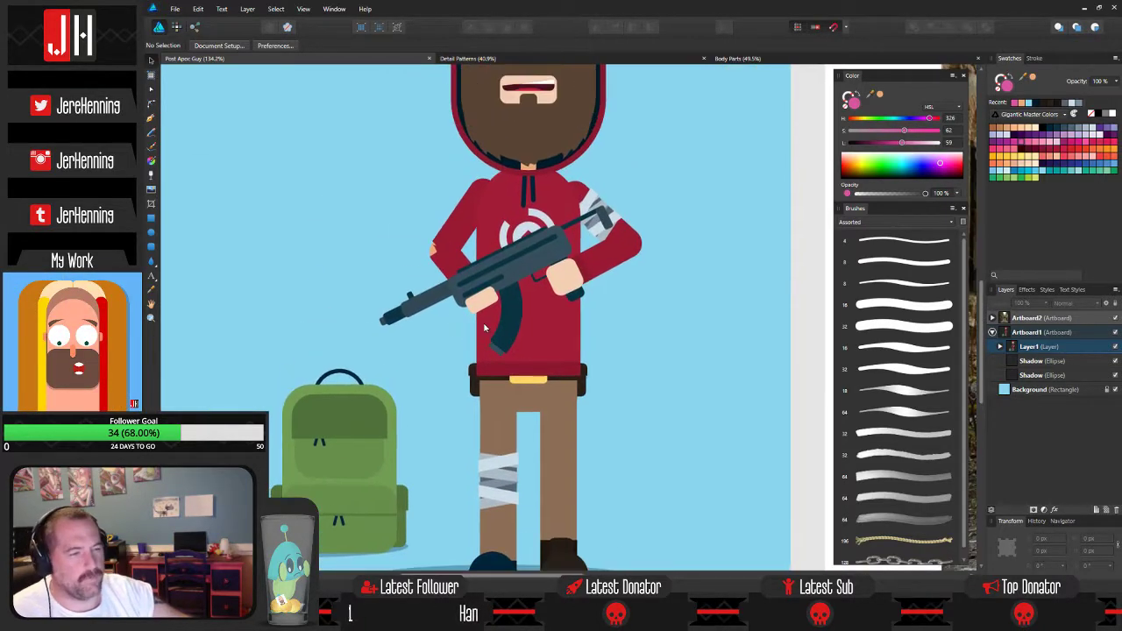
pyautogui.moveTo(390, 389); pyautogui.dragTo(446, 298)
pyautogui.scroll(-4, 473, 241)
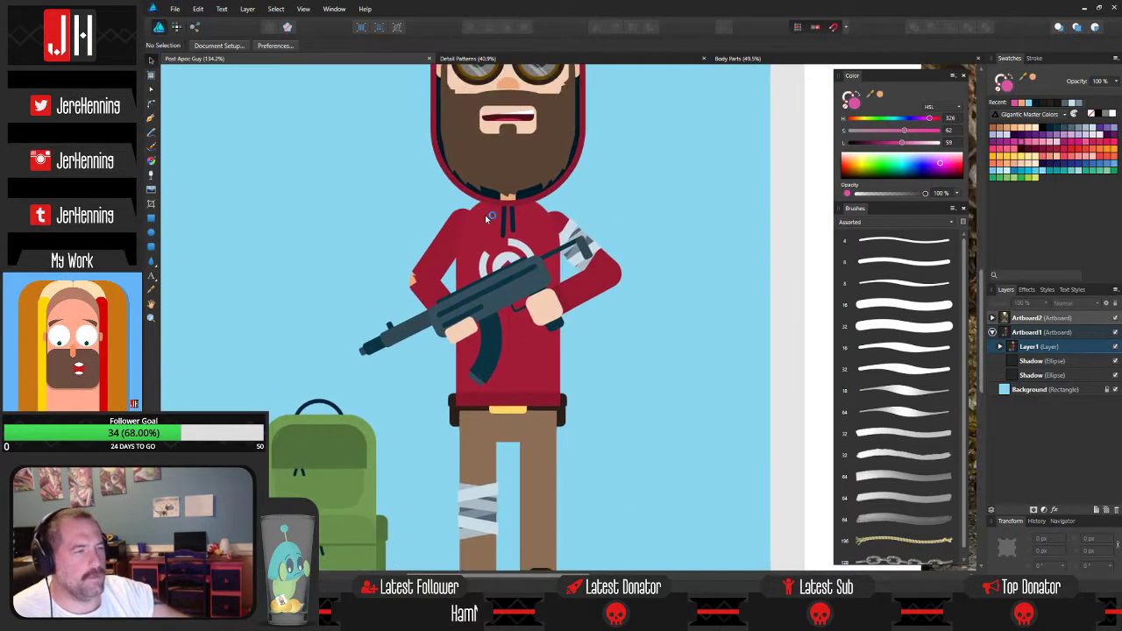
pyautogui.scroll(4, 490, 254)
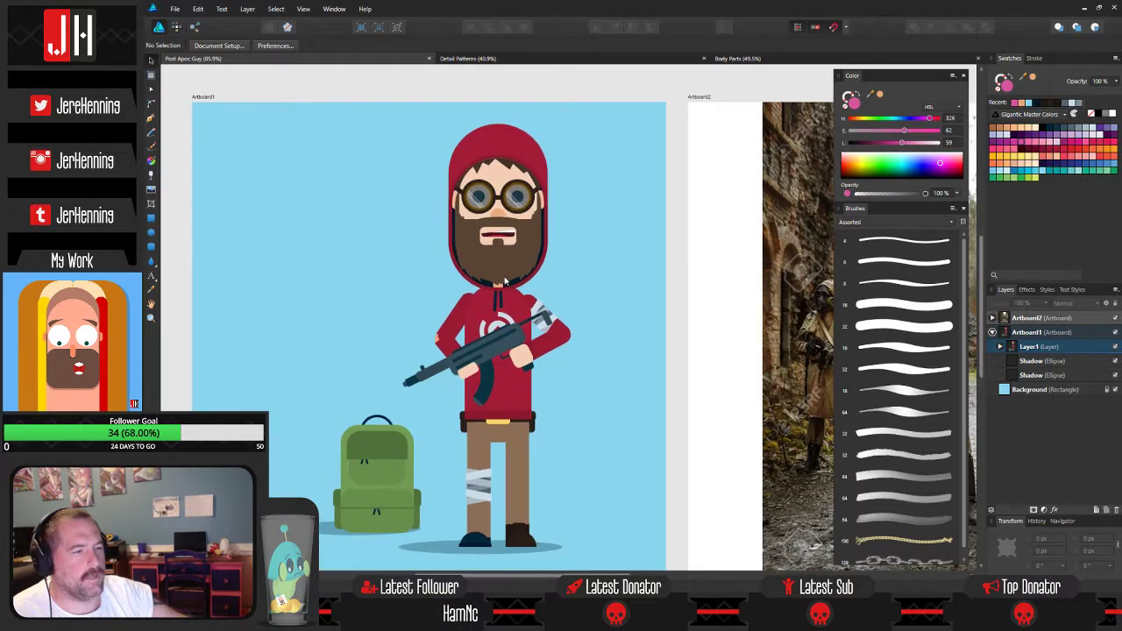
pyautogui.scroll(-1, 438, 264)
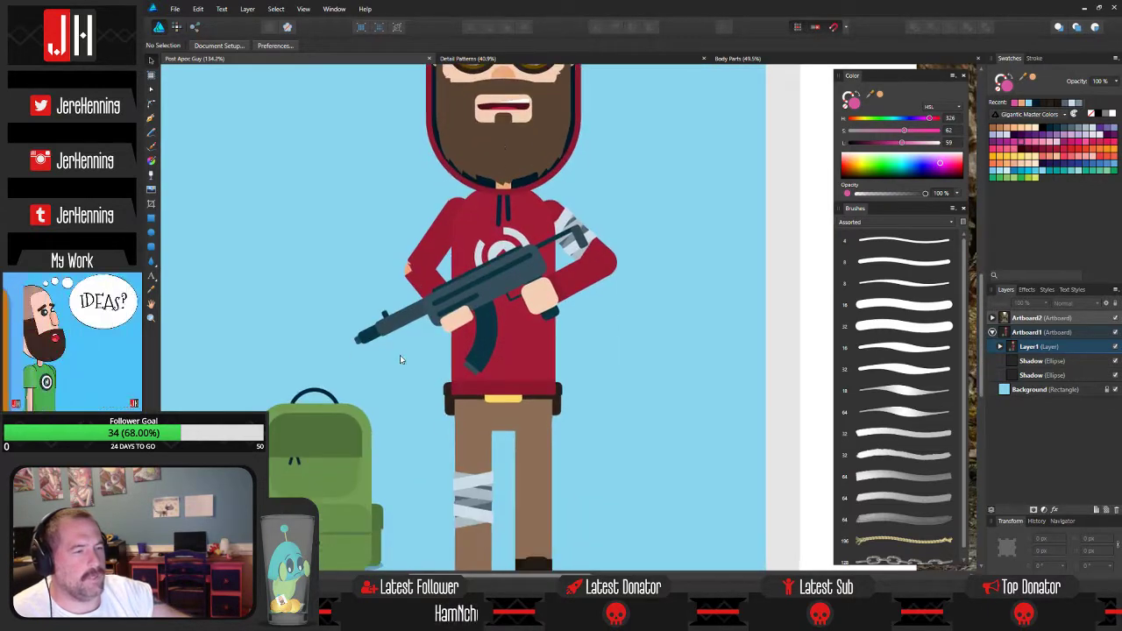
pyautogui.scroll(5, 400, 355)
pyautogui.scroll(2, 407, 308)
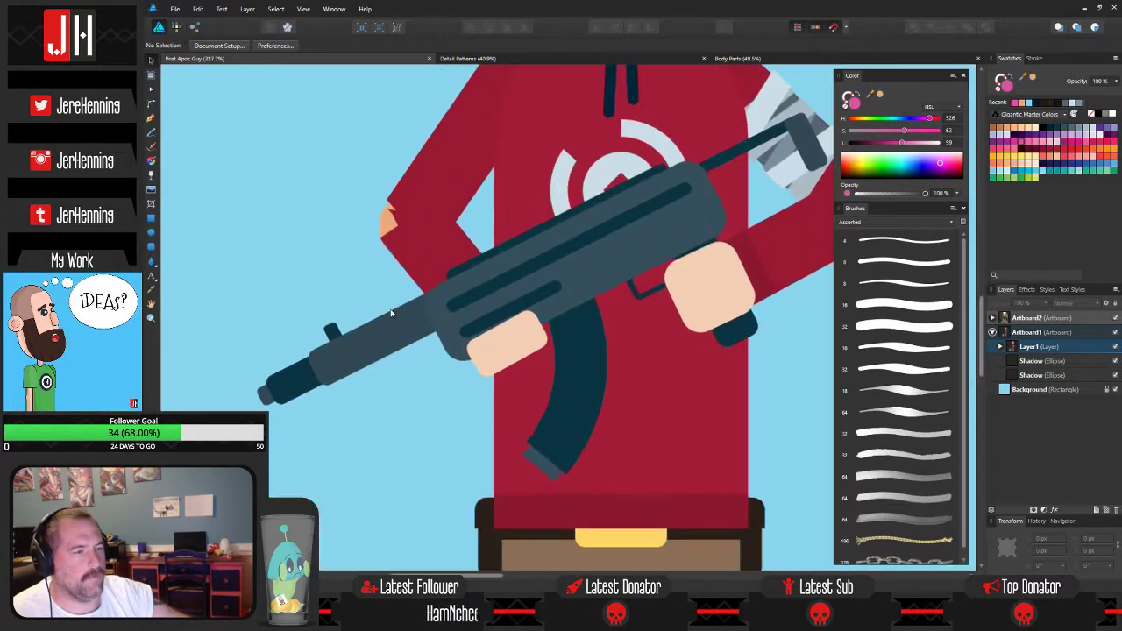
pyautogui.scroll(-2, 407, 307)
# Copy the third blotch pattern in the top row of the Detail Patterns document and paste it beside the character in Post Apoc Guy.
pyautogui.click(568, 58)
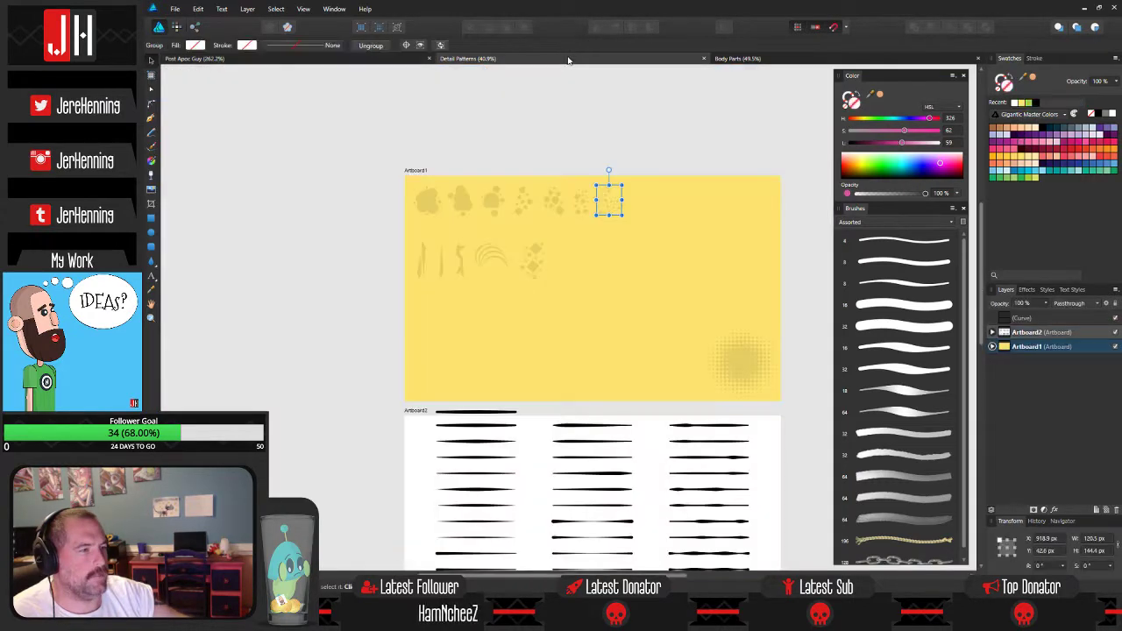
pyautogui.click(491, 204)
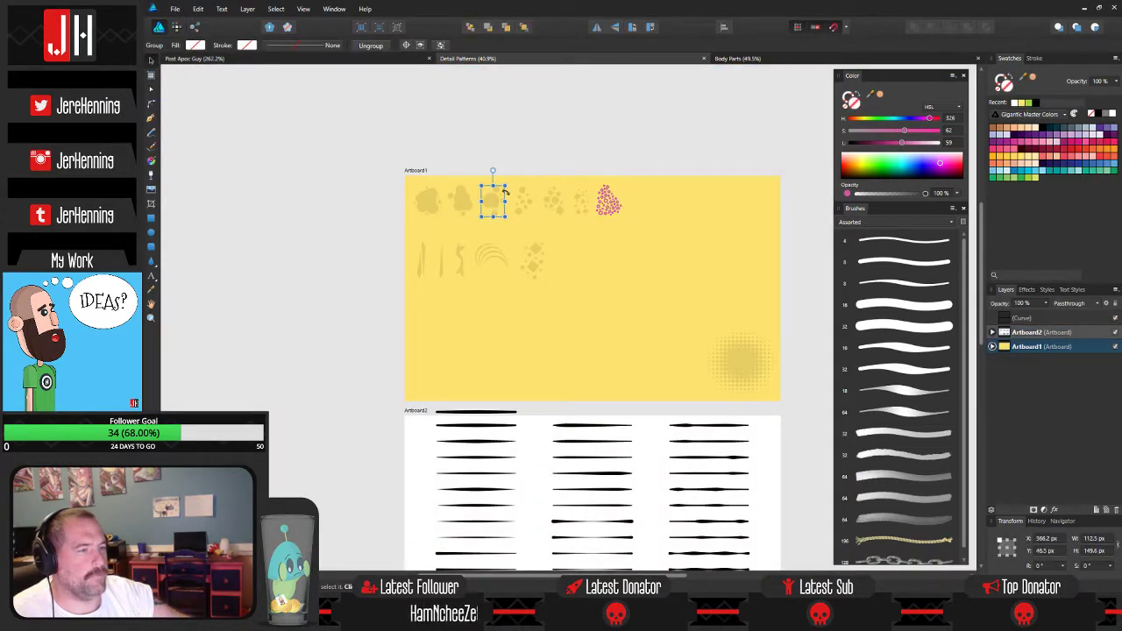
pyautogui.hotkey('ctrl', 'd')
pyautogui.click(383, 59)
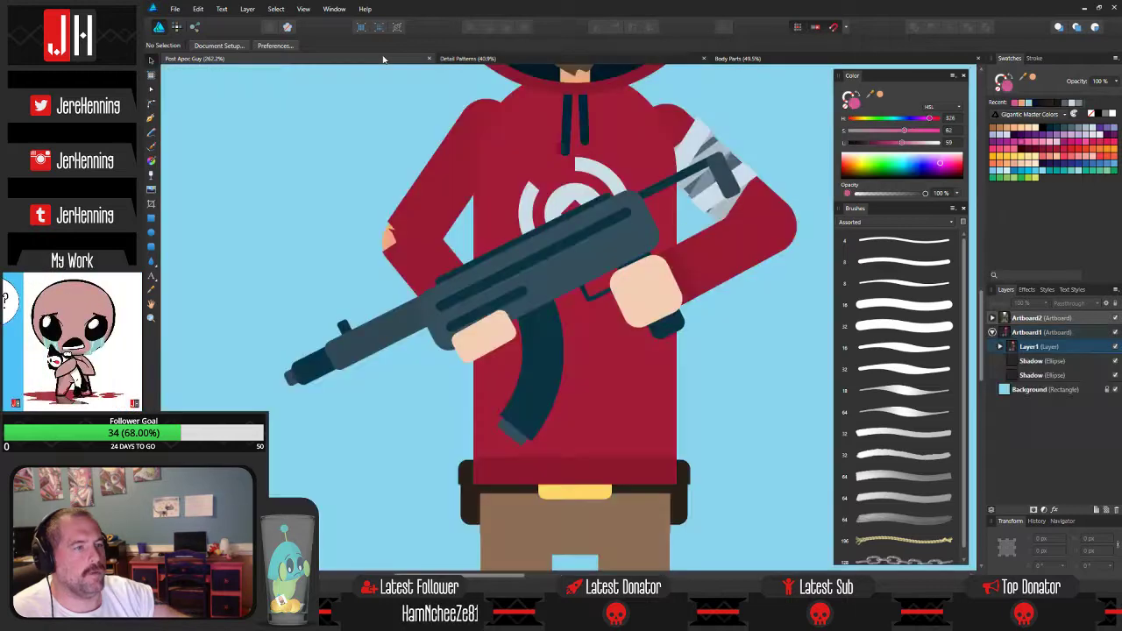
pyautogui.hotkey('ctrl', 'v')
pyautogui.scroll(-2, 412, 228)
pyautogui.click(316, 261)
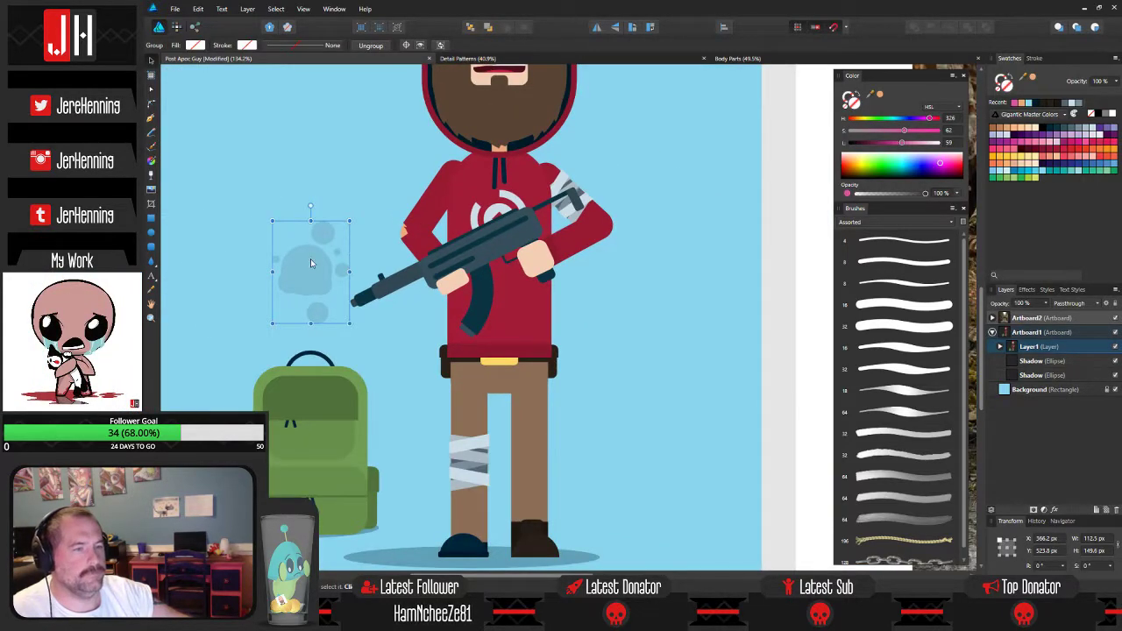
# Paste a copy of the blotch pattern inside the rifle's main body so the body shape clips it.
pyautogui.click(479, 254)
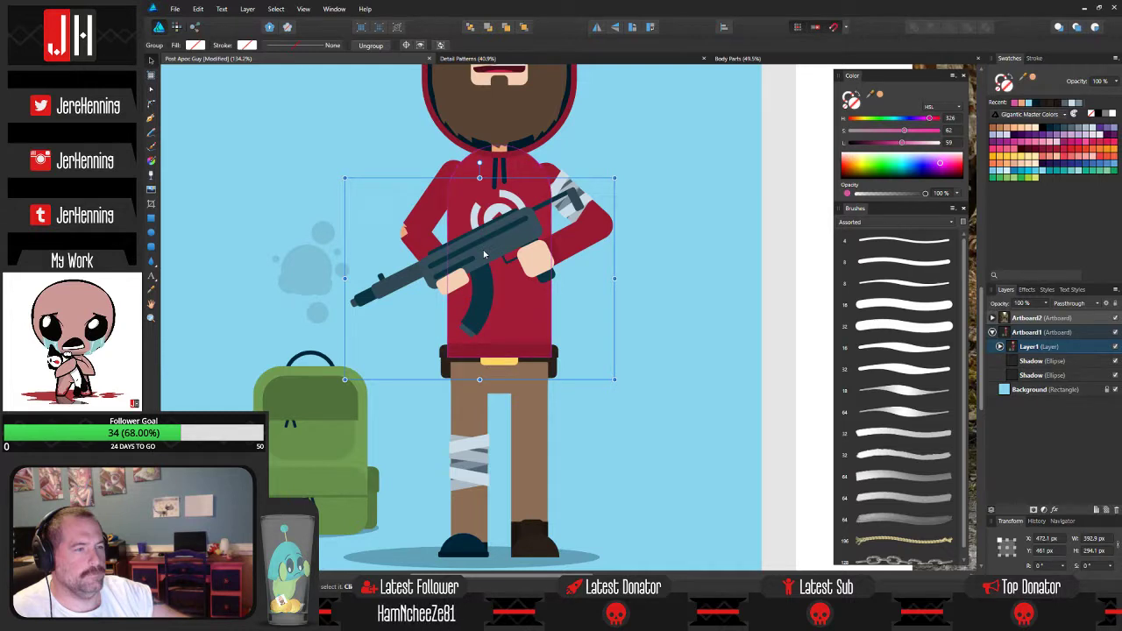
pyautogui.doubleClick(484, 254)
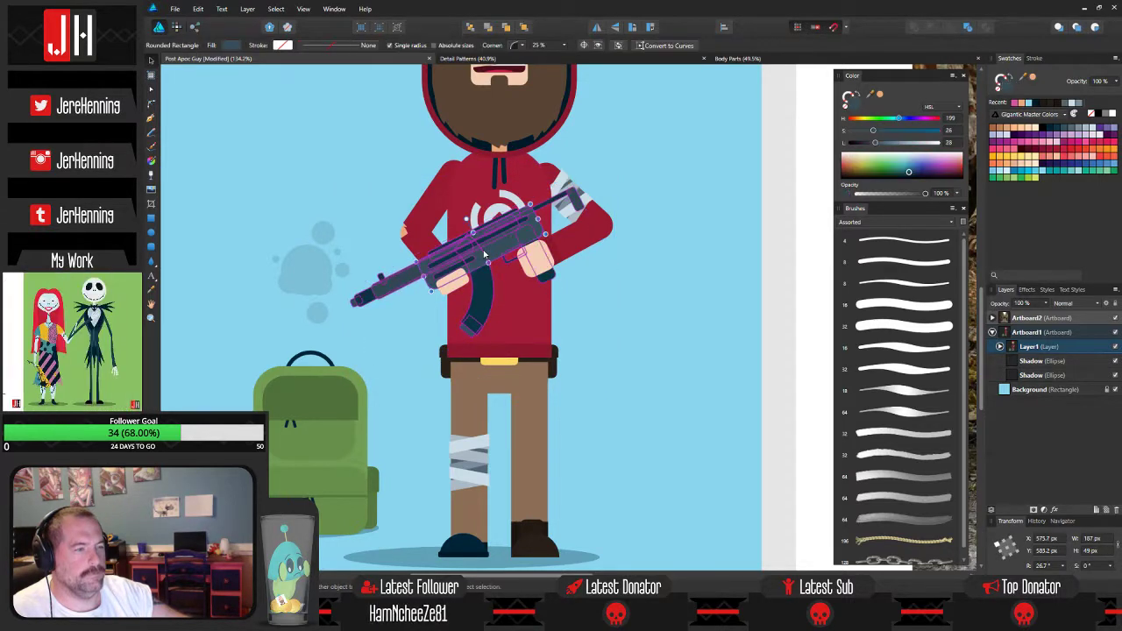
pyautogui.scroll(2, 479, 251)
pyautogui.click(224, 272)
pyautogui.click(511, 242)
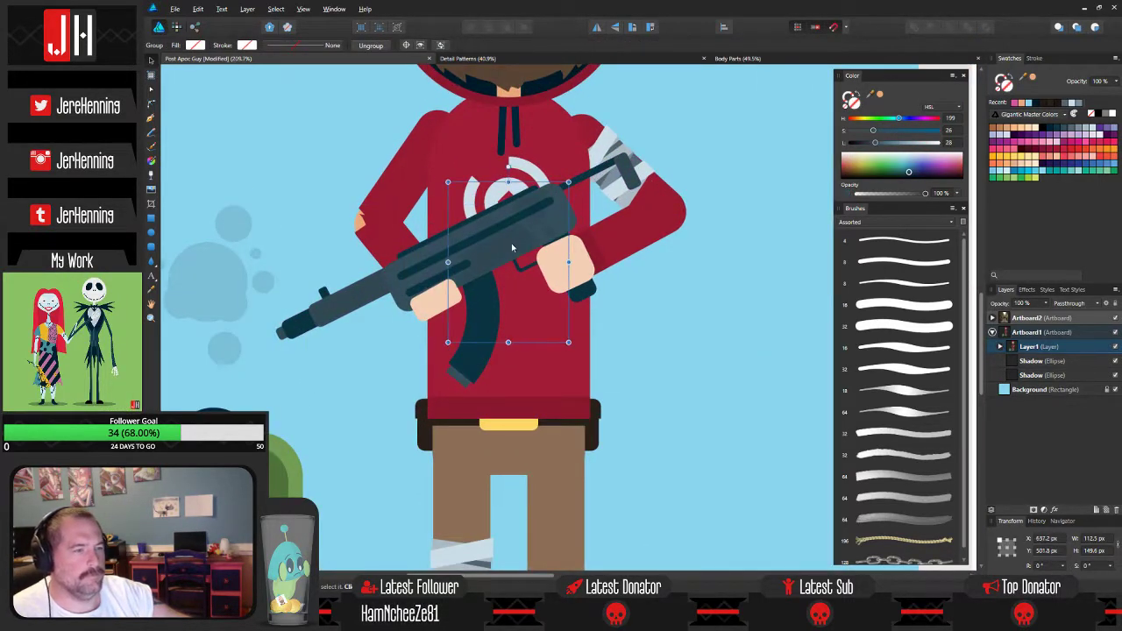
# Shrink the clipped blotch to about 31.4 by 41.8 px and place it at the upper rear end of the rifle body.
pyautogui.moveTo(562, 157)
pyautogui.mouseDown()
pyautogui.moveTo(501, 236)
pyautogui.moveTo(555, 207)
pyautogui.moveTo(541, 215)
pyautogui.moveTo(584, 160)
pyautogui.mouseUp()
pyautogui.scroll(3, 524, 244)
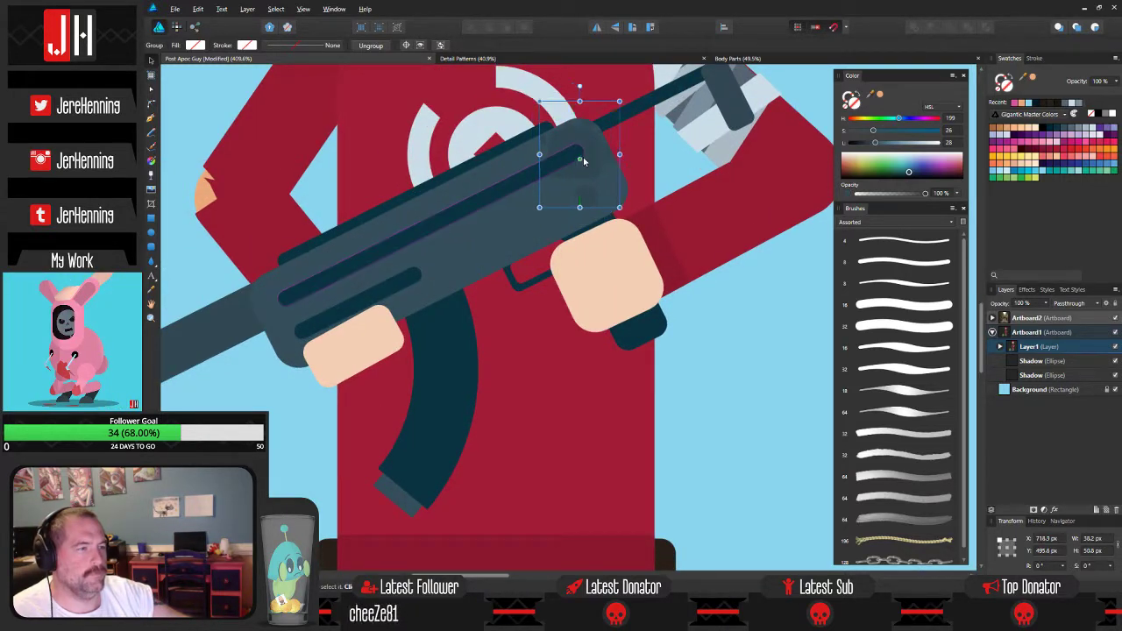
pyautogui.moveTo(620, 101); pyautogui.dragTo(605, 120)
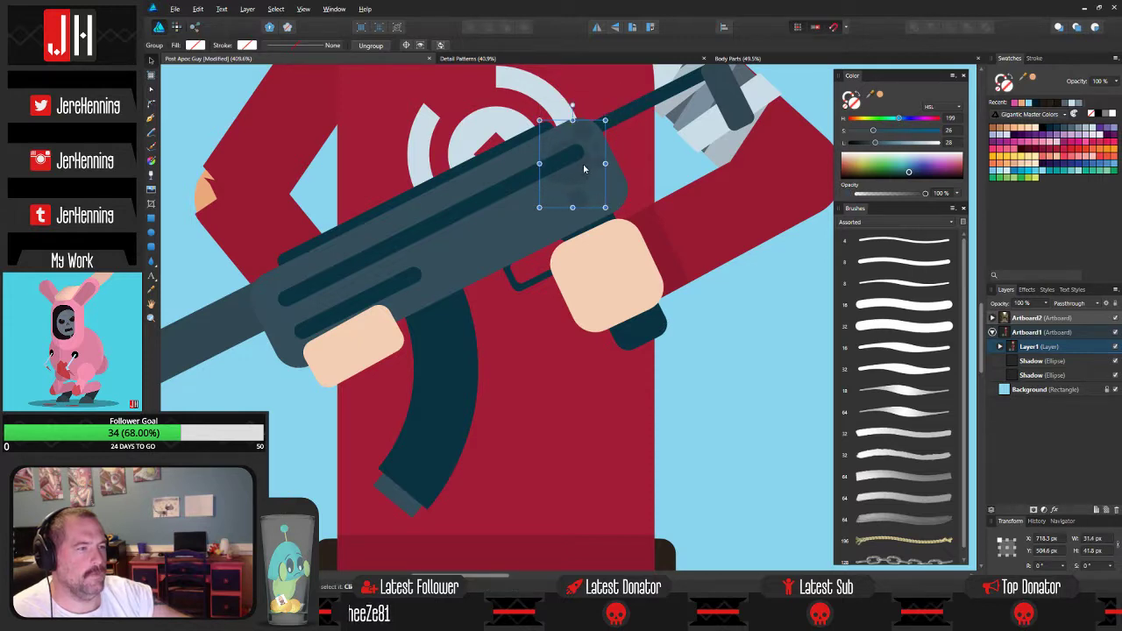
pyautogui.moveTo(580, 167); pyautogui.dragTo(588, 162)
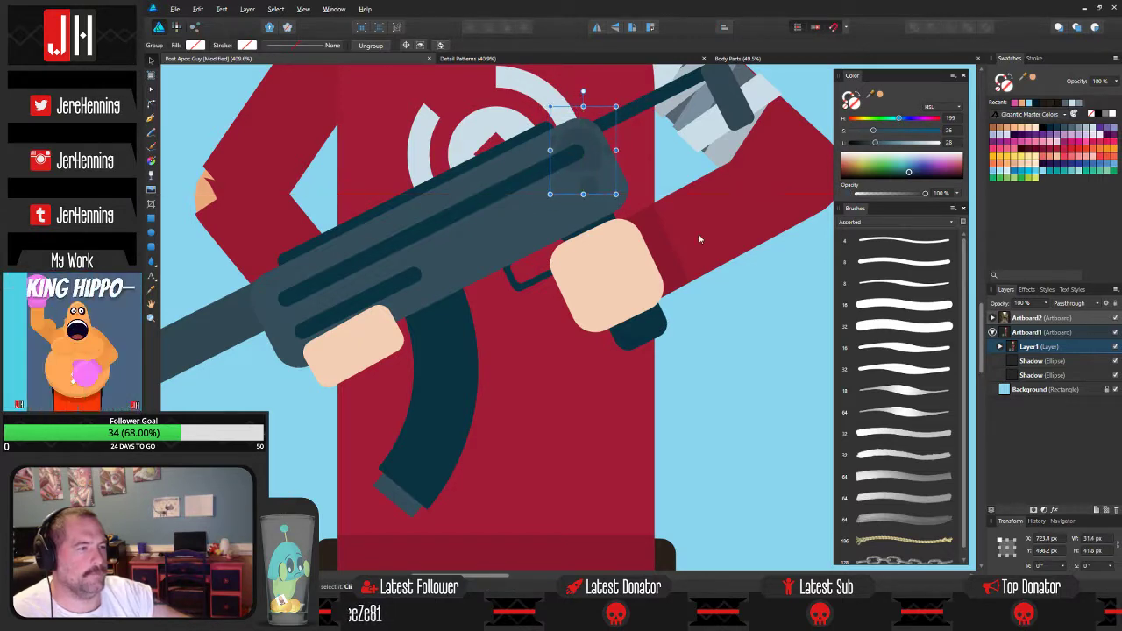
pyautogui.click(721, 272)
pyautogui.scroll(-5, 720, 271)
pyautogui.scroll(3, 598, 280)
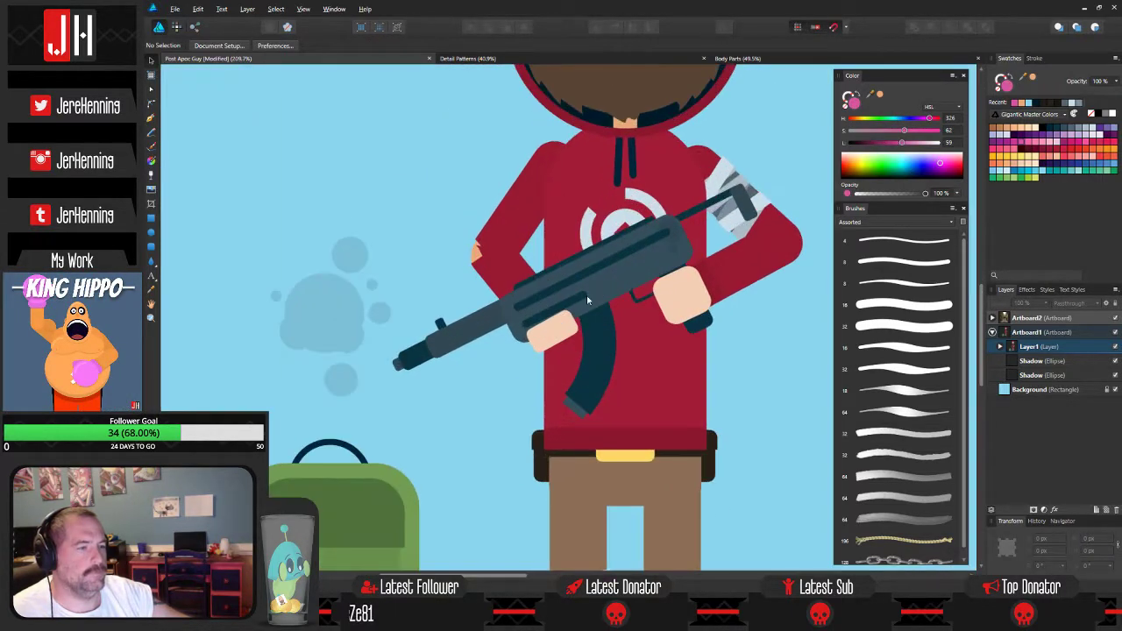
# Duplicate the small blotch to the front end of the rifle body and flip the copy horizontally.
pyautogui.click(669, 242)
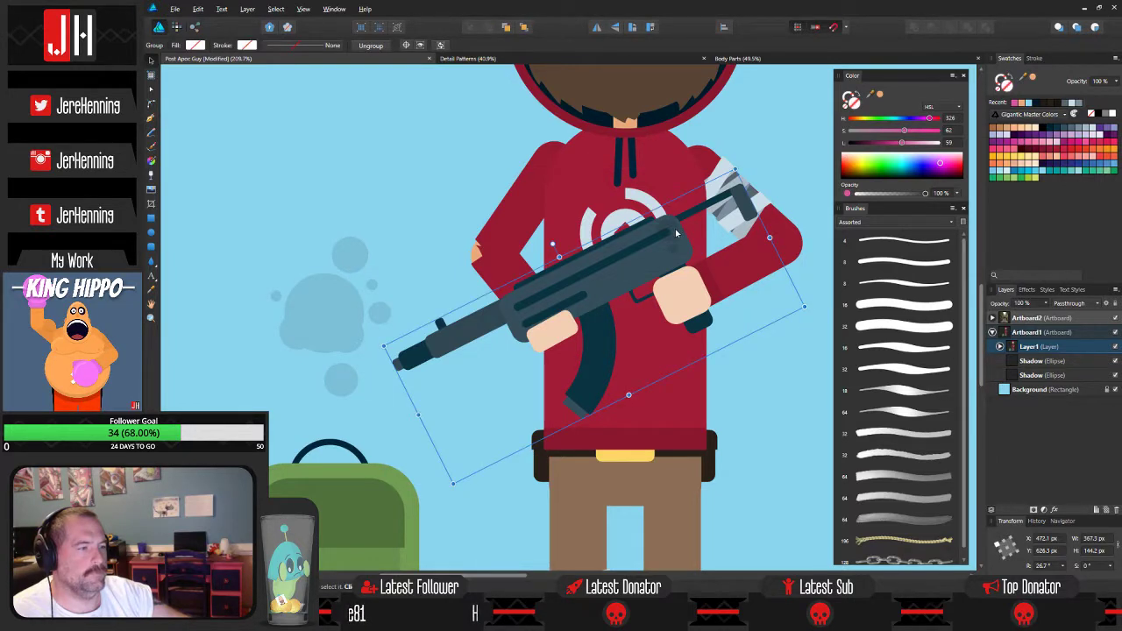
pyautogui.doubleClick(676, 231)
pyautogui.click(679, 238)
pyautogui.moveTo(680, 238); pyautogui.dragTo(524, 336)
pyautogui.click(597, 27)
pyautogui.click(494, 353)
pyautogui.scroll(-3, 497, 346)
pyautogui.scroll(3, 497, 343)
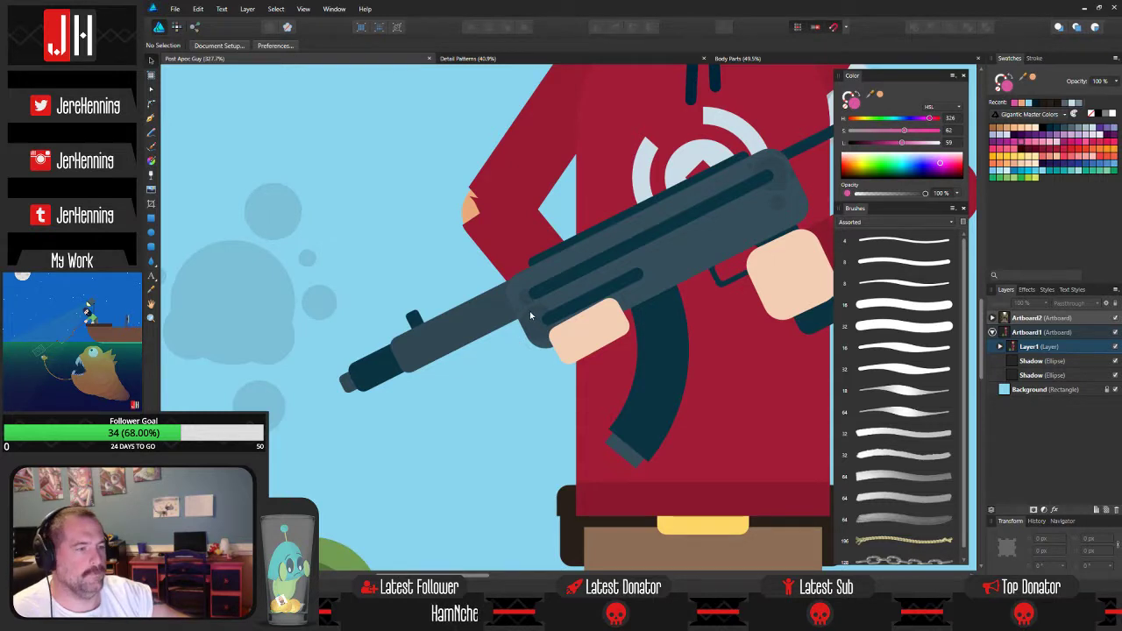
# Paste a copy of the small blotch inside the rifle's barrel section and place it near the barrel's front end.
pyautogui.click(530, 311)
pyautogui.doubleClick(537, 327)
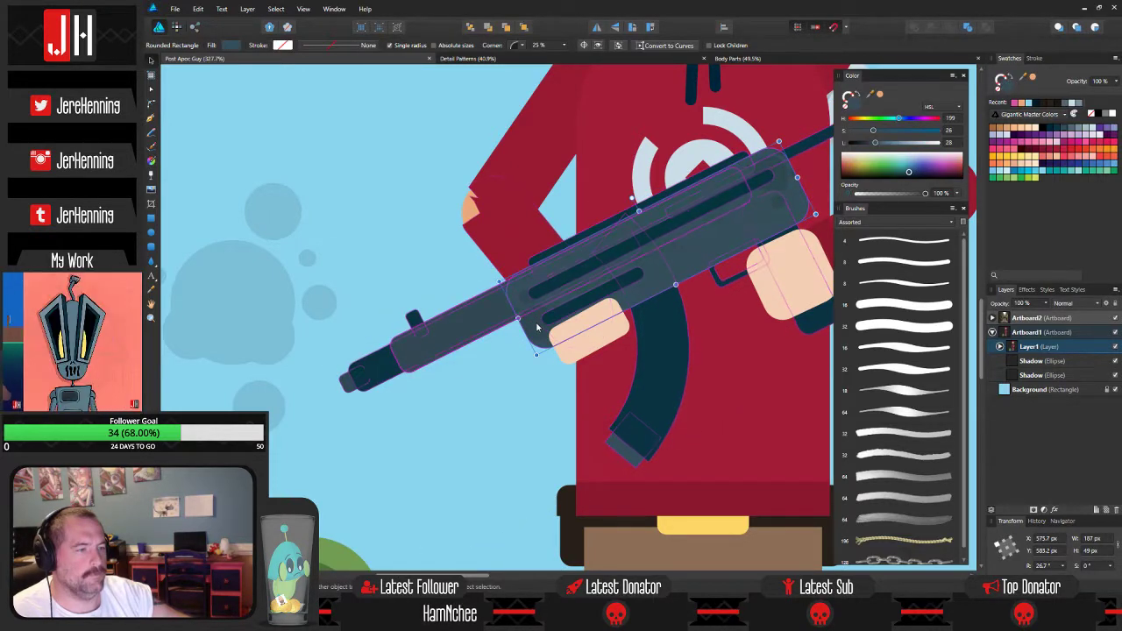
pyautogui.click(537, 327)
pyautogui.click(464, 325)
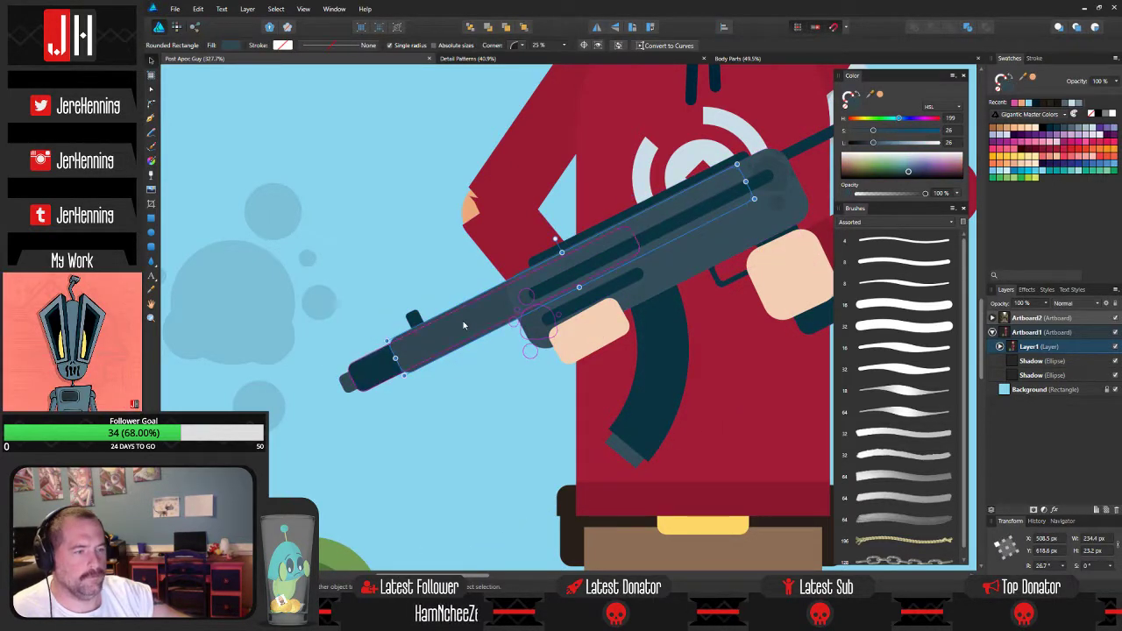
pyautogui.moveTo(533, 319); pyautogui.dragTo(423, 330)
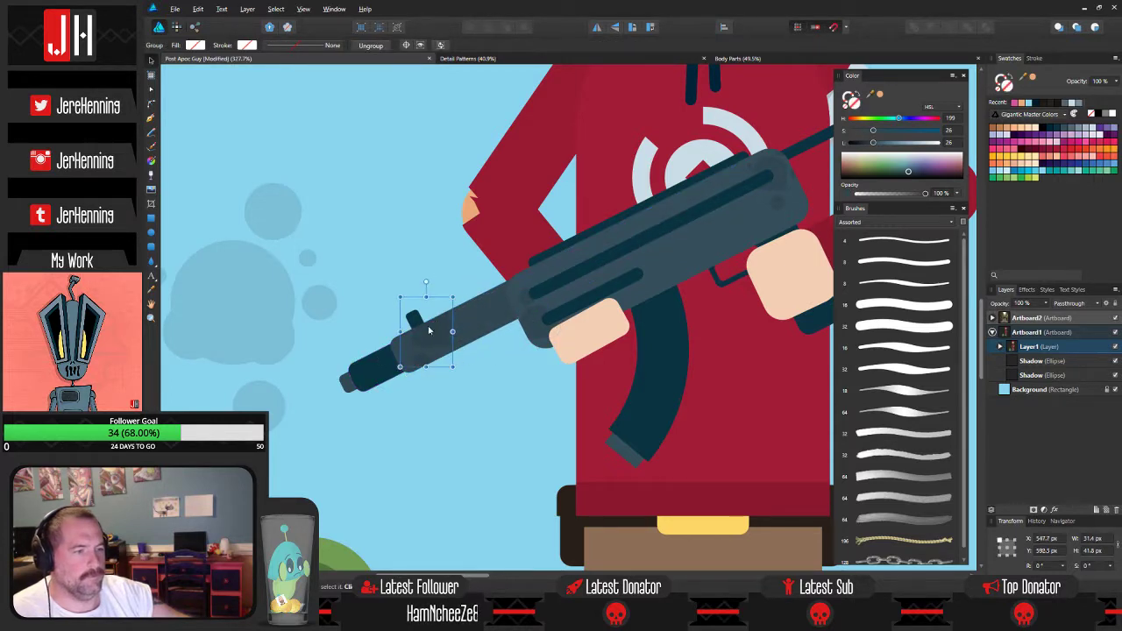
# Rotate the small blotch clipped in the rifle's barrel section to about -115.8°.
pyautogui.moveTo(425, 282); pyautogui.dragTo(442, 364)
pyautogui.hotkey('ctrl', 'd')
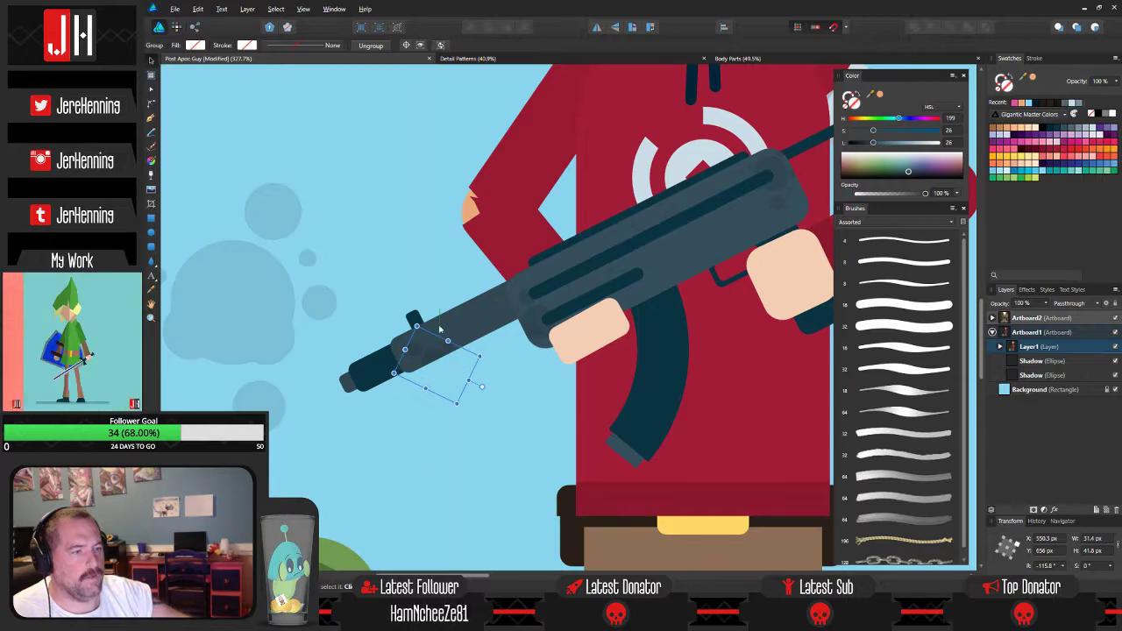
pyautogui.scroll(-4, 439, 272)
pyautogui.scroll(-2, 447, 258)
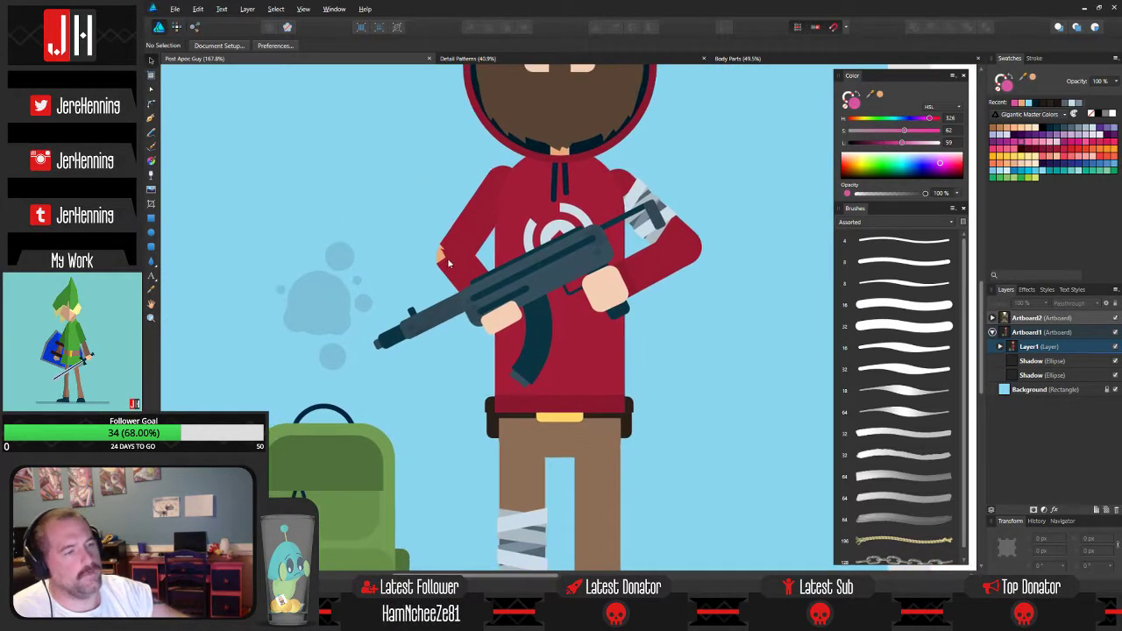
pyautogui.scroll(4, 458, 264)
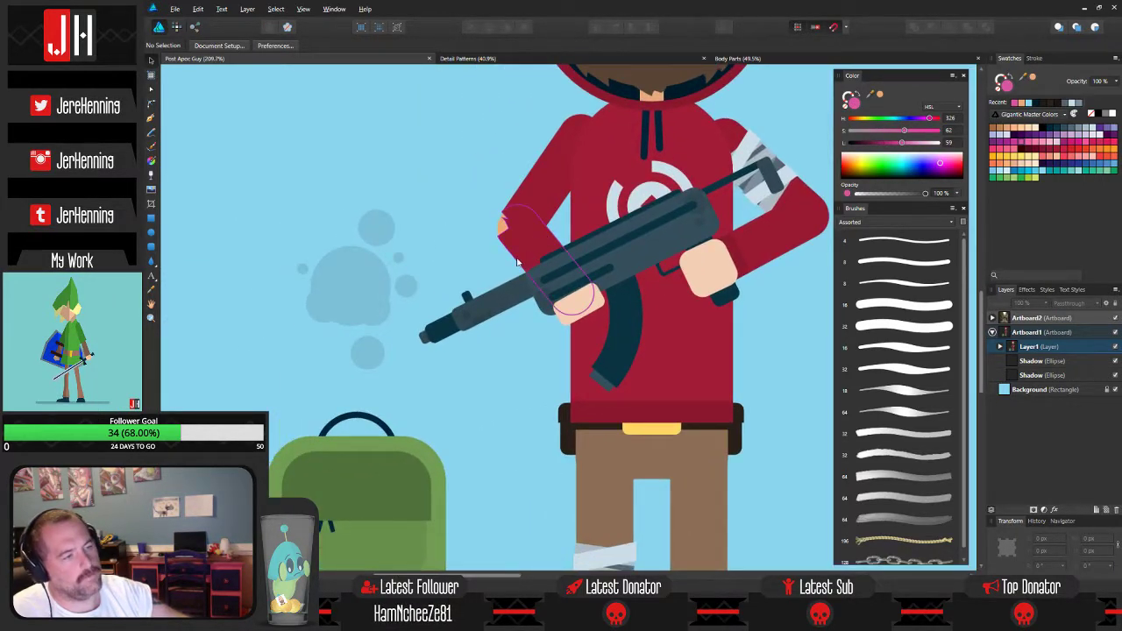
pyautogui.scroll(-6, 517, 261)
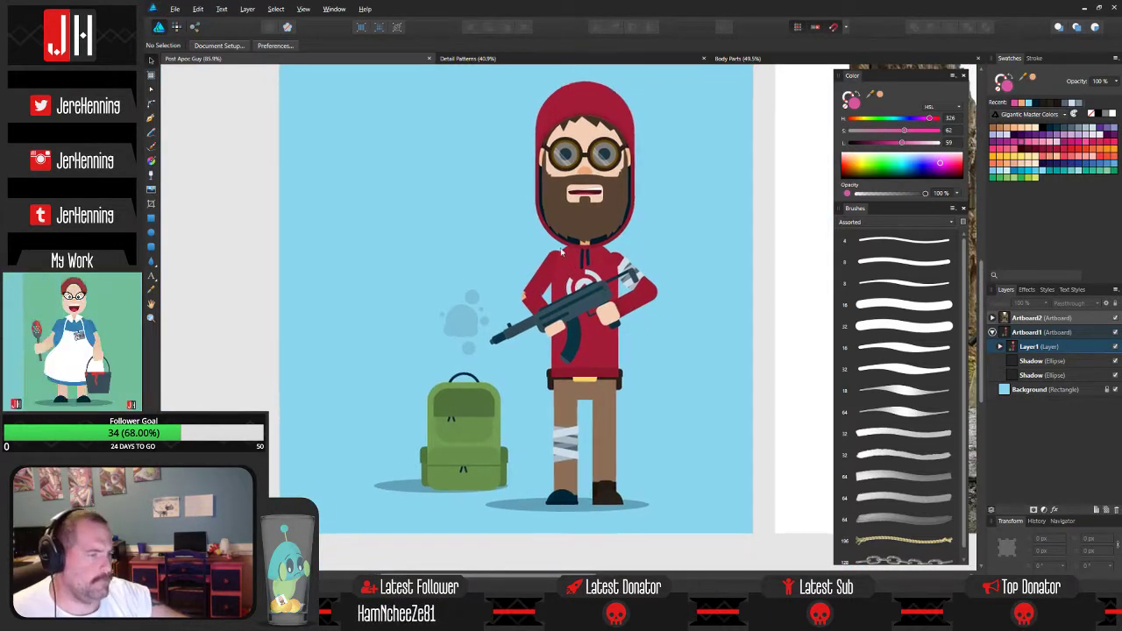
pyautogui.moveTo(596, 258); pyautogui.dragTo(569, 217)
pyautogui.scroll(4, 518, 332)
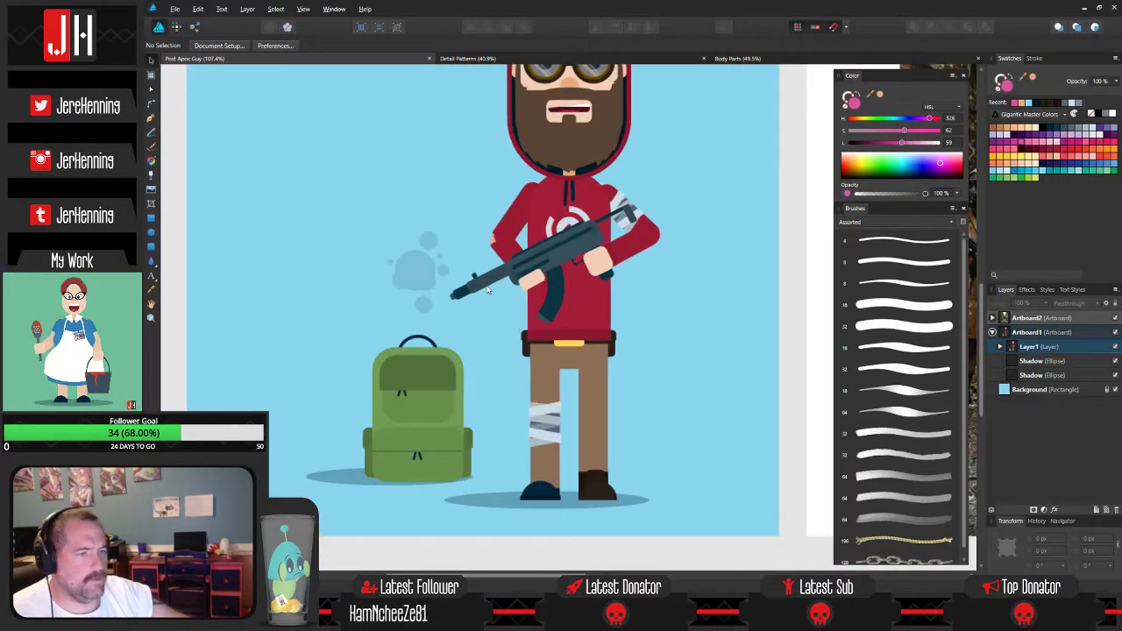
pyautogui.scroll(6, 493, 241)
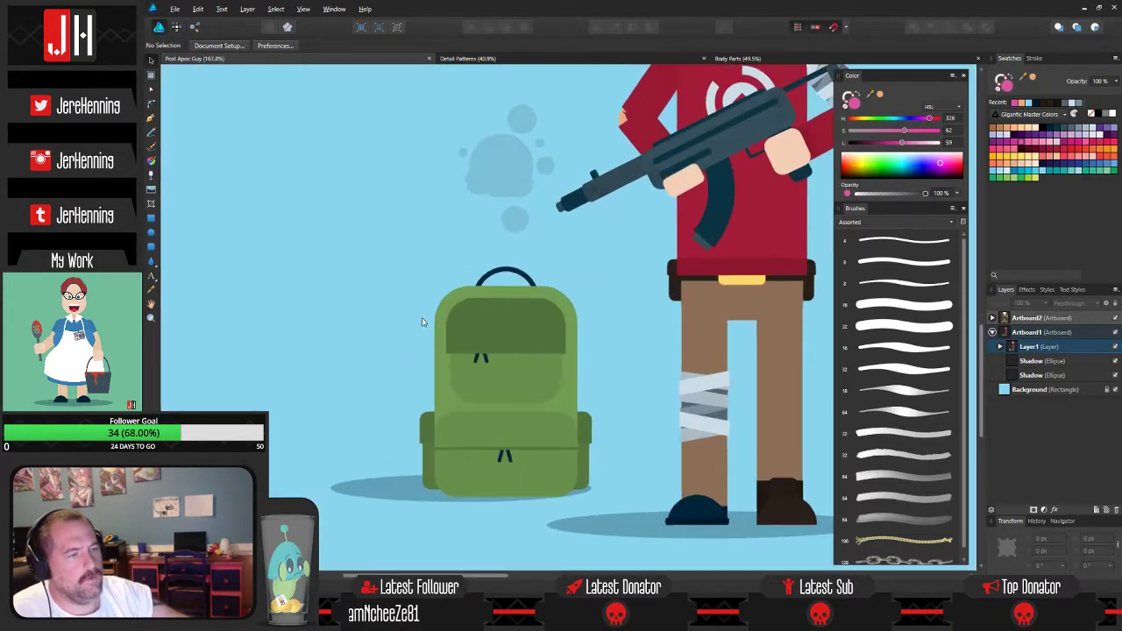
pyautogui.scroll(-5, 515, 227)
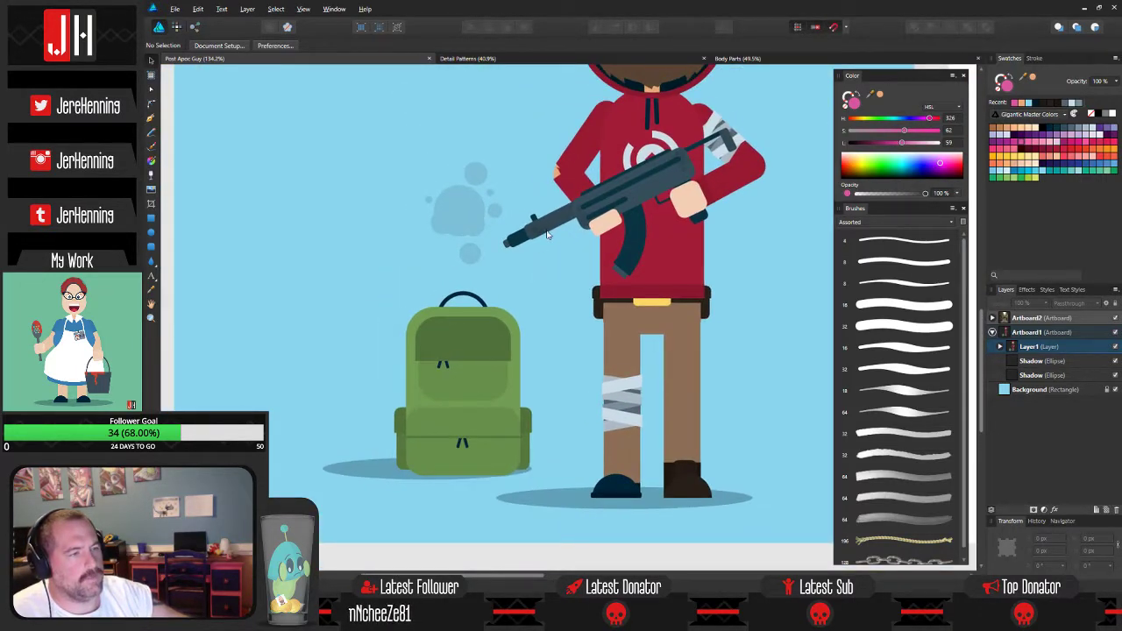
# Copy the fourth dot pattern in the top row of the Detail Patterns document and paste it into the illustration beside the backpack.
pyautogui.click(475, 210)
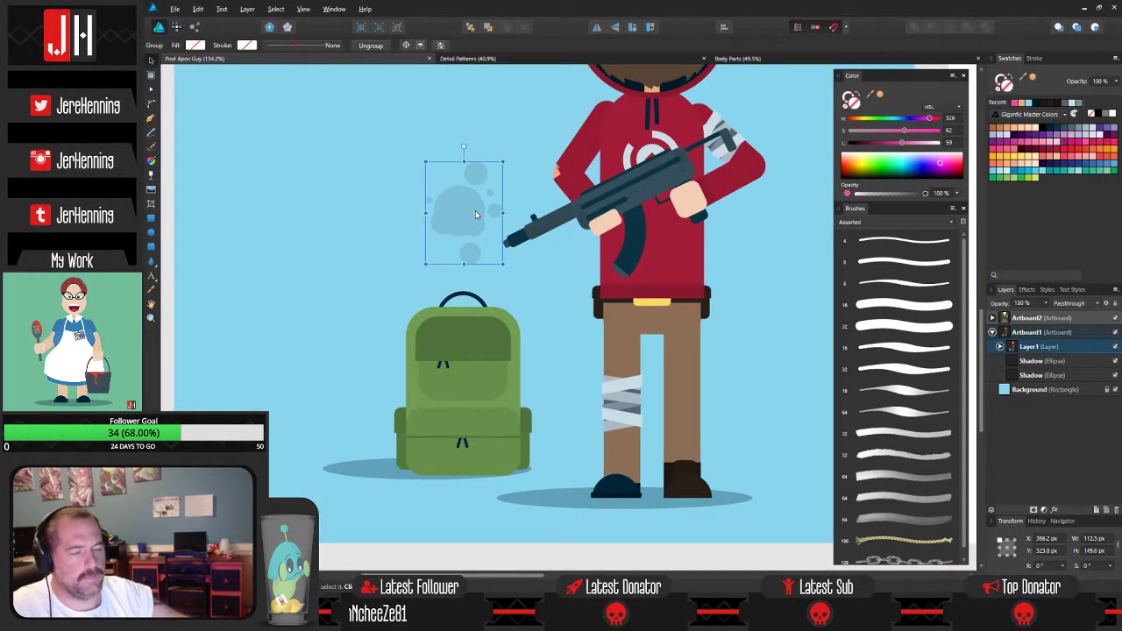
pyautogui.click(517, 57)
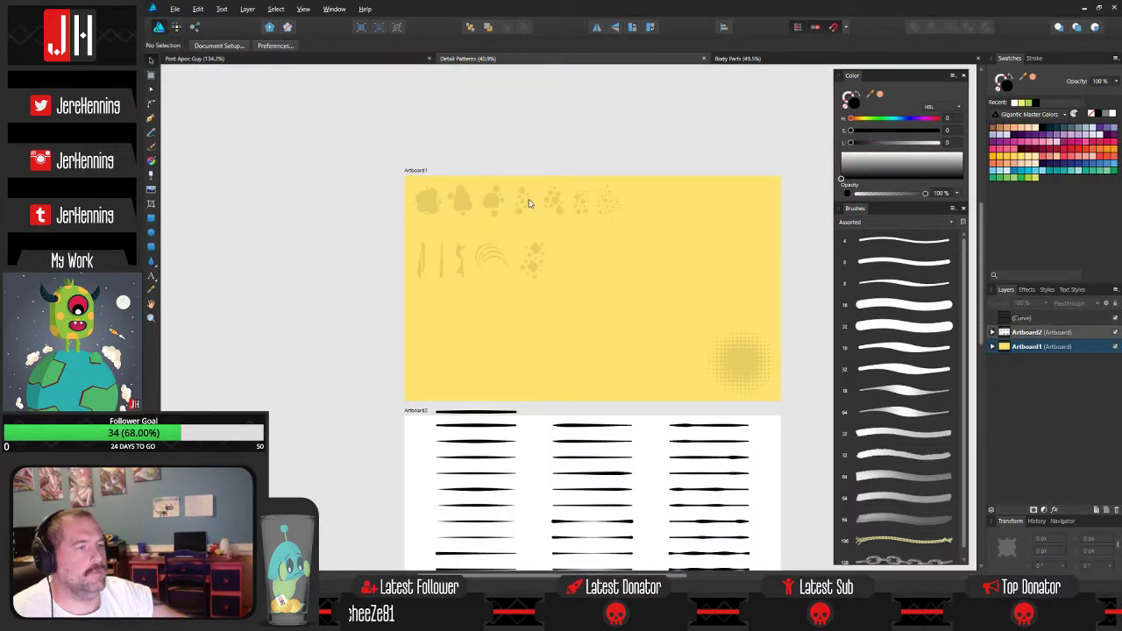
pyautogui.click(529, 204)
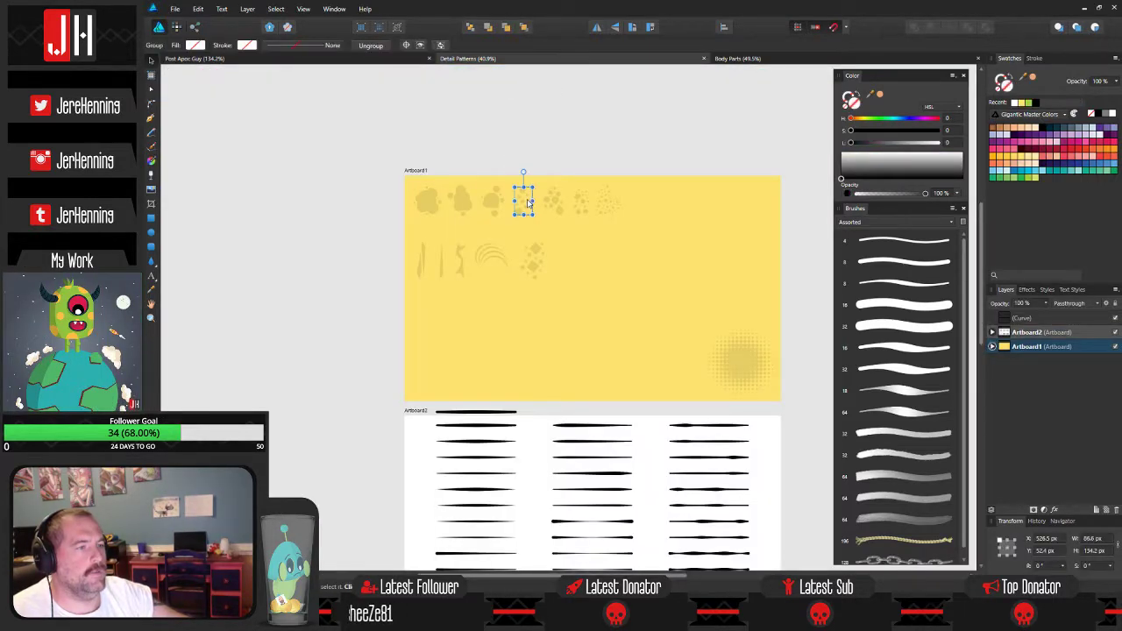
pyautogui.click(395, 60)
pyautogui.click(497, 62)
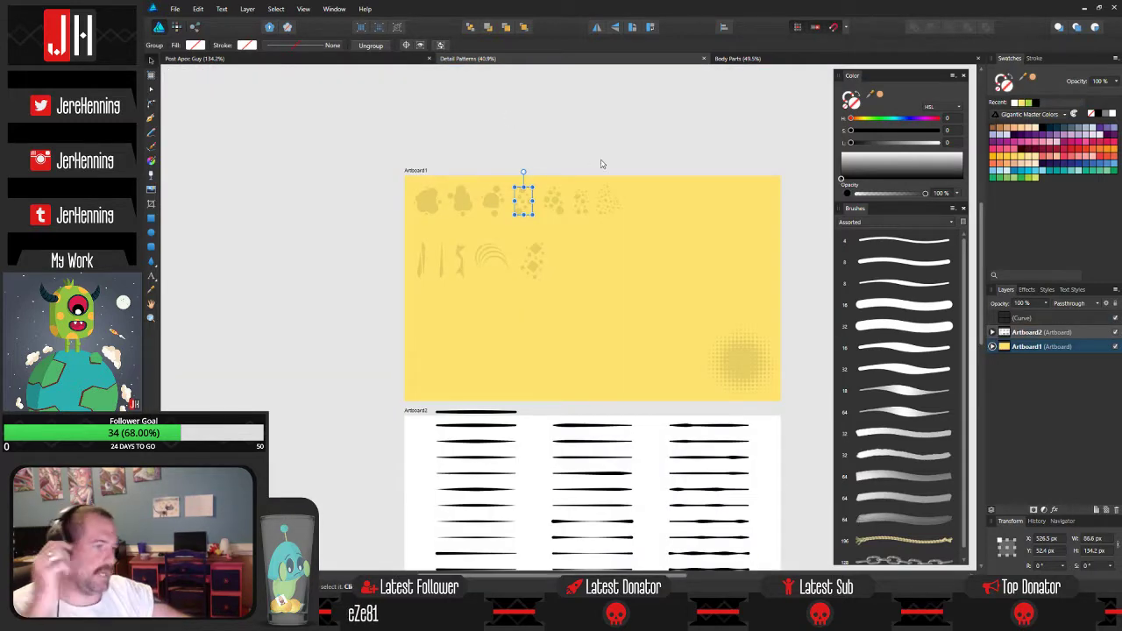
pyautogui.click(322, 59)
pyautogui.scroll(5, 384, 229)
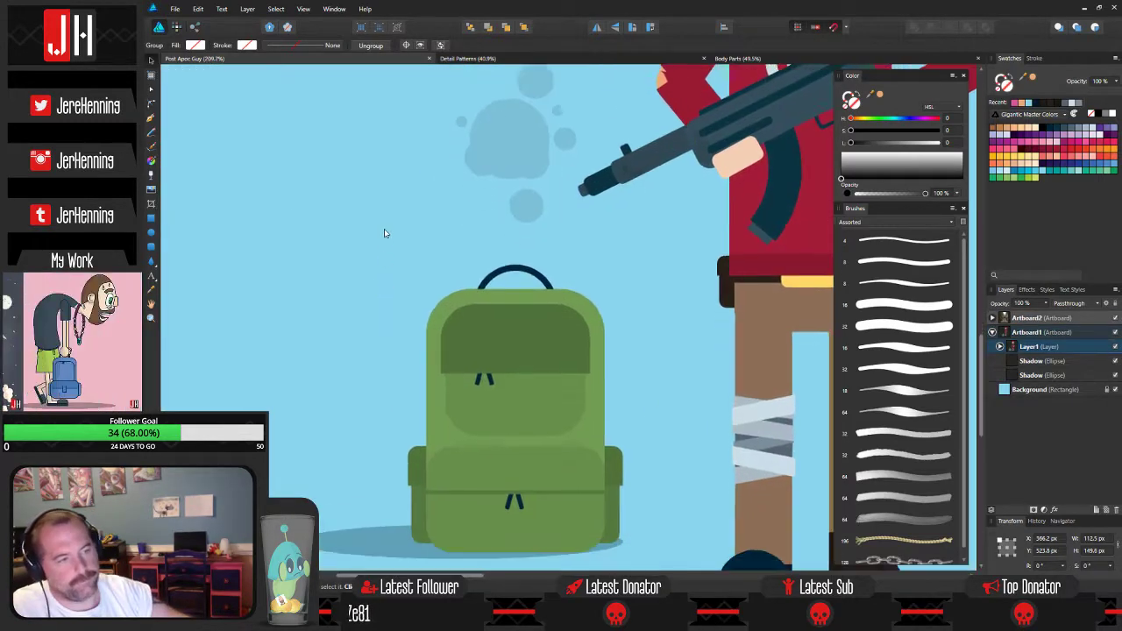
pyautogui.scroll(-4, 375, 231)
pyautogui.hotkey('ctrl', 'v')
pyautogui.moveTo(552, 280); pyautogui.dragTo(307, 208)
# Paste a copy of the dot pattern inside the backpack's body so the shape clips it, and place it over the upper half.
pyautogui.click(416, 325)
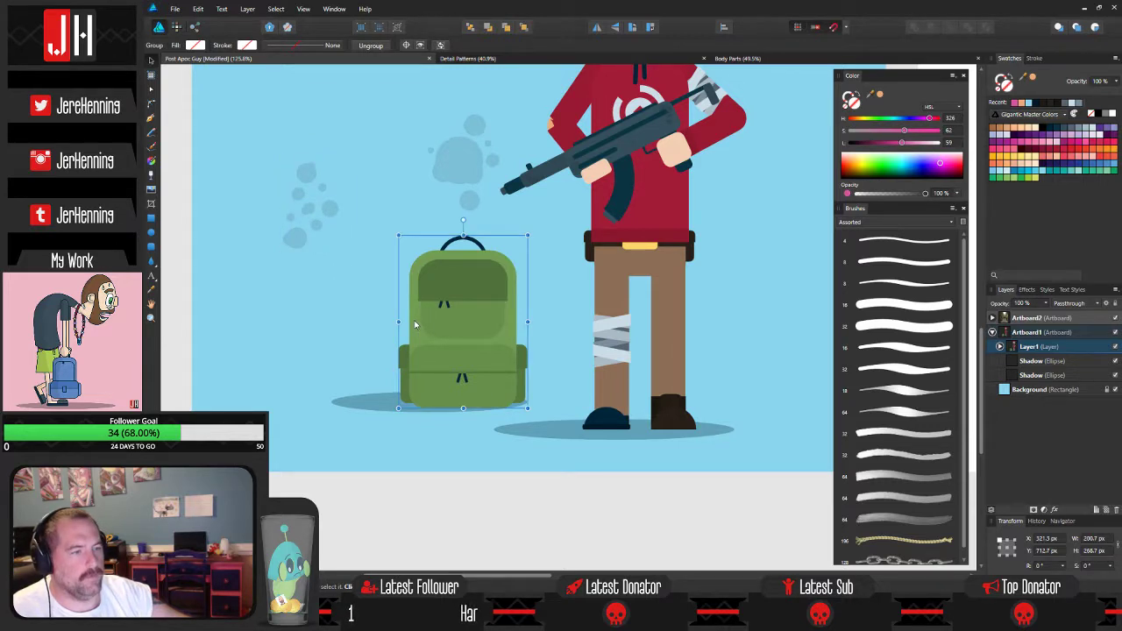
pyautogui.doubleClick(416, 325)
pyautogui.click(330, 208)
pyautogui.scroll(1, 367, 293)
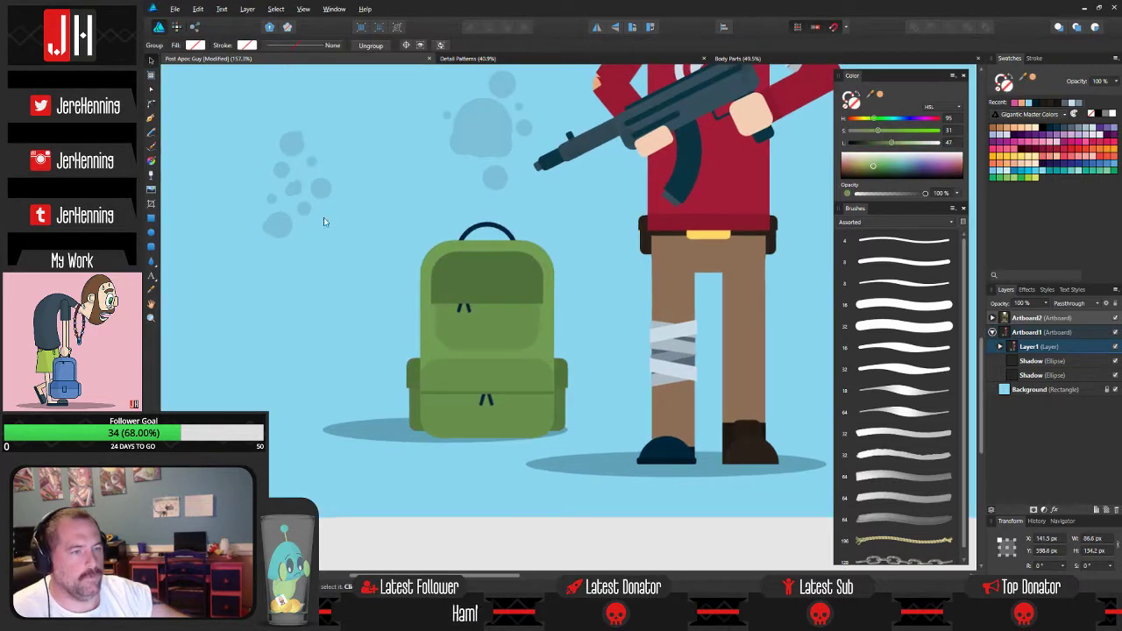
pyautogui.moveTo(321, 195); pyautogui.dragTo(462, 258)
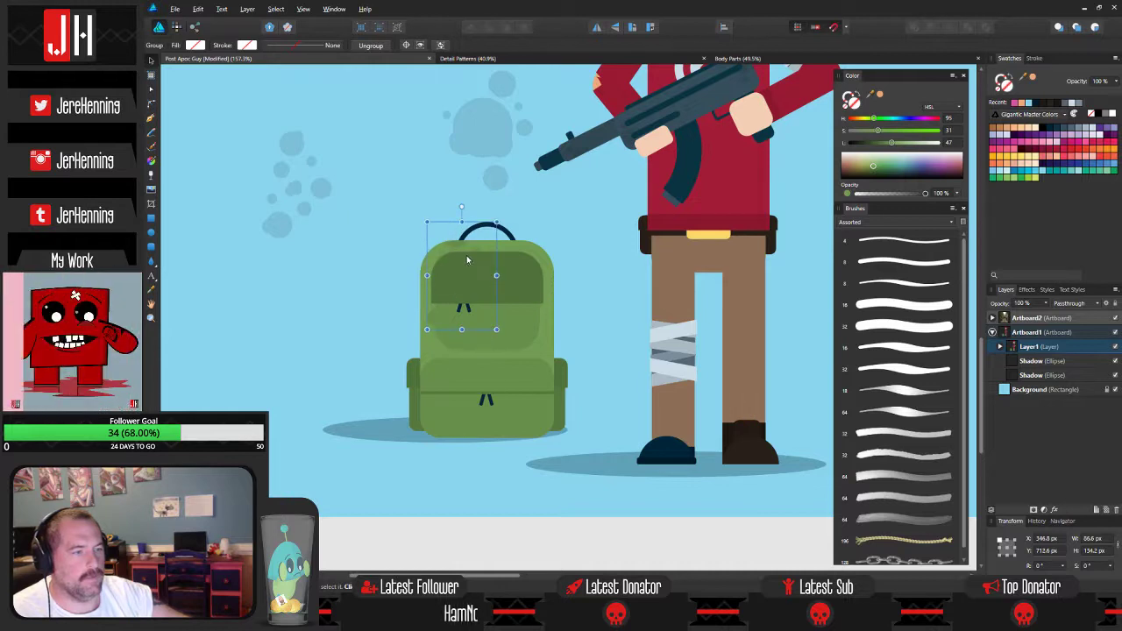
# Shrink the clipped dot pattern to about 22.1 by 34.2 px, rotate it to about -48.5° and position it along the backpack body's edge.
pyautogui.moveTo(496, 221); pyautogui.dragTo(496, 272)
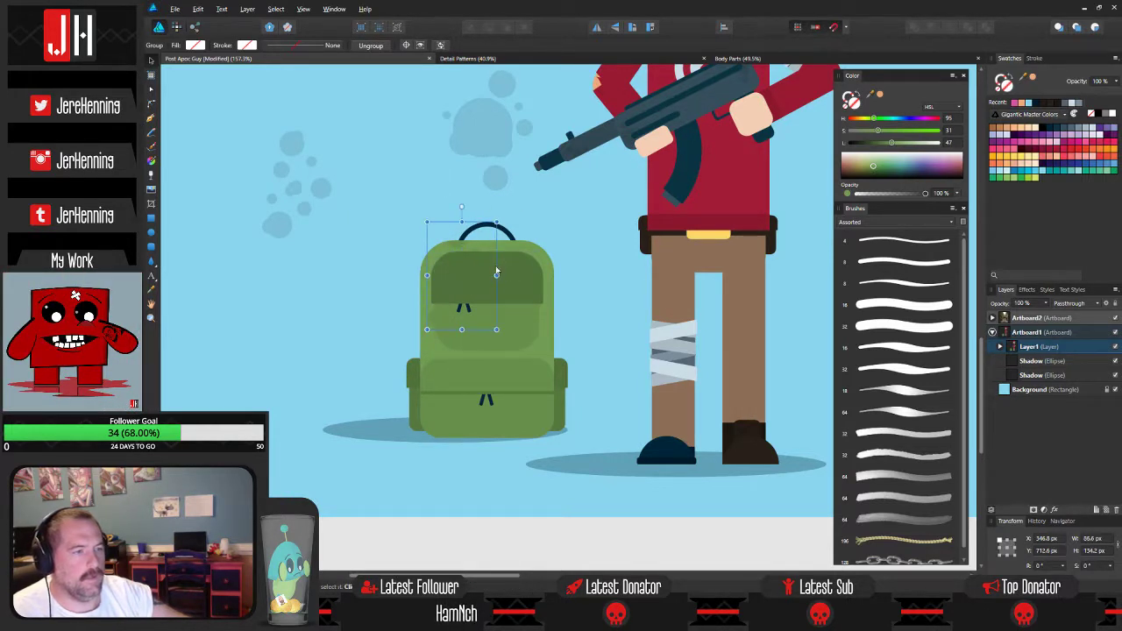
pyautogui.moveTo(496, 224); pyautogui.dragTo(425, 267)
pyautogui.moveTo(437, 226); pyautogui.dragTo(456, 230)
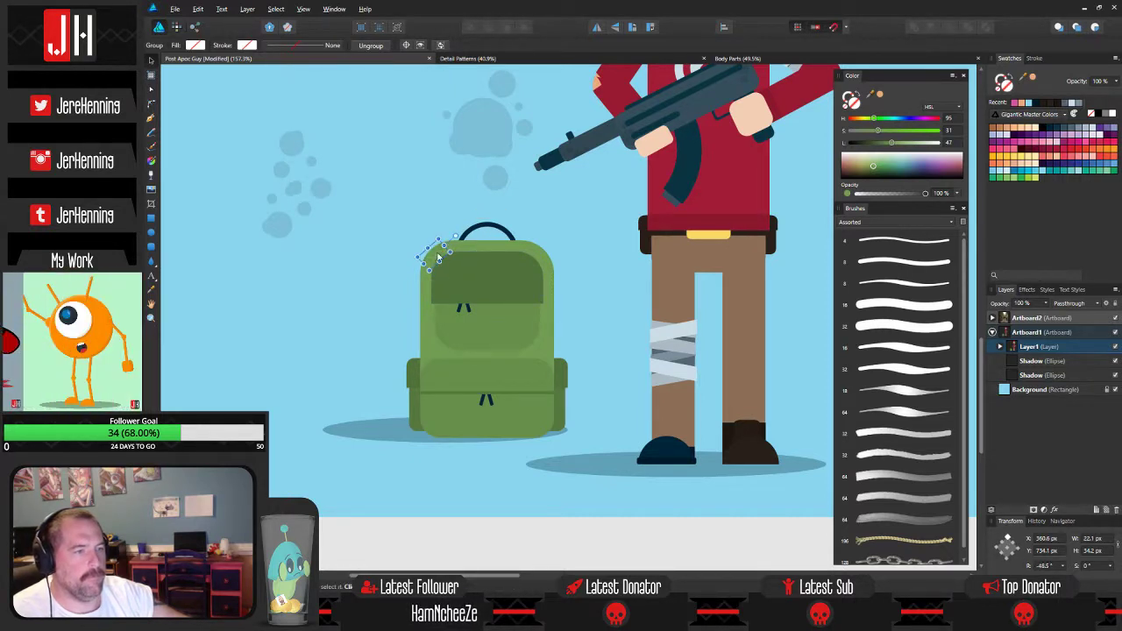
pyautogui.moveTo(448, 267); pyautogui.dragTo(553, 333)
pyautogui.click(603, 279)
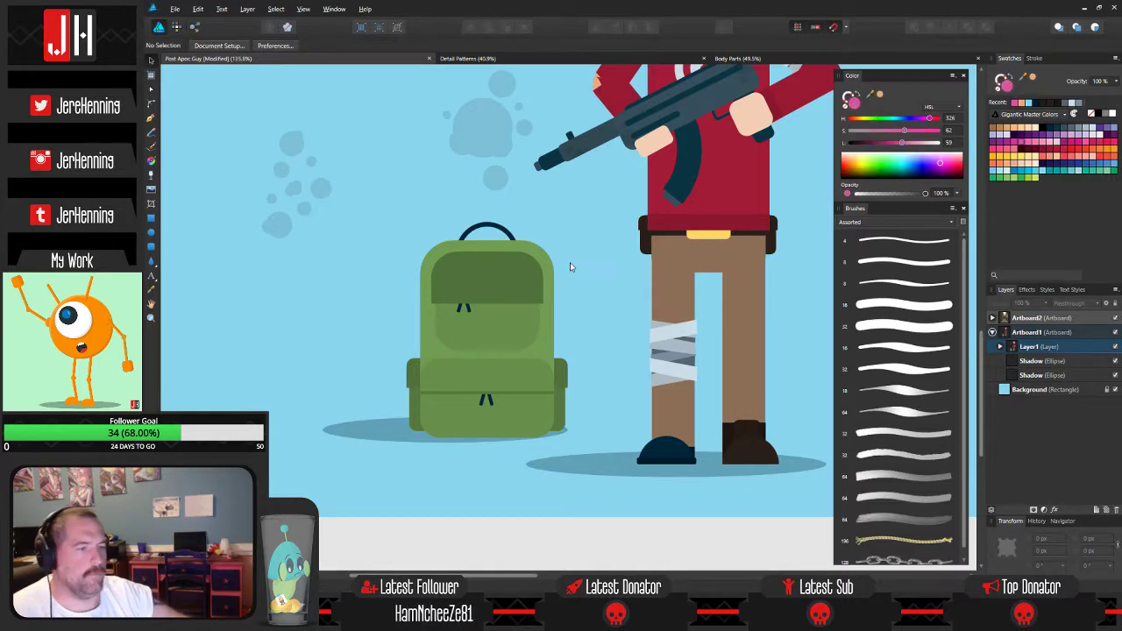
# Save the illustration and delete the two leftover blotch patterns from the blue background.
pyautogui.scroll(-3, 570, 263)
pyautogui.moveTo(570, 263); pyautogui.dragTo(480, 291)
pyautogui.hotkey('ctrl', 's')
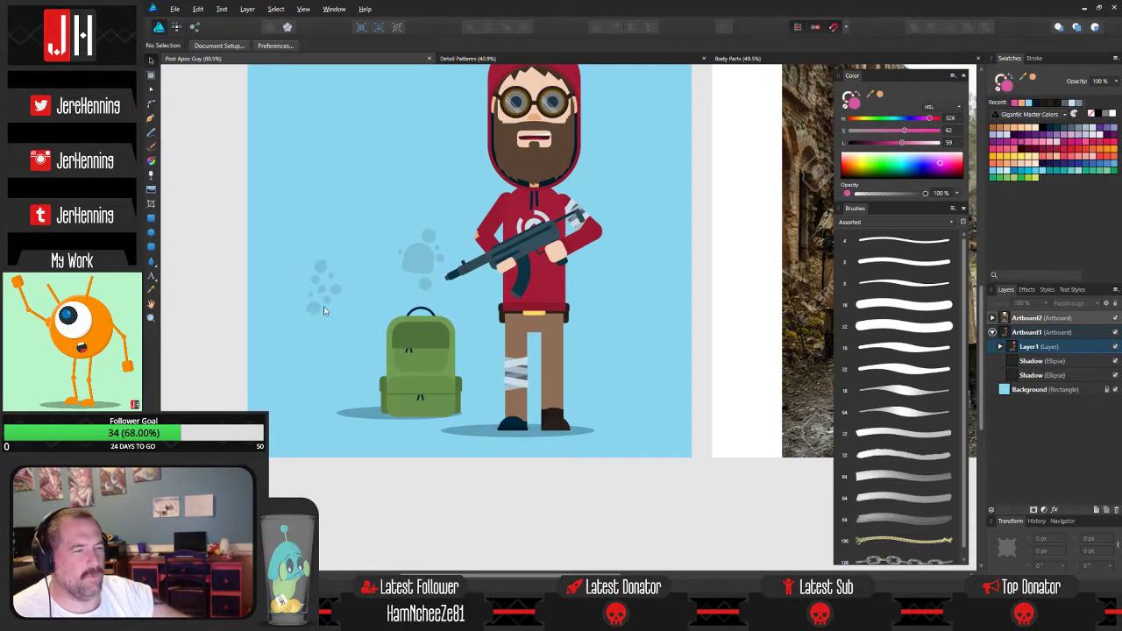
pyautogui.click(323, 306)
pyautogui.press('Delete')
pyautogui.click(431, 250)
pyautogui.press('Delete')
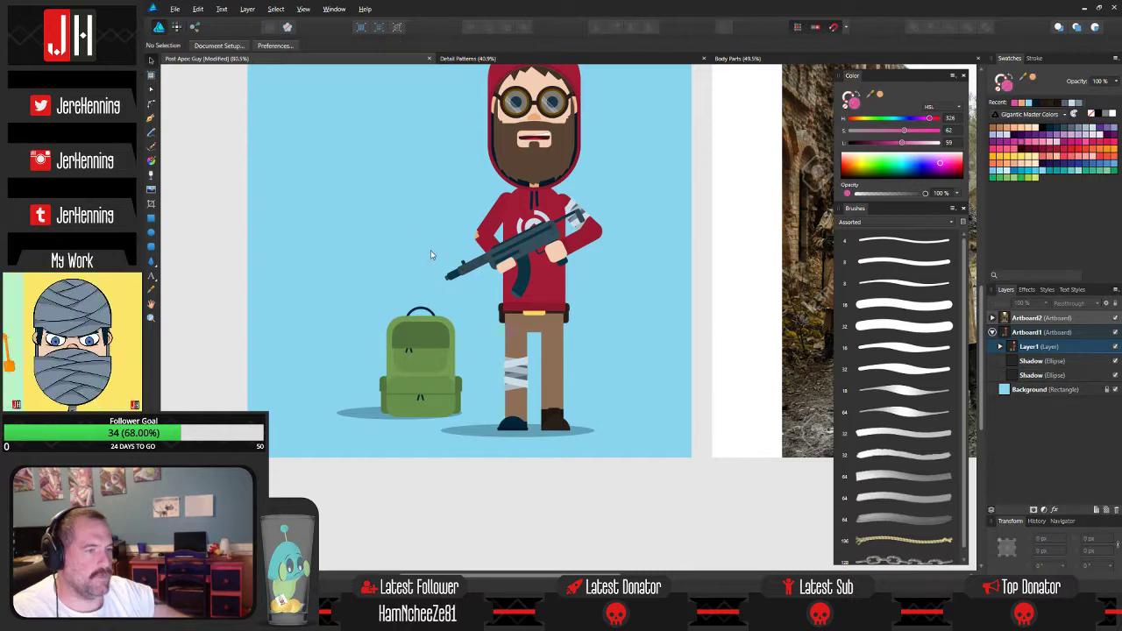
# Duplicate the hoodie's torso shape in place and fill the copy with the orange skin tone sampled from the neck.
pyautogui.scroll(3, 574, 340)
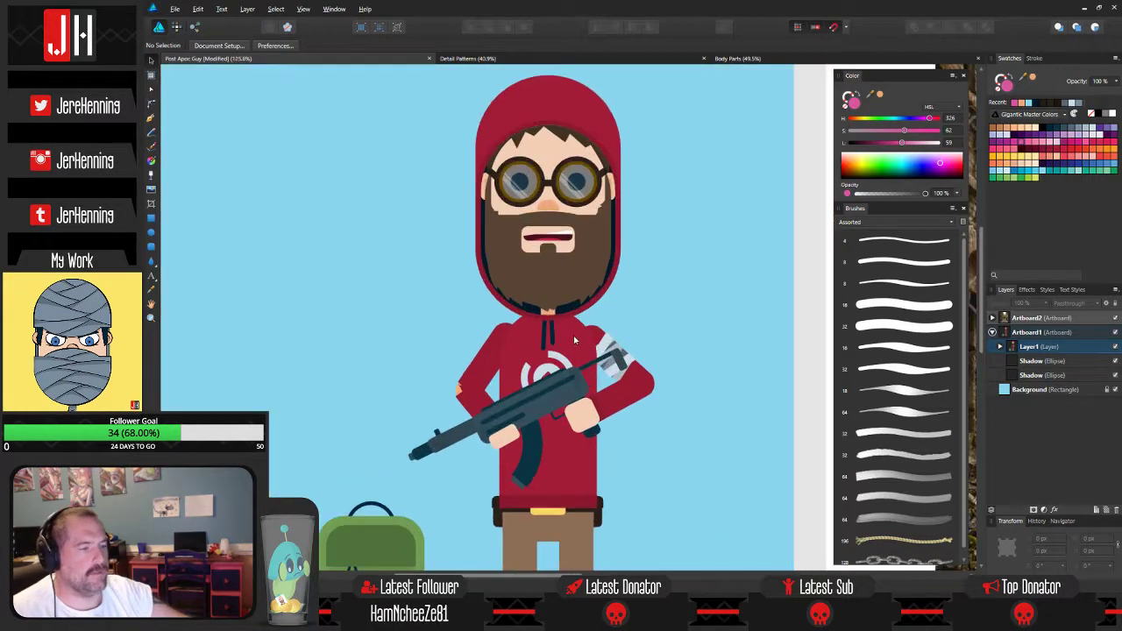
pyautogui.moveTo(575, 340); pyautogui.dragTo(554, 276)
pyautogui.scroll(2, 521, 386)
pyautogui.moveTo(521, 385); pyautogui.dragTo(531, 304)
pyautogui.scroll(-1, 549, 272)
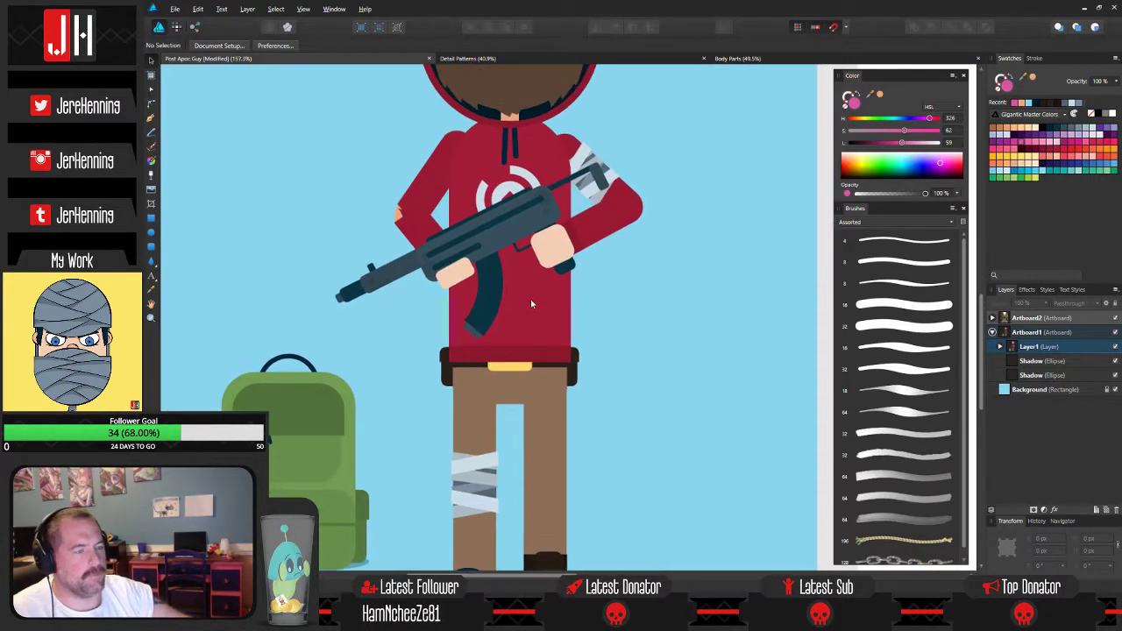
pyautogui.scroll(3, 531, 304)
pyautogui.scroll(-1, 543, 305)
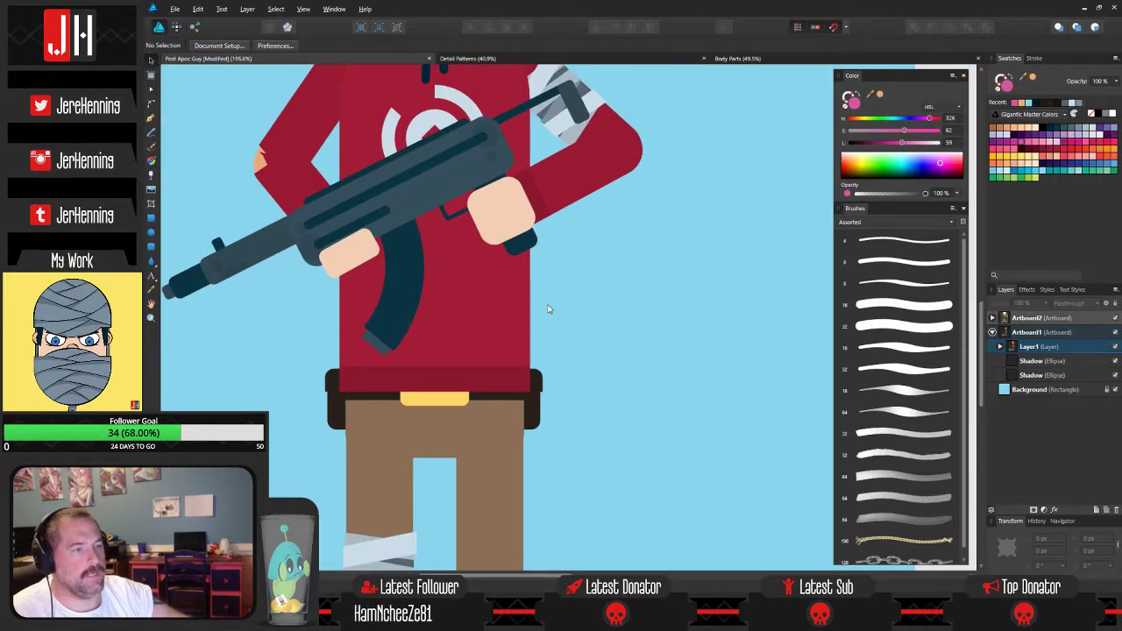
pyautogui.scroll(-3, 548, 309)
pyautogui.click(525, 288)
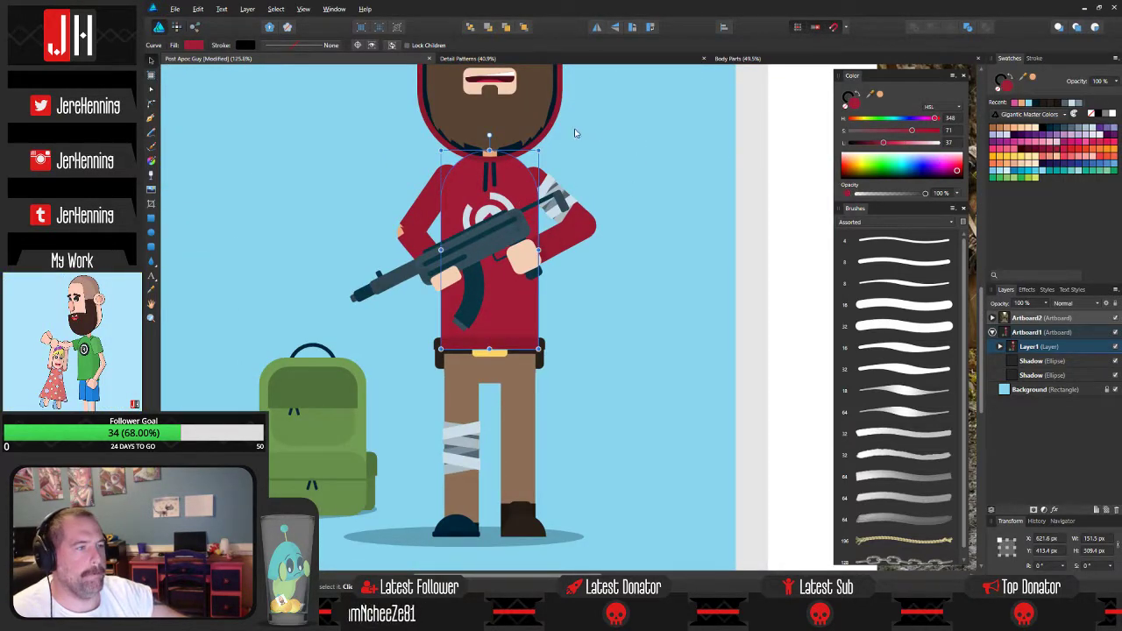
pyautogui.scroll(-1, 570, 134)
pyautogui.scroll(1, 568, 136)
pyautogui.press('i')
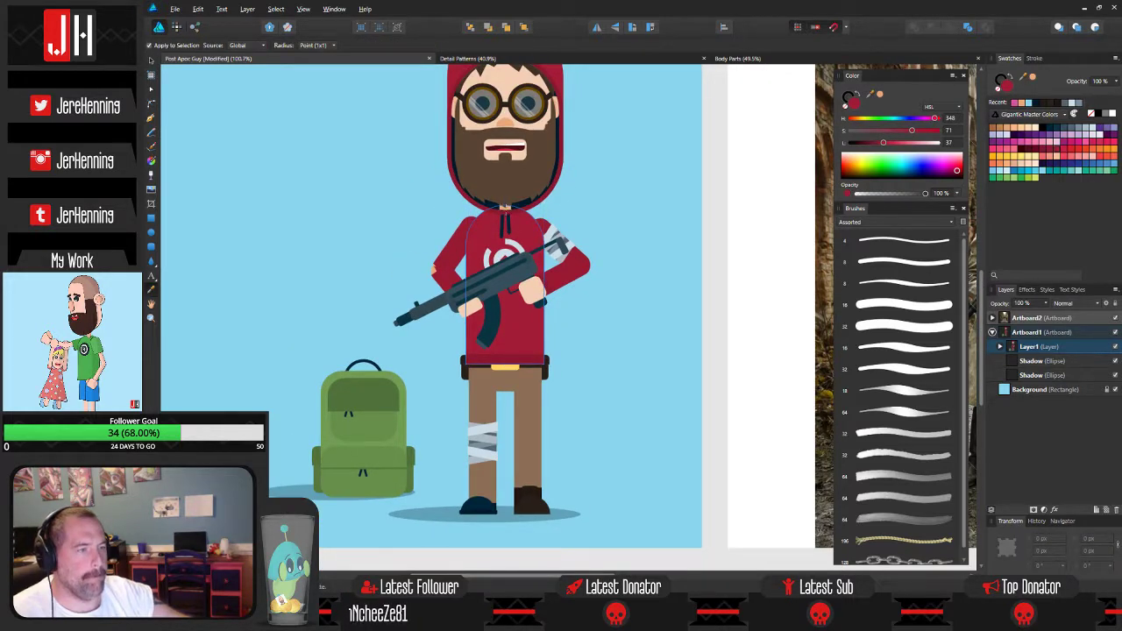
pyautogui.click(502, 209)
pyautogui.press('v')
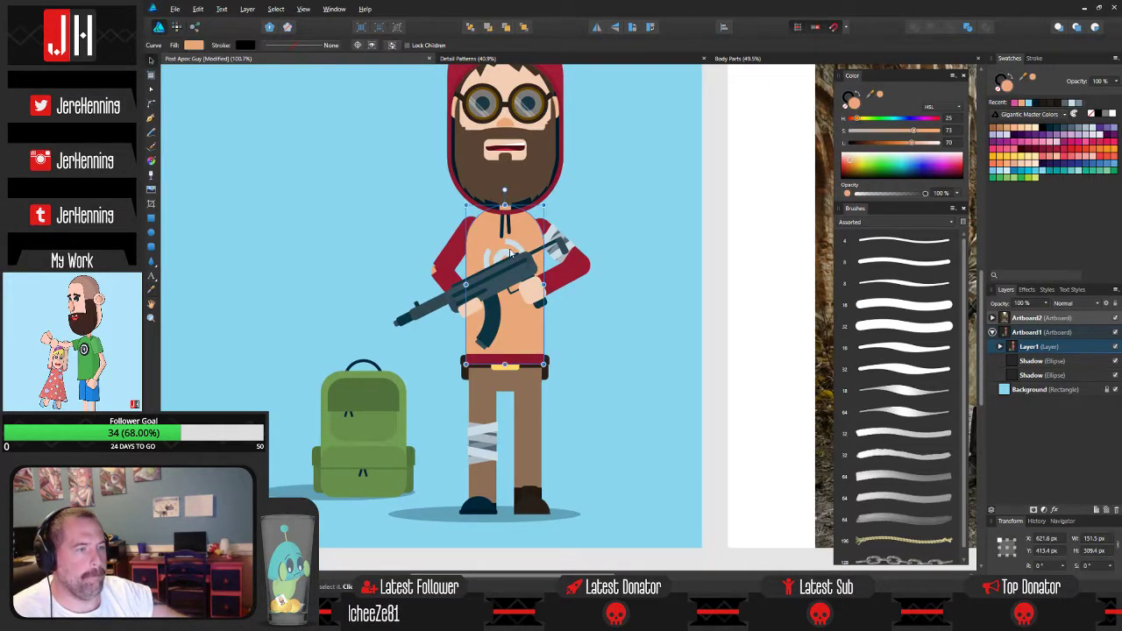
# Delete the chest logo from the skin-coloured torso copy and move the copy behind the red hoodie torso.
pyautogui.click(515, 246)
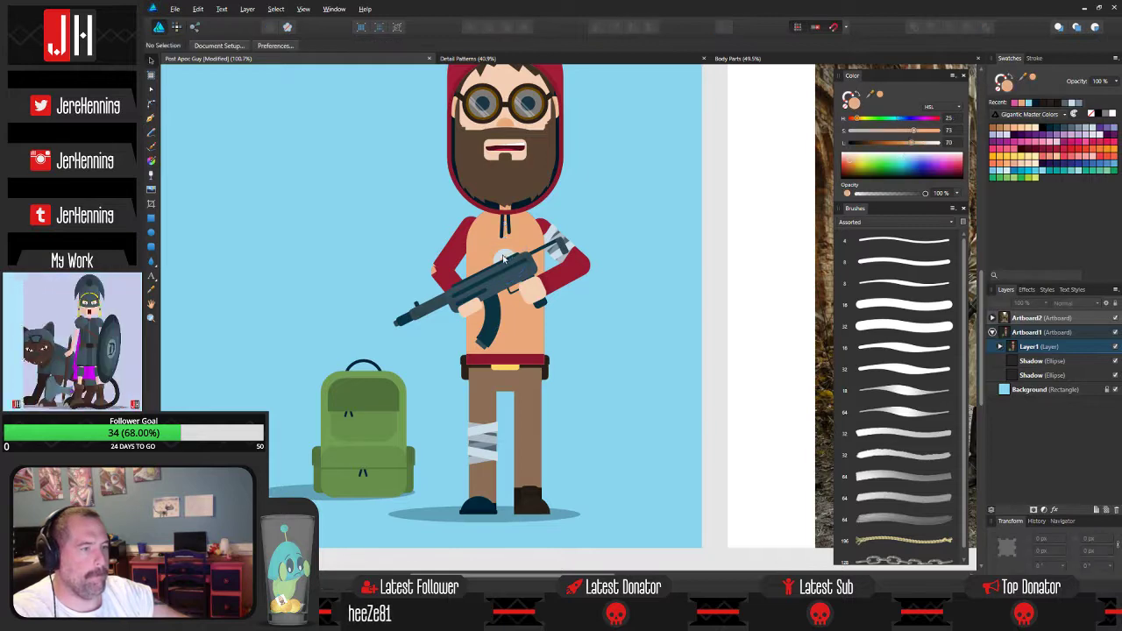
pyautogui.press('Delete')
pyautogui.click(522, 242)
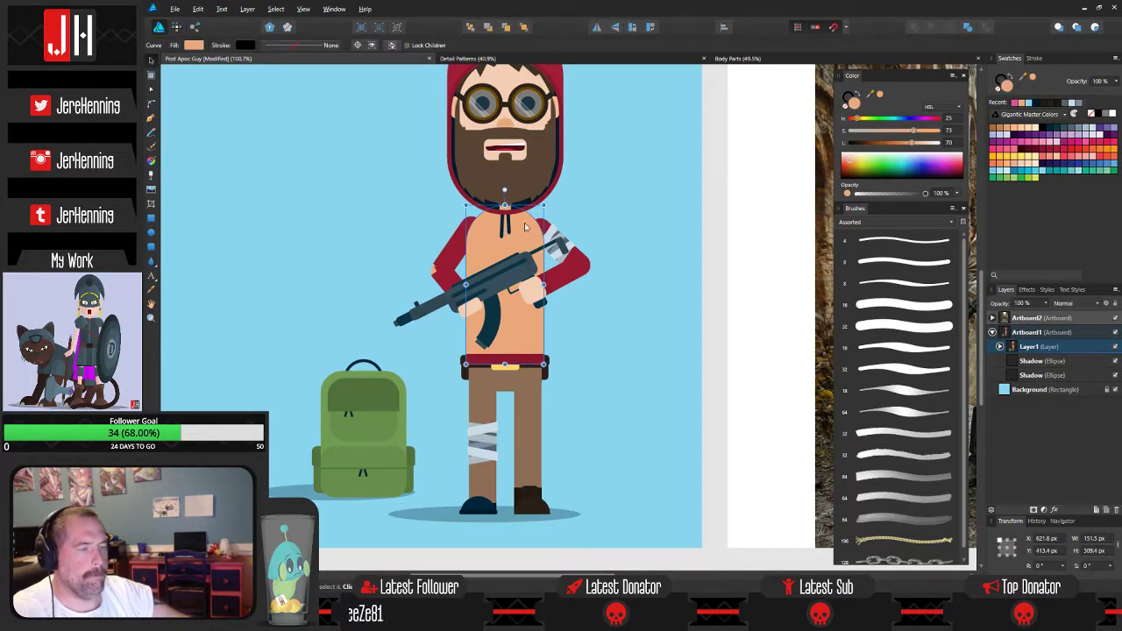
pyautogui.click(489, 26)
# Shrink the skin-coloured torso slightly, to about 144.7 by 295.4 px, keeping it centred within the hoodie's outline.
pyautogui.scroll(3, 514, 204)
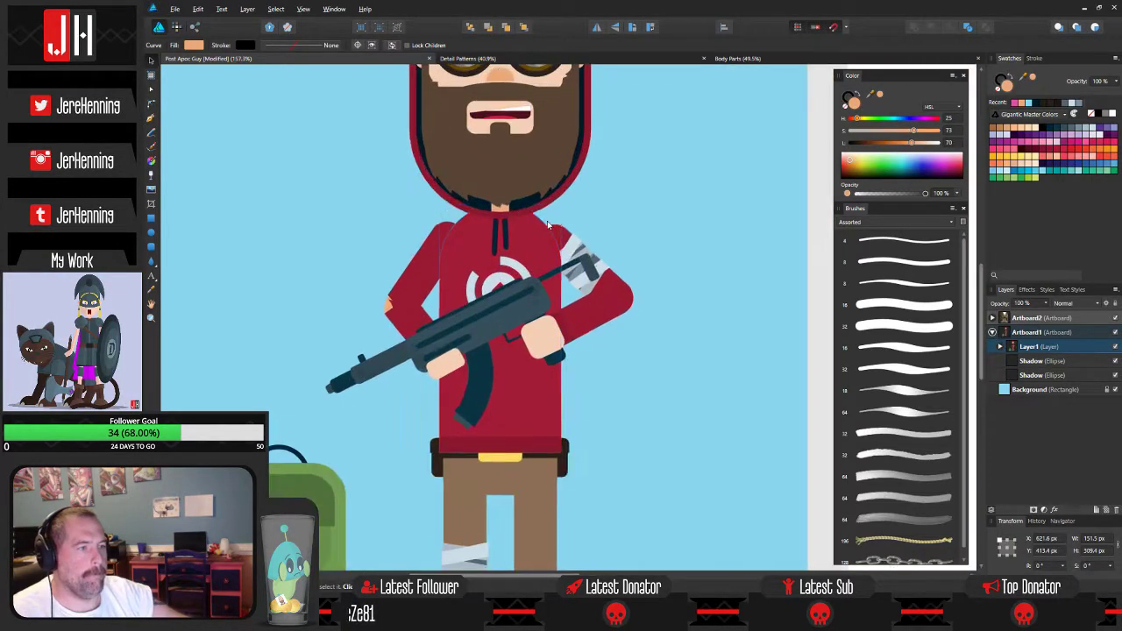
pyautogui.moveTo(558, 207); pyautogui.dragTo(557, 210)
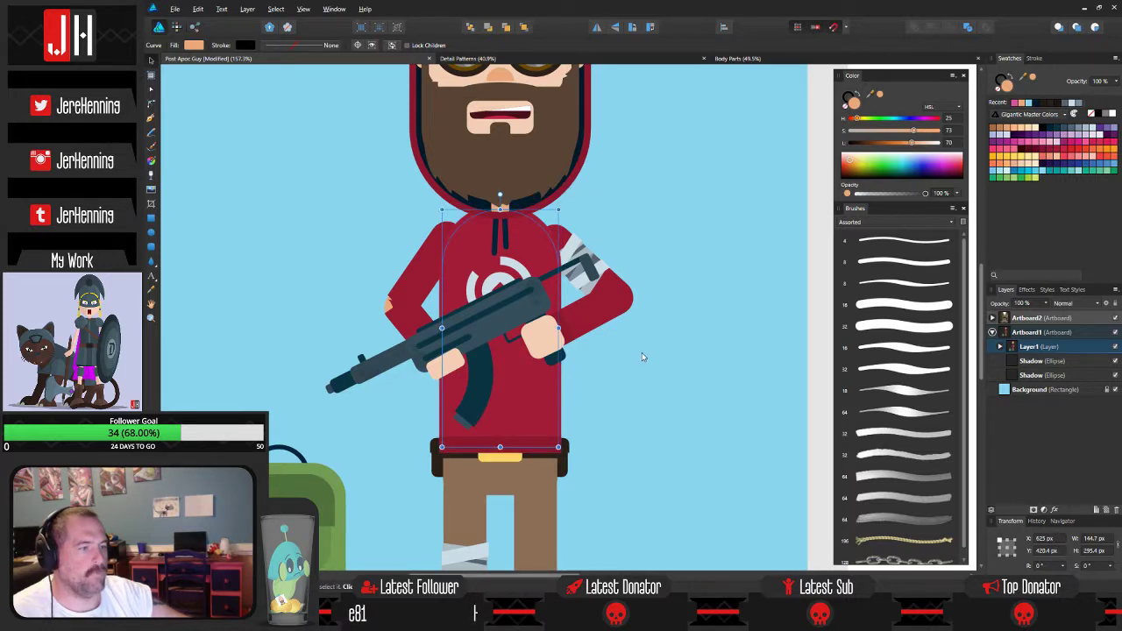
pyautogui.click(642, 356)
# Draw a small jagged tear shape, about 14 by 21 px, with the Pen tool across the hoodie's side edge below the rifle grip.
pyautogui.moveTo(629, 342); pyautogui.dragTo(613, 288)
pyautogui.click(152, 117)
pyautogui.scroll(3, 561, 361)
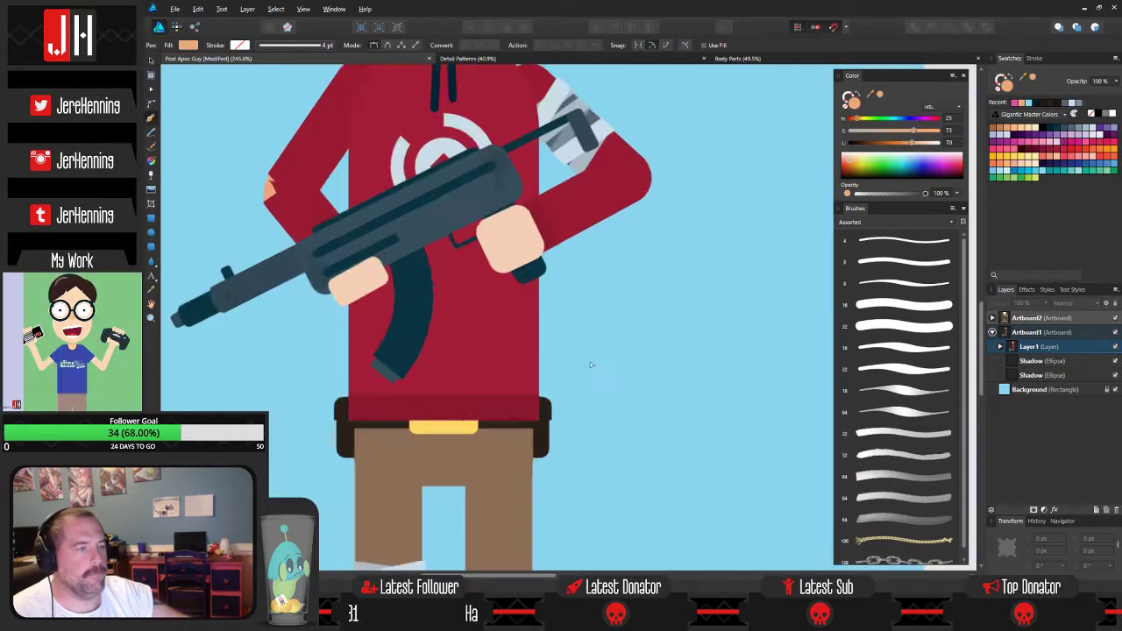
pyautogui.click(526, 309)
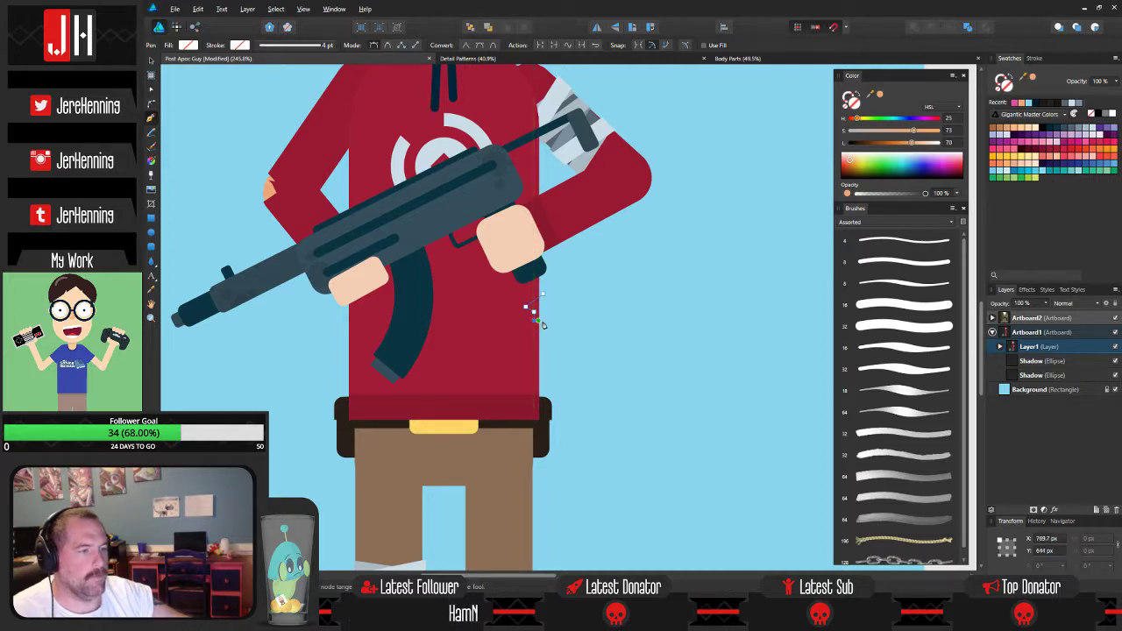
pyautogui.press('v')
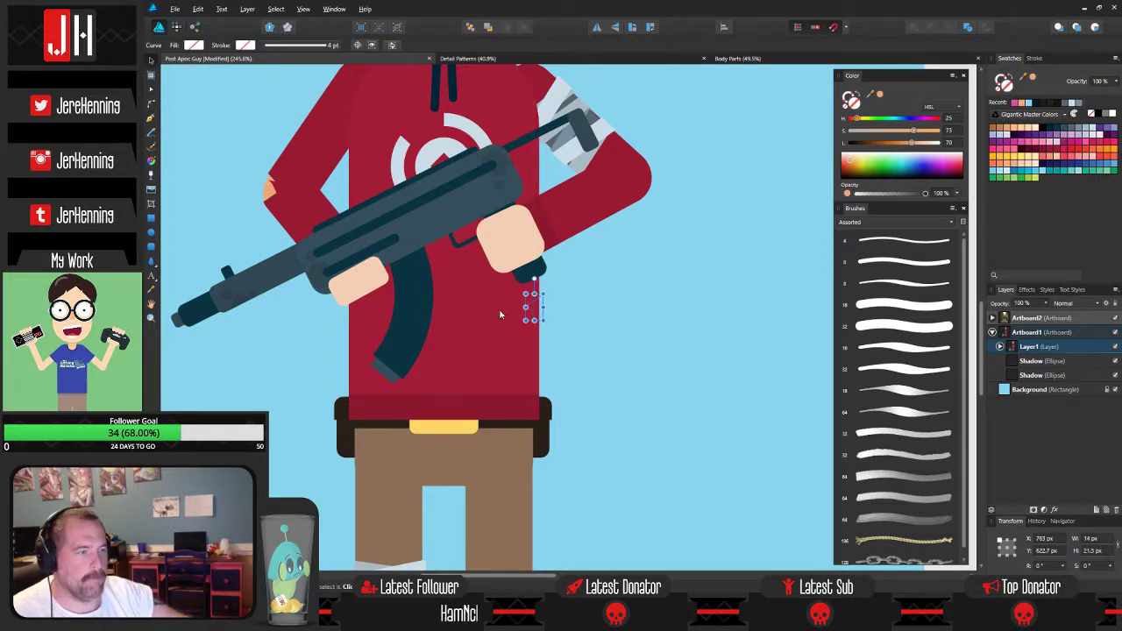
# Subtract the tear shape from the red hoodie's torso edge, and move the cut hoodie back above the skin torso, behind the gun.
pyautogui.click(927, 32)
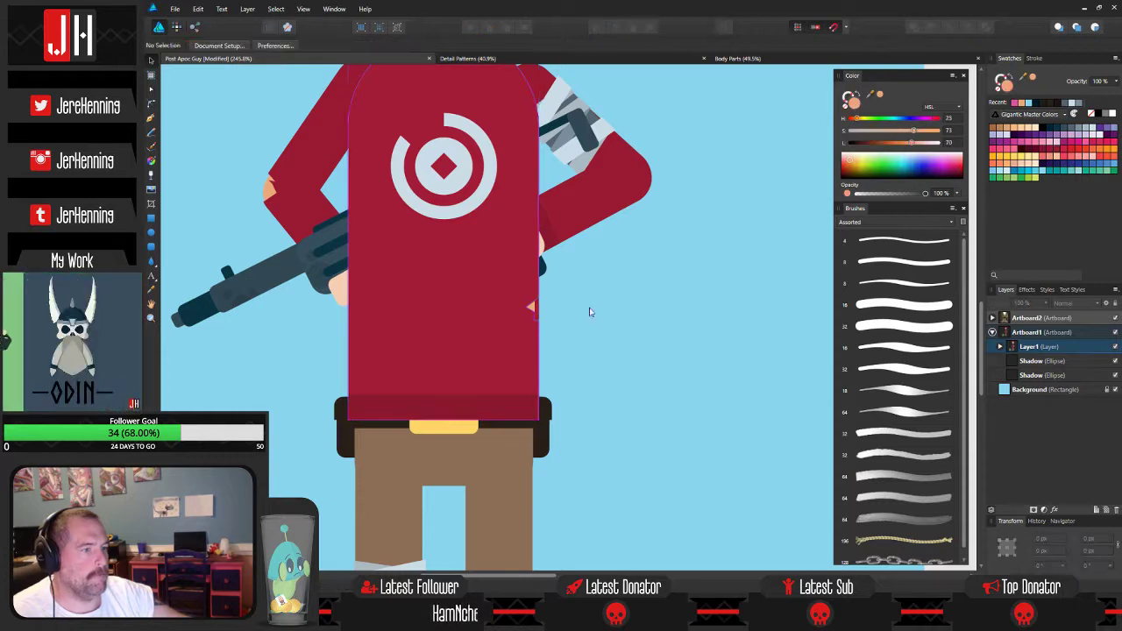
pyautogui.hotkey('ctrl', 'x')
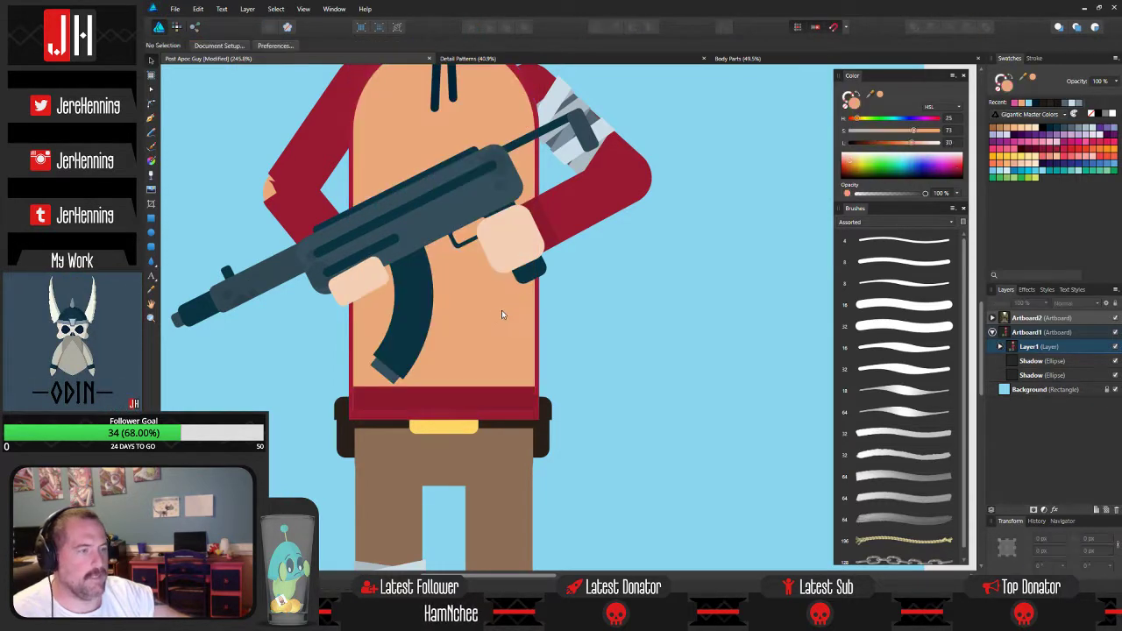
pyautogui.click(493, 314)
pyautogui.hotkey('ctrl', 'v')
pyautogui.scroll(5, 534, 307)
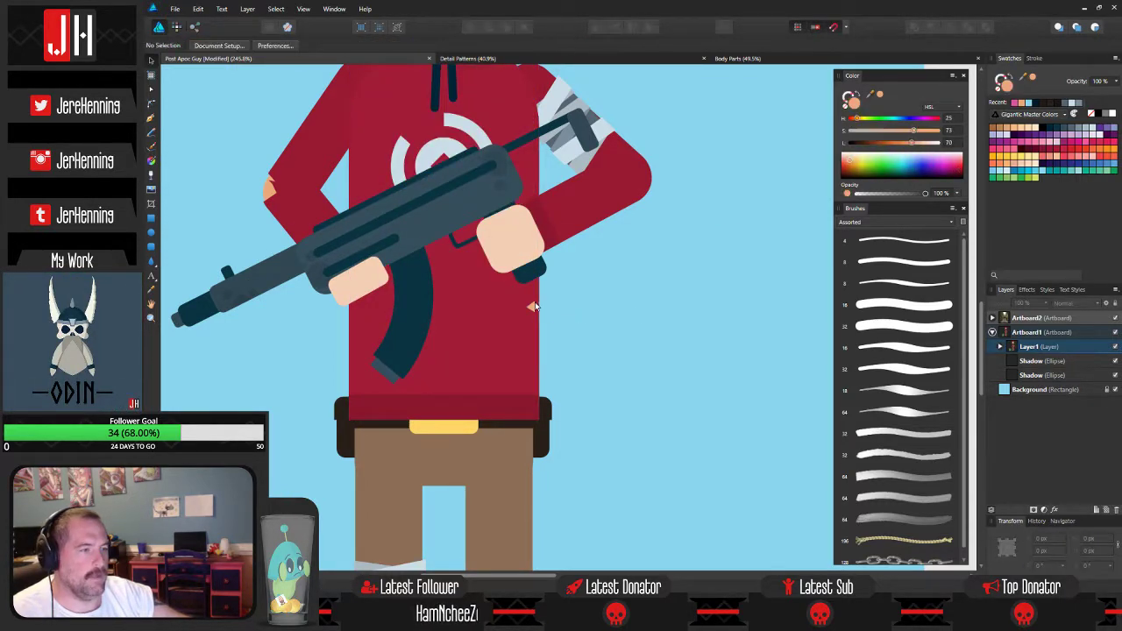
pyautogui.scroll(-5, 533, 313)
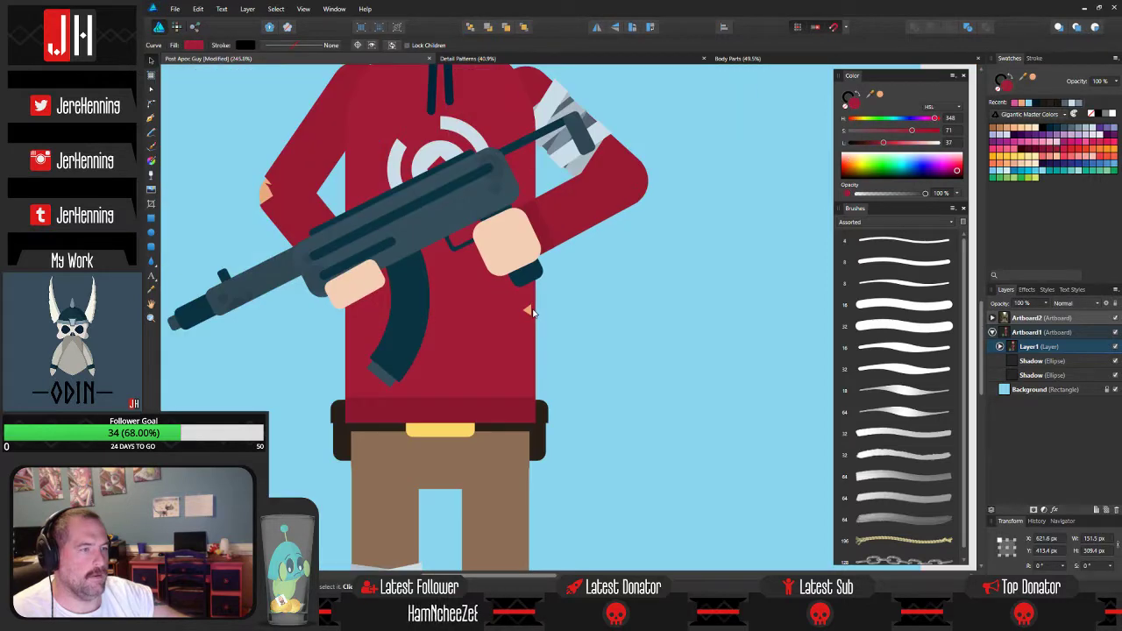
# Try exposing the background through the hoodie's tear and reshaping its inner nodes, and undo these changes.
pyautogui.hotkey('ctrl', 'd')
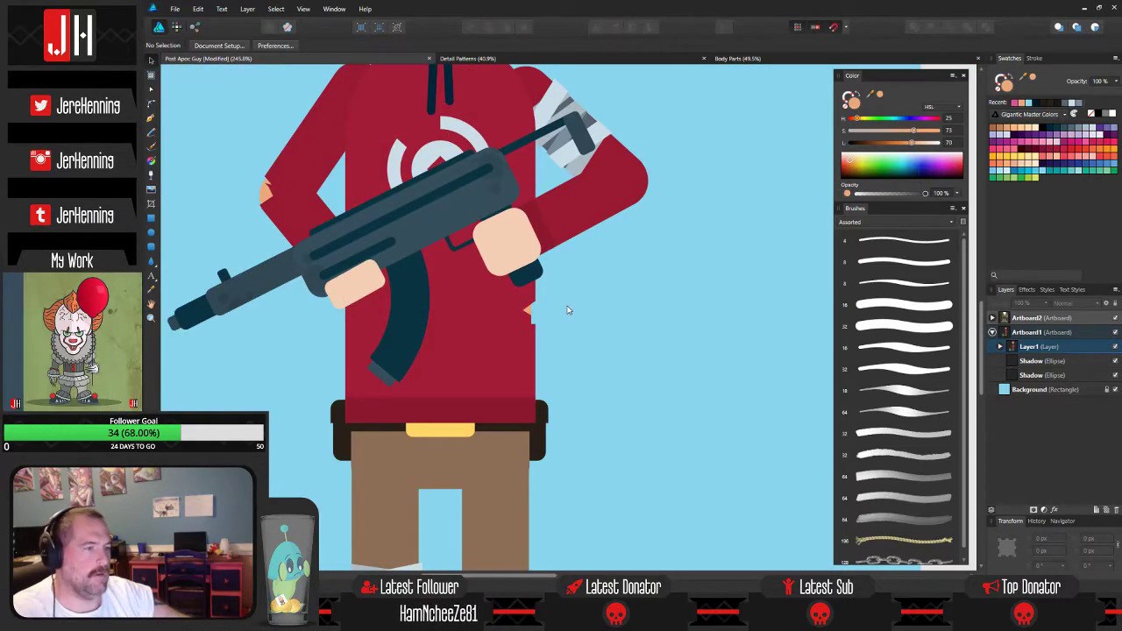
pyautogui.scroll(-2, 537, 313)
pyautogui.scroll(6, 543, 316)
pyautogui.scroll(4, 543, 316)
pyautogui.click(528, 313)
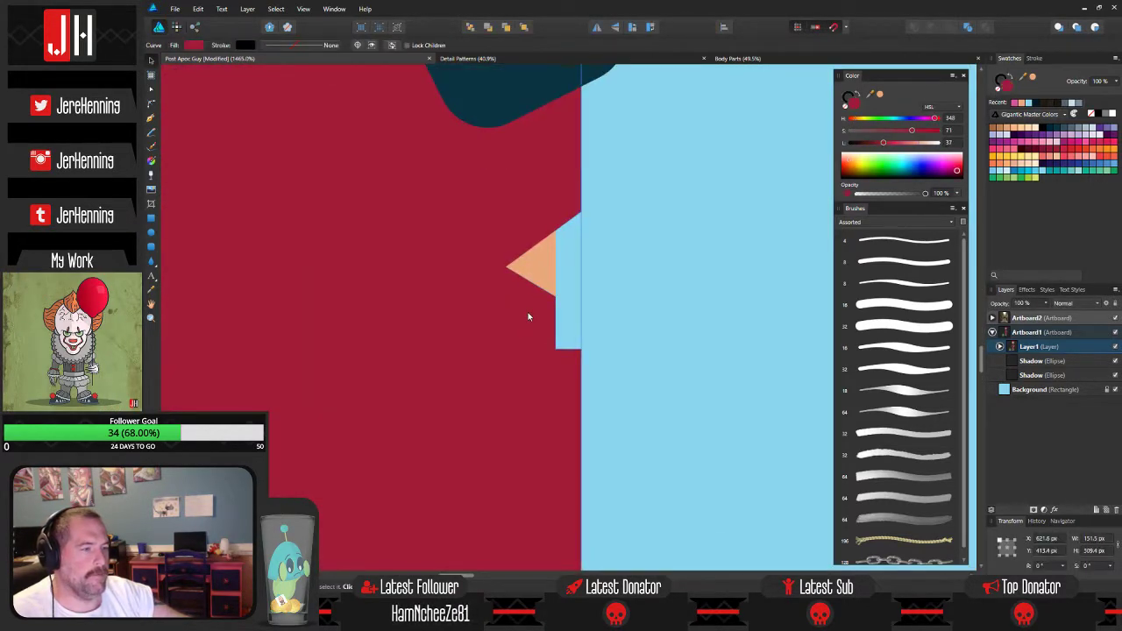
pyautogui.press('a')
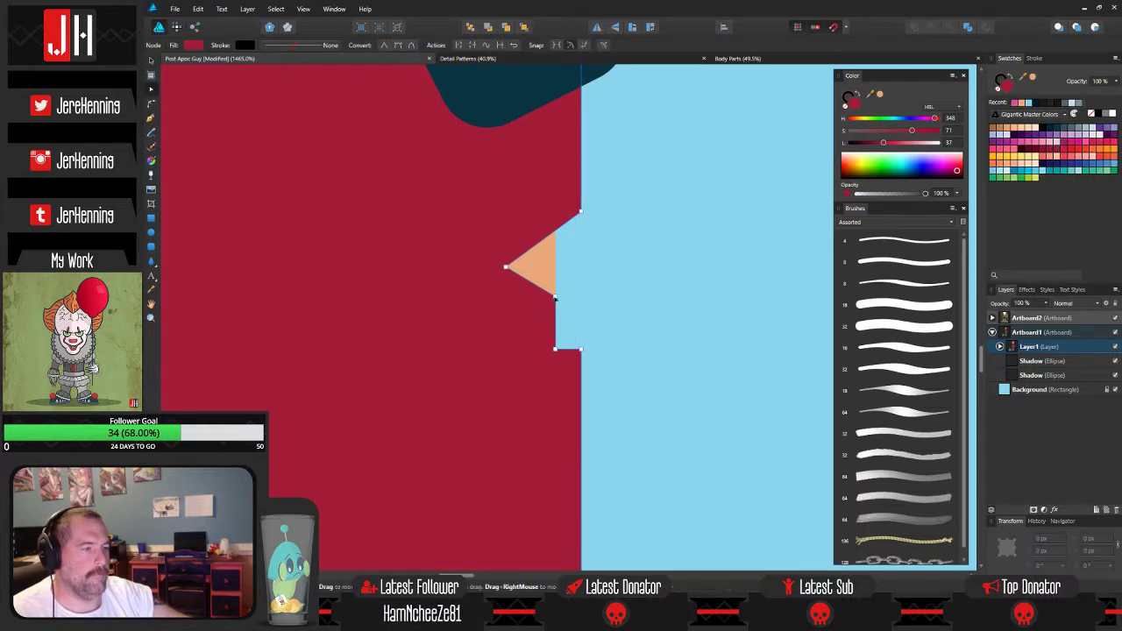
pyautogui.moveTo(541, 295); pyautogui.dragTo(540, 274)
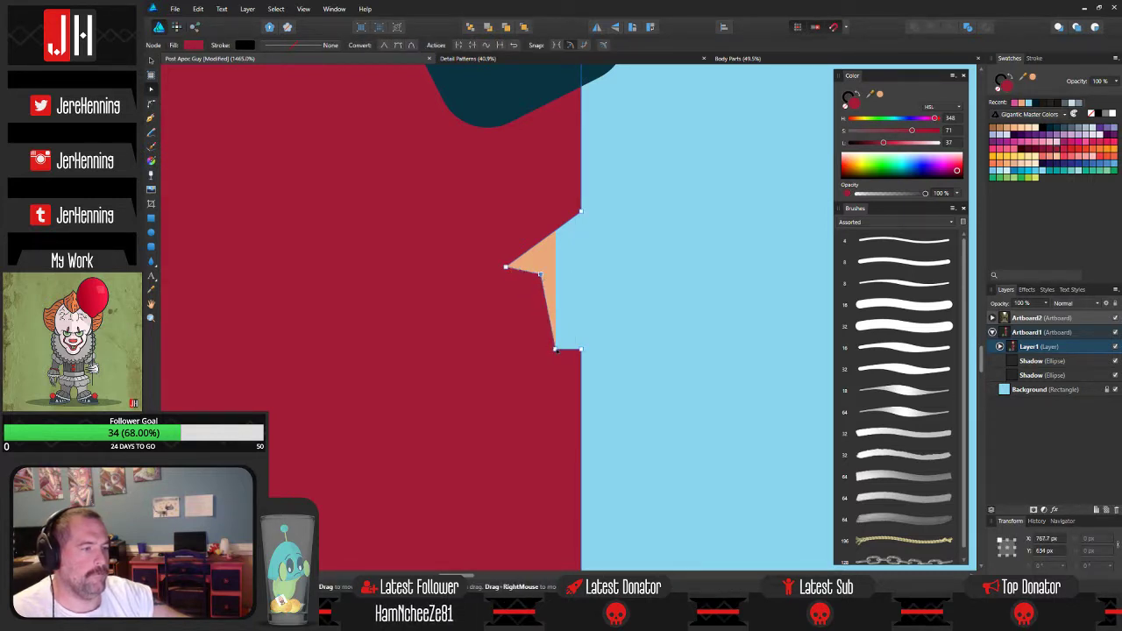
pyautogui.moveTo(555, 349); pyautogui.dragTo(565, 331)
pyautogui.hotkey('ctrl', 'z')
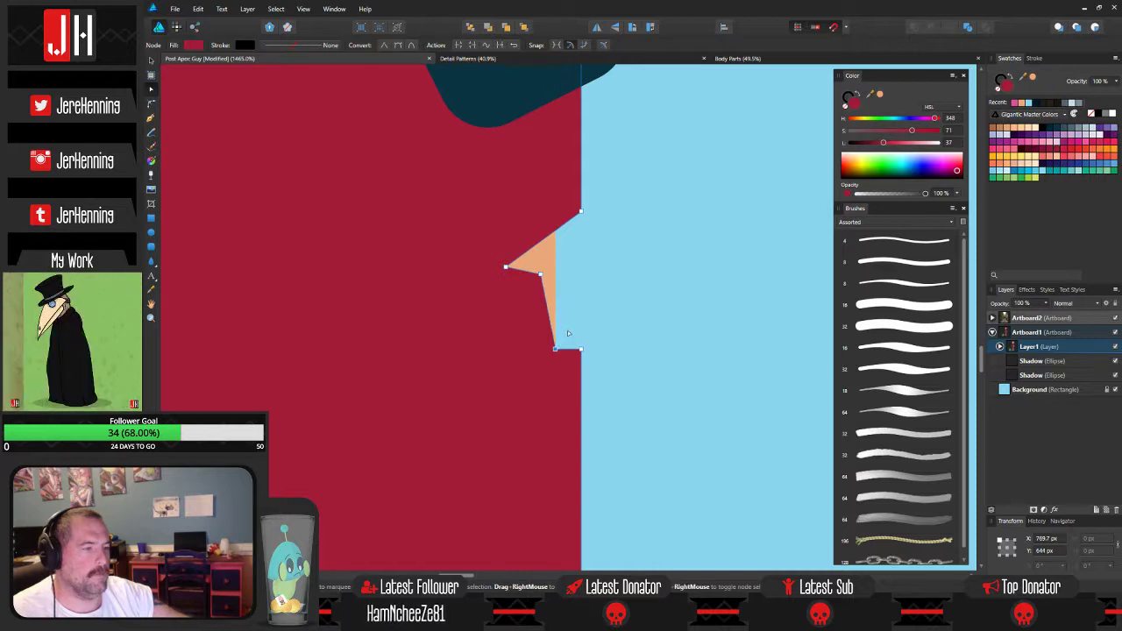
pyautogui.hotkey('ctrl', 'z')
pyautogui.hotkey('ctrl', 'z')
pyautogui.hotkey('ctrl', 'z')
# Darken the rear hoodie shape behind the tear to a lightness of 33.
pyautogui.scroll(-2, 570, 332)
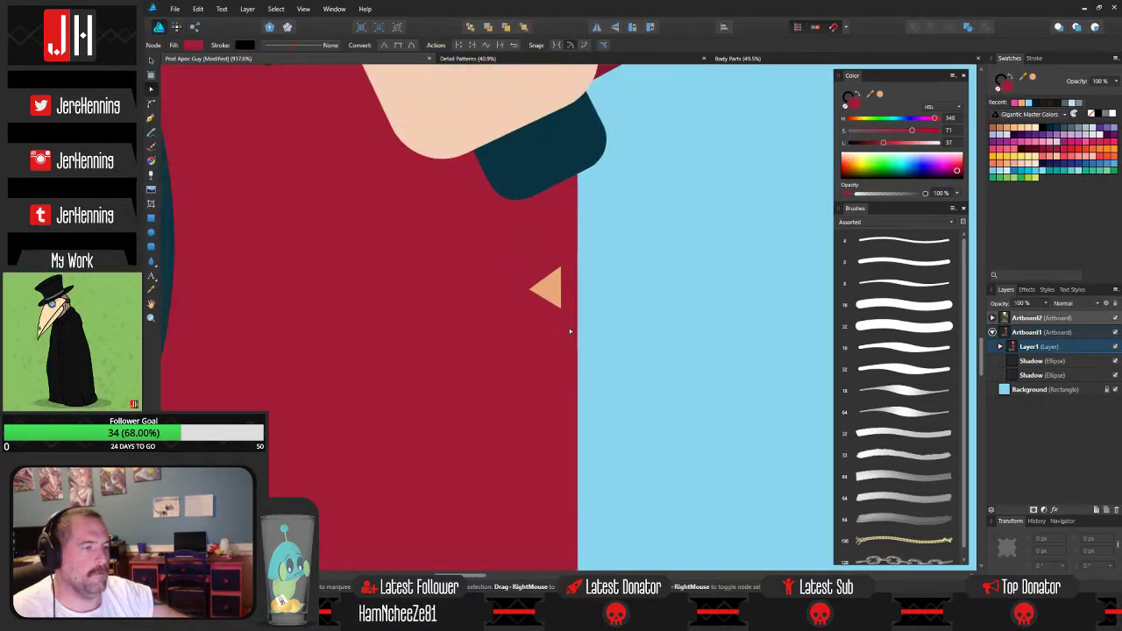
pyautogui.press('v')
pyautogui.scroll(-2, 572, 290)
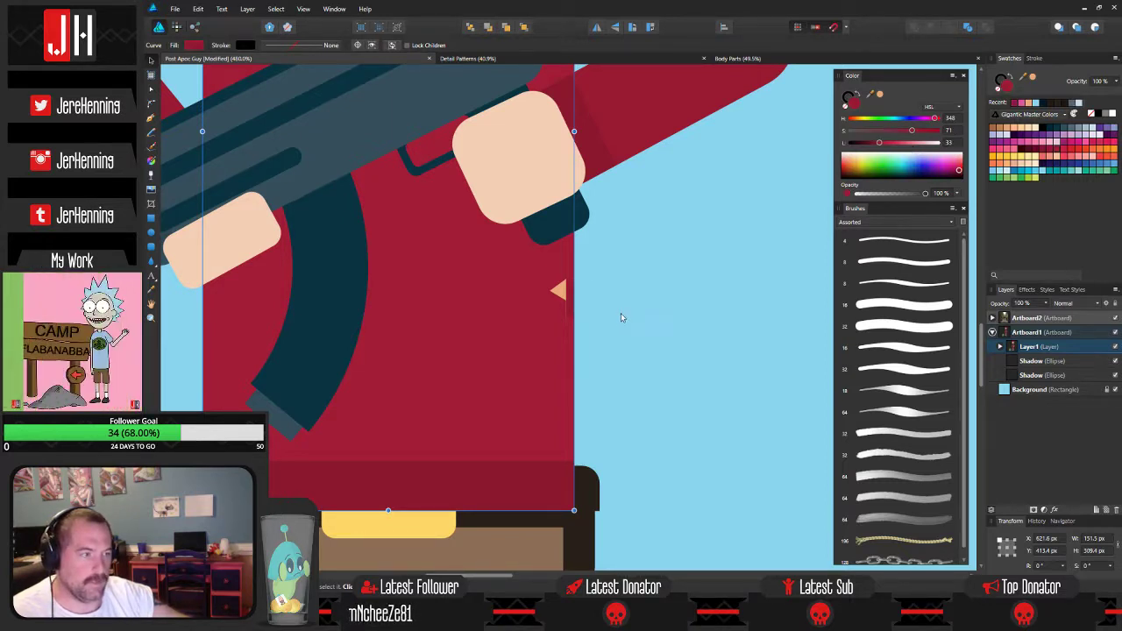
pyautogui.scroll(6, 554, 290)
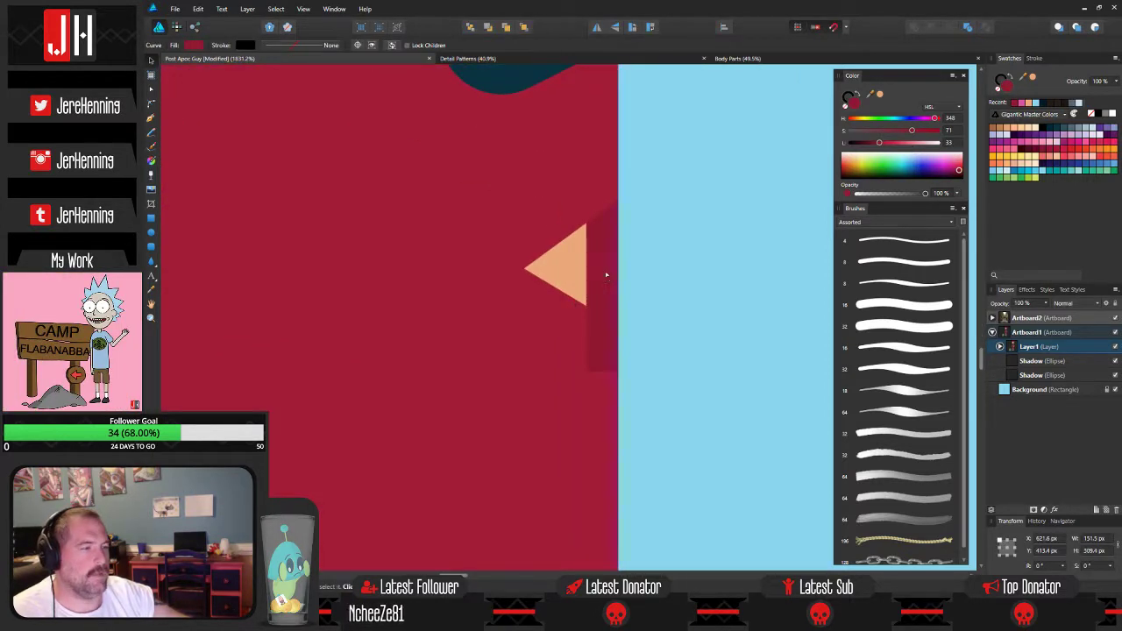
# Add nodes along the dark rear hoodie shape's edge beside the tear and pull them inward to form a jagged notch.
pyautogui.press('a')
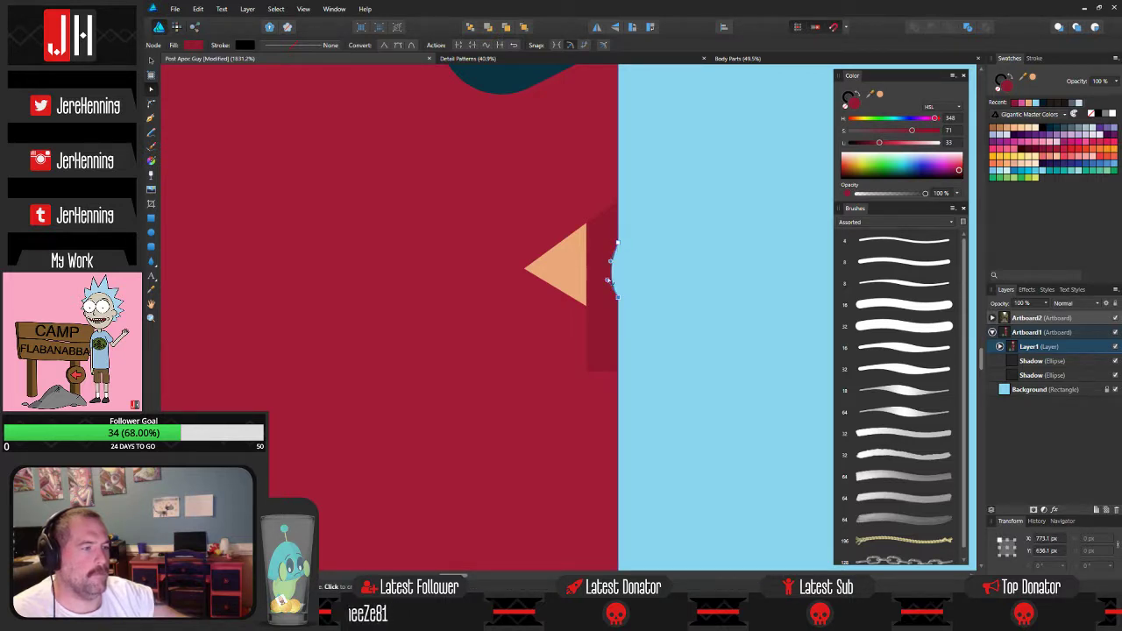
pyautogui.hotkey('ctrl', 'z')
pyautogui.click(617, 273)
pyautogui.moveTo(618, 274); pyautogui.dragTo(600, 280)
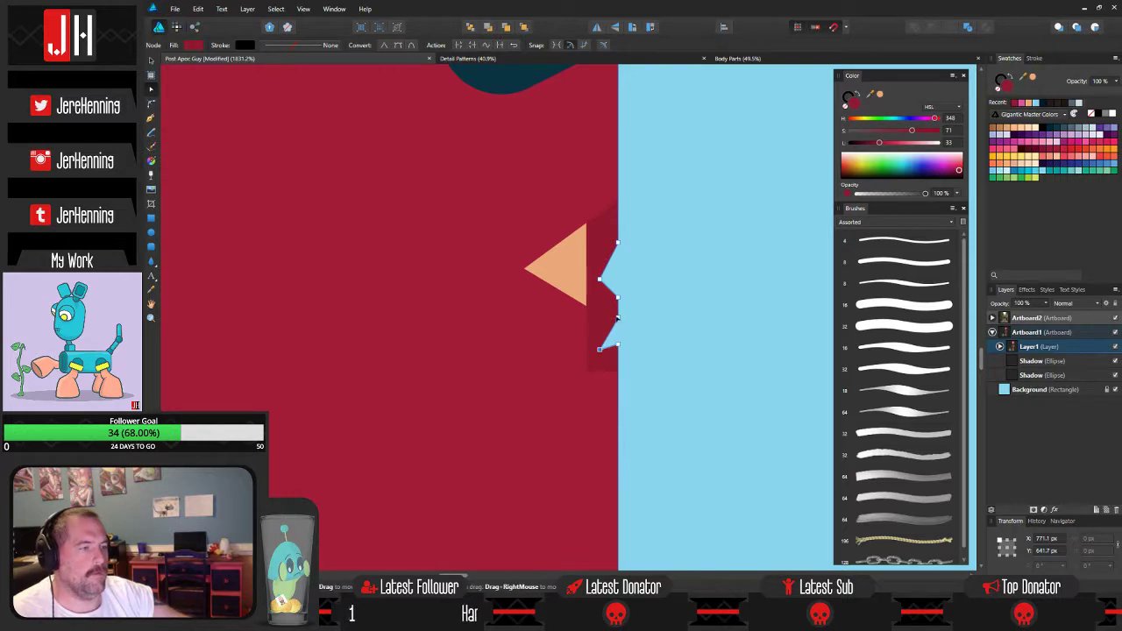
pyautogui.moveTo(617, 299); pyautogui.dragTo(599, 298)
# Reshape the front hoodie's tear into a jagged, two-pointed opening that extends further down, and save the document.
pyautogui.scroll(-2, 616, 297)
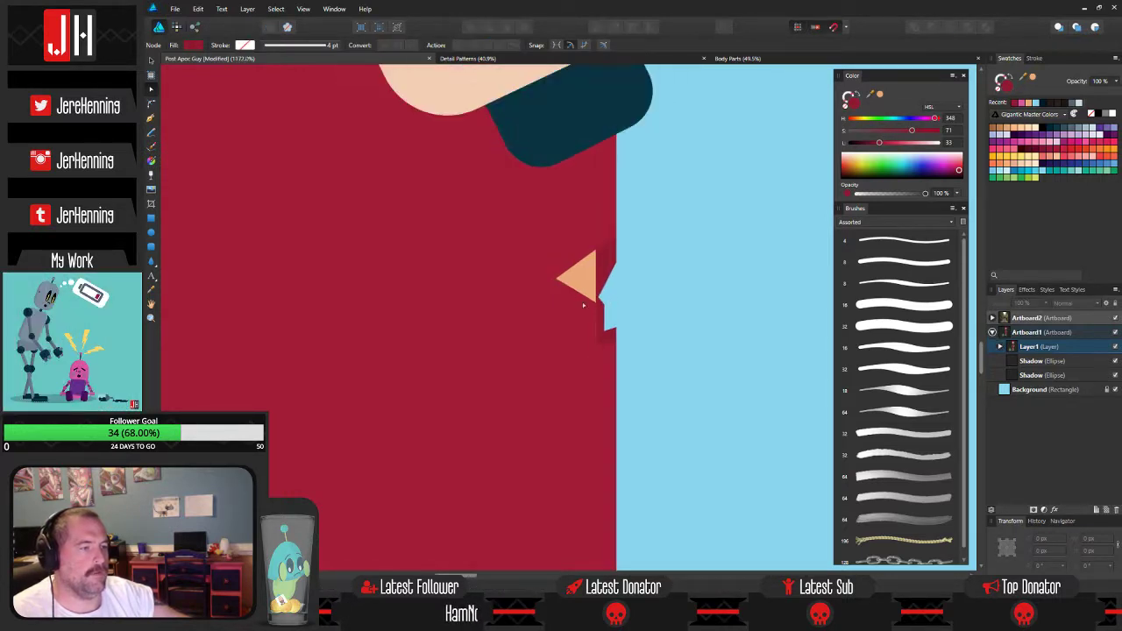
pyautogui.click(577, 307)
pyautogui.moveTo(596, 302); pyautogui.dragTo(570, 323)
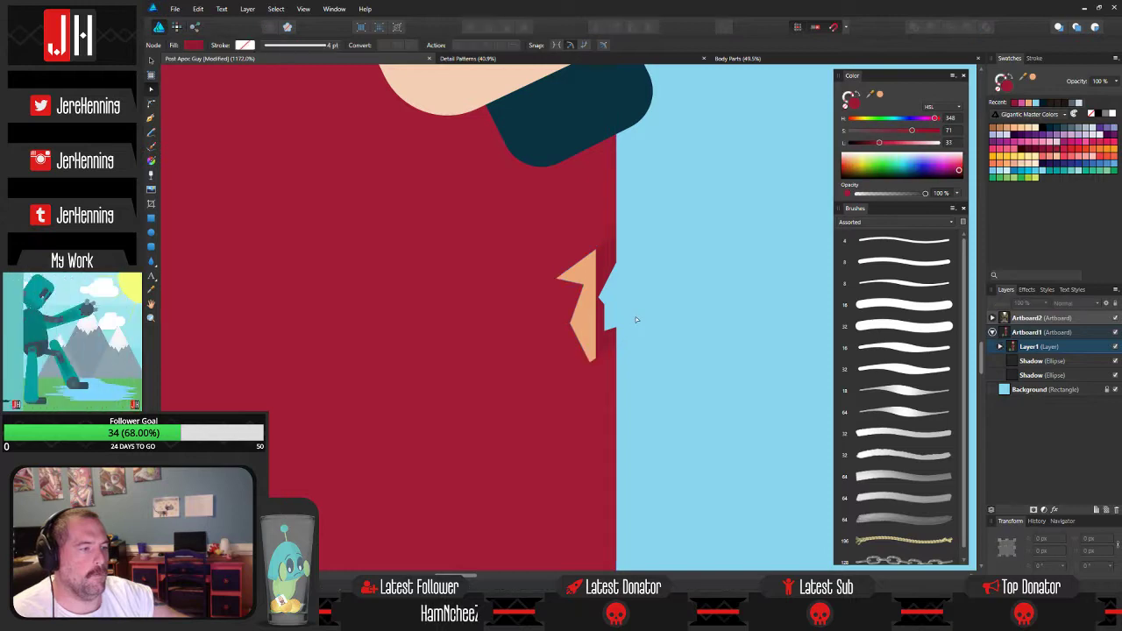
pyautogui.scroll(-8, 638, 309)
pyautogui.scroll(-2, 638, 308)
pyautogui.hotkey('ctrl', 'd')
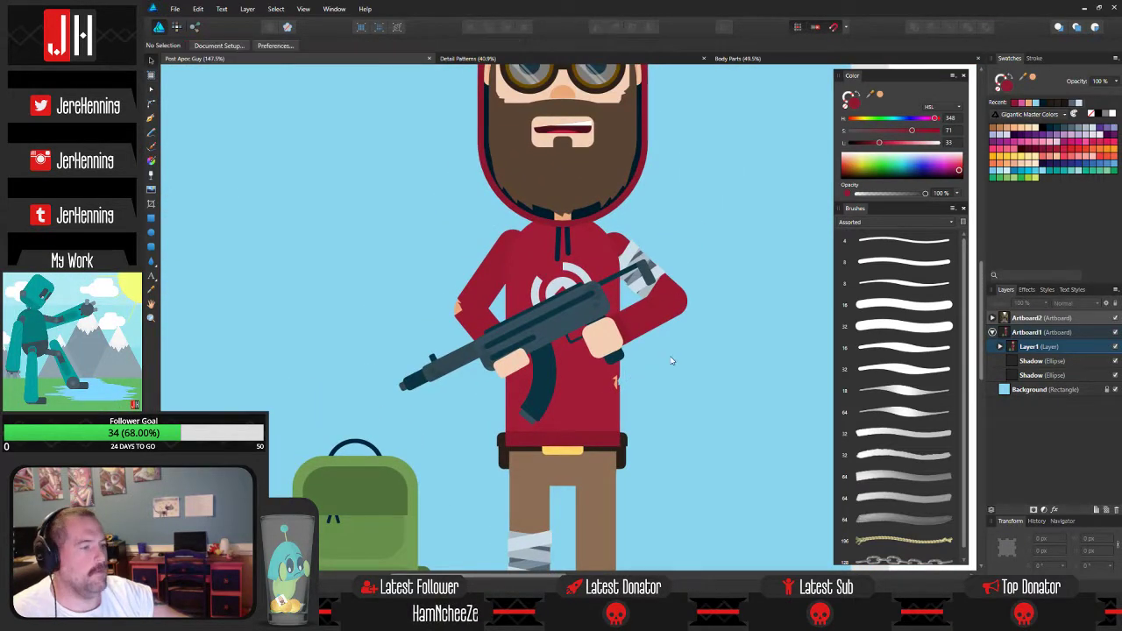
# Move the bottom edge nodes of the tear on both the front and rear hoodie shapes further down, and save the document.
pyautogui.scroll(-2, 631, 372)
pyautogui.scroll(6, 640, 373)
pyautogui.scroll(-5, 644, 361)
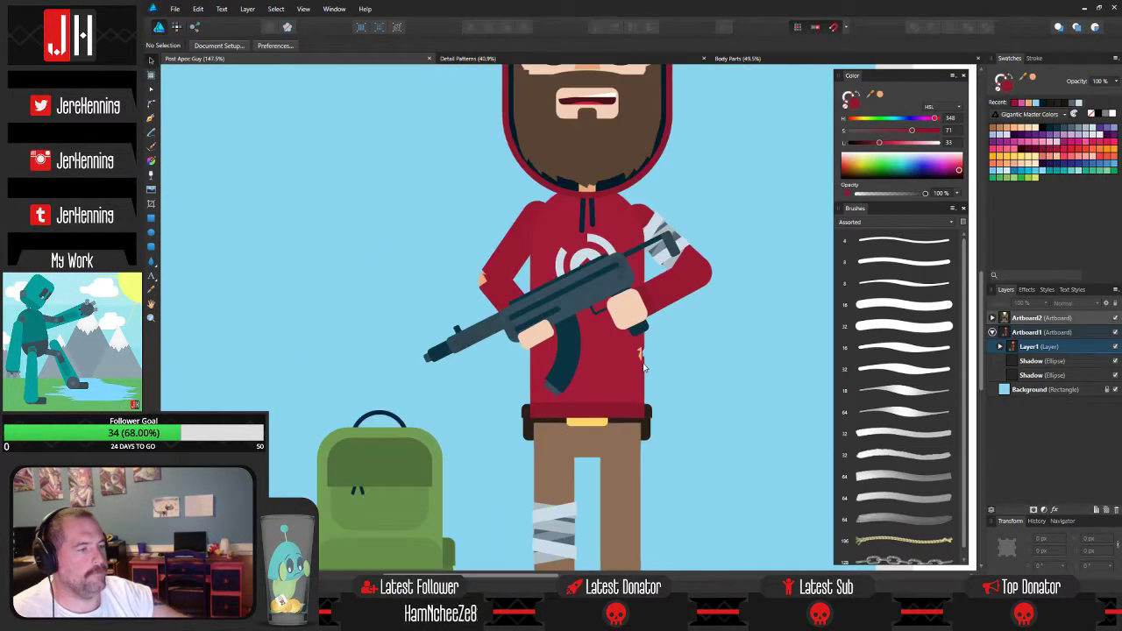
pyautogui.scroll(-5, 643, 368)
pyautogui.scroll(15, 632, 362)
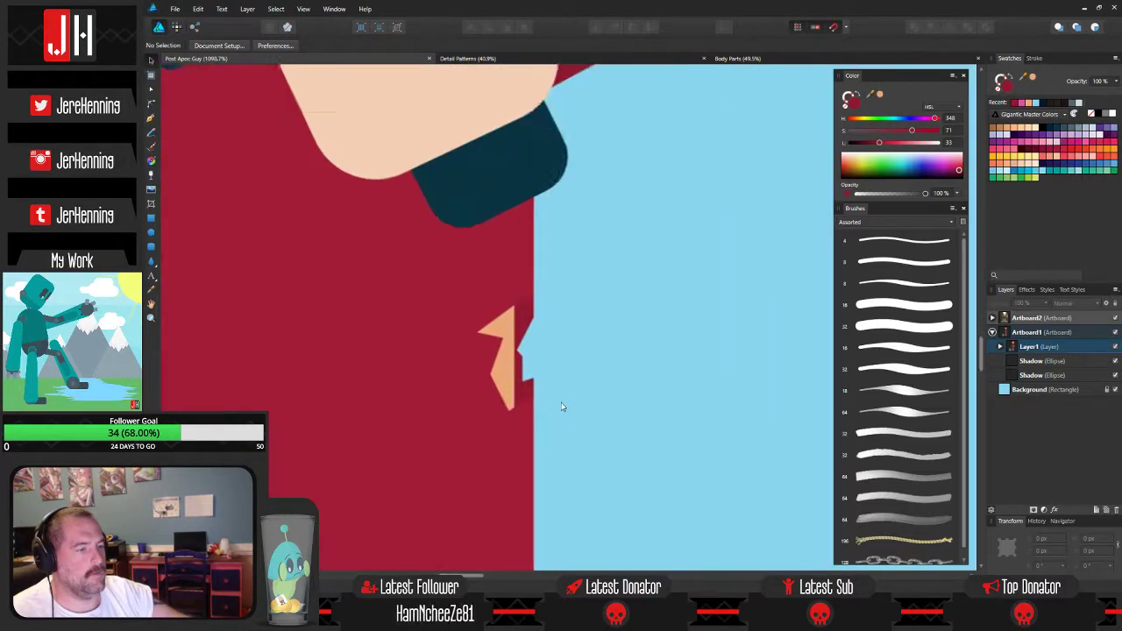
pyautogui.click(631, 347)
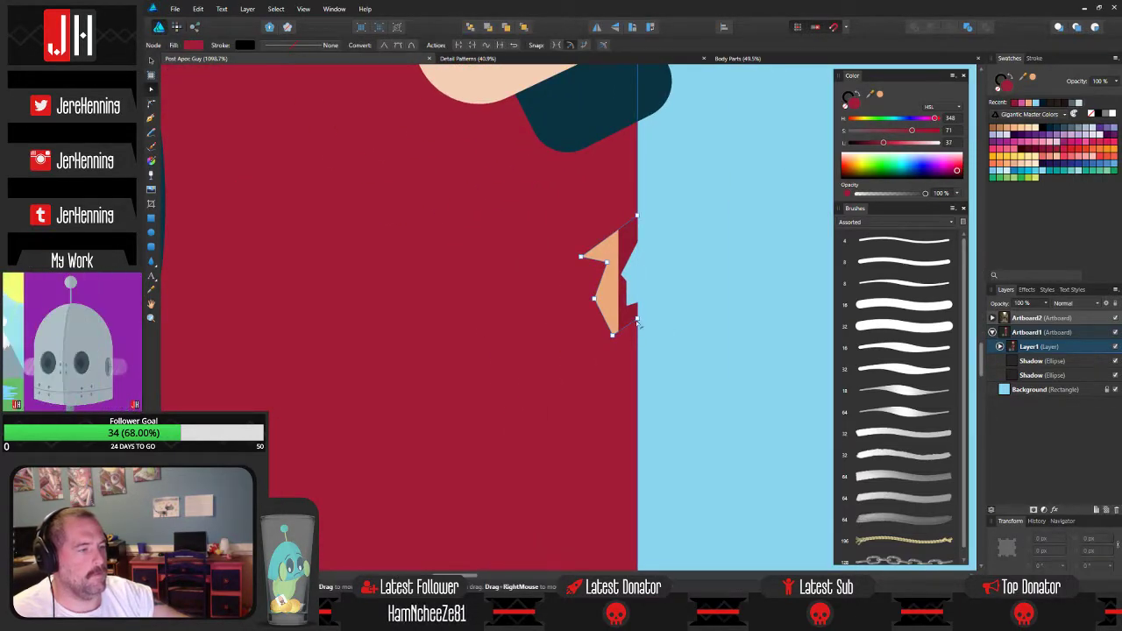
pyautogui.moveTo(637, 342); pyautogui.dragTo(637, 342)
pyautogui.click(633, 319)
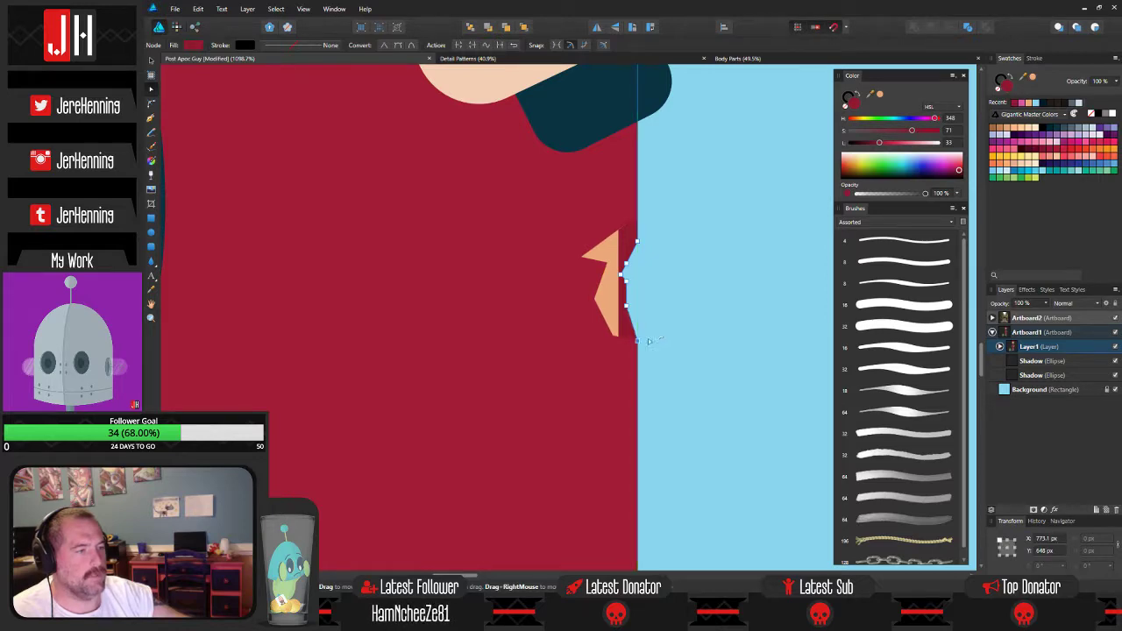
pyautogui.scroll(-5, 649, 340)
pyautogui.hotkey('ctrl', 's')
pyautogui.press('v')
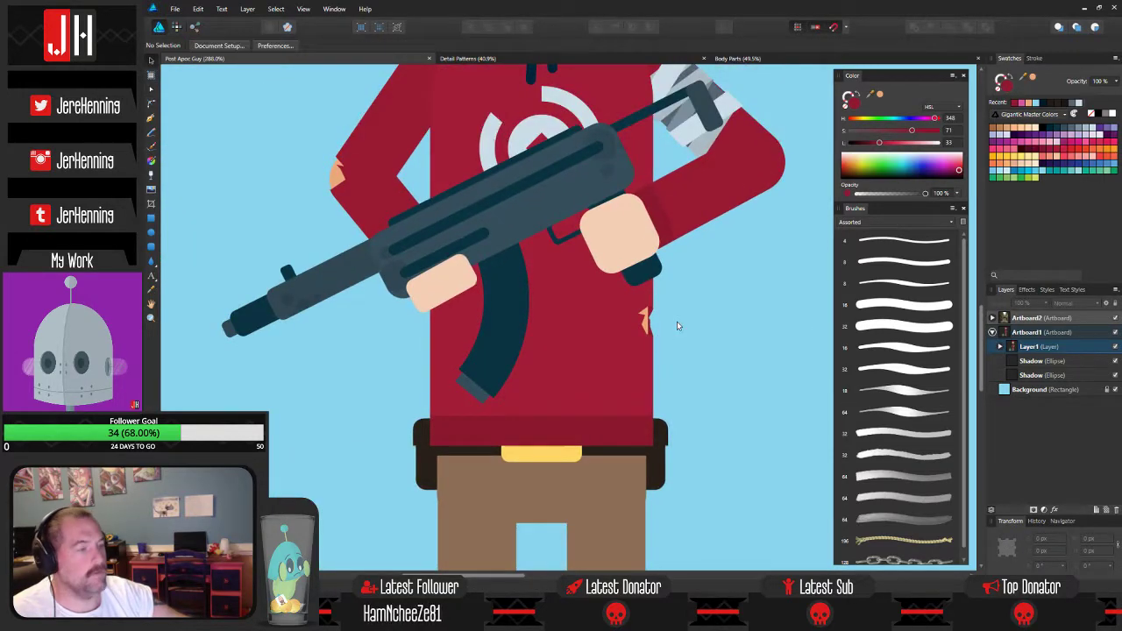
# Move the front hoodie tear's inner node outward to about X 763.7 px, Y 638 px, and save the document.
pyautogui.scroll(-2, 677, 320)
pyautogui.moveTo(665, 322); pyautogui.dragTo(581, 344)
pyautogui.scroll(2, 581, 344)
pyautogui.scroll(5, 581, 344)
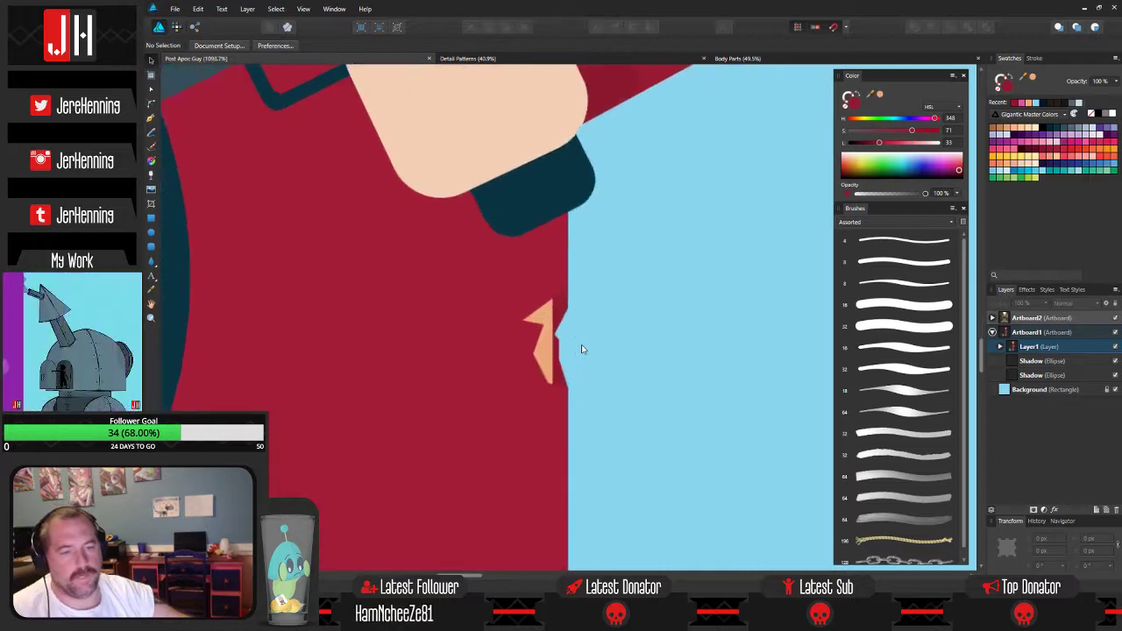
pyautogui.hscroll(-1, 582, 338)
pyautogui.click(582, 327)
pyautogui.press('a')
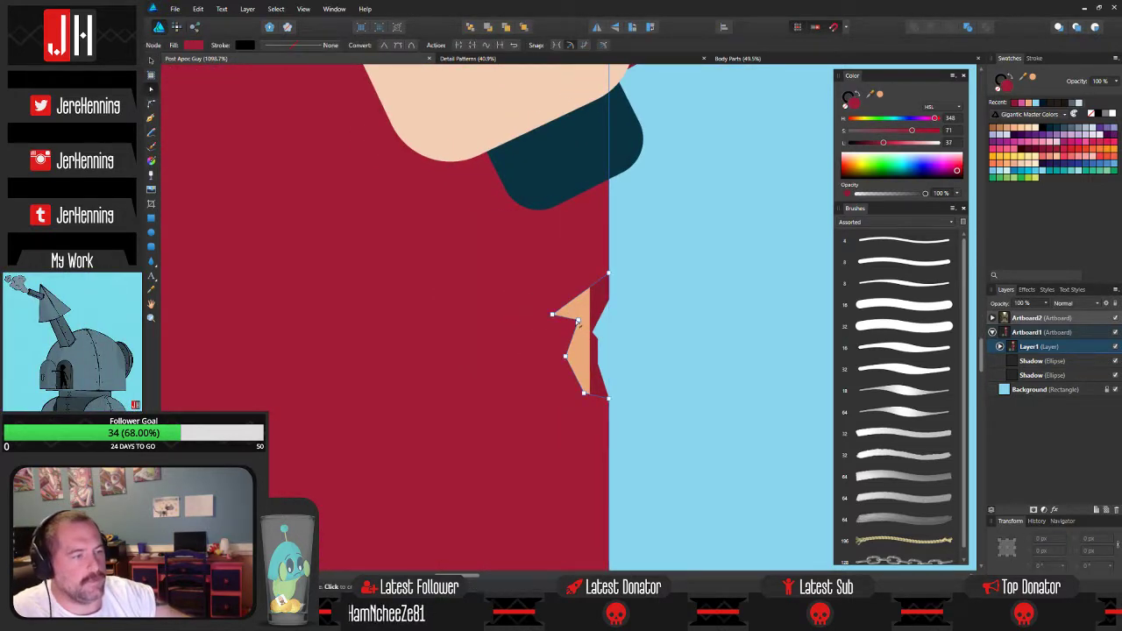
pyautogui.moveTo(578, 321); pyautogui.dragTo(555, 343)
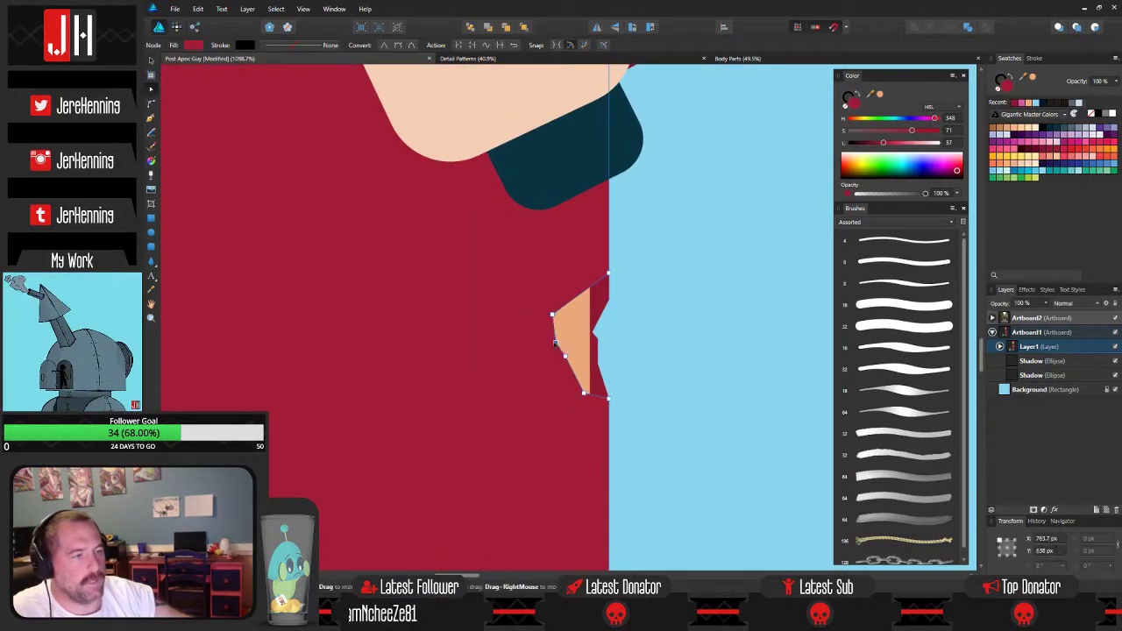
pyautogui.scroll(-5, 583, 338)
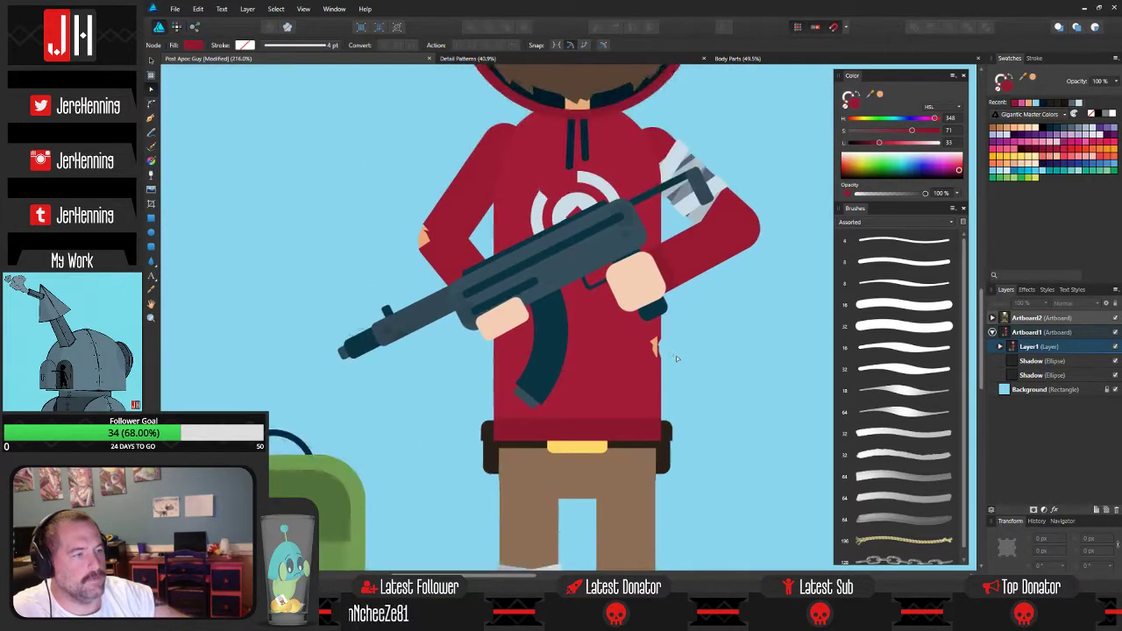
pyautogui.hotkey('ctrl', 'd')
# Examine the torn hoodie edge up close and within the whole character on Artboard1.
pyautogui.scroll(-2, 662, 329)
pyautogui.scroll(5, 640, 322)
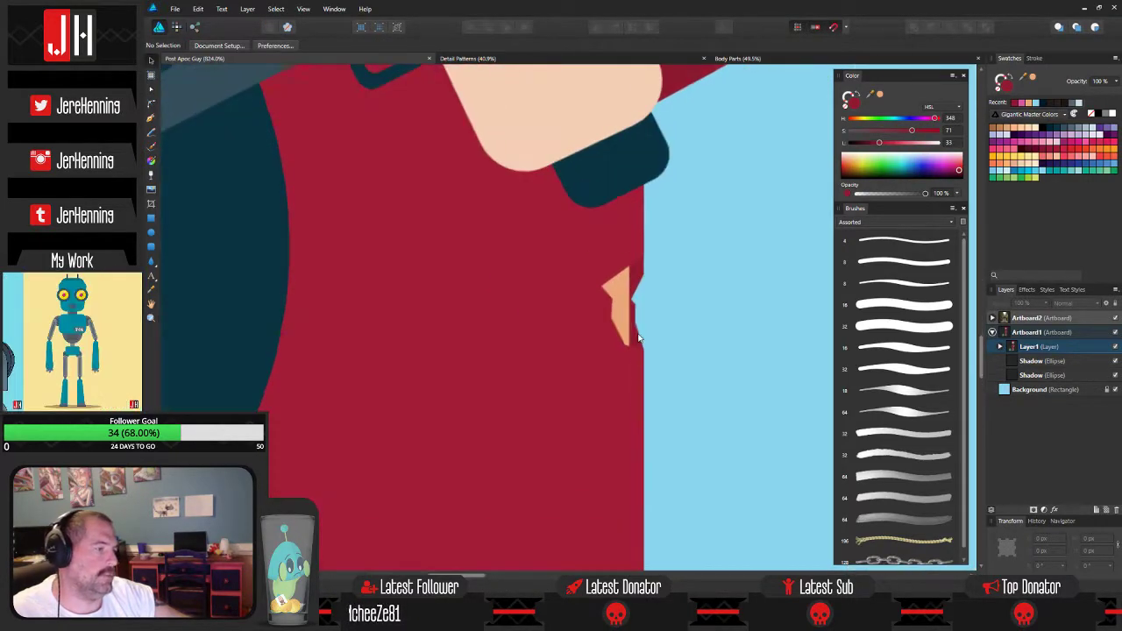
pyautogui.scroll(-4, 645, 325)
pyautogui.scroll(-4, 645, 325)
pyautogui.scroll(2, 622, 328)
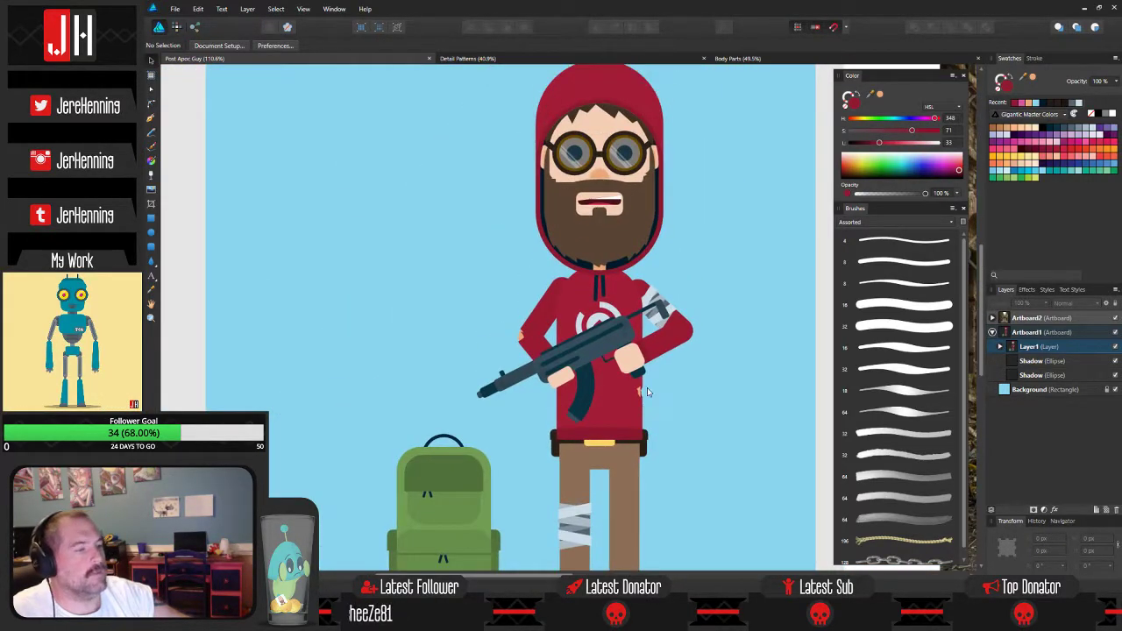
pyautogui.scroll(-4, 622, 263)
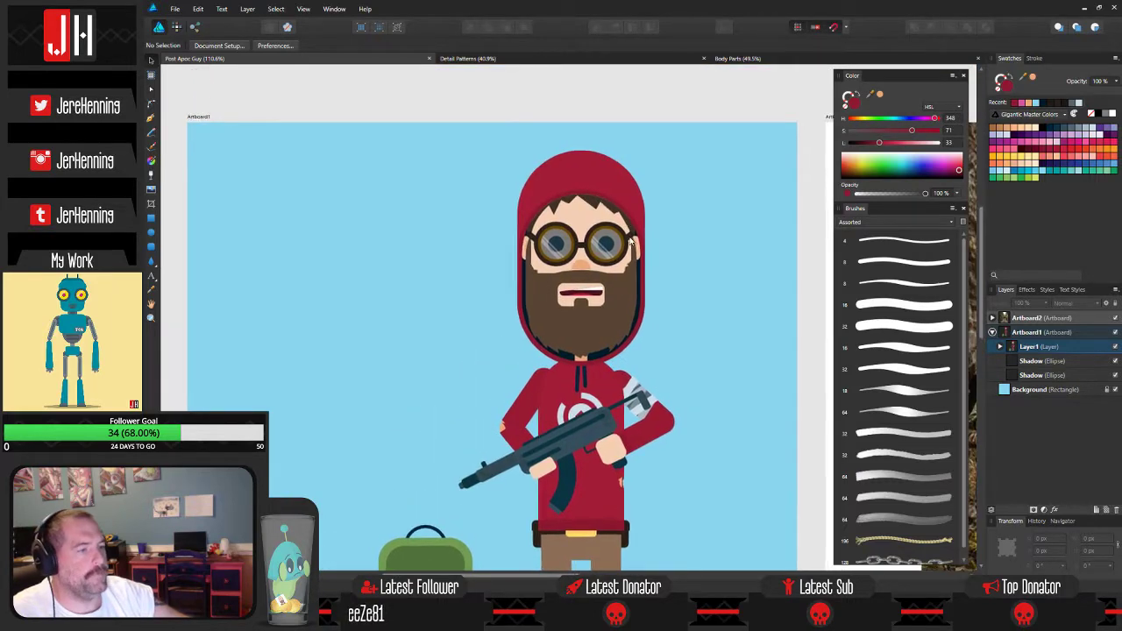
pyautogui.scroll(-1, 631, 245)
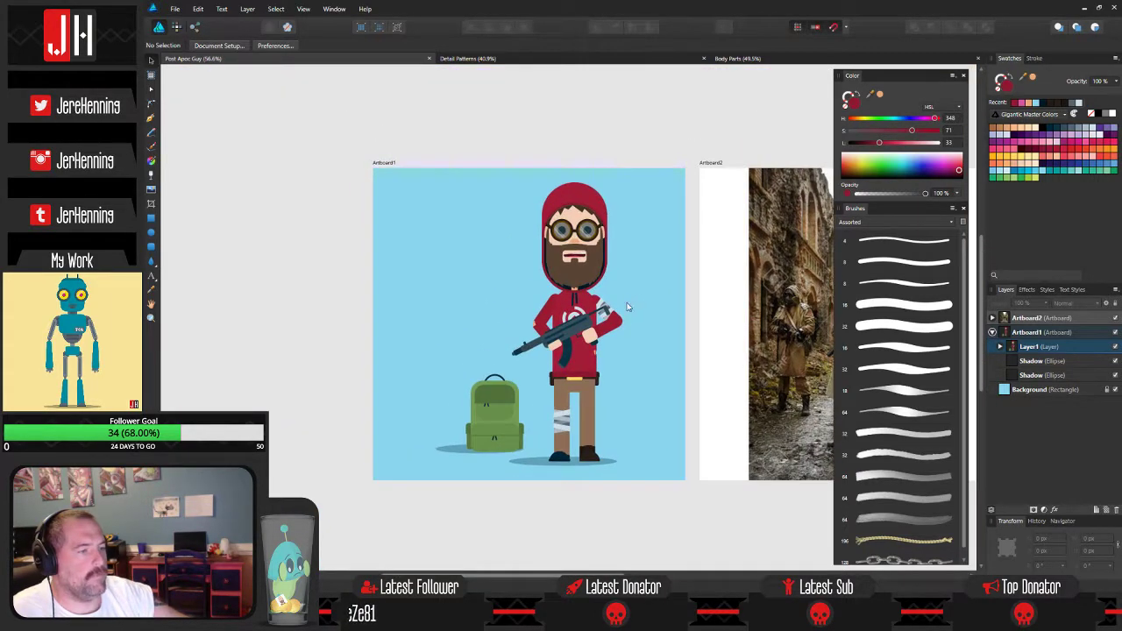
pyautogui.scroll(3, 652, 246)
pyautogui.scroll(-4, 652, 243)
pyautogui.moveTo(674, 235); pyautogui.dragTo(667, 261)
# Select the character, backpack and shadows on Artboard1 together, nudge them slightly, and deselect them.
pyautogui.press('a')
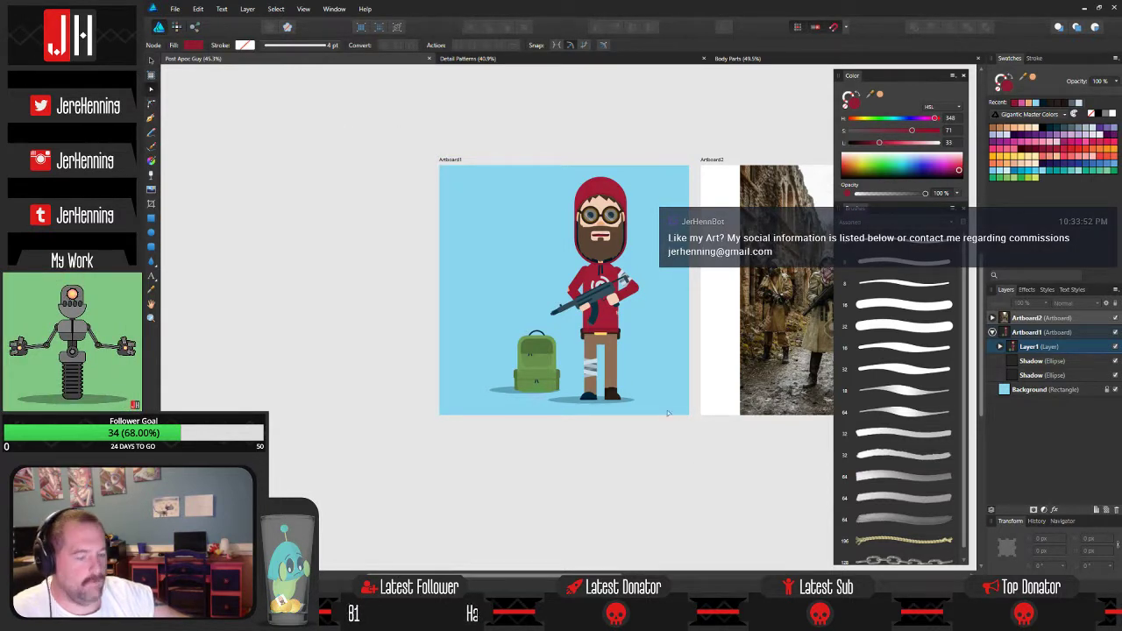
pyautogui.press('v')
pyautogui.moveTo(408, 123); pyautogui.dragTo(692, 501)
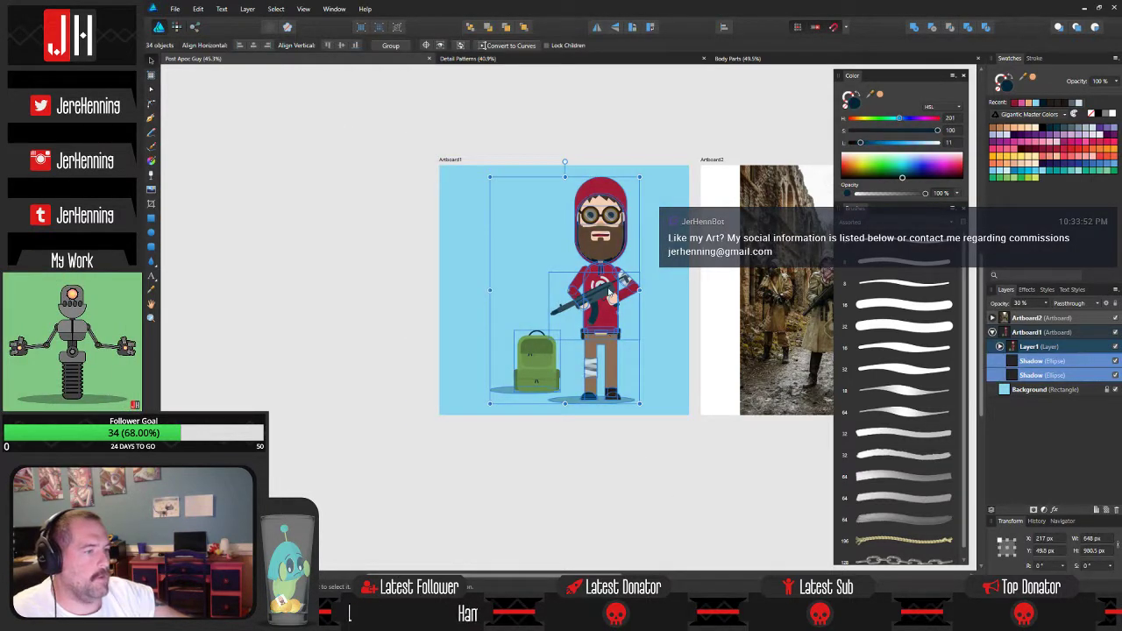
pyautogui.moveTo(598, 286)
pyautogui.mouseDown()
pyautogui.moveTo(586, 286)
pyautogui.moveTo(597, 286)
pyautogui.mouseUp()
pyautogui.click(429, 270)
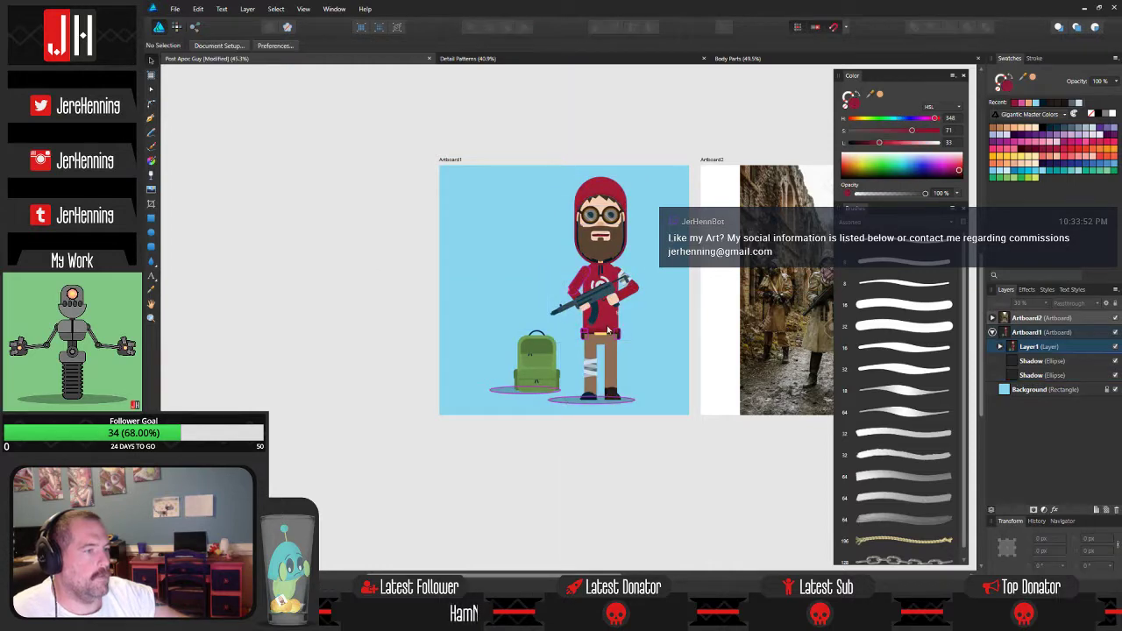
# Open the watermark design from the Vector > Templates folder, copy its 65 px JH logo group, and close that document.
pyautogui.scroll(2, 607, 330)
pyautogui.click(175, 9)
pyautogui.click(186, 53)
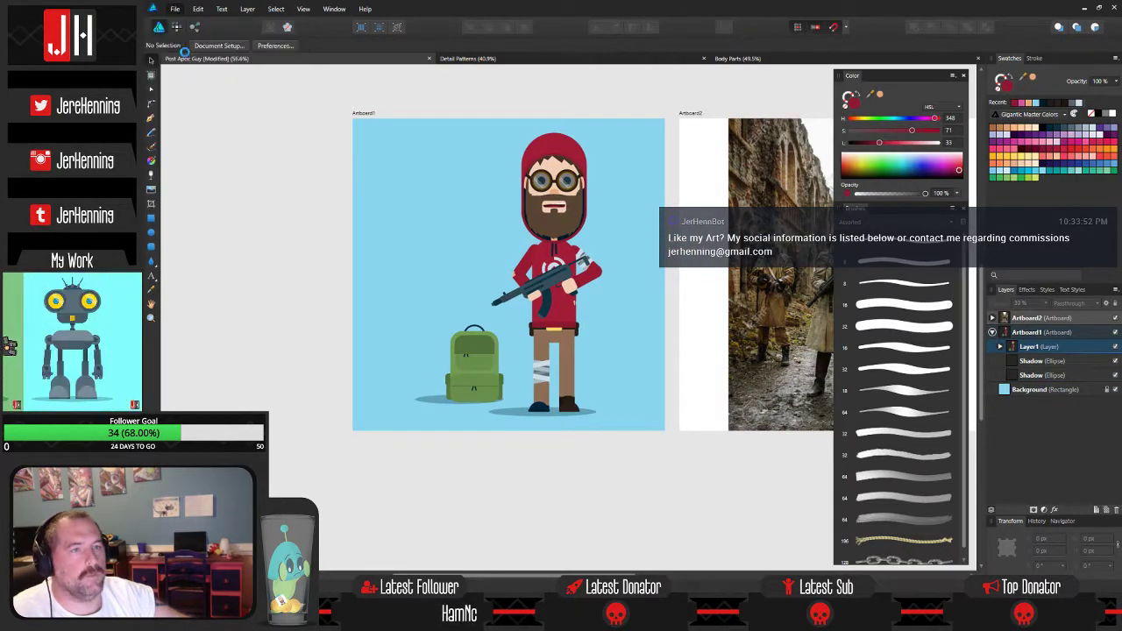
pyautogui.click(284, 234)
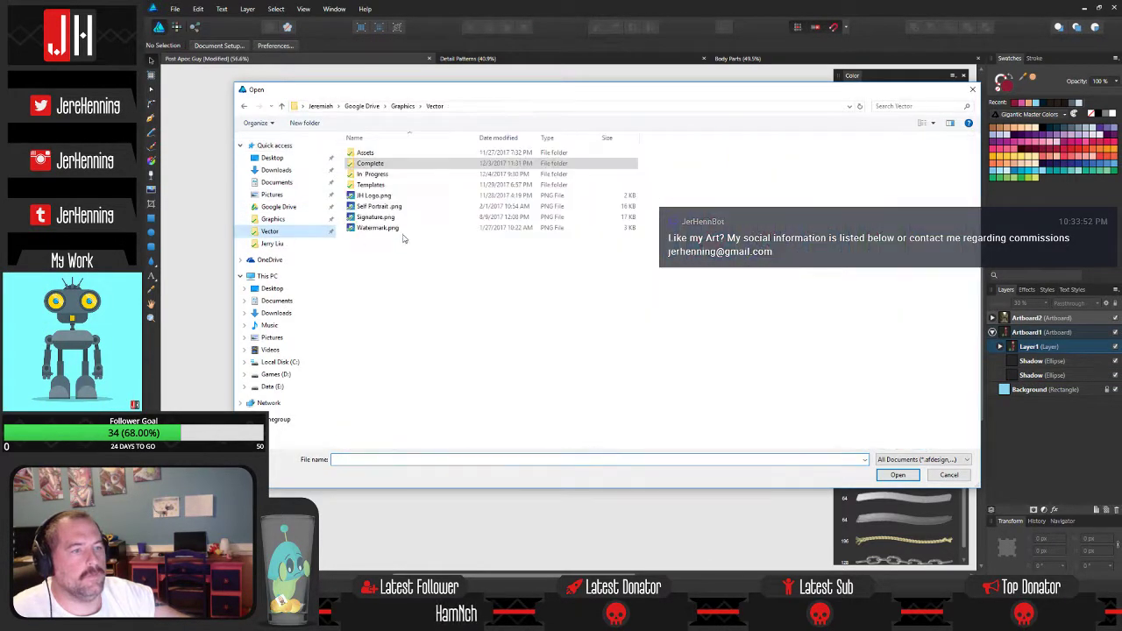
pyautogui.doubleClick(383, 186)
pyautogui.doubleClick(537, 171)
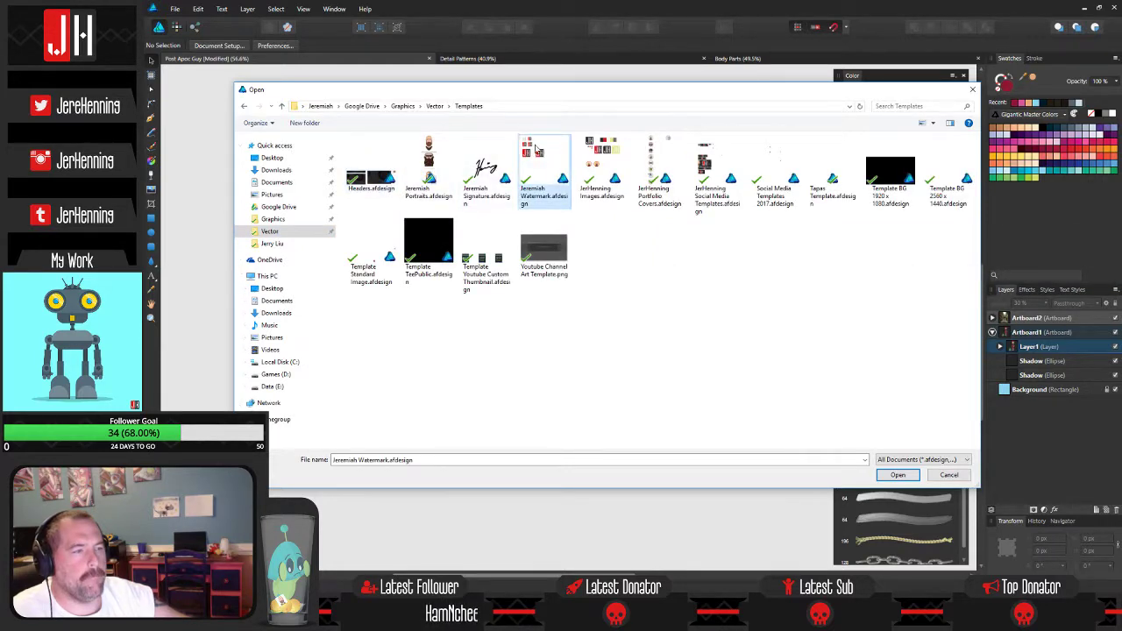
pyautogui.click(441, 120)
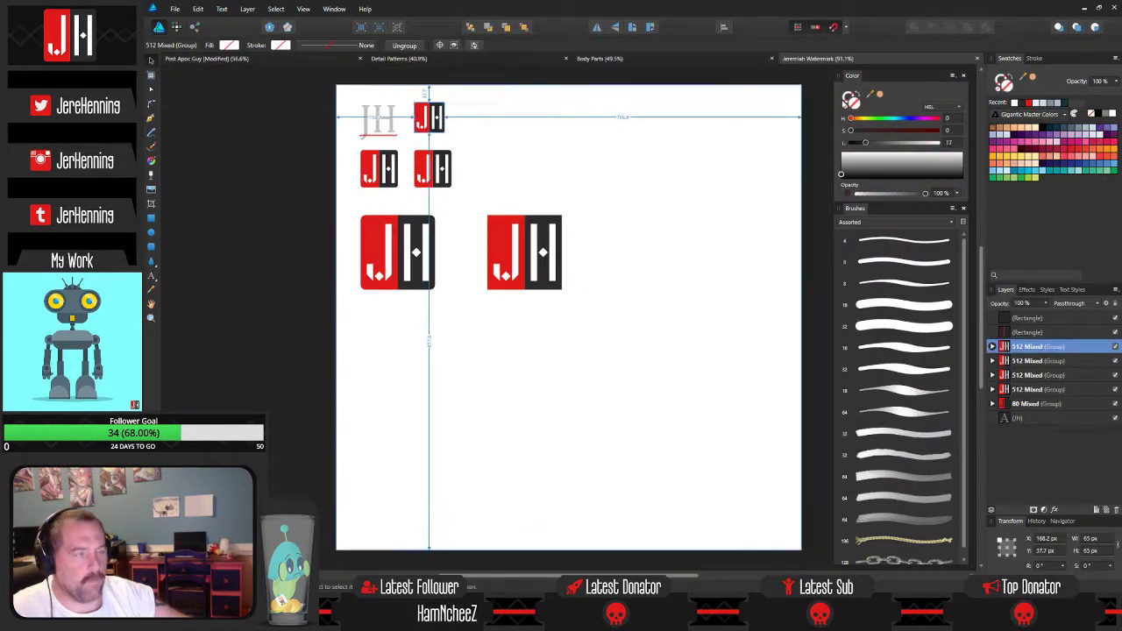
pyautogui.click(977, 59)
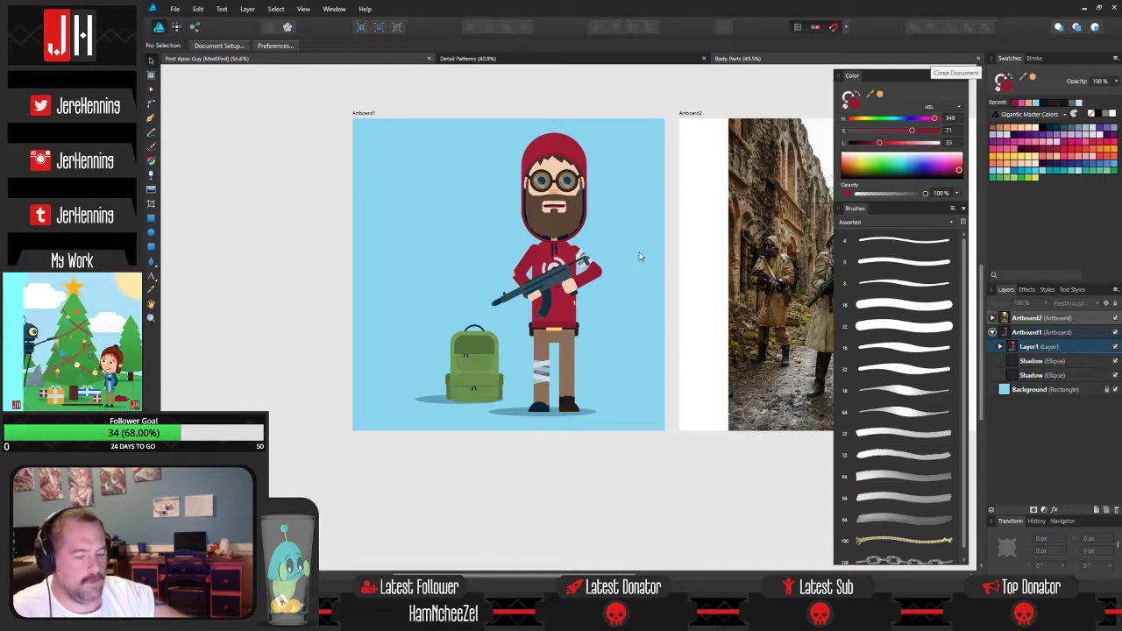
# Paste the JH logo into Artboard1's lower-right corner at about X 989 px, Y 987 px, and save the document.
pyautogui.hotkey('ctrl', 'v')
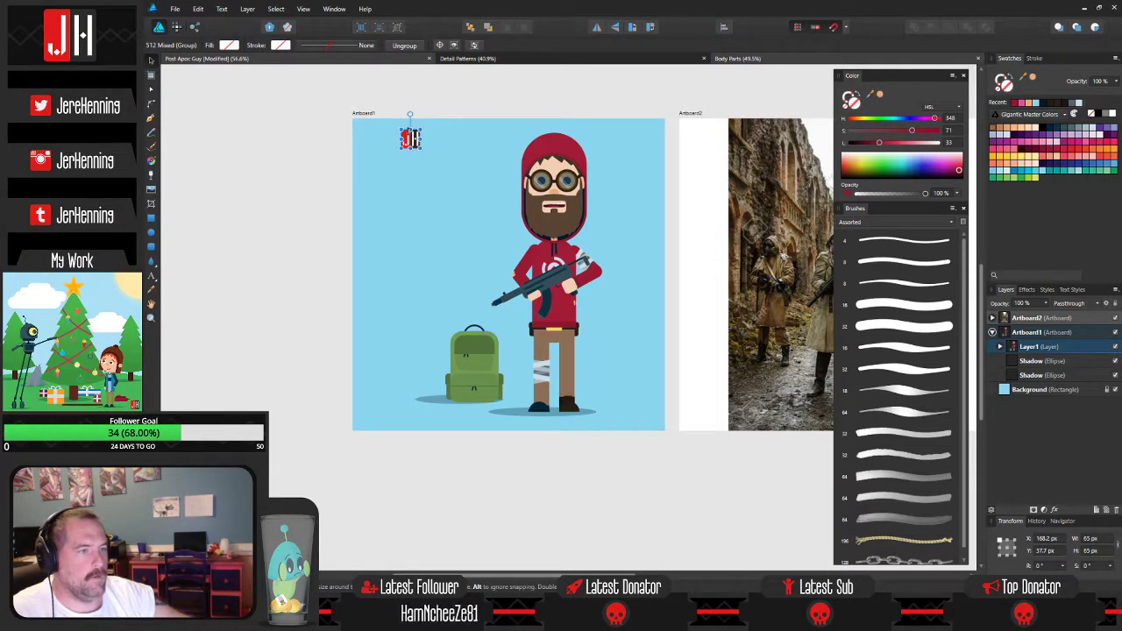
pyautogui.scroll(4, 638, 409)
pyautogui.moveTo(651, 421); pyautogui.dragTo(579, 378)
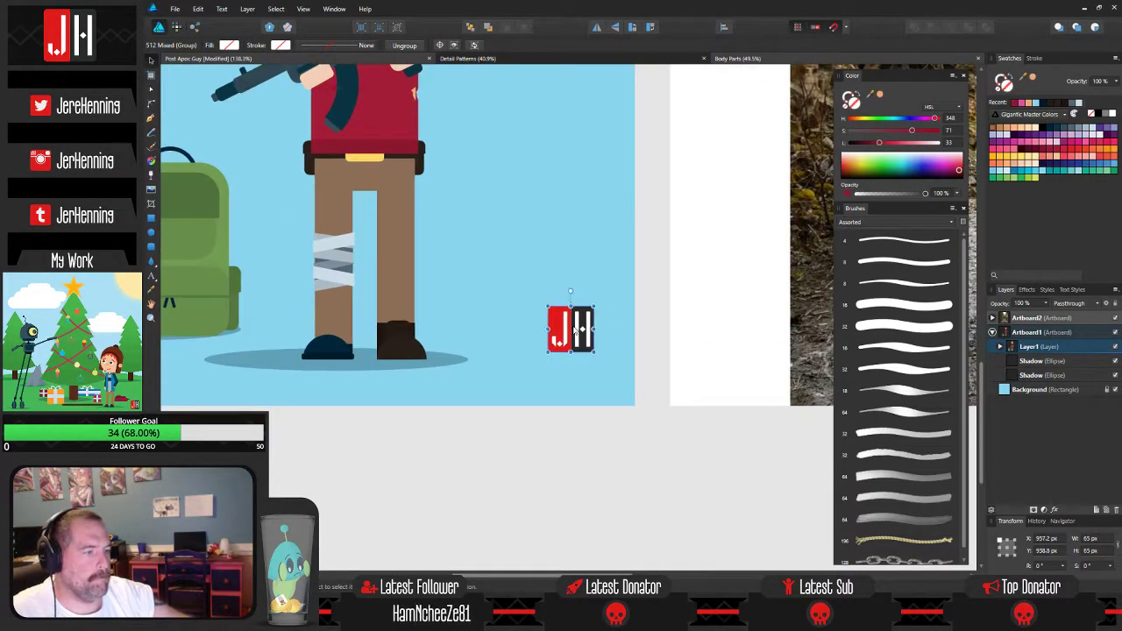
pyautogui.moveTo(576, 328); pyautogui.dragTo(597, 370)
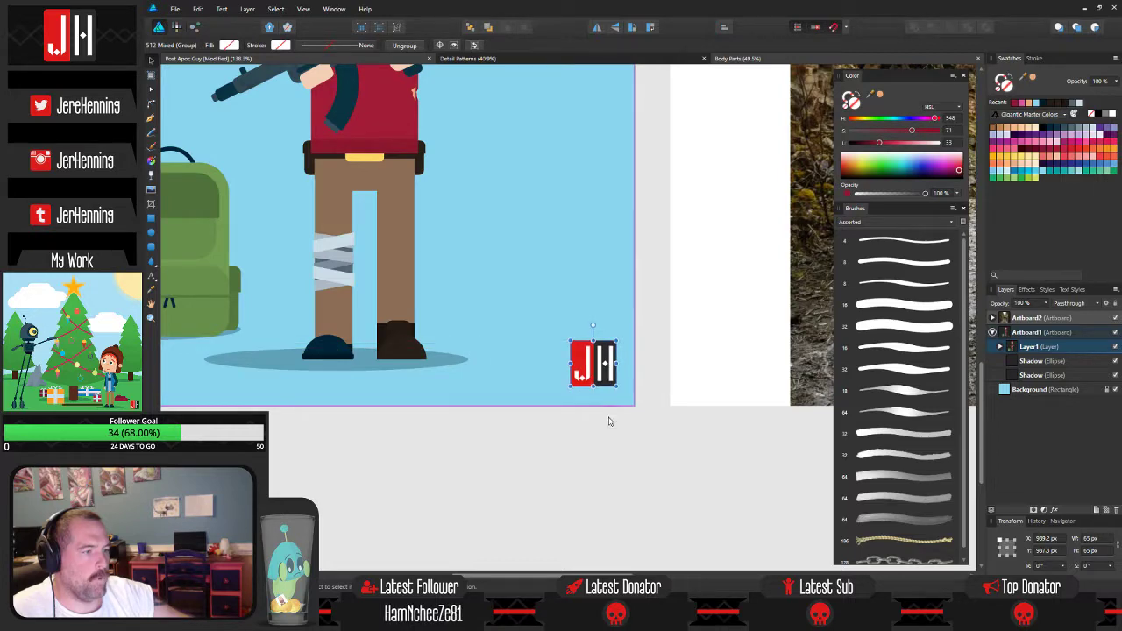
pyautogui.click(608, 421)
pyautogui.scroll(-5, 605, 421)
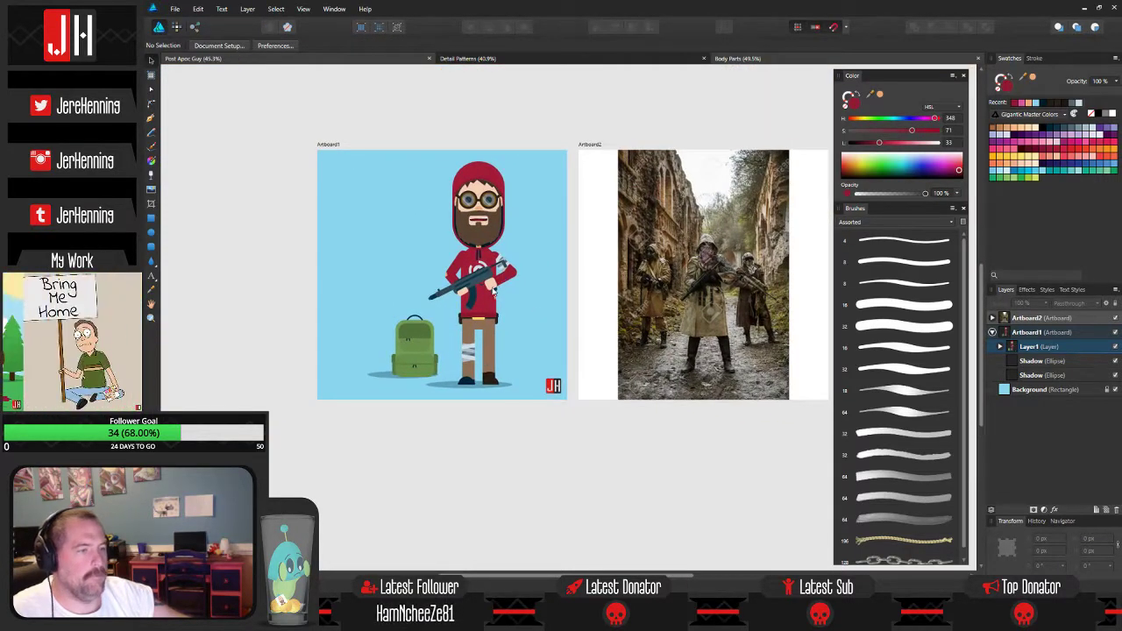
# Examine the character's face, hoodie, rifle and trousers up close and together with the backpack and logo.
pyautogui.scroll(2, 535, 299)
pyautogui.moveTo(535, 299)
pyautogui.mouseDown()
pyautogui.moveTo(543, 319)
pyautogui.moveTo(543, 280)
pyautogui.mouseUp()
pyautogui.scroll(4, 536, 315)
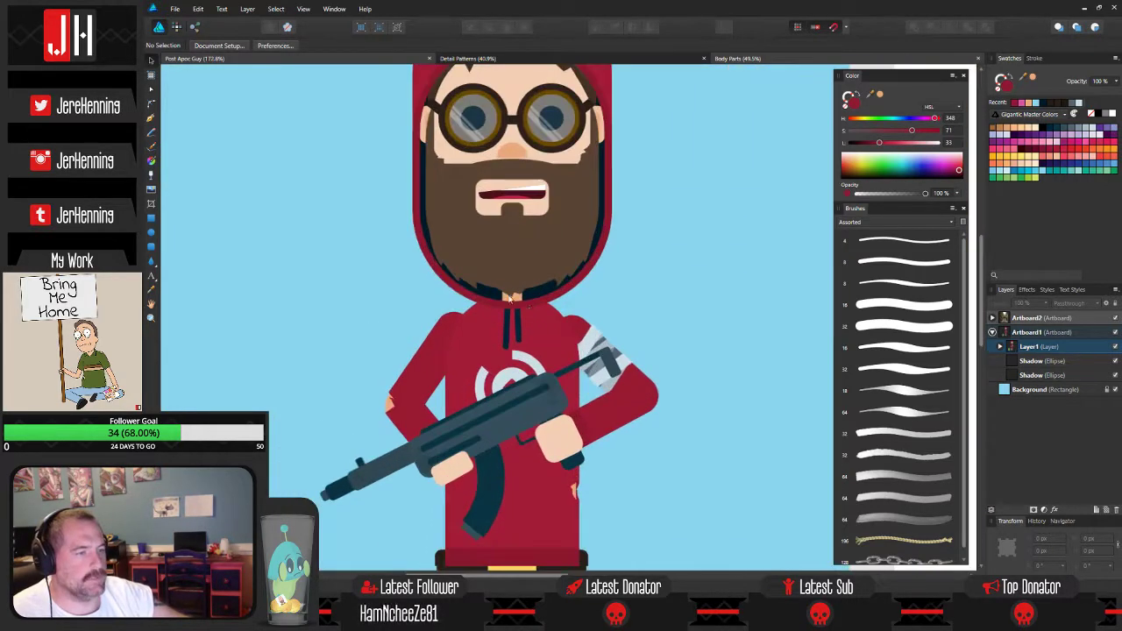
pyautogui.scroll(1, 523, 234)
pyautogui.scroll(-2, 528, 247)
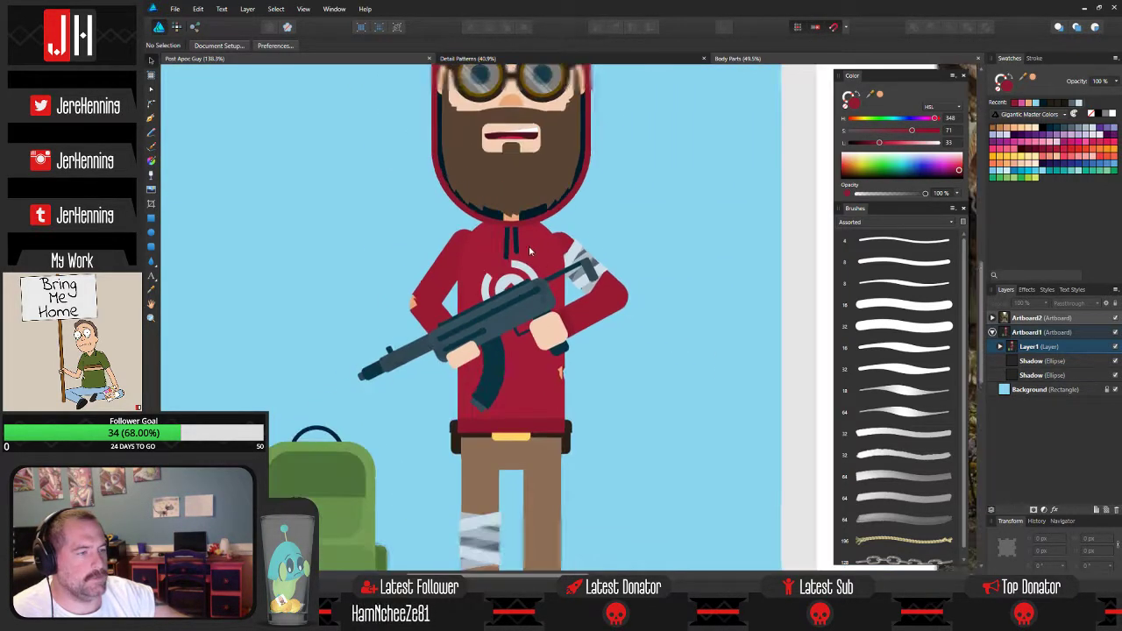
pyautogui.moveTo(543, 307); pyautogui.dragTo(521, 199)
pyautogui.scroll(-1, 516, 215)
pyautogui.scroll(3, 506, 282)
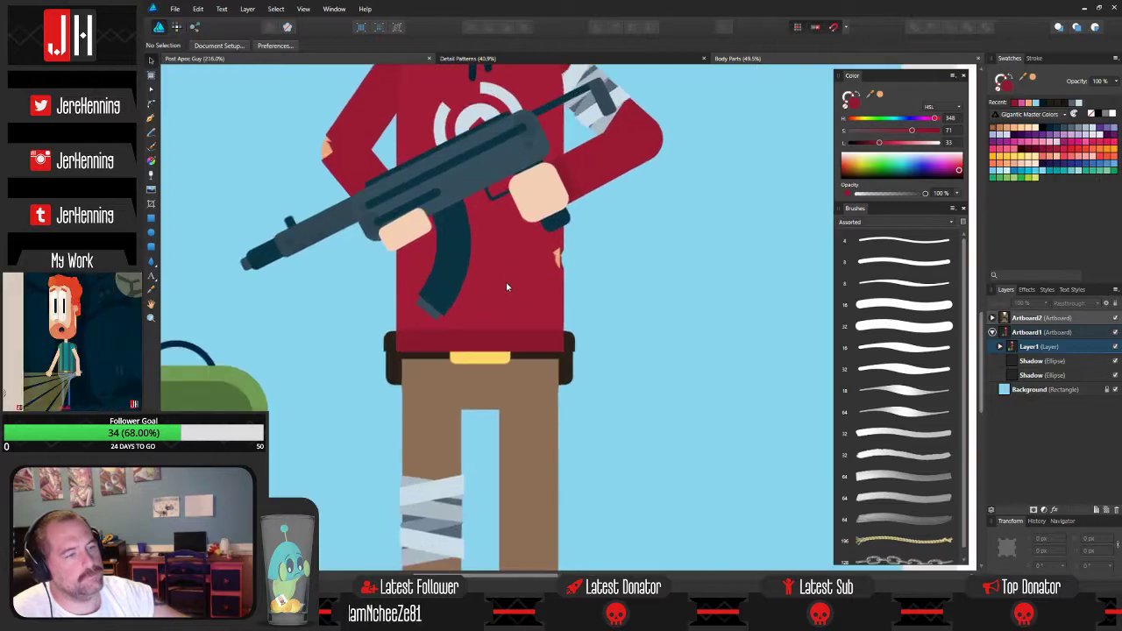
pyautogui.scroll(-3, 605, 145)
pyautogui.moveTo(611, 158); pyautogui.dragTo(613, 216)
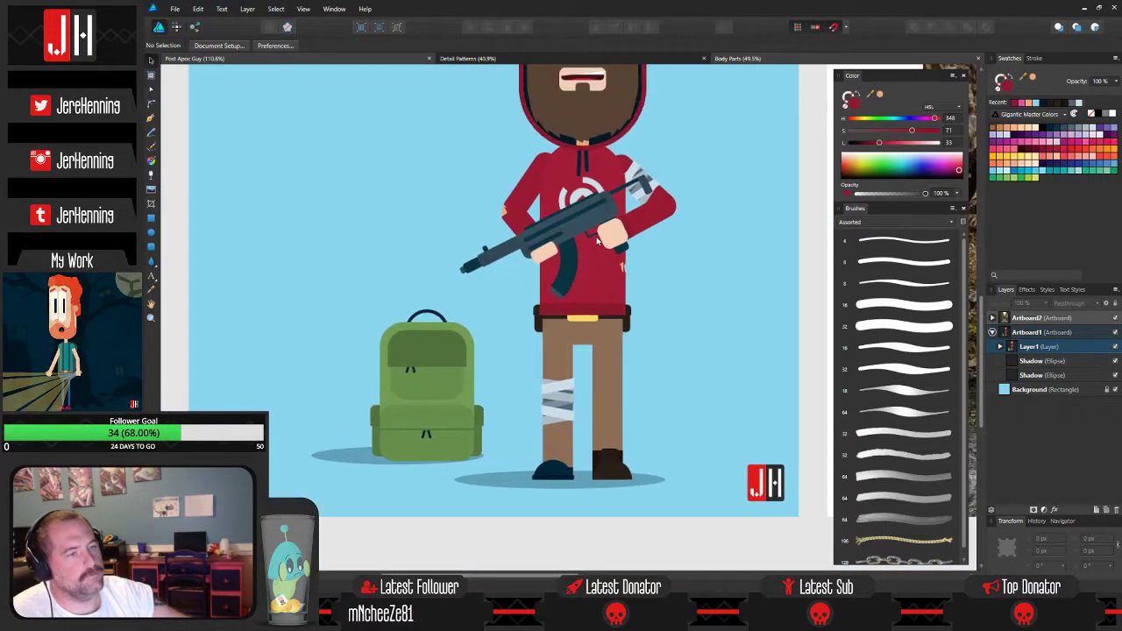
# Copy the dotted spatter group from the Detail Patterns document and paste it beside the character in Post Apoc Guy.
pyautogui.click(640, 59)
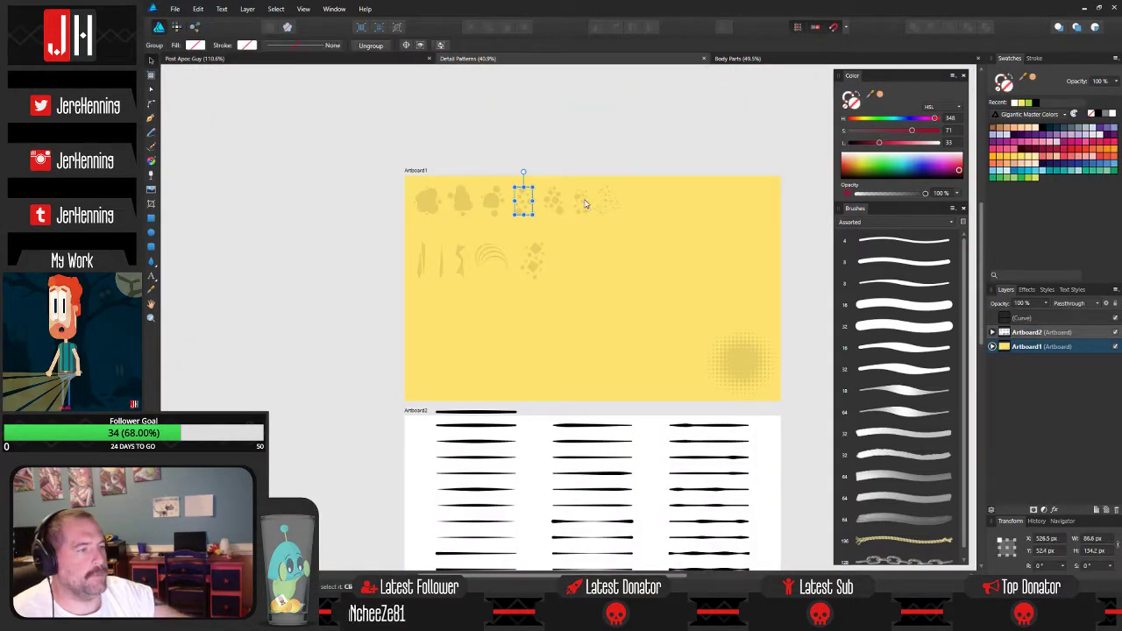
pyautogui.click(584, 201)
pyautogui.click(436, 58)
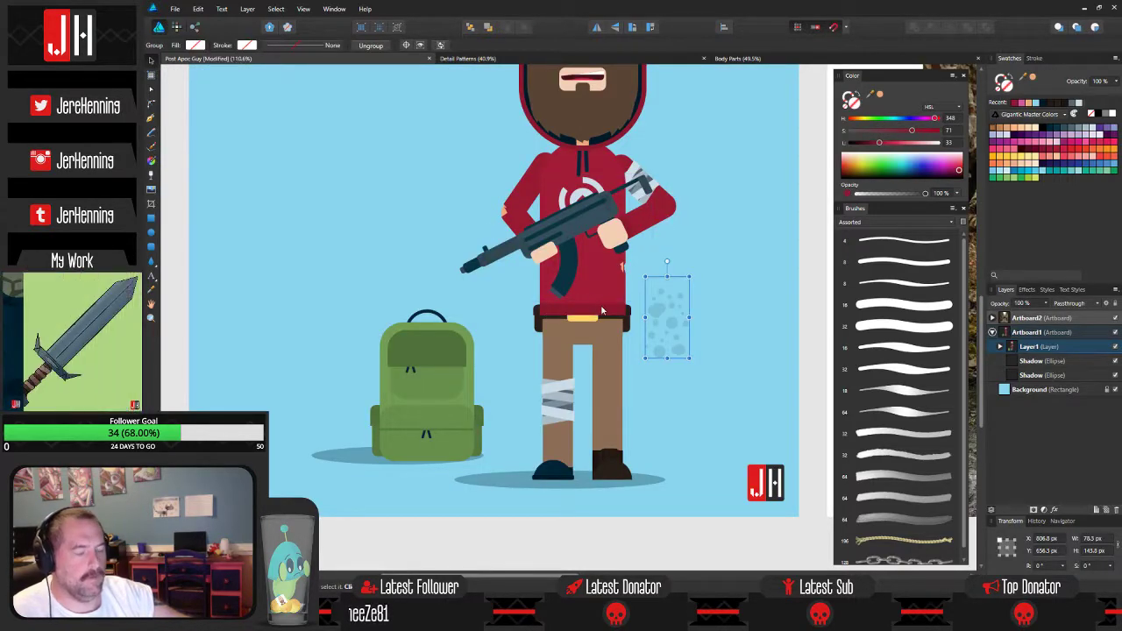
# Paste a copy of the spatter inside the trousers shape, then shrink and position it around the leg bandage.
pyautogui.click(605, 366)
pyautogui.scroll(2, 605, 368)
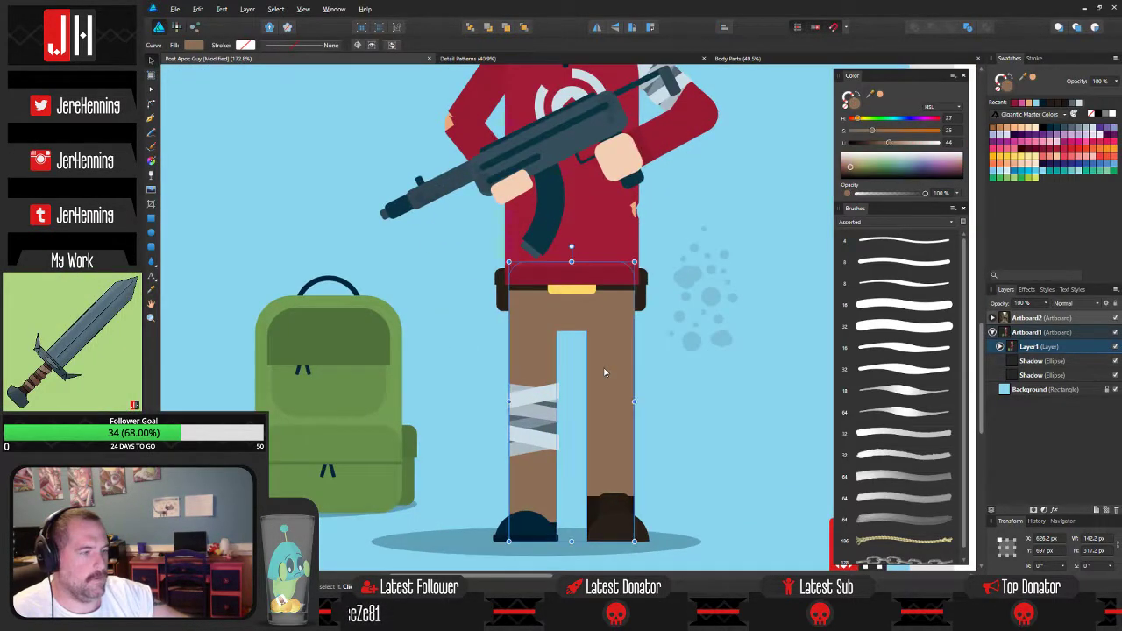
pyautogui.hotkey('ctrl', 'alt', 'v')
pyautogui.moveTo(708, 299); pyautogui.dragTo(623, 339)
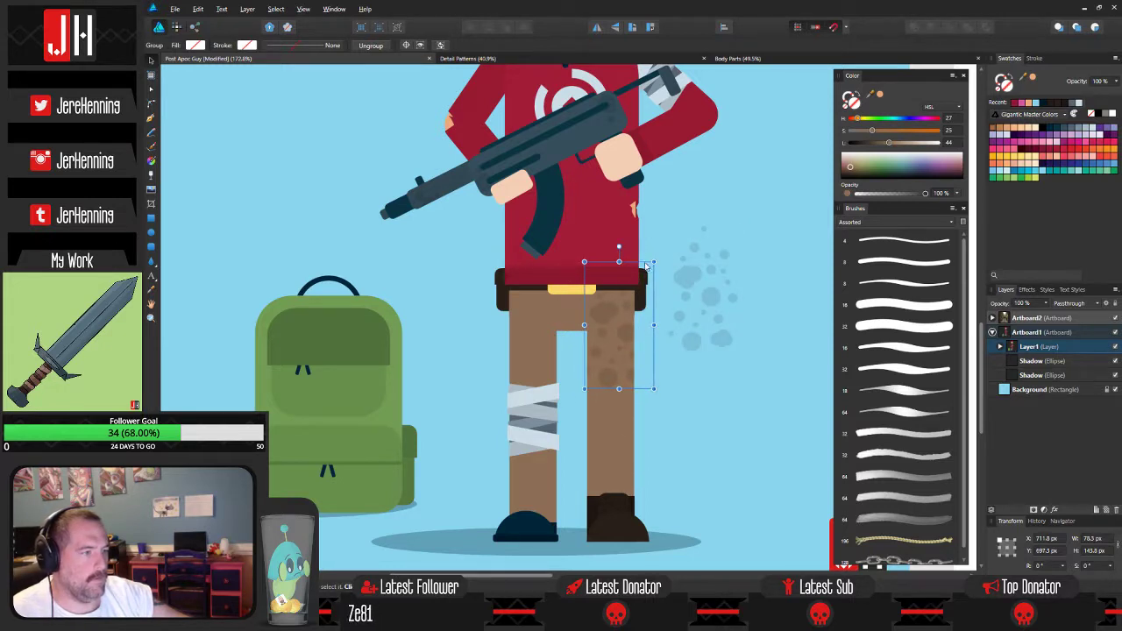
pyautogui.moveTo(653, 267); pyautogui.dragTo(542, 442)
pyautogui.click(691, 382)
pyautogui.scroll(-1, 699, 389)
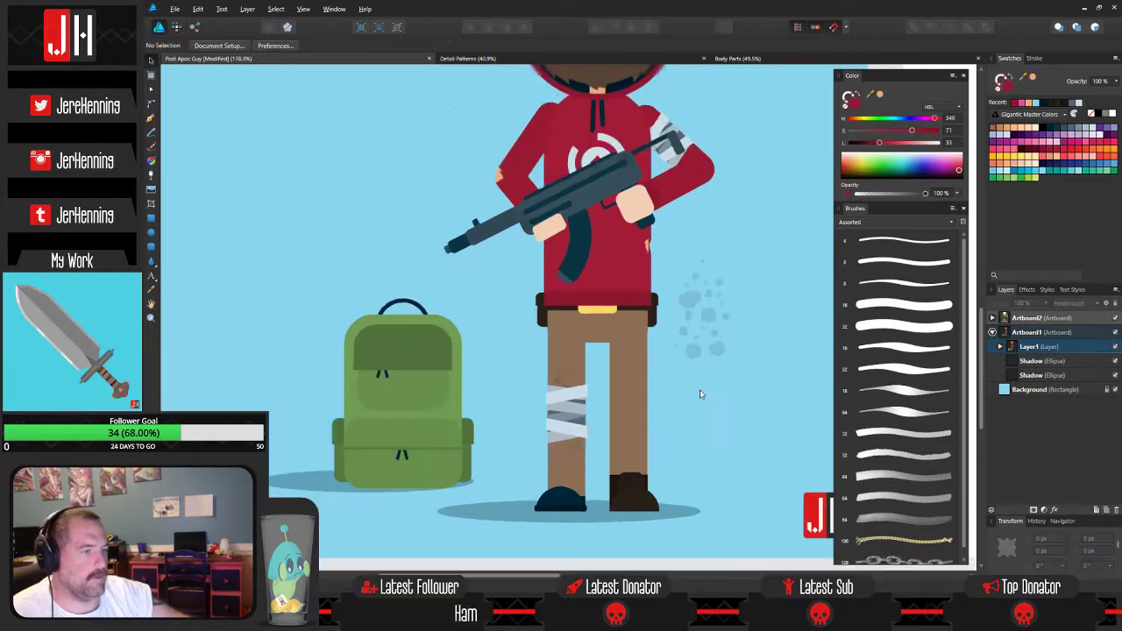
# Duplicate the trouser spatter onto the lower part of the unbandaged leg near the boot, and save the document.
pyautogui.moveTo(699, 389); pyautogui.dragTo(664, 395)
pyautogui.scroll(1, 631, 401)
pyautogui.doubleClick(516, 463)
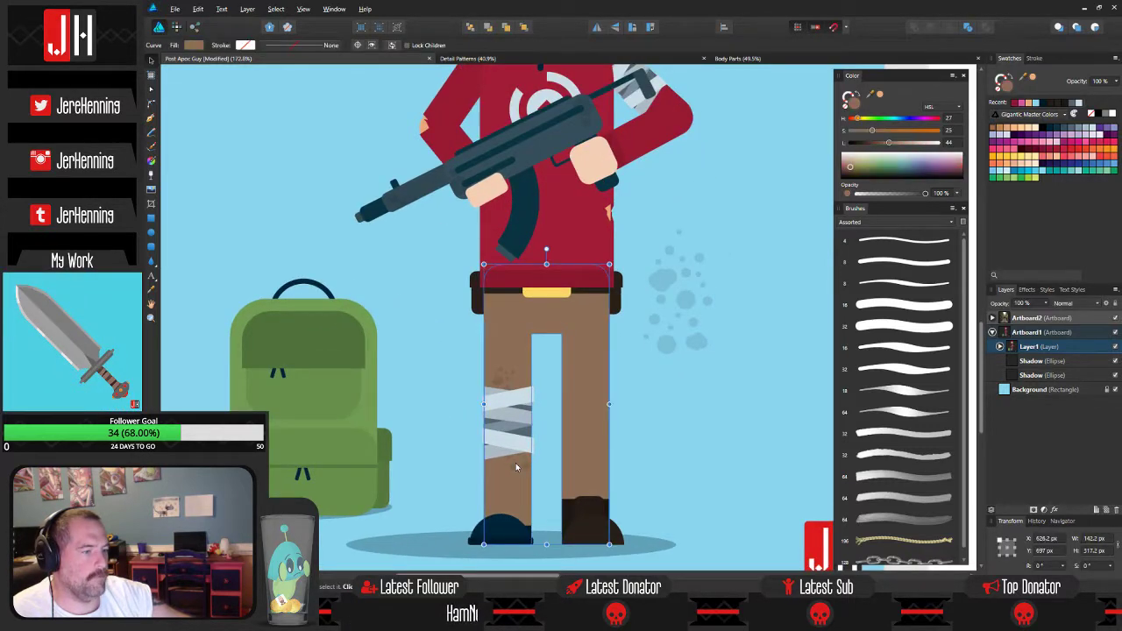
pyautogui.moveTo(517, 463); pyautogui.dragTo(610, 519)
pyautogui.click(689, 455)
pyautogui.scroll(-3, 683, 440)
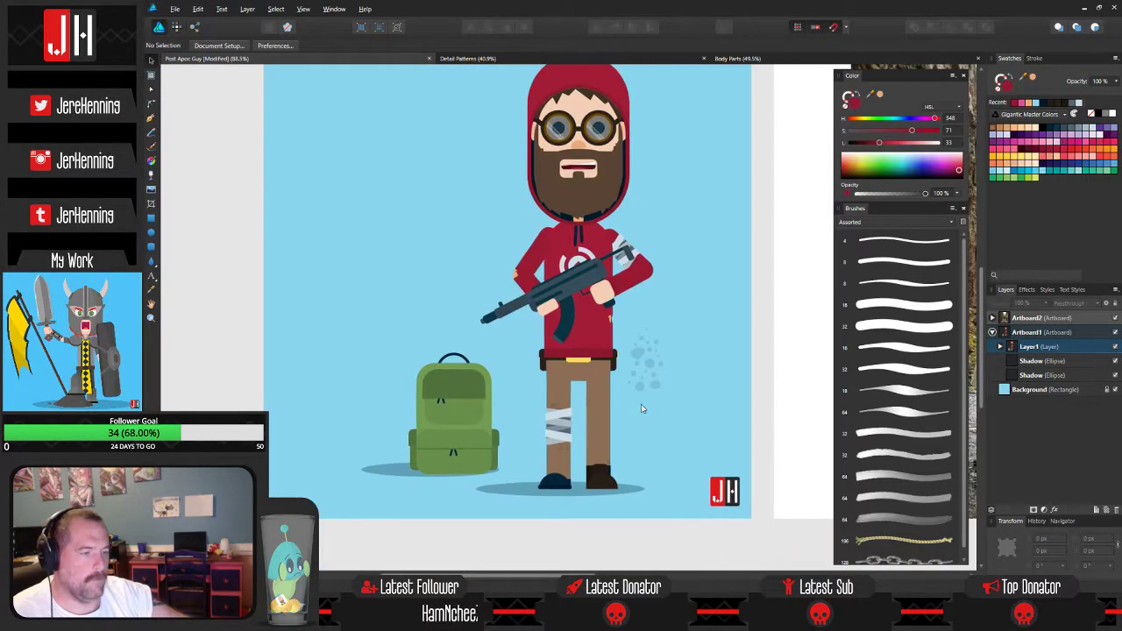
# Examine the spattered trousers, the hoodie and the face up close and within the whole character.
pyautogui.scroll(1, 640, 404)
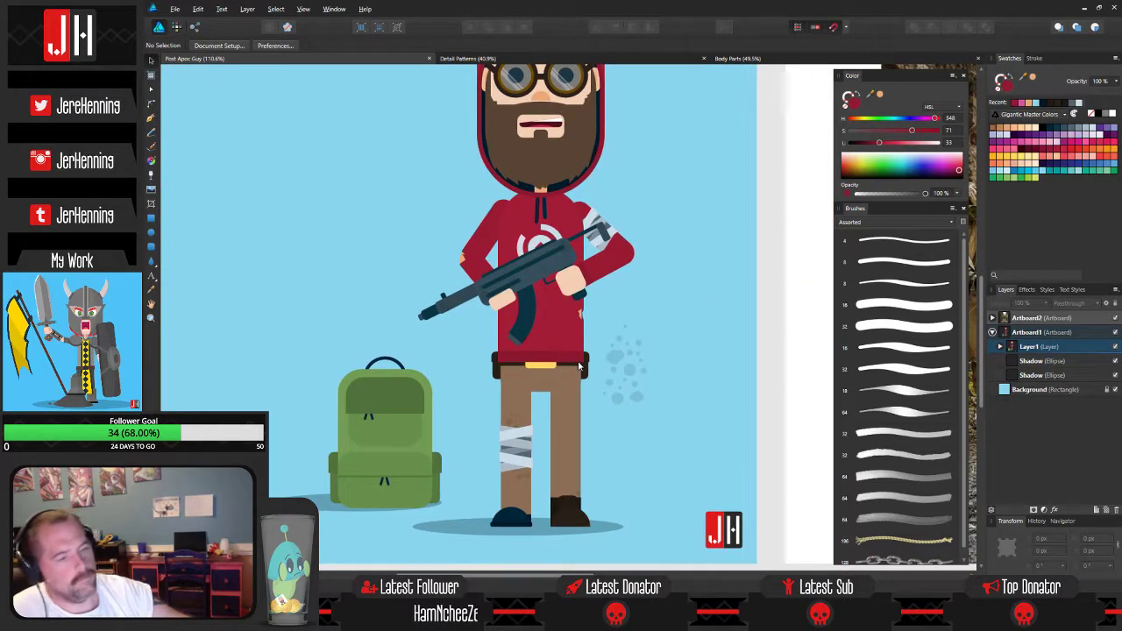
pyautogui.scroll(4, 605, 355)
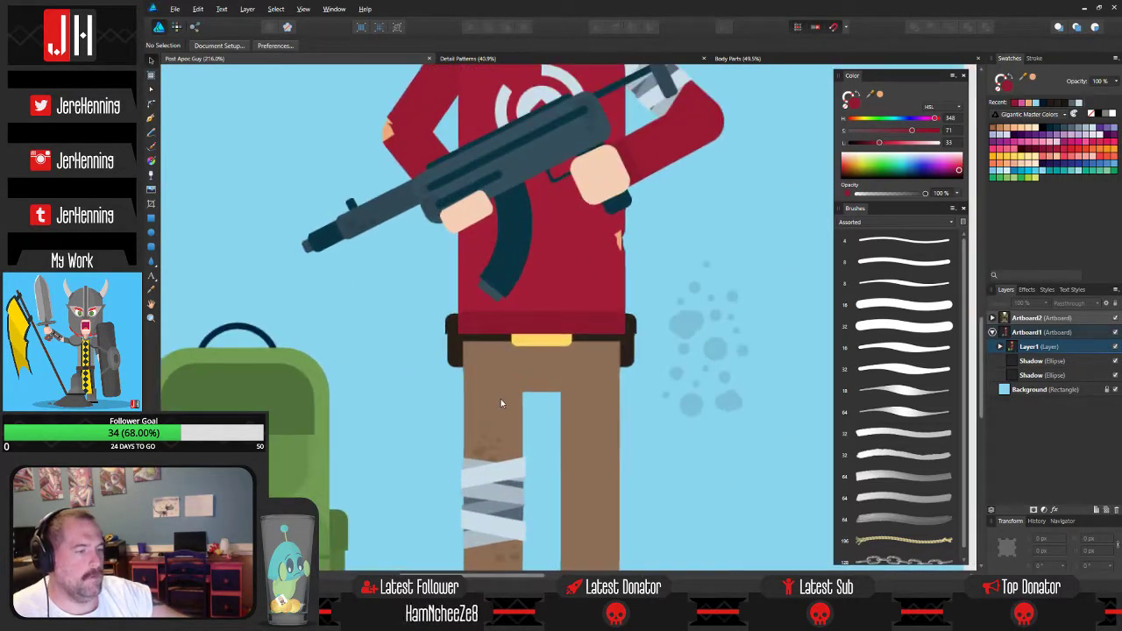
pyautogui.moveTo(515, 249); pyautogui.dragTo(536, 297)
pyautogui.scroll(-4, 537, 300)
pyautogui.scroll(4, 512, 295)
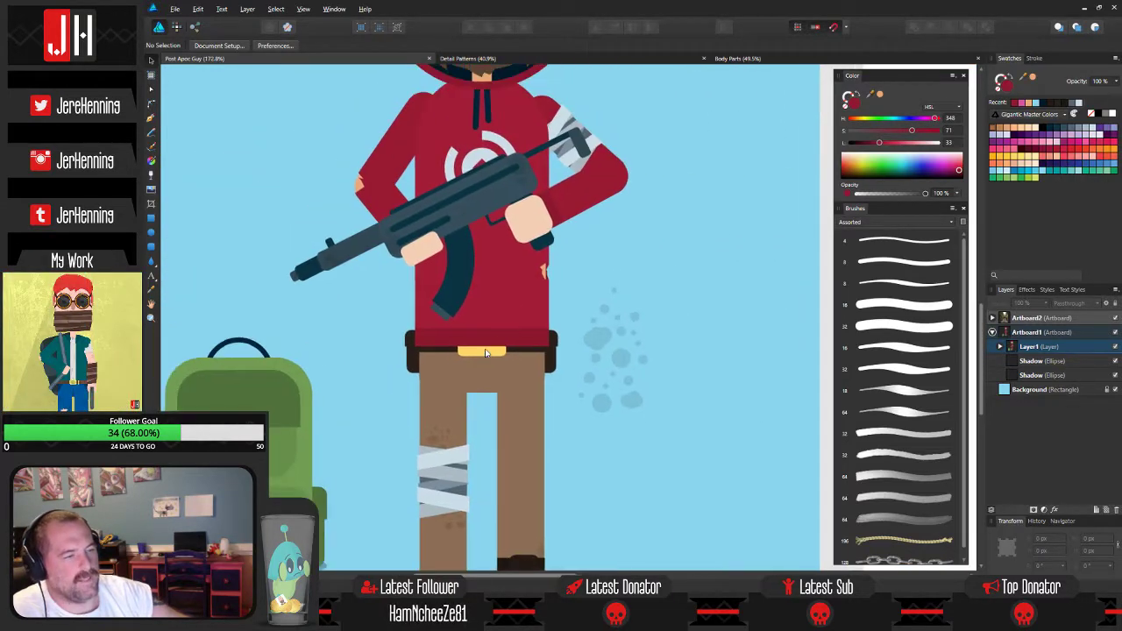
pyautogui.scroll(-4, 522, 341)
pyautogui.scroll(5, 510, 325)
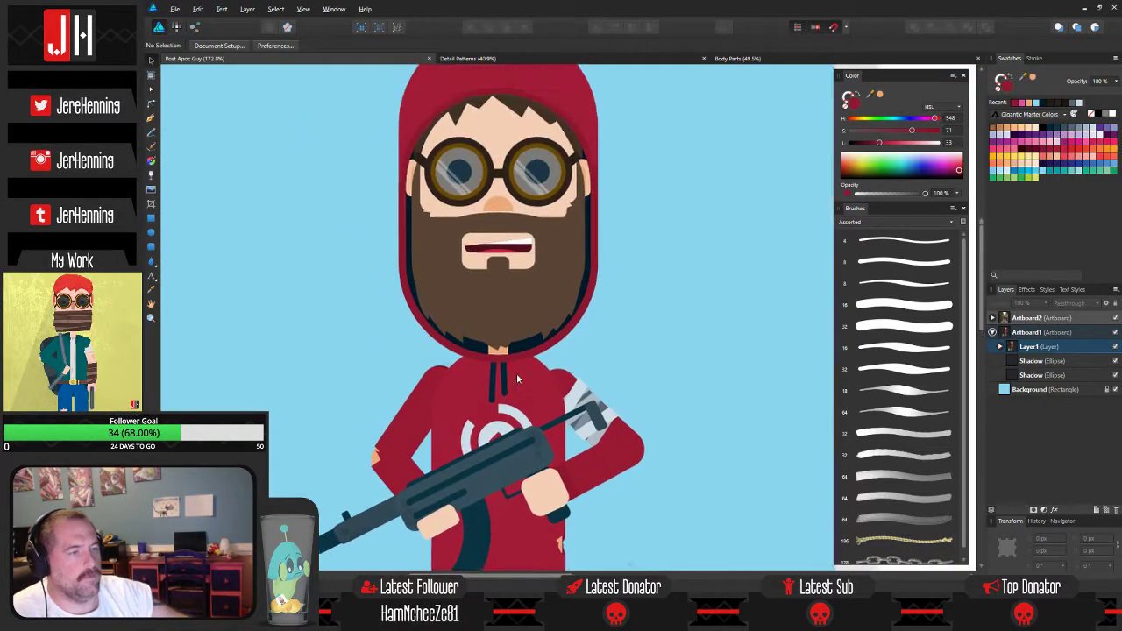
pyautogui.scroll(4, 542, 396)
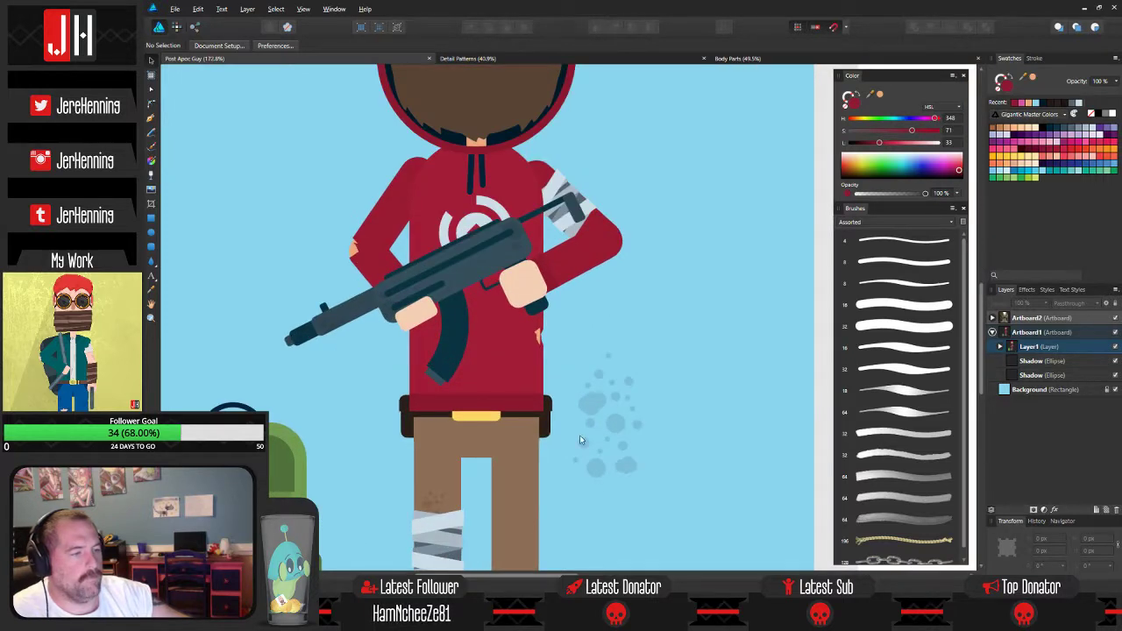
# Place a copy of the spatter inside the hoodie body at the chest emblem, about 55.5 × 101.9 px and rotated about 39°.
pyautogui.click(592, 404)
pyautogui.click(504, 161)
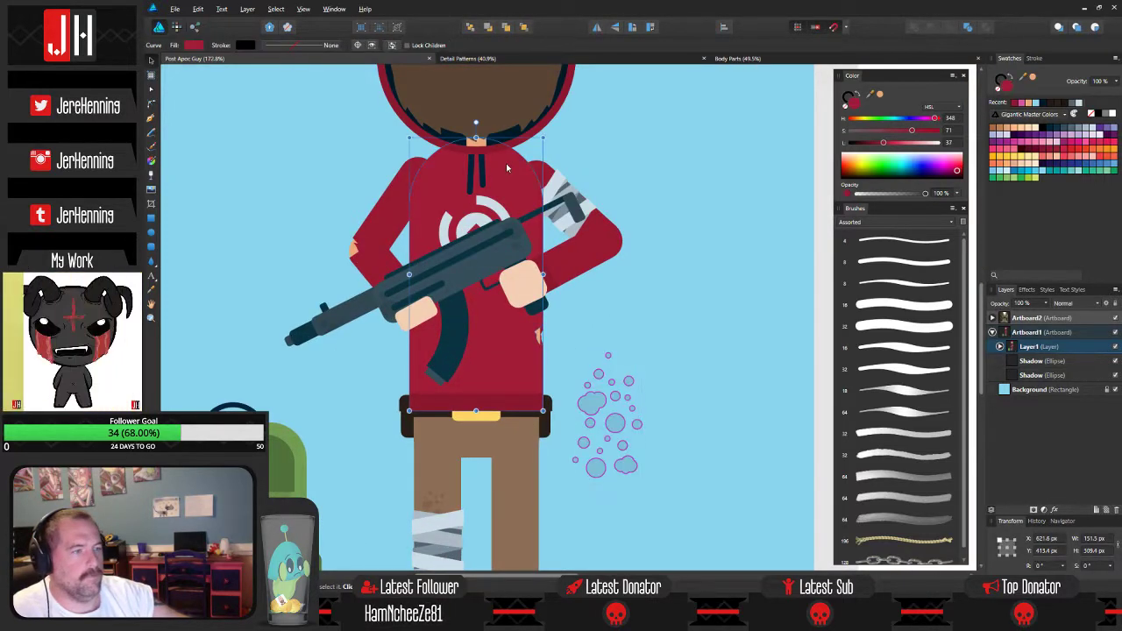
pyautogui.click(594, 404)
pyautogui.moveTo(595, 384); pyautogui.dragTo(480, 181)
pyautogui.moveTo(475, 134); pyautogui.dragTo(436, 226)
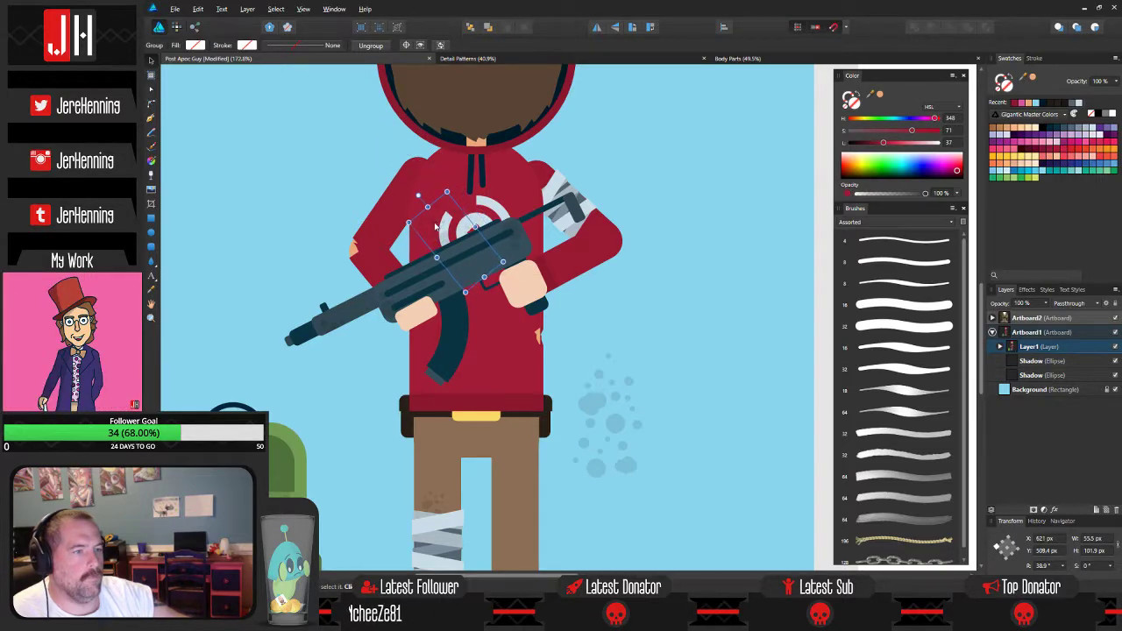
pyautogui.click(321, 186)
# Duplicate the chest spatter onto the hoodie hem below the rifle magazine, rotated to about -61°.
pyautogui.scroll(-3, 334, 189)
pyautogui.moveTo(339, 191); pyautogui.dragTo(430, 219)
pyautogui.scroll(3, 496, 255)
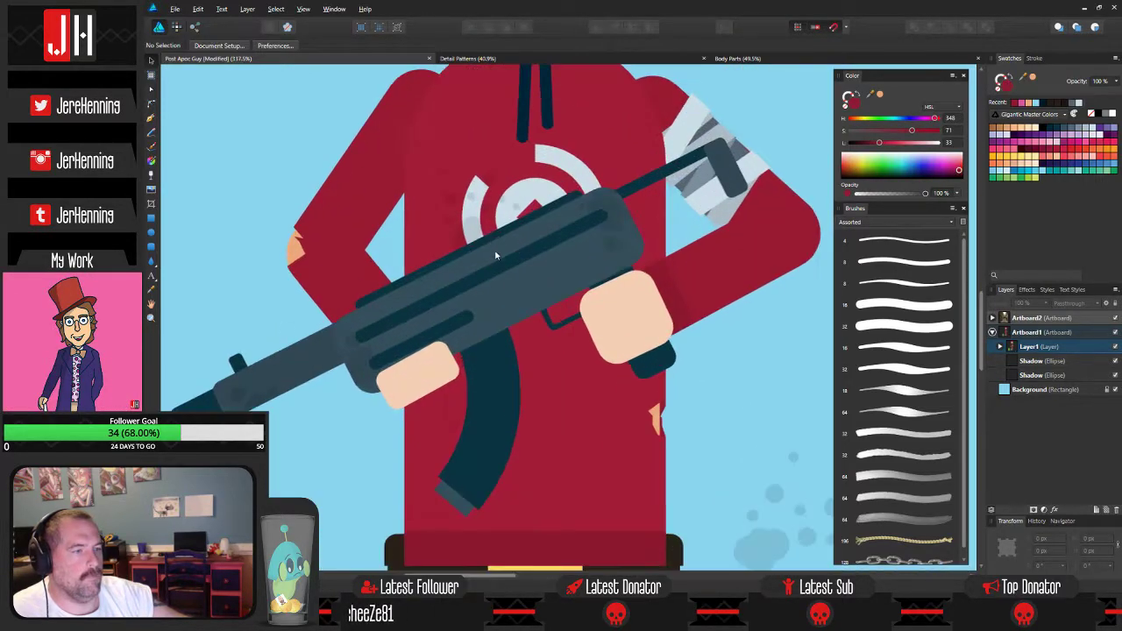
pyautogui.moveTo(496, 254); pyautogui.dragTo(497, 266)
pyautogui.click(451, 239)
pyautogui.click(453, 236)
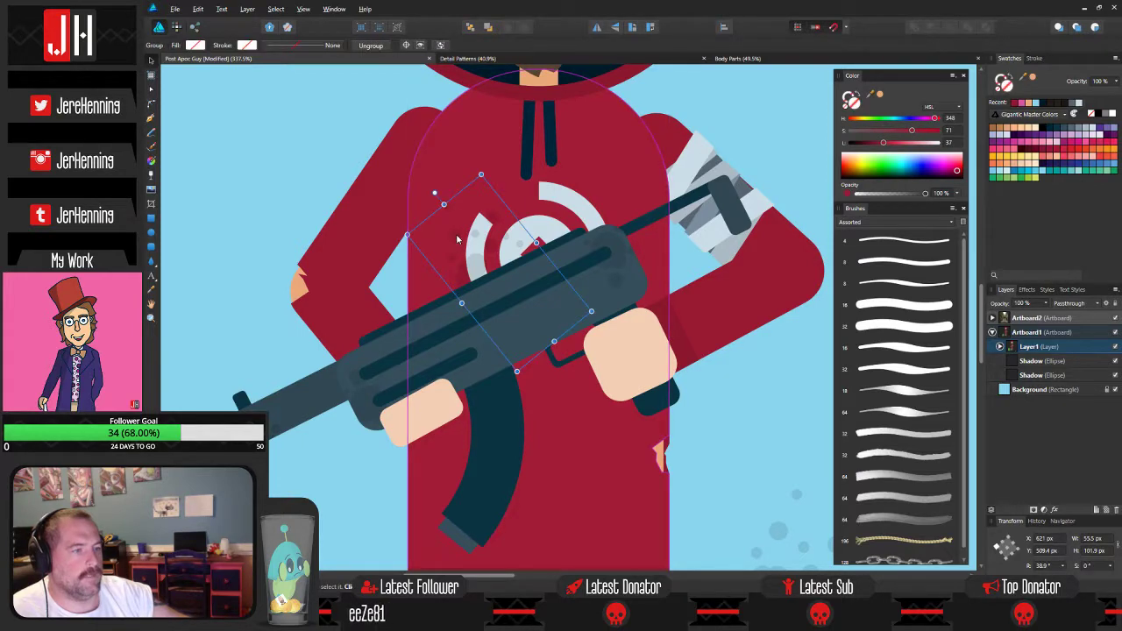
pyautogui.moveTo(452, 234); pyautogui.dragTo(577, 498)
pyautogui.moveTo(586, 441); pyautogui.dragTo(367, 269)
pyautogui.click(523, 195)
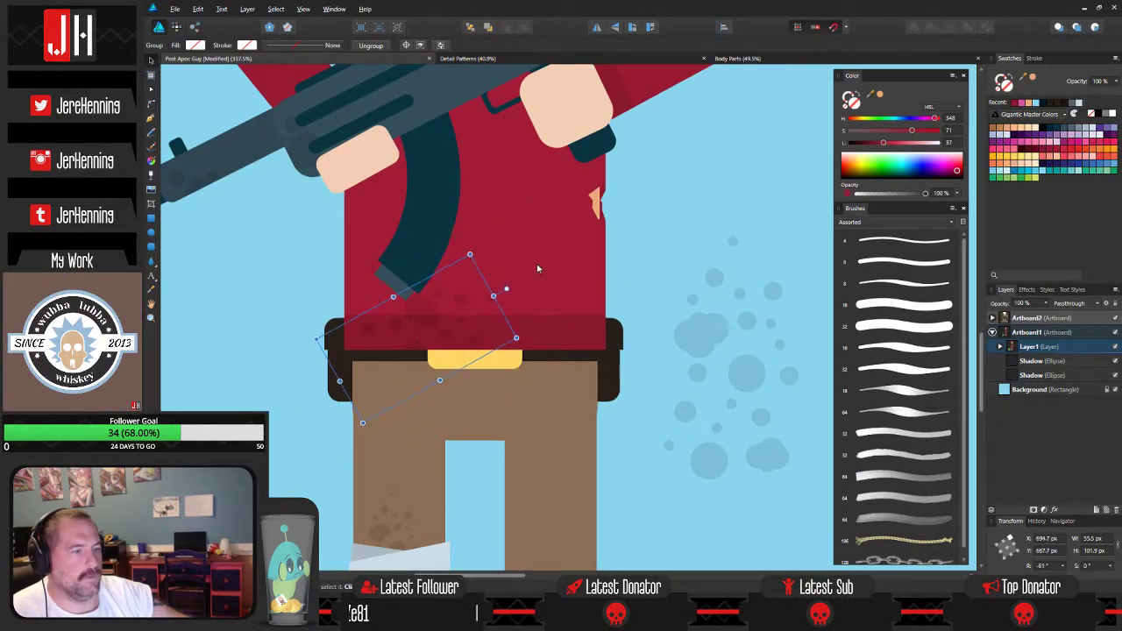
# Resize the hem spatter to about 44.5 × 81.7 px at about -45°, shift it toward the hoodie's left edge, and save.
pyautogui.click(502, 291)
pyautogui.click(433, 305)
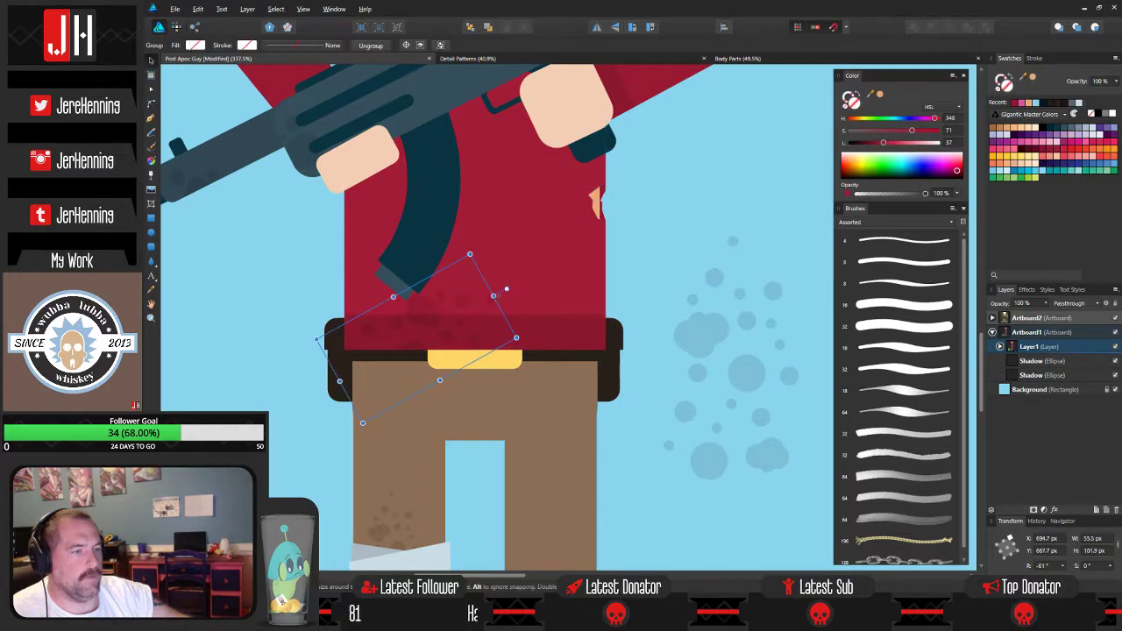
pyautogui.moveTo(507, 289); pyautogui.dragTo(434, 280)
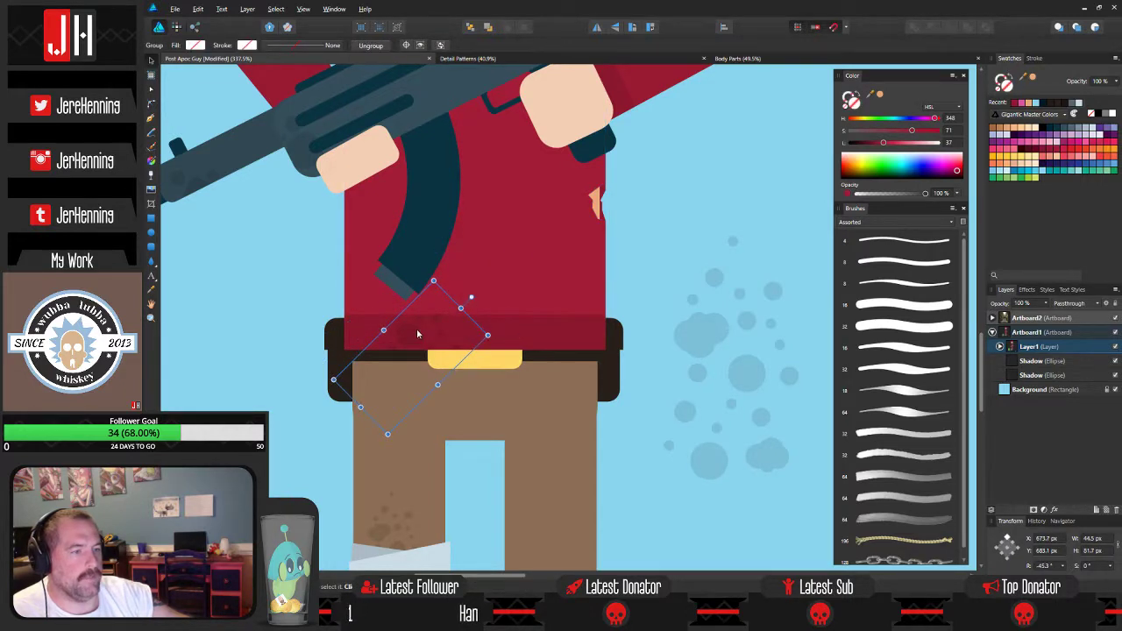
pyautogui.moveTo(417, 328); pyautogui.dragTo(377, 324)
pyautogui.click(299, 287)
pyautogui.scroll(-4, 305, 284)
pyautogui.moveTo(316, 281); pyautogui.dragTo(394, 318)
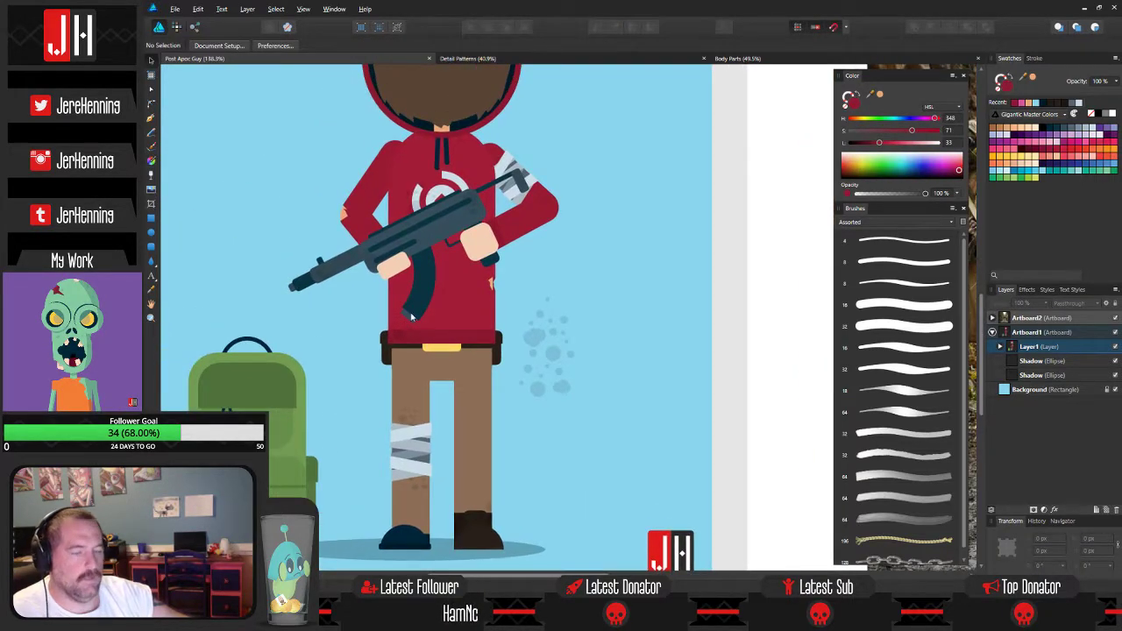
pyautogui.scroll(-4, 506, 363)
pyautogui.scroll(4, 562, 323)
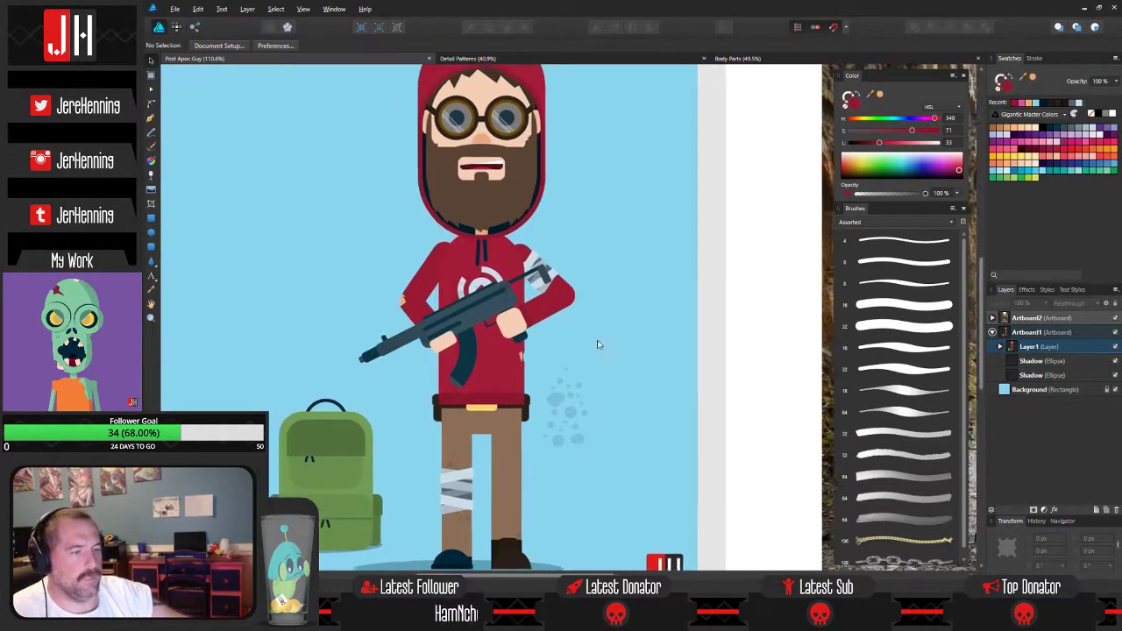
pyautogui.scroll(4, 583, 263)
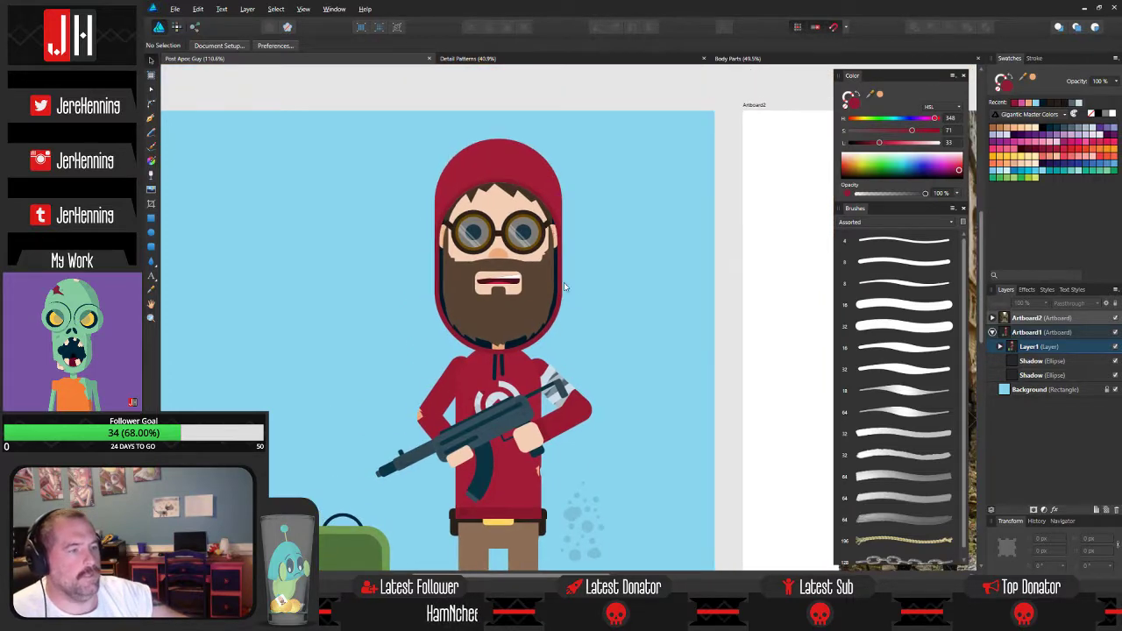
# Copy the loose spatter onto the face, shrink it to about 45.6 × 83.8 px and rotate it to about -35°.
pyautogui.scroll(-2, 504, 312)
pyautogui.click(569, 445)
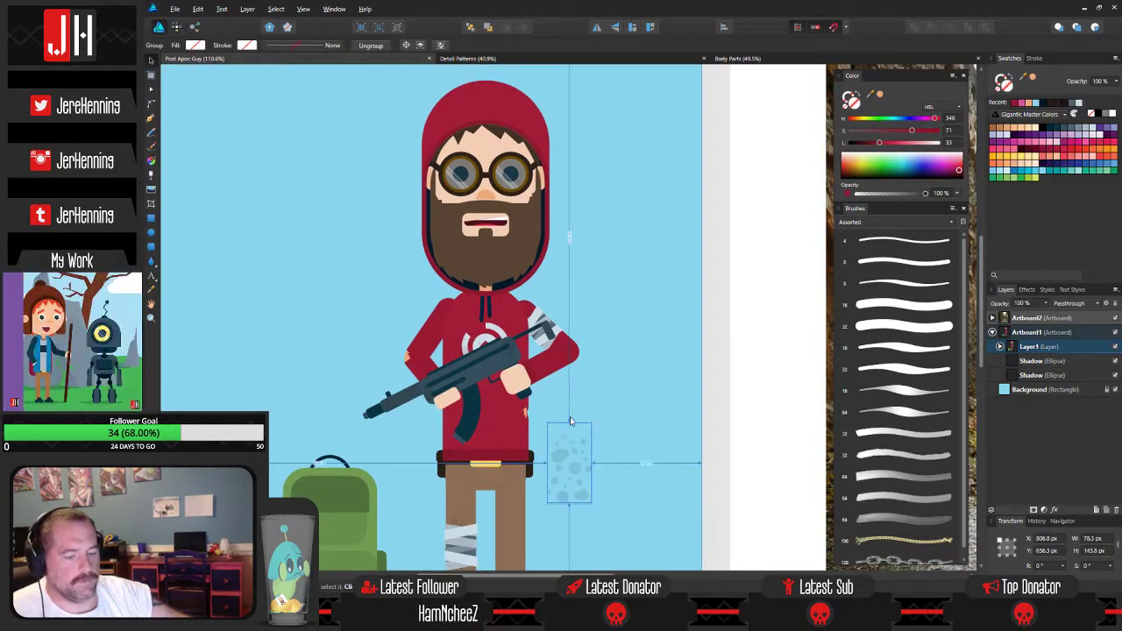
pyautogui.scroll(2, 519, 257)
pyautogui.click(506, 217)
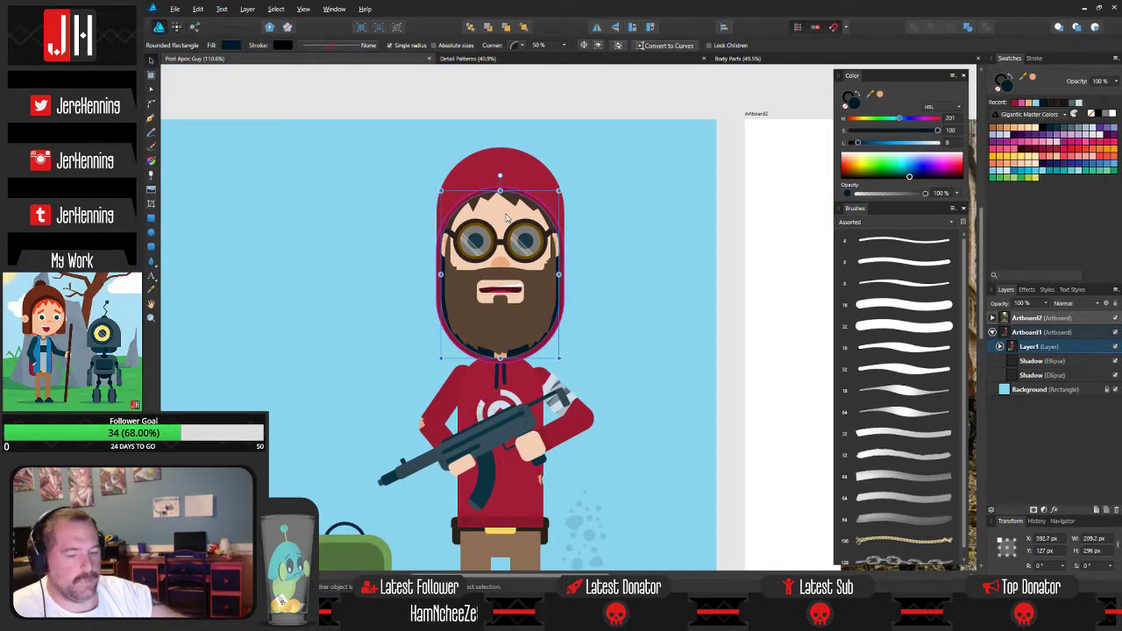
pyautogui.hotkey('ctrl', 'z')
pyautogui.moveTo(582, 523); pyautogui.dragTo(490, 234)
pyautogui.scroll(3, 493, 205)
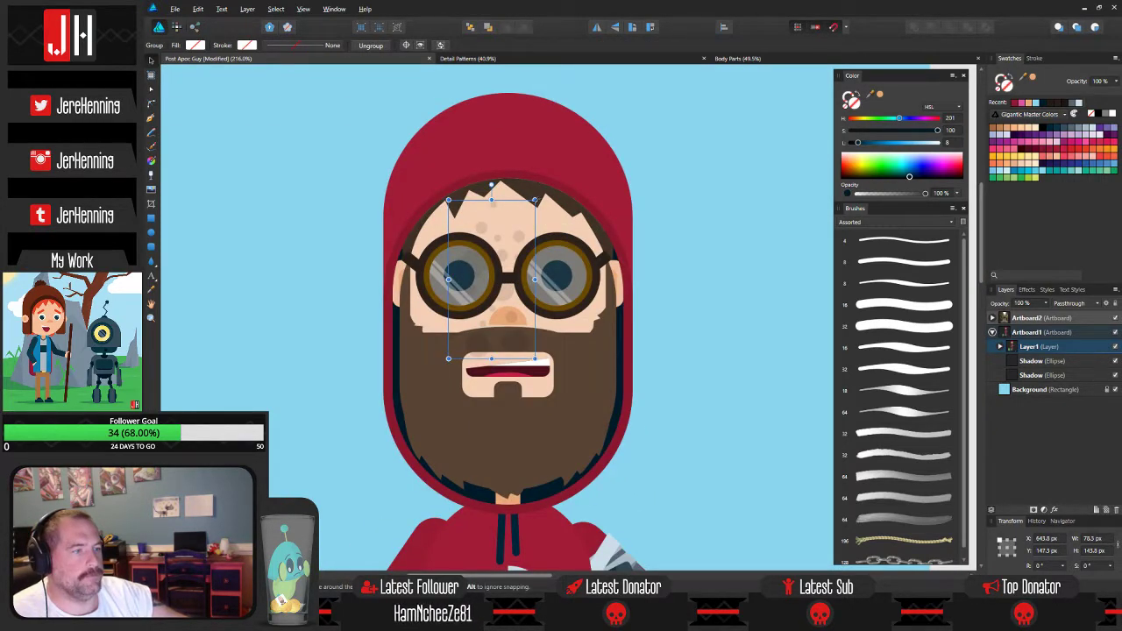
pyautogui.moveTo(535, 200); pyautogui.dragTo(522, 244)
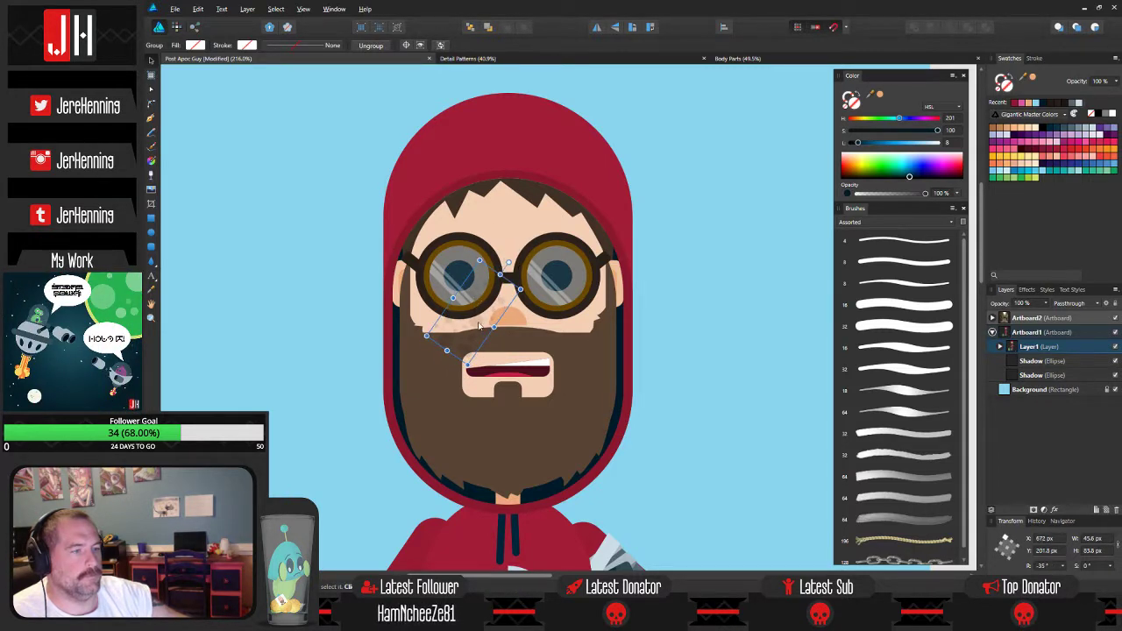
# Move the face spatter up to the forehead and place it inside the skin-coloured face shape so it is clipped.
pyautogui.moveTo(479, 326); pyautogui.dragTo(505, 239)
pyautogui.hotkey('ctrl', 'x')
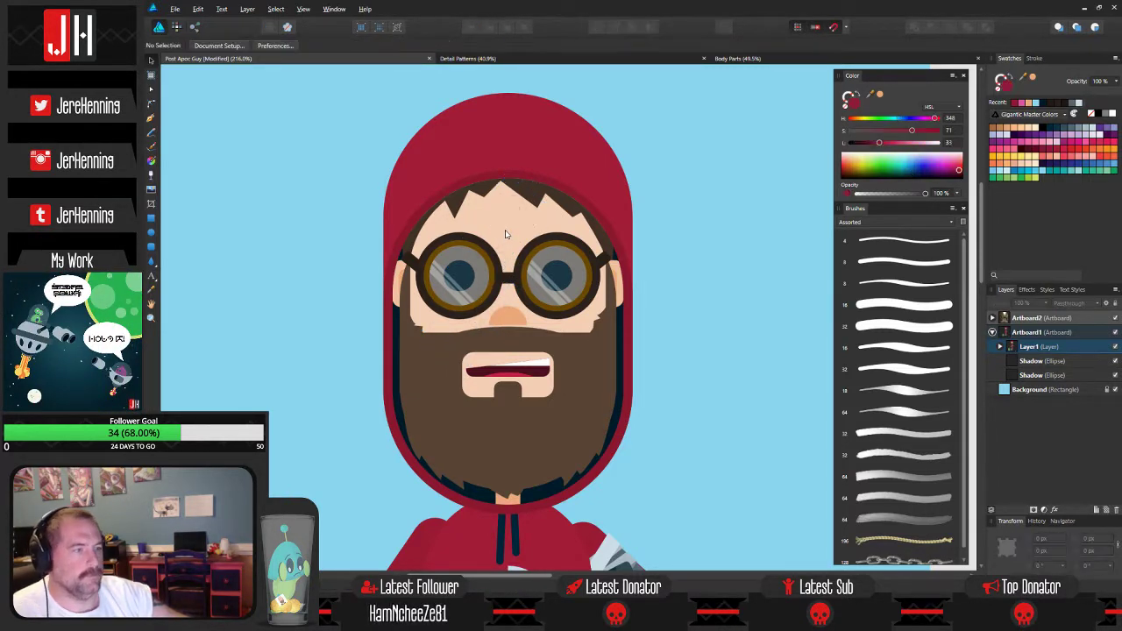
pyautogui.doubleClick(505, 234)
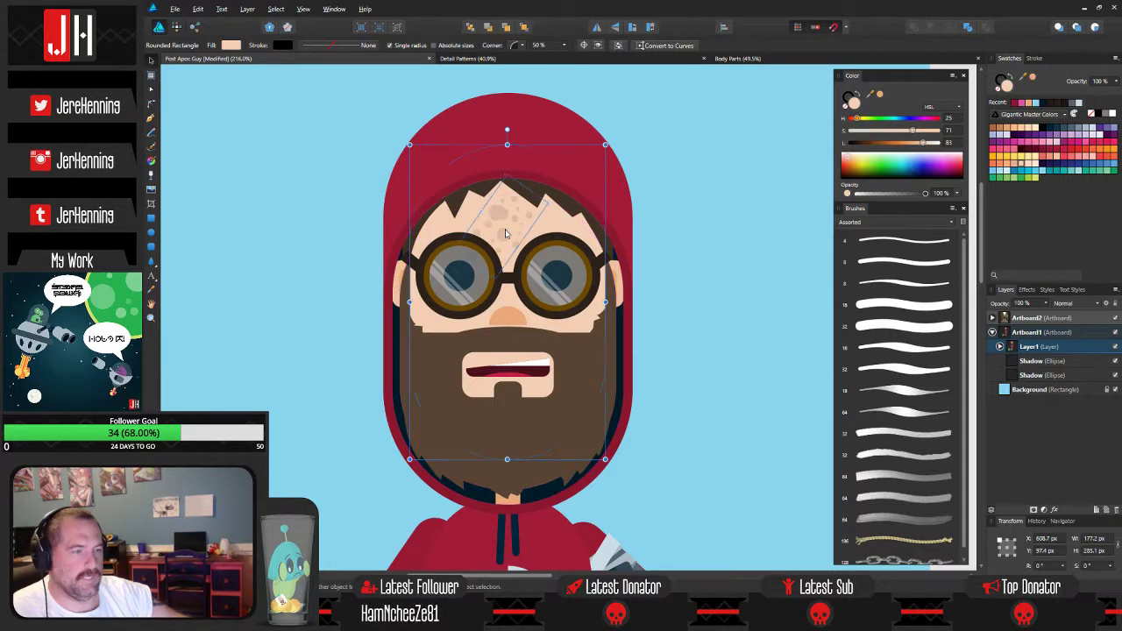
pyautogui.hotkey('ctrl', 'v')
# Shift the forehead spatter to the hairline above the left lens, about 37 × 68 px and rotated to about -48.3°.
pyautogui.moveTo(481, 233); pyautogui.dragTo(483, 208)
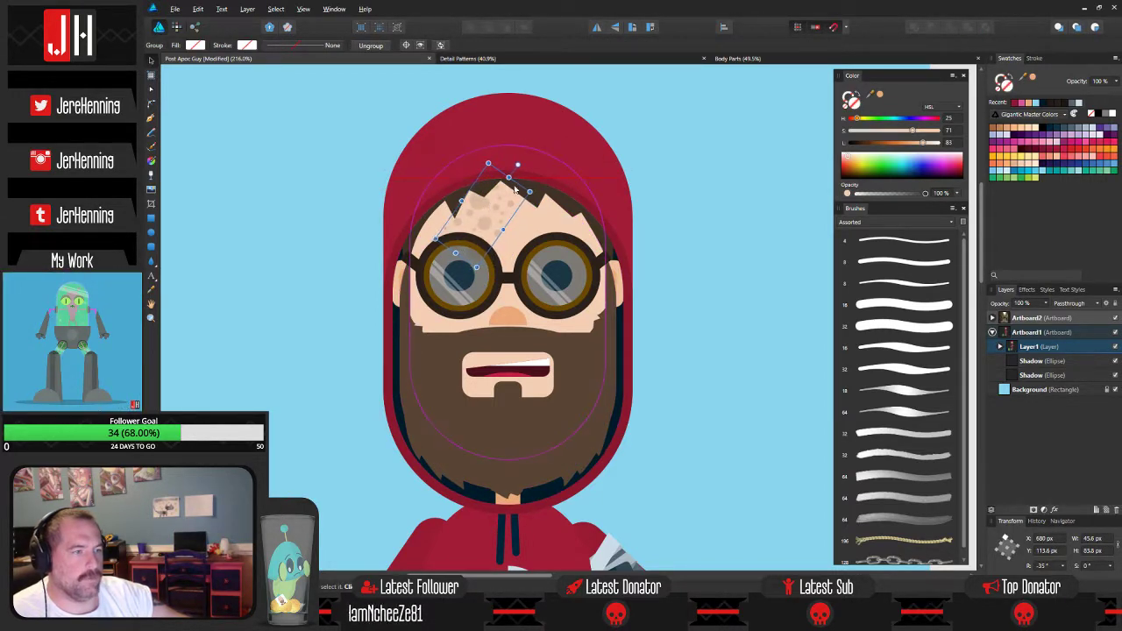
pyautogui.moveTo(516, 164); pyautogui.dragTo(448, 227)
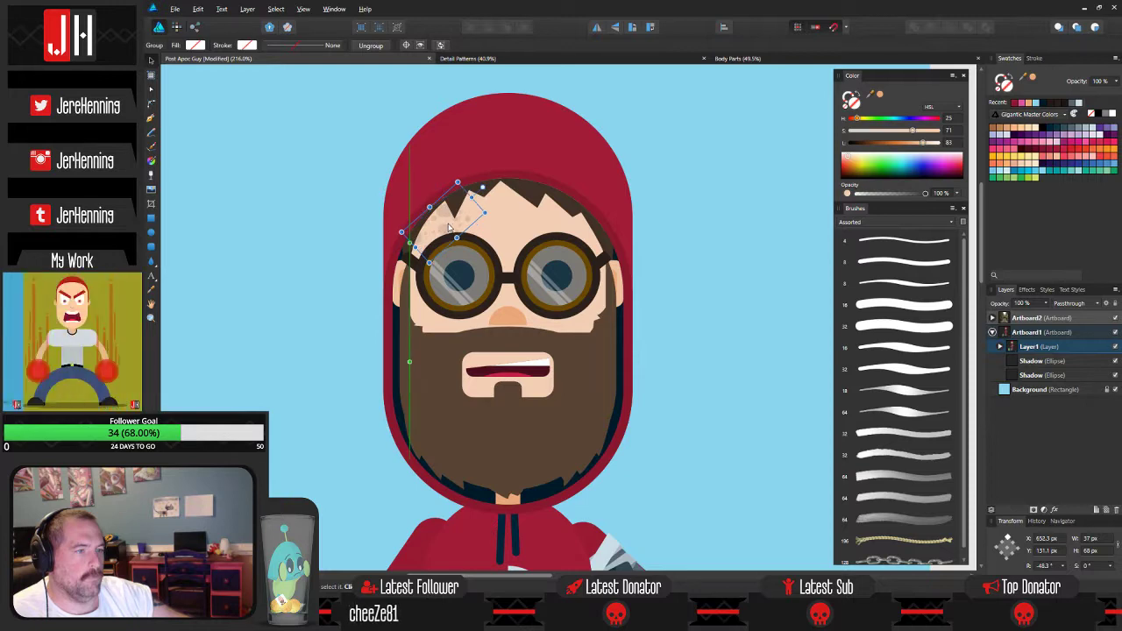
pyautogui.click(336, 188)
pyautogui.scroll(-3, 386, 185)
pyautogui.scroll(5, 421, 214)
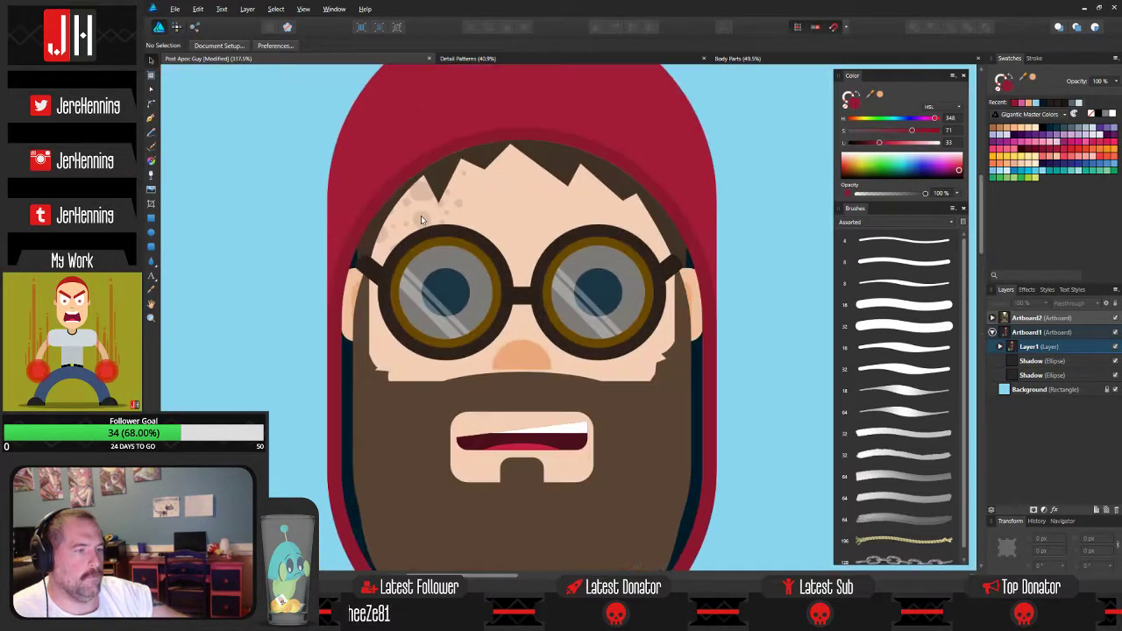
# Duplicate the forehead spatter onto the cheek below the right lens, rotated to about 20.1°.
pyautogui.click(422, 209)
pyautogui.doubleClick(422, 208)
pyautogui.doubleClick(423, 200)
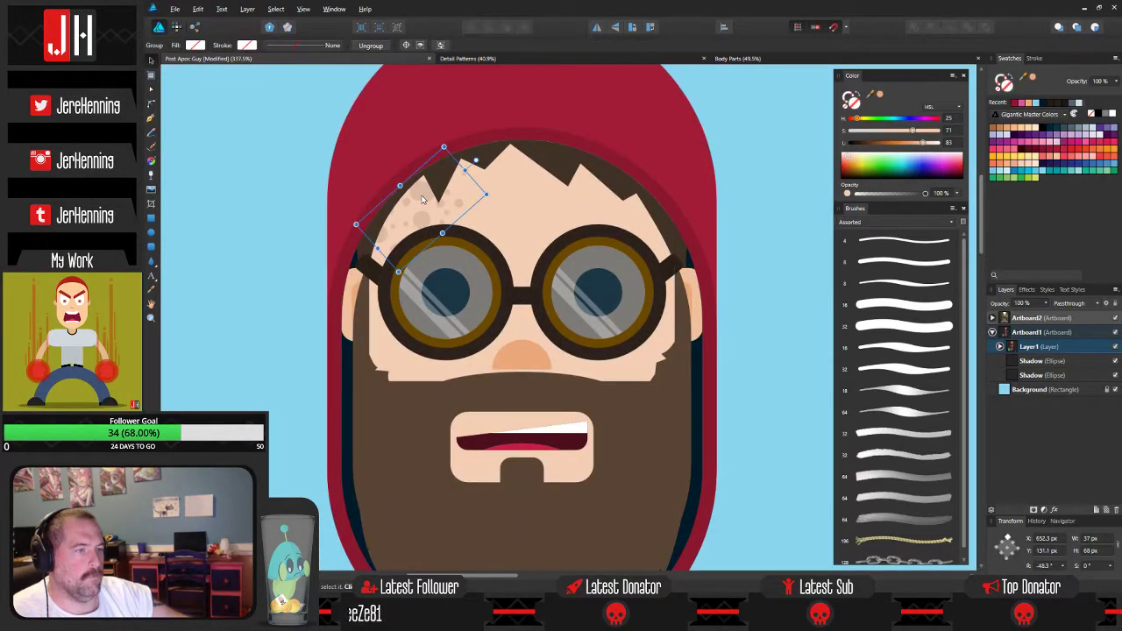
pyautogui.moveTo(424, 200); pyautogui.dragTo(650, 378)
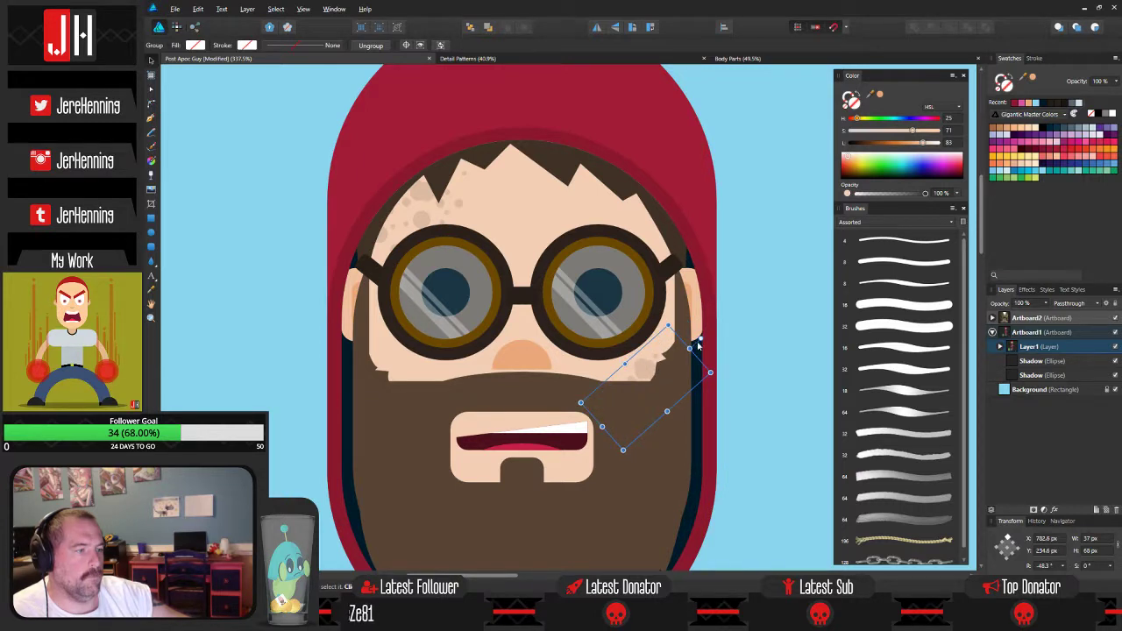
pyautogui.moveTo(698, 346); pyautogui.dragTo(628, 316)
pyautogui.moveTo(630, 375); pyautogui.dragTo(639, 383)
pyautogui.moveTo(641, 322); pyautogui.dragTo(628, 325)
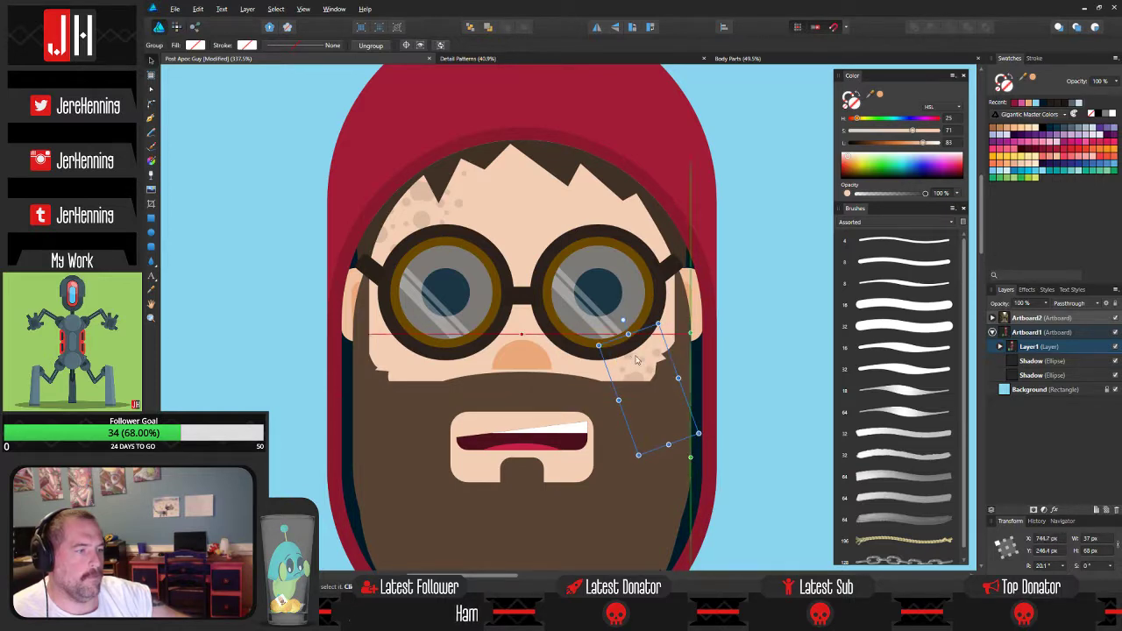
pyautogui.click(726, 363)
pyautogui.scroll(-3, 726, 364)
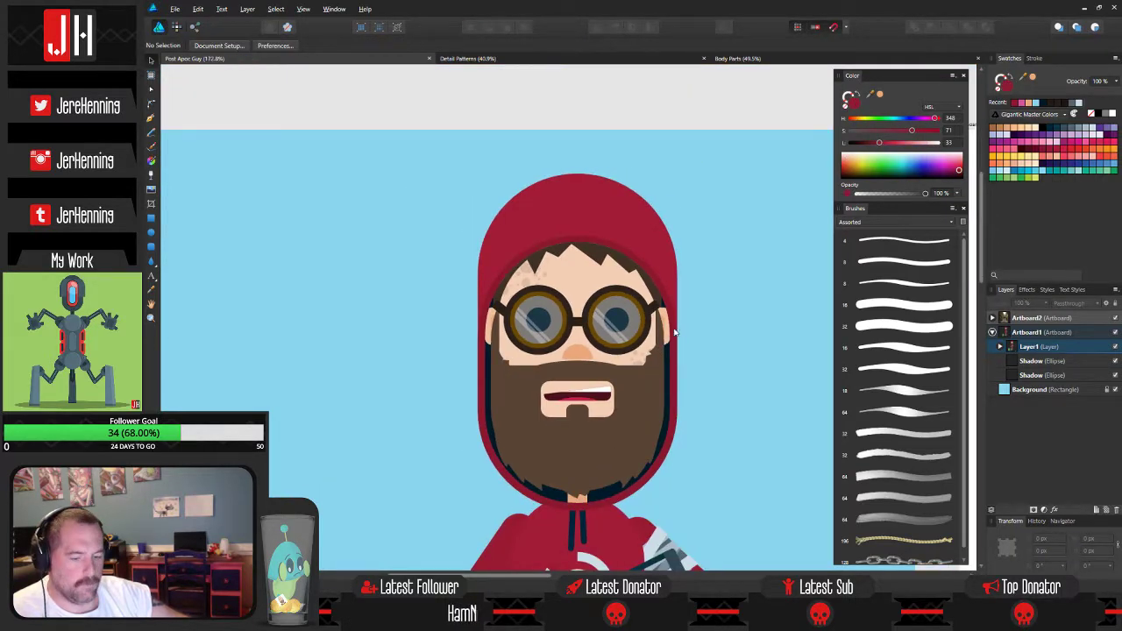
# Reshape the pointed beard tuft on the left cheek by adjusting its tip node and curve, and save the document.
pyautogui.scroll(-5, 675, 331)
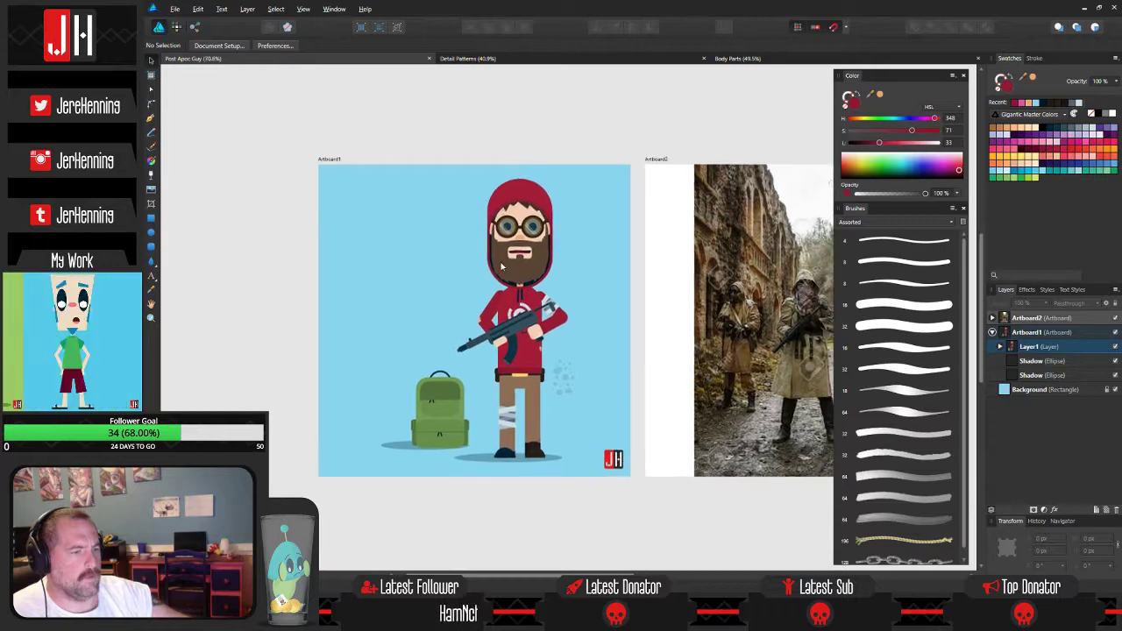
pyautogui.scroll(5, 501, 266)
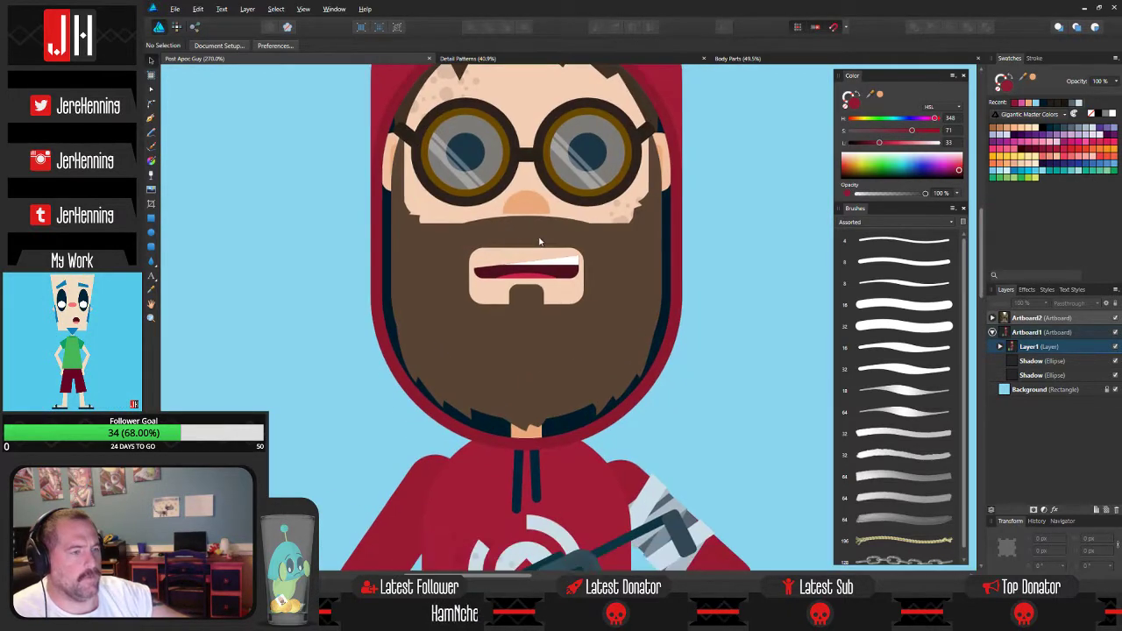
pyautogui.hscroll(1, 495, 234)
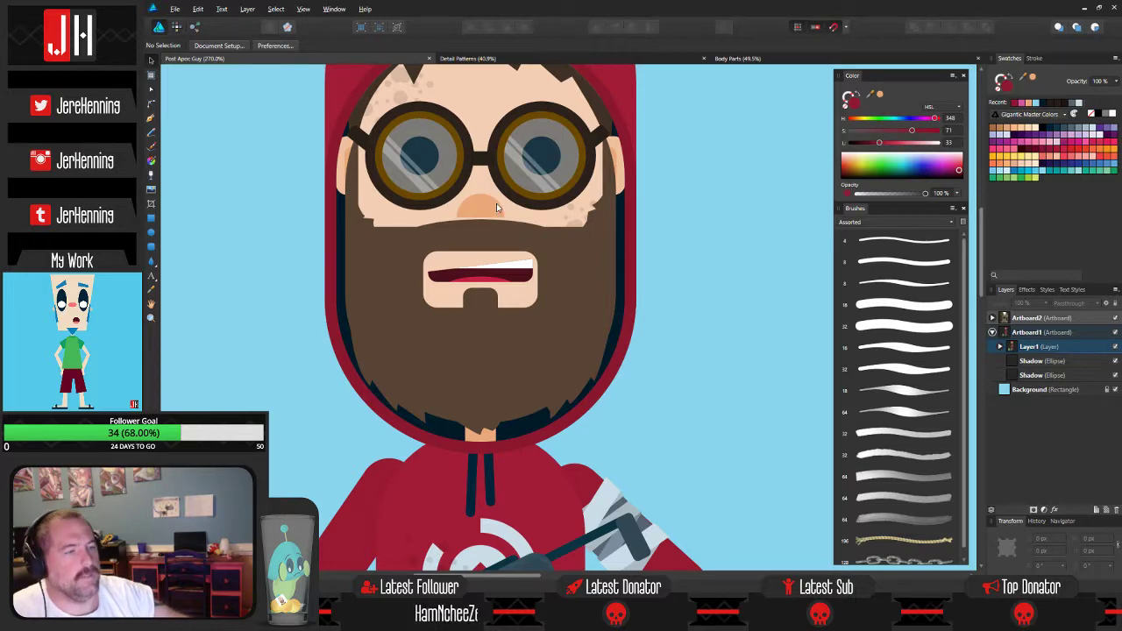
pyautogui.scroll(1, 438, 236)
pyautogui.scroll(3, 373, 262)
pyautogui.scroll(4, 373, 261)
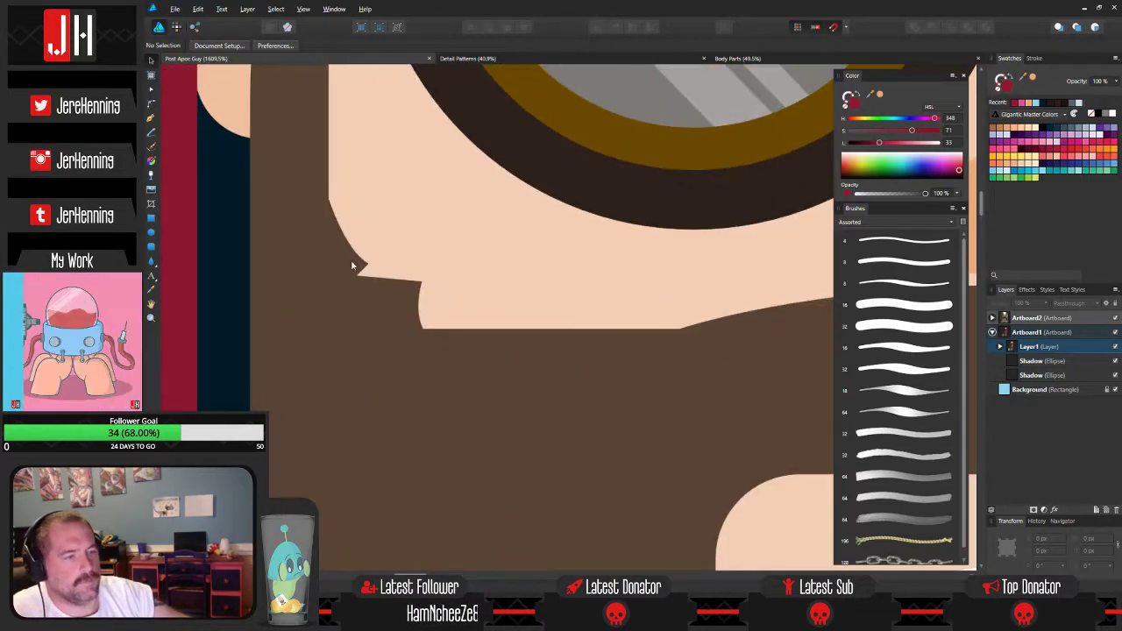
pyautogui.click(353, 265)
pyautogui.doubleClick(353, 265)
pyautogui.press('a')
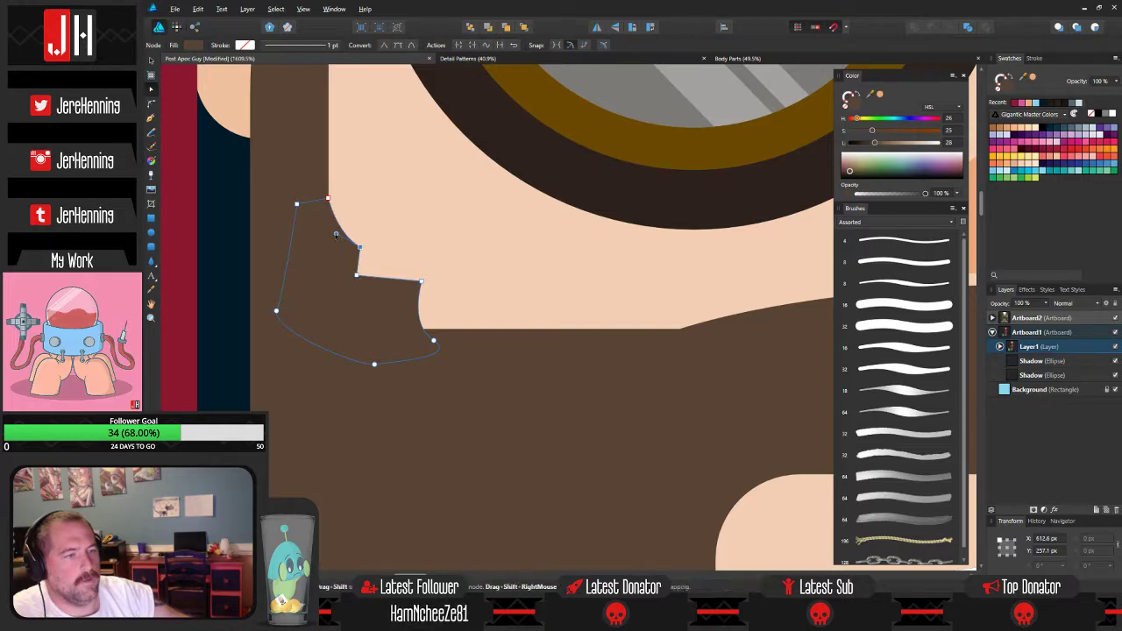
pyautogui.moveTo(336, 234); pyautogui.dragTo(325, 245)
pyautogui.click(233, 231)
pyautogui.scroll(-5, 234, 232)
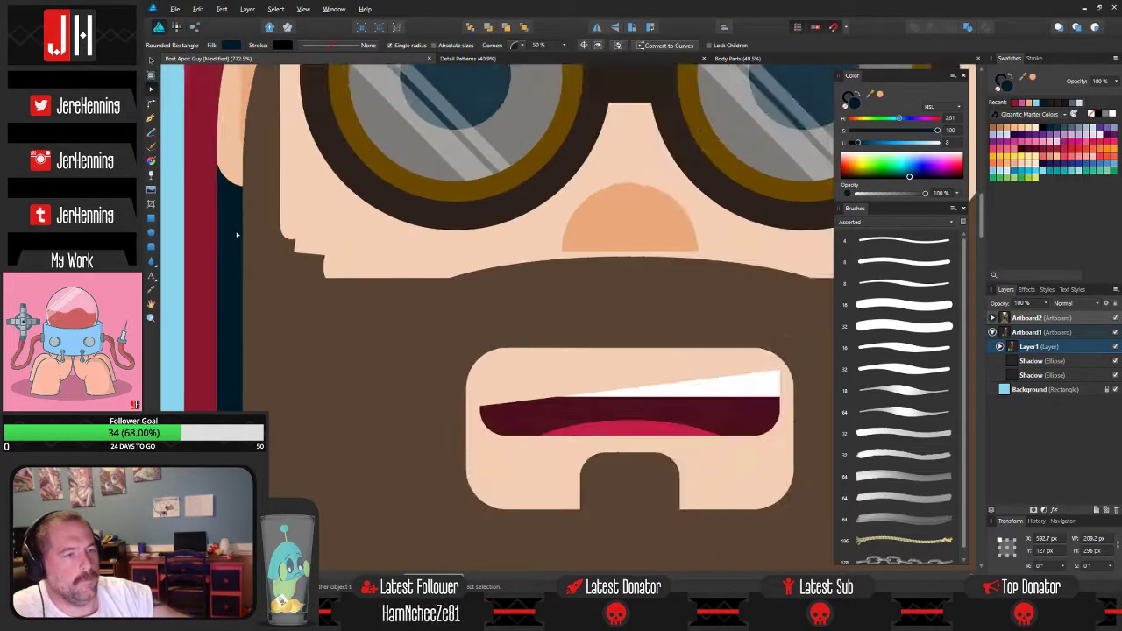
pyautogui.moveTo(235, 233); pyautogui.dragTo(419, 270)
pyautogui.hotkey('ctrl', 's')
pyautogui.press('v')
# Review the whole artboard, checking the bandaged leg, rifle and hoodie, and the face with its new spatter up close.
pyautogui.scroll(-5, 516, 279)
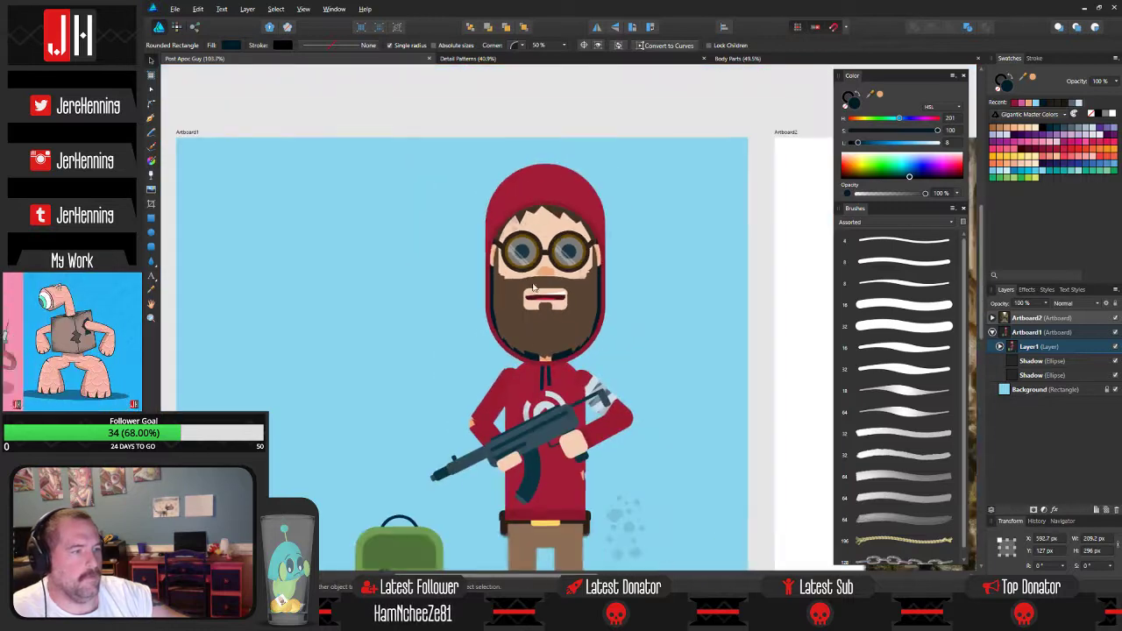
pyautogui.hotkey('ctrl', 'd')
pyautogui.scroll(-3, 637, 327)
pyautogui.scroll(2, 577, 292)
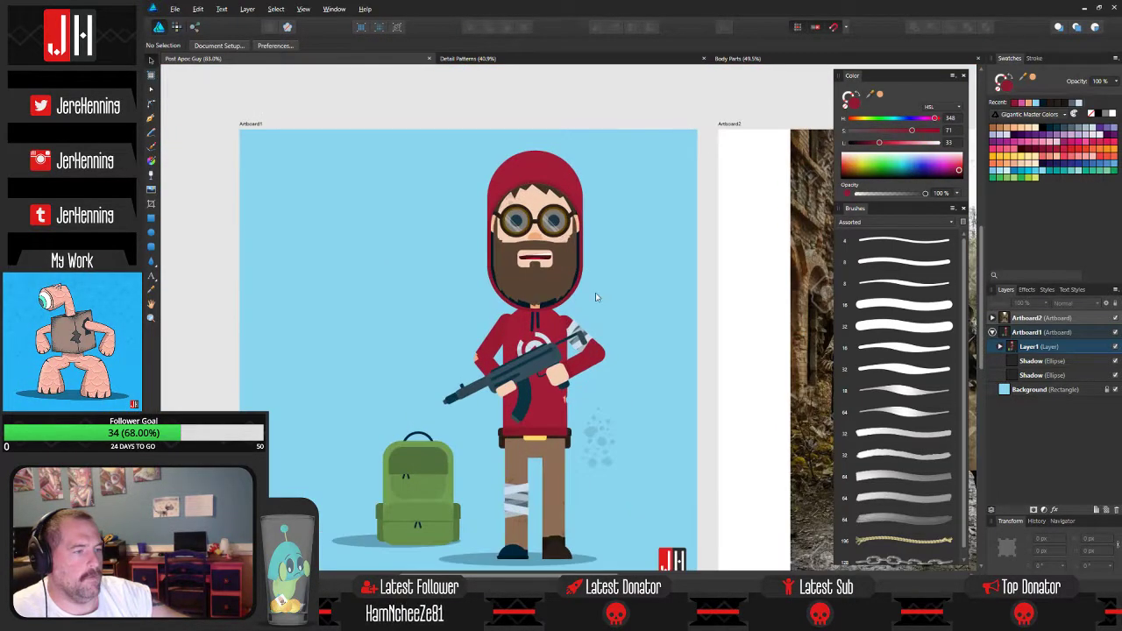
pyautogui.scroll(3, 479, 253)
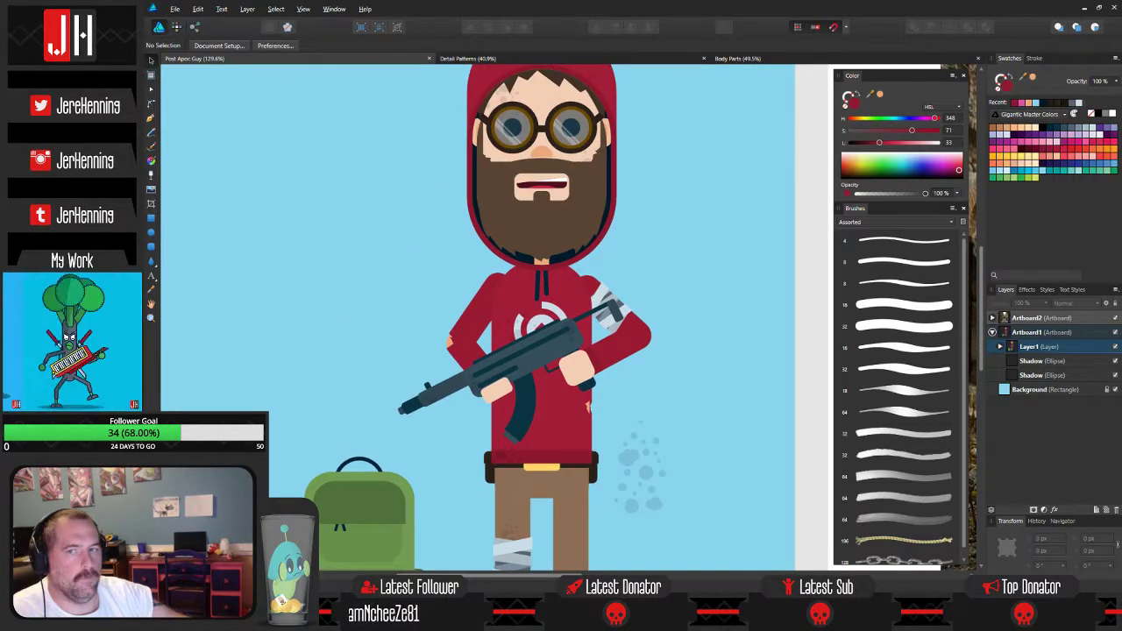
pyautogui.scroll(-3, 629, 281)
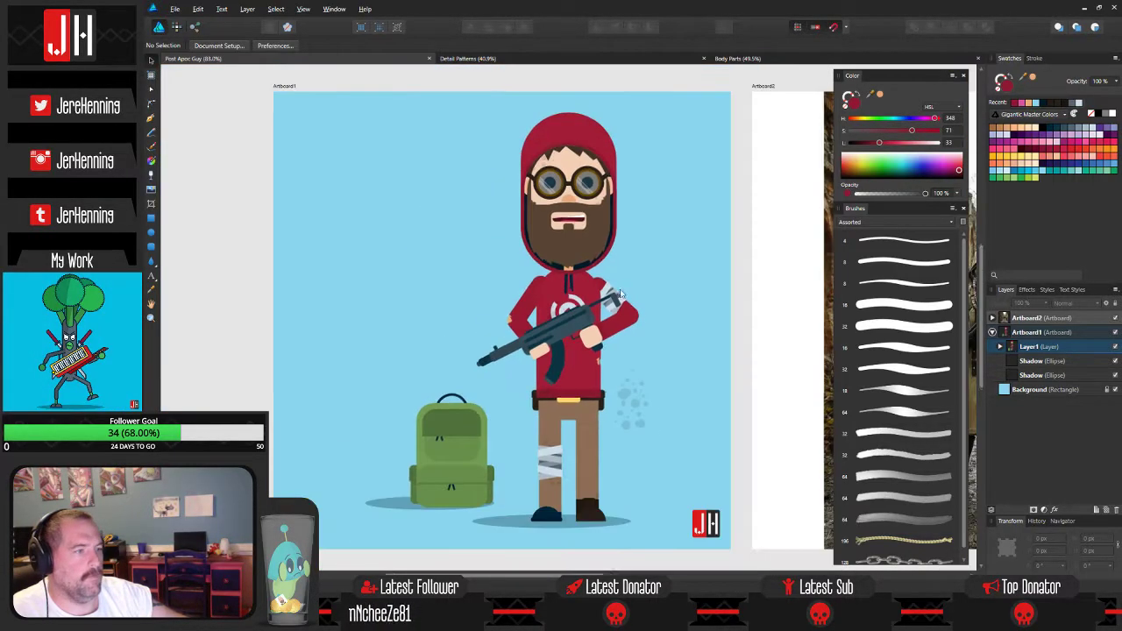
pyautogui.scroll(1, 556, 271)
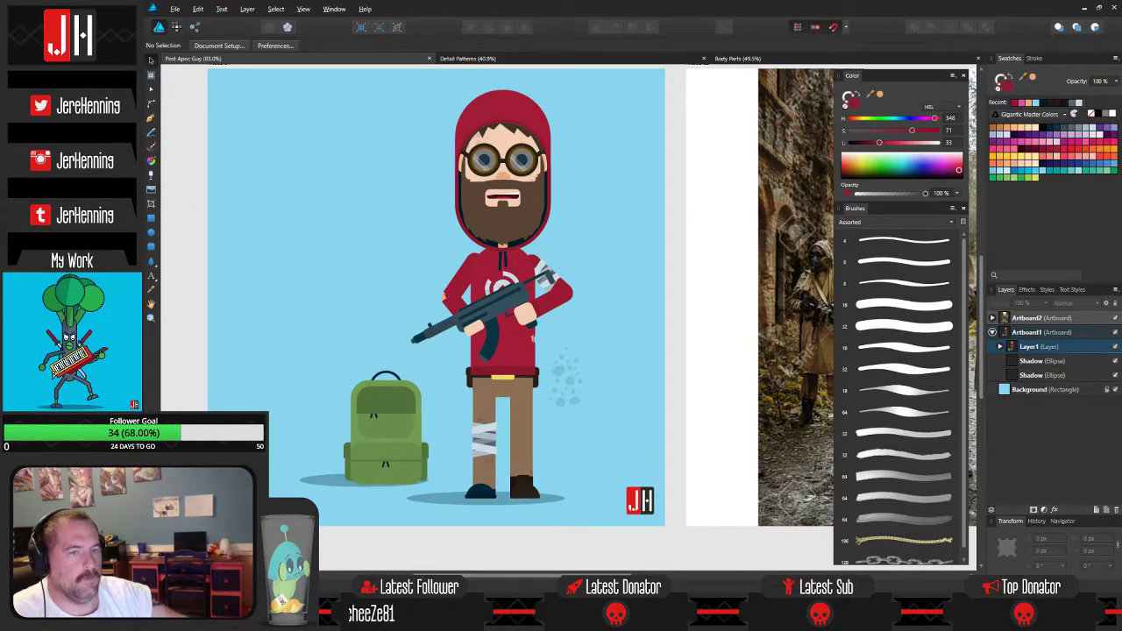
pyautogui.scroll(3, 498, 300)
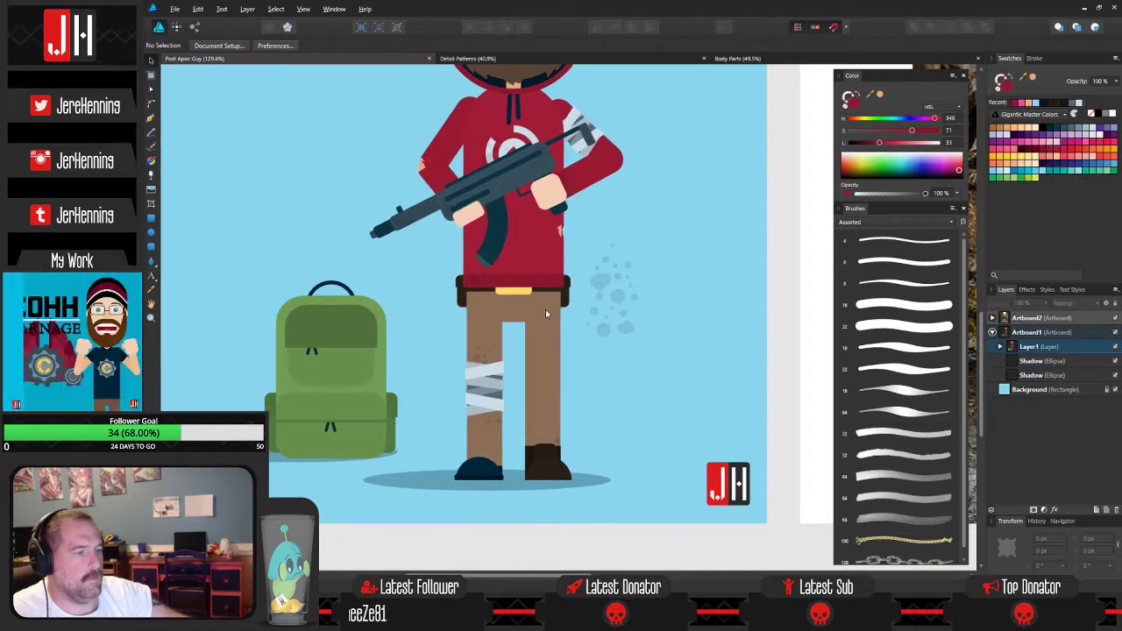
pyautogui.scroll(4, 560, 351)
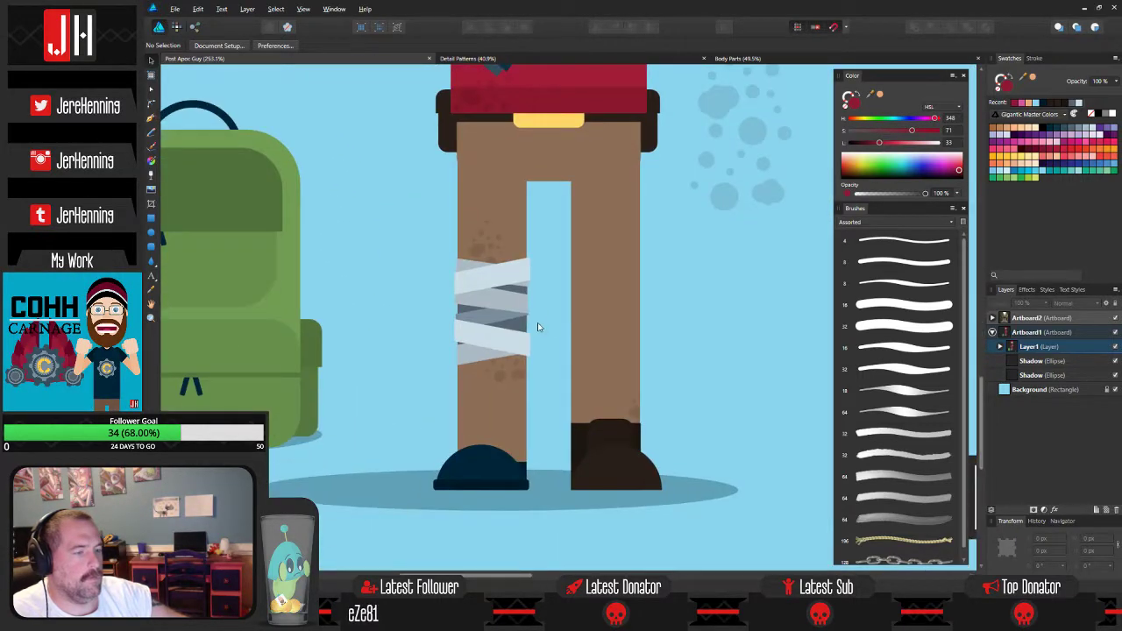
pyautogui.scroll(1, 537, 324)
pyautogui.scroll(-1, 538, 280)
pyautogui.scroll(5, 526, 289)
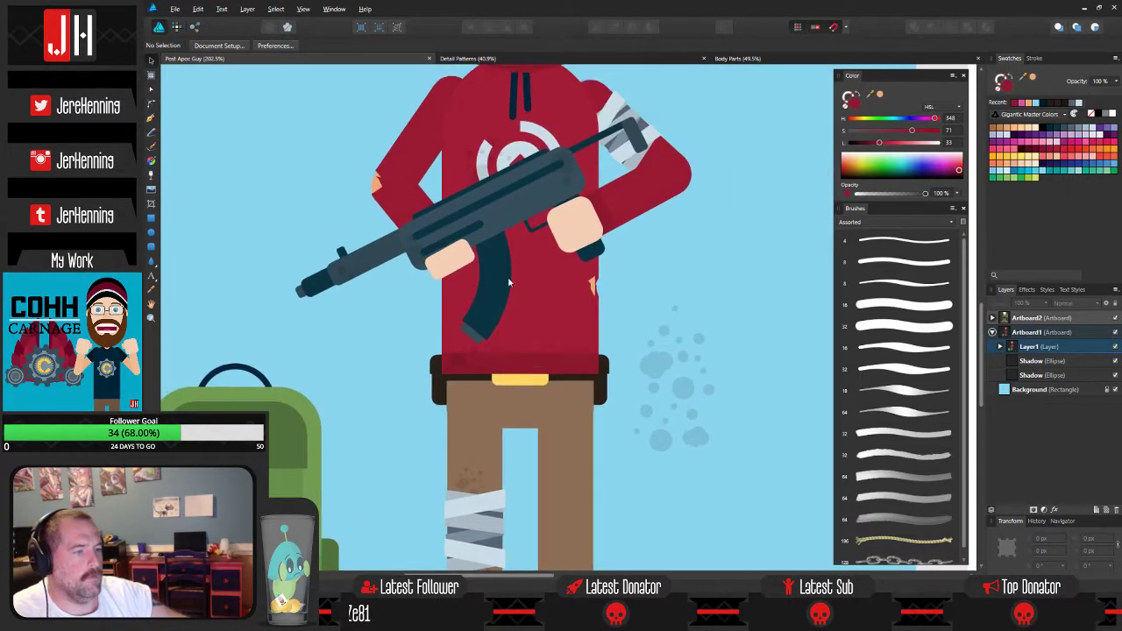
pyautogui.scroll(-1, 509, 283)
pyautogui.scroll(5, 504, 351)
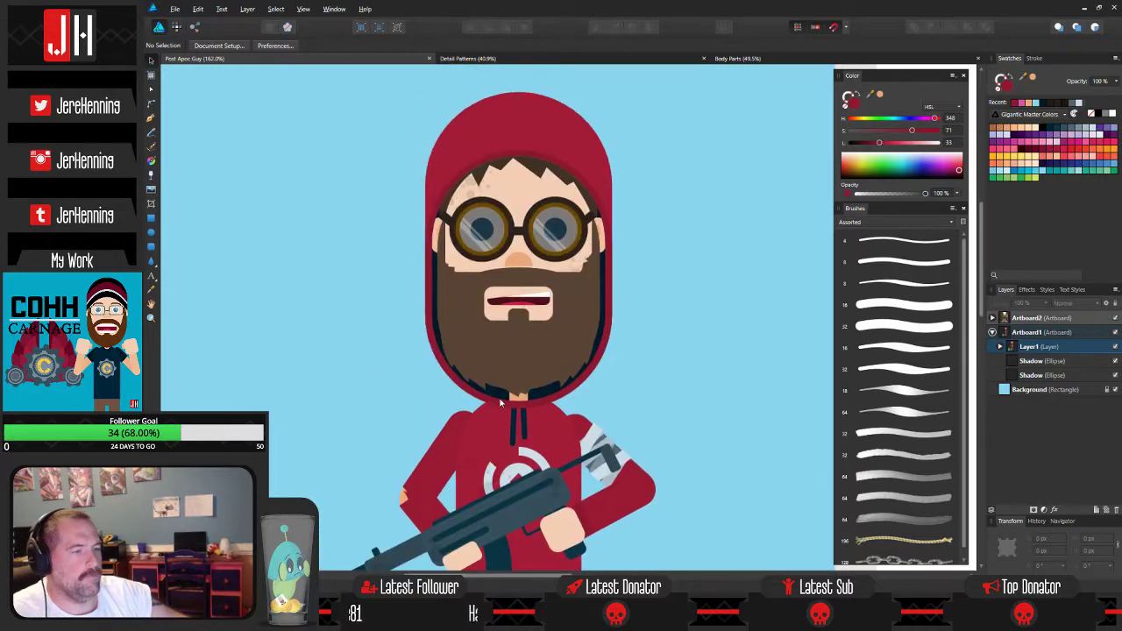
pyautogui.scroll(3, 526, 325)
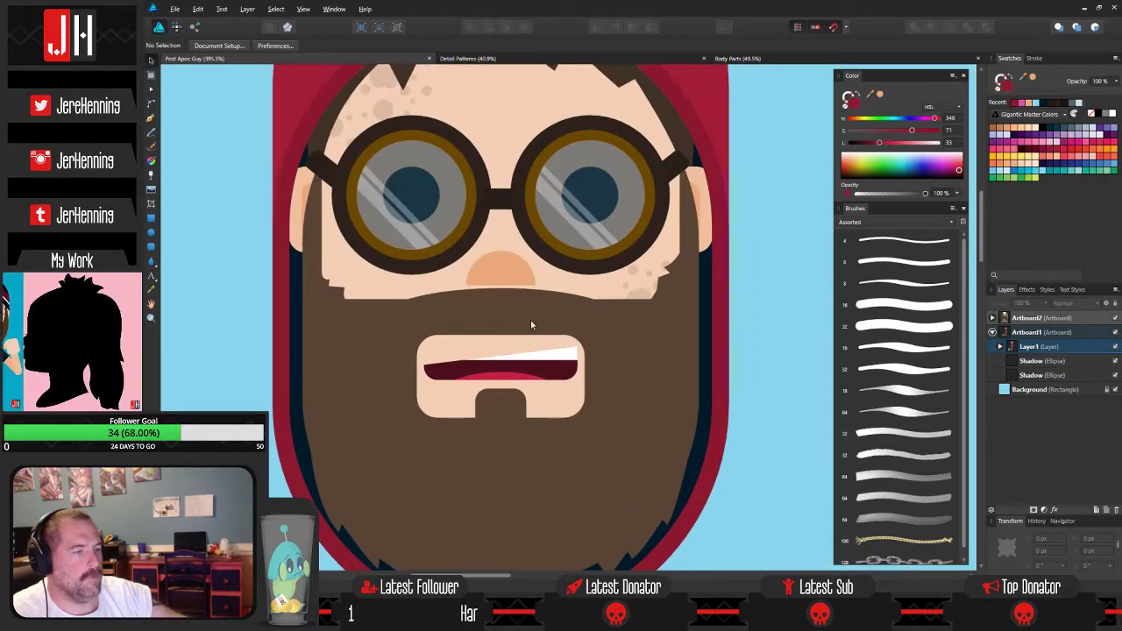
pyautogui.scroll(-2, 531, 320)
pyautogui.scroll(-6, 532, 327)
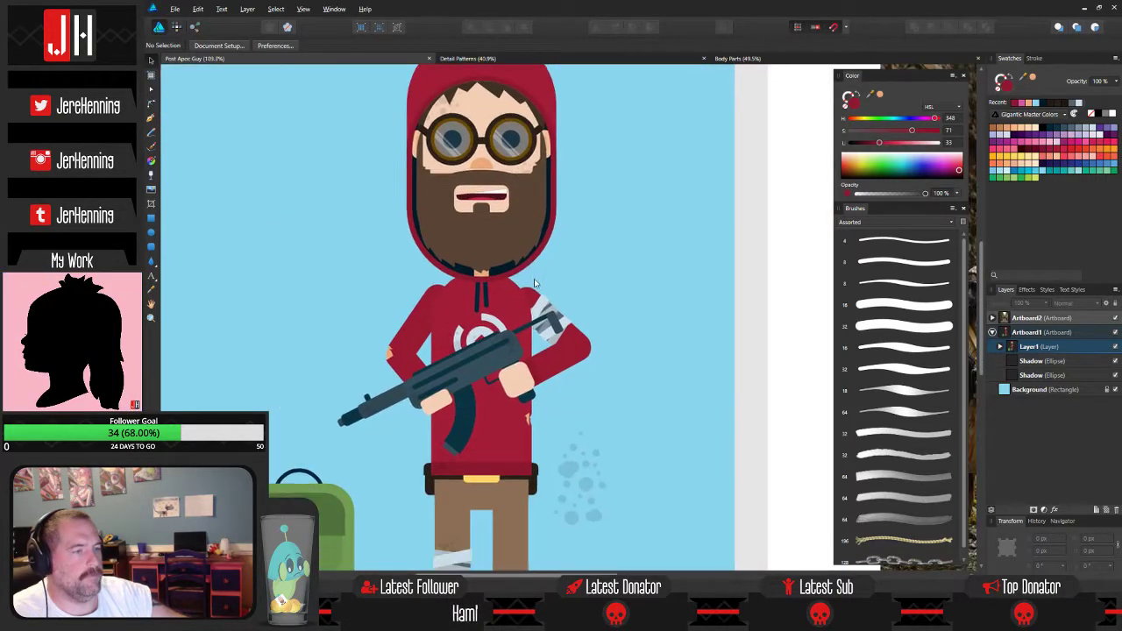
pyautogui.scroll(3, 531, 263)
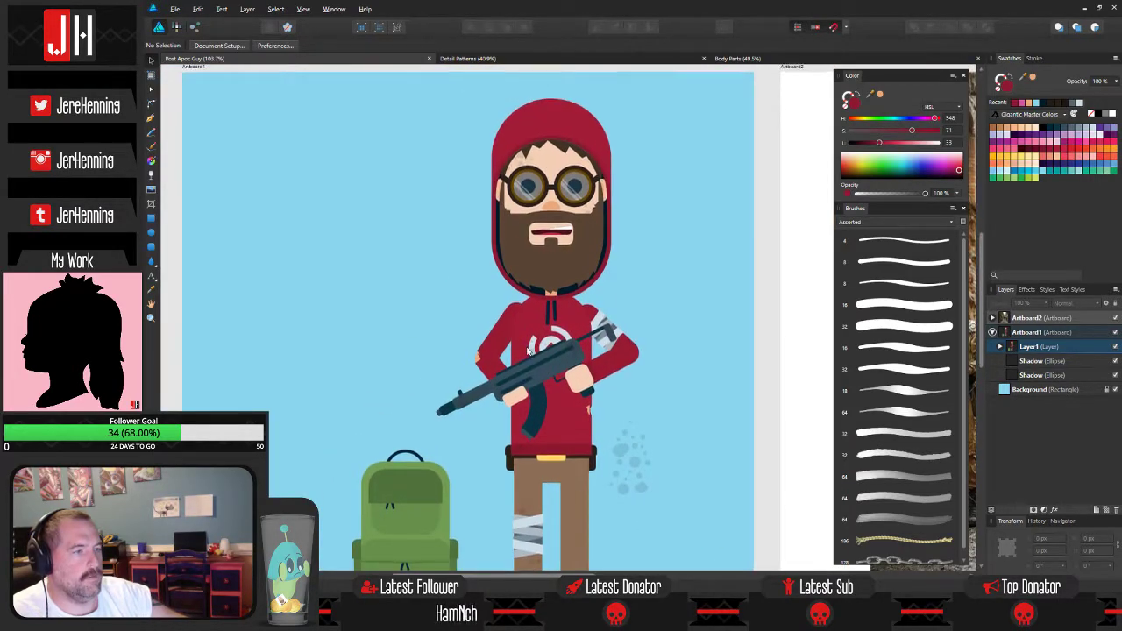
# Delete the leftover spatter group floating on the background beside the character.
pyautogui.scroll(-3, 527, 349)
pyautogui.moveTo(529, 292); pyautogui.dragTo(533, 320)
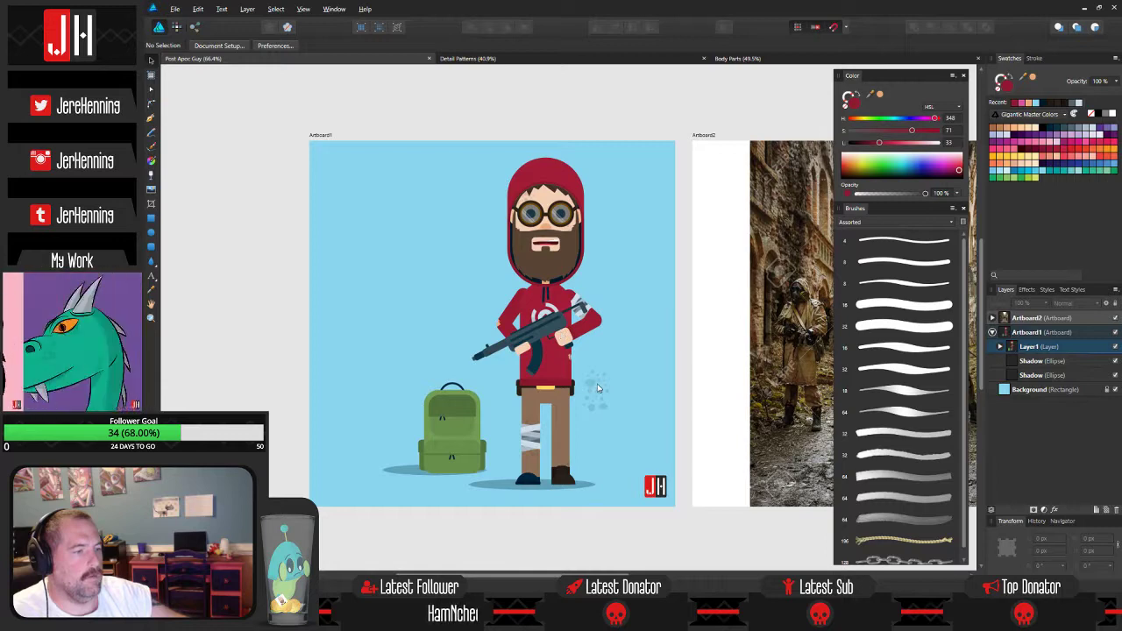
pyautogui.click(596, 388)
pyautogui.press('Delete')
# Enlarge the character, backpack and their shadows together to about 691 × 1045.5 px and reposition them on Artboard1.
pyautogui.moveTo(277, 81); pyautogui.dragTo(619, 546)
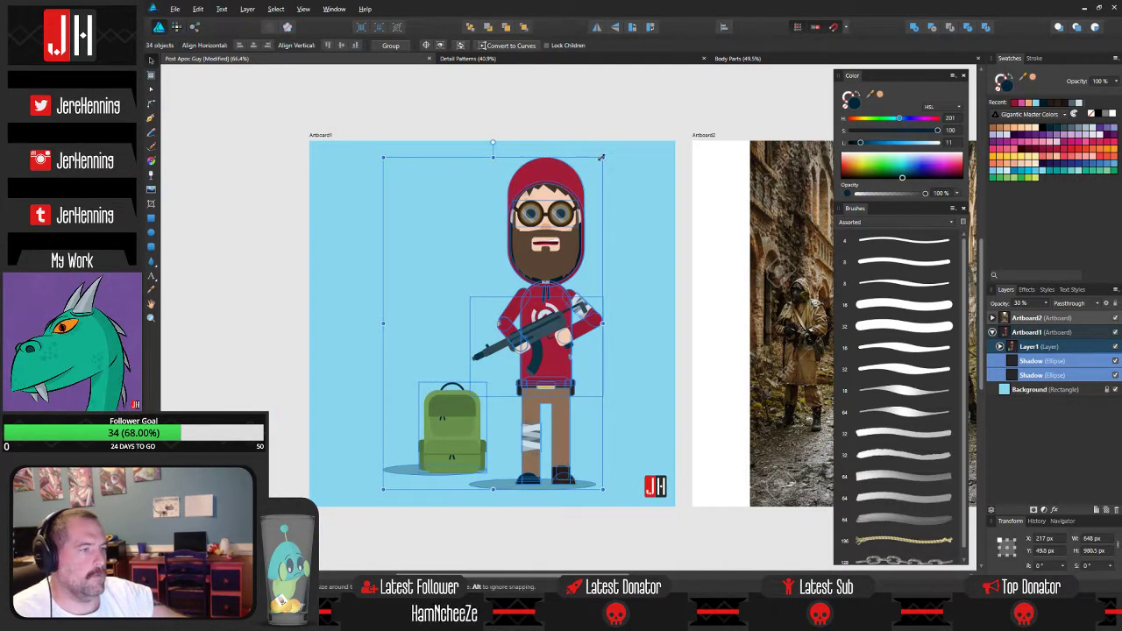
pyautogui.moveTo(601, 157)
pyautogui.mouseDown()
pyautogui.moveTo(640, 111)
pyautogui.moveTo(607, 142)
pyautogui.mouseUp()
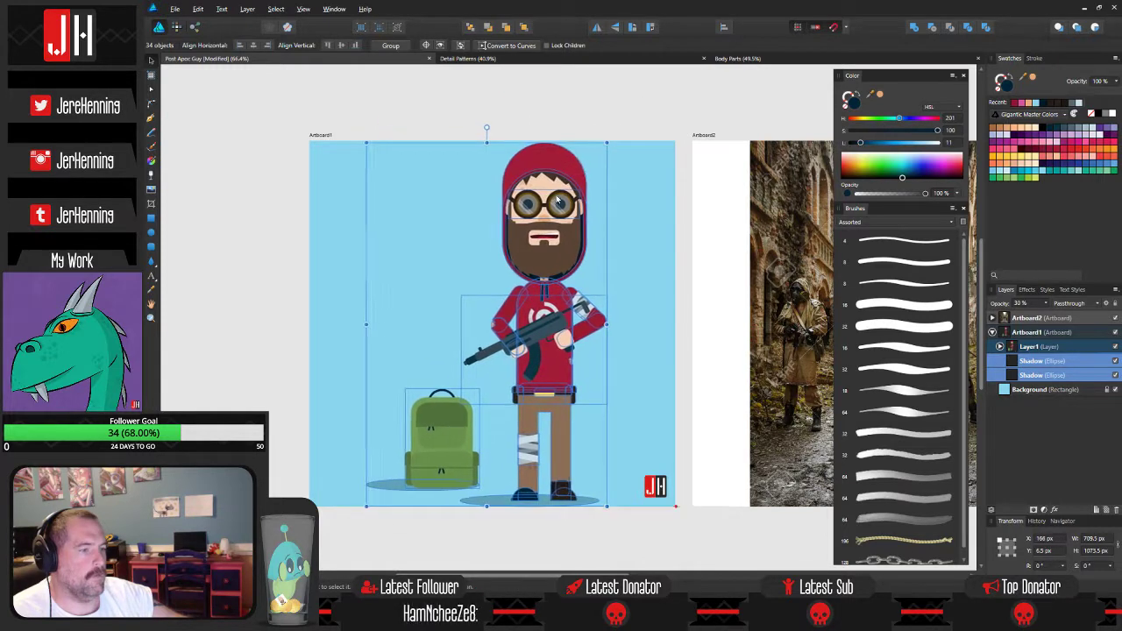
pyautogui.moveTo(558, 201); pyautogui.dragTo(556, 199)
pyautogui.moveTo(604, 142); pyautogui.dragTo(599, 150)
pyautogui.moveTo(558, 203); pyautogui.dragTo(571, 201)
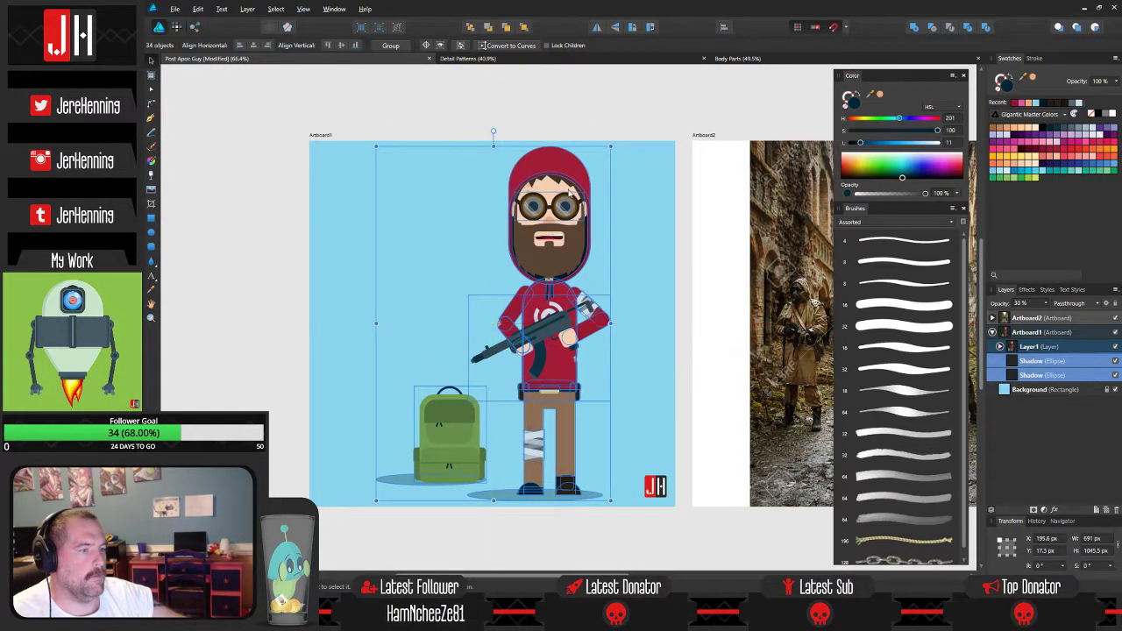
# Review the enlarged character and backpack on Artboard1, checking the empty background beside them.
pyautogui.click(553, 112)
pyautogui.scroll(3, 545, 224)
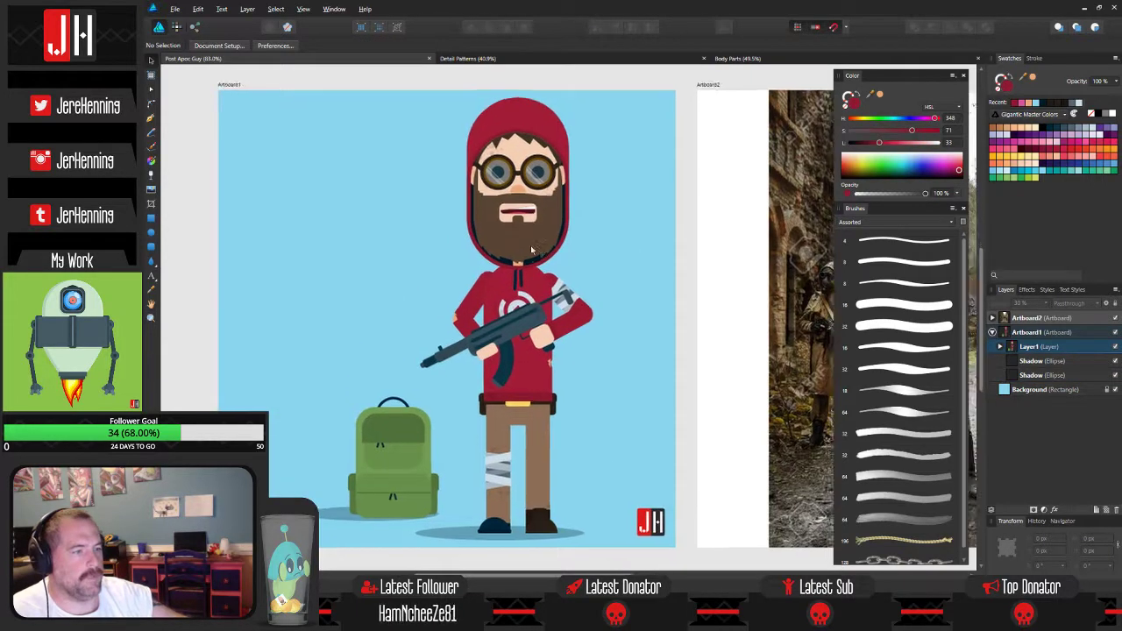
pyautogui.click(408, 414)
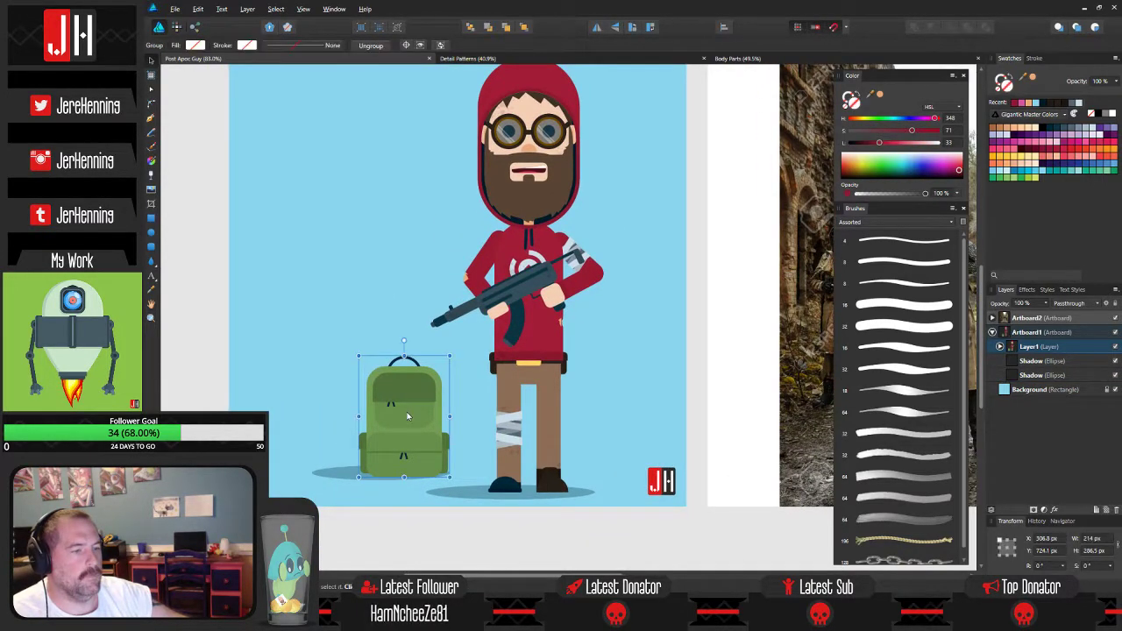
pyautogui.scroll(2, 351, 333)
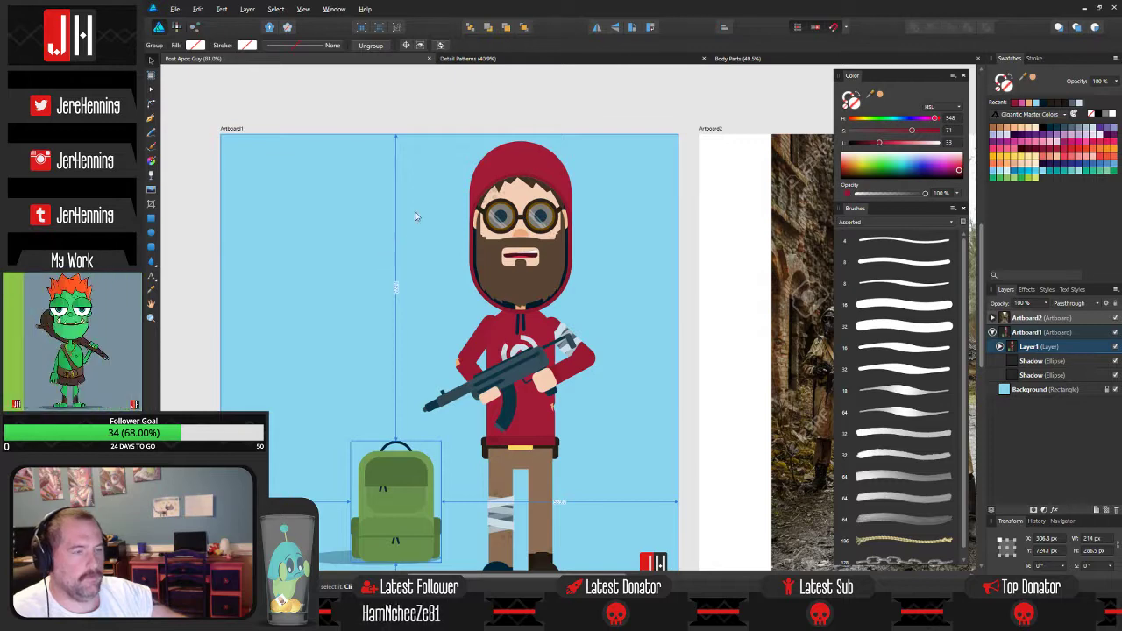
pyautogui.click(476, 88)
pyautogui.scroll(-2, 478, 132)
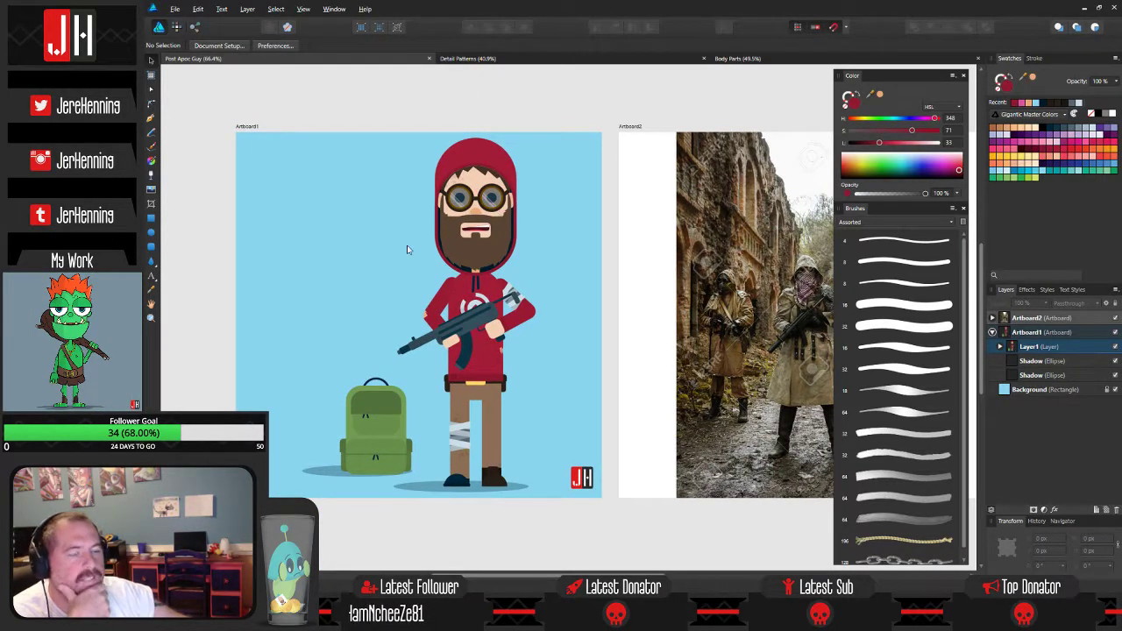
pyautogui.moveTo(423, 236)
pyautogui.mouseDown()
pyautogui.moveTo(411, 251)
pyautogui.moveTo(495, 234)
pyautogui.moveTo(406, 248)
pyautogui.mouseUp()
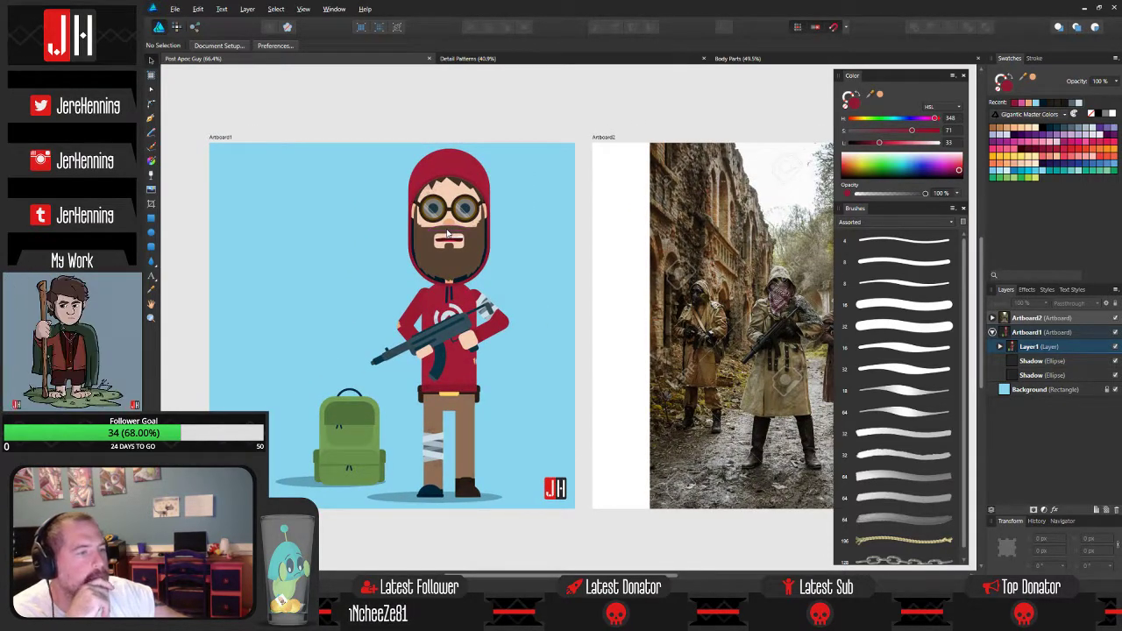
pyautogui.moveTo(536, 233); pyautogui.dragTo(598, 258)
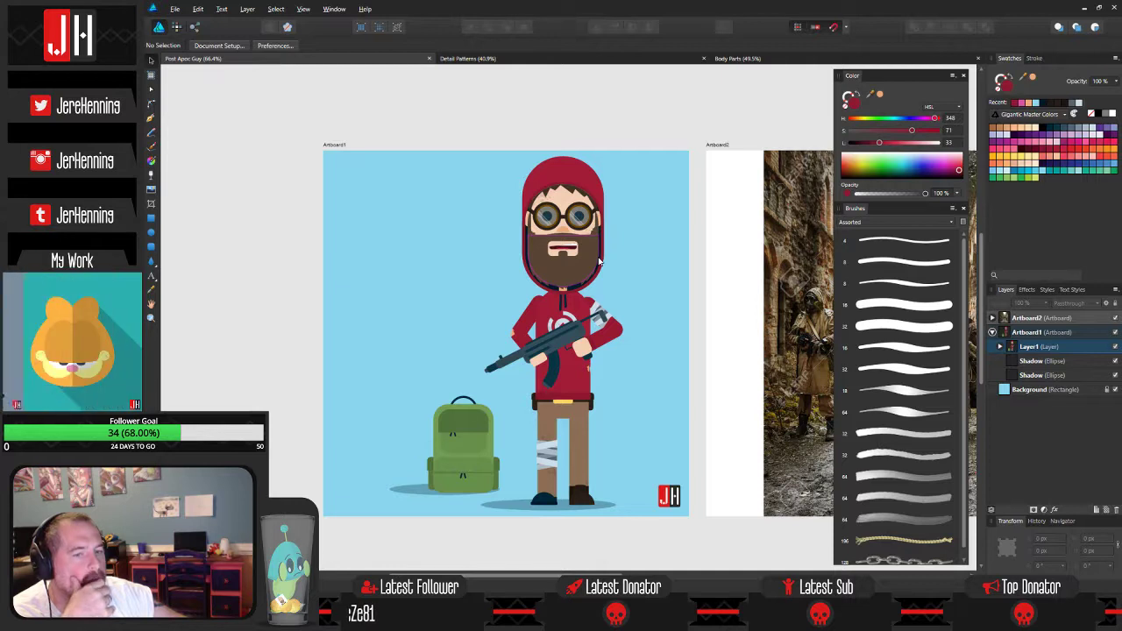
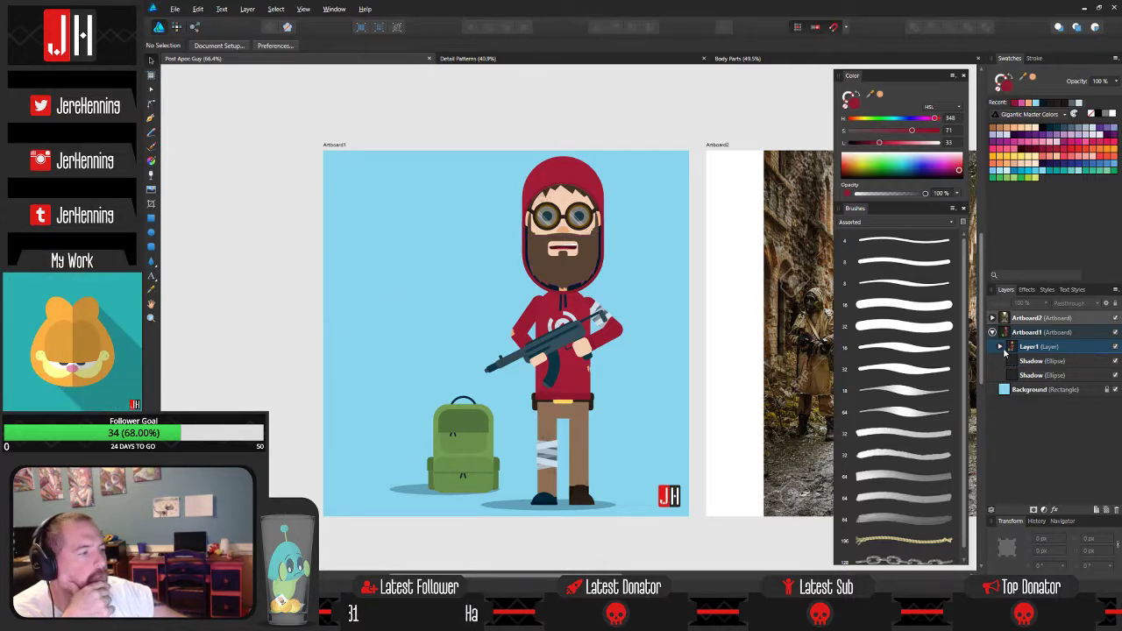
pyautogui.click(1002, 348)
pyautogui.click(1002, 348)
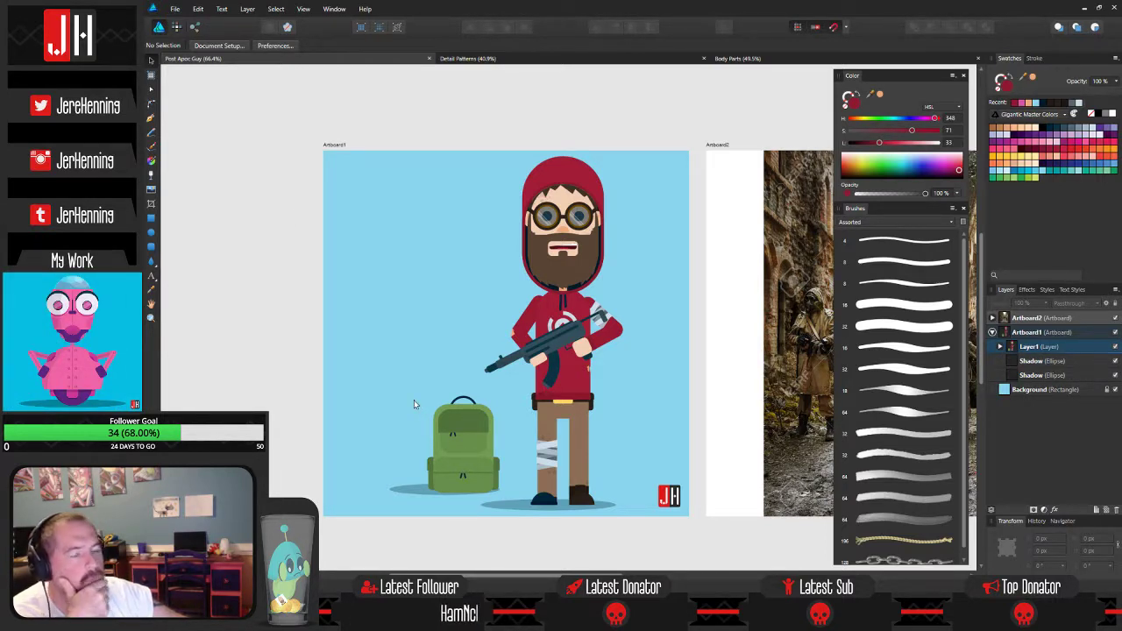
pyautogui.moveTo(431, 347); pyautogui.dragTo(415, 314)
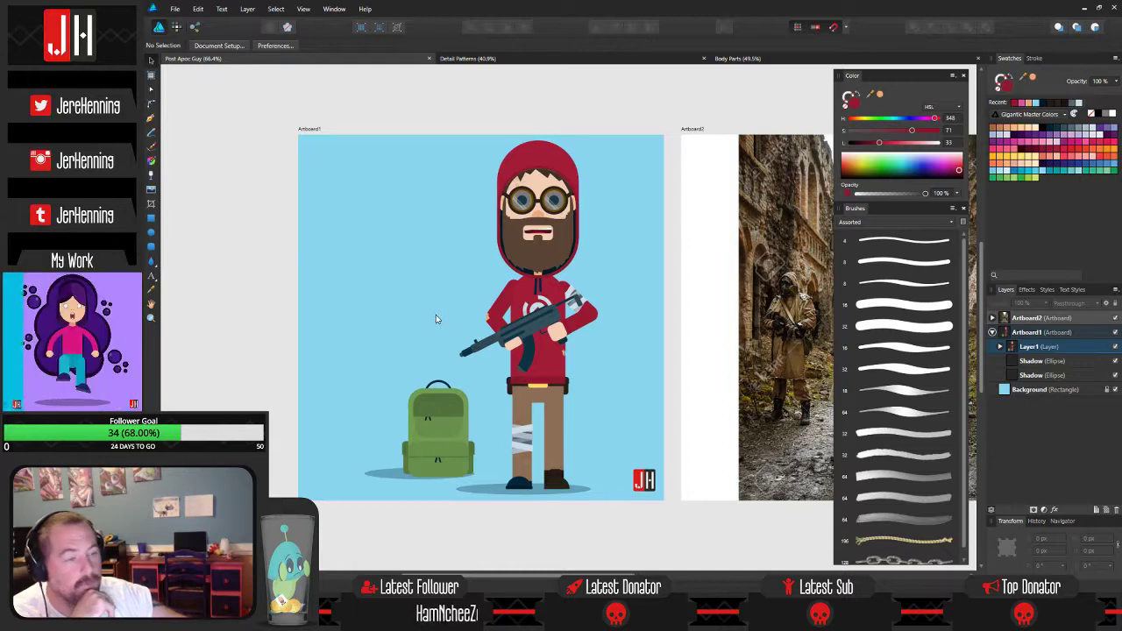
pyautogui.scroll(1, 436, 317)
pyautogui.moveTo(438, 329); pyautogui.dragTo(467, 311)
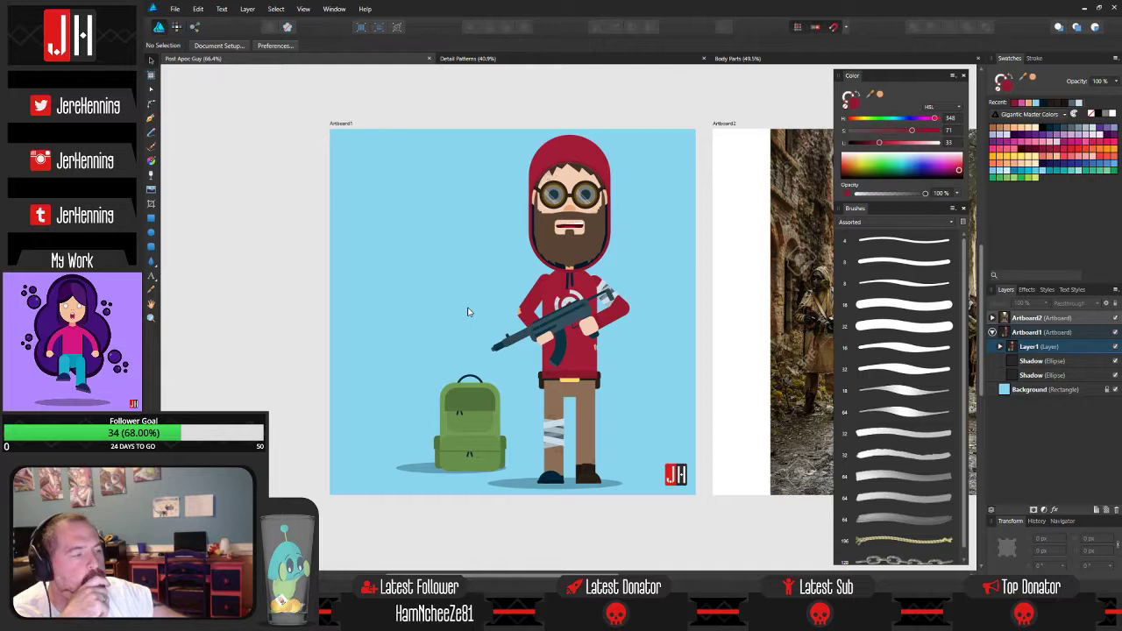
# Add a new layer in Artboard1 and place it between Layer1 and the shadow ellipses.
pyautogui.click(1095, 510)
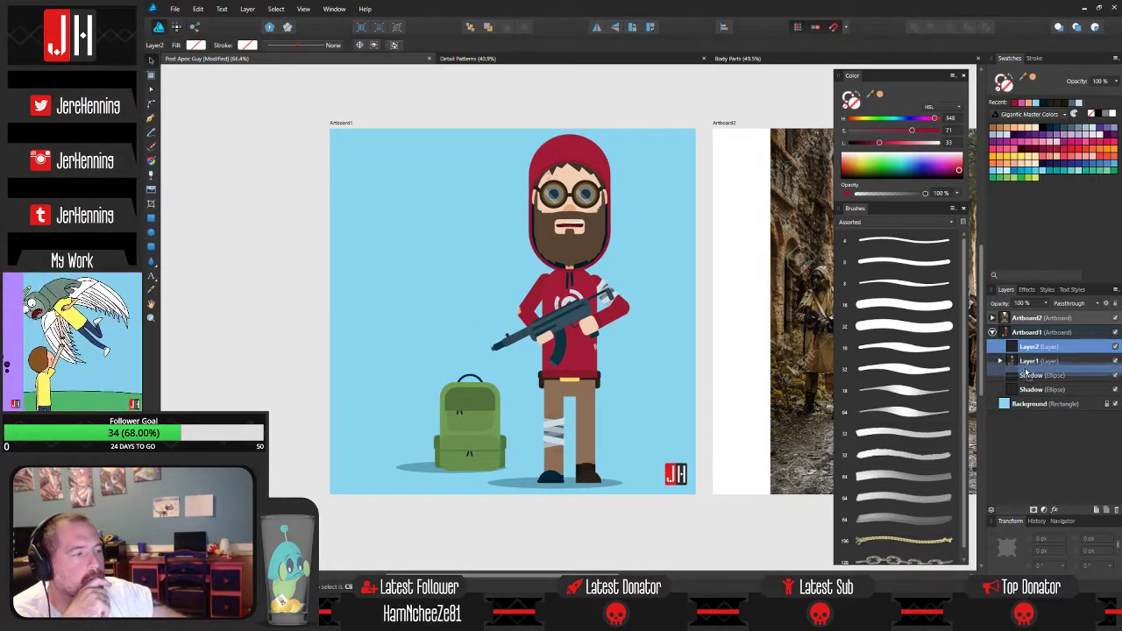
pyautogui.moveTo(1026, 375); pyautogui.dragTo(1026, 372)
pyautogui.click(256, 280)
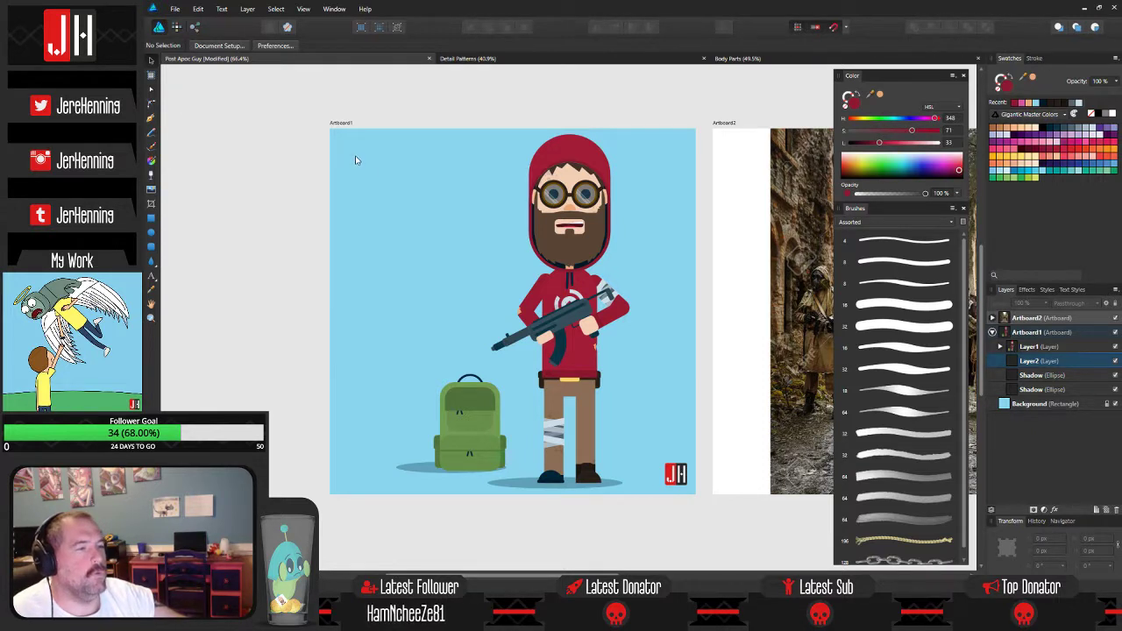
# Draw a fully rounded upright rectangle beside the character, fill it with the face's skin tone and size it to about 125 × 213 px.
pyautogui.click(151, 247)
pyautogui.moveTo(372, 228)
pyautogui.mouseDown()
pyautogui.moveTo(454, 344)
pyautogui.moveTo(443, 357)
pyautogui.mouseUp()
pyautogui.moveTo(375, 231); pyautogui.dragTo(476, 318)
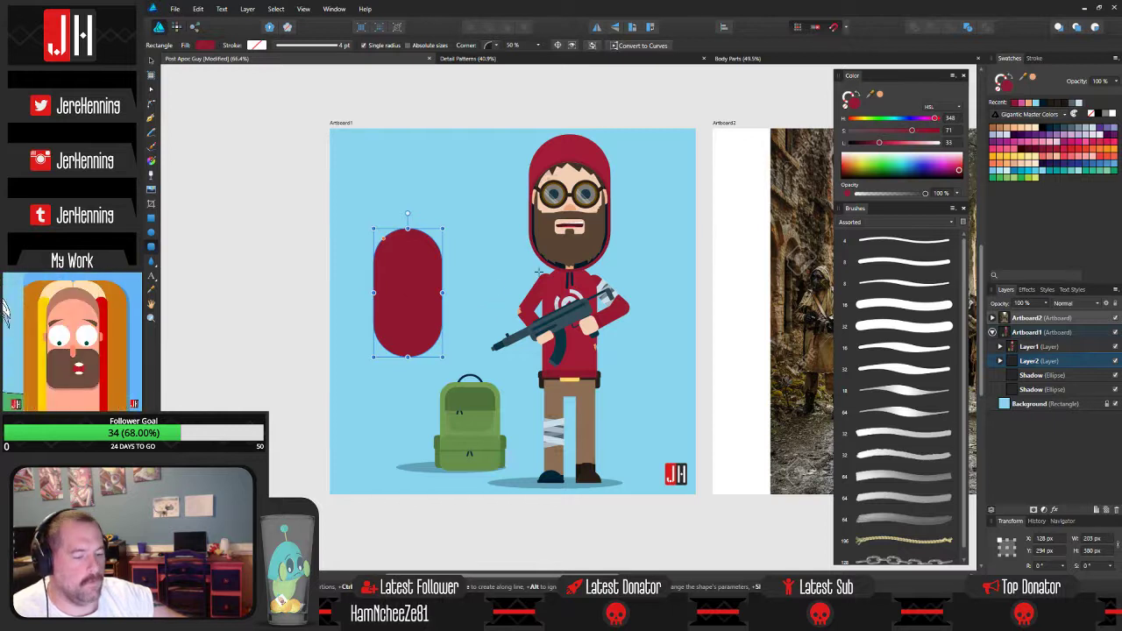
pyautogui.press('i')
pyautogui.click(572, 174)
pyautogui.press('v')
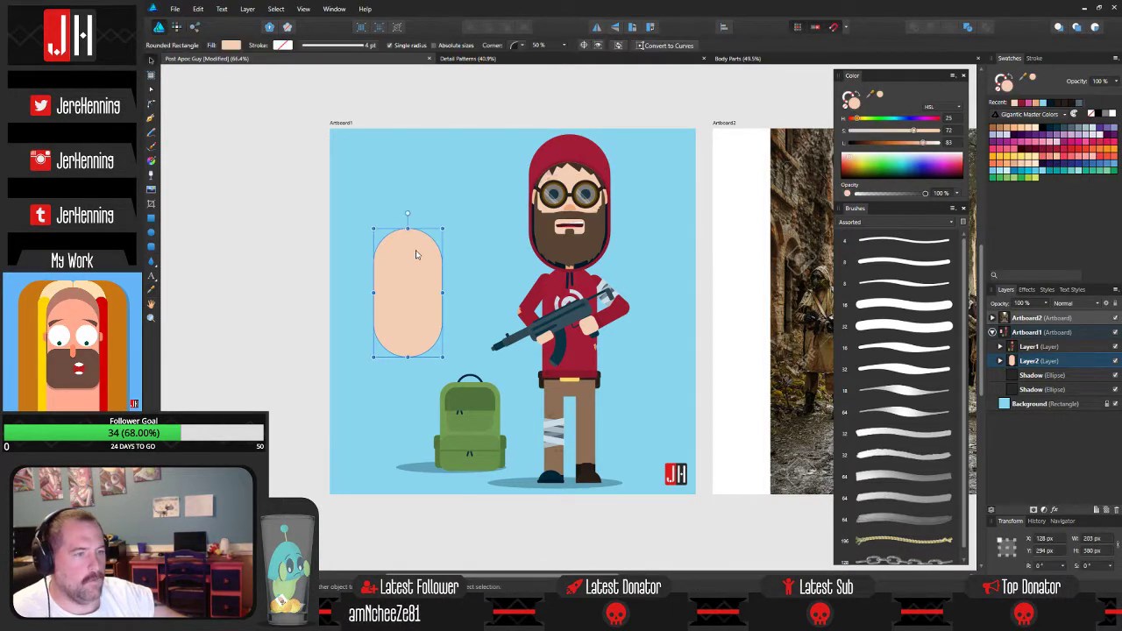
pyautogui.moveTo(442, 228); pyautogui.dragTo(438, 261)
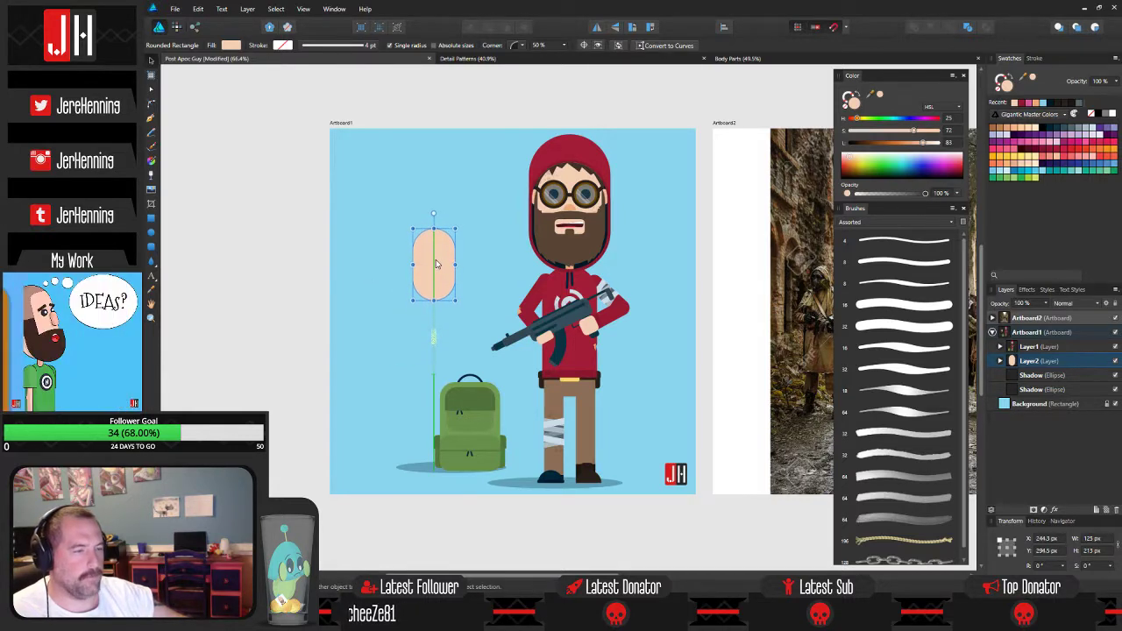
pyautogui.click(402, 249)
# Rename the character's layer to Man and the layer holding the new skin-toned shape to Person.
pyautogui.doubleClick(1036, 348)
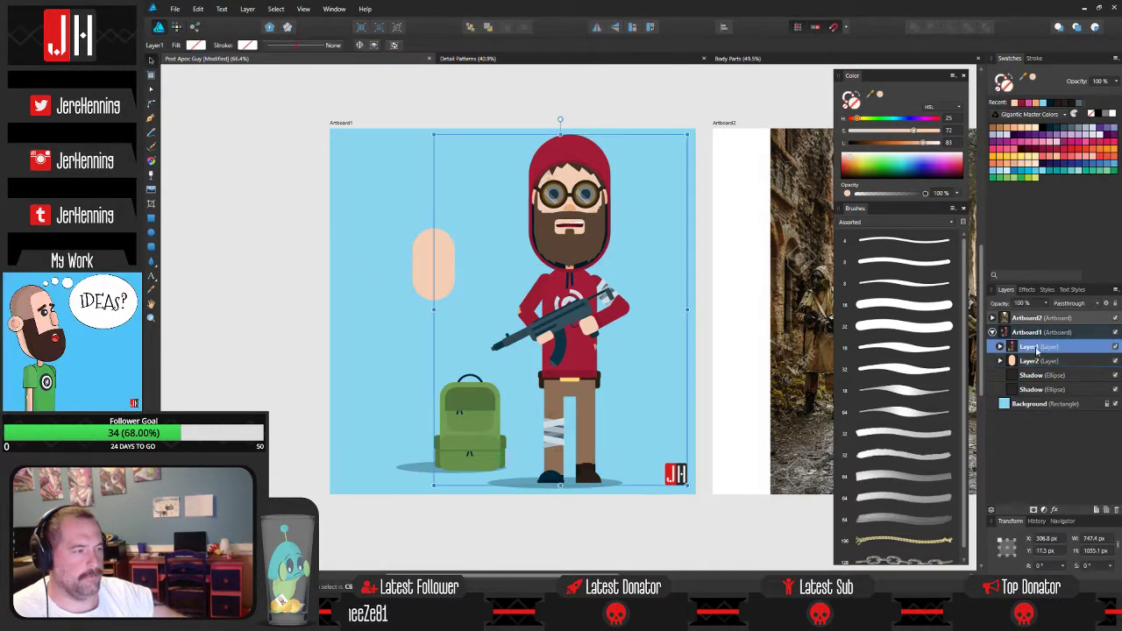
pyautogui.write('Man')
pyautogui.press('Return')
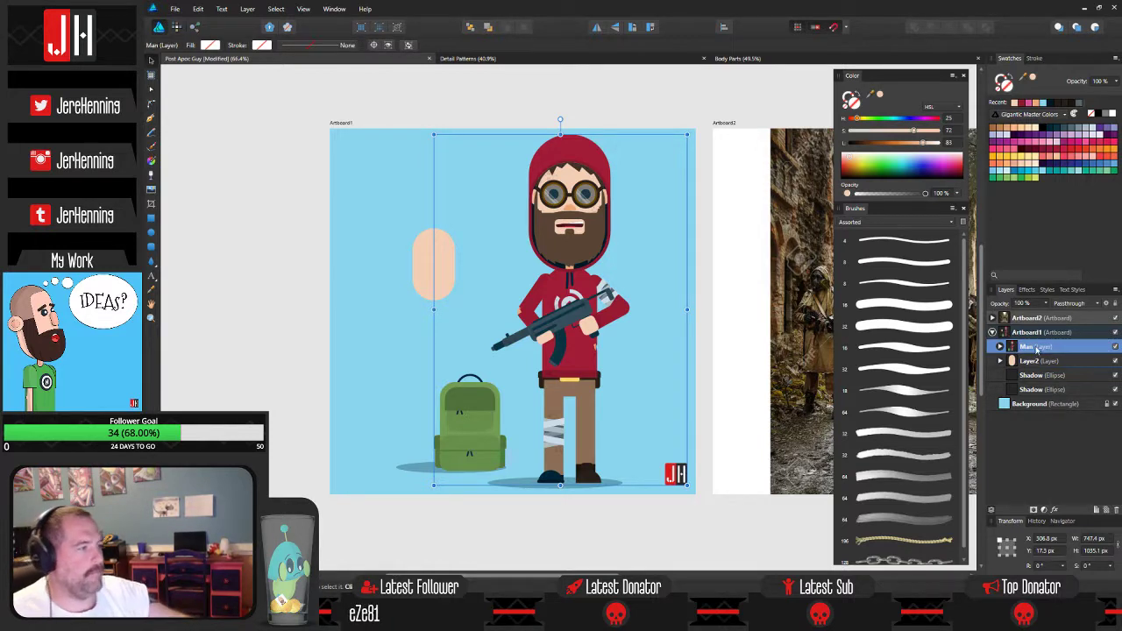
pyautogui.doubleClick(1042, 361)
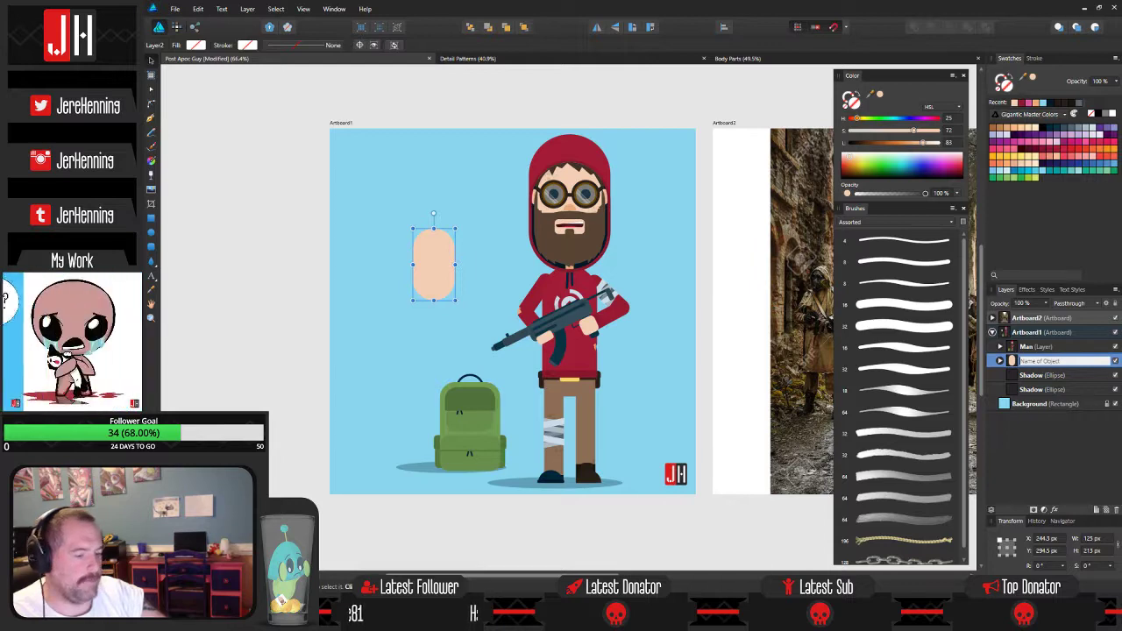
pyautogui.write('Person')
pyautogui.press('Return')
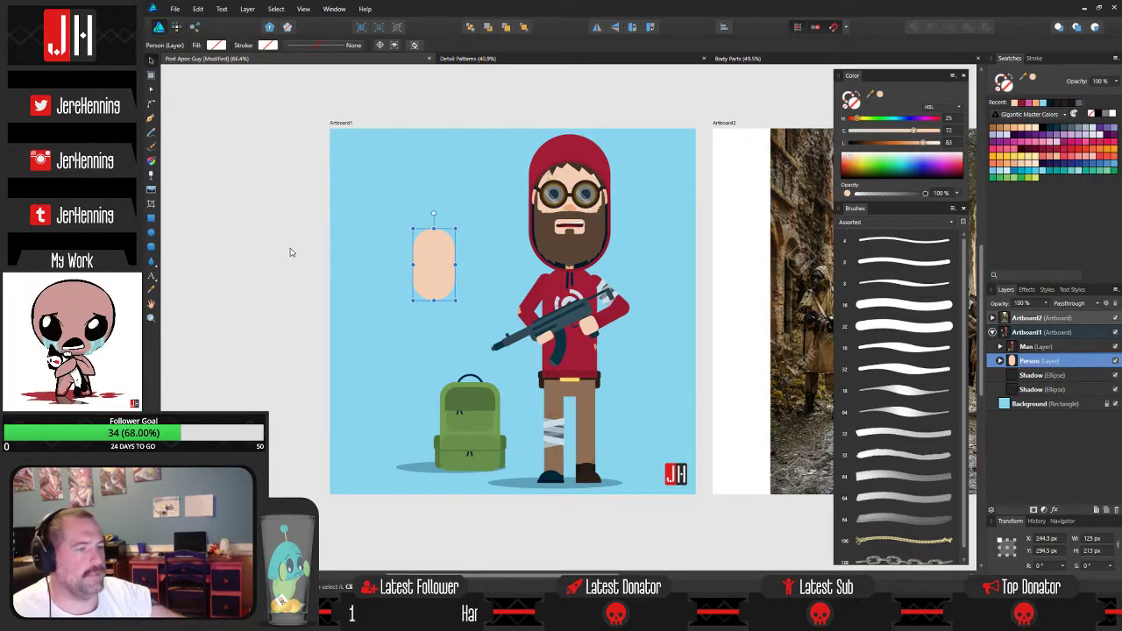
# Enlarge the skin-toned head shape to about 155 × 264 px and reposition it above the backpack.
pyautogui.click(291, 253)
pyautogui.scroll(2, 402, 283)
pyautogui.click(462, 258)
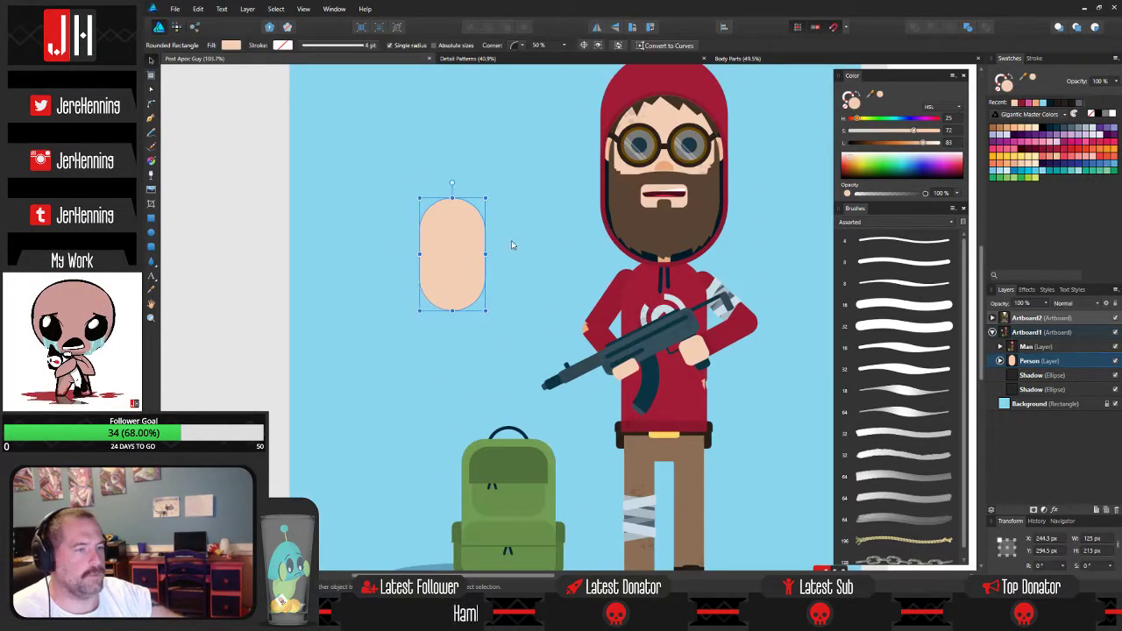
pyautogui.scroll(2, 512, 242)
pyautogui.moveTo(446, 213); pyautogui.dragTo(466, 184)
pyautogui.moveTo(425, 229); pyautogui.dragTo(402, 251)
pyautogui.click(481, 236)
pyautogui.scroll(-3, 422, 263)
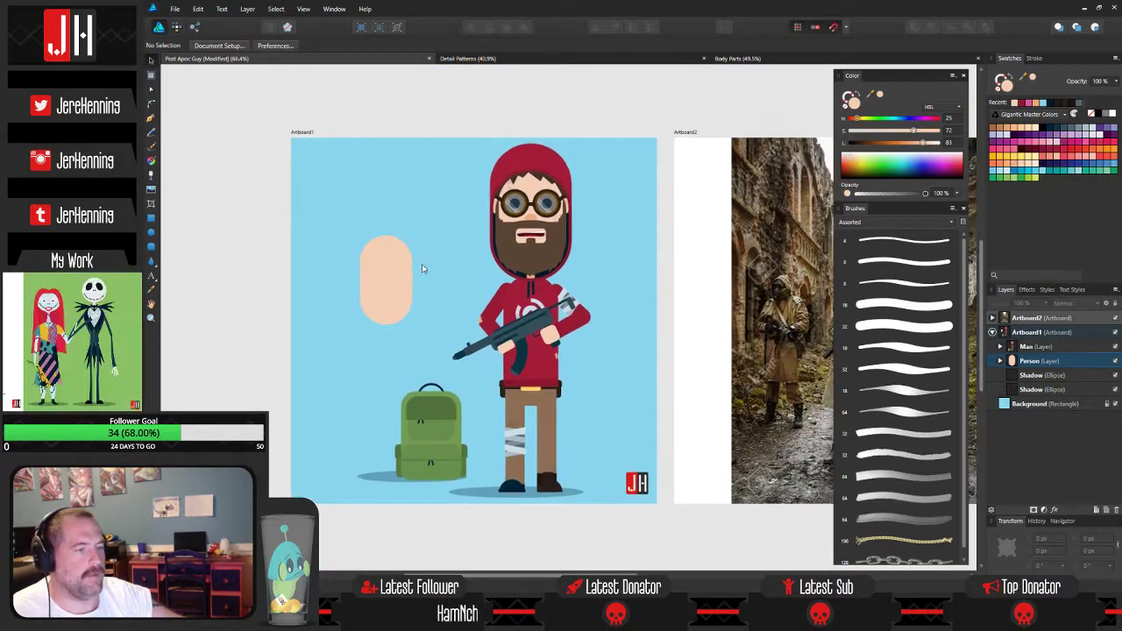
# Draw a narrow skin-toned rounded rectangle about 37 × 406 px and set it under the head as a body.
pyautogui.moveTo(377, 278); pyautogui.dragTo(387, 412)
pyautogui.click(152, 247)
pyautogui.press('v')
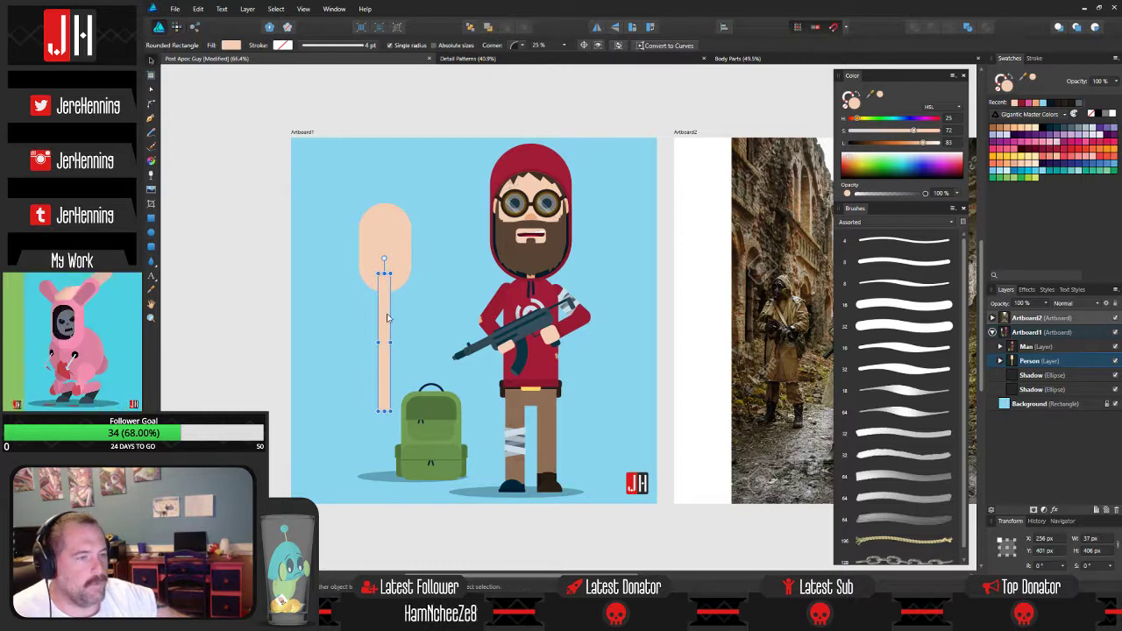
pyautogui.moveTo(390, 315); pyautogui.dragTo(391, 329)
# Move the head and the narrow body together slightly lower on Artboard1.
pyautogui.click(394, 264)
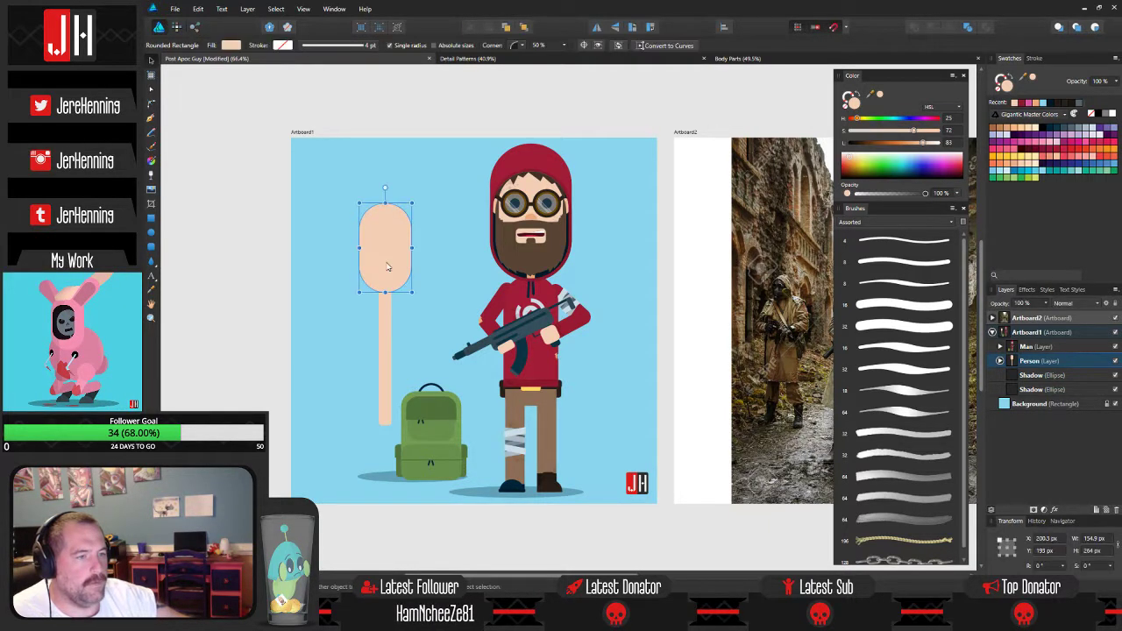
pyautogui.keyDown('shift'); pyautogui.click(388, 349); pyautogui.keyUp('shift')
pyautogui.moveTo(395, 262)
pyautogui.mouseDown()
pyautogui.moveTo(410, 265)
pyautogui.moveTo(396, 257)
pyautogui.moveTo(391, 270)
pyautogui.mouseUp()
pyautogui.click(255, 236)
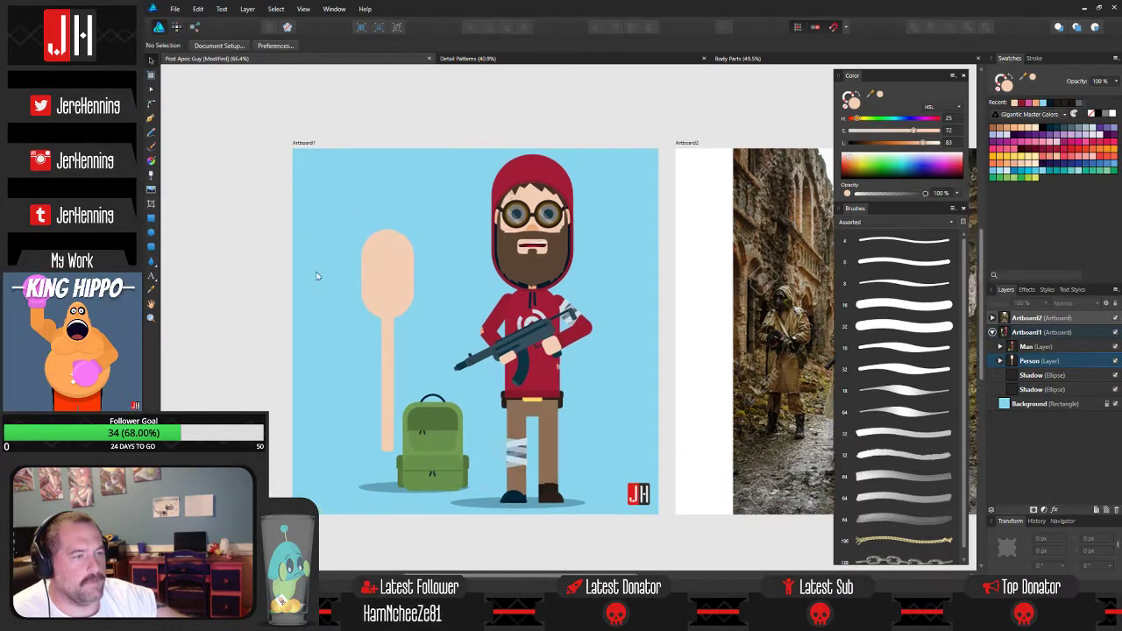
# Shorten the narrow body to about 347 px high and shift it slightly together with the head.
pyautogui.click(397, 362)
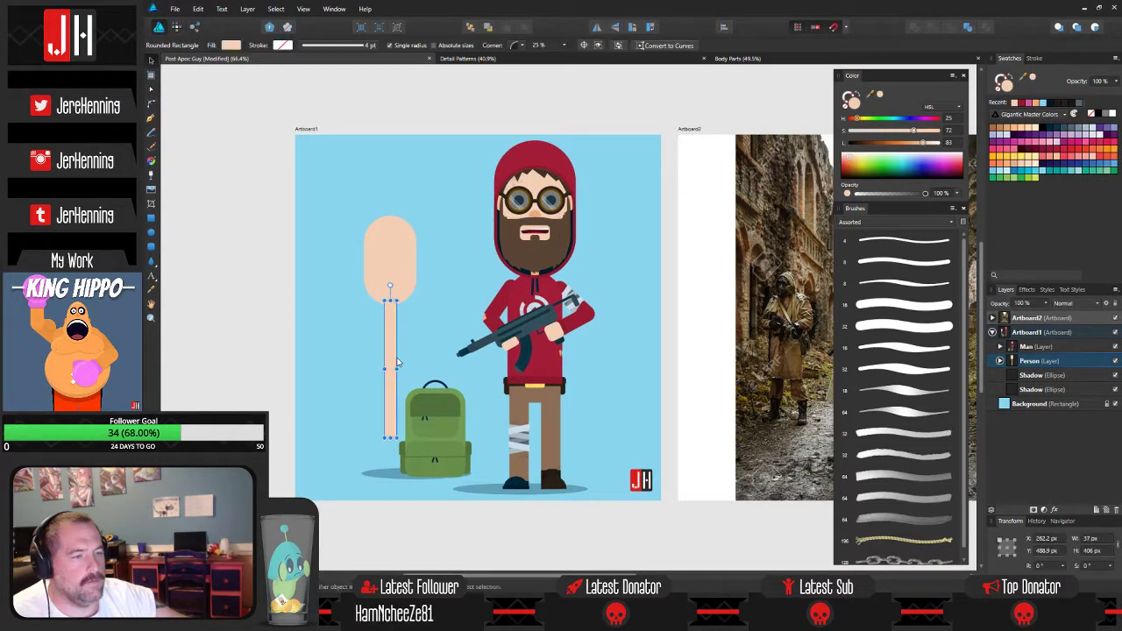
pyautogui.moveTo(390, 436); pyautogui.dragTo(390, 417)
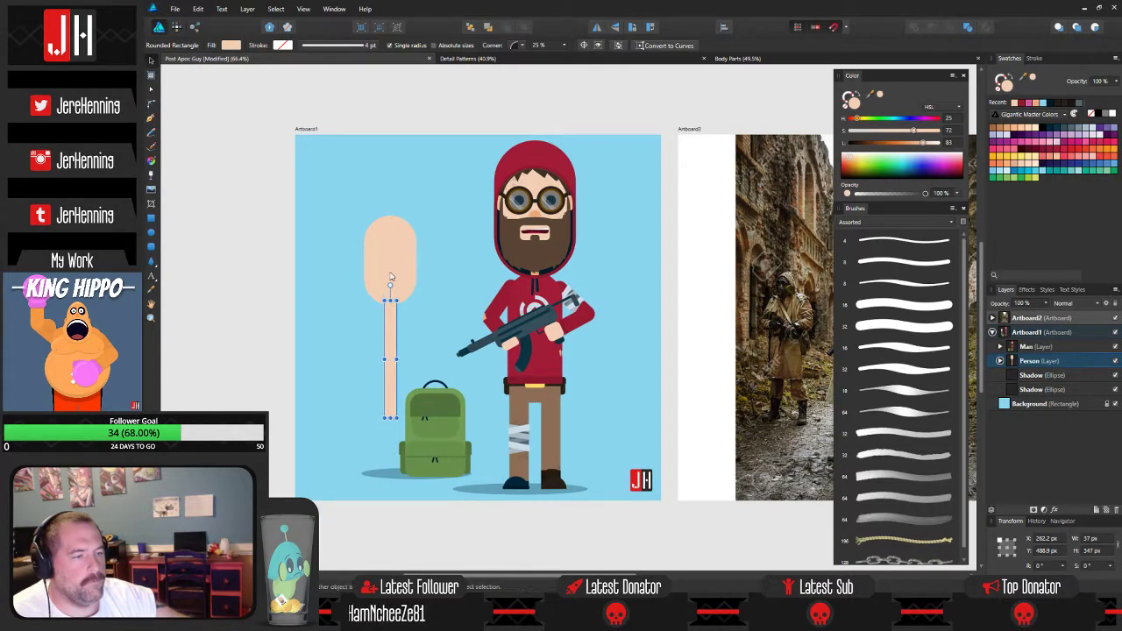
pyautogui.click(394, 268)
pyautogui.moveTo(395, 270); pyautogui.dragTo(394, 257)
pyautogui.keyDown('shift'); pyautogui.click(389, 340); pyautogui.keyUp('shift')
pyautogui.click(267, 250)
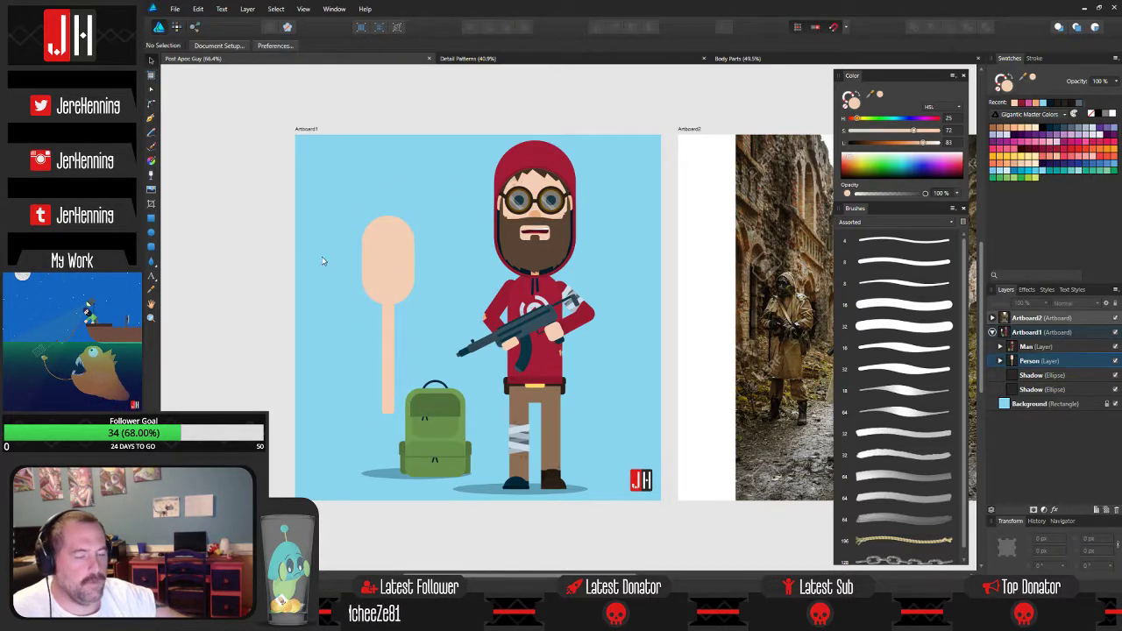
# Draw a skin-toned limb about 37 × 266 px and rotate it about 33° so it reaches from the body's top toward the backpack.
pyautogui.moveTo(323, 261); pyautogui.dragTo(356, 260)
pyautogui.press('m')
pyautogui.moveTo(447, 278); pyautogui.dragTo(460, 410)
pyautogui.moveTo(454, 278); pyautogui.dragTo(414, 289)
pyautogui.moveTo(485, 400); pyautogui.dragTo(474, 377)
pyautogui.click(251, 267)
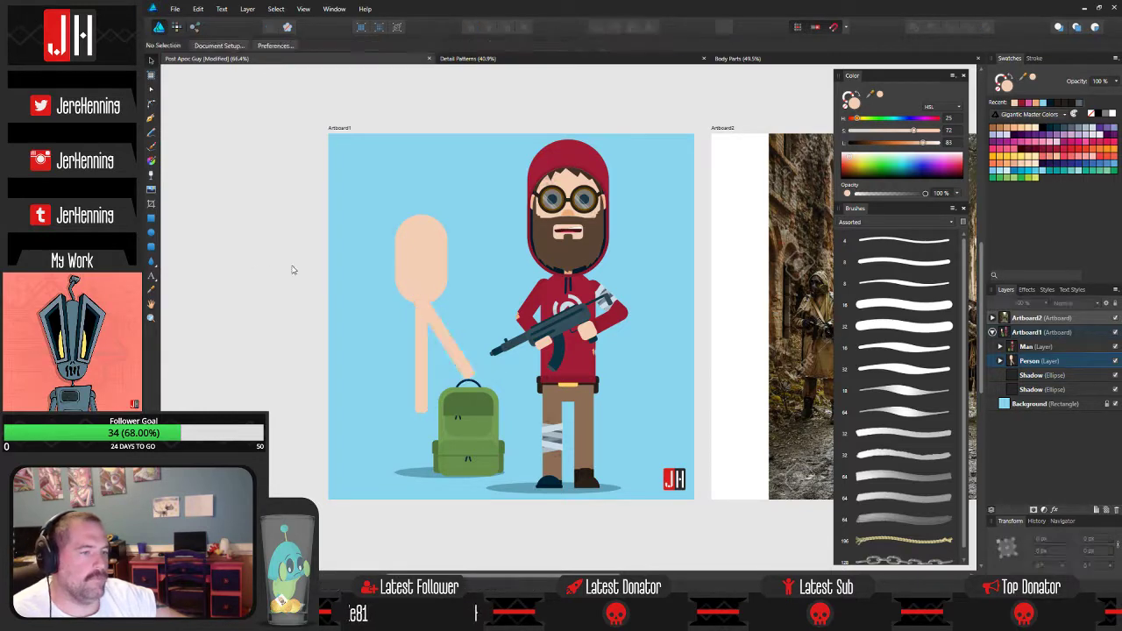
# Examine the rough second figure's proportions against the finished character and the reference photo on Artboard2.
pyautogui.moveTo(442, 303); pyautogui.dragTo(401, 309)
pyautogui.click(391, 314)
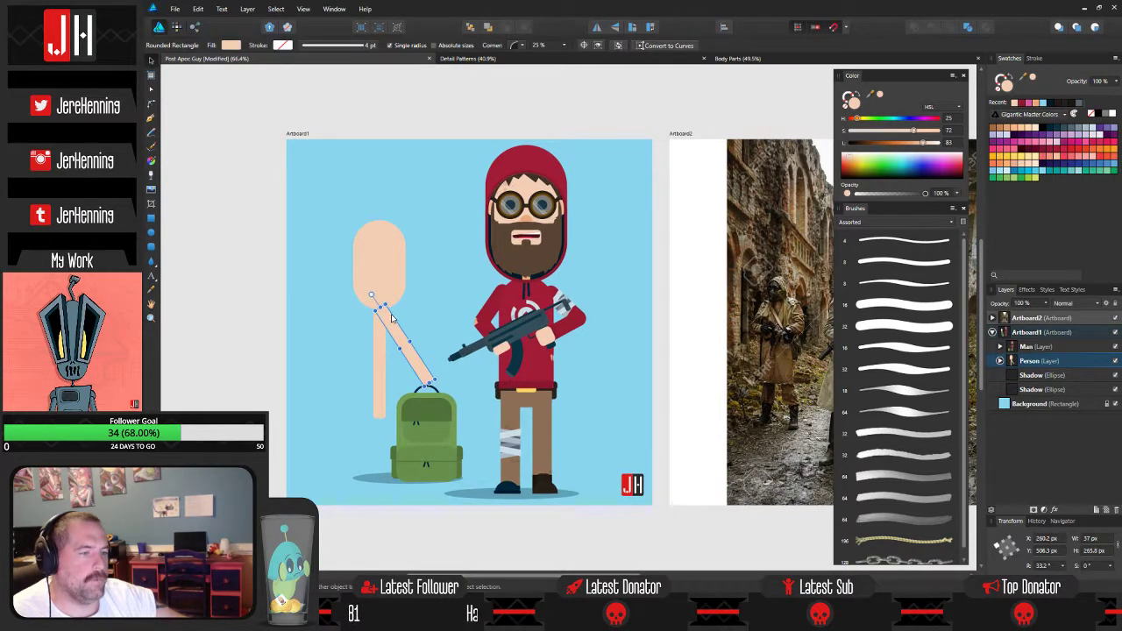
pyautogui.click(265, 286)
pyautogui.hotkey('ctrl', '-')
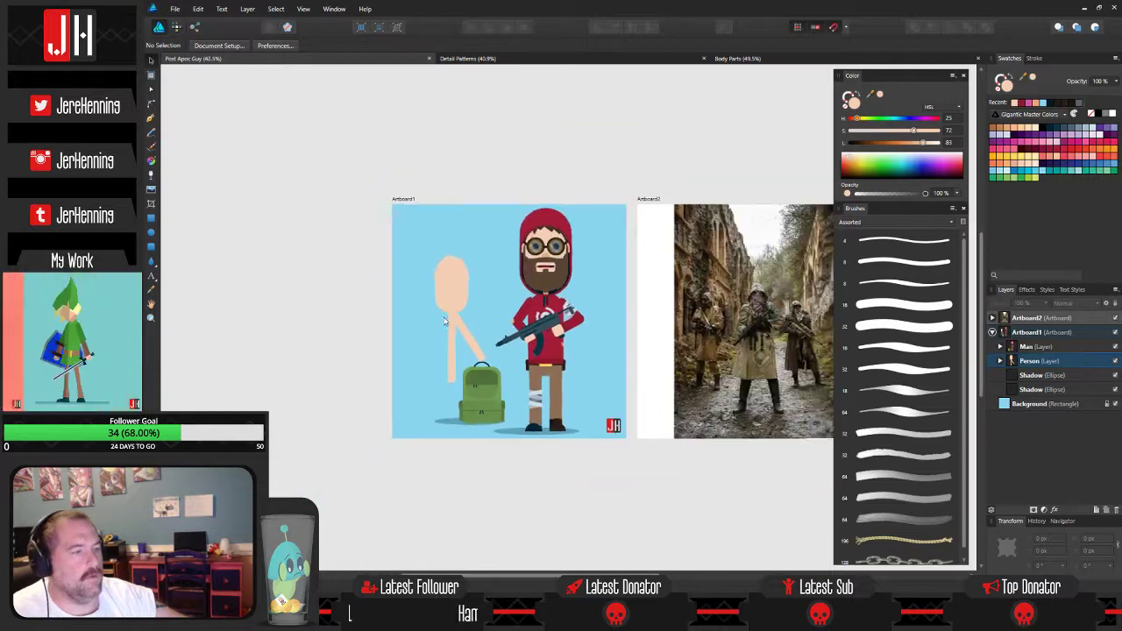
pyautogui.moveTo(483, 350); pyautogui.dragTo(431, 352)
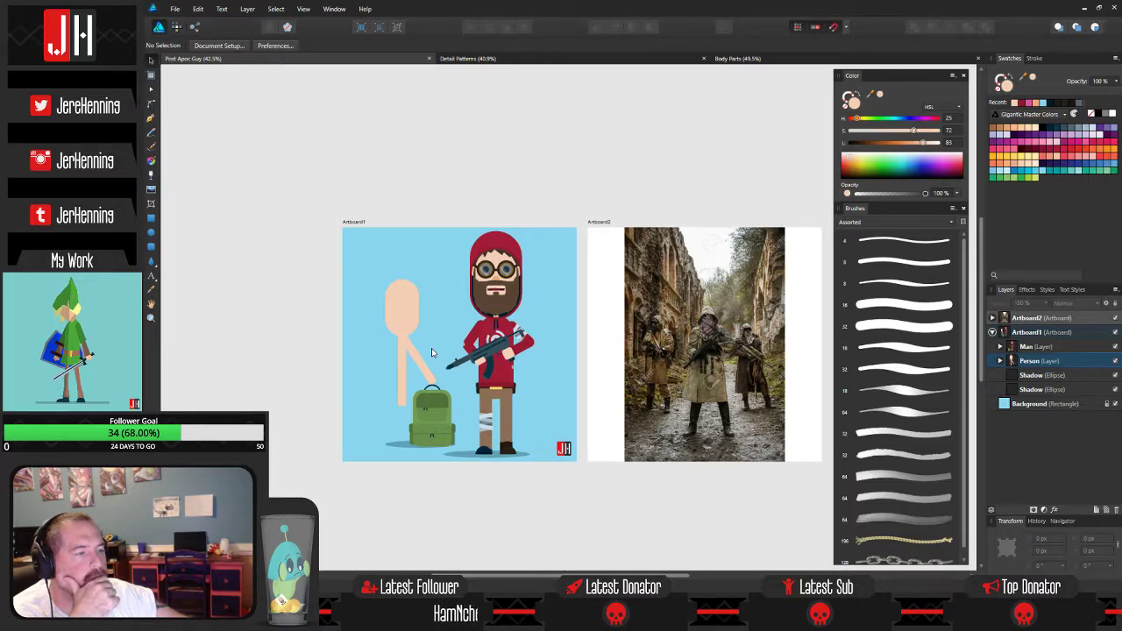
pyautogui.moveTo(432, 351); pyautogui.dragTo(478, 357)
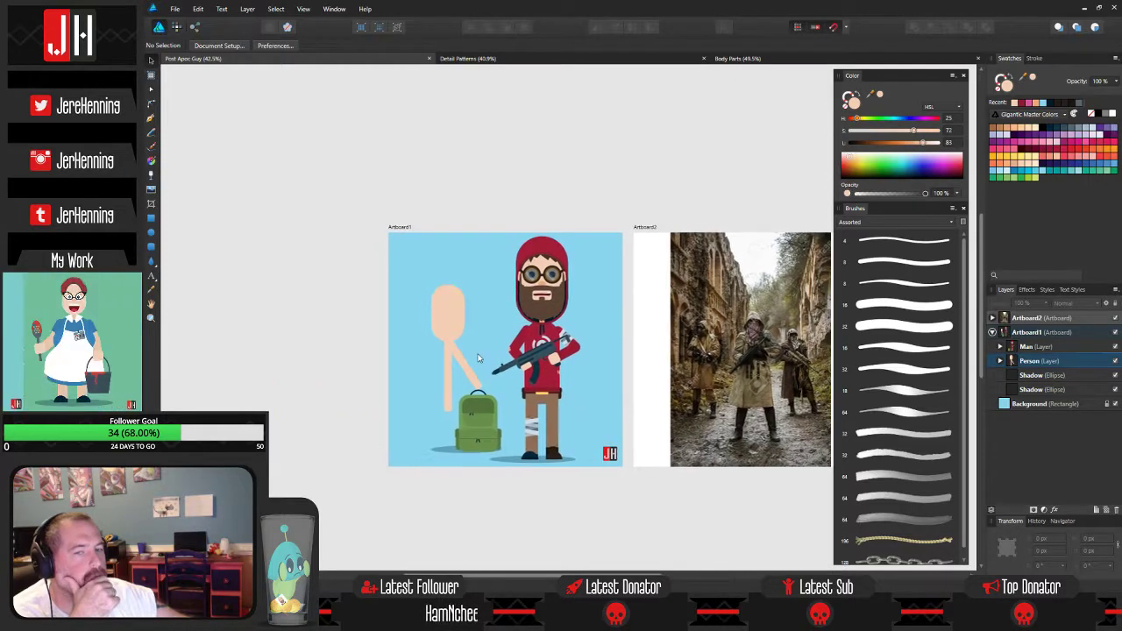
pyautogui.scroll(5, 438, 361)
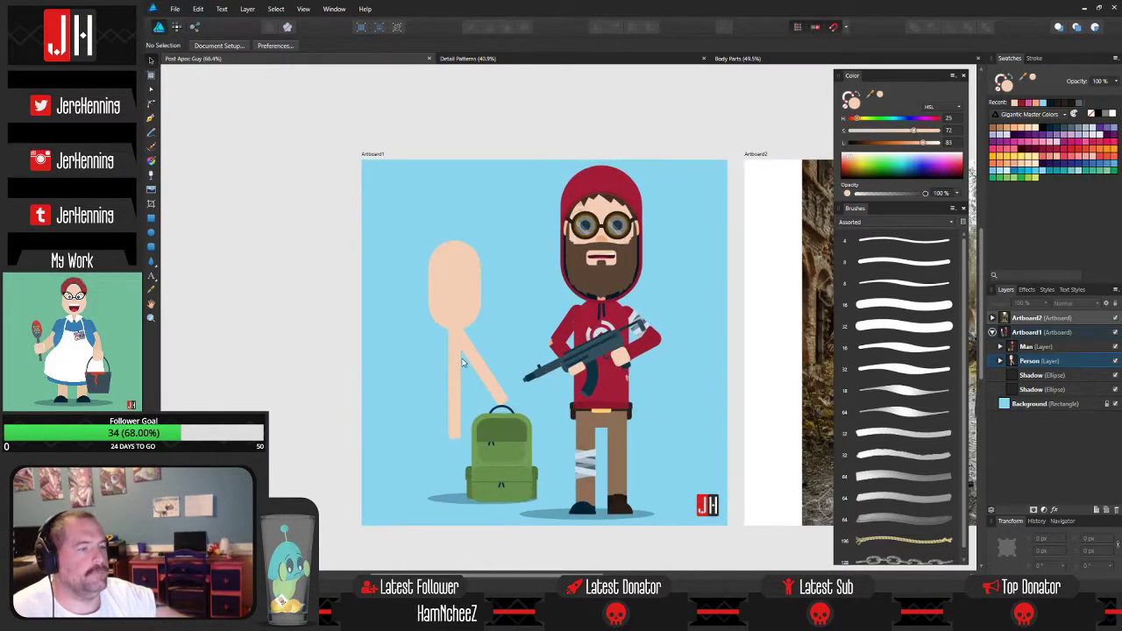
# Delete the angled limb and the narrow body from the rough figure, keeping only the head shape.
pyautogui.click(493, 344)
pyautogui.press('Delete')
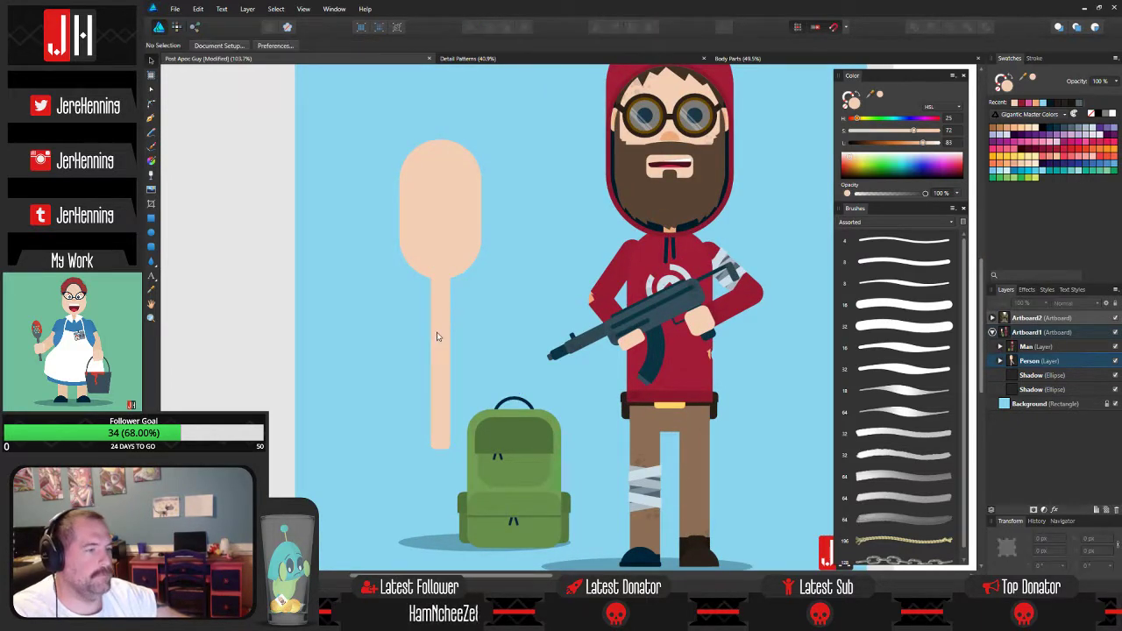
pyautogui.click(440, 337)
pyautogui.press('Delete')
pyautogui.moveTo(457, 322); pyautogui.dragTo(431, 336)
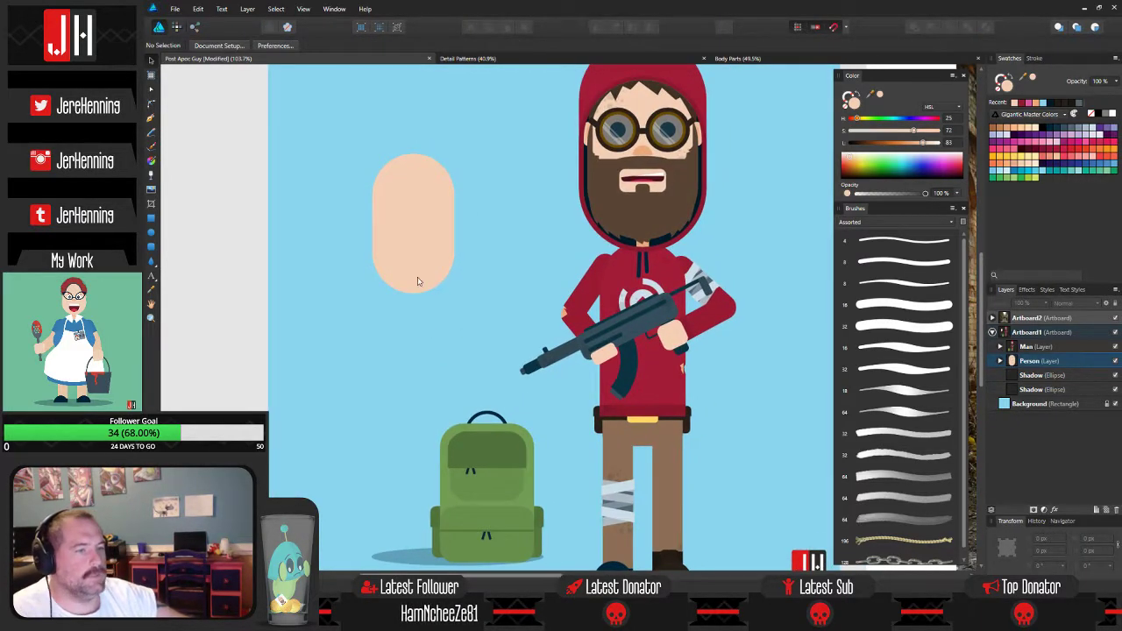
# Draw a rounded neck about 24 × 109 px, fill it with the man's neck tone, and place it centred behind the head's lower end.
pyautogui.click(152, 247)
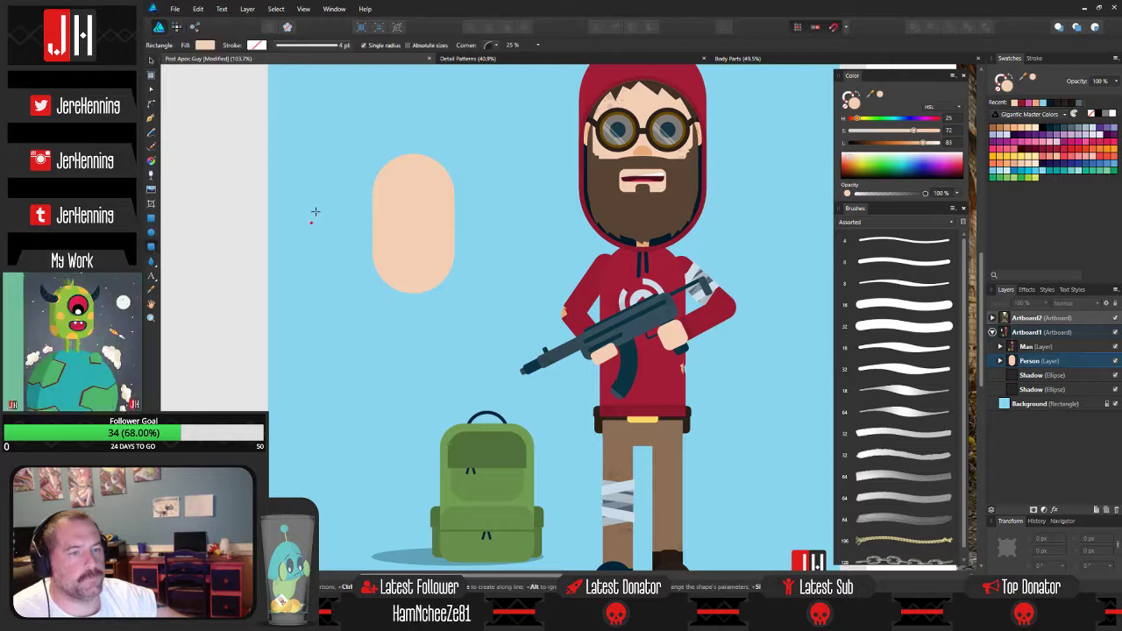
pyautogui.moveTo(318, 194); pyautogui.dragTo(331, 253)
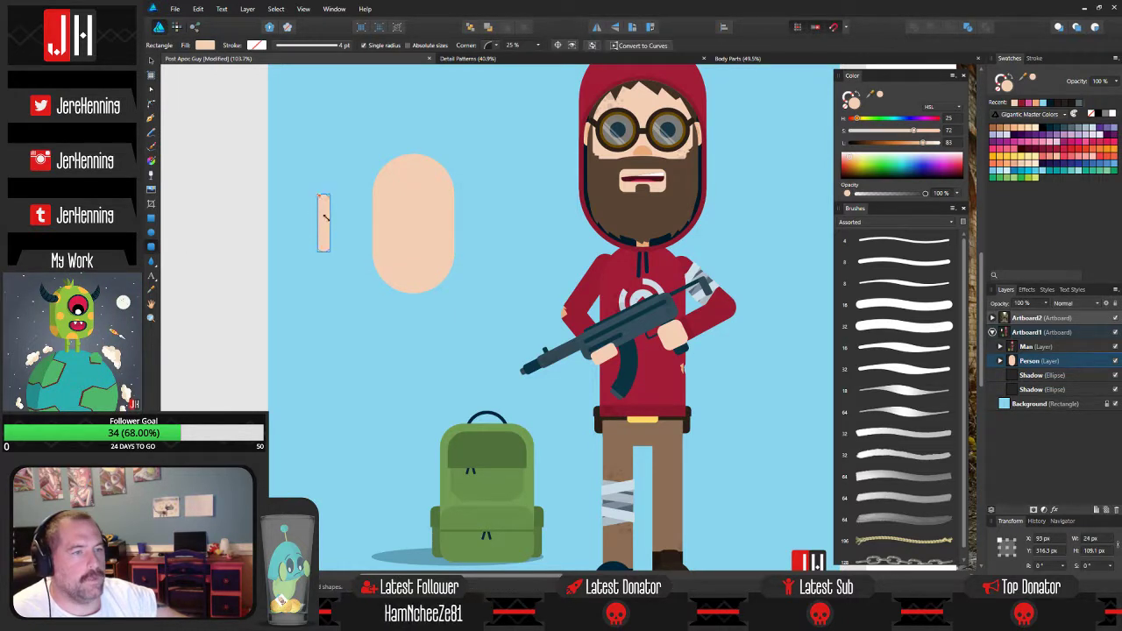
pyautogui.press('i')
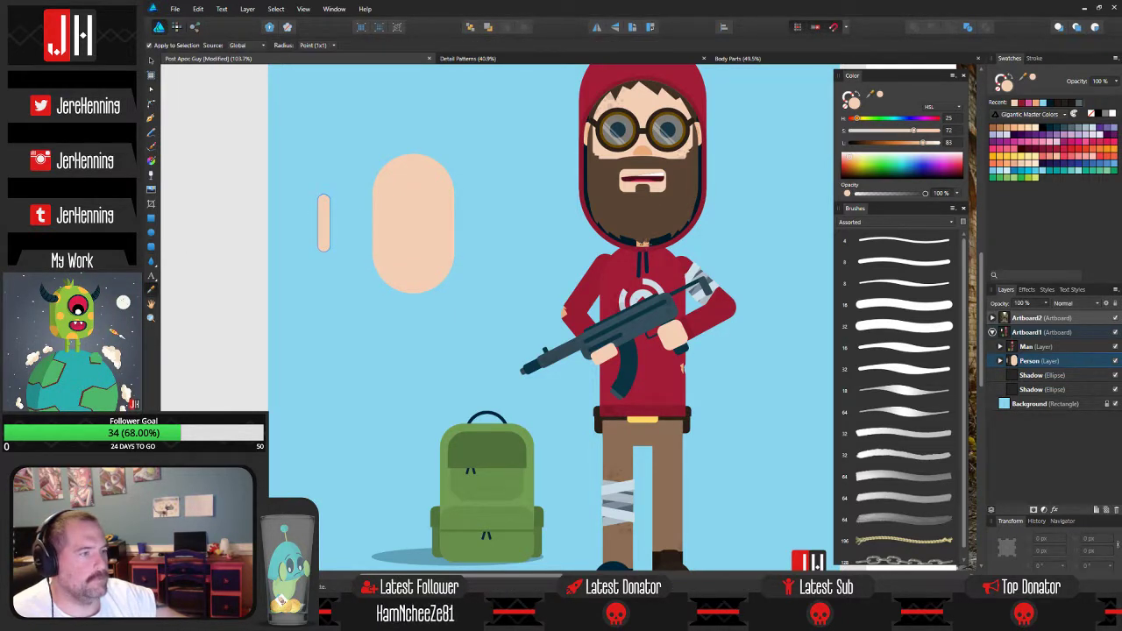
pyautogui.click(643, 244)
pyautogui.press('v')
pyautogui.moveTo(328, 213); pyautogui.dragTo(414, 300)
pyautogui.click(470, 27)
pyautogui.click(476, 193)
pyautogui.click(468, 267)
# Add two 42 px circular ears in the neck tone, one on each side of the head, and send them behind it.
pyautogui.click(150, 232)
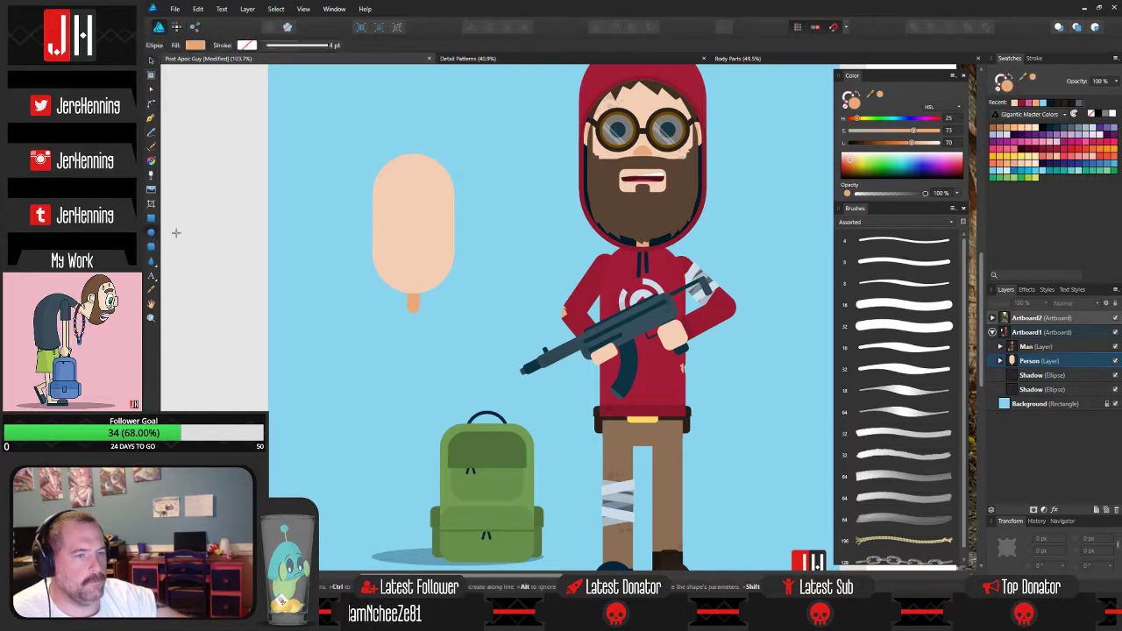
pyautogui.moveTo(307, 180)
pyautogui.mouseDown()
pyautogui.moveTo(338, 211)
pyautogui.moveTo(389, 231)
pyautogui.moveTo(381, 217)
pyautogui.moveTo(384, 232)
pyautogui.moveTo(543, 232)
pyautogui.mouseUp()
pyautogui.scroll(3, 368, 235)
pyautogui.keyDown('shift'); pyautogui.click(391, 227); pyautogui.keyUp('shift')
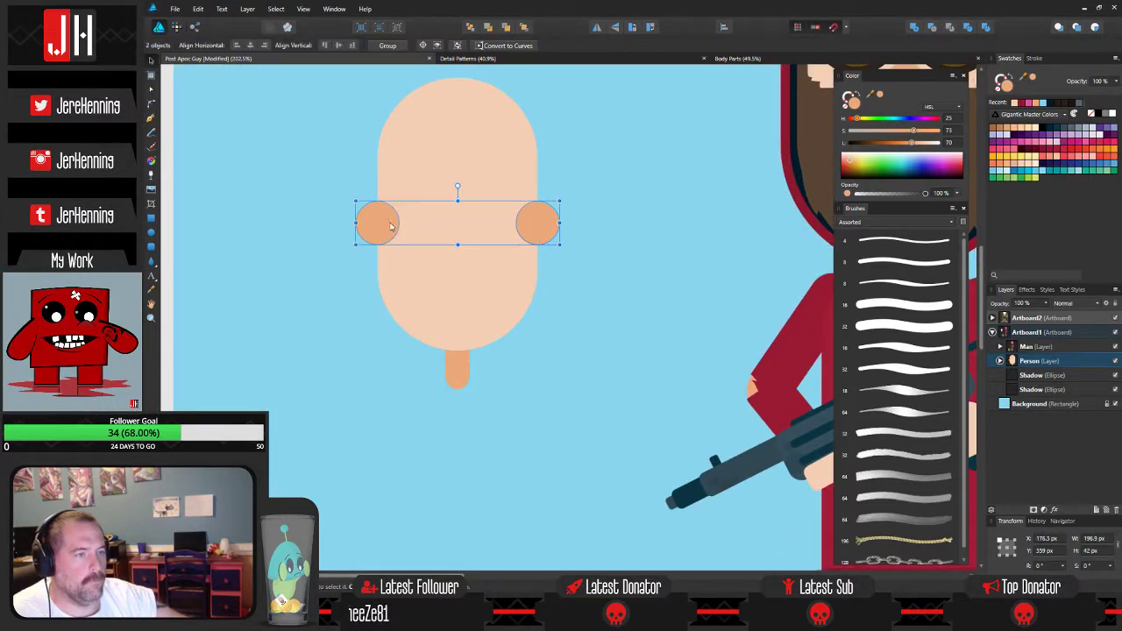
pyautogui.click(485, 28)
pyautogui.click(571, 117)
pyautogui.scroll(-5, 556, 190)
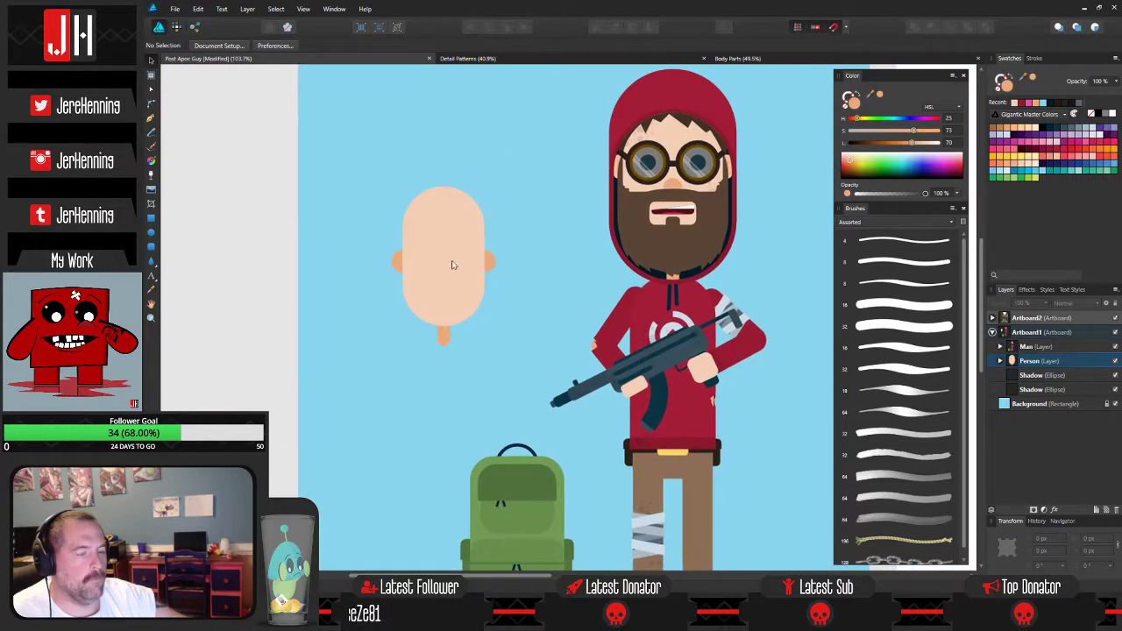
# Recolour both ears with the lighter skin tone sampled from the bearded man's ear.
pyautogui.moveTo(311, 218); pyautogui.dragTo(584, 314)
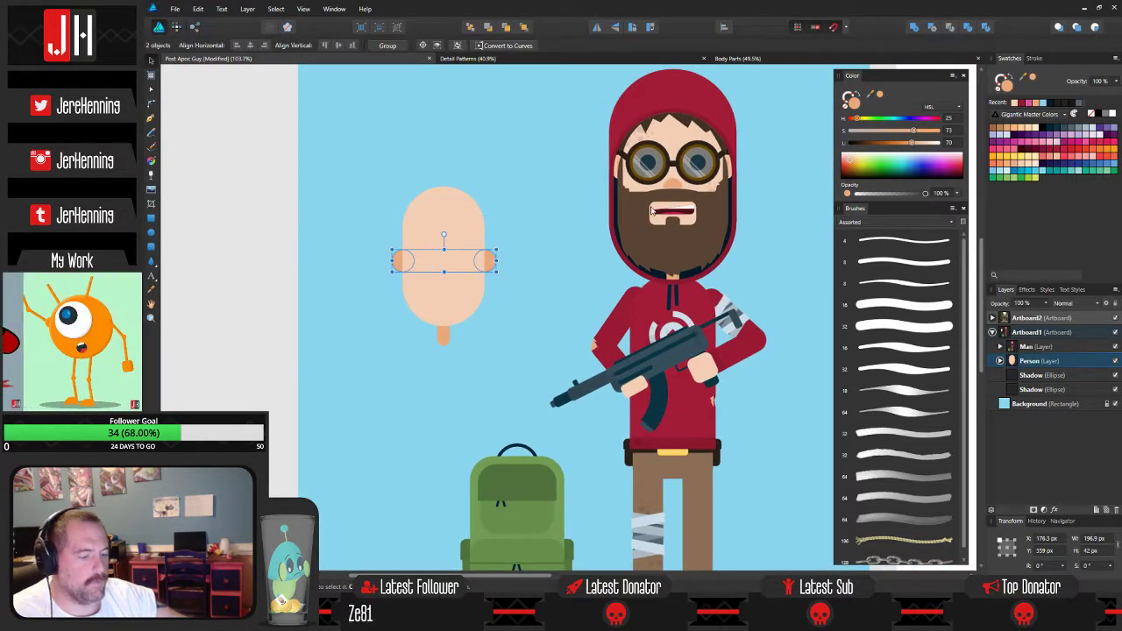
pyautogui.press('i')
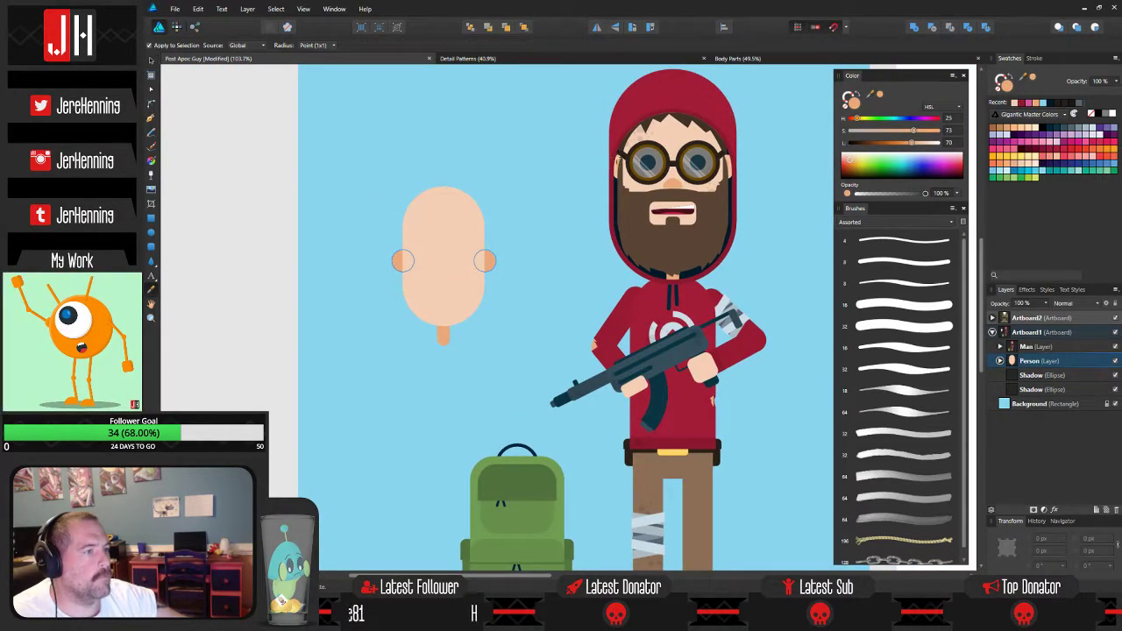
pyautogui.click(616, 161)
pyautogui.press('v')
pyautogui.click(511, 235)
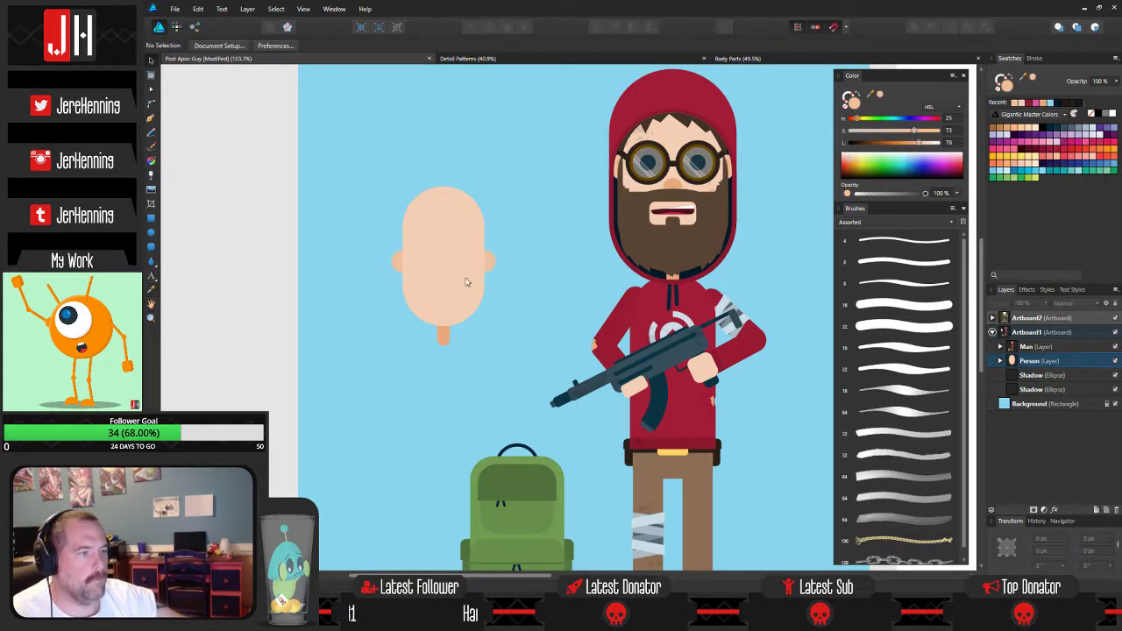
# Recolour the neck to match the new figure's ears.
pyautogui.click(443, 342)
pyautogui.press('i')
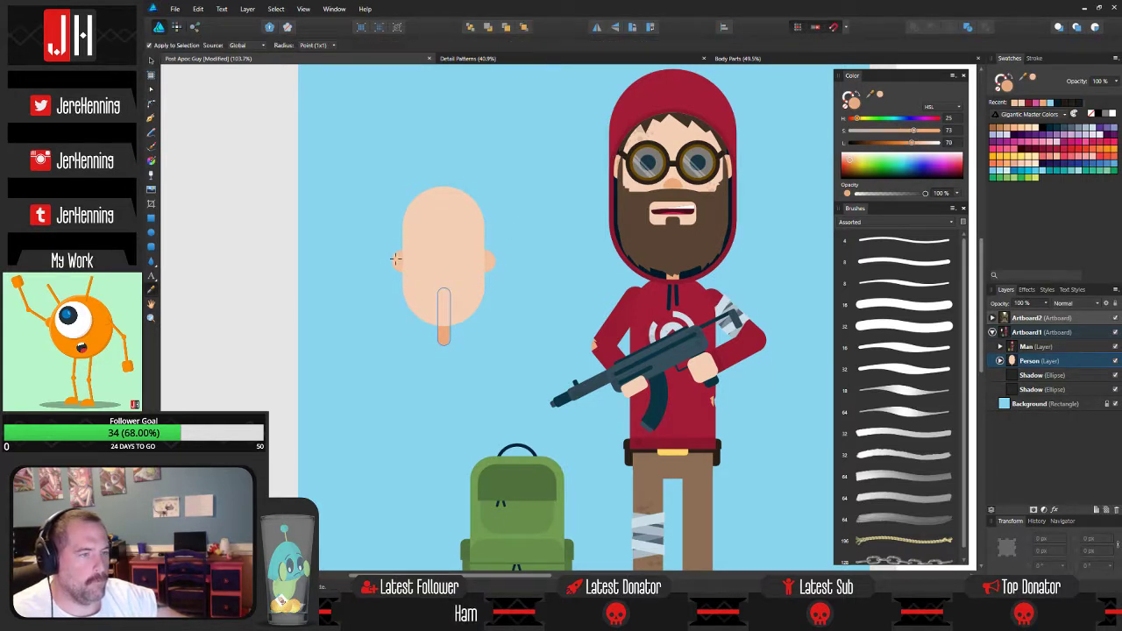
pyautogui.click(396, 259)
pyautogui.press('v')
pyautogui.click(383, 263)
pyautogui.scroll(-1, 383, 262)
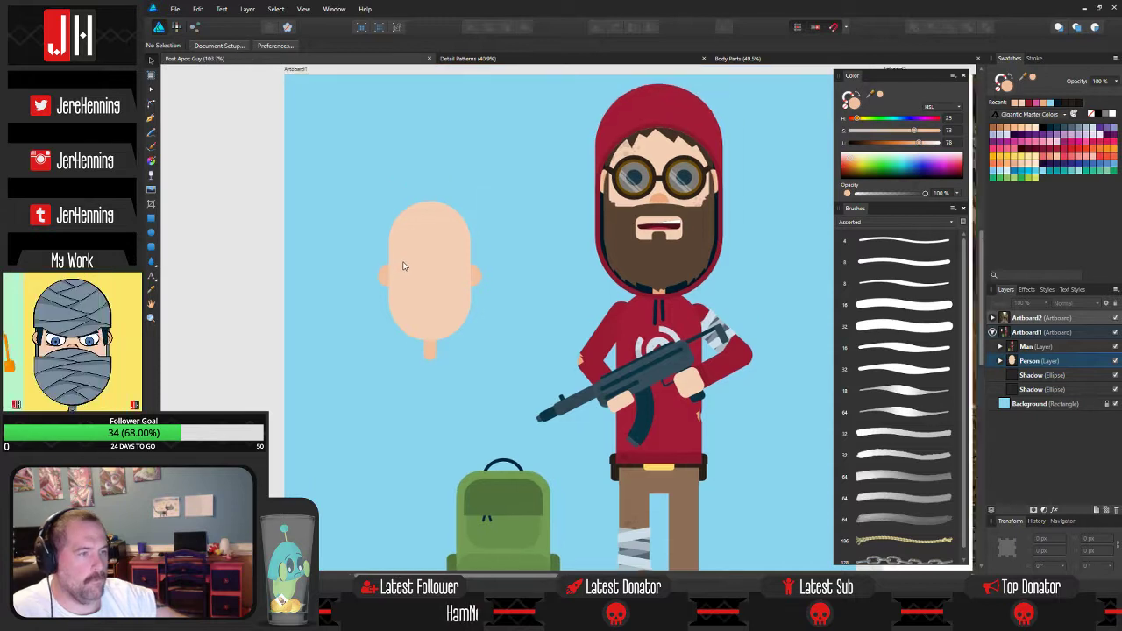
# Shrink both ears to 39 px, keep them evenly placed on the head's sides, and save the document.
pyautogui.scroll(2, 385, 281)
pyautogui.click(399, 278)
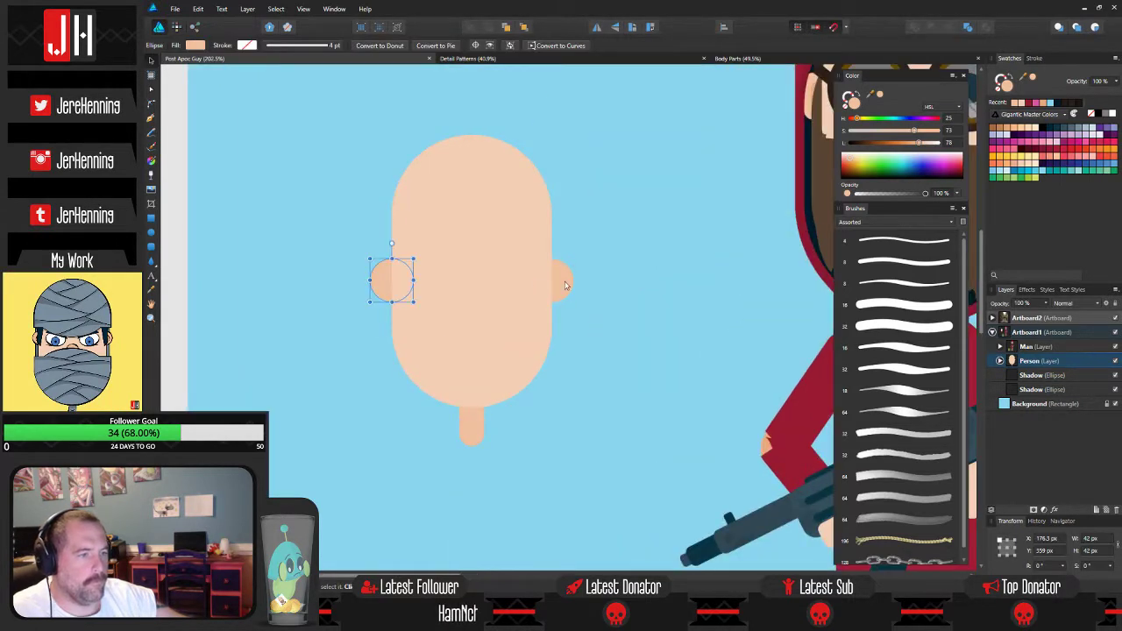
pyautogui.keyDown('shift'); pyautogui.click(562, 282); pyautogui.keyUp('shift')
pyautogui.moveTo(575, 261); pyautogui.dragTo(547, 279)
pyautogui.hotkey('ctrl', 'z')
pyautogui.click(555, 281)
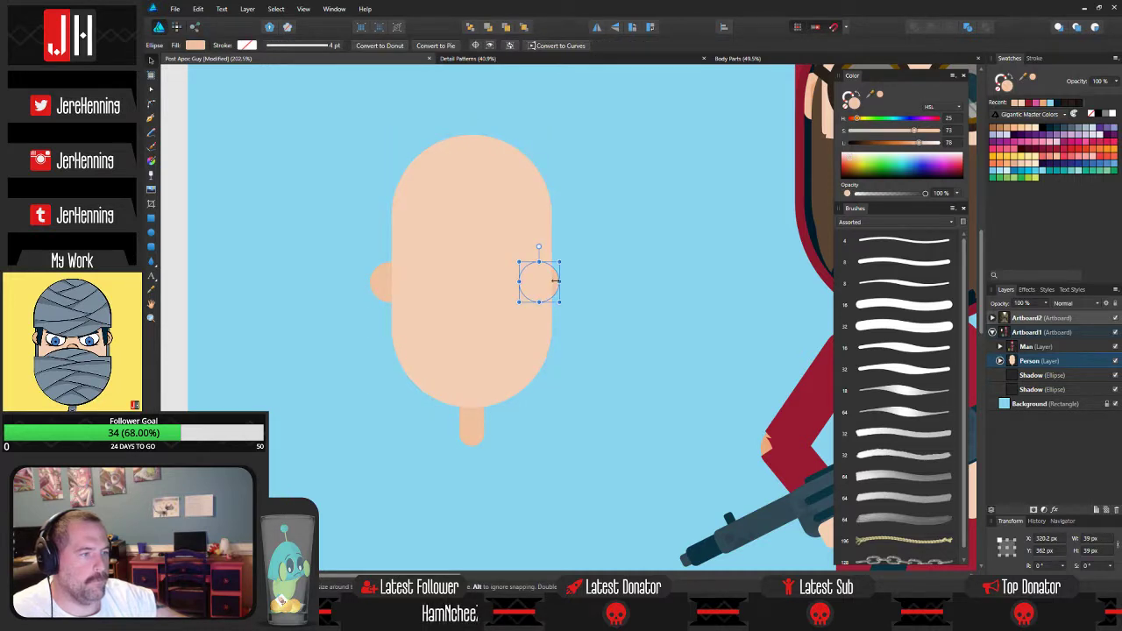
pyautogui.keyDown('shift'); pyautogui.click(393, 281); pyautogui.keyUp('shift')
pyautogui.moveTo(393, 281); pyautogui.dragTo(388, 281)
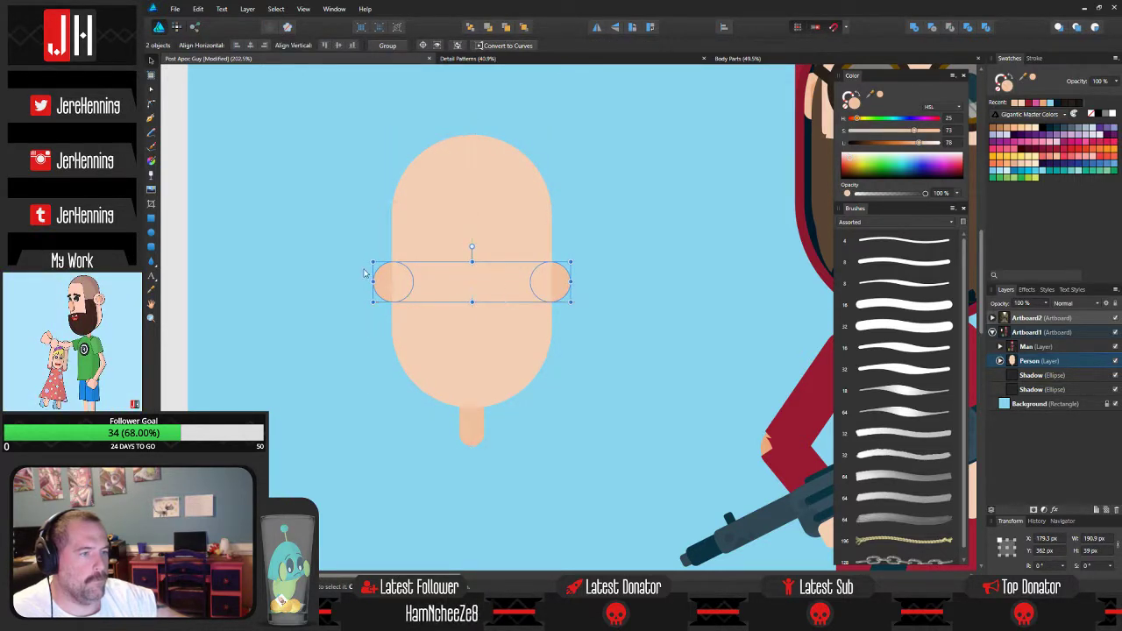
pyautogui.click(354, 267)
pyautogui.scroll(-3, 354, 268)
pyautogui.hotkey('ctrl', 's')
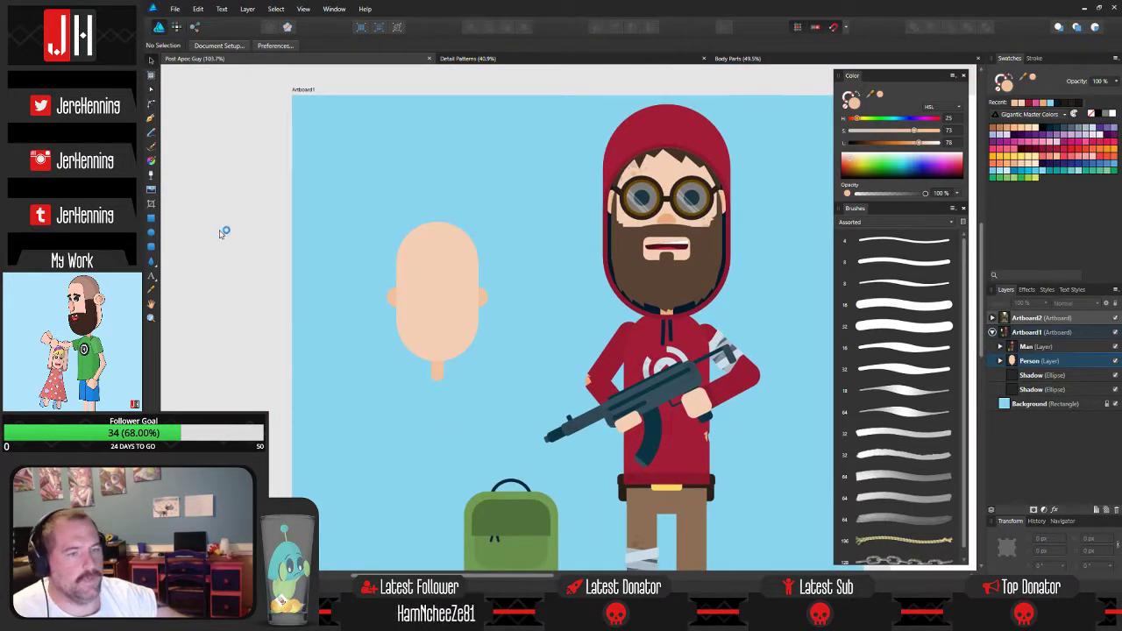
pyautogui.moveTo(217, 230); pyautogui.dragTo(536, 358)
pyautogui.moveTo(479, 299); pyautogui.dragTo(438, 294)
pyautogui.click(373, 316)
pyautogui.scroll(2, 388, 317)
pyautogui.scroll(-3, 434, 329)
pyautogui.hotkey('ctrl', 's')
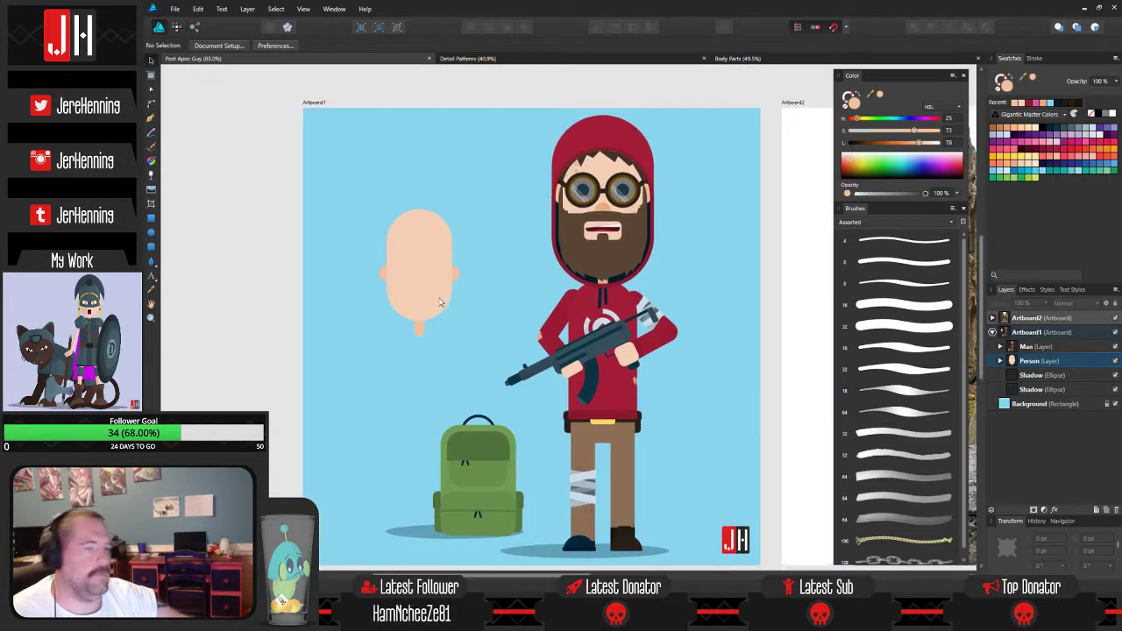
# Raise the neck so that only a short stub shows below the head.
pyautogui.moveTo(256, 202); pyautogui.dragTo(526, 377)
pyautogui.click(417, 337)
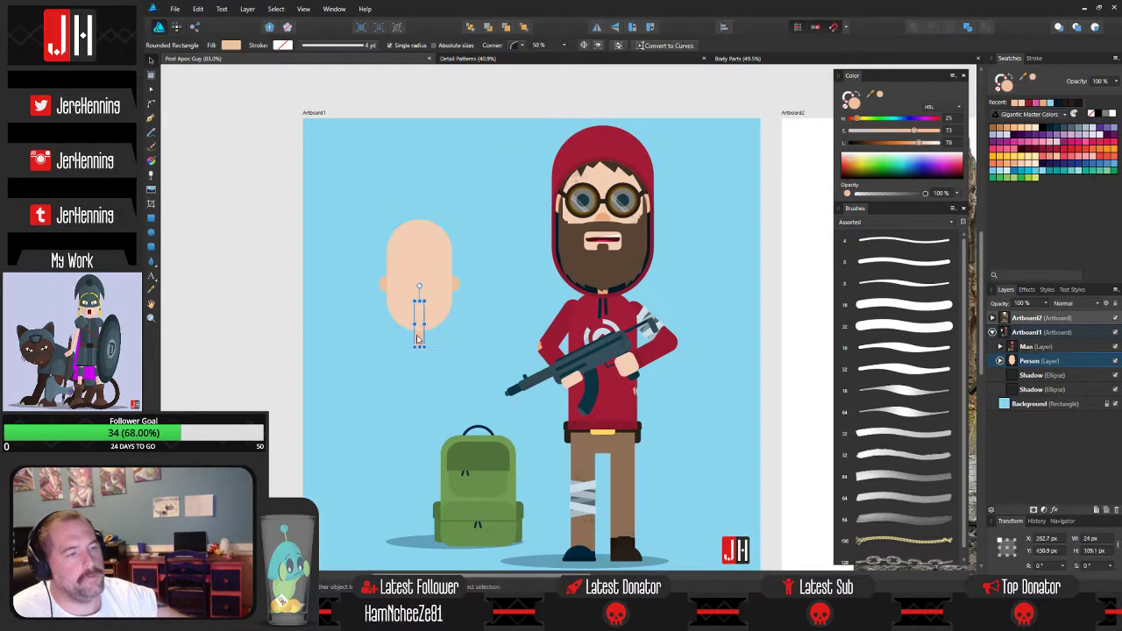
pyautogui.scroll(4, 418, 336)
pyautogui.moveTo(421, 337); pyautogui.dragTo(423, 325)
pyautogui.click(486, 346)
pyautogui.scroll(-2, 485, 346)
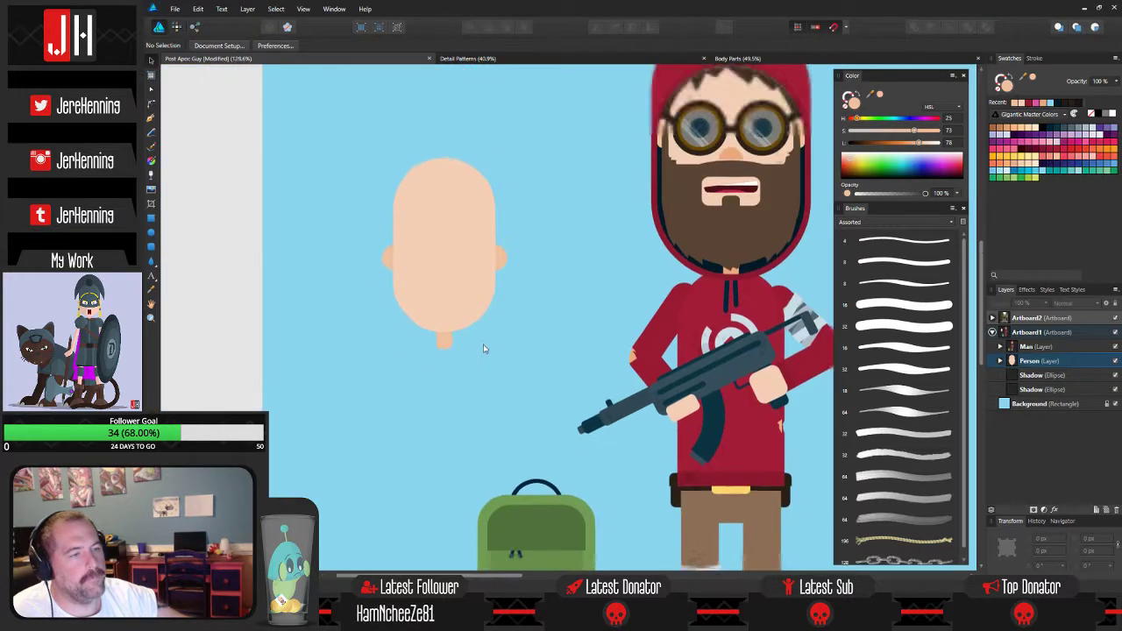
pyautogui.moveTo(487, 348); pyautogui.dragTo(454, 335)
pyautogui.scroll(-2, 454, 334)
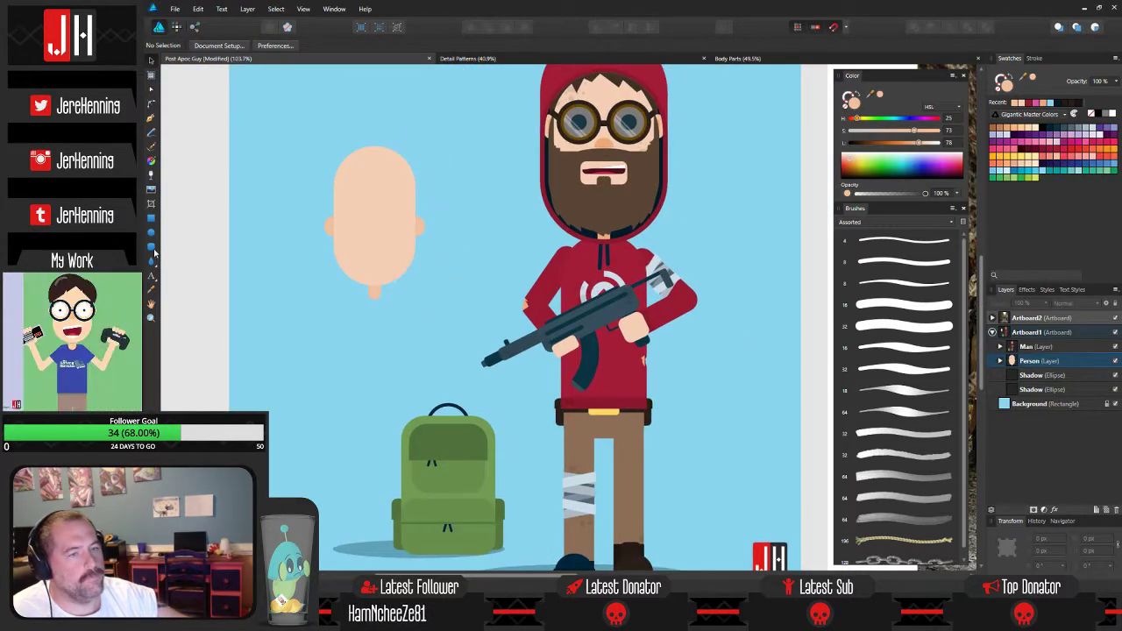
# Draw a body about 94 × 346 px with 50% rounded corners and centre it directly under the head.
pyautogui.press('m')
pyautogui.moveTo(355, 272); pyautogui.dragTo(404, 452)
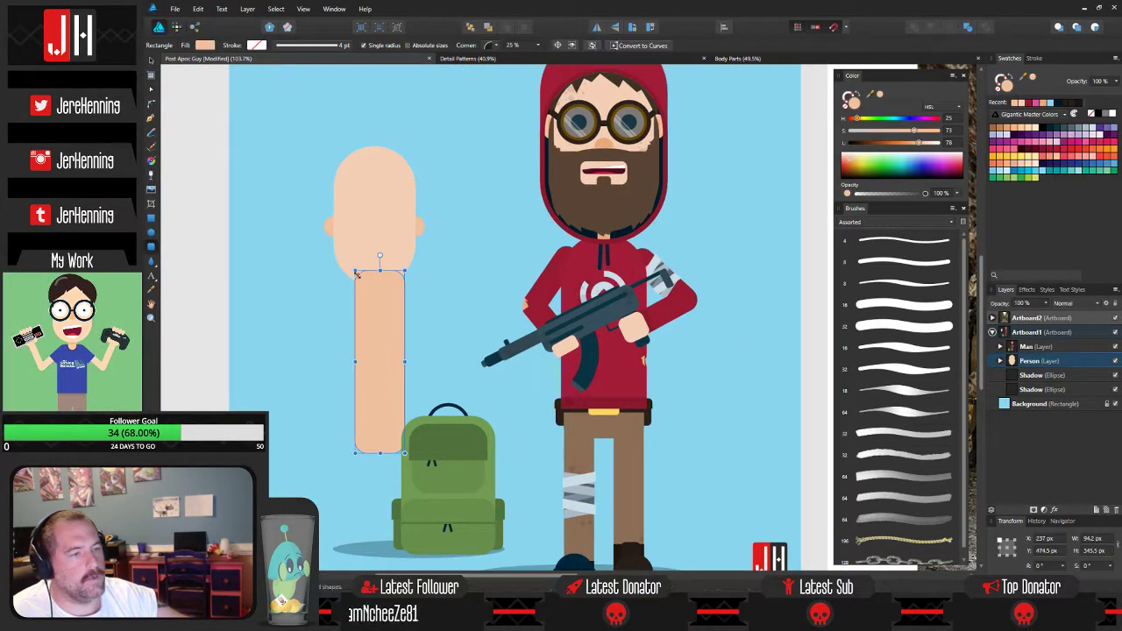
pyautogui.moveTo(380, 330); pyautogui.dragTo(374, 318)
pyautogui.press('v')
pyautogui.hotkey('ctrl', 'd')
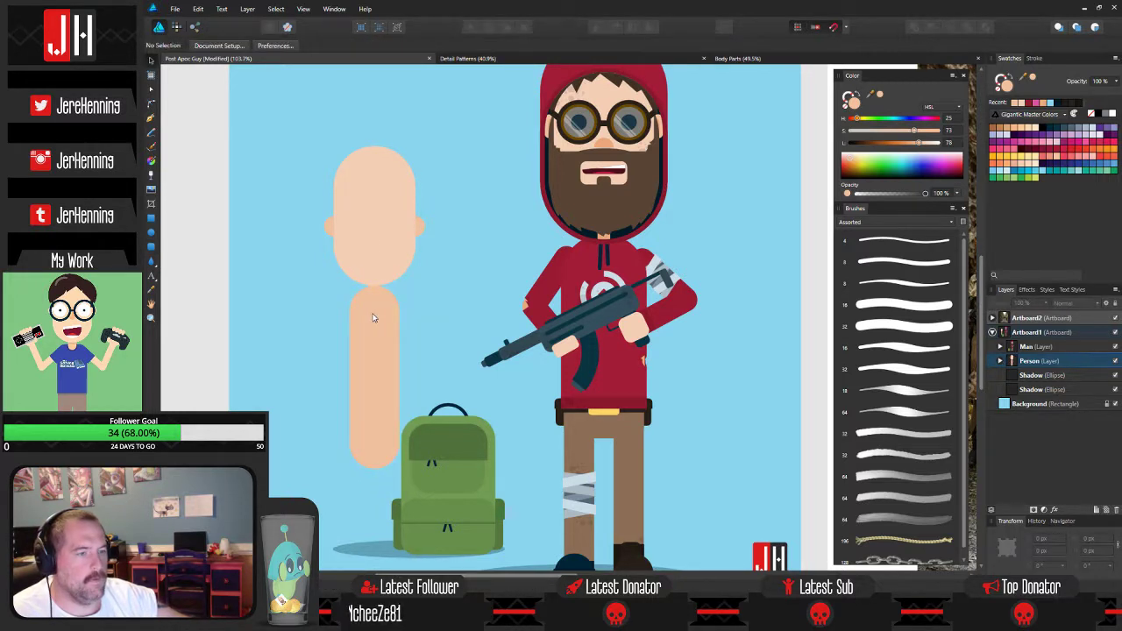
# Try crimson and dark teal fills on the body and settle on a medium green.
pyautogui.click(372, 317)
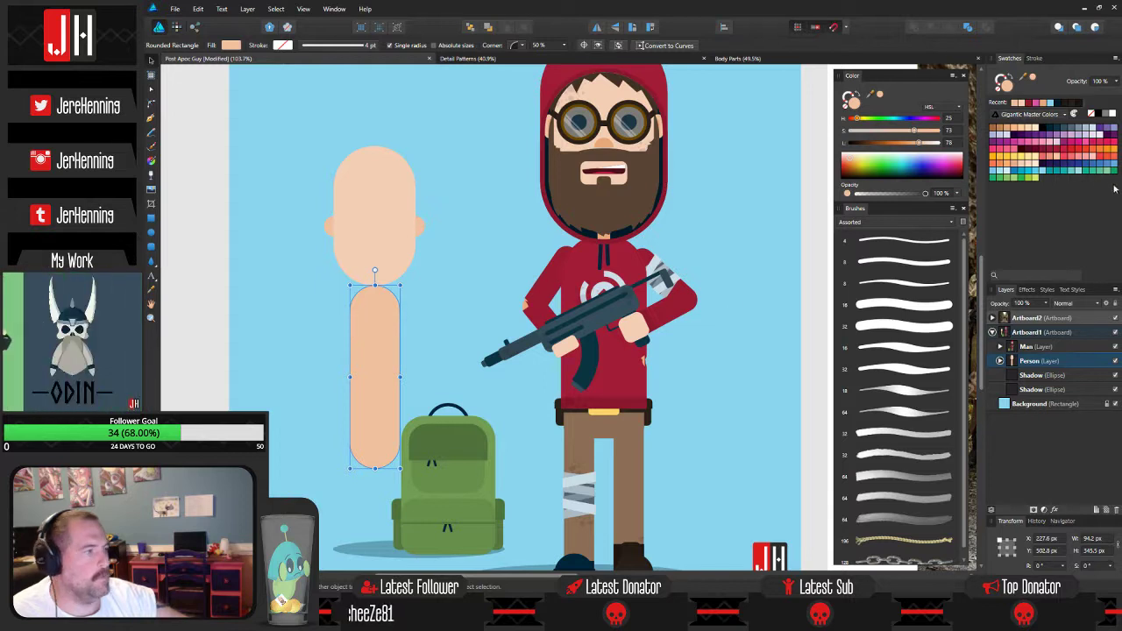
pyautogui.click(1022, 173)
pyautogui.click(1070, 151)
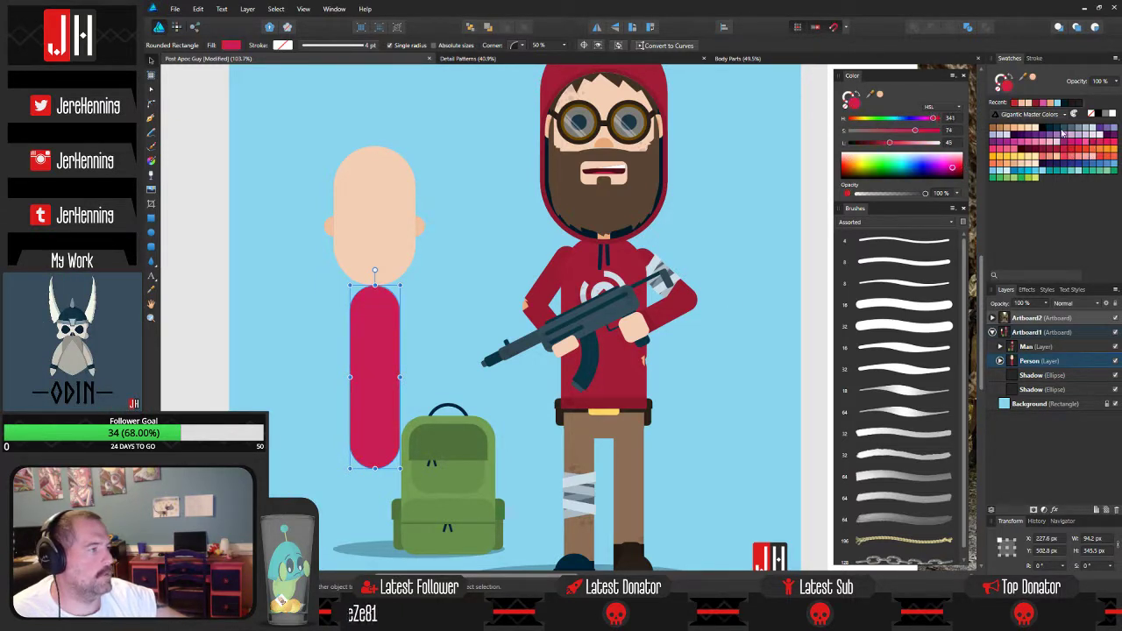
pyautogui.click(1063, 131)
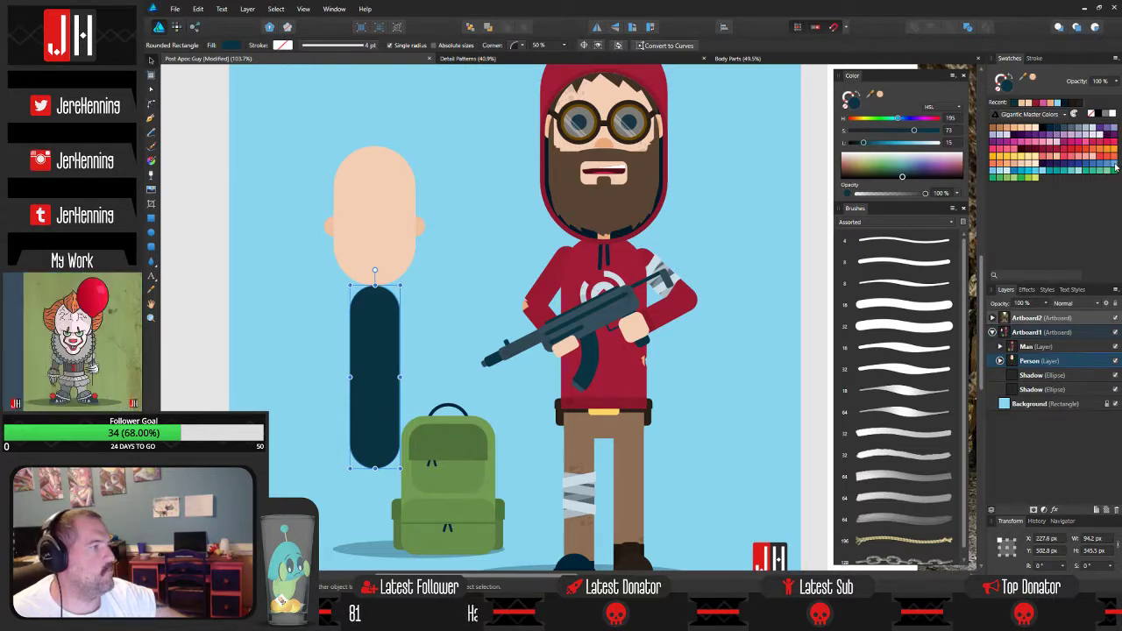
pyautogui.click(1109, 175)
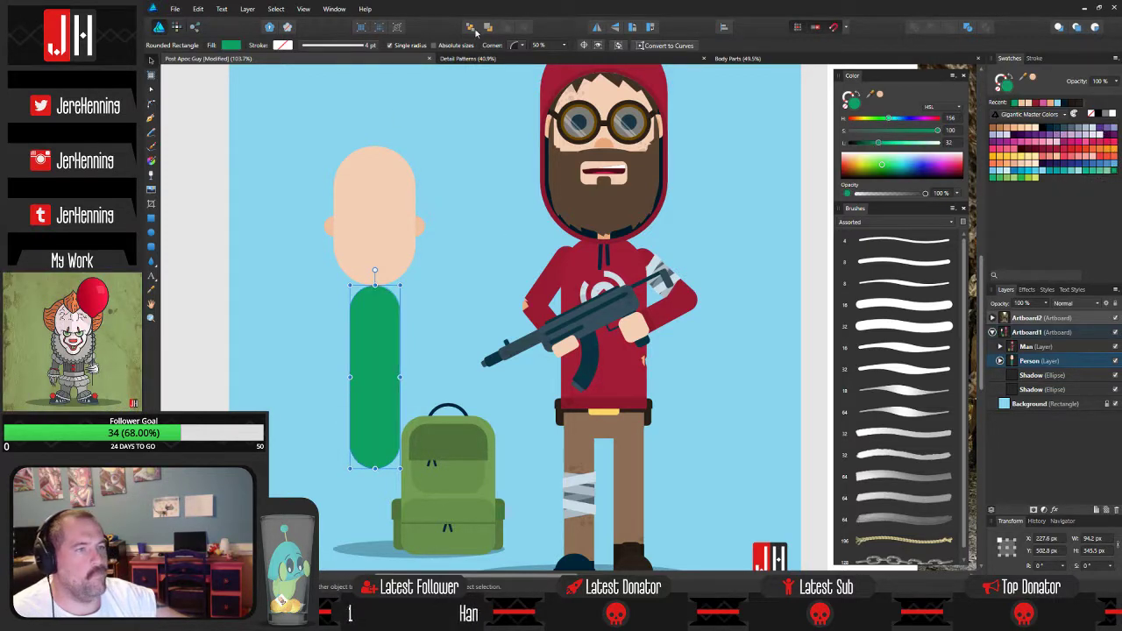
# Send the green body behind the neck and lower it slightly, keeping it centred under the head.
pyautogui.scroll(3, 406, 283)
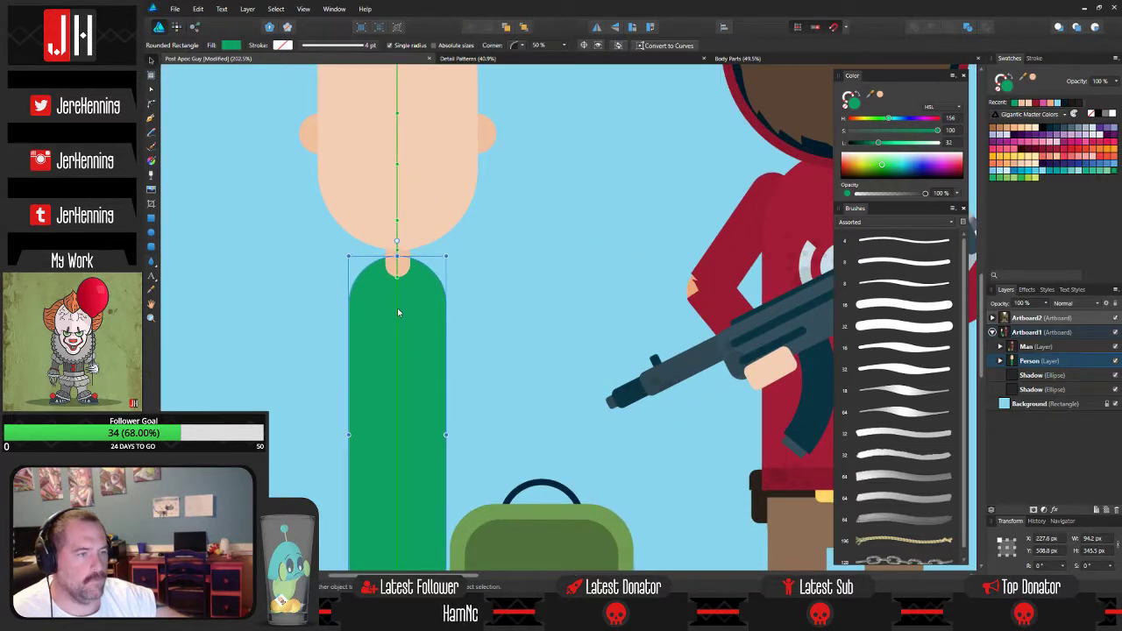
pyautogui.click(451, 300)
pyautogui.scroll(-1, 462, 291)
pyautogui.scroll(-2, 462, 295)
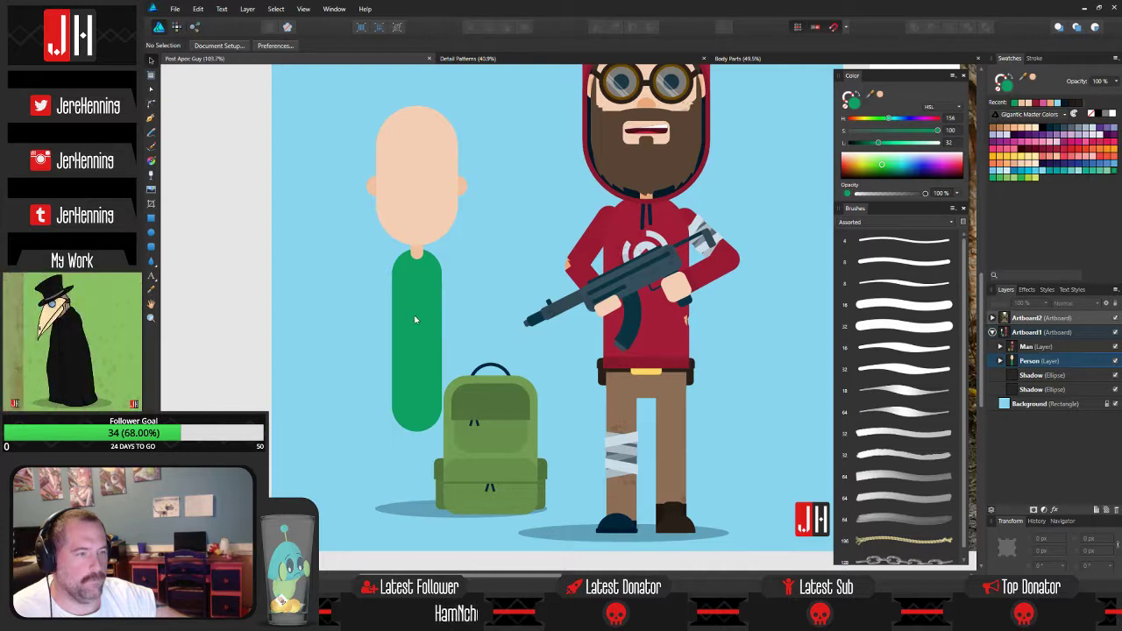
# Shorten the green body from its lower end so that it stops just below the top of the backpack.
pyautogui.click(428, 421)
pyautogui.moveTo(416, 428); pyautogui.dragTo(417, 388)
pyautogui.click(455, 287)
pyautogui.scroll(2, 450, 283)
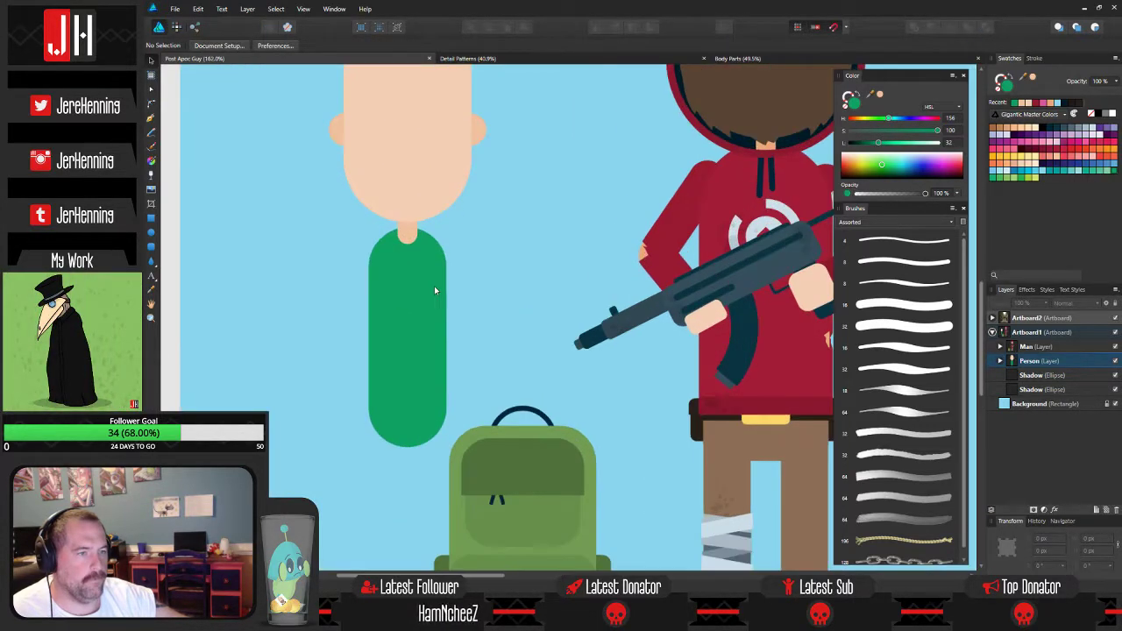
pyautogui.moveTo(434, 286); pyautogui.dragTo(444, 316)
pyautogui.scroll(-2, 443, 317)
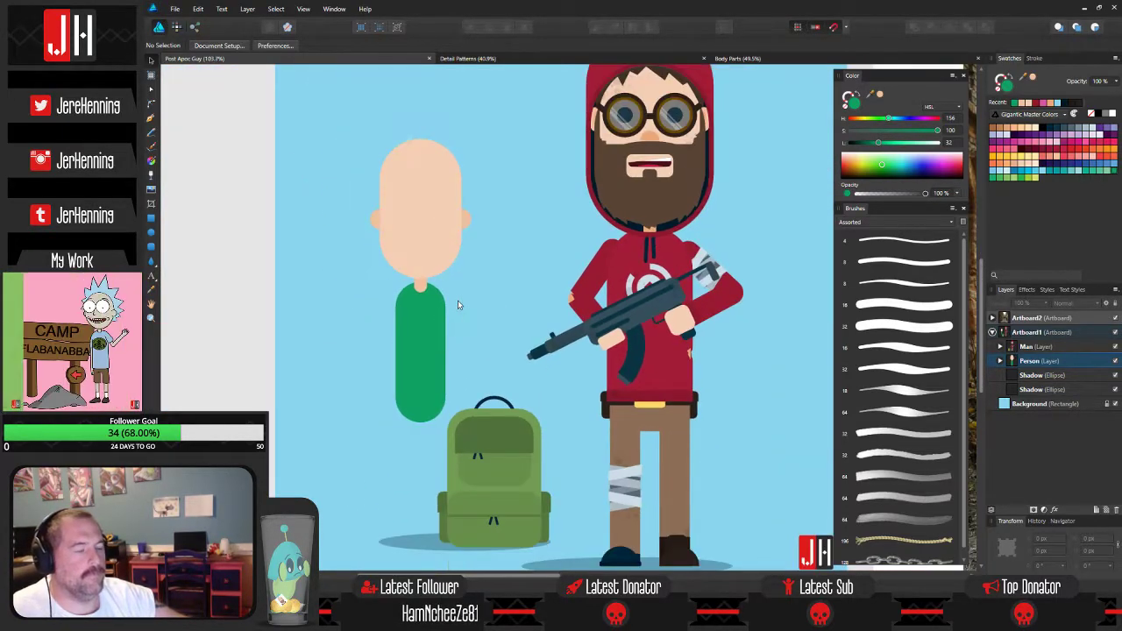
pyautogui.scroll(-1, 461, 294)
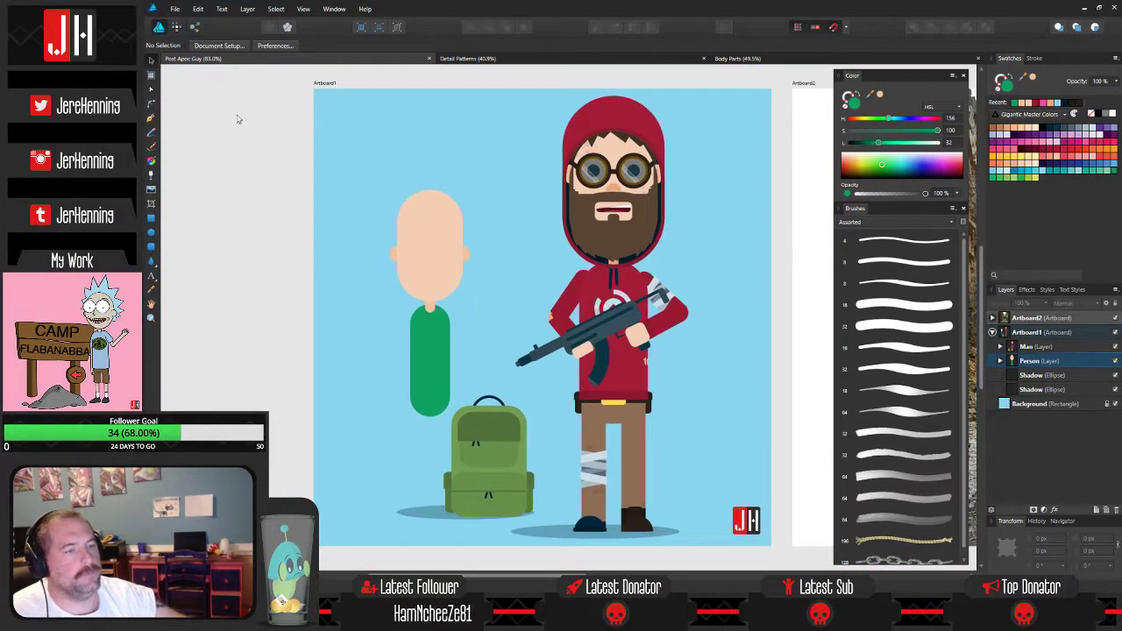
# Shift the whole second figure slightly to the left, away from the backpack, and save the document.
pyautogui.moveTo(238, 116); pyautogui.dragTo(473, 442)
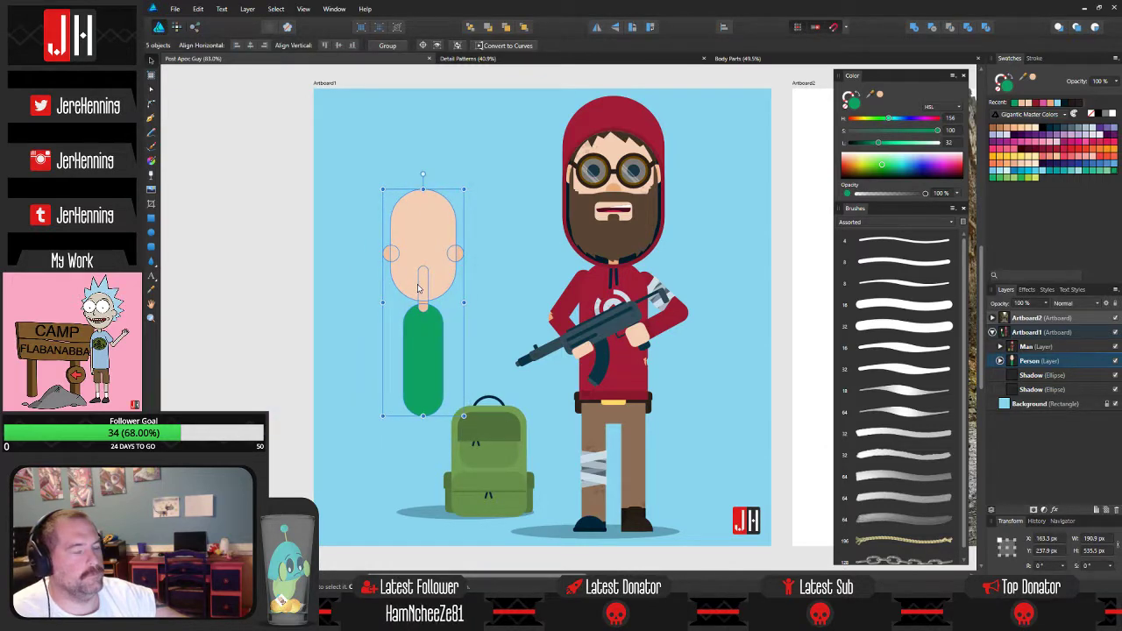
pyautogui.click(303, 290)
pyautogui.hscroll(2, 345, 311)
pyautogui.moveTo(350, 313); pyautogui.dragTo(388, 384)
pyautogui.hotkey('ctrl', 's')
pyautogui.scroll(2, 387, 313)
pyautogui.scroll(-2, 388, 383)
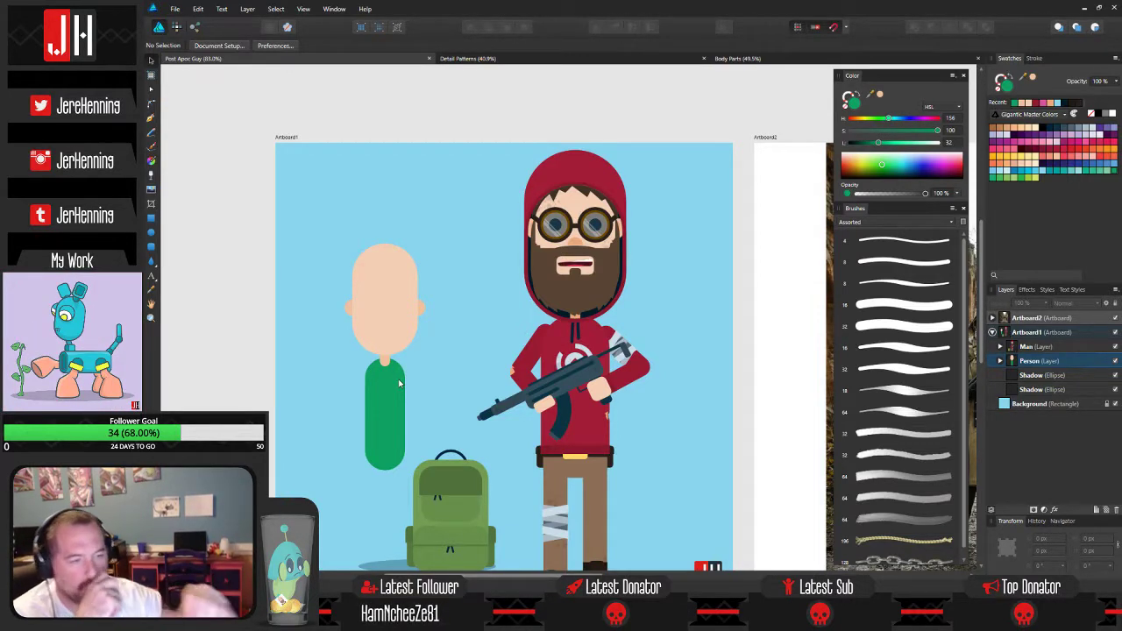
# Try repositioning the whole second figure next to the backpack.
pyautogui.moveTo(232, 193); pyautogui.dragTo(451, 494)
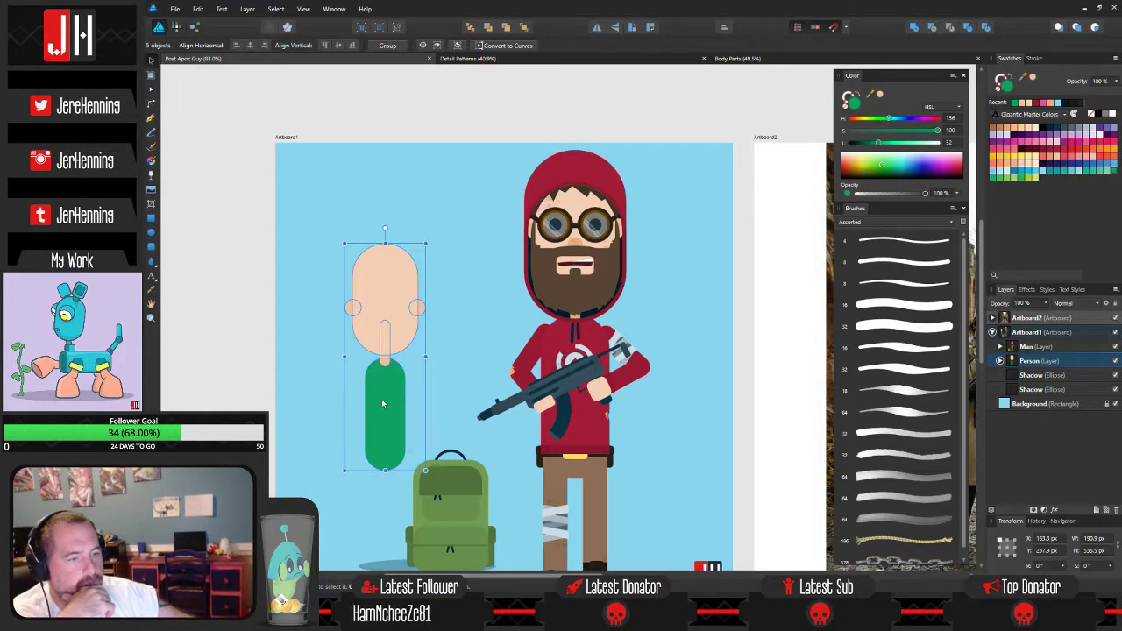
pyautogui.moveTo(382, 399); pyautogui.dragTo(406, 427)
pyautogui.click(229, 384)
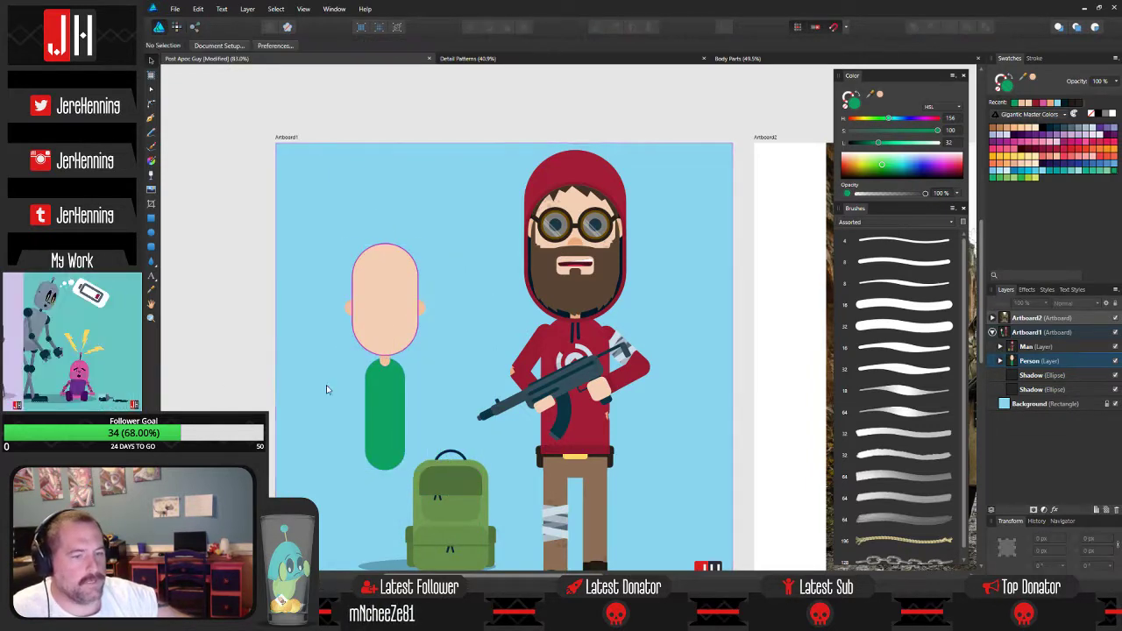
pyautogui.moveTo(402, 425); pyautogui.dragTo(439, 383)
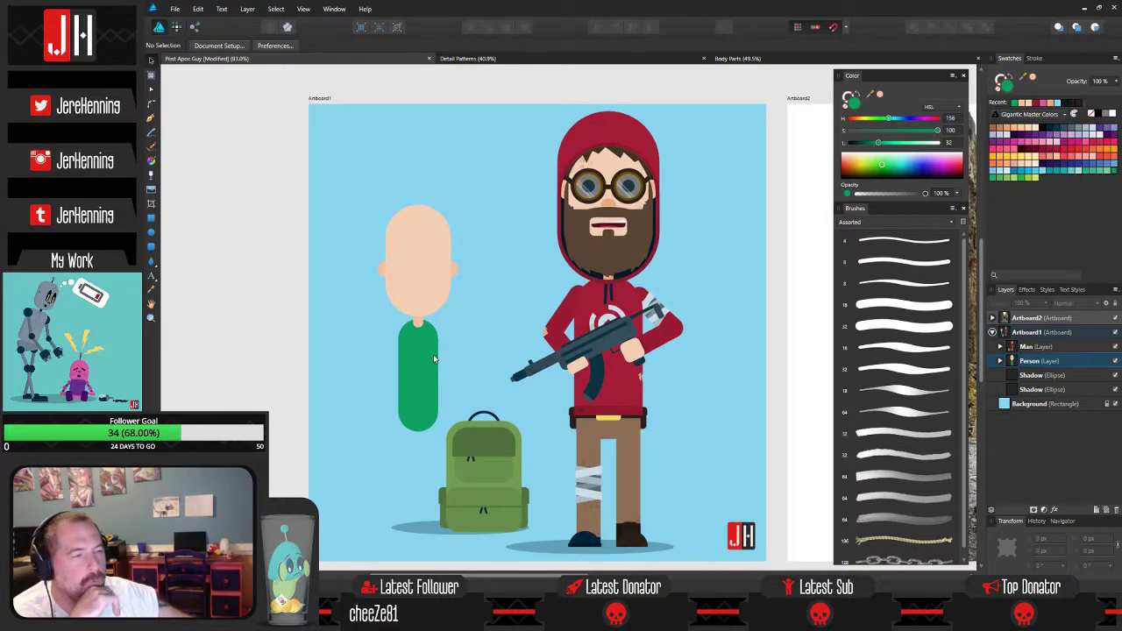
# Examine the second figure's proportions and placement beside the backpack and the bearded man.
pyautogui.moveTo(455, 333)
pyautogui.mouseDown()
pyautogui.moveTo(413, 356)
pyautogui.moveTo(383, 313)
pyautogui.moveTo(391, 351)
pyautogui.moveTo(371, 311)
pyautogui.moveTo(386, 342)
pyautogui.moveTo(416, 319)
pyautogui.moveTo(411, 343)
pyautogui.moveTo(409, 306)
pyautogui.moveTo(442, 343)
pyautogui.mouseUp()
pyautogui.scroll(5, 338, 307)
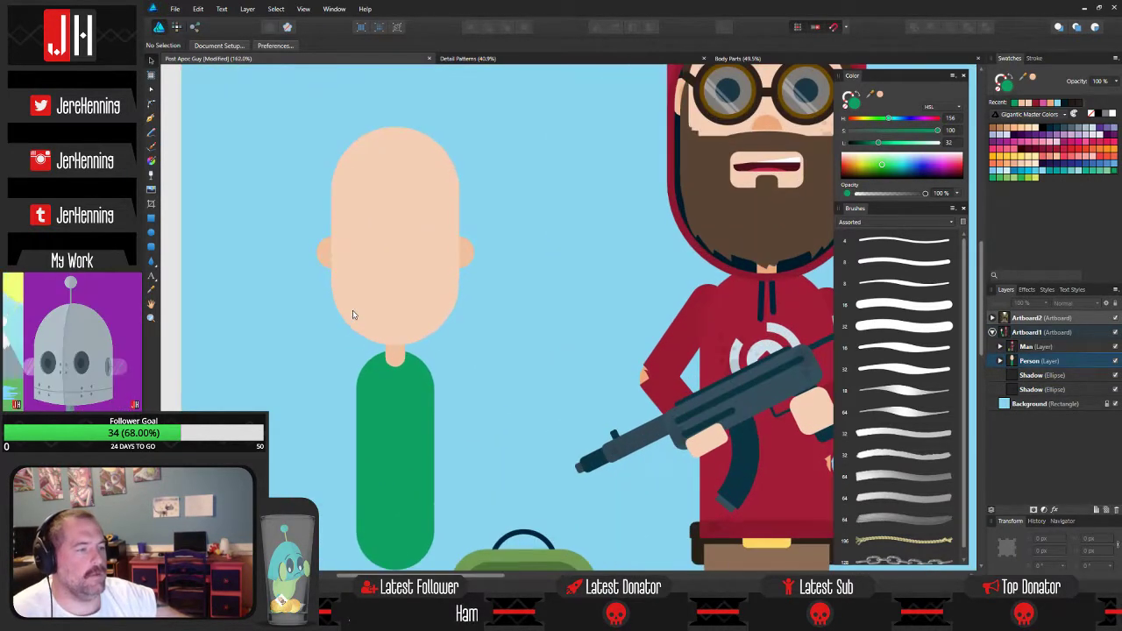
pyautogui.scroll(-3, 368, 333)
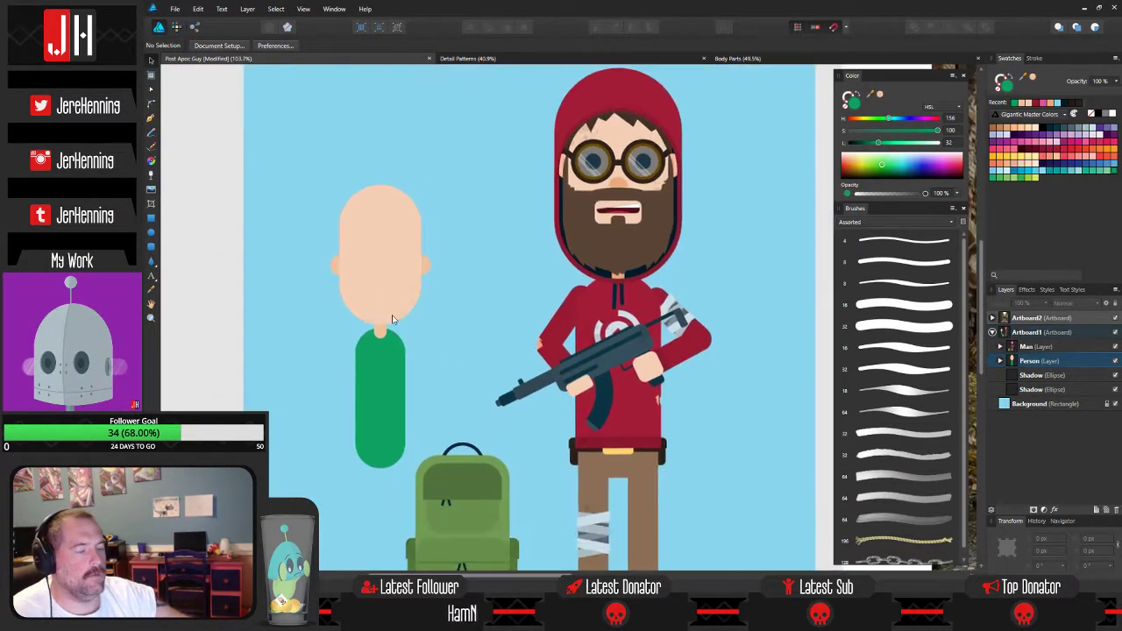
pyautogui.click(385, 240)
pyautogui.click(254, 290)
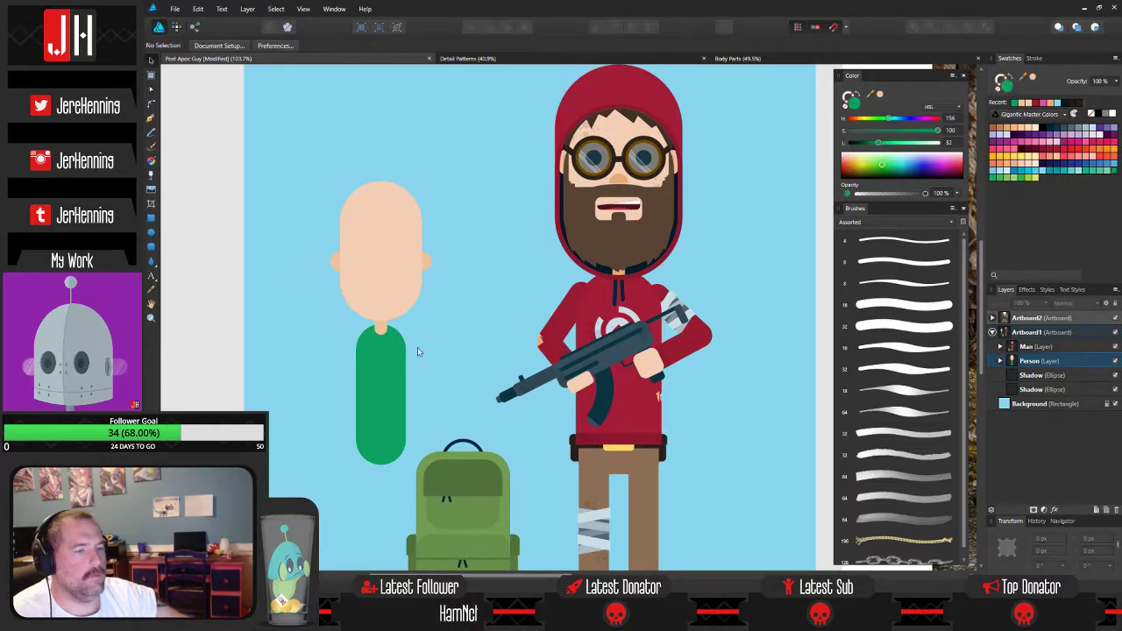
pyautogui.moveTo(417, 379); pyautogui.dragTo(445, 364)
pyautogui.scroll(-2, 445, 310)
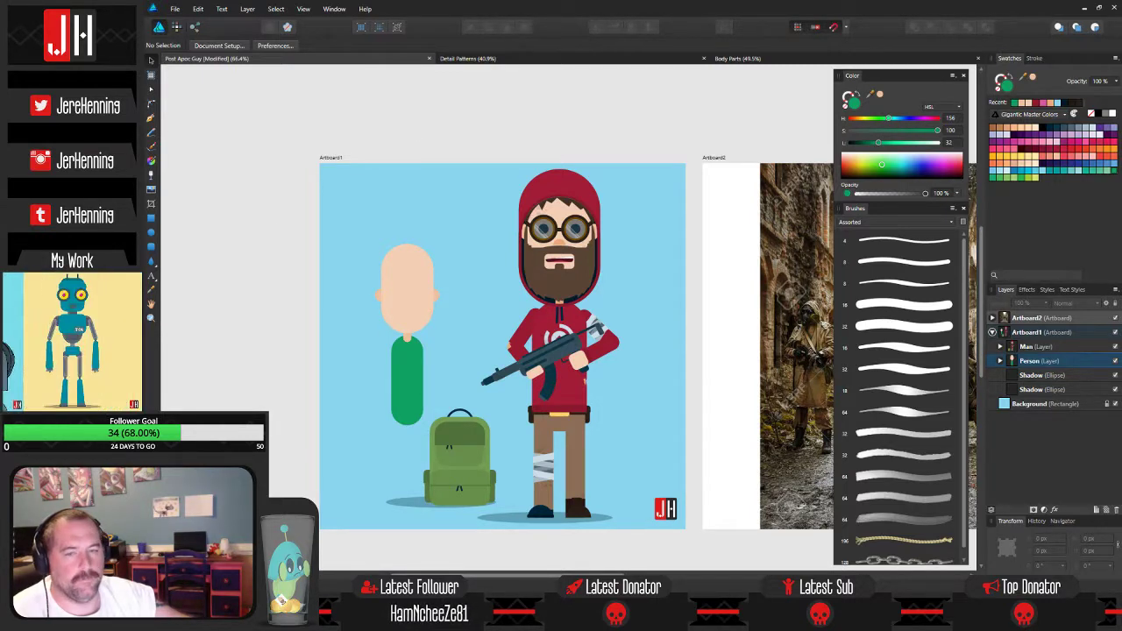
pyautogui.moveTo(485, 266); pyautogui.dragTo(472, 231)
pyautogui.scroll(1, 370, 292)
pyautogui.scroll(1, 439, 295)
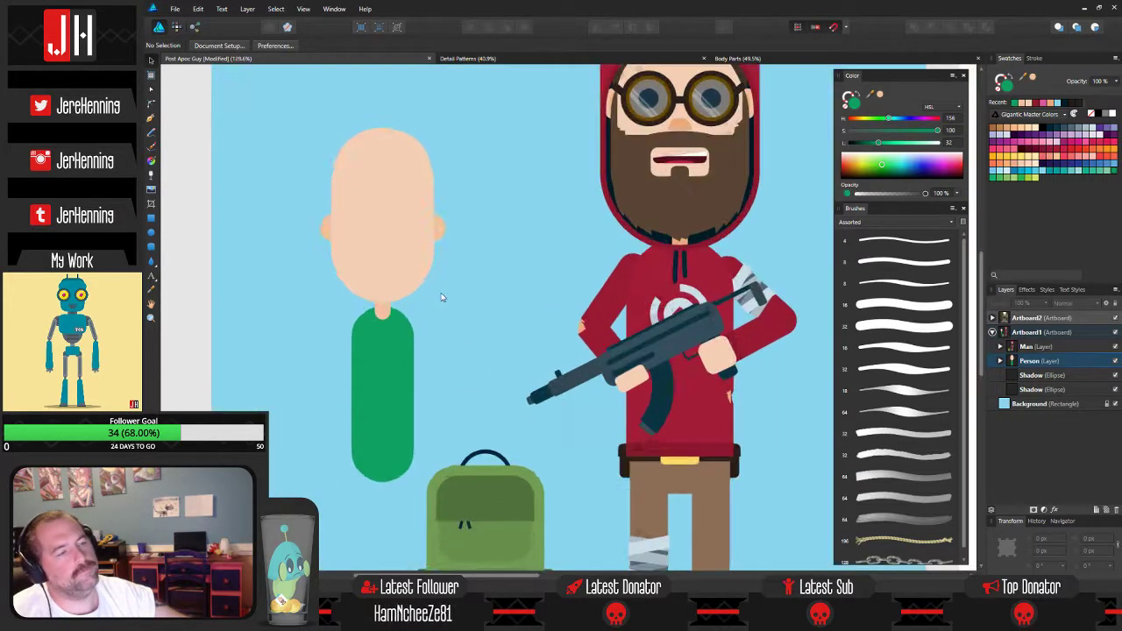
pyautogui.scroll(-2, 453, 298)
pyautogui.moveTo(691, 304); pyautogui.dragTo(600, 318)
pyautogui.moveTo(449, 304); pyautogui.dragTo(545, 305)
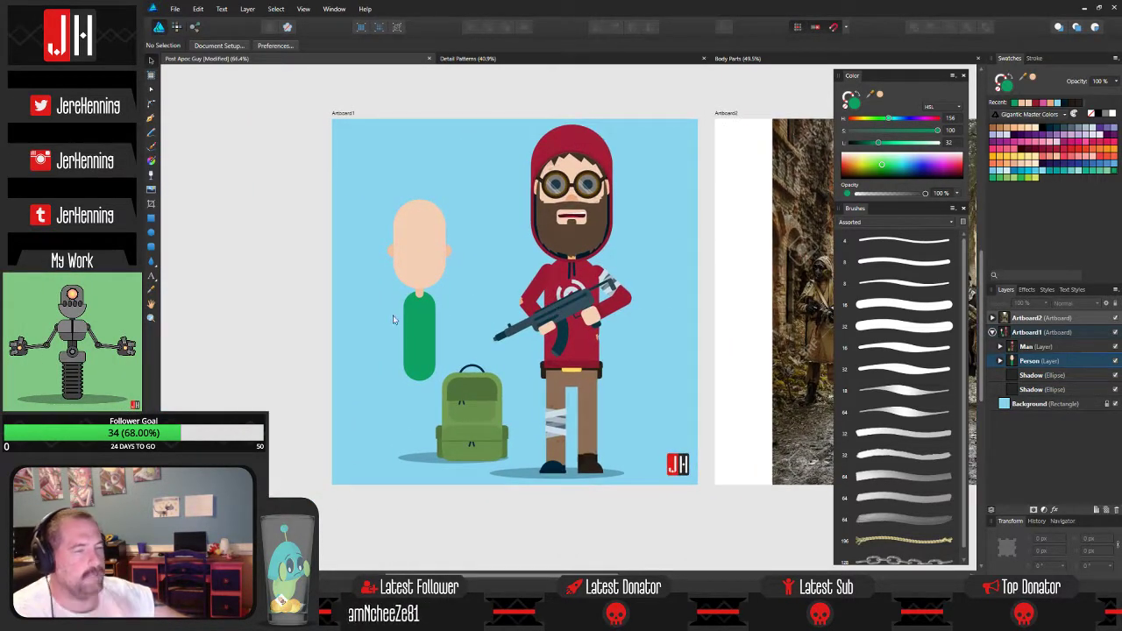
pyautogui.scroll(3, 395, 316)
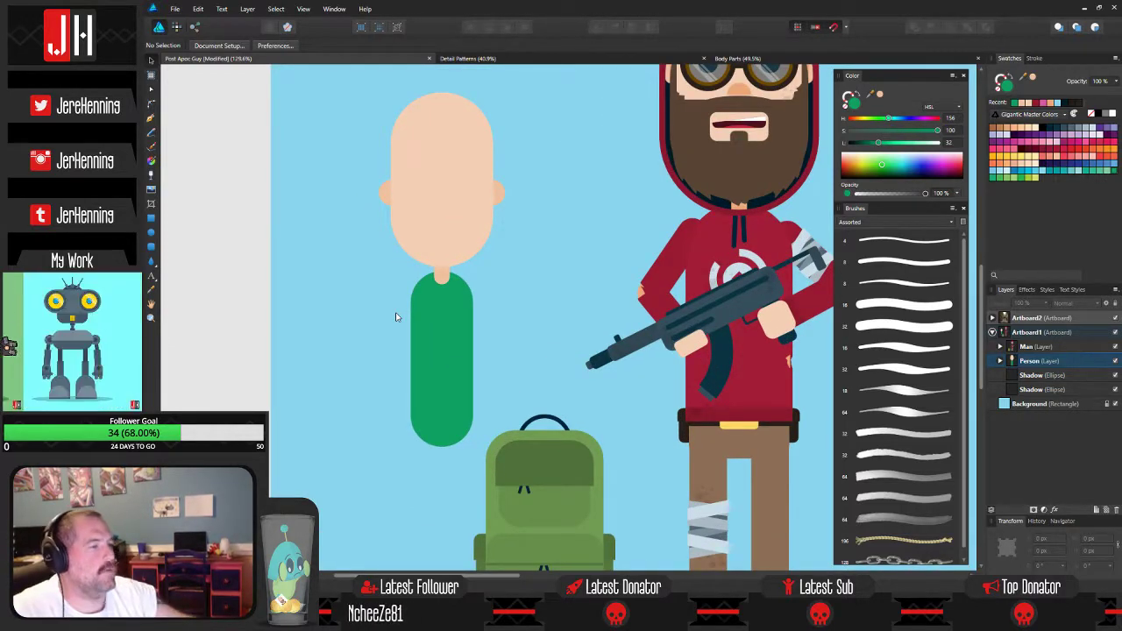
pyautogui.moveTo(631, 375); pyautogui.dragTo(496, 296)
pyautogui.scroll(-2, 465, 341)
pyautogui.scroll(3, 526, 298)
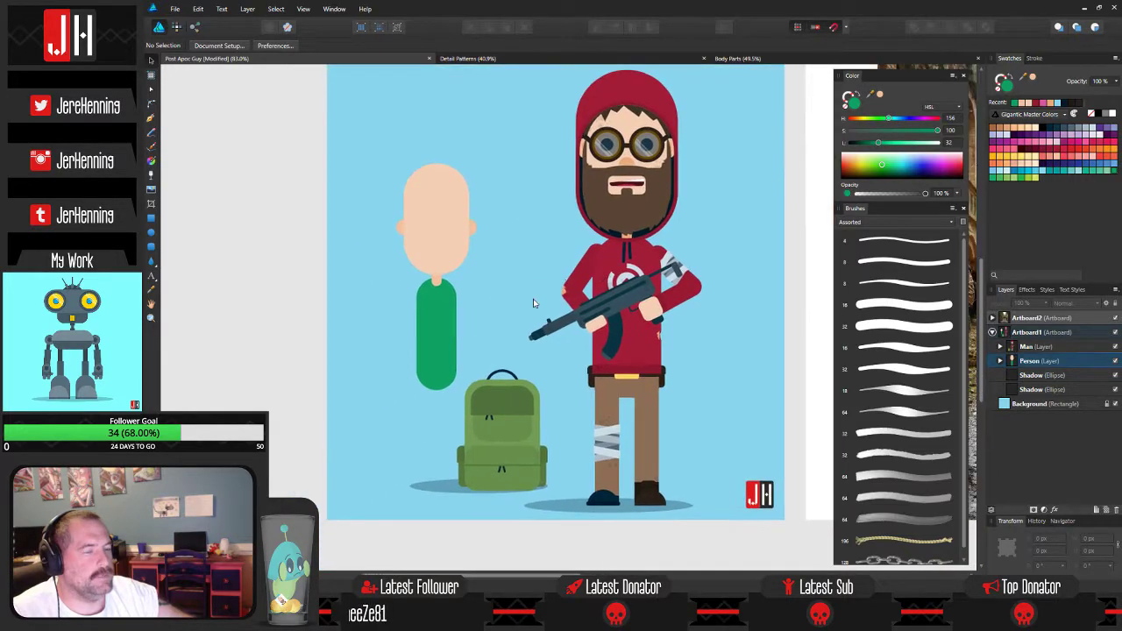
pyautogui.scroll(1, 501, 314)
pyautogui.scroll(1, 383, 243)
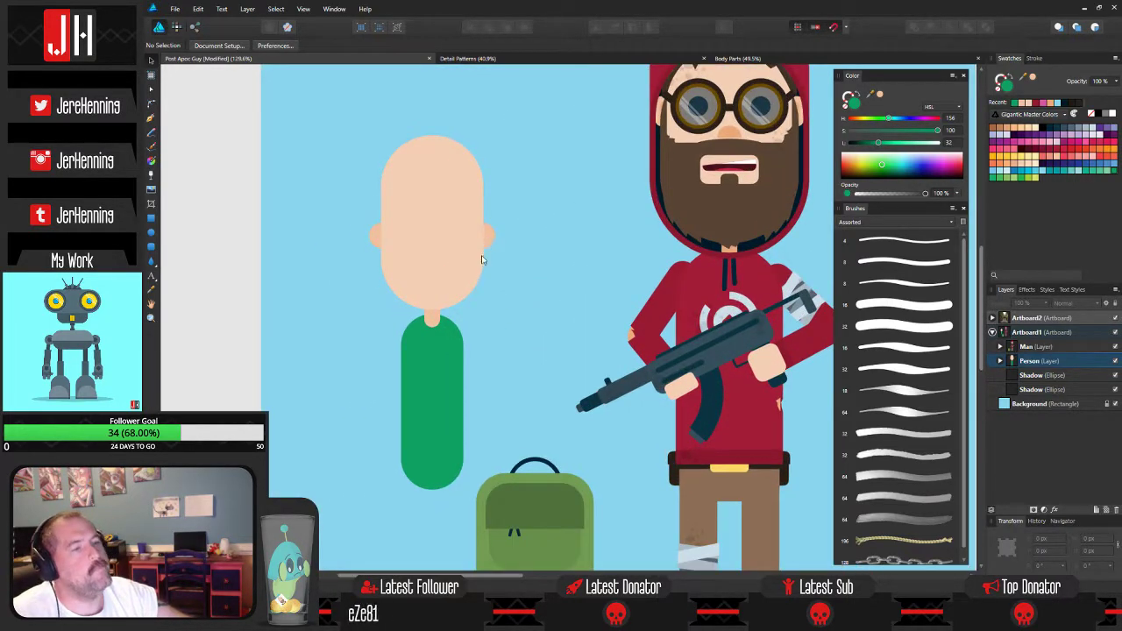
pyautogui.moveTo(484, 245); pyautogui.dragTo(444, 306)
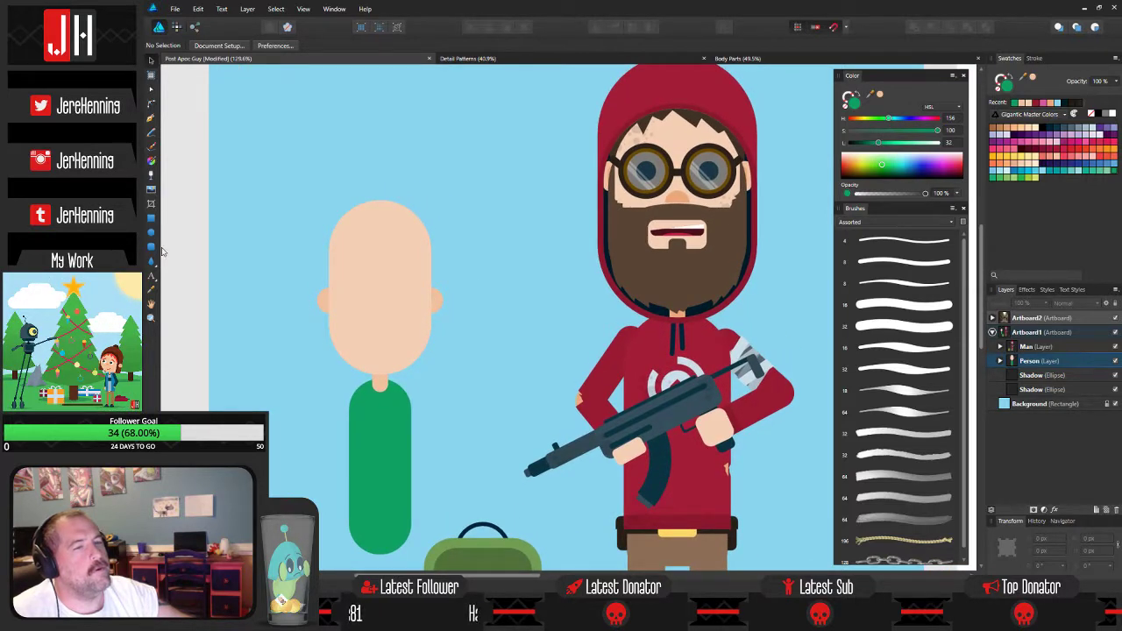
# Cut a crescent cap from a slightly enlarged copy of the head by subtracting a lowered duplicate, and fill it dark navy.
pyautogui.click(384, 251)
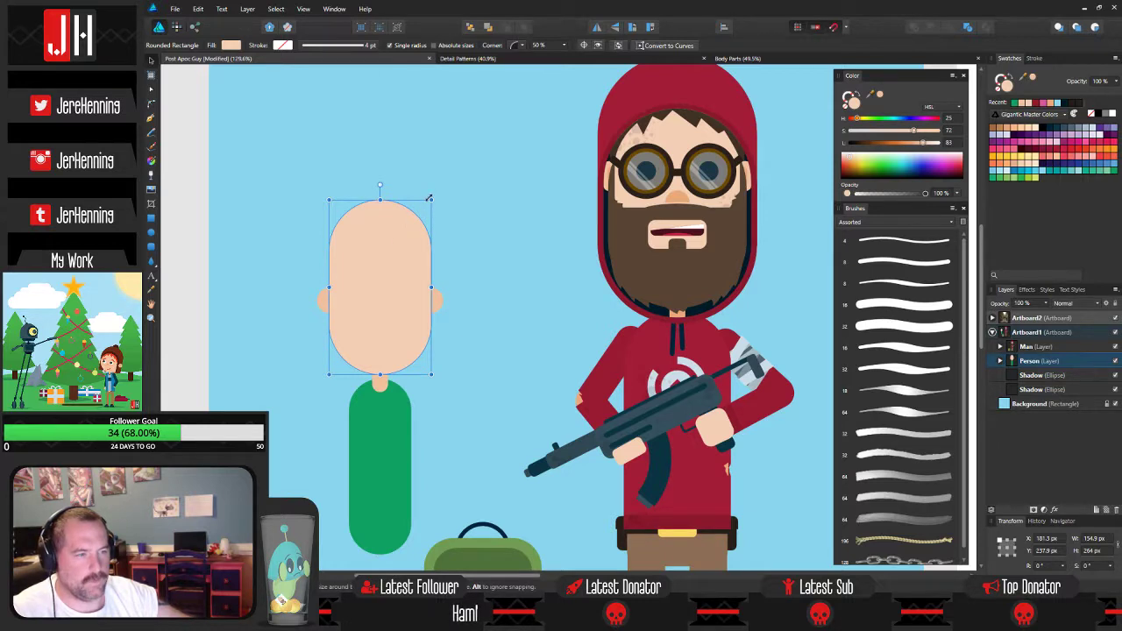
pyautogui.moveTo(431, 201); pyautogui.dragTo(436, 187)
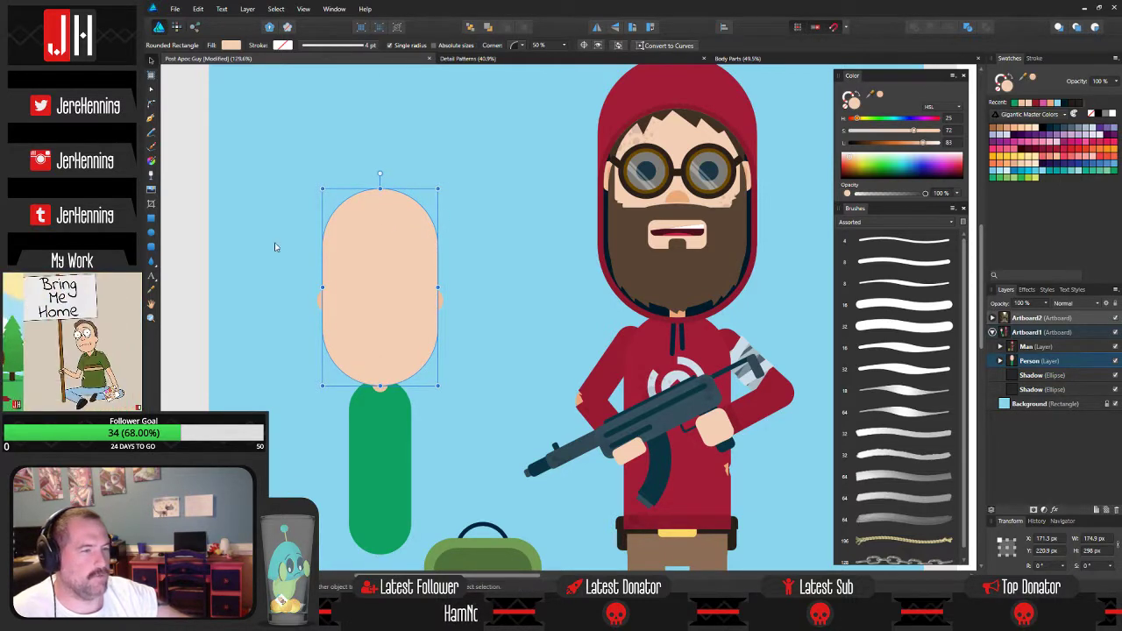
pyautogui.moveTo(379, 235); pyautogui.dragTo(389, 263)
pyautogui.keyDown('shift'); pyautogui.click(412, 200); pyautogui.keyUp('shift')
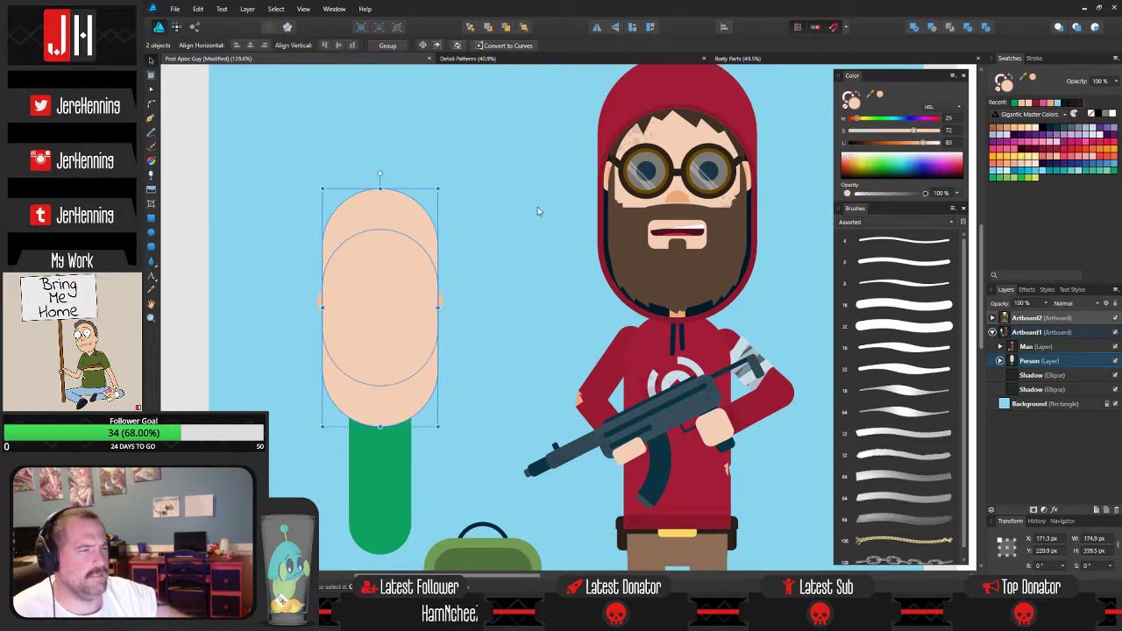
pyautogui.click(948, 26)
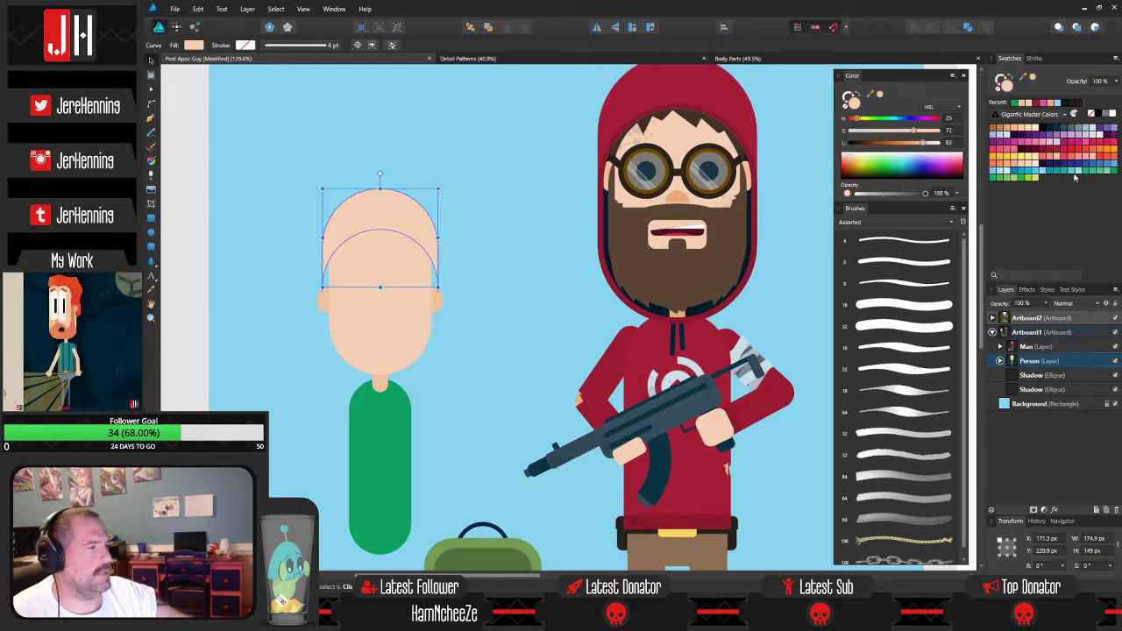
pyautogui.click(1057, 132)
pyautogui.scroll(3, 428, 206)
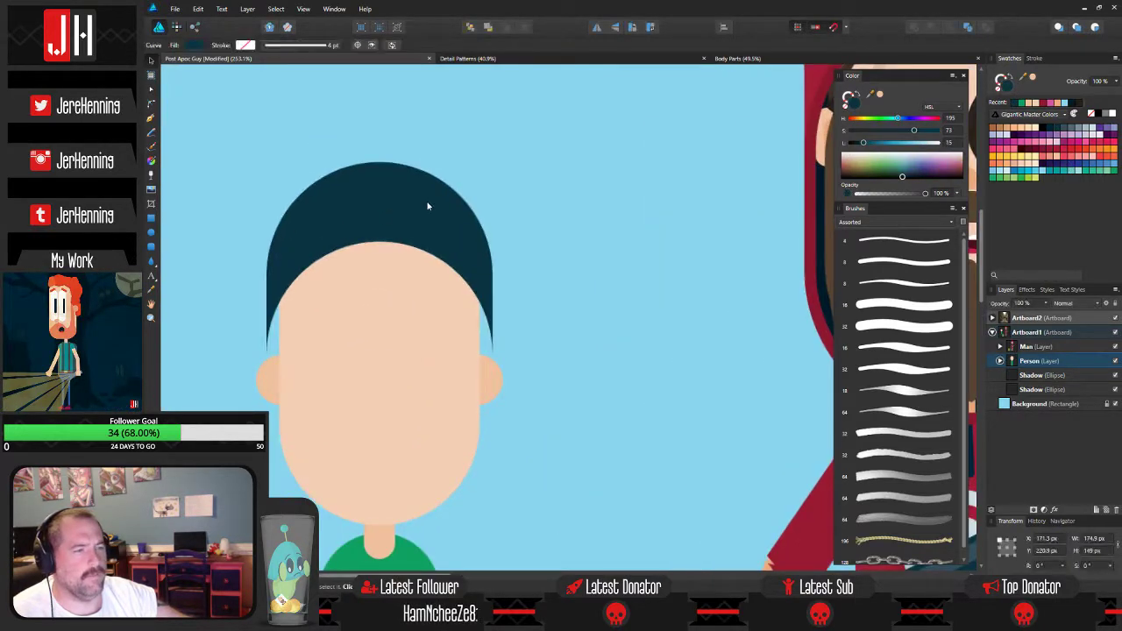
# Scale the dark cap down to the head's width, about 156 px, and fit it over the top of the head.
pyautogui.moveTo(489, 163); pyautogui.dragTo(473, 176)
pyautogui.moveTo(404, 213); pyautogui.dragTo(420, 204)
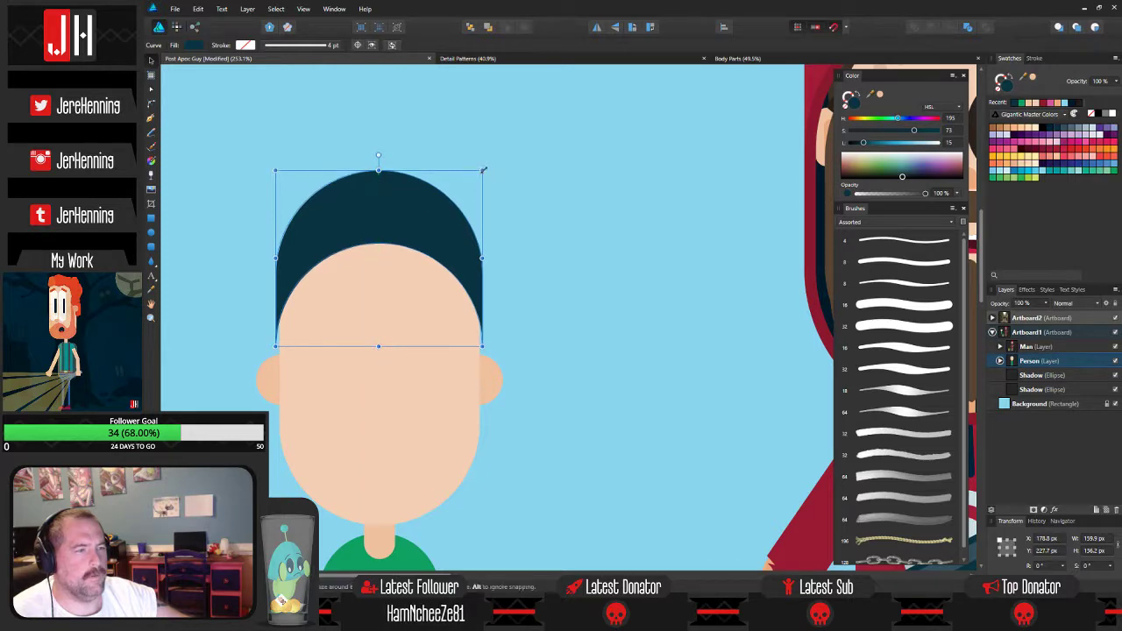
pyautogui.moveTo(483, 170); pyautogui.dragTo(478, 174)
pyautogui.moveTo(402, 201); pyautogui.dragTo(404, 200)
pyautogui.click(566, 215)
# Check how the dark cap lines up with the outline of the head.
pyautogui.scroll(-3, 452, 216)
pyautogui.scroll(2, 412, 235)
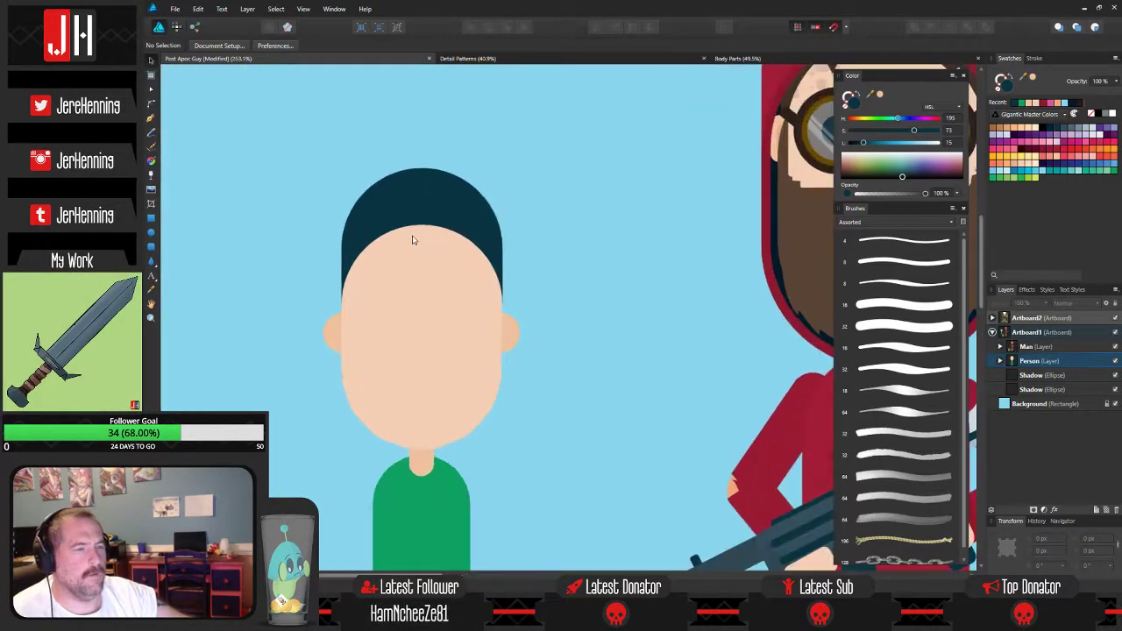
pyautogui.scroll(1, 413, 239)
pyautogui.click(425, 194)
pyautogui.click(586, 230)
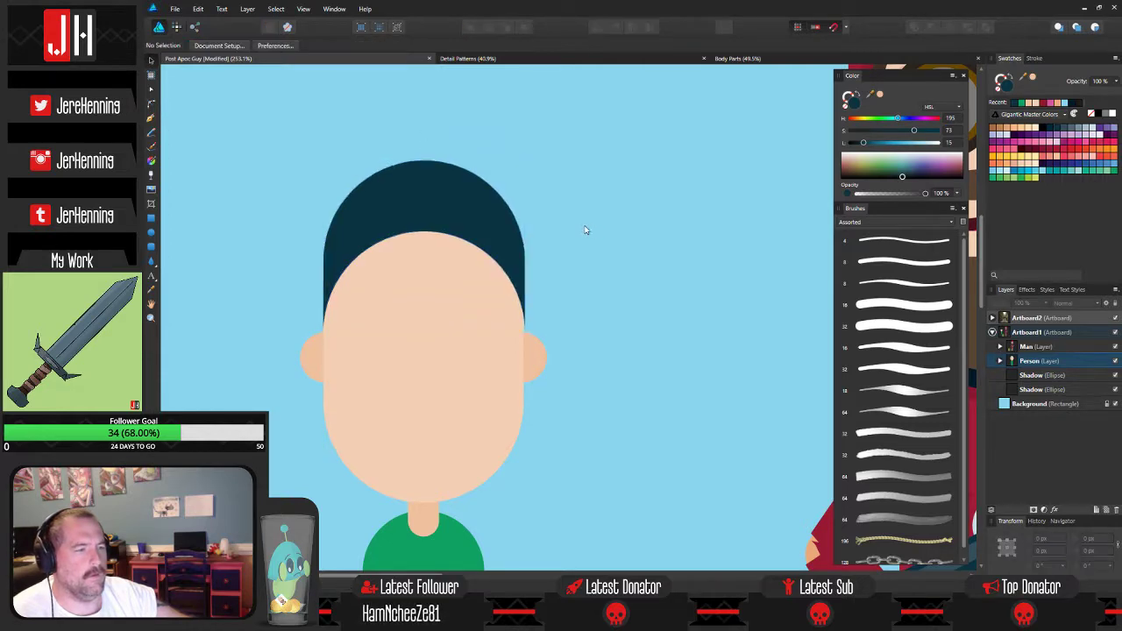
pyautogui.scroll(-3, 542, 238)
pyautogui.scroll(3, 508, 240)
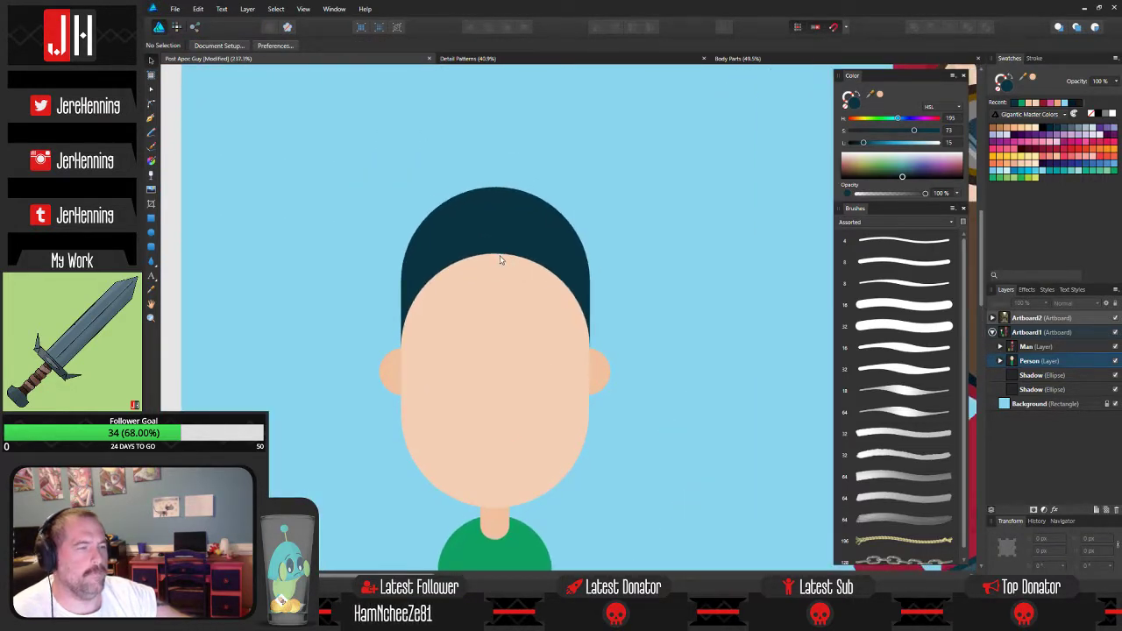
pyautogui.moveTo(500, 260); pyautogui.dragTo(478, 267)
pyautogui.click(477, 235)
pyautogui.click(600, 236)
pyautogui.click(483, 239)
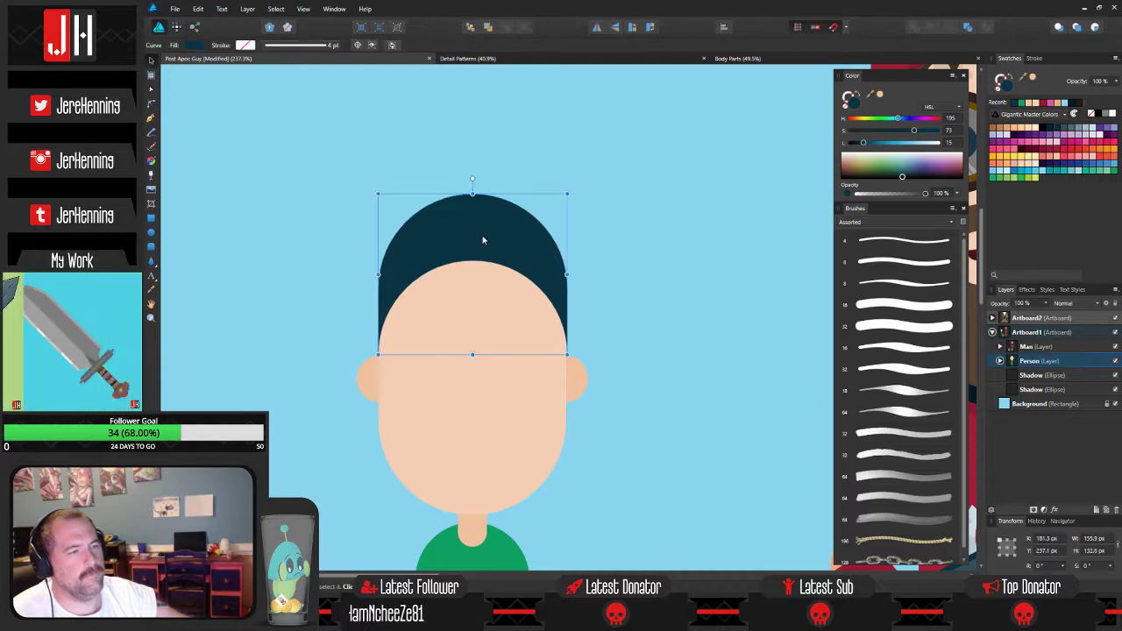
pyautogui.click(493, 304)
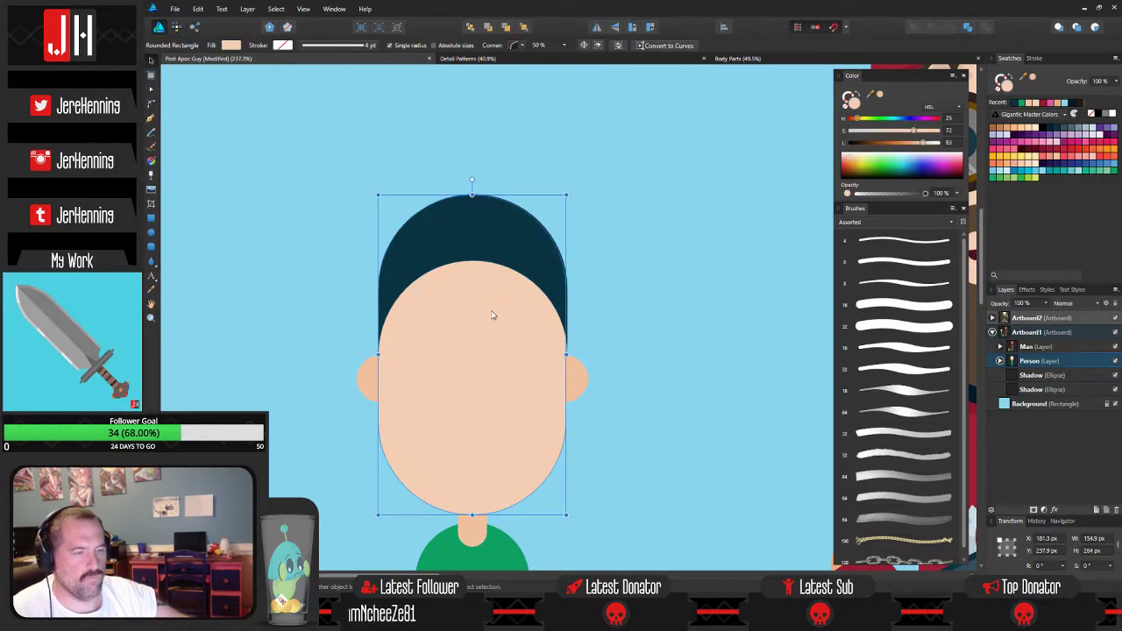
pyautogui.click(618, 315)
# Make two copies of the dark cap lower on the face, one slightly above the other.
pyautogui.click(477, 248)
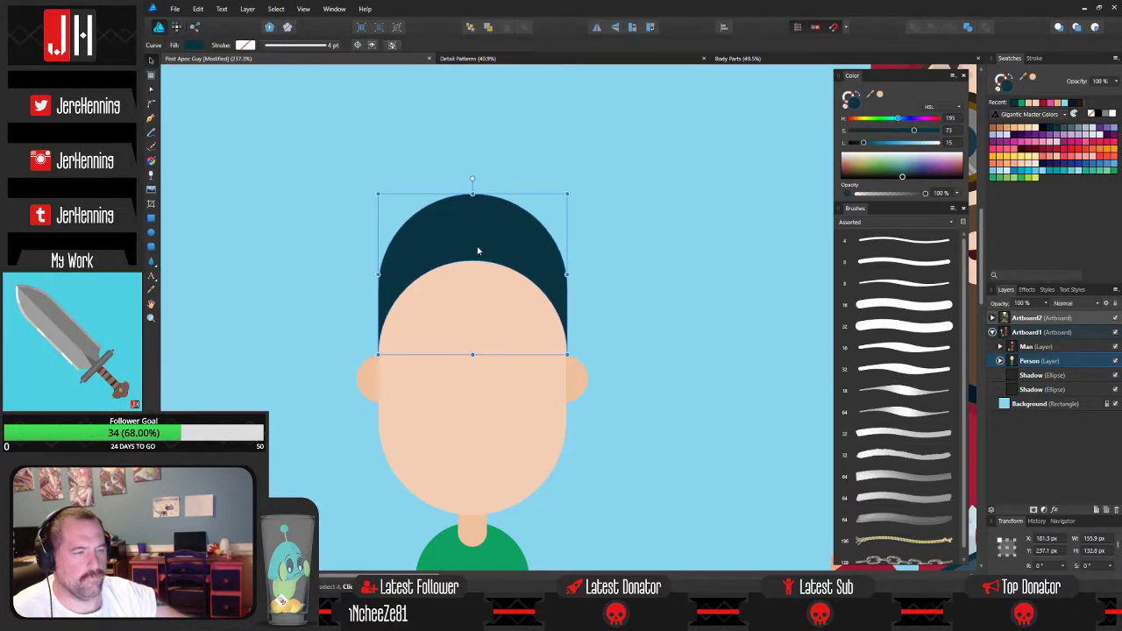
pyautogui.moveTo(480, 247); pyautogui.dragTo(480, 332)
pyautogui.click(487, 235)
pyautogui.moveTo(486, 235); pyautogui.dragTo(497, 296)
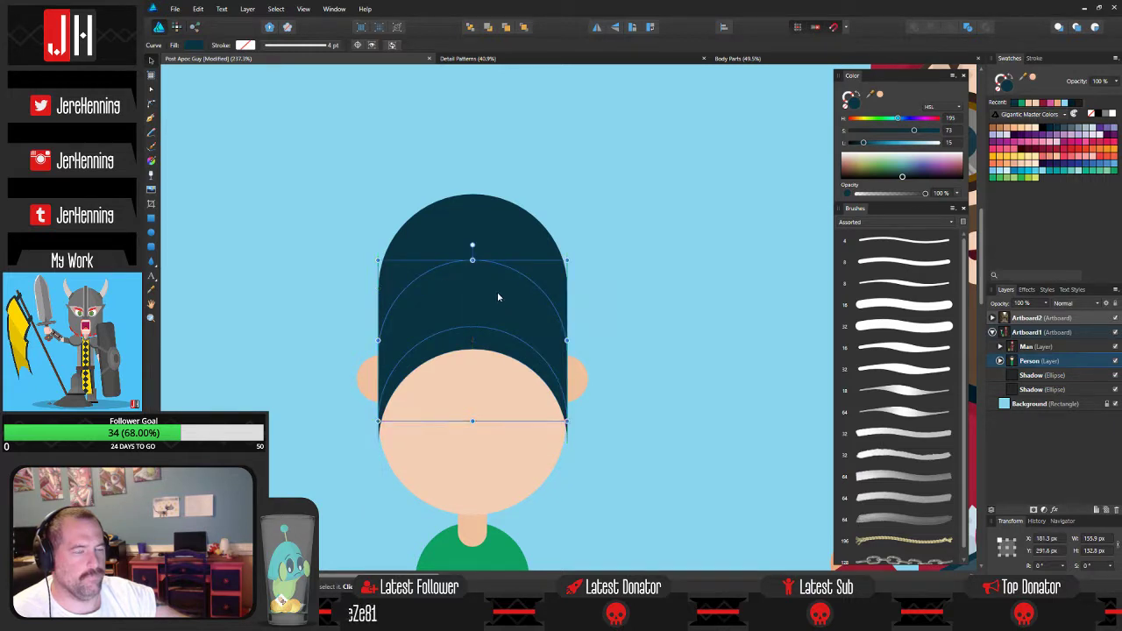
# Try subtracting one lowered cap copy from the other.
pyautogui.keyDown('shift'); pyautogui.click(496, 340); pyautogui.keyUp('shift')
pyautogui.click(932, 28)
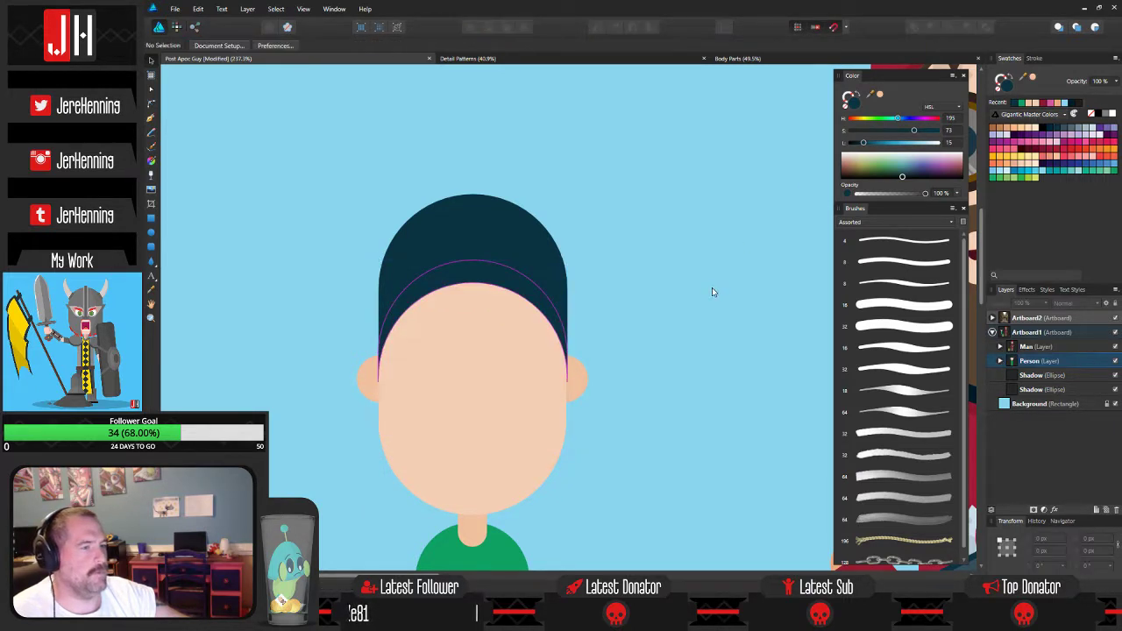
pyautogui.click(532, 318)
pyautogui.hotkey('ctrl', 'z')
# Move both lowered cap copies onto the empty background beside the head and divide them into separate pieces.
pyautogui.click(663, 316)
pyautogui.click(497, 343)
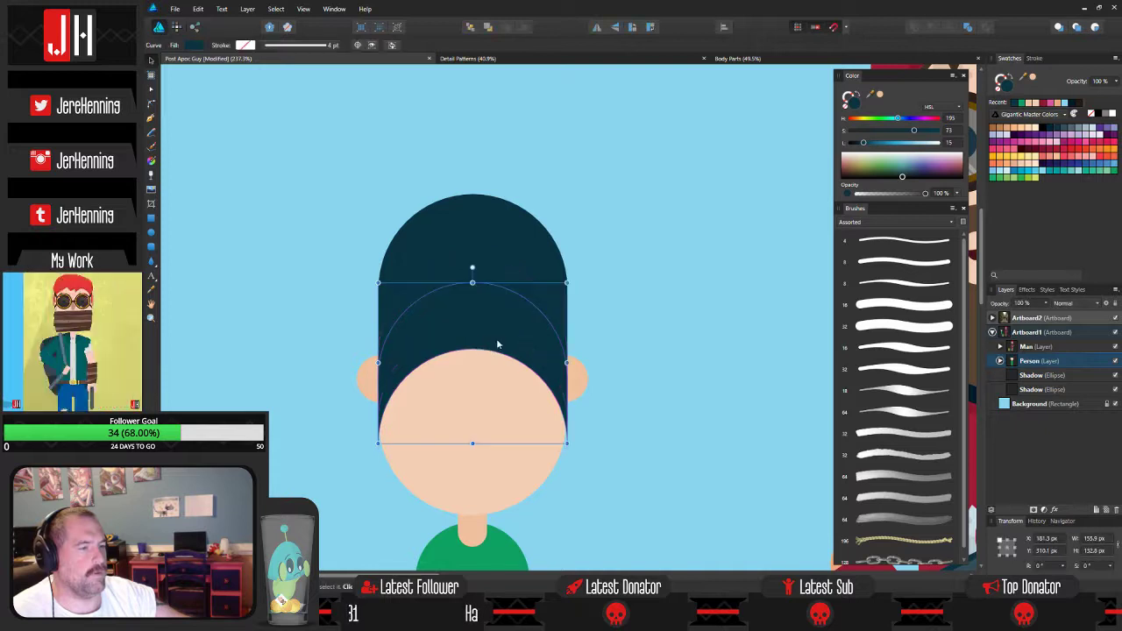
pyautogui.keyDown('shift'); pyautogui.click(512, 280); pyautogui.keyUp('shift')
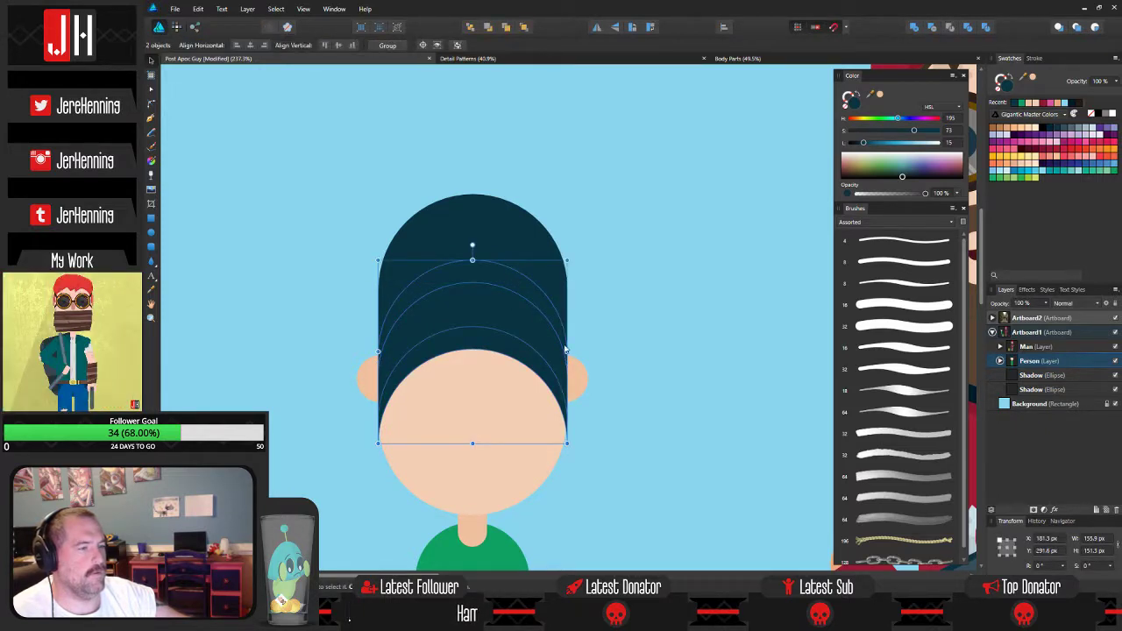
pyautogui.moveTo(487, 309); pyautogui.dragTo(726, 309)
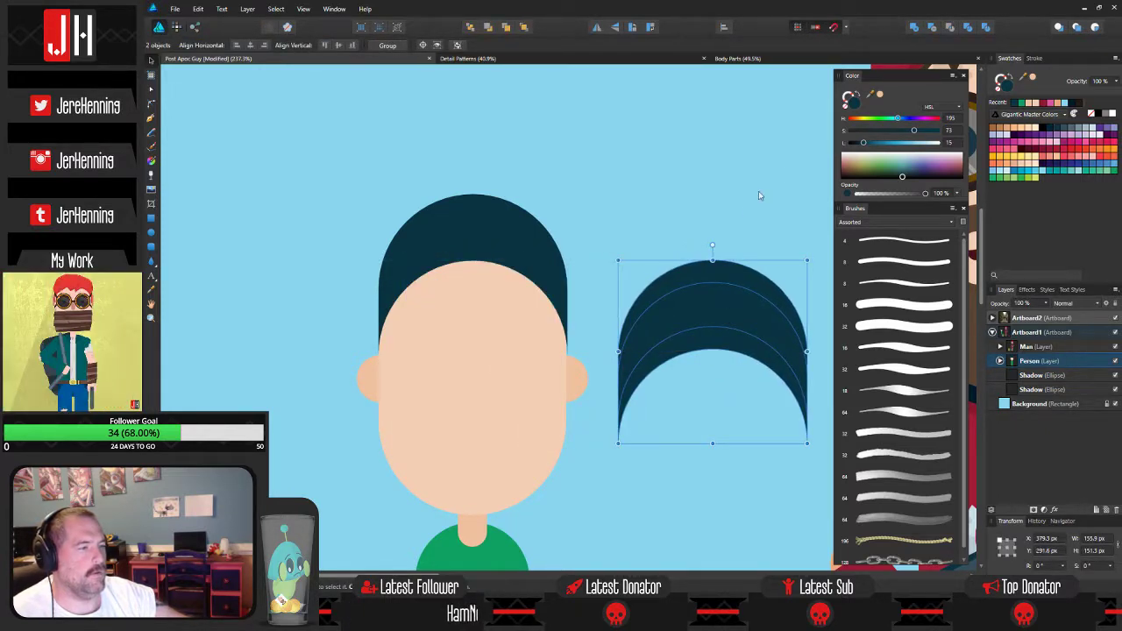
pyautogui.click(985, 28)
pyautogui.click(605, 209)
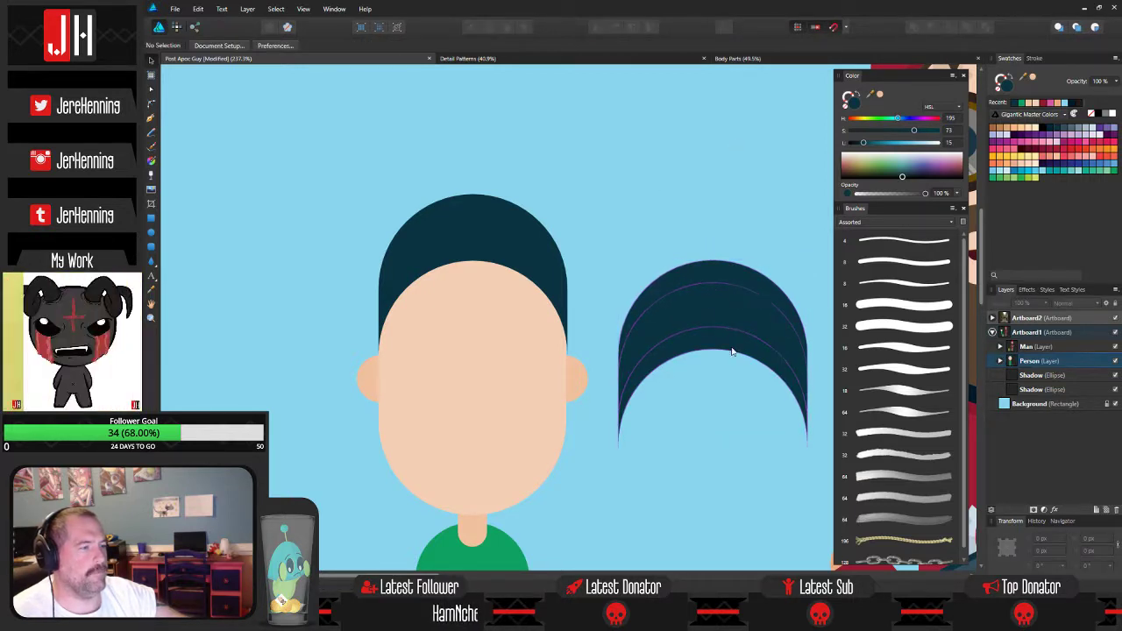
# Place the lowest thin crescent along the cap's lower edge, fill it red, and delete the two leftover pieces.
pyautogui.moveTo(733, 349); pyautogui.dragTo(496, 262)
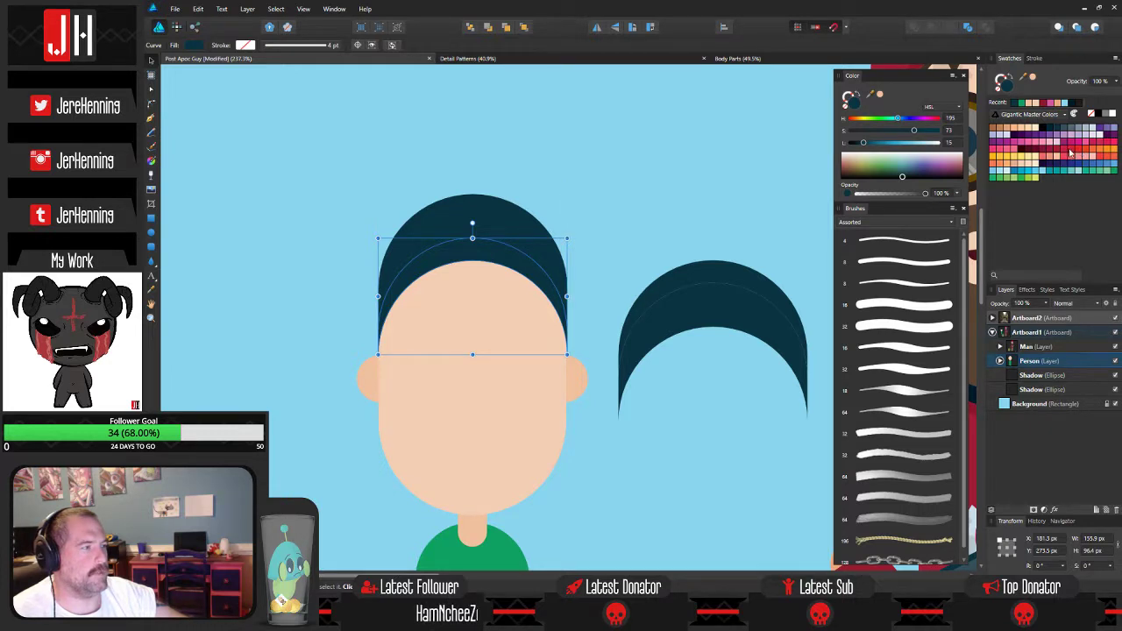
pyautogui.click(1069, 154)
pyautogui.click(714, 313)
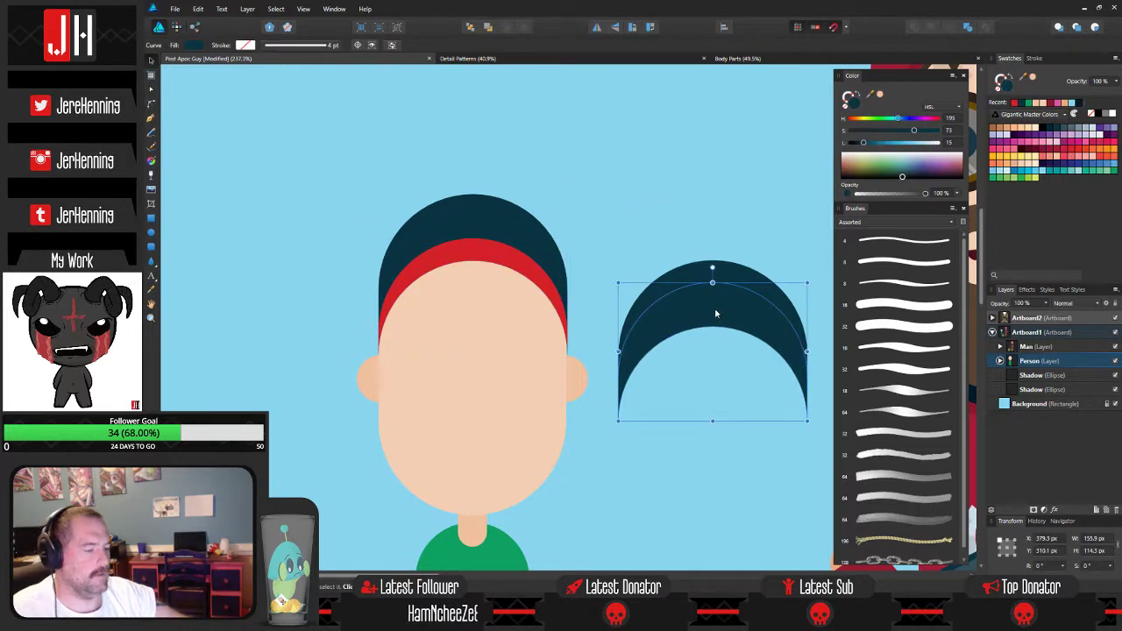
pyautogui.press('Delete')
pyautogui.click(722, 275)
pyautogui.press('Delete')
# Duplicate the red band slightly higher, fill the copy pale blue-grey, and keep it behind the red band.
pyautogui.click(456, 255)
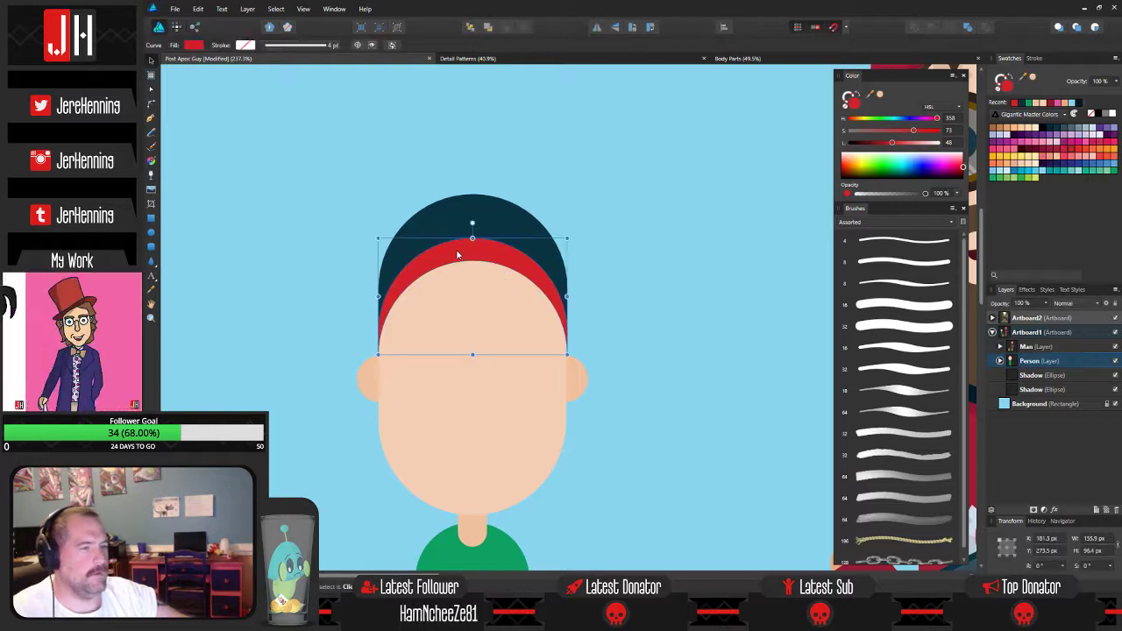
pyautogui.moveTo(470, 243); pyautogui.dragTo(470, 236)
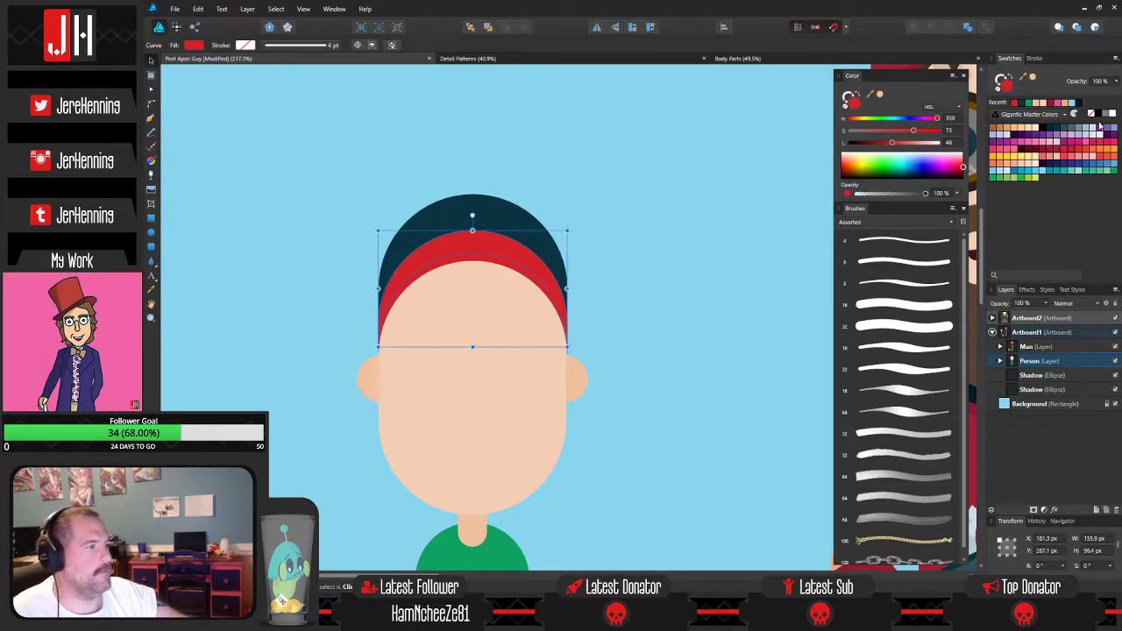
pyautogui.click(1098, 129)
pyautogui.hotkey('ctrl', 'd')
pyautogui.click(471, 245)
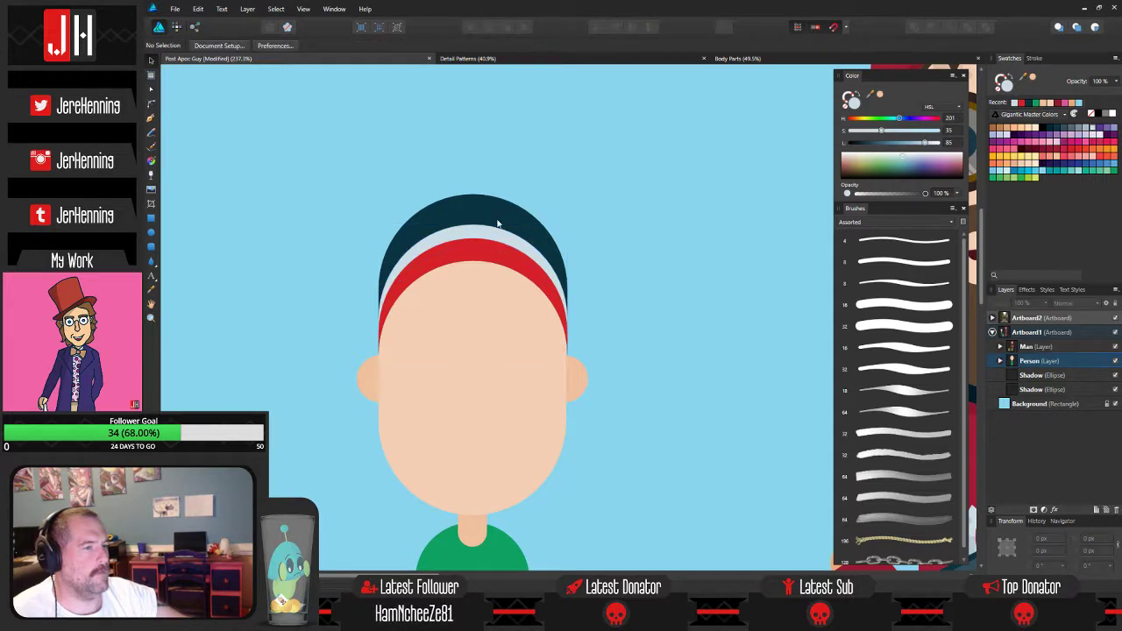
# Lower the pale stripe so only a thin edge shows above the red band, and save the document.
pyautogui.scroll(2, 485, 219)
pyautogui.moveTo(485, 218); pyautogui.dragTo(495, 225)
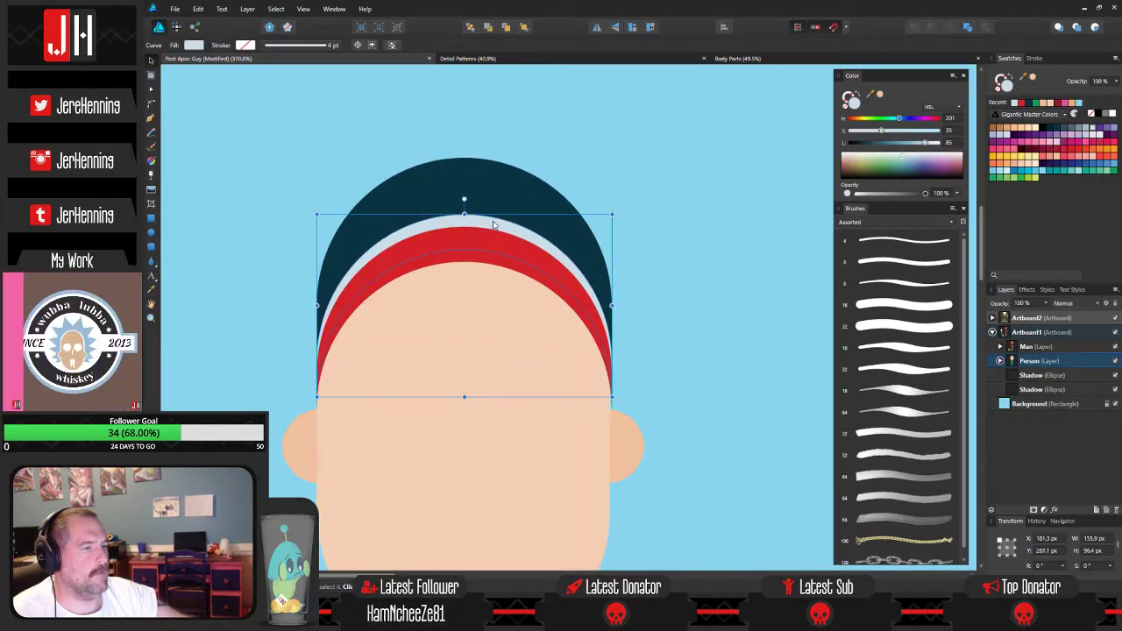
pyautogui.click(689, 256)
pyautogui.scroll(-3, 653, 275)
pyautogui.scroll(-4, 653, 277)
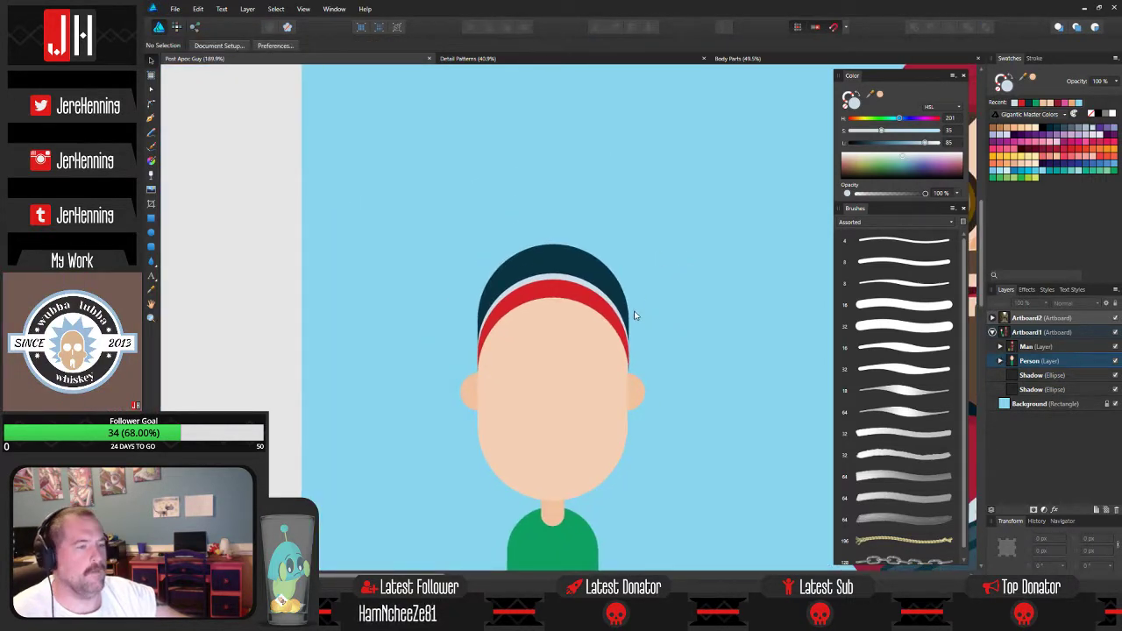
pyautogui.moveTo(467, 247); pyautogui.dragTo(745, 389)
pyautogui.click(718, 379)
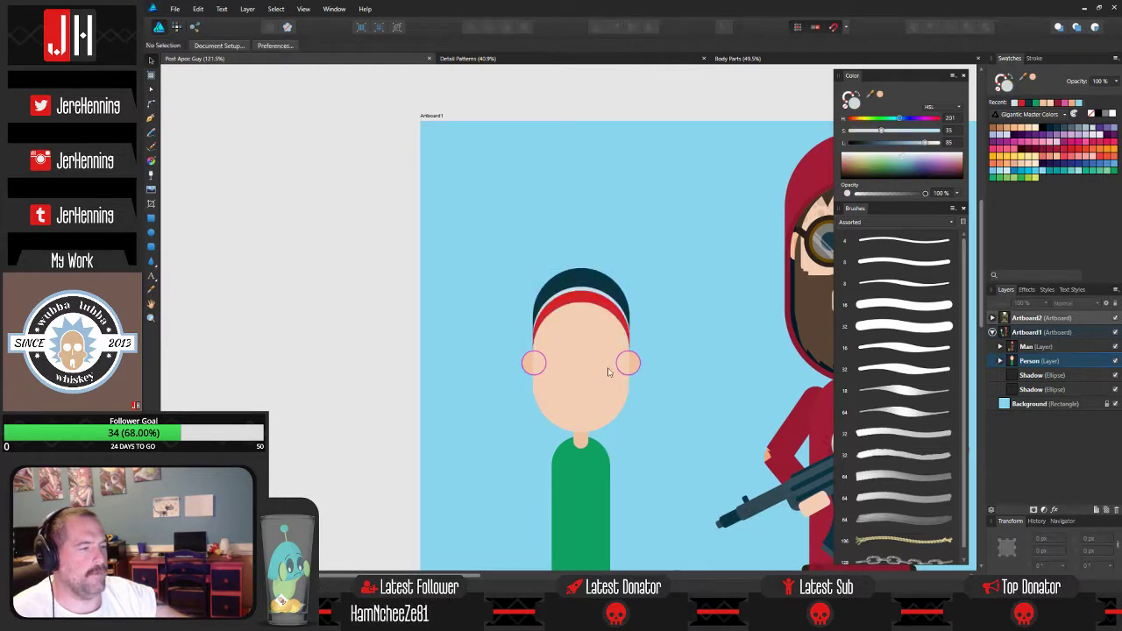
pyautogui.scroll(3, 610, 368)
pyautogui.moveTo(543, 252); pyautogui.dragTo(523, 257)
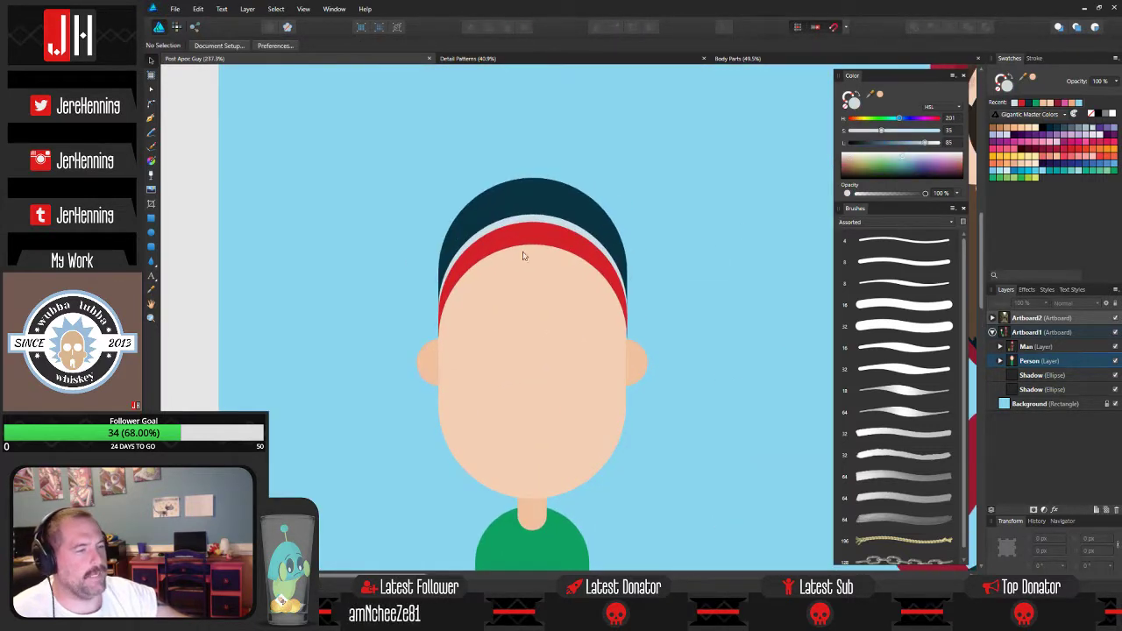
pyautogui.moveTo(596, 252); pyautogui.dragTo(477, 257)
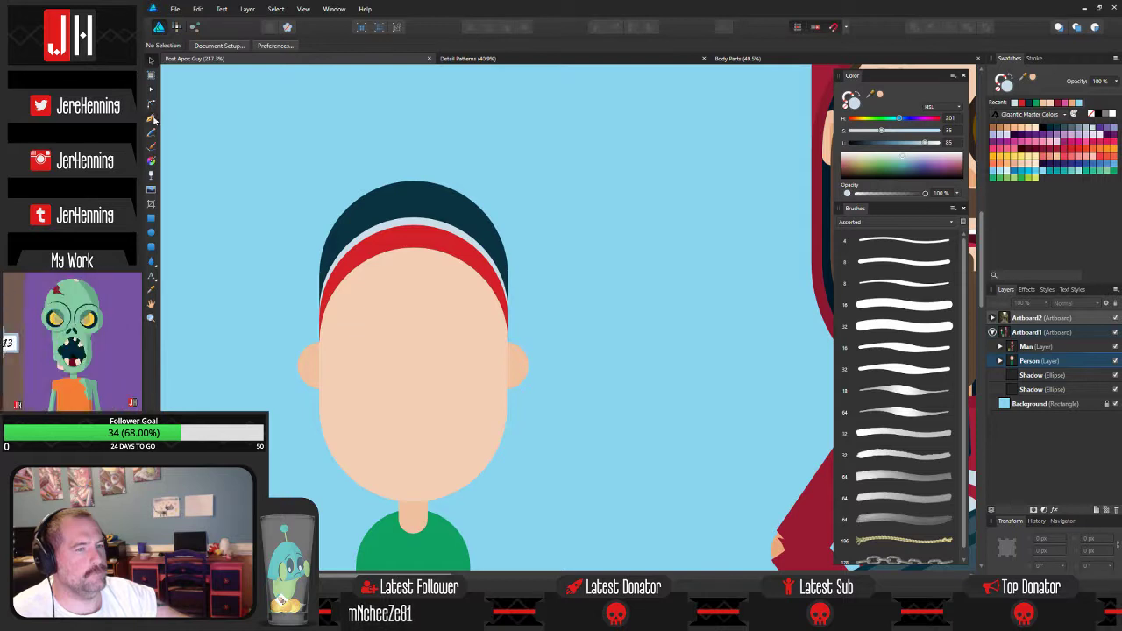
pyautogui.press('p')
pyautogui.scroll(1, 371, 241)
pyautogui.click(289, 401)
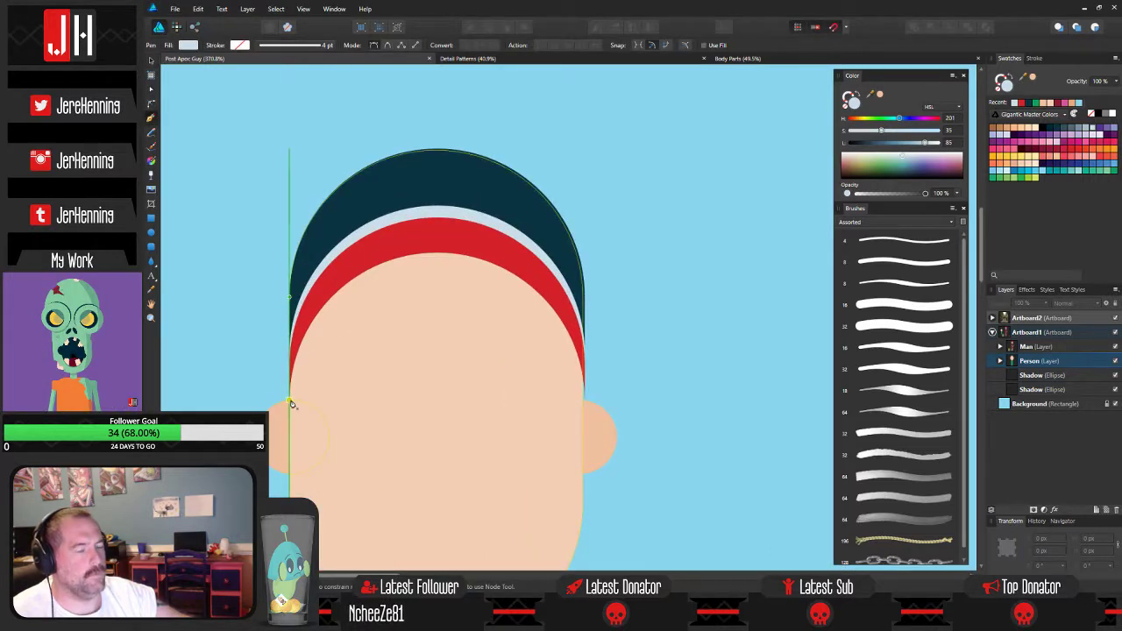
pyautogui.moveTo(357, 290); pyautogui.dragTo(392, 279)
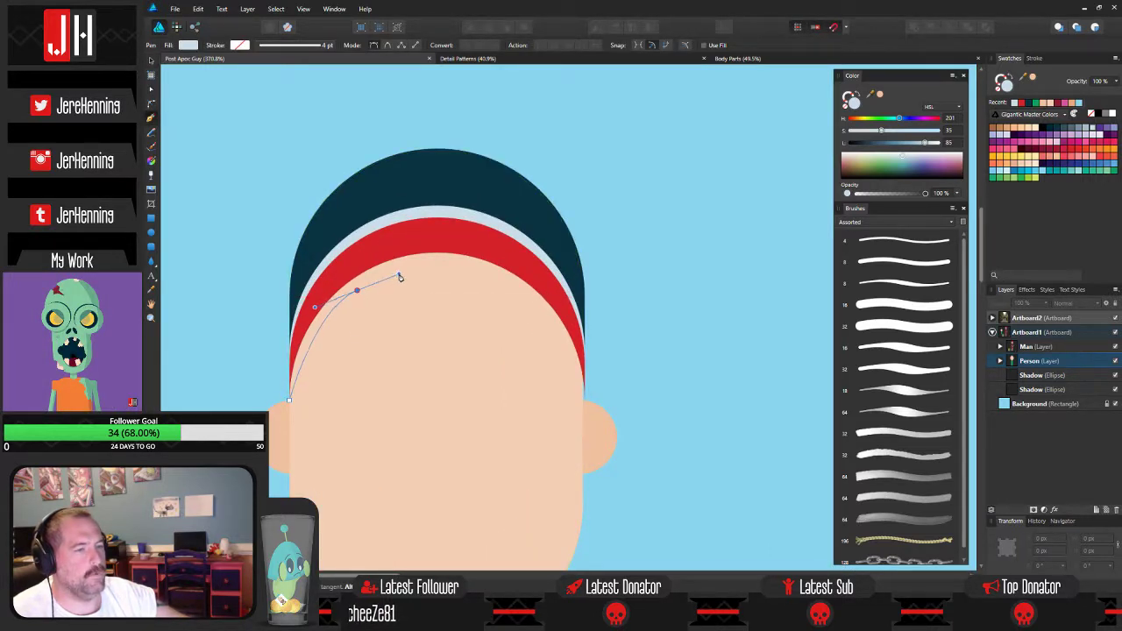
pyautogui.hotkey('ctrl', 'z')
pyautogui.hotkey('ctrl', 'z')
pyautogui.press('v')
# Lower the three cap pieces slightly to Y 248.9 px, pull the head's top edge down to match, and save the document.
pyautogui.scroll(-2, 396, 283)
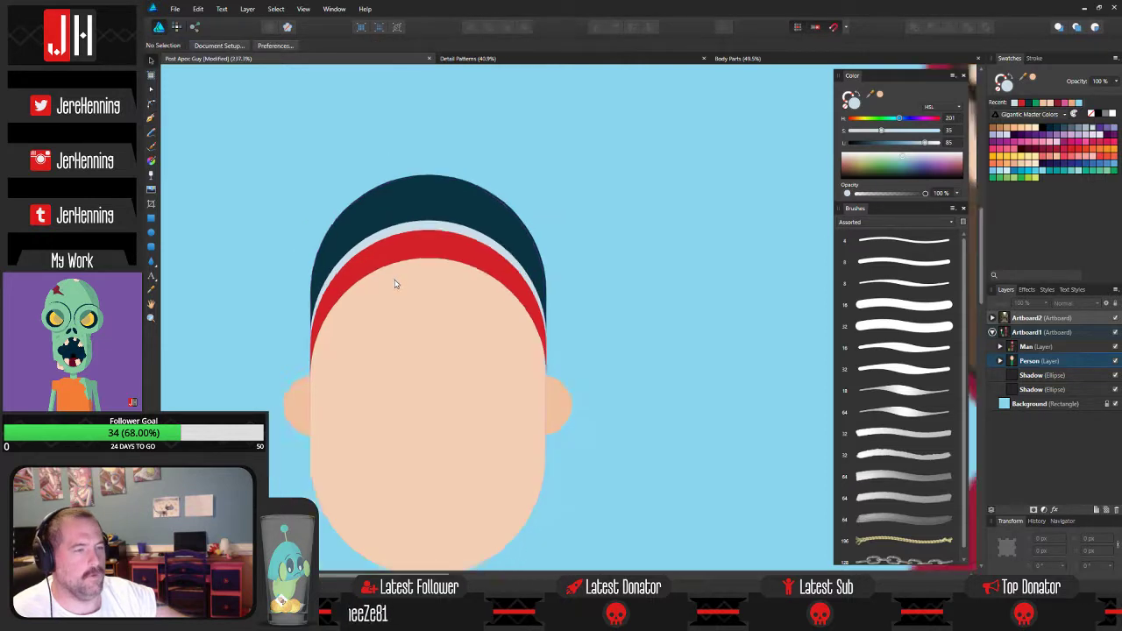
pyautogui.scroll(-1, 396, 284)
pyautogui.moveTo(272, 167); pyautogui.dragTo(593, 367)
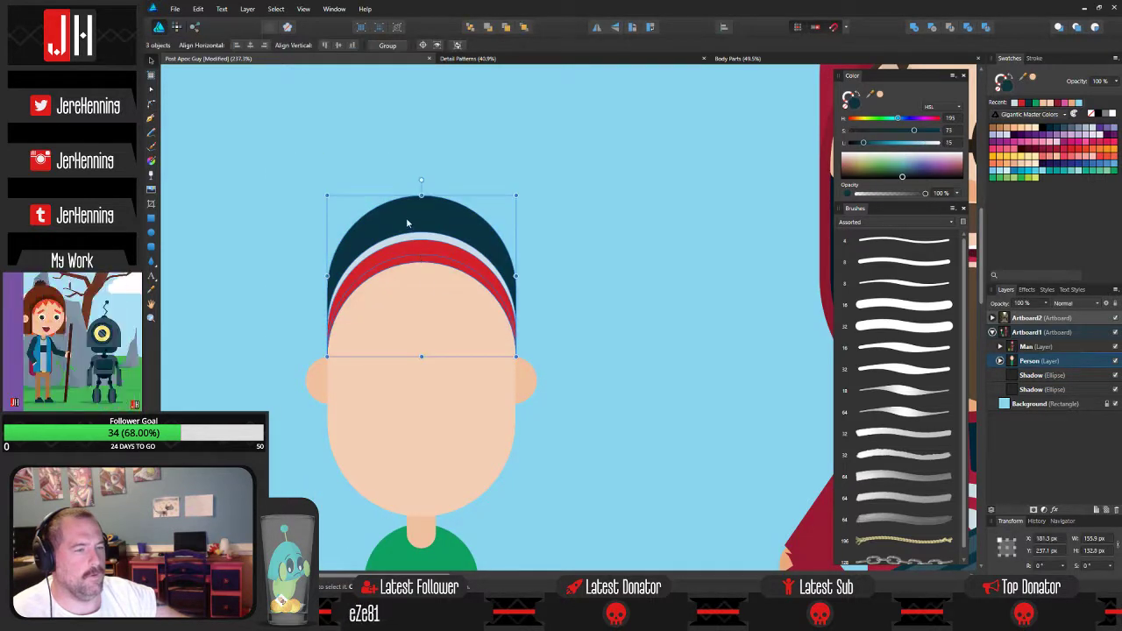
pyautogui.moveTo(407, 224); pyautogui.dragTo(413, 240)
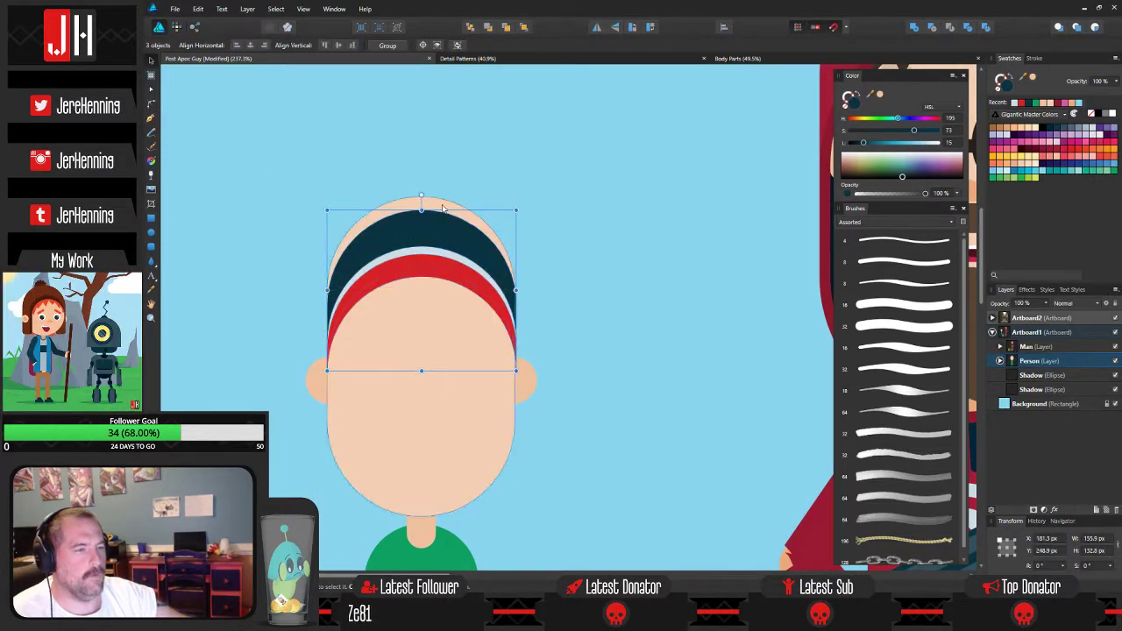
pyautogui.click(424, 203)
pyautogui.moveTo(422, 197); pyautogui.dragTo(469, 208)
pyautogui.click(479, 196)
pyautogui.scroll(-1, 482, 200)
pyautogui.hotkey('ctrl', 's')
pyautogui.scroll(-3, 452, 224)
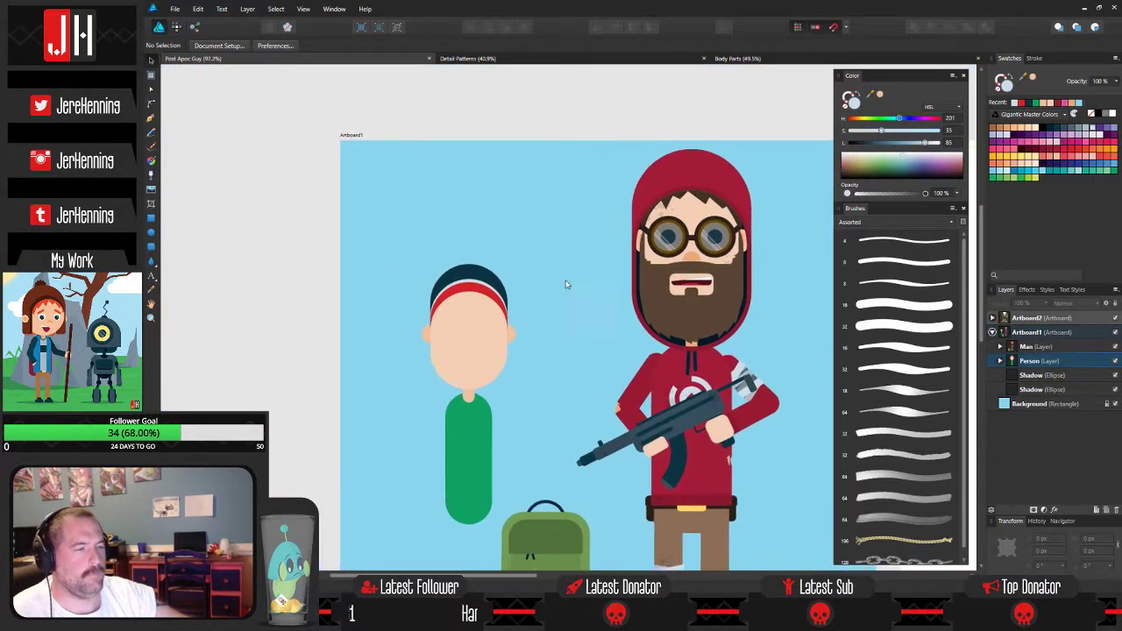
# Draw a closed hair-tuft shape with the Pen tool across the red band's lower edge, with two curved points hanging onto the forehead.
pyautogui.scroll(3, 526, 272)
pyautogui.scroll(5, 367, 259)
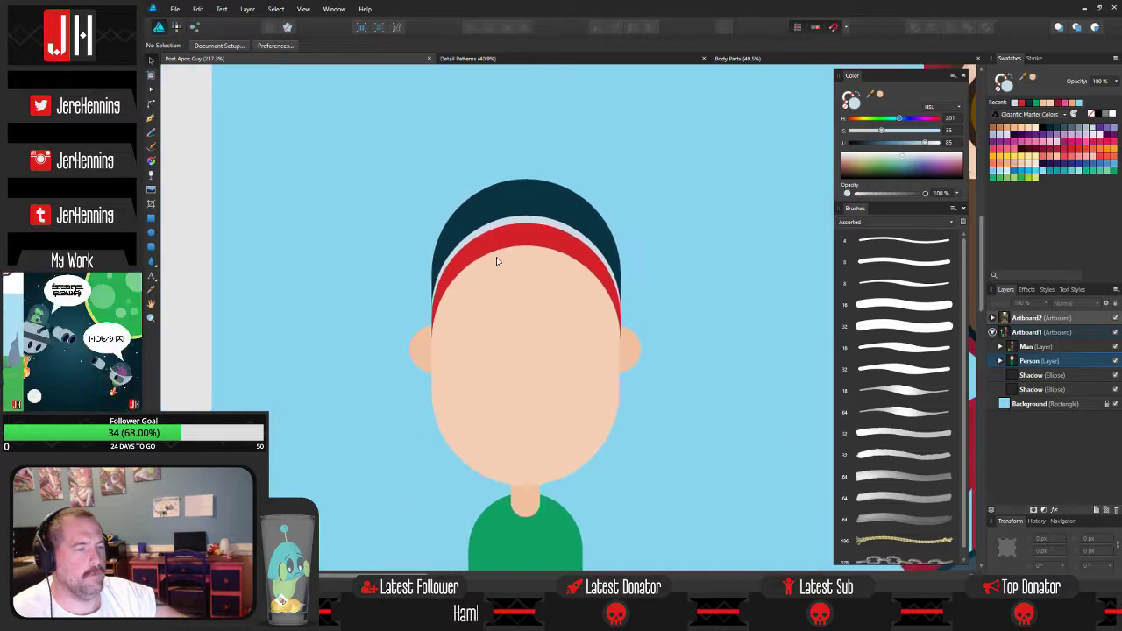
pyautogui.click(151, 116)
pyautogui.scroll(2, 477, 250)
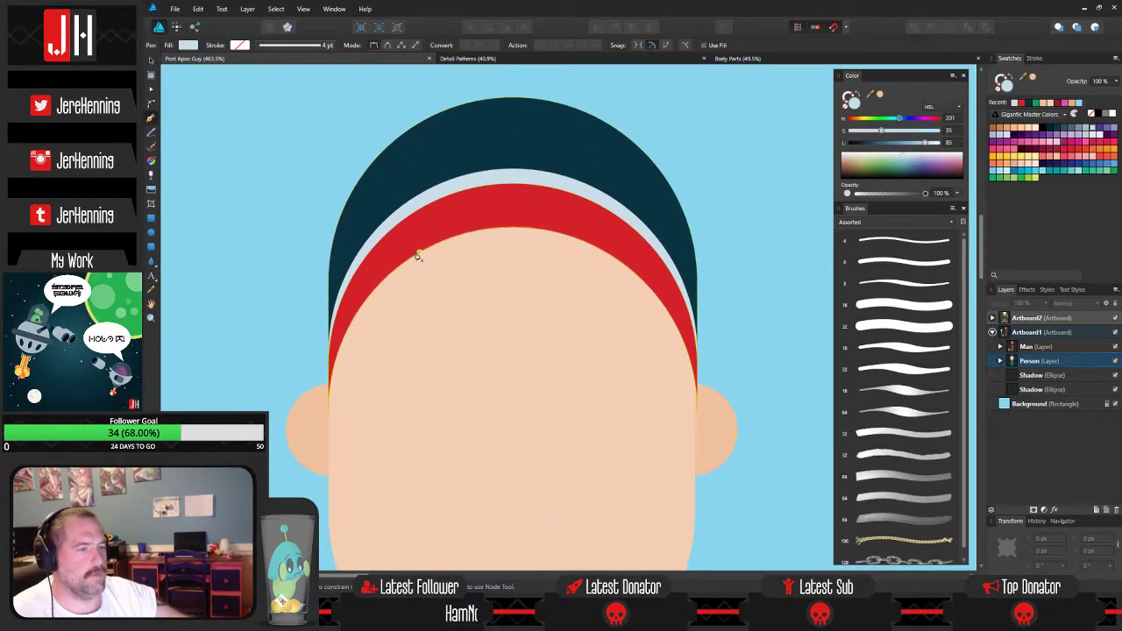
pyautogui.click(427, 256)
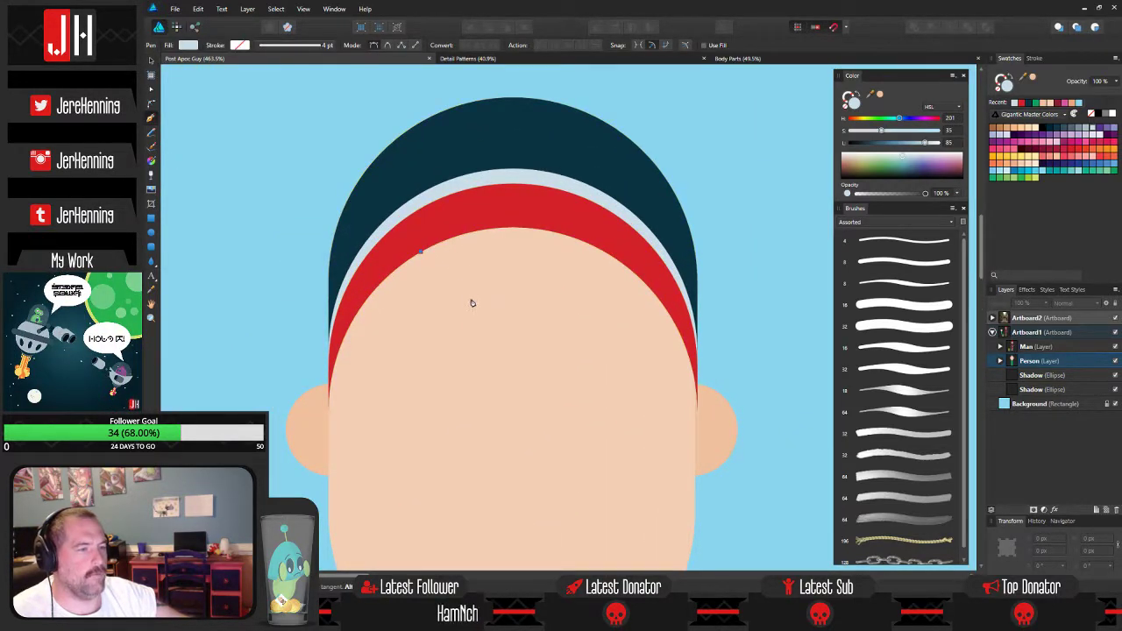
pyautogui.moveTo(472, 305); pyautogui.dragTo(471, 291)
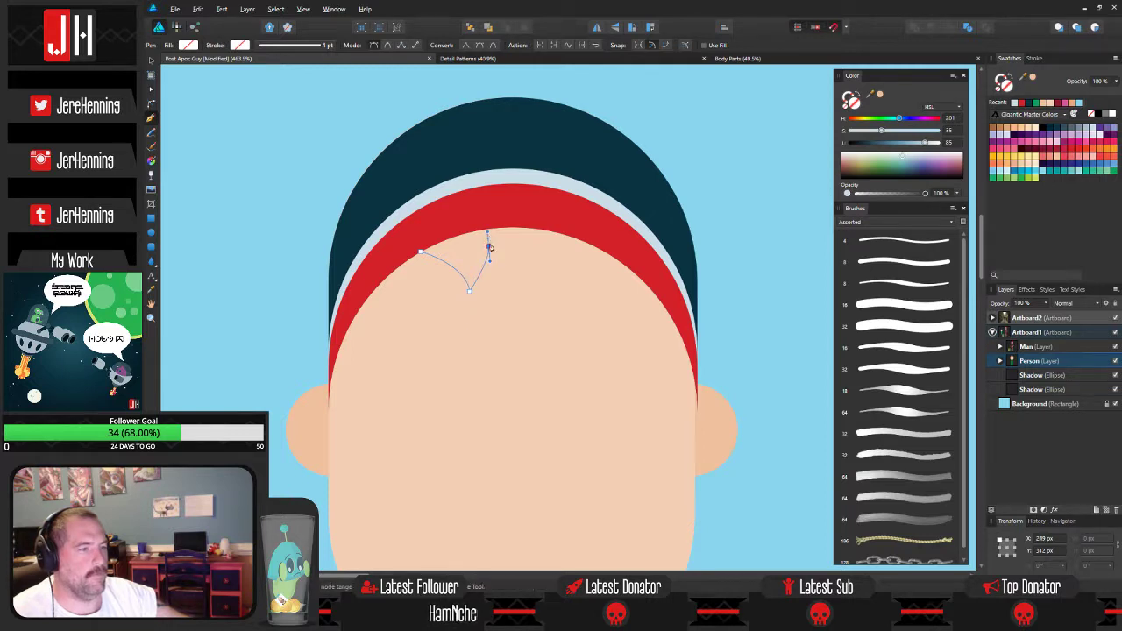
pyautogui.moveTo(511, 252); pyautogui.dragTo(566, 215)
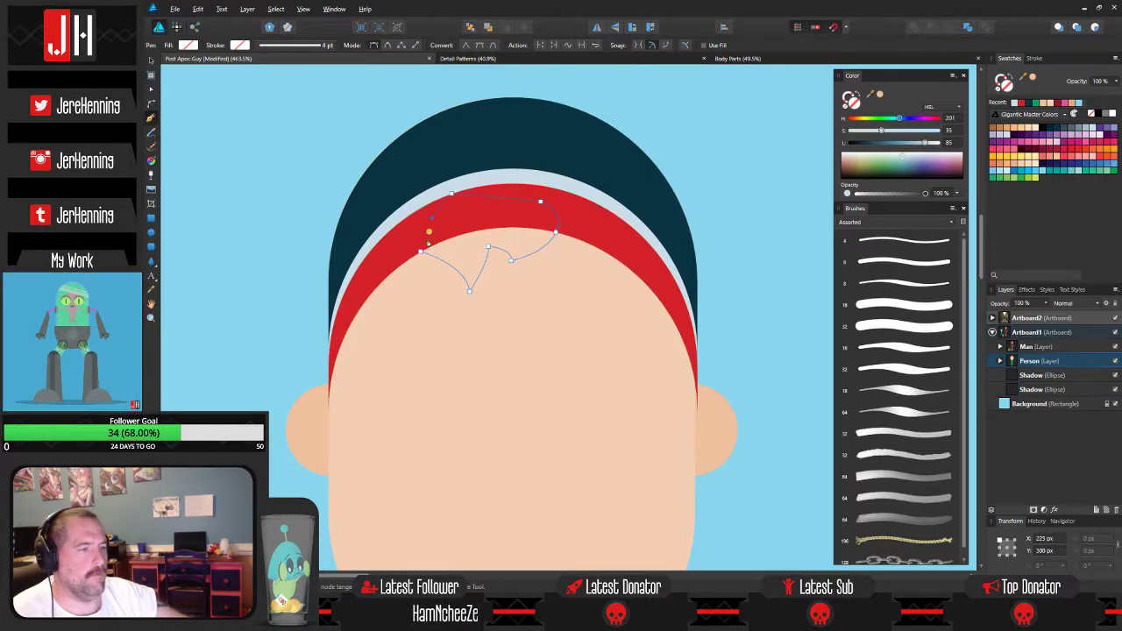
# Fill the hair tuft with the man's beard brown at lightness 26 and tuck its upper part behind the red band.
pyautogui.scroll(-4, 425, 255)
pyautogui.moveTo(626, 269); pyautogui.dragTo(339, 287)
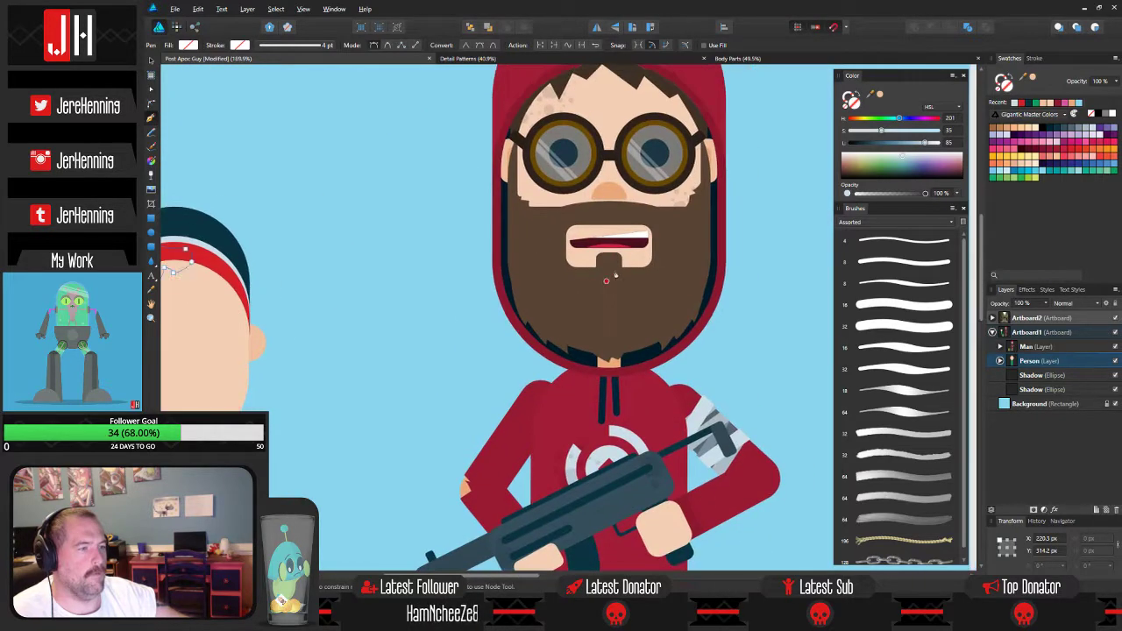
pyautogui.press('i')
pyautogui.click(558, 247)
pyautogui.moveTo(393, 242); pyautogui.dragTo(651, 273)
pyautogui.press('v')
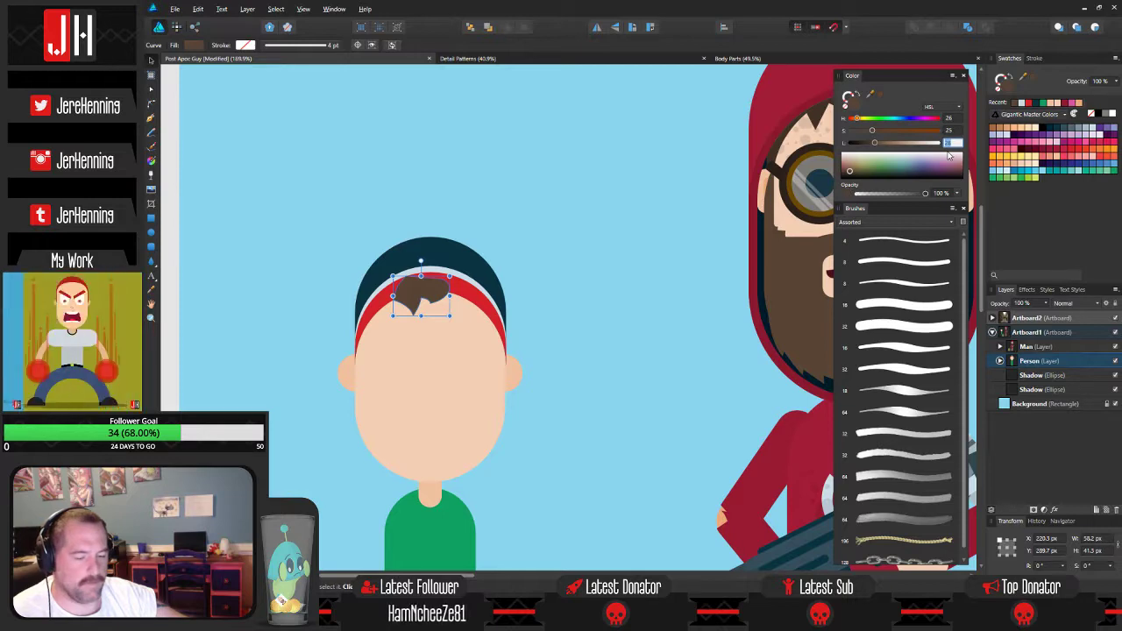
pyautogui.click(471, 234)
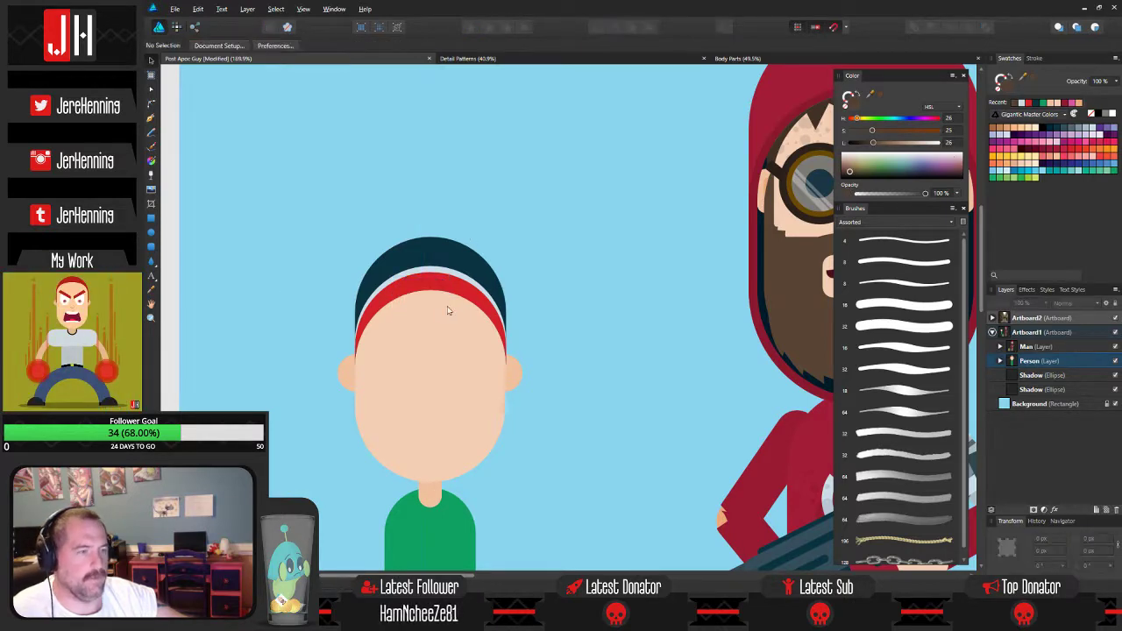
# Shrink the ear circle on the head's left side to 36 px and delete the opposite ear.
pyautogui.scroll(-5, 605, 321)
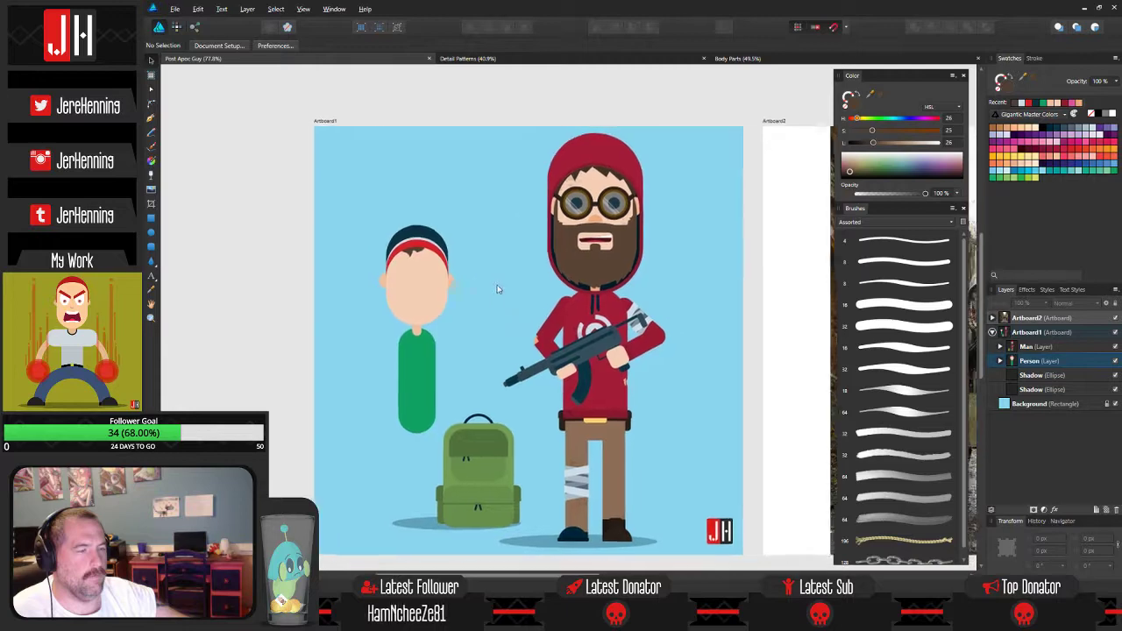
pyautogui.moveTo(497, 289); pyautogui.dragTo(502, 271)
pyautogui.scroll(8, 452, 297)
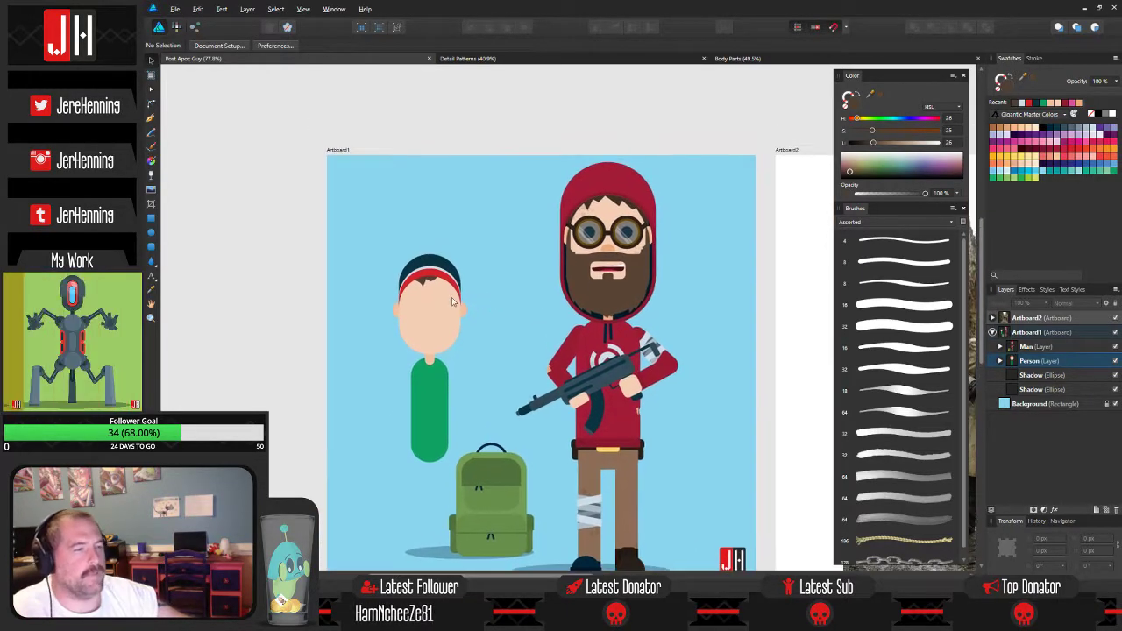
pyautogui.click(402, 317)
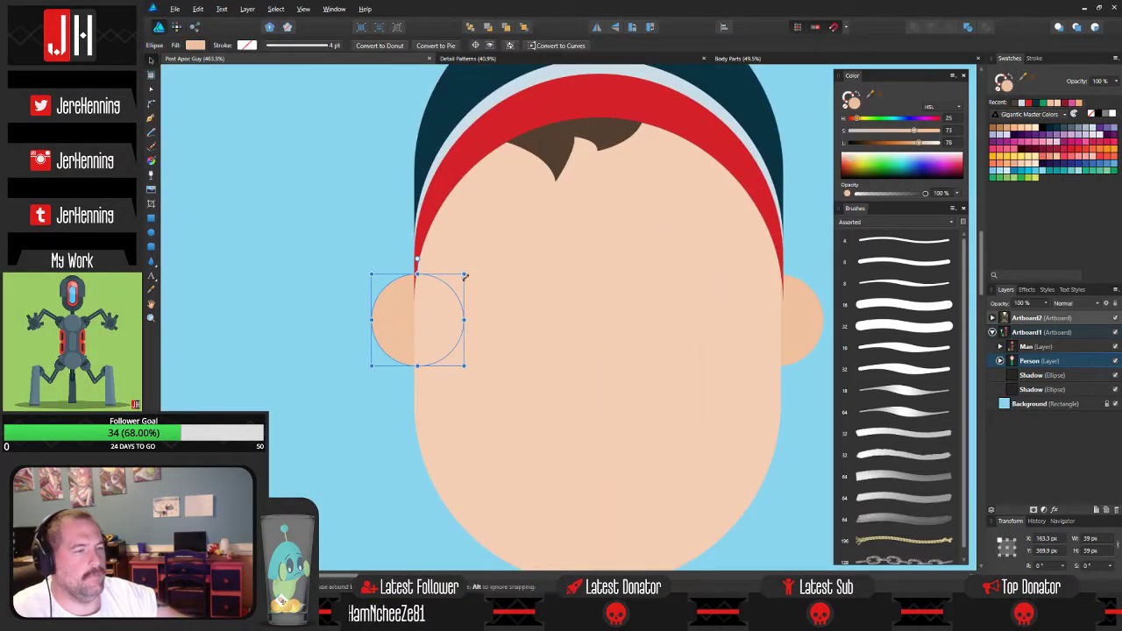
pyautogui.moveTo(463, 273); pyautogui.dragTo(456, 281)
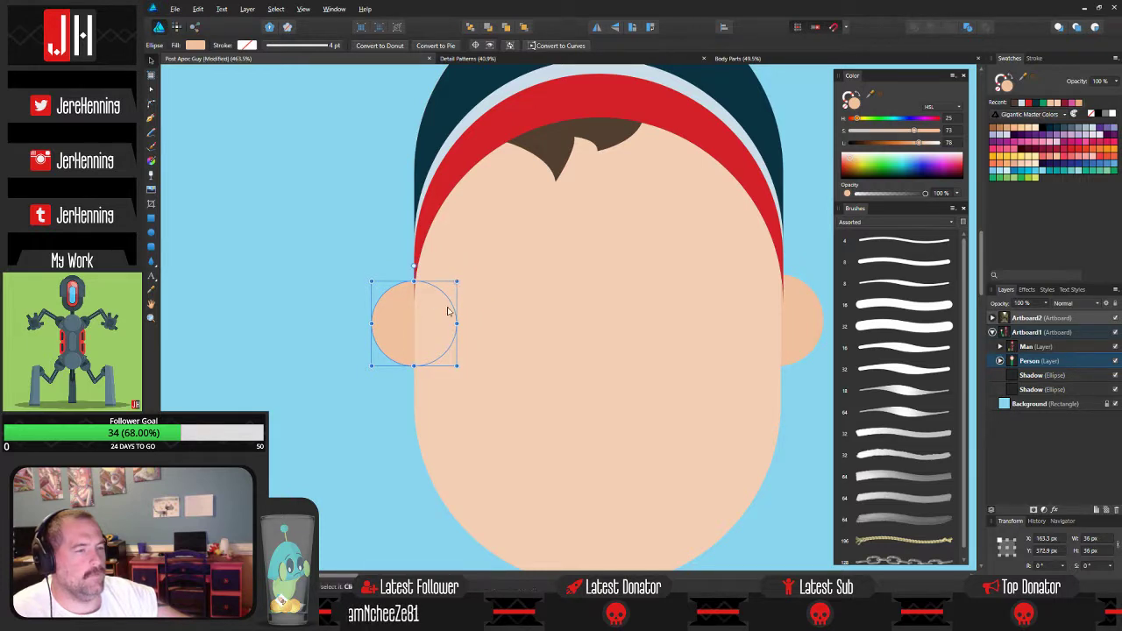
pyautogui.click(808, 316)
pyautogui.press('Delete')
# Add a centred 22 px copy of the ear circle as the inner ear and set its fill lightness to 72.
pyautogui.click(384, 321)
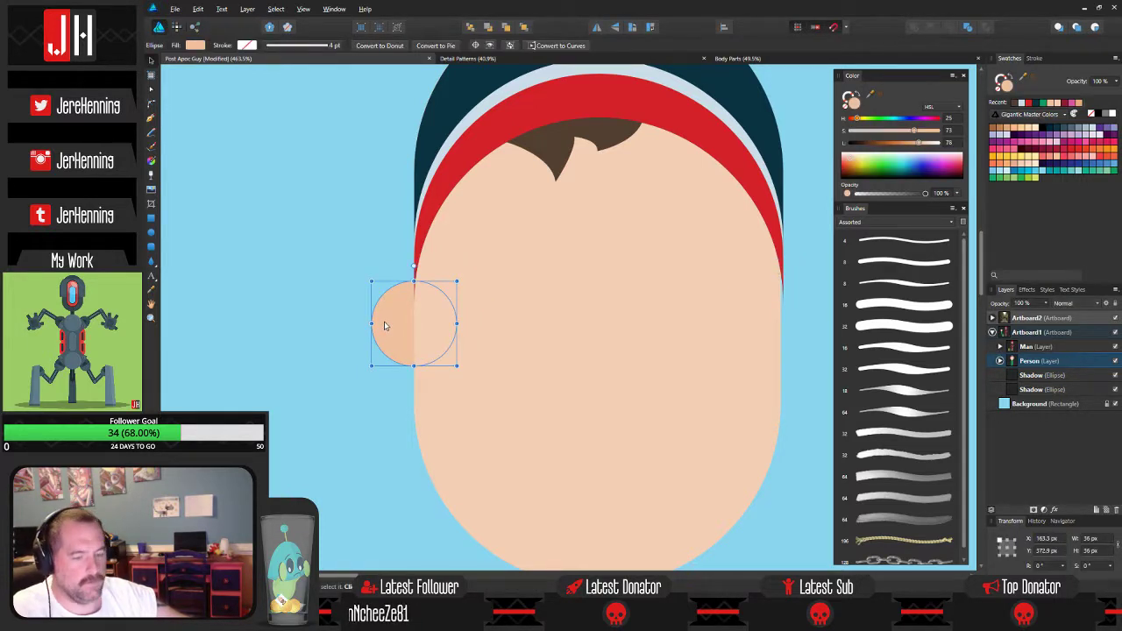
pyautogui.moveTo(372, 282); pyautogui.dragTo(391, 295)
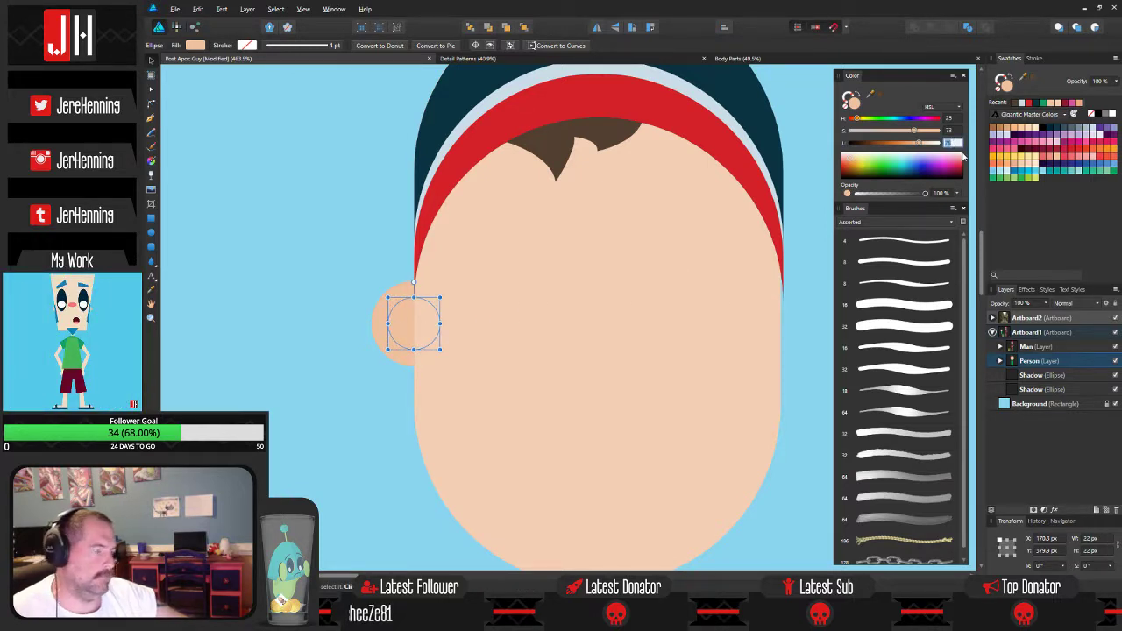
pyautogui.press('Return')
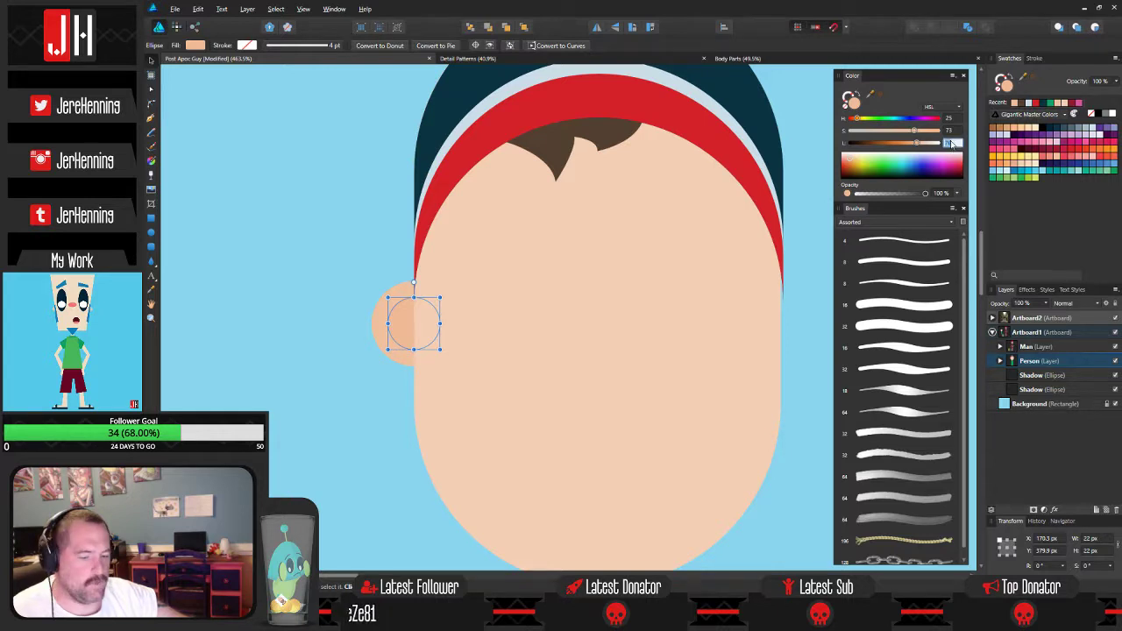
pyautogui.write('72')
pyautogui.press('Return')
pyautogui.click(296, 249)
# Scale both ear circles together to 30 px overall and place a duplicate of the ear on the head's opposite side.
pyautogui.scroll(-2, 381, 263)
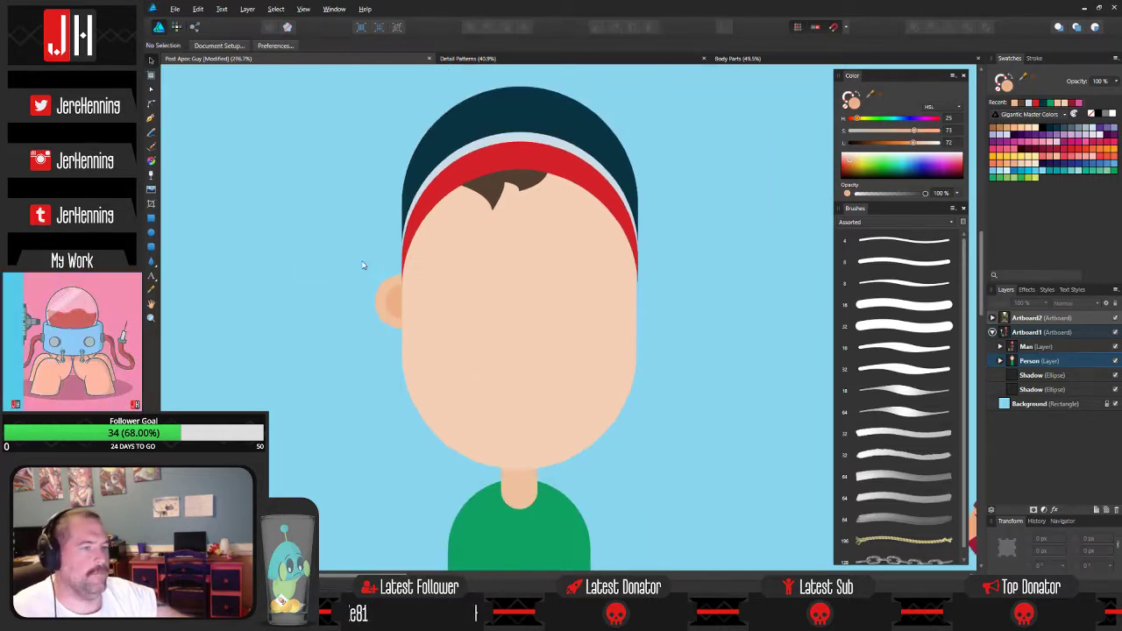
pyautogui.moveTo(326, 260); pyautogui.dragTo(452, 363)
pyautogui.scroll(1, 416, 290)
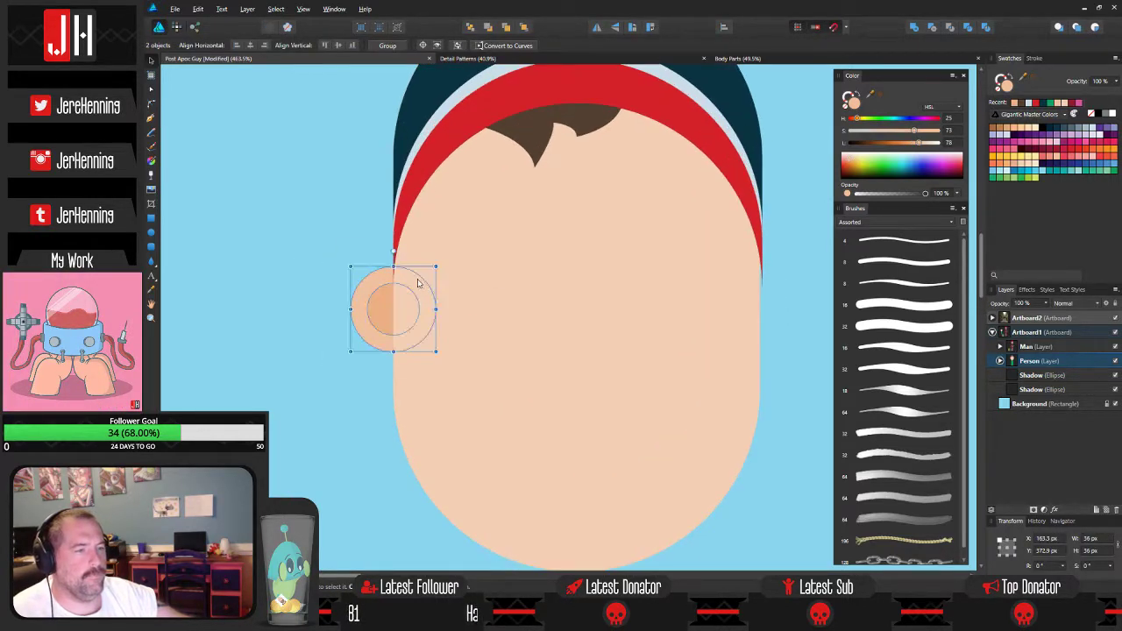
pyautogui.moveTo(437, 267); pyautogui.dragTo(393, 301)
pyautogui.moveTo(457, 305); pyautogui.dragTo(754, 304)
pyautogui.click(783, 386)
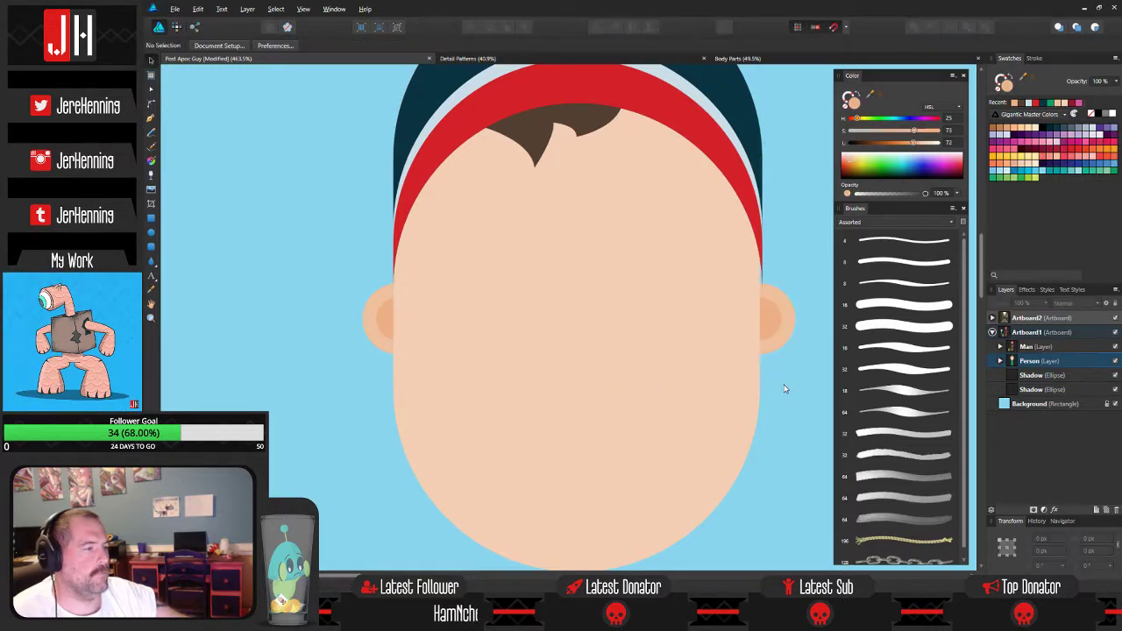
# Scale the cap pieces down slightly to match the head's width, and lower the head's top edge to meet the cap.
pyautogui.scroll(-5, 785, 386)
pyautogui.scroll(5, 618, 250)
pyautogui.click(648, 244)
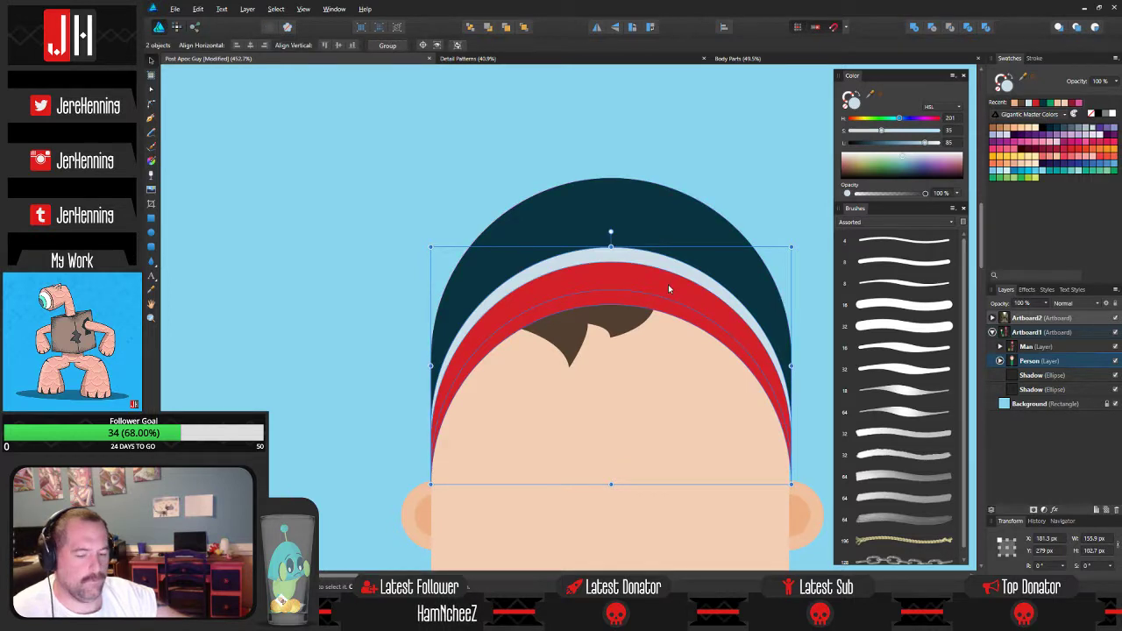
pyautogui.click(664, 243)
pyautogui.click(364, 243)
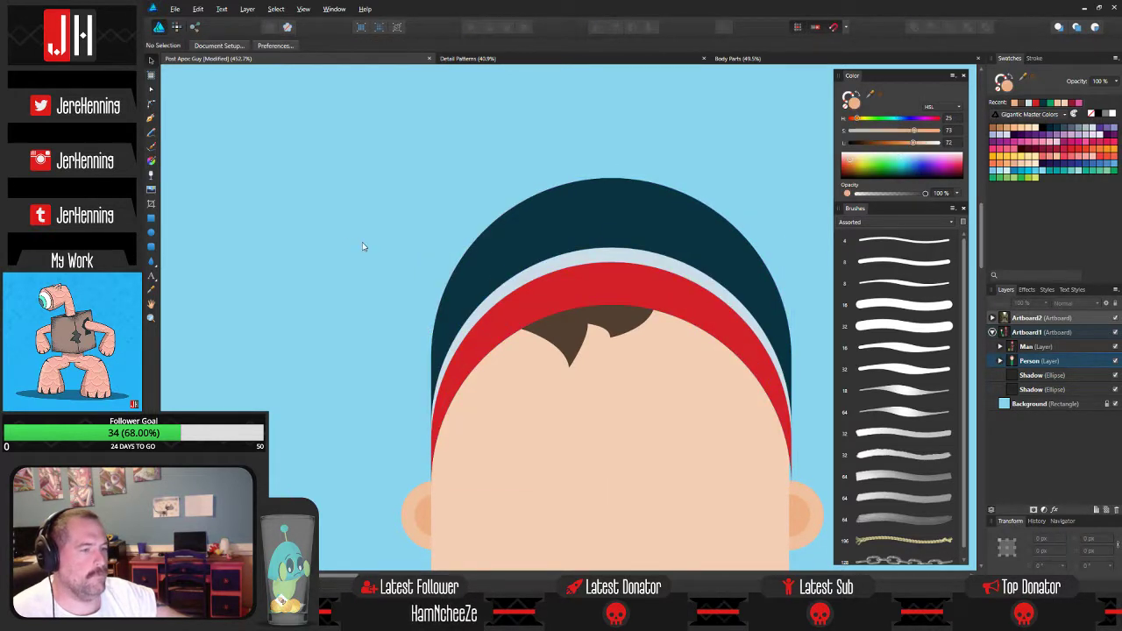
pyautogui.click(701, 295)
pyautogui.moveTo(793, 177); pyautogui.dragTo(788, 185)
pyautogui.click(631, 182)
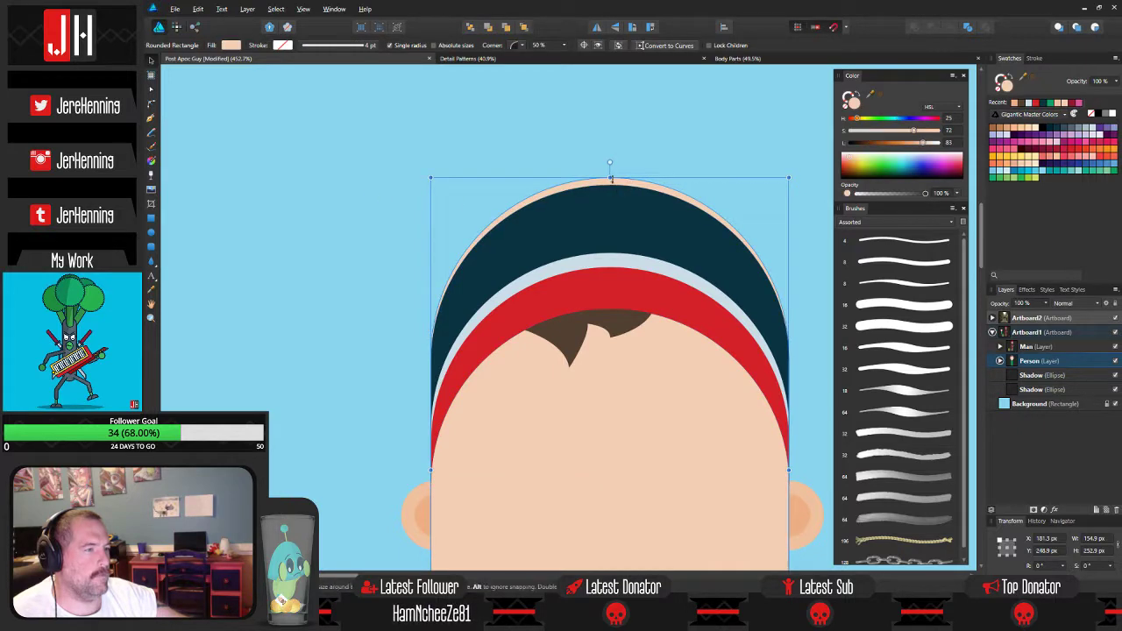
pyautogui.moveTo(611, 178); pyautogui.dragTo(611, 185)
pyautogui.click(633, 172)
pyautogui.scroll(-3, 564, 208)
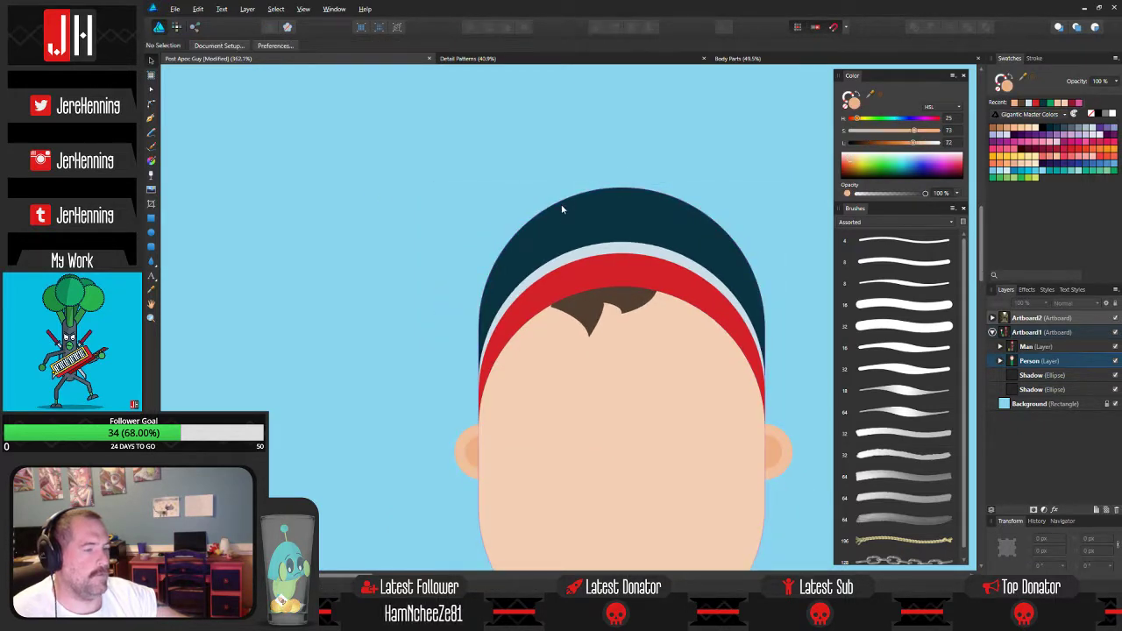
pyautogui.scroll(-3, 563, 233)
pyautogui.scroll(3, 559, 254)
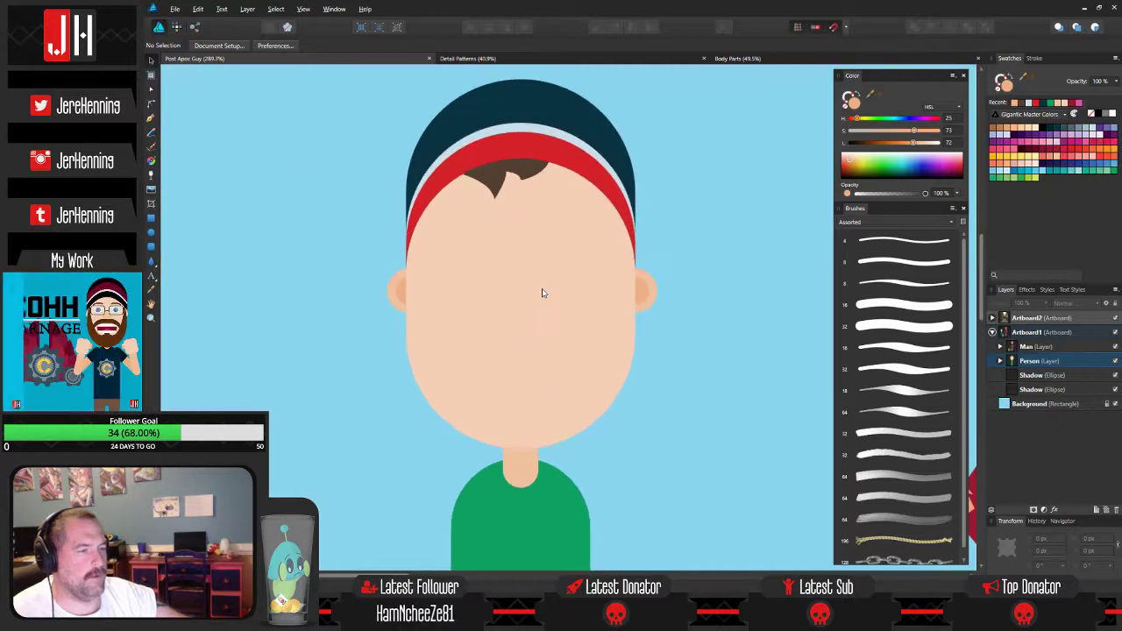
pyautogui.click(383, 269)
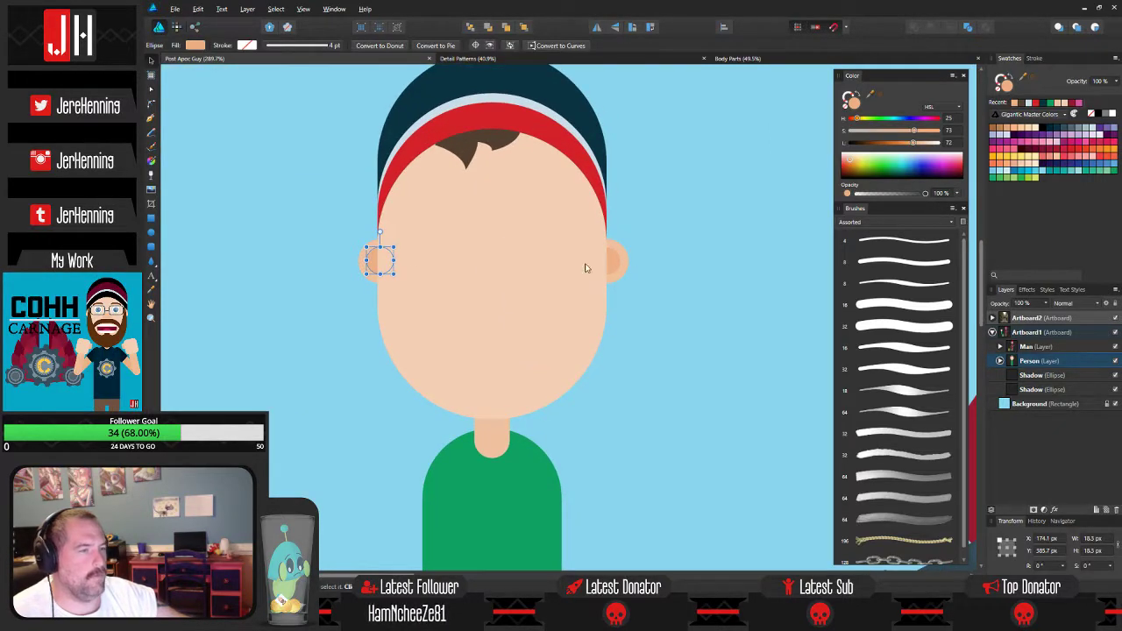
pyautogui.moveTo(310, 218); pyautogui.dragTo(525, 322)
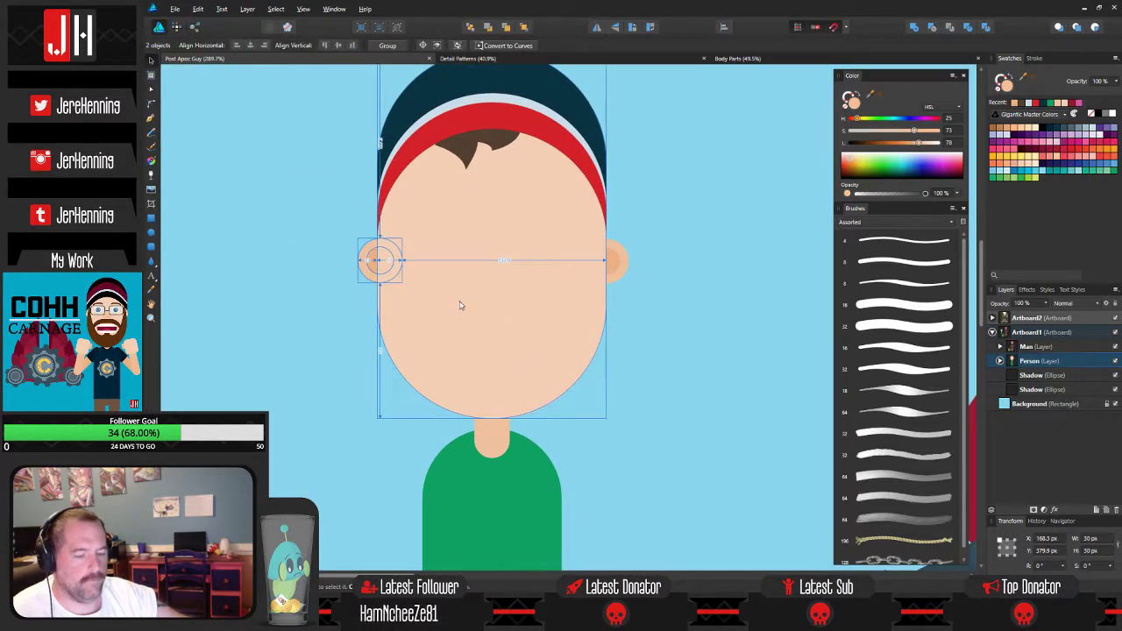
pyautogui.press('Delete')
pyautogui.hotkey('ctrl', 'z')
pyautogui.click(381, 265)
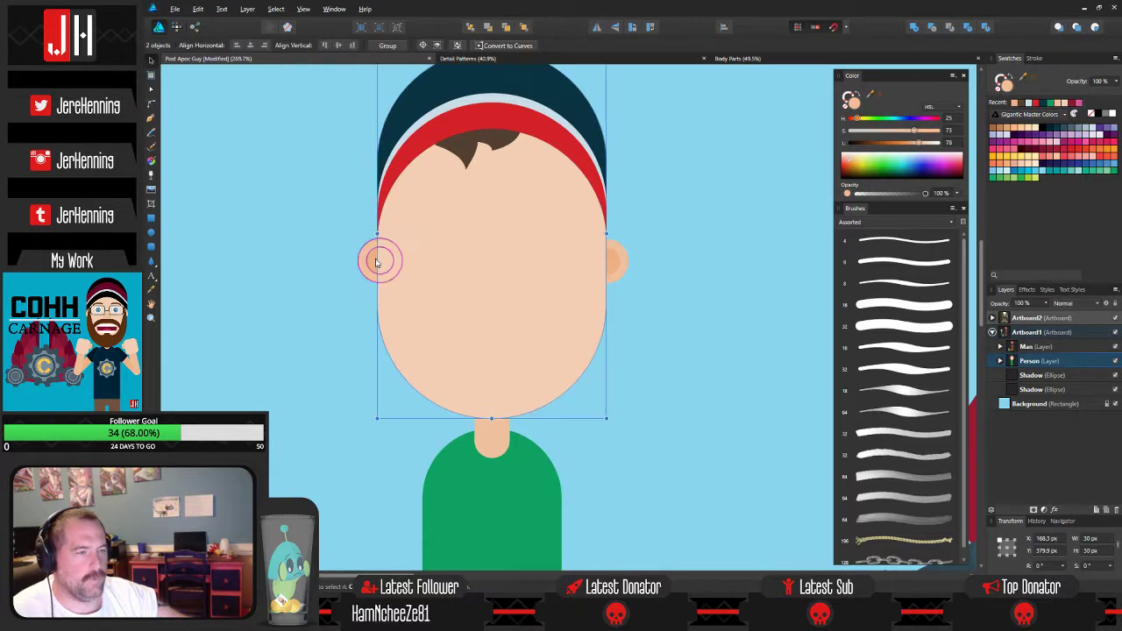
pyautogui.click(371, 263)
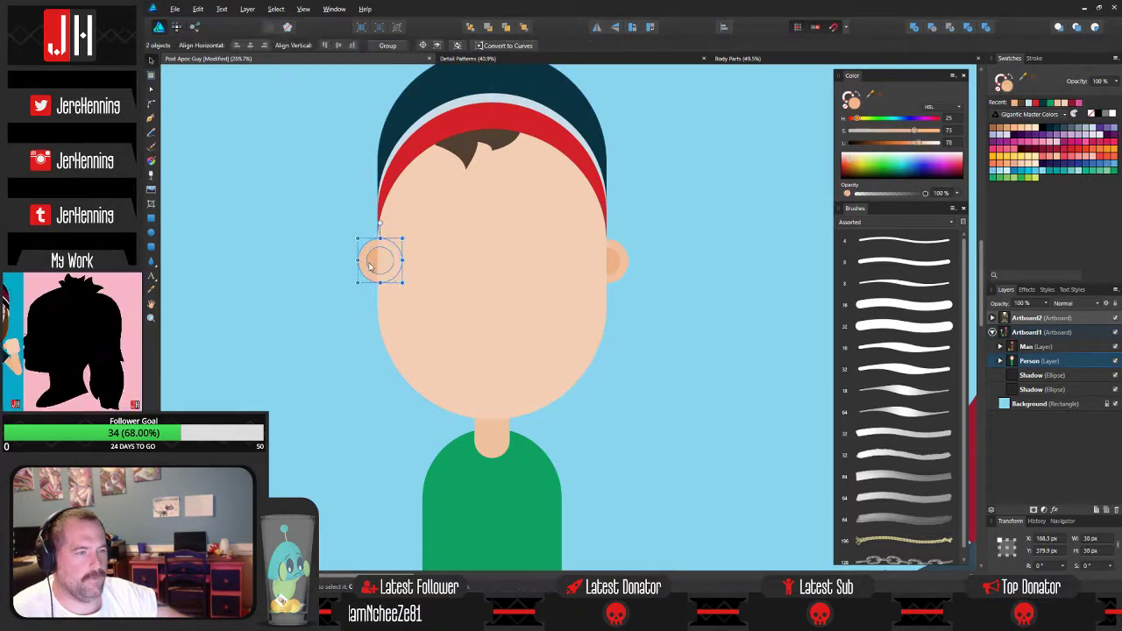
pyautogui.click(340, 260)
# Nest each inner-ear circle inside its outer ear circle and lower both ears together by about 15 px.
pyautogui.click(370, 265)
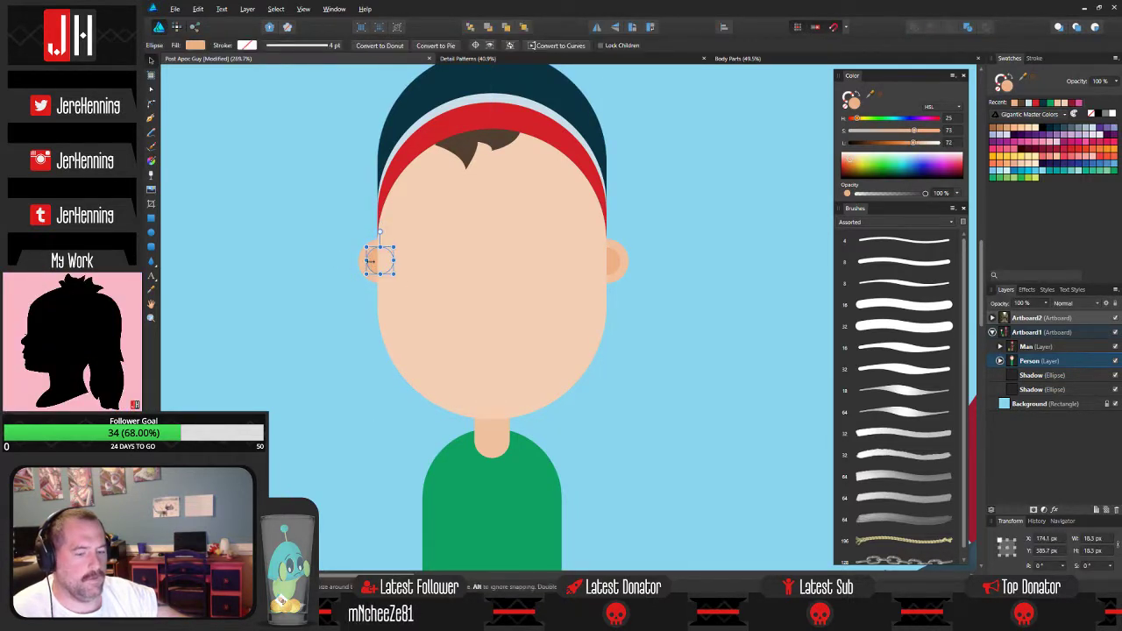
pyautogui.click(616, 260)
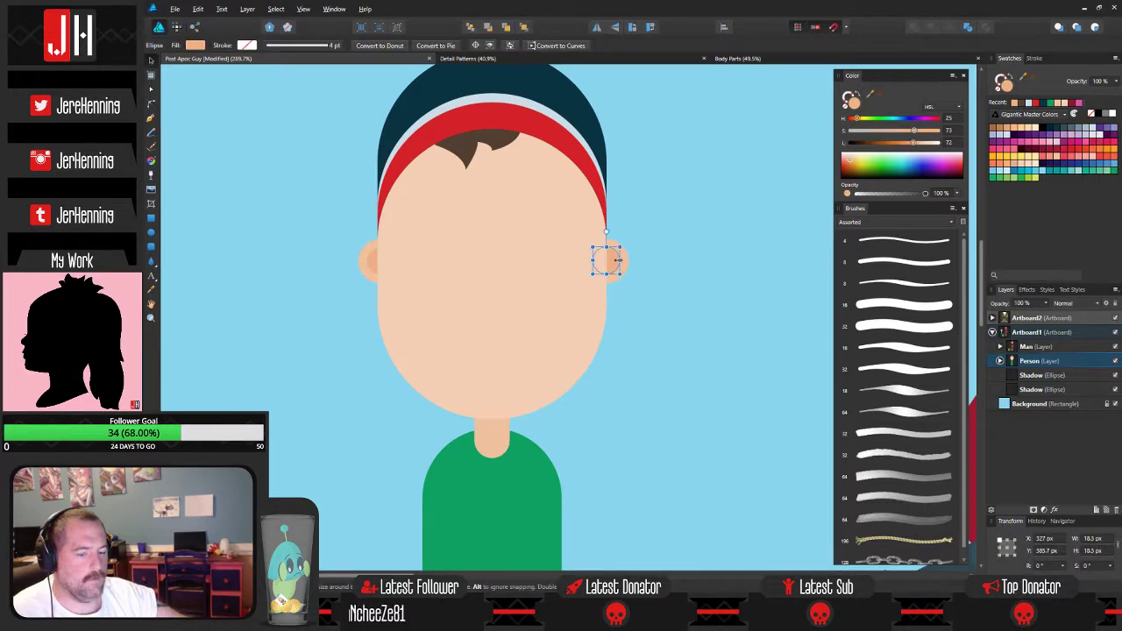
pyautogui.click(674, 273)
pyautogui.moveTo(295, 219); pyautogui.dragTo(752, 299)
pyautogui.moveTo(621, 262); pyautogui.dragTo(619, 282)
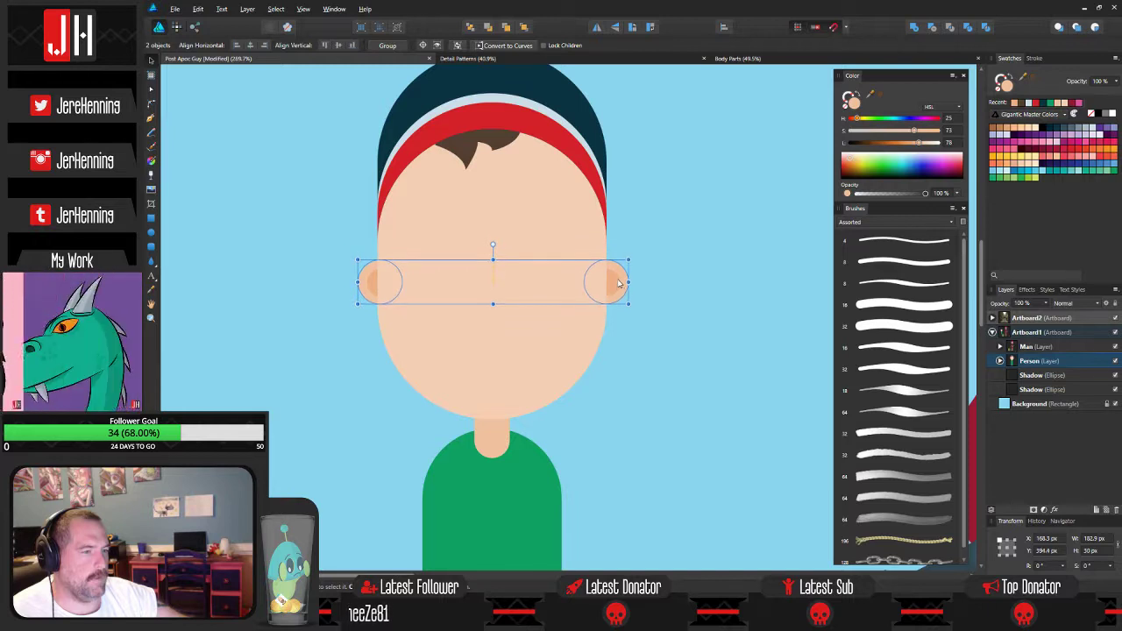
pyautogui.click(673, 245)
# Draw a closed pen outline about 33 × 86 px for a sideburn on the head's left side, running from the cap band to the ear.
pyautogui.scroll(3, 356, 258)
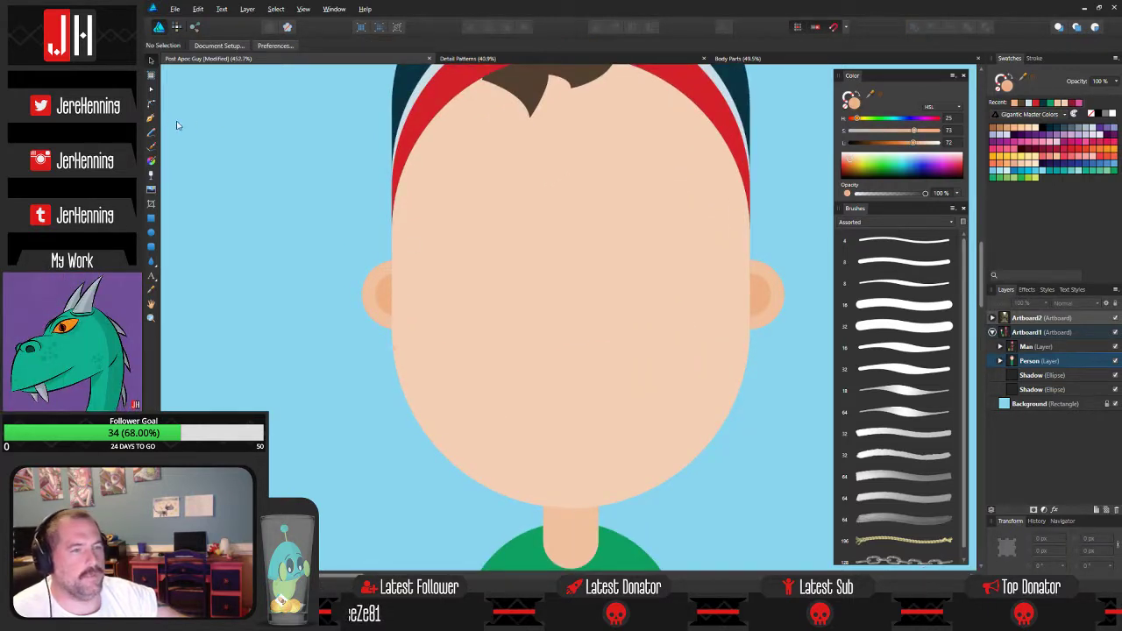
pyautogui.click(151, 118)
pyautogui.click(392, 224)
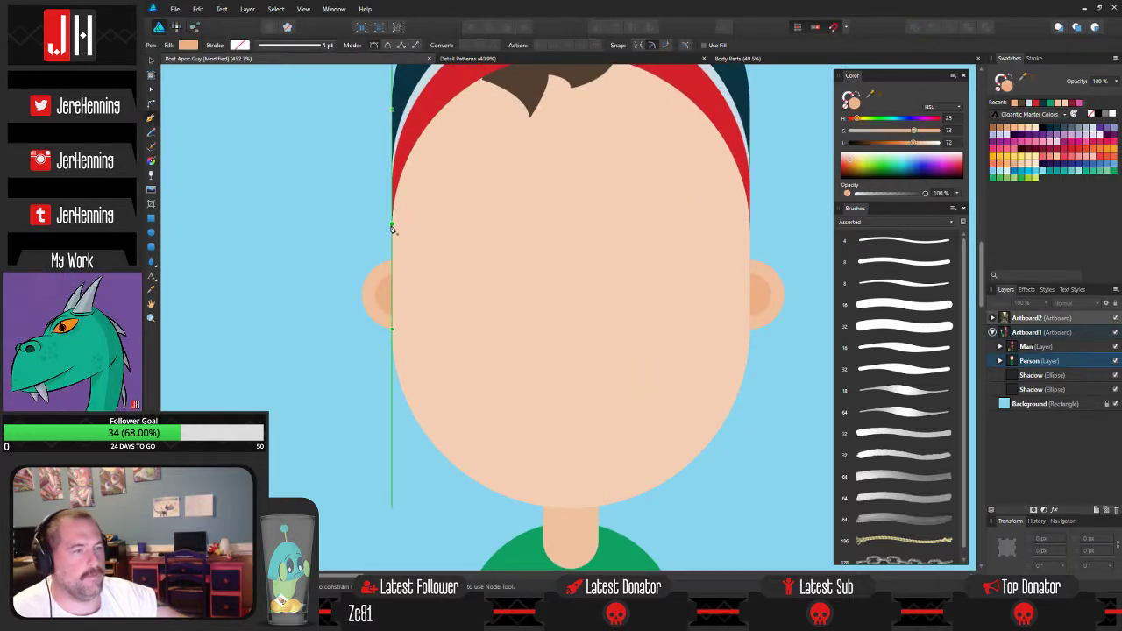
pyautogui.click(380, 274)
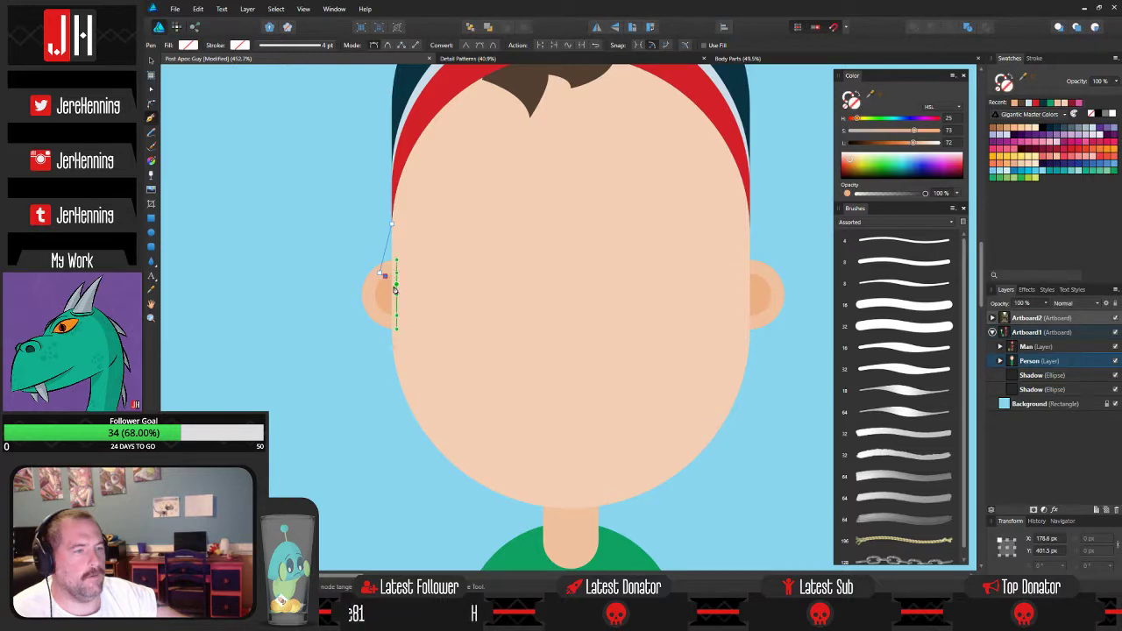
pyautogui.click(392, 294)
pyautogui.click(404, 226)
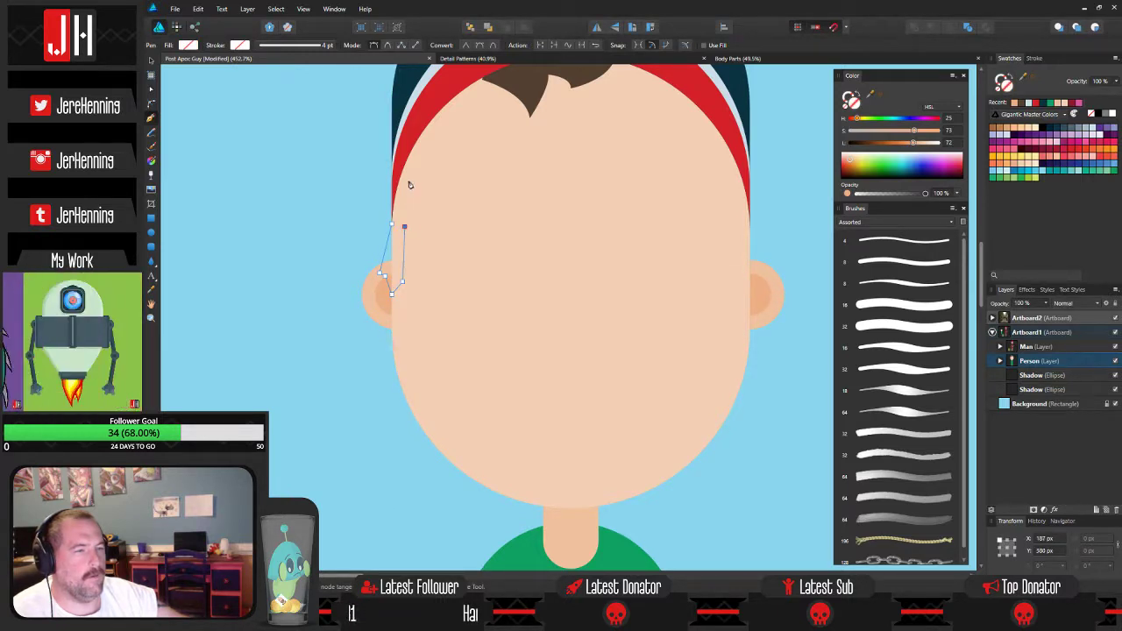
pyautogui.click(410, 180)
pyautogui.click(432, 122)
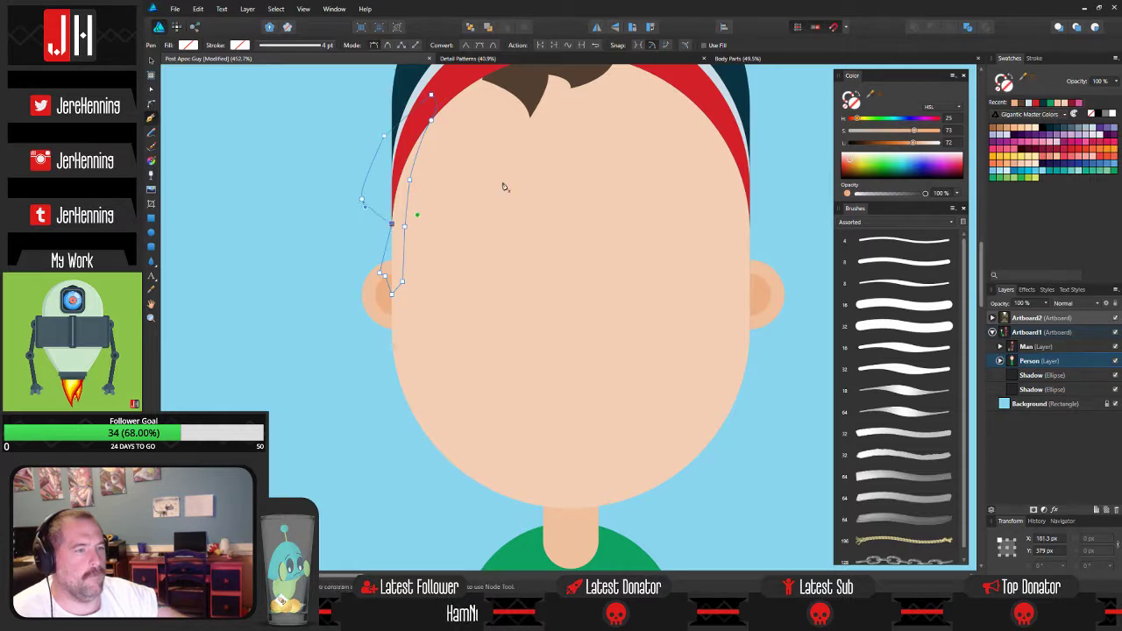
# Fill the left sideburn with the hair tuft's brown and clip it inside the head shape.
pyautogui.press('i')
pyautogui.click(534, 90)
pyautogui.press('v')
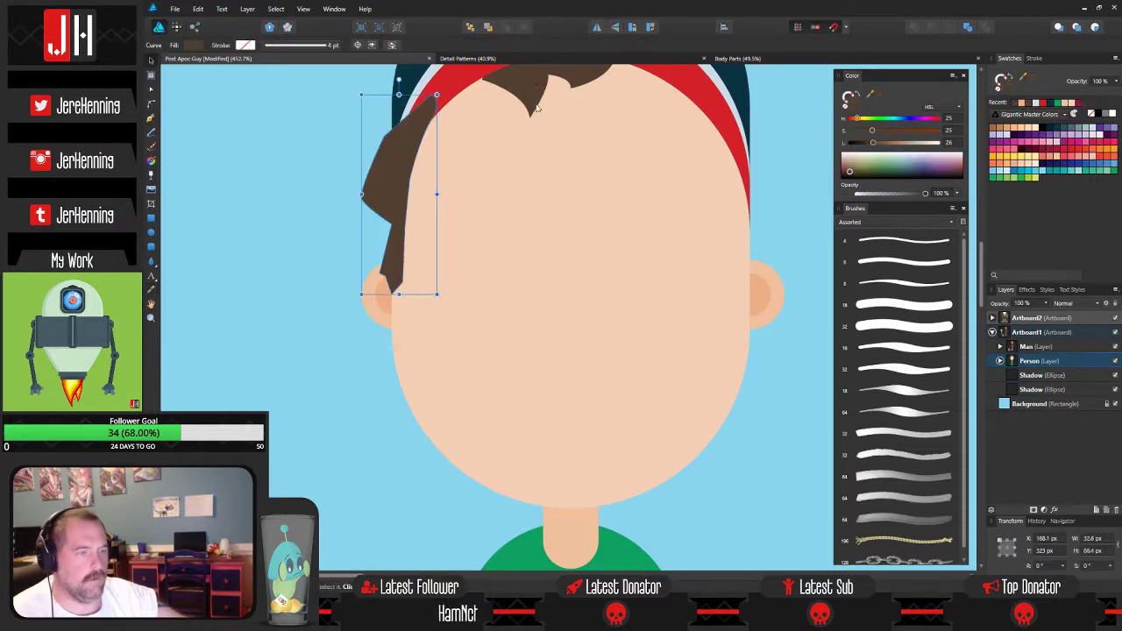
pyautogui.hotkey('ctrl', 'x')
pyautogui.click(517, 196)
pyautogui.hotkey('ctrl', 'alt', 'v')
pyautogui.click(293, 172)
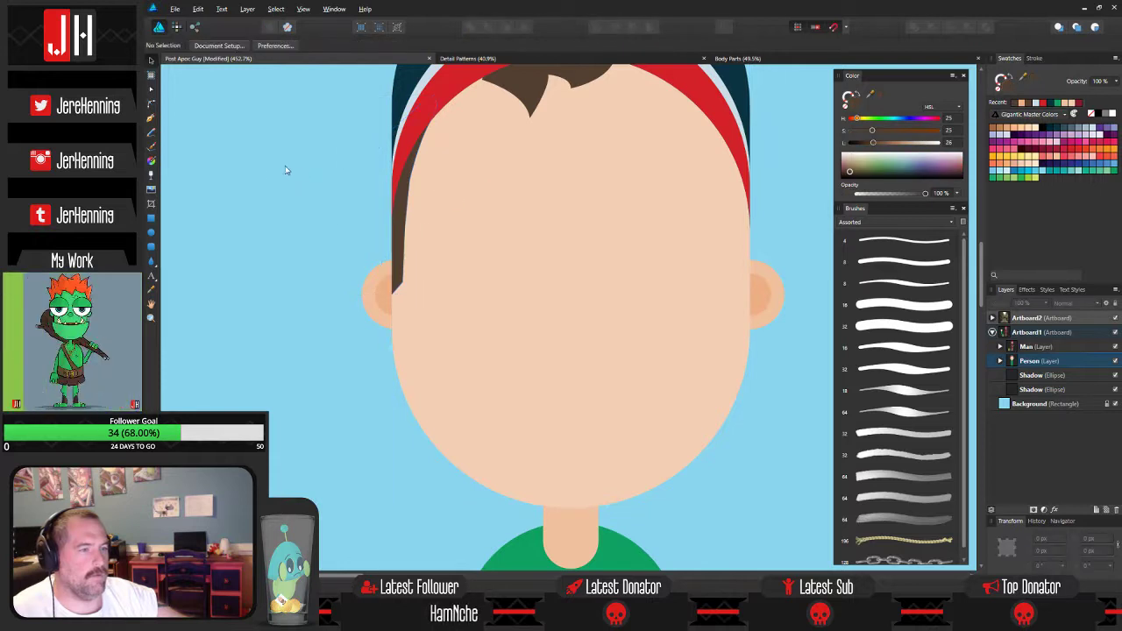
# Draw a jagged hair tip about 8 × 34 px overlapping the left ear beside the sideburn and fill it with the same brown.
pyautogui.scroll(2, 337, 201)
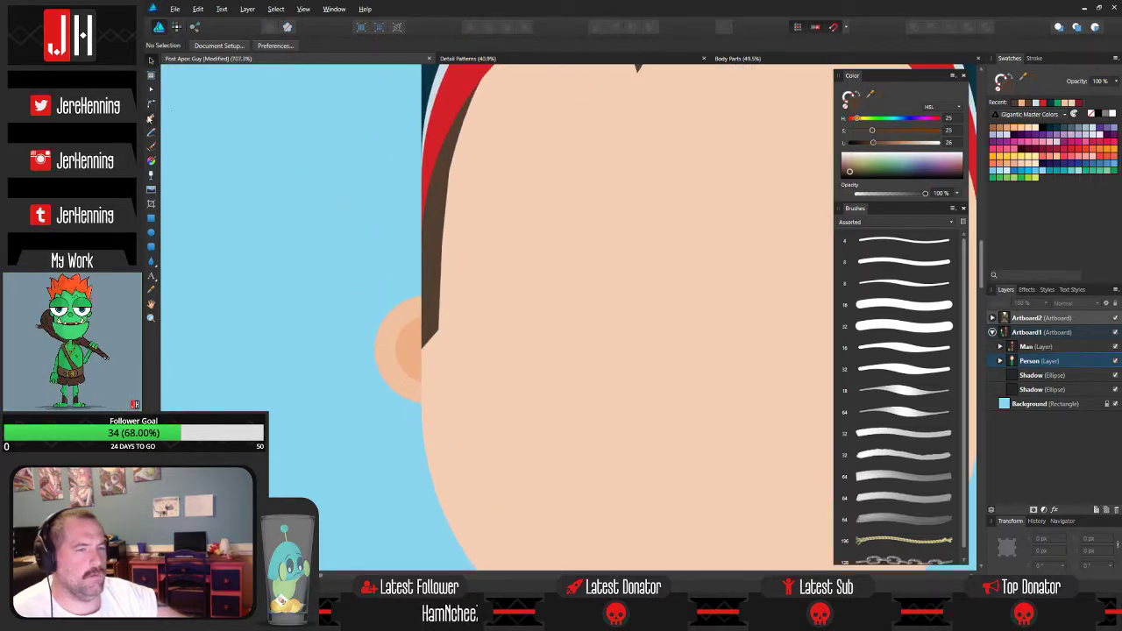
pyautogui.press('p')
pyautogui.scroll(1, 414, 269)
pyautogui.click(431, 235)
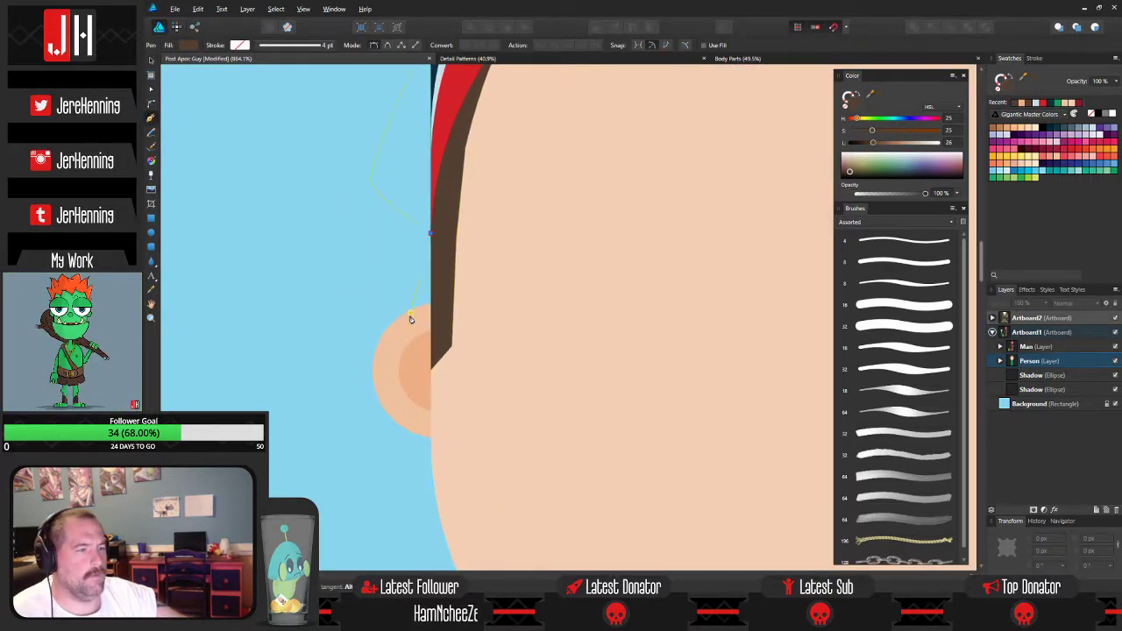
pyautogui.click(409, 319)
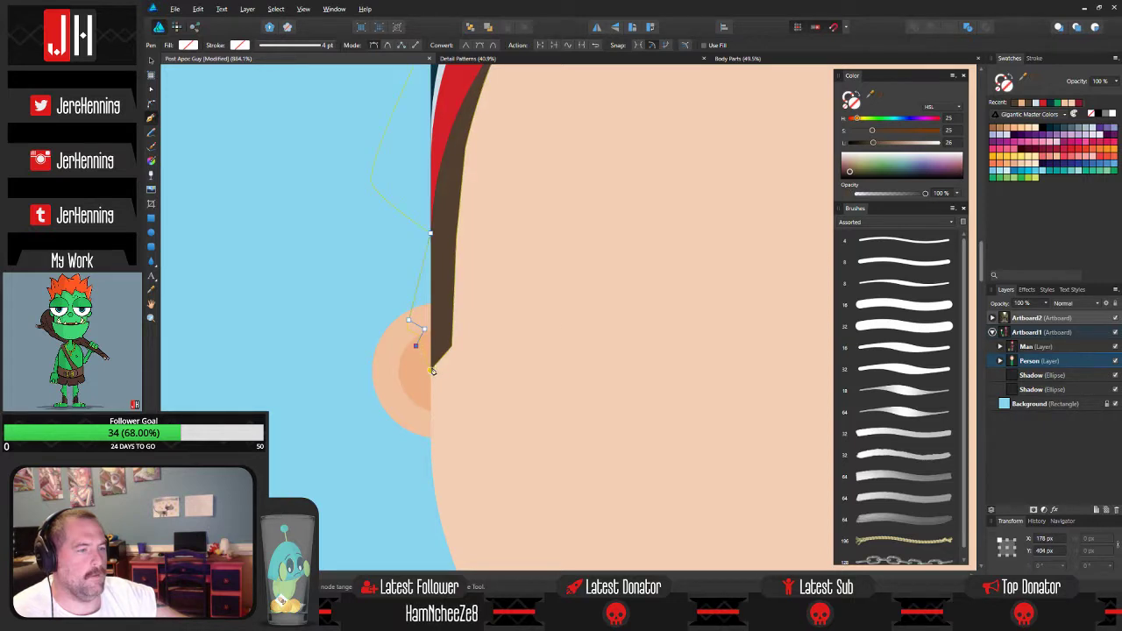
pyautogui.click(432, 370)
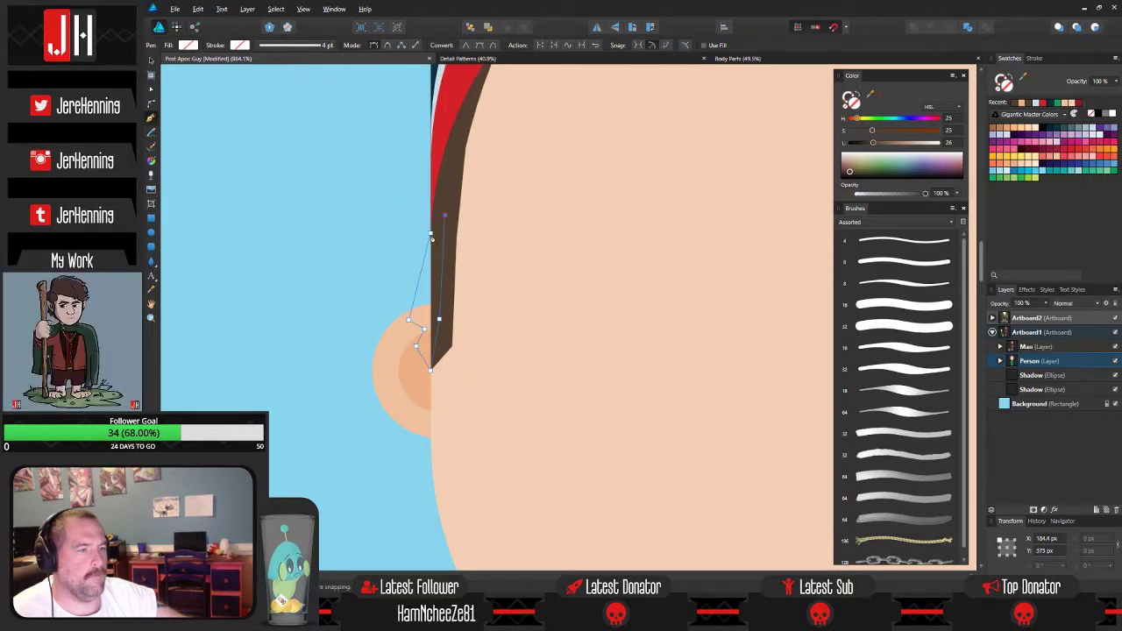
pyautogui.click(431, 235)
pyautogui.press('i')
pyautogui.click(444, 246)
pyautogui.press('v')
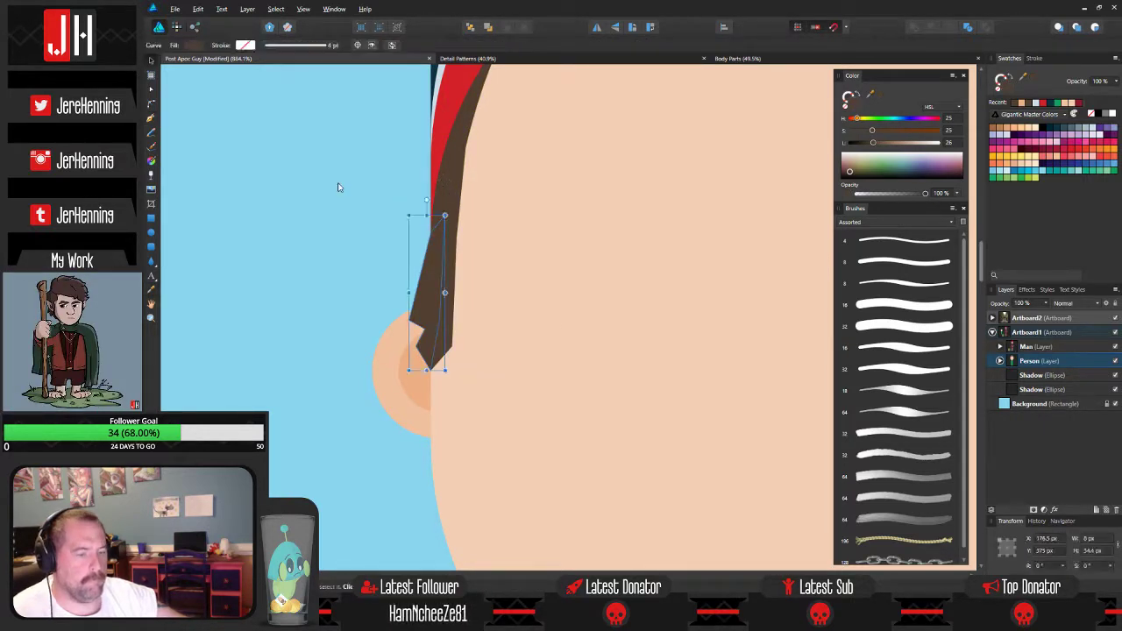
pyautogui.click(340, 186)
# Stretch the hair tuft's left corner node down along the cap band to meet the left sideburn.
pyautogui.scroll(-2, 364, 192)
pyautogui.scroll(-5, 372, 254)
pyautogui.scroll(5, 437, 256)
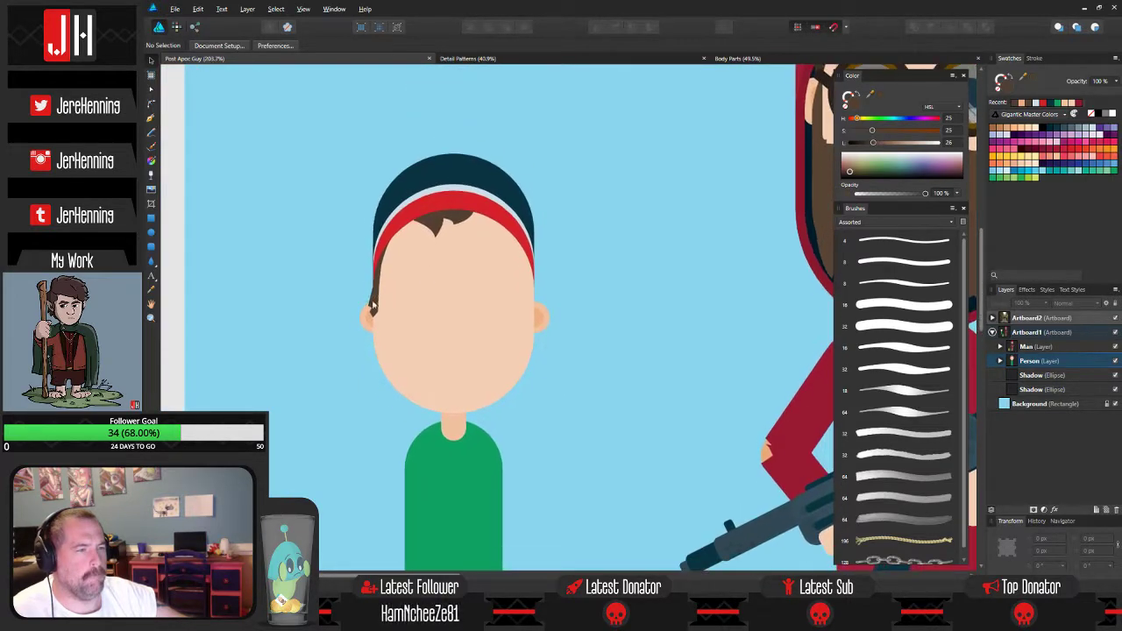
pyautogui.scroll(2, 437, 256)
pyautogui.click(441, 232)
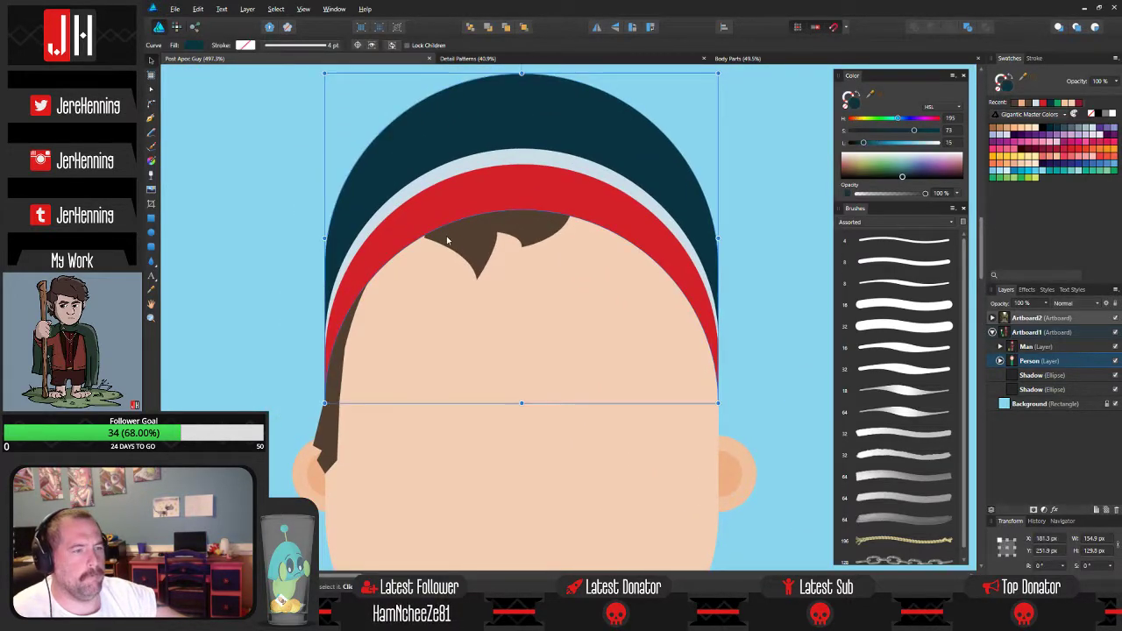
pyautogui.doubleClick(452, 242)
pyautogui.press('a')
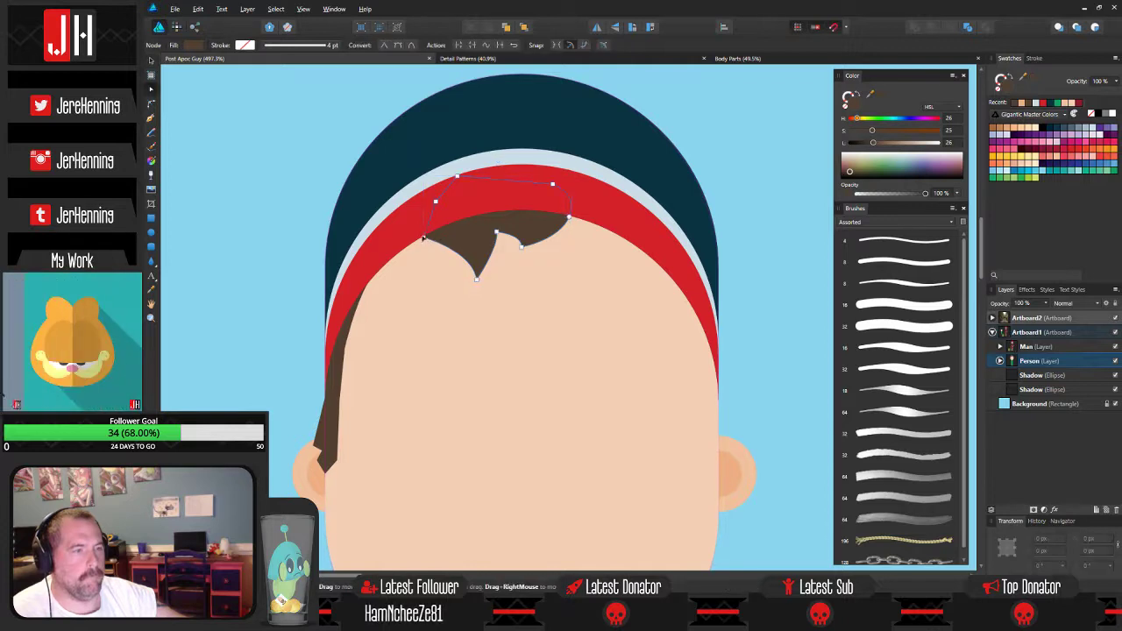
pyautogui.moveTo(422, 238); pyautogui.dragTo(355, 302)
# Draw a closed pen outline about 33 × 74 px for a sideburn on the head's right side, from the cap band to the ear's top.
pyautogui.scroll(-4, 363, 254)
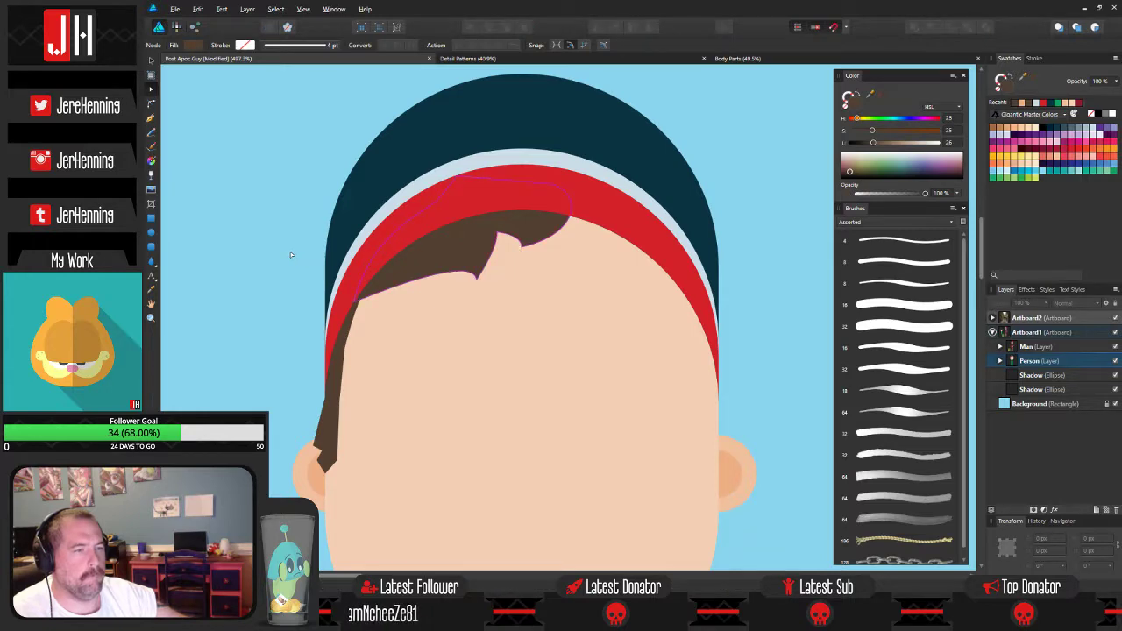
pyautogui.scroll(-3, 363, 255)
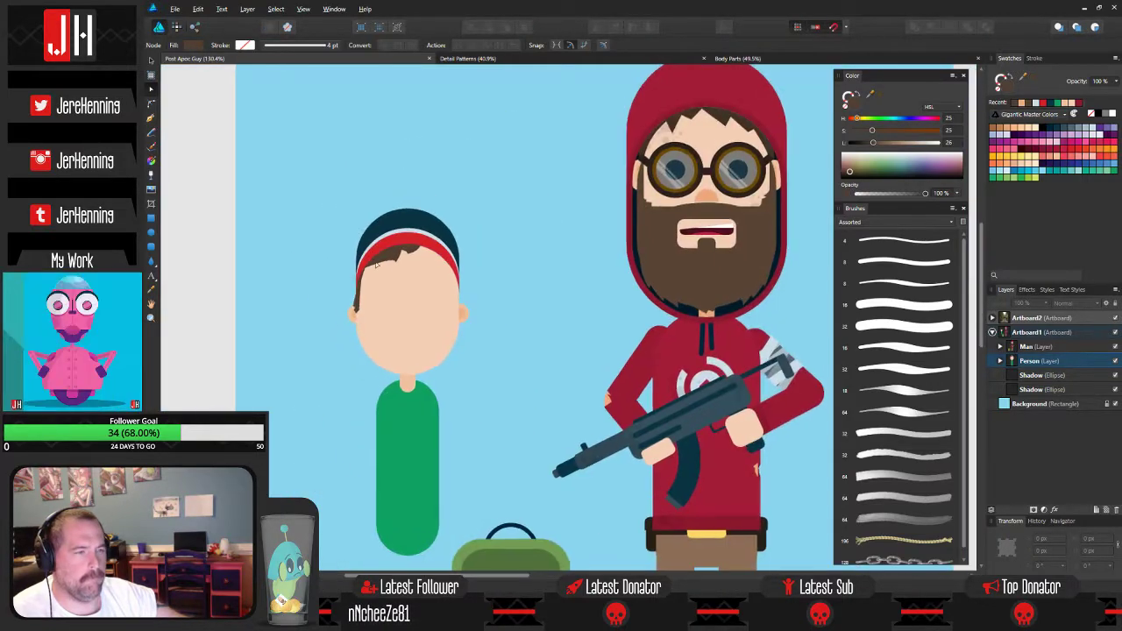
pyautogui.scroll(6, 213, 144)
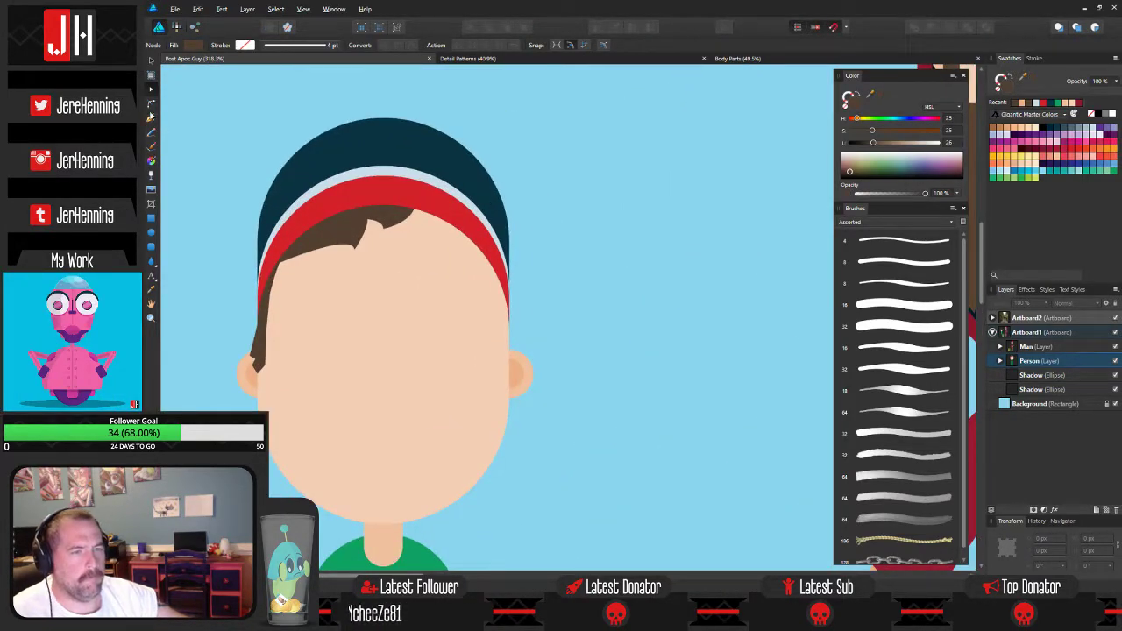
pyautogui.press('p')
pyautogui.scroll(2, 506, 265)
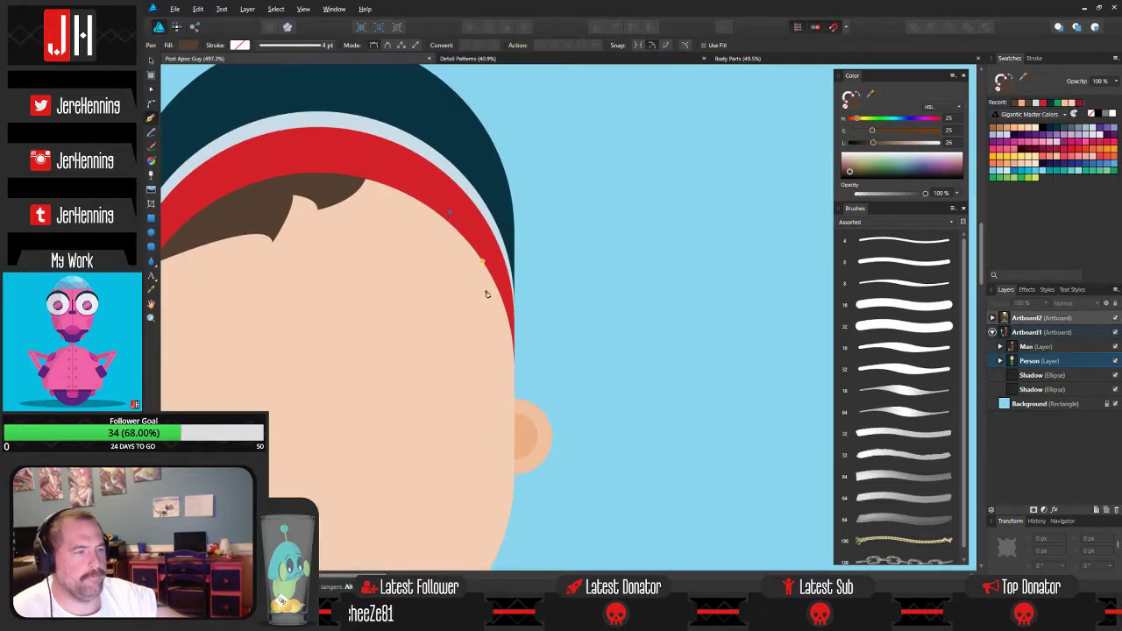
pyautogui.moveTo(506, 417); pyautogui.dragTo(493, 512)
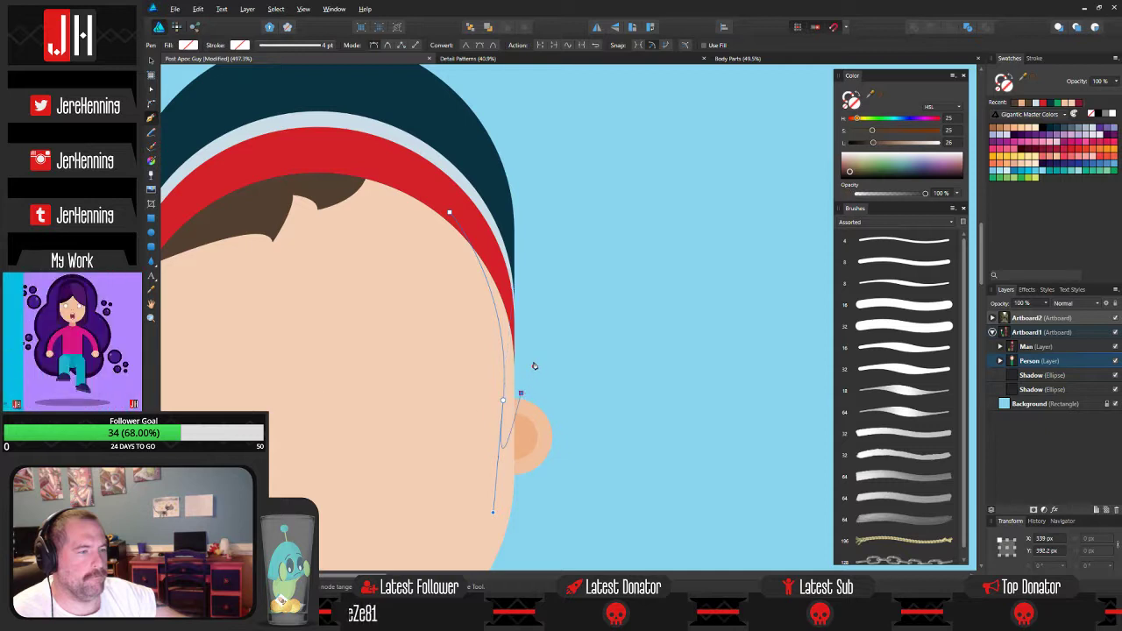
pyautogui.moveTo(525, 337); pyautogui.dragTo(513, 305)
pyautogui.click(451, 213)
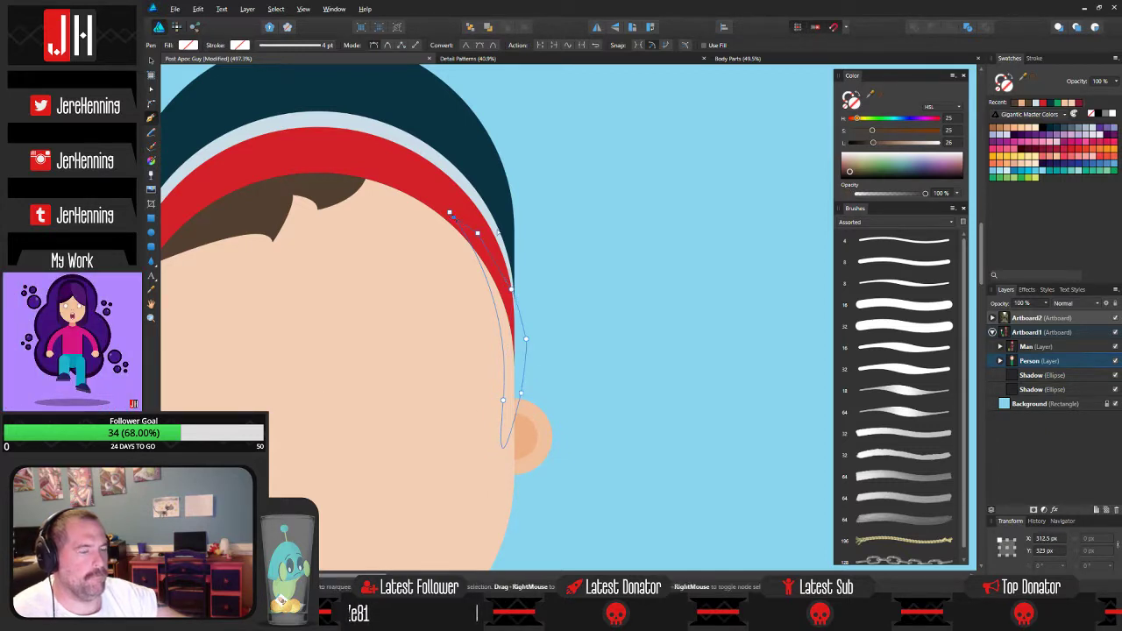
pyautogui.hotkey('ctrl', 'z')
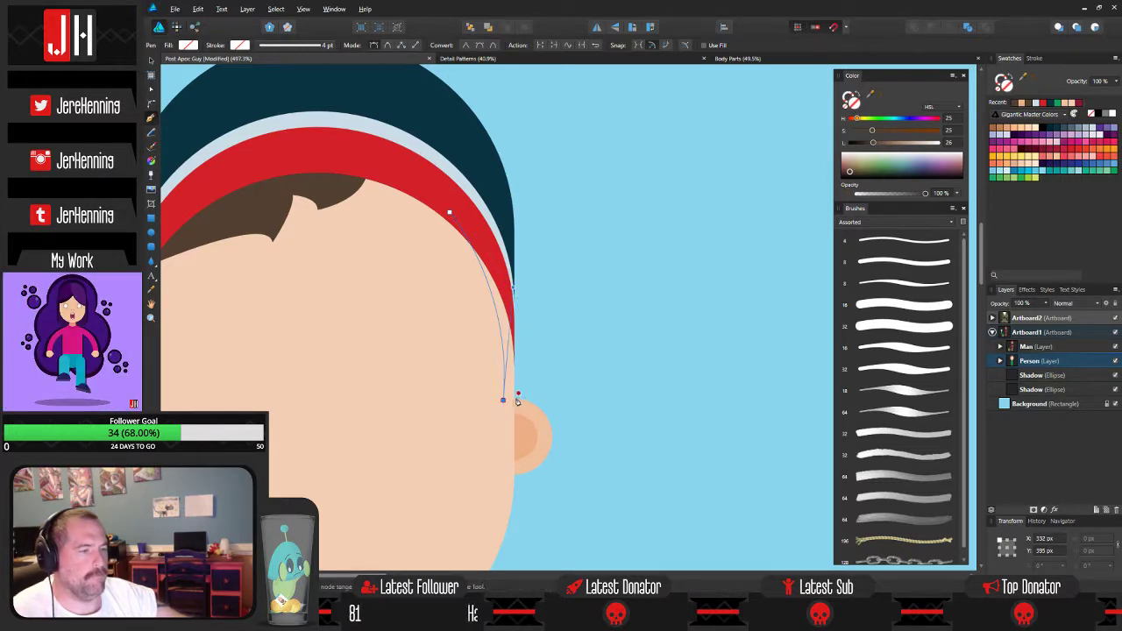
pyautogui.moveTo(516, 402); pyautogui.dragTo(533, 366)
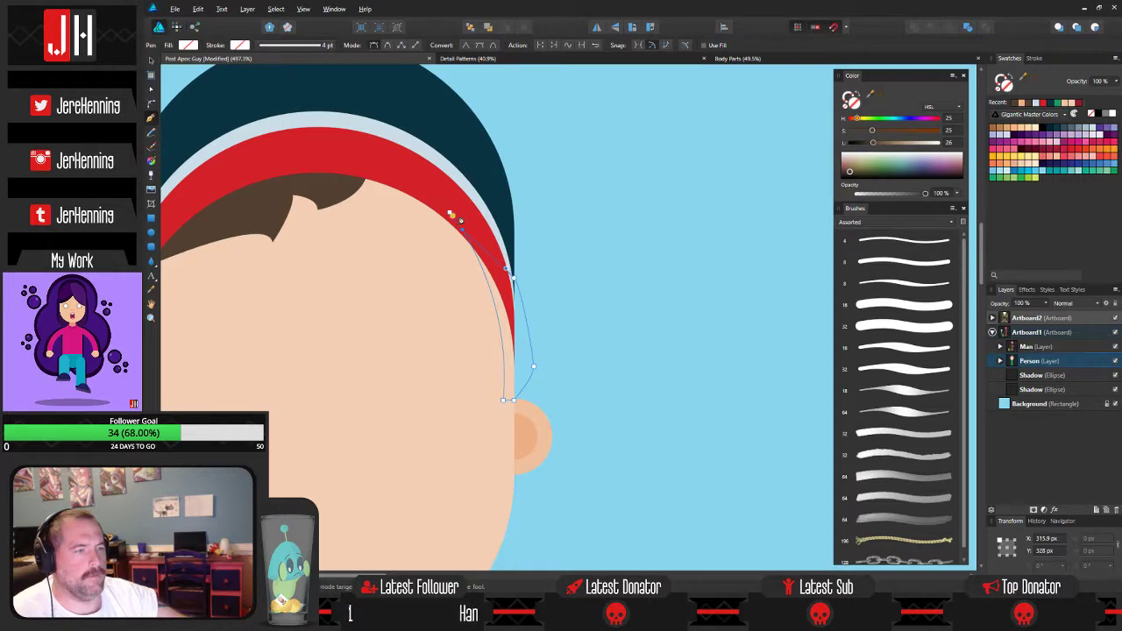
# Fill the right sideburn with the hair brown and clip it inside the head shape.
pyautogui.press('i')
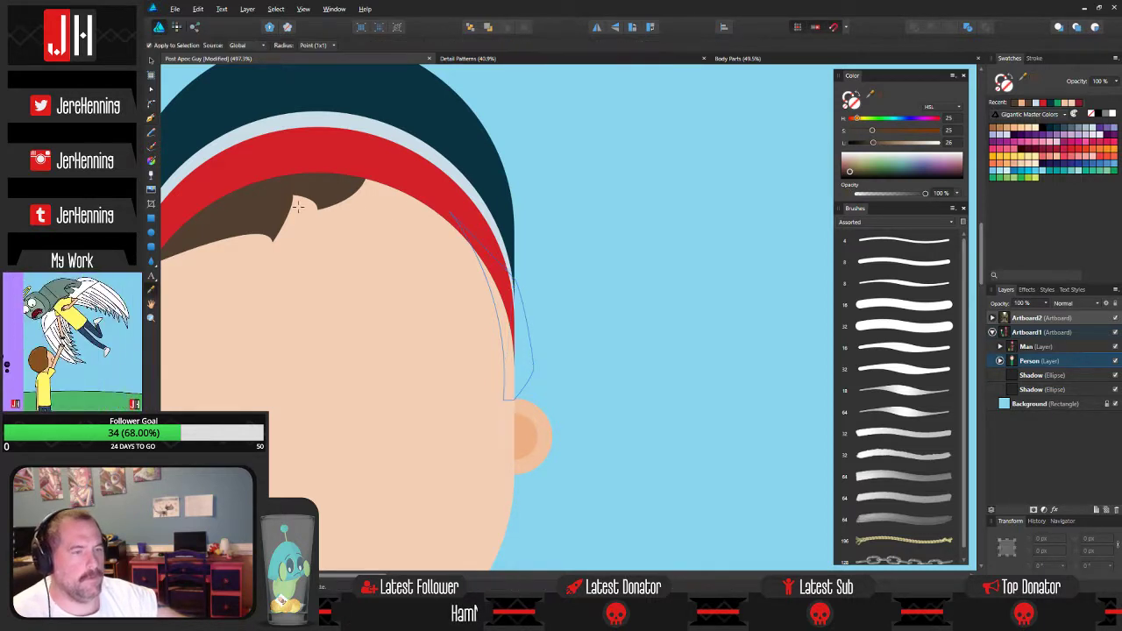
pyautogui.click(341, 191)
pyautogui.press('v')
pyautogui.hotkey('ctrl', 'x')
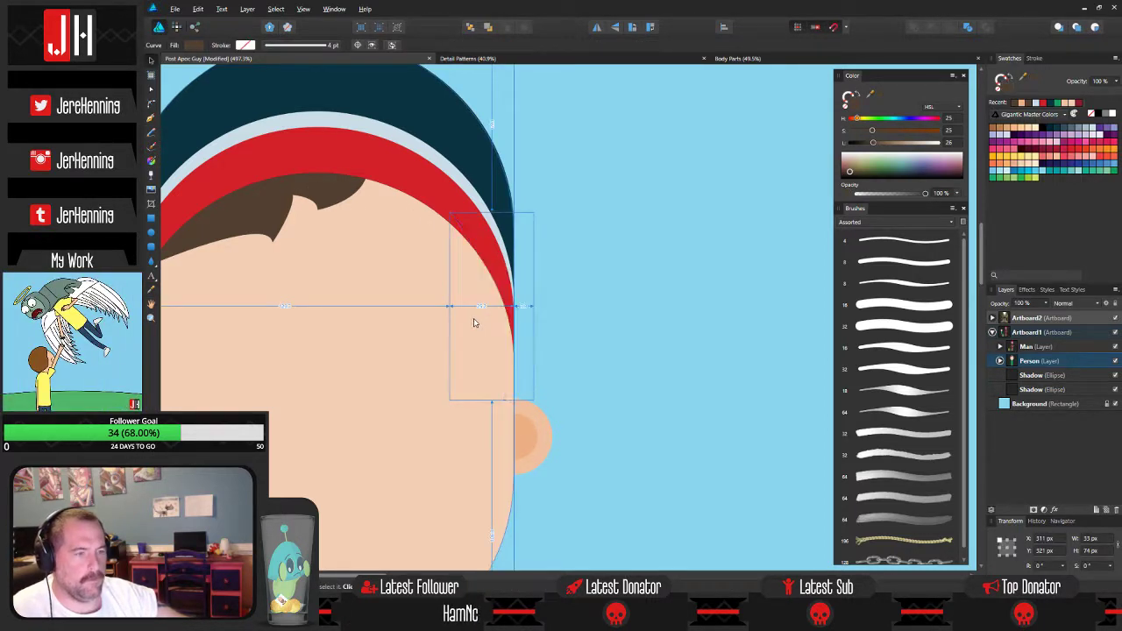
pyautogui.click(493, 318)
pyautogui.hotkey('ctrl', 'alt', 'v')
pyautogui.scroll(-2, 579, 316)
pyautogui.scroll(-2, 582, 318)
pyautogui.click(588, 306)
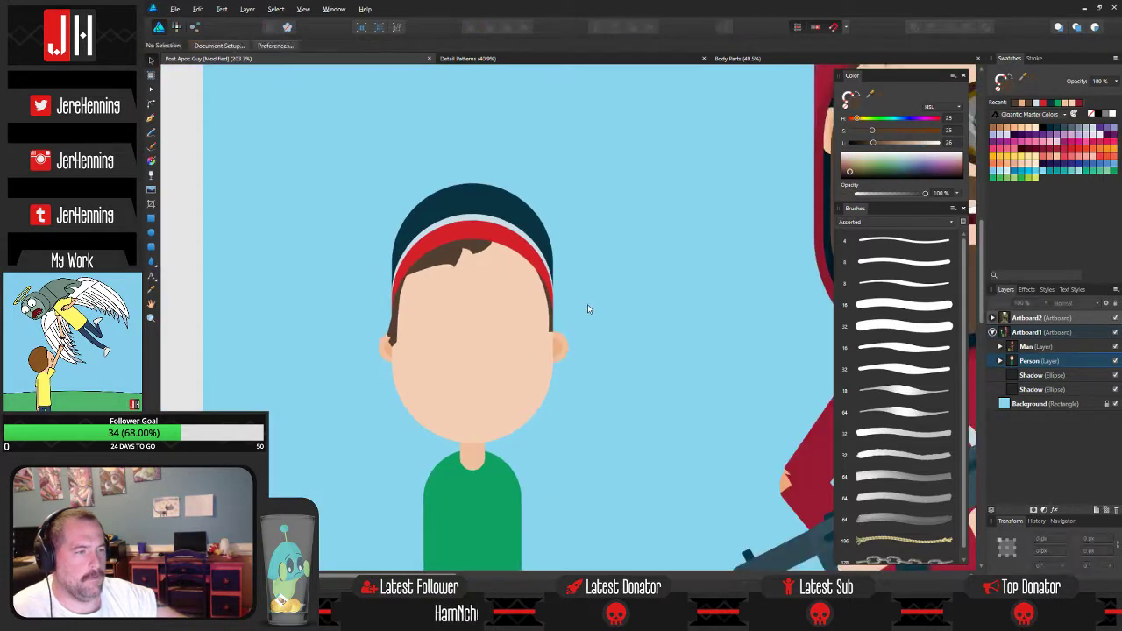
# Move the right sideburn down to overlap the ear's height and pull its upper node back up under the cap band.
pyautogui.scroll(4, 579, 310)
pyautogui.doubleClick(510, 336)
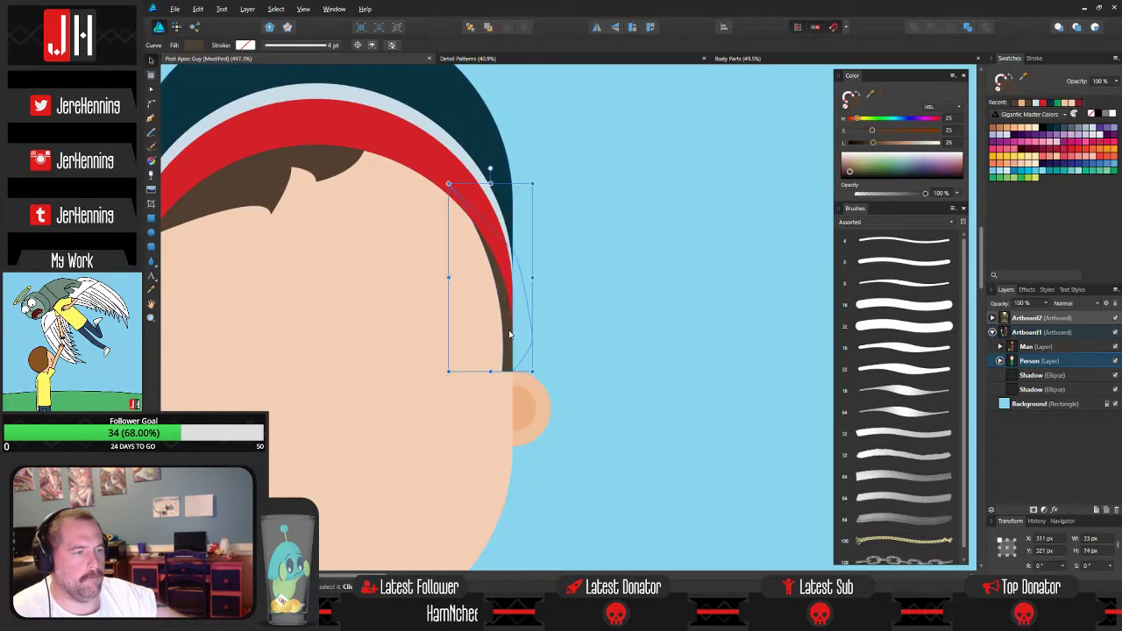
pyautogui.moveTo(510, 335); pyautogui.dragTo(511, 357)
pyautogui.press('a')
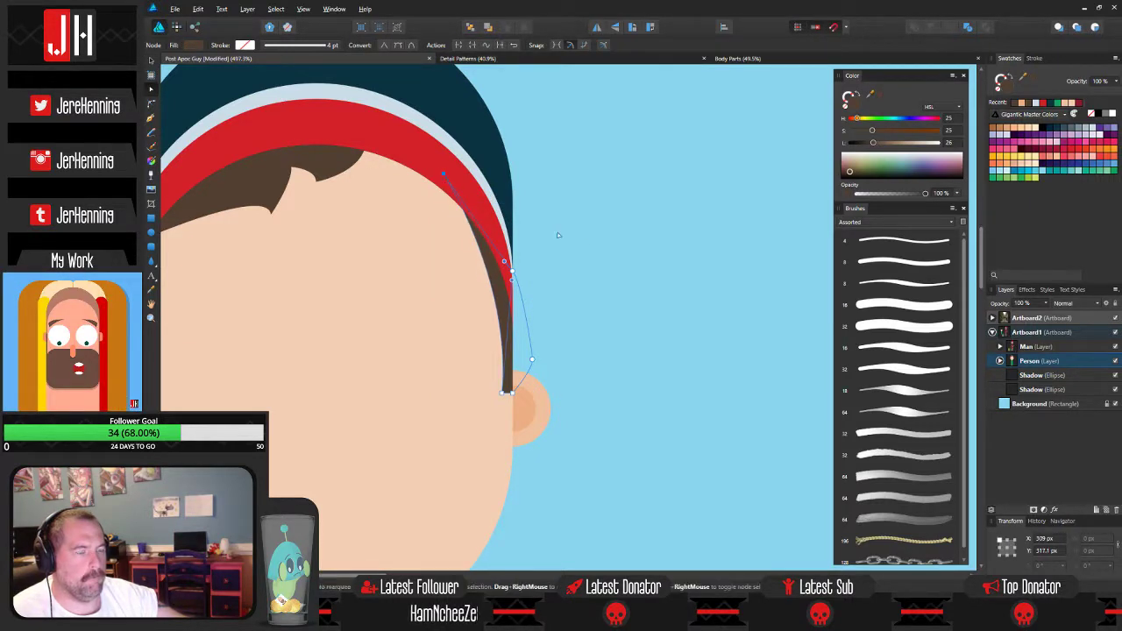
pyautogui.click(578, 277)
pyautogui.scroll(-2, 579, 278)
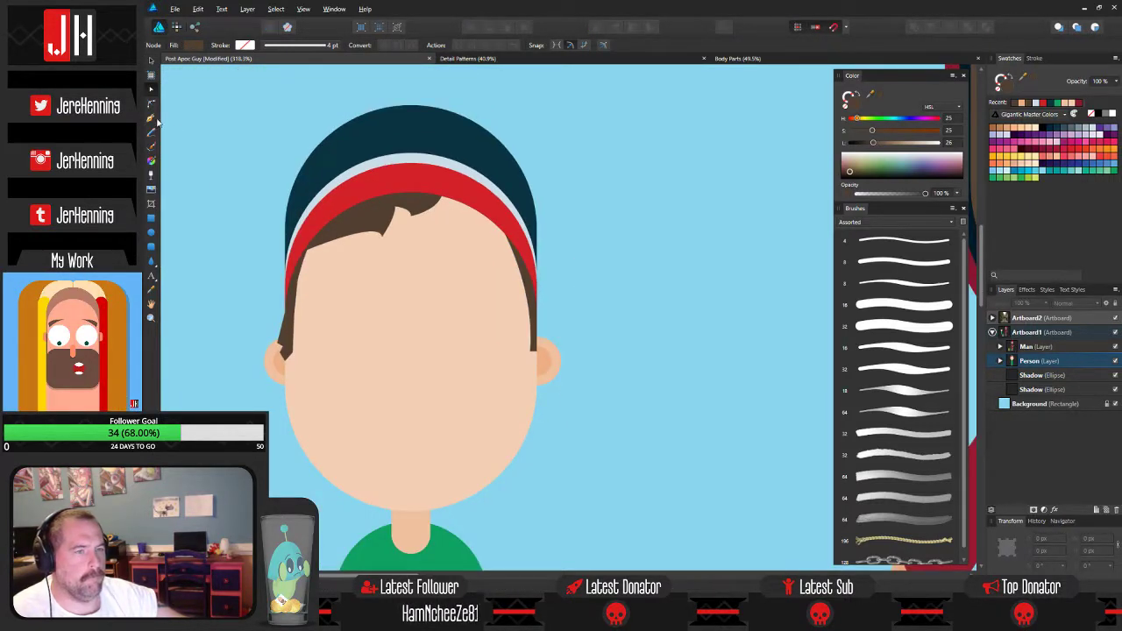
# Draw a jagged hair tip about 9 × 27 px overlapping the right ear below the sideburn and fill it with the hair brown.
pyautogui.click(152, 118)
pyautogui.scroll(3, 531, 302)
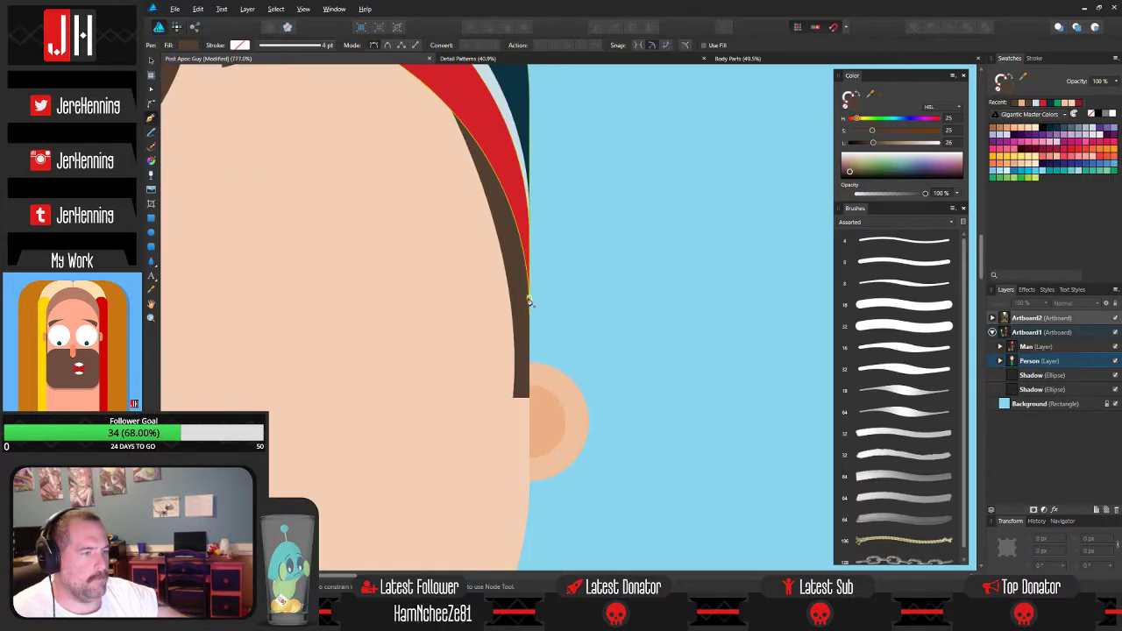
pyautogui.click(529, 312)
pyautogui.click(537, 363)
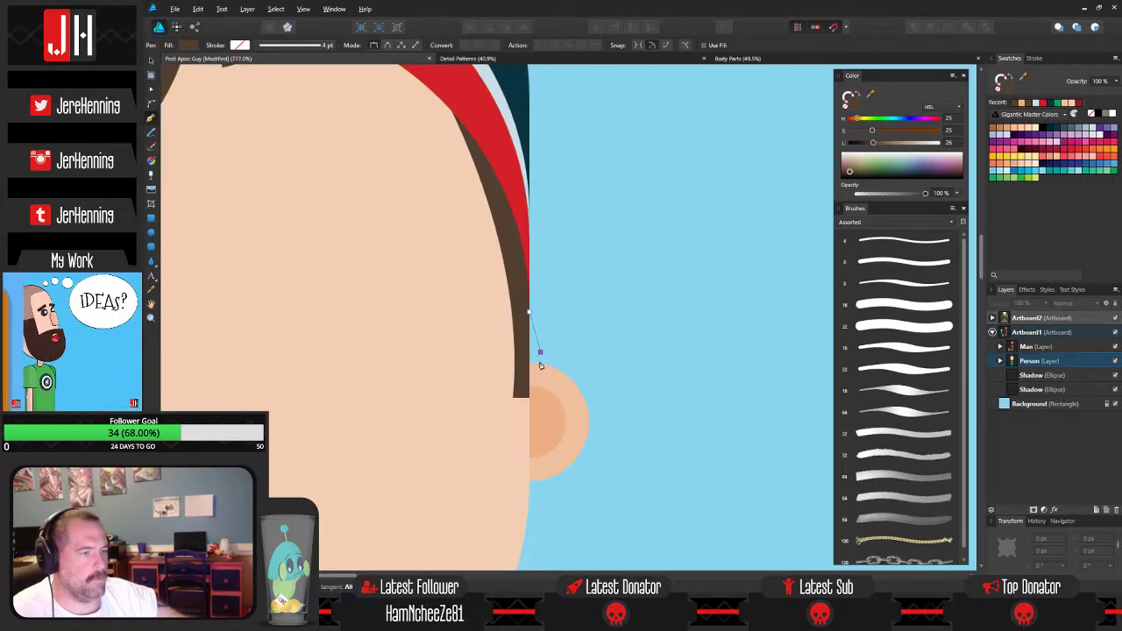
pyautogui.click(530, 412)
pyautogui.click(513, 400)
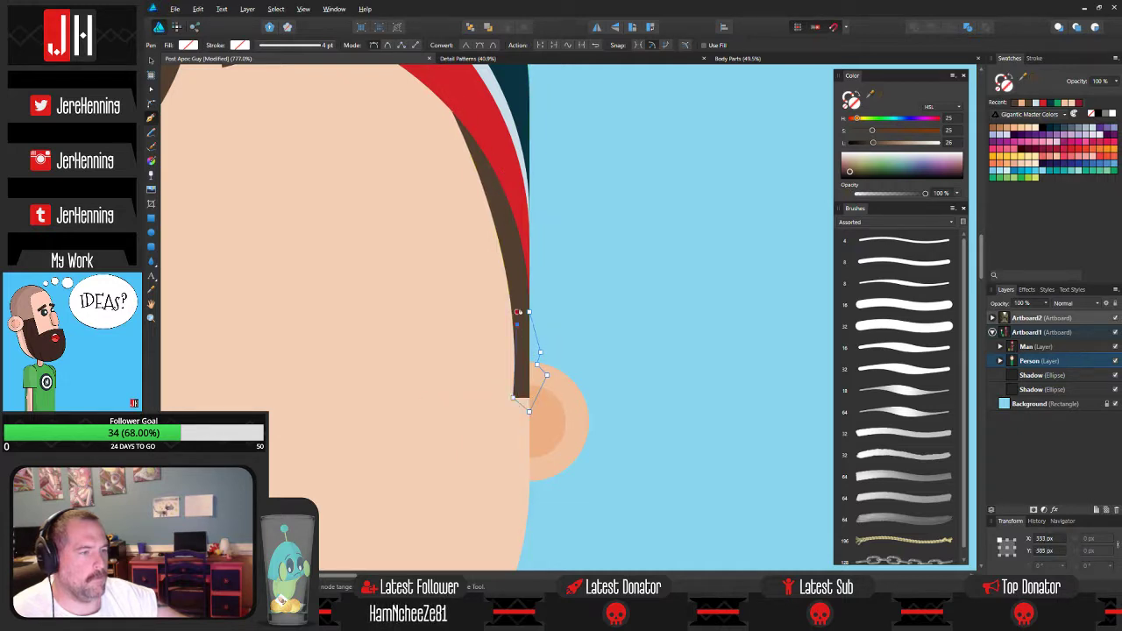
pyautogui.press('i')
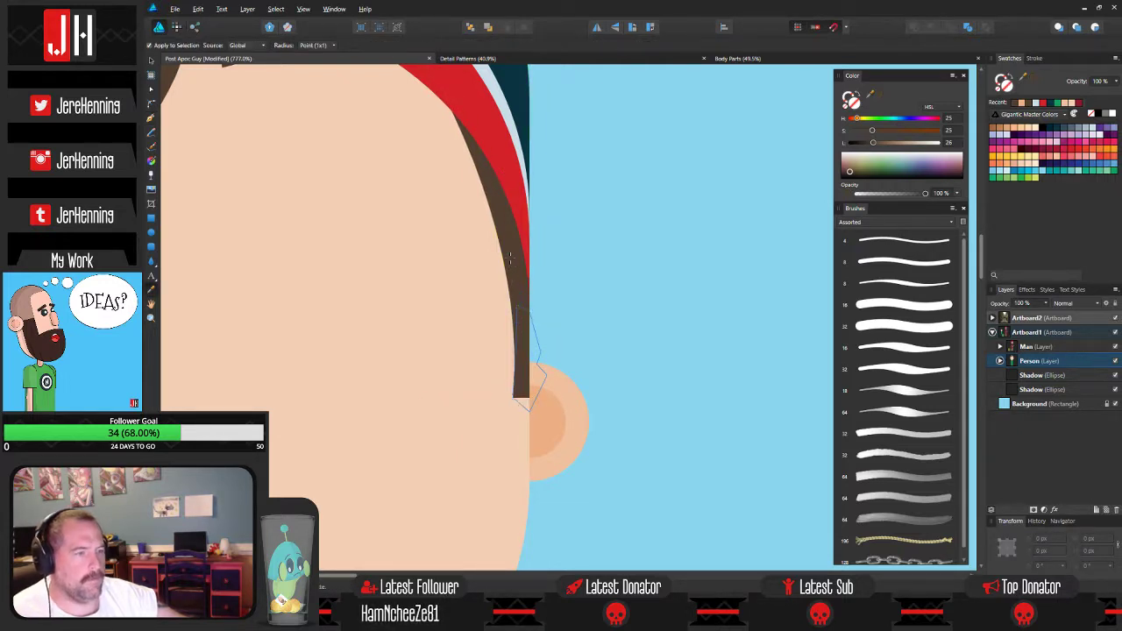
pyautogui.click(517, 272)
pyautogui.press('v')
pyautogui.click(596, 285)
pyautogui.scroll(-4, 595, 292)
pyautogui.scroll(-2, 596, 295)
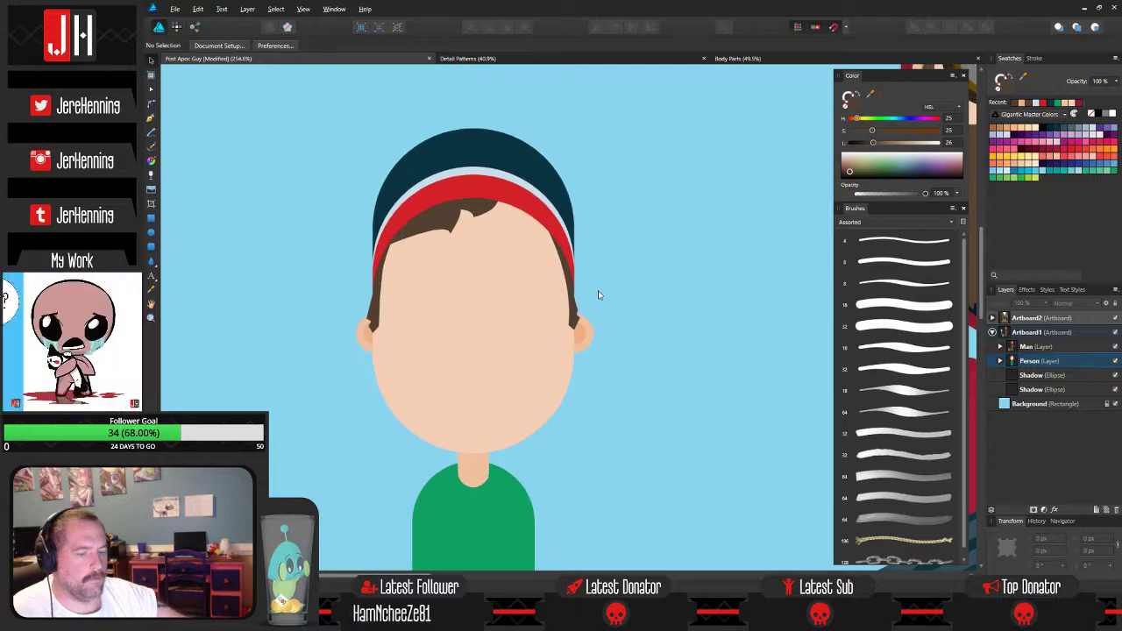
# Draw a small curved, pointed hair tuft beneath the cap band right of the forehead's centre and fill it with the hair brown.
pyautogui.scroll(-3, 595, 326)
pyautogui.scroll(7, 579, 324)
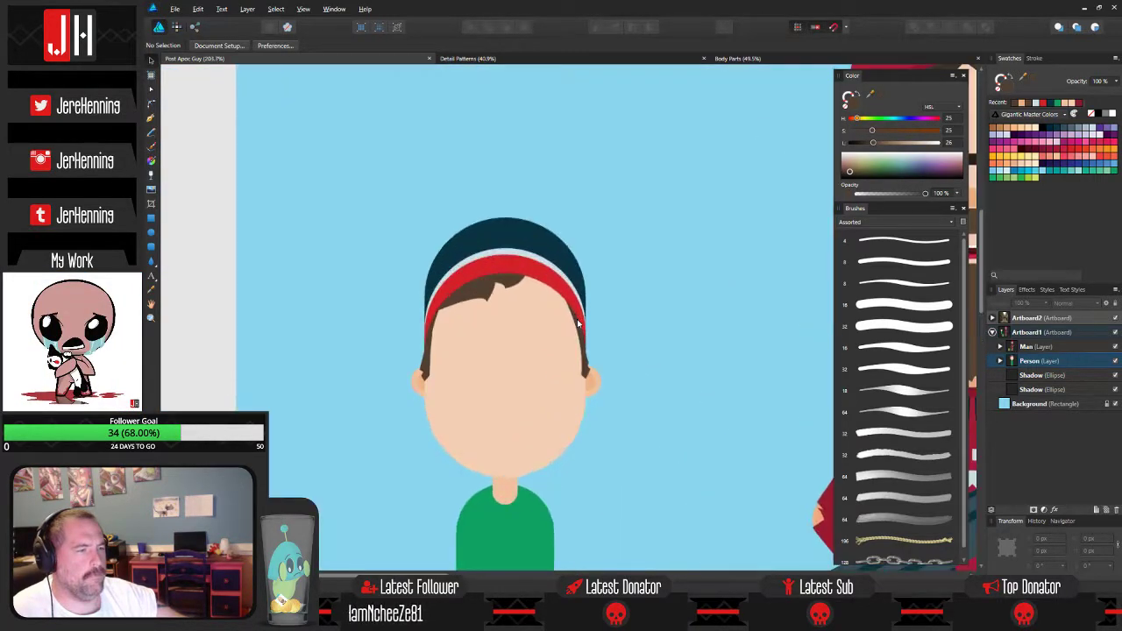
pyautogui.press('p')
pyautogui.scroll(2, 478, 259)
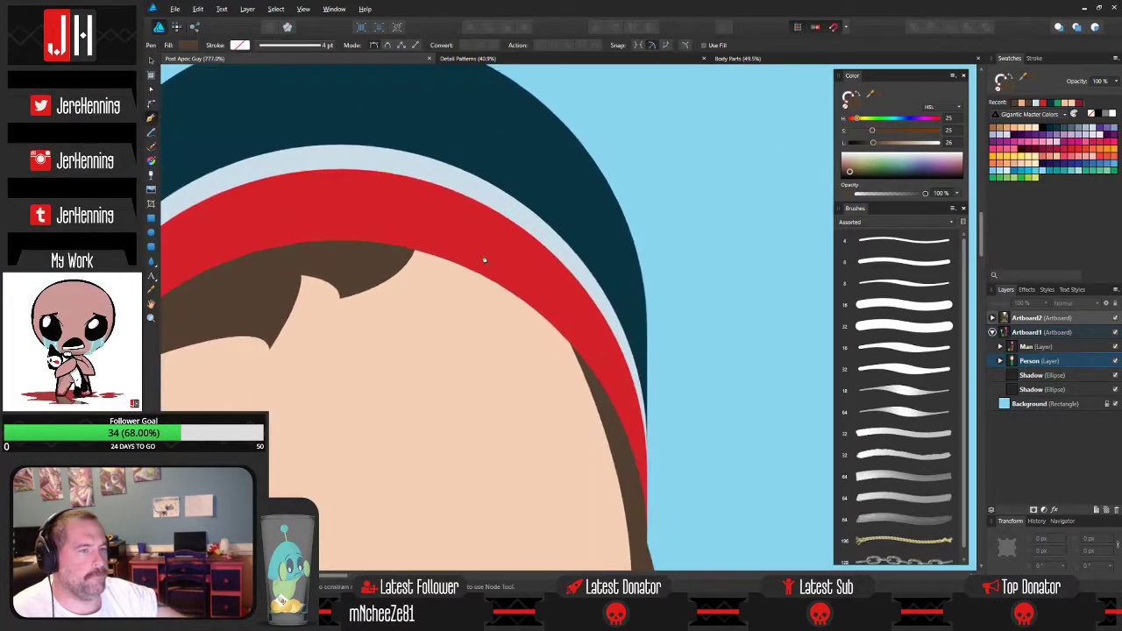
pyautogui.click(453, 262)
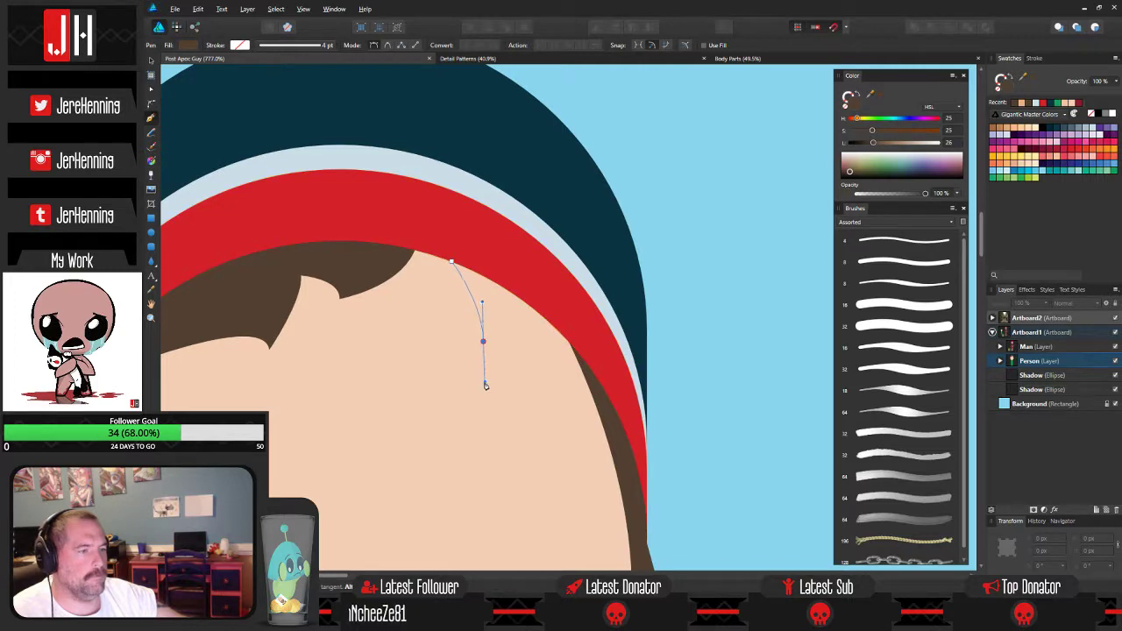
pyautogui.moveTo(485, 386); pyautogui.dragTo(482, 383)
pyautogui.moveTo(531, 307); pyautogui.dragTo(536, 282)
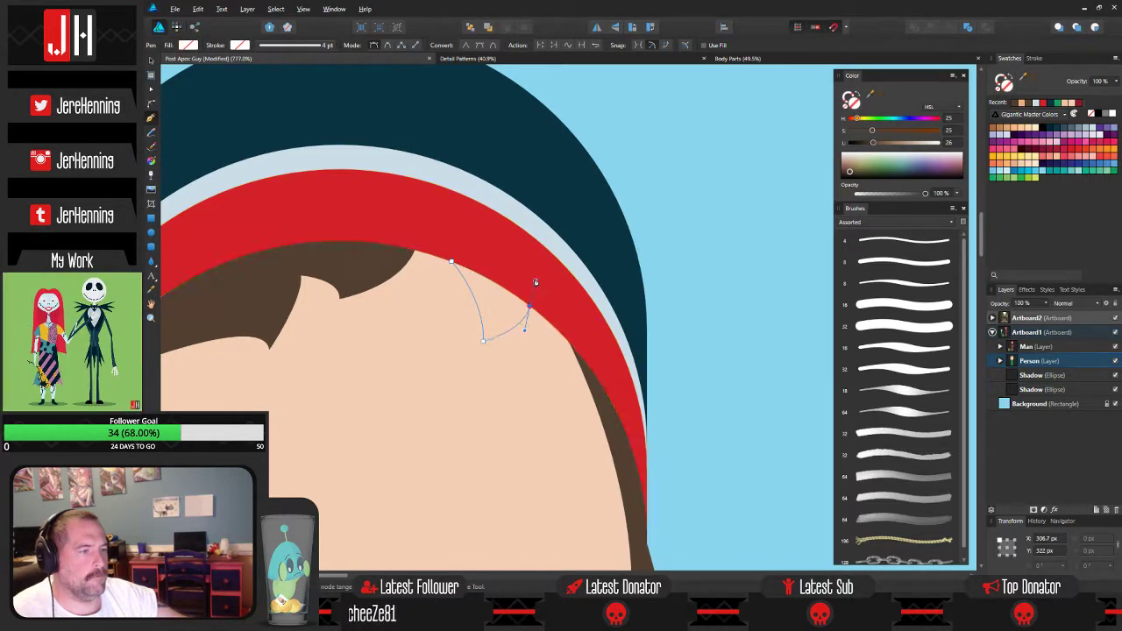
pyautogui.click(453, 263)
pyautogui.press('i')
pyautogui.click(343, 284)
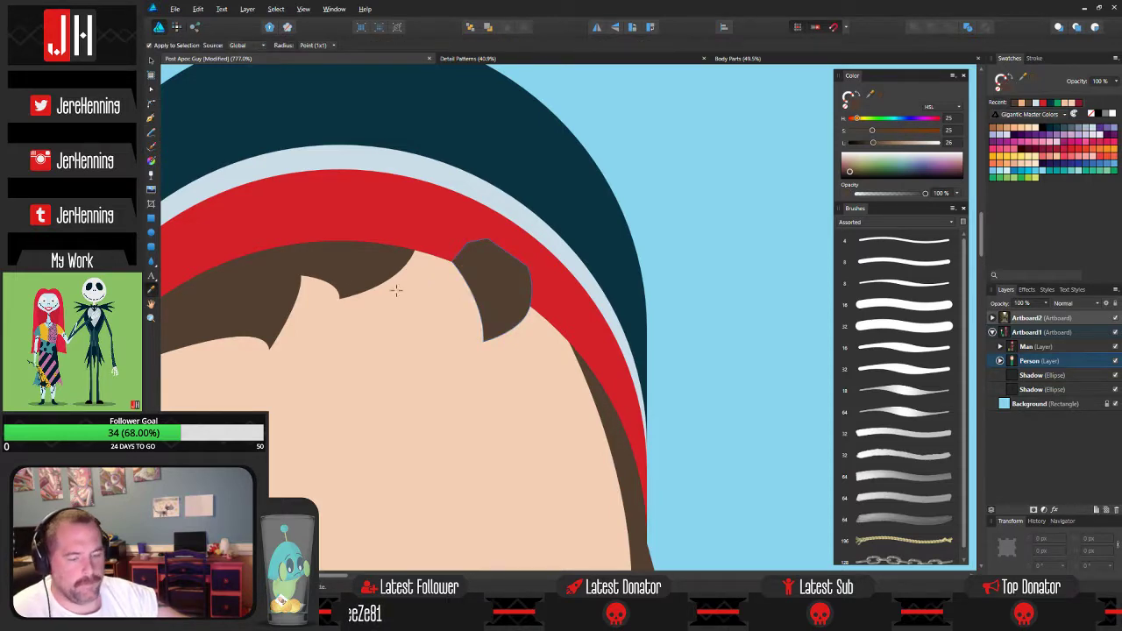
# Clip the new right hair tuft inside the head shape so it sits beneath the cap band.
pyautogui.press('v')
pyautogui.click(501, 294)
pyautogui.press('Delete')
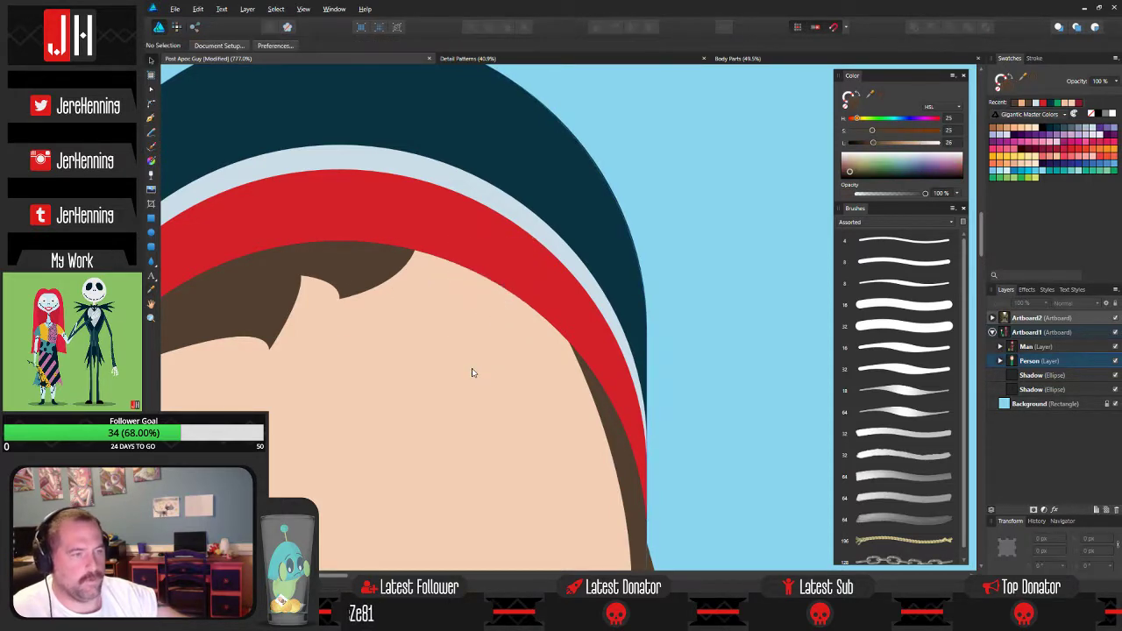
pyautogui.scroll(-6, 494, 368)
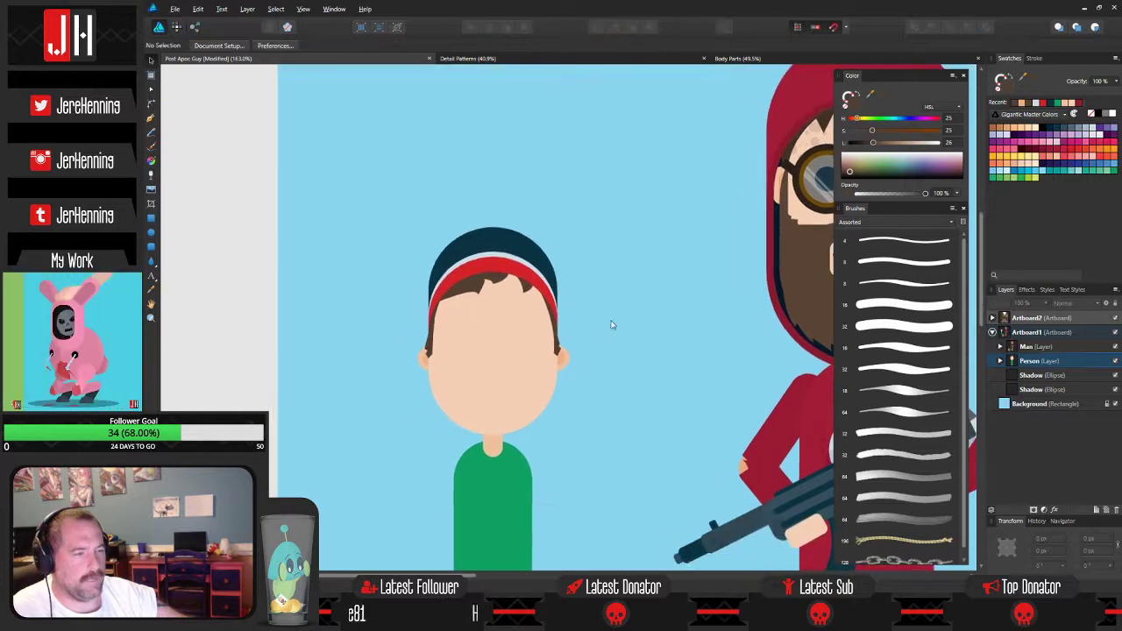
pyautogui.scroll(-3, 519, 319)
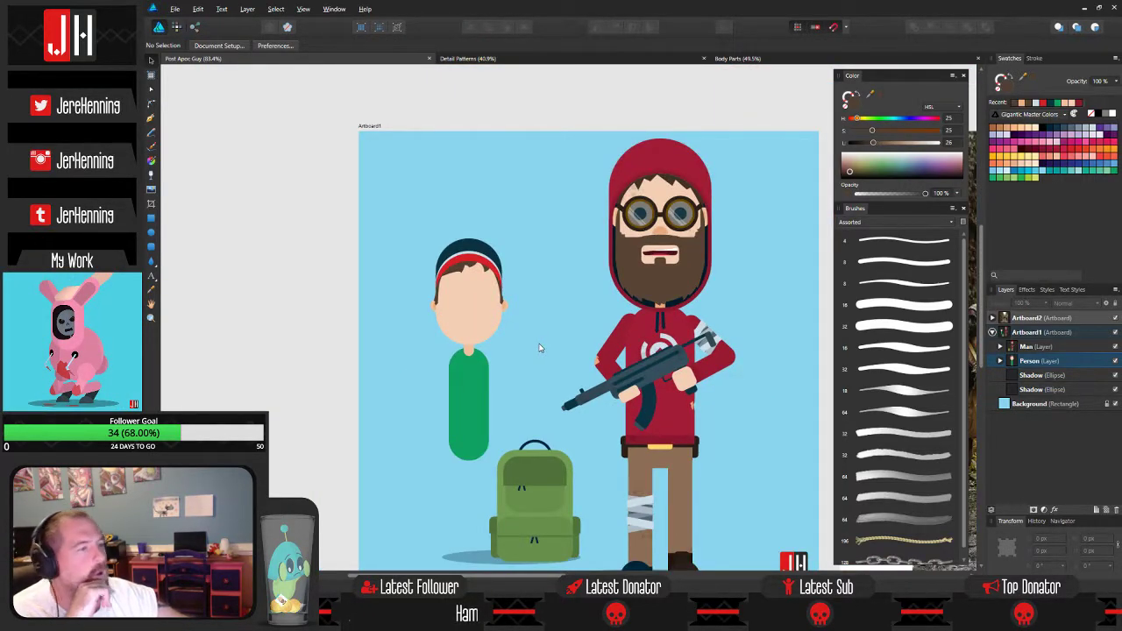
pyautogui.moveTo(541, 342); pyautogui.dragTo(534, 295)
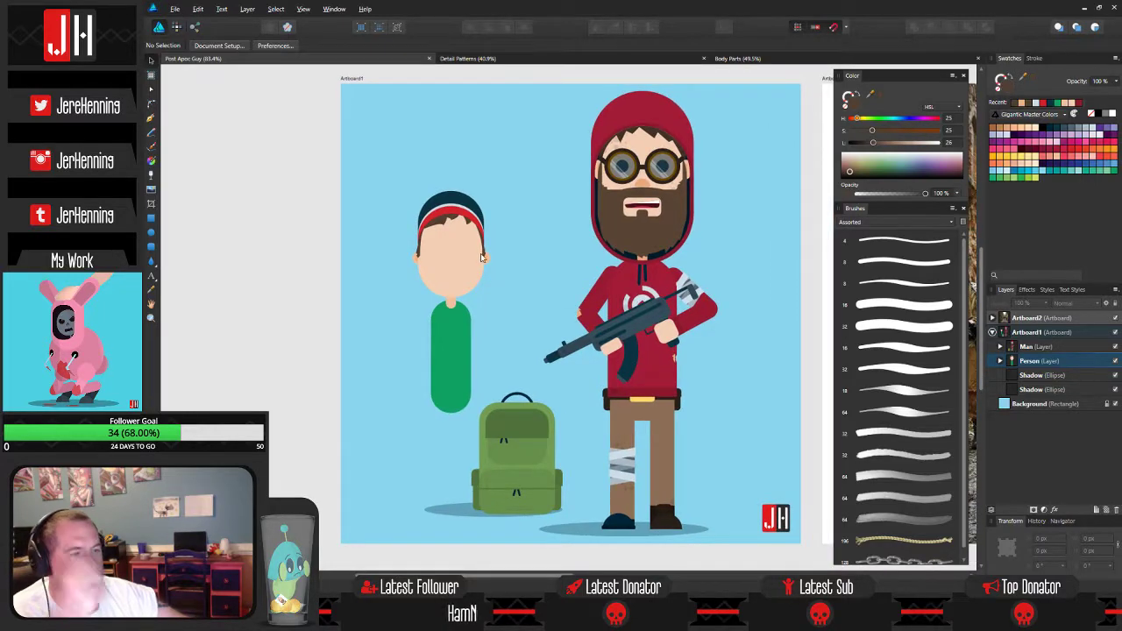
# Shift the right sideburn's lower inner node outward to close the gap with the jagged hair tip.
pyautogui.scroll(7, 477, 254)
pyautogui.click(529, 236)
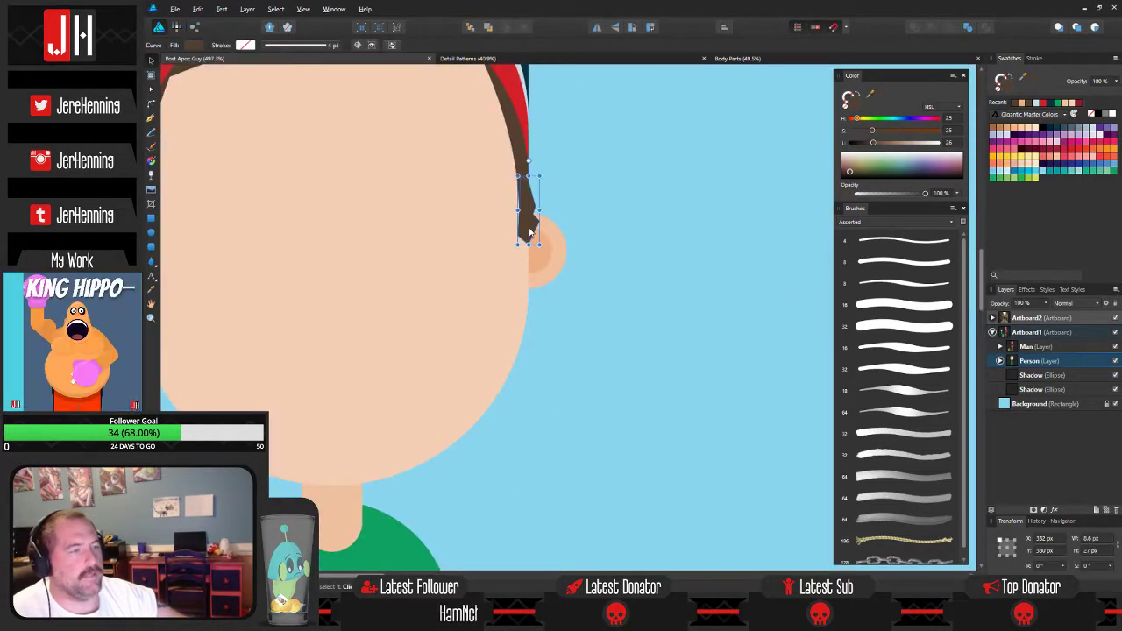
pyautogui.click(569, 225)
pyautogui.scroll(-2, 561, 232)
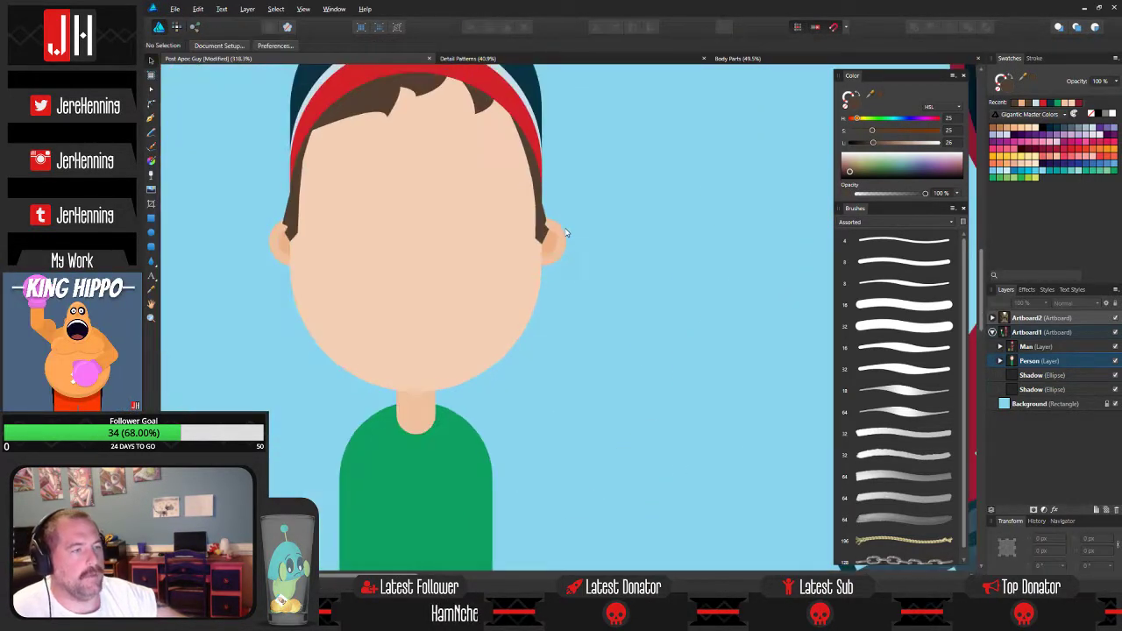
pyautogui.scroll(8, 530, 227)
pyautogui.click(552, 125)
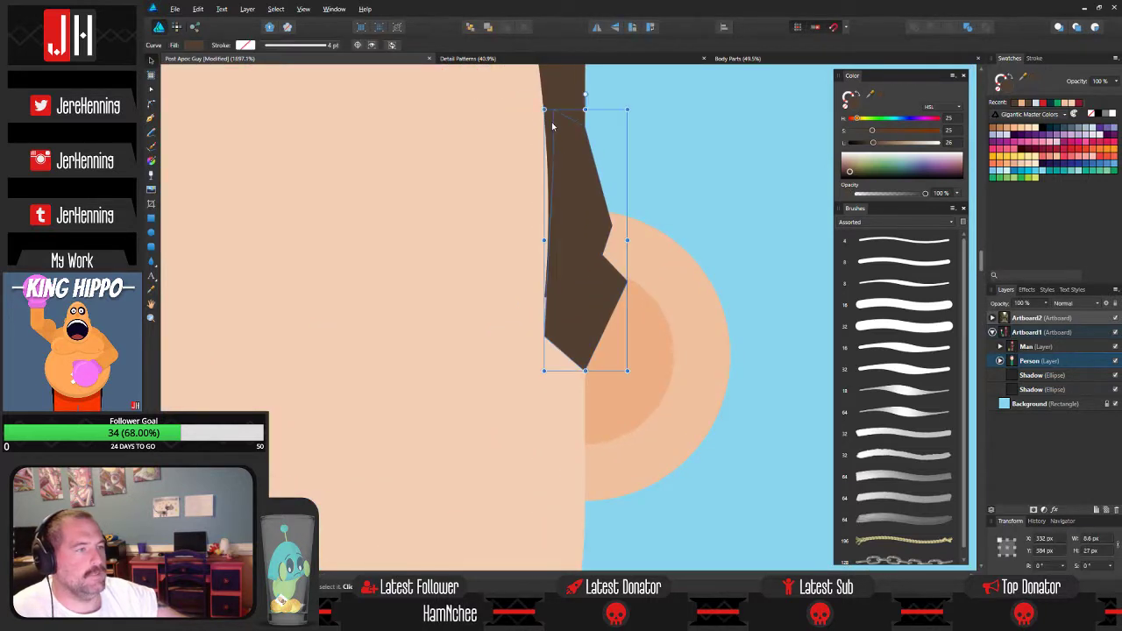
pyautogui.press('a')
pyautogui.press('m')
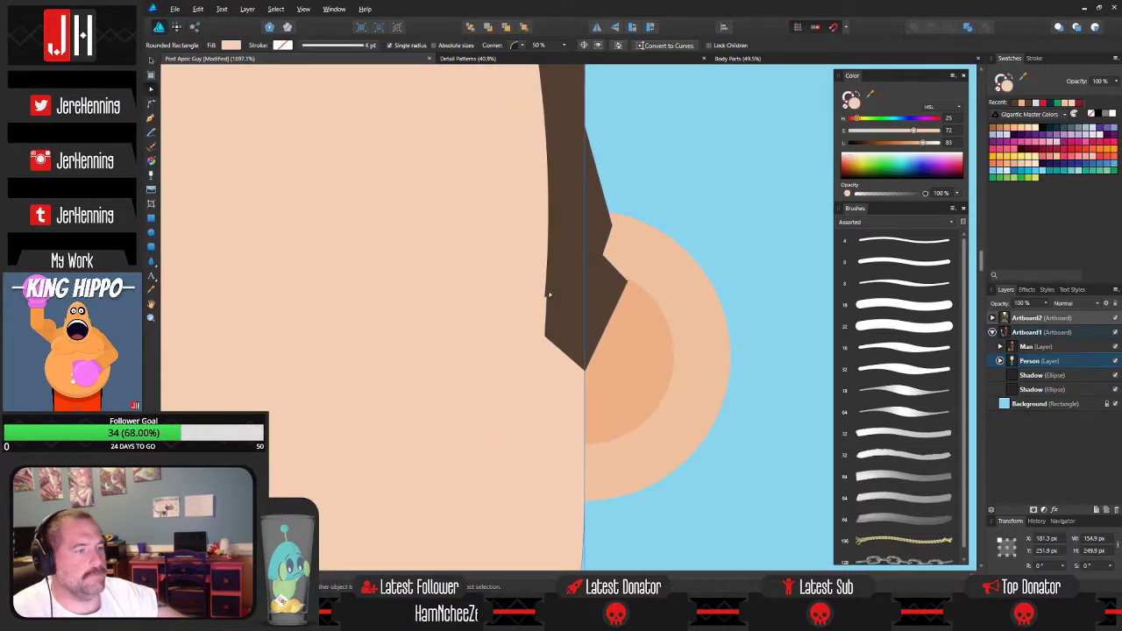
pyautogui.press('a')
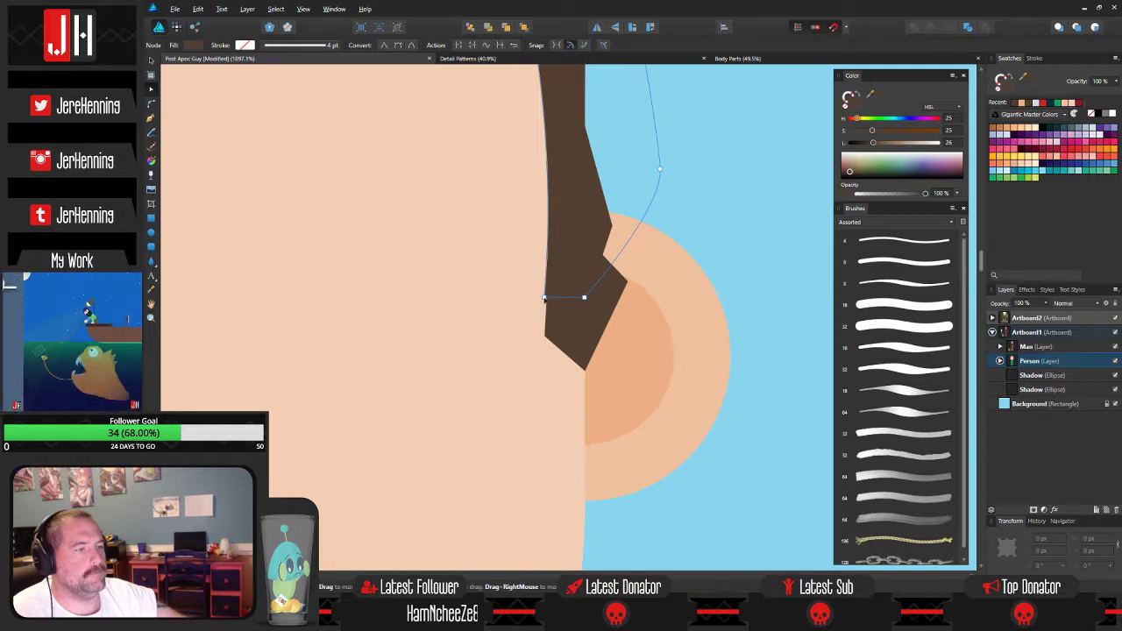
pyautogui.moveTo(553, 303); pyautogui.dragTo(547, 298)
pyautogui.click(688, 219)
pyautogui.scroll(-8, 610, 232)
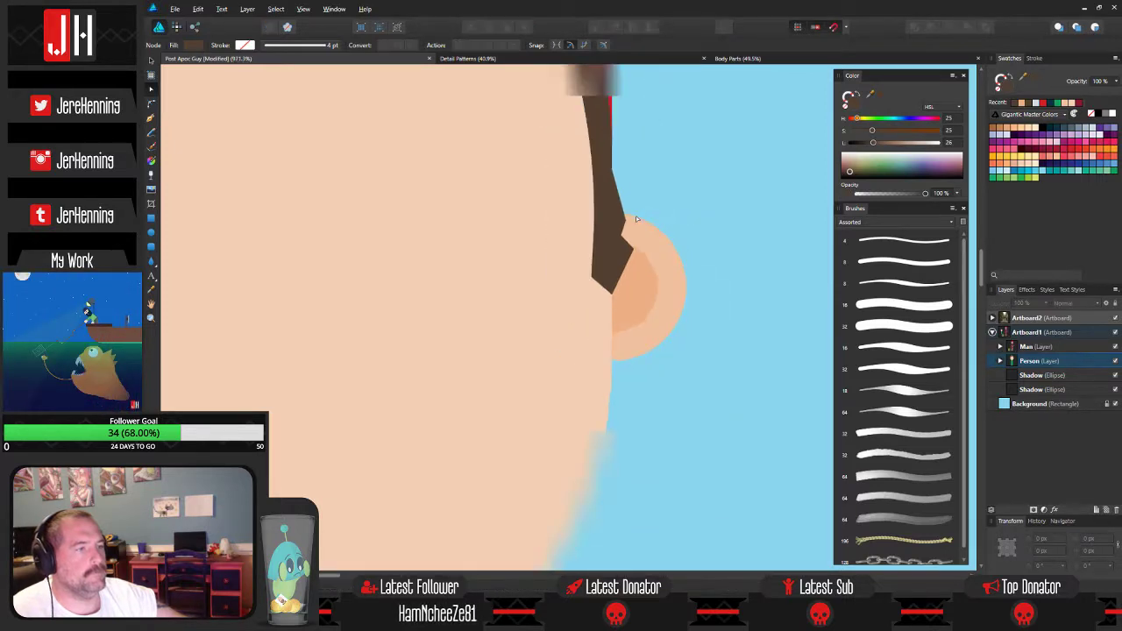
pyautogui.press('v')
pyautogui.scroll(-4, 649, 216)
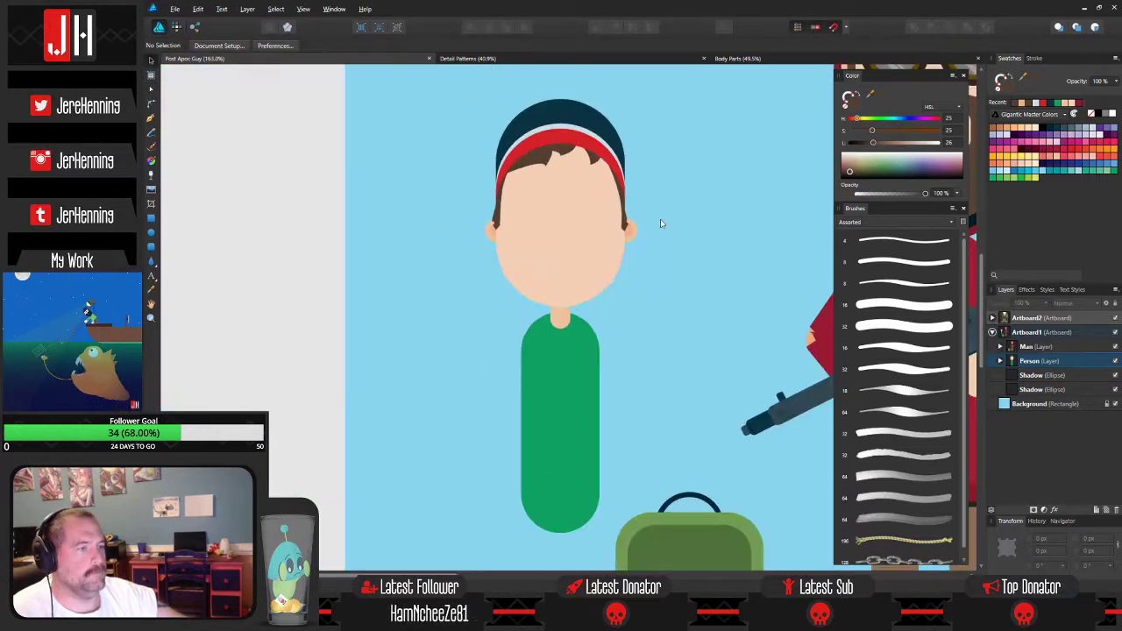
# Scale the whole second person down slightly and reposition it beside the man, above the backpack.
pyautogui.scroll(-3, 689, 244)
pyautogui.scroll(1, 596, 263)
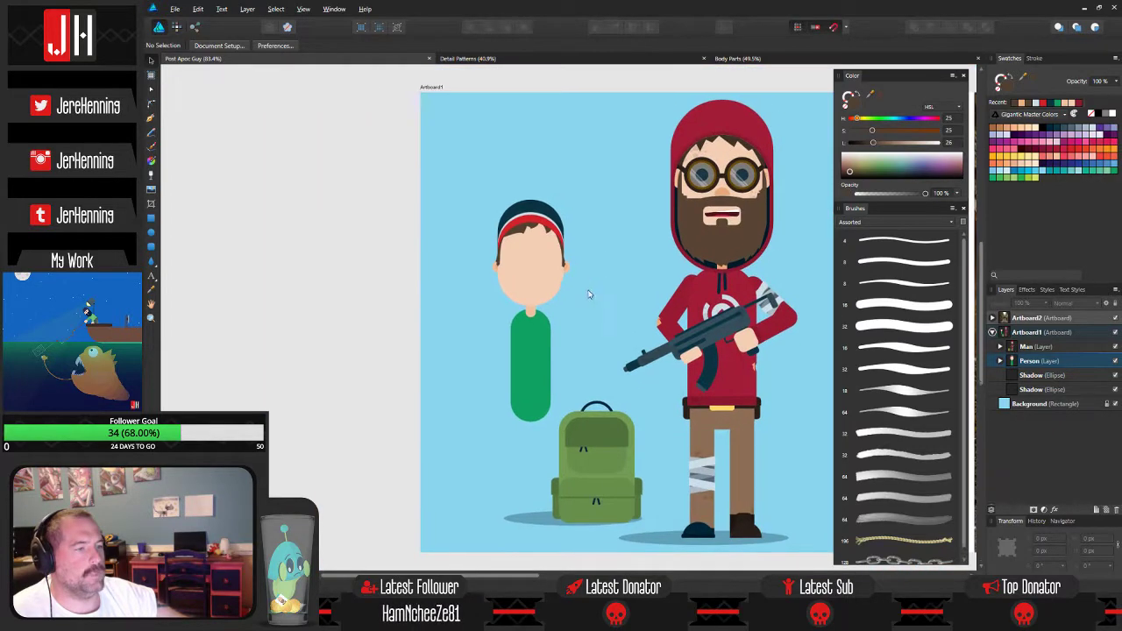
pyautogui.moveTo(403, 182); pyautogui.dragTo(595, 447)
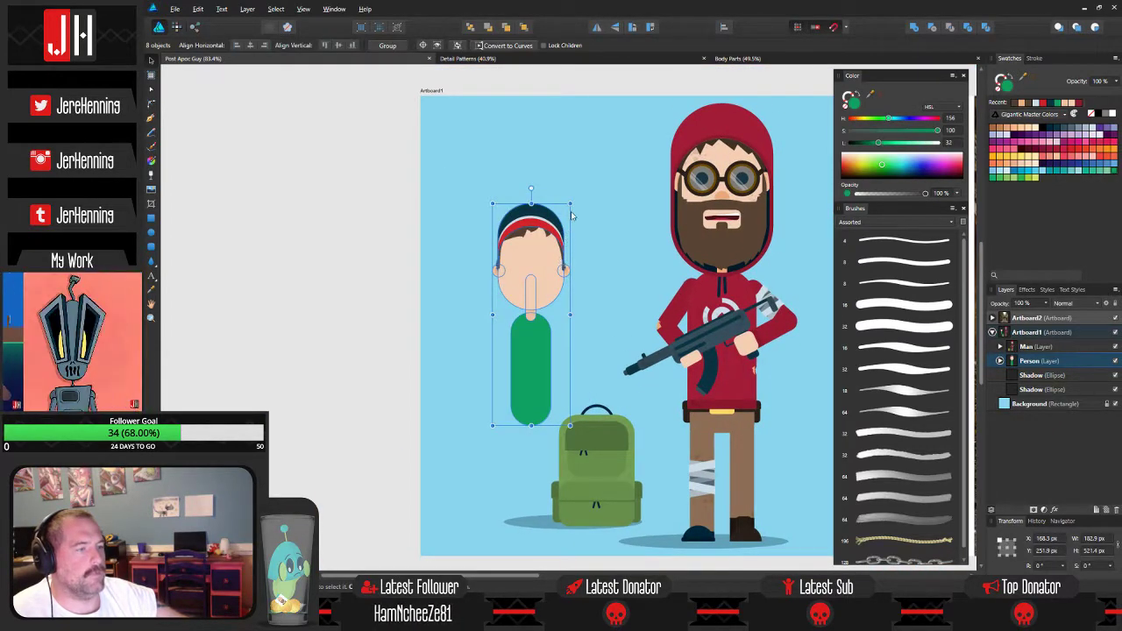
pyautogui.moveTo(571, 206); pyautogui.dragTo(561, 235)
pyautogui.moveTo(533, 288); pyautogui.dragTo(539, 299)
pyautogui.click(582, 311)
# Draw two matching circular eyes about 31 px wide, side by side on the second person's face, and fill them white.
pyautogui.scroll(5, 532, 306)
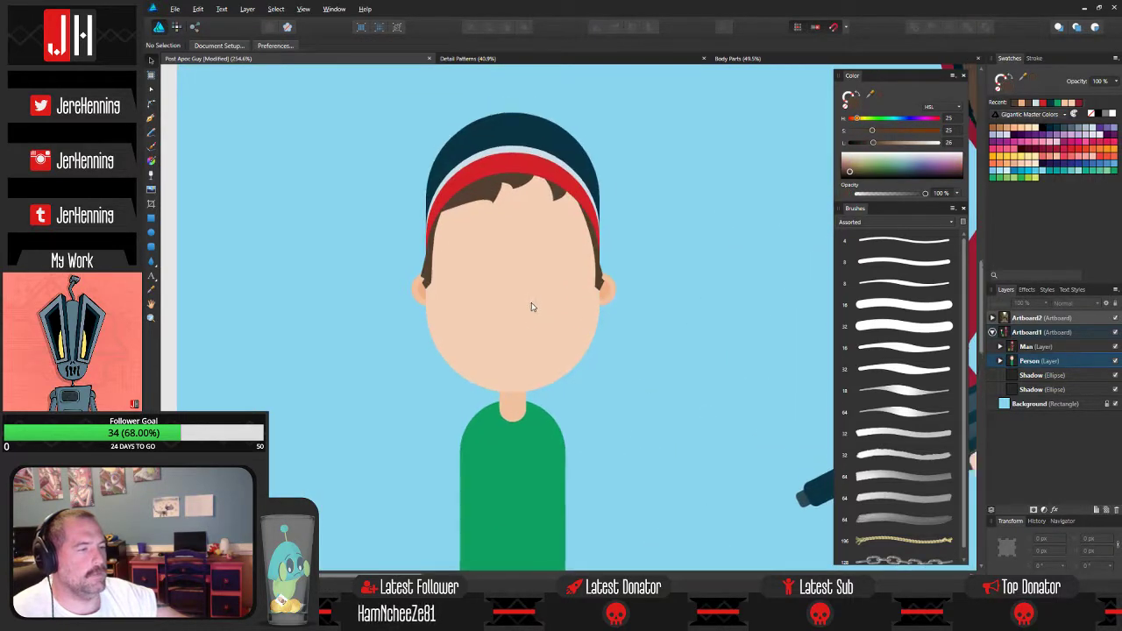
pyautogui.moveTo(361, 276); pyautogui.dragTo(575, 300)
pyautogui.click(660, 282)
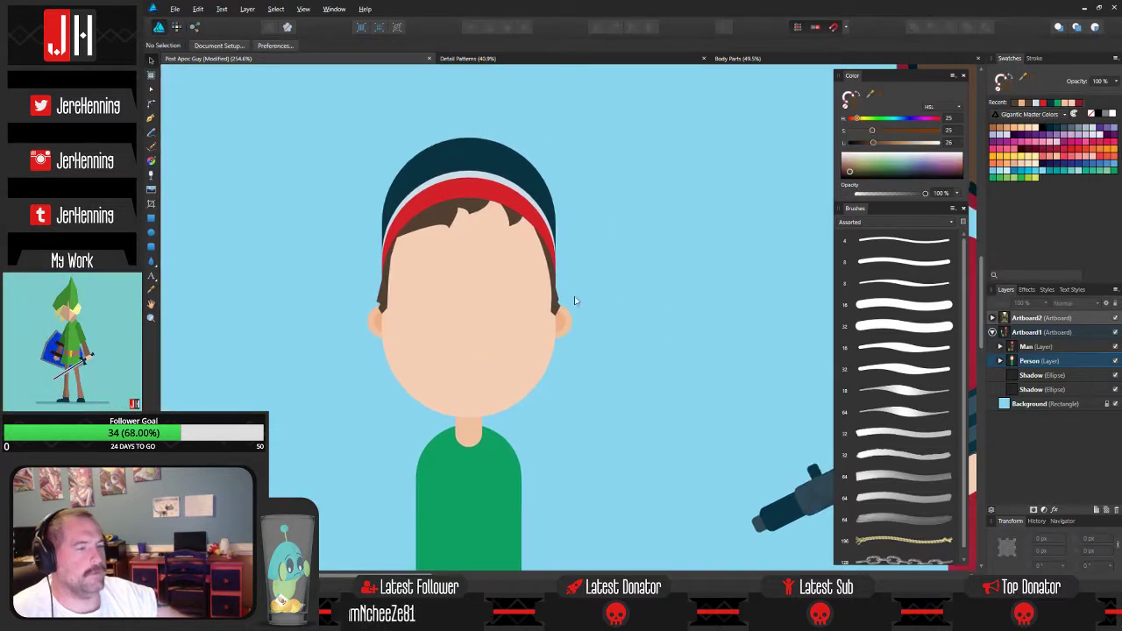
pyautogui.click(152, 232)
pyautogui.moveTo(406, 304); pyautogui.dragTo(510, 318)
pyautogui.keyDown('shift'); pyautogui.click(438, 317); pyautogui.keyUp('shift')
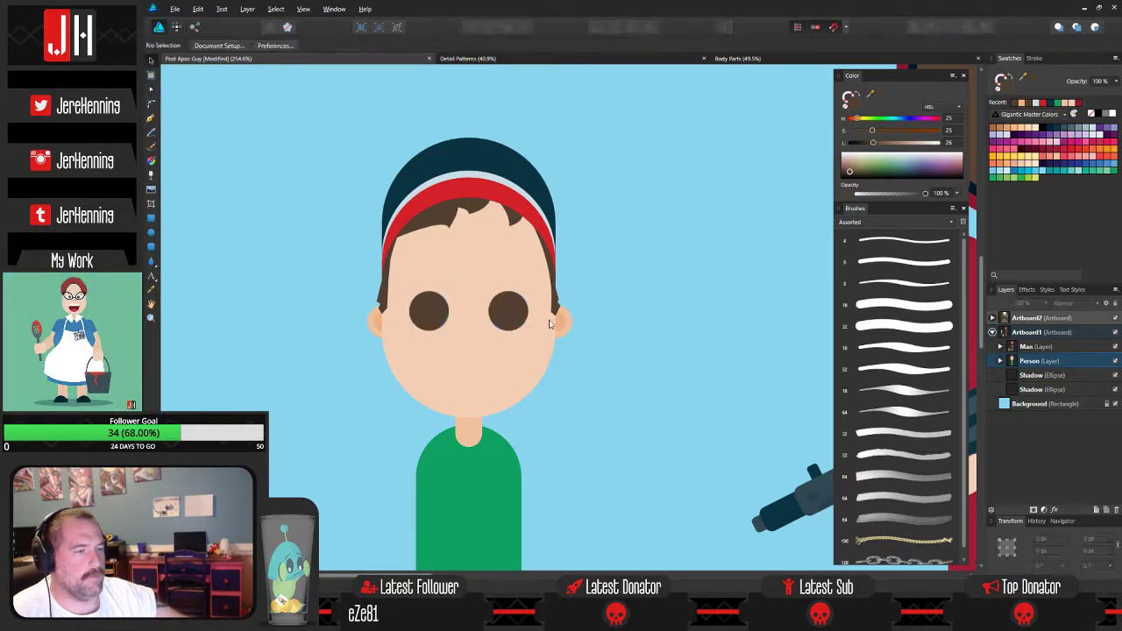
pyautogui.click(1099, 123)
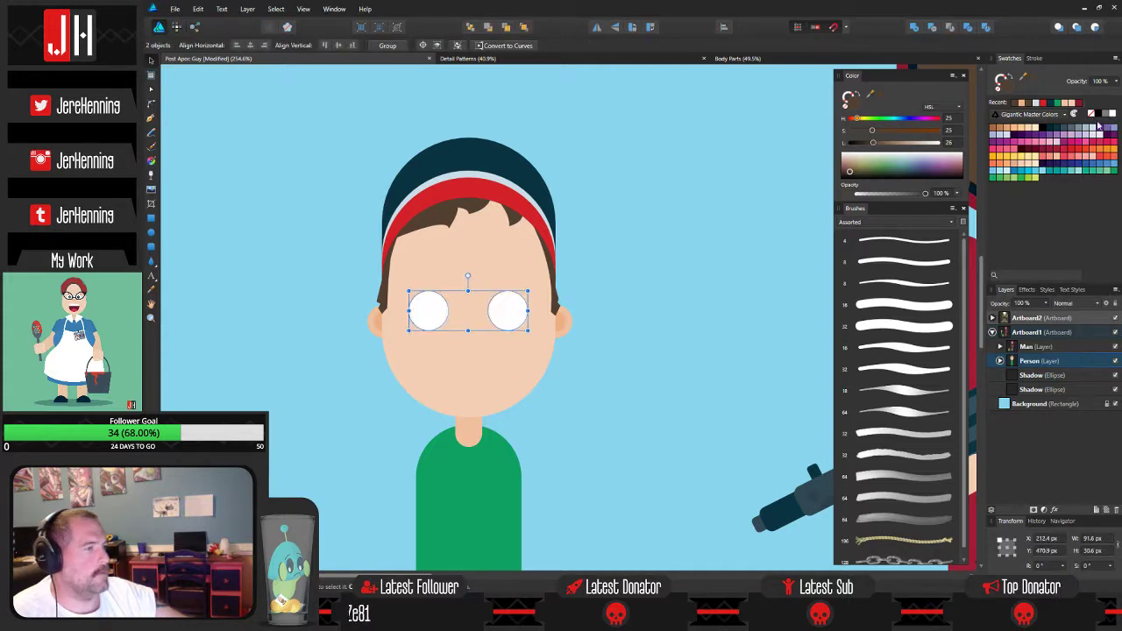
pyautogui.click(594, 229)
pyautogui.scroll(-3, 446, 312)
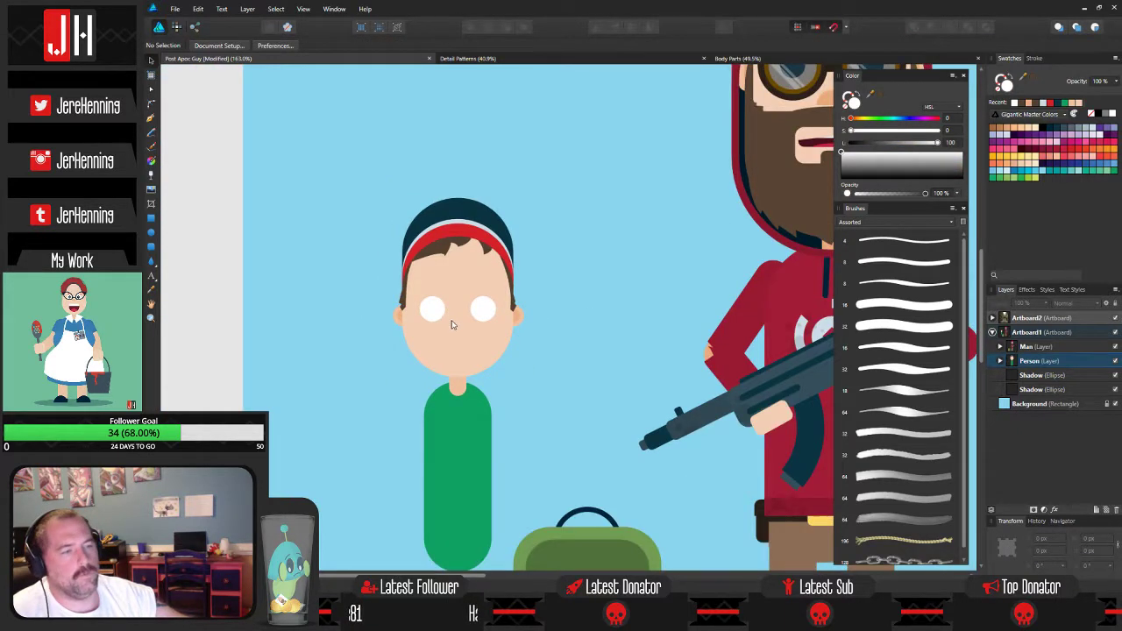
# Add a concentric pupil about 17 px wide inside the left eye and fill it with dark navy.
pyautogui.scroll(2, 451, 324)
pyautogui.click(433, 303)
pyautogui.scroll(2, 618, 334)
pyautogui.click(600, 334)
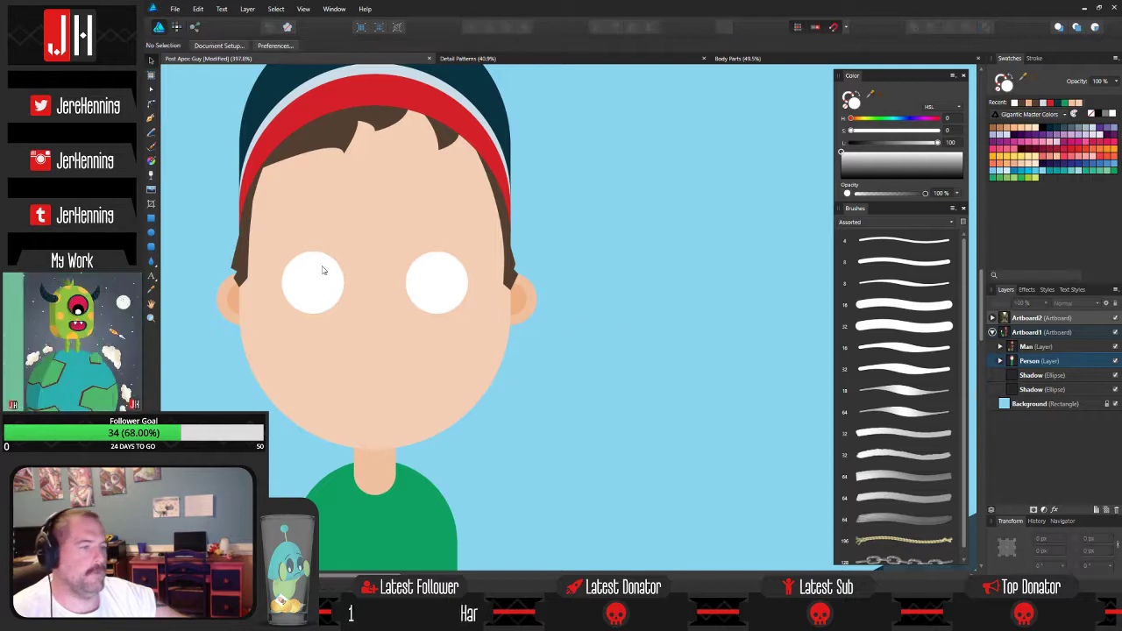
pyautogui.click(318, 273)
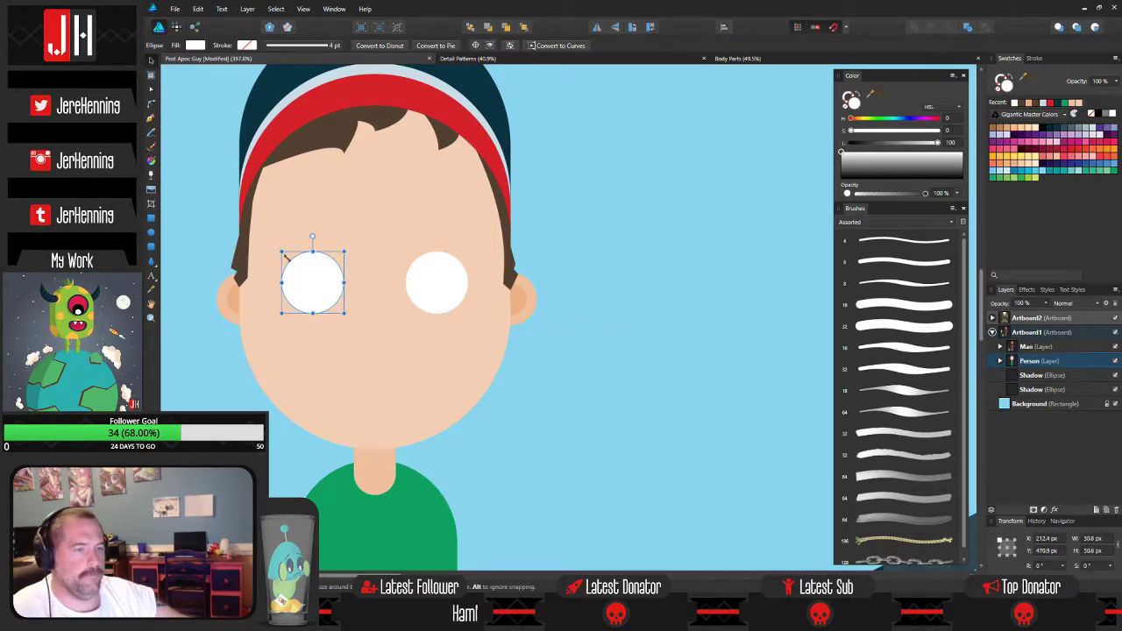
pyautogui.moveTo(286, 255); pyautogui.dragTo(296, 264)
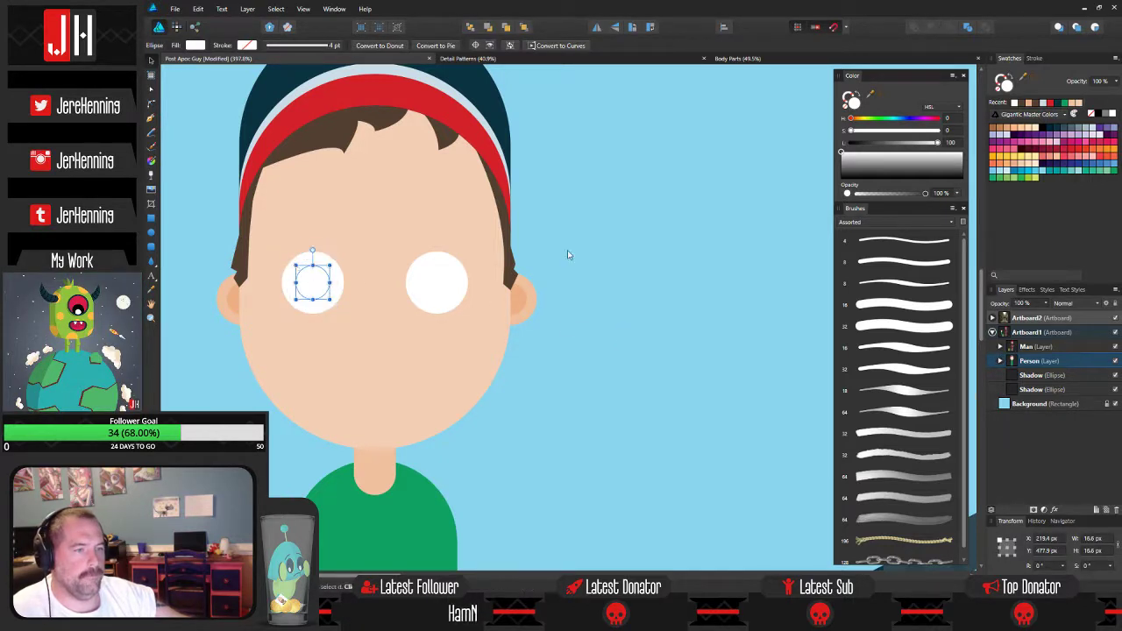
pyautogui.click(1050, 131)
pyautogui.scroll(3, 302, 282)
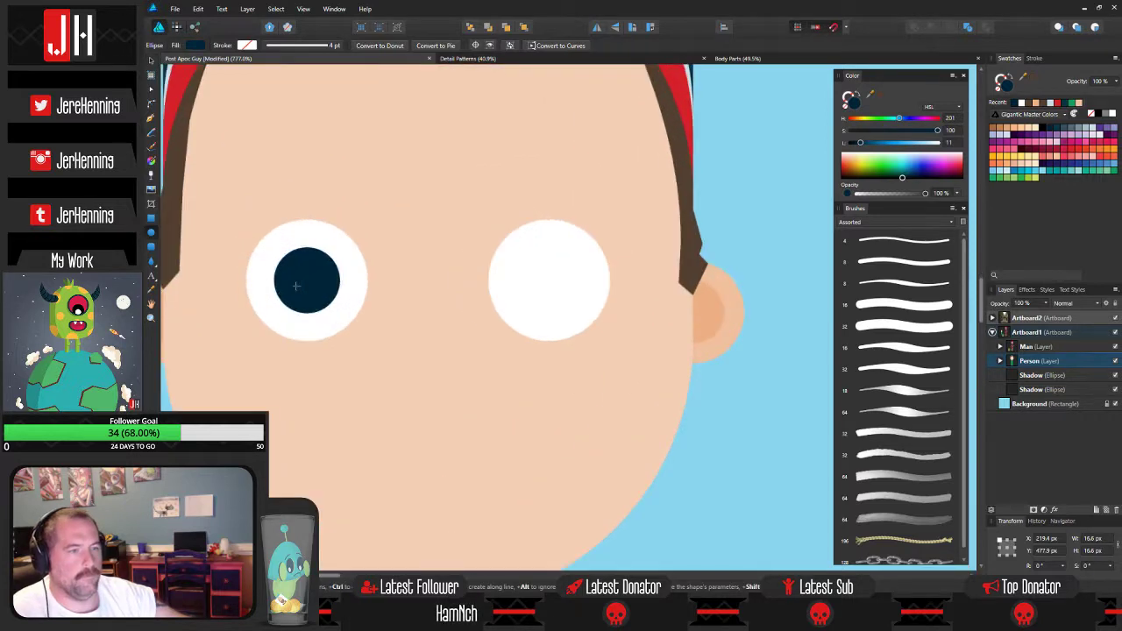
# Duplicate the navy pupil into the right eye, slightly off-centre, and nest it inside the eye white.
pyautogui.moveTo(302, 281); pyautogui.dragTo(570, 288)
pyautogui.click(565, 283)
pyautogui.hotkey('ctrl', '[')
pyautogui.click(564, 283)
# Shift the left pupil about 5 px right and 1 px down and nest it inside the left eye white.
pyautogui.click(340, 288)
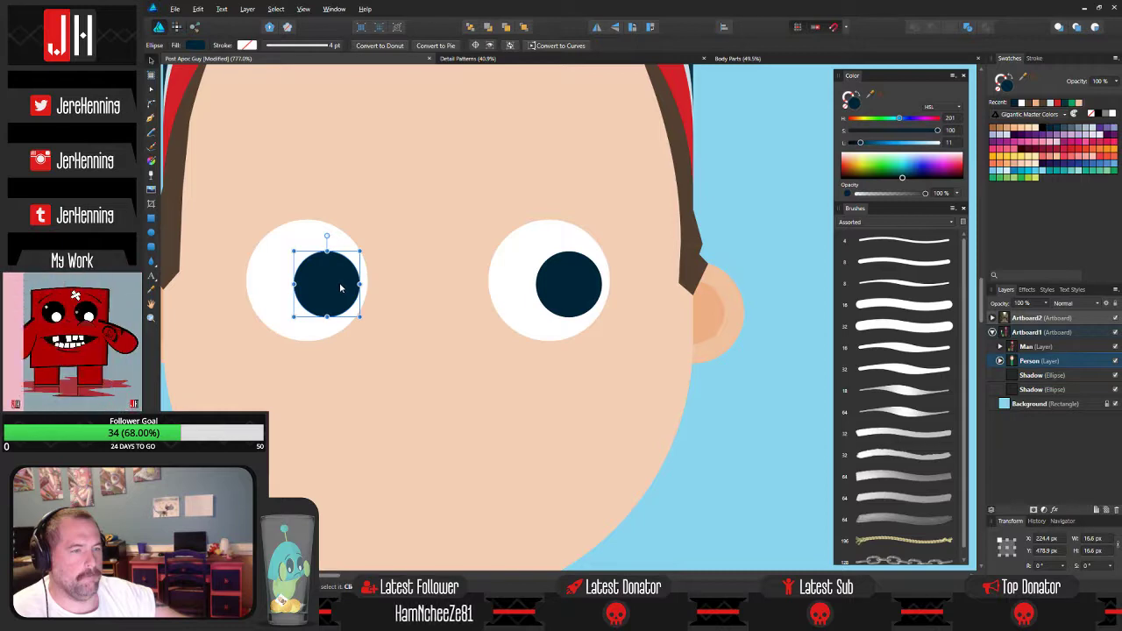
pyautogui.moveTo(342, 287); pyautogui.dragTo(342, 290)
pyautogui.hotkey('ctrl', 'x')
pyautogui.click(342, 289)
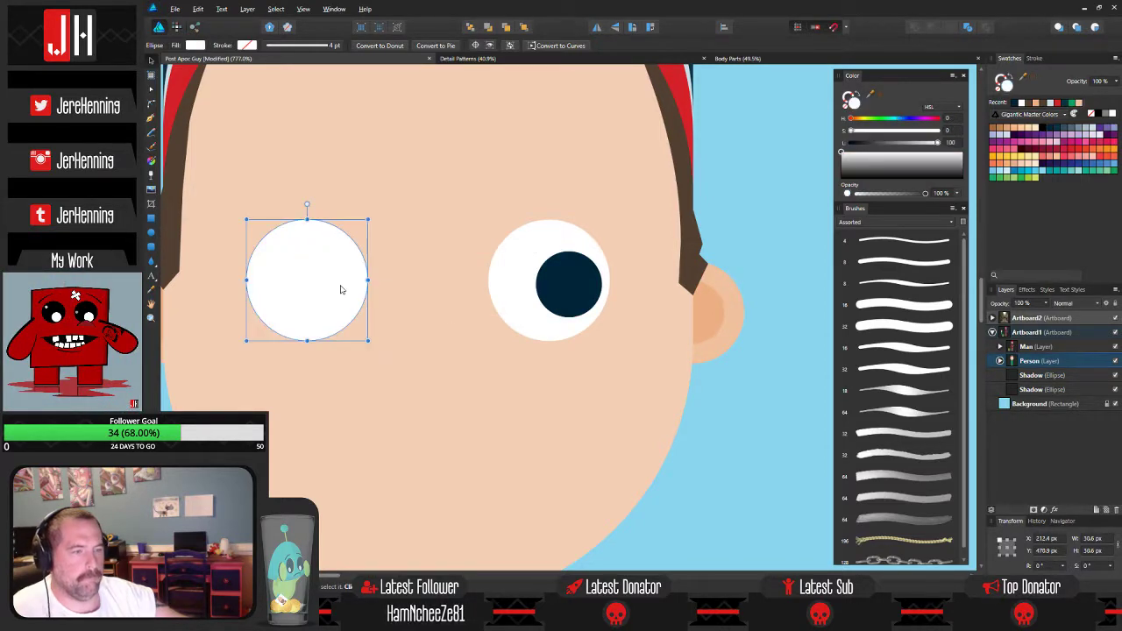
pyautogui.hotkey('ctrl', 'alt', 'v')
pyautogui.click(743, 413)
pyautogui.scroll(-10, 741, 414)
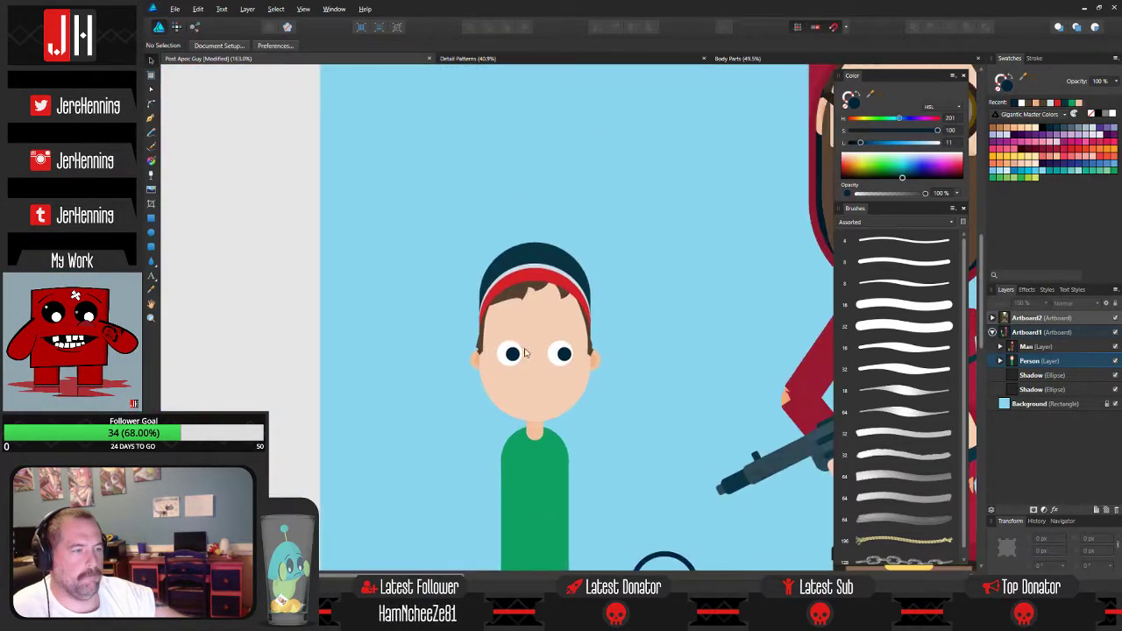
# Draw an oval highlight about 3.3 by 4.9 px on the left pupil, filled white at 40% opacity.
pyautogui.scroll(12, 476, 351)
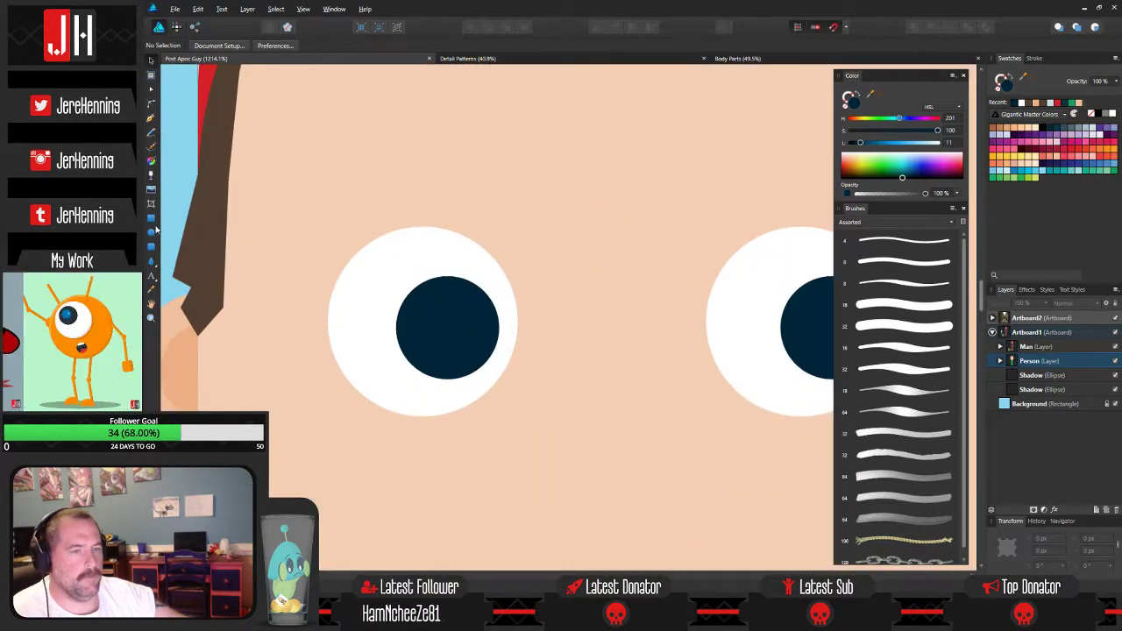
pyautogui.press('m')
pyautogui.moveTo(461, 316); pyautogui.dragTo(448, 292)
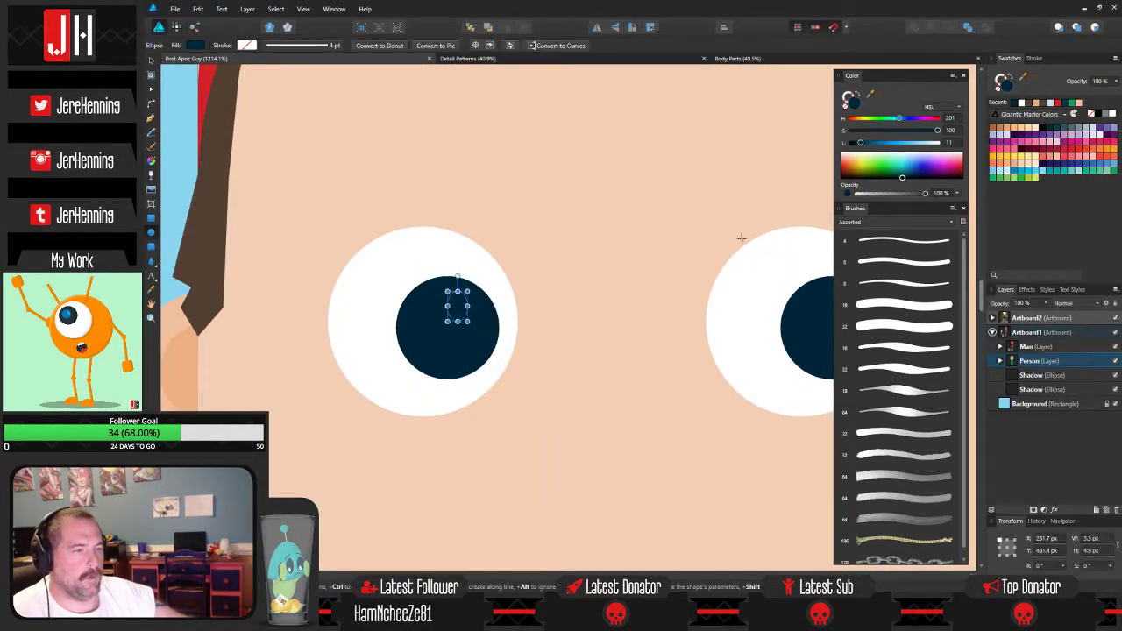
pyautogui.click(1113, 115)
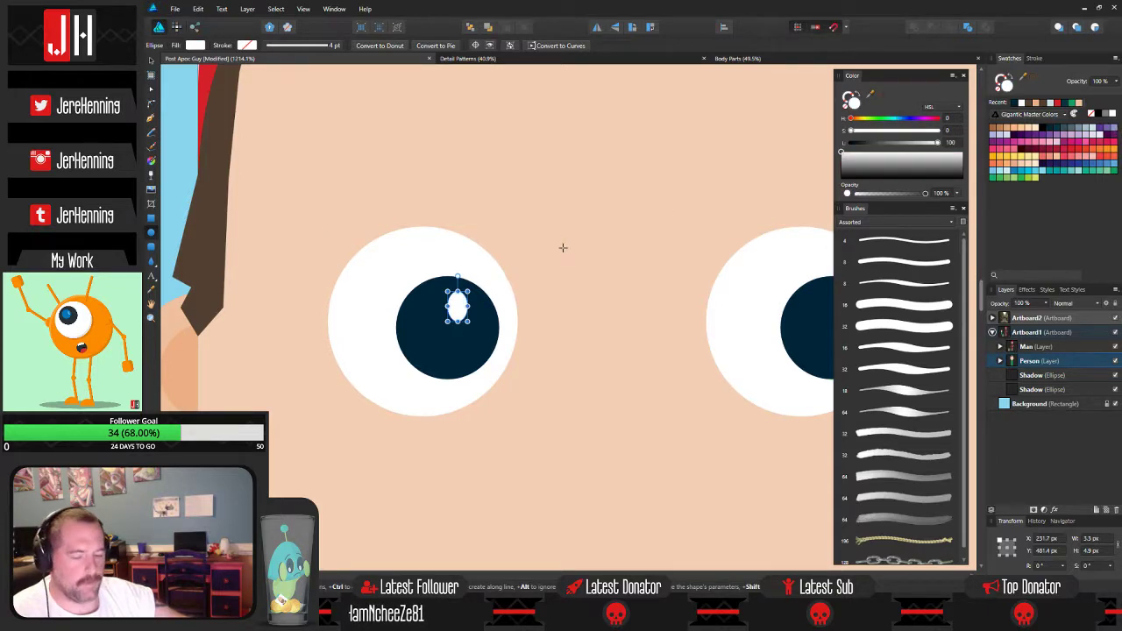
pyautogui.press('v')
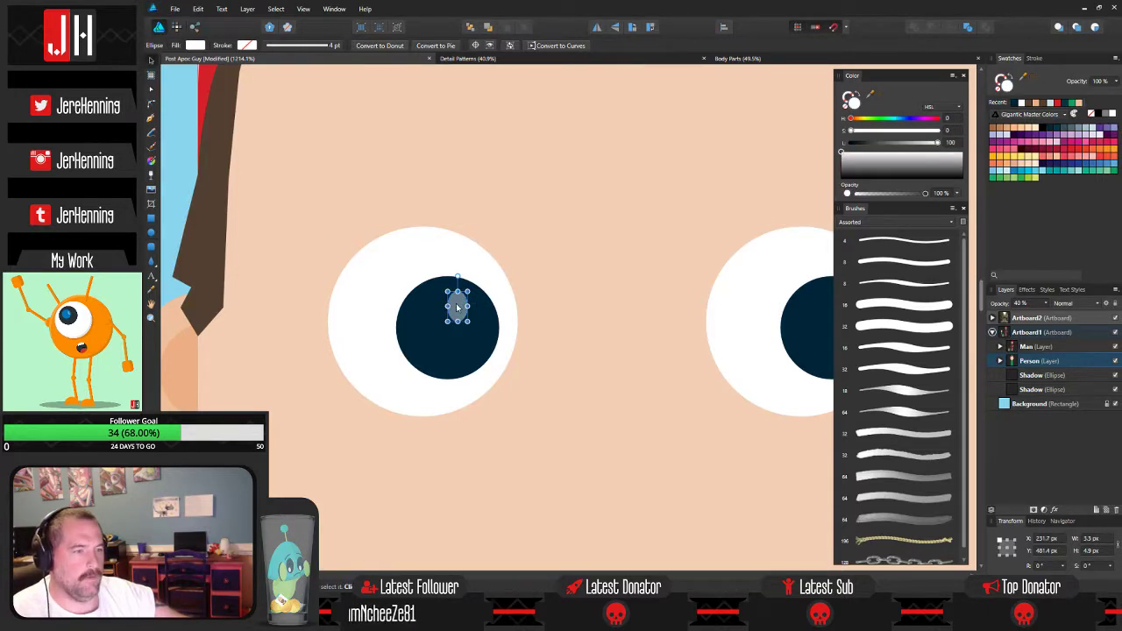
# Add a smaller copy of the highlight beside the first and nest both ovals inside the left pupil.
pyautogui.moveTo(459, 306)
pyautogui.mouseDown()
pyautogui.moveTo(429, 307)
pyautogui.moveTo(455, 301)
pyautogui.moveTo(453, 254)
pyautogui.moveTo(451, 287)
pyautogui.moveTo(442, 277)
pyautogui.moveTo(453, 287)
pyautogui.mouseUp()
pyautogui.scroll(4, 452, 305)
pyautogui.scroll(-4, 442, 277)
pyautogui.keyDown('shift'); pyautogui.click(426, 295); pyautogui.keyUp('shift')
pyautogui.hotkey('ctrl', 'x')
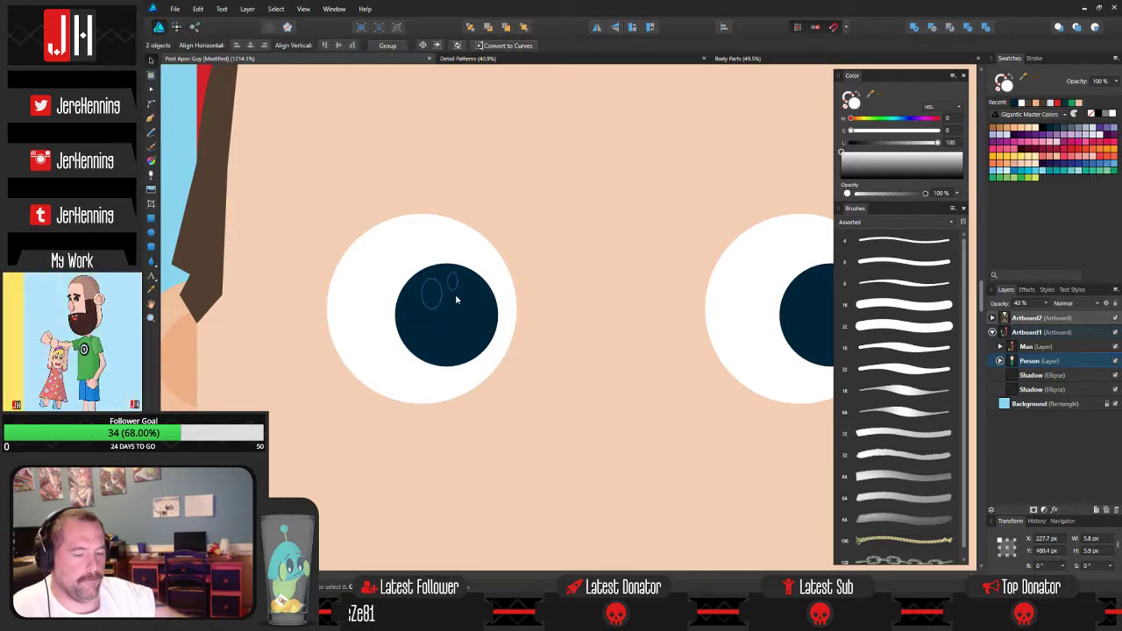
pyautogui.doubleClick(455, 294)
pyautogui.hotkey('ctrl', 'alt', 'v')
# Copy the pair of highlights from the left pupil to the matching position on the right pupil.
pyautogui.scroll(-1, 513, 296)
pyautogui.hscroll(2, 526, 295)
pyautogui.click(739, 264)
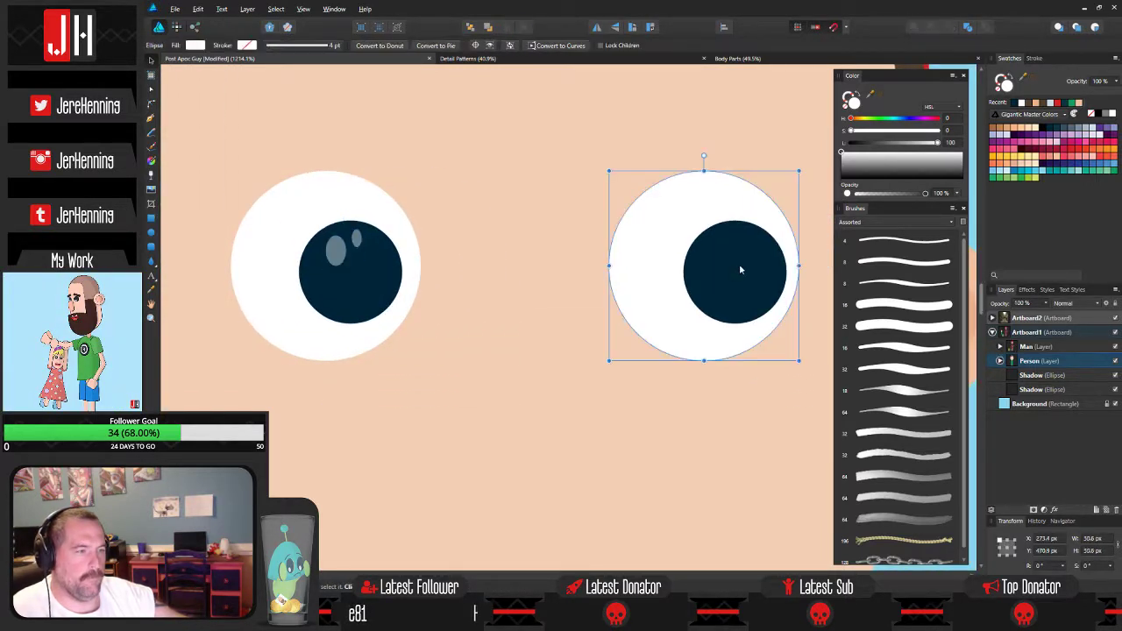
pyautogui.hotkey('ctrl', 'alt', 'v')
pyautogui.moveTo(492, 257); pyautogui.dragTo(444, 300)
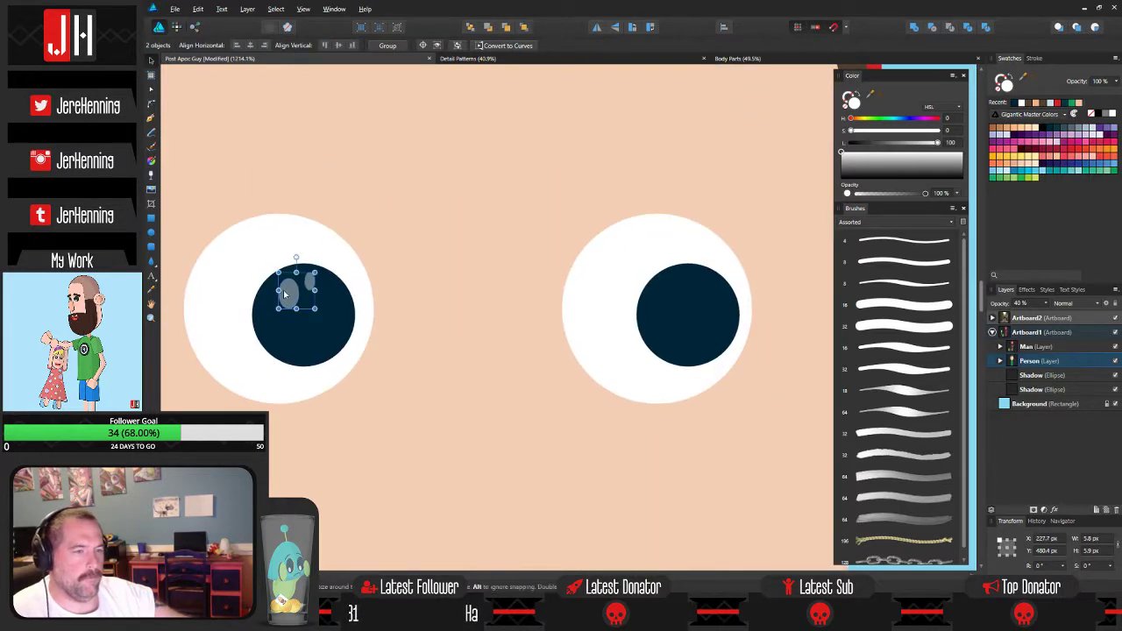
pyautogui.moveTo(284, 290); pyautogui.dragTo(679, 292)
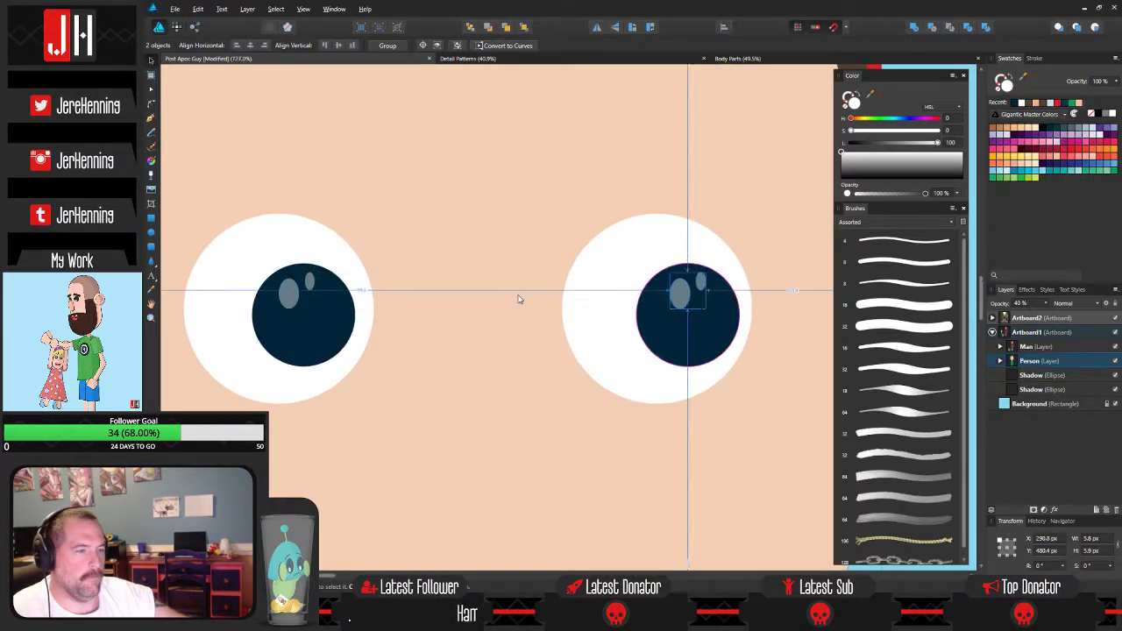
pyautogui.scroll(-4, 517, 299)
pyautogui.click(753, 359)
pyautogui.scroll(-3, 706, 359)
pyautogui.moveTo(701, 359); pyautogui.dragTo(602, 309)
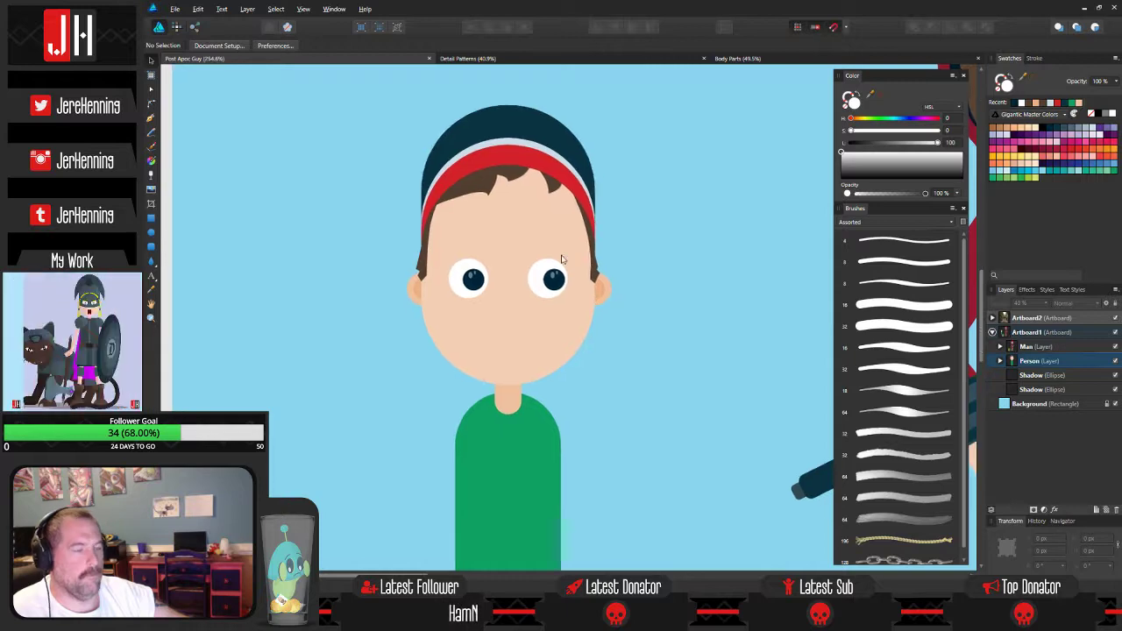
# Draw a circular mouth about 19 px wide, left of centre on the lower face, and fill it dark maroon.
pyautogui.scroll(-3, 601, 309)
pyautogui.scroll(5, 493, 251)
pyautogui.scroll(1, 517, 252)
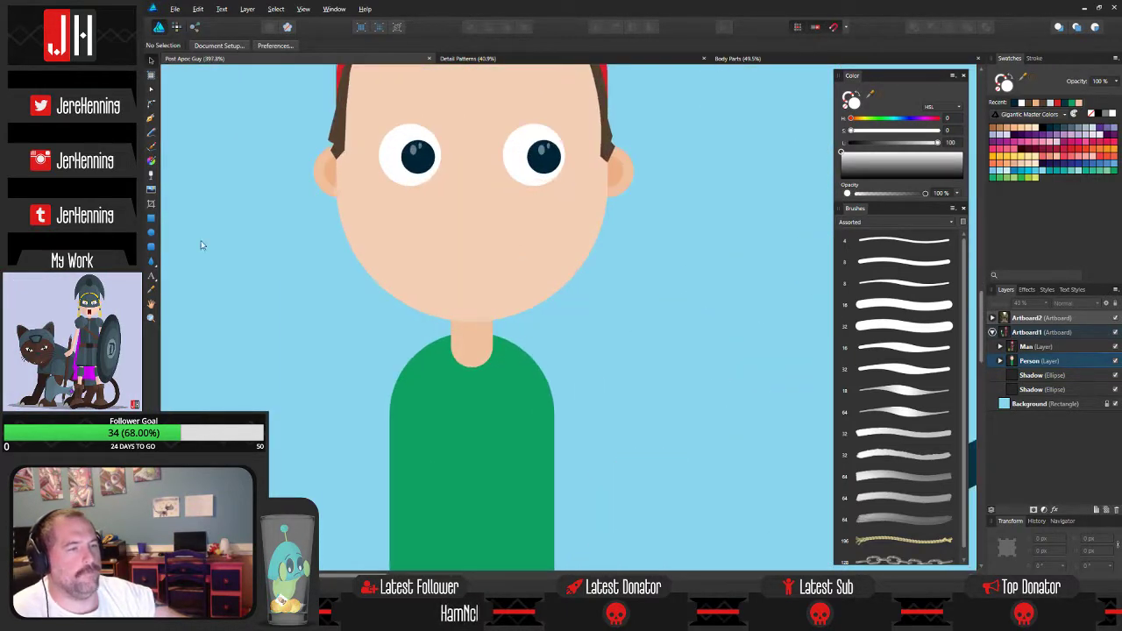
pyautogui.click(152, 231)
pyautogui.scroll(2, 466, 250)
pyautogui.moveTo(417, 246)
pyautogui.mouseDown()
pyautogui.moveTo(515, 306)
pyautogui.moveTo(491, 297)
pyautogui.moveTo(556, 280)
pyautogui.moveTo(431, 278)
pyautogui.mouseUp()
pyautogui.press('v')
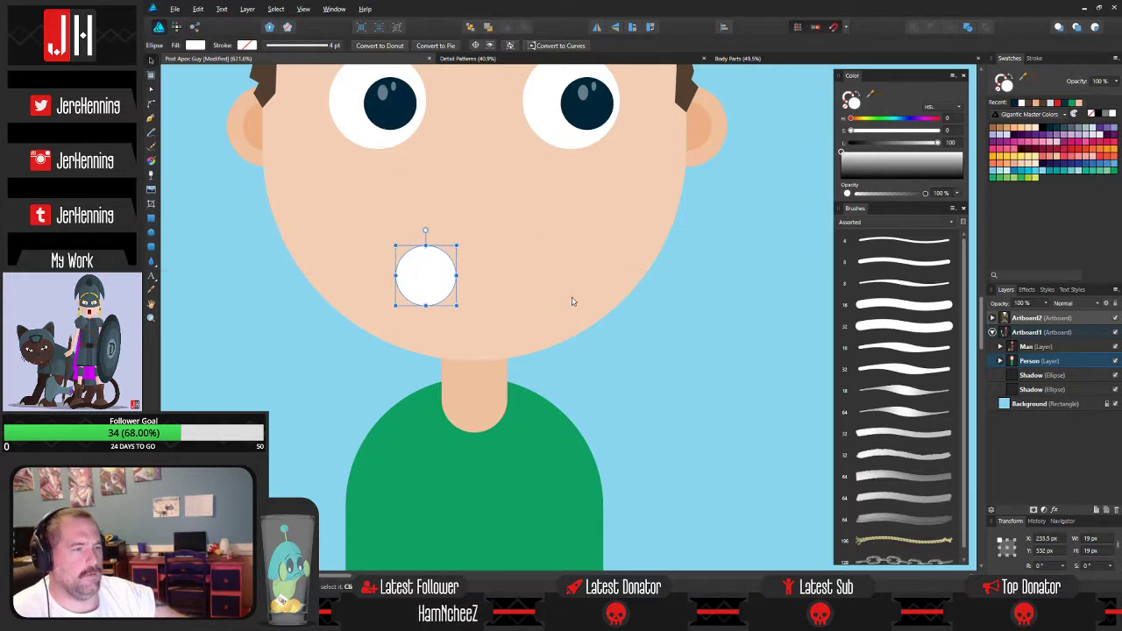
pyautogui.click(1030, 150)
pyautogui.click(668, 333)
pyautogui.scroll(-2, 464, 307)
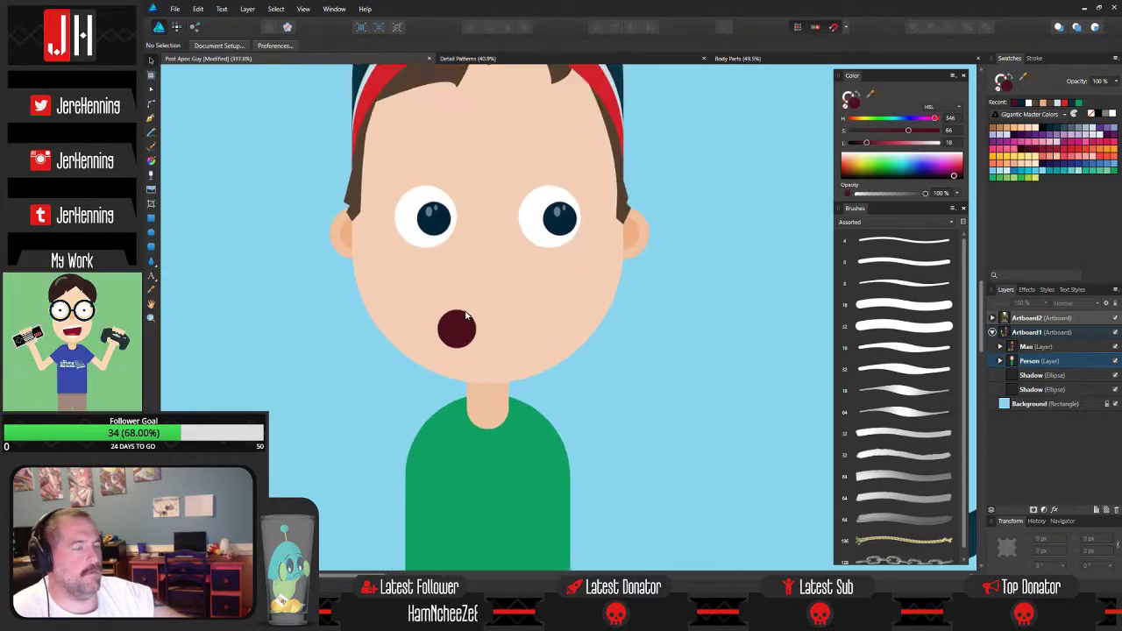
# Draw a circle about 23 px wide between the eyes and mouth and subtract a rectangle from its lower half to form a nose.
pyautogui.scroll(2, 484, 296)
pyautogui.moveTo(484, 264); pyautogui.dragTo(480, 280)
pyautogui.click(151, 235)
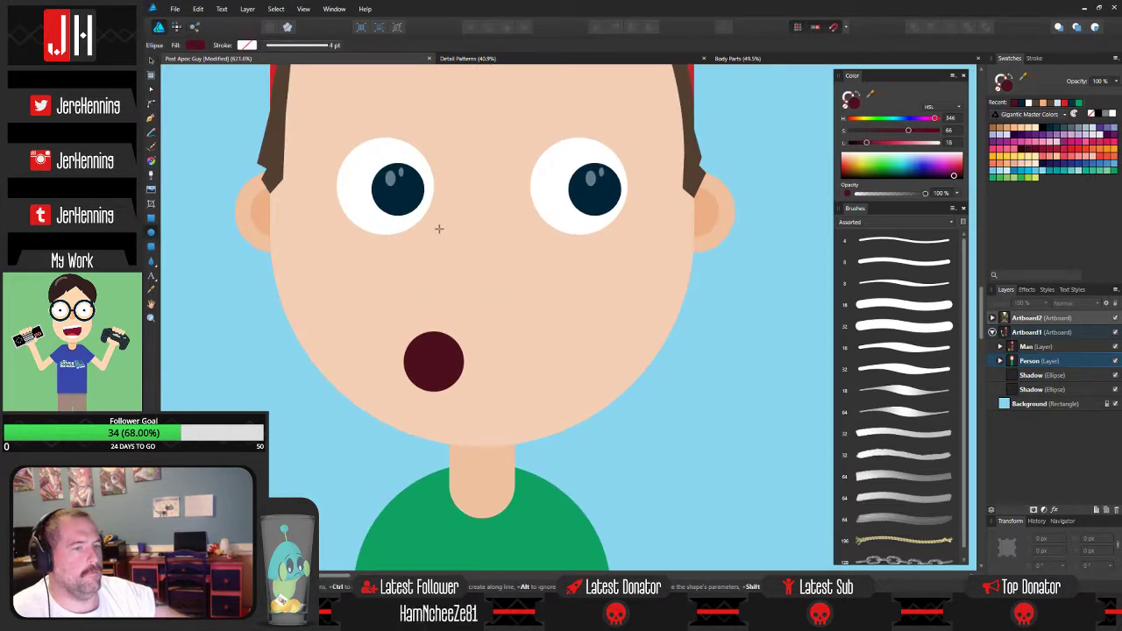
pyautogui.moveTo(458, 235)
pyautogui.mouseDown()
pyautogui.moveTo(541, 283)
pyautogui.moveTo(544, 303)
pyautogui.mouseUp()
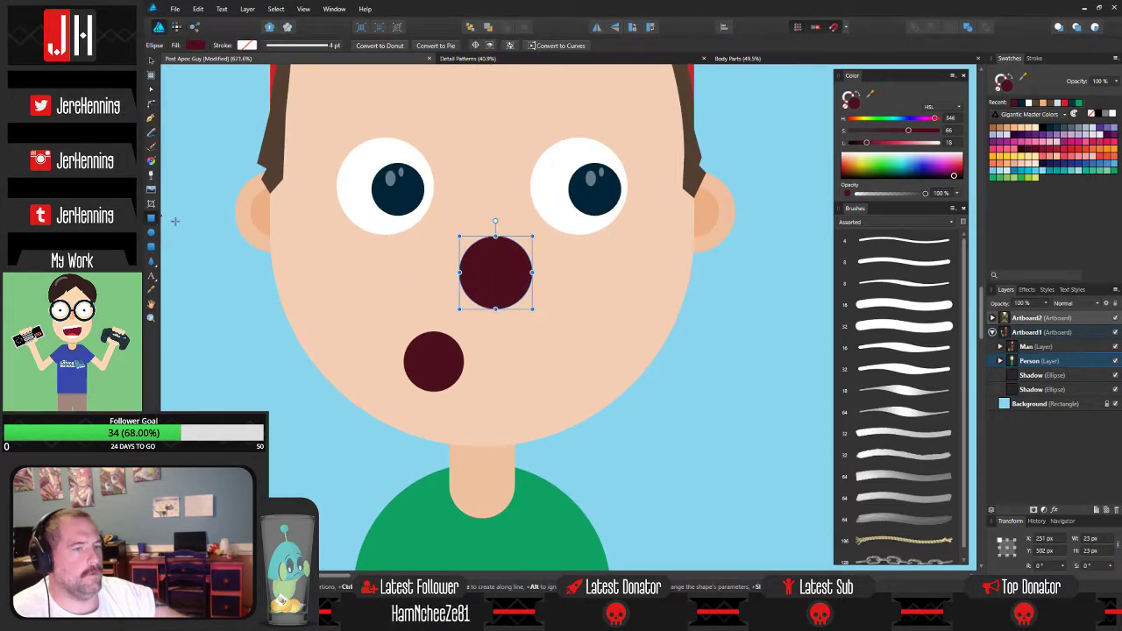
pyautogui.moveTo(442, 272); pyautogui.dragTo(615, 347)
pyautogui.press('v')
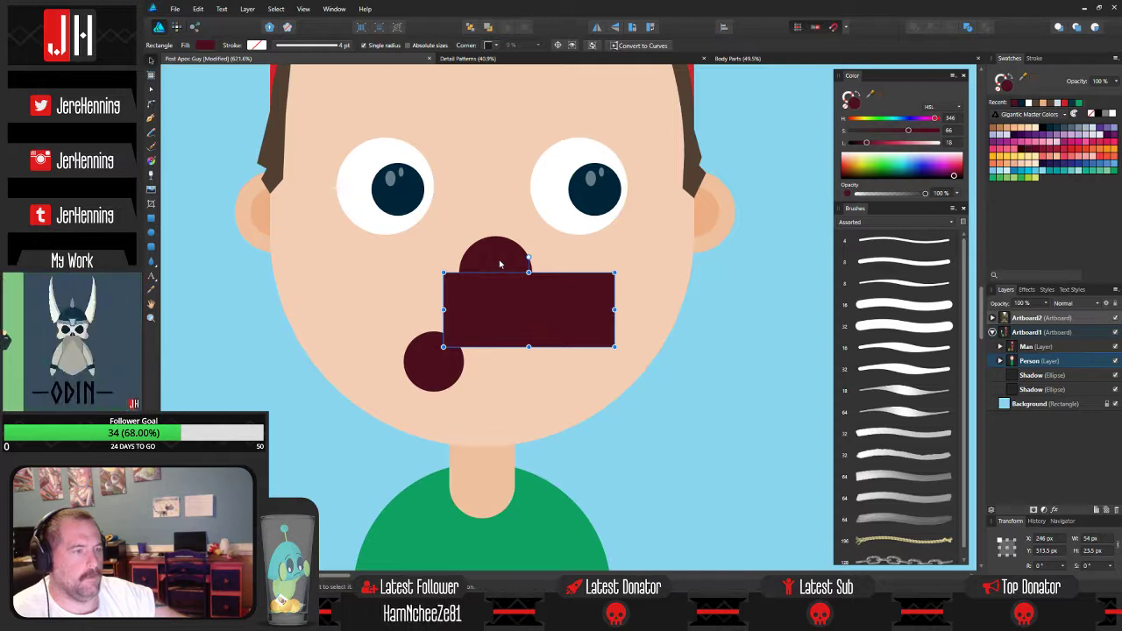
pyautogui.keyDown('shift'); pyautogui.click(501, 264); pyautogui.keyUp('shift')
pyautogui.click(934, 27)
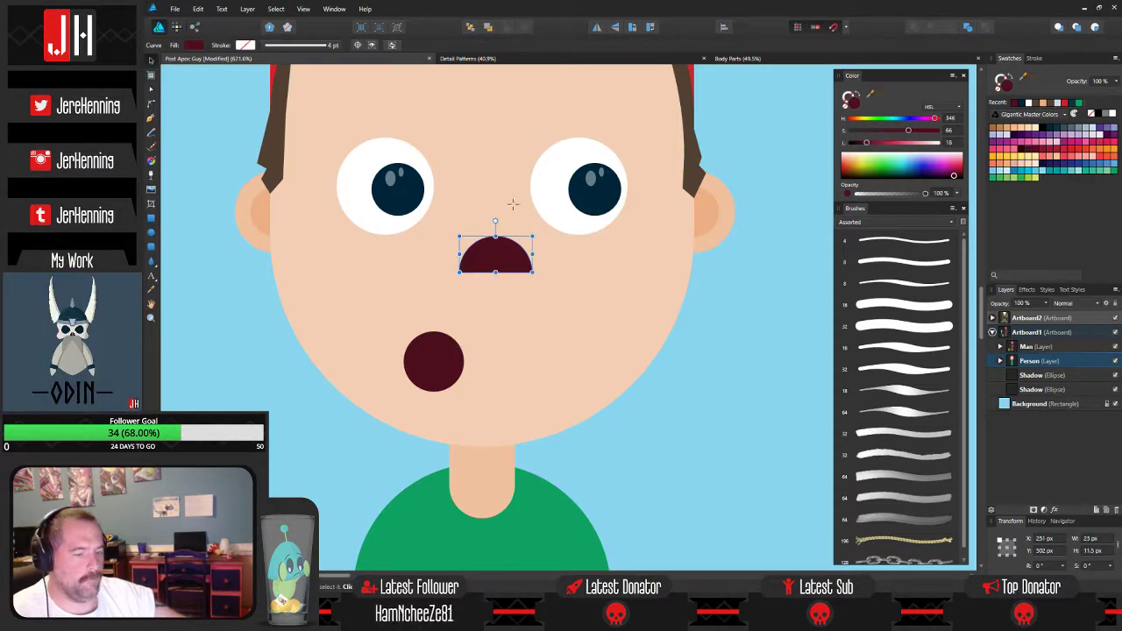
# Fill the half-circle nose with the inner ear's peach colour and centre it on the face below the eyes.
pyautogui.press('i')
pyautogui.click(255, 214)
pyautogui.press('v')
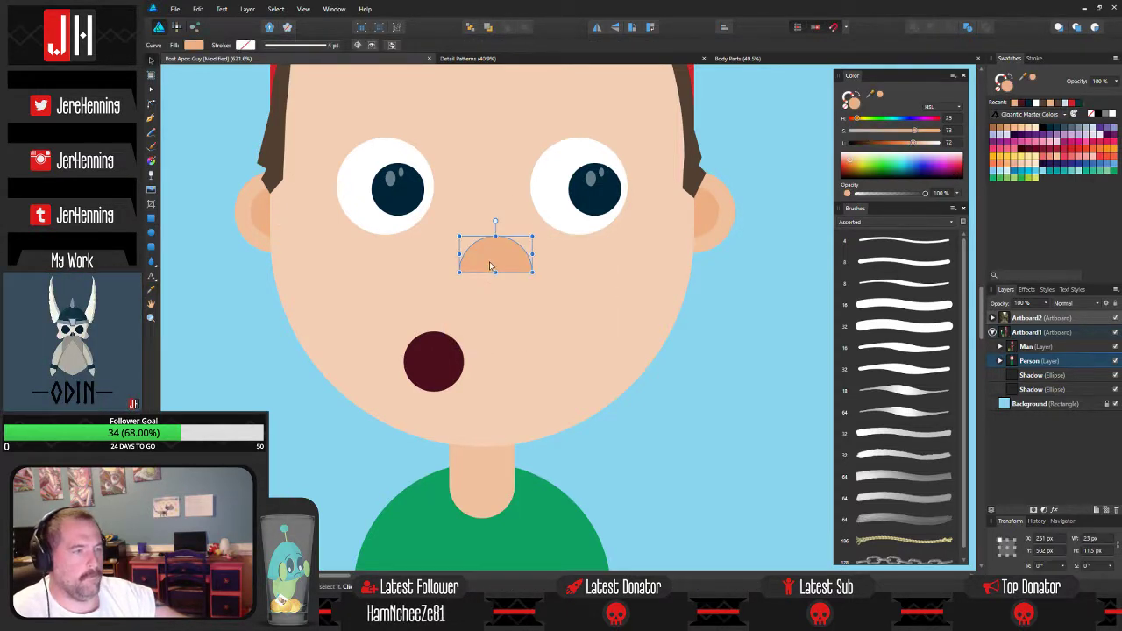
pyautogui.moveTo(490, 266); pyautogui.dragTo(478, 269)
pyautogui.click(689, 374)
pyautogui.scroll(-3, 689, 373)
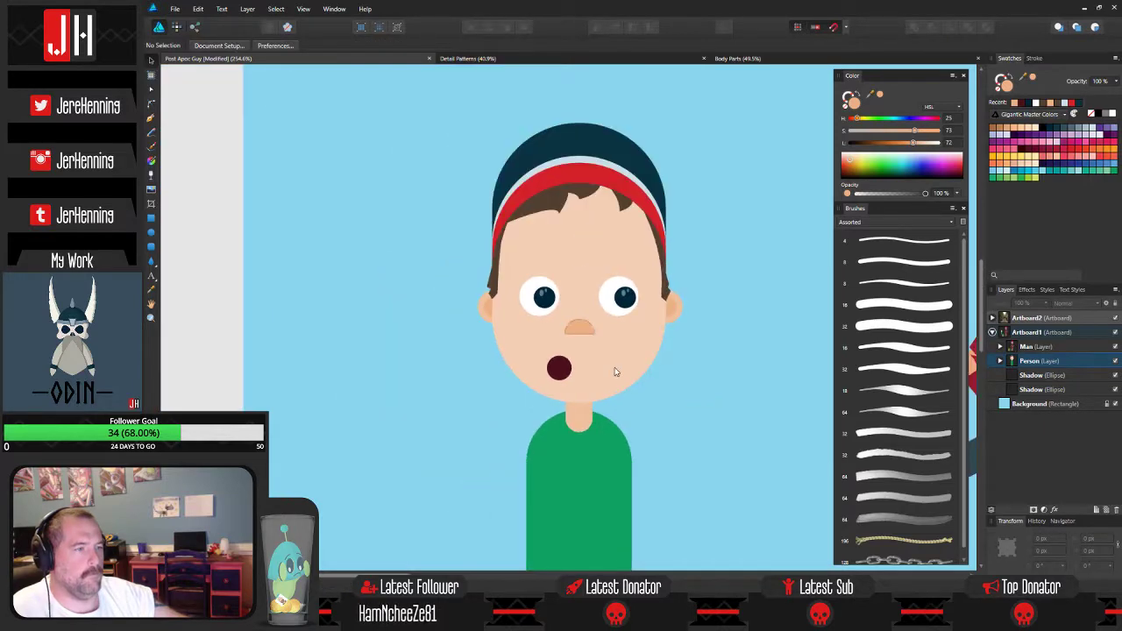
# Enlarge the maroon mouth circle to about 24 px wide.
pyautogui.scroll(3, 583, 379)
pyautogui.click(513, 367)
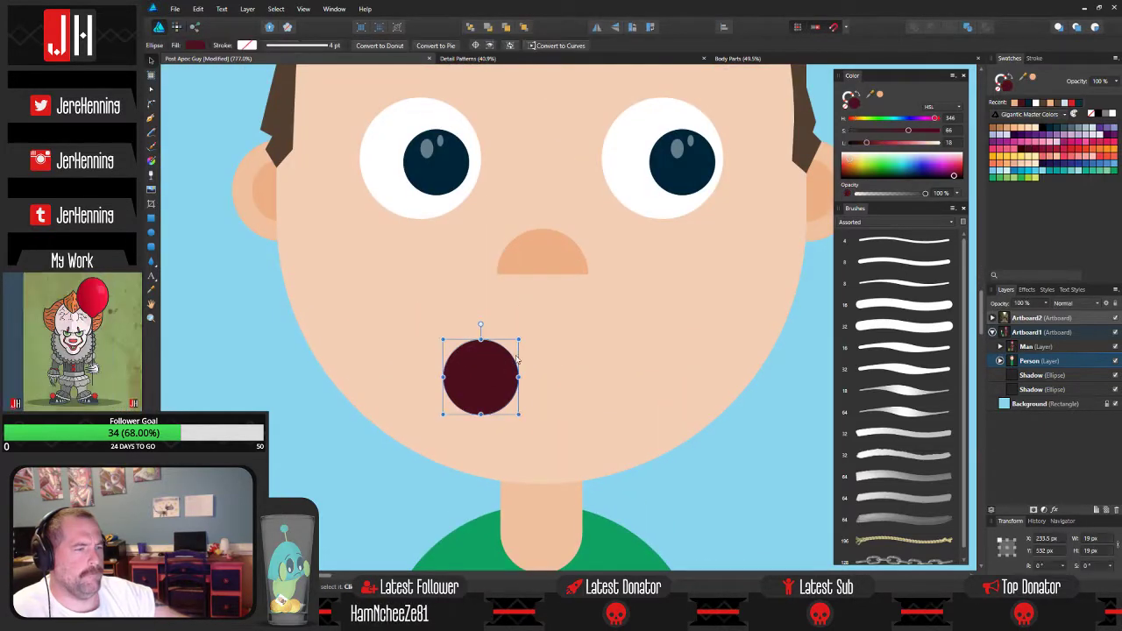
pyautogui.moveTo(519, 335); pyautogui.dragTo(506, 366)
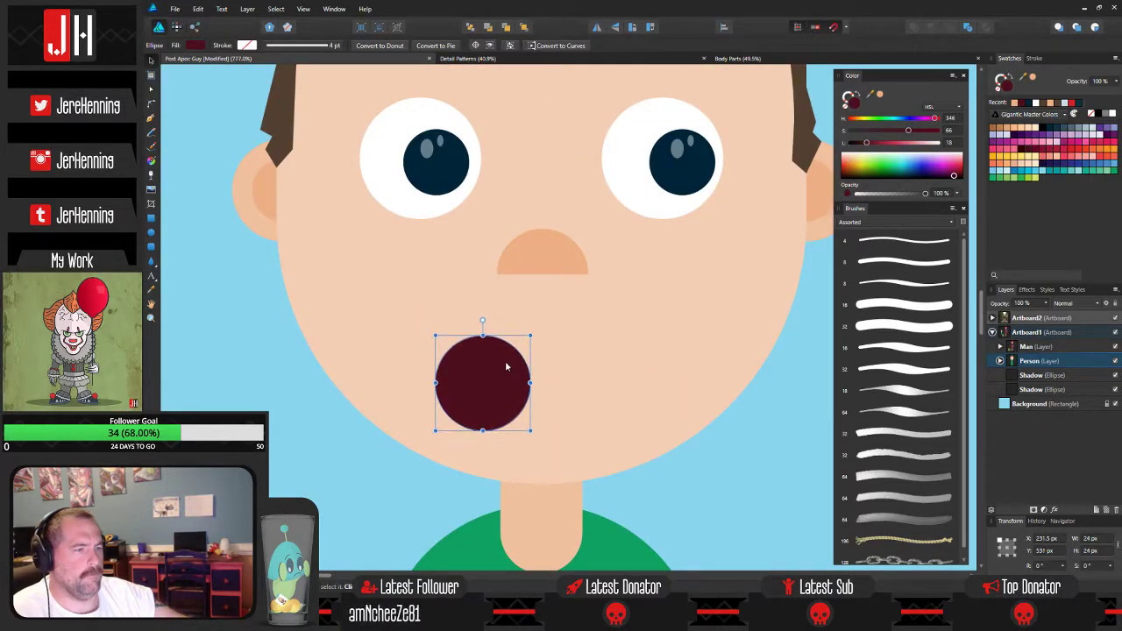
pyautogui.click(767, 453)
# Draw a red circular tongue about 22 px wide and nest it inside the lower part of the mouth.
pyautogui.click(151, 233)
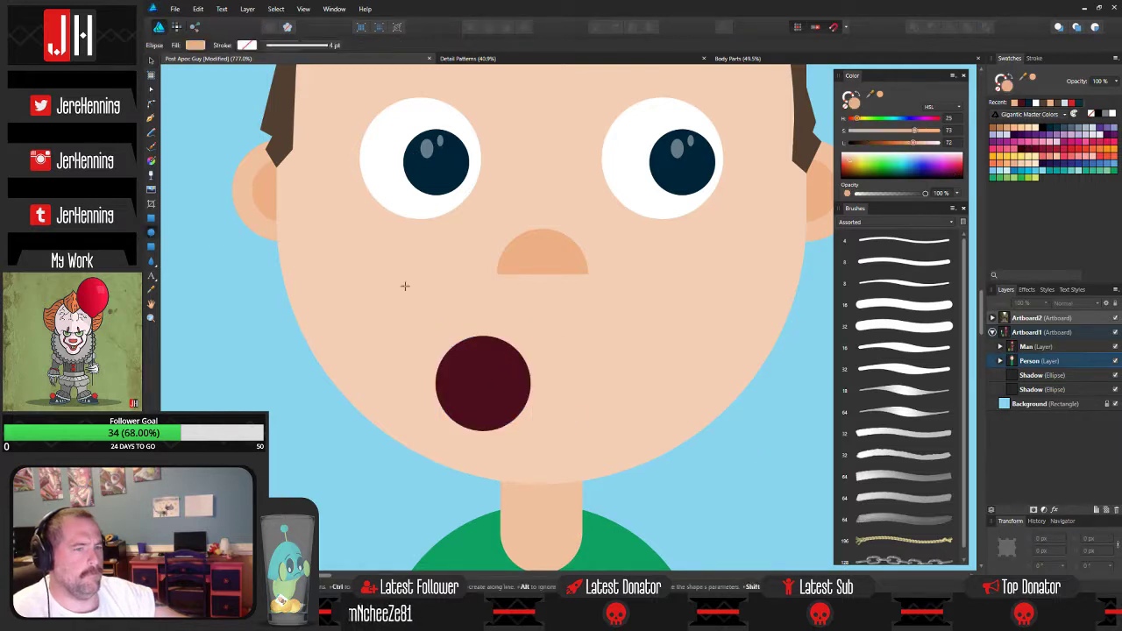
pyautogui.moveTo(436, 287); pyautogui.dragTo(523, 376)
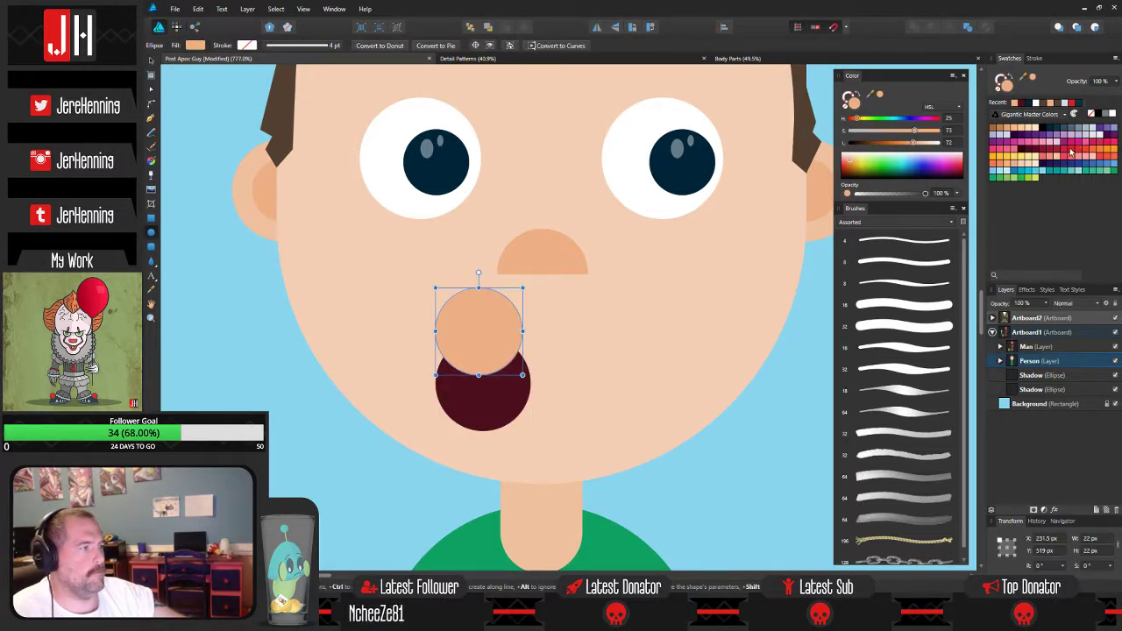
pyautogui.click(1069, 154)
pyautogui.moveTo(484, 307); pyautogui.dragTo(486, 409)
pyautogui.hotkey('ctrl', 'x')
pyautogui.click(493, 379)
pyautogui.hotkey('ctrl', 'alt', 'v')
pyautogui.click(593, 384)
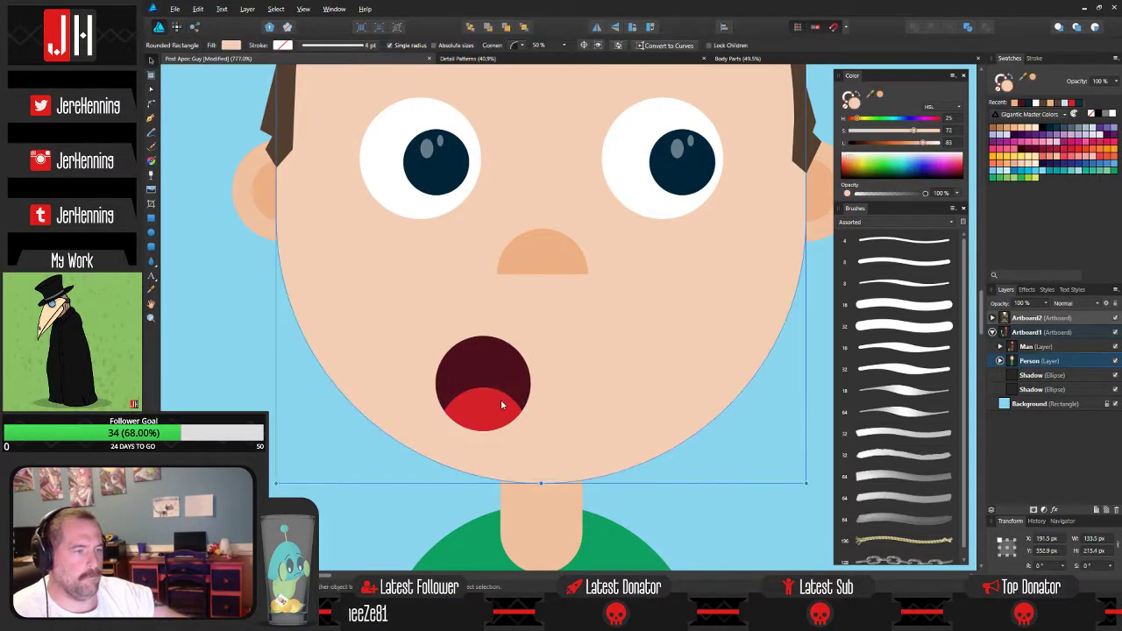
# Move the tongue lower inside the mouth so only a shallow red arc shows.
pyautogui.doubleClick(498, 406)
pyautogui.moveTo(494, 413); pyautogui.dragTo(494, 429)
pyautogui.click(614, 394)
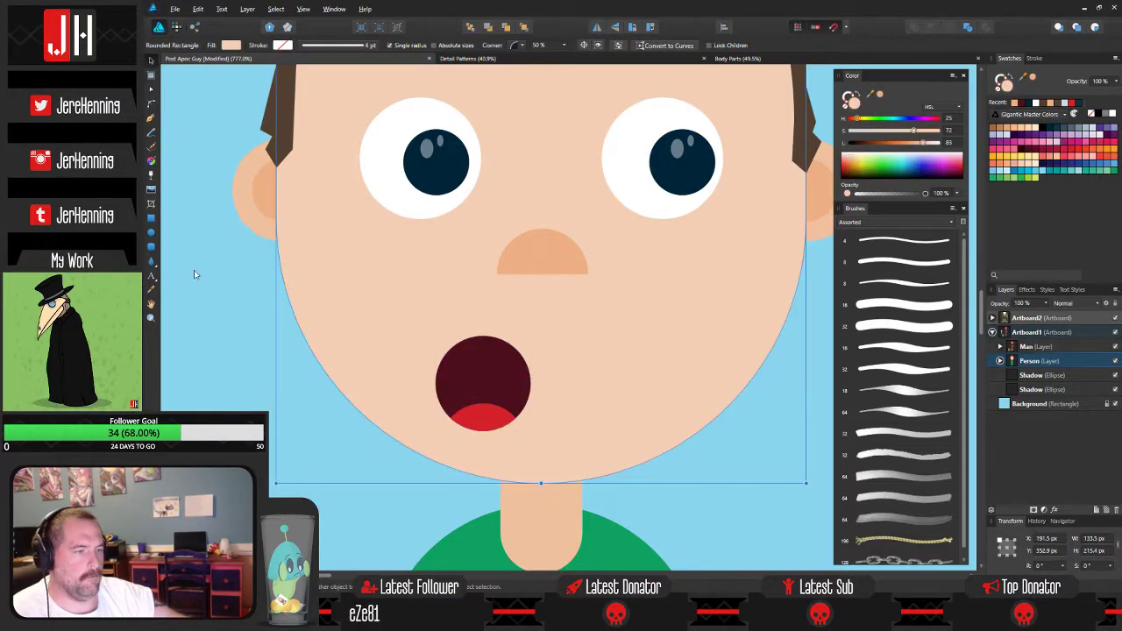
# Draw a white rectangle about 37 by 7 px for the upper teeth and nest it inside the top of the mouth.
pyautogui.click(151, 218)
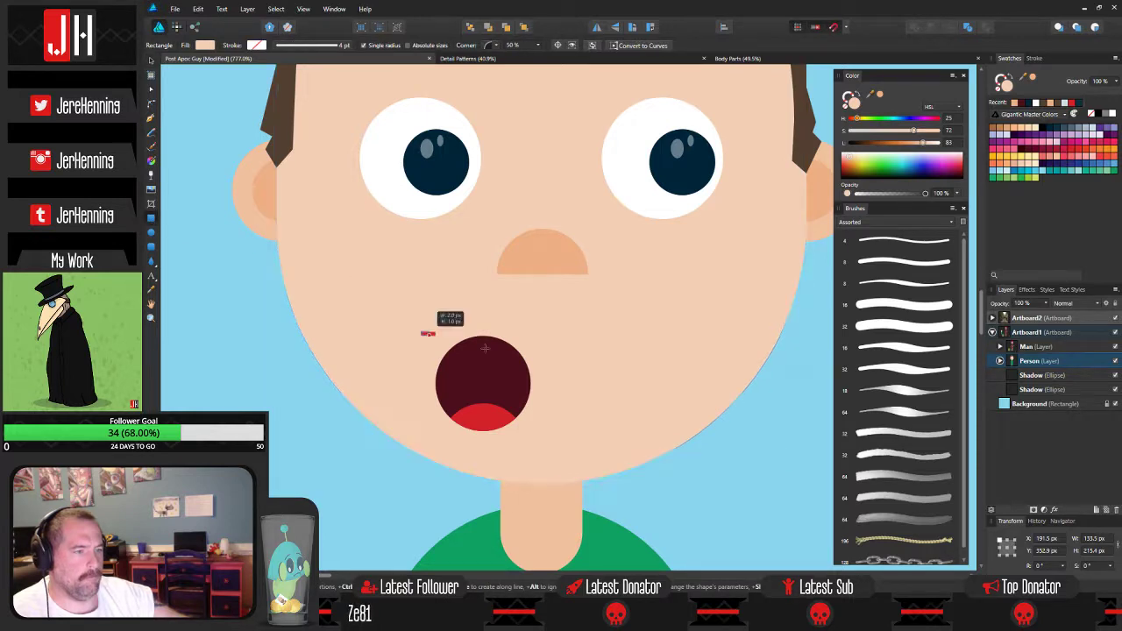
pyautogui.moveTo(421, 332); pyautogui.dragTo(569, 359)
pyautogui.press('i')
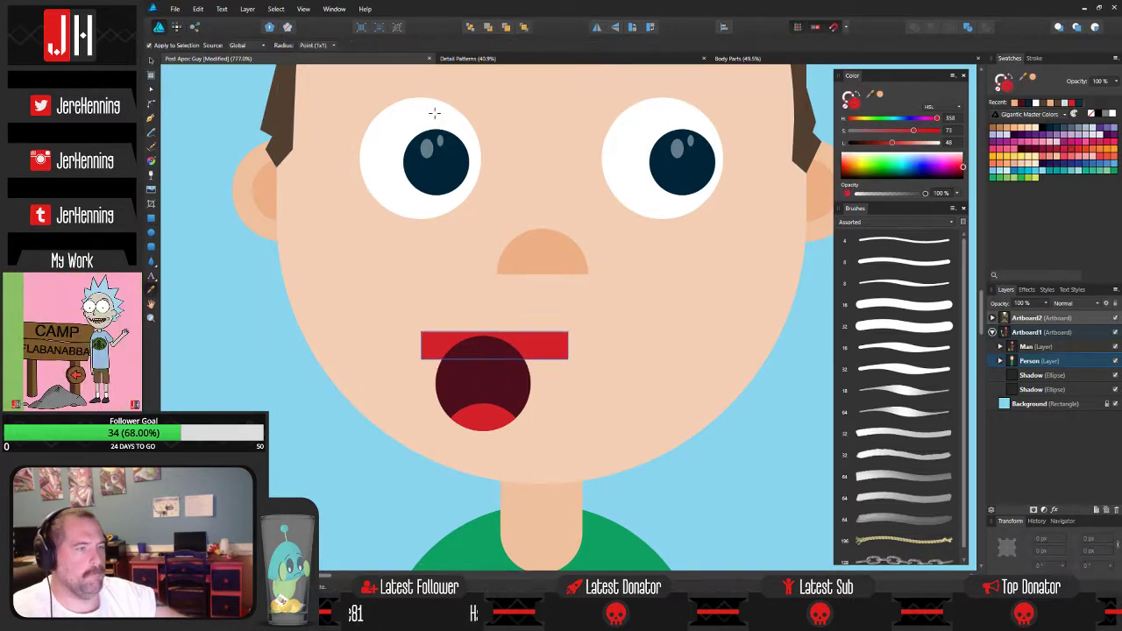
pyautogui.click(435, 112)
pyautogui.press('v')
pyautogui.hotkey('ctrl', 'x')
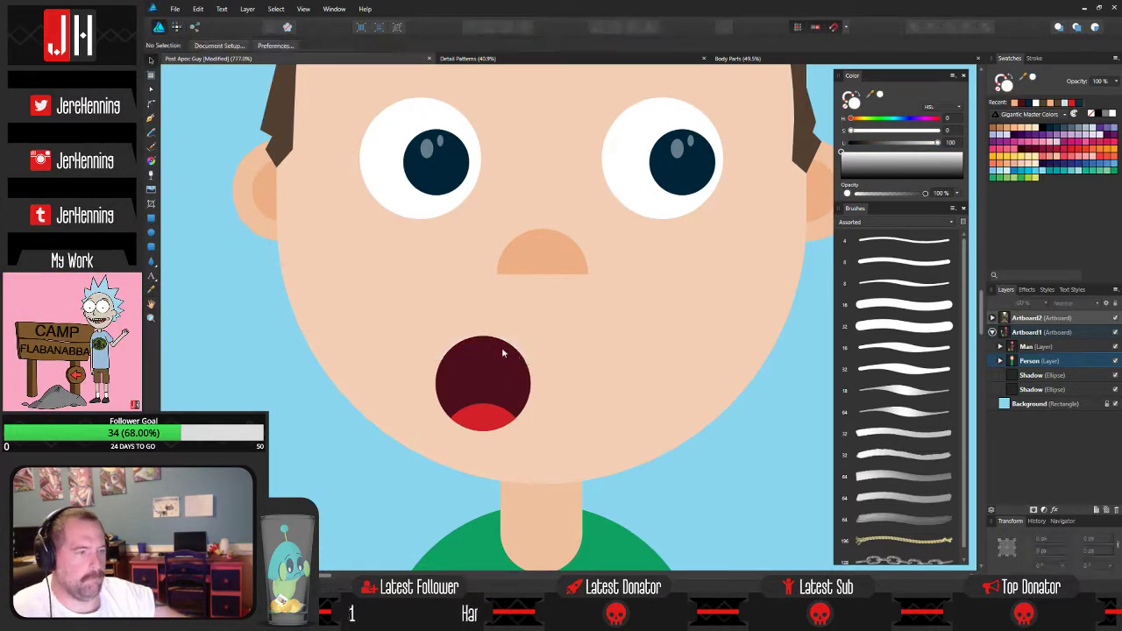
pyautogui.click(503, 350)
pyautogui.hotkey('ctrl', 'alt', 'v')
pyautogui.moveTo(533, 349); pyautogui.dragTo(527, 352)
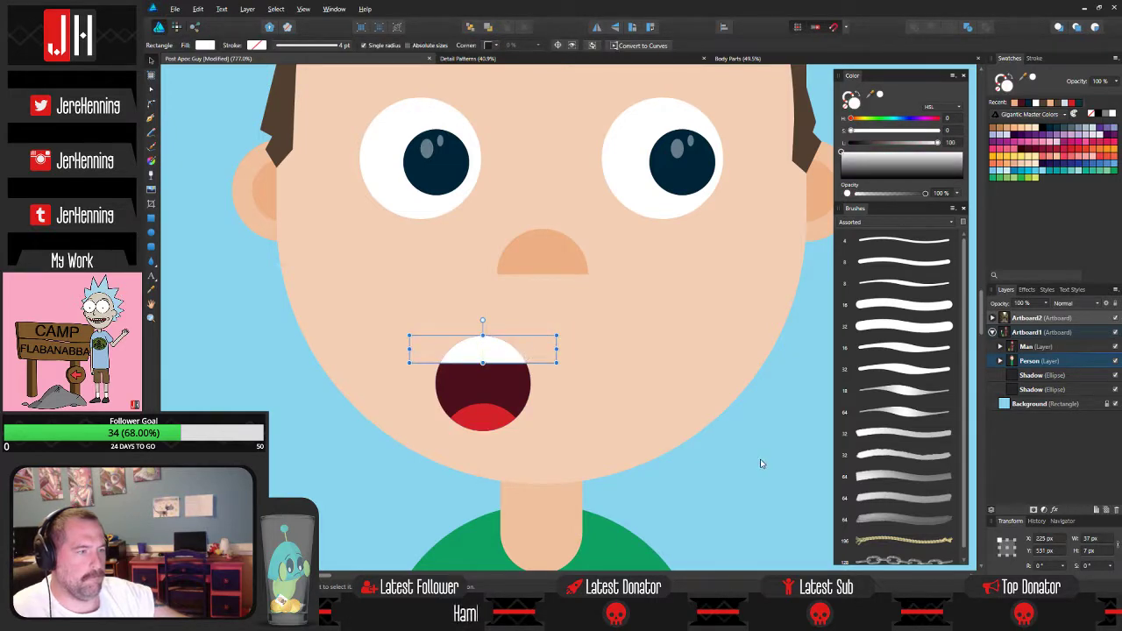
pyautogui.click(762, 463)
# Save the illustration with the second person's finished face.
pyautogui.scroll(-4, 762, 464)
pyautogui.moveTo(742, 453); pyautogui.dragTo(593, 309)
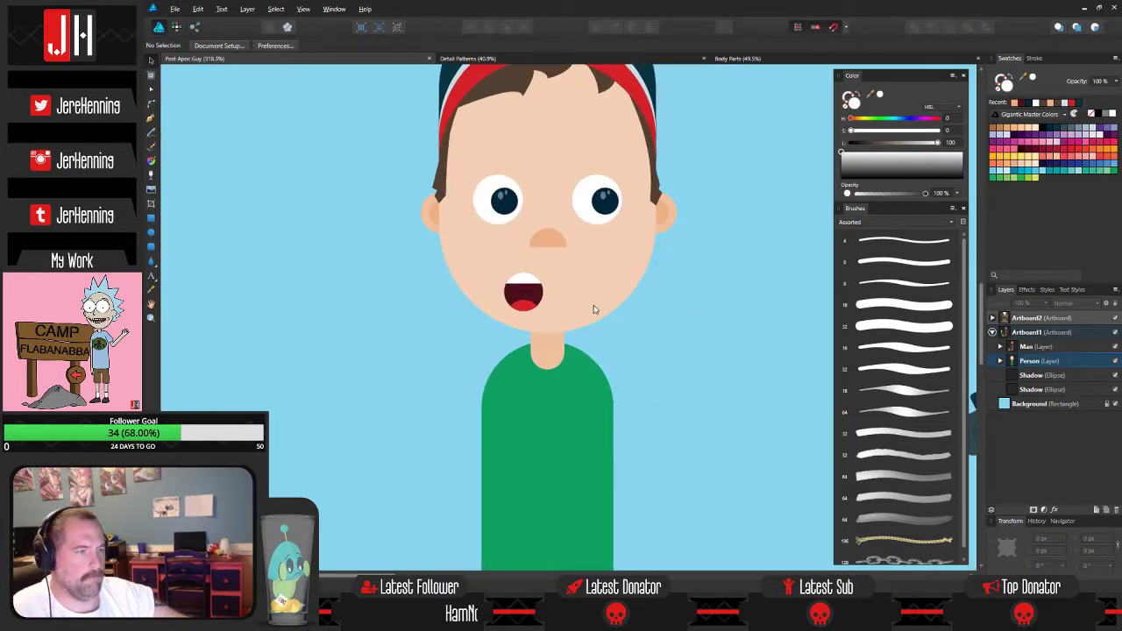
pyautogui.scroll(-3, 593, 313)
pyautogui.hotkey('ctrl', 's')
pyautogui.scroll(-2, 593, 327)
pyautogui.moveTo(638, 368); pyautogui.dragTo(546, 322)
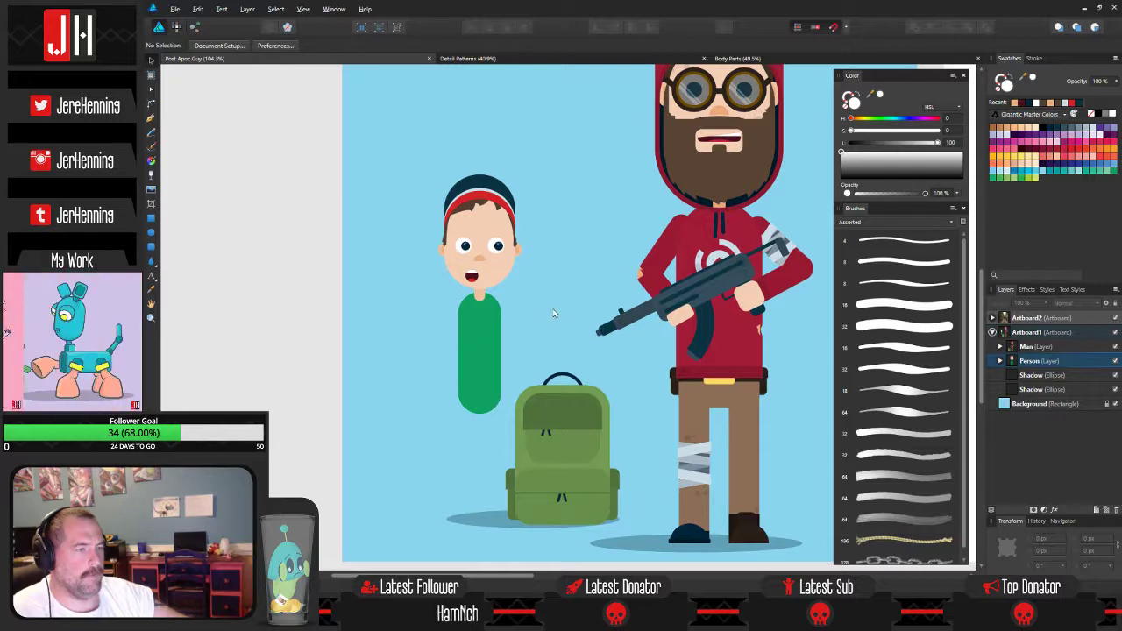
pyautogui.scroll(4, 464, 210)
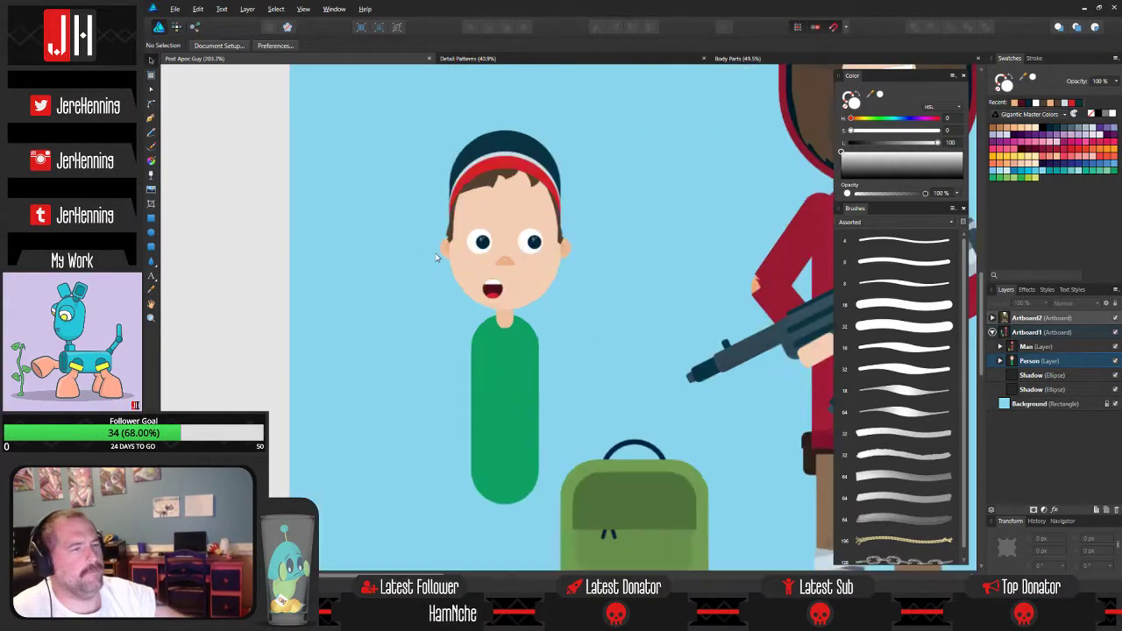
pyautogui.click(583, 132)
pyautogui.moveTo(584, 132); pyautogui.dragTo(582, 143)
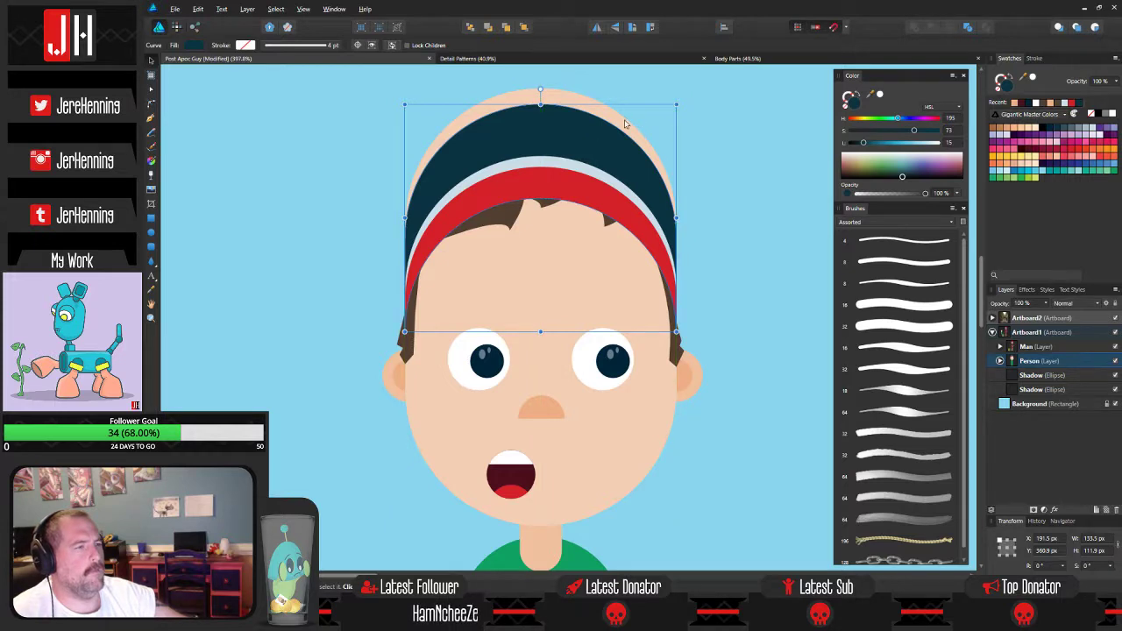
pyautogui.click(566, 110)
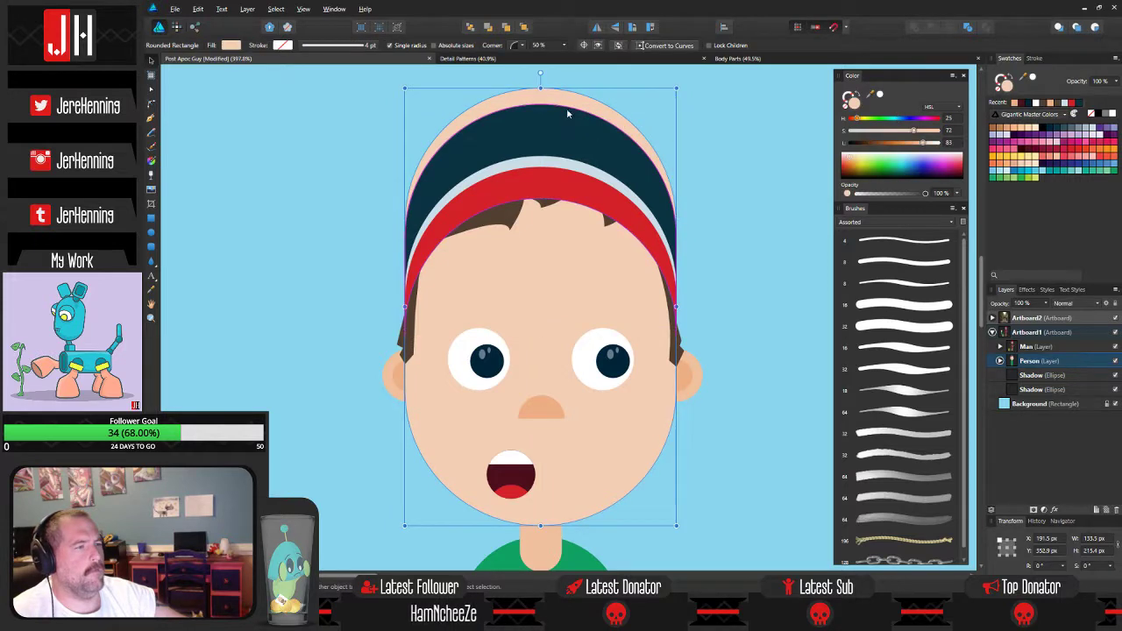
pyautogui.keyDown('shift'); pyautogui.click(540, 177); pyautogui.keyUp('shift')
pyautogui.moveTo(540, 177); pyautogui.dragTo(541, 152)
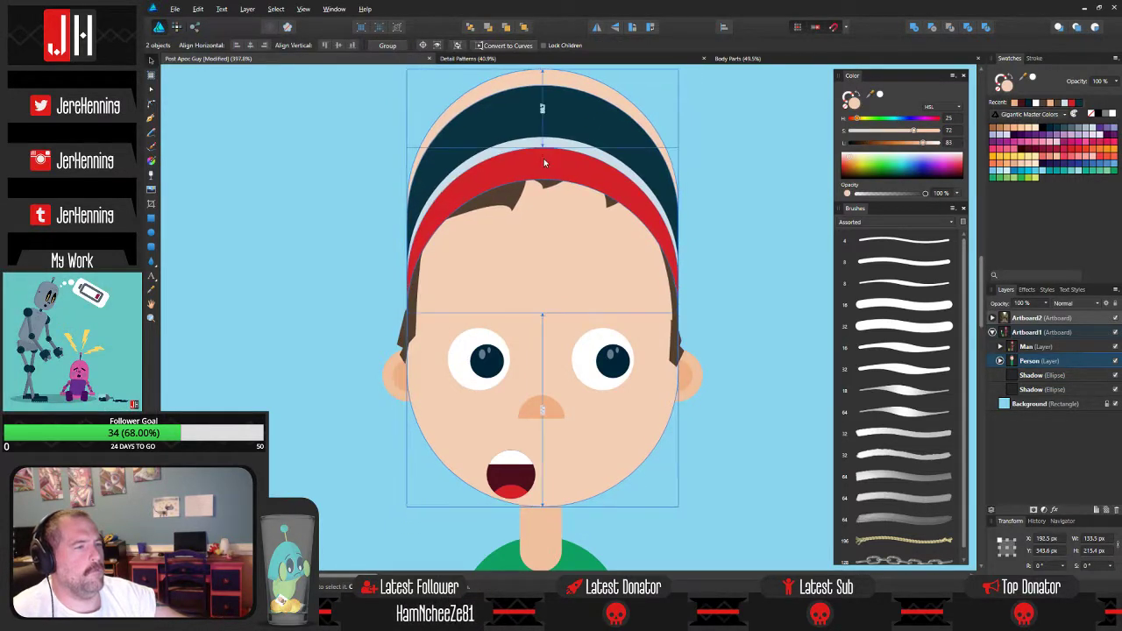
pyautogui.hotkey('ctrl', 'z')
pyautogui.hotkey('ctrl', 'z')
pyautogui.click(700, 232)
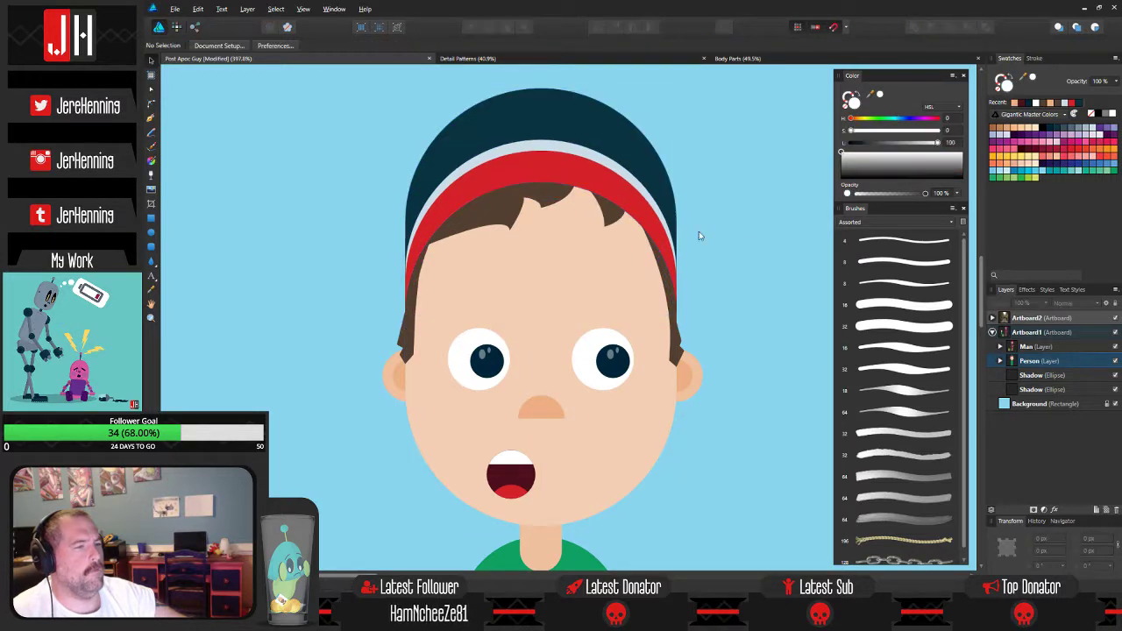
# Move the second person's two forehead hair locks slightly lower on the forehead.
pyautogui.click(471, 222)
pyautogui.keyDown('shift'); pyautogui.click(609, 215); pyautogui.keyUp('shift')
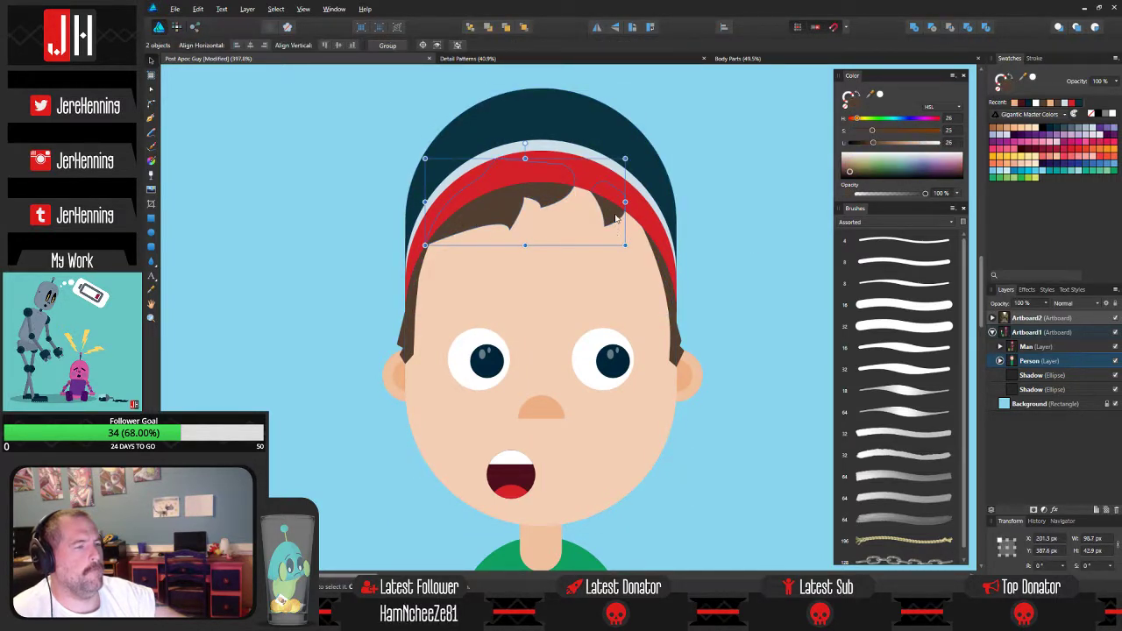
pyautogui.moveTo(616, 217); pyautogui.dragTo(614, 228)
# Shorten the cap from its top to about 112 px high and reduce the head's height to about 207 px to match.
pyautogui.moveTo(601, 138); pyautogui.dragTo(596, 156)
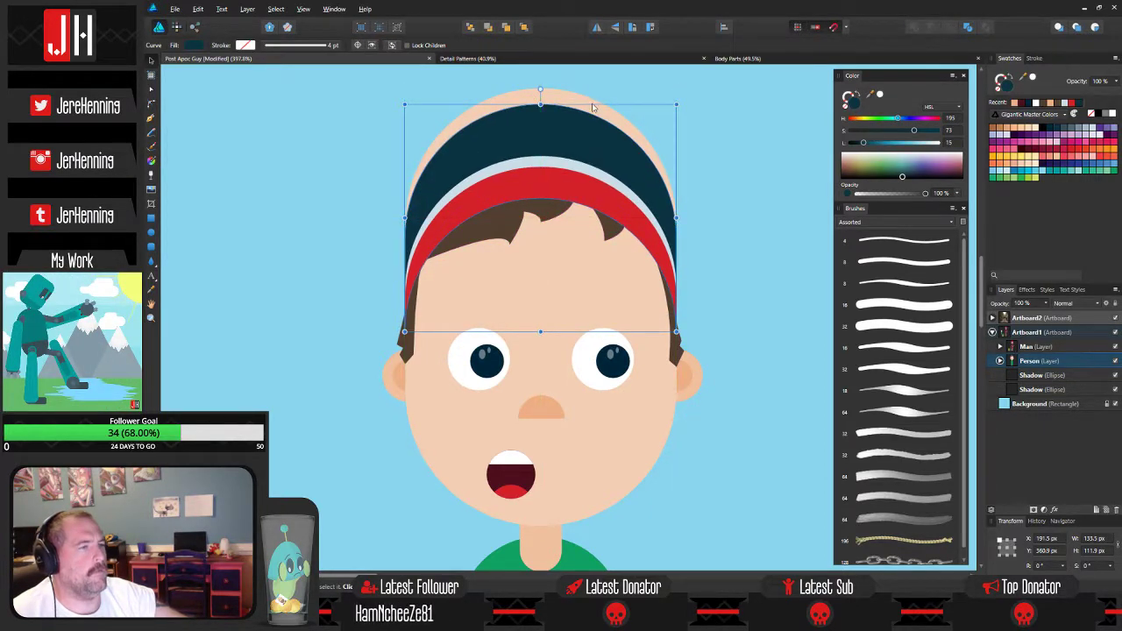
pyautogui.click(568, 109)
pyautogui.moveTo(543, 89); pyautogui.dragTo(570, 118)
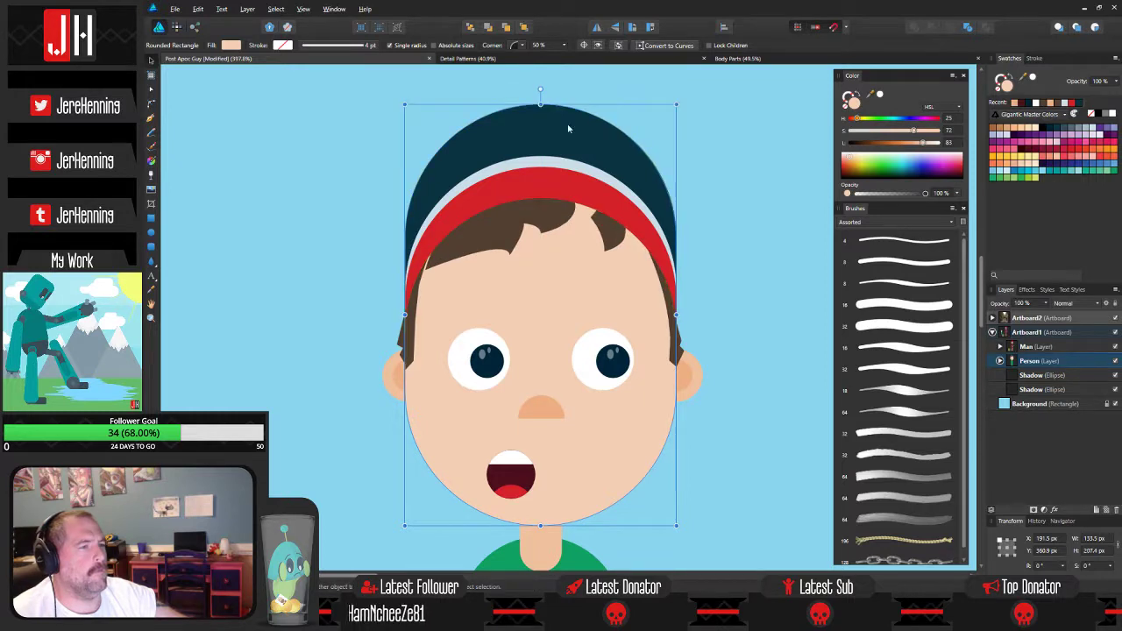
pyautogui.click(692, 205)
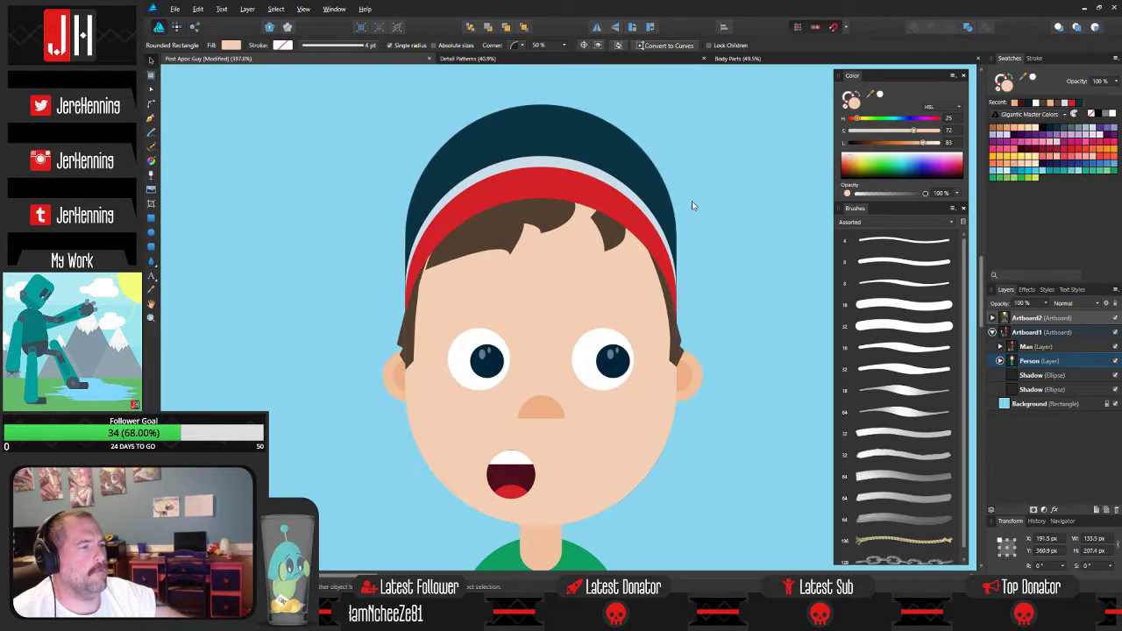
# Move the larger hair lock's outer end node so the lock reaches the side hair under the red band.
pyautogui.click(440, 259)
pyautogui.scroll(3, 438, 254)
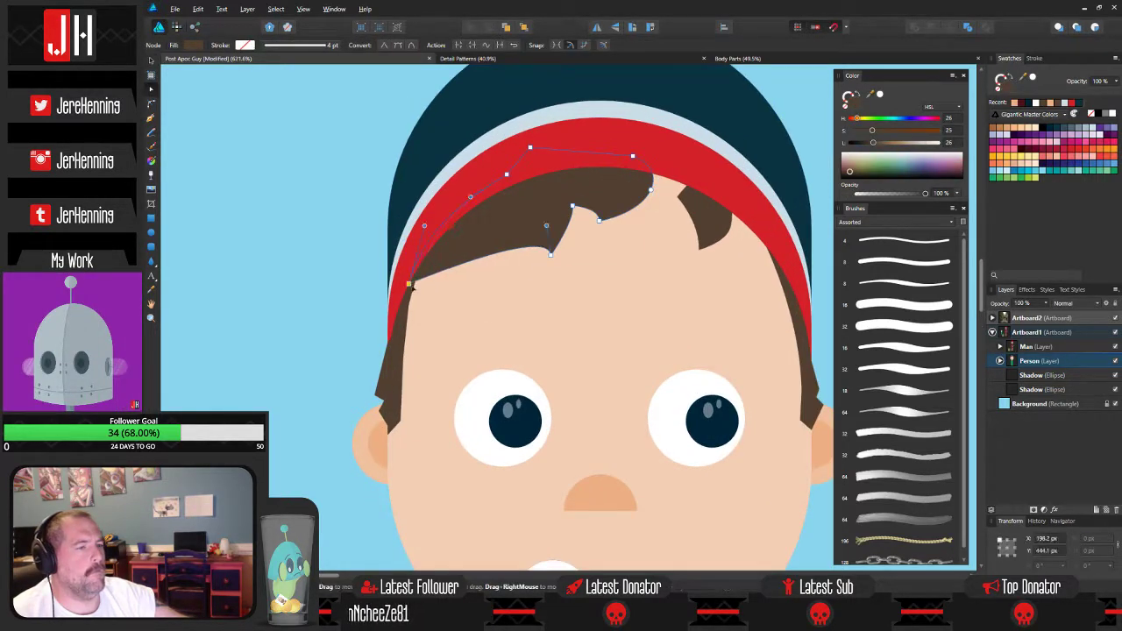
pyautogui.click(331, 263)
pyautogui.scroll(-5, 351, 241)
# Pull the smaller hair lock's outer side node under the red band, and save the illustration.
pyautogui.scroll(6, 372, 233)
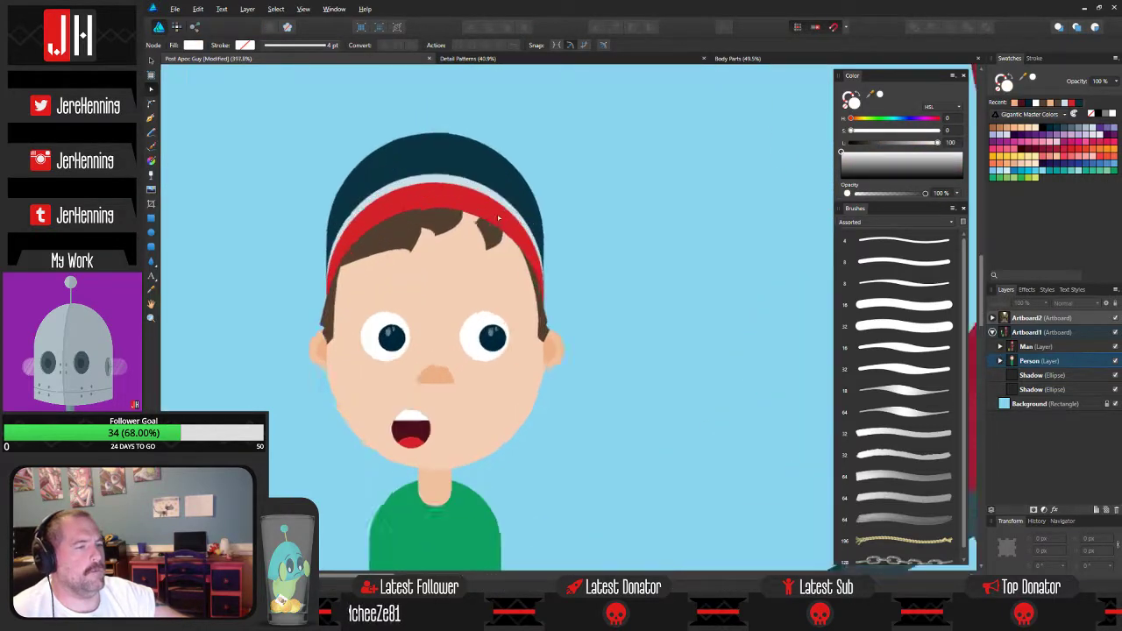
pyautogui.click(473, 235)
pyautogui.doubleClick(471, 234)
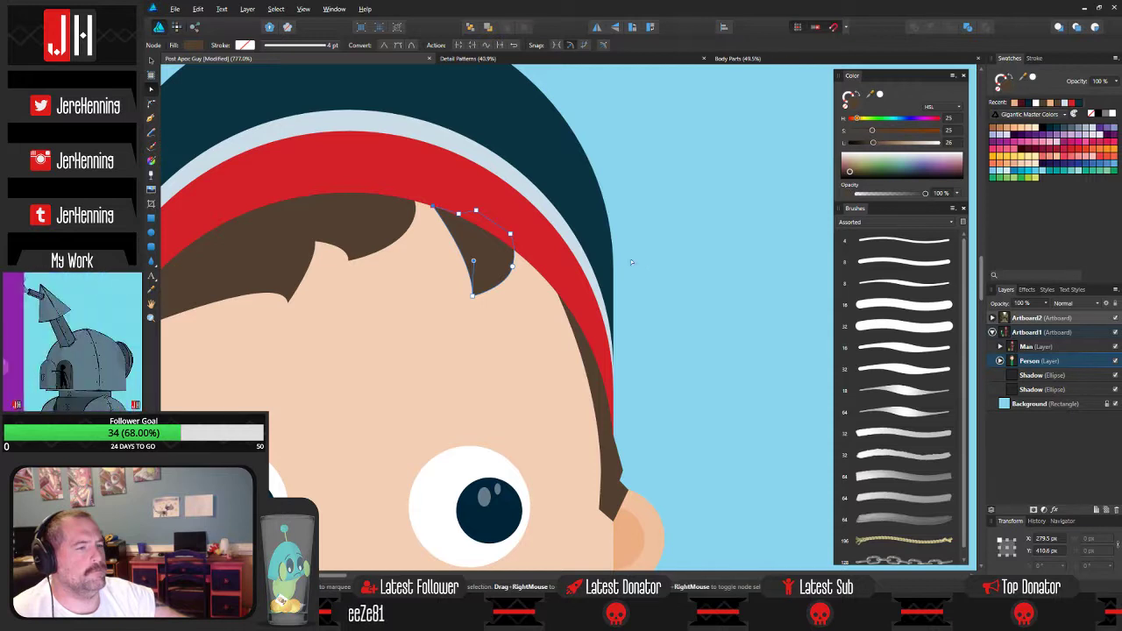
pyautogui.moveTo(513, 267); pyautogui.dragTo(521, 262)
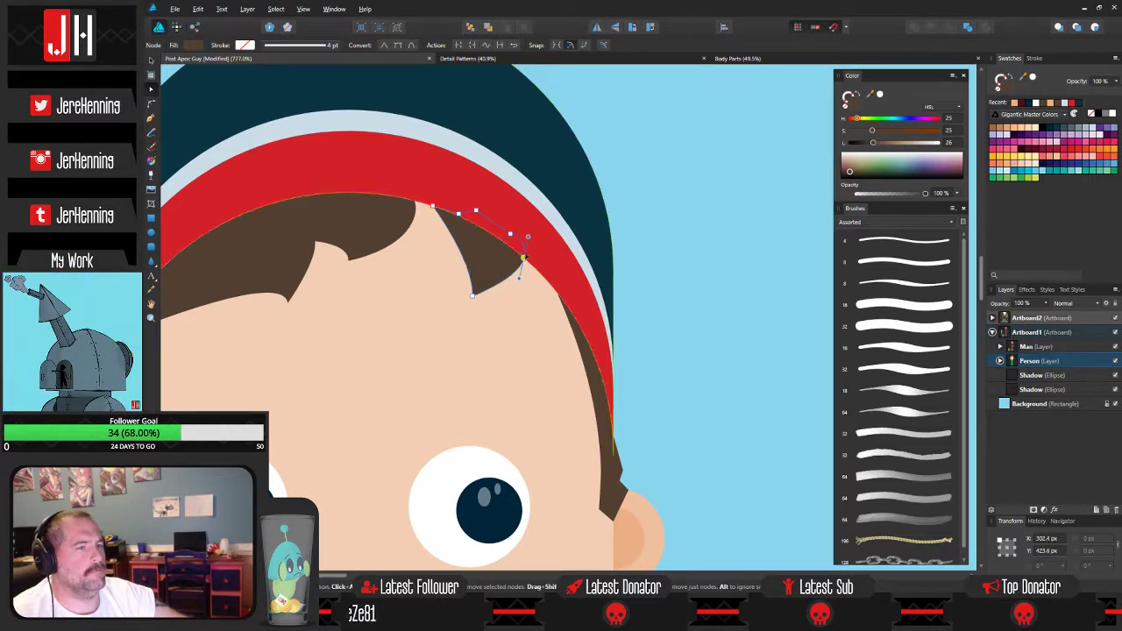
pyautogui.scroll(-5, 588, 260)
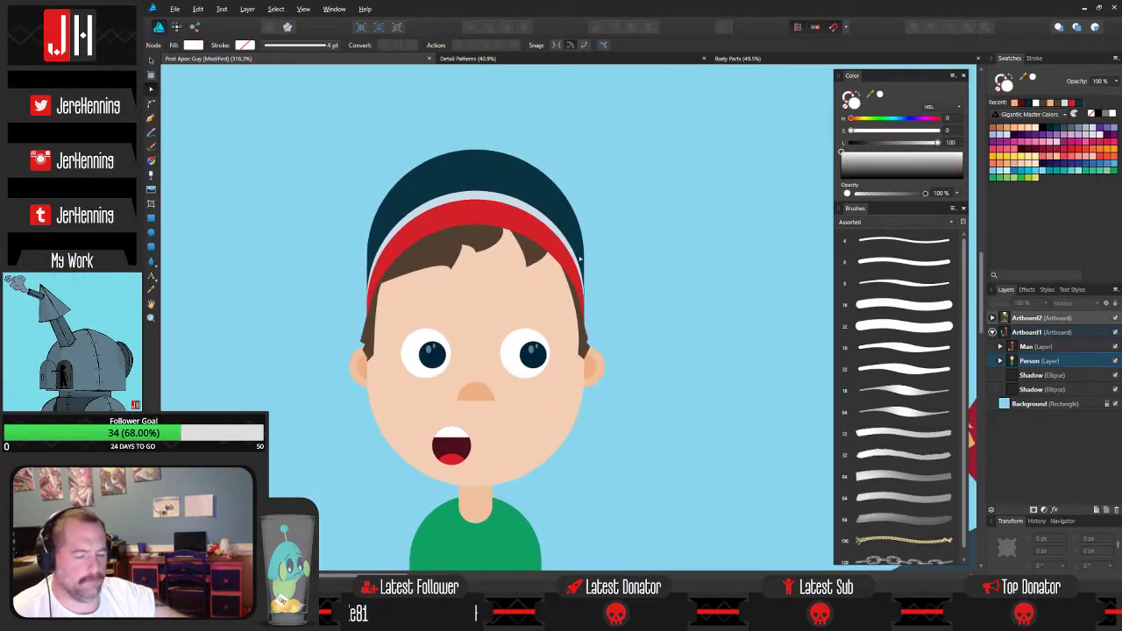
pyautogui.hotkey('ctrl', 's')
pyautogui.press('v')
# Shrink the second person's neck to about 18 by 81 px and centre it between head and torso.
pyautogui.scroll(-4, 627, 264)
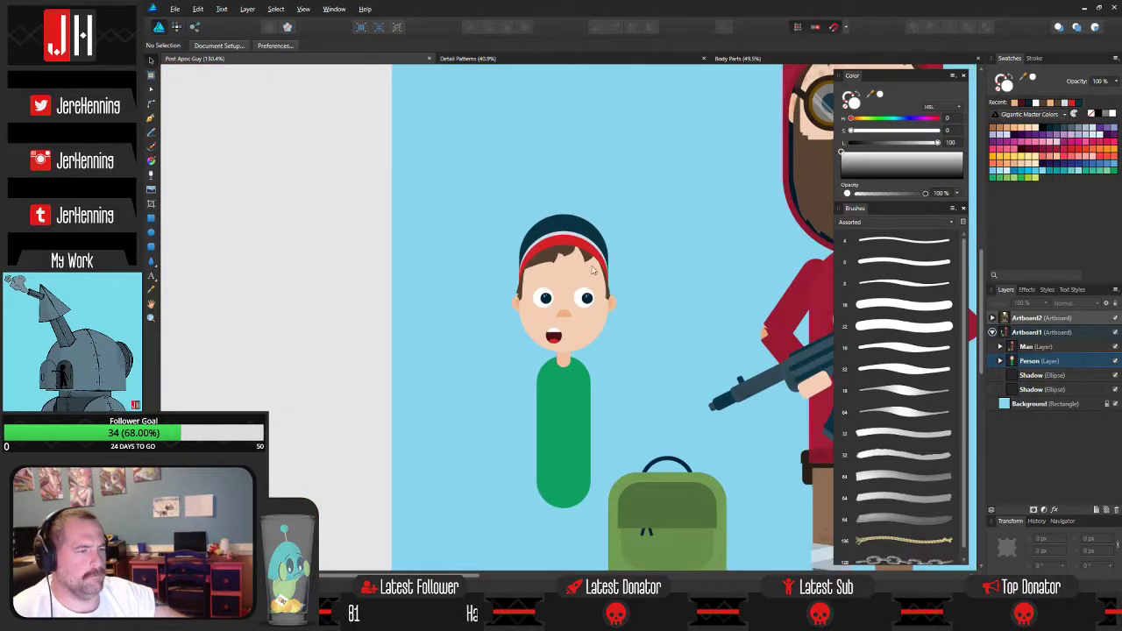
pyautogui.scroll(-3, 592, 270)
pyautogui.scroll(3, 398, 232)
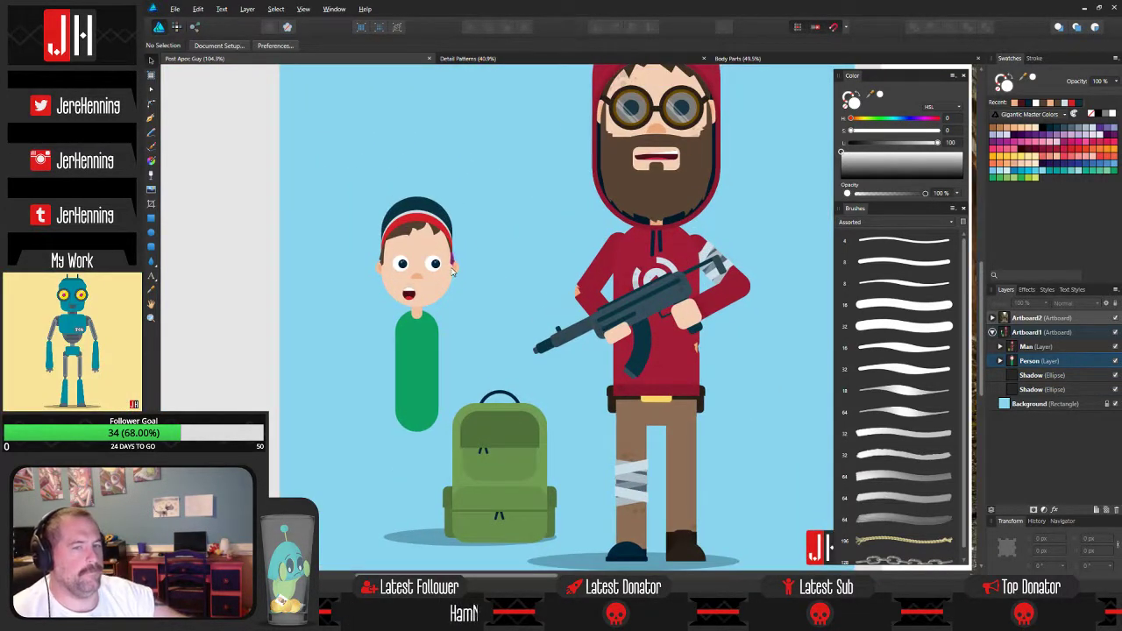
pyautogui.scroll(-3, 443, 241)
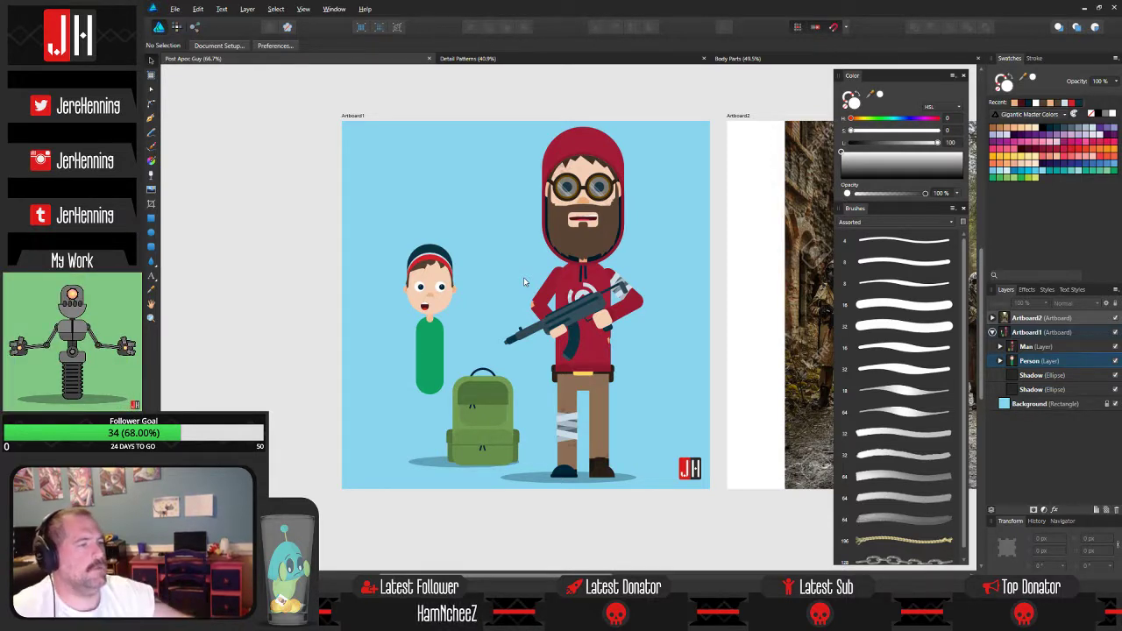
pyautogui.scroll(5, 376, 395)
pyautogui.moveTo(464, 288); pyautogui.dragTo(453, 370)
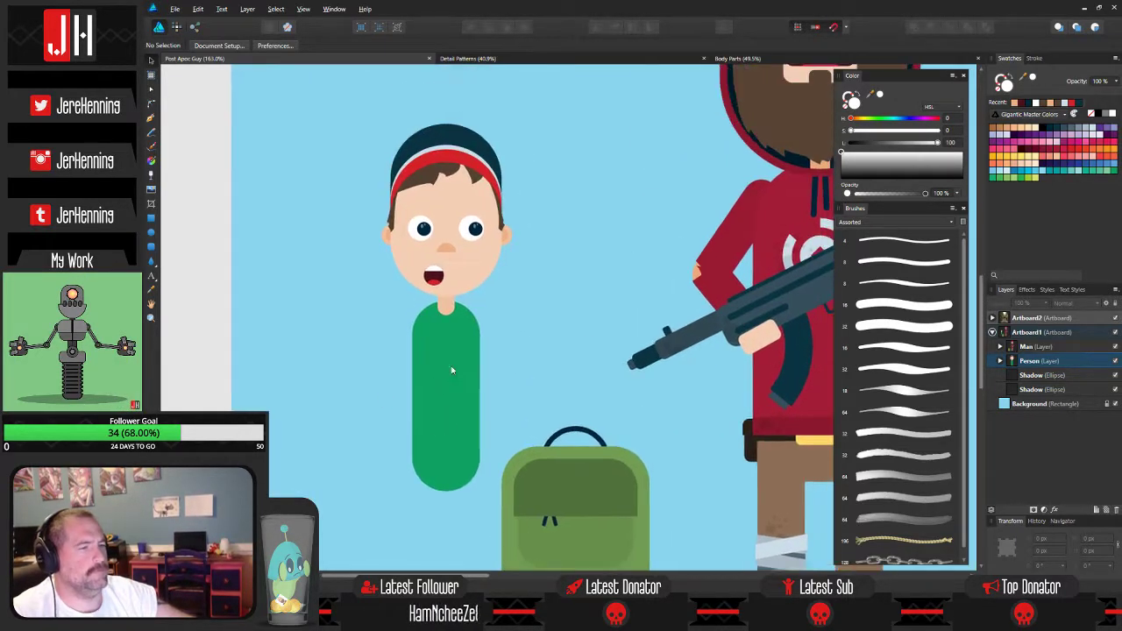
pyautogui.scroll(-1, 451, 363)
pyautogui.scroll(5, 442, 323)
pyautogui.click(458, 309)
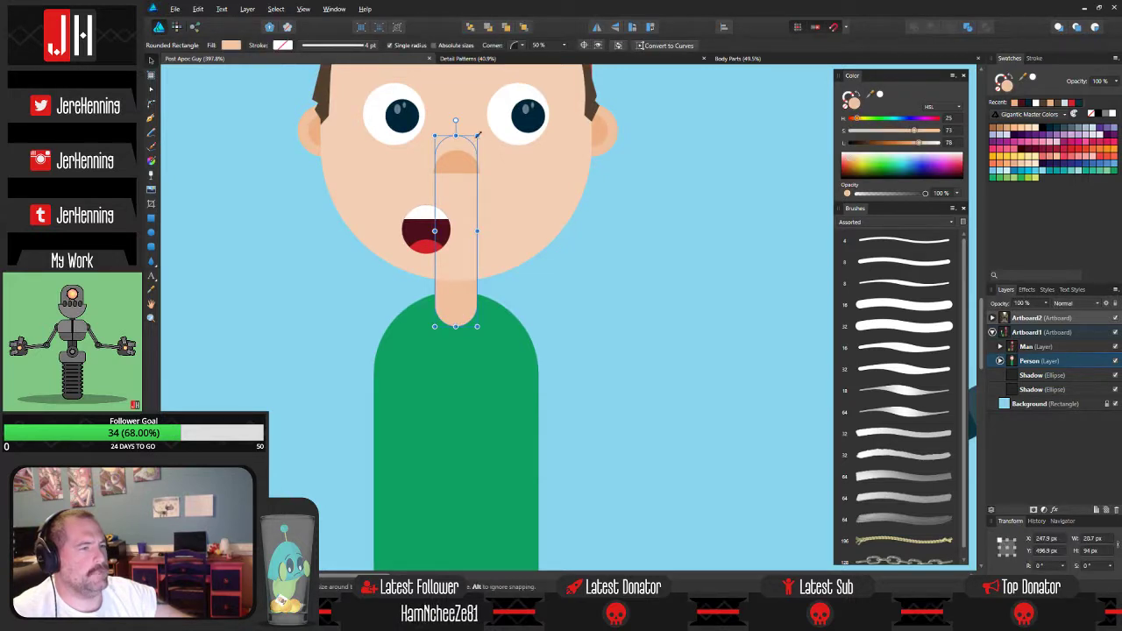
pyautogui.moveTo(478, 135); pyautogui.dragTo(466, 161)
pyautogui.moveTo(458, 264); pyautogui.dragTo(455, 258)
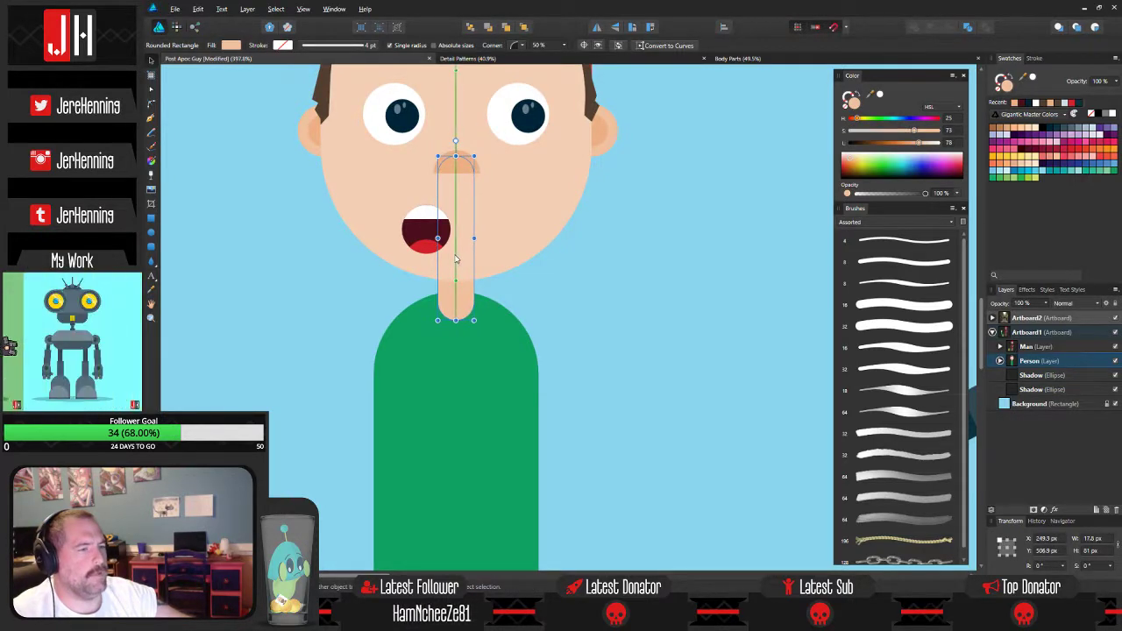
pyautogui.click(652, 292)
# Compare the second person's face and proportions with those of the finished man.
pyautogui.scroll(-4, 576, 301)
pyautogui.scroll(3, 562, 319)
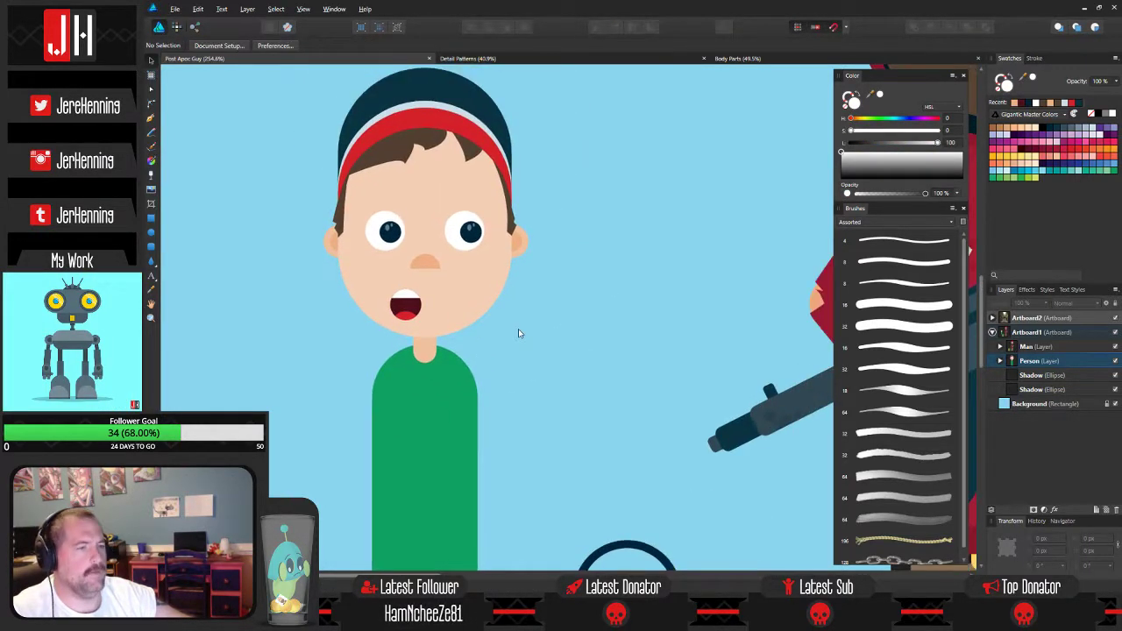
pyautogui.scroll(-5, 518, 333)
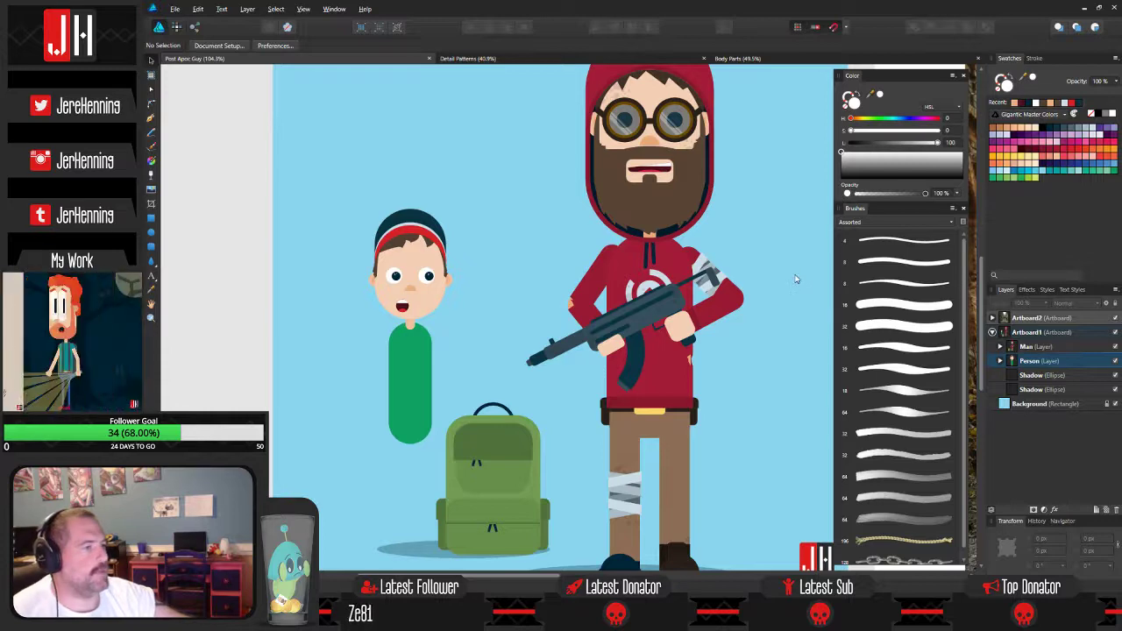
pyautogui.scroll(-3, 463, 311)
pyautogui.scroll(3, 417, 338)
pyautogui.moveTo(470, 233); pyautogui.dragTo(465, 286)
pyautogui.scroll(4, 465, 285)
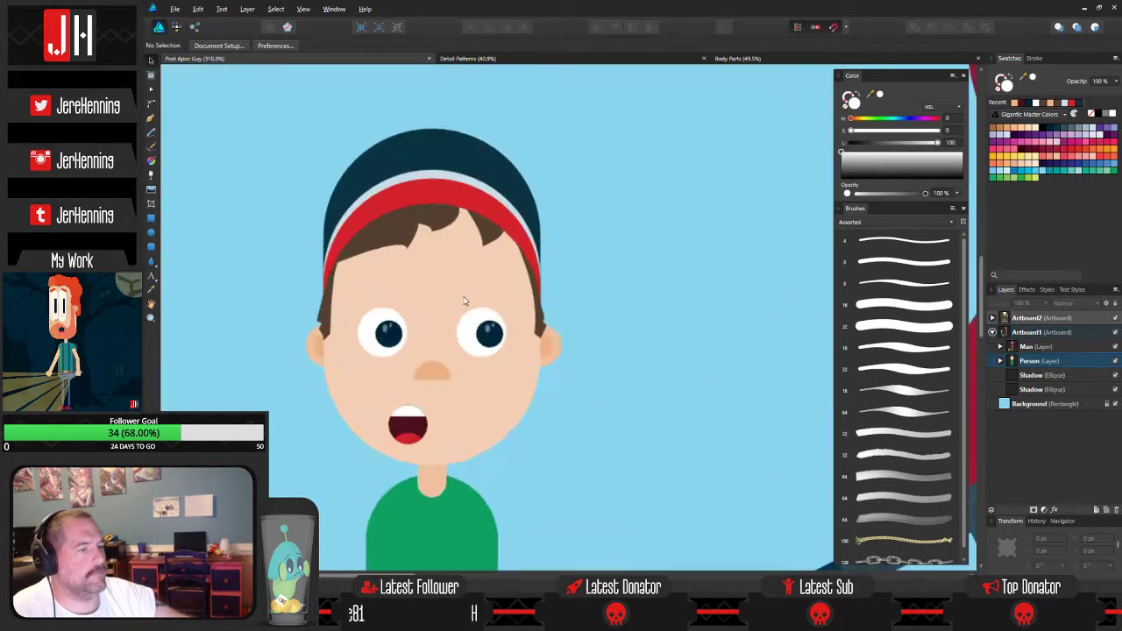
pyautogui.scroll(-2, 662, 303)
pyautogui.moveTo(680, 289); pyautogui.dragTo(476, 348)
pyautogui.moveTo(686, 128); pyautogui.dragTo(673, 188)
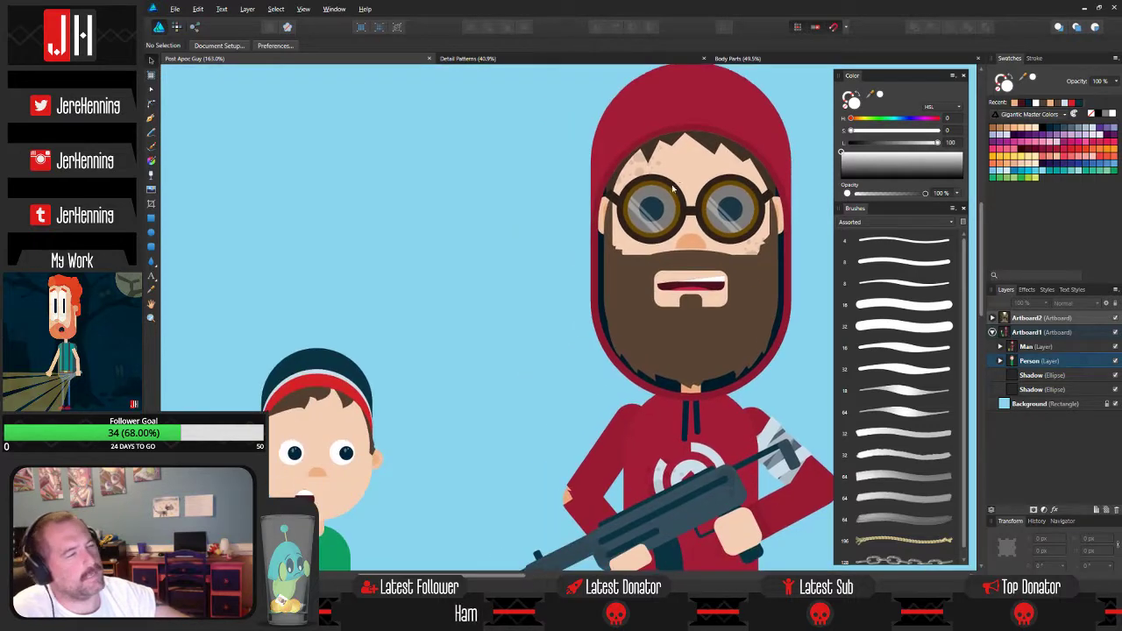
pyautogui.moveTo(449, 345); pyautogui.dragTo(426, 316)
pyautogui.moveTo(337, 417); pyautogui.dragTo(561, 355)
# Flatten both of the second person's eye whites into ovals about 27 px high, keeping their width.
pyautogui.scroll(6, 561, 355)
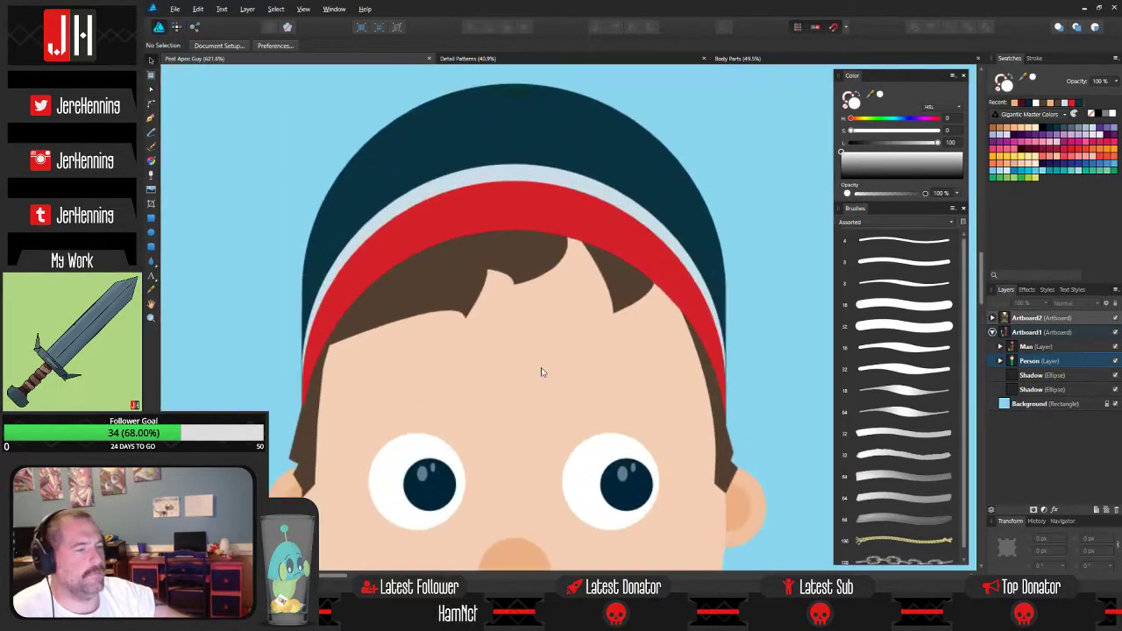
pyautogui.moveTo(465, 481); pyautogui.dragTo(494, 367)
pyautogui.click(446, 339)
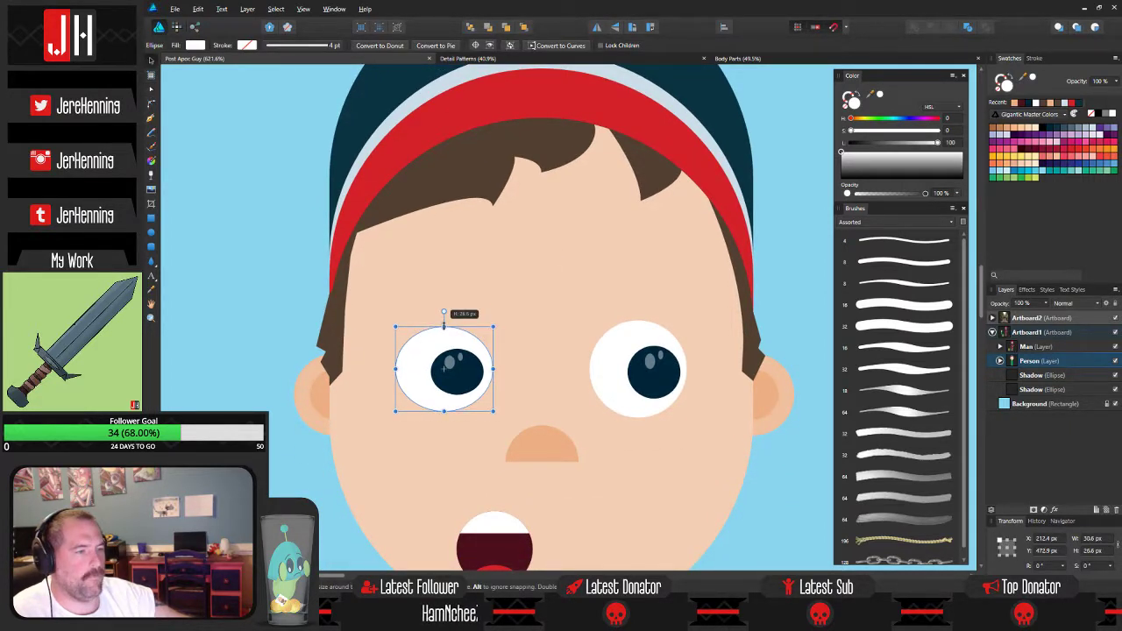
pyautogui.click(644, 330)
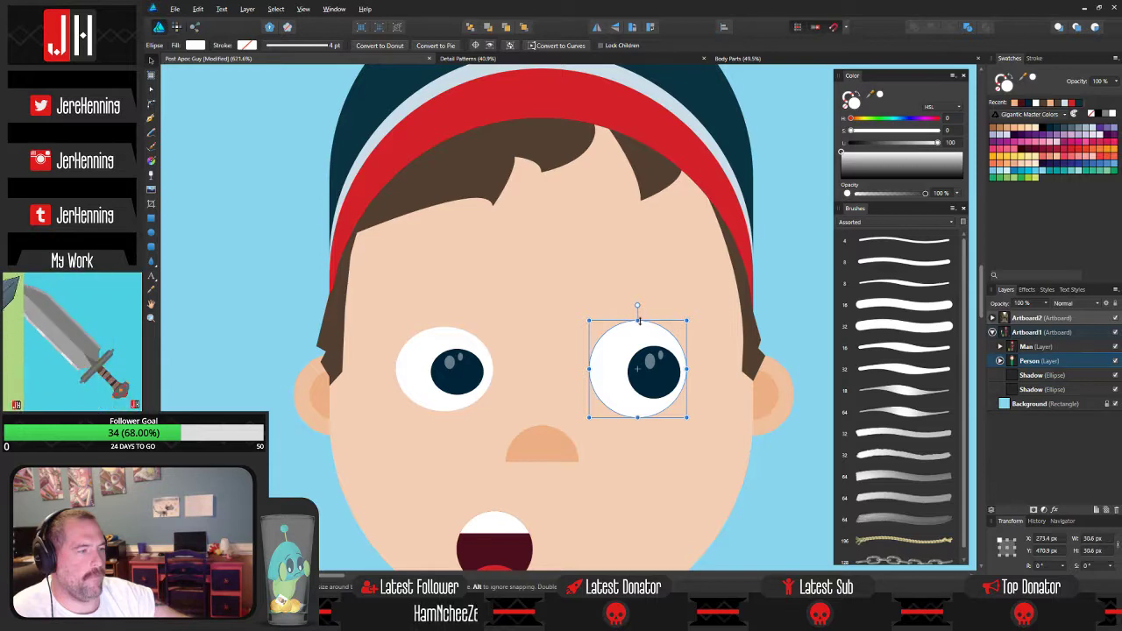
pyautogui.click(773, 479)
pyautogui.scroll(-5, 773, 479)
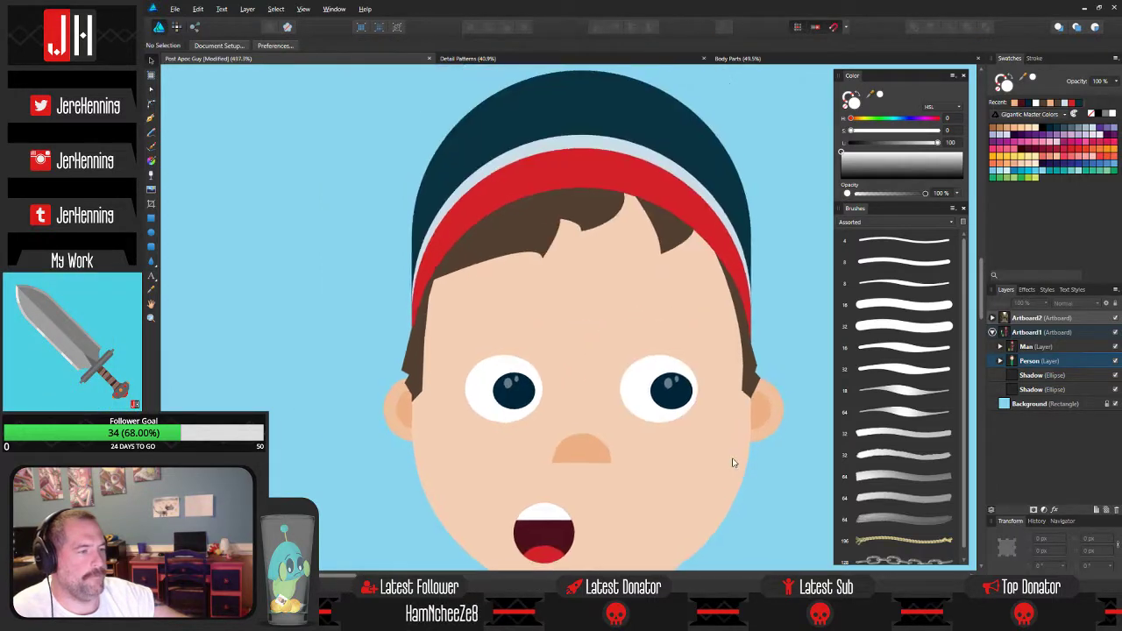
# Enlarge the second person's open mouth slightly, together with its teeth and tongue, keeping it in place on the face.
pyautogui.scroll(-4, 650, 333)
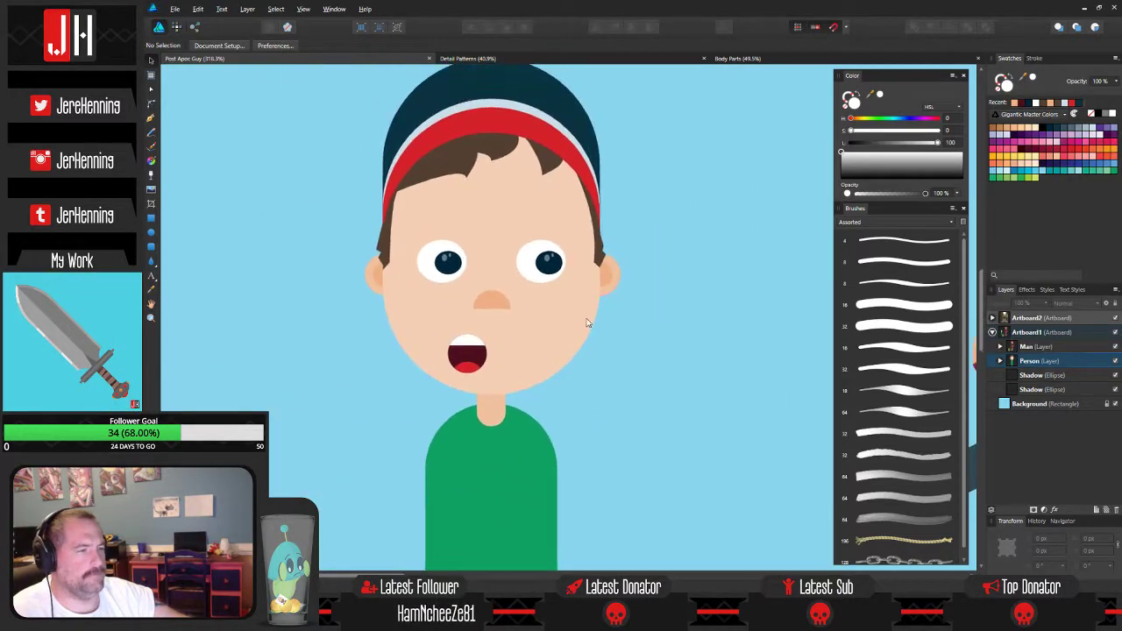
pyautogui.scroll(6, 592, 314)
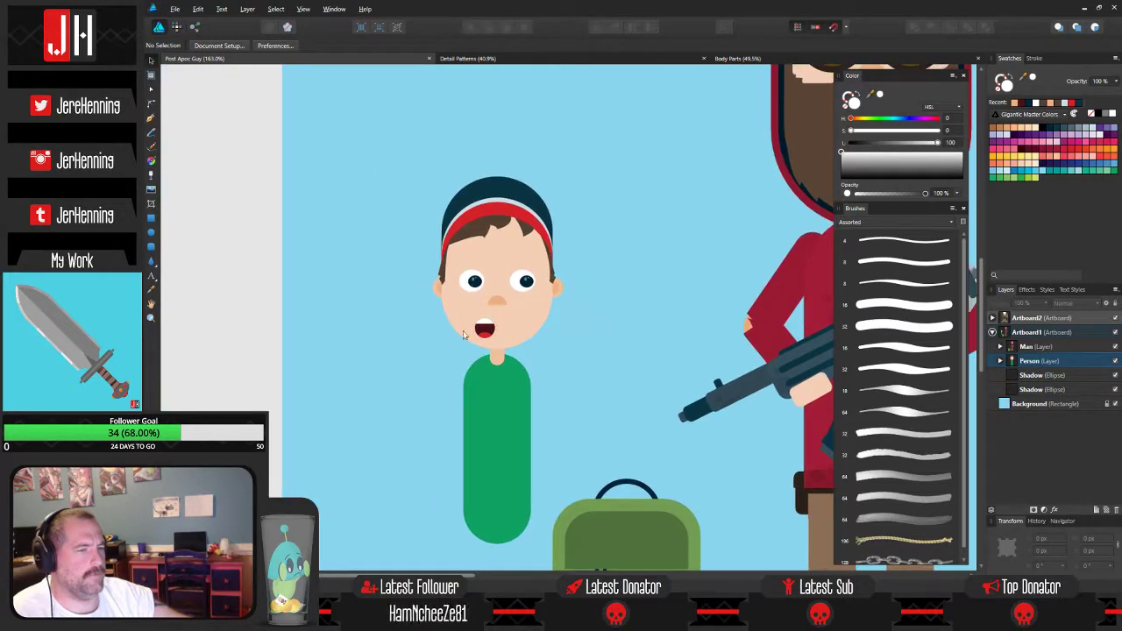
pyautogui.click(592, 314)
pyautogui.moveTo(613, 264); pyautogui.dragTo(630, 247)
pyautogui.moveTo(585, 298); pyautogui.dragTo(579, 299)
pyautogui.hotkey('ctrl', 'd')
pyautogui.scroll(-3, 463, 344)
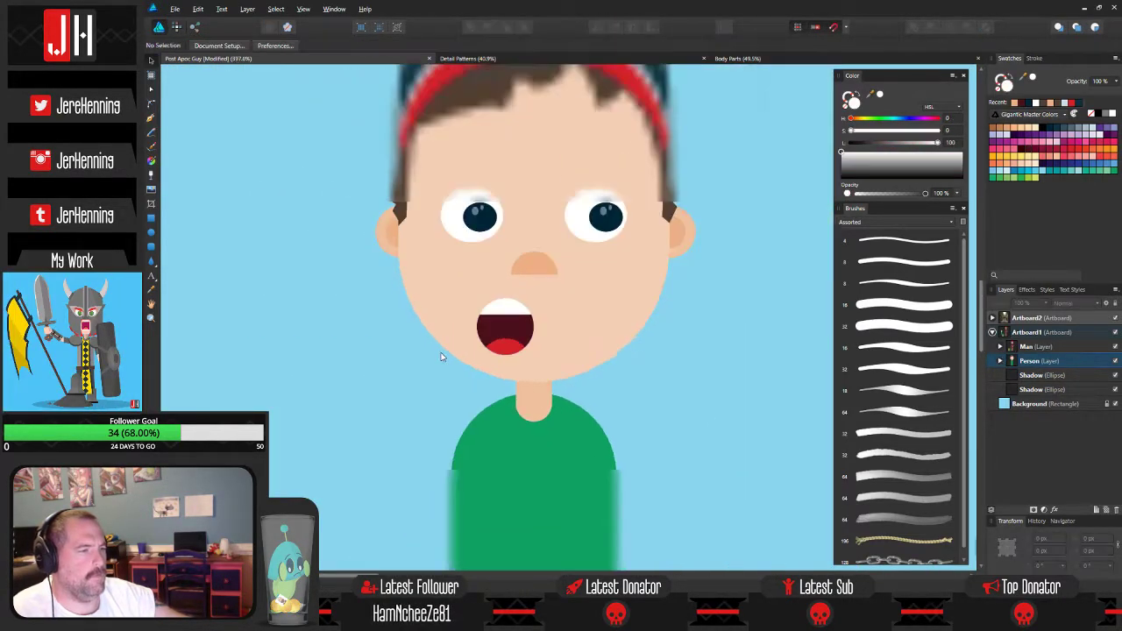
# Review the whole illustration with both figures and the backpack beside the reference photo on the second artboard.
pyautogui.scroll(-4, 482, 348)
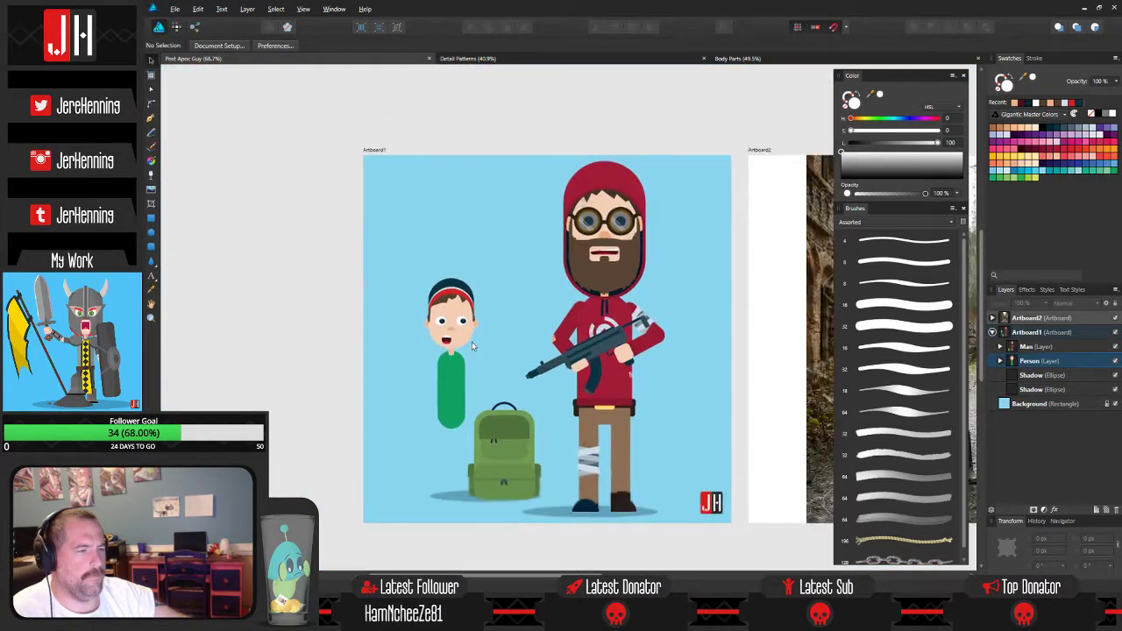
pyautogui.scroll(3, 452, 288)
pyautogui.scroll(-3, 452, 288)
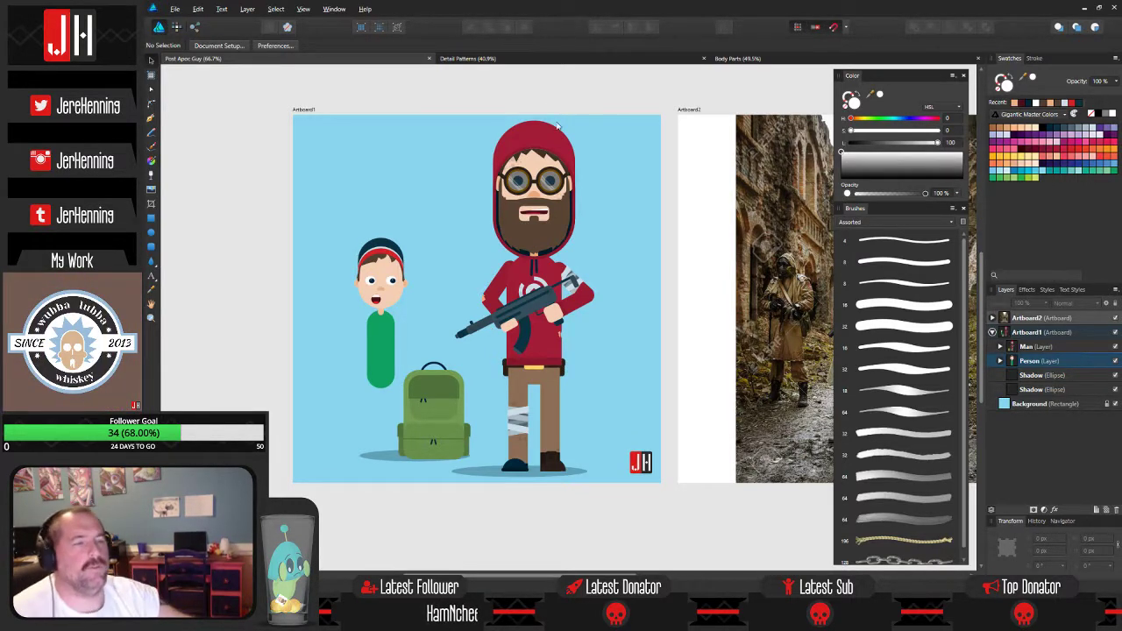
pyautogui.scroll(-2, 439, 233)
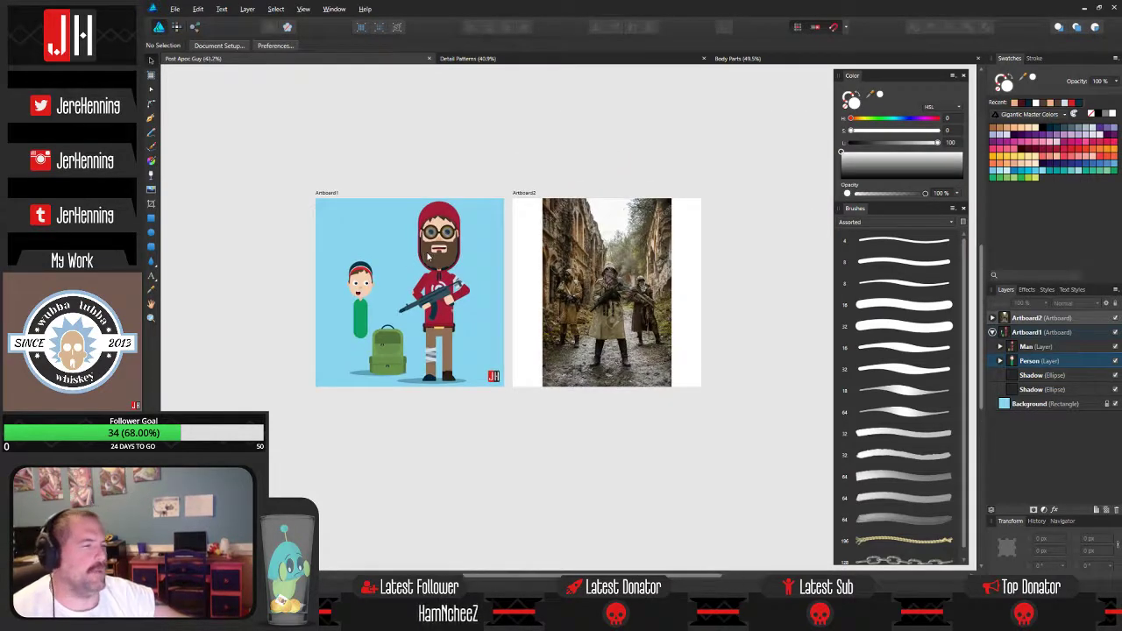
pyautogui.scroll(4, 441, 264)
pyautogui.scroll(-3, 448, 259)
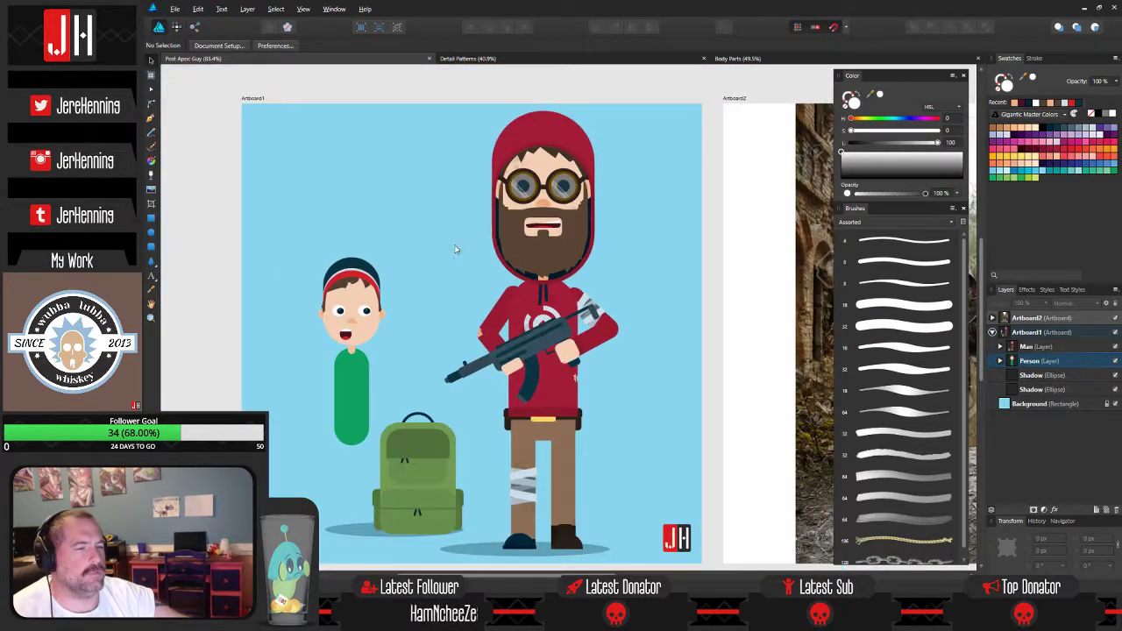
pyautogui.scroll(1, 489, 263)
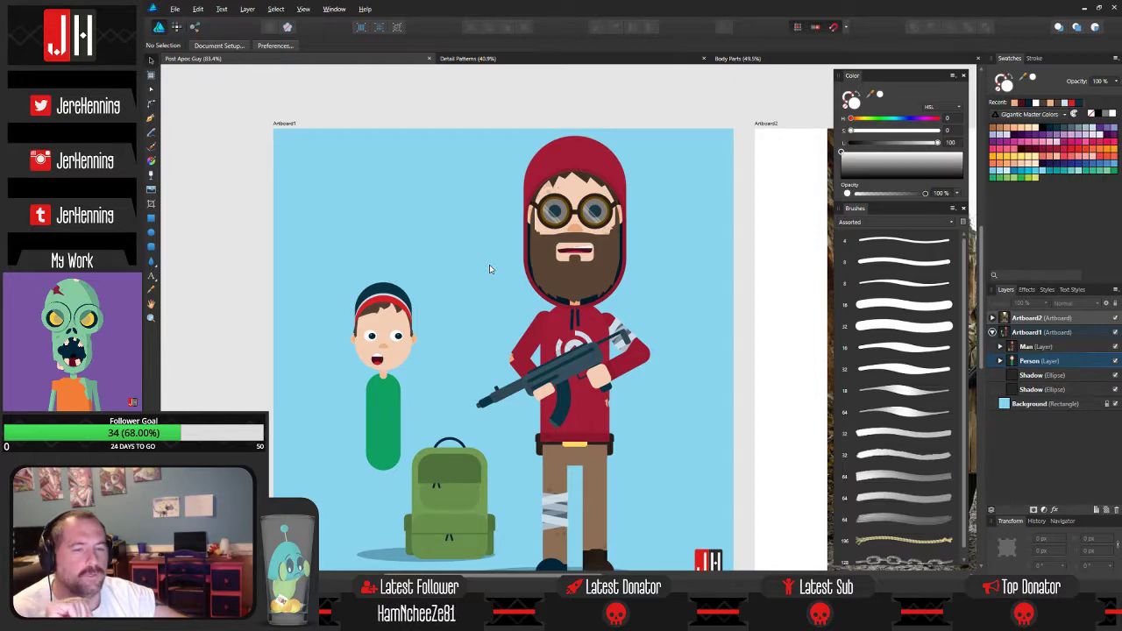
pyautogui.scroll(-1, 478, 270)
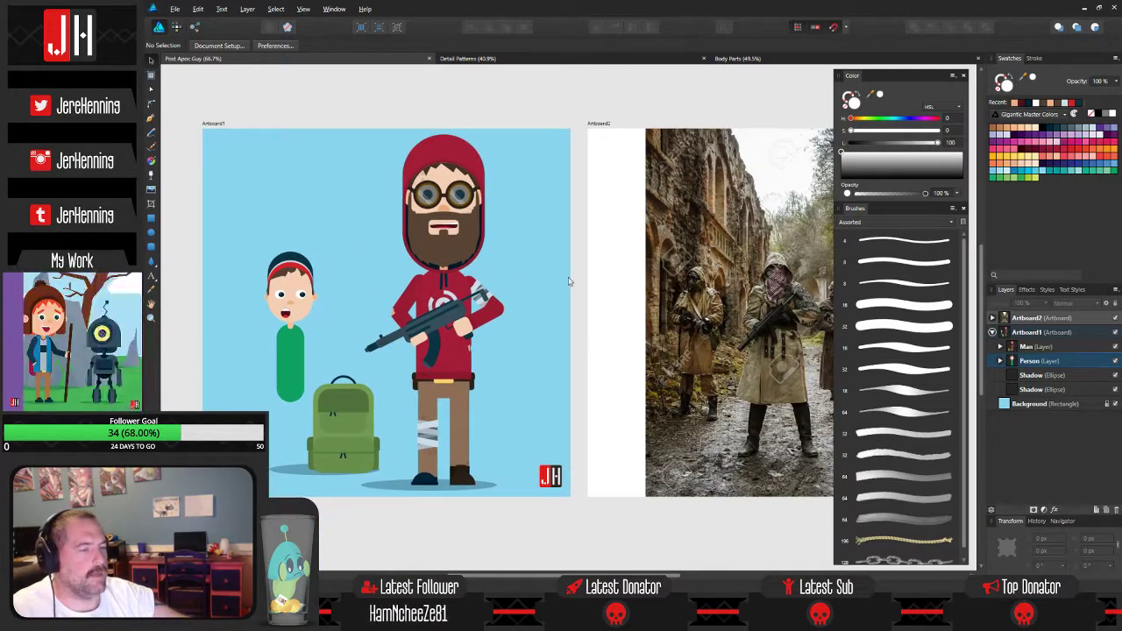
pyautogui.moveTo(570, 282); pyautogui.dragTo(545, 292)
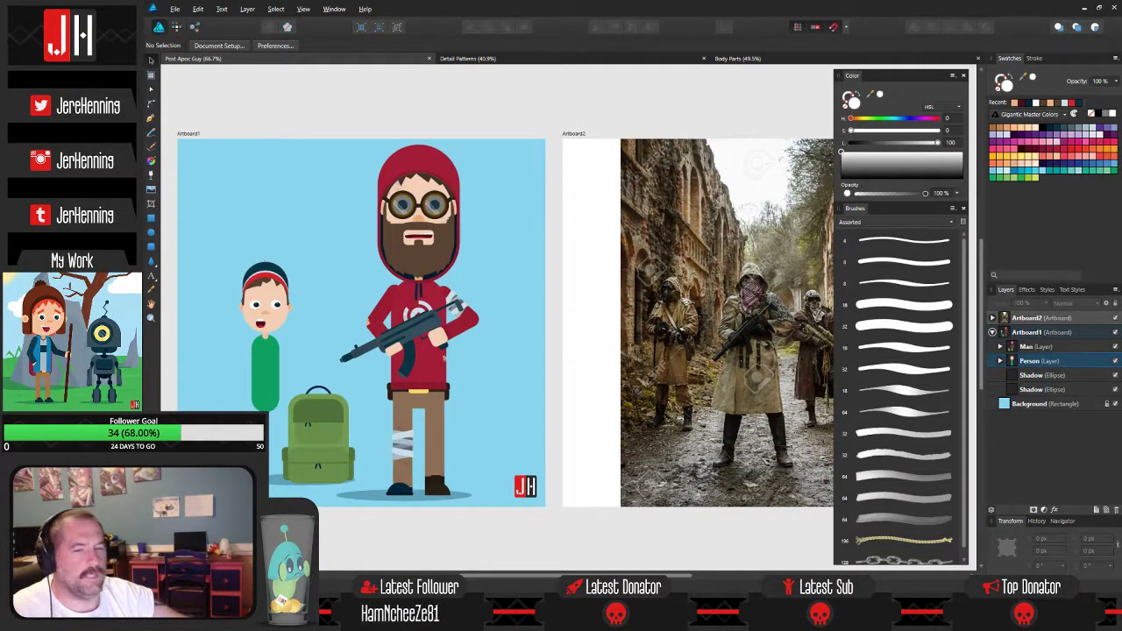